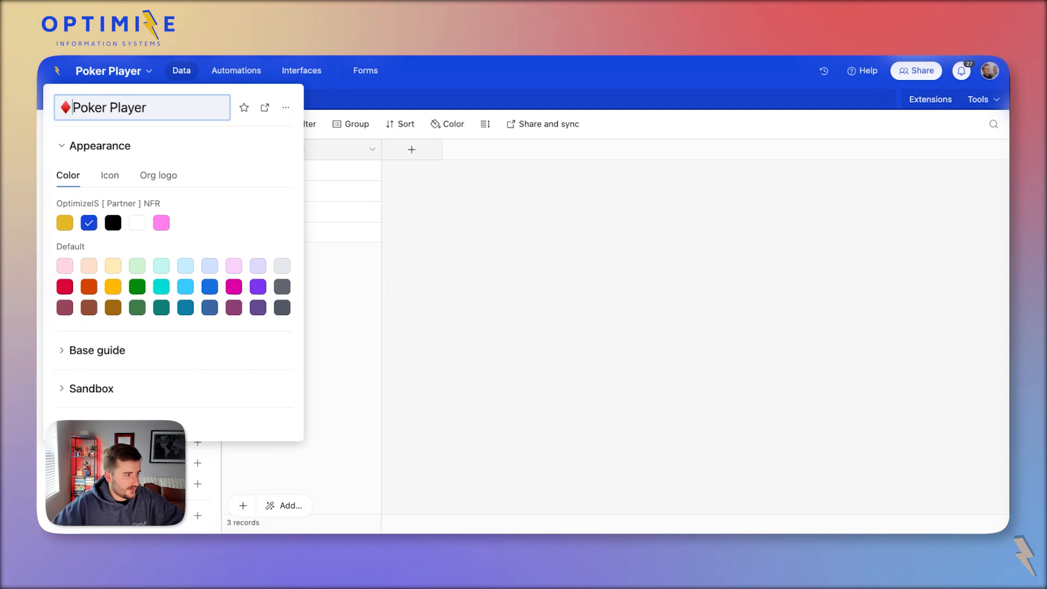
Save the red-diamond Poker Player name, set the base colour to black, and return to the 'airtable poker' results.
click(593, 250)
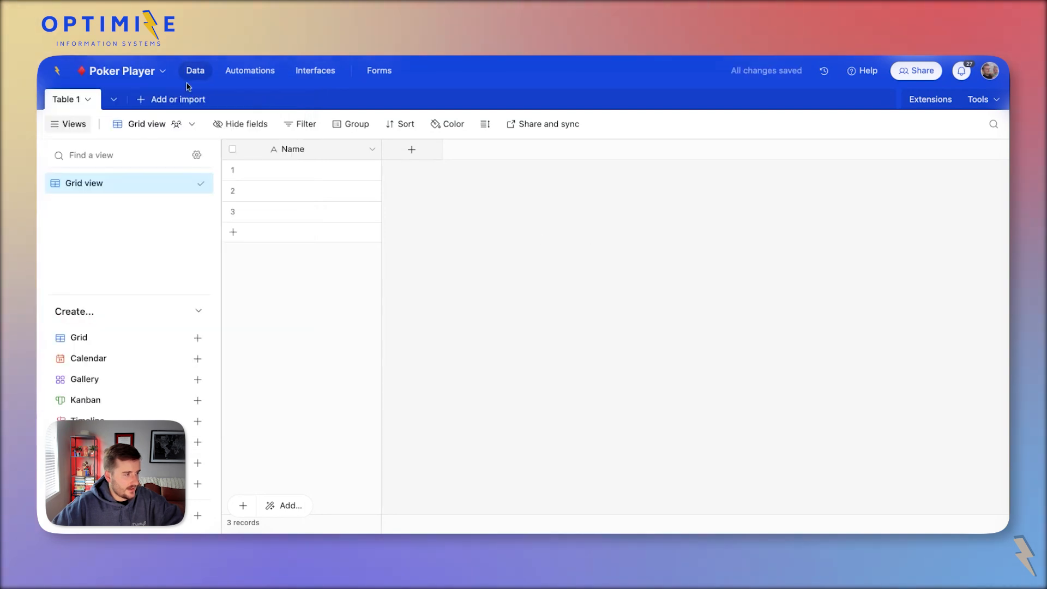
click(153, 77)
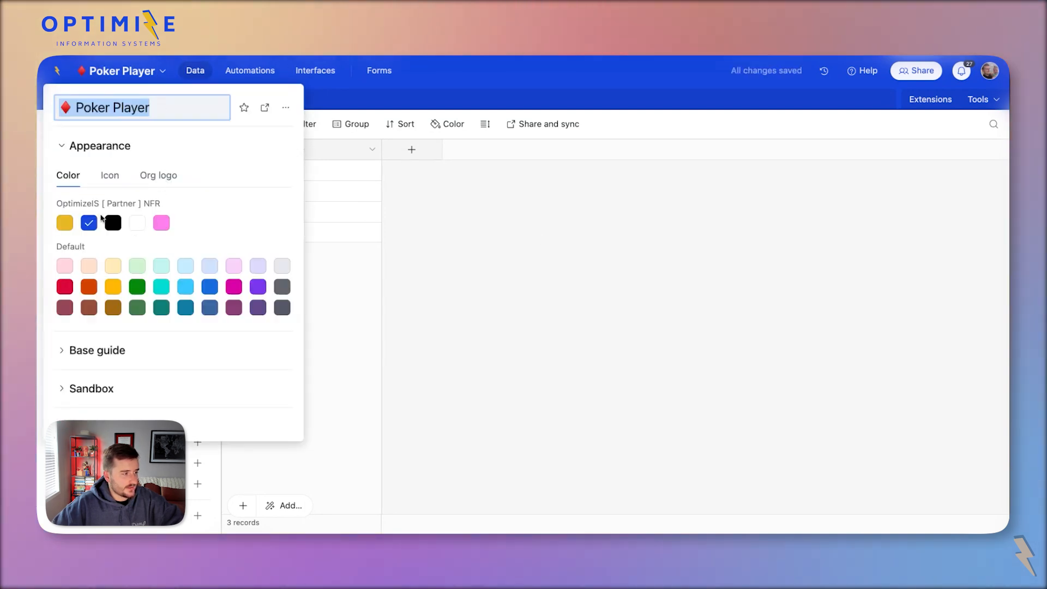
click(113, 223)
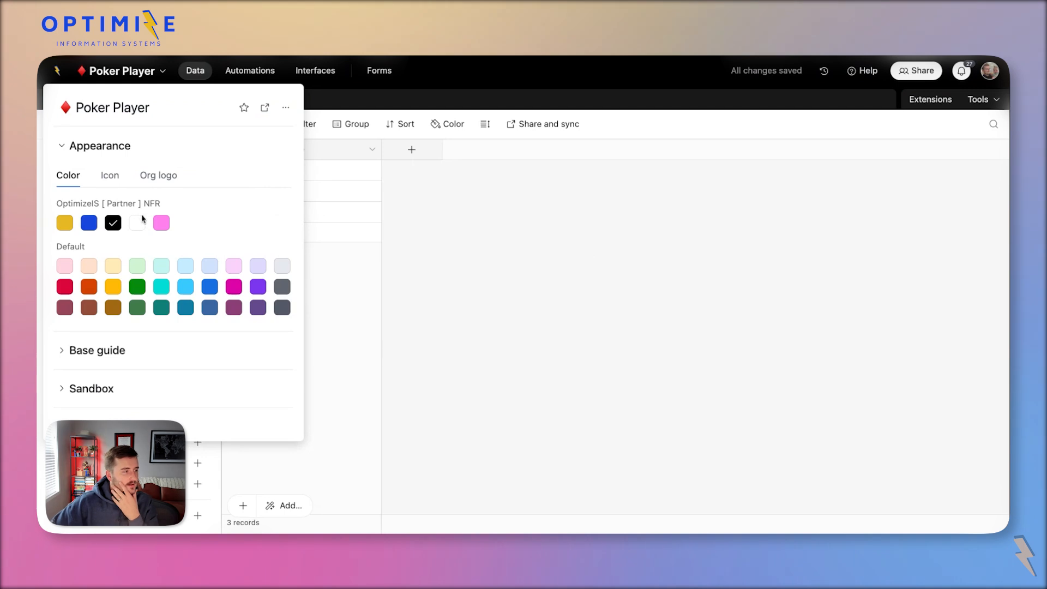
click(139, 221)
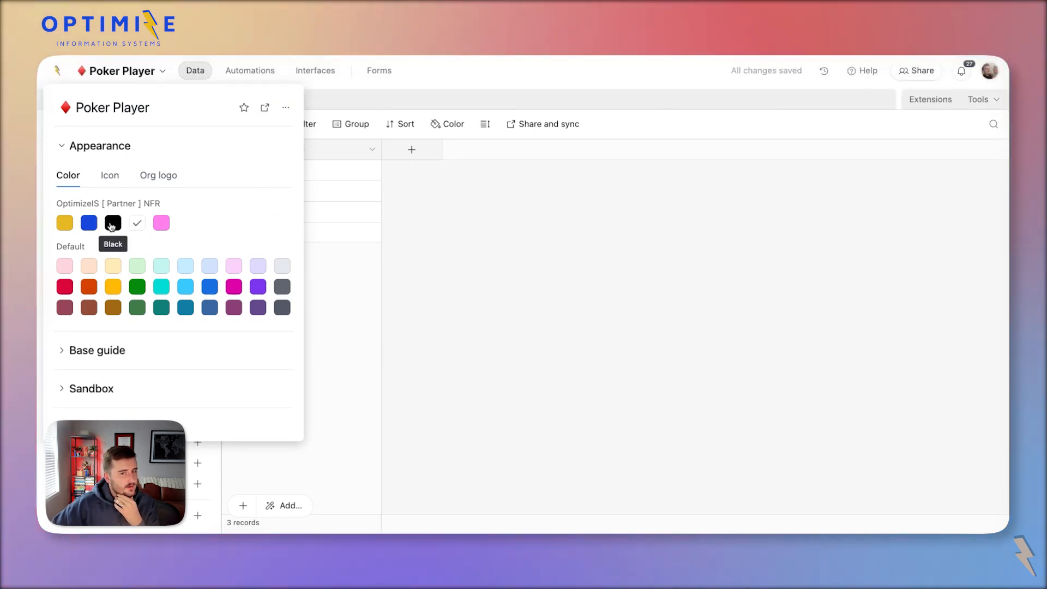
click(111, 227)
click(716, 222)
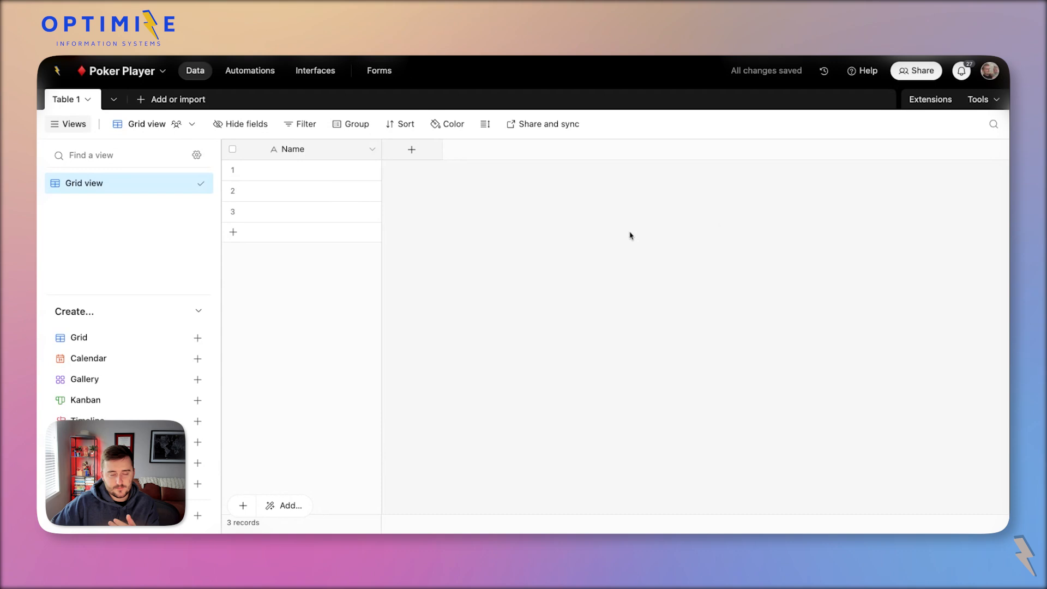
click(497, 55)
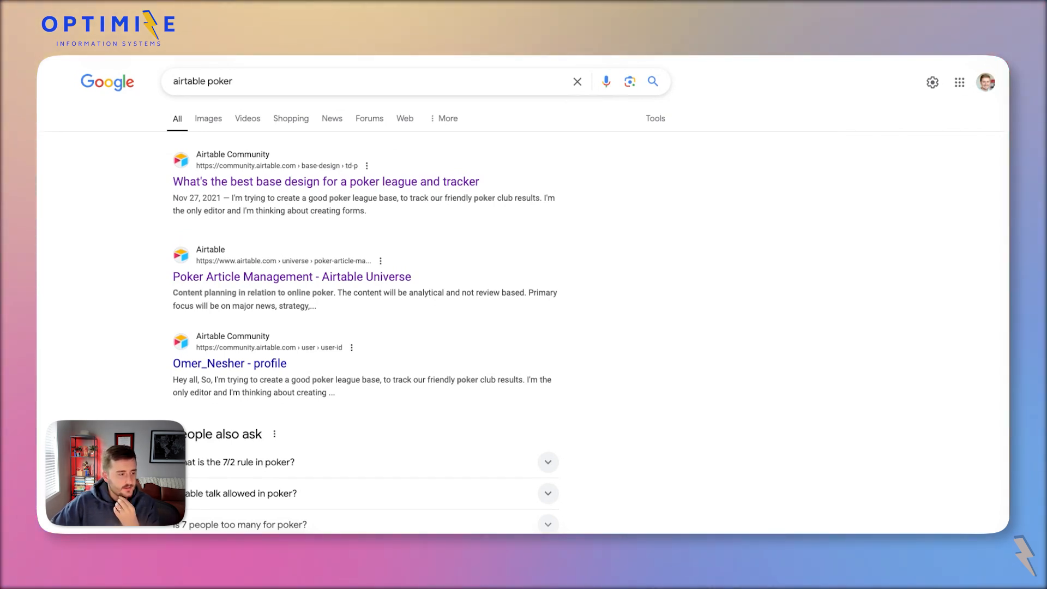
key(ctrl+Tab)
scroll(367, 306, down, 5)
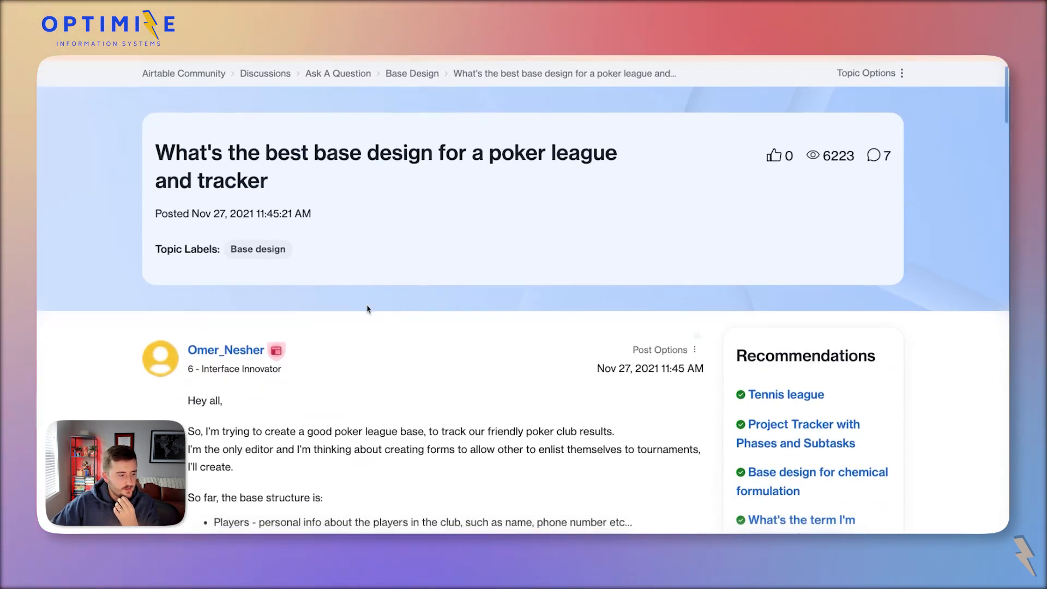
scroll(285, 98, up, 2)
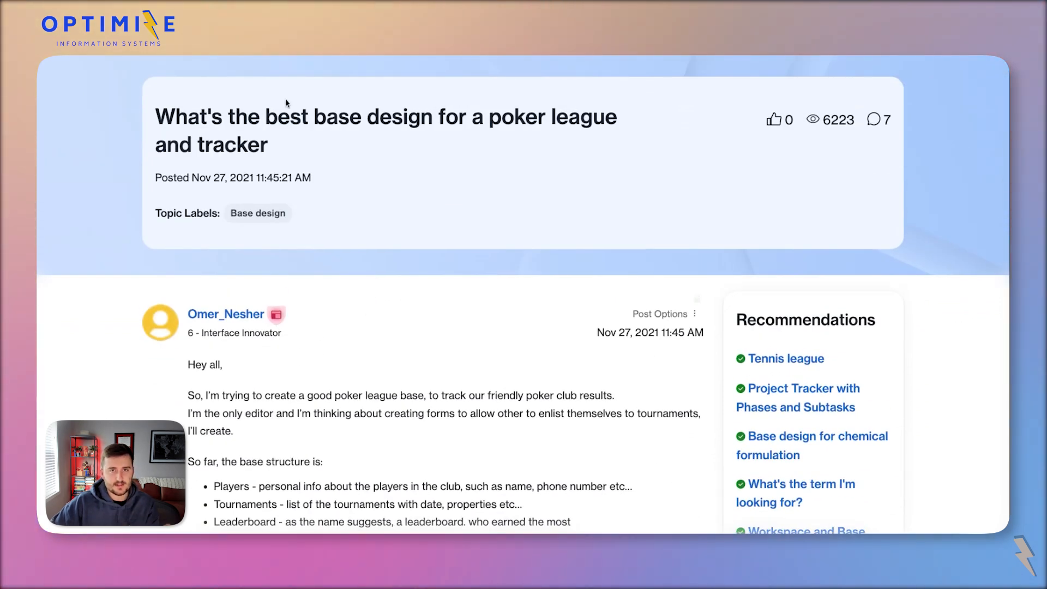
scroll(282, 134, down, 4)
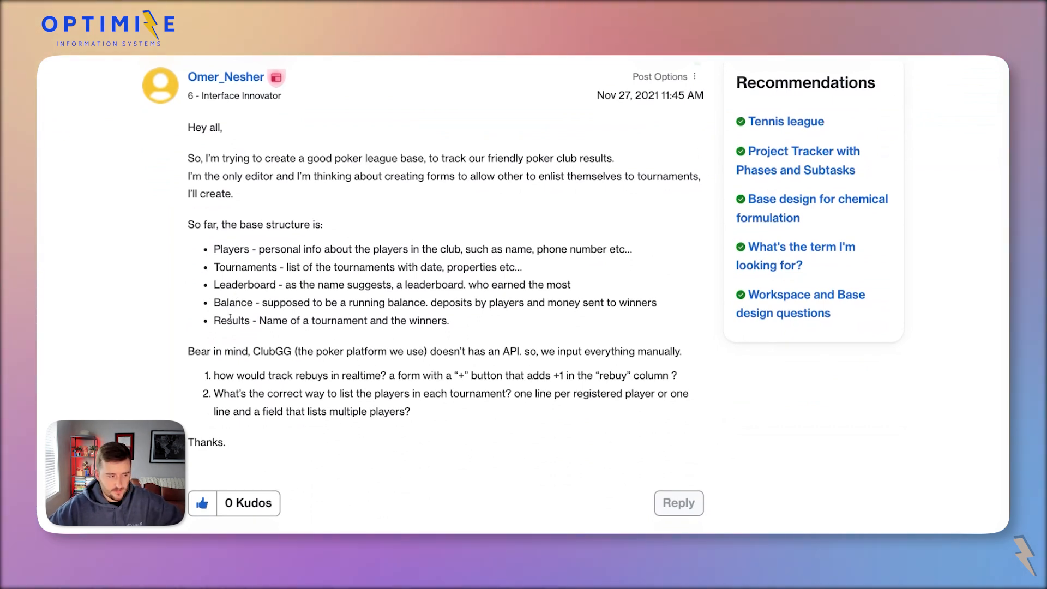
double_click(229, 243)
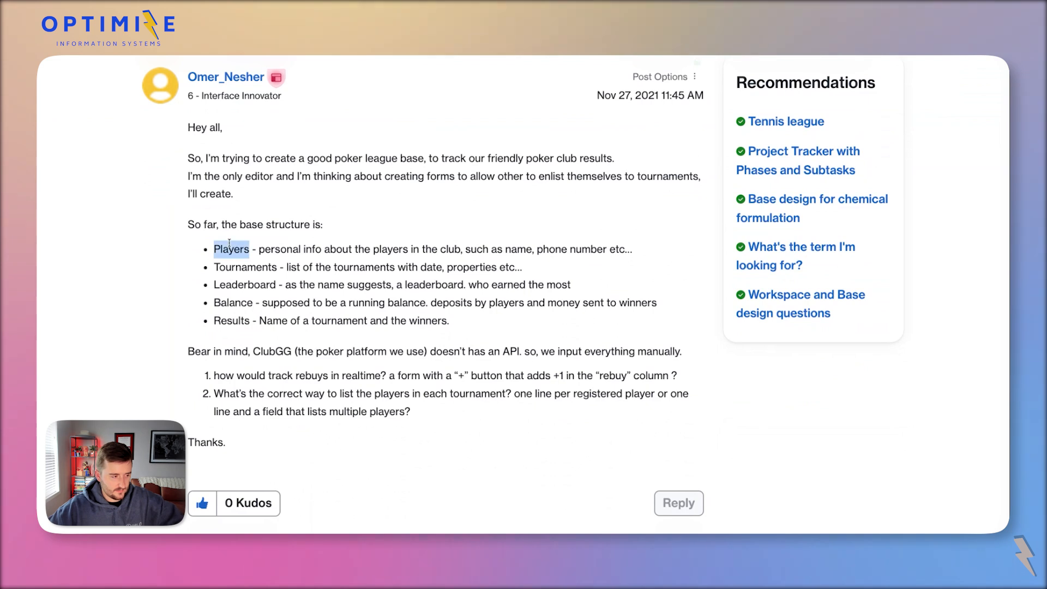
double_click(243, 320)
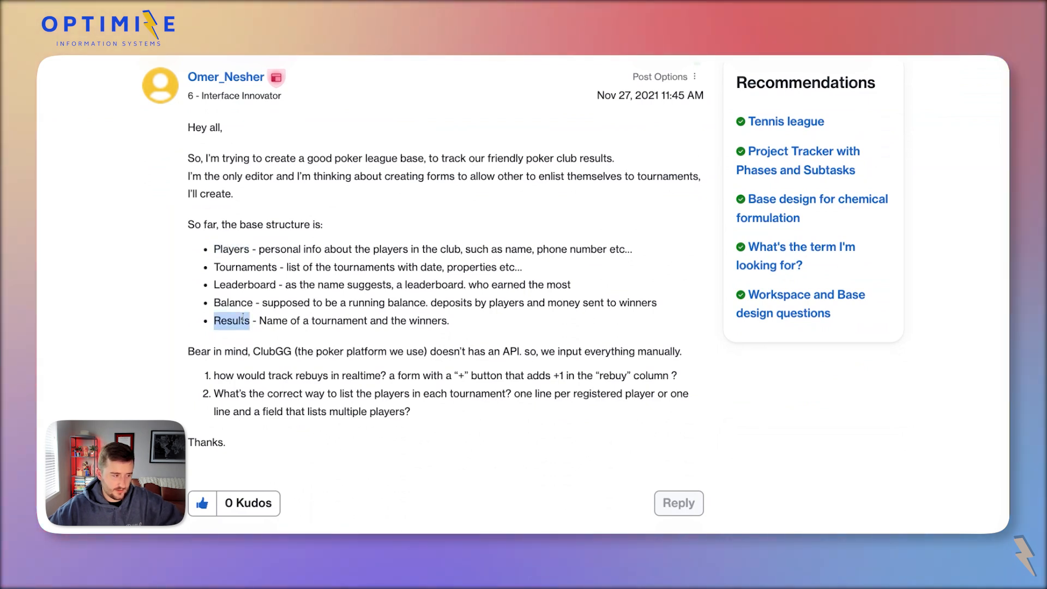
double_click(246, 284)
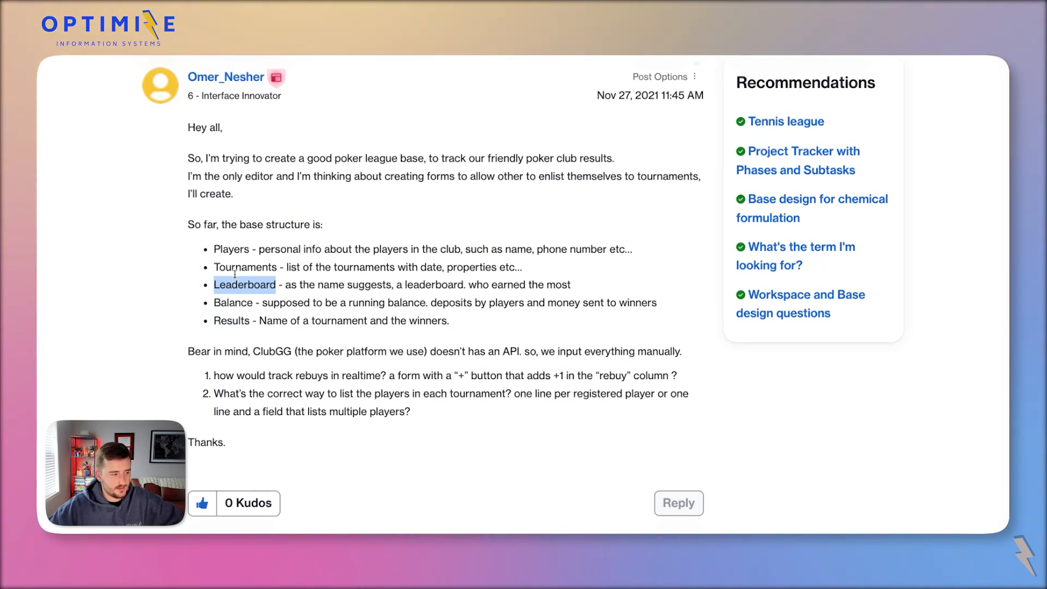
scroll(235, 278, down, 1)
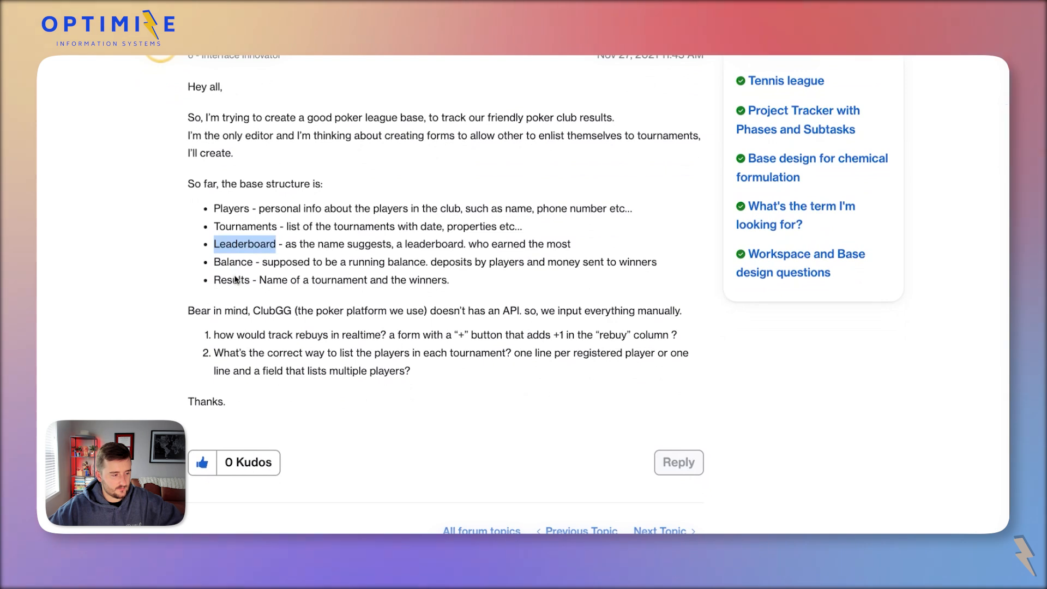
scroll(235, 404, up, 2)
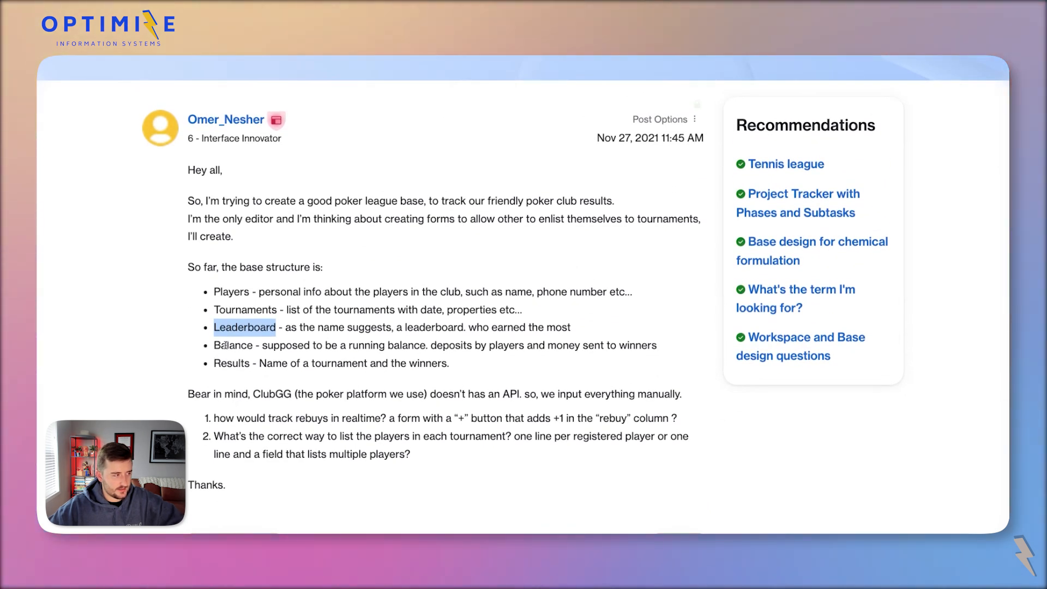
double_click(225, 346)
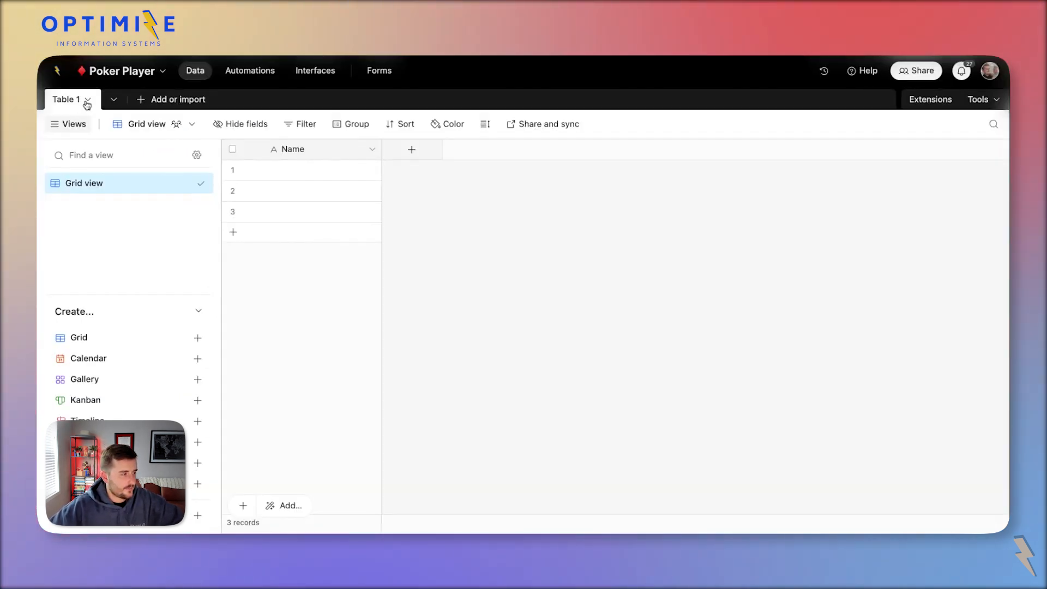
Rename Table 1 to Players.
click(79, 103)
click(79, 103)
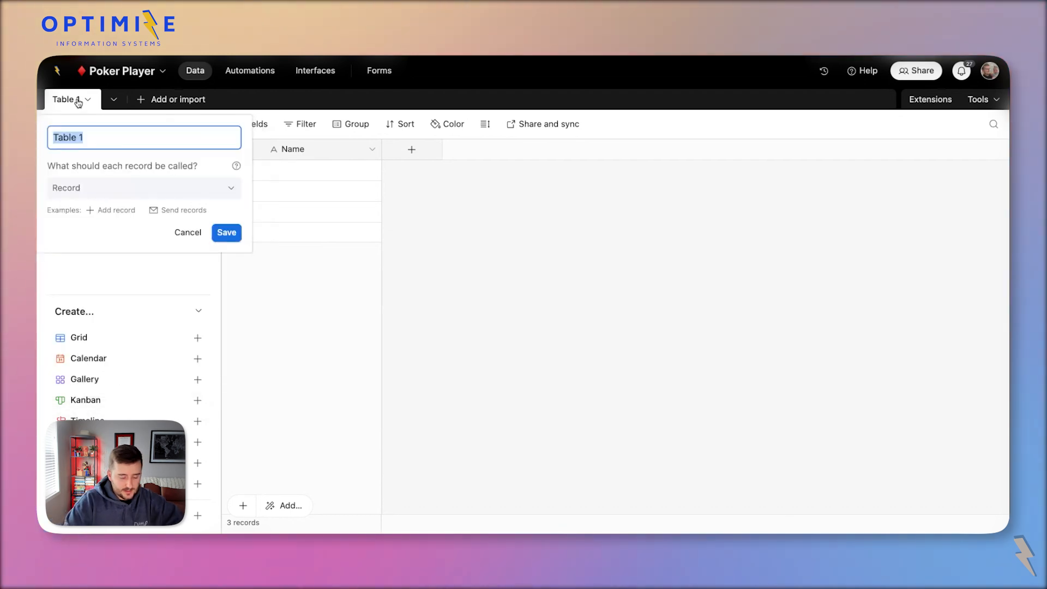
text(Players)
key(Return)
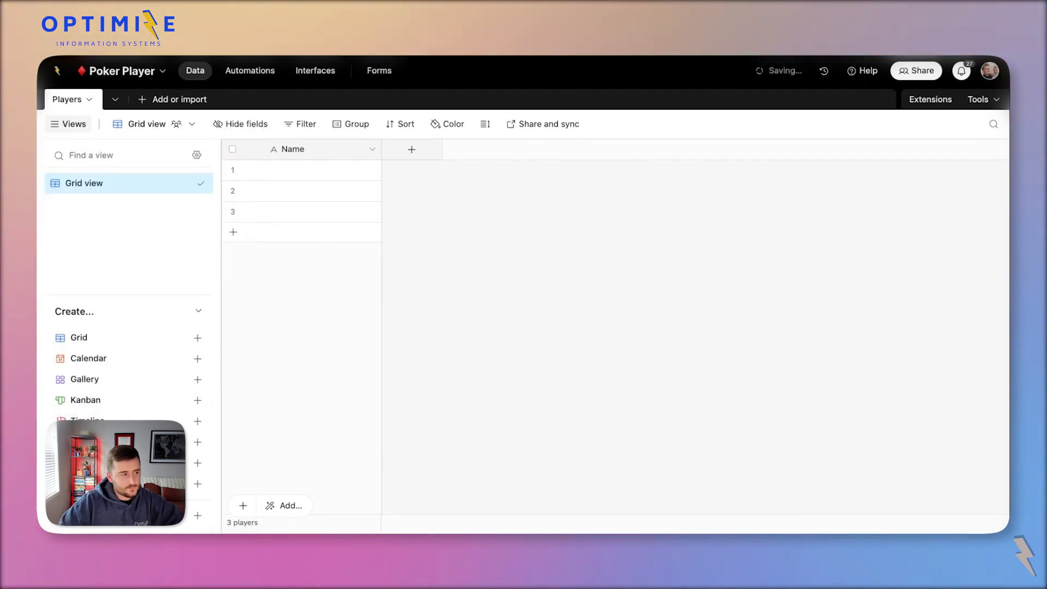
Create blank Tournaments and Hands tables.
click(180, 101)
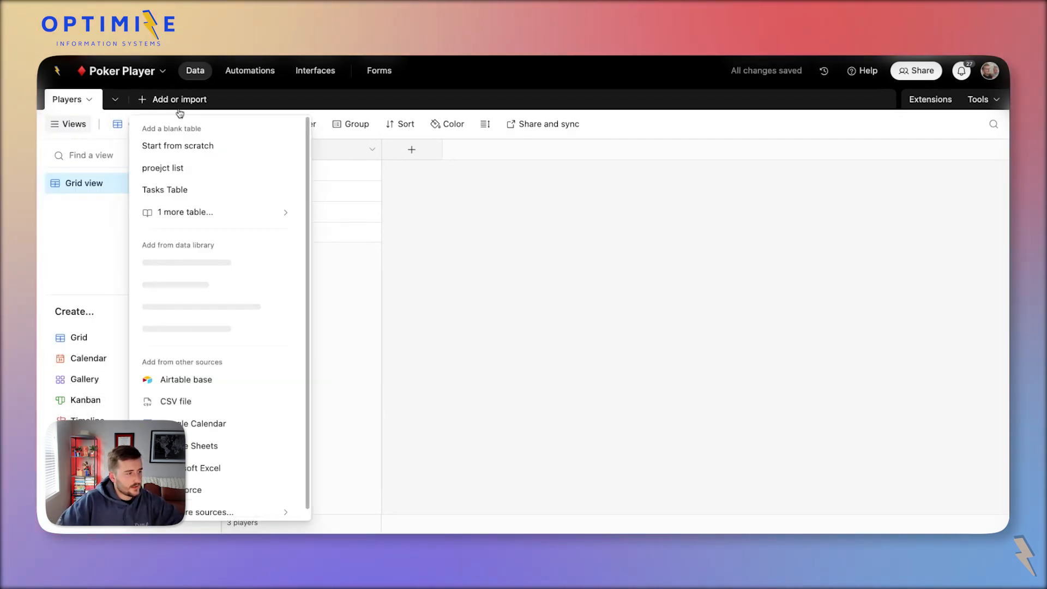
click(195, 150)
text(Tour)
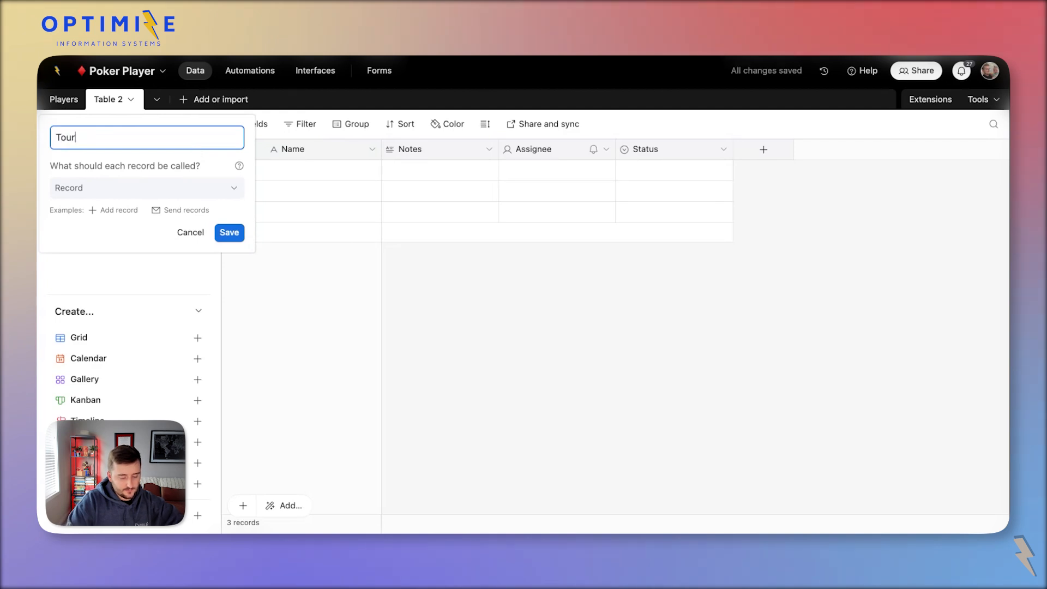
text(naments)
key(Return)
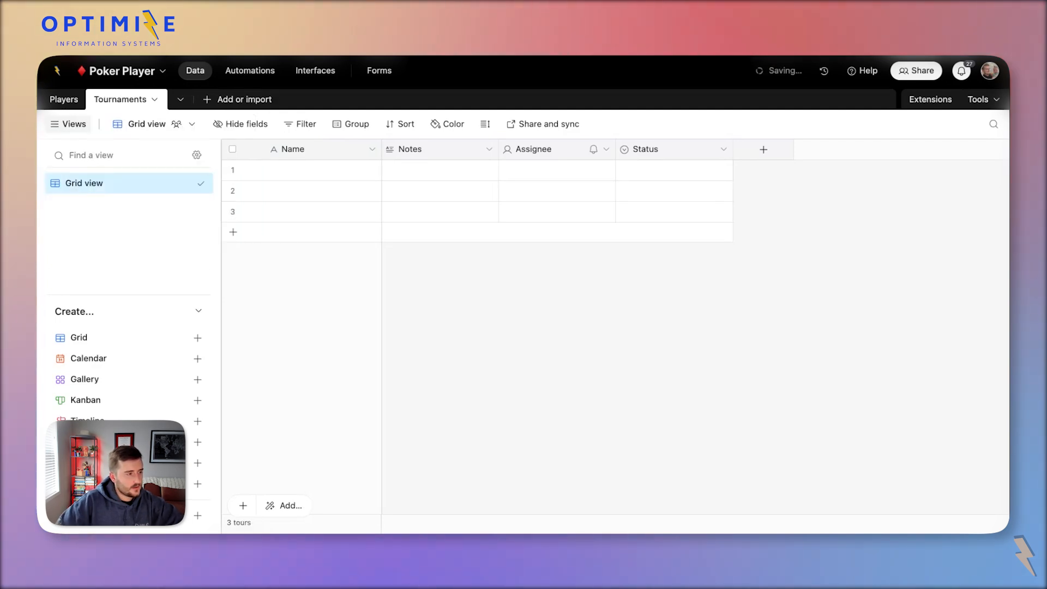
click(238, 99)
click(273, 145)
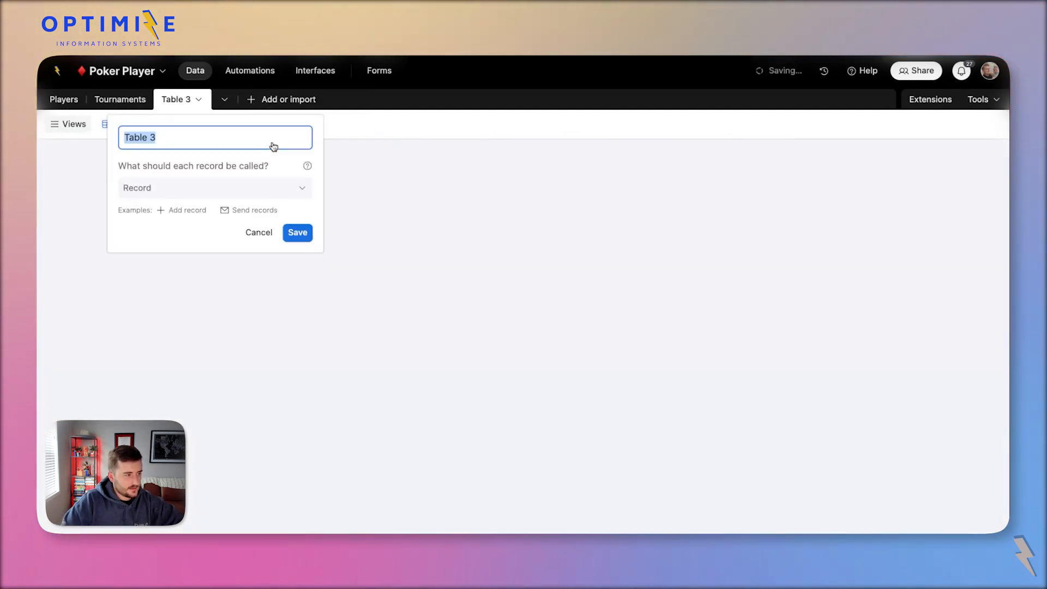
text(Hands)
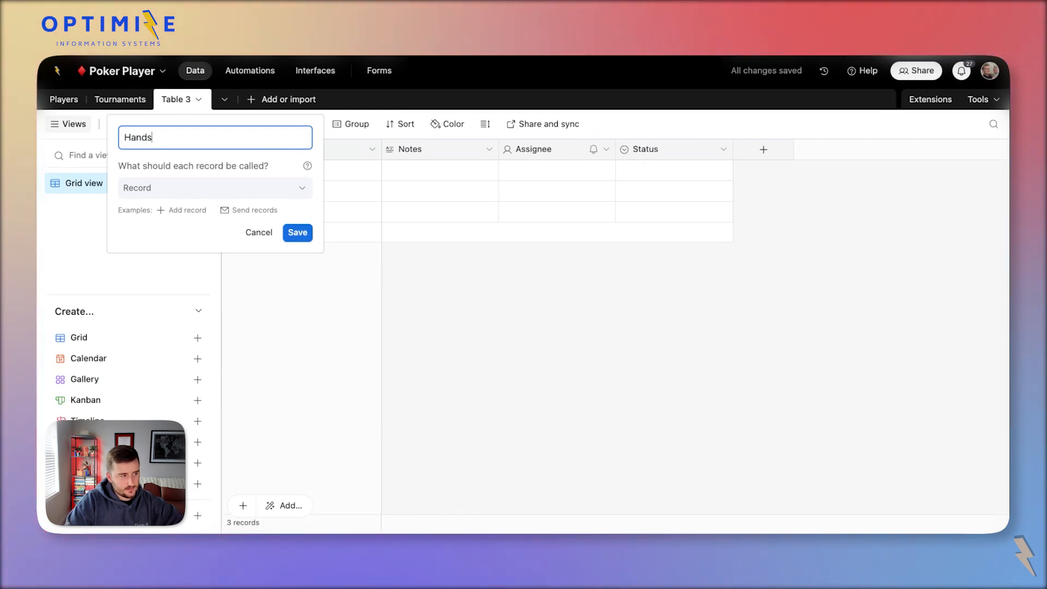
key(Return)
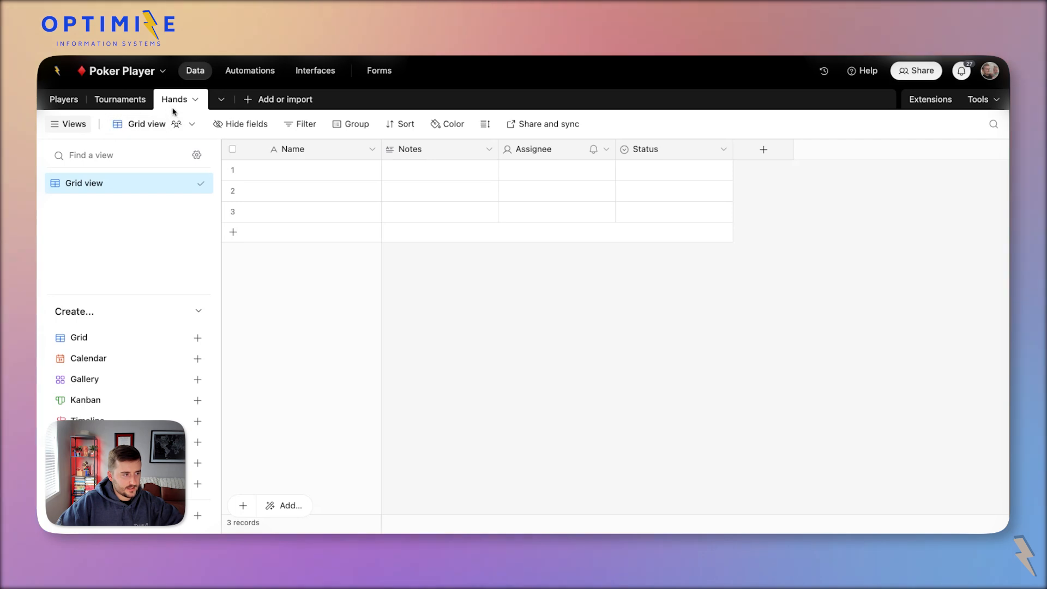
Add blank Rounds and Deck tables, then select the Deck's Notes column.
click(272, 101)
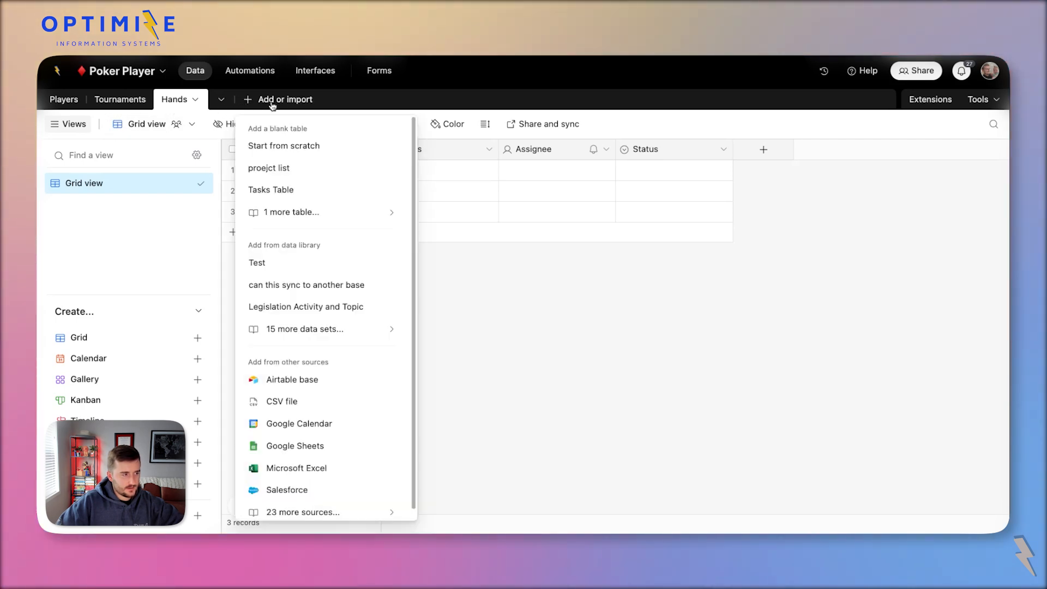
click(290, 144)
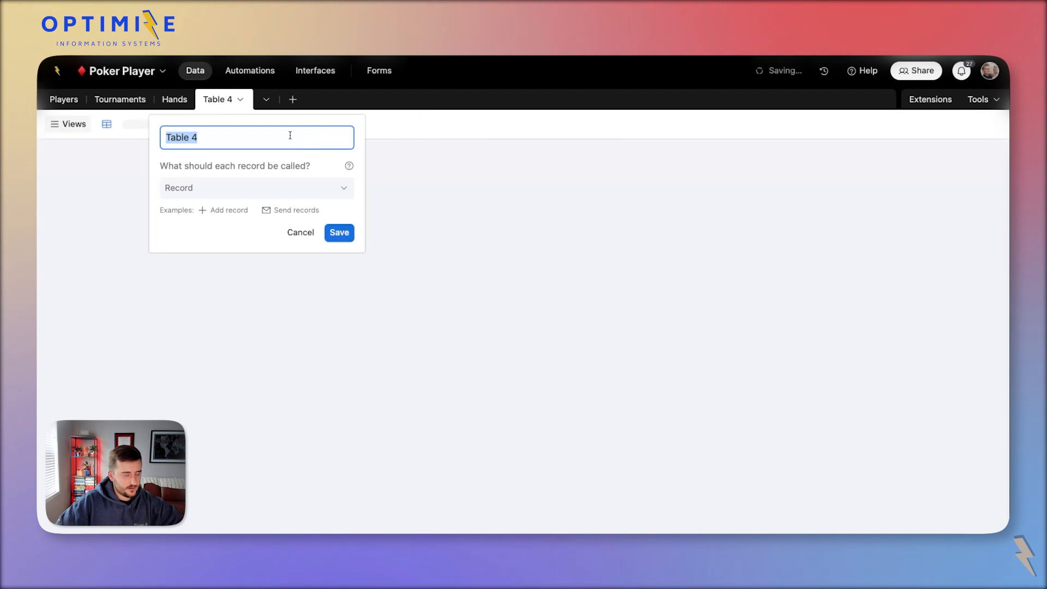
text(Rounds)
key(Return)
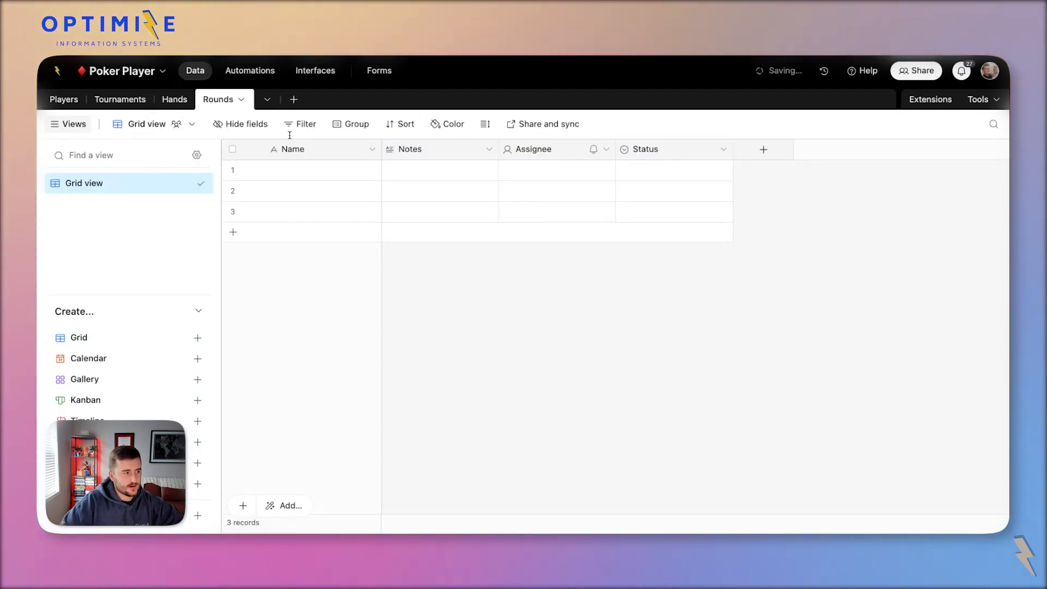
click(298, 100)
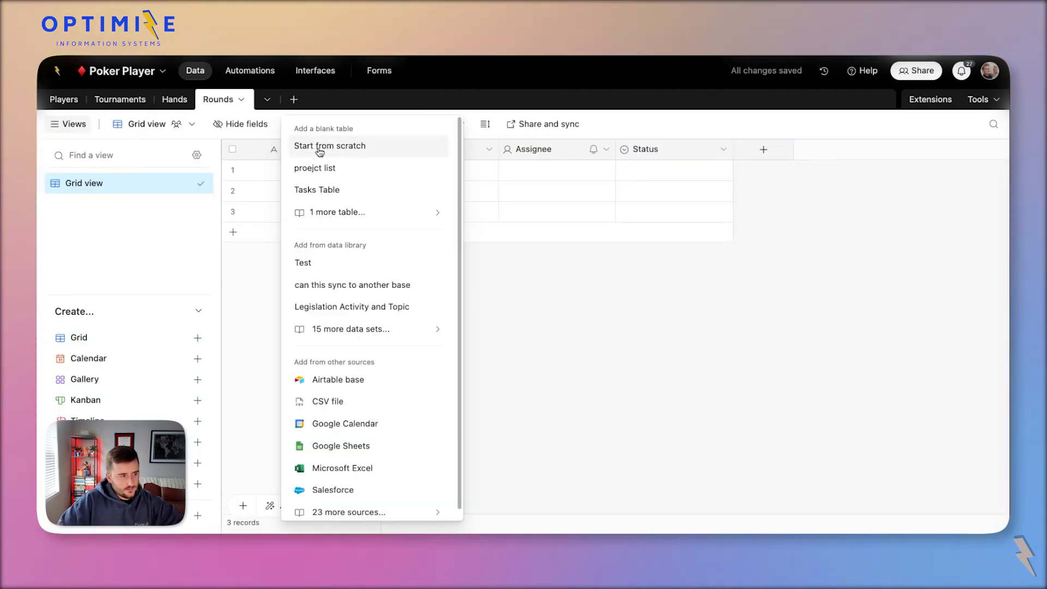
click(320, 147)
text(Deck)
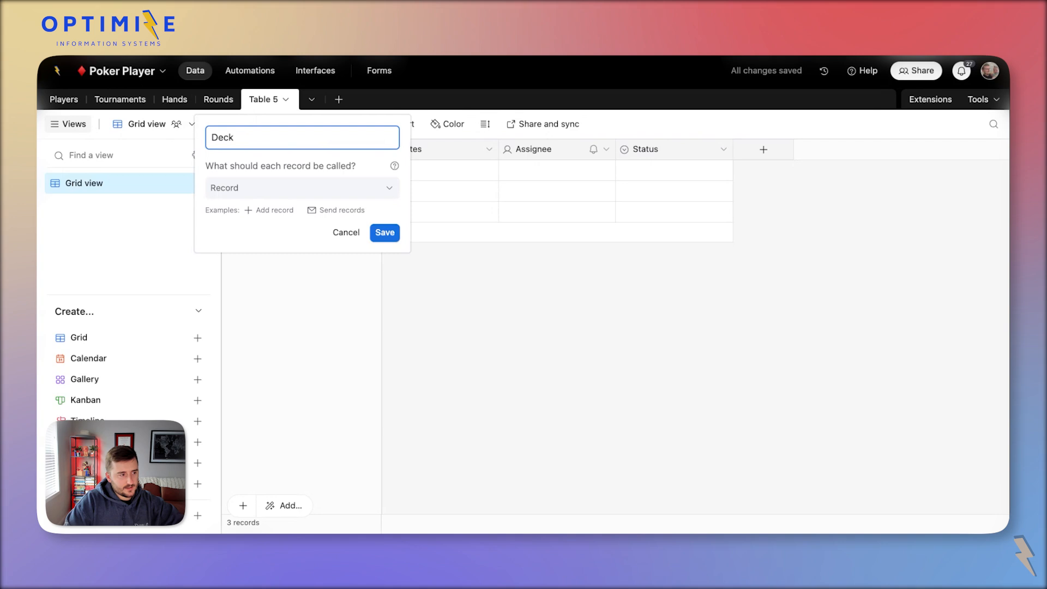
key(Return)
click(450, 156)
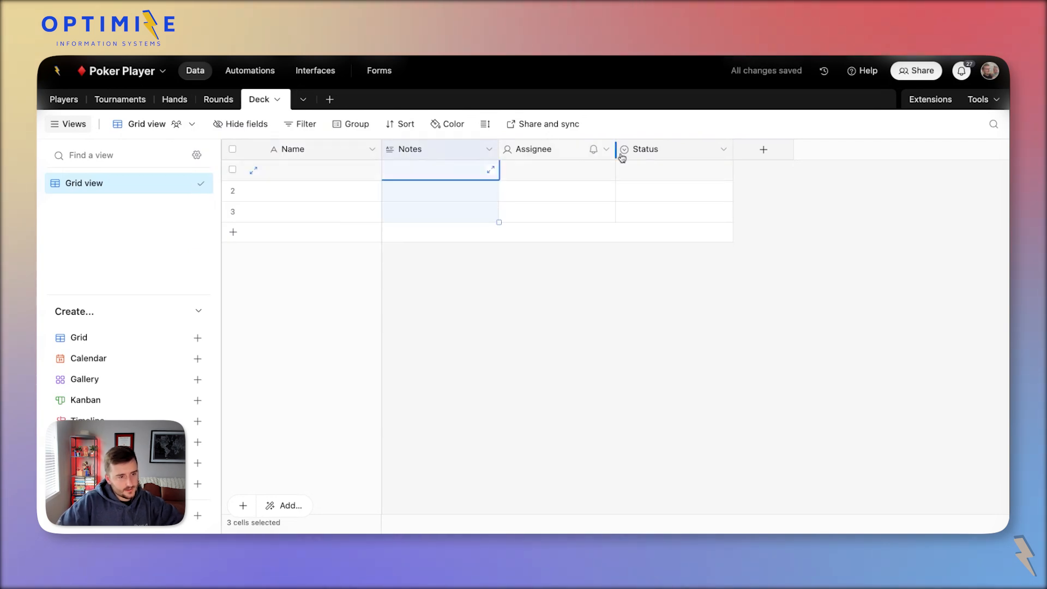
Delete the default Notes, Assignee and Status fields from the Deck table.
shift+click(622, 158)
right_click(663, 155)
click(677, 288)
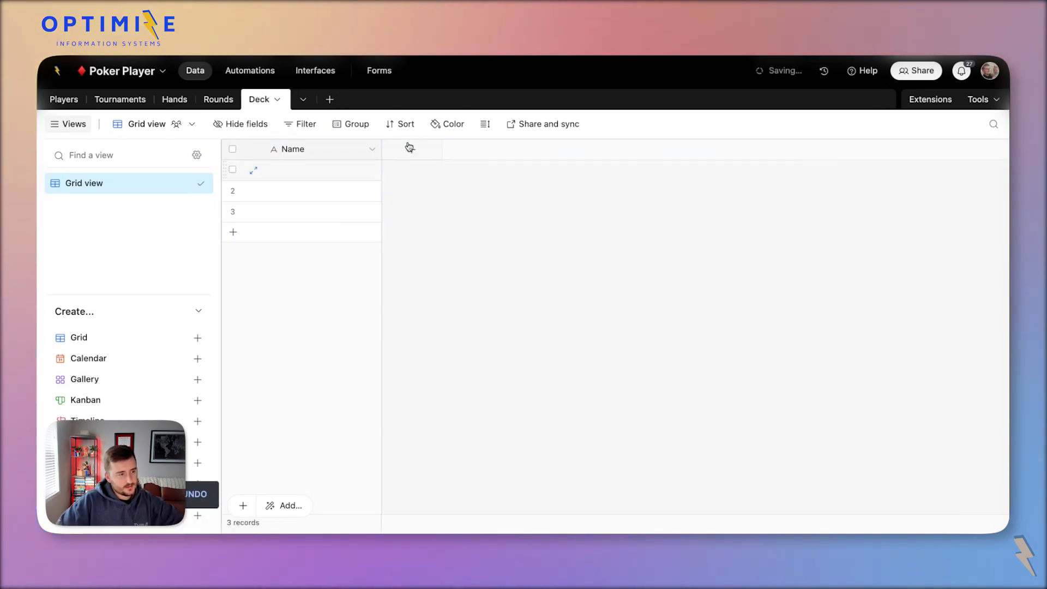
Add a single select field named Select to the Deck table.
click(412, 149)
scroll(480, 325, down, 1)
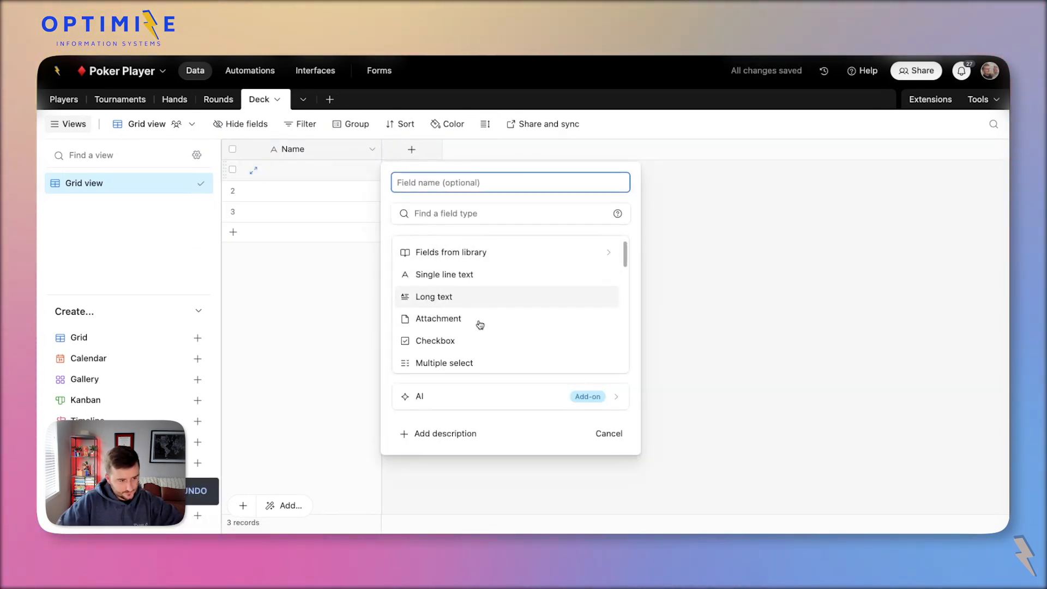
scroll(476, 322, up, 1)
scroll(477, 334, down, 2)
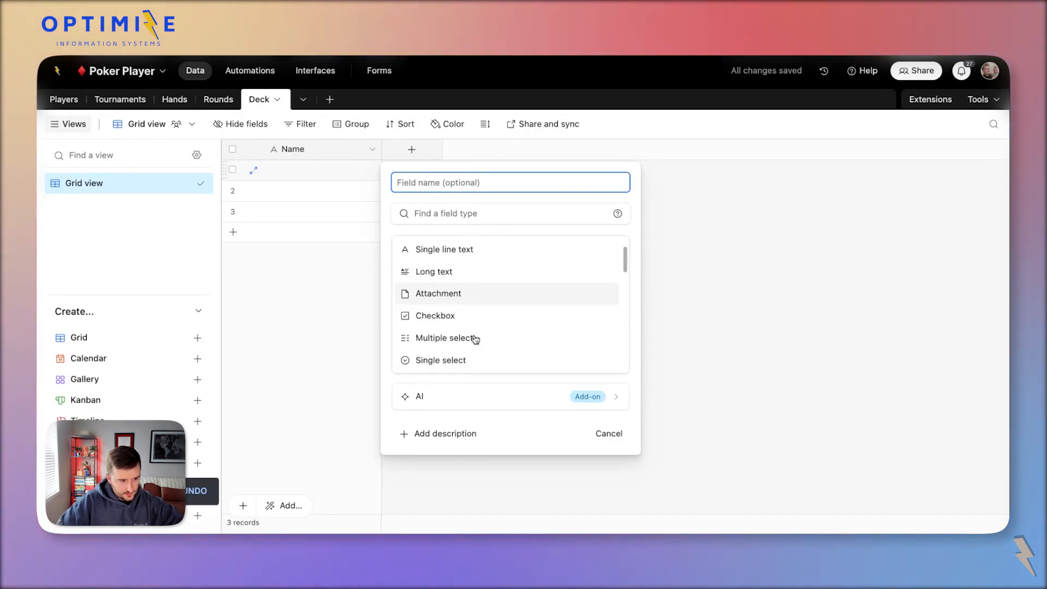
click(463, 360)
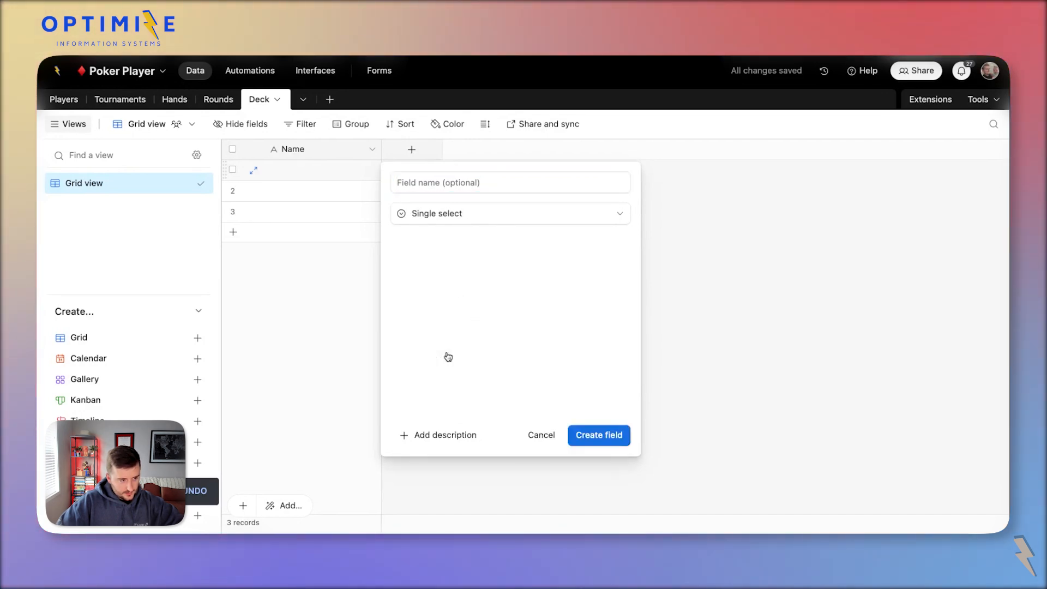
click(598, 440)
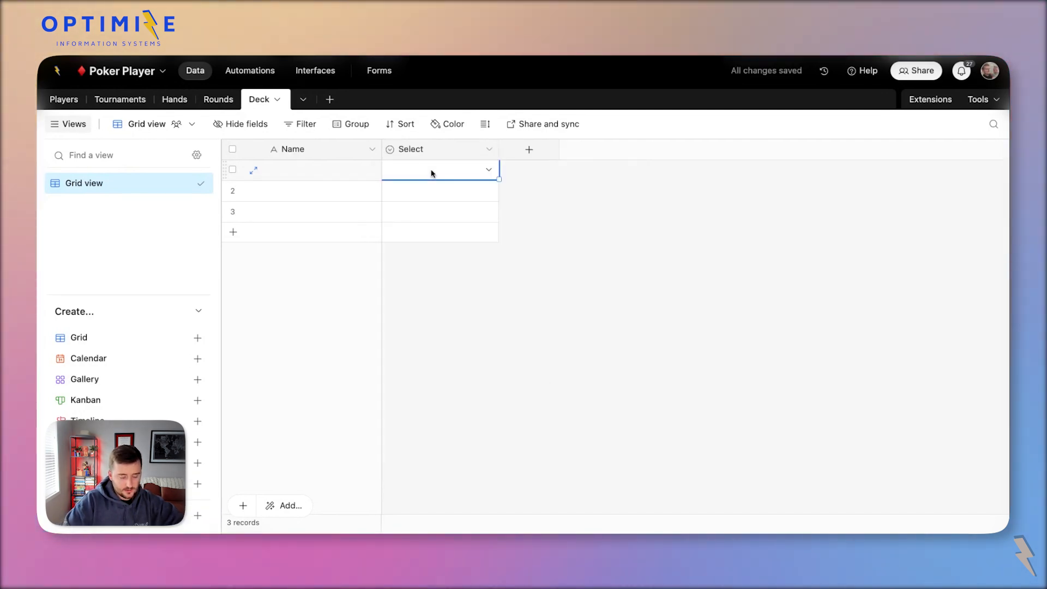
Enter A and 2 as the first two Select values and add blank records.
text(A)
key(Return)
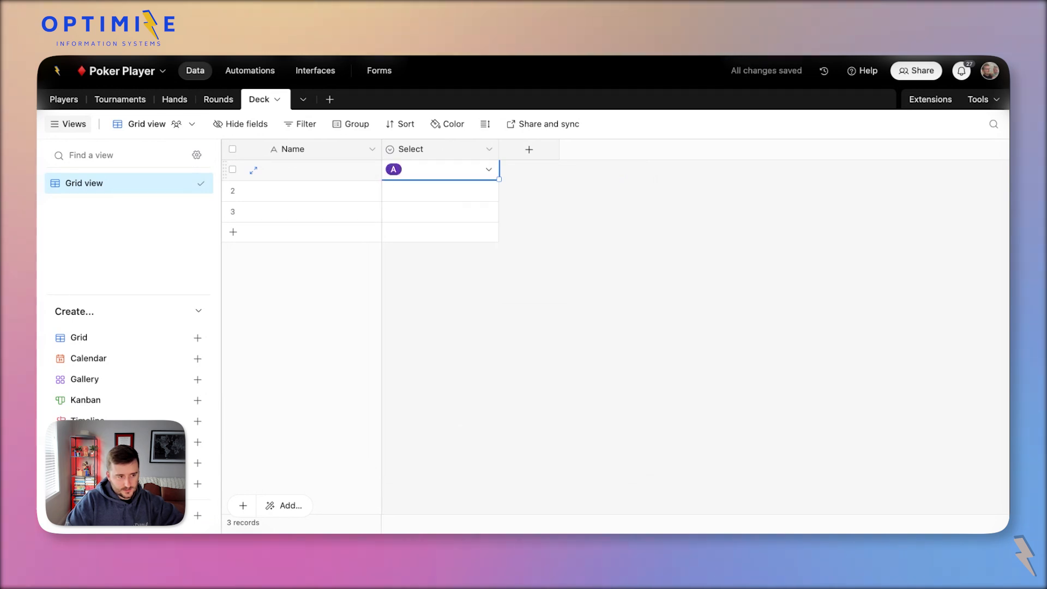
key(Down)
text(2)
key(Return)
key(Down)
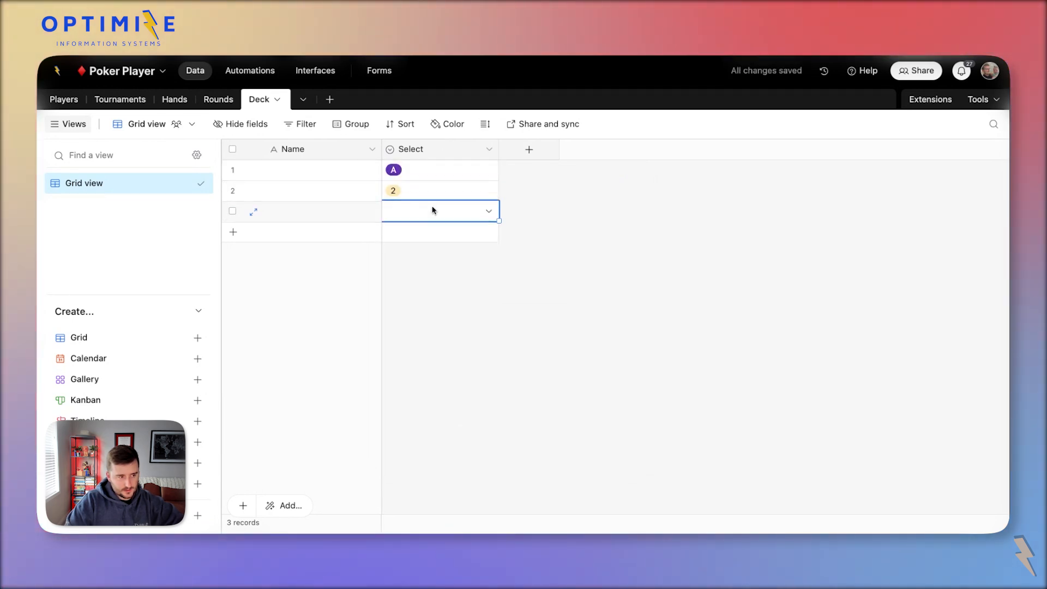
key(shift+Return)
key(shift+Return)
key(shift+Return)
key(shift+Return)
key(shift+Return)
key(shift+Return)
Type card values 3 through 10 into the Name cells of the new rows.
click(344, 219)
text(3)
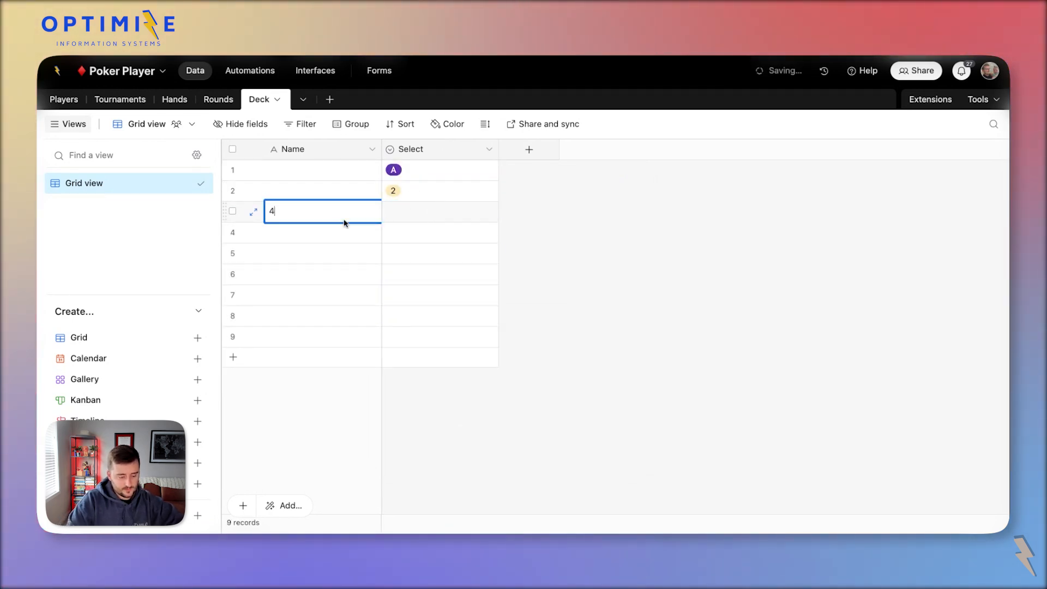
key(Return)
text(4 5 6 7 8 )
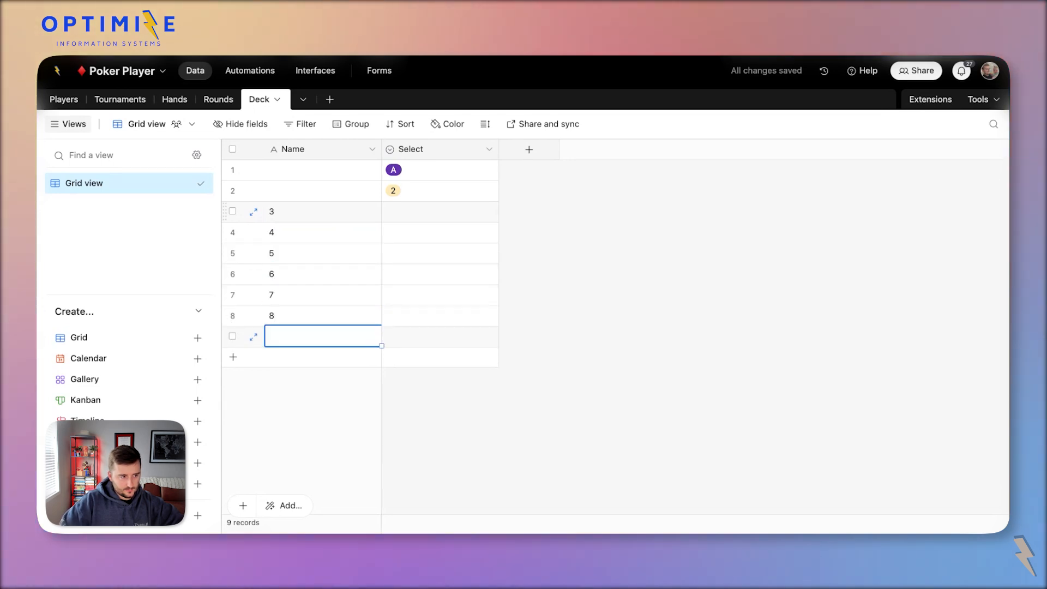
text(1)
key(BackSpace)
text(9 10 11)
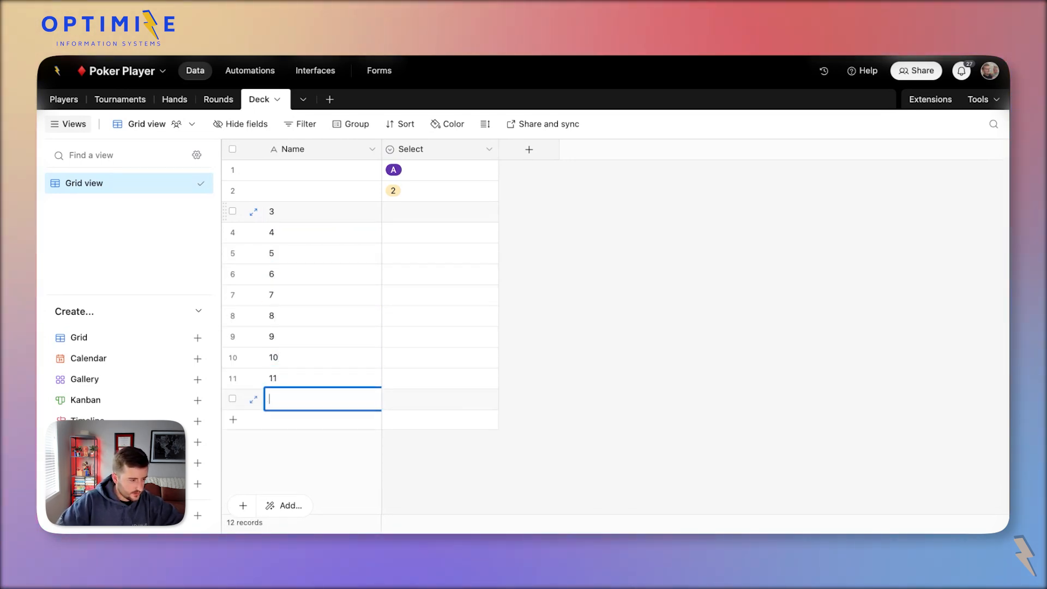
Enter J, Q and K as Name values in rows 11 to 13.
click(295, 359)
click(302, 385)
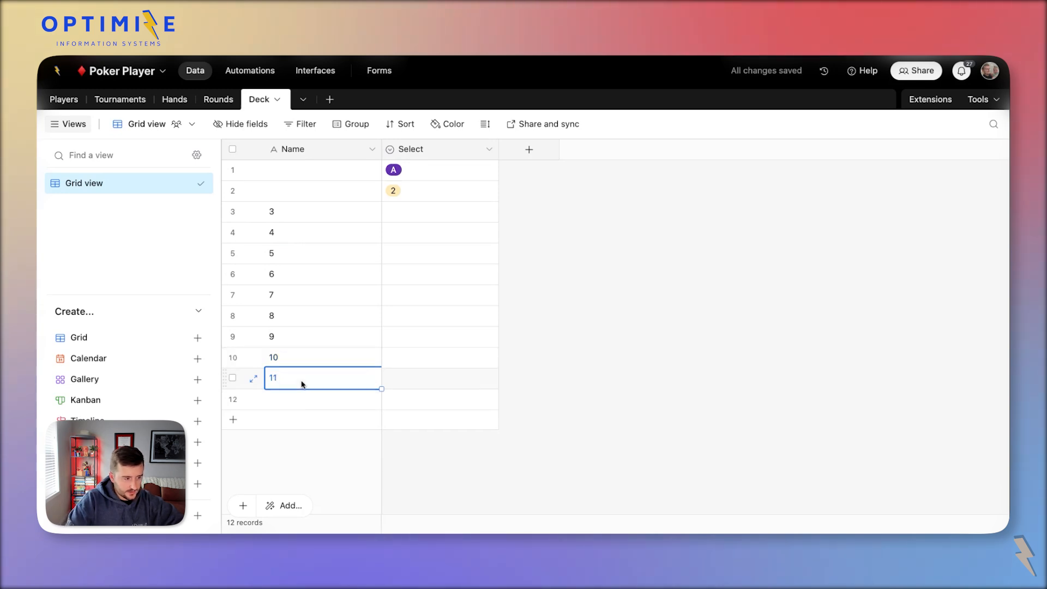
text(J)
key(Return)
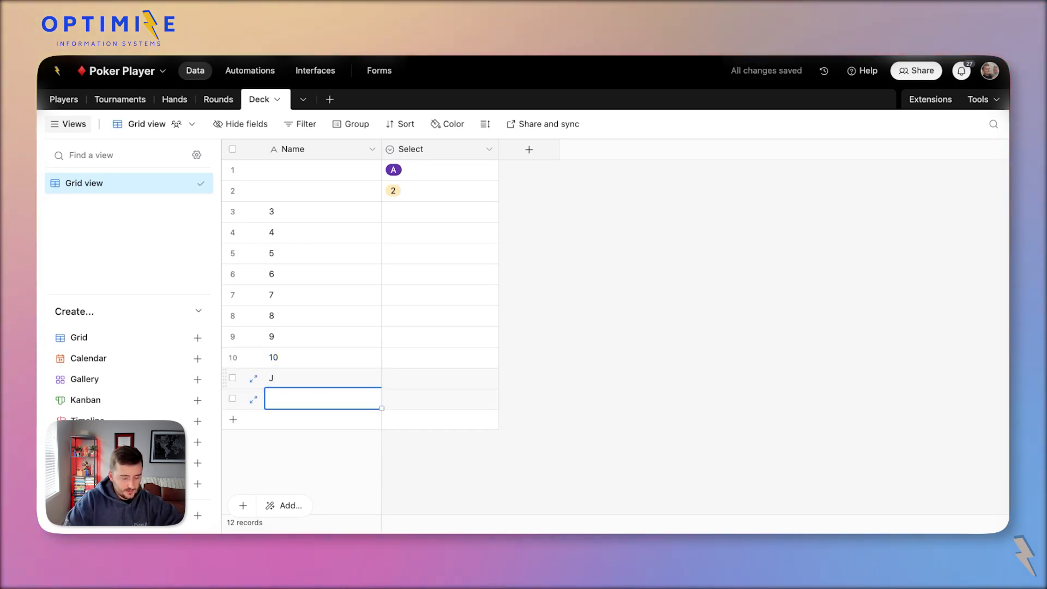
text(Q)
key(shift+Return)
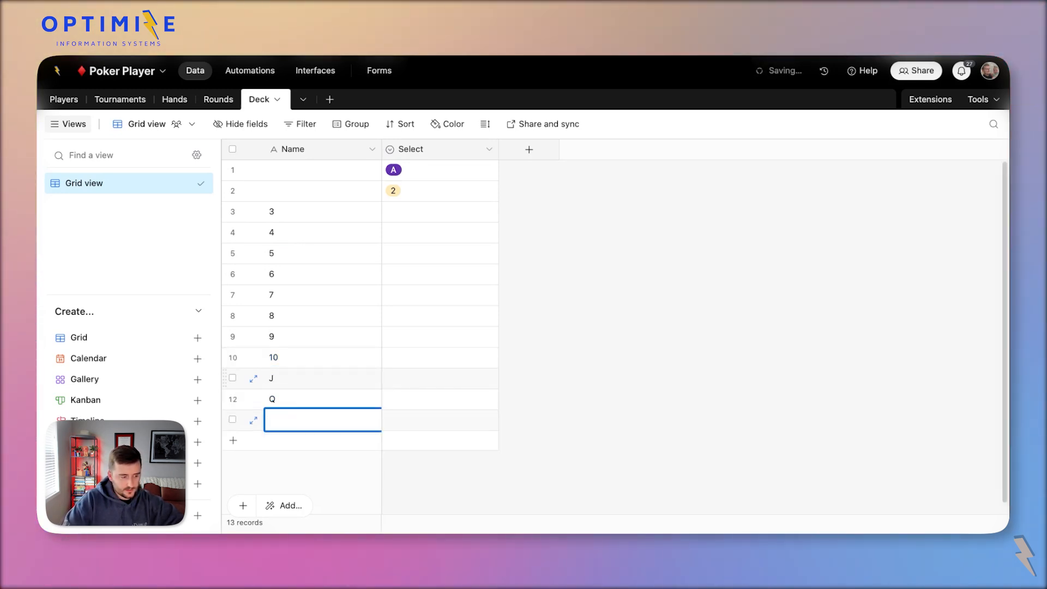
text(K)
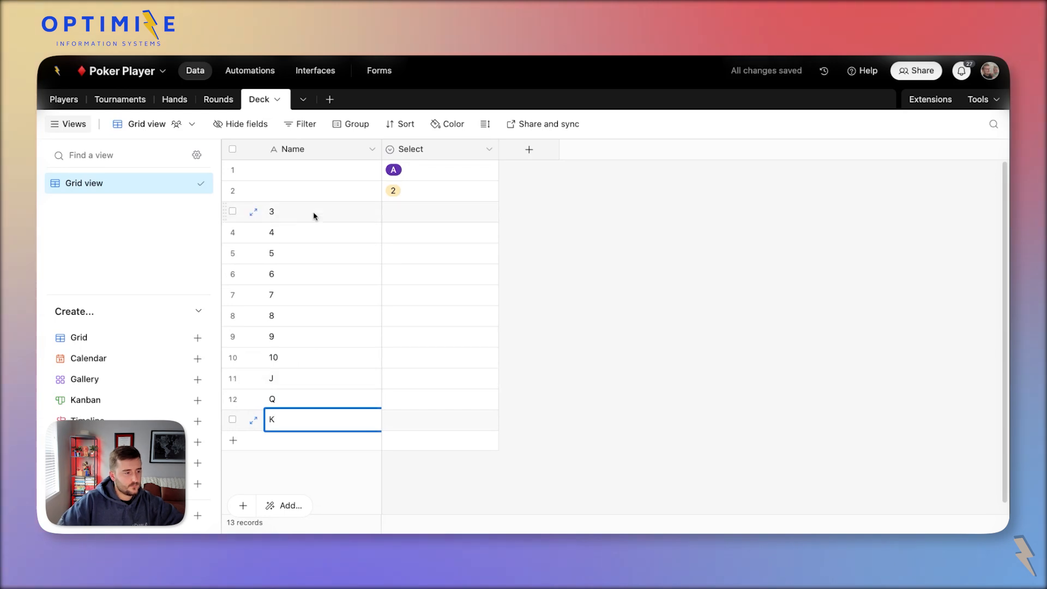
Copy Name values 3 through K and paste them into the Select column.
shift+click(321, 214)
key(ctrl+c)
click(421, 212)
key(ctrl+v)
click(331, 213)
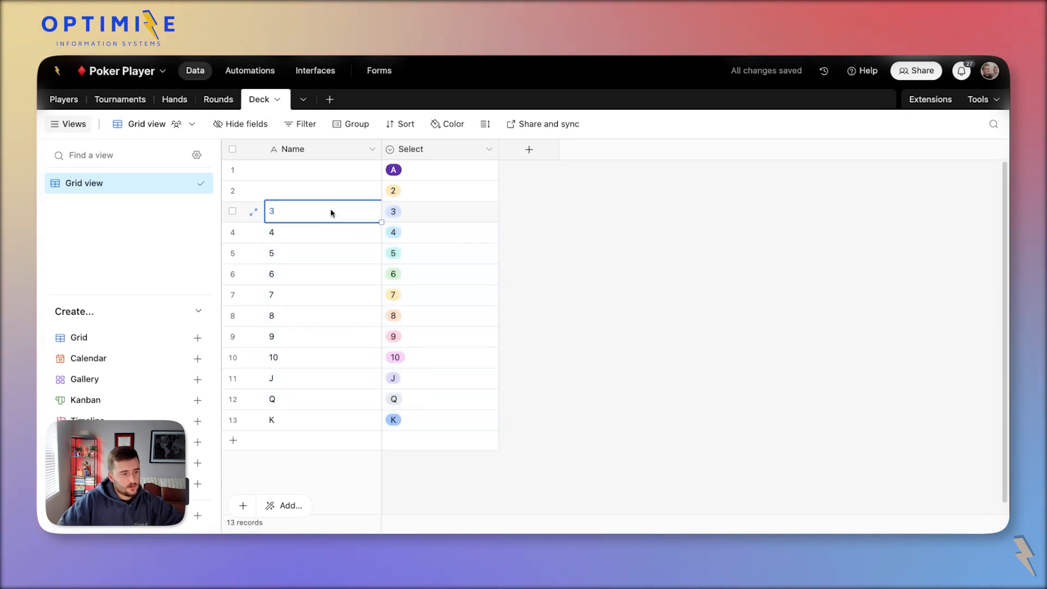
Convert the Select field to single line text.
double_click(413, 149)
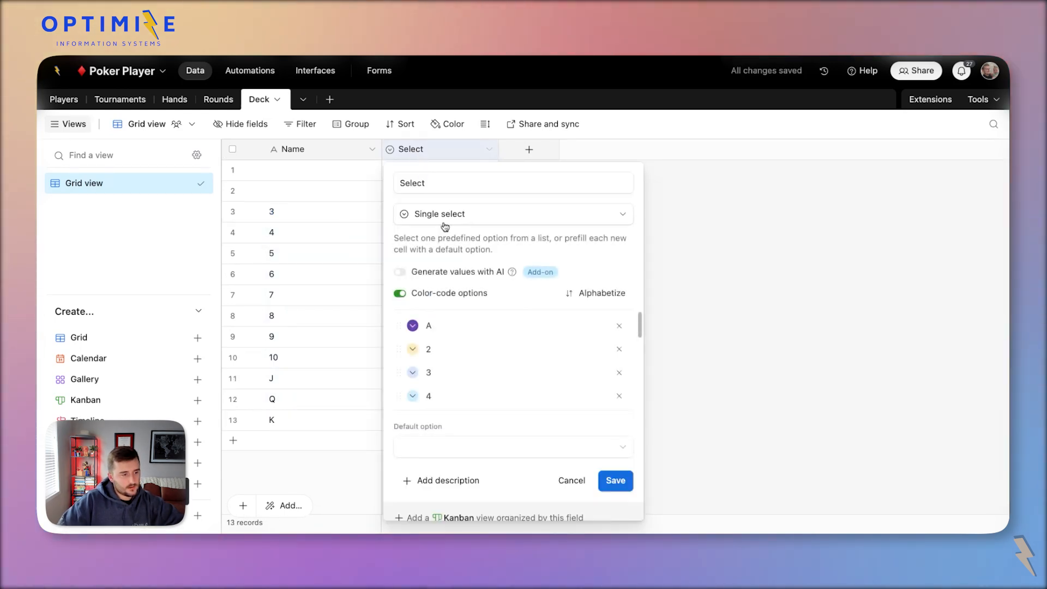
click(445, 216)
click(439, 250)
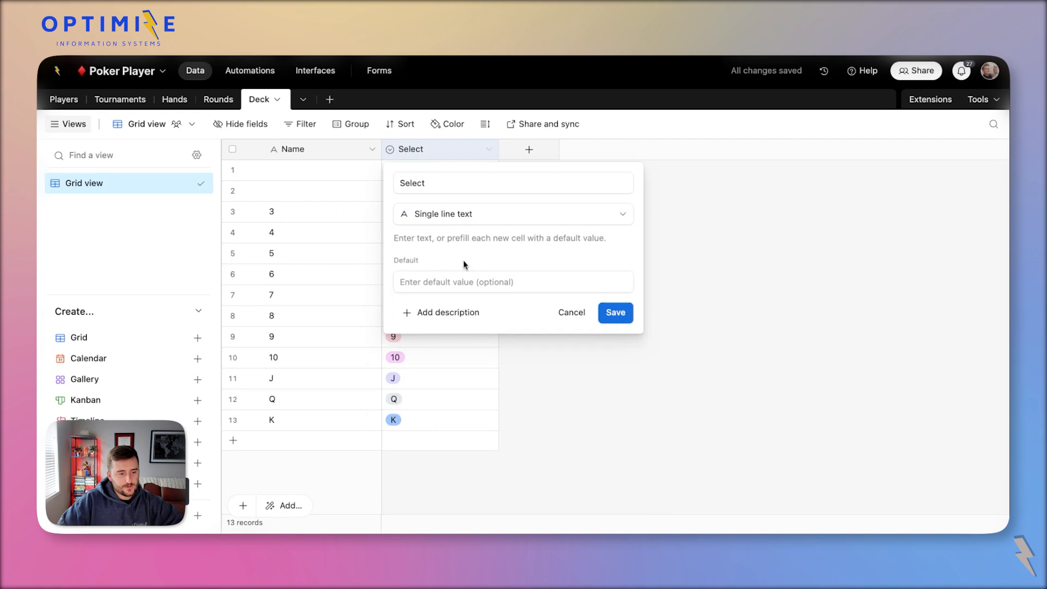
click(625, 312)
Convert the field back to single select, regenerating colour-coded options A to K.
double_click(461, 150)
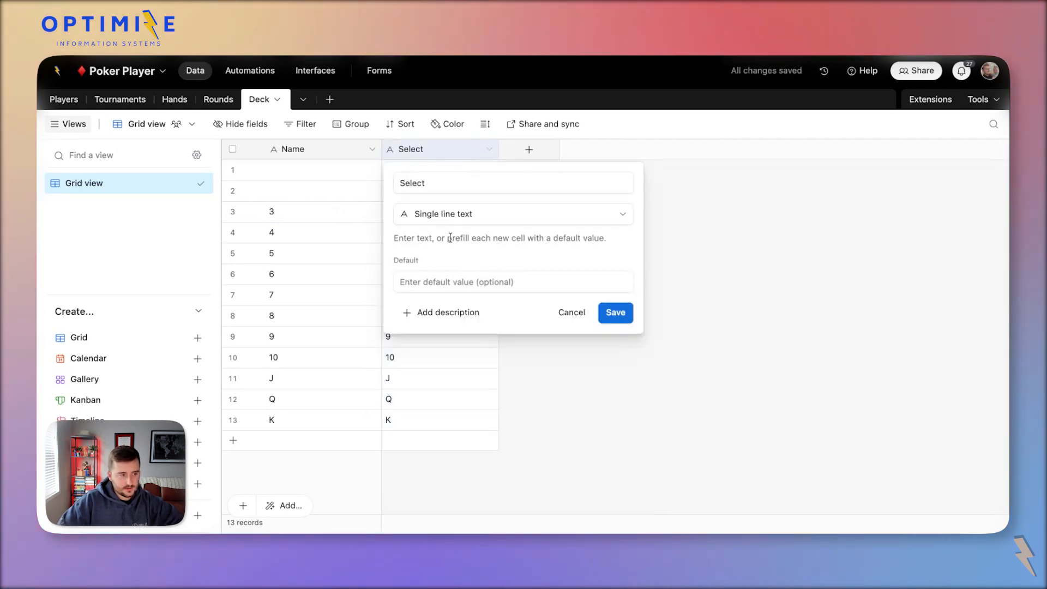
click(435, 215)
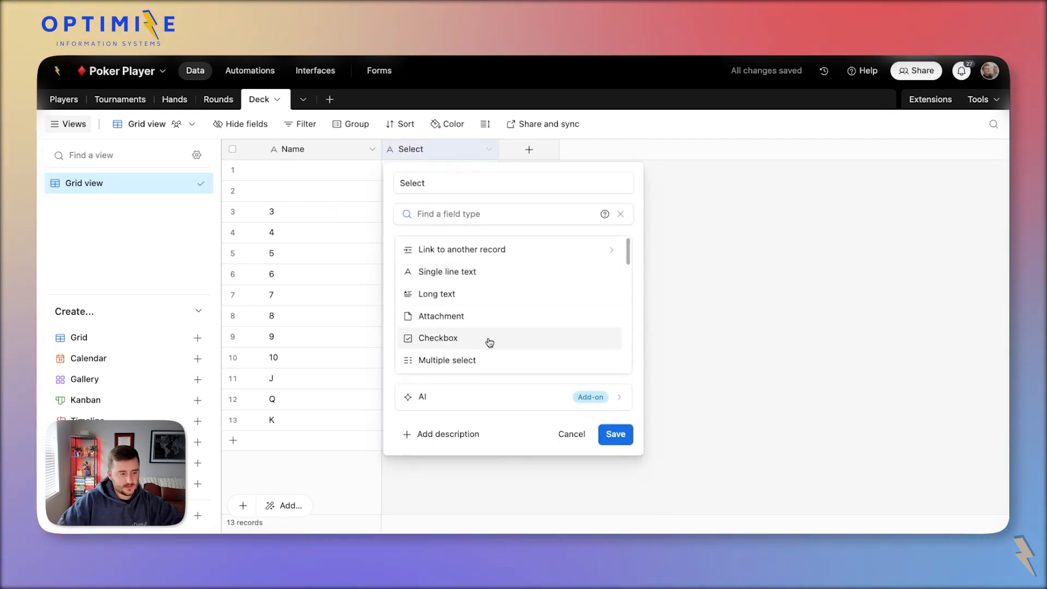
scroll(489, 342, down, 2)
click(469, 329)
click(618, 451)
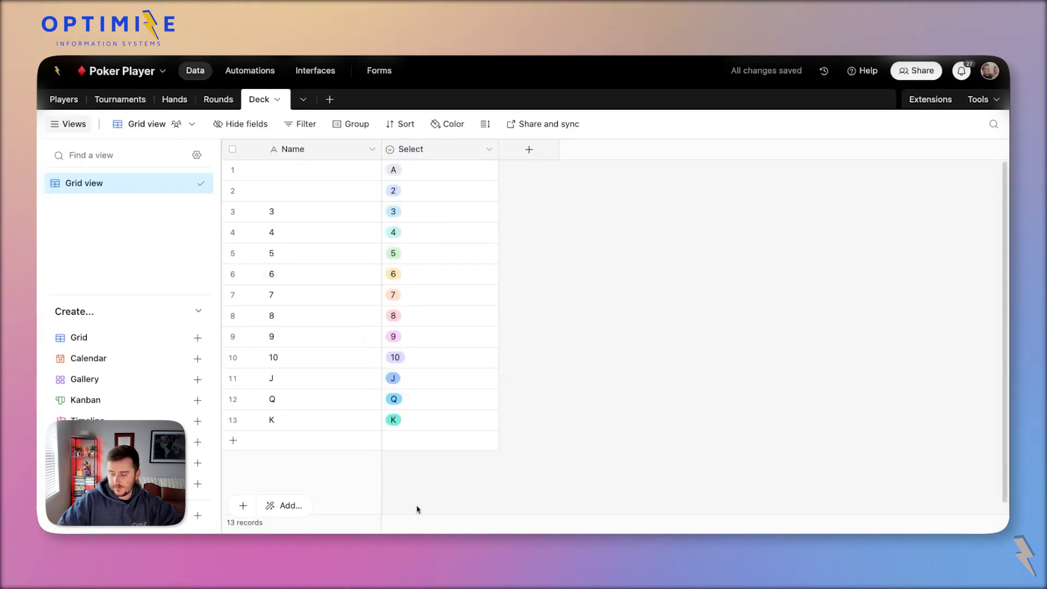
Rename the Select field to Value.
double_click(449, 147)
click(463, 175)
double_click(464, 179)
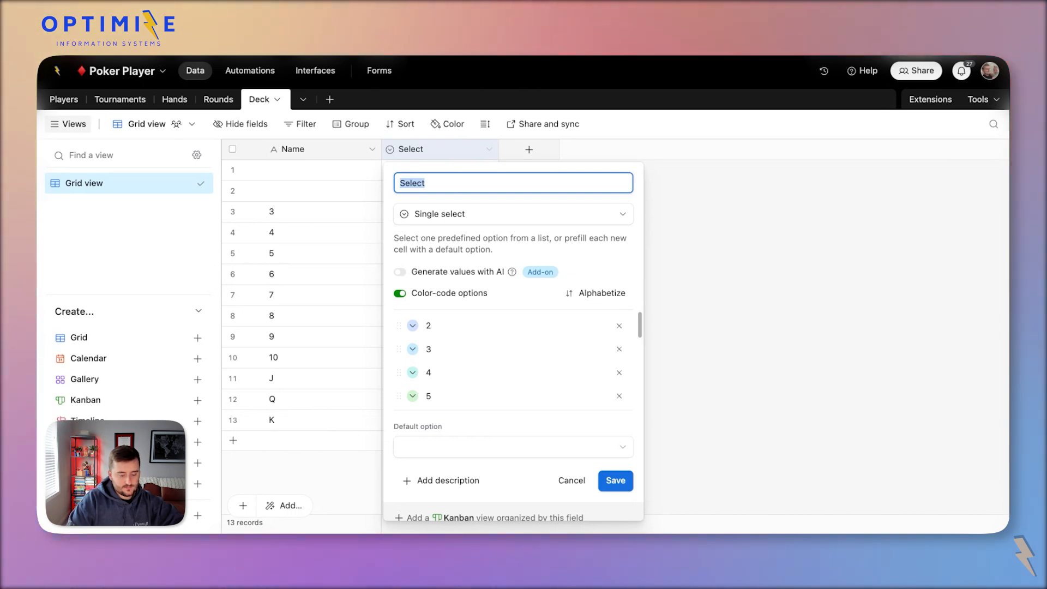
text(Value)
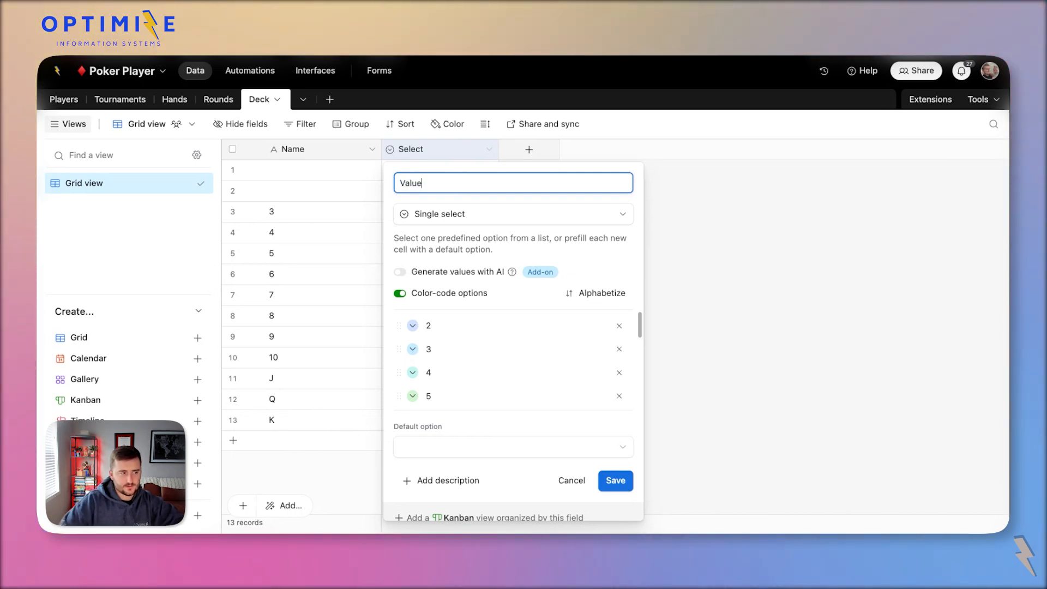
click(615, 480)
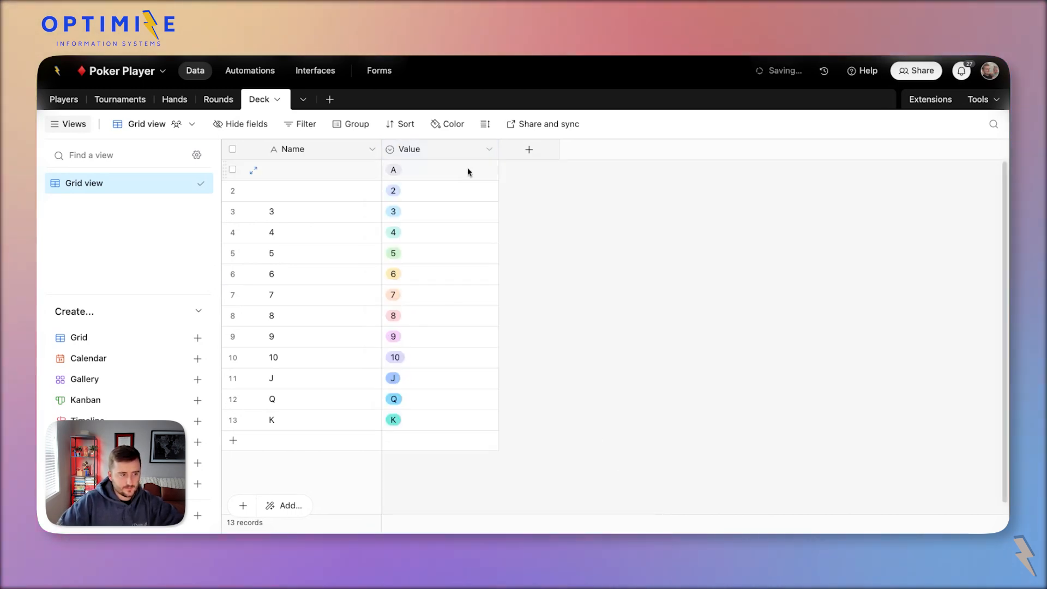
Add a new single select field named Suit.
click(523, 155)
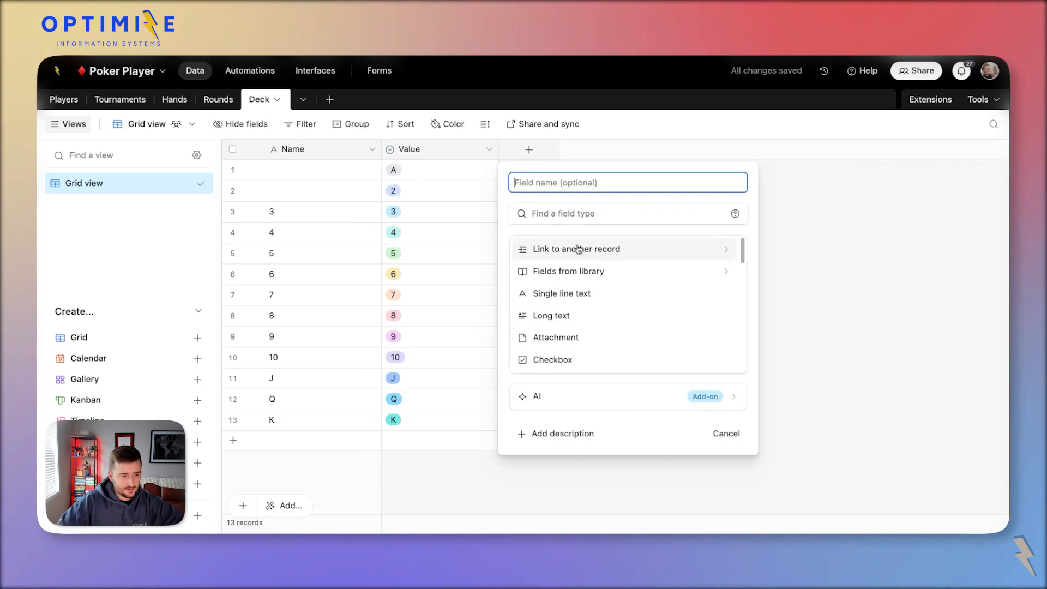
scroll(554, 333, down, 1)
scroll(542, 338, up, 1)
scroll(553, 317, down, 1)
scroll(559, 311, down, 2)
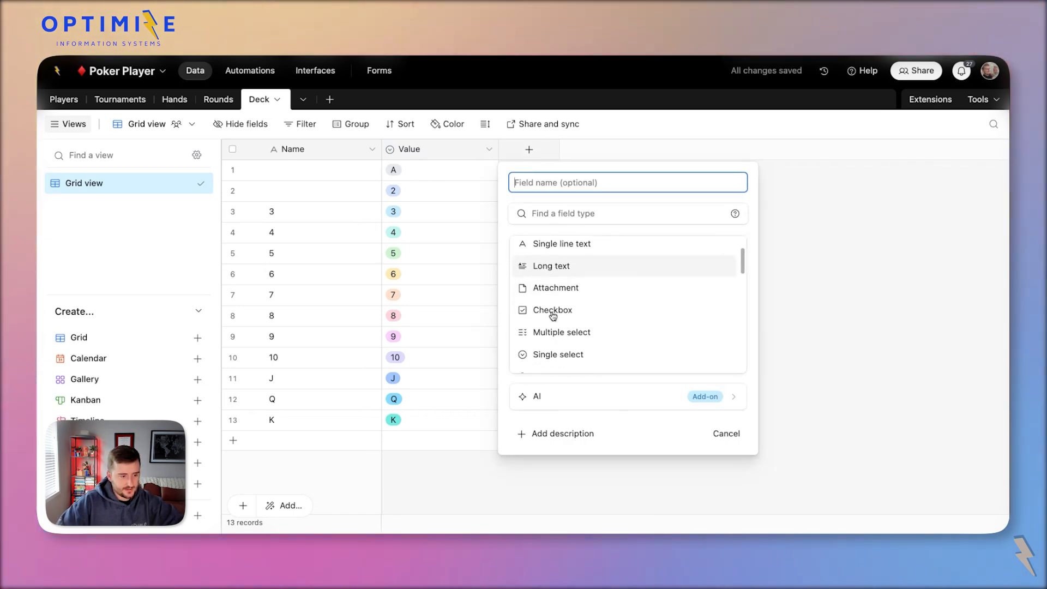
click(565, 347)
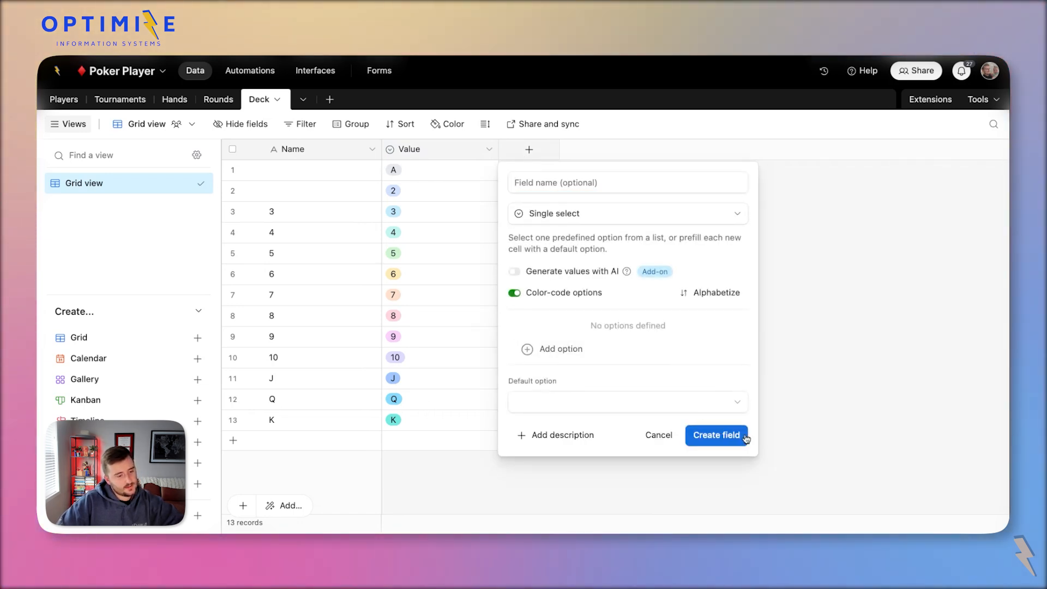
click(593, 348)
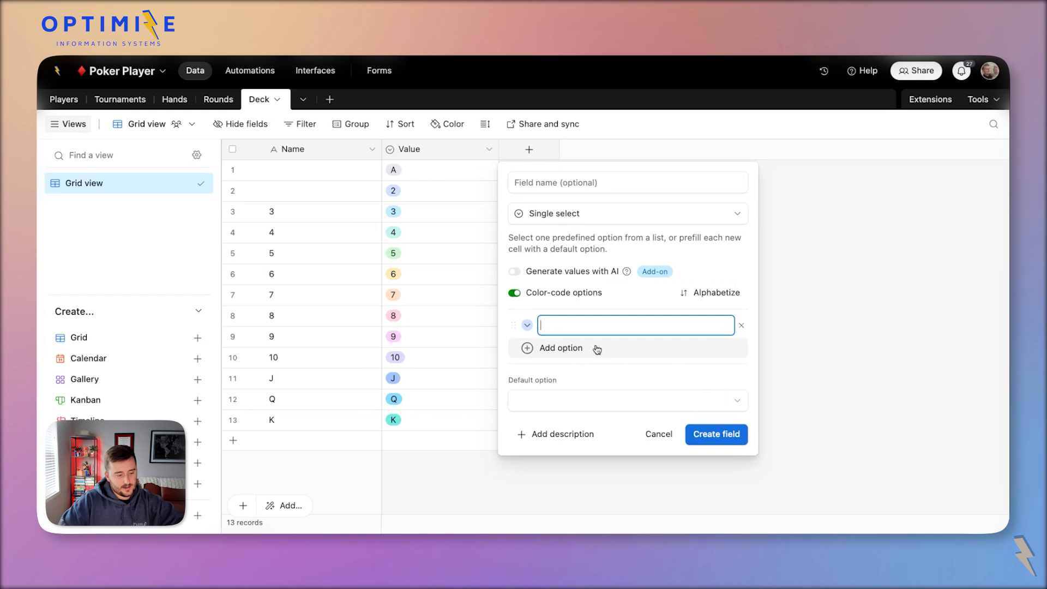
click(607, 186)
text(Suit)
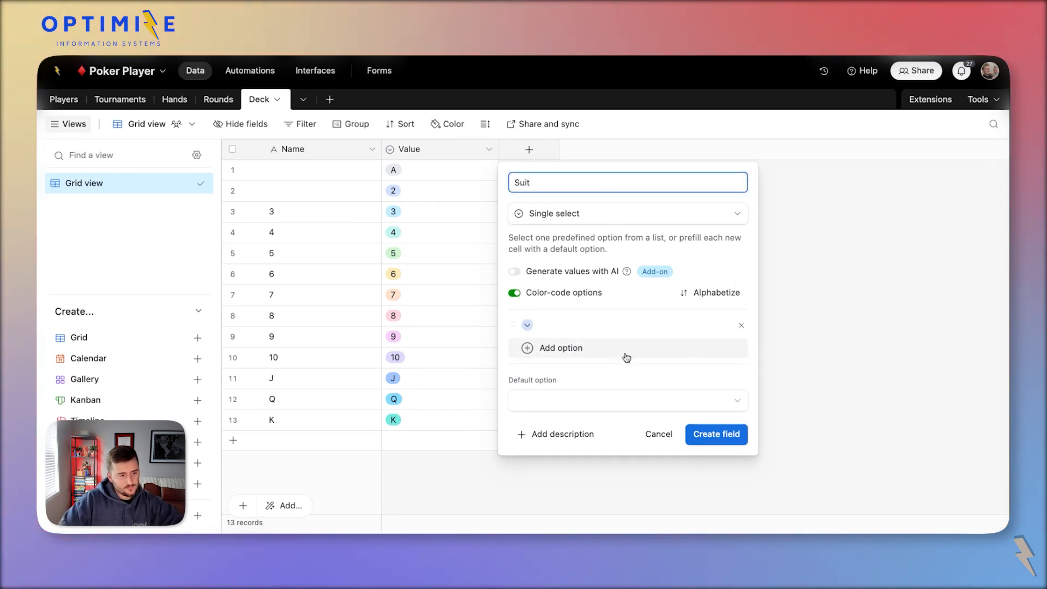
Enter club, diamond, spade and heart options, colouring the club option dark grey.
click(627, 355)
click(527, 326)
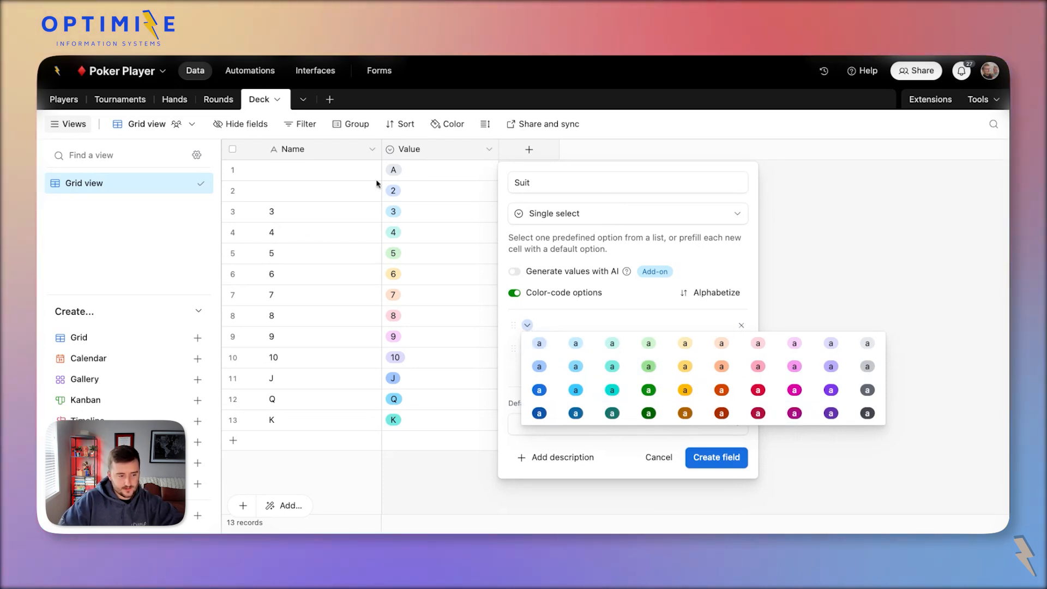
click(867, 413)
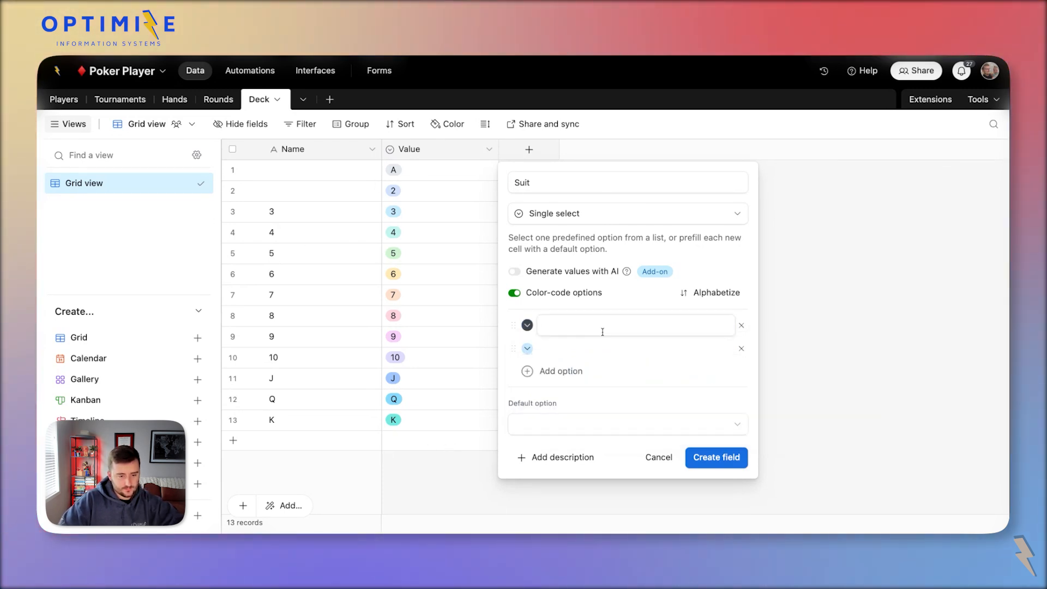
click(568, 323)
text(Club)
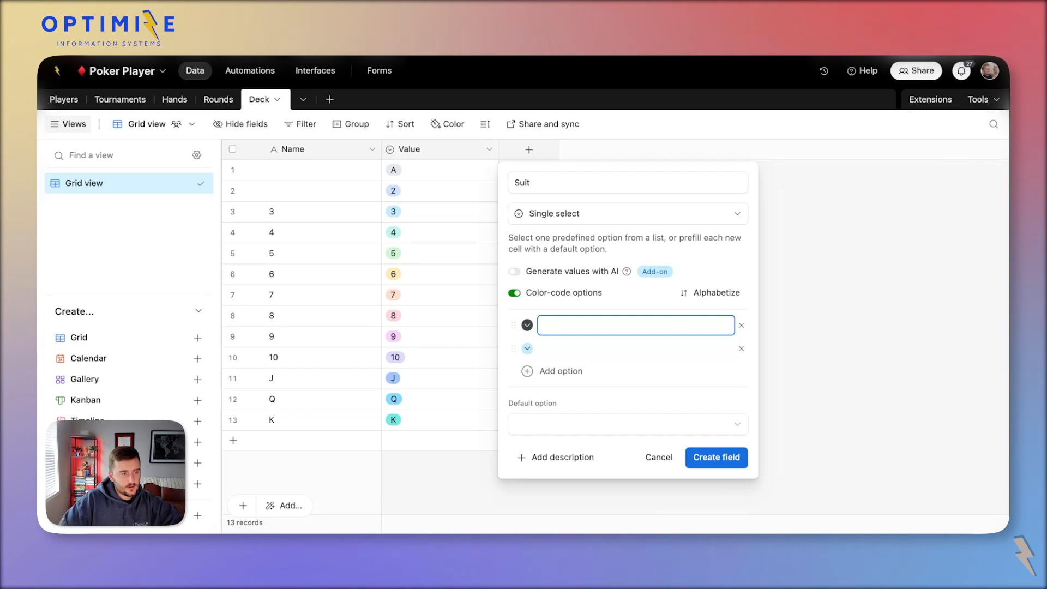
key(Return)
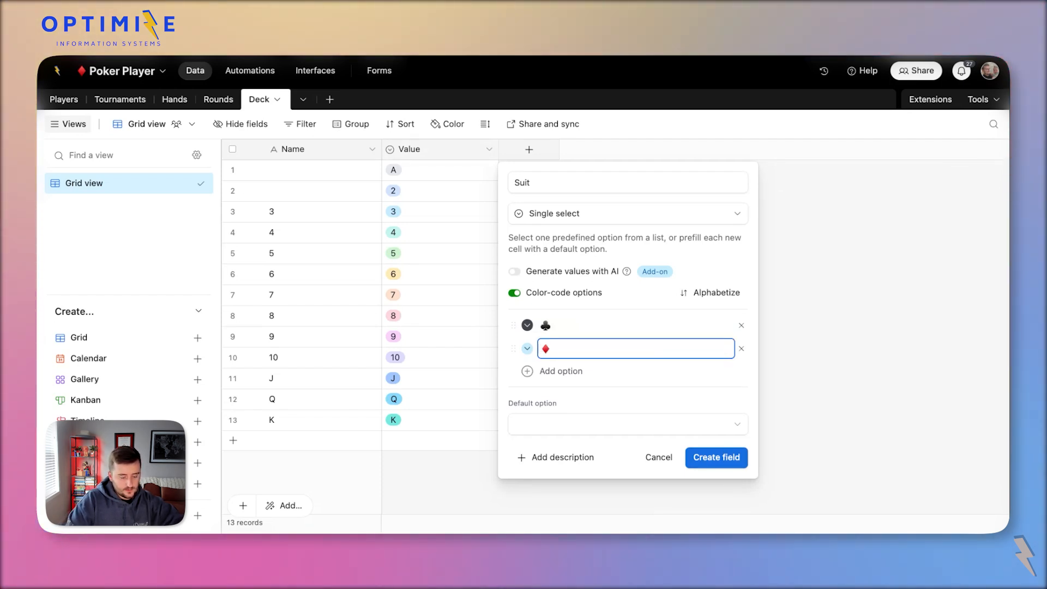
key(Return)
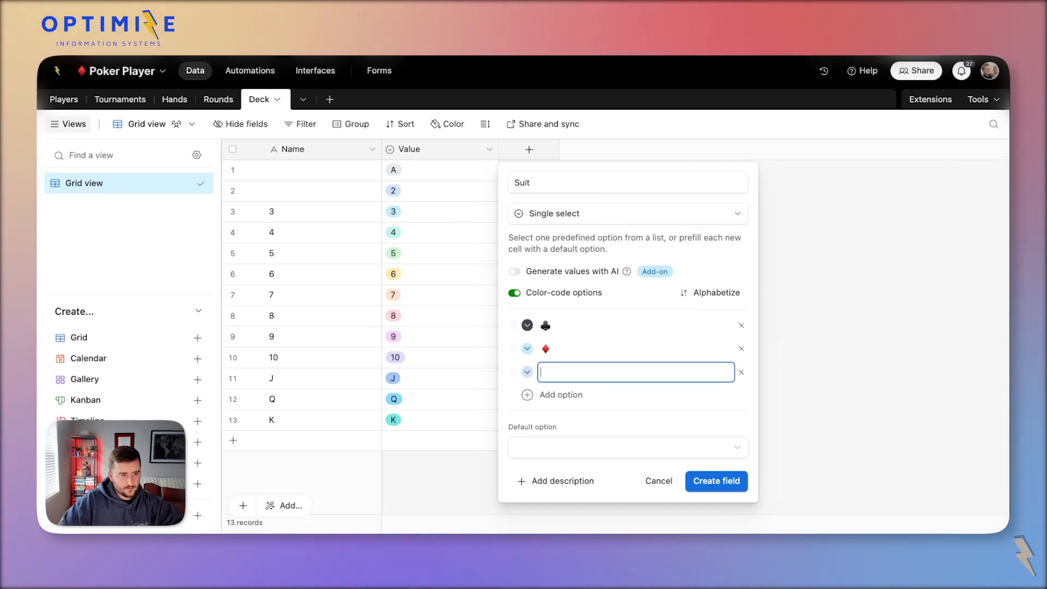
key(Return)
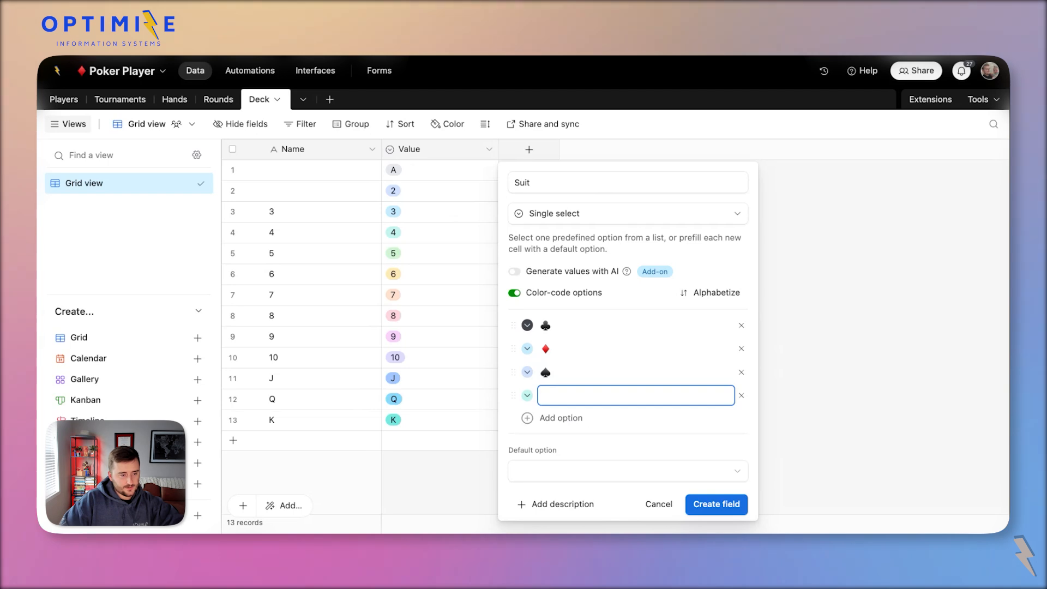
key(super+v)
Make the diamond and heart options red and the spade dark grey, then create the field.
click(554, 349)
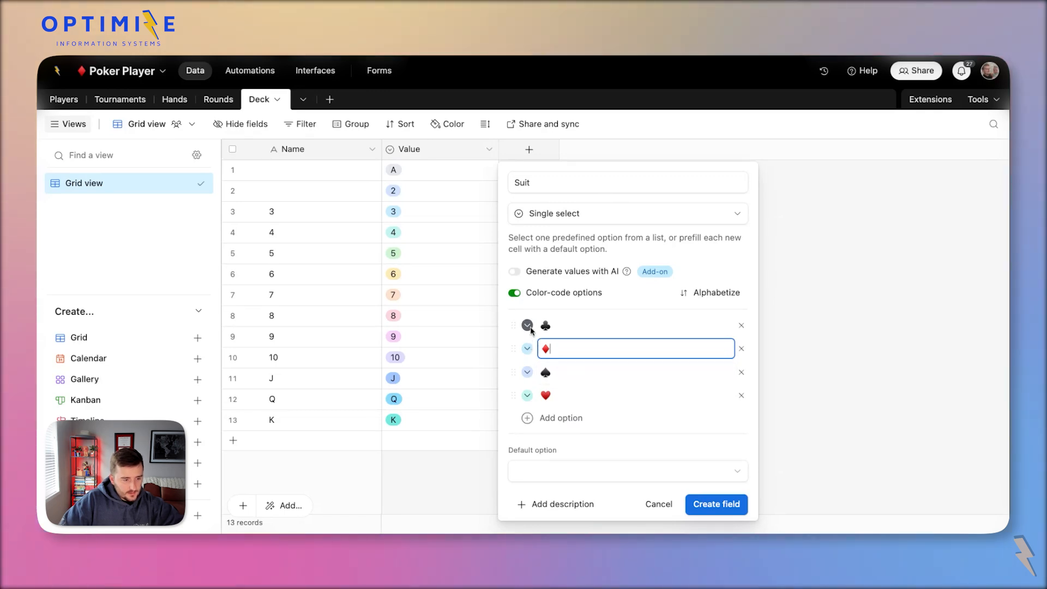
click(528, 349)
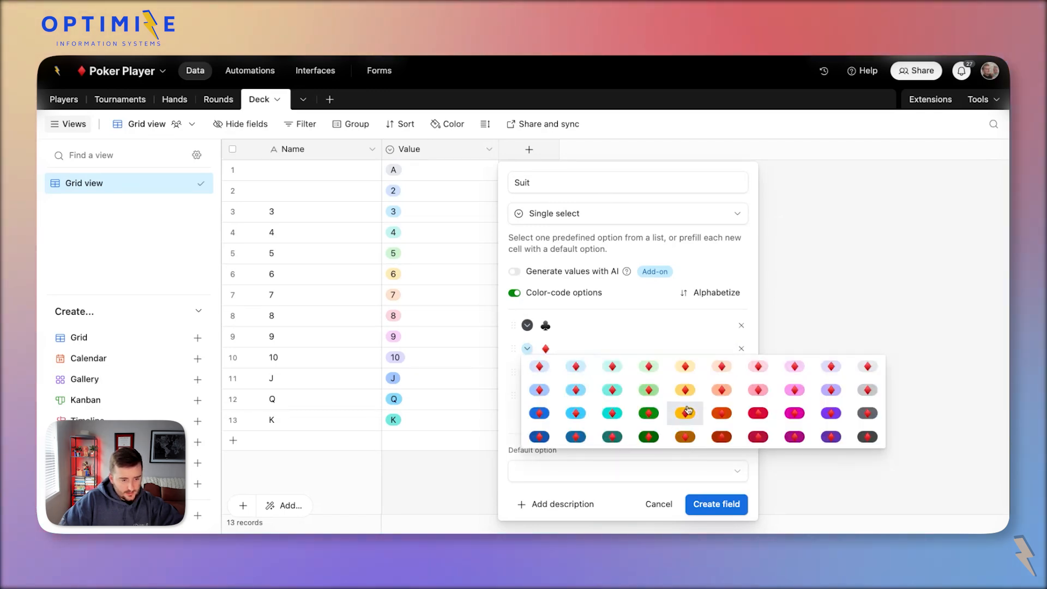
click(752, 418)
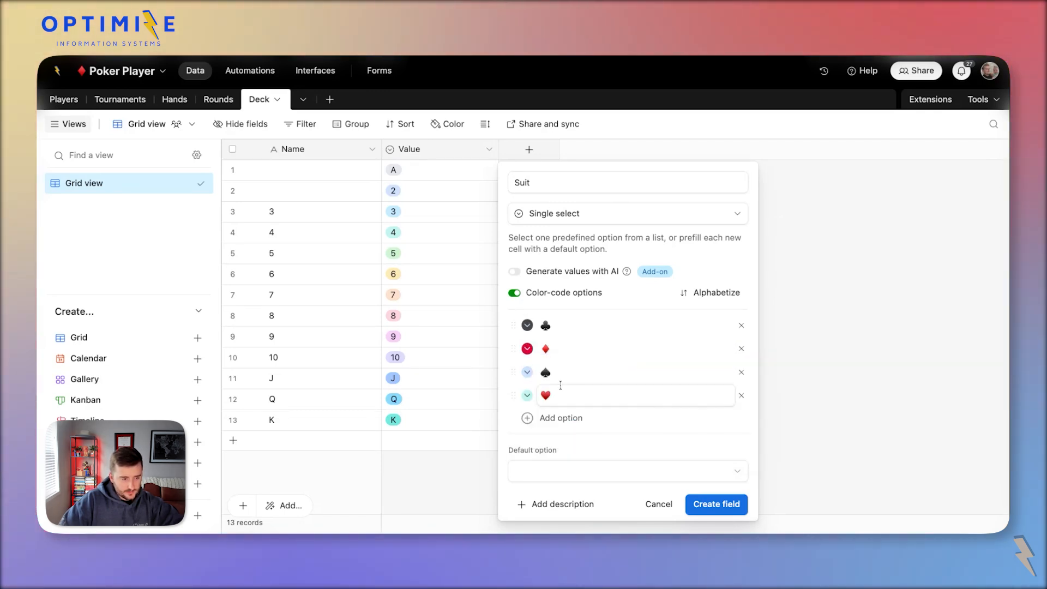
click(530, 399)
click(730, 466)
click(527, 372)
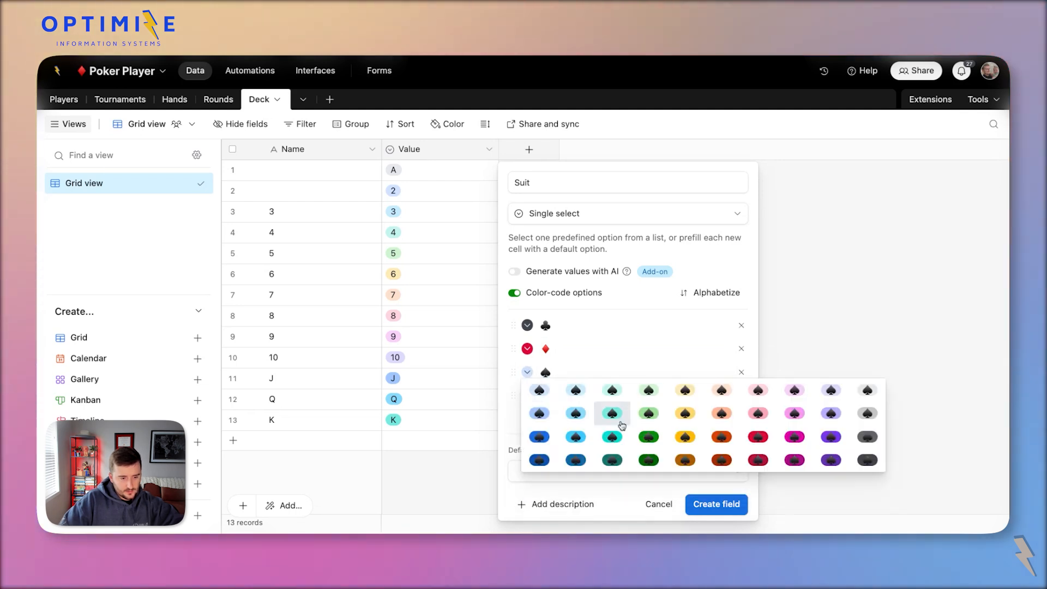
click(863, 458)
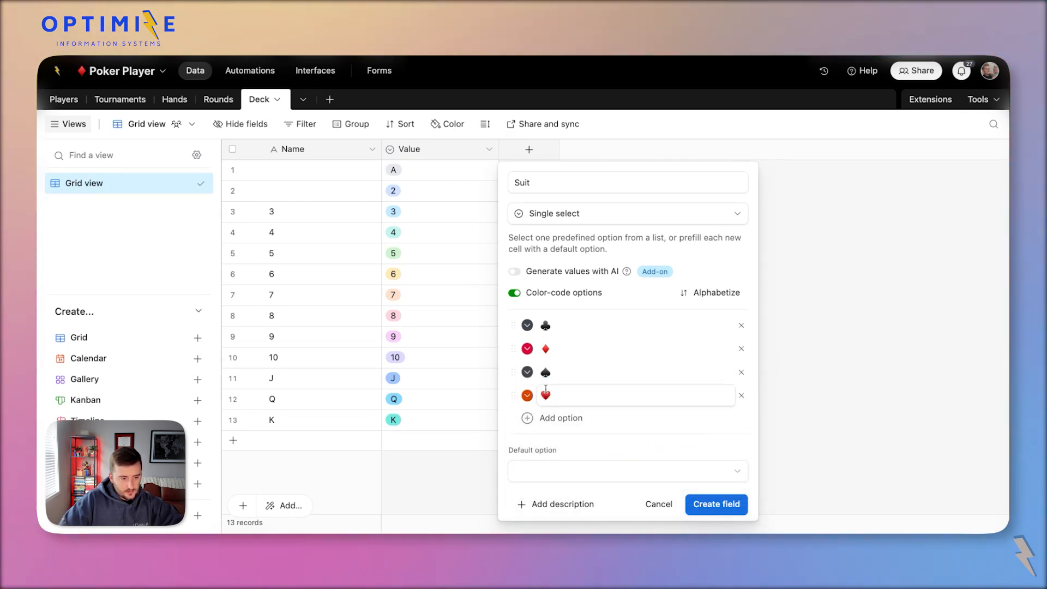
click(527, 396)
click(766, 462)
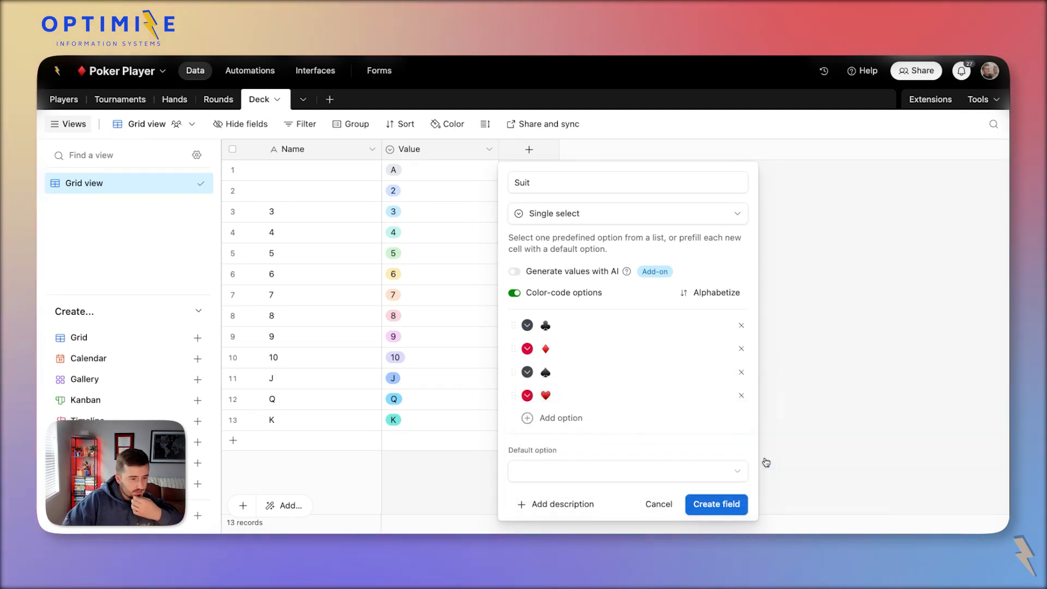
click(715, 505)
Give rows 1–13 the dark suit in the Suit column.
double_click(540, 175)
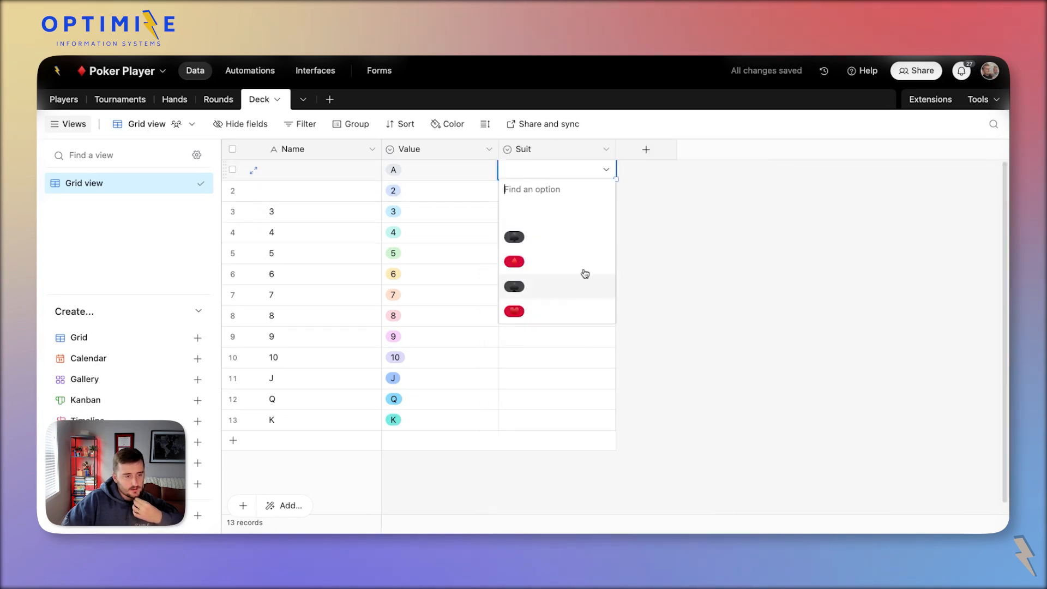
click(562, 234)
key(super+c)
key(super+shift+Down)
key(super+v)
drag(471, 231, 455, 221)
scroll(452, 246, down, 1)
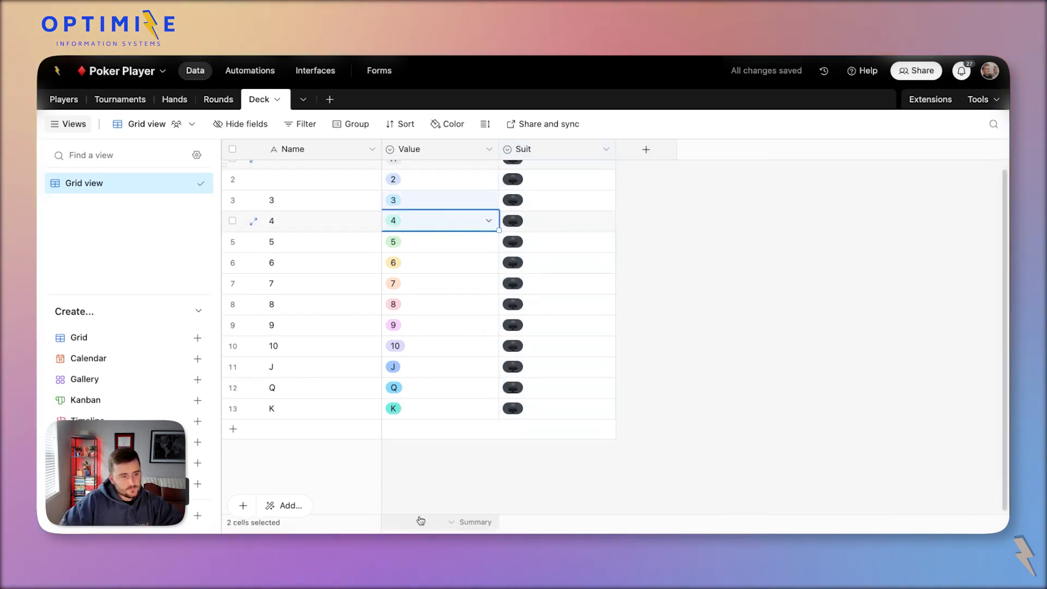
click(359, 468)
Copy Values A through K into new rows 14–26, expanding the table.
click(350, 437)
click(435, 433)
scroll(426, 306, up, 1)
click(411, 173)
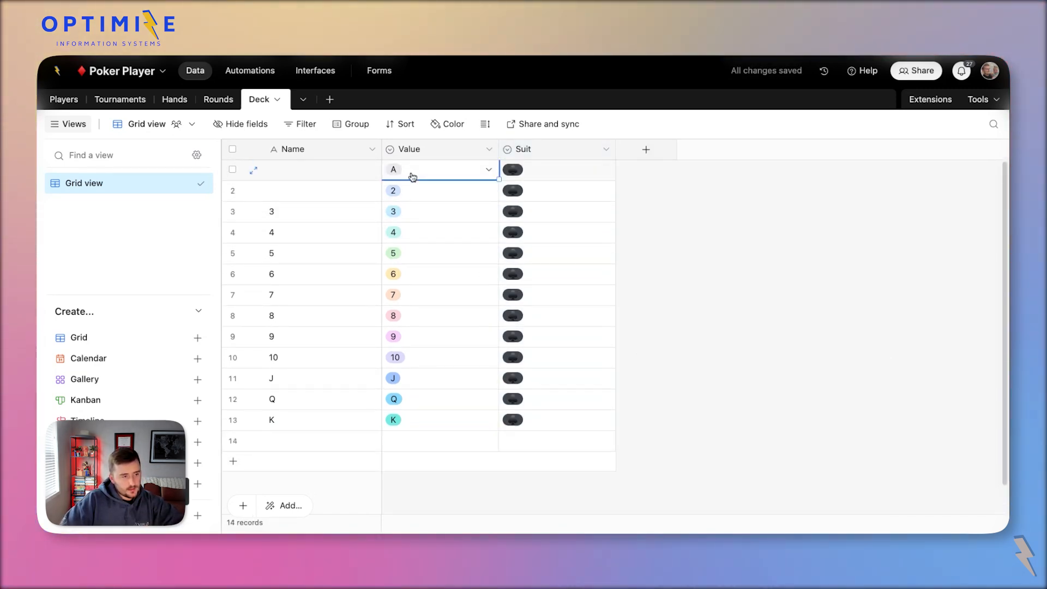
drag(411, 173, 464, 419)
key(super+c)
click(437, 441)
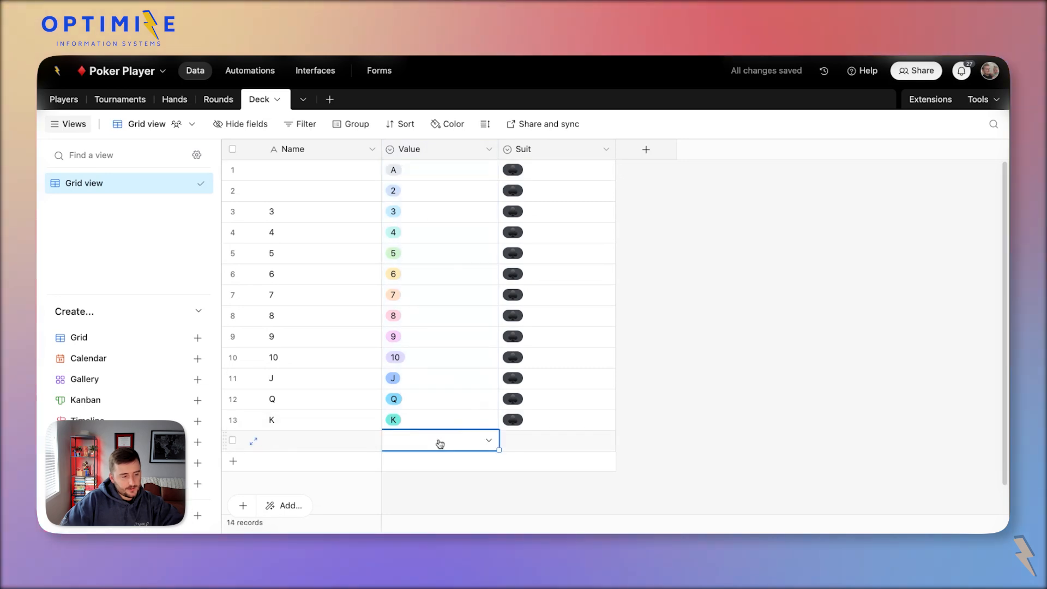
key(super+v)
click(631, 347)
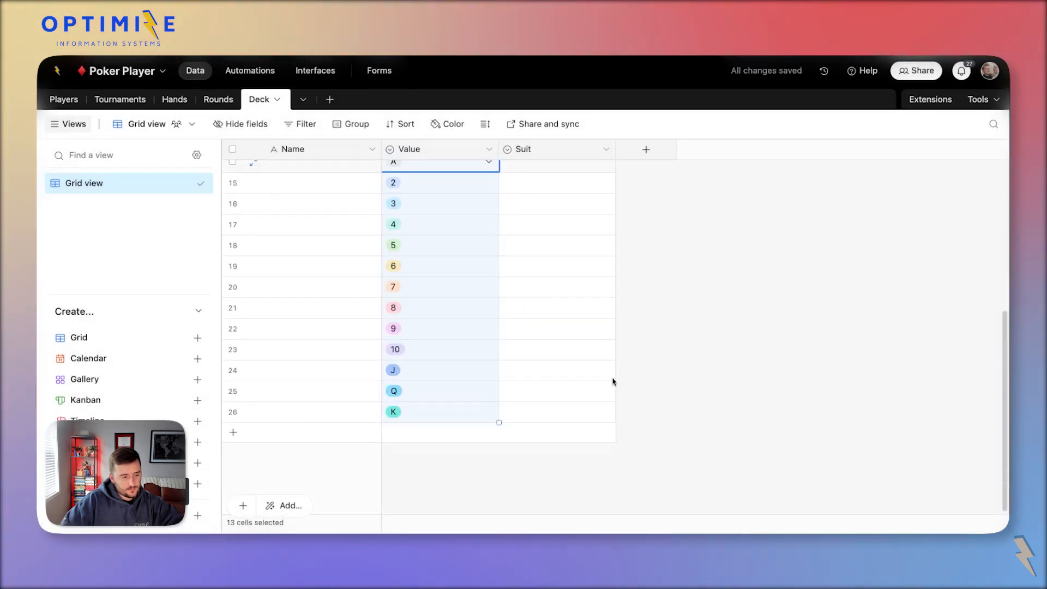
Set the Suit of rows 14–26 to the red diamond.
double_click(530, 341)
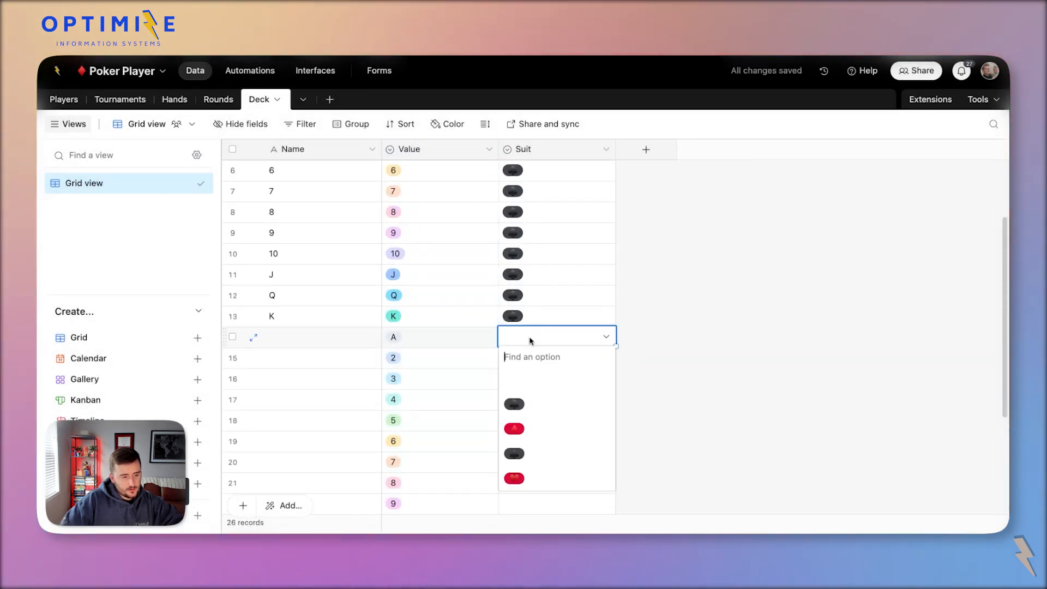
click(568, 428)
key(super+c)
key(shift+super+Down)
key(super+v)
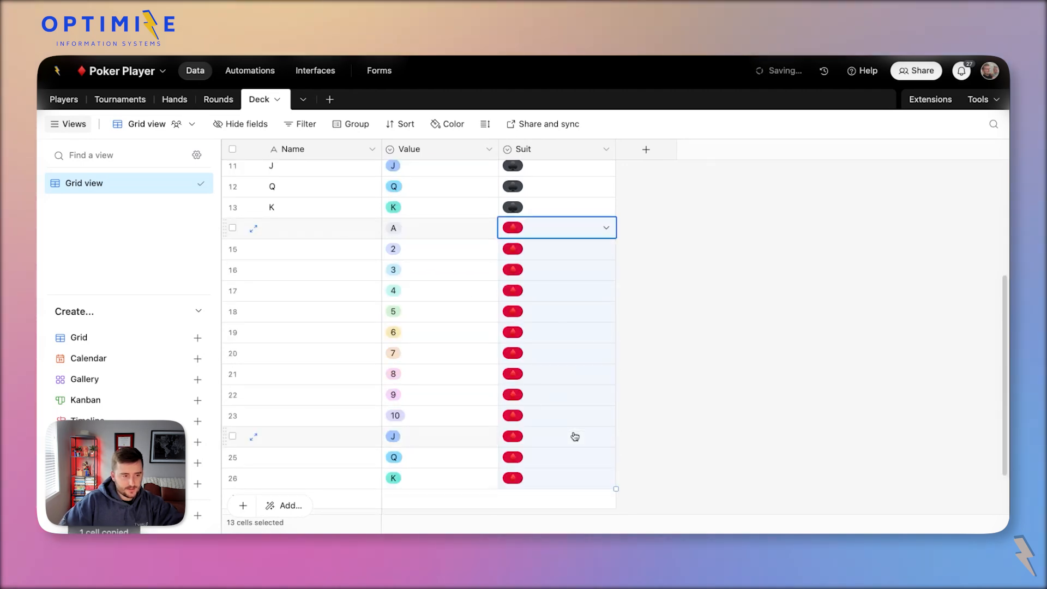
Copy the 26 Values into new rows 27–52, expanding the table.
scroll(546, 425, down, 3)
click(435, 432)
click(431, 432)
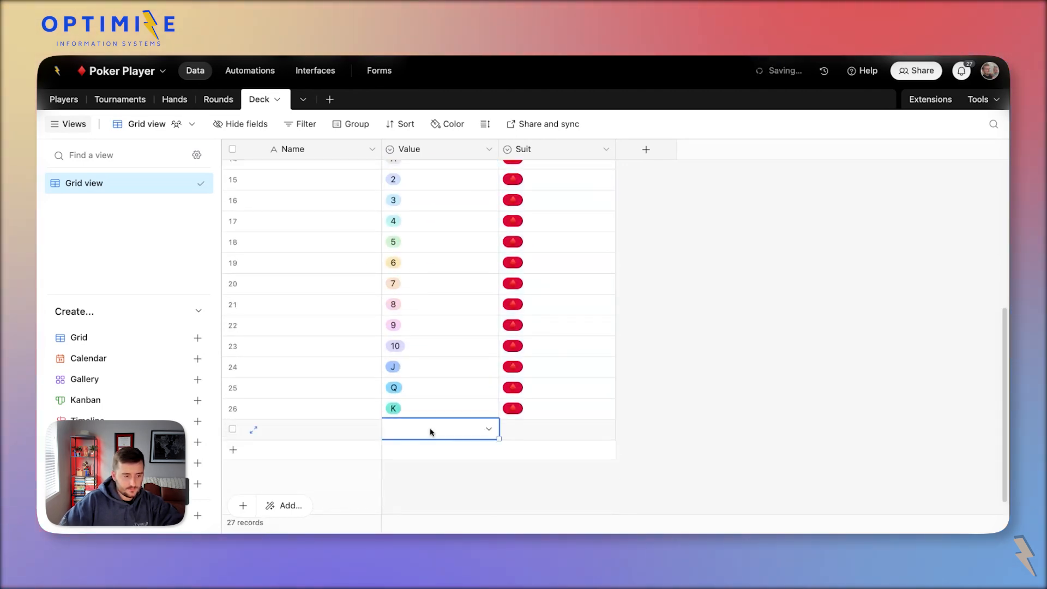
scroll(418, 353, up, 5)
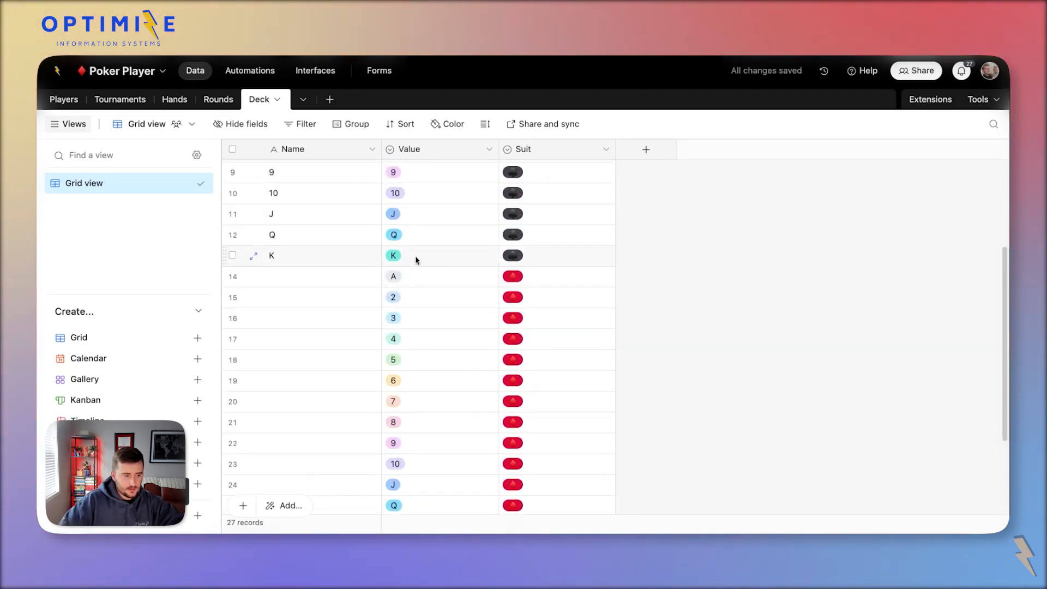
key(Up)
key(shift+super+Up)
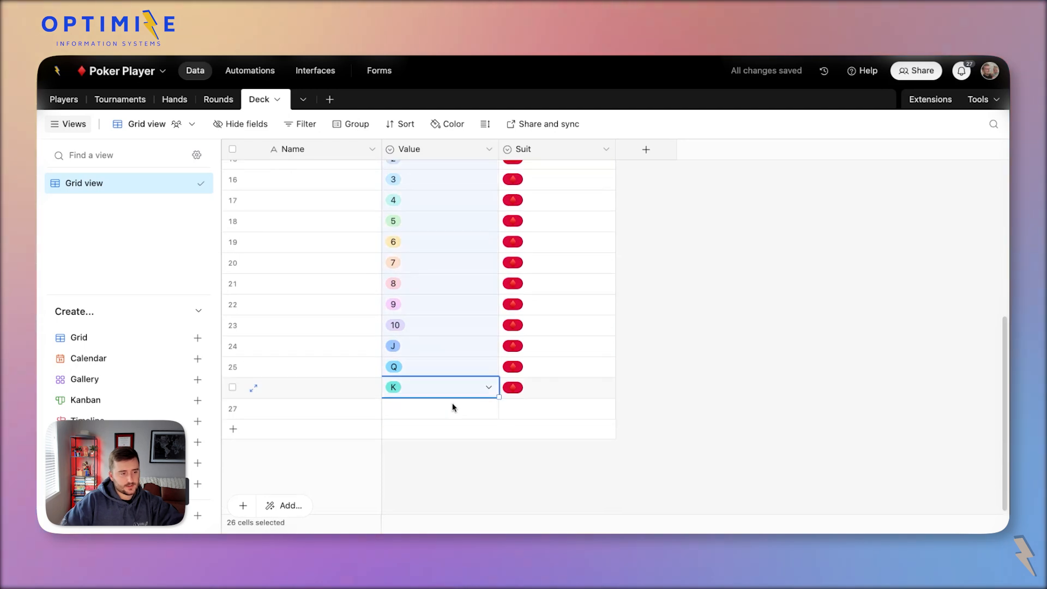
key(super+c)
key(Down)
key(super+v)
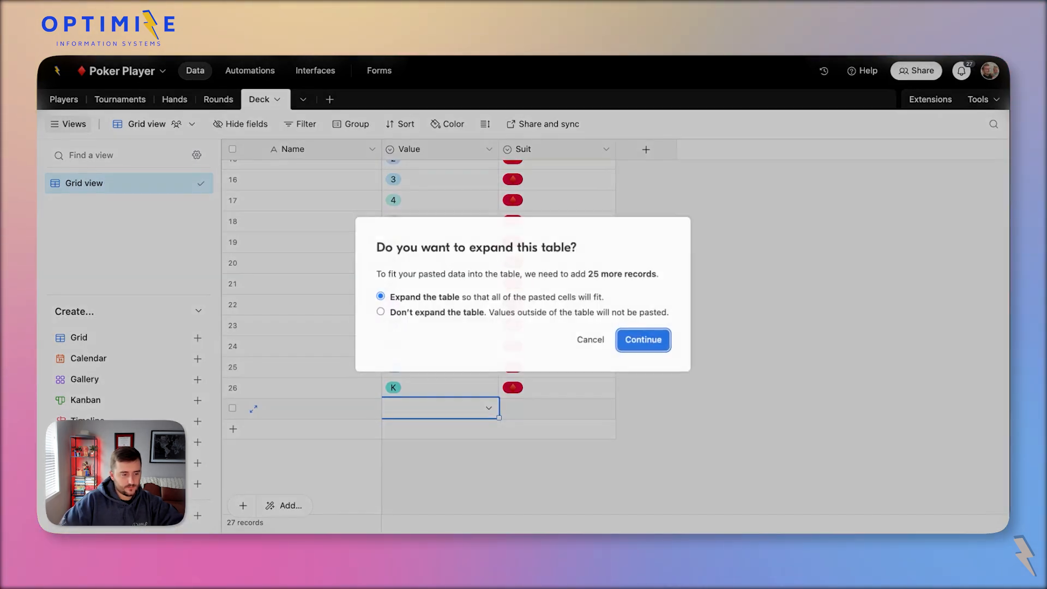
key(Return)
Set the Suit of rows 27–39 to the dark suit.
scroll(513, 384, down, 4)
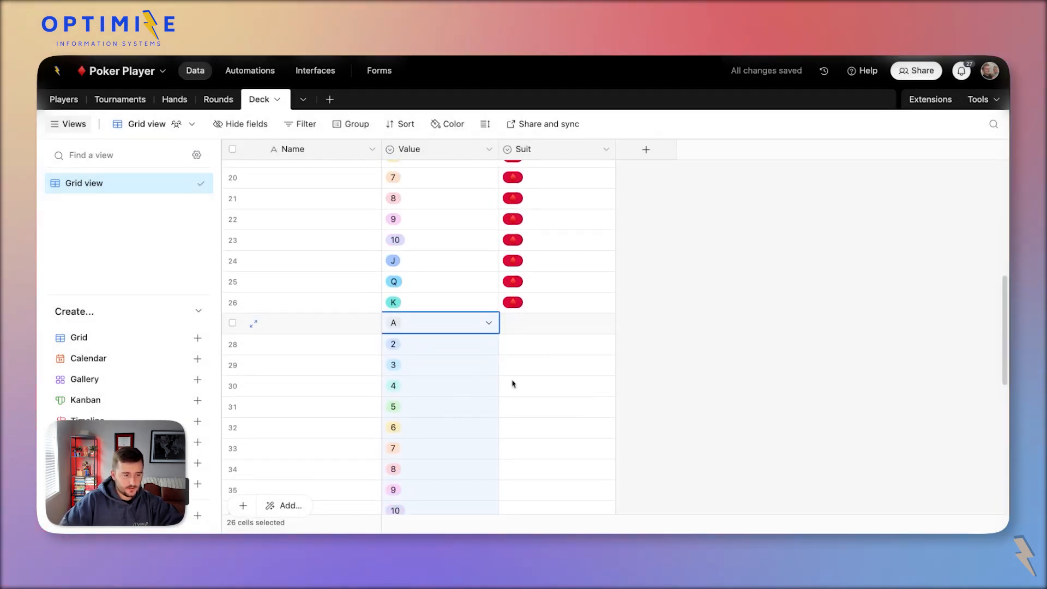
double_click(568, 325)
click(577, 439)
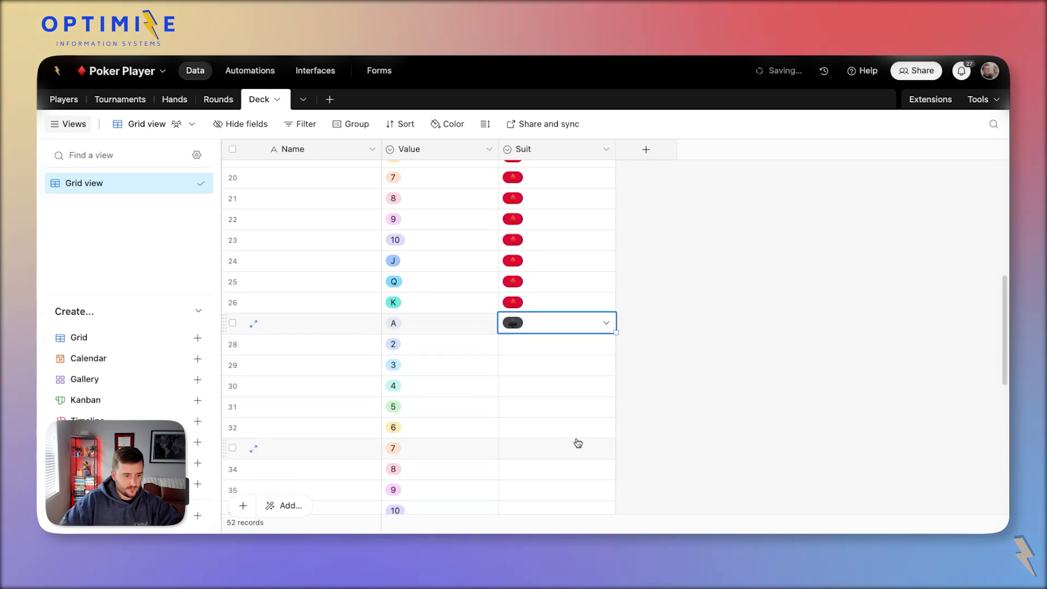
scroll(576, 439, down, 3)
shift+click(561, 420)
key(super+v)
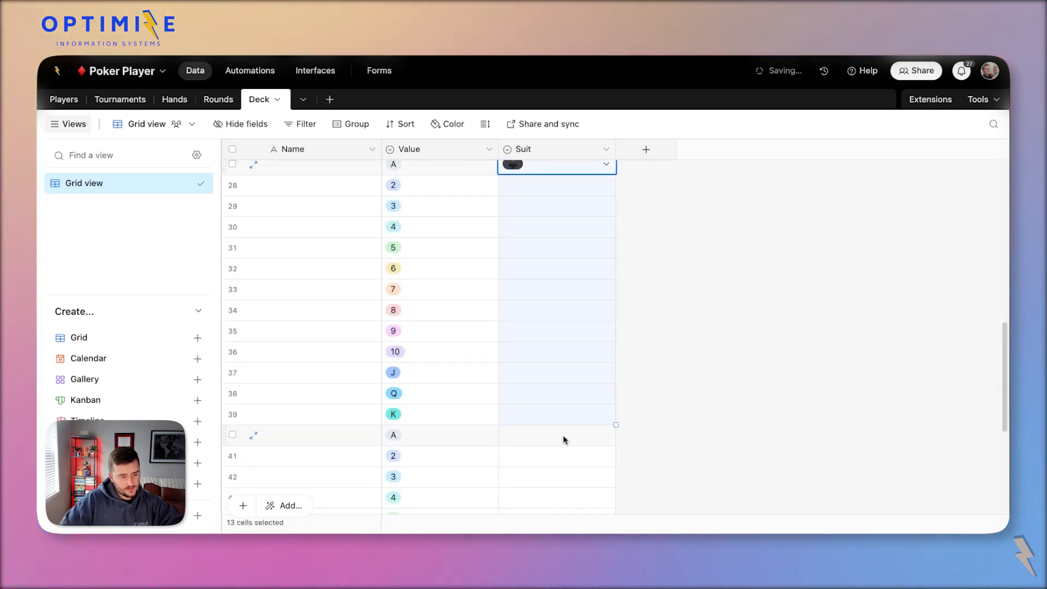
Set the Suit of rows 40–52 to the heart suit.
double_click(564, 438)
click(548, 417)
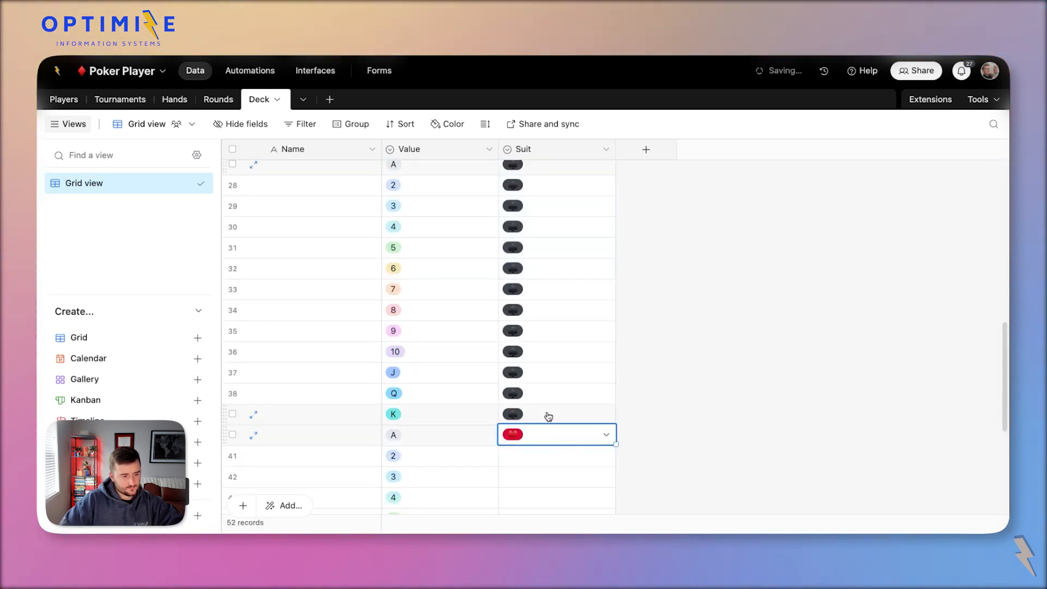
scroll(548, 417, down, 2)
key(shift+super+Down)
key(super+v)
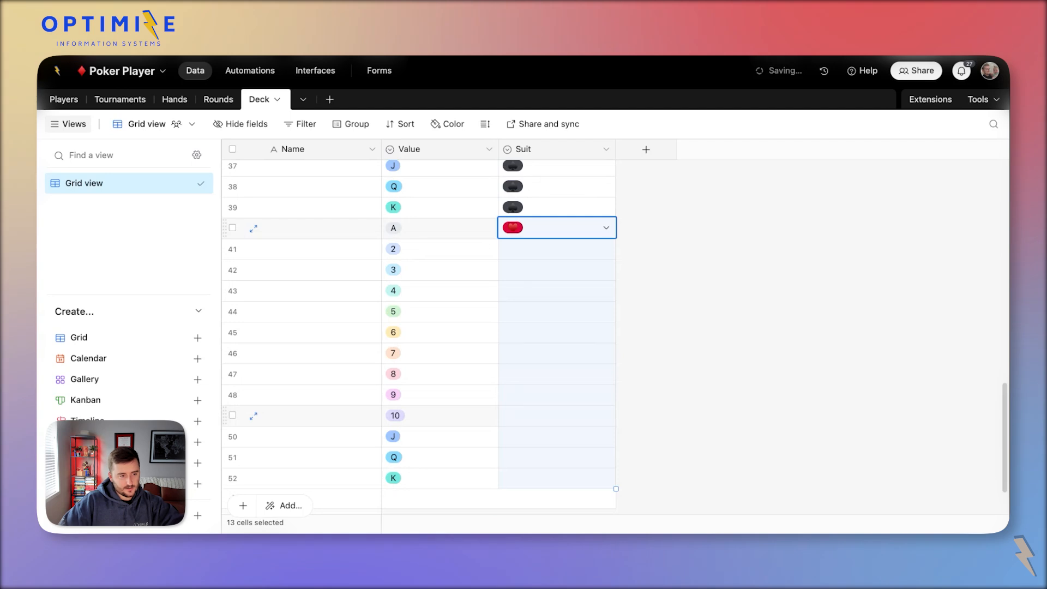
scroll(596, 336, up, 10)
scroll(596, 336, down, 5)
scroll(596, 336, down, 6)
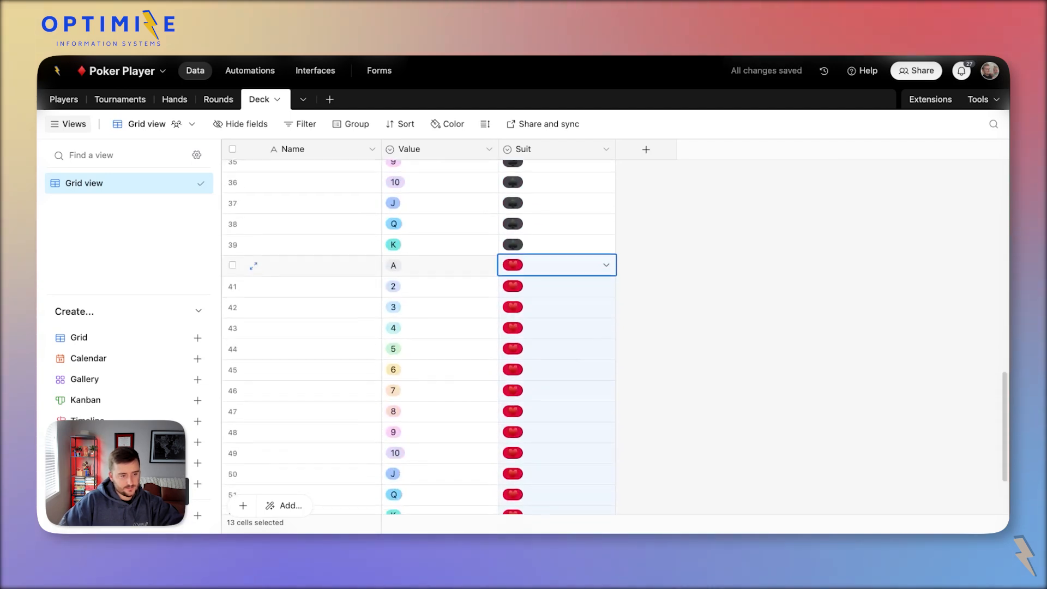
scroll(596, 335, up, 9)
Recolour the Suit options: club light grey, spade grey, diamond and heart light pink.
double_click(540, 151)
click(452, 325)
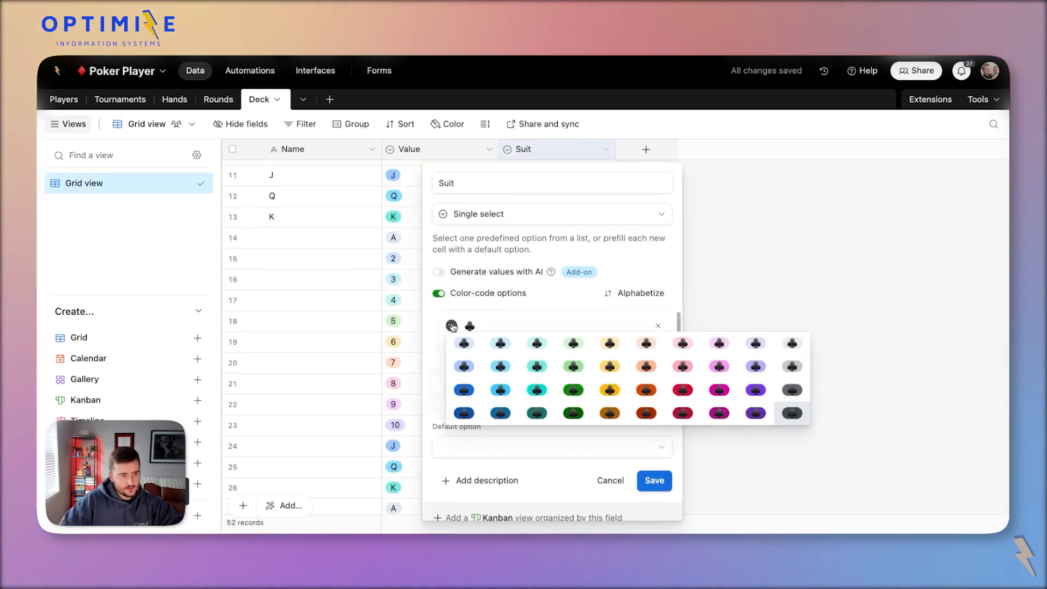
click(792, 367)
click(452, 373)
click(792, 413)
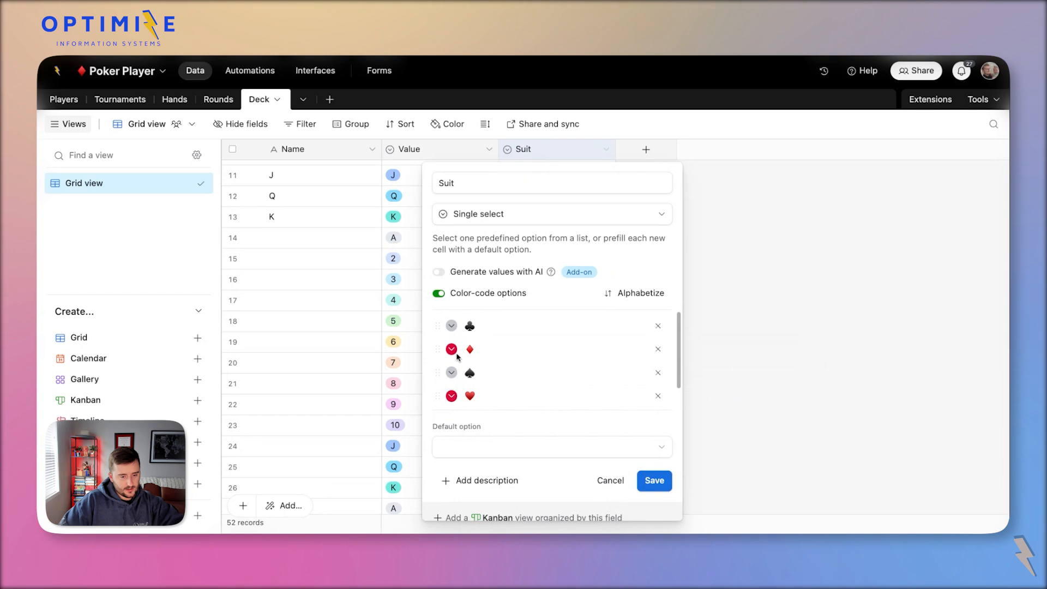
click(452, 349)
click(683, 390)
click(452, 395)
click(693, 432)
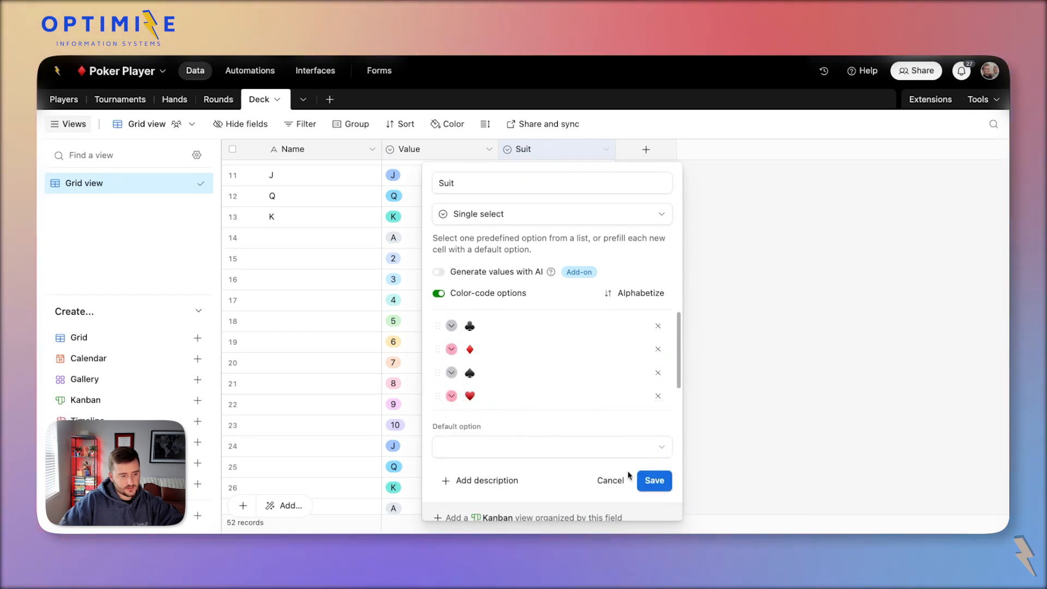
click(653, 479)
Clear the values in the Deck table's Name column.
scroll(666, 458, down, 10)
scroll(665, 459, up, 15)
drag(307, 212, 309, 437)
key(Delete)
click(655, 330)
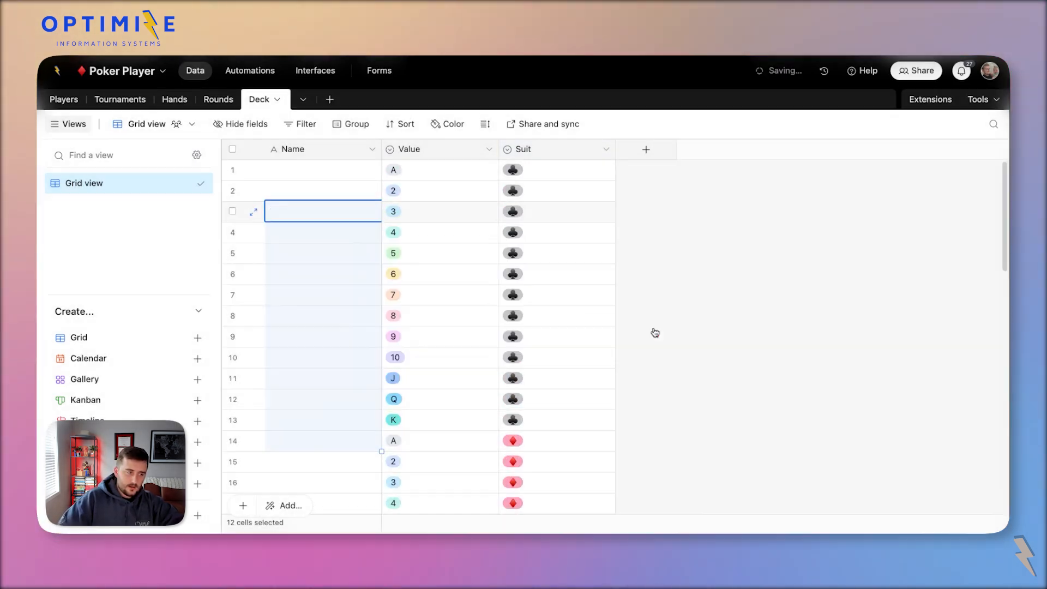
double_click(338, 151)
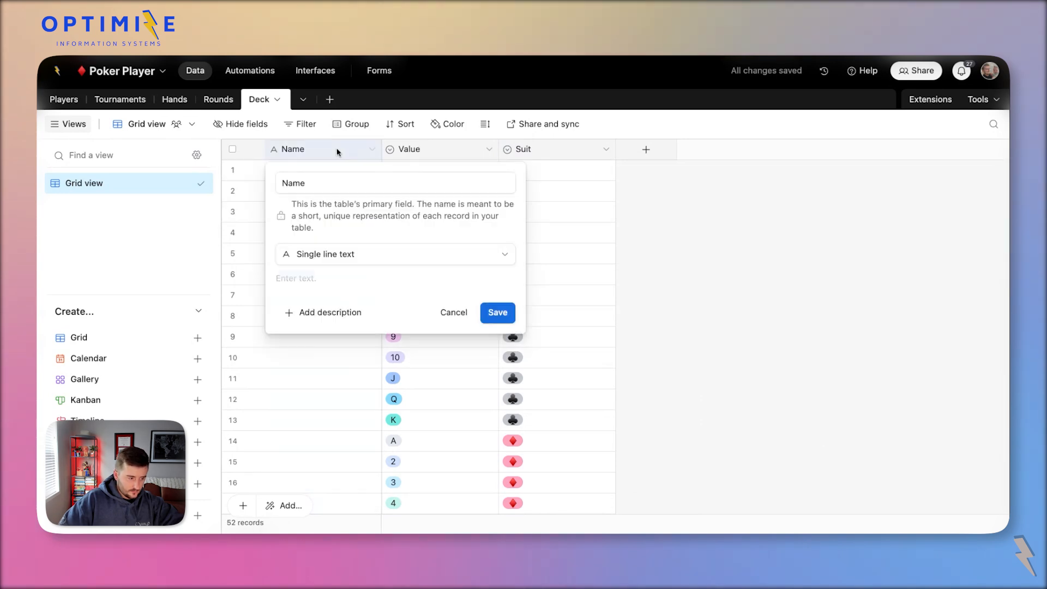
Turn the Name field into a Formula field named CardID combining Value and Suit.
click(351, 253)
text(f)
click(319, 293)
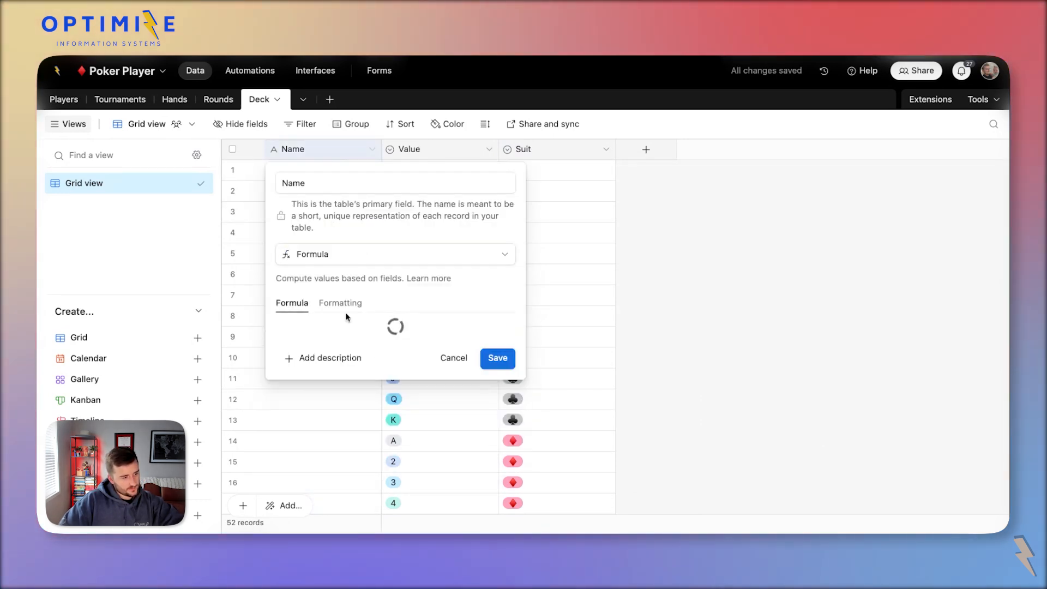
click(371, 339)
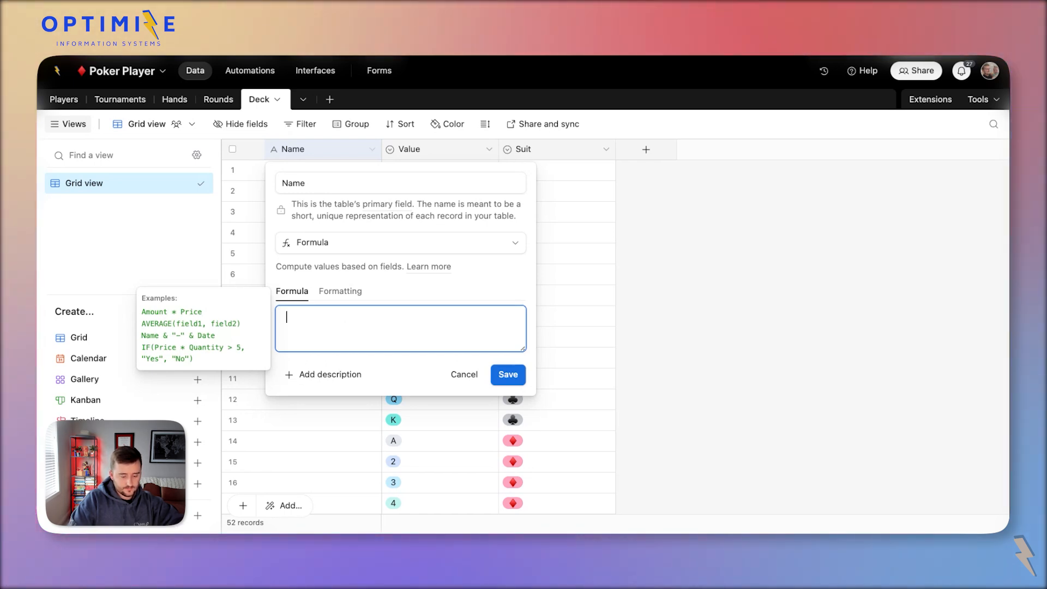
text(value&)
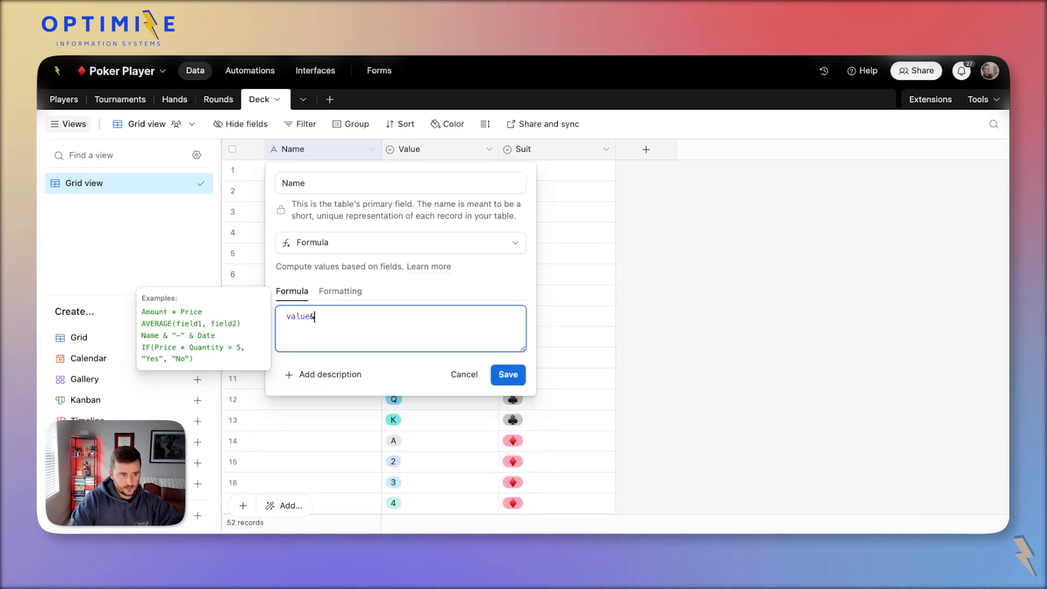
text(Suit)
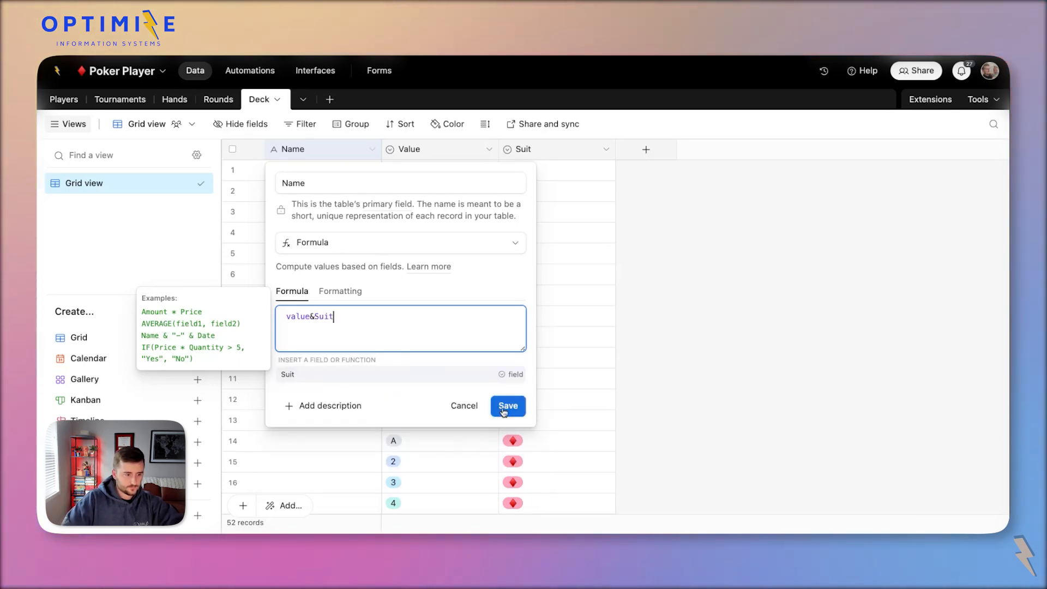
double_click(316, 182)
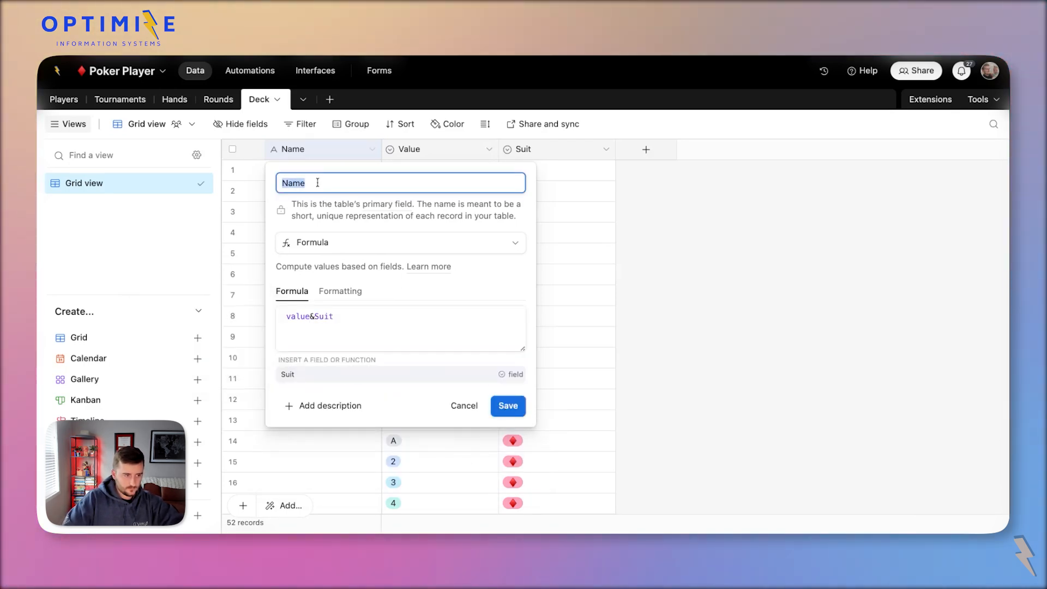
text(CardID)
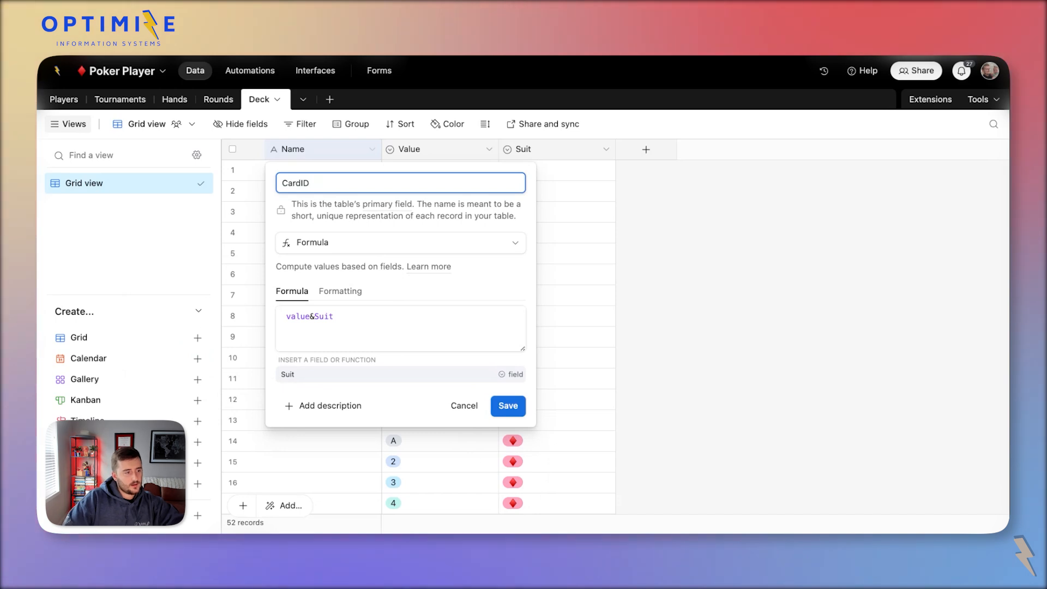
click(512, 408)
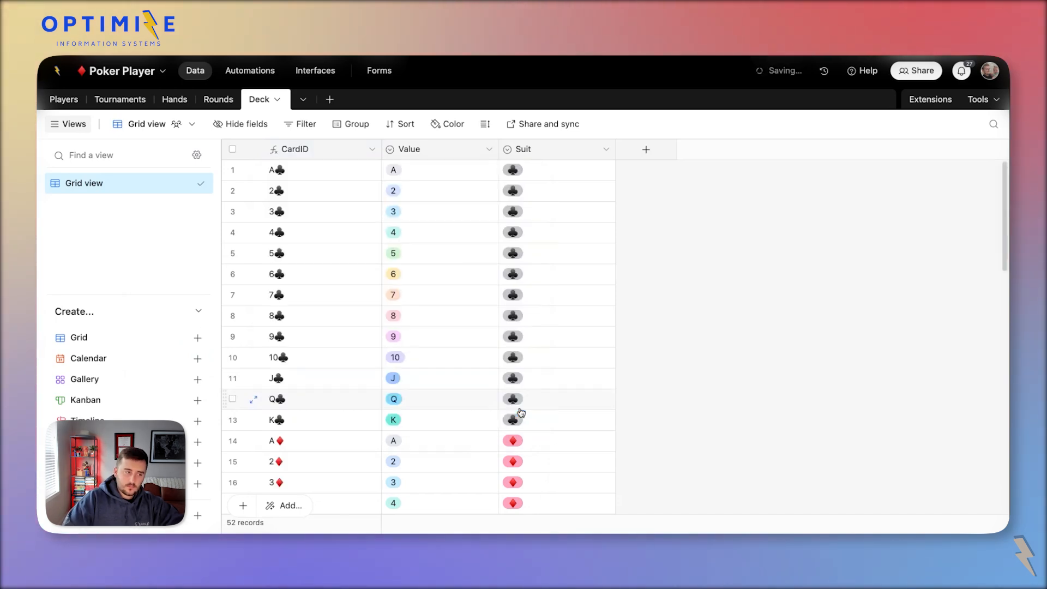
Add a space between Value and Suit in the CardID formula.
double_click(343, 150)
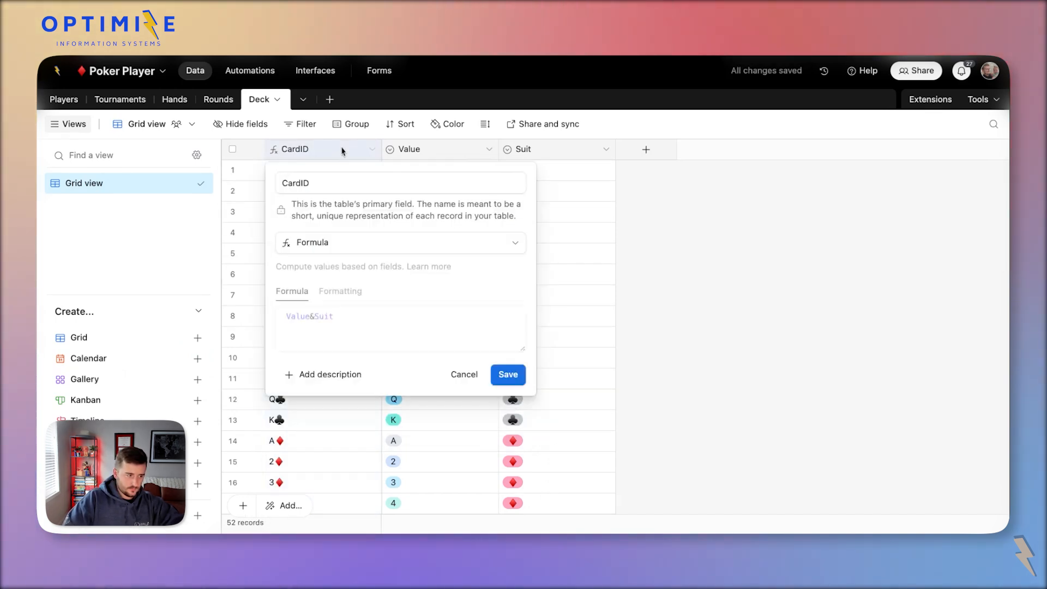
click(315, 316)
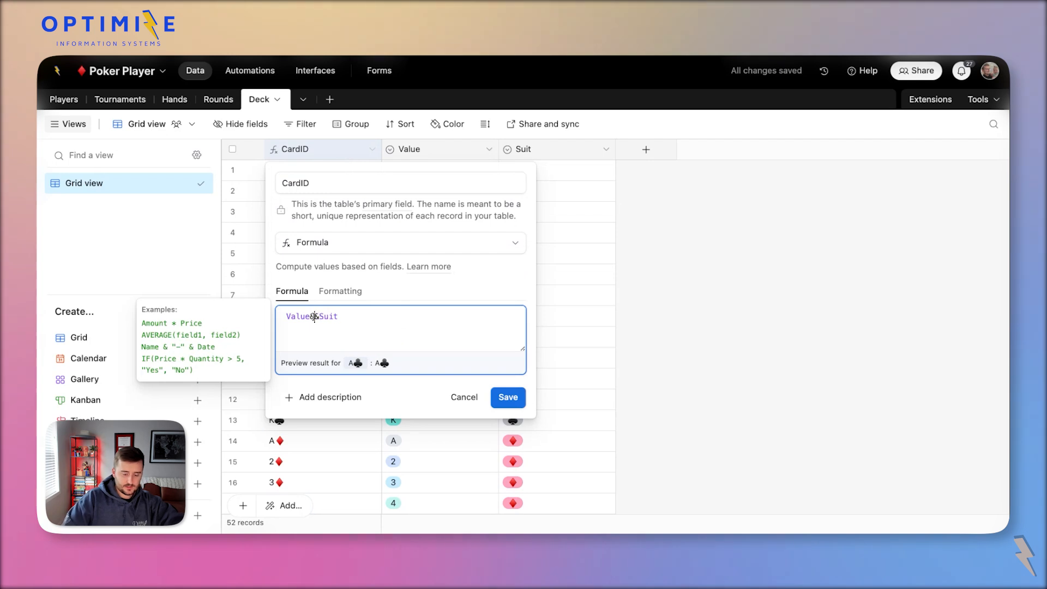
text(' '&)
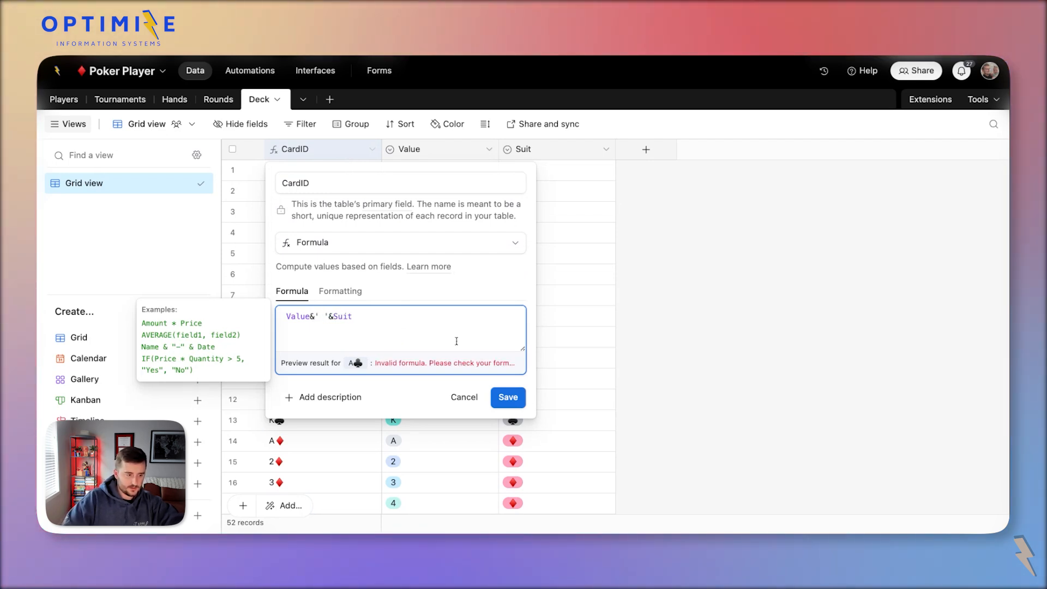
click(508, 397)
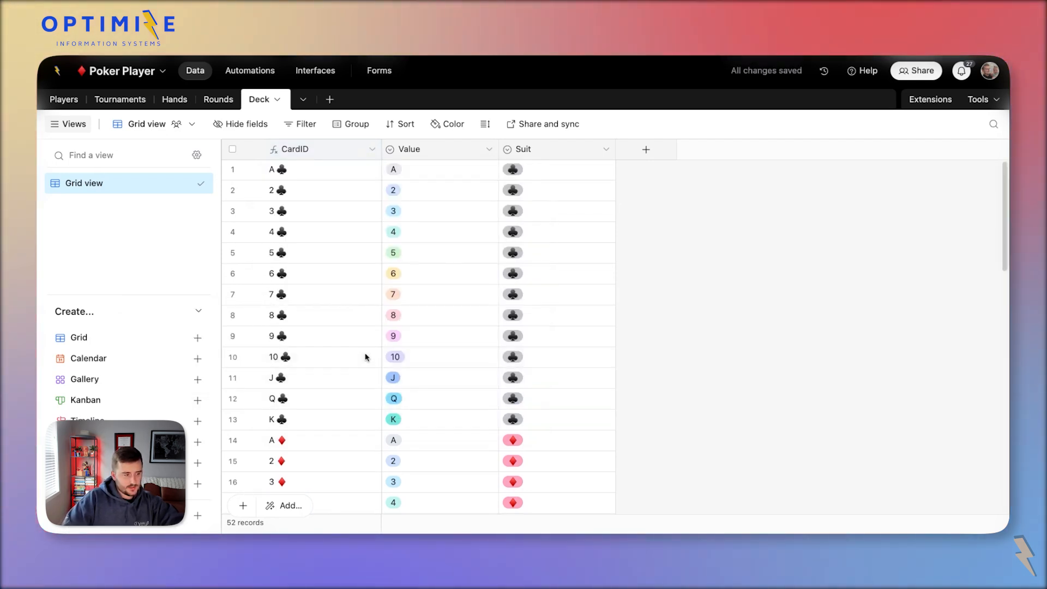
Narrow the CardID, Value and Suit columns.
scroll(365, 356, down, 10)
scroll(365, 352, down, 3)
scroll(365, 355, up, 15)
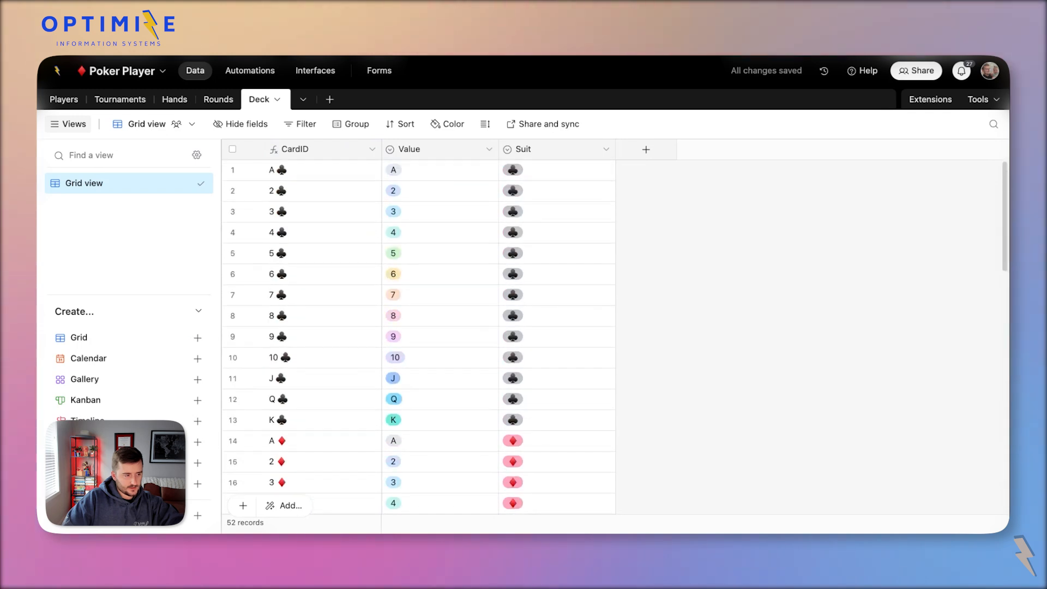
drag(381, 150, 348, 150)
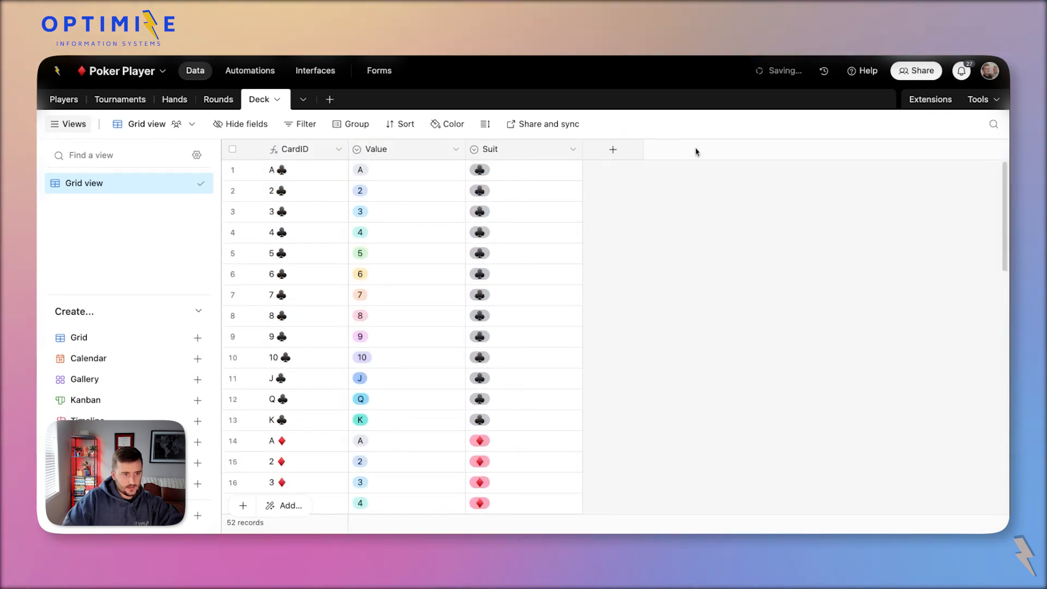
drag(465, 150, 407, 150)
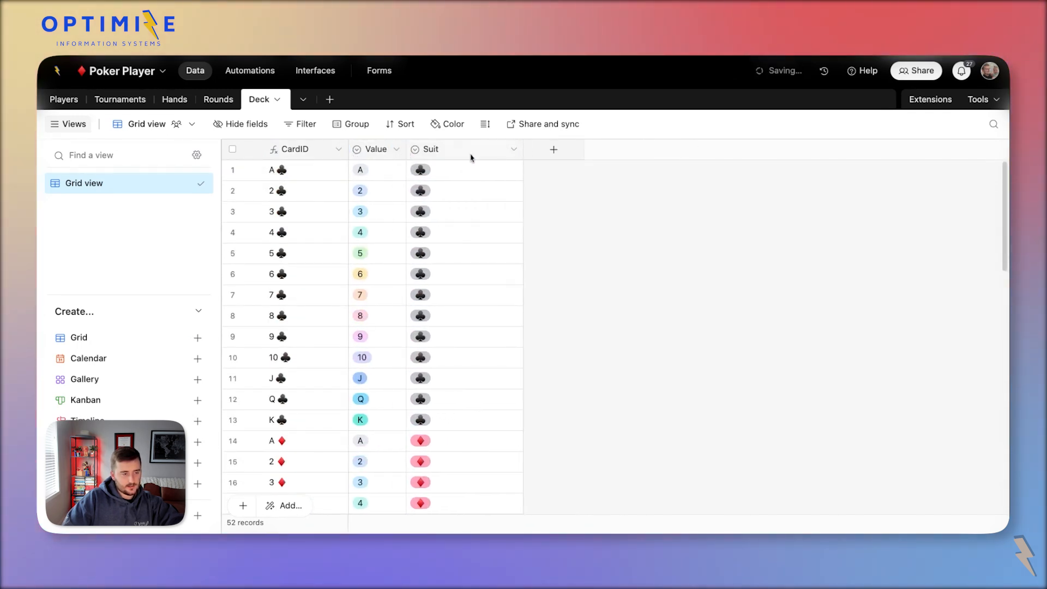
drag(522, 150, 478, 149)
Add an Attachments field of type Attachment after Suit.
click(508, 150)
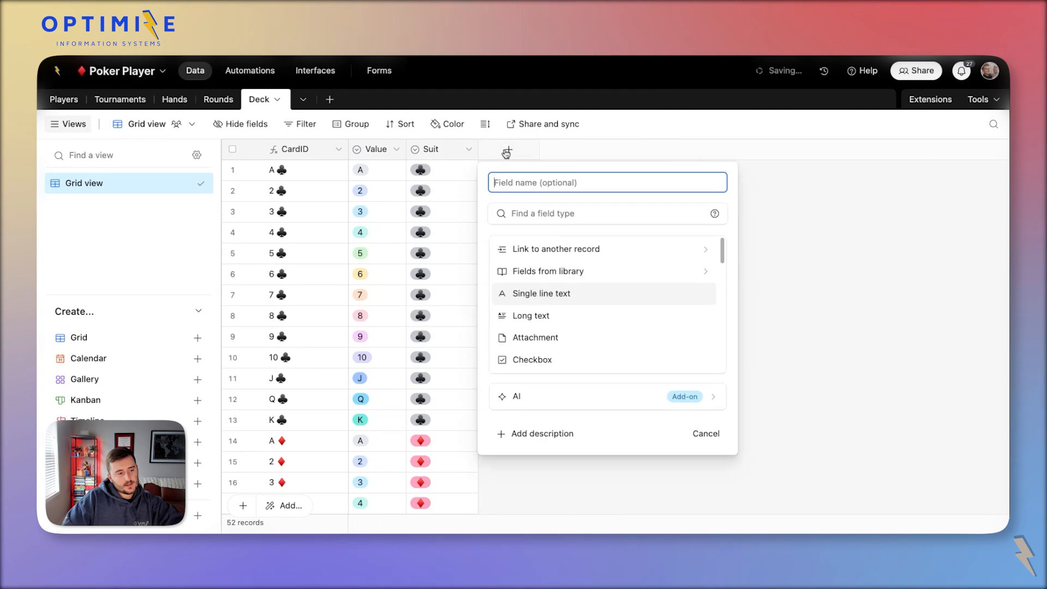
scroll(559, 317, down, 2)
click(519, 306)
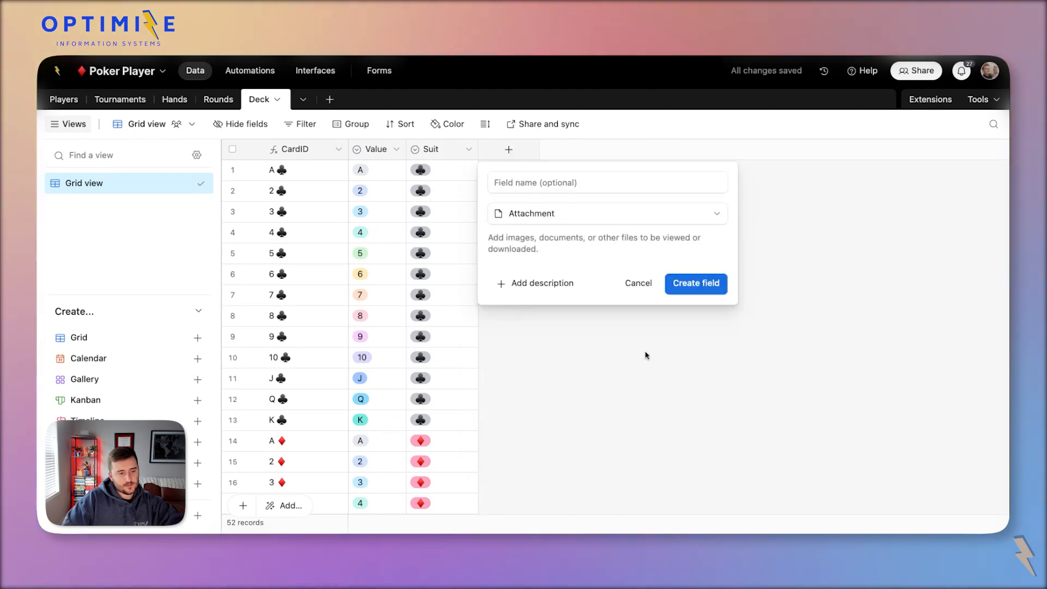
click(704, 279)
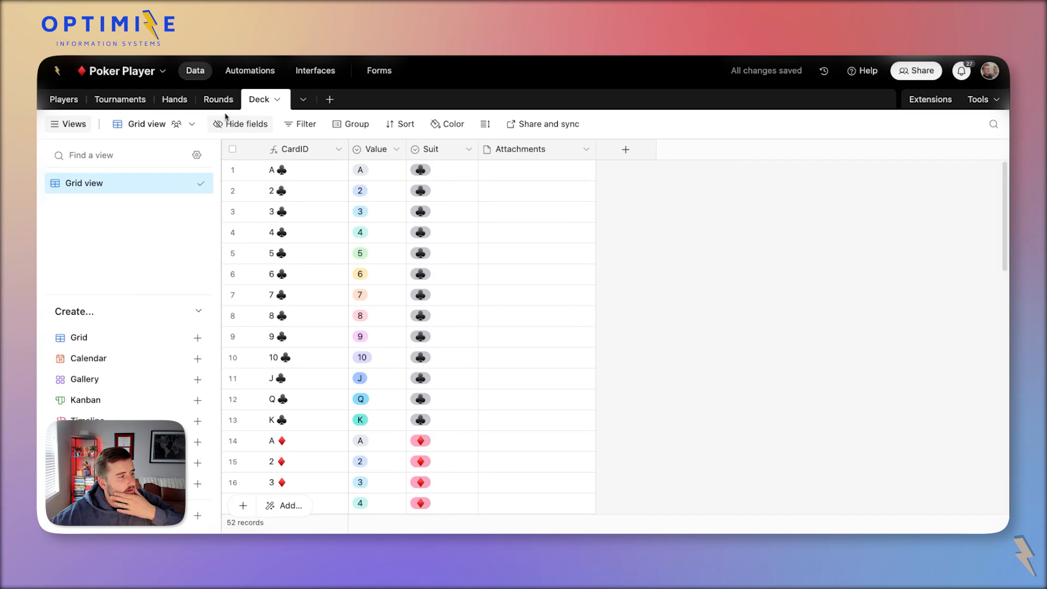
Delete the Notes, Assignee and Status fields from the Tournaments table.
click(138, 99)
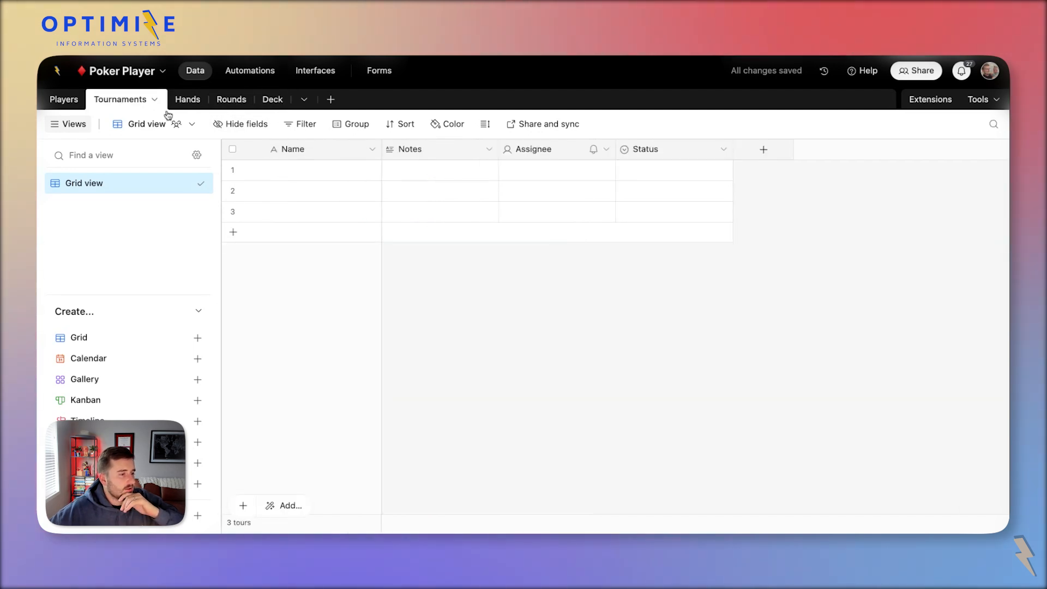
click(444, 148)
shift+click(655, 149)
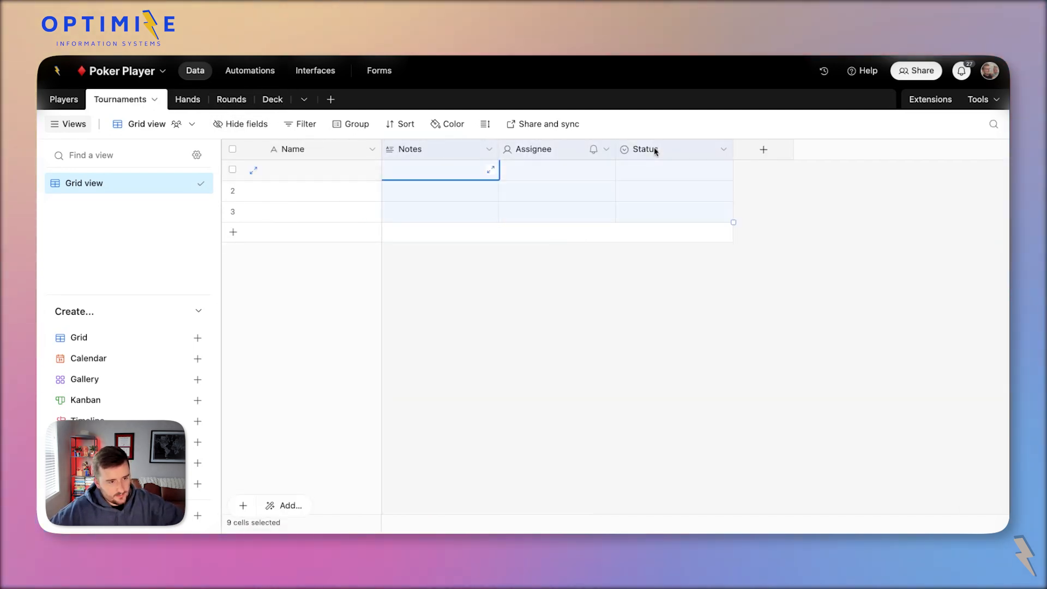
right_click(654, 149)
click(680, 290)
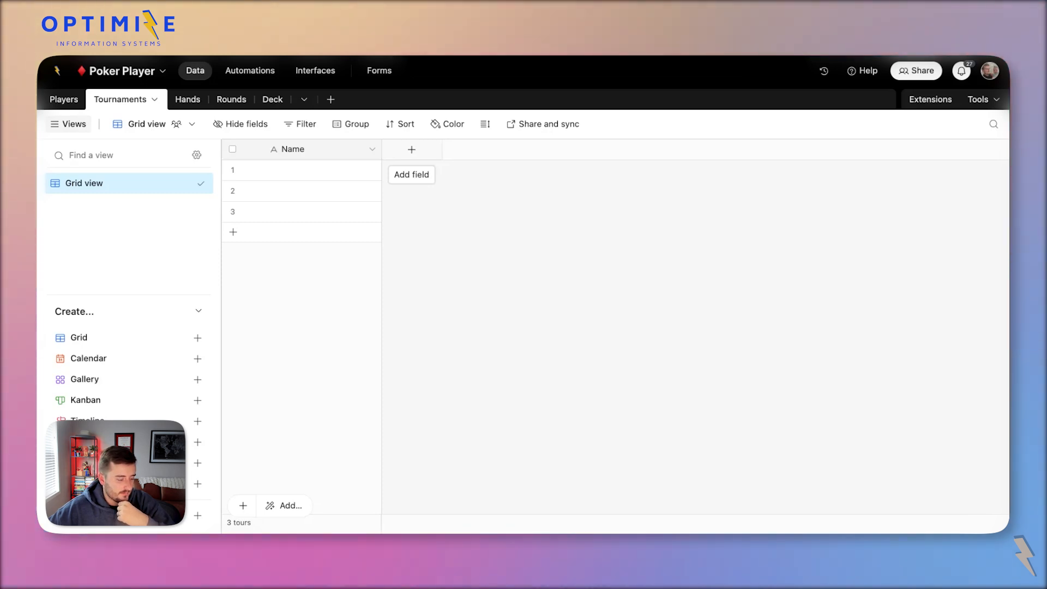
click(412, 149)
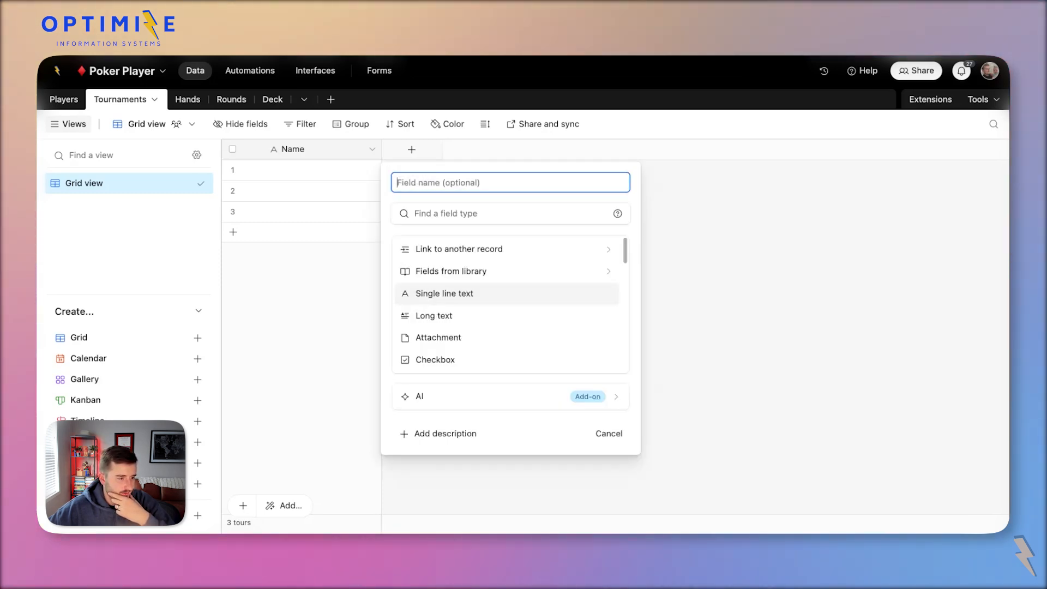
scroll(509, 320, down, 3)
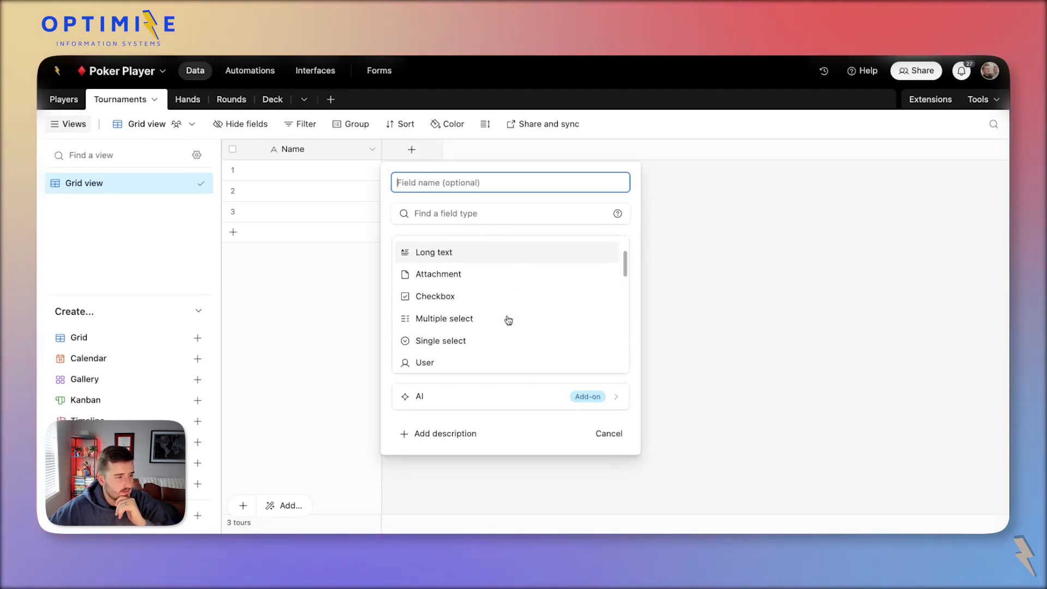
scroll(507, 320, up, 3)
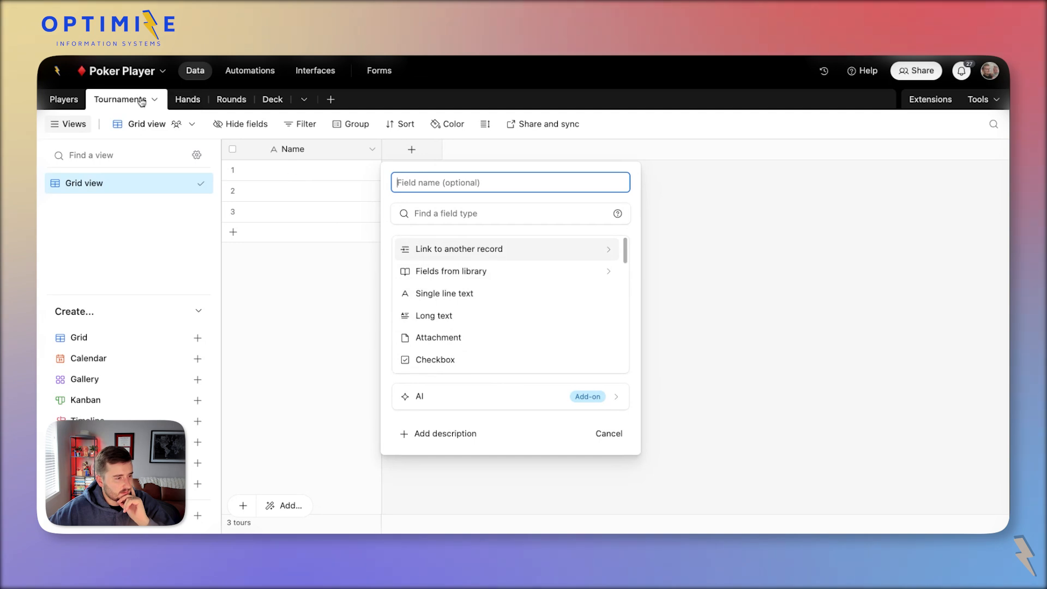
Create a blank Transactions table and delete its Notes, Assignee and Status fields.
click(331, 99)
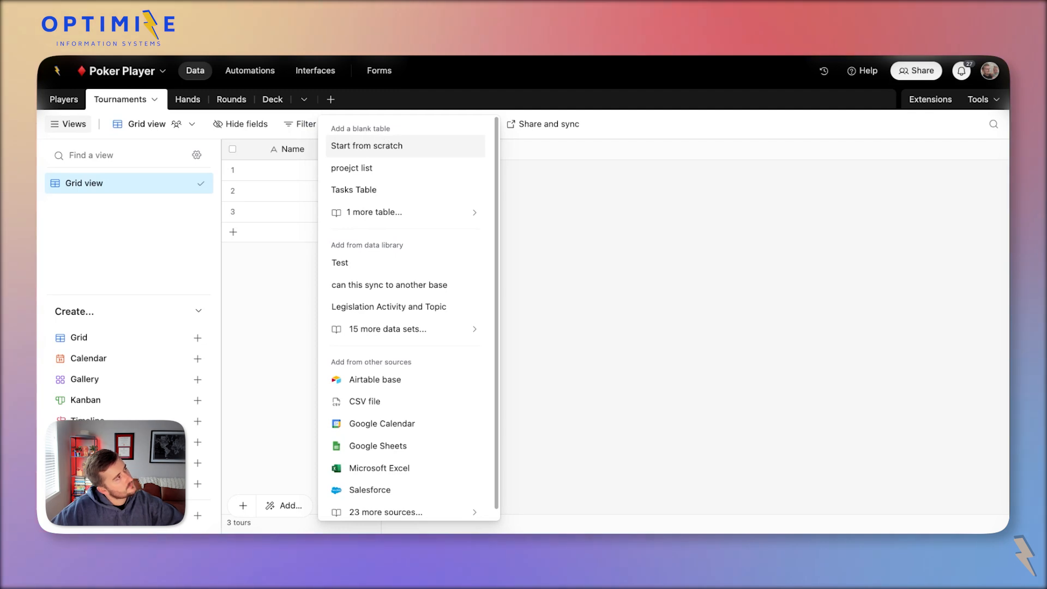
click(366, 146)
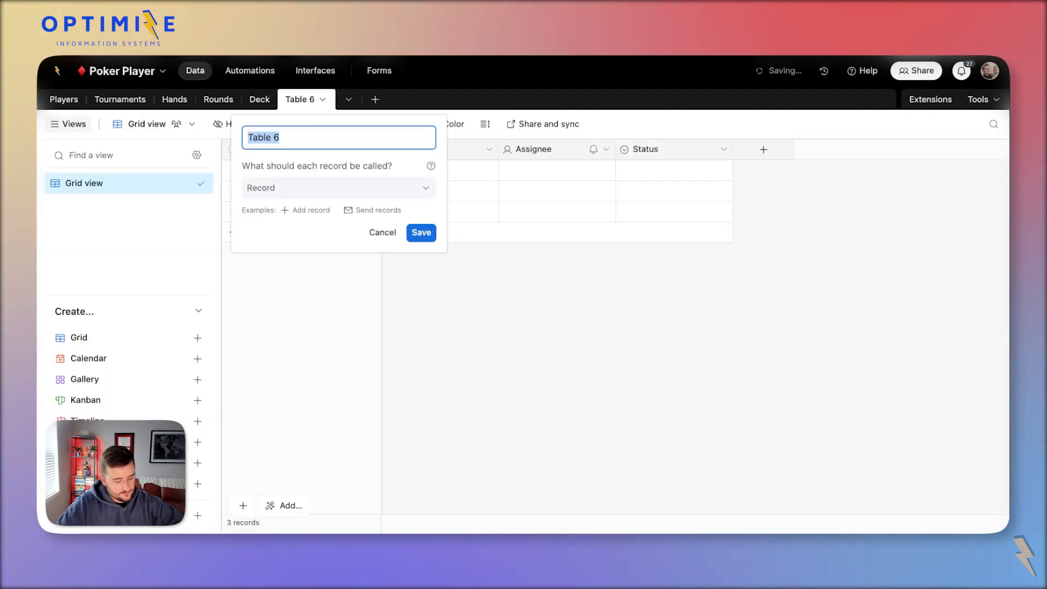
text(Transactions)
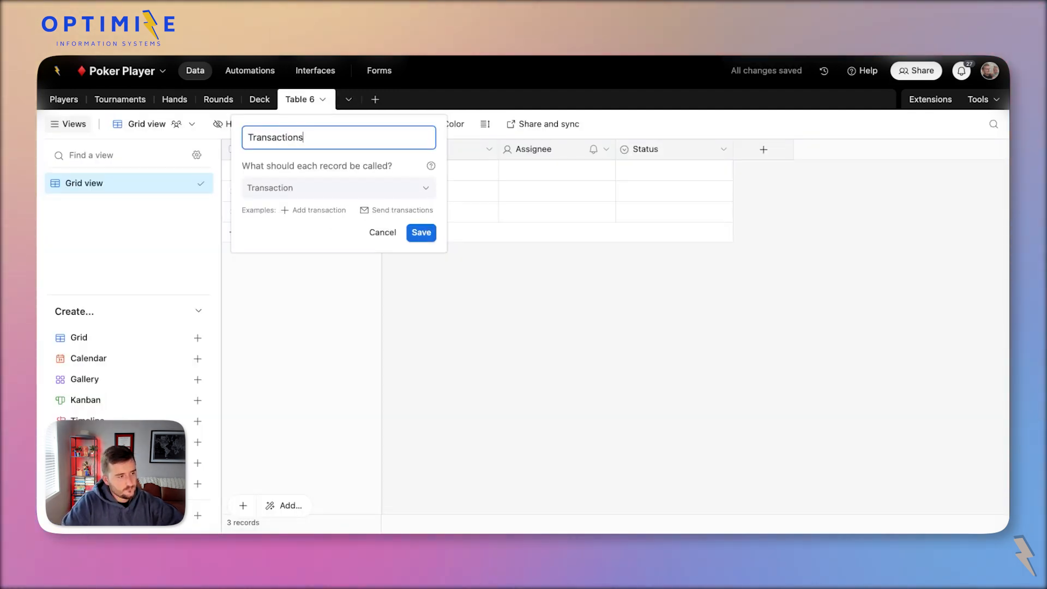
key(Return)
click(494, 153)
shift+click(676, 152)
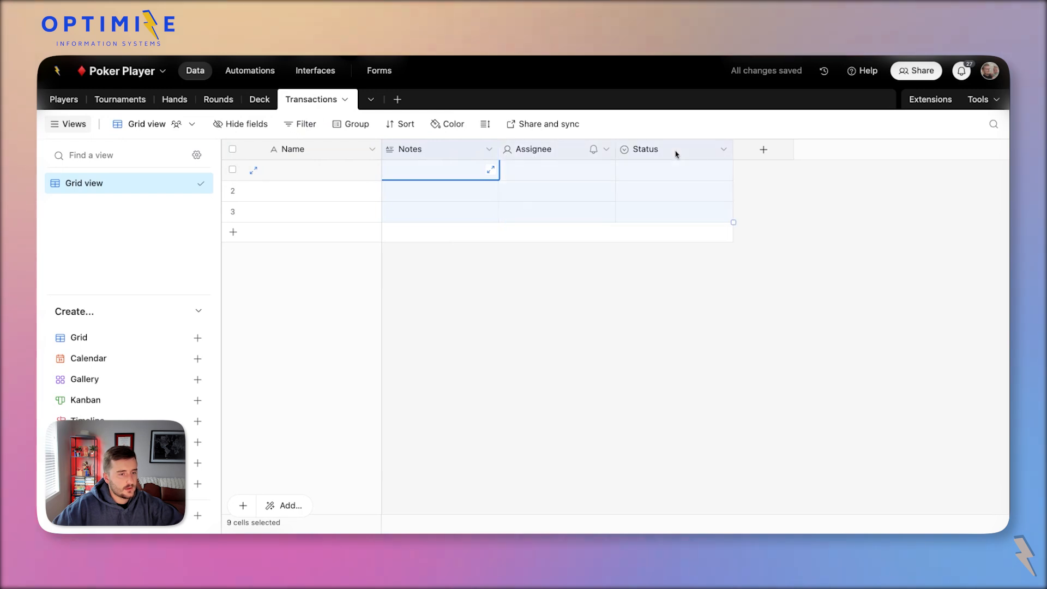
right_click(677, 153)
click(723, 285)
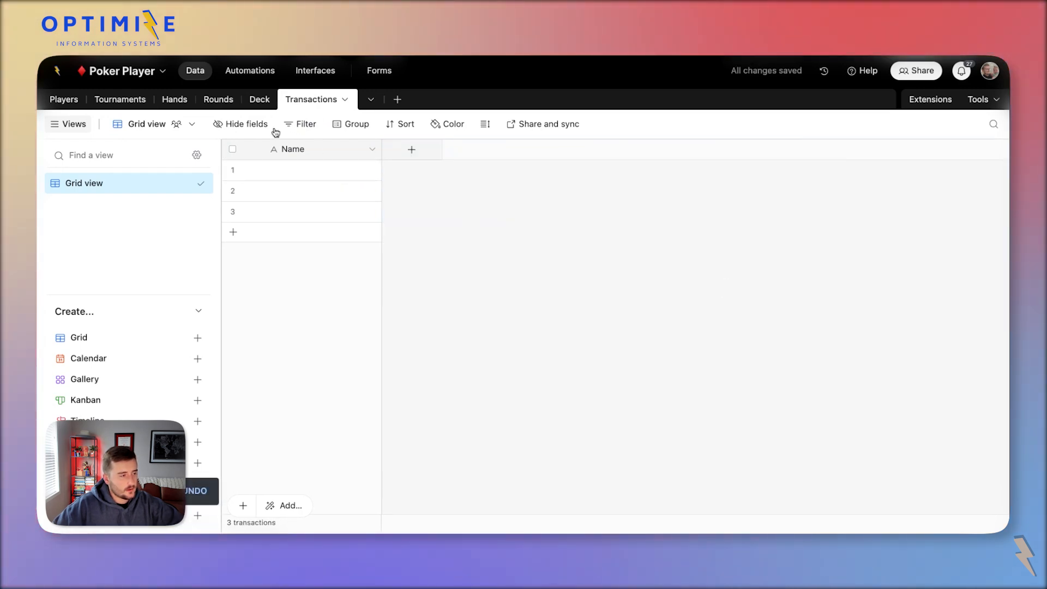
click(124, 100)
Add a Currency field named 'Buy in $' to Tournaments.
click(399, 147)
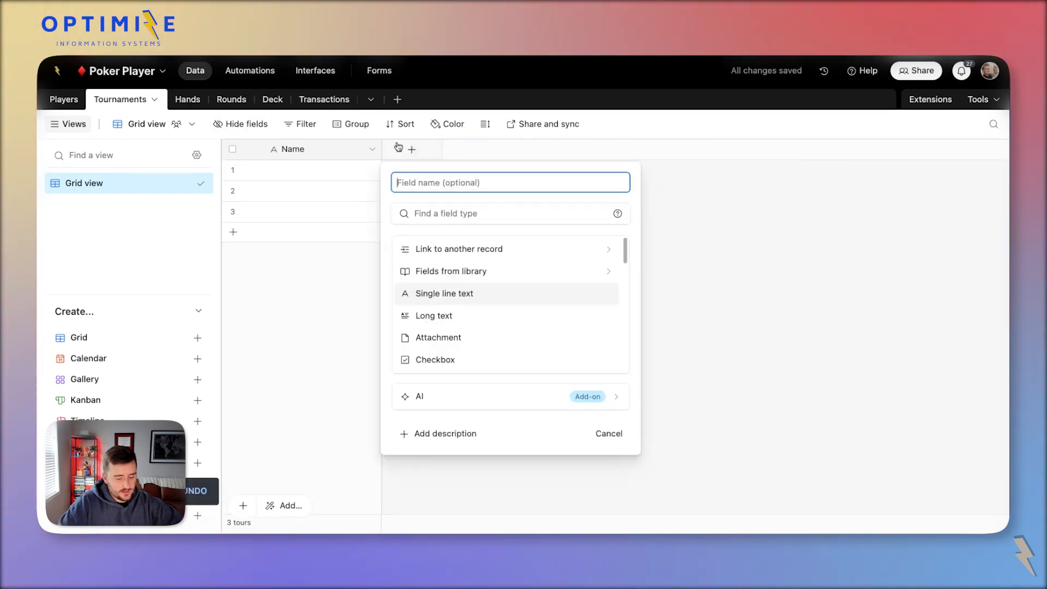
text(Buy )
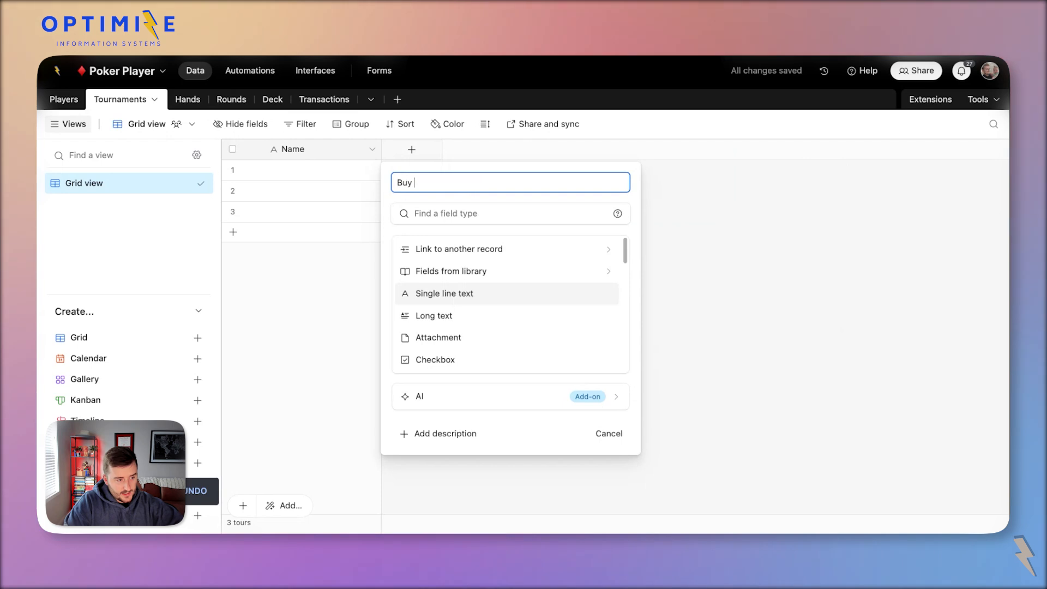
text(in $)
key(Tab)
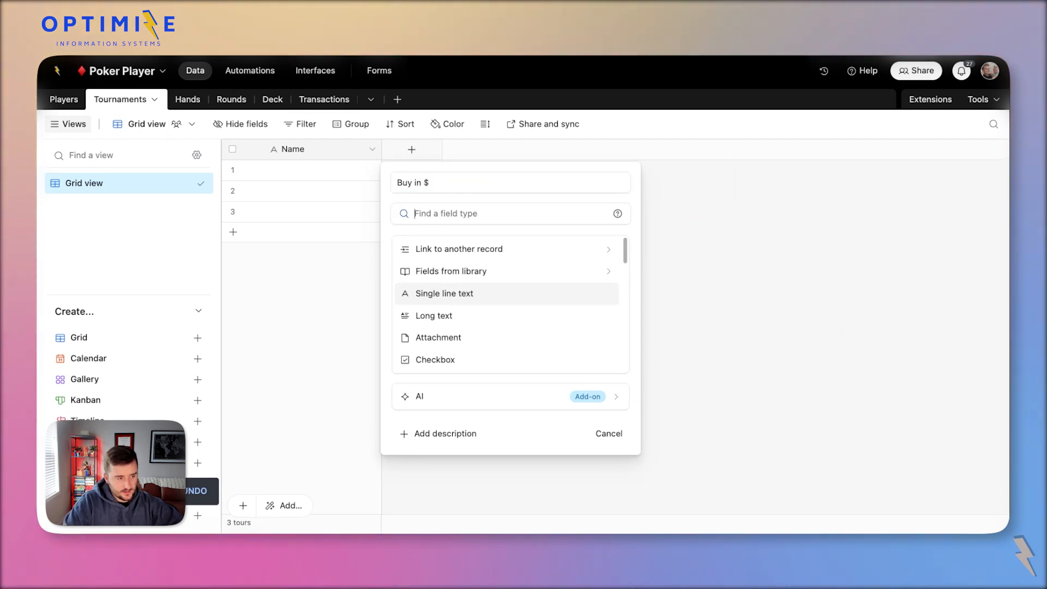
text(f)
key(Return)
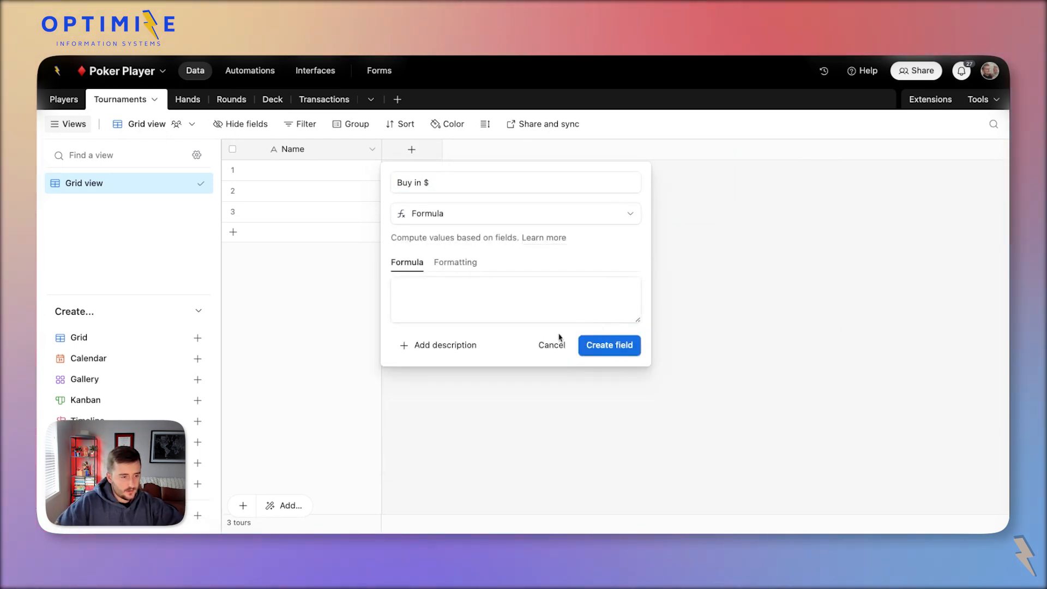
click(443, 216)
text(c)
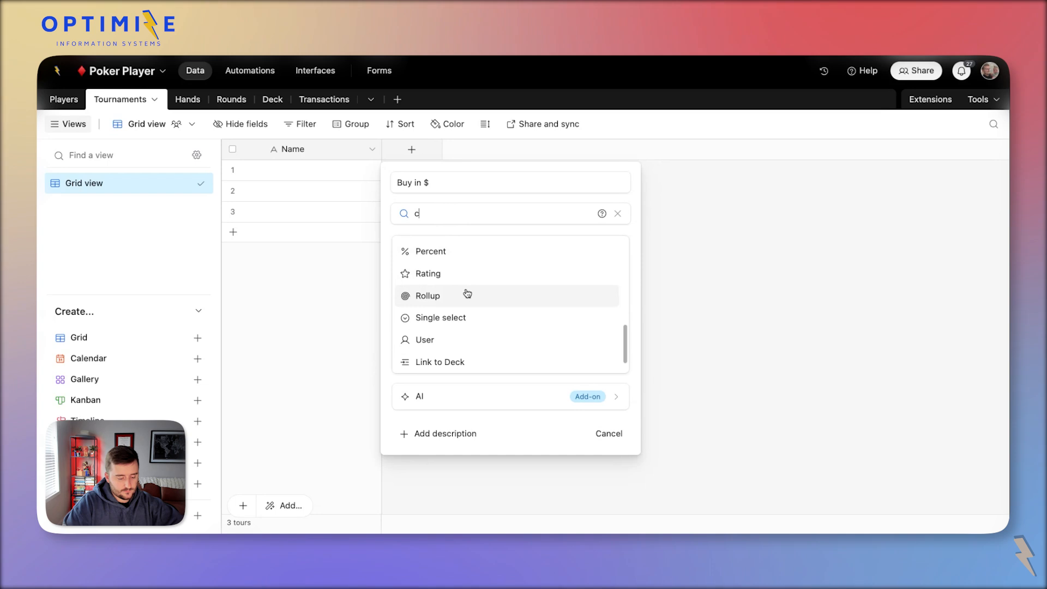
text(ur)
key(Return)
click(675, 448)
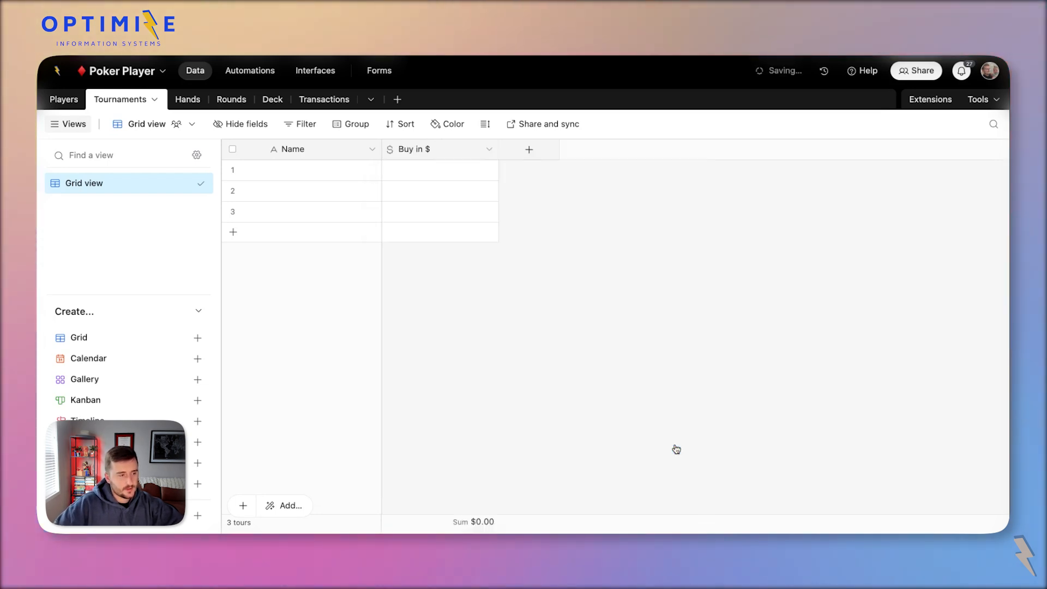
Enter a $100 buy-in and name the Spades, Hearts, Diamonds and Clubs tournaments.
click(424, 178)
text(100)
click(346, 173)
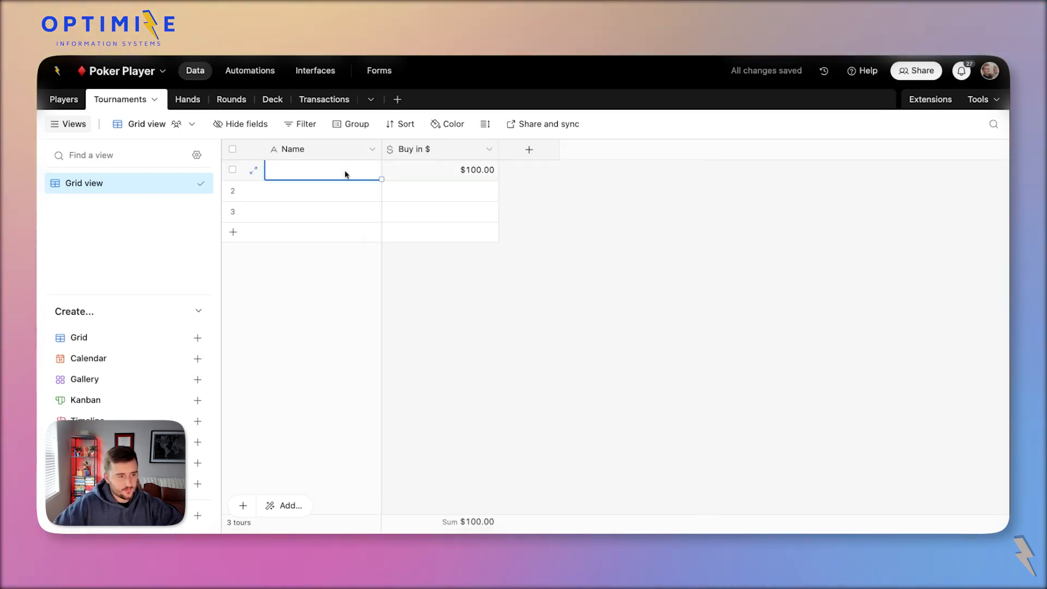
text(Tournament 1)
key(super+a)
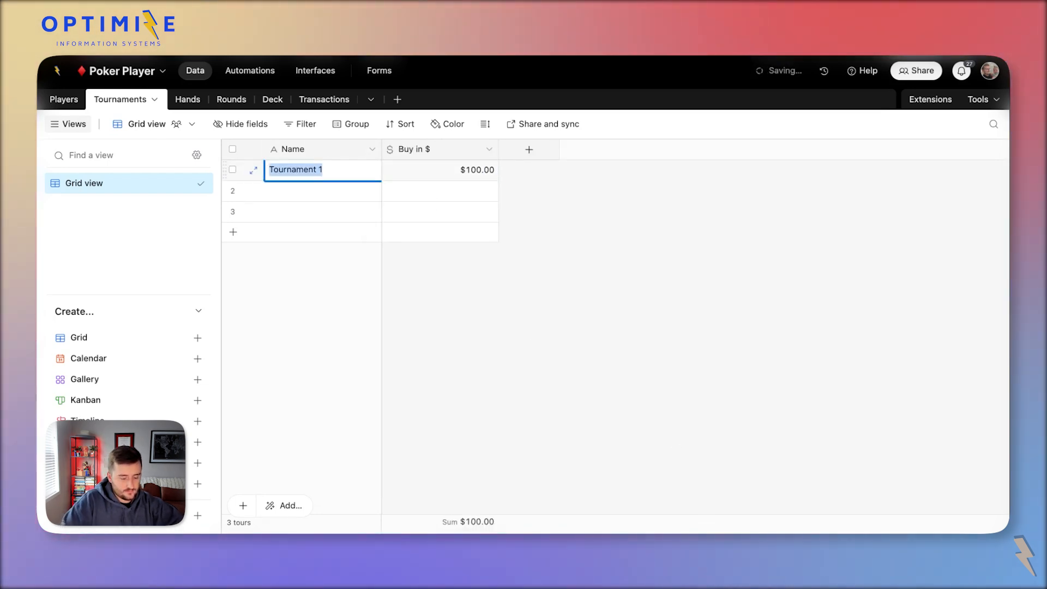
text(Spades Tournam)
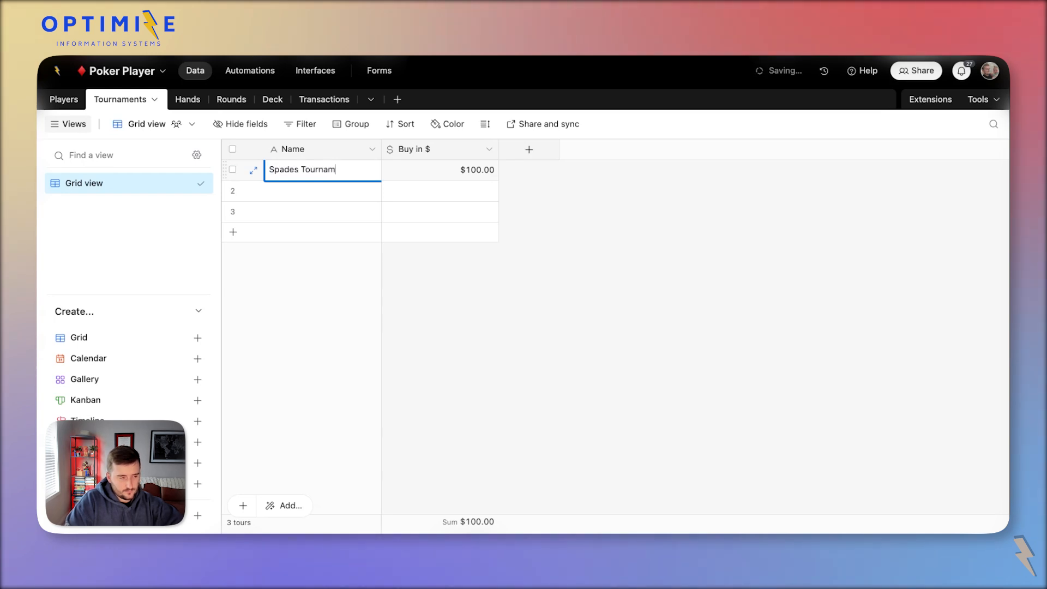
text(ent)
key(Return)
text(Hearts Tournament)
key(Return)
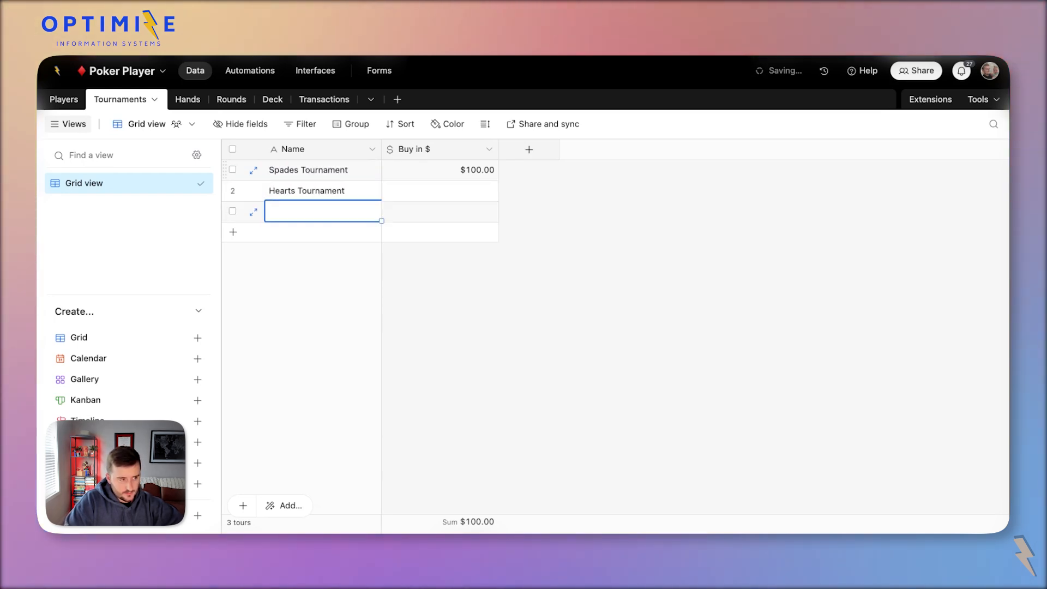
text(Diamonds Tournament)
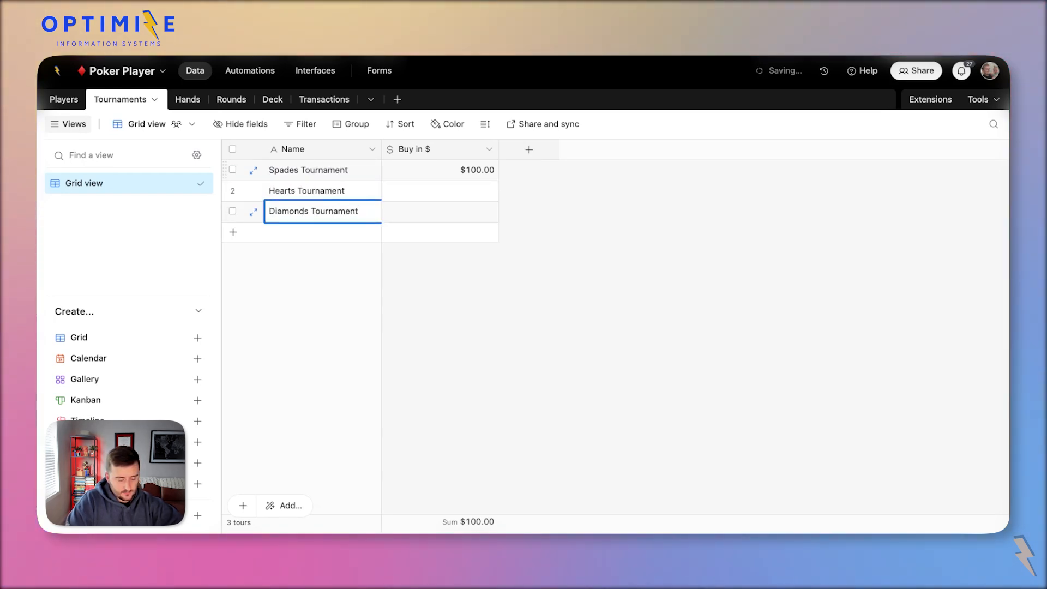
key(Return)
text(Clubs Tournament)
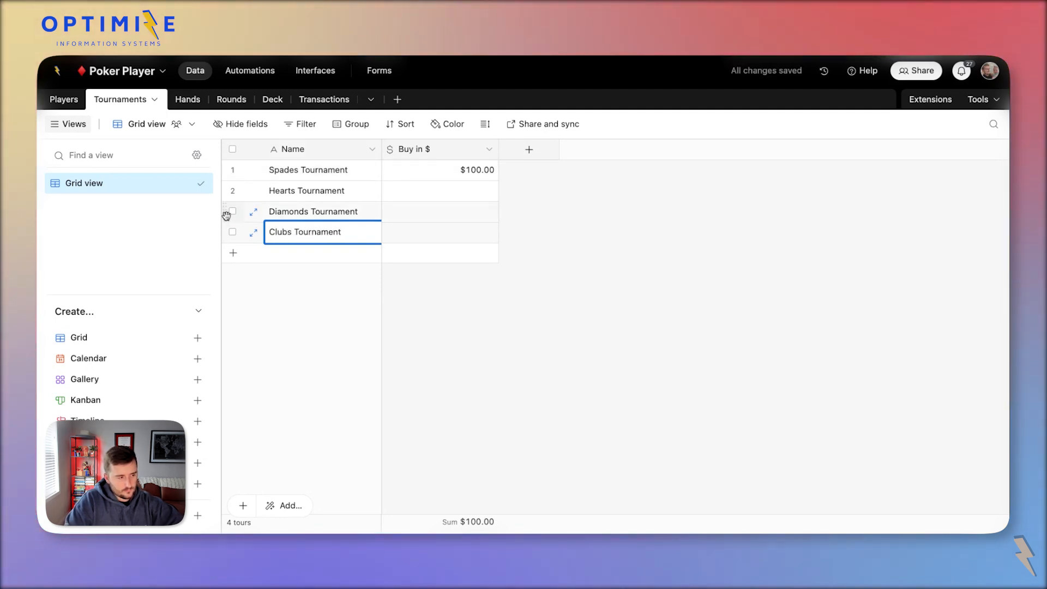
Move Diamonds below Clubs, enter buy-ins 200, 400 and 800, and narrow the column.
drag(227, 212, 322, 240)
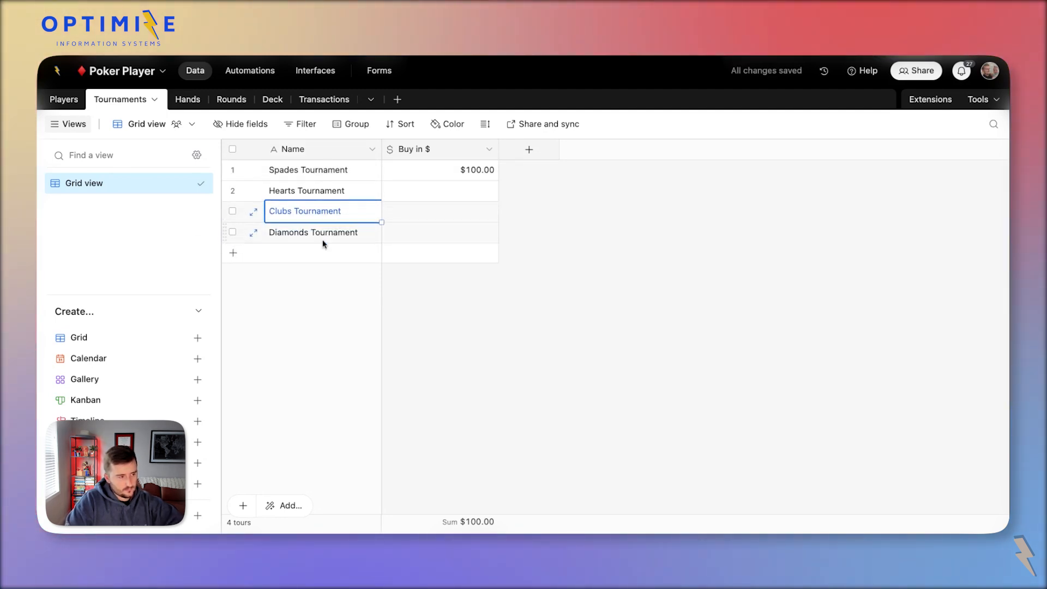
click(446, 199)
text(200)
click(471, 217)
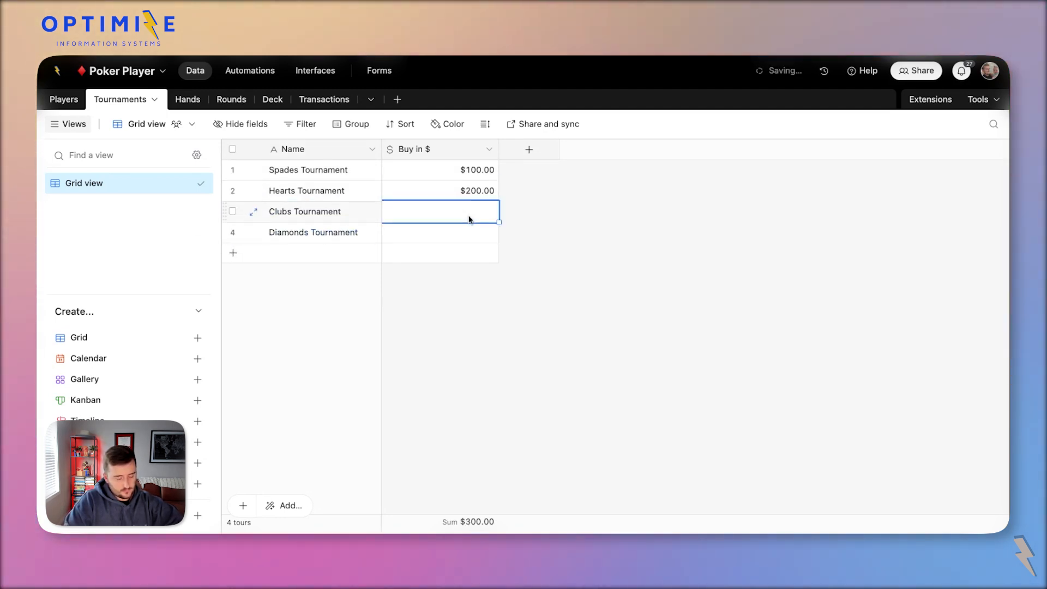
text(400)
click(464, 228)
text(800)
click(431, 214)
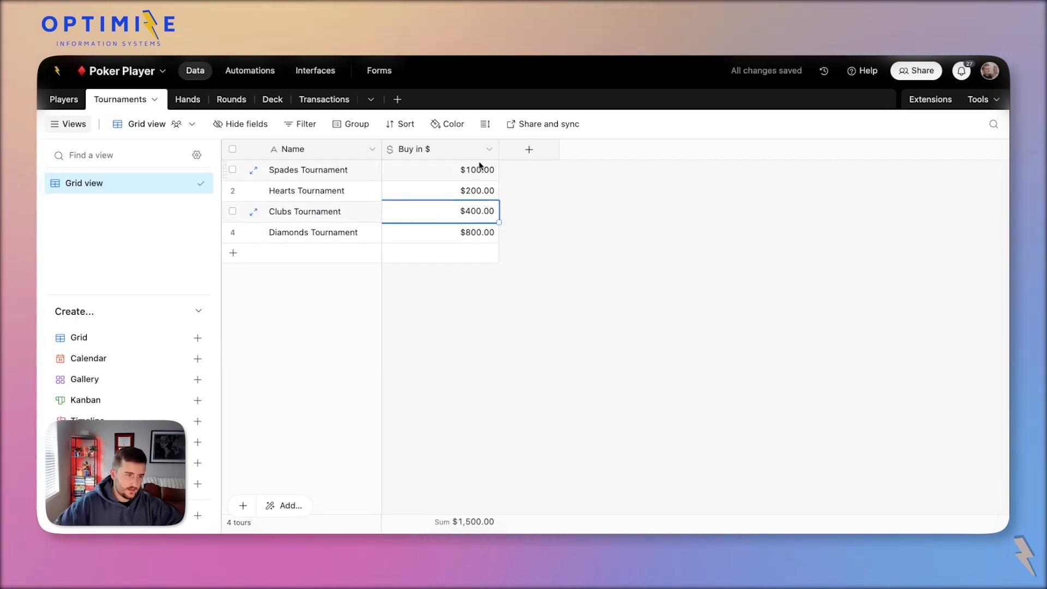
drag(501, 155, 459, 156)
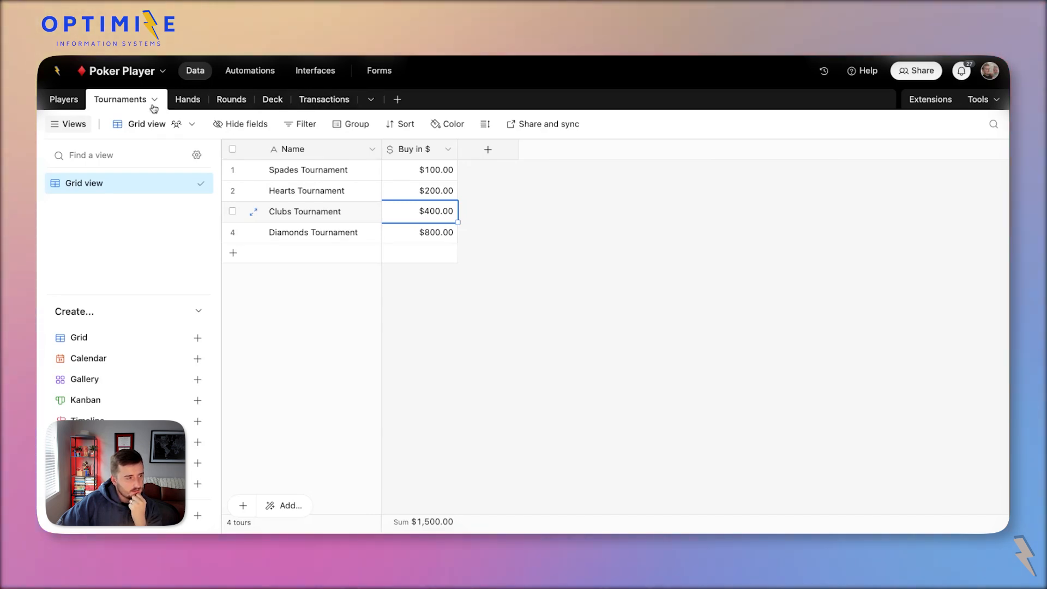
Add a new single-select field to the Transactions table.
click(323, 97)
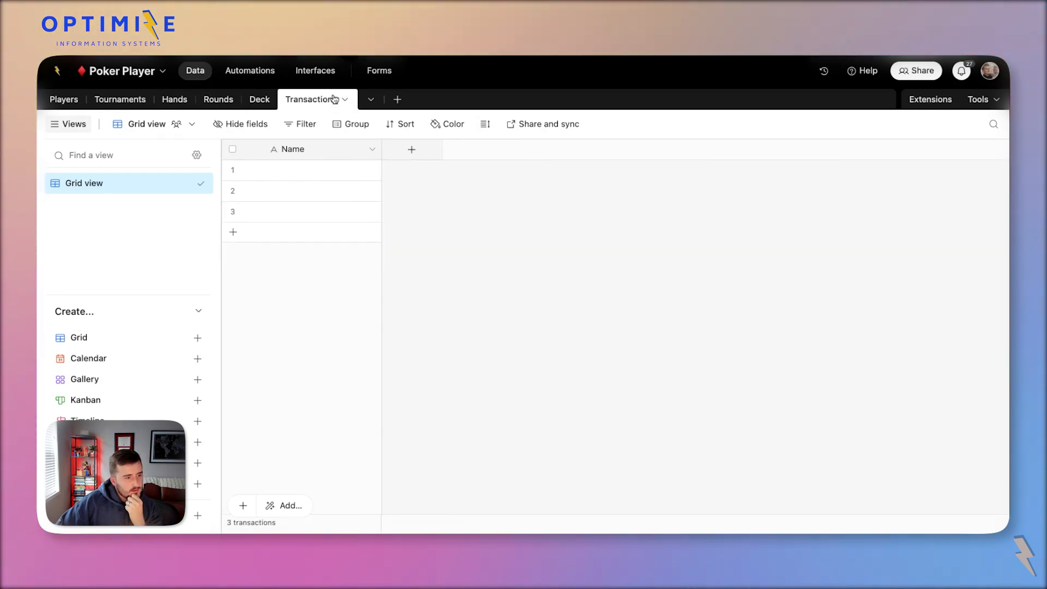
click(405, 155)
scroll(498, 360, down, 2)
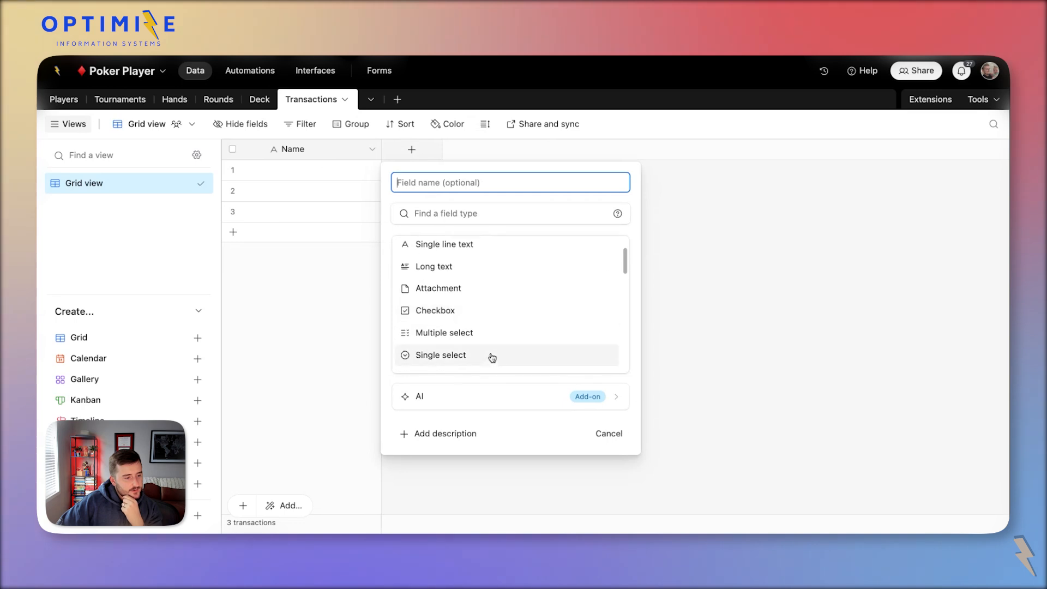
click(488, 355)
click(611, 435)
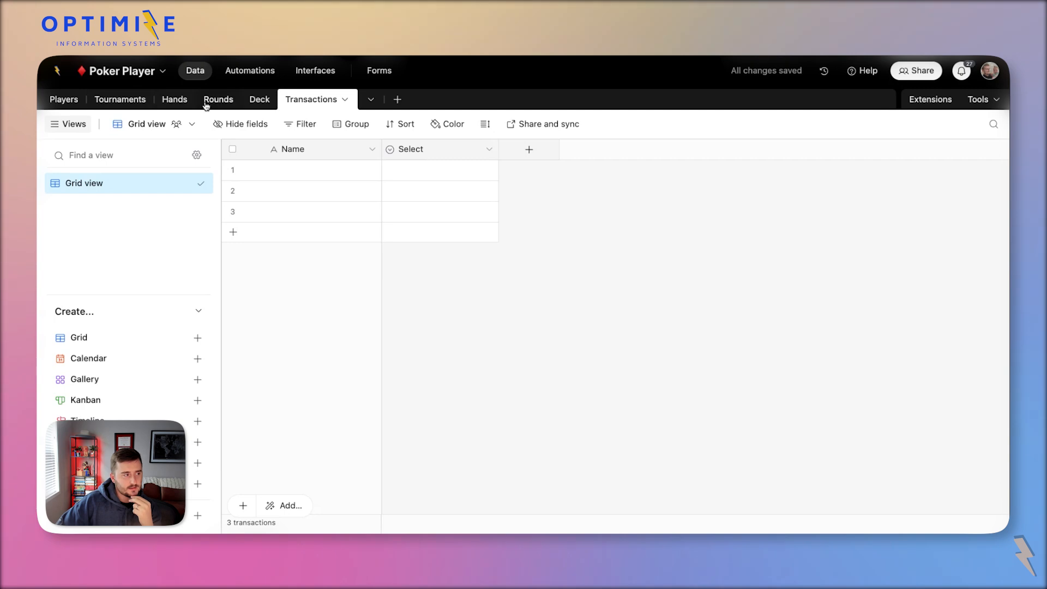
Give the Type field options Buy In (dark grey) and Re-Buy In (red), and save it.
double_click(408, 149)
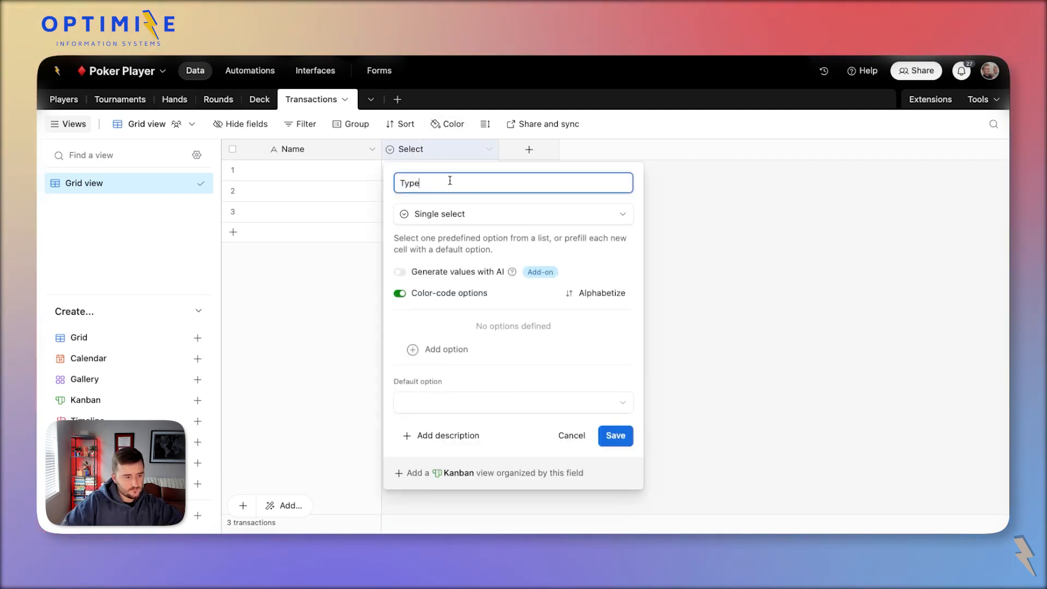
click(464, 350)
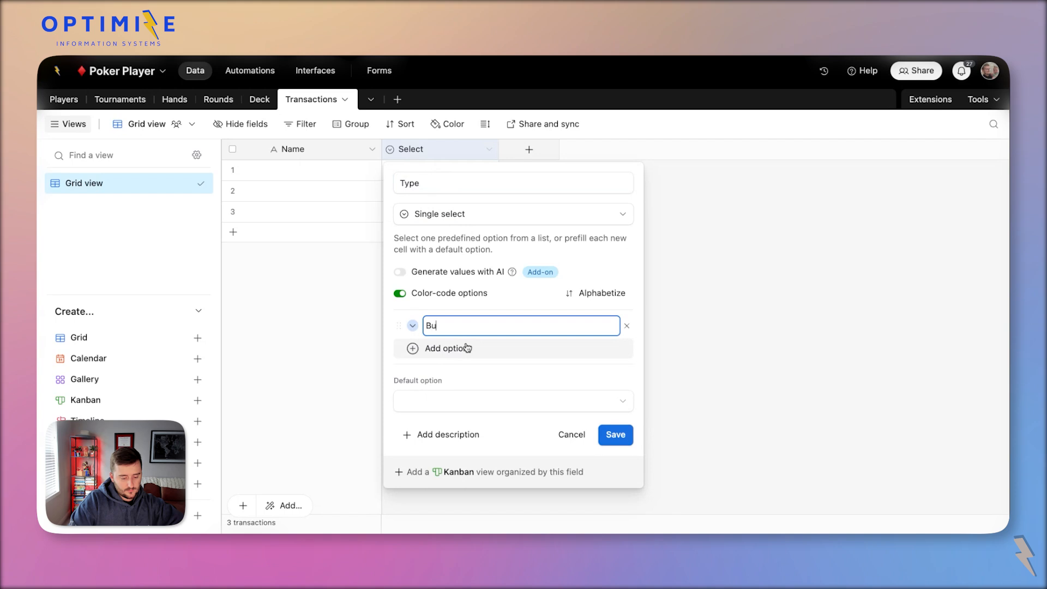
key(Return)
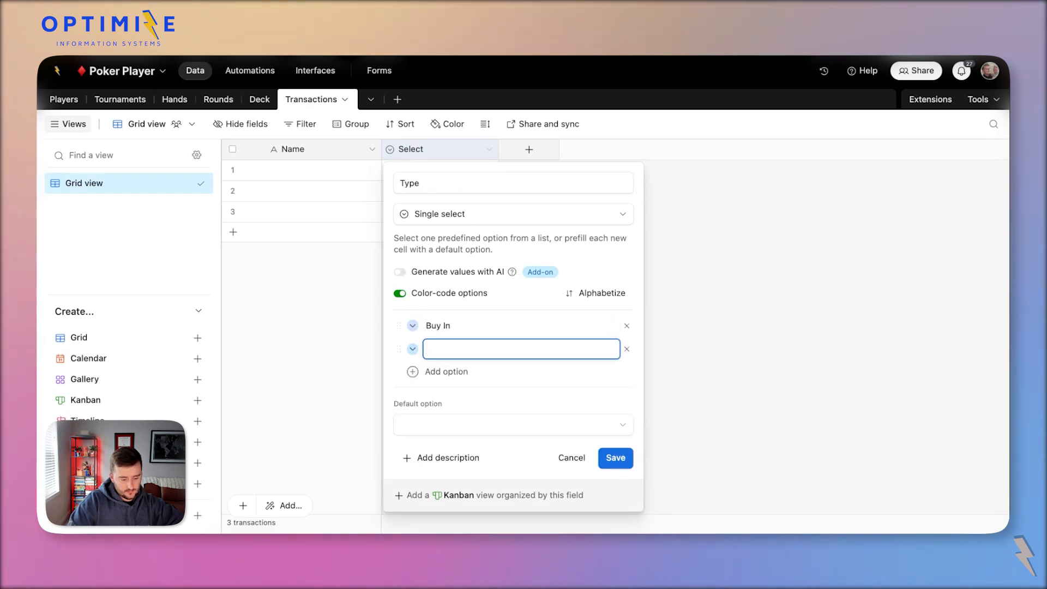
text(Re-Buy)
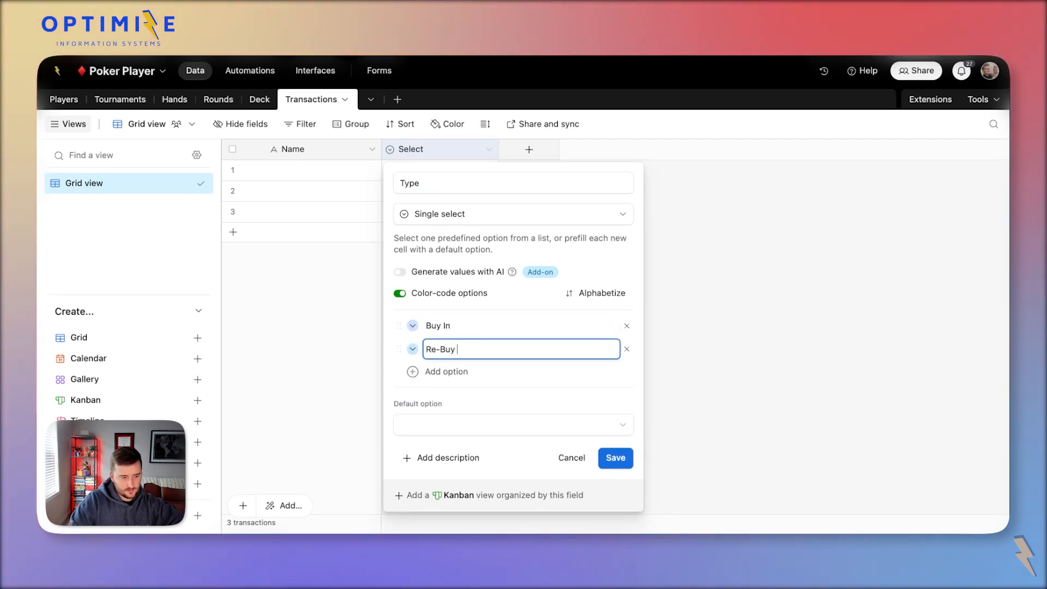
text( In)
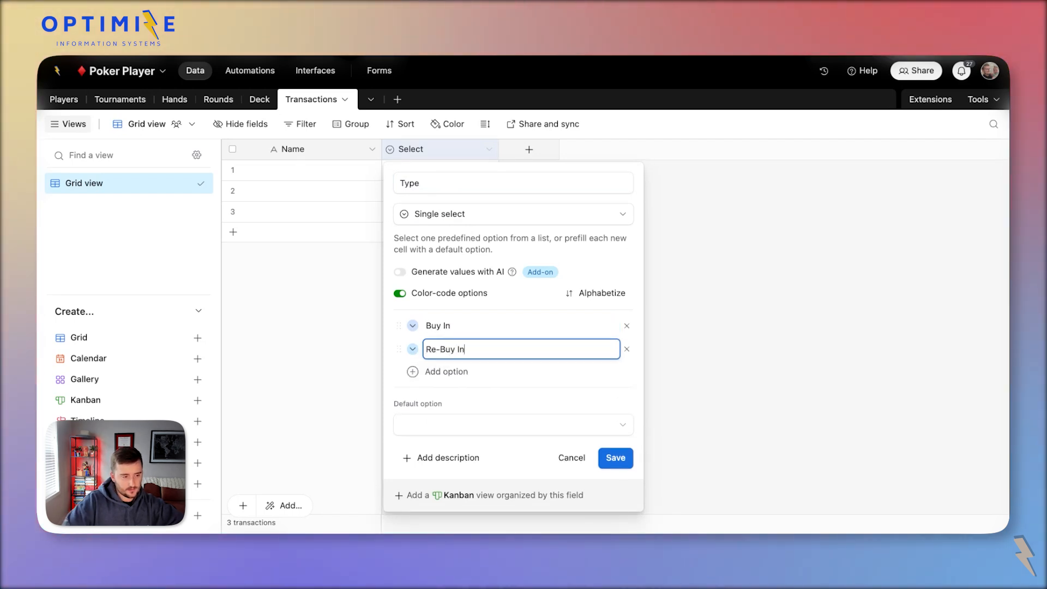
click(413, 325)
click(753, 390)
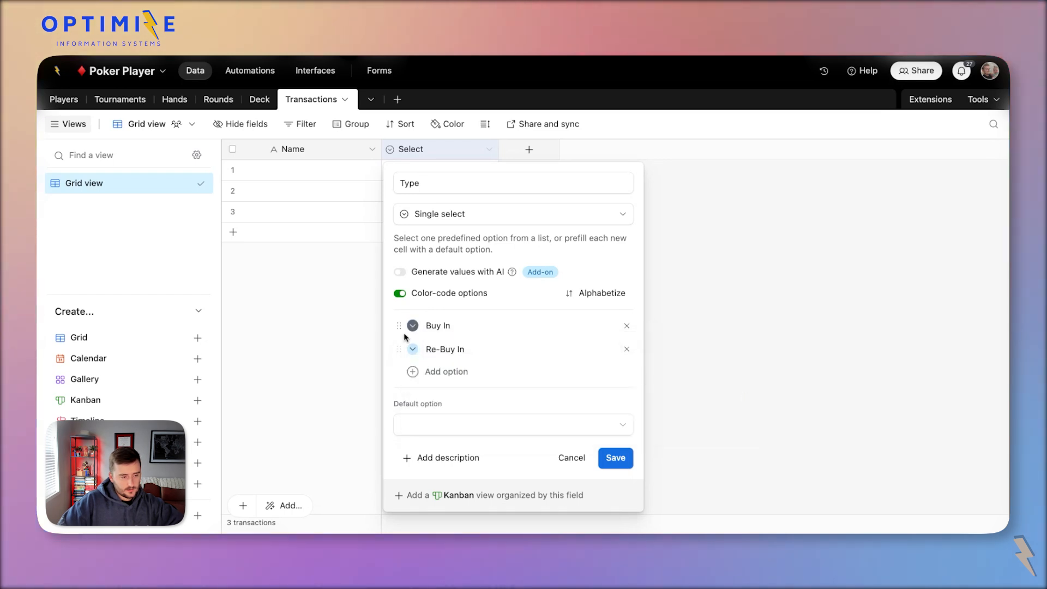
click(413, 350)
click(639, 413)
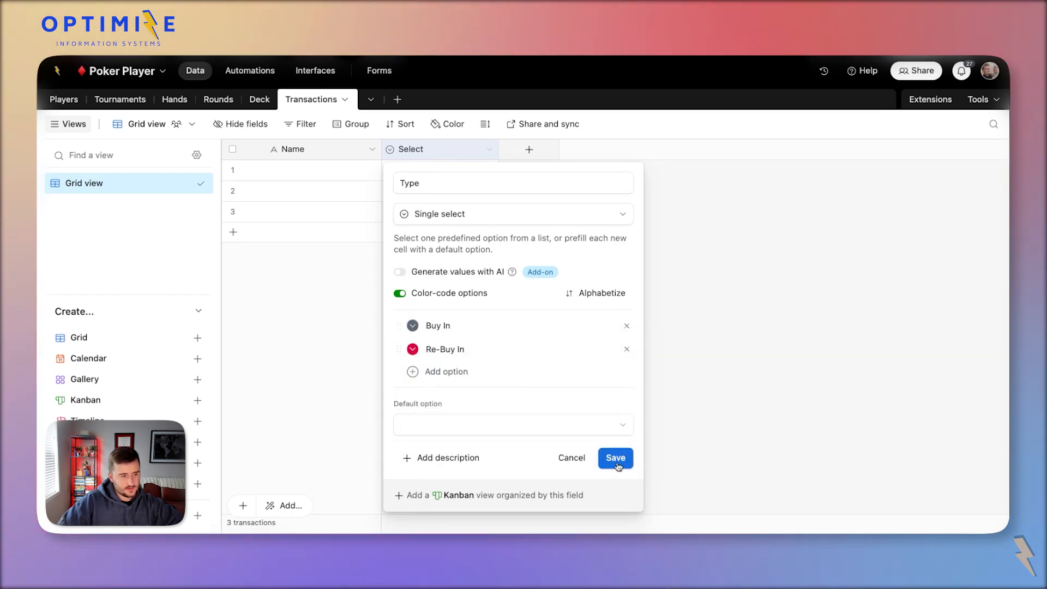
click(617, 460)
Add a field linking Transactions to the Tournaments table.
click(529, 150)
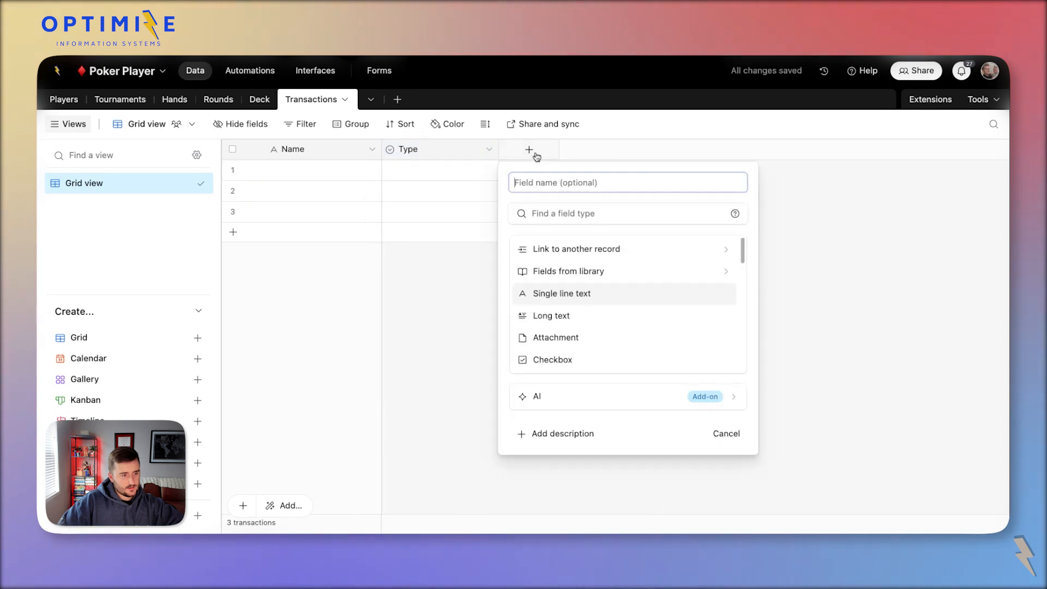
click(570, 258)
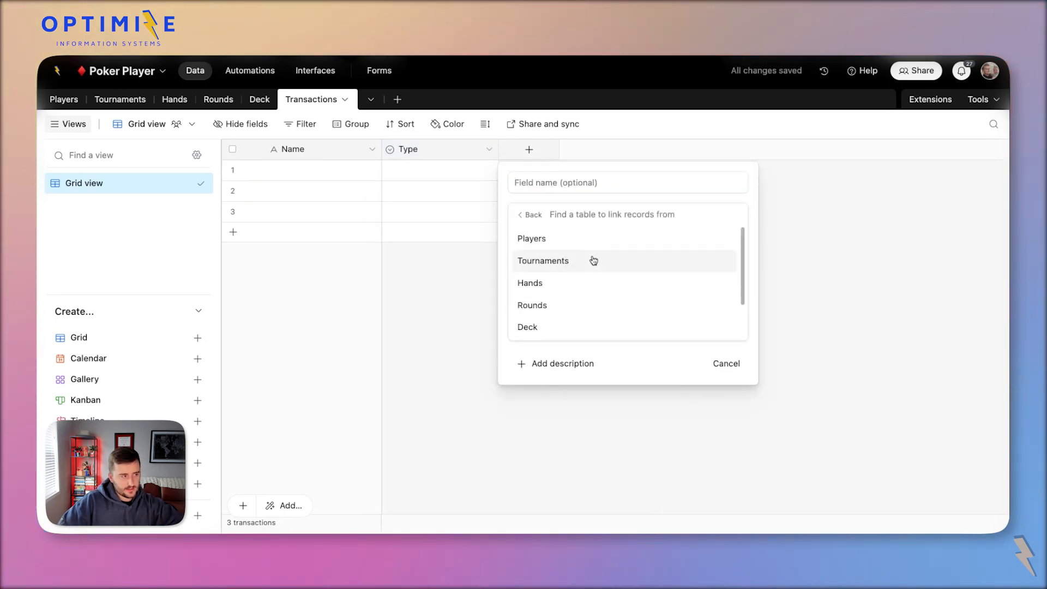
click(594, 261)
click(765, 347)
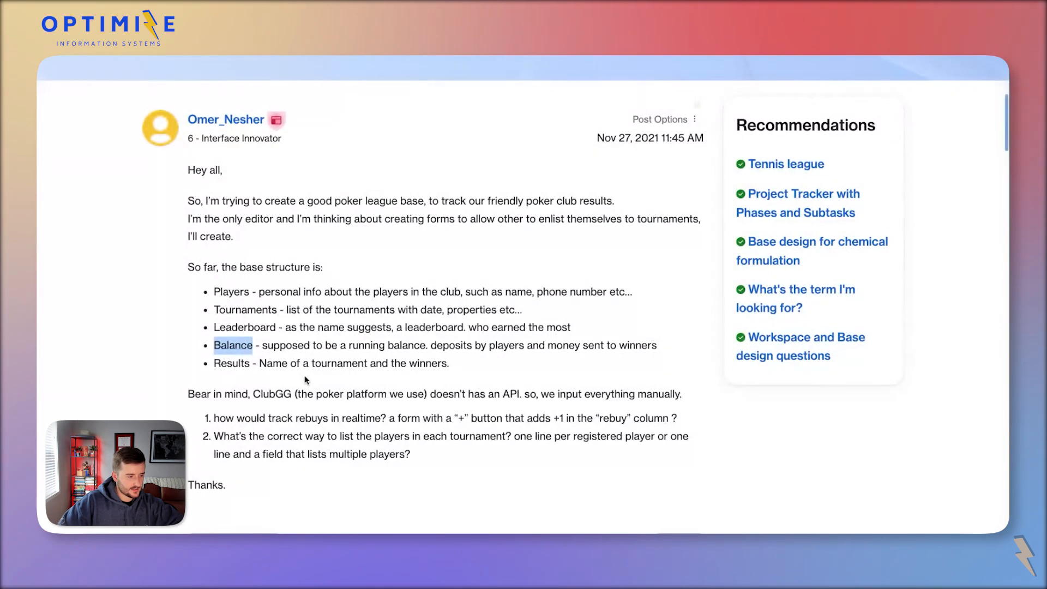
scroll(300, 375, down, 1)
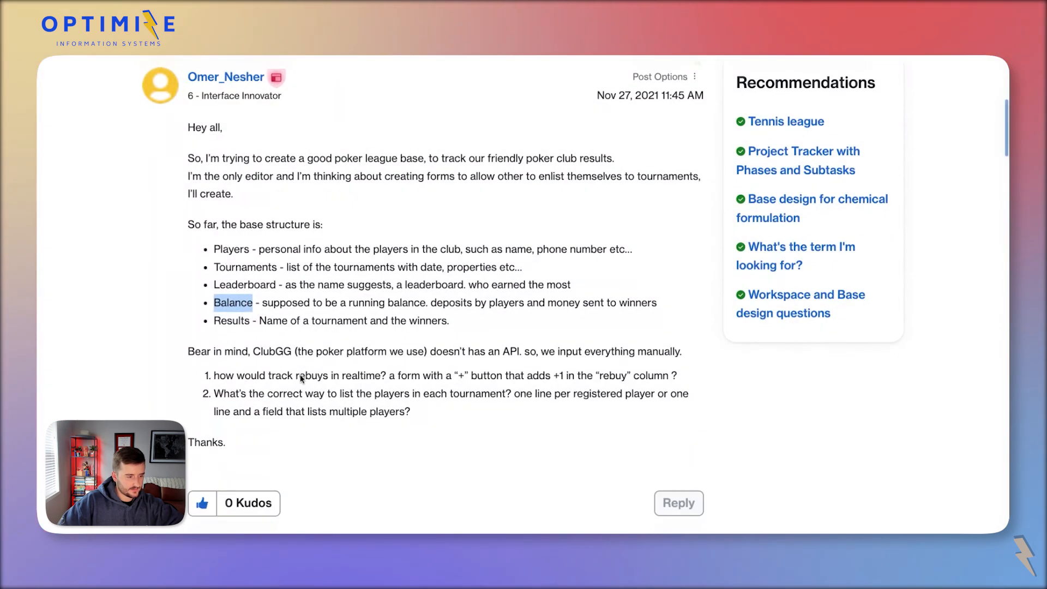
scroll(300, 374, down, 3)
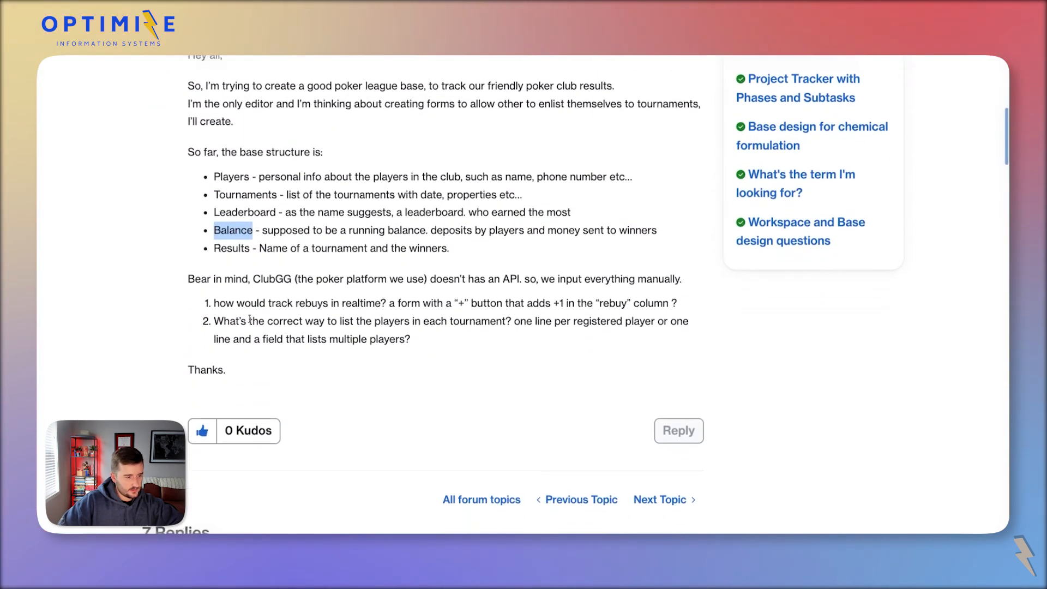
scroll(250, 320, down, 10)
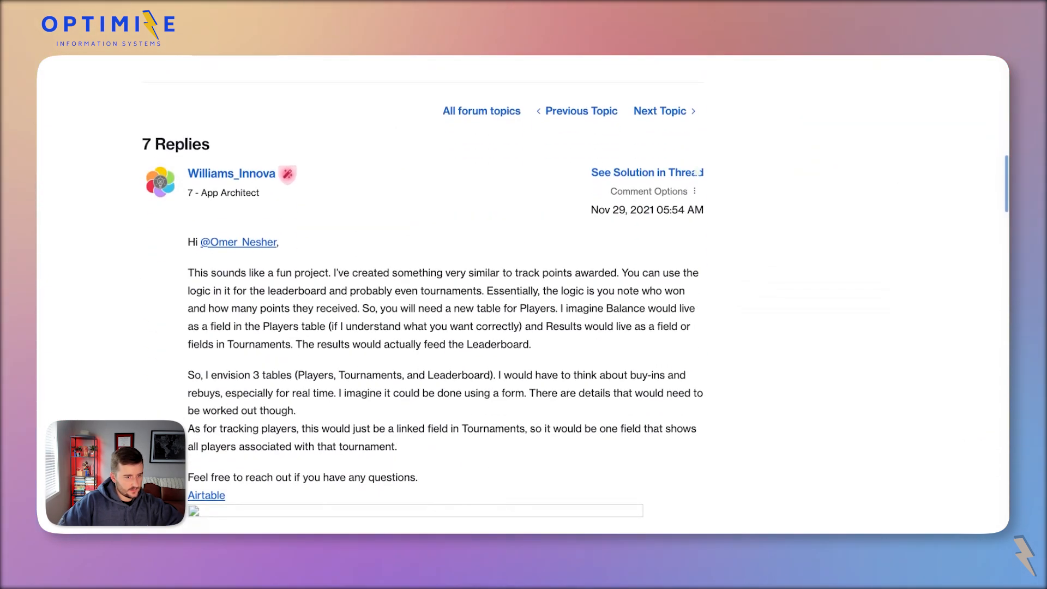
scroll(314, 334, down, 1)
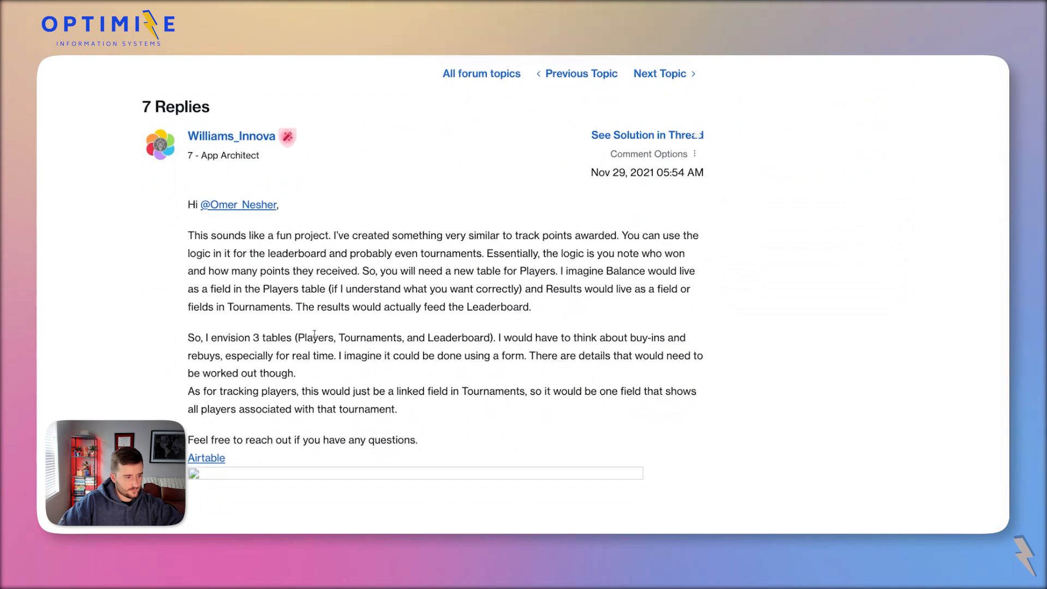
scroll(314, 335, down, 10)
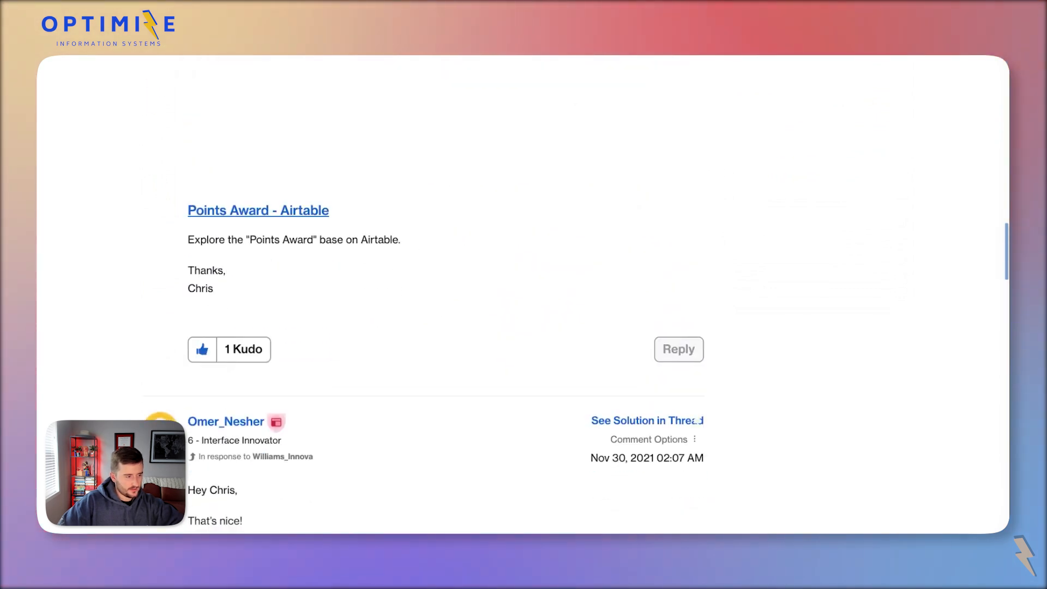
scroll(445, 295, down, 15)
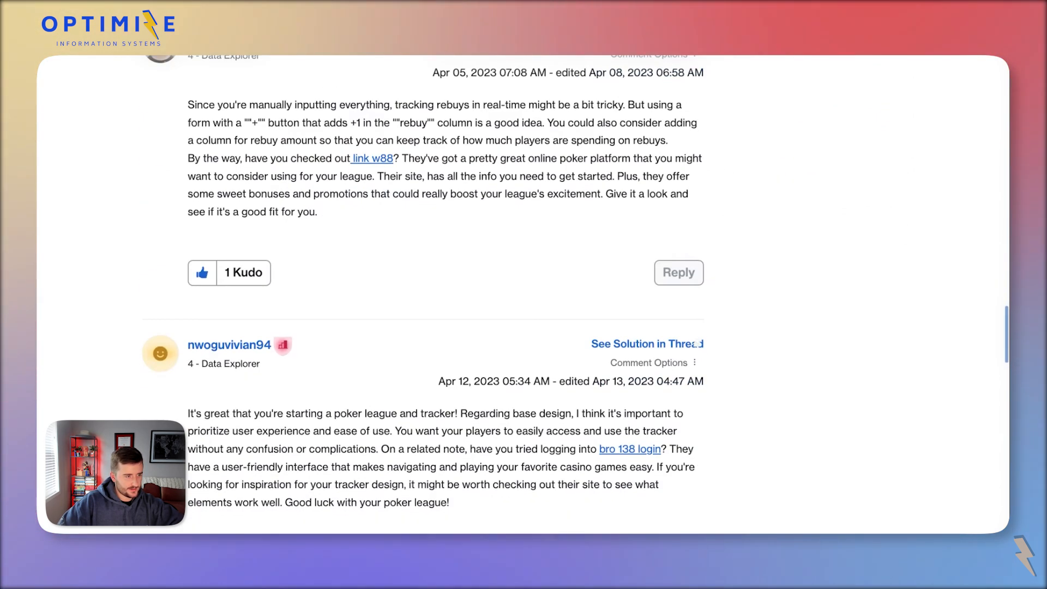
scroll(445, 294, up, 5)
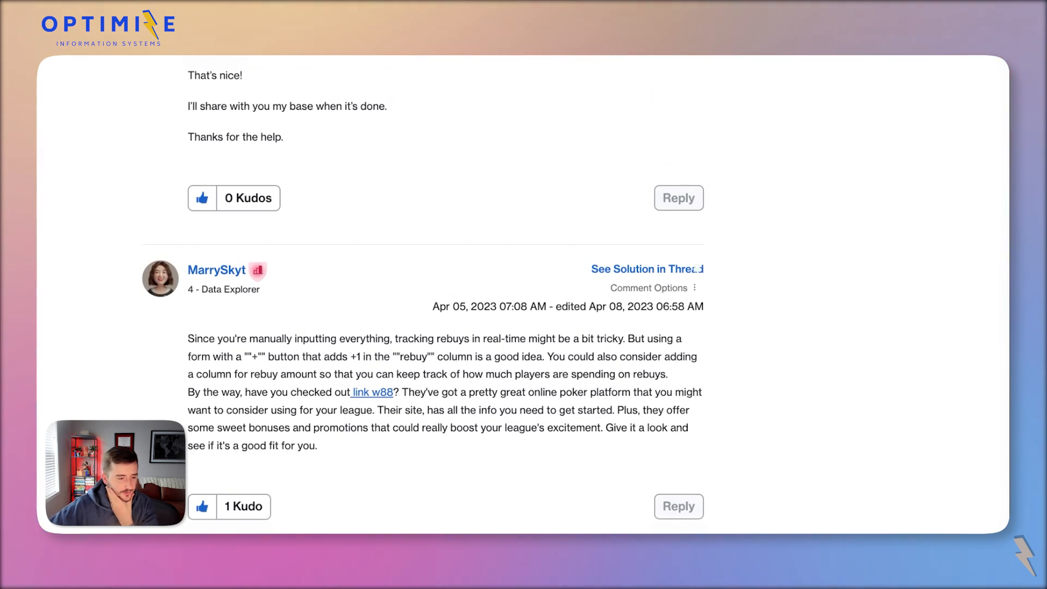
scroll(445, 295, down, 8)
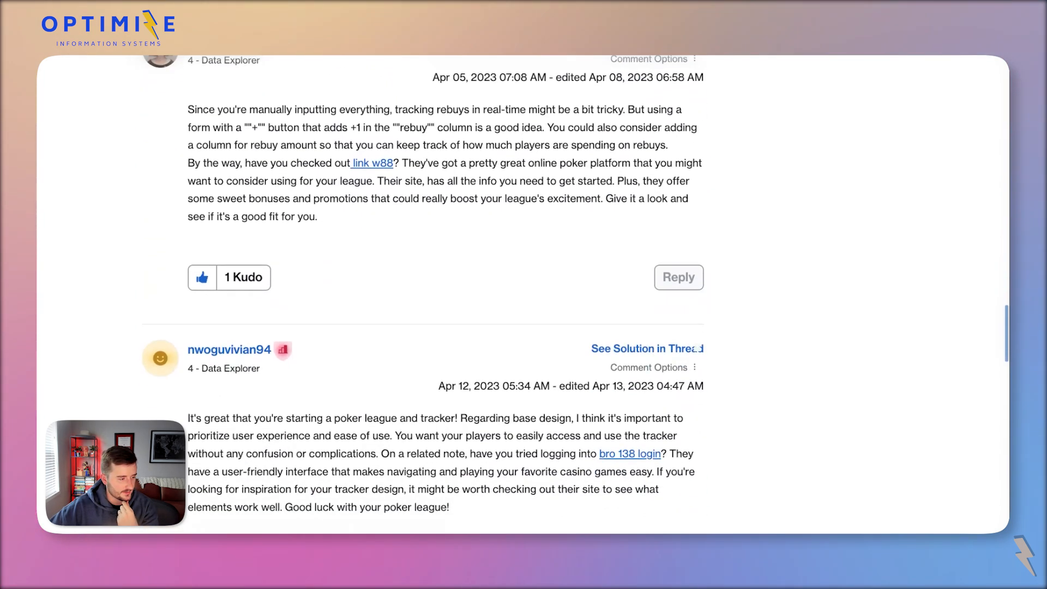
scroll(445, 294, down, 4)
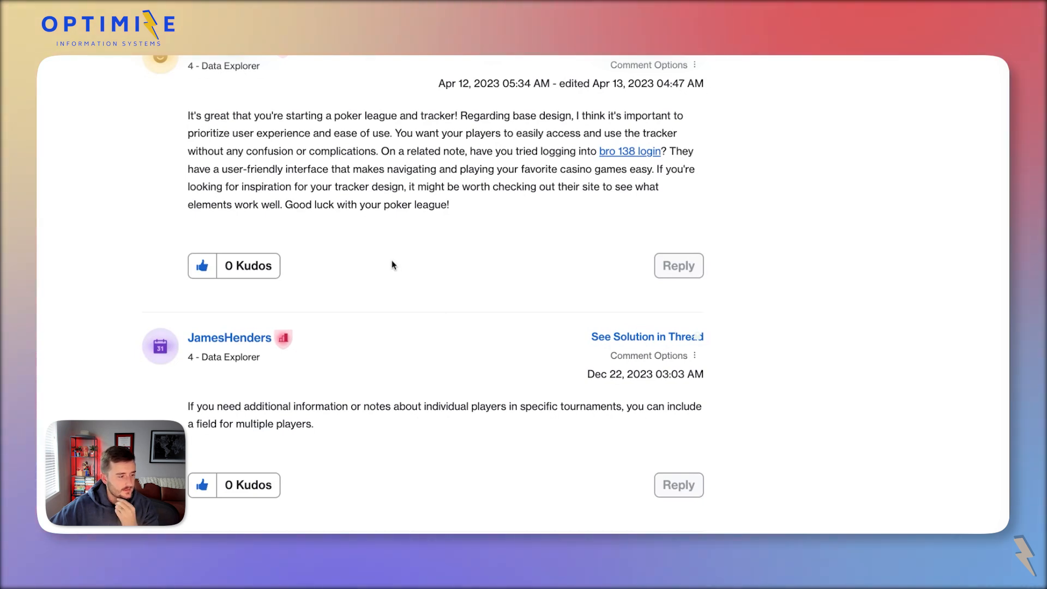
scroll(393, 265, down, 6)
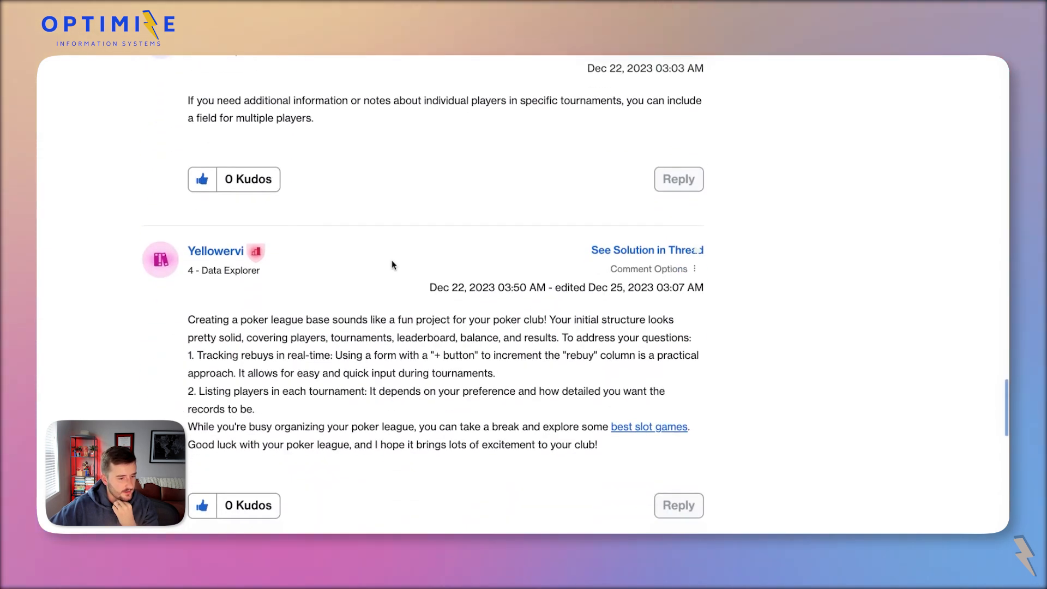
scroll(392, 266, down, 1)
drag(272, 306, 345, 378)
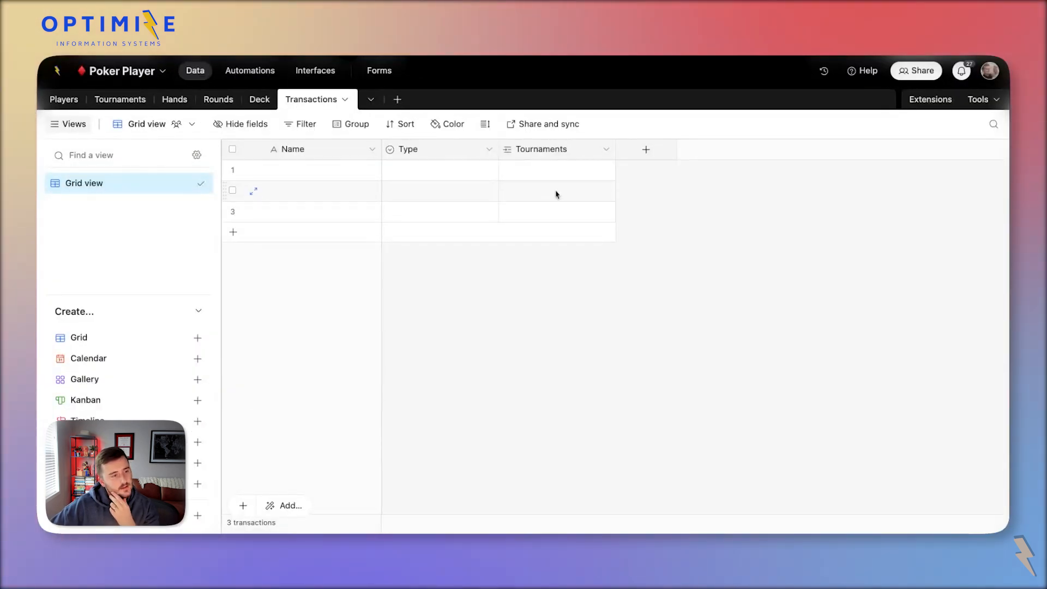
Add a field in Transactions that links to the Players table.
click(428, 178)
click(427, 175)
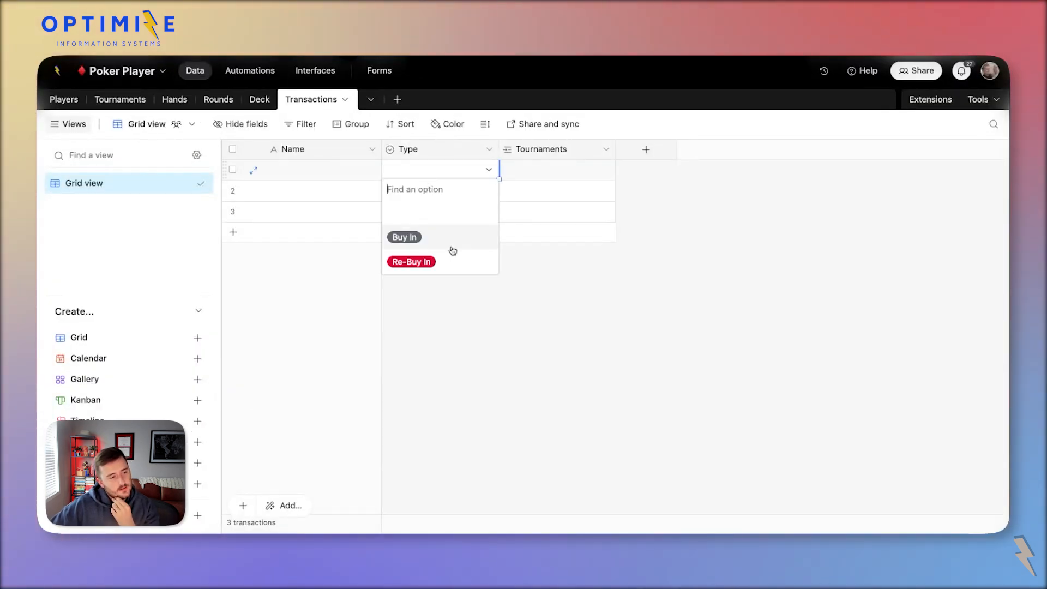
click(645, 151)
click(668, 248)
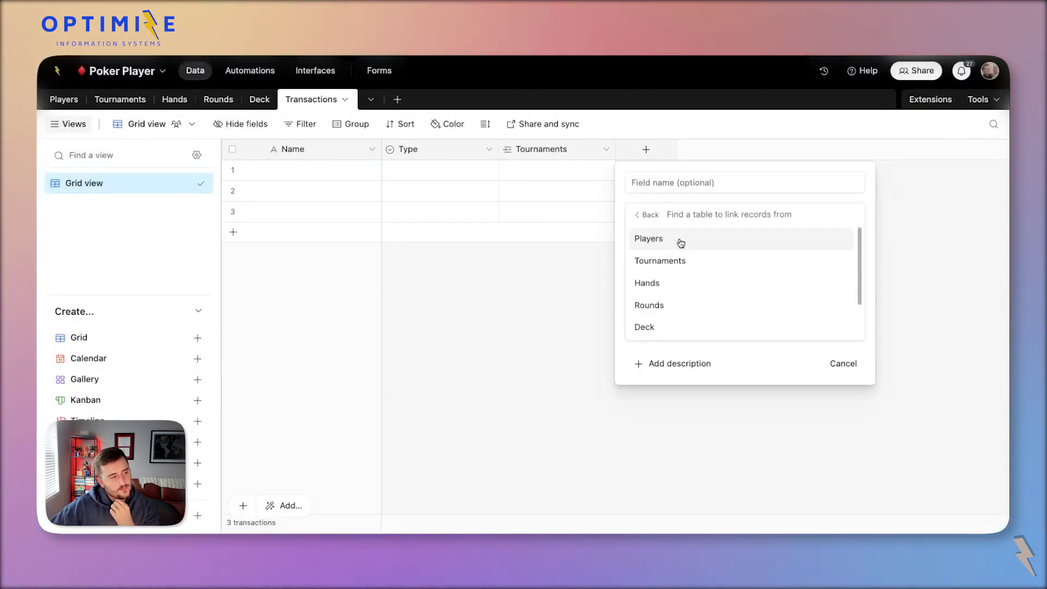
click(723, 247)
click(865, 337)
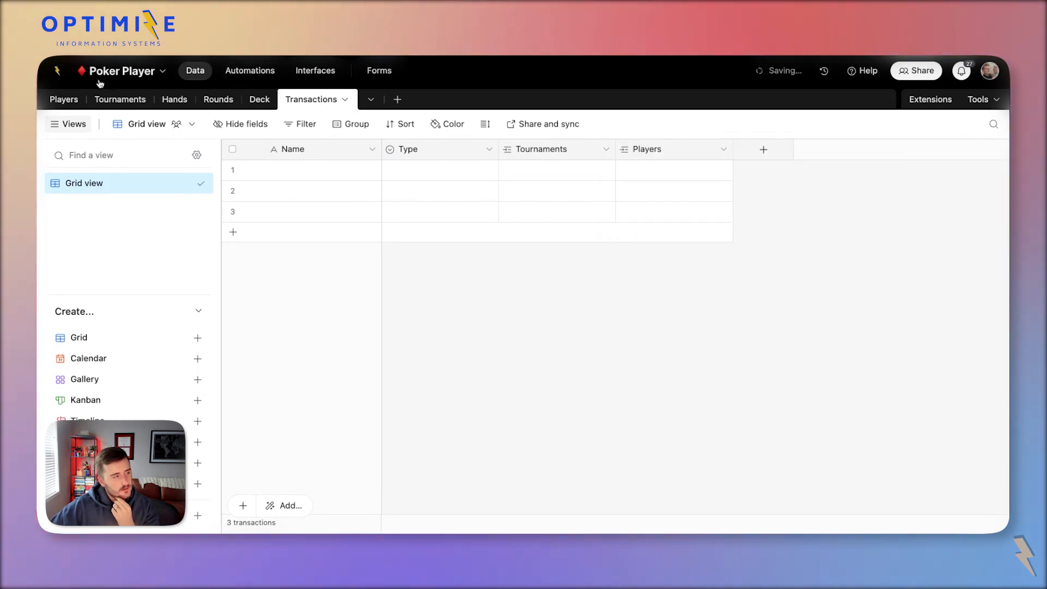
Add a Collaborator user field to the Players table.
click(64, 99)
click(529, 149)
scroll(605, 332, down, 3)
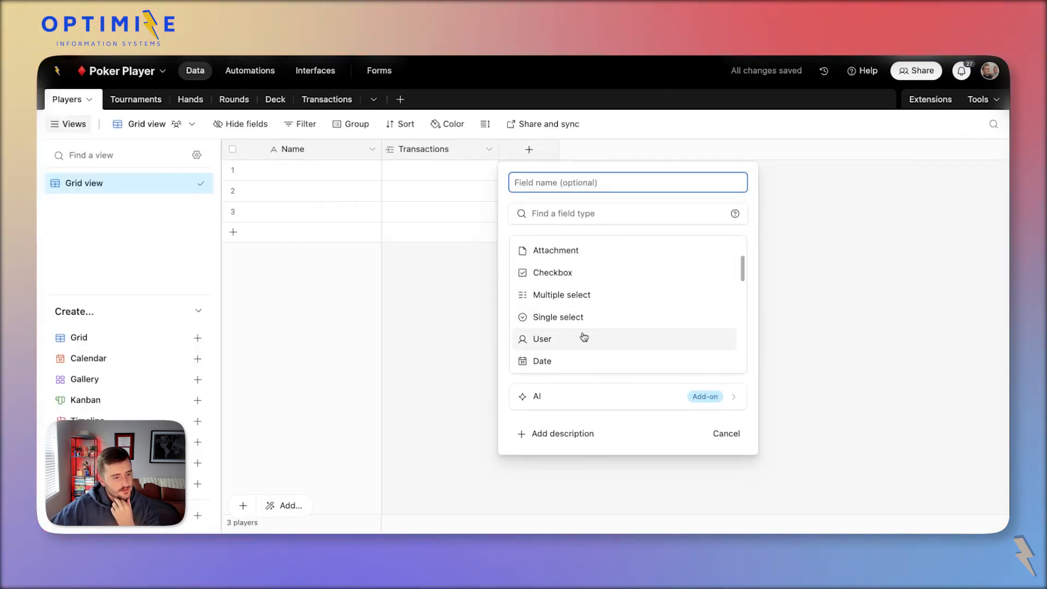
click(584, 337)
click(715, 367)
double_click(575, 148)
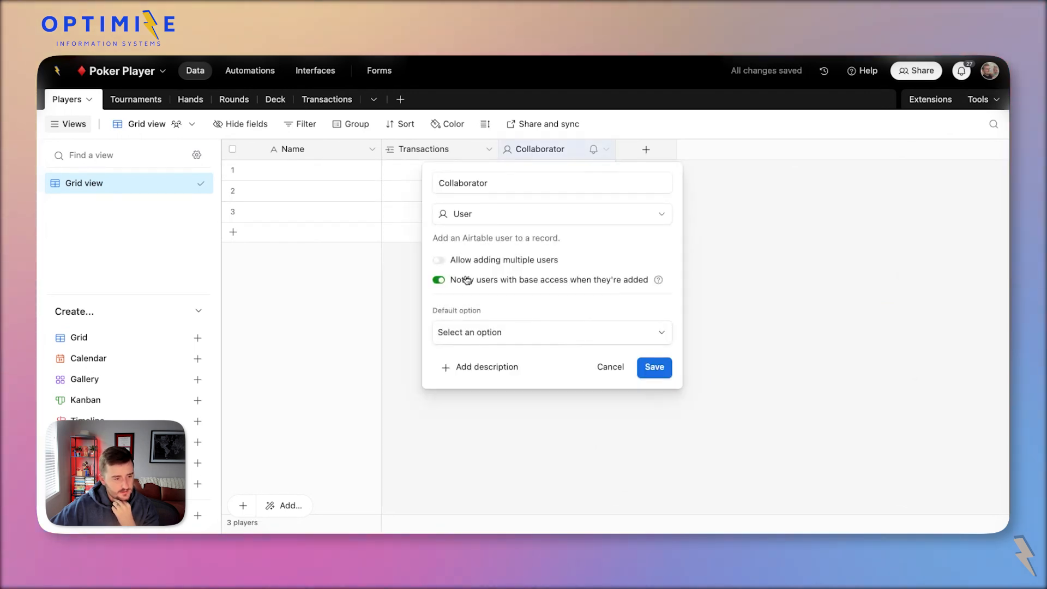
click(654, 368)
Assign a different base user as collaborator to each of the four player rows.
click(536, 169)
click(538, 169)
click(563, 243)
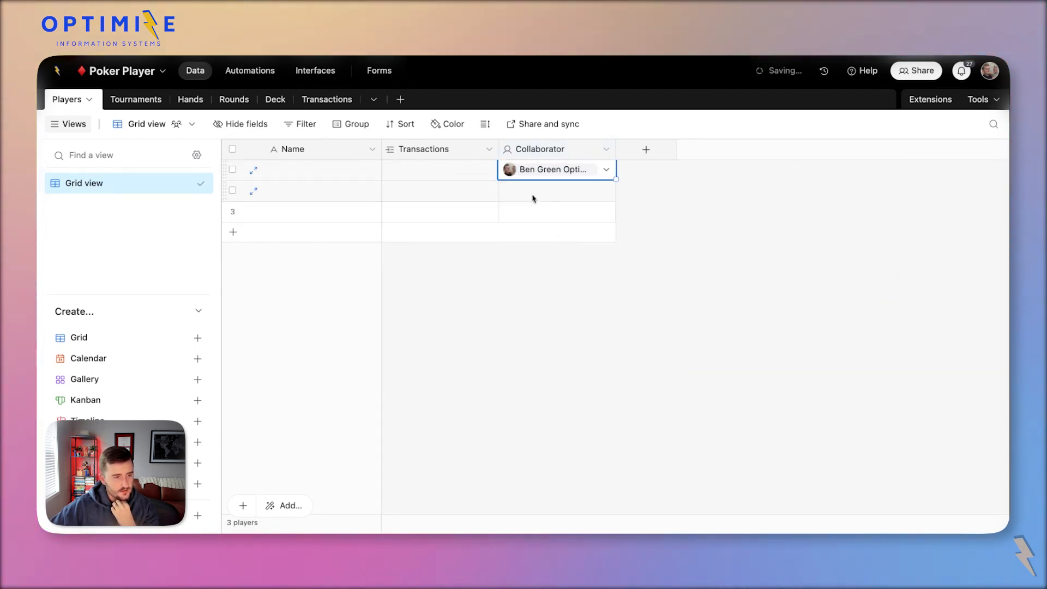
double_click(533, 198)
click(579, 304)
click(545, 218)
click(545, 218)
click(584, 355)
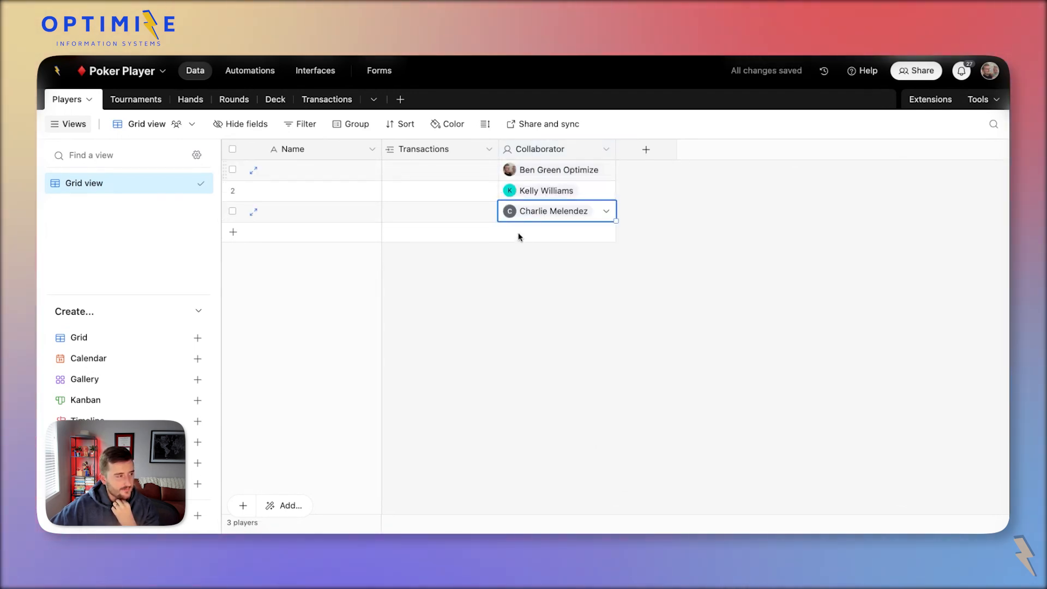
click(519, 237)
click(522, 230)
scroll(584, 334, down, 1)
click(584, 362)
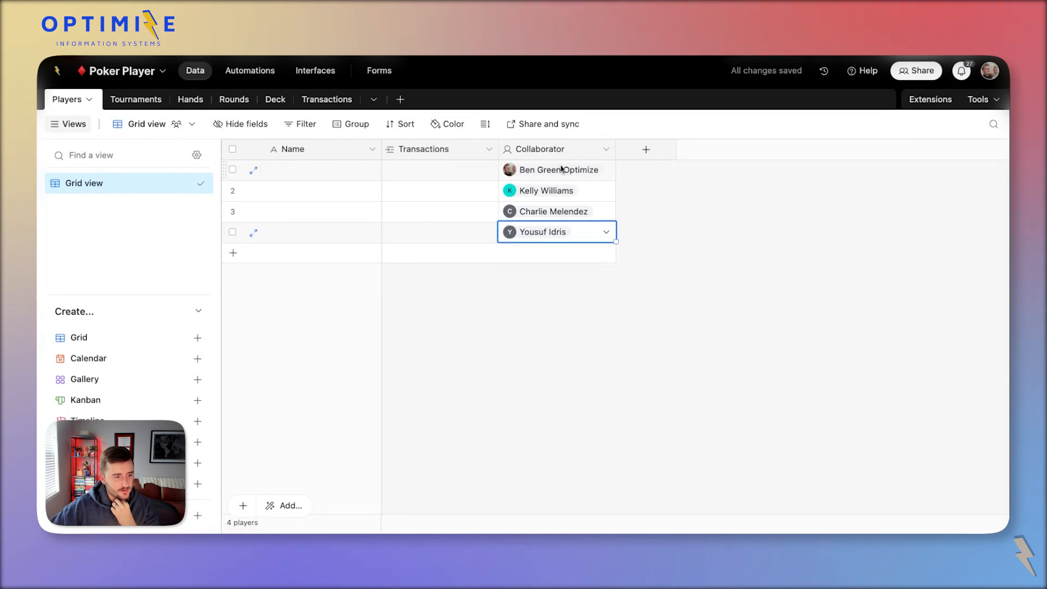
Copy the collaborator names into the Name column and trim the extra text from the first name.
shift+click(561, 169)
key(super+c)
click(311, 167)
key(super+v)
click(410, 193)
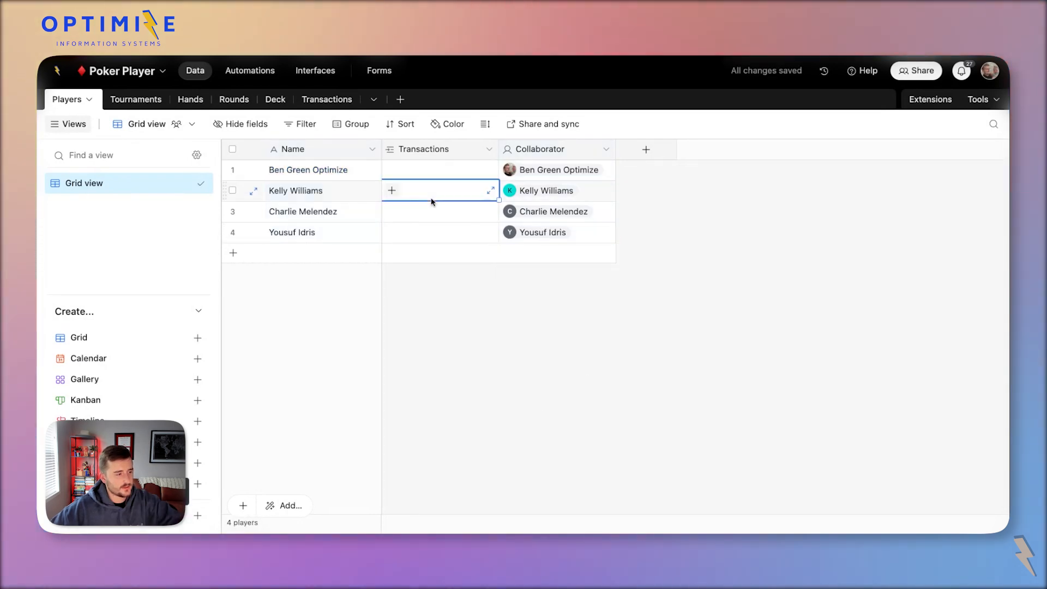
click(341, 169)
click(338, 169)
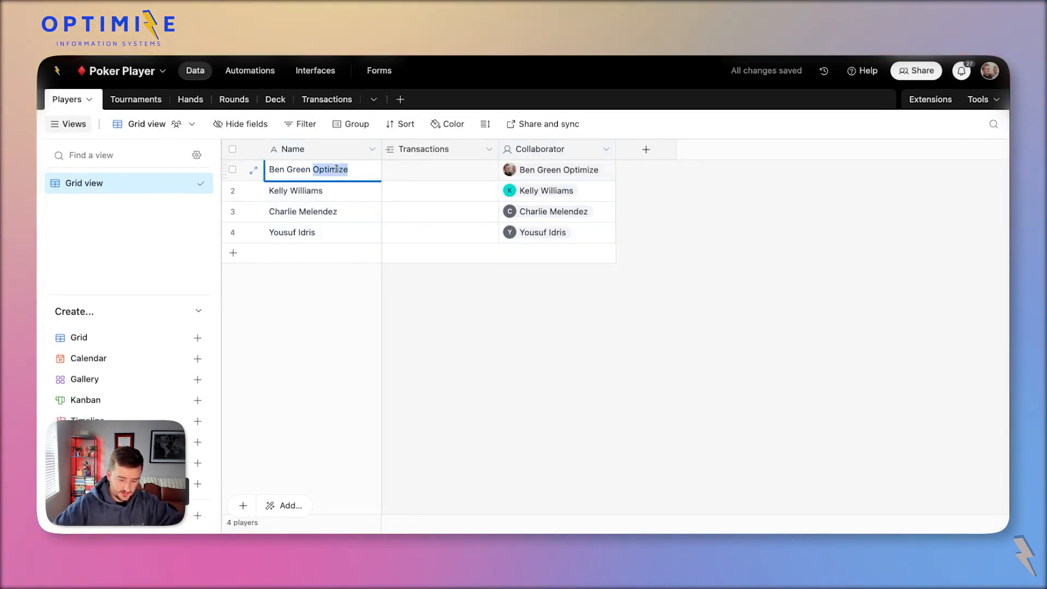
key(BackSpace)
click(424, 323)
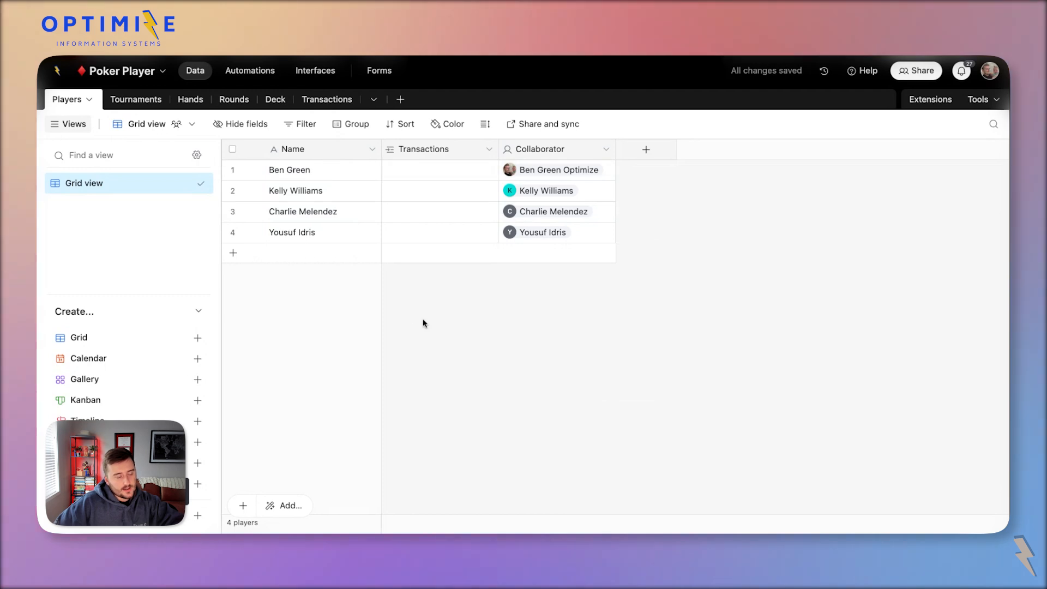
double_click(552, 144)
key(Escape)
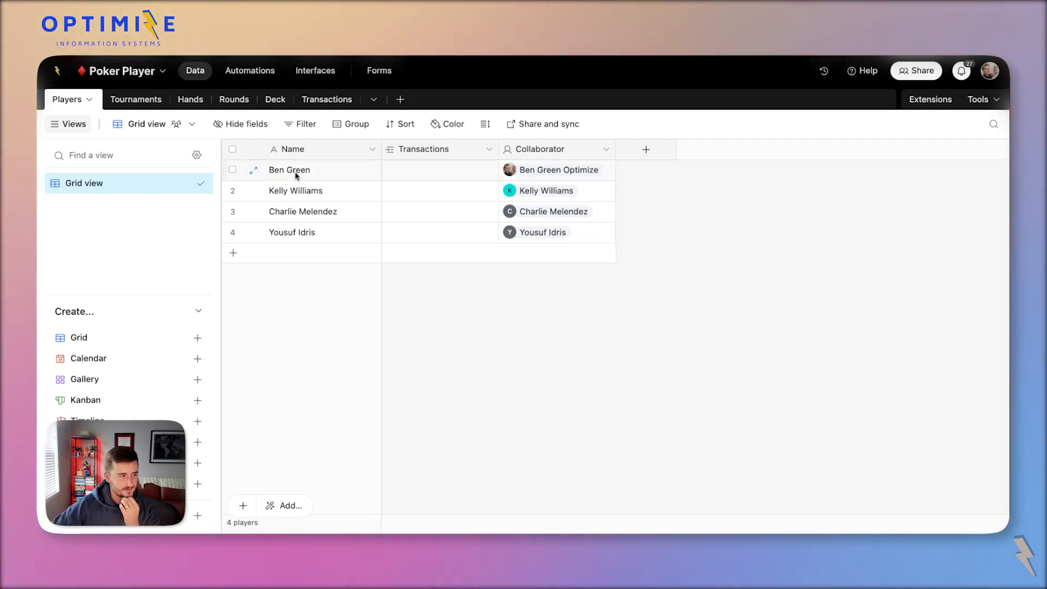
Paste the four player names from Players into the Transactions Players column.
click(300, 190)
click(556, 169)
click(563, 213)
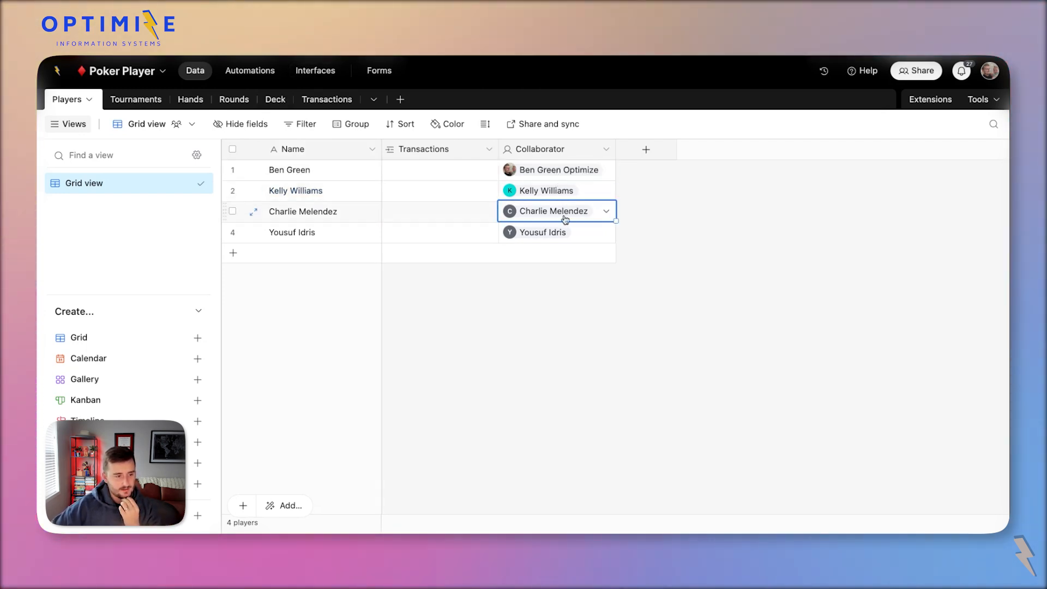
click(562, 230)
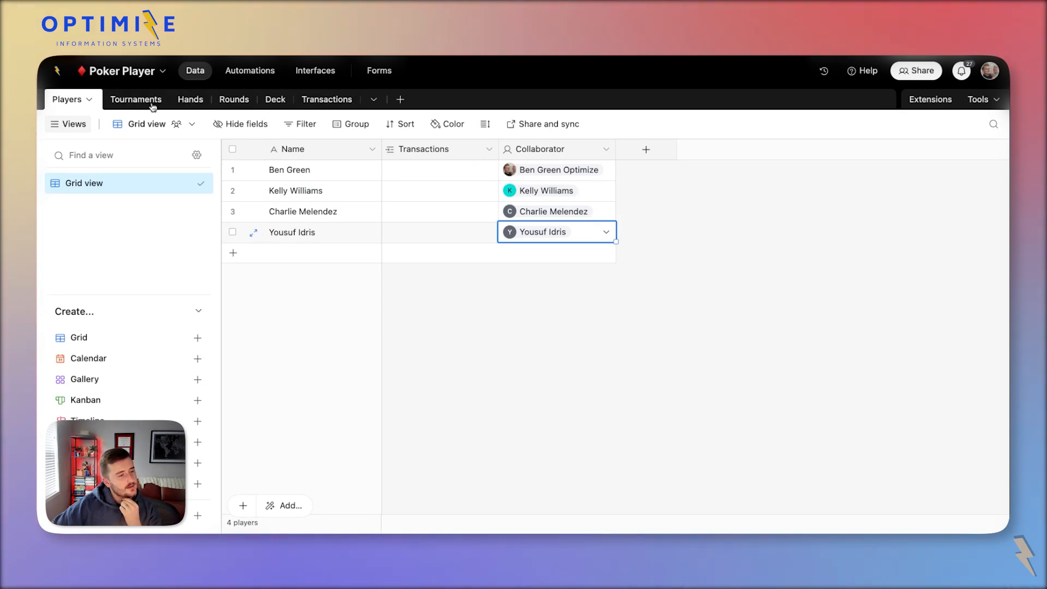
click(344, 99)
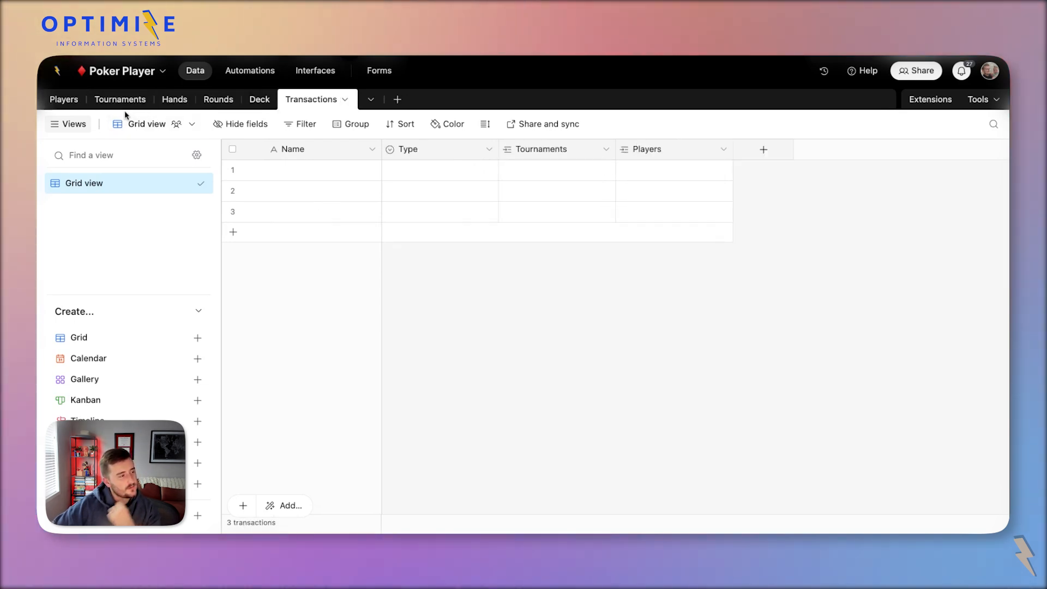
click(66, 104)
drag(290, 170, 315, 240)
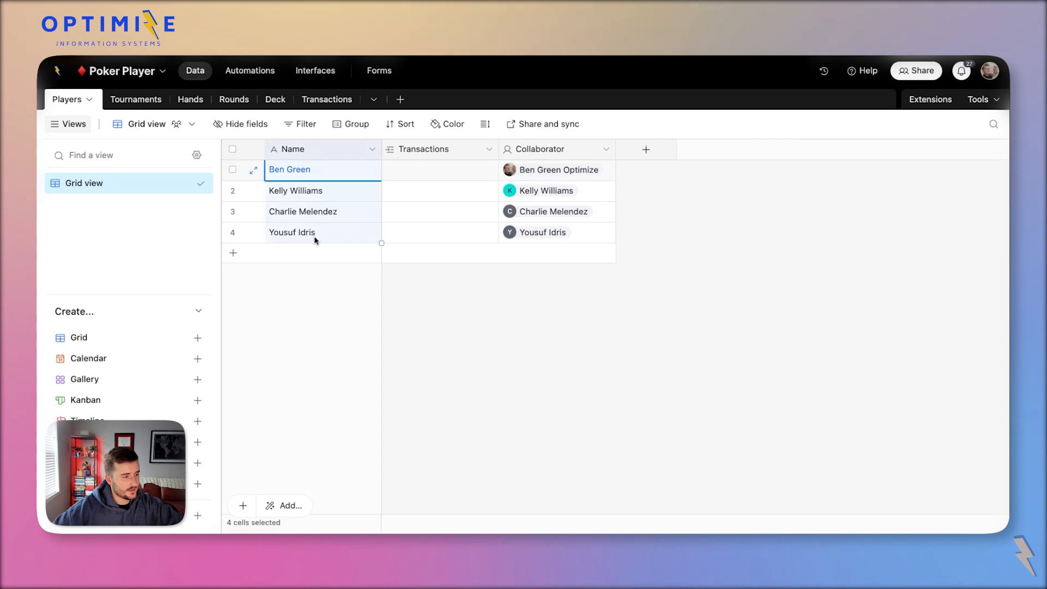
click(327, 99)
click(617, 168)
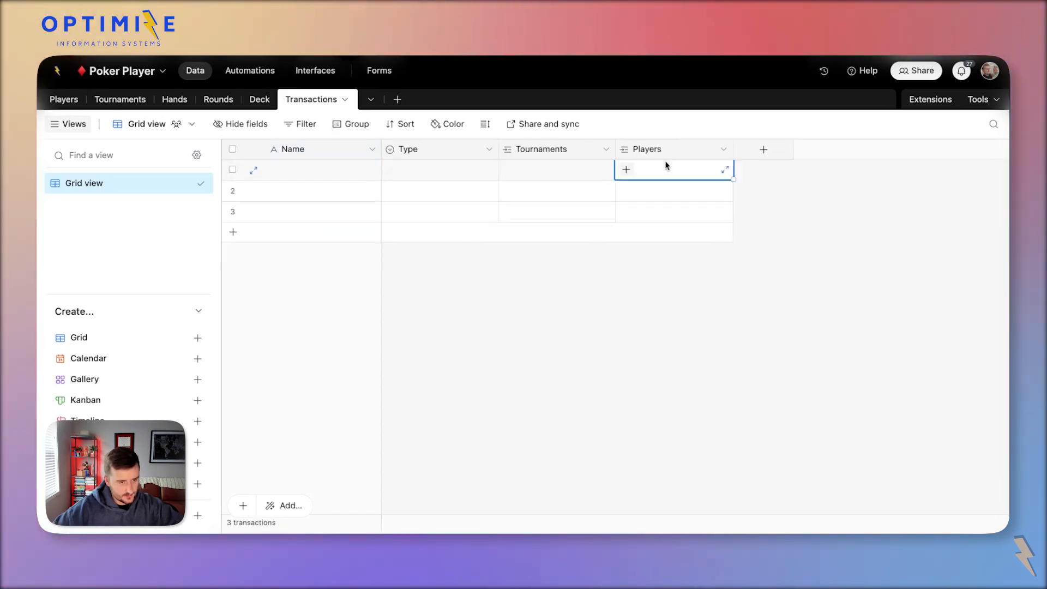
key(ctrl+v)
click(630, 345)
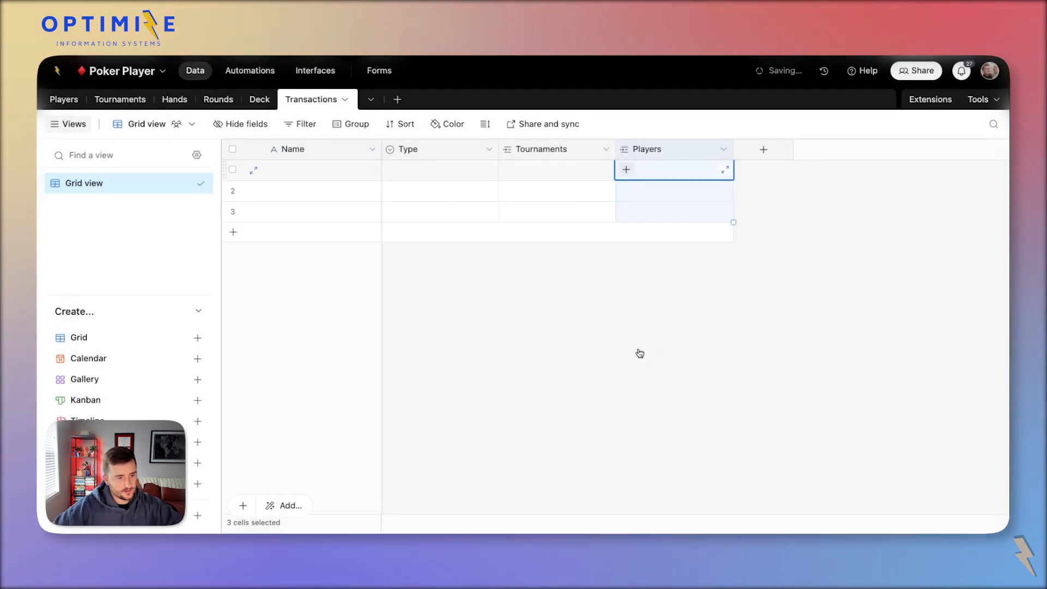
Link Spades Tournament to the first transaction and fill it down all four rows.
click(549, 170)
click(510, 170)
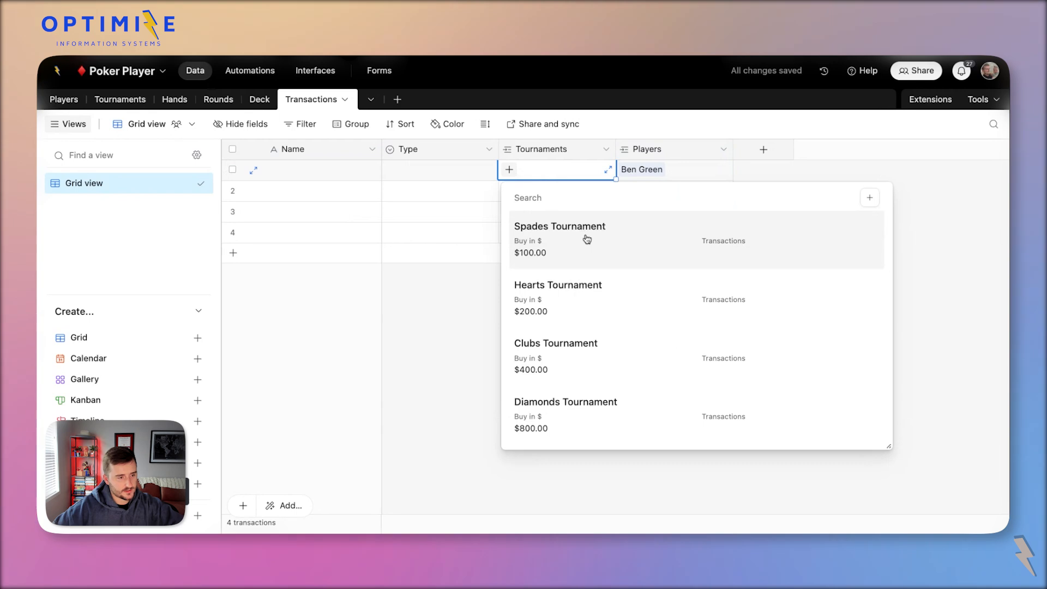
click(584, 237)
shift+click(560, 238)
key(super+d)
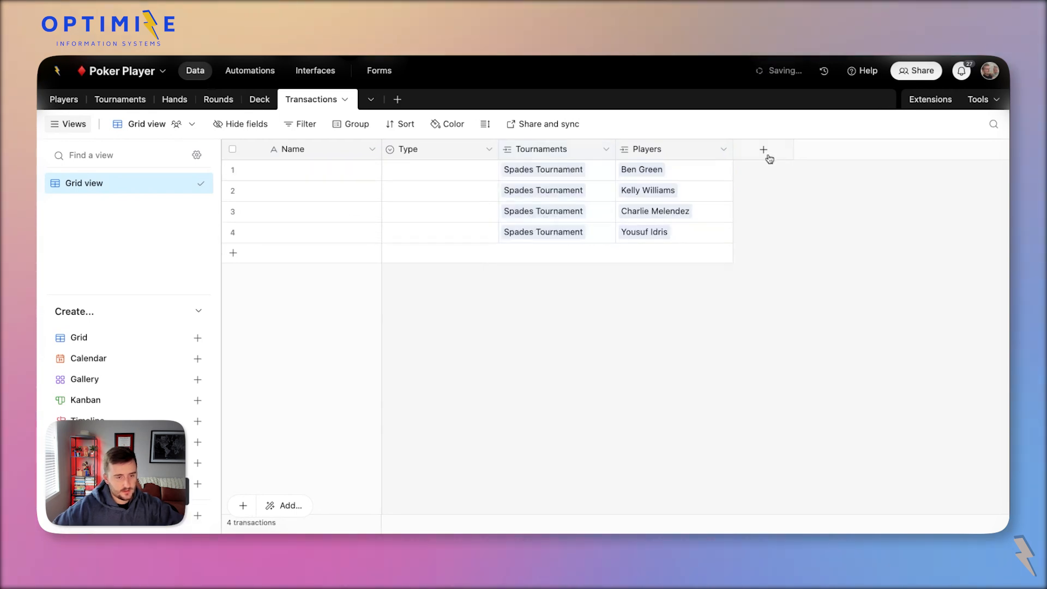
Add a currency field Value and fill $100.00 into all four transactions.
click(767, 155)
scroll(795, 332, down, 1)
scroll(796, 336, down, 3)
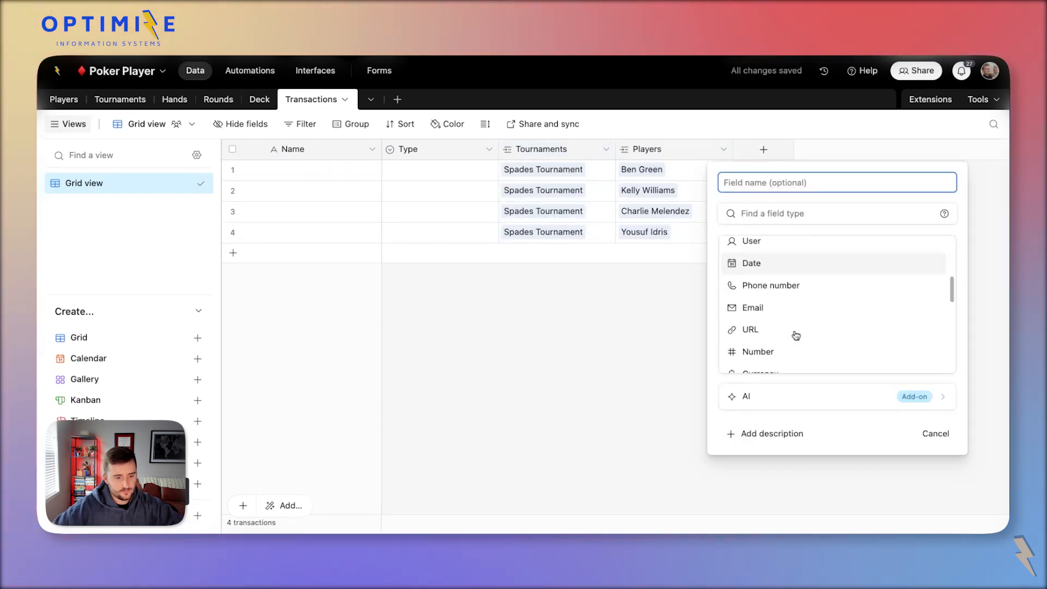
click(816, 369)
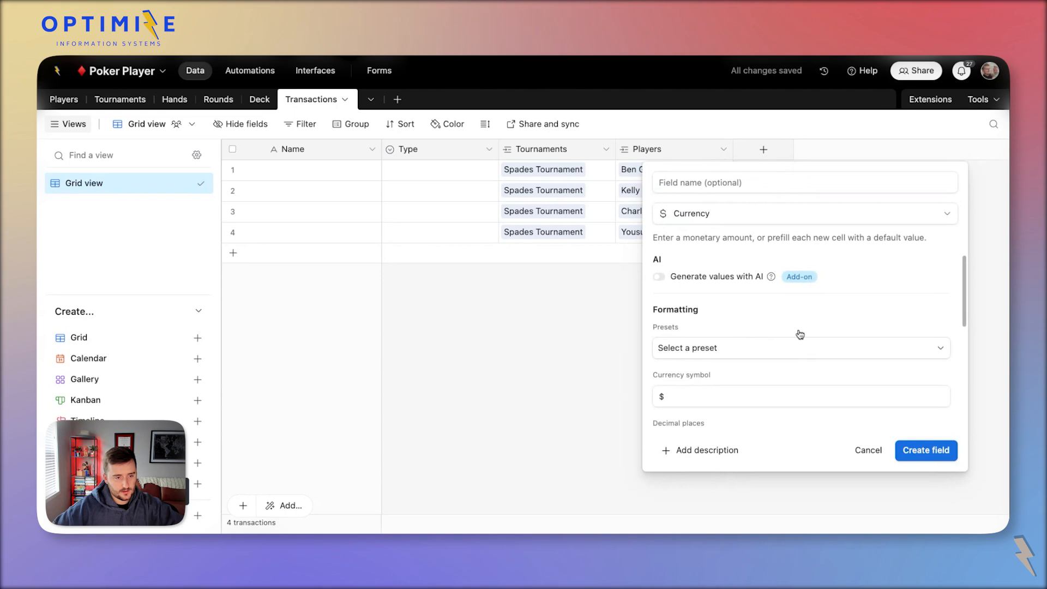
click(936, 457)
click(802, 176)
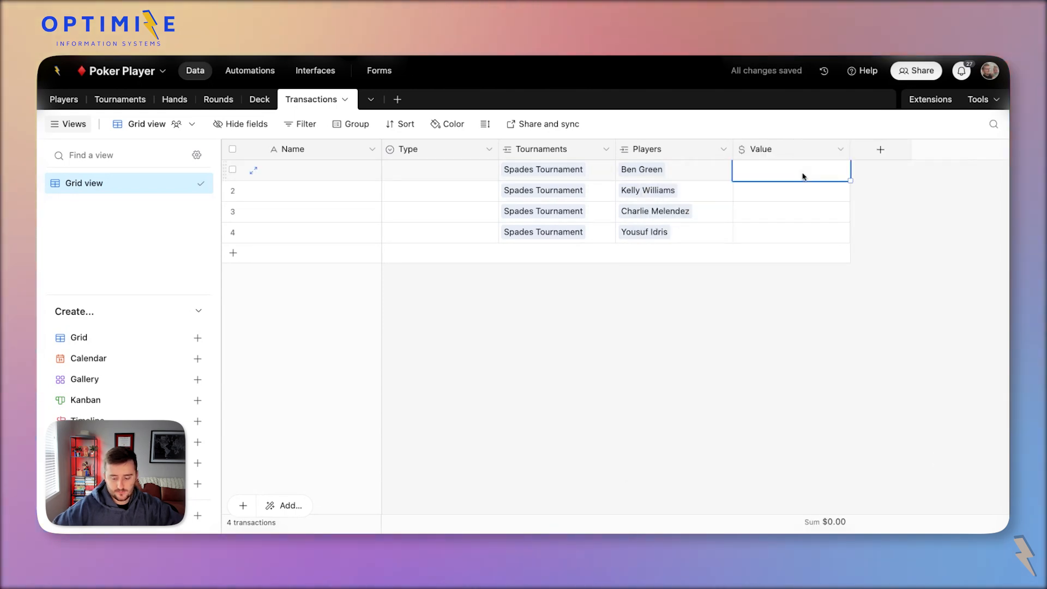
text(100)
key(Return)
key(Up)
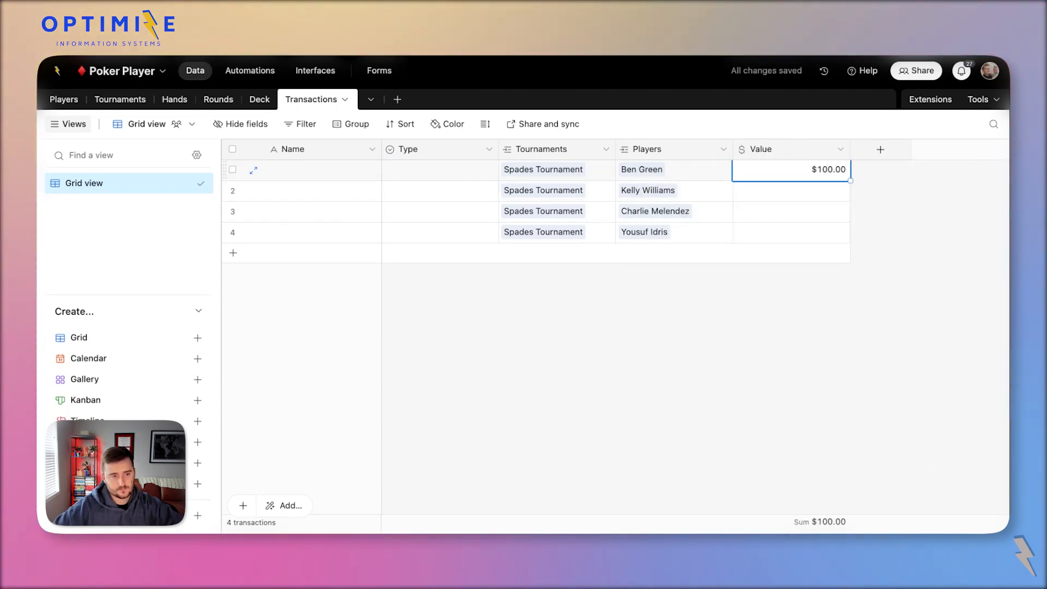
drag(851, 181, 850, 240)
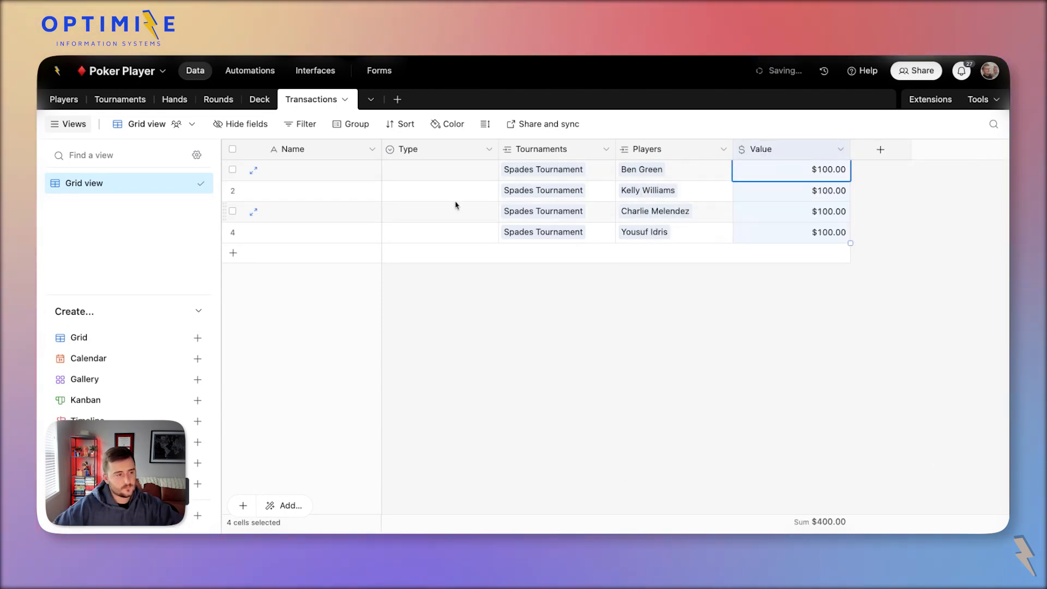
Set the Type of all four transactions to Buy In.
double_click(414, 174)
click(412, 236)
key(ctrl+c)
shift+click(428, 229)
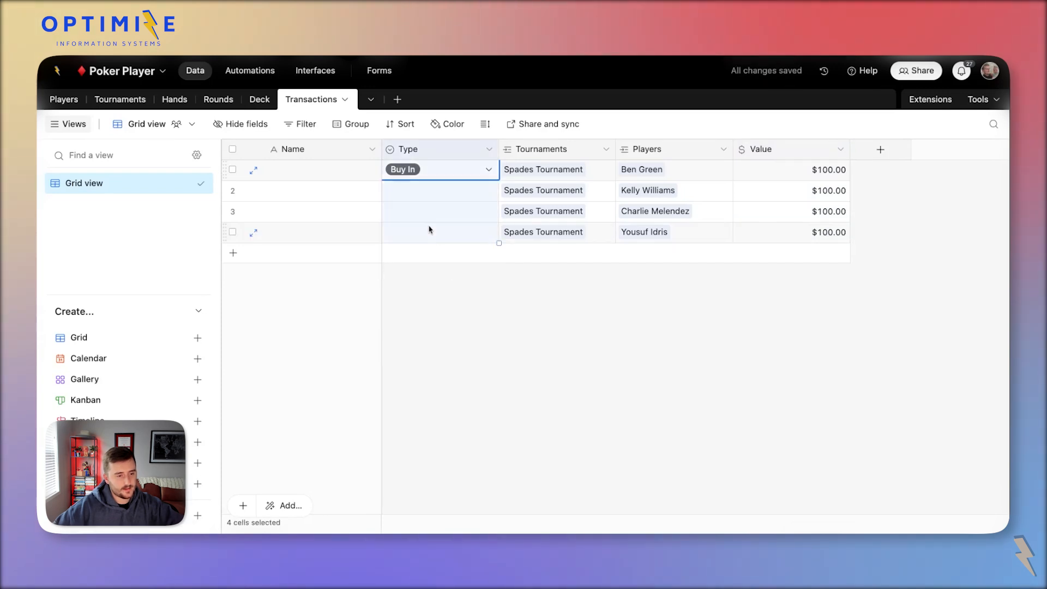
key(ctrl+v)
Convert the primary Name field to Autonumber and rename it ID.
double_click(310, 153)
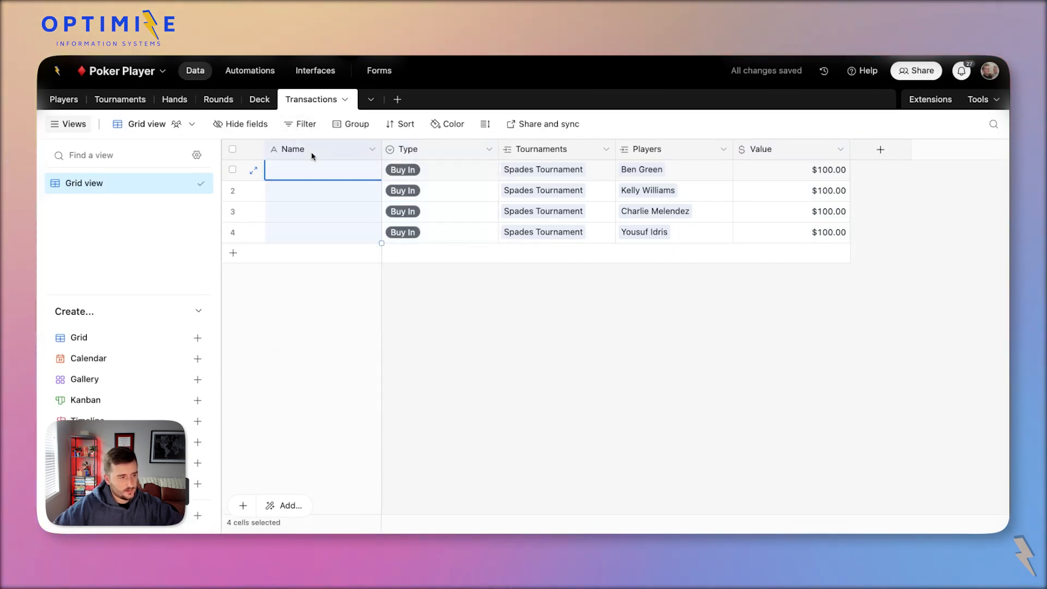
click(351, 256)
text(auto)
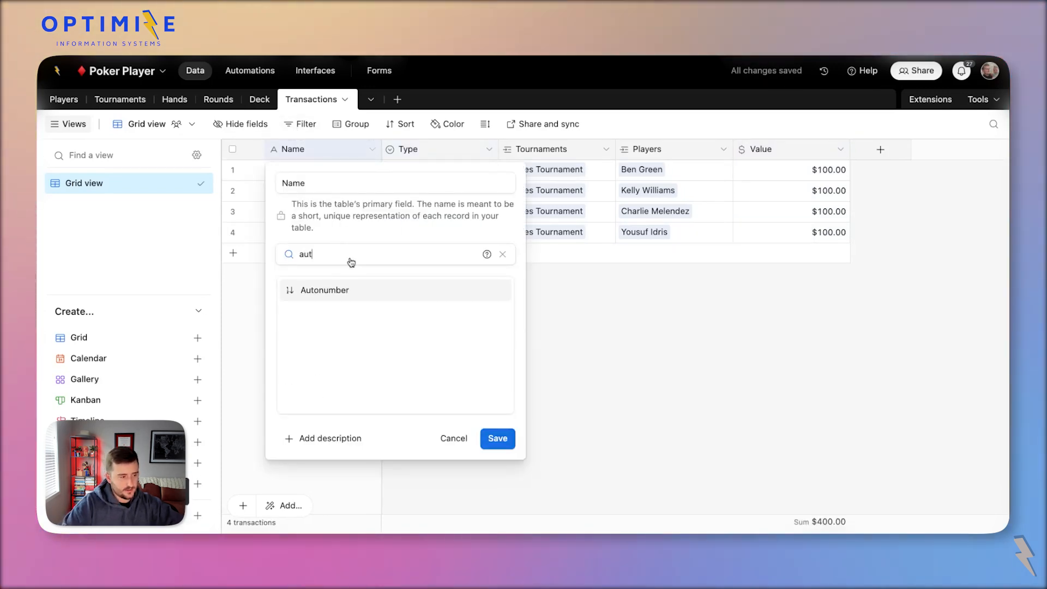
key(Return)
click(498, 327)
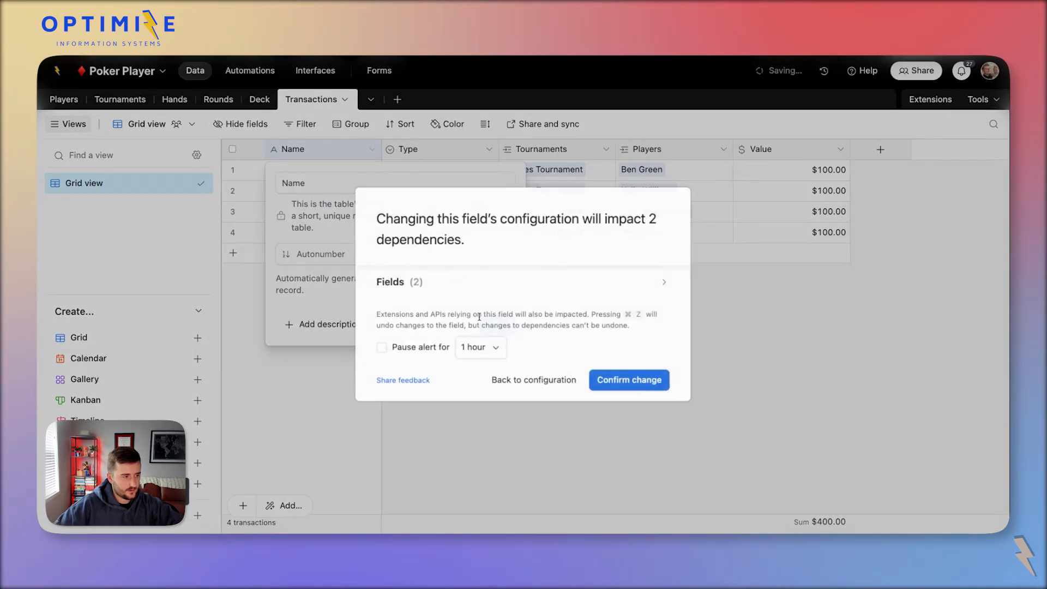
click(641, 382)
double_click(317, 146)
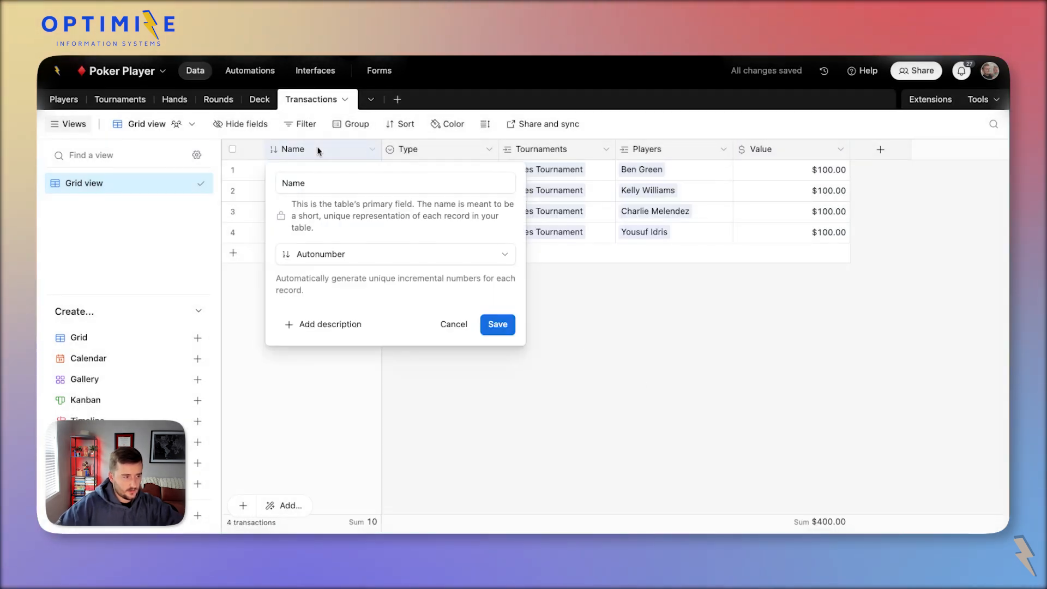
click(355, 191)
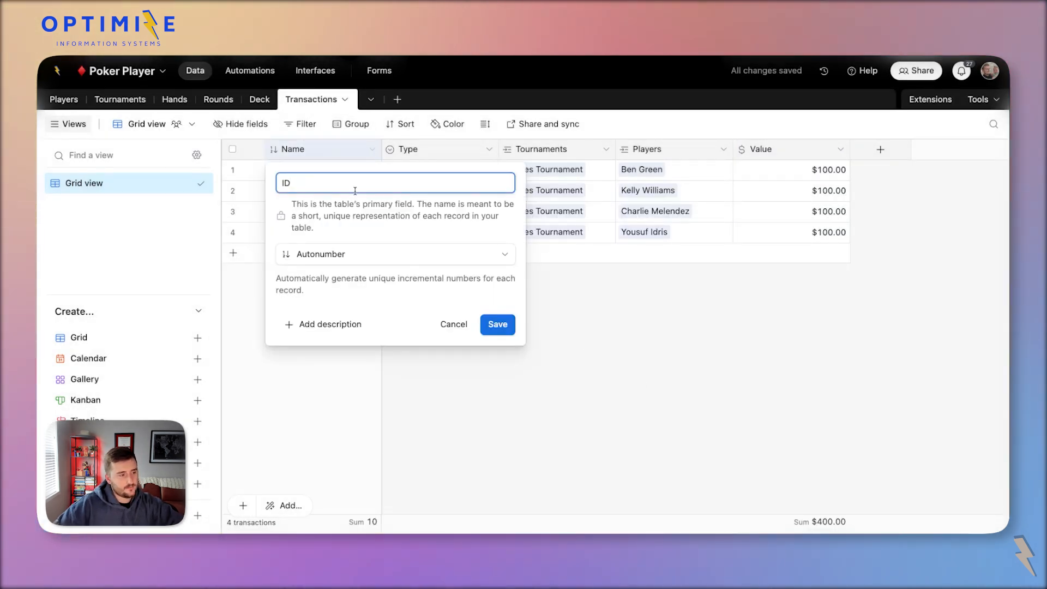
click(499, 327)
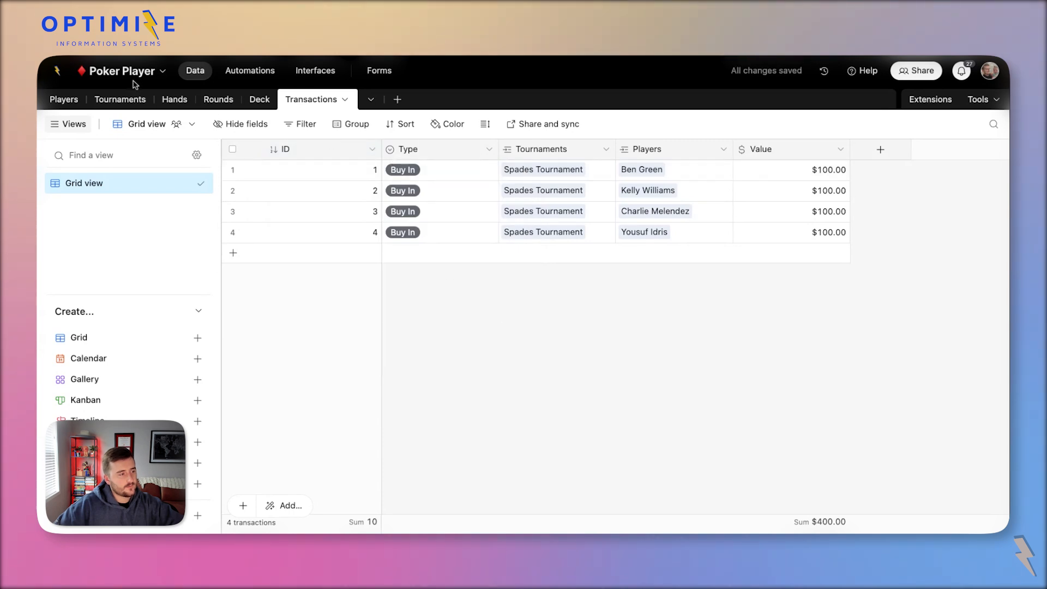
click(119, 100)
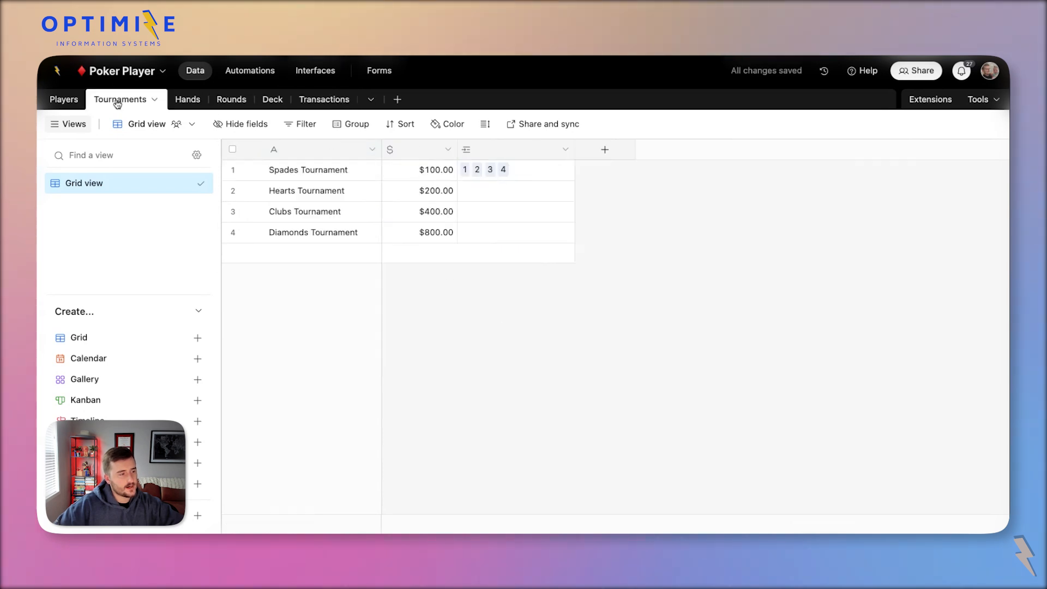
Add a Lookup field in Tournaments showing Players from the linked Transactions.
click(604, 149)
click(630, 215)
text(look)
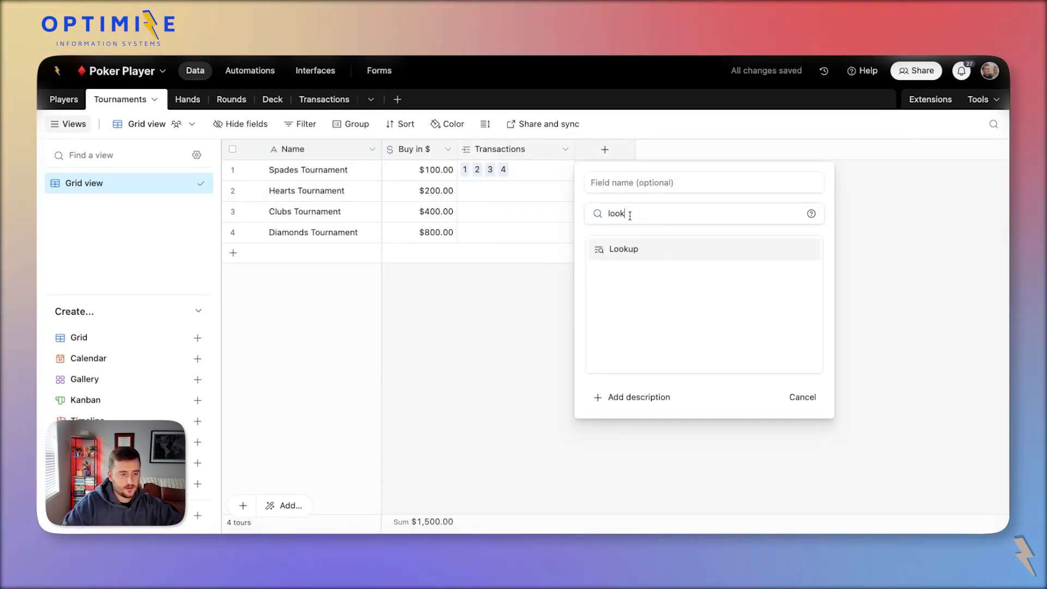
key(Return)
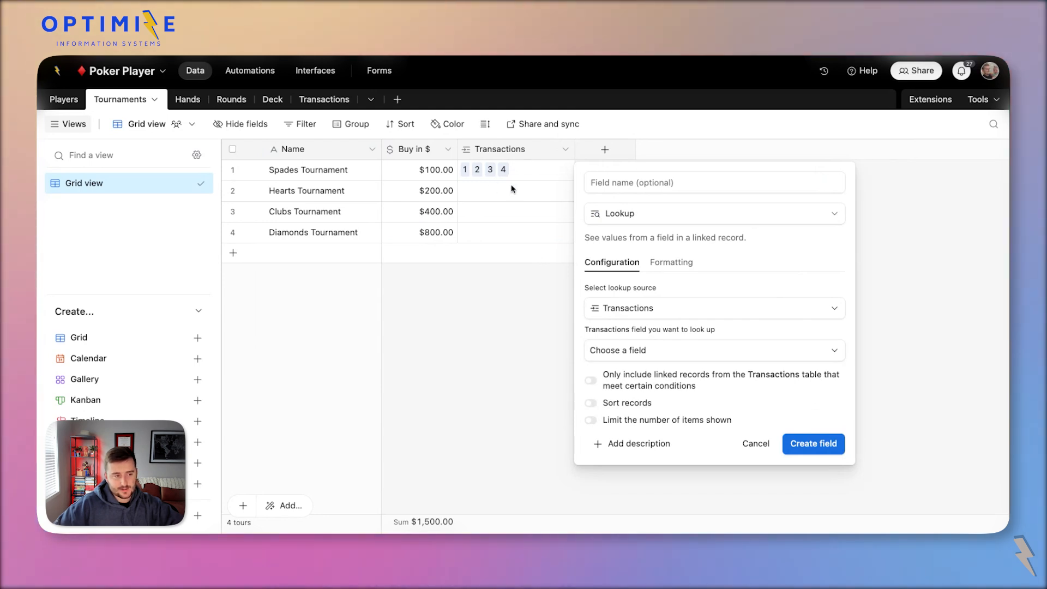
click(714, 354)
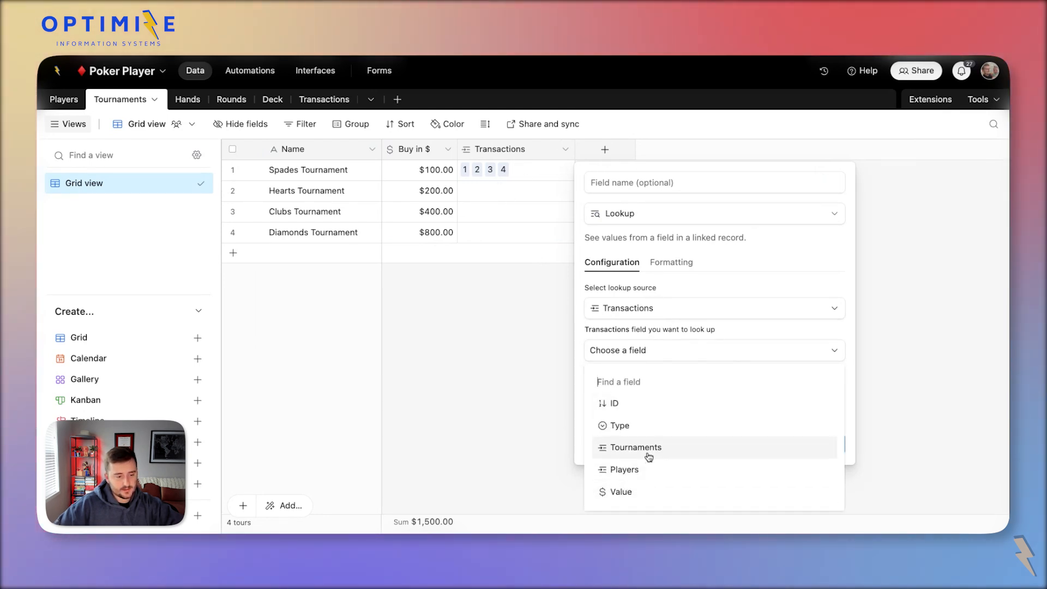
click(651, 472)
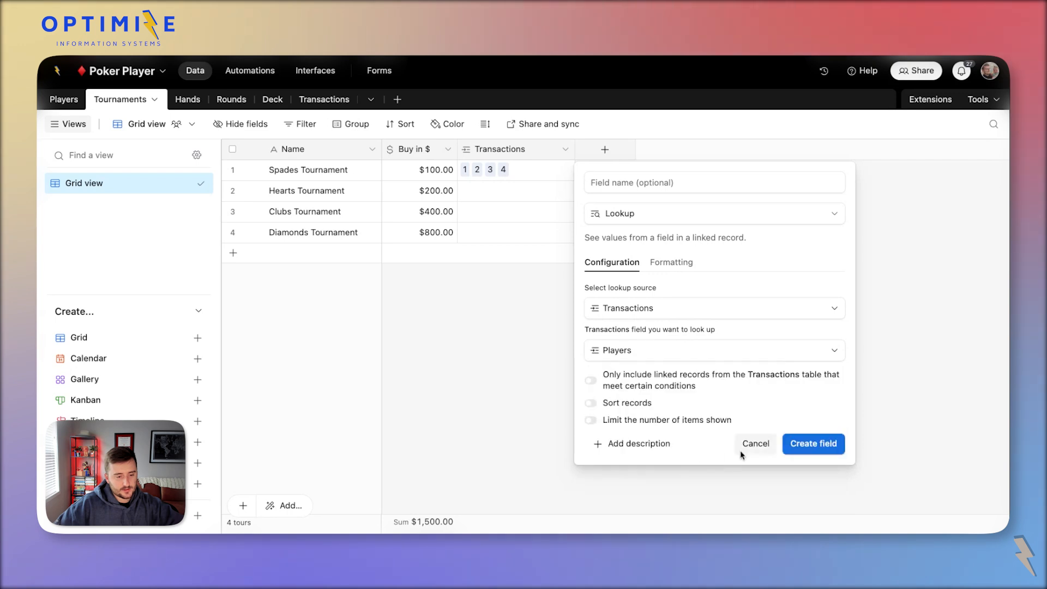
click(813, 442)
Limit the lookup to linked transactions whose Type is Buy In.
double_click(653, 157)
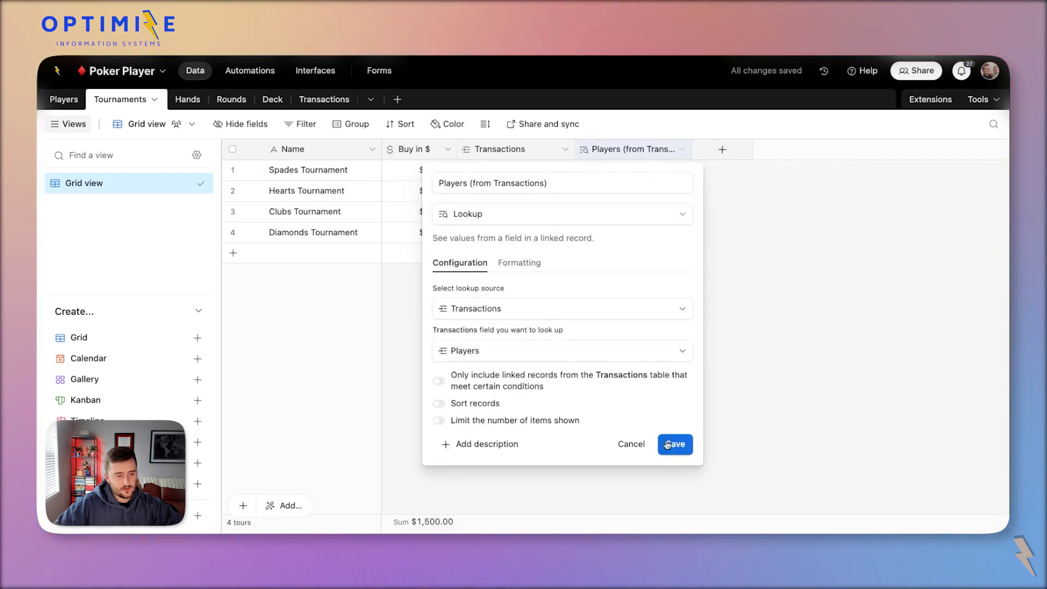
click(439, 374)
click(533, 404)
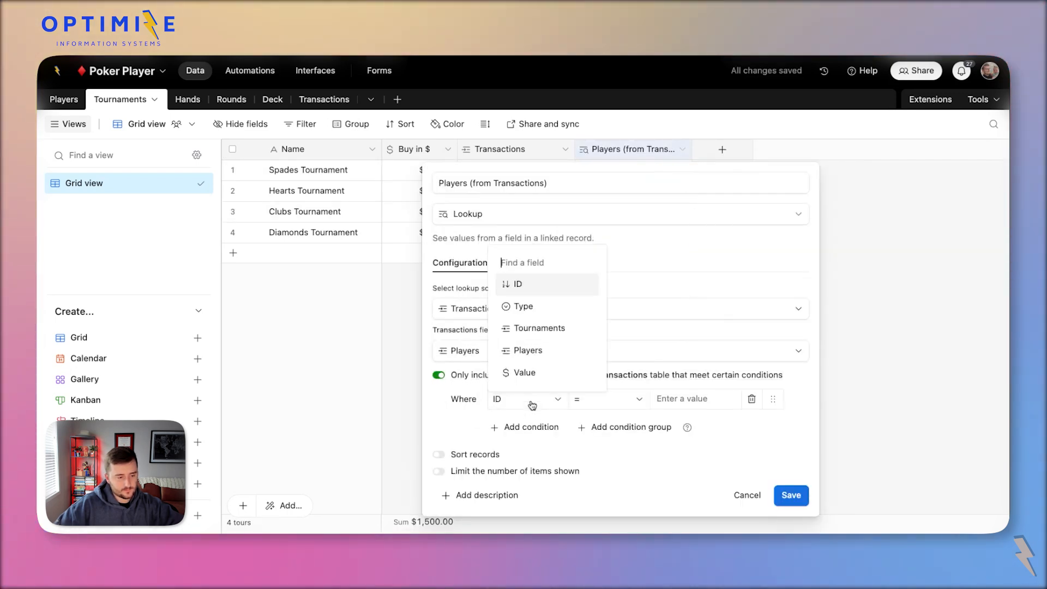
click(525, 307)
click(703, 457)
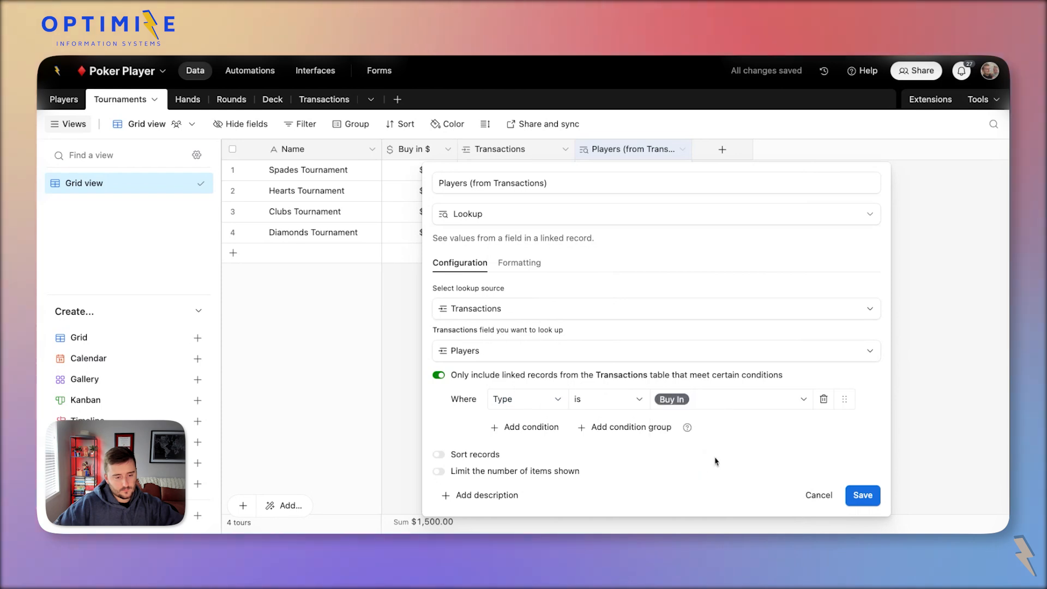
click(863, 495)
Rename the lookup 'Players - Bought In' and widen its column.
double_click(661, 150)
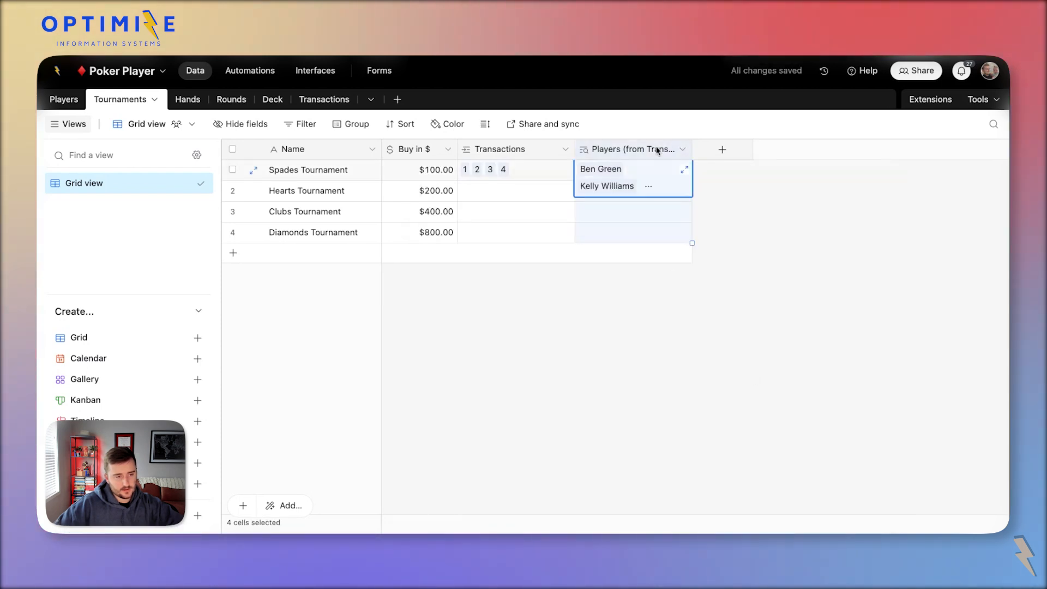
click(468, 183)
key(shift+super+Right)
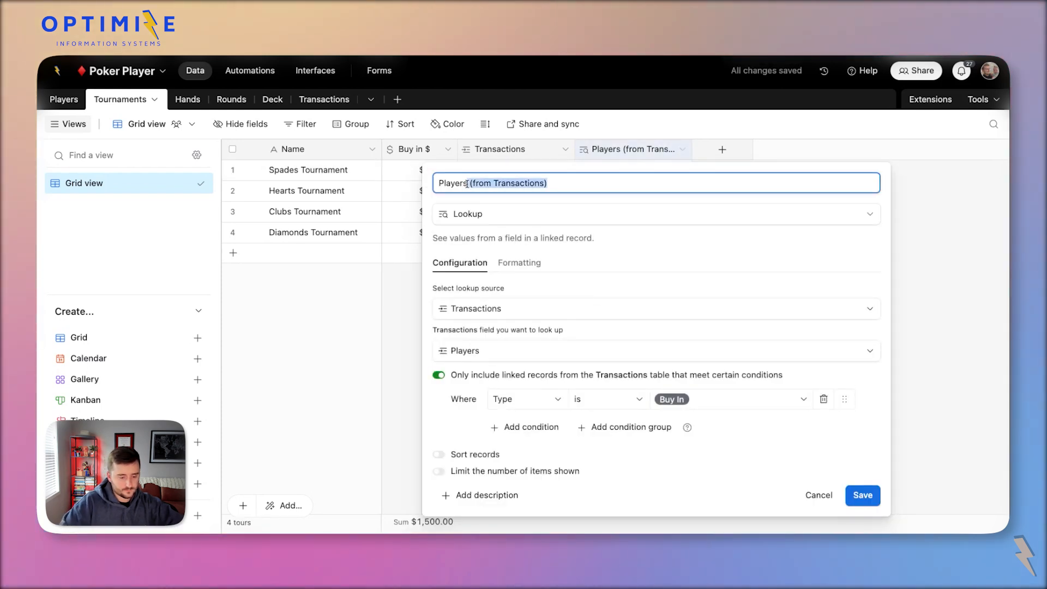
key(BackSpace)
text(- Boug)
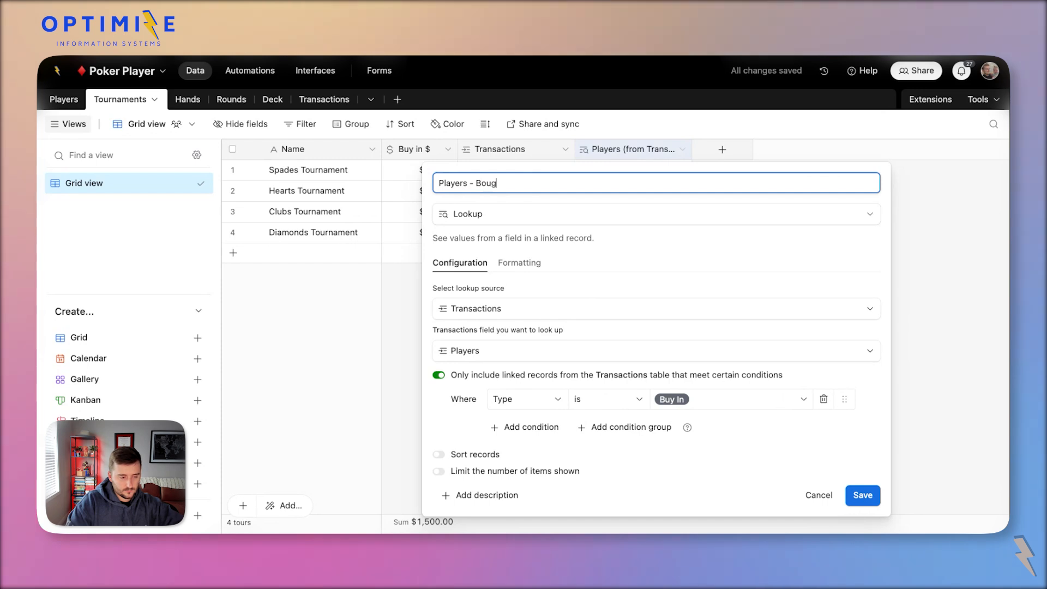
text(ht I)
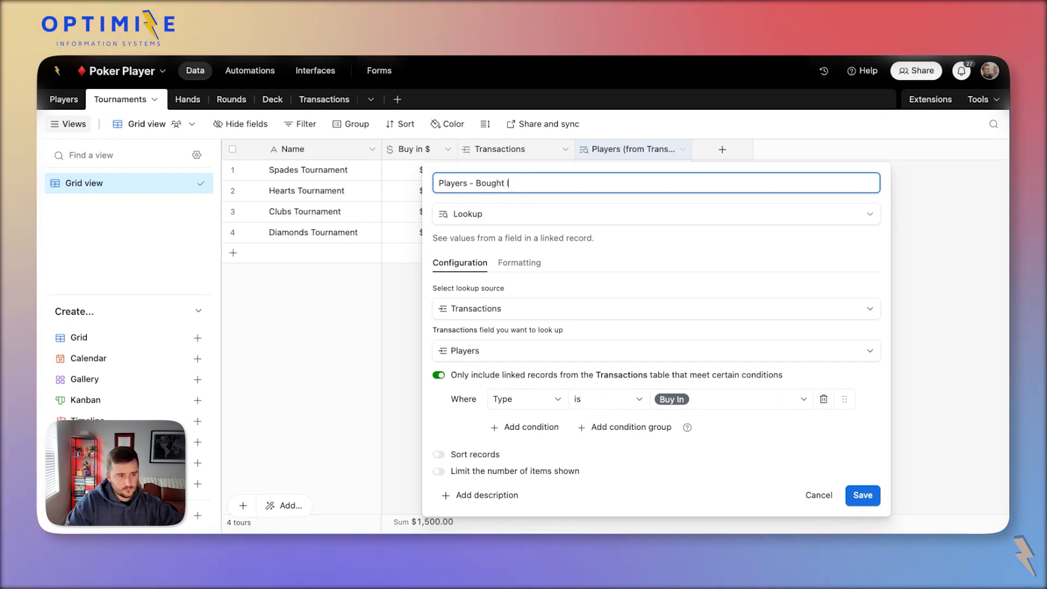
text(n)
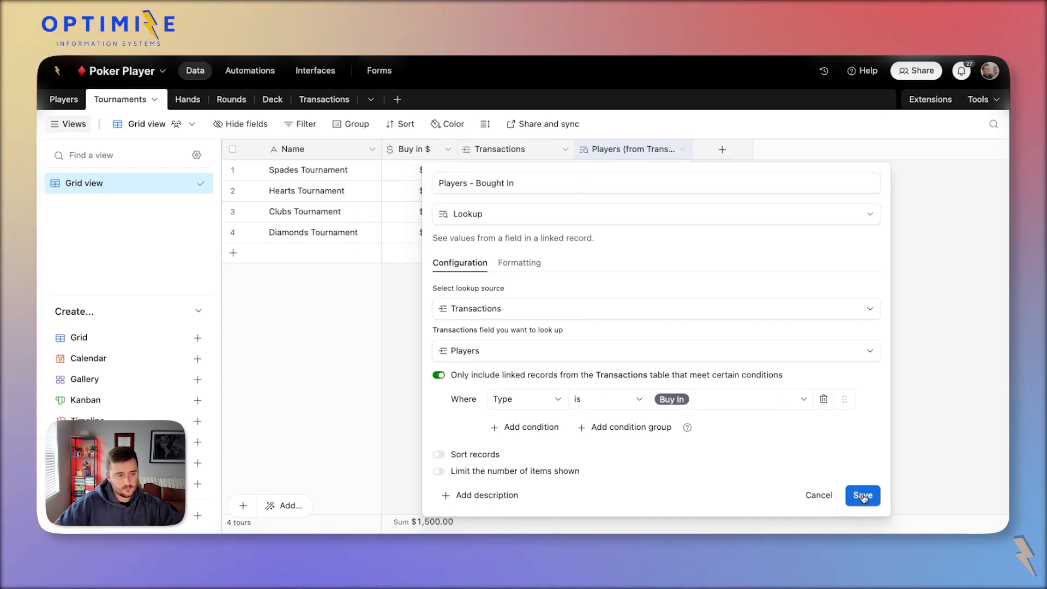
click(860, 495)
drag(700, 150, 818, 150)
Duplicate the Players - Bought In field and name the copy 'Players - Re-Bought In'.
right_click(652, 148)
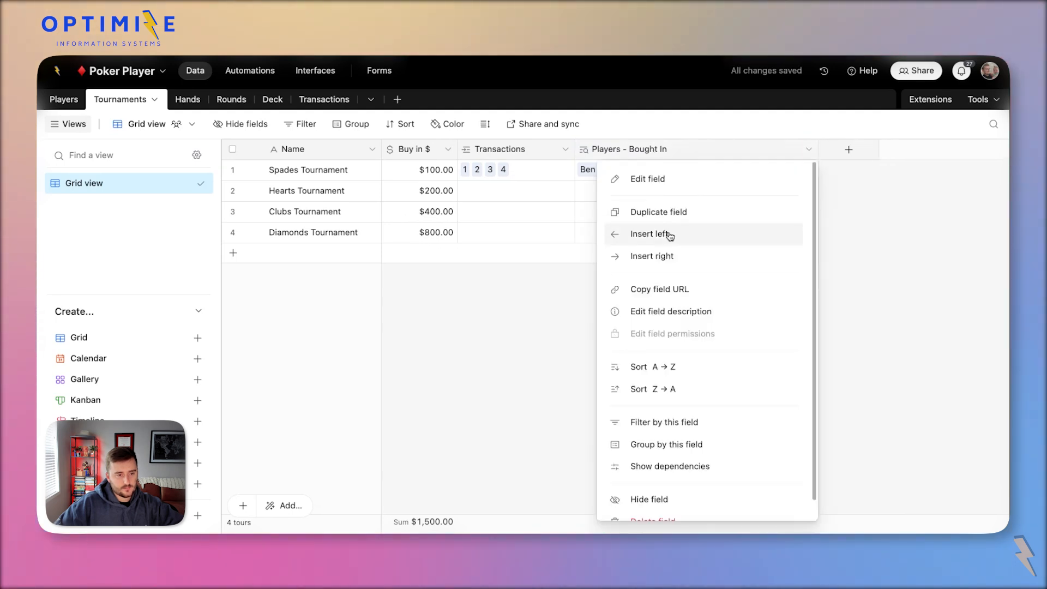
click(661, 212)
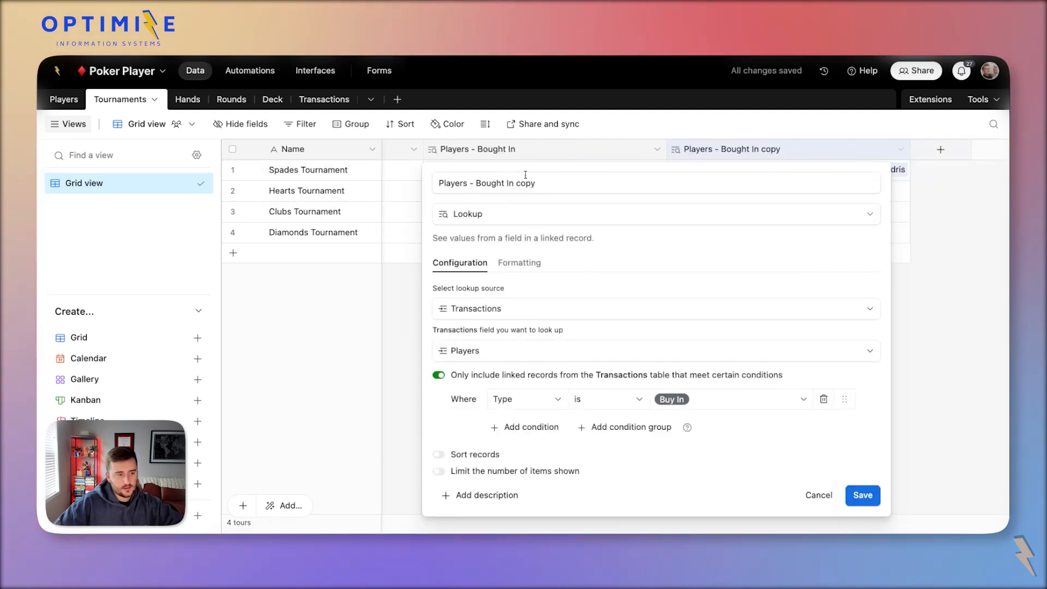
drag(537, 183, 515, 183)
key(BackSpace)
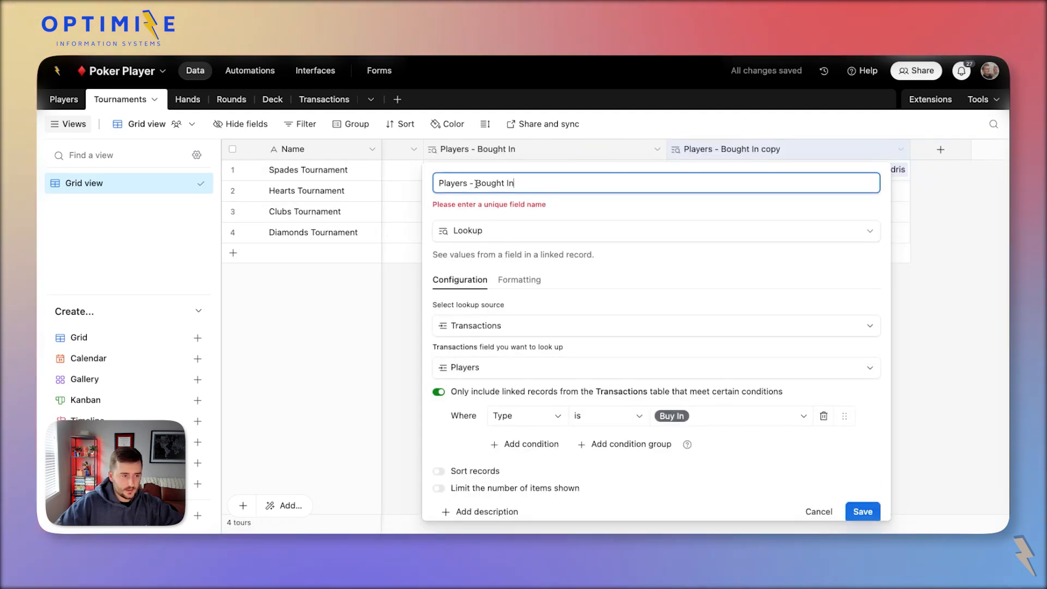
shift+click(477, 184)
text(Re-)
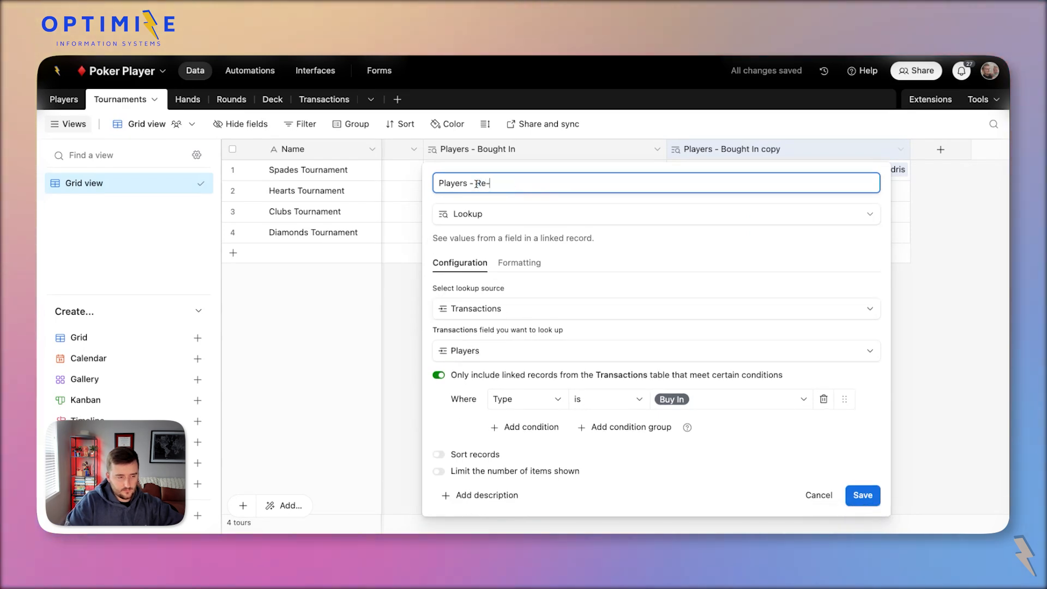
key(ctrl+z)
click(476, 184)
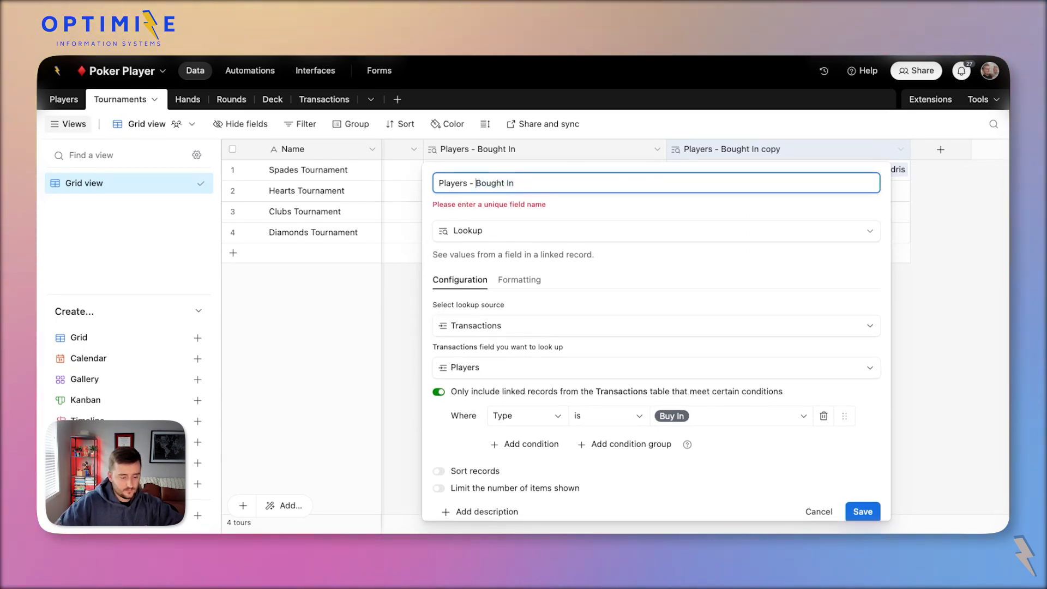
text(Re-)
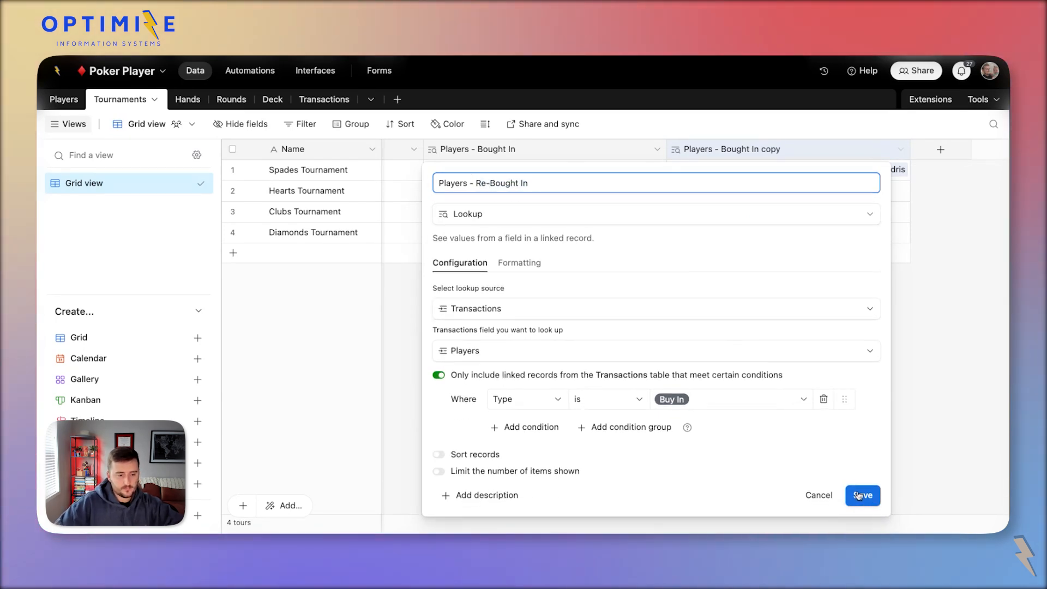
click(858, 495)
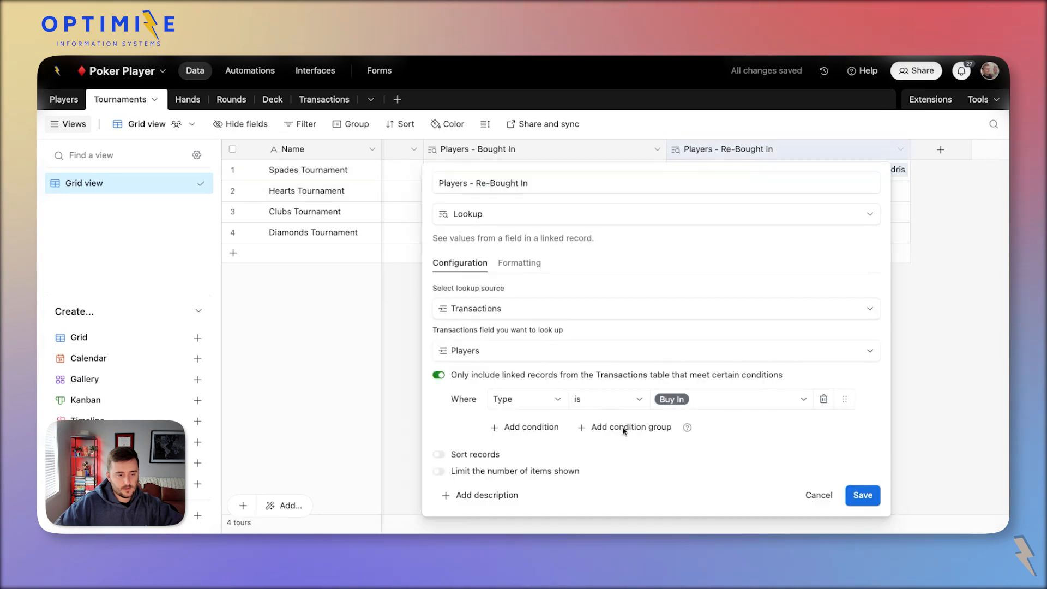
Filter the new lookup to Re-Buy In transactions and narrow the Transactions column.
click(709, 398)
click(723, 477)
click(864, 495)
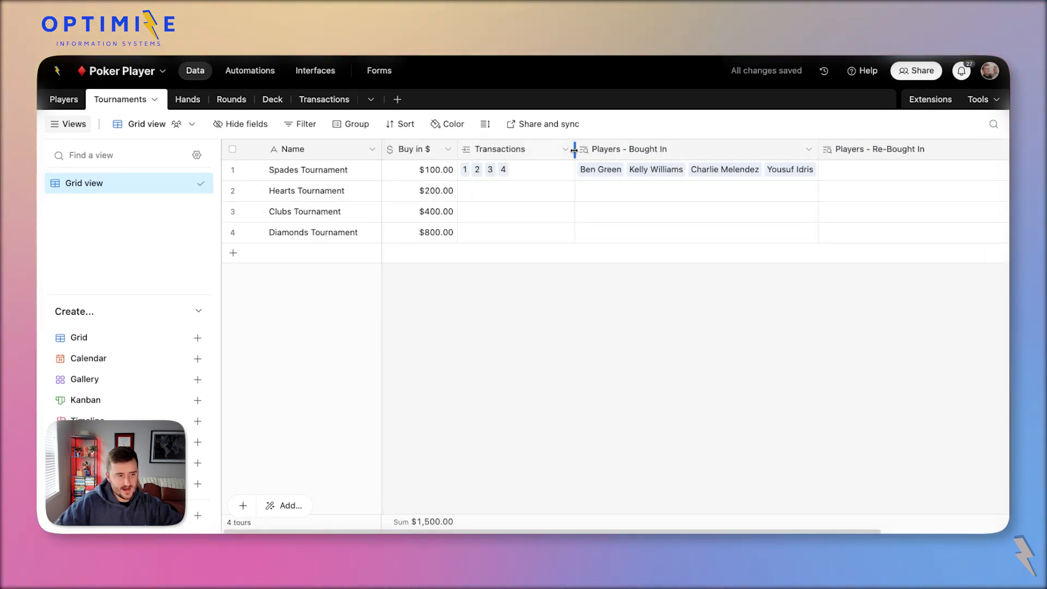
drag(574, 150, 543, 151)
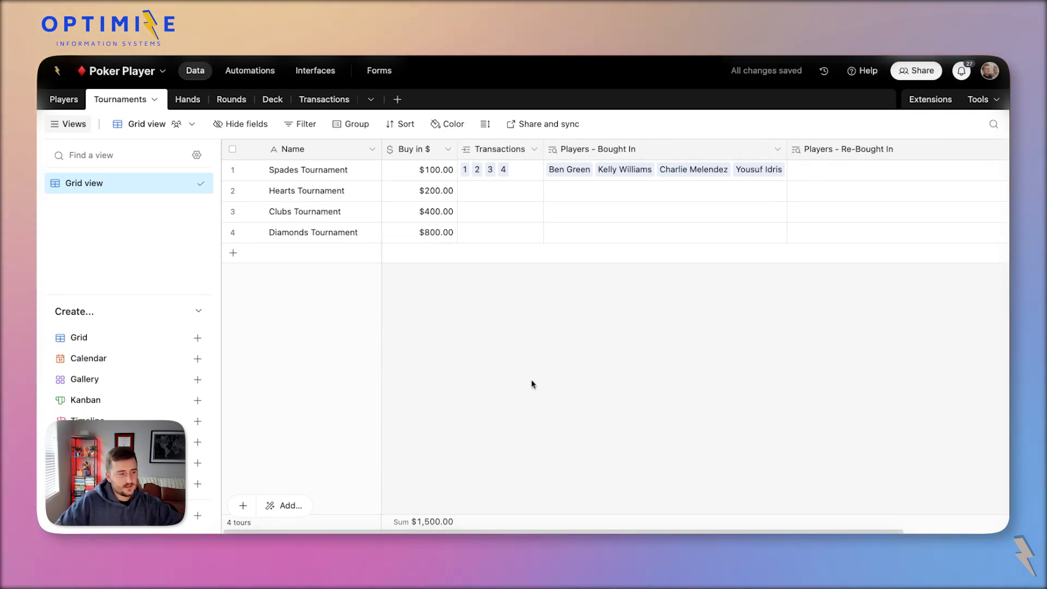
Widen the Tournaments grid and review row 1's bought-in and re-bought-in player cells.
click(68, 124)
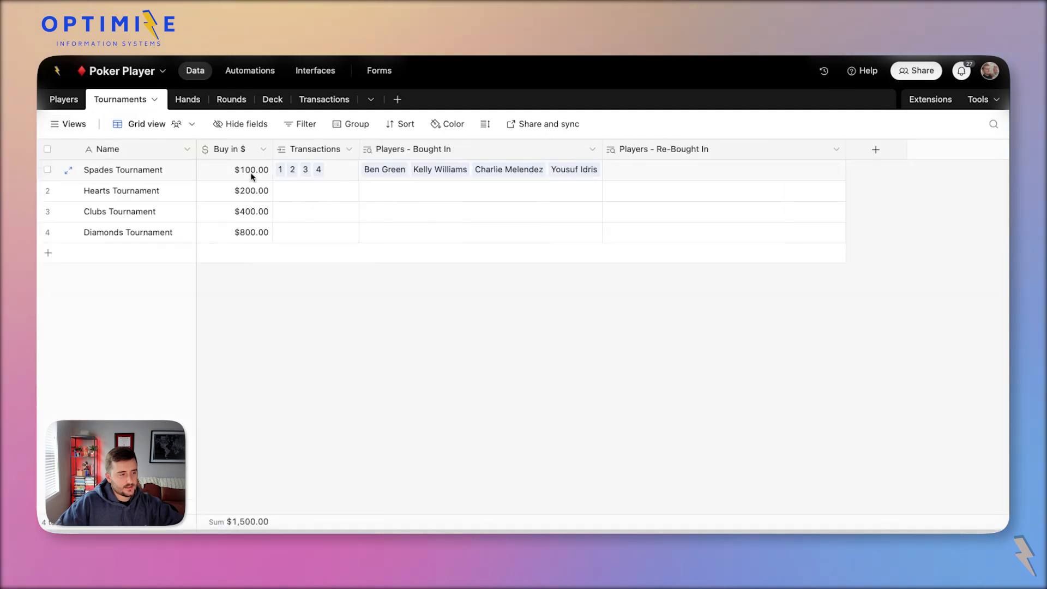
click(319, 188)
click(234, 169)
click(427, 176)
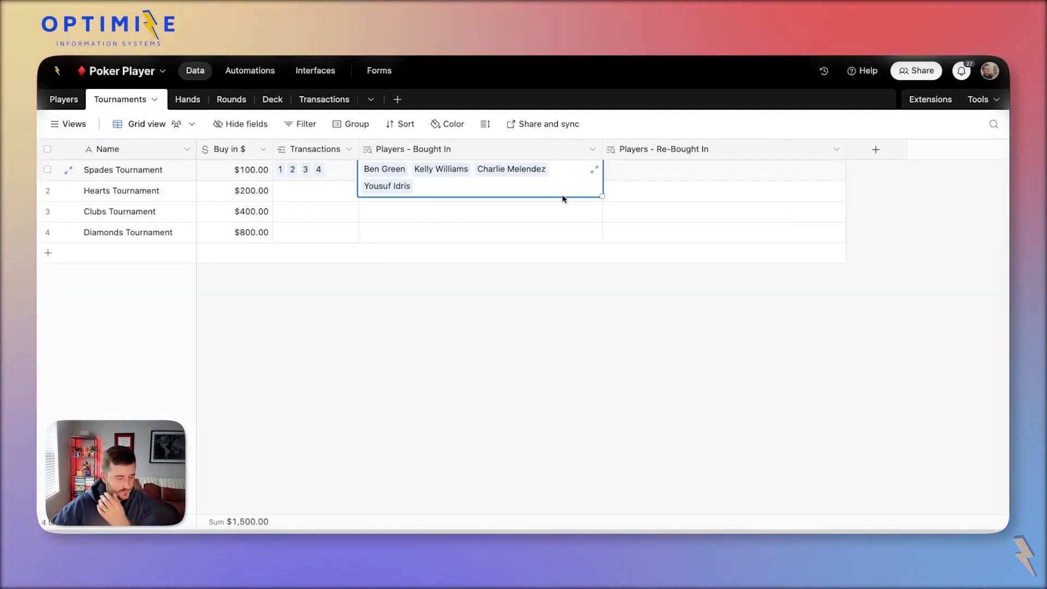
click(639, 175)
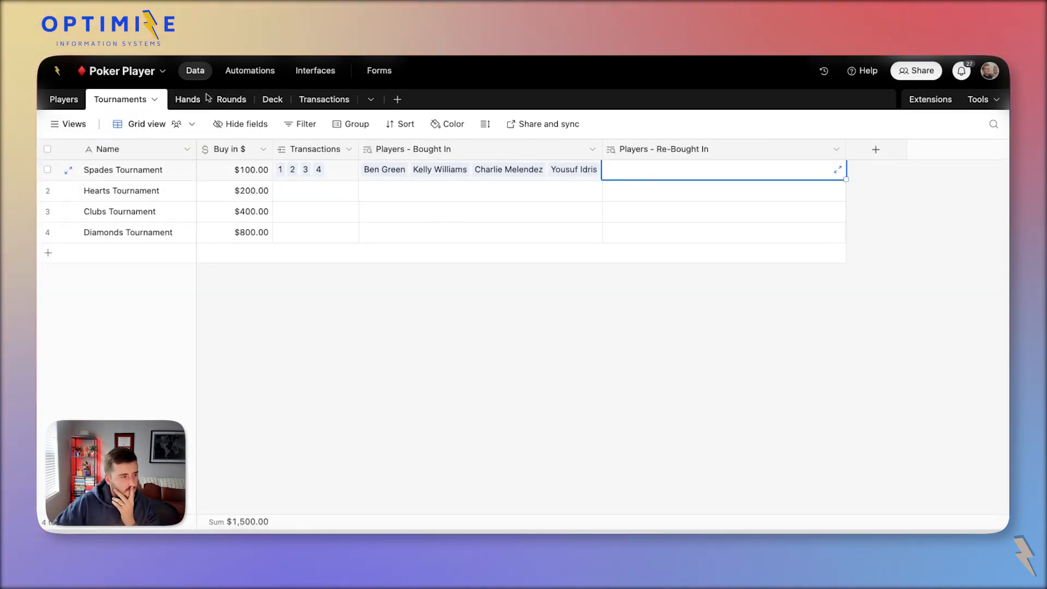
Add a Rounds field to Tournaments that links to the Rounds table.
click(873, 151)
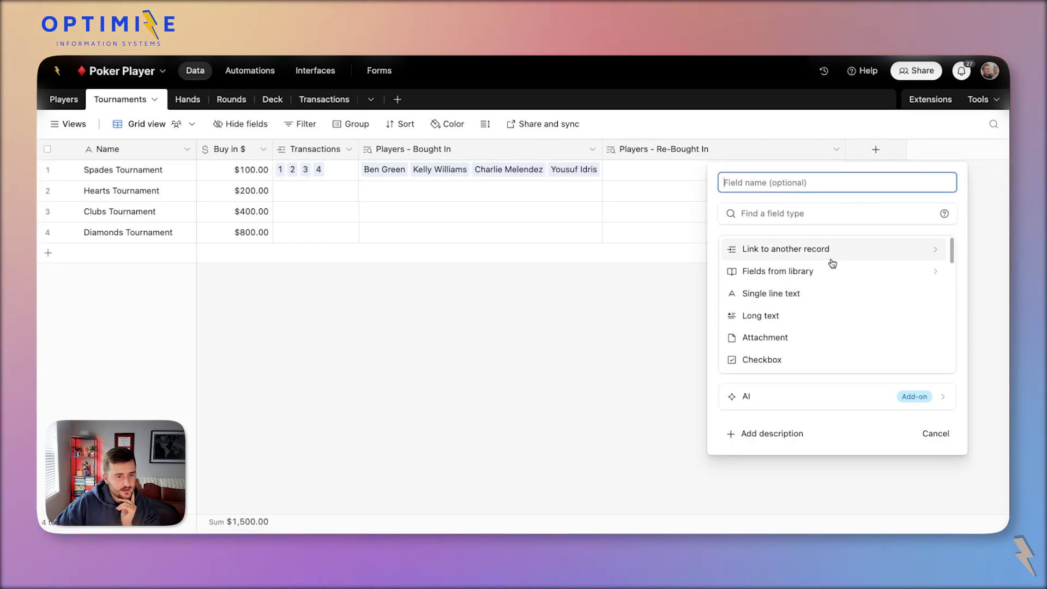
click(827, 250)
click(769, 282)
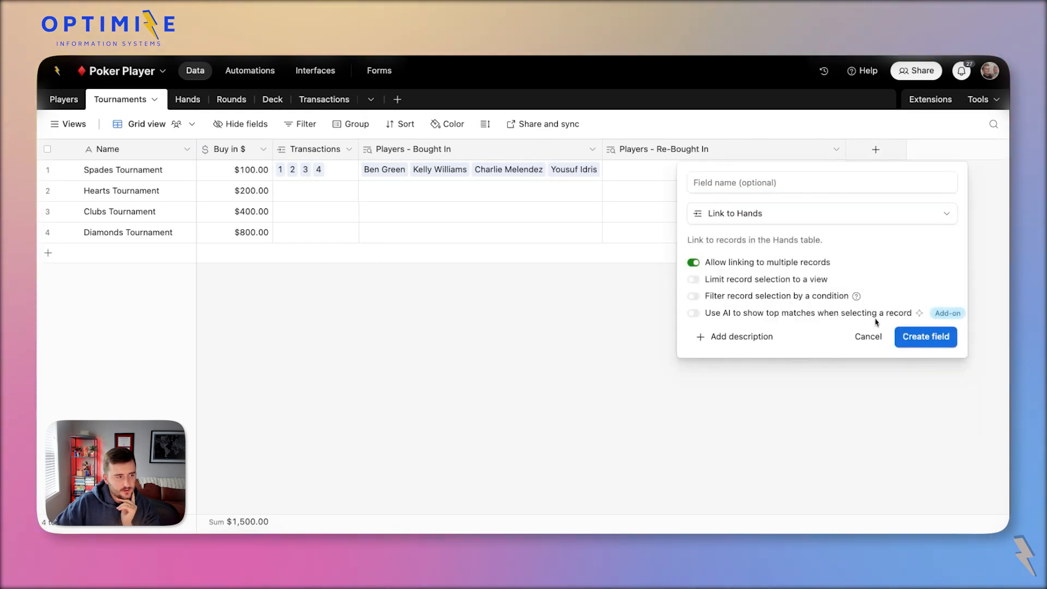
click(784, 217)
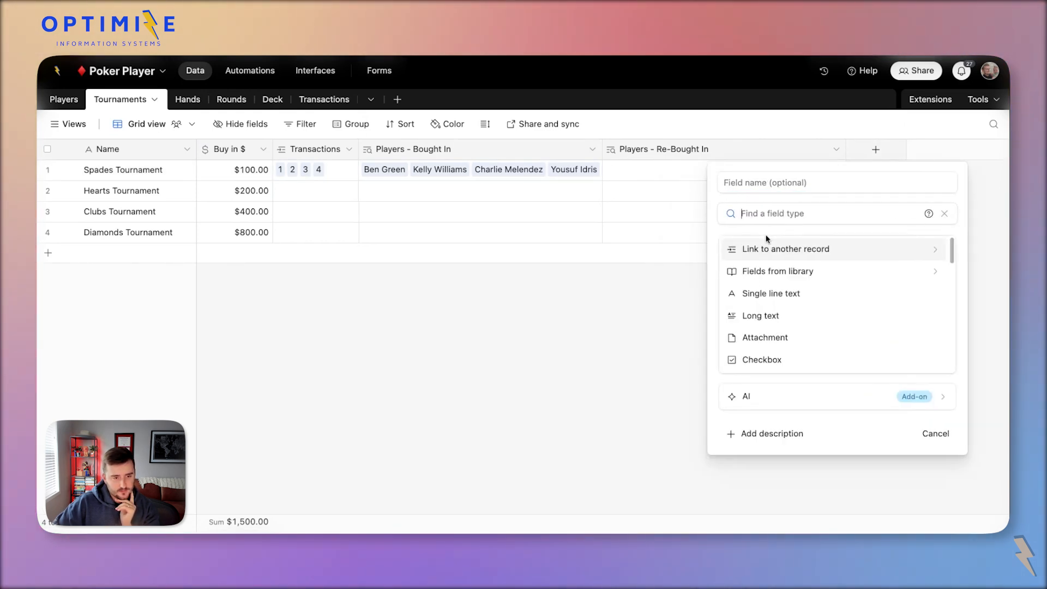
click(732, 248)
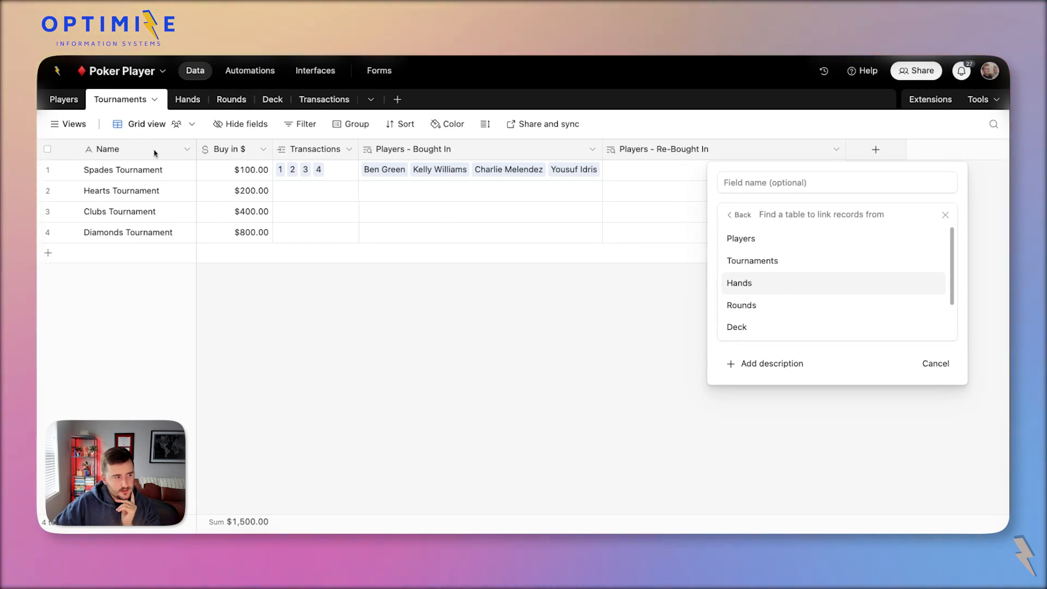
click(735, 306)
click(936, 336)
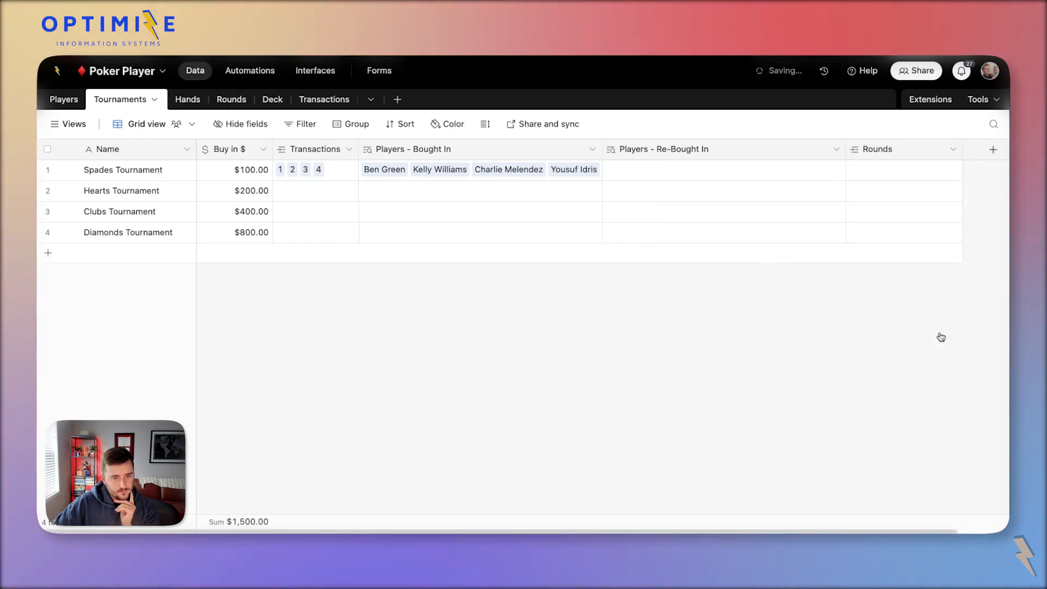
click(895, 170)
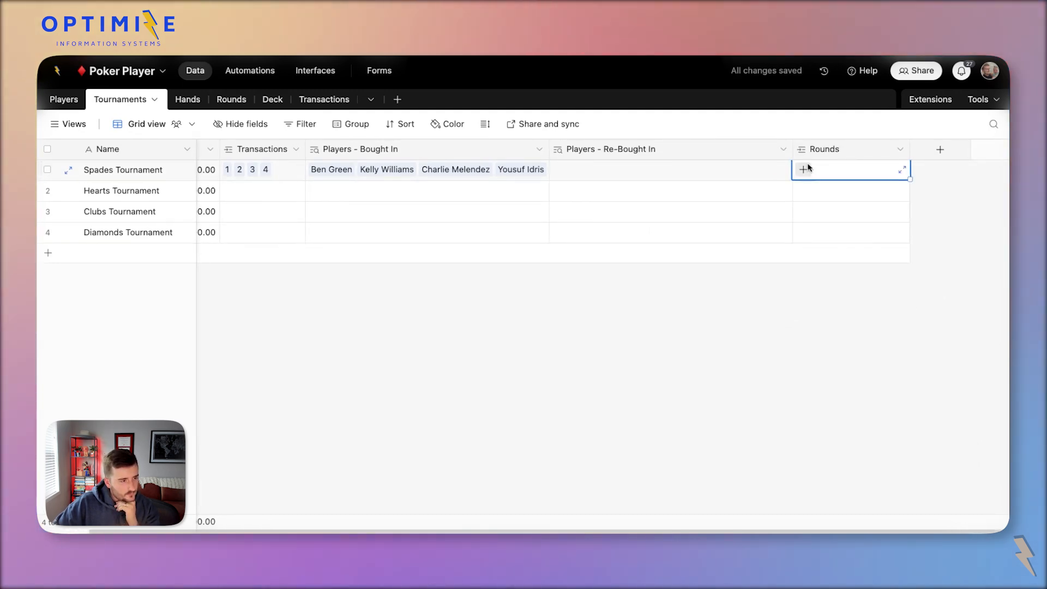
scroll(807, 168, left, 2)
scroll(810, 169, right, 2)
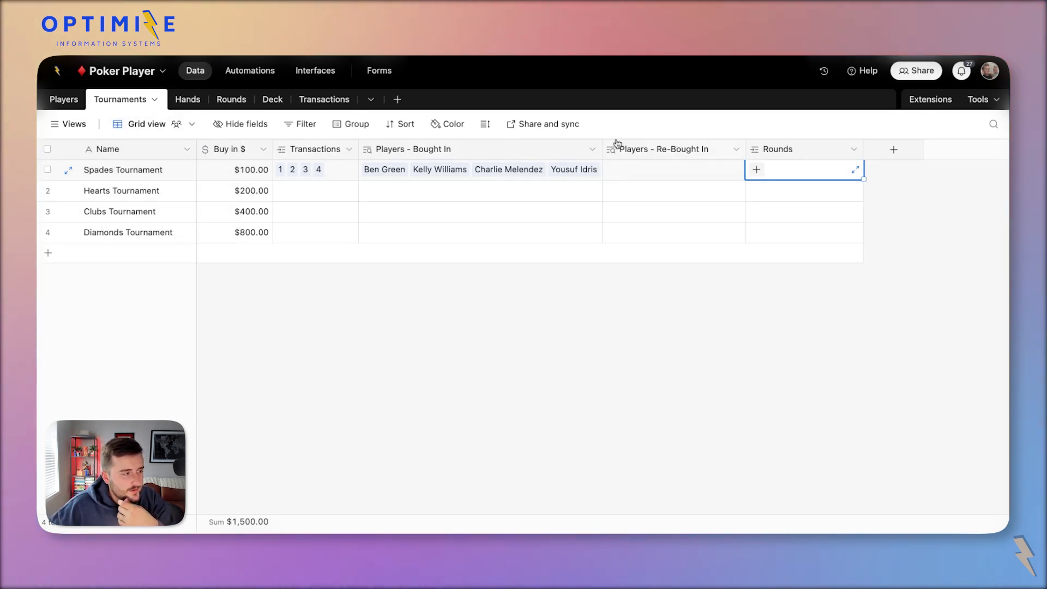
Delete the Notes, Assignee and Status fields from the Rounds table.
click(235, 102)
click(253, 155)
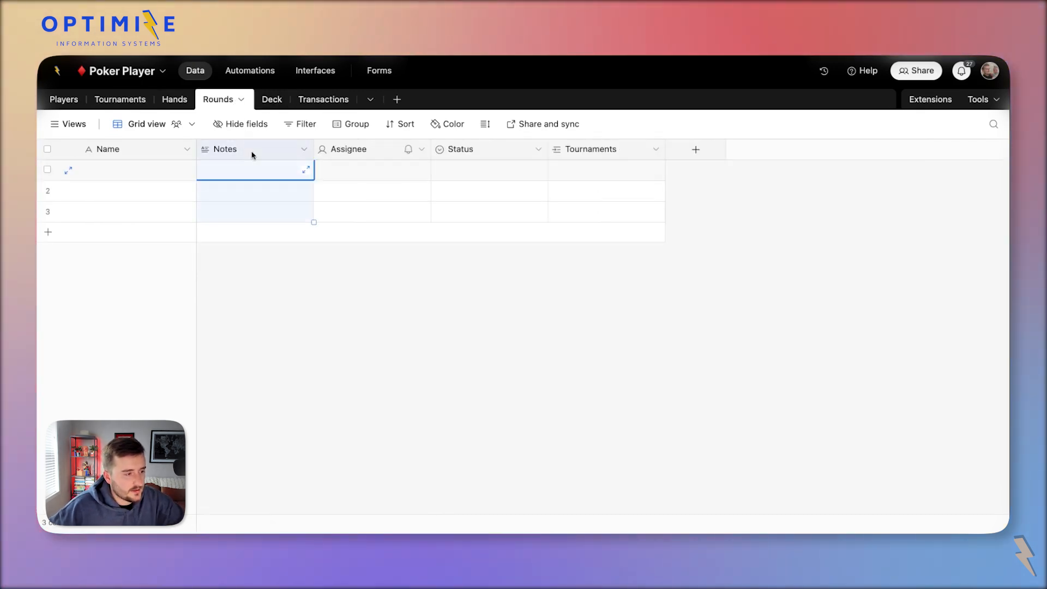
shift+click(461, 160)
right_click(461, 160)
click(508, 302)
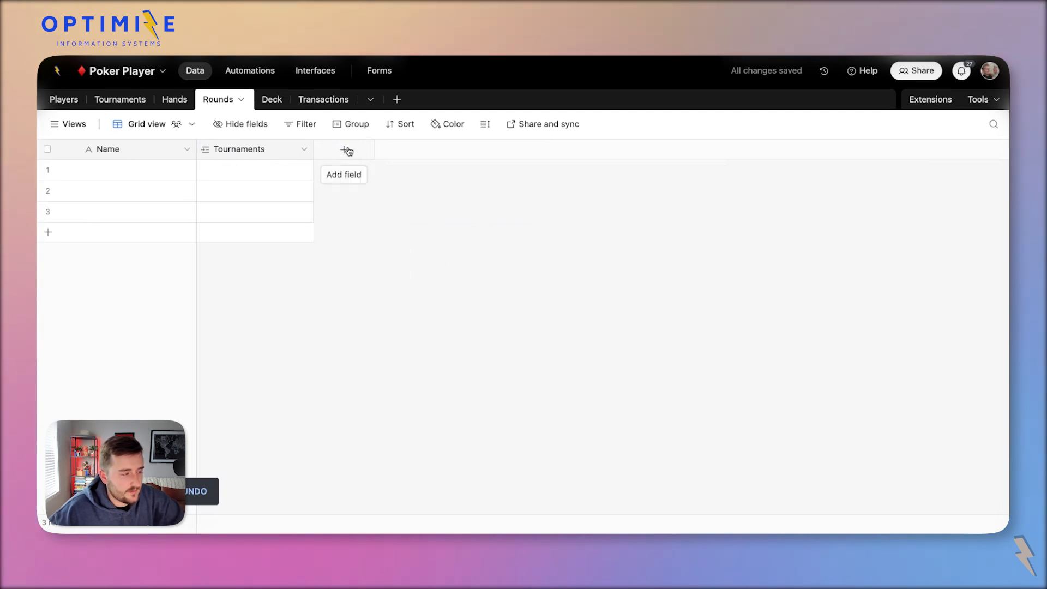
Add a Hands field in Rounds that links to the Hands table.
click(344, 149)
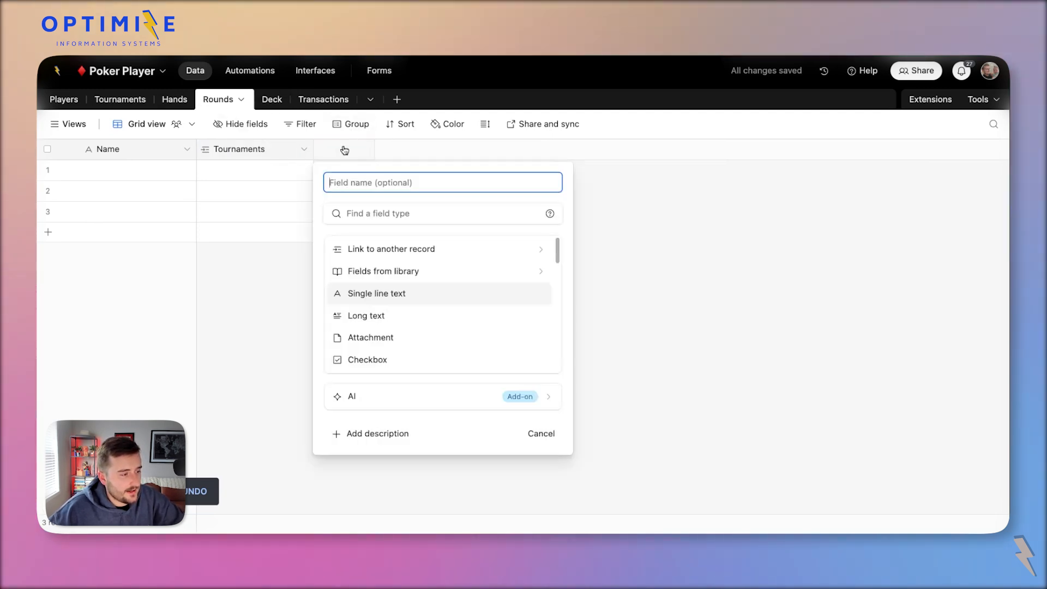
click(391, 251)
click(385, 283)
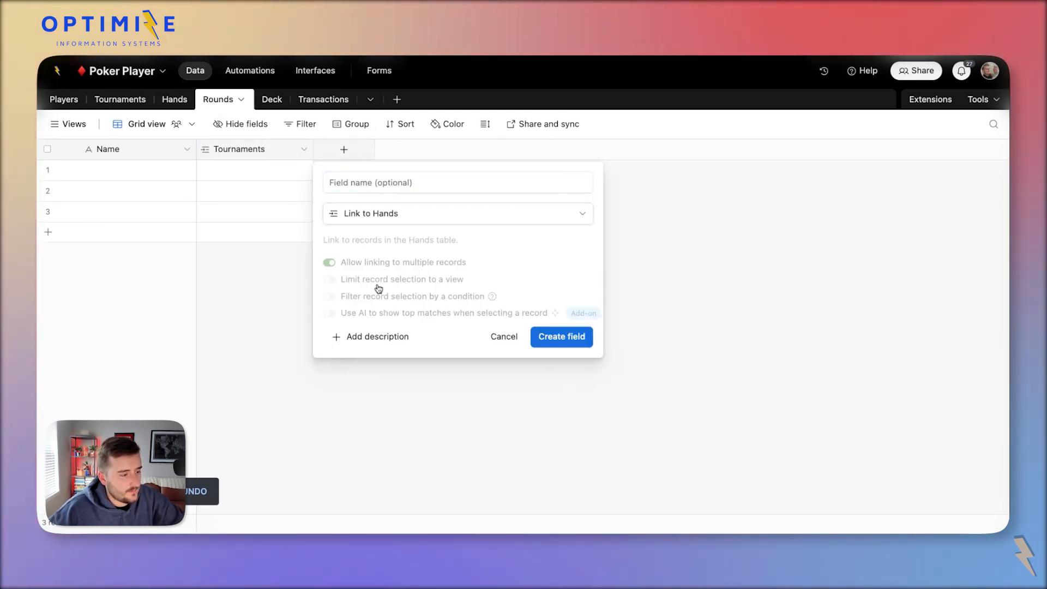
click(580, 341)
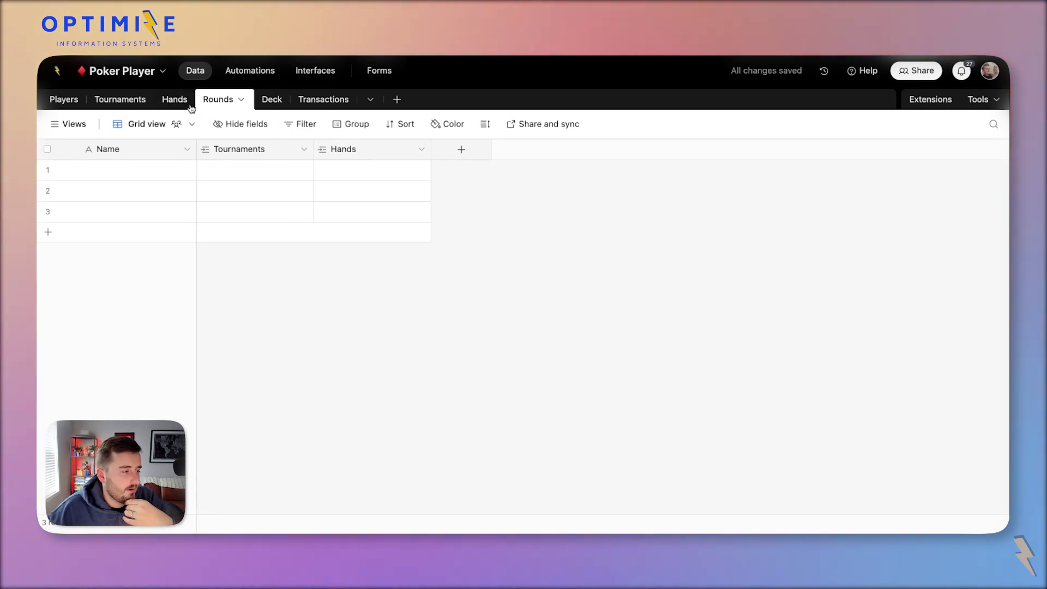
Delete the Notes, Assignee and Status fields from the Hands table.
click(181, 106)
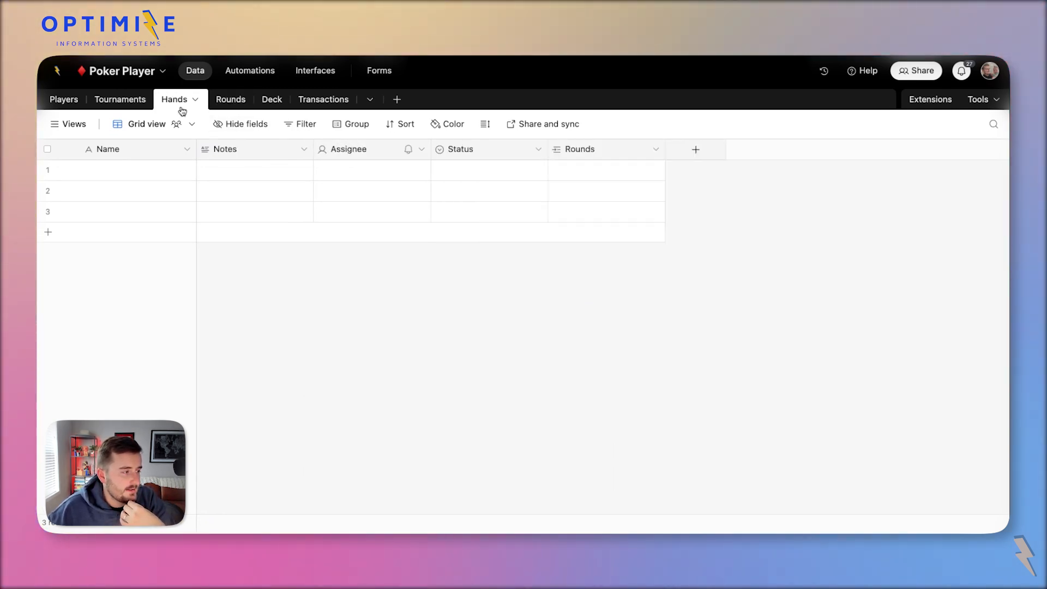
drag(489, 170, 256, 213)
right_click(276, 145)
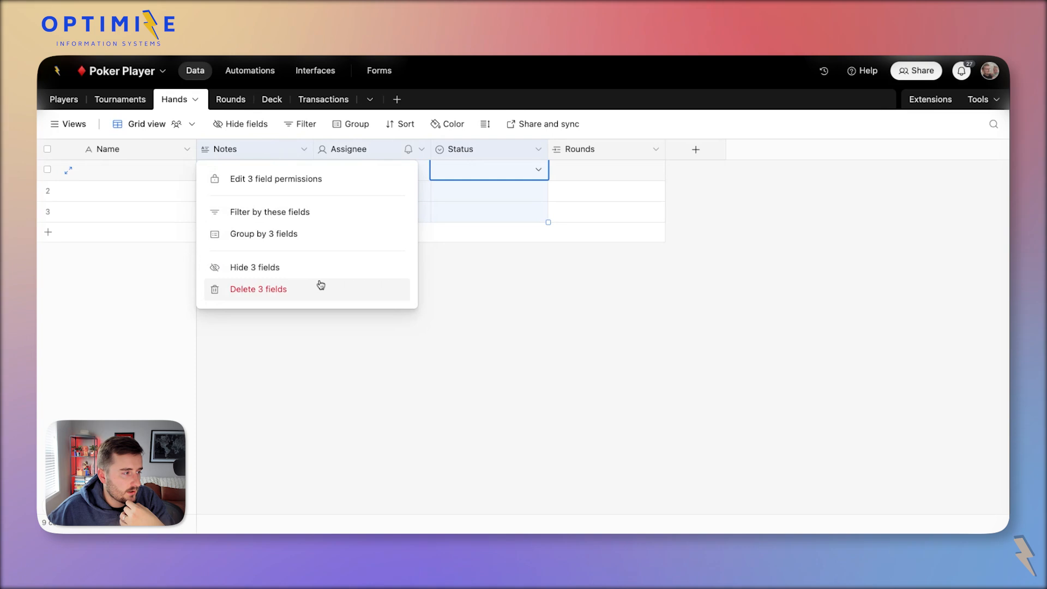
click(320, 285)
Back in Rounds, start another new field linking to another record.
click(230, 102)
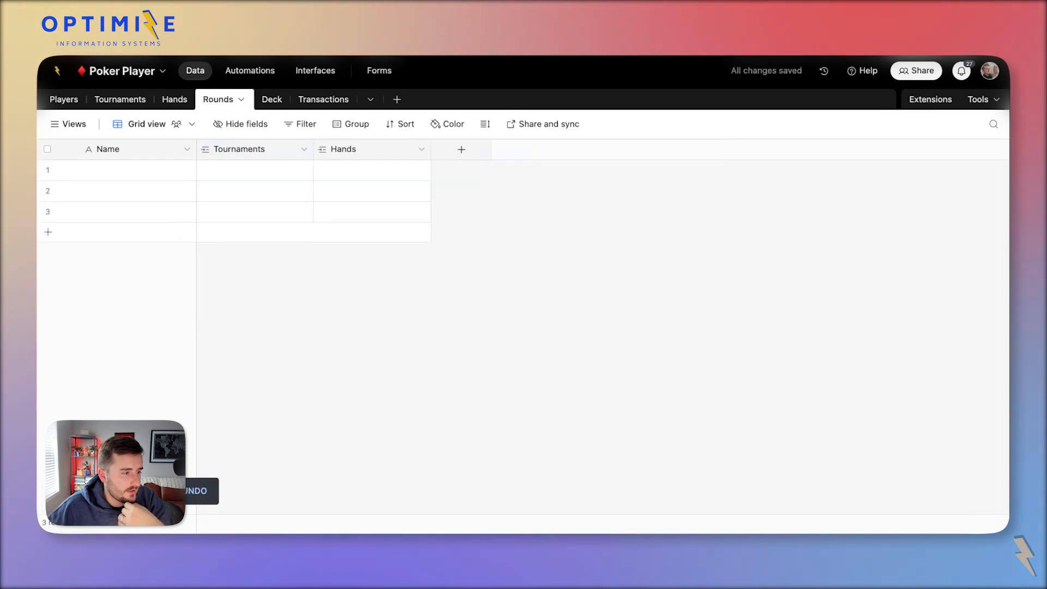
click(461, 149)
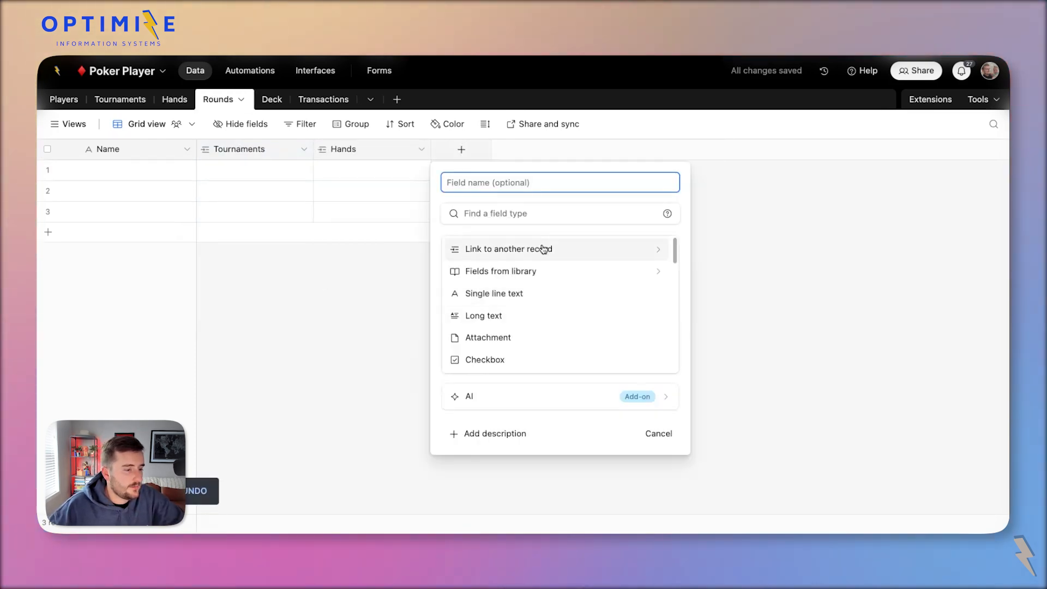
click(480, 248)
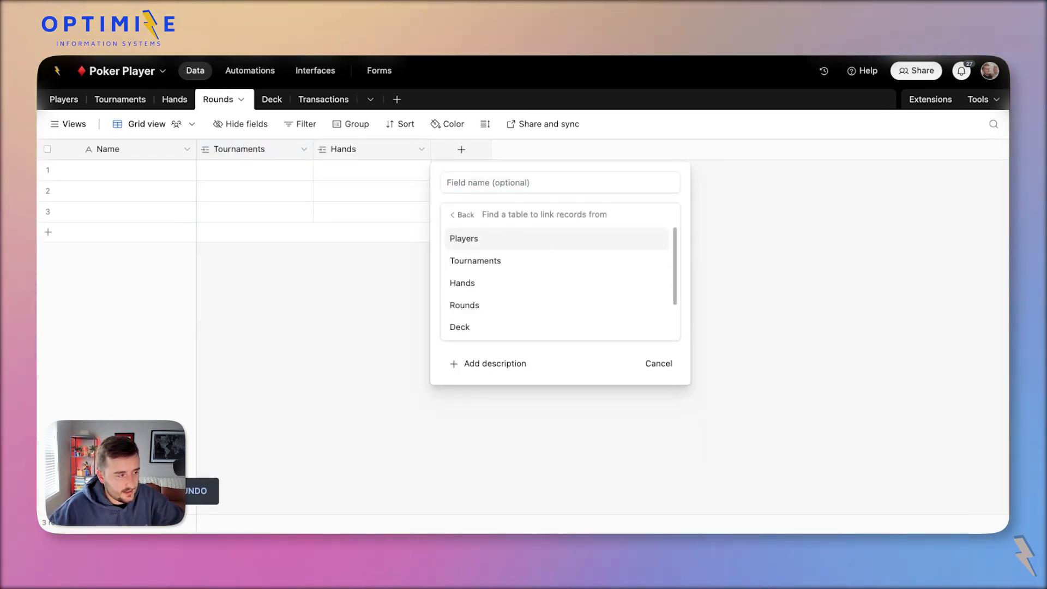
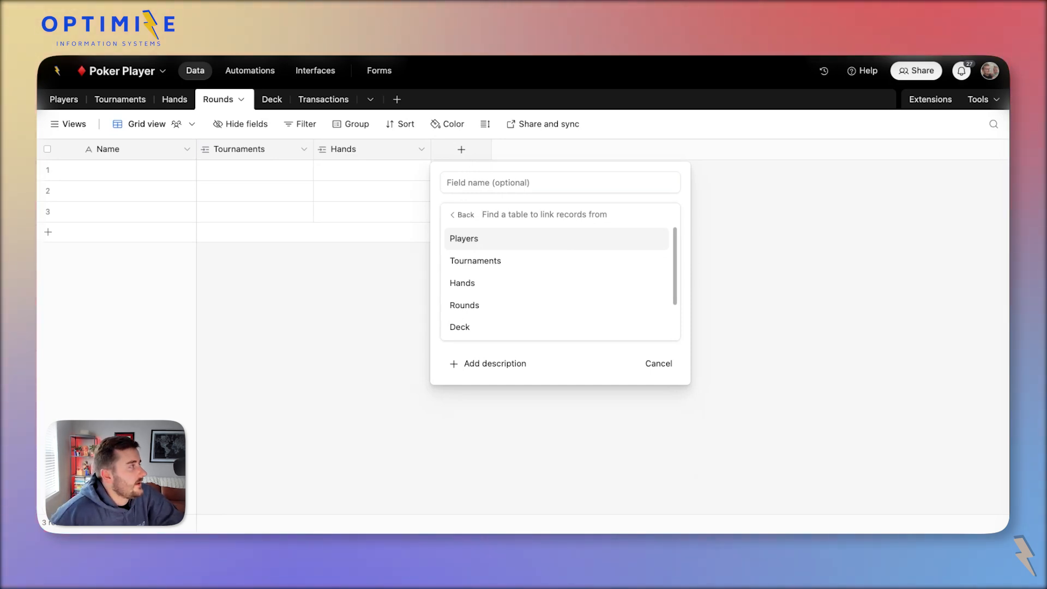
Add a Players link field and move it between Tournaments and Hands.
click(464, 238)
click(693, 337)
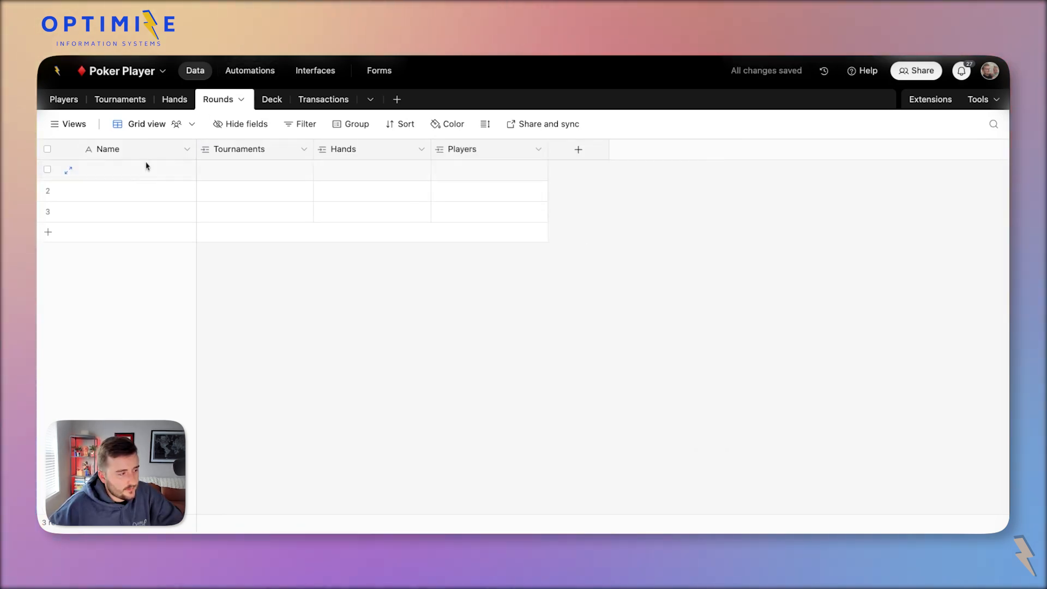
click(225, 150)
click(371, 154)
click(504, 151)
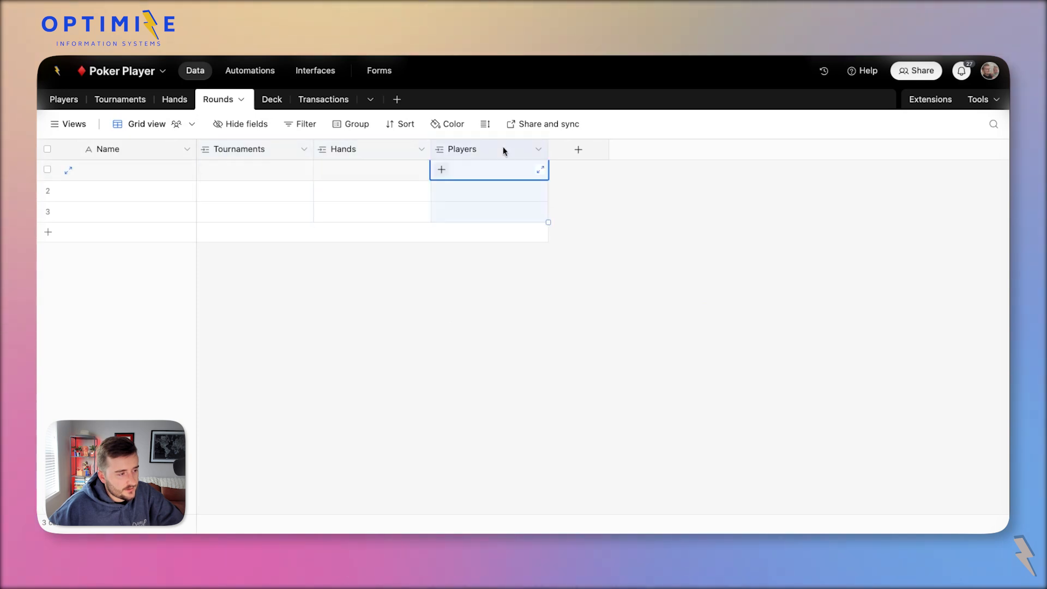
drag(483, 150, 344, 157)
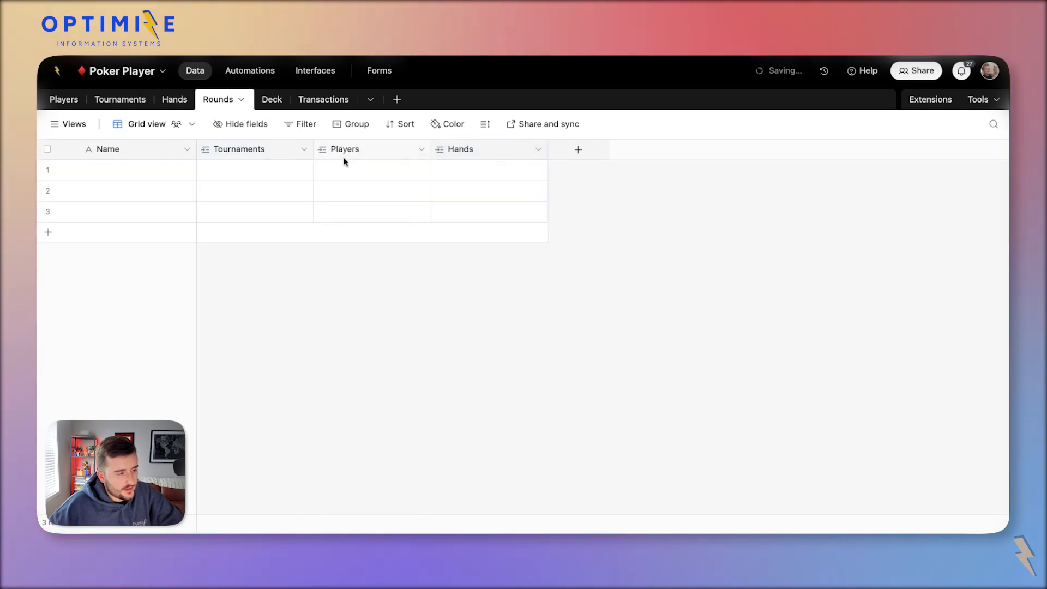
click(342, 175)
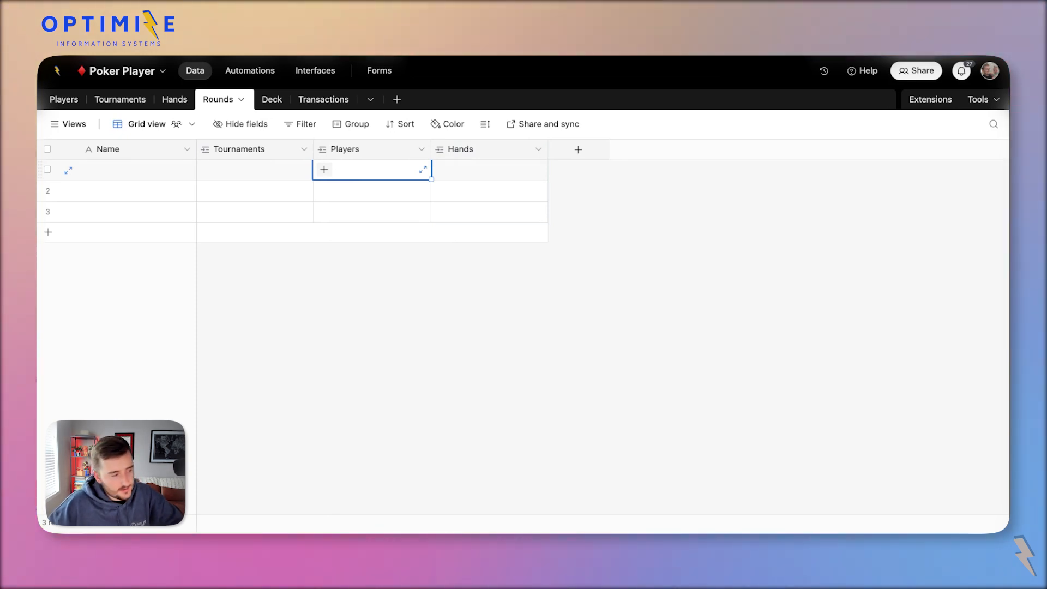
Delete the empty rows 2 and 3 from the Rounds table.
click(462, 155)
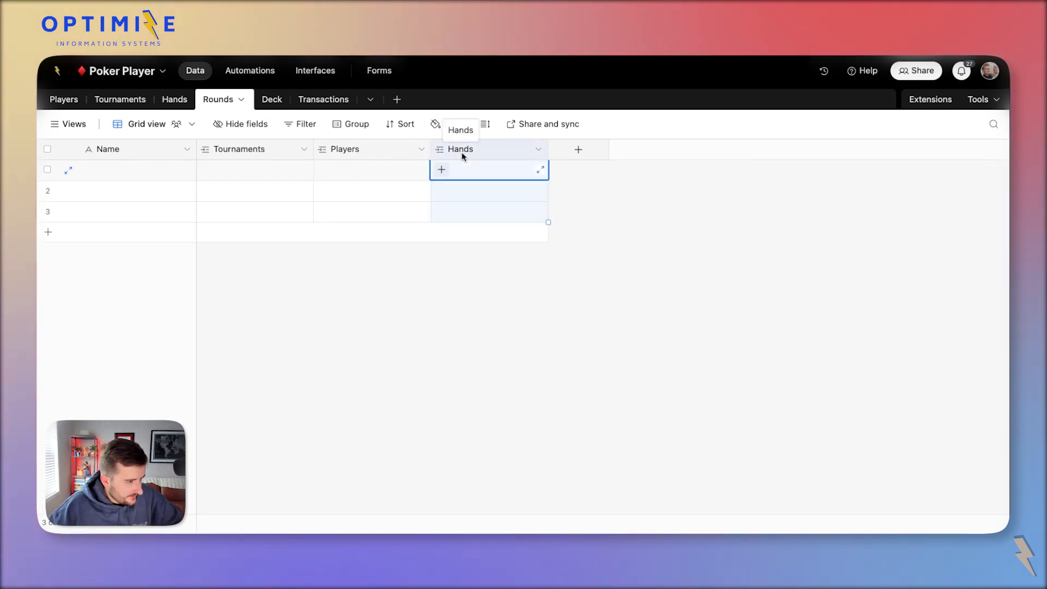
click(376, 149)
click(270, 151)
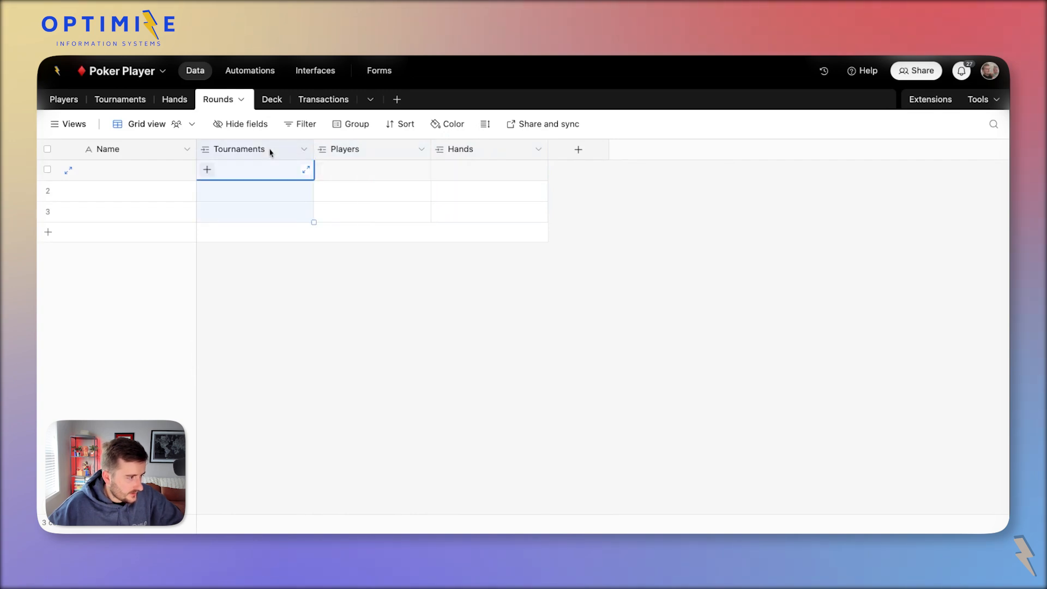
click(48, 191)
click(48, 211)
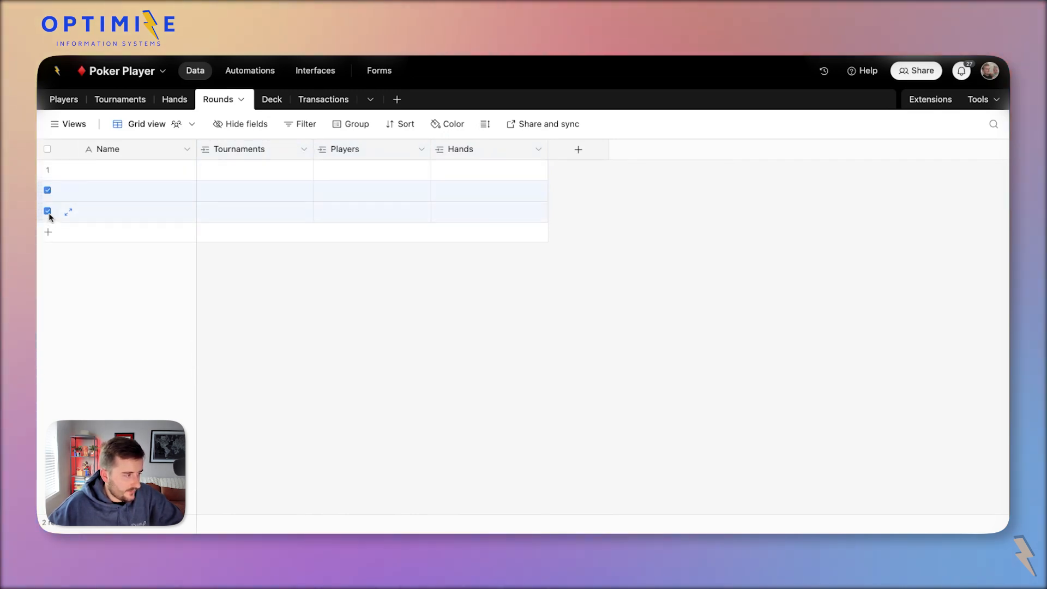
right_click(51, 213)
click(109, 266)
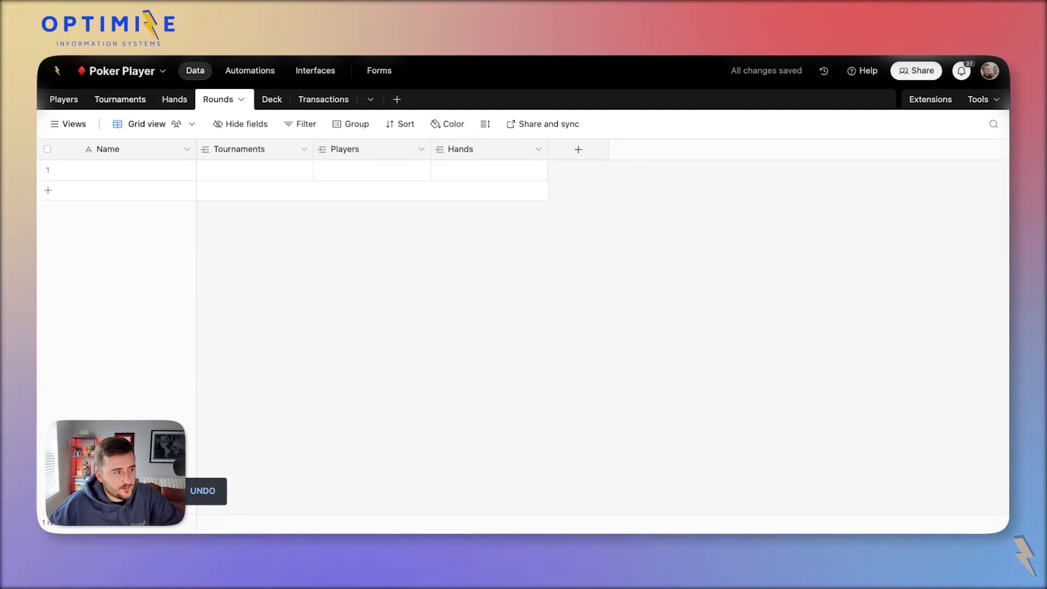
click(578, 149)
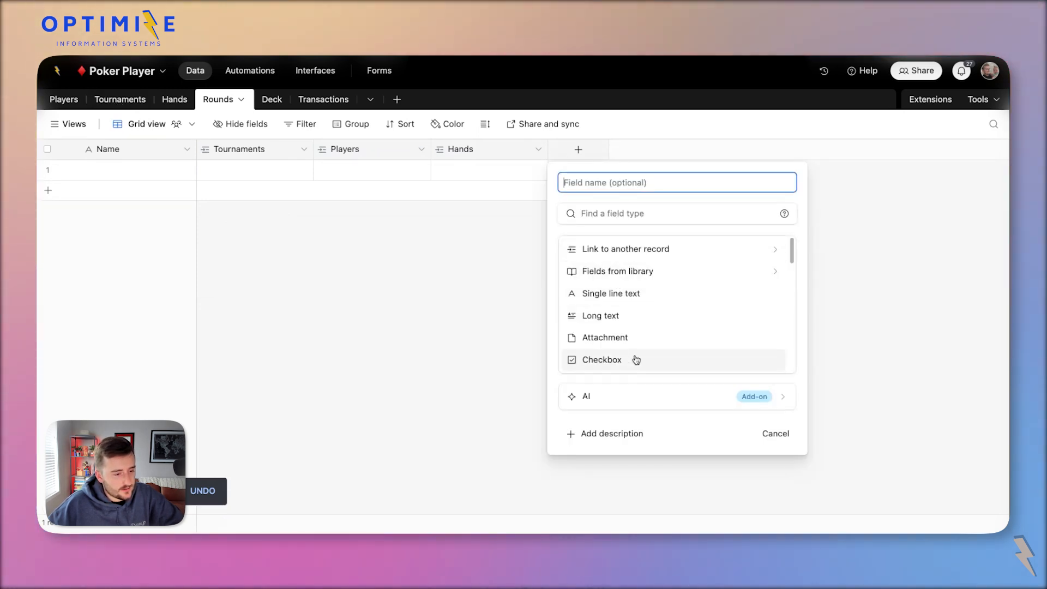
Create a Formula field in Rounds using RECORD_ID().
scroll(634, 349, down, 2)
scroll(632, 344, down, 5)
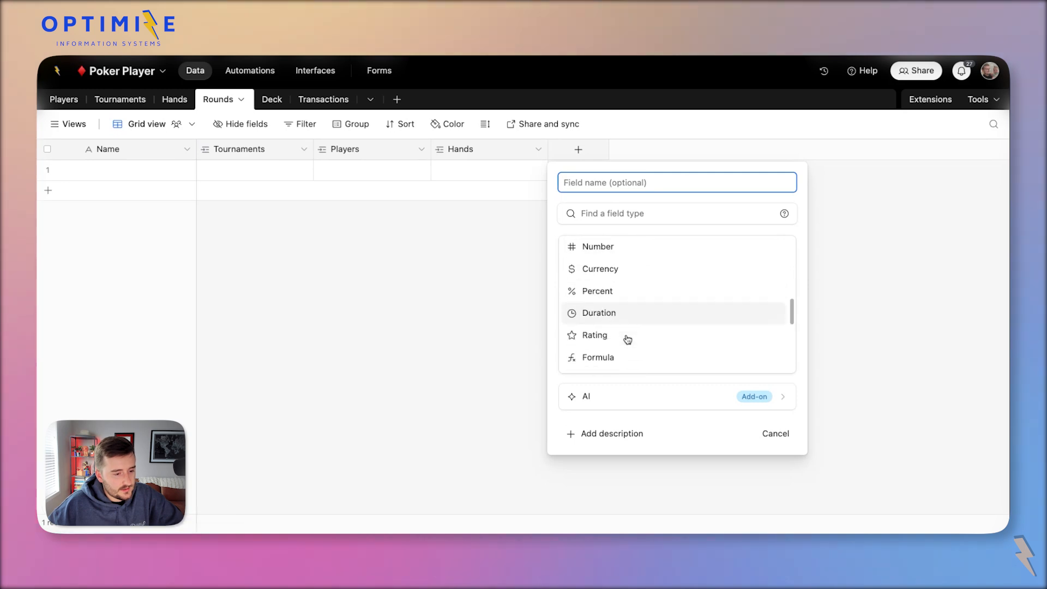
scroll(628, 340, up, 10)
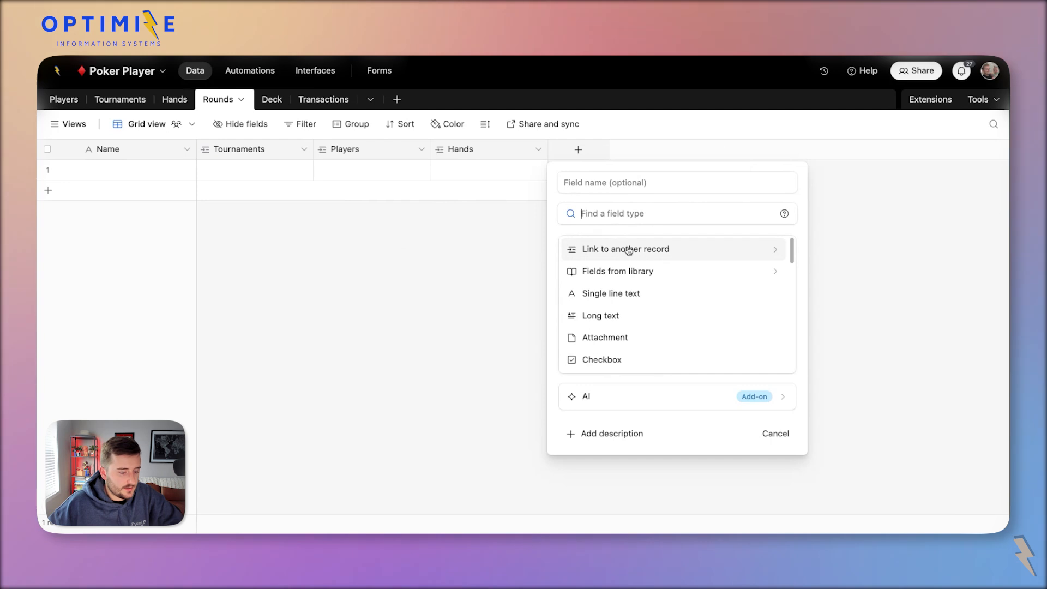
text(f)
click(612, 256)
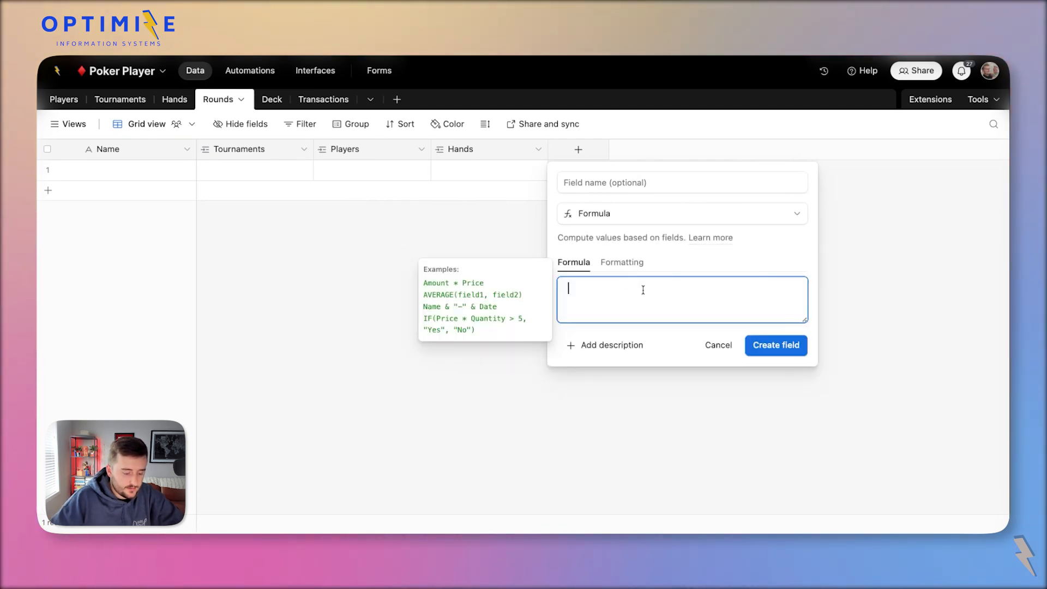
text(record)
key(Tab)
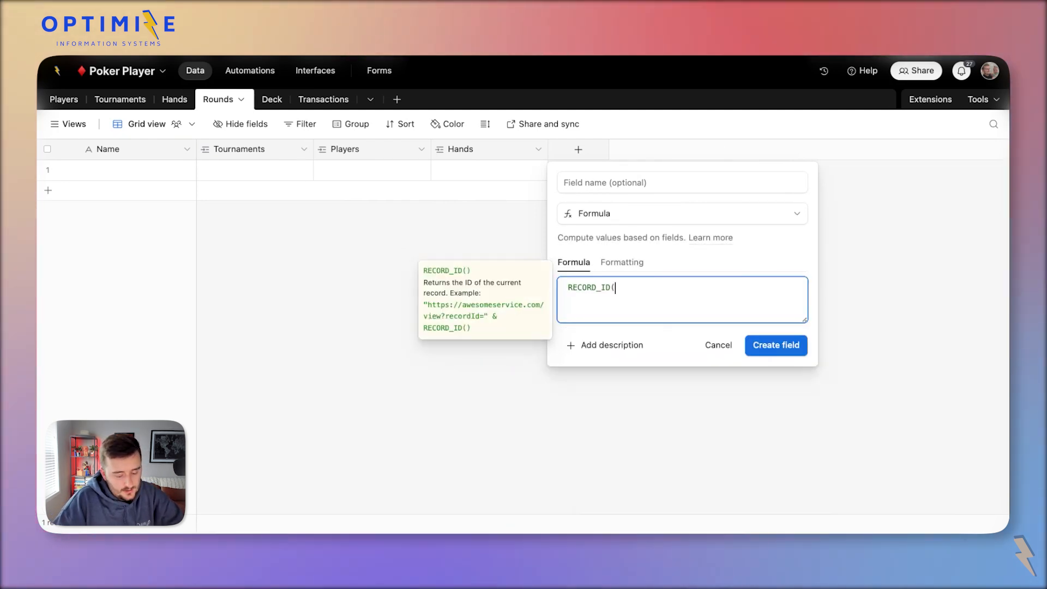
click(773, 345)
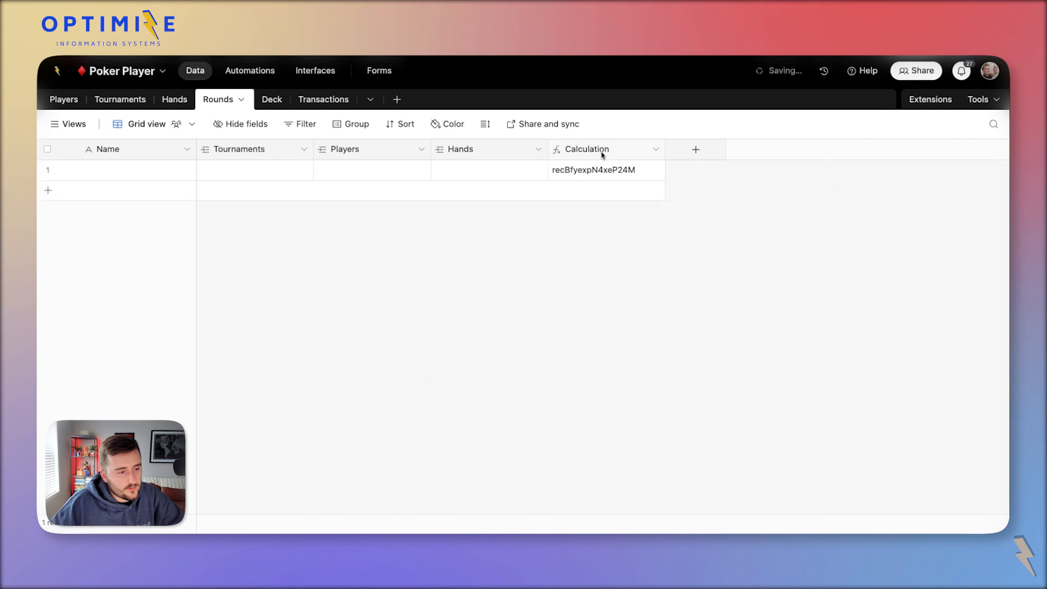
Rename the formula field to 'DEV | Record ID'.
double_click(603, 153)
double_click(556, 189)
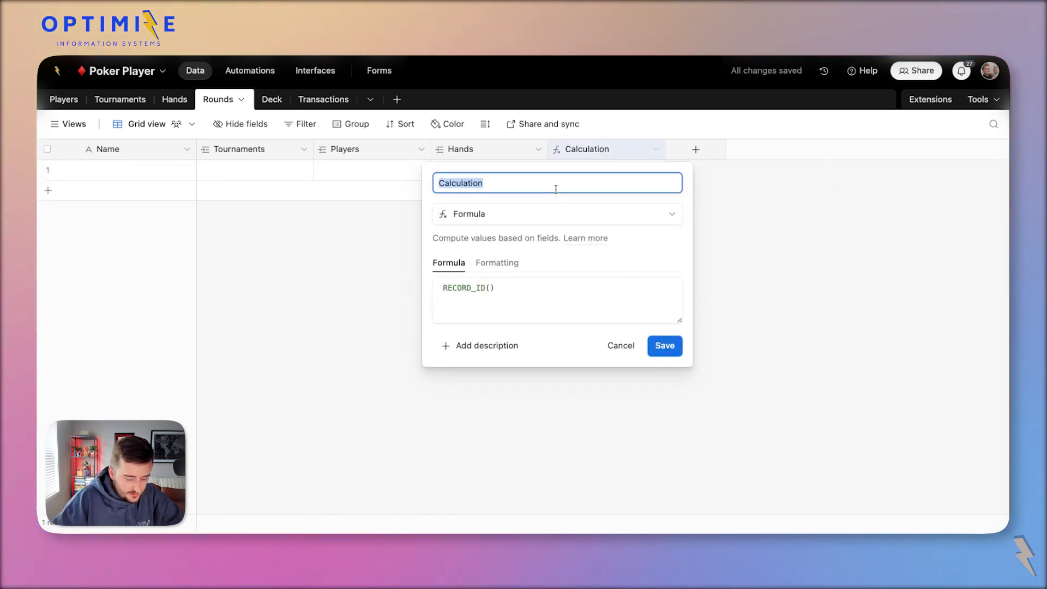
text(DEV | Record ID)
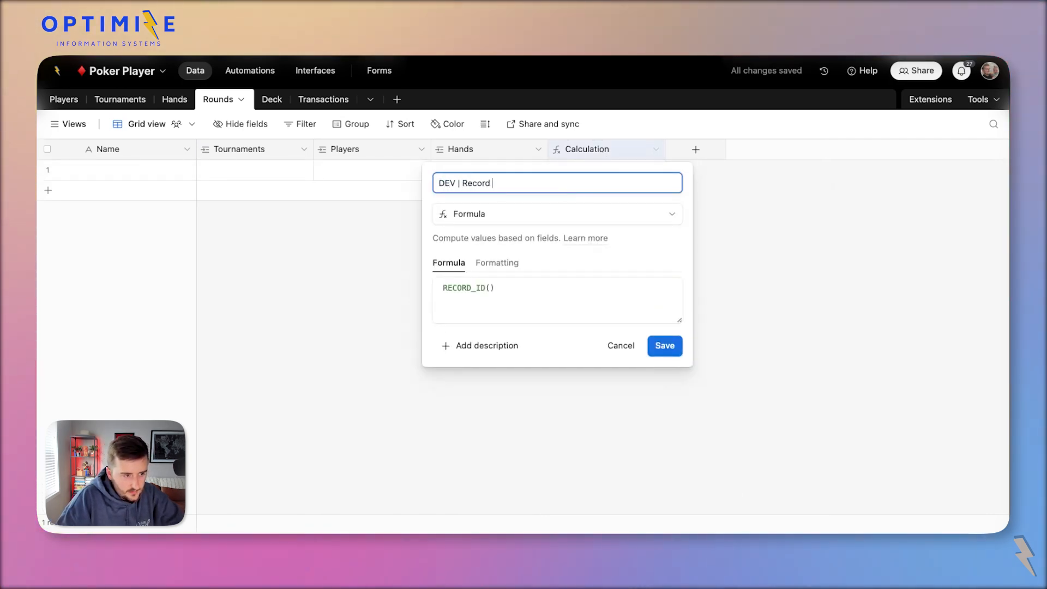
key(super+a)
key(super+c)
click(666, 345)
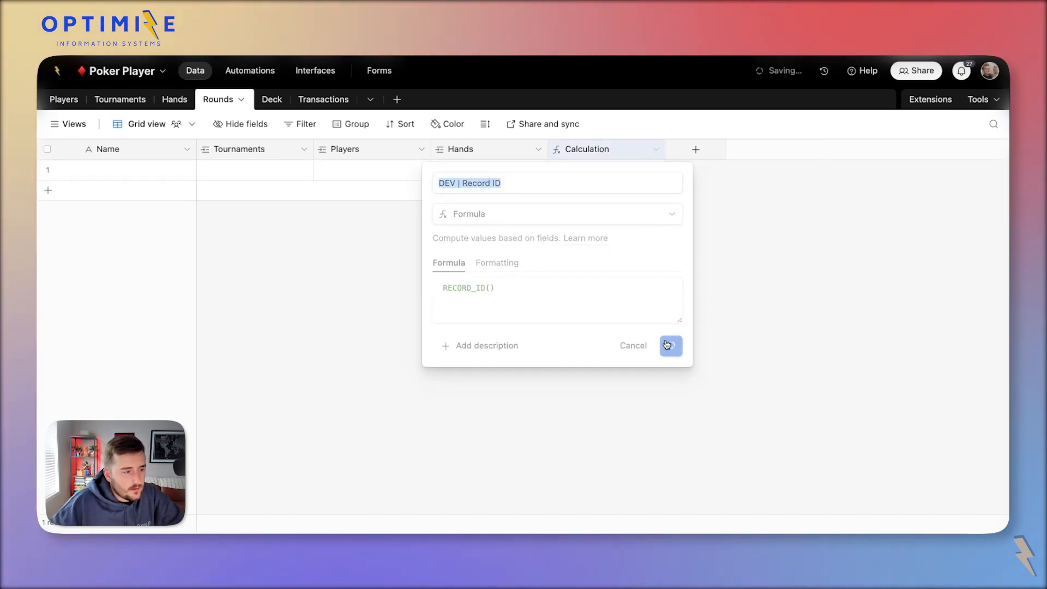
click(121, 101)
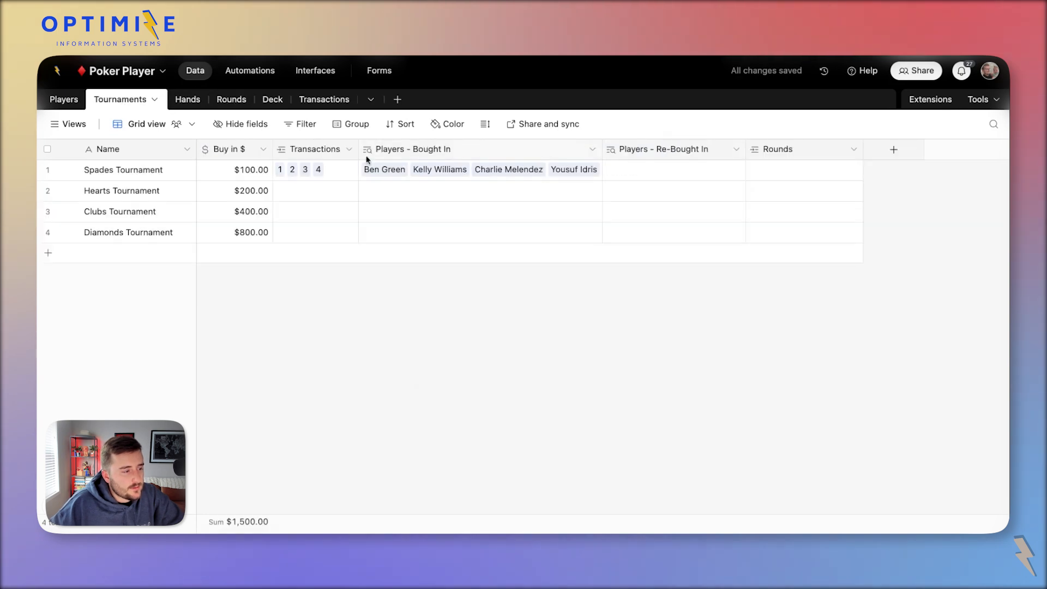
In Tournaments, add a lookup of DEV | Record ID through the Rounds link.
right_click(787, 152)
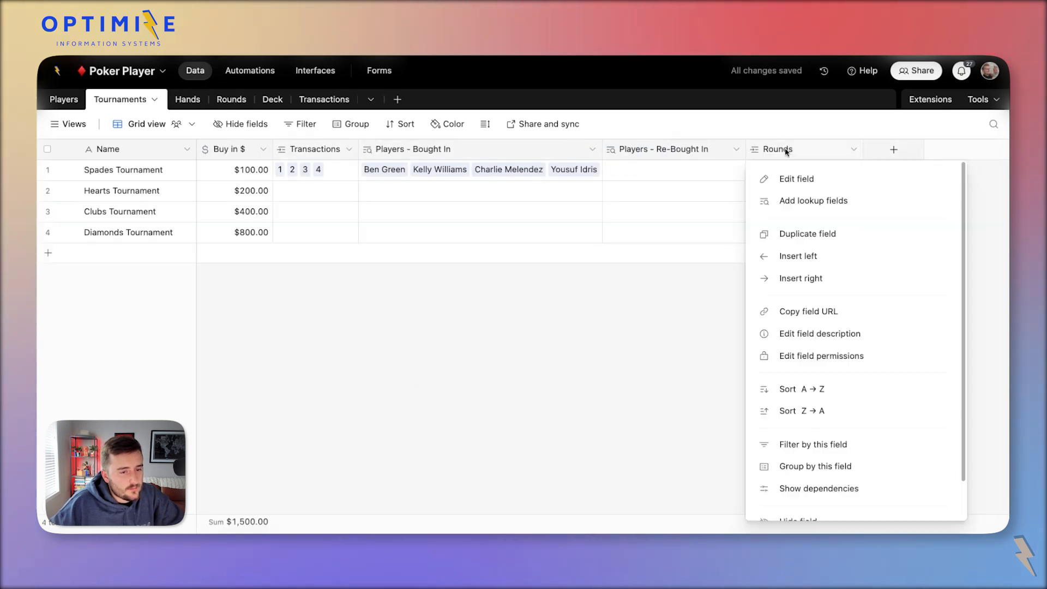
click(846, 201)
key(super+v)
click(464, 230)
click(614, 468)
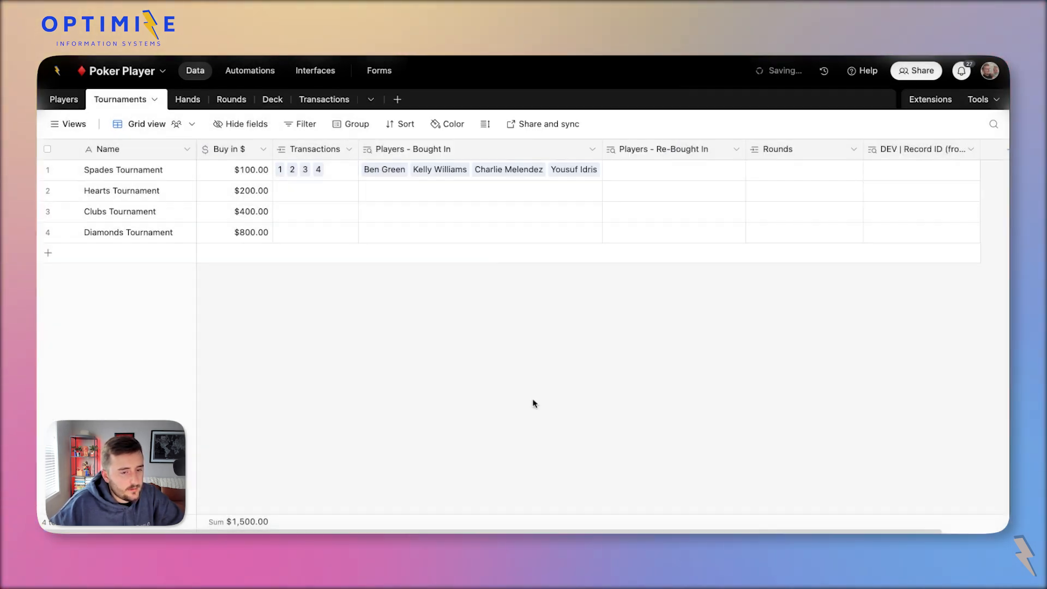
Place Rounds after Tournaments and add a DEV | Record ID (from Rounds) lookup via Tournaments.
click(231, 100)
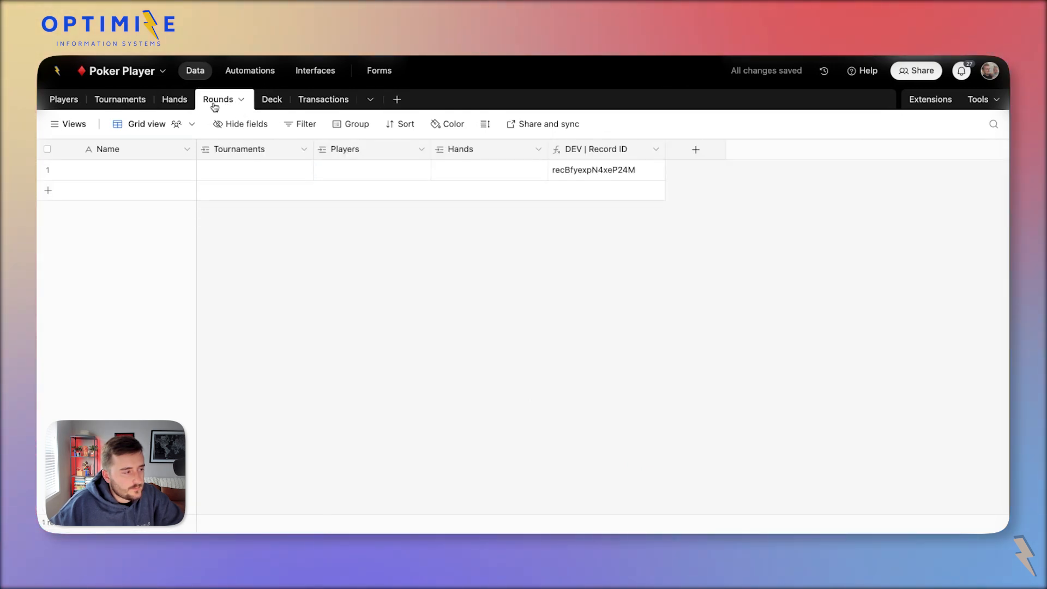
drag(214, 106, 174, 99)
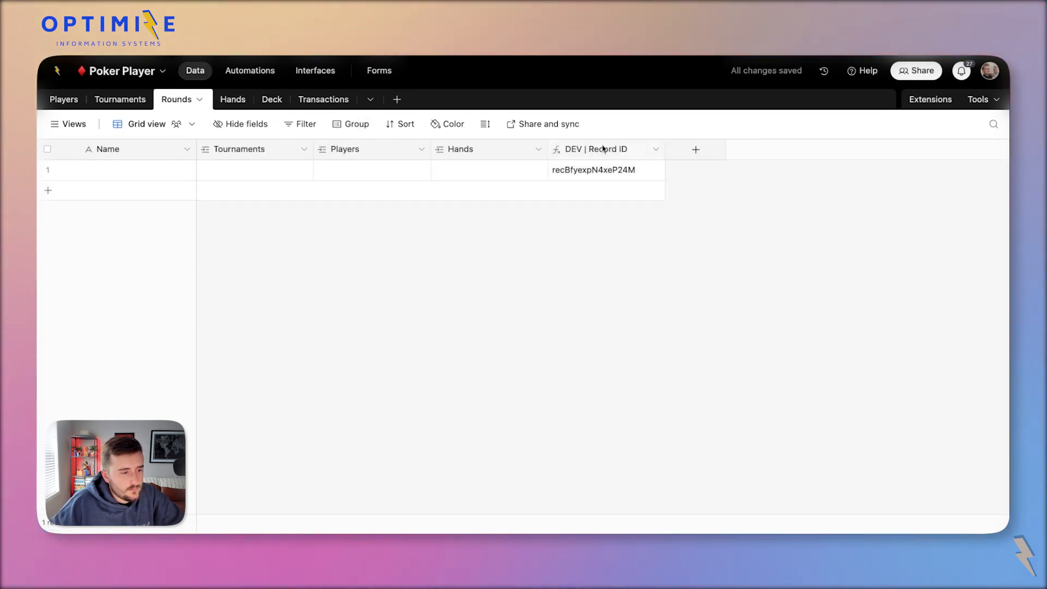
right_click(240, 147)
click(289, 200)
key(ctrl+v)
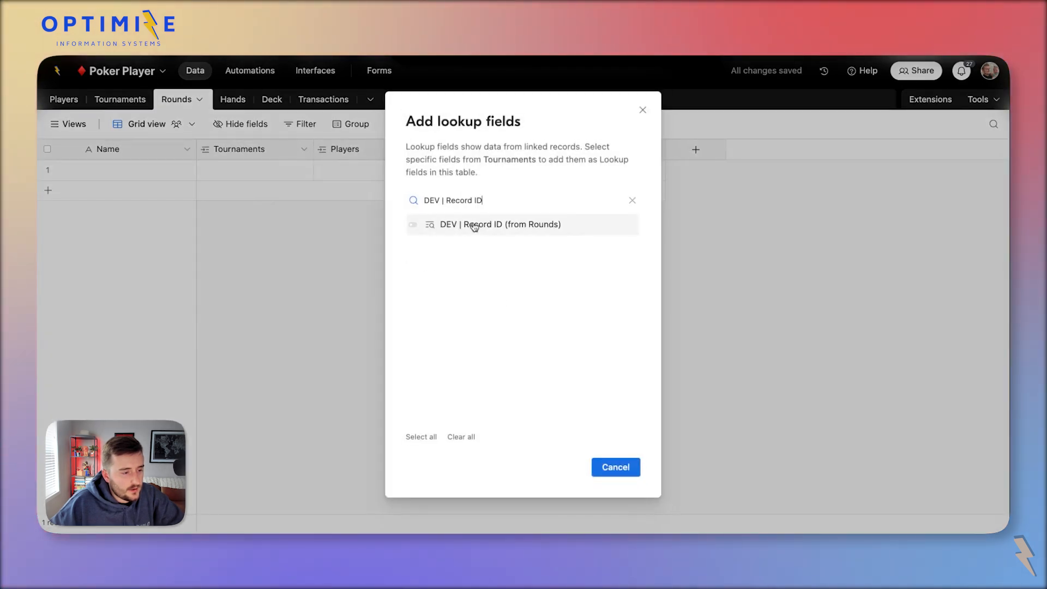
click(475, 227)
click(626, 467)
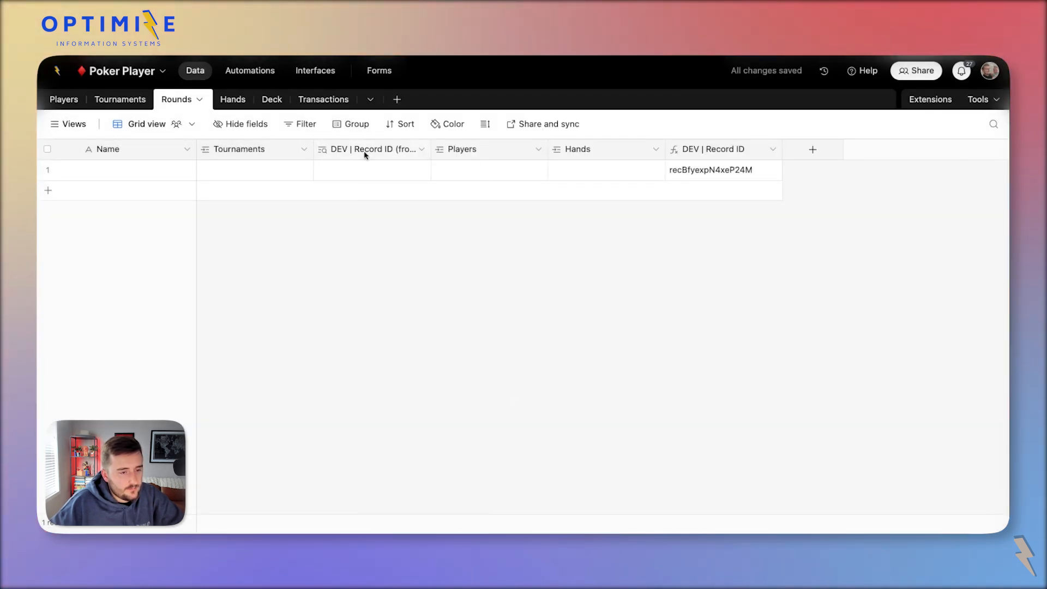
drag(362, 149, 763, 150)
Convert that lookup to a Rollup of DEV | Record ID (from Rounds) with ARRAYUNIQUE(values).
double_click(748, 147)
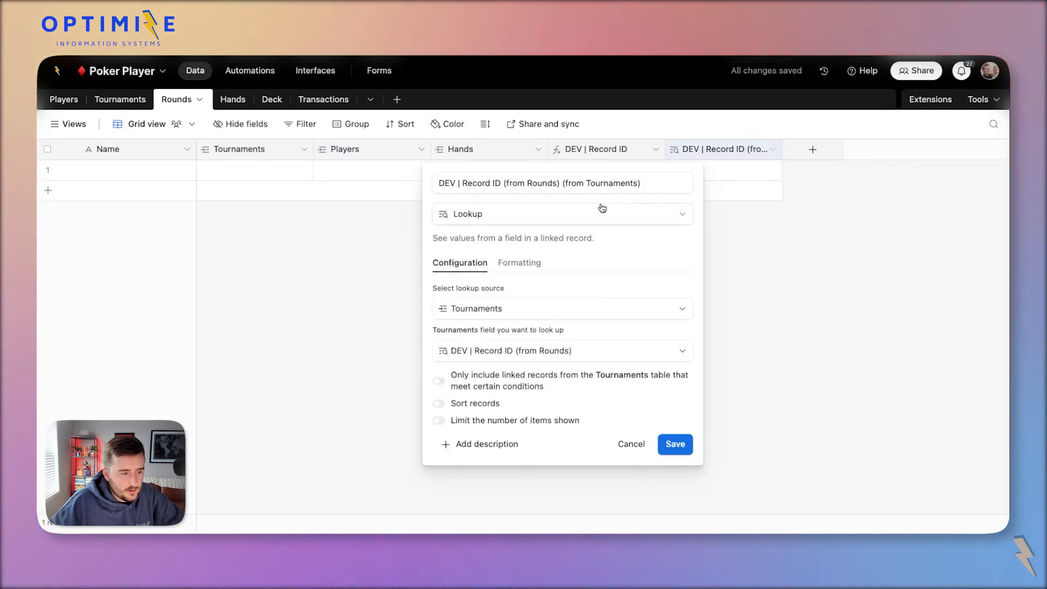
click(600, 214)
text(ro)
key(Return)
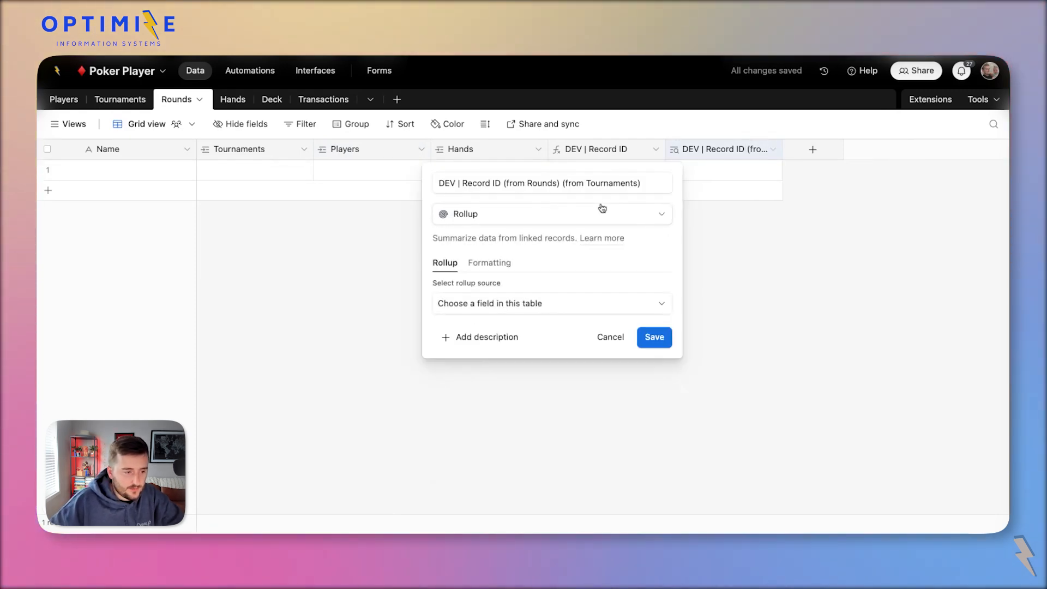
click(525, 305)
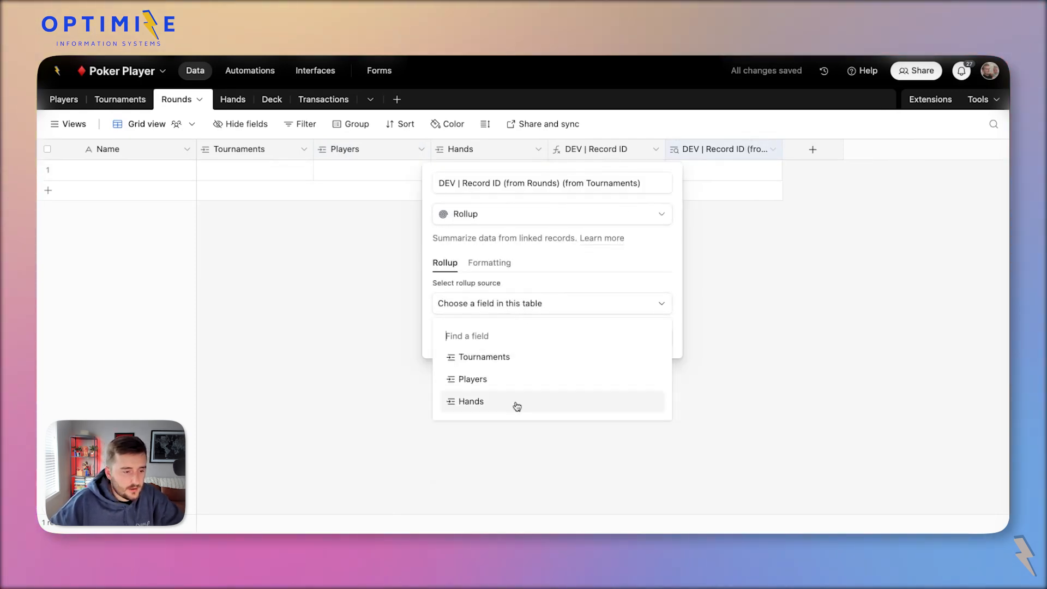
click(479, 357)
click(494, 347)
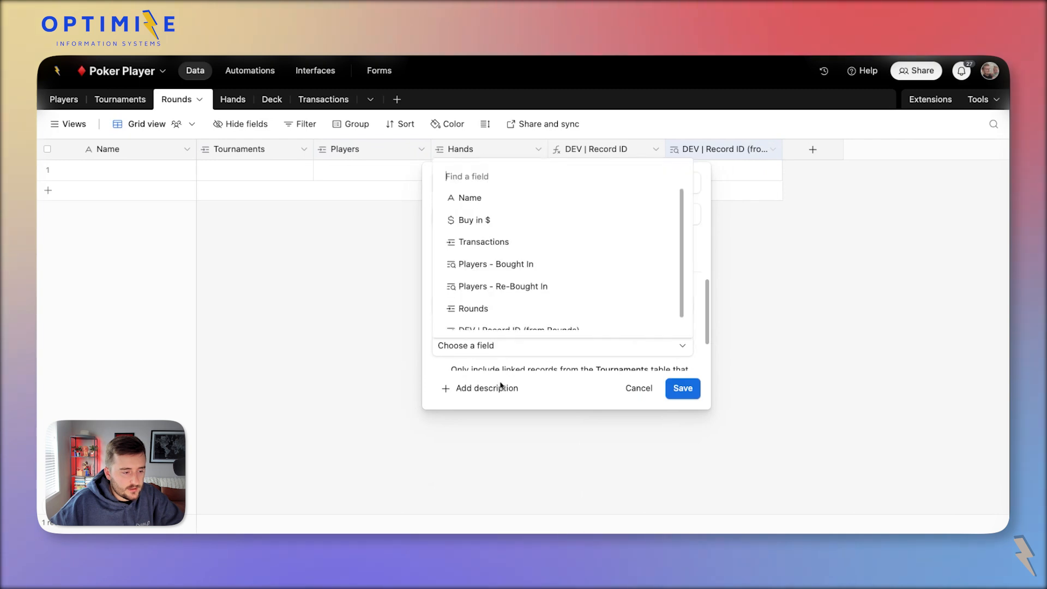
text(dev)
click(562, 319)
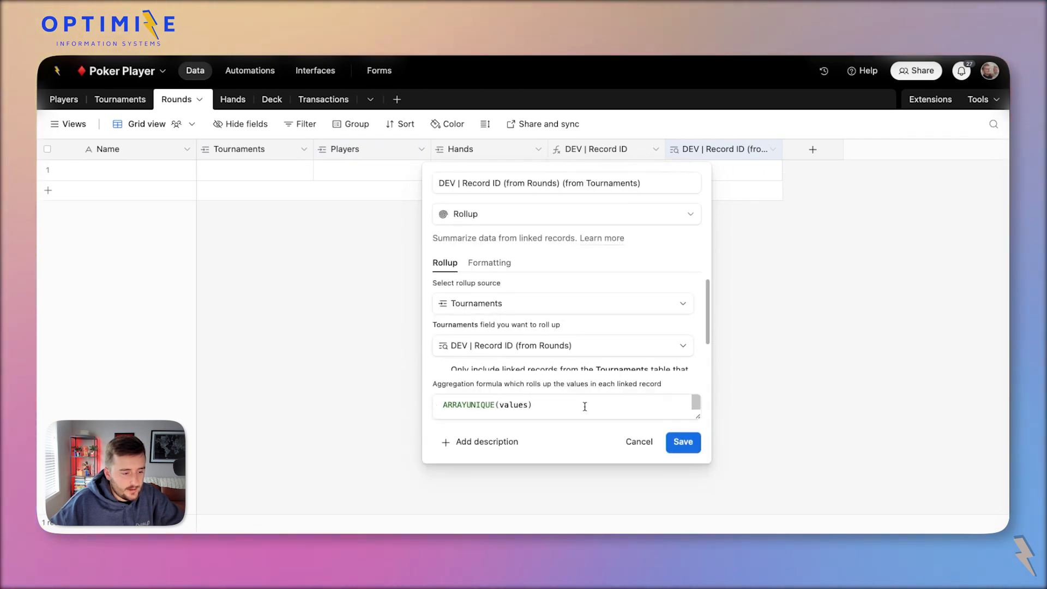
click(682, 451)
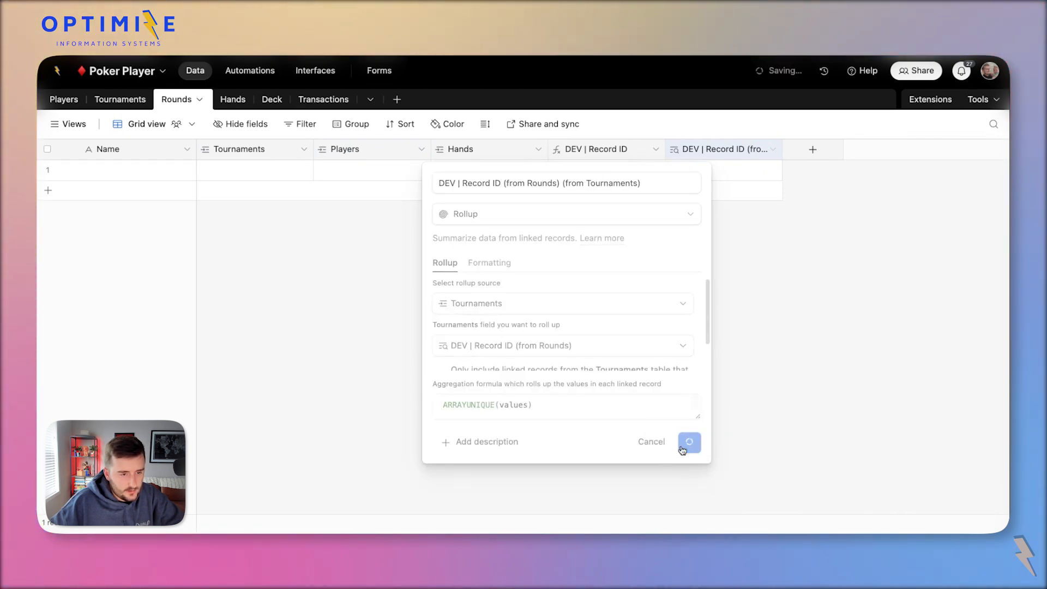
double_click(711, 151)
Link the first round to Spades Tournament, add two rounds, and paste the same tournament into both.
click(249, 174)
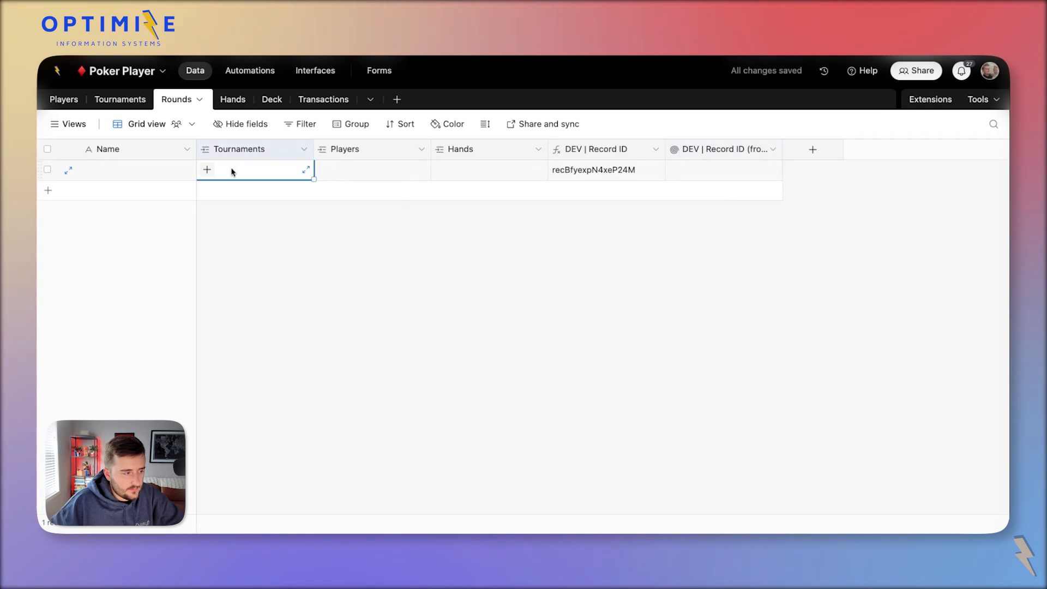
click(208, 170)
click(281, 229)
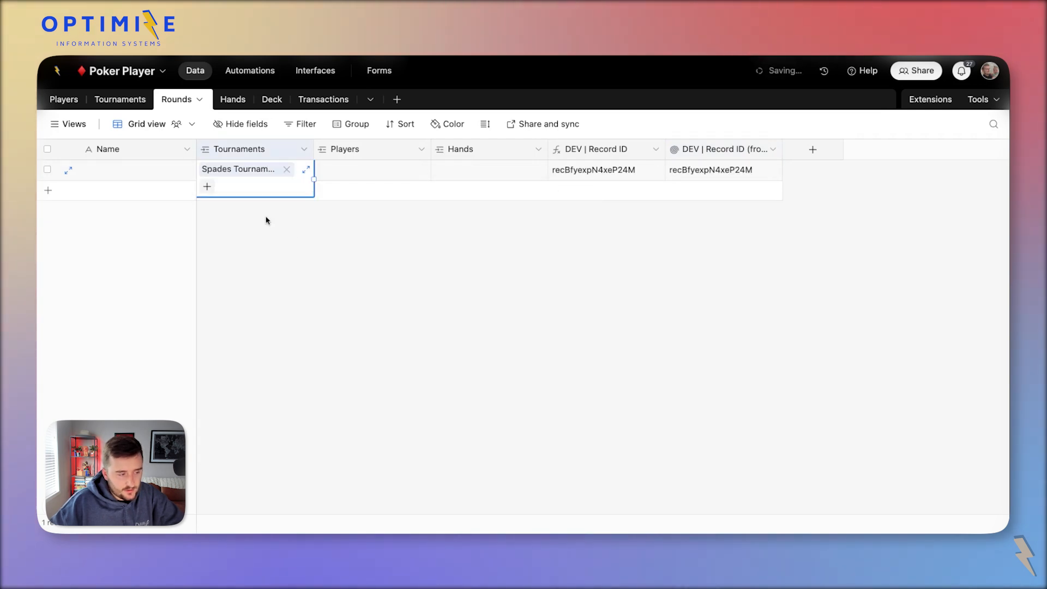
double_click(267, 220)
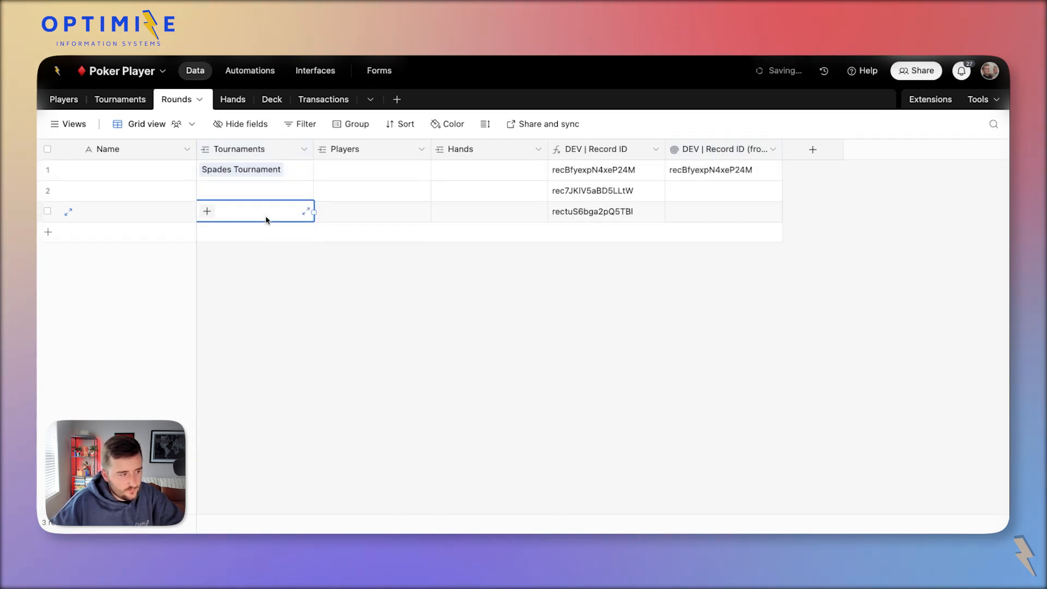
click(246, 190)
text(Spades Tournament)
click(260, 213)
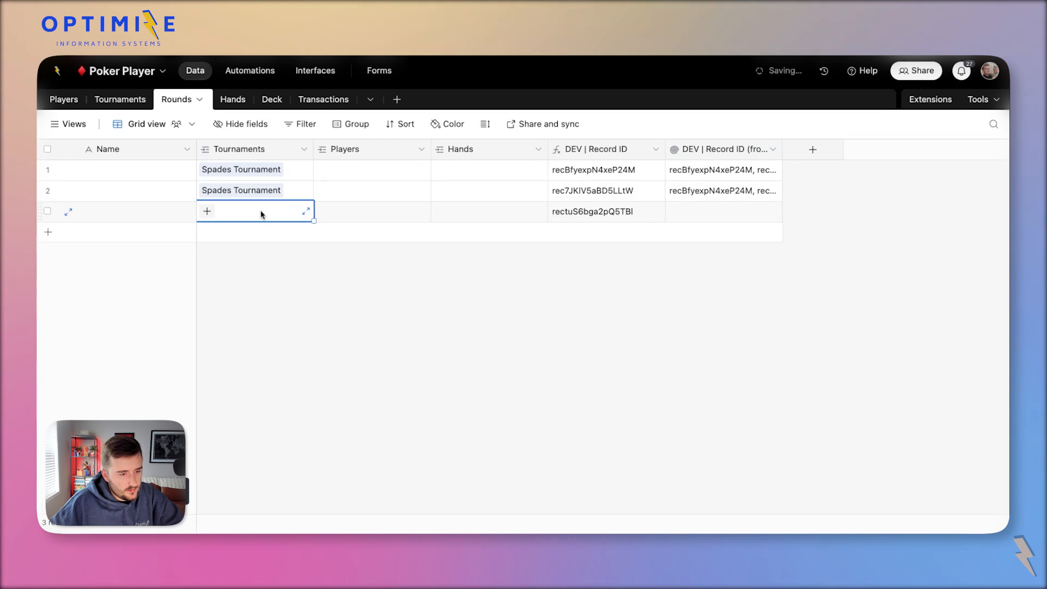
text(Spades Tournament)
Widen the rollup column and compare each row's record ID with its rolled-up ID list.
drag(782, 149, 966, 195)
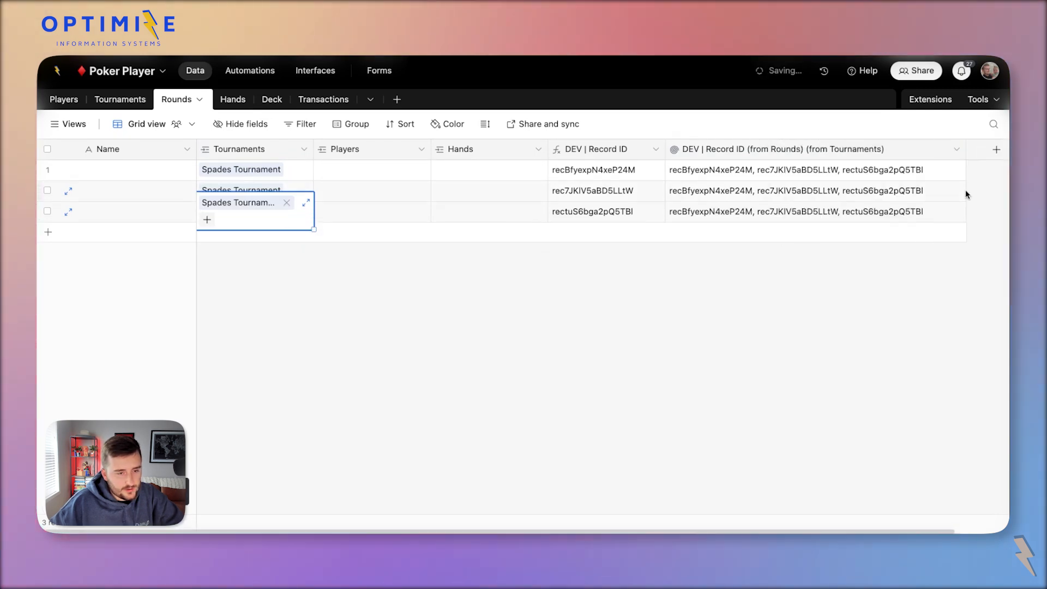
click(582, 173)
click(709, 177)
click(664, 196)
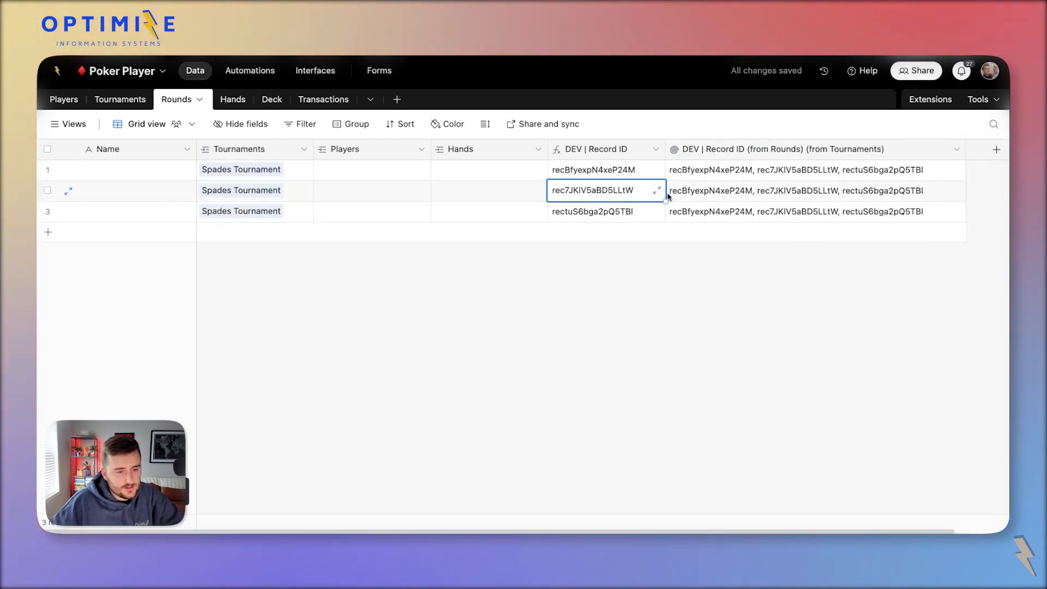
click(807, 200)
click(631, 211)
click(884, 217)
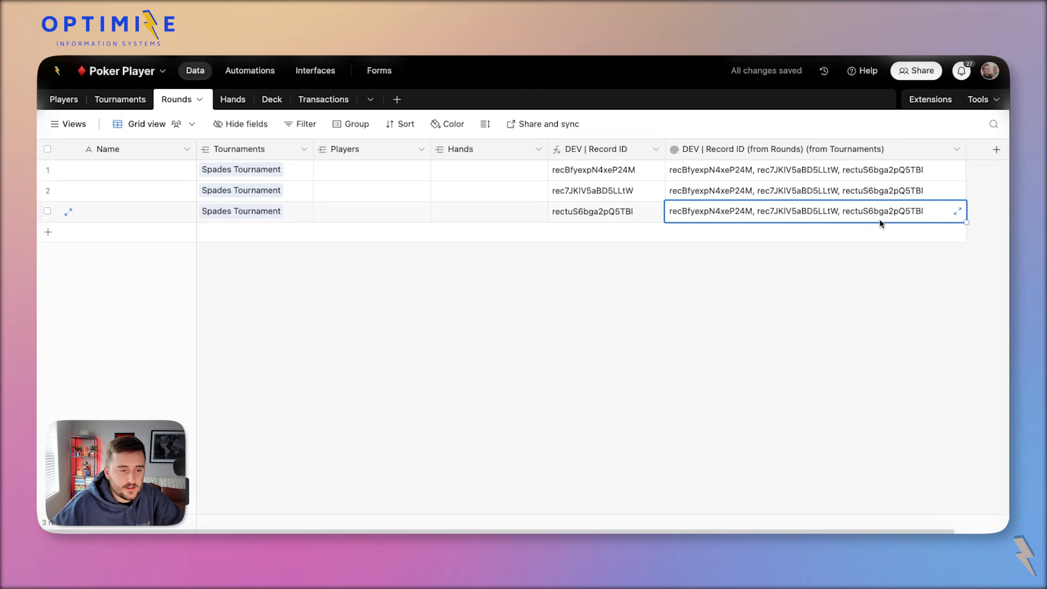
scroll(840, 298, right, 3)
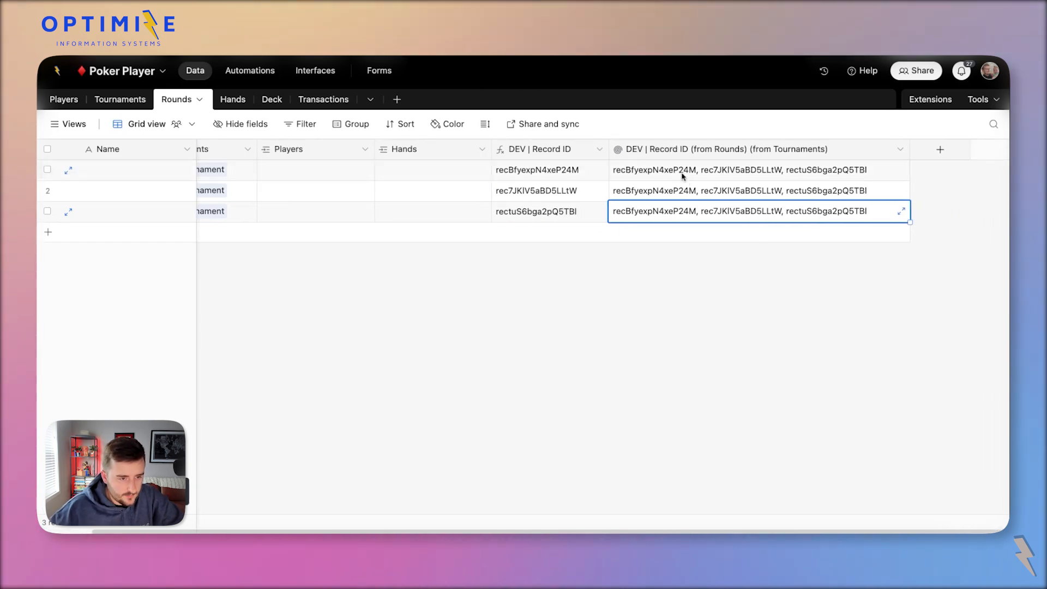
double_click(792, 143)
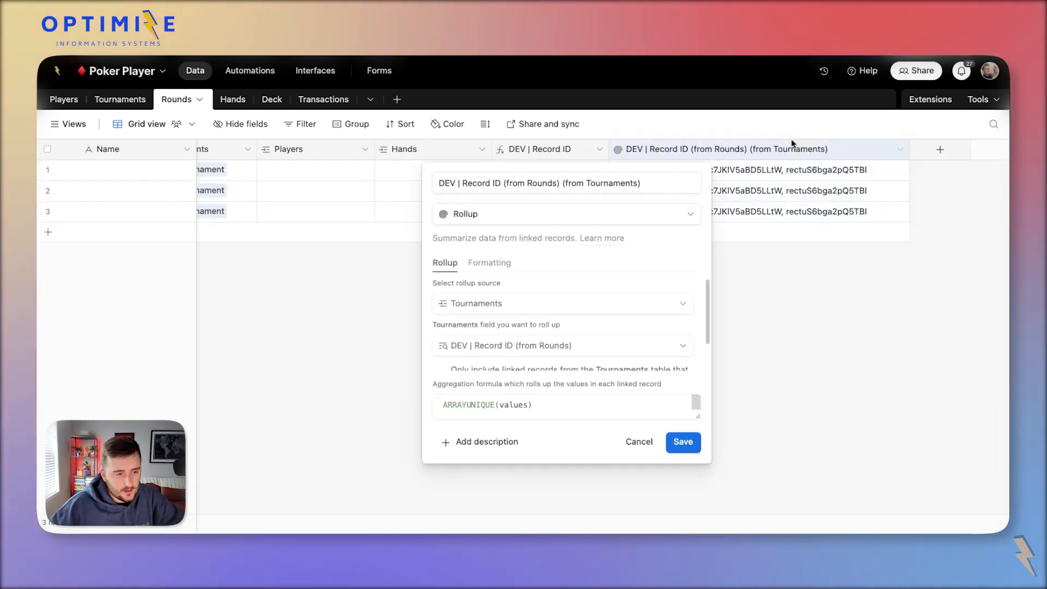
Replace the rollup formula with FIND({DEV | Record ID},ARRAYUNIQUE(values)).
click(566, 405)
key(super+a)
key(super+c)
text(f)
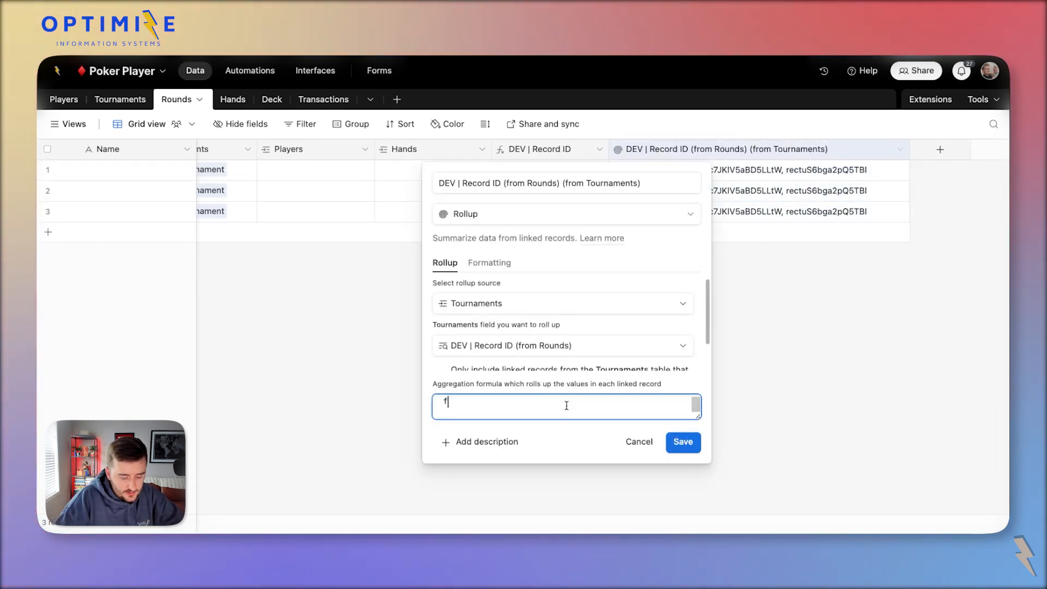
text(ind()
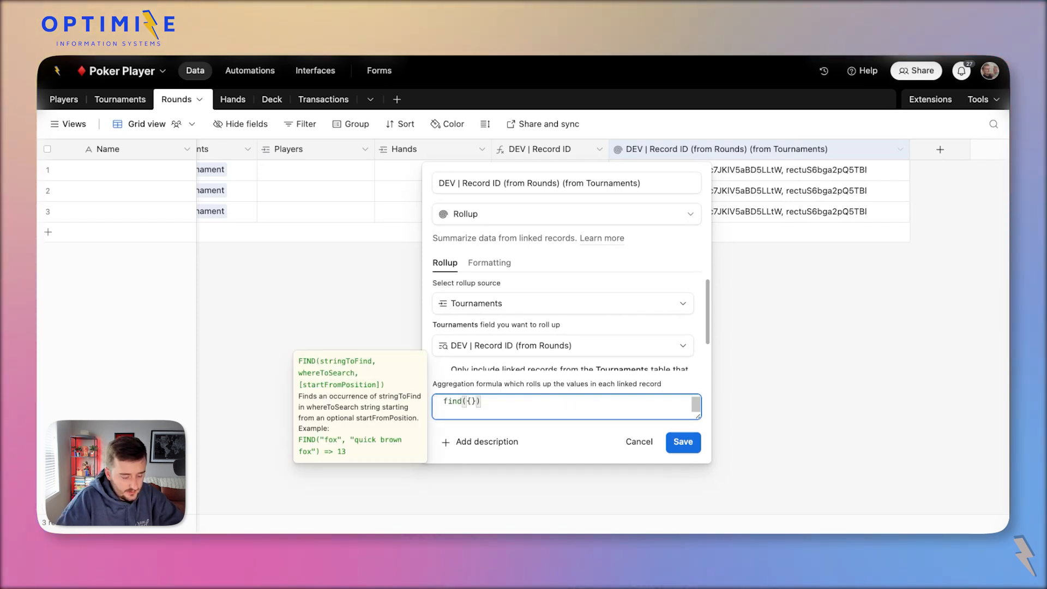
text({DEV )
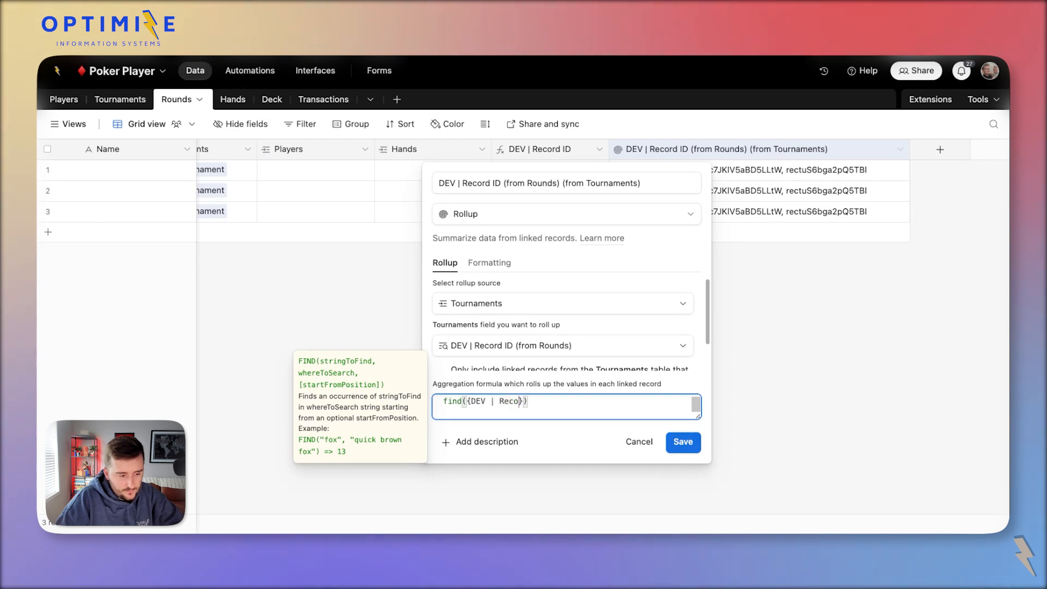
text(| Record ID})
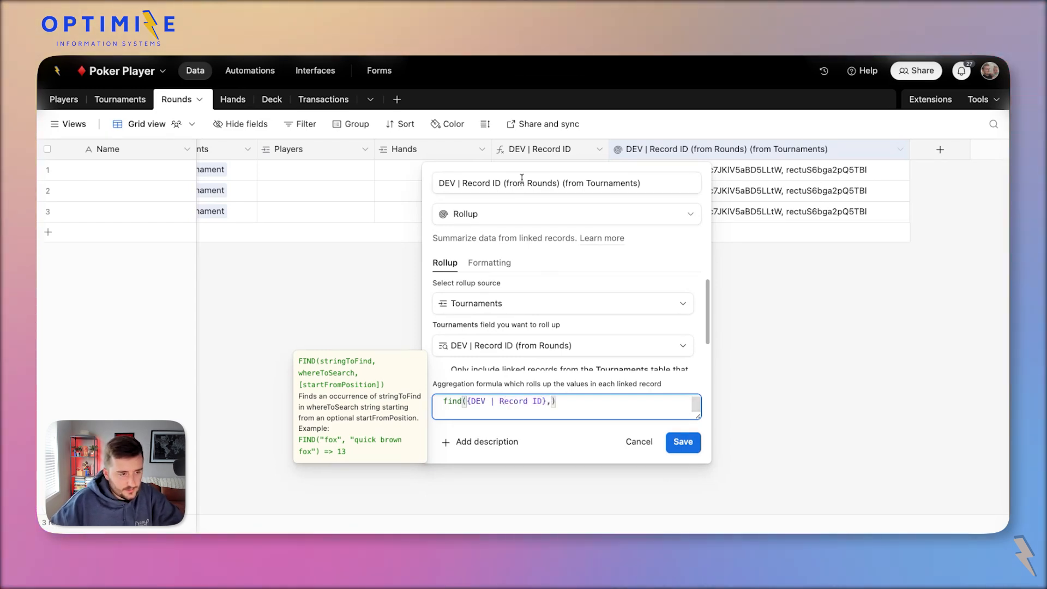
key(super+v)
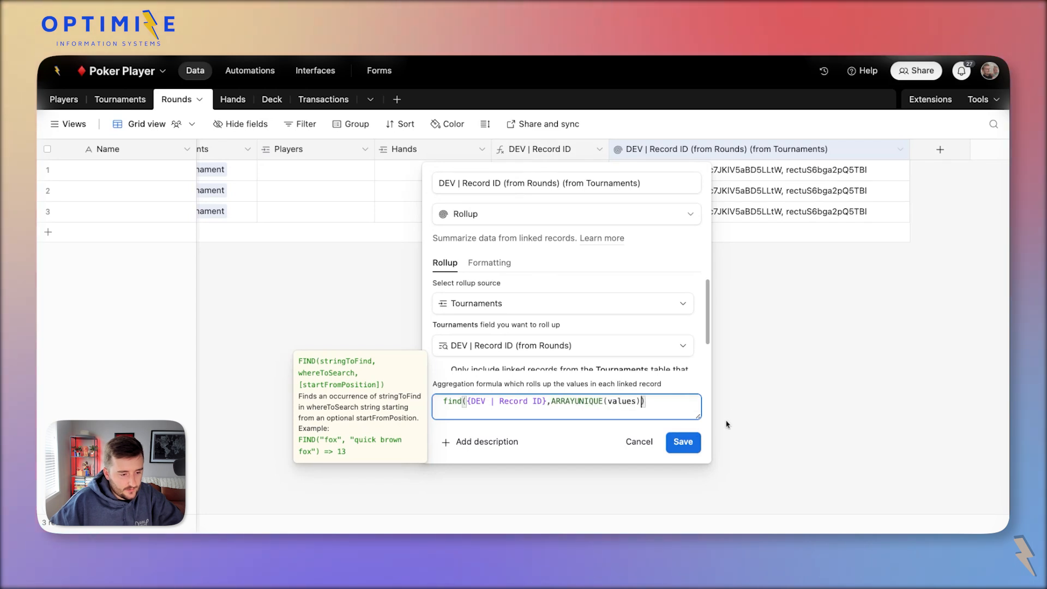
click(684, 441)
Append &'' to the array so the rollup returns positions 1, 18 and 35.
double_click(754, 153)
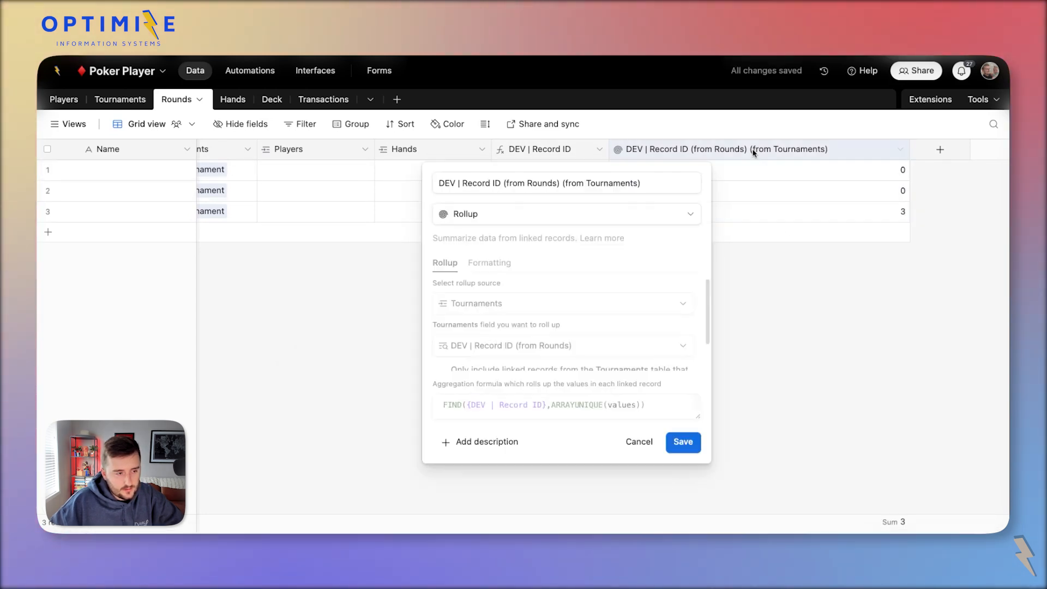
click(637, 404)
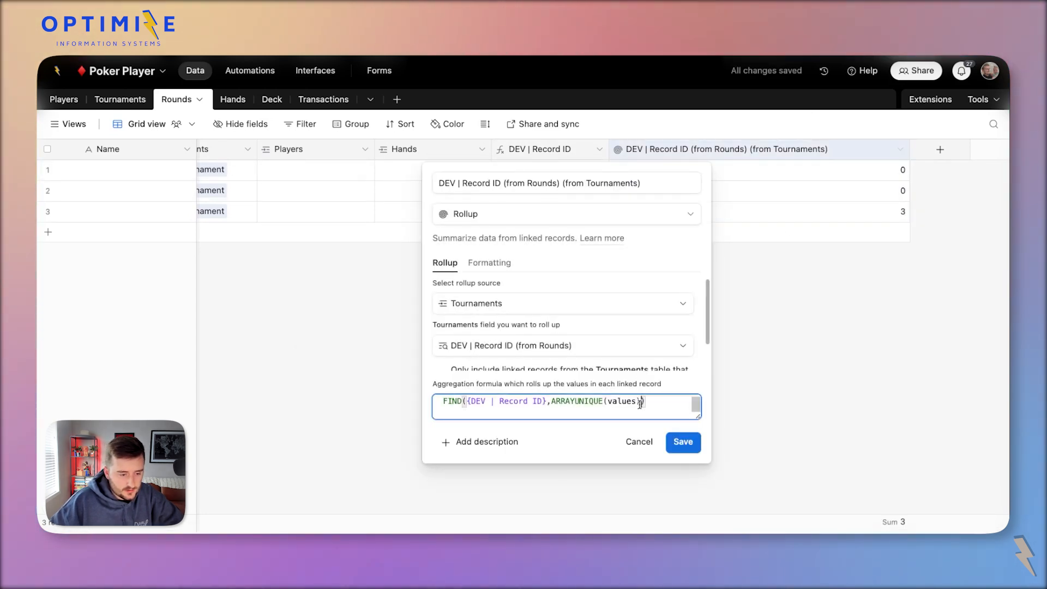
text(&'')
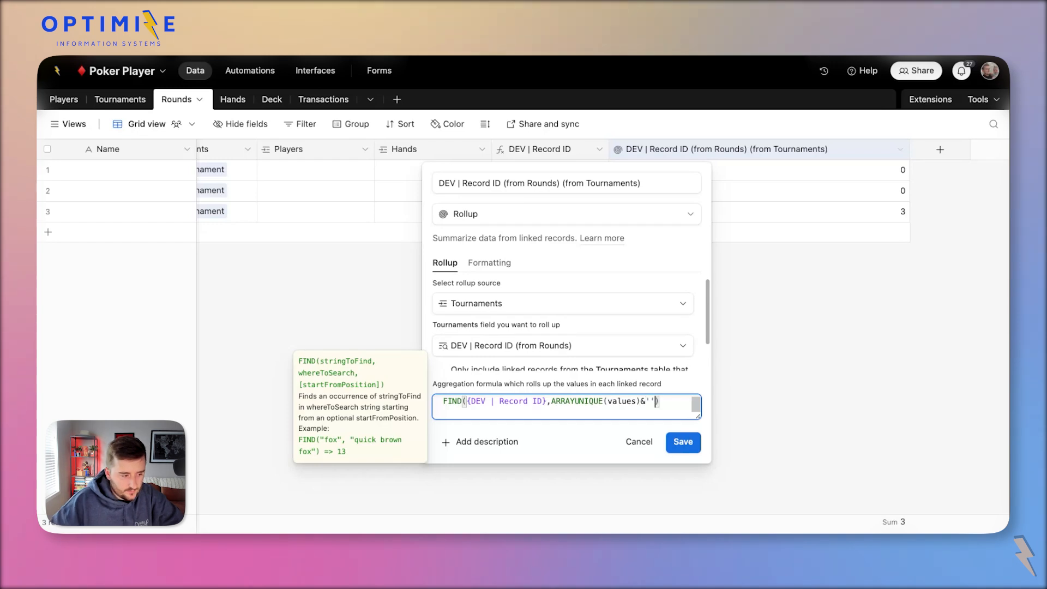
click(689, 443)
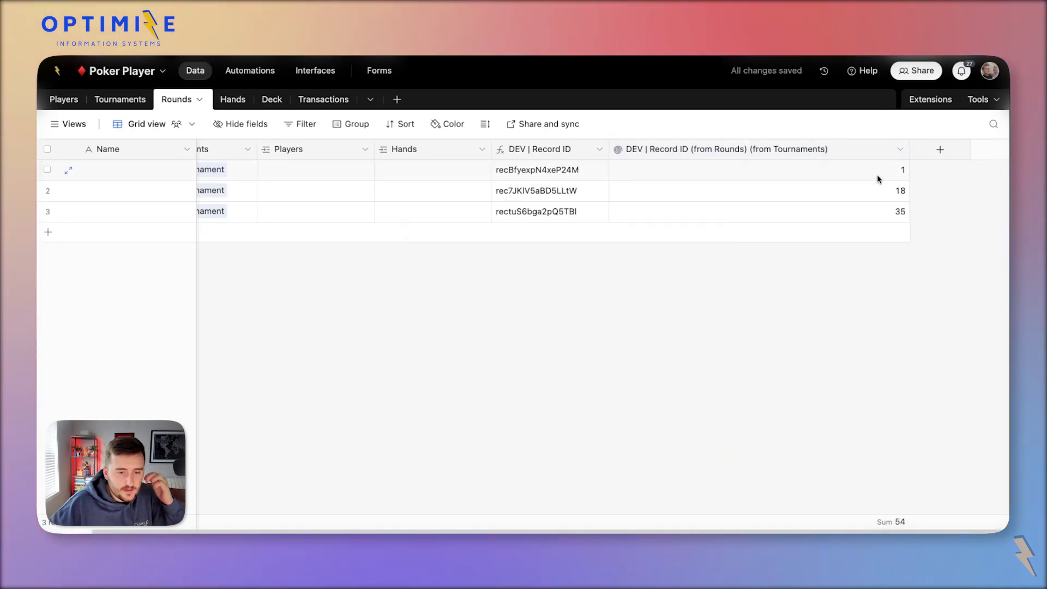
click(883, 192)
click(883, 216)
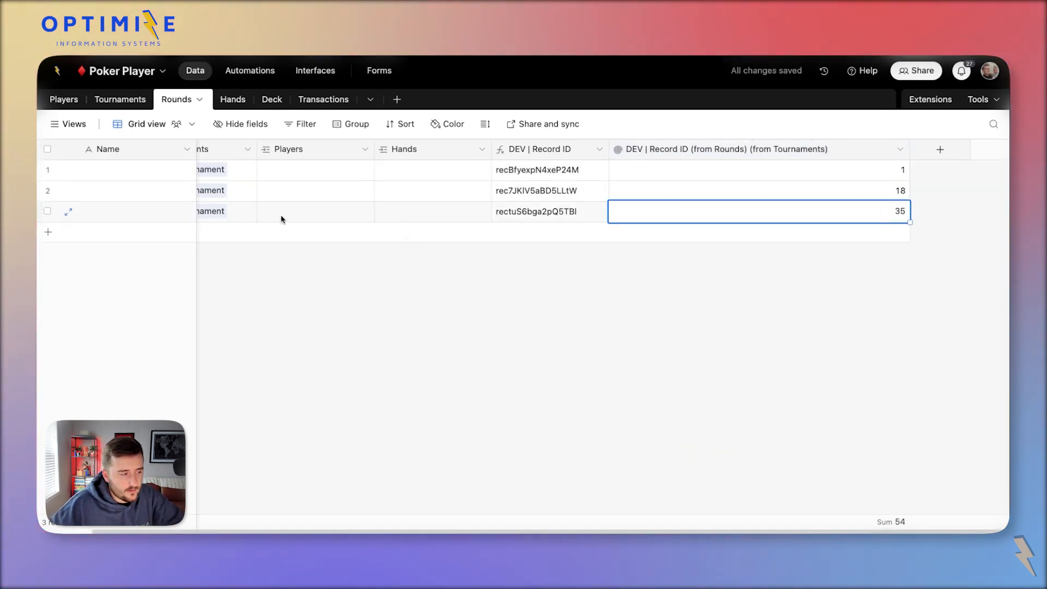
click(231, 219)
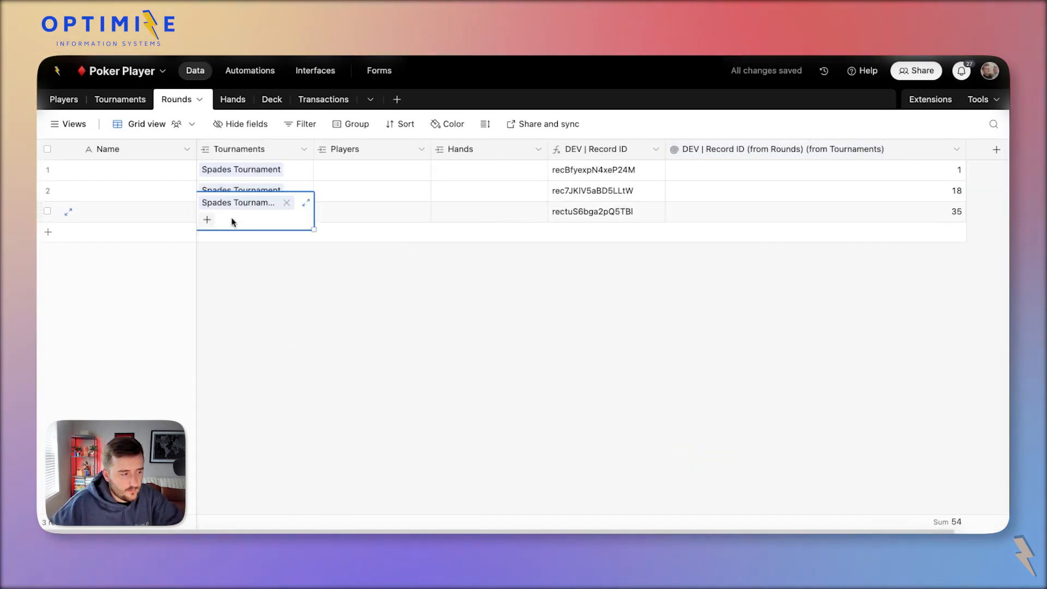
Group the Rounds grid by the Tournaments field.
right_click(229, 155)
click(279, 451)
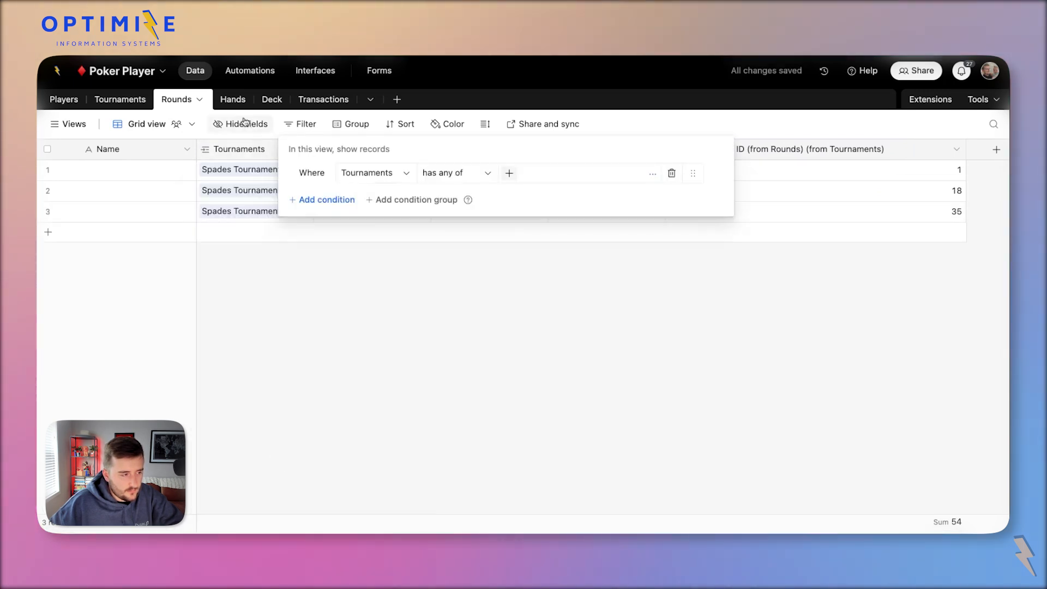
click(227, 150)
right_click(245, 155)
click(282, 463)
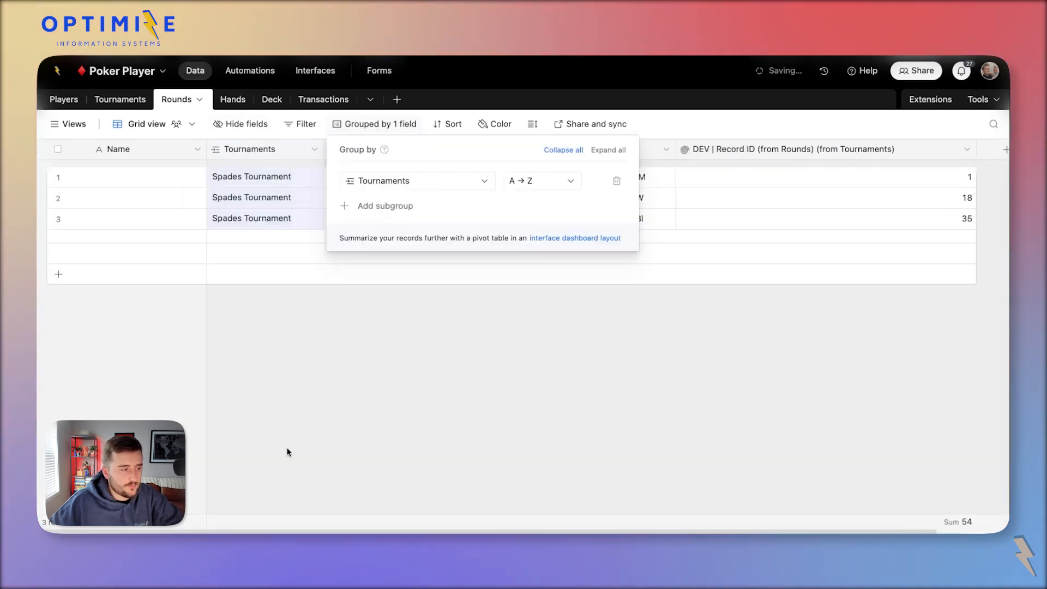
click(296, 260)
Add five more Spades Tournament rounds and check their rollup positions up to 120.
key(shift+Return)
key(shift+Return)
key(shift+Return)
key(shift+Return)
key(shift+Return)
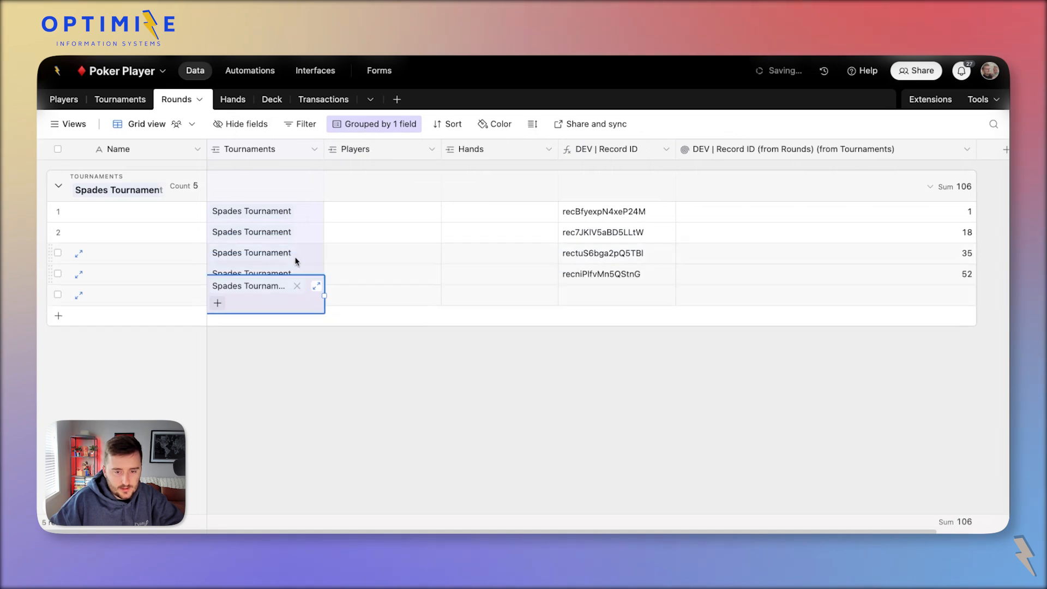
click(804, 261)
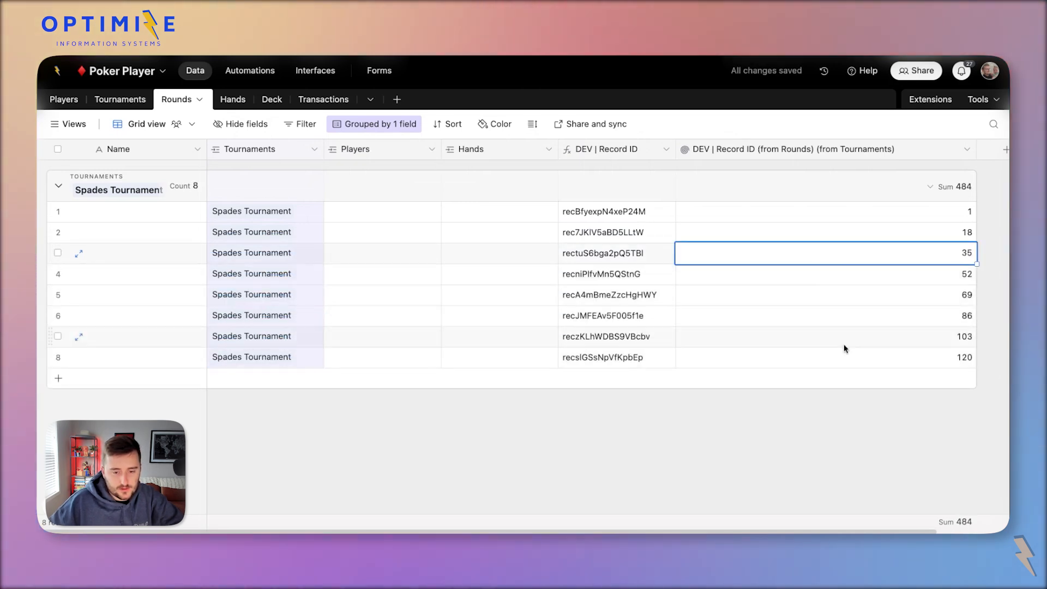
click(846, 339)
scroll(846, 349, right, 3)
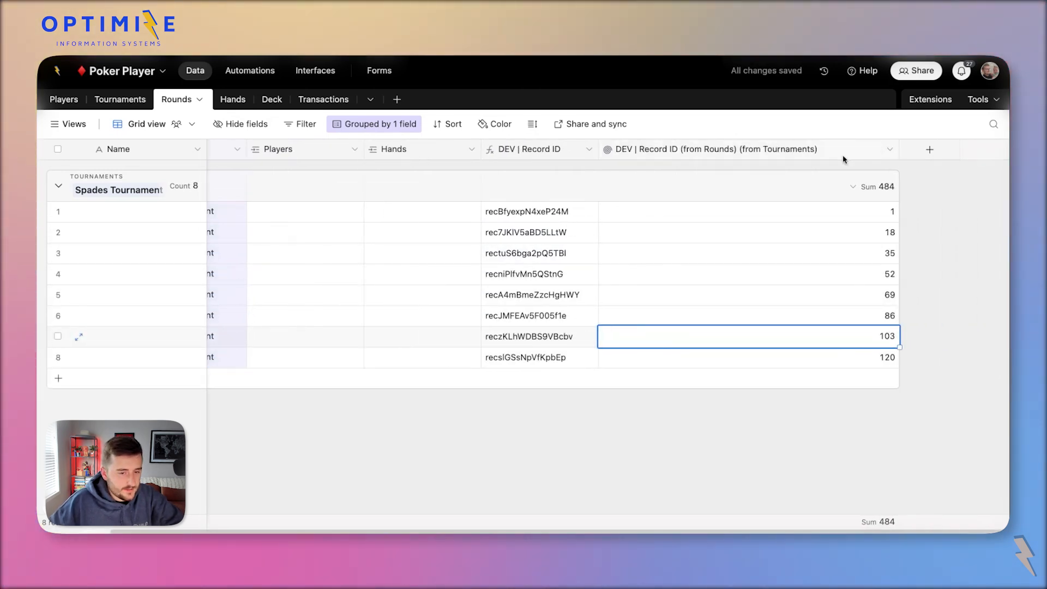
click(879, 235)
click(854, 255)
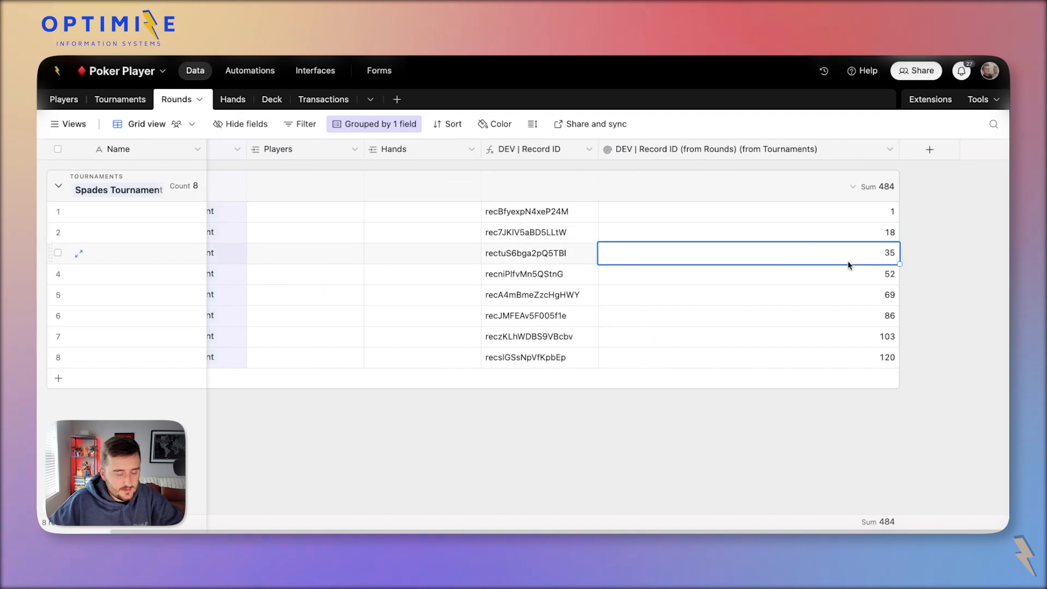
double_click(708, 151)
click(670, 406)
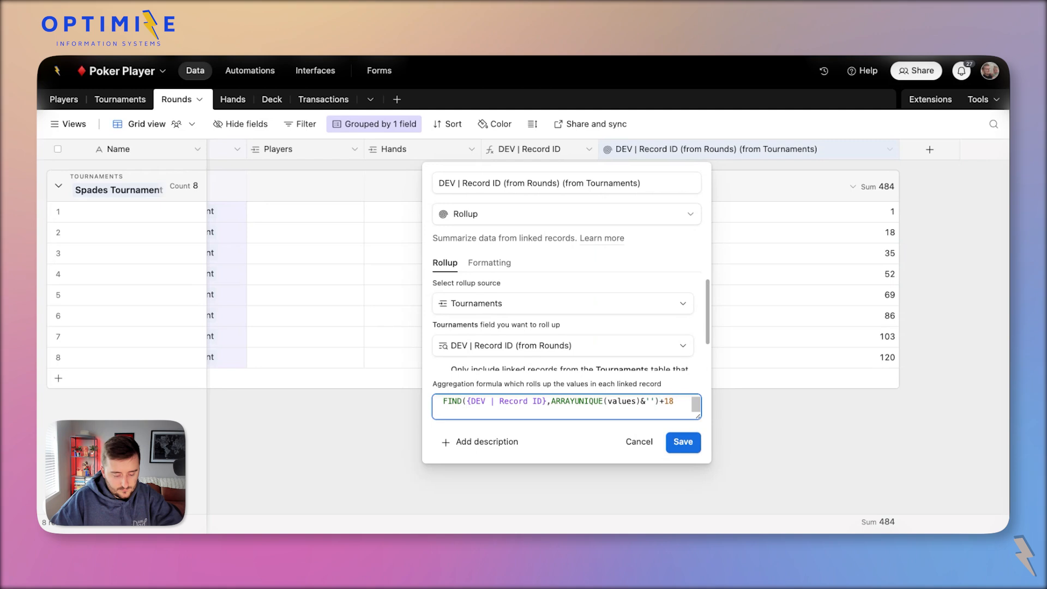
Subtract 1 from the FIND position in the rollup formula so numbering starts at 0.
key(BackSpace)
text(7)
click(690, 445)
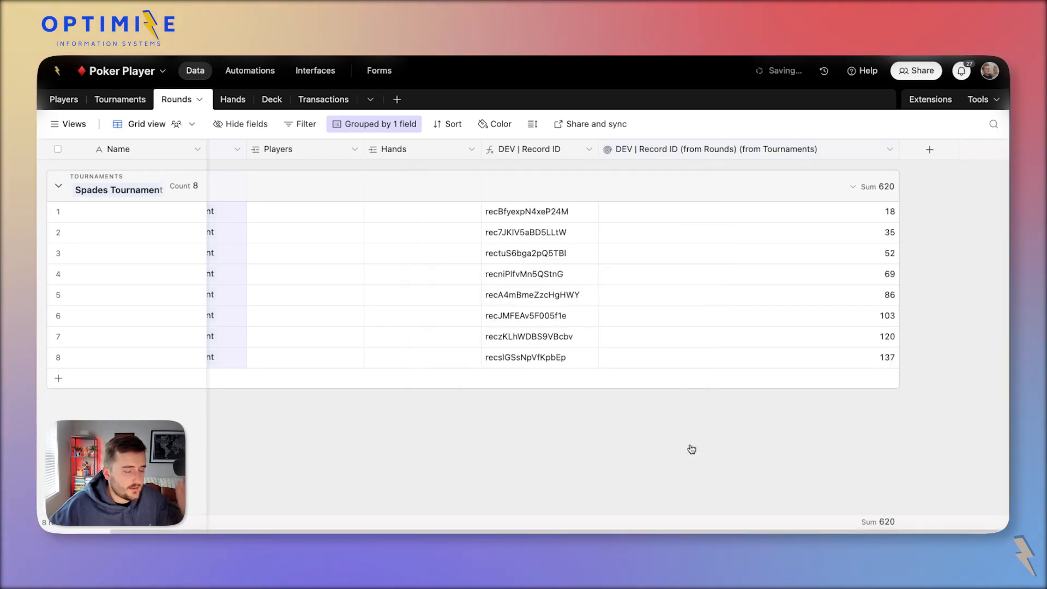
double_click(682, 155)
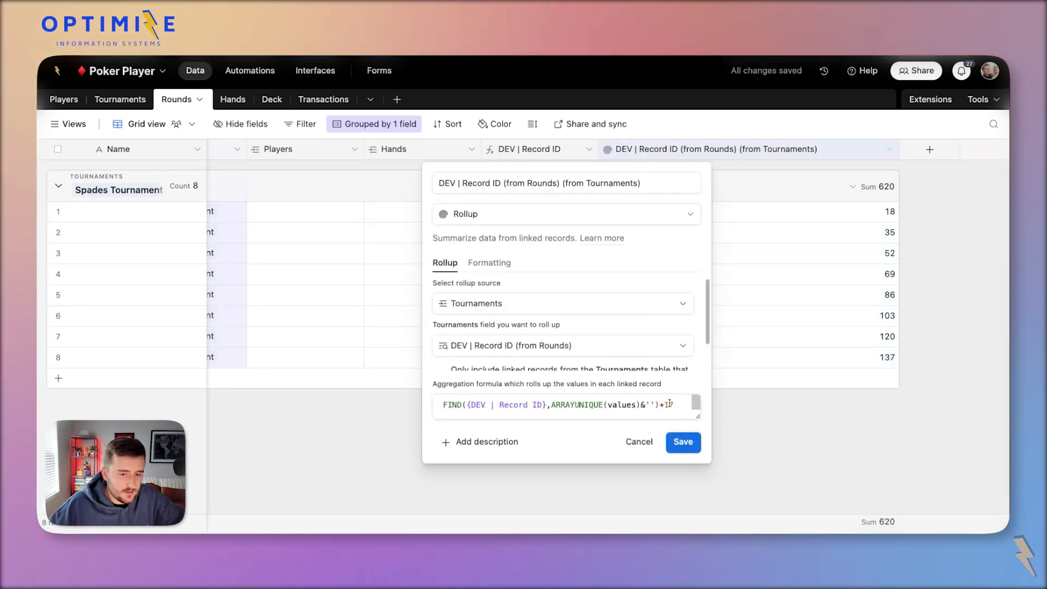
text(7)
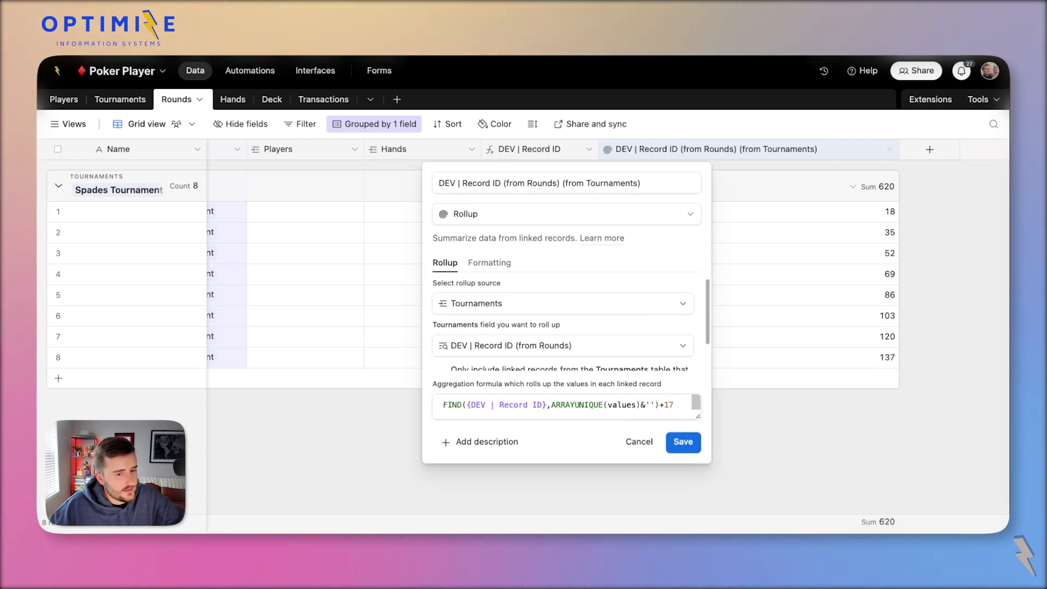
click(675, 404)
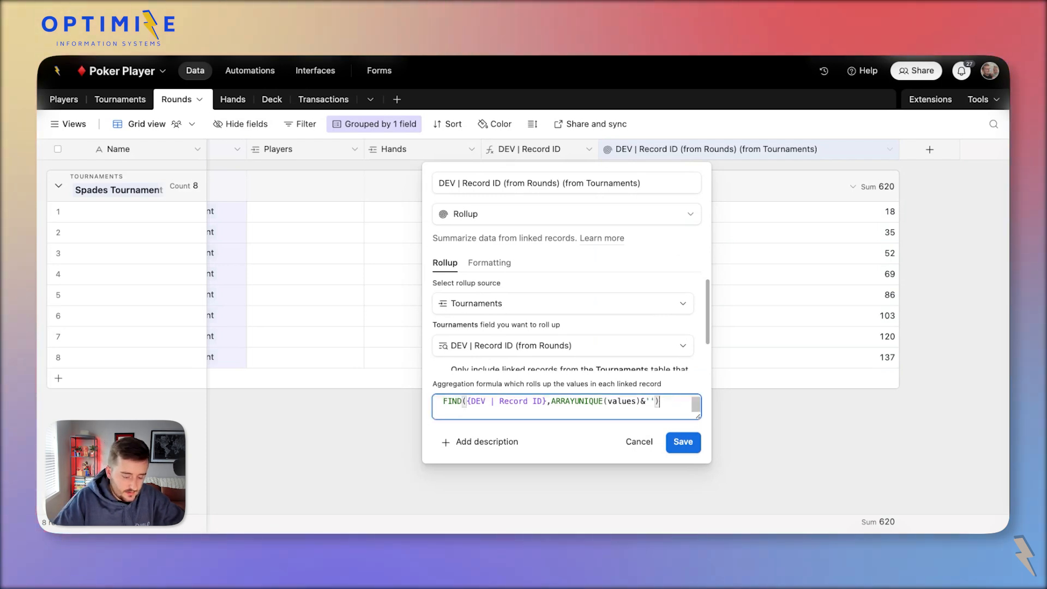
text(-1)
click(683, 442)
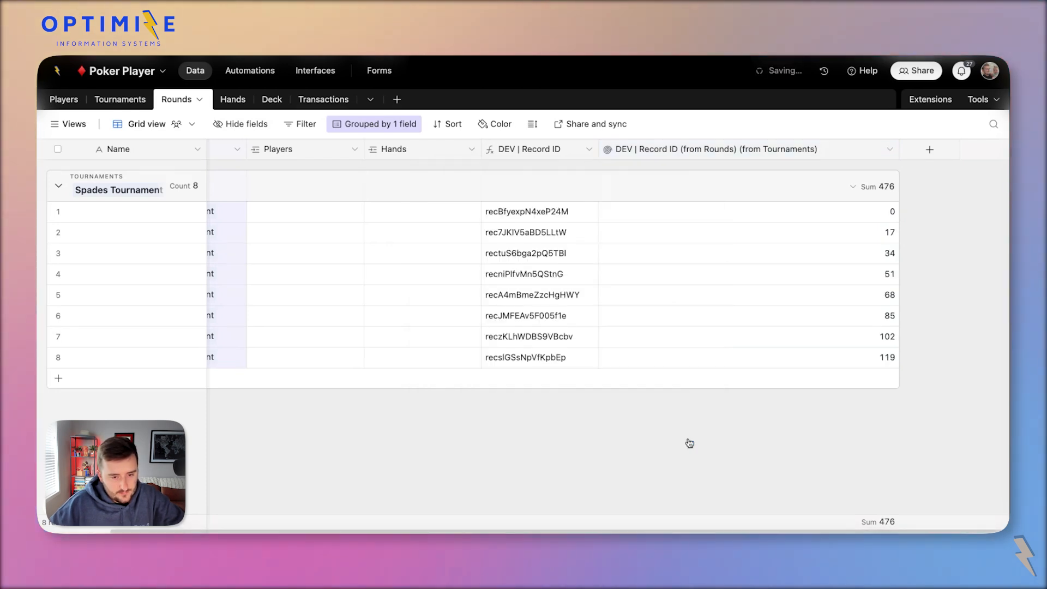
Wrap the rollup formula in parentheses and divide it by 17.
double_click(813, 149)
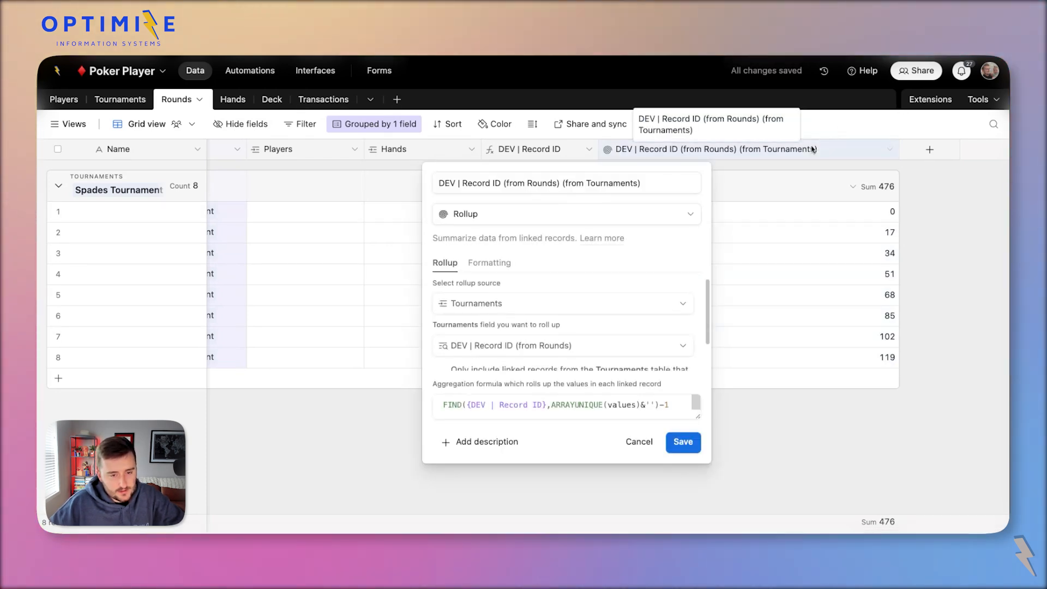
click(675, 405)
key(super+a)
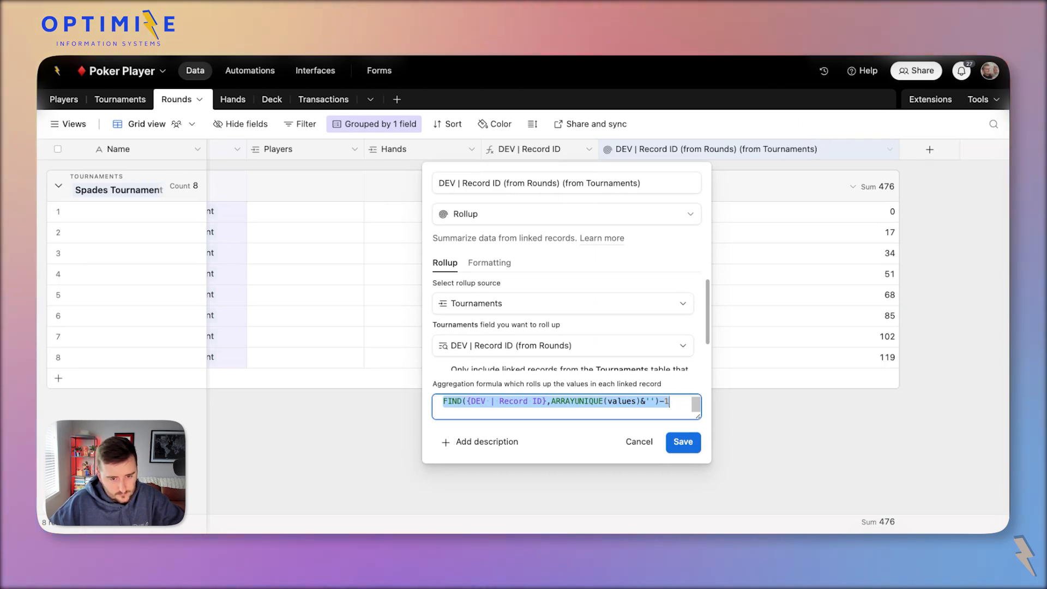
click(679, 403)
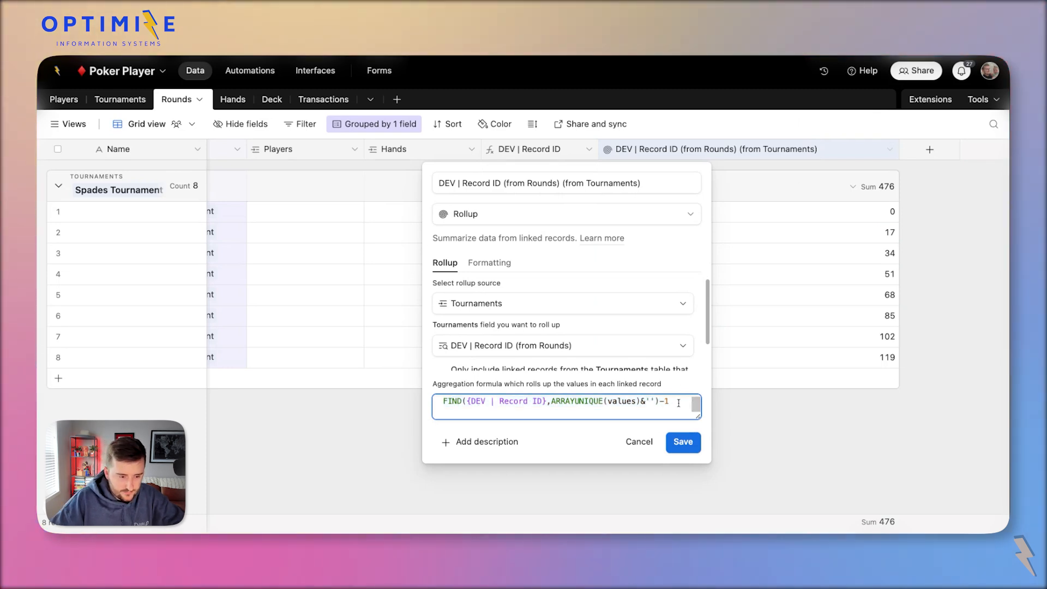
key(super+a)
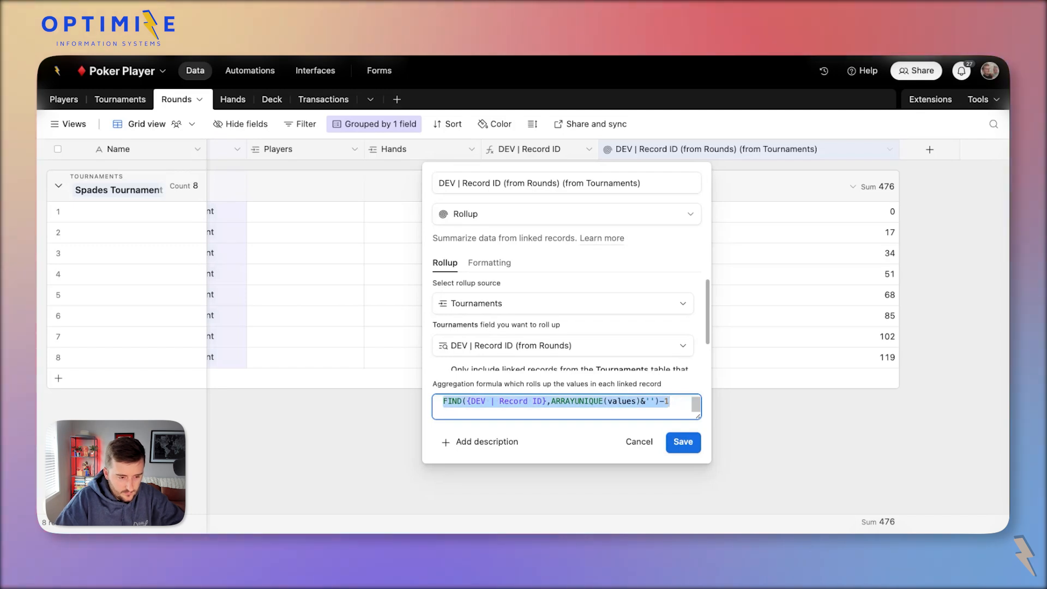
text(()
key(Right)
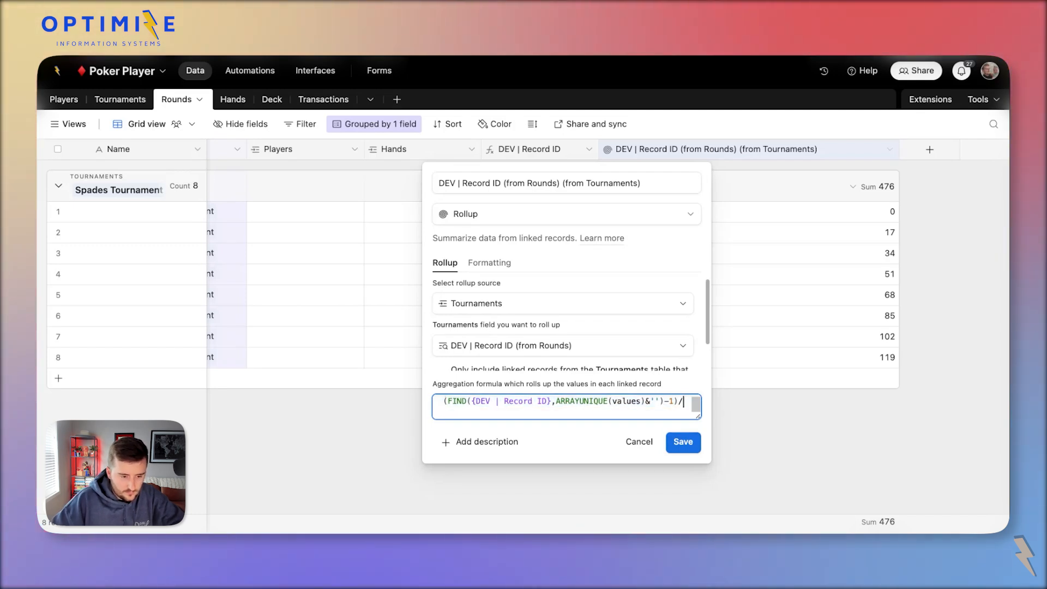
text(/17)
click(698, 446)
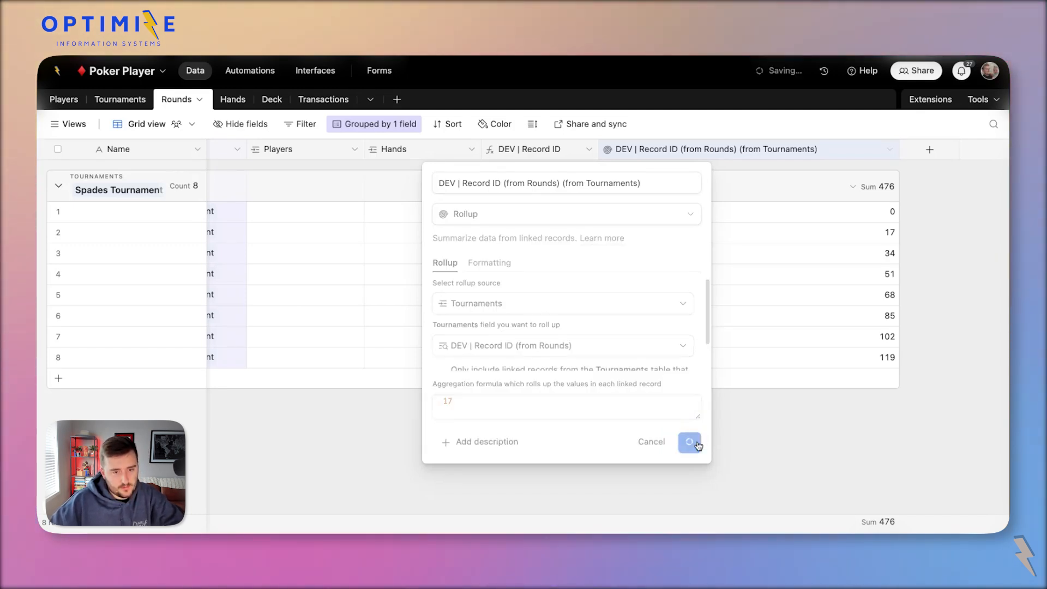
Extend the formula to ((FIND(...)-1)/17)+1 so rounds number from 1.
double_click(787, 149)
triple_click(636, 411)
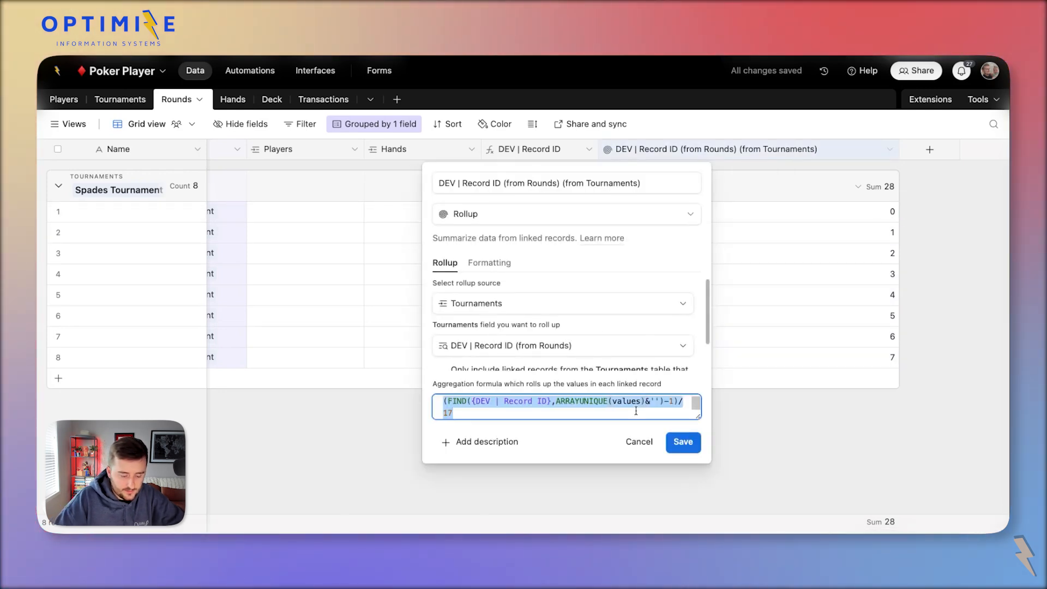
text(()
key(Right)
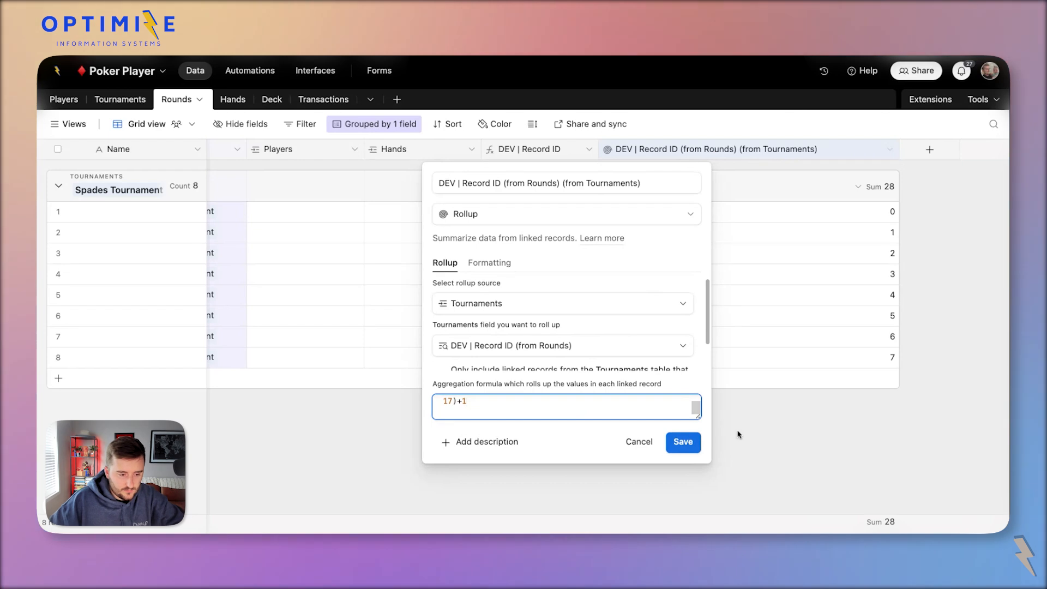
click(684, 442)
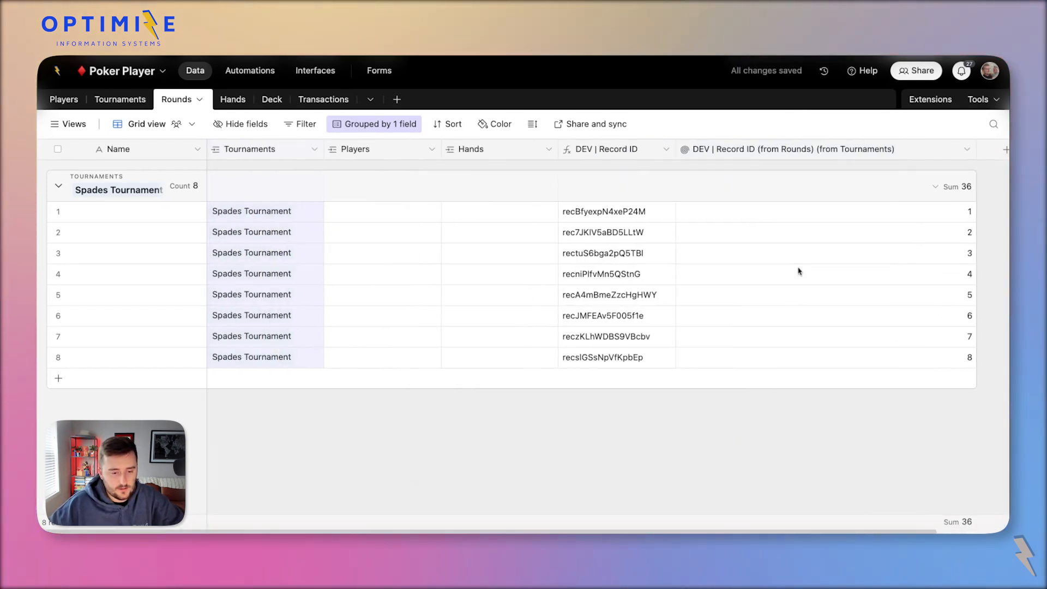
Add four more Spades Tournament rounds and check the numbering runs 1 through 12.
click(709, 366)
key(shift+Return)
key(shift+Return)
key(shift+Return)
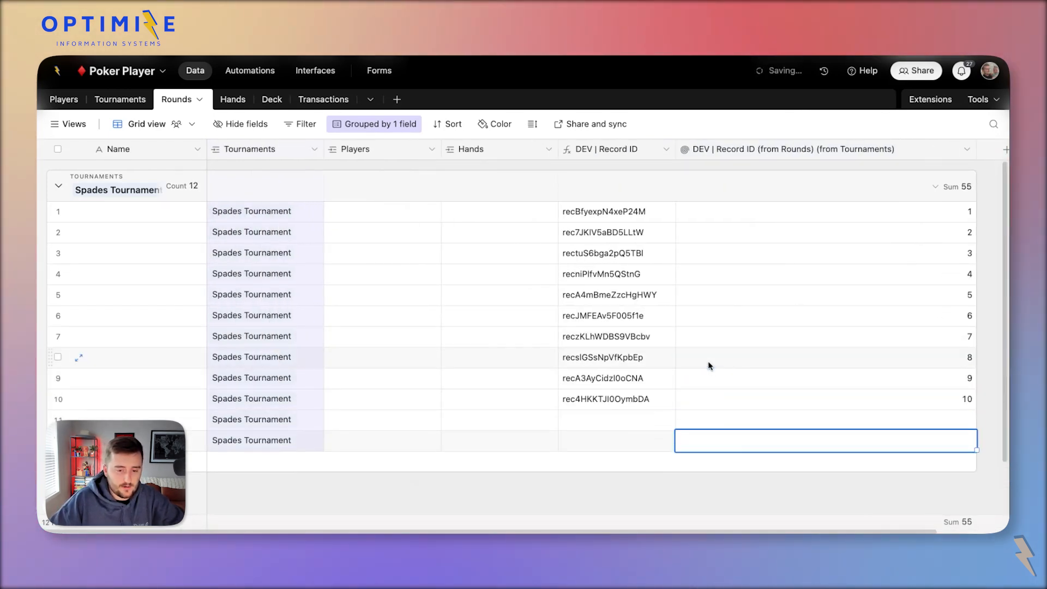
click(732, 321)
drag(746, 221, 790, 421)
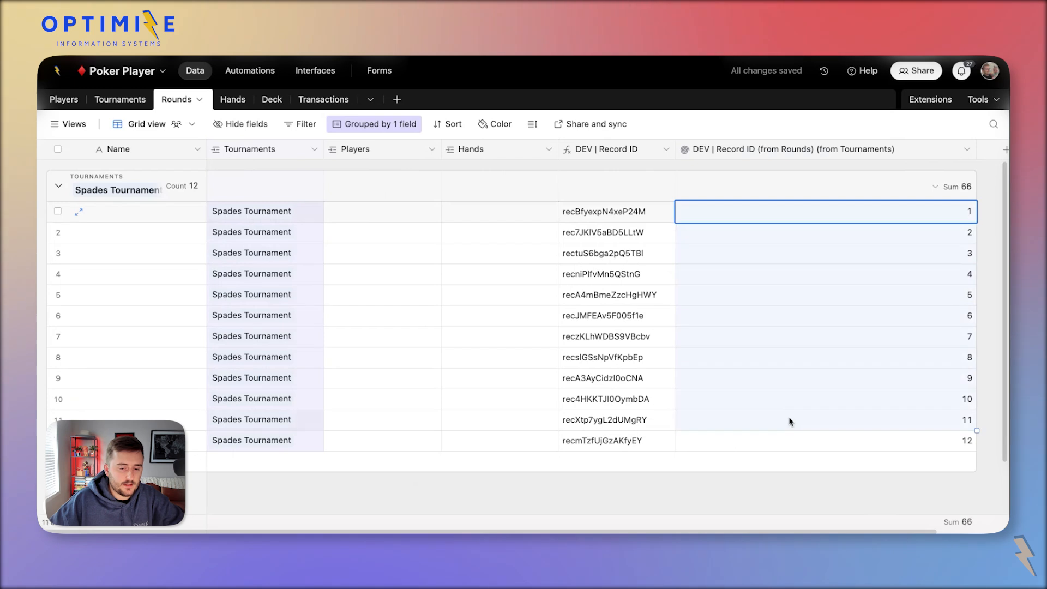
Rename the rollup field to 'Round #'.
double_click(744, 153)
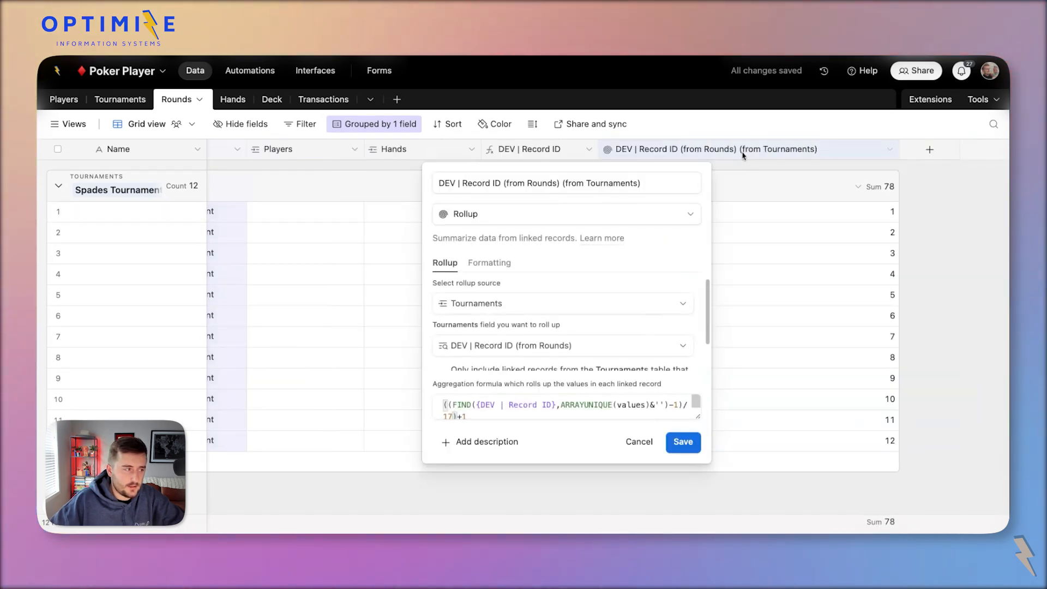
click(558, 187)
text(Round Num)
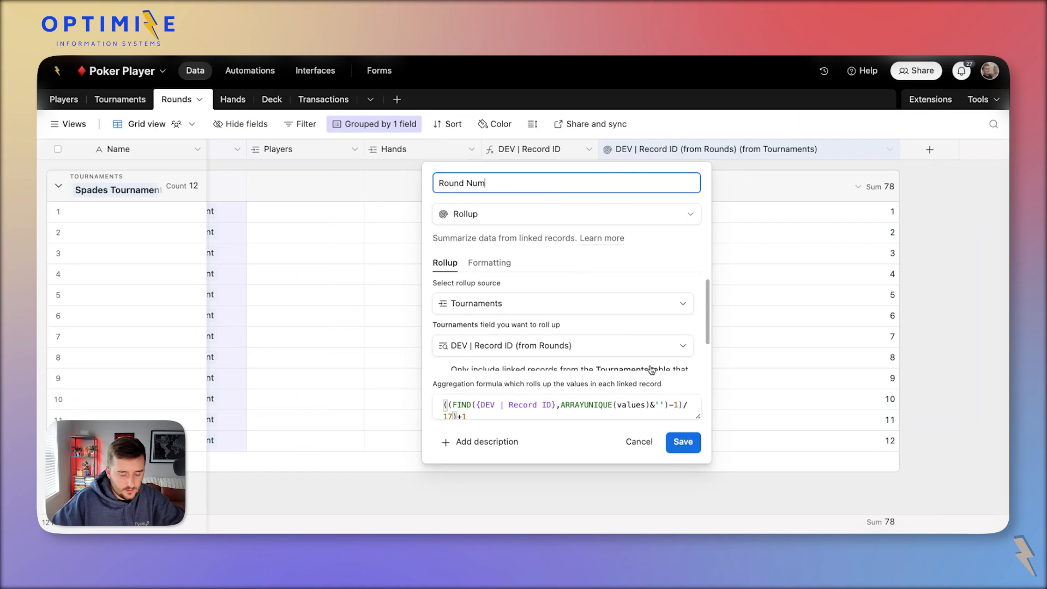
click(682, 443)
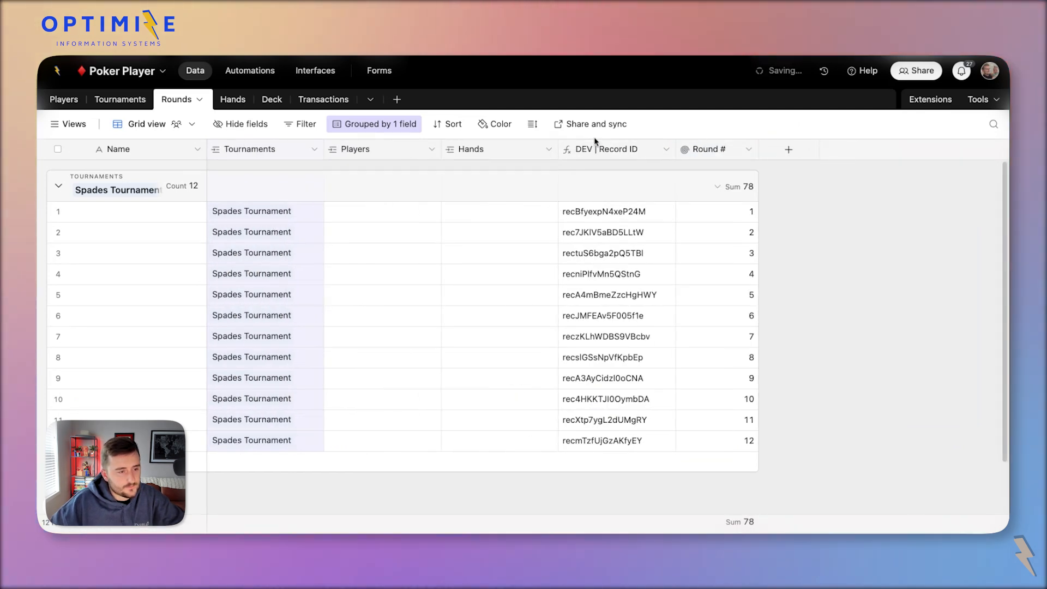
Hide DEV | Record ID, move Round # after Tournaments, and widen the Name column.
right_click(595, 146)
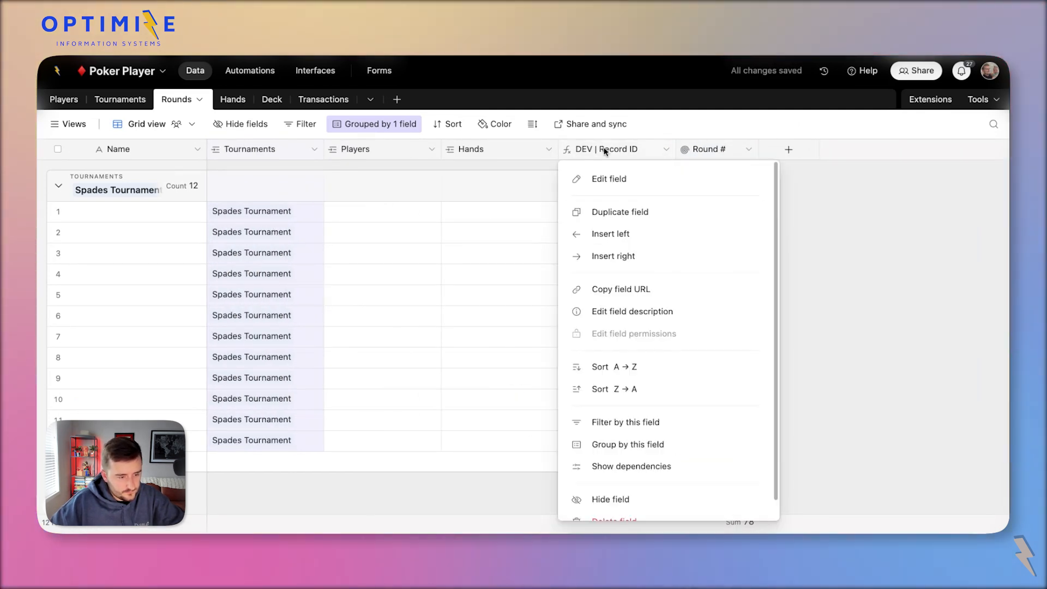
click(691, 506)
drag(600, 149, 349, 149)
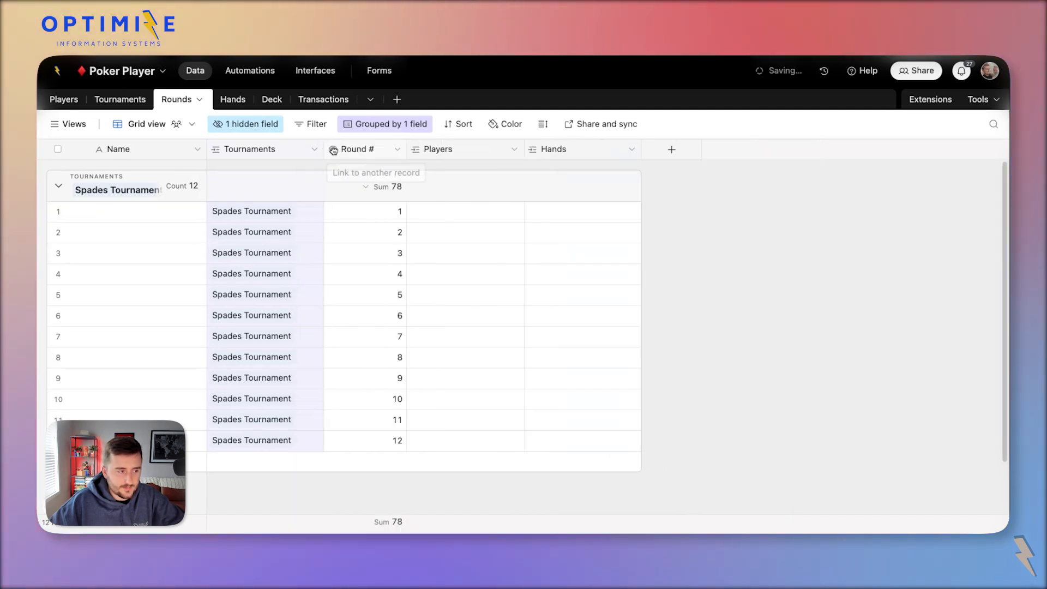
click(382, 253)
drag(401, 208, 394, 438)
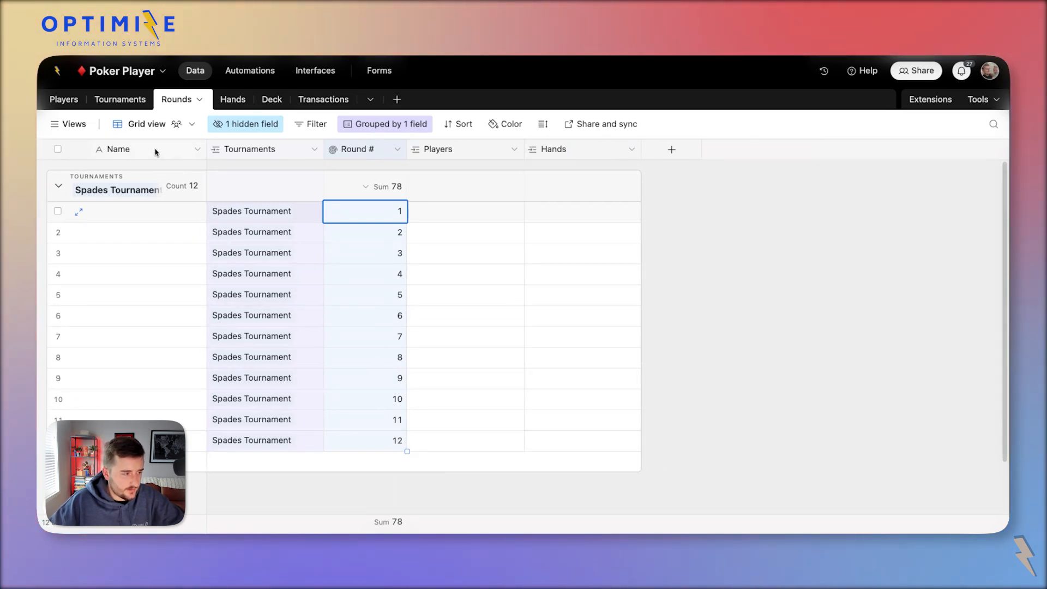
mouse_move(205, 156)
mouse_down()
mouse_move(262, 164)
mouse_move(222, 167)
mouse_up()
Inspect round 1's Round #, Tournaments and Players cells and the Players table.
click(321, 229)
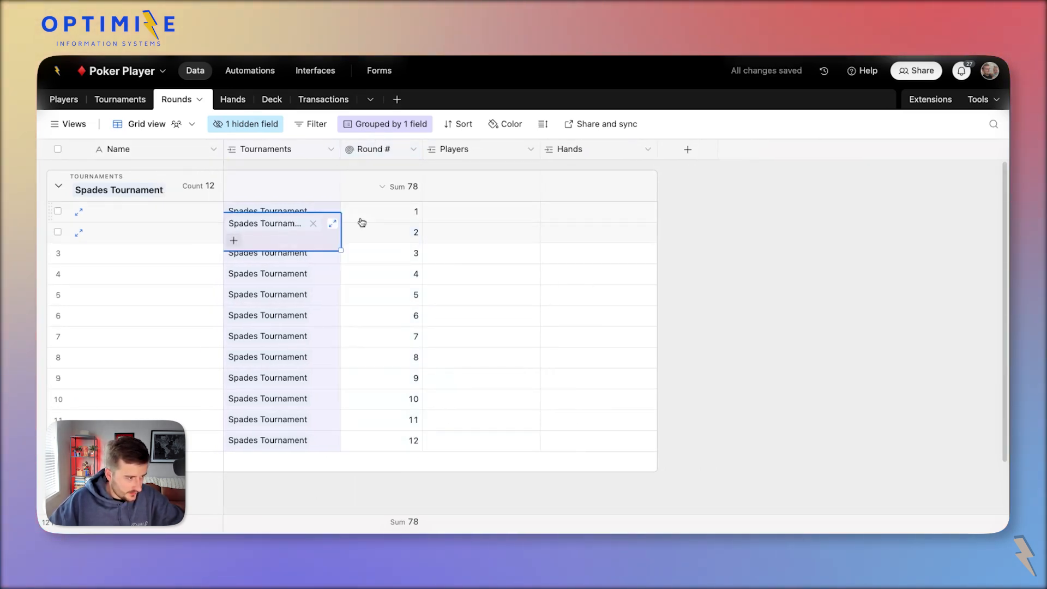
click(361, 218)
click(283, 209)
click(367, 217)
click(431, 213)
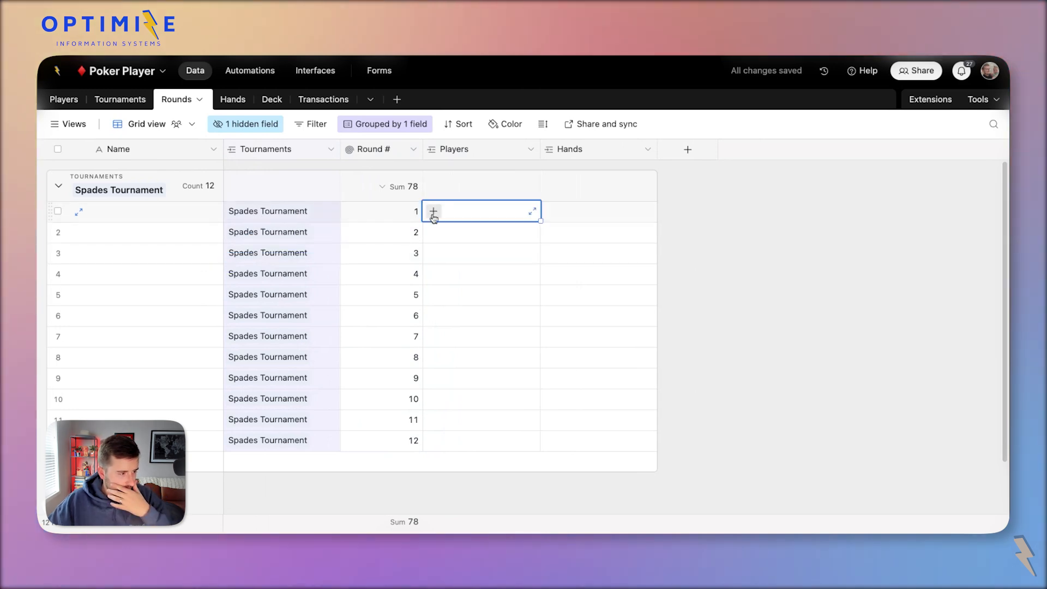
click(64, 100)
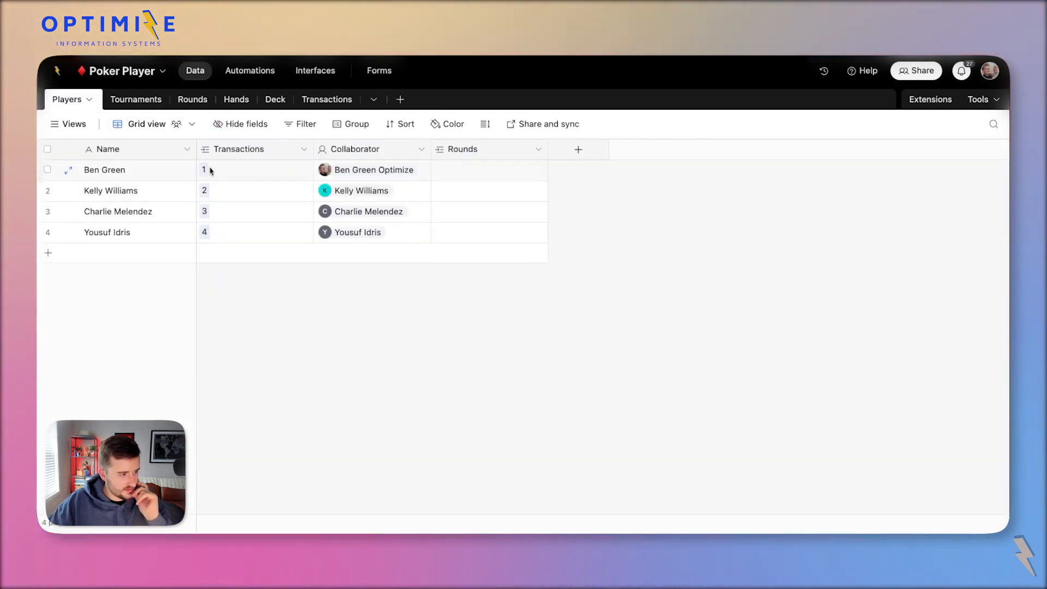
click(187, 103)
Add a Players - Bought In lookup from Tournaments to the Rounds table.
right_click(283, 151)
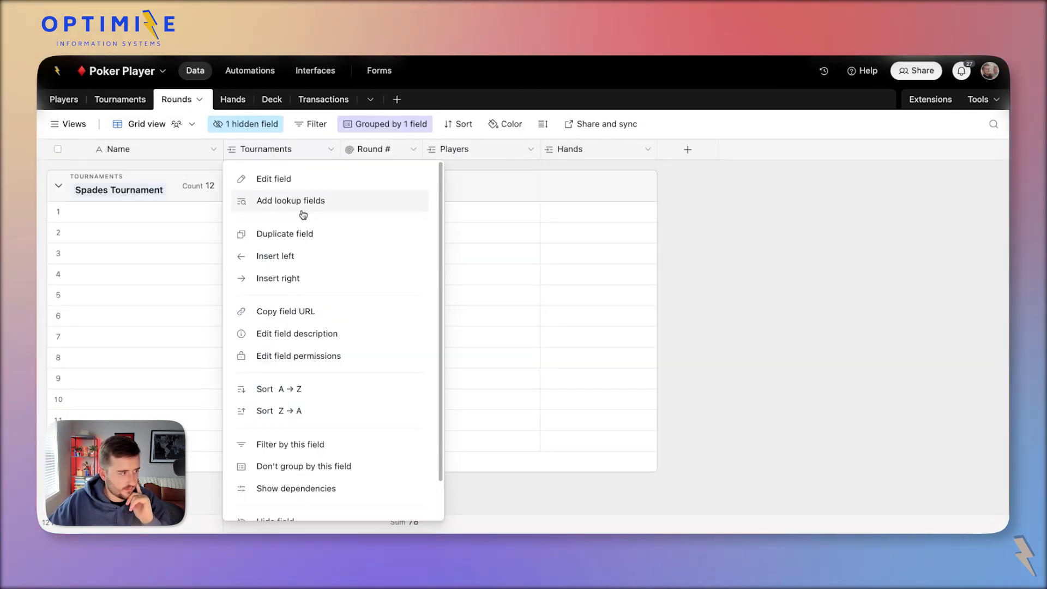
click(303, 214)
click(484, 293)
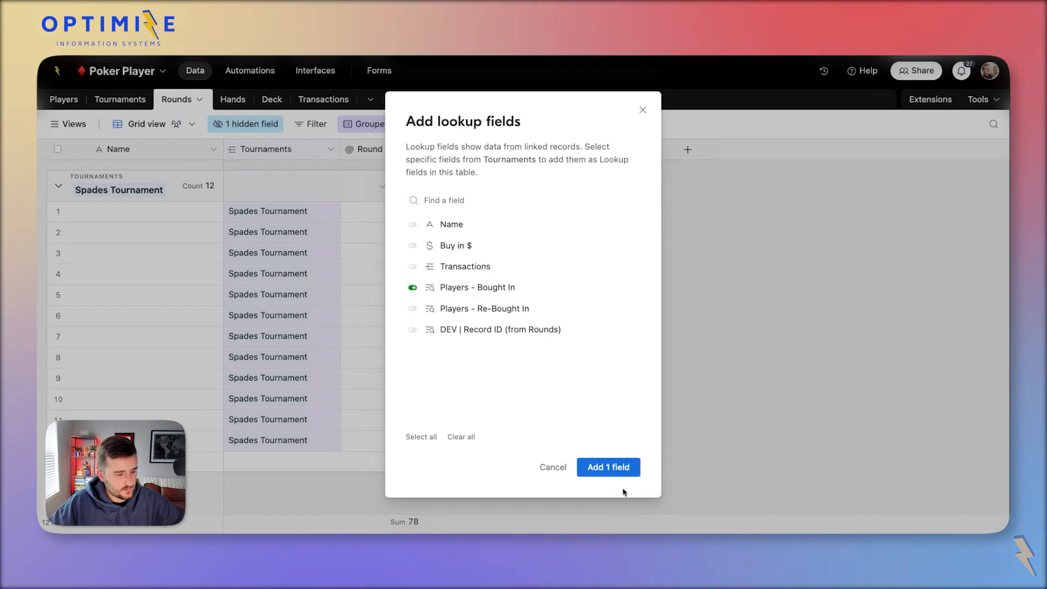
click(608, 468)
Paste the bought-in players into round 1's Players field and check the entries.
click(401, 212)
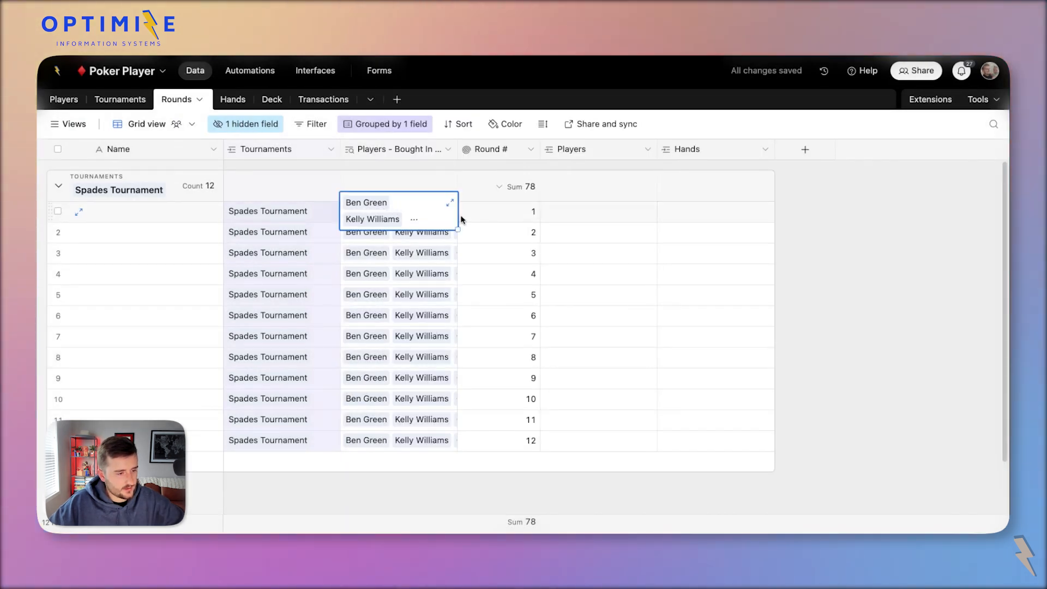
click(559, 216)
key(ctrl+v)
click(624, 268)
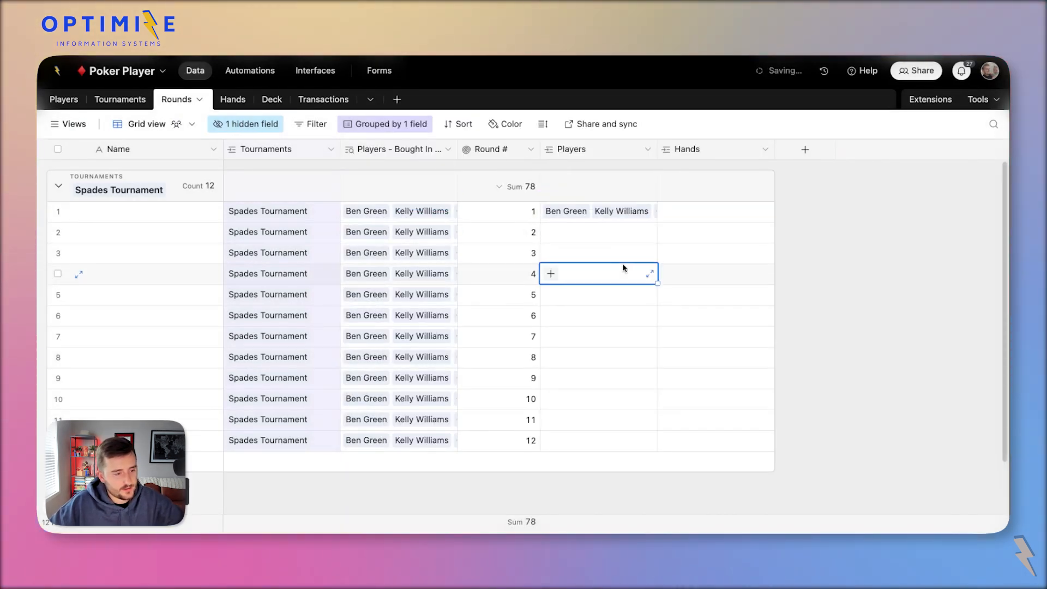
click(603, 210)
click(805, 153)
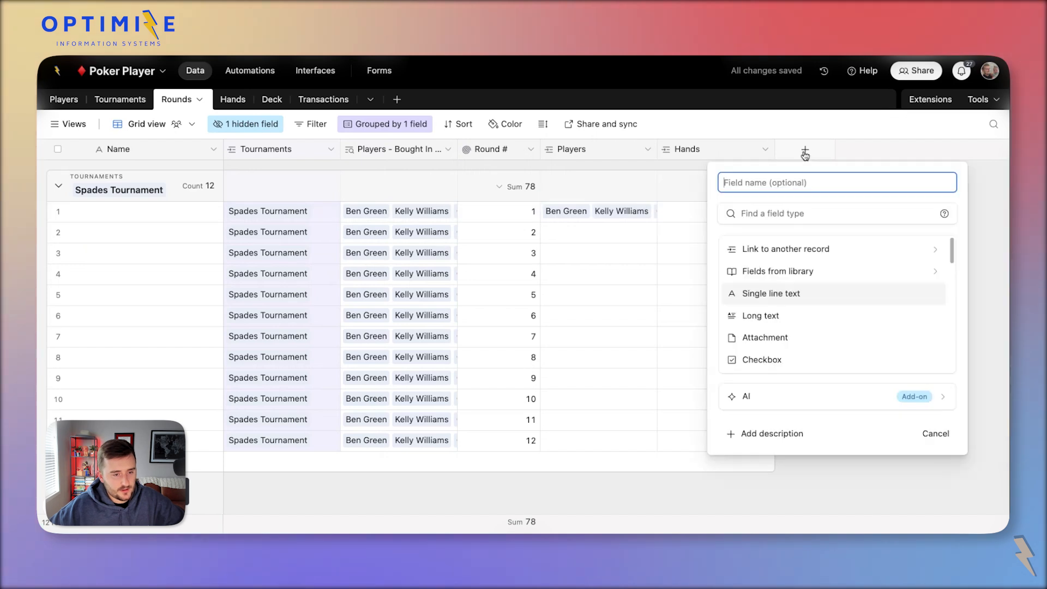
Create a Start Round checkbox field in the Rounds table.
scroll(806, 300, down, 2)
click(816, 324)
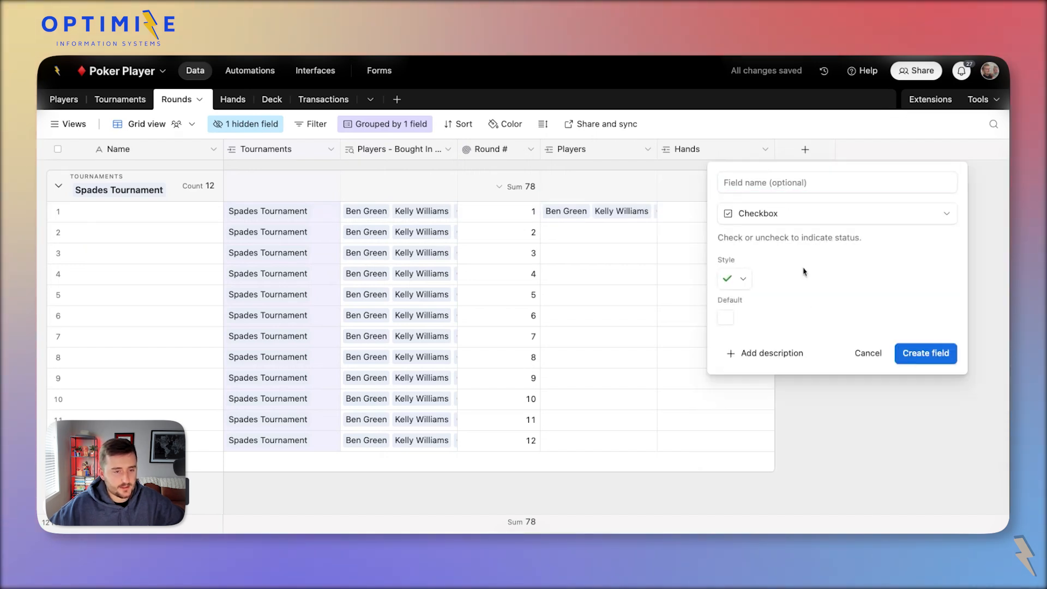
click(781, 187)
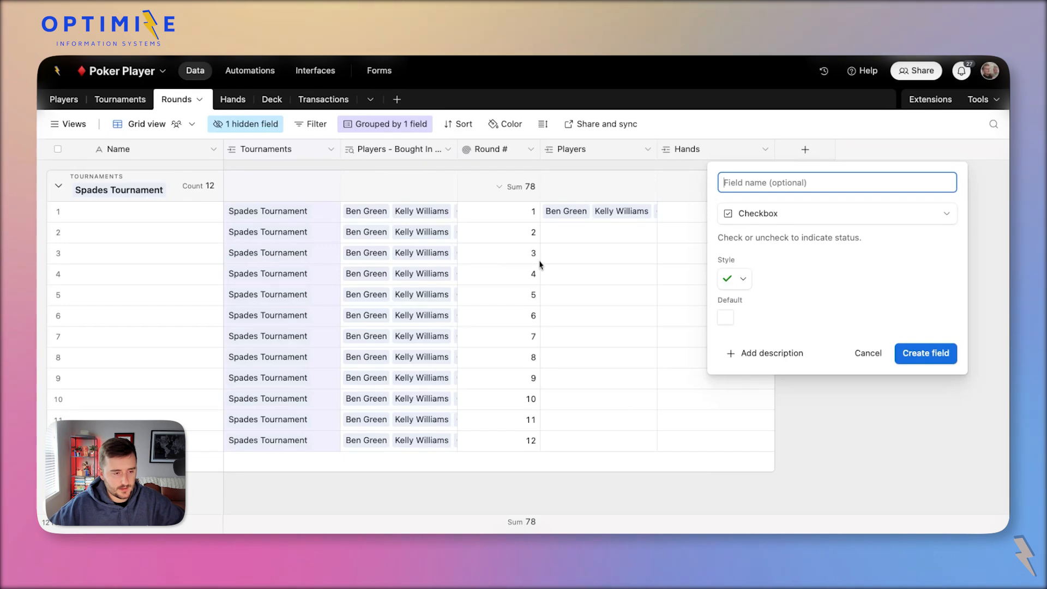
click(555, 223)
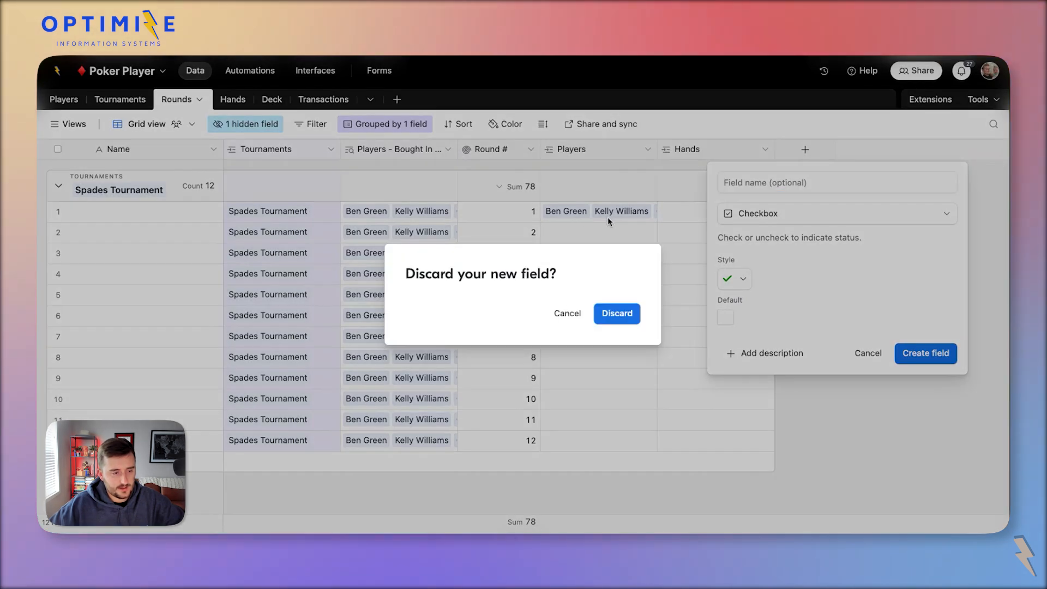
click(861, 354)
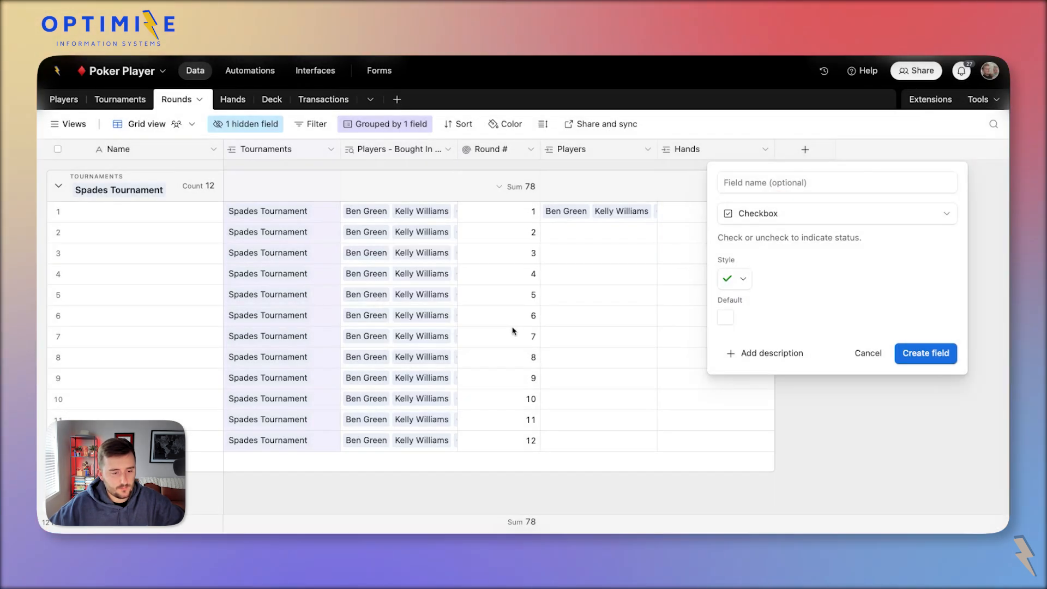
click(801, 184)
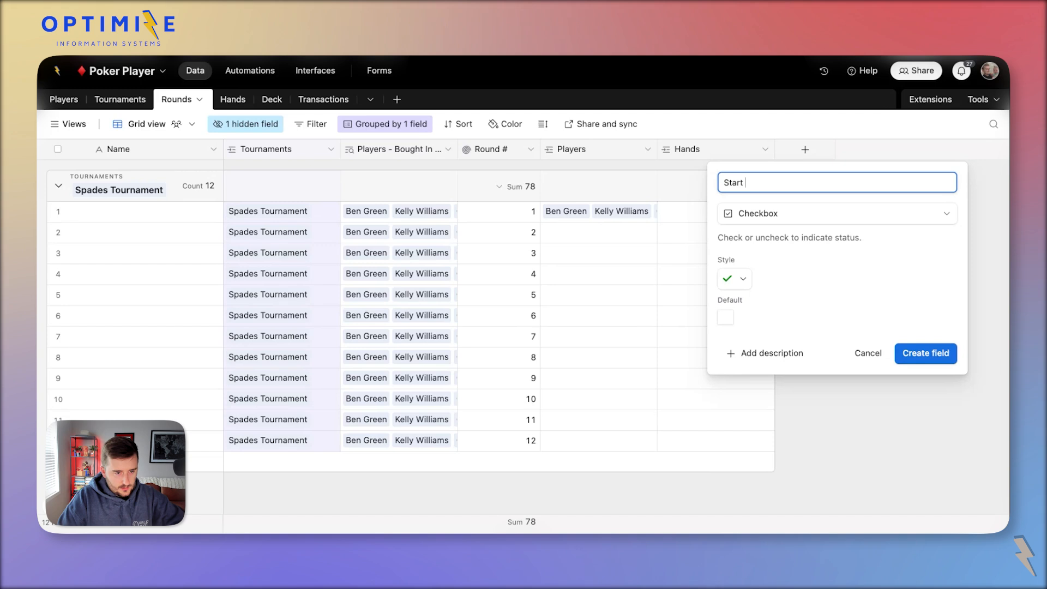
click(946, 353)
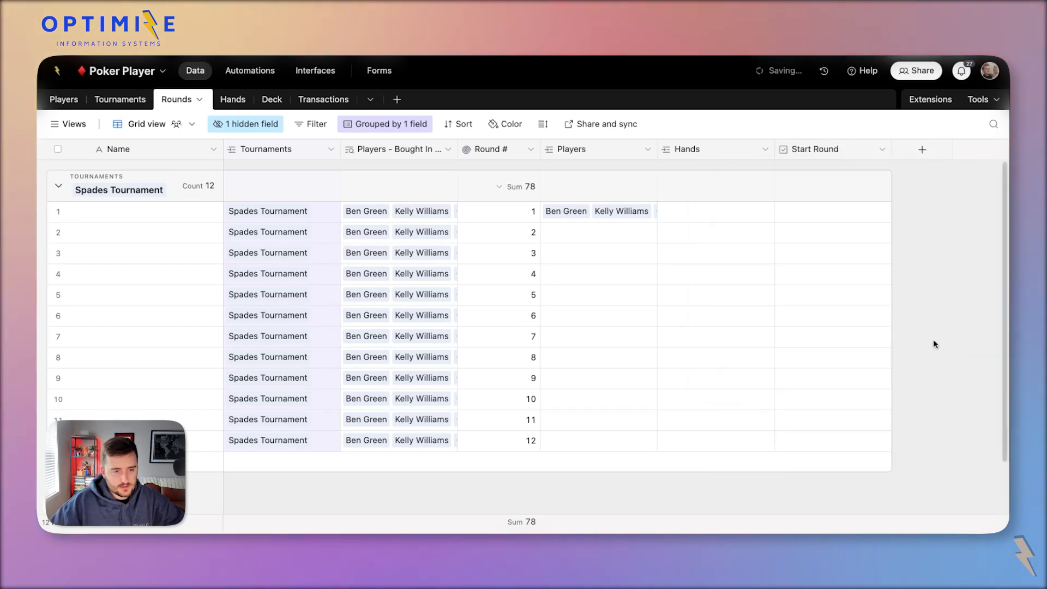
Tick Start Round for round 1 and review its Players and Hands cells.
click(837, 212)
double_click(808, 149)
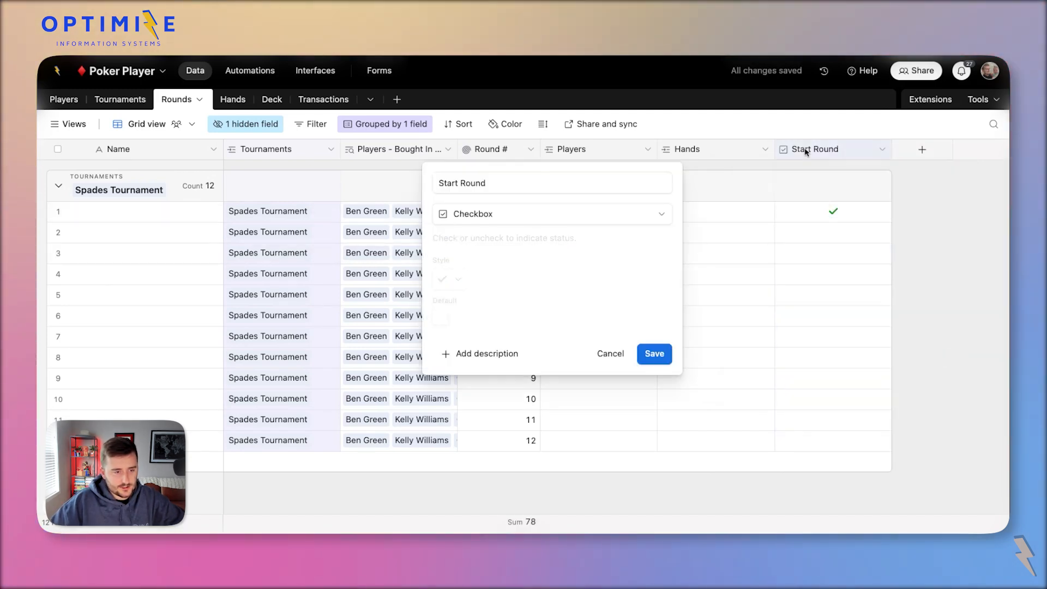
triple_click(528, 177)
click(748, 237)
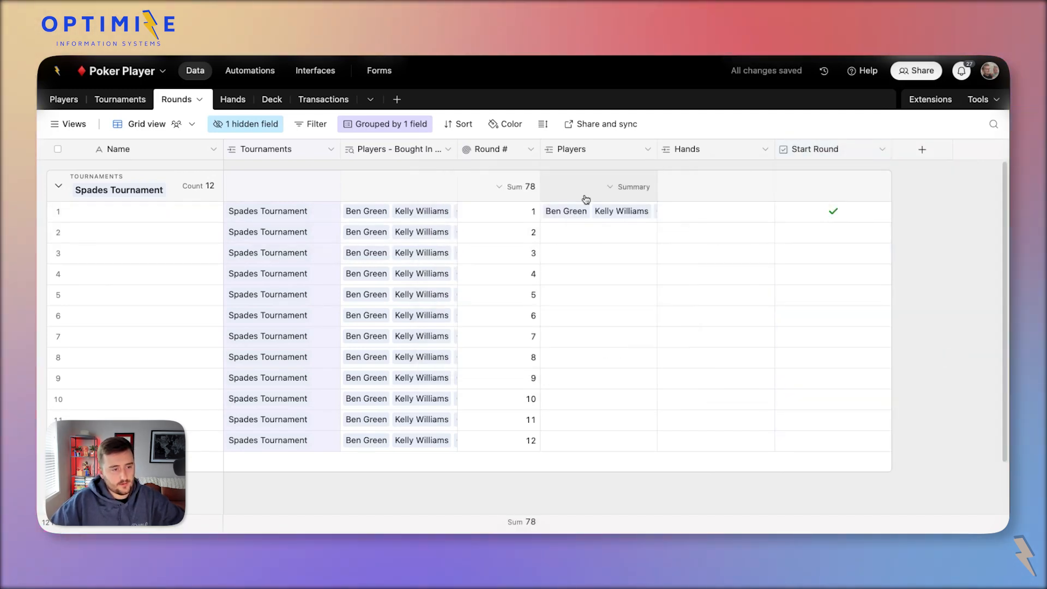
click(615, 228)
click(604, 218)
click(724, 214)
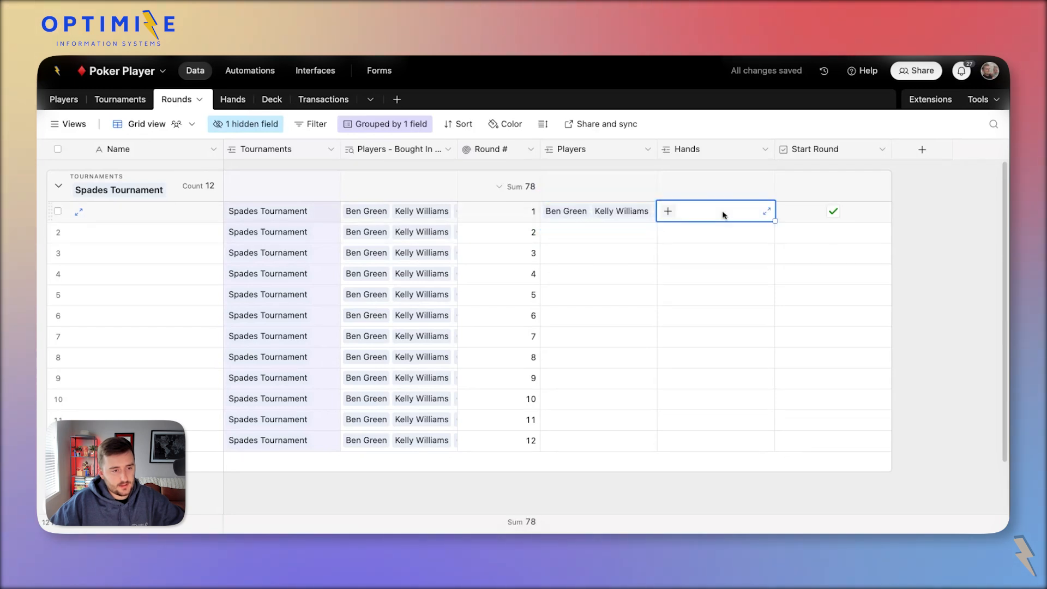
Trigger the automation when a Rounds record matches the condition Start Round is checked.
click(252, 71)
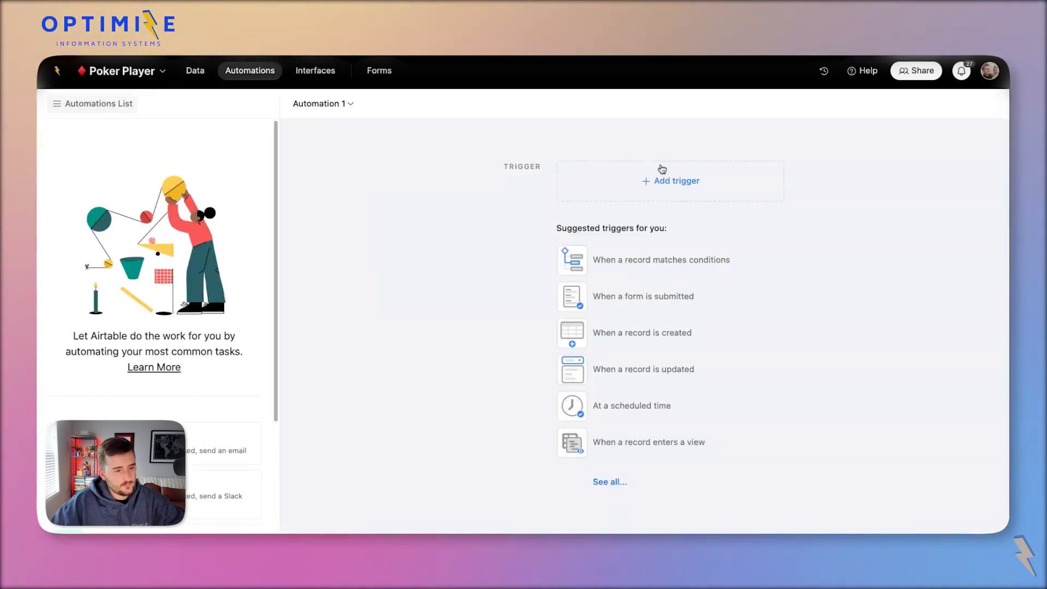
click(666, 181)
click(683, 226)
click(836, 316)
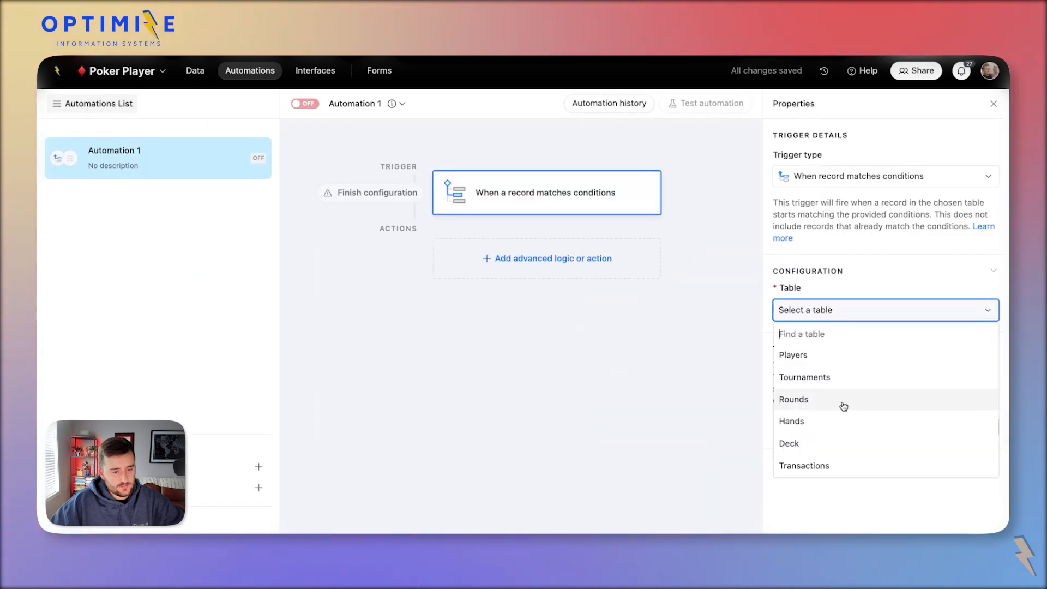
click(842, 402)
click(805, 363)
click(840, 363)
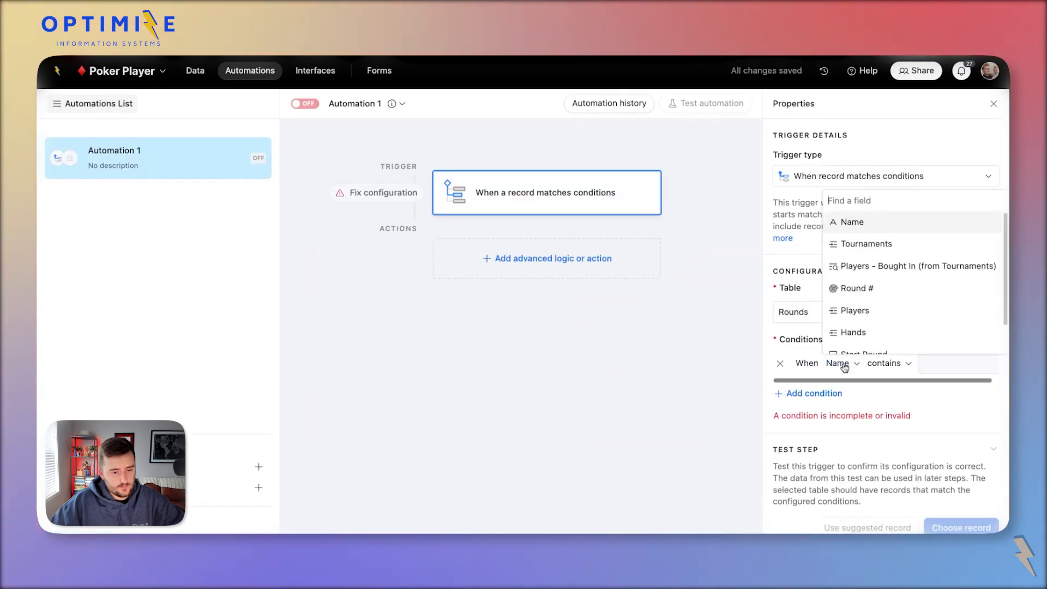
text(Start Round)
click(857, 344)
click(918, 364)
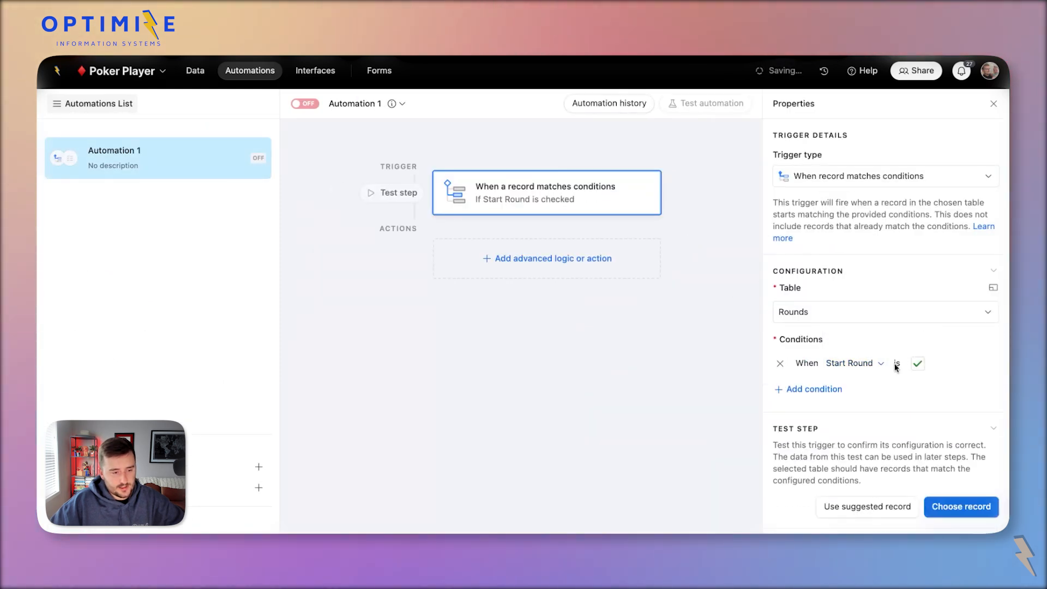
Add a repeating group over the round's Players and test its input list.
click(592, 271)
click(464, 368)
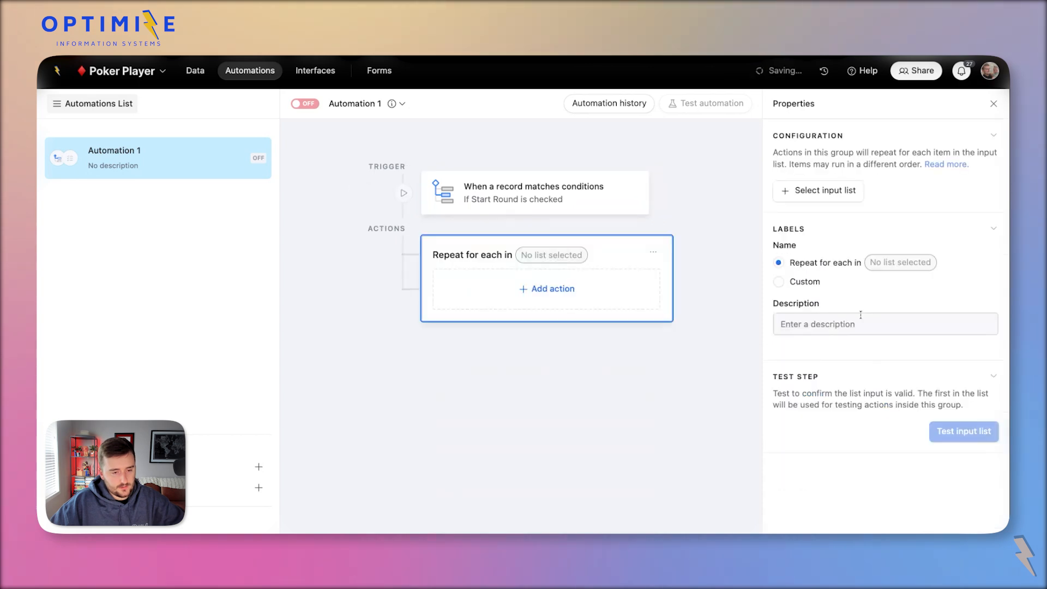
click(837, 196)
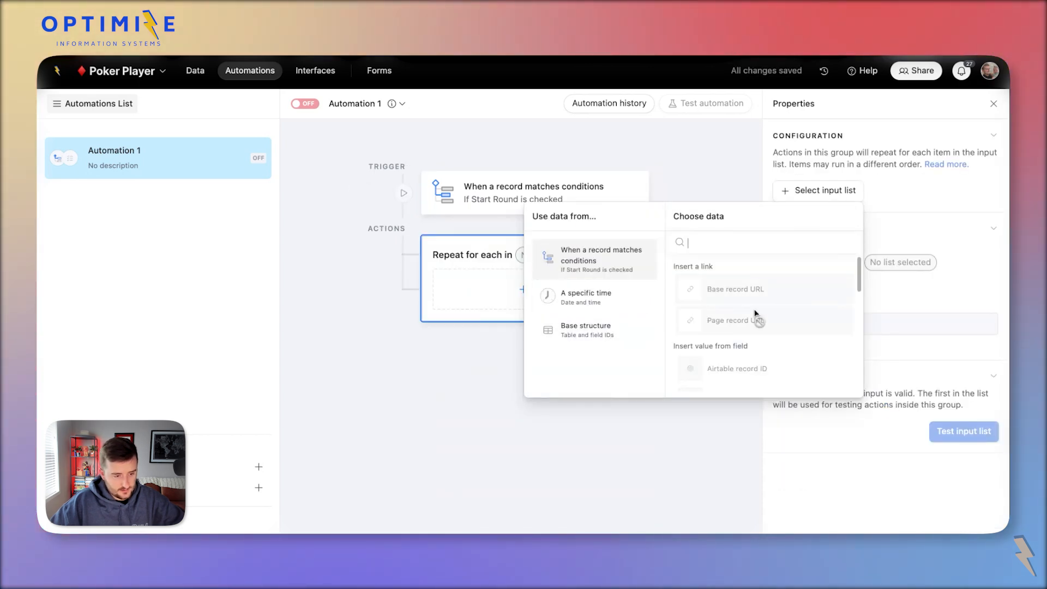
scroll(758, 319, down, 3)
click(726, 318)
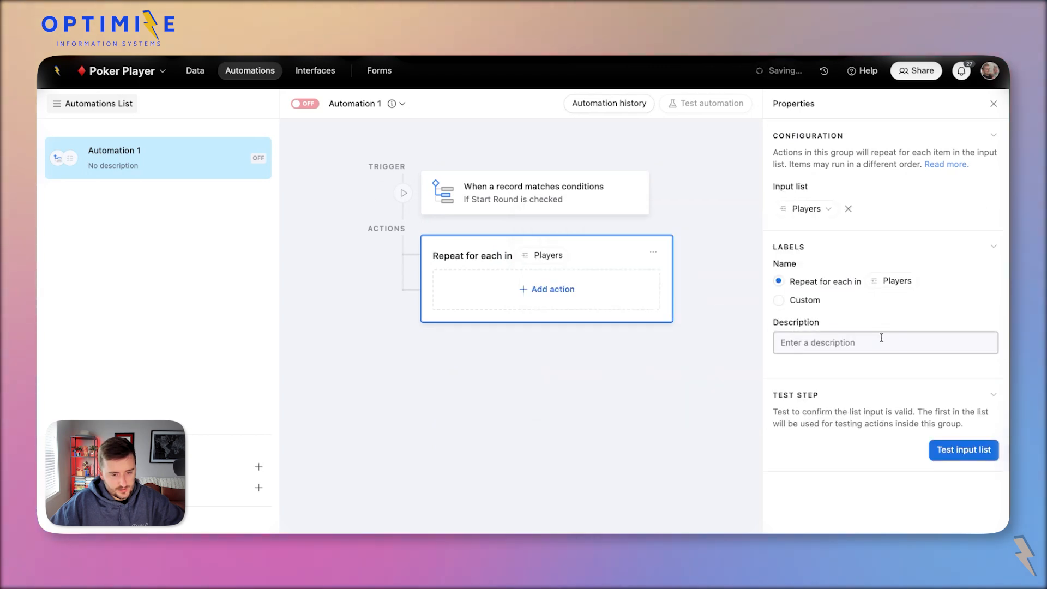
click(953, 457)
click(667, 369)
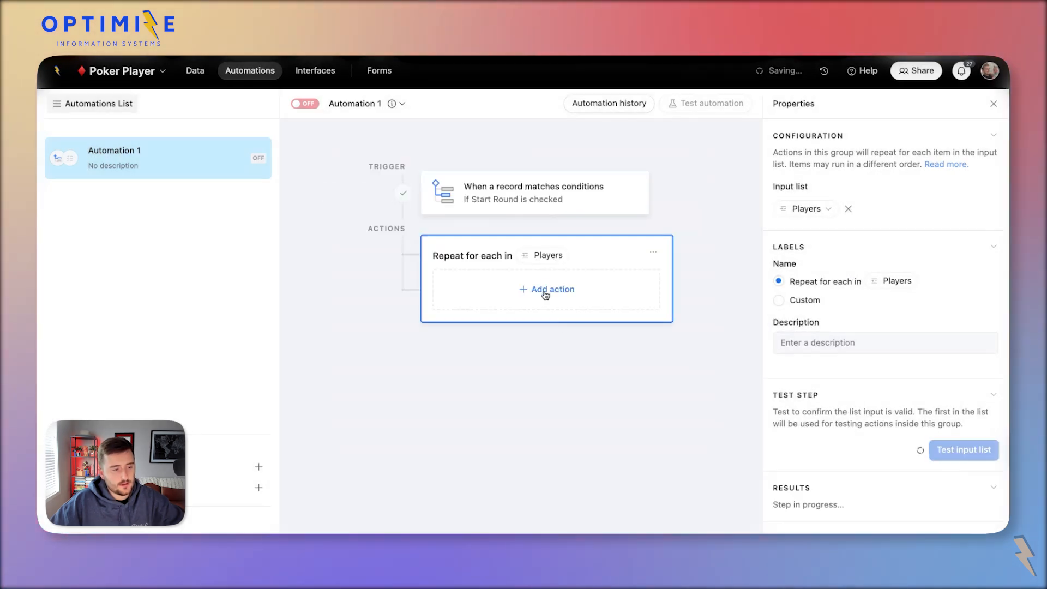
click(546, 295)
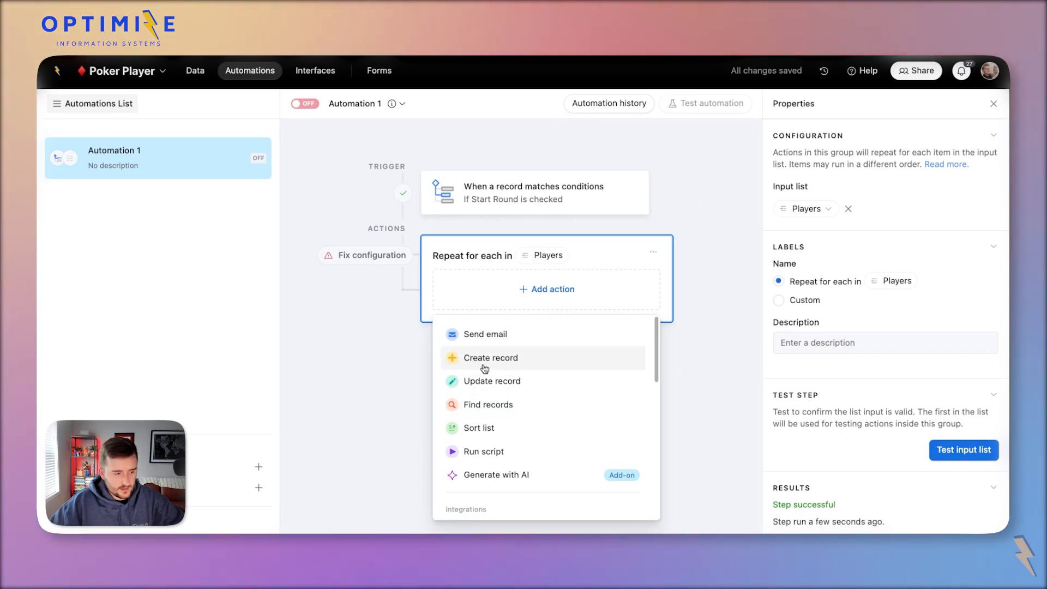
Add a Create record action in the loop targeting Hands with its Rounds field.
click(485, 369)
click(849, 398)
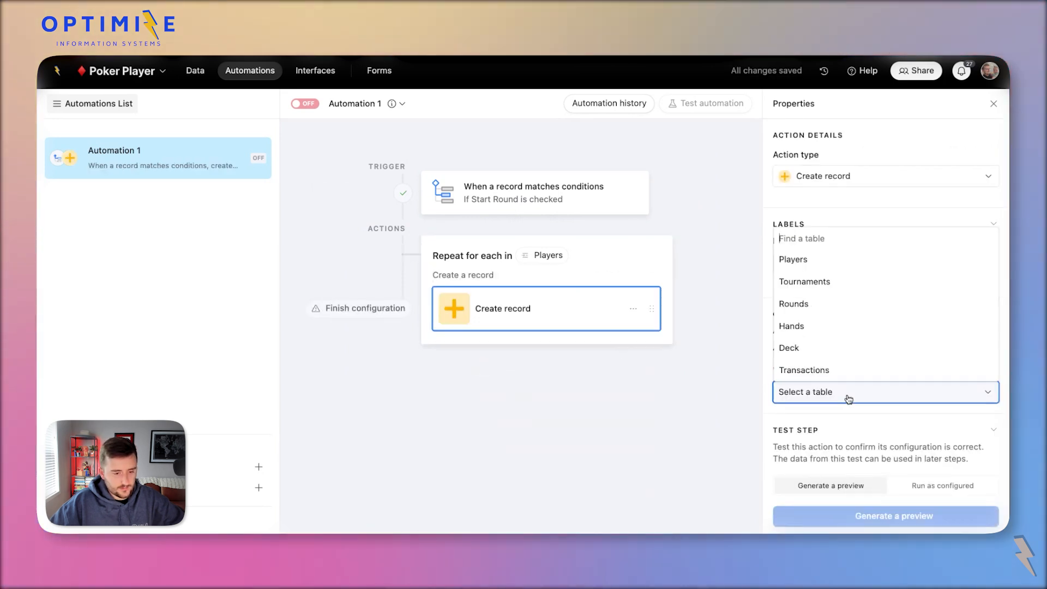
click(814, 332)
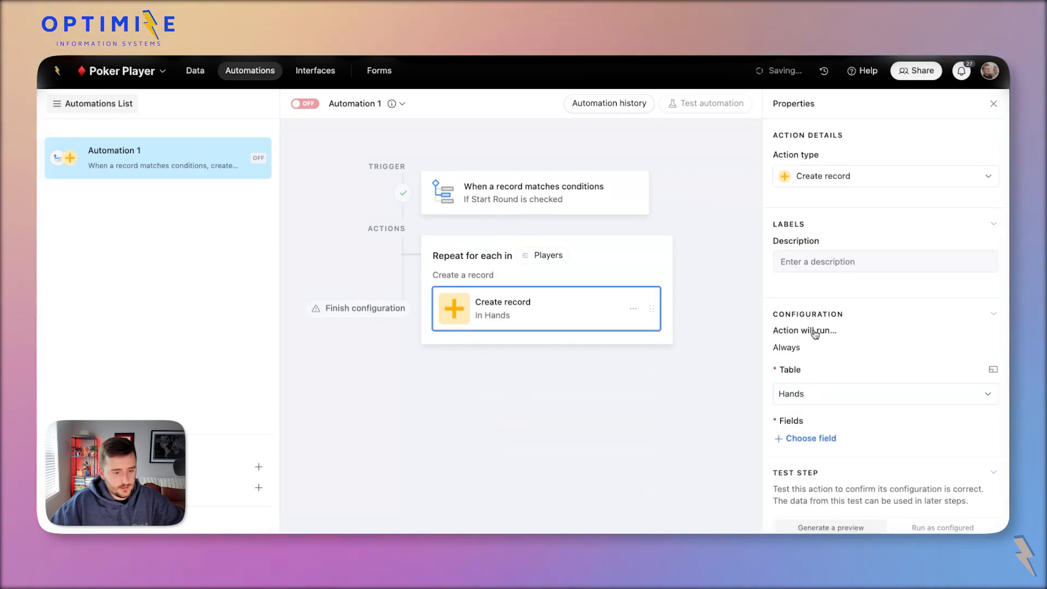
click(809, 438)
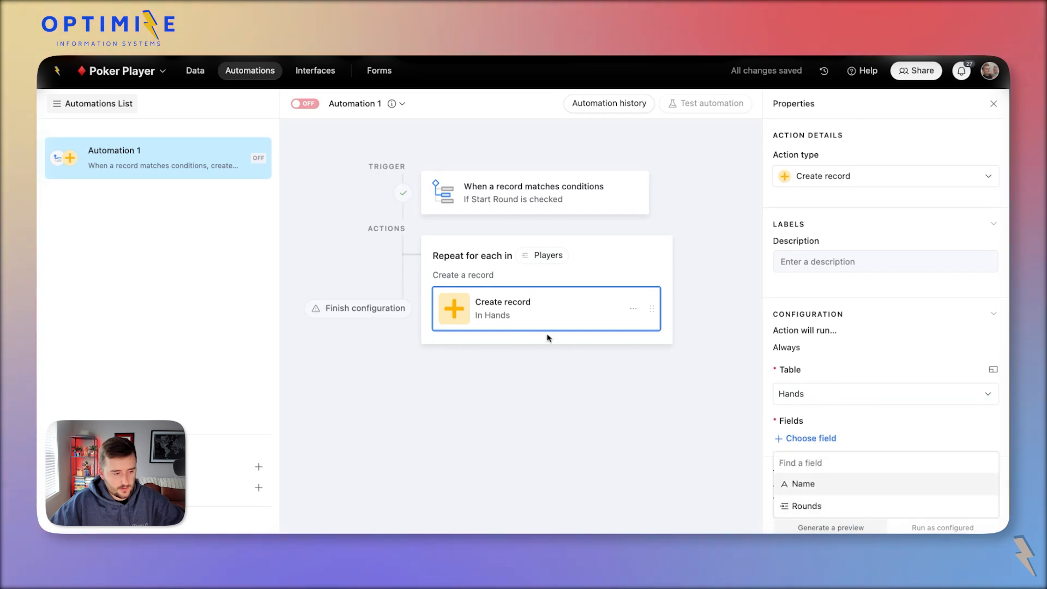
click(828, 507)
click(829, 506)
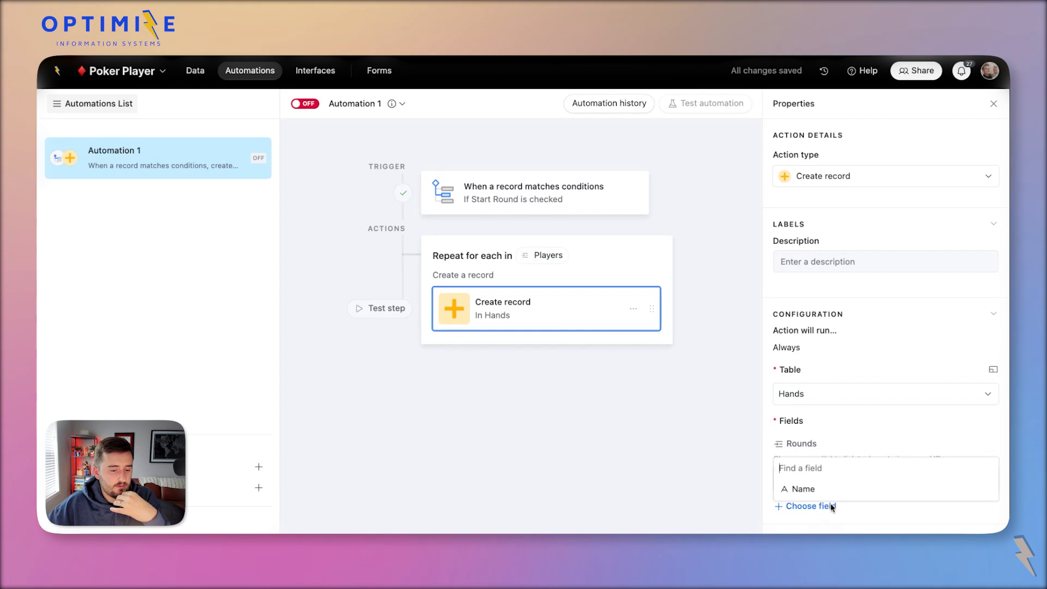
Add a Players field to the Hands table linking to the Players table.
click(206, 73)
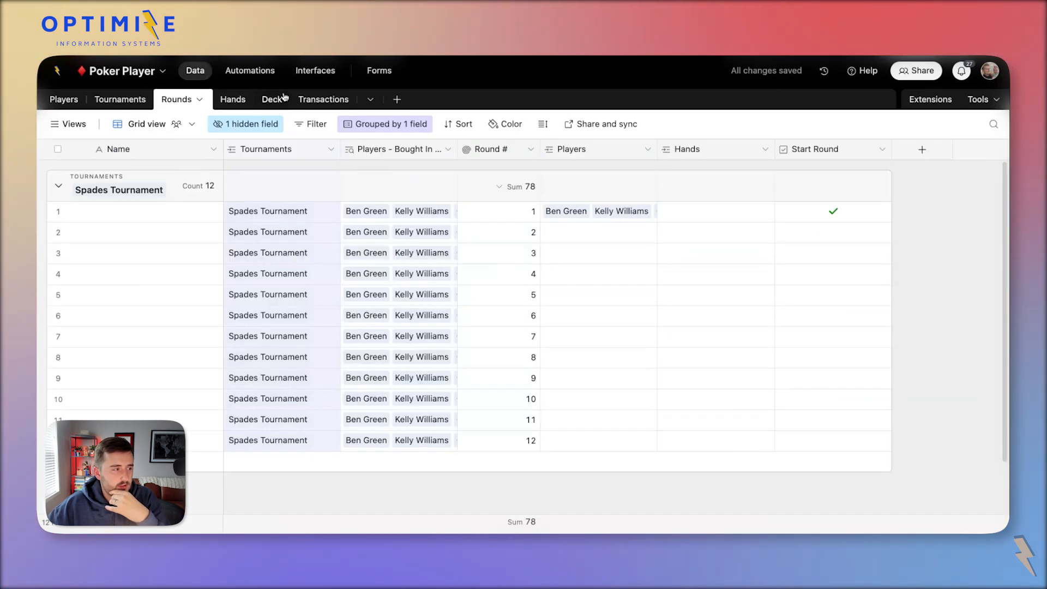
click(228, 101)
click(341, 153)
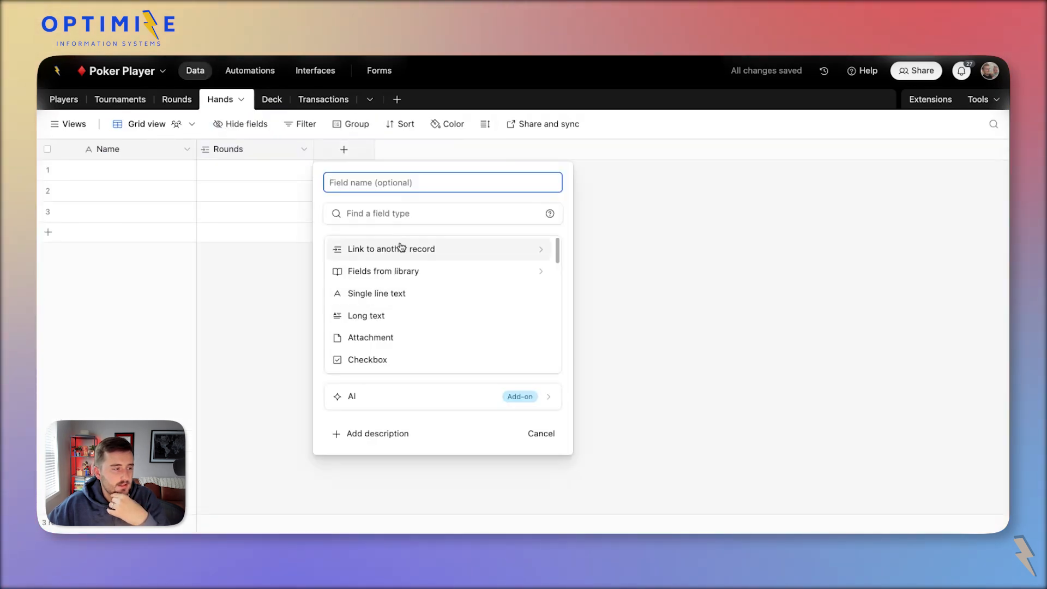
click(399, 246)
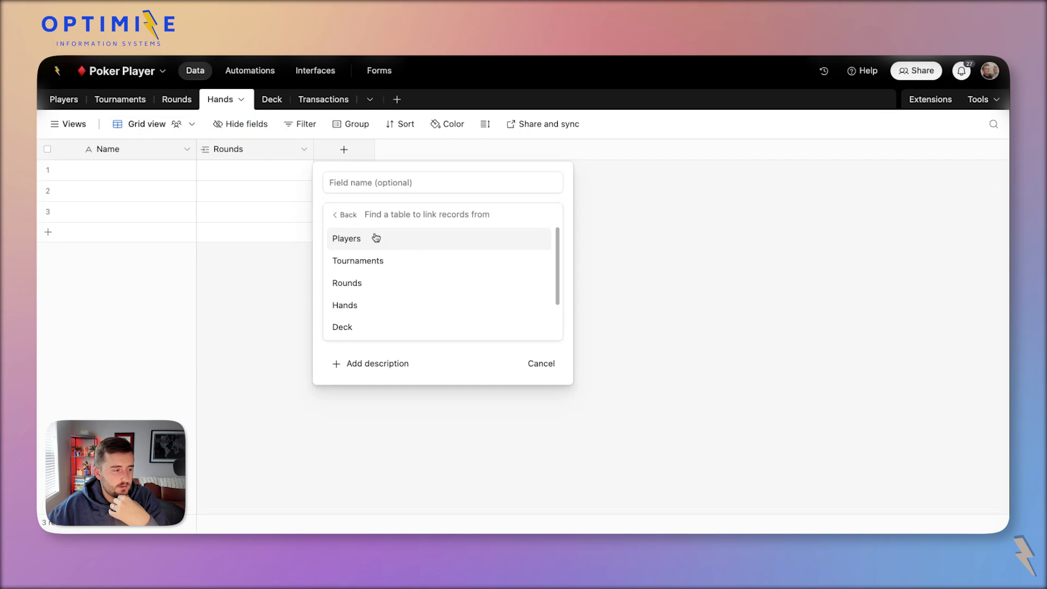
click(376, 238)
click(559, 334)
double_click(340, 148)
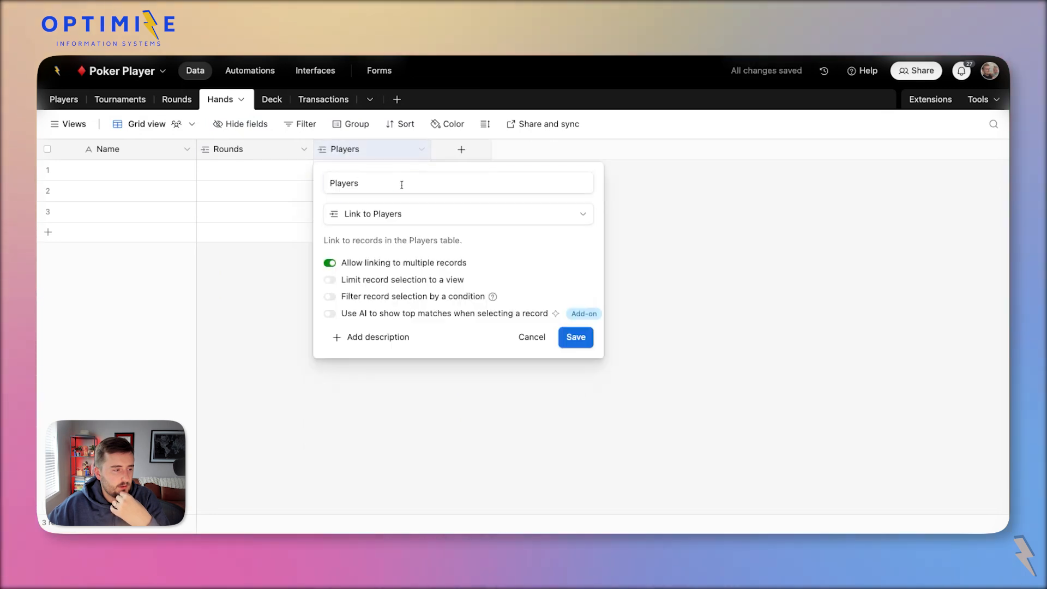
click(251, 71)
Add the Players field to the action and map Rounds to the trigger record's Airtable record ID.
click(982, 358)
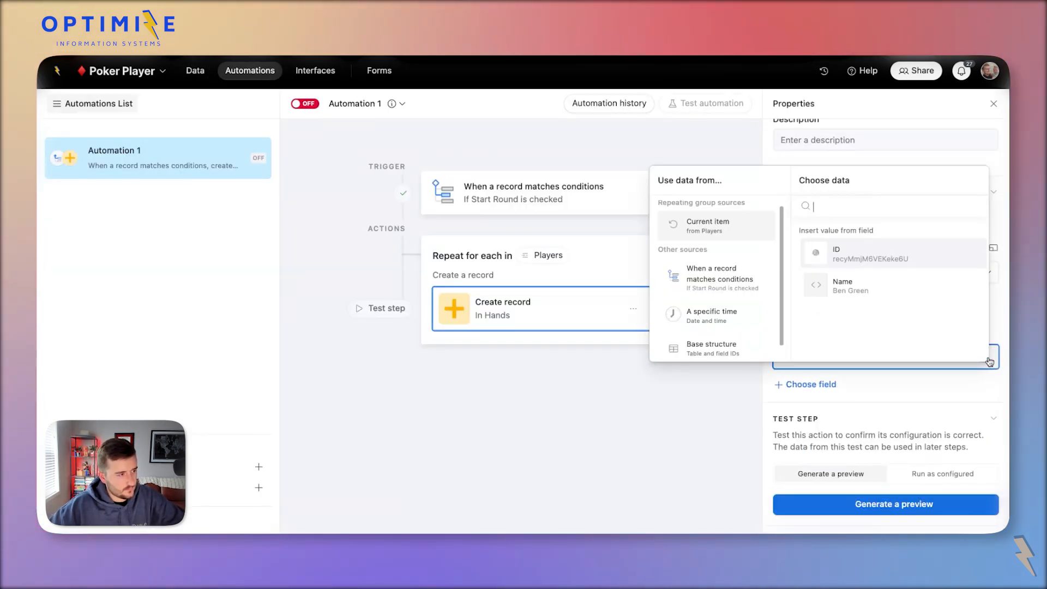
click(821, 385)
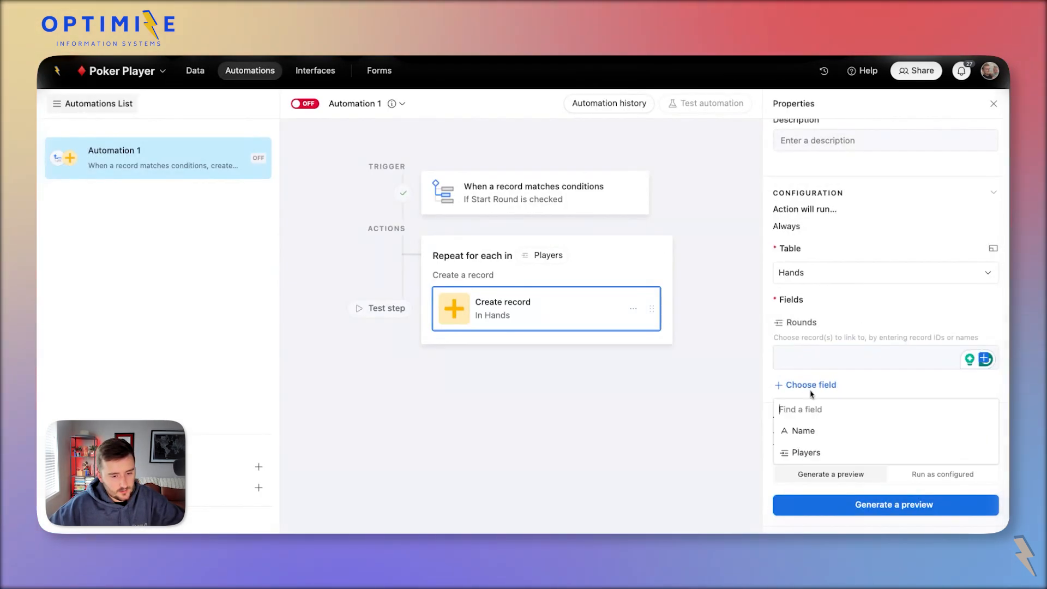
click(796, 451)
click(985, 360)
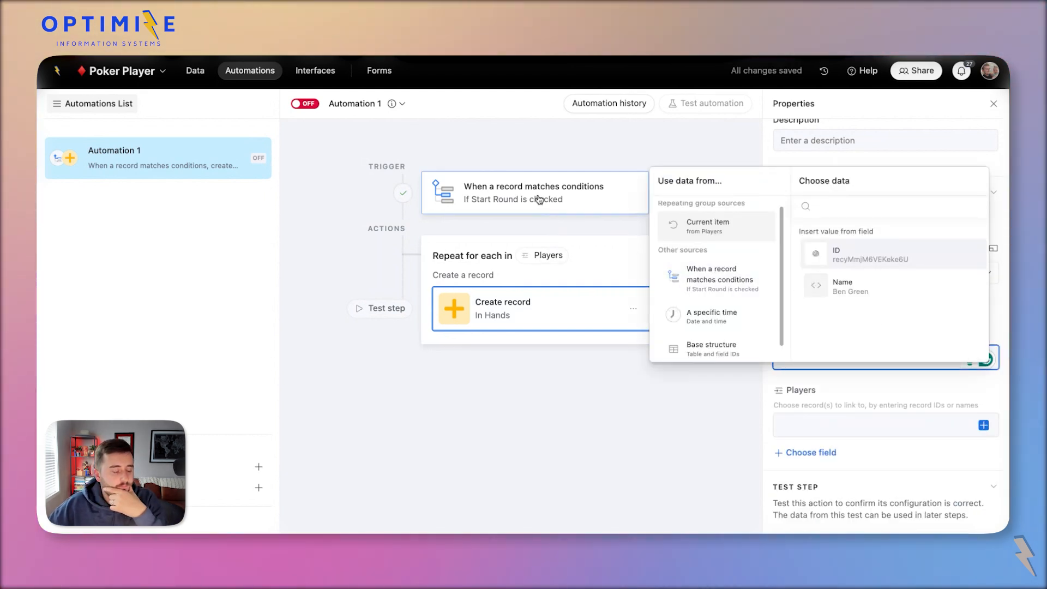
click(673, 414)
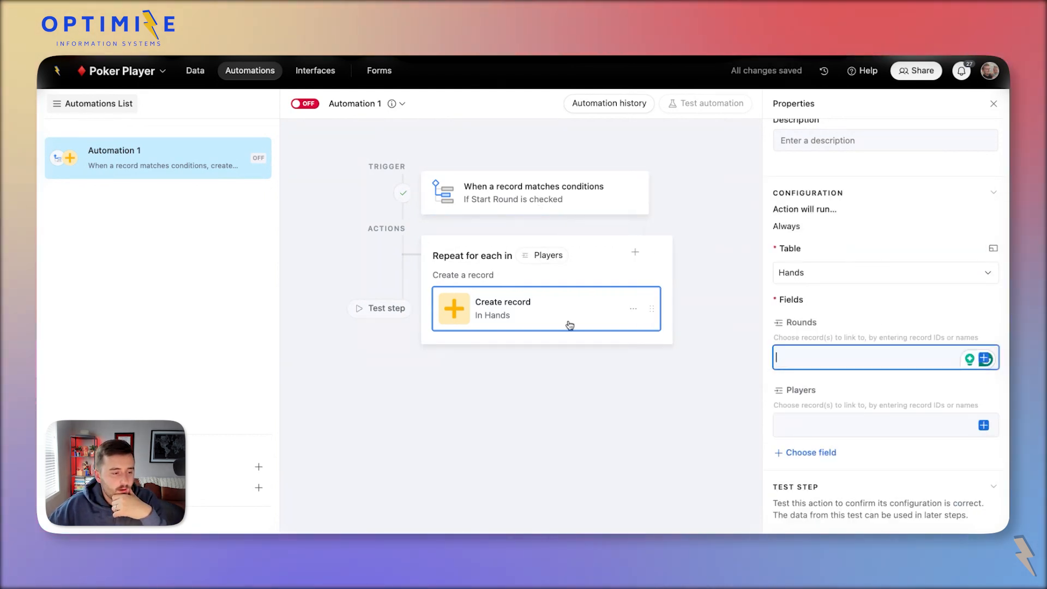
click(986, 359)
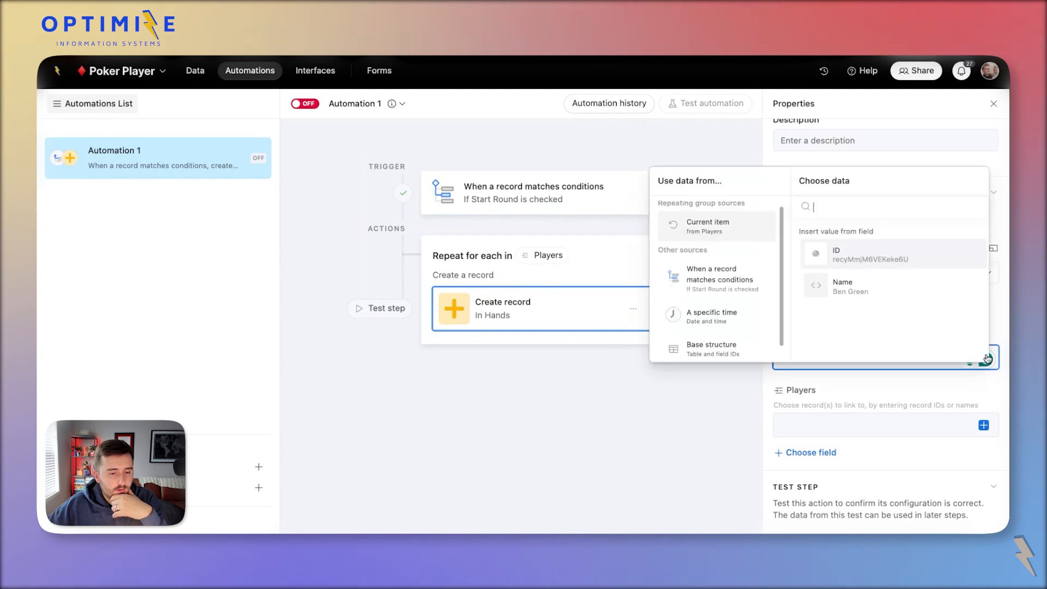
click(720, 280)
scroll(872, 305, down, 3)
scroll(872, 313, up, 3)
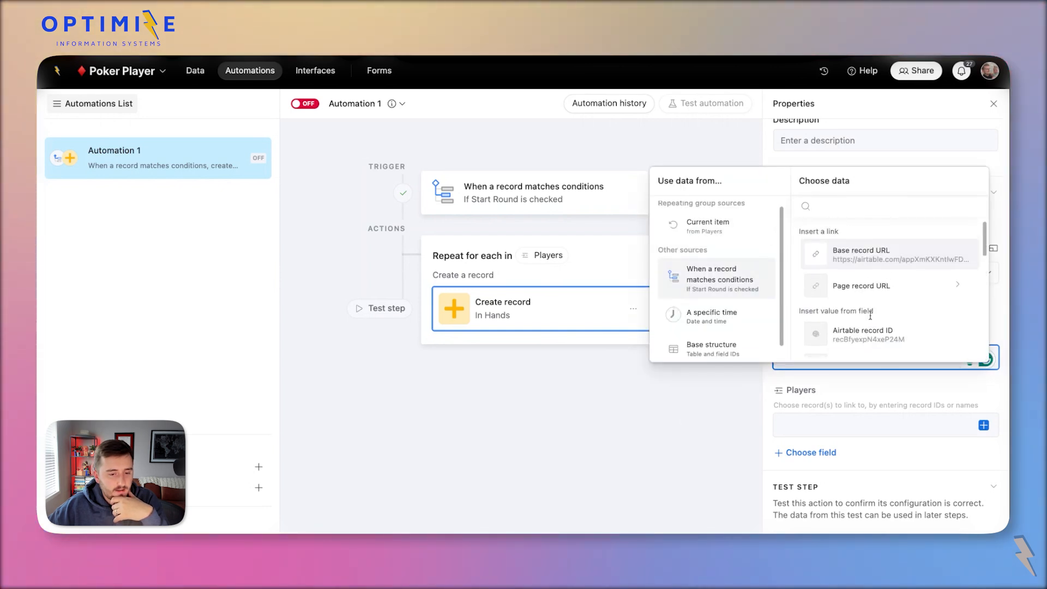
click(858, 322)
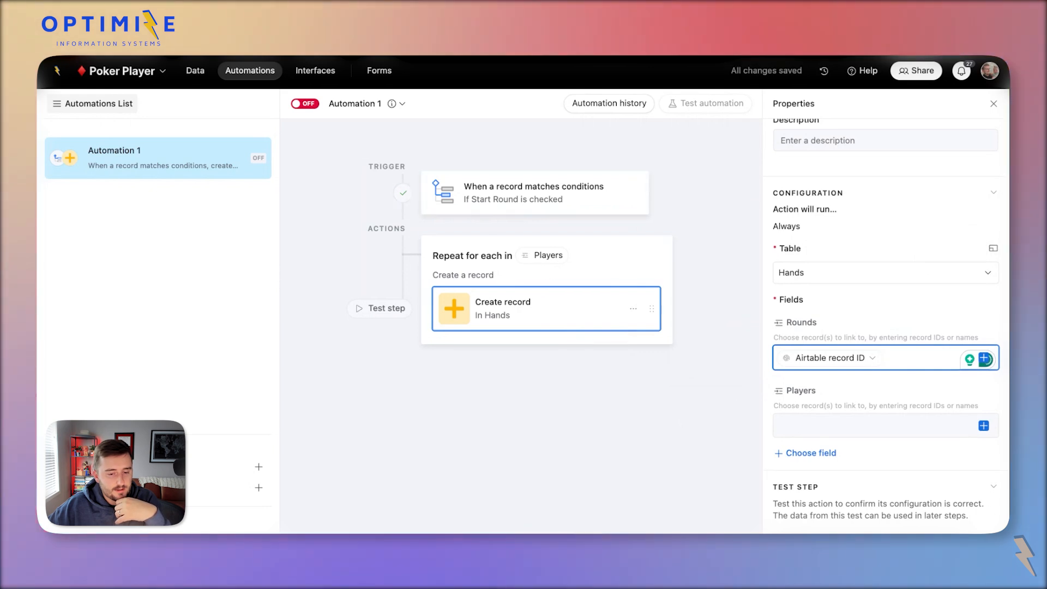
Map the Players field to the current loop item's ID.
click(983, 425)
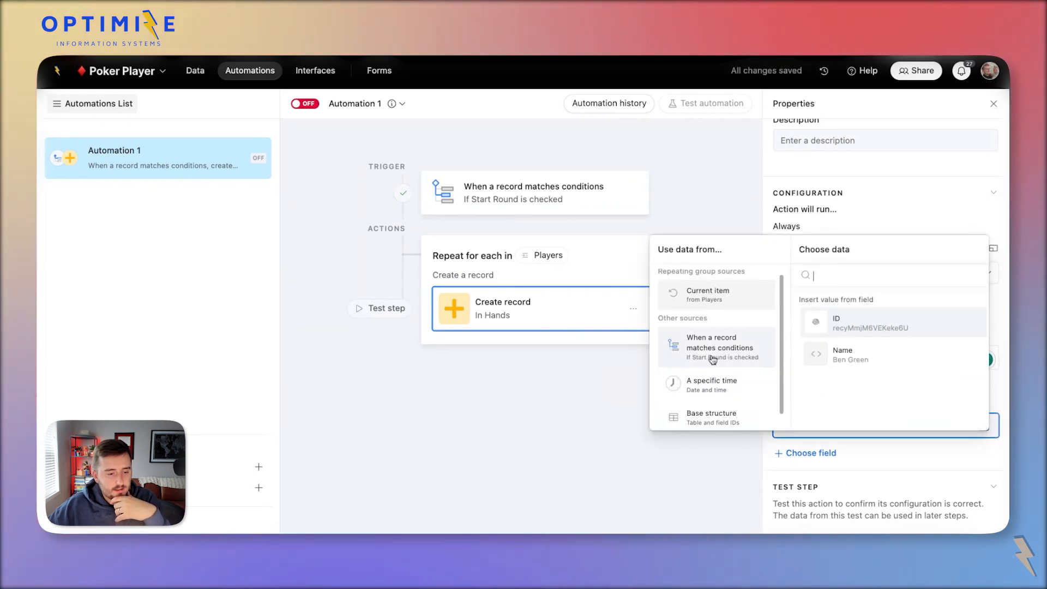
click(725, 348)
scroll(927, 360, down, 1)
scroll(935, 365, down, 2)
scroll(909, 327, up, 3)
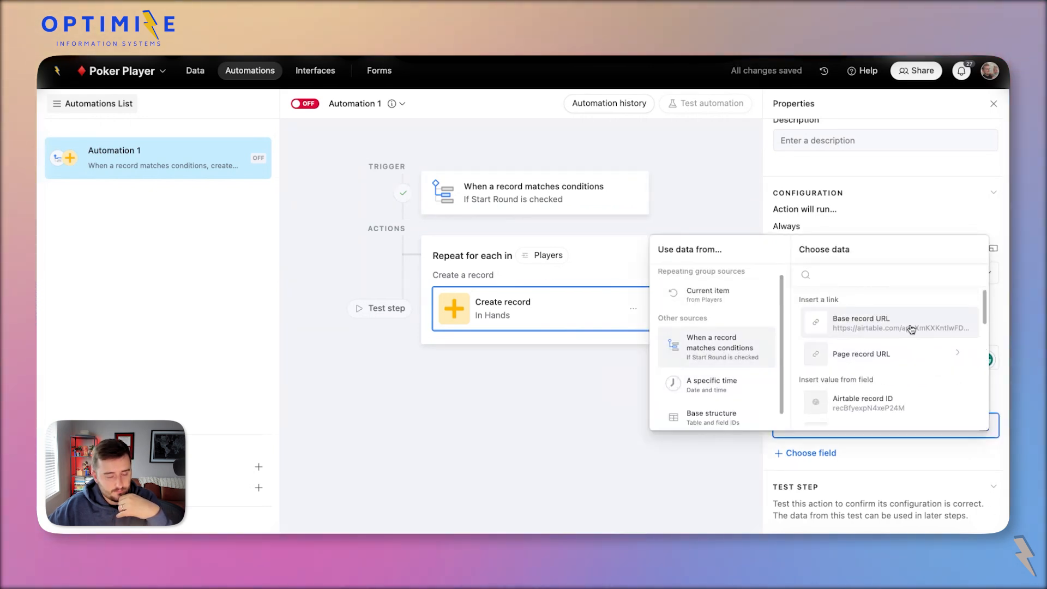
scroll(894, 338, down, 3)
scroll(895, 346, down, 3)
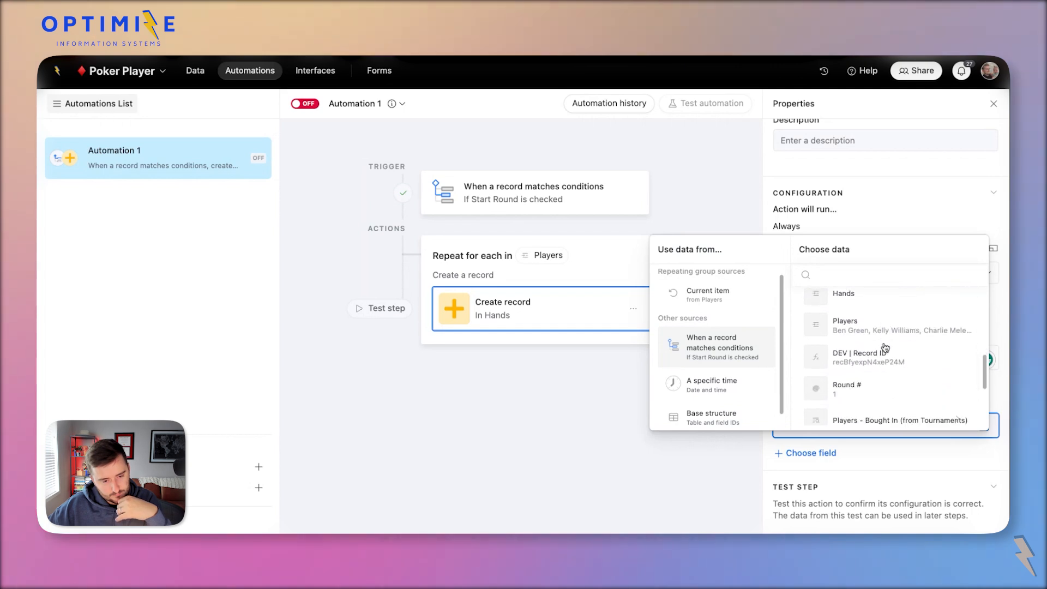
scroll(873, 327, up, 5)
click(741, 295)
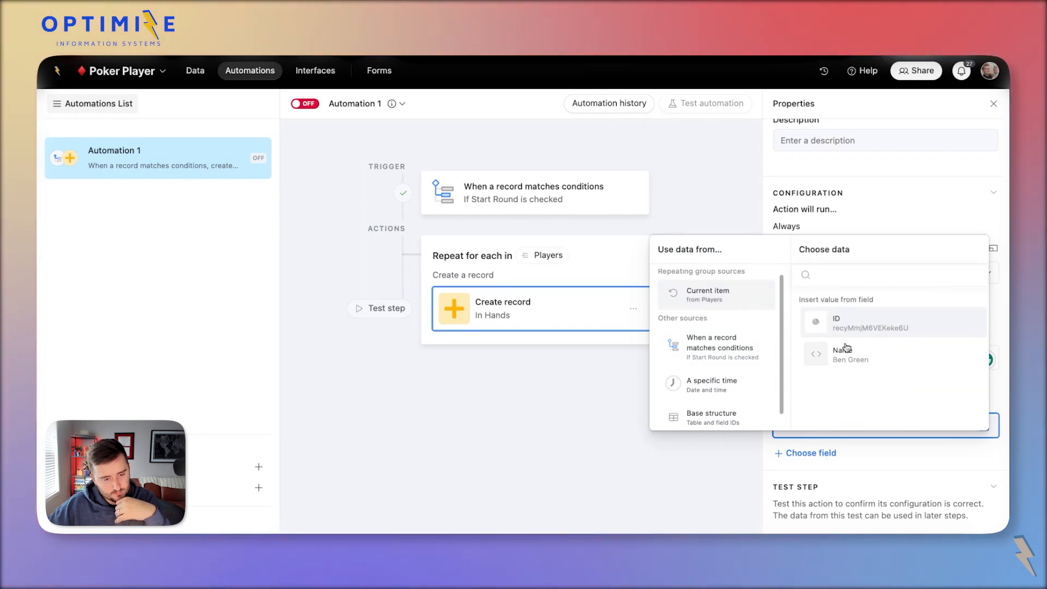
click(867, 327)
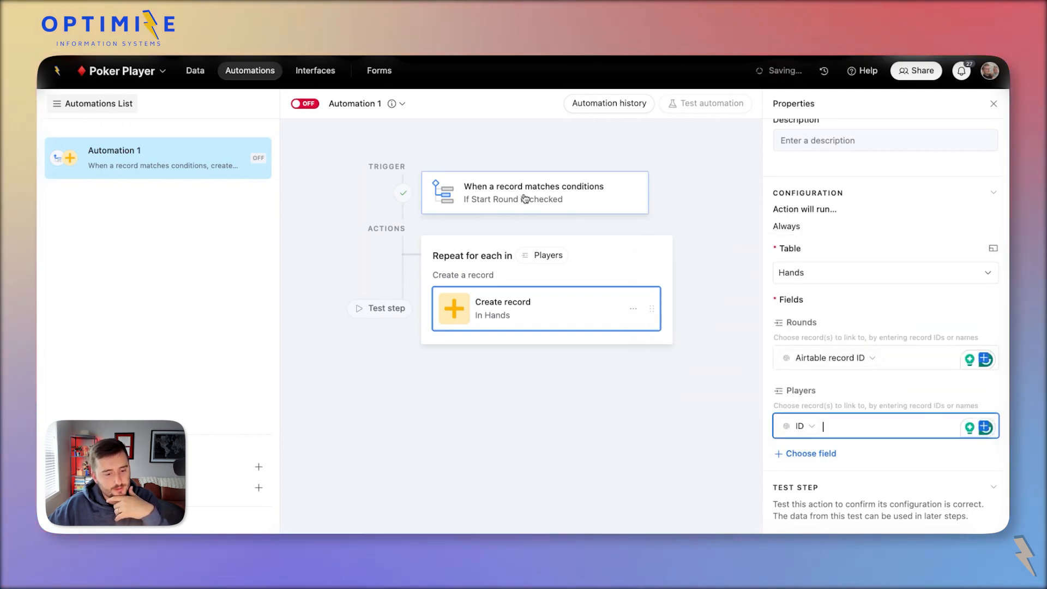
Turn the automation on and rename it 'Start Round'.
click(314, 104)
double_click(171, 153)
text(St)
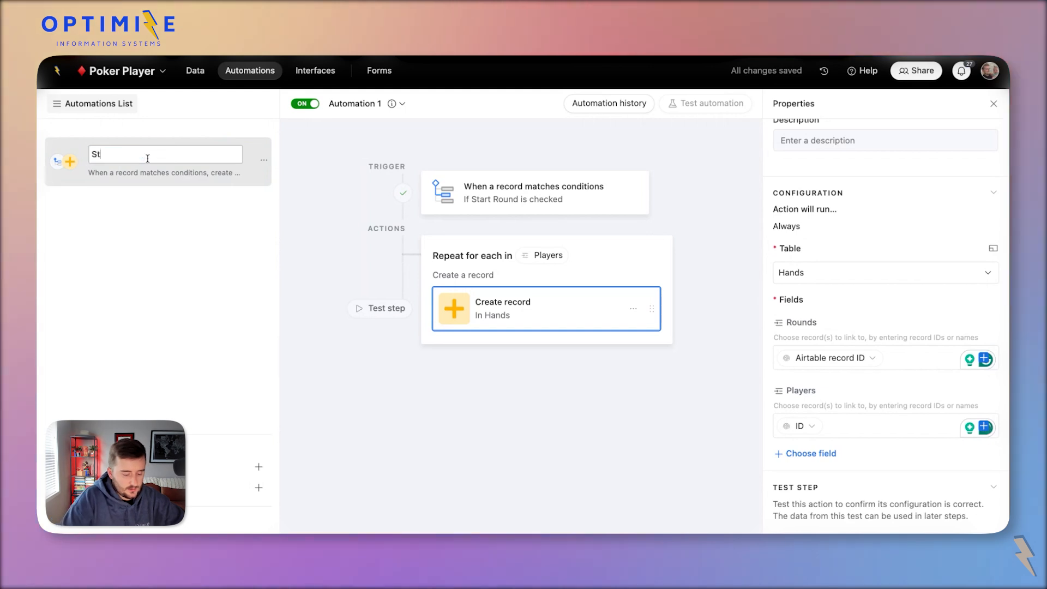
text(art Round)
key(Return)
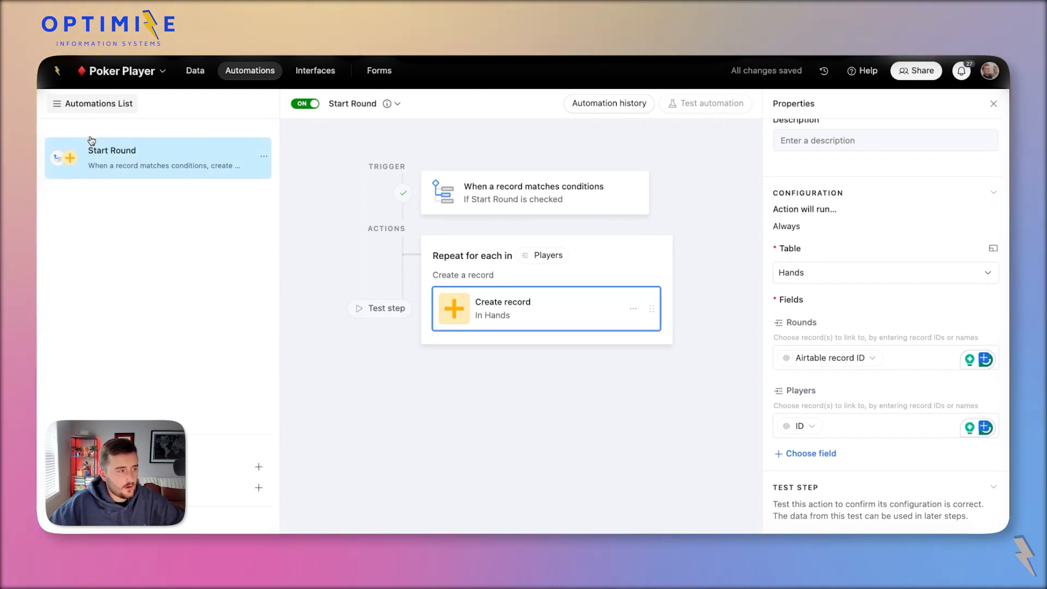
click(191, 73)
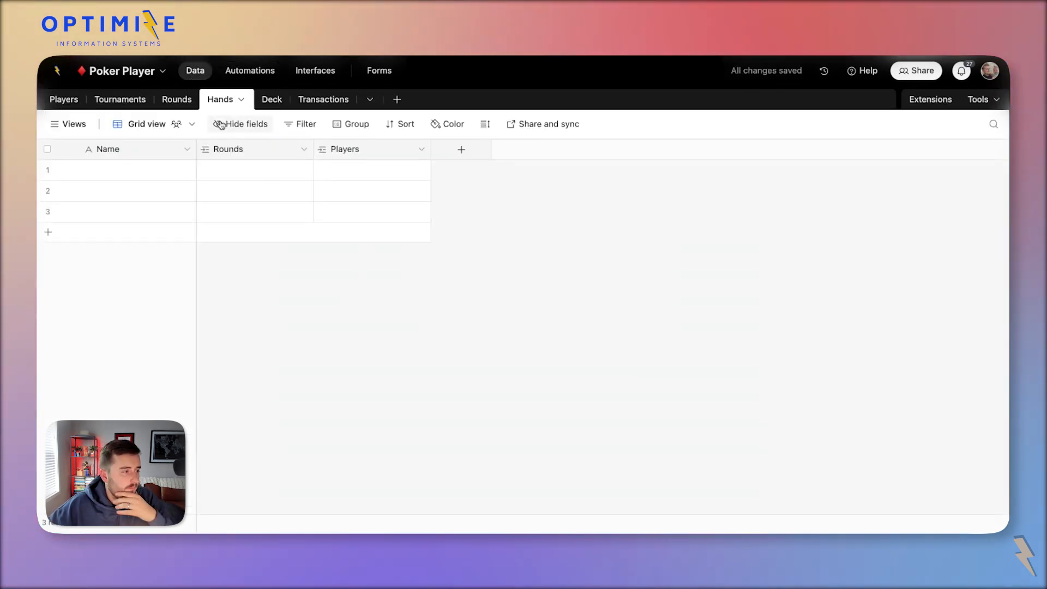
Delete the three empty records from the Hands table.
click(167, 100)
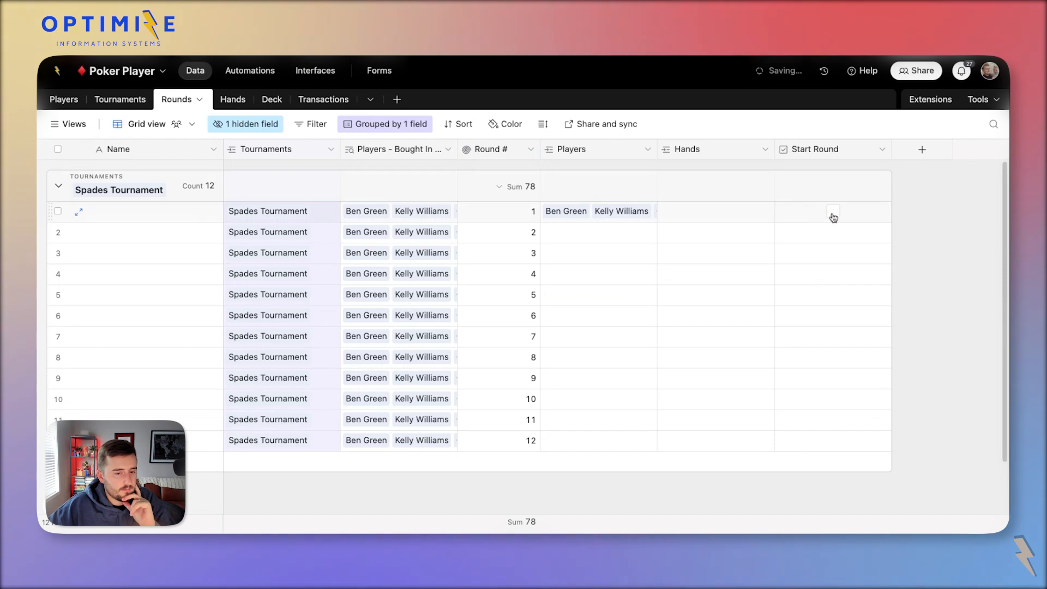
click(233, 101)
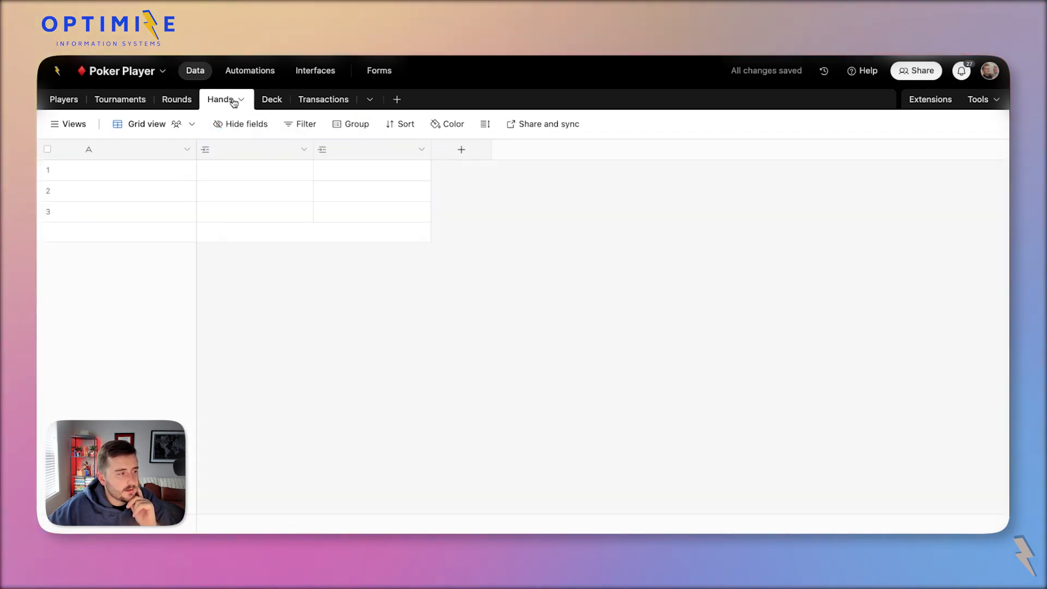
click(47, 149)
right_click(169, 200)
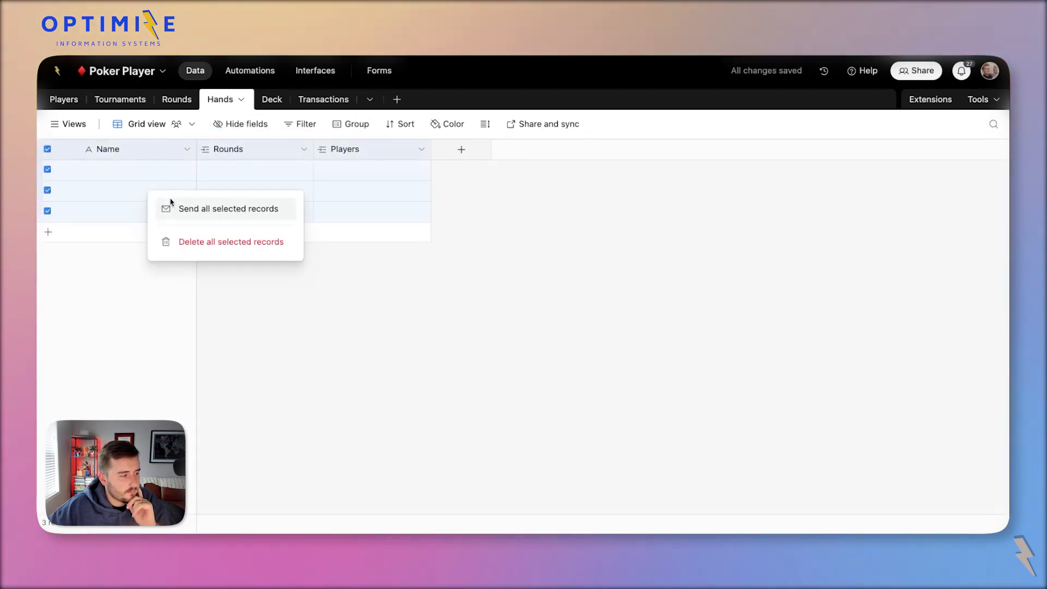
click(238, 238)
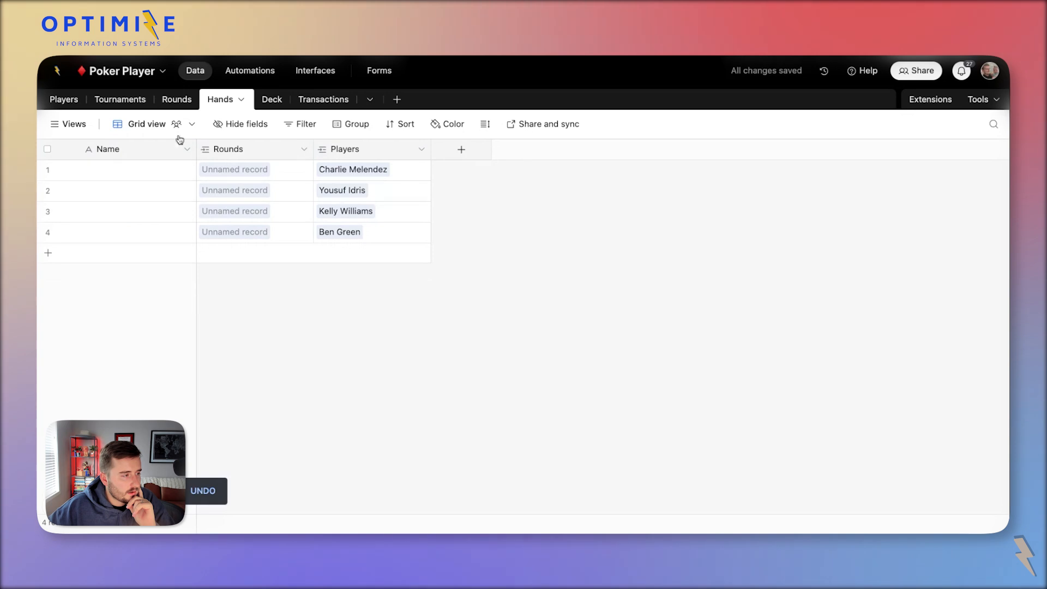
Copy Round # values 1–12 into the Rounds Name column.
click(194, 106)
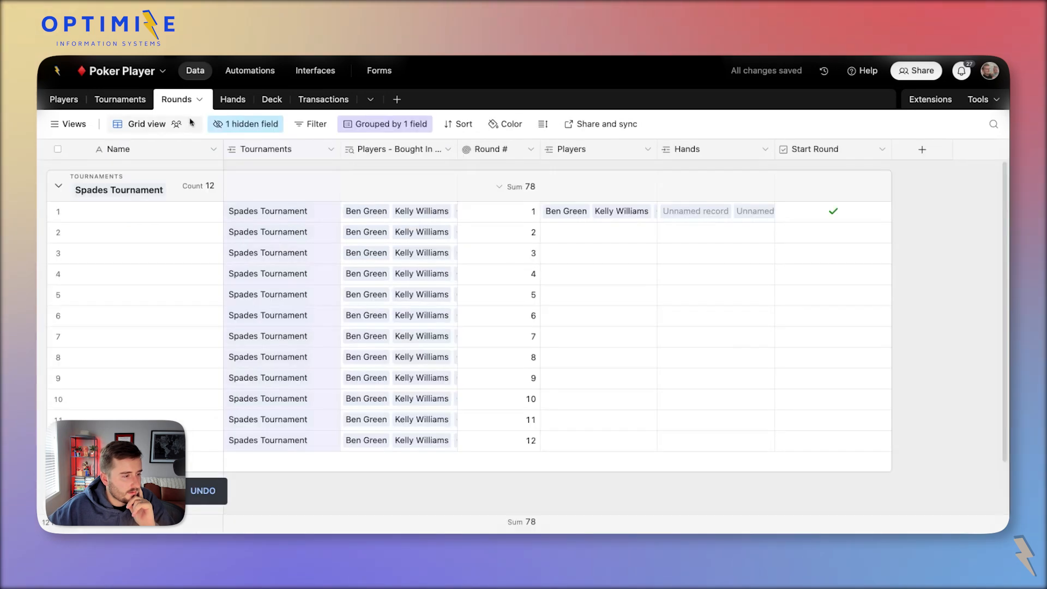
shift+click(539, 444)
key(ctrl+c)
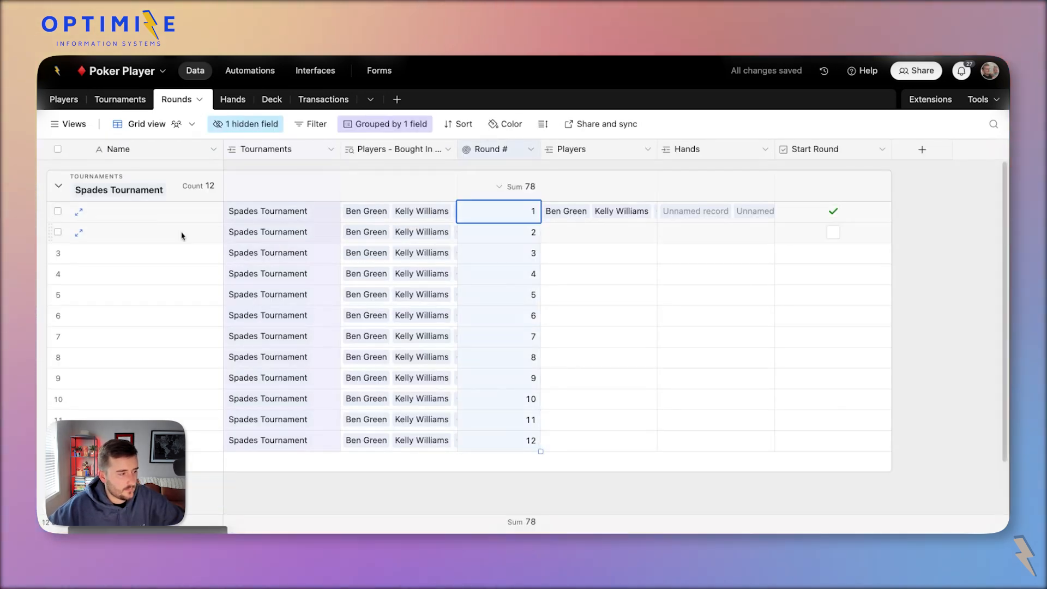
click(156, 211)
key(ctrl+v)
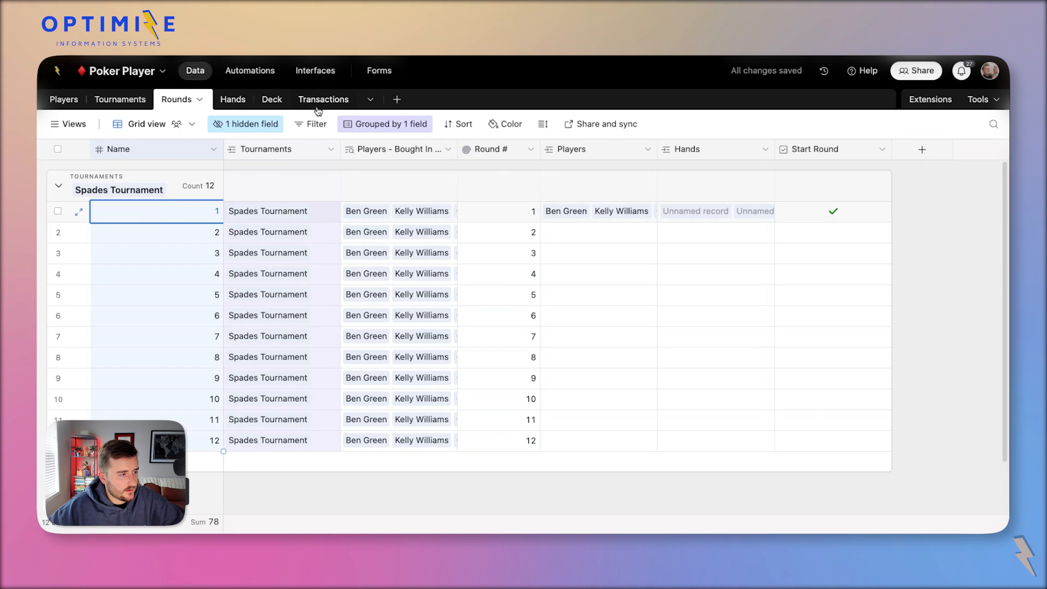
Add a Tournaments lookup from Rounds to the Hands table.
click(231, 100)
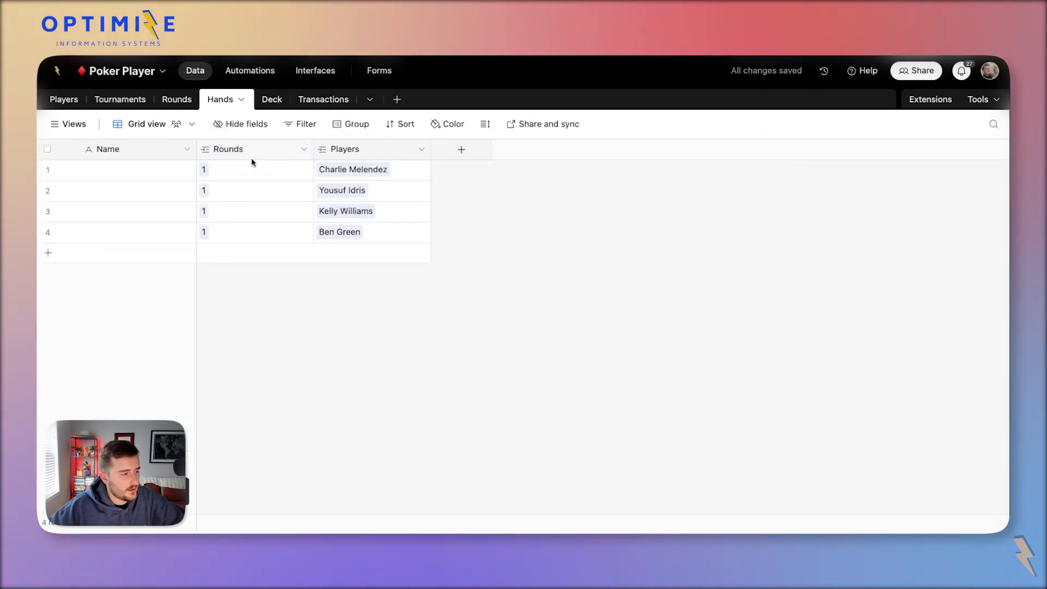
drag(309, 148, 281, 148)
right_click(220, 153)
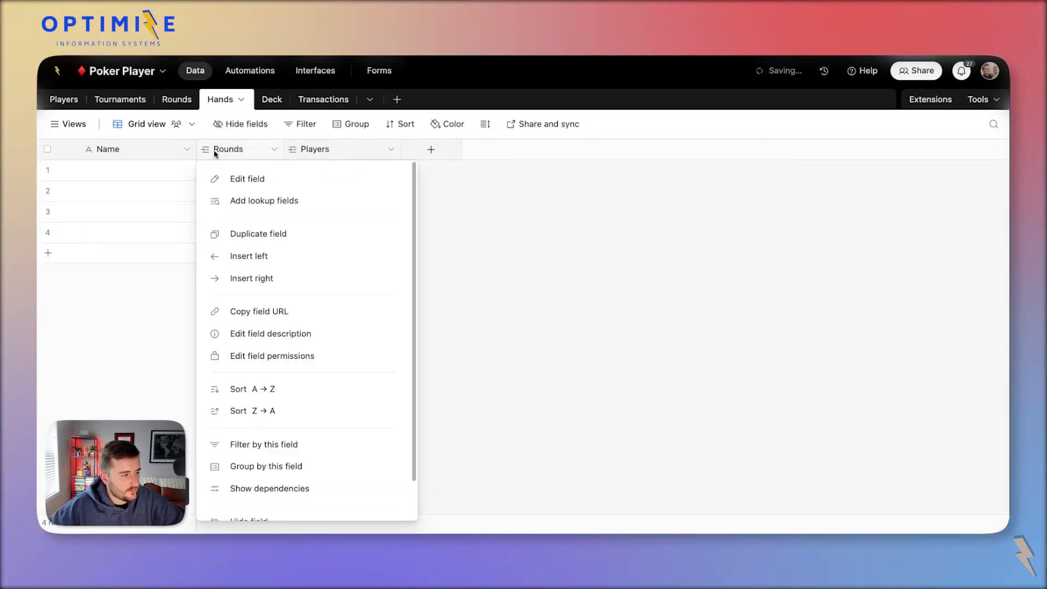
click(243, 203)
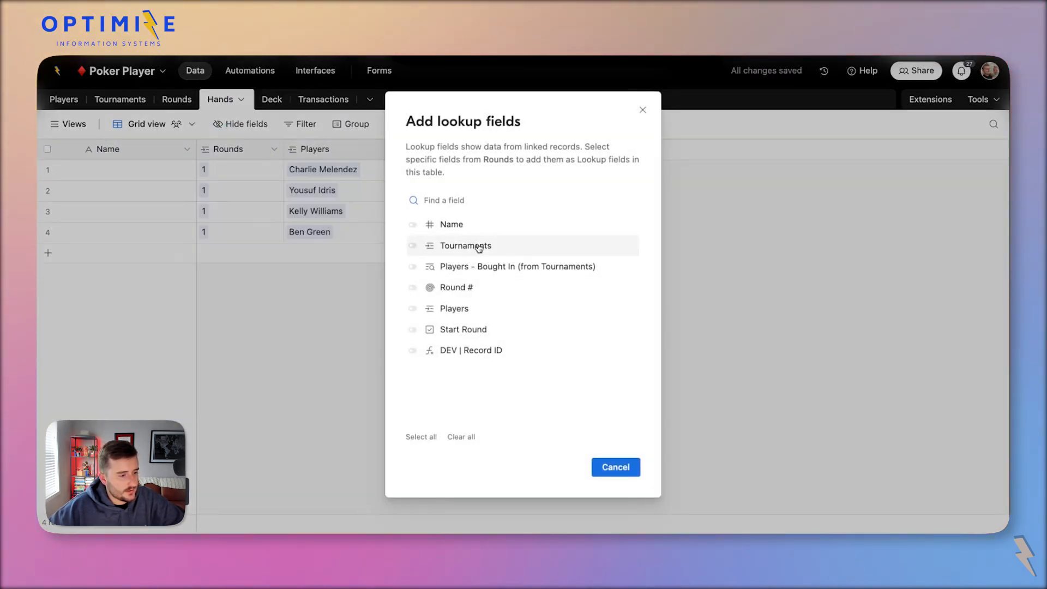
click(444, 245)
click(618, 478)
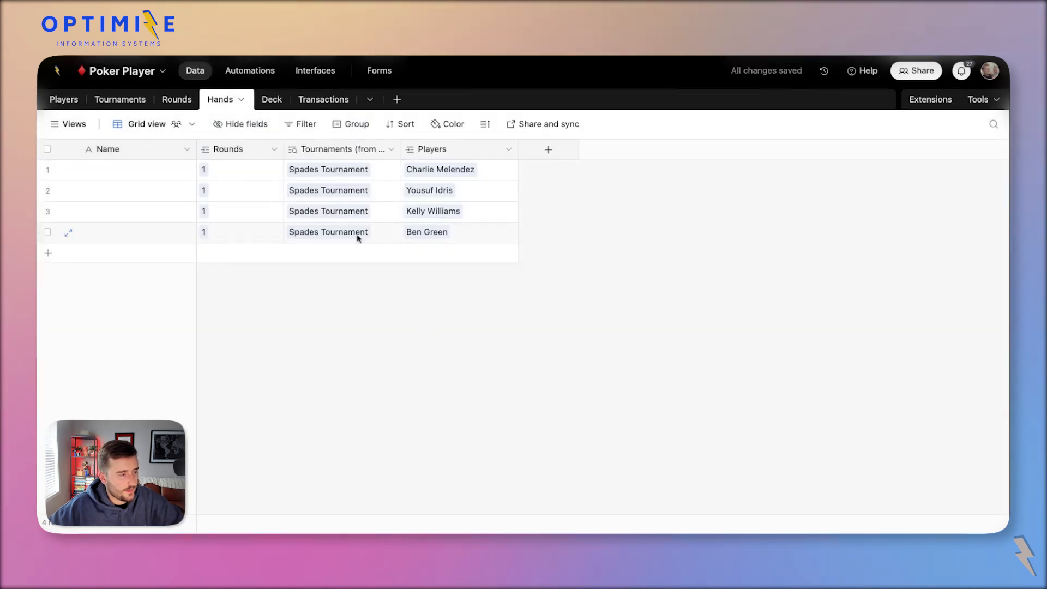
Group the hands by Tournaments and move that column before Rounds.
right_click(334, 149)
click(362, 449)
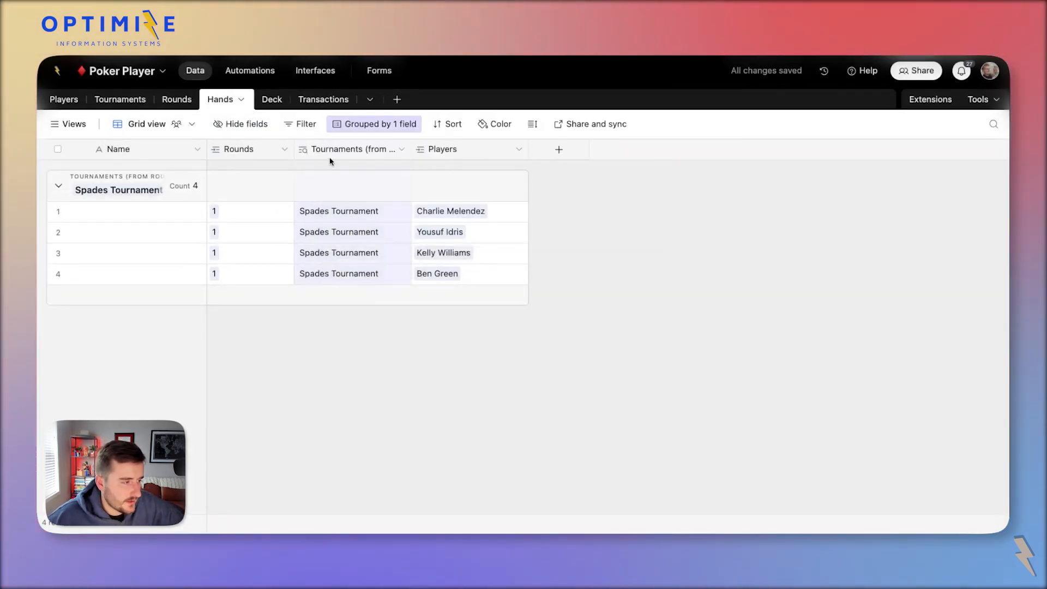
drag(330, 158, 240, 150)
Create a Cards field in Hands linked to the Deck table.
click(276, 236)
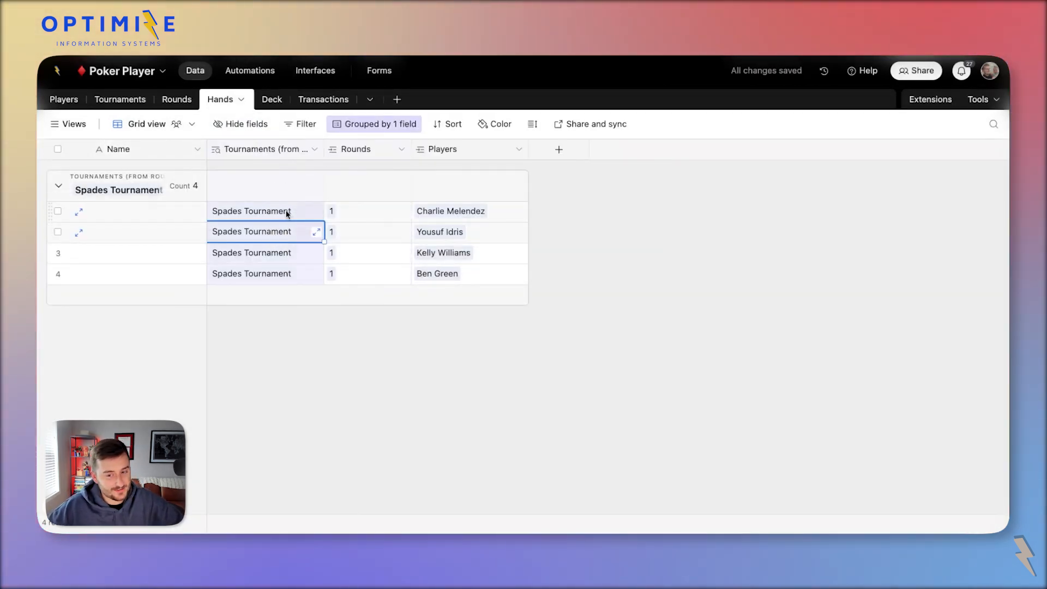
click(287, 213)
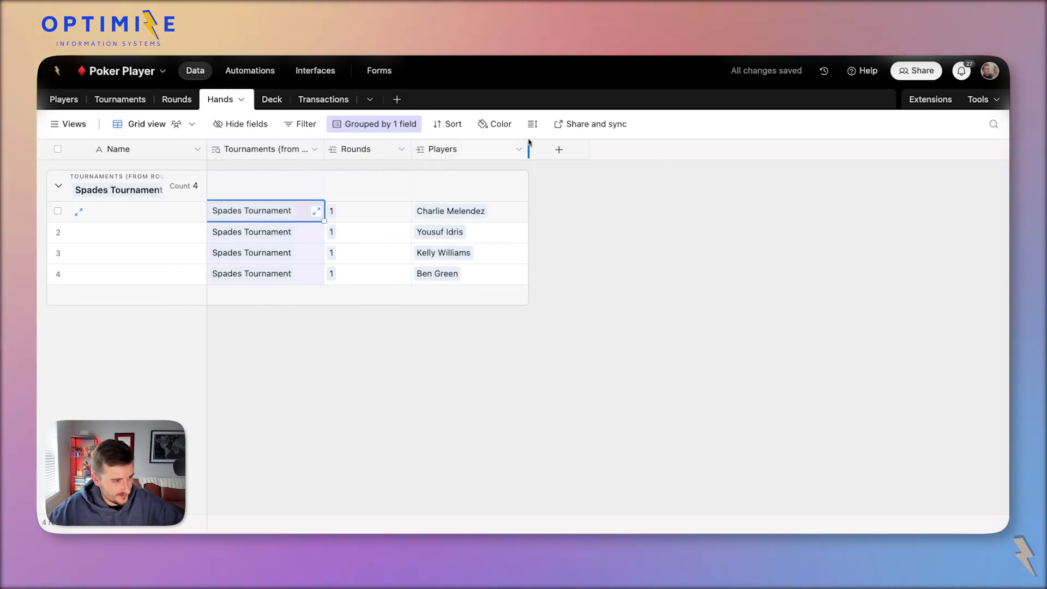
click(559, 150)
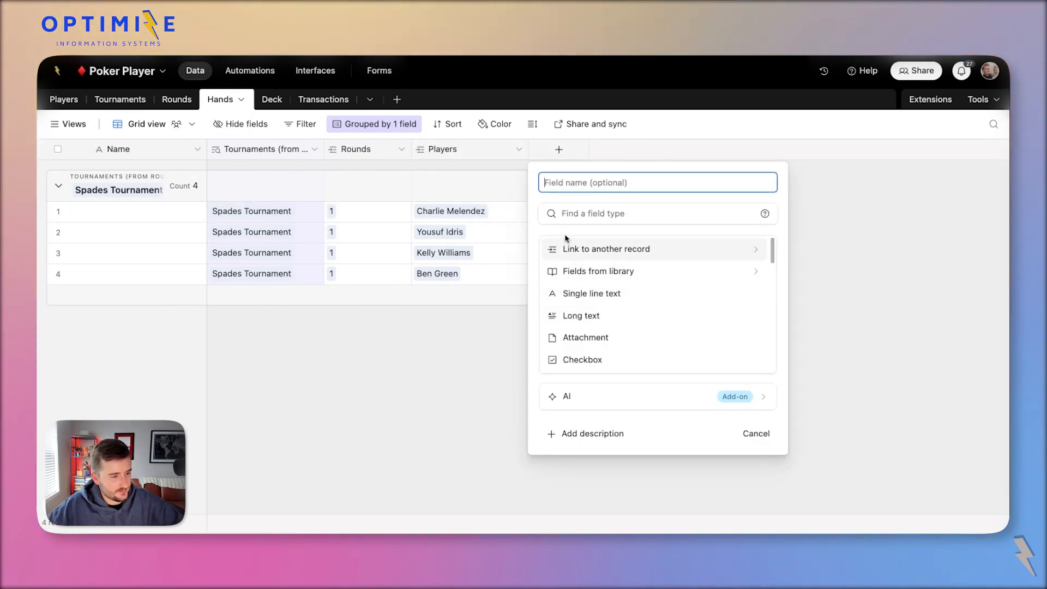
scroll(585, 296, down, 2)
scroll(600, 273, up, 2)
click(603, 253)
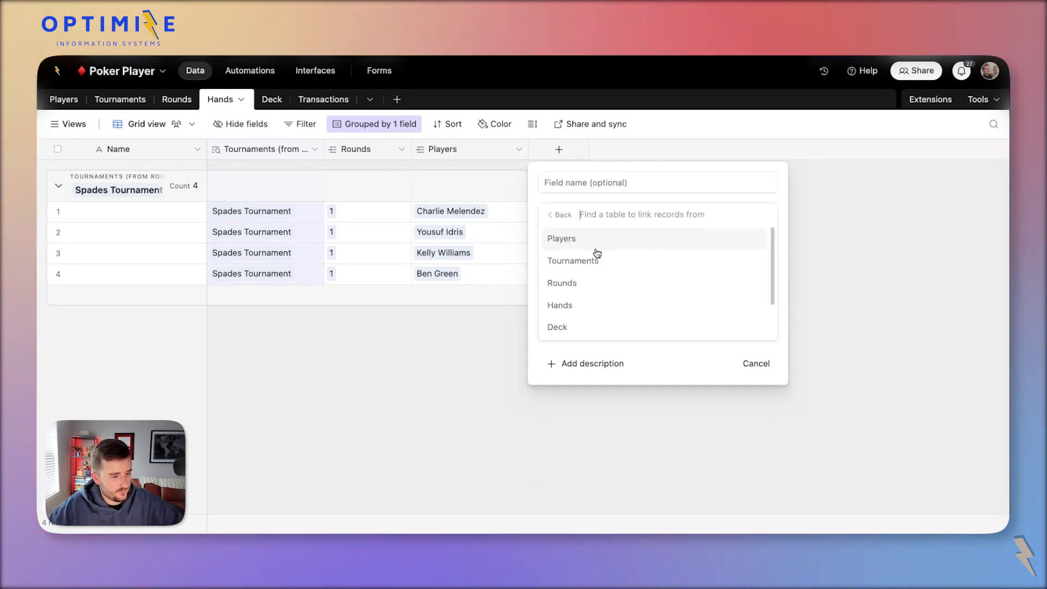
click(600, 326)
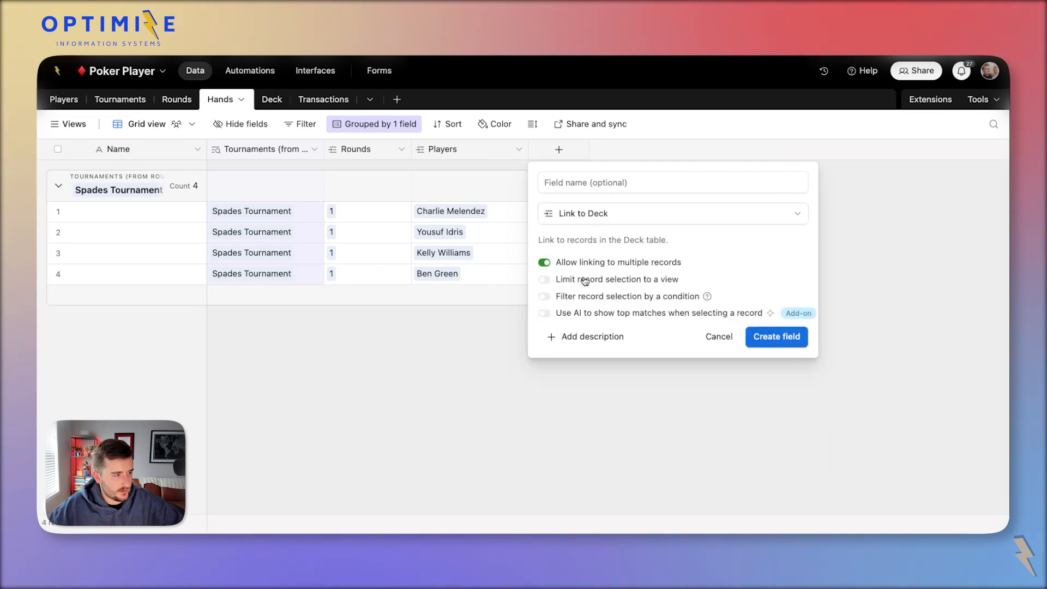
click(572, 181)
text(Cards)
click(769, 341)
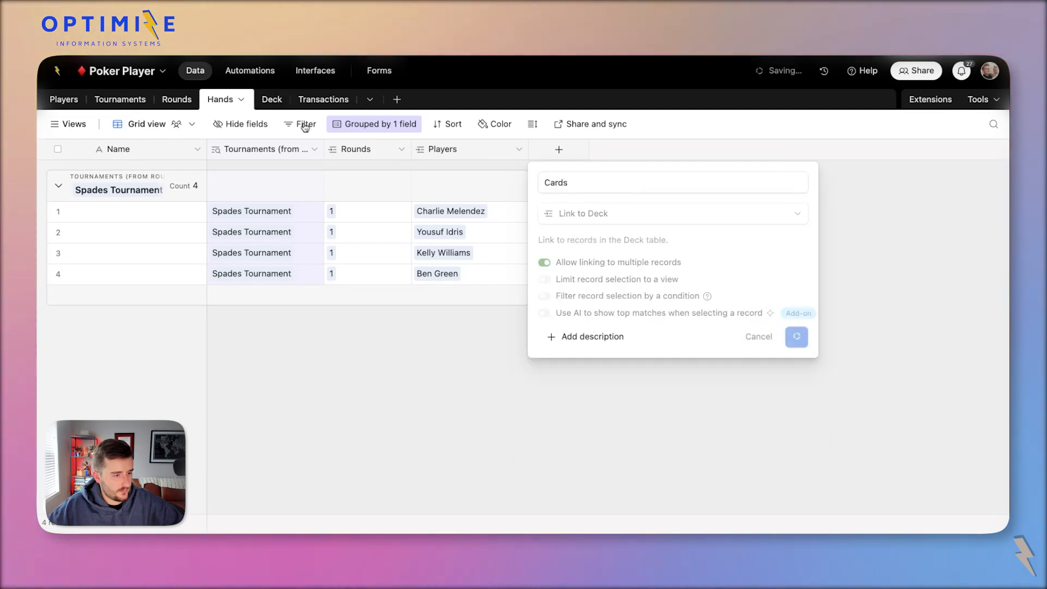
Review the hands' linked round and players, and the Rounds field settings.
click(469, 213)
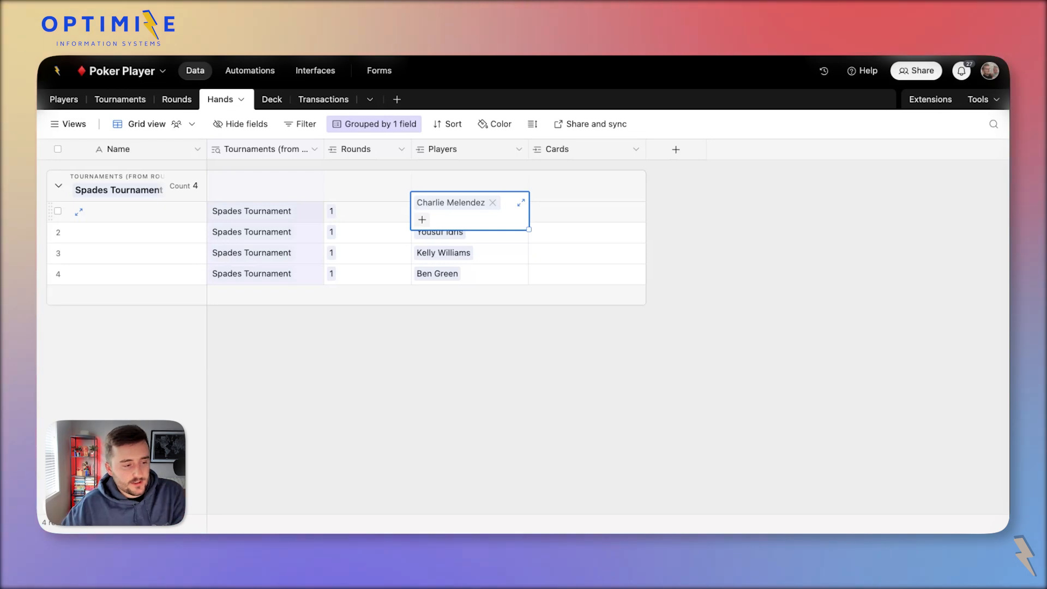
click(390, 220)
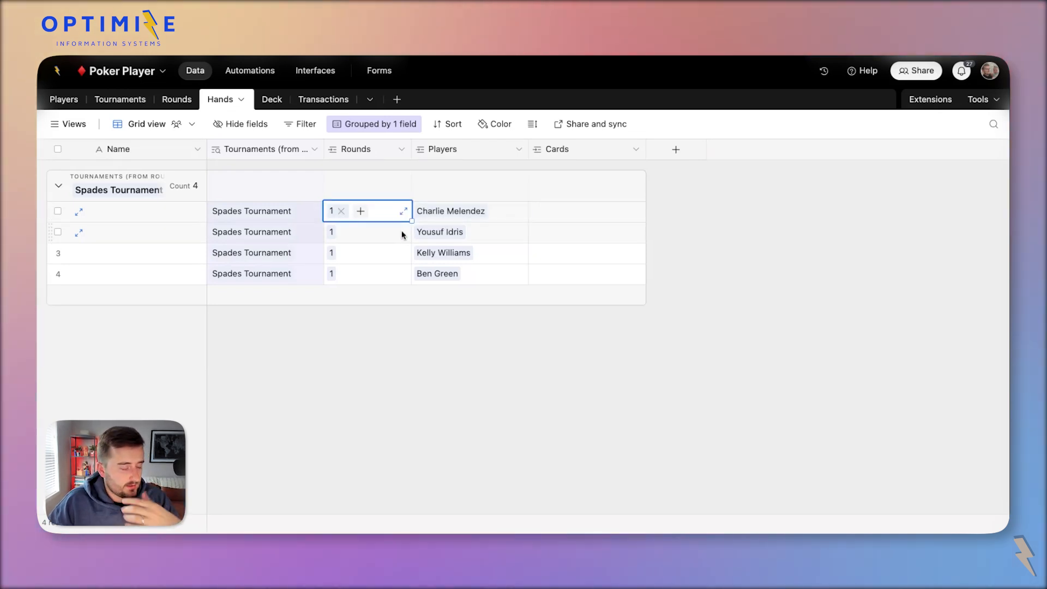
click(491, 220)
click(491, 240)
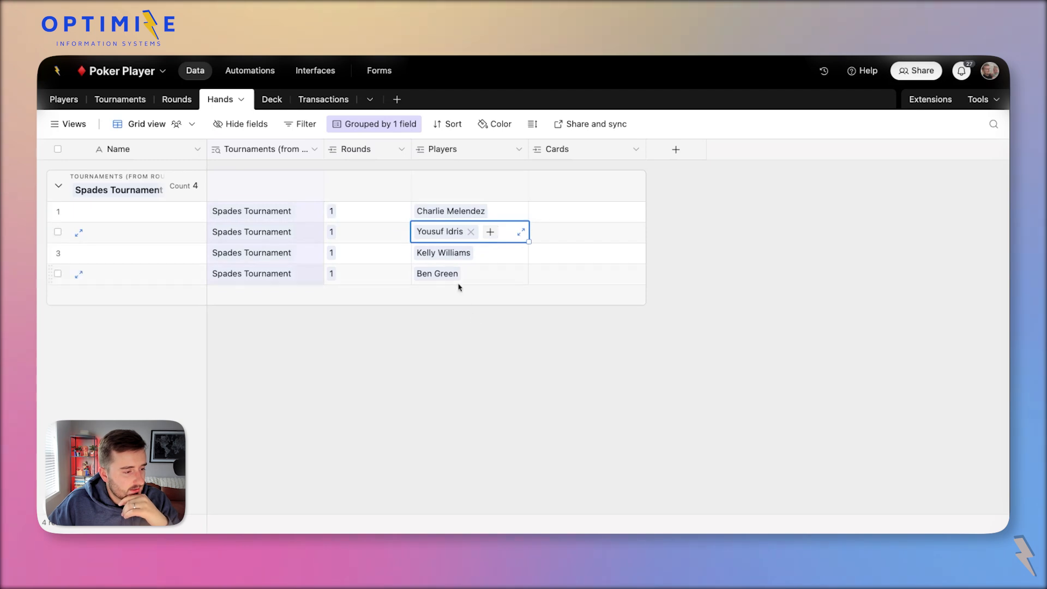
click(491, 256)
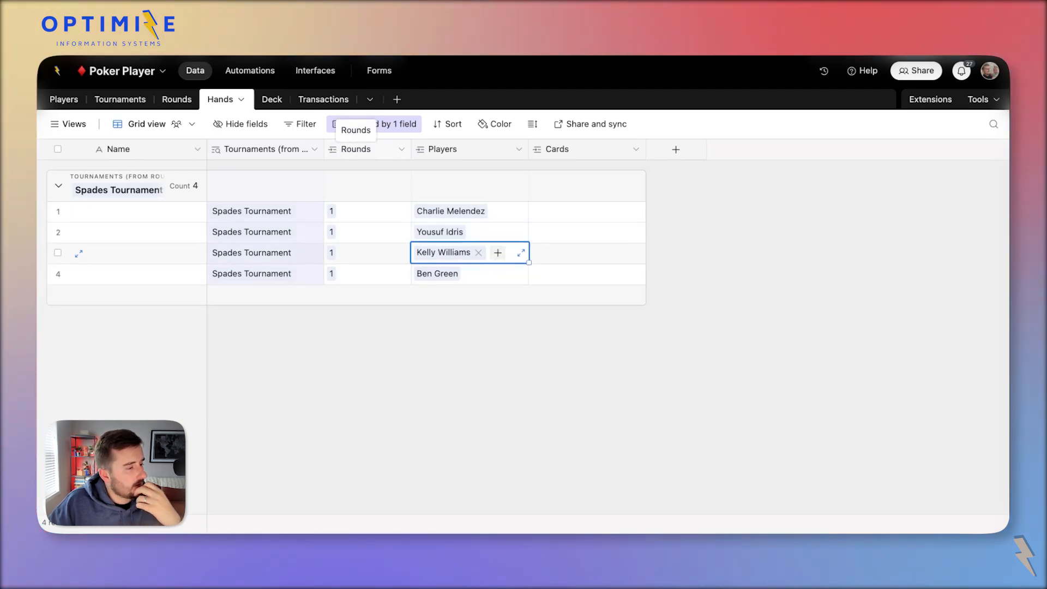
double_click(365, 152)
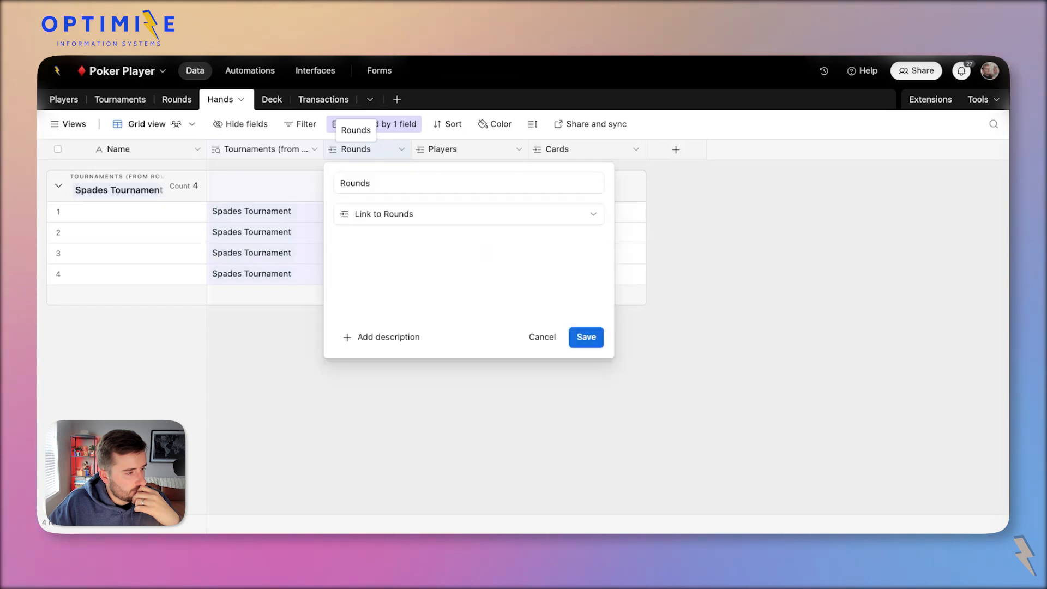
key(Escape)
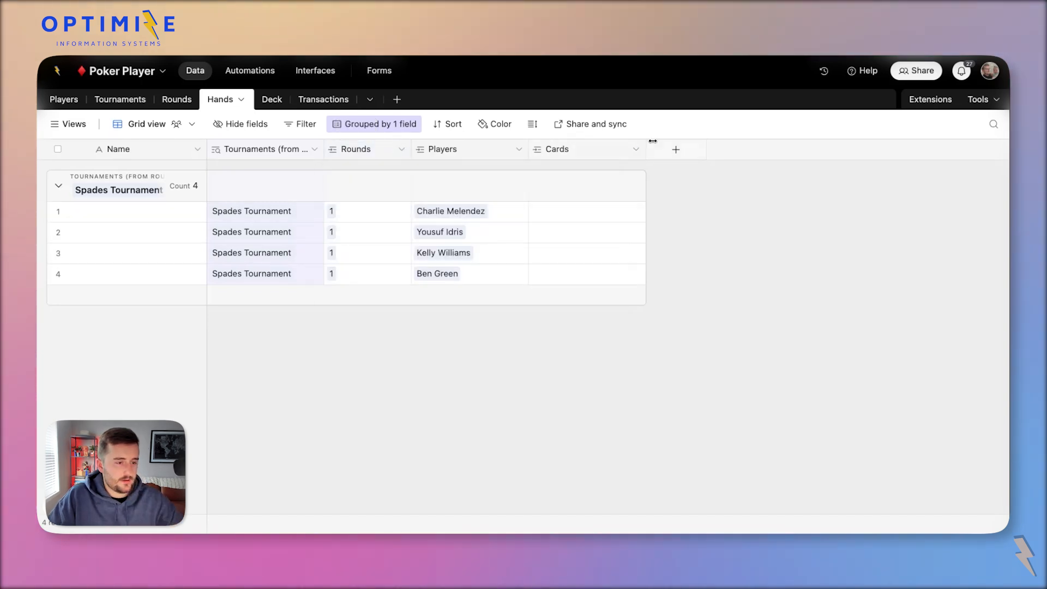
Add a DEV | Record ID formula field using RECORD_ID() to the Hands table.
click(676, 149)
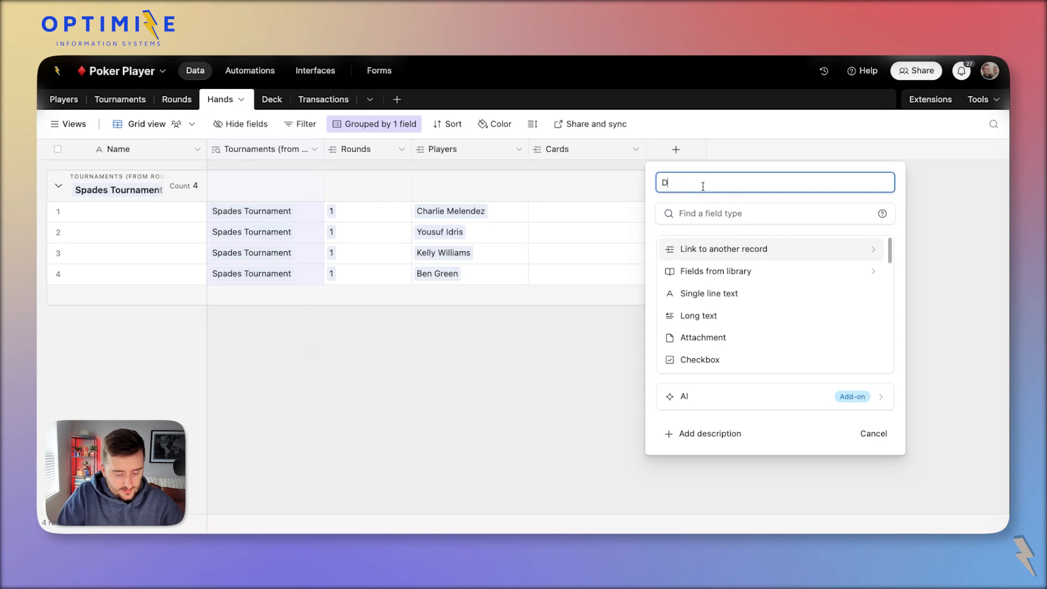
text(DEV | Record ID)
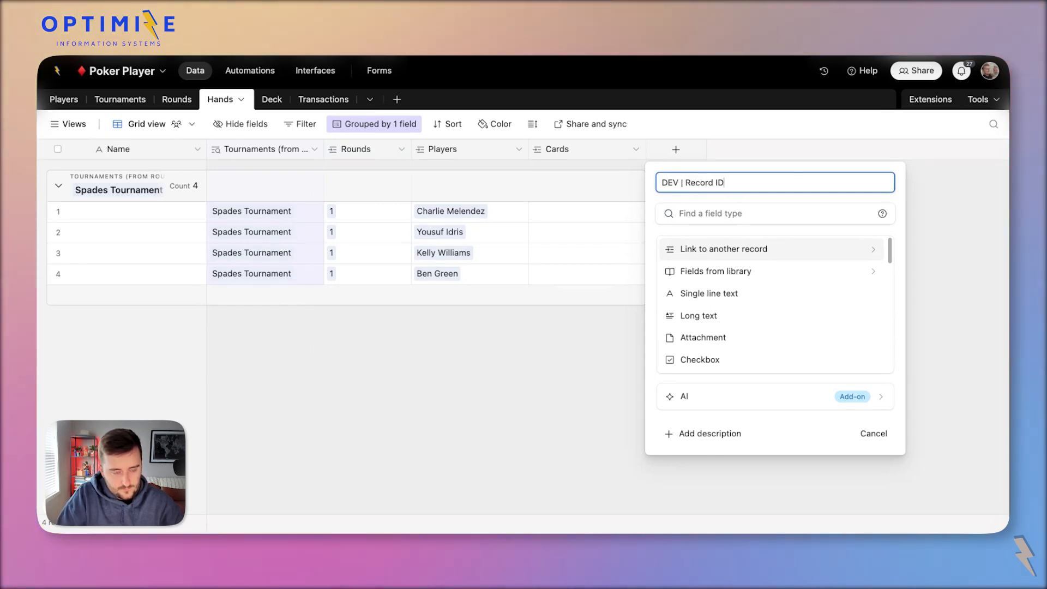
key(super+a)
click(719, 213)
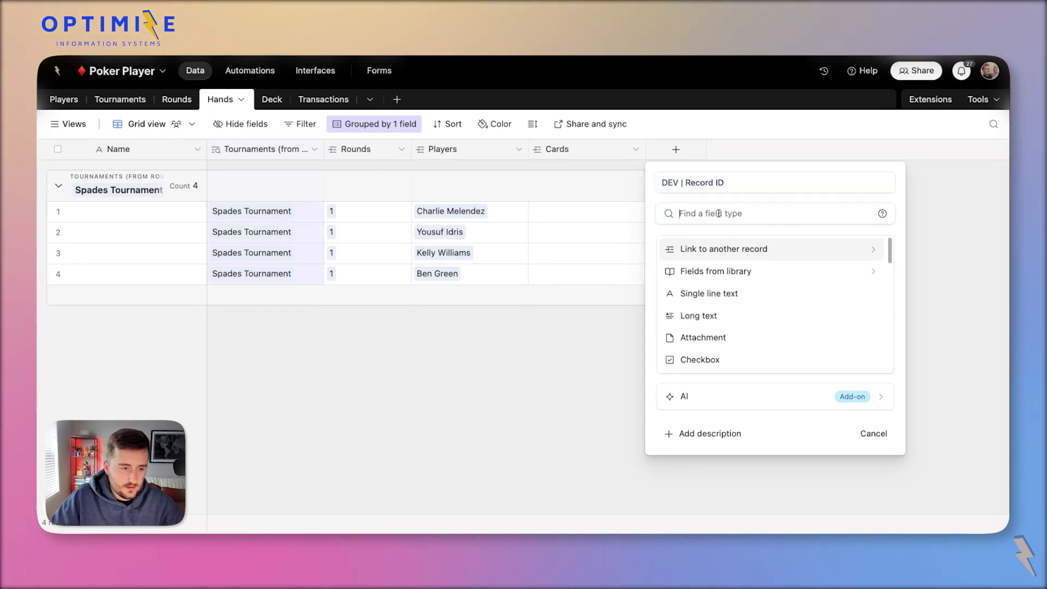
text(f)
key(Return)
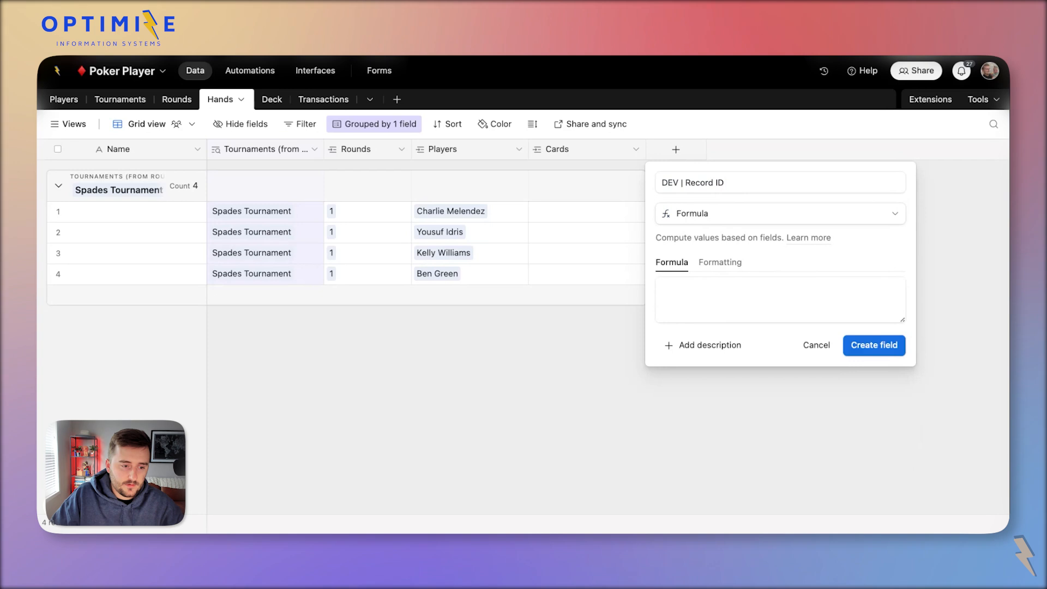
click(756, 291)
text(reco)
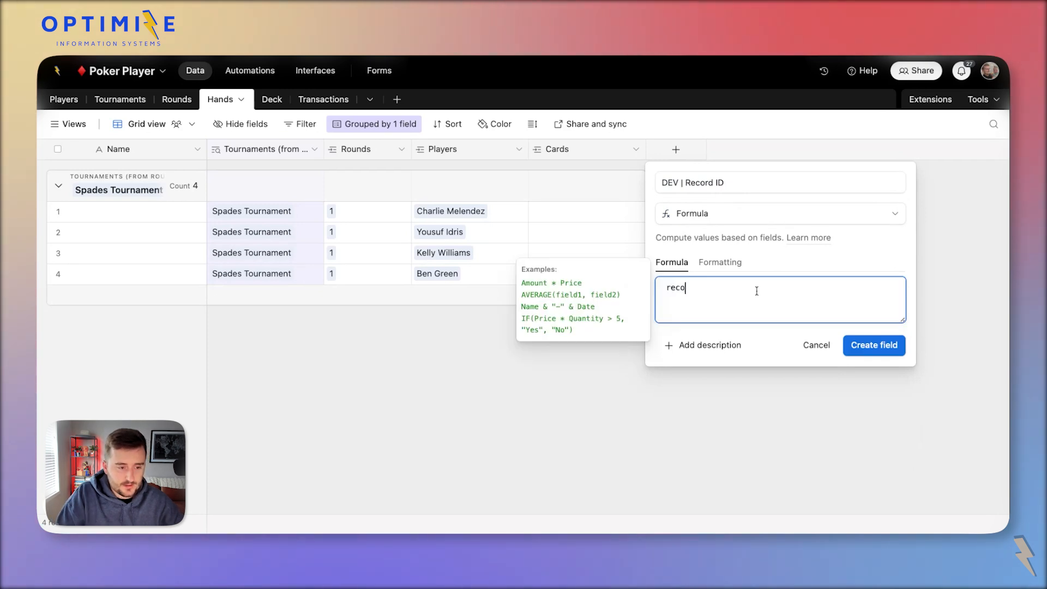
text(rd)
key(Tab)
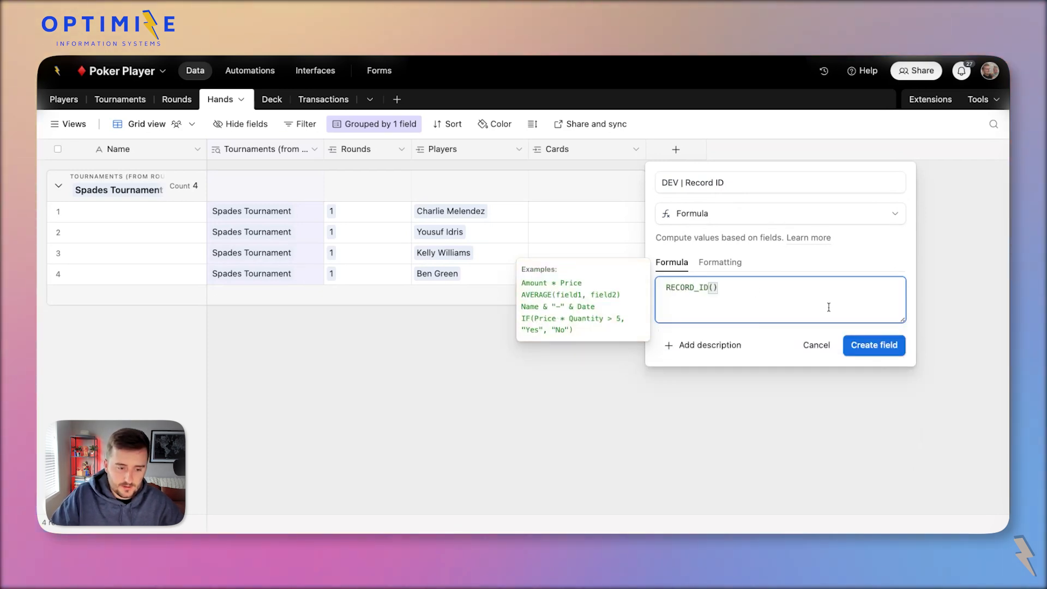
click(900, 344)
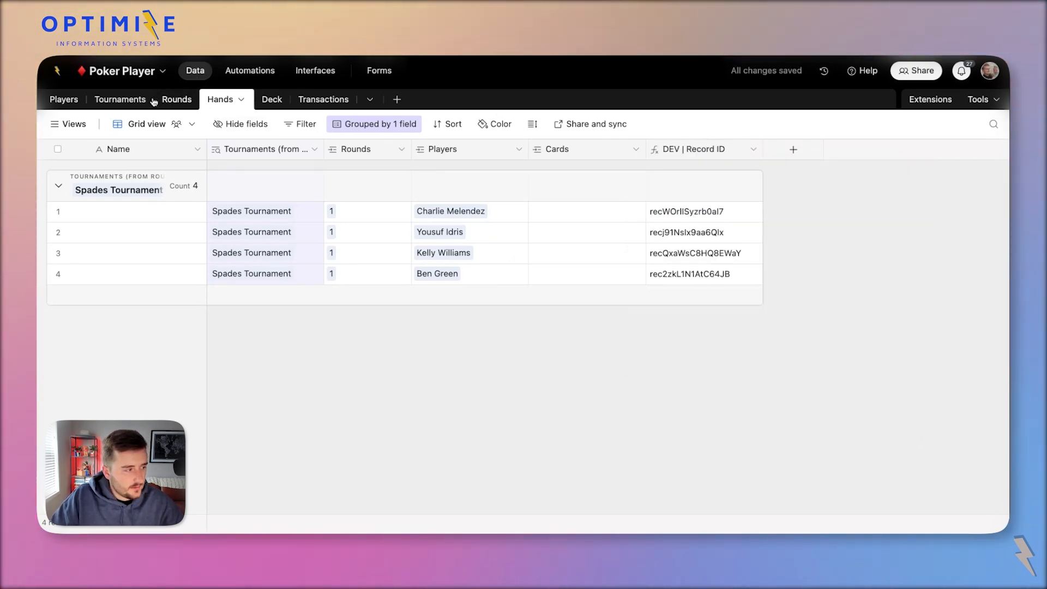
In Rounds, copy the Round # rollup's aggregation formula without changing the field.
click(177, 100)
click(485, 152)
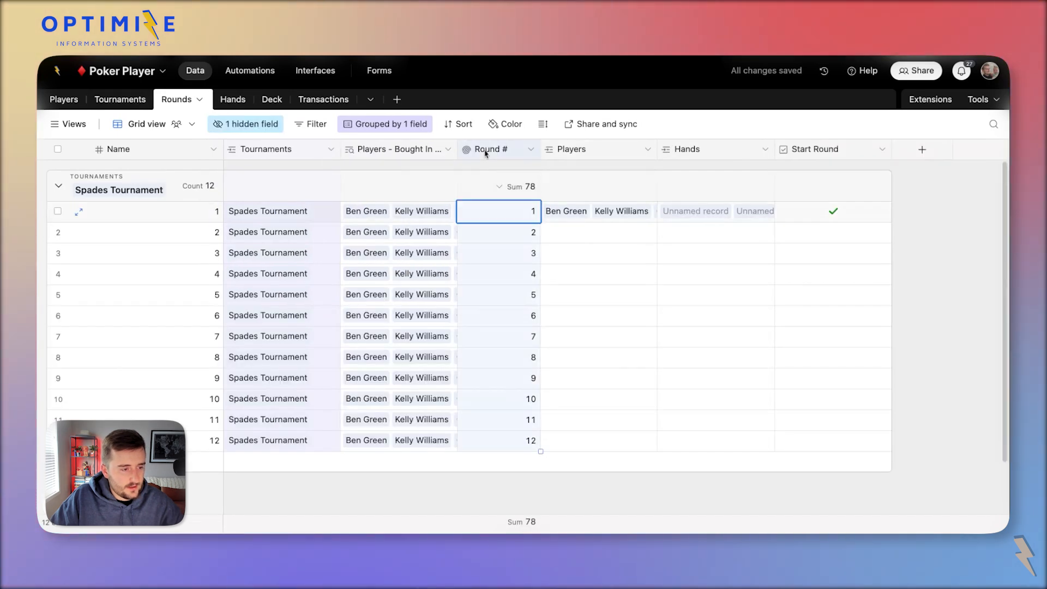
double_click(486, 153)
click(486, 153)
double_click(485, 153)
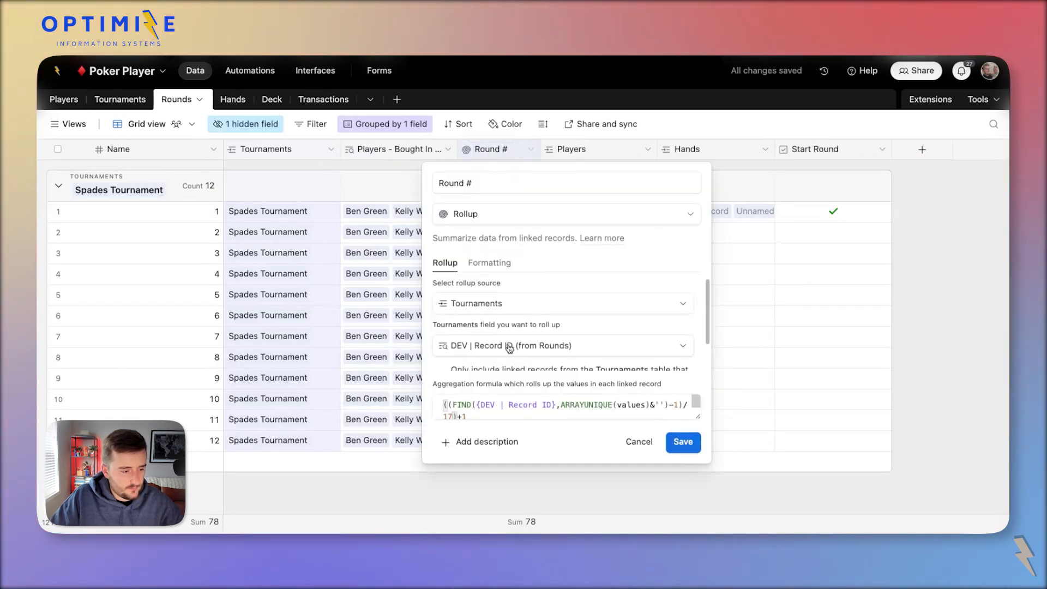
click(518, 410)
key(super+a)
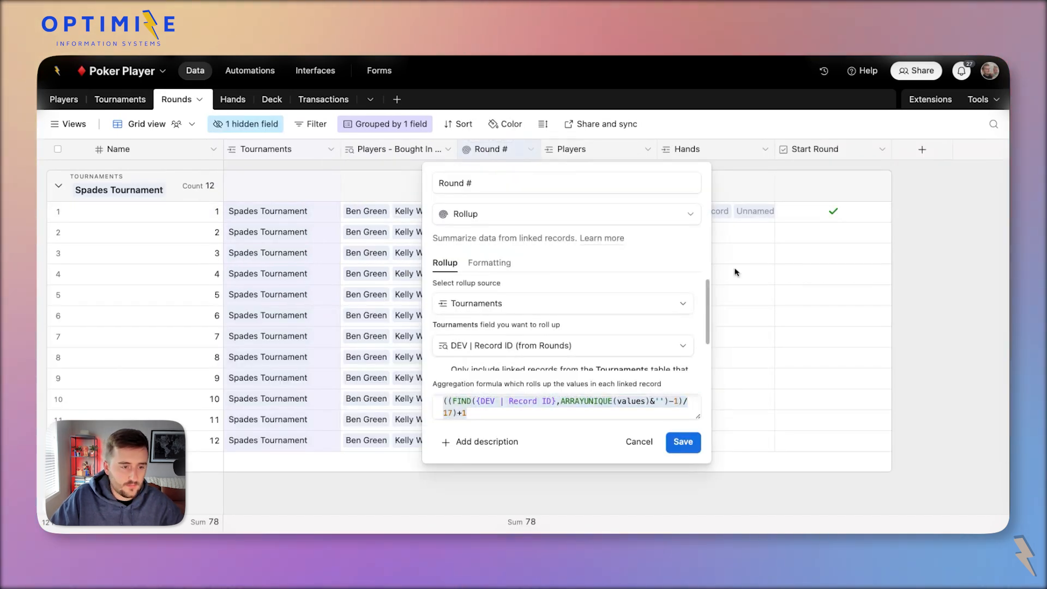
key(Escape)
Add a DEV | Record ID lookup from the linked Hands field to Rounds.
right_click(712, 146)
click(740, 200)
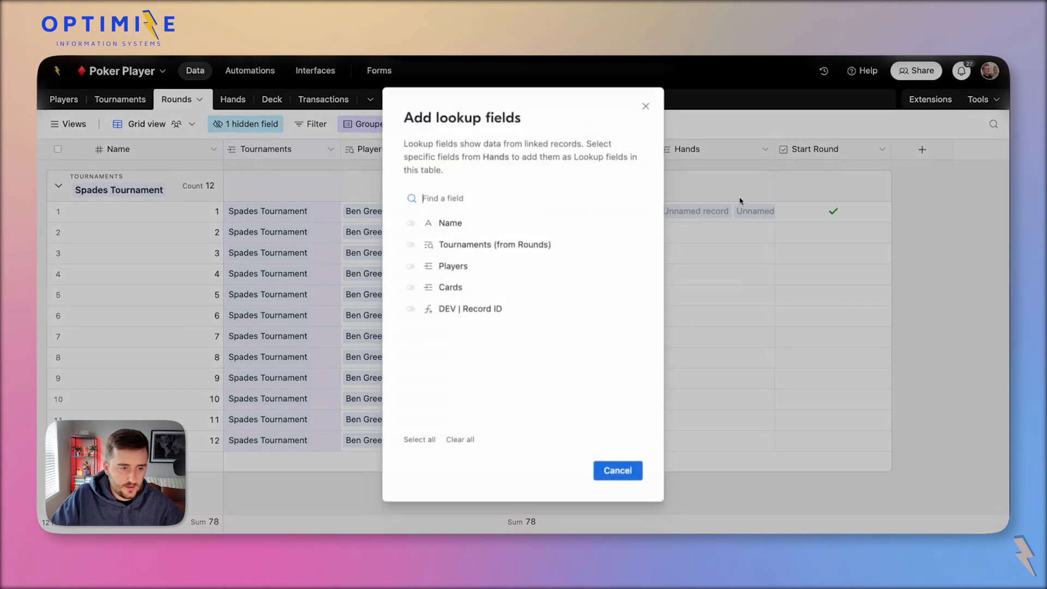
click(456, 310)
click(609, 467)
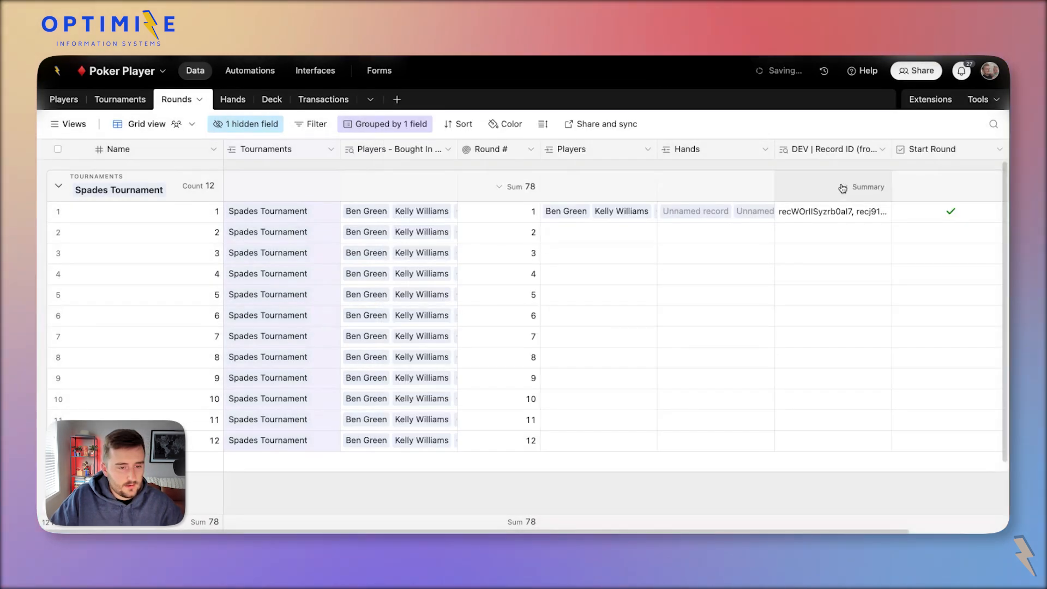
click(227, 100)
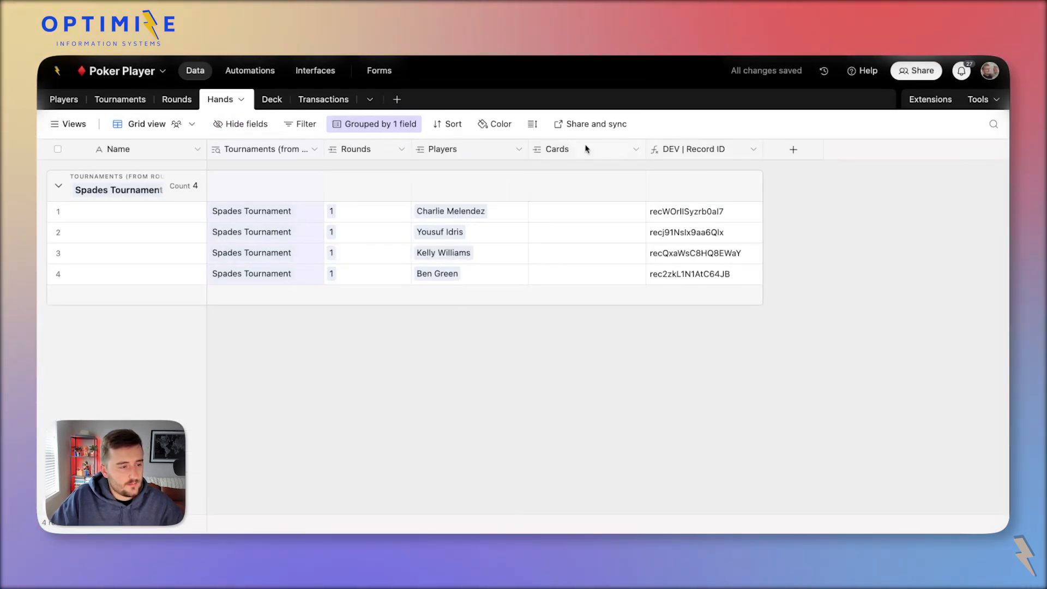
Add a DEV | Record ID (from Hands) lookup via Rounds, undoing a wrong first attempt.
click(393, 154)
click(400, 203)
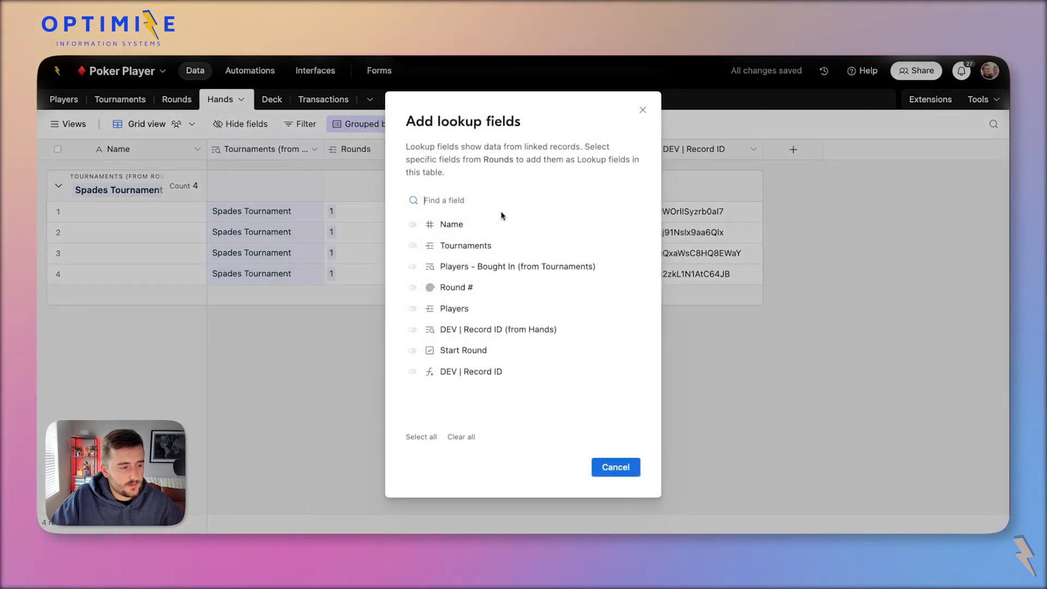
click(500, 373)
click(614, 468)
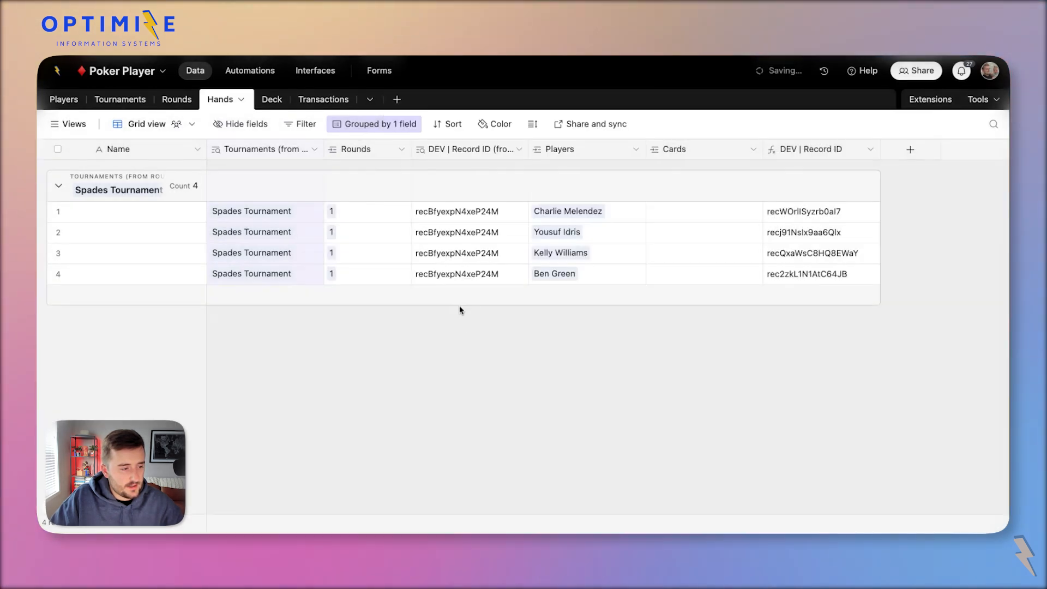
key(ctrl+z)
click(393, 149)
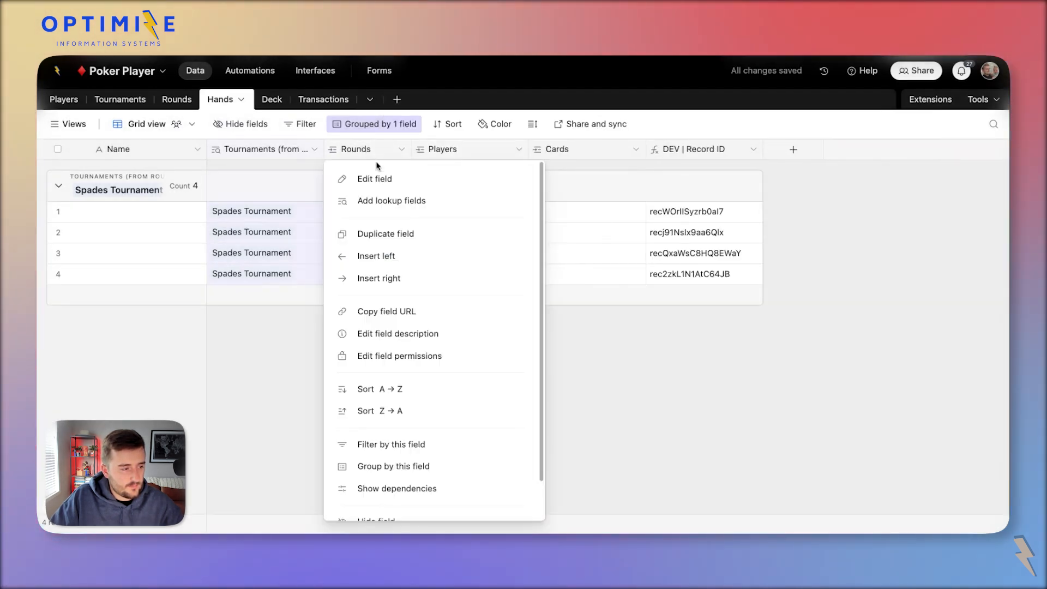
click(400, 198)
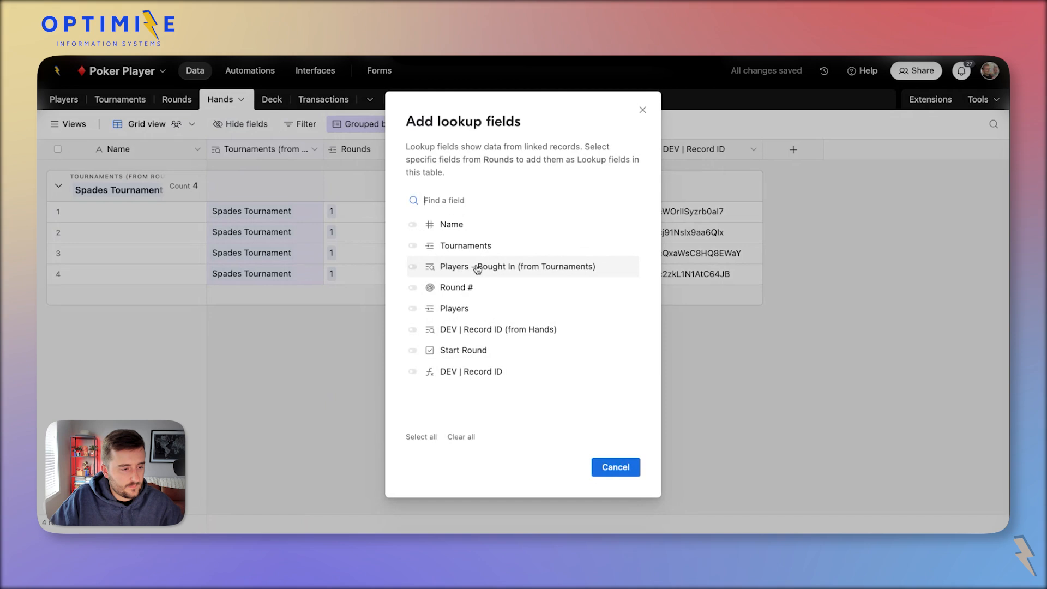
click(502, 330)
click(613, 468)
Convert the lookup to a Rounds rollup of DEV | Record ID (from Hands) with the pasted Round # formula.
double_click(476, 158)
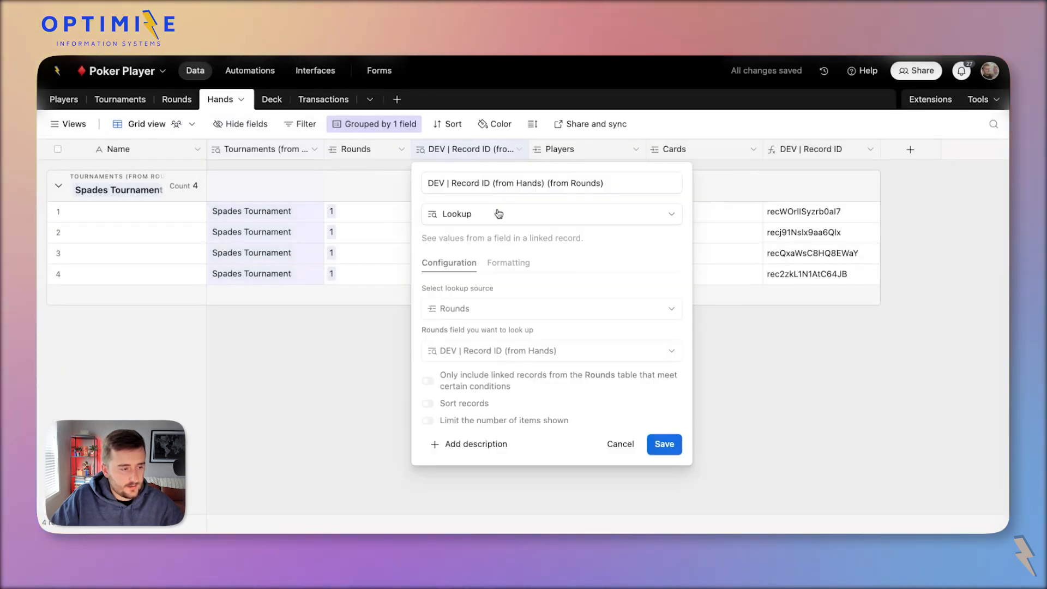
click(498, 213)
text(r)
click(511, 271)
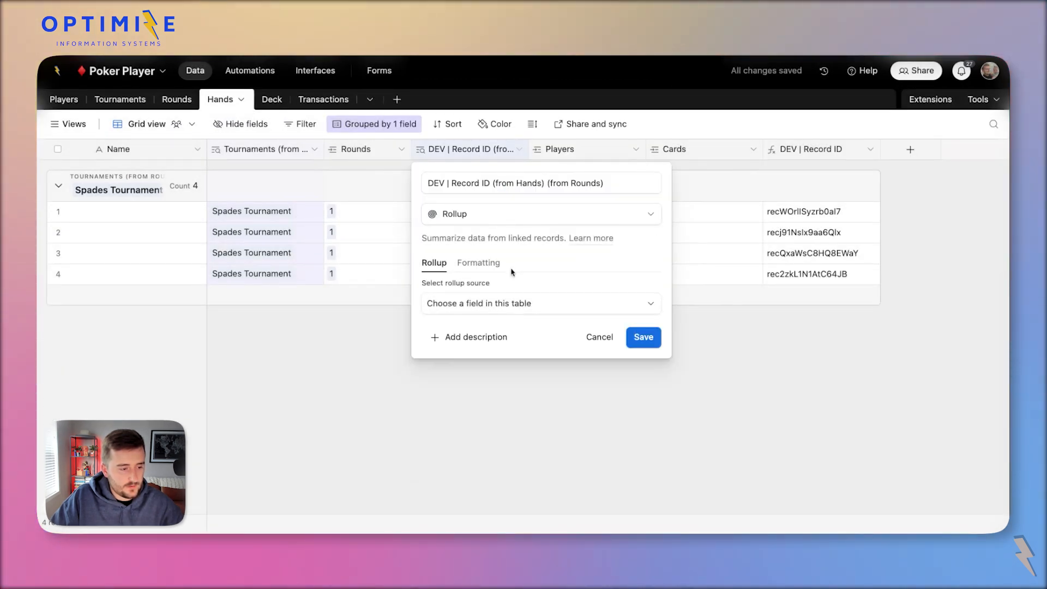
click(515, 301)
click(502, 357)
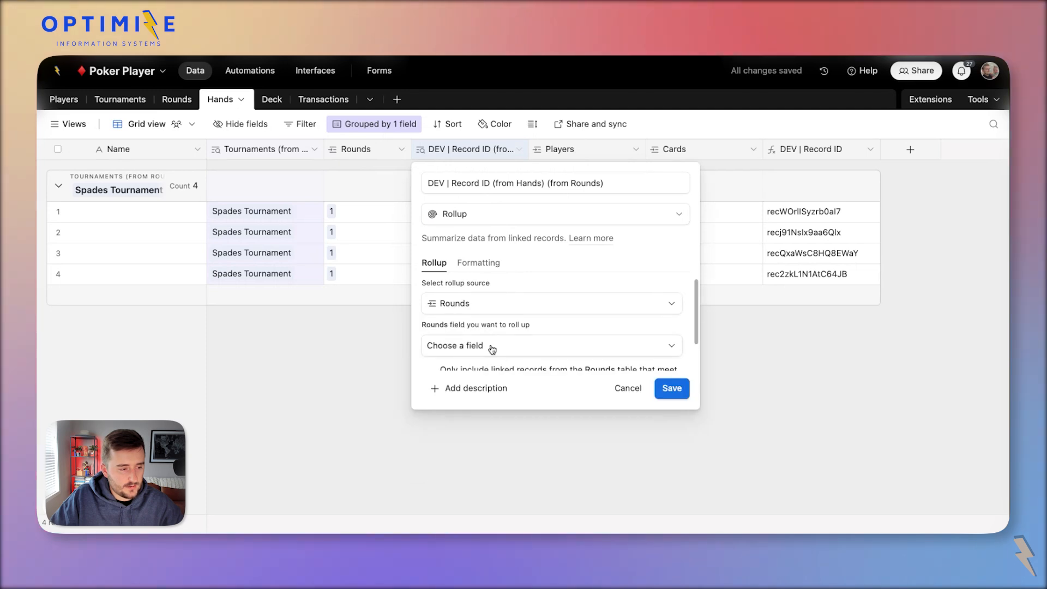
click(492, 350)
scroll(491, 322, down, 3)
click(491, 271)
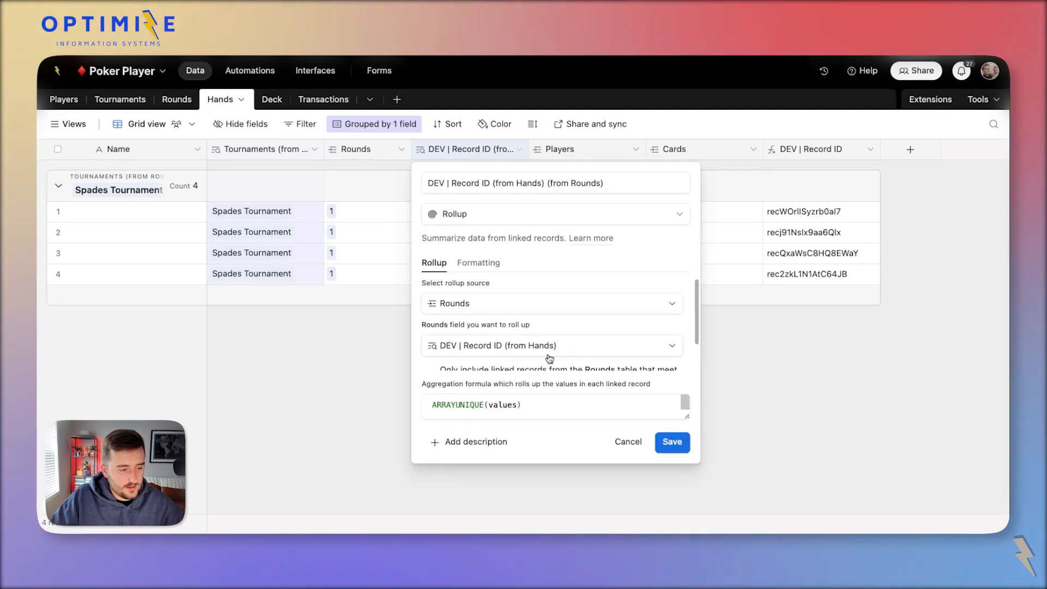
click(589, 404)
key(ctrl+a)
key(ctrl+v)
click(673, 443)
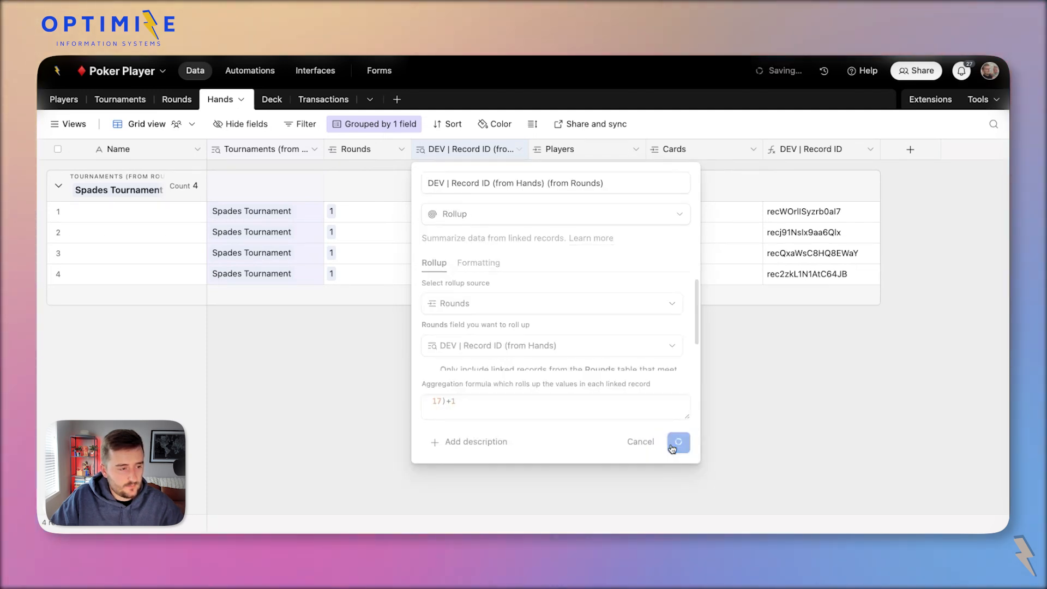
Rename the rollup field to Order and narrow its column.
click(466, 234)
double_click(463, 150)
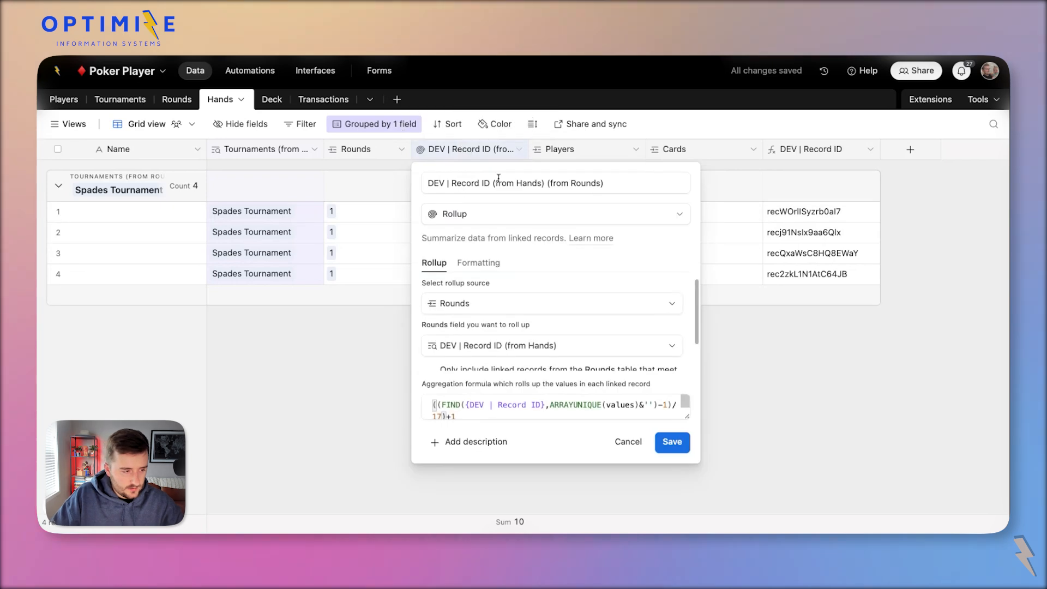
triple_click(498, 183)
text(Order)
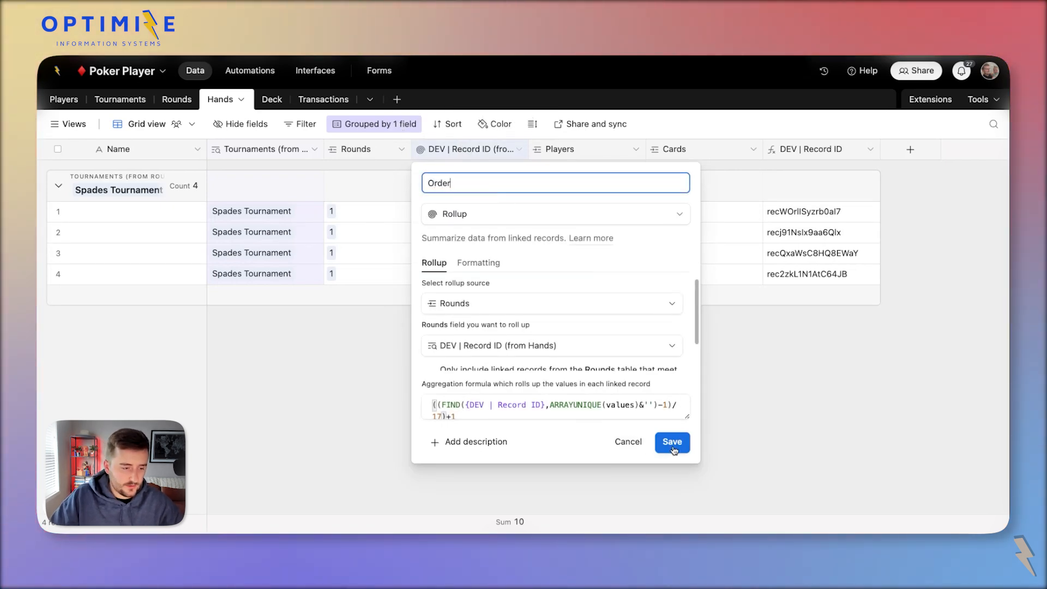
key(Return)
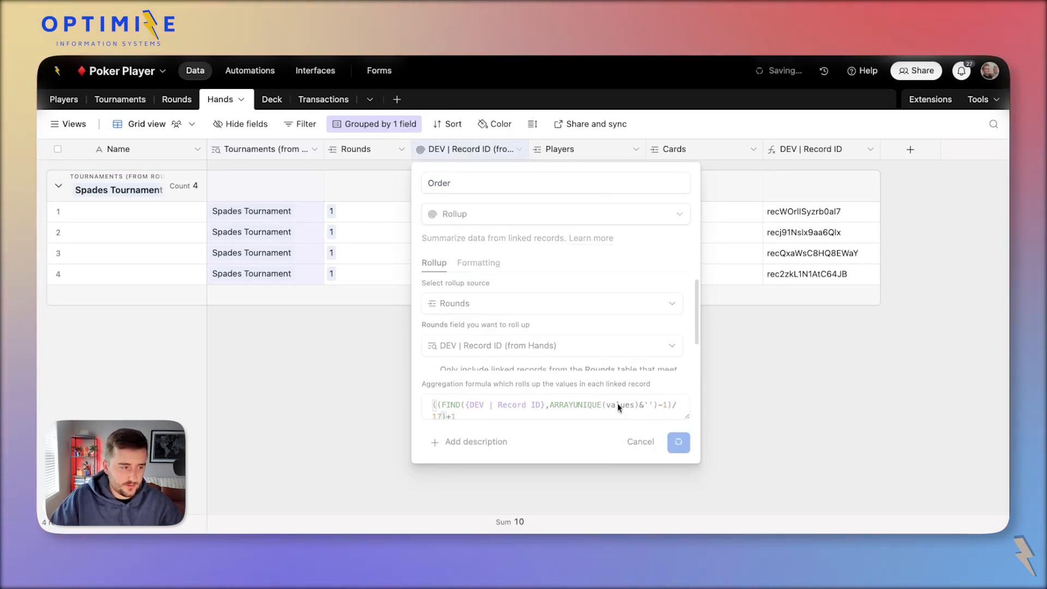
drag(529, 164, 474, 174)
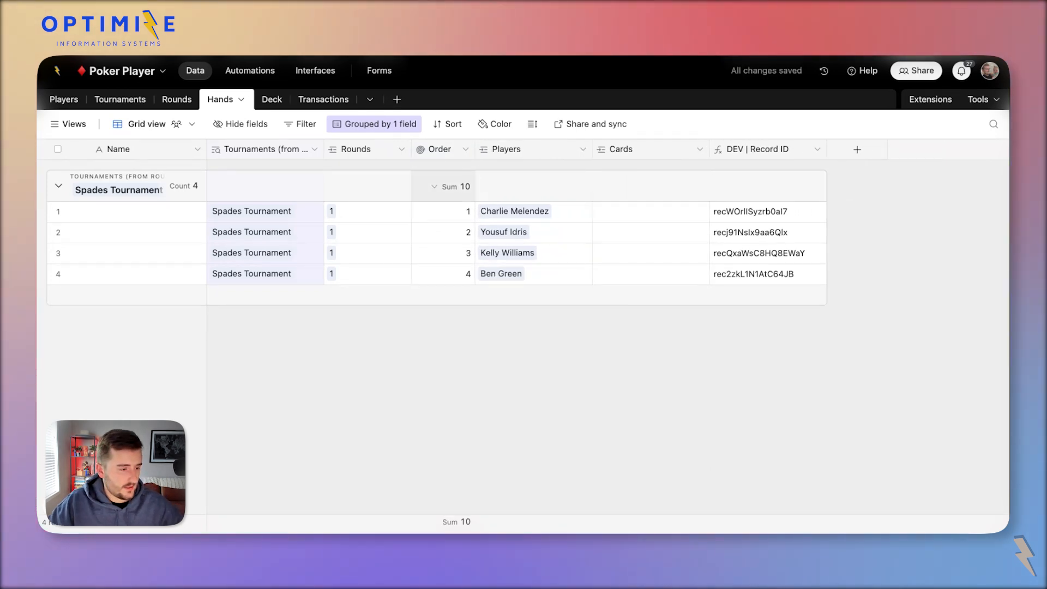
Check the Order values of hands 1 through 4.
click(430, 213)
click(449, 238)
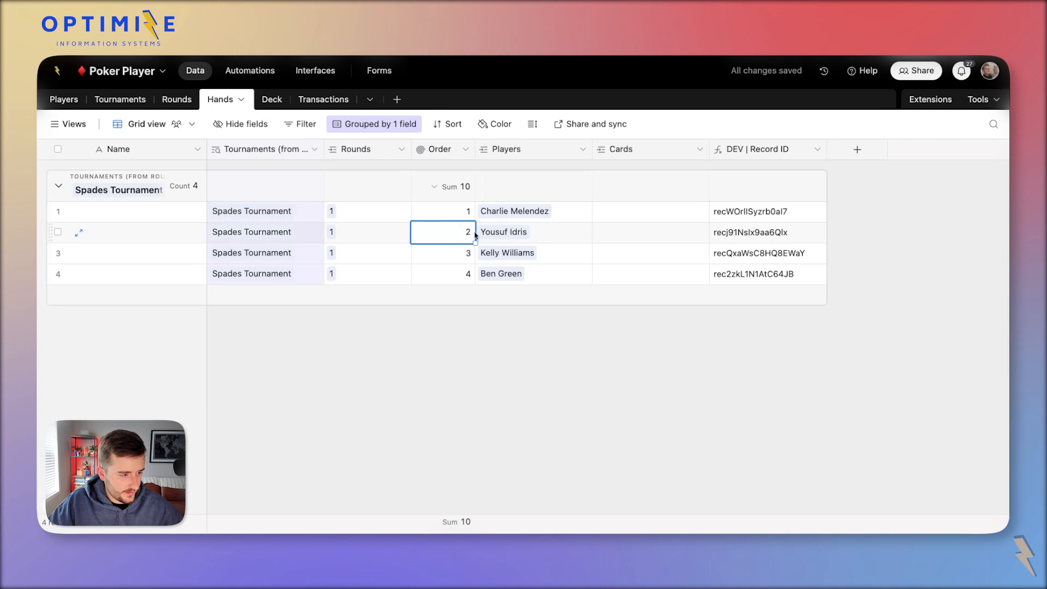
click(467, 212)
click(436, 234)
click(459, 255)
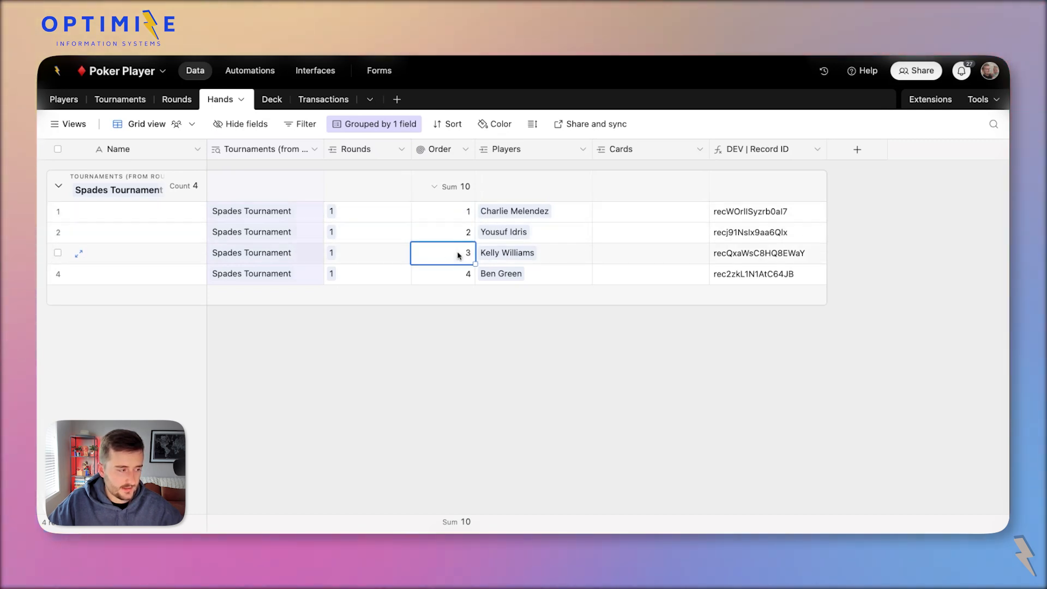
click(453, 276)
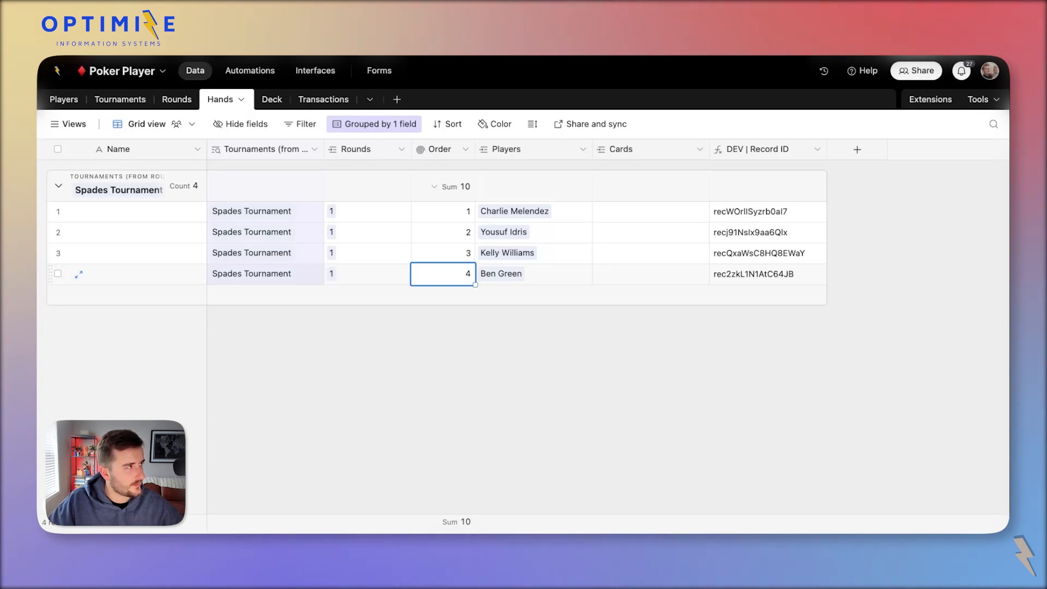
click(450, 231)
click(451, 212)
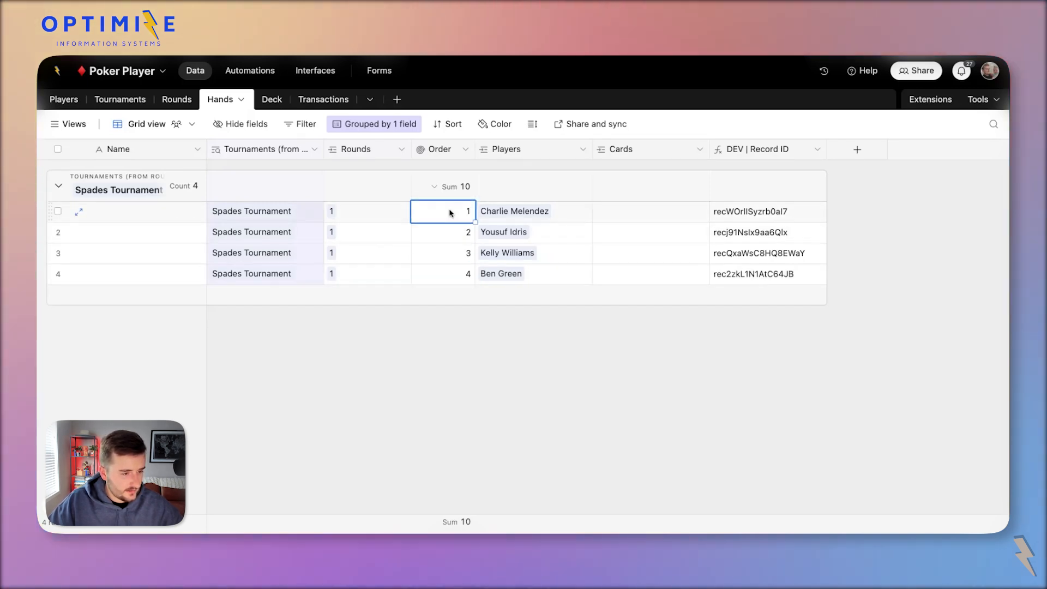
Review the Tournaments and Rounds tables, then return to Hands.
click(679, 212)
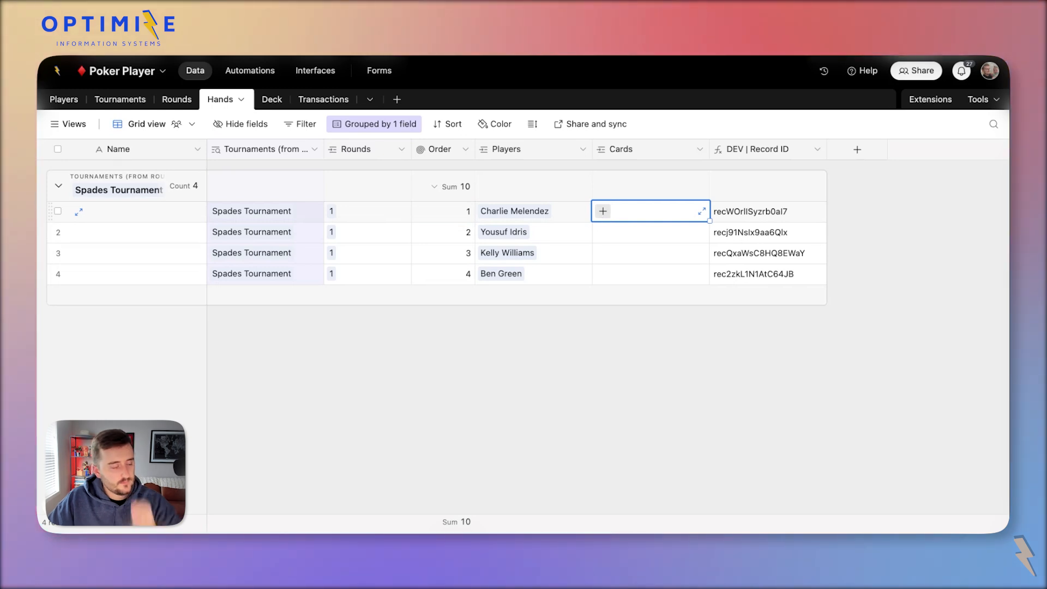
click(154, 100)
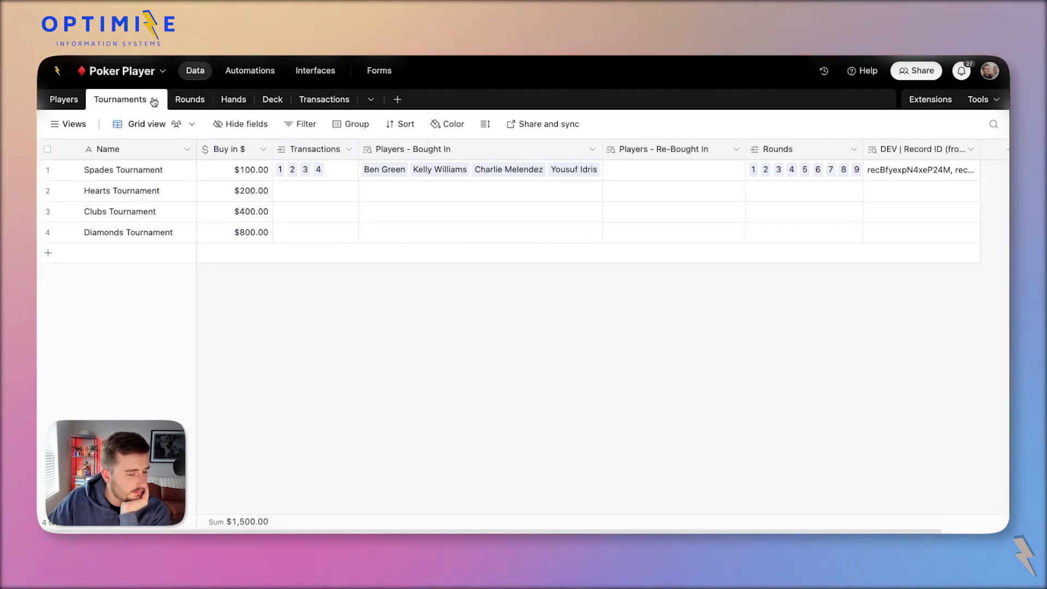
click(172, 101)
scroll(350, 299, right, 3)
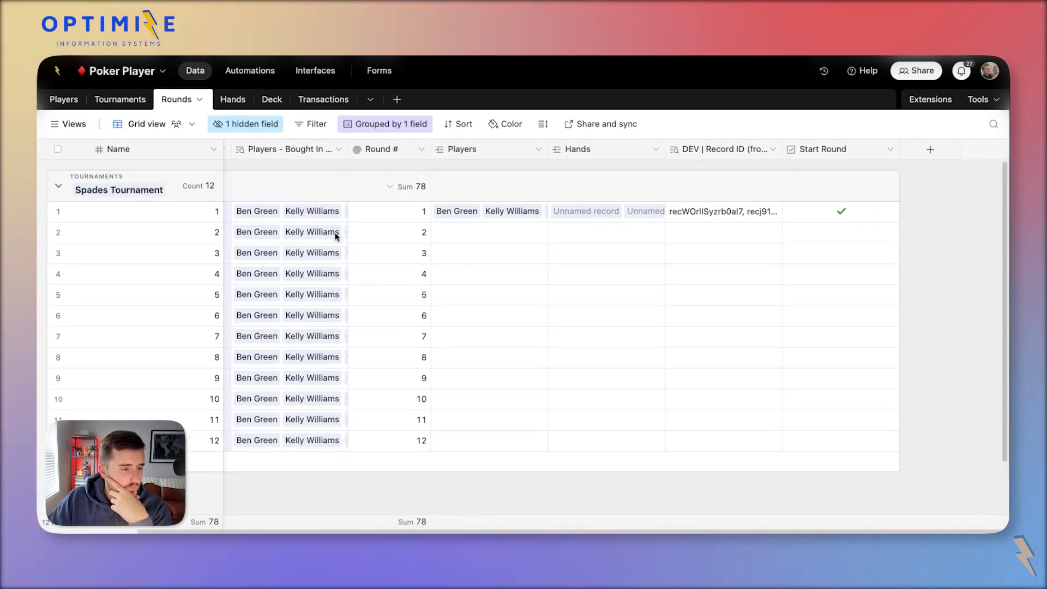
click(243, 103)
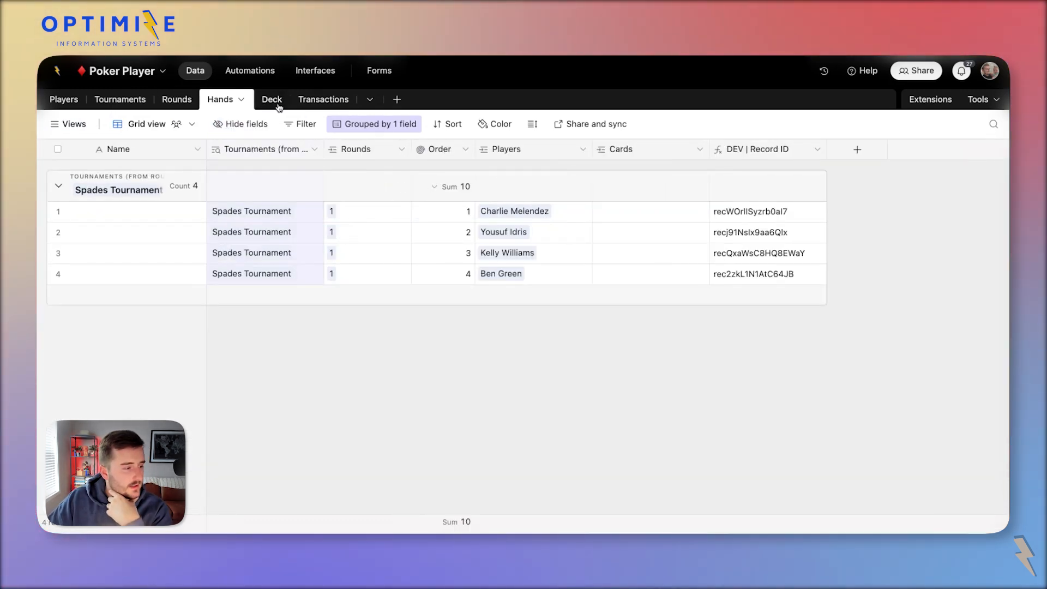
Give hand 1 the cards A♣ and A♦.
click(601, 211)
click(600, 211)
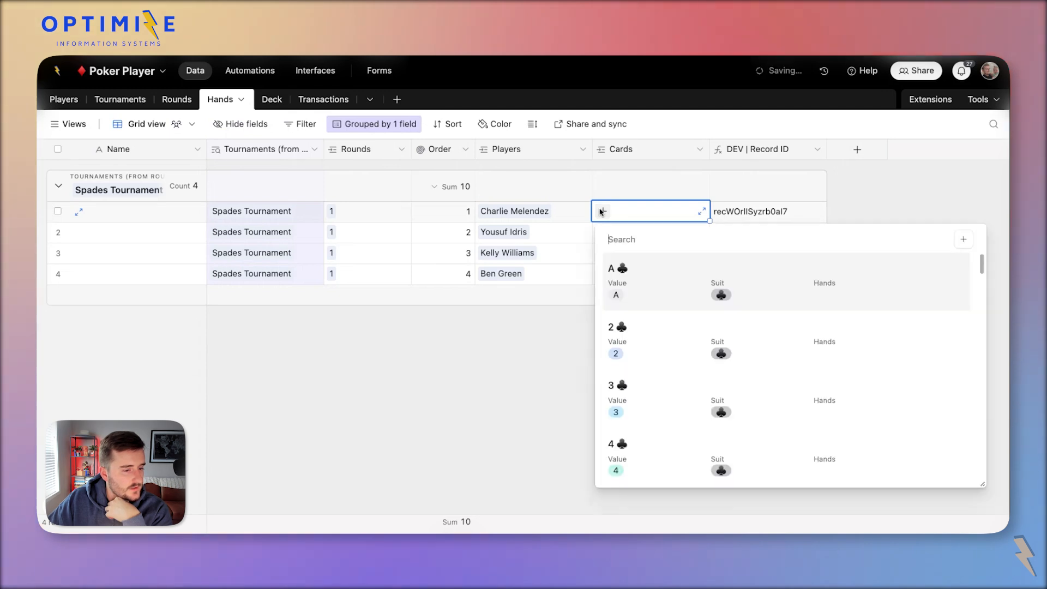
click(631, 290)
click(643, 211)
scroll(652, 335, down, 6)
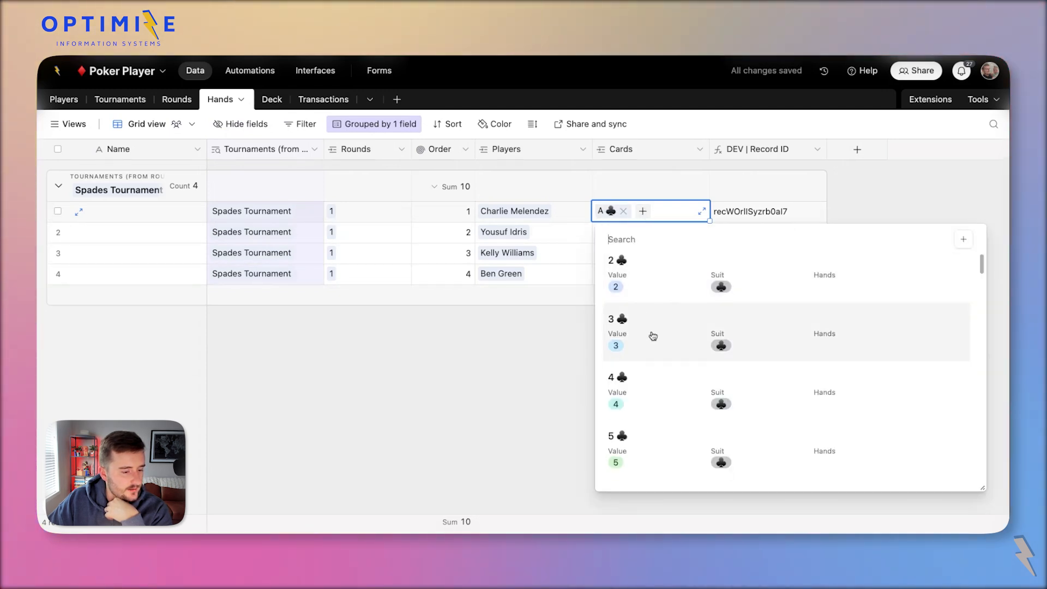
scroll(652, 334, down, 5)
click(641, 301)
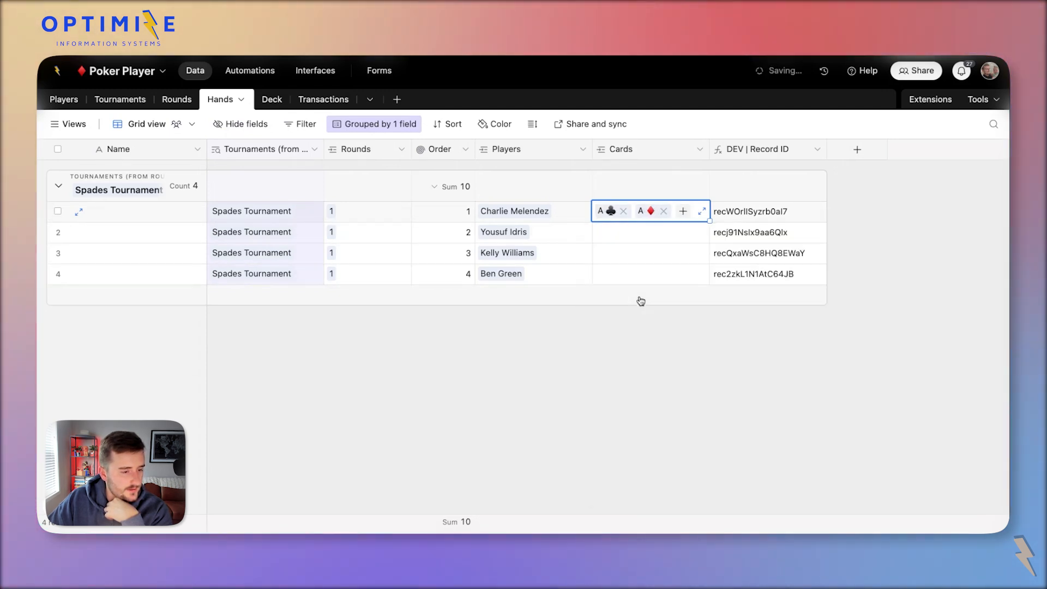
Give hand 2 the cards 2♦ and 10♣.
click(611, 228)
click(602, 233)
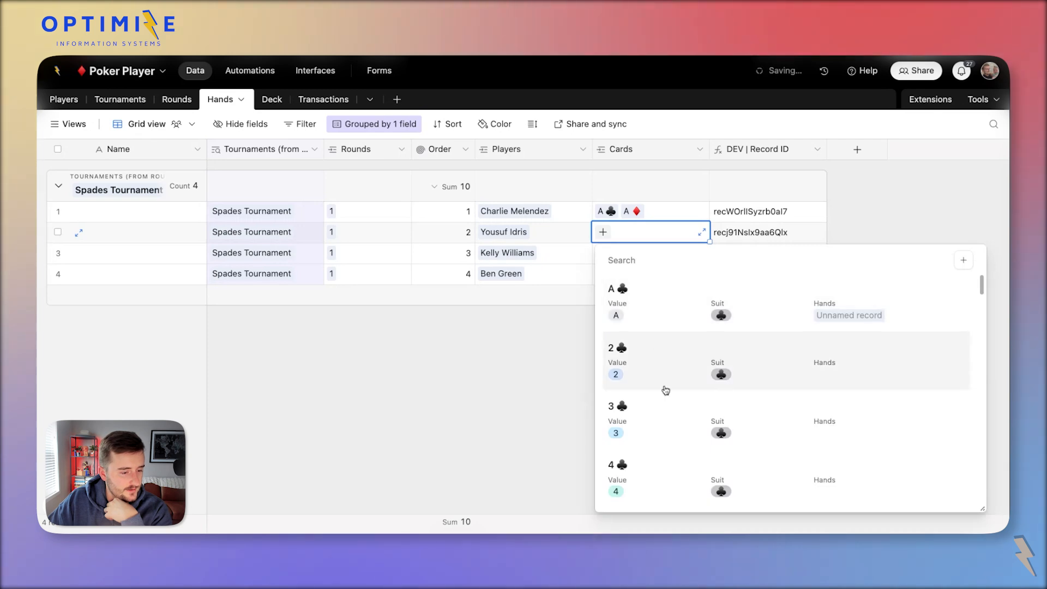
scroll(665, 390, down, 1)
scroll(665, 390, down, 10)
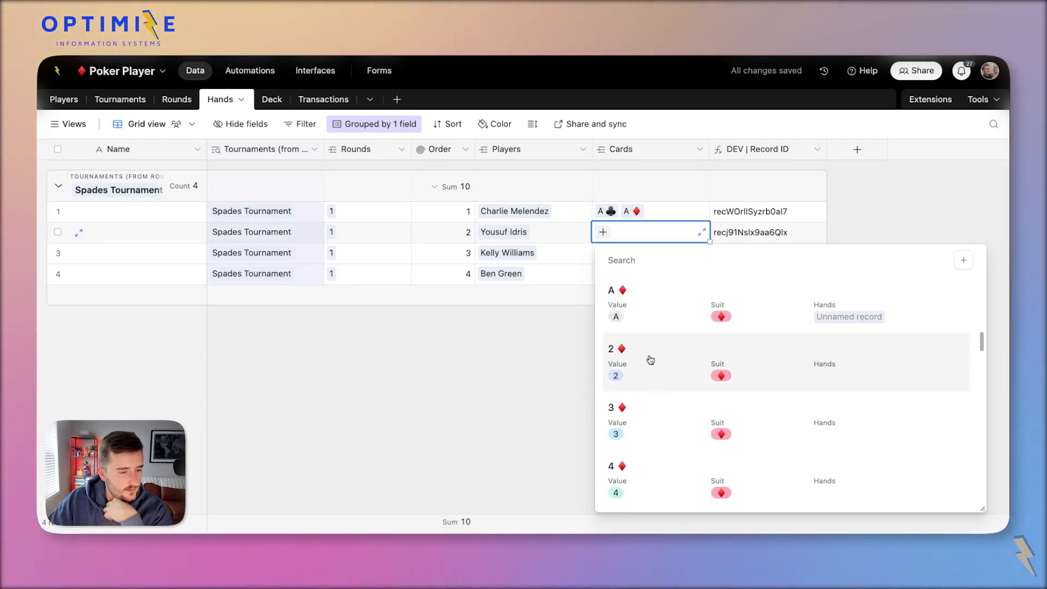
click(651, 360)
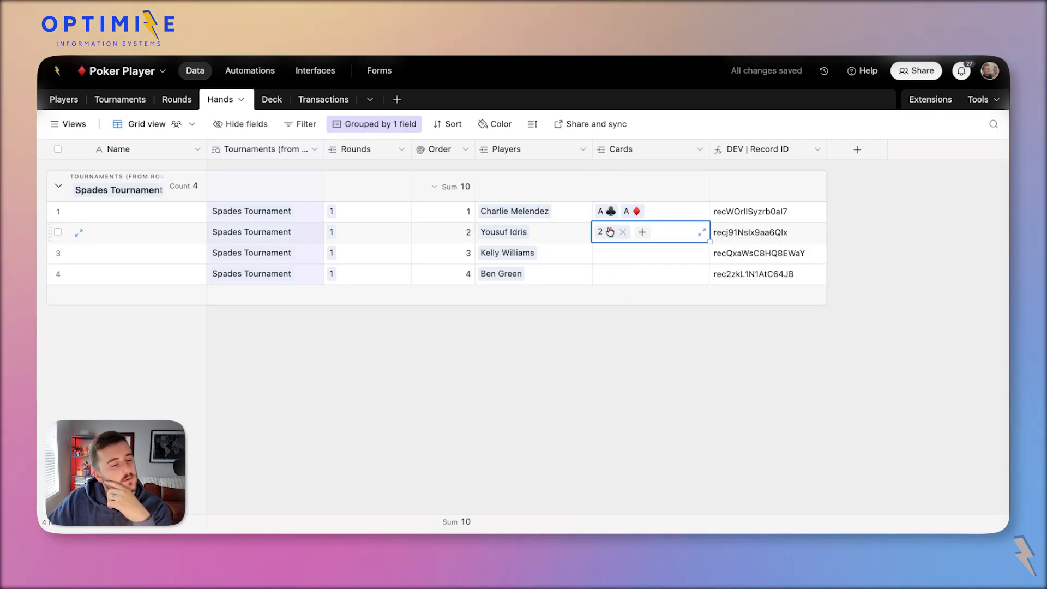
click(642, 234)
scroll(693, 414, down, 8)
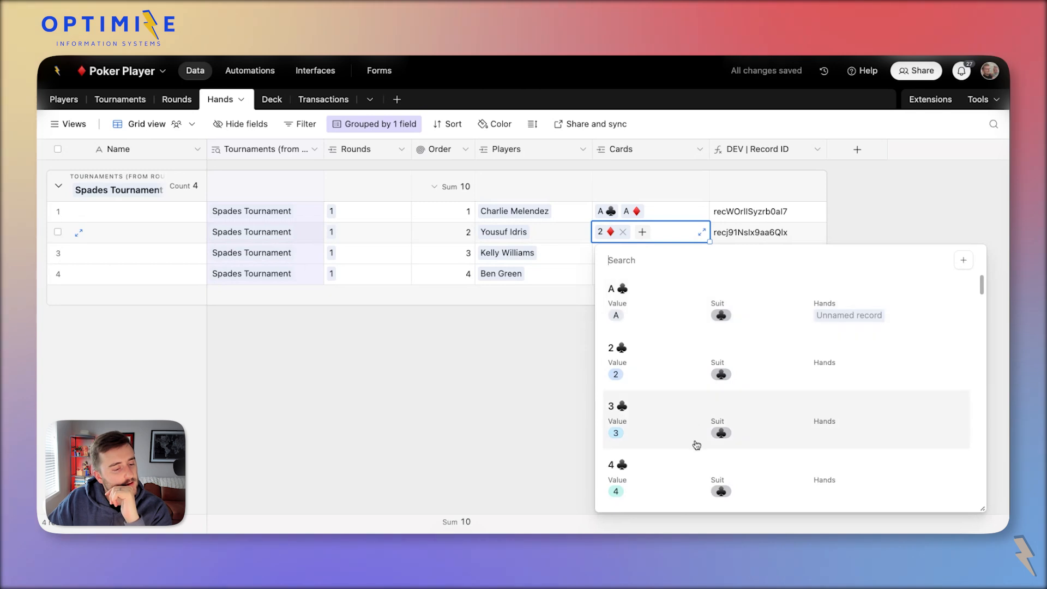
click(688, 388)
Give hand 3 the cards K♦ and 4♦.
click(605, 255)
click(603, 253)
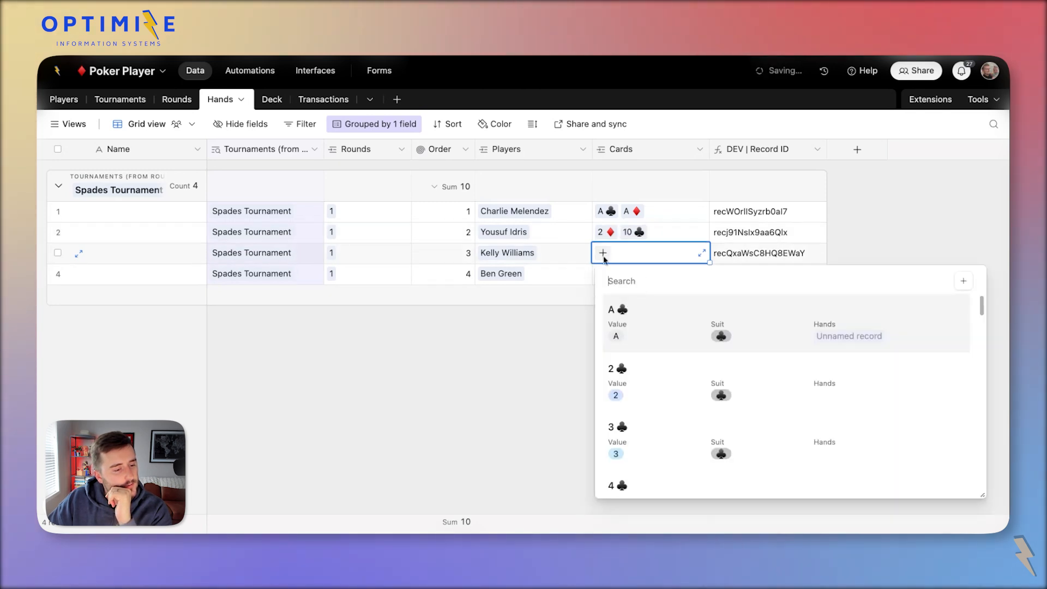
scroll(662, 375, down, 10)
click(671, 365)
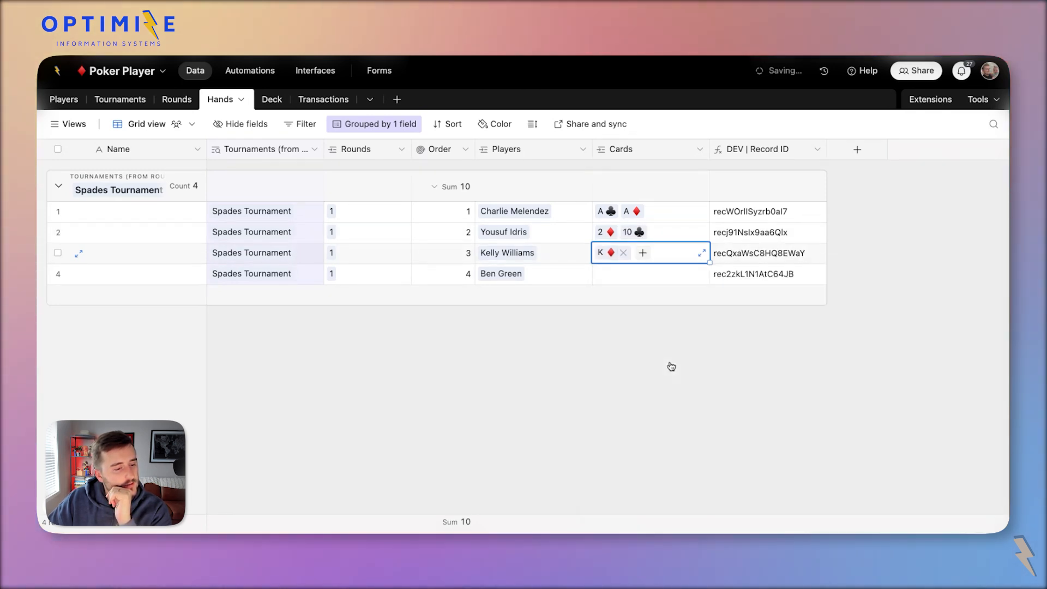
click(642, 252)
scroll(680, 396, down, 5)
scroll(680, 396, down, 2)
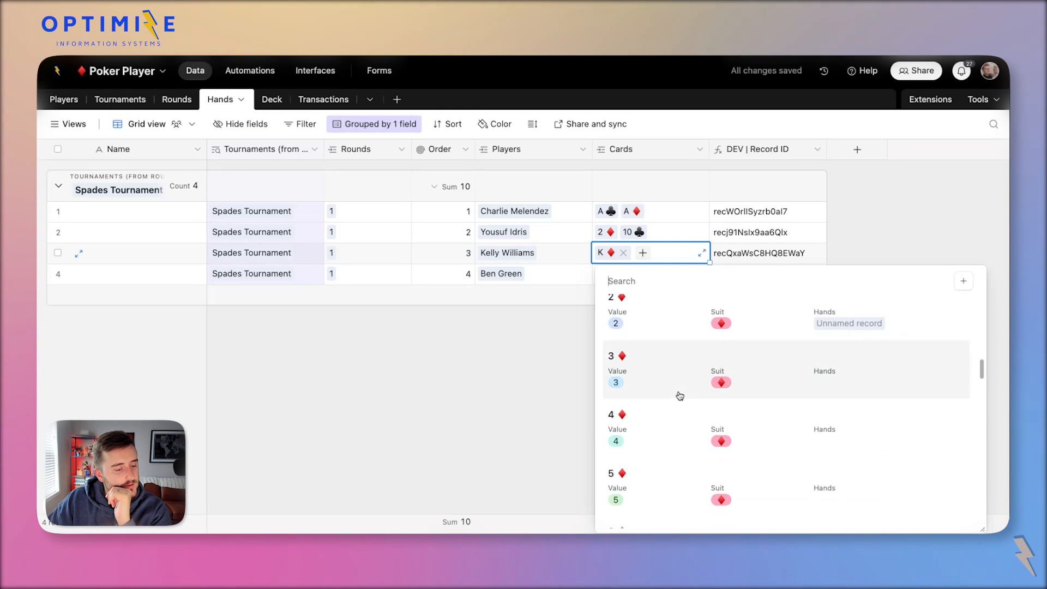
click(678, 384)
Give hand 4 the cards 6♥ and 6♦, searching '6' for the second.
click(602, 276)
click(602, 274)
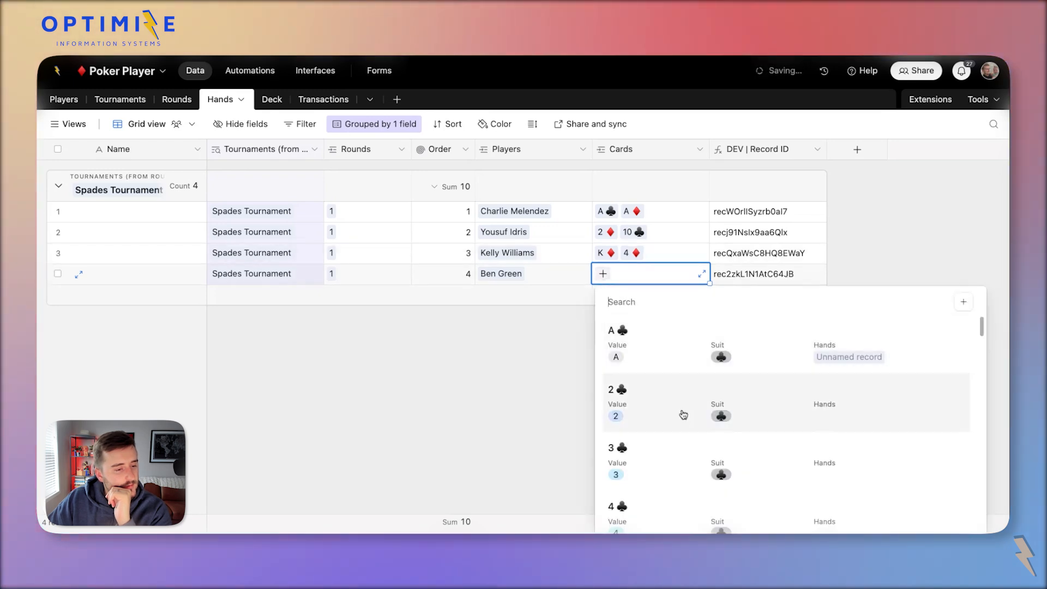
scroll(683, 419, down, 15)
click(680, 423)
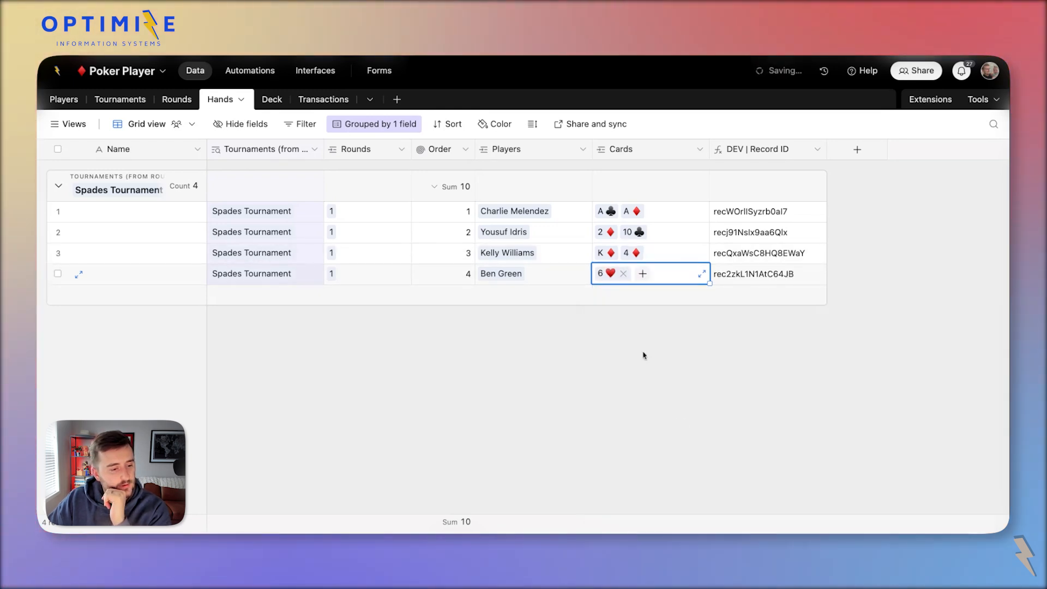
click(643, 273)
text(6)
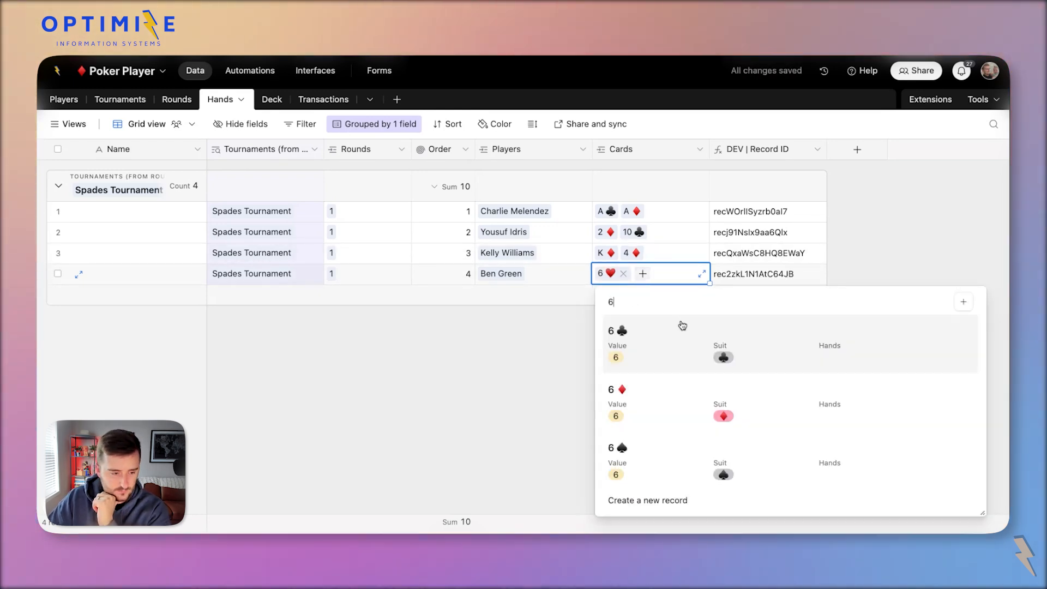
click(663, 378)
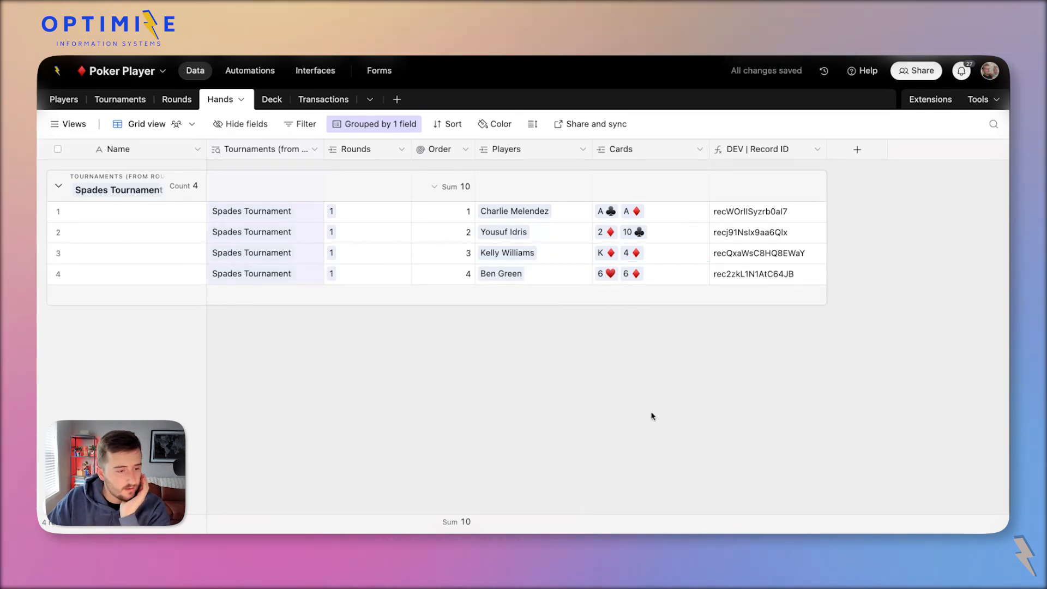
click(603, 210)
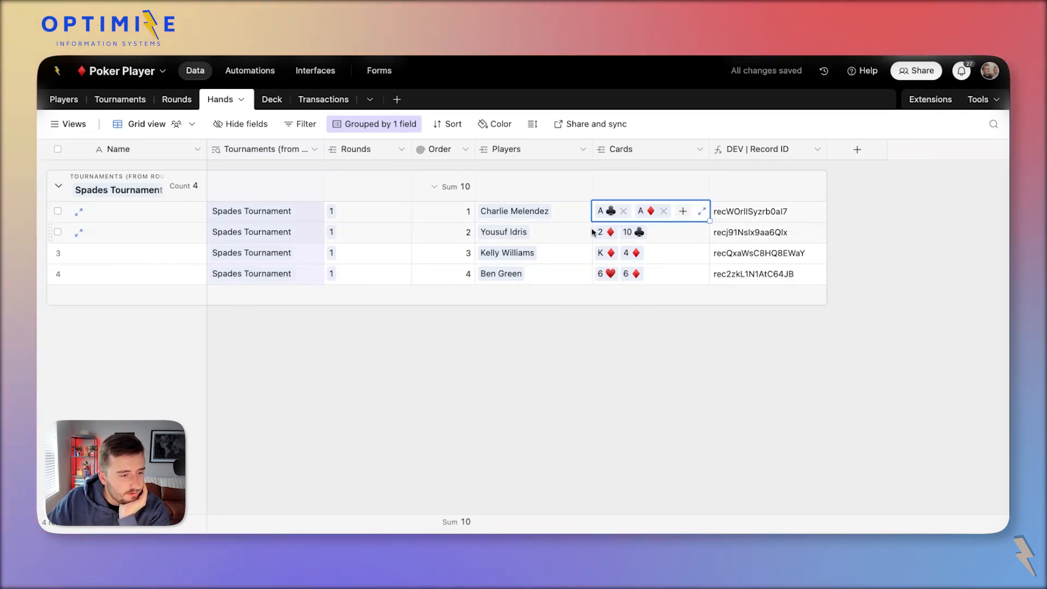
click(642, 277)
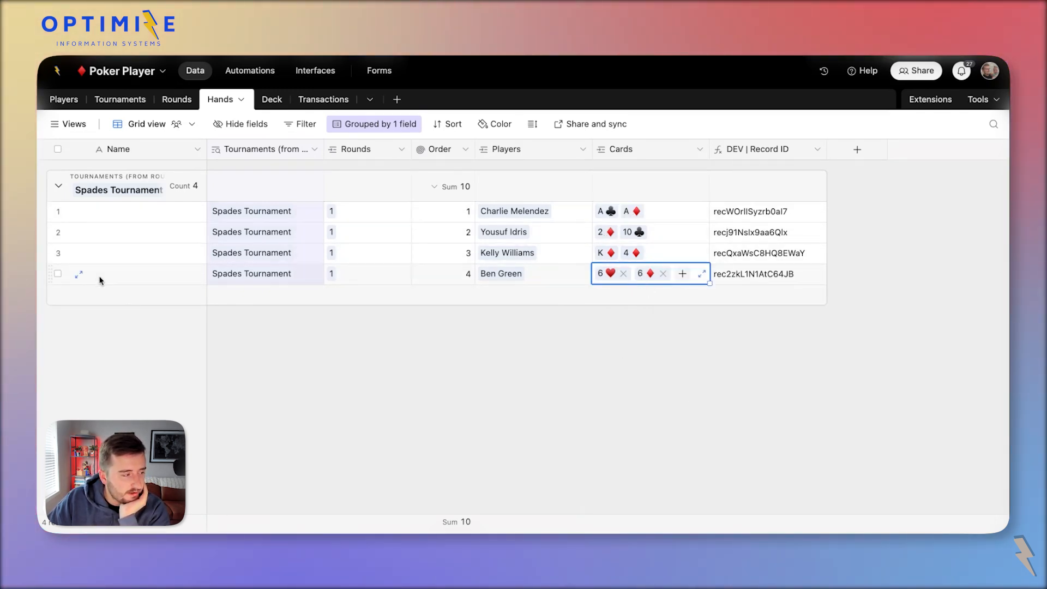
click(56, 274)
click(58, 211)
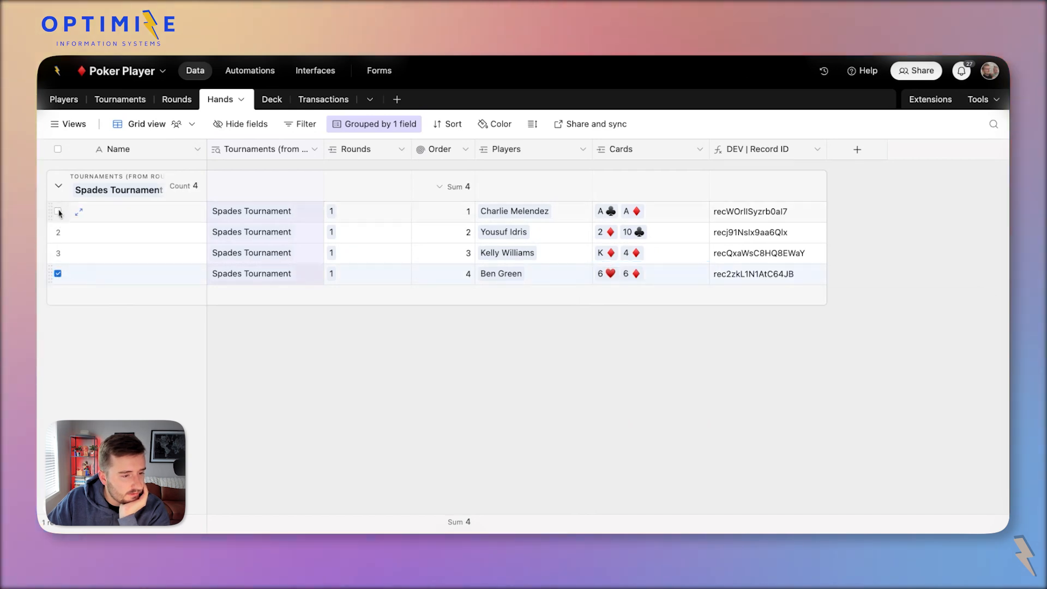
click(58, 252)
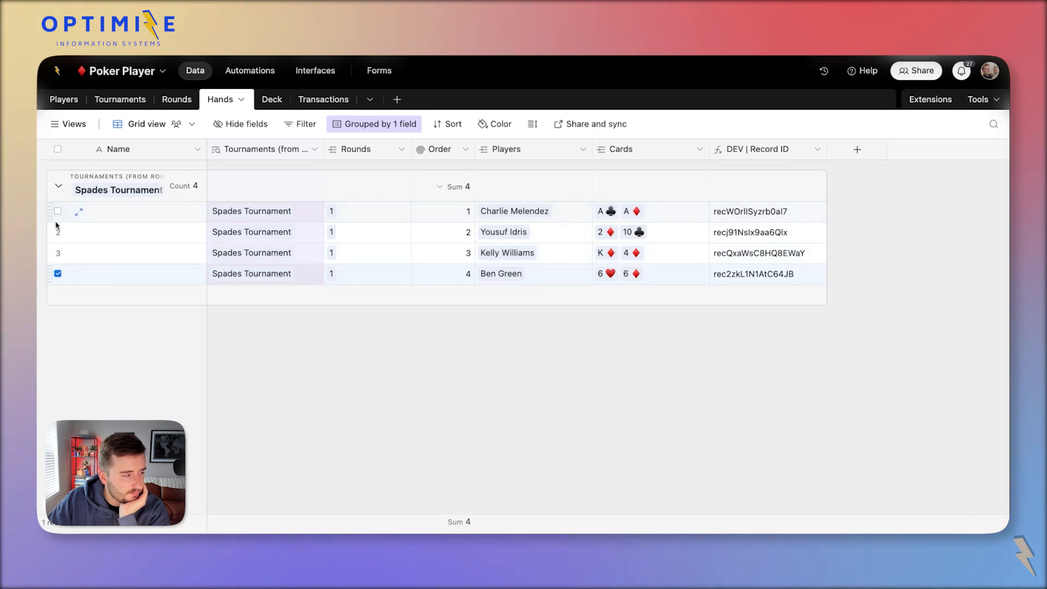
click(57, 233)
click(445, 418)
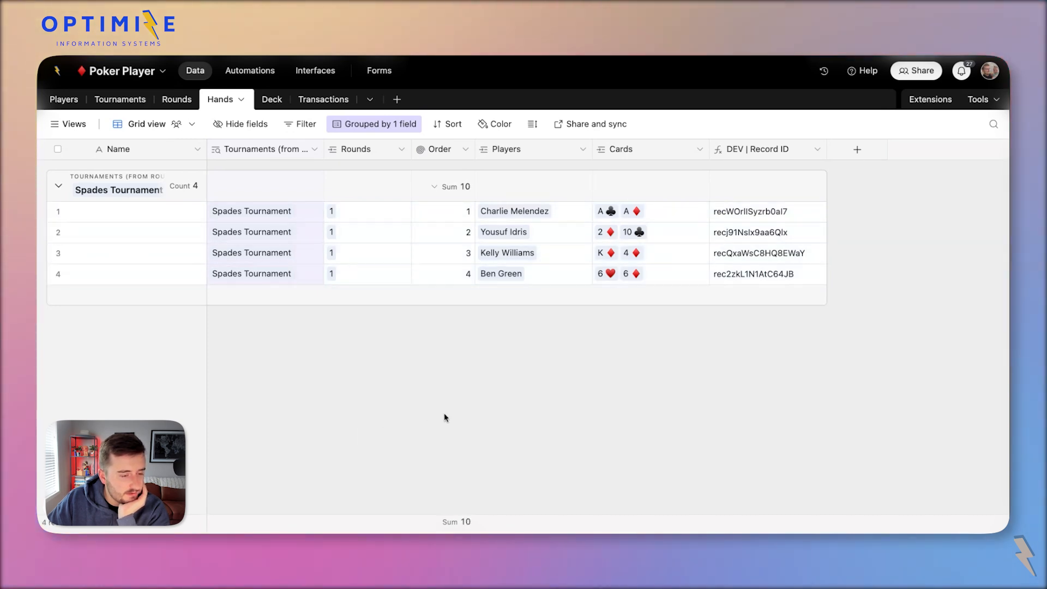
click(674, 232)
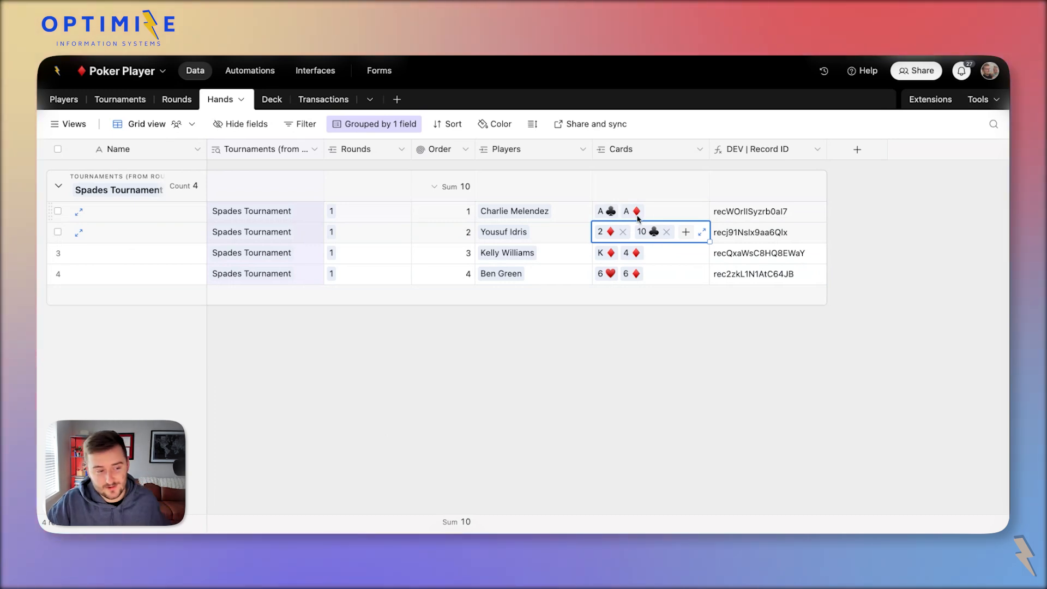
click(672, 211)
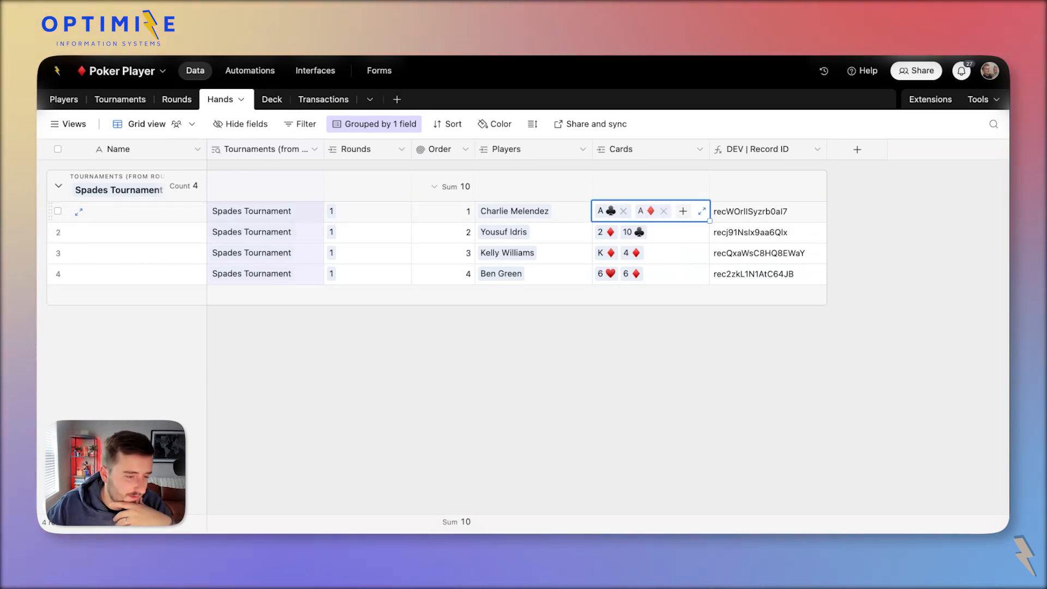
click(615, 232)
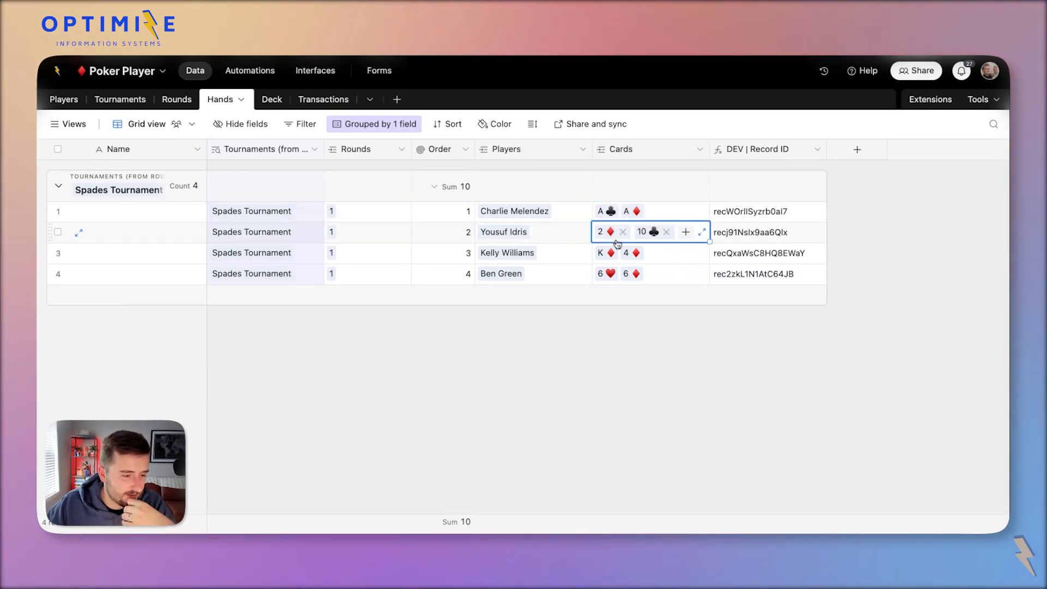
click(762, 248)
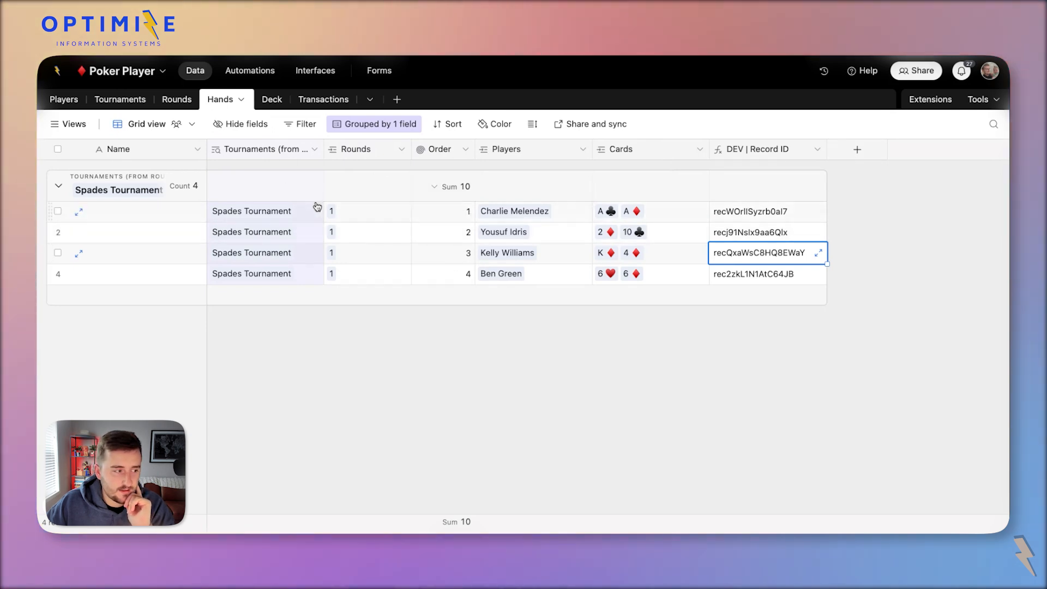
click(360, 217)
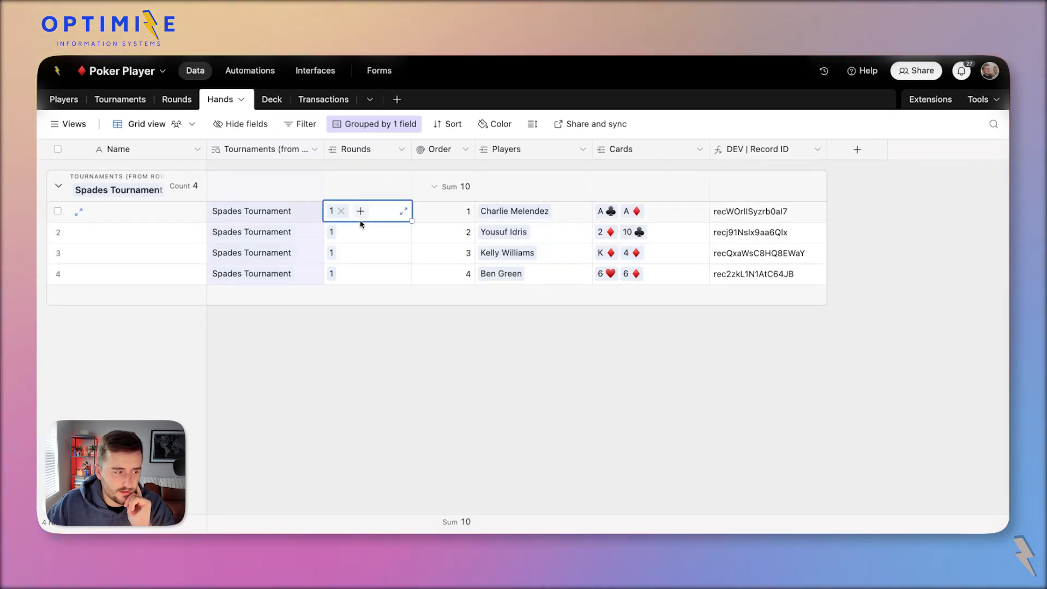
Create a Flop (3) link-to-Deck field at the right end of the Rounds table.
click(176, 100)
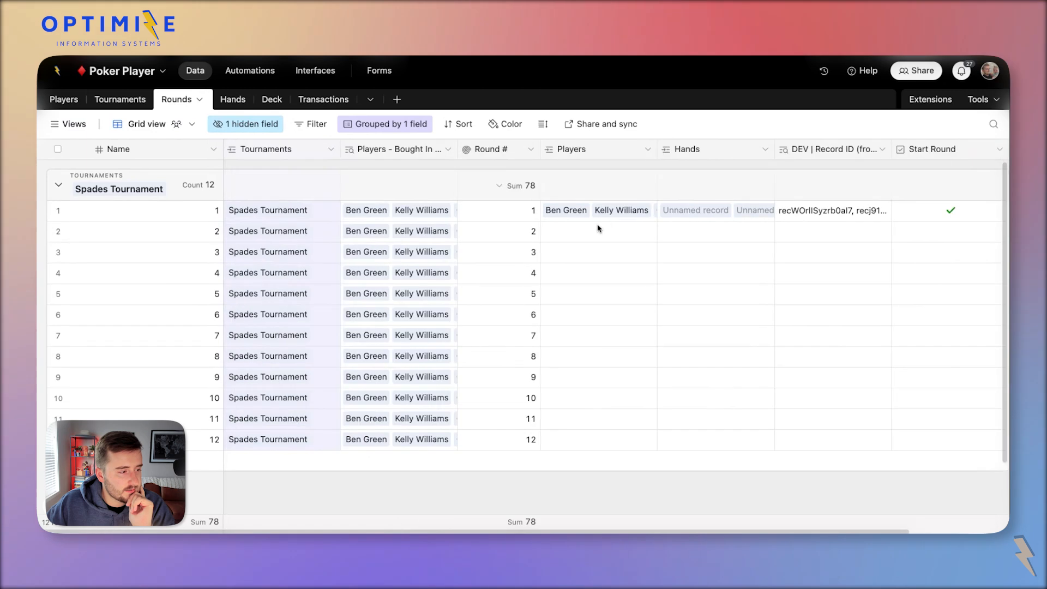
scroll(599, 228, right, 3)
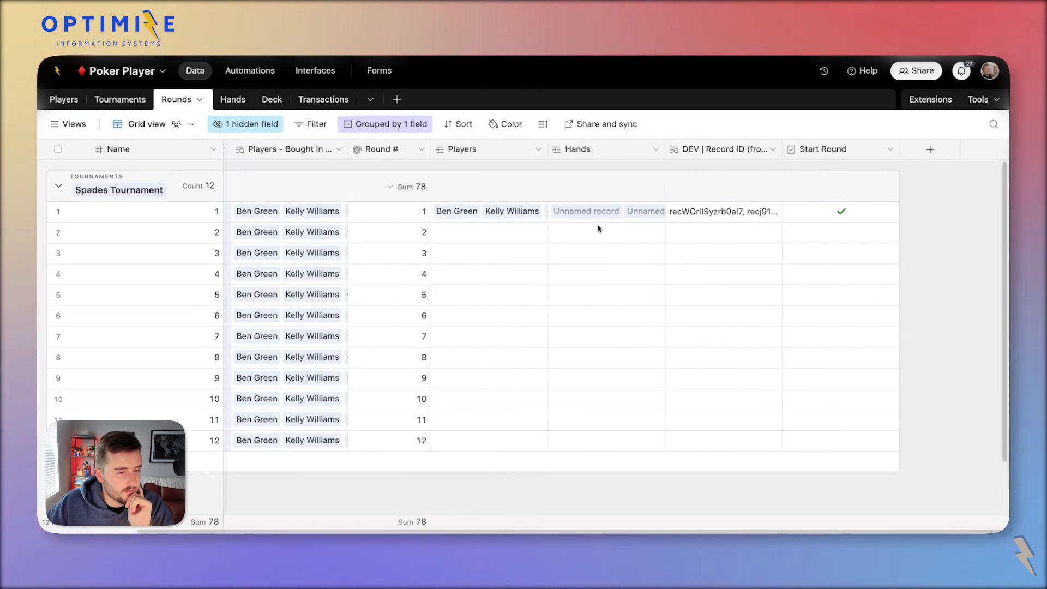
click(927, 151)
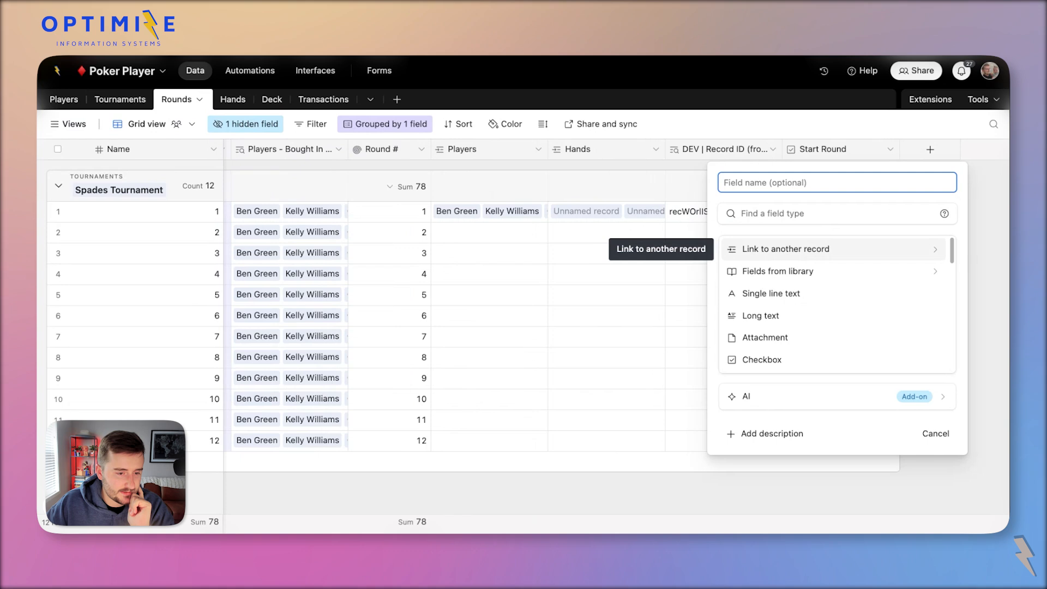
click(792, 259)
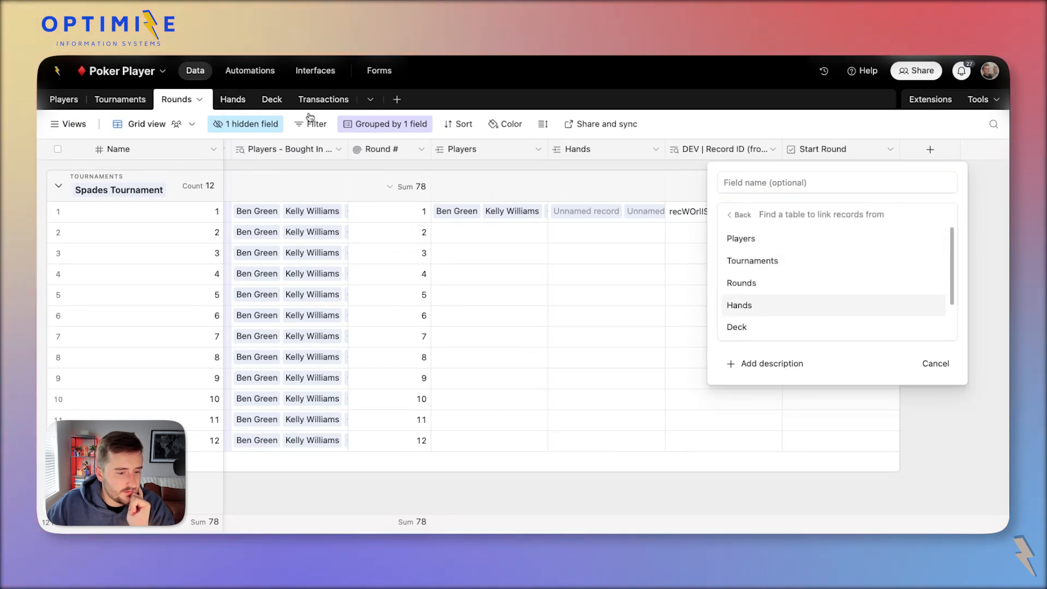
click(746, 328)
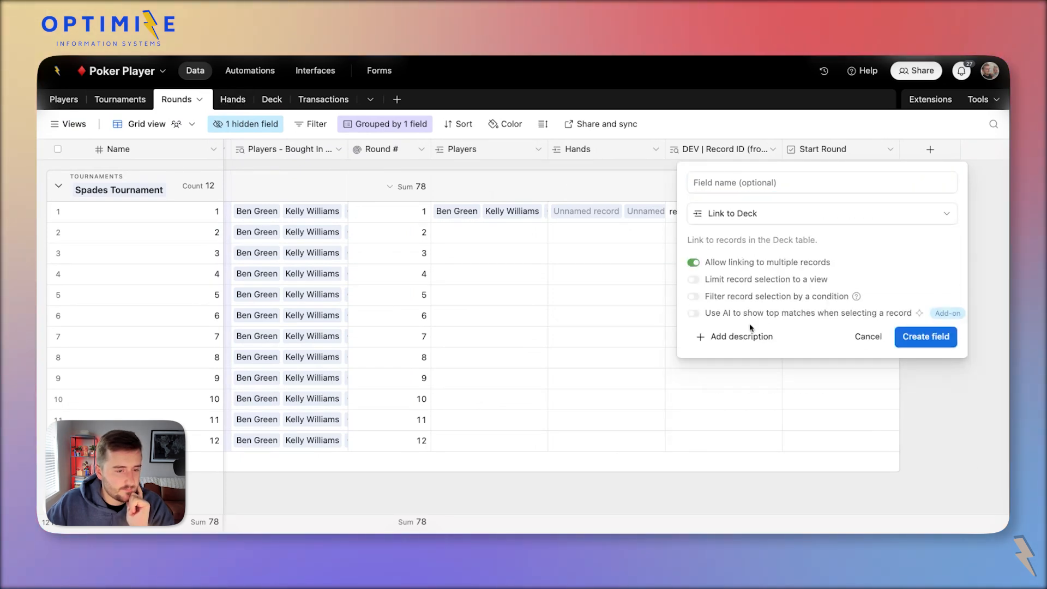
click(724, 187)
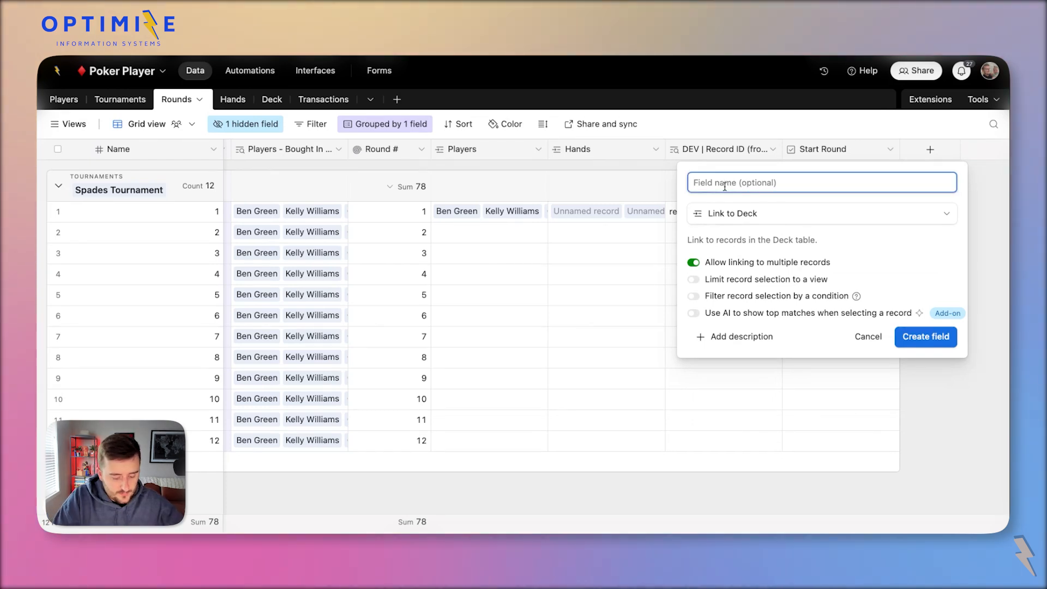
text(Flop (3)
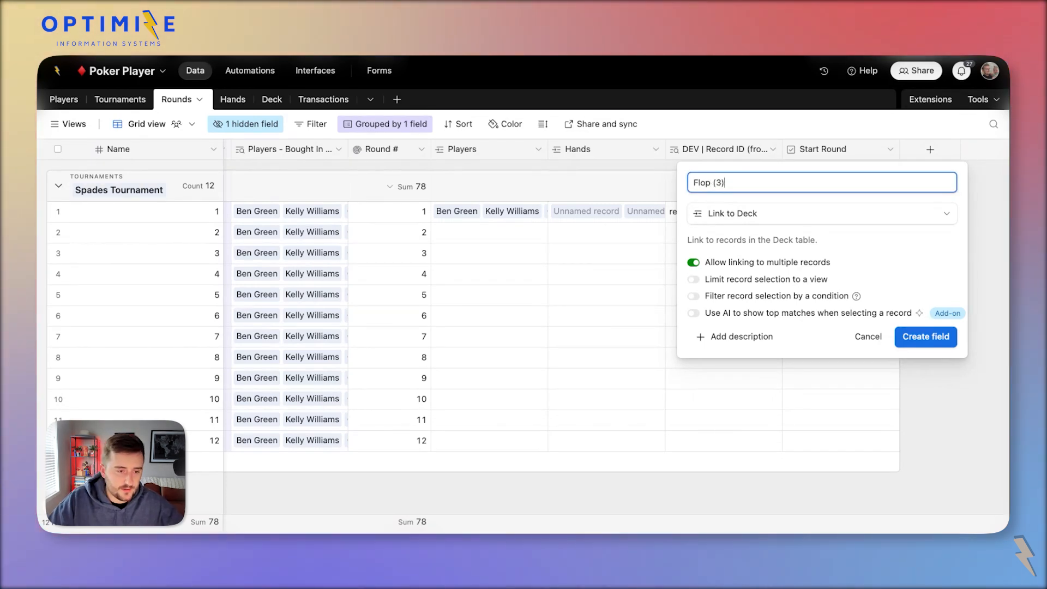
click(917, 335)
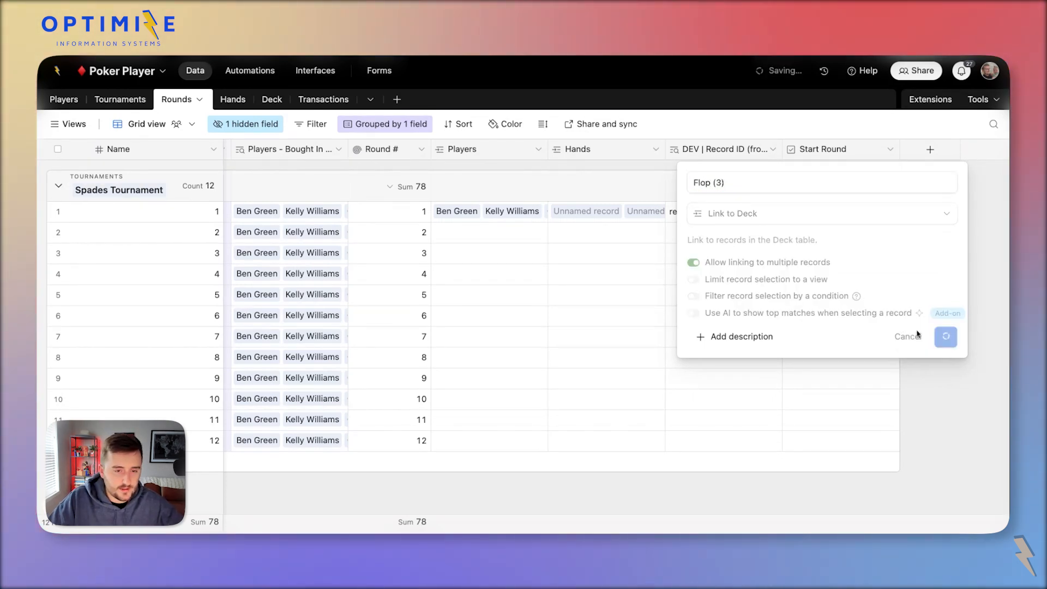
click(930, 150)
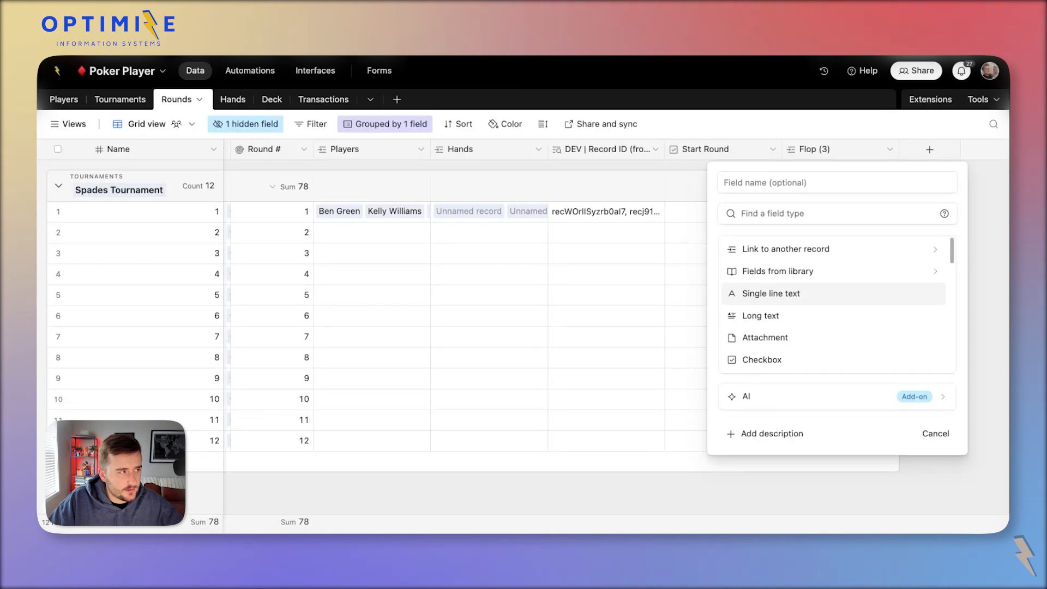
Create a Turn (1) field in Rounds linking to the Deck table.
text(T)
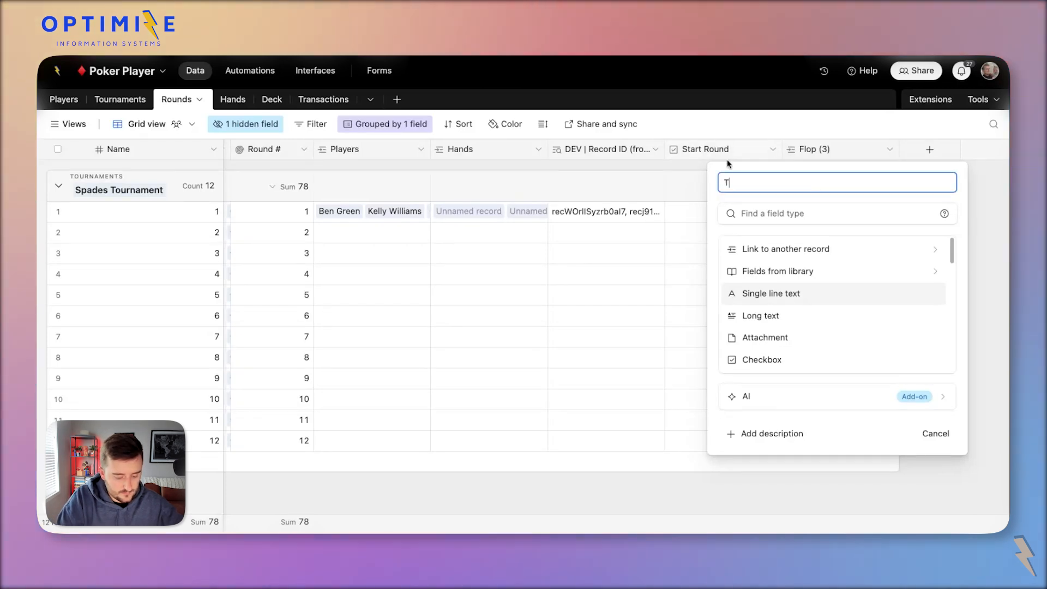
text(urn (1))
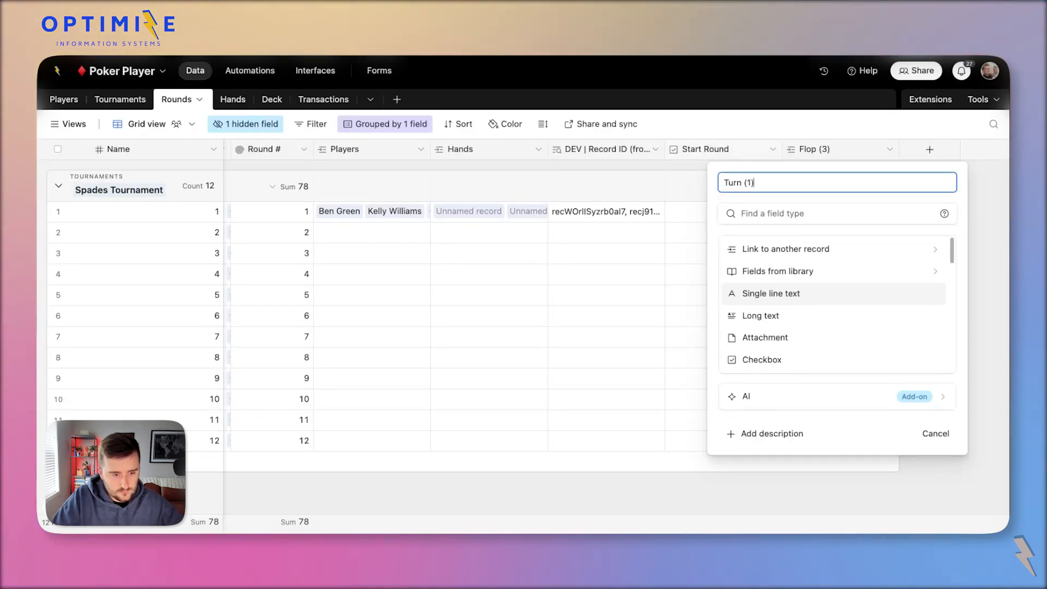
click(781, 249)
scroll(766, 300, down, 3)
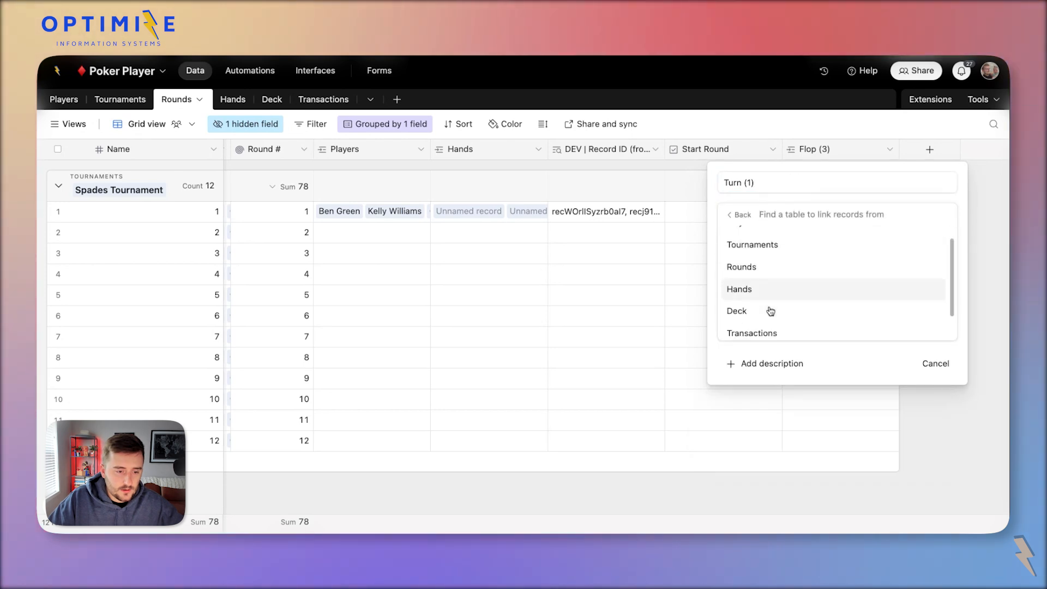
click(758, 293)
click(941, 334)
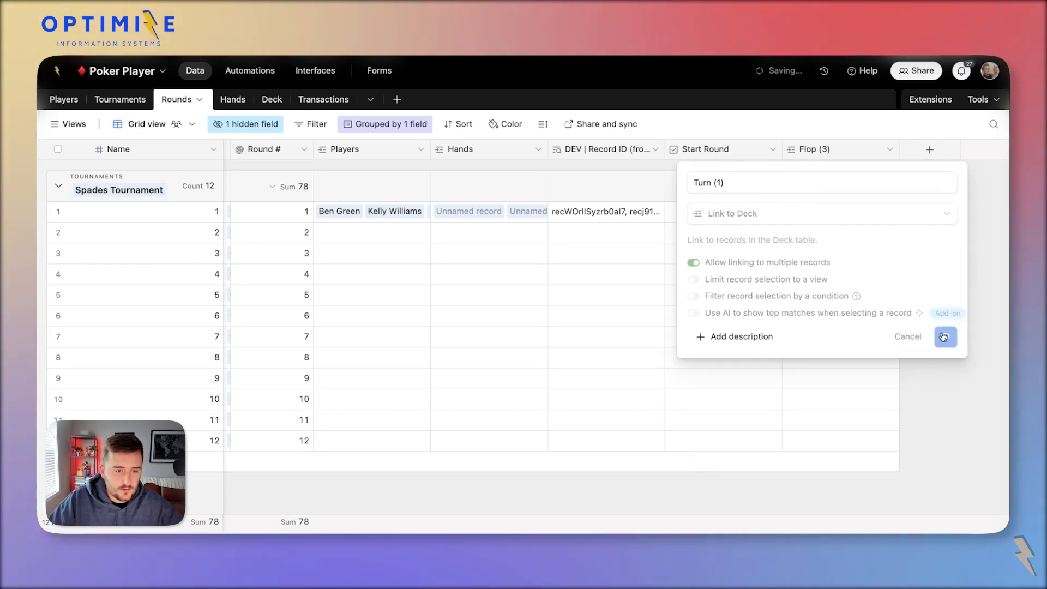
Add a River (1) Deck-link field to Rounds and view the resulting back-links in Deck.
click(946, 148)
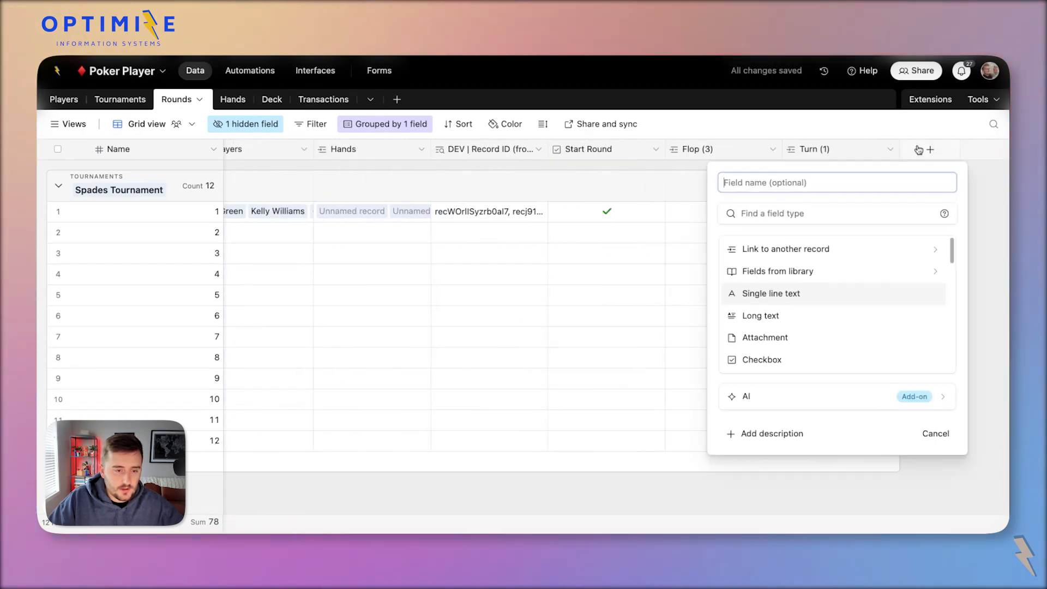
click(788, 249)
click(762, 326)
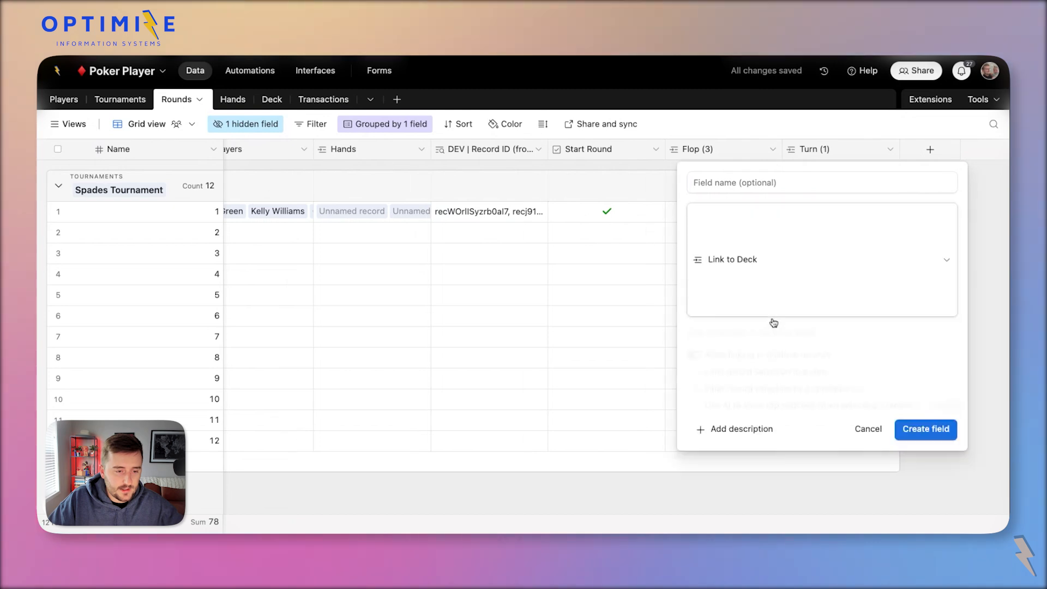
click(762, 185)
text(River 1)
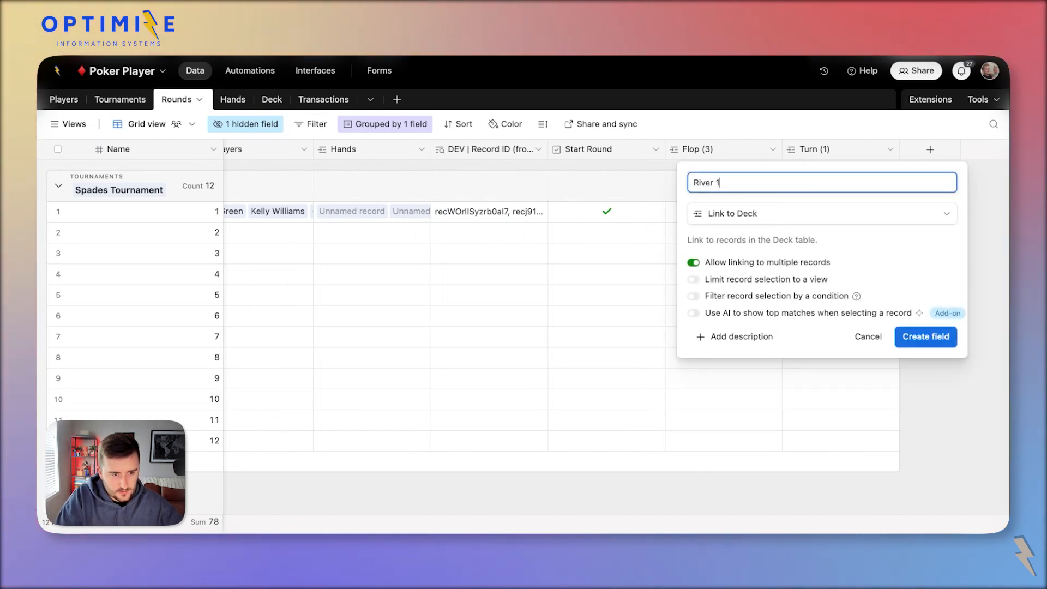
key(BackSpace)
key(BackSpace)
text((1))
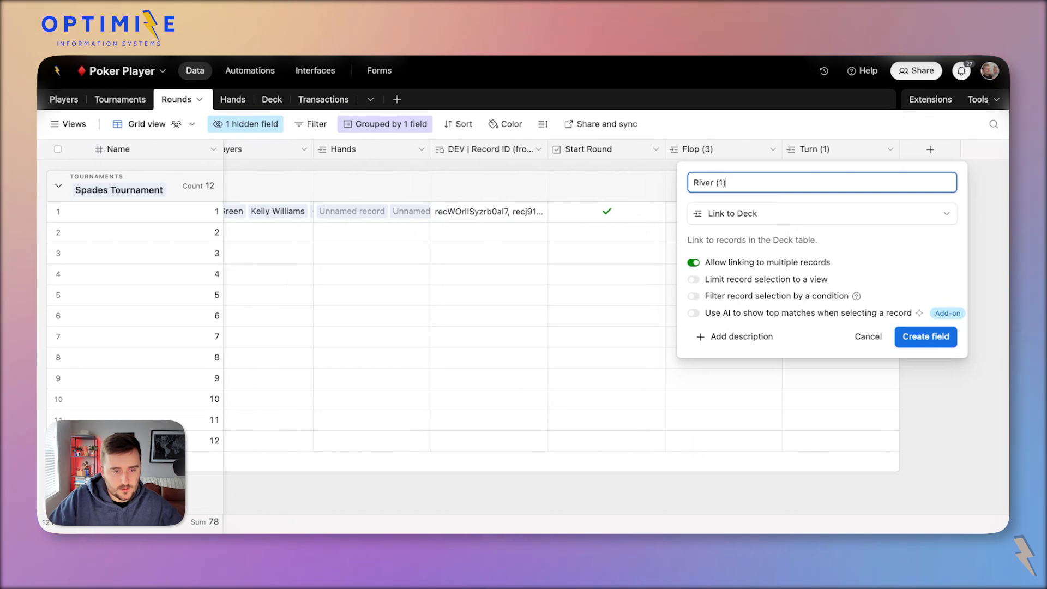
click(926, 336)
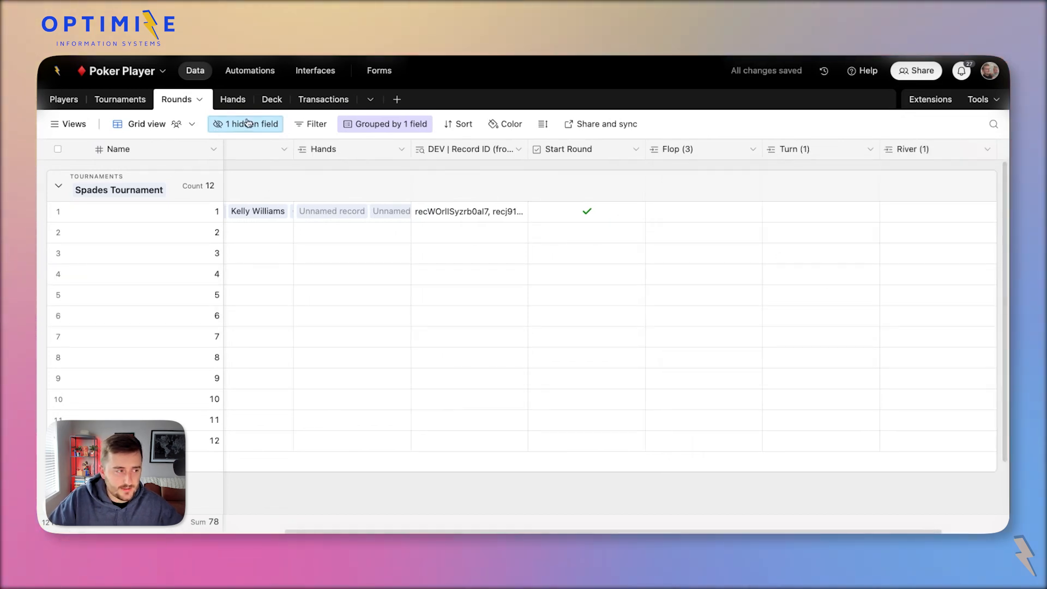
click(263, 101)
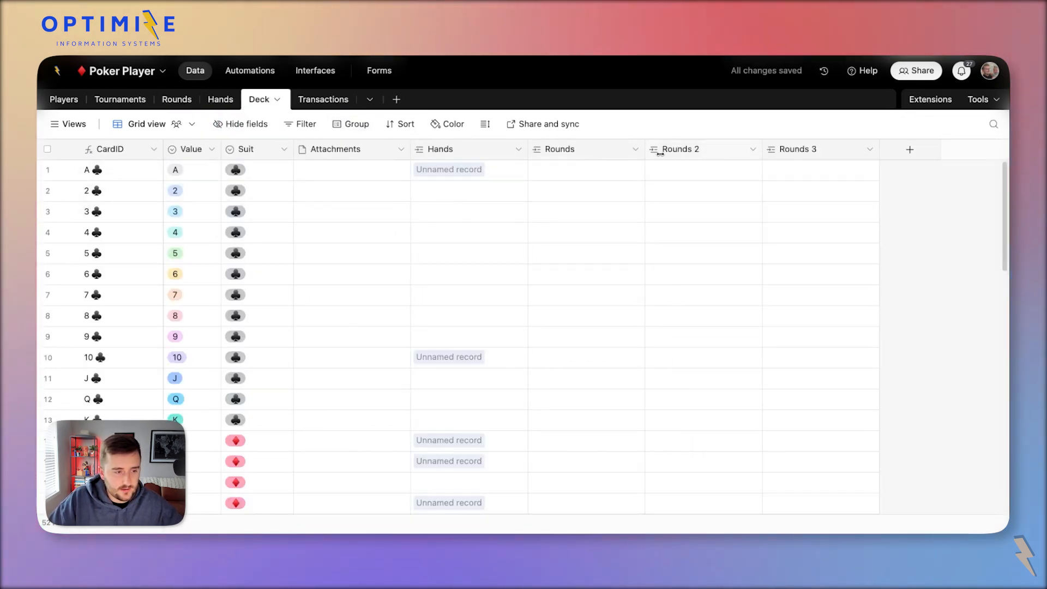
Check via the delete warning that the first Rounds back-link feeds Flop (3), without deleting it.
double_click(565, 151)
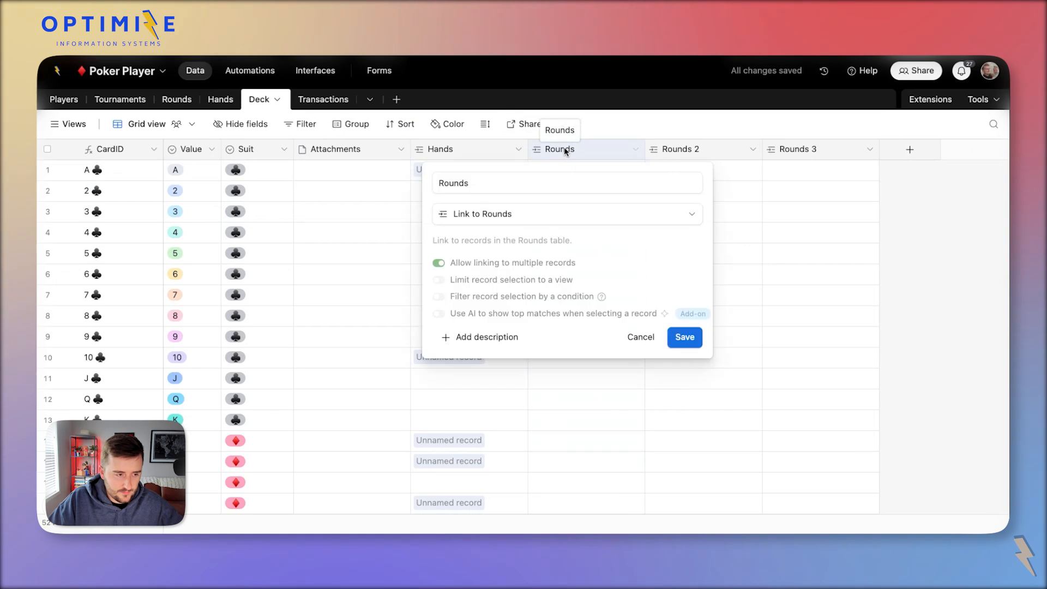
key(Escape)
right_click(581, 160)
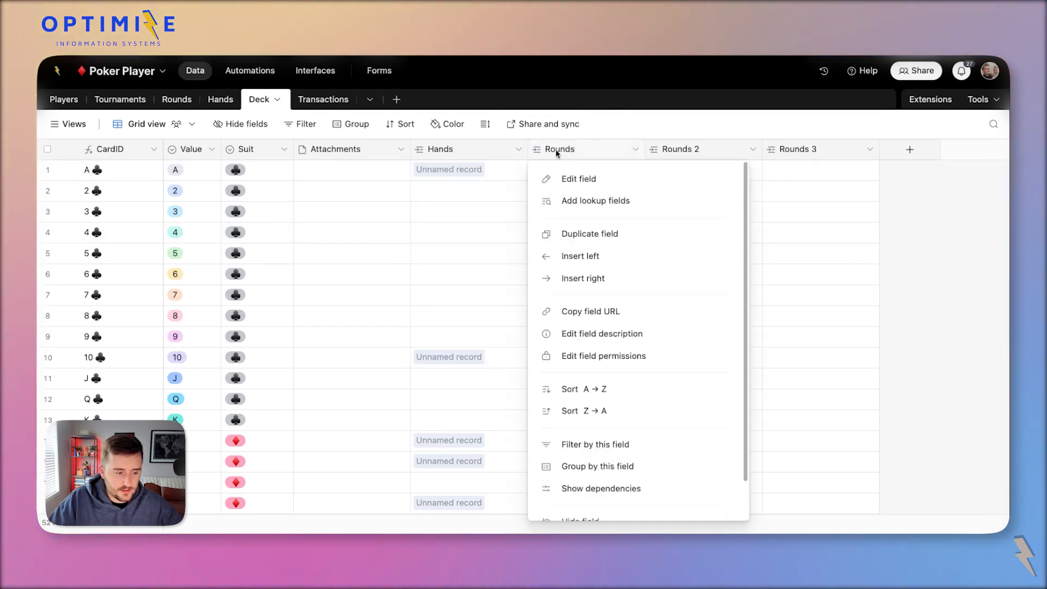
scroll(597, 505, down, 2)
click(586, 502)
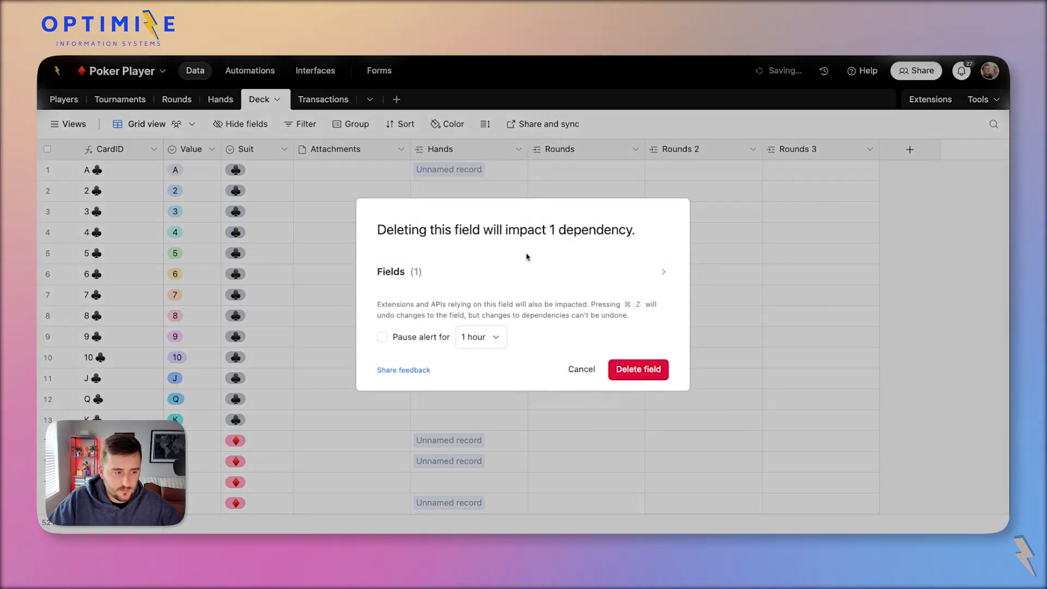
click(452, 271)
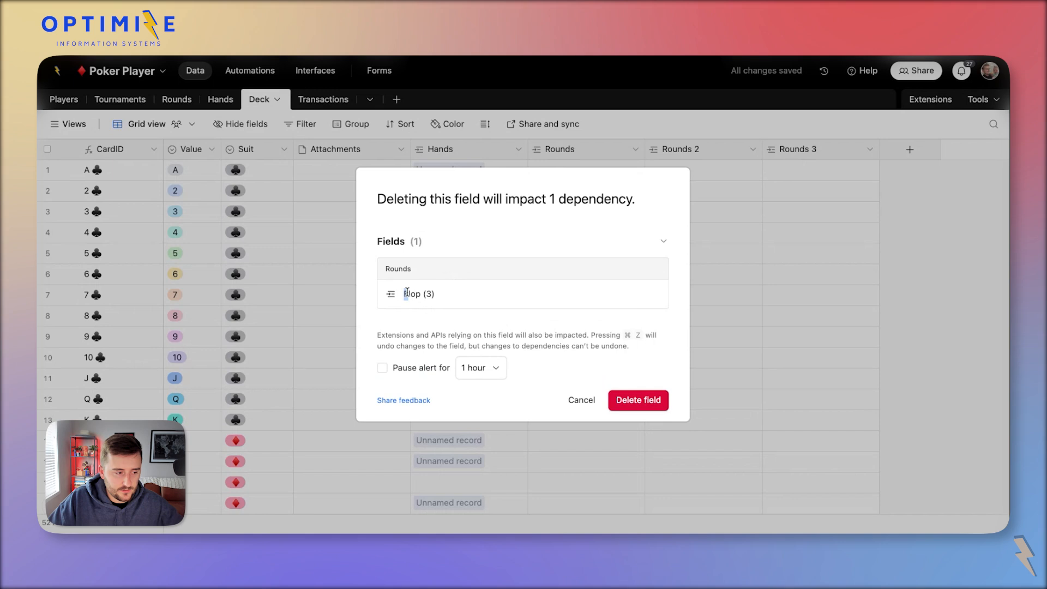
drag(407, 293, 498, 299)
key(Escape)
Rename the first two back-links to Rounds (as Flop) and Rounds (as Turn).
double_click(606, 148)
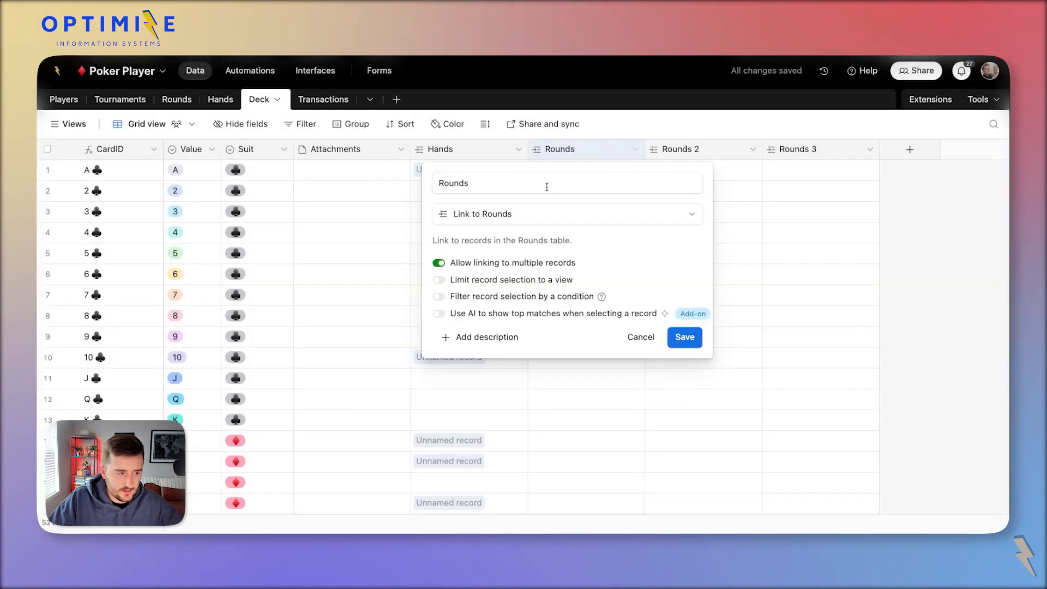
text((as Flop)
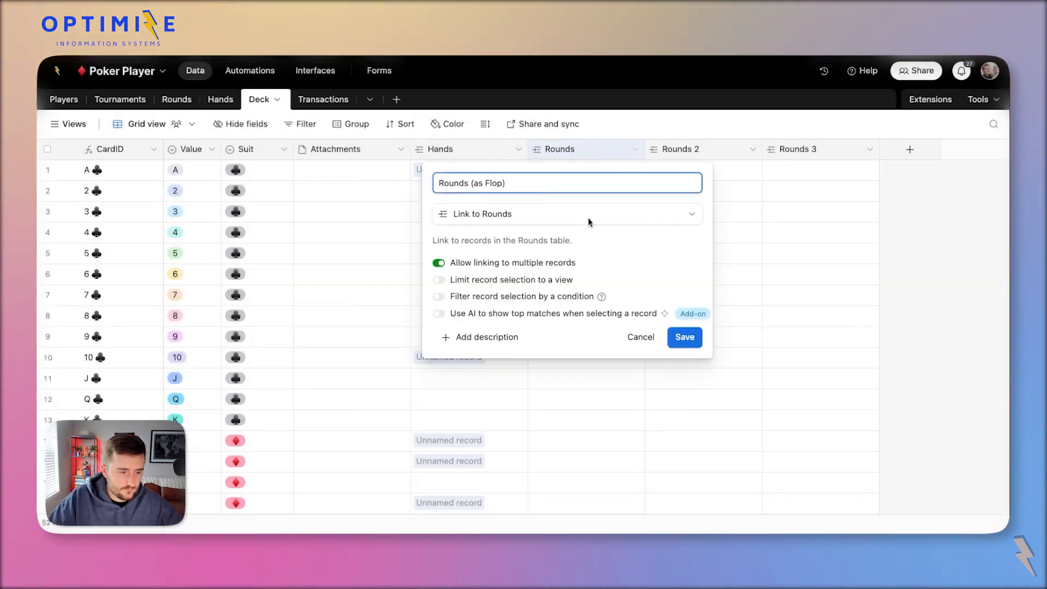
key(Return)
double_click(681, 149)
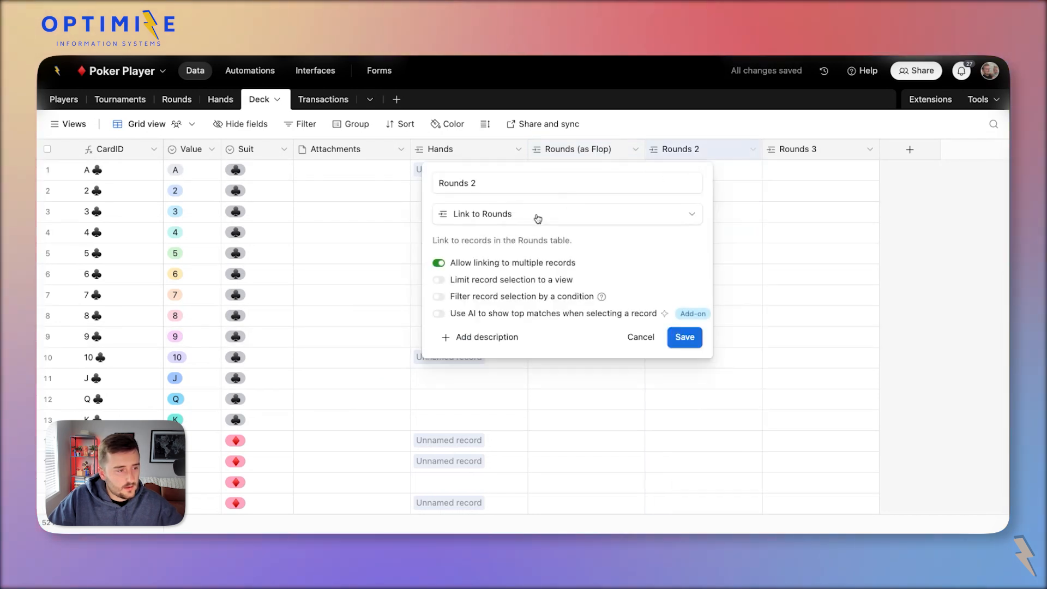
click(508, 188)
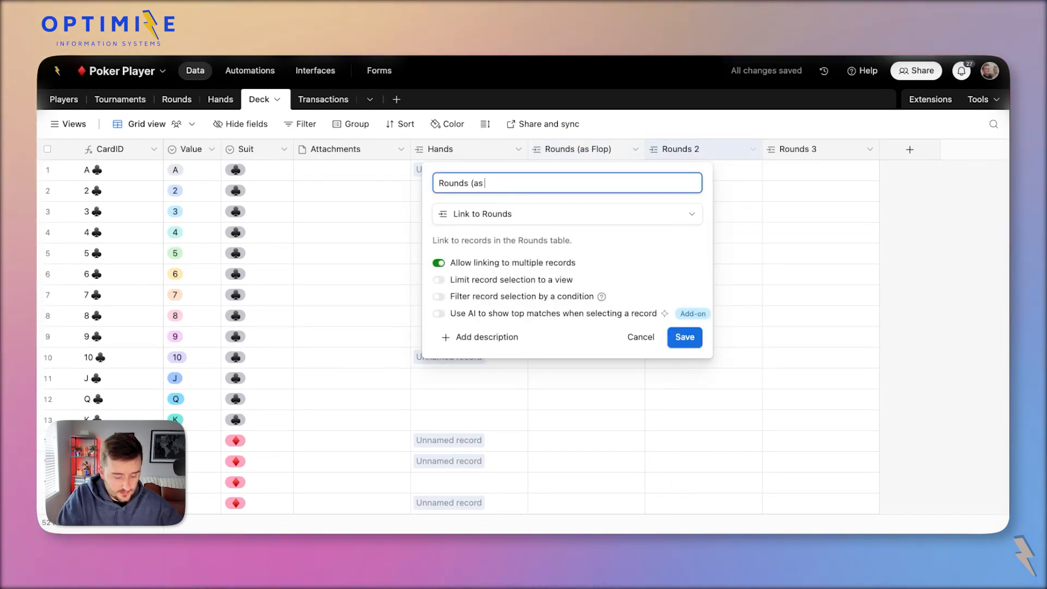
text(Turn)
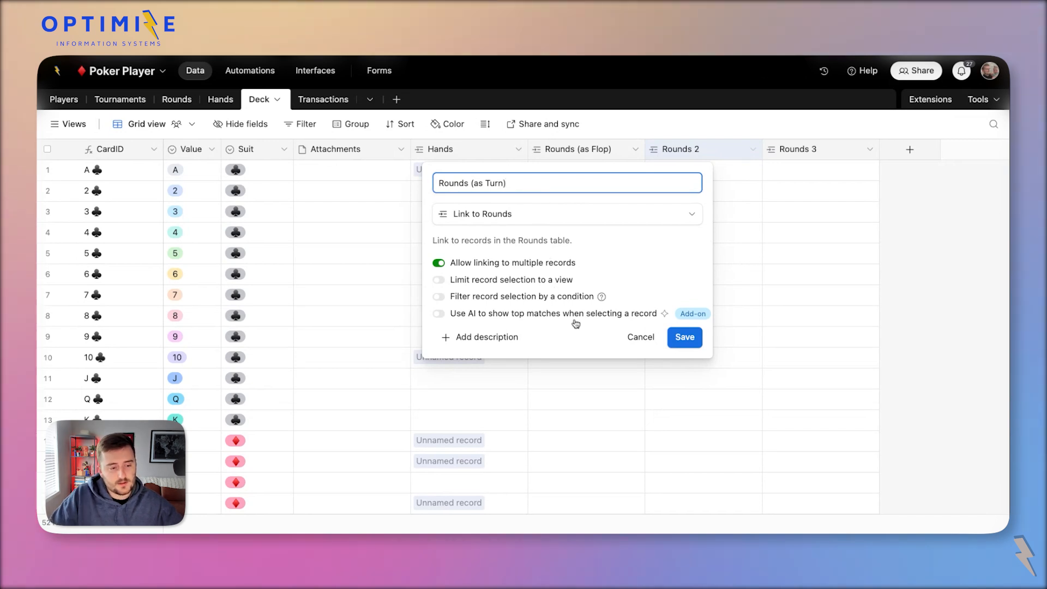
click(684, 337)
Confirm via the delete warning that Rounds 3 feeds the River field, then cancel.
right_click(789, 155)
scroll(851, 382, down, 2)
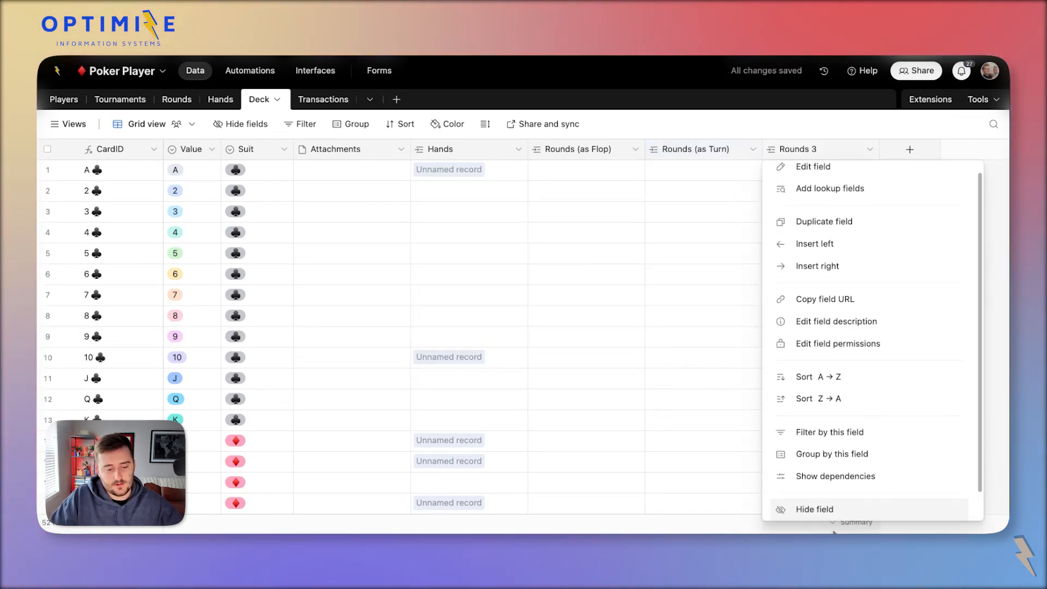
click(818, 510)
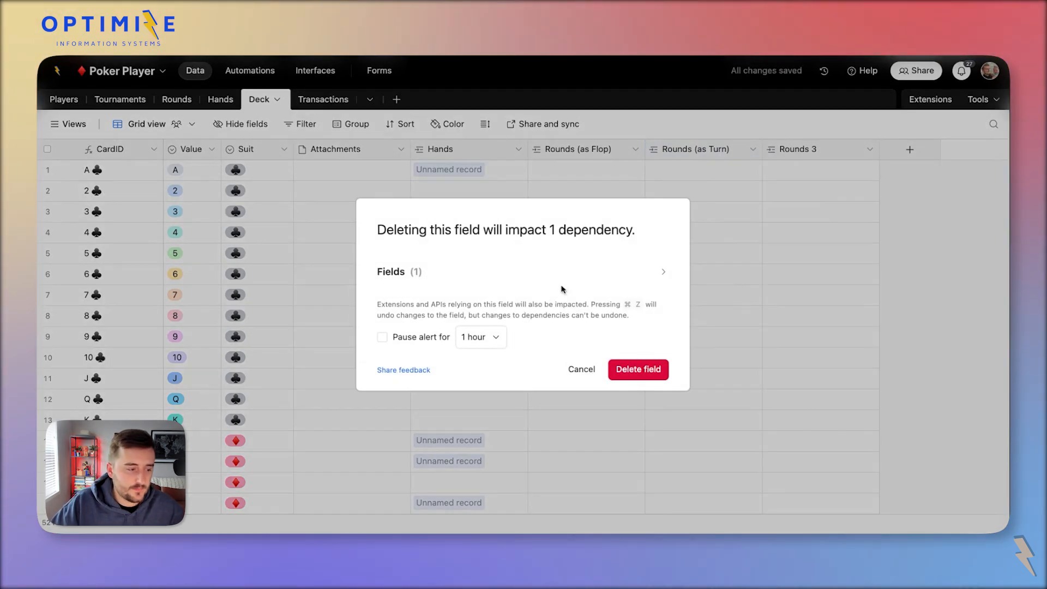
click(551, 273)
double_click(409, 292)
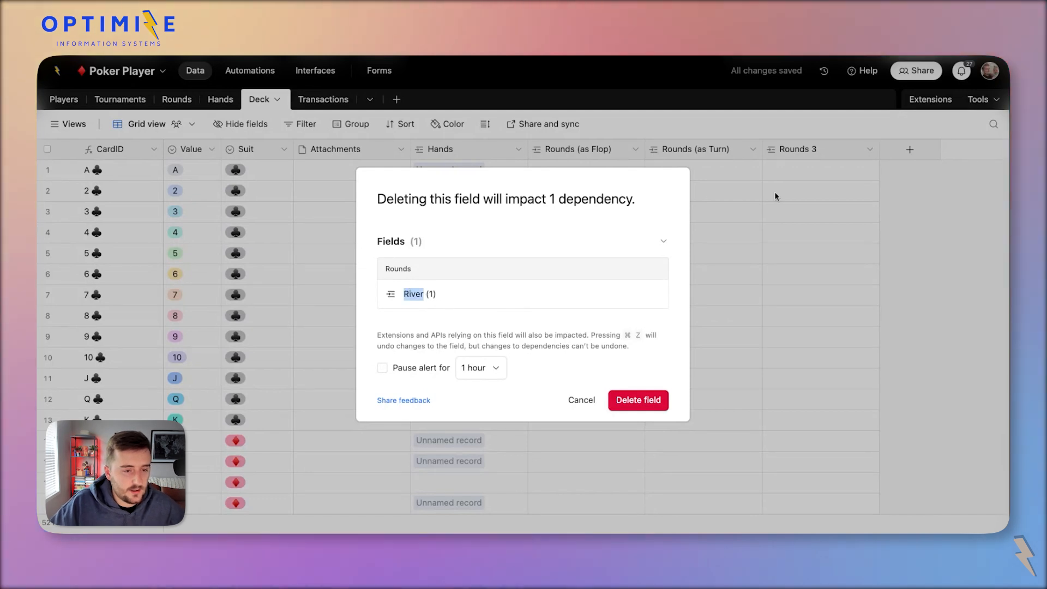
click(777, 190)
Rename Rounds 3 to Rounds (as River).
double_click(805, 155)
click(648, 186)
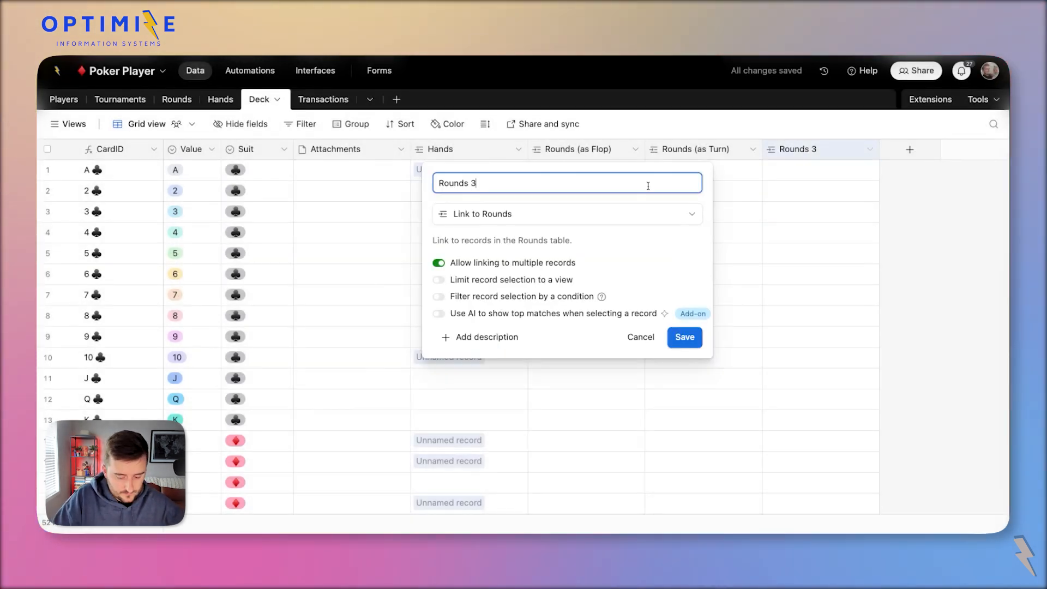
text((as River)
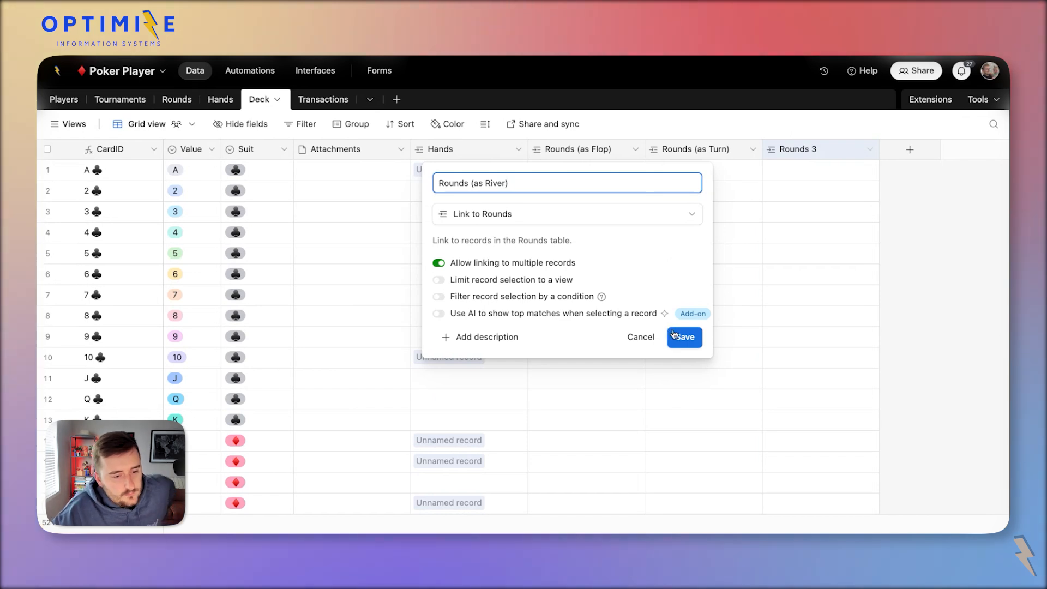
click(674, 335)
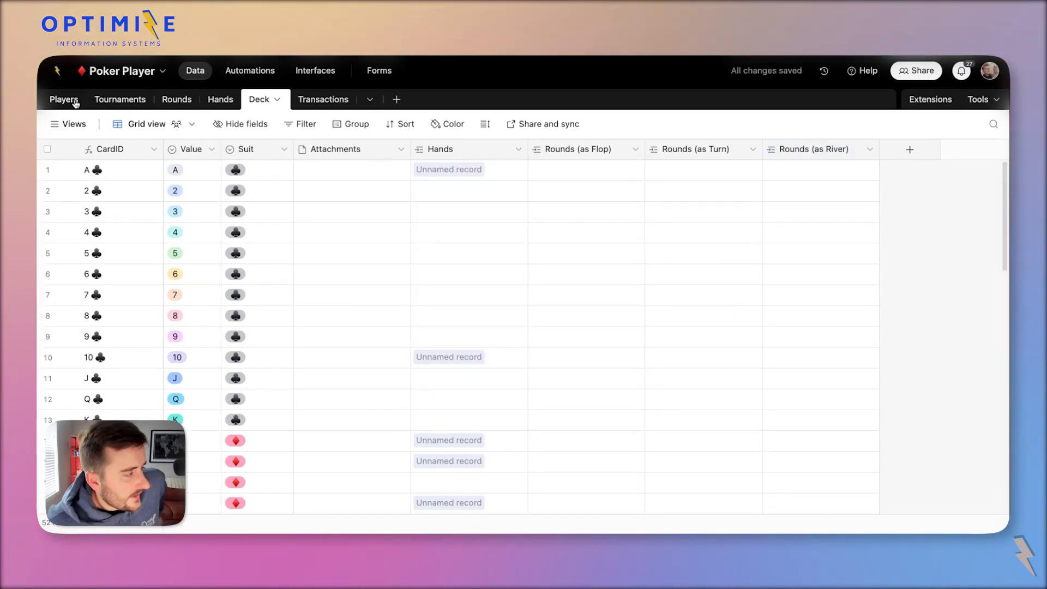
In Hands, add Flop (3), Turn (1) and River (1) as lookup fields from Rounds.
click(209, 103)
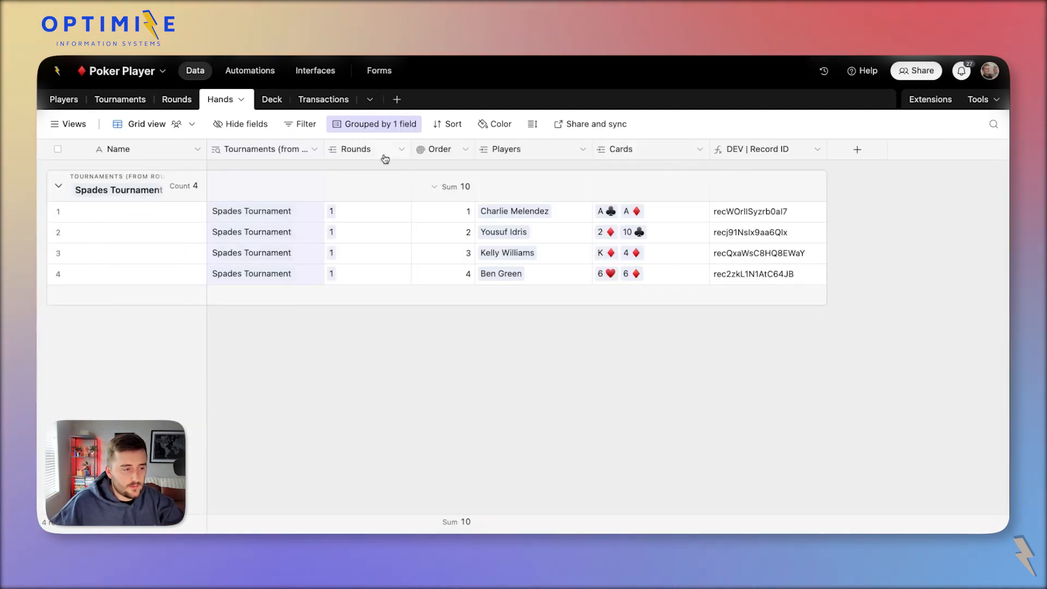
right_click(361, 149)
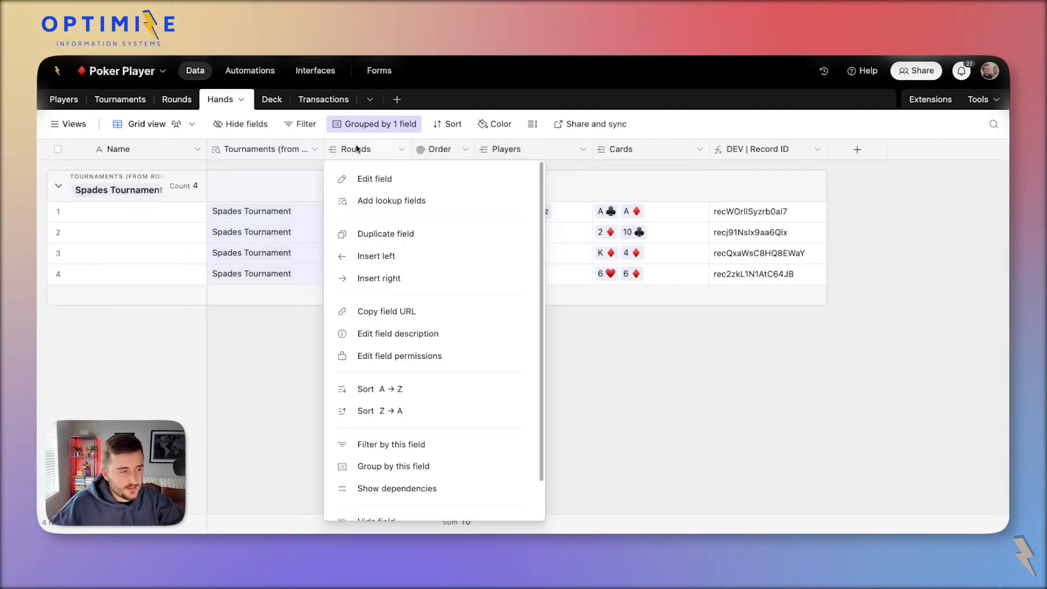
click(392, 202)
scroll(490, 409, down, 1)
click(457, 352)
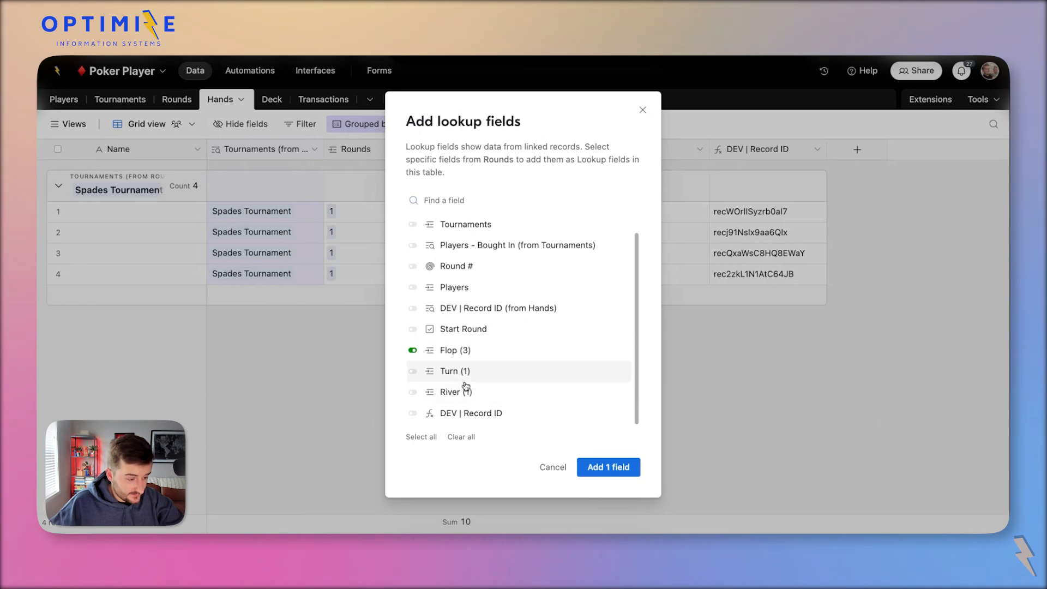
click(467, 372)
click(454, 393)
click(605, 467)
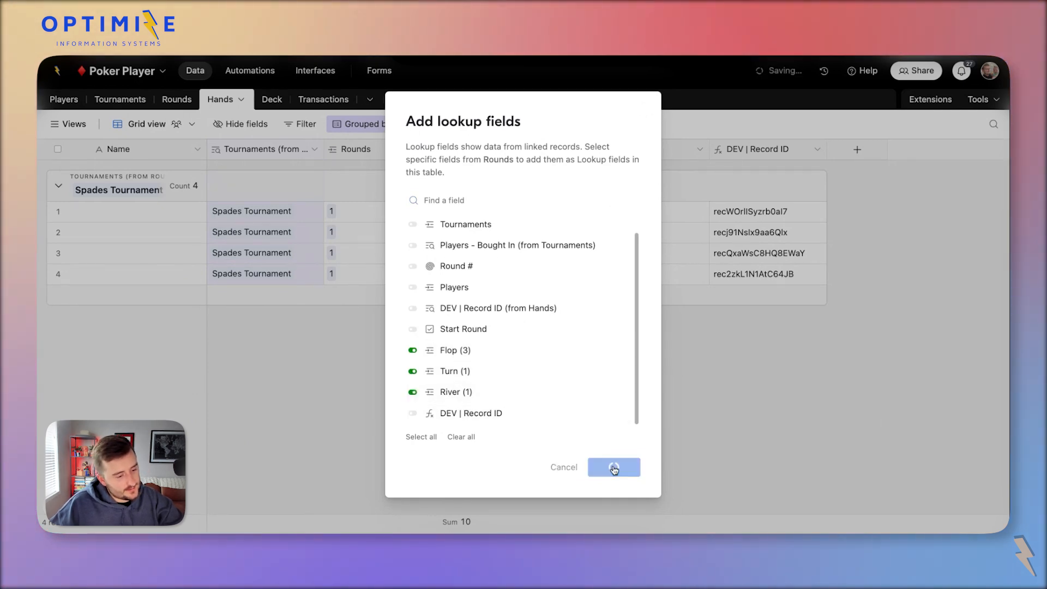
Select the three lookup columns and move the Cards column after DEV | Record ID.
click(452, 156)
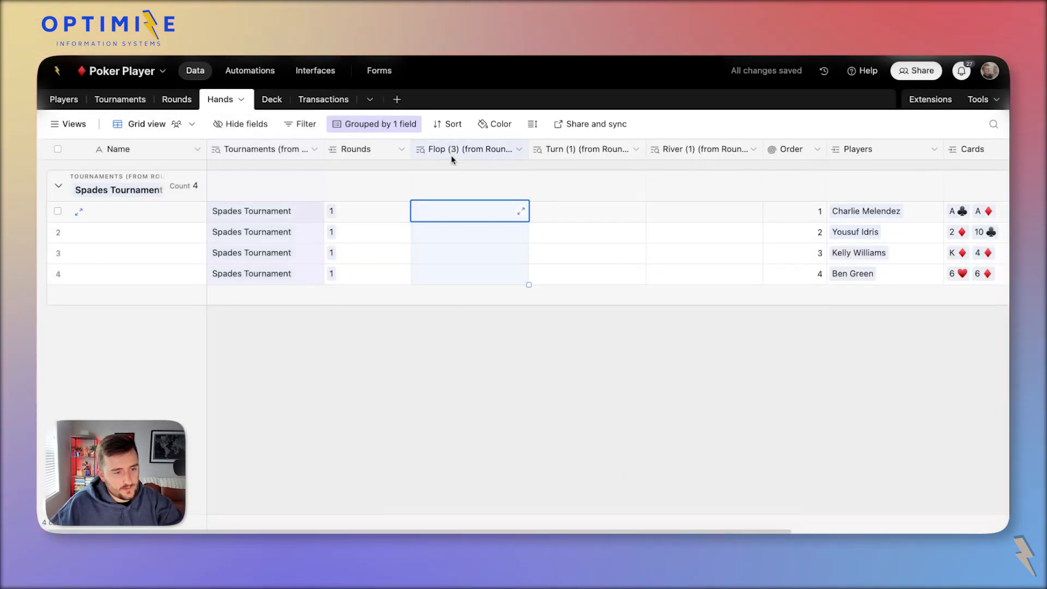
shift+click(665, 158)
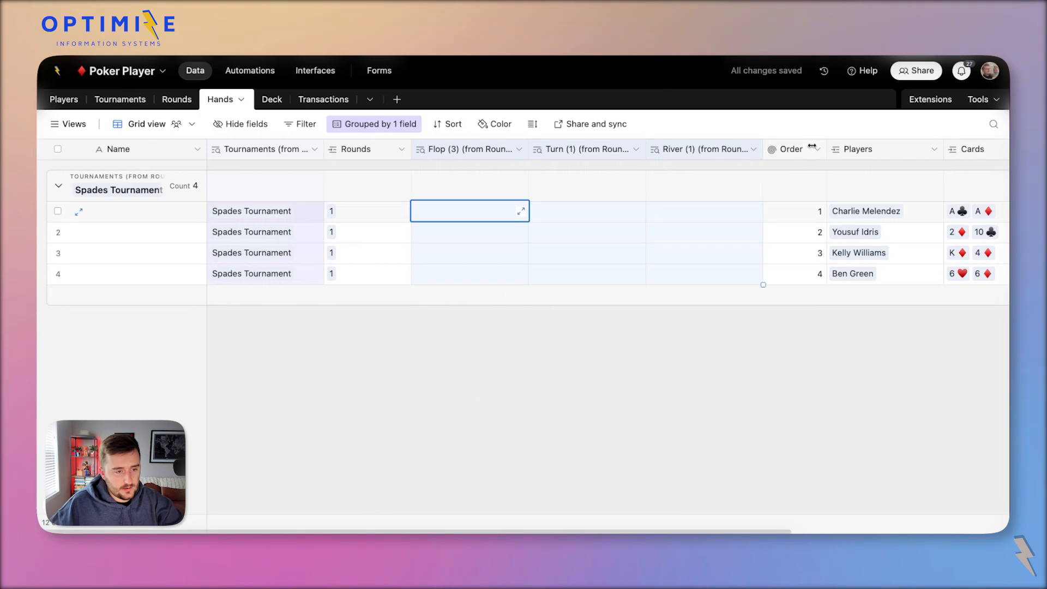
scroll(820, 250, right, 5)
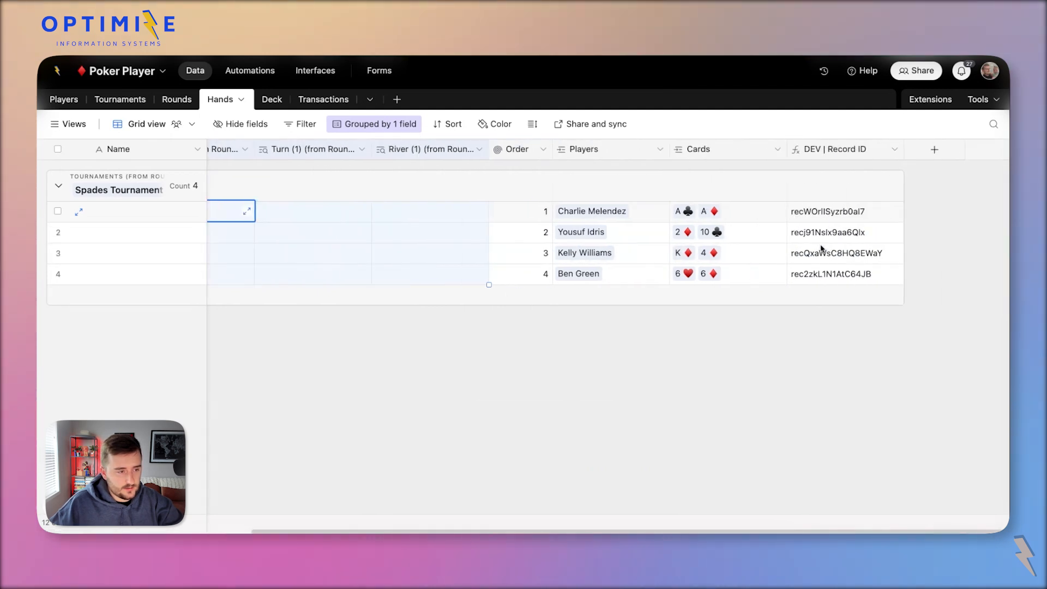
drag(445, 149, 884, 151)
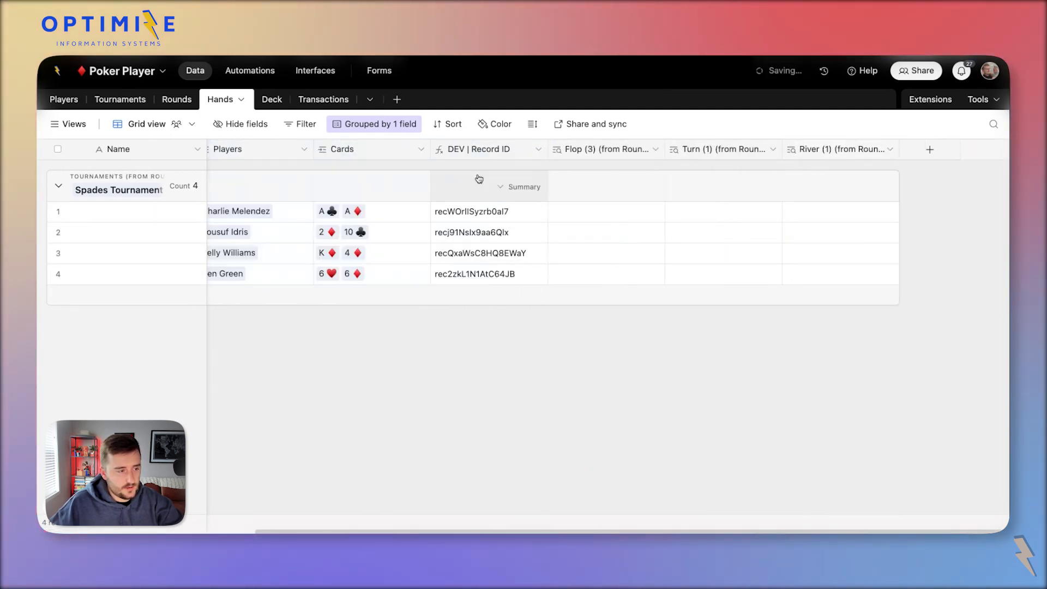
drag(344, 149, 510, 149)
Inspect the hands' cards and select the empty Flop cell of the second hand.
click(504, 218)
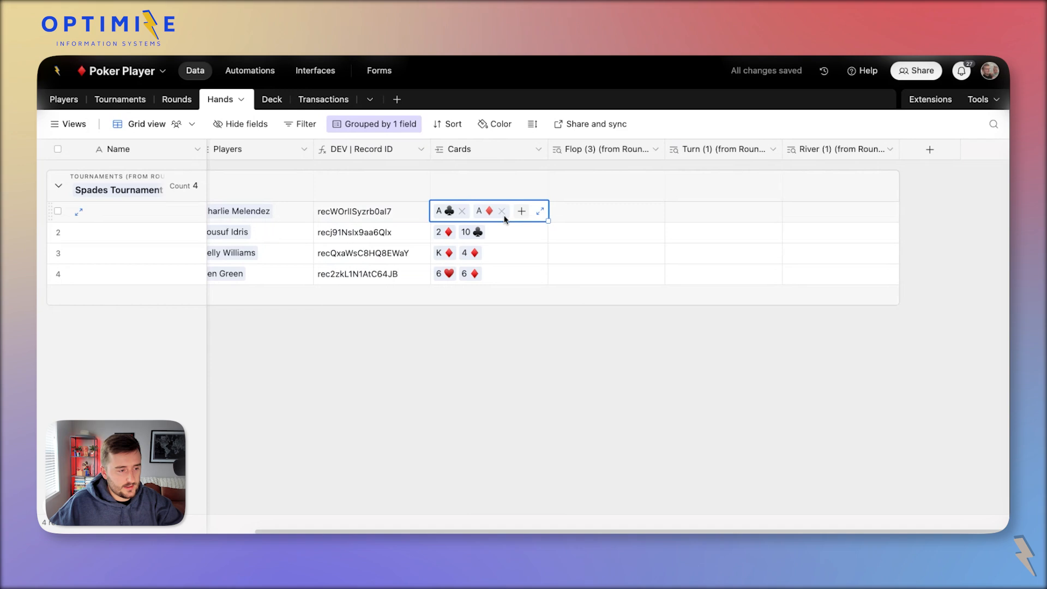
scroll(490, 232, left, 3)
click(489, 233)
click(530, 231)
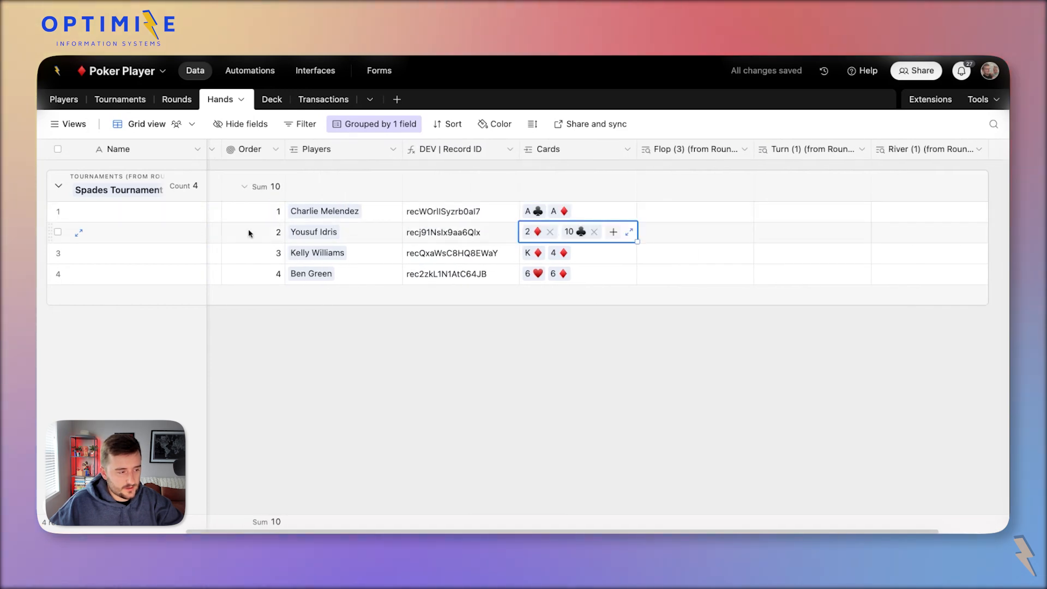
click(57, 232)
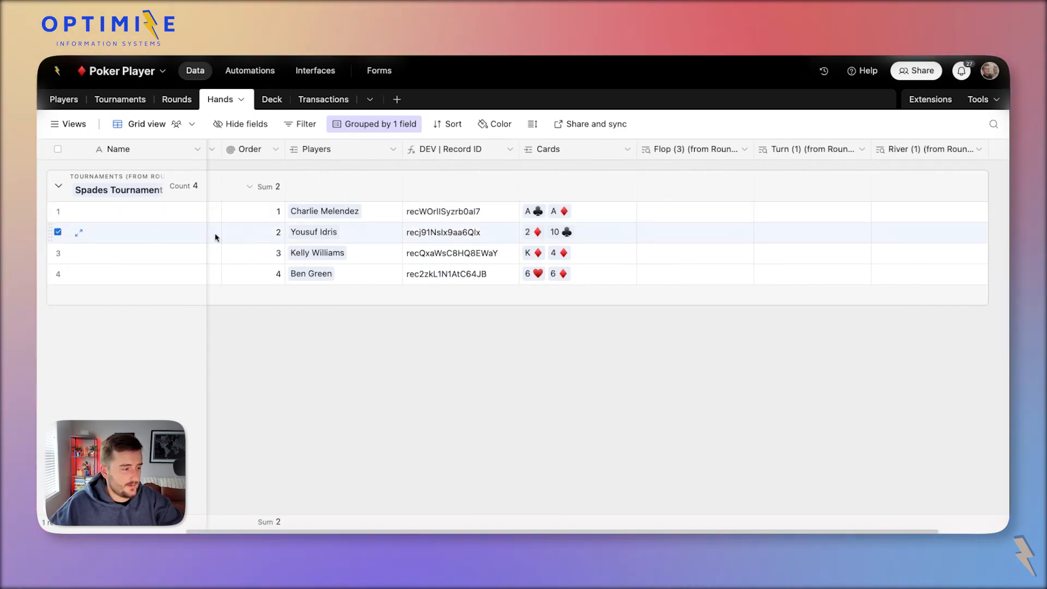
scroll(268, 244, left, 4)
scroll(268, 244, right, 3)
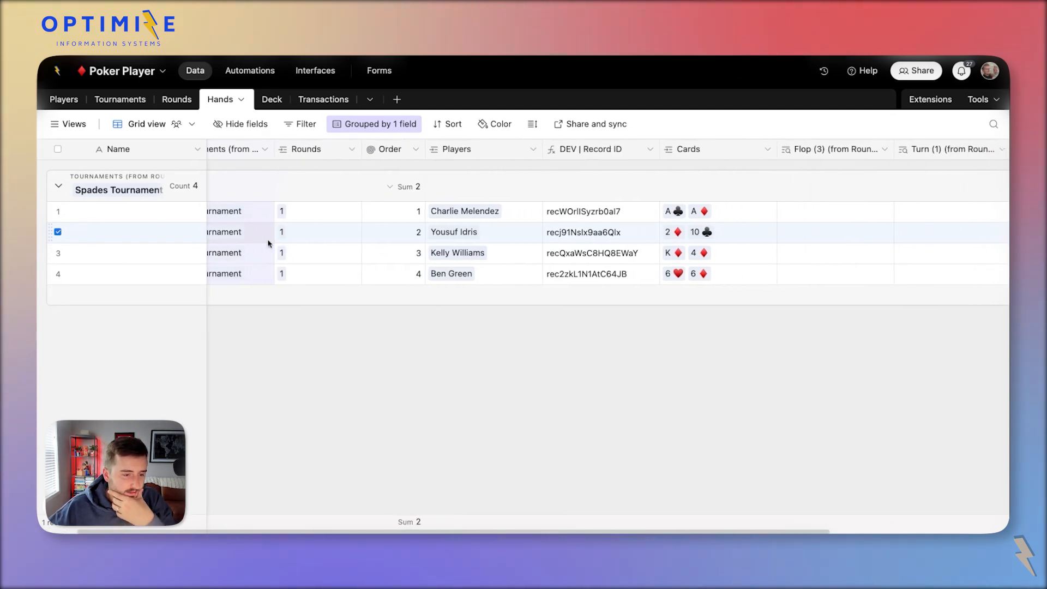
scroll(268, 244, left, 3)
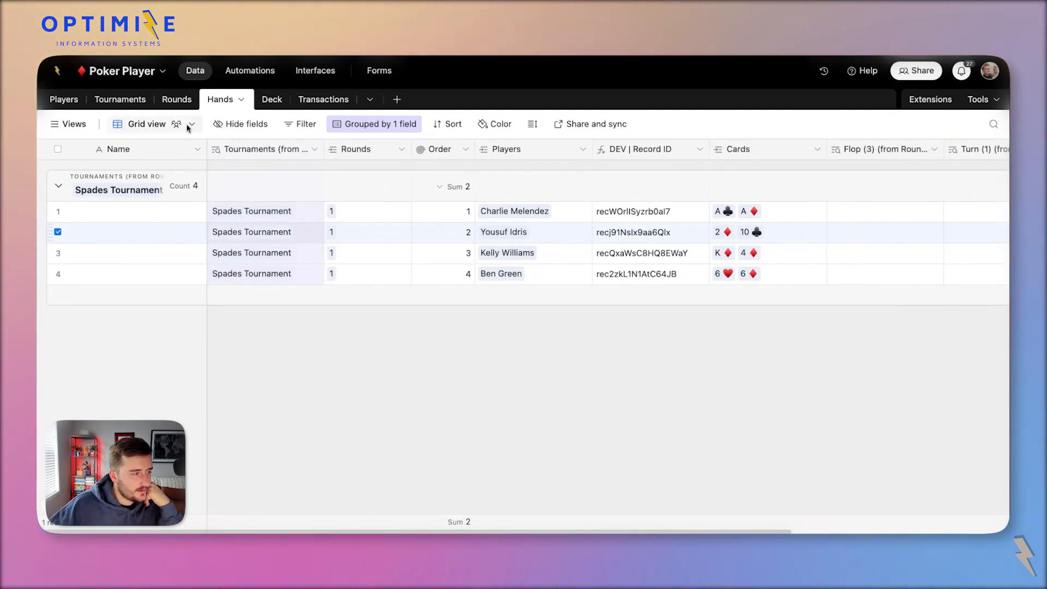
scroll(516, 261, right, 1)
scroll(515, 262, right, 5)
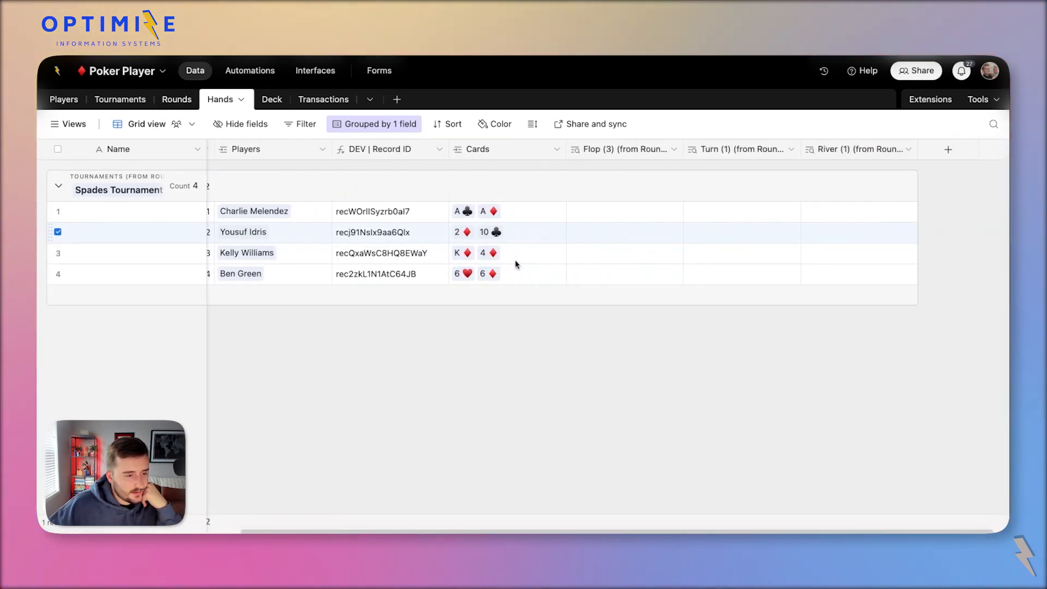
click(620, 228)
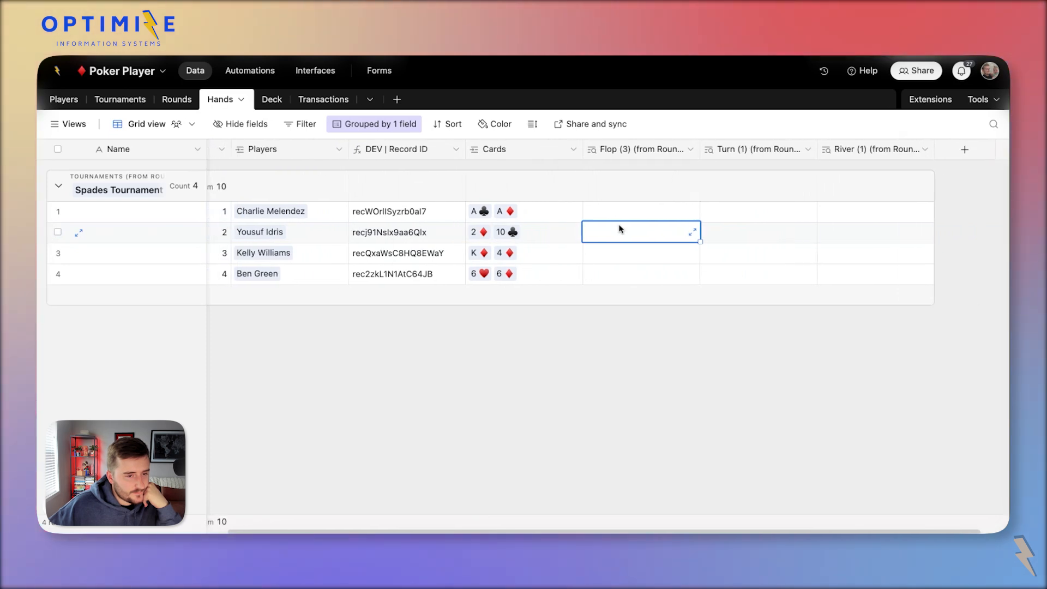
Rename the Flop (3) and Turn (1) lookups to Flop (from Rounds) and Turn (from Rounds).
double_click(650, 149)
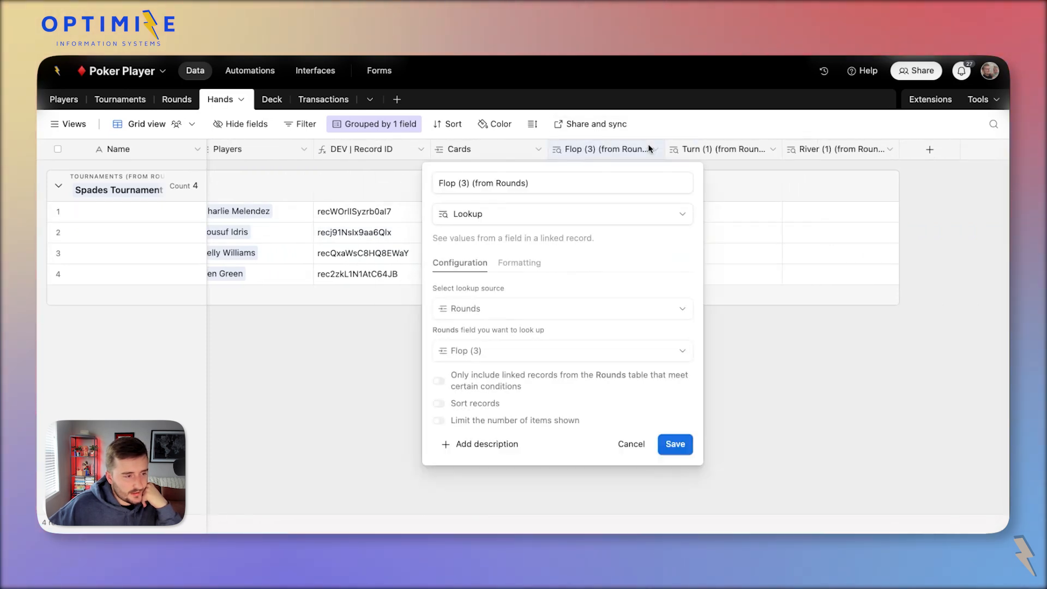
click(471, 184)
key(BackSpace)
key(BackSpace)
key(BackSpace)
key(BackSpace)
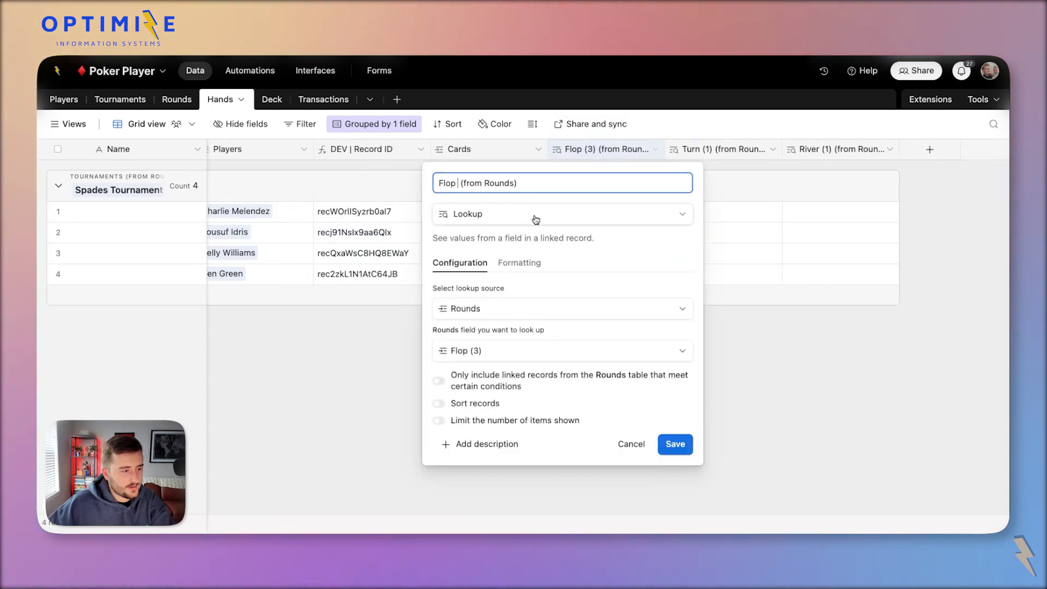
click(670, 455)
double_click(691, 143)
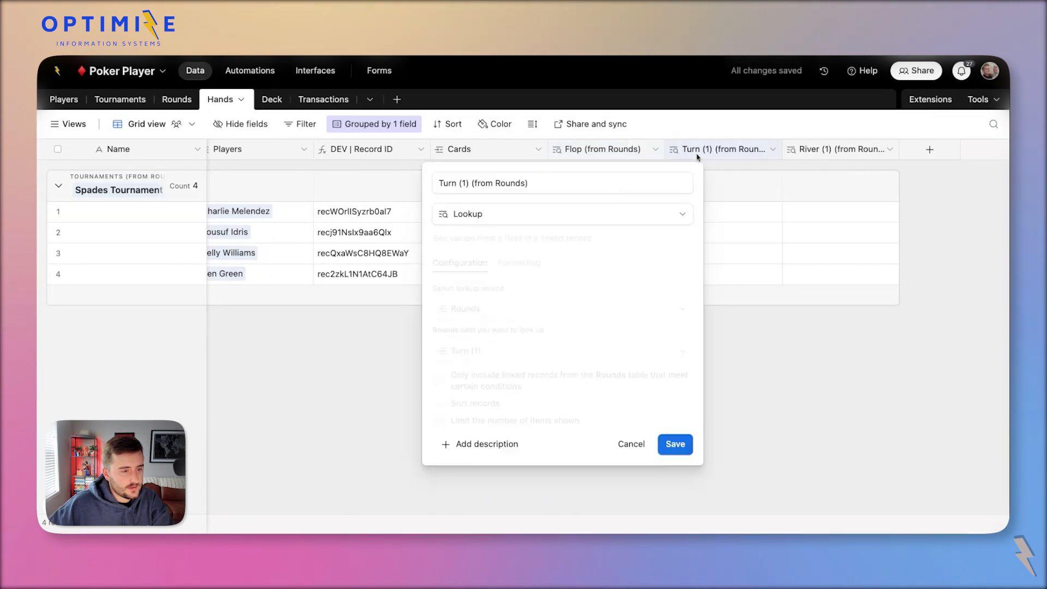
click(472, 184)
key(BackSpace)
key(BackSpace)
key(BackSpace)
key(BackSpace)
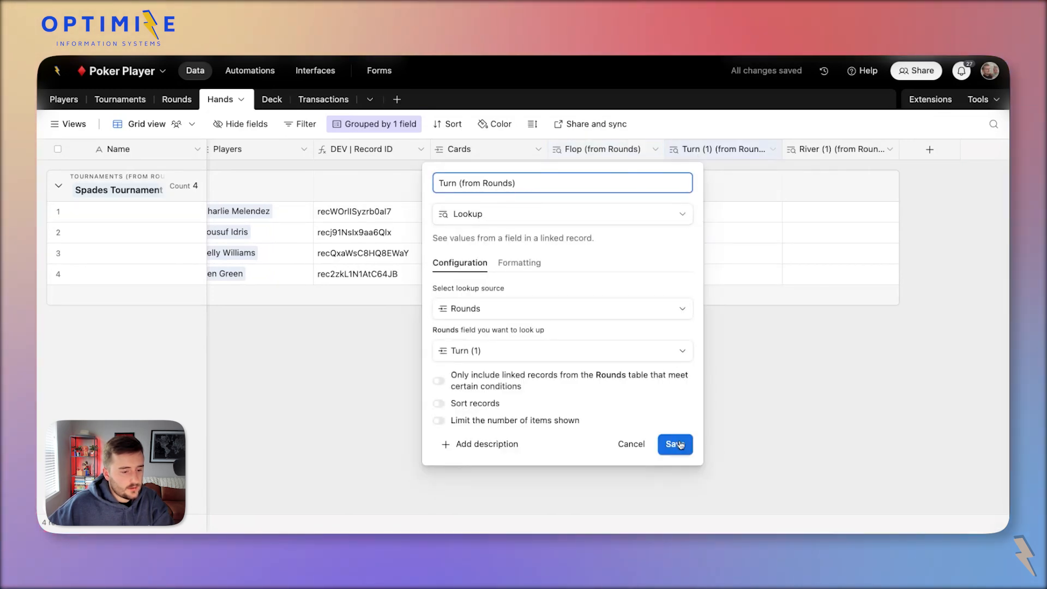
click(676, 443)
Rename the River (1) lookup to River (from Rounds) and review the columns.
double_click(842, 151)
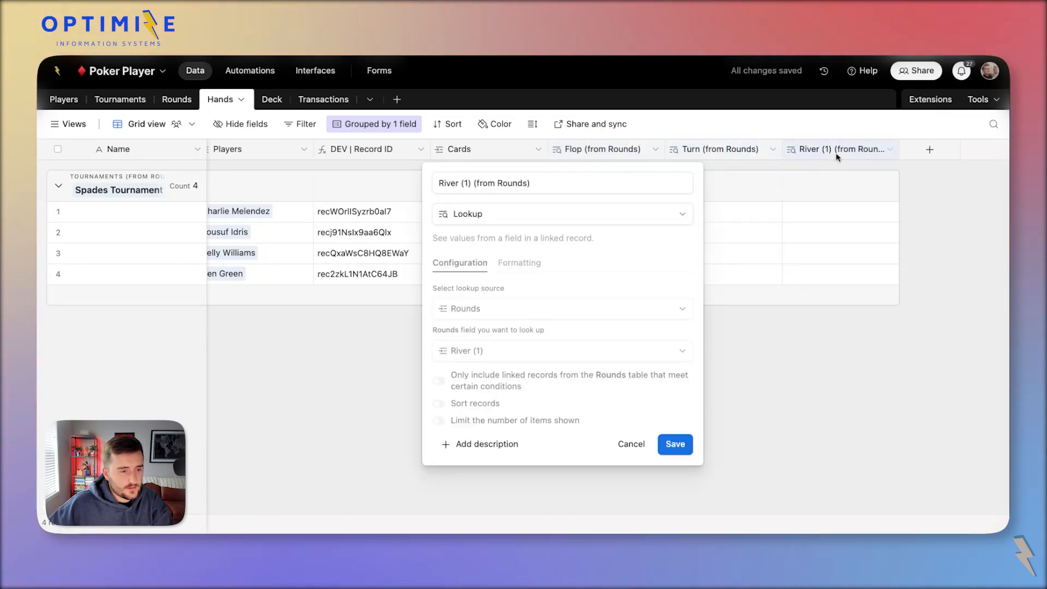
click(474, 183)
key(BackSpace)
key(BackSpace)
key(BackSpace)
key(BackSpace)
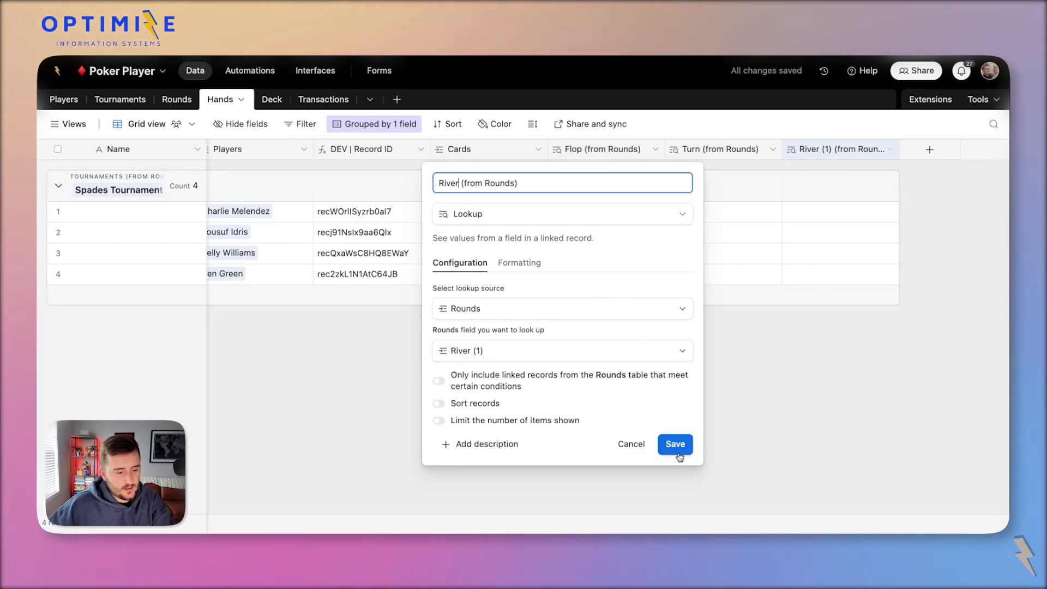
click(678, 453)
scroll(643, 427, left, 10)
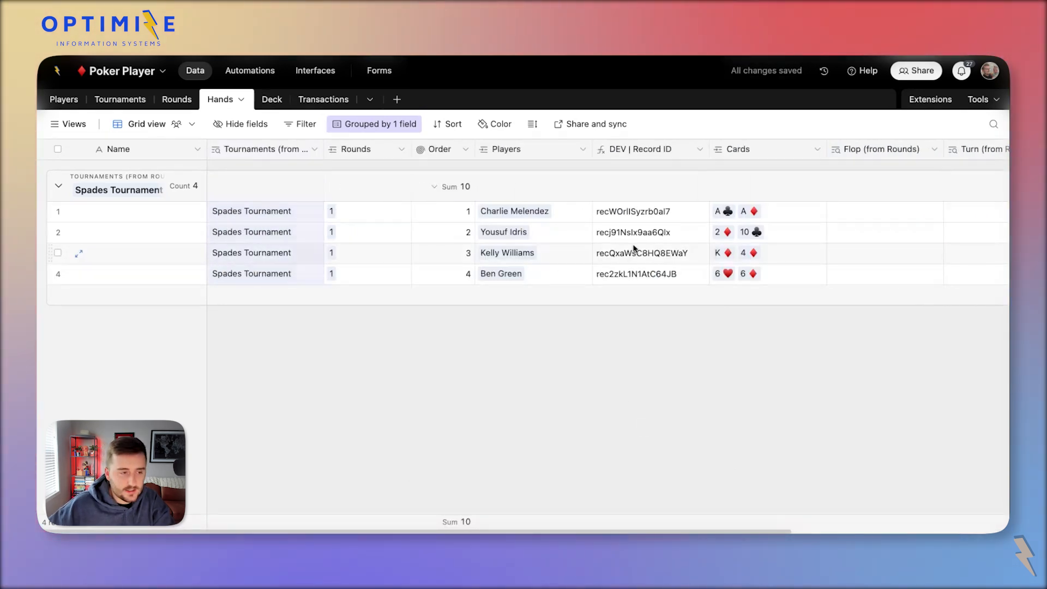
scroll(644, 247, right, 3)
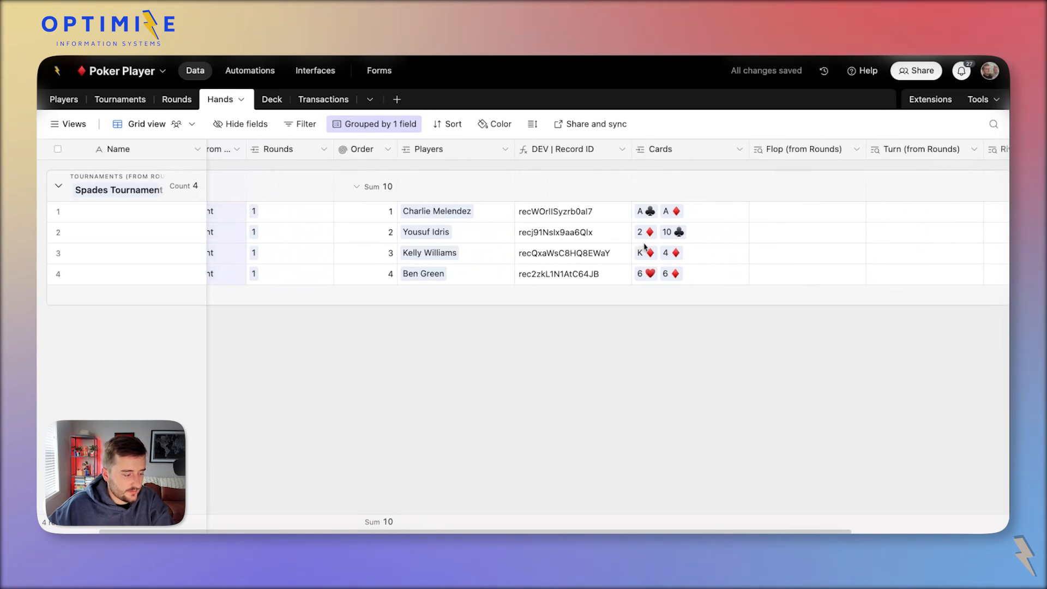
scroll(546, 245, right, 8)
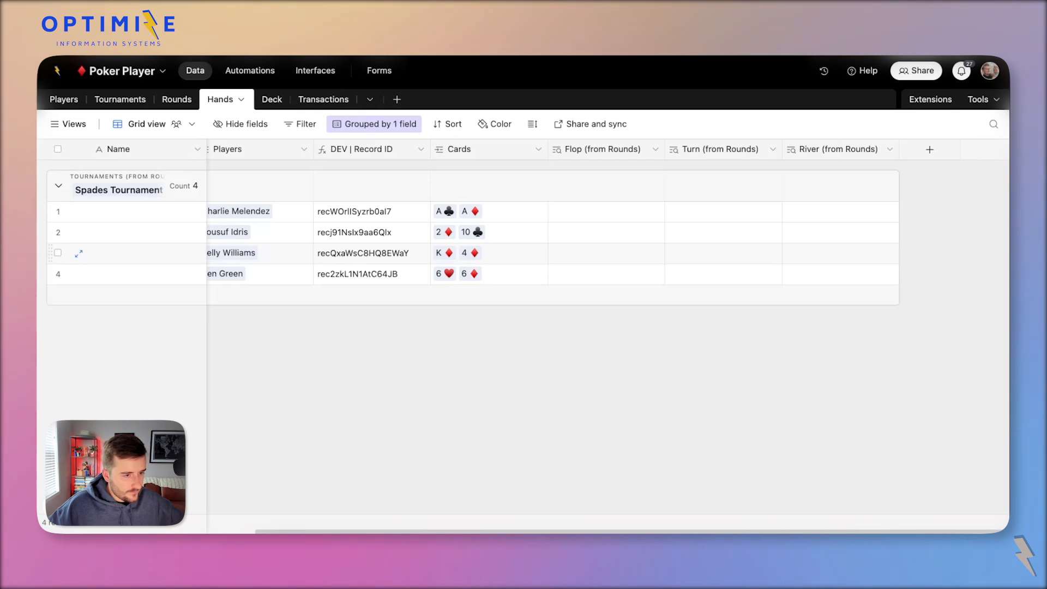
scroll(545, 245, left, 5)
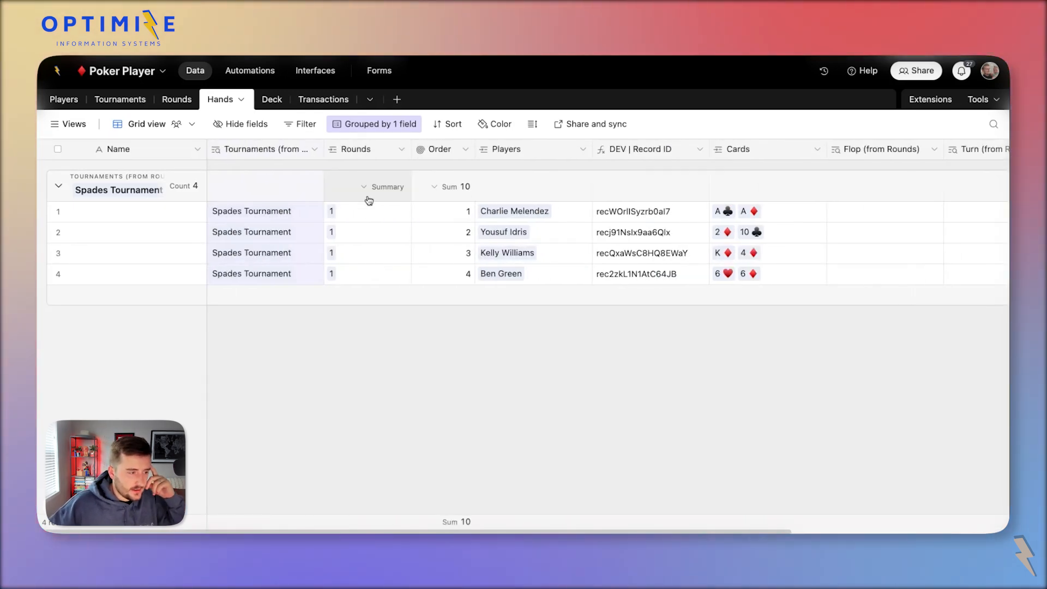
Delete all four hand records from the Hands table.
click(383, 211)
click(58, 149)
right_click(157, 233)
click(203, 299)
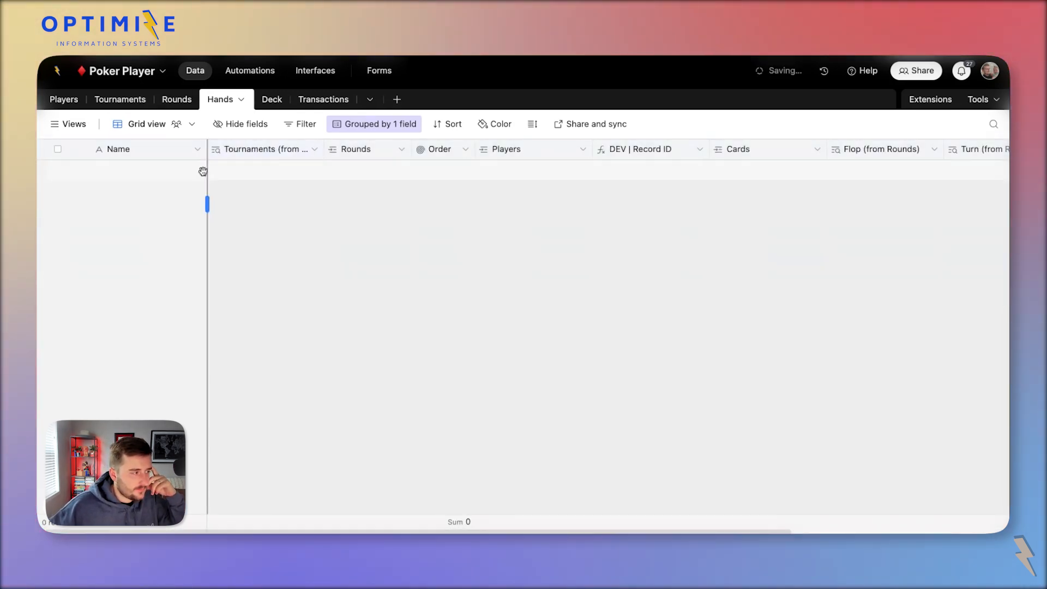
click(177, 100)
In Rounds, delete rounds 2 through 12, keeping only round 1.
click(137, 357)
click(58, 440)
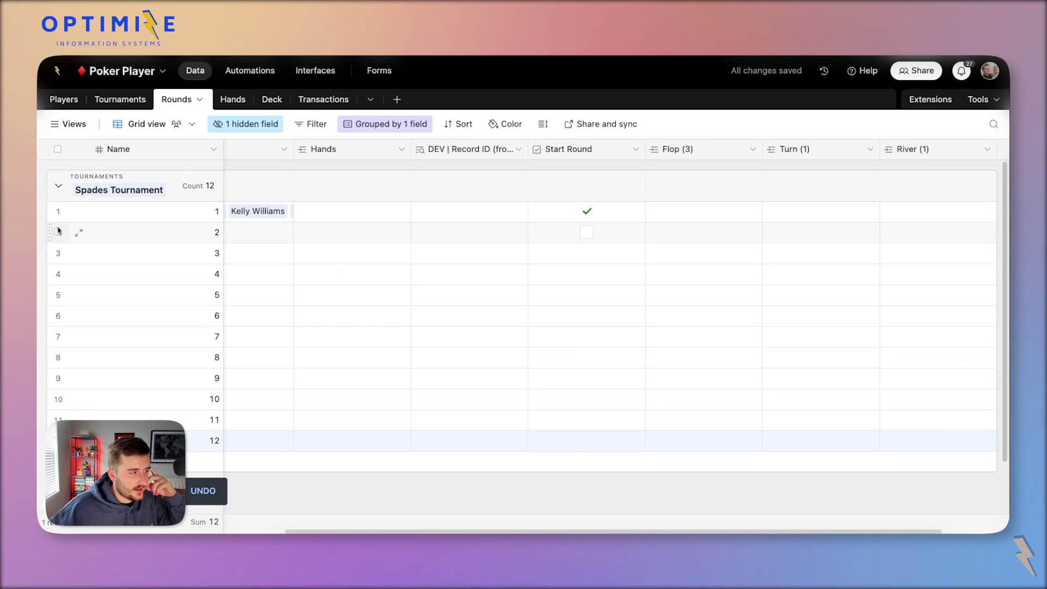
shift+click(58, 232)
right_click(66, 229)
click(105, 285)
key(Return)
right_click(145, 281)
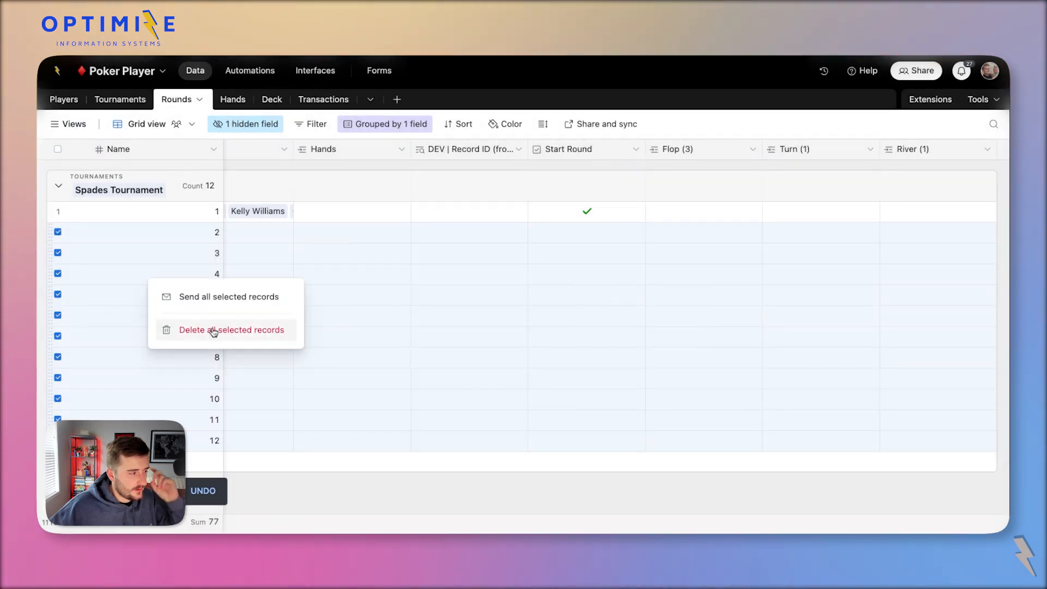
click(210, 331)
click(637, 319)
Untick and re-tick Start Round on round 1 to regenerate its hands.
click(762, 211)
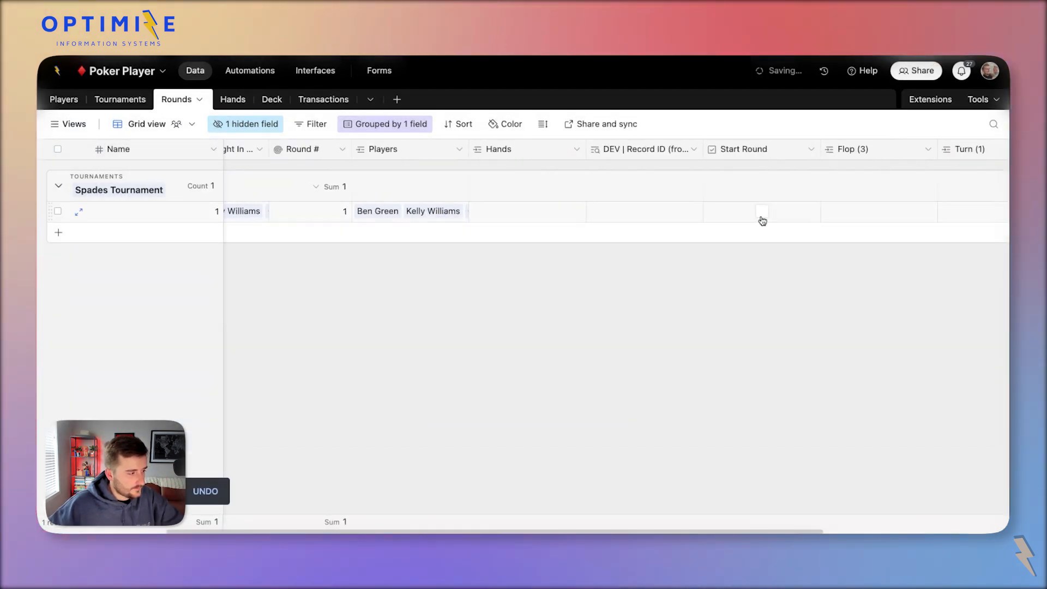
click(760, 211)
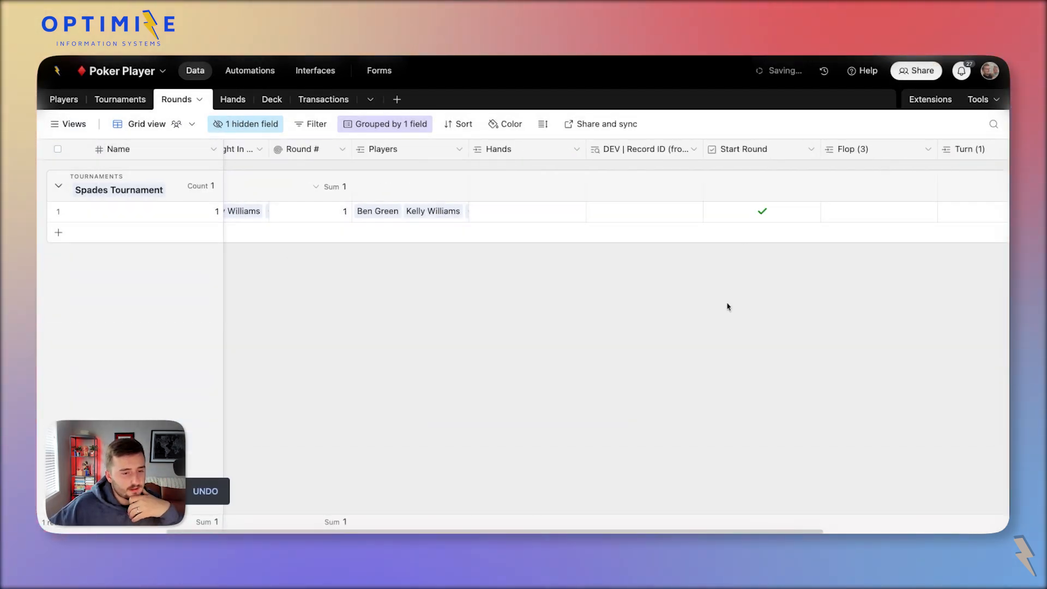
scroll(727, 304, left, 3)
scroll(727, 304, right, 3)
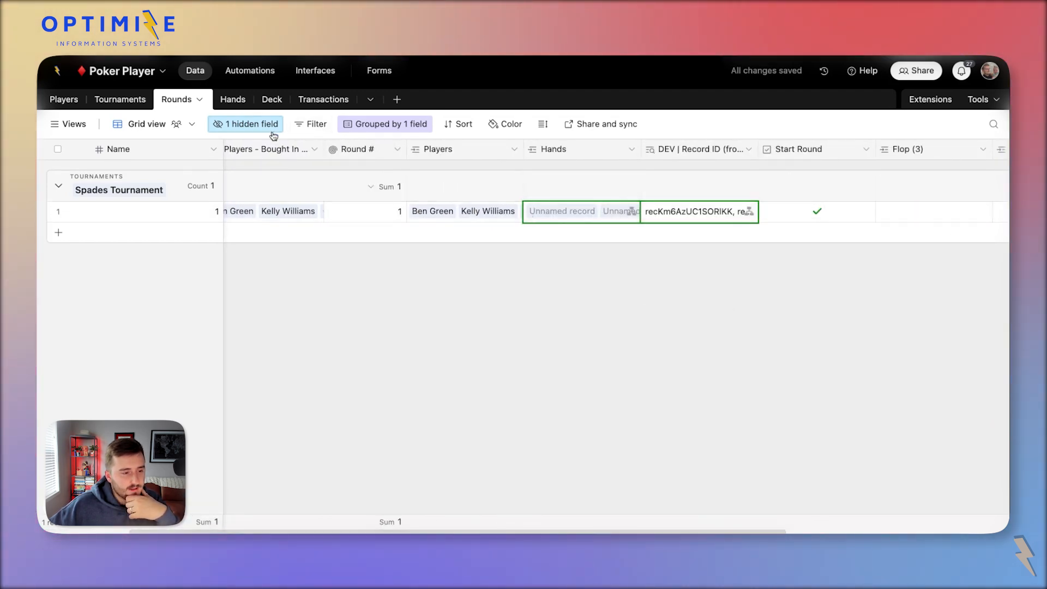
scroll(596, 215, right, 2)
scroll(595, 215, left, 4)
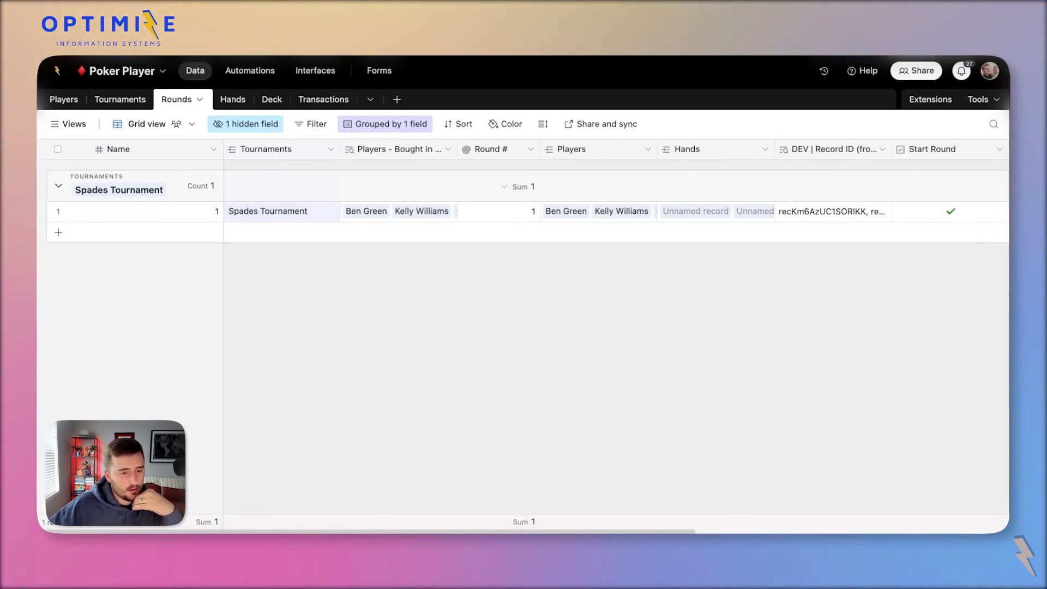
scroll(709, 210, right, 6)
scroll(658, 195, right, 3)
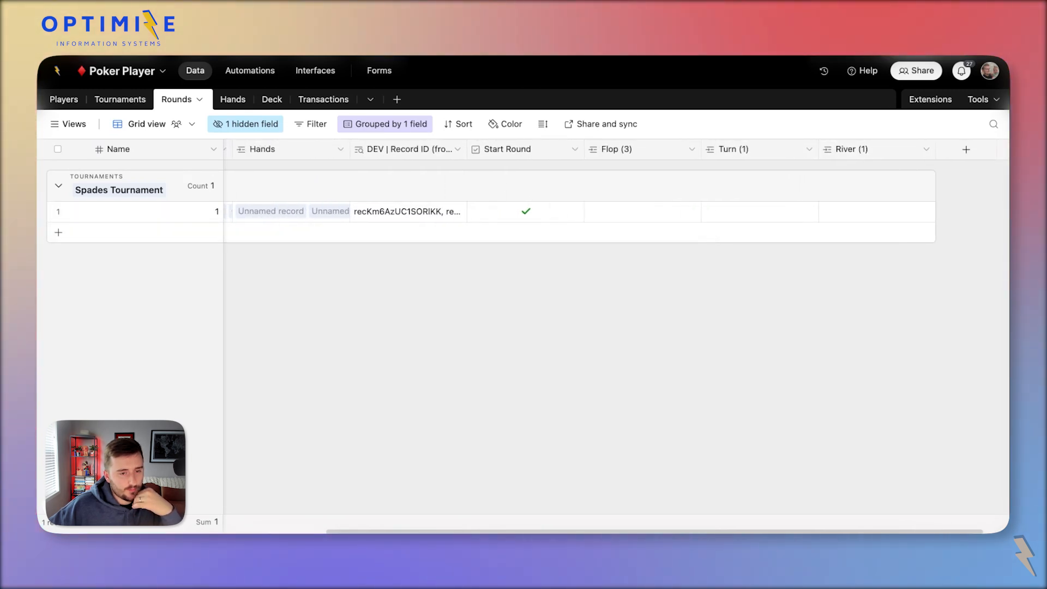
scroll(301, 232, left, 4)
Check the four regenerated hands' new record IDs in Hands, then return to Rounds.
click(233, 100)
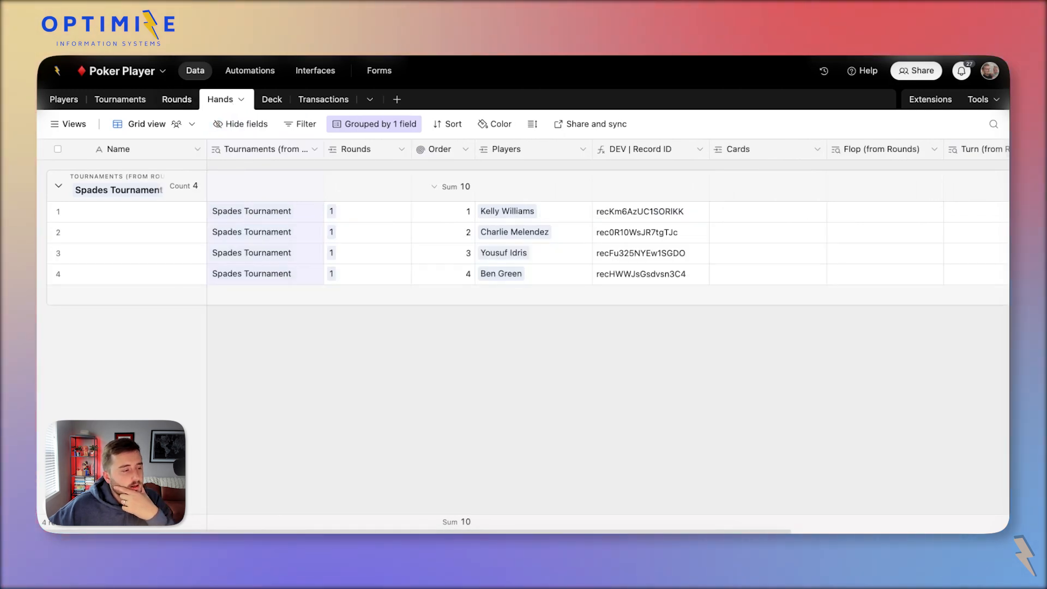
click(627, 216)
click(651, 234)
click(657, 256)
click(674, 271)
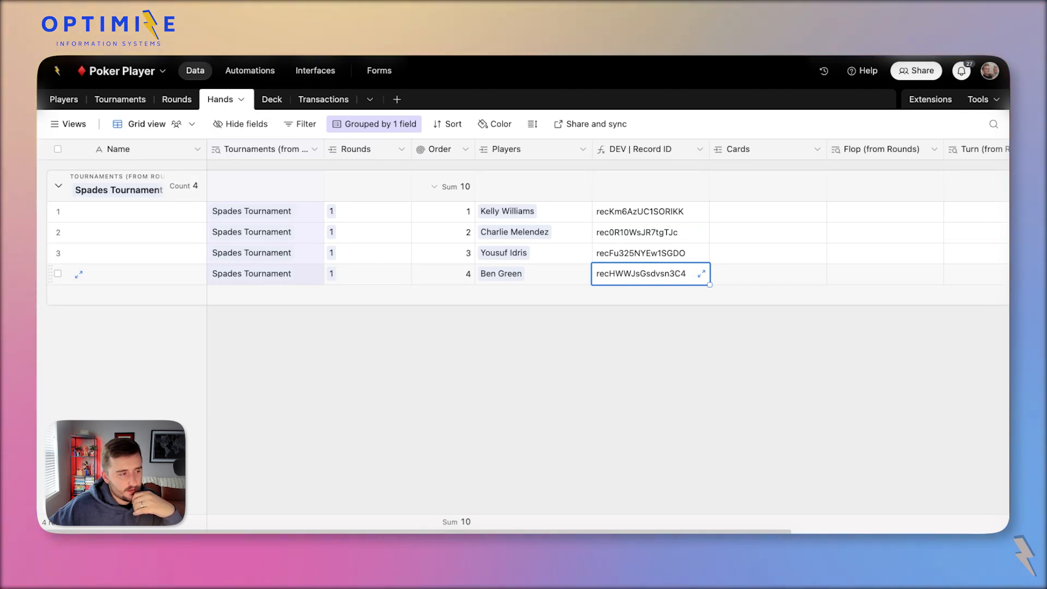
click(177, 100)
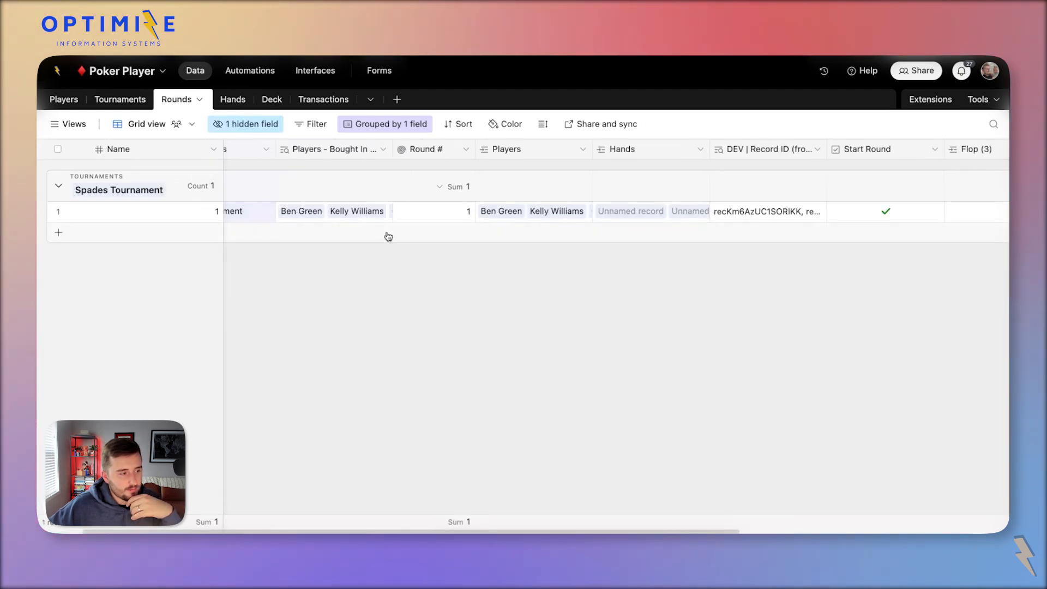
scroll(335, 209, right, 2)
scroll(335, 208, left, 3)
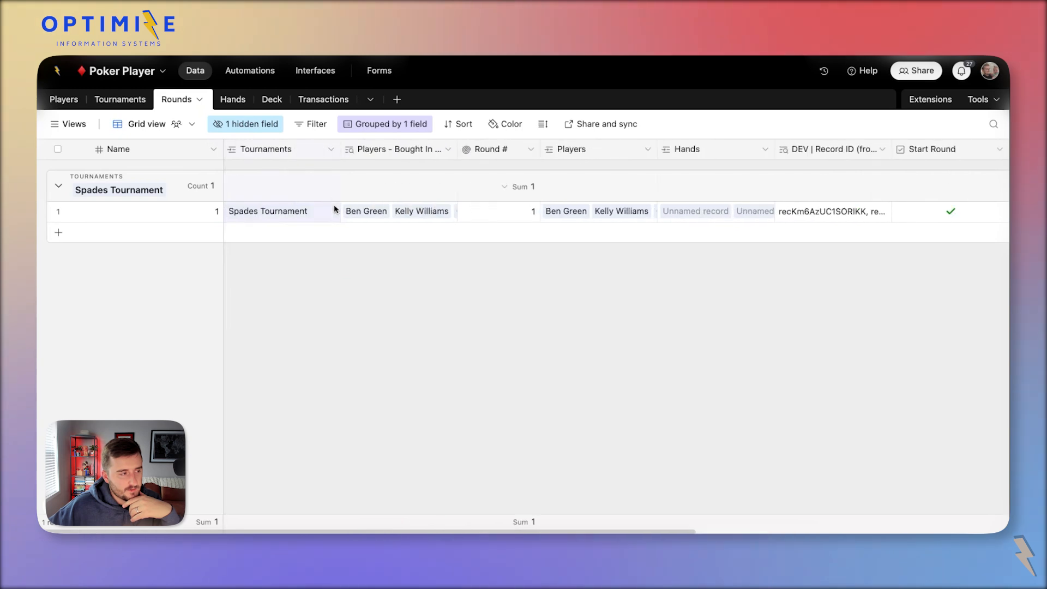
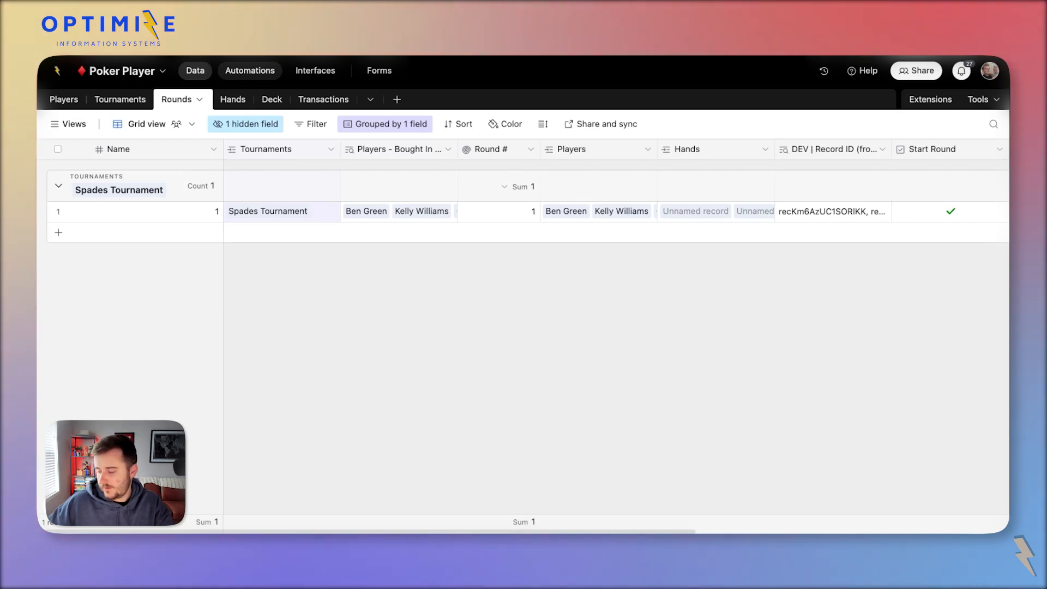
Switch from the grouped Rounds table to the base's Interfaces area.
click(316, 71)
Build a new interface whose first page is a Gallery layout connected to the Players table.
click(545, 255)
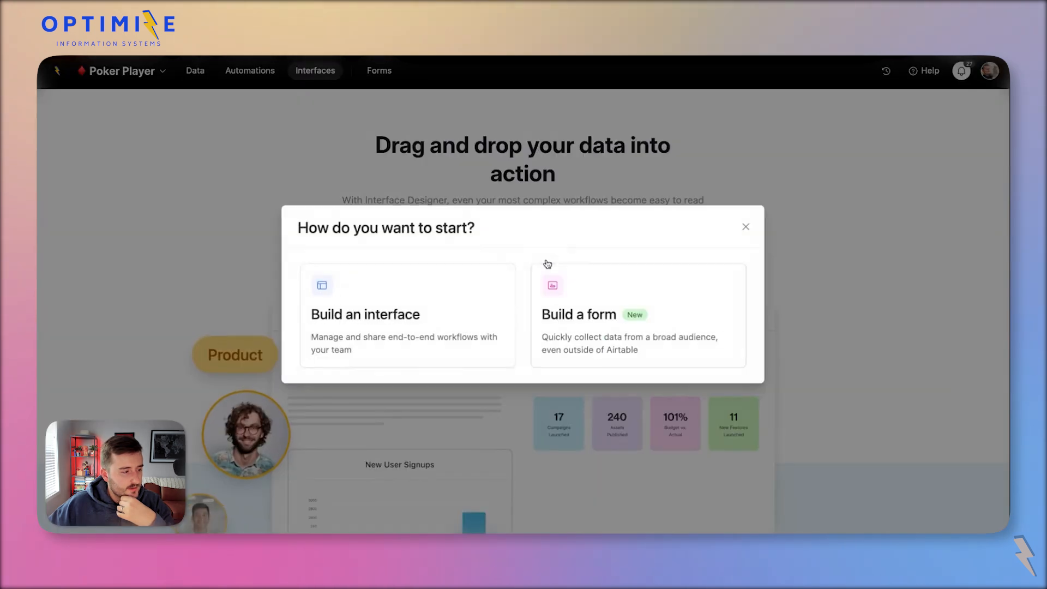
click(385, 313)
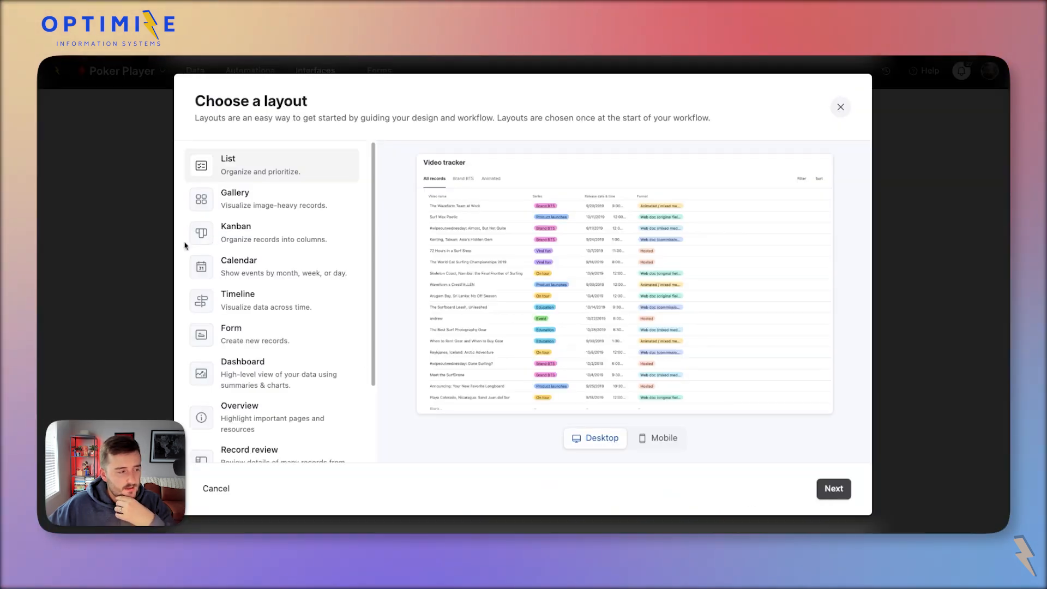
click(231, 212)
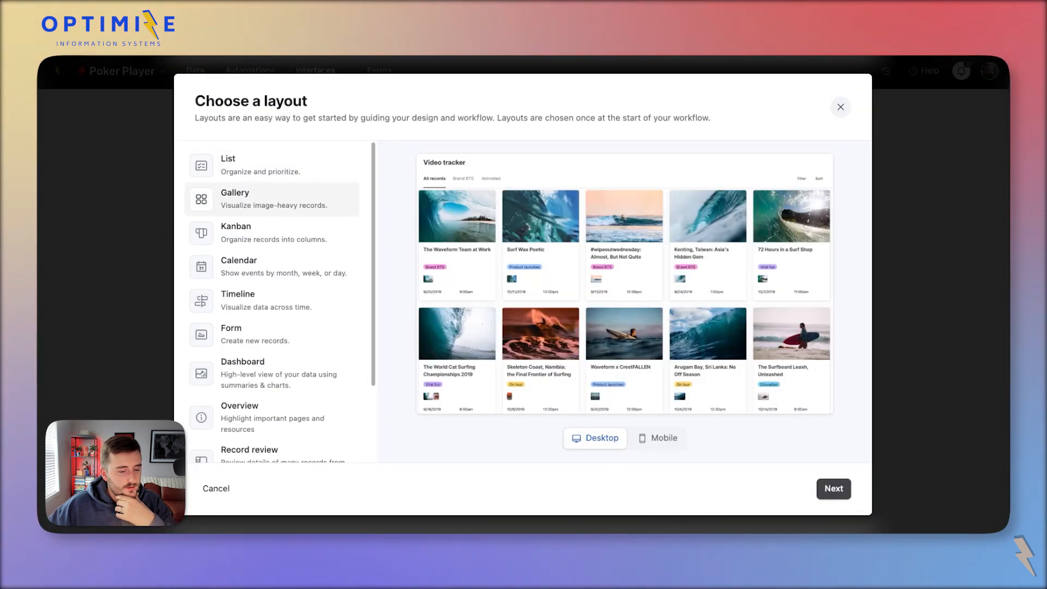
click(828, 491)
click(214, 490)
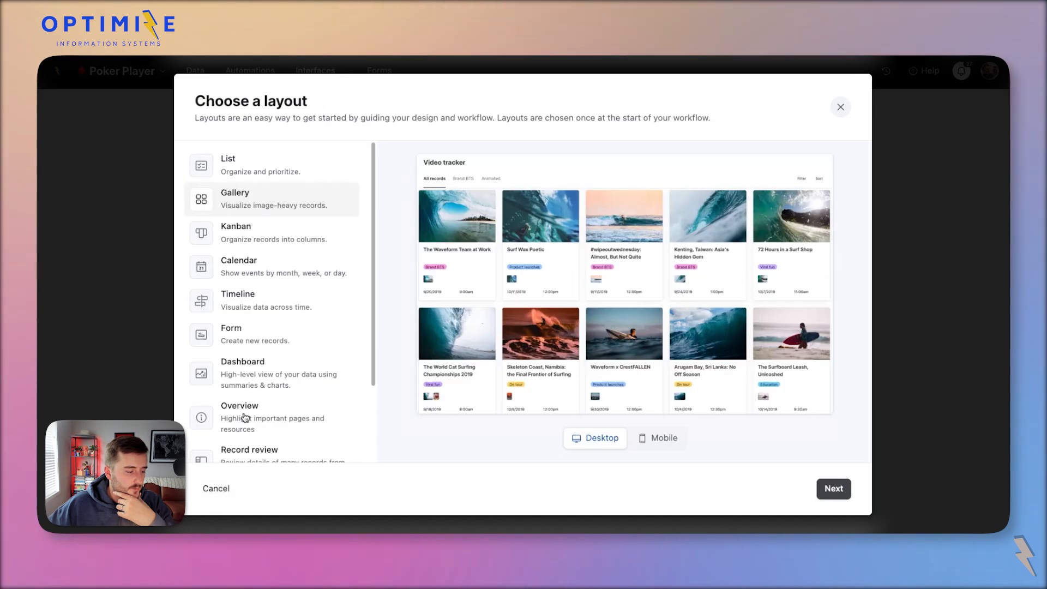
scroll(245, 418, down, 3)
scroll(245, 418, up, 3)
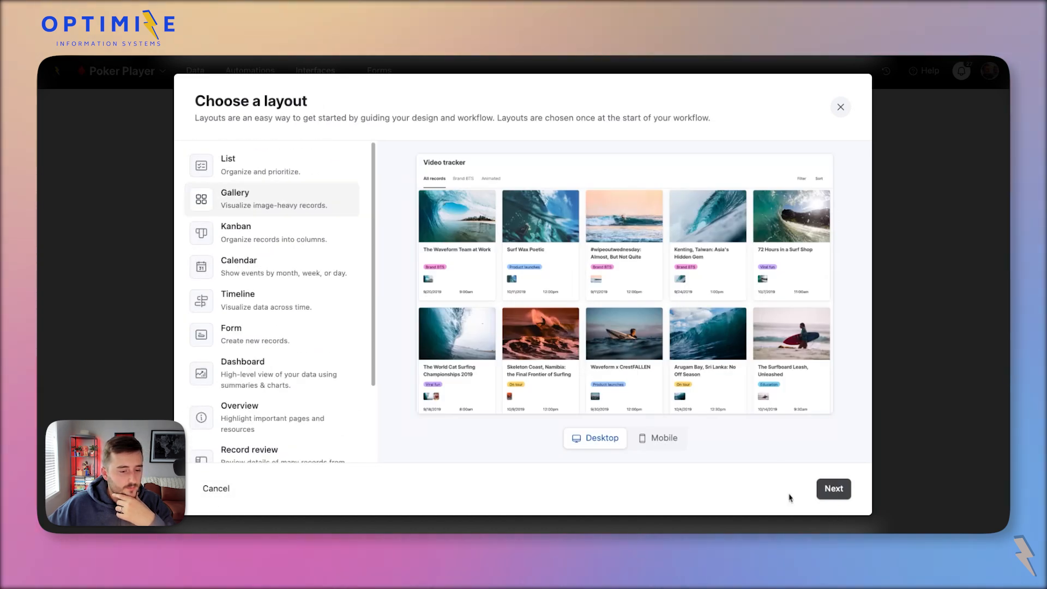
click(833, 488)
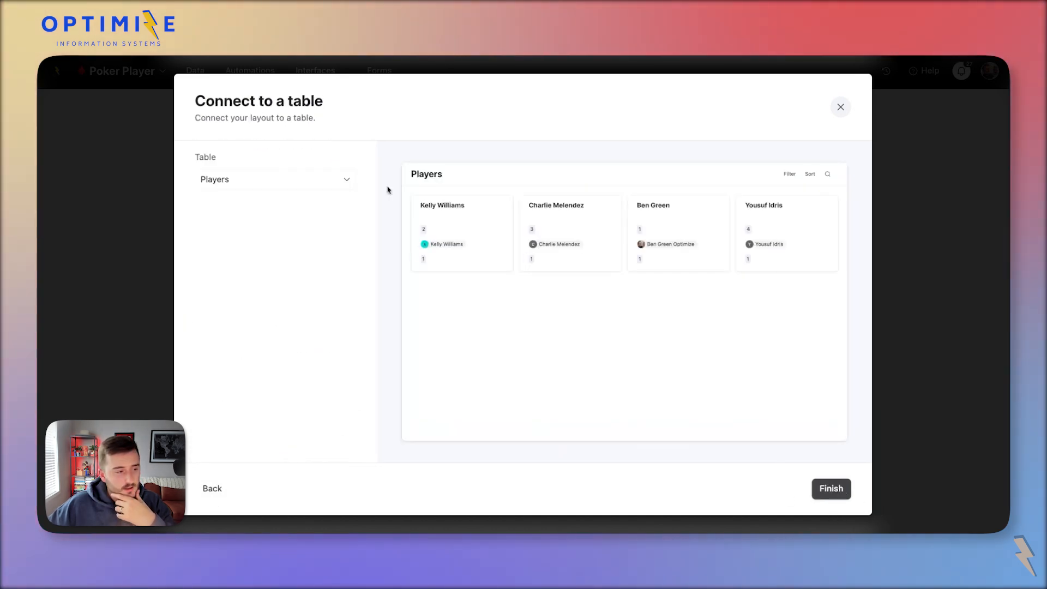
click(831, 489)
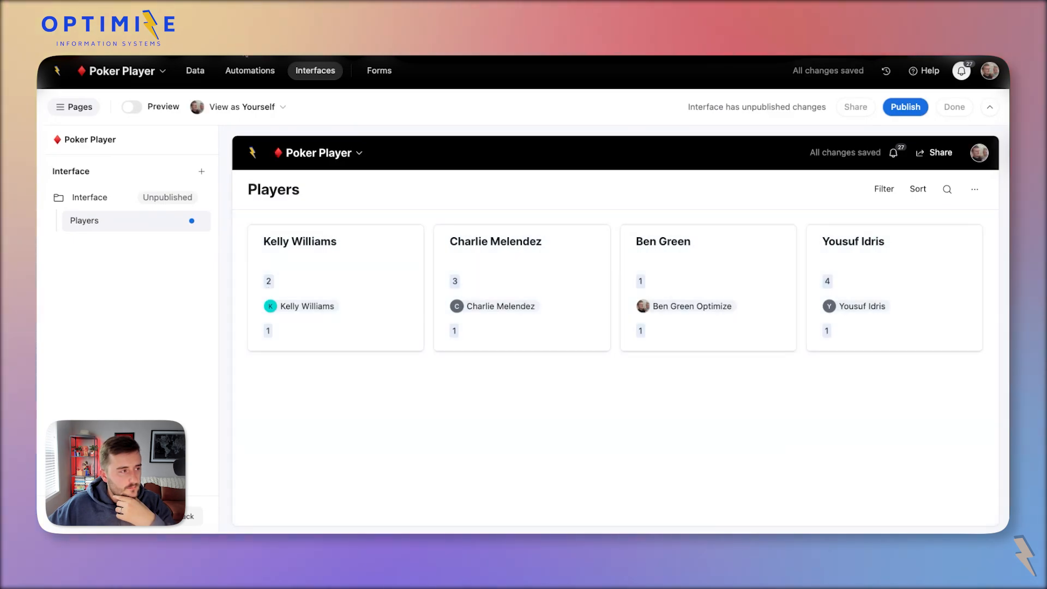
Add a new Attachment field to the Players table.
click(196, 70)
click(61, 99)
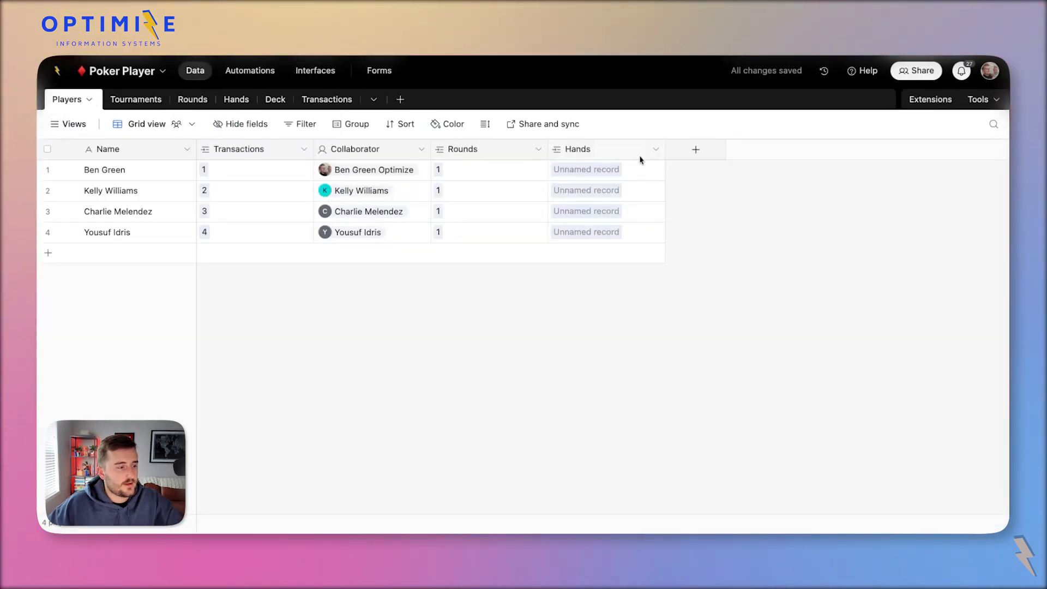
click(692, 150)
click(709, 335)
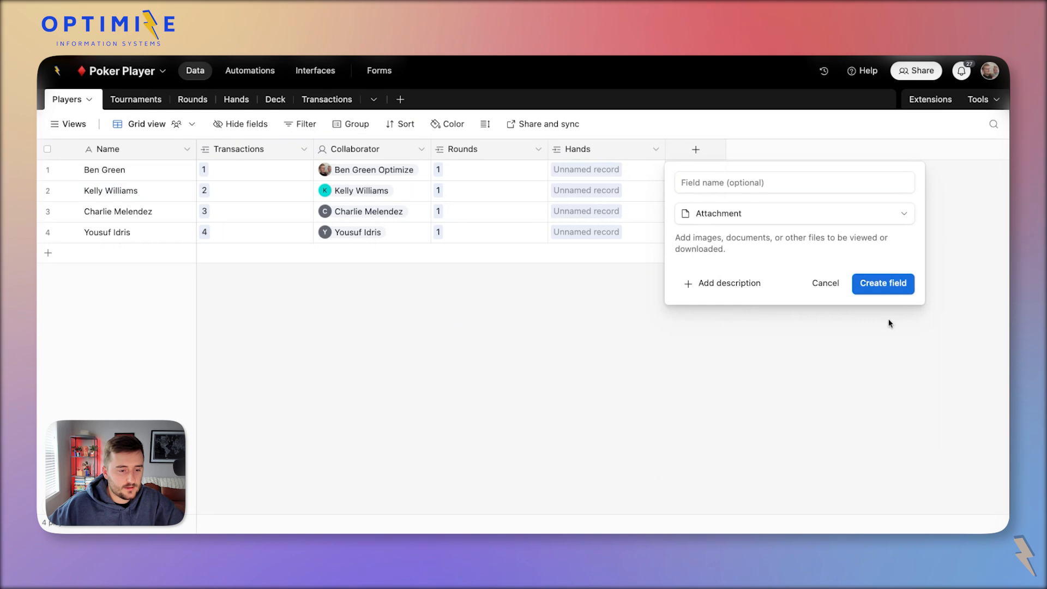
click(885, 284)
Rename the new attachment field to Profile Picture.
double_click(707, 149)
double_click(610, 185)
text(Headshot)
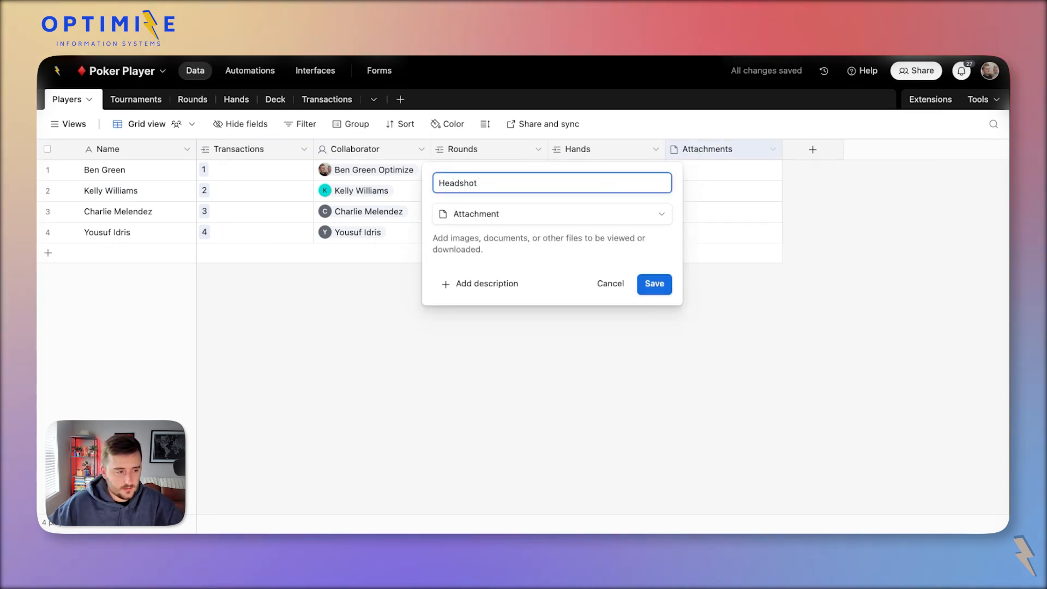
click(662, 285)
double_click(711, 149)
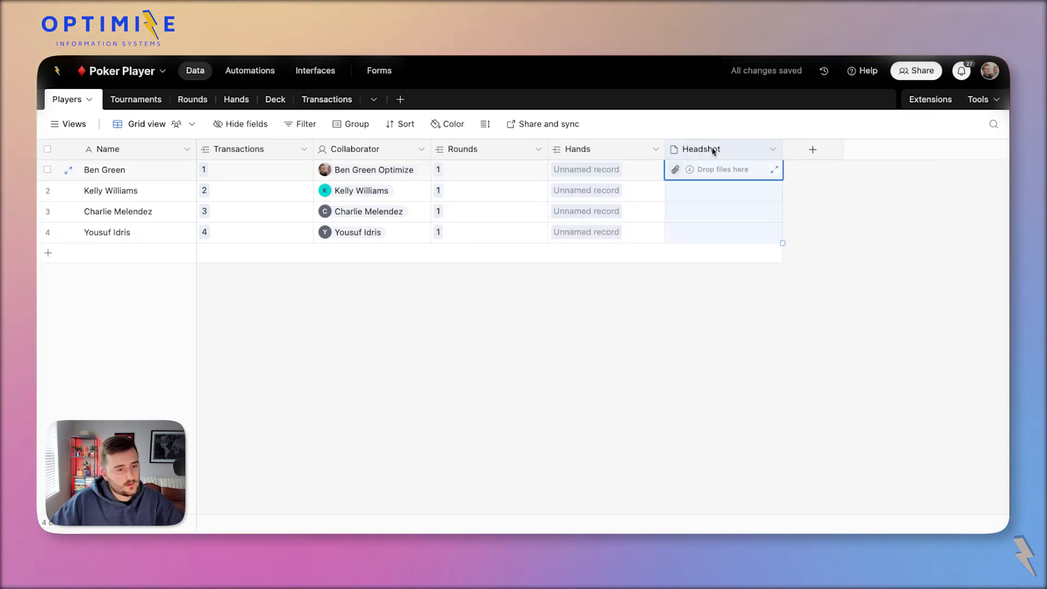
double_click(562, 186)
text(Prof)
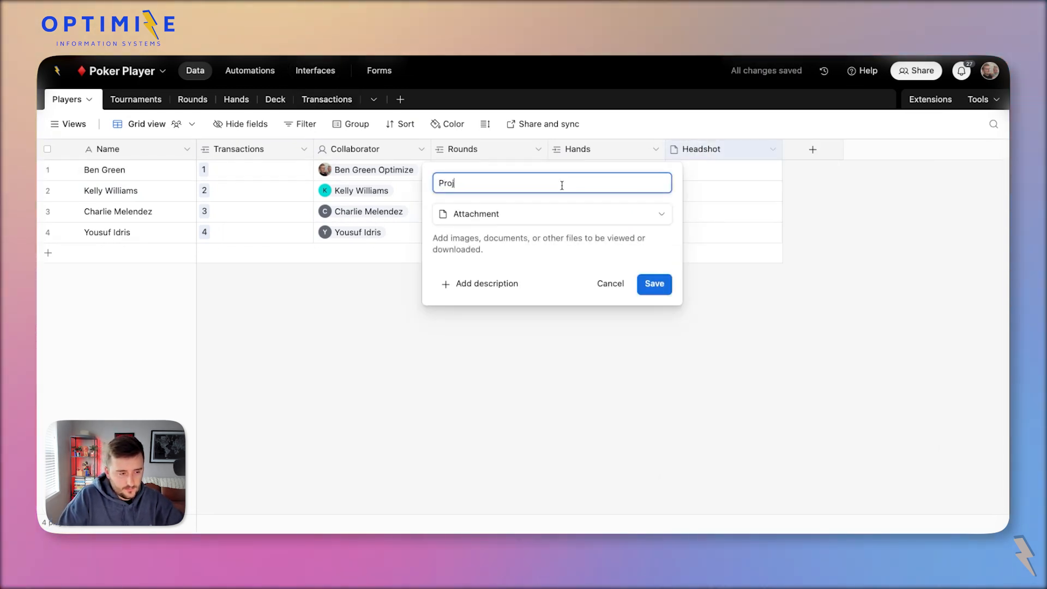
text(ile Picture)
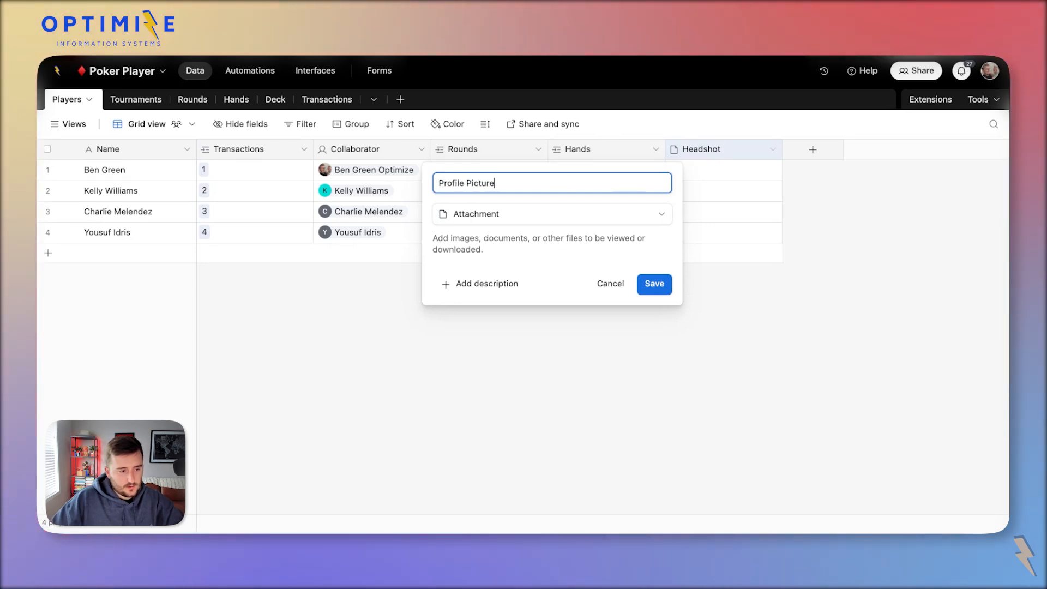
click(649, 289)
click(692, 177)
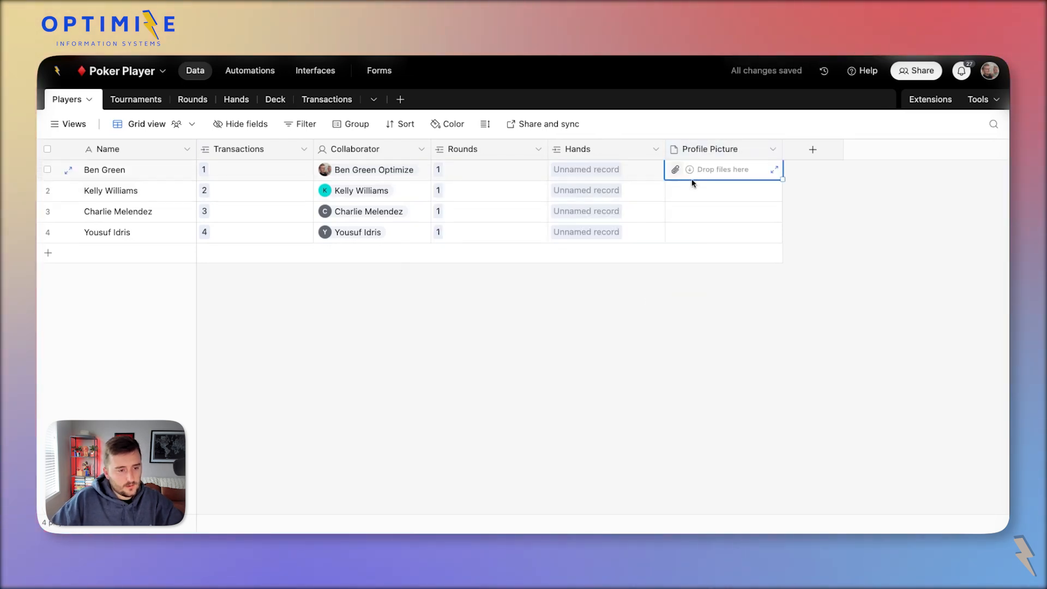
click(324, 72)
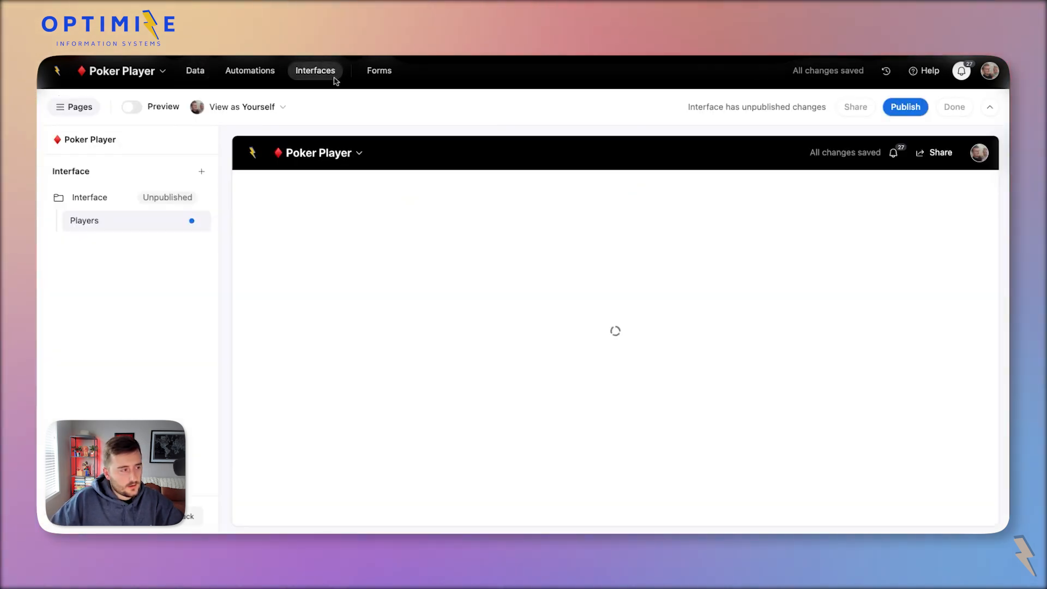
Use Profile Picture as the gallery card image and hide Transactions and Rounds from the cards.
click(328, 243)
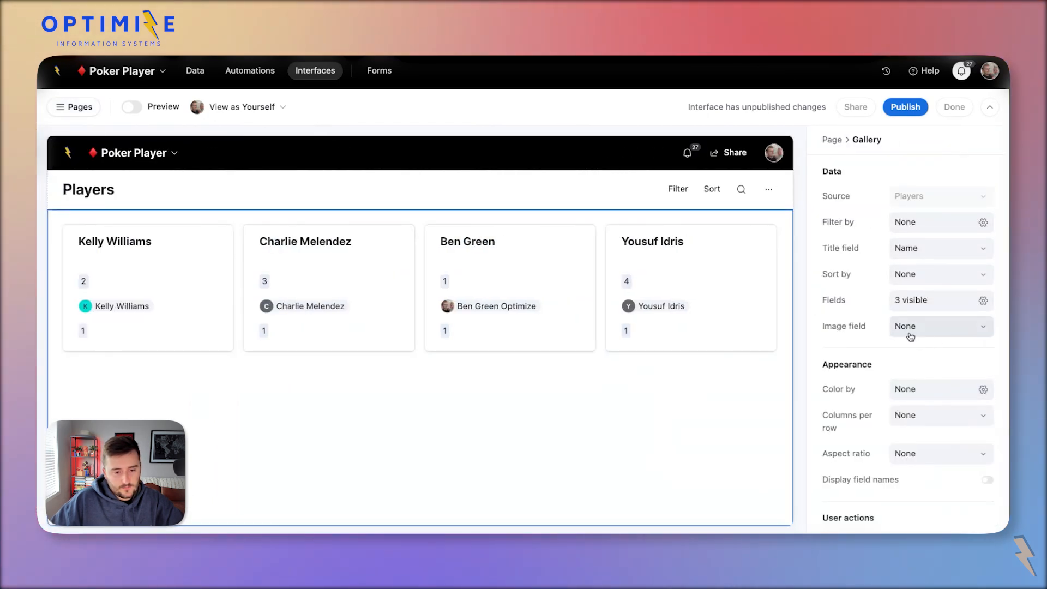
click(910, 336)
click(915, 378)
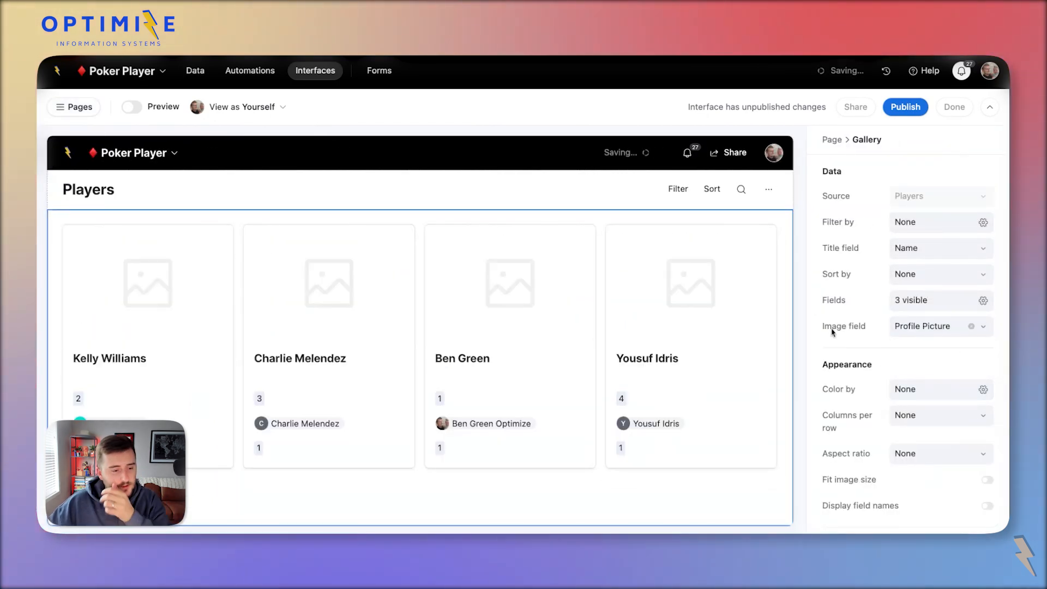
click(917, 300)
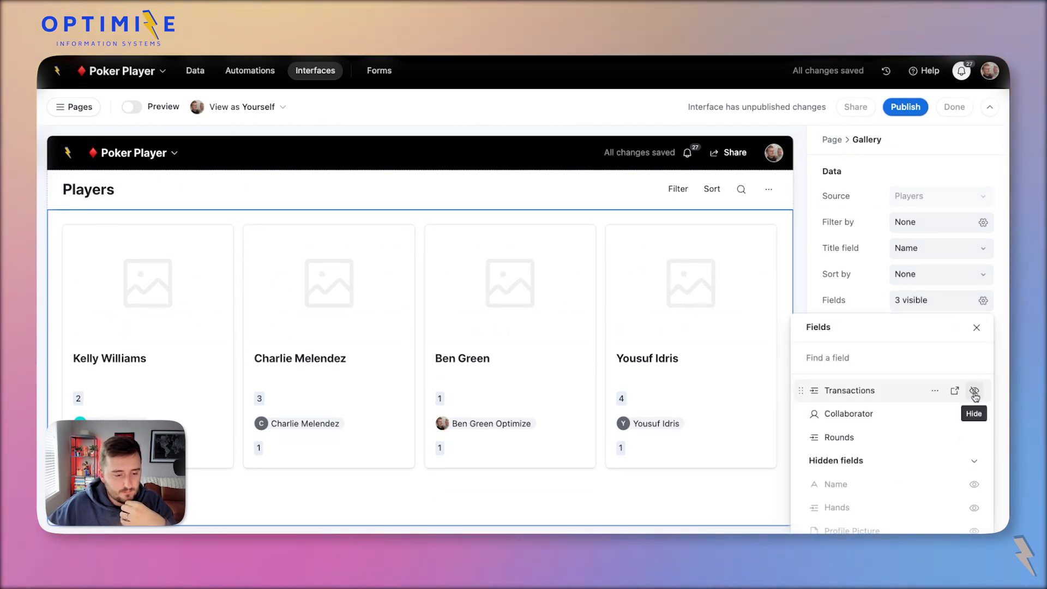
click(974, 391)
click(974, 414)
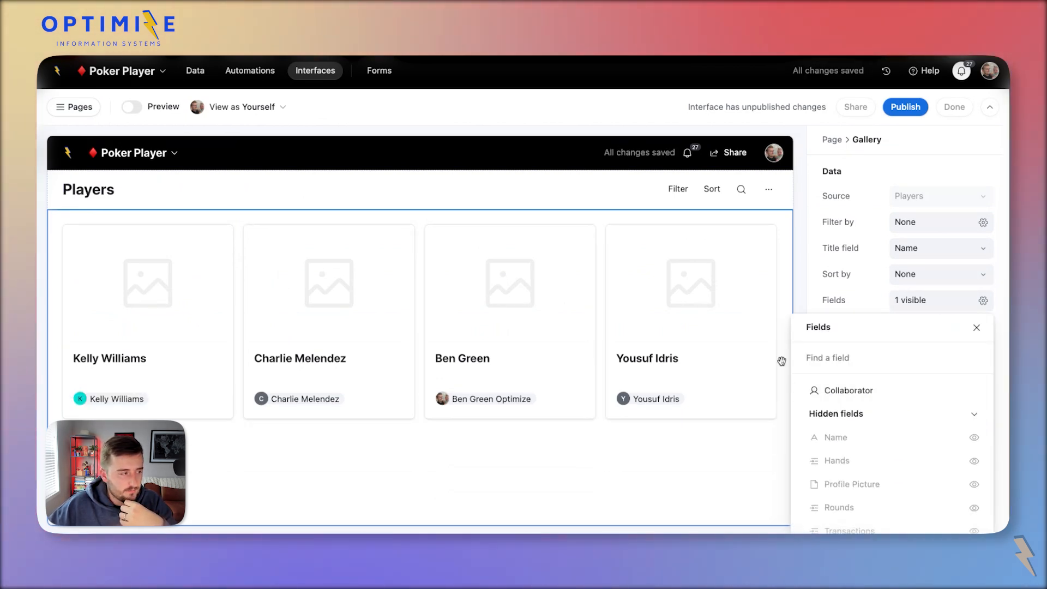
click(73, 106)
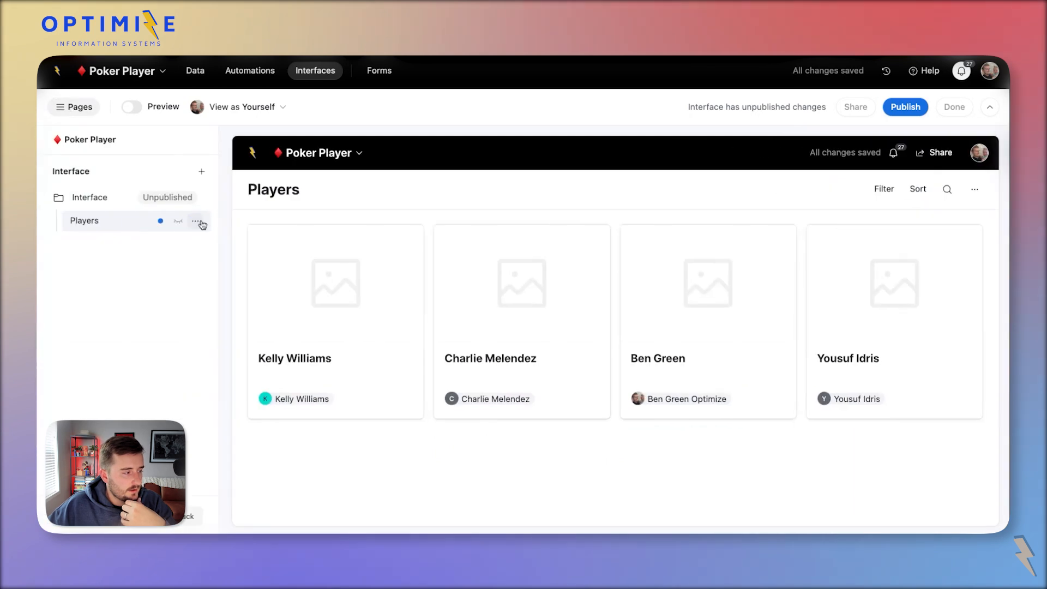
Rename the interface folder to 'Poker Player' with a red ♦ emoji in front.
double_click(102, 196)
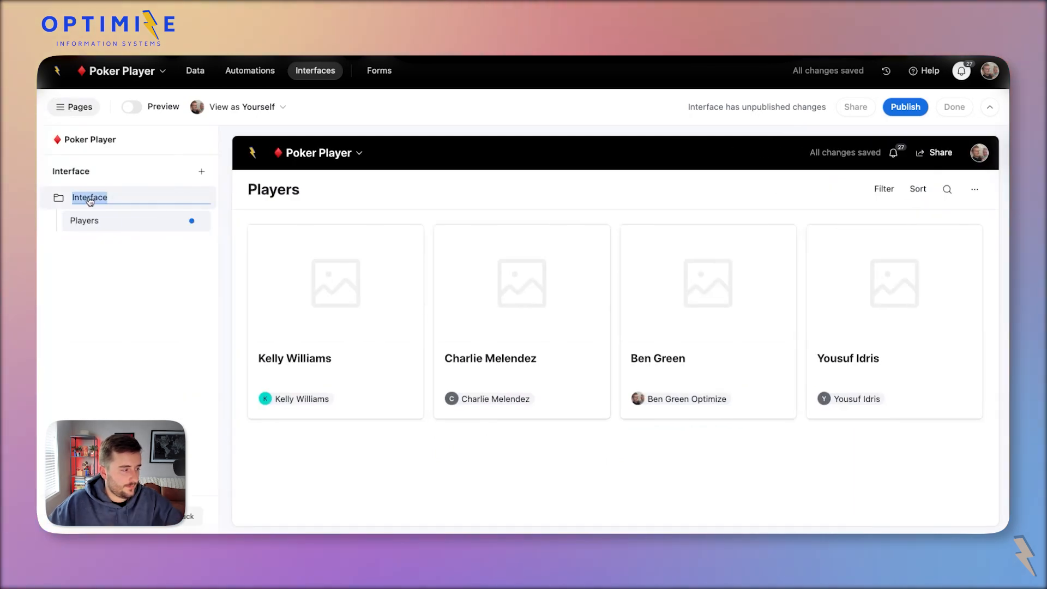
text(P)
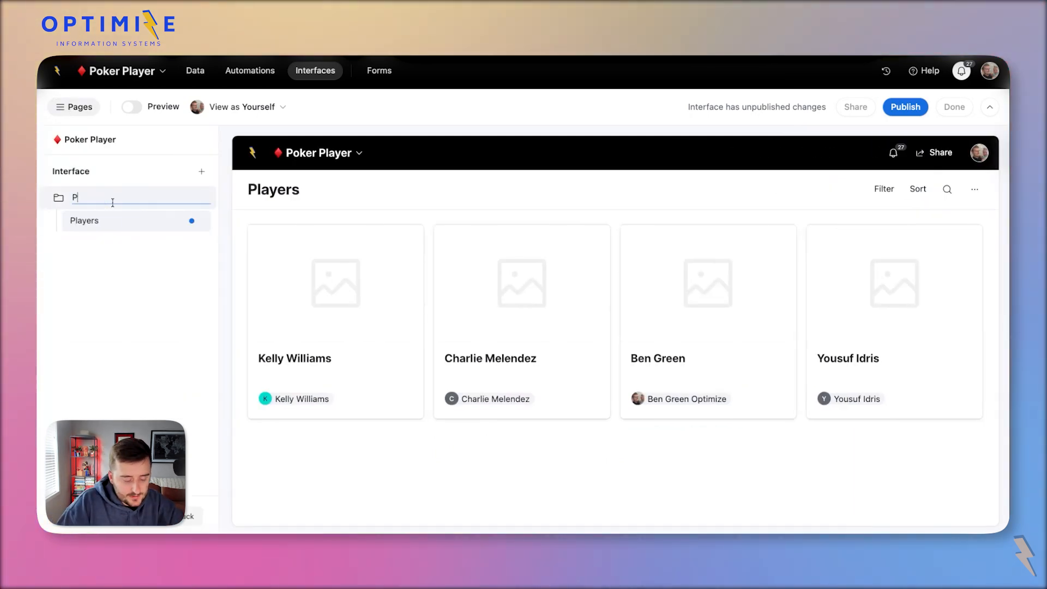
text(oker Player)
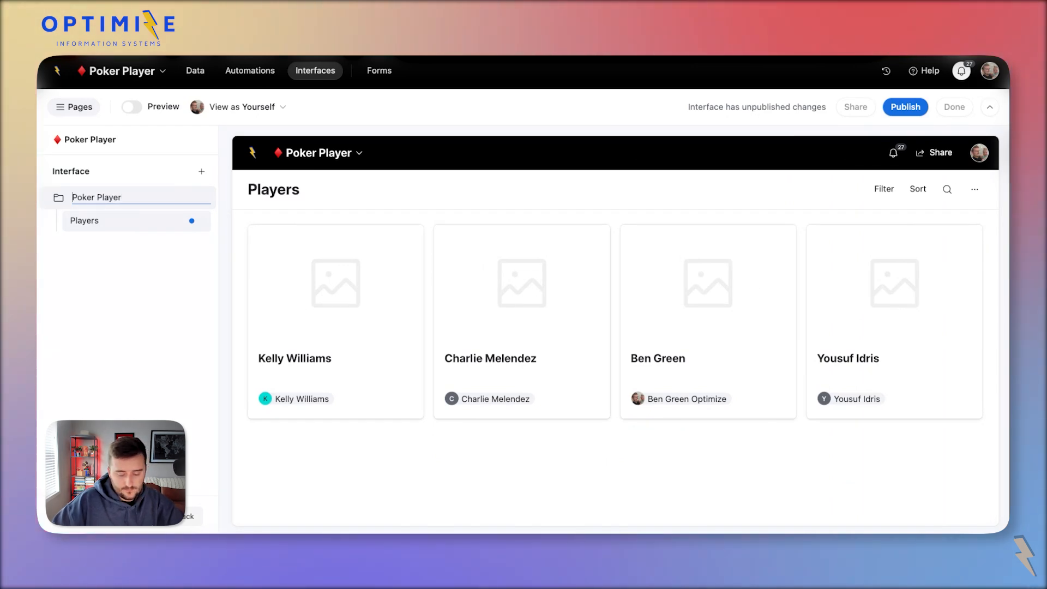
click(72, 198)
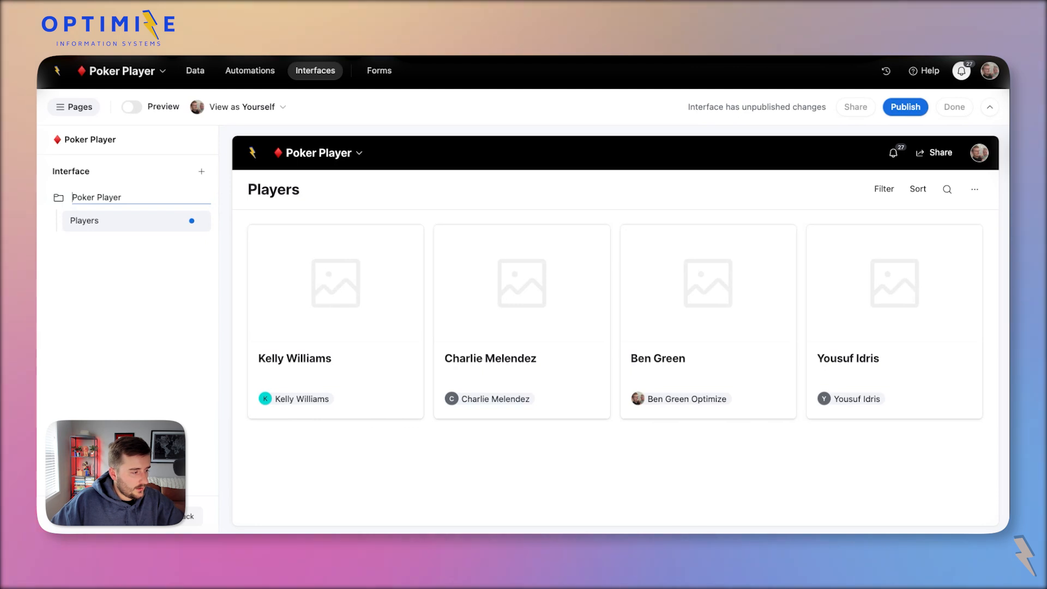
text(♦)
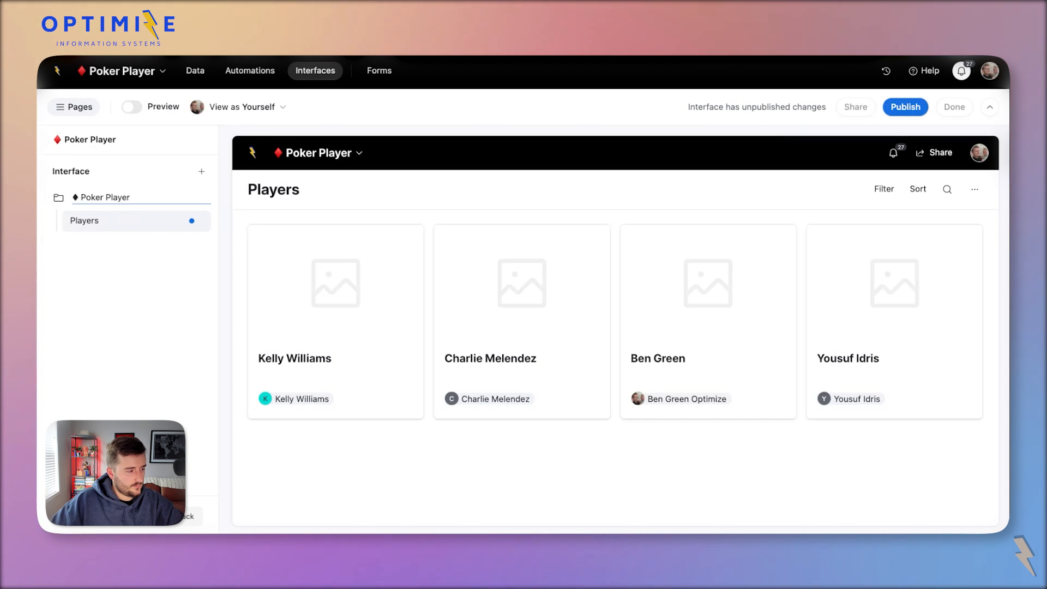
text(♦)
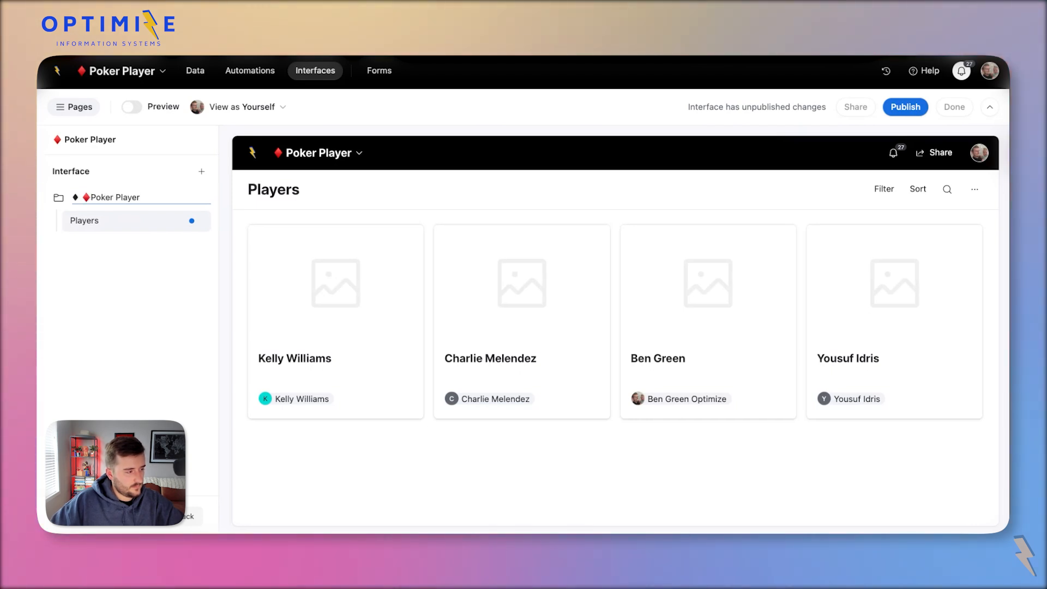
key(Left)
key(BackSpace)
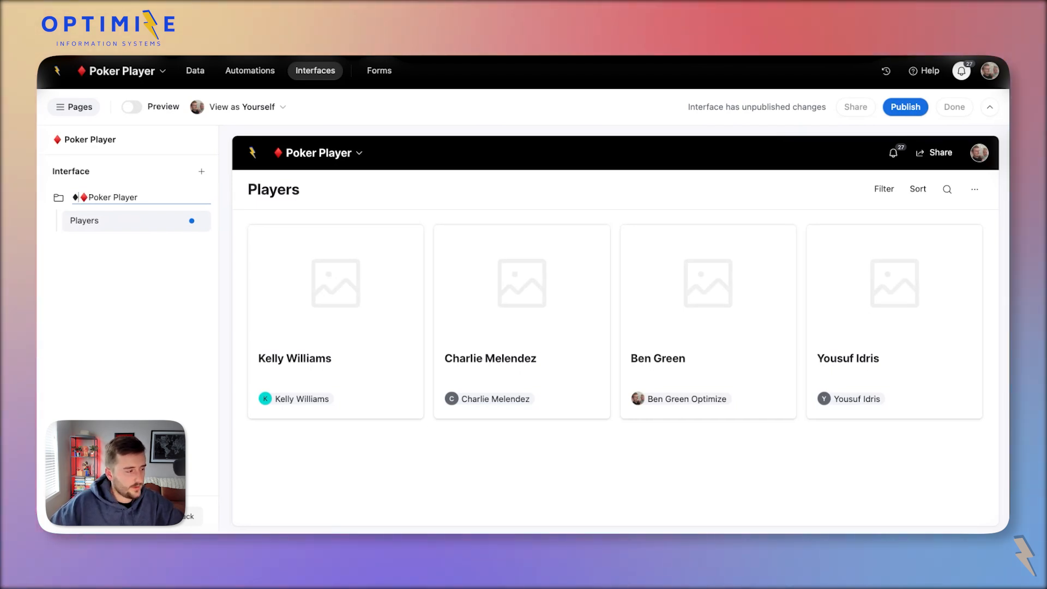
key(BackSpace)
key(Return)
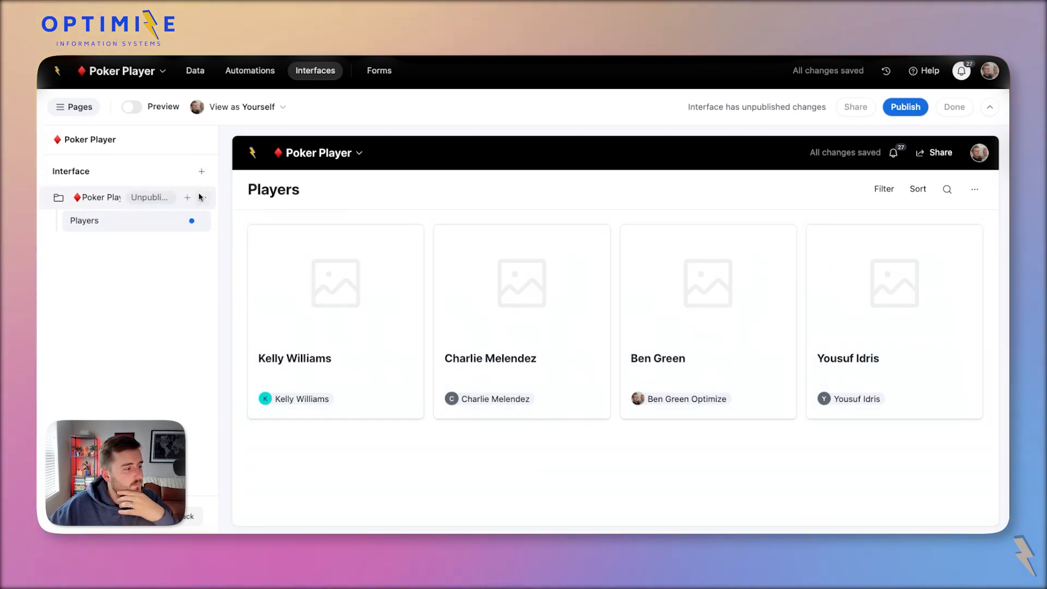
Add a list page connected to Tournaments, hiding the Transactions and Players - Bought In columns.
click(185, 198)
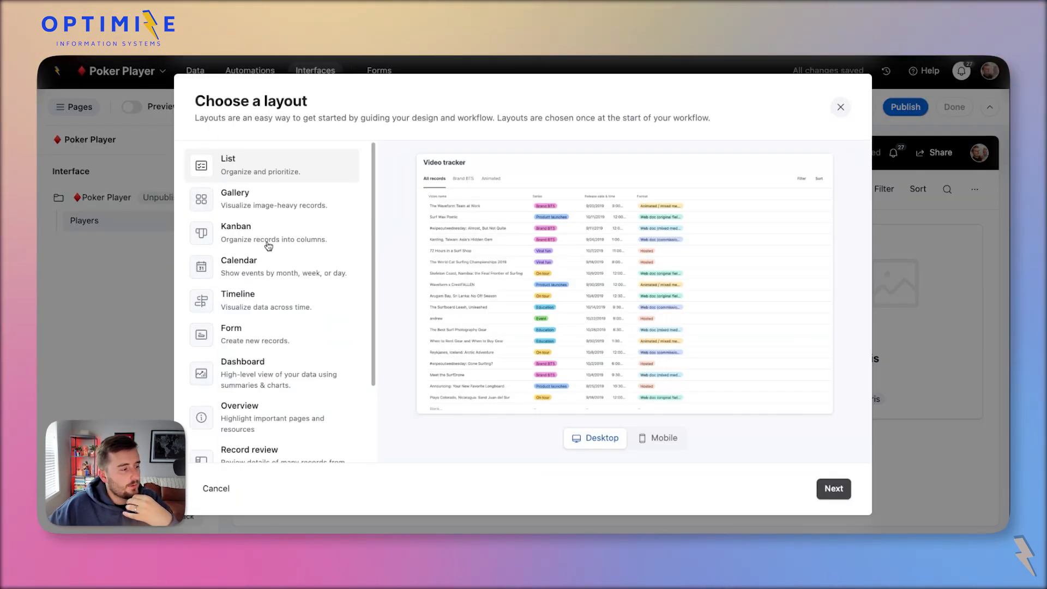
click(829, 490)
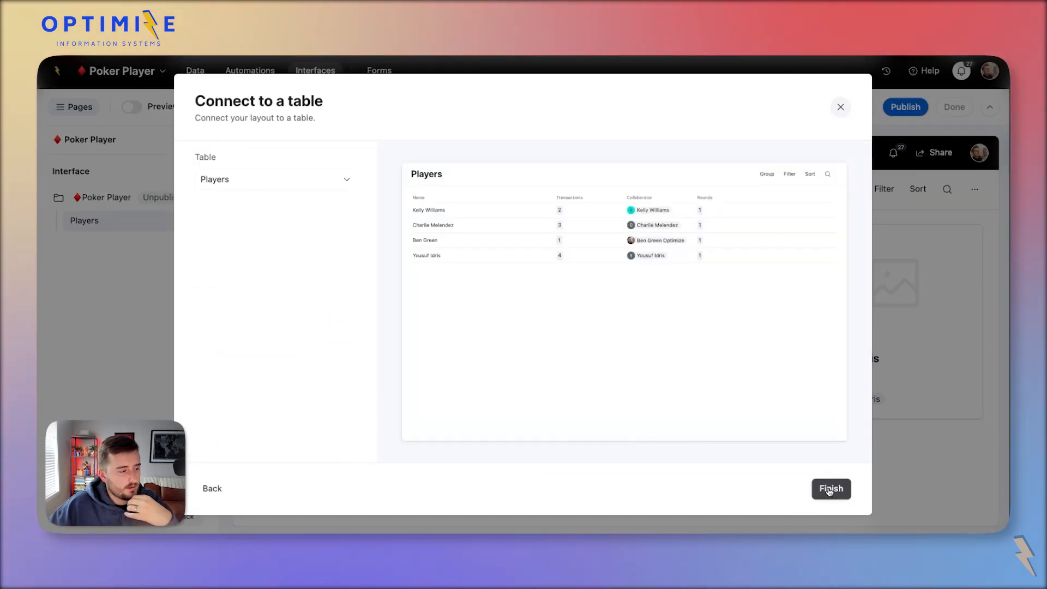
click(243, 183)
click(226, 255)
click(831, 489)
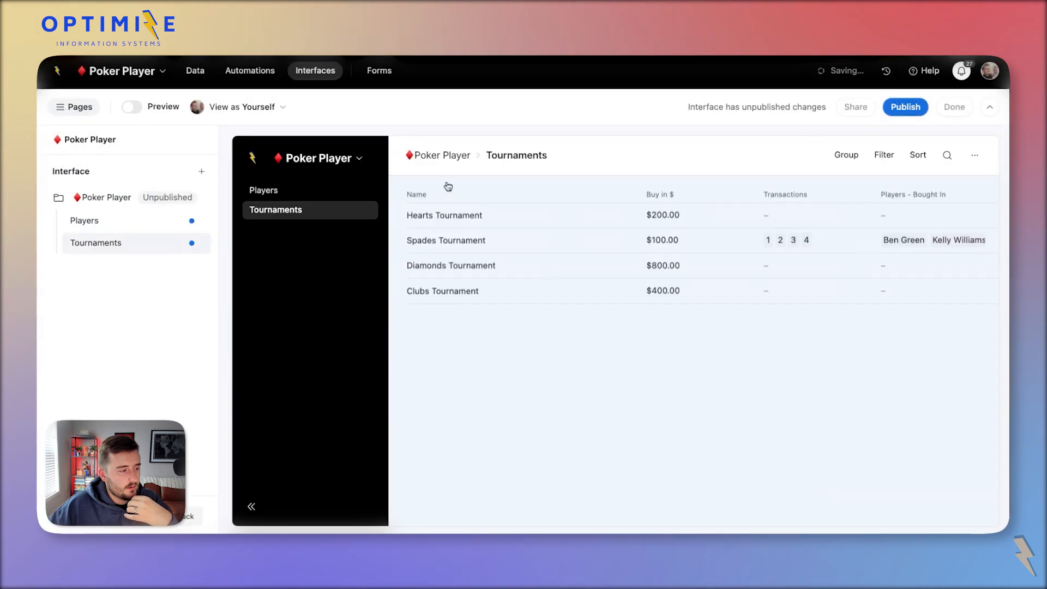
click(925, 363)
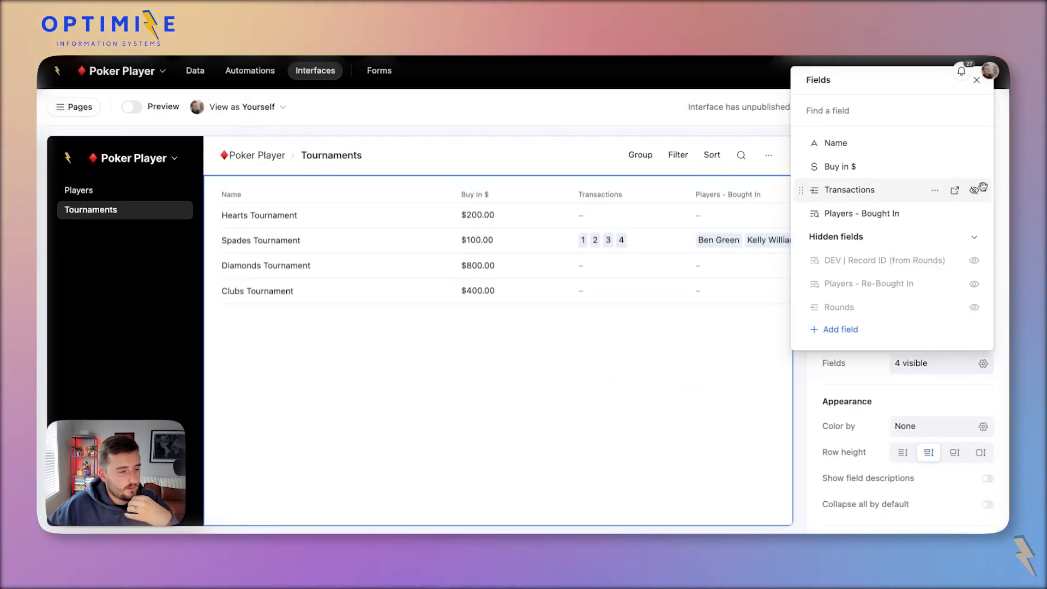
click(974, 190)
click(975, 191)
Allow tournament record details and remove DEV | Record ID, Players - Re-Bought In, Players - Bought In and Transactions.
click(425, 215)
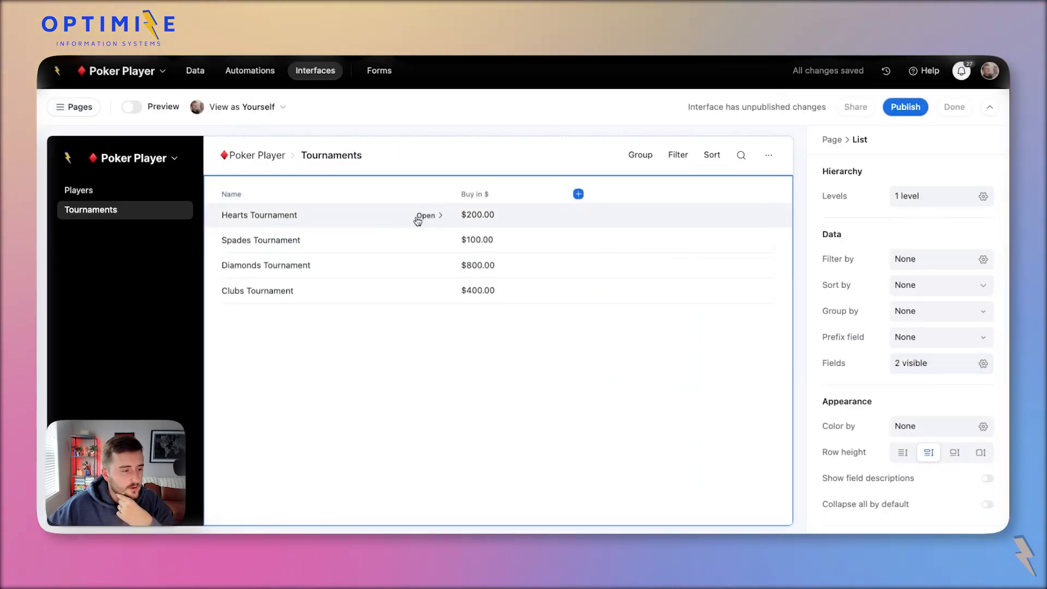
click(608, 339)
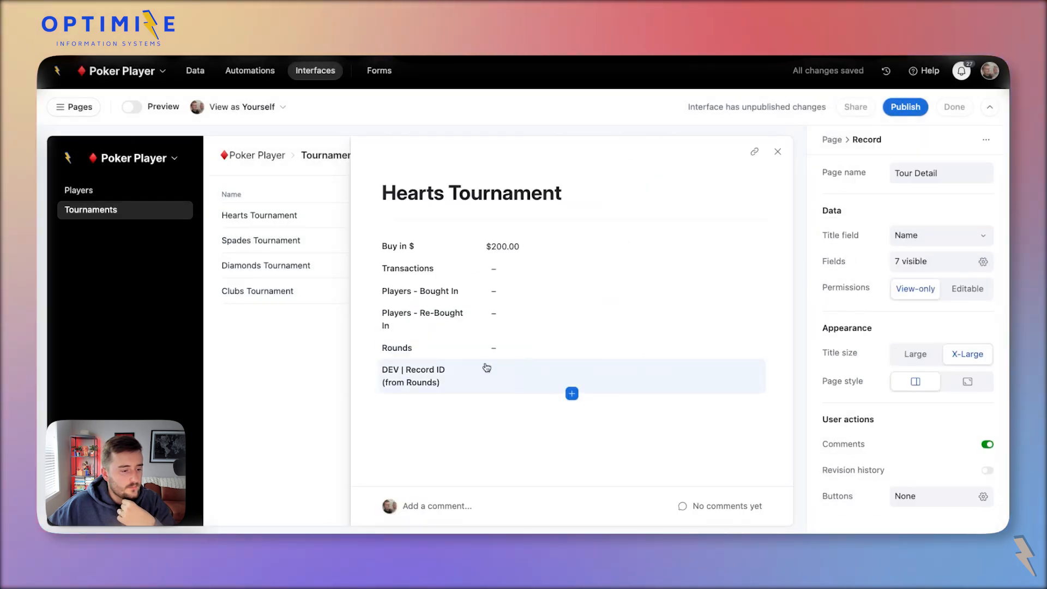
click(481, 374)
key(BackSpace)
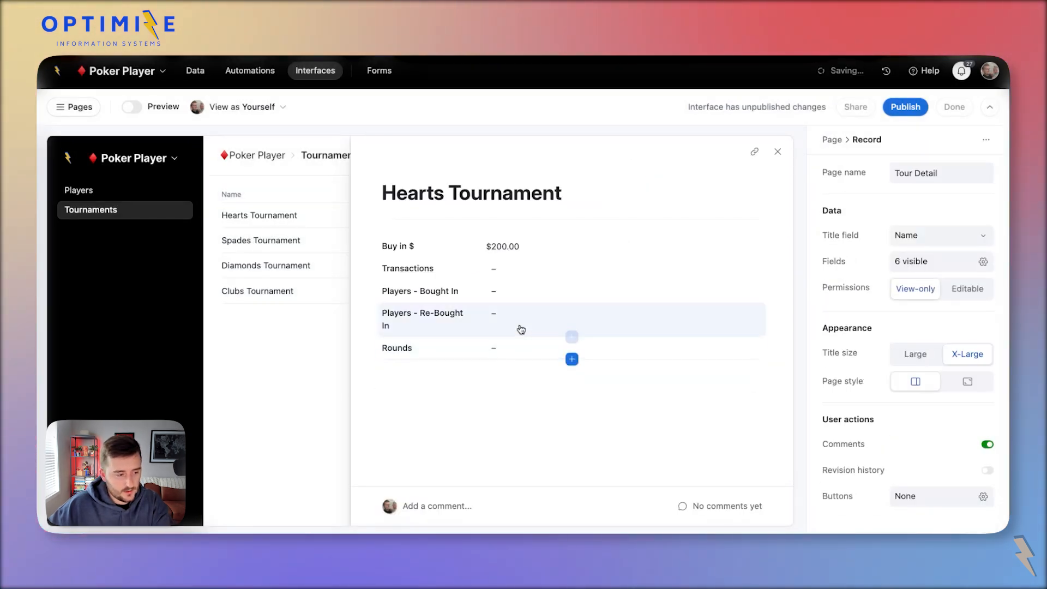
click(520, 327)
key(BackSpace)
click(511, 298)
key(BackSpace)
click(493, 272)
key(BackSpace)
Show the tournament detail's Rounds field as an embedded list view.
click(482, 274)
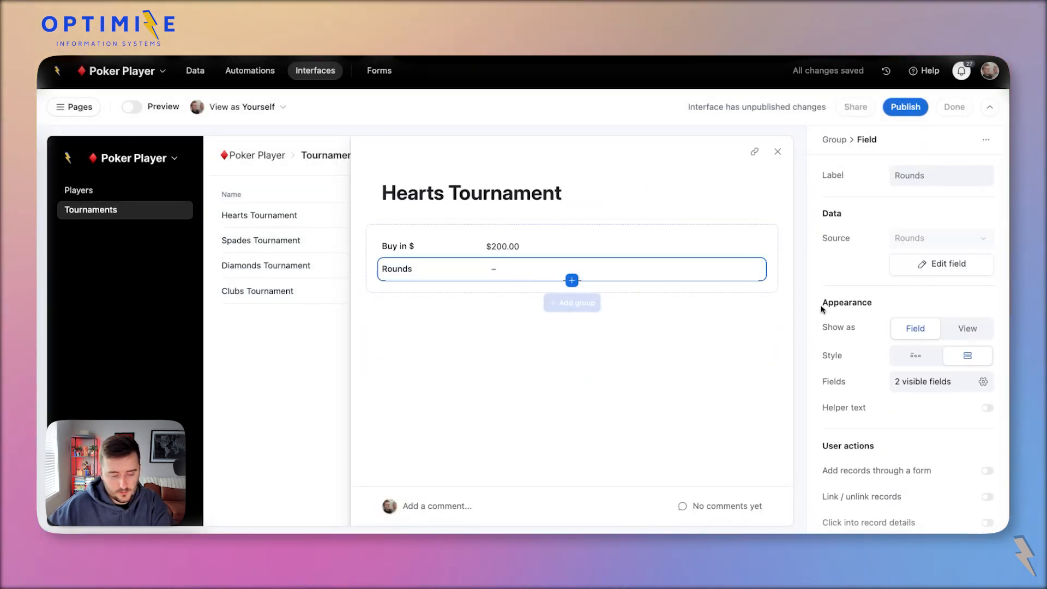
click(952, 328)
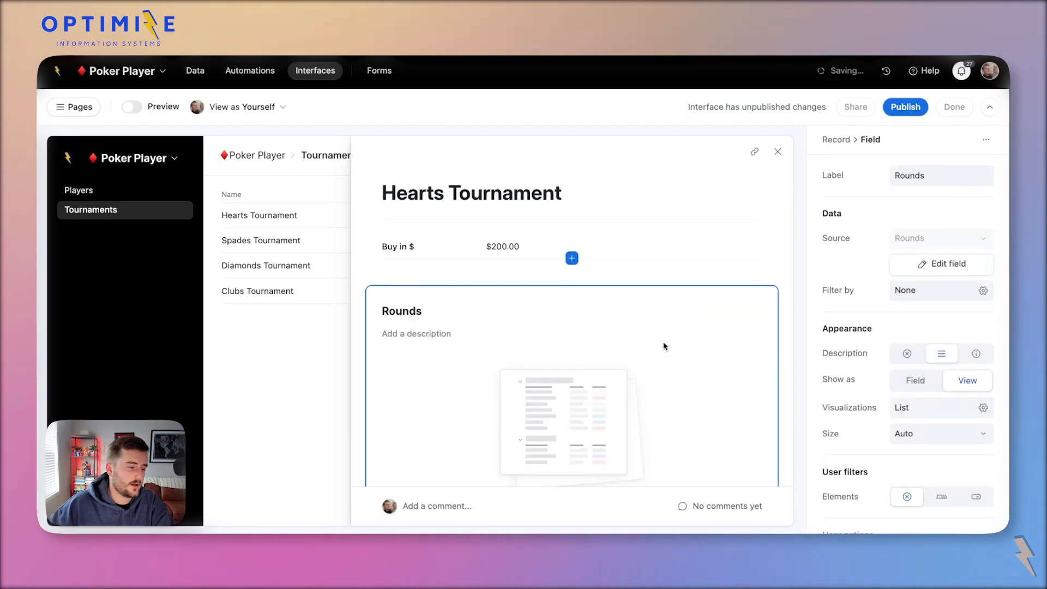
scroll(629, 387, down, 3)
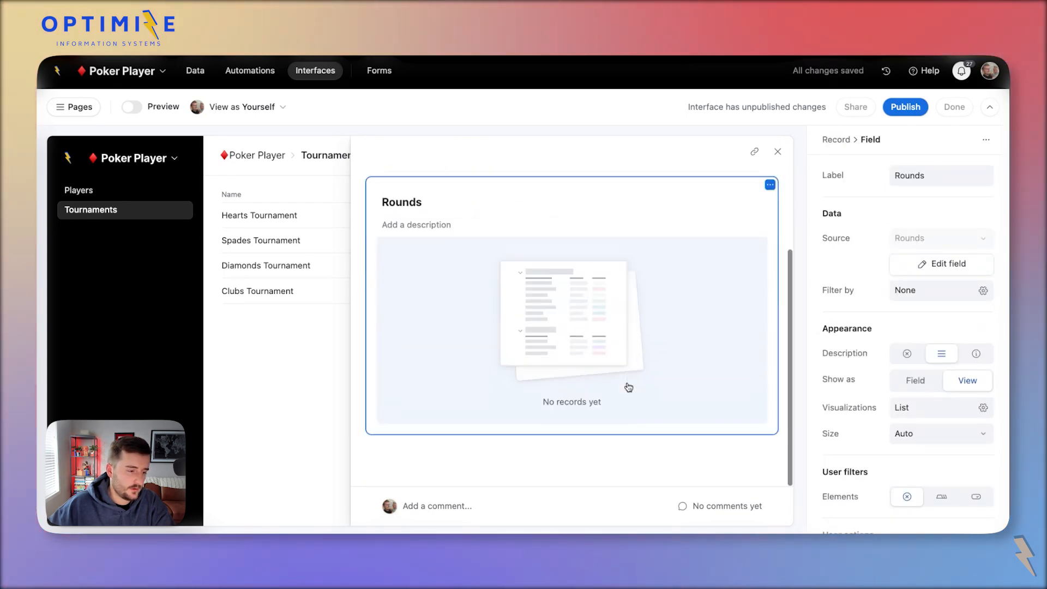
scroll(629, 388, up, 3)
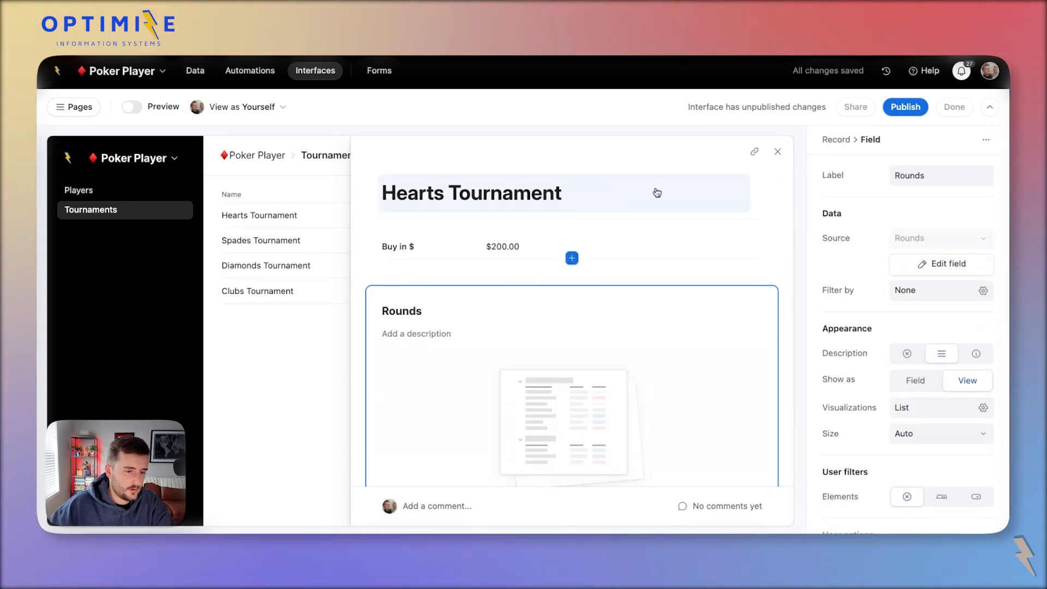
click(761, 201)
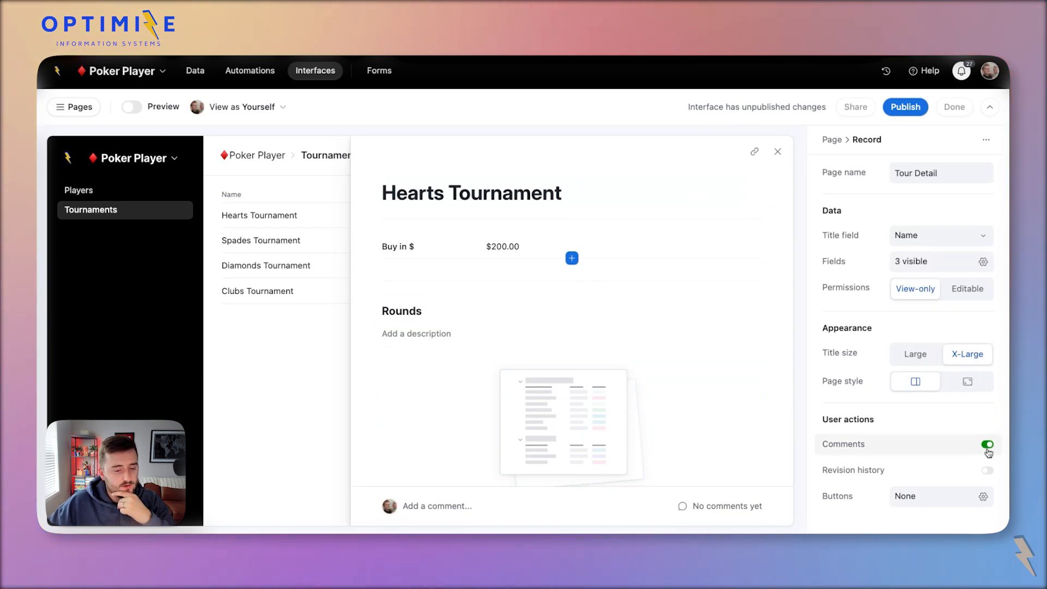
click(778, 151)
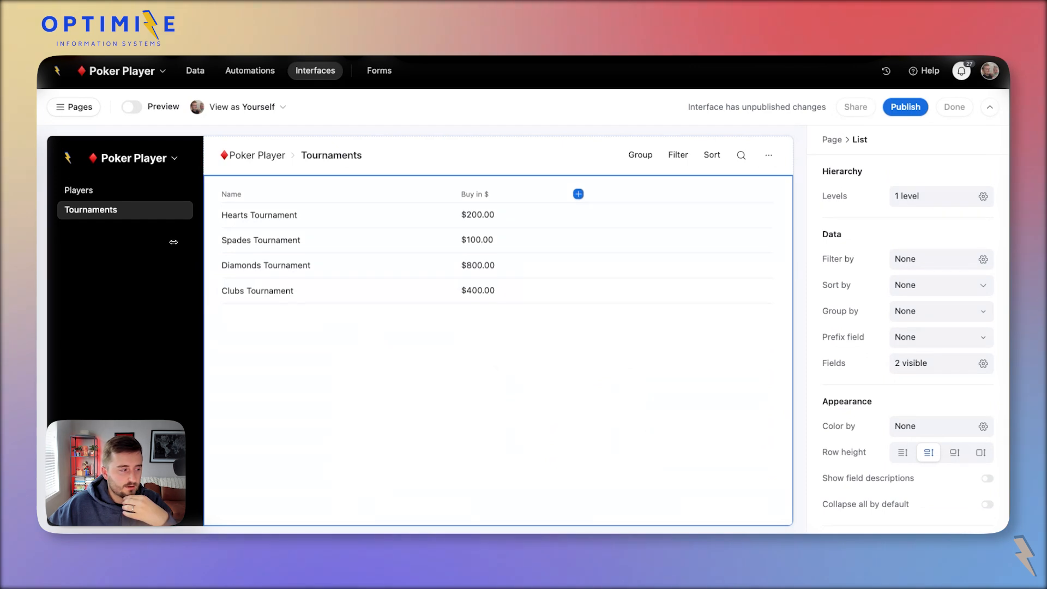
Make the Spades Tournament detail full-screen with the Rounds block at full width.
click(94, 196)
click(117, 213)
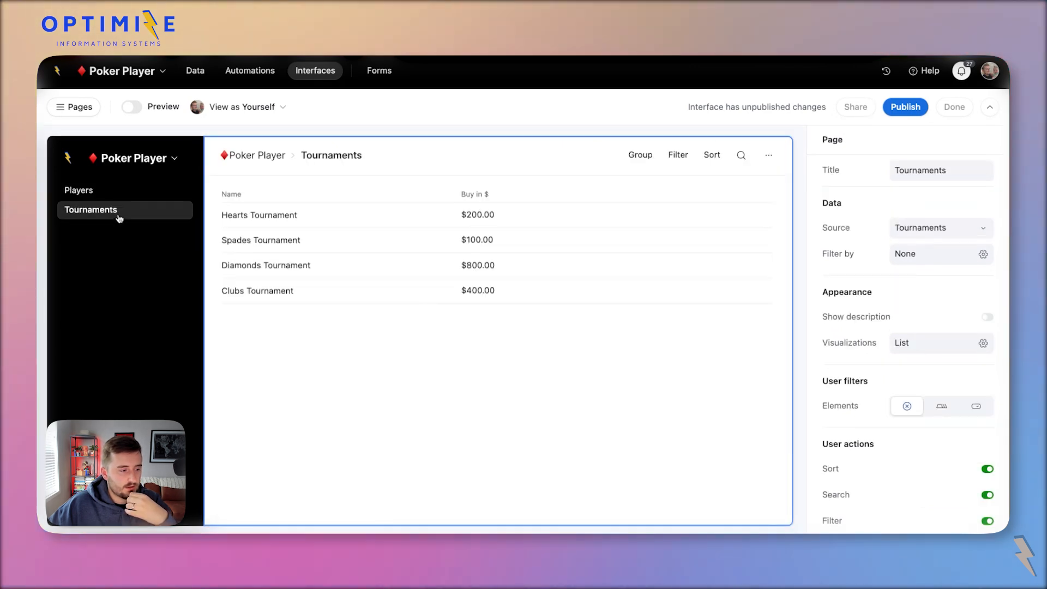
click(295, 236)
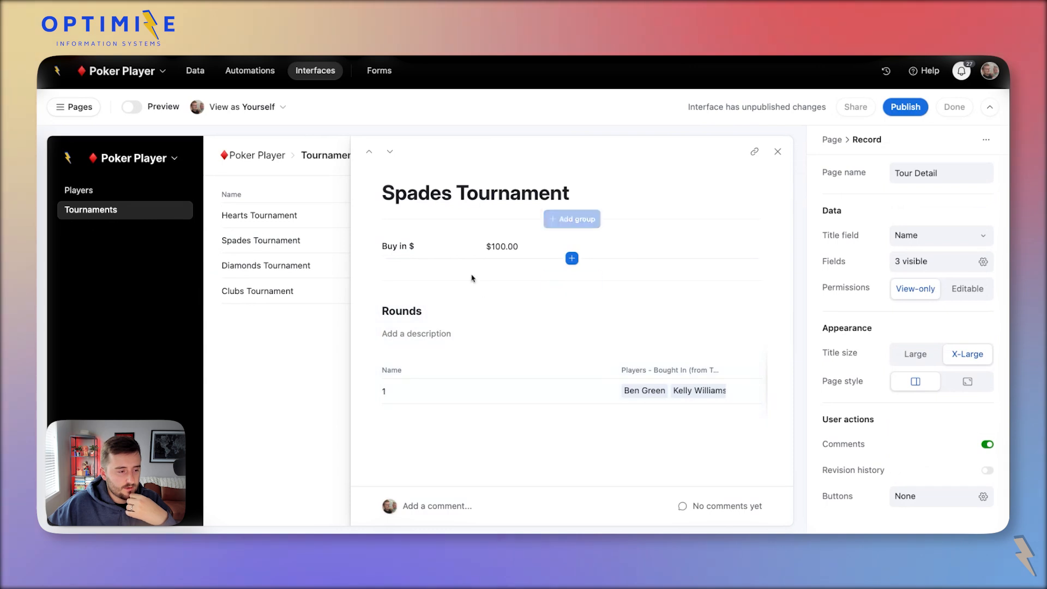
click(964, 387)
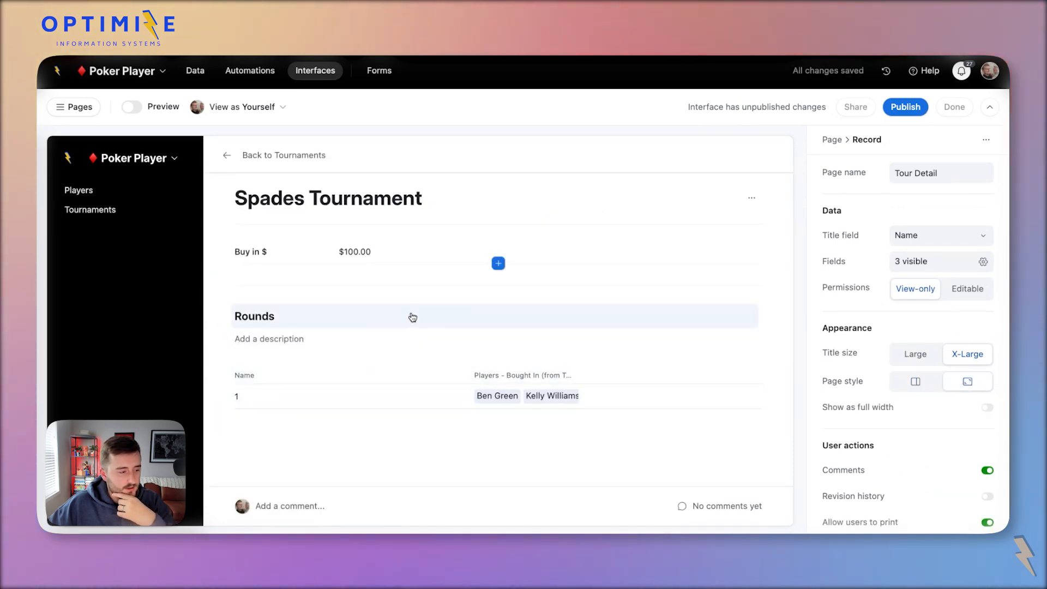
click(429, 309)
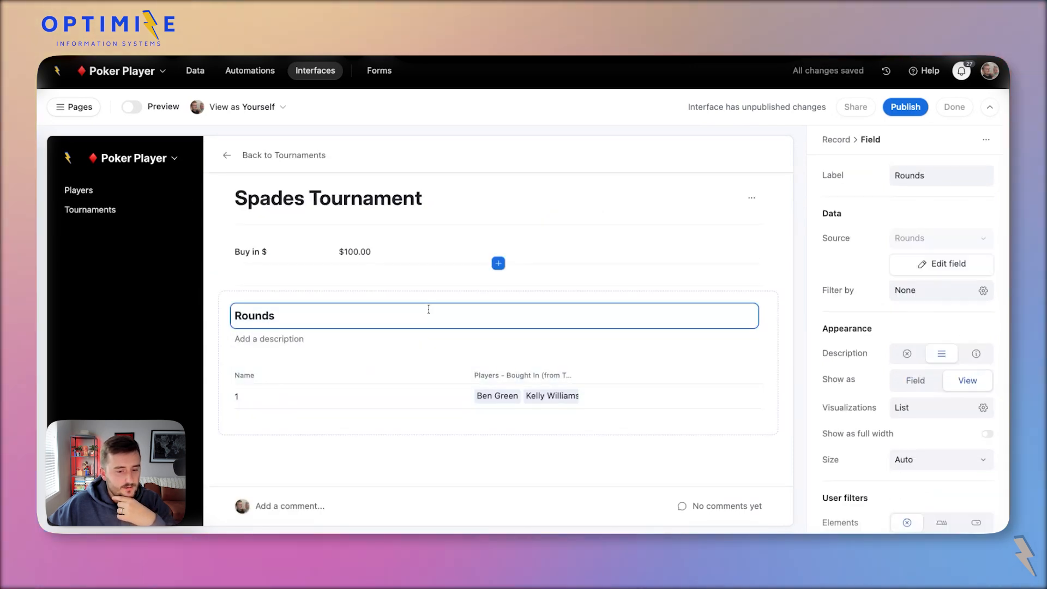
click(916, 431)
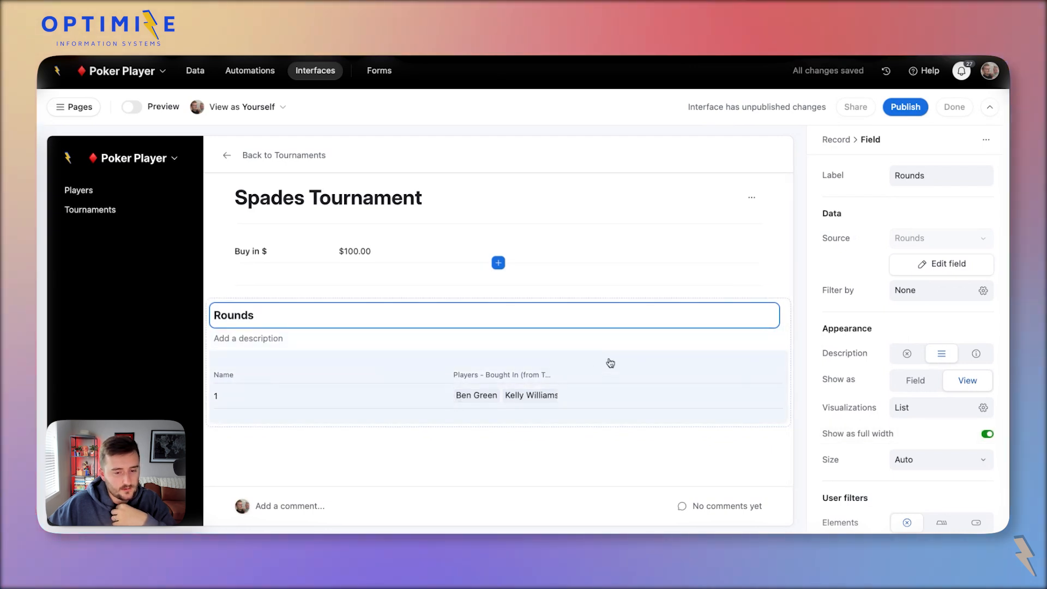
Show Players and Round # in the rounds list and hide Players - Bought In.
click(610, 362)
click(928, 369)
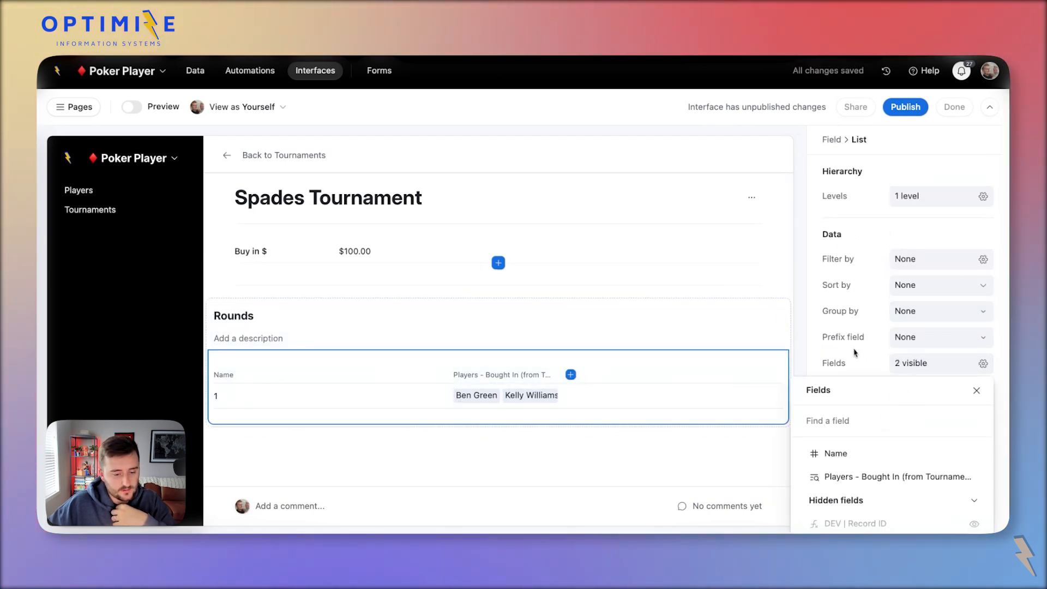
scroll(855, 352, down, 3)
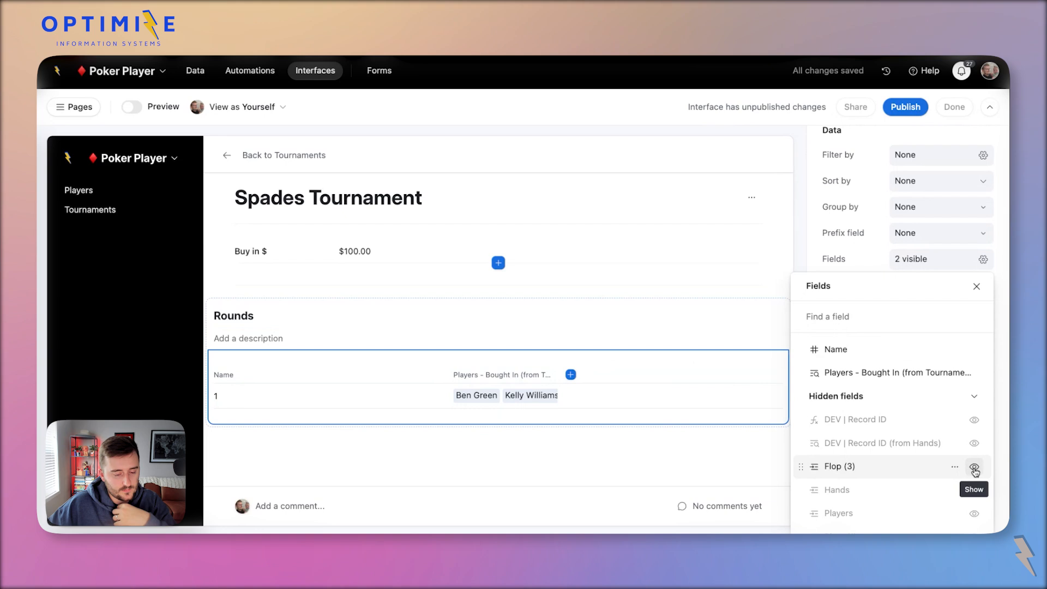
scroll(974, 470, down, 4)
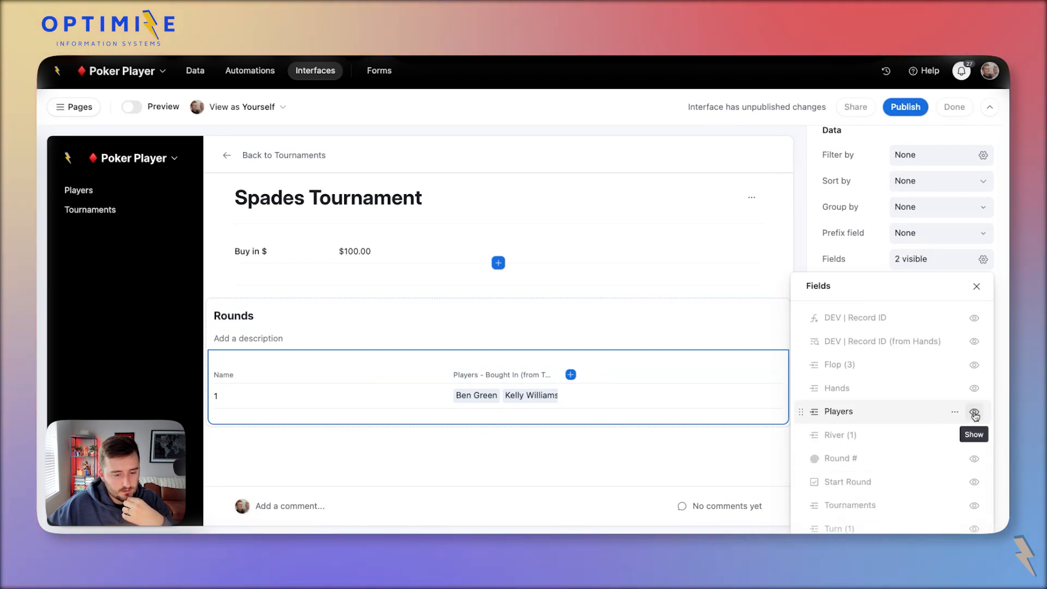
click(974, 413)
scroll(978, 367, up, 3)
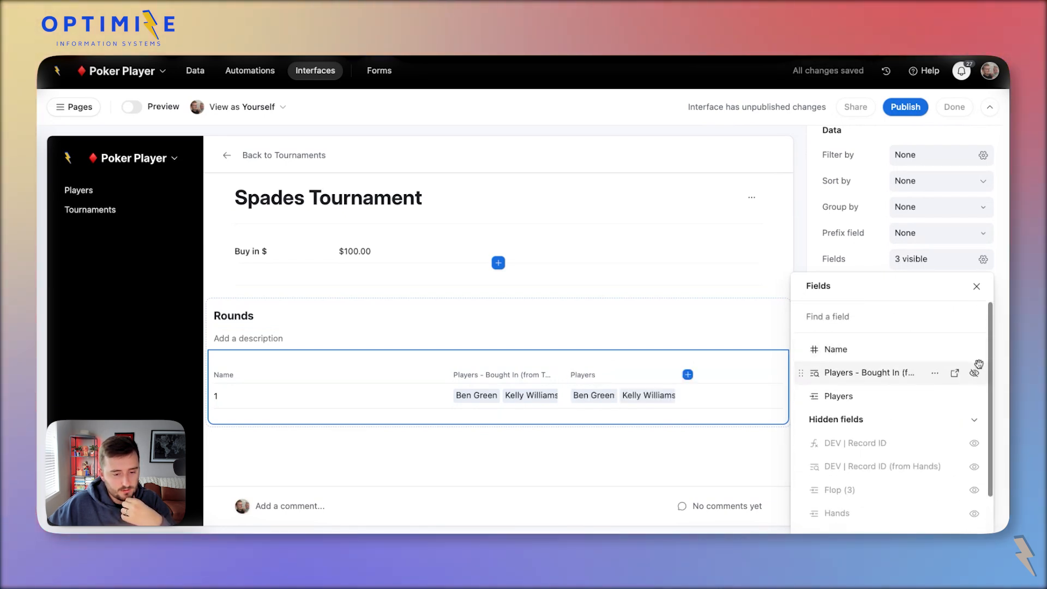
click(975, 374)
scroll(959, 424, down, 3)
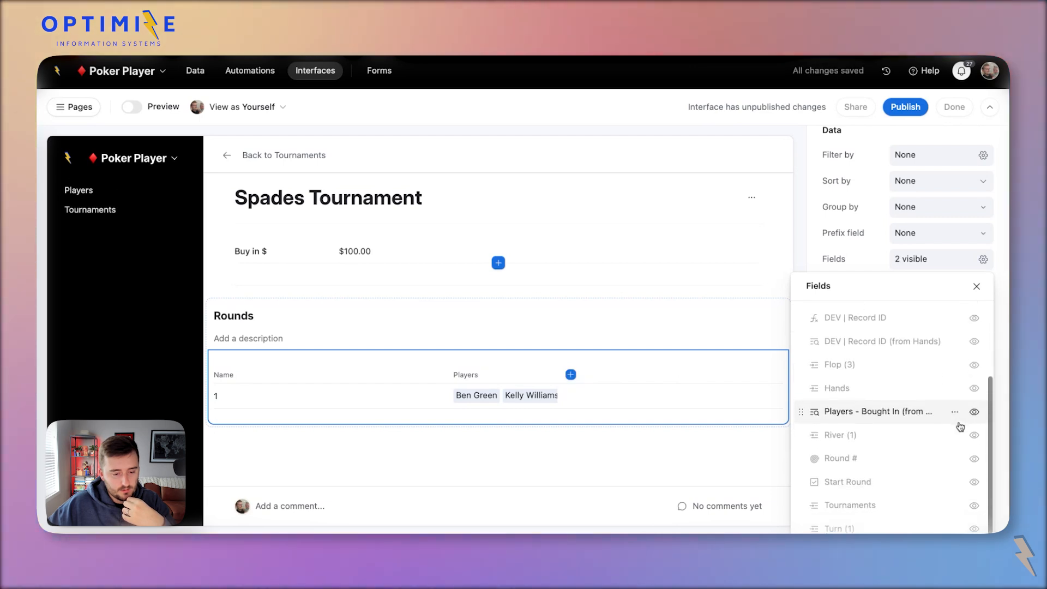
click(974, 459)
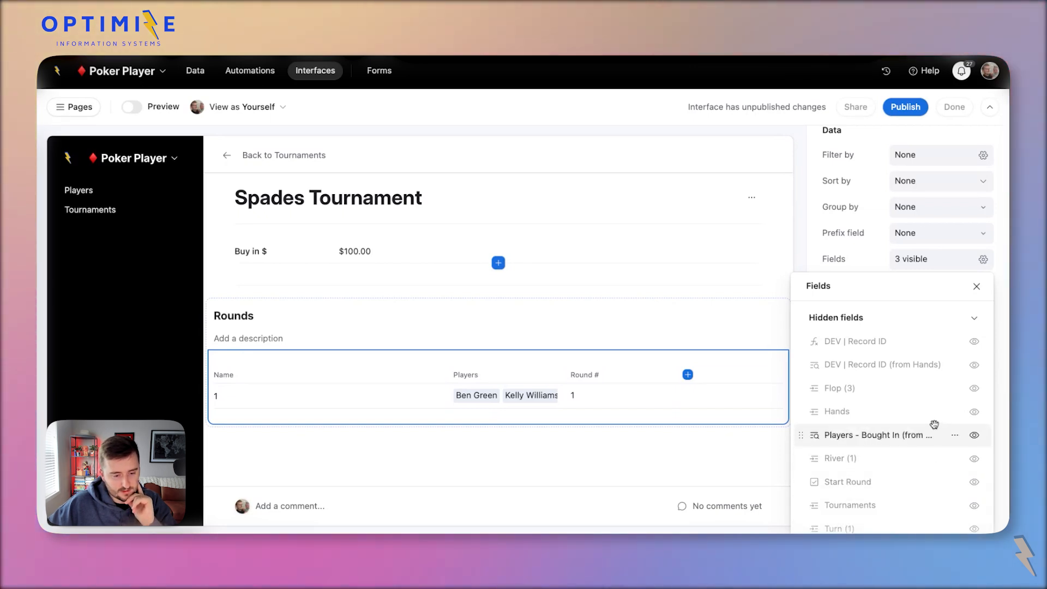
click(439, 378)
Narrow the Name column, widen Players to fit all four players, and open round 1.
drag(437, 380, 307, 382)
drag(425, 377, 570, 381)
click(378, 388)
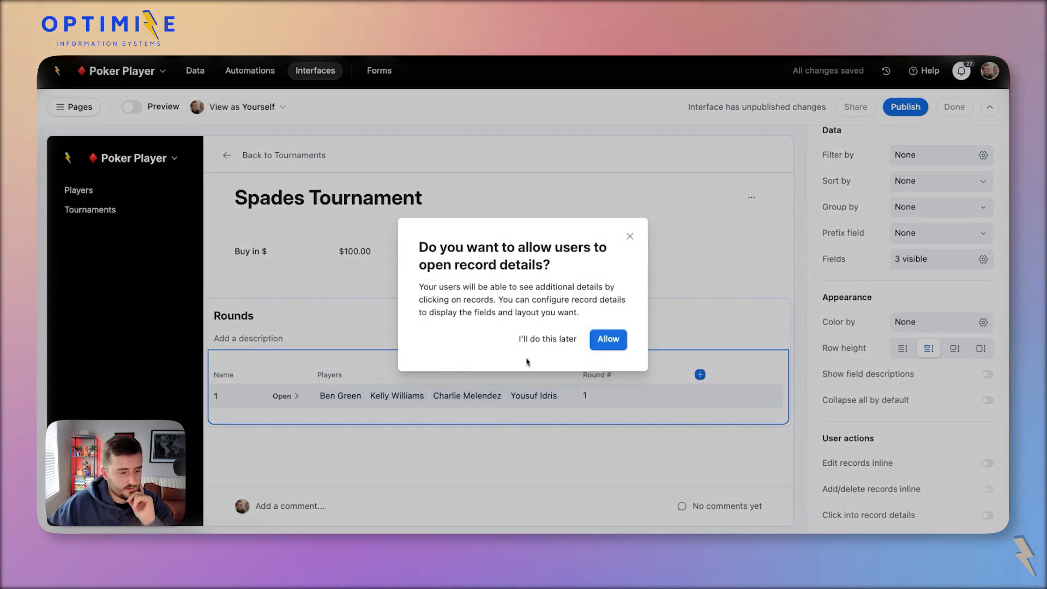
Allow full-screen round details and show the Players and Tournaments fields as pills.
click(618, 402)
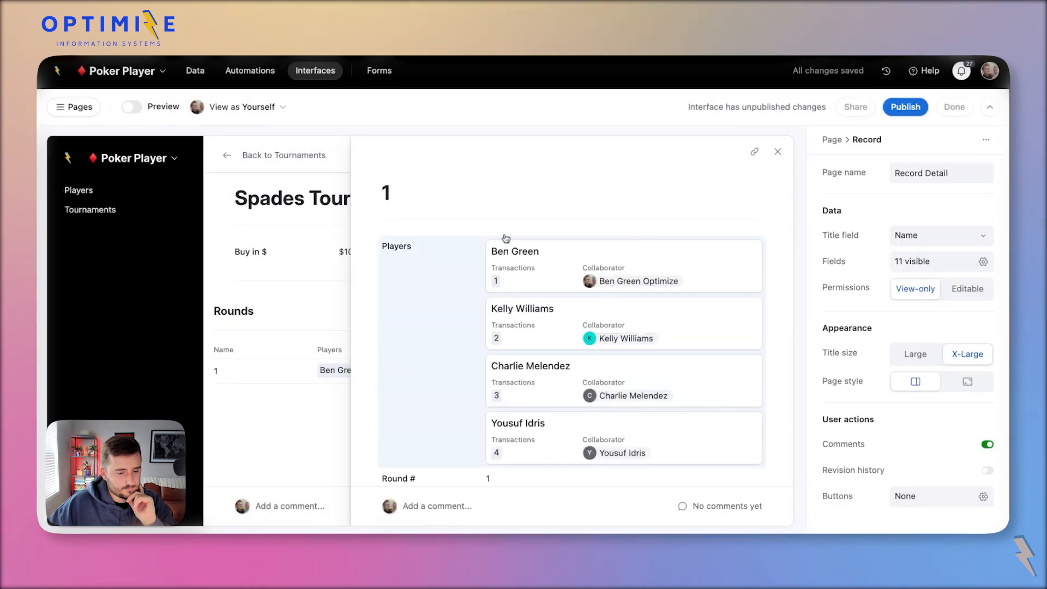
click(965, 388)
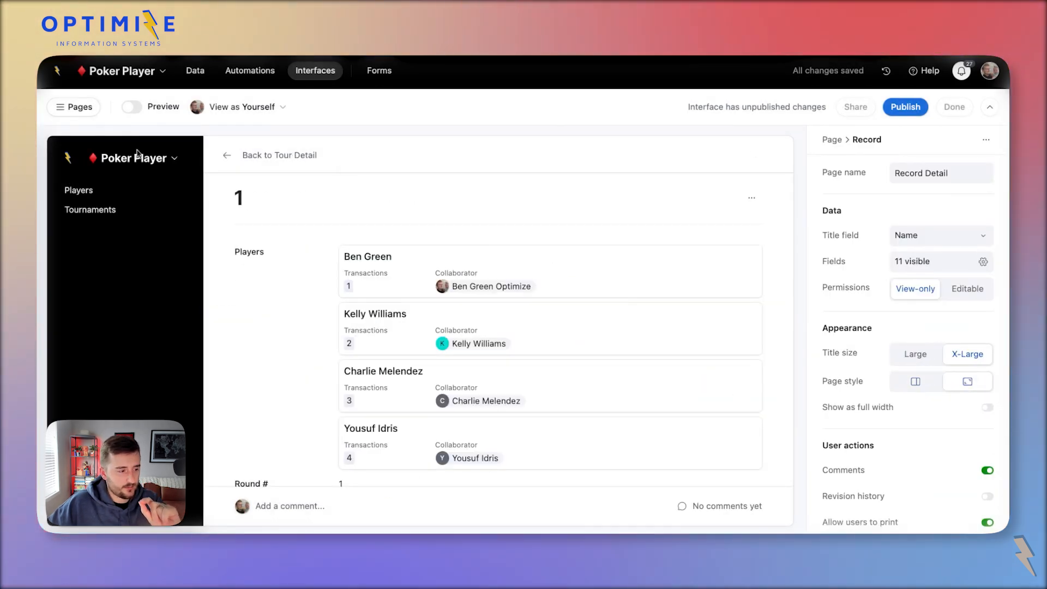
click(296, 290)
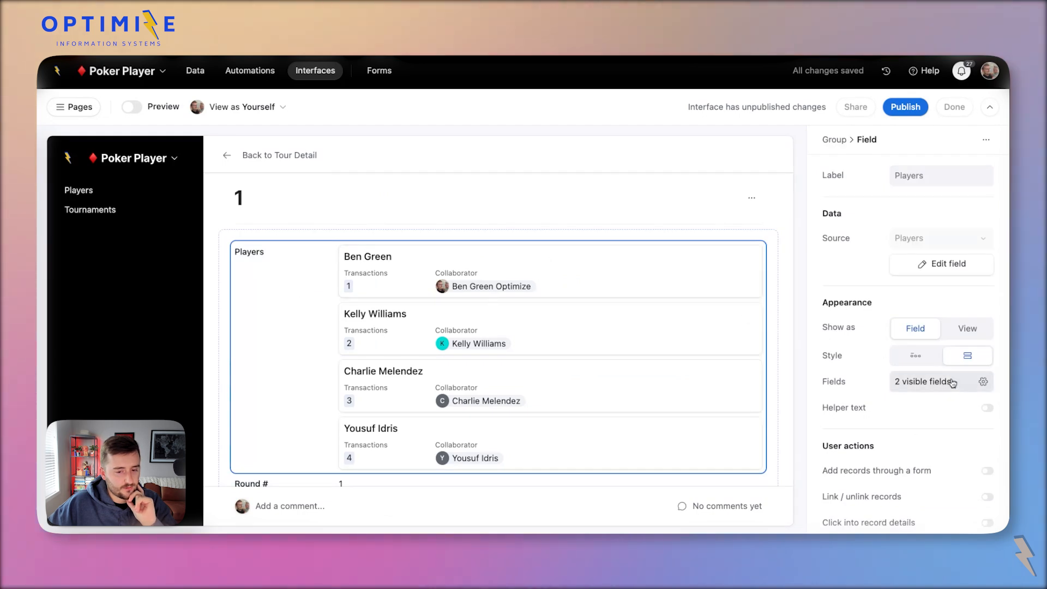
click(911, 357)
click(401, 276)
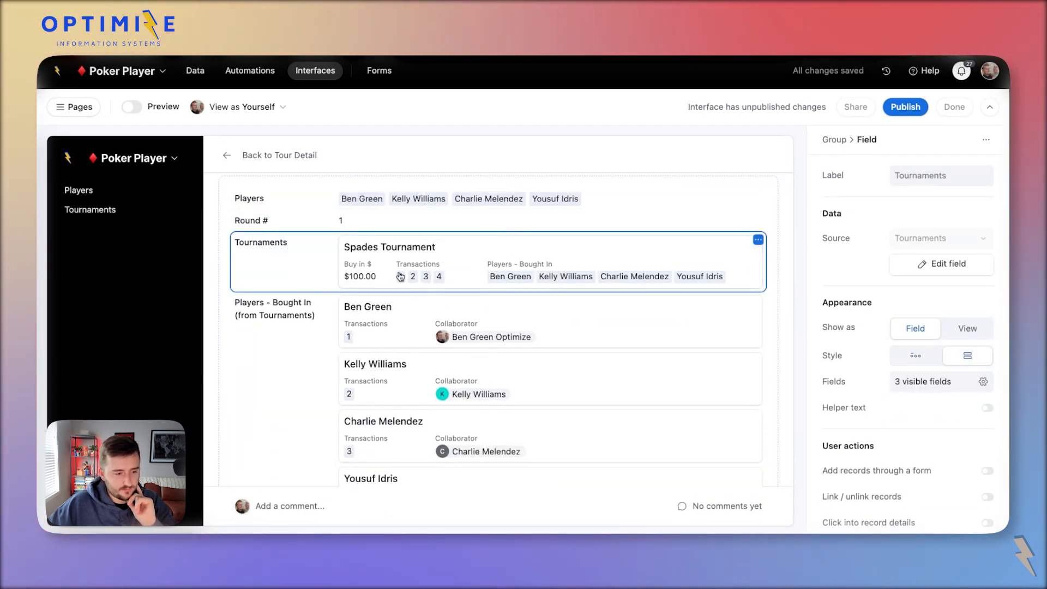
click(926, 363)
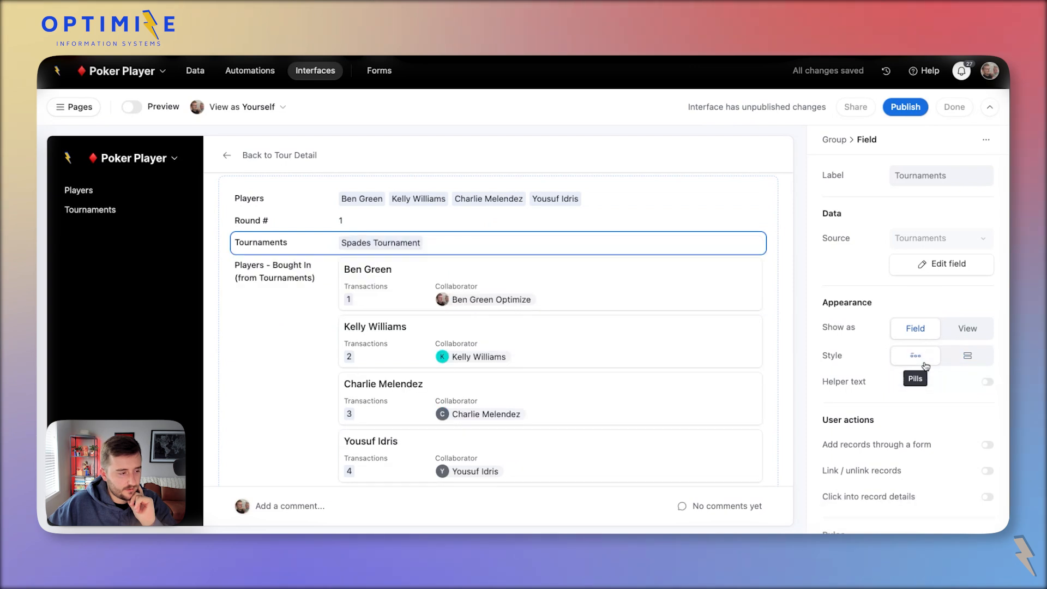
Remove Players - Bought In from the round page and show Hands as a list view.
click(466, 293)
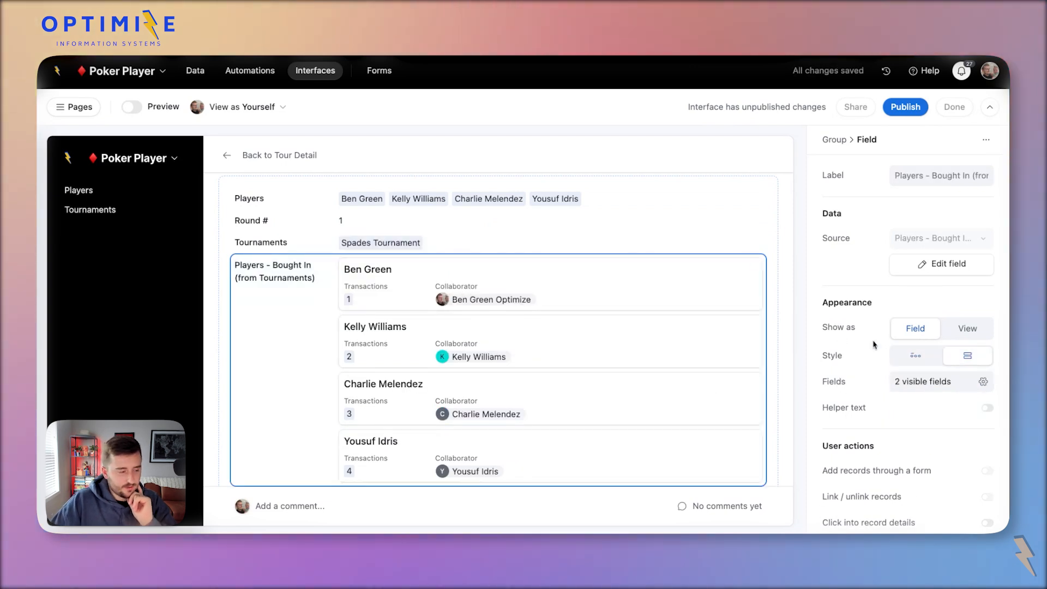
key(Delete)
click(624, 316)
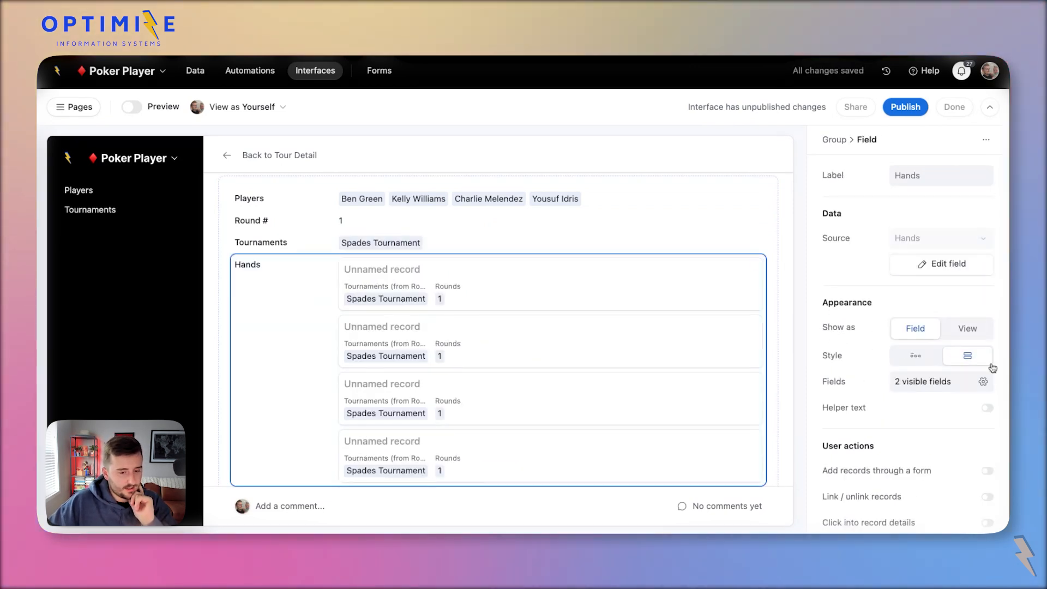
click(963, 330)
scroll(638, 385, down, 5)
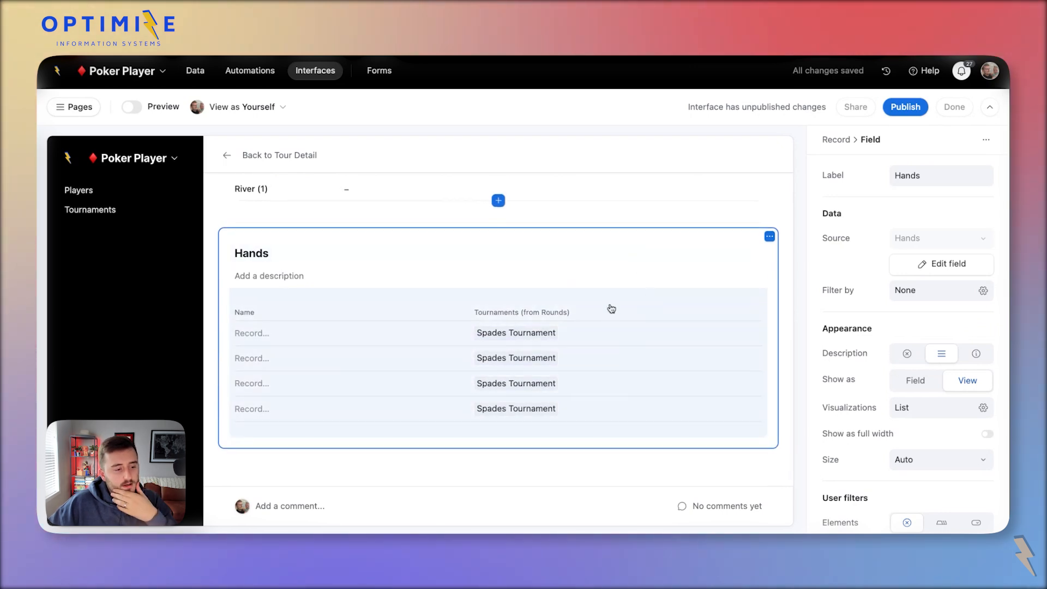
Set the Hands list columns: hide Tournaments (from Rounds) and Name, show Players.
click(611, 309)
click(915, 368)
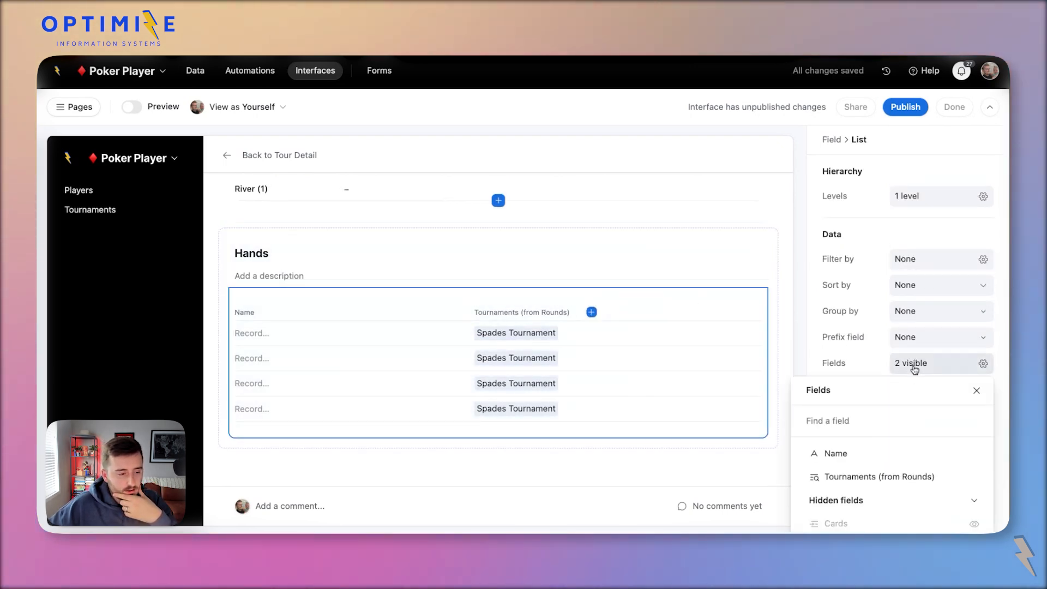
scroll(881, 464, down, 1)
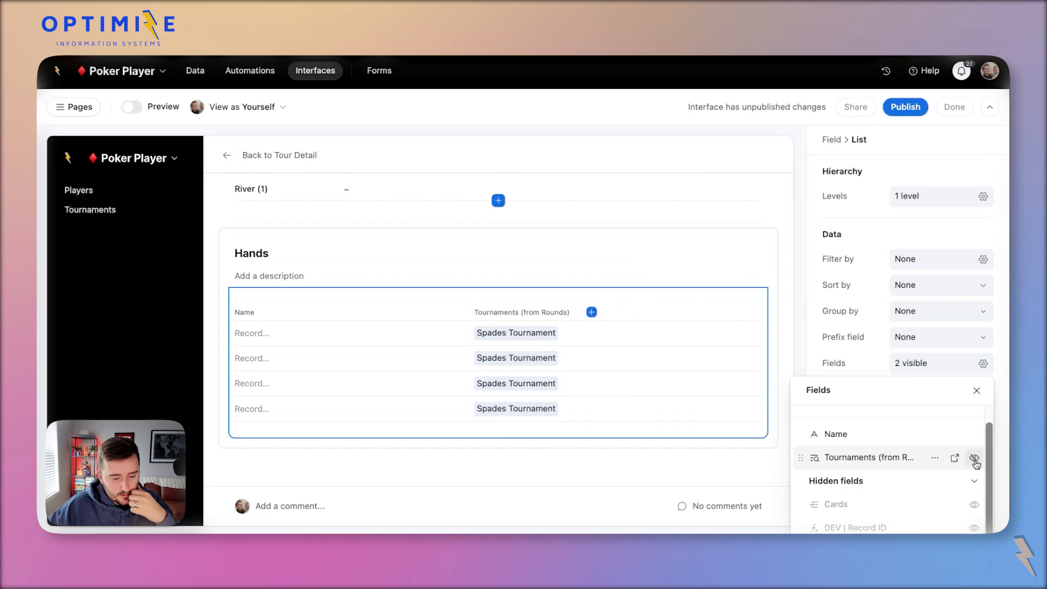
click(975, 461)
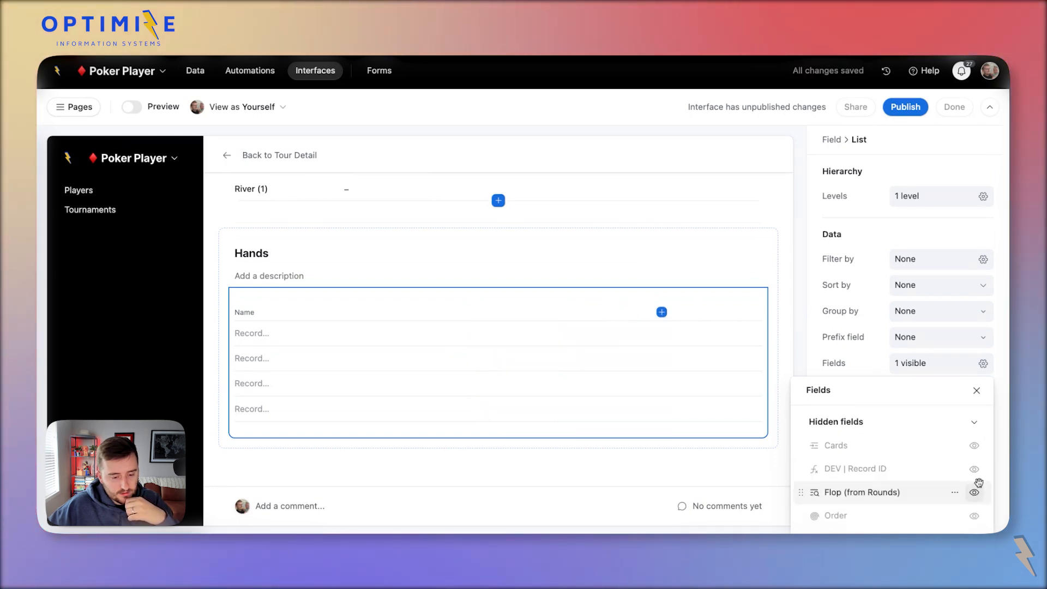
scroll(977, 482, up, 1)
scroll(977, 482, up, 1)
scroll(867, 354, down, 4)
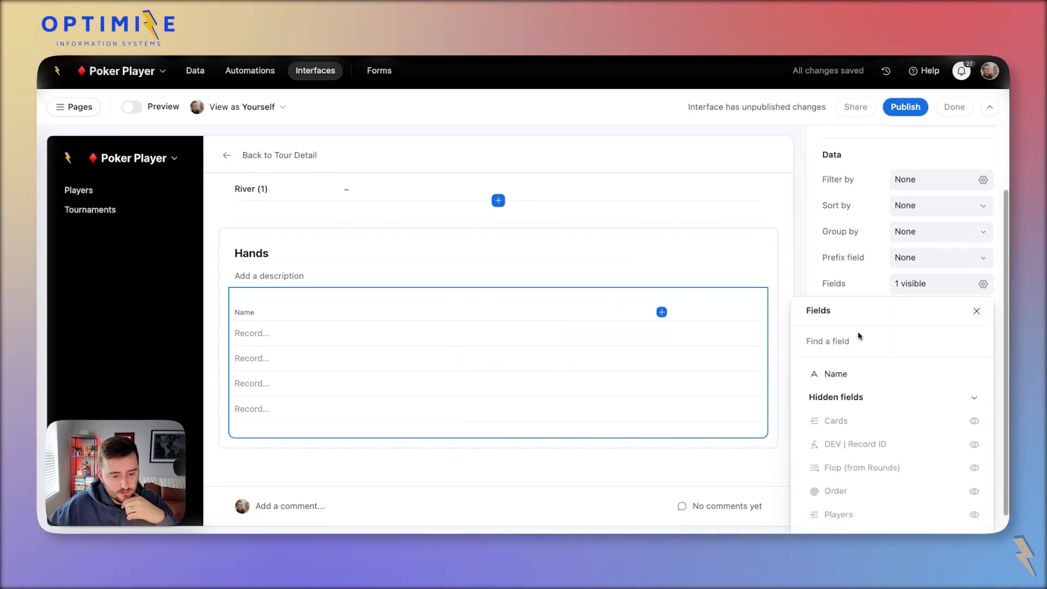
click(973, 490)
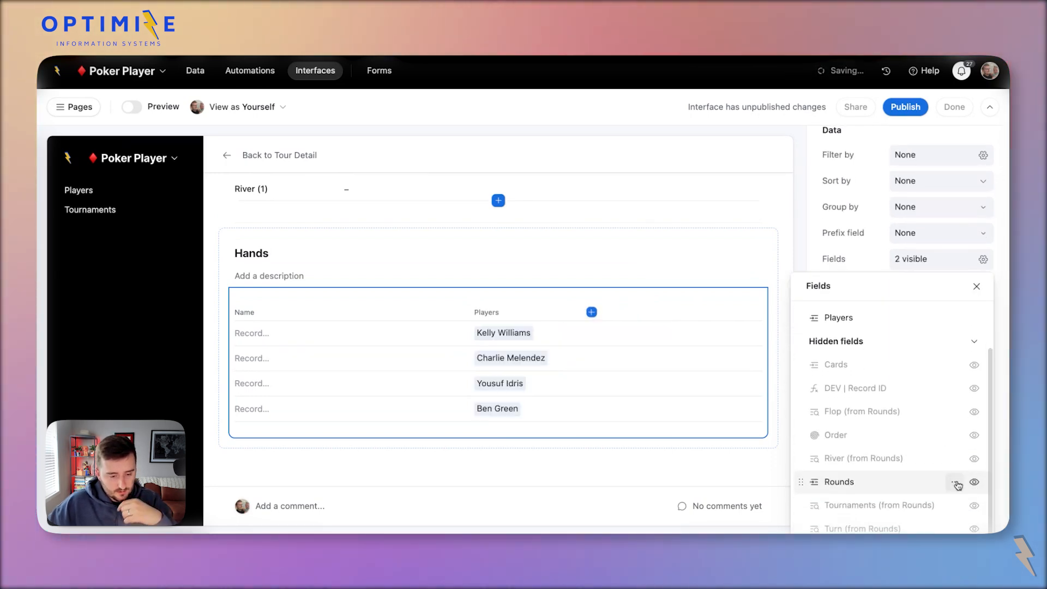
scroll(953, 484, up, 2)
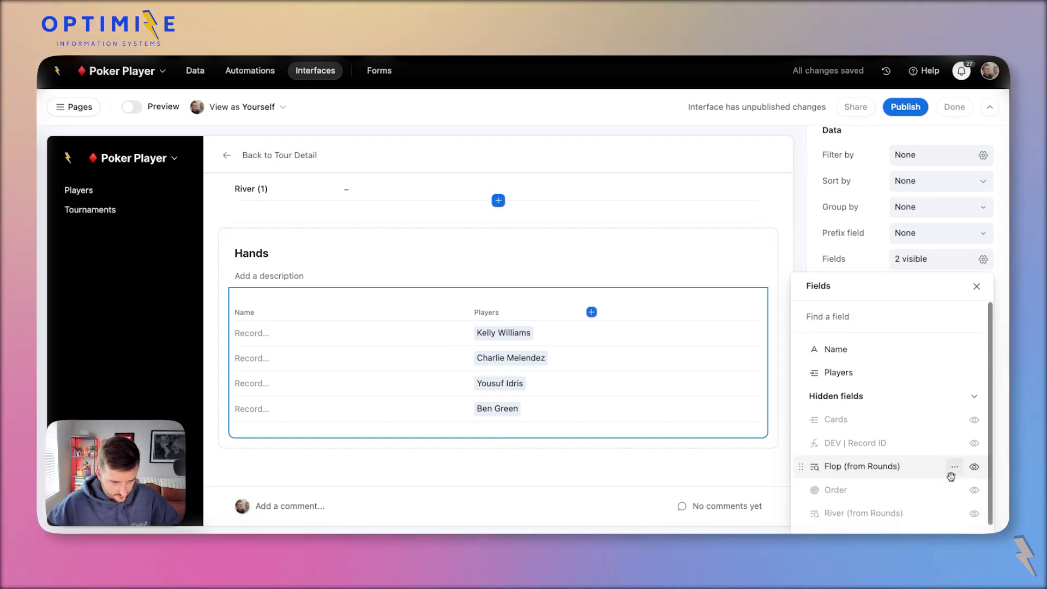
click(468, 316)
click(936, 259)
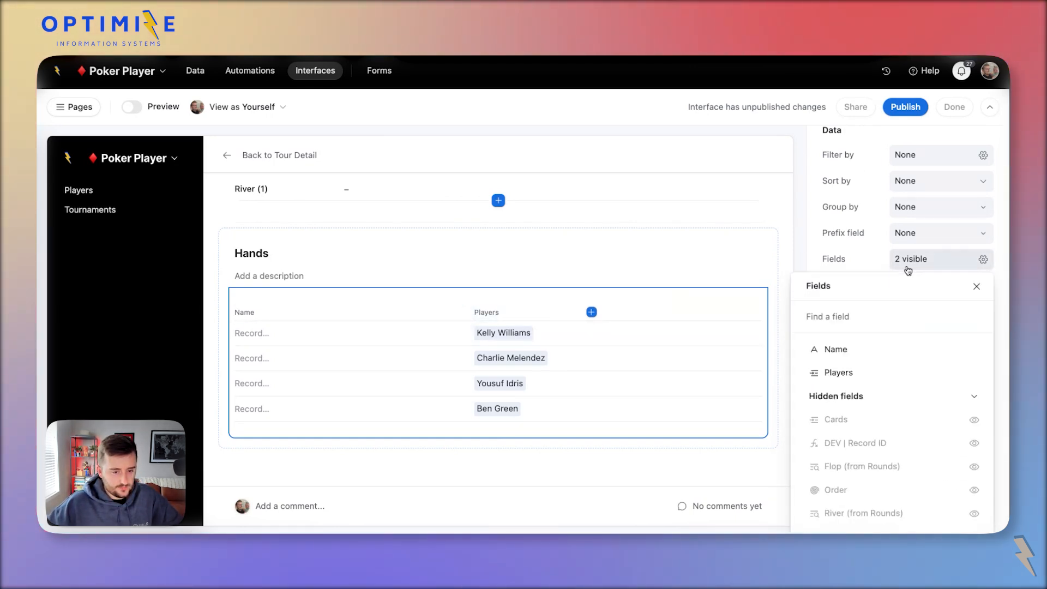
click(977, 352)
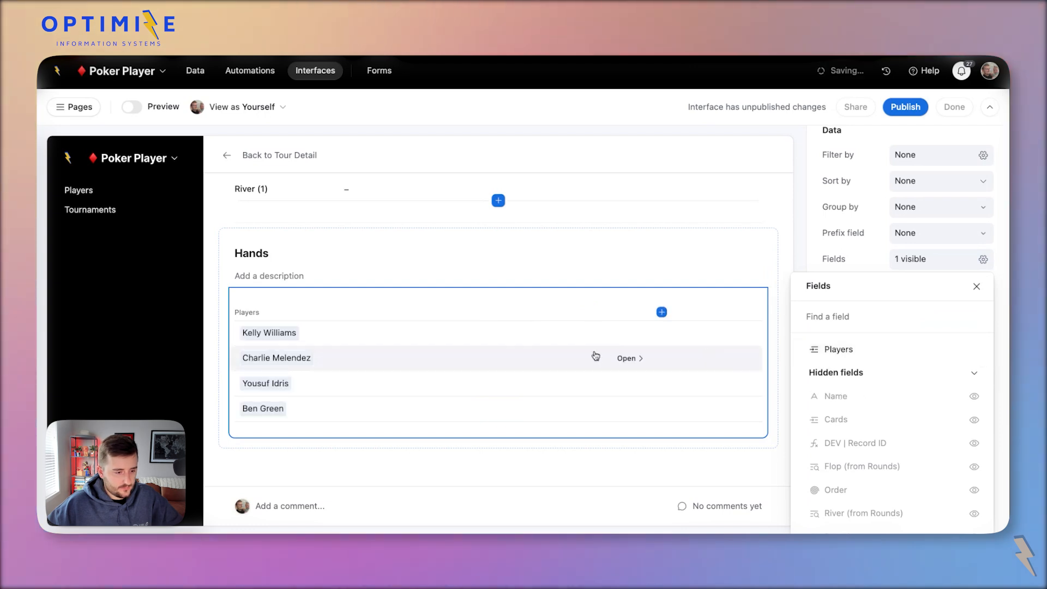
click(649, 303)
Remove the DEV | Record ID (from Hands) field and inspect the Flop (3) and Turn (1) fields.
scroll(556, 306, up, 5)
scroll(524, 298, down, 1)
click(375, 307)
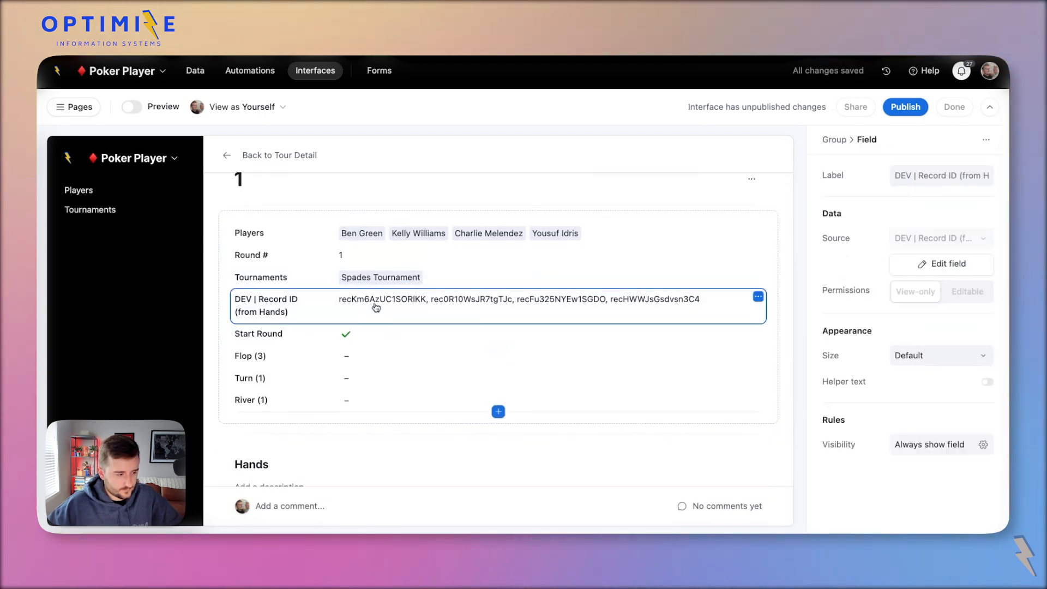
key(Delete)
click(355, 326)
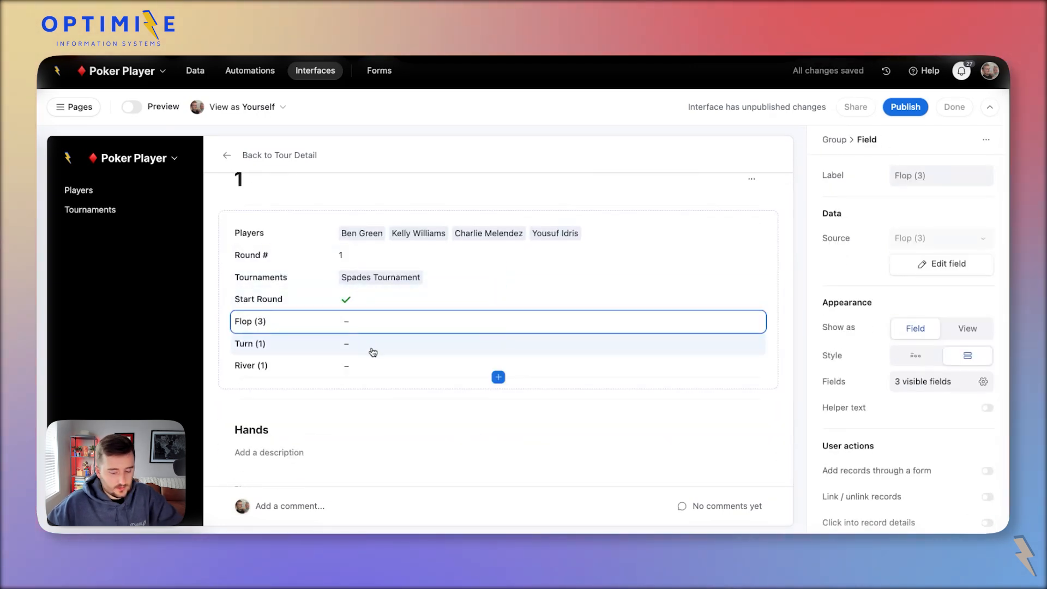
click(390, 344)
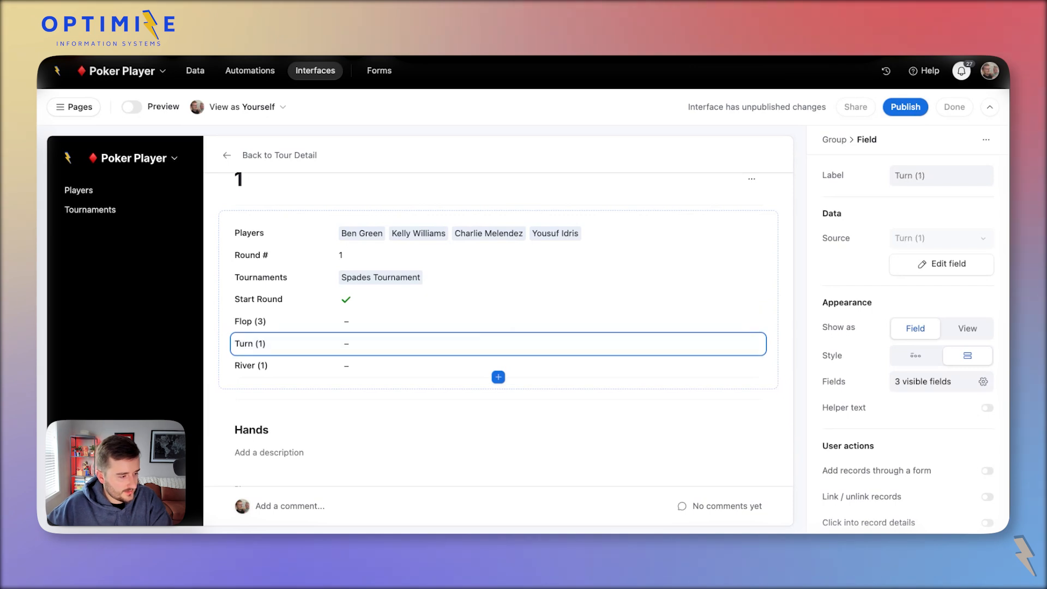
scroll(391, 374, down, 1)
scroll(391, 374, up, 2)
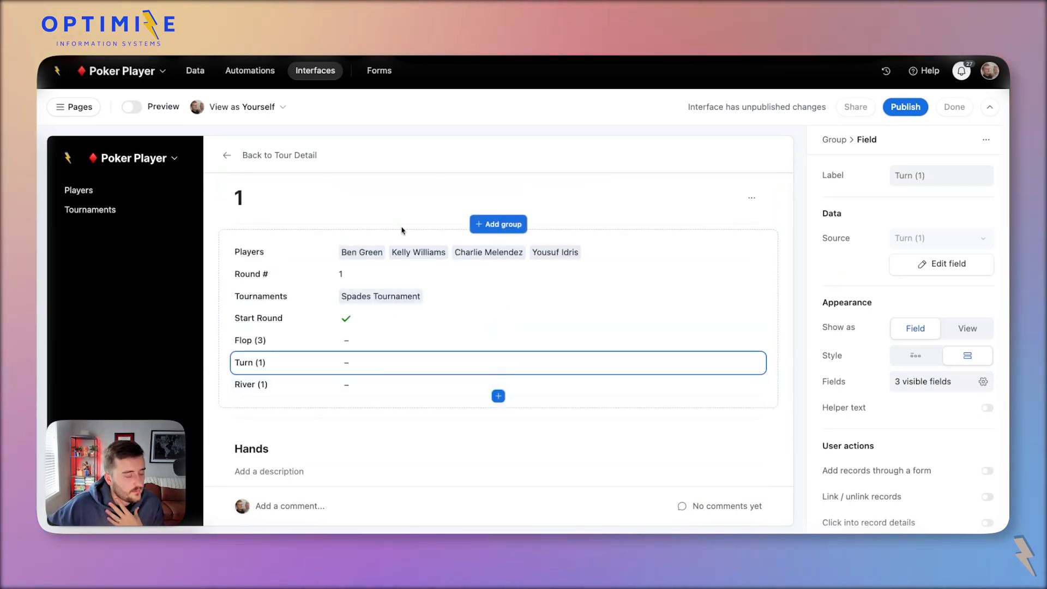
scroll(594, 234, down, 2)
scroll(594, 234, up, 2)
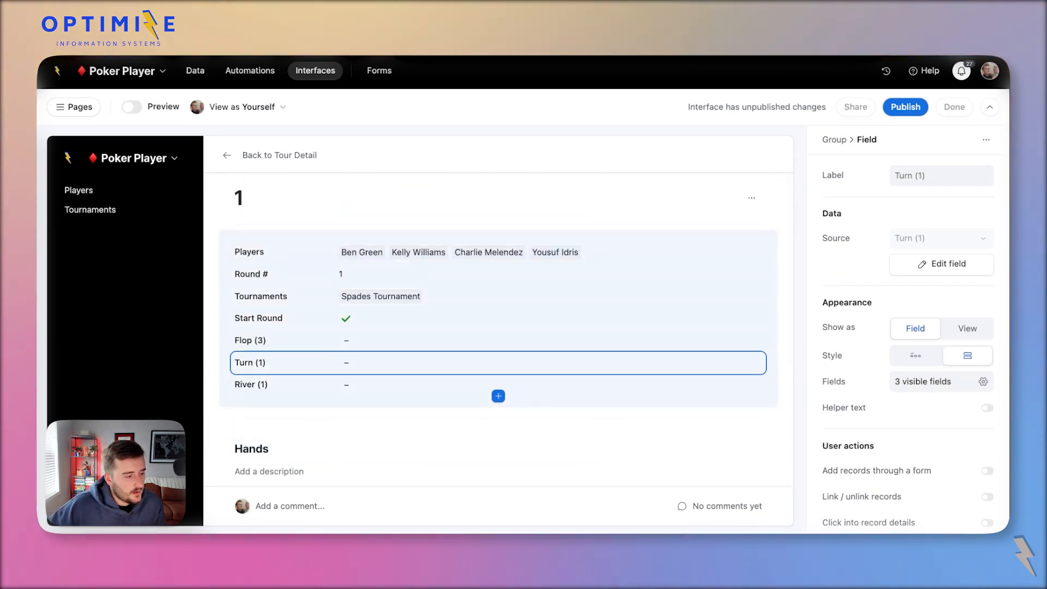
scroll(498, 327, down, 3)
scroll(498, 327, up, 1)
scroll(560, 368, down, 2)
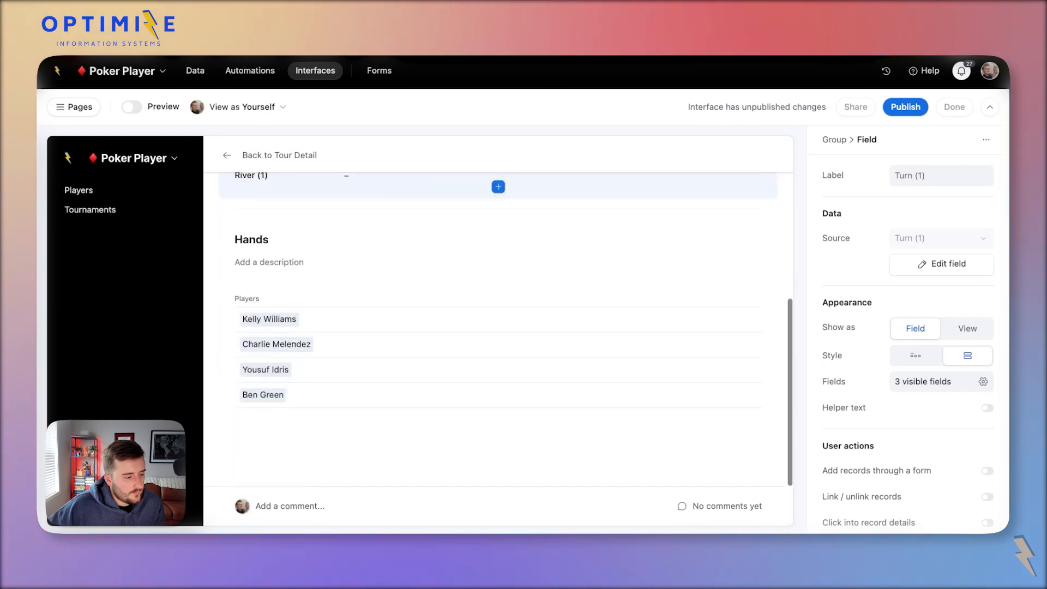
scroll(561, 367, up, 3)
scroll(561, 367, down, 2)
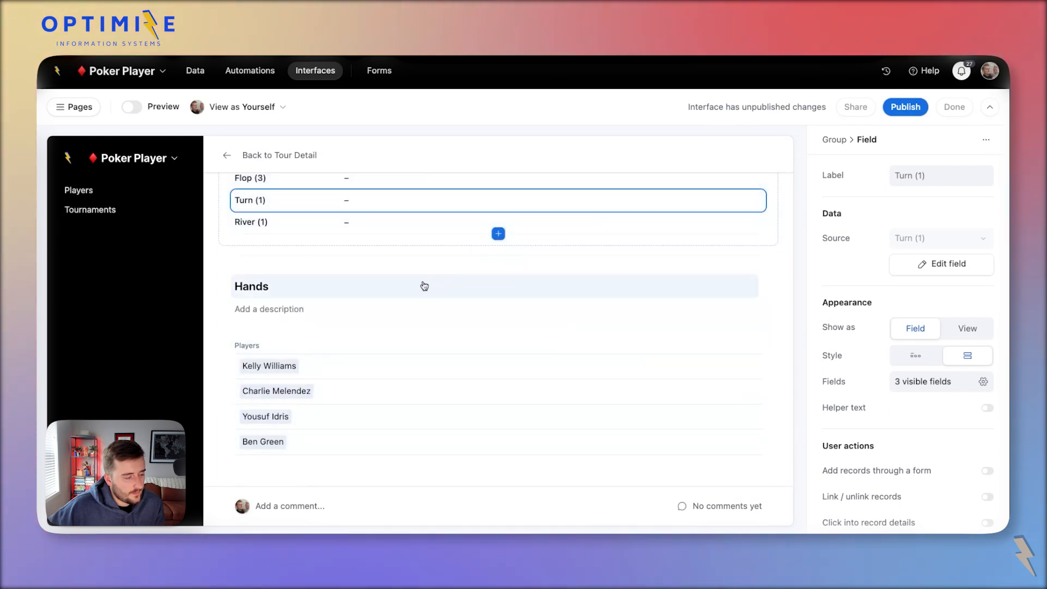
Add a new group containing the Hands field and retitle the first Hands list All Hands.
click(421, 286)
click(497, 443)
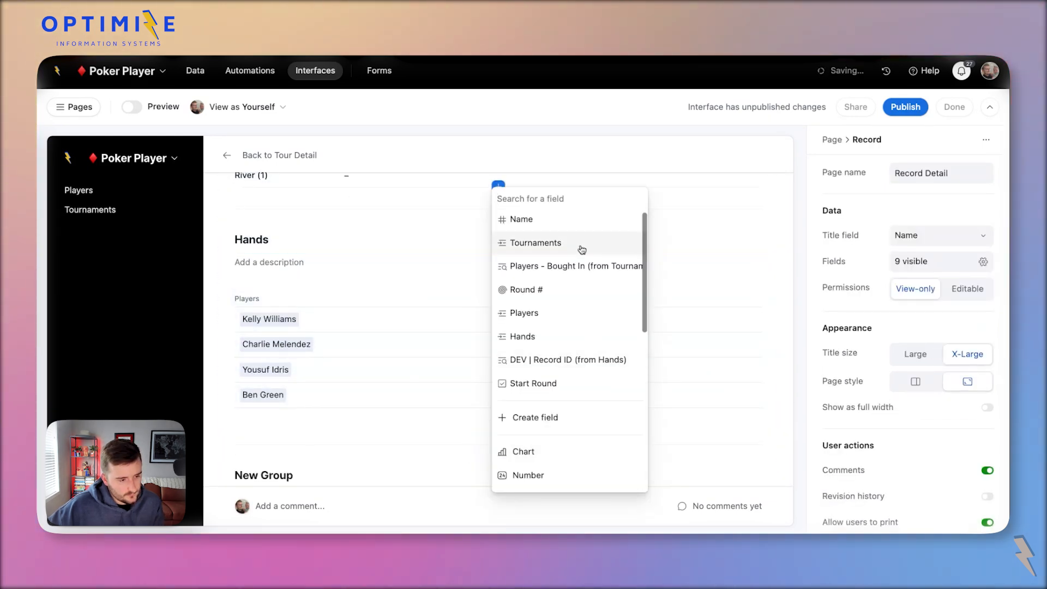
scroll(587, 327, down, 3)
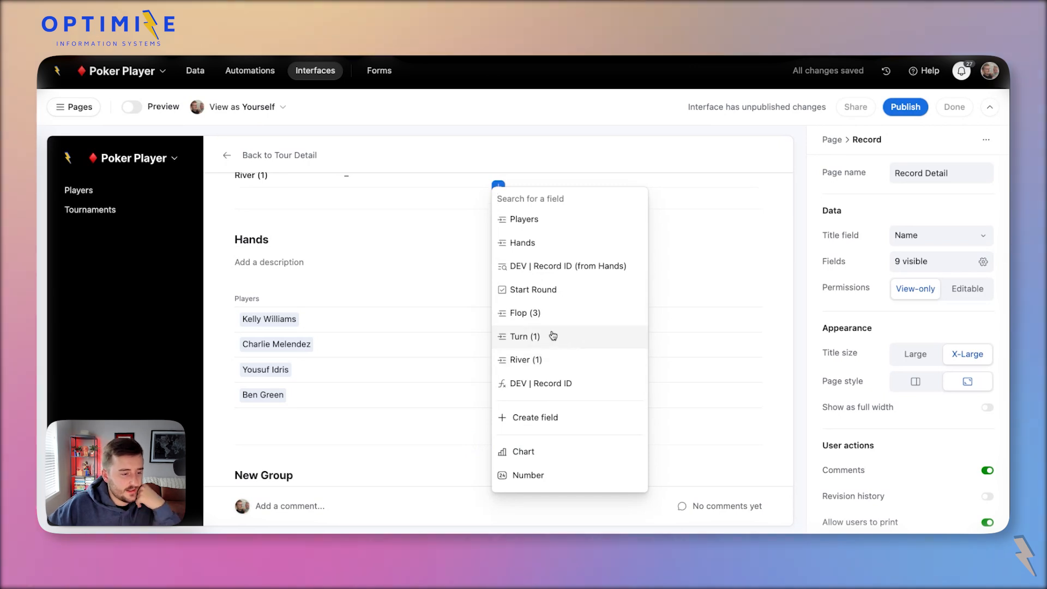
scroll(545, 282, up, 2)
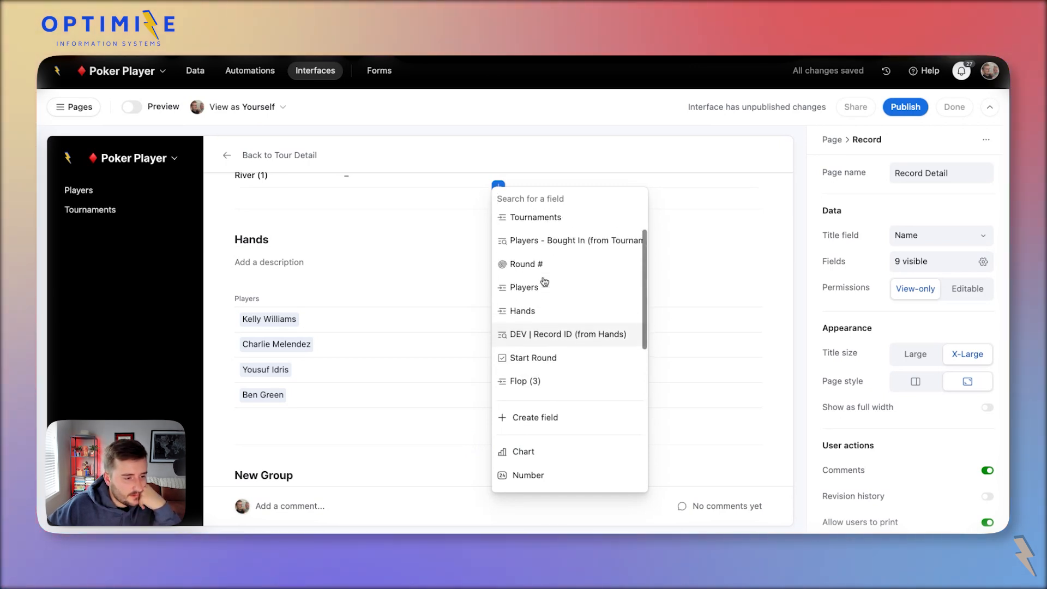
click(533, 309)
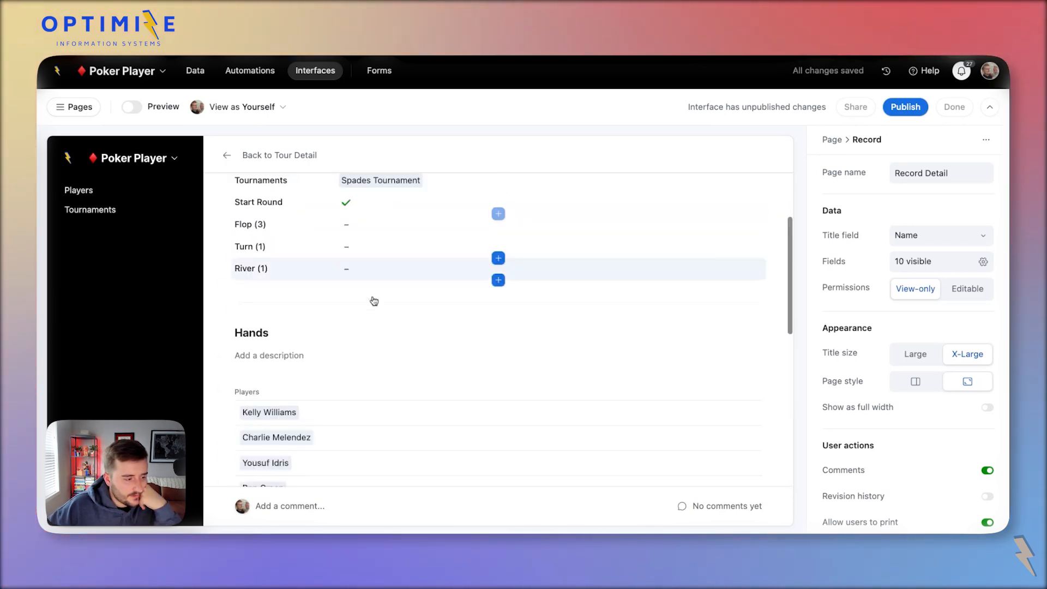
click(392, 326)
click(371, 337)
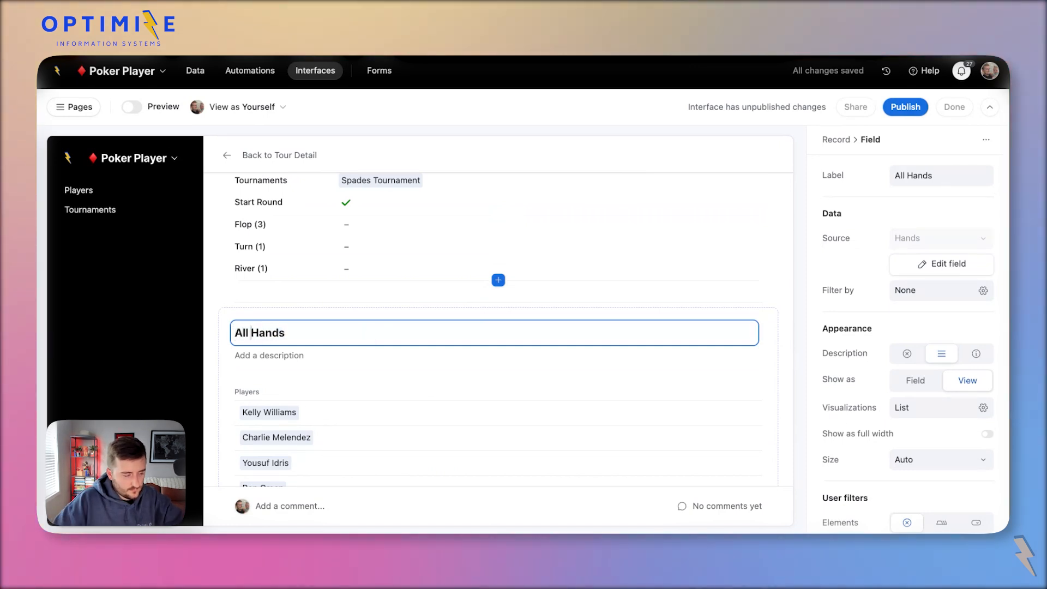
click(211, 355)
scroll(212, 355, down, 5)
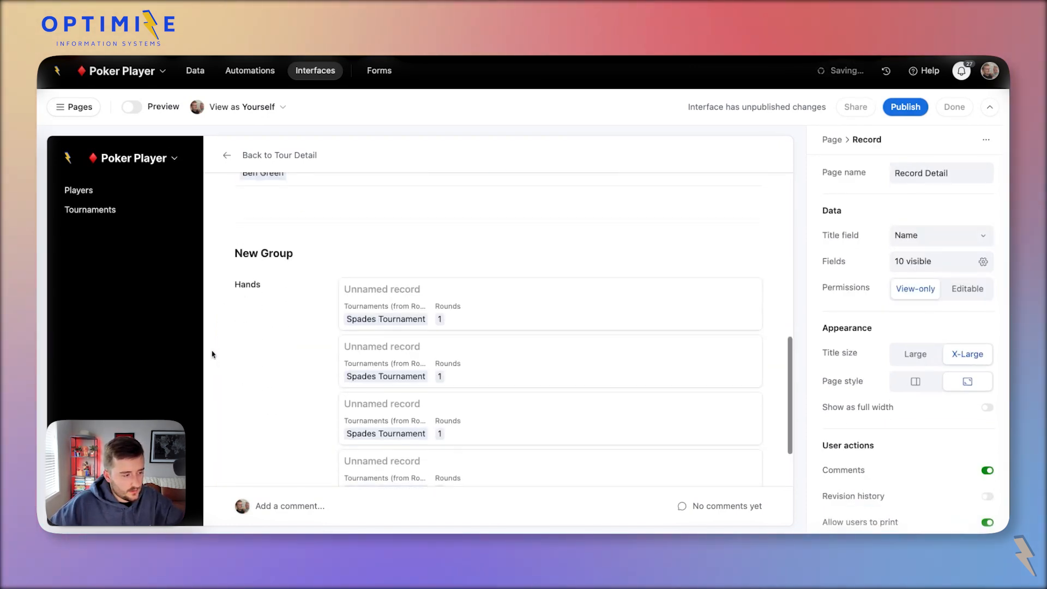
Title the new group My Hand and show its Hands field as a list view.
click(296, 320)
click(298, 244)
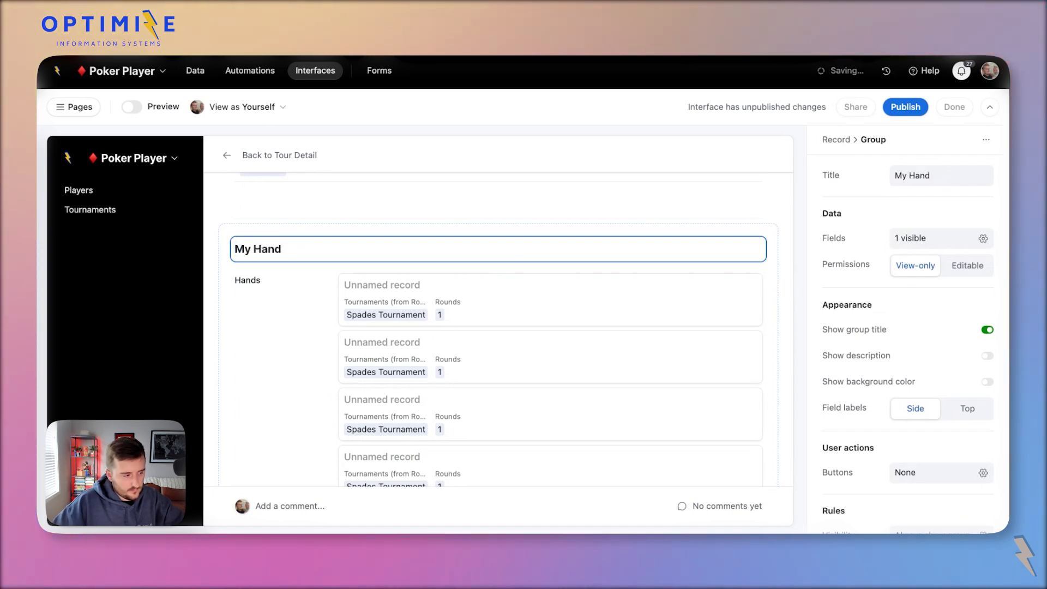
text(My Hand)
click(295, 299)
scroll(294, 298, down, 2)
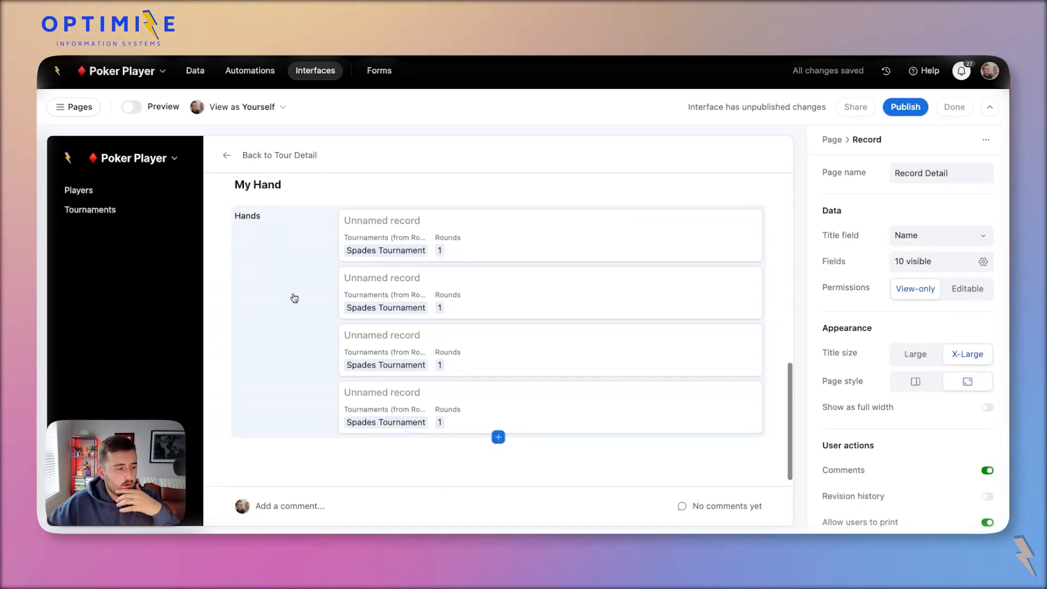
click(294, 297)
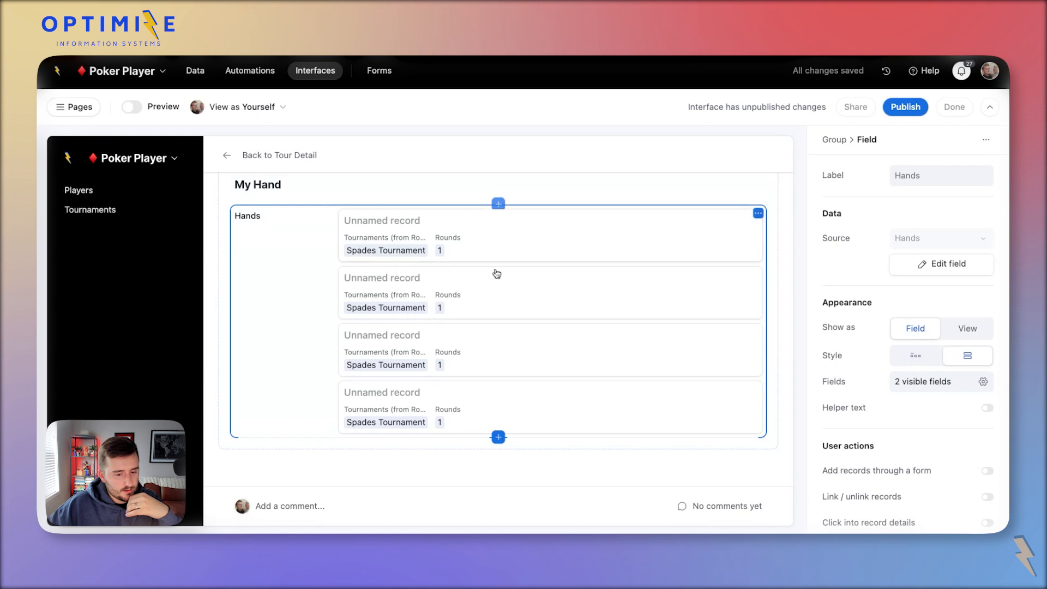
click(968, 328)
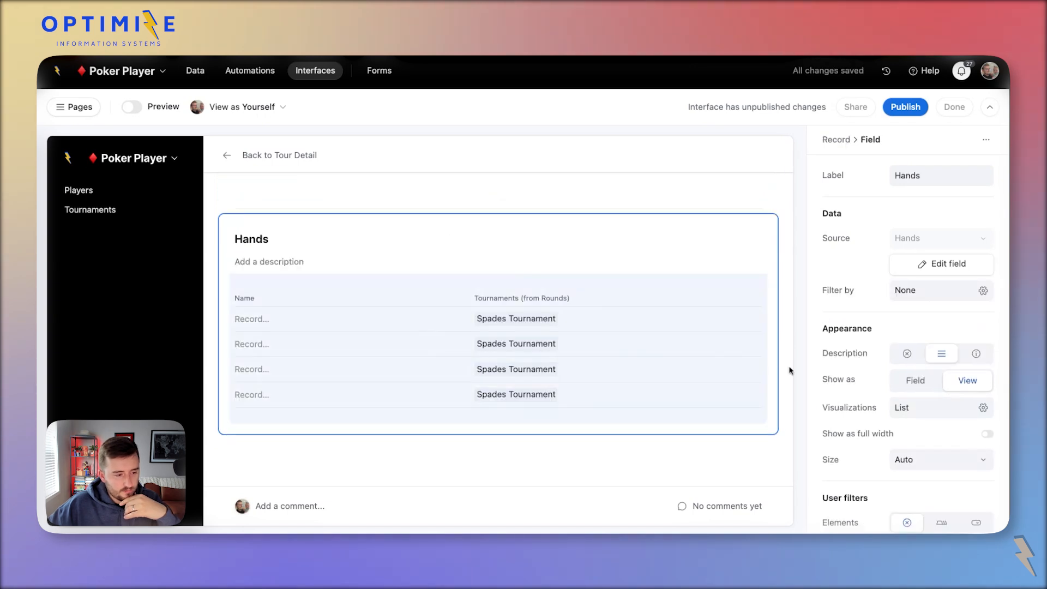
Show only the Cards field in the Hands list, hiding Name and Tournaments (from Rounds).
scroll(928, 469, down, 5)
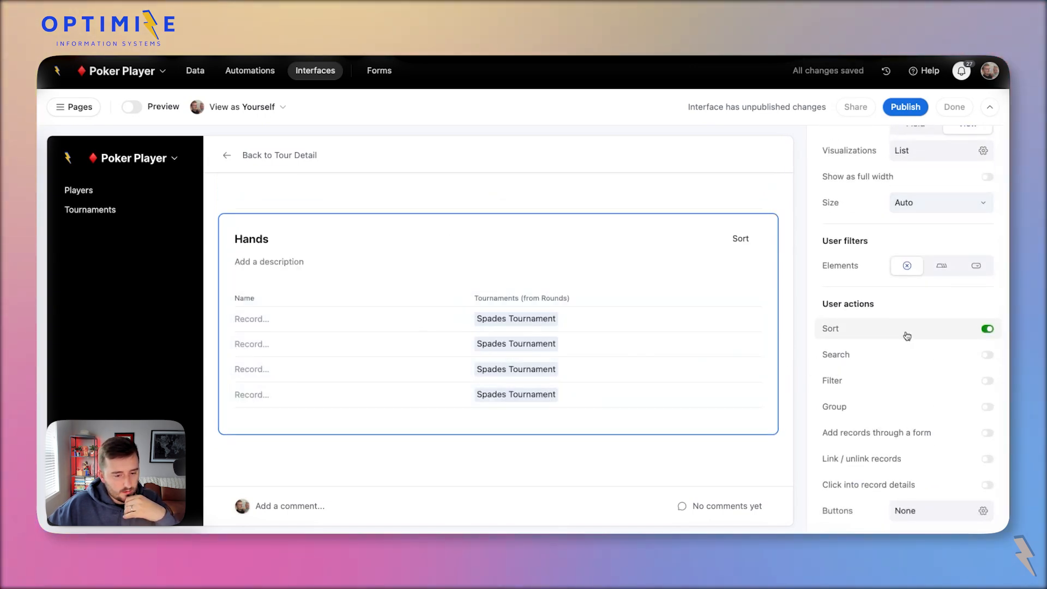
click(335, 286)
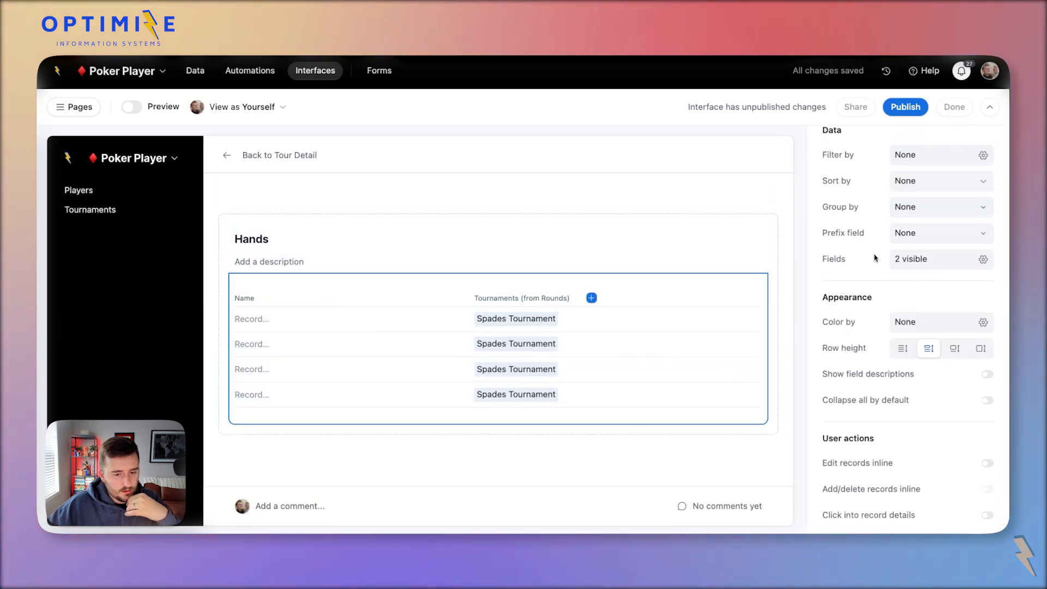
click(905, 260)
click(975, 372)
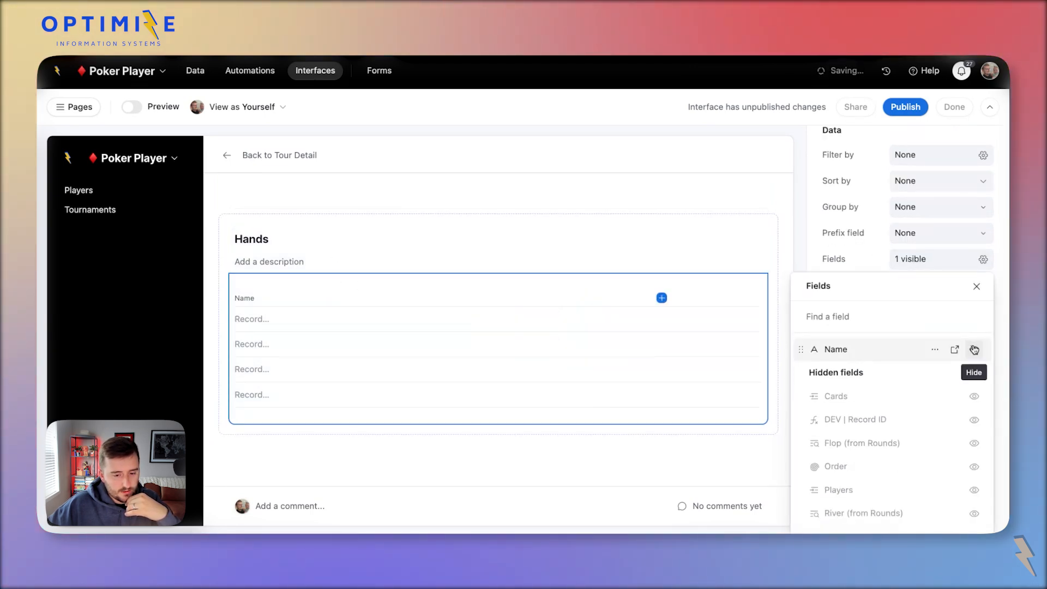
click(974, 350)
click(974, 419)
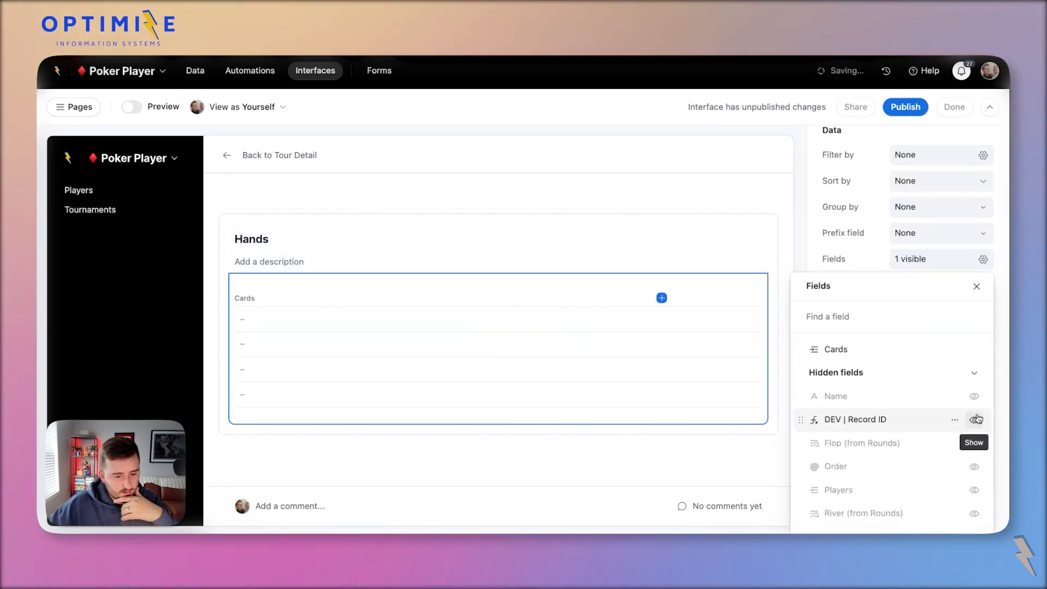
scroll(976, 426, down, 3)
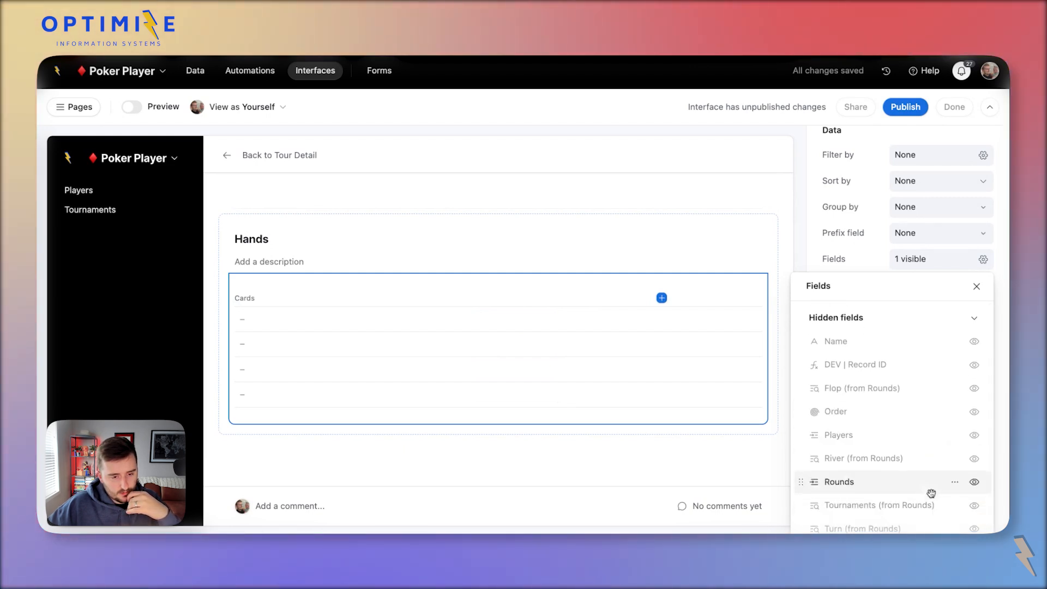
click(863, 257)
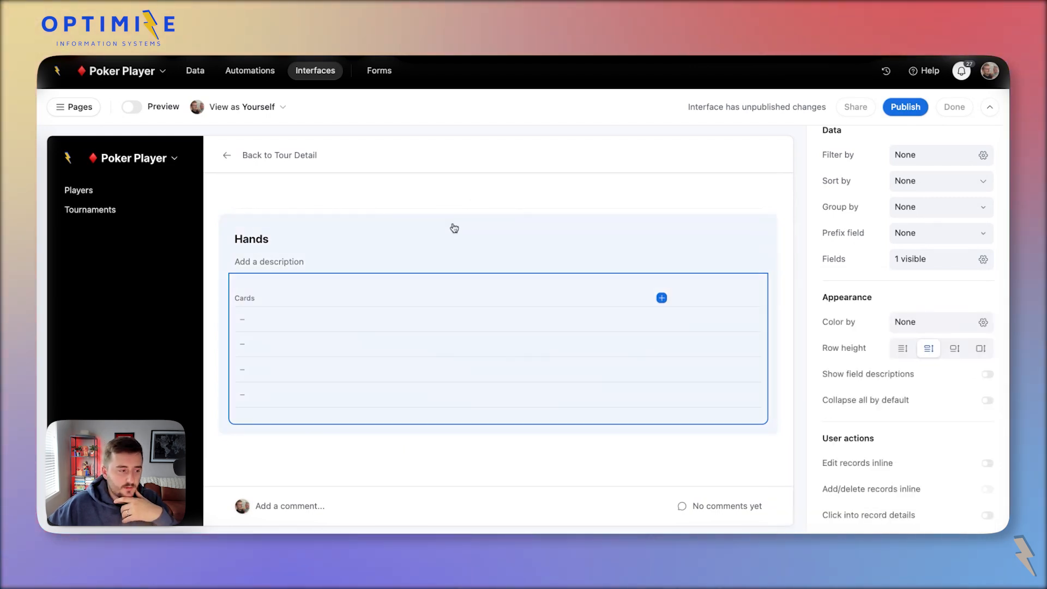
Rename the Hands block title to 'My Hand'.
click(455, 227)
click(397, 244)
key(Home)
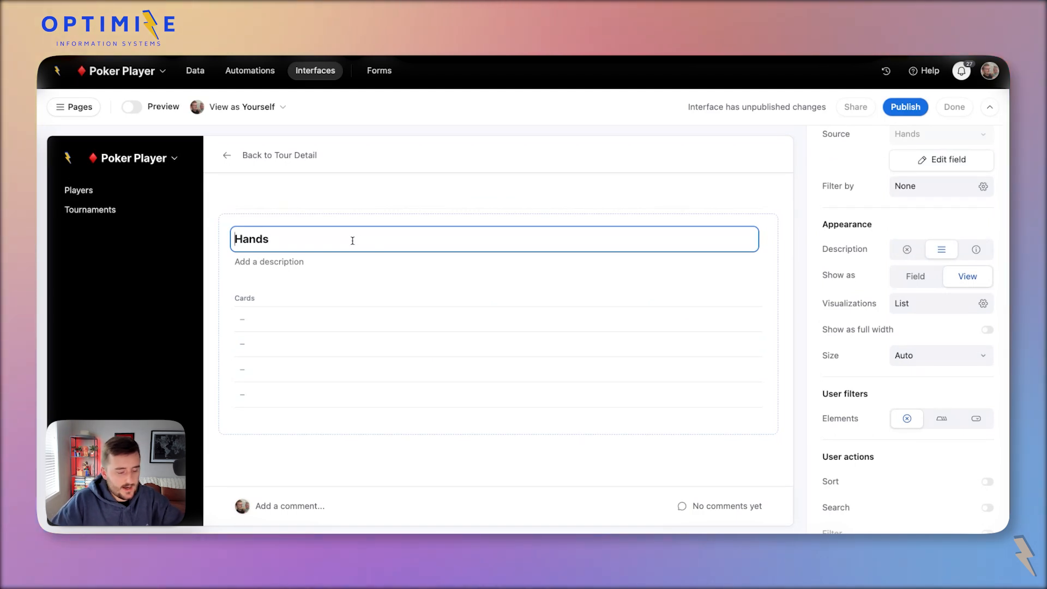
text(My)
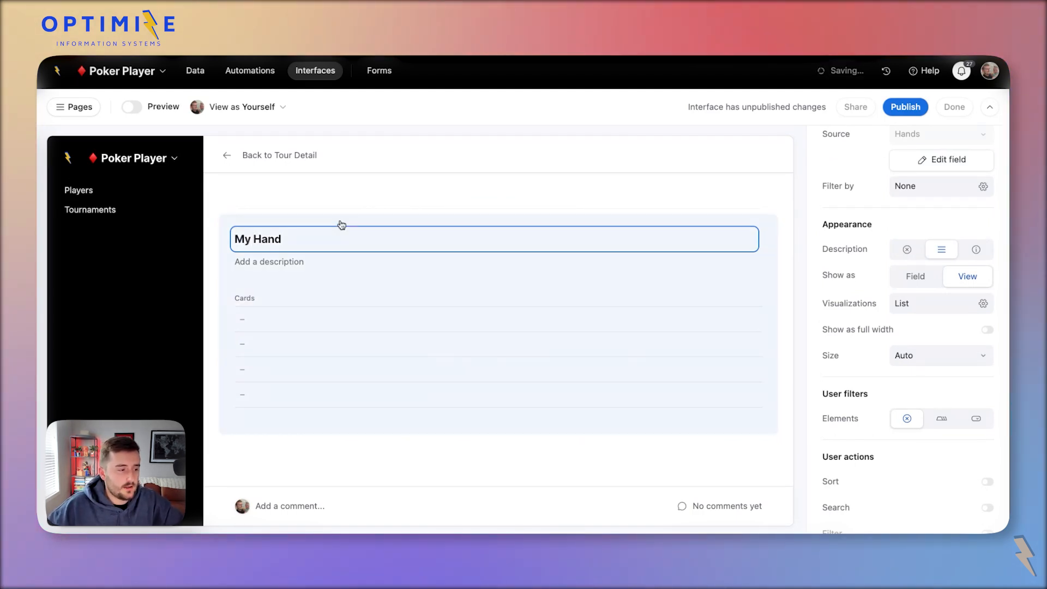
click(341, 223)
Begin adding a filter condition to My Hand, then open the Hands table's data grid.
click(945, 294)
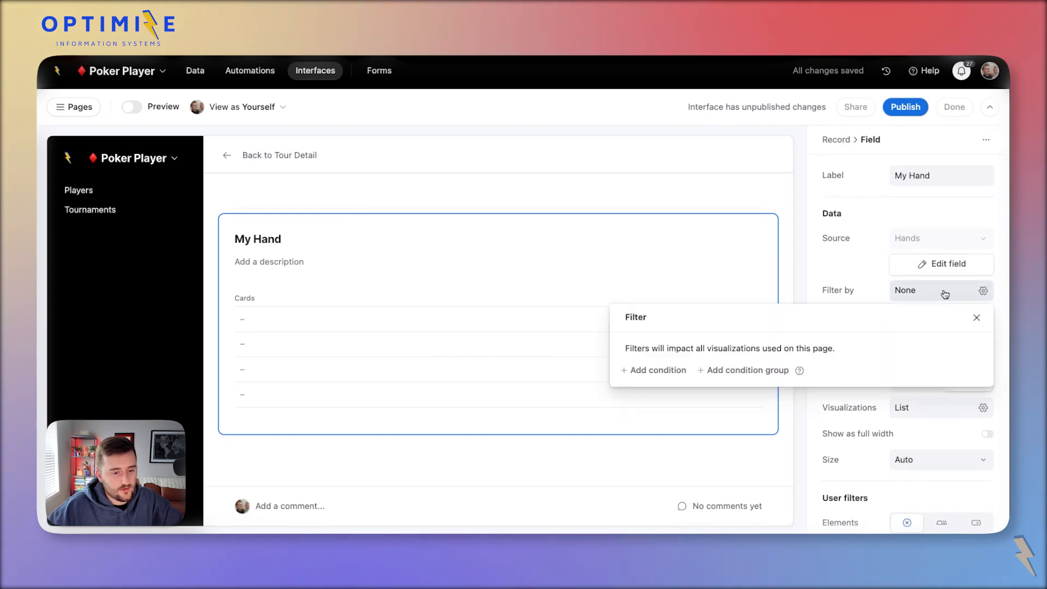
click(666, 377)
click(674, 375)
scroll(725, 349, down, 3)
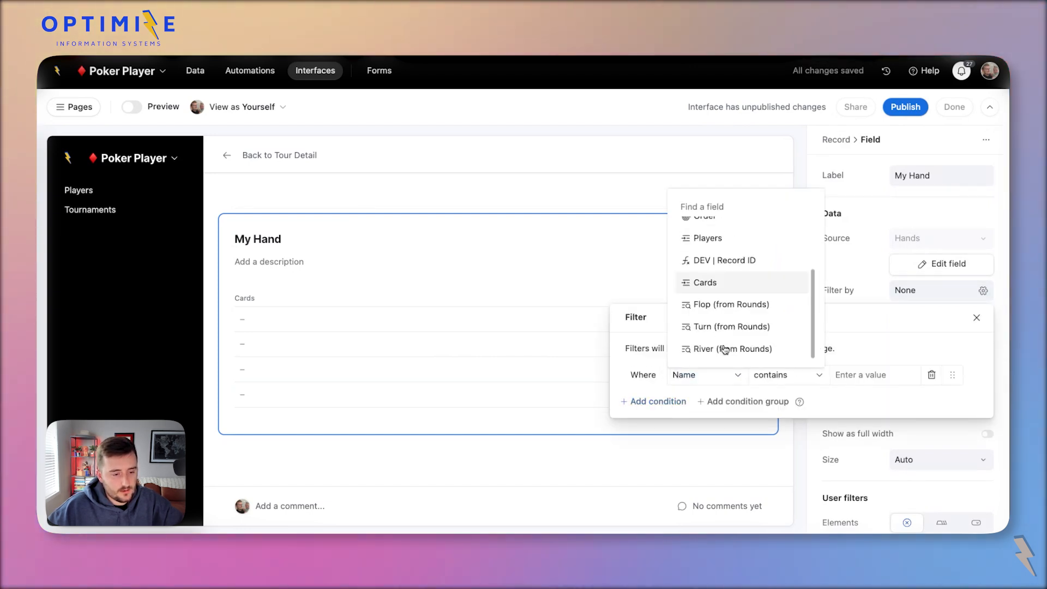
scroll(738, 334, up, 5)
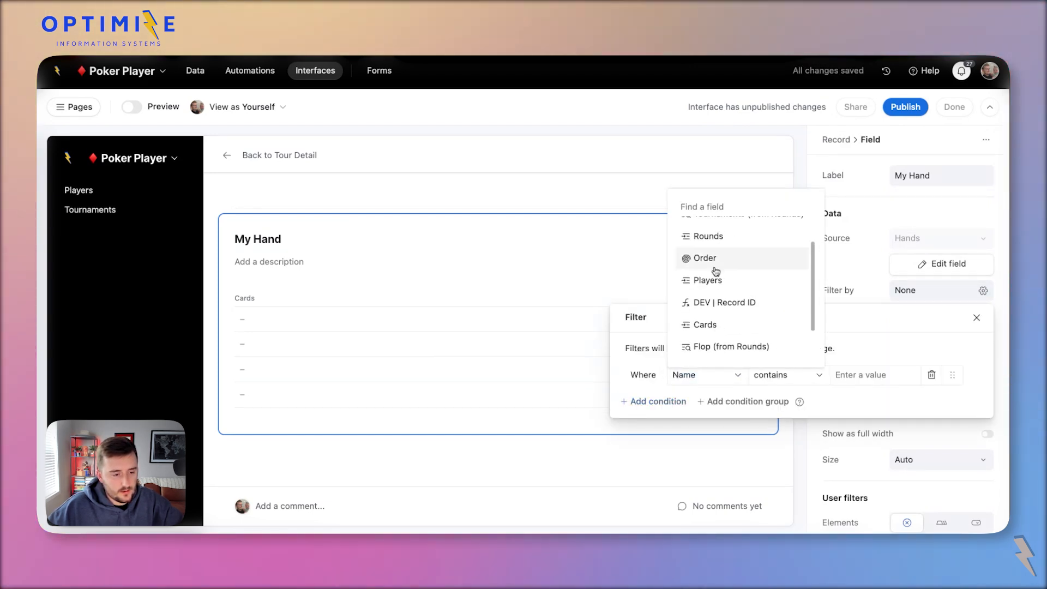
scroll(714, 270, down, 3)
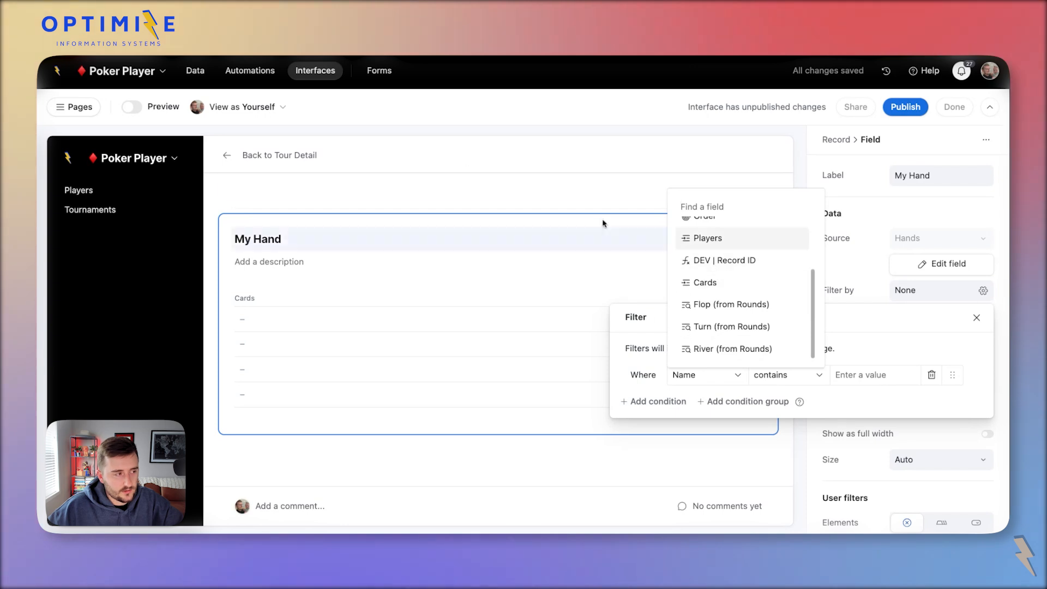
click(196, 69)
click(223, 103)
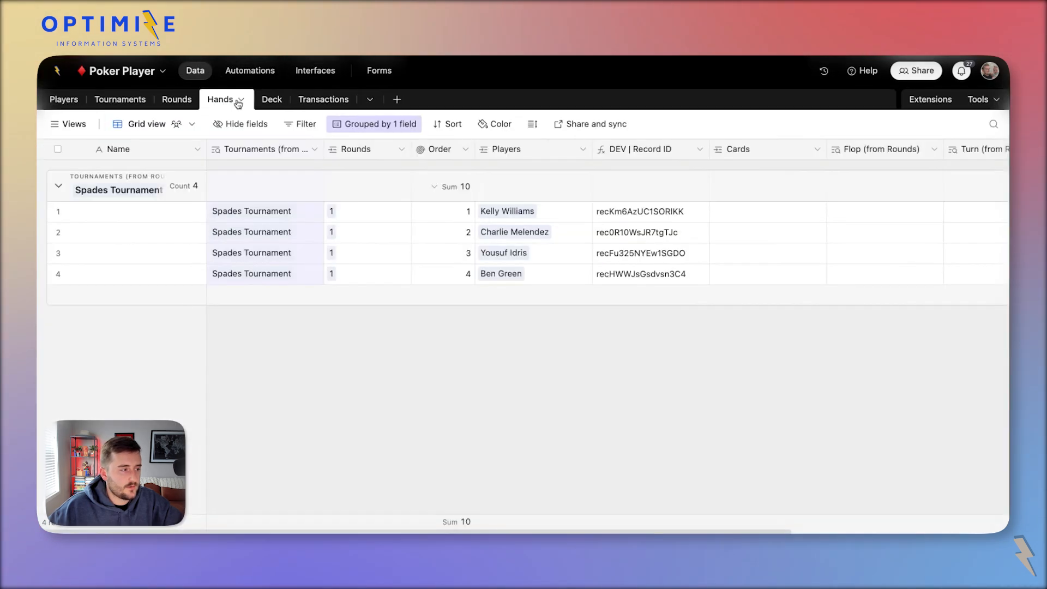
Add a Collaborator (from Players) lookup field to the Hands table, then return to the interface designer.
right_click(521, 155)
click(546, 201)
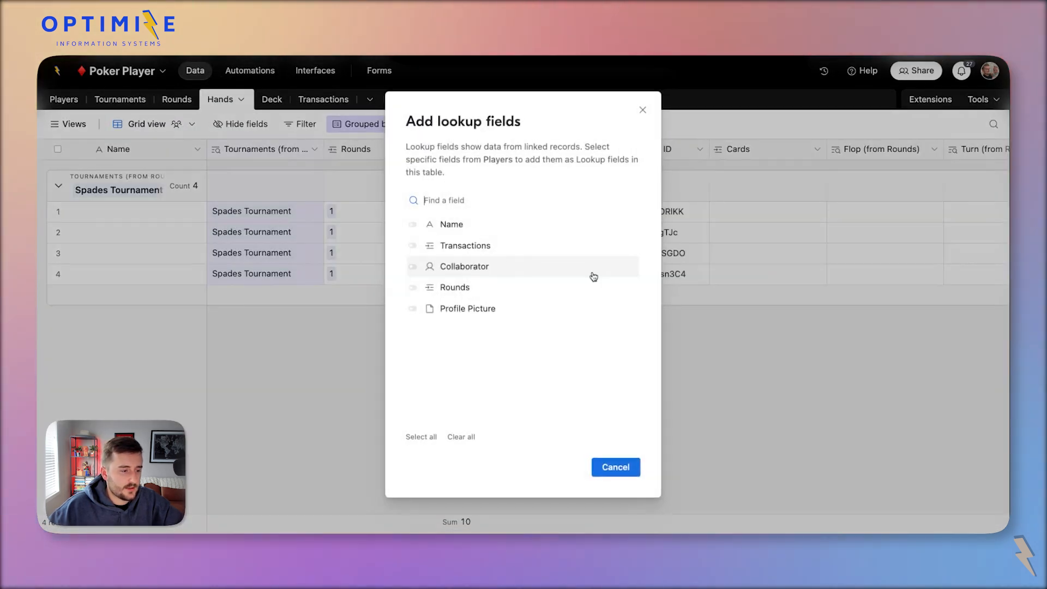
click(412, 266)
click(608, 467)
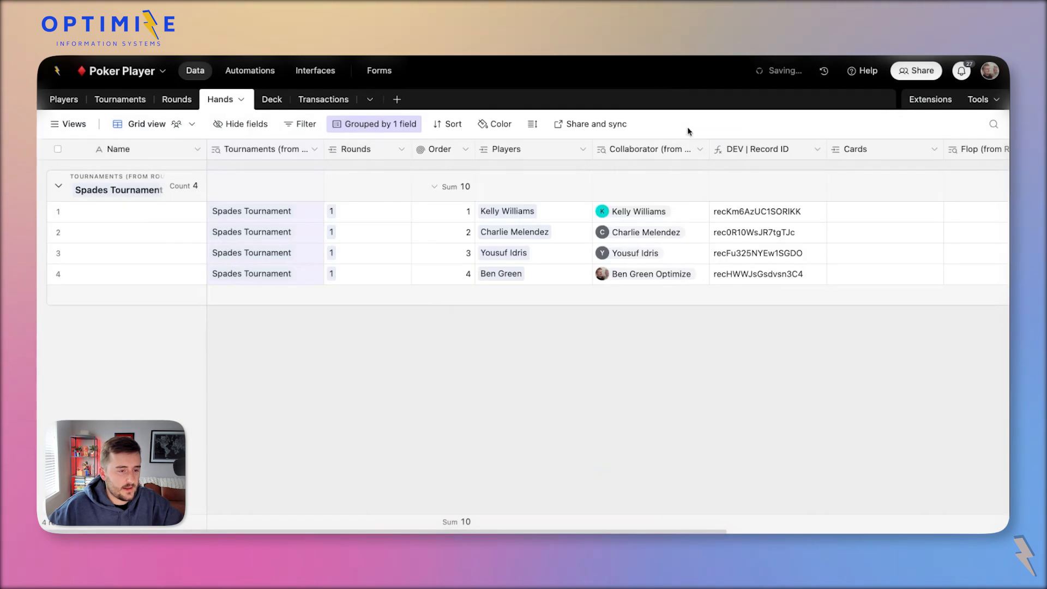
click(315, 70)
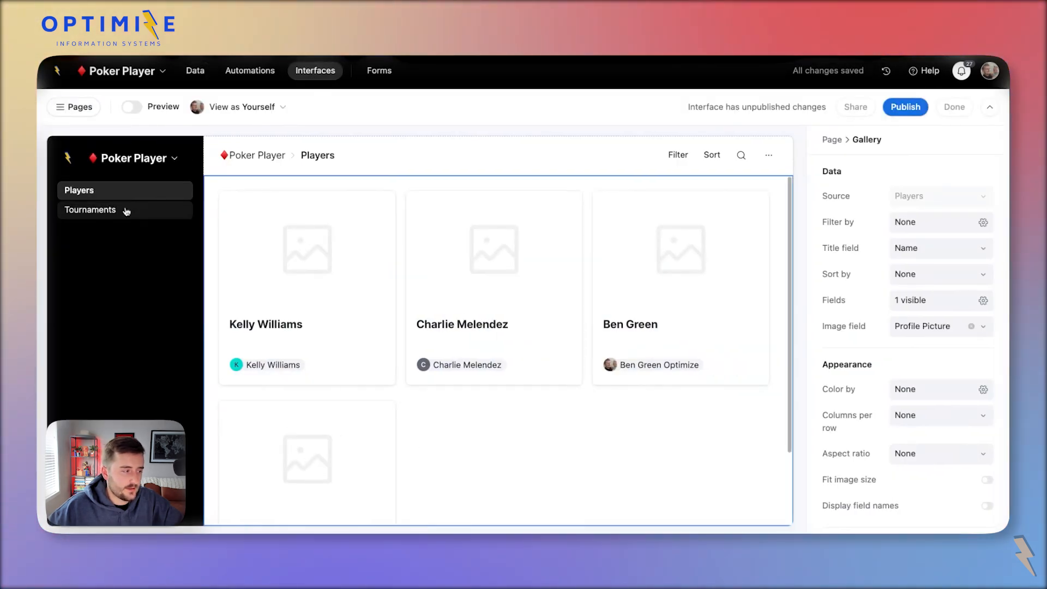
Create a new List-layout interface page connected to the Rounds table and select its list.
click(120, 210)
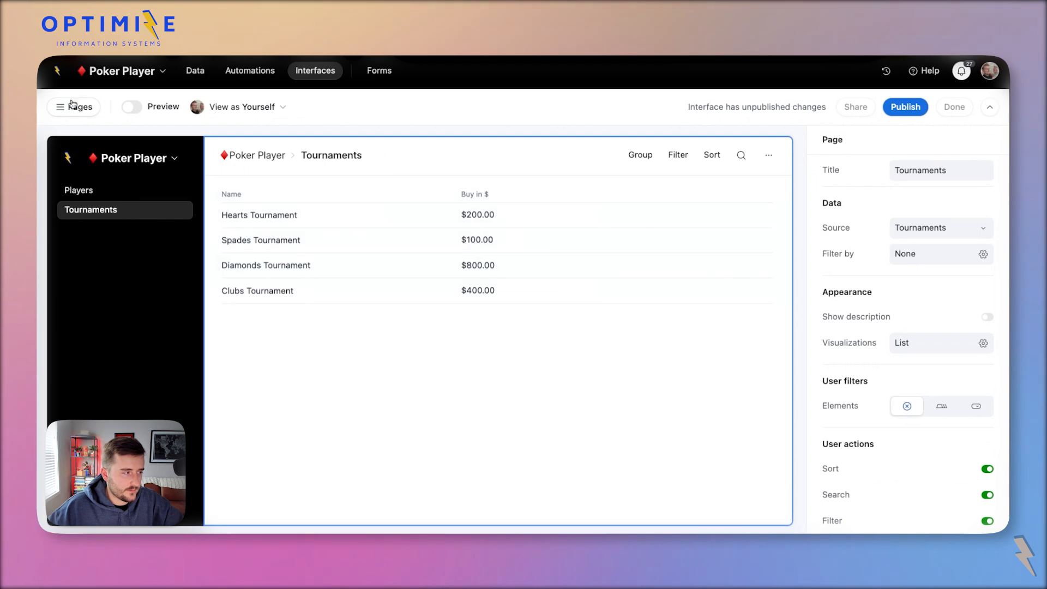
click(76, 106)
click(183, 199)
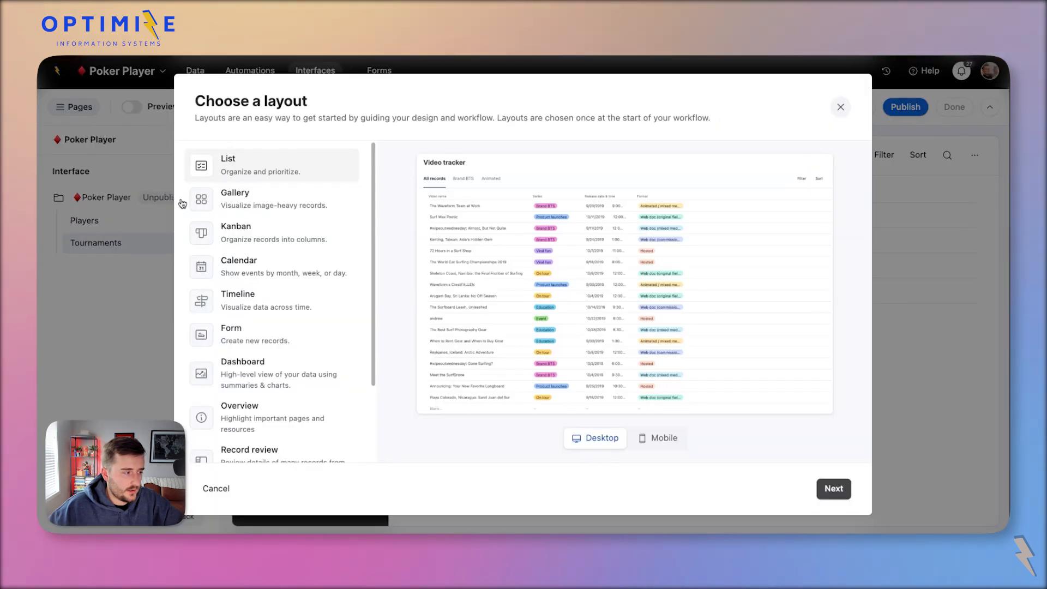
click(833, 488)
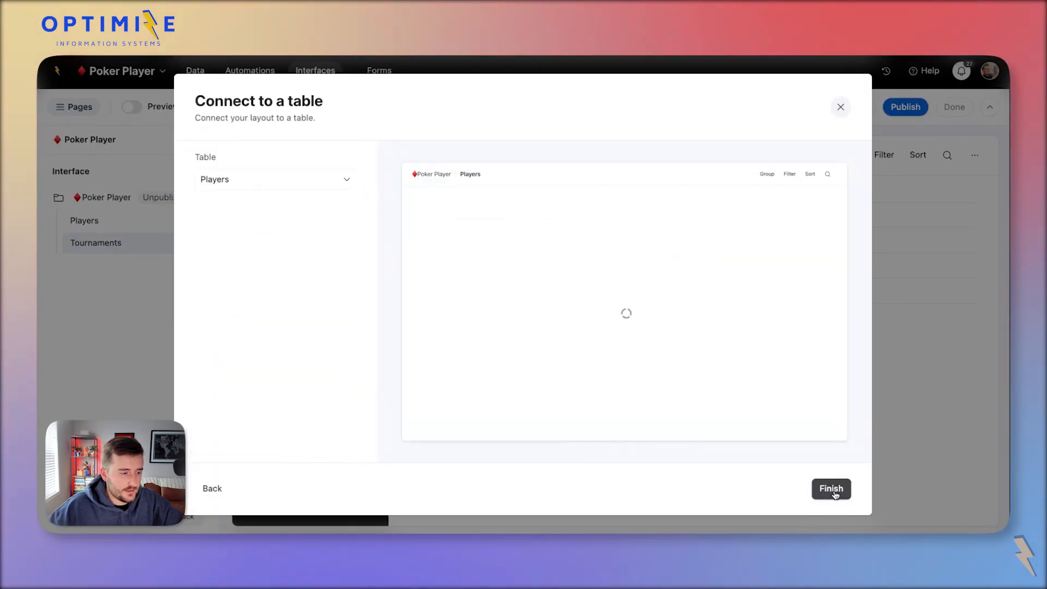
click(249, 190)
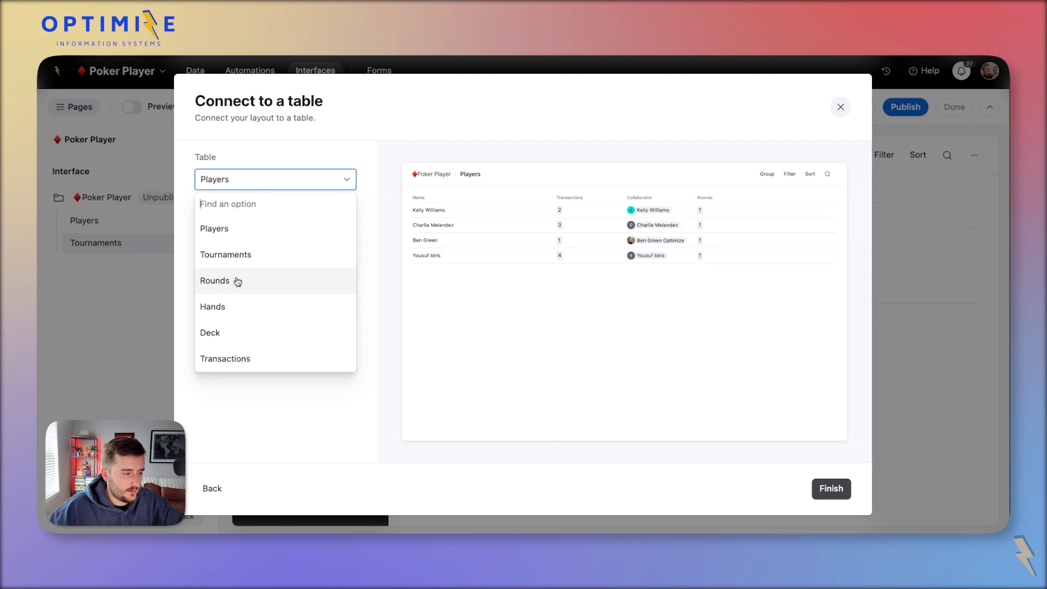
click(215, 280)
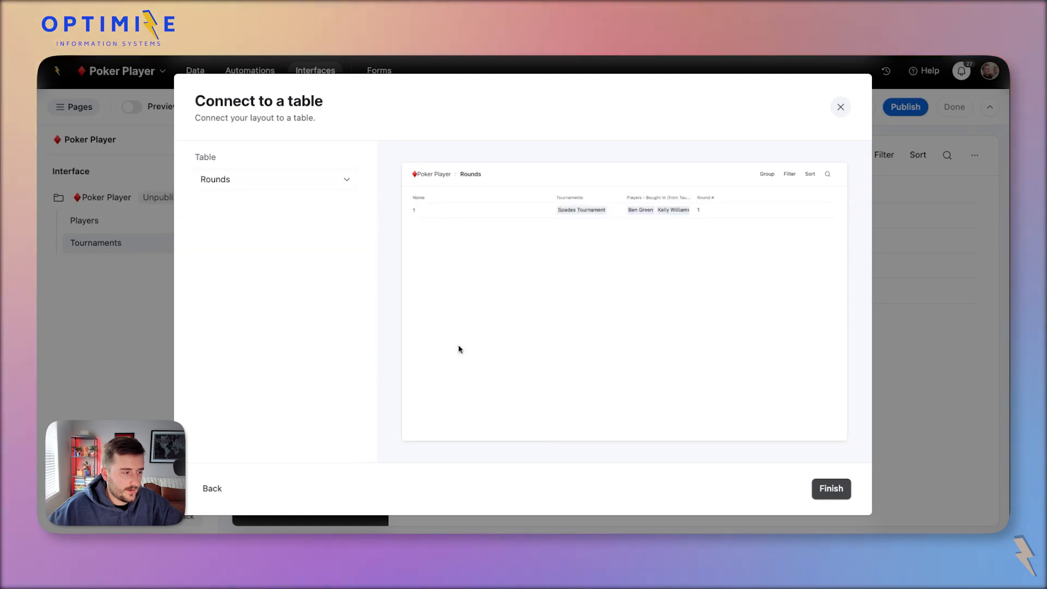
click(830, 488)
click(522, 225)
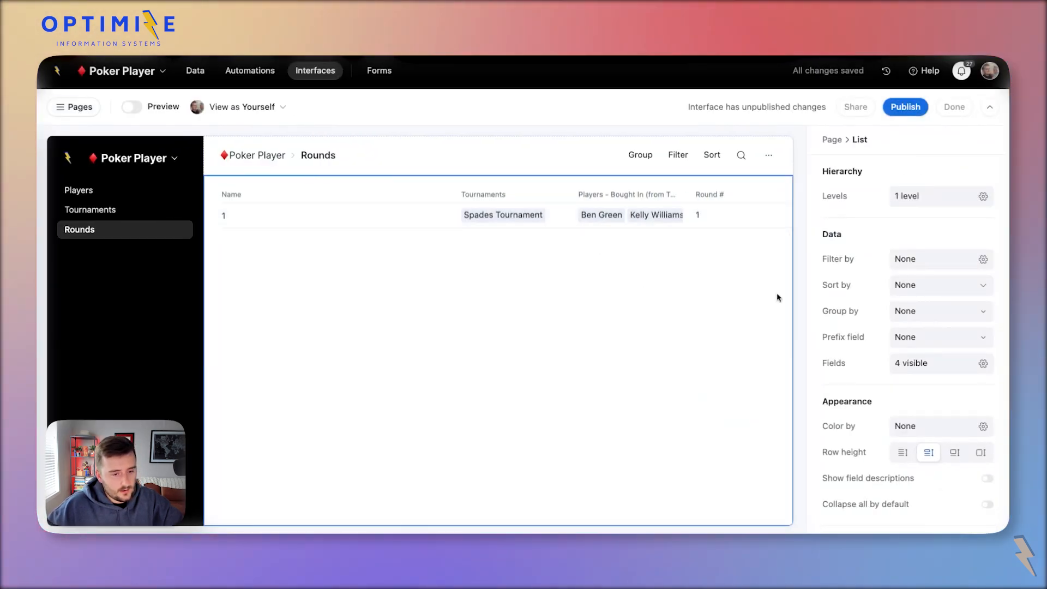
Hide Players - Bought In, narrow the Name column, and show Players in the Rounds list.
click(910, 365)
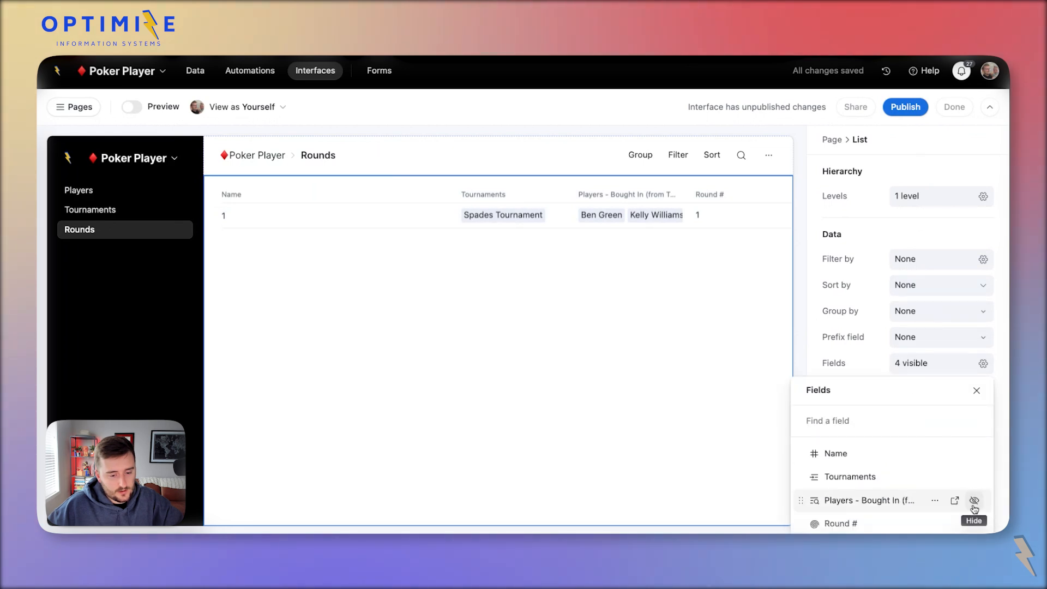
click(975, 501)
click(376, 206)
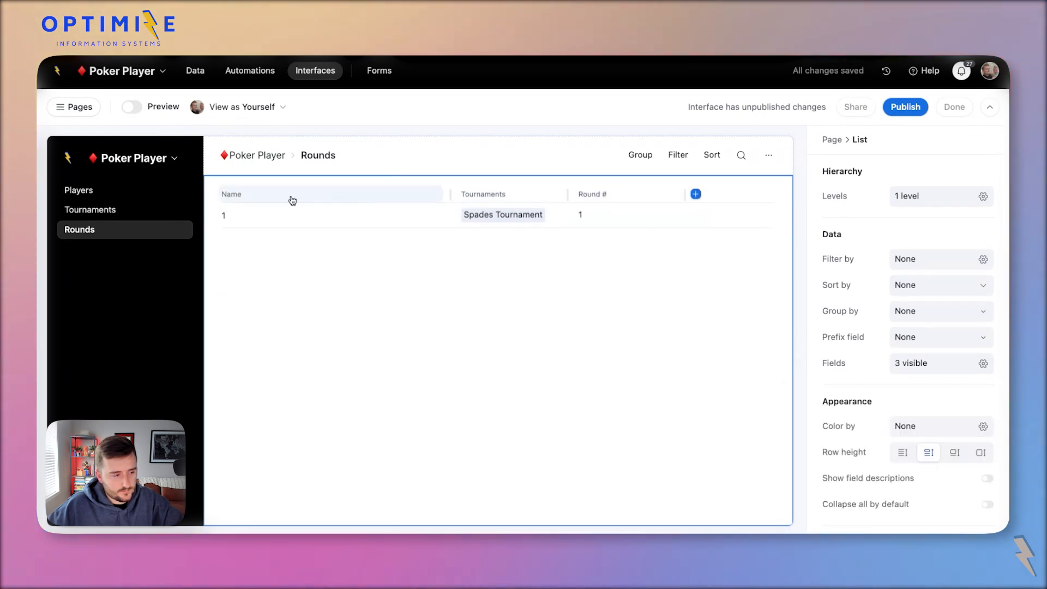
drag(450, 194, 307, 195)
click(925, 364)
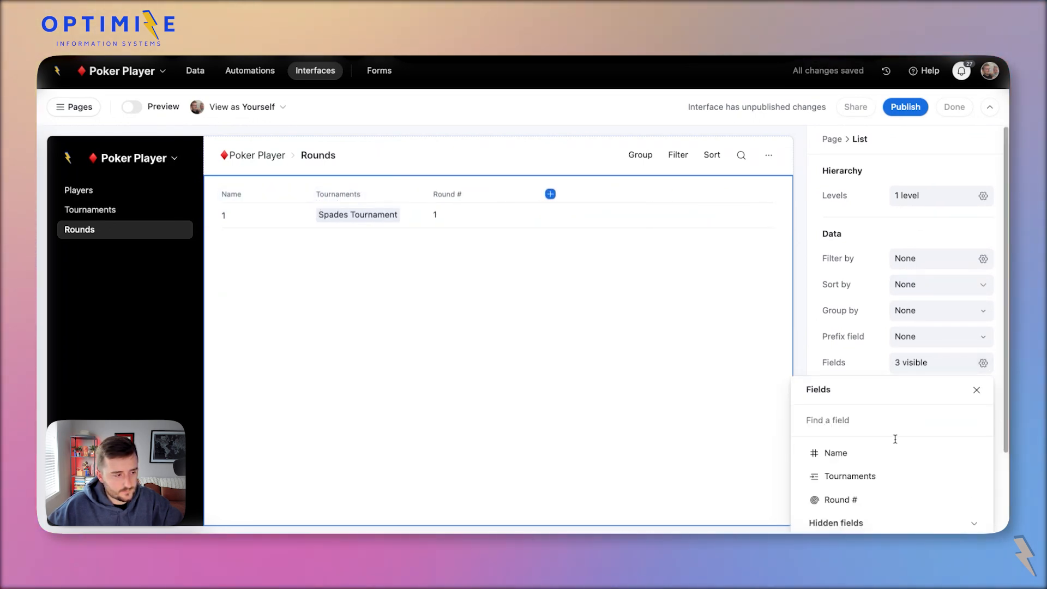
scroll(912, 465, down, 5)
click(974, 436)
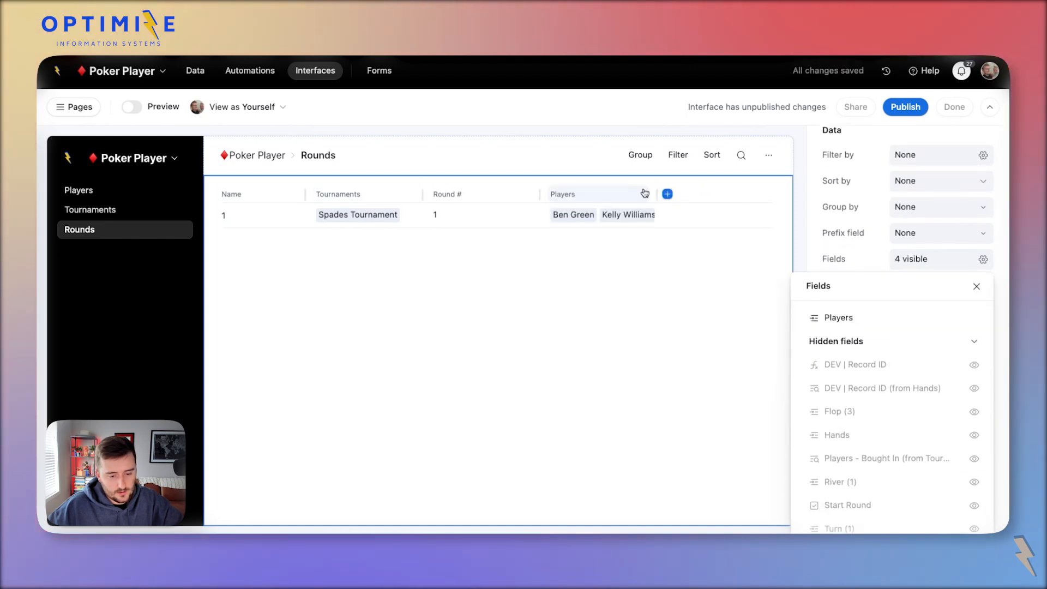
click(764, 205)
Allow record details, open round 1, and select its My Hand block.
click(488, 222)
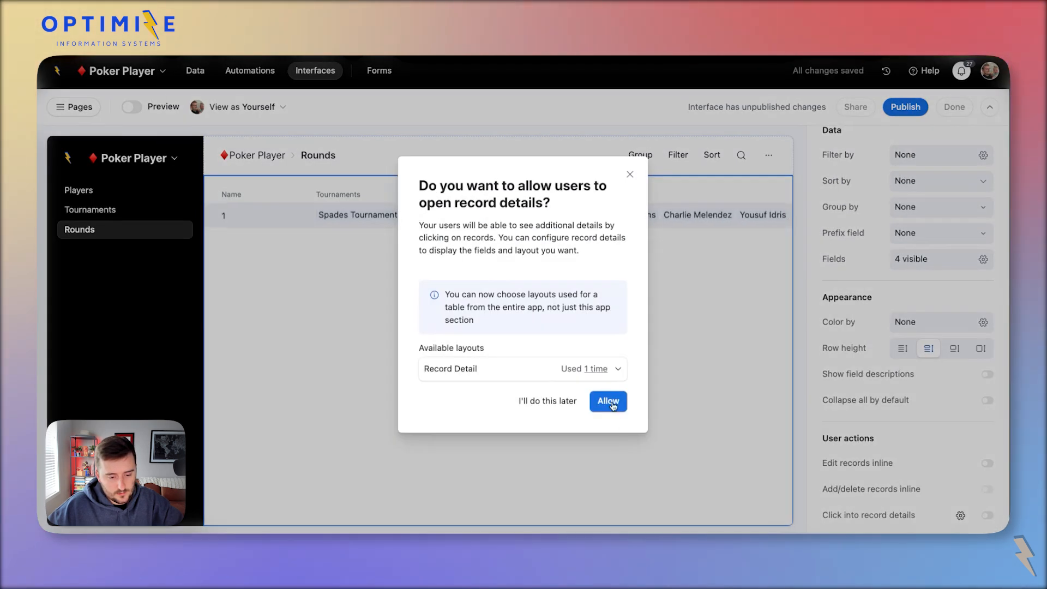
click(603, 400)
scroll(552, 367, down, 5)
click(445, 260)
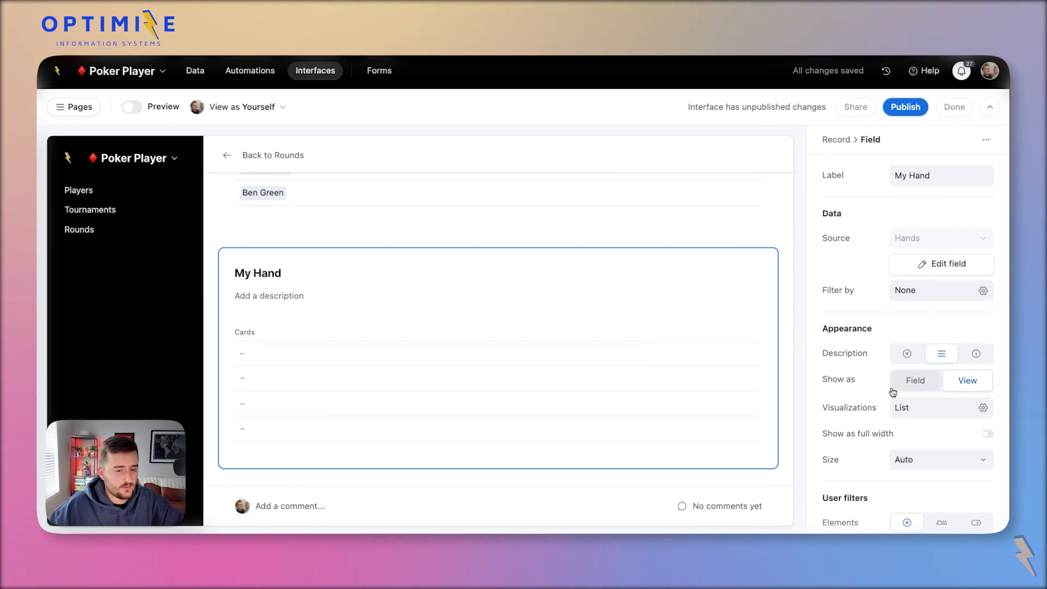
Filter My Hand to hands whose Collaborator (from Players) is the current viewer.
click(916, 288)
click(710, 381)
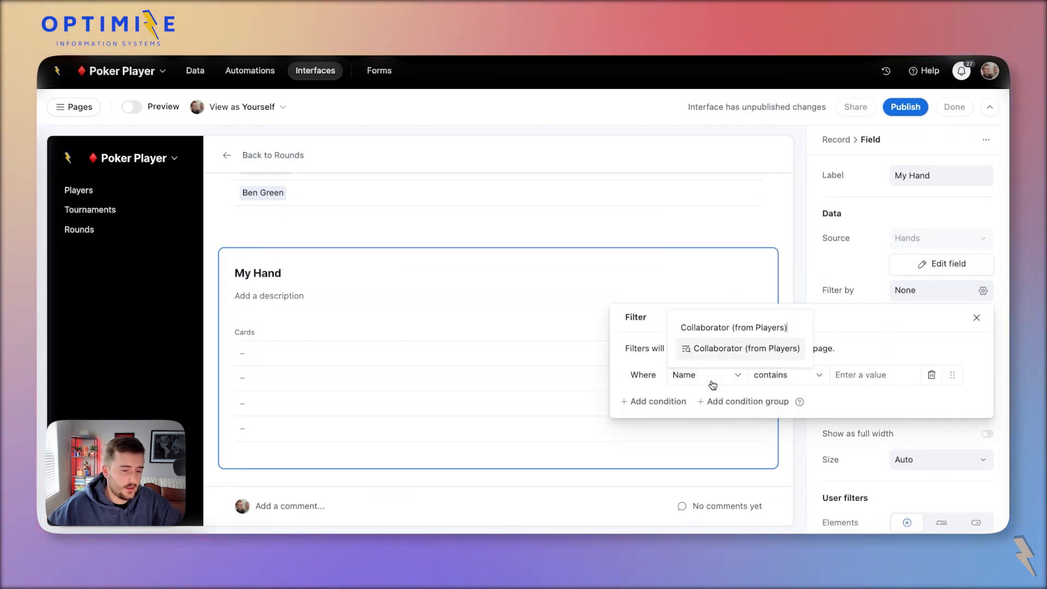
click(715, 354)
click(860, 376)
click(835, 256)
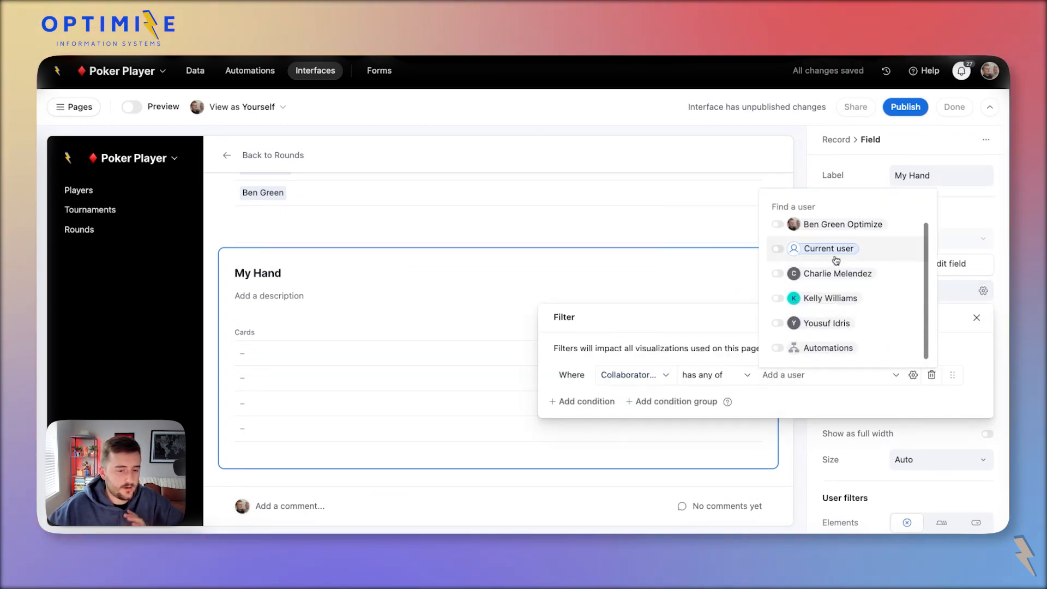
click(394, 408)
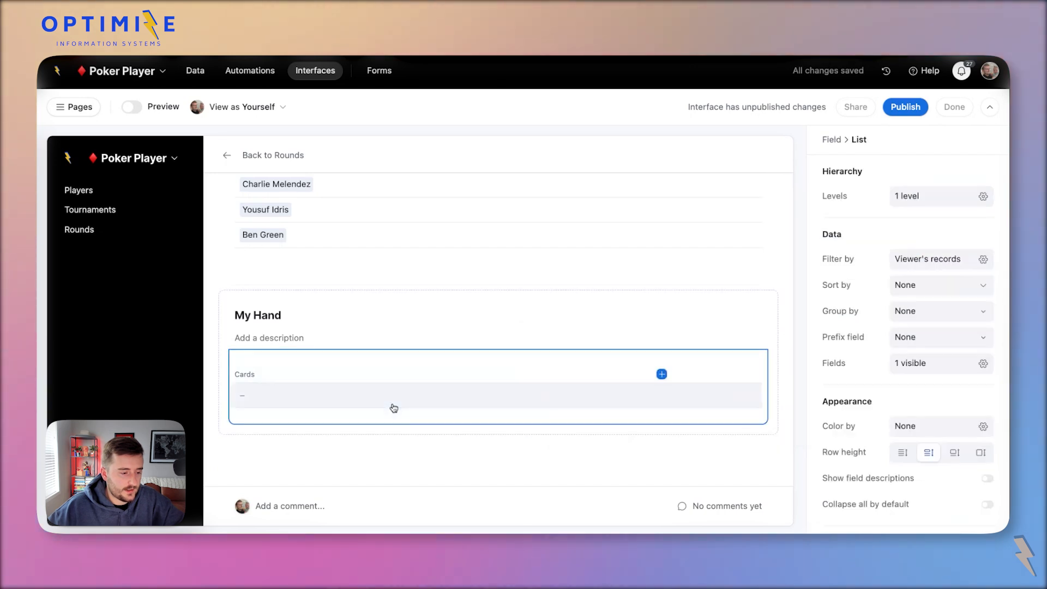
Review the My Hand list's shown fields, then switch to the Hands table data grid.
click(952, 363)
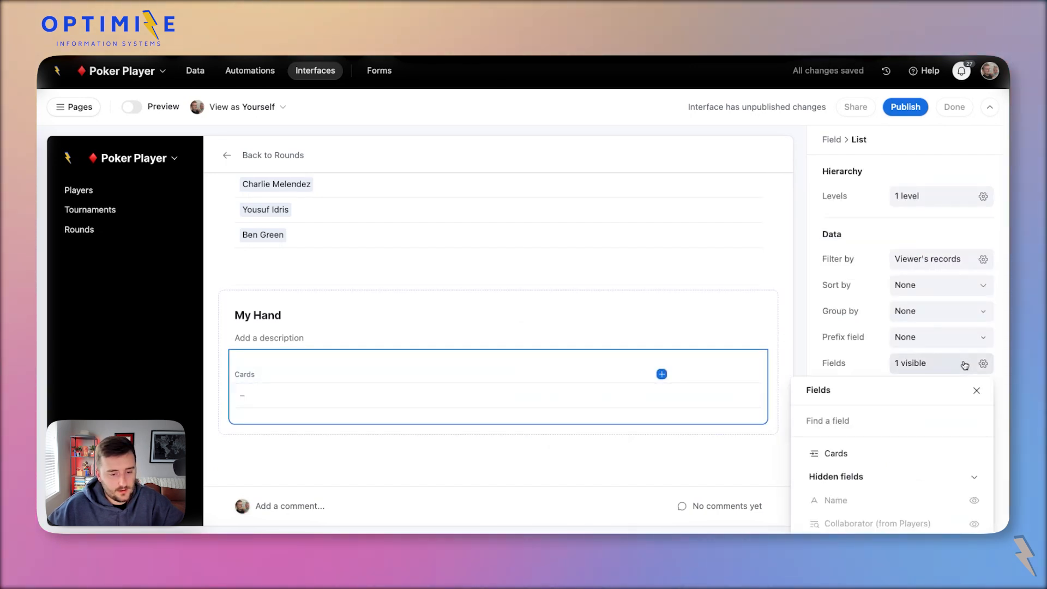
scroll(932, 439, down, 3)
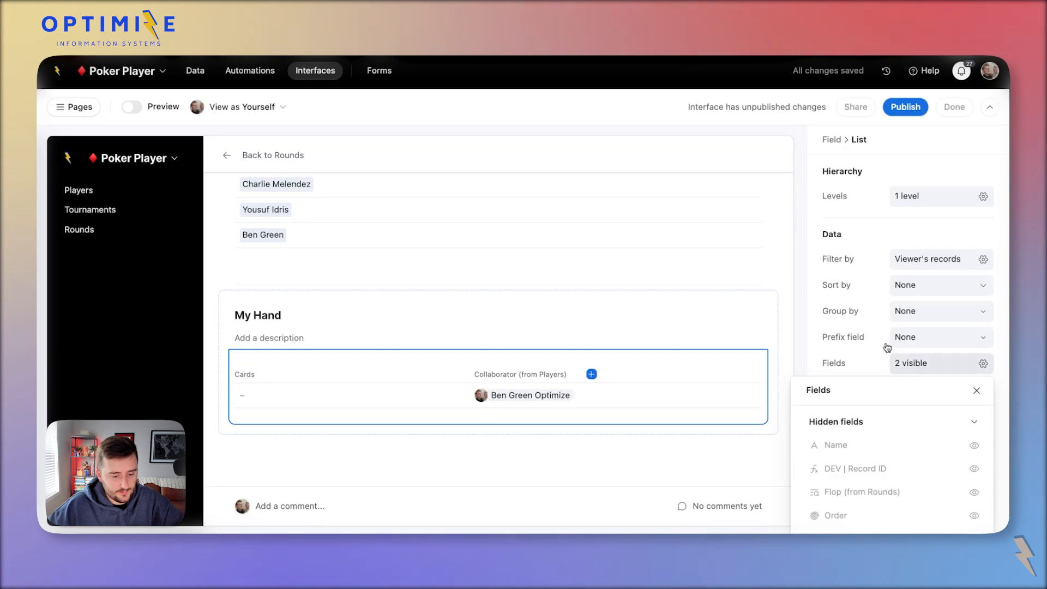
scroll(884, 339, down, 2)
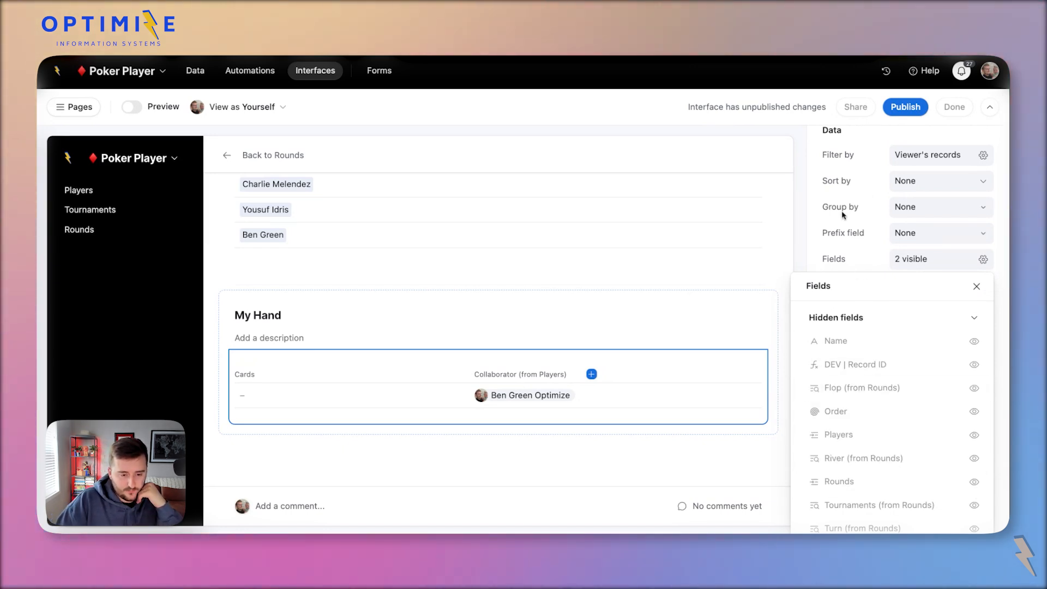
key(ctrl+minus)
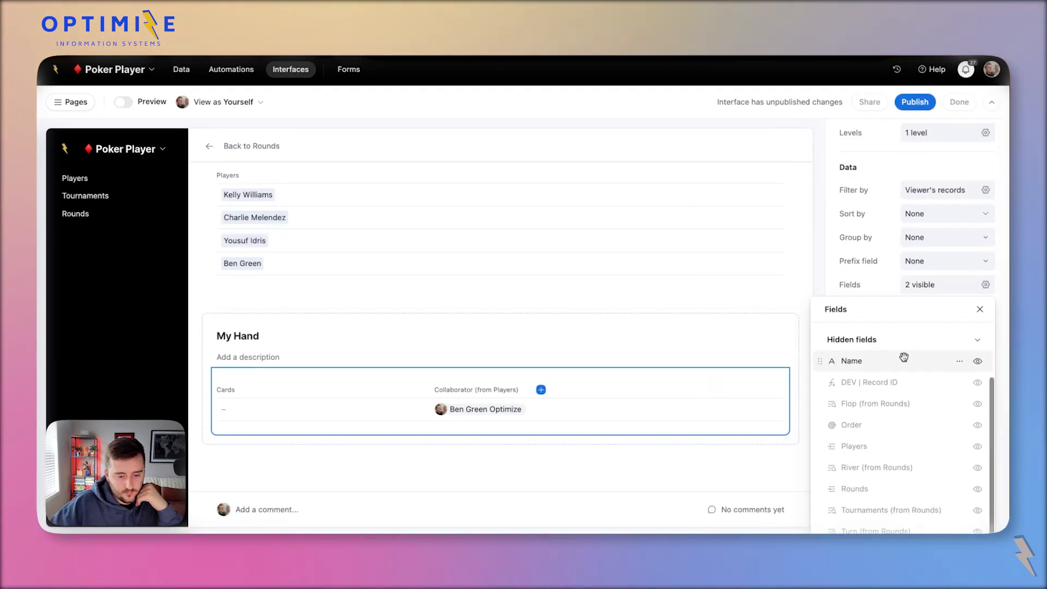
click(898, 214)
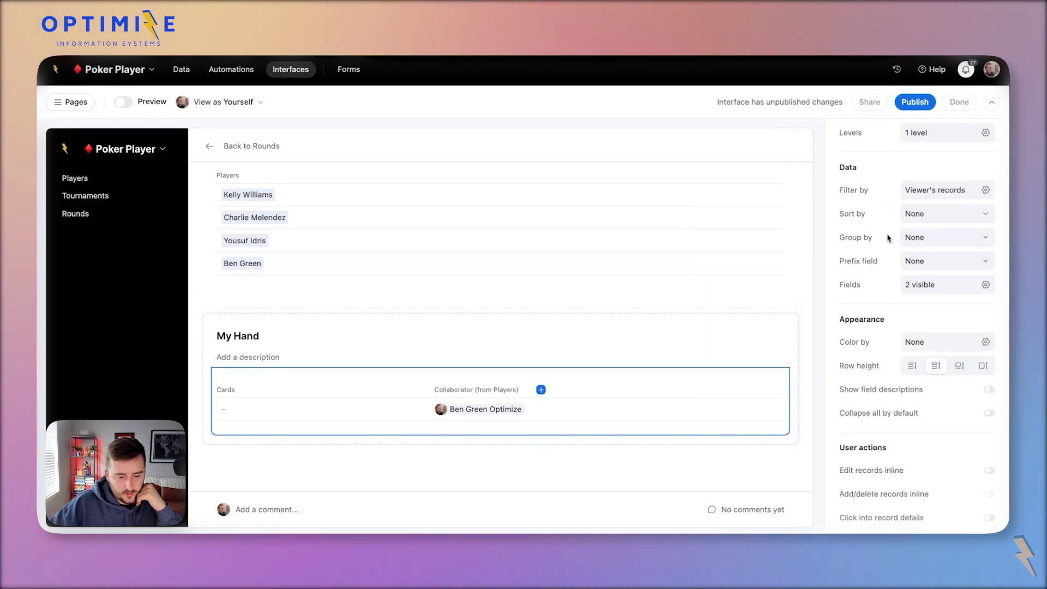
click(949, 286)
scroll(935, 409, down, 3)
scroll(936, 410, up, 3)
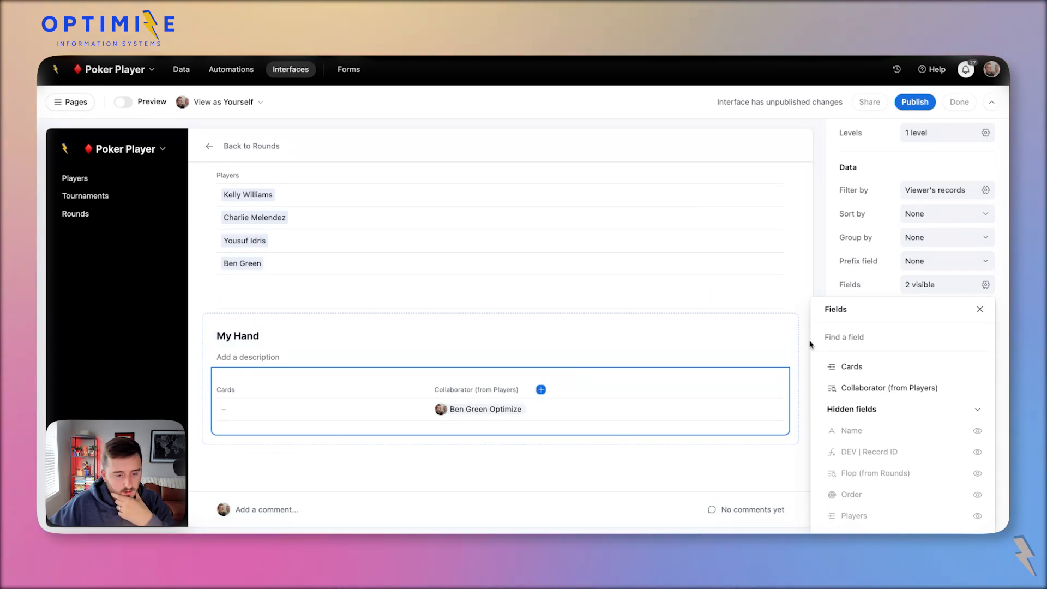
click(191, 68)
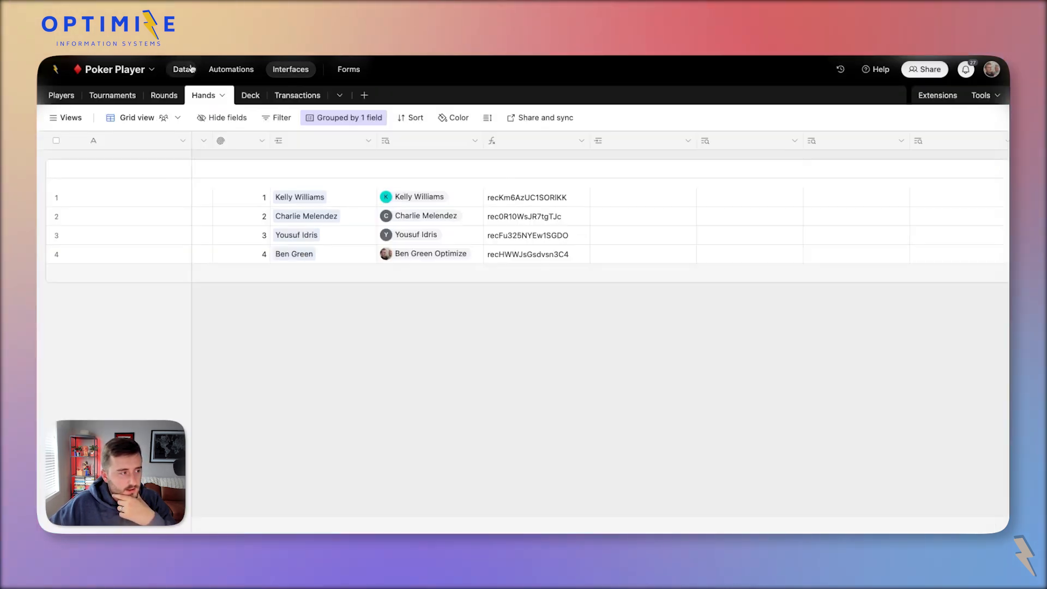
Add a 'Hole Cards' lookup of Deck Attachments via the Cards link to the Hands table.
right_click(629, 146)
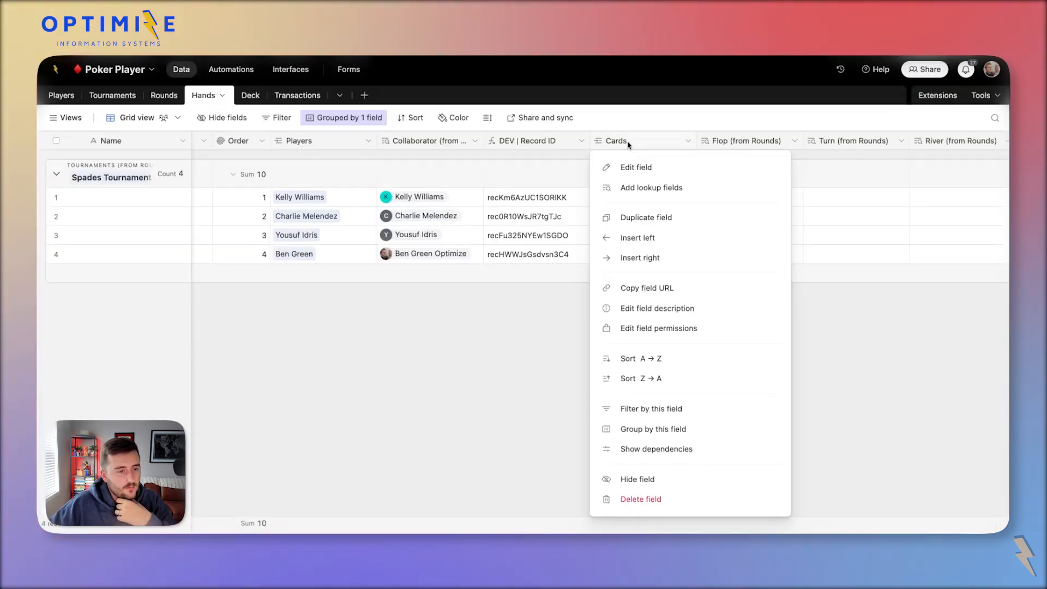
click(665, 184)
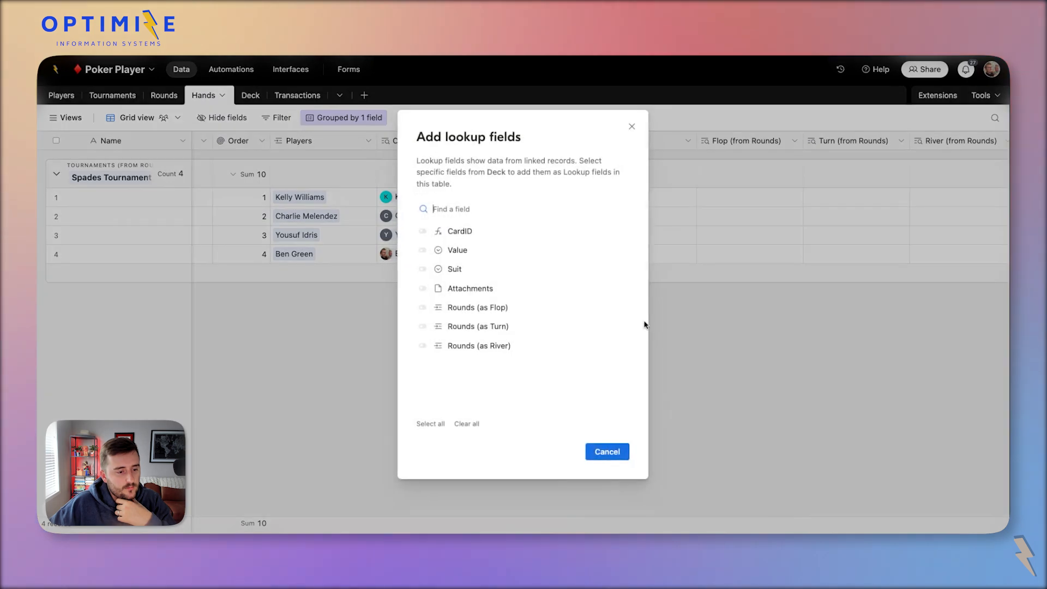
click(461, 288)
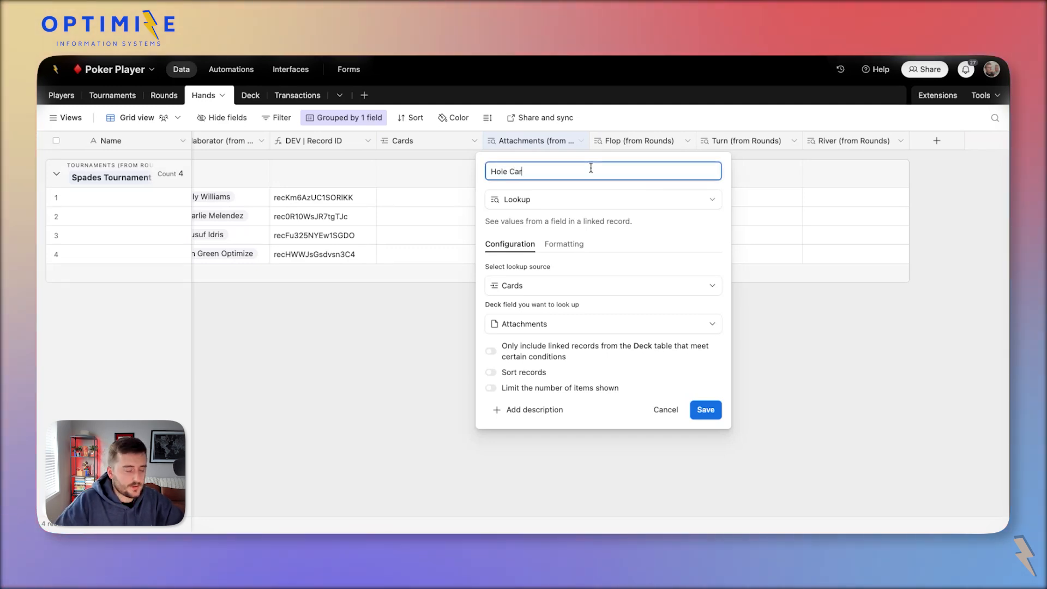
click(706, 409)
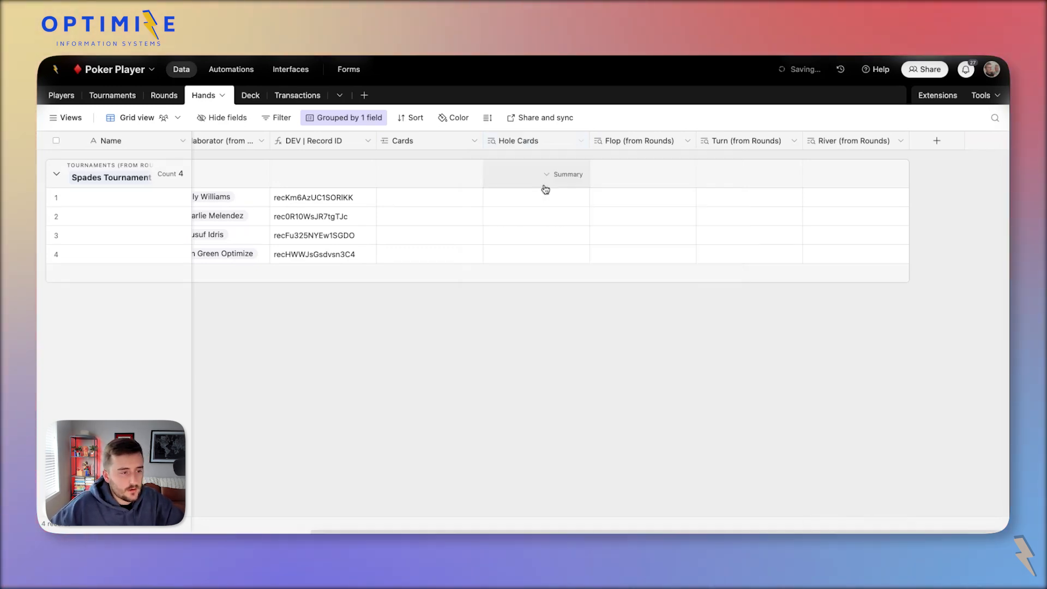
double_click(521, 143)
key(Escape)
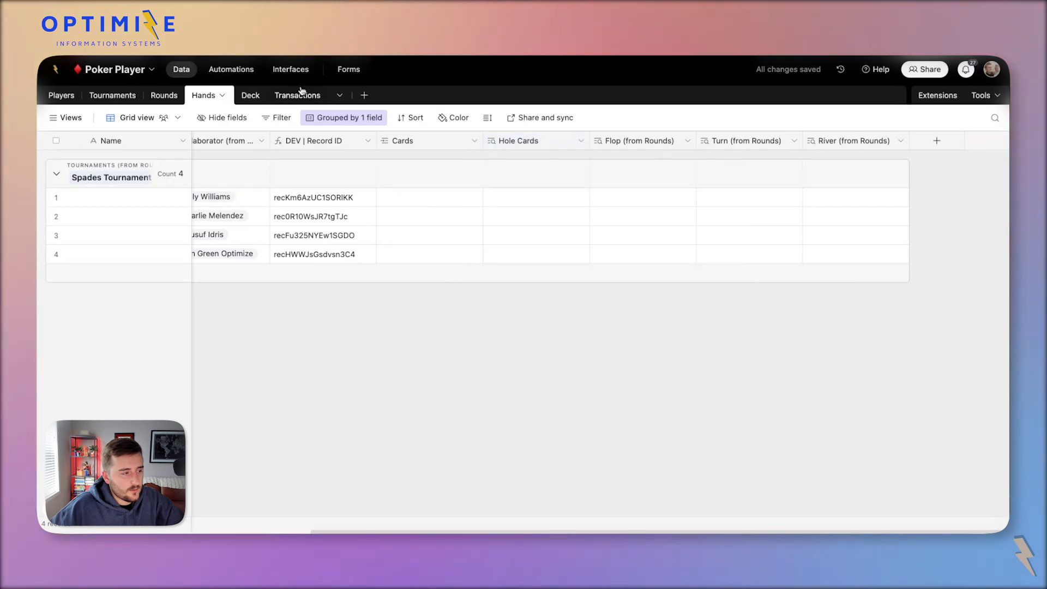
Browse the Deck and Transactions tables, then return to the interface editor.
click(242, 96)
click(304, 98)
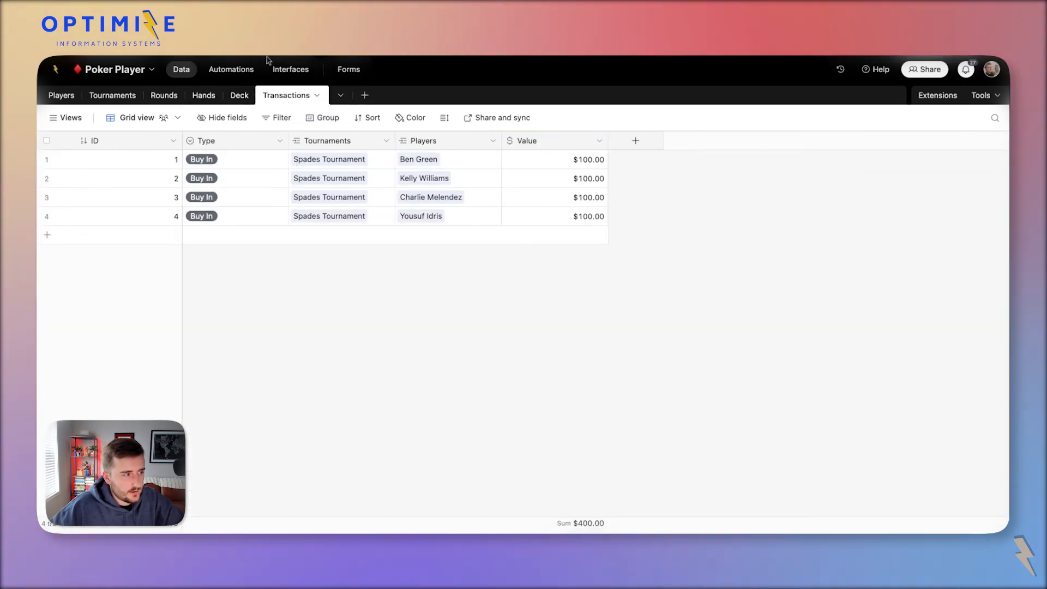
click(290, 69)
On the Rounds page, add a Tournaments grouping level above rounds and open round 1's details.
click(244, 213)
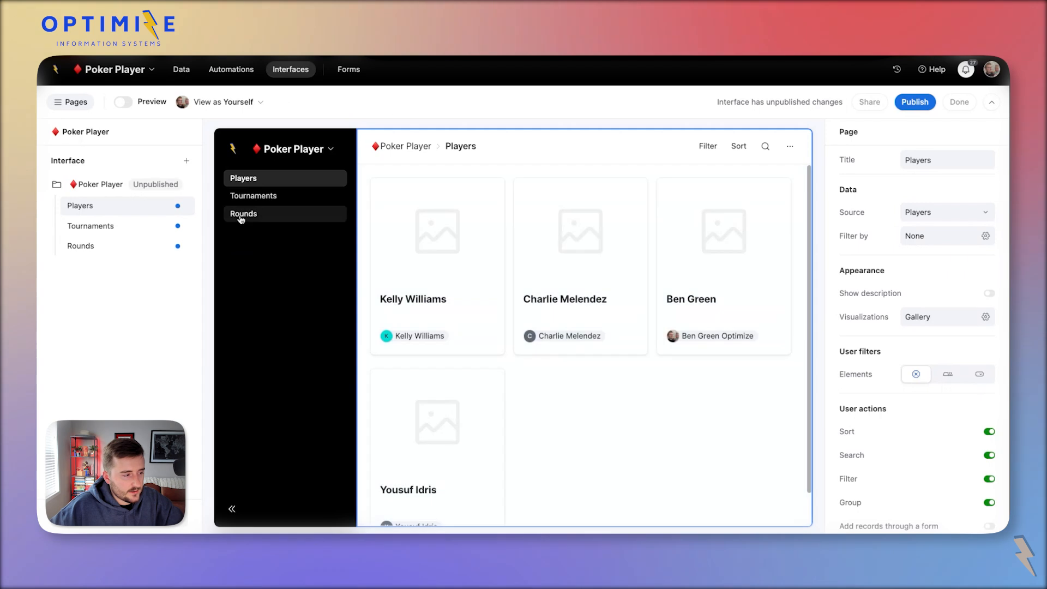
click(498, 206)
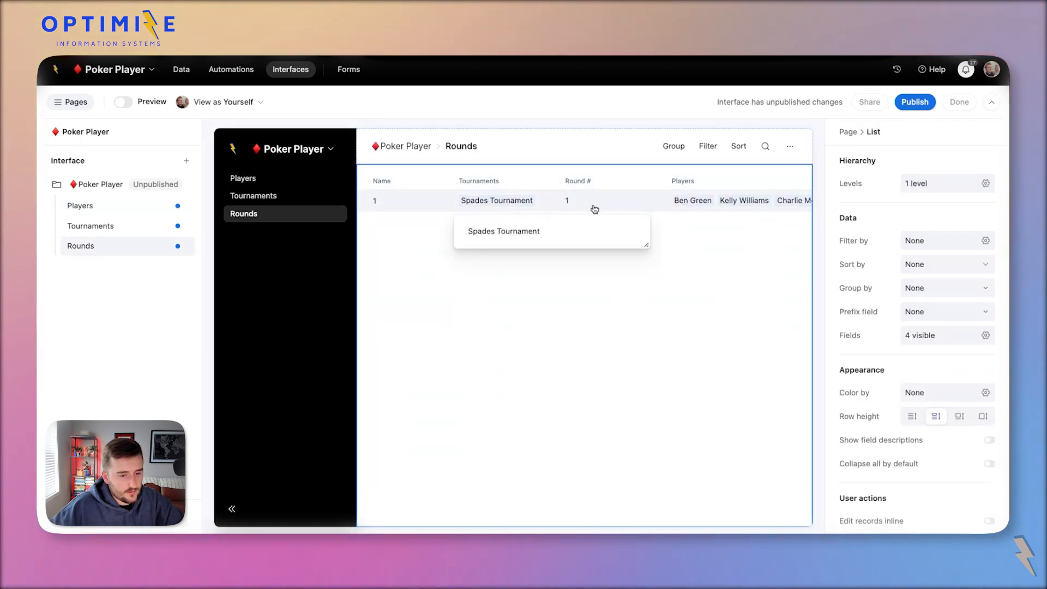
click(957, 177)
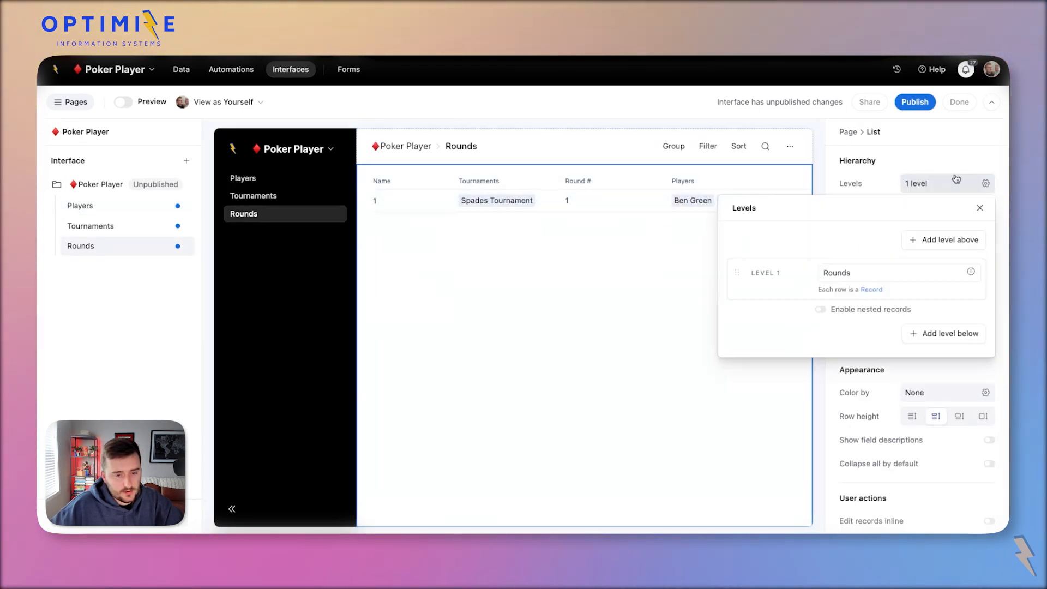
click(916, 246)
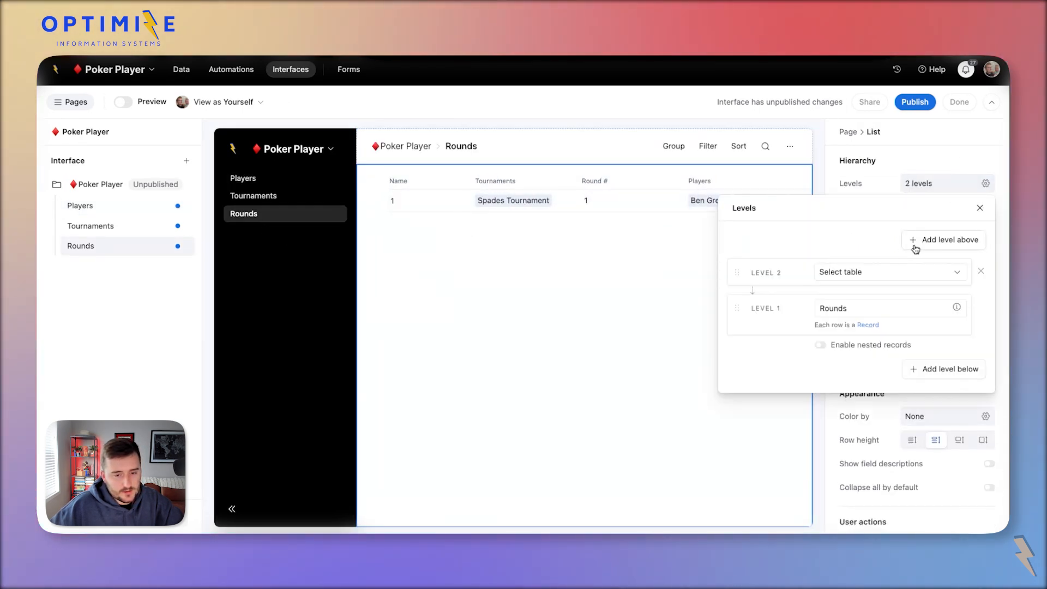
click(826, 272)
click(854, 330)
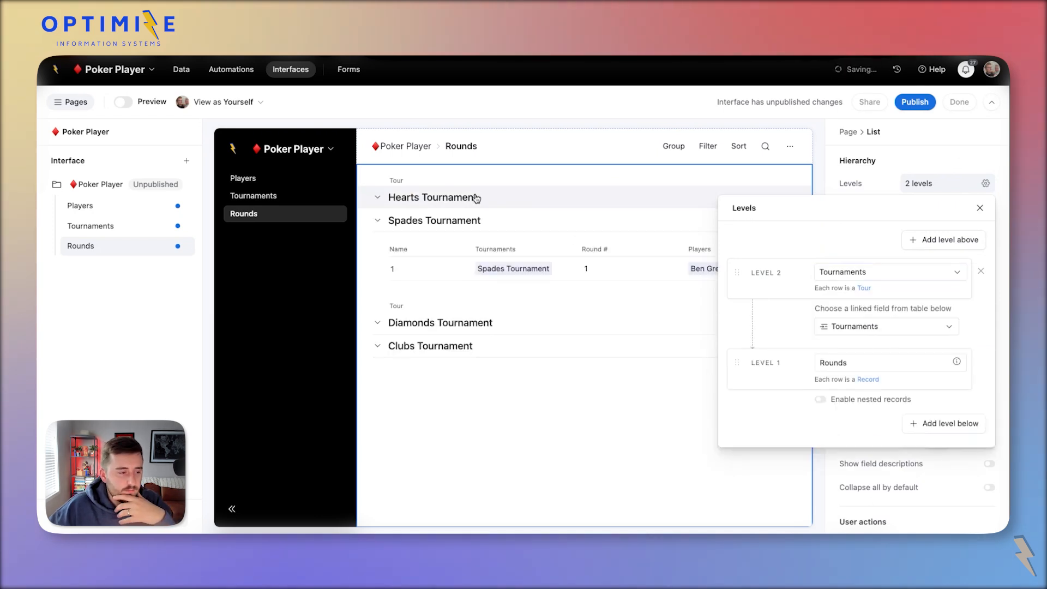
click(553, 258)
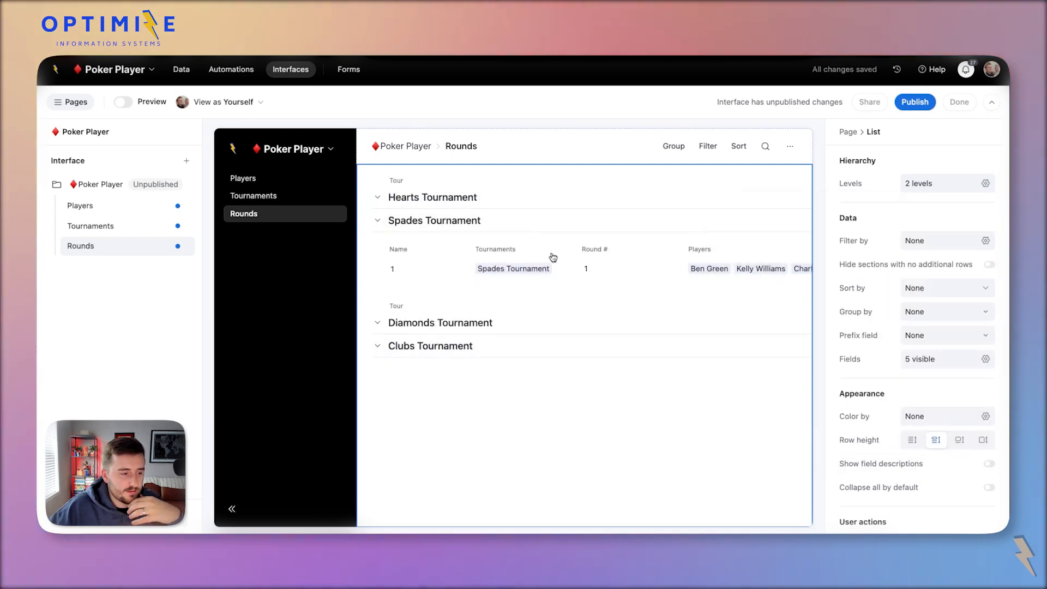
click(553, 262)
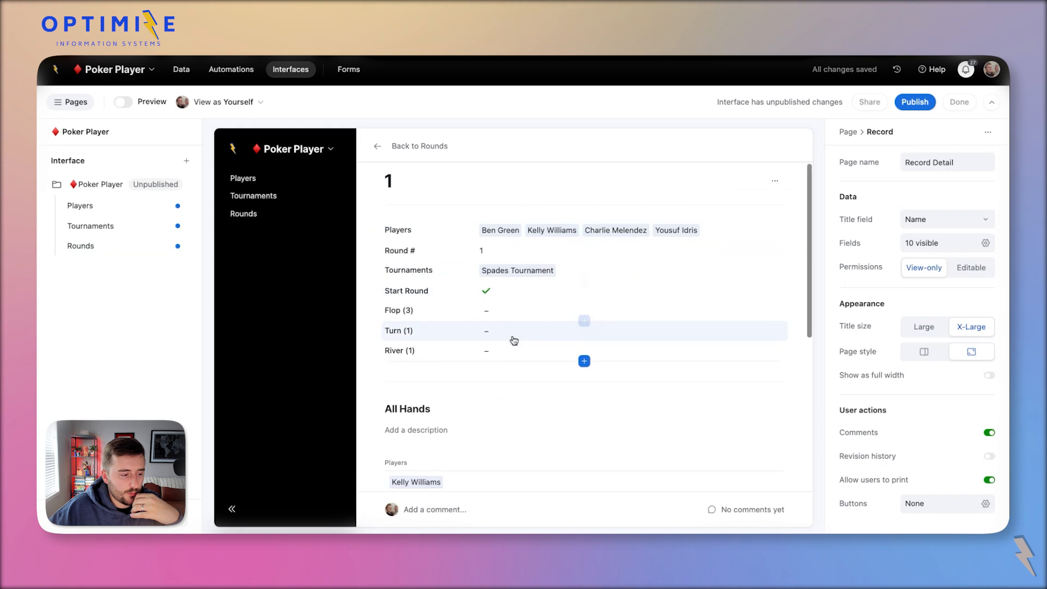
Show Hole Cards in the My Hand list, placed between Cards and Collaborator (from Players).
scroll(514, 340, down, 5)
click(540, 385)
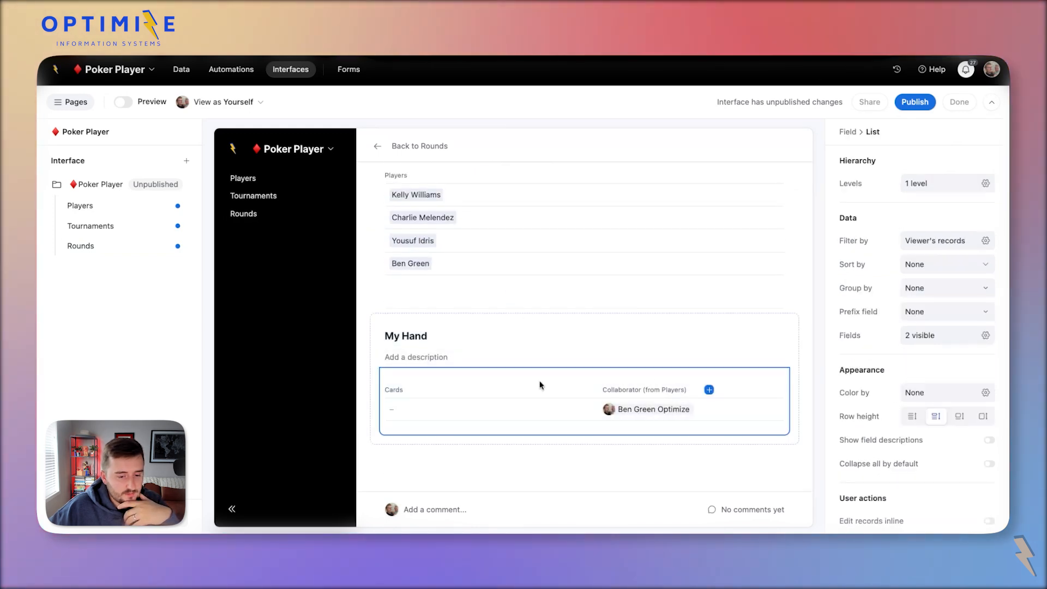
click(922, 336)
scroll(977, 470, down, 3)
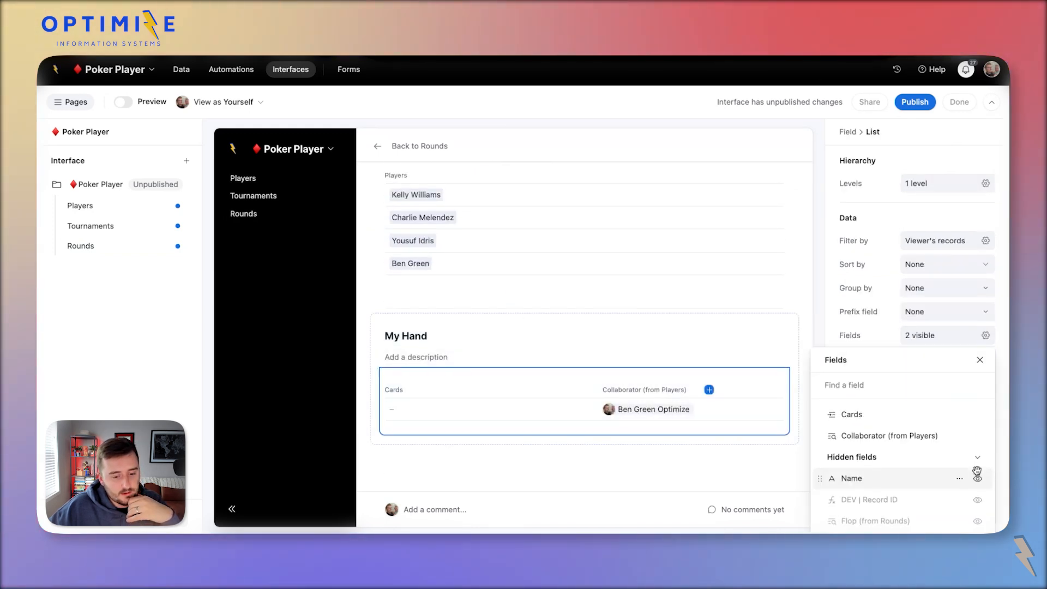
scroll(861, 304, down, 2)
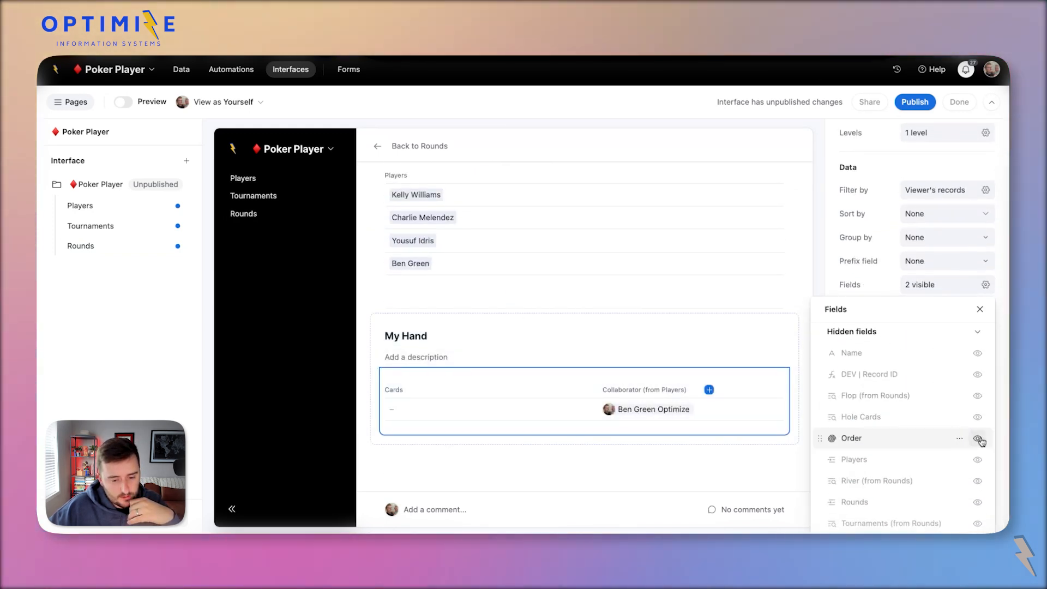
click(978, 417)
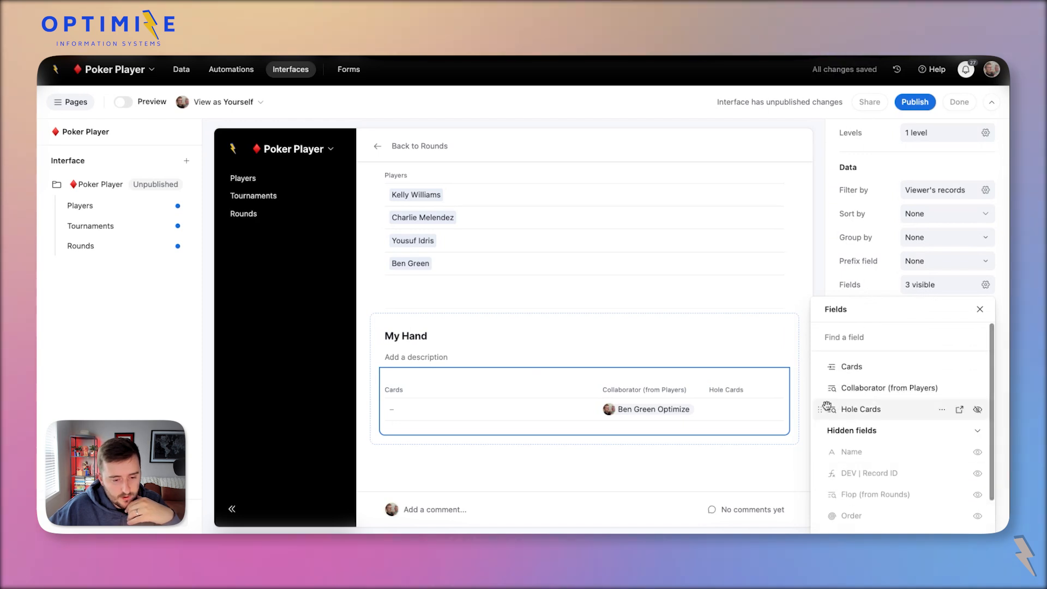
drag(821, 407, 822, 389)
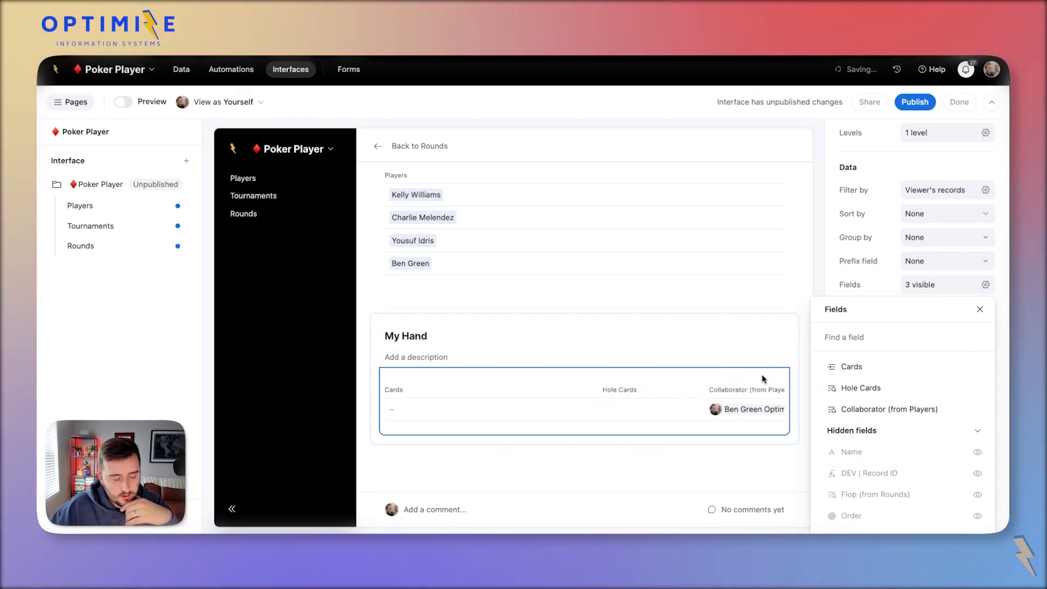
scroll(609, 380, up, 3)
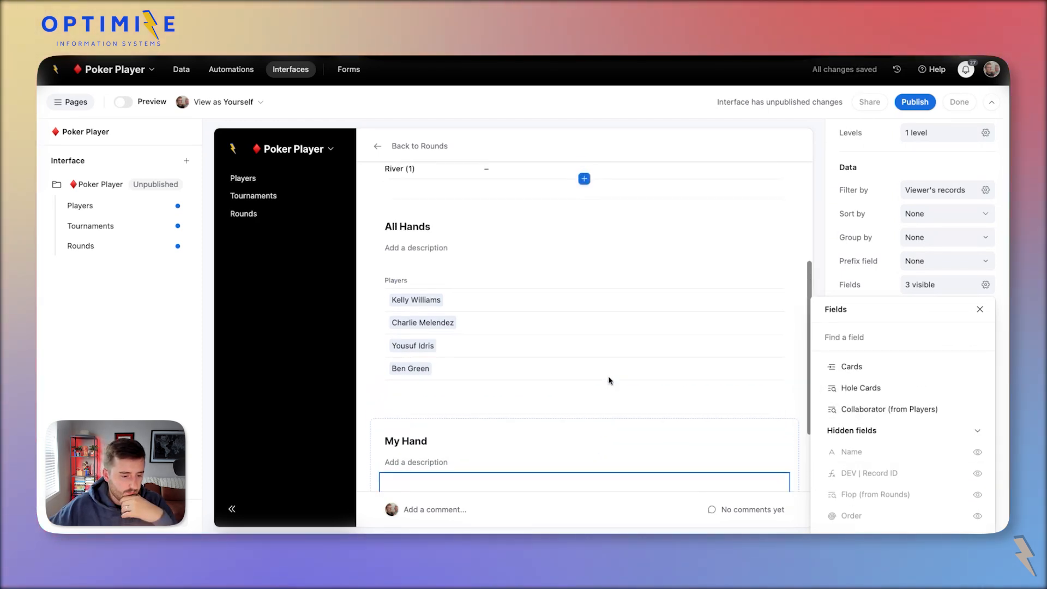
click(71, 102)
Inspect the All Hands block and its players list settings.
scroll(341, 287, down, 2)
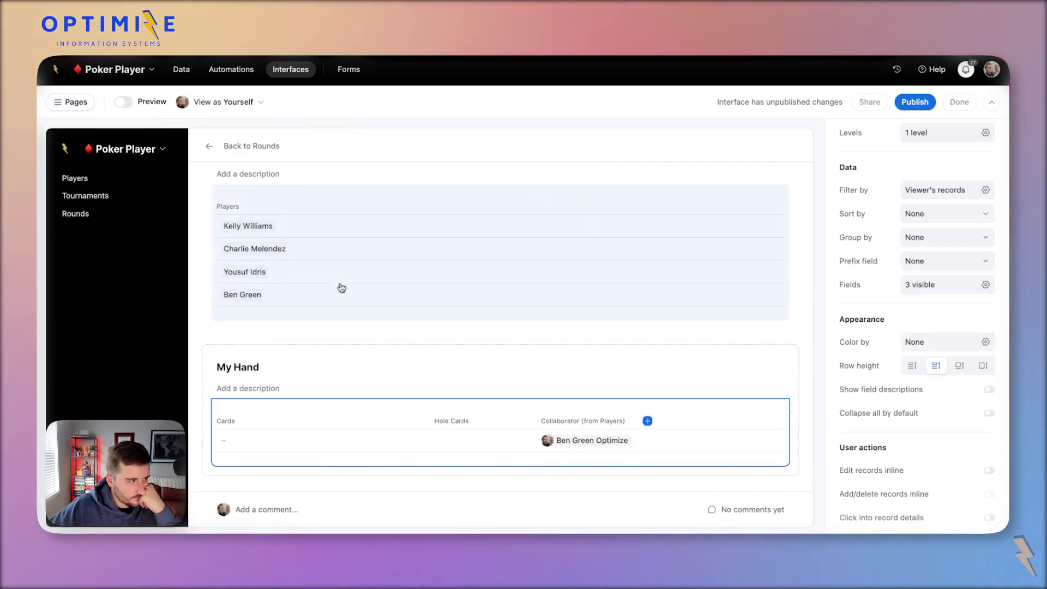
scroll(342, 287, up, 2)
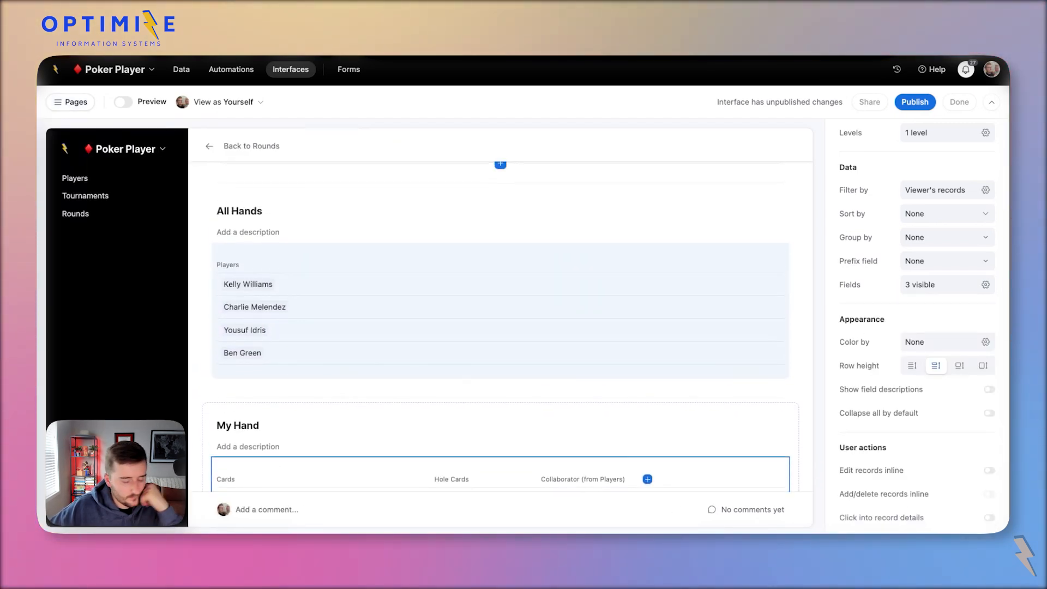
scroll(362, 278, up, 2)
click(363, 279)
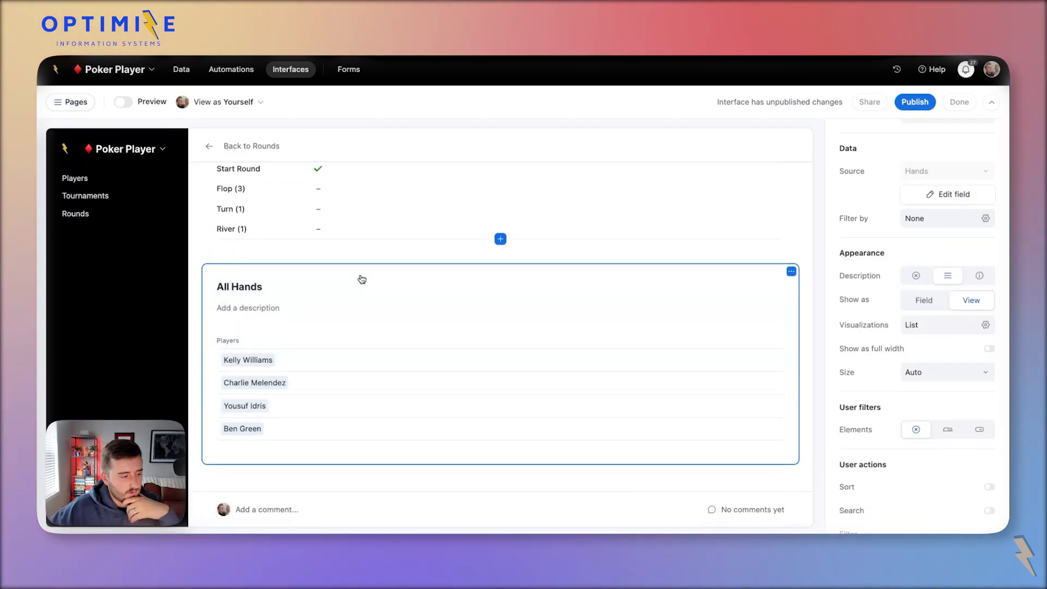
scroll(363, 278, down, 2)
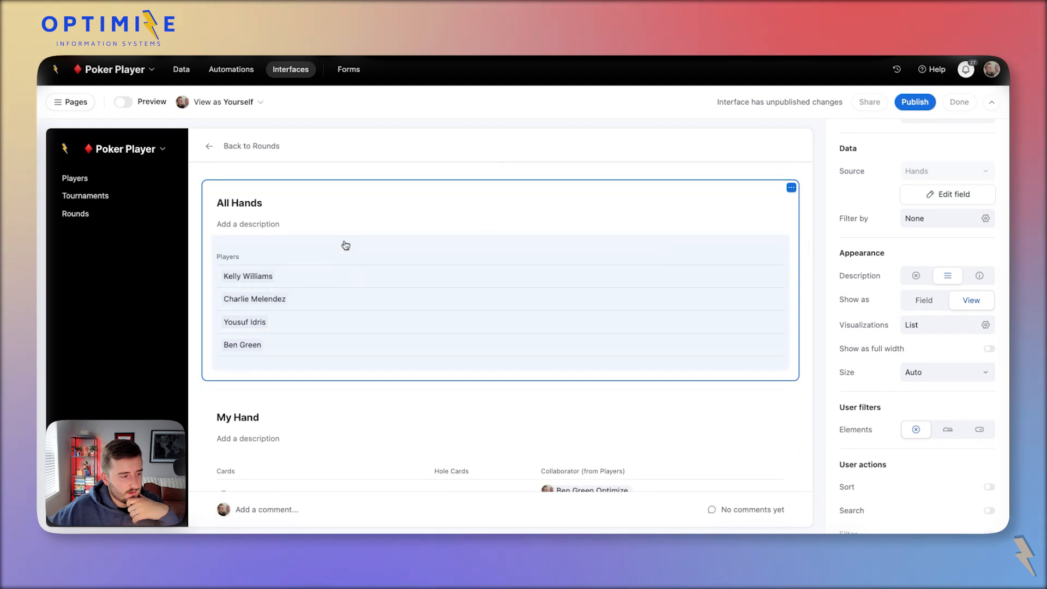
click(345, 246)
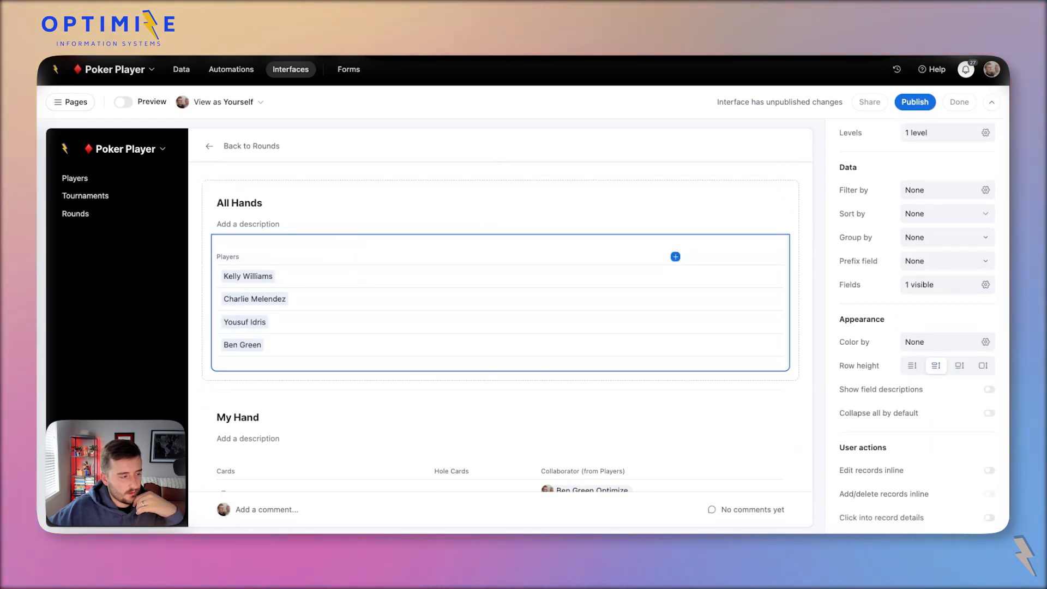
scroll(501, 327, up, 5)
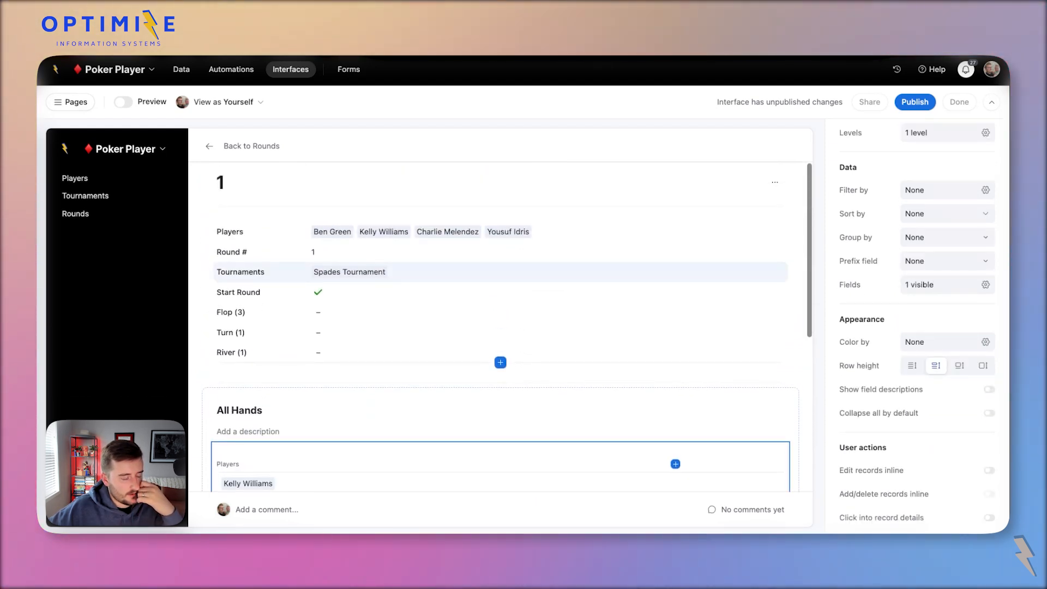
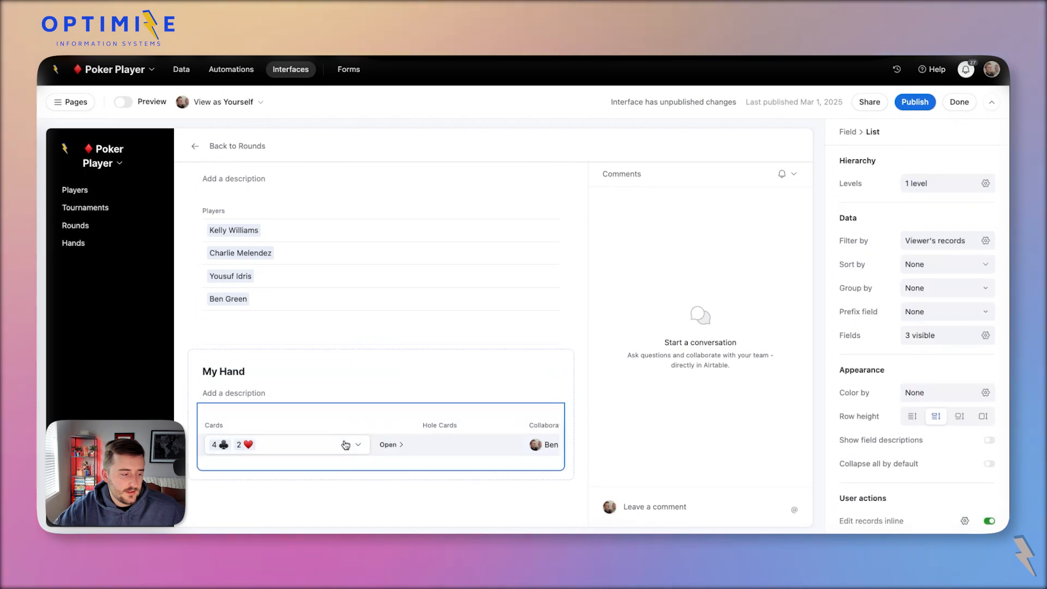
Open the detail view of the My Hand record holding 4♣ and 2♥.
click(350, 444)
click(398, 447)
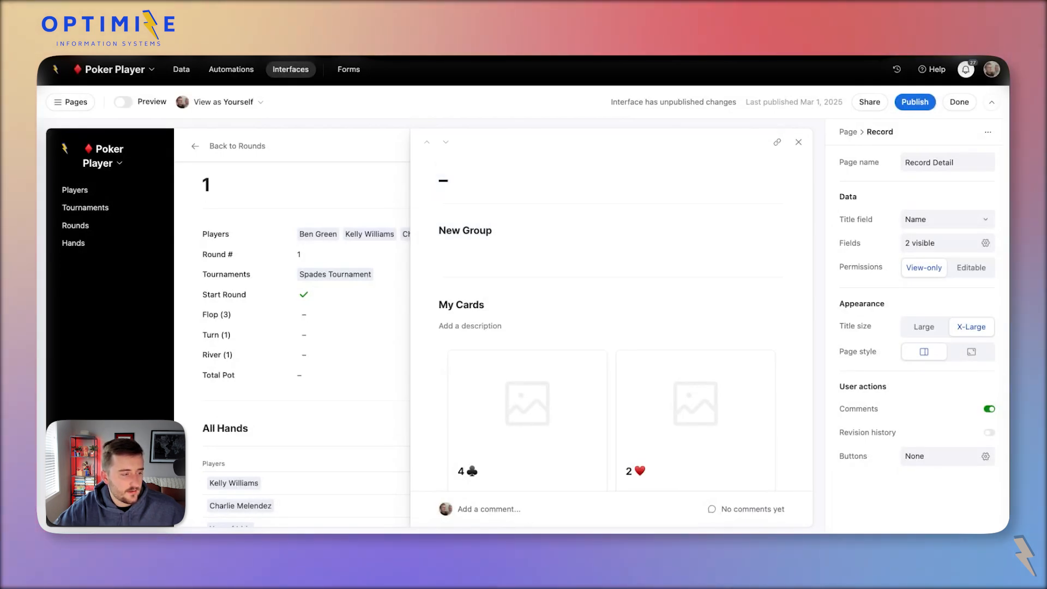
Rename the New Group section on the hand record page to 'First Betting Round'.
click(559, 228)
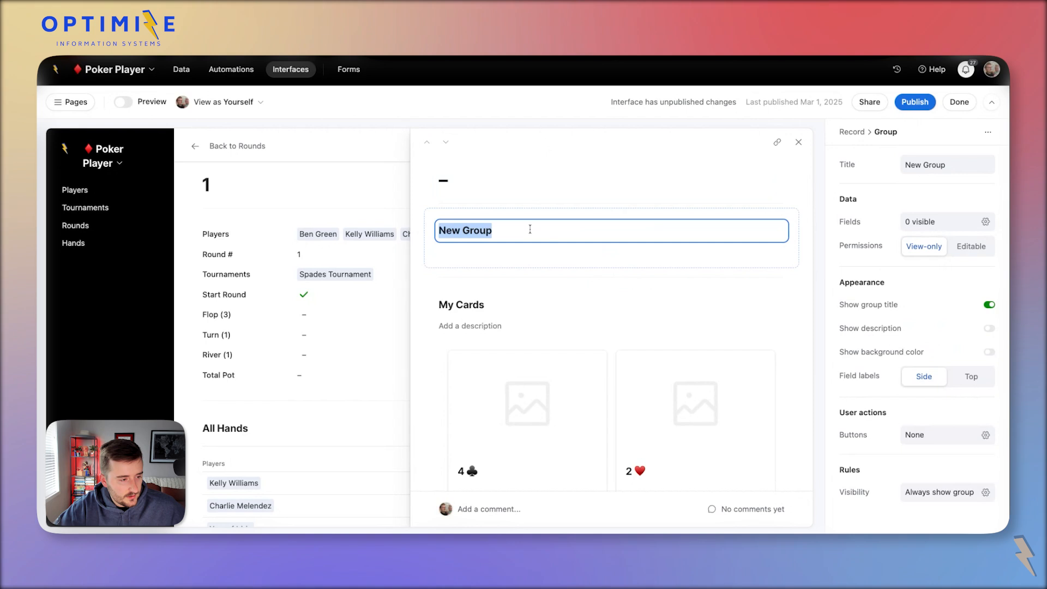
key(BackSpace)
key(BackSpace)
key(BackSpace)
key(BackSpace)
key(BackSpace)
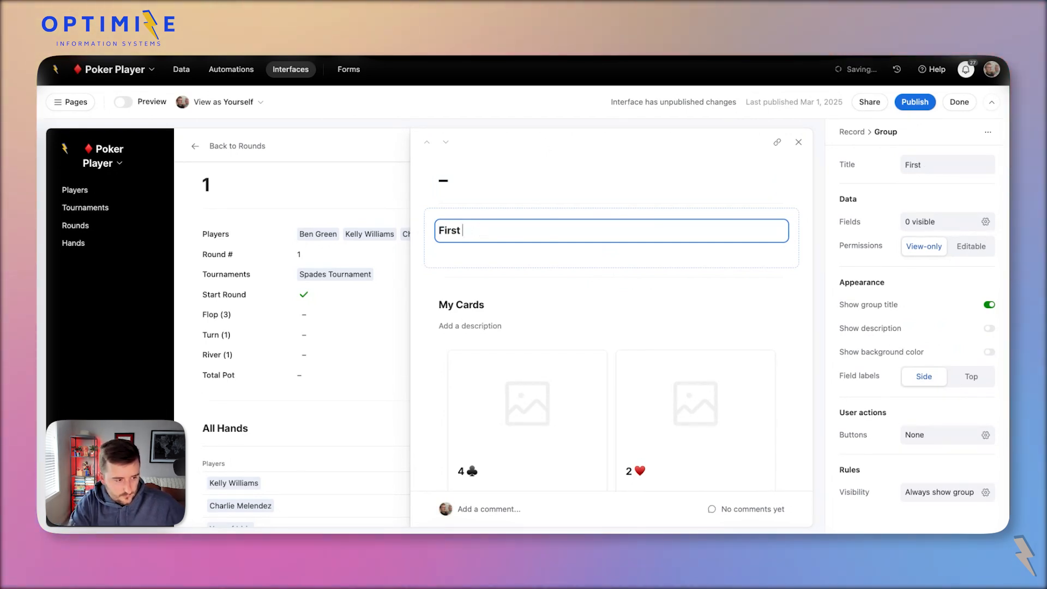
text(Betting Round)
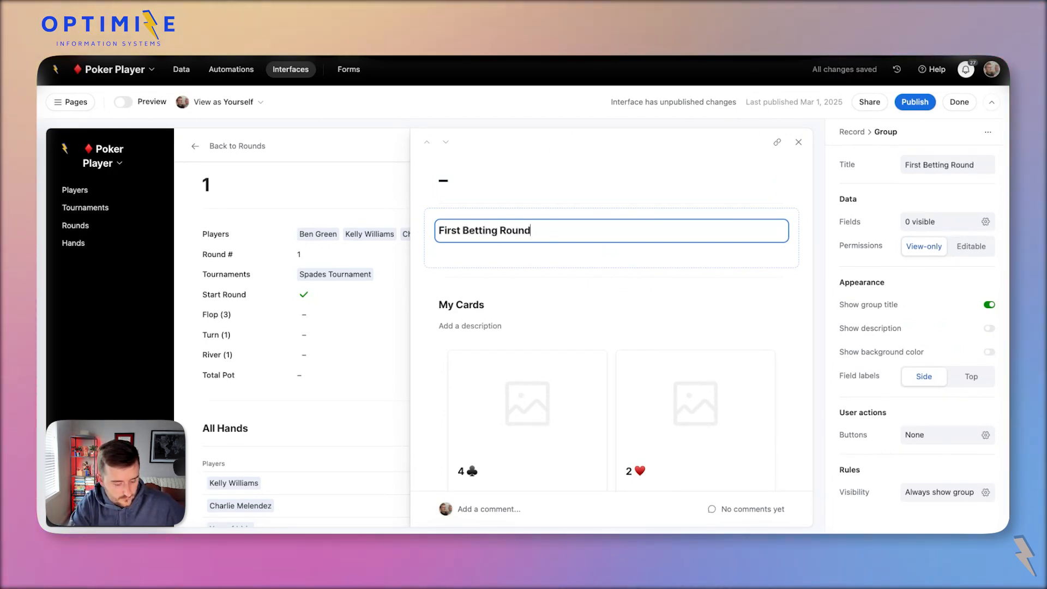
click(794, 258)
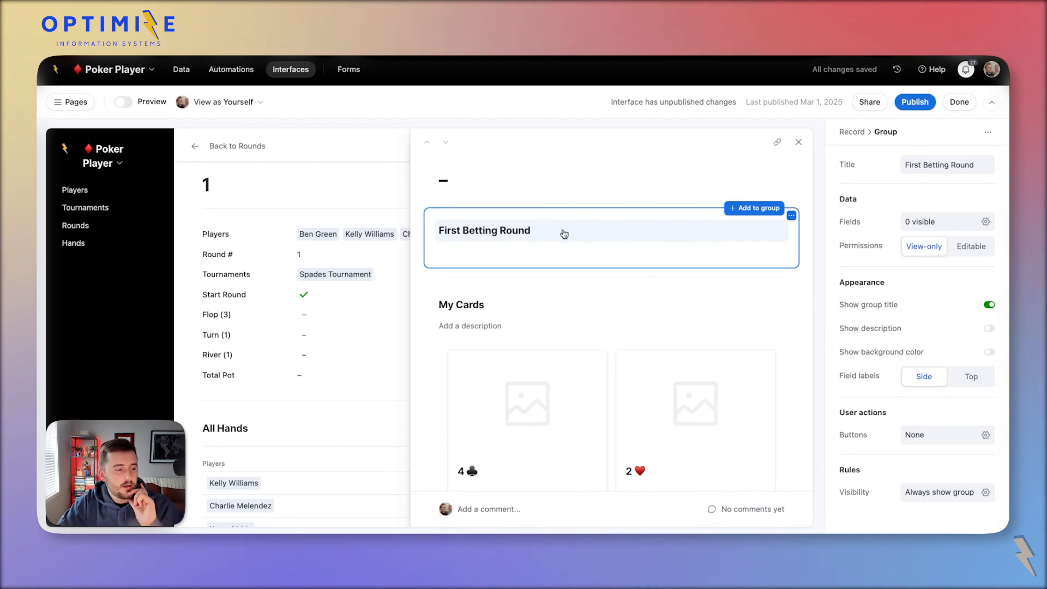
scroll(327, 319, down, 3)
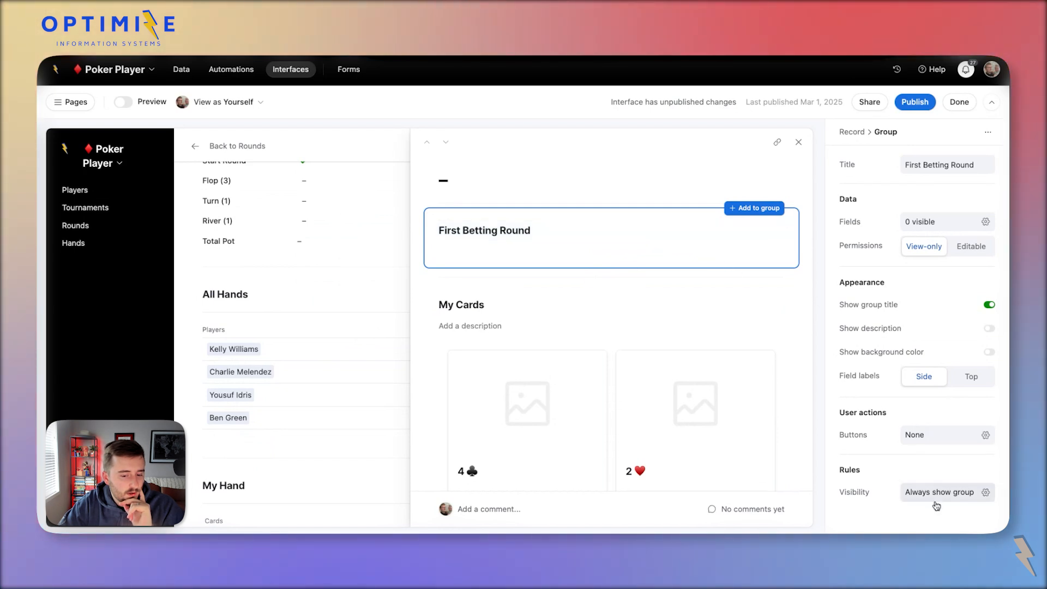
Check First Betting Round's field list and start adding a field to it.
click(935, 220)
scroll(926, 402, down, 3)
scroll(931, 432, up, 3)
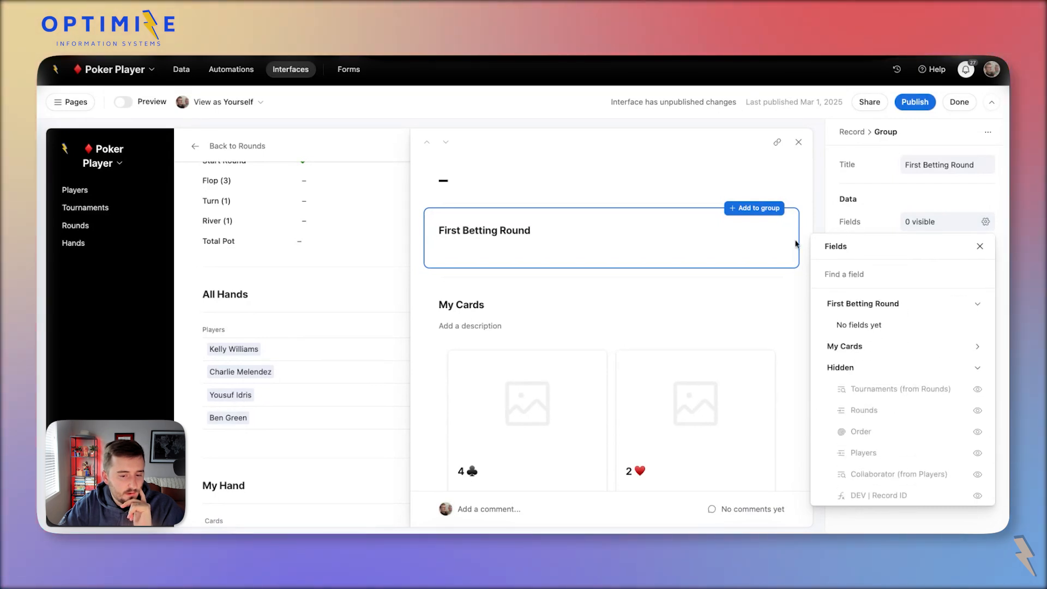
click(958, 307)
click(924, 224)
scroll(904, 374, down, 1)
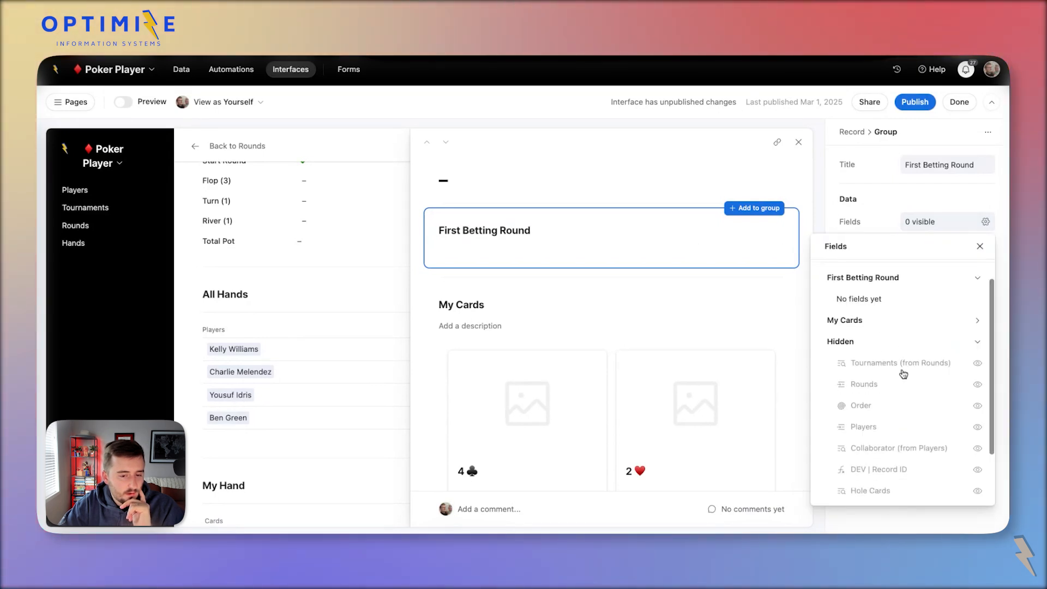
scroll(904, 374, up, 1)
click(563, 240)
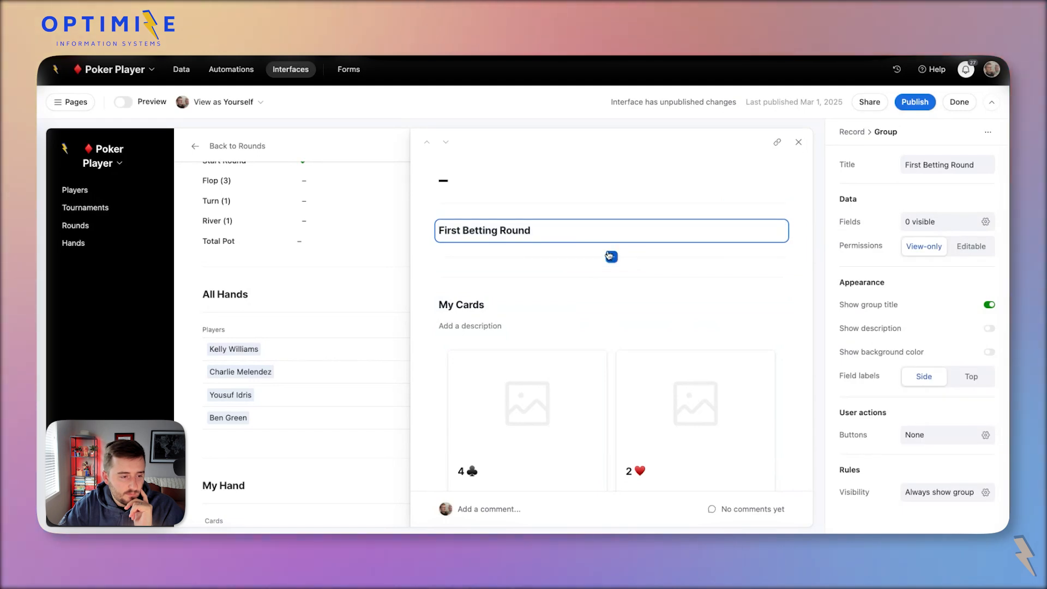
click(611, 256)
scroll(575, 423, down, 2)
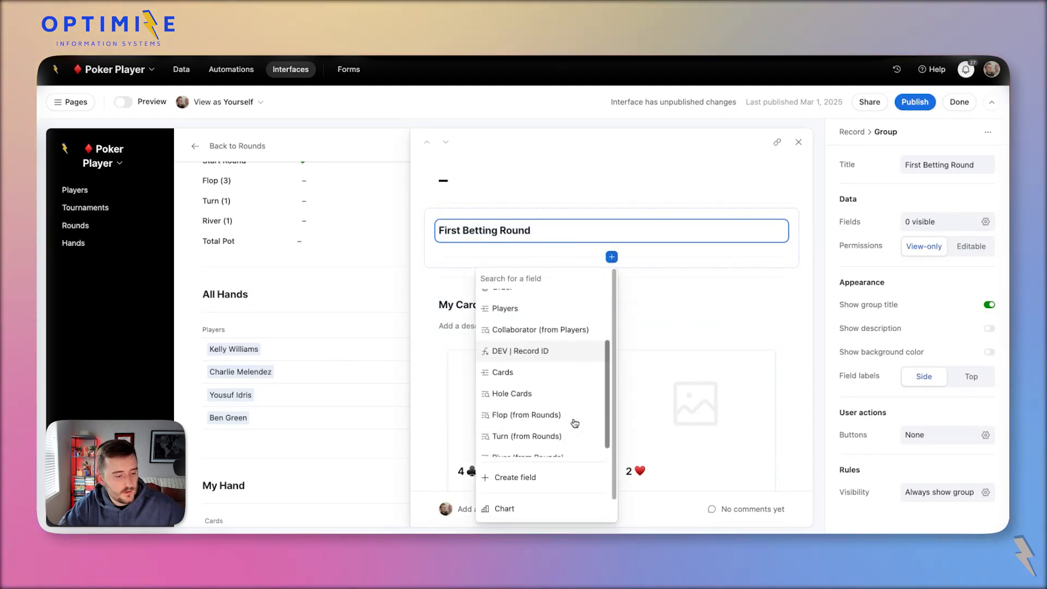
Start a new single-select field with options Big Blind and Small Blind.
click(537, 478)
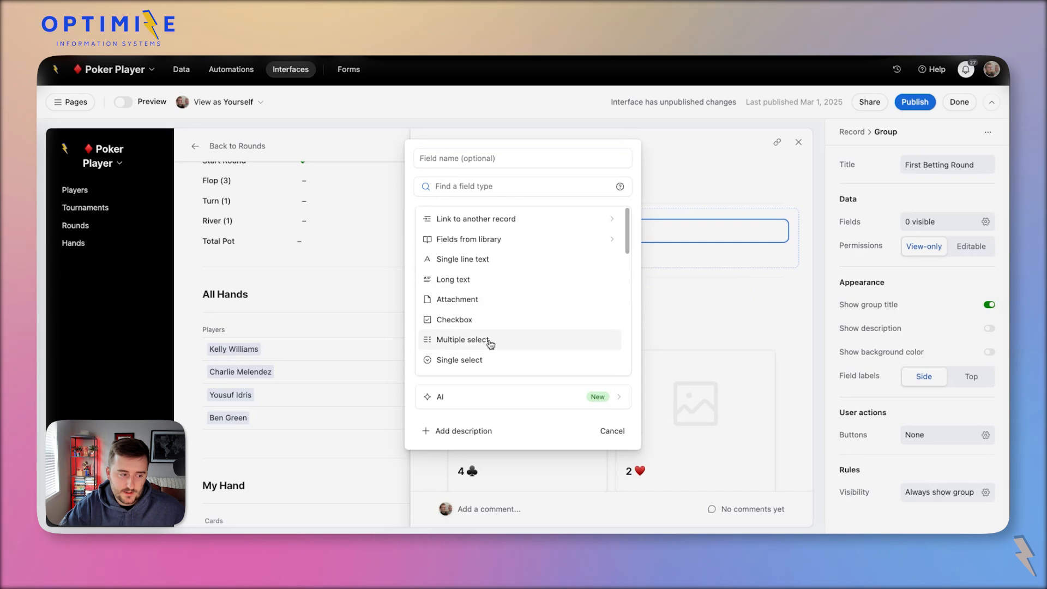
click(467, 359)
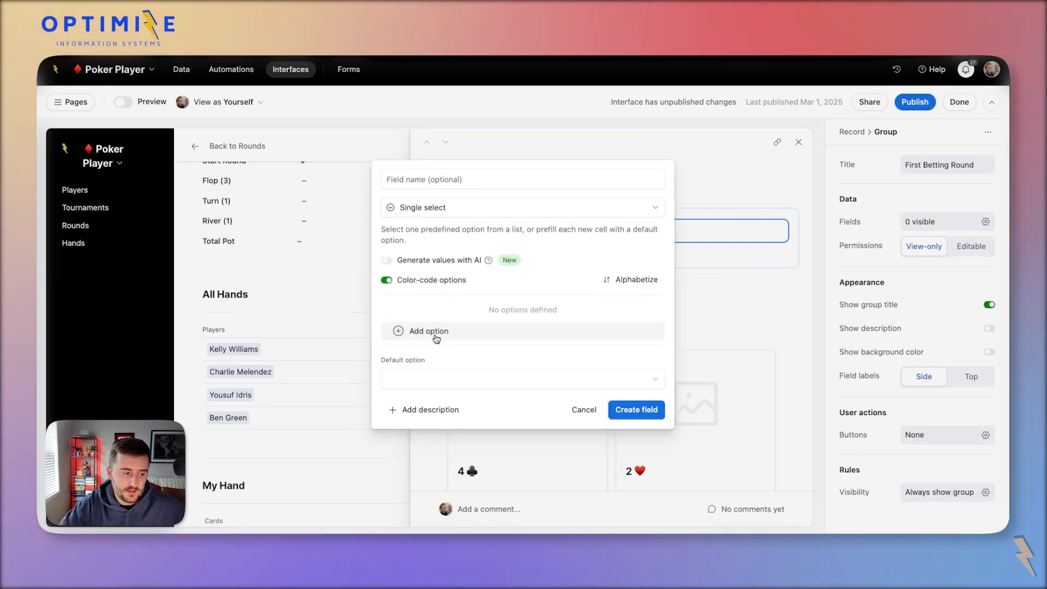
click(407, 331)
text(Big Blind)
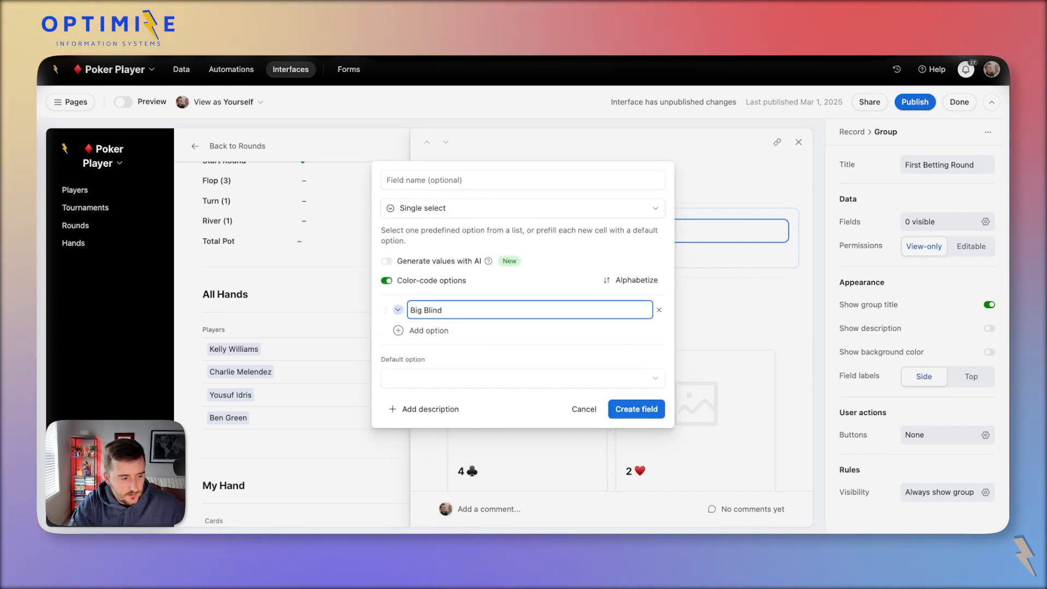
key(Return)
text(Small Blind)
key(Return)
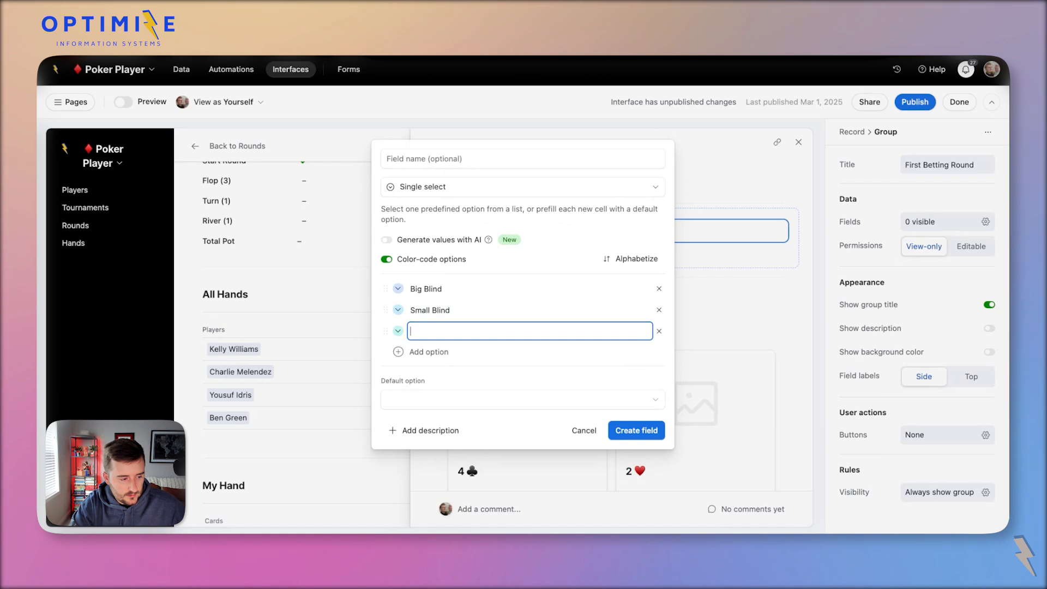
Colour Big Blind red, Small Blind dark grey, pick a Free colour, and create the field.
click(398, 288)
click(607, 348)
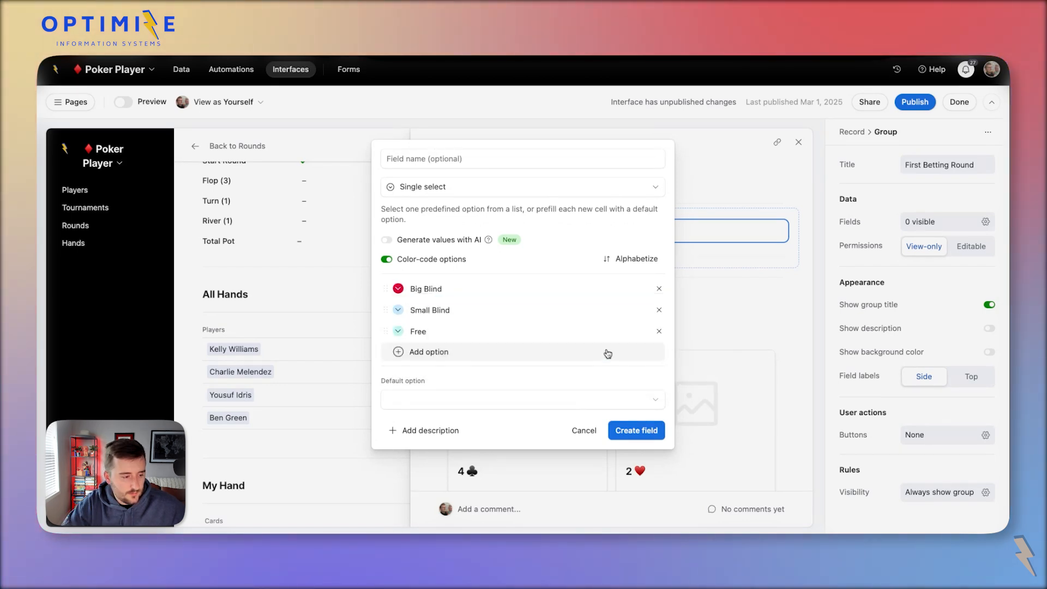
click(398, 310)
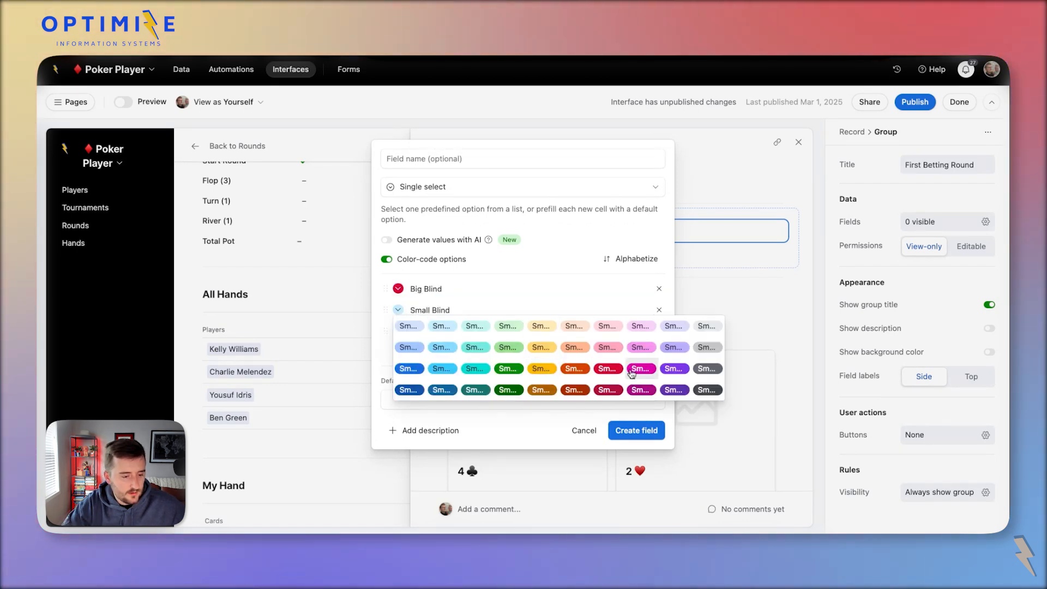
click(696, 375)
click(398, 331)
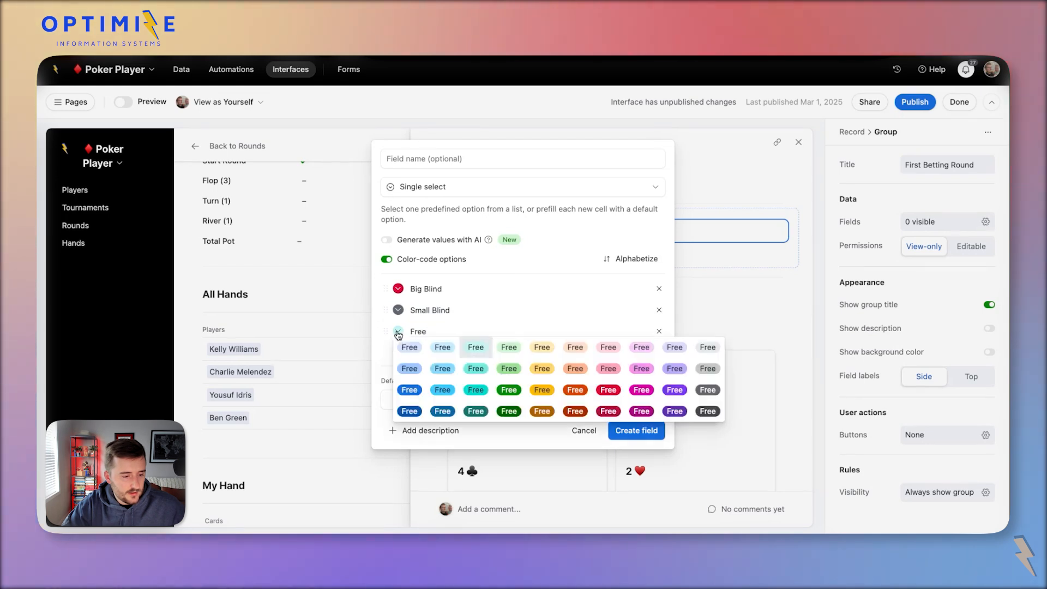
click(696, 349)
click(654, 432)
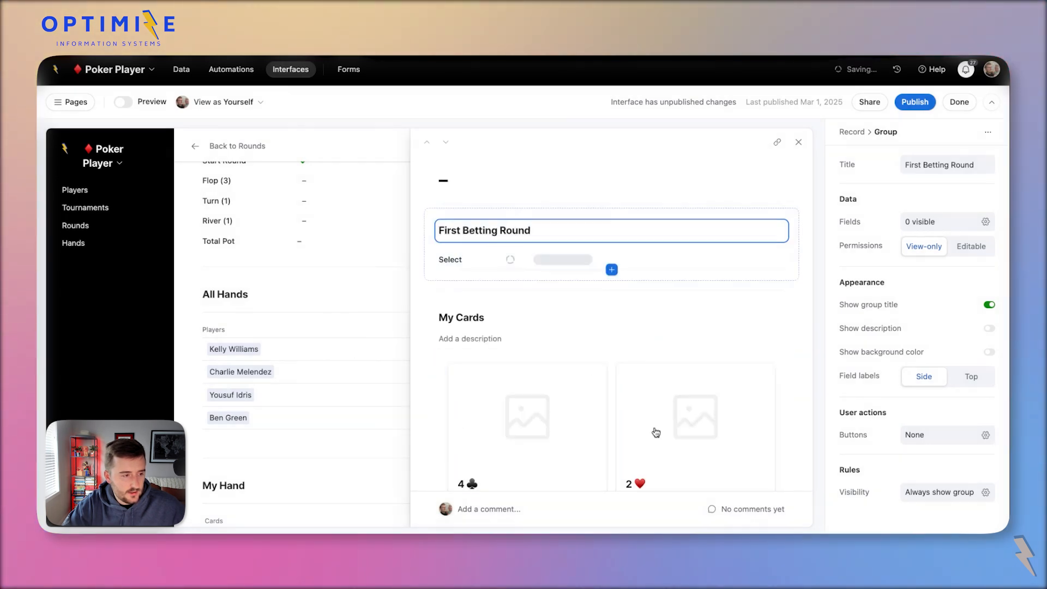
Rename the new single-select field to 'Type' and save it.
click(932, 169)
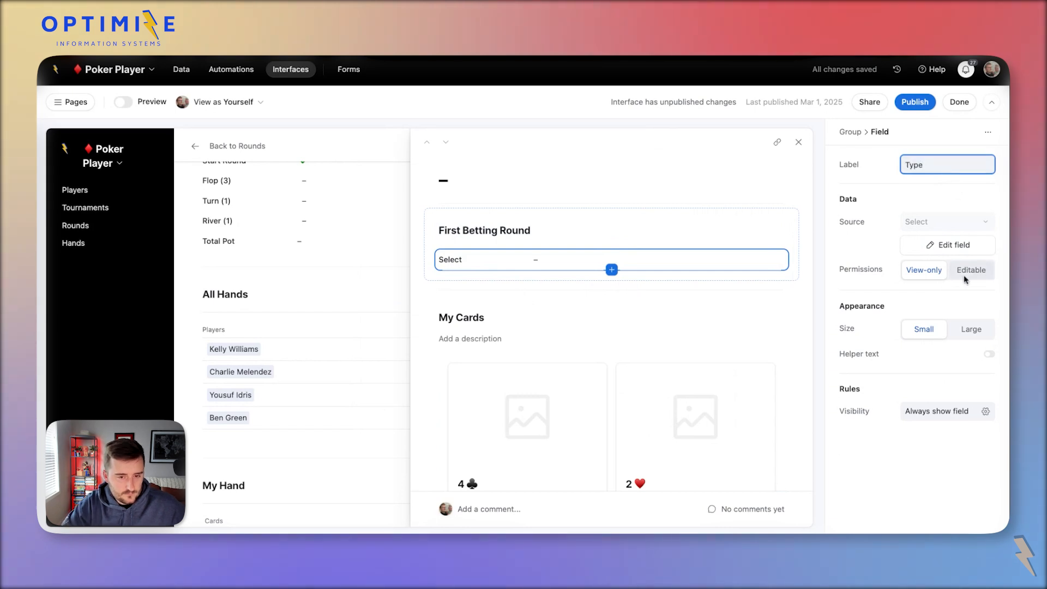
click(950, 245)
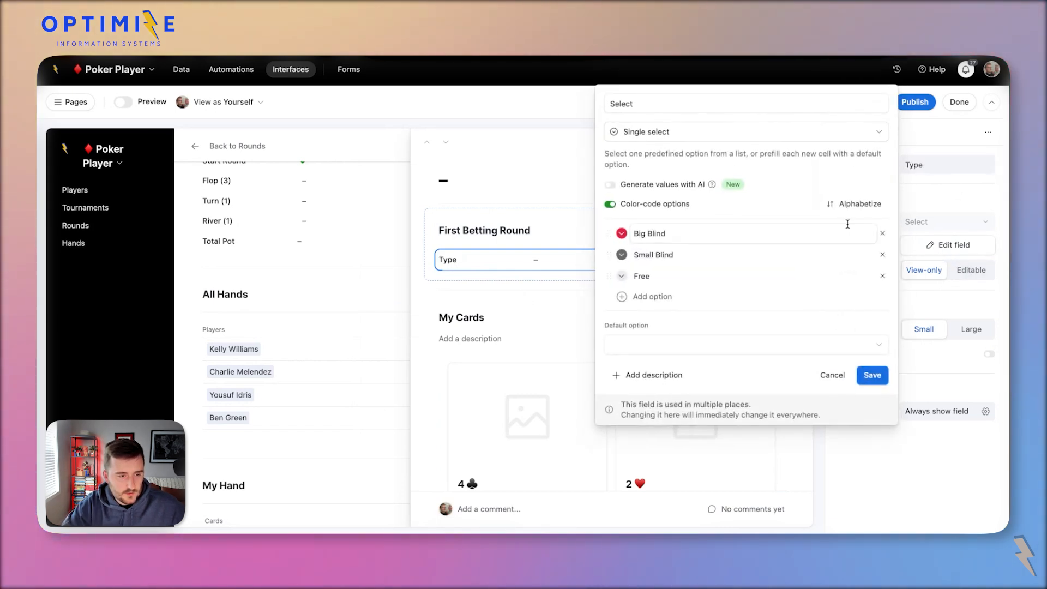
click(873, 375)
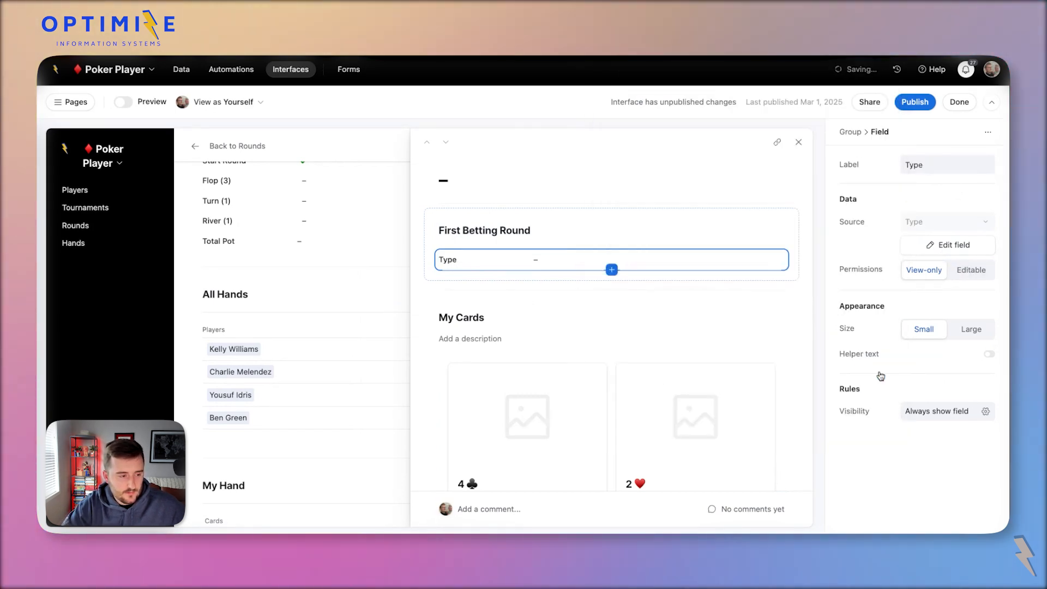
click(283, 314)
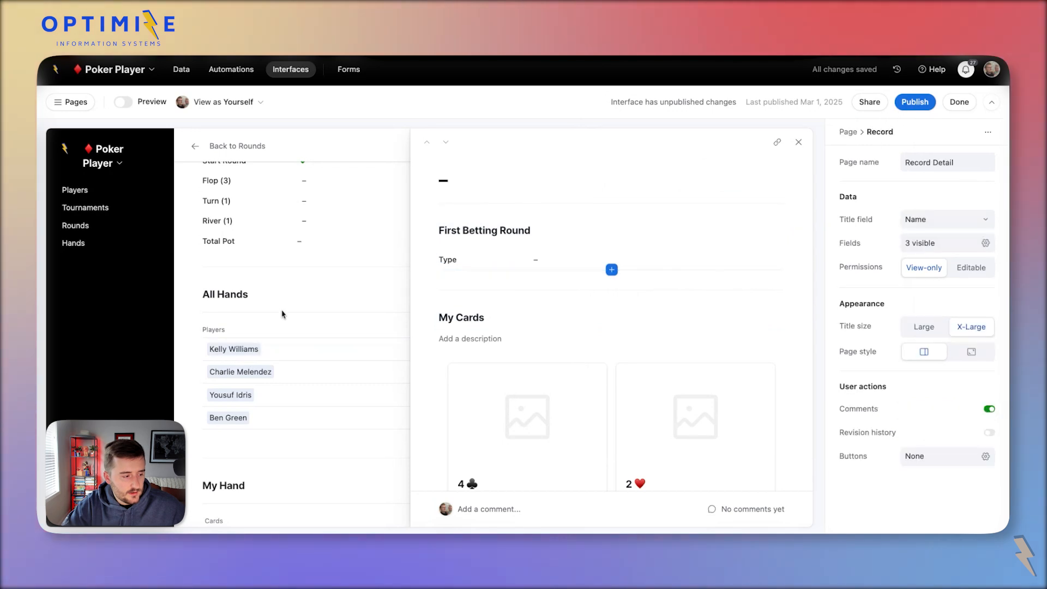
Show the Type column in the All Hands list and allow inline record editing.
click(800, 141)
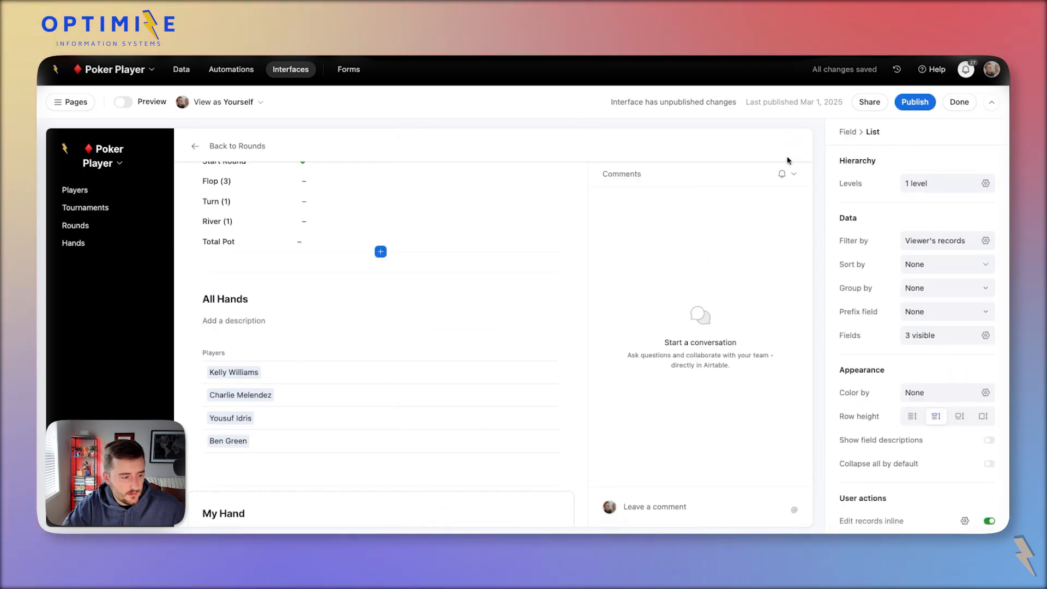
click(529, 373)
click(965, 343)
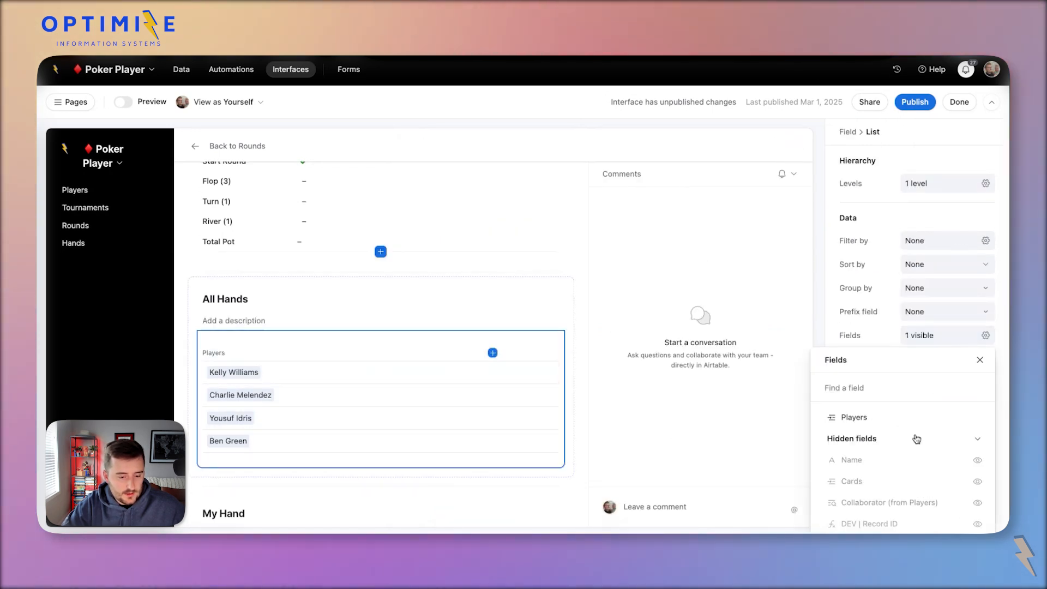
scroll(903, 414, down, 5)
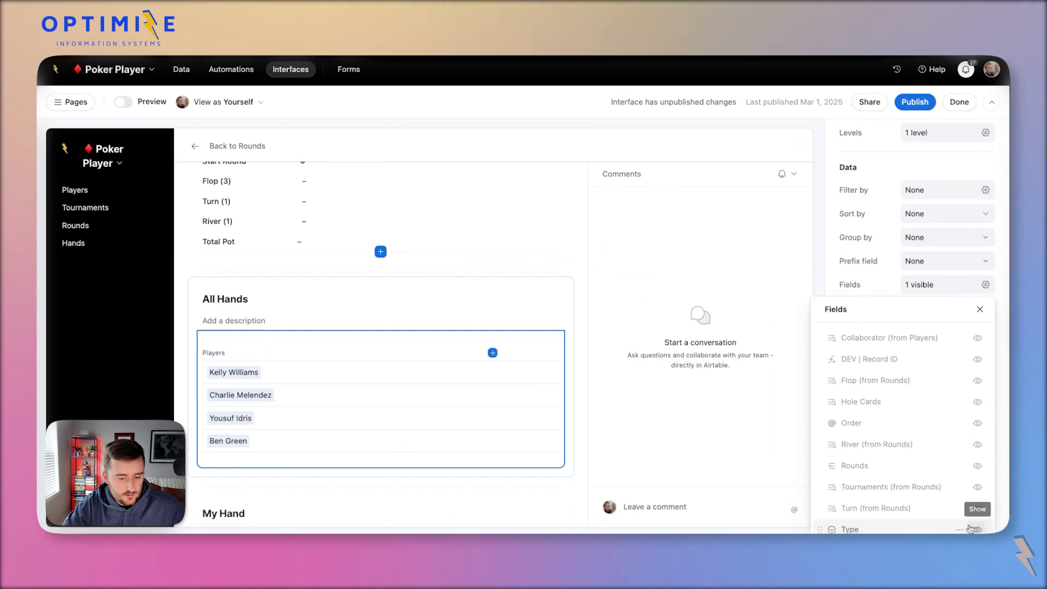
click(978, 530)
click(471, 378)
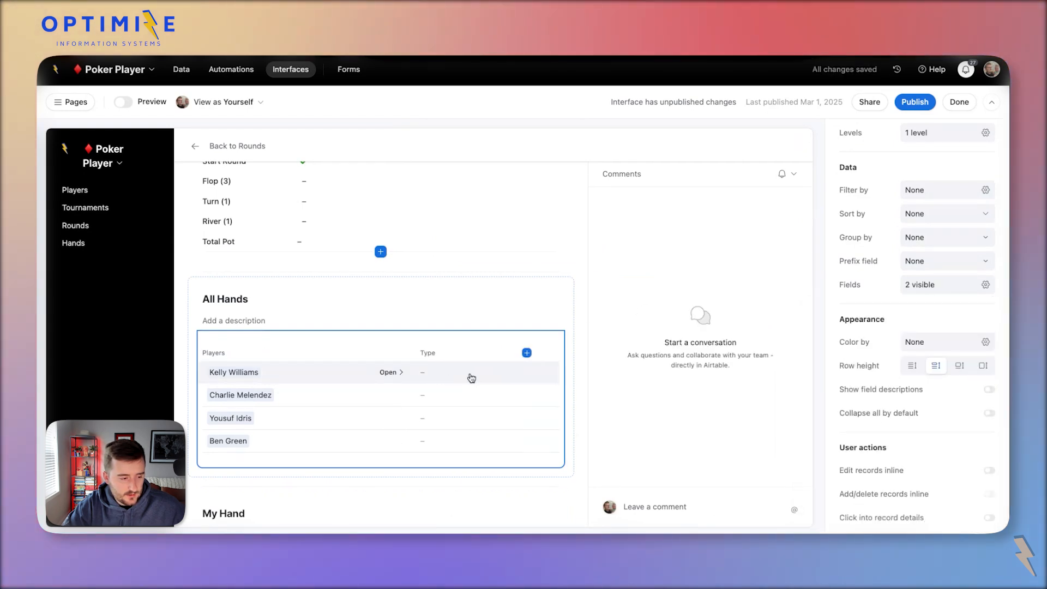
click(989, 470)
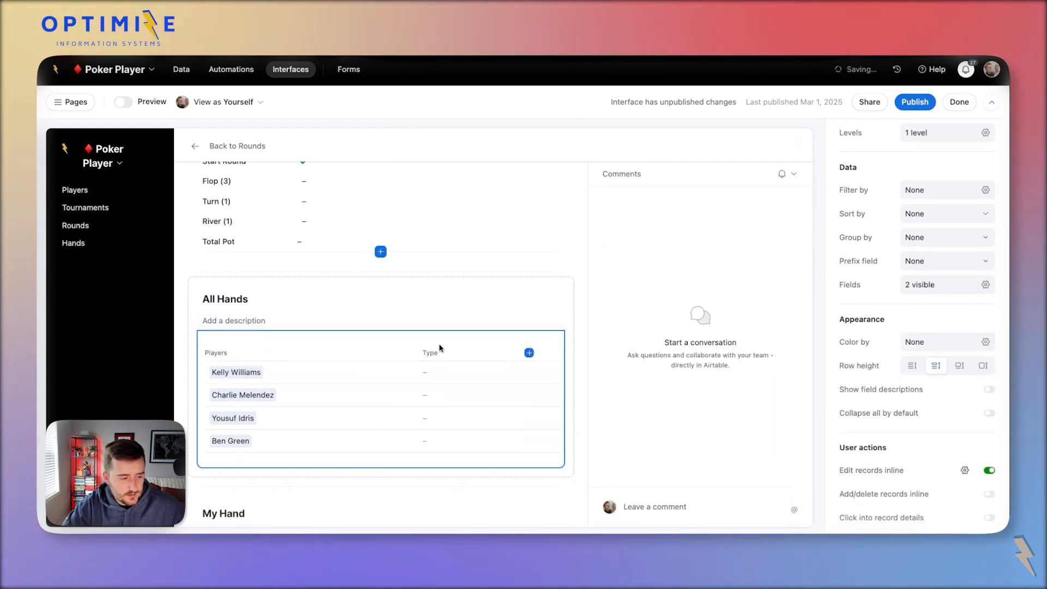
Set the four hands' Types to Big Blind, Small Blind, Free, Free, then go to Hands.
click(475, 378)
click(477, 422)
click(493, 396)
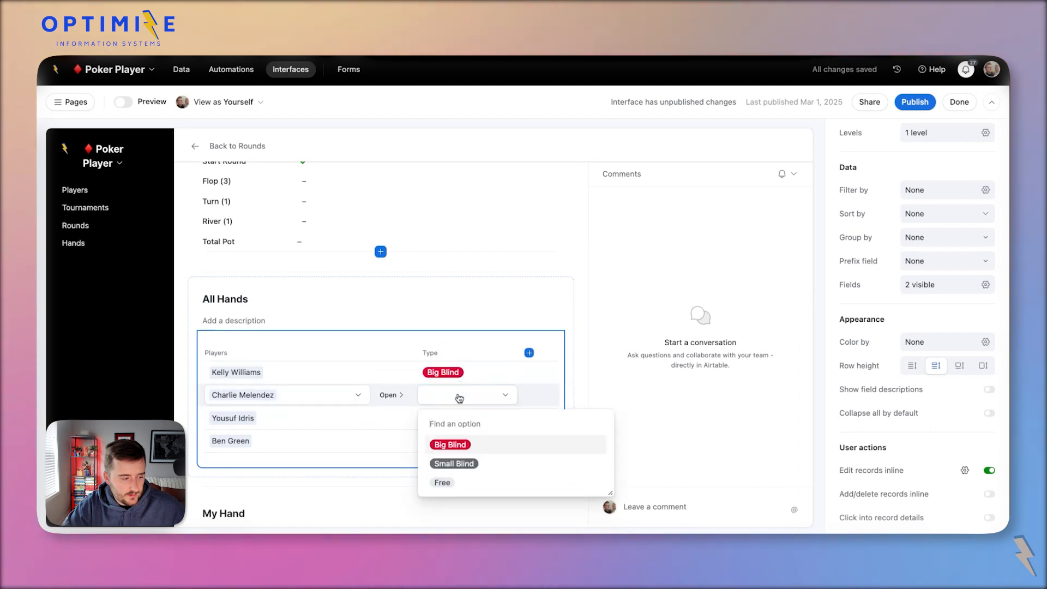
click(474, 464)
click(449, 416)
click(467, 420)
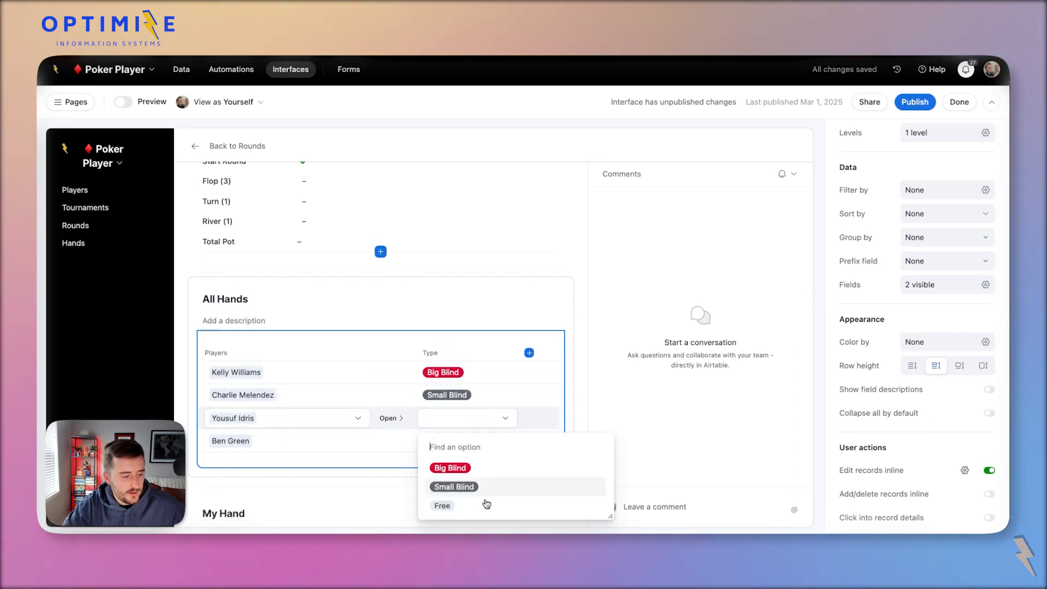
click(476, 505)
click(447, 442)
click(468, 441)
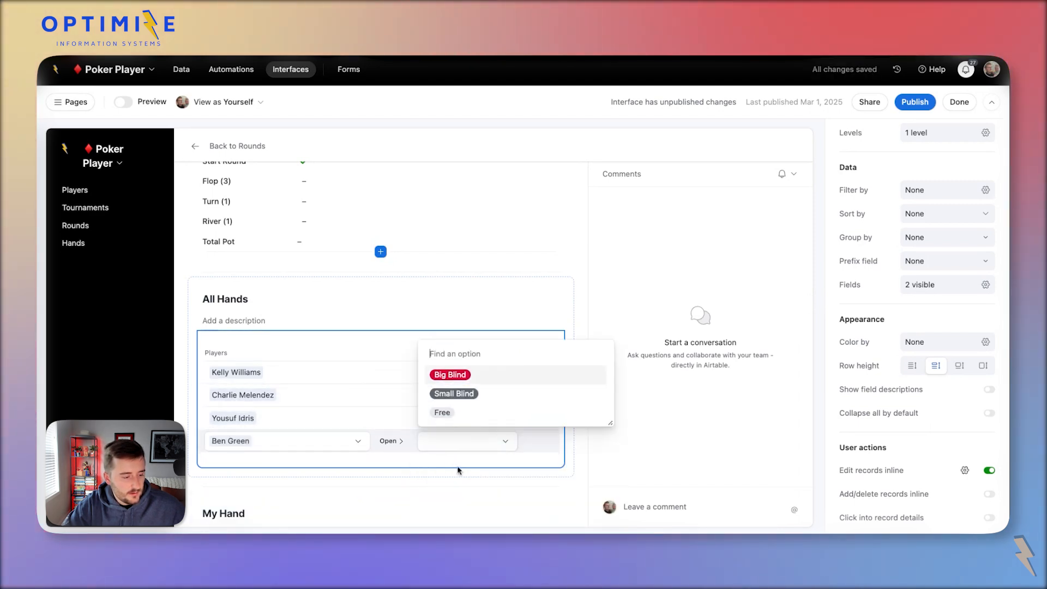
click(469, 413)
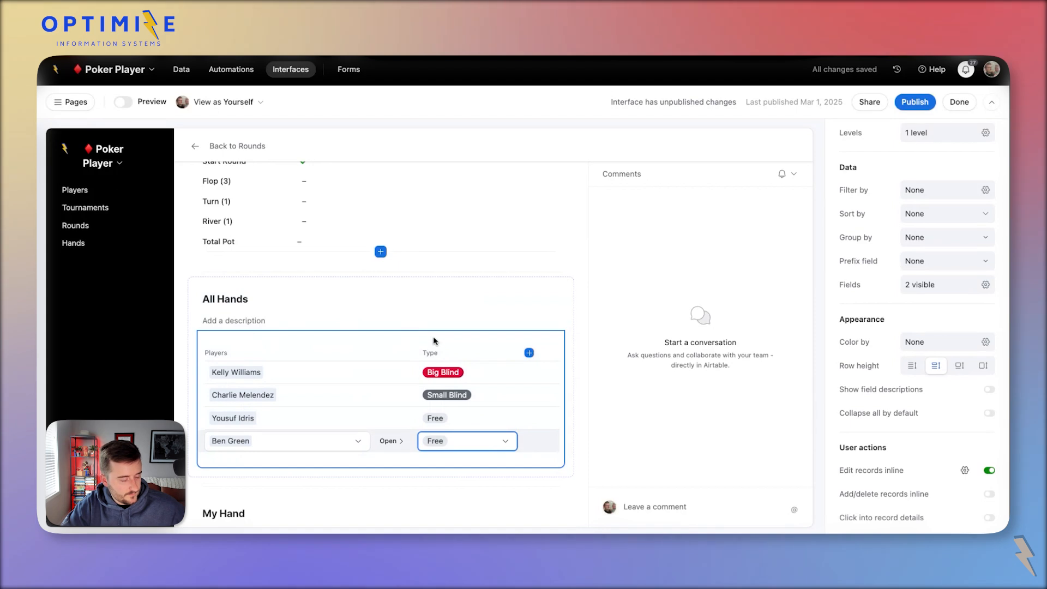
scroll(435, 341, up, 5)
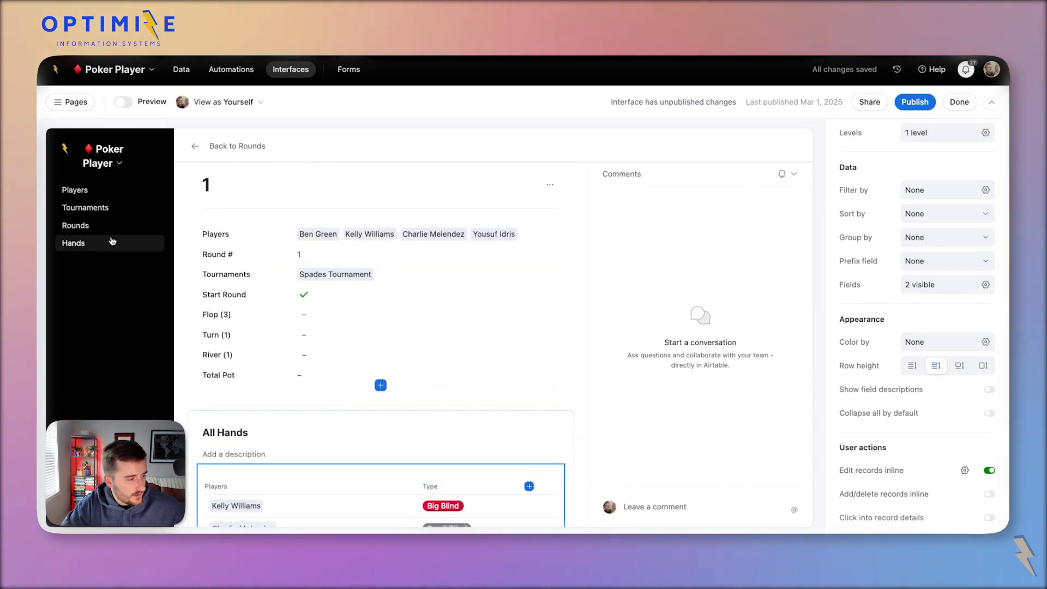
scroll(187, 392, down, 5)
scroll(187, 392, up, 3)
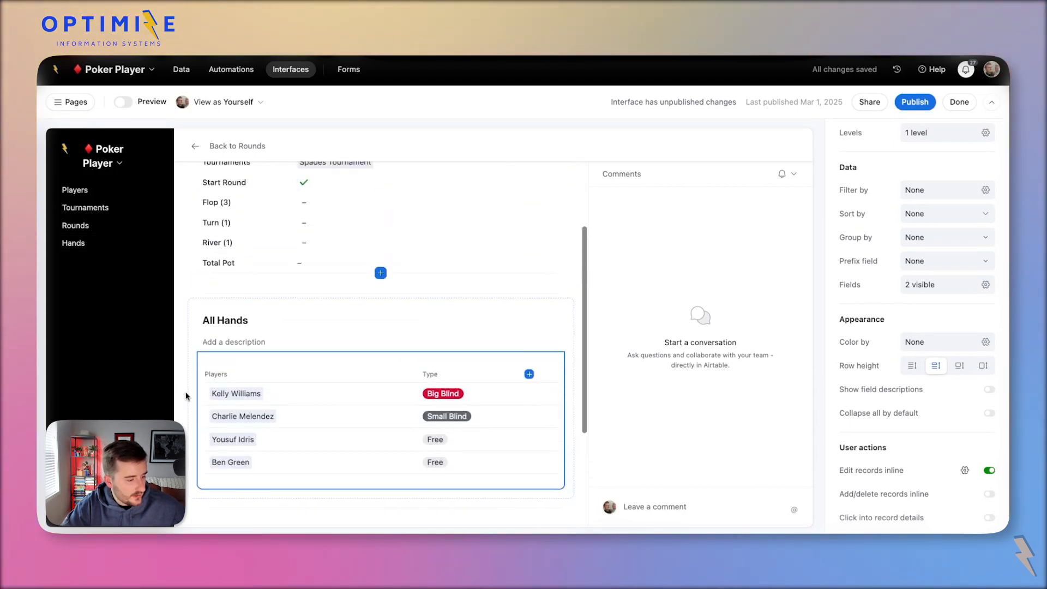
click(74, 243)
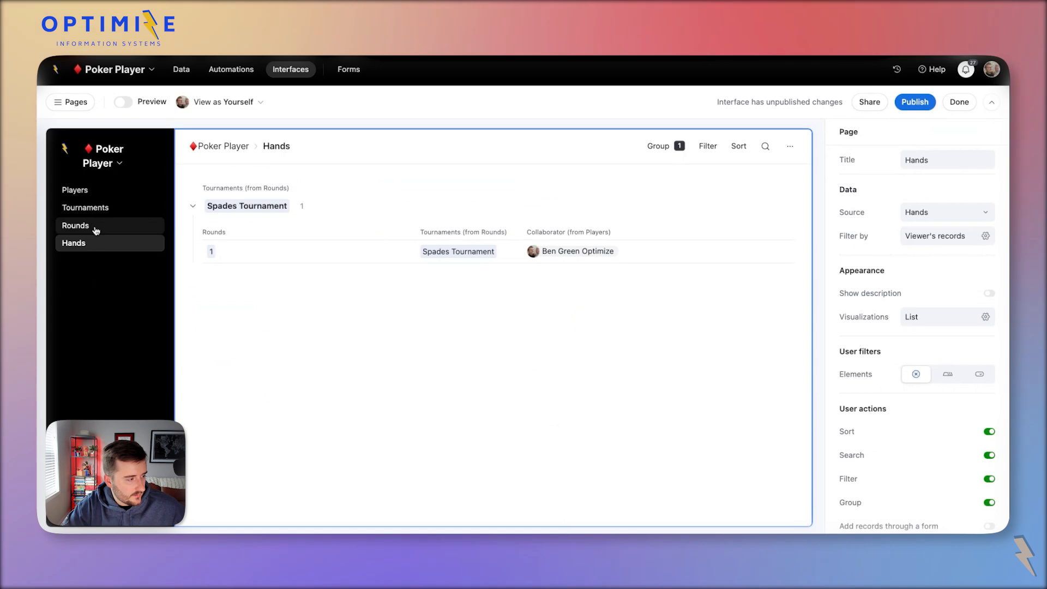
On the Tournaments page, narrow the Buy in $ column.
click(76, 225)
click(87, 208)
click(406, 180)
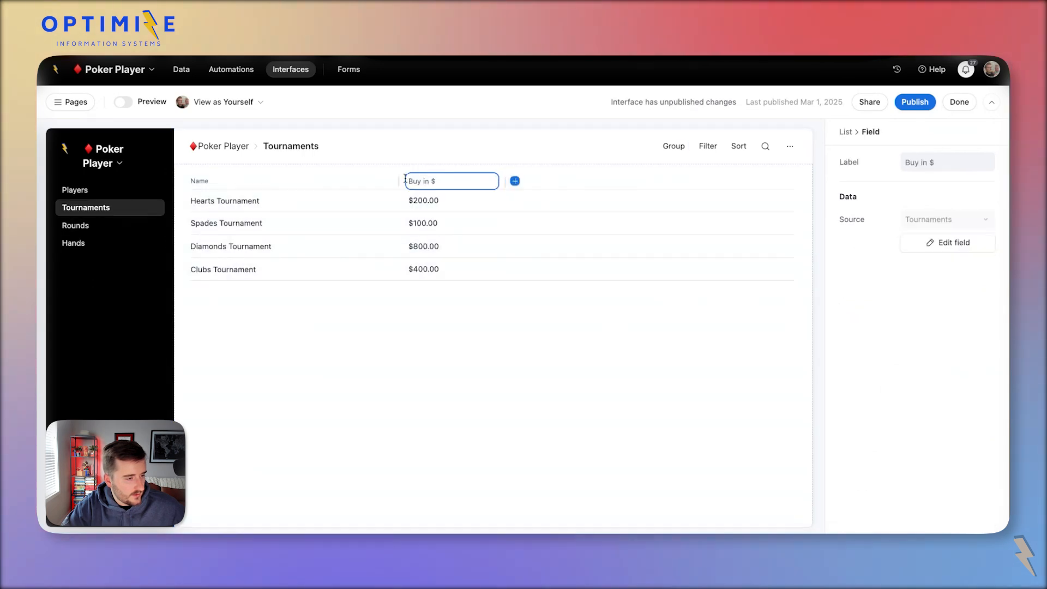
drag(402, 179, 346, 180)
click(480, 185)
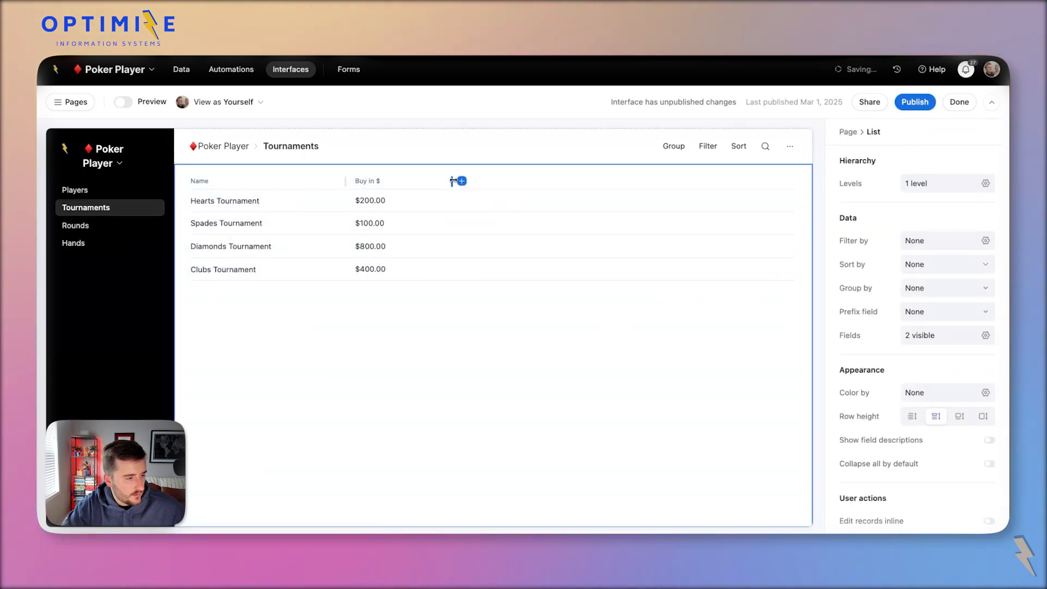
Add a currency field named 'Big Blind' to the Tournaments list.
click(427, 181)
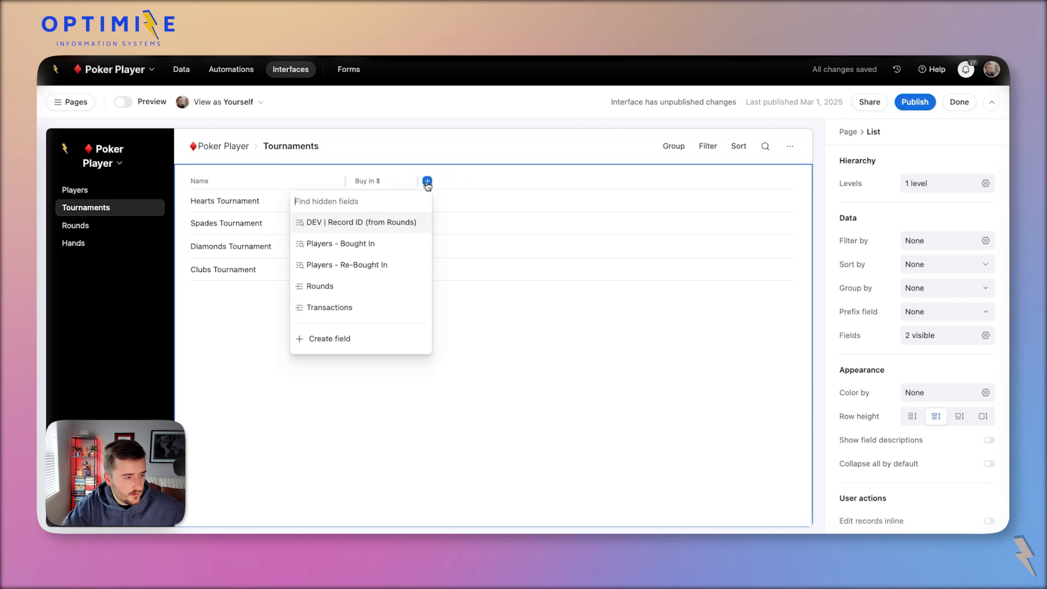
text(Big Blind)
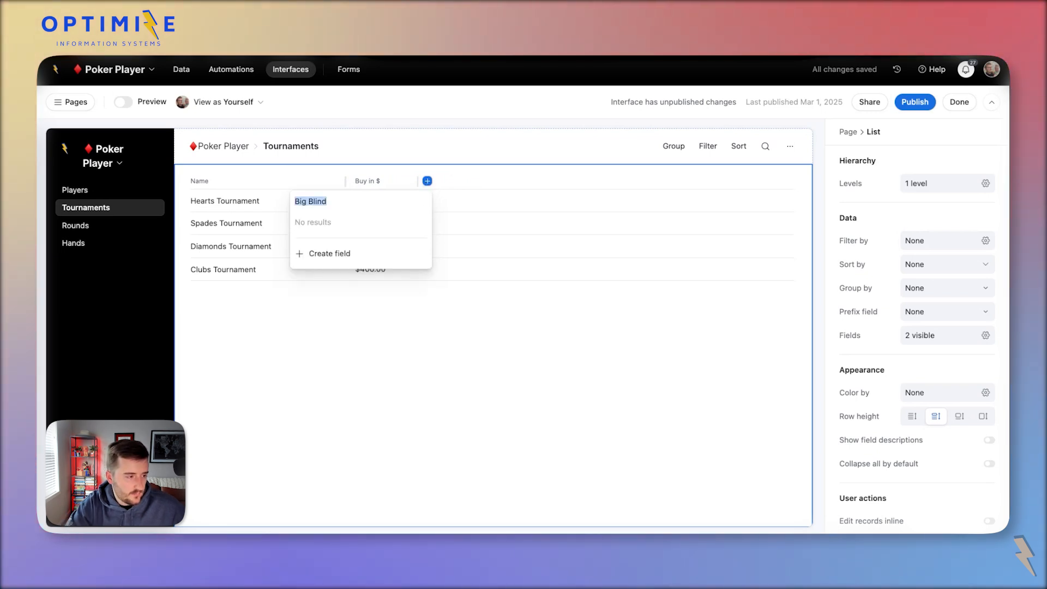
click(421, 255)
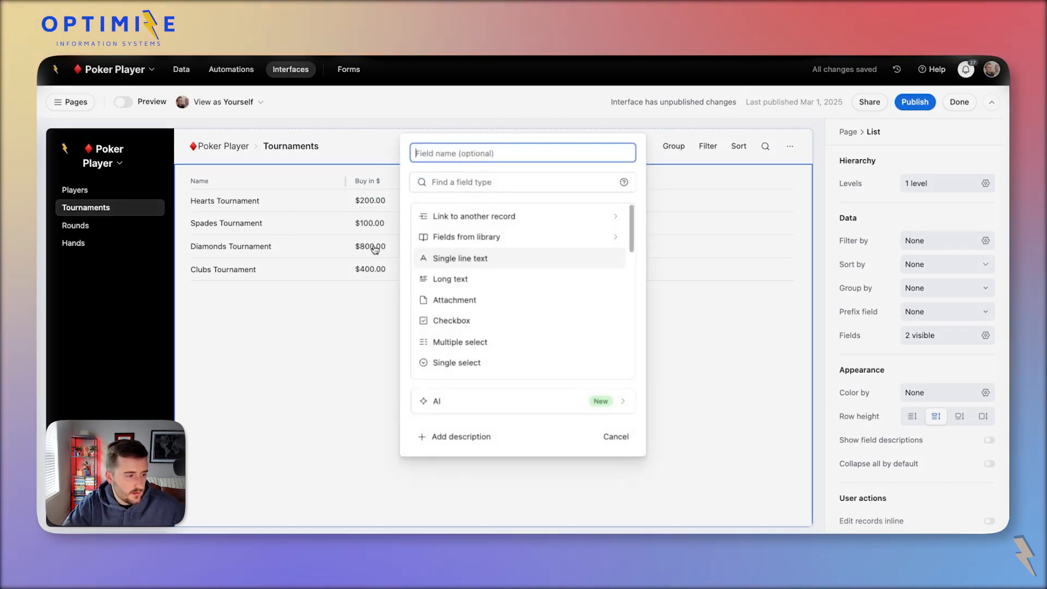
click(470, 187)
text(c)
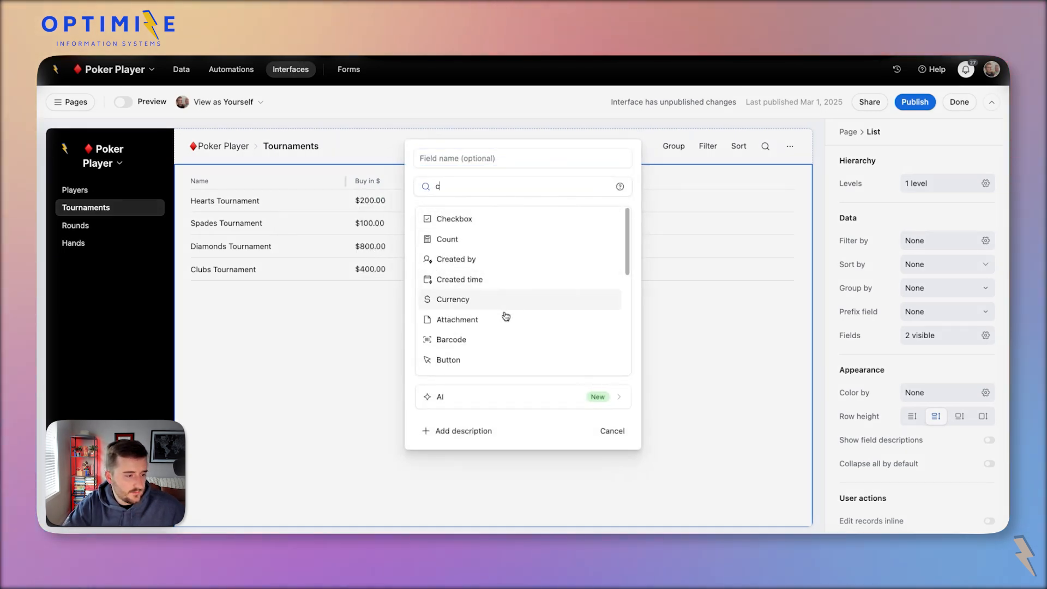
click(493, 300)
click(619, 437)
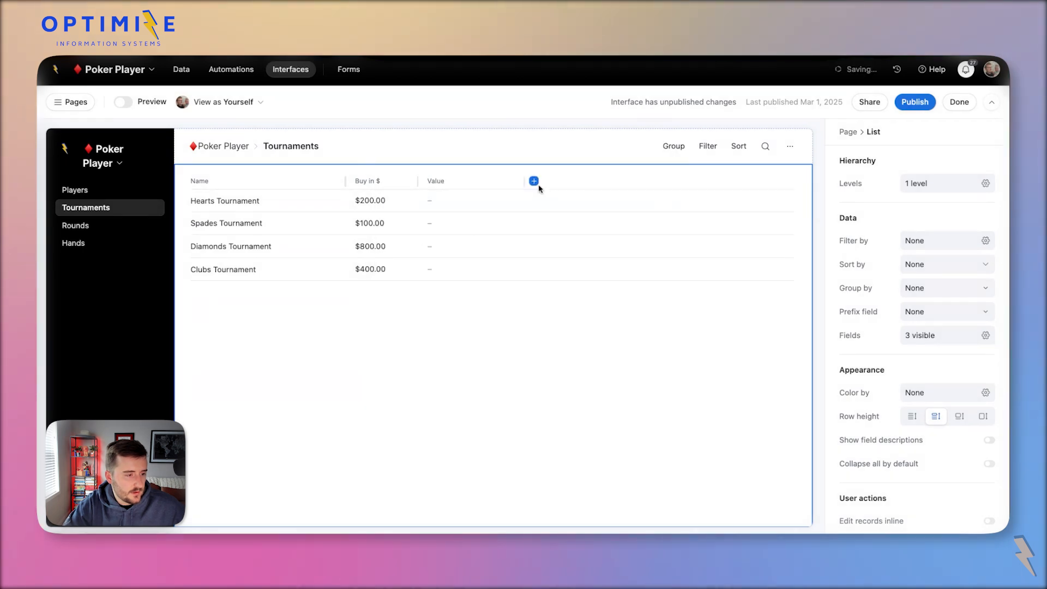
click(489, 181)
double_click(947, 162)
text(Big Blind)
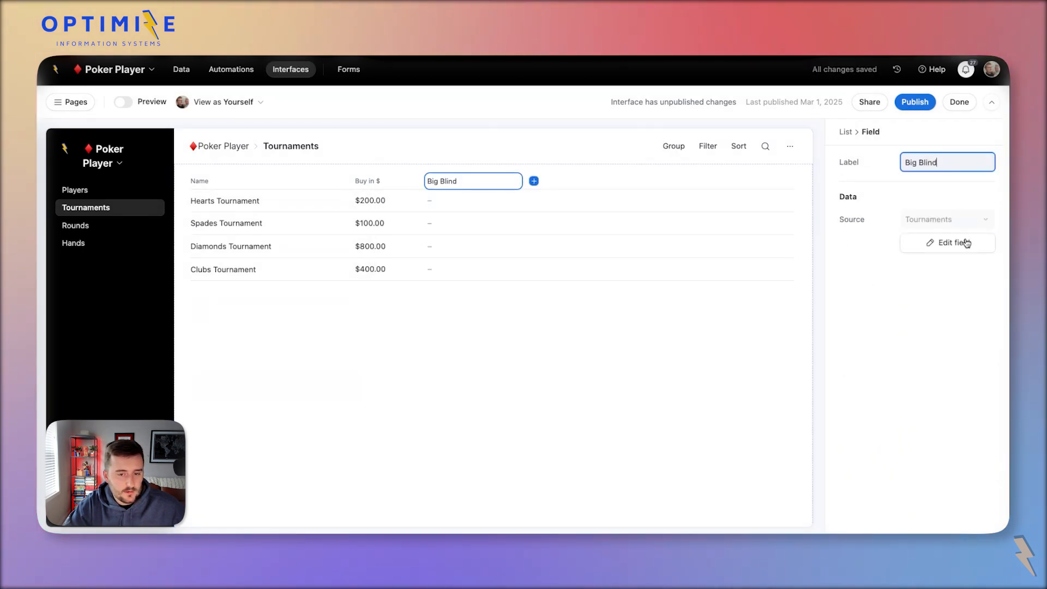
click(967, 243)
double_click(643, 112)
text(Big Blind)
click(869, 362)
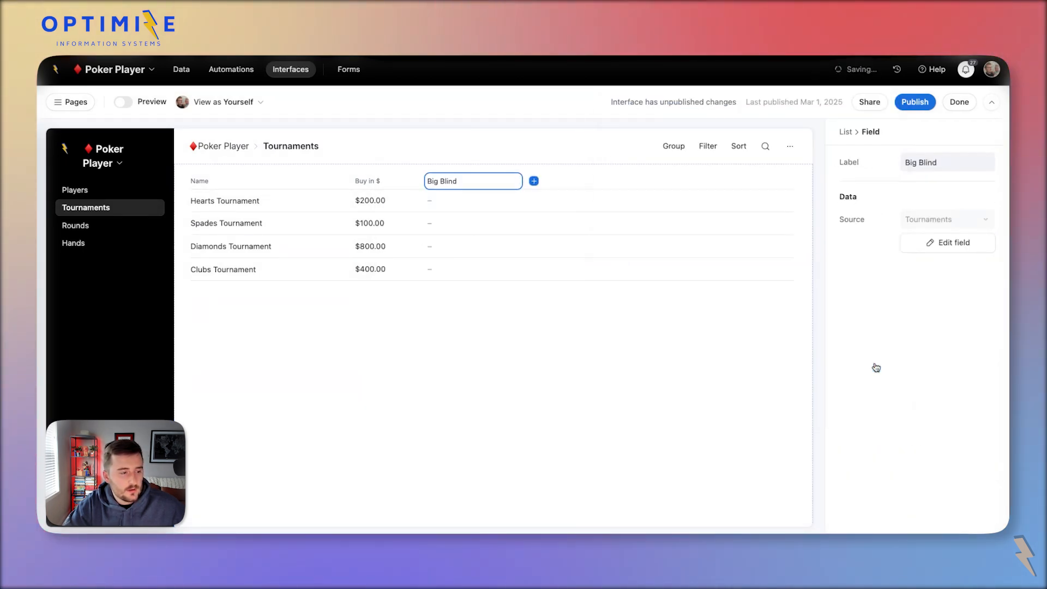
Add a second currency field named 'Small Blind'.
click(532, 181)
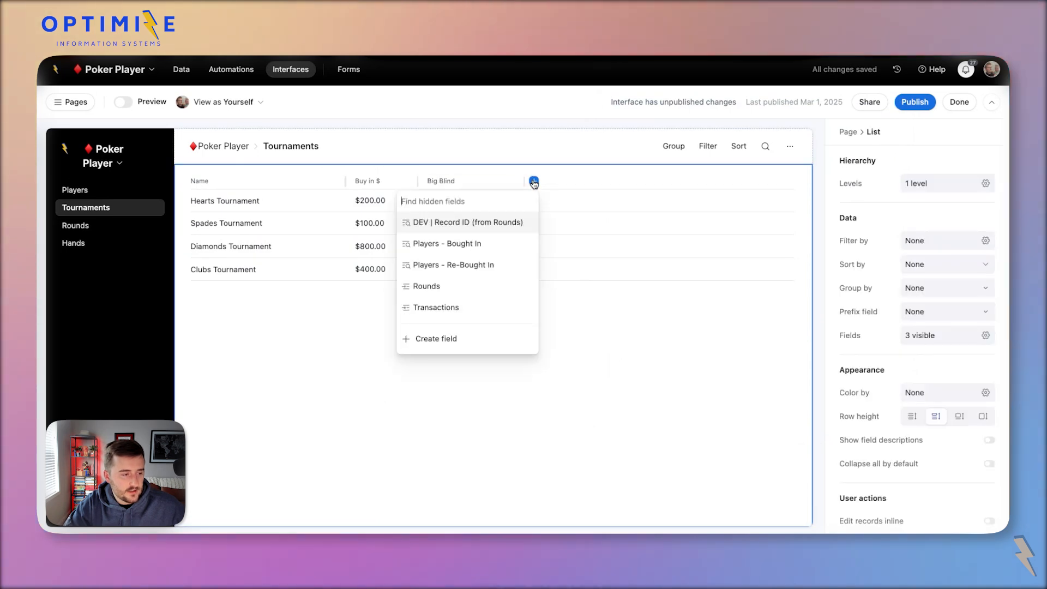
click(446, 344)
text(Small Blind)
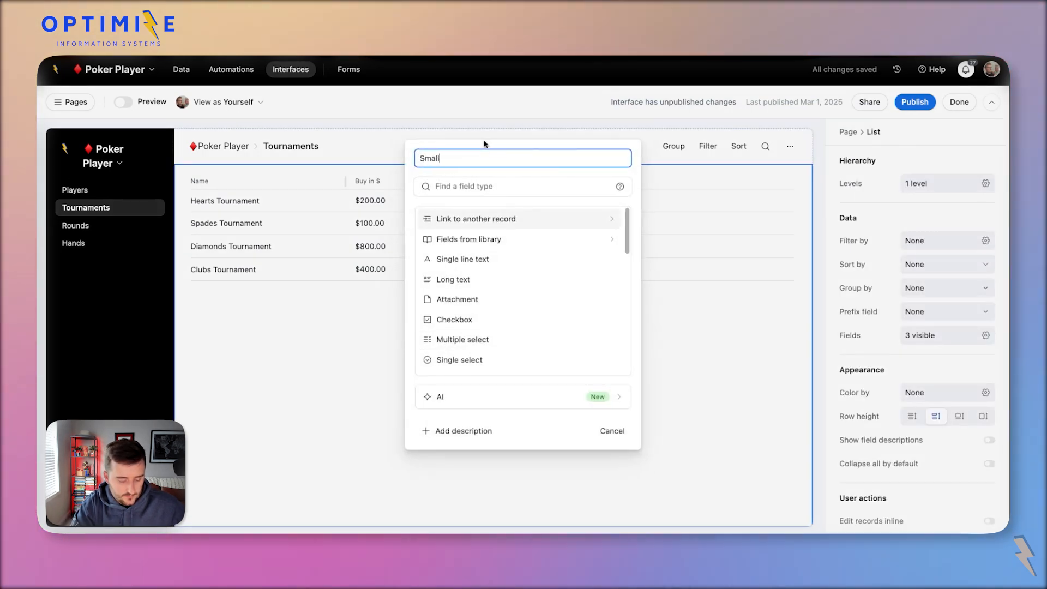
click(485, 188)
text(c)
click(522, 306)
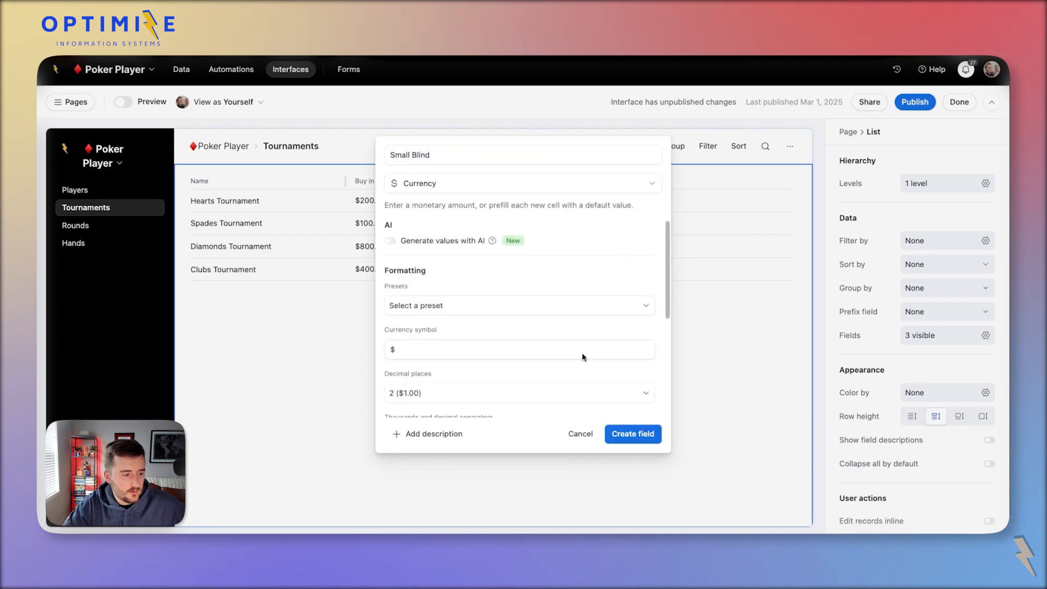
click(633, 434)
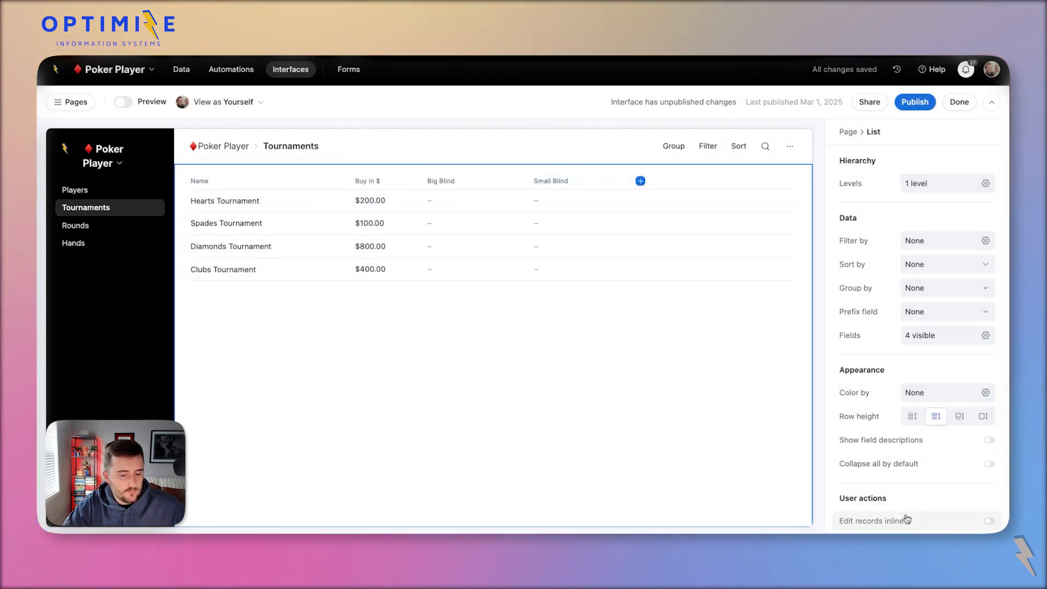
Enter Big Blind $10.00 and Small Blind $5.00 inline for the Hearts and Spades tournaments.
click(989, 520)
click(461, 203)
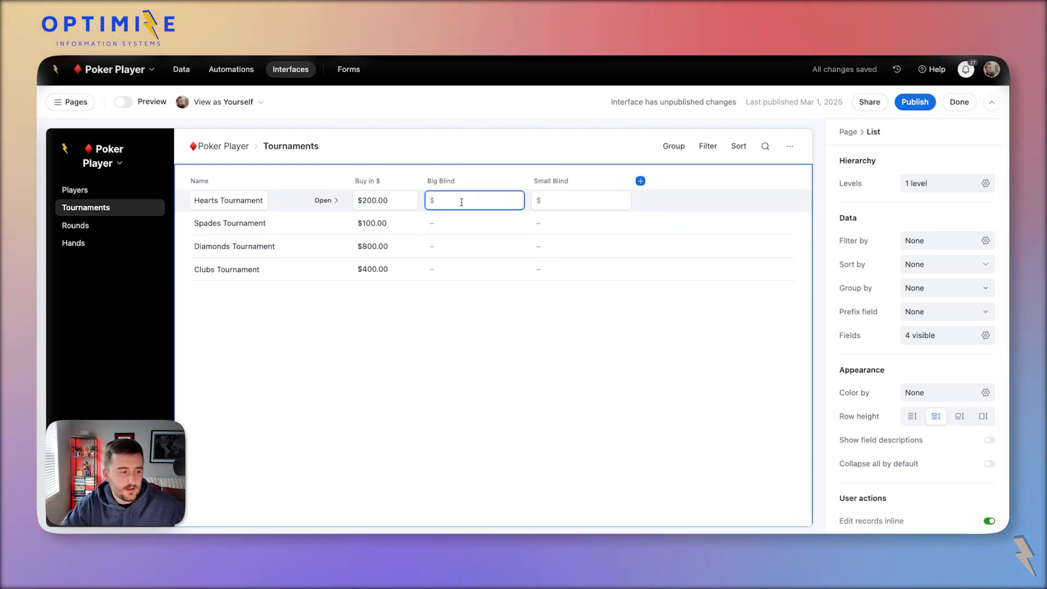
click(559, 203)
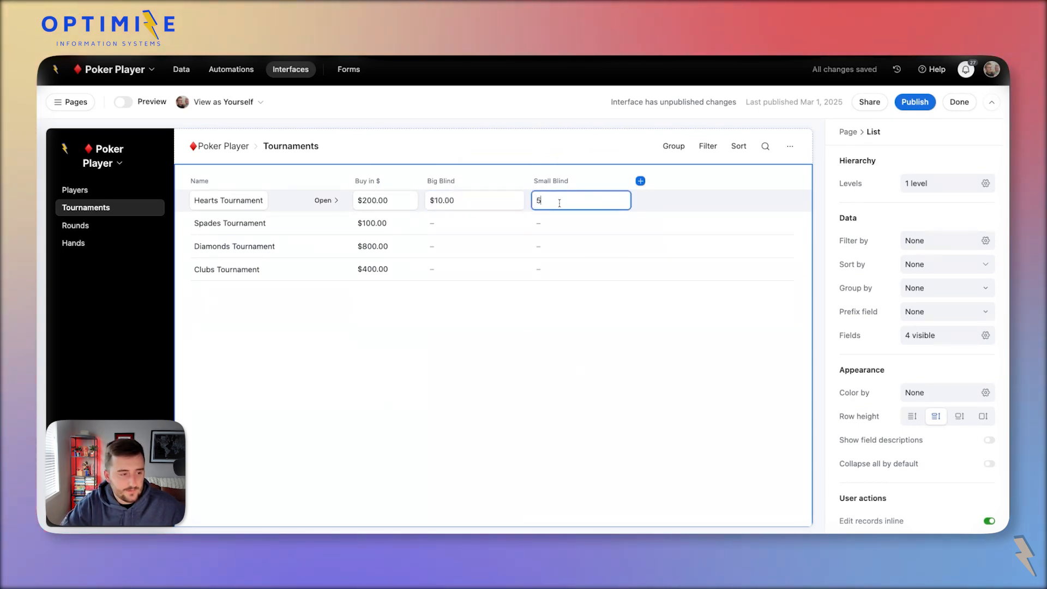
click(431, 356)
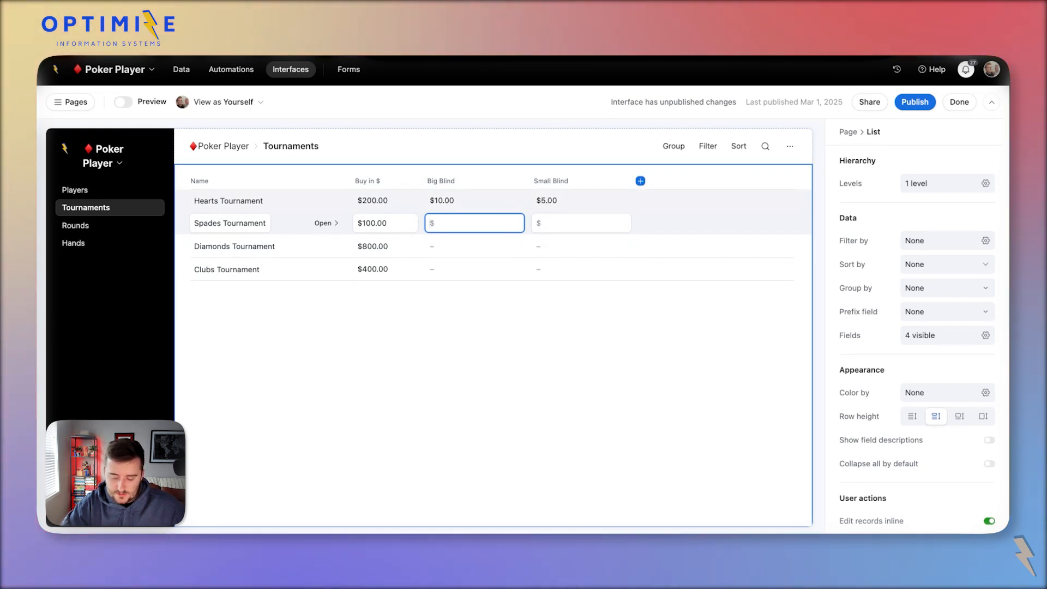
click(567, 222)
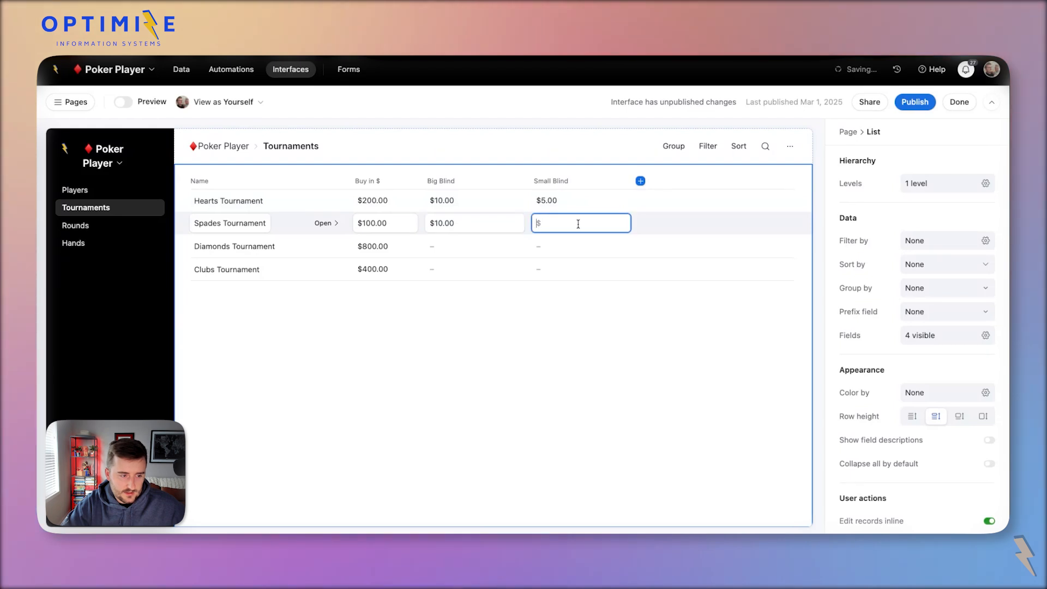
text(5)
key(Return)
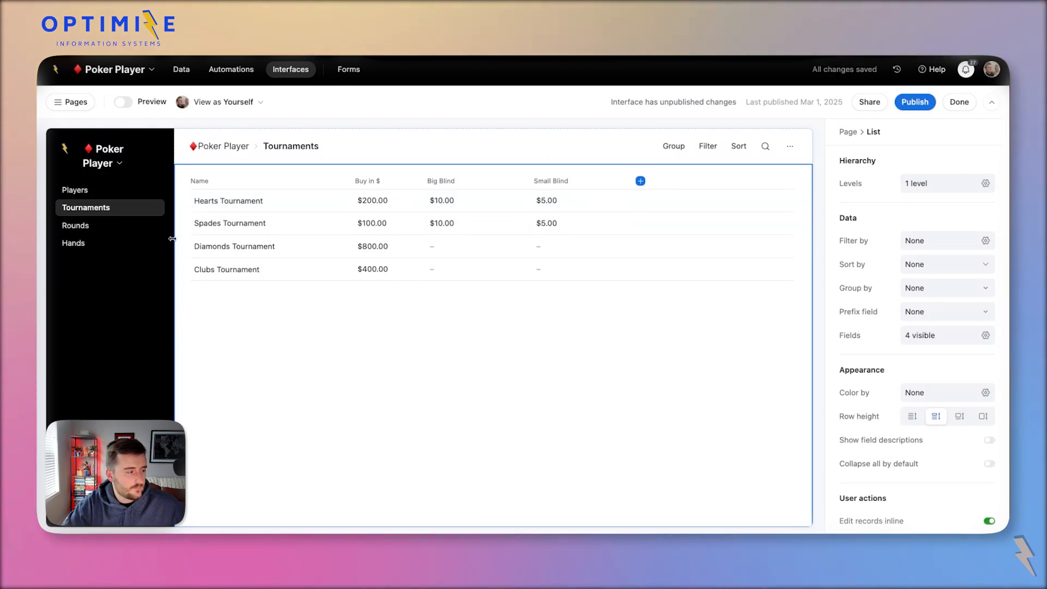
click(94, 229)
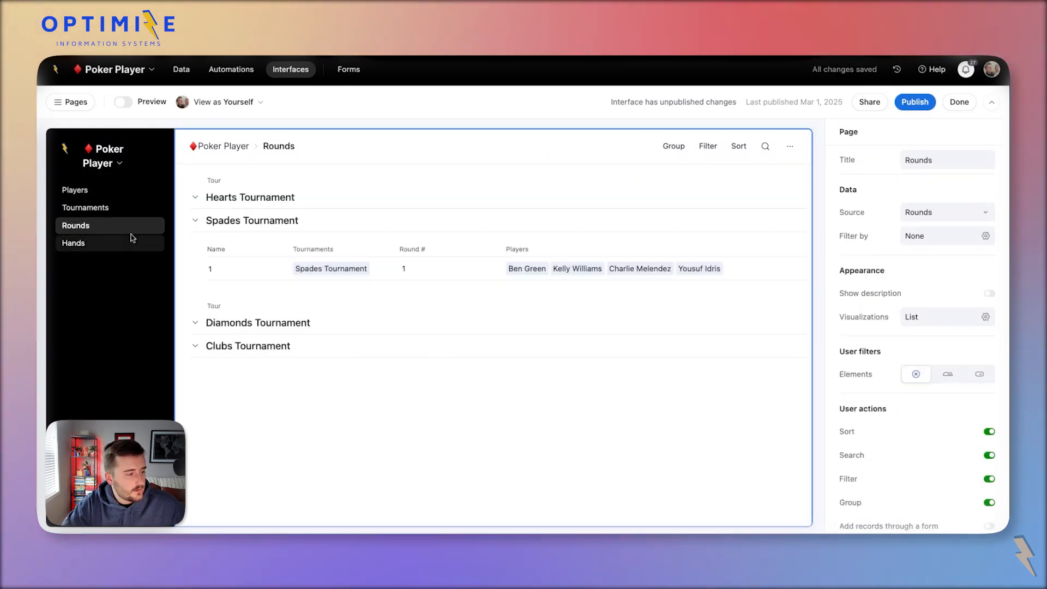
Switch to the data tables and look over the Rounds lookup options in Hands.
click(285, 269)
click(266, 273)
scroll(312, 334, down, 3)
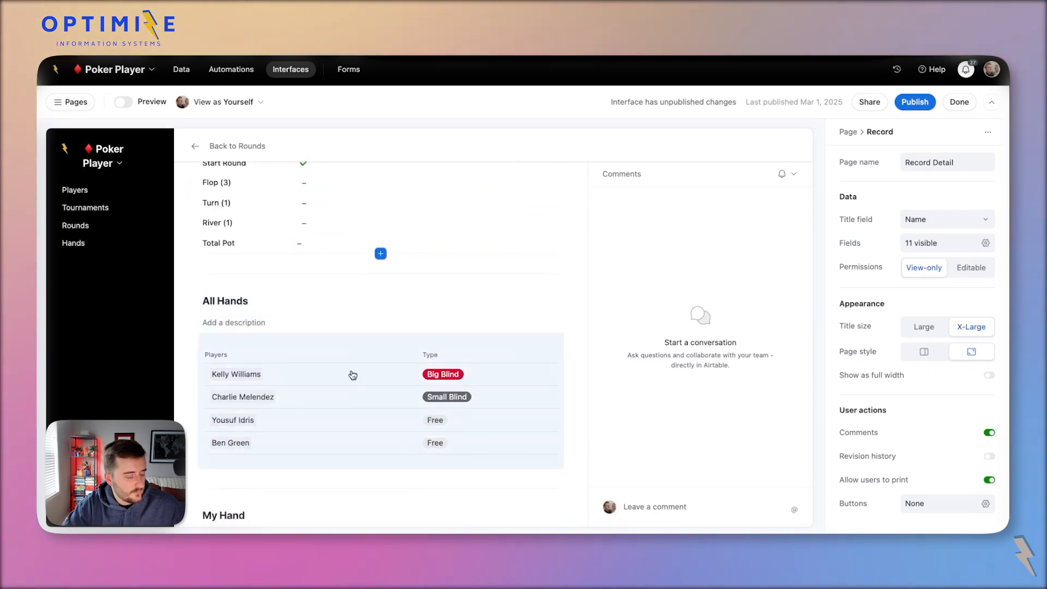
click(181, 69)
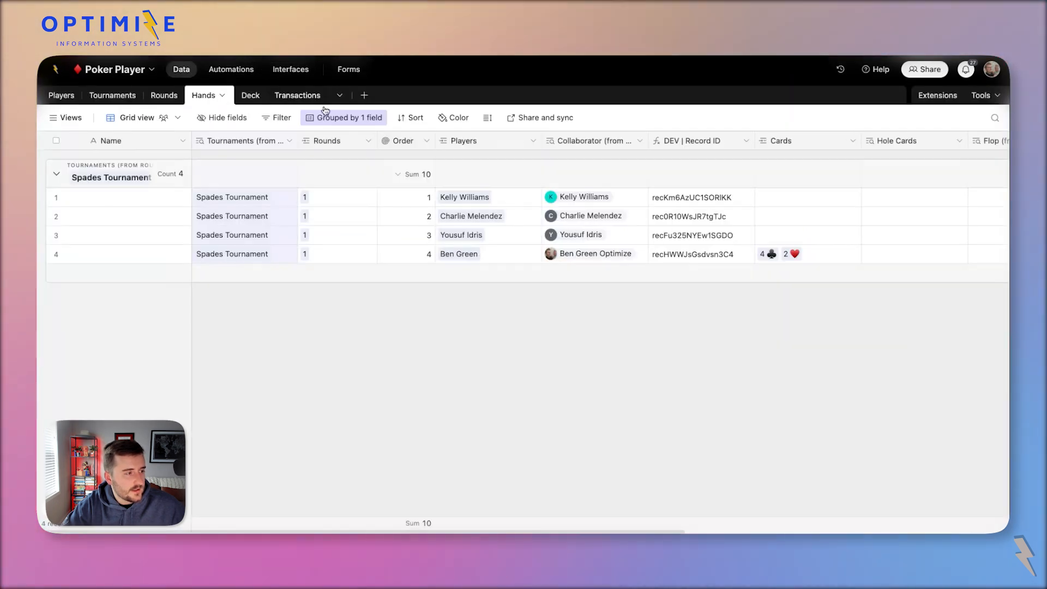
right_click(343, 141)
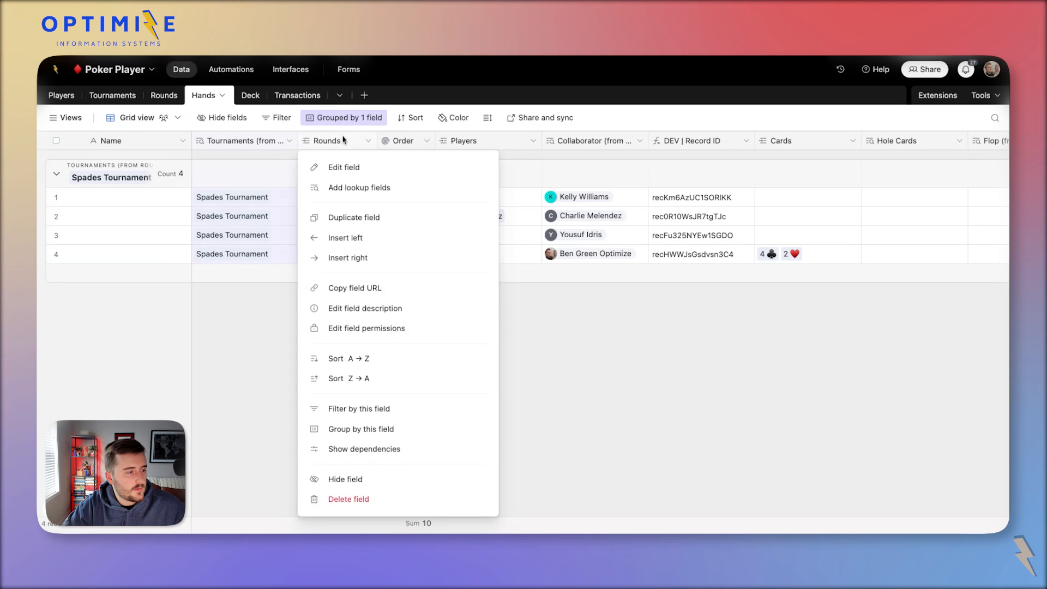
click(371, 188)
scroll(515, 368, down, 2)
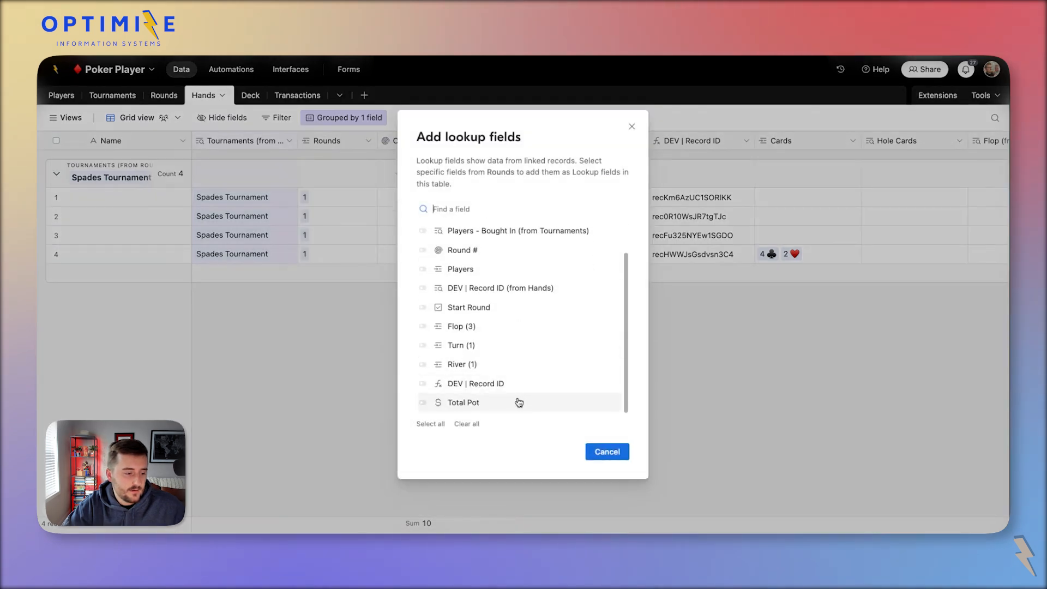
scroll(517, 371, up, 2)
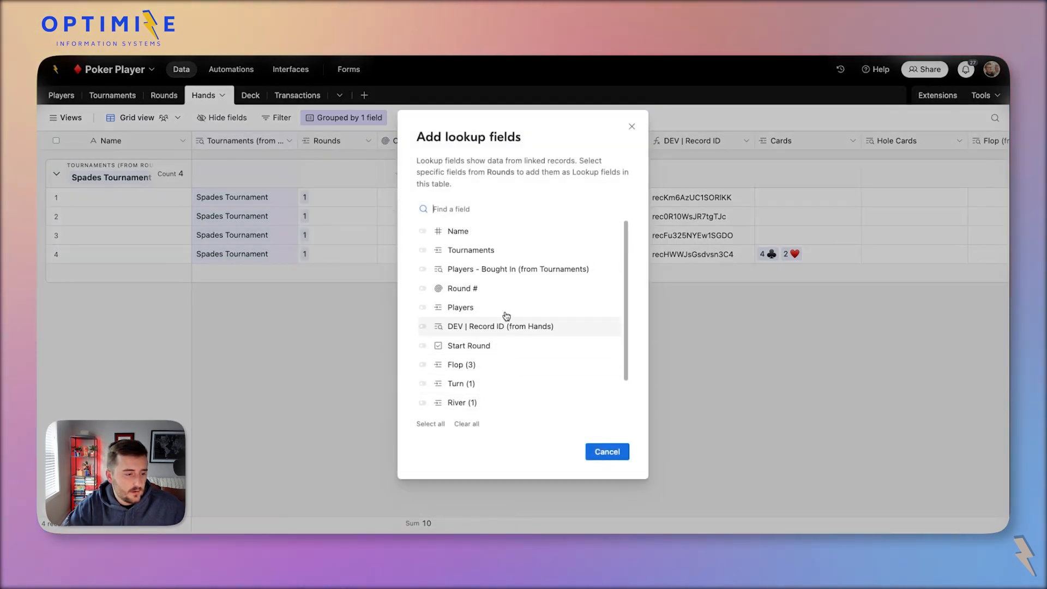
click(195, 107)
In the Rounds table, add Big Blind and Small Blind lookups from Tournaments.
click(165, 102)
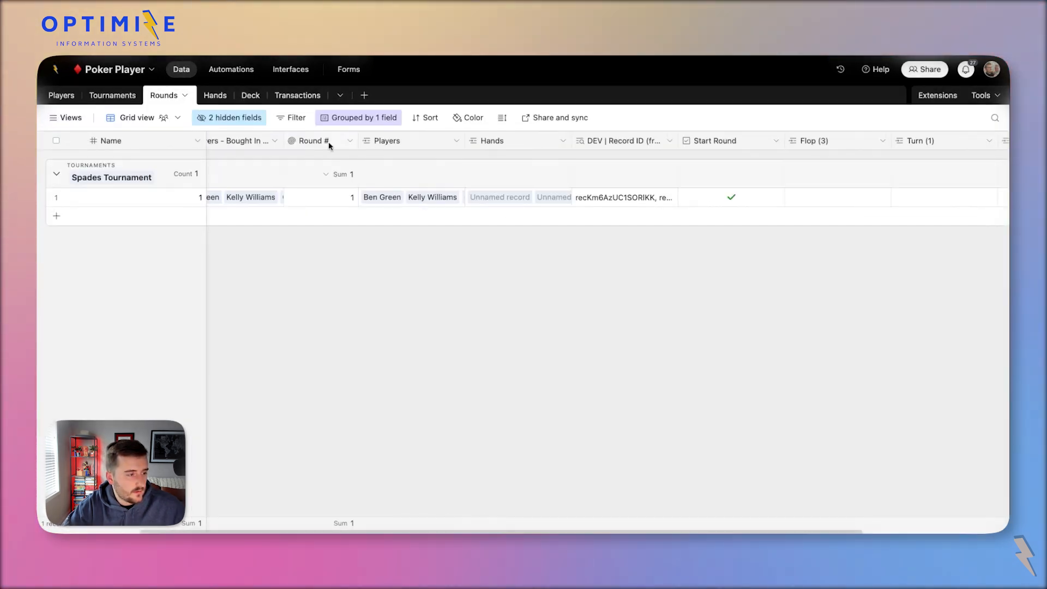
scroll(244, 142, left, 3)
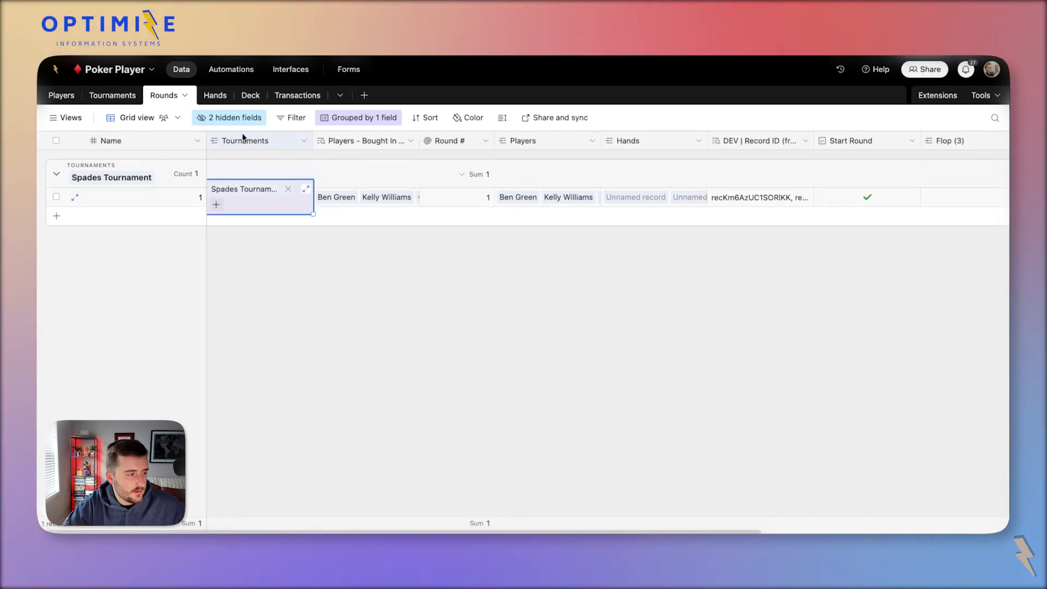
right_click(244, 140)
click(240, 188)
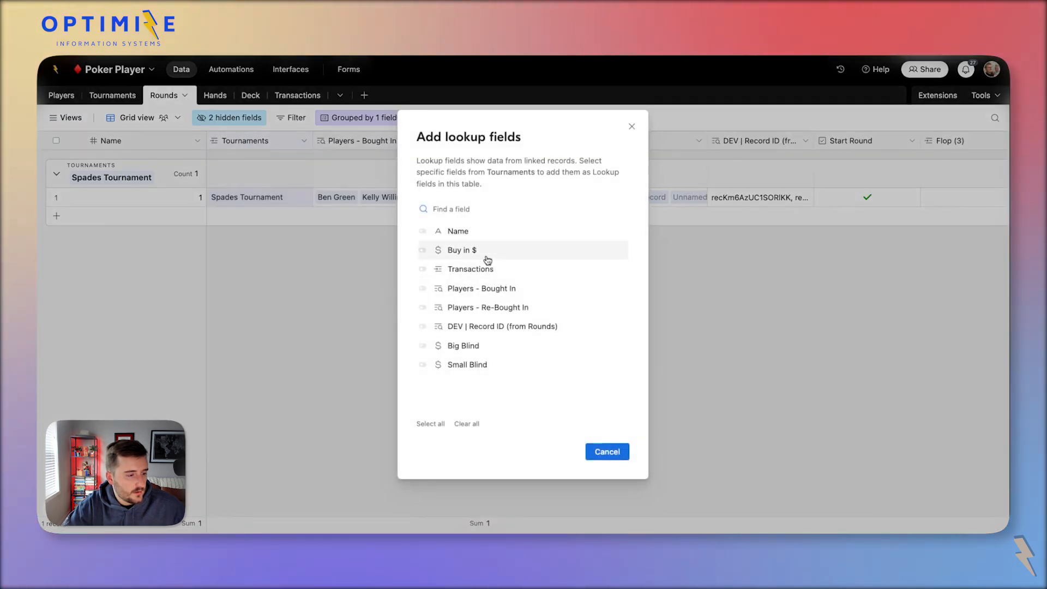
click(491, 345)
click(499, 366)
click(607, 452)
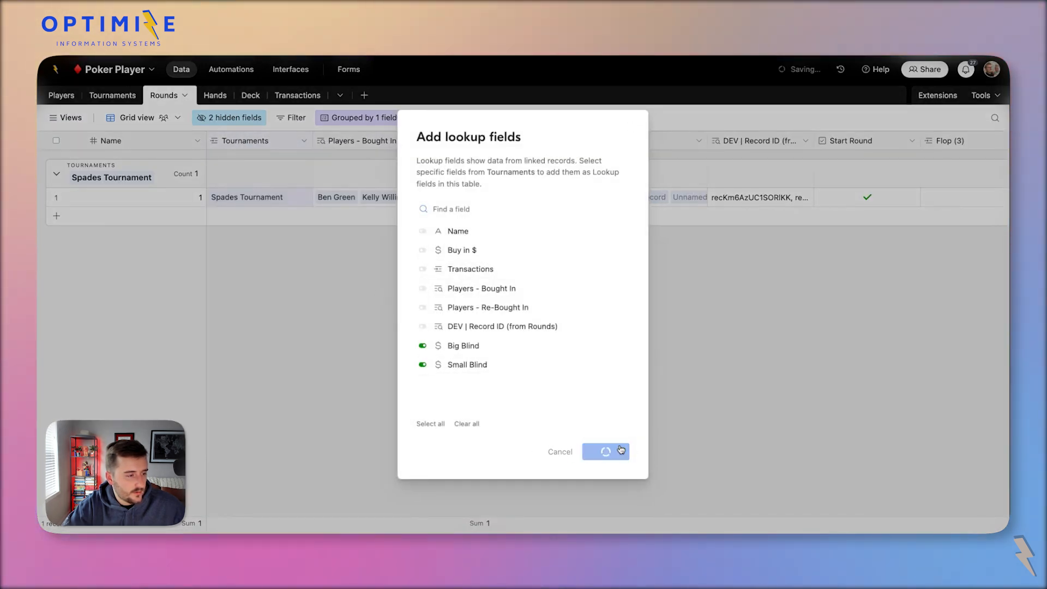
In the Hands table, add Big Blind and Small Blind lookups from Rounds.
click(215, 95)
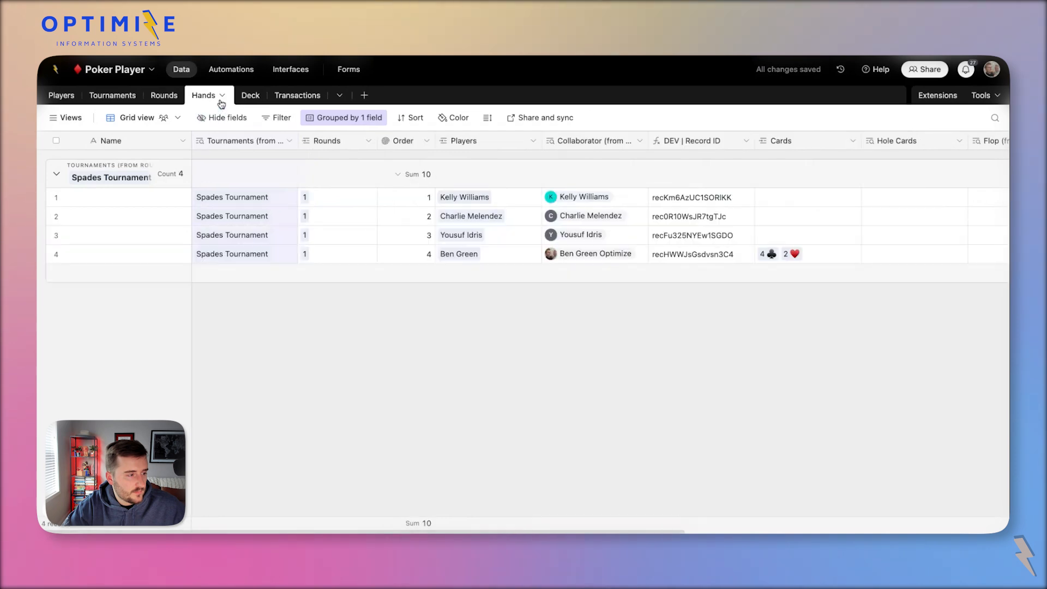
right_click(317, 142)
click(359, 187)
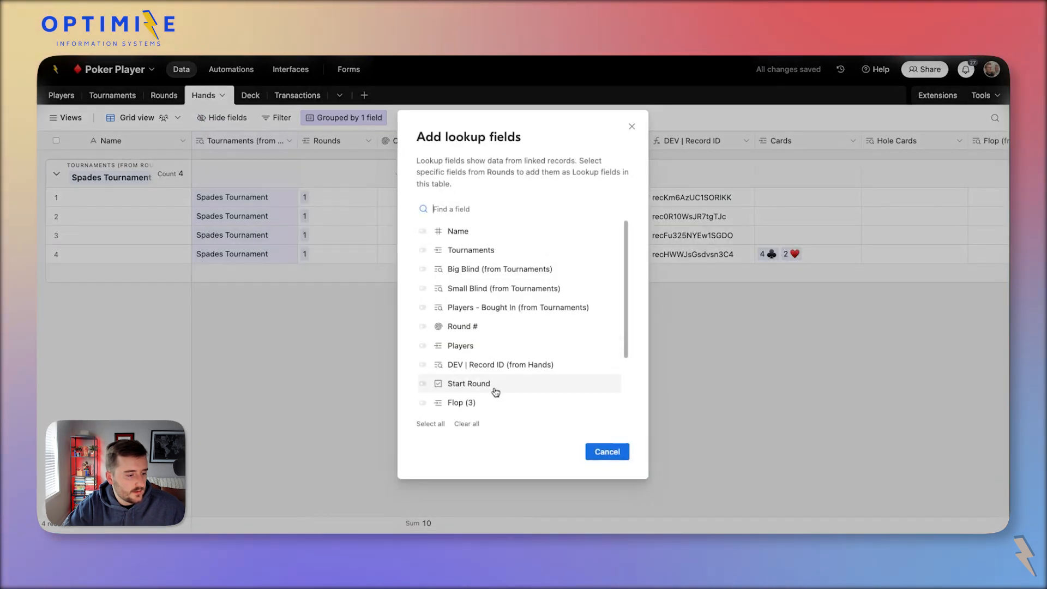
scroll(493, 391, down, 3)
scroll(491, 375, up, 3)
scroll(480, 281, up, 1)
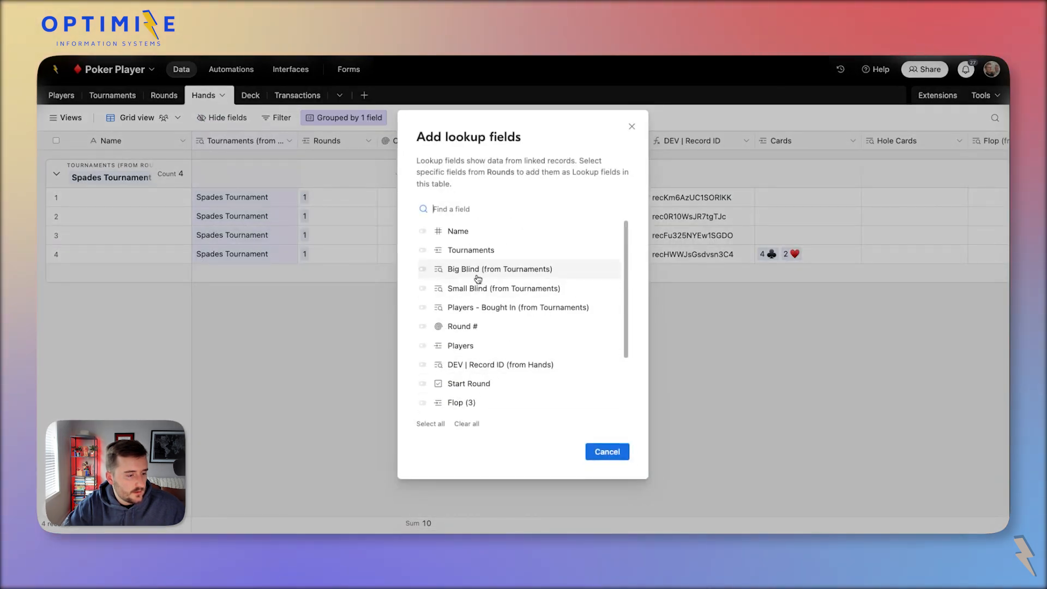
click(478, 273)
click(491, 289)
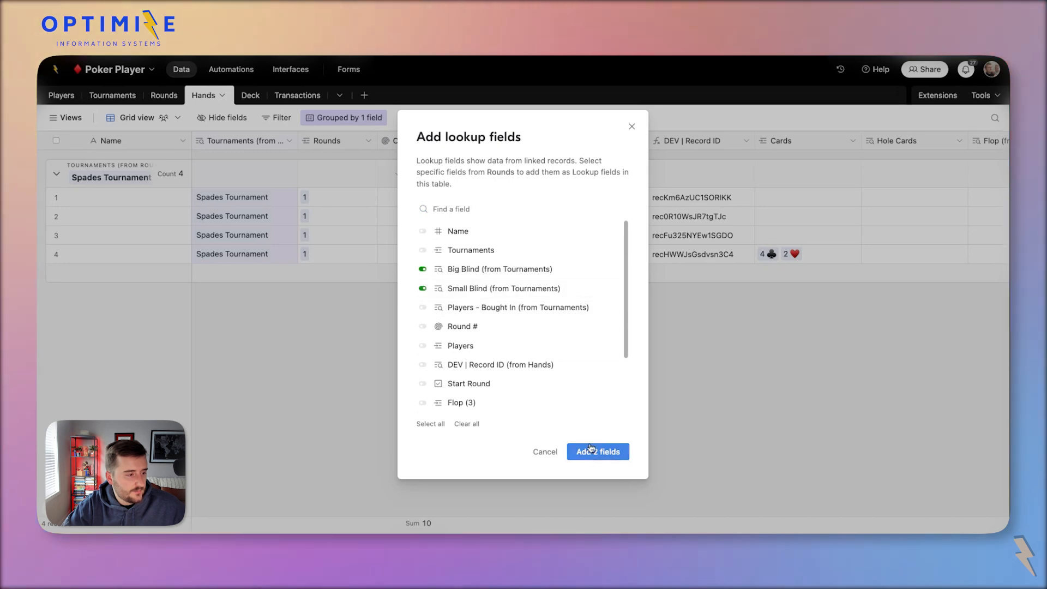
click(591, 448)
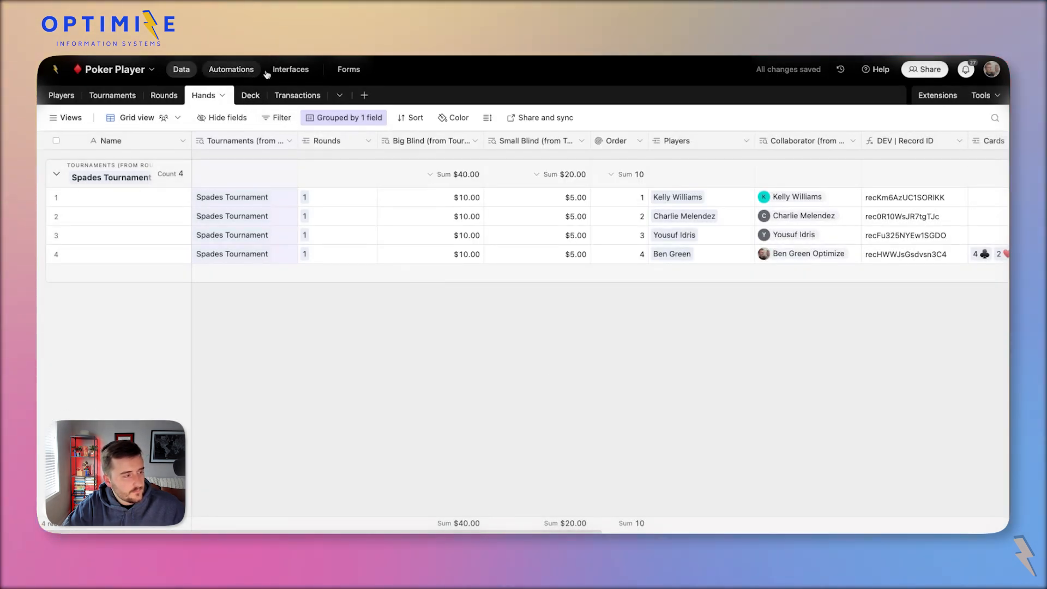
In the Poker Player interface, open a hand record from the Spades Tournament round.
click(289, 69)
click(109, 226)
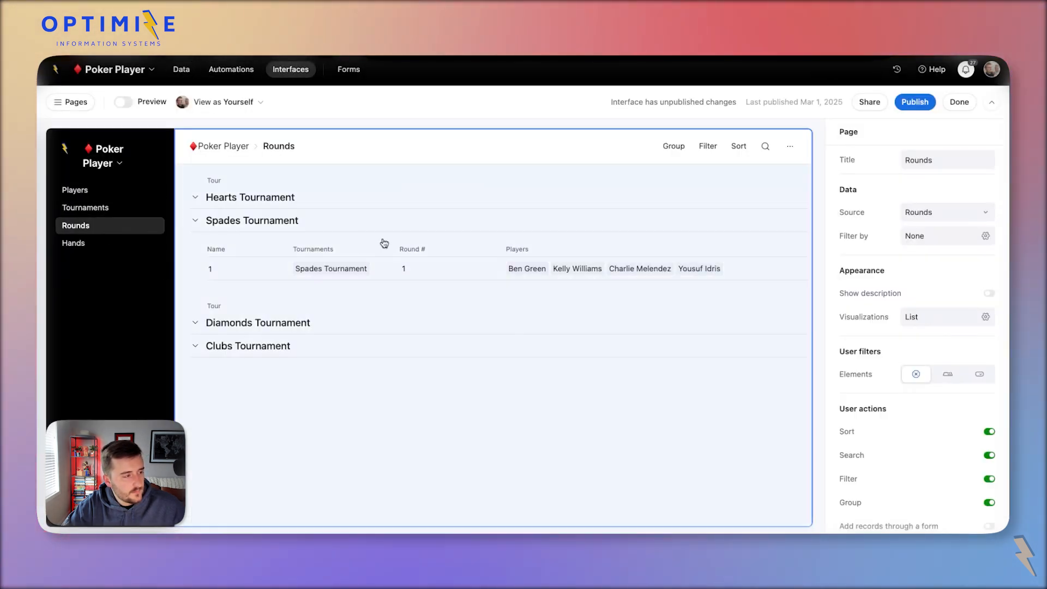
click(280, 264)
scroll(436, 322, down, 4)
click(370, 291)
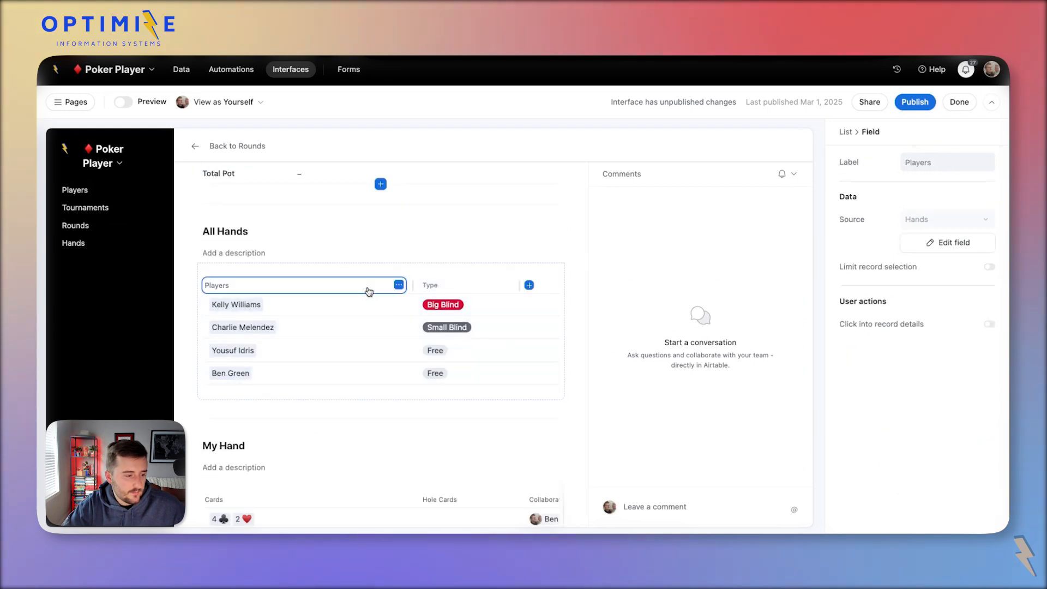
click(355, 522)
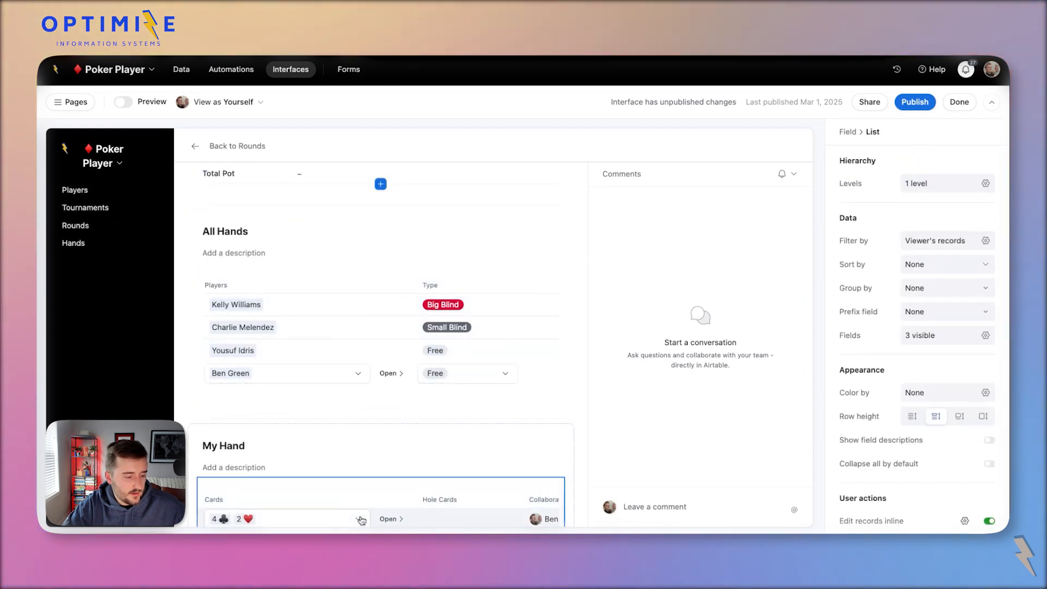
click(360, 520)
click(392, 519)
click(399, 520)
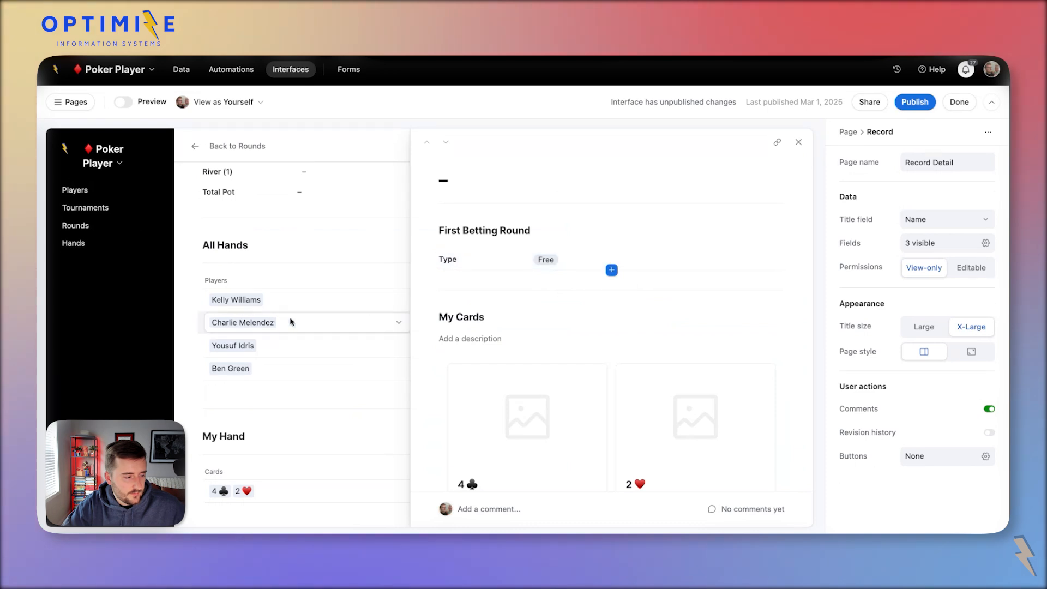
Preview the interface as the Big Blind player and begin adding a First Betting Round field.
click(224, 102)
click(240, 194)
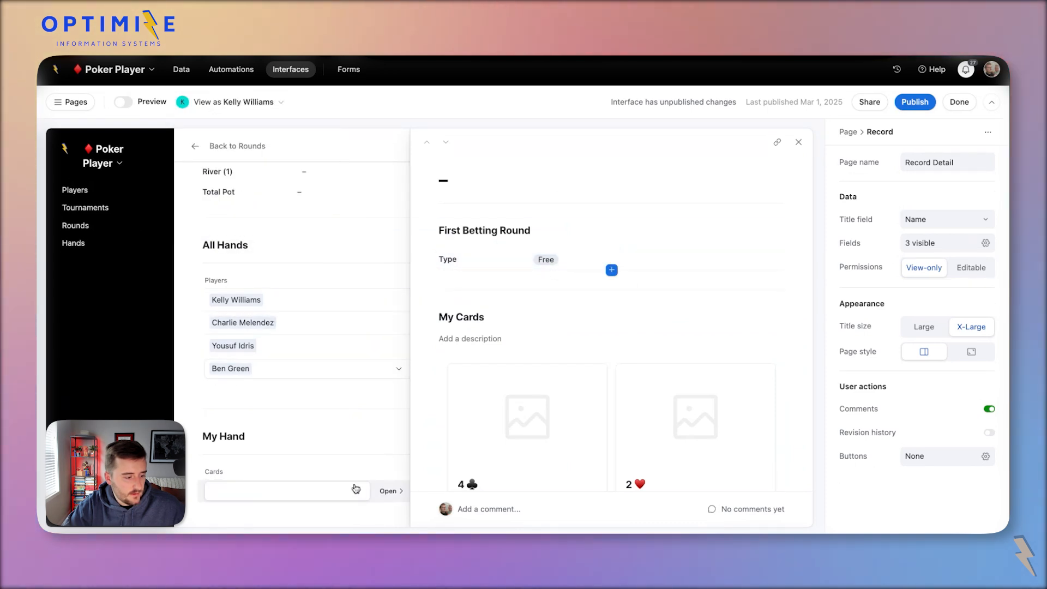
click(612, 270)
Start a new field named 1st Round Bet with the Formula type.
click(510, 466)
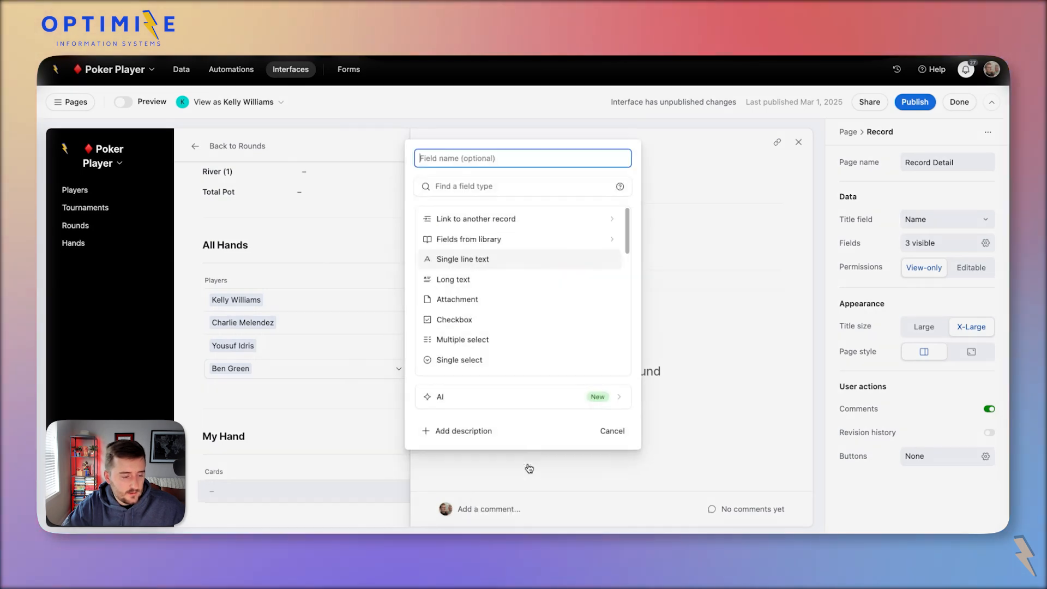
text(1st Round Bet)
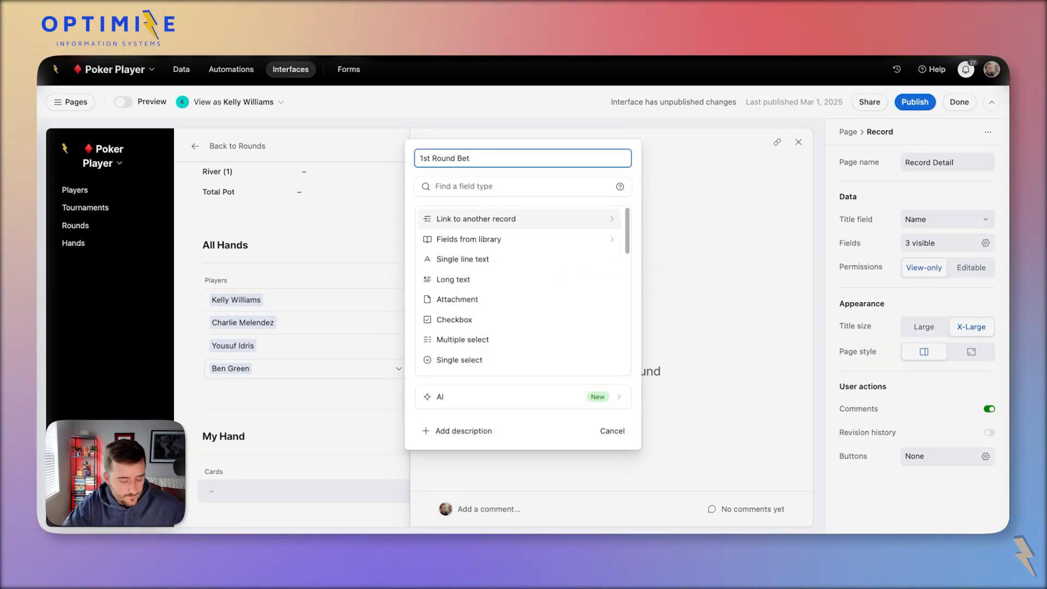
click(508, 182)
text(f)
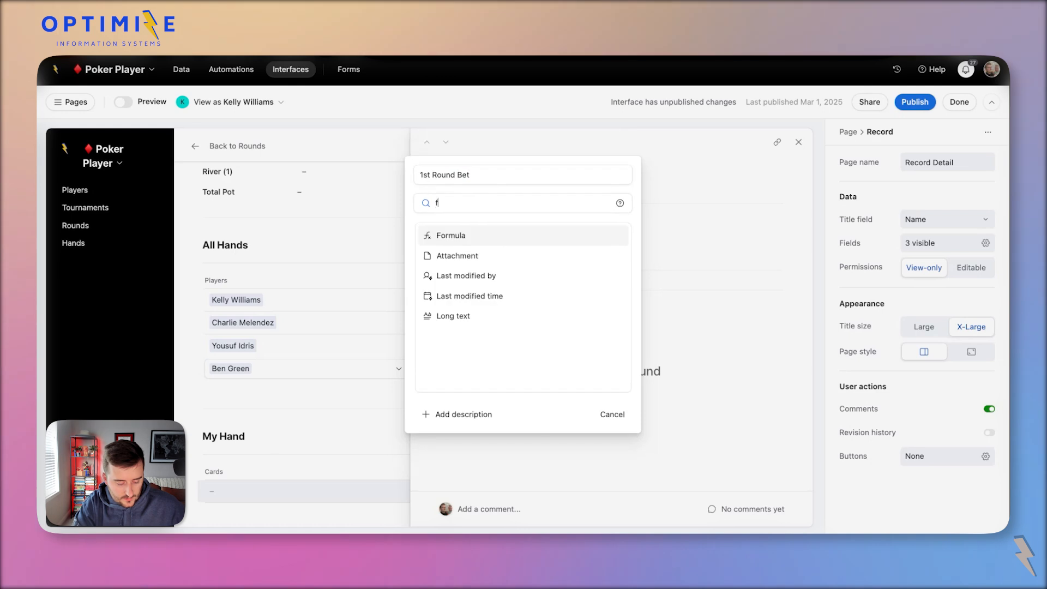
key(Return)
Begin a SWITCH on Type that returns the Big Blind lookup for 'Big Blind'.
click(484, 315)
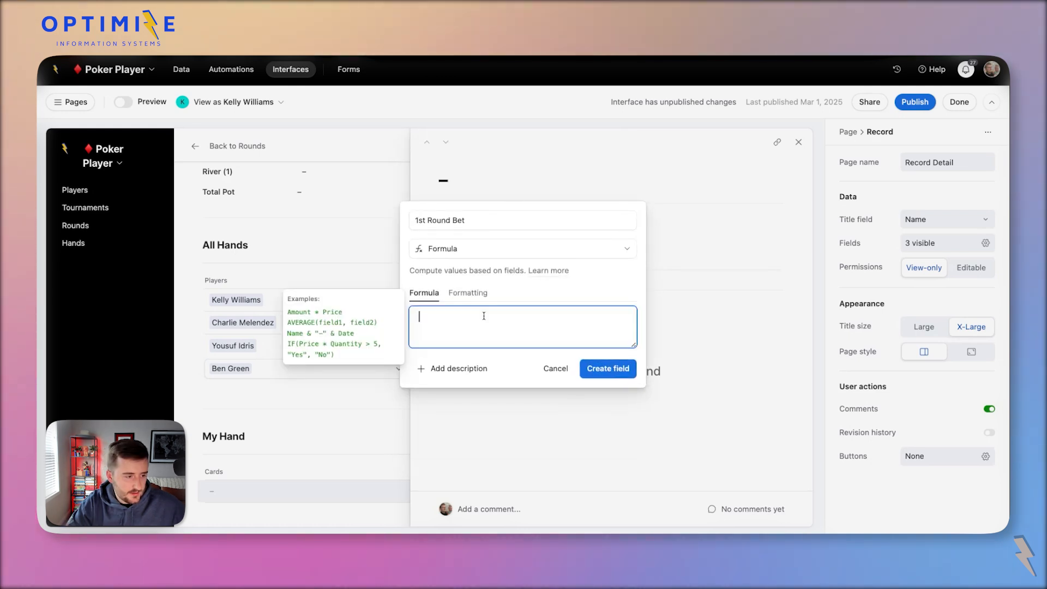
text(swi)
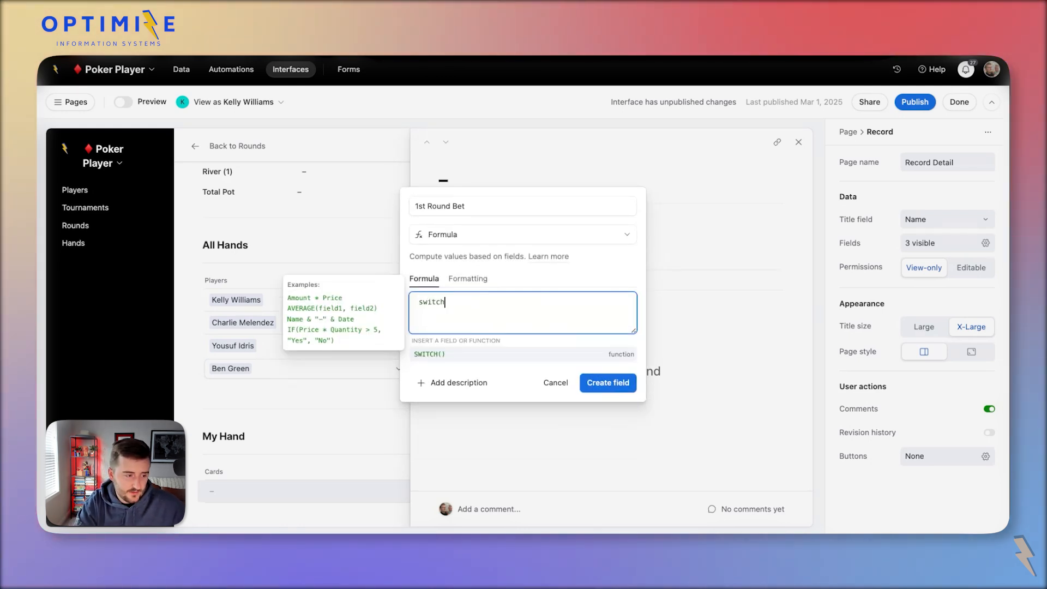
text(tch)
key(Return)
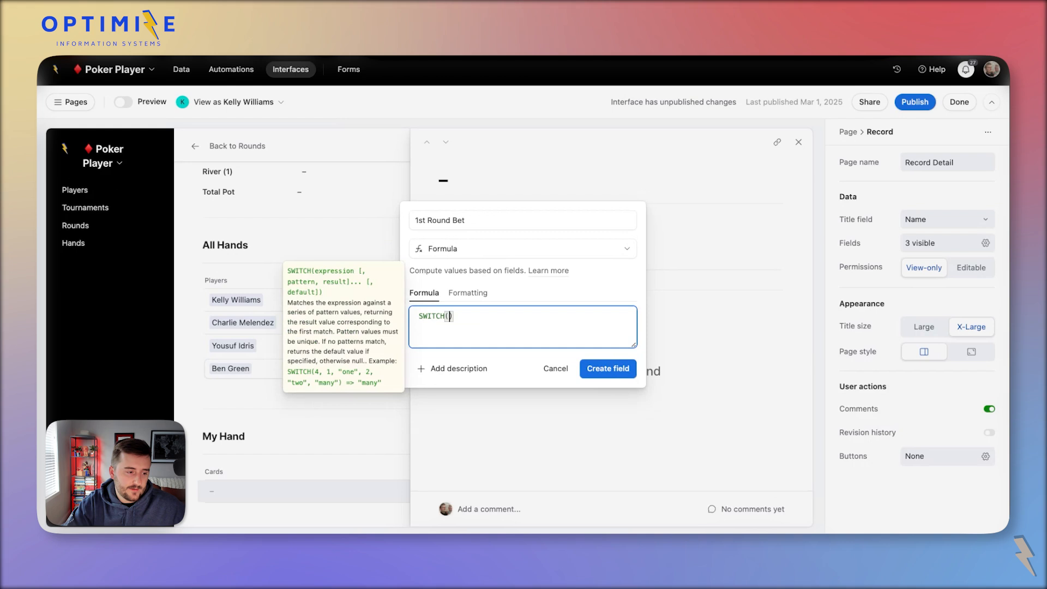
key(Return)
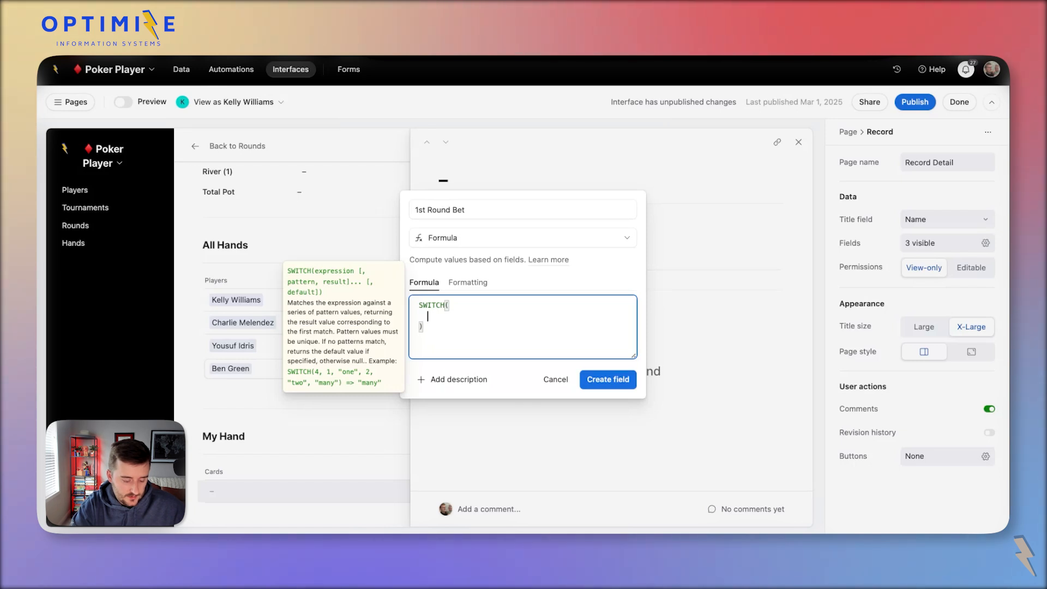
text(Type)
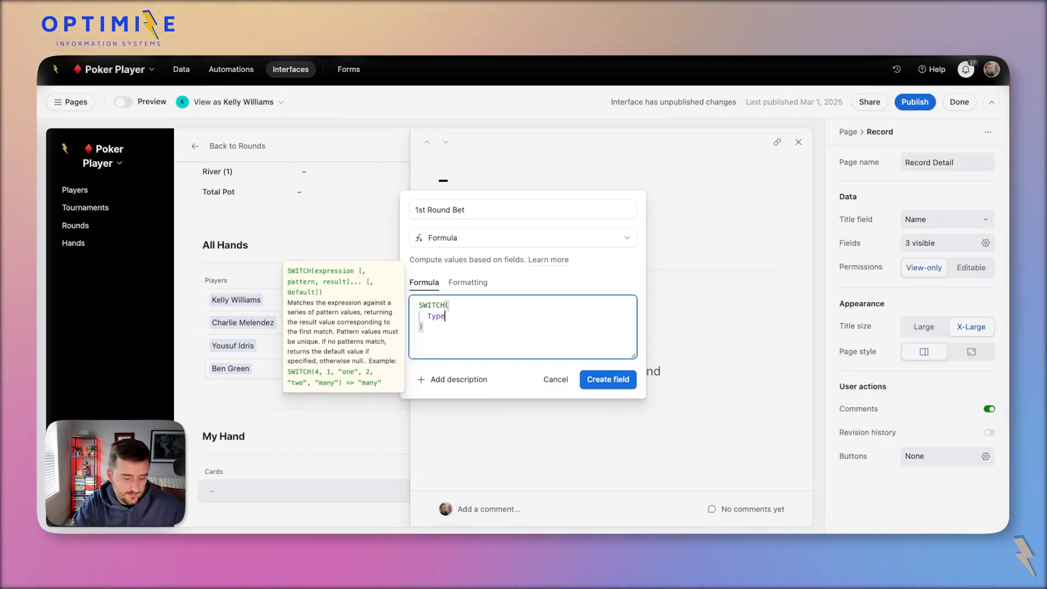
text(,)
key(Return)
text('Big Blind)
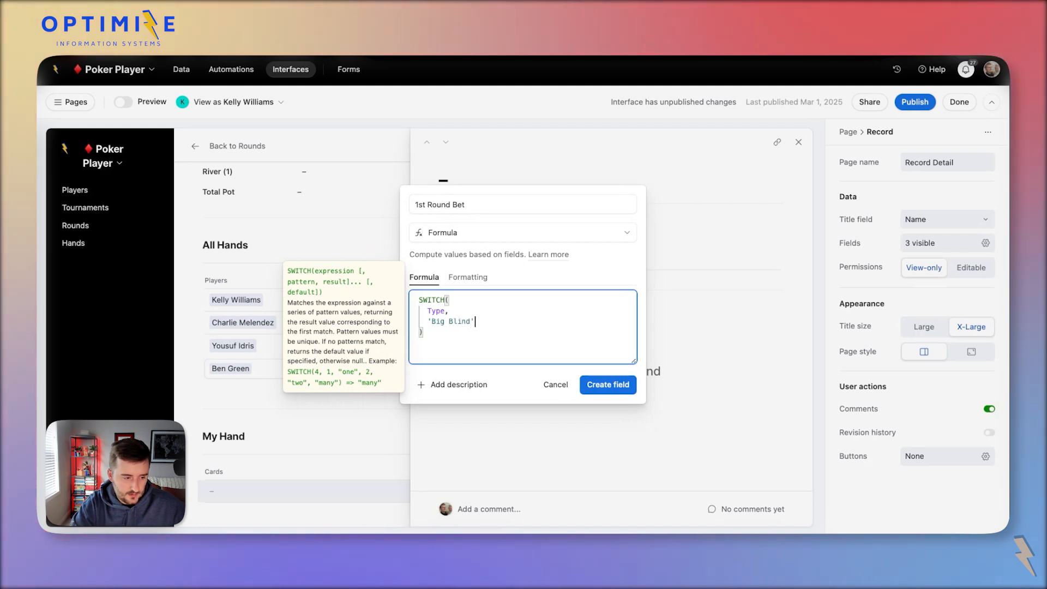
text(',big)
key(Tab)
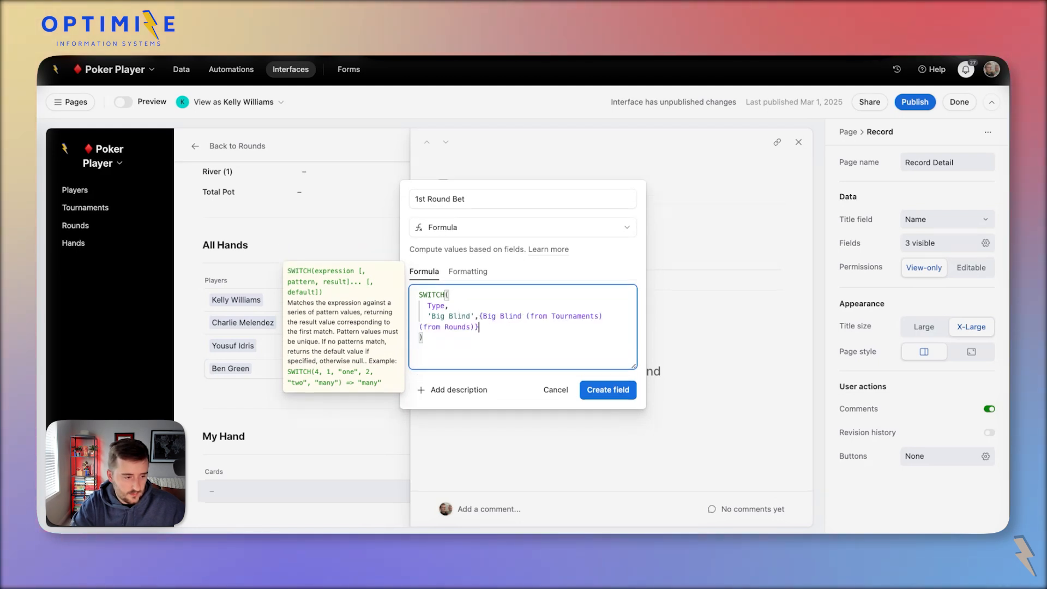
text(,)
key(Return)
Add the 'Small Blind' case and an IF(0,0,0) default, then create the field.
text('Sma)
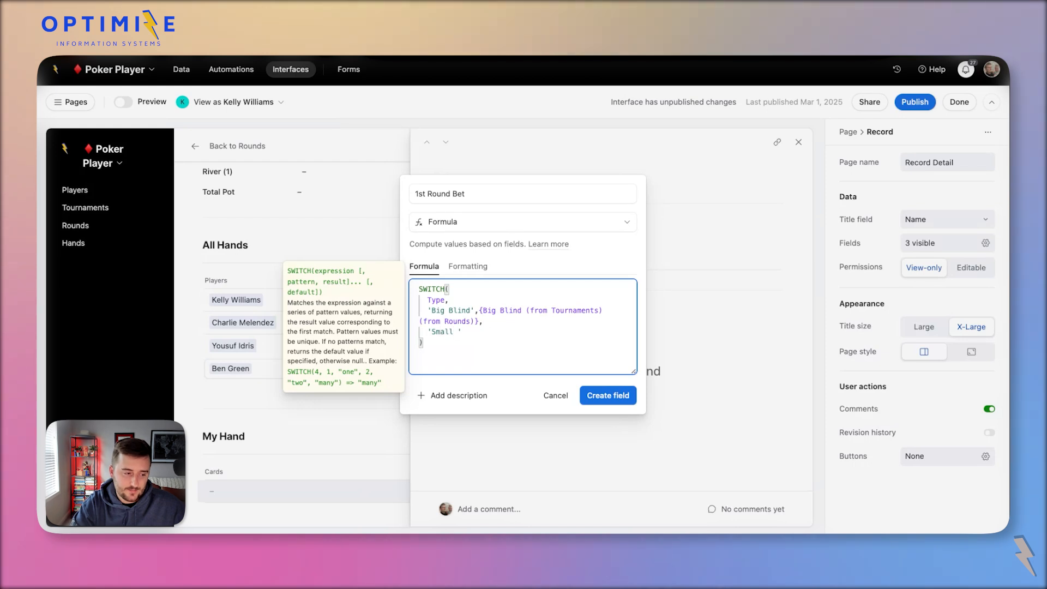
text(ll Blind)
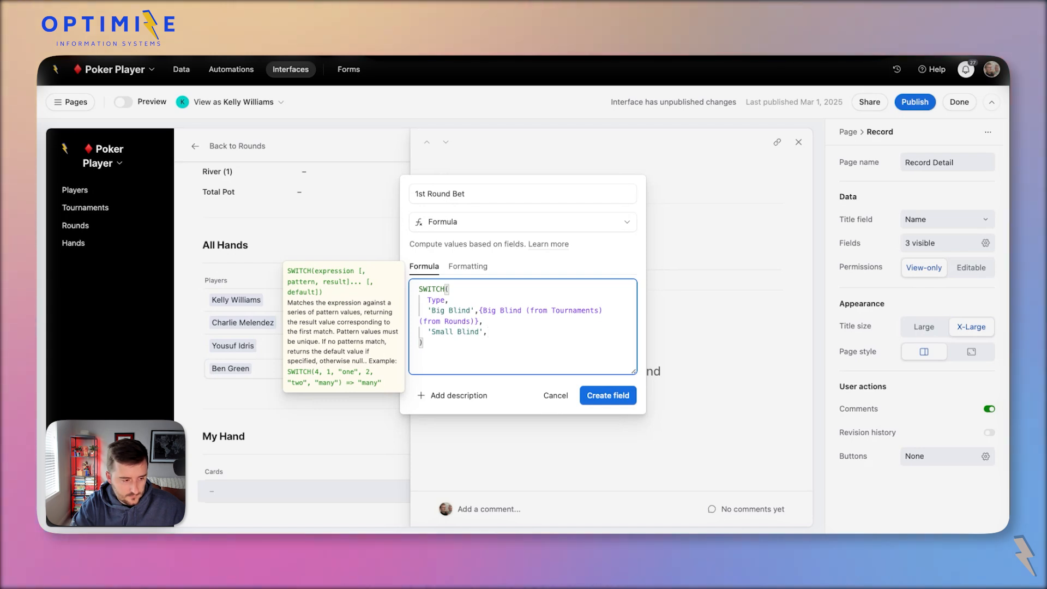
text(,smm)
key(Tab)
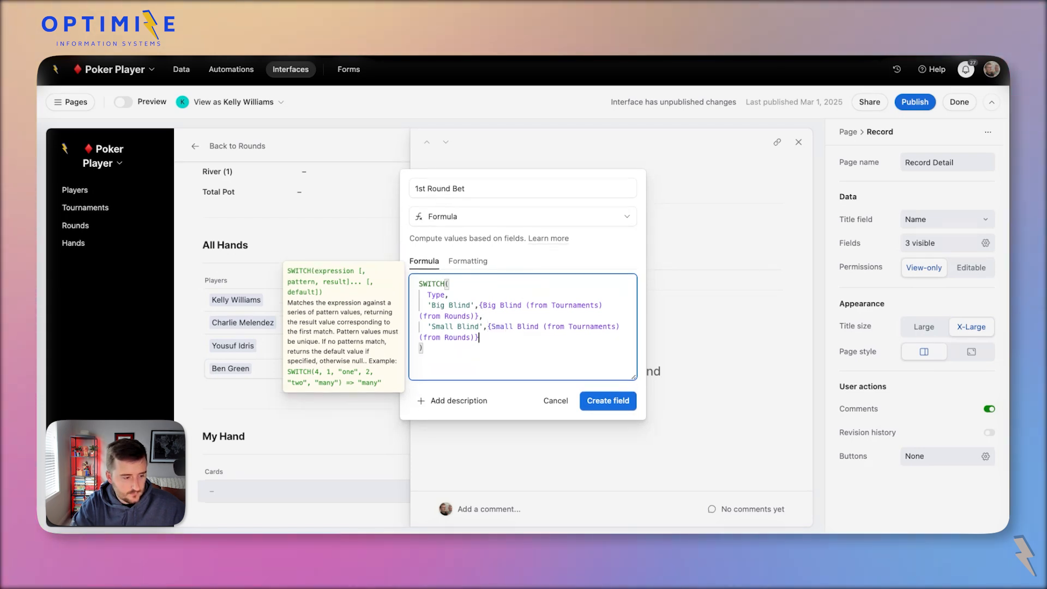
text(,)
key(Return)
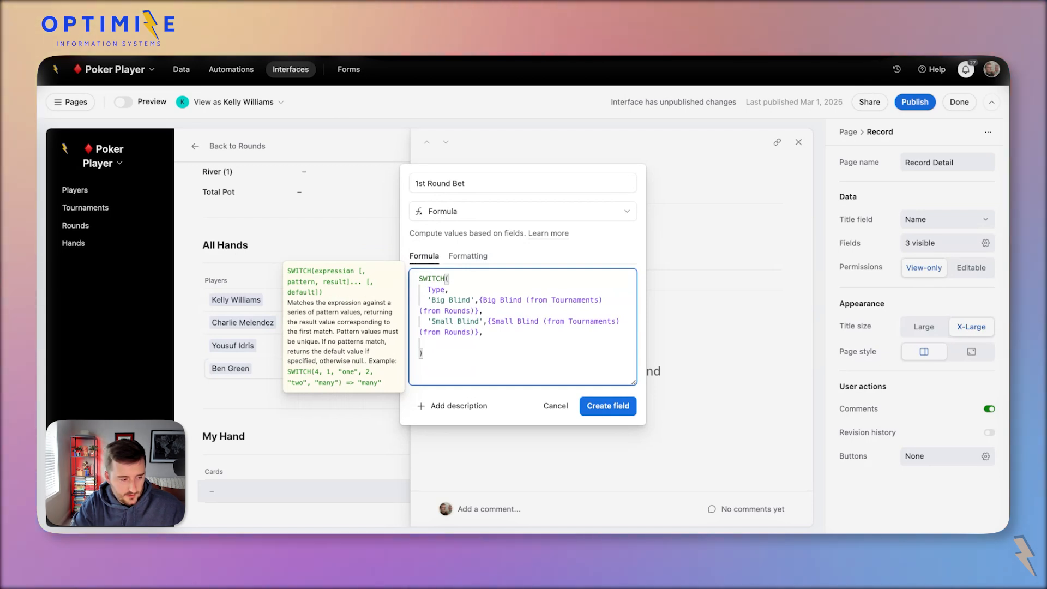
text(If(0,0,0)
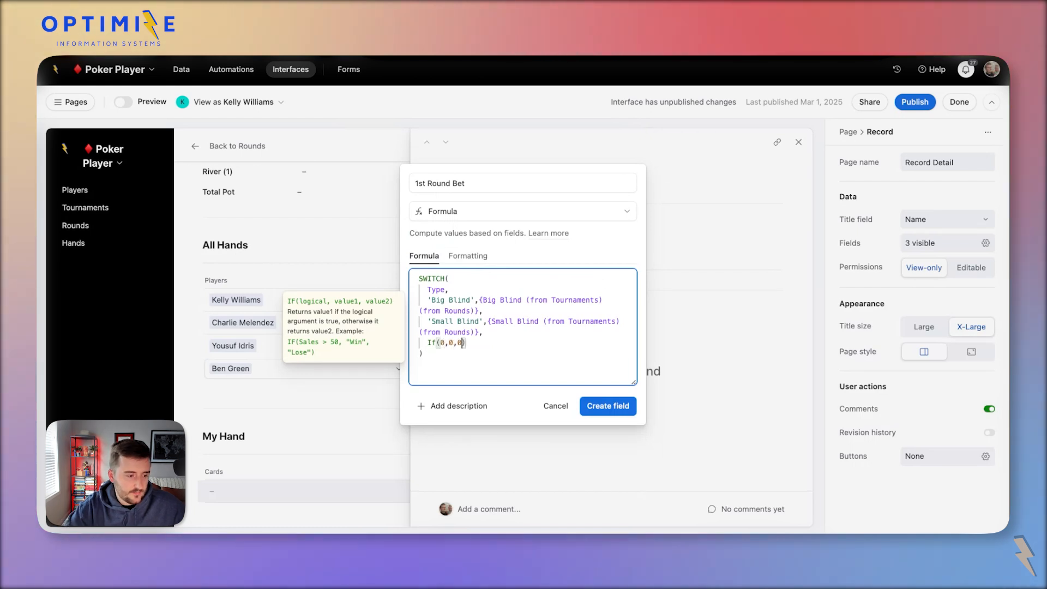
click(621, 406)
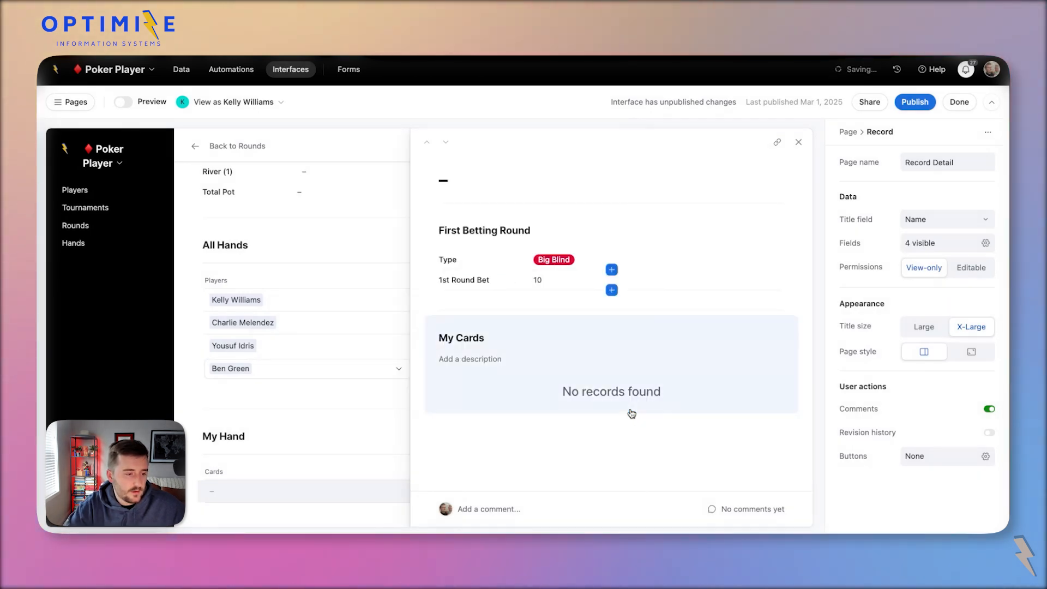
Format the 1st Round Bet field as currency.
click(537, 282)
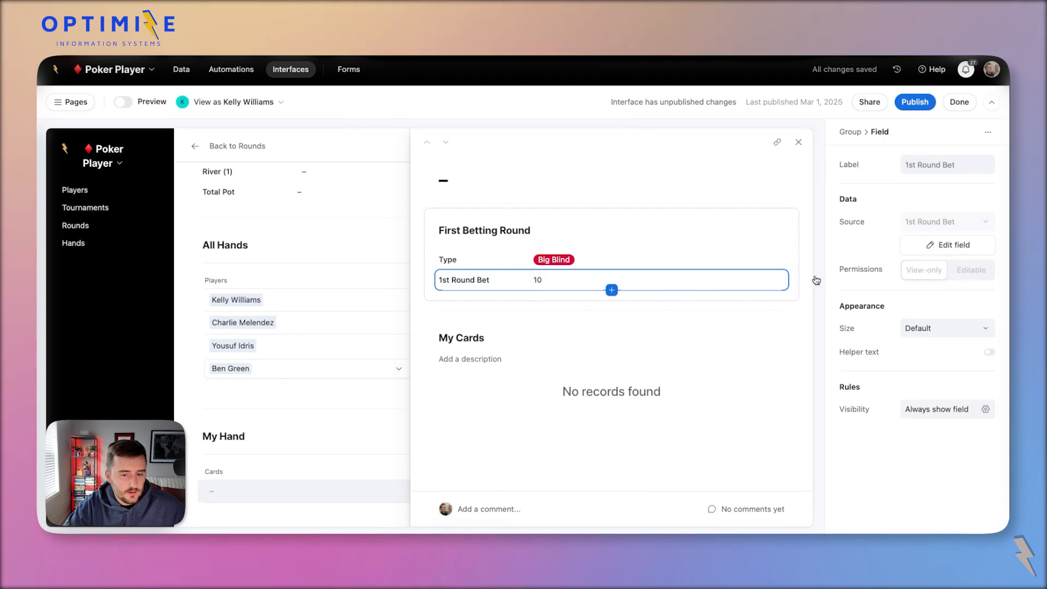
click(976, 244)
click(722, 202)
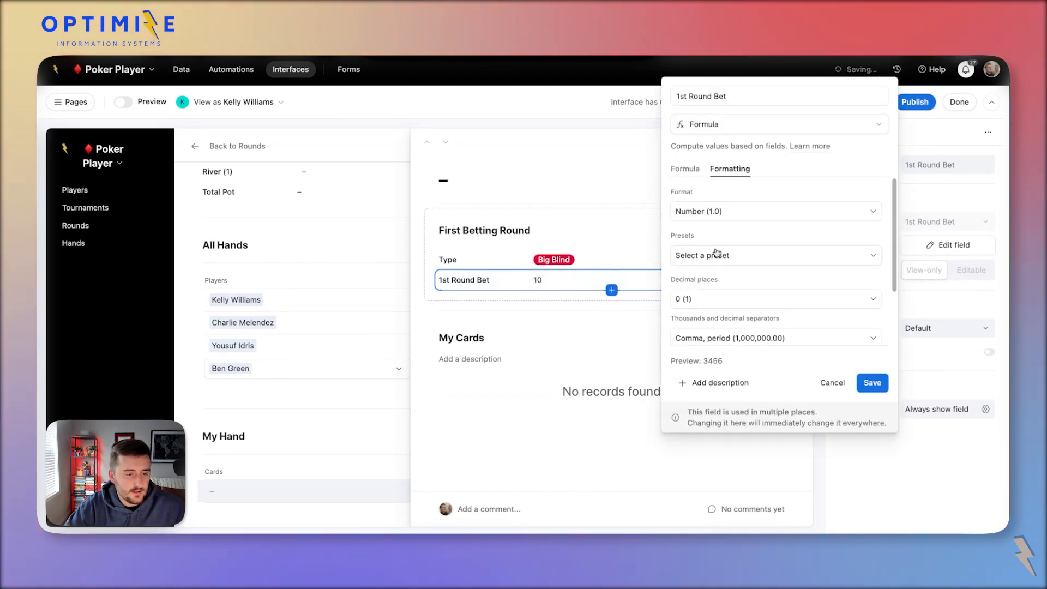
click(714, 210)
click(731, 279)
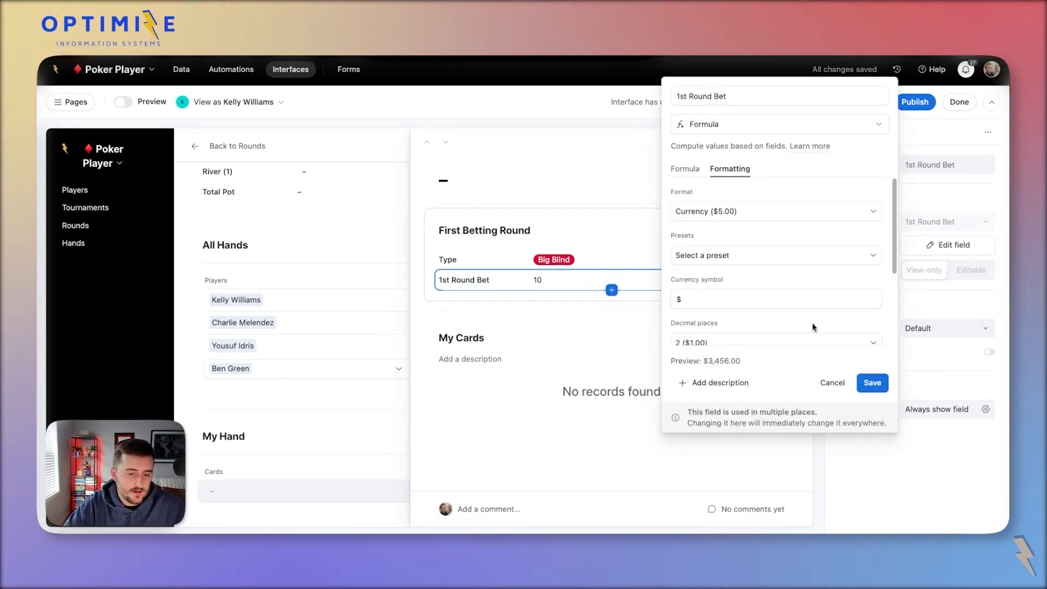
click(872, 383)
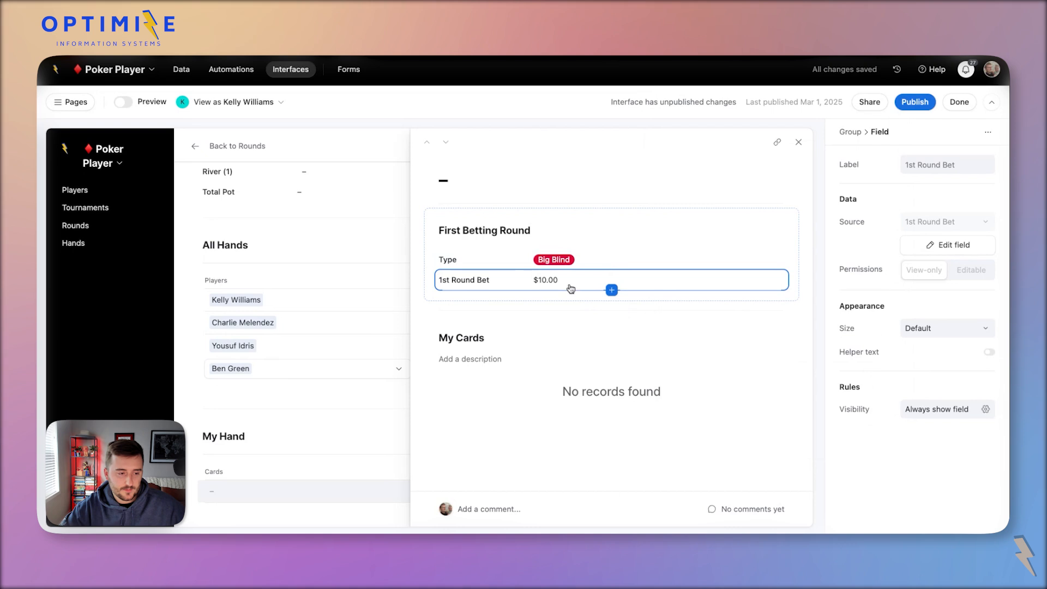
Add another field to First Betting Round with the Currency type.
click(611, 290)
scroll(560, 418, down, 5)
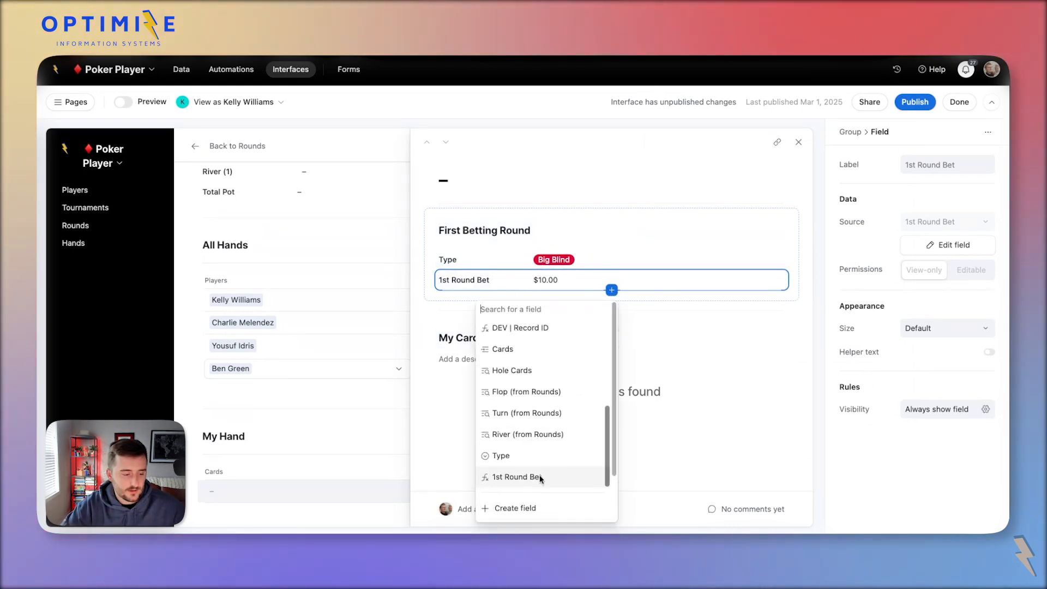
scroll(542, 480, down, 2)
click(513, 456)
click(470, 191)
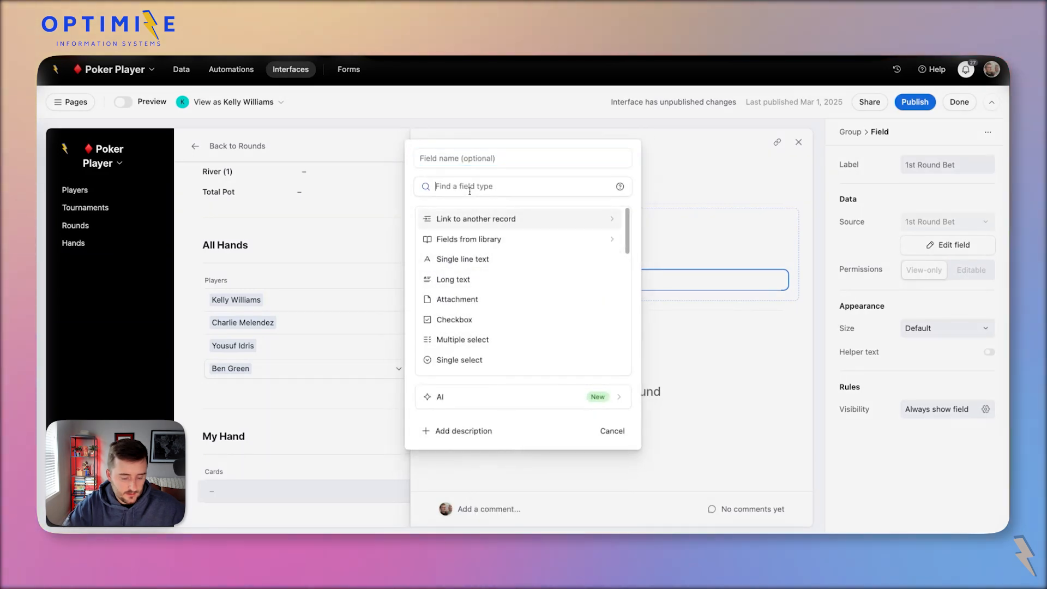
text(curr)
key(Return)
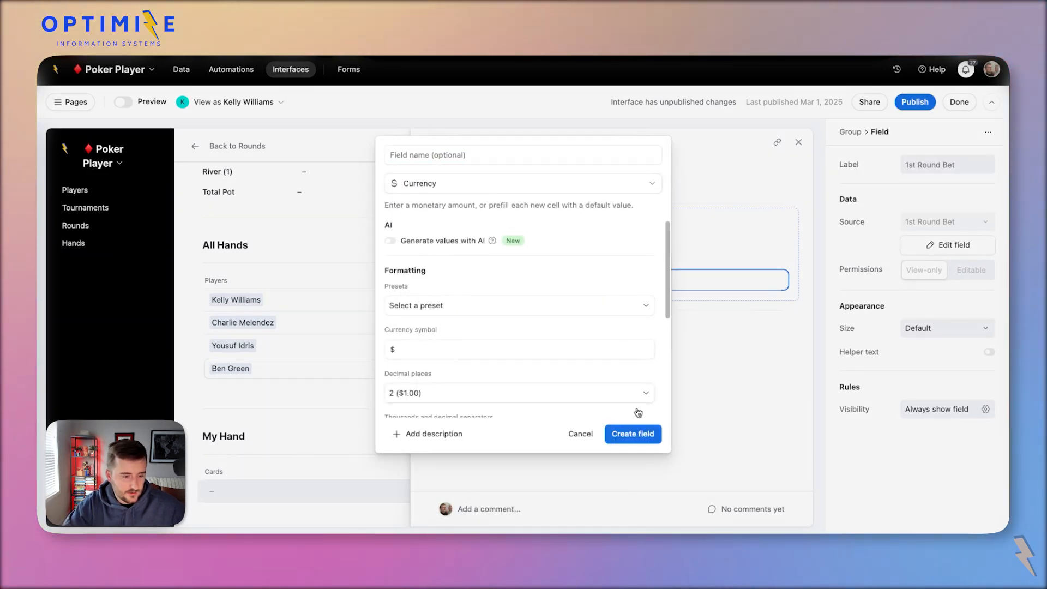
Name the currency field 1st Round Bet Manual and create it.
click(433, 150)
text(1st Round Bet)
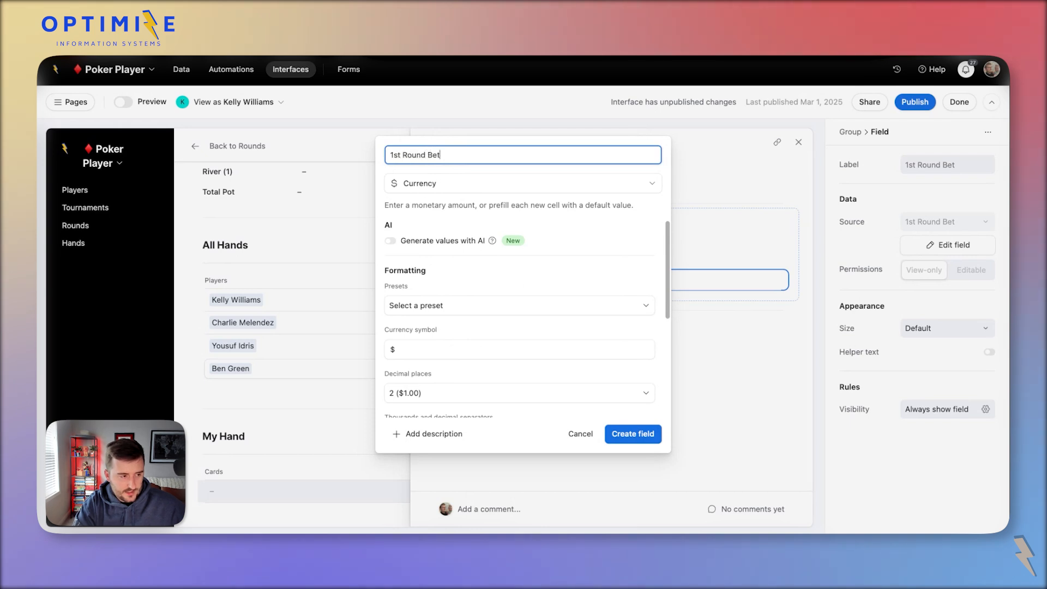
key(super+a)
click(634, 434)
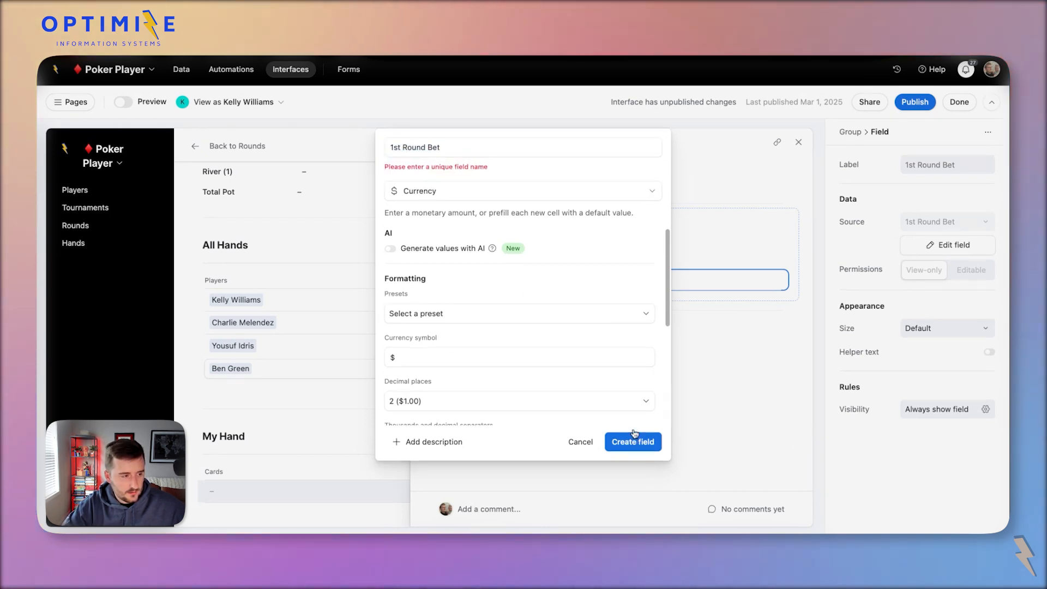
triple_click(477, 151)
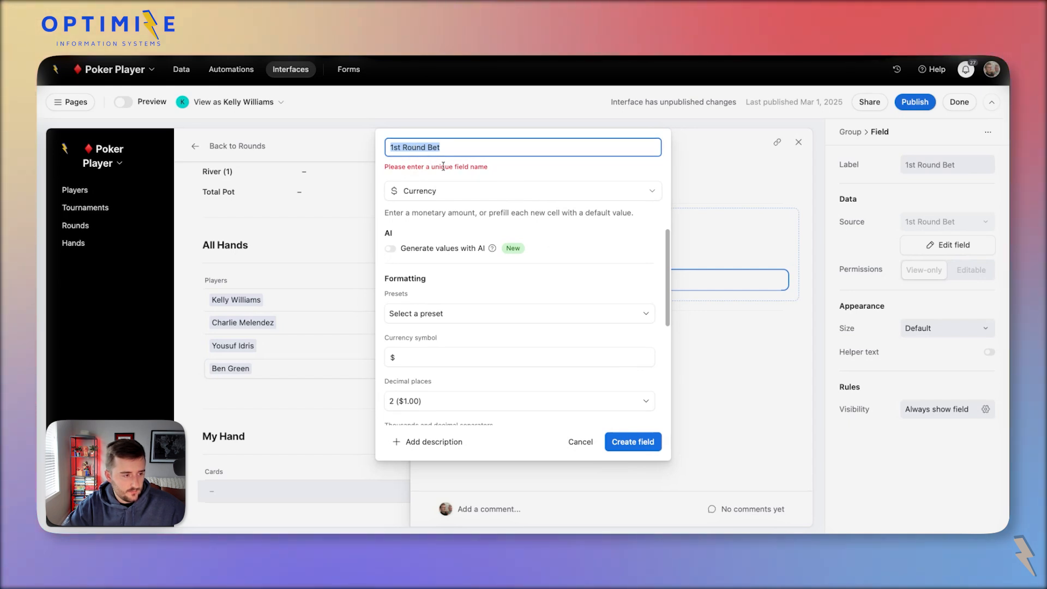
click(452, 145)
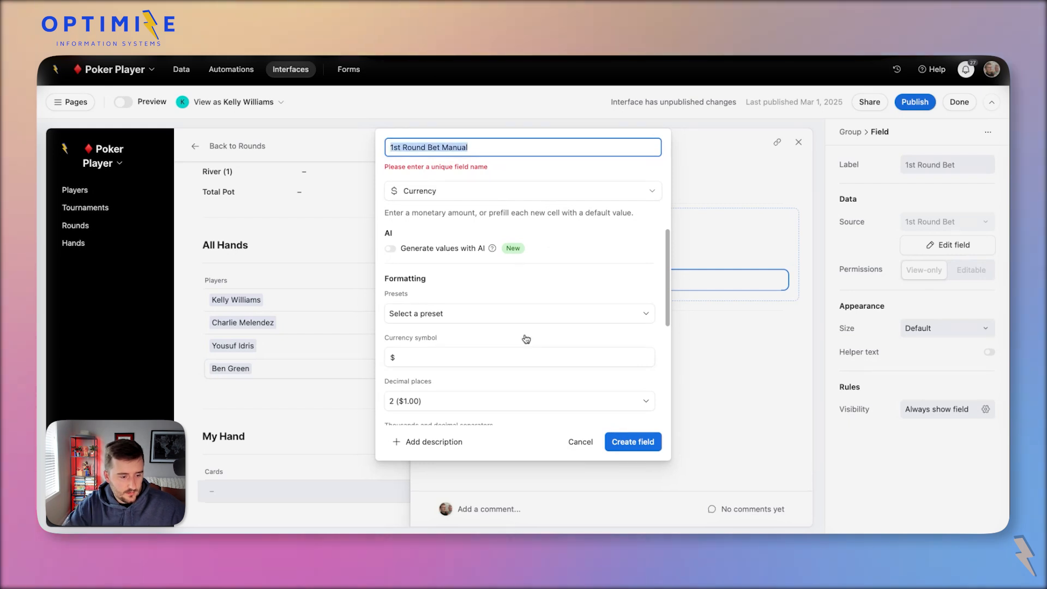
click(632, 441)
click(567, 319)
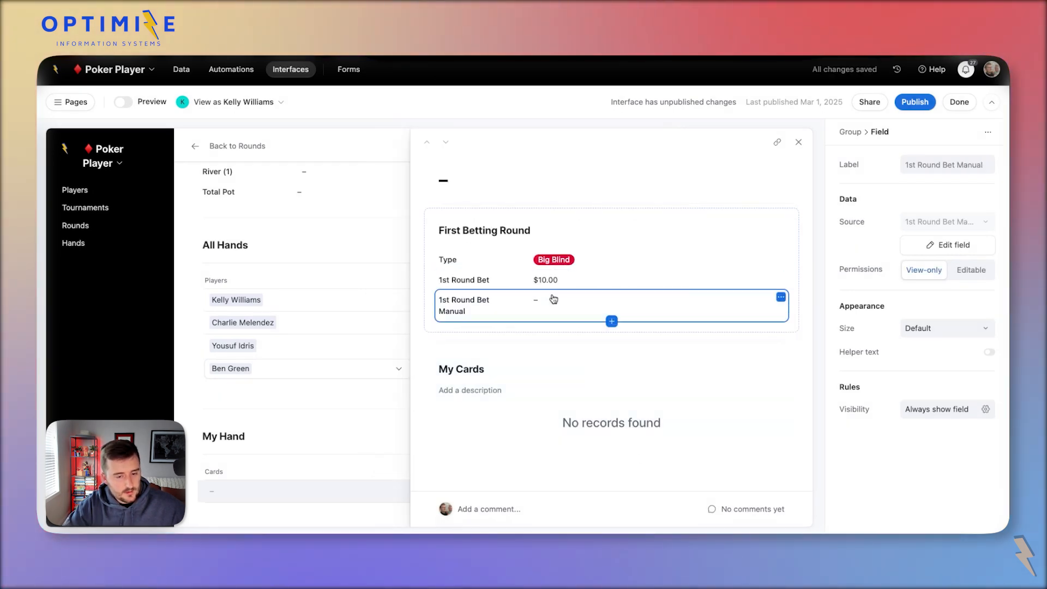
Make 1st Round Bet Manual editable and use its reference as the formula's IF condition.
click(956, 272)
click(573, 278)
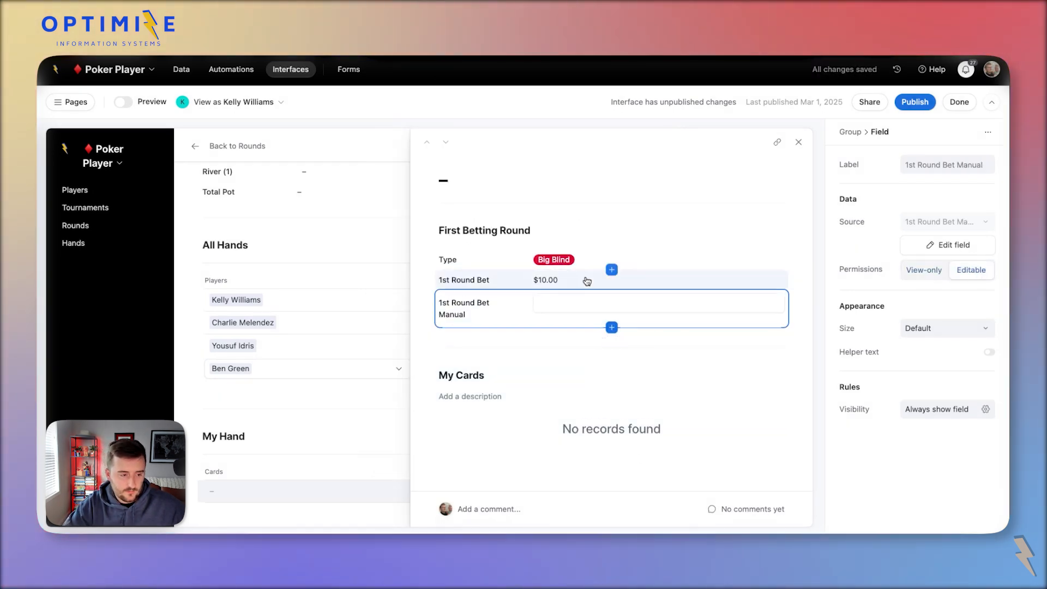
click(926, 253)
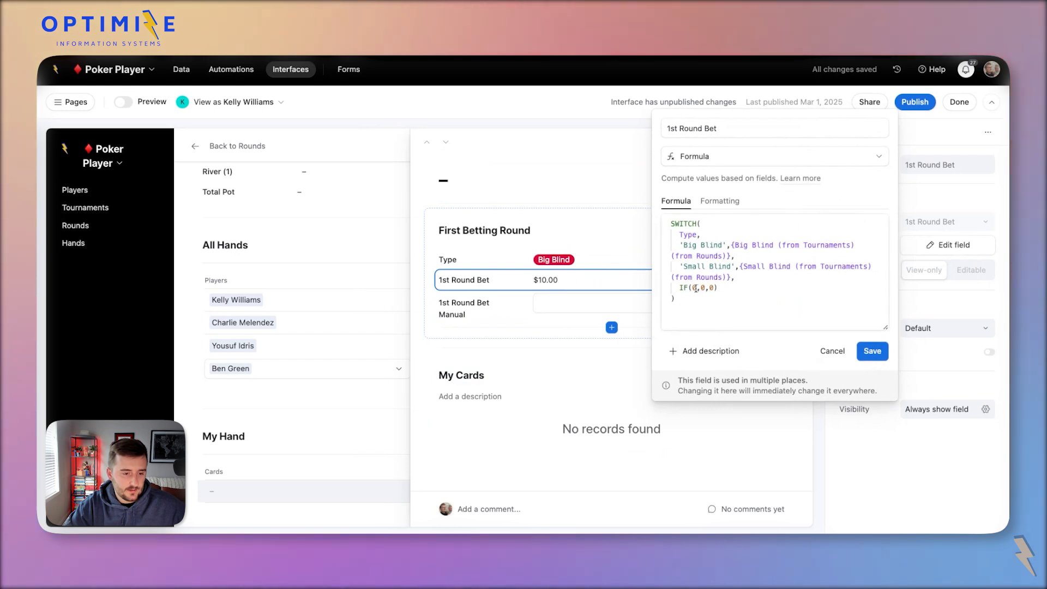
click(697, 288)
key(shift+Left)
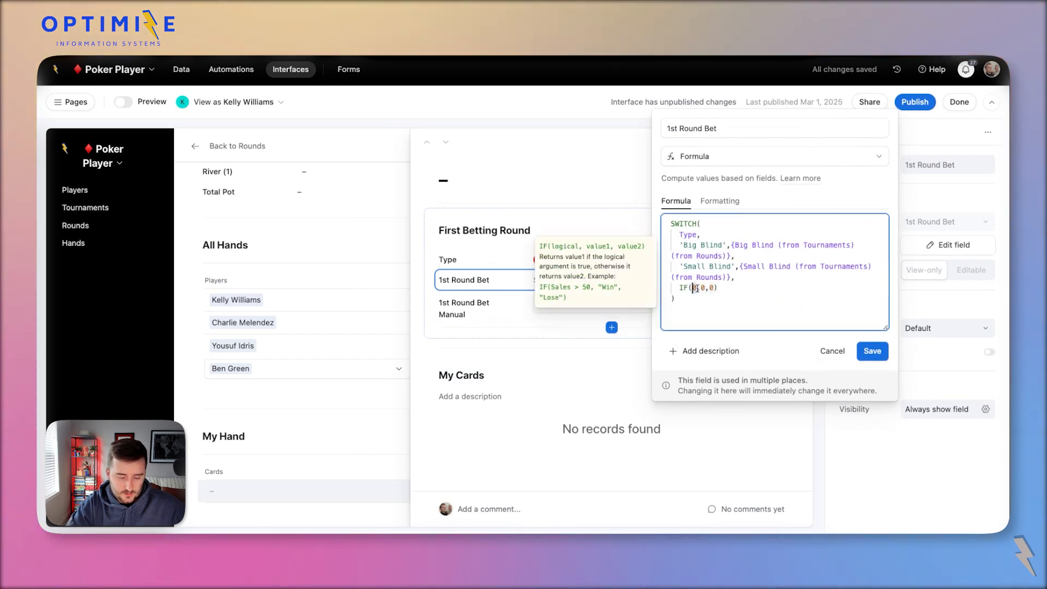
text({)
text(1st Round Bet Manual)
Use {1st Round Bet Manual} as the IF's value too, then save and confirm.
key(Right)
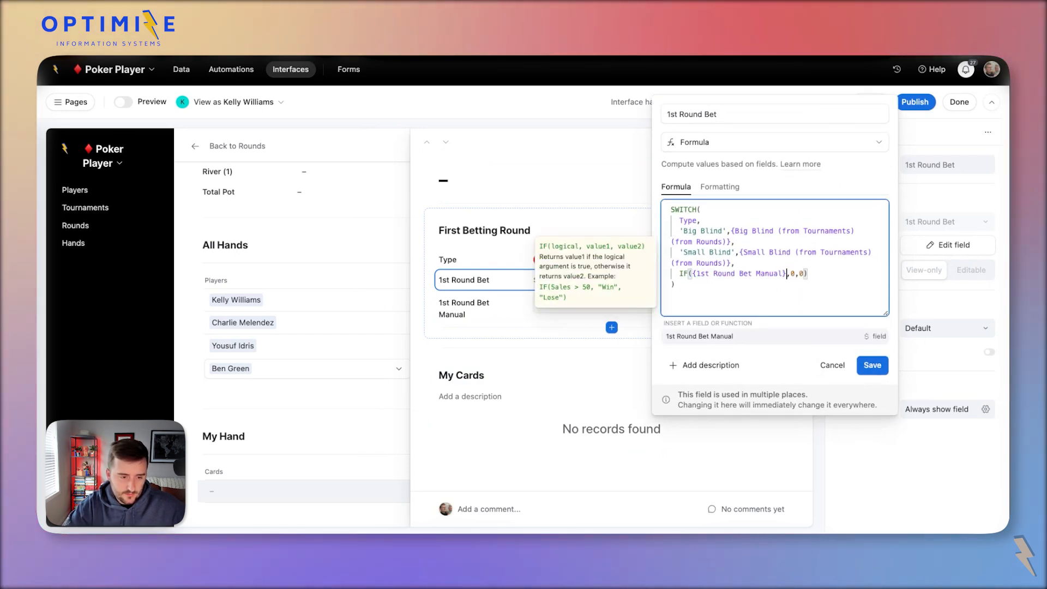
key(shift+super+Left)
key(shift+Right)
key(super+c)
key(Right)
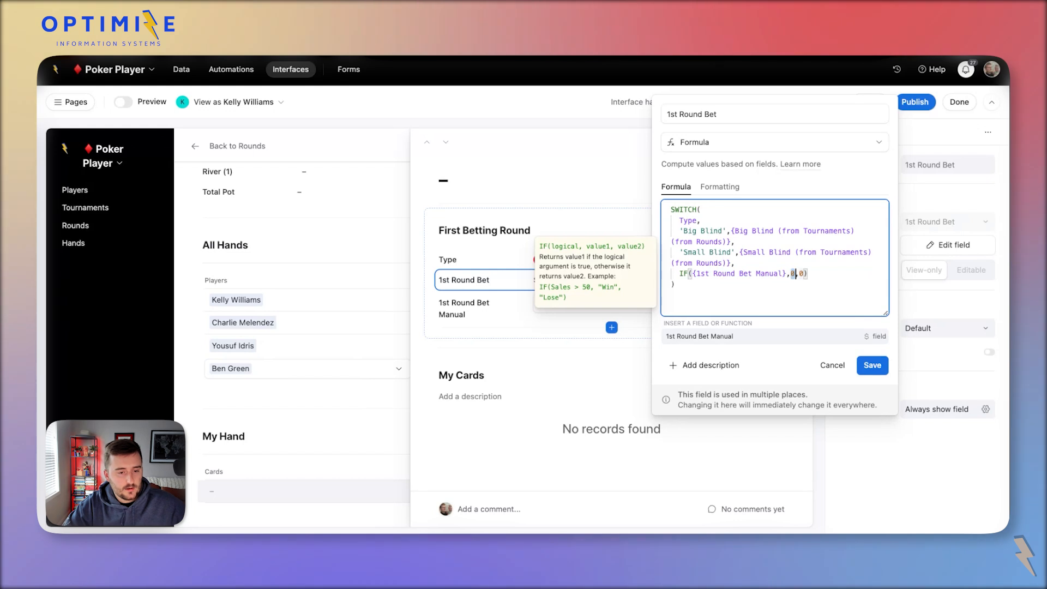
key(super+v)
click(873, 365)
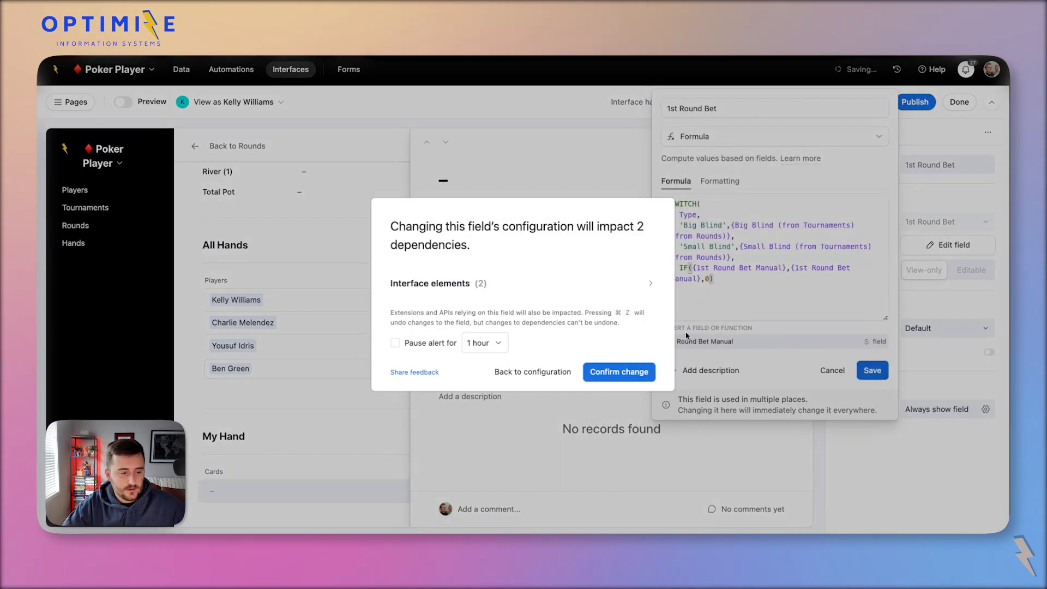
click(632, 371)
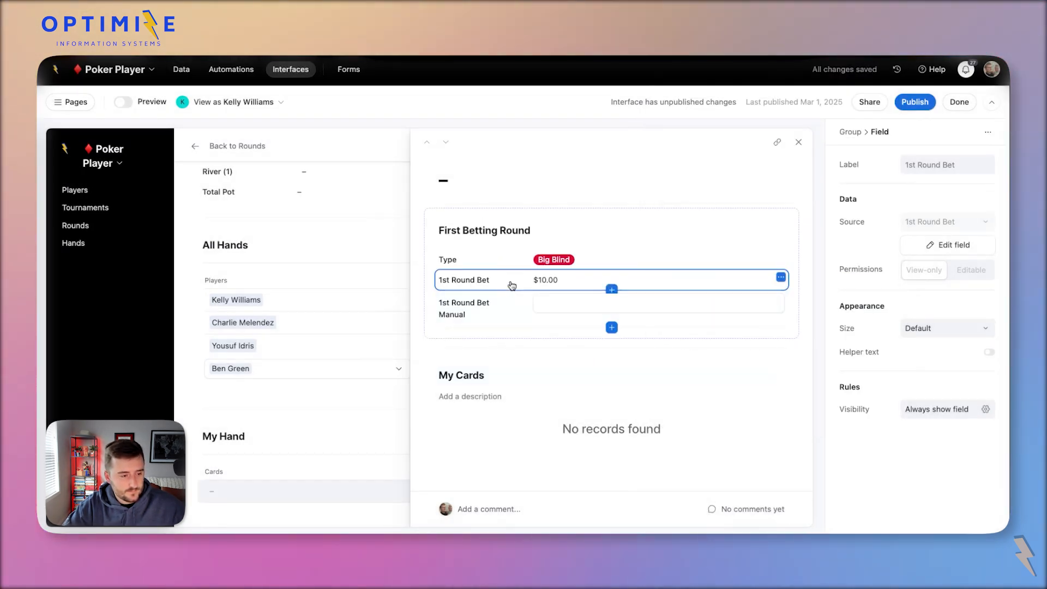
Make the Type field editable and preview the page as yourself.
click(524, 262)
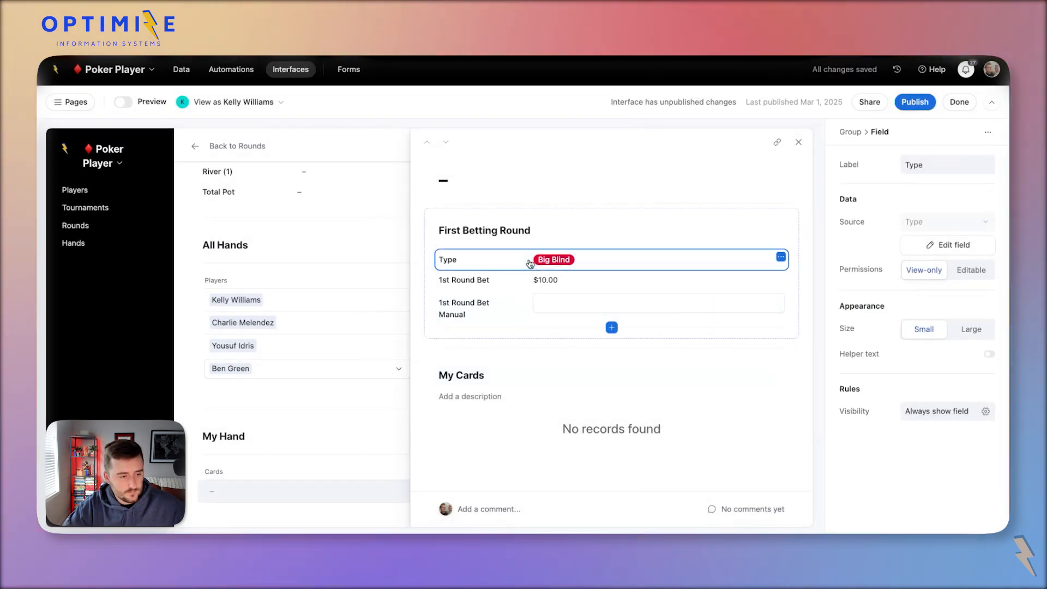
click(981, 276)
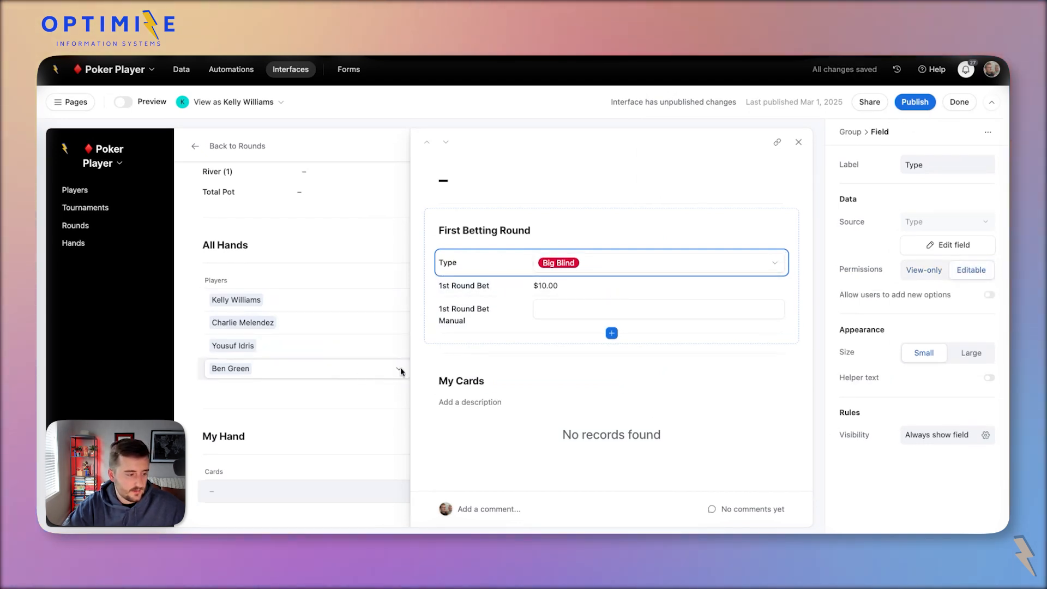
click(375, 426)
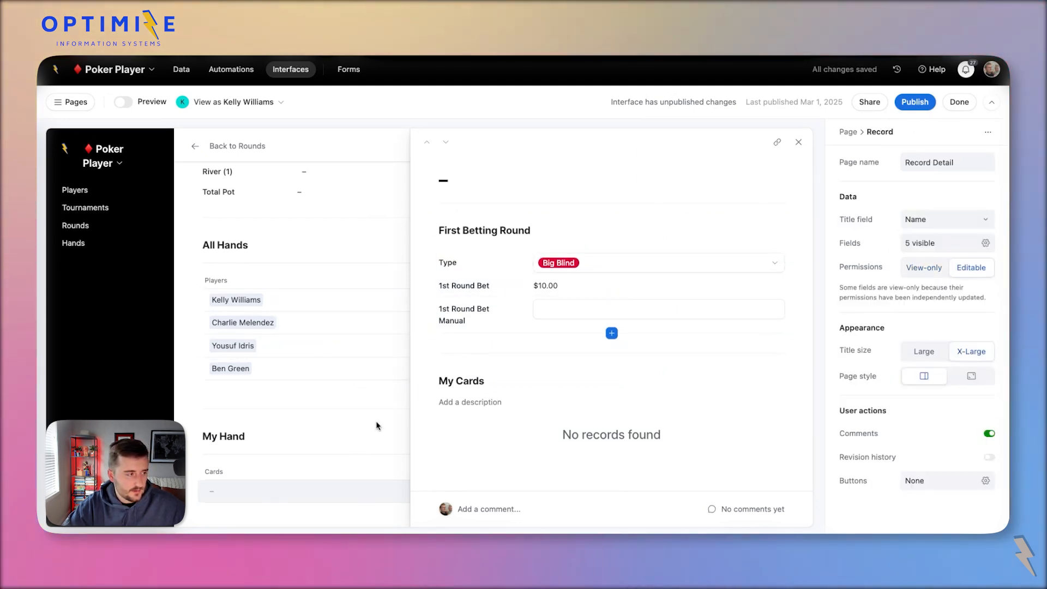
click(222, 104)
click(245, 154)
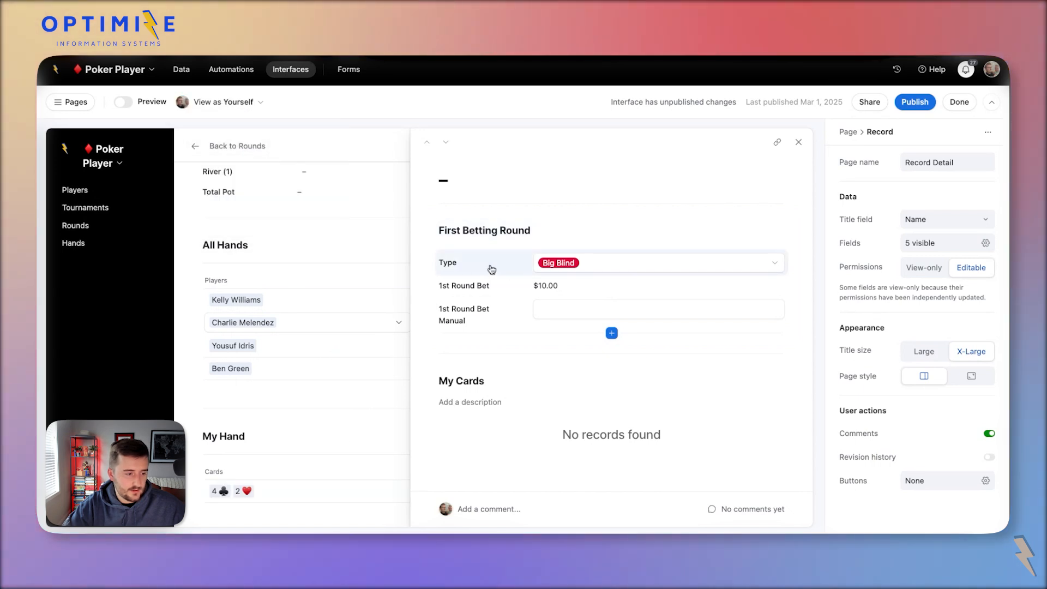
scroll(371, 448, down, 2)
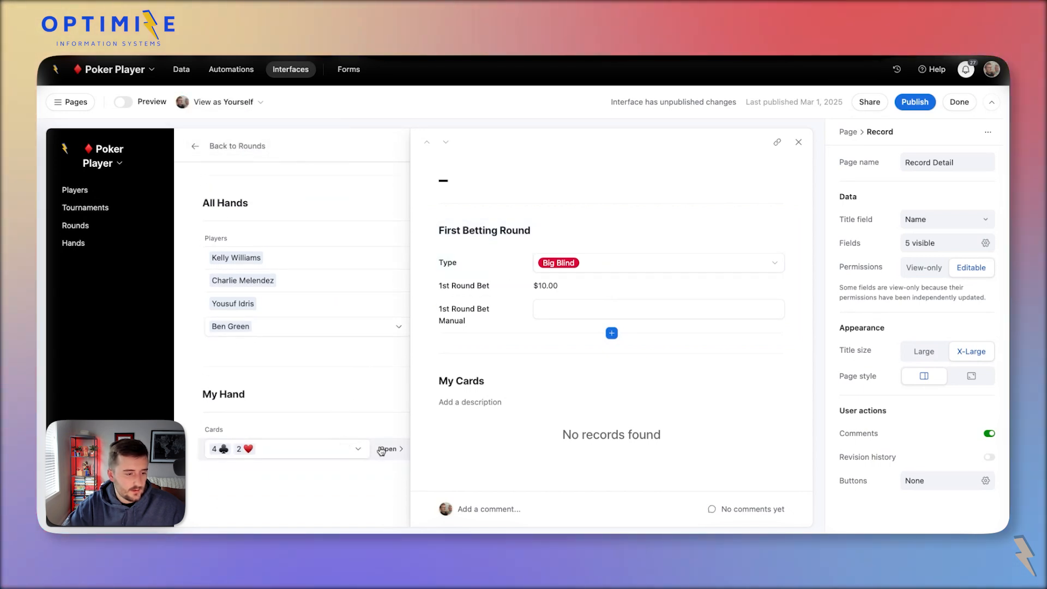
Set Type to Big Blind and enter $15.00 in 1st Round Bet Manual.
click(507, 269)
click(571, 267)
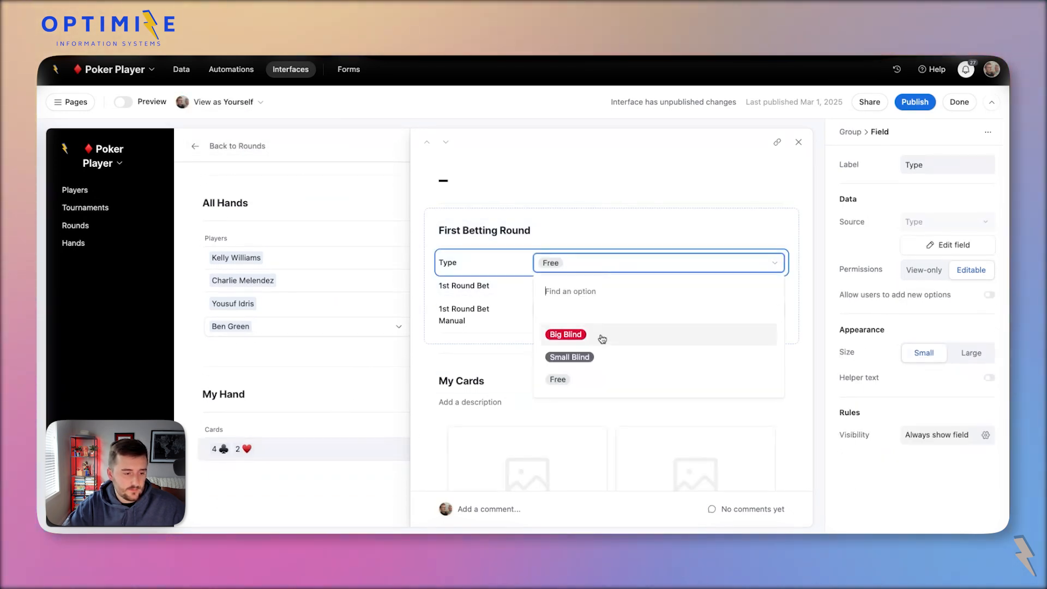
click(603, 339)
click(568, 304)
click(583, 311)
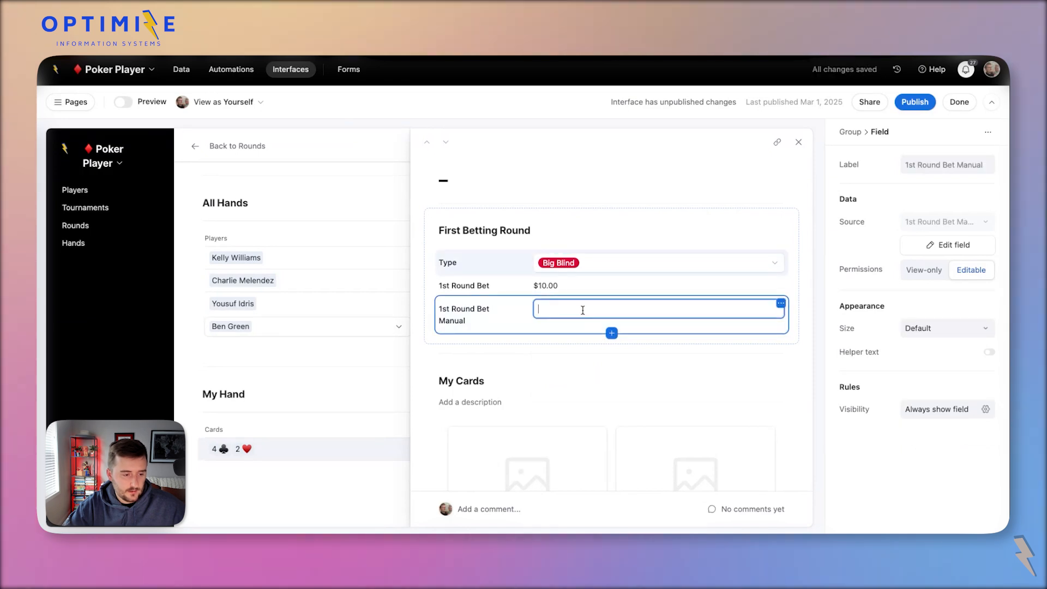
text(15)
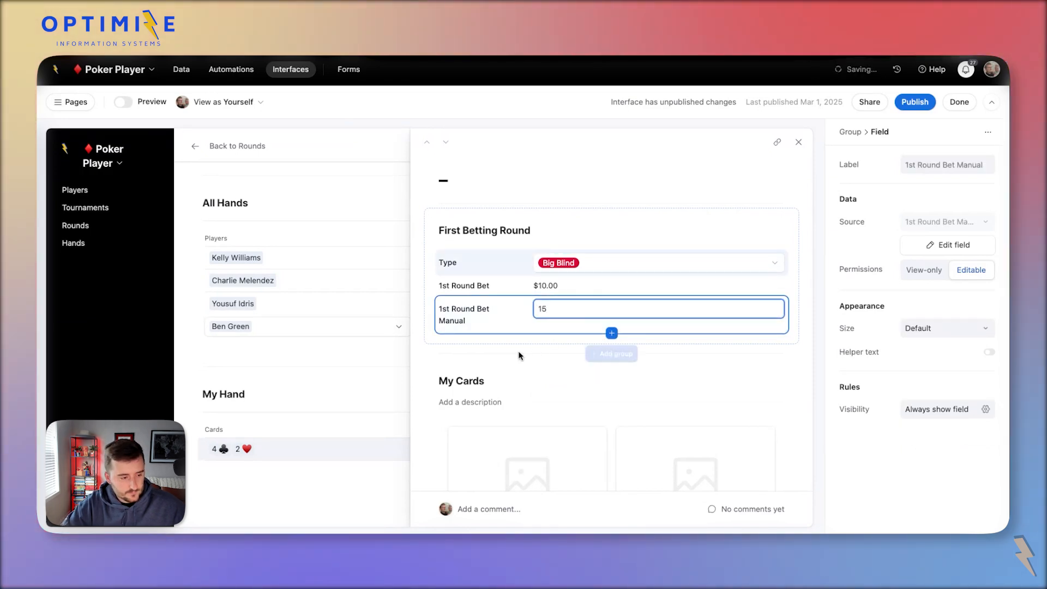
click(424, 354)
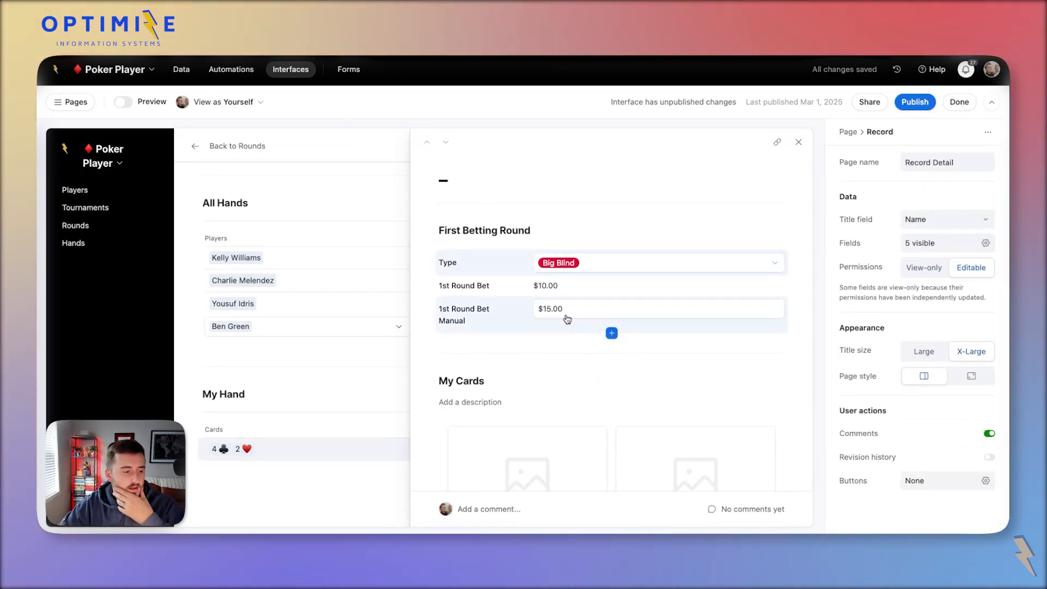
click(534, 289)
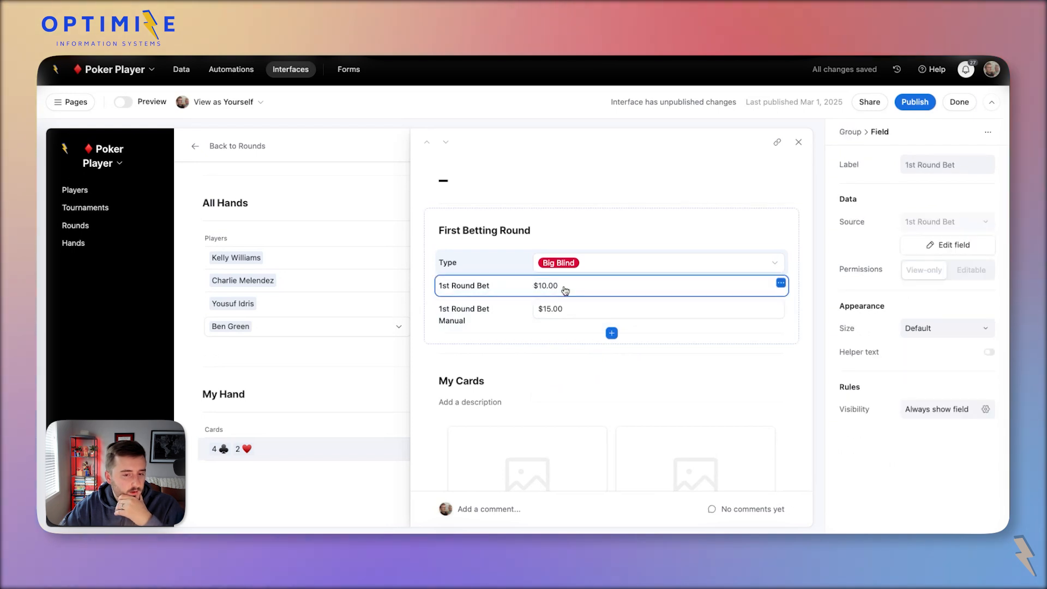
Wrap the SWITCH in MAX(..., {1st Round Bet Manual}) so 1st Round Bet shows $15.00.
click(927, 245)
click(804, 301)
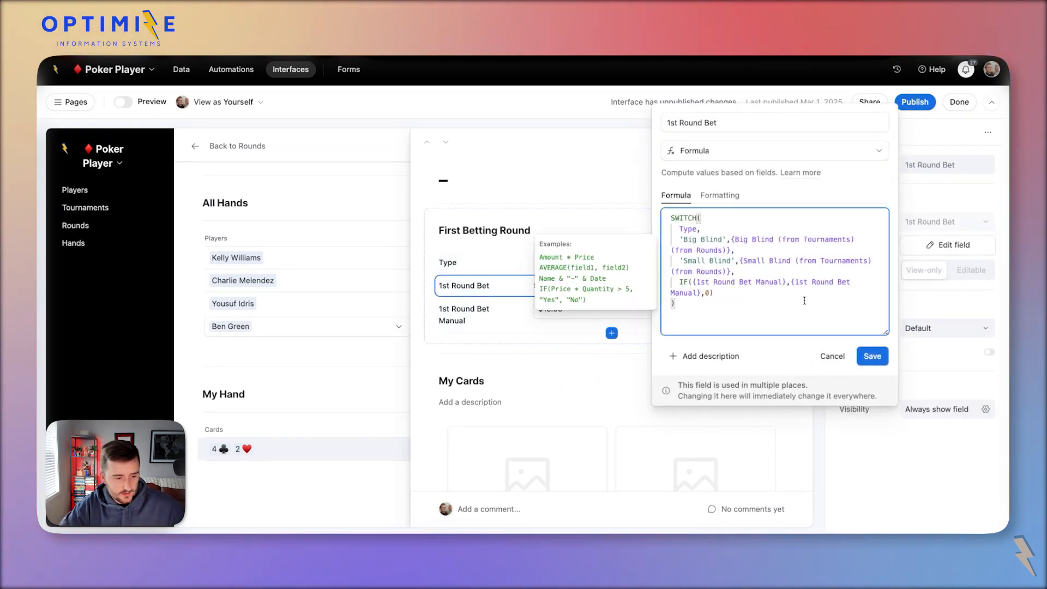
key(ctrl+a)
key(ctrl+c)
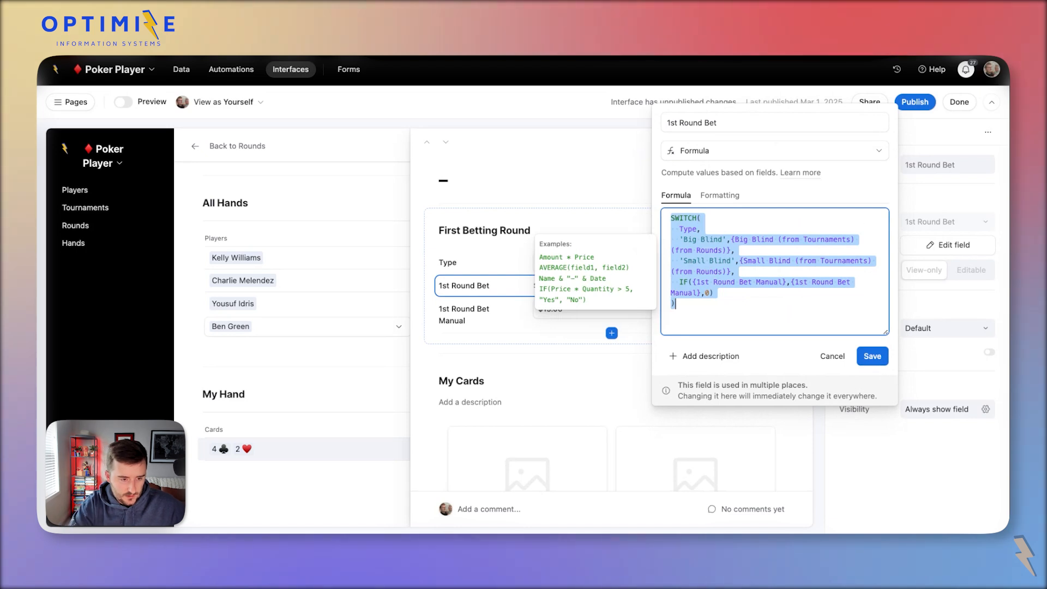
text(max()
key(Return)
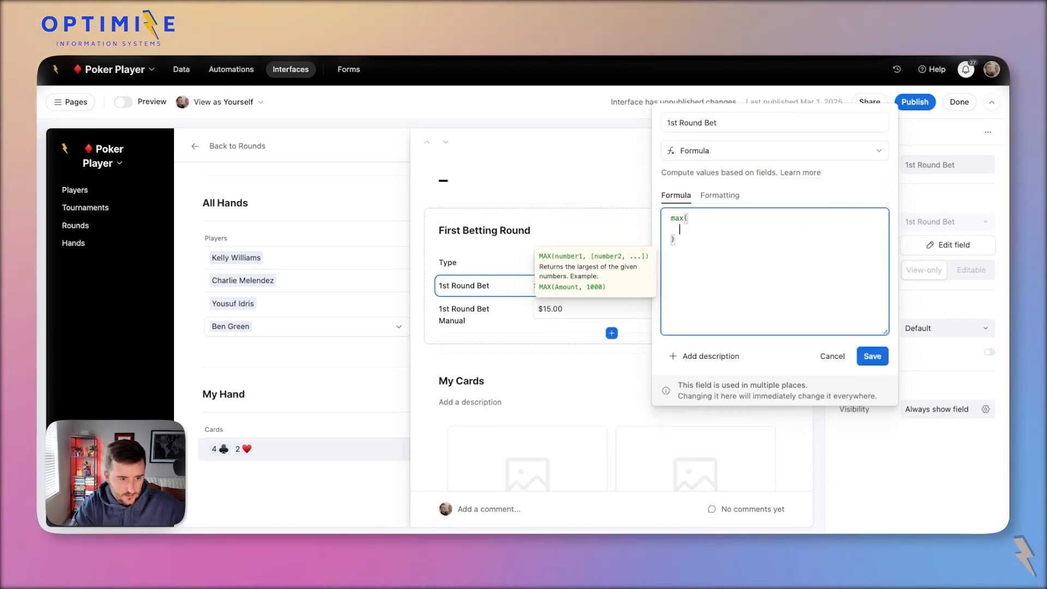
key(ctrl+v)
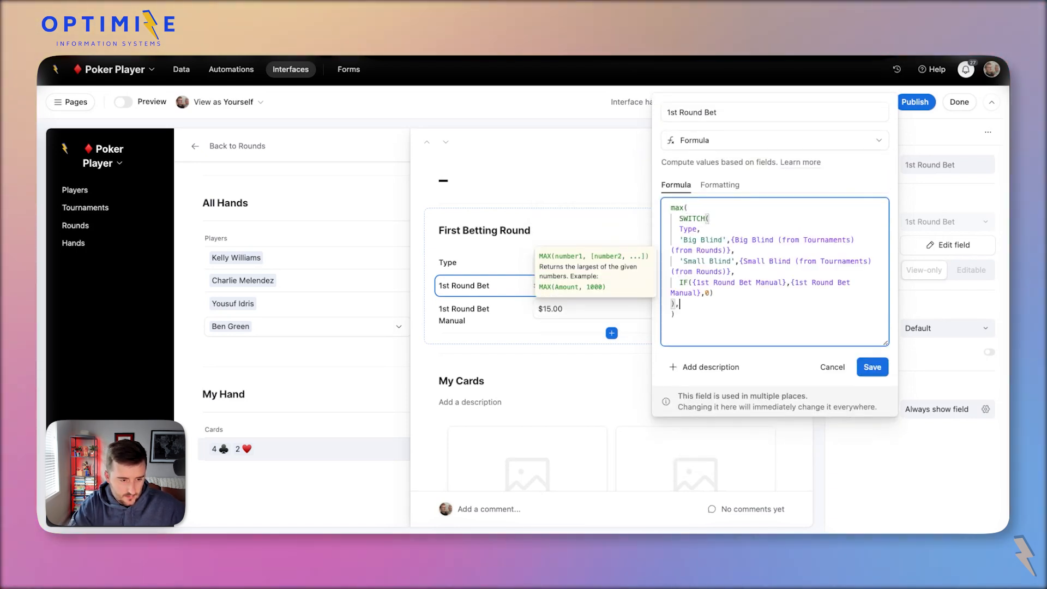
text(,manual)
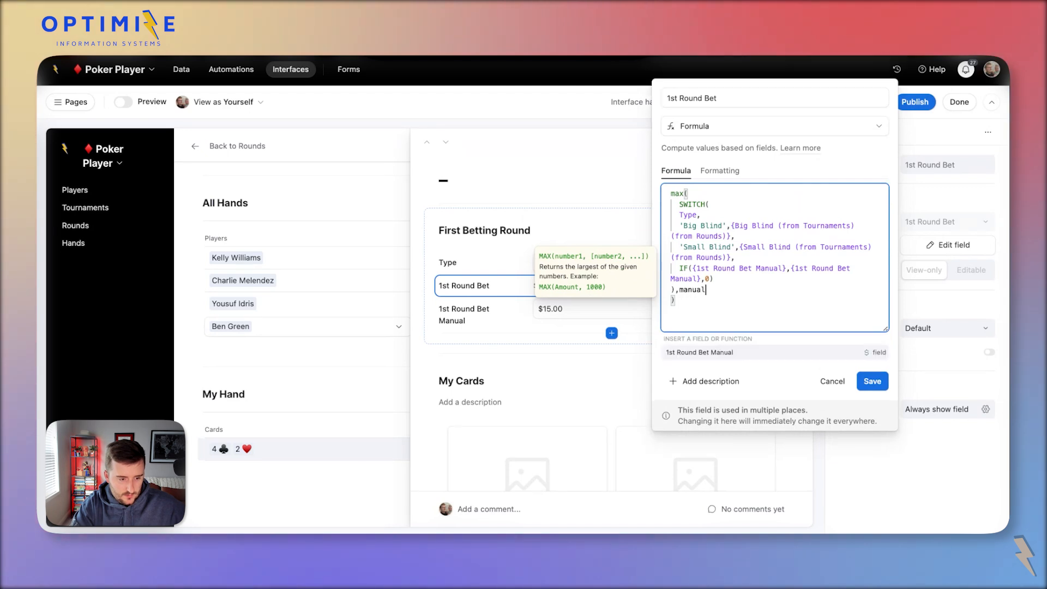
key(Return)
click(877, 367)
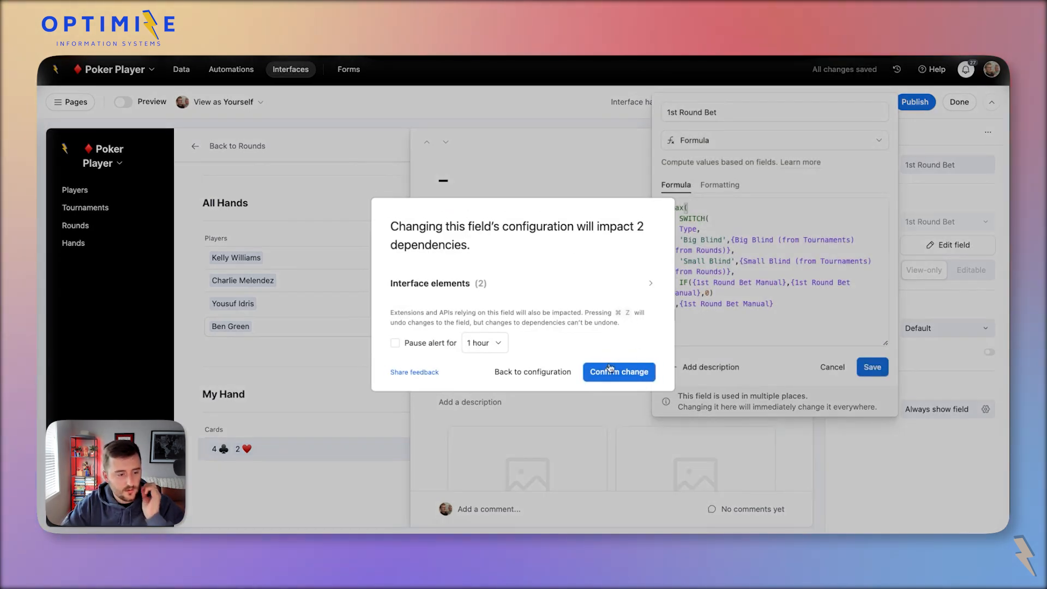
click(610, 370)
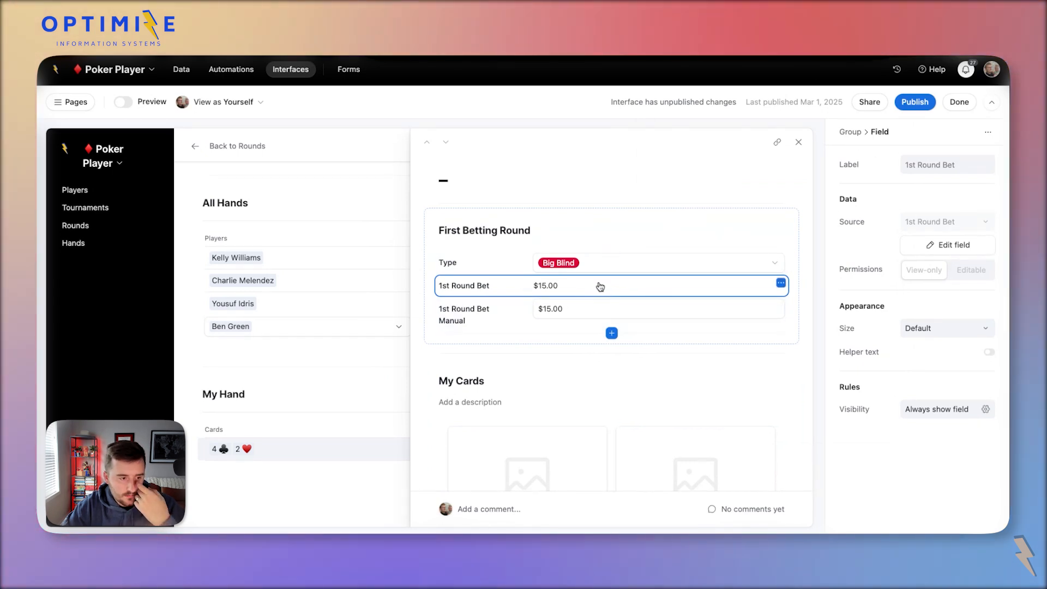
click(327, 354)
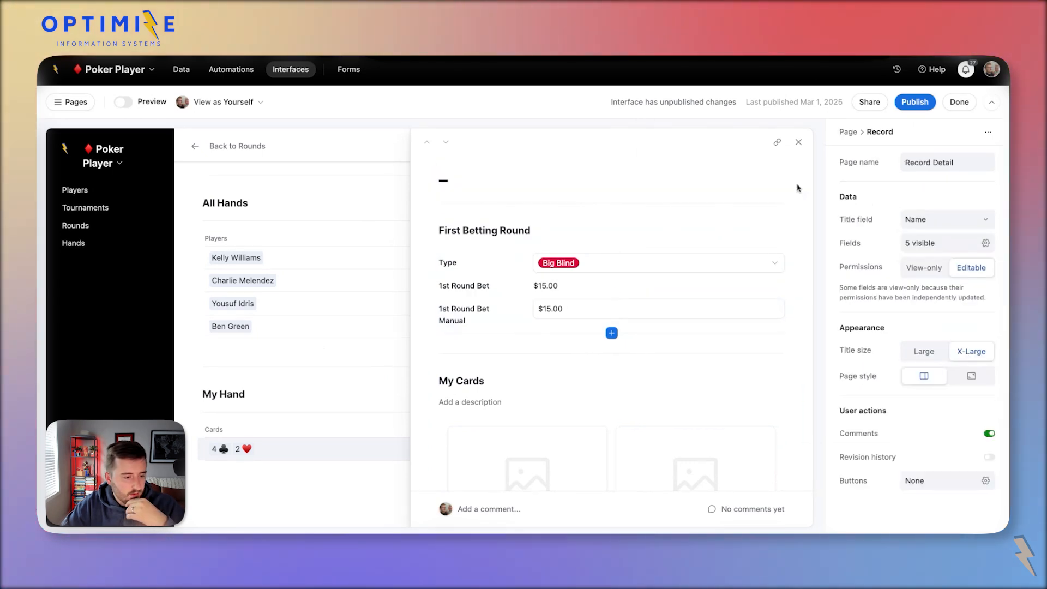
Switch the round's Type to Small Blind, then Free, and clear the $15.00 manual bet.
click(509, 217)
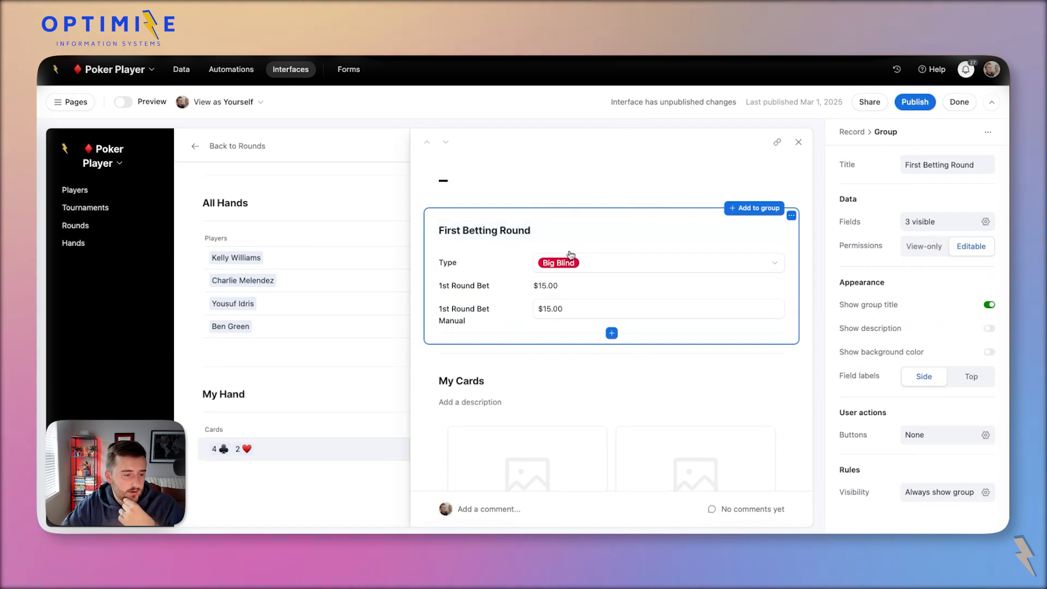
click(565, 274)
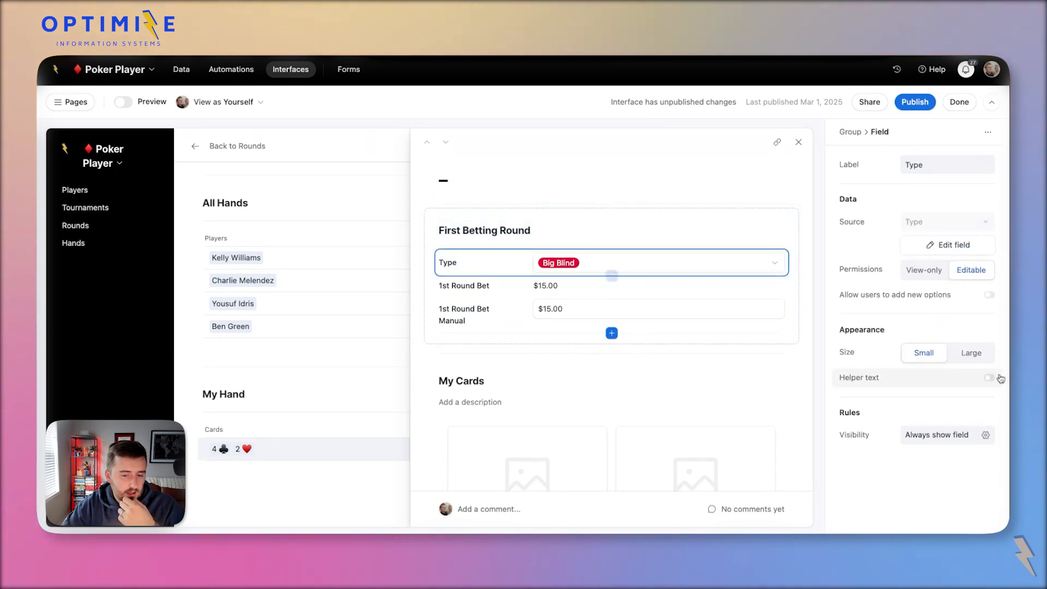
click(578, 266)
click(613, 357)
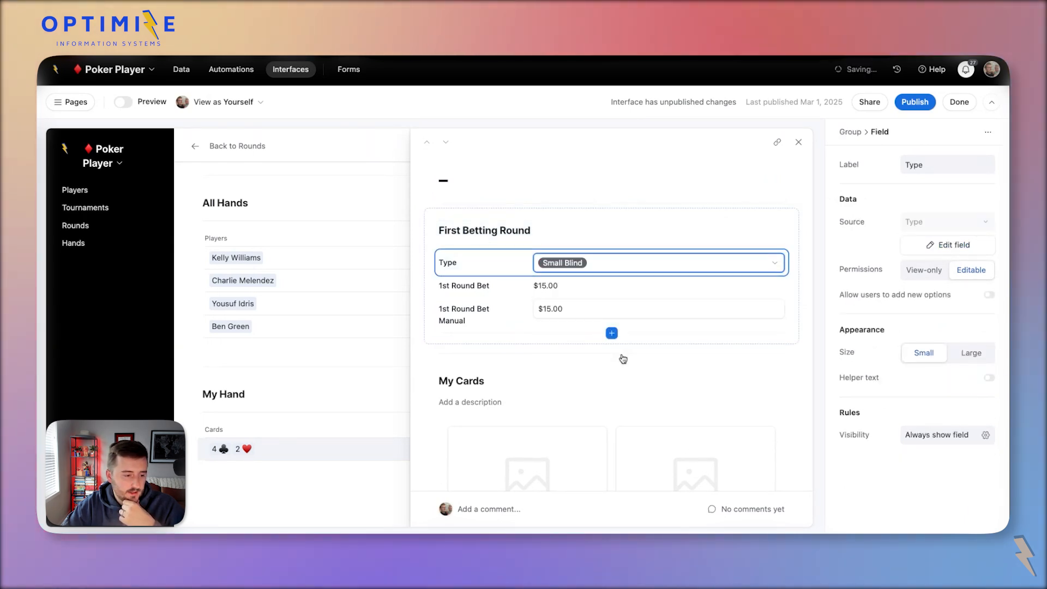
click(566, 263)
click(559, 379)
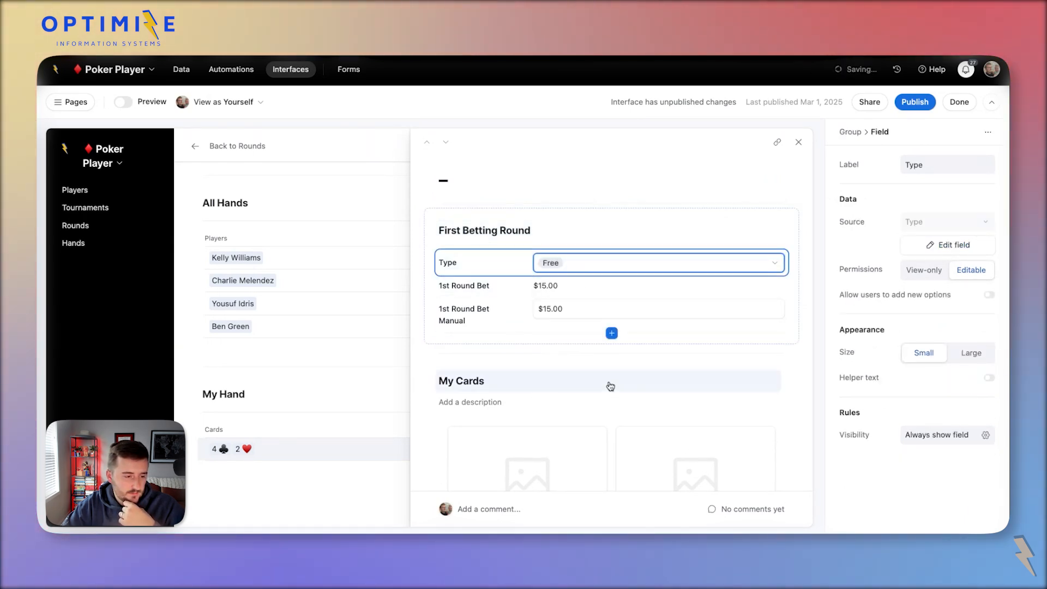
click(559, 262)
click(559, 263)
click(547, 316)
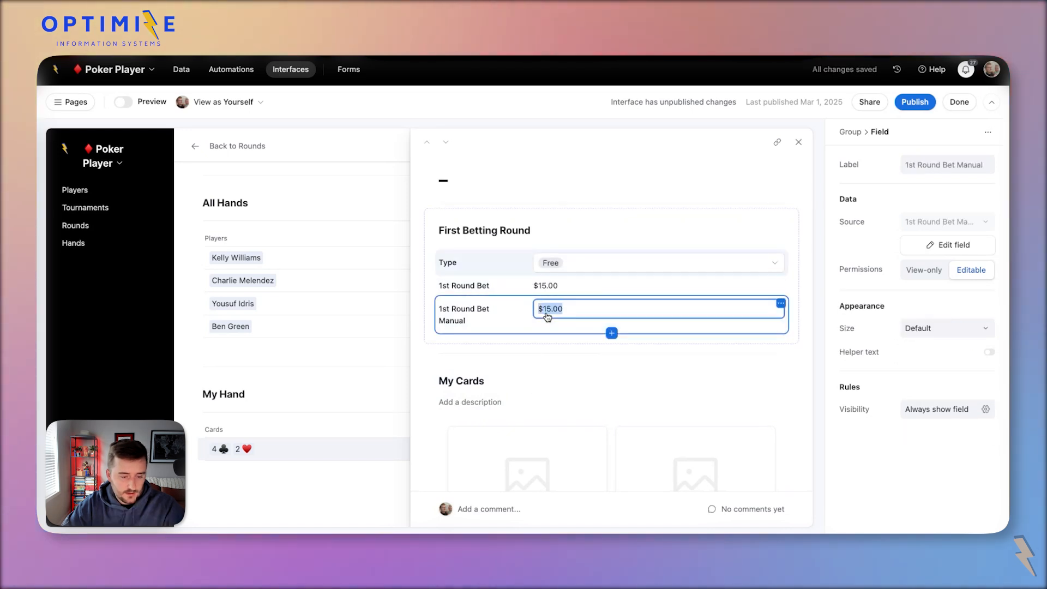
key(BackSpace)
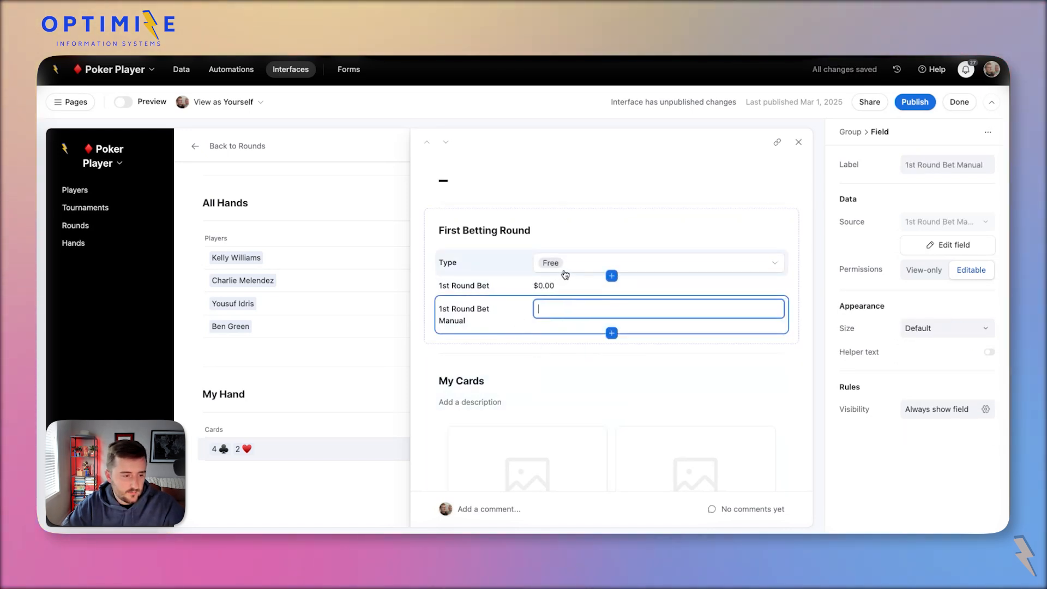
Set the round's Type back to Big Blind so 1st Round Bet shows $10.00.
click(564, 273)
click(559, 264)
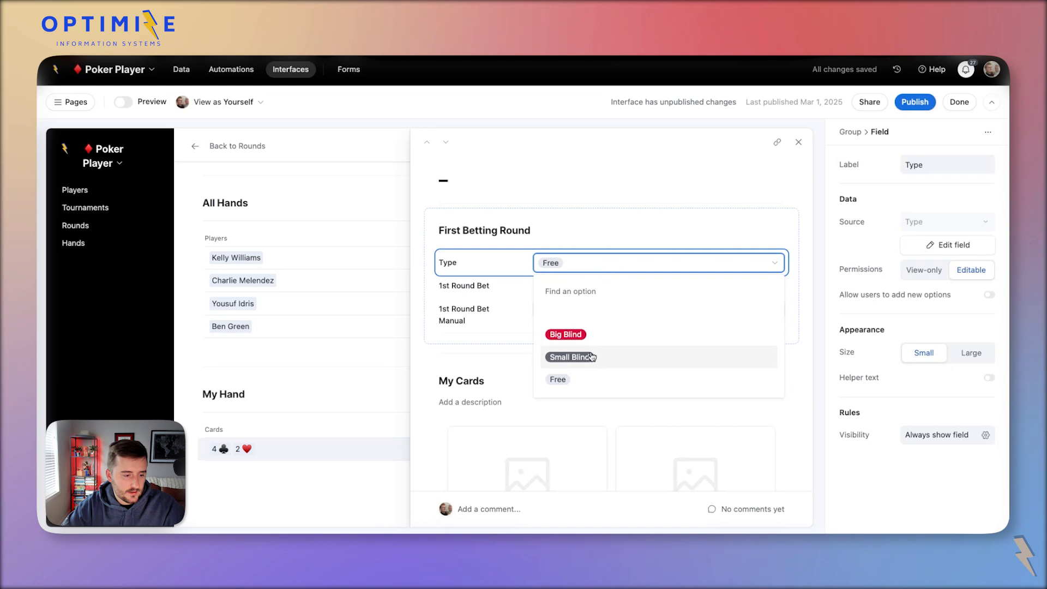
click(586, 355)
key(Return)
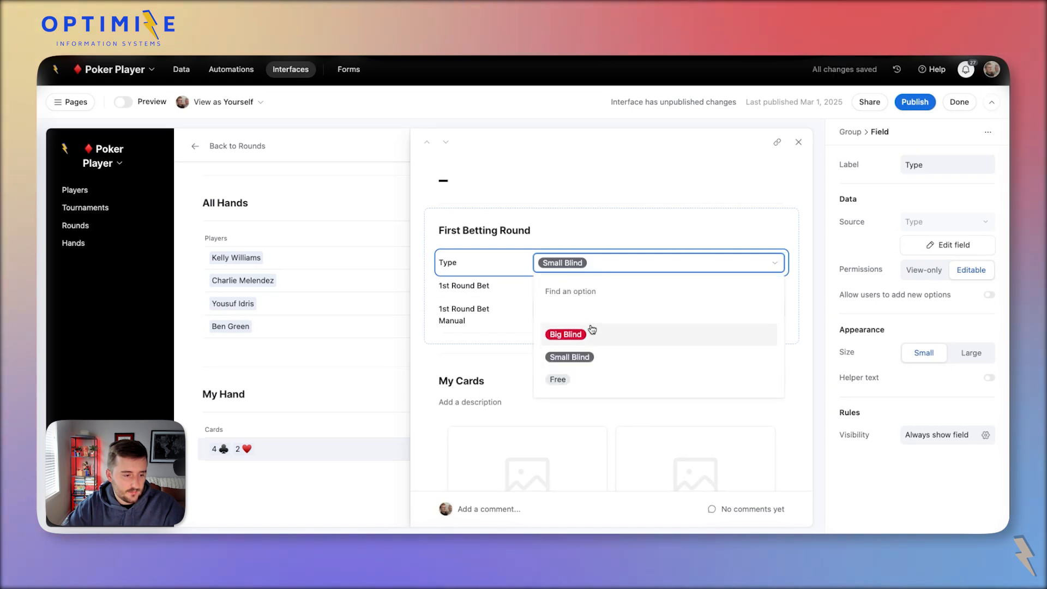
click(592, 331)
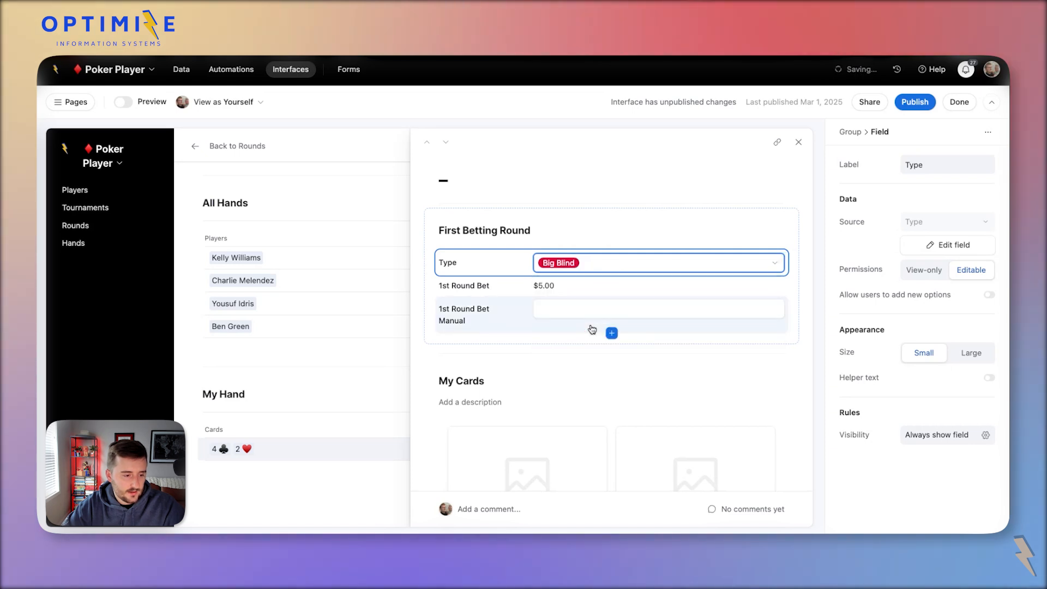
click(371, 349)
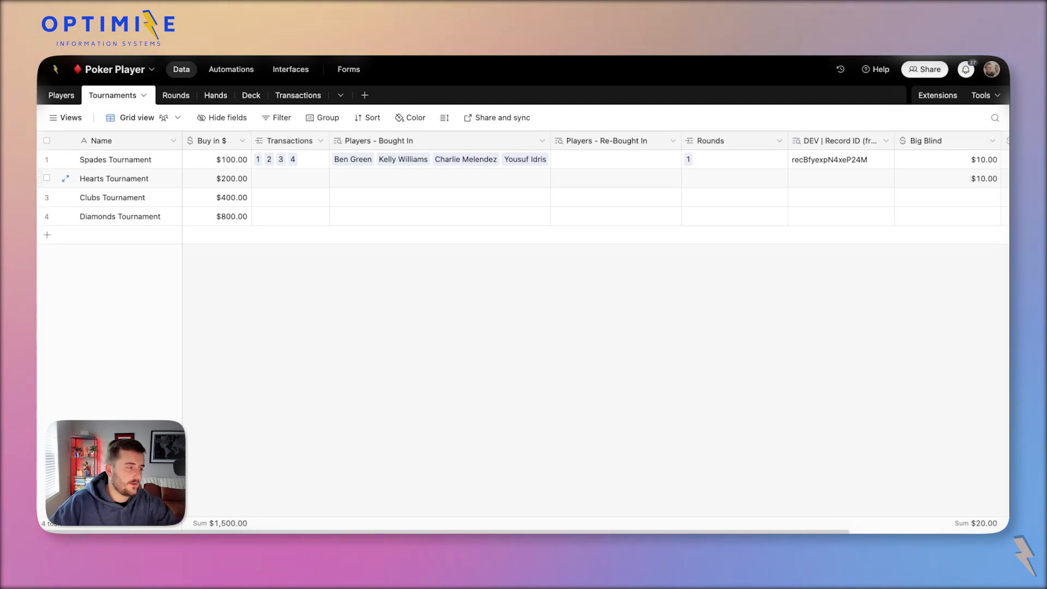
Create a blank Leaderboard table and delete its Notes, Assignee and Status fields.
click(365, 96)
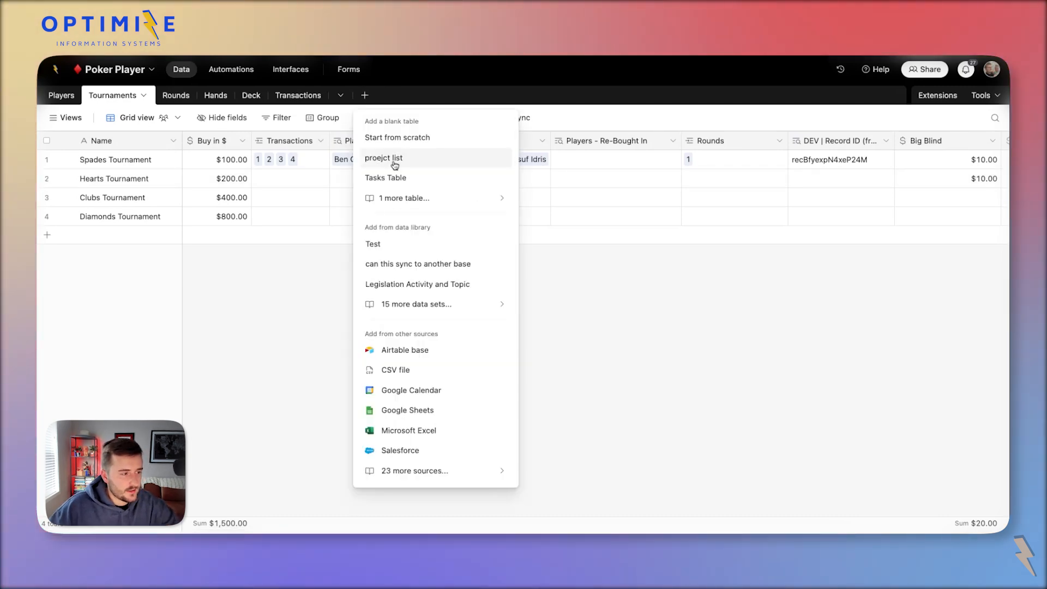
click(392, 141)
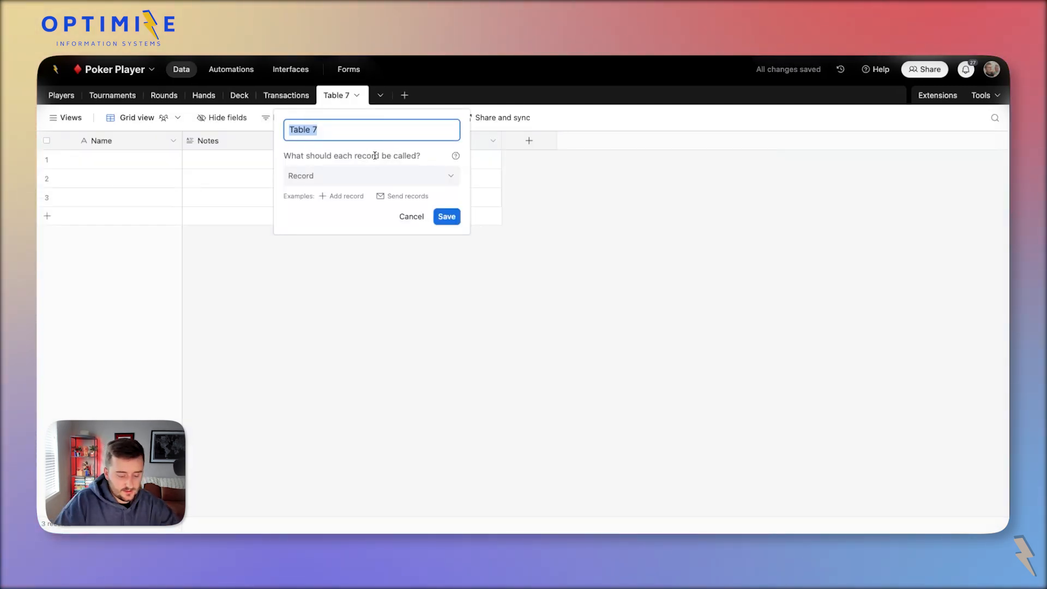
text(Leaderboard)
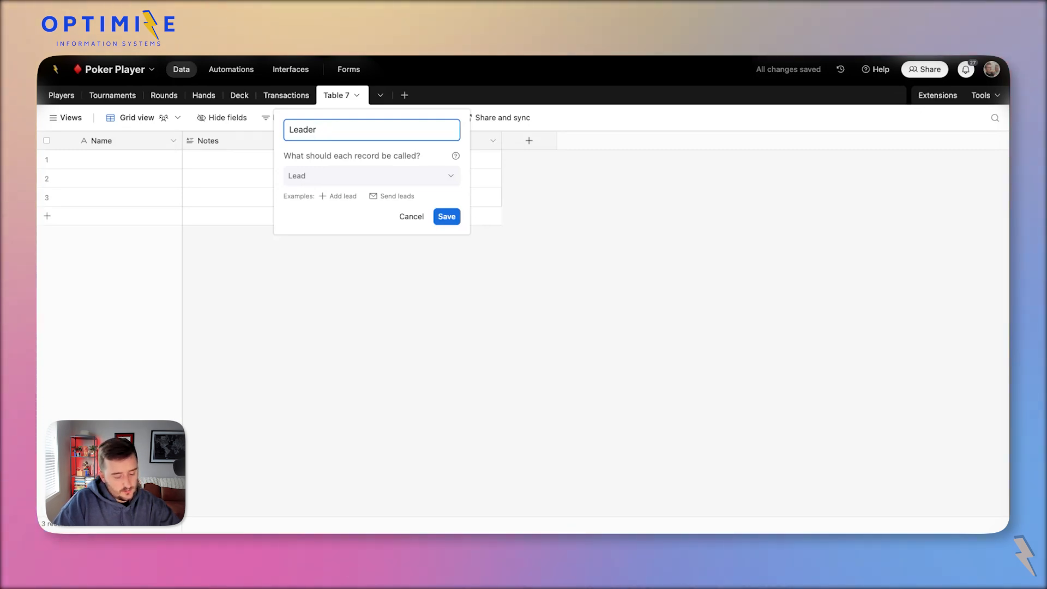
click(447, 216)
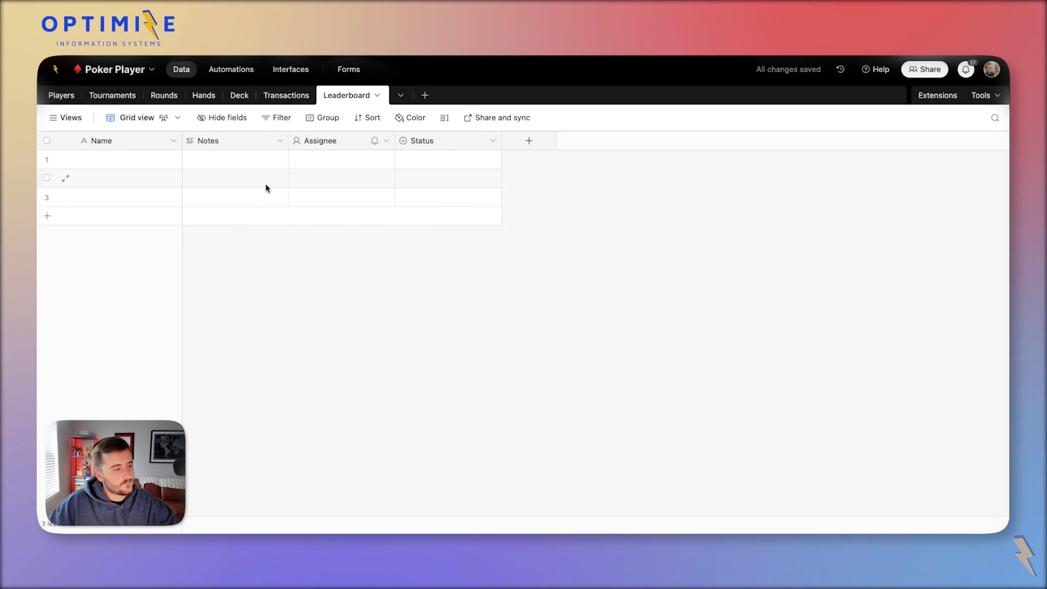
click(233, 143)
shift+click(433, 142)
right_click(434, 142)
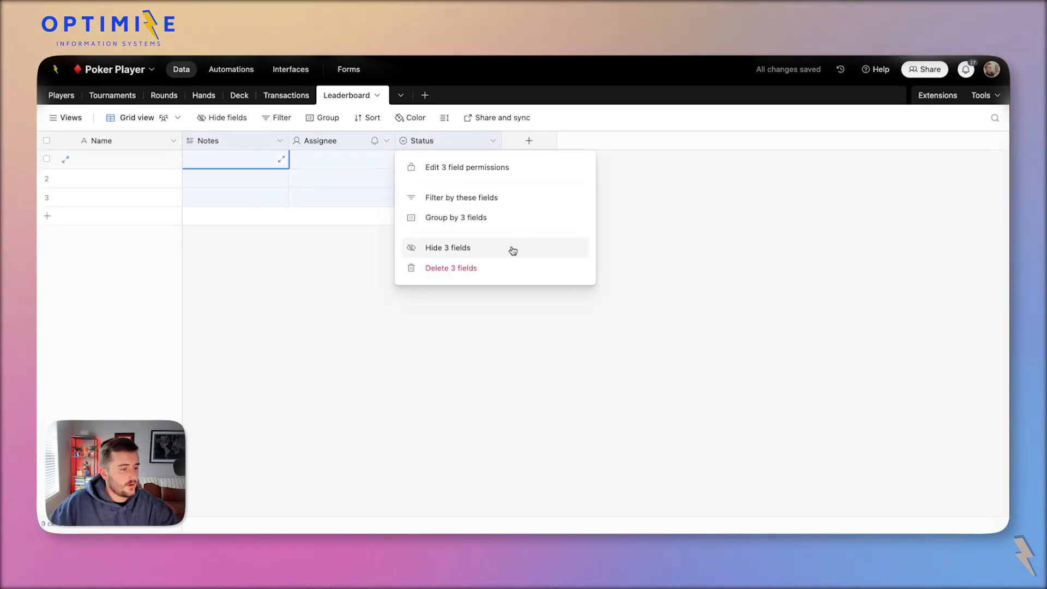
click(544, 268)
Add linked-record fields to Players, Tournaments and Transactions.
click(209, 142)
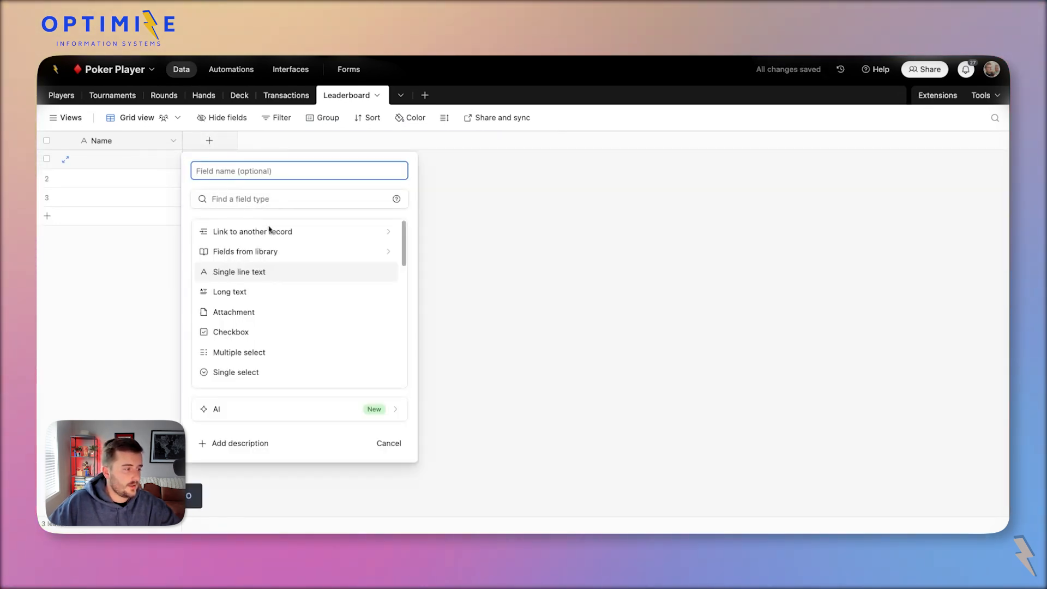
click(239, 231)
click(240, 223)
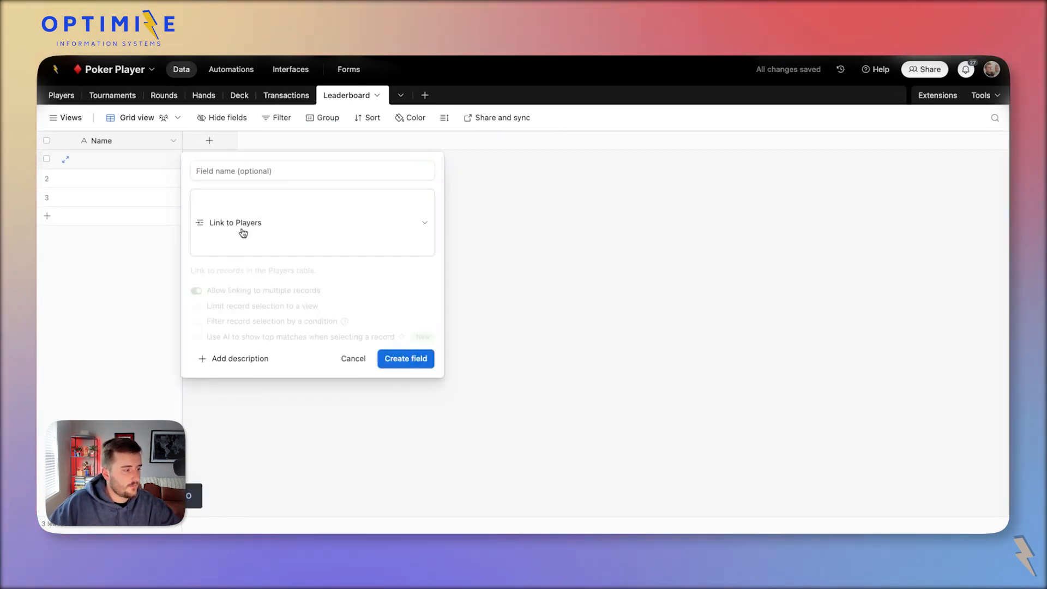
click(405, 311)
click(316, 140)
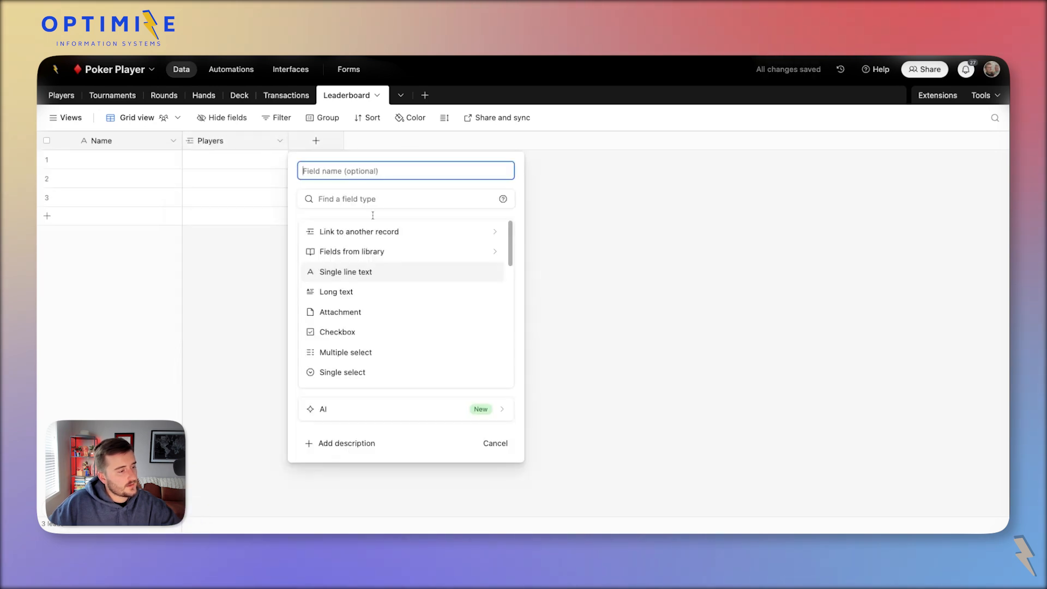
click(362, 233)
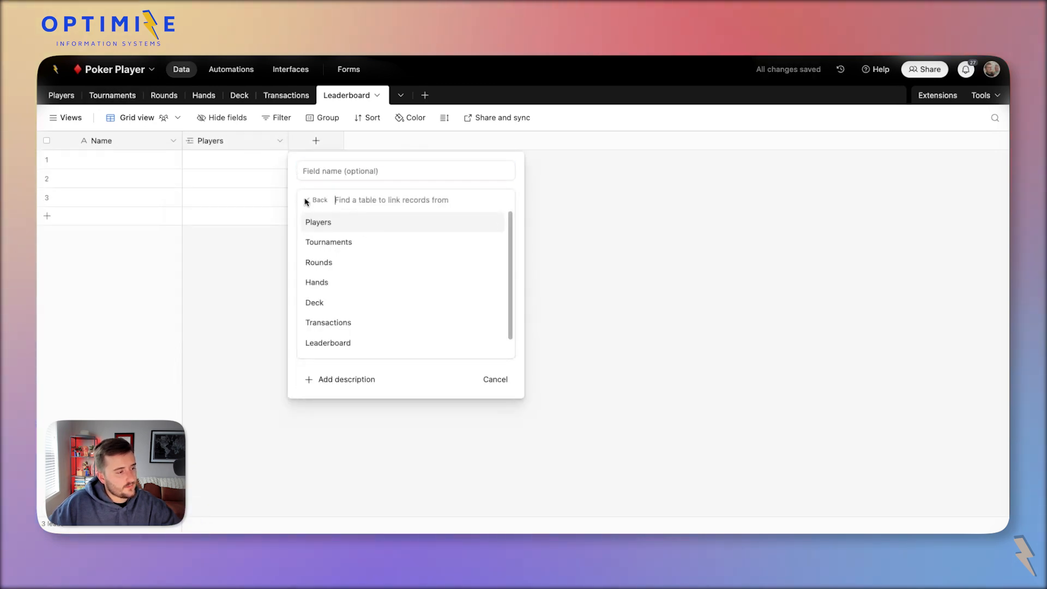
click(349, 244)
click(520, 314)
click(422, 140)
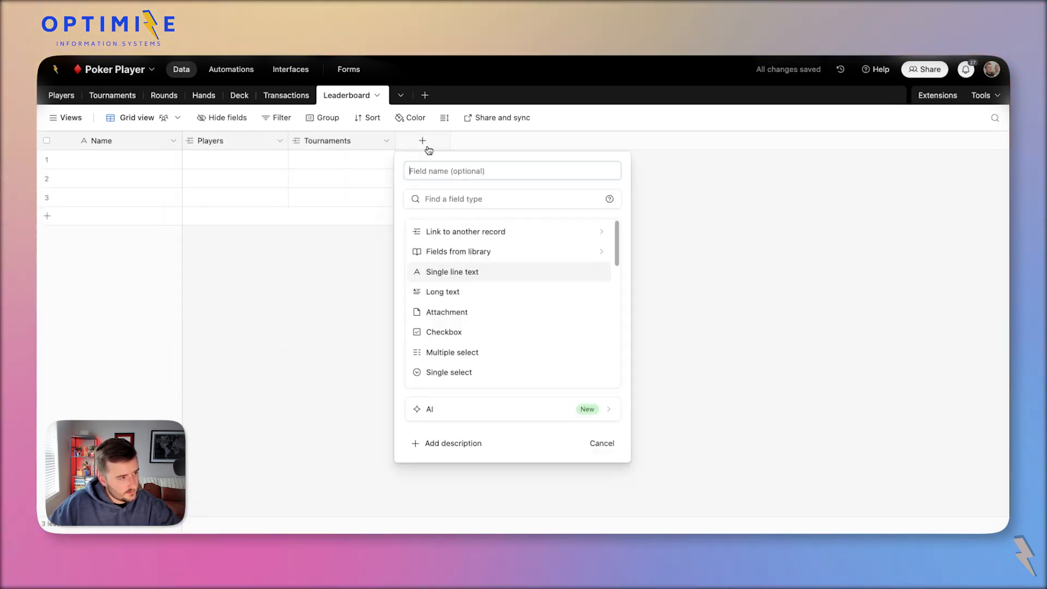
click(486, 232)
click(508, 322)
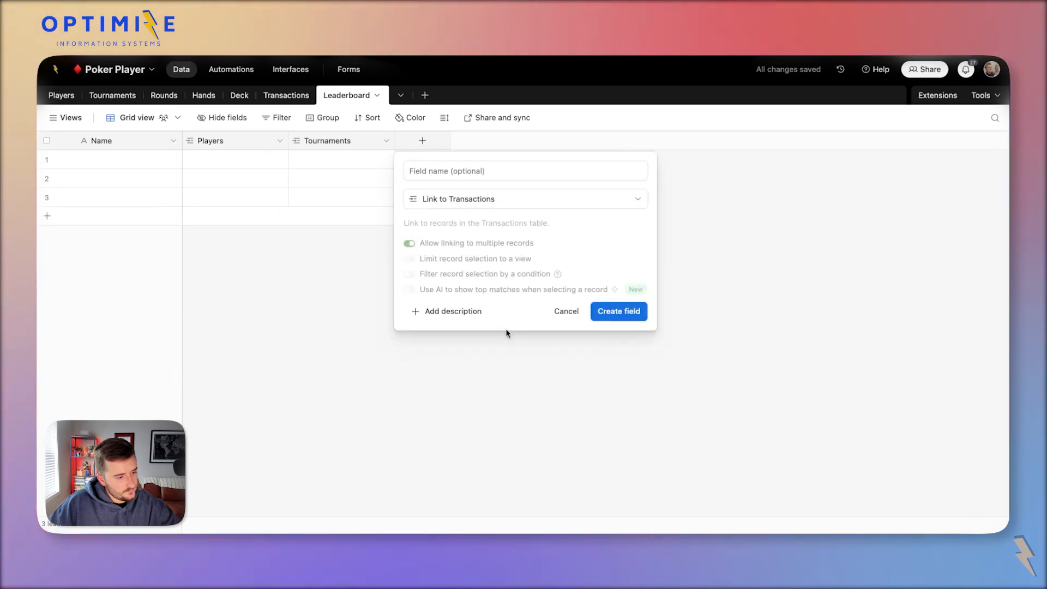
click(617, 308)
click(437, 149)
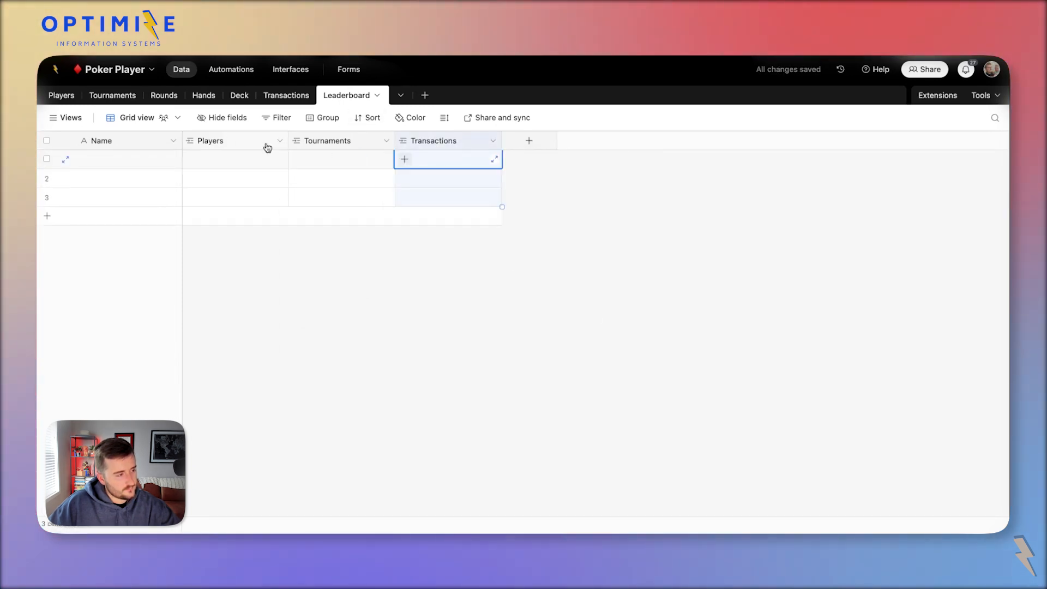
click(224, 141)
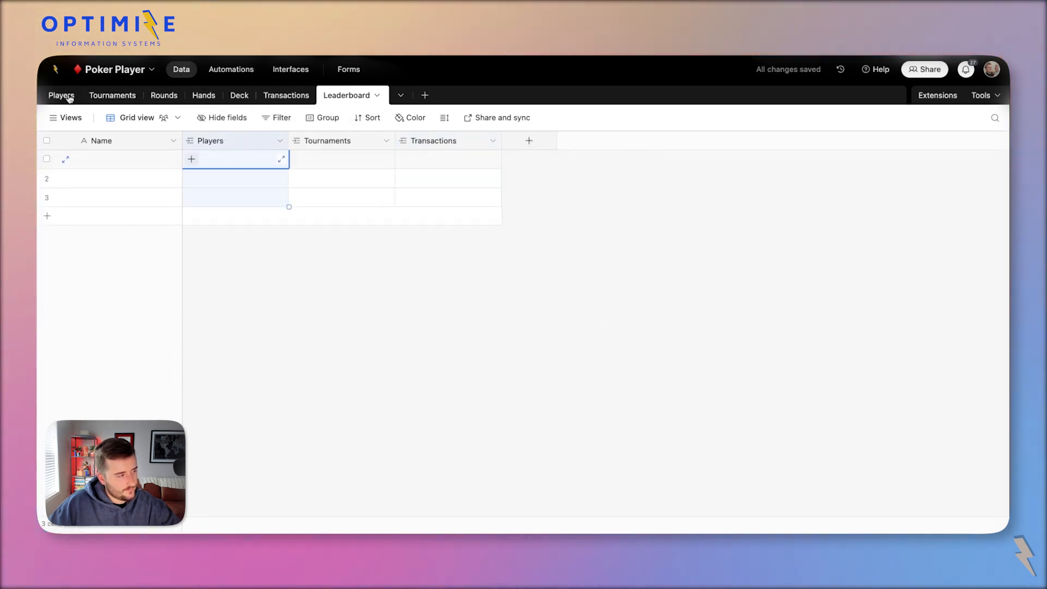
Paste the four Spades Tournament rows' tournament and player values into Leaderboard.
click(310, 94)
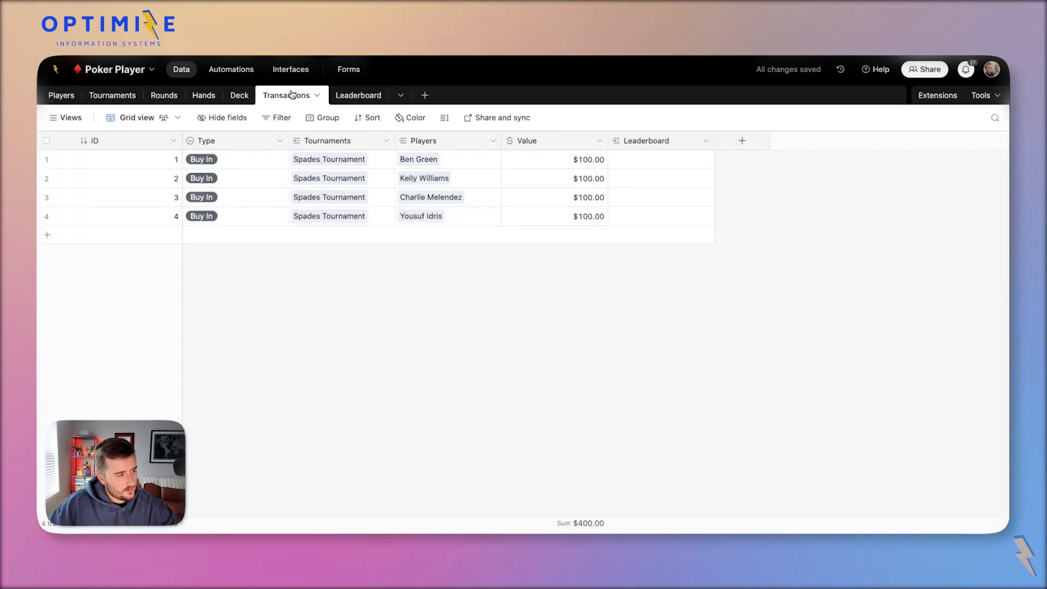
drag(355, 161, 455, 223)
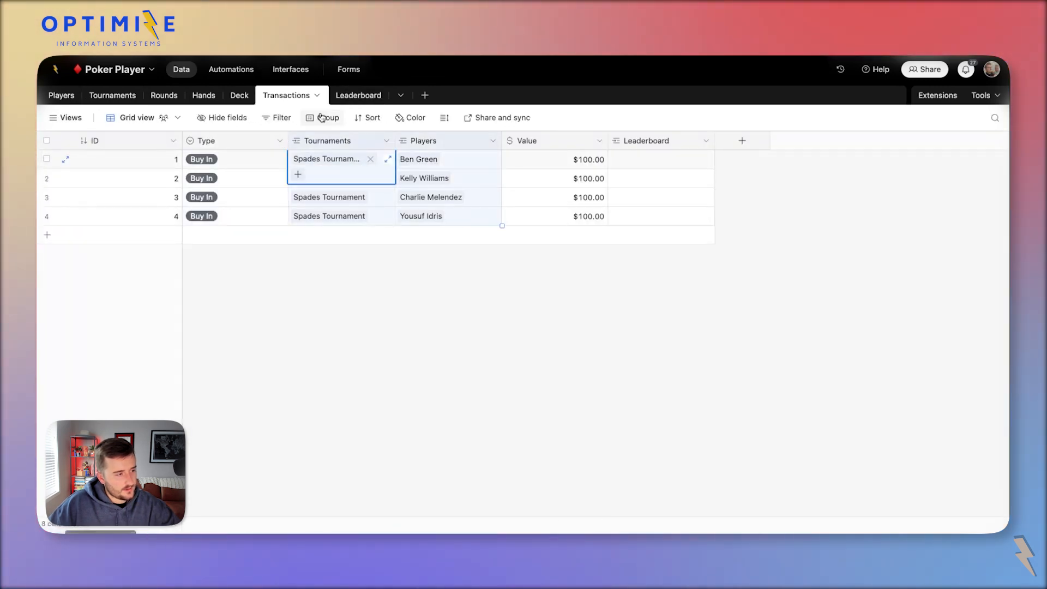
click(359, 95)
drag(313, 142, 185, 143)
click(222, 159)
key(ctrl+v)
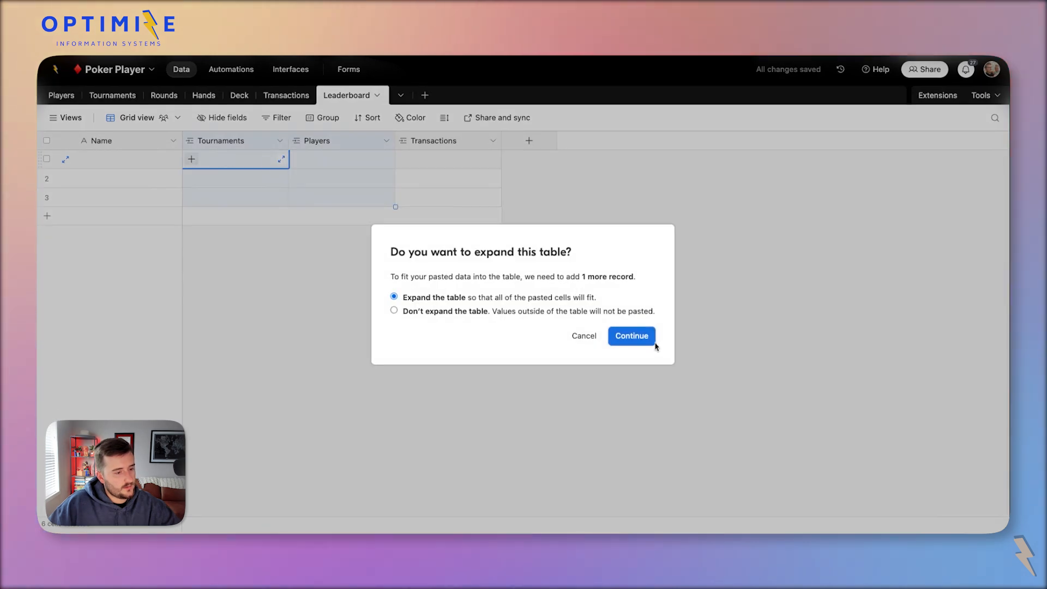
click(649, 339)
Add a Transactions row with the first player and Spades Tournament.
click(301, 97)
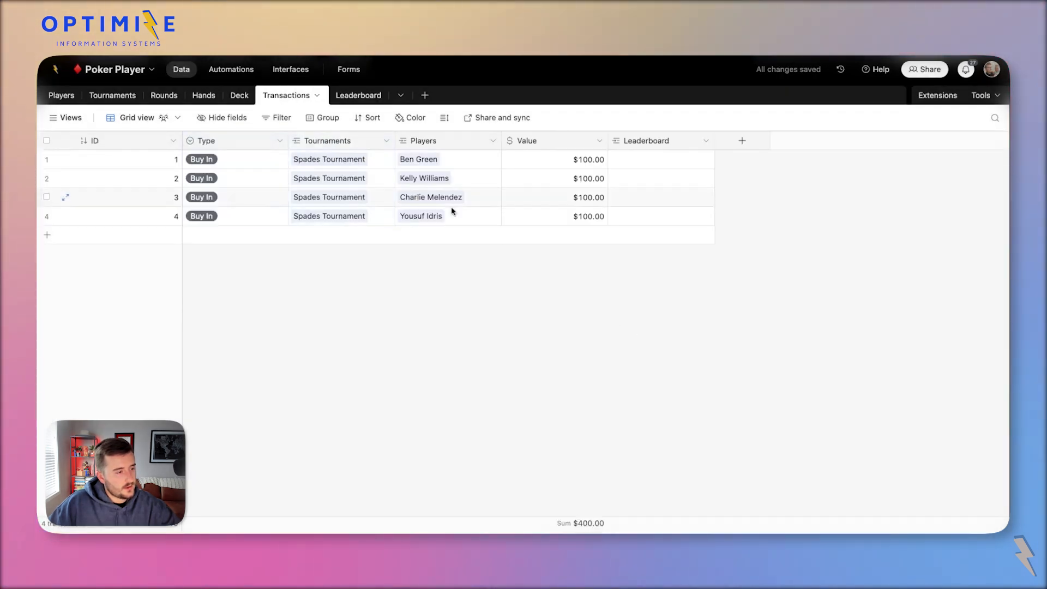
click(463, 159)
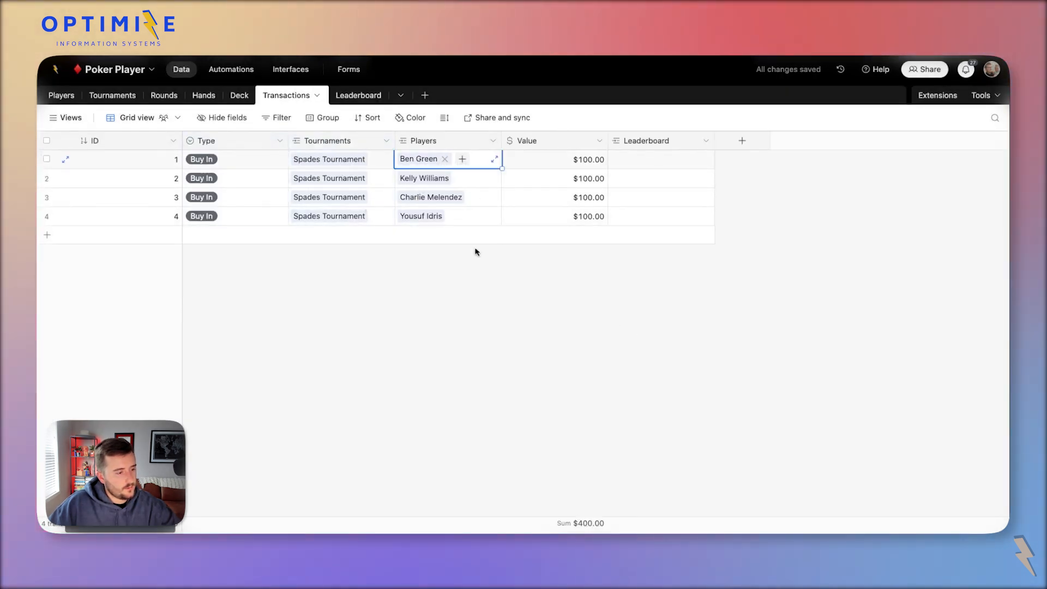
click(407, 247)
click(405, 239)
click(325, 217)
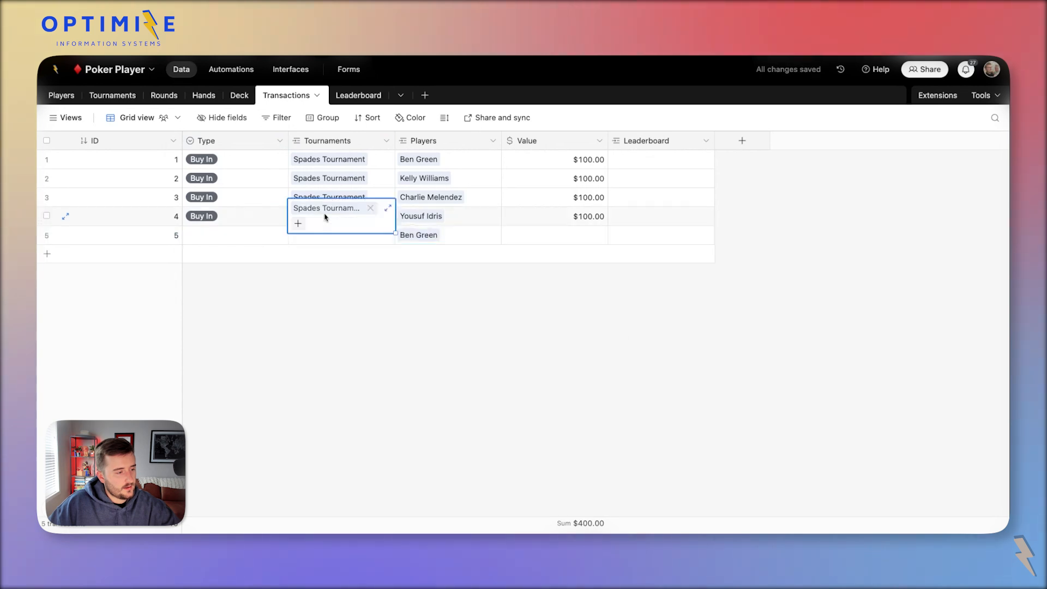
click(335, 238)
text(Spades Tournament)
Mark the new transaction as Re-Buy In with a $100.00 value.
double_click(198, 234)
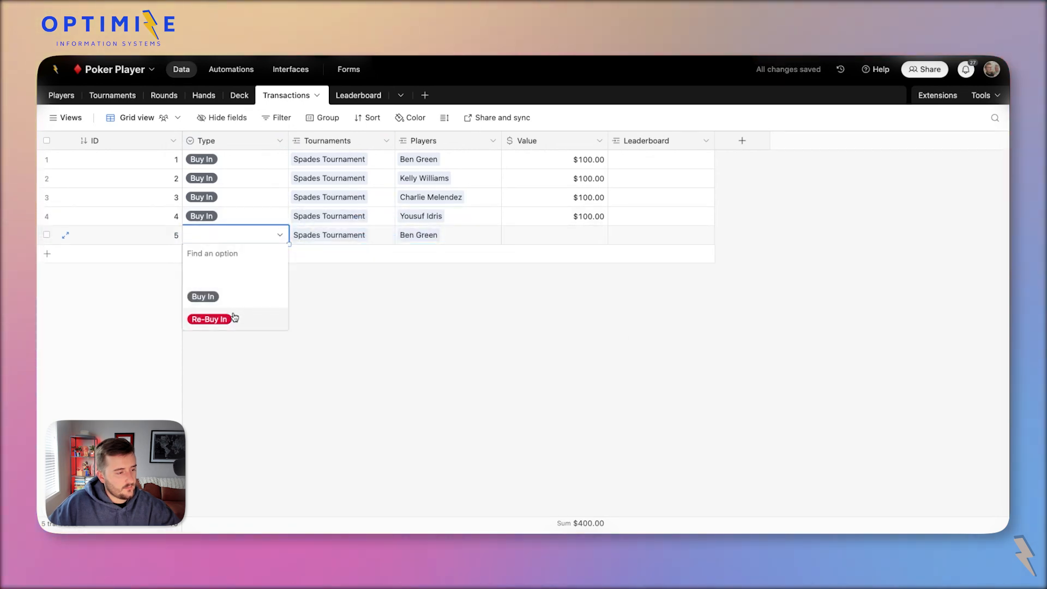
click(231, 313)
click(563, 243)
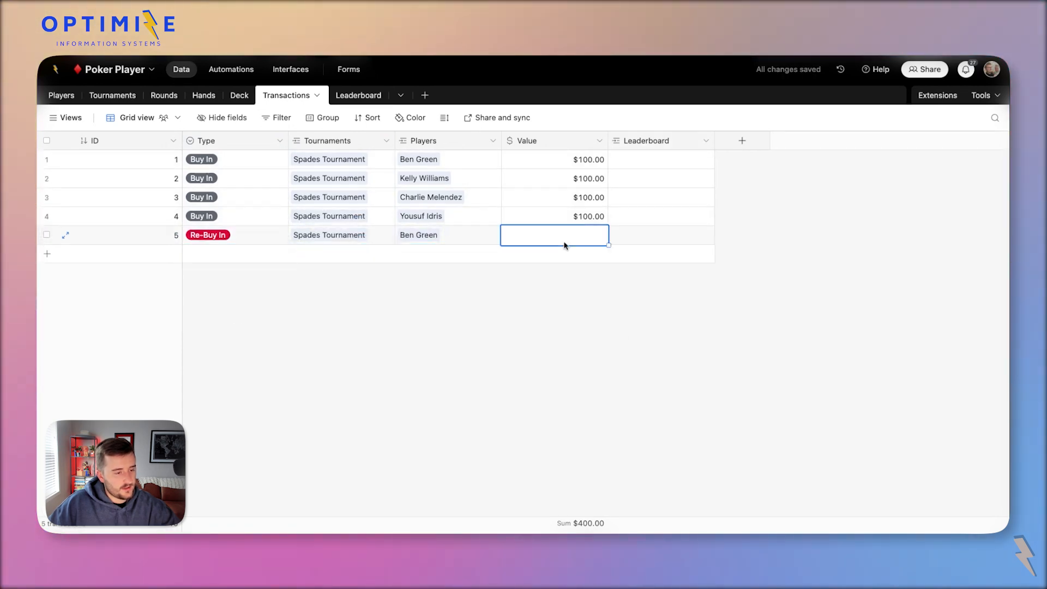
text(100)
click(552, 321)
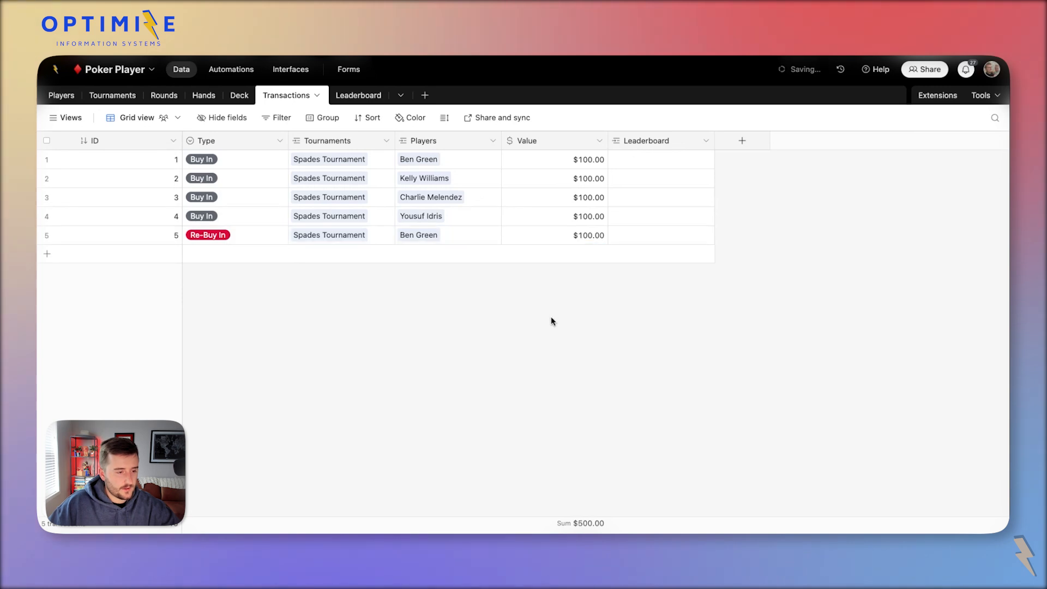
Change the Leaderboard's Name field to the formula CONCATENATE(Players&' - '&Tournaments).
click(373, 102)
double_click(138, 143)
click(158, 236)
text(f)
key(Return)
click(158, 309)
text(conc)
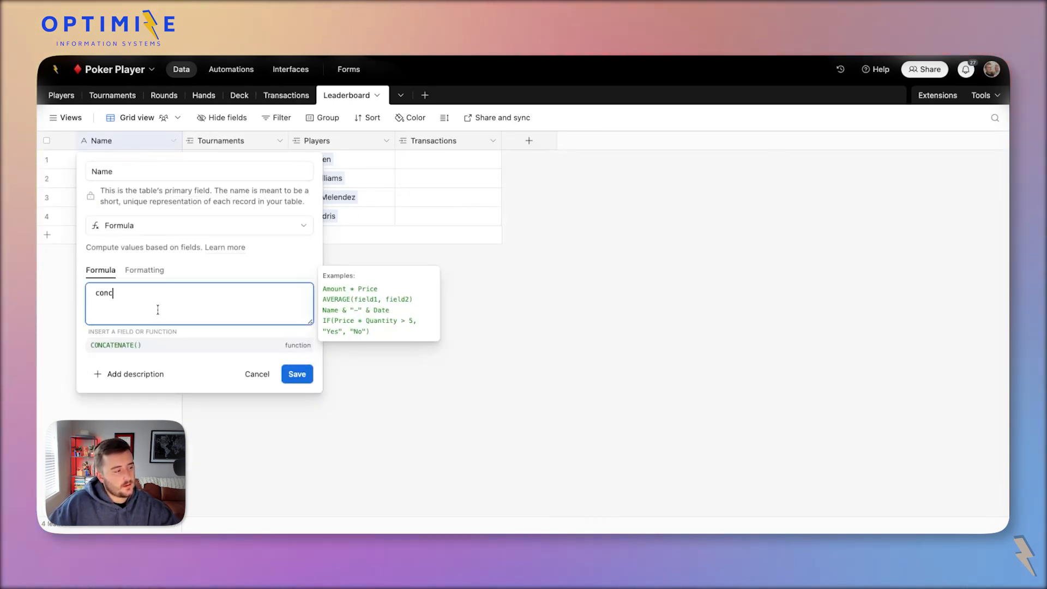
key(Tab)
text(Players&)
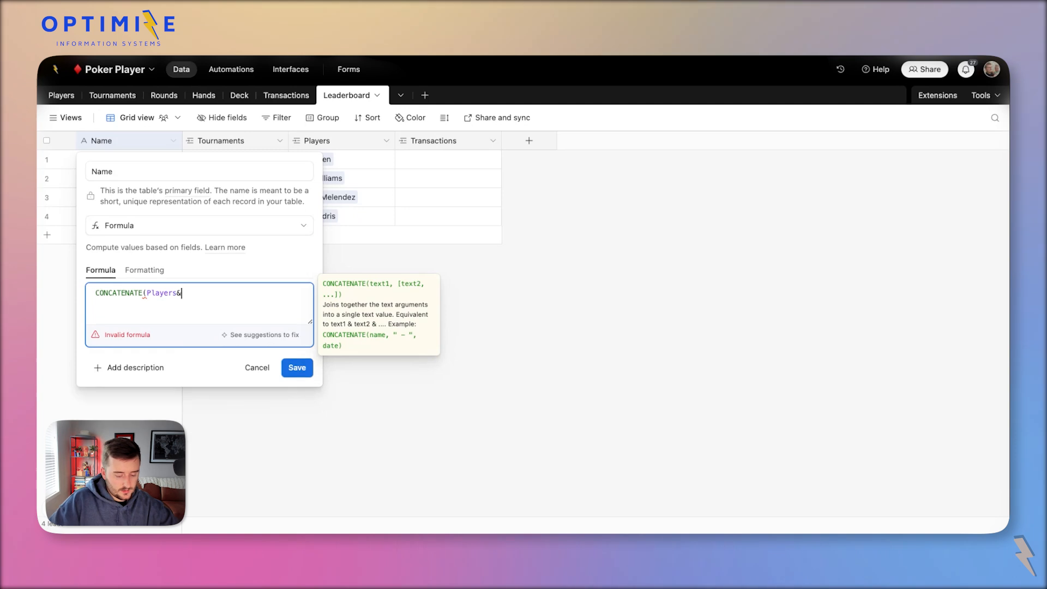
text( ' - ')
key(Left)
key(Left)
key(Left)
text(')
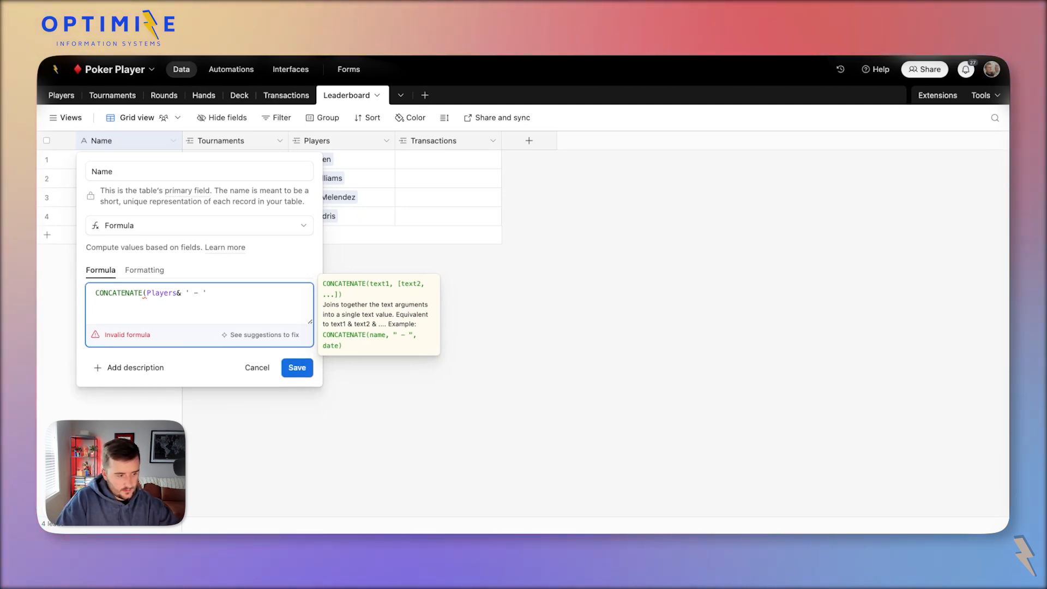
text(&t)
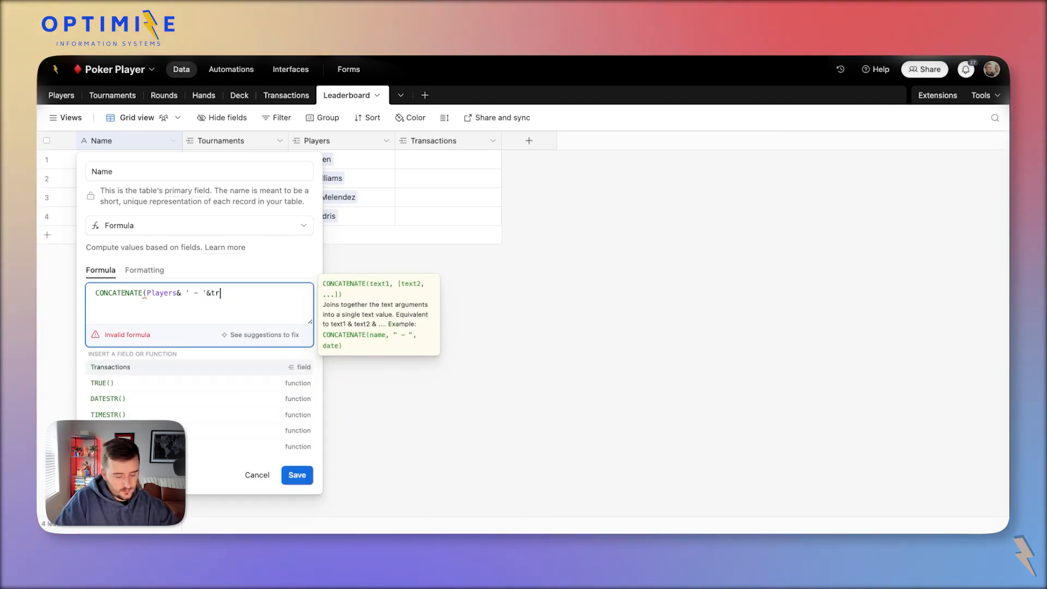
click(145, 382)
text())
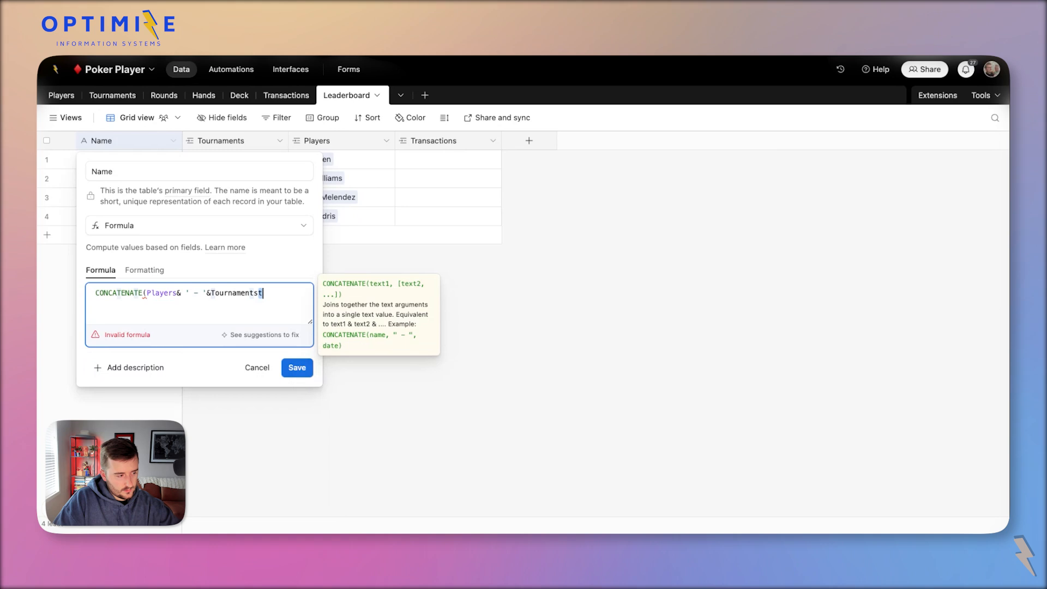
Rename the formula field to ID, save it, and confirm despite affected dependencies.
click(297, 345)
click(527, 371)
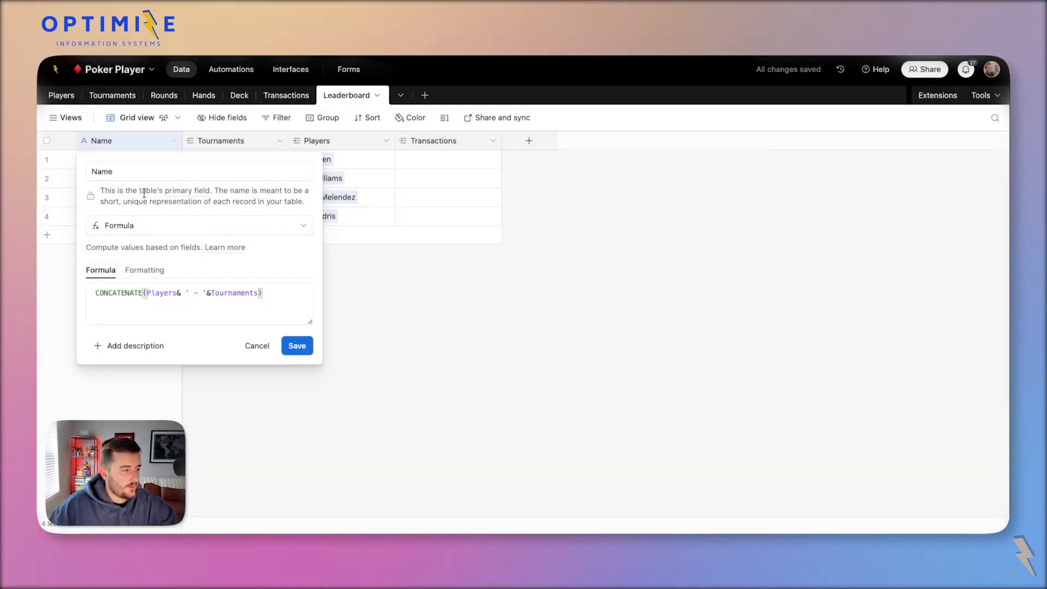
double_click(132, 169)
key(BackSpace)
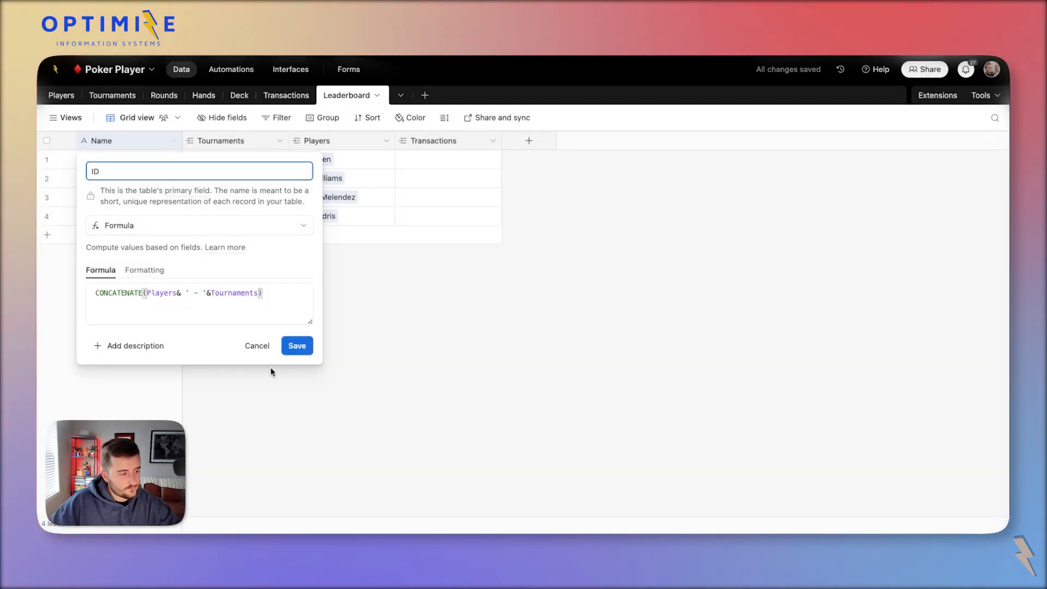
click(297, 345)
click(619, 375)
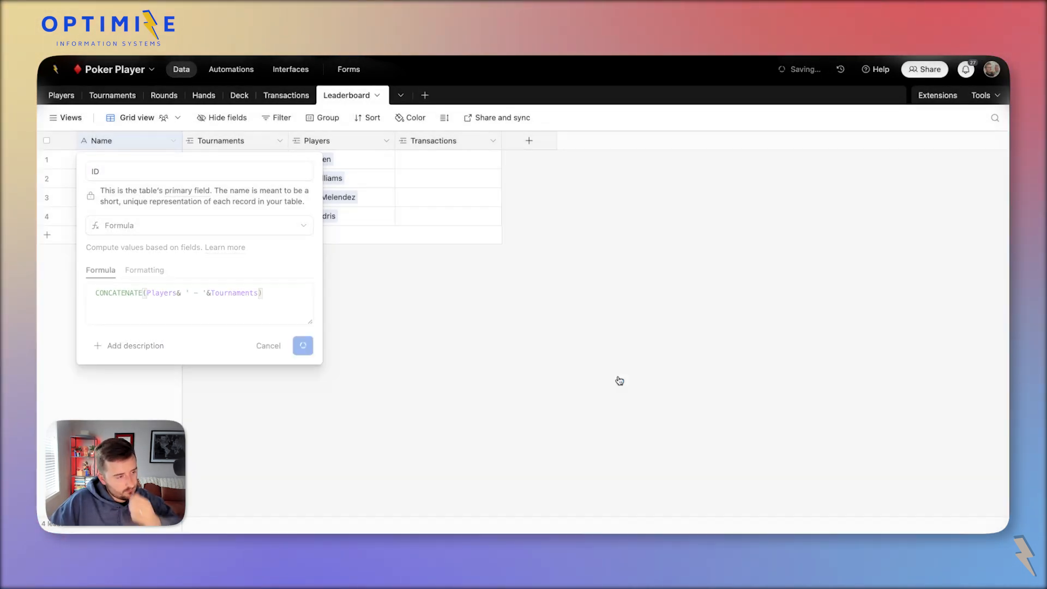
Copy the Leaderboard IDs into the Leaderboard cells of Transactions rows 1 to 4.
drag(181, 143, 238, 143)
click(197, 160)
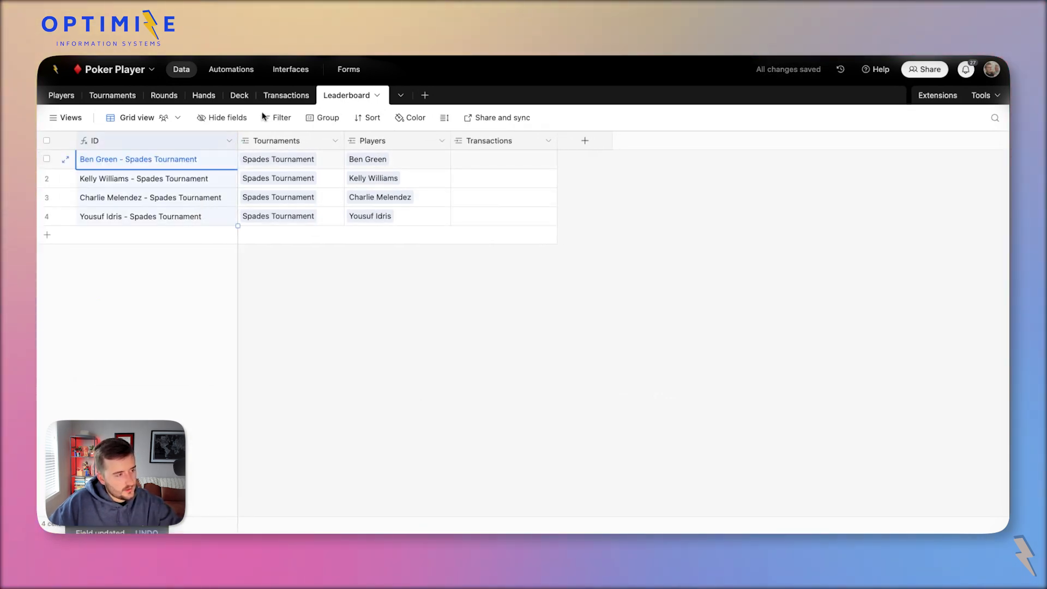
click(282, 96)
drag(654, 156, 687, 205)
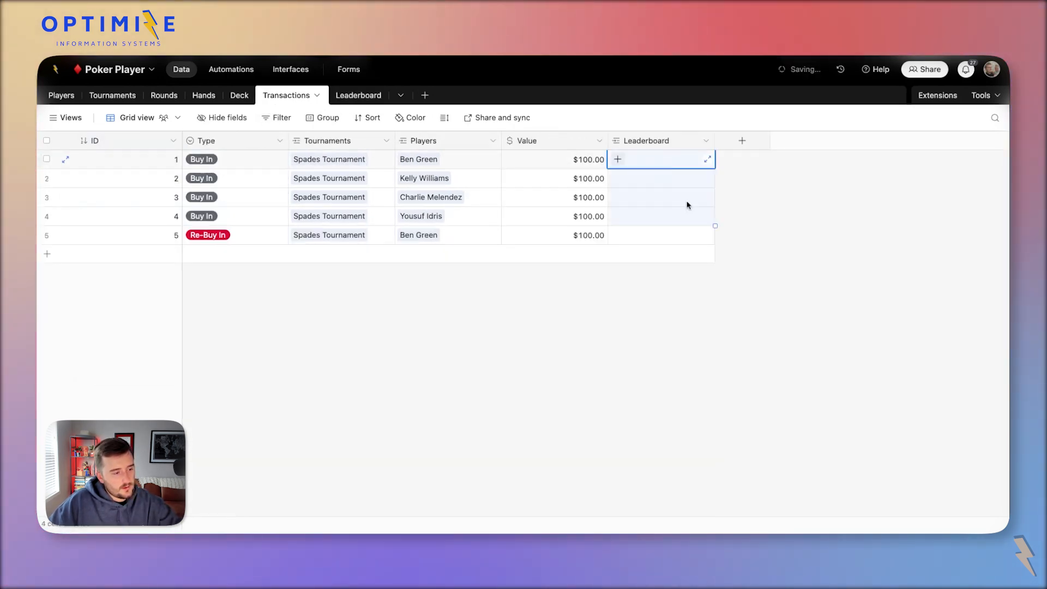
click(654, 159)
key(ctrl+c)
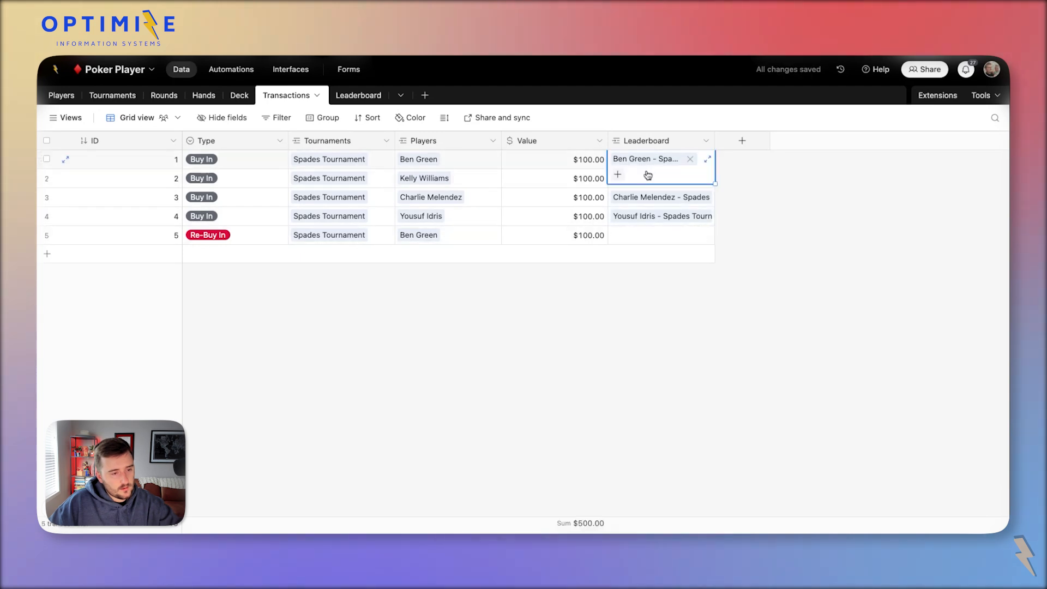
click(687, 234)
key(ctrl+v)
Add a Leaderboard Rollup field summing the Value field of linked Transactions.
click(358, 96)
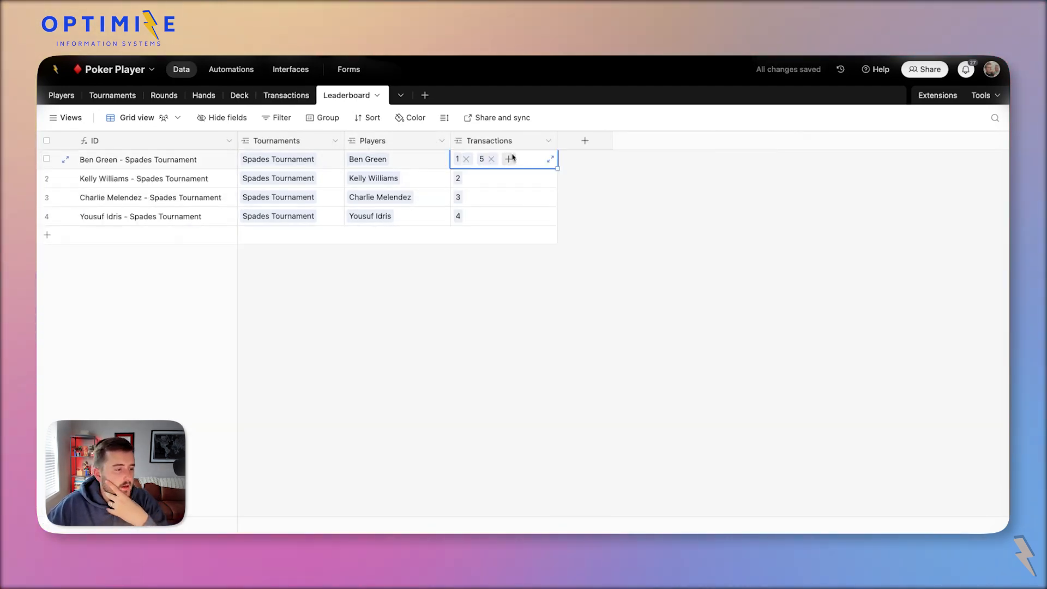
click(583, 141)
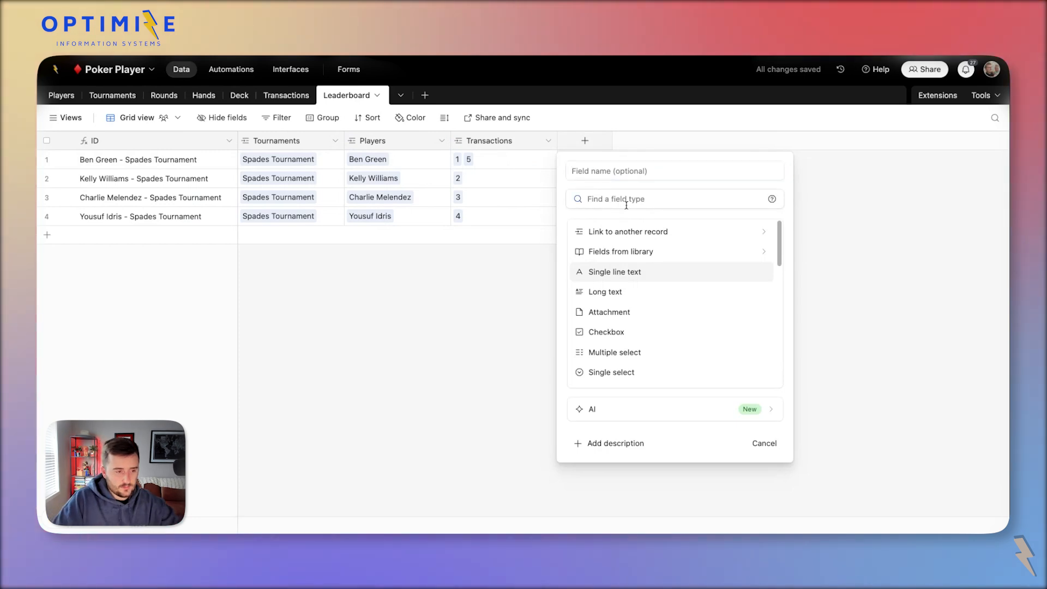
click(627, 205)
text(rol)
click(657, 234)
click(645, 281)
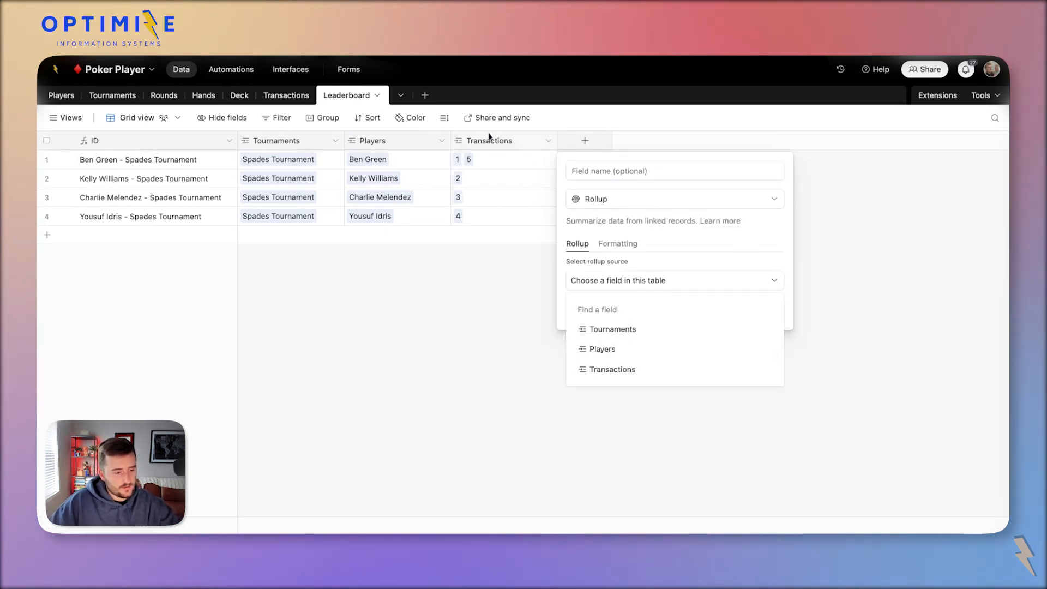
click(626, 368)
click(647, 322)
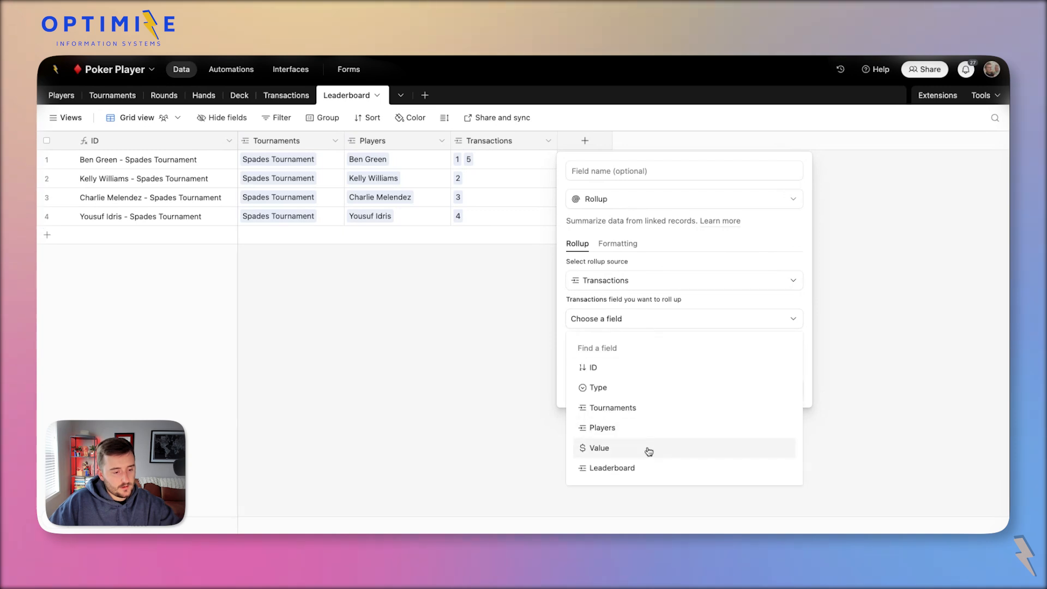
click(645, 449)
click(774, 456)
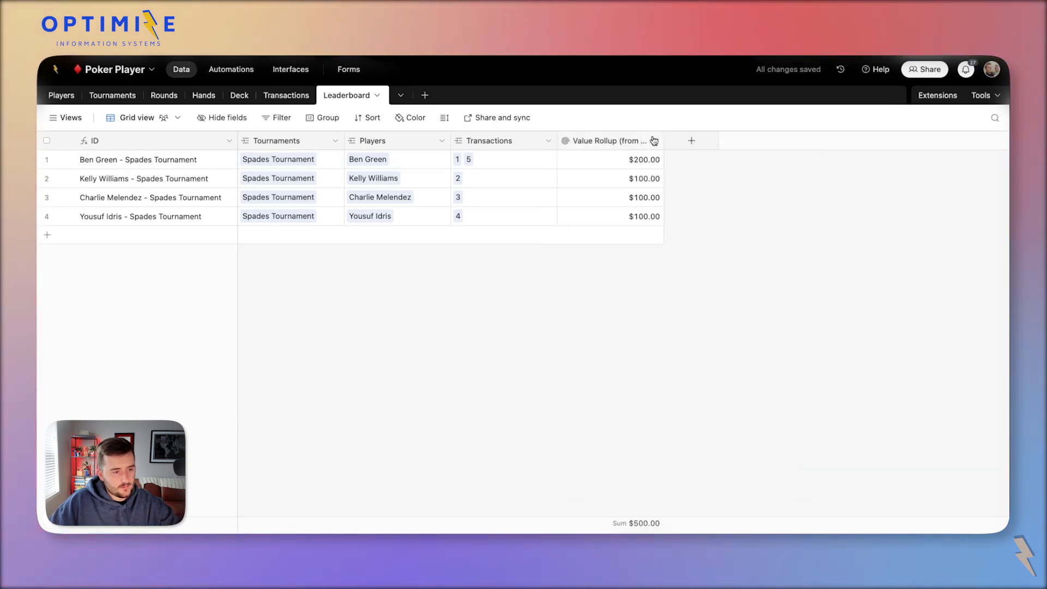
Rename the rollup field to Total Buy In and narrow its column.
double_click(619, 141)
click(607, 168)
text(T)
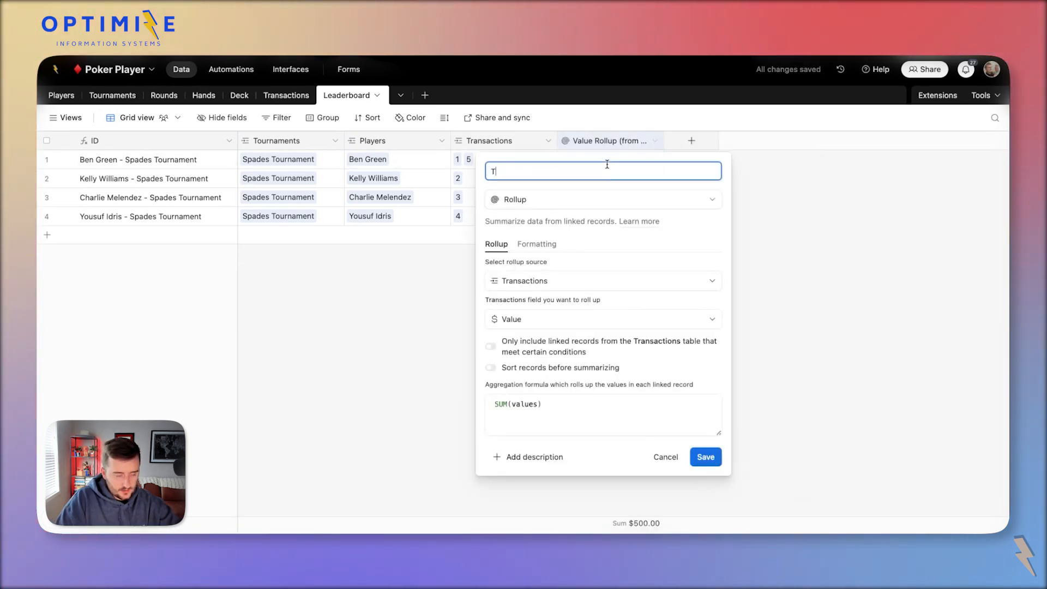
text(otal In)
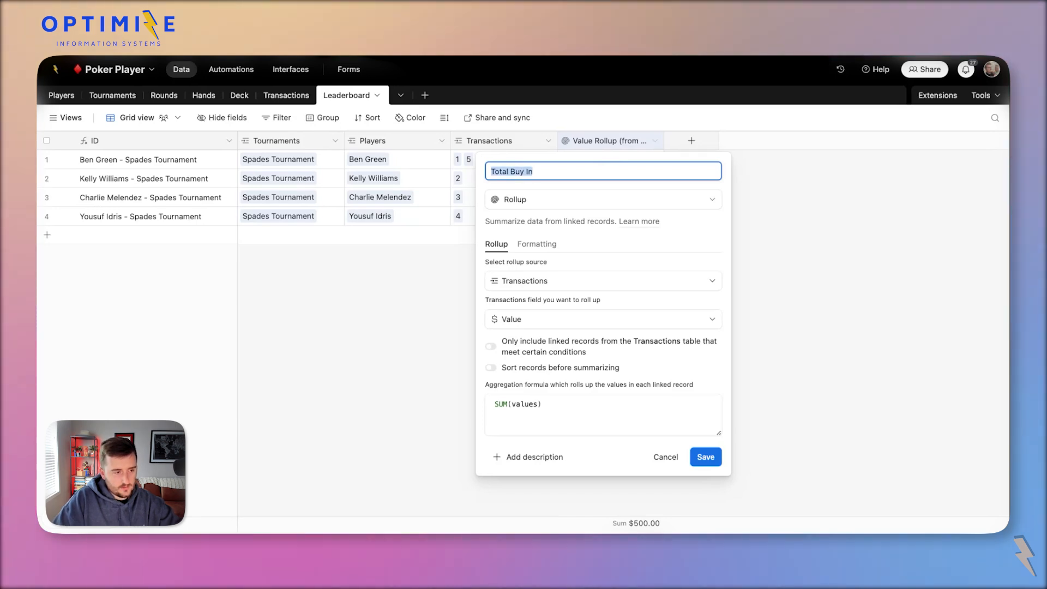
click(708, 460)
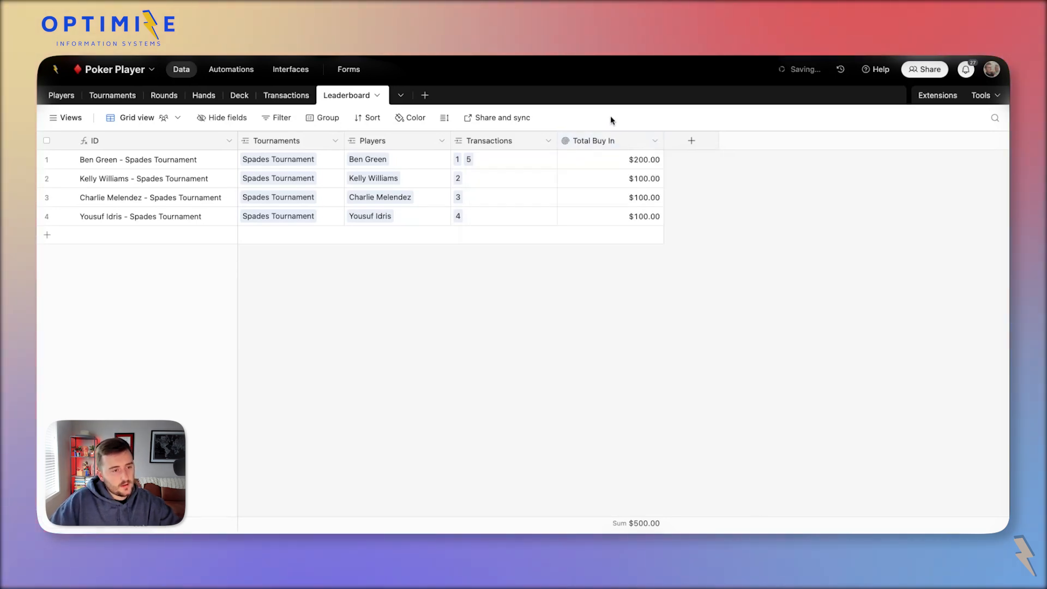
double_click(589, 141)
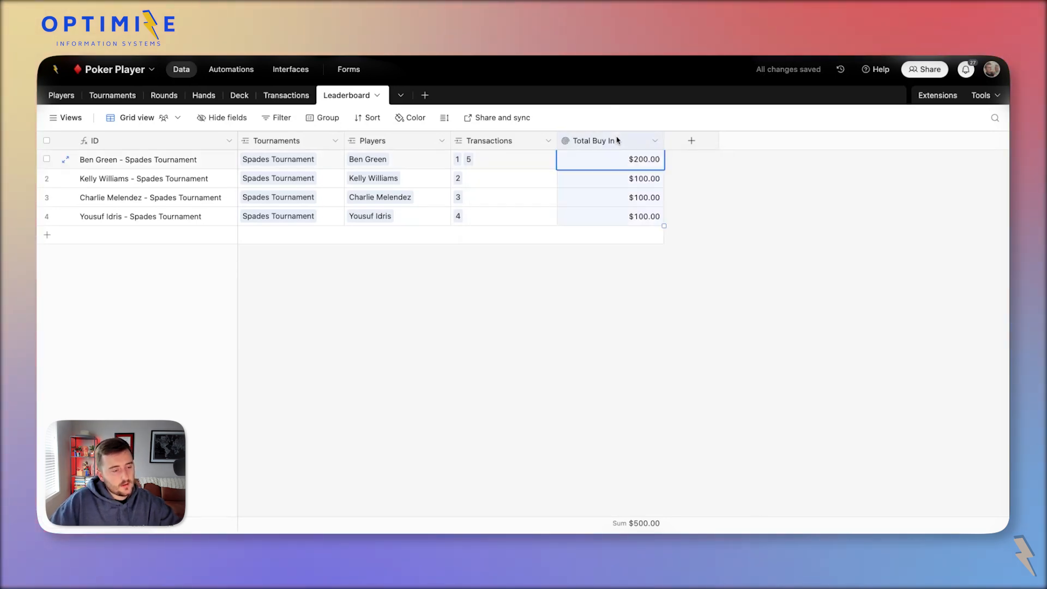
click(439, 193)
drag(664, 137, 635, 141)
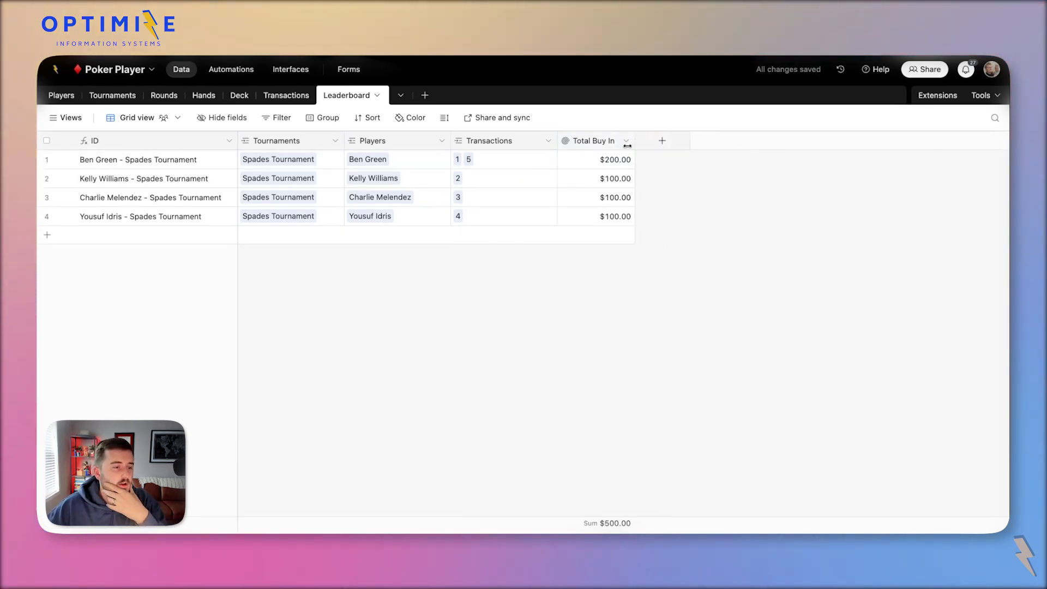
click(615, 140)
click(660, 141)
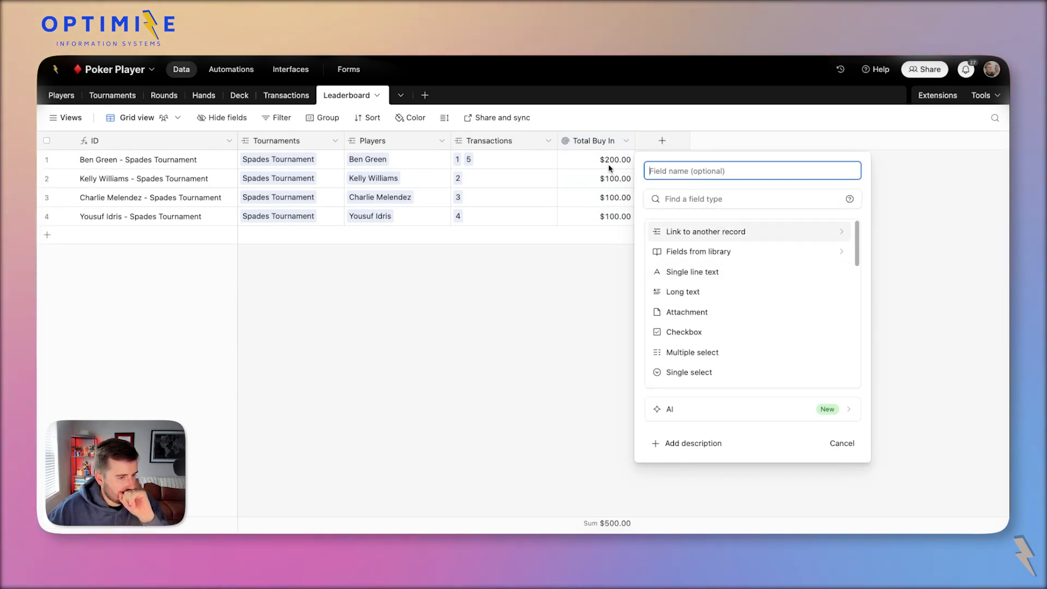
Add a Leaderboard field that links to the Hands table.
click(654, 149)
drag(557, 140, 540, 140)
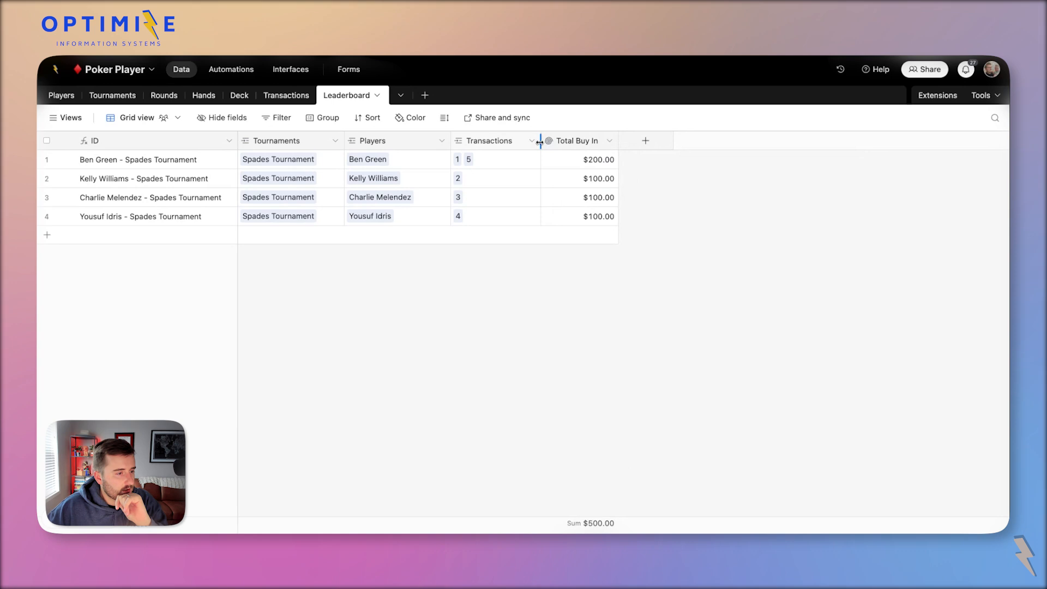
click(647, 142)
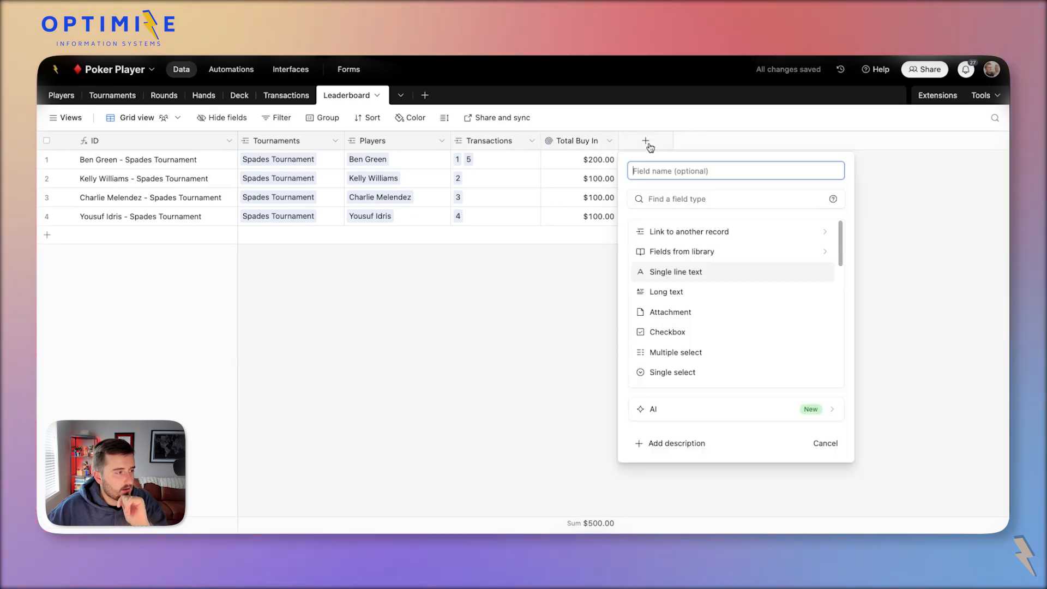
click(695, 232)
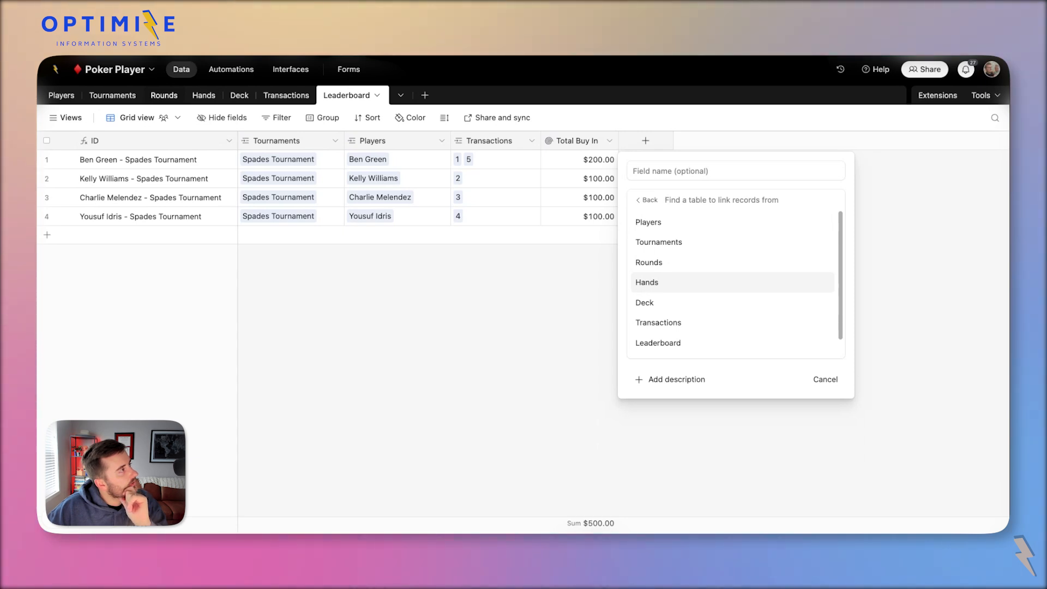
click(685, 283)
click(859, 315)
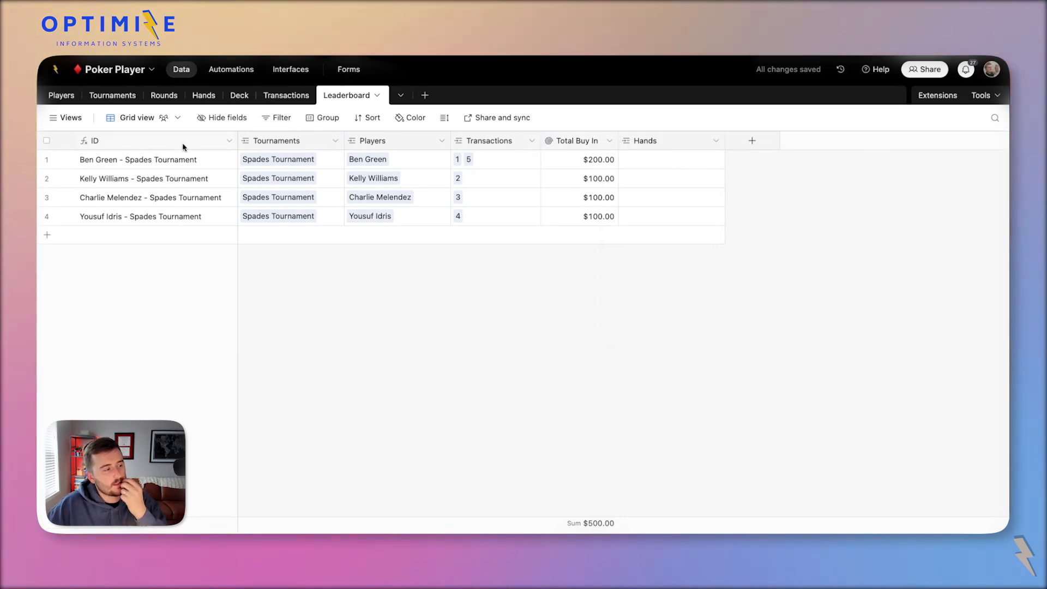
In Hands, add a Leaderboard lookup field from the linked Players.
click(200, 94)
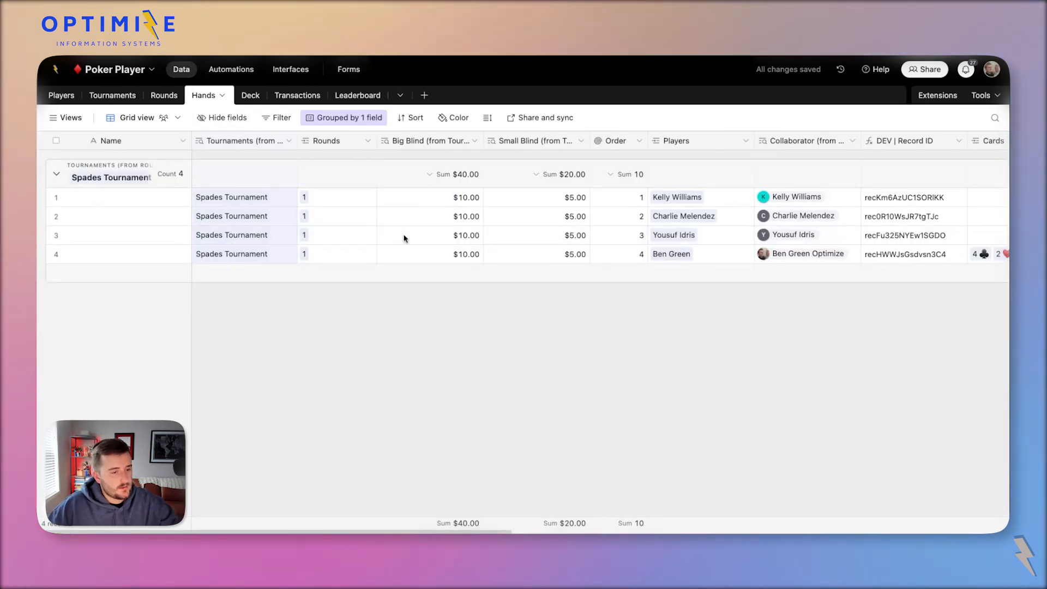
scroll(402, 237, right, 10)
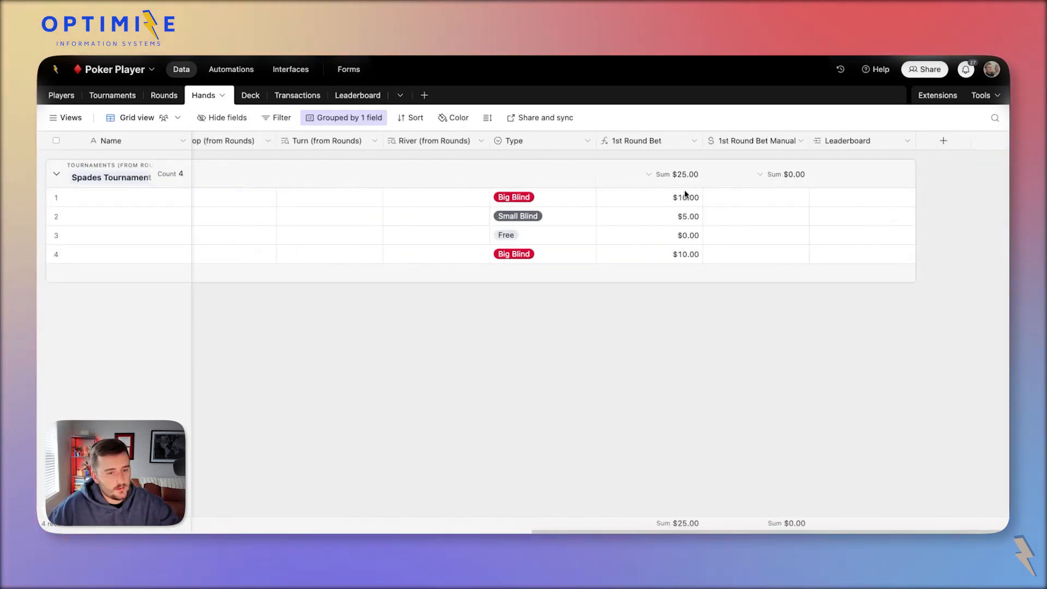
scroll(751, 186, left, 10)
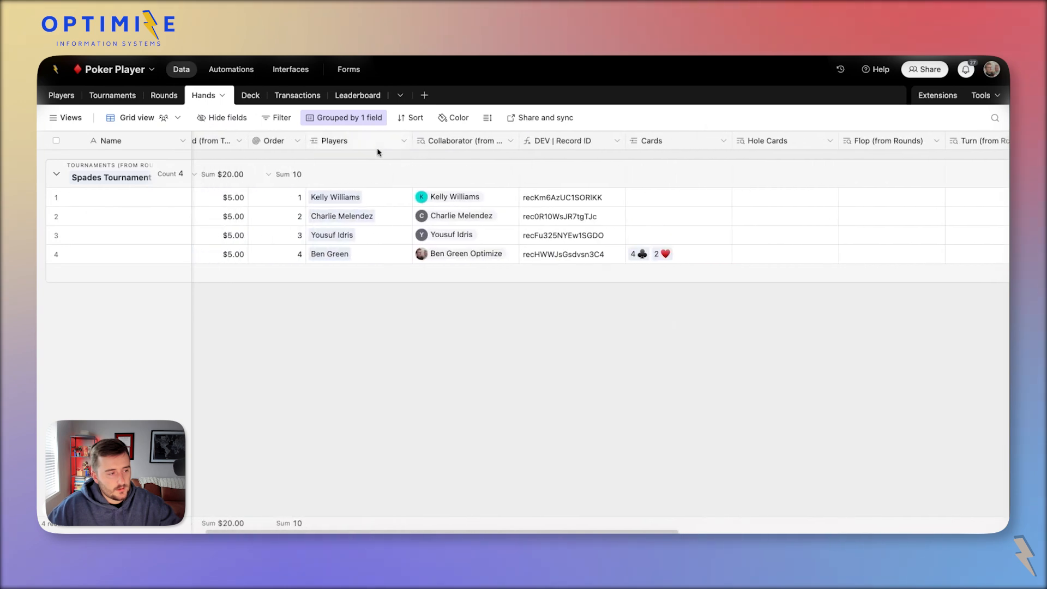
right_click(352, 140)
click(630, 216)
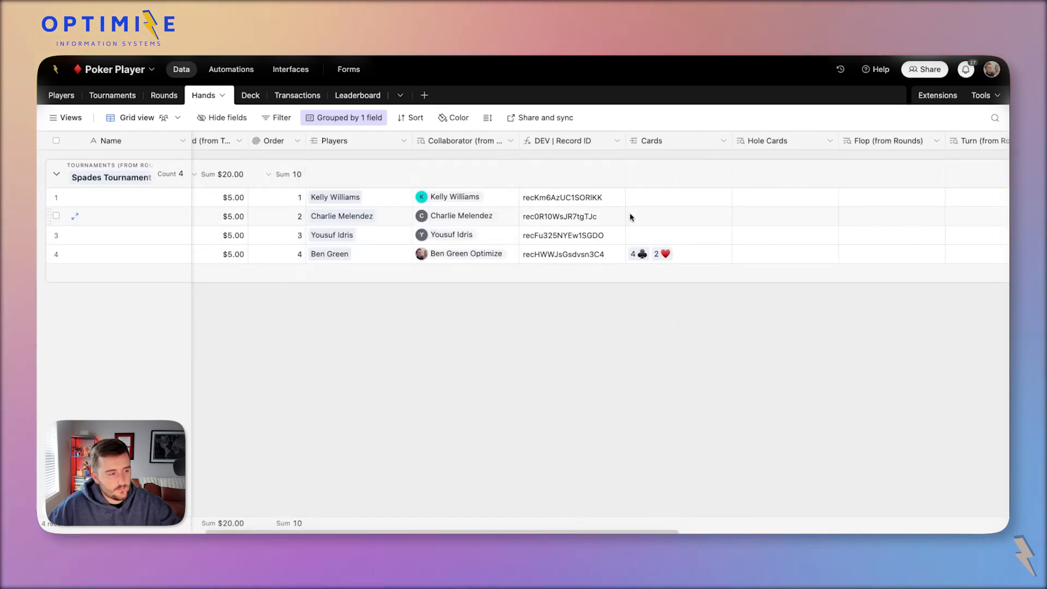
scroll(657, 215, right, 10)
drag(927, 141, 560, 156)
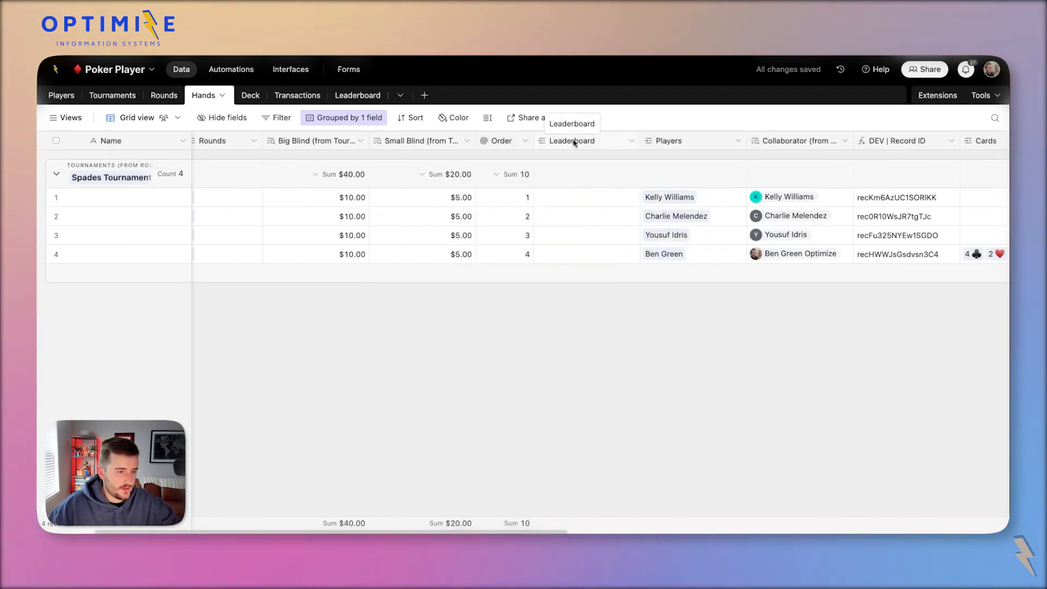
right_click(681, 136)
click(709, 187)
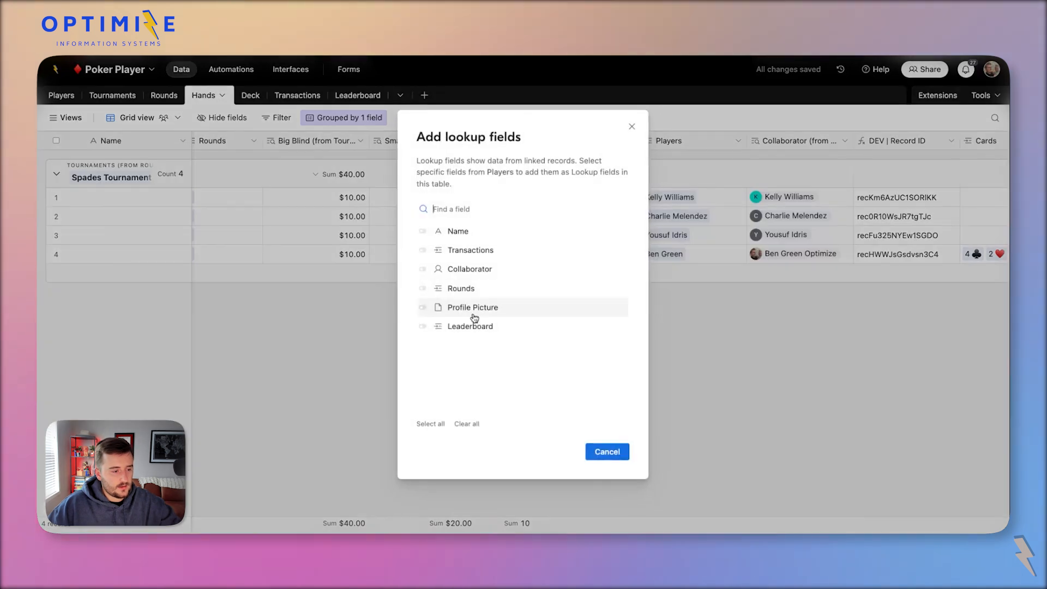
click(501, 322)
click(607, 452)
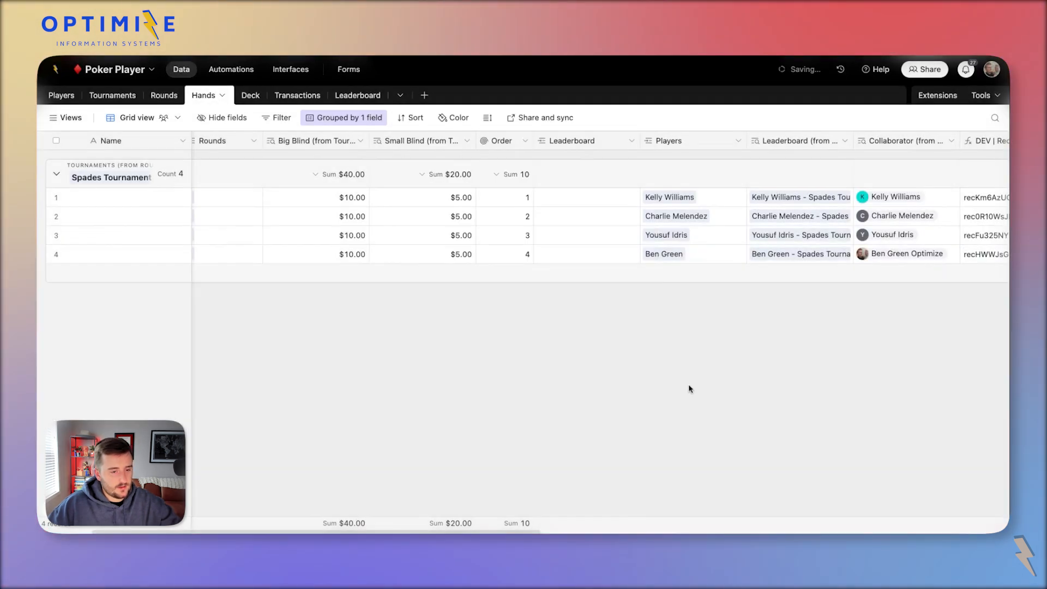
Paste the four looked-up values into the Leaderboard links, then delete the Leaderboard (from Players) lookup.
click(803, 201)
drag(804, 201, 803, 273)
key(super+c)
click(601, 197)
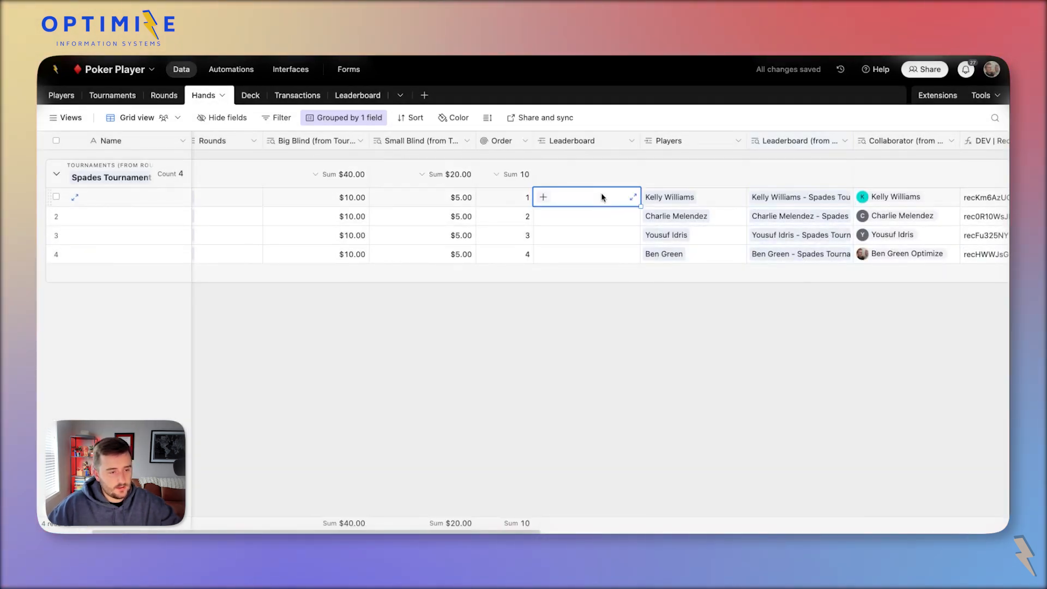
key(super+v)
right_click(801, 142)
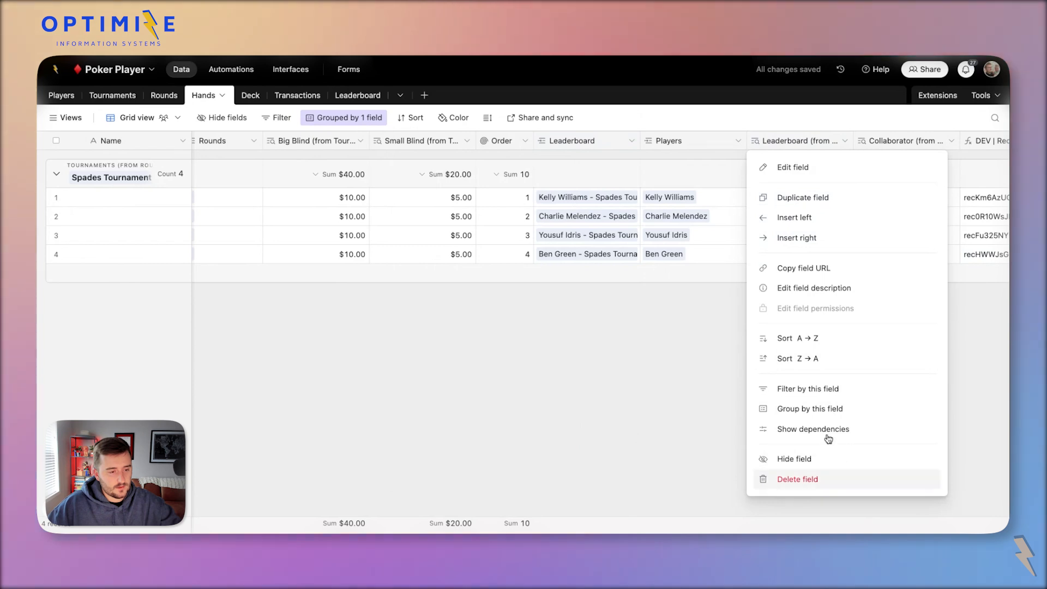
click(840, 477)
Add a Total Buy In lookup from Leaderboard to the Hands table.
right_click(601, 147)
click(615, 185)
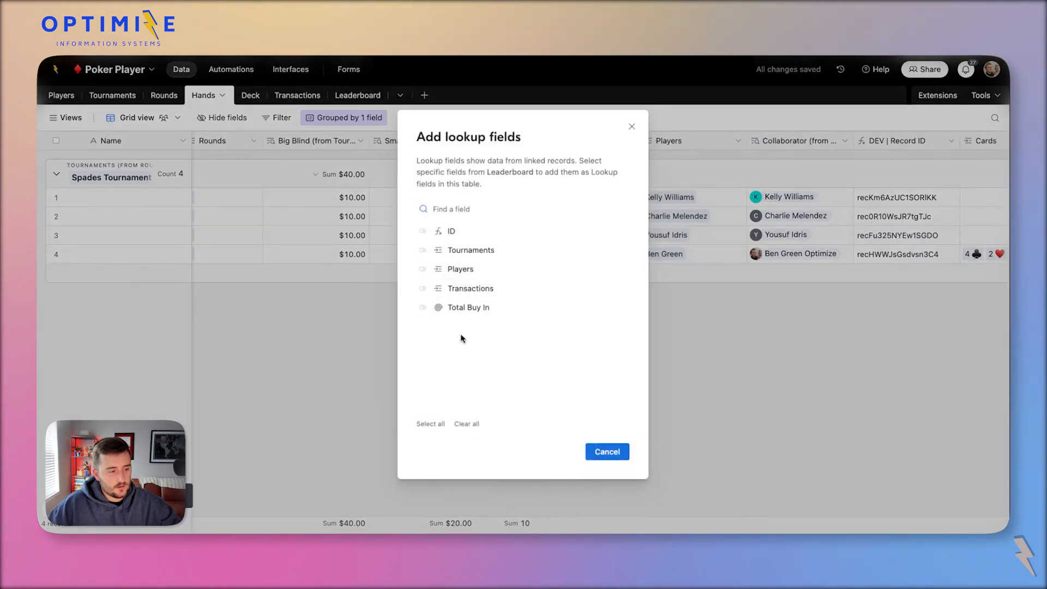
click(457, 307)
click(600, 451)
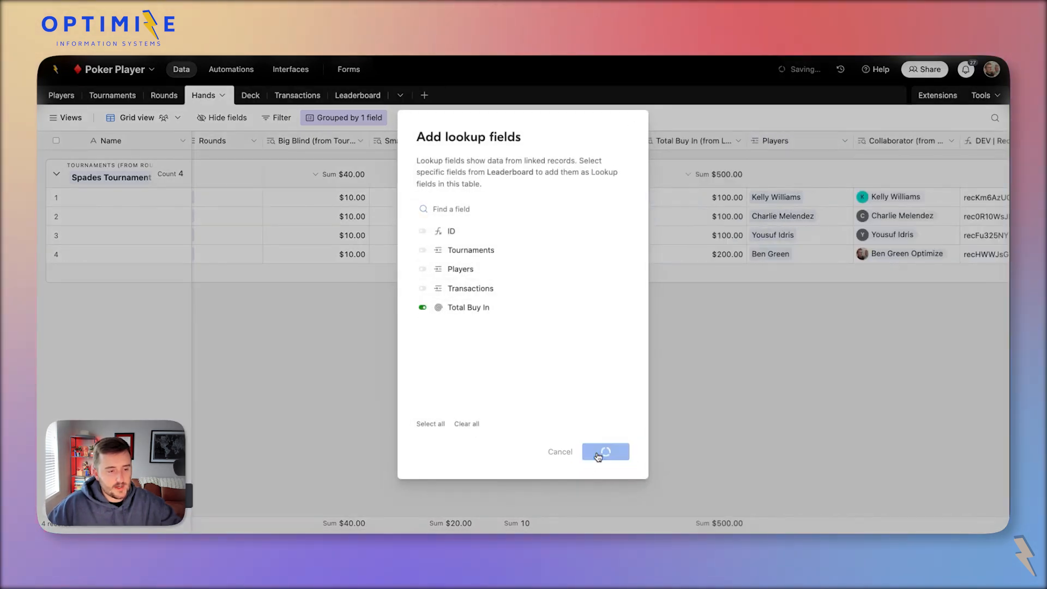
click(730, 202)
double_click(694, 143)
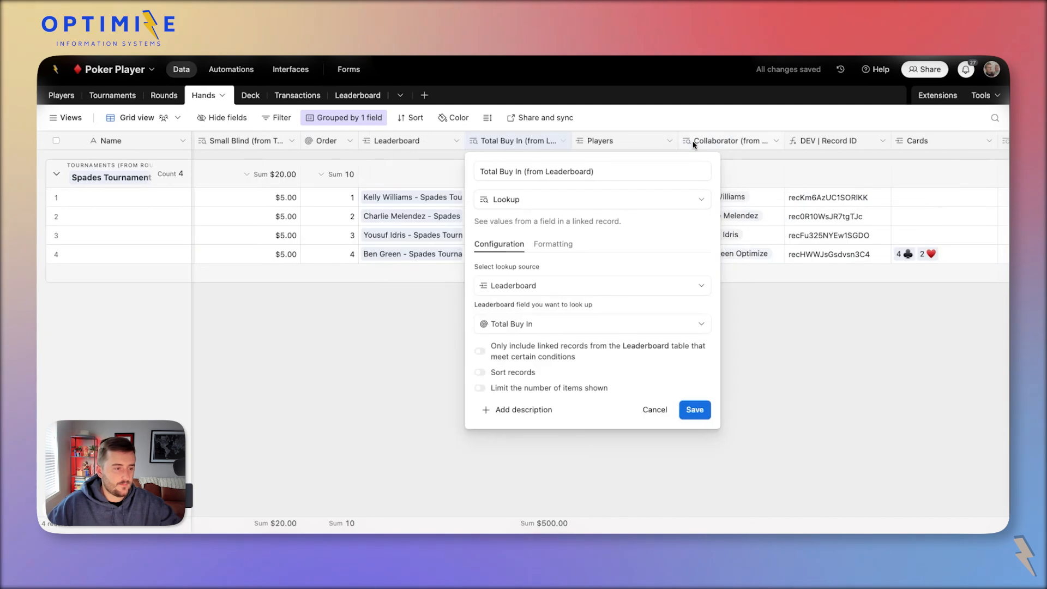
triple_click(580, 171)
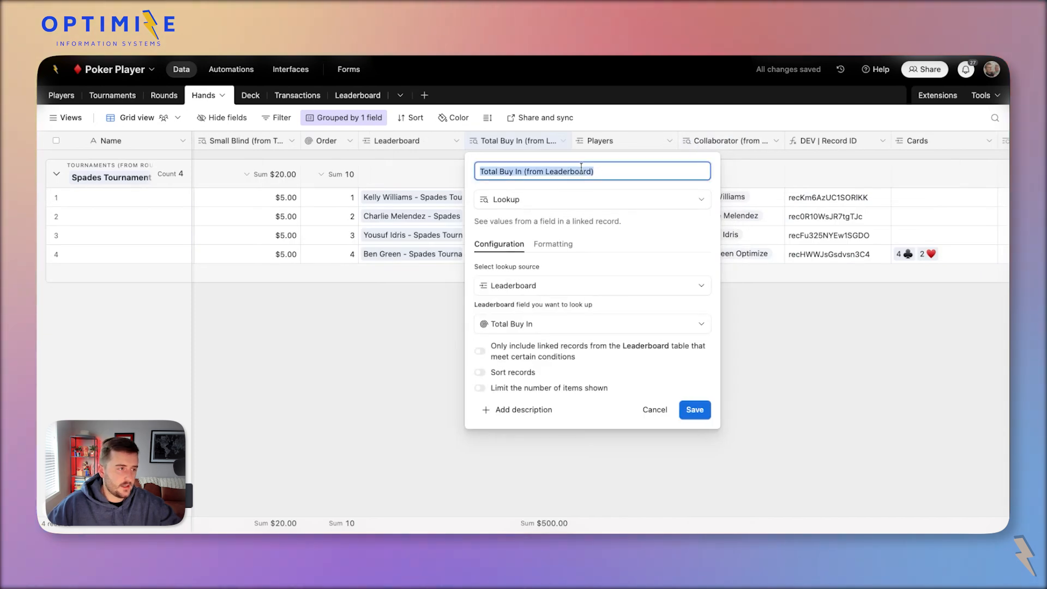
click(291, 69)
Open Round 1's hand detail from the Rounds interface page.
click(81, 243)
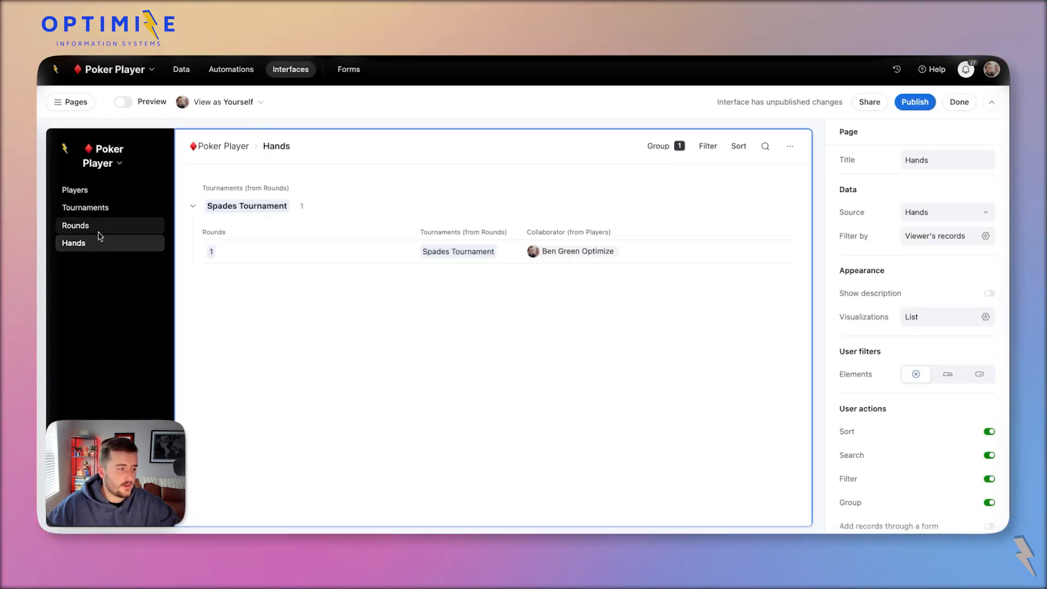
click(81, 225)
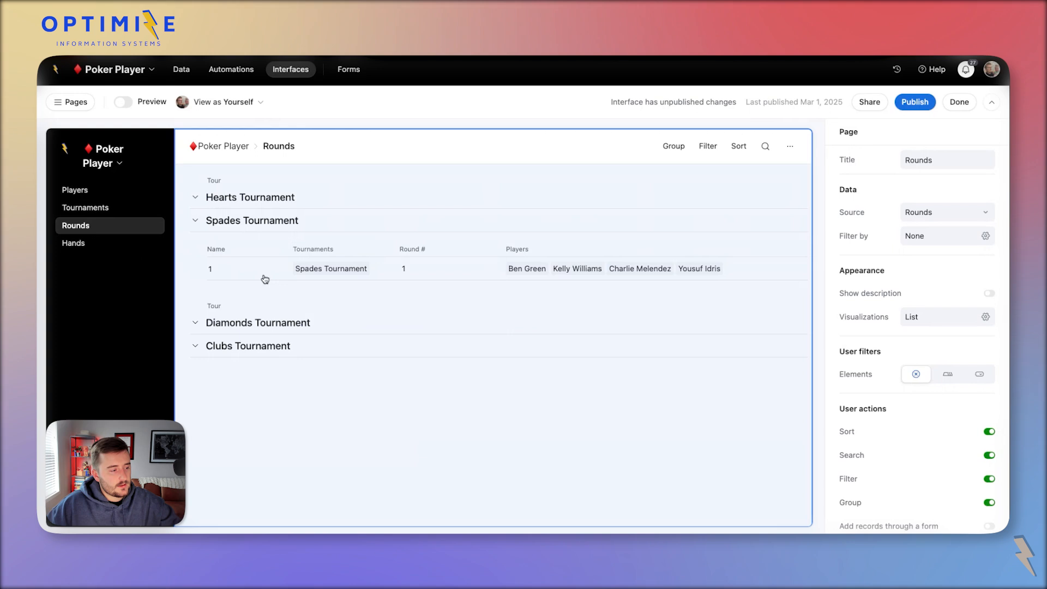
click(262, 278)
click(262, 278)
scroll(339, 369, down, 10)
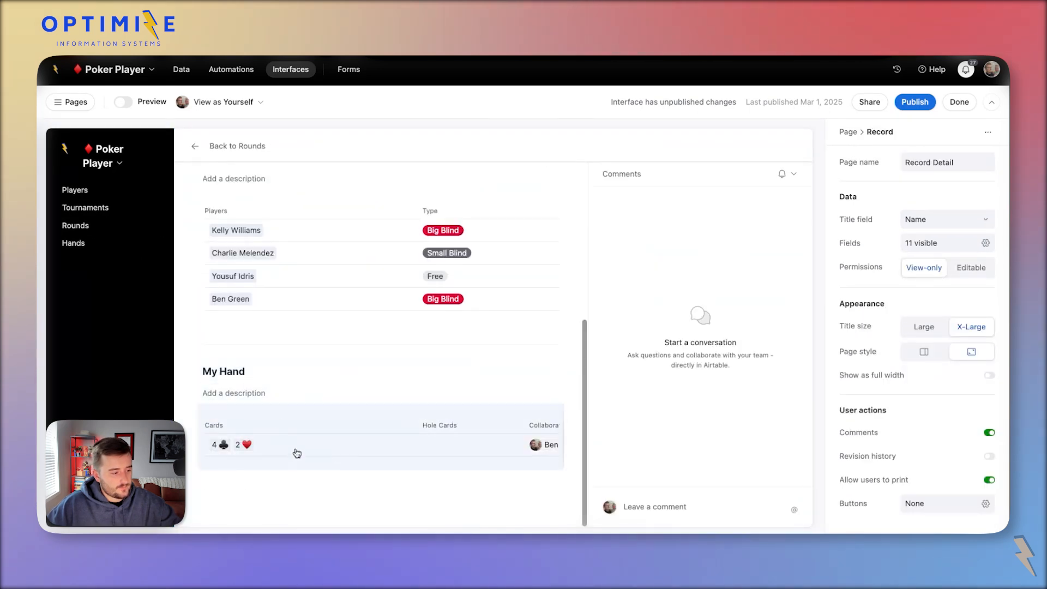
click(392, 453)
click(391, 446)
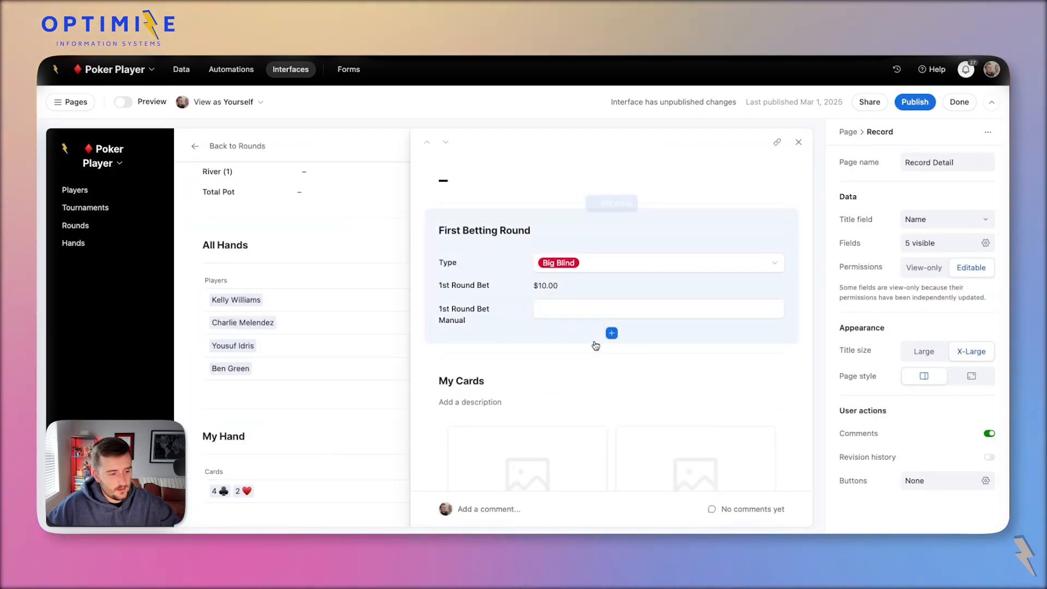
Add Total Buy In (from Leaderboard) to the First Betting Round section.
click(611, 334)
scroll(505, 382, down, 5)
click(491, 374)
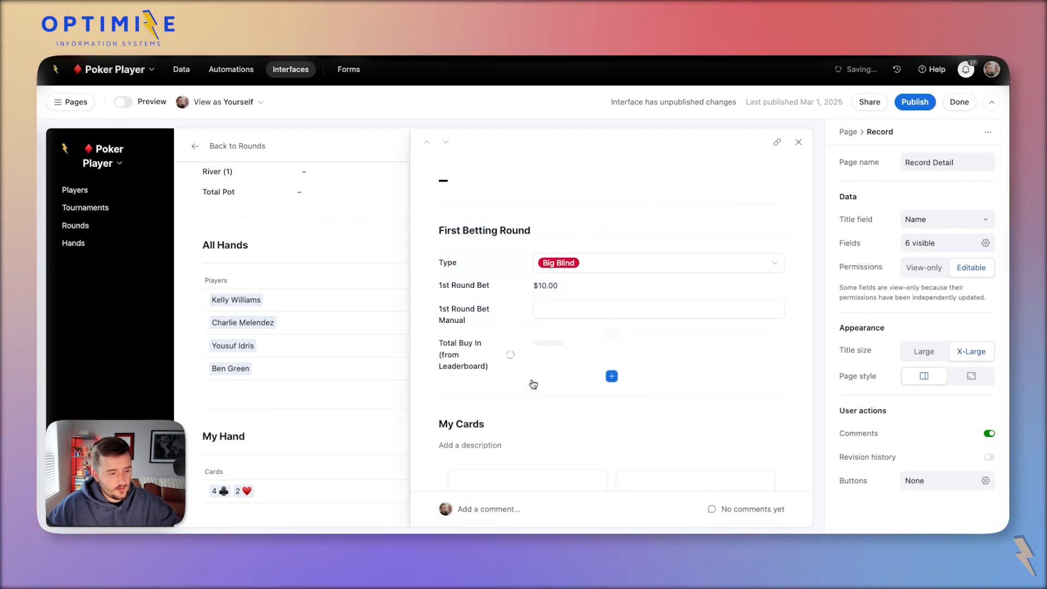
click(571, 355)
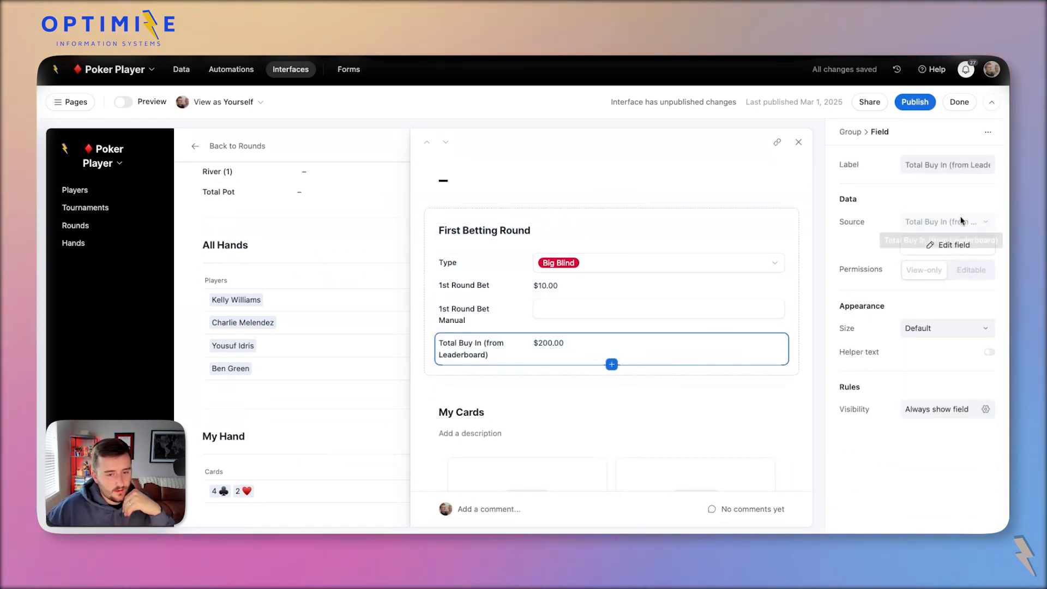
click(943, 245)
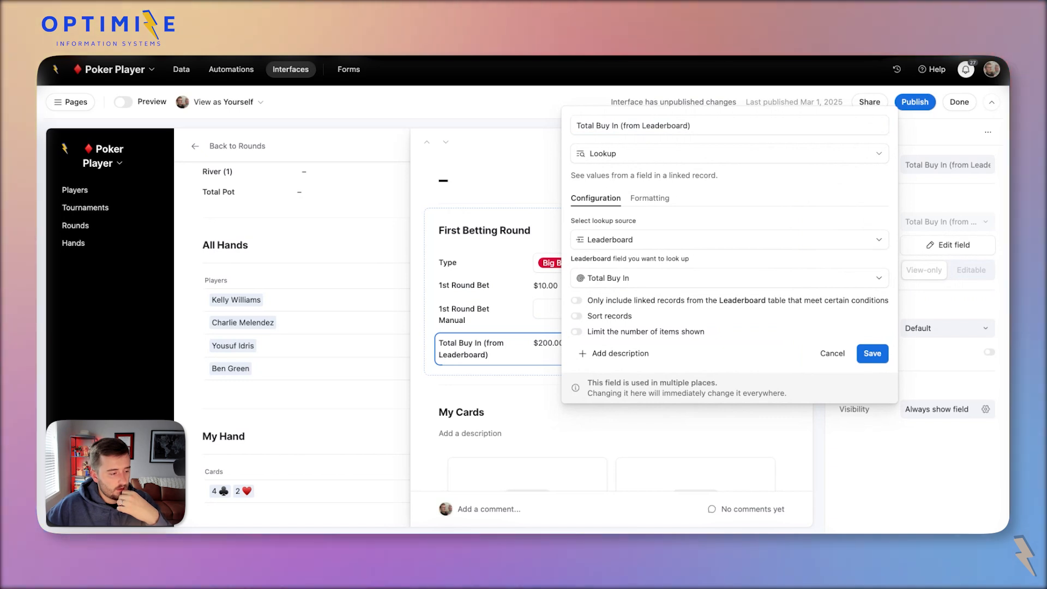
click(676, 125)
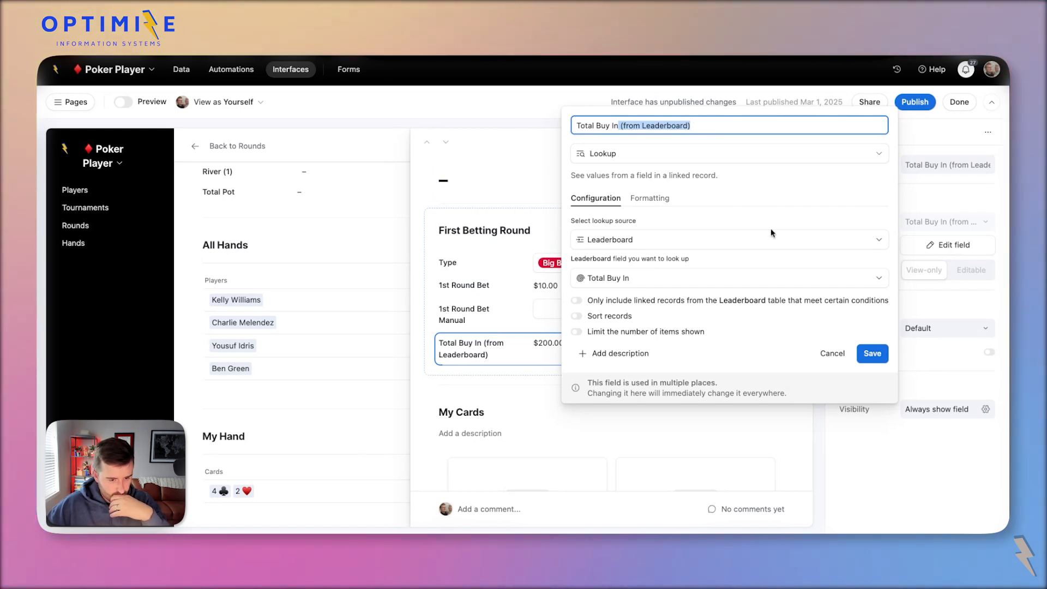
click(833, 354)
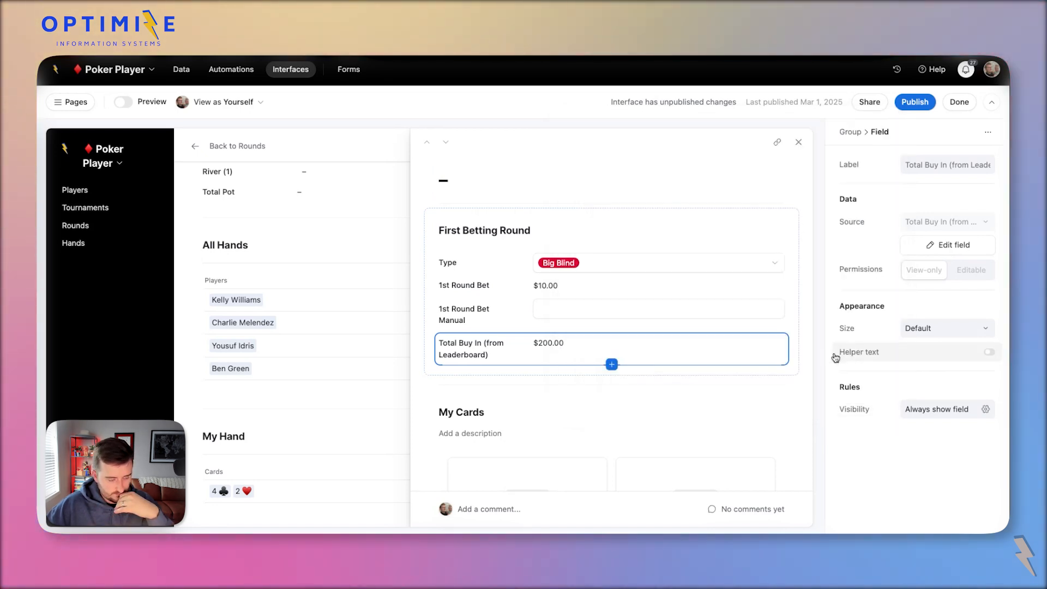
click(500, 342)
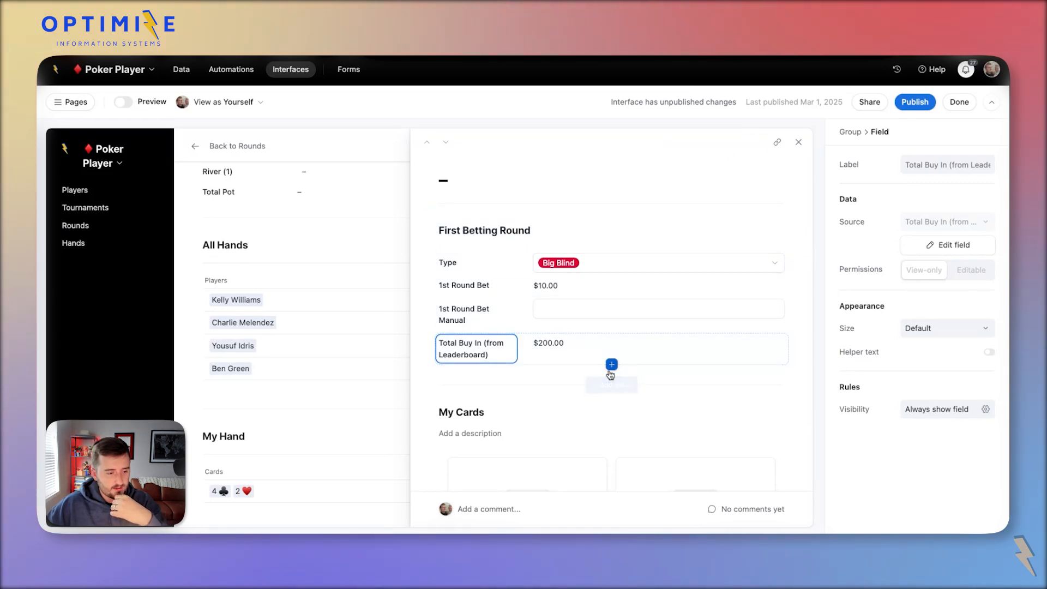
Go back to the data and begin a new field in the Leaderboard table.
click(184, 68)
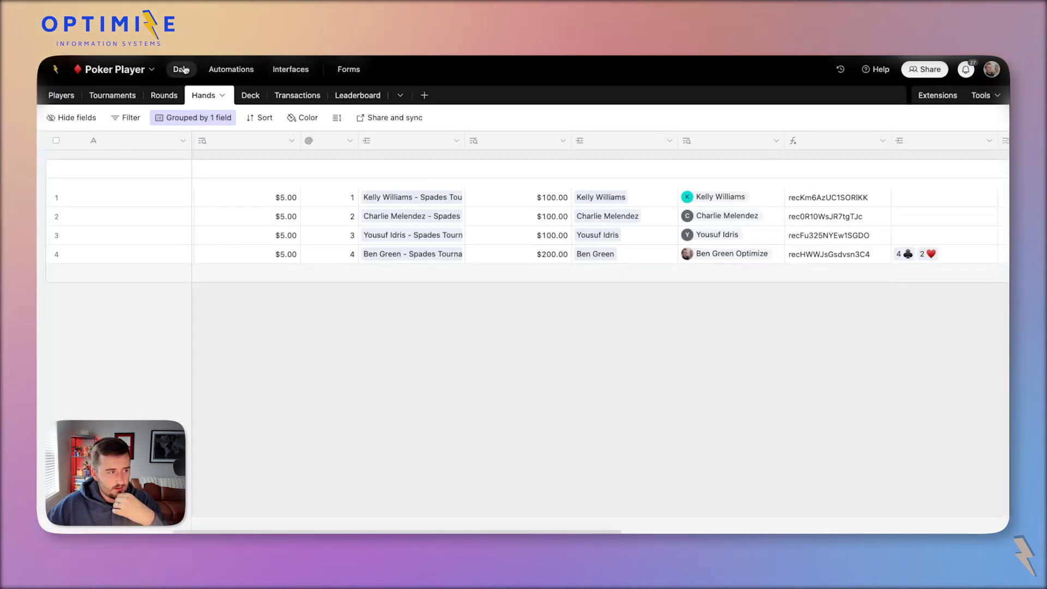
click(355, 97)
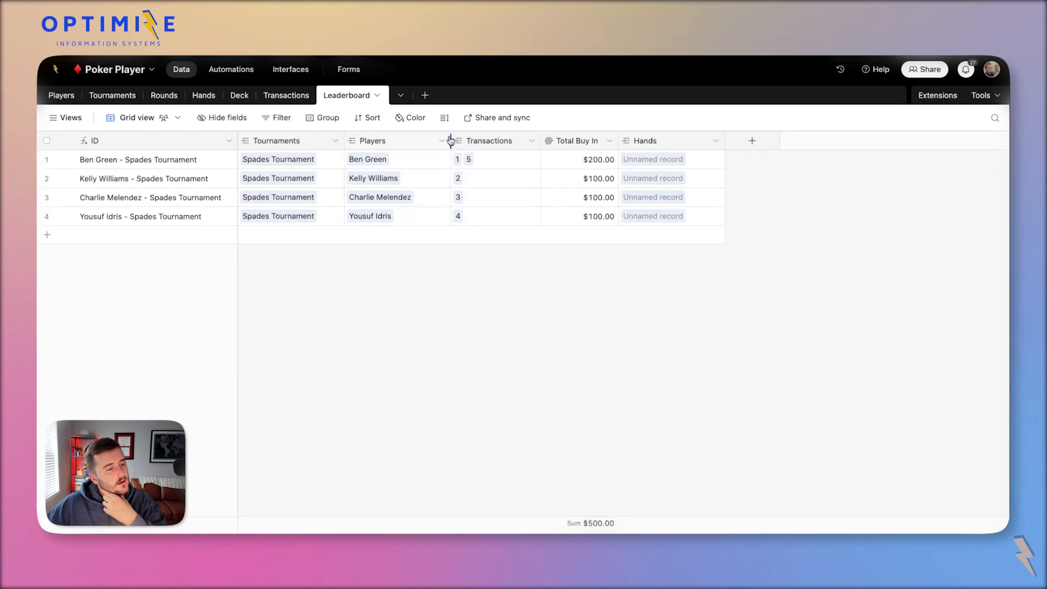
click(752, 142)
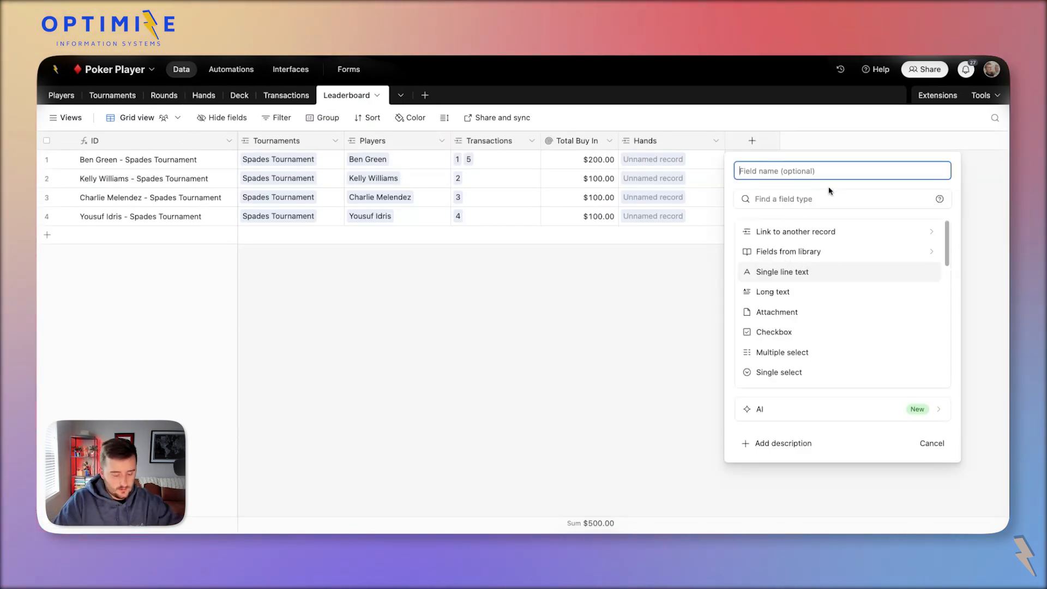
Create a Balance formula field of {Total Buy In} formatted as currency.
text(Balance)
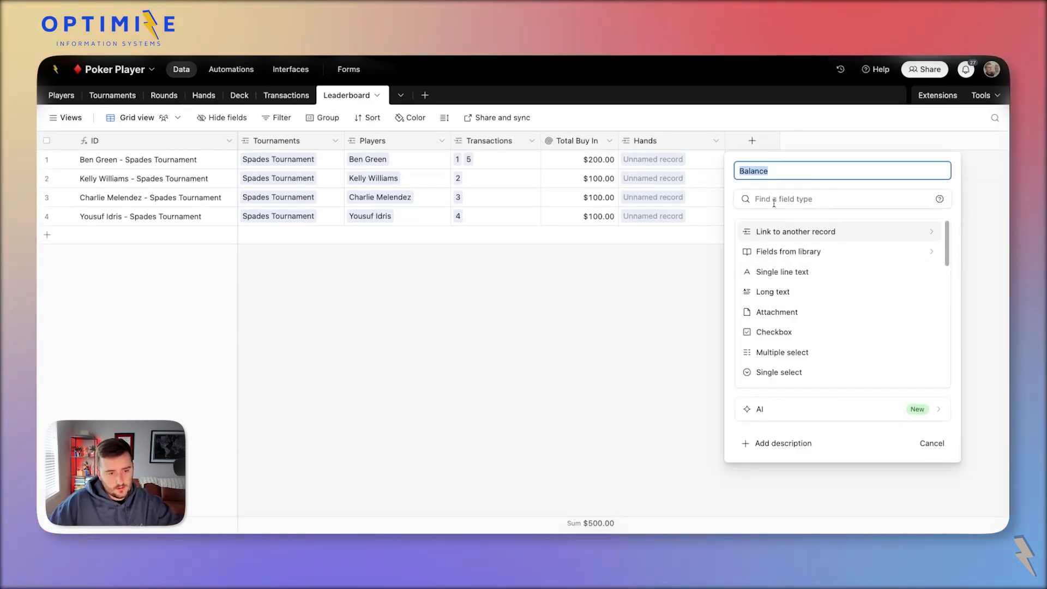
click(795, 198)
text(f)
click(793, 232)
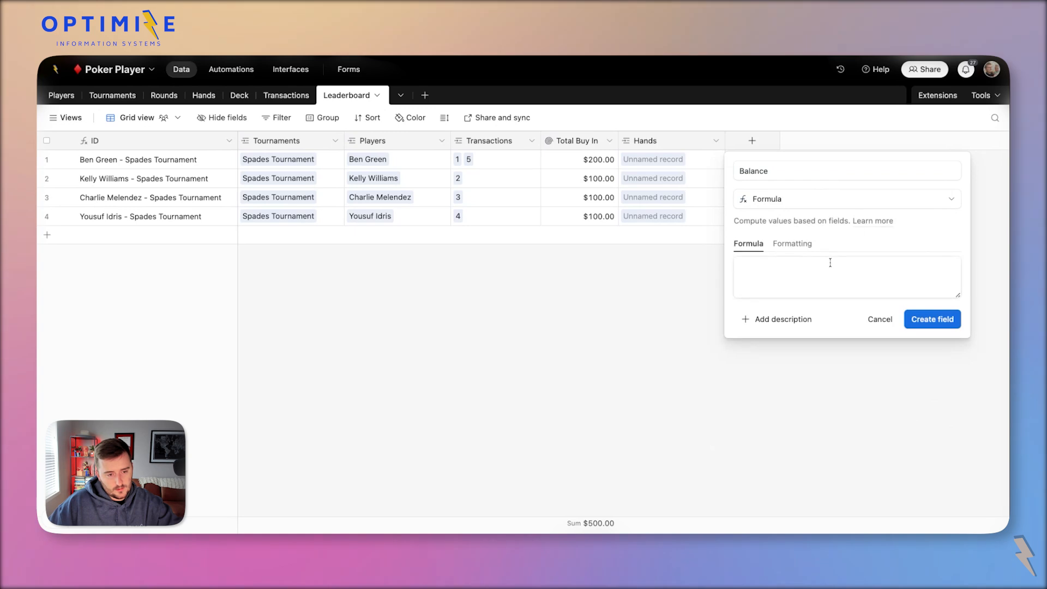
text(buy)
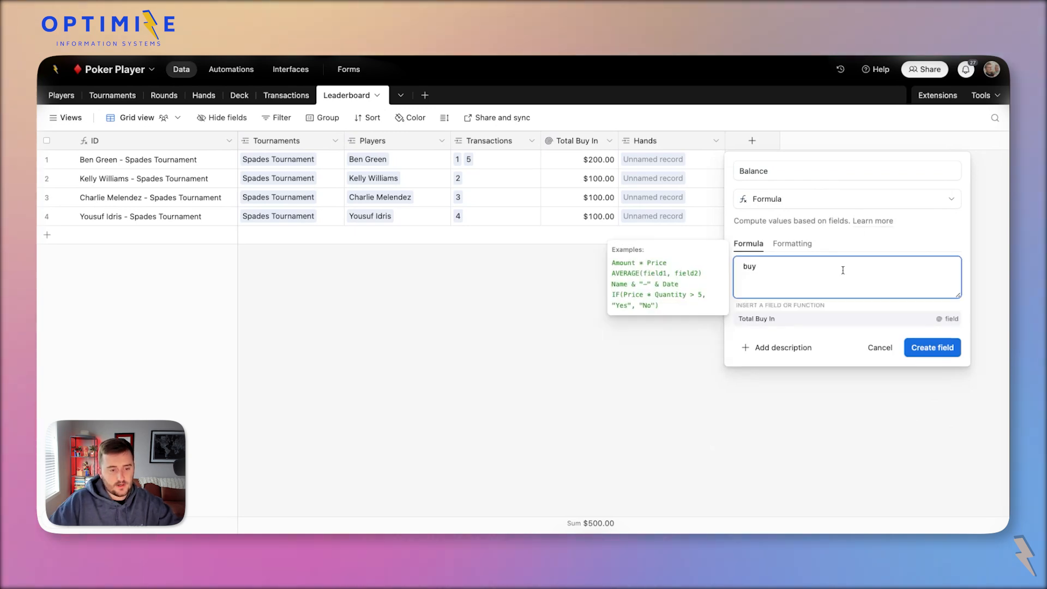
key(Tab)
click(804, 250)
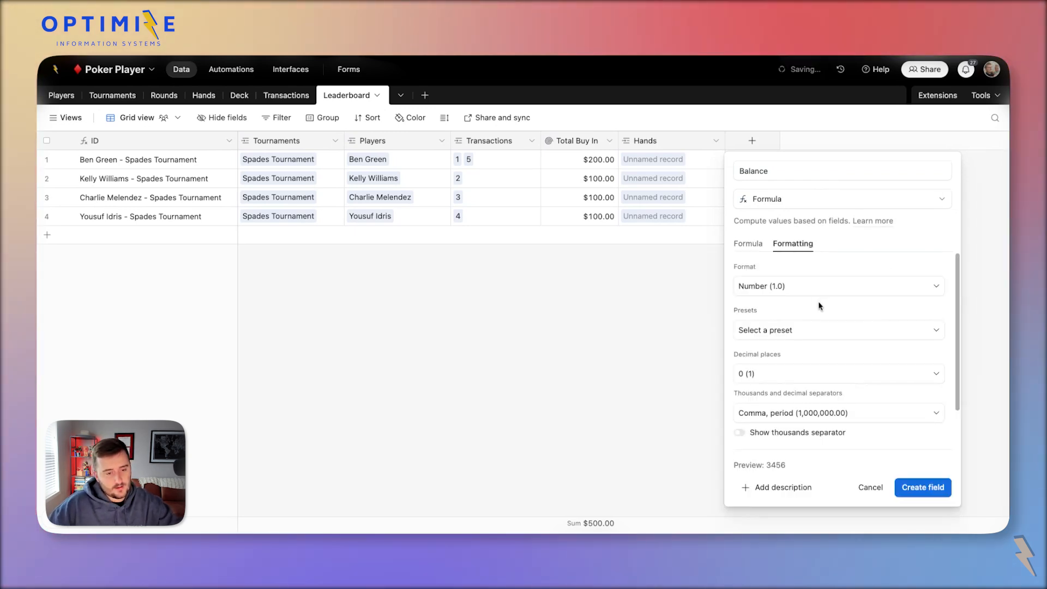
click(780, 295)
click(829, 352)
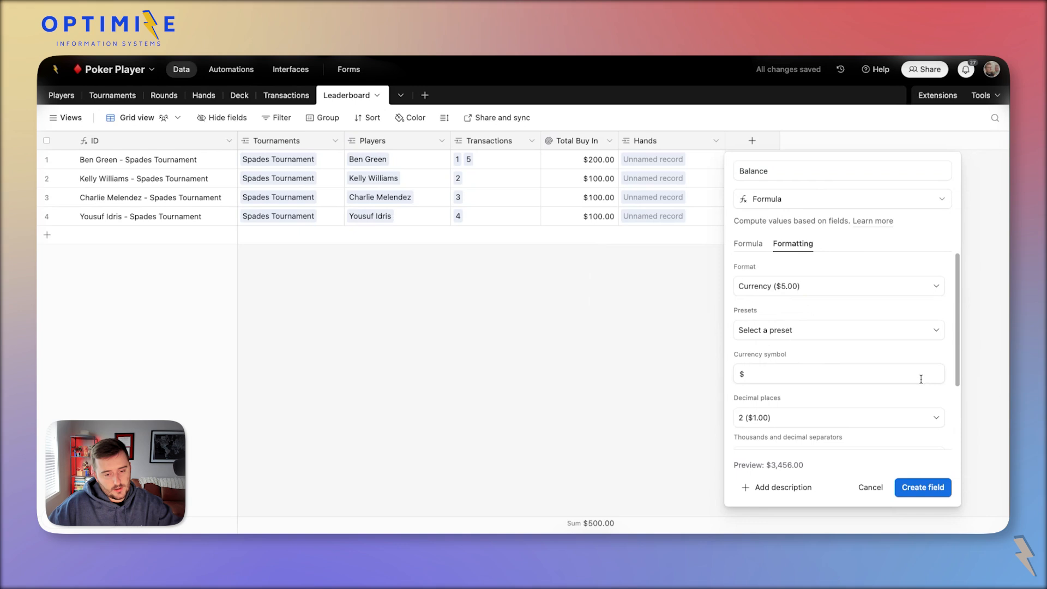
click(948, 491)
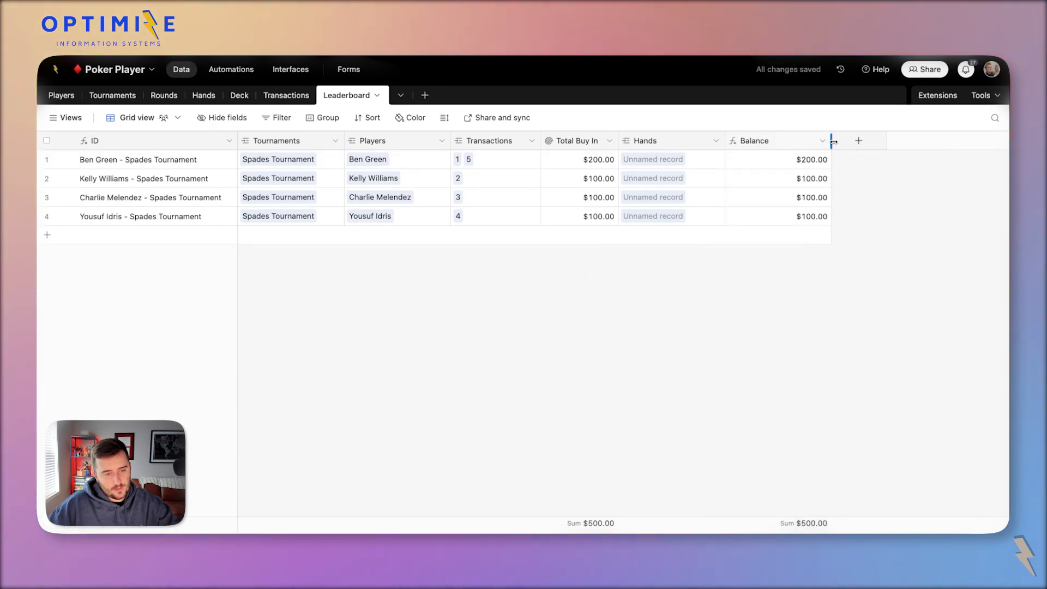
drag(831, 141, 798, 142)
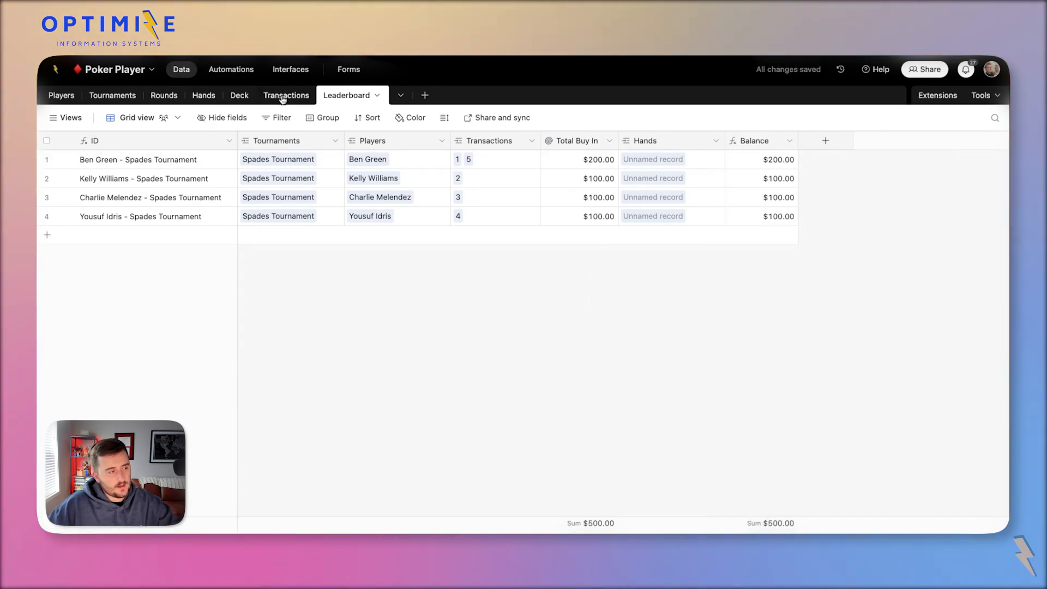
Review the Hands table columns, then move to the Rounds table.
click(195, 97)
scroll(600, 211, right, 10)
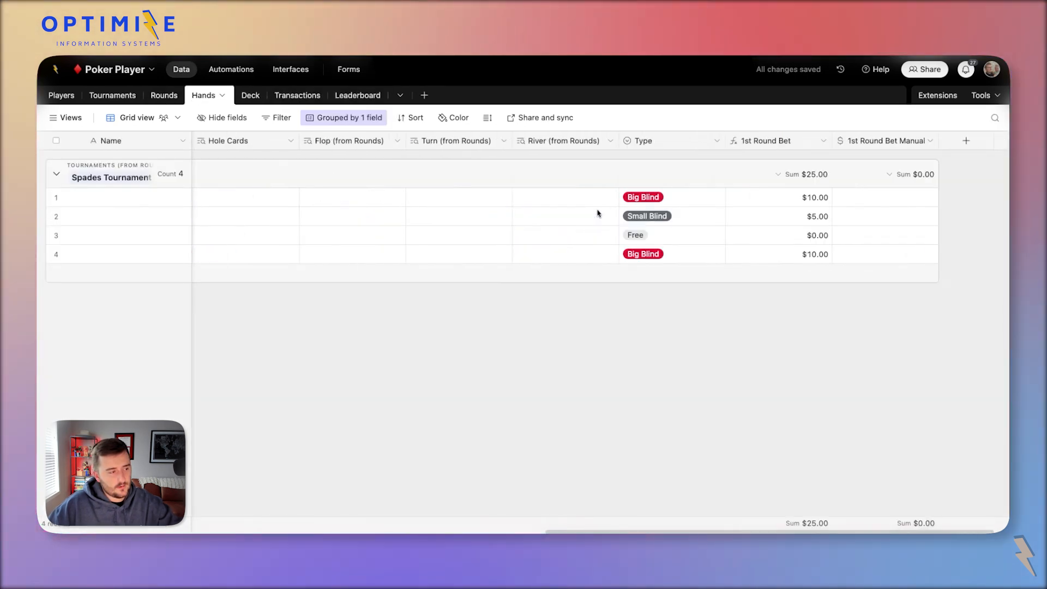
scroll(598, 213, right, 2)
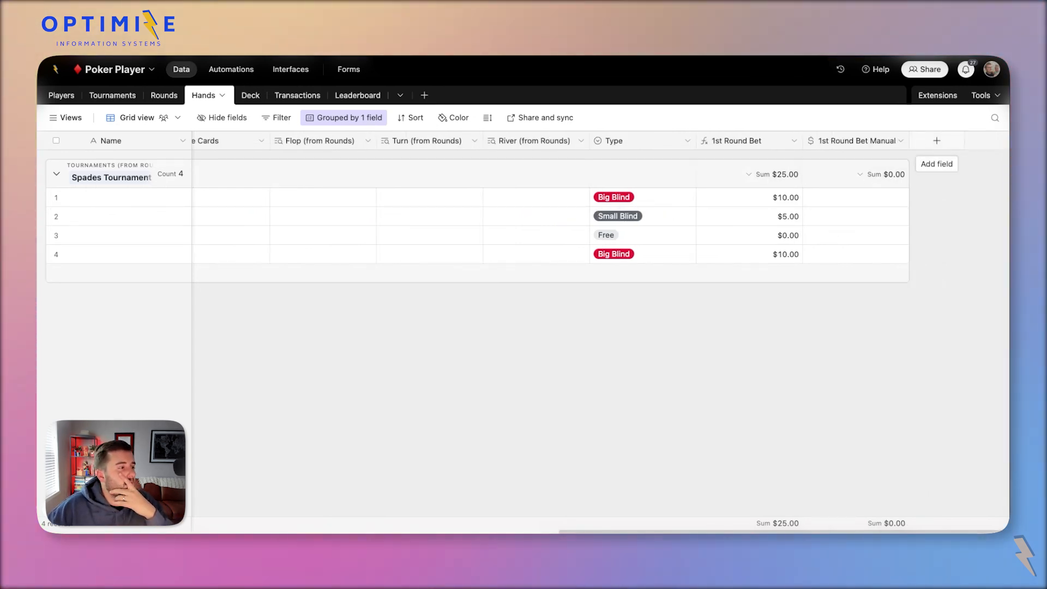
click(169, 94)
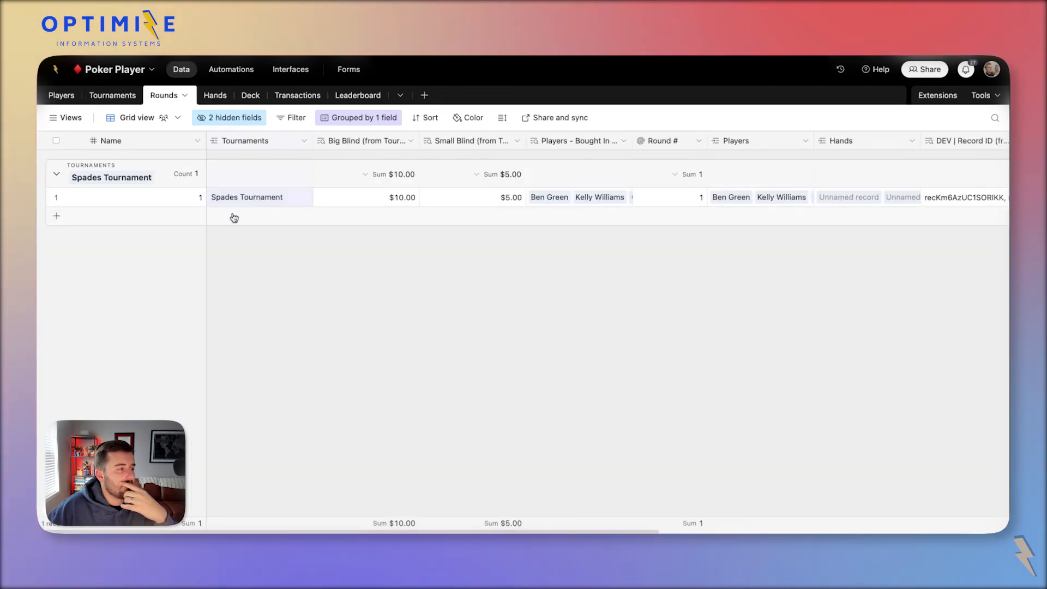
Insert a new checkbox field right of Type in the Hands table.
click(218, 96)
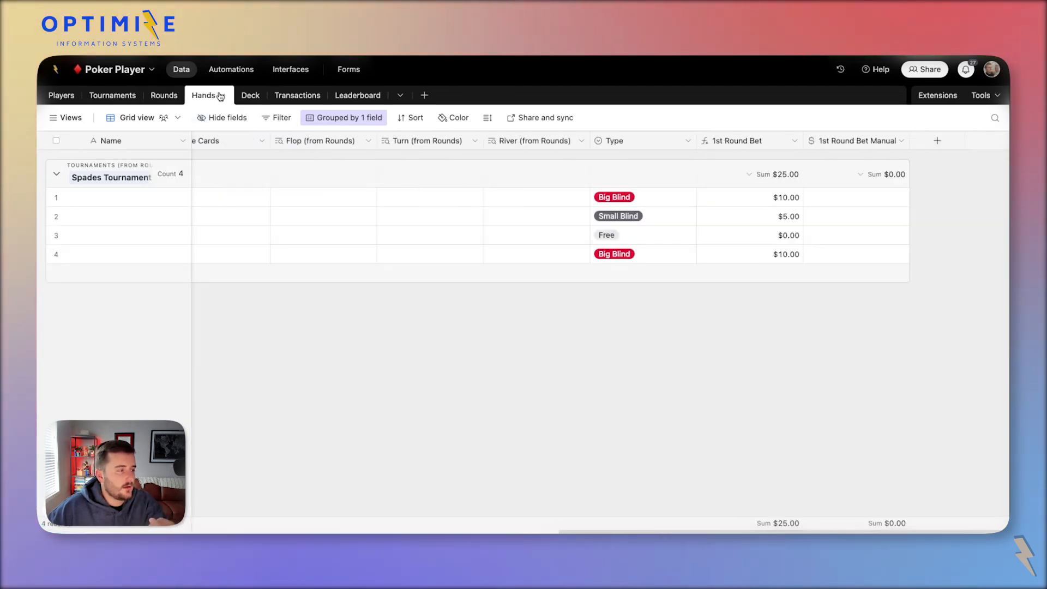
click(938, 146)
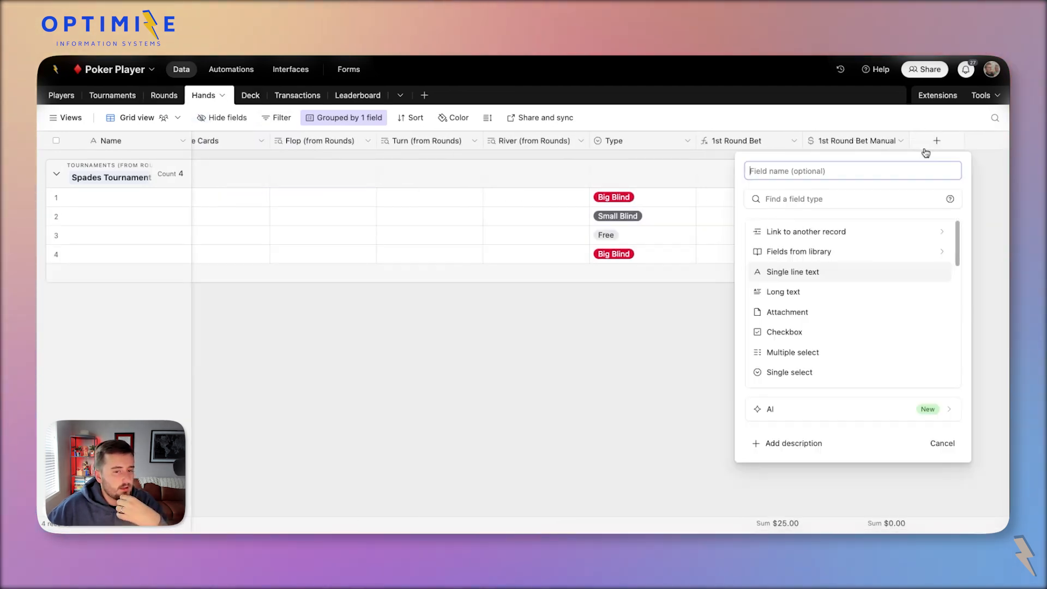
right_click(639, 136)
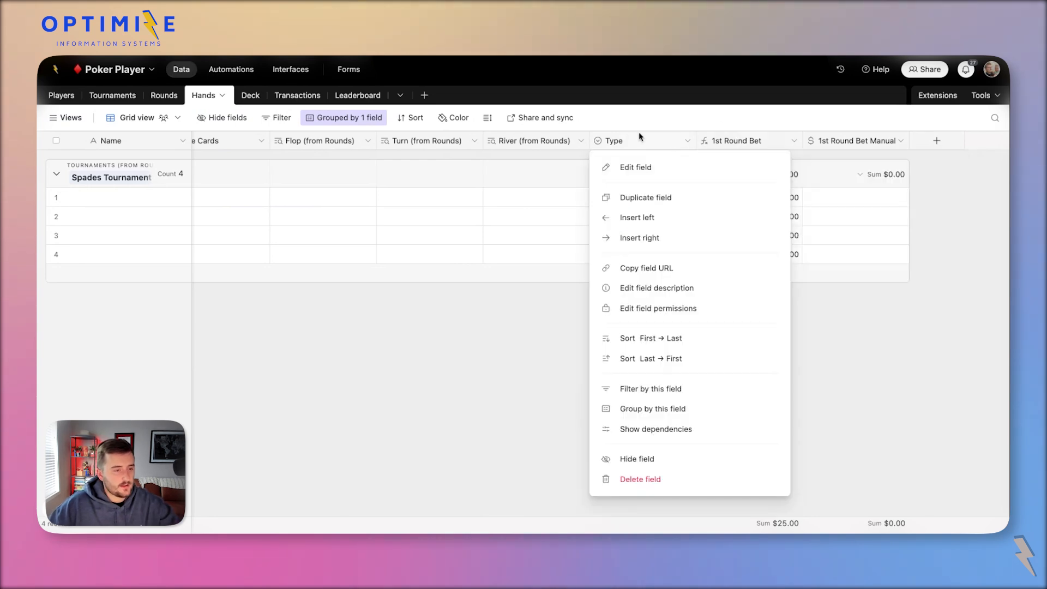
click(638, 236)
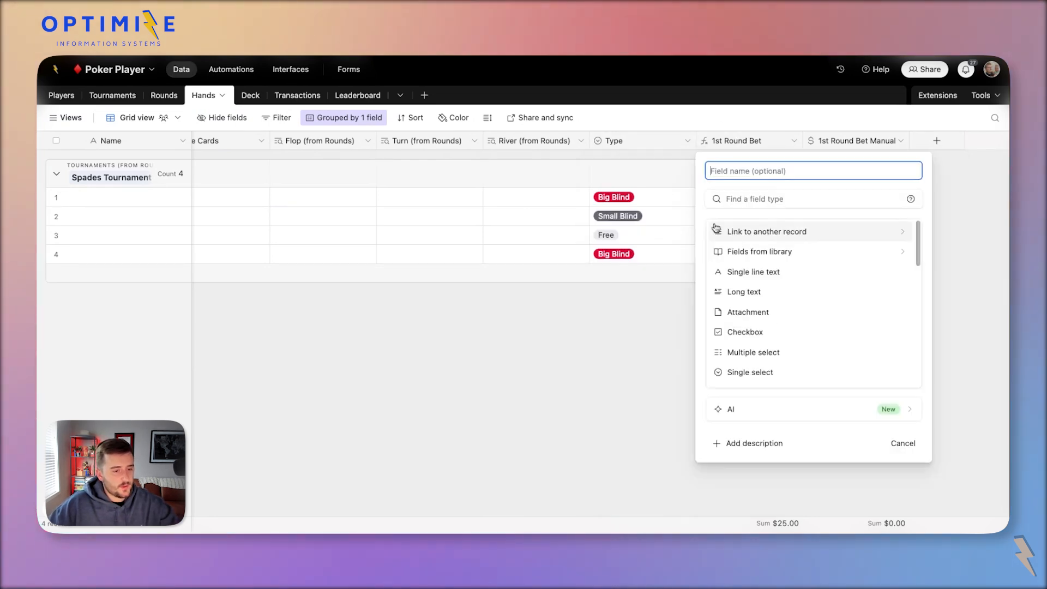
click(776, 333)
click(894, 324)
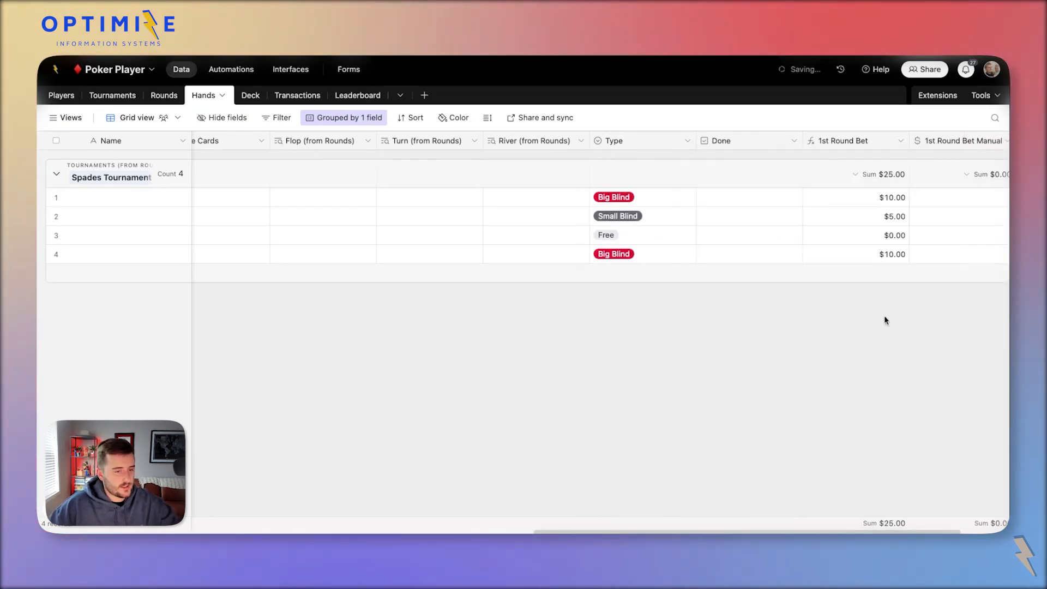
Rename the checkbox field to Winner and mark hand 1 as a winner.
double_click(747, 141)
click(580, 170)
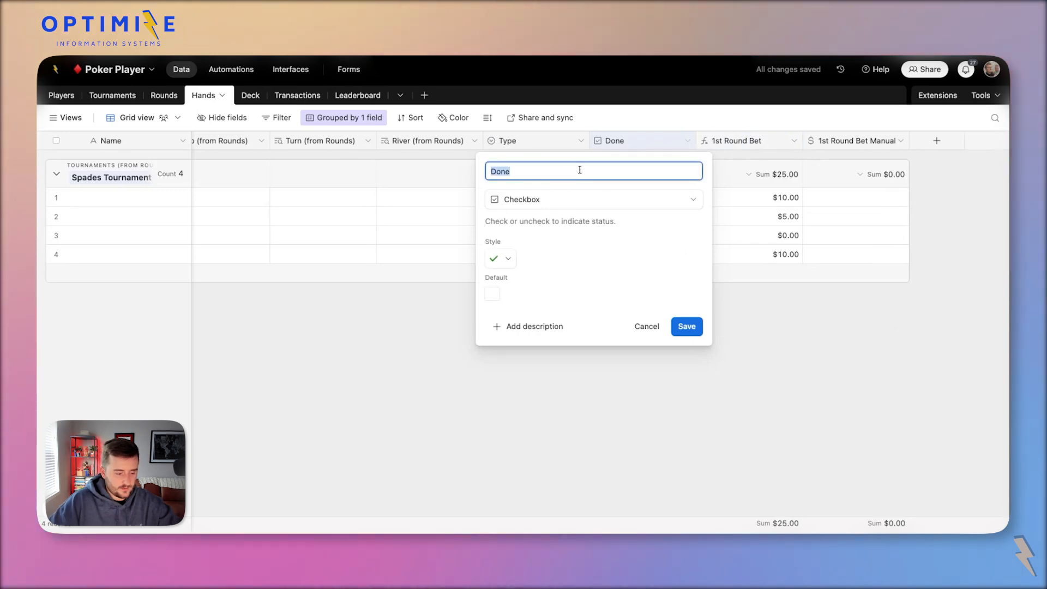
text(Finner)
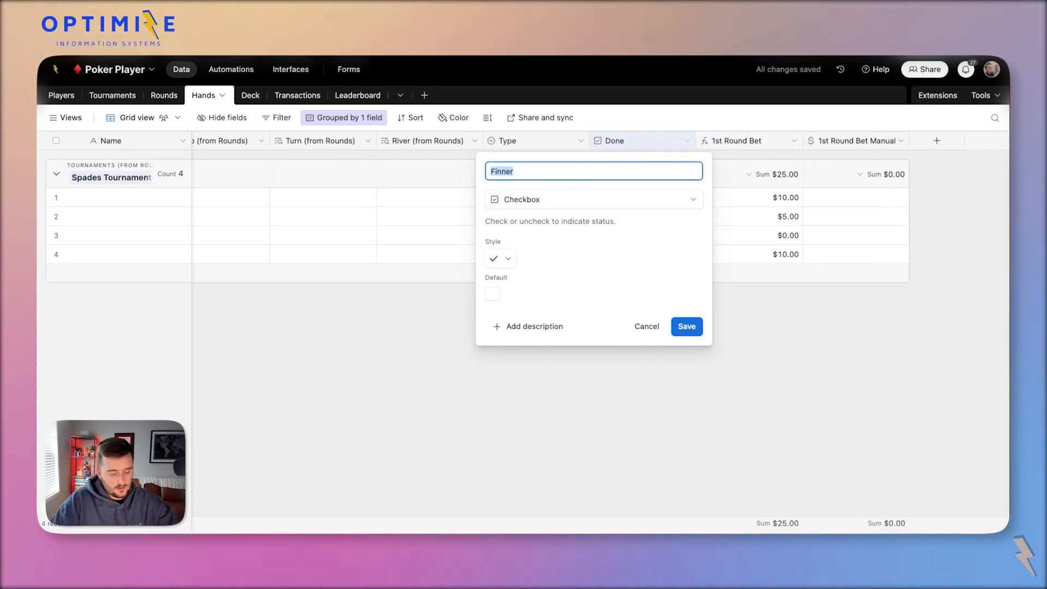
key(BackSpace)
key(BackSpace)
key(BackSpace)
key(BackSpace)
key(BackSpace)
text(Winner)
click(686, 327)
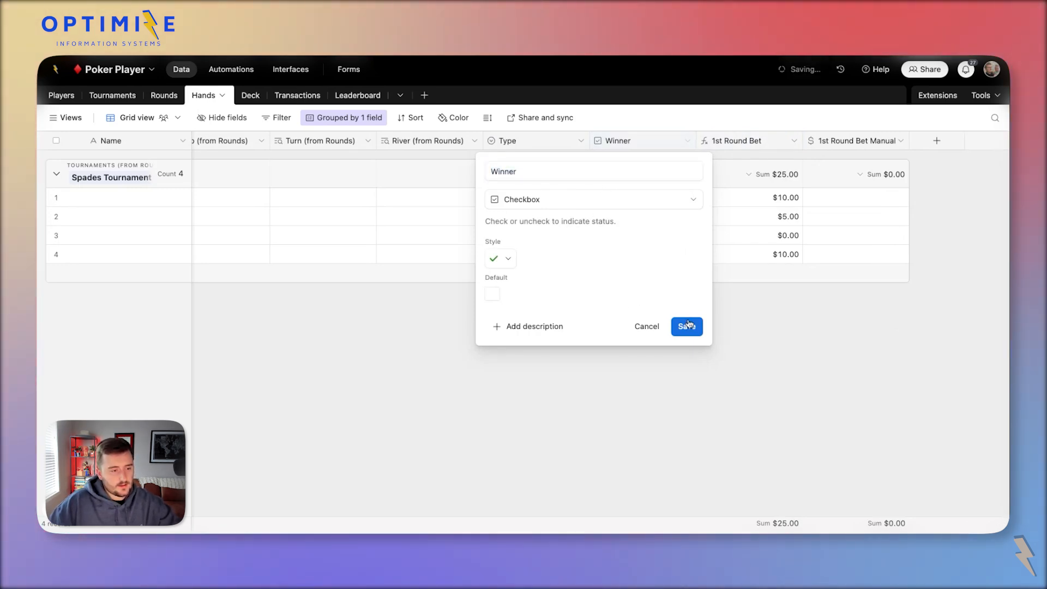
click(643, 198)
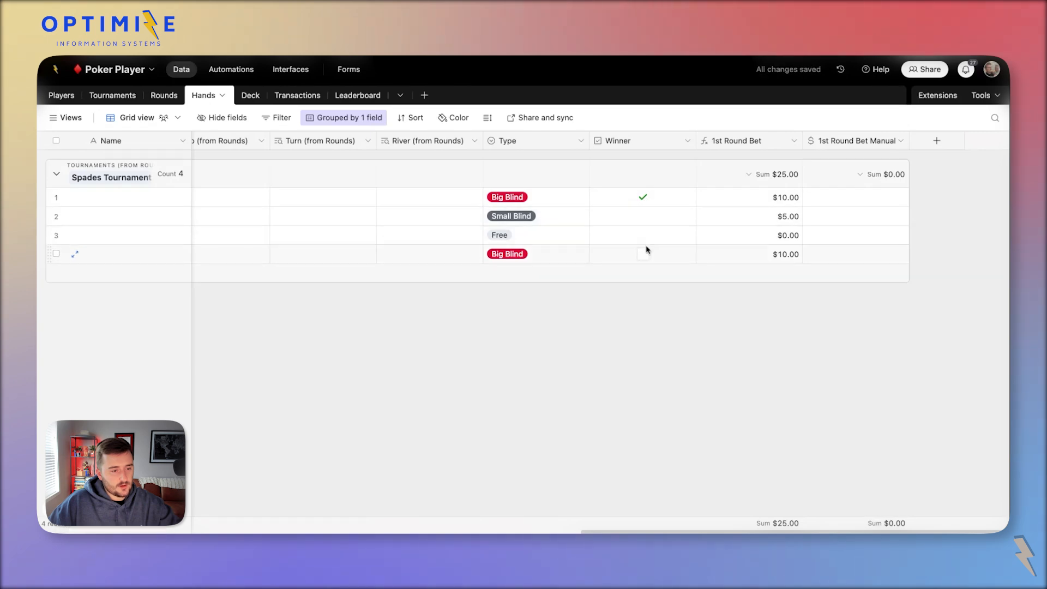
drag(703, 133, 659, 140)
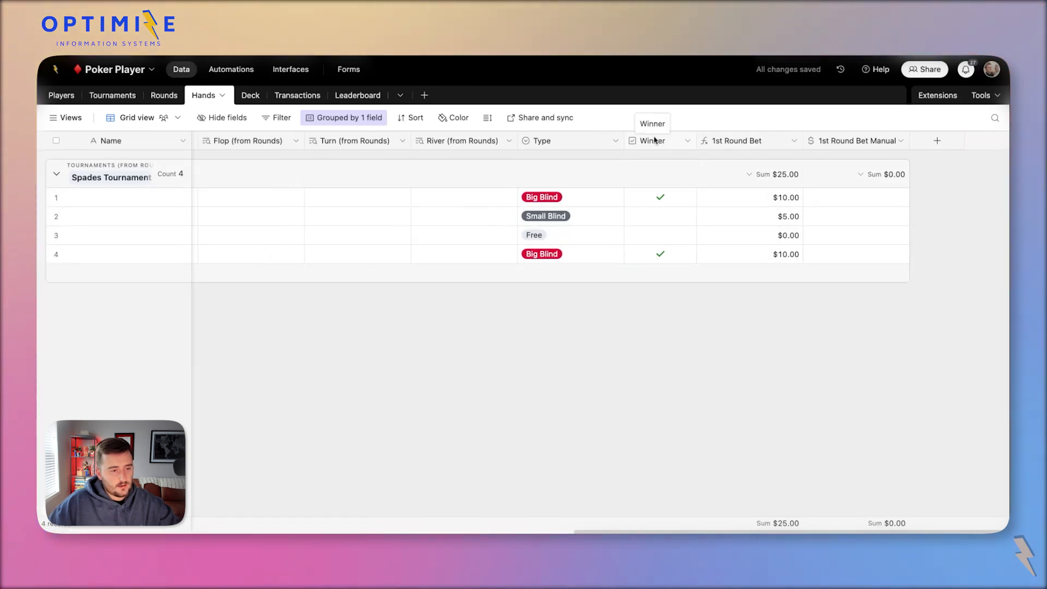
Add a currency field named Total Bet.
click(164, 95)
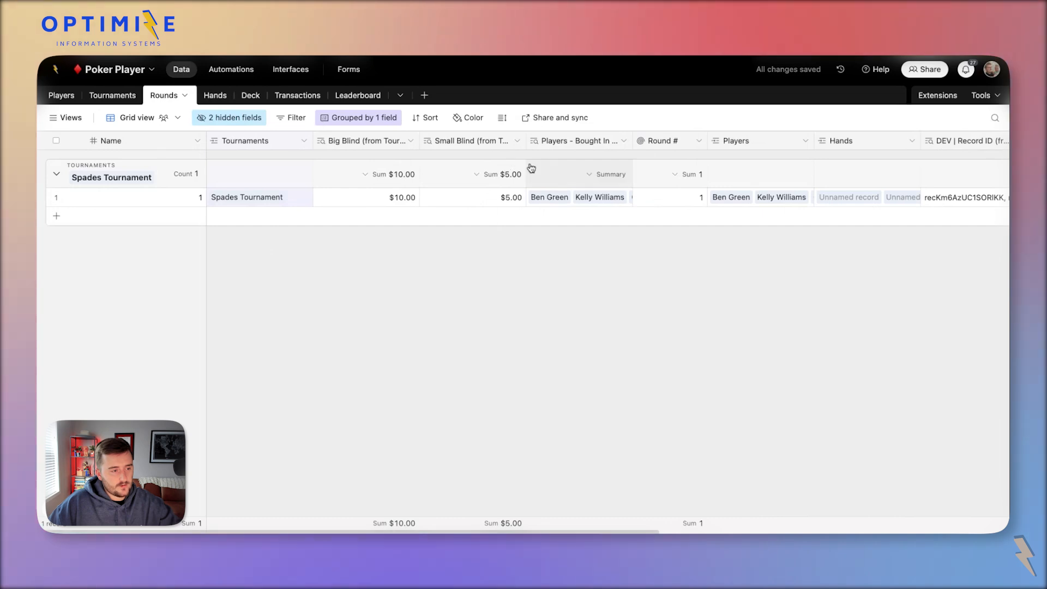
scroll(496, 172, right, 2)
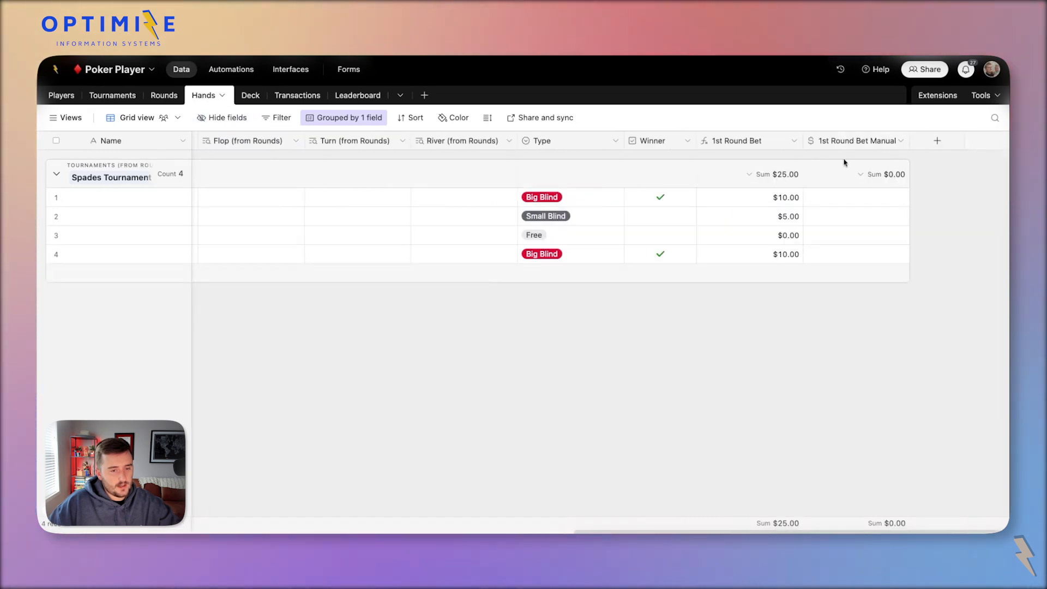
click(932, 143)
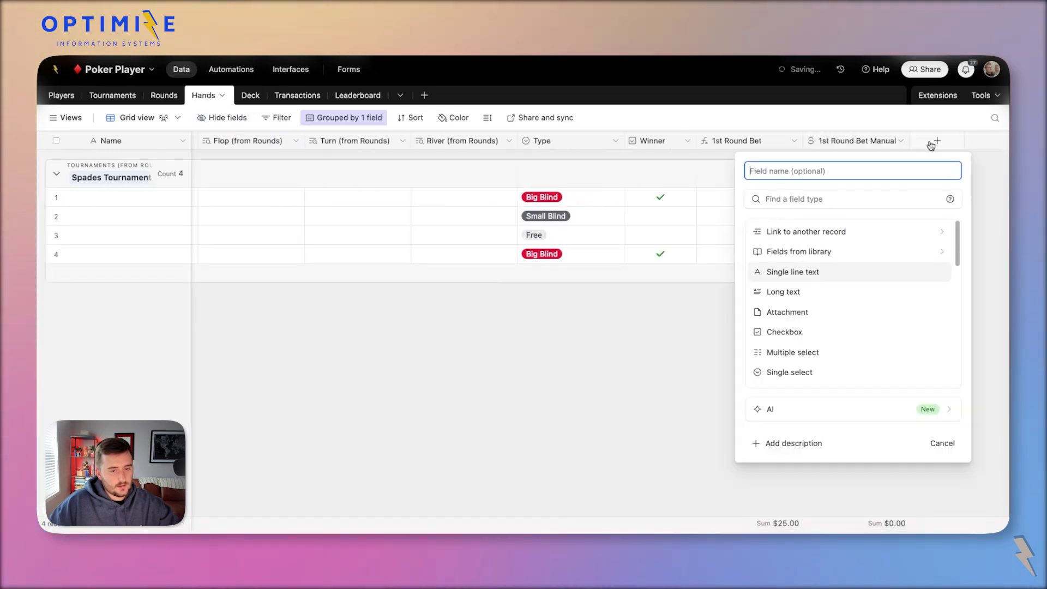
click(799, 171)
text(T)
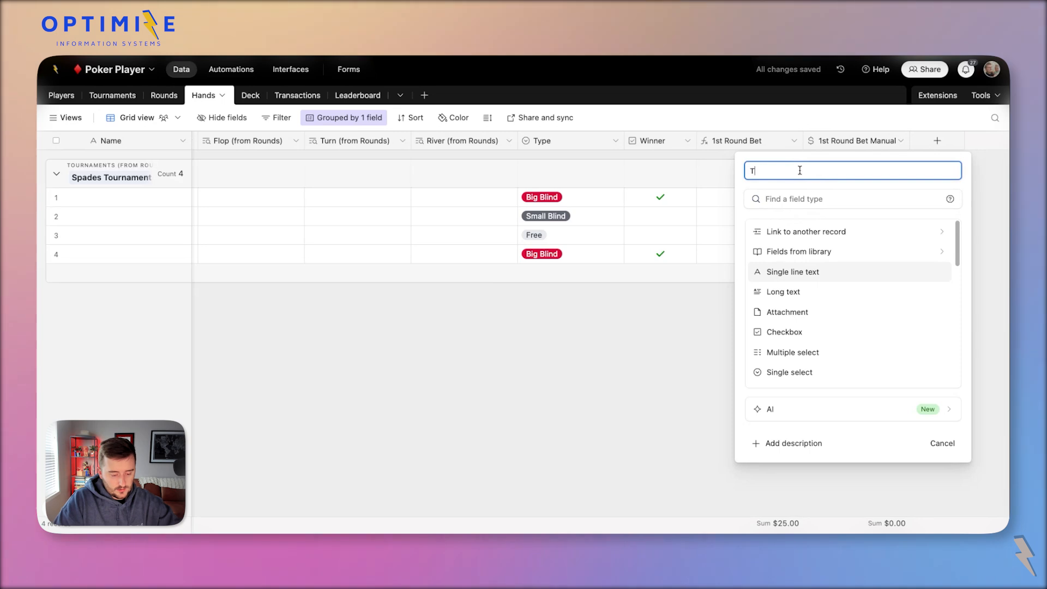
text(otal Bet)
key(Tab)
text(vc)
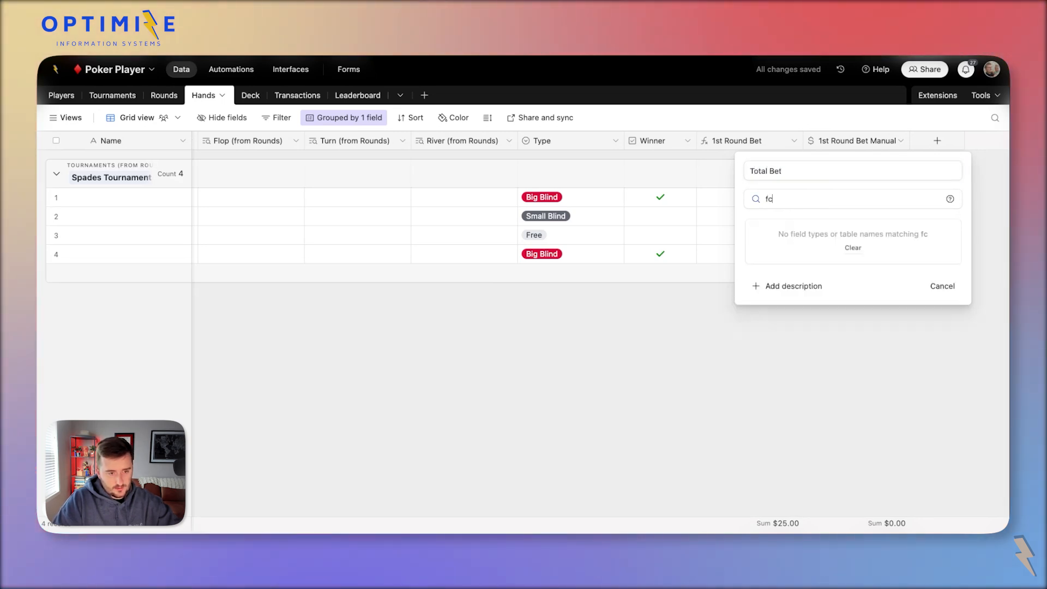
key(BackSpace)
key(BackSpace)
text(c)
click(782, 312)
click(933, 446)
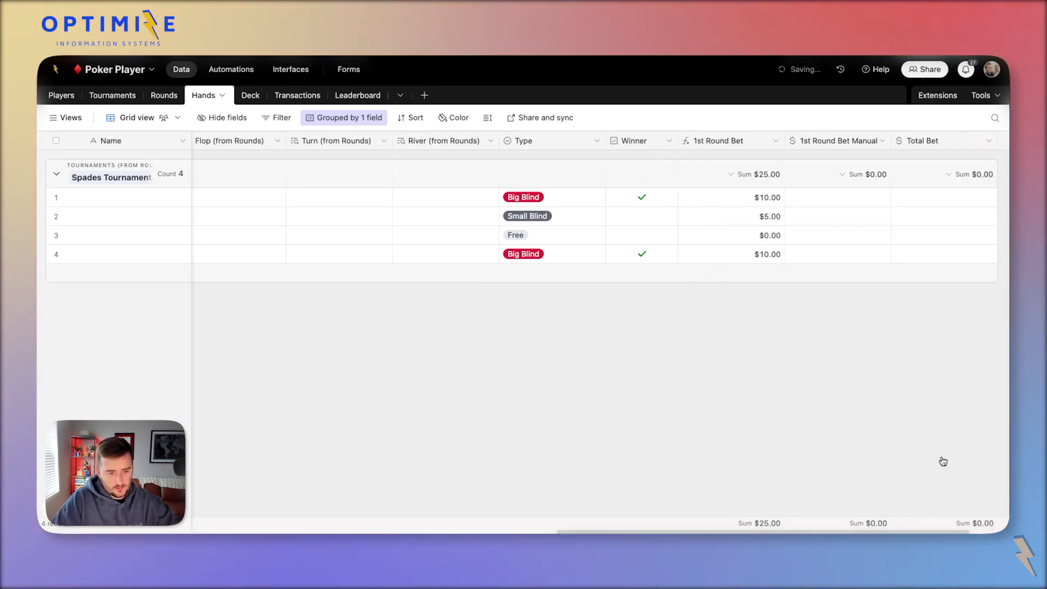
Reopen the Total Bet settings, then return to the Rounds table.
double_click(874, 143)
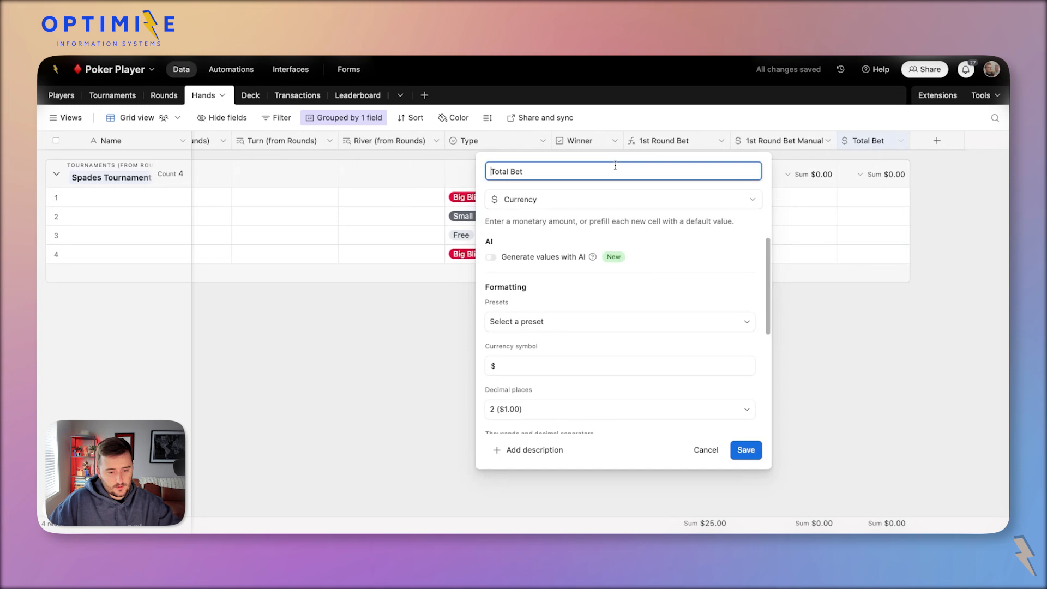
drag(614, 168, 382, 177)
click(163, 95)
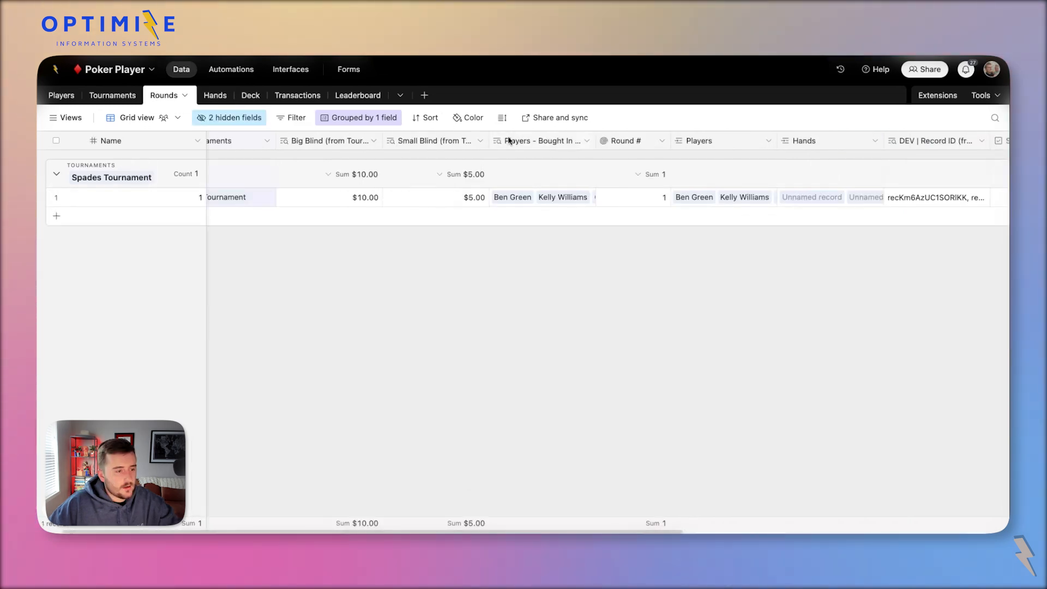
Add a Count field right of Players that counts linked Hands where Winner is checked.
scroll(503, 142, right, 3)
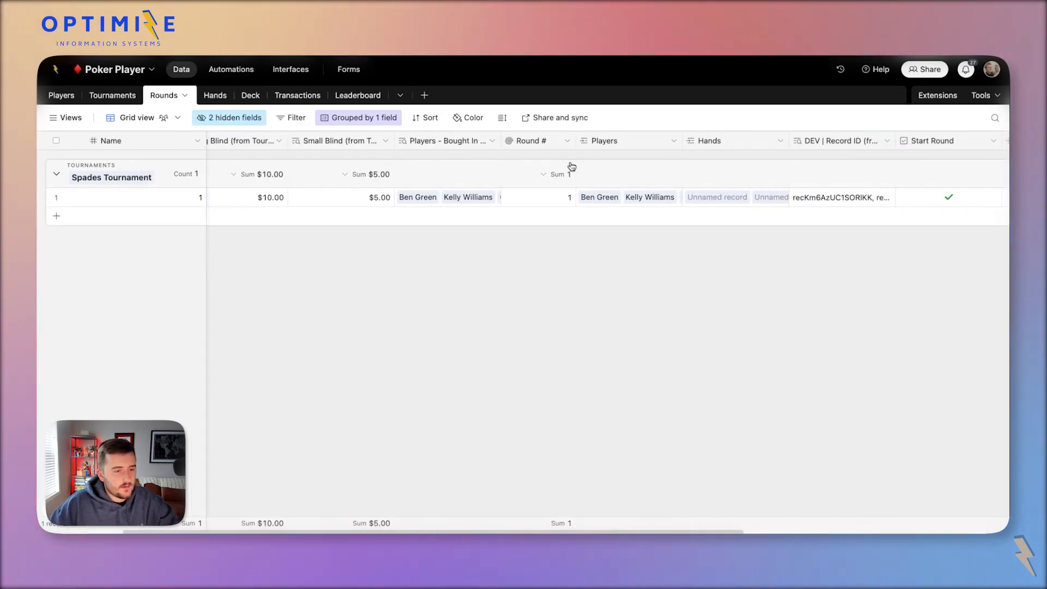
right_click(652, 146)
click(689, 261)
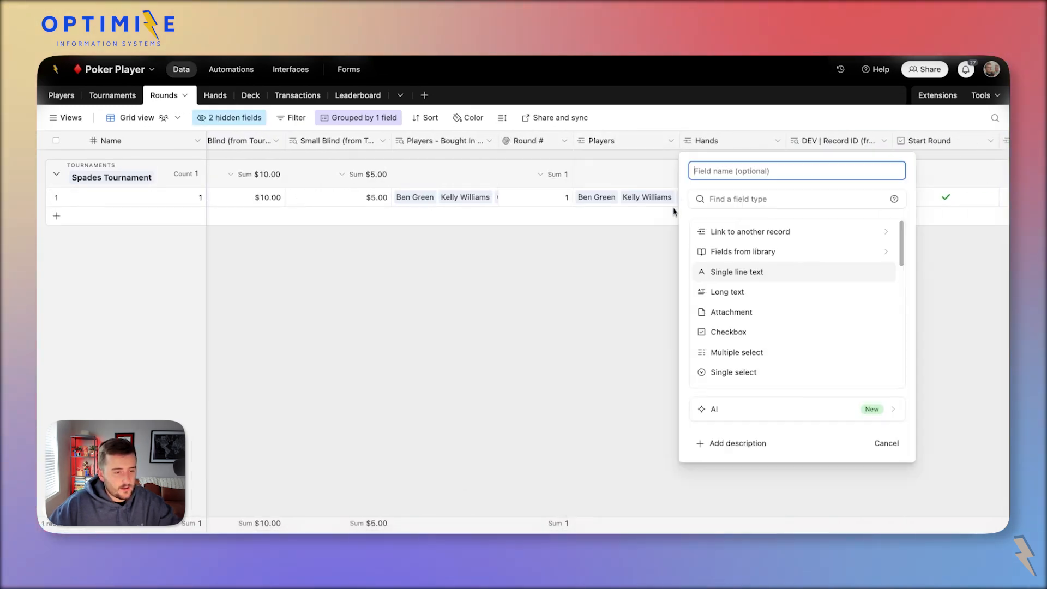
text(count)
key(Return)
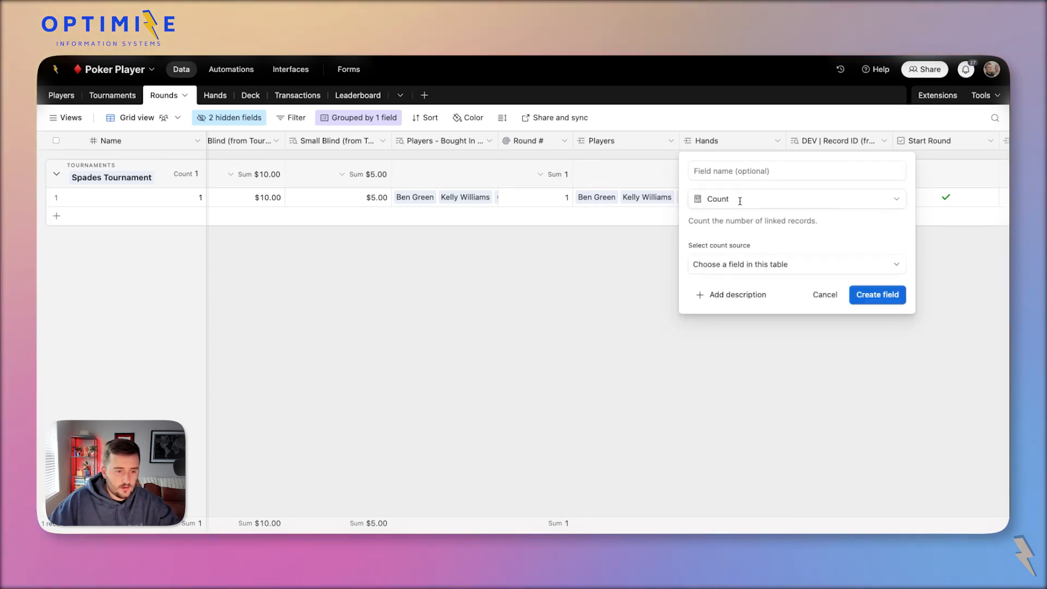
click(787, 265)
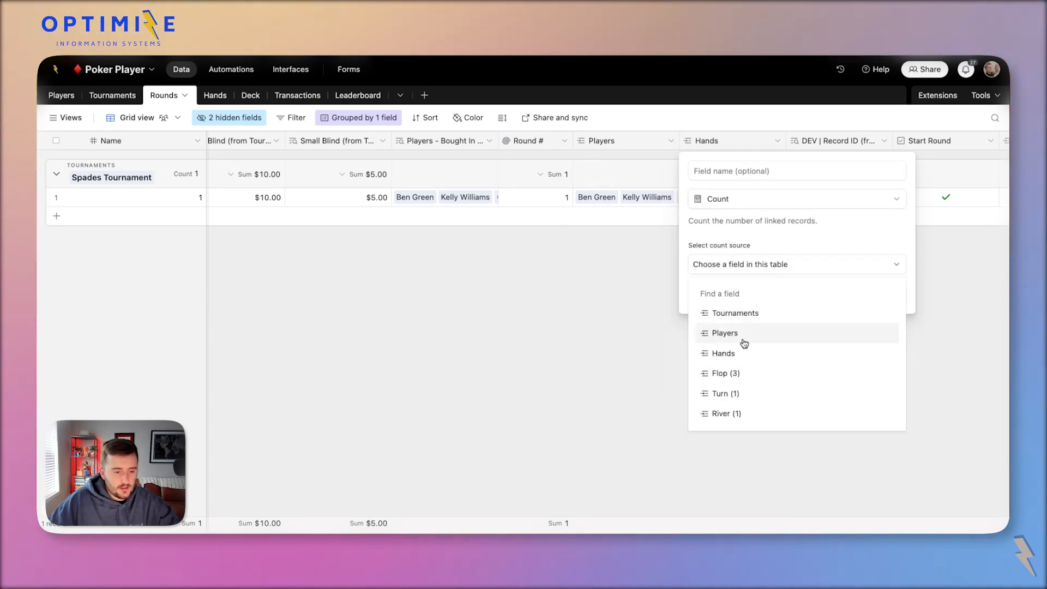
click(732, 353)
click(726, 296)
click(707, 309)
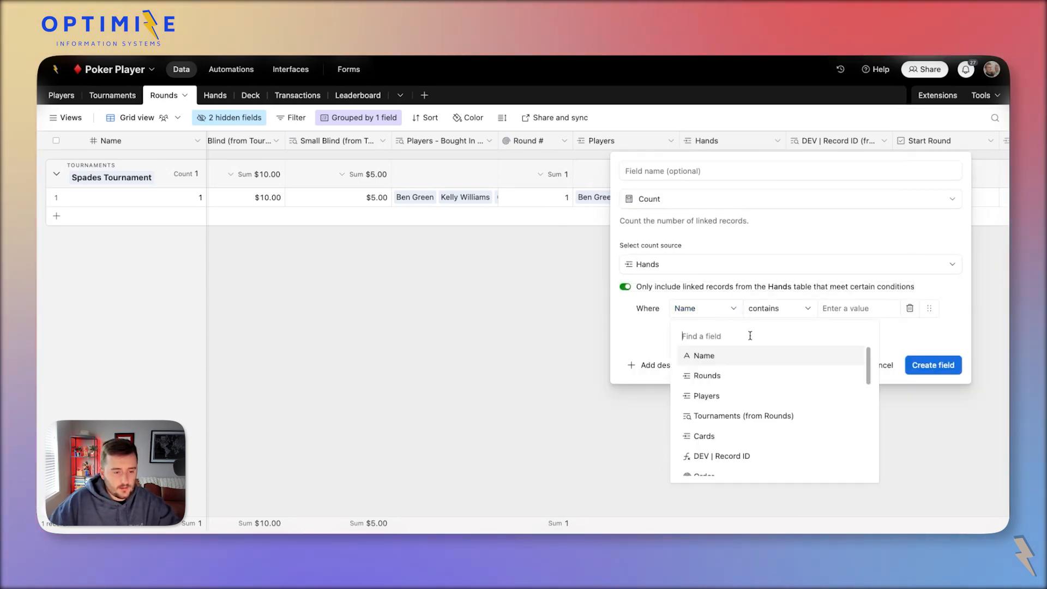
text(win)
click(704, 354)
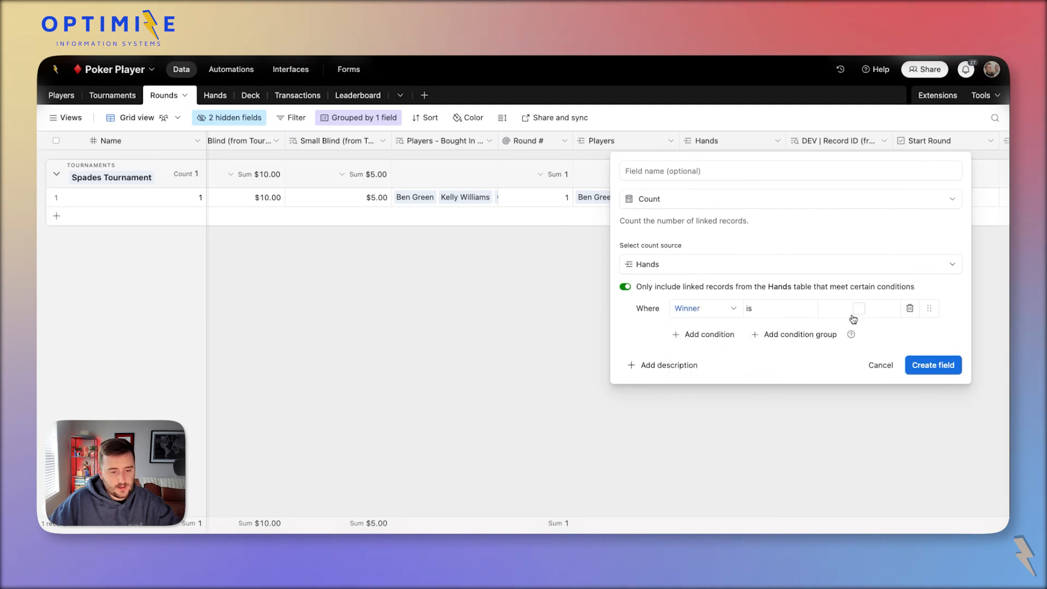
click(933, 366)
Rename the new count field to 'Count Winning Hands'.
double_click(741, 138)
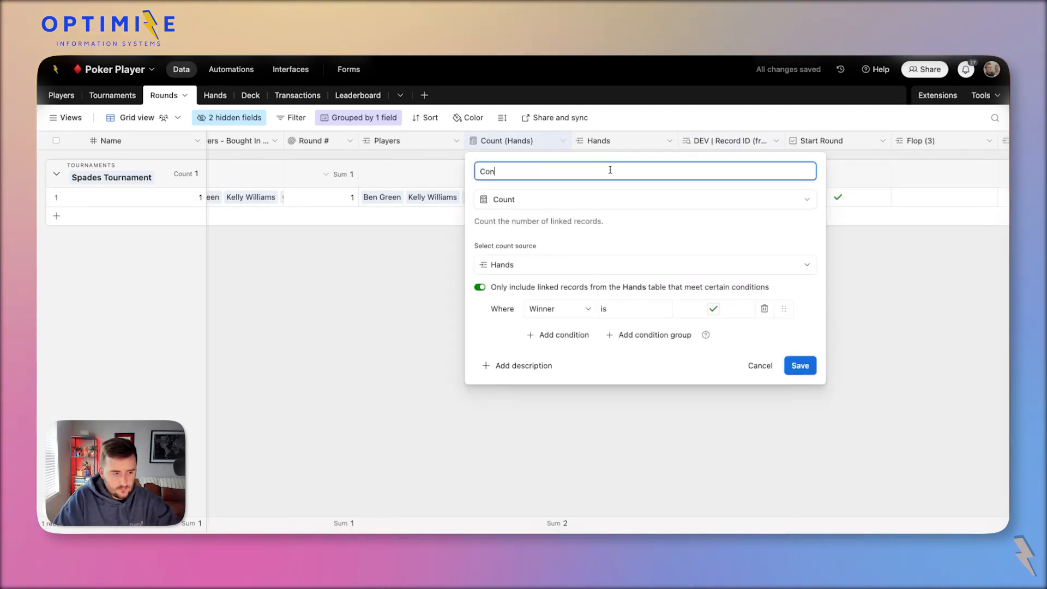
text(Count )
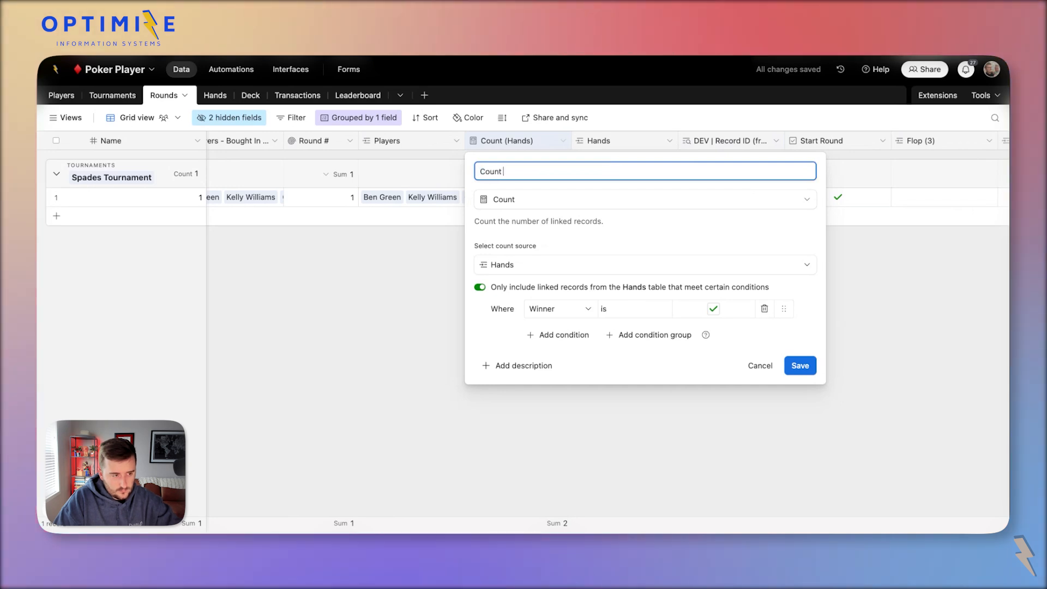
text(Winning Hand)
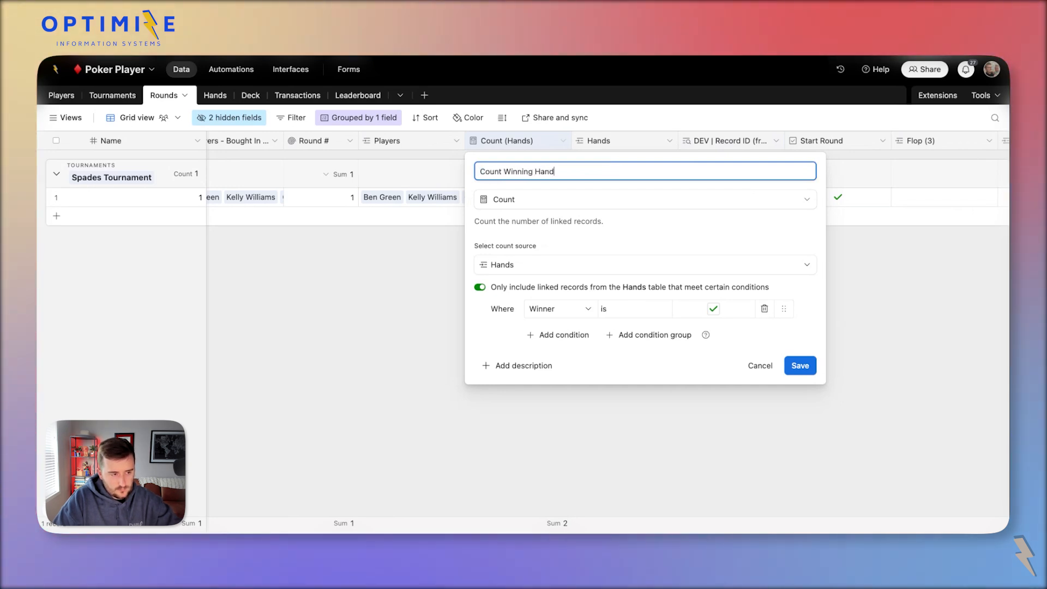
text(s)
click(800, 365)
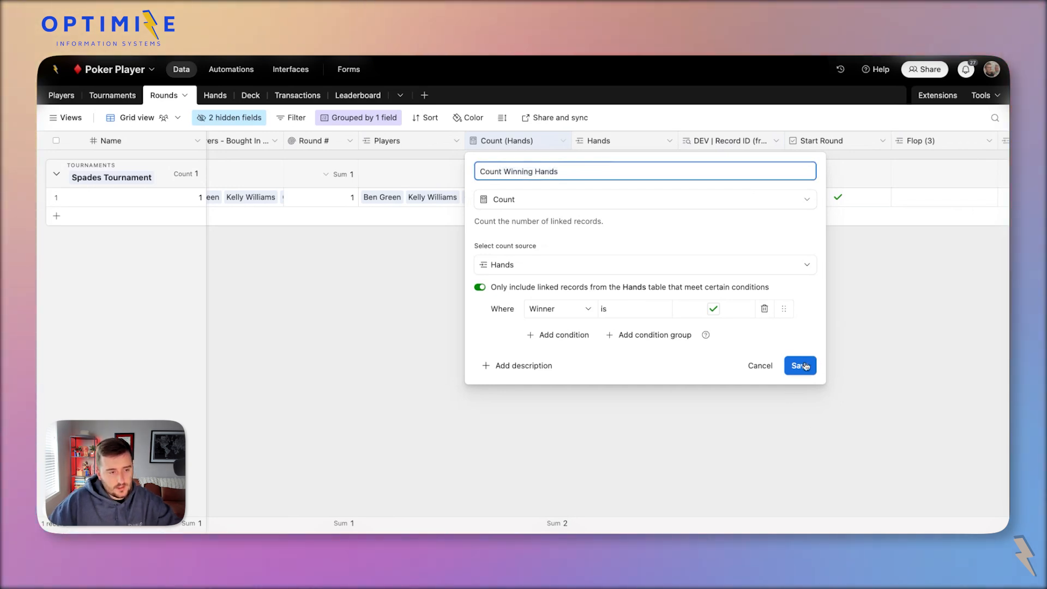
double_click(532, 141)
click(542, 173)
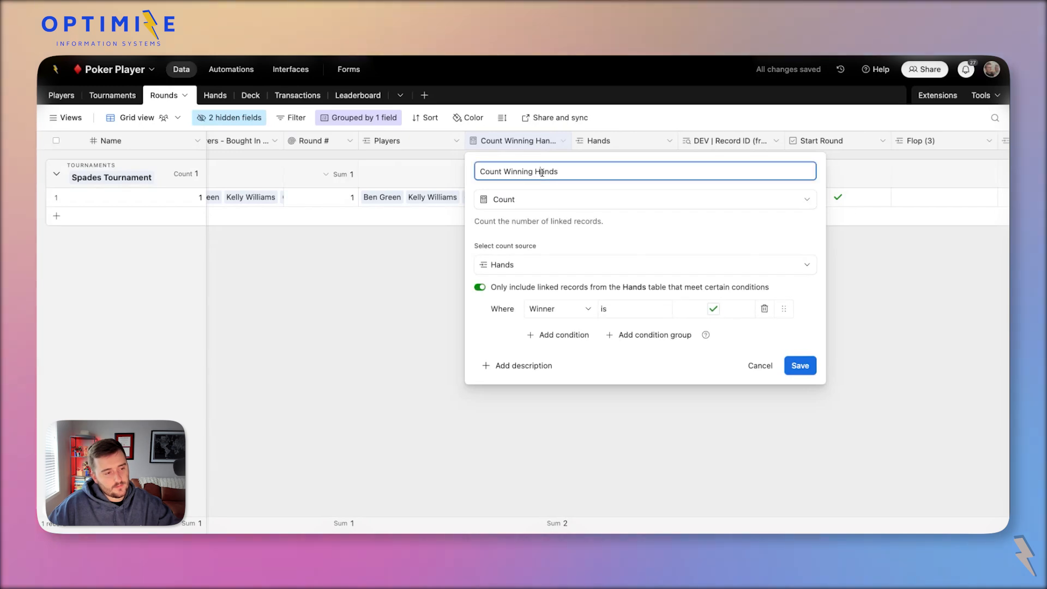
key(ctrl+a)
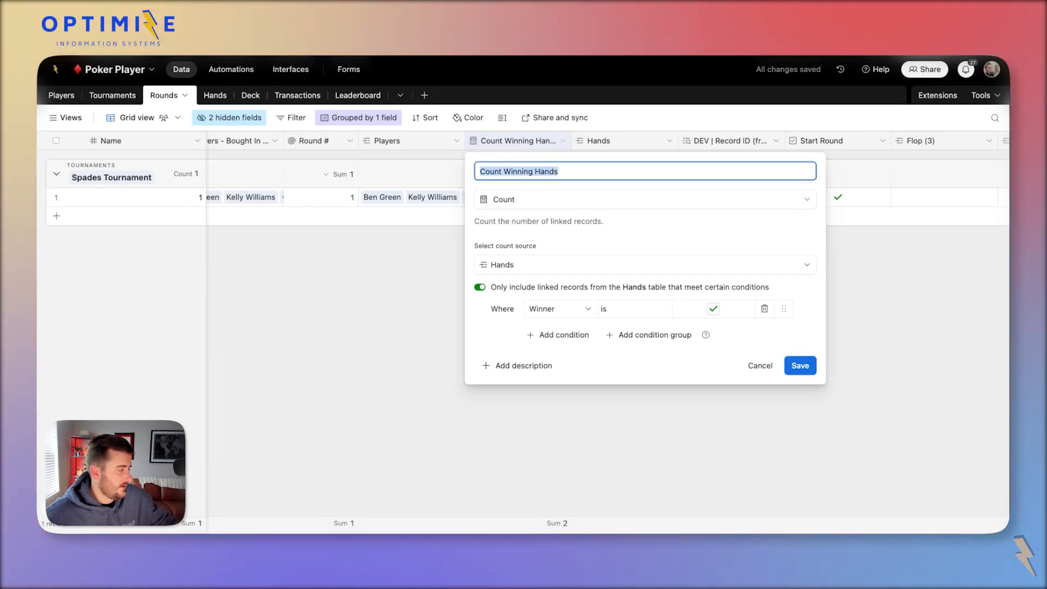
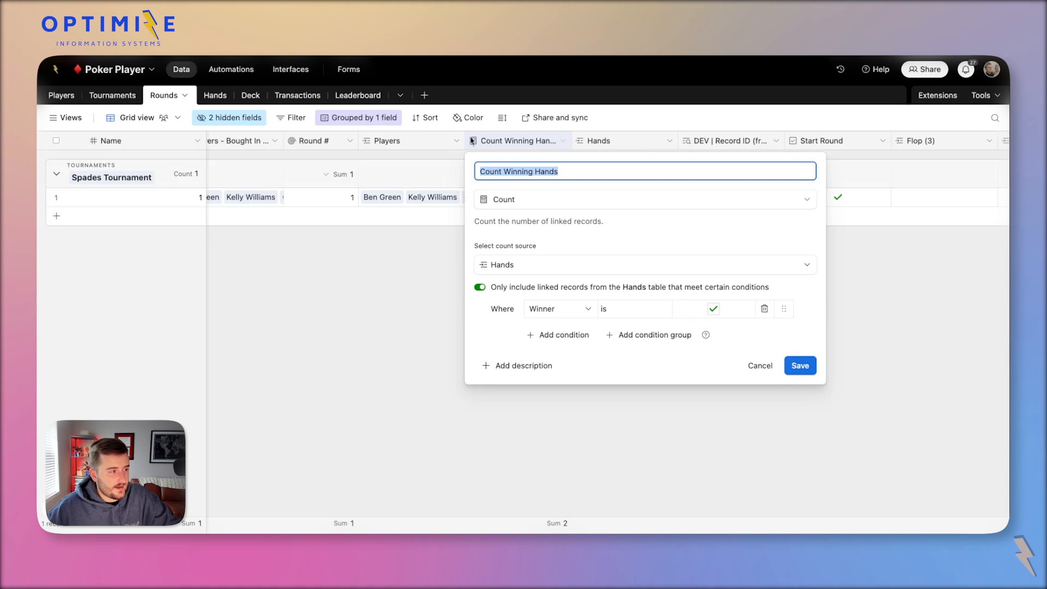
Close the Count Winning Hands field settings and switch to the Hands table.
click(234, 98)
click(213, 96)
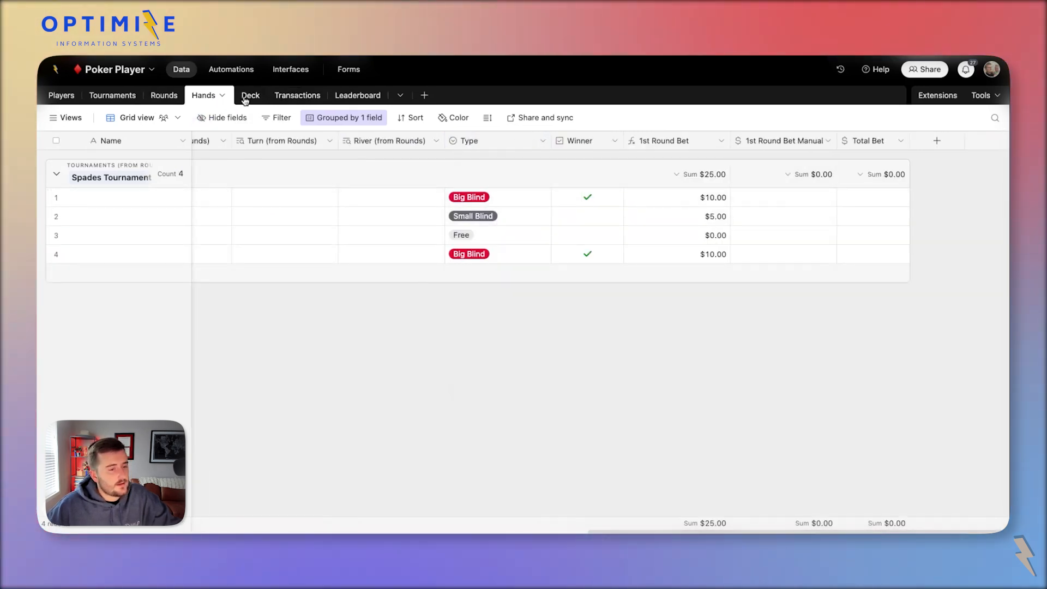
Start adding lookup fields from the Rounds link and search for Count Winning Hands.
click(864, 139)
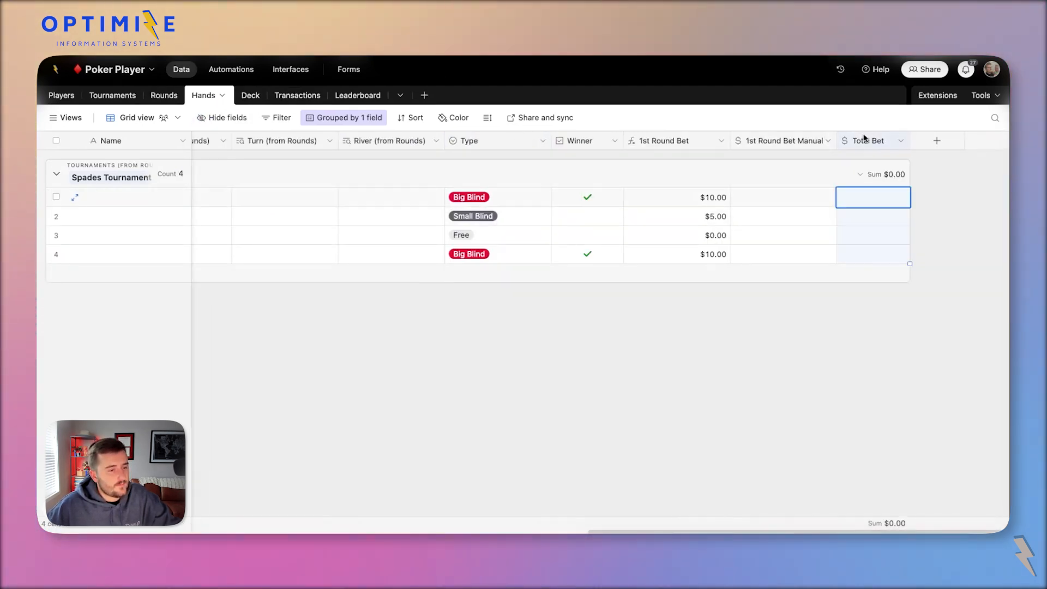
scroll(398, 142, left, 15)
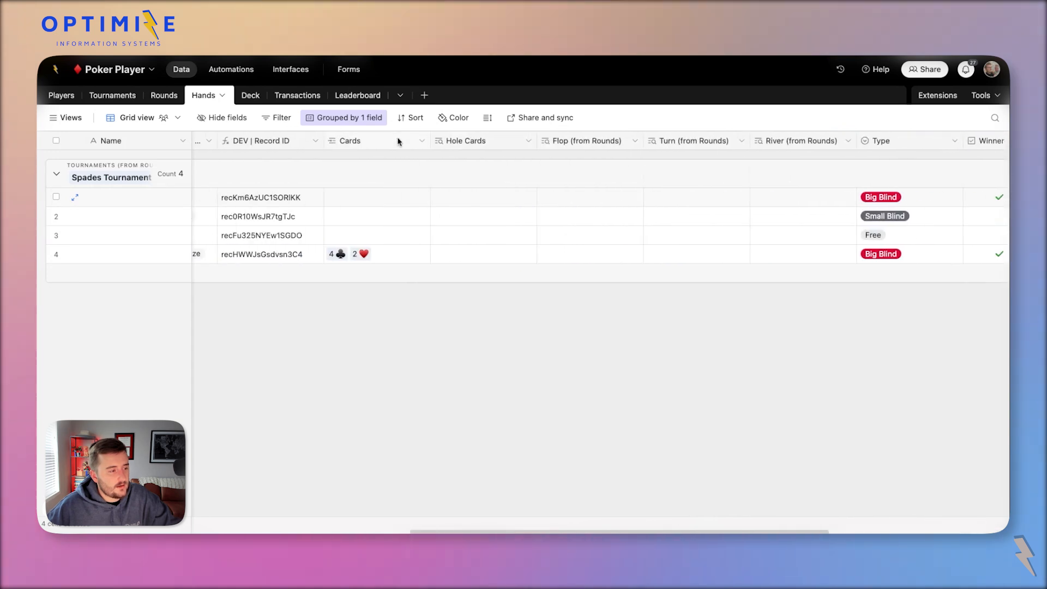
scroll(369, 143, left, 10)
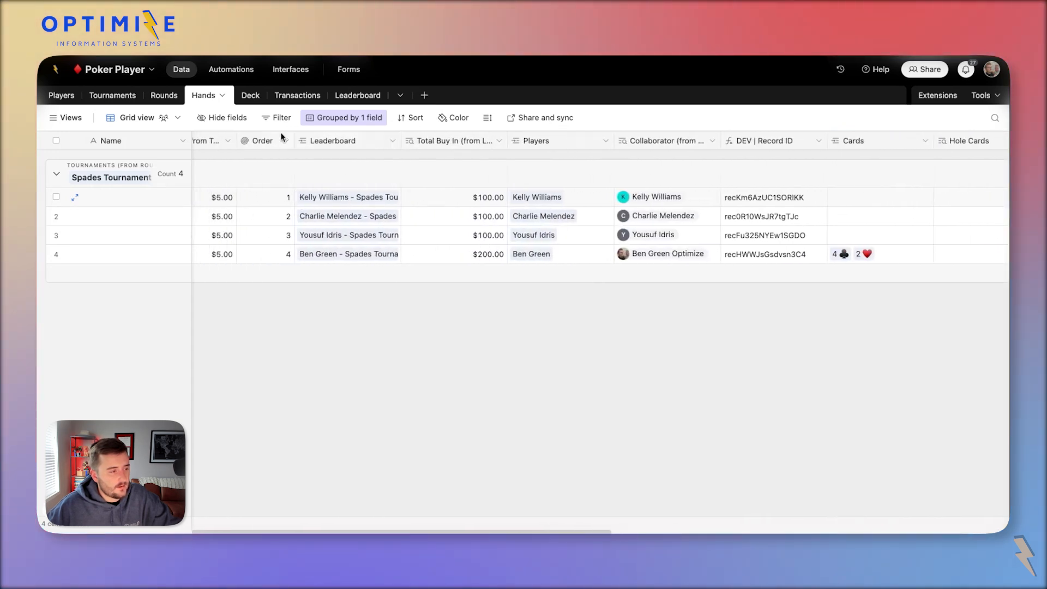
right_click(320, 143)
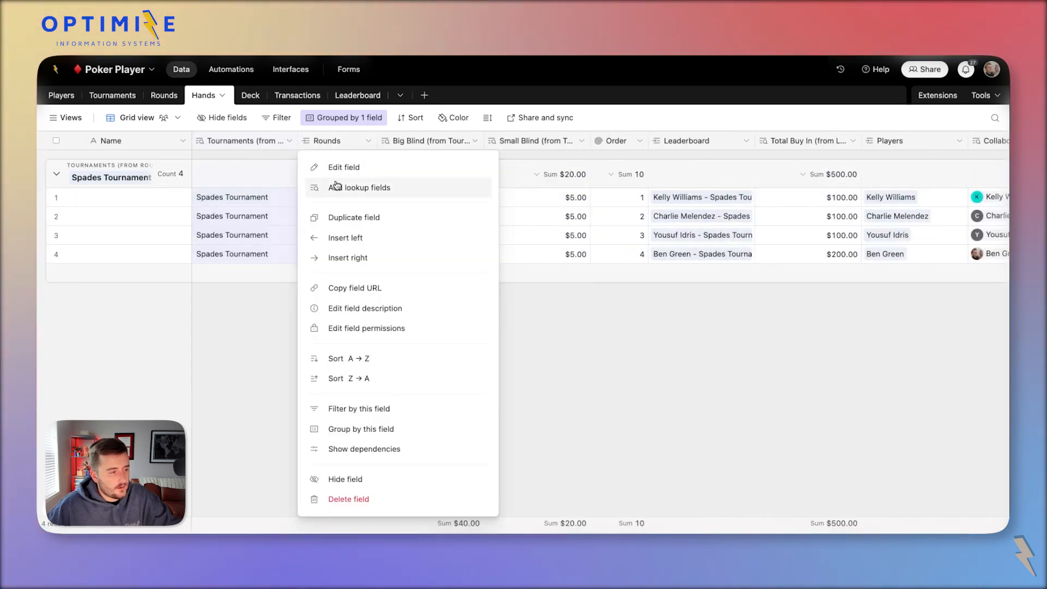
click(336, 187)
text(Count Winning Hands)
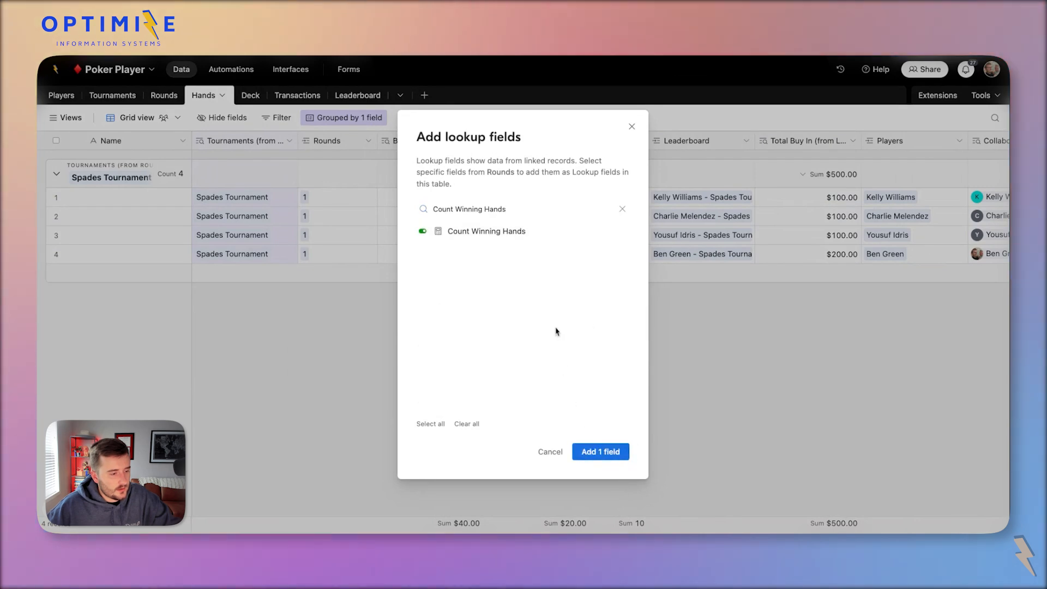
Add the Count Winning Hands lookup to Hands, showing 2 per hand, then return to Rounds.
triple_click(492, 210)
text(tot)
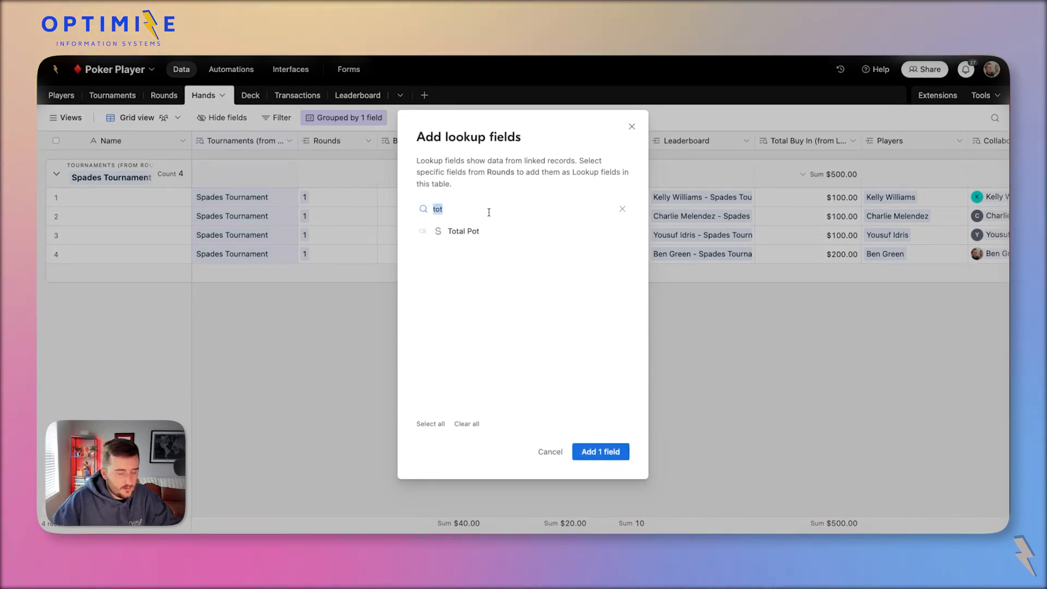
click(612, 451)
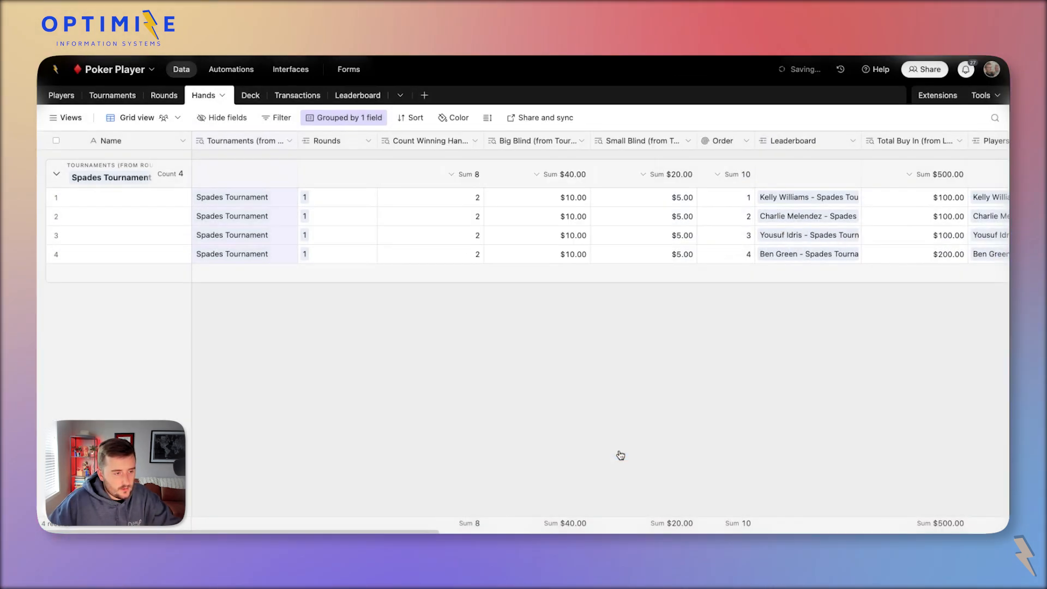
scroll(441, 143, right, 15)
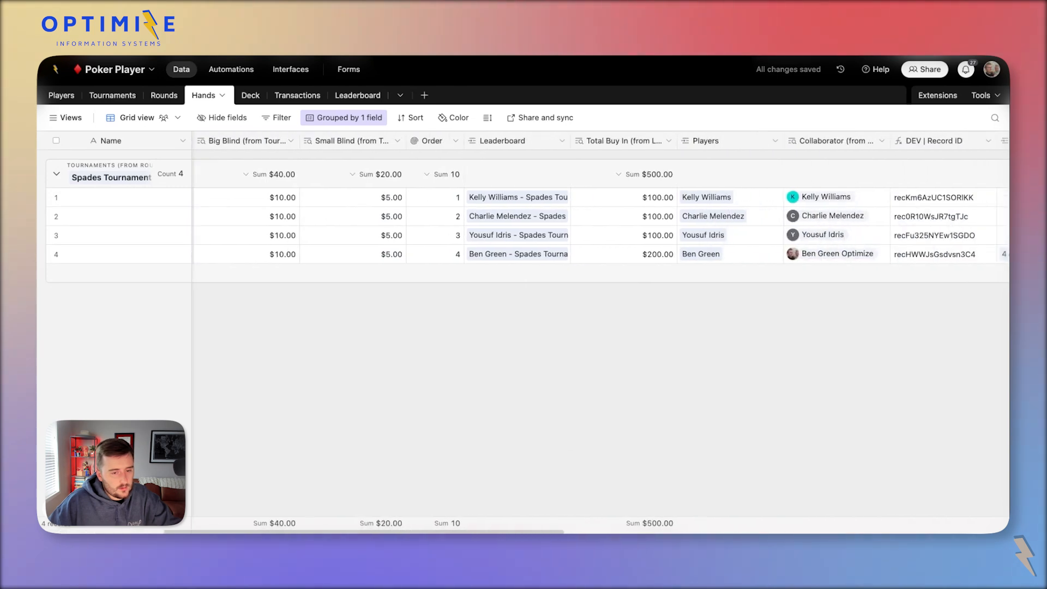
scroll(594, 169, right, 10)
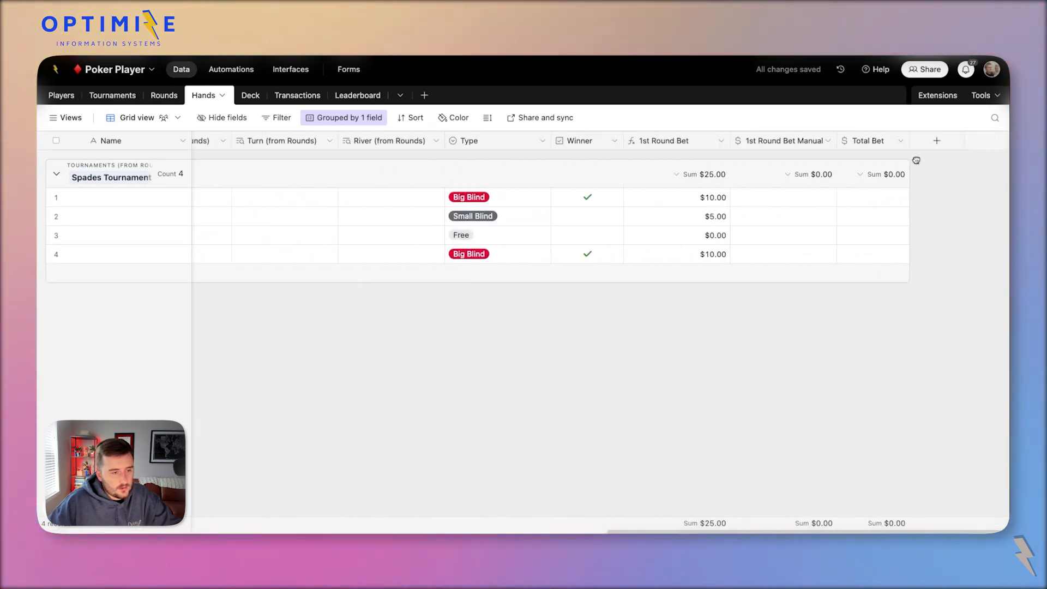
click(562, 141)
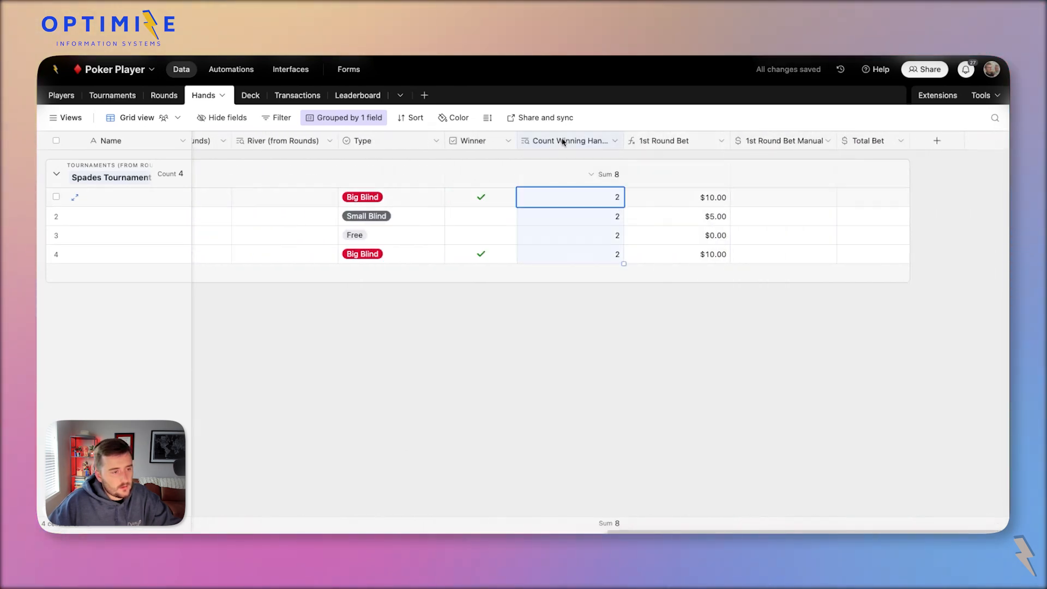
click(162, 95)
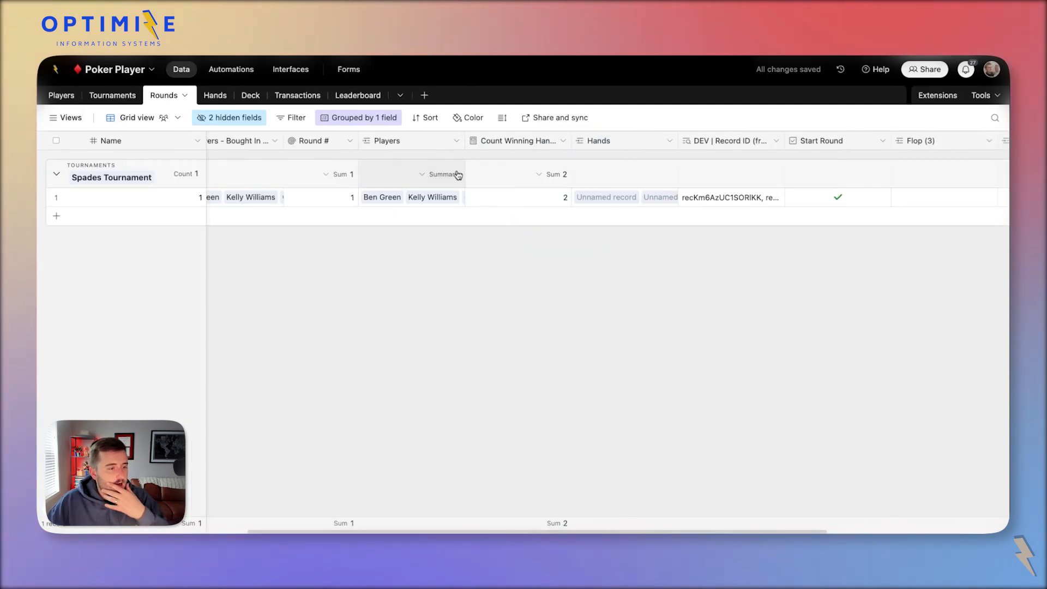
Insert a new Rollup field to the right of Hands in the Rounds table.
click(732, 146)
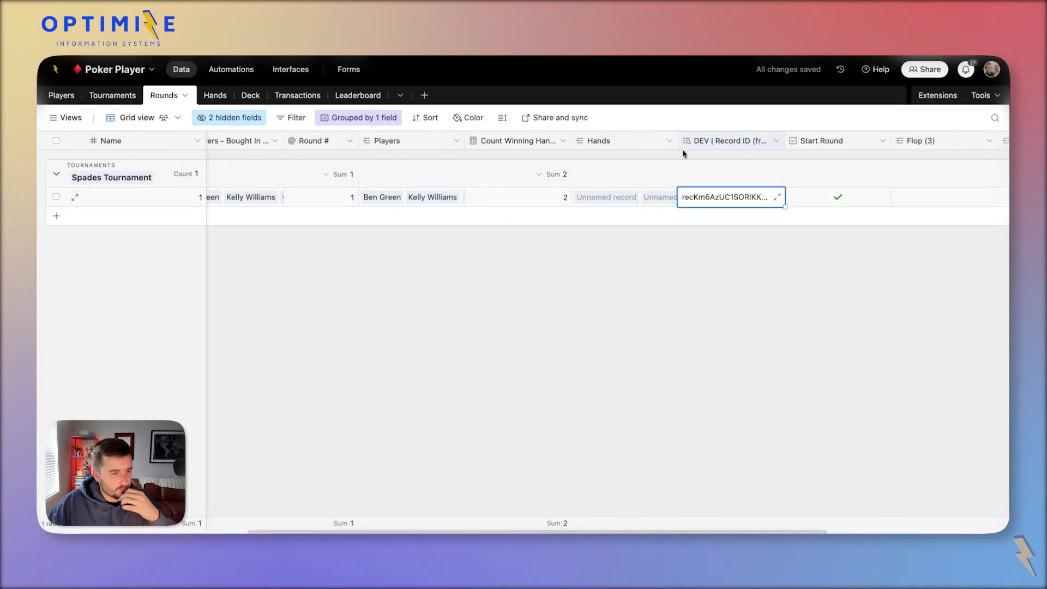
click(617, 141)
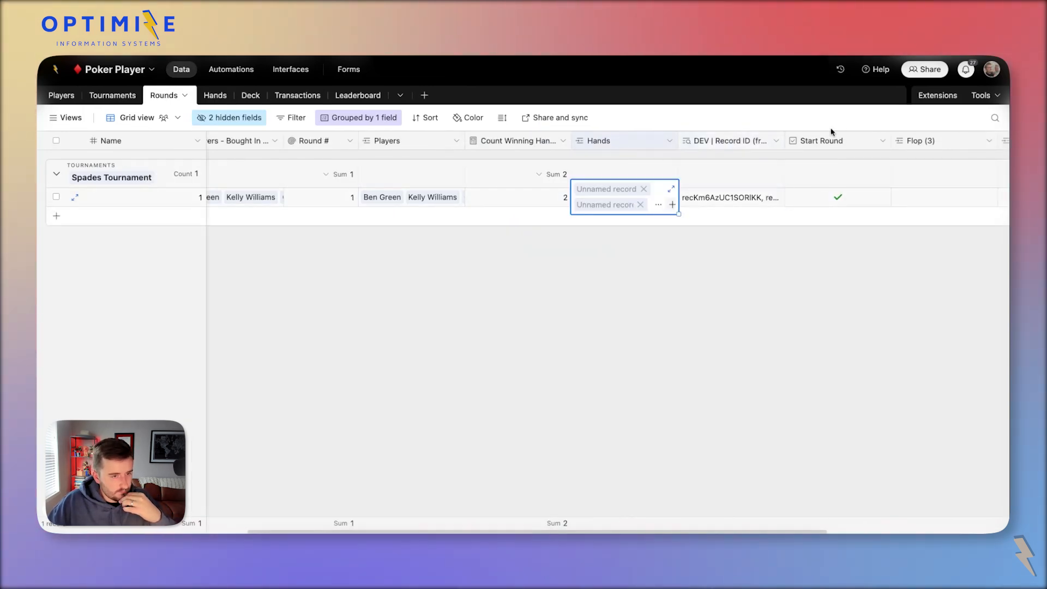
click(386, 143)
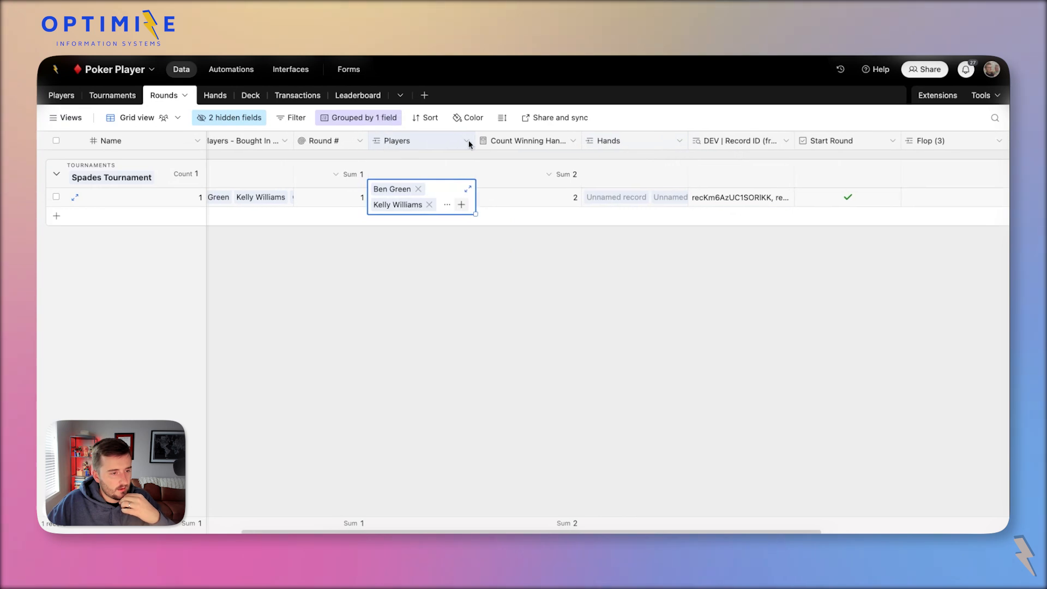
right_click(660, 137)
click(645, 257)
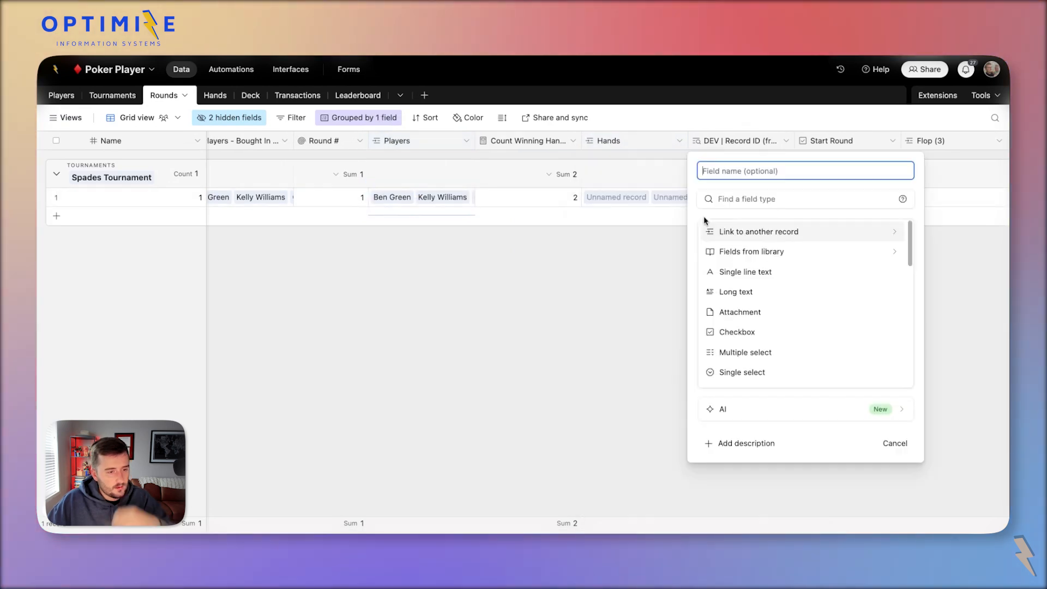
click(729, 197)
text(roll)
click(833, 232)
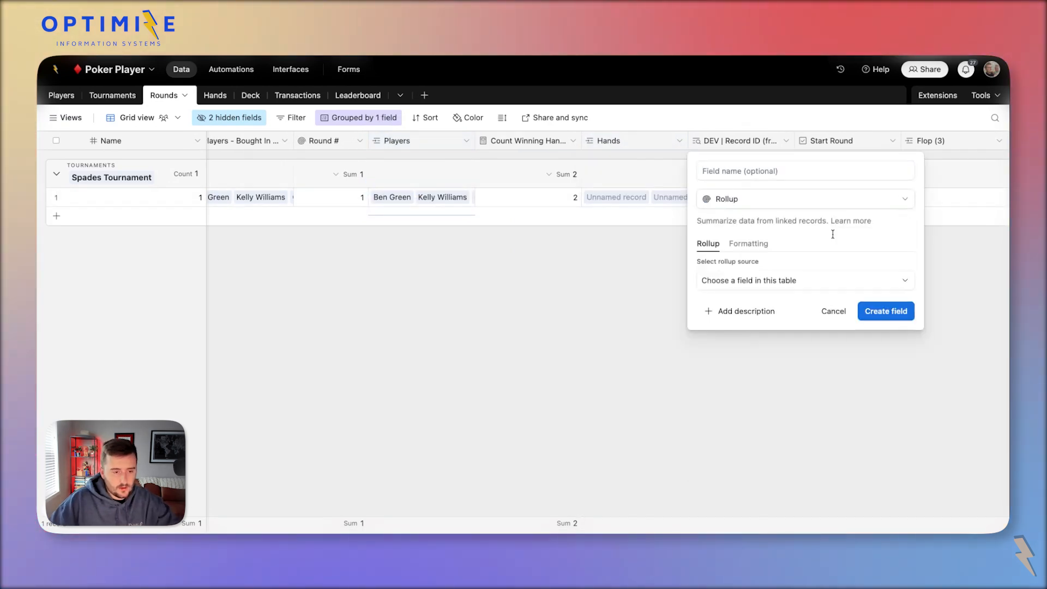
Make it sum the linked Hands' Total Bet as Total Bet Rollup (from Hands), then return to Hands.
click(792, 281)
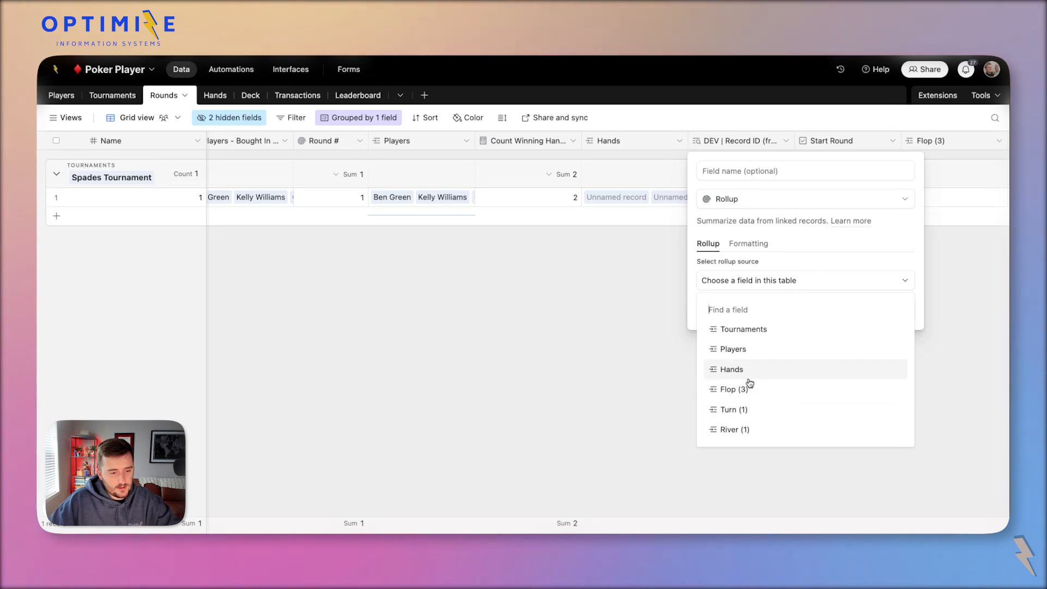
click(733, 369)
click(759, 318)
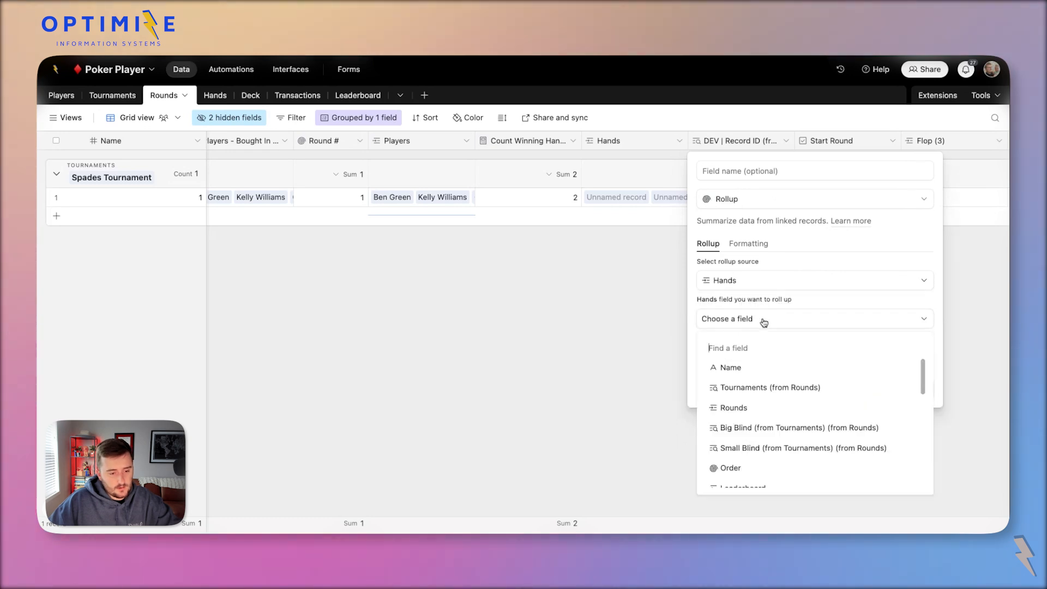
scroll(789, 449, down, 5)
click(784, 480)
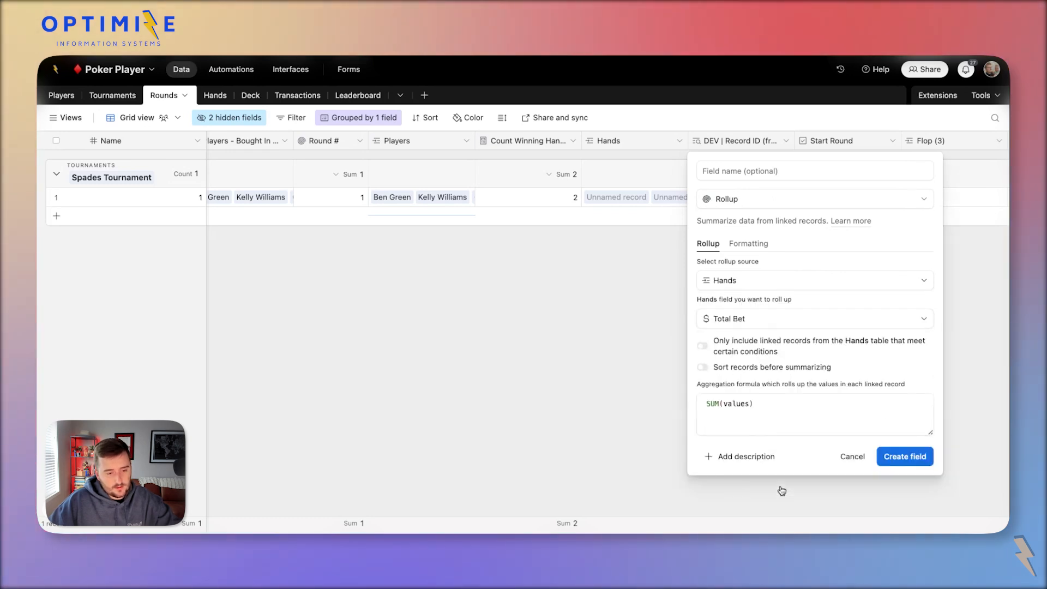
click(897, 470)
double_click(742, 144)
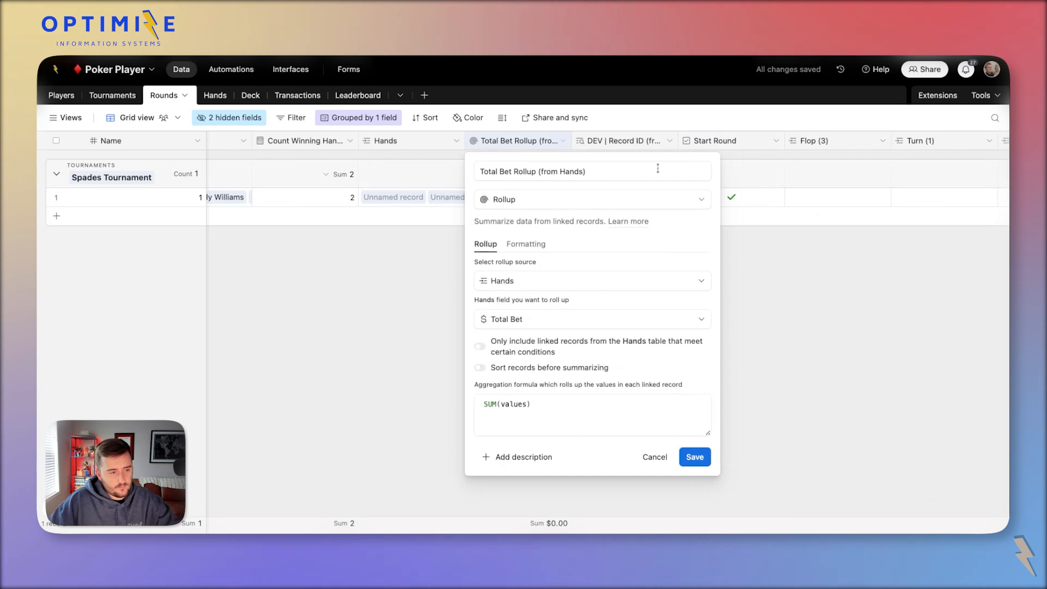
triple_click(658, 169)
key(super+c)
click(204, 95)
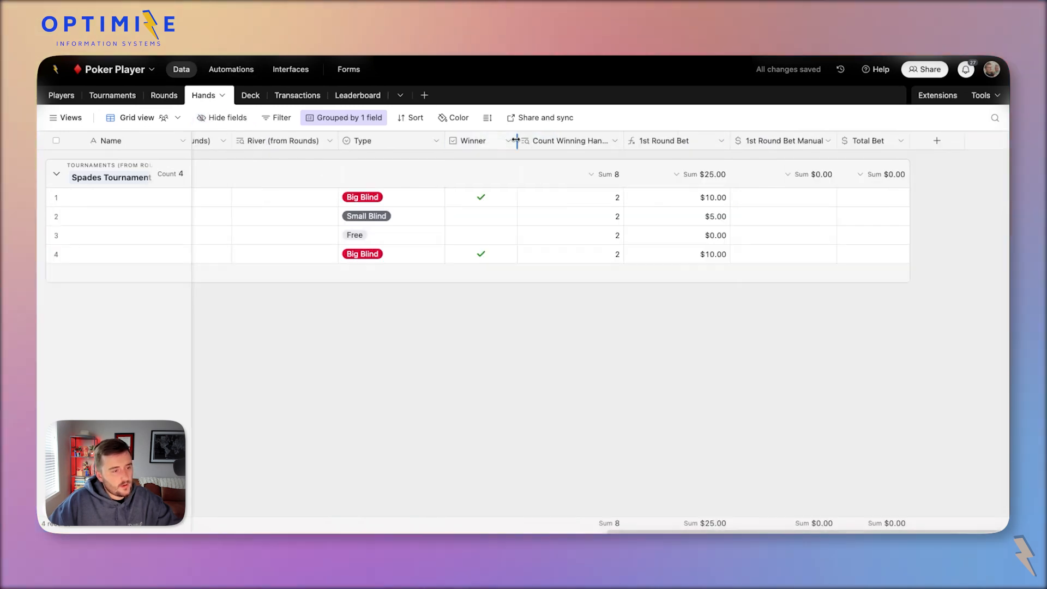
Duplicate the Count Winning Hands lookup and rename the copy Total Bet Rollup (from Hands).
click(558, 142)
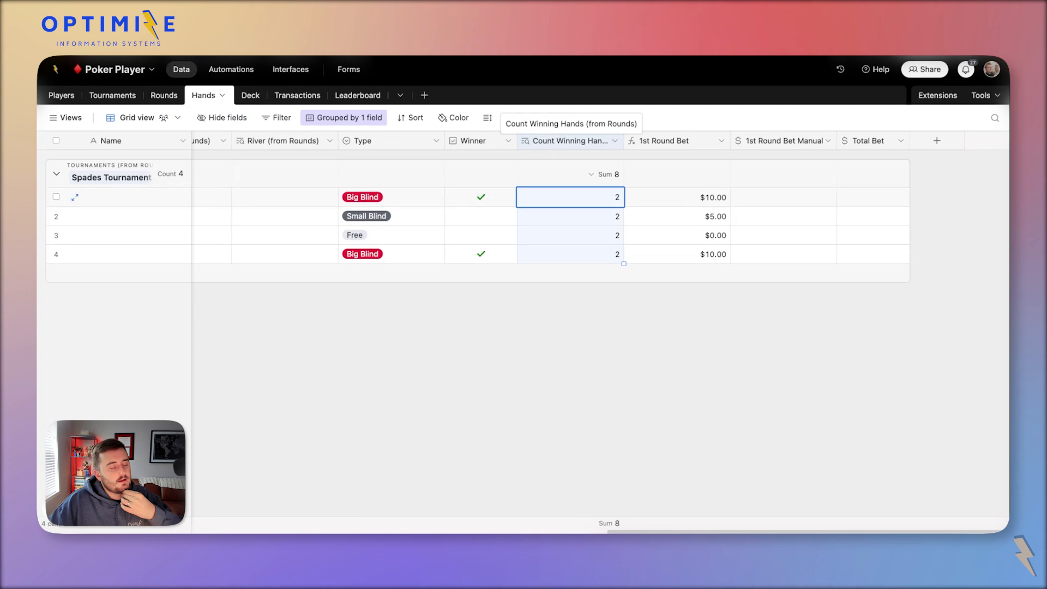
right_click(537, 143)
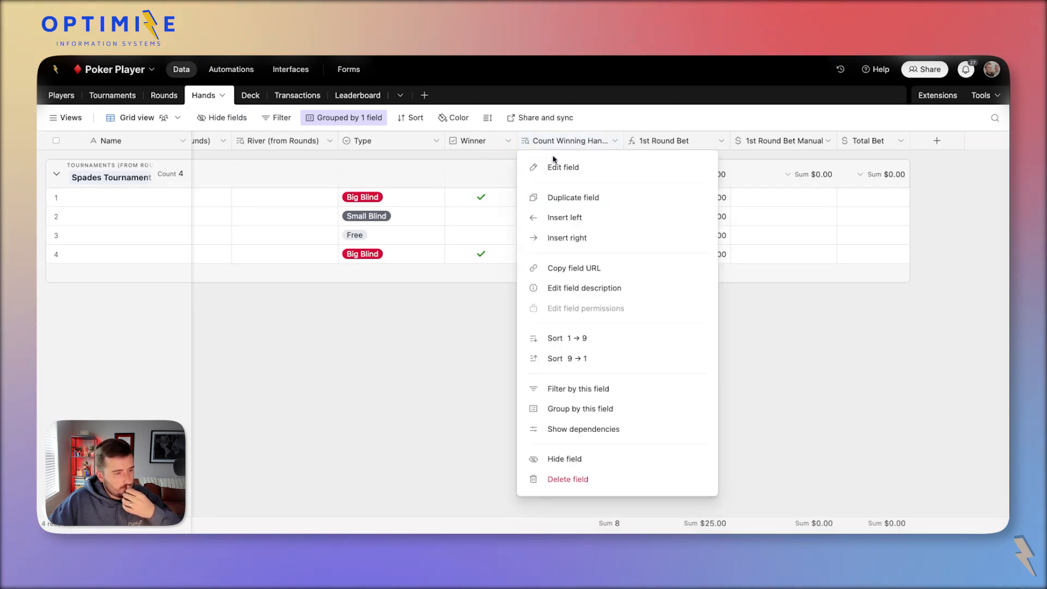
click(584, 196)
double_click(664, 145)
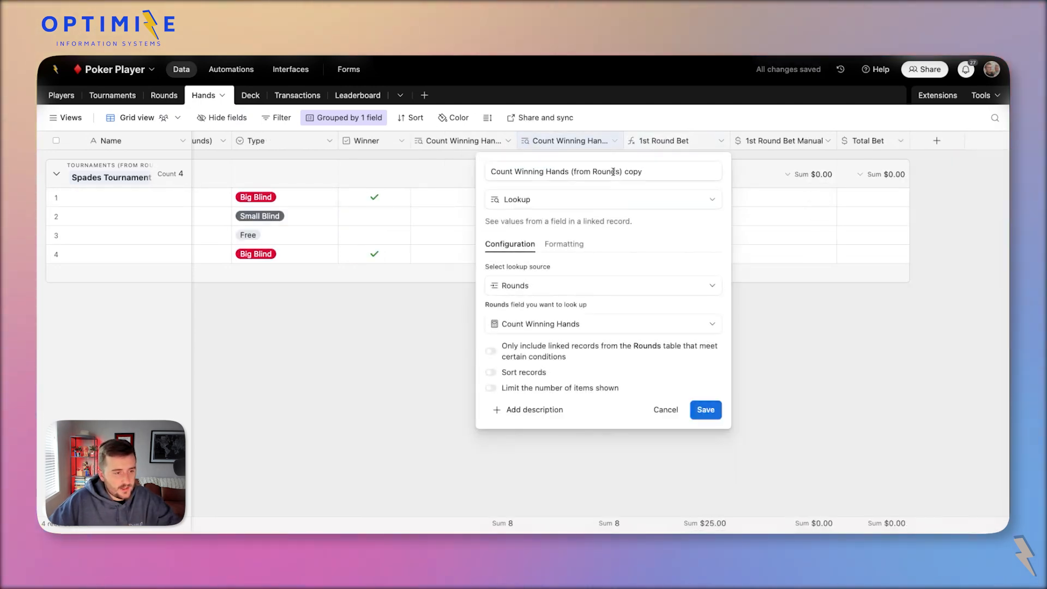
click(566, 172)
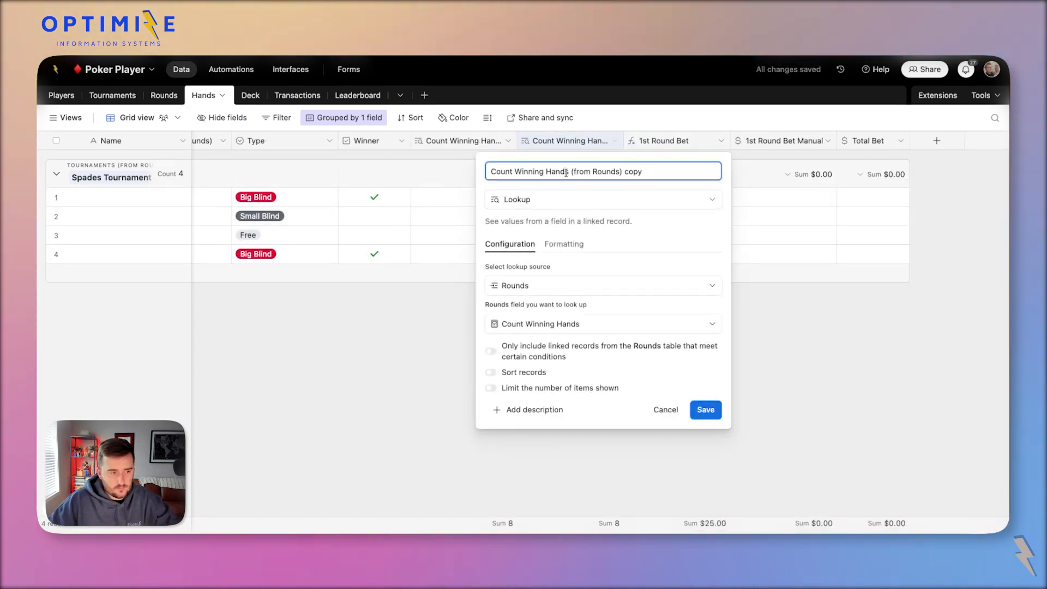
drag(569, 173, 491, 172)
key(super+v)
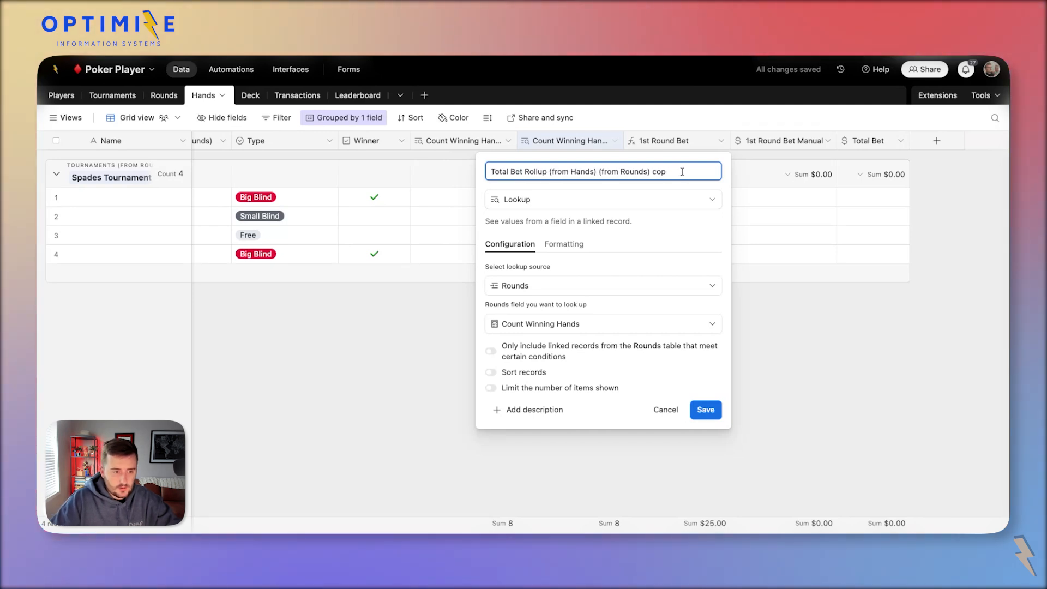
Point the copy at Rounds' Total Bet Rollup (from Hands) and change its type to Rollup.
click(624, 329)
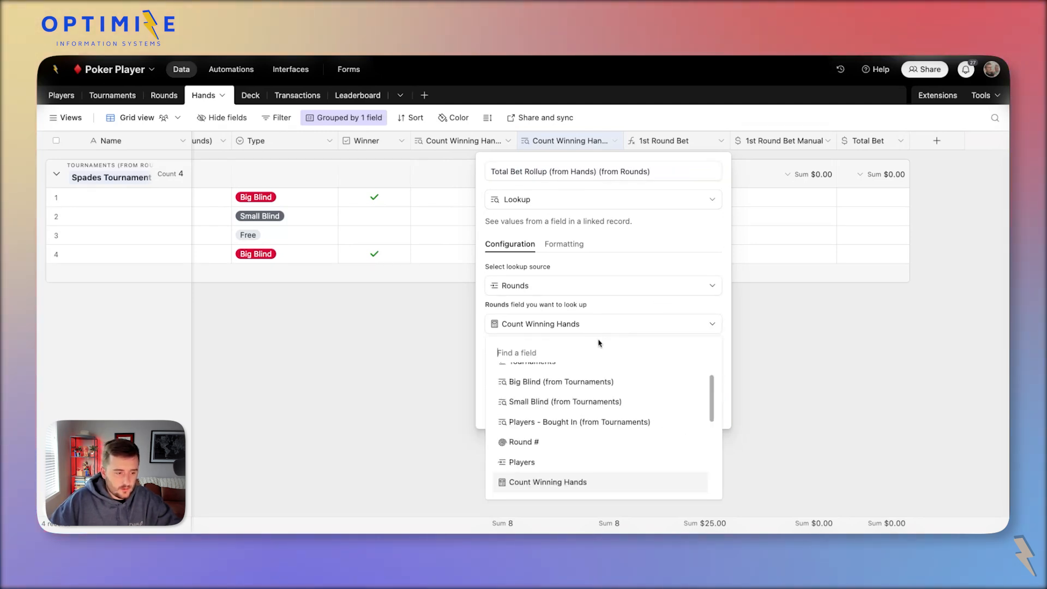
key(super+v)
click(584, 374)
click(534, 199)
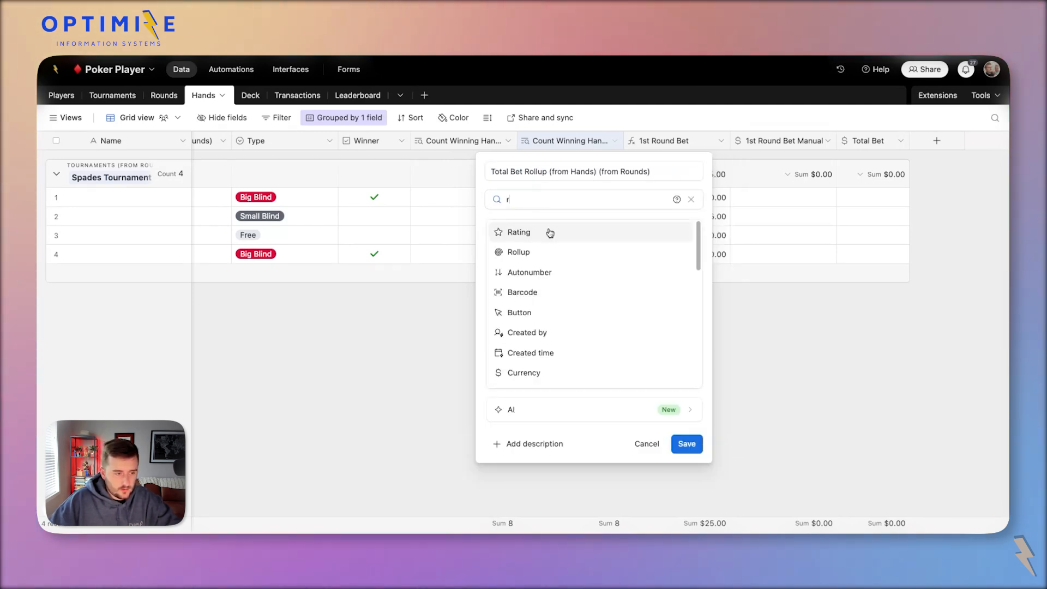
click(556, 250)
Set the rollup to SUM Total Bet Rollup (from Hands) across linked Rounds and save it.
click(578, 281)
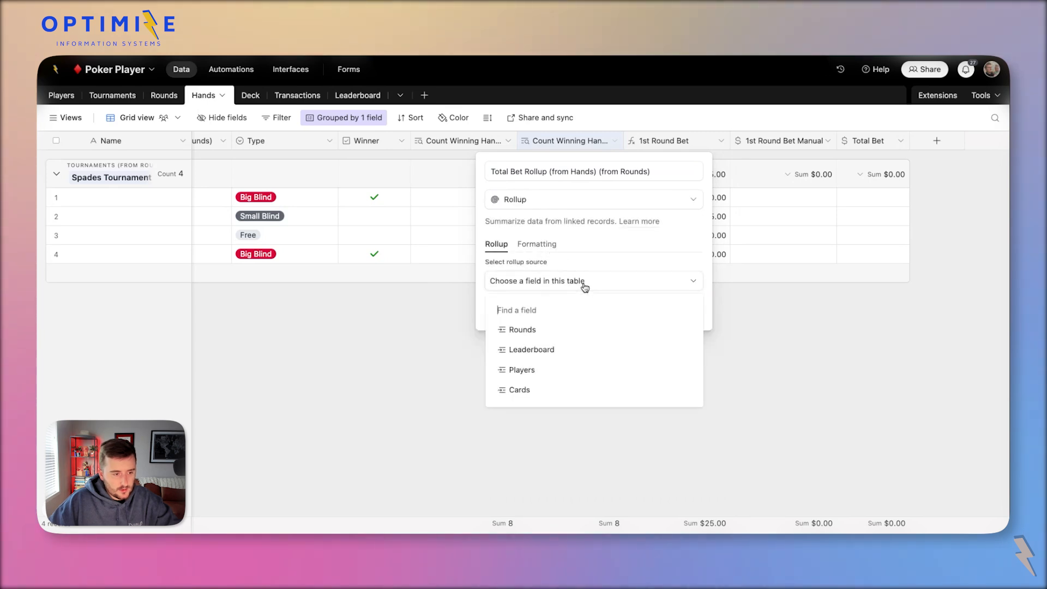
click(546, 330)
click(567, 319)
key(super+v)
click(595, 367)
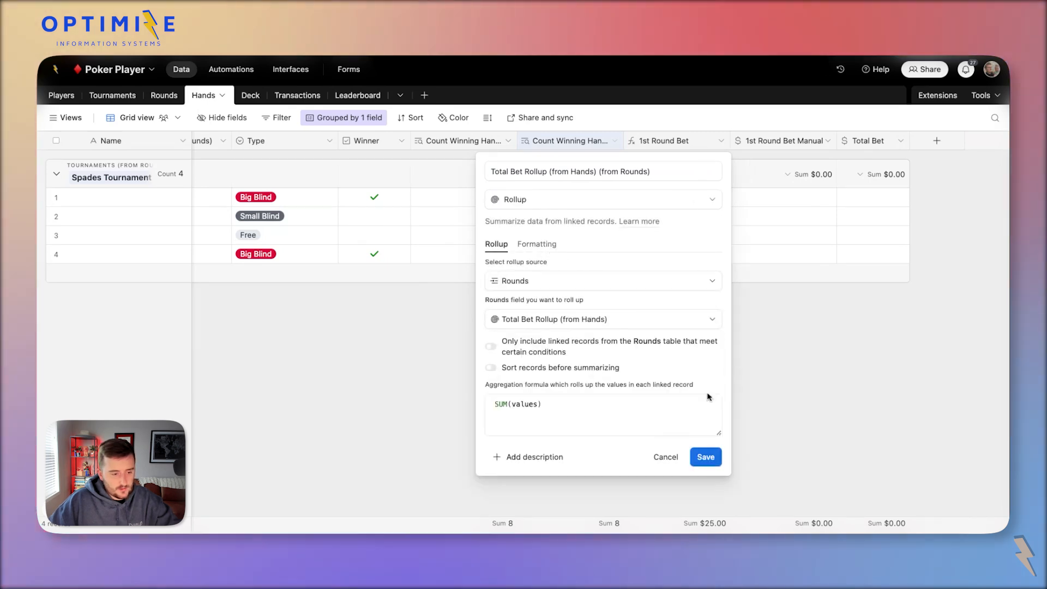
click(706, 458)
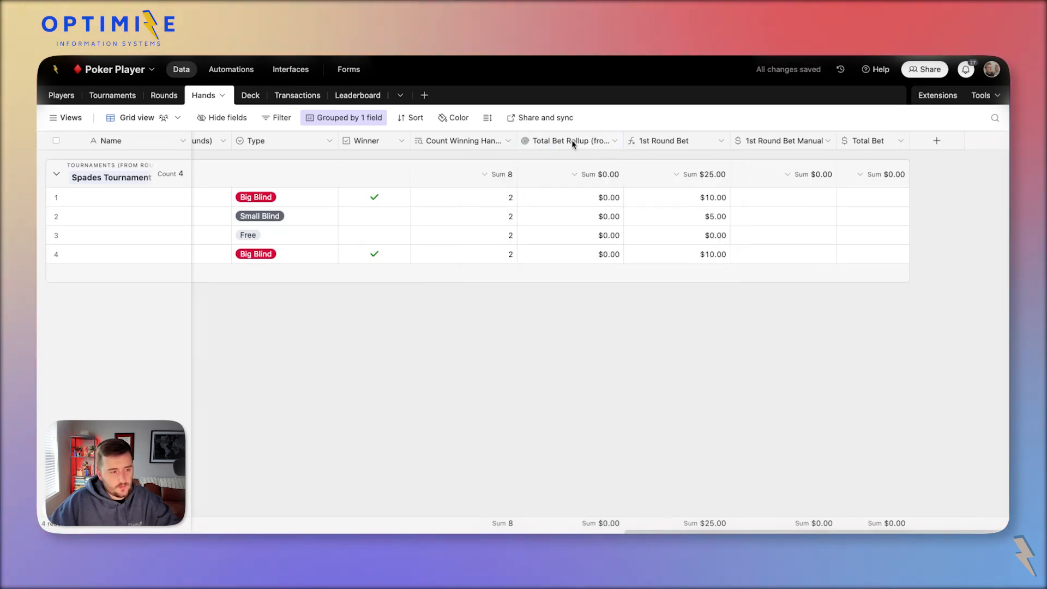
click(573, 144)
click(614, 232)
click(858, 200)
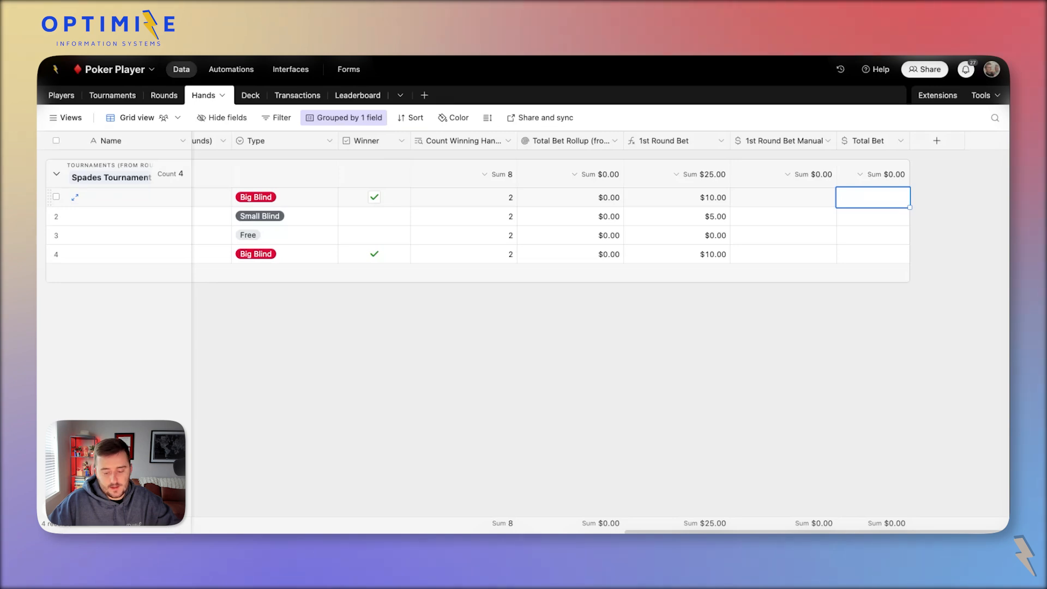
Enter $40.00 as the Total Bet for all four hands, fill-dragging rows 2–3.
key(Return)
click(878, 215)
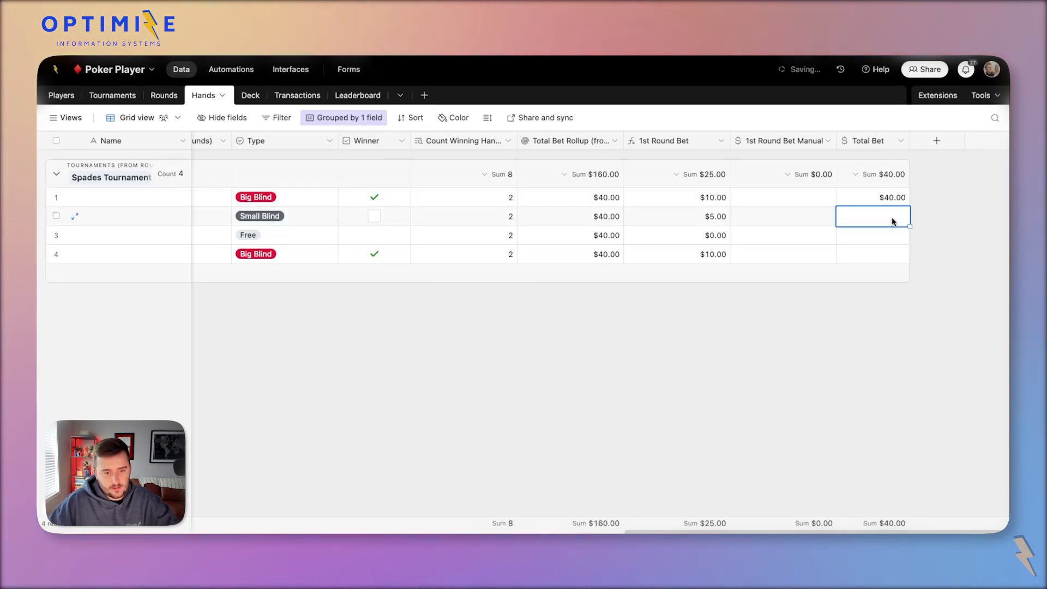
click(883, 200)
drag(909, 207, 907, 236)
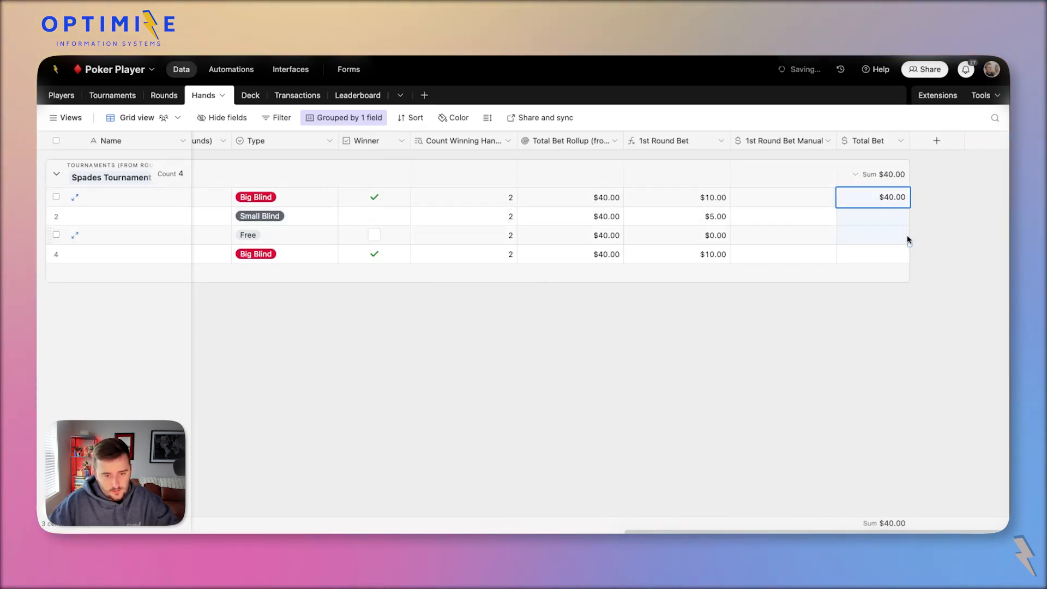
click(875, 258)
text(4)
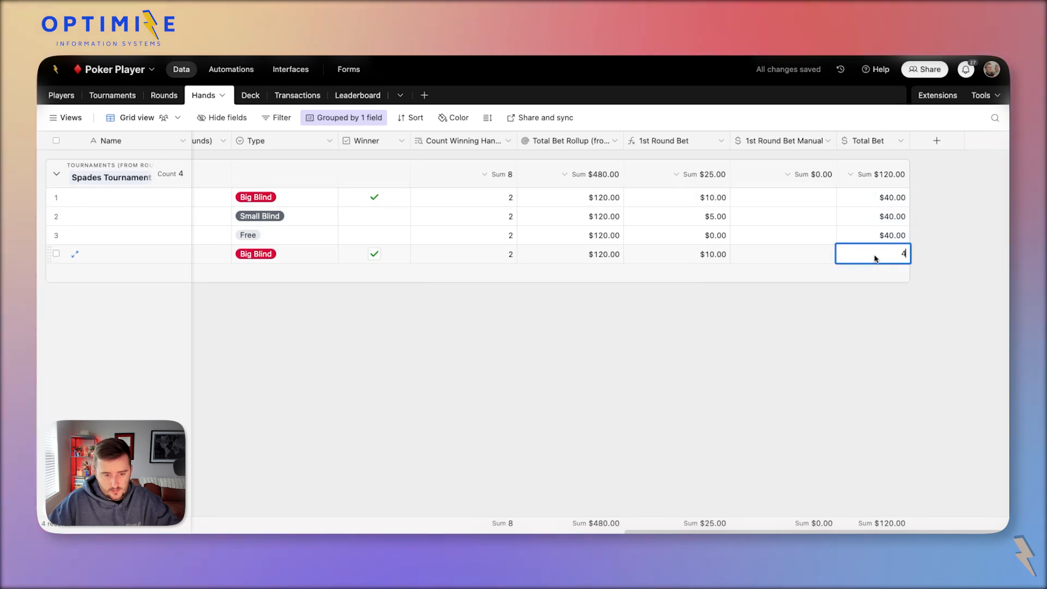
text(0)
click(827, 356)
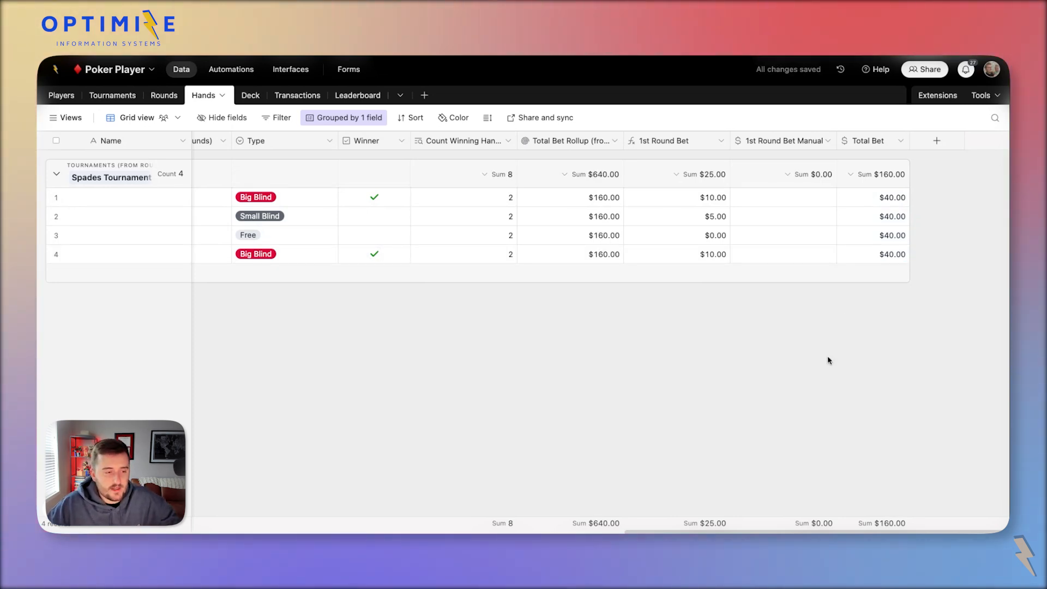
Check that each hand's Total Bet Rollup now shows $160.00.
click(568, 235)
click(538, 197)
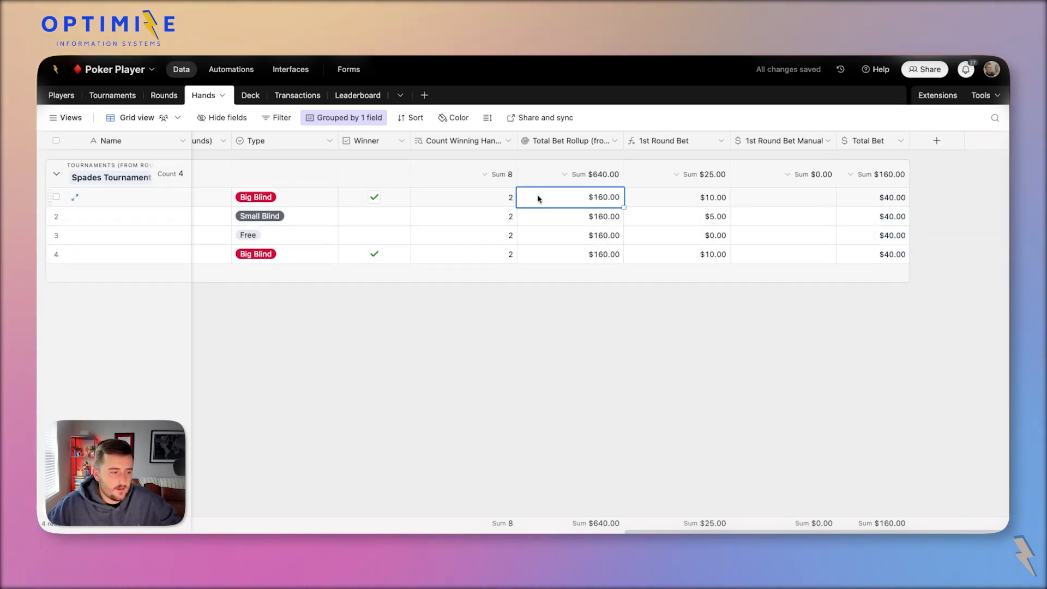
click(376, 203)
click(400, 252)
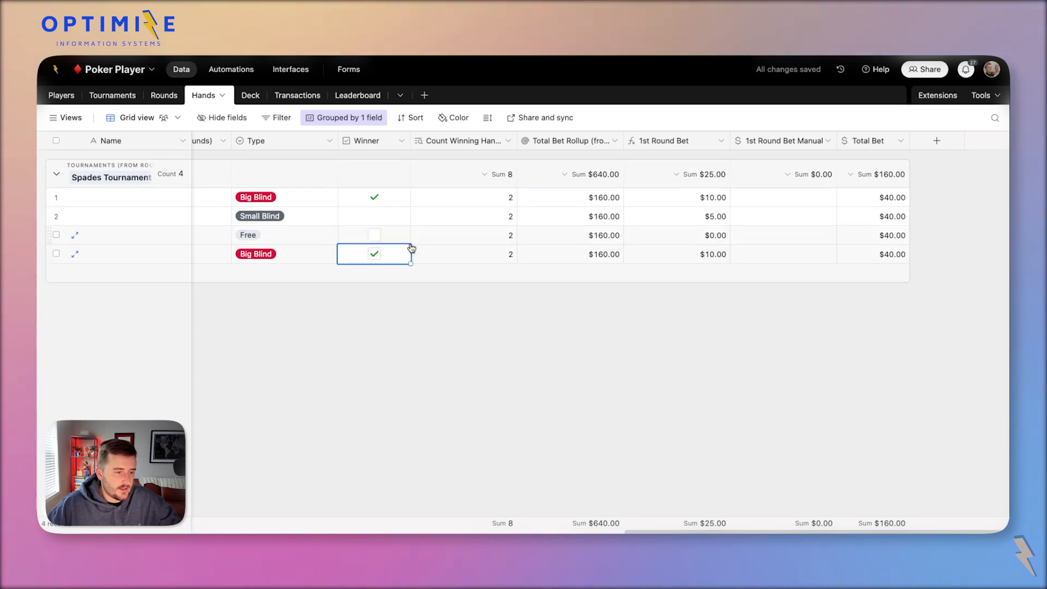
click(575, 202)
Add a Formula field named Amt Won / Lost at the end of the Hands table.
right_click(556, 143)
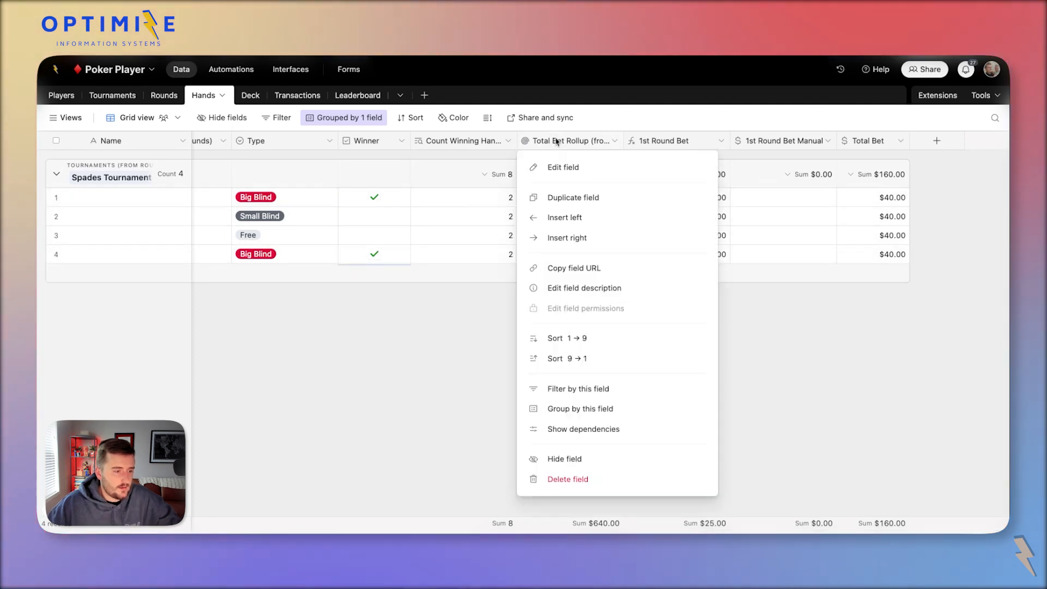
click(593, 243)
click(694, 197)
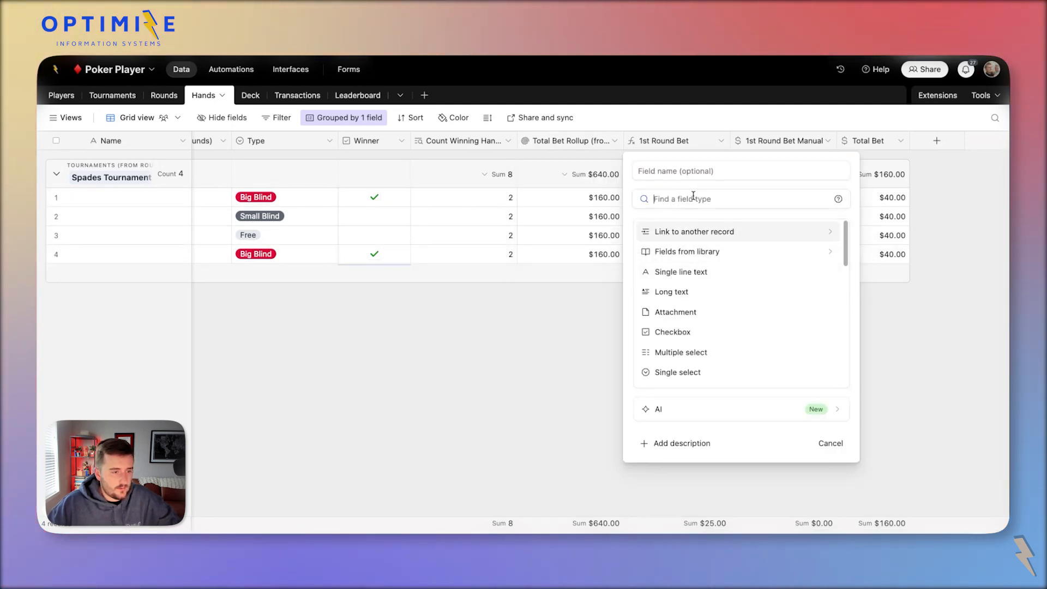
click(952, 134)
click(950, 140)
text(Amt)
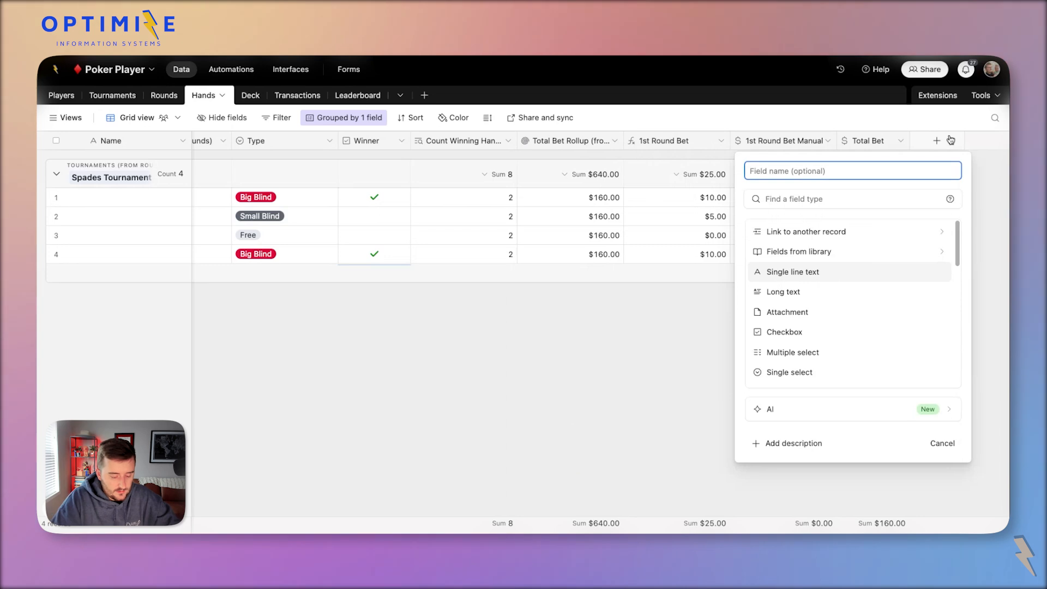
text( Won)
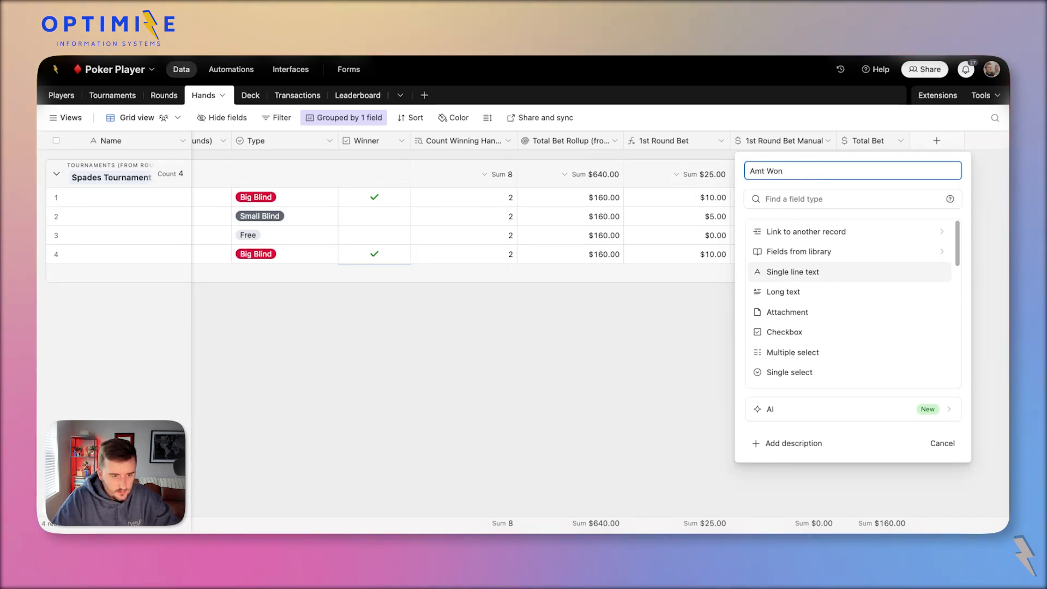
text( / Lost)
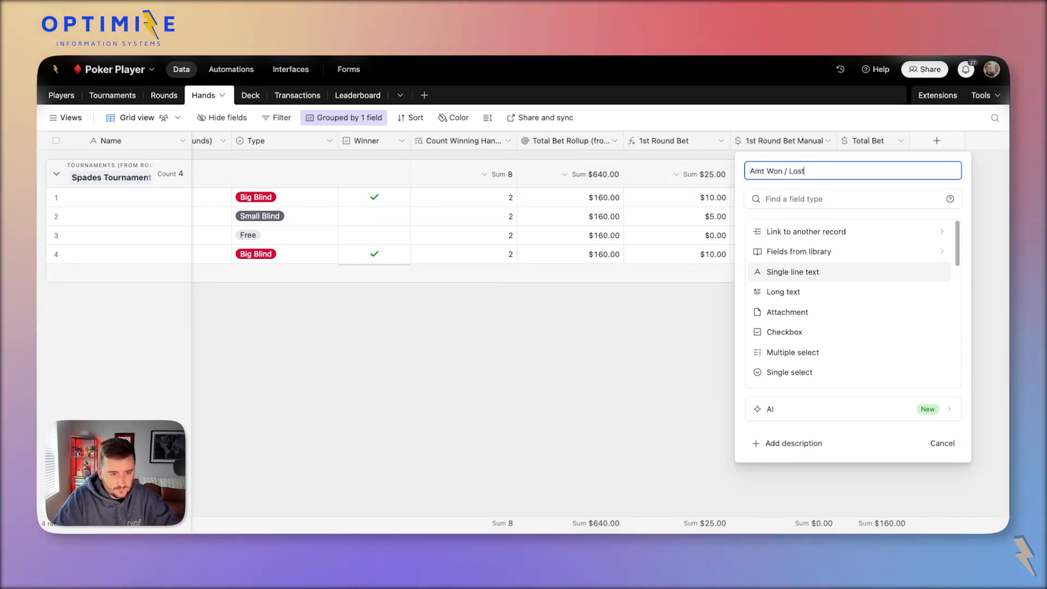
key(Tab)
text(for)
key(Return)
Begin the formula as IF(Winner, {Total Bet Rollup (from Hands) (from Rounds)} on separate lines.
click(871, 274)
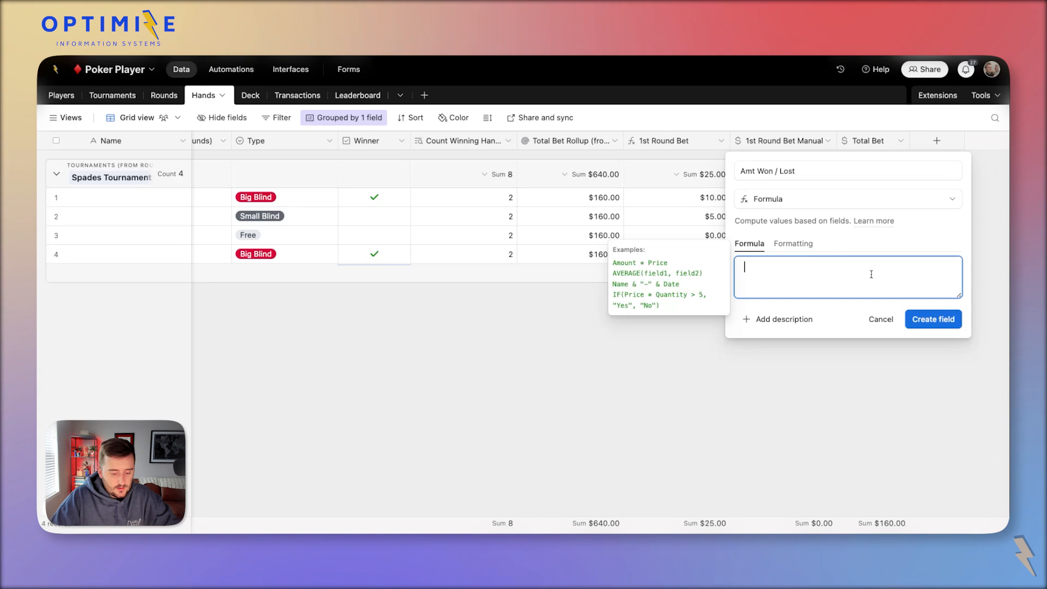
text(if()
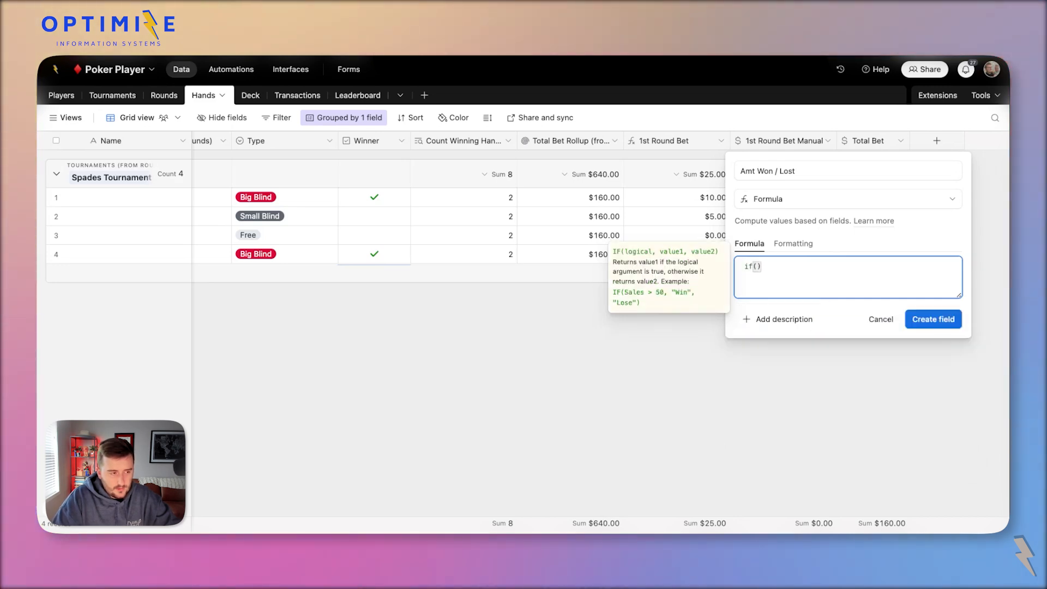
key(Return)
text(winner,)
key(Return)
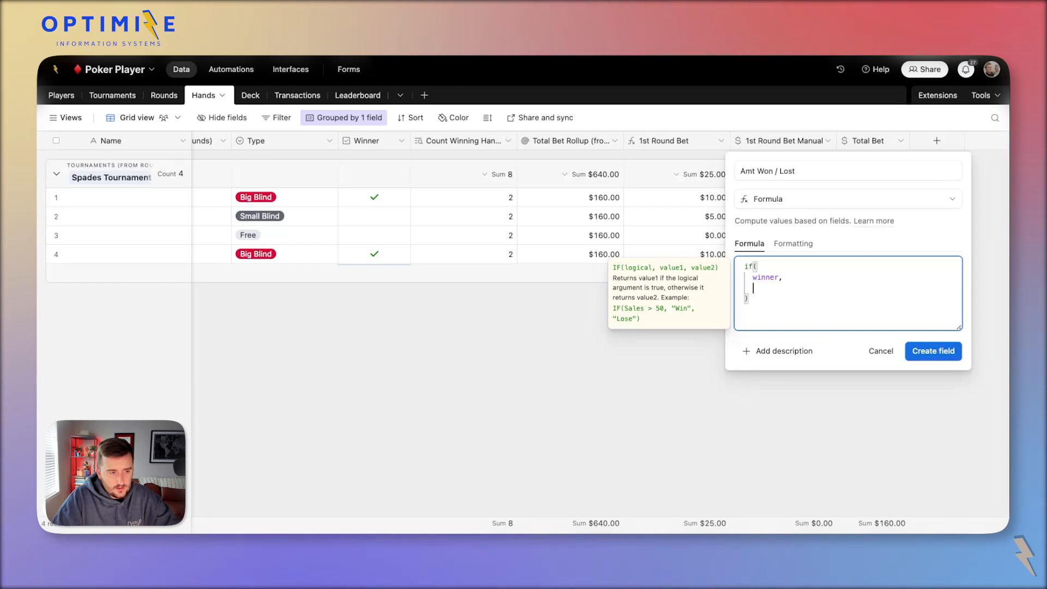
text(total)
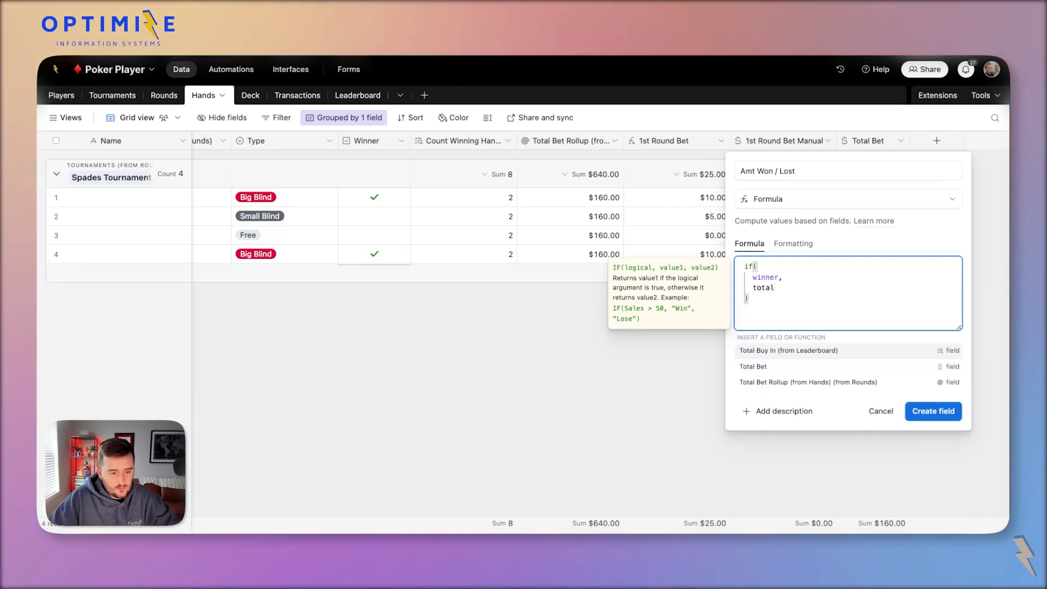
key(Down)
key(Down)
key(Return)
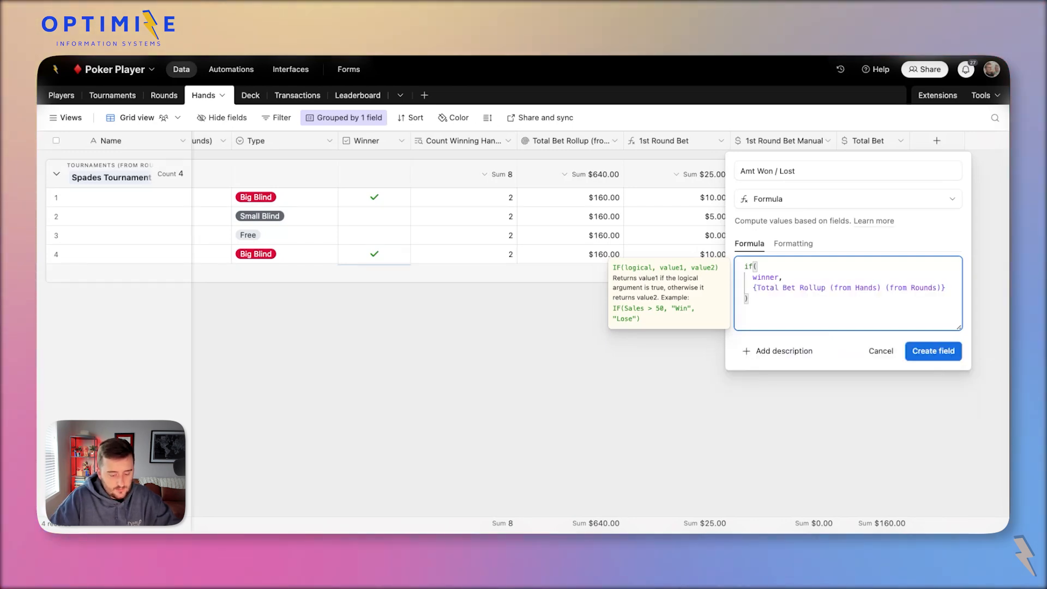
Divide by {Count Winning Hands (from Rounds)} and make losers -1*{Total Bet}.
text(/c)
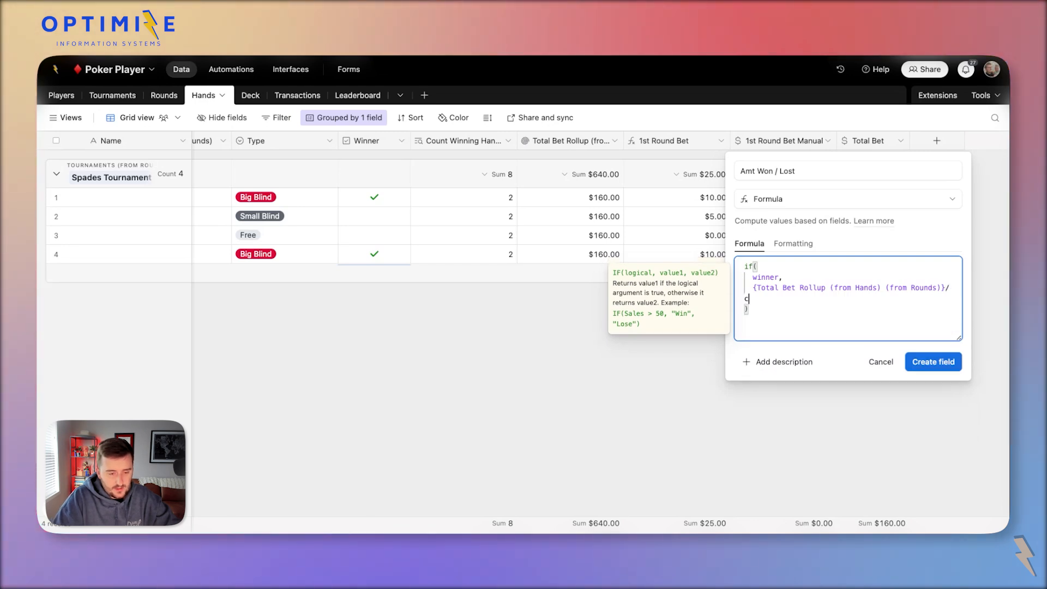
text(ount)
key(Down)
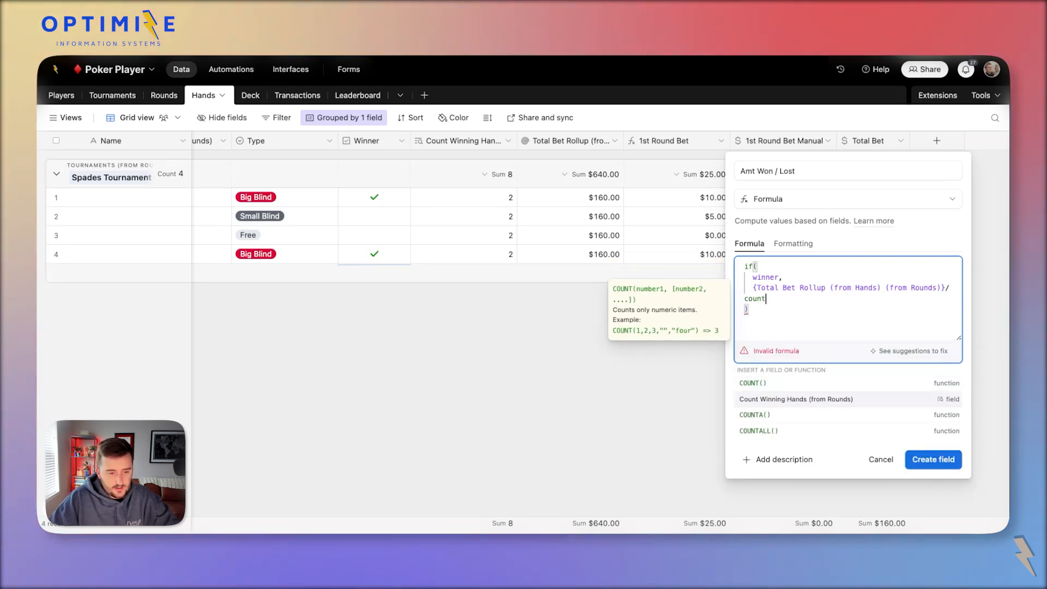
key(Return)
text(,)
key(Return)
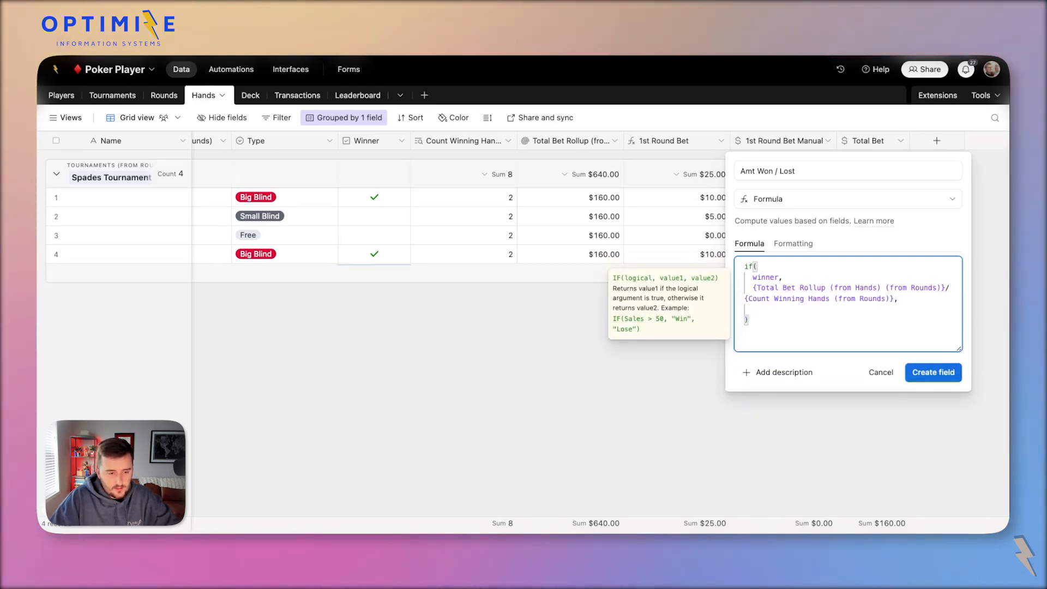
text(-)
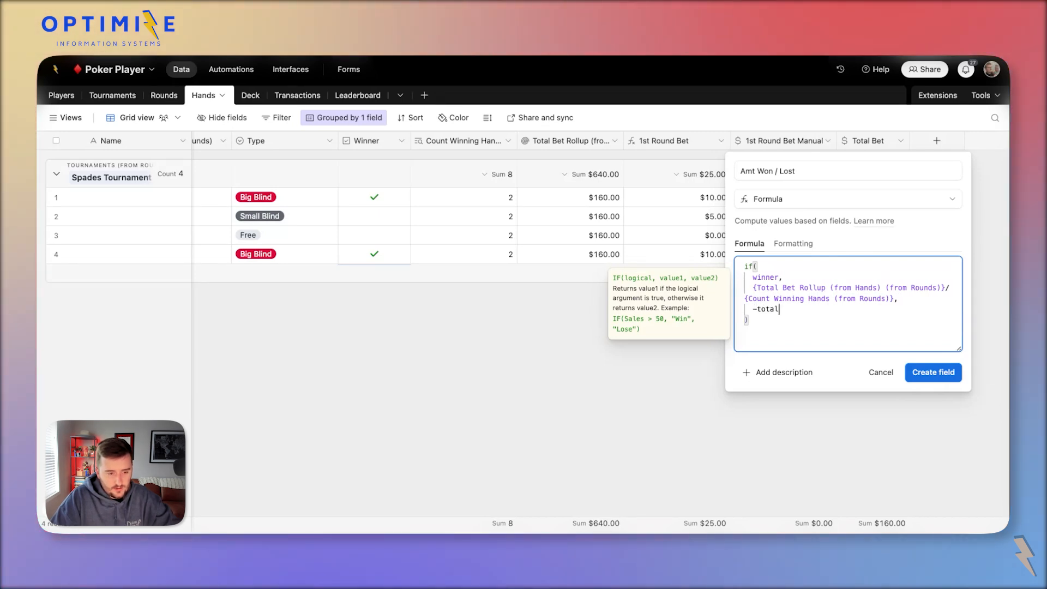
text(total)
key(Down)
key(Return)
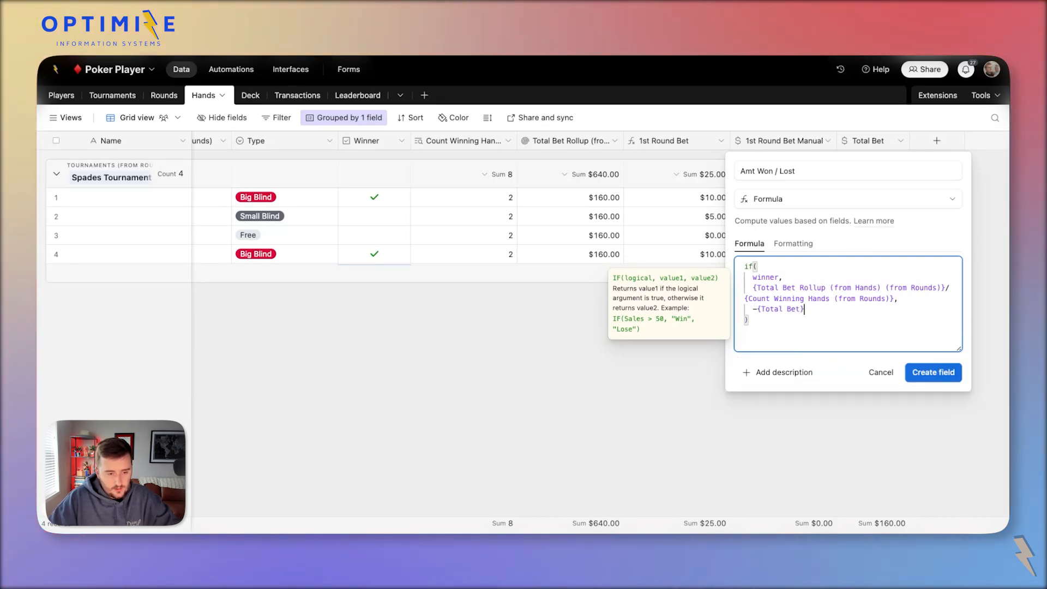
text(1)
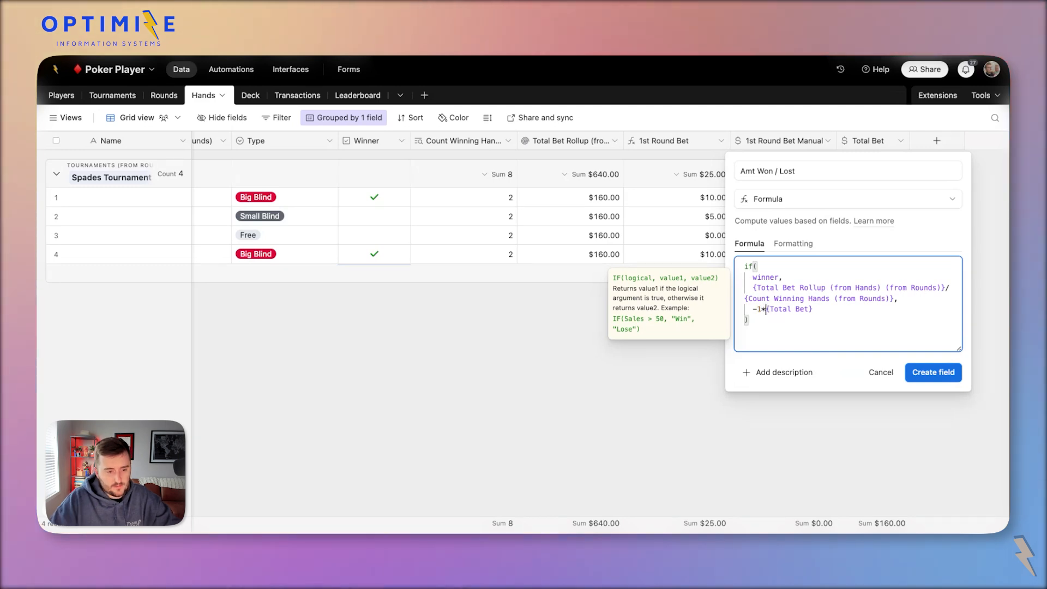
text(*)
Create the Amt Won / Lost field and format it as Currency.
click(934, 372)
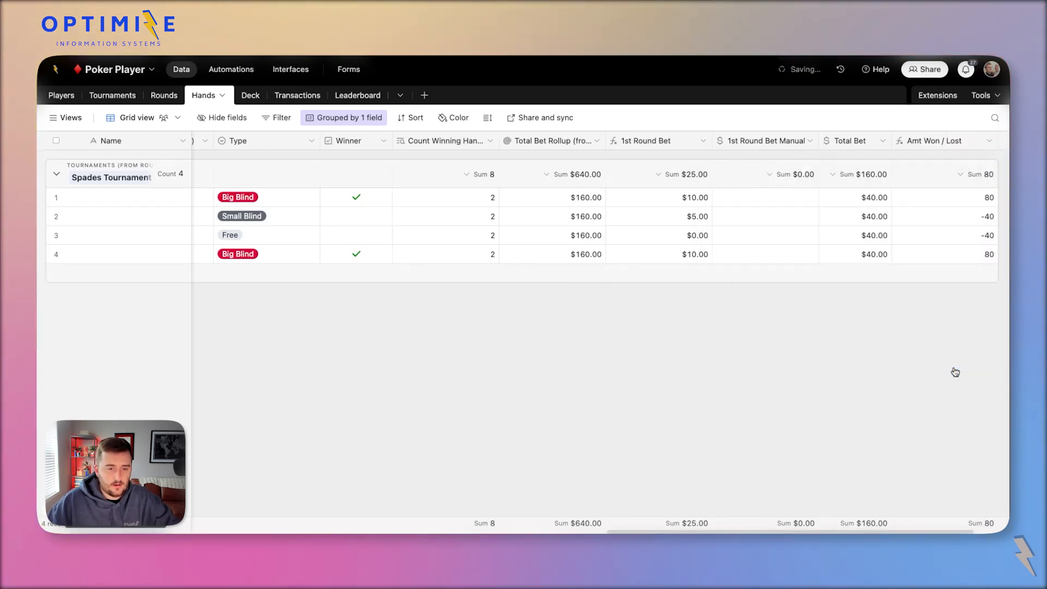
double_click(858, 140)
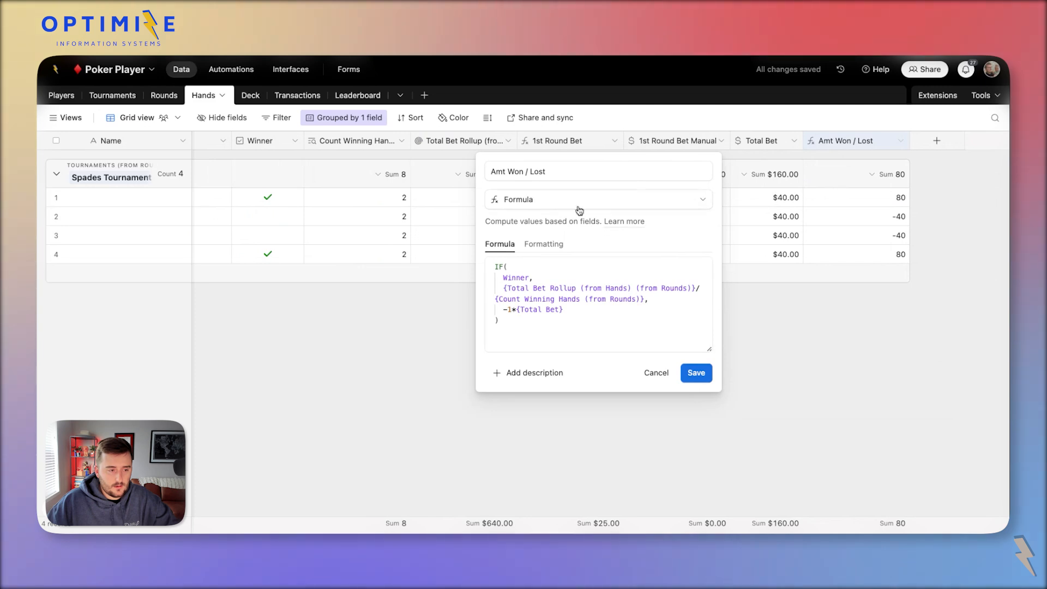
click(544, 245)
click(545, 285)
text(c)
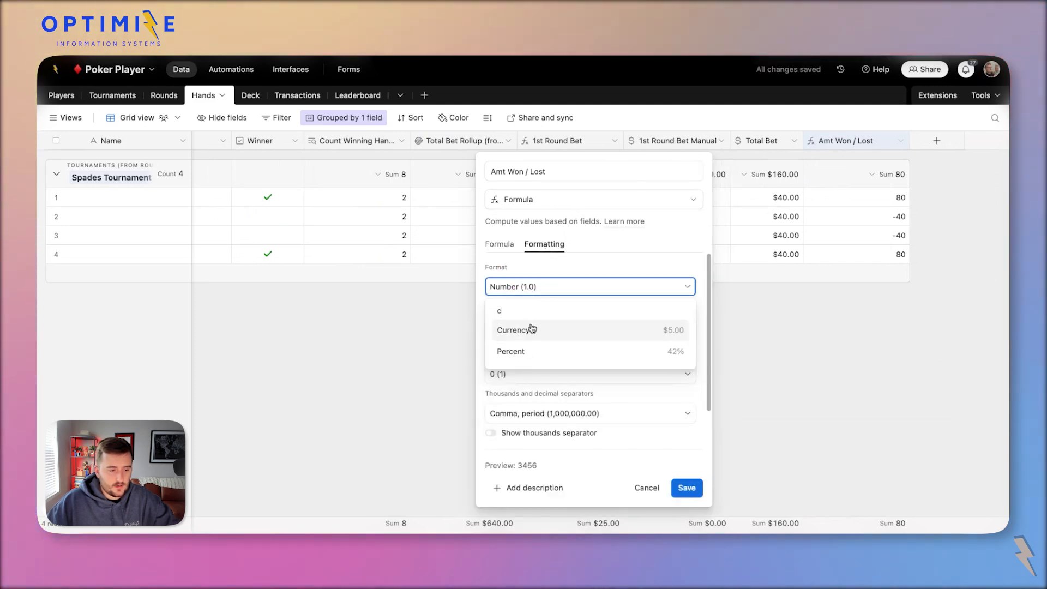
click(530, 327)
click(686, 487)
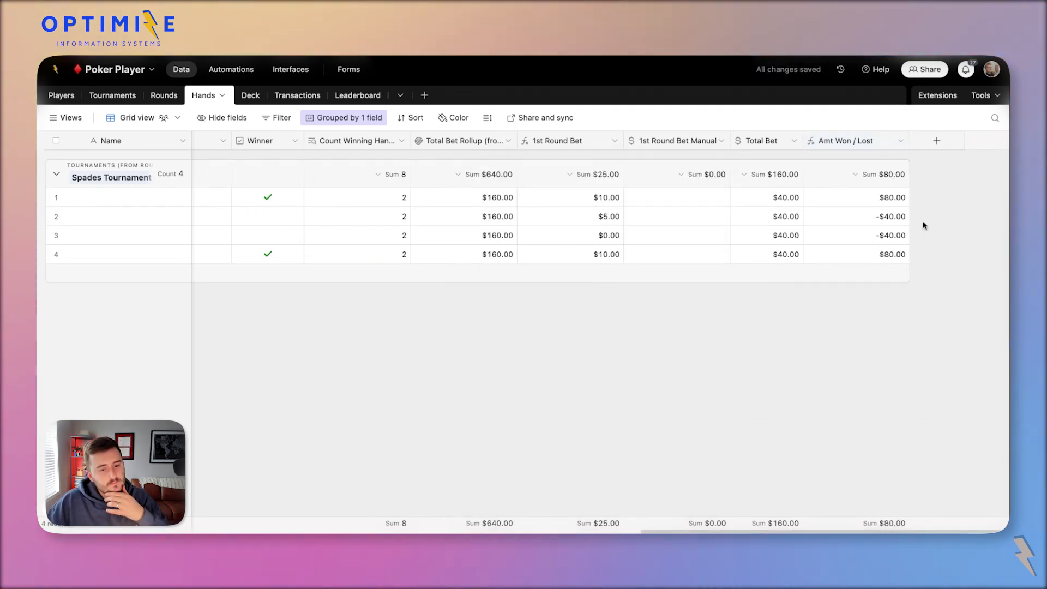
Compare Amt Won / Lost ($80.00 winners, -$40.00 losers) against Total Bet and rollup values.
click(898, 217)
click(869, 201)
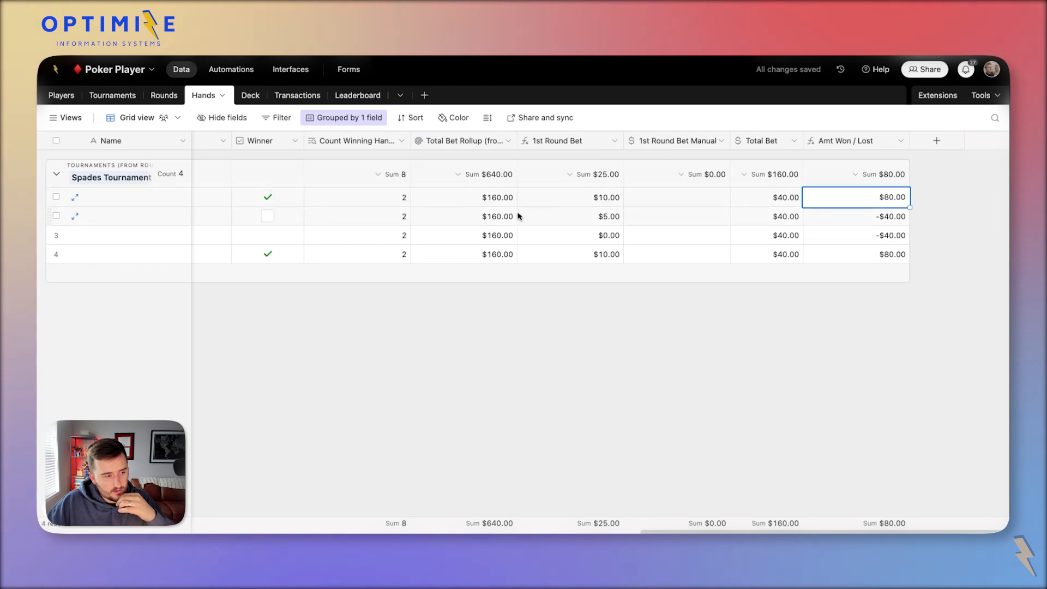
click(497, 204)
click(501, 240)
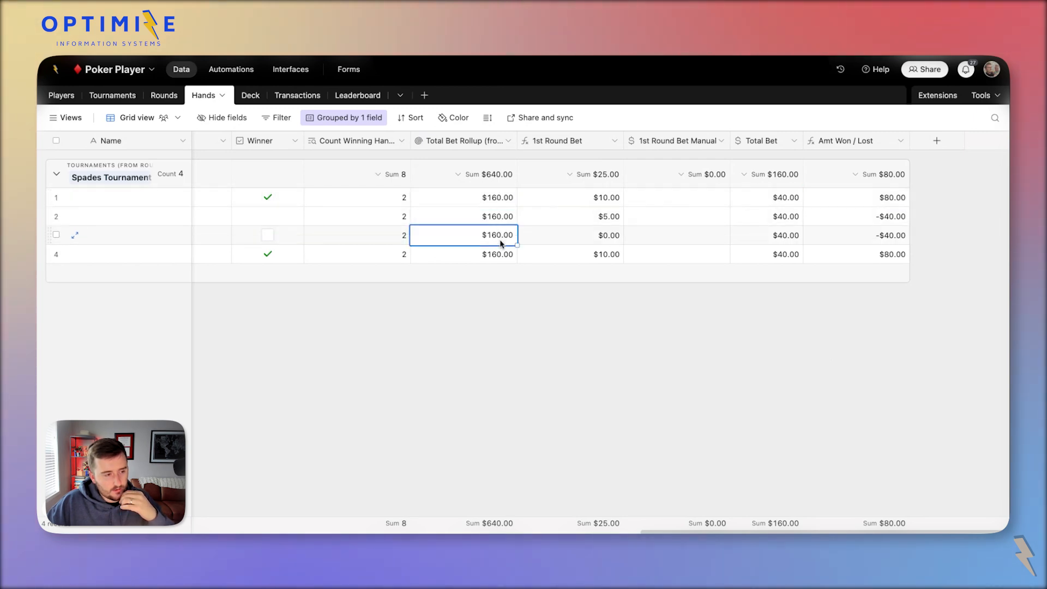
click(855, 214)
click(771, 216)
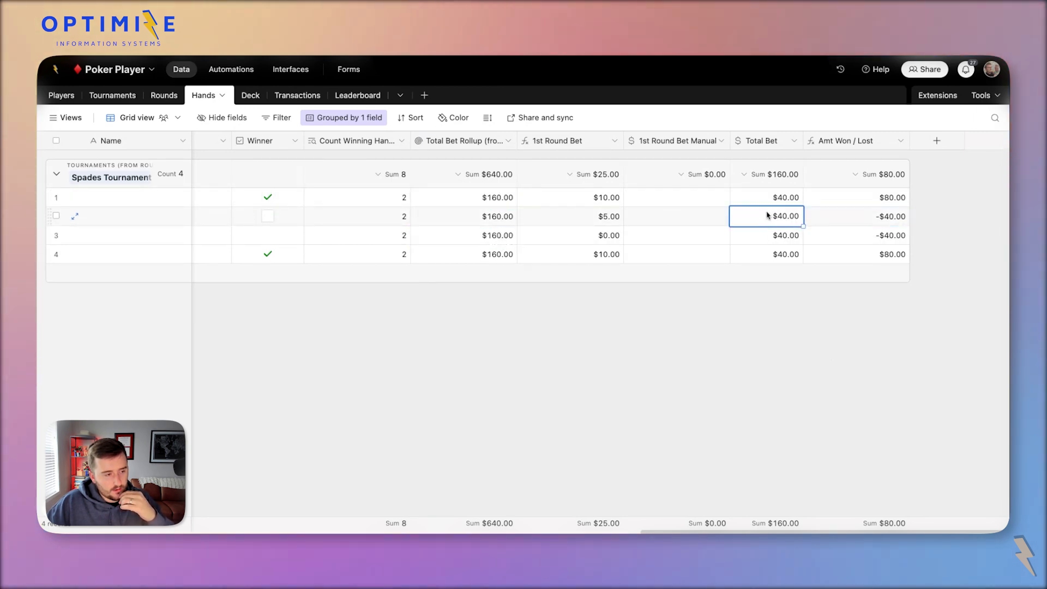
drag(879, 196, 880, 284)
click(802, 296)
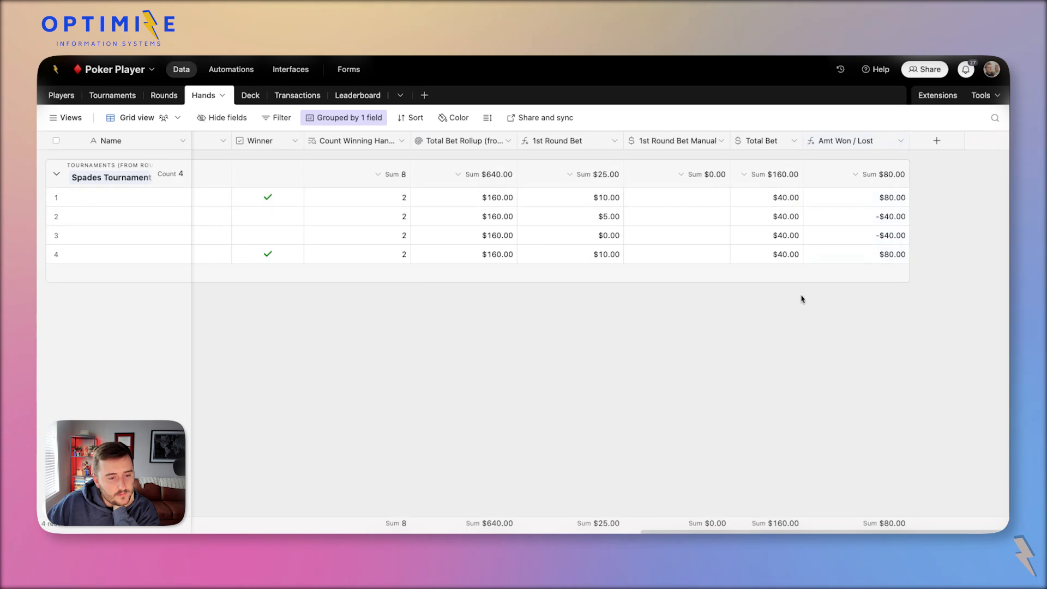
click(764, 216)
click(470, 204)
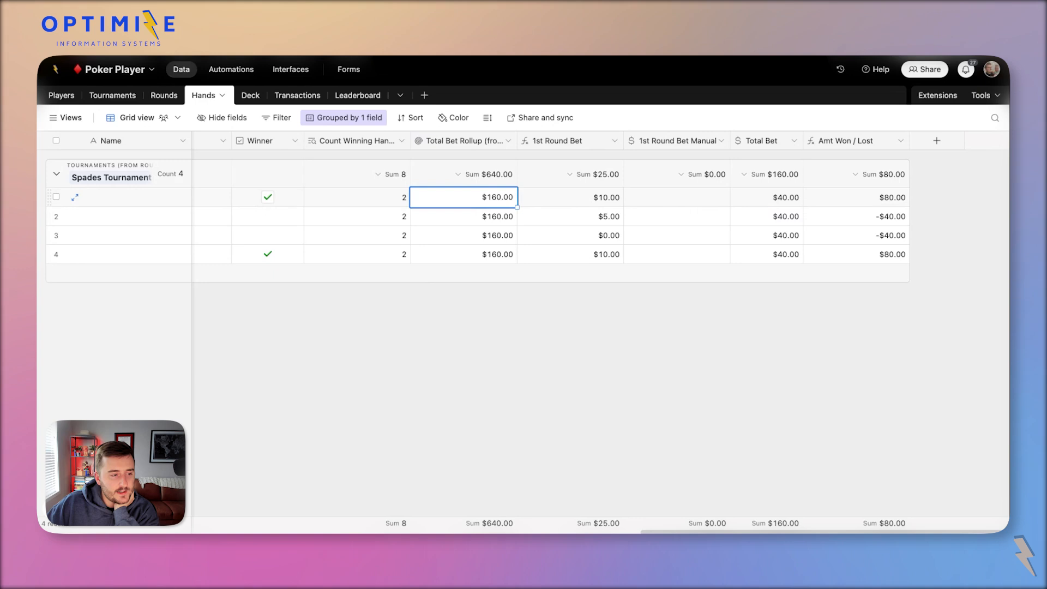
click(467, 216)
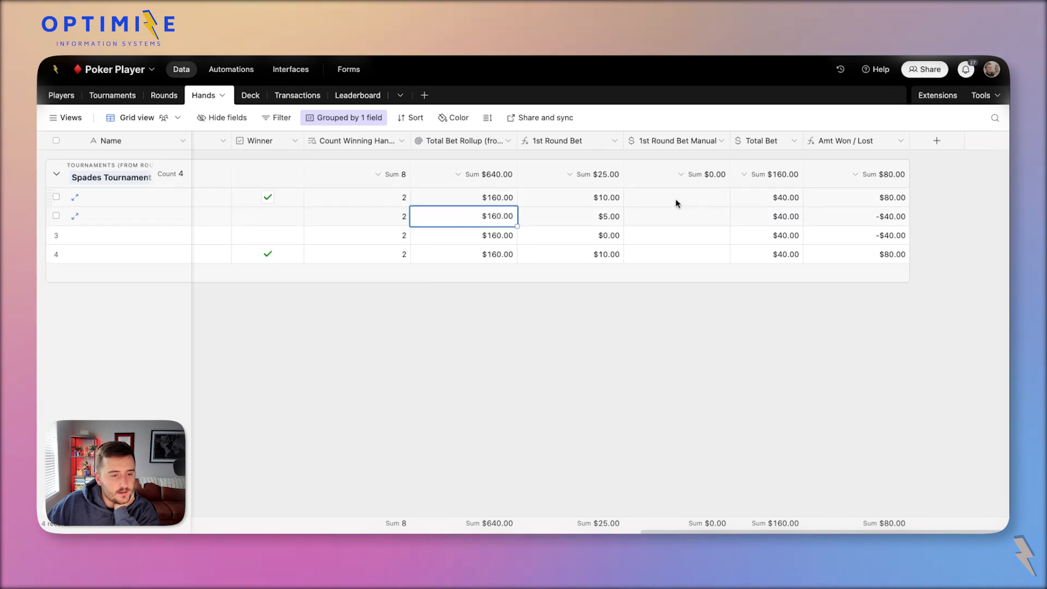
click(771, 199)
Subtract {Total Bet} from the winner's share in the Amt Won / Lost formula, so winners show $40.00.
double_click(876, 140)
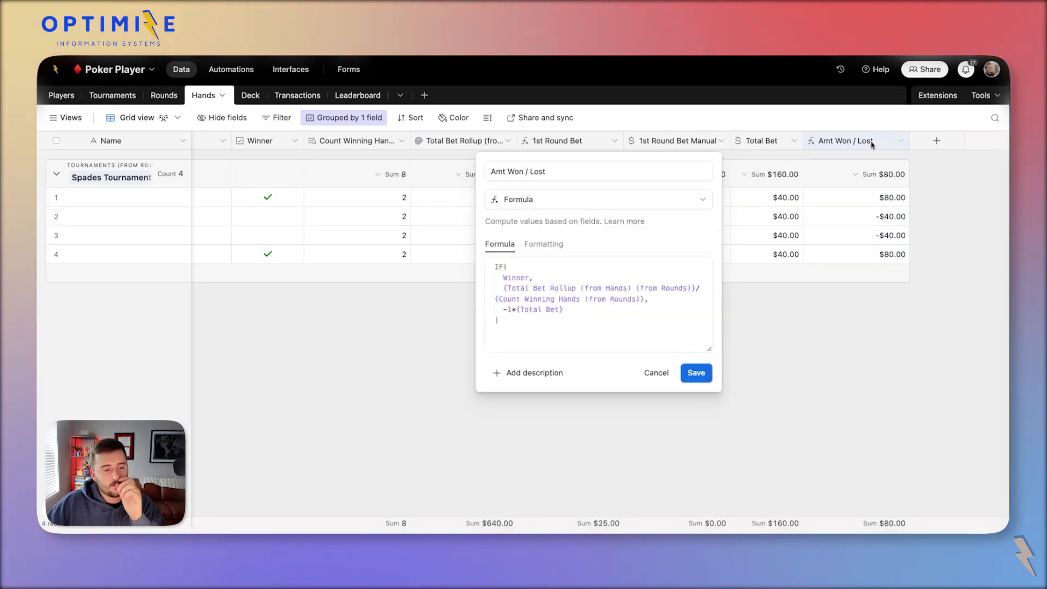
click(644, 300)
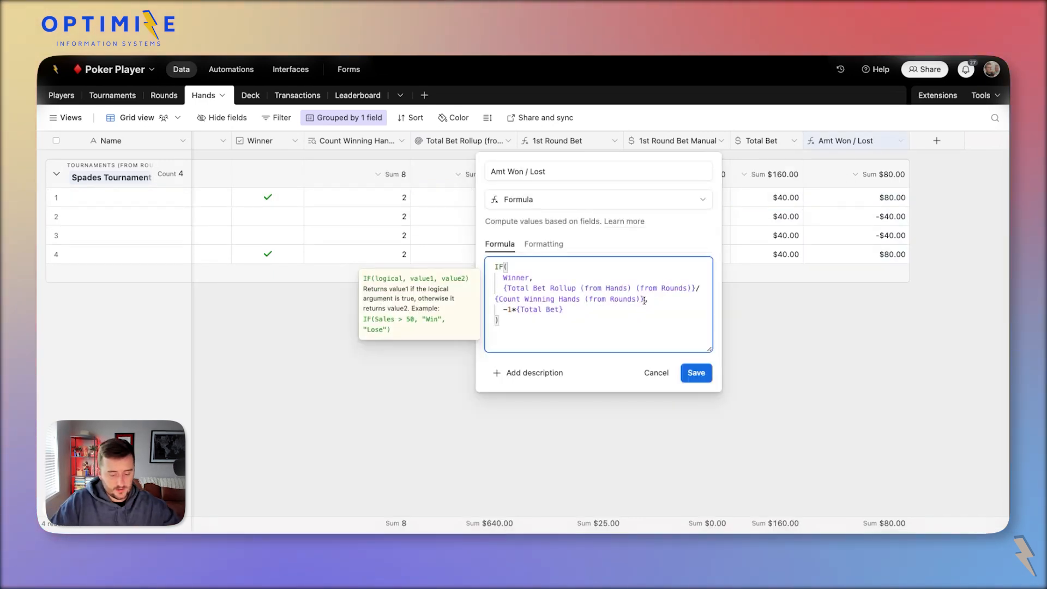
text(-total)
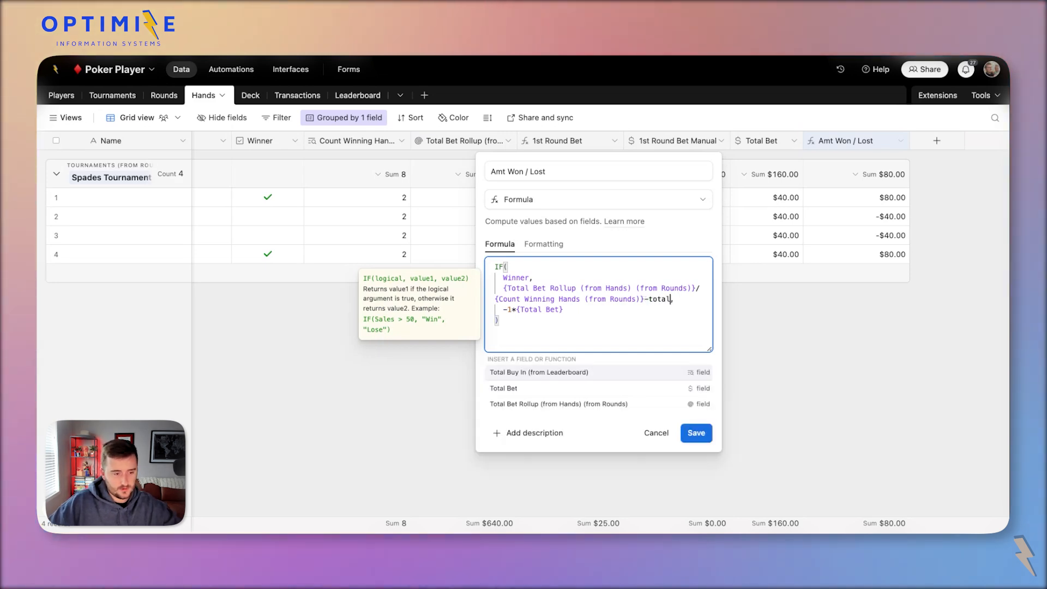
click(596, 391)
click(696, 372)
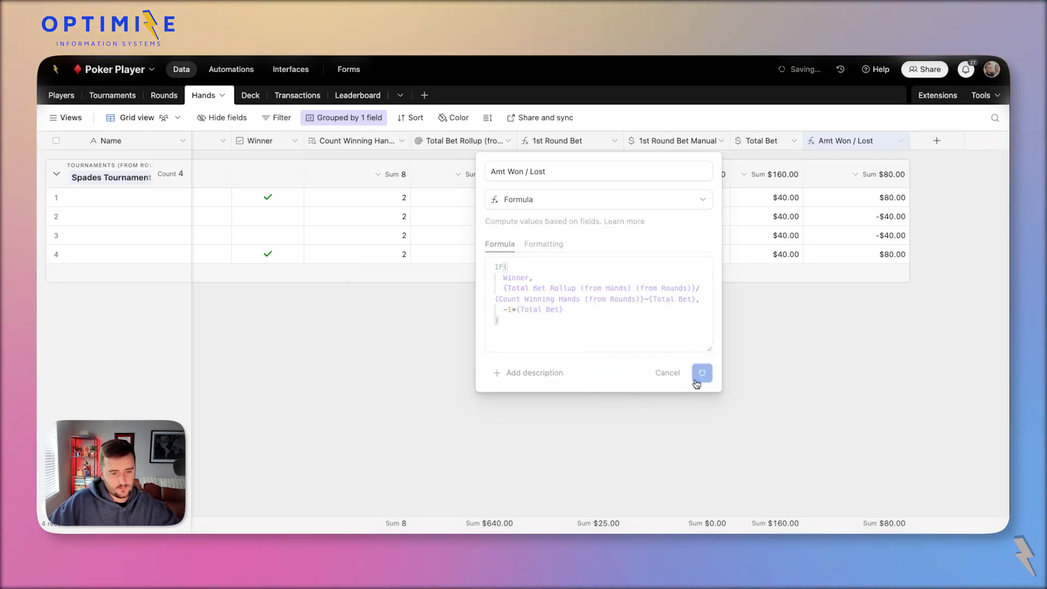
double_click(818, 140)
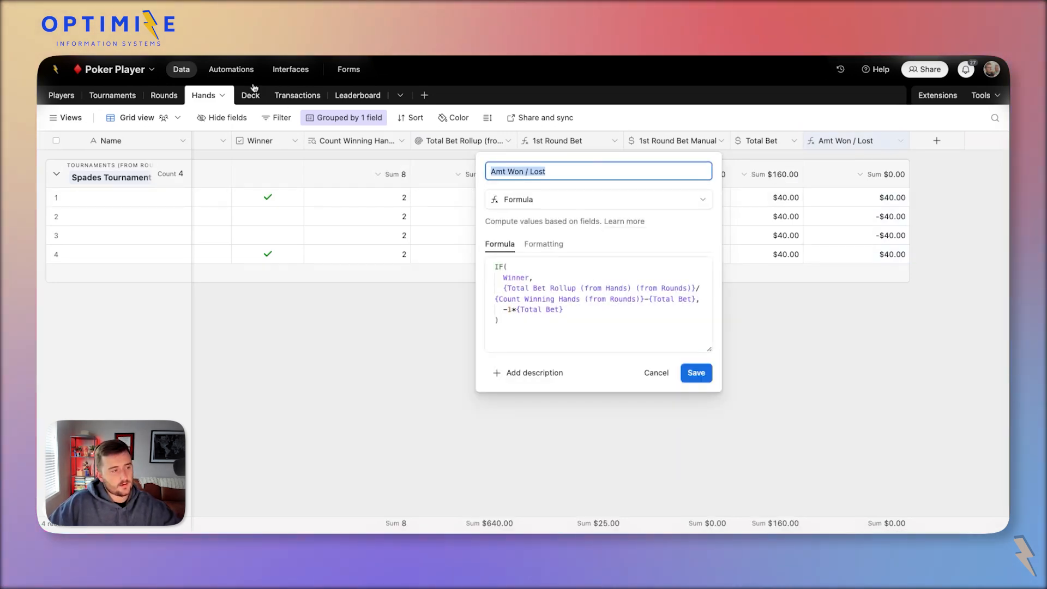
Insert a Rollup field to the right of Hands in the Leaderboard table.
click(360, 96)
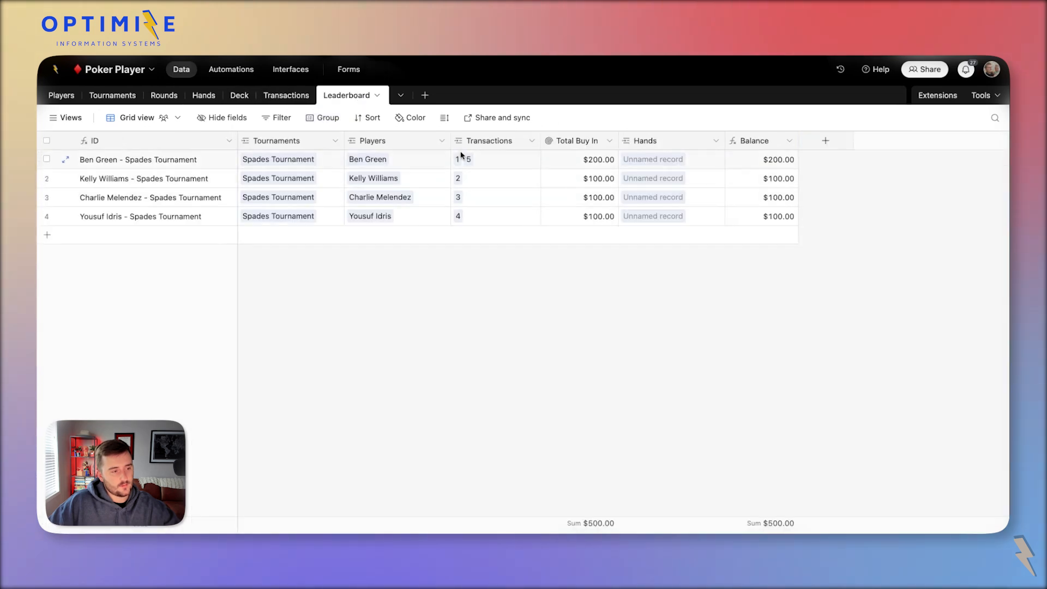
click(824, 141)
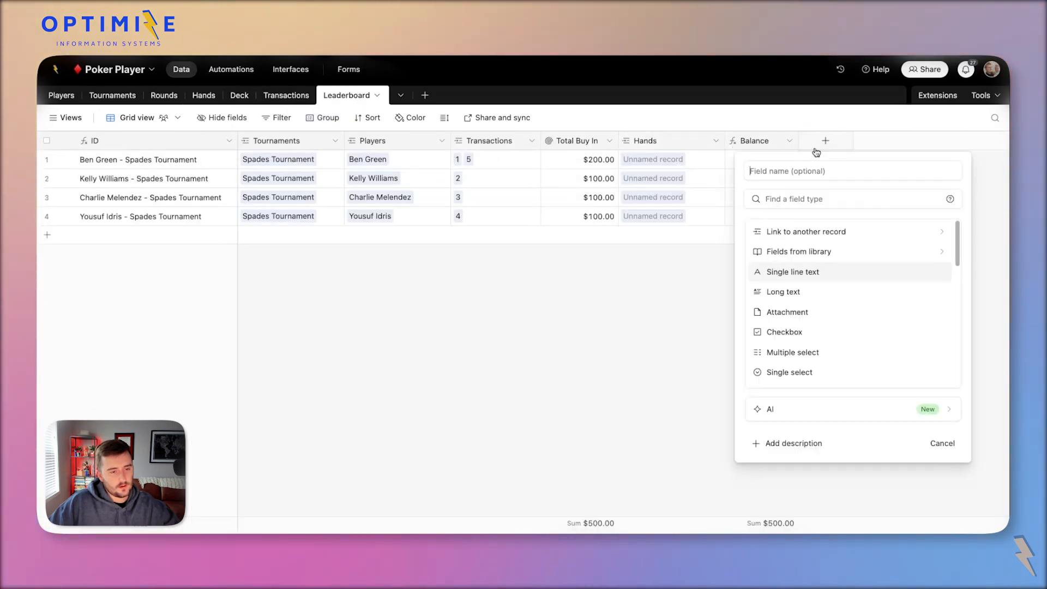
right_click(670, 143)
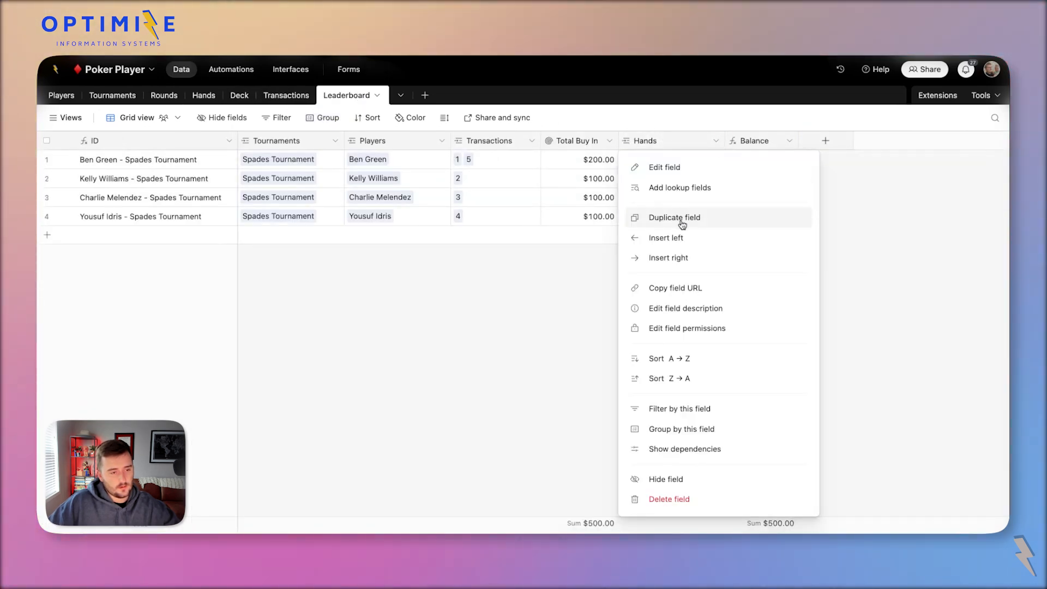
click(710, 258)
text(r)
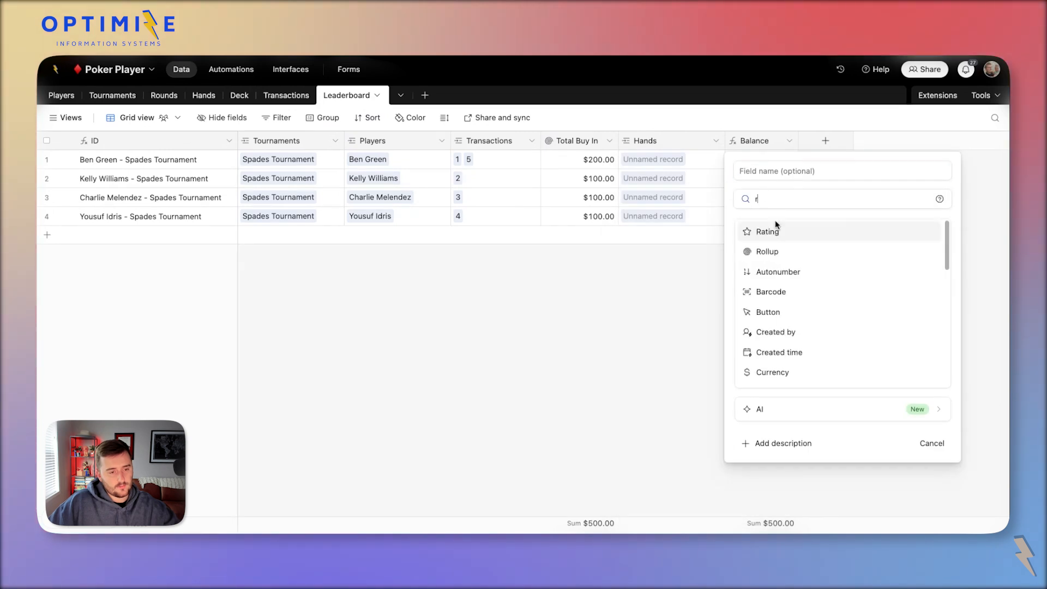
click(806, 252)
Roll up Amt Won / Lost from Hands and widen the new column.
click(818, 281)
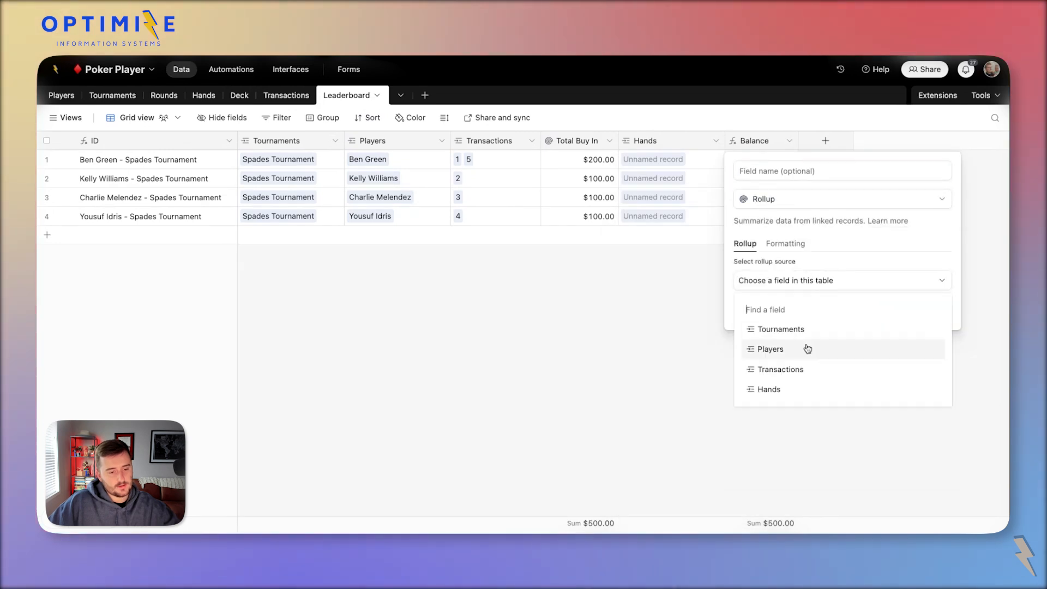
click(817, 389)
click(785, 317)
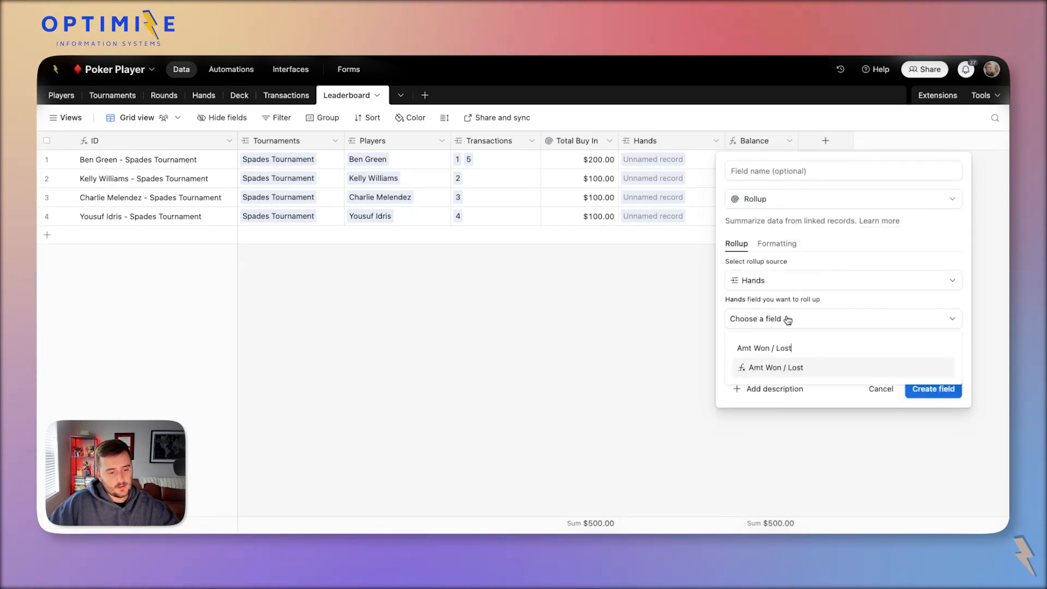
click(836, 367)
click(940, 461)
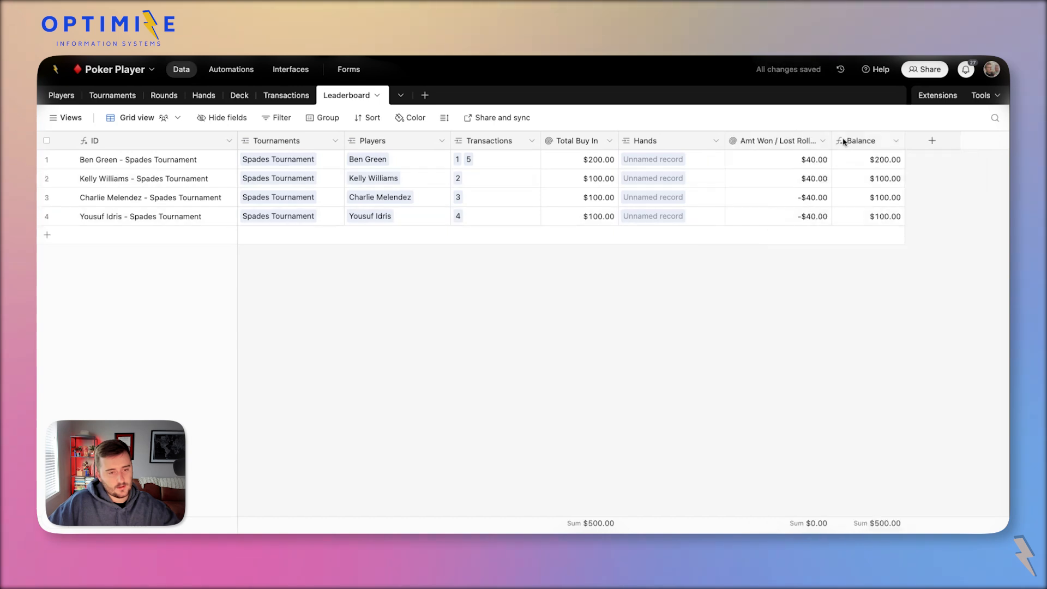
mouse_move(840, 141)
mouse_down()
mouse_move(884, 145)
mouse_move(842, 152)
mouse_up()
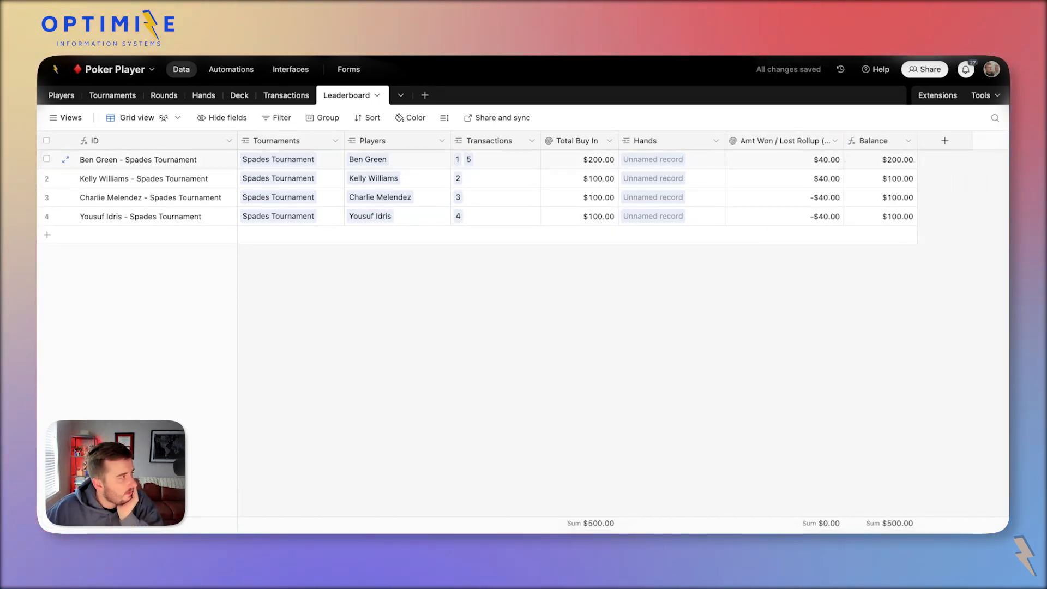
Verify the rolled-up amounts ($40.00, $40.00, -$40.00, -$40.00) and open the Balance formula.
click(808, 164)
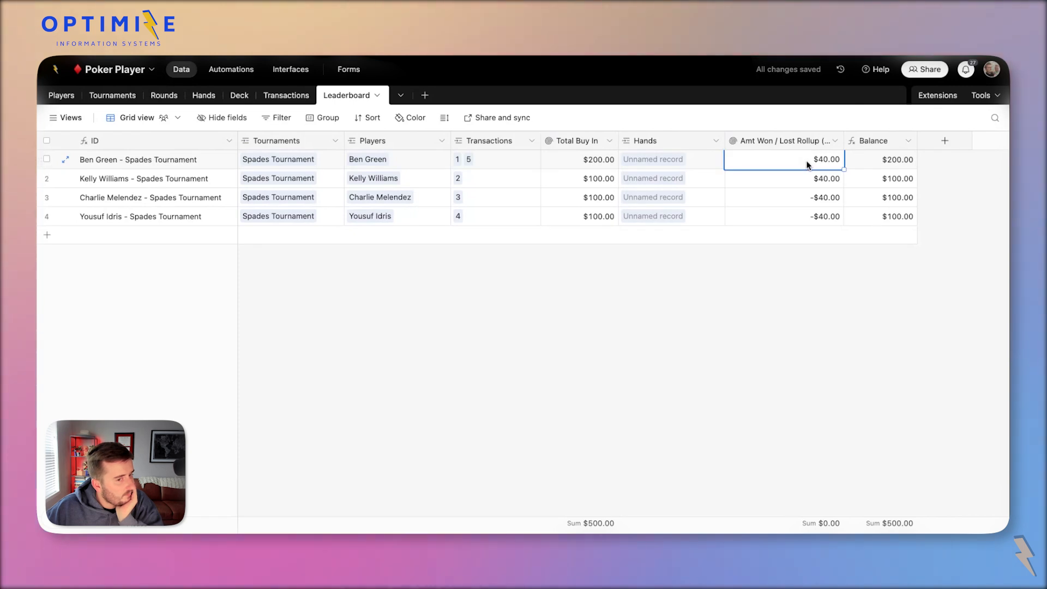
click(784, 184)
click(785, 212)
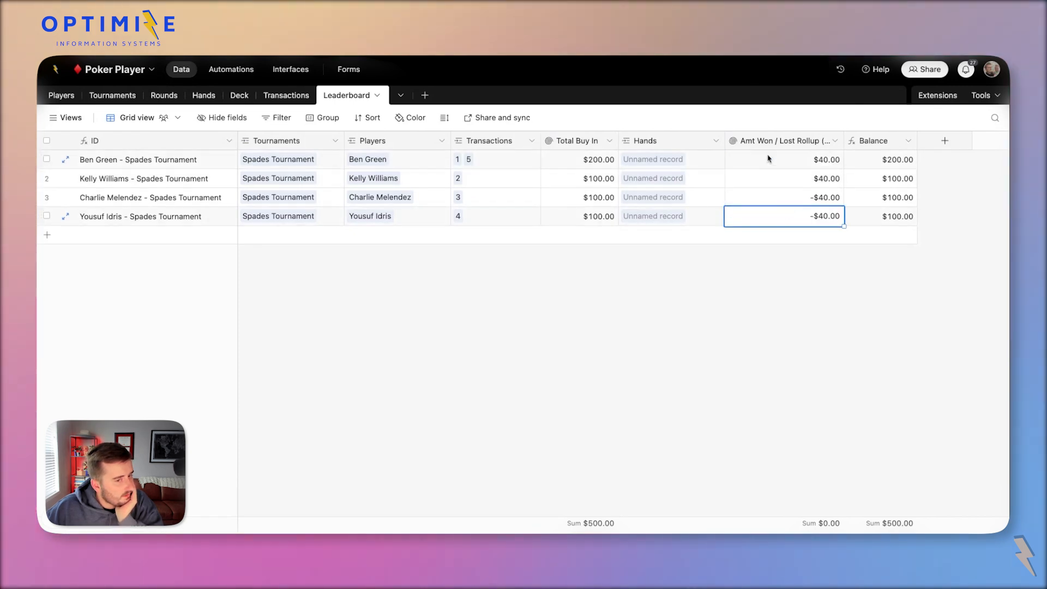
click(775, 159)
double_click(891, 146)
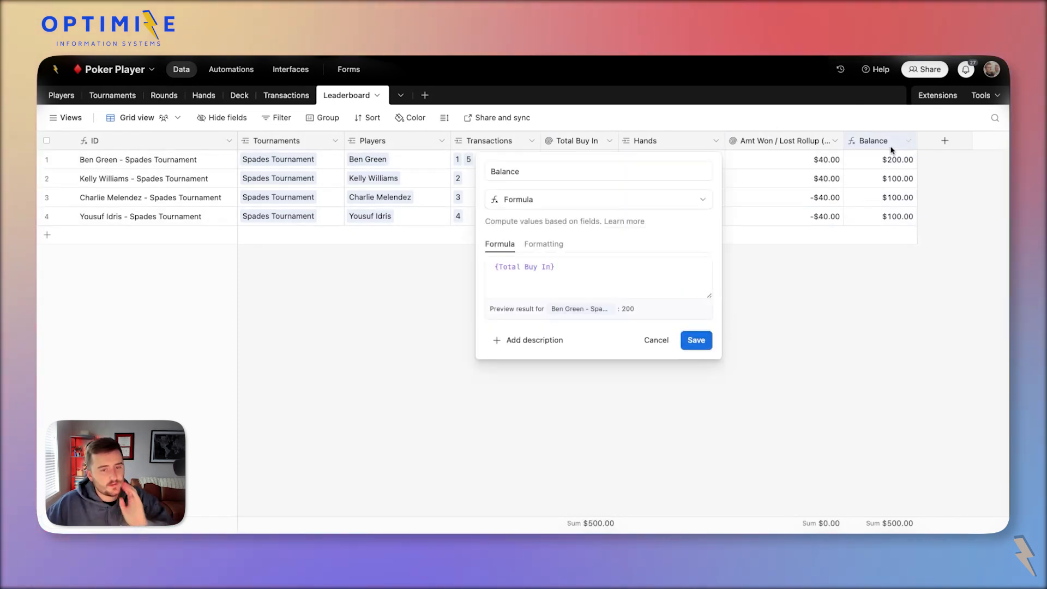
Add the Amt Won / Lost rollup to the Balance formula and save it.
click(627, 264)
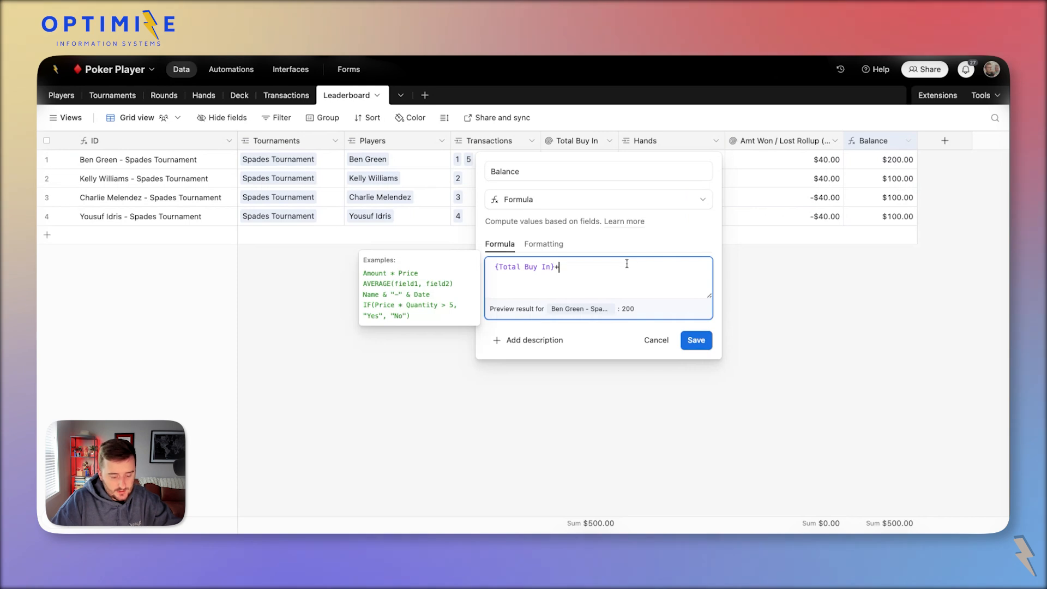
text(+amt)
click(650, 334)
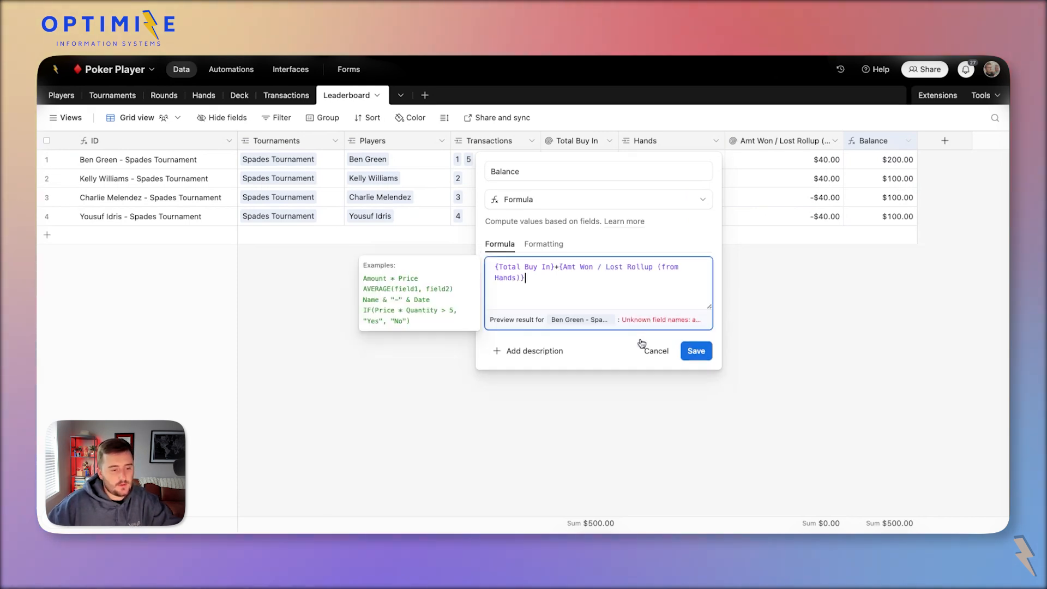
click(695, 350)
Check the Balance field settings and the rolled-up amounts in rows 1, 2 and 4.
double_click(877, 142)
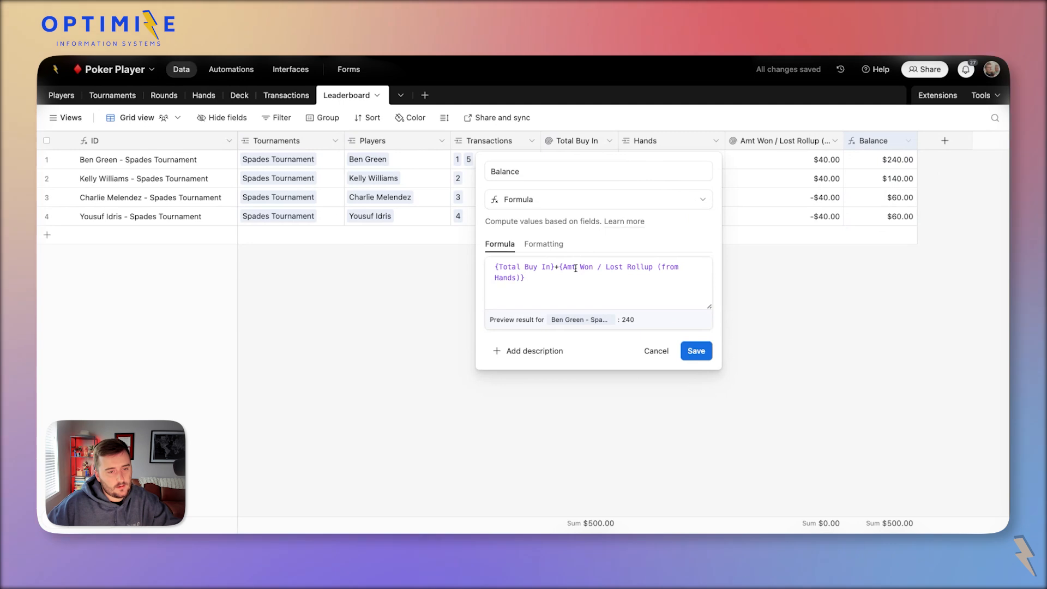
click(779, 269)
click(832, 161)
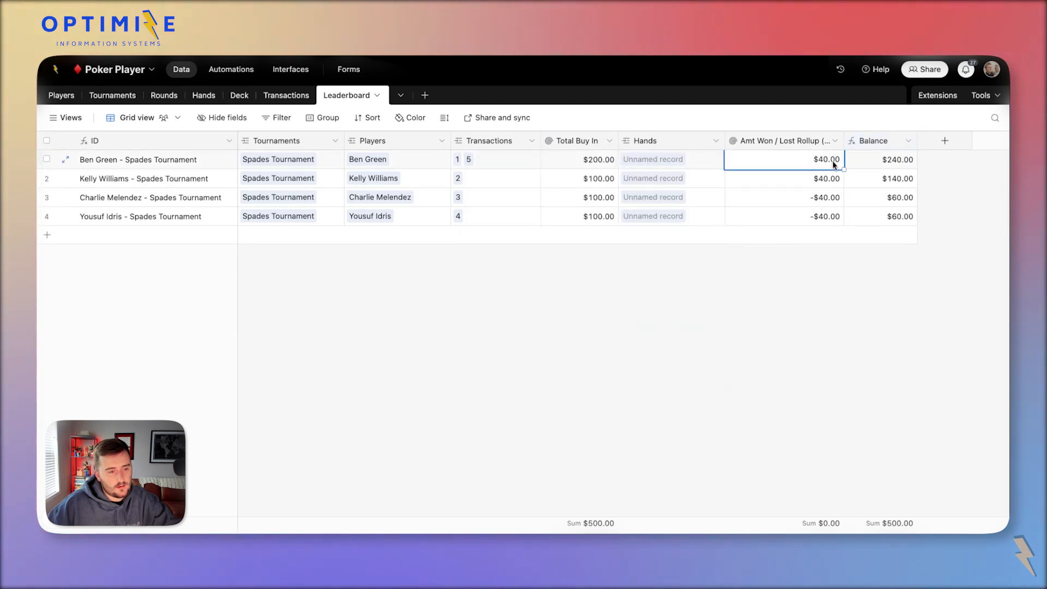
click(834, 179)
click(840, 217)
Rename the Balance formula field to Betting Balance.
double_click(881, 140)
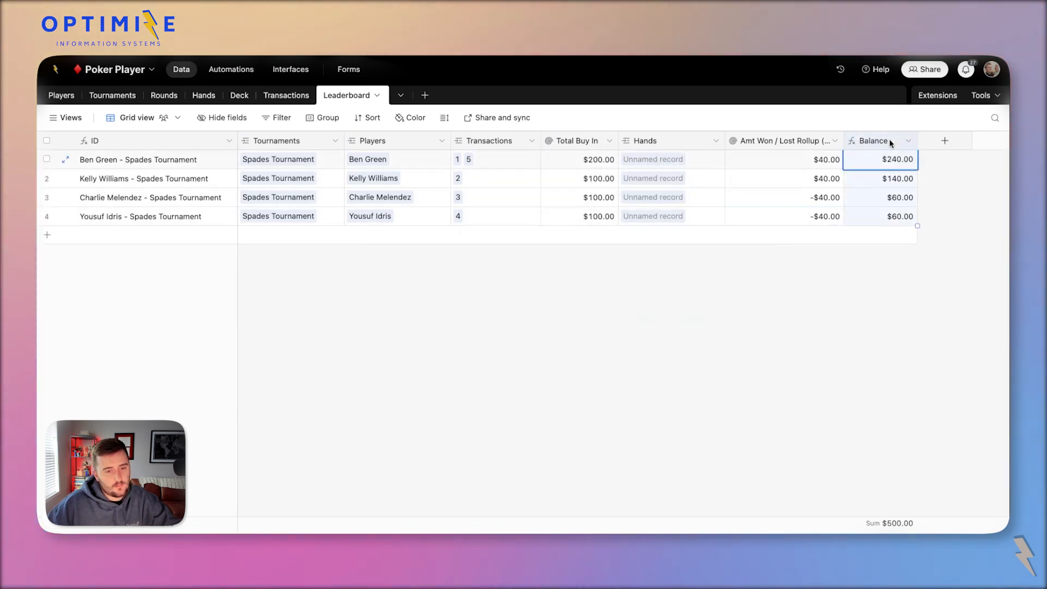
triple_click(583, 174)
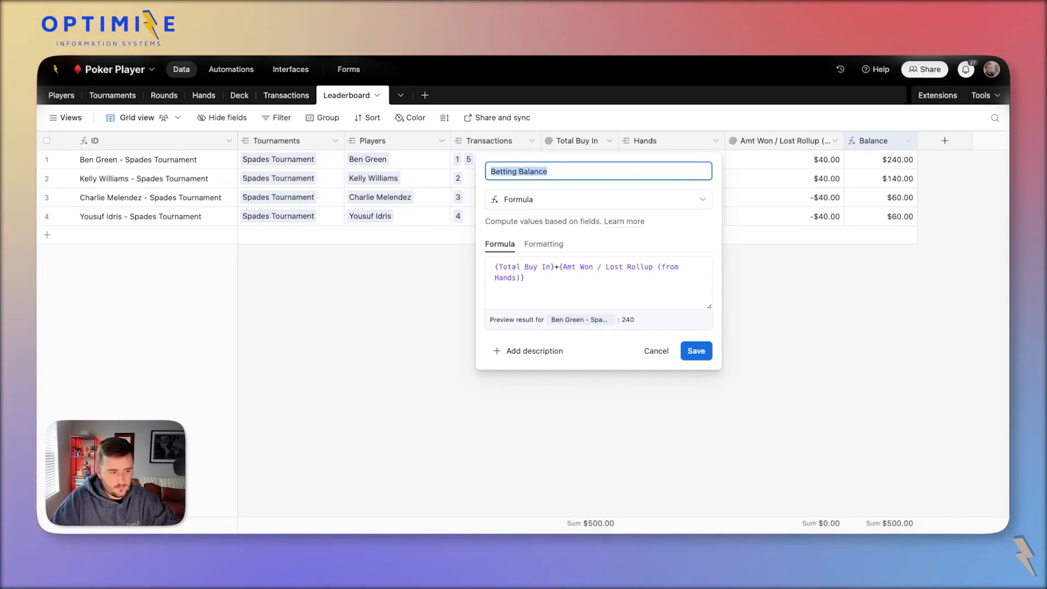
click(707, 354)
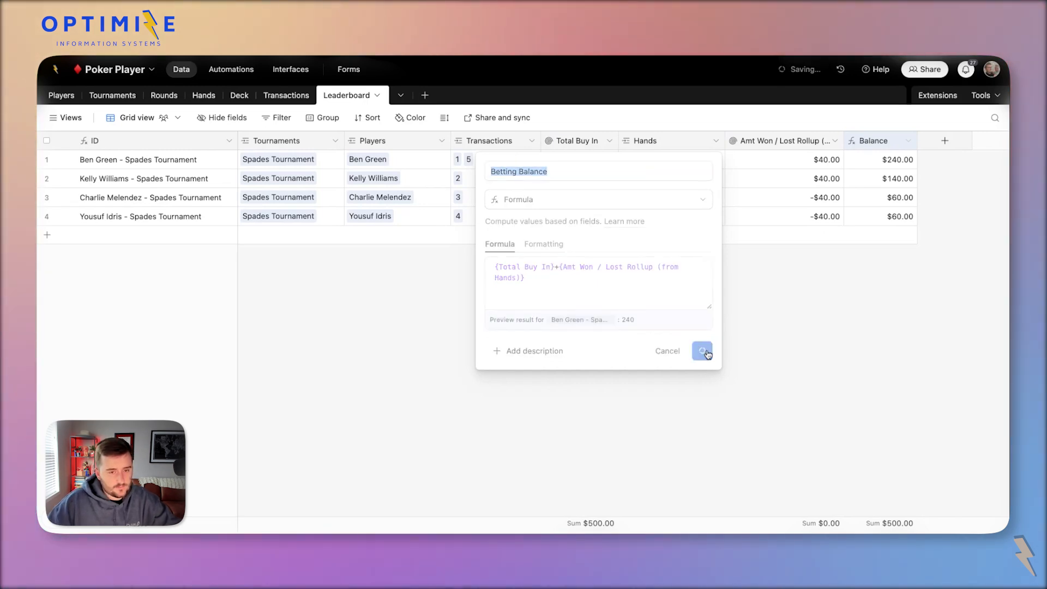
double_click(884, 141)
triple_click(533, 171)
key(super+c)
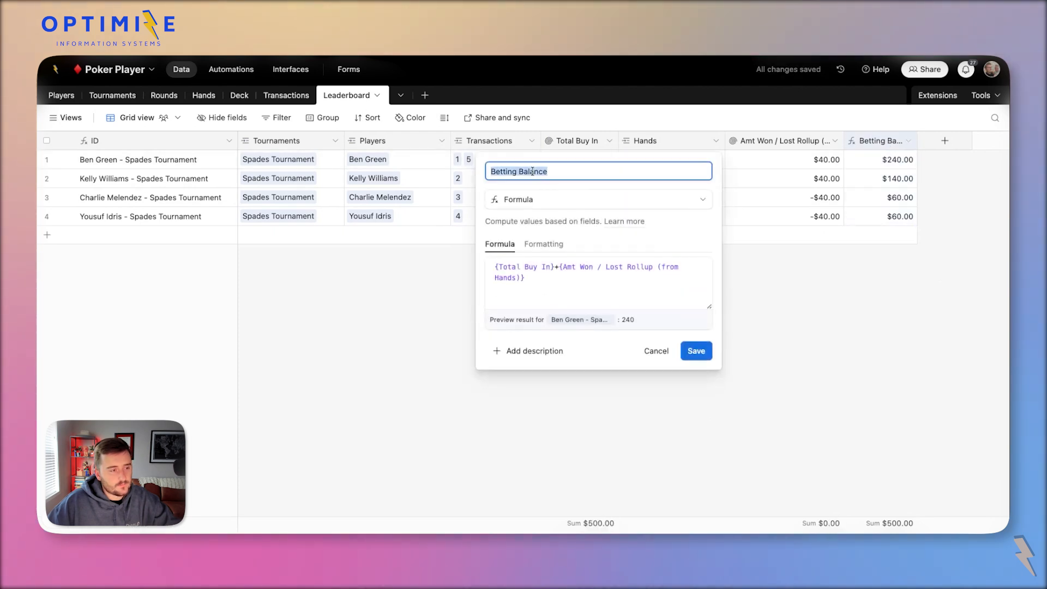
In the interface, open the Spades round's hand record from My Hand on the Rounds page.
click(289, 70)
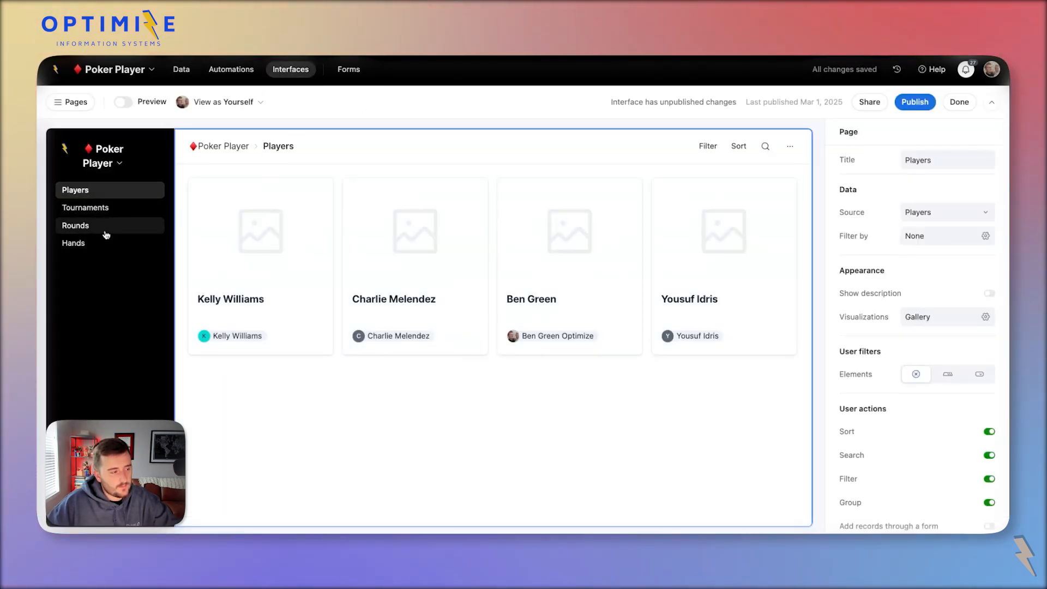
click(75, 226)
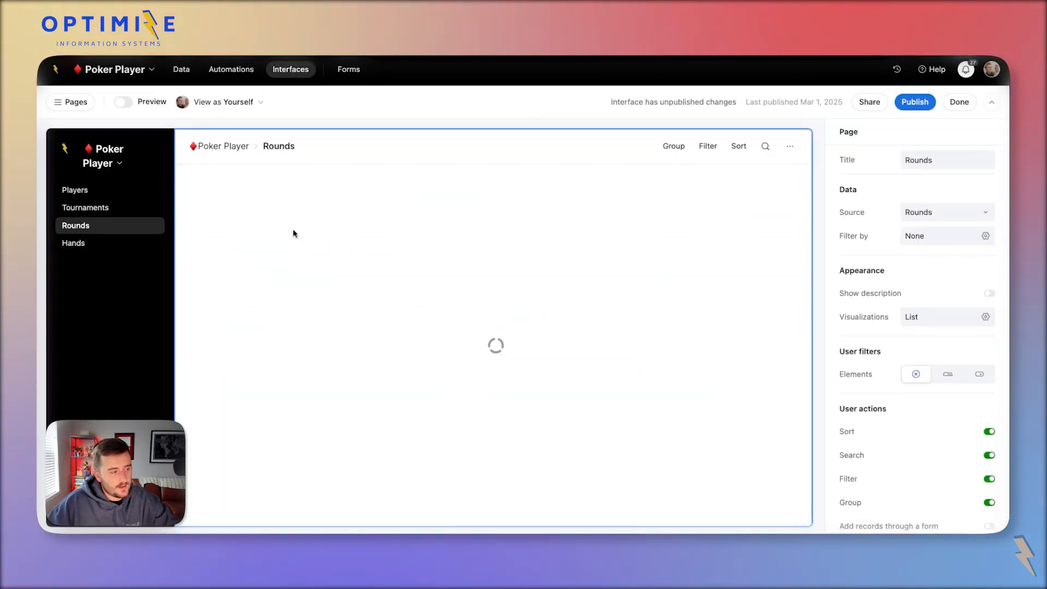
click(269, 269)
scroll(362, 346, down, 5)
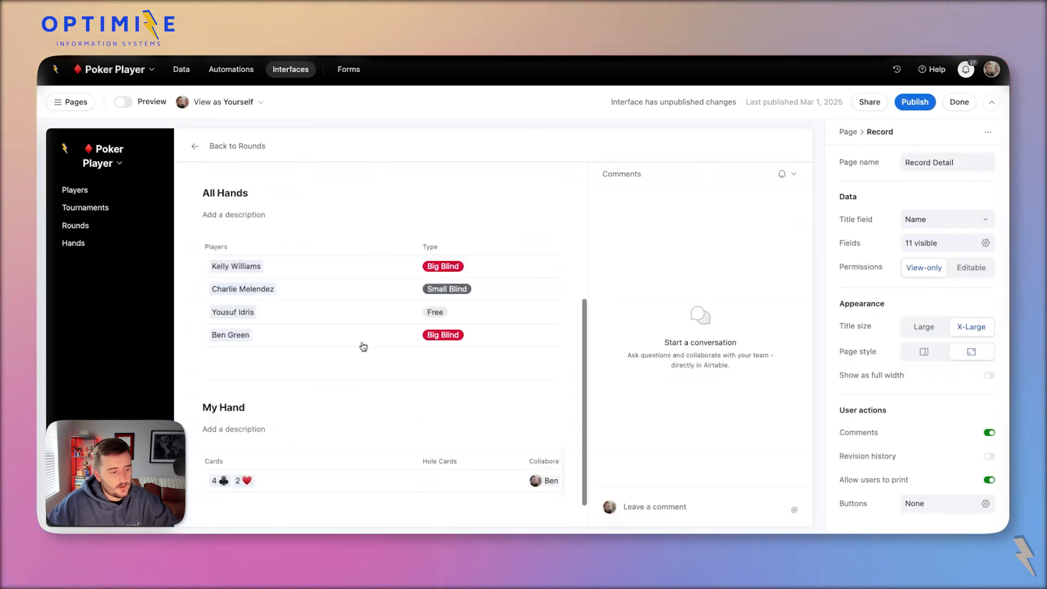
click(338, 451)
click(345, 449)
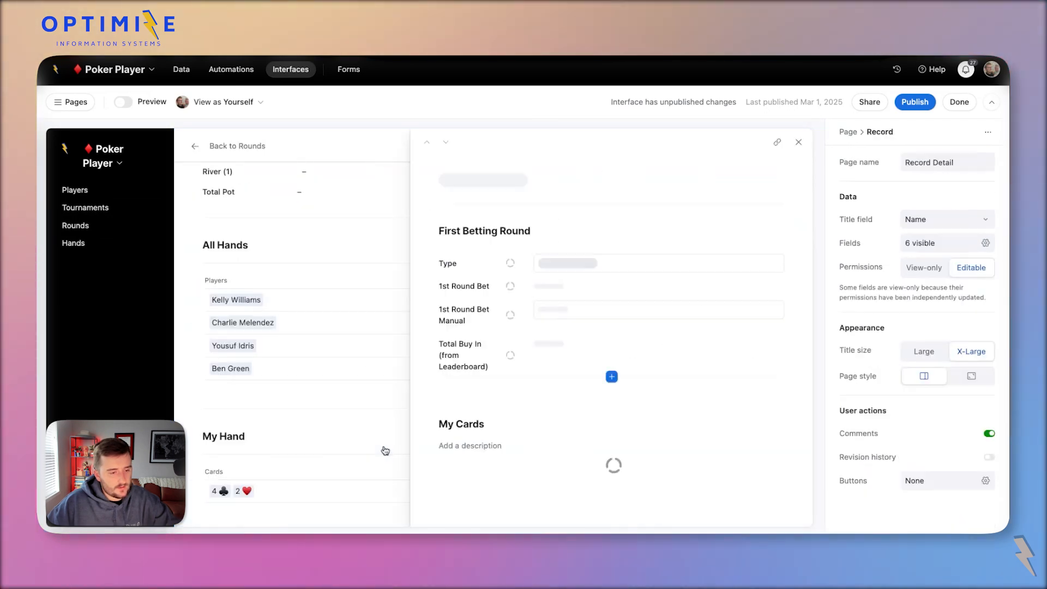
Rename the Total Buy In lookup to Betting Balance and point it at Betting Balance.
click(612, 365)
click(475, 349)
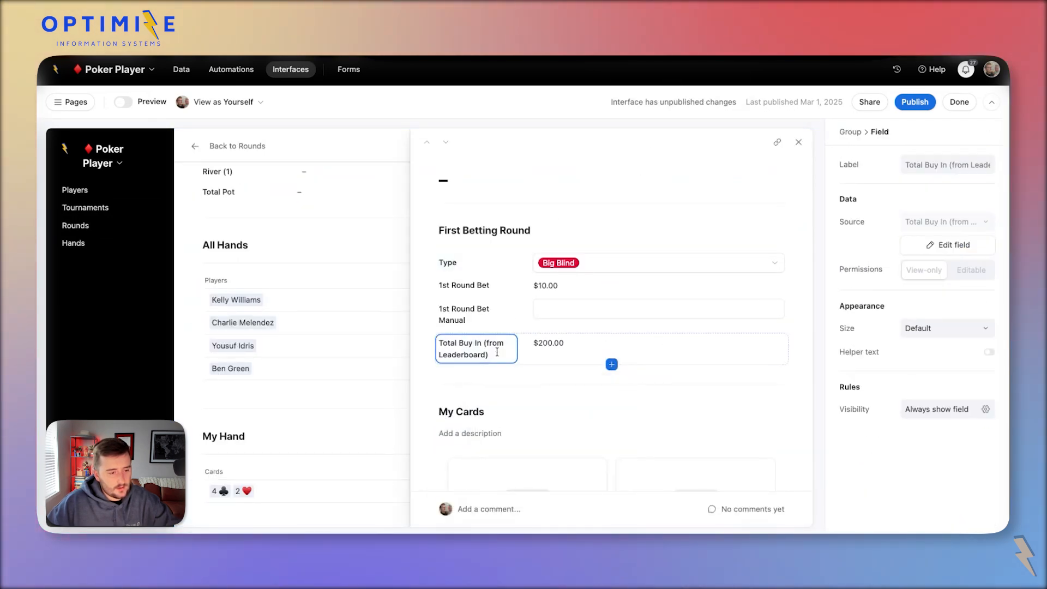
click(919, 246)
click(620, 127)
key(super+a)
key(super+v)
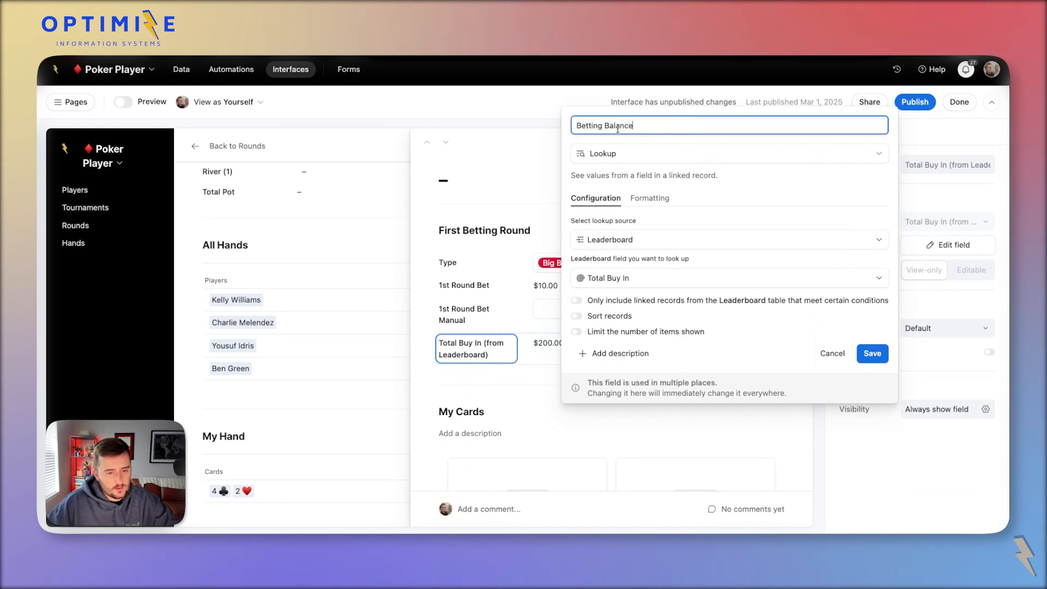
click(655, 283)
key(super+v)
click(657, 327)
click(871, 353)
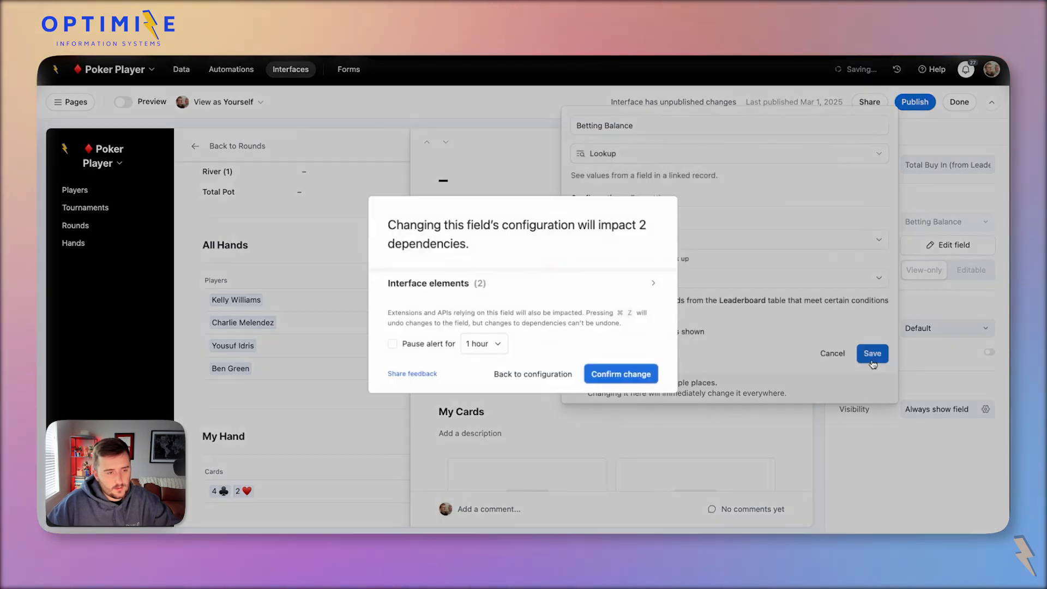
click(622, 374)
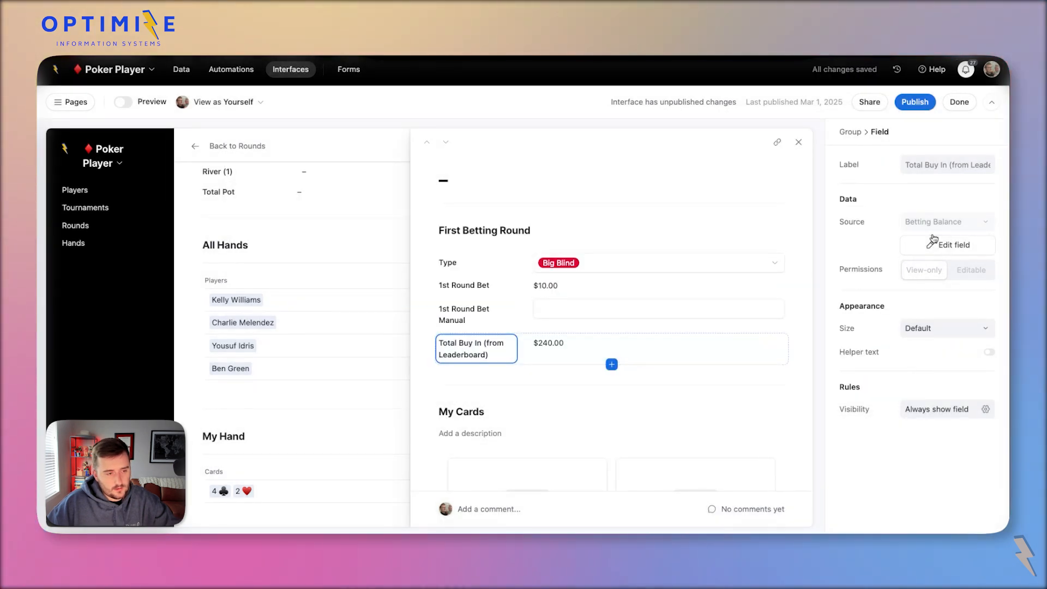
Relabel the field Betting Balance and drag it into its own group above First Betting Round.
click(947, 164)
key(super+a)
key(super+v)
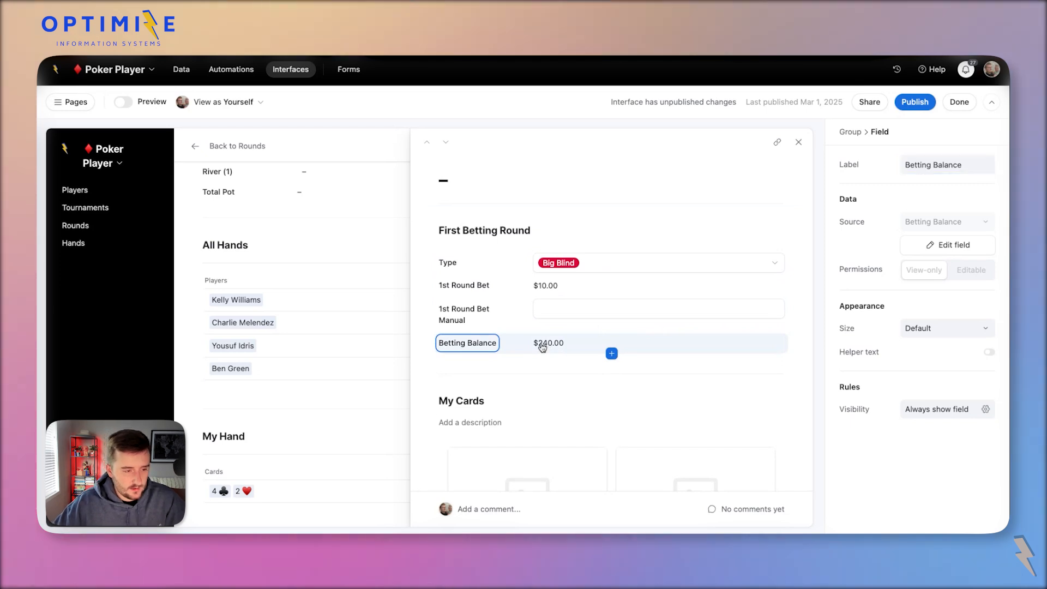
drag(542, 346, 652, 205)
Hide the new group's Untitled heading and review the First Betting Round group's fields.
click(743, 222)
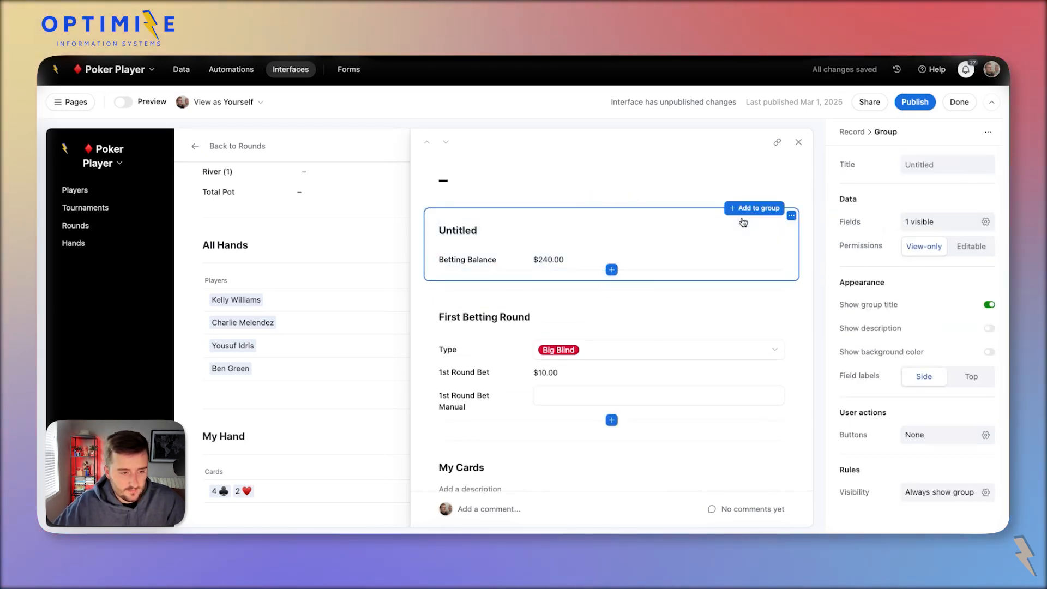
click(889, 304)
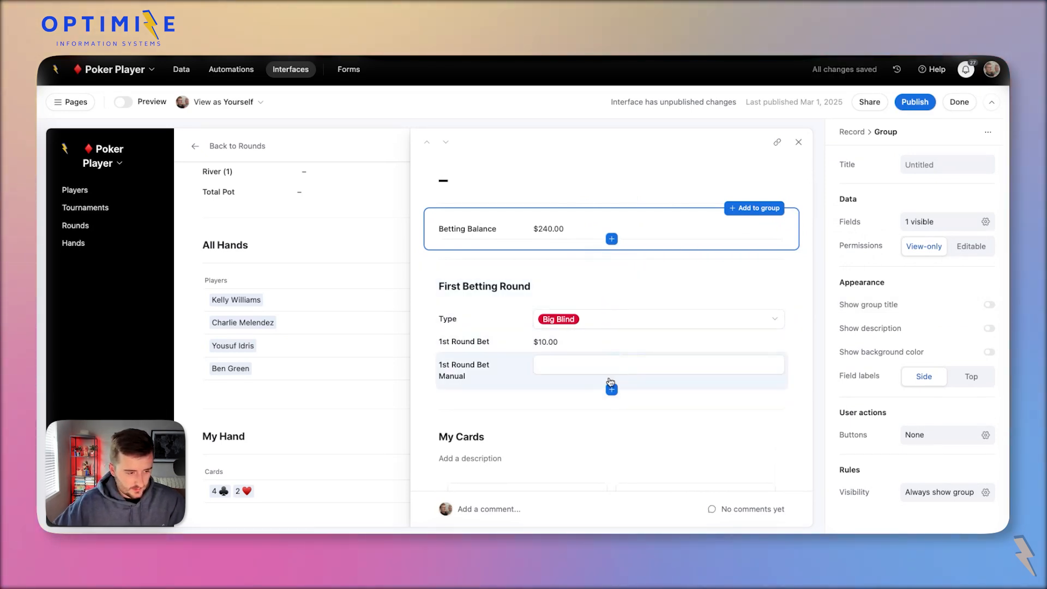
click(596, 276)
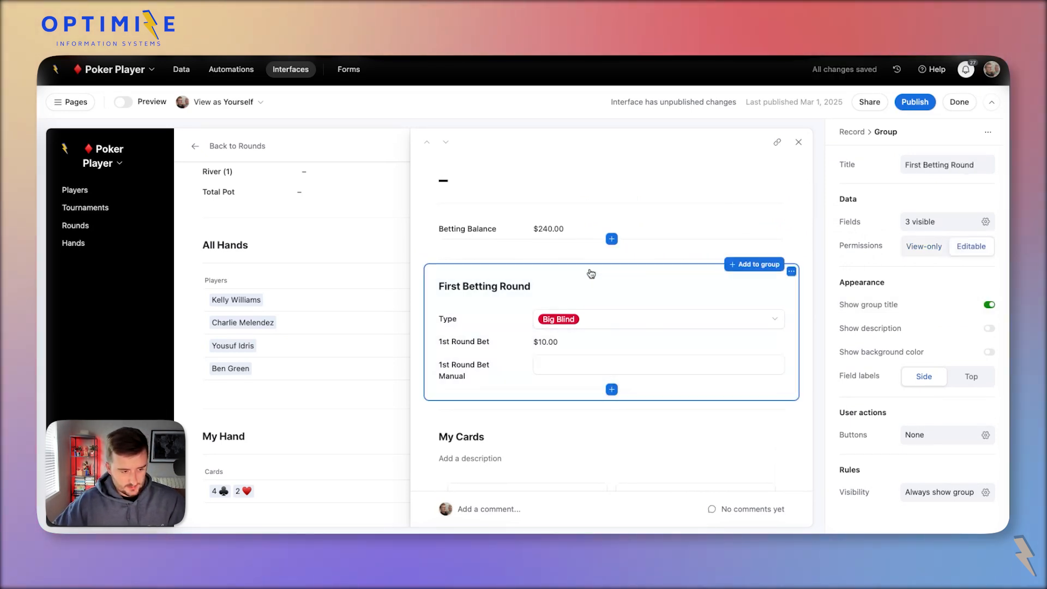
click(589, 324)
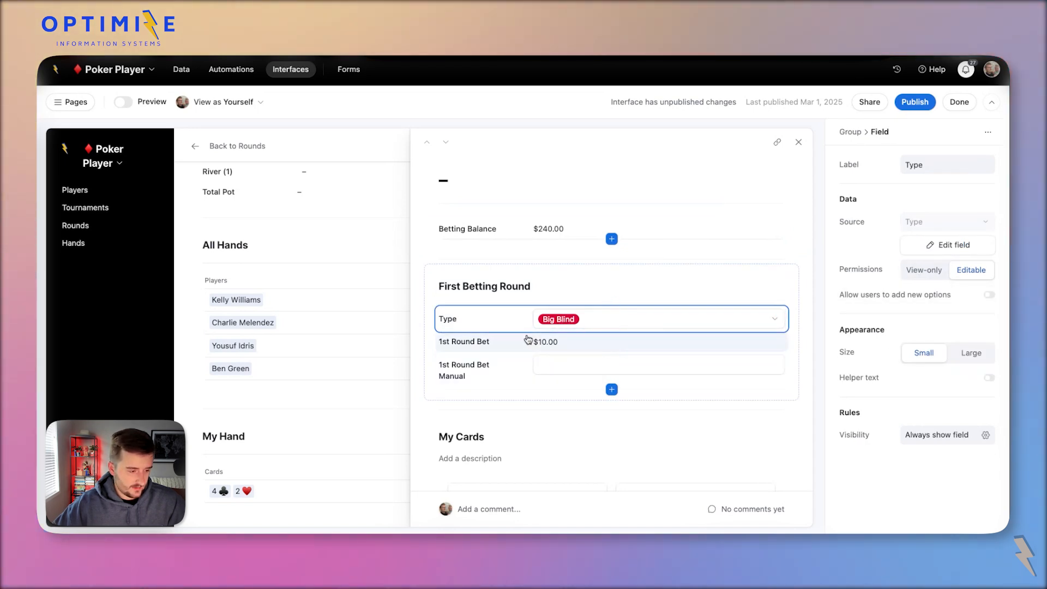
click(544, 344)
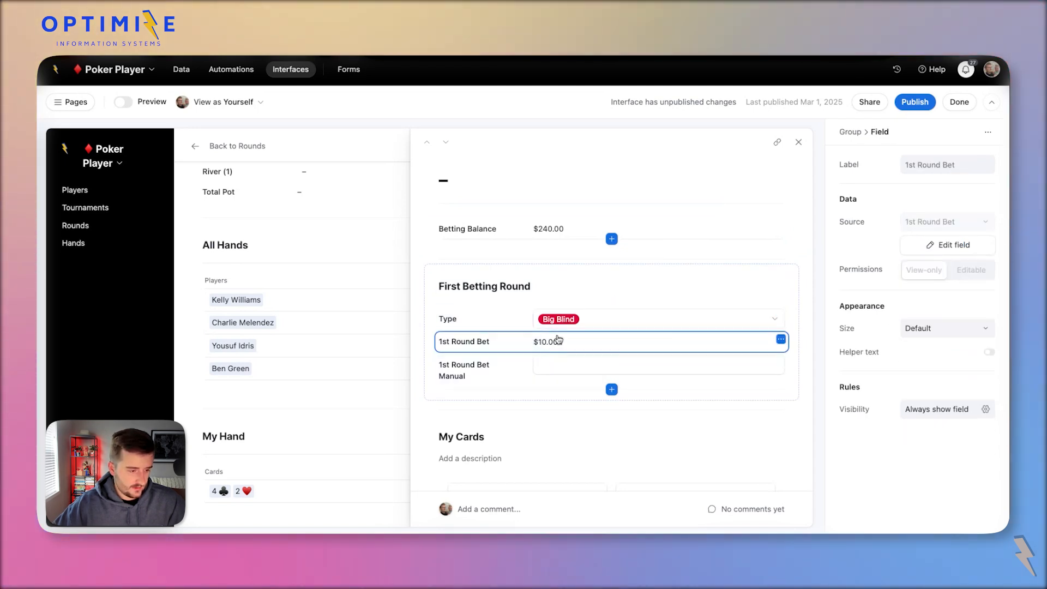
click(595, 276)
Start a new field in the First Betting Round group, named Status.
click(612, 390)
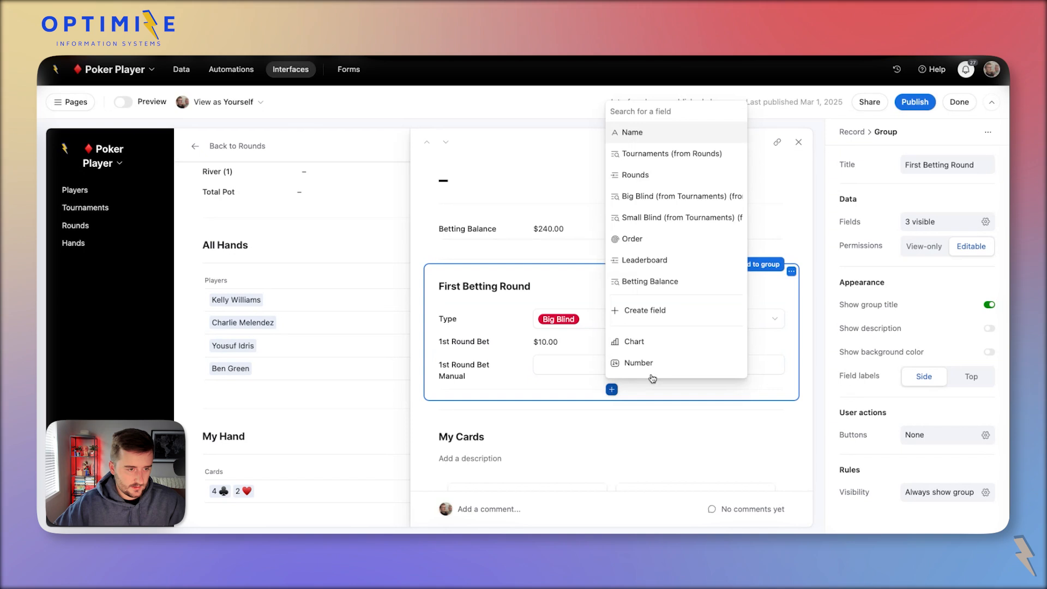
text(Status)
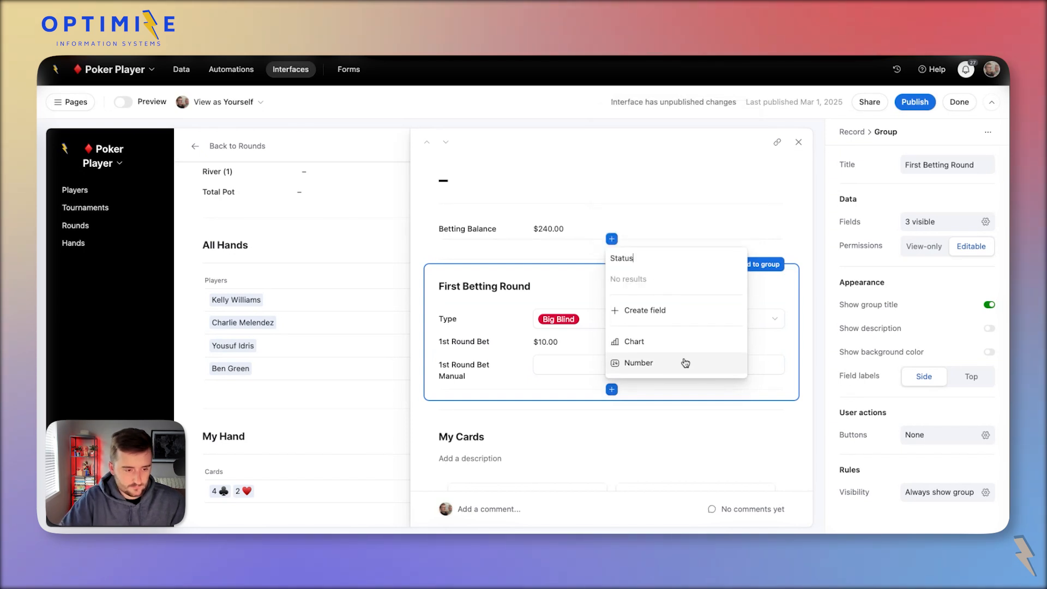
key(super+a)
click(686, 311)
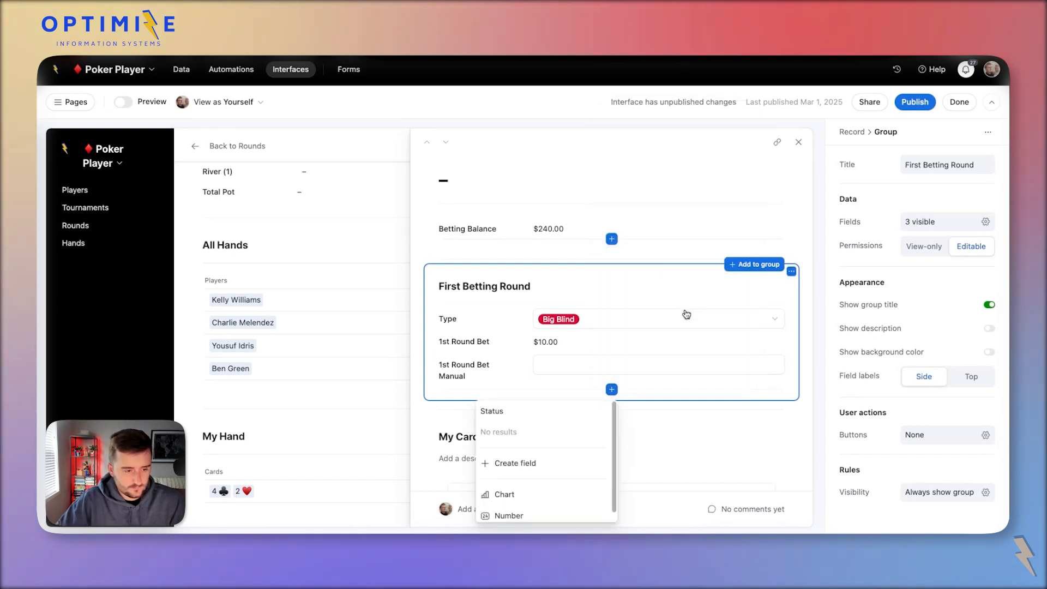
click(565, 461)
text(f)
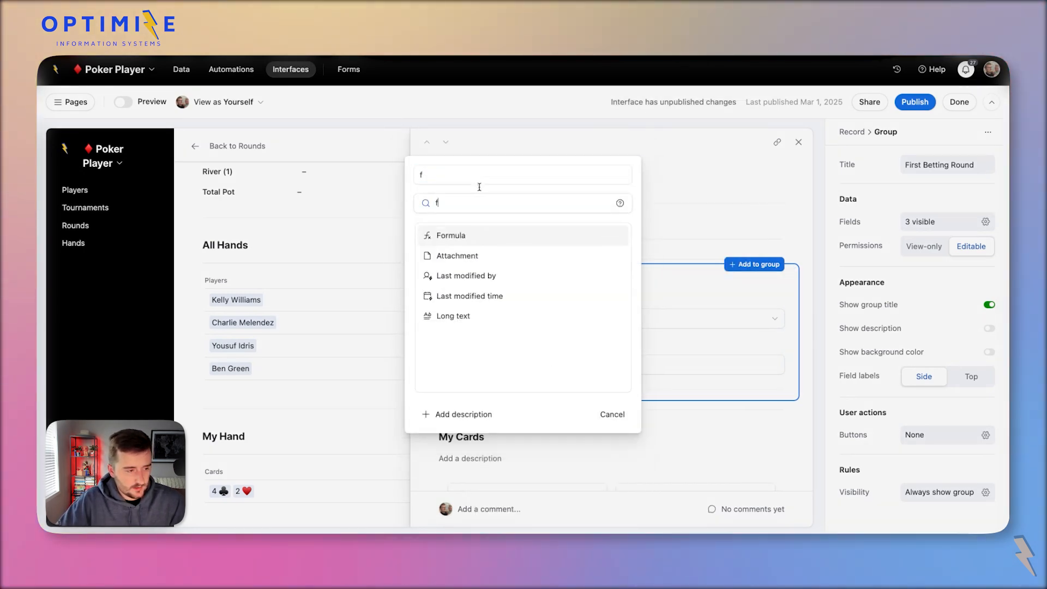
click(479, 237)
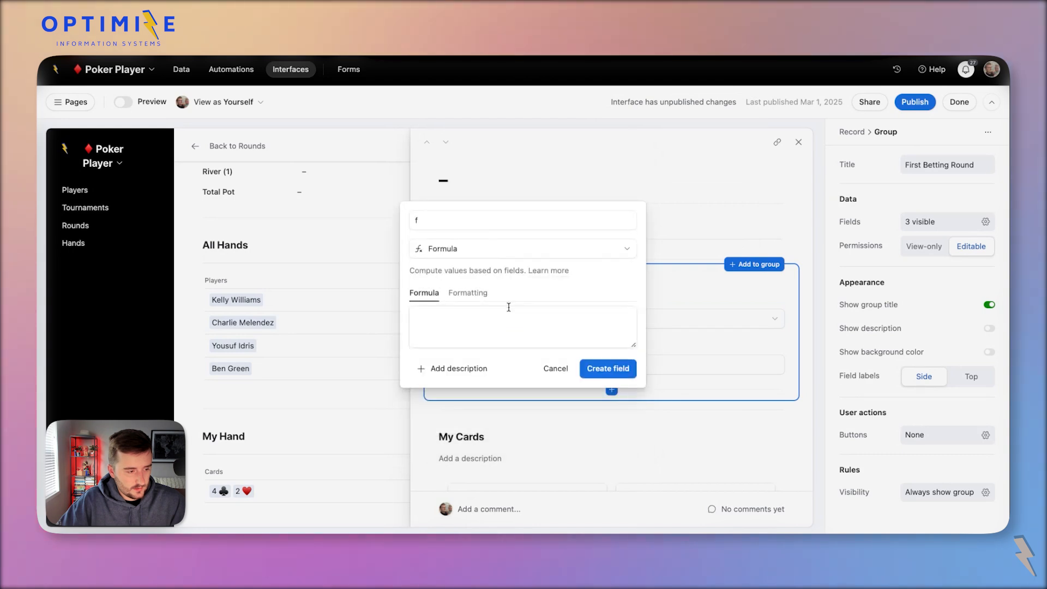
click(485, 252)
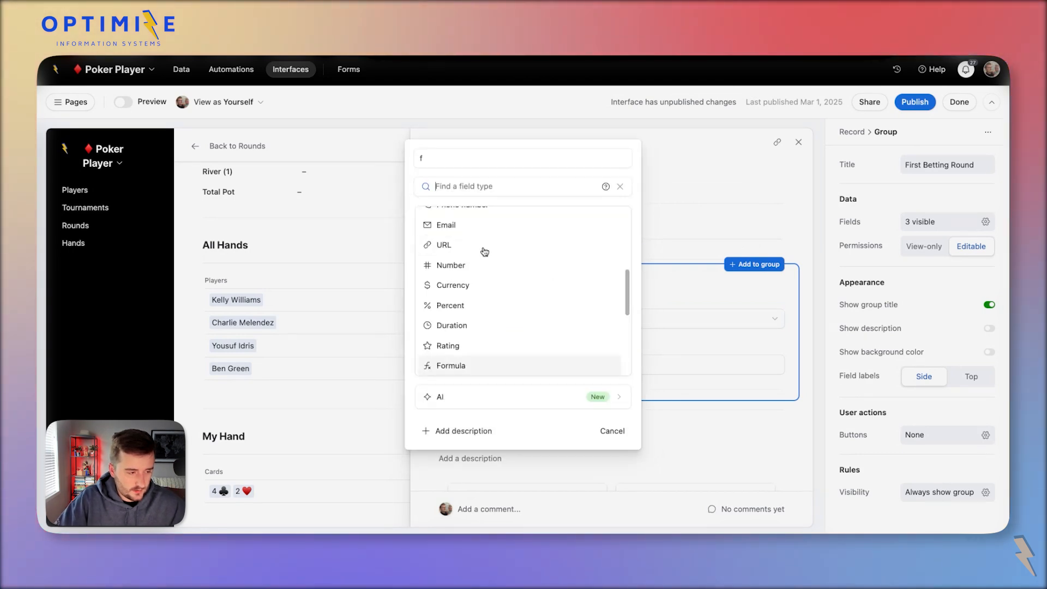
click(451, 162)
key(BackSpace)
text(Status)
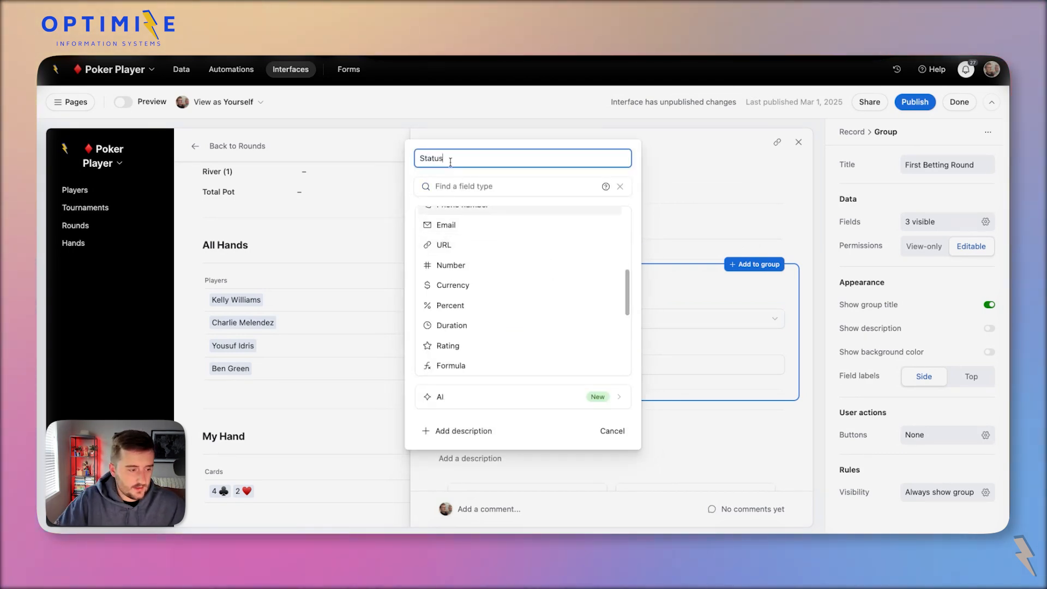
scroll(489, 219, up, 1)
scroll(491, 230, up, 4)
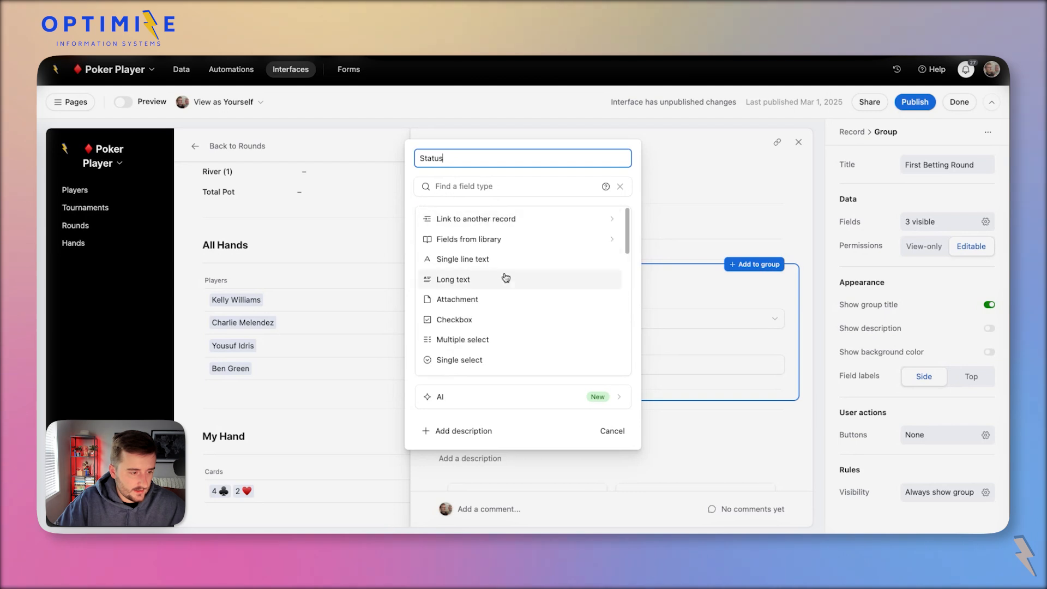
Create it as single select 1st Round Status with options Fold, Check and Raise.
click(491, 359)
click(432, 179)
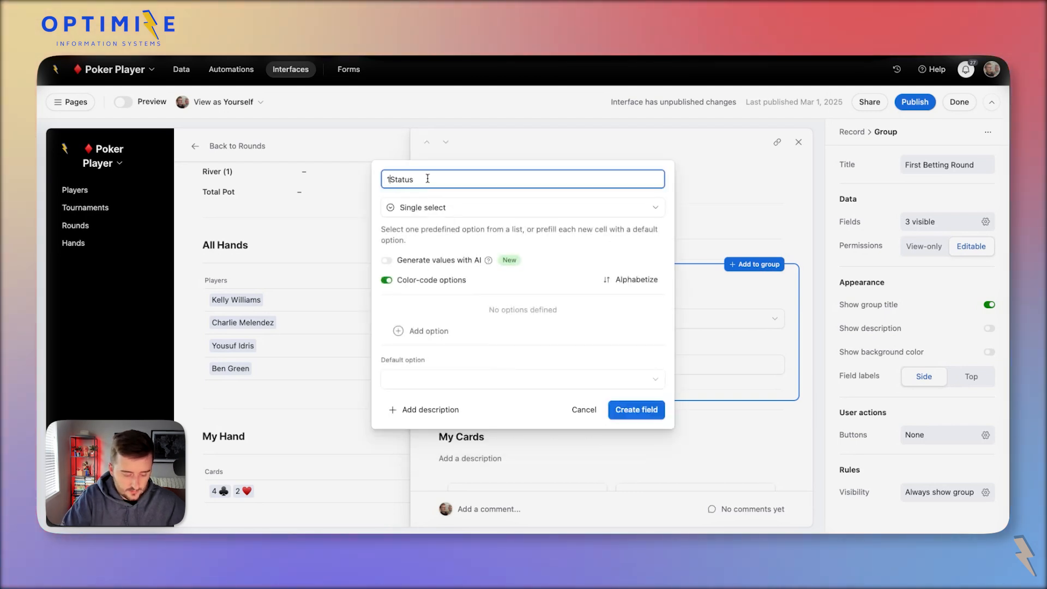
click(537, 331)
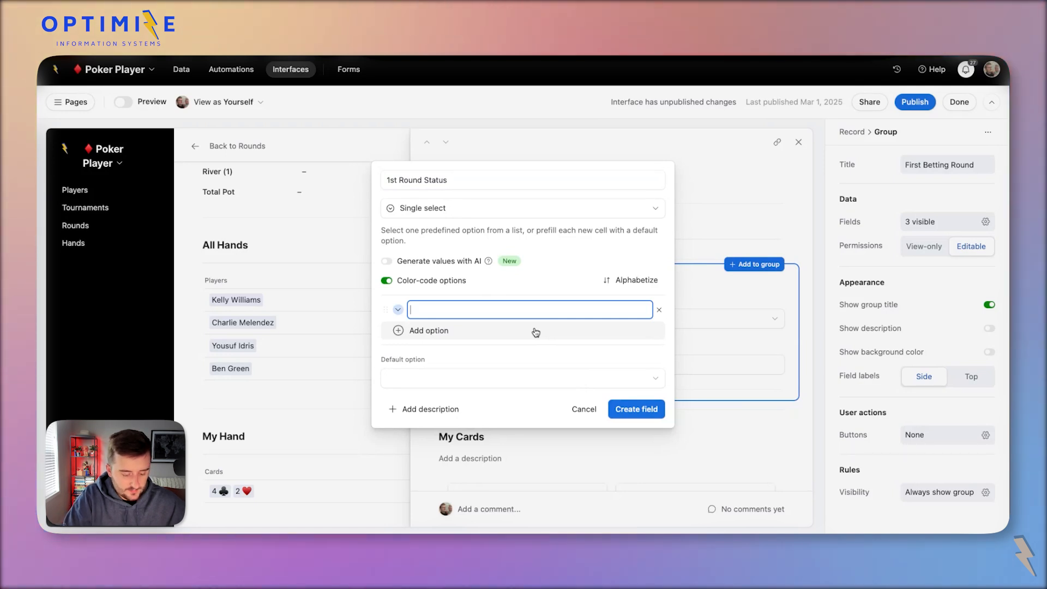
text(Fold)
key(Return)
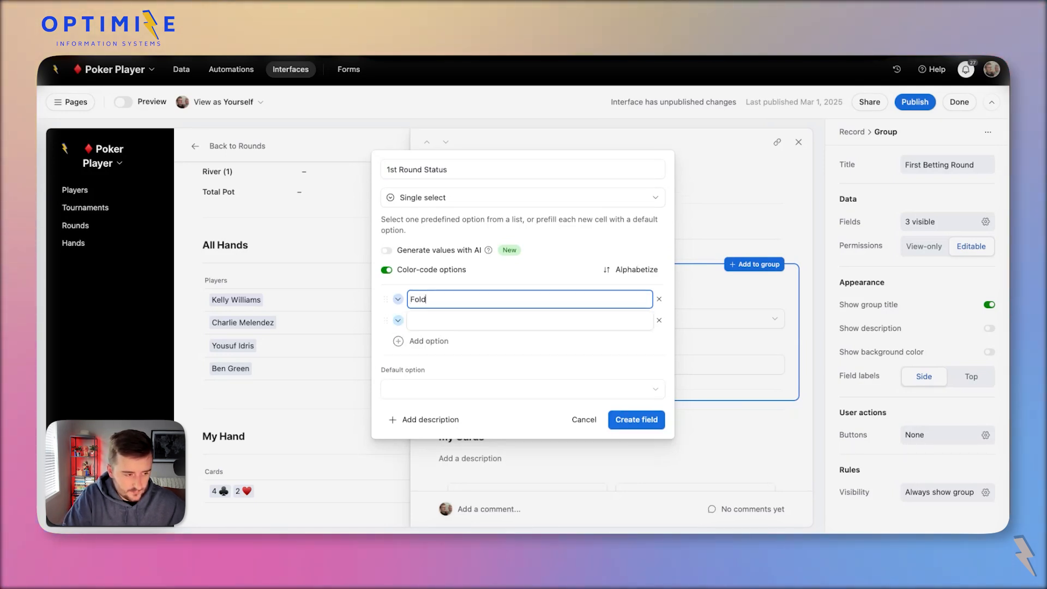
text(Check)
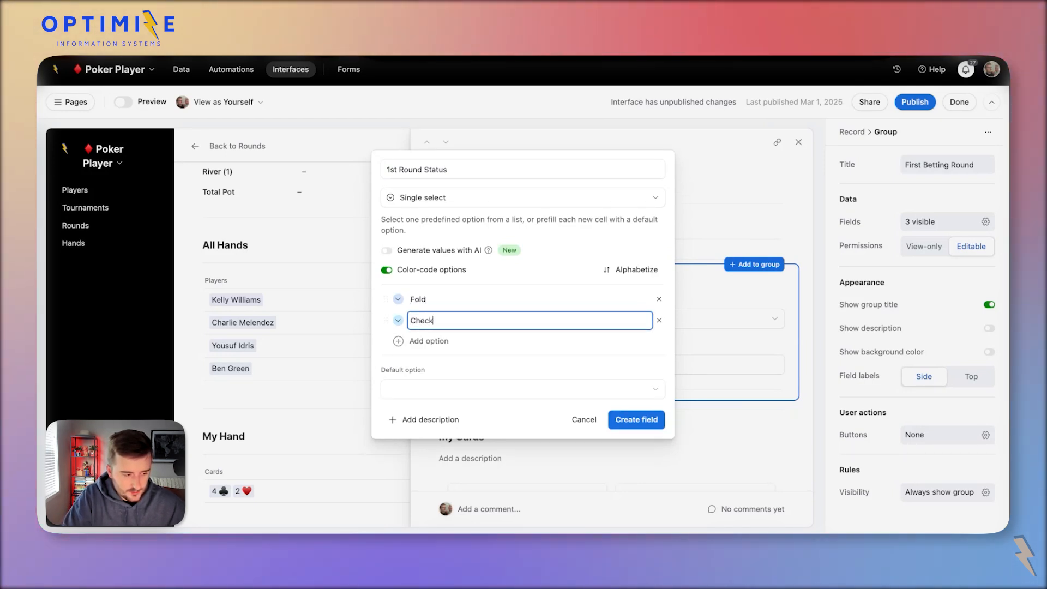
key(Return)
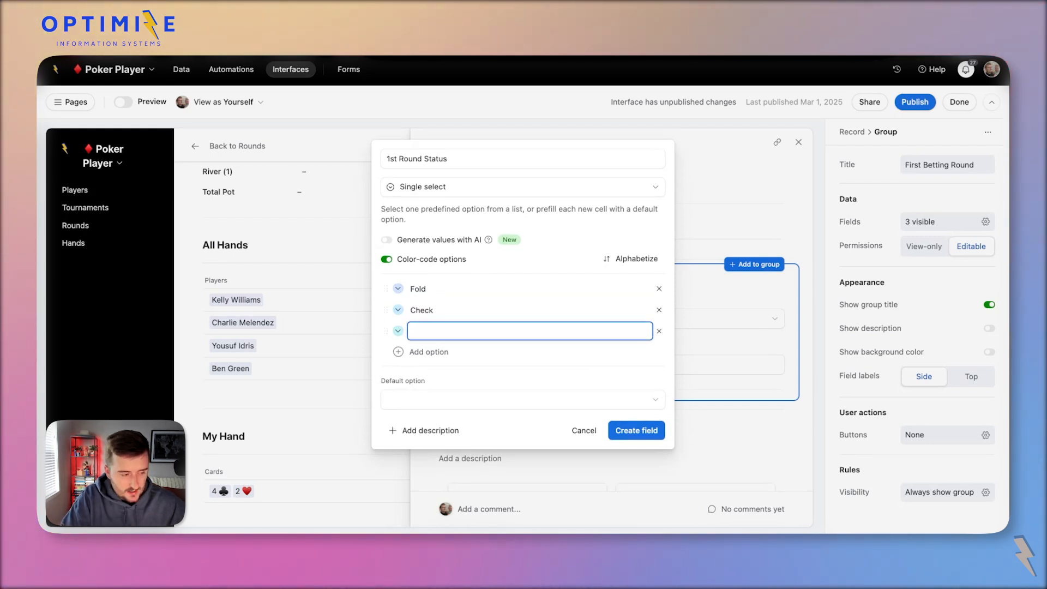
text(Raise)
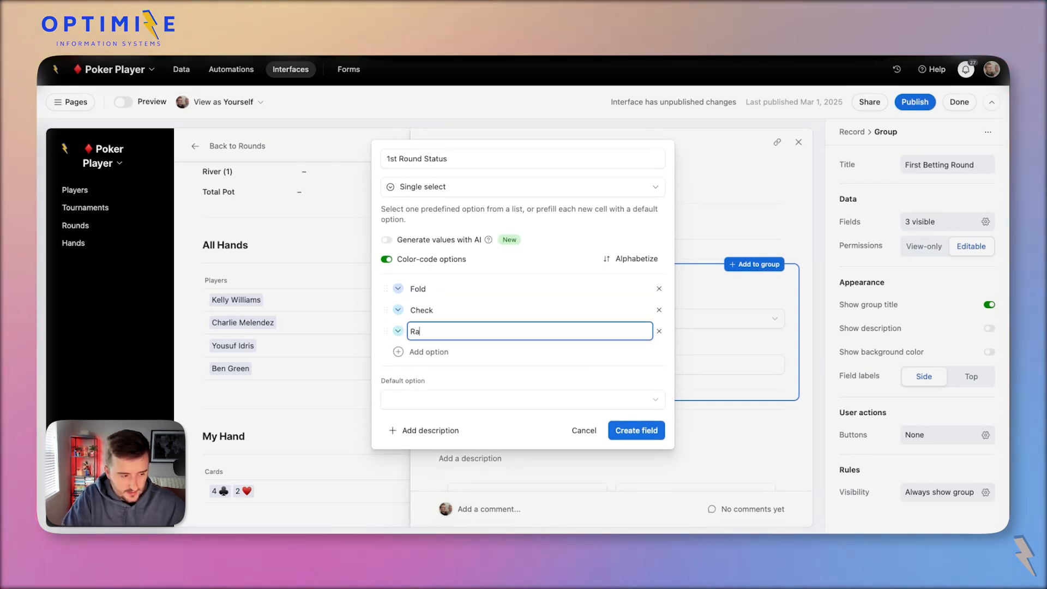
click(648, 436)
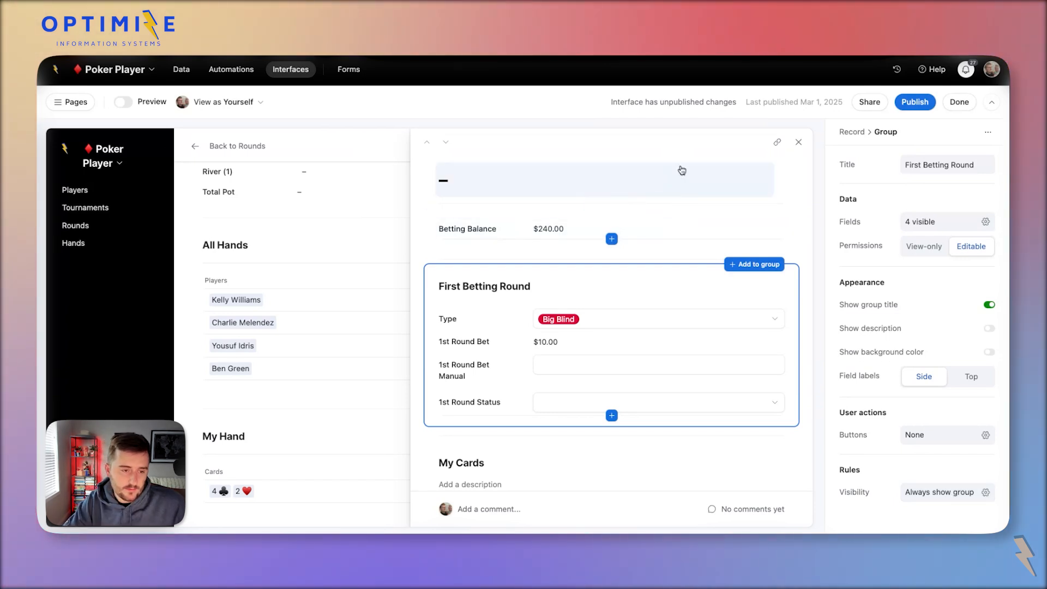
Add a new button to the record header with the Update record action.
click(788, 187)
click(922, 481)
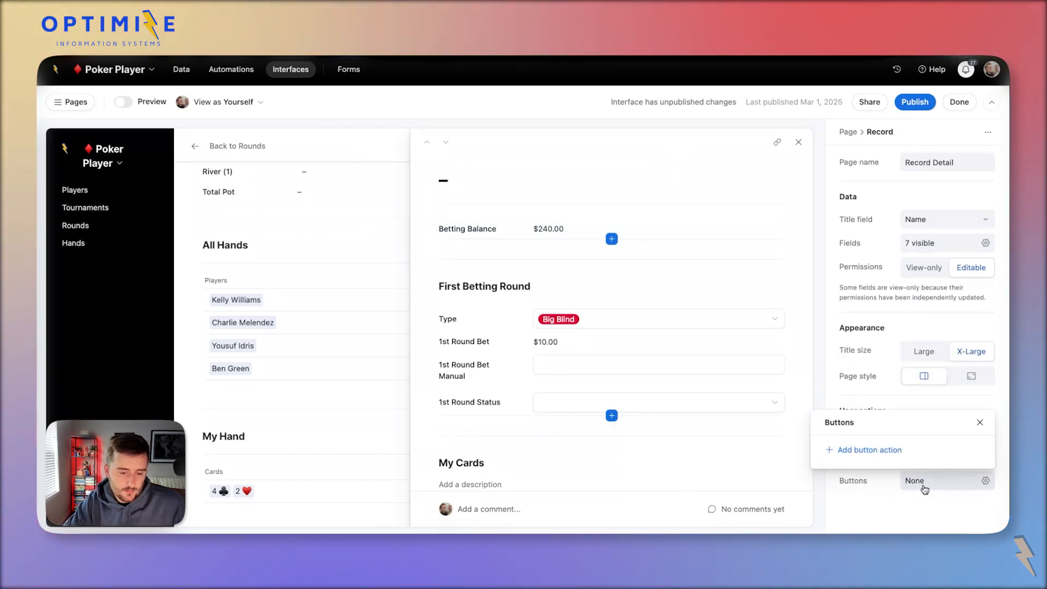
click(868, 444)
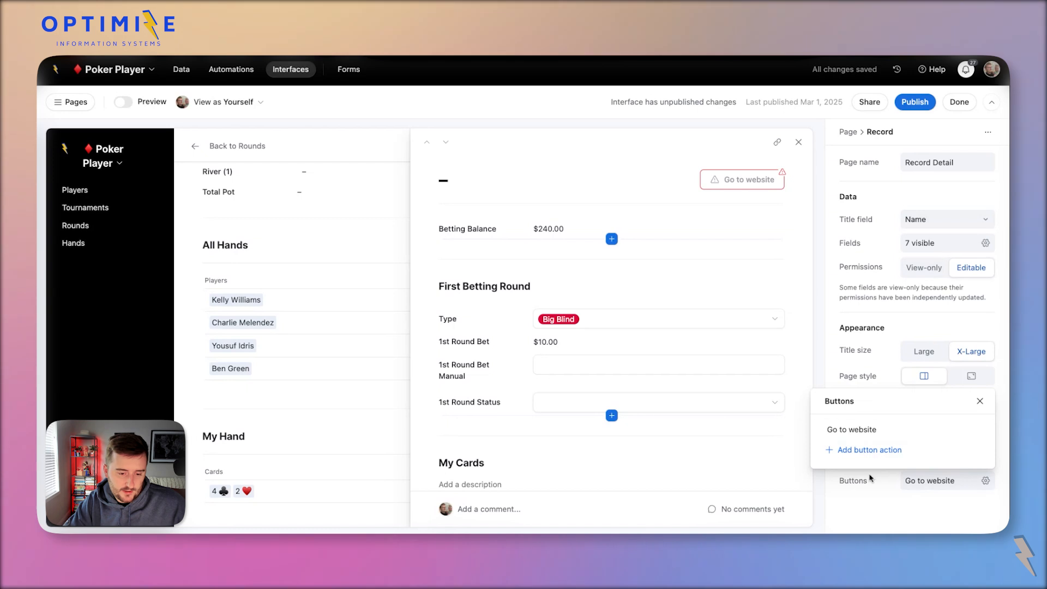
click(911, 430)
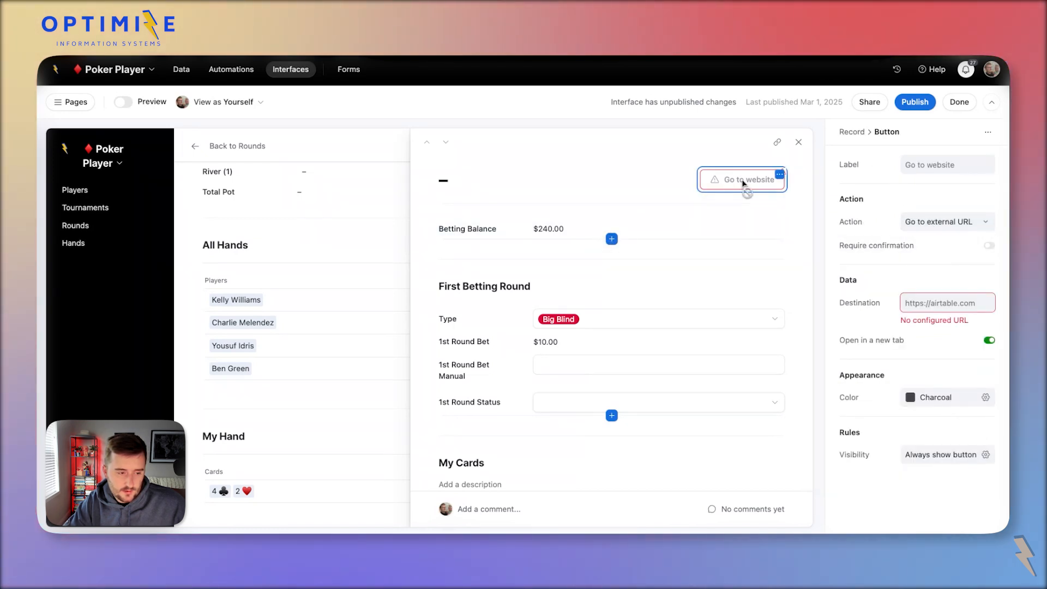
click(935, 222)
scroll(956, 276, down, 2)
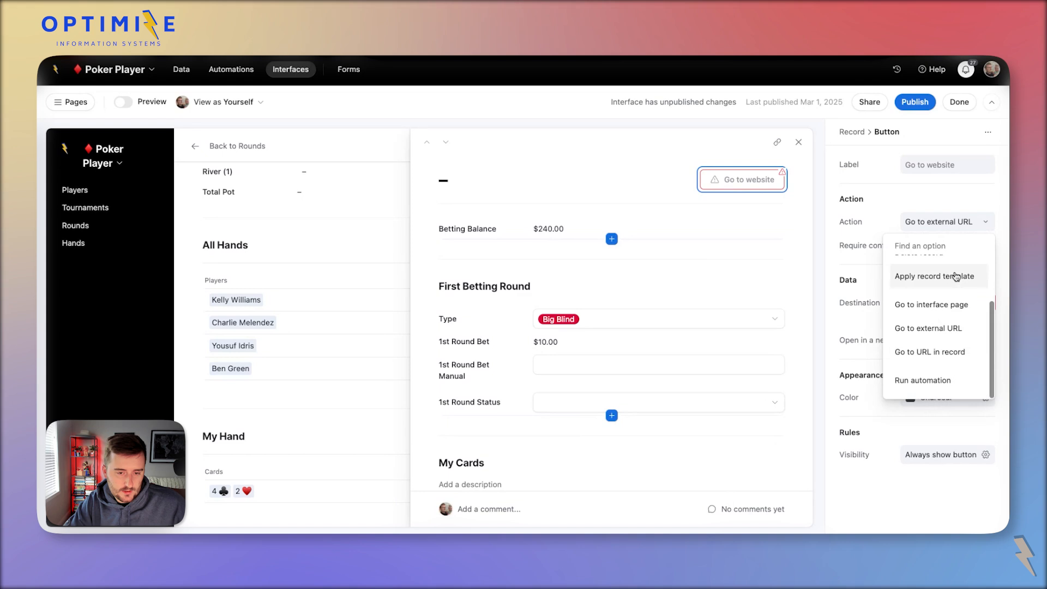
scroll(956, 276, up, 2)
click(921, 271)
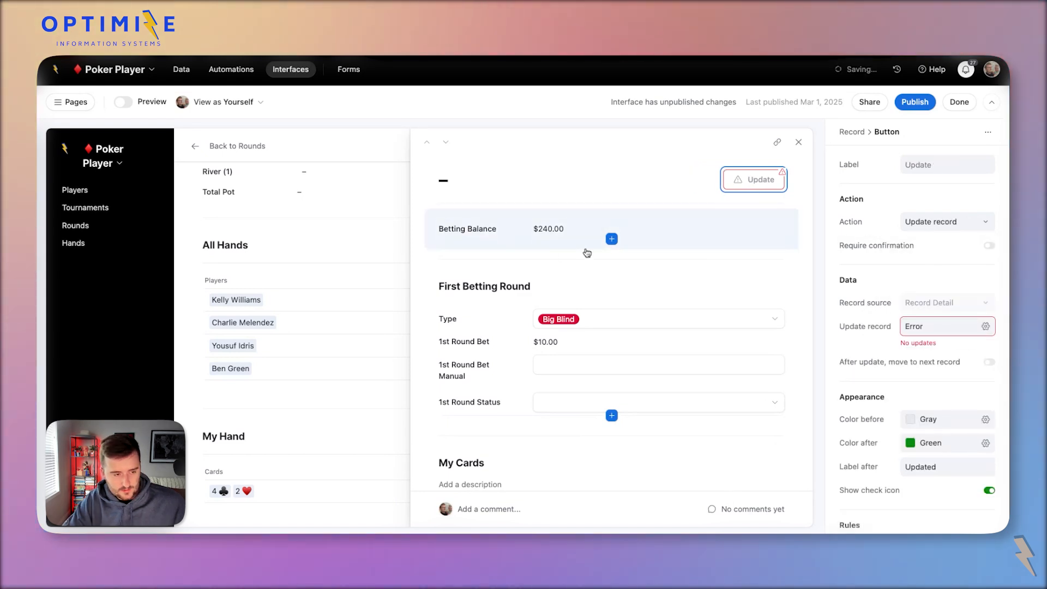
Create a Fold checkbox field below Betting Balance, kept view-only on the page.
click(613, 242)
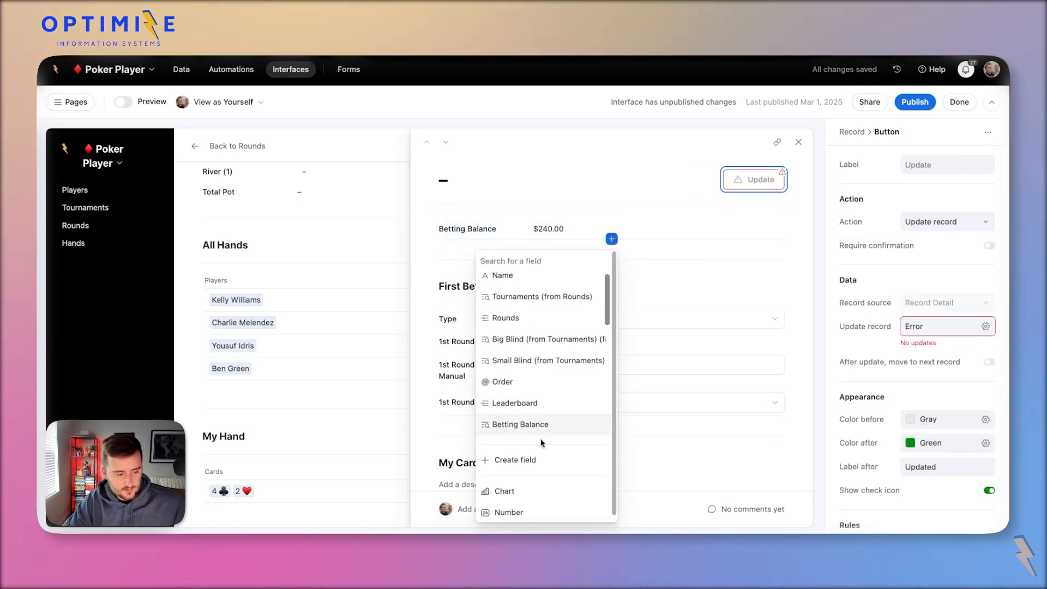
scroll(543, 431, down, 5)
scroll(545, 417, up, 5)
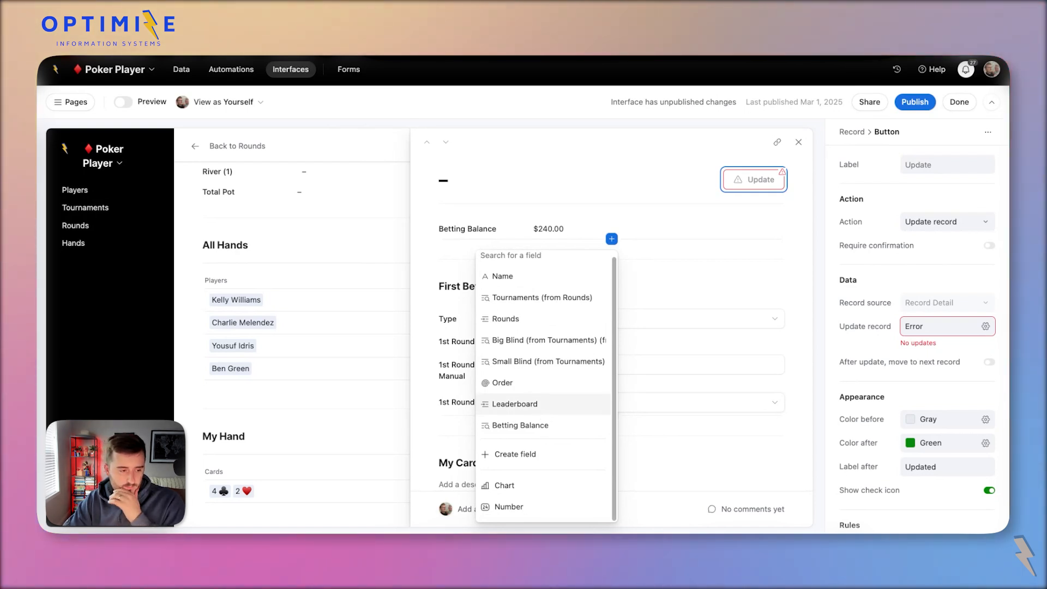
scroll(543, 408, up, 1)
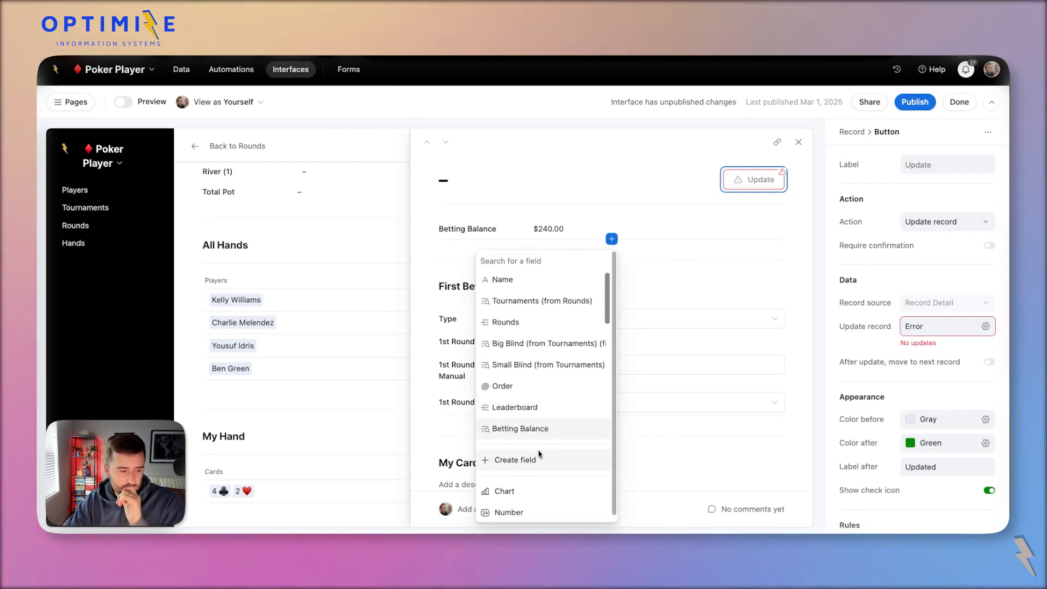
click(524, 460)
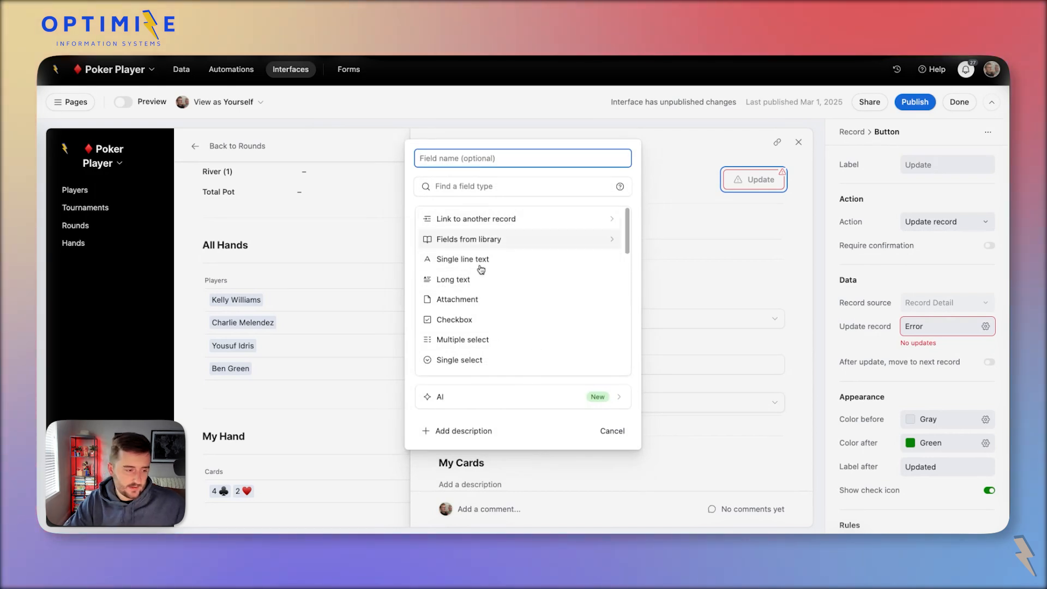
click(507, 322)
click(483, 216)
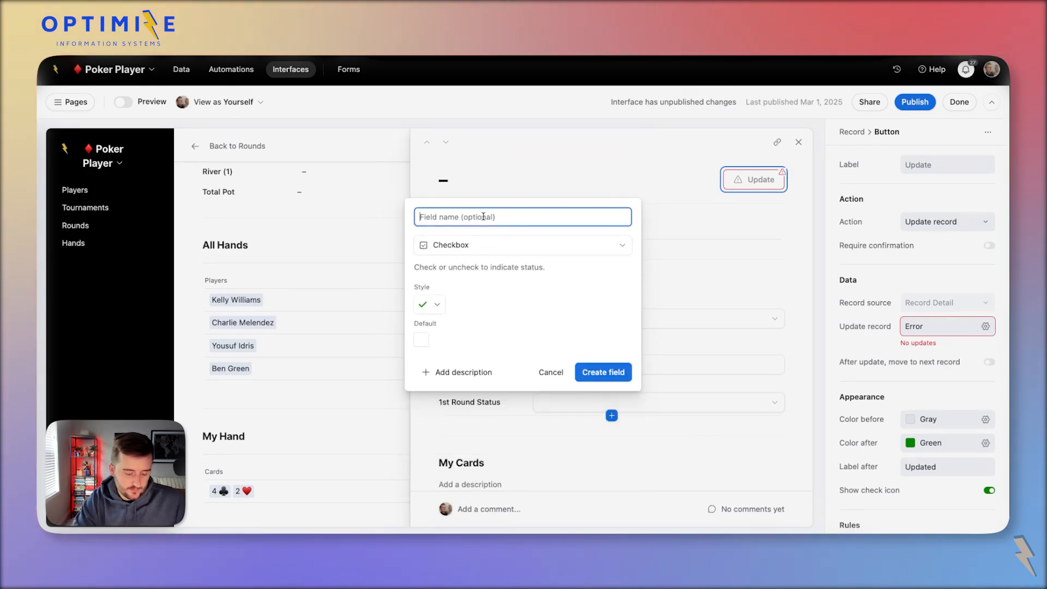
text(Fold)
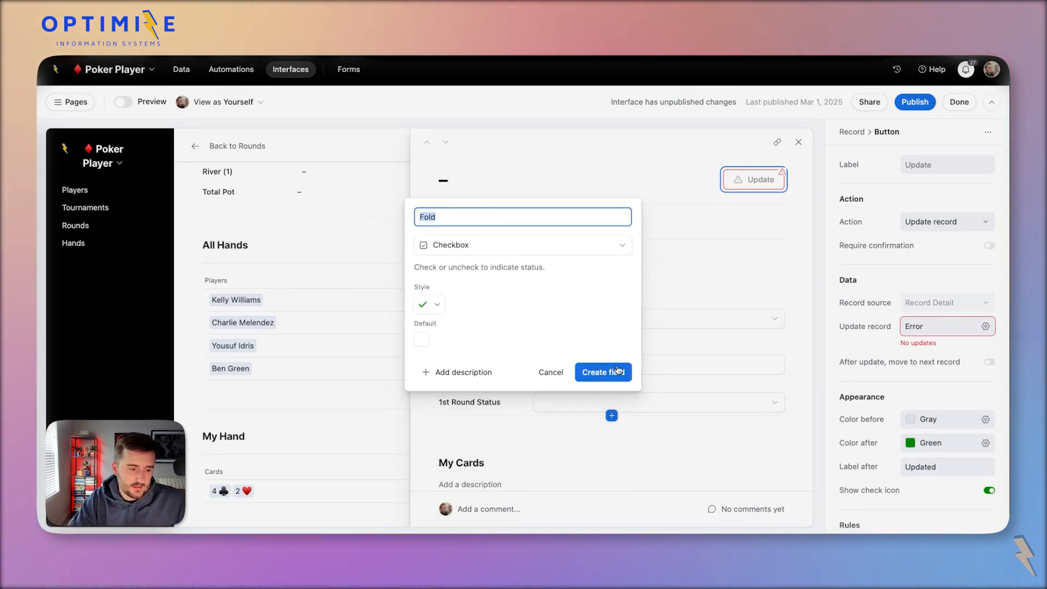
click(604, 372)
click(575, 248)
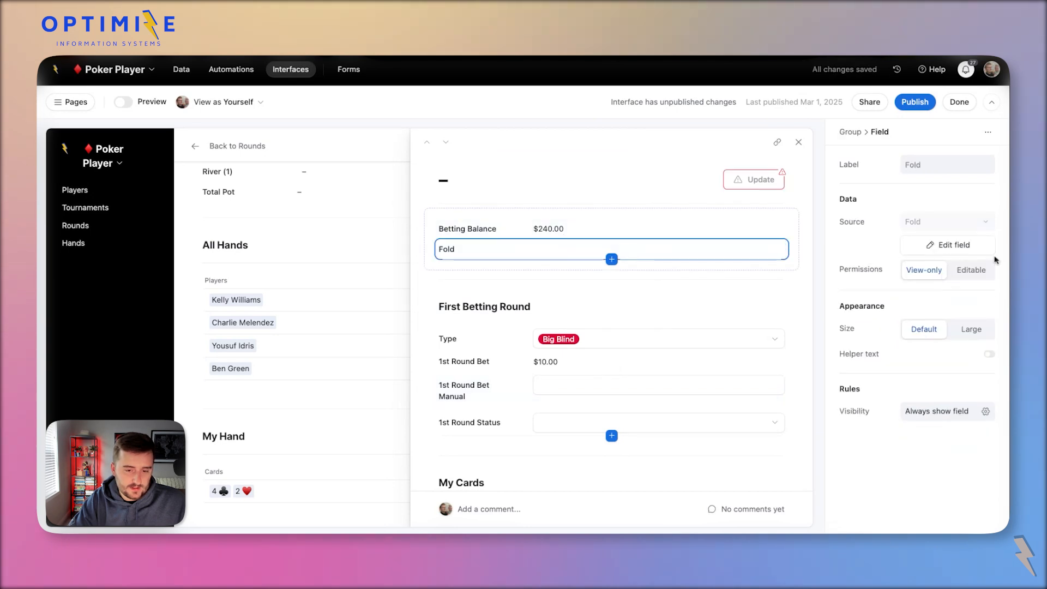
click(968, 271)
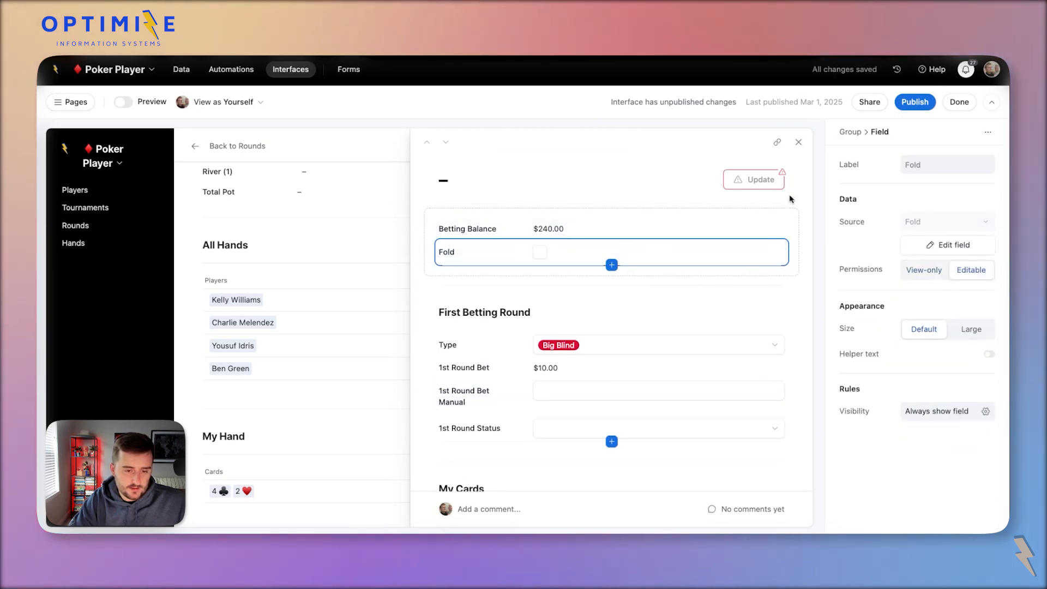
click(922, 270)
Make the button's update tick the Fold checkbox field.
click(737, 185)
mouse_move(611, 210)
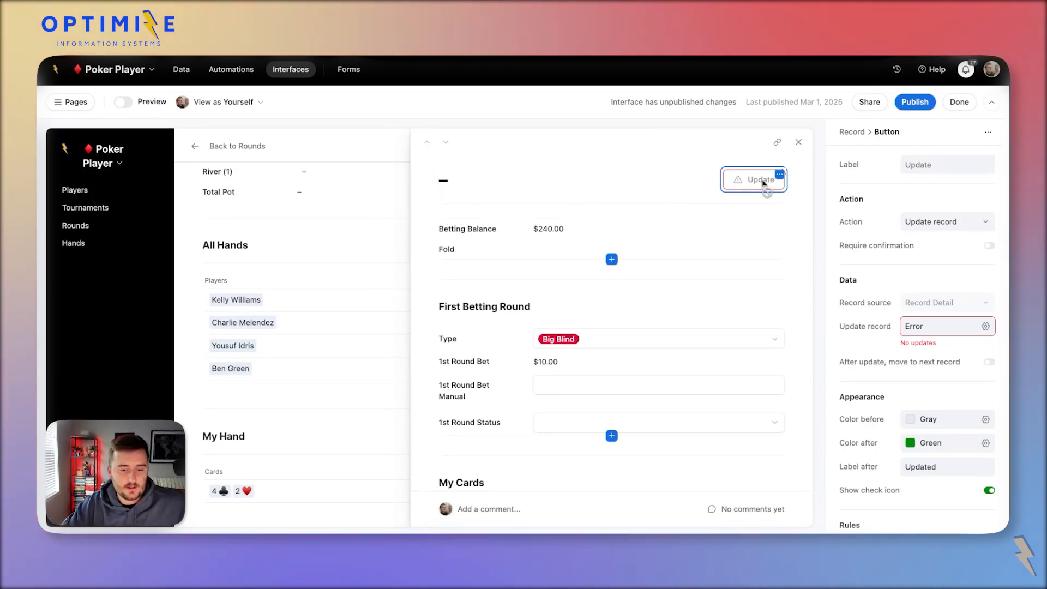
click(919, 328)
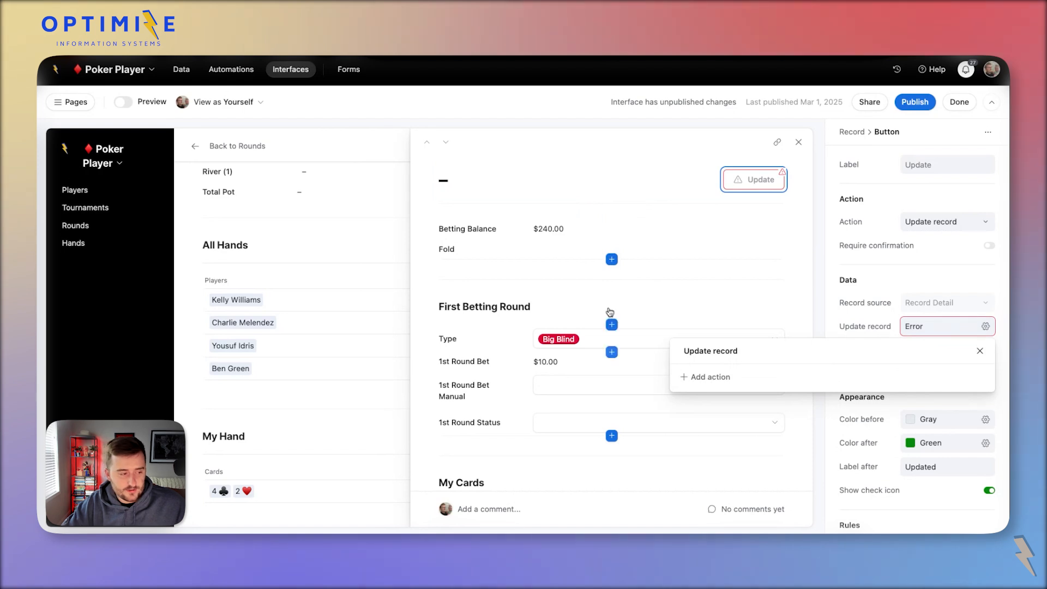
click(698, 377)
click(785, 384)
text(fold)
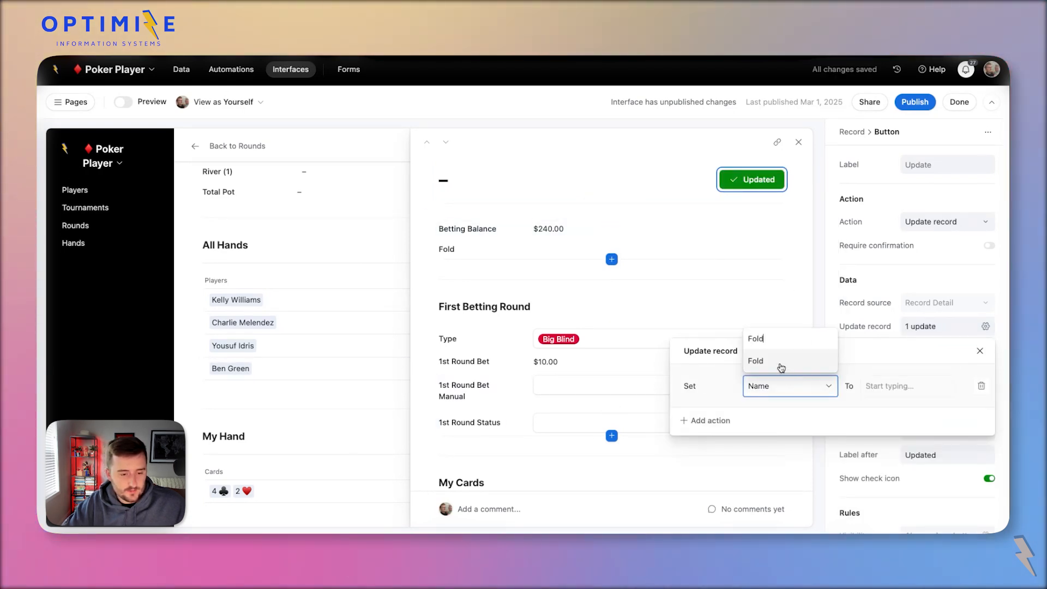
click(781, 363)
click(867, 386)
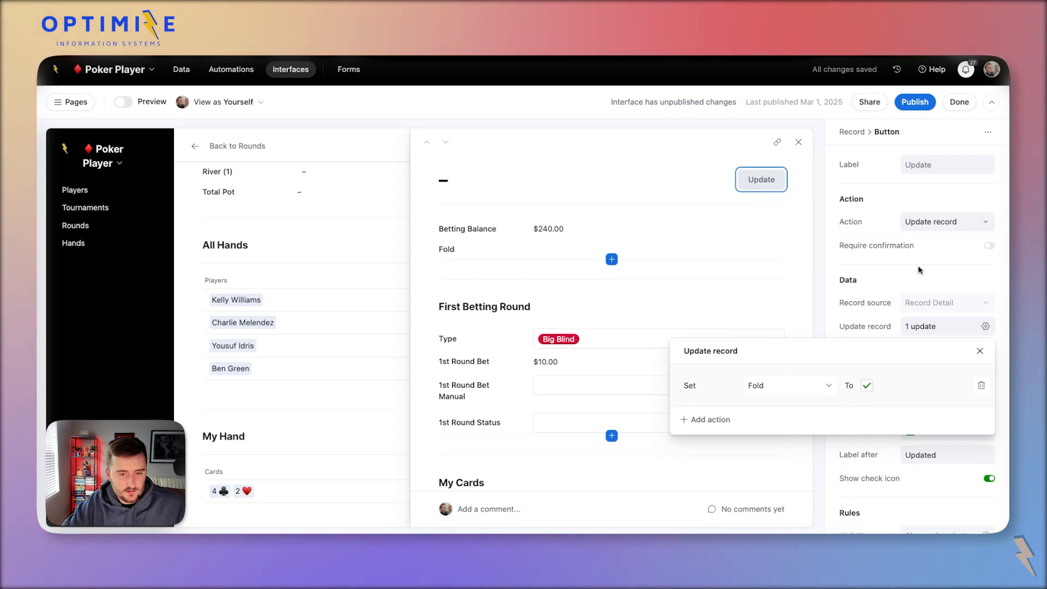
click(939, 163)
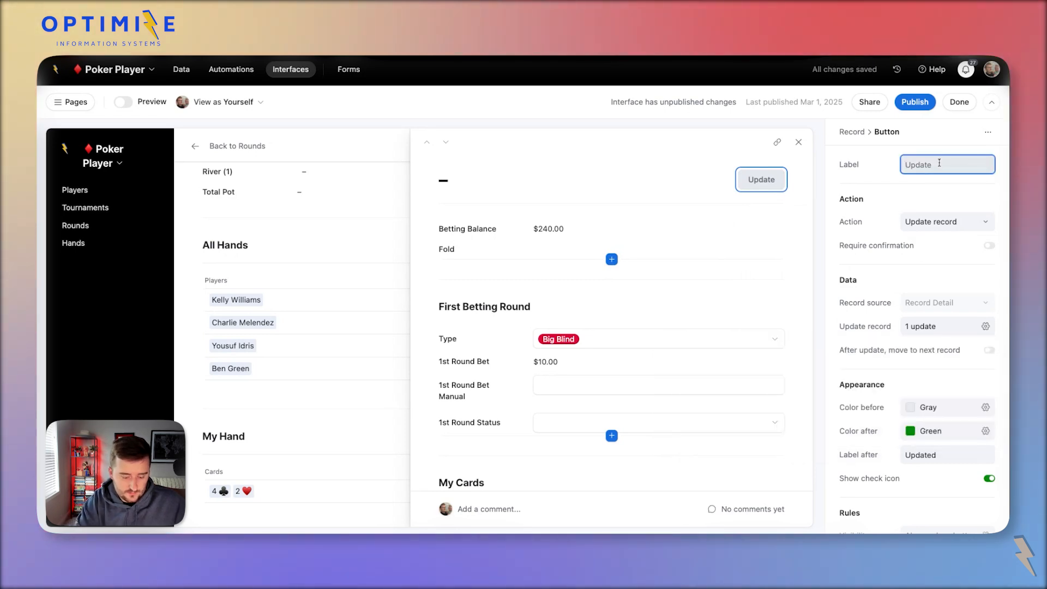
Label the button Fold, red before clicking, charcoal after with label 'Folded📦'.
text(Fold)
click(922, 408)
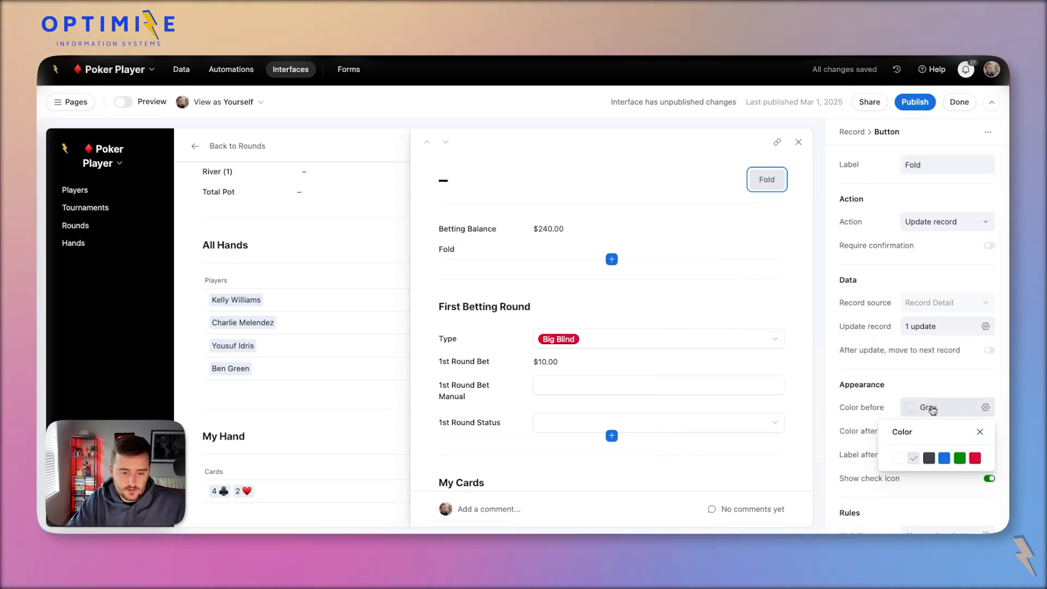
click(976, 458)
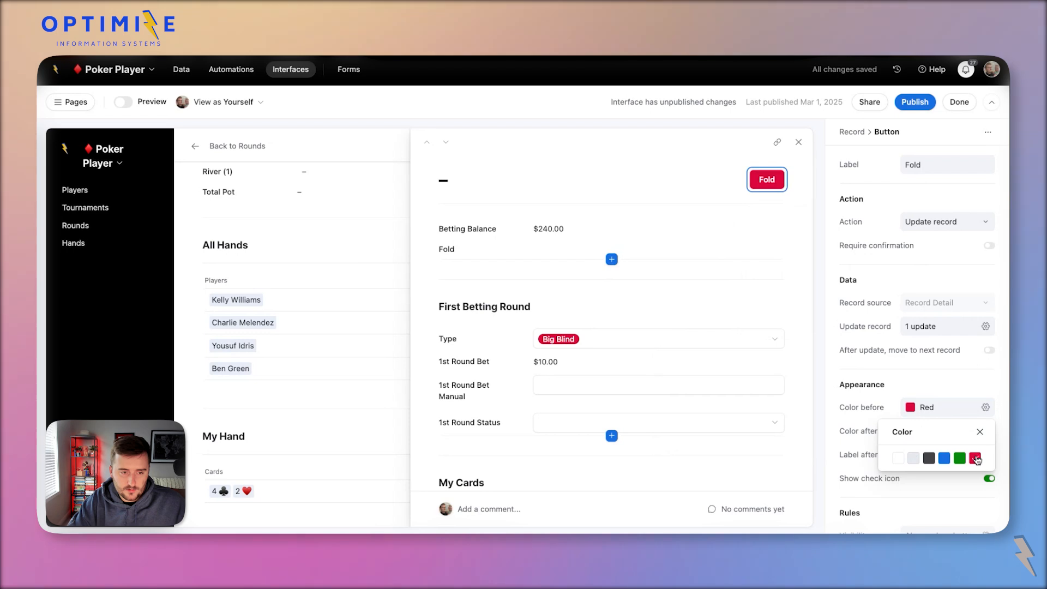
click(936, 430)
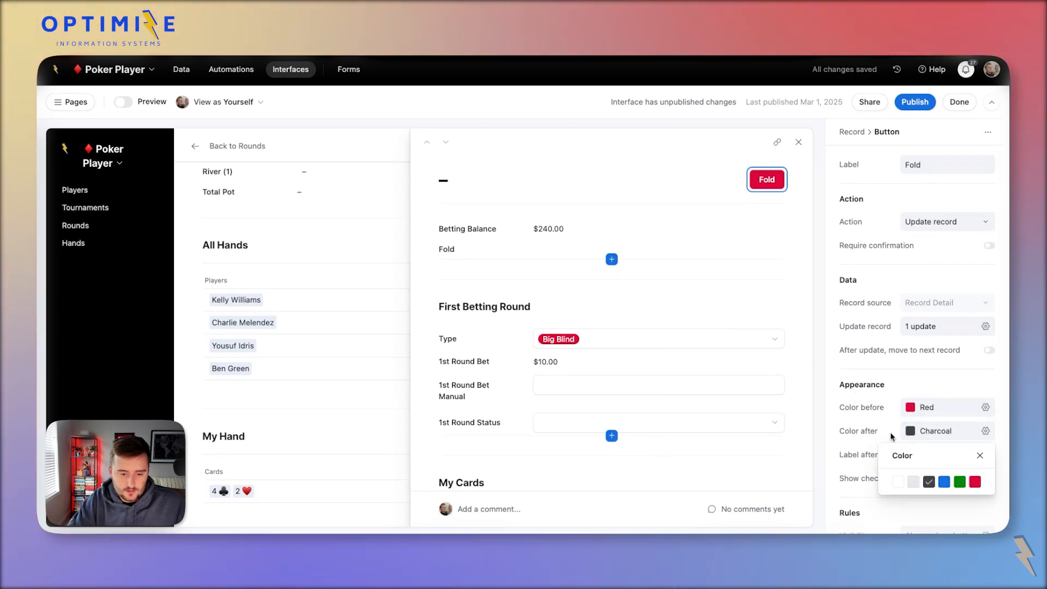
click(892, 436)
double_click(923, 455)
text(Folded📦)
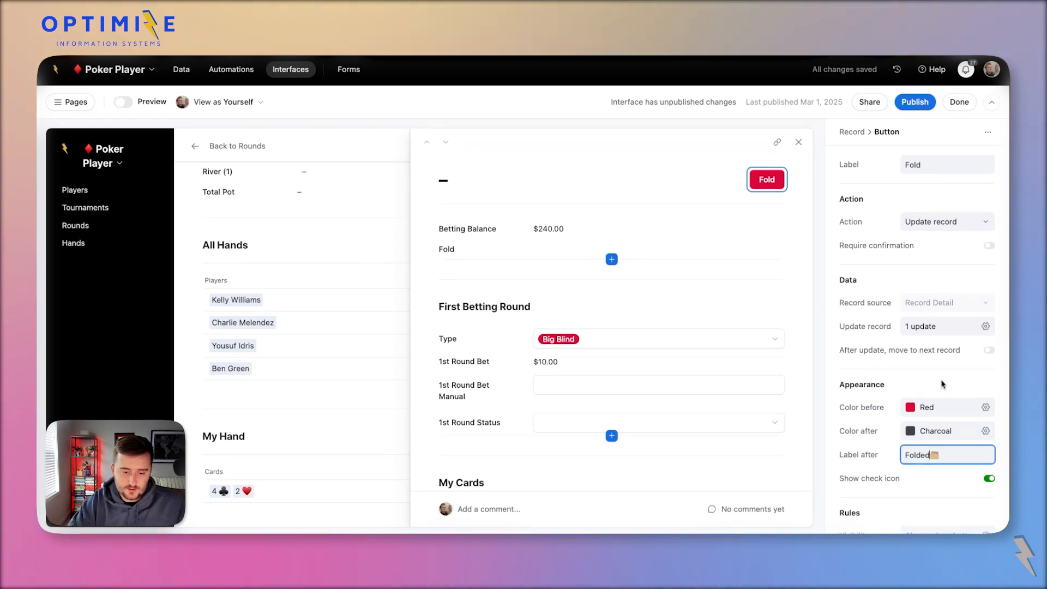
click(865, 363)
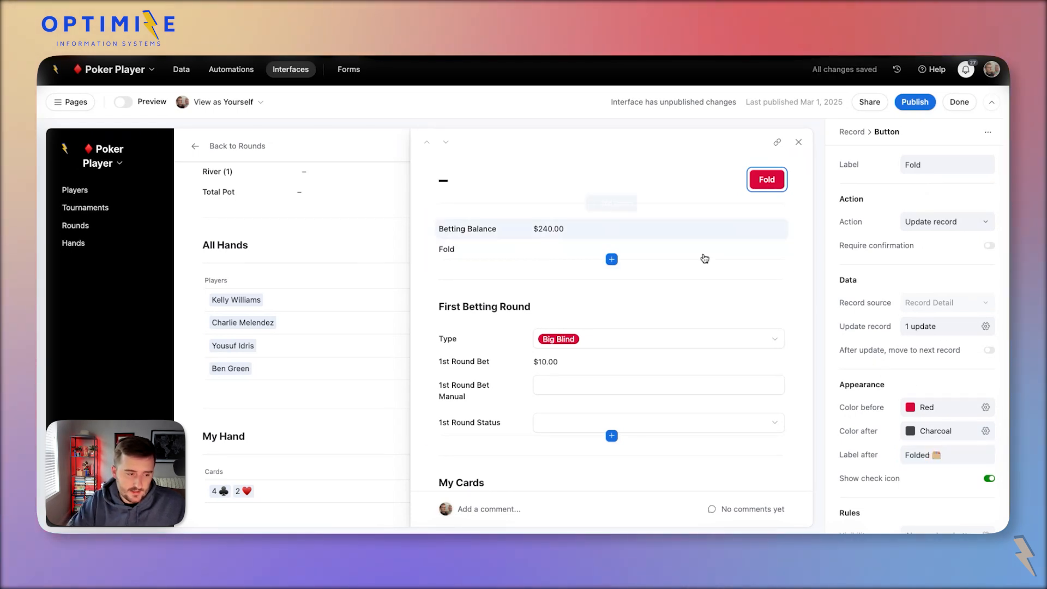
Select the First Betting Round group, the Fold field, then the Fold button's settings.
click(682, 298)
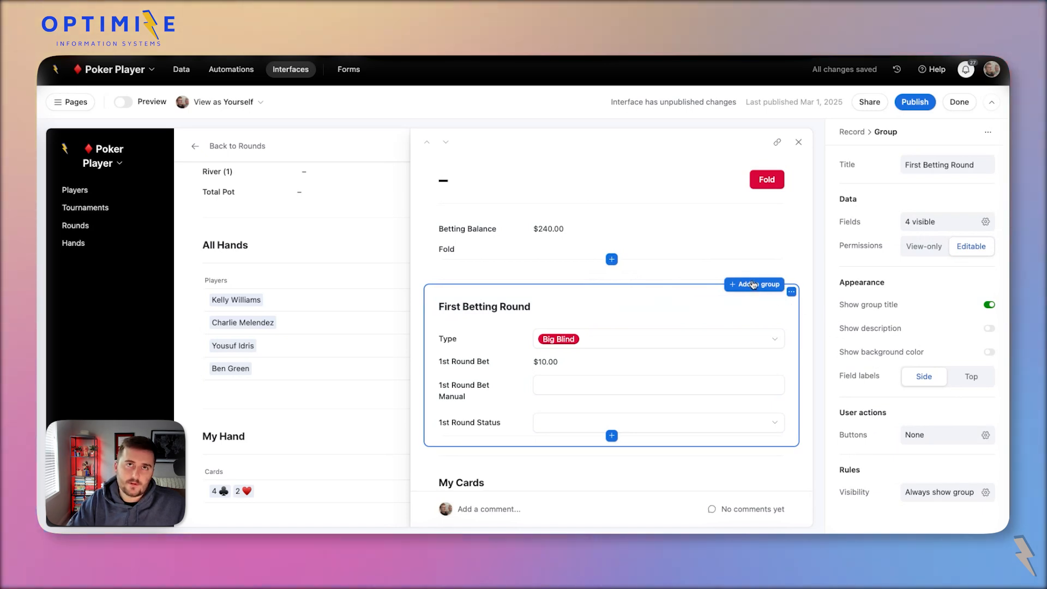
click(769, 182)
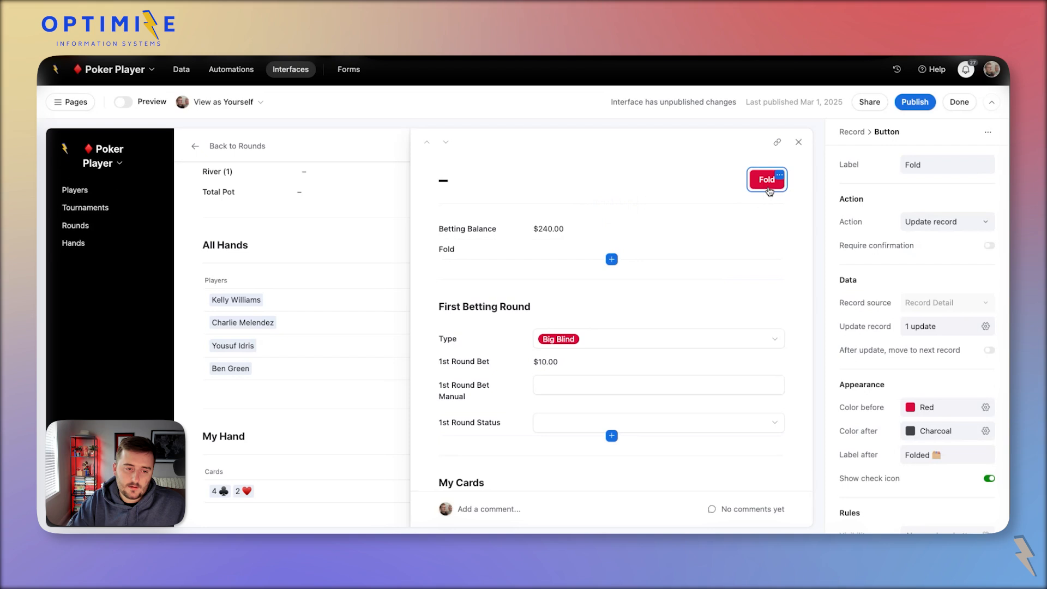
click(482, 249)
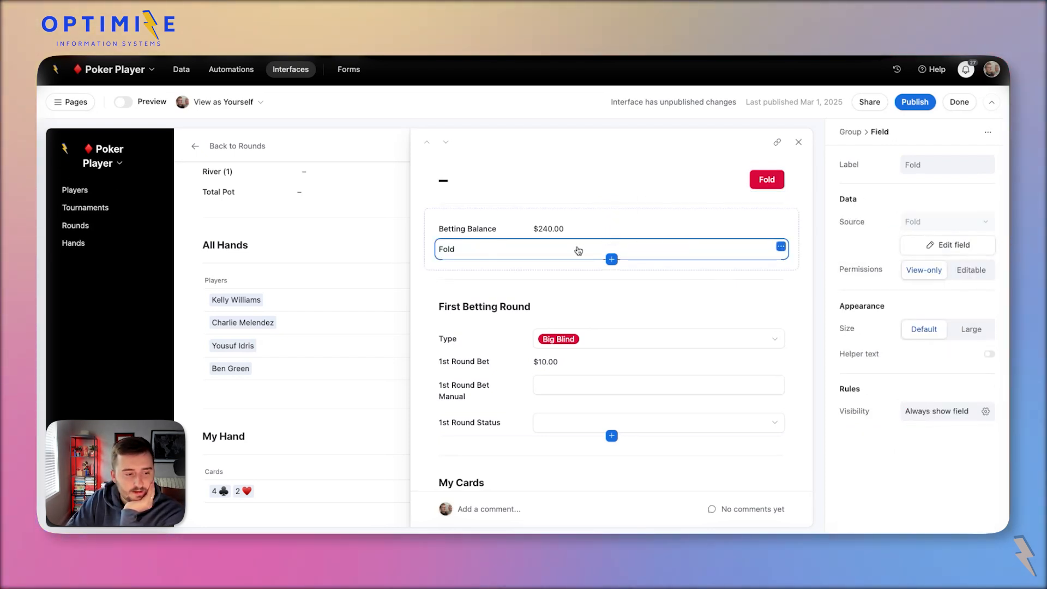
click(767, 180)
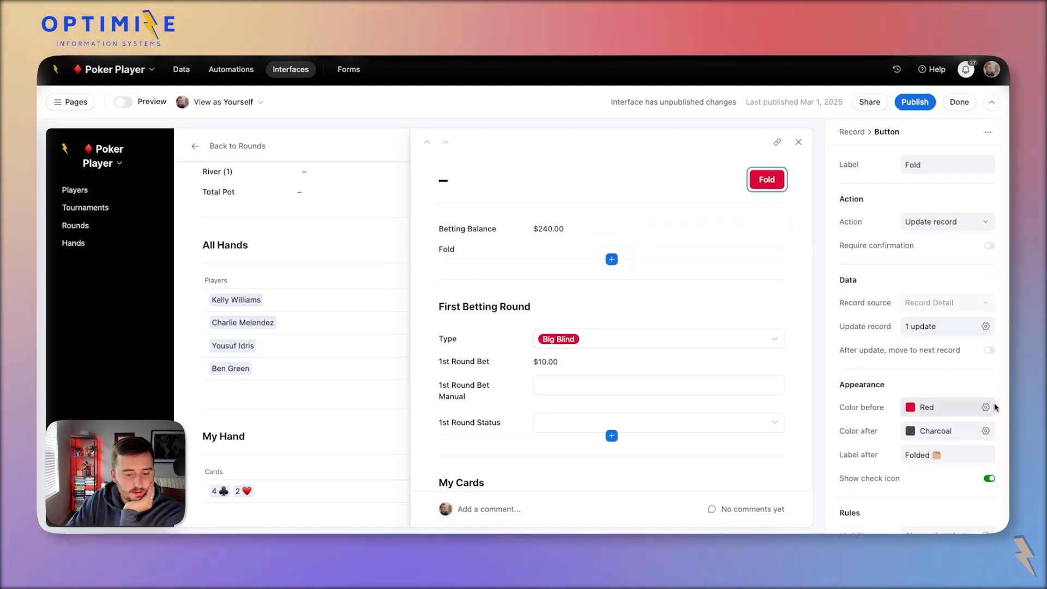
scroll(927, 463, down, 1)
Add a visibility condition to the Fold button based on the Fold field.
click(938, 523)
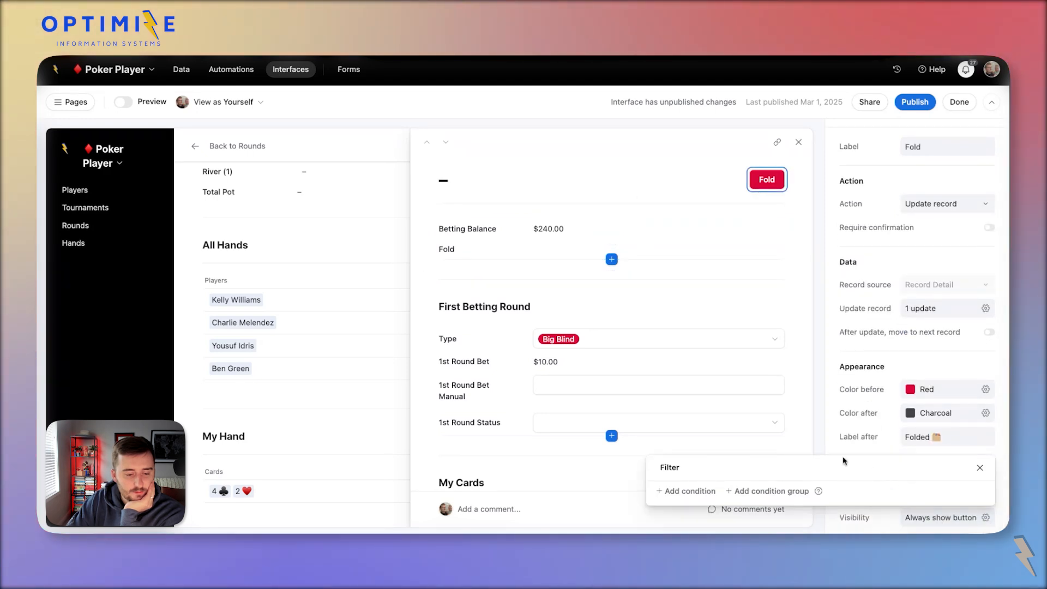
click(681, 493)
click(727, 433)
scroll(738, 341, down, 1)
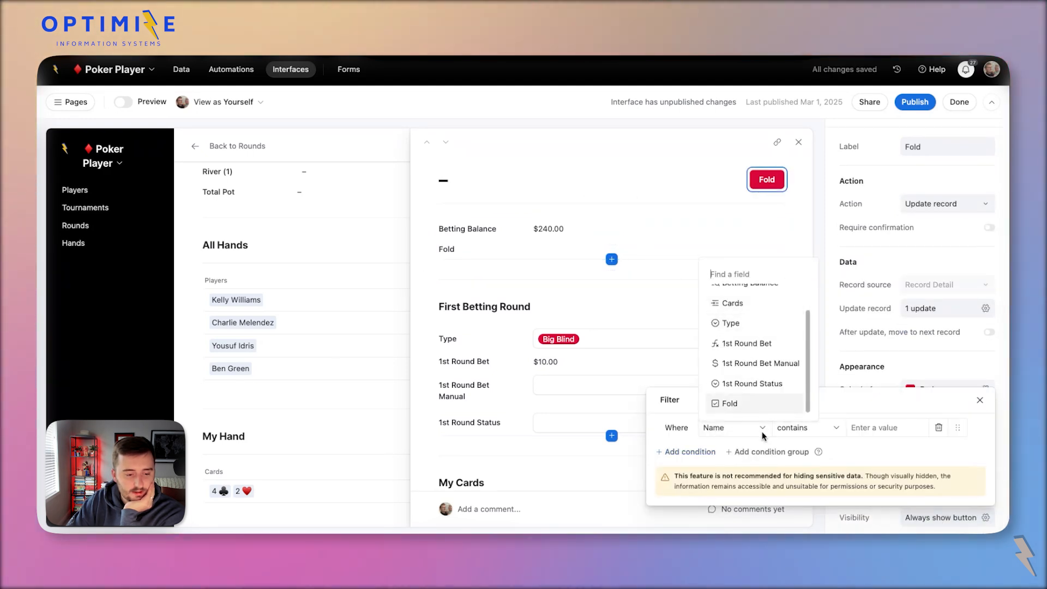
click(753, 404)
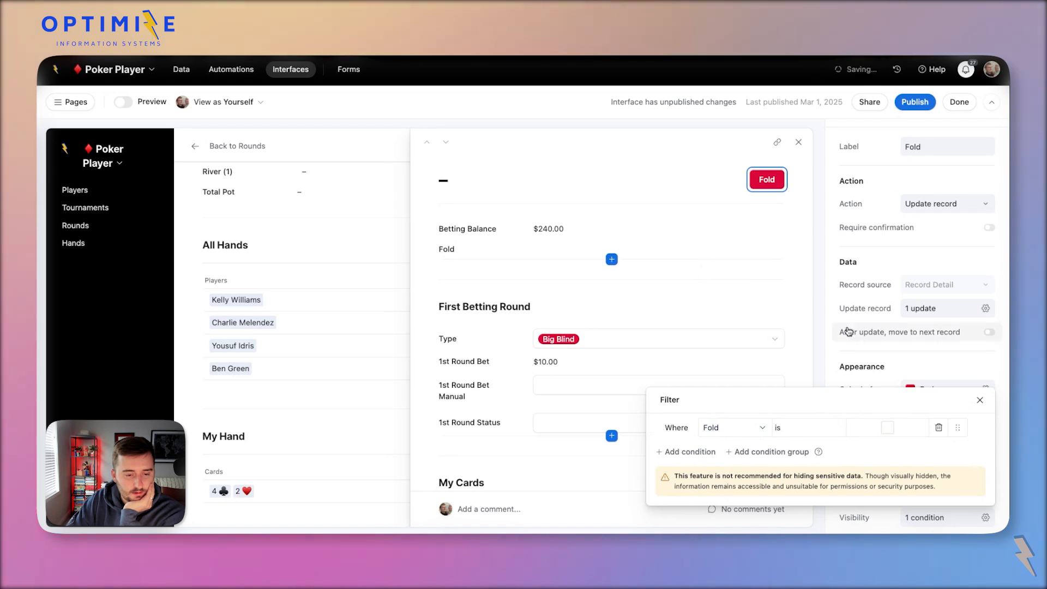
click(863, 361)
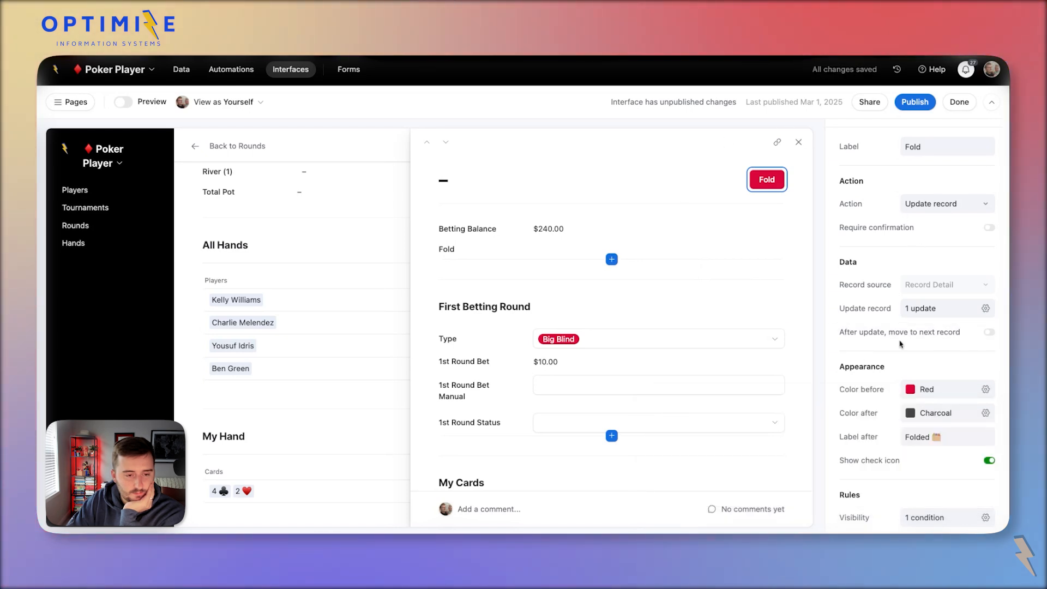
Press Fold to mark the record folded, then check it in Preview and return.
click(762, 183)
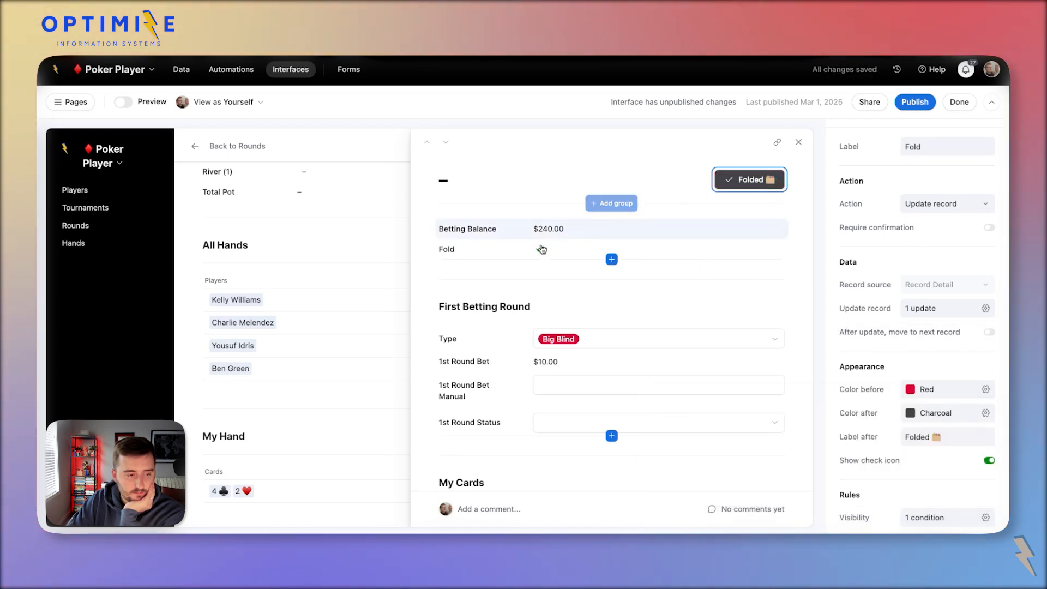
scroll(888, 494, down, 1)
click(927, 484)
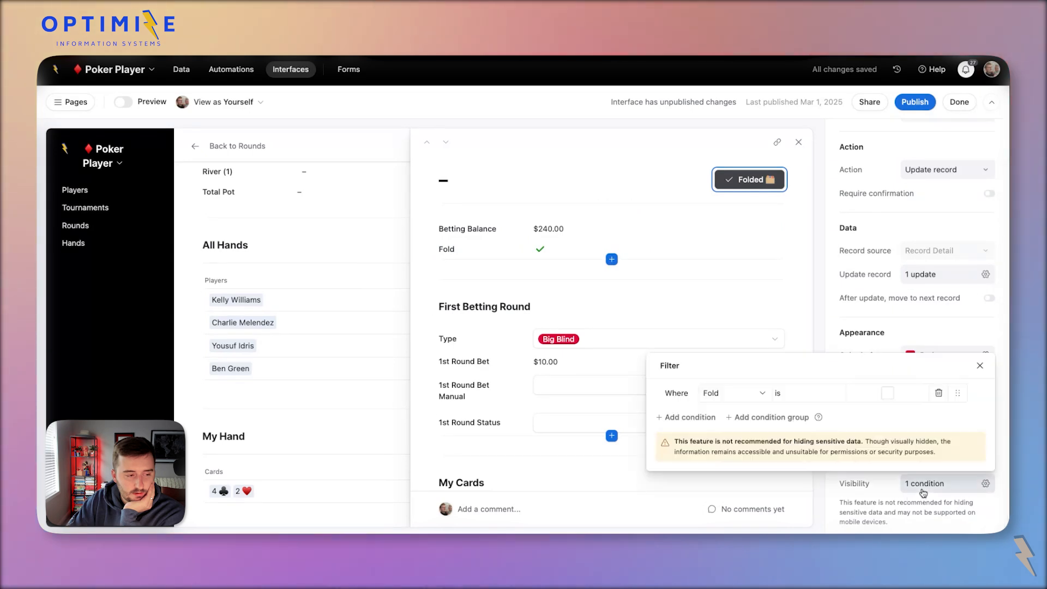
click(864, 507)
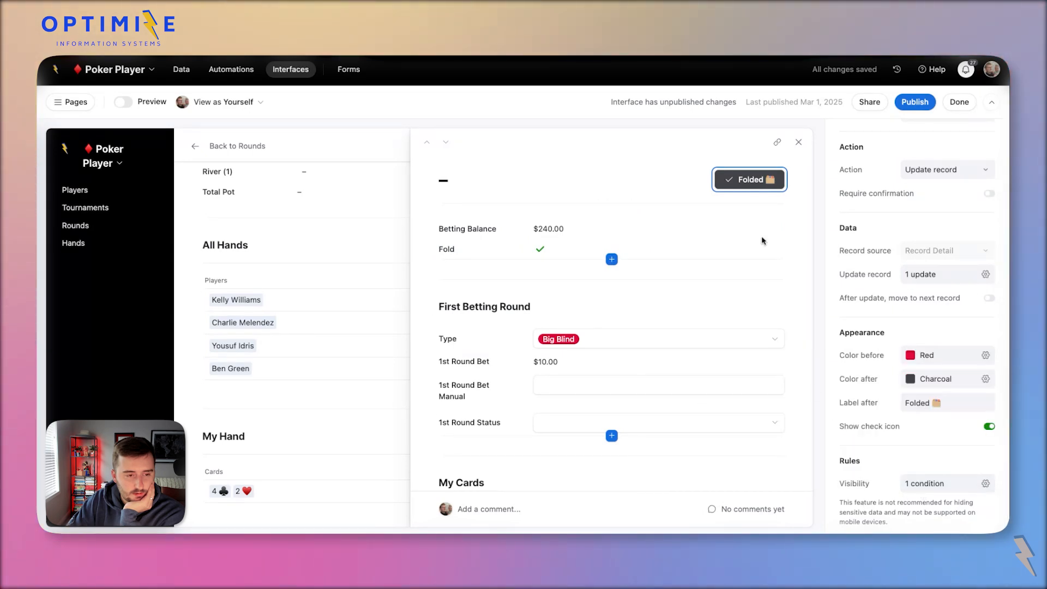
click(661, 201)
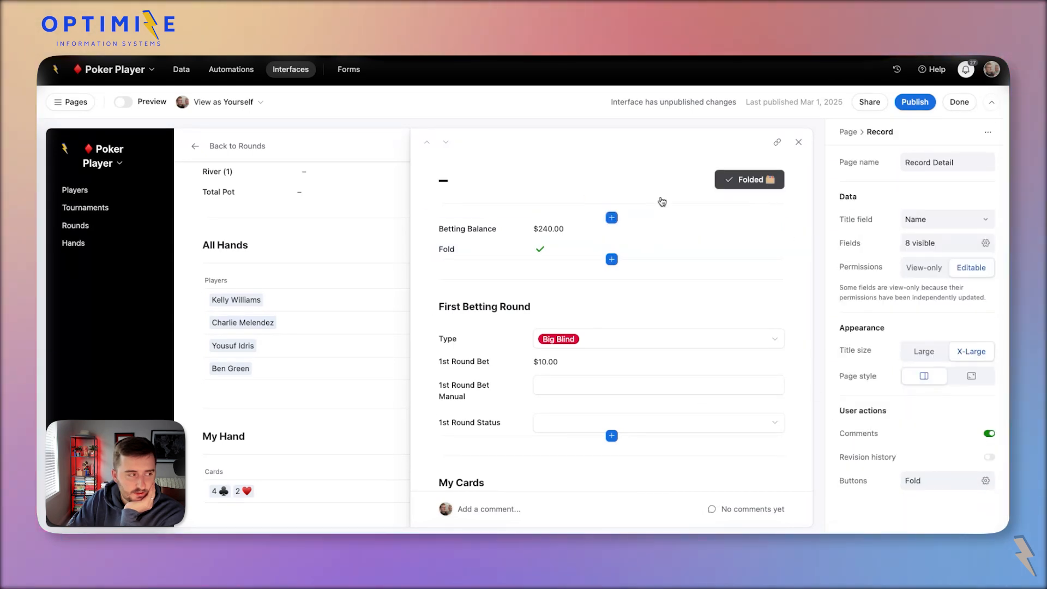
click(148, 103)
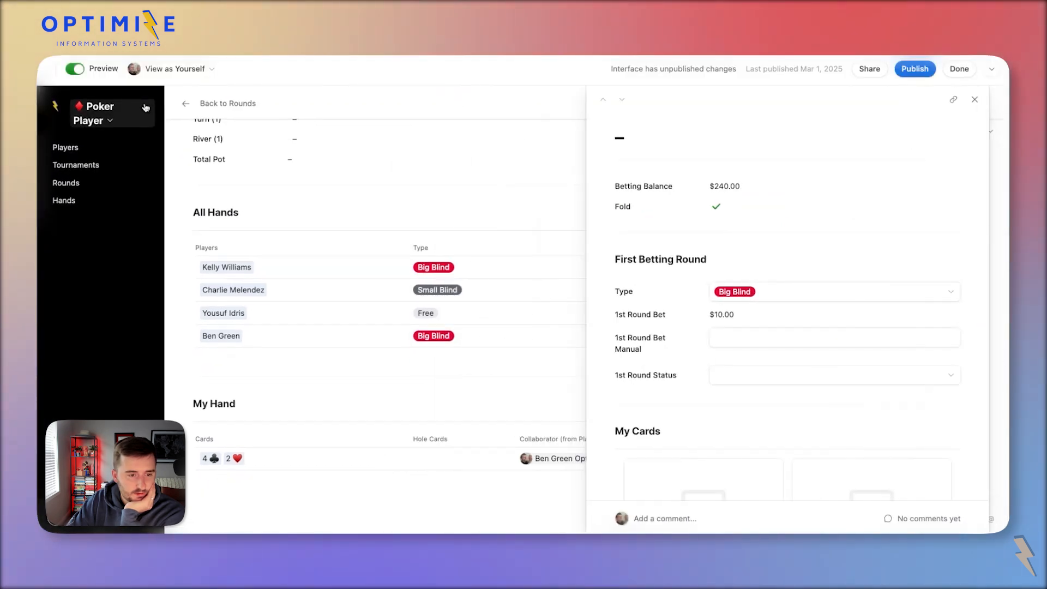
click(95, 69)
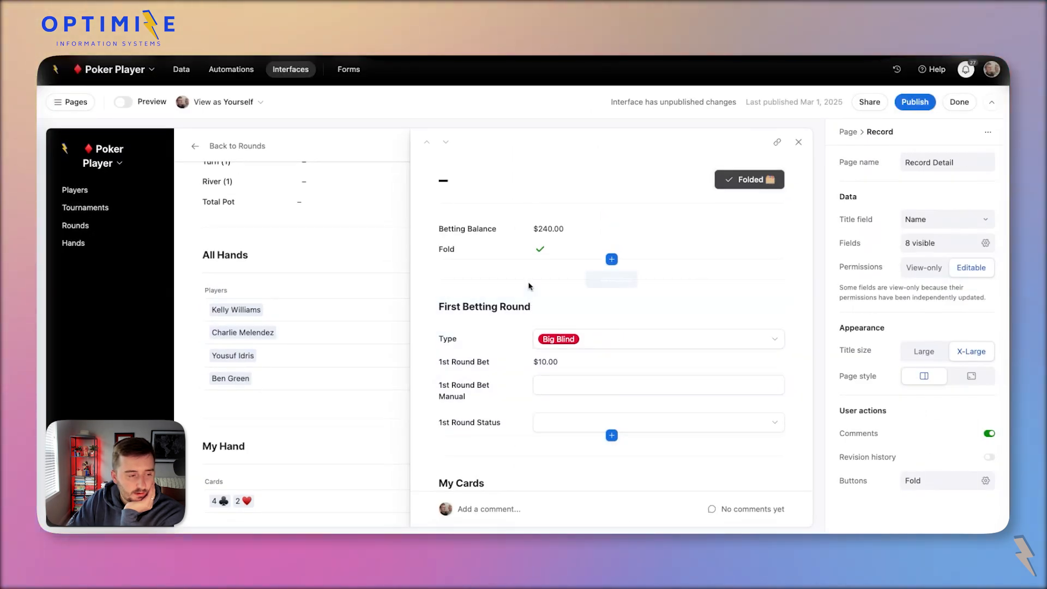
Delete the Fold button's visibility condition and select the Fold field for removal.
click(742, 180)
scroll(964, 457, down, 2)
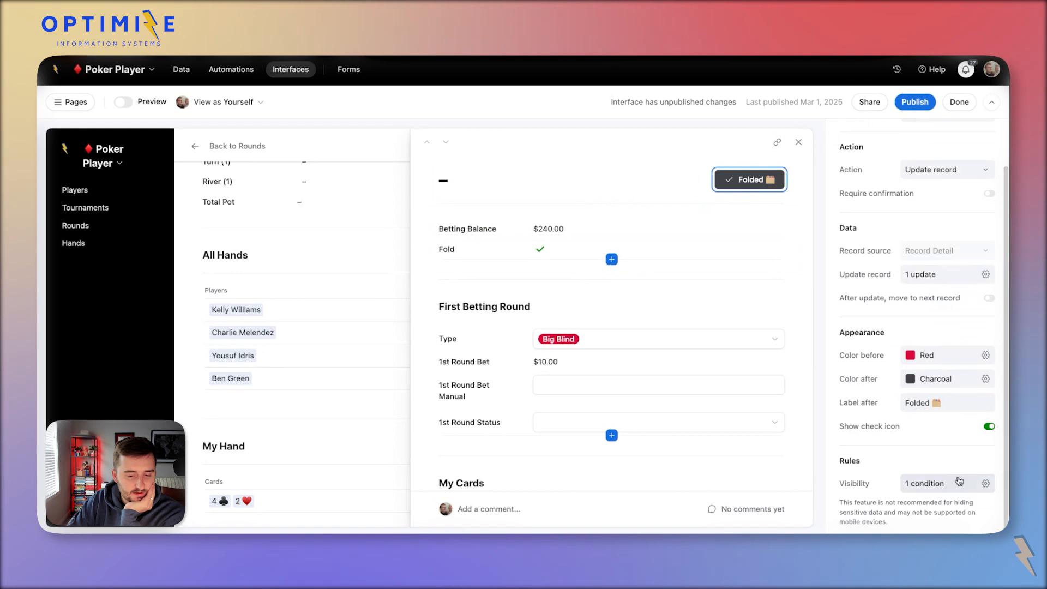
click(927, 478)
click(937, 396)
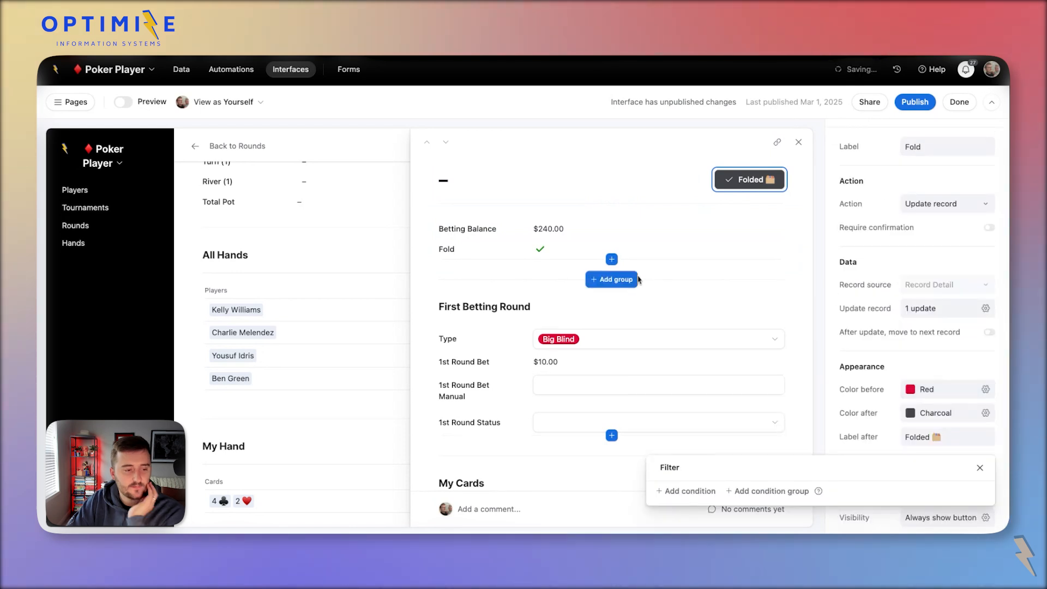
click(521, 252)
key(Delete)
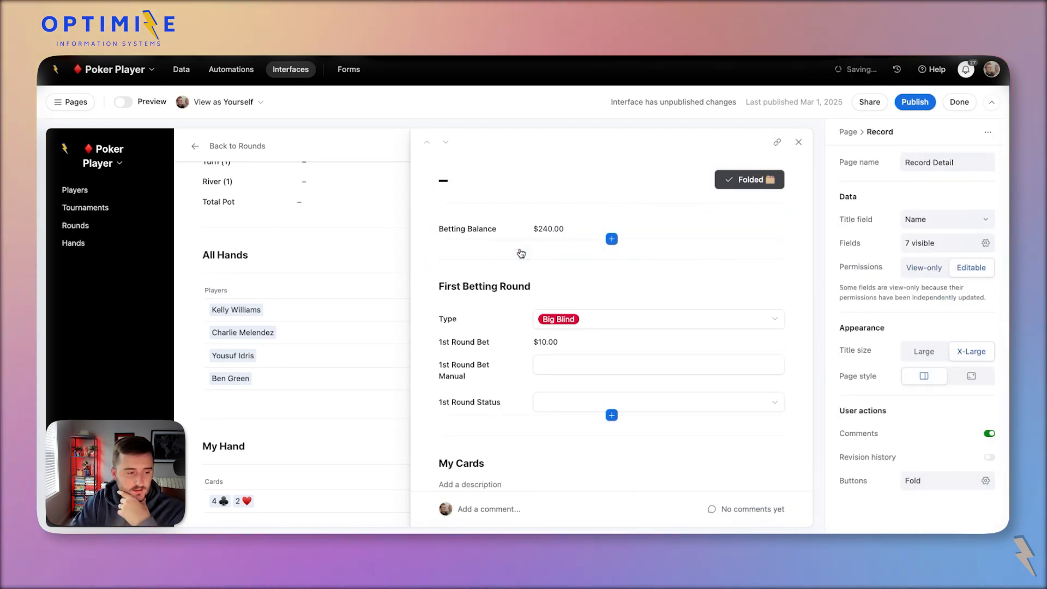
click(621, 276)
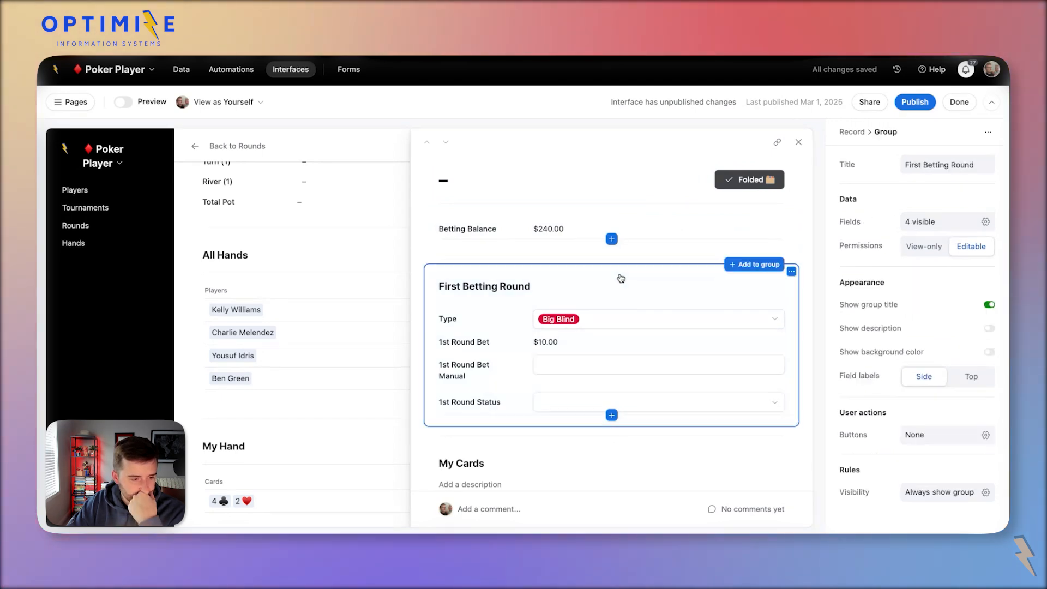
click(926, 494)
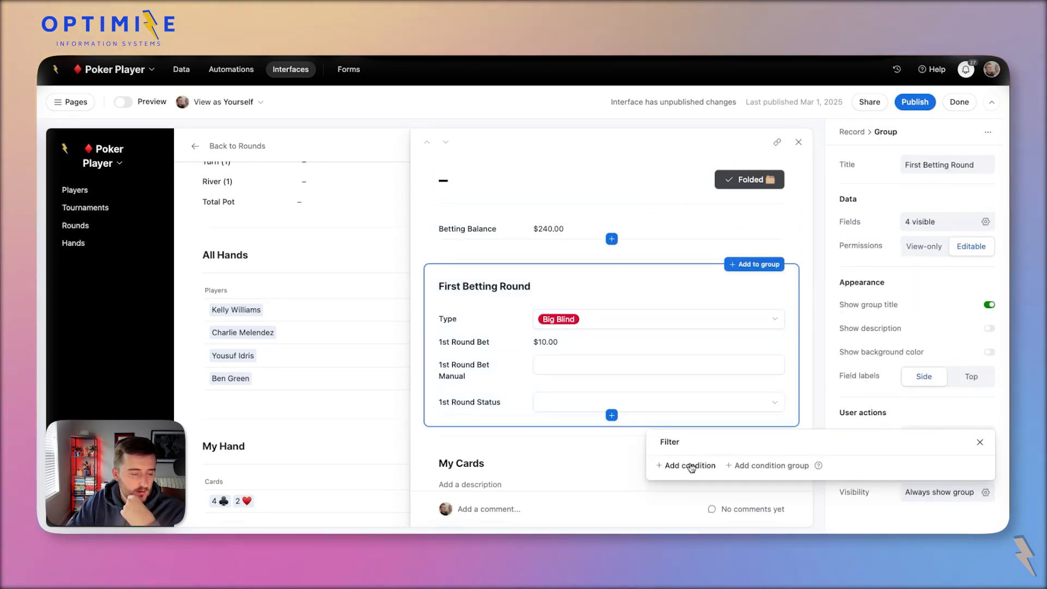
click(849, 397)
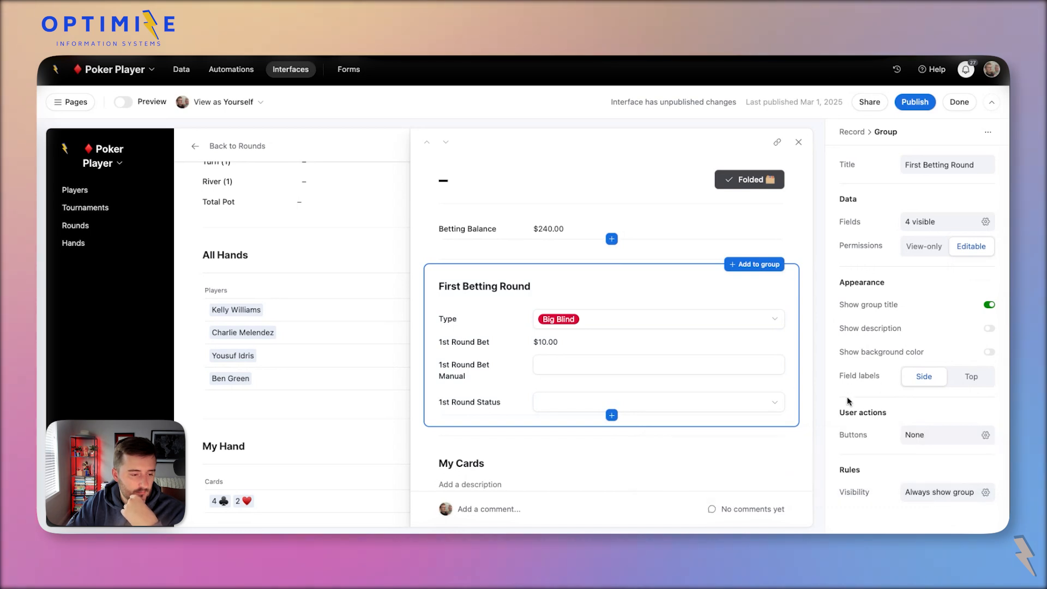
click(497, 344)
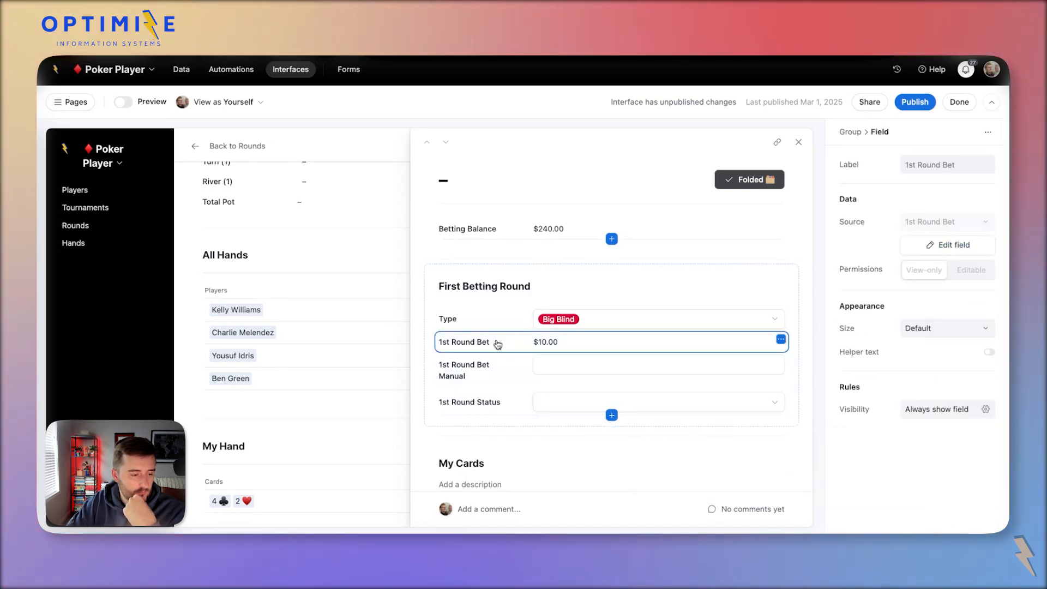
click(514, 364)
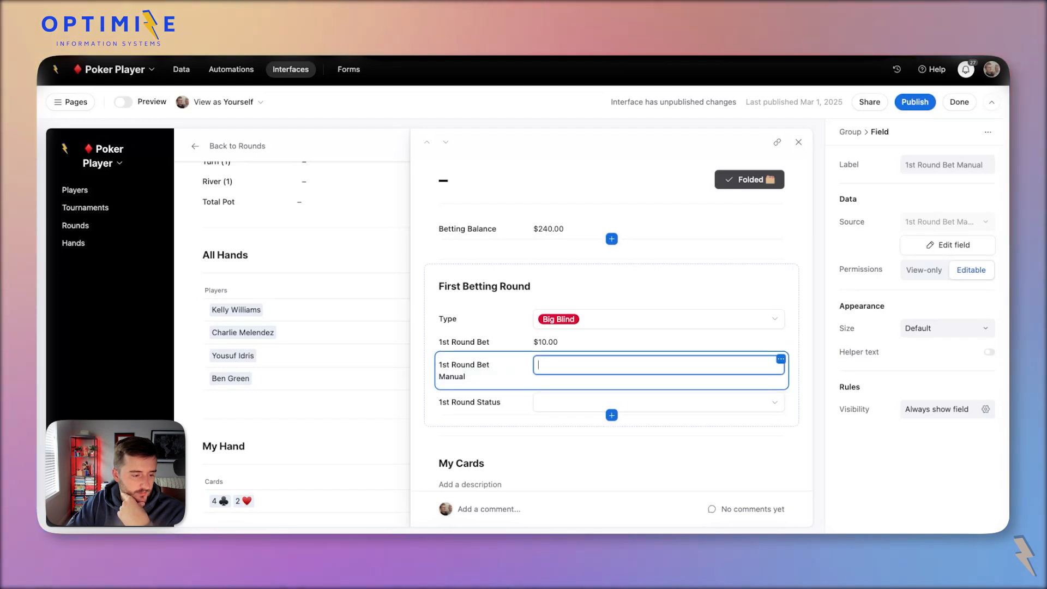
click(600, 405)
click(727, 277)
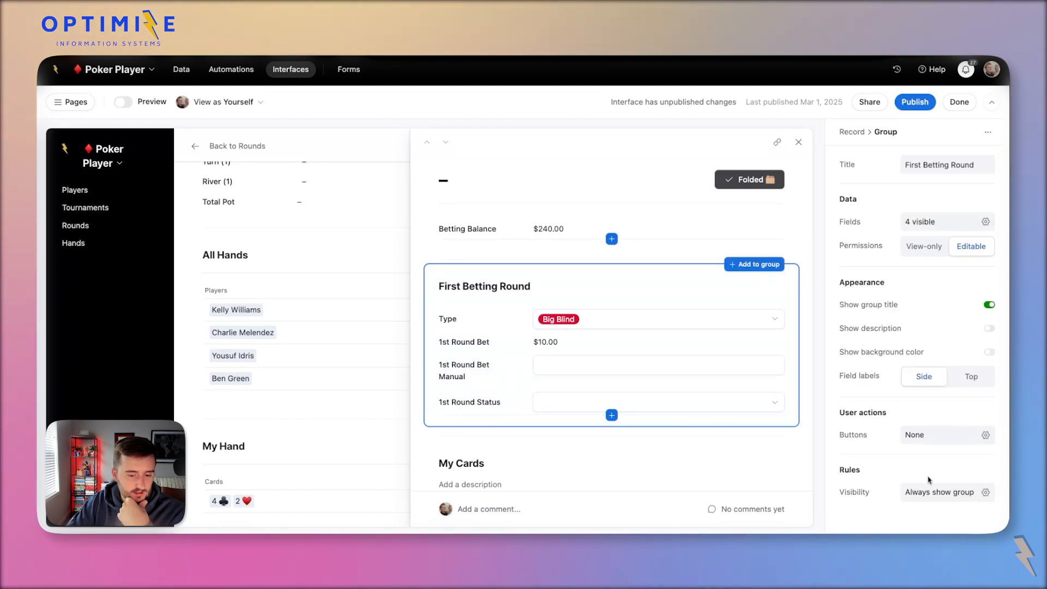
click(943, 497)
click(704, 465)
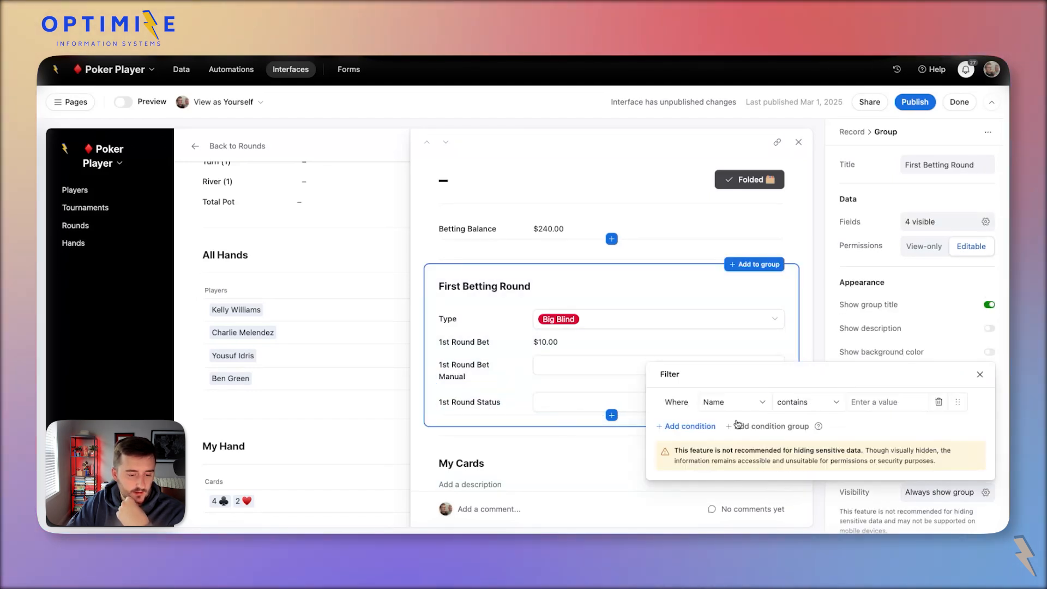
click(935, 493)
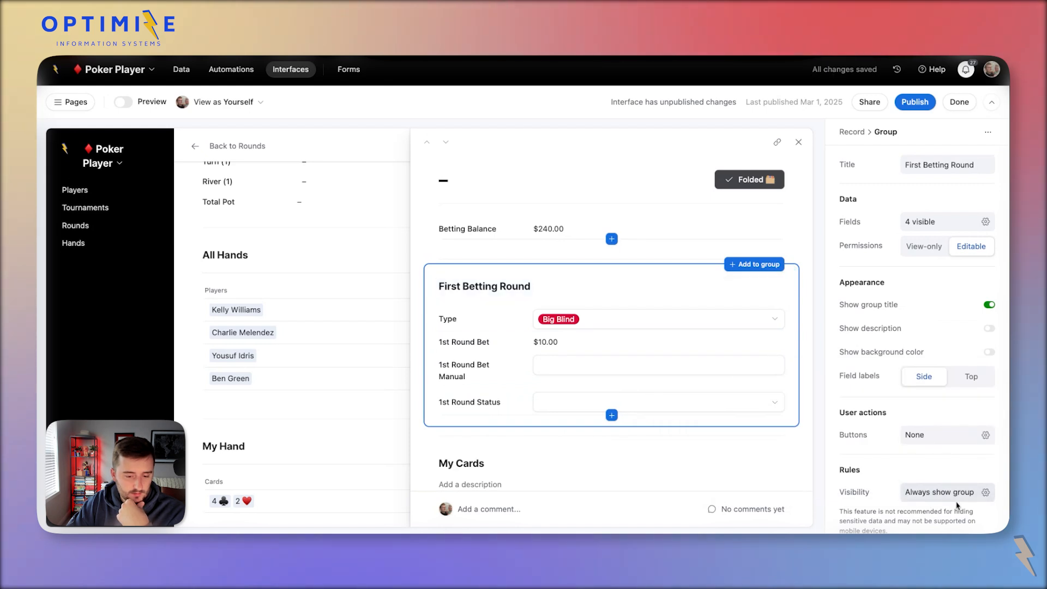
click(938, 492)
click(938, 402)
click(879, 417)
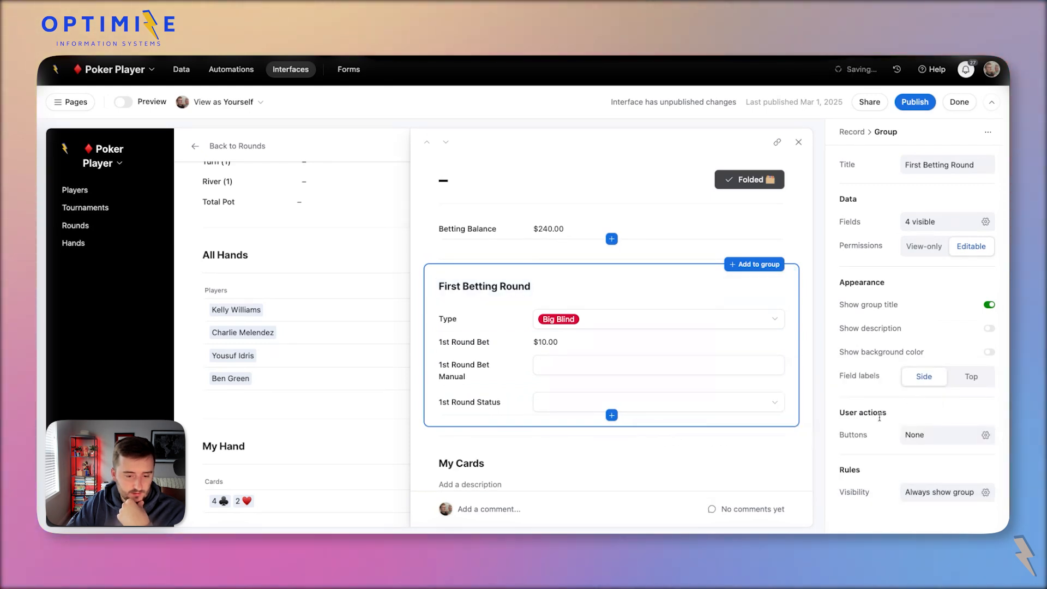
click(915, 436)
Add two buttons to the First Betting Round group and label the second one Check.
click(878, 490)
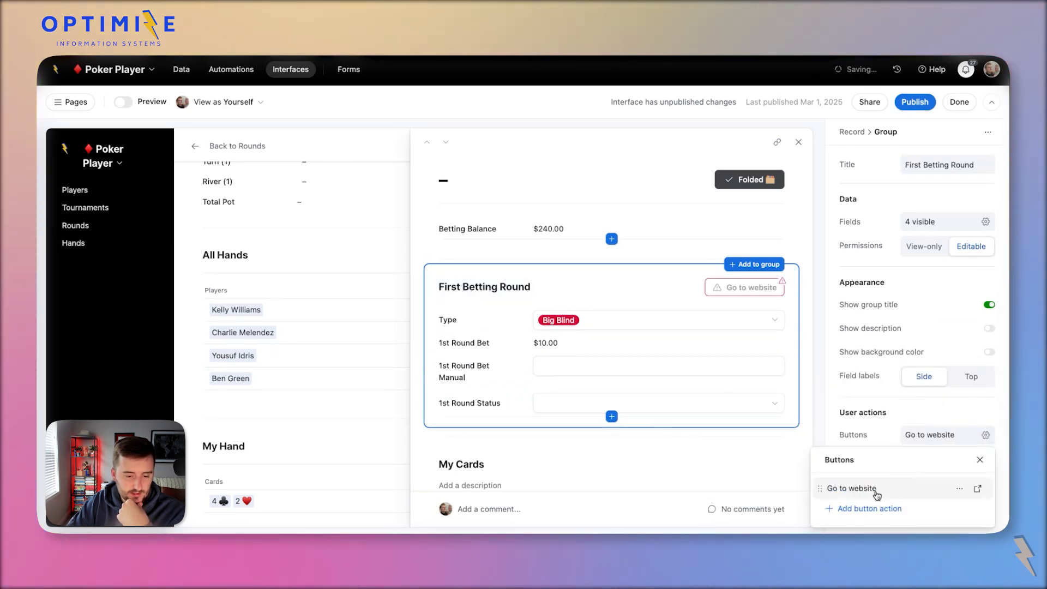
click(852, 508)
click(751, 294)
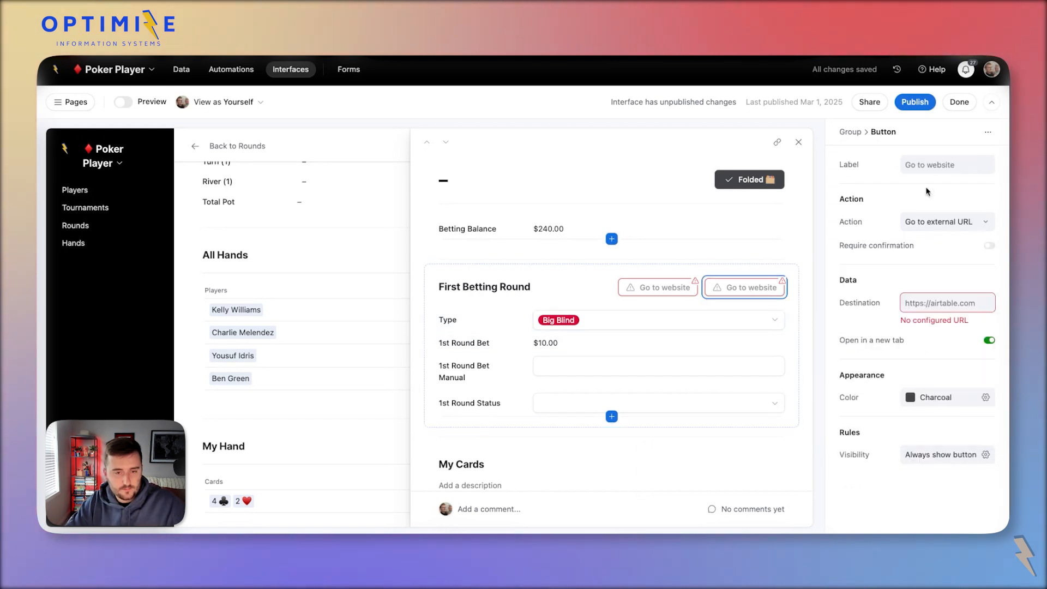
click(943, 169)
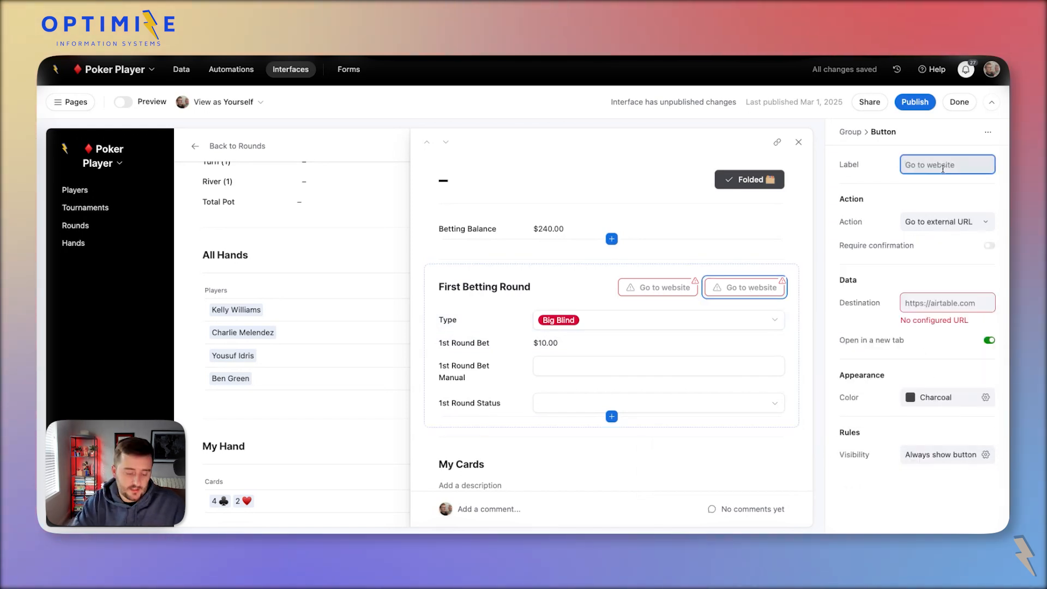
text(Check)
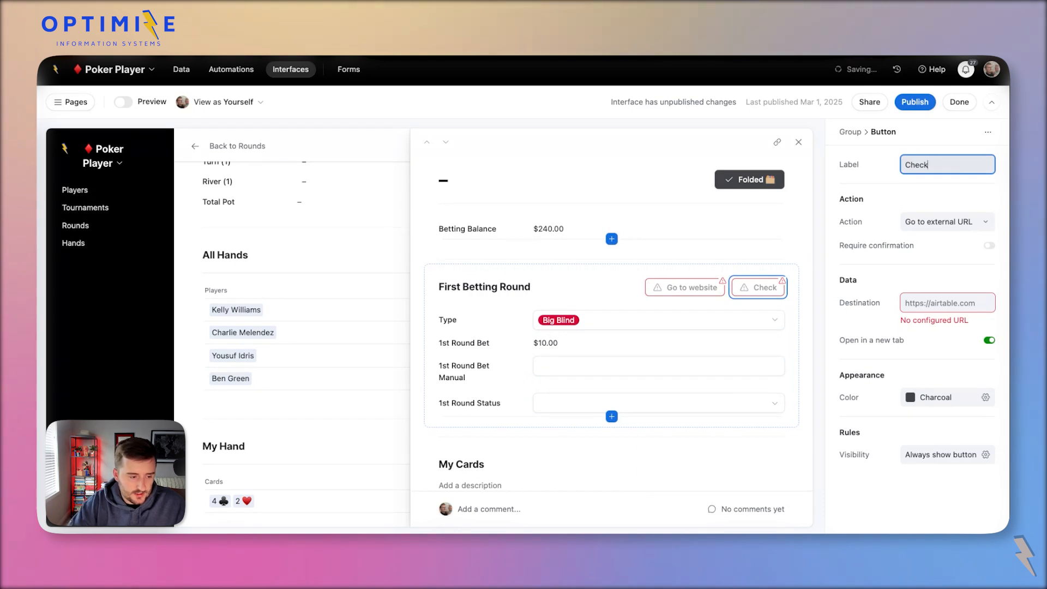
Make the Raise button update the record by setting the 1st Round Status field.
click(693, 288)
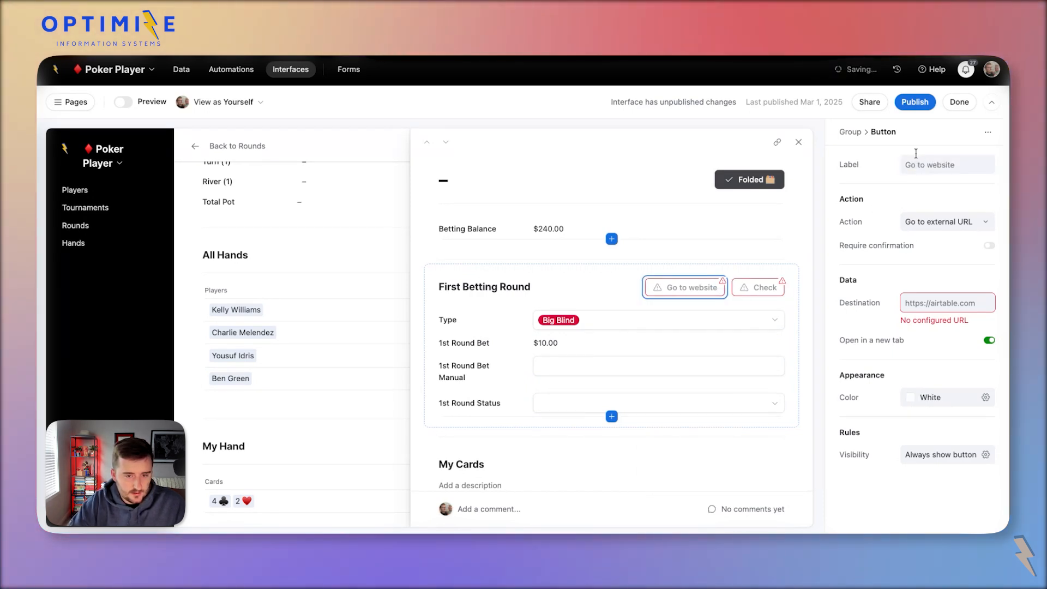
click(935, 159)
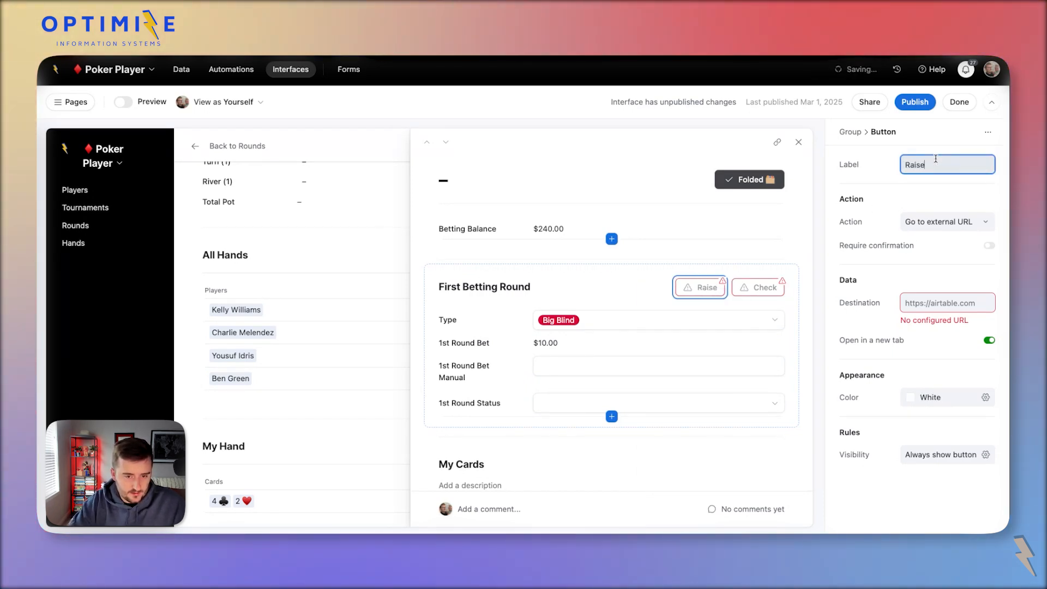
click(937, 221)
click(921, 264)
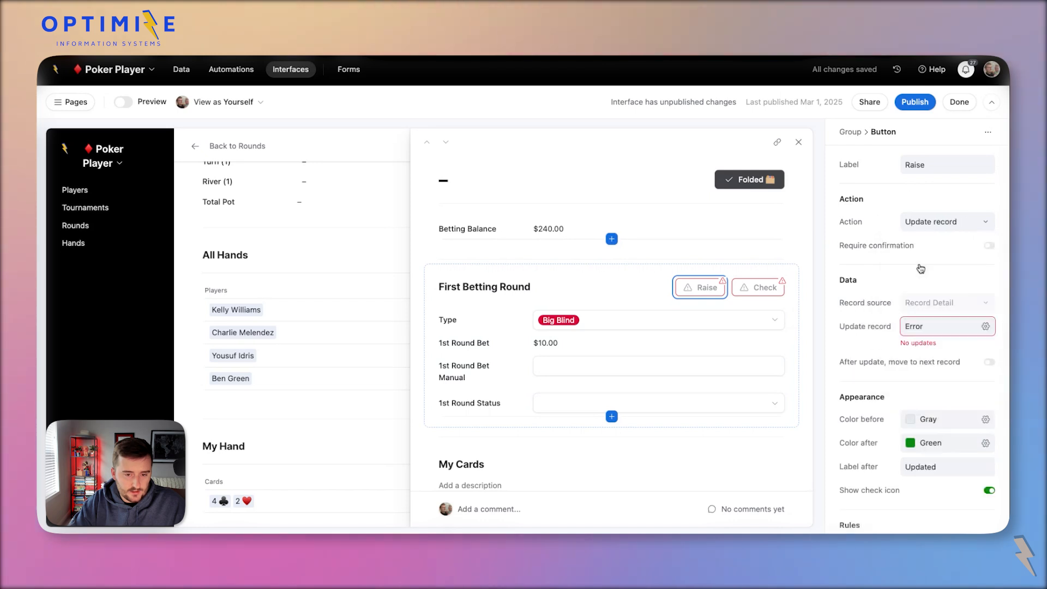
click(952, 326)
click(717, 376)
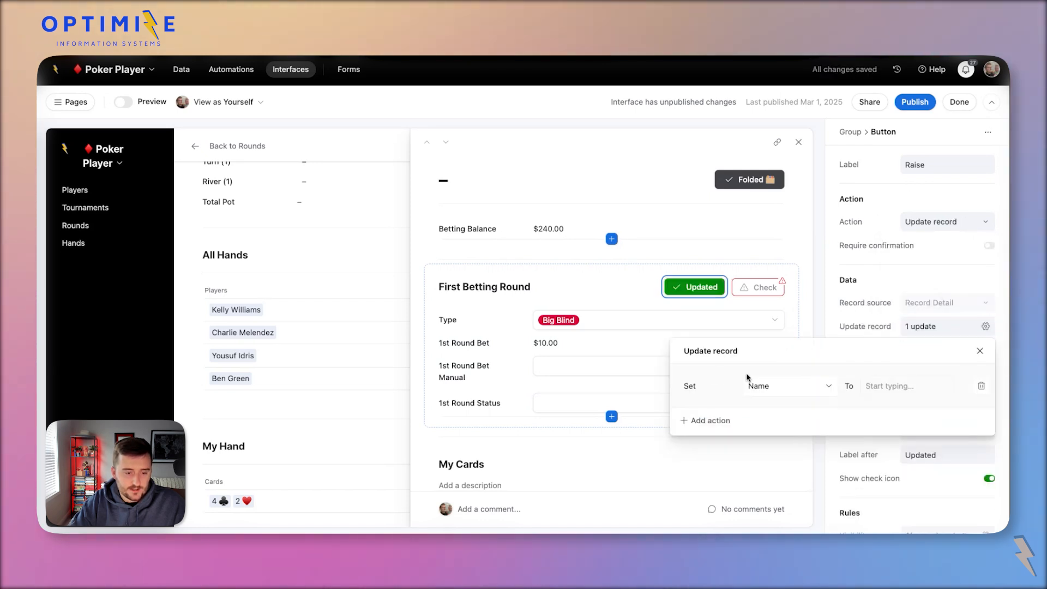
click(772, 387)
text(stat)
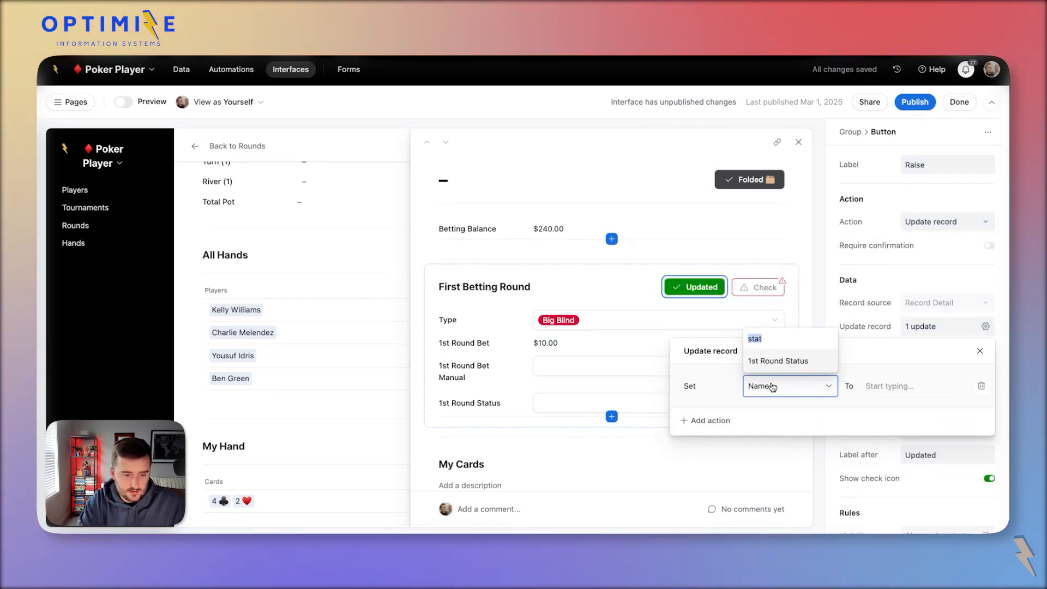
key(Return)
click(875, 390)
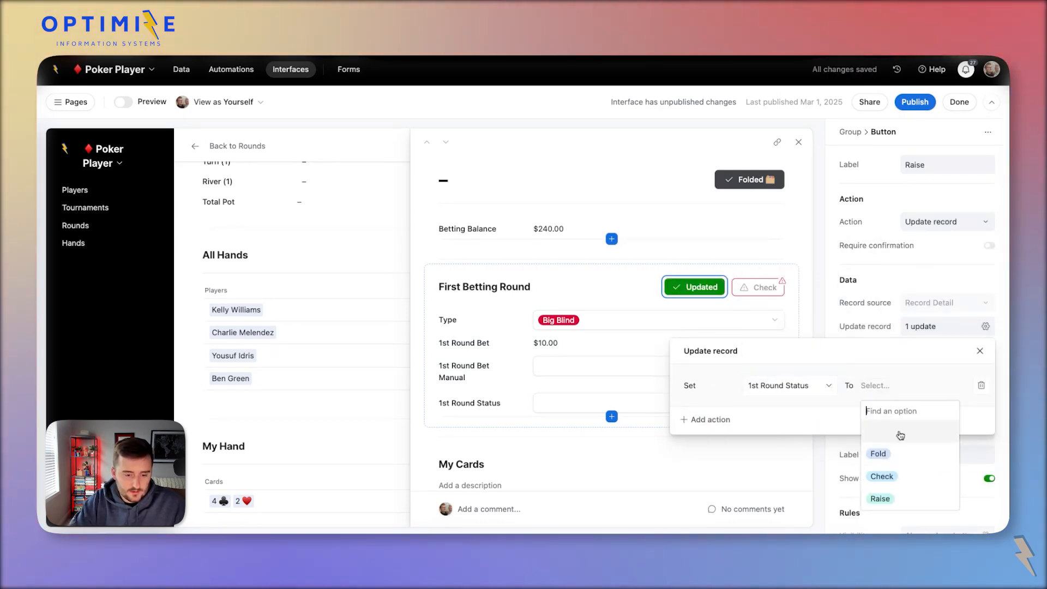
click(912, 470)
Make the Check button update the record, setting 1st Round Status to Check.
click(767, 299)
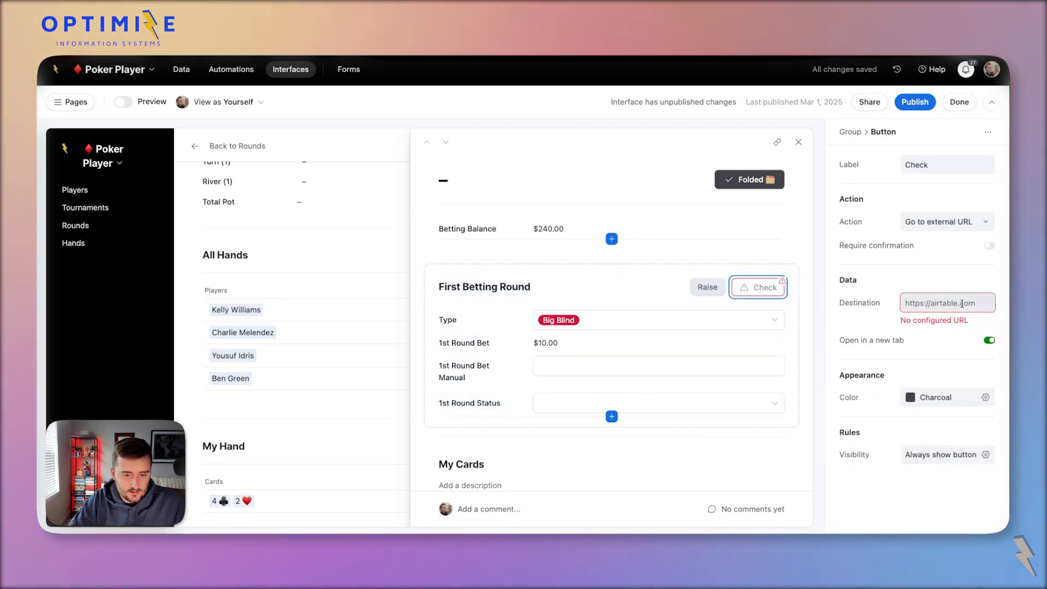
click(928, 229)
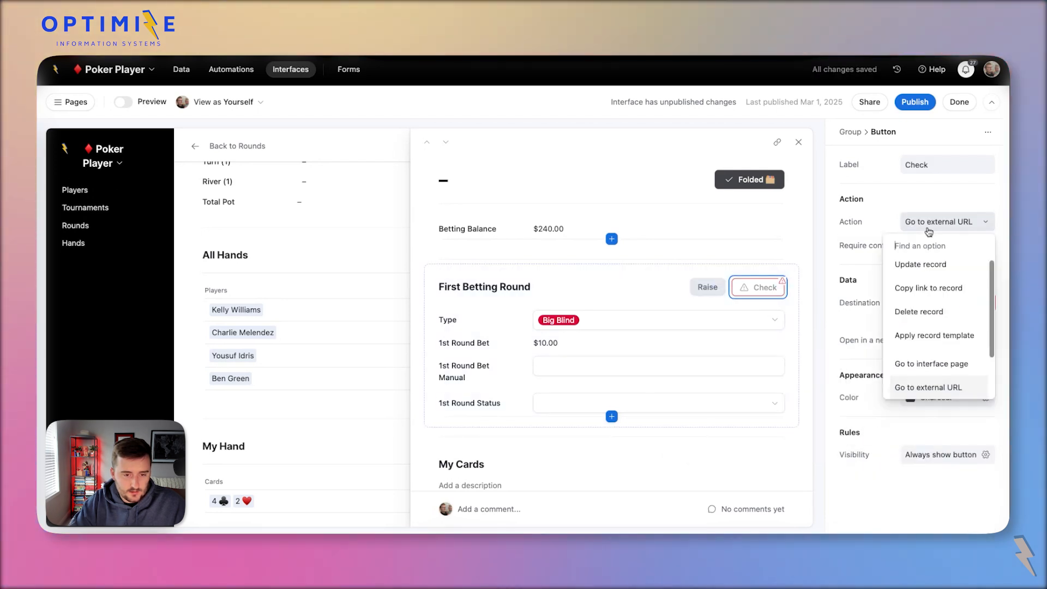
click(928, 264)
click(935, 333)
click(707, 377)
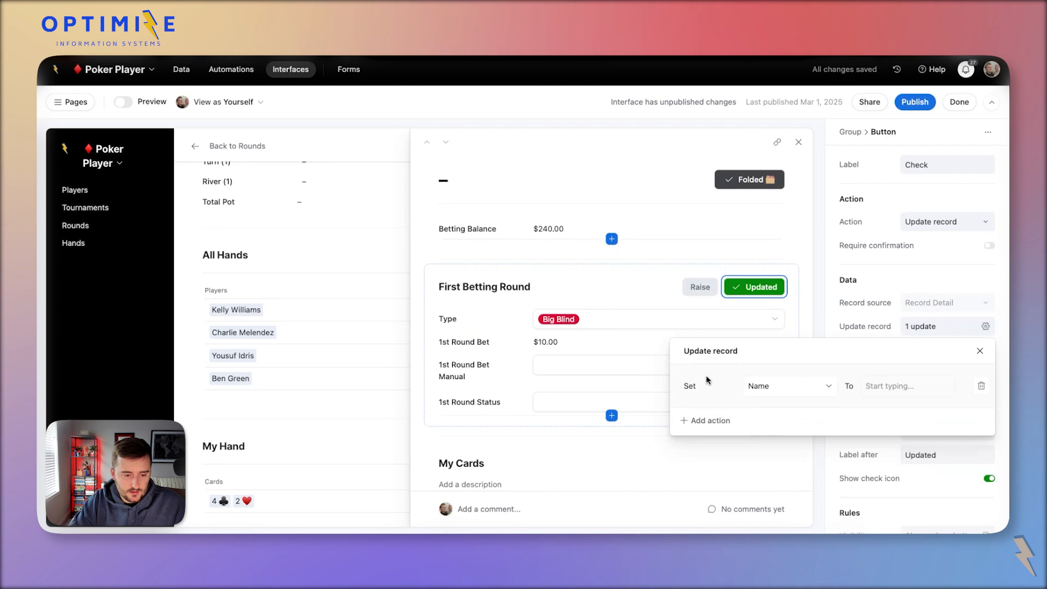
click(779, 386)
scroll(795, 338, down, 3)
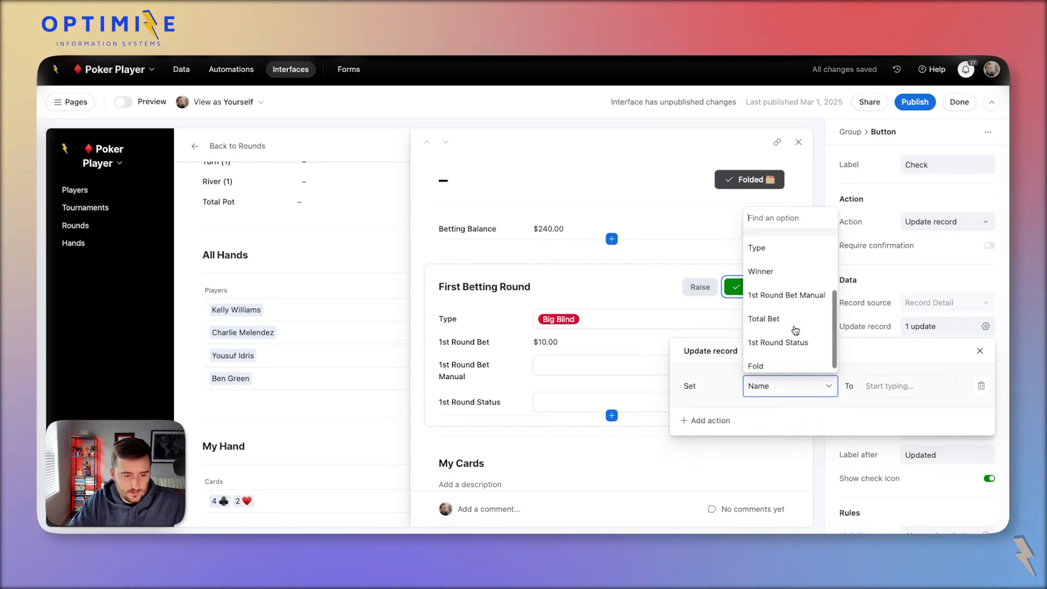
scroll(795, 343, up, 3)
click(793, 359)
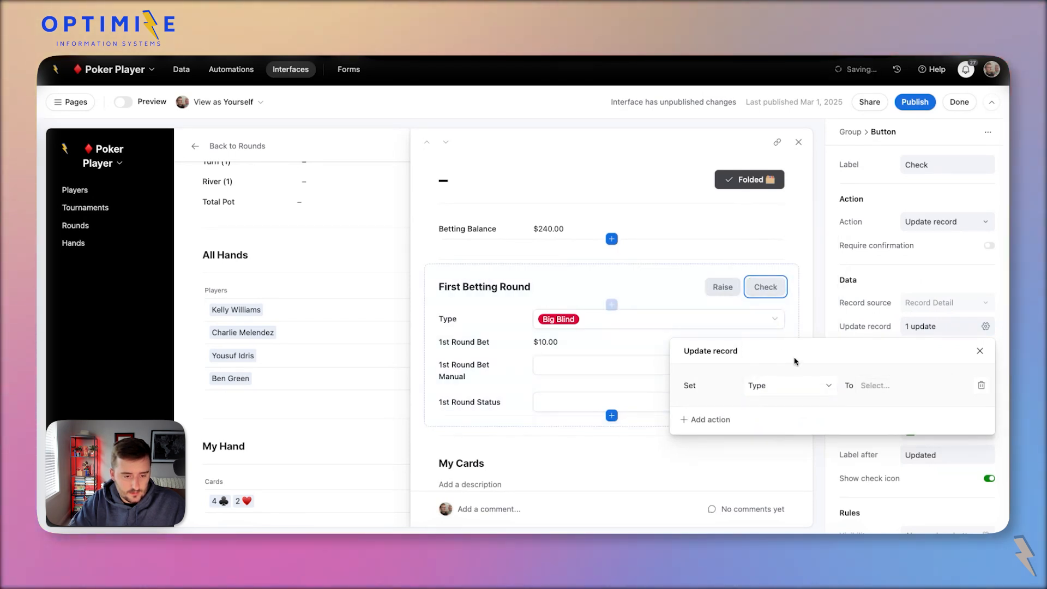
click(807, 387)
scroll(796, 334, down, 3)
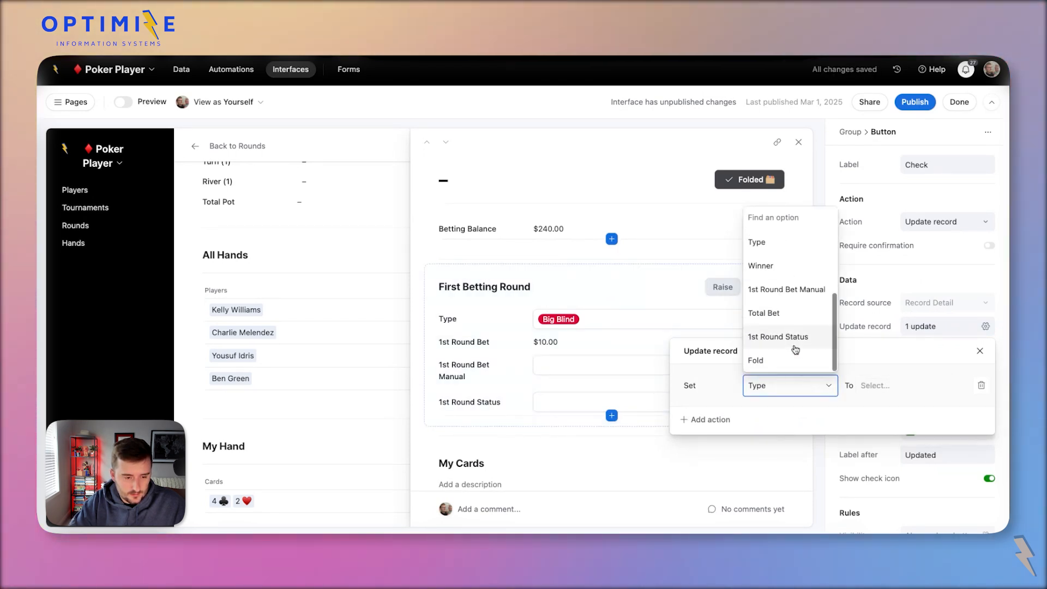
click(808, 337)
click(877, 387)
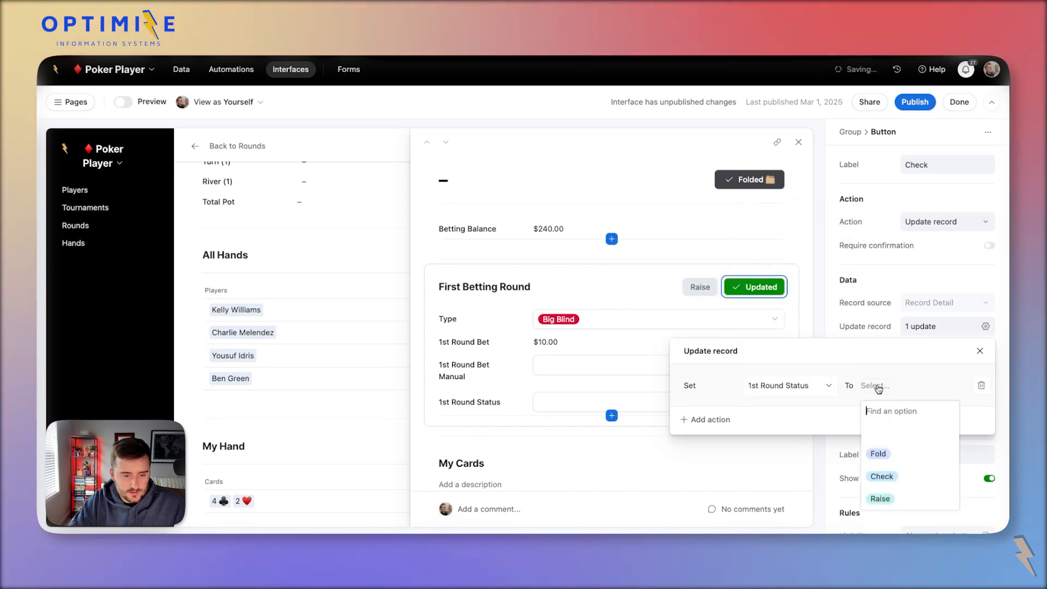
click(905, 478)
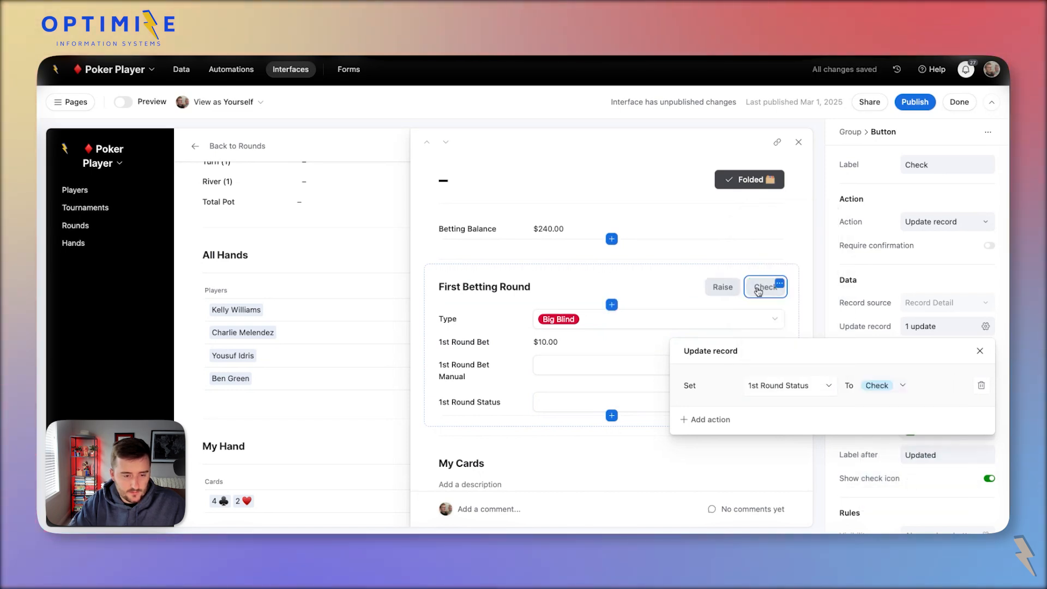
Change the Raise button's update so it sets 1st Round Status to Raise.
click(724, 286)
click(940, 222)
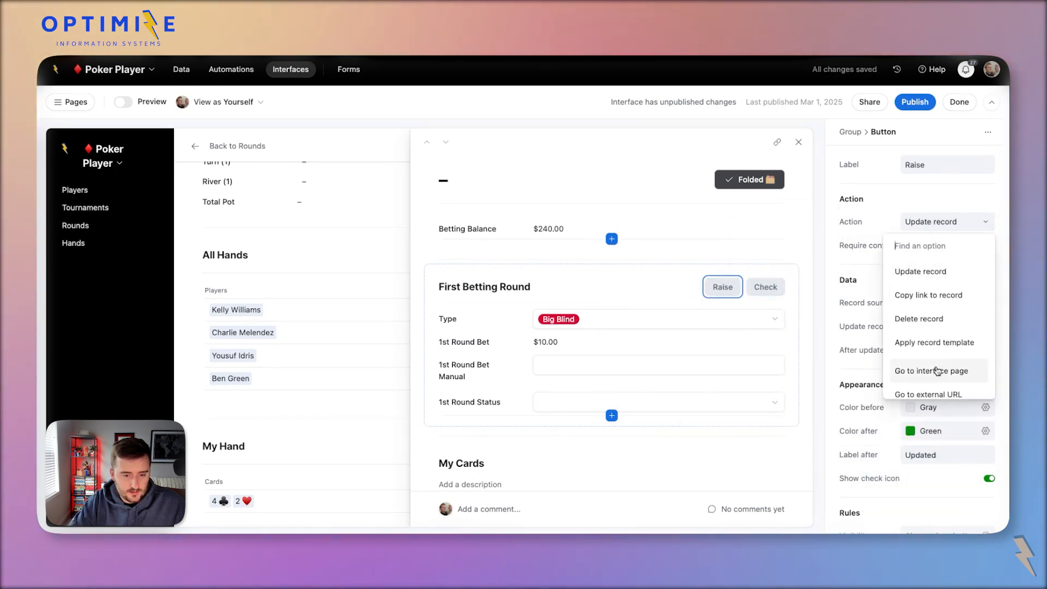
click(854, 295)
click(948, 325)
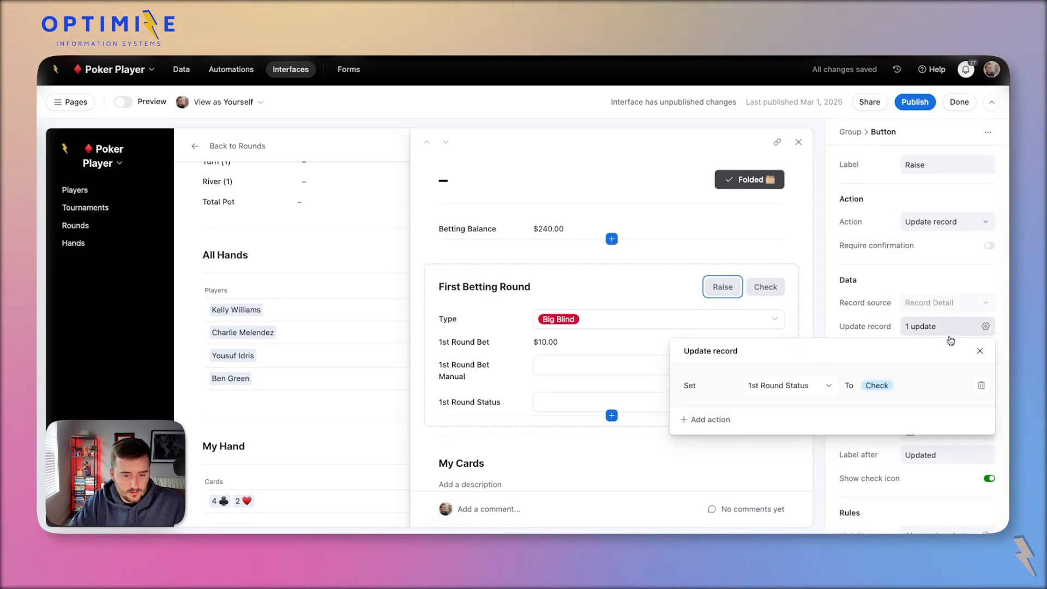
click(890, 386)
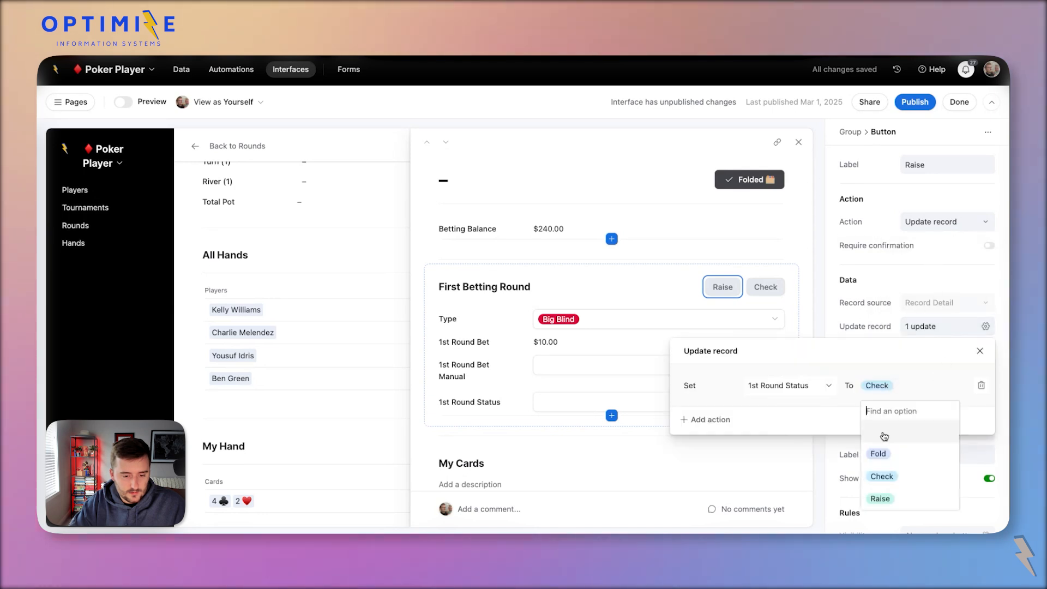
click(909, 496)
click(886, 284)
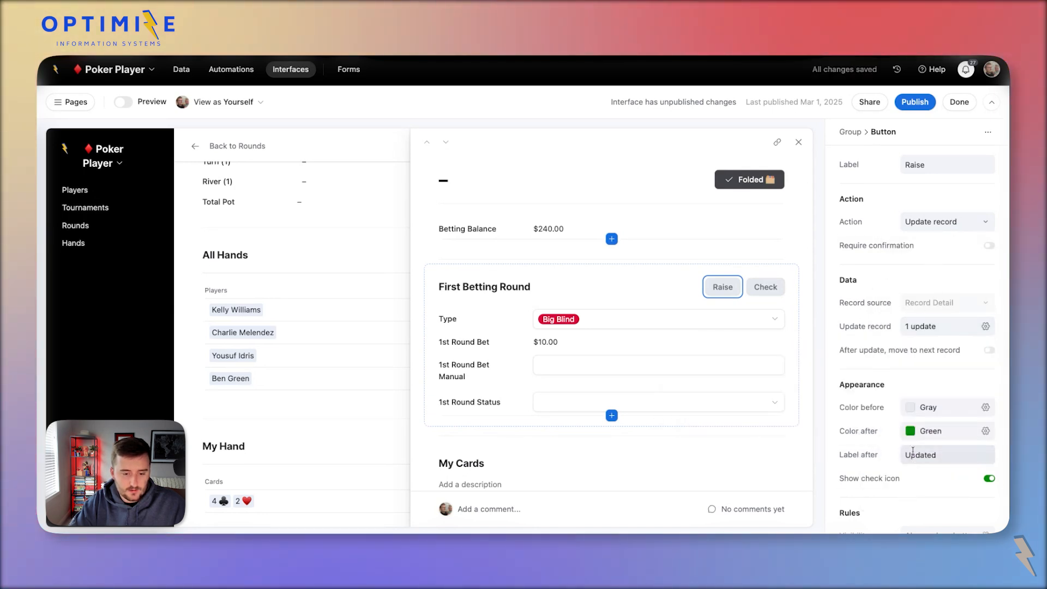
Colour Raise green and Check blue; Check turns gray with a Checked label after clicking.
click(939, 408)
click(960, 458)
click(765, 287)
click(948, 408)
click(944, 458)
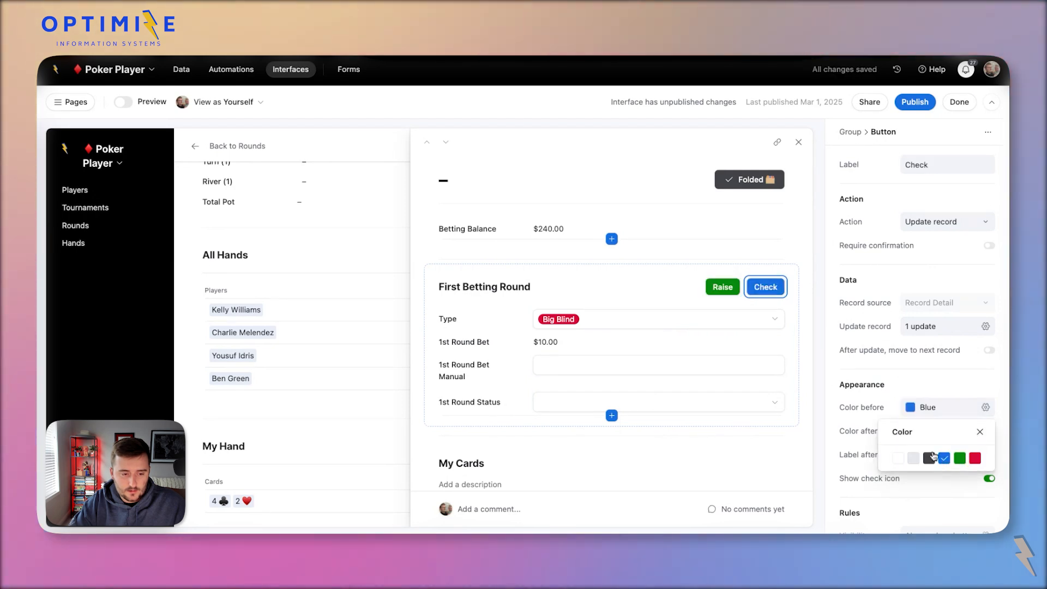
click(939, 434)
click(939, 435)
click(911, 484)
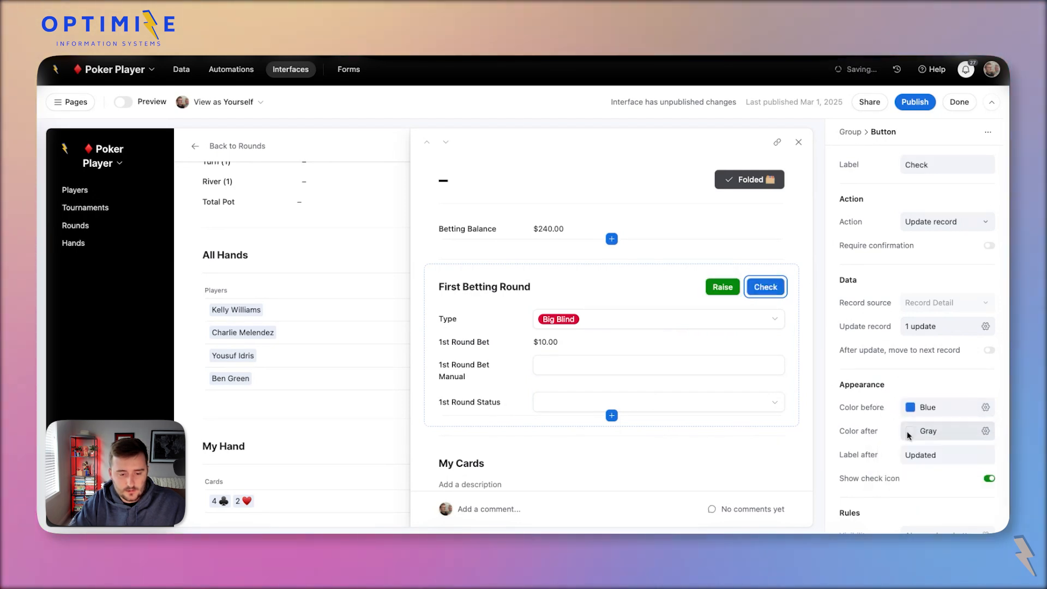
click(938, 456)
text(Checked)
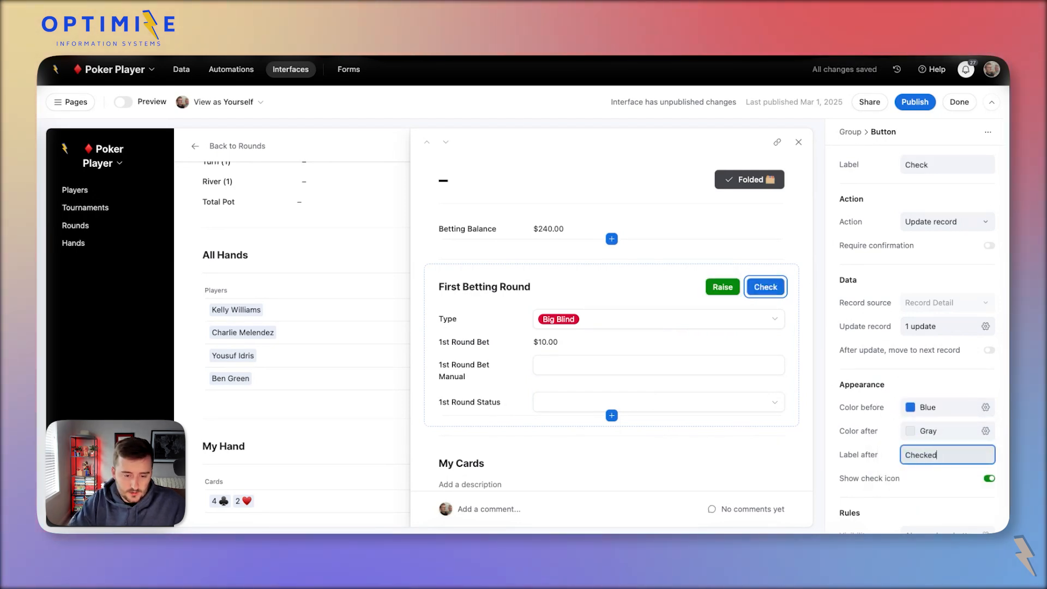
Make Raise turn gray with a Raised label after clicking, then test Check.
click(723, 287)
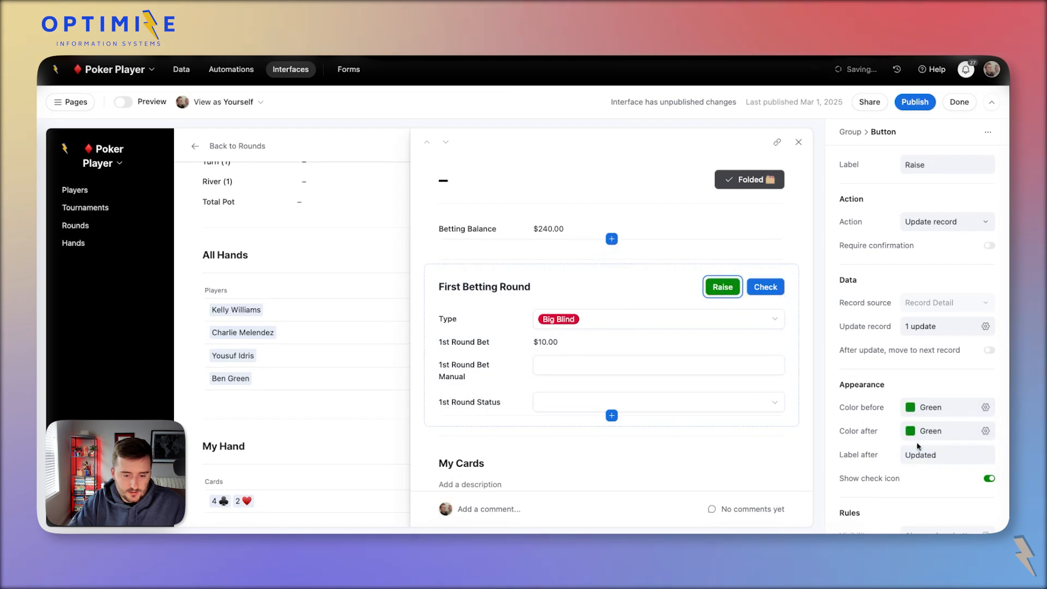
click(938, 409)
click(877, 422)
click(915, 434)
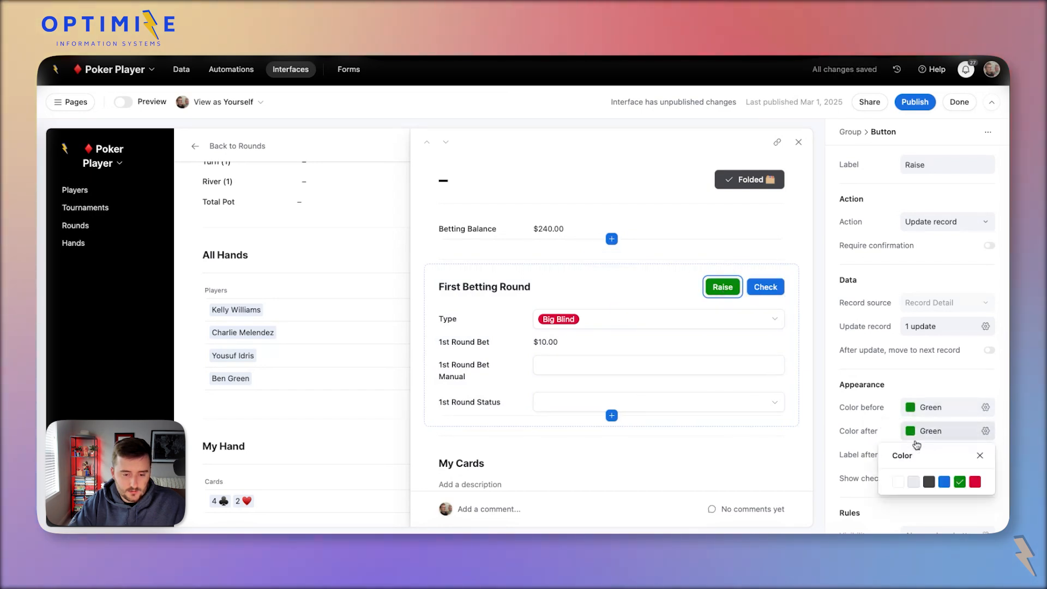
click(912, 482)
click(878, 422)
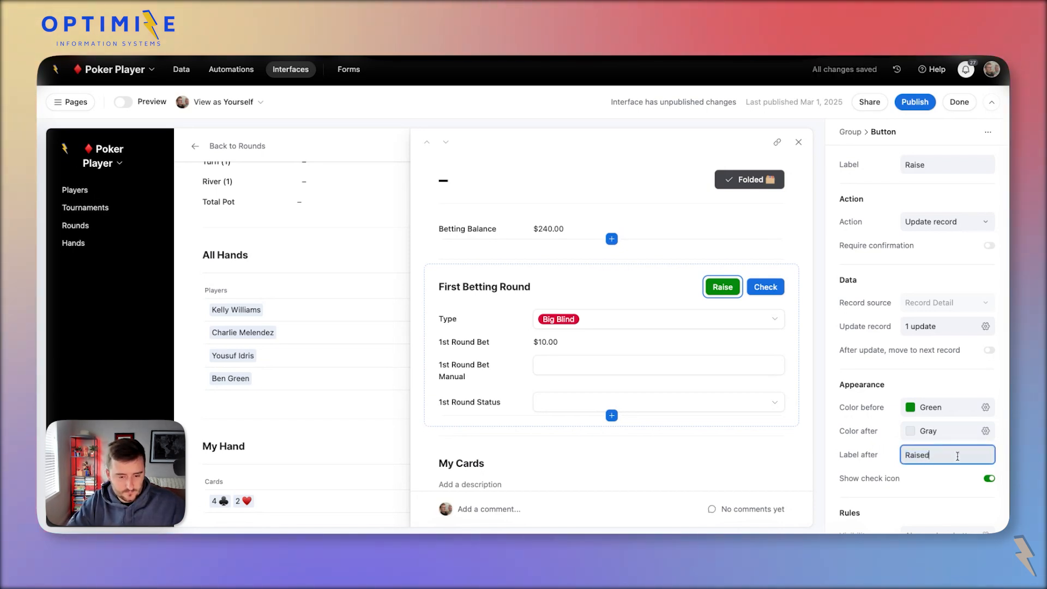
click(766, 292)
click(765, 293)
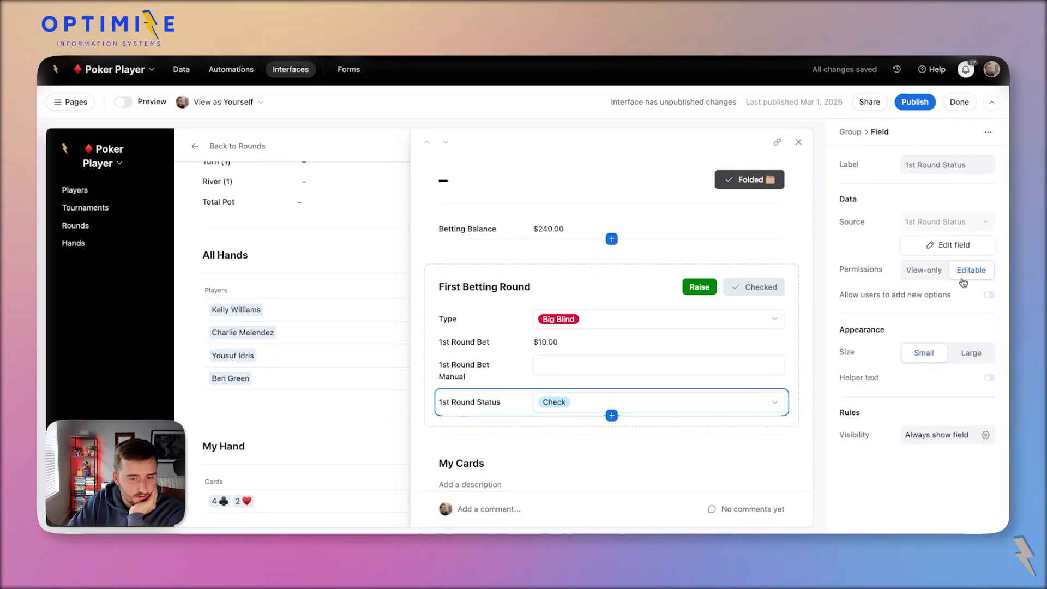
Make 1st Round Status view-only and test the Raise button on the record.
click(924, 269)
click(690, 294)
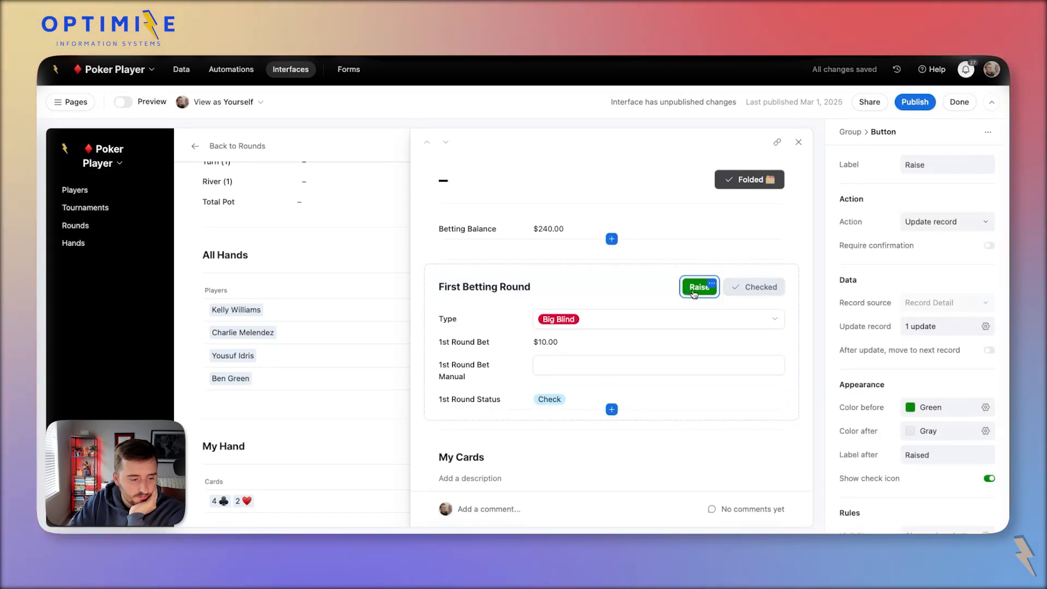
click(564, 399)
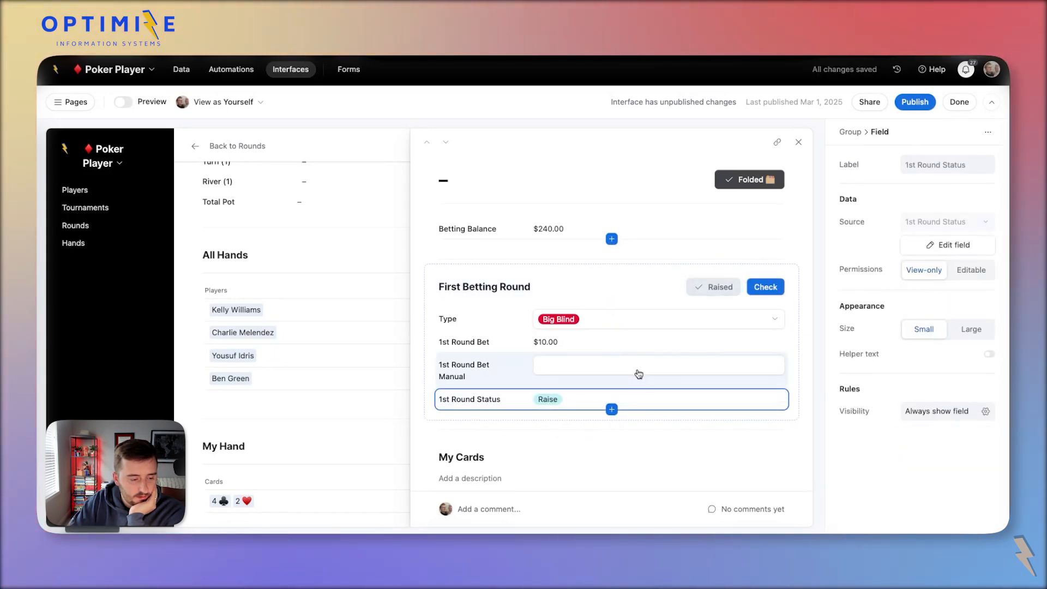
click(720, 293)
click(765, 286)
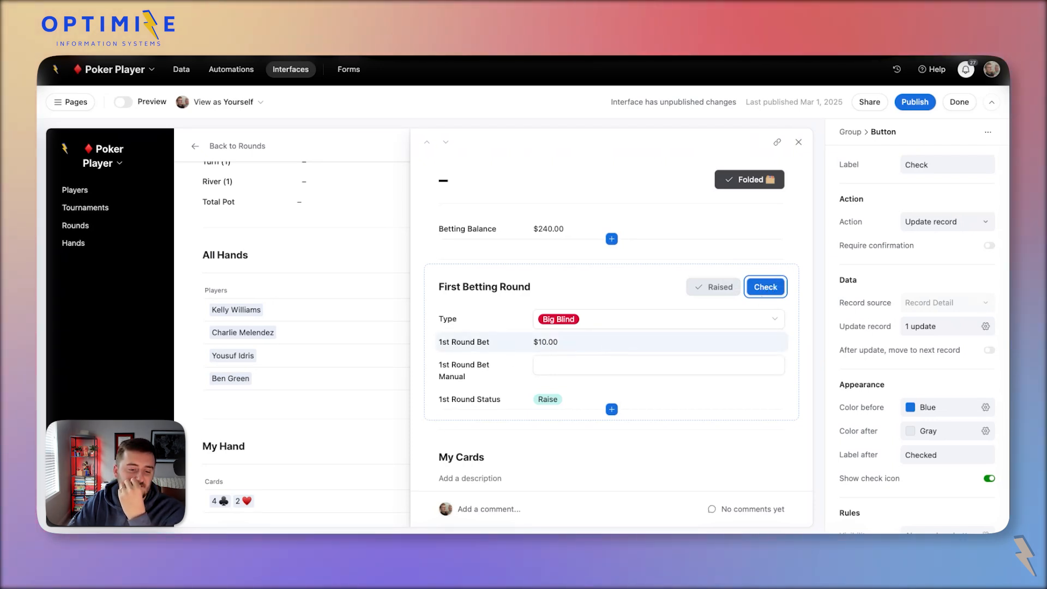
Review Check's visibility conditions and look for a field to insert above 1st Round Bet.
scroll(910, 443, down, 1)
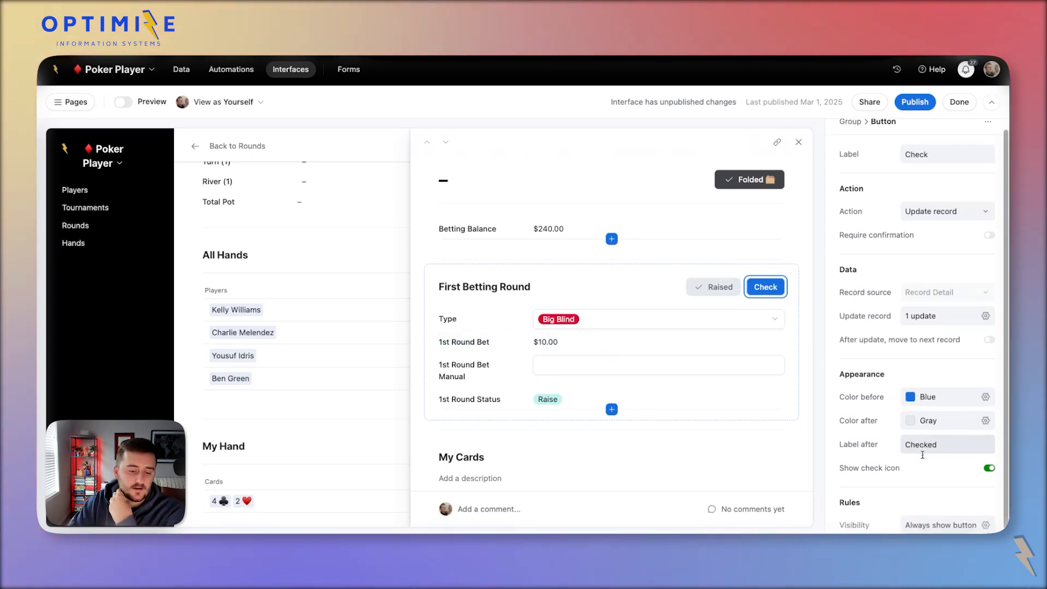
click(934, 523)
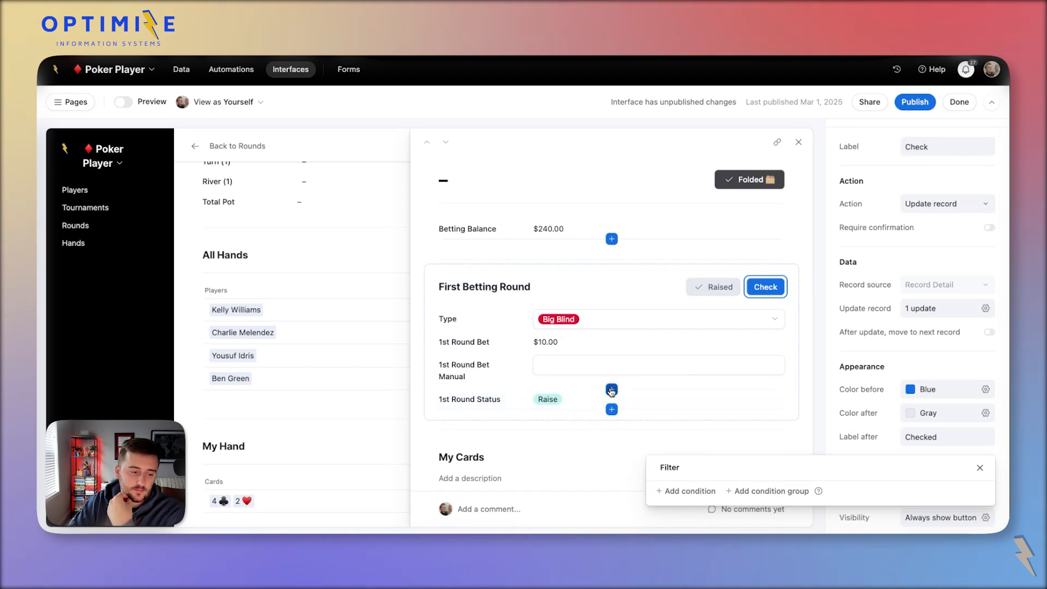
click(612, 390)
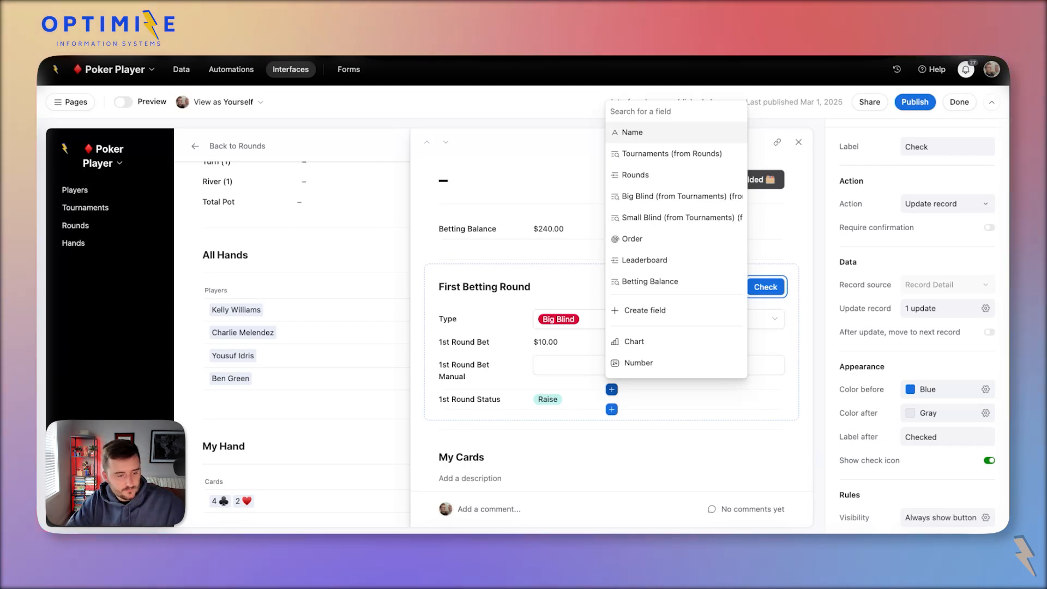
click(339, 238)
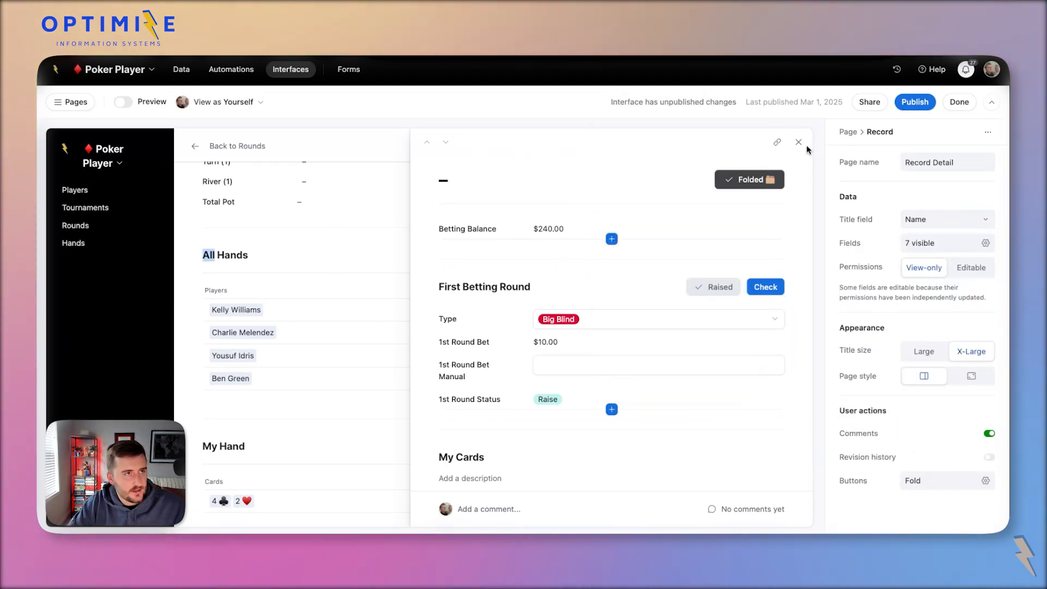
click(612, 332)
In the data tables, review the Hands table's 1st Round Bet formula.
click(181, 69)
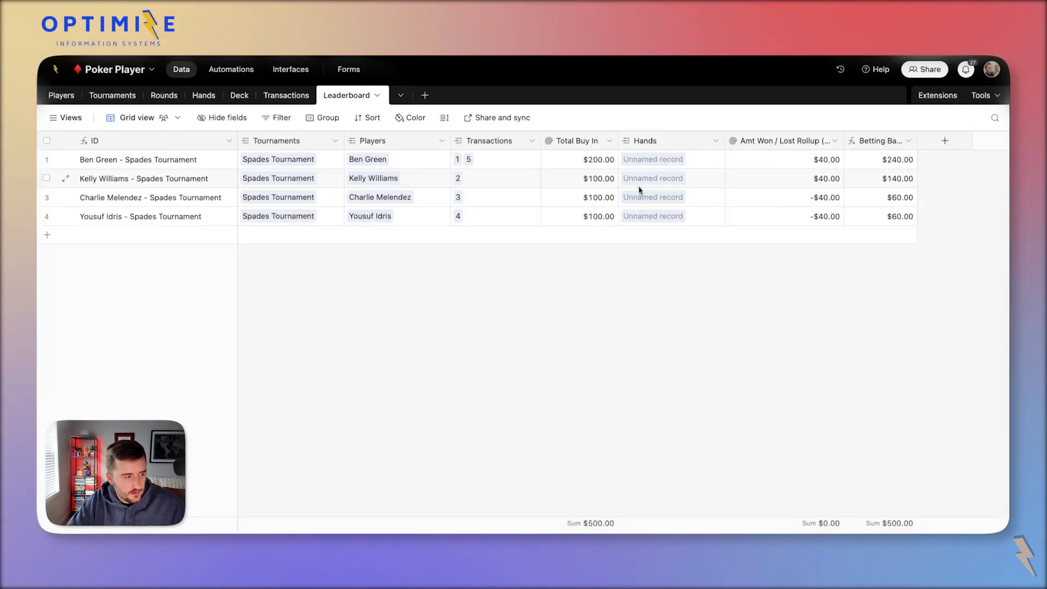
click(204, 96)
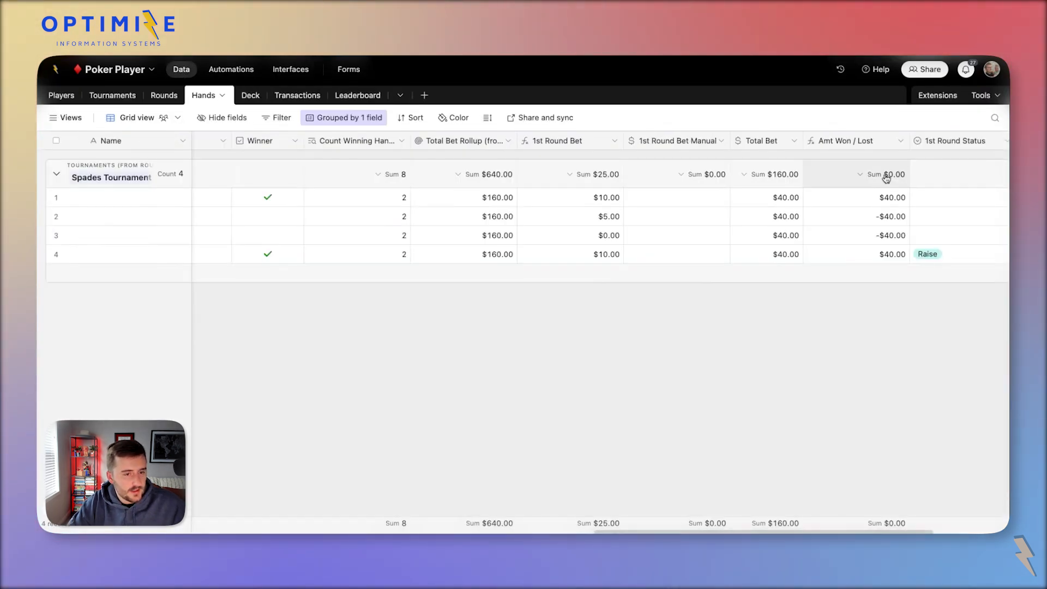
click(669, 140)
click(577, 148)
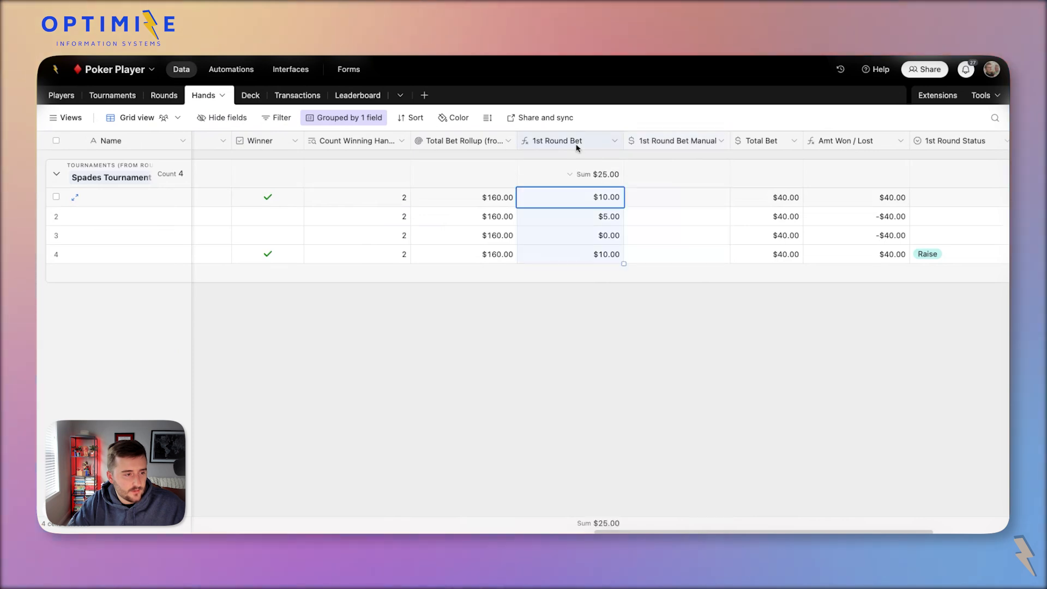
scroll(577, 148, right, 1)
click(577, 147)
double_click(542, 147)
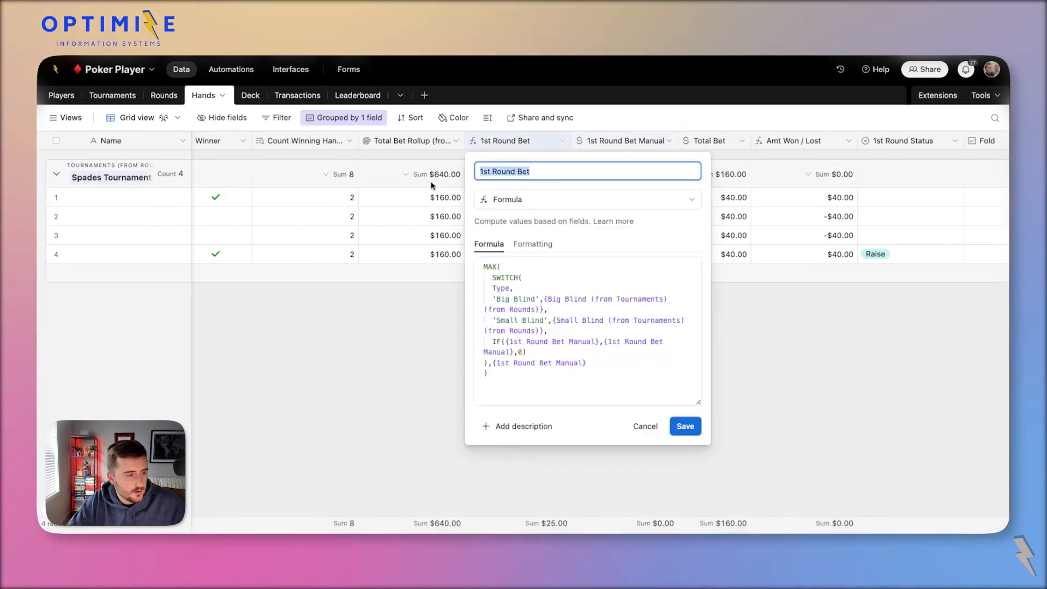
Add a Rollup right of Total Bet Rollup in Rounds: Hands' 1st Round Bet with MAX(values).
click(164, 93)
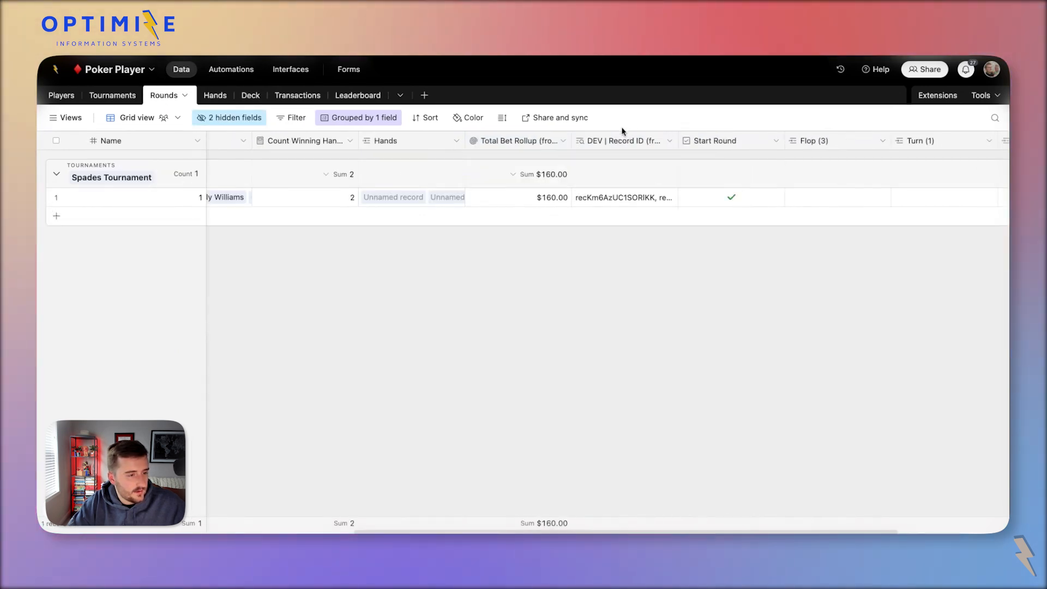
right_click(480, 146)
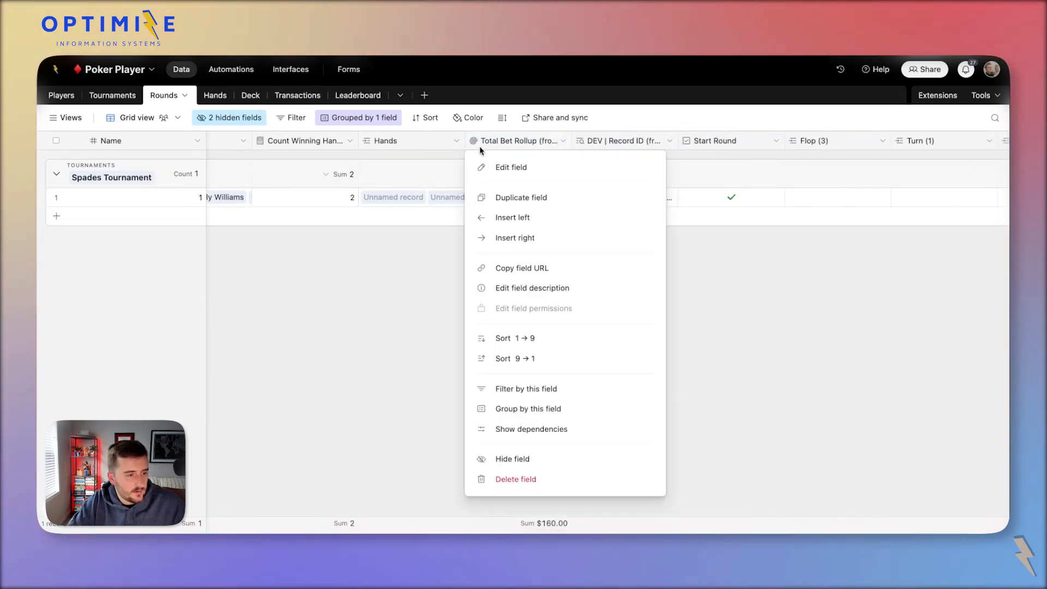
click(523, 237)
text(roll)
key(Return)
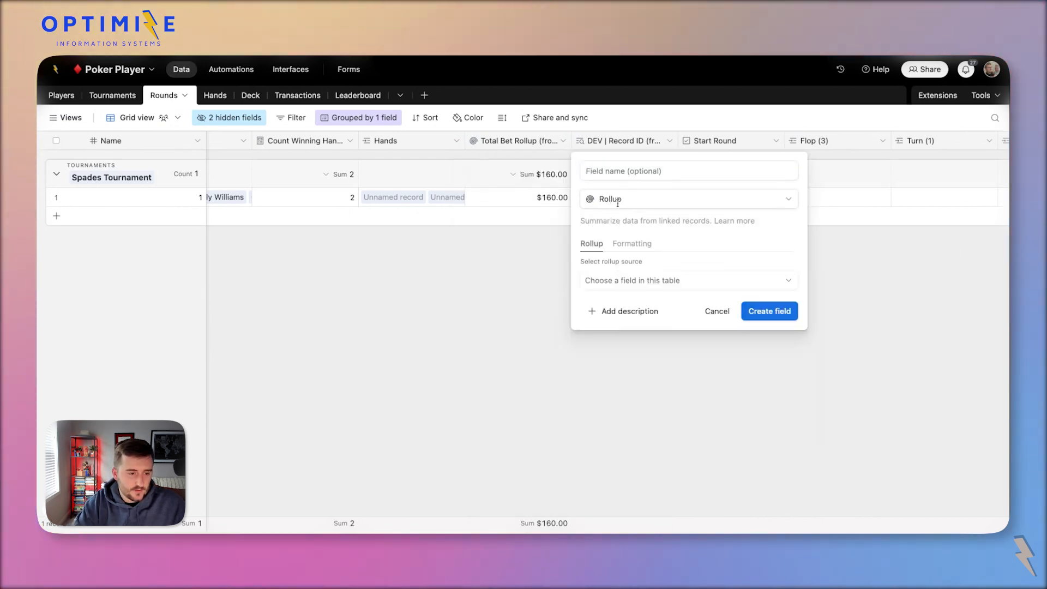
click(658, 284)
click(675, 370)
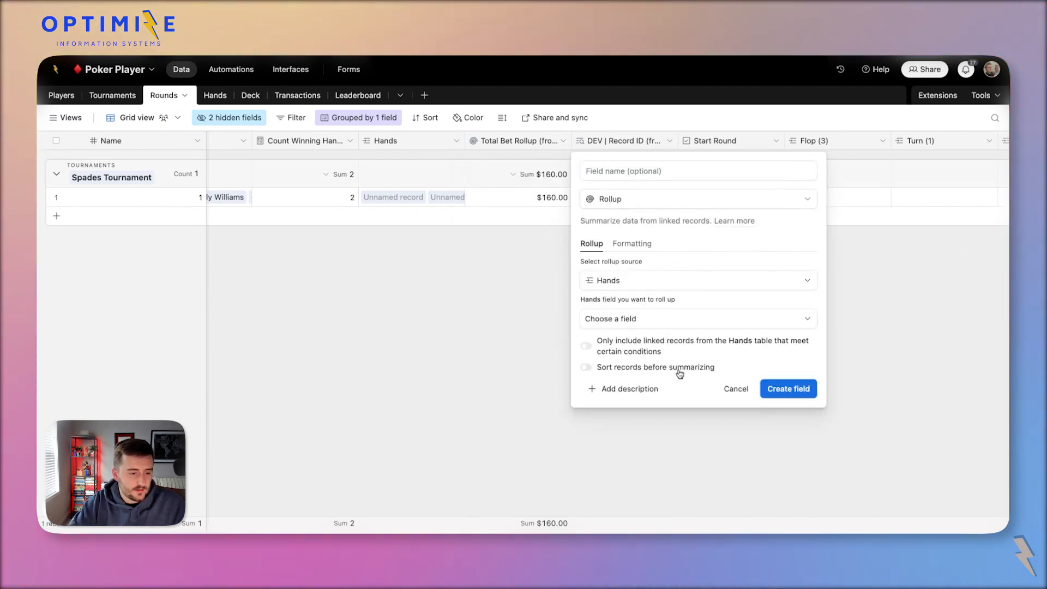
click(676, 320)
text(1st Round Bet)
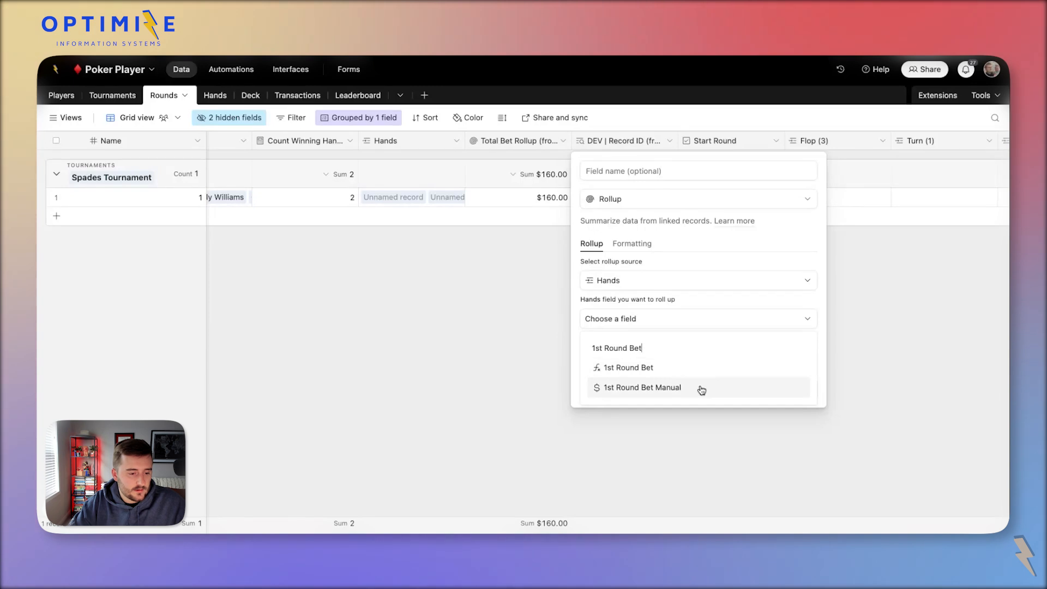
click(682, 373)
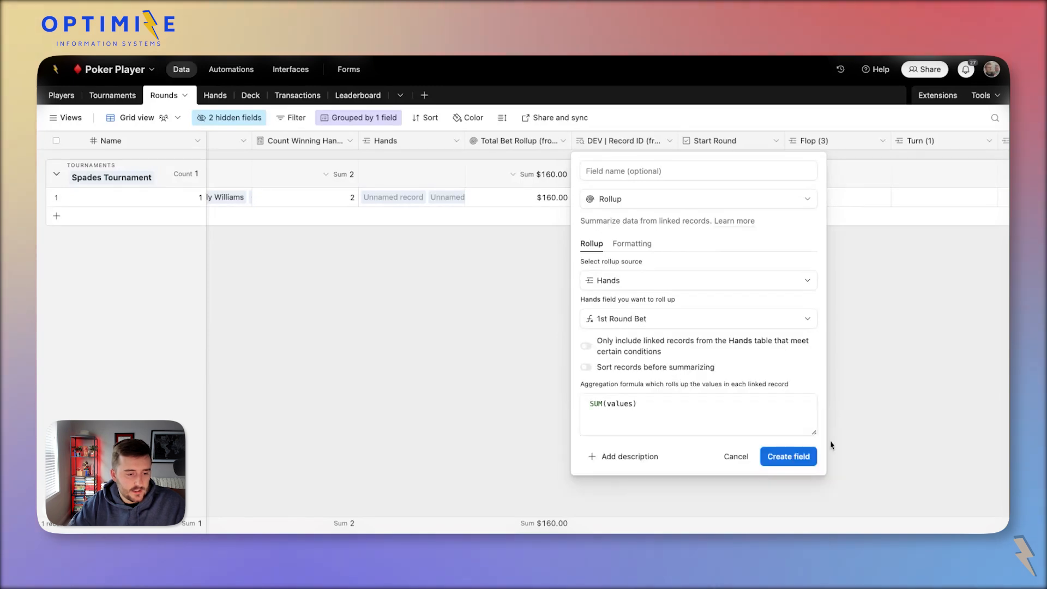
triple_click(706, 403)
text(max(values))
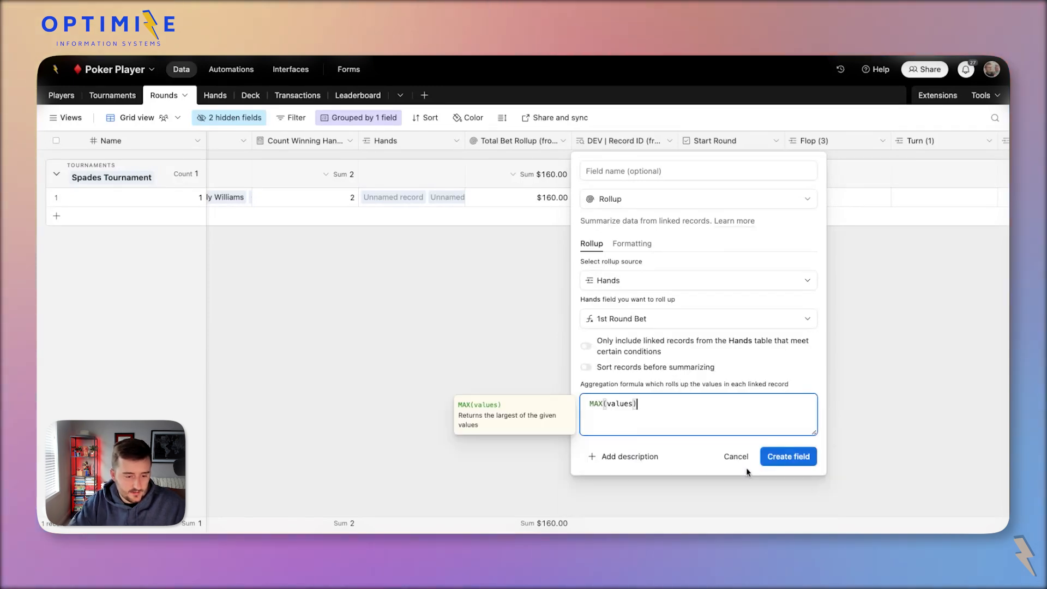
click(788, 457)
Rename the new rollup field to 1st Round Bet Min and save it.
double_click(612, 143)
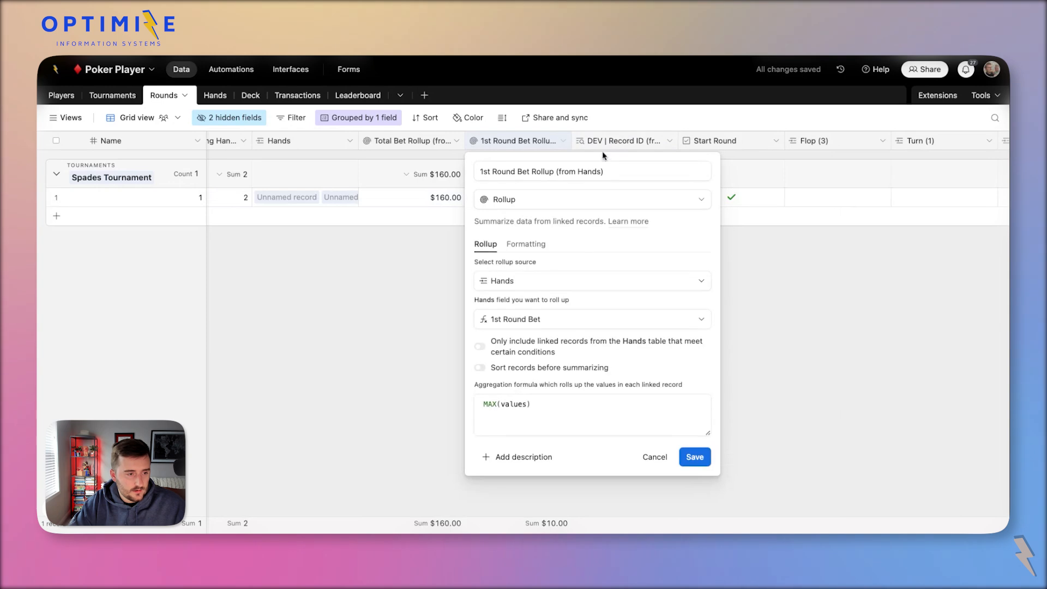
triple_click(571, 165)
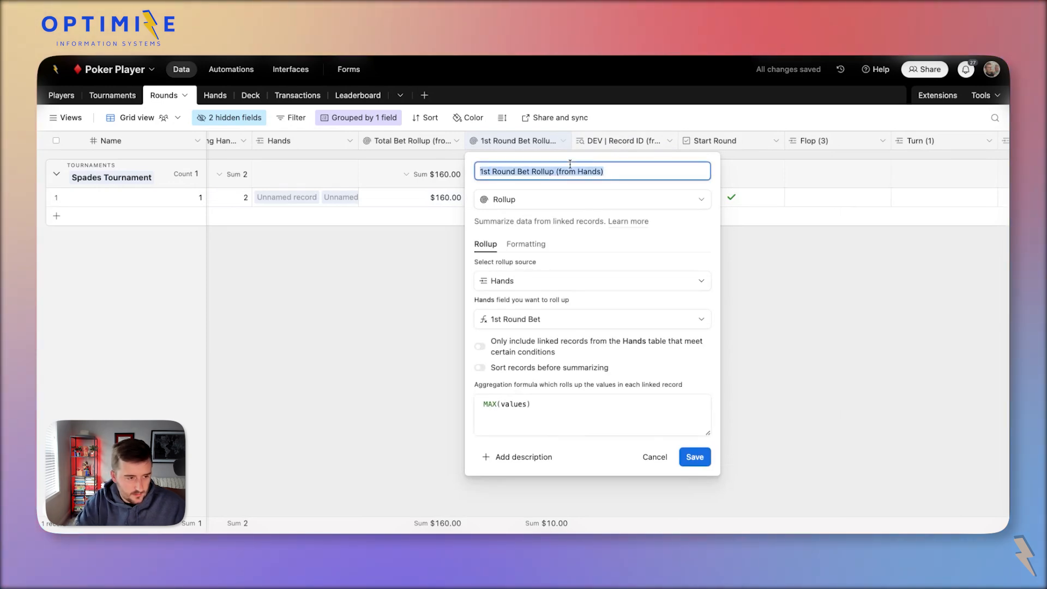
key(Right)
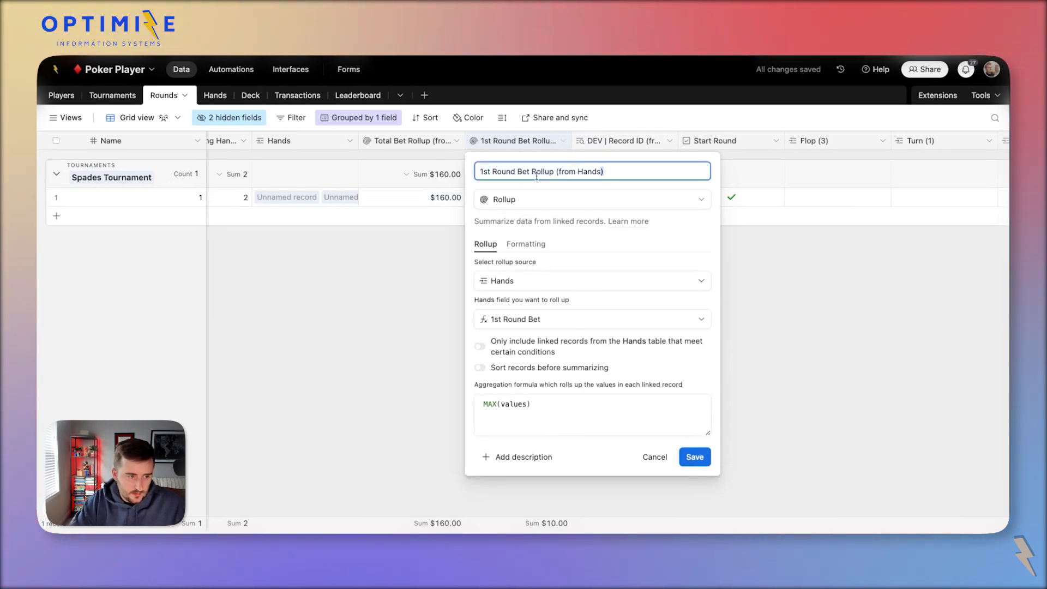
double_click(537, 173)
key(shift+End)
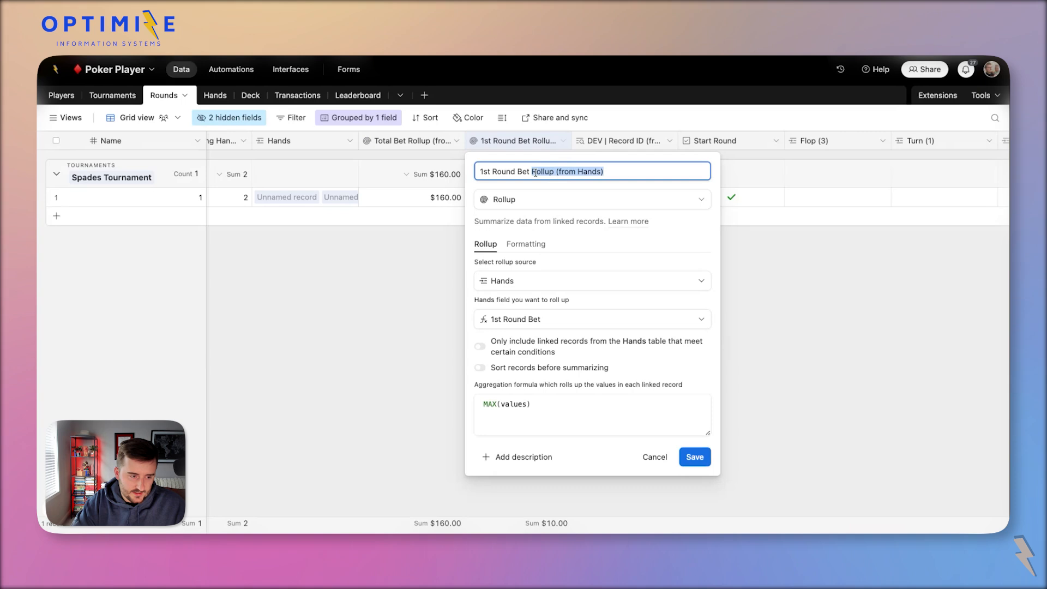
text(mi)
key(BackSpace)
key(BackSpace)
text(Min)
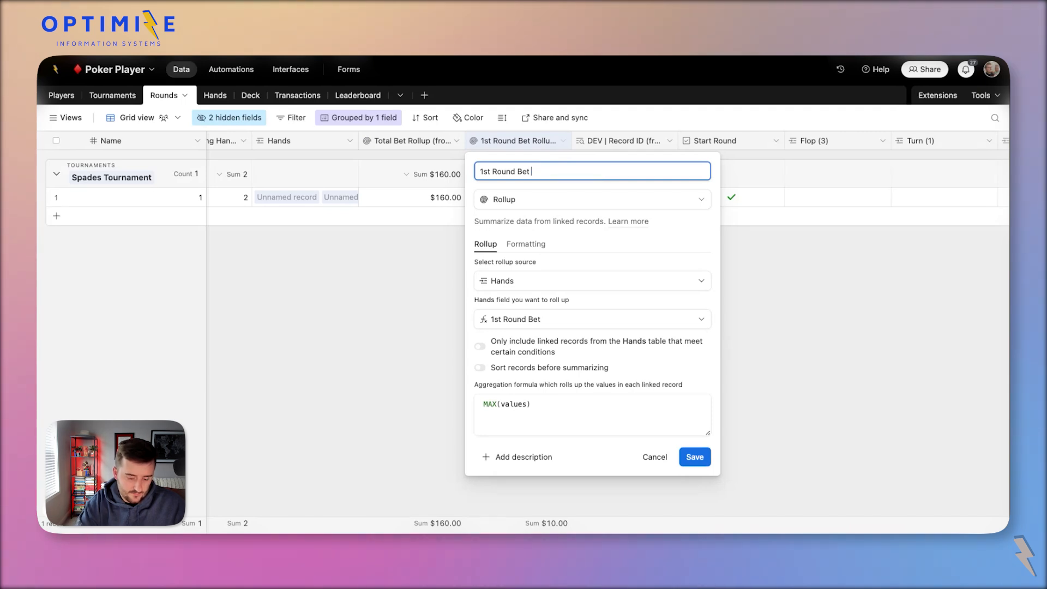
key(ctrl+a)
click(695, 457)
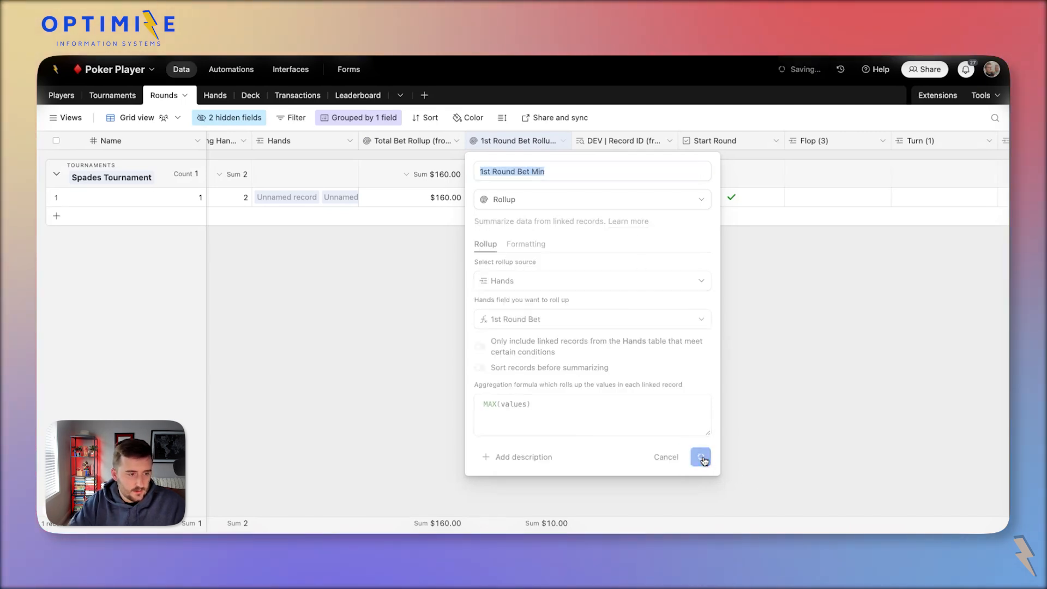
double_click(494, 141)
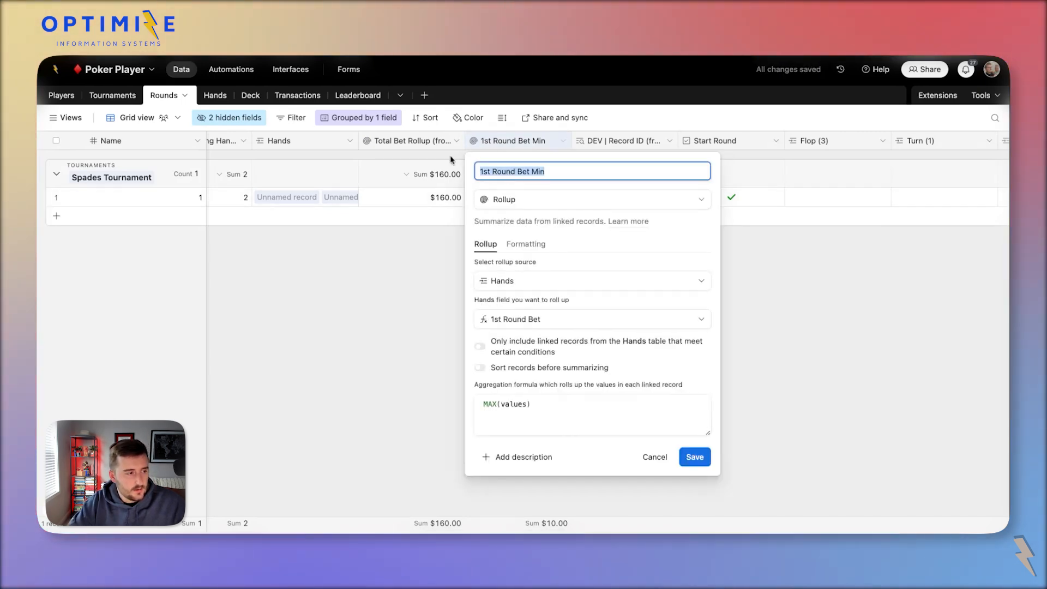
click(291, 70)
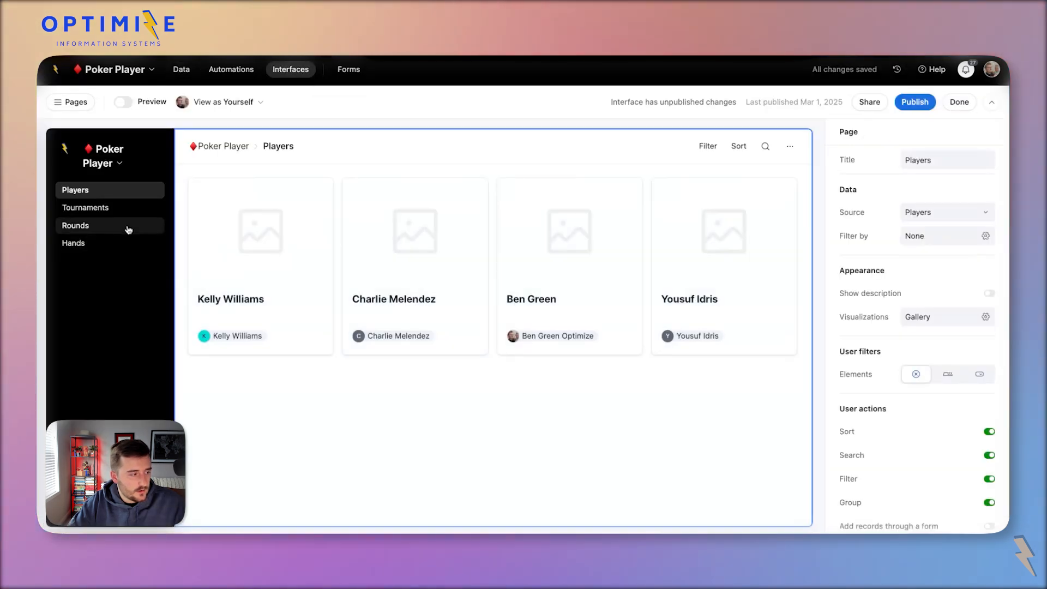
Open round 1 of the Spades Tournament and the hand's detail panel.
click(118, 227)
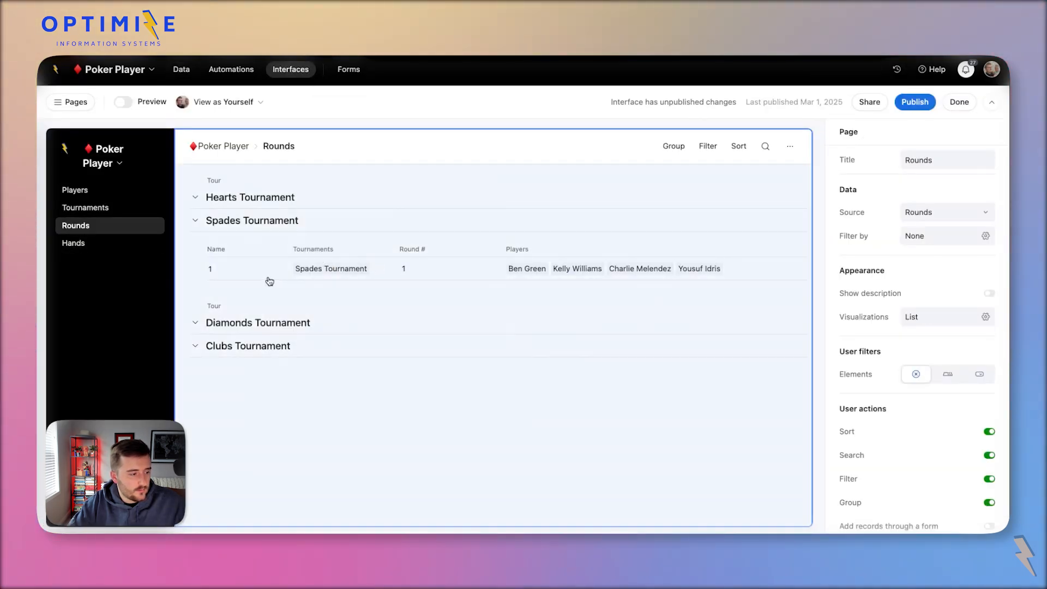
click(269, 281)
click(263, 274)
scroll(393, 436, down, 5)
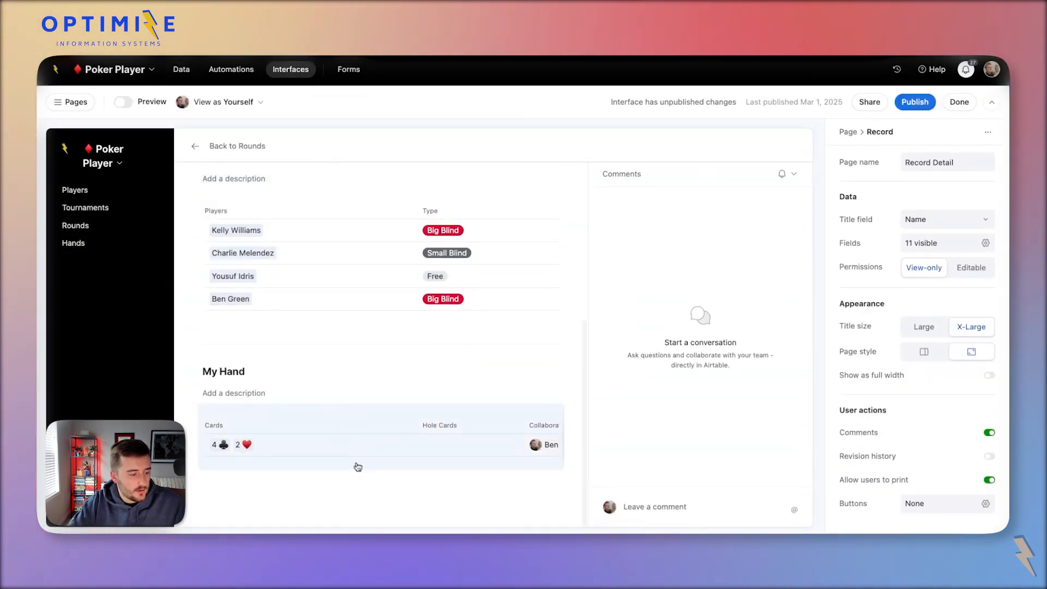
click(366, 451)
click(404, 449)
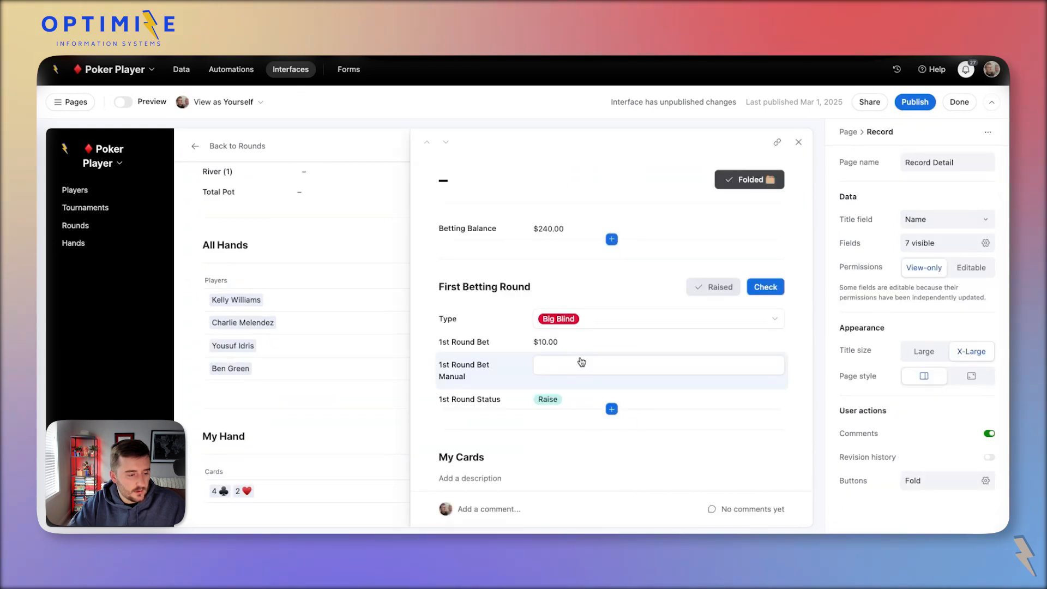
Search for the 1st Round Bet Min field to insert above 1st Round Bet.
click(568, 345)
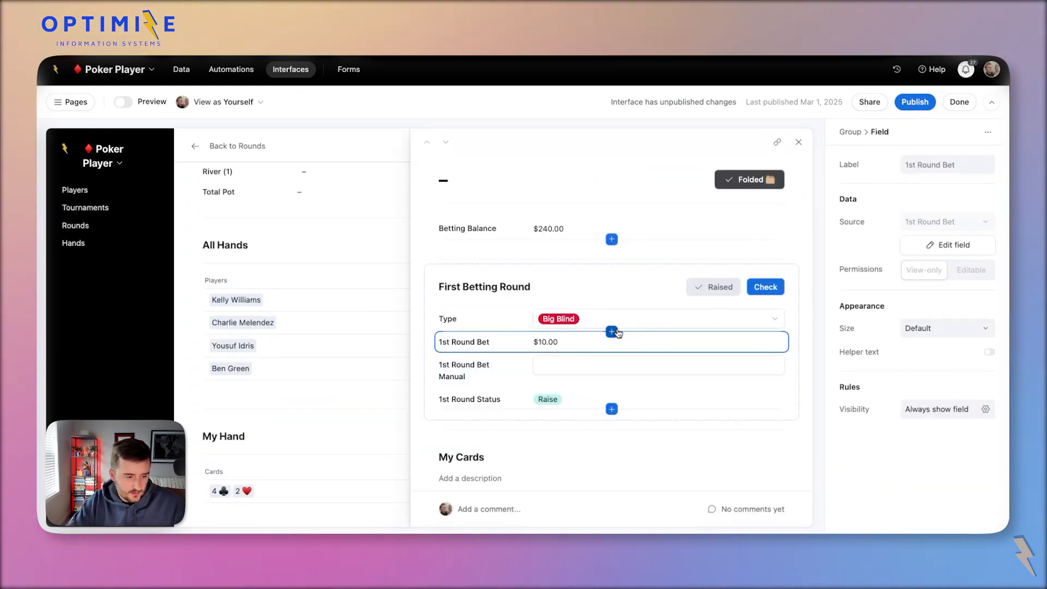
click(612, 331)
text(1st Round Bet Min)
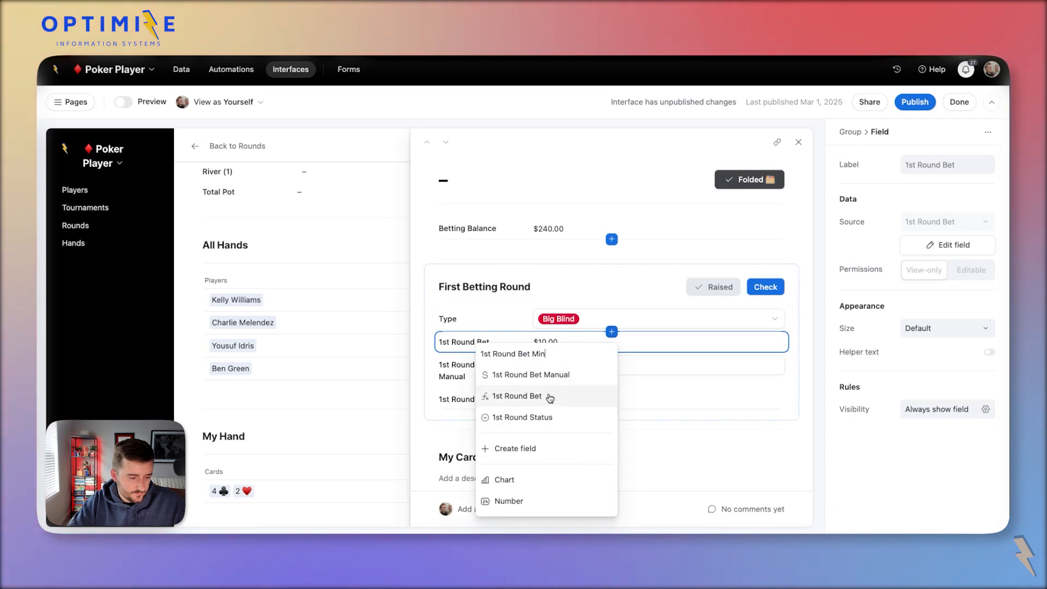
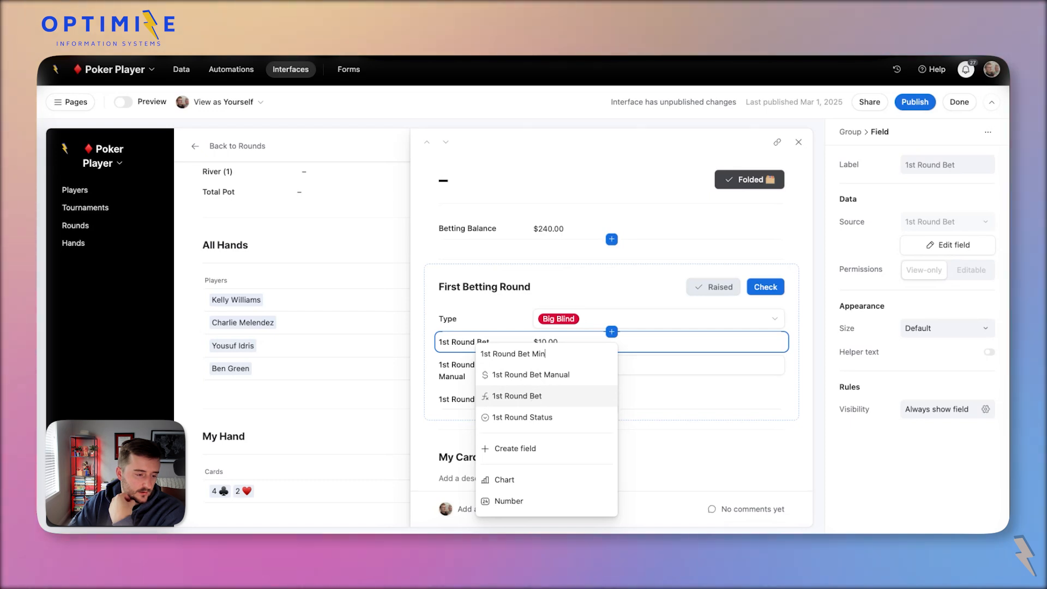
Remove the duplicate 1st Round Bet field from the betting group and browse the insertable fields.
click(517, 396)
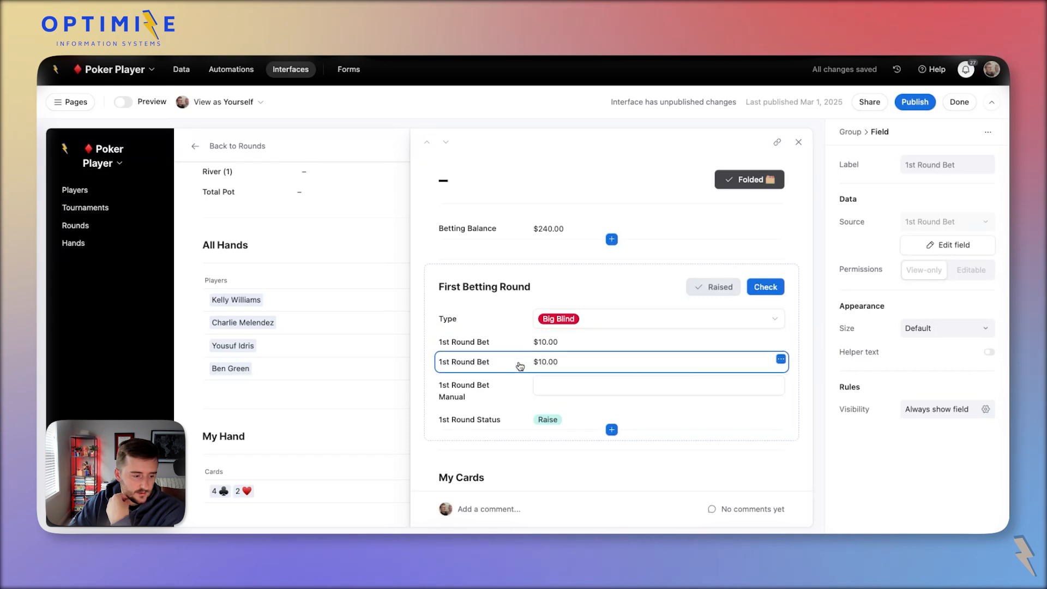
key(BackSpace)
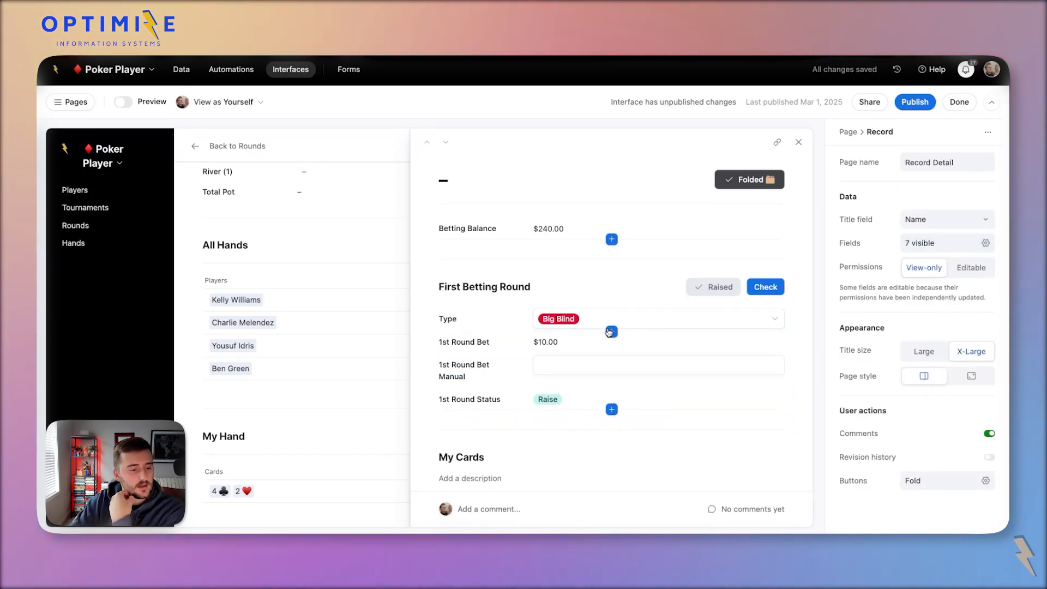
click(611, 331)
scroll(562, 474, down, 10)
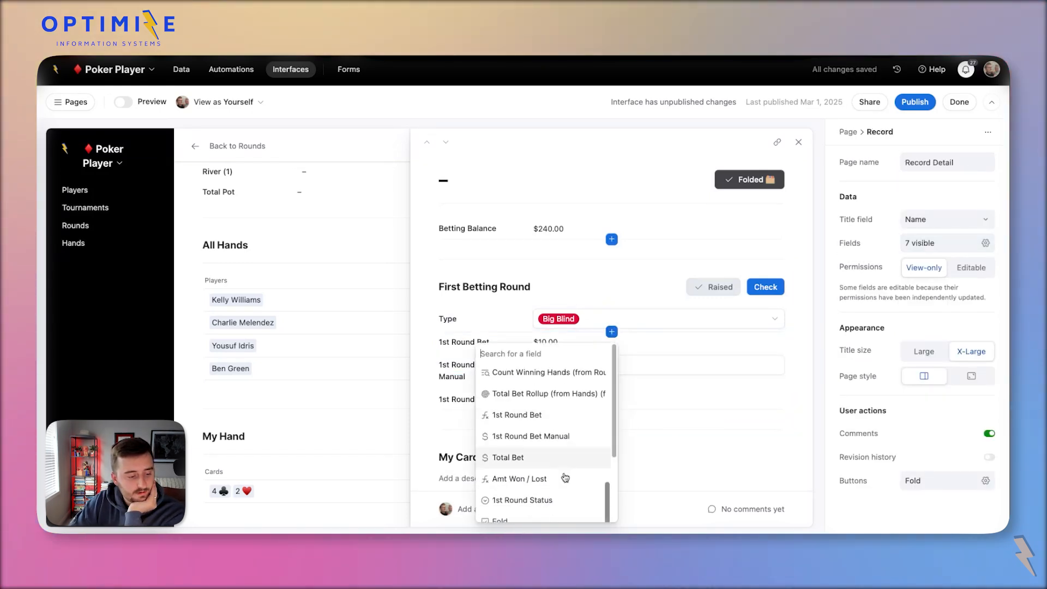
scroll(556, 453, up, 4)
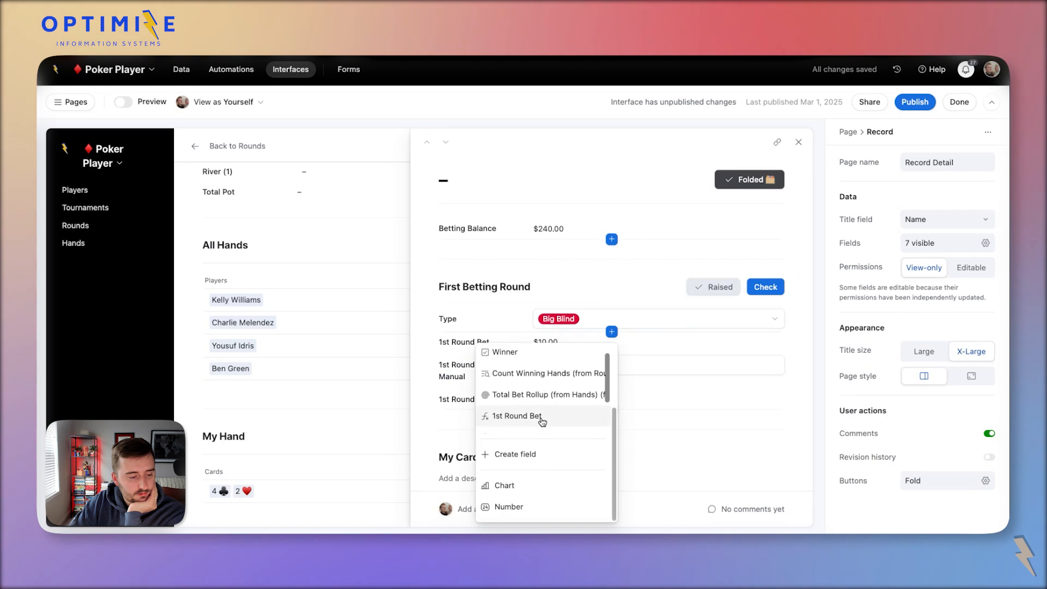
scroll(543, 422, down, 3)
scroll(542, 422, up, 10)
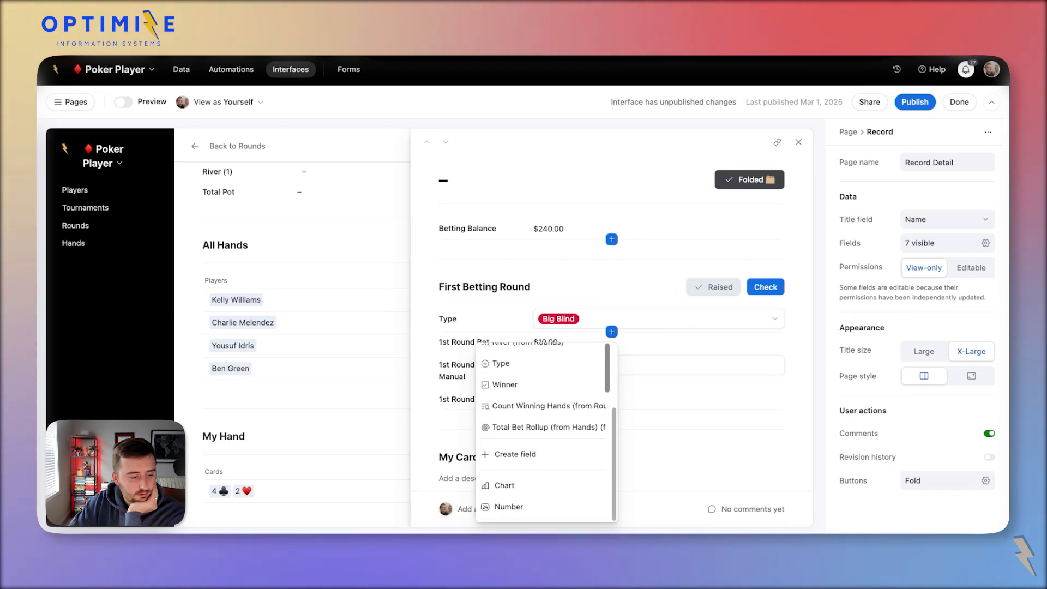
scroll(541, 422, up, 8)
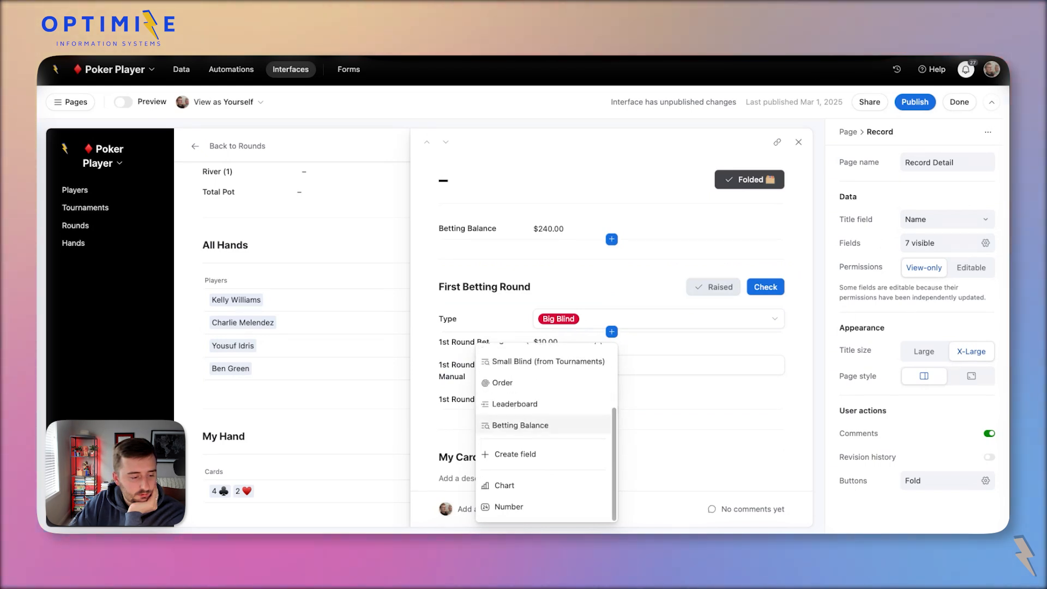
scroll(543, 425, down, 15)
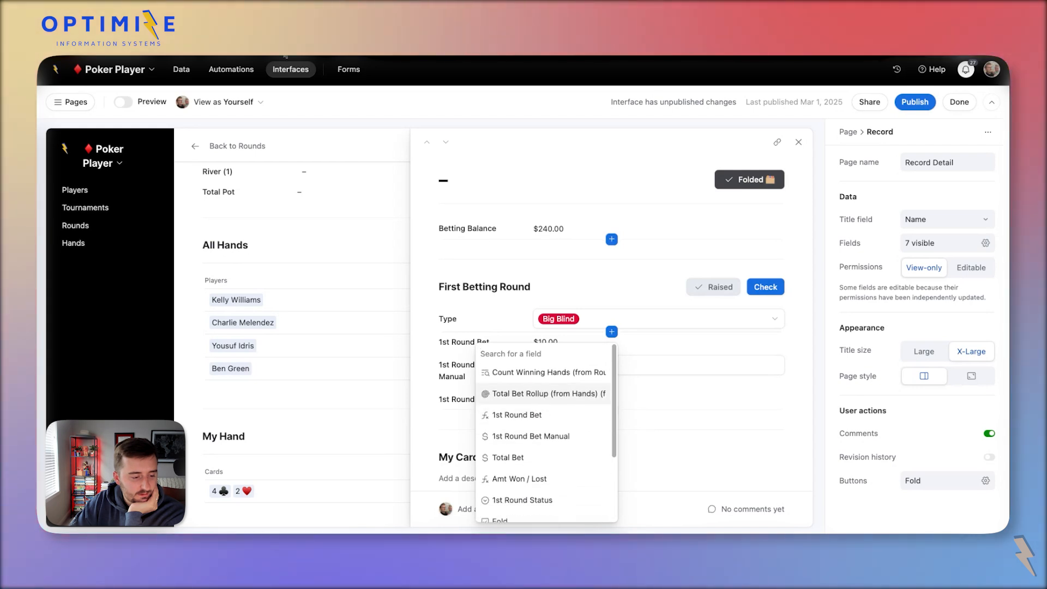
Check the 1st Round Bet Min field settings in Data, then search the hand record's field list for it.
click(181, 68)
double_click(502, 144)
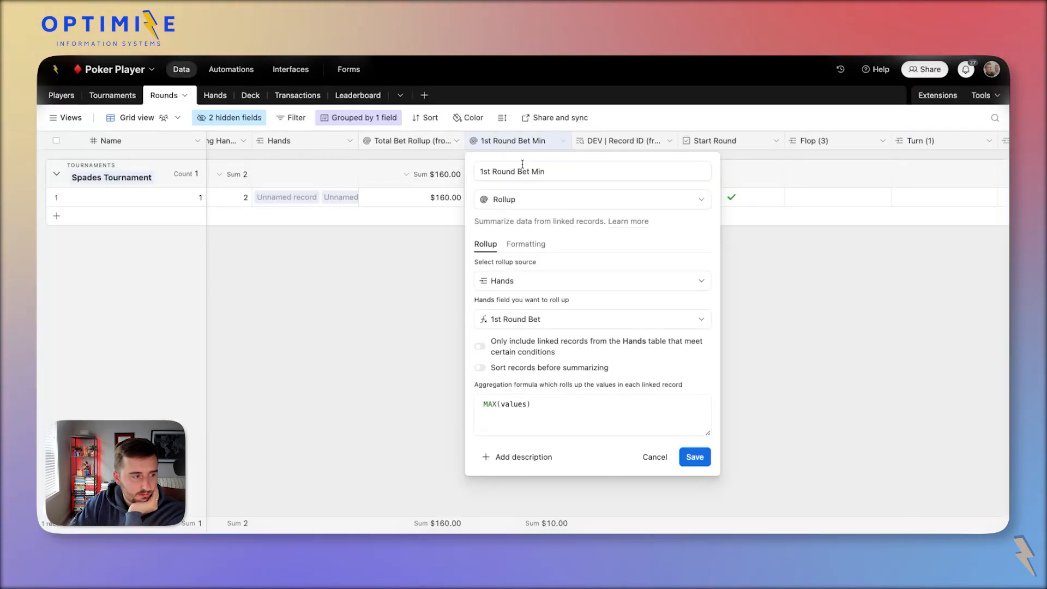
click(291, 69)
click(131, 233)
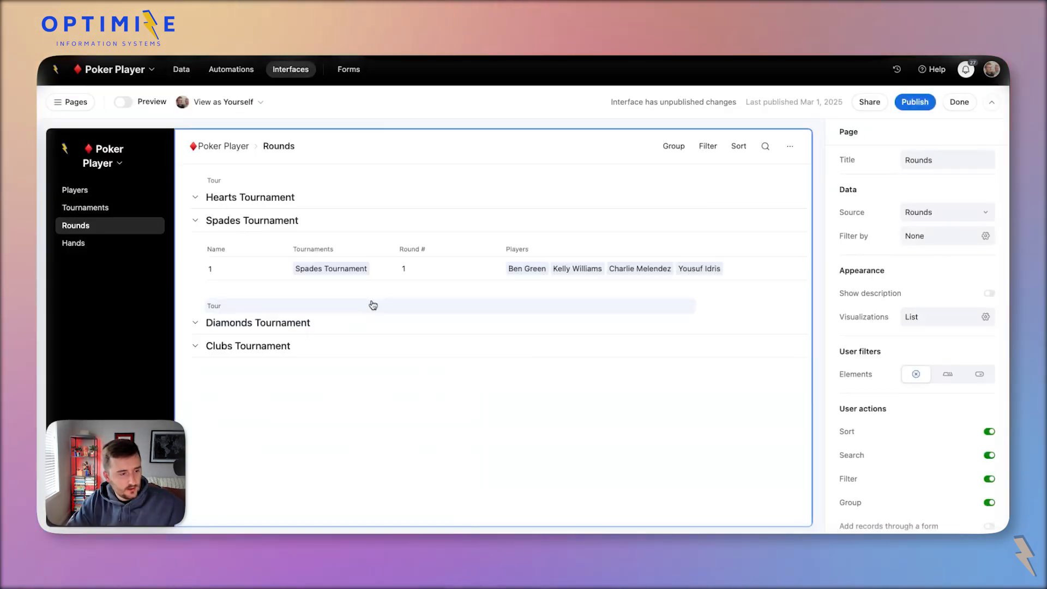
click(276, 273)
click(382, 452)
click(612, 331)
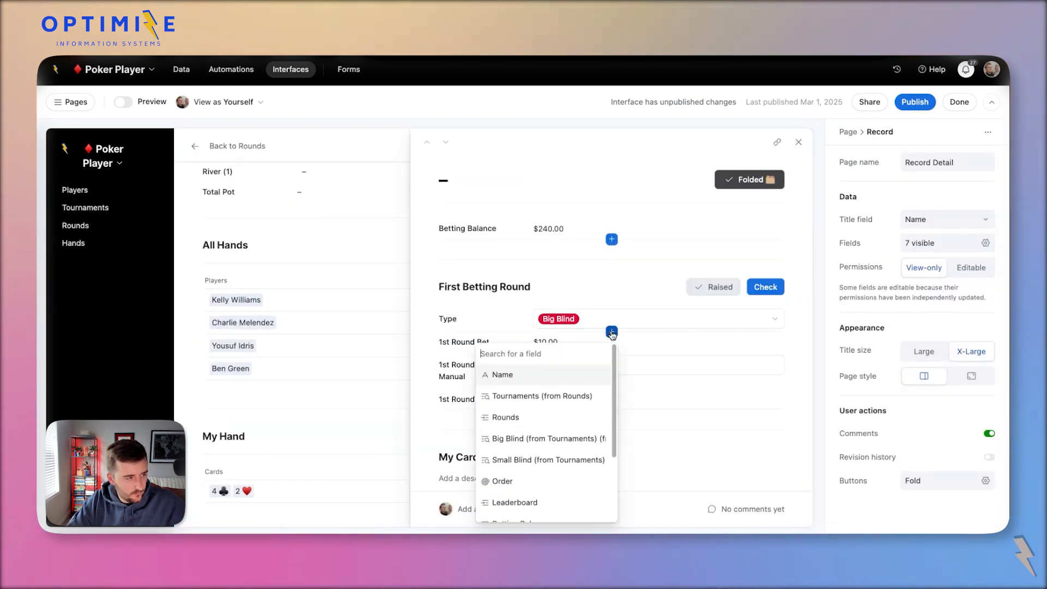
text(1st Round Bet Min)
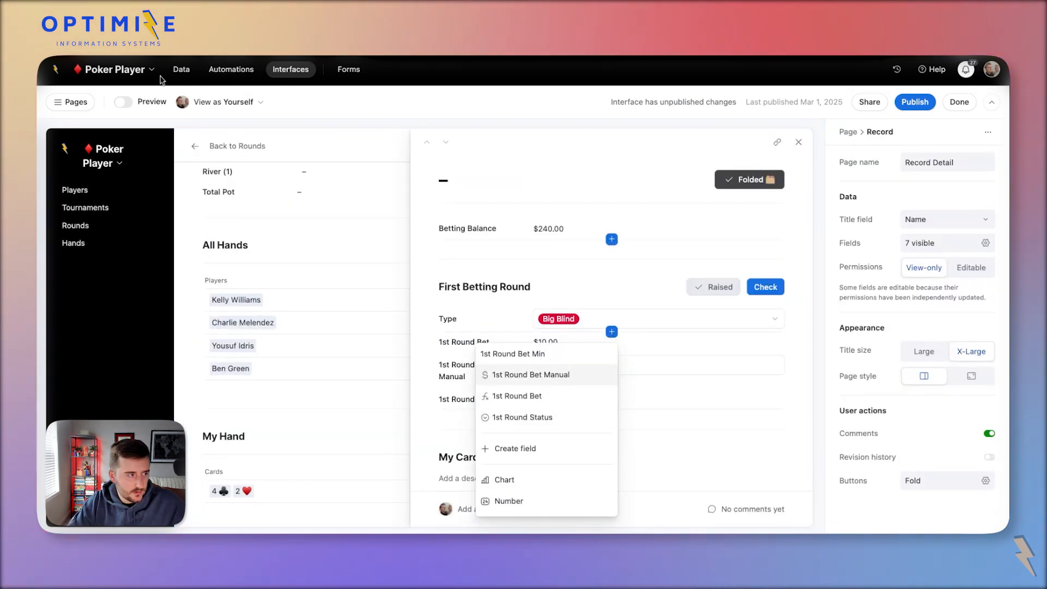
click(180, 71)
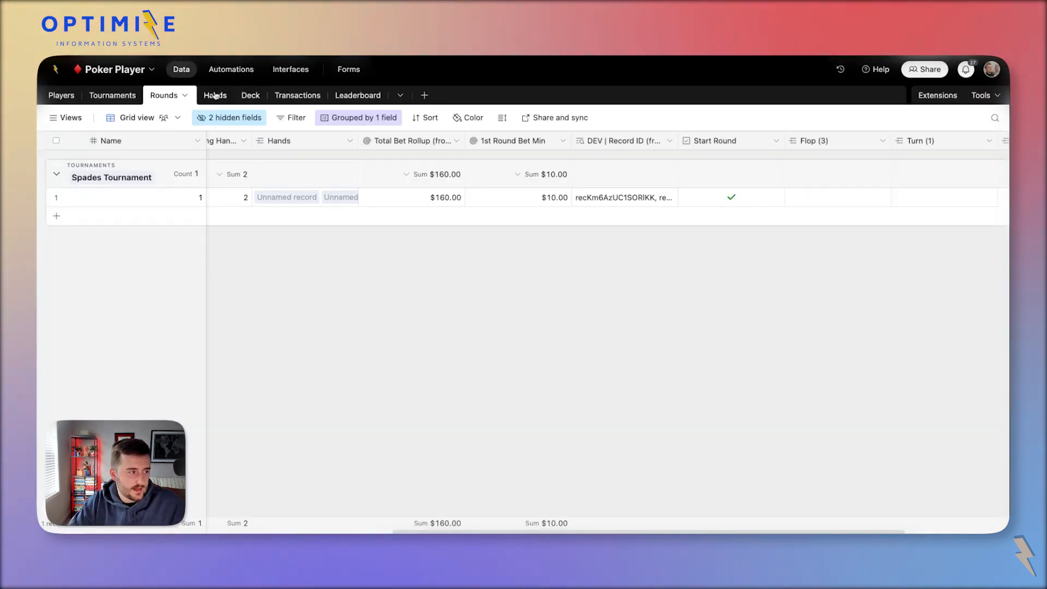
Add a 1st Round Bet Min (from Rounds) lookup field to Hands through the Rounds link.
click(215, 95)
scroll(256, 159, left, 10)
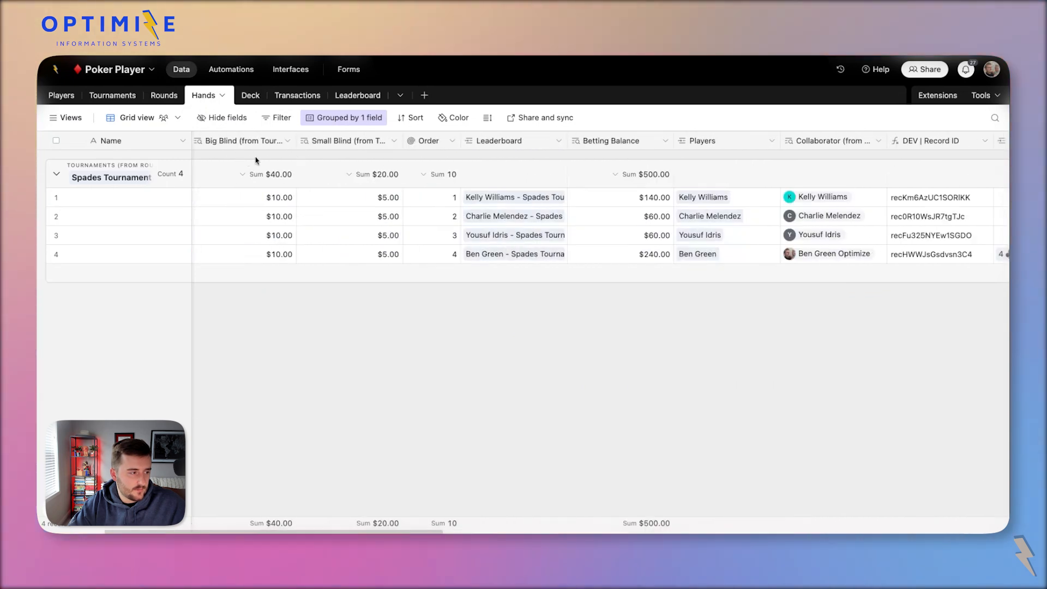
scroll(256, 159, left, 5)
right_click(331, 141)
click(368, 187)
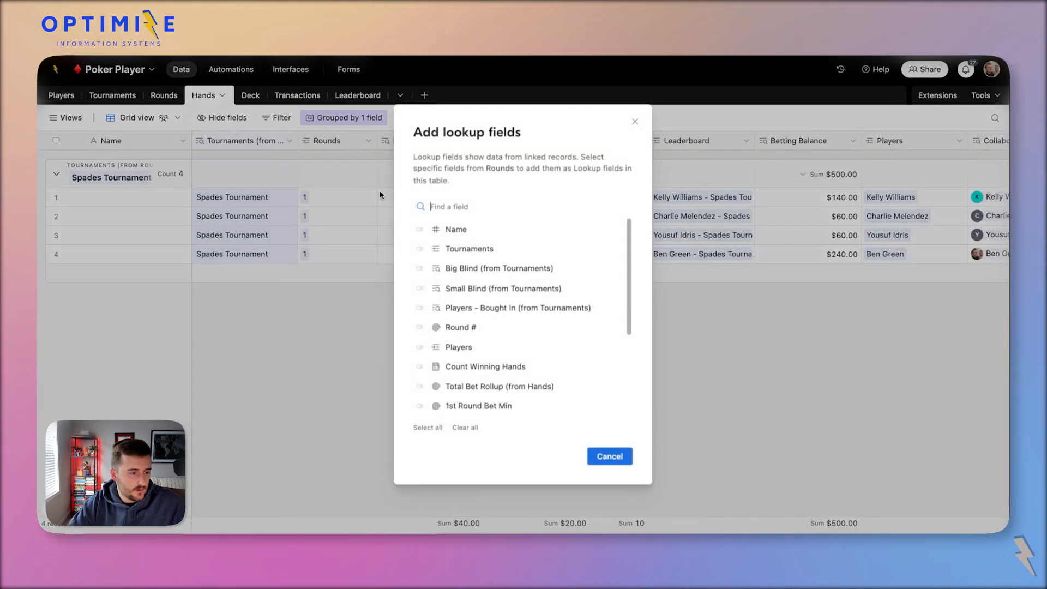
text(1st Round Bet Min)
click(512, 233)
click(601, 452)
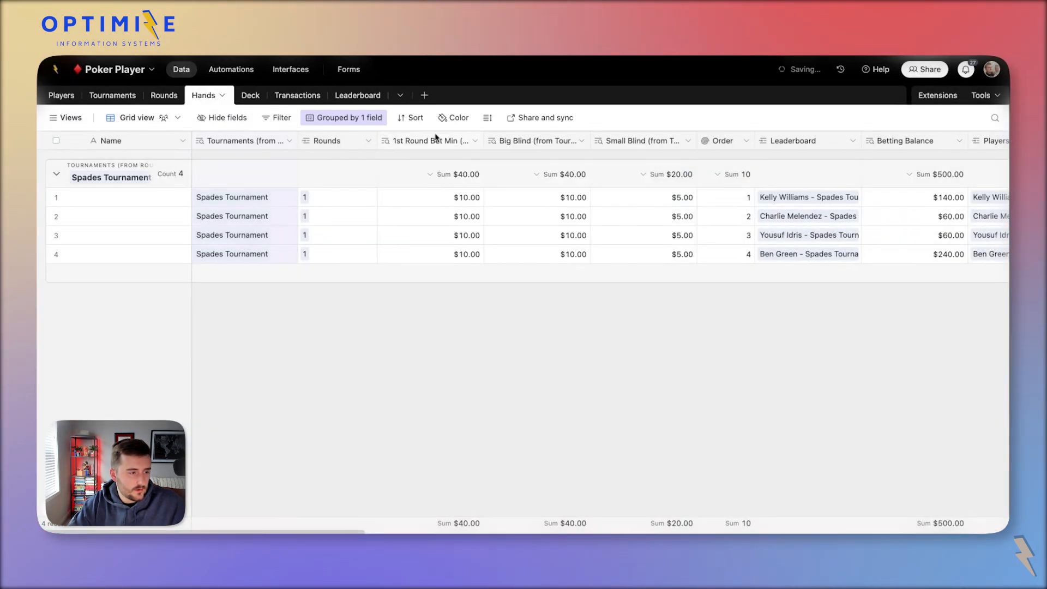
double_click(461, 143)
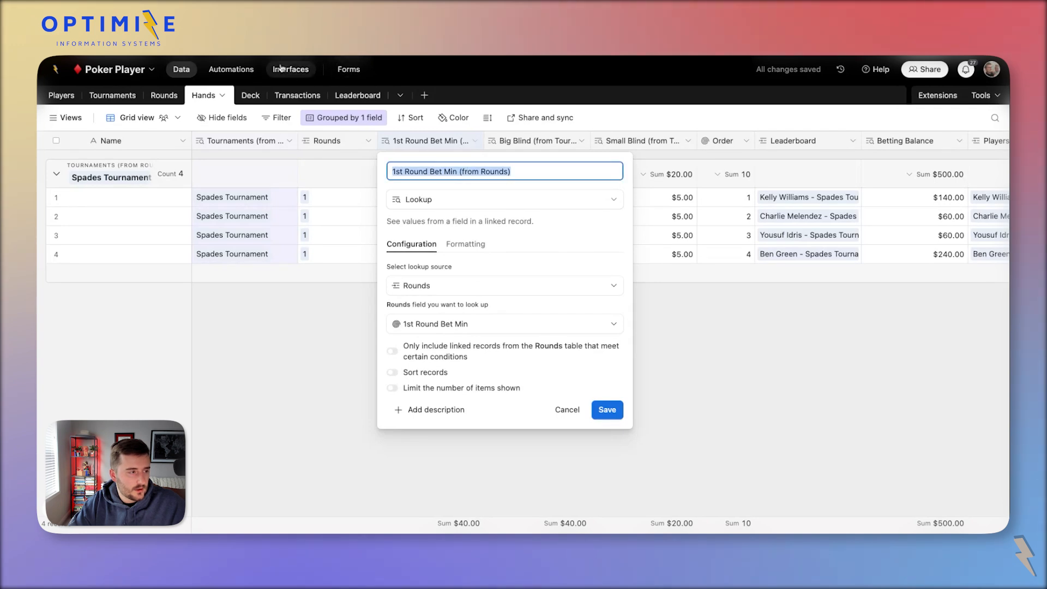
Open round 1's detail page from the interface's Rounds page.
click(288, 69)
click(114, 224)
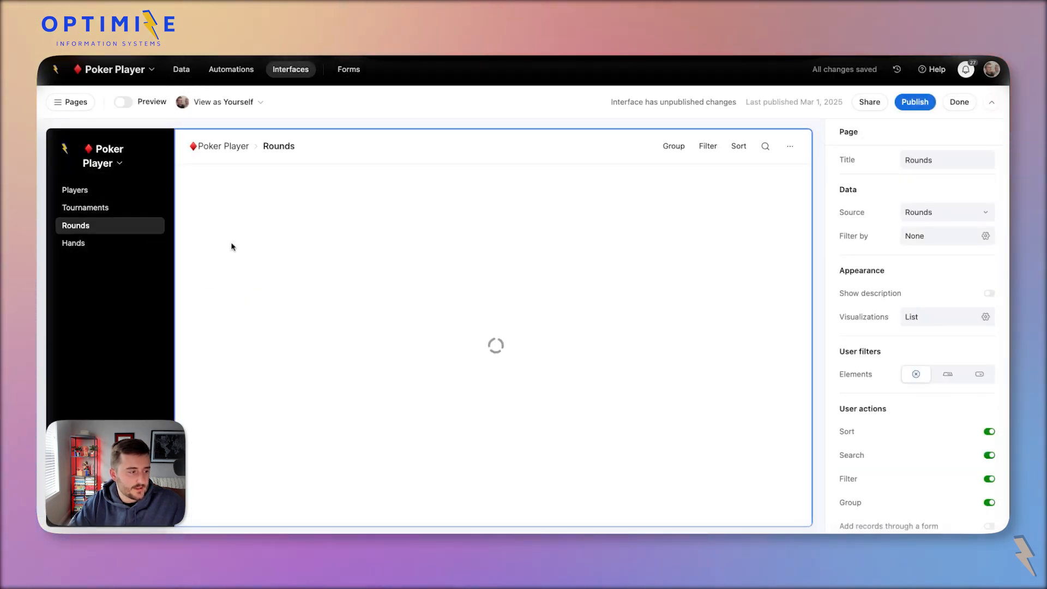
click(272, 269)
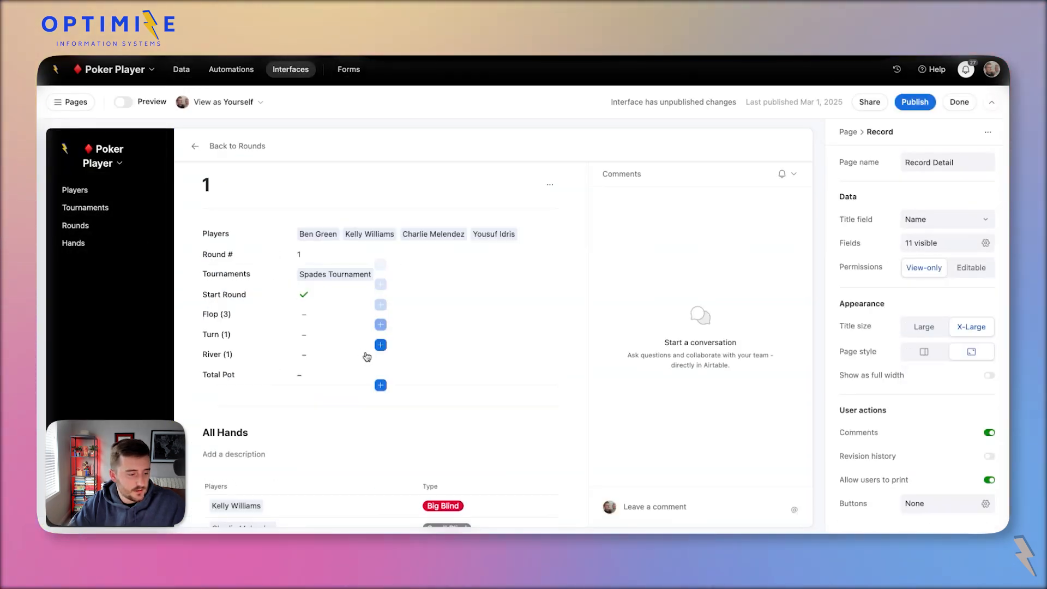
Insert the 1st Round Bet Min (from Rounds) lookup into the hand record's betting group.
scroll(366, 356, down, 5)
click(365, 492)
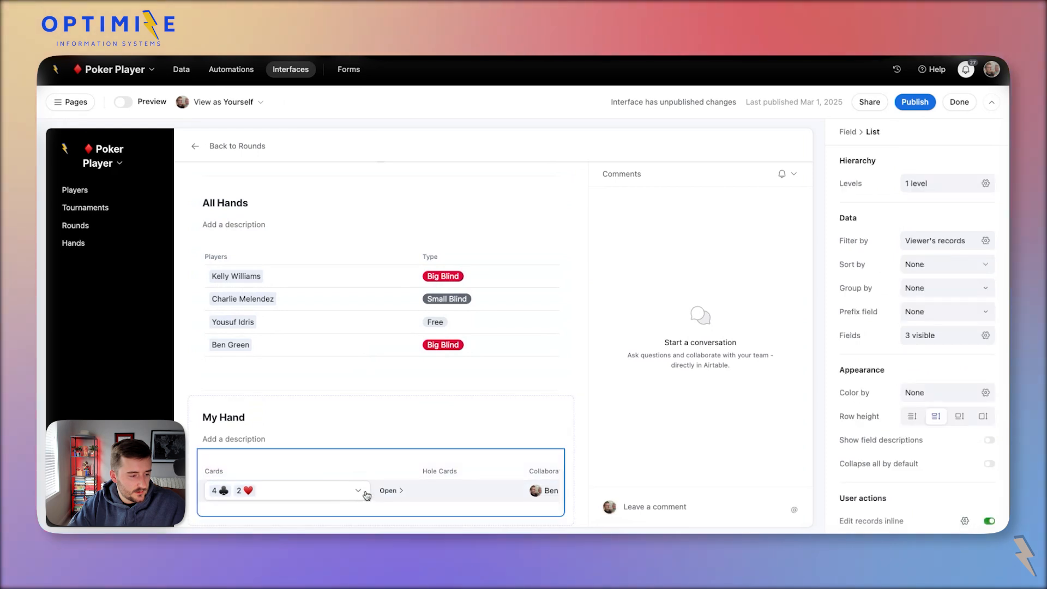
click(383, 492)
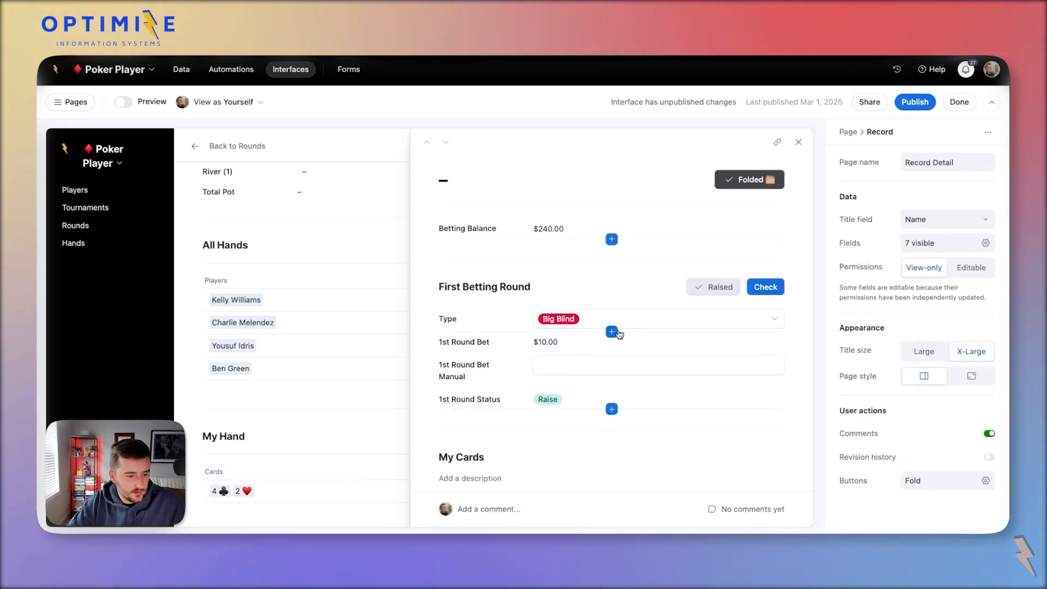
click(612, 330)
click(610, 373)
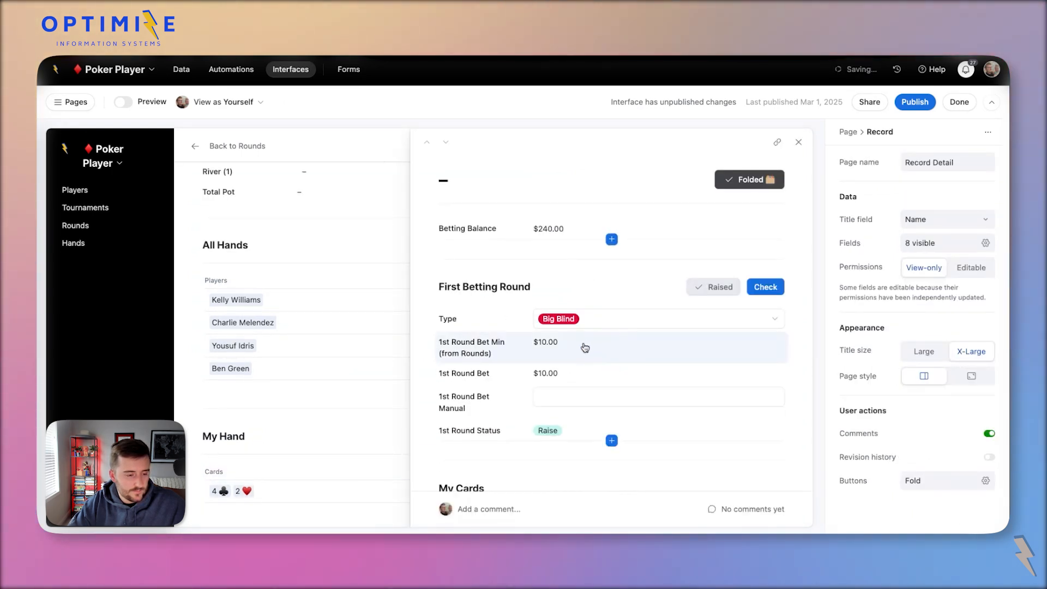
click(536, 349)
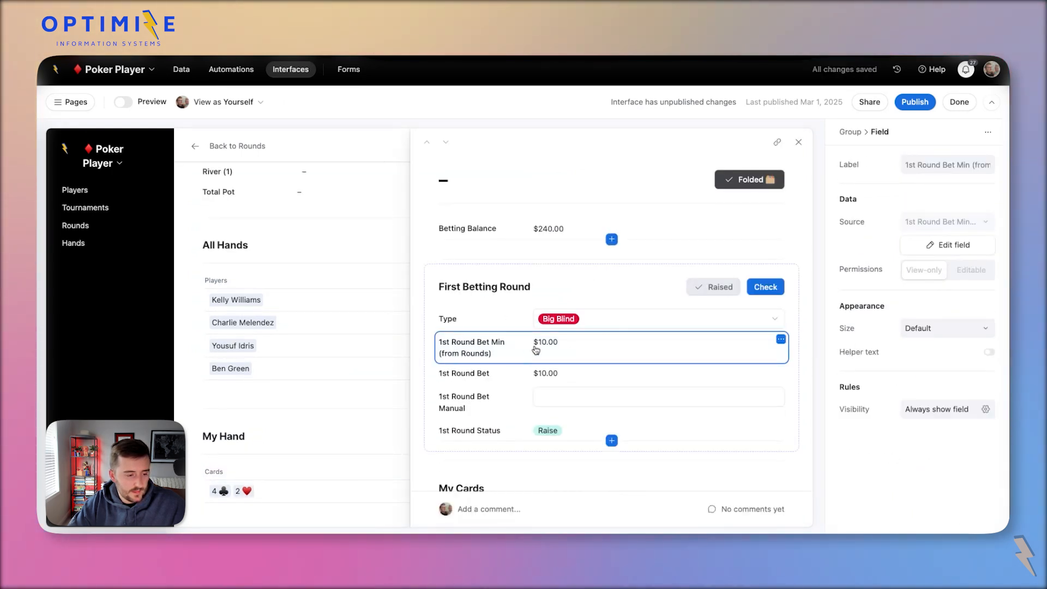
Rename the lookup field and its label to 1st Round Bet Min.
click(950, 246)
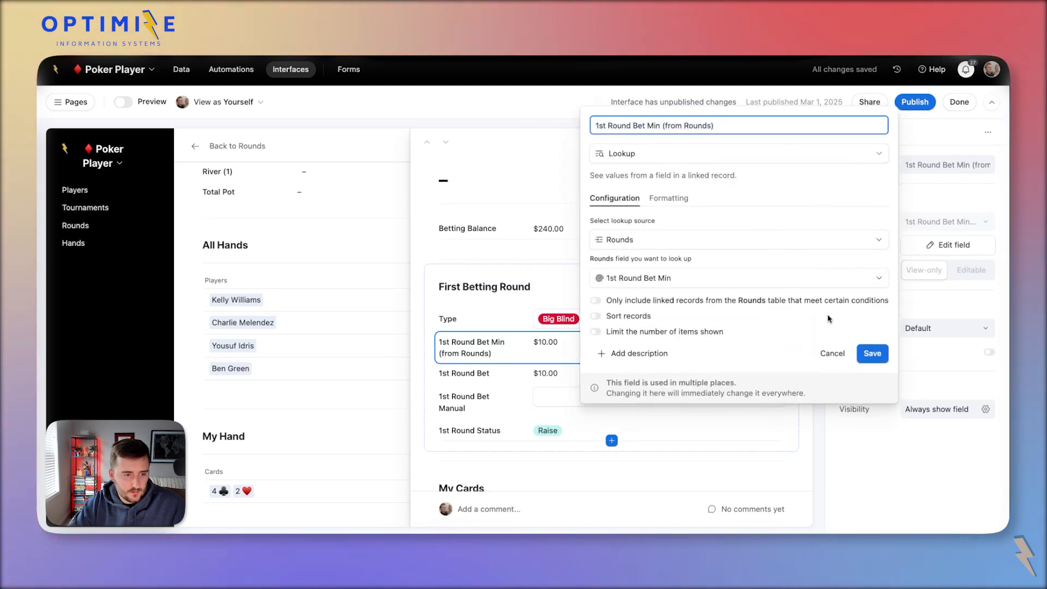
key(super+a)
click(659, 124)
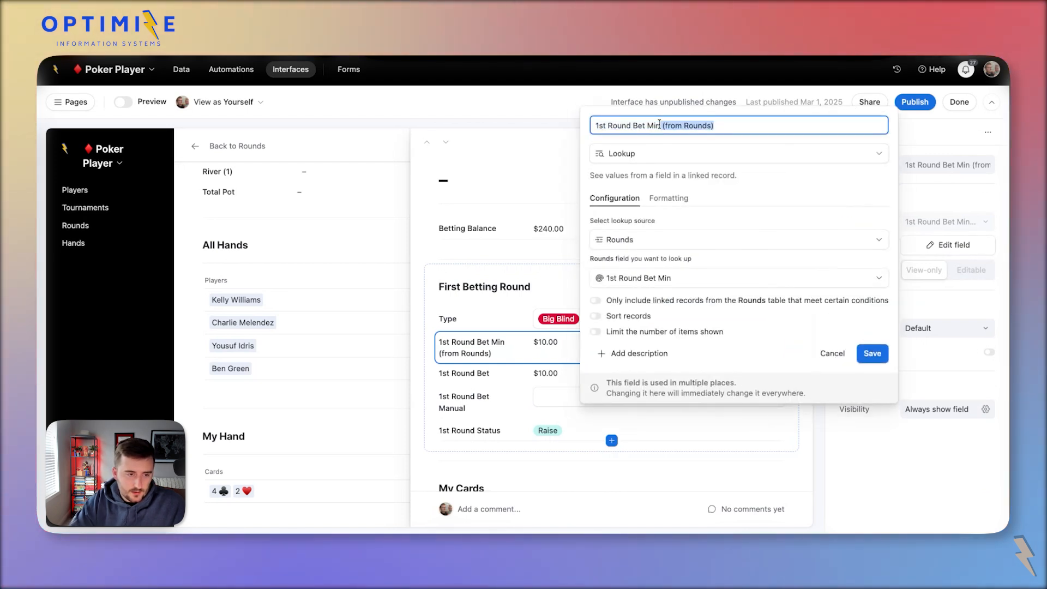
key(Left)
key(super+z)
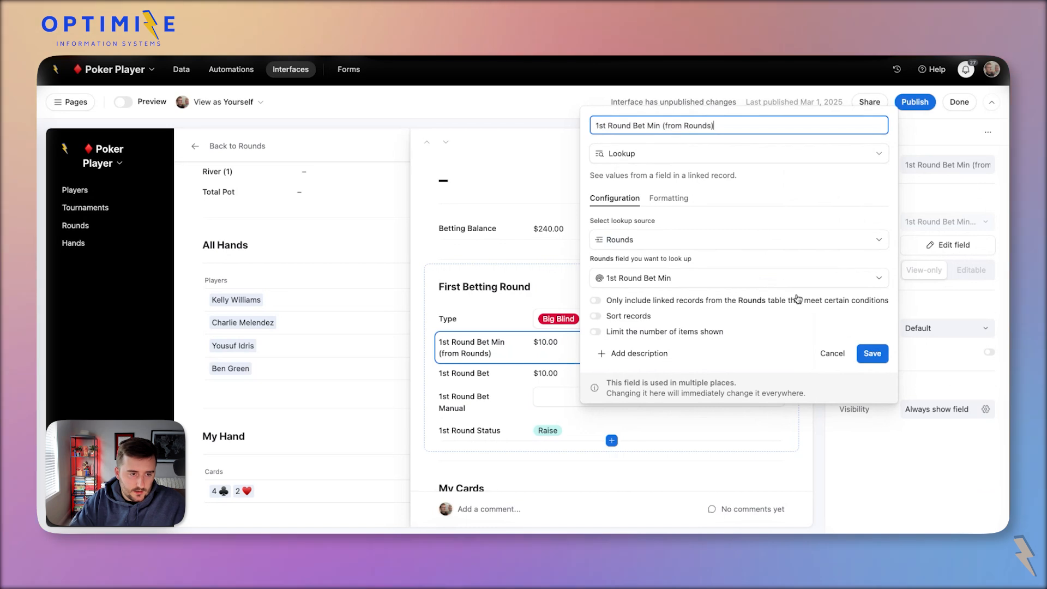
drag(715, 126, 659, 128)
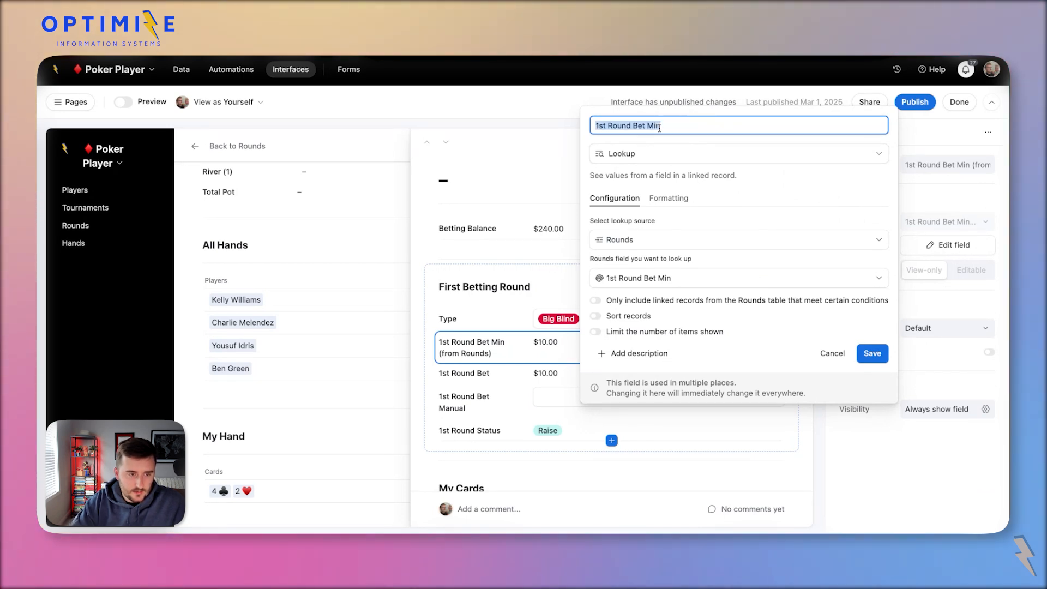
click(872, 353)
click(923, 164)
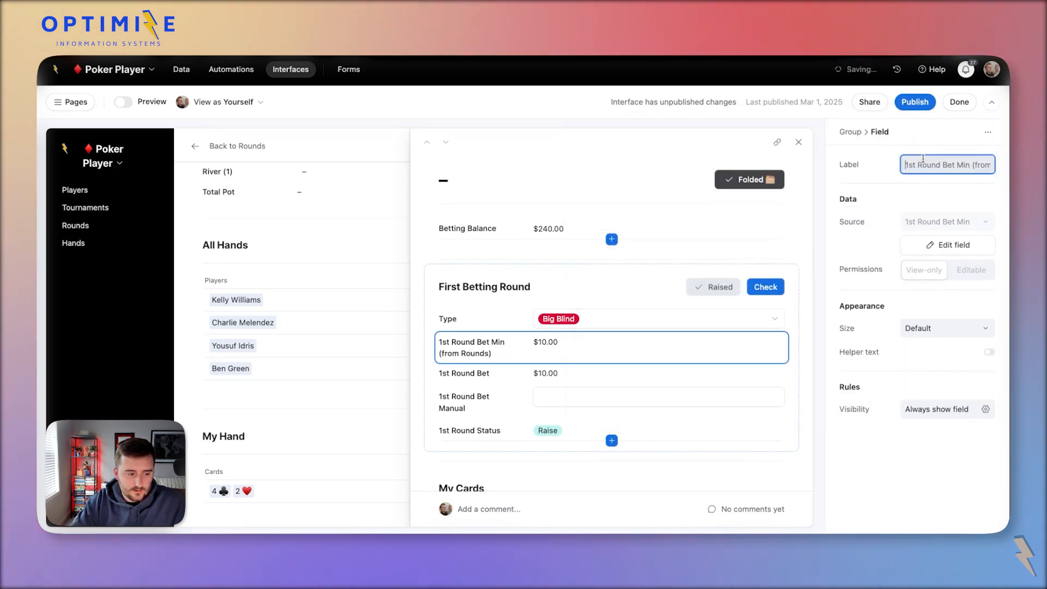
click(522, 367)
Rename the 1st Round Bet formula field to My 1st Round Bet and resave its formula.
click(522, 367)
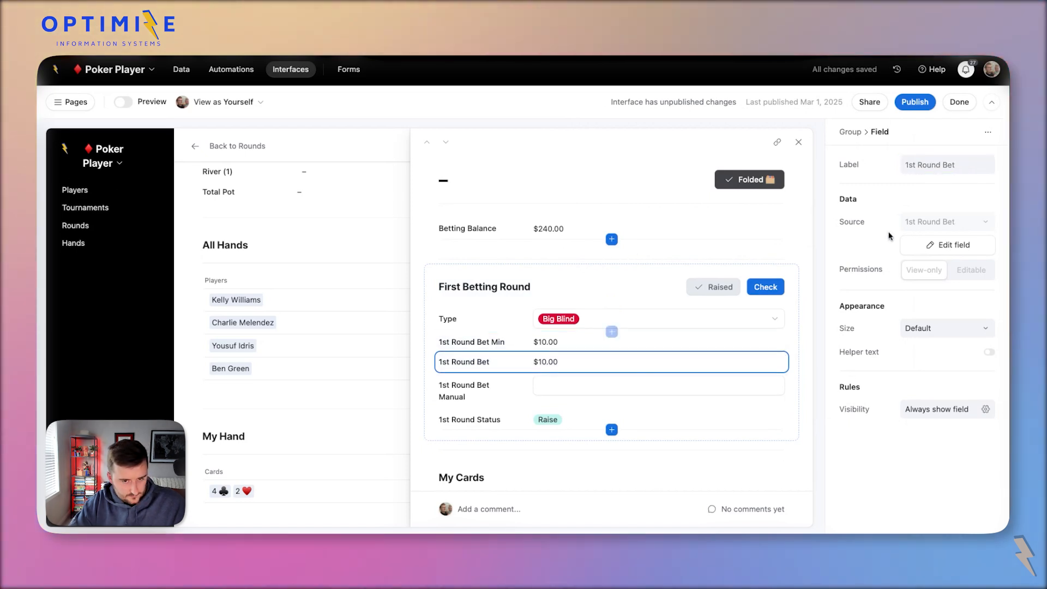
click(954, 245)
click(664, 113)
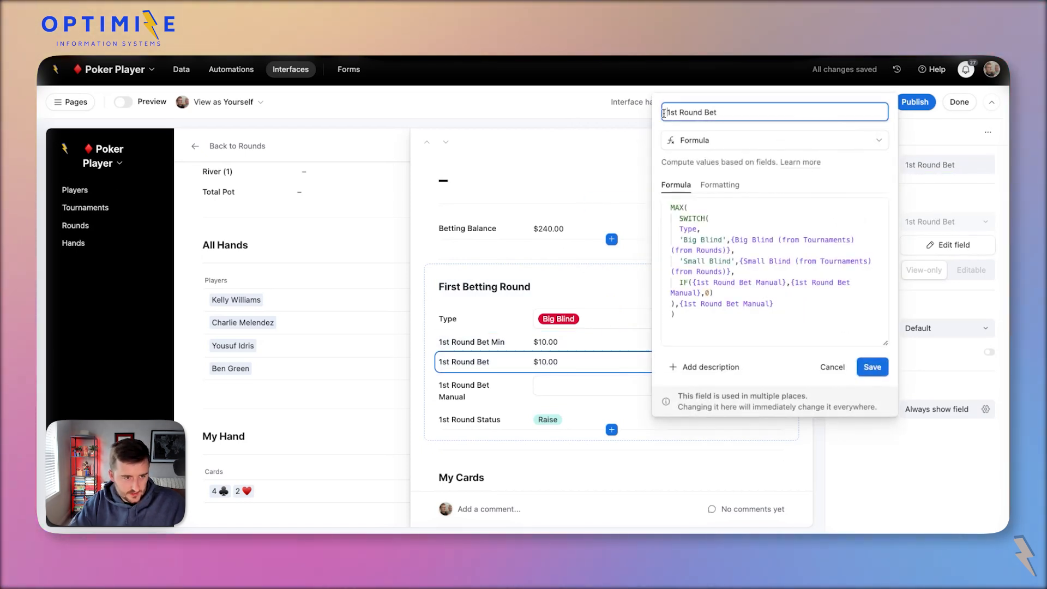
text(My)
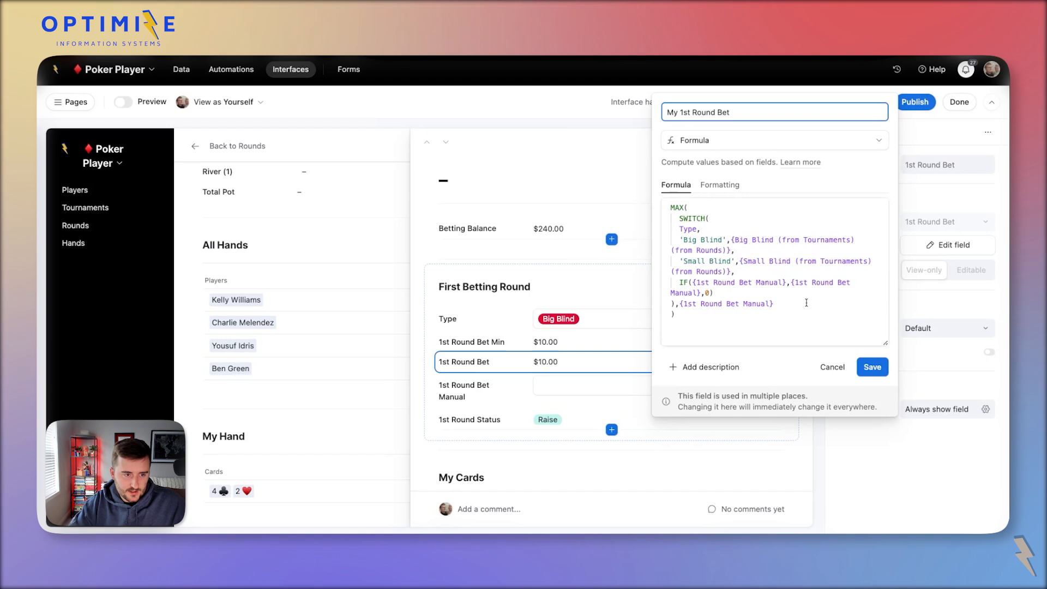
click(871, 367)
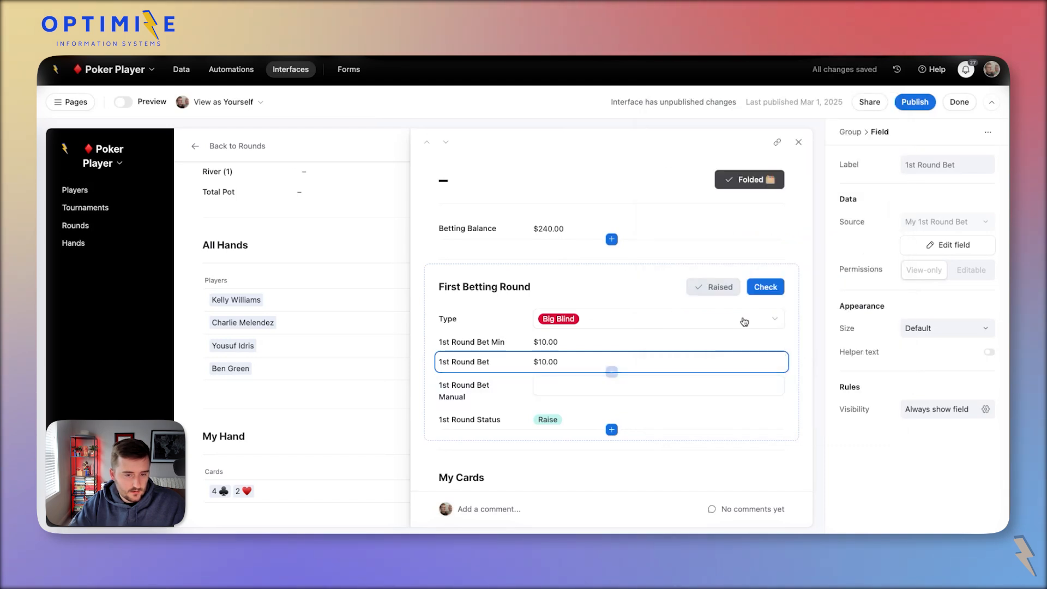
click(952, 244)
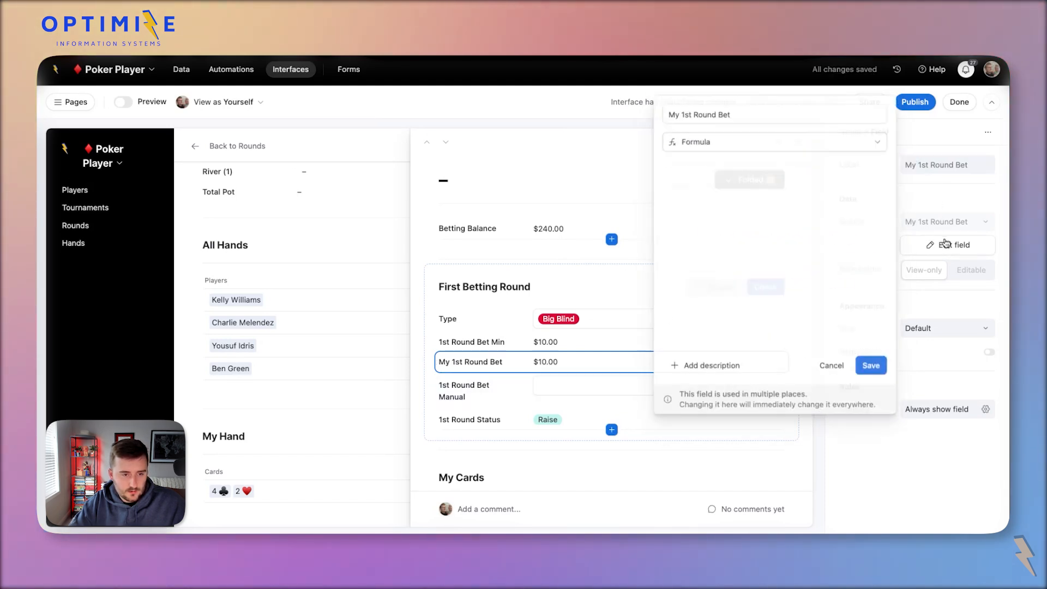
click(843, 363)
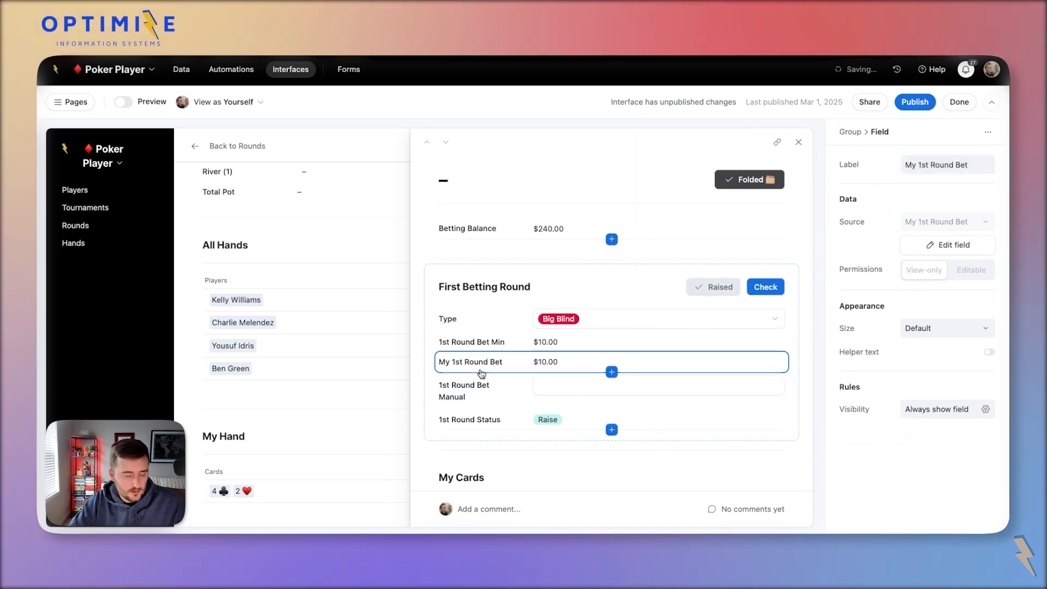
click(545, 385)
Set the hand's Type to Small Blind, so My 1st Round Bet drops to $5.00.
click(546, 367)
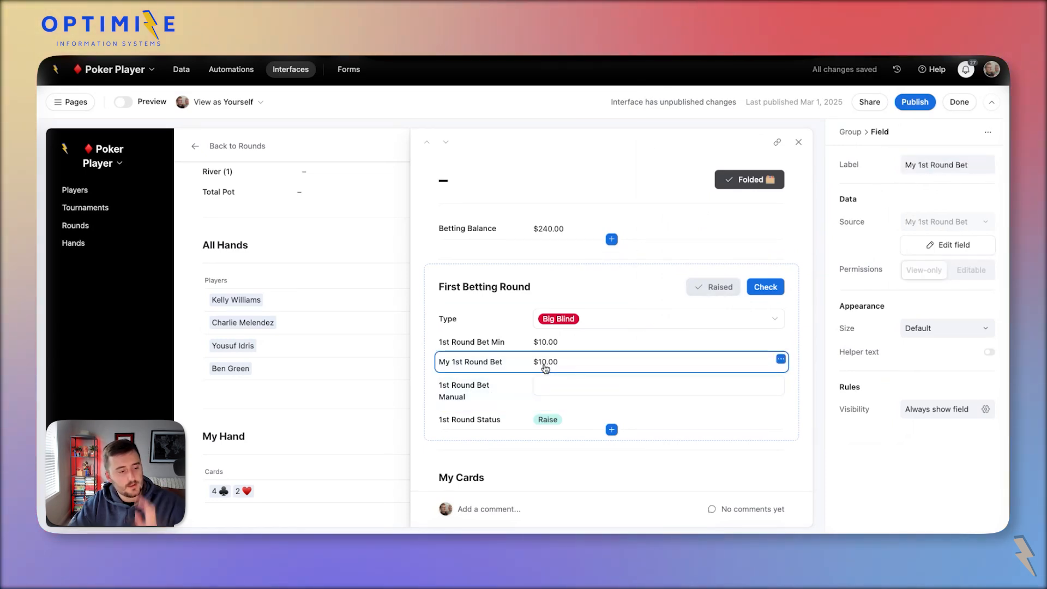
click(559, 323)
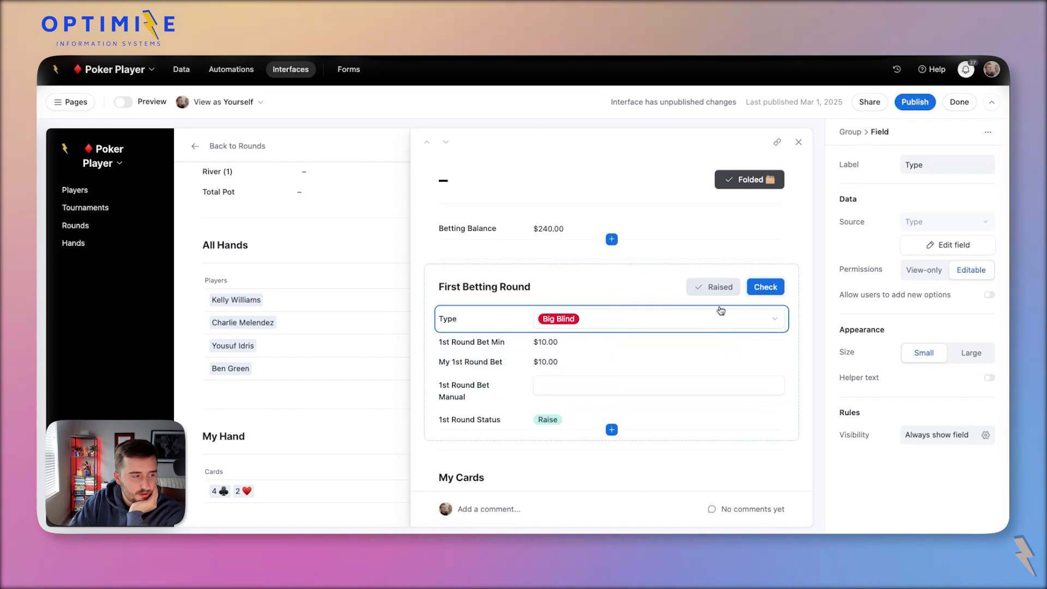
click(578, 323)
click(592, 417)
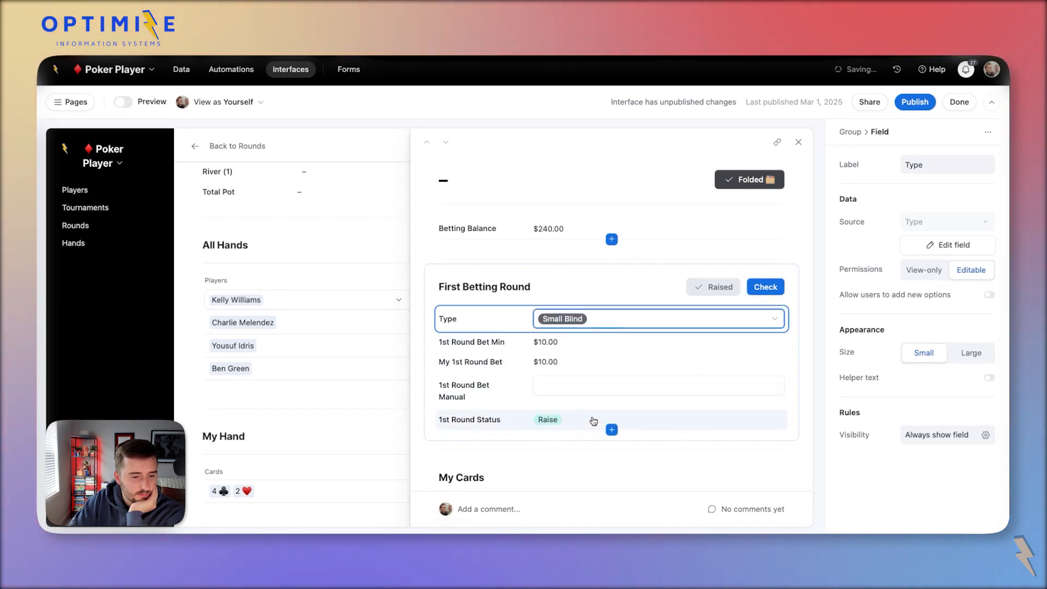
click(568, 363)
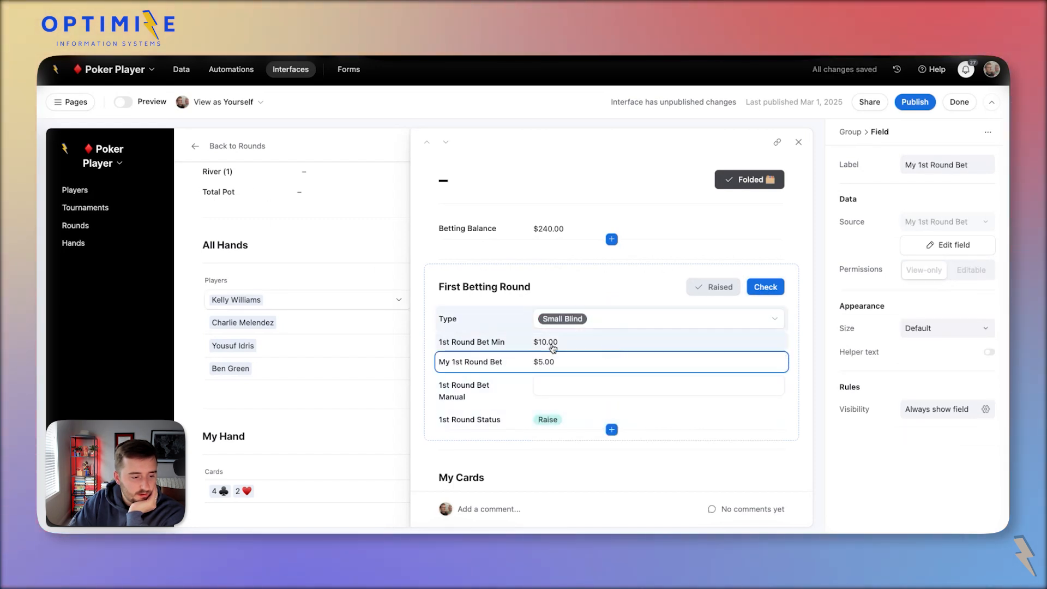
click(553, 344)
click(558, 365)
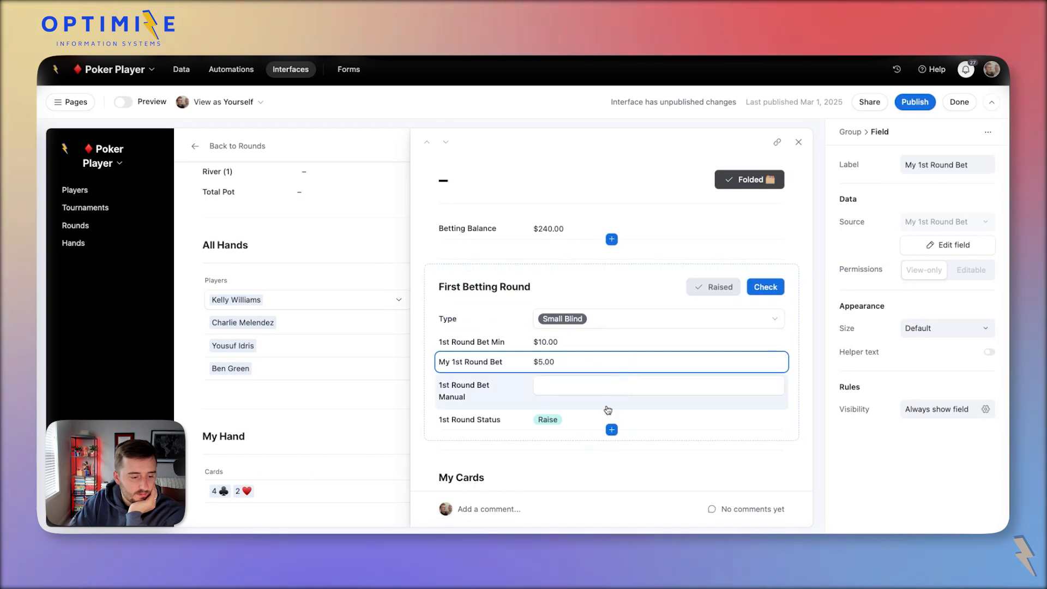
click(611, 429)
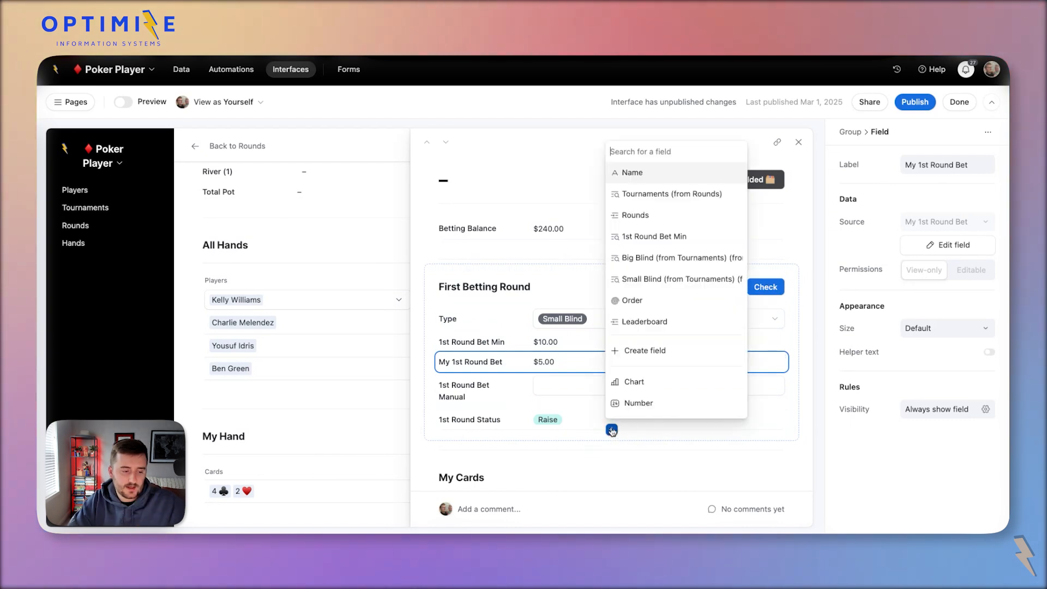
Create a new Formula field named 1st Round Indicator.
click(637, 350)
text(f)
click(498, 235)
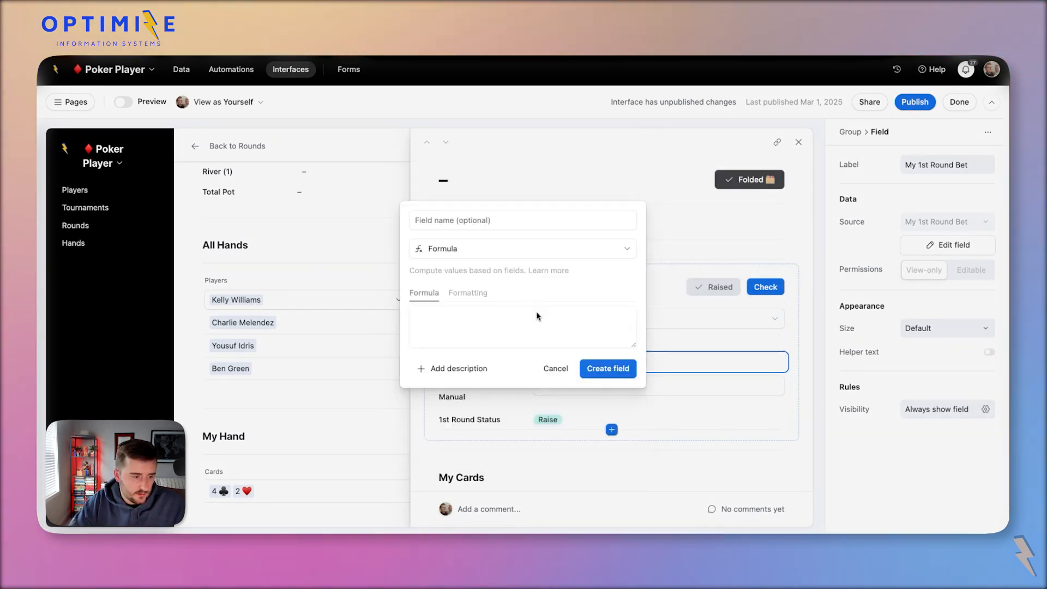
click(517, 319)
text(T)
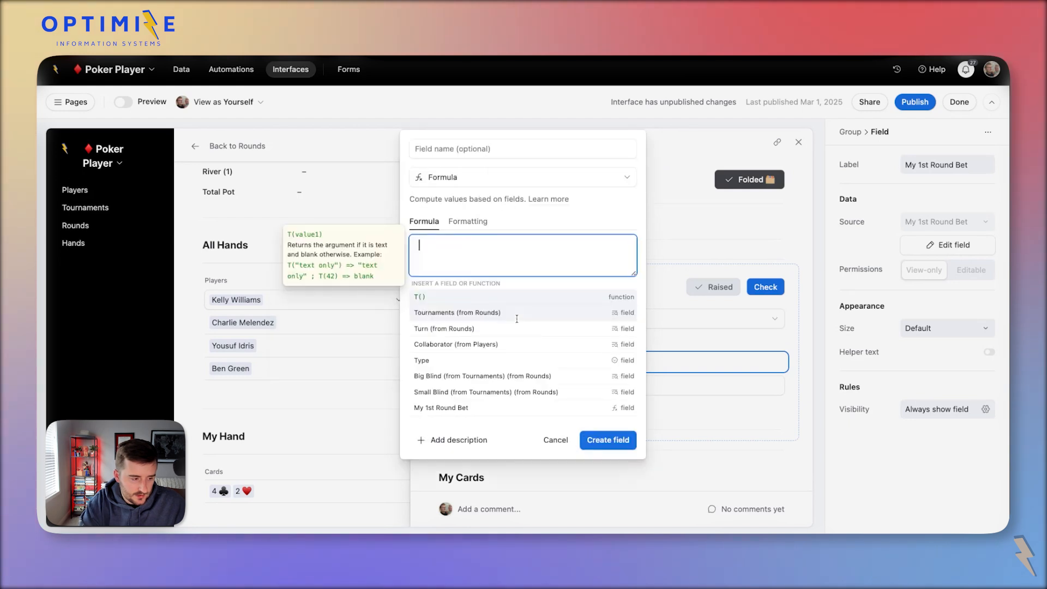
key(BackSpace)
click(487, 222)
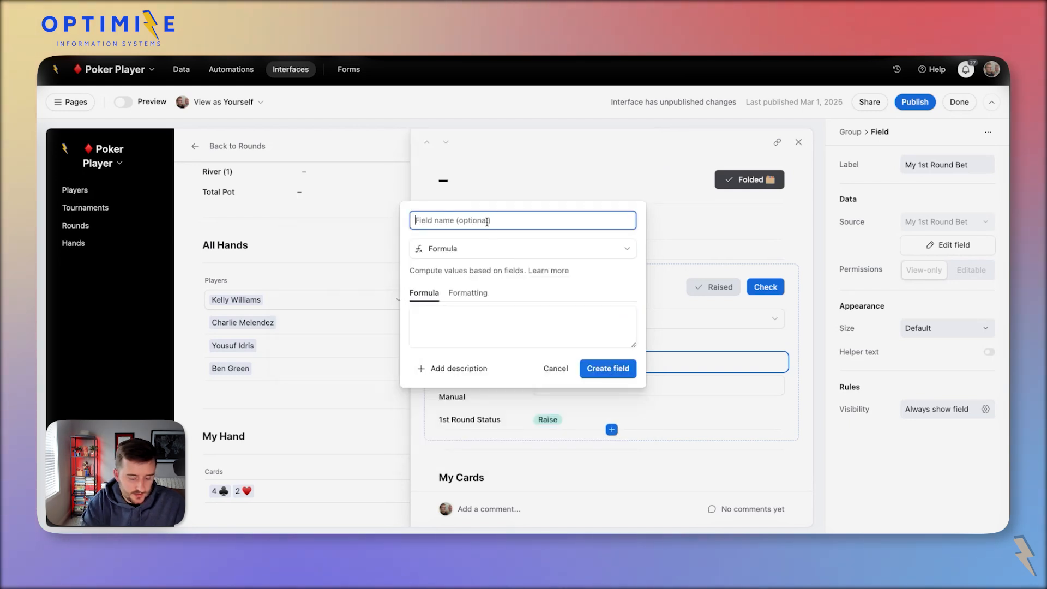
text(Indicator)
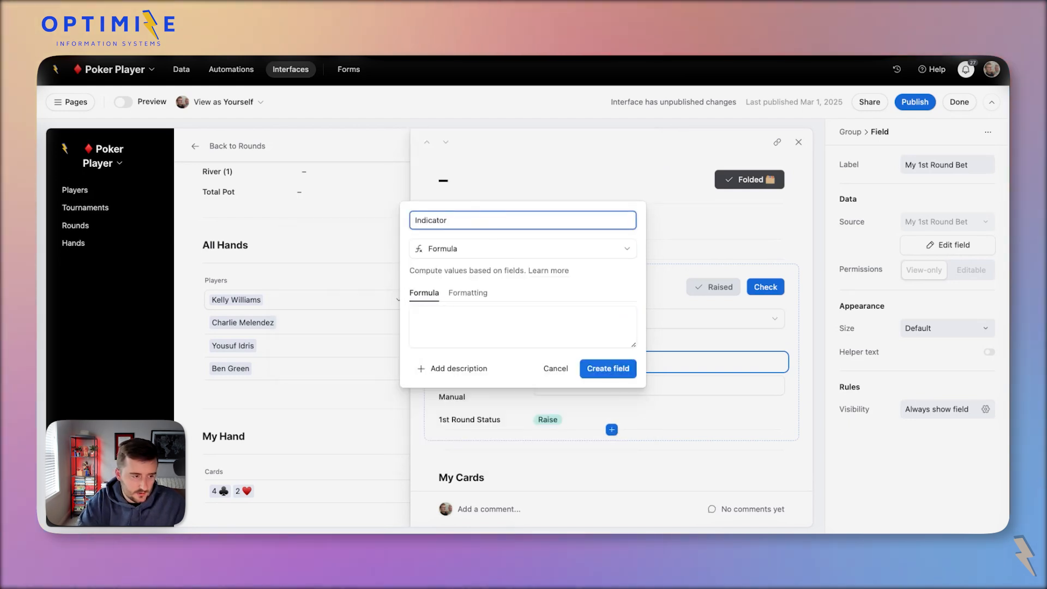
key(super+Left)
text(1st Roui)
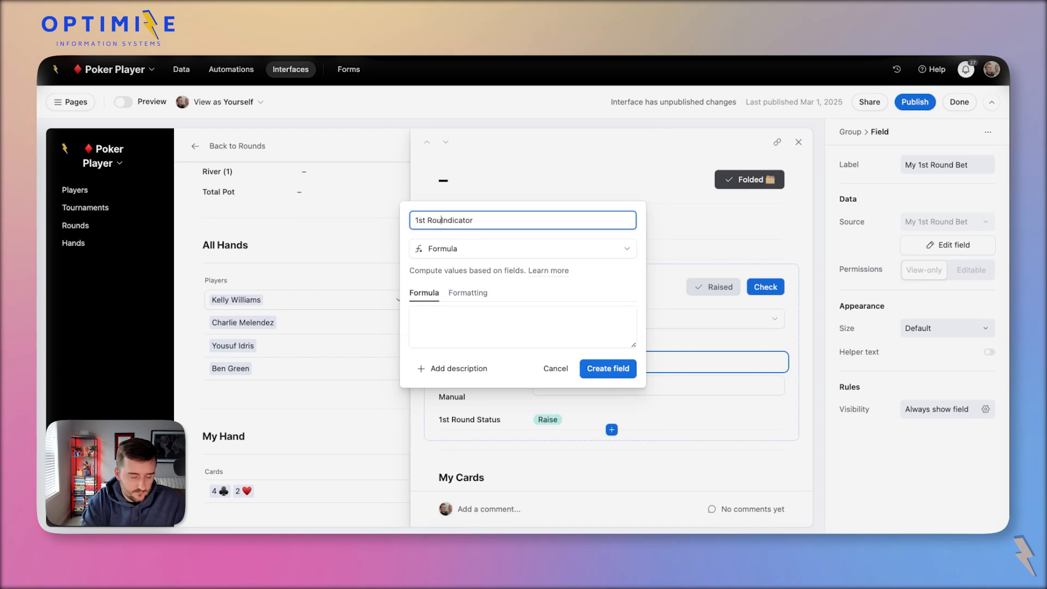
text(nd)
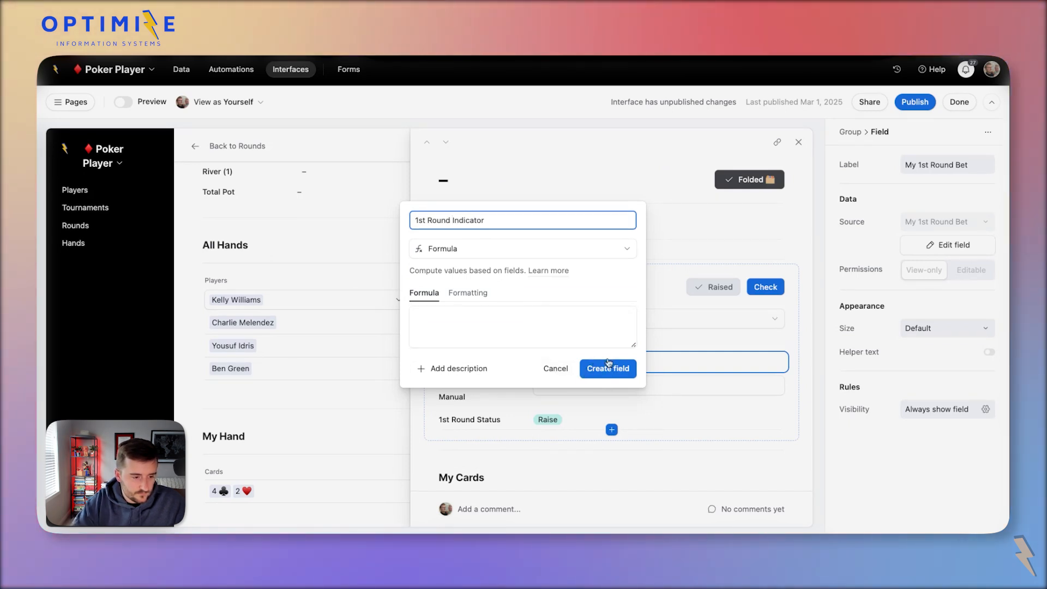
Start an IF condition referencing 1st Round Bet Min and My 1st Round Bet.
click(564, 325)
text(if()
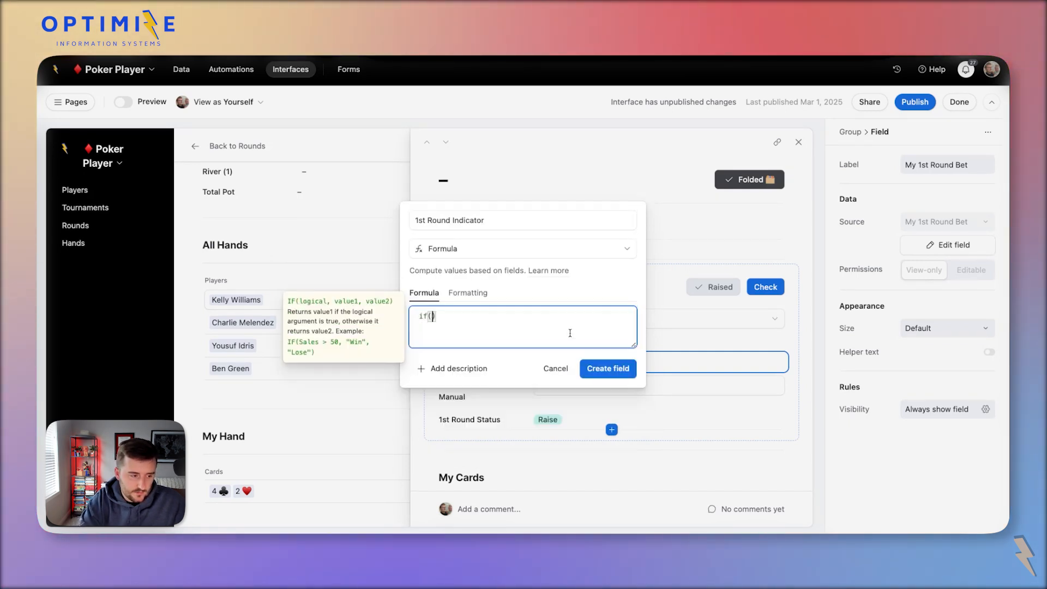
key(Return)
text(min)
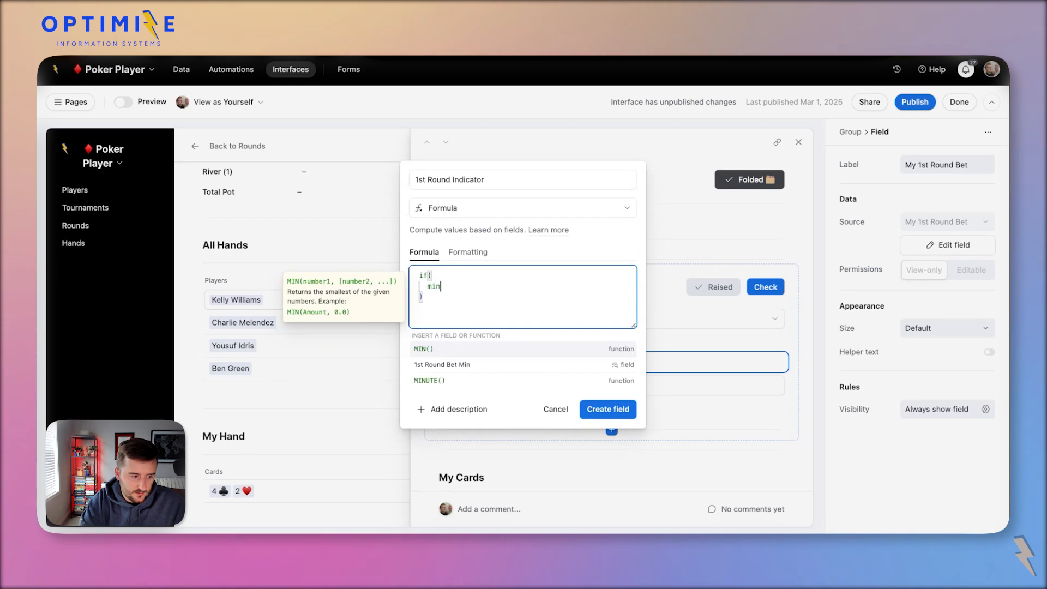
key(Down)
key(Return)
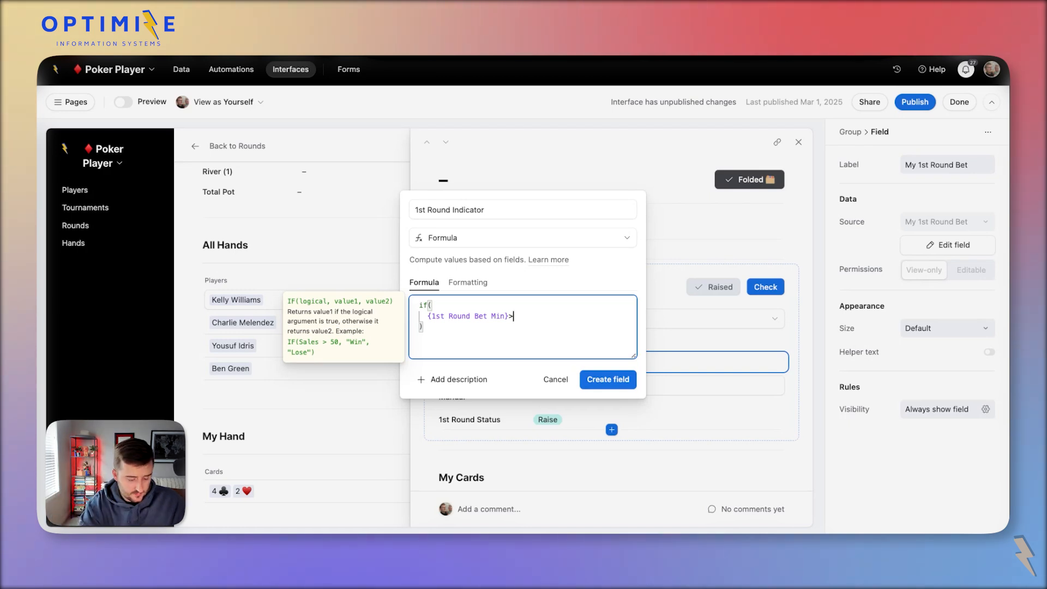
text(y)
key(Tab)
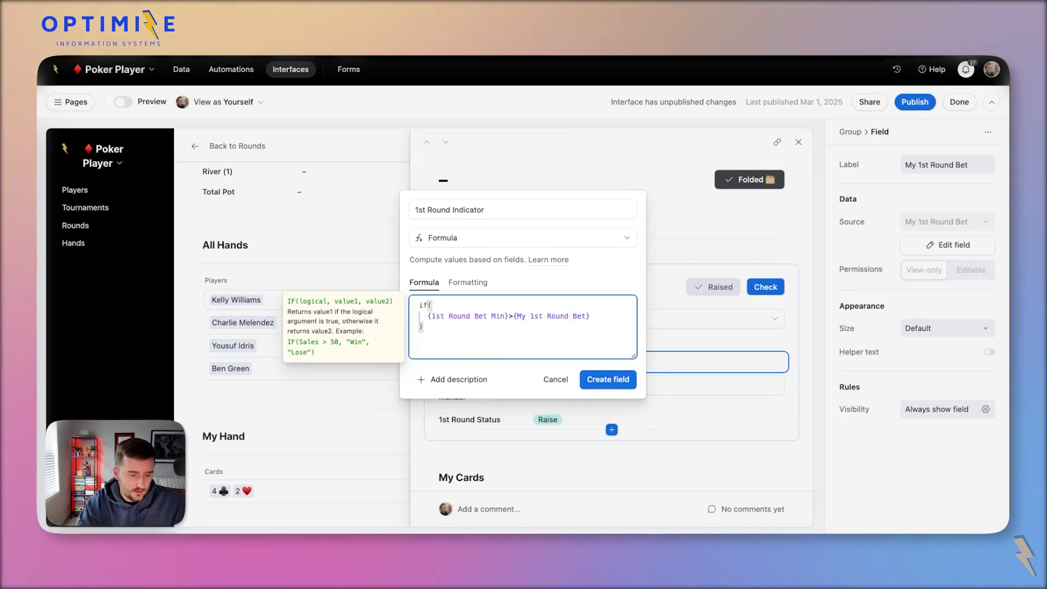
Add the raise message using ROUND({1st Round Bet Min}-{My 1st Round Bet}).
key(Return)
text('Need to raise by $)
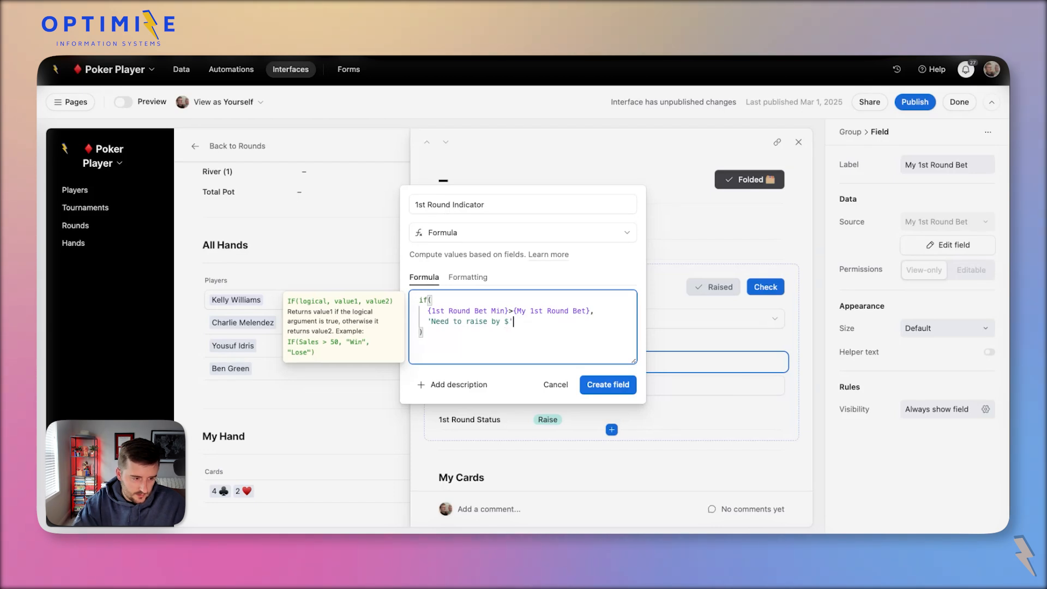
text(round)
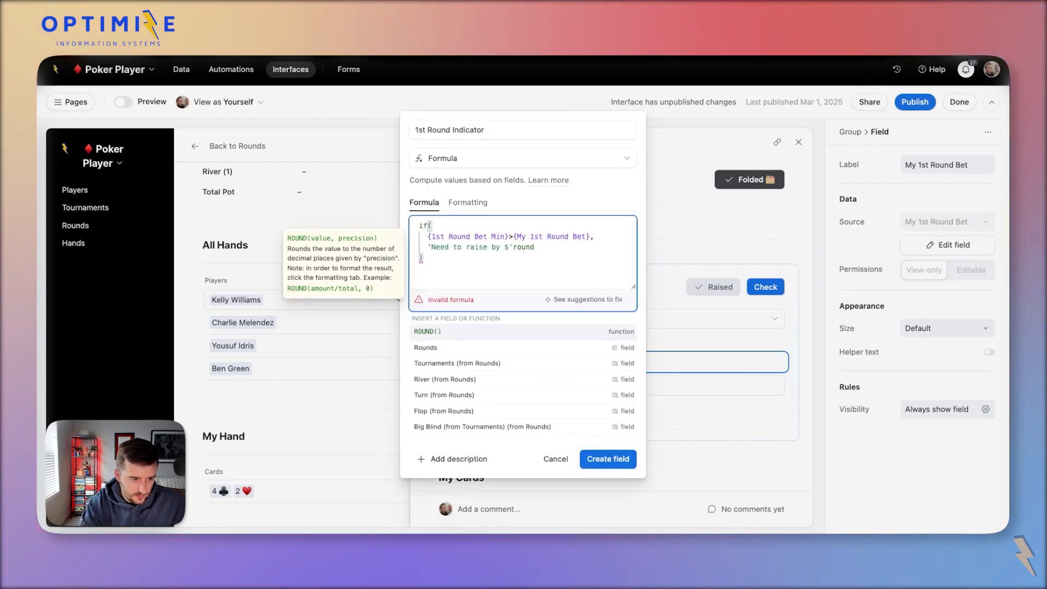
key(BackSpace)
key(BackSpace)
key(BackSpace)
key(BackSpace)
key(BackSpace)
text(&r)
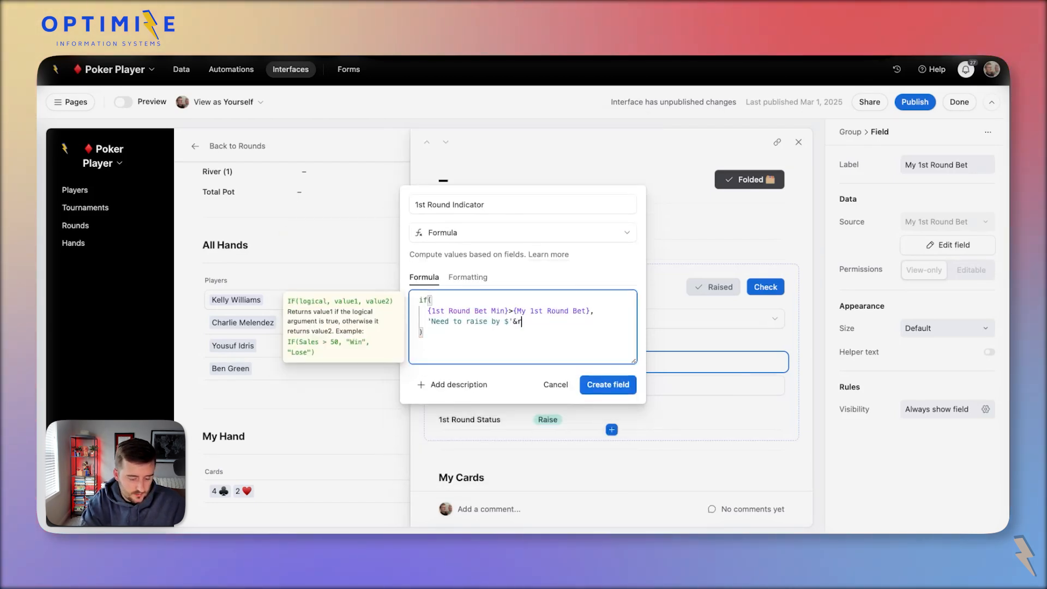
text(ound()
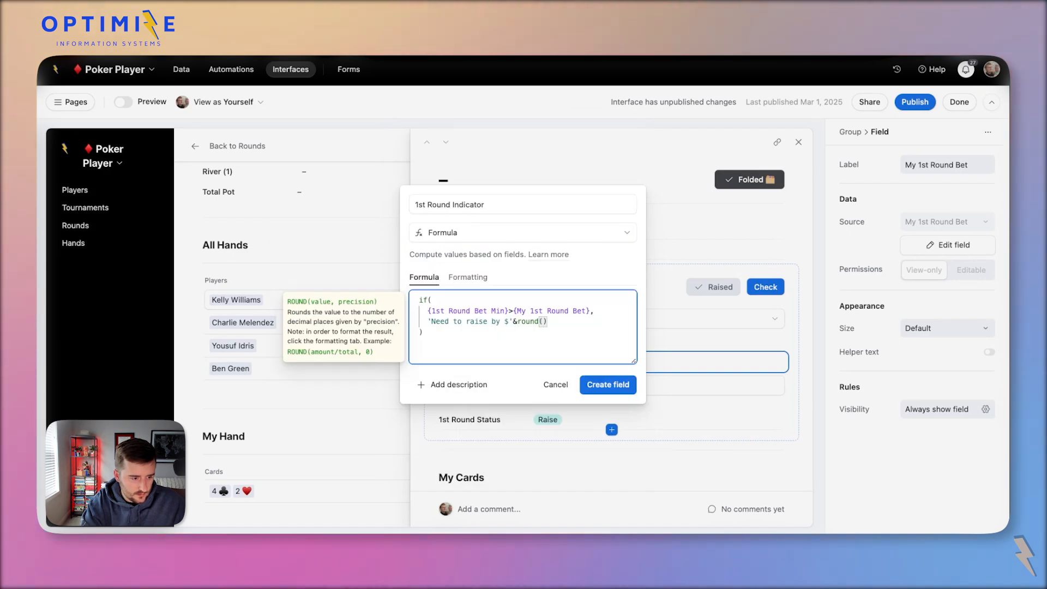
text(min)
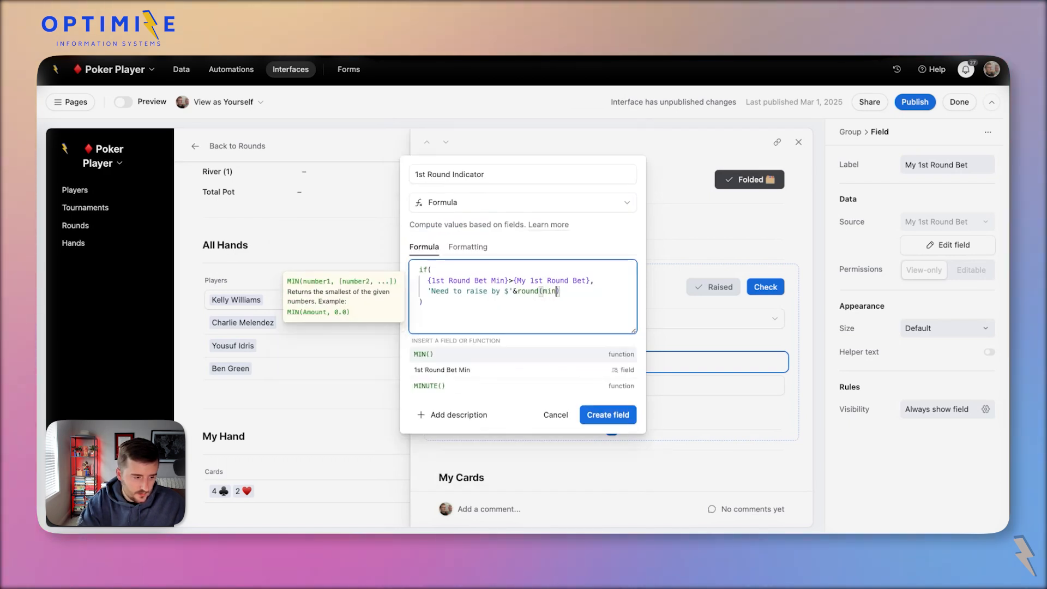
key(Down)
key(Return)
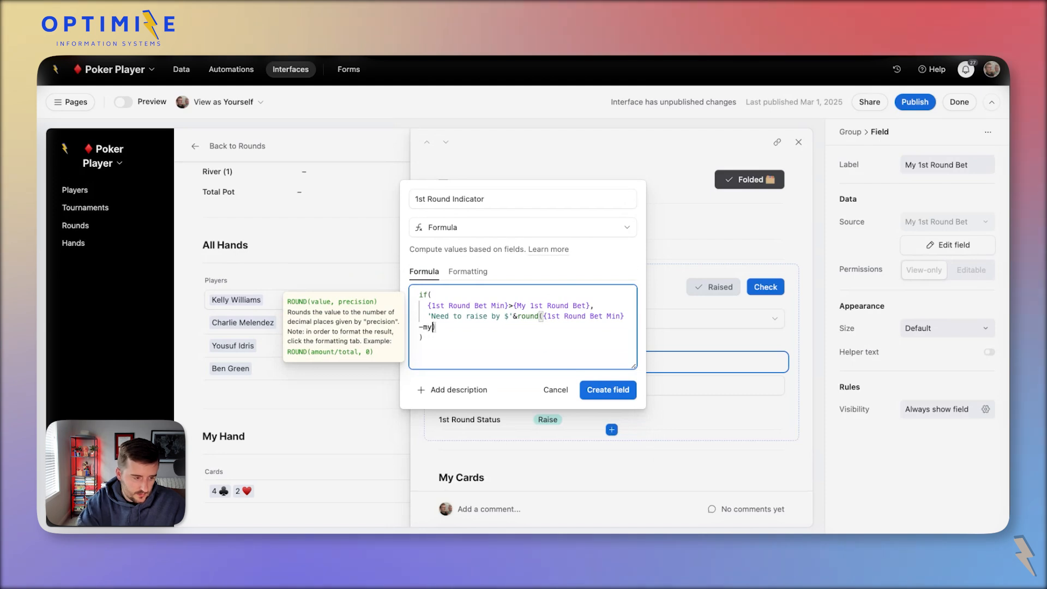
text(-my)
key(Return)
Create the 1st Round Indicator field and select the 1st Round Bet Manual field.
click(620, 388)
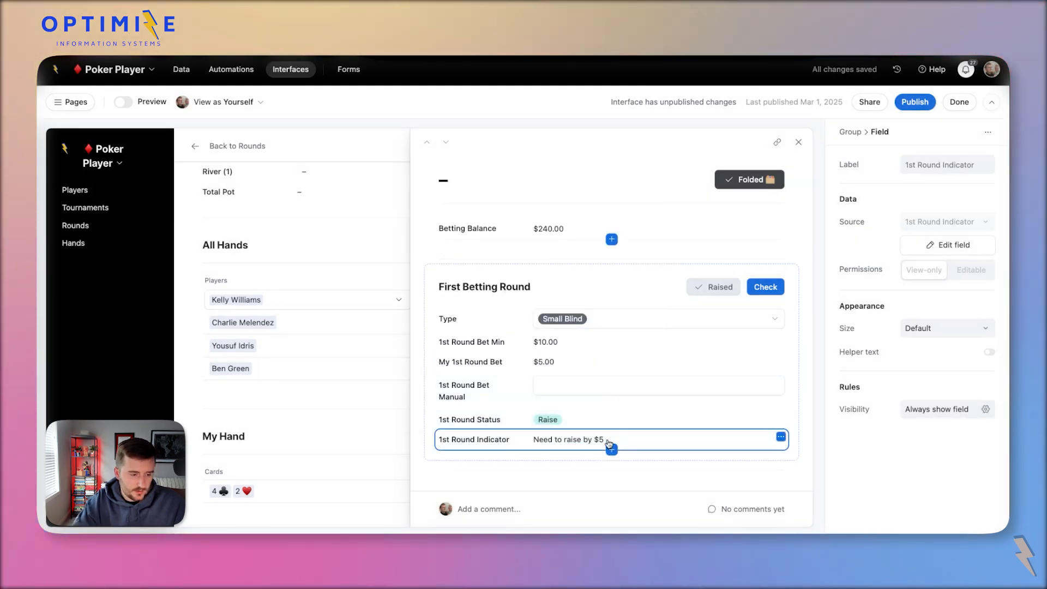
click(561, 344)
click(605, 363)
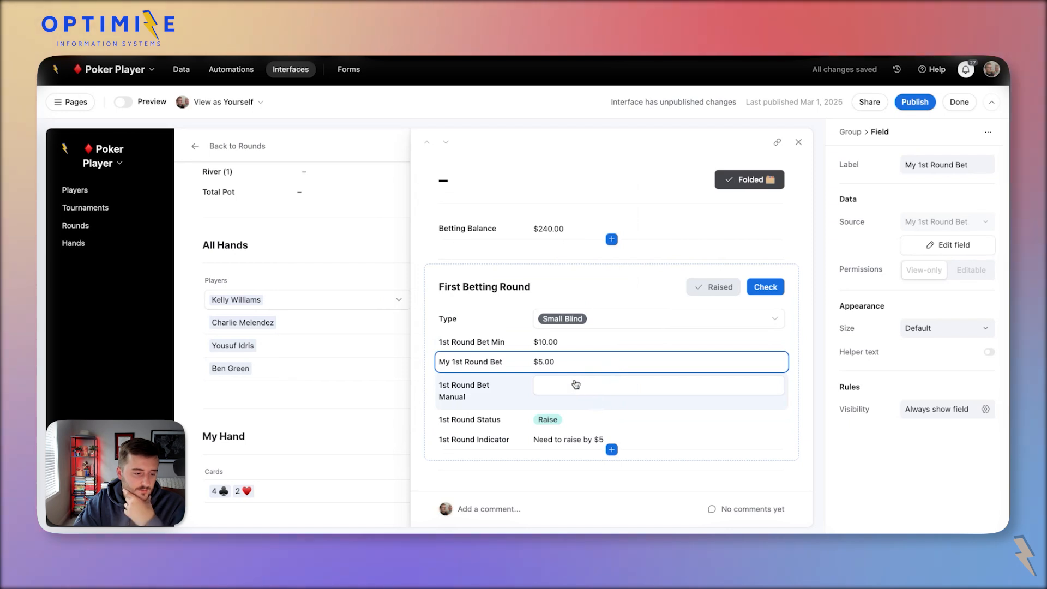
click(576, 385)
click(577, 391)
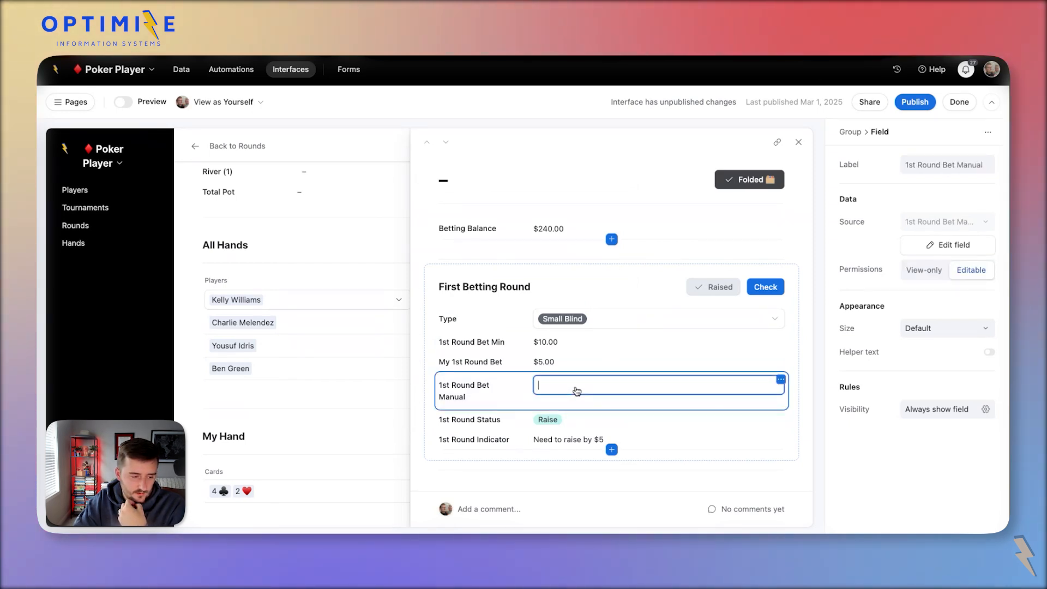
click(503, 390)
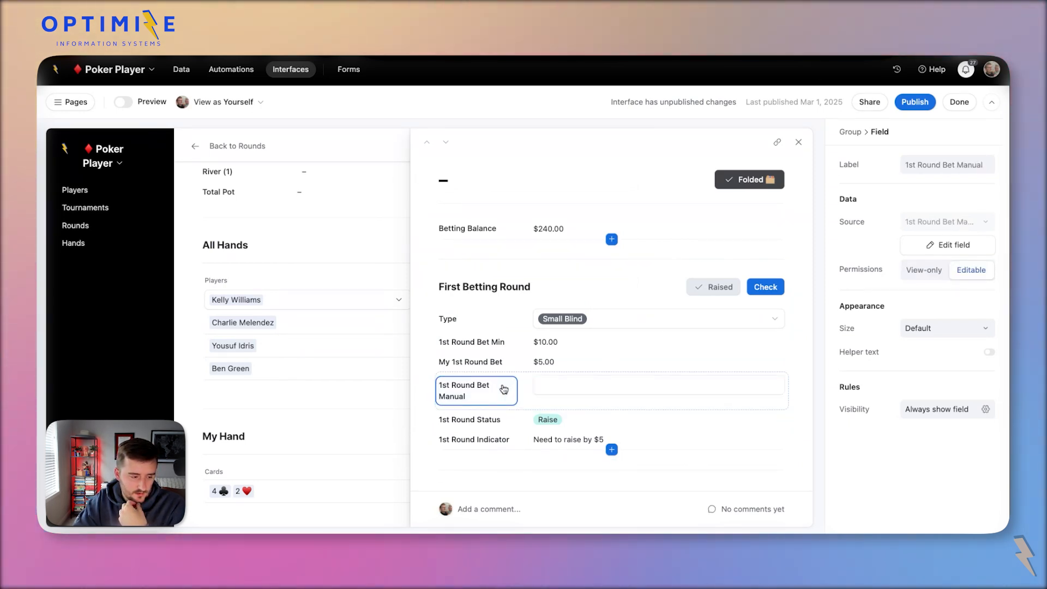
Rename the 1st Round Bet Manual field and its label to 1st Round Bet Addition.
click(967, 252)
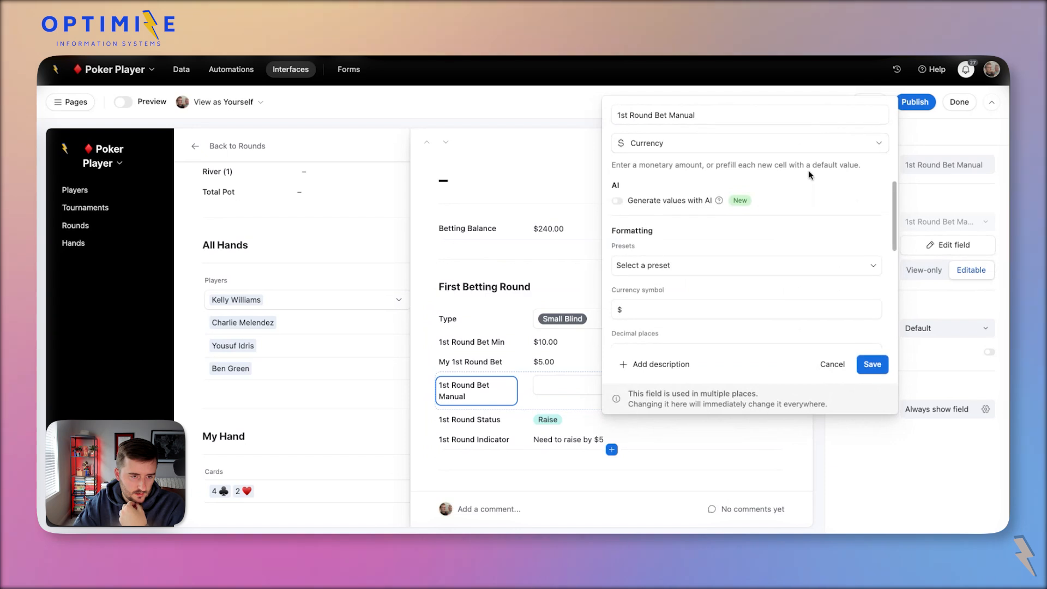
double_click(694, 117)
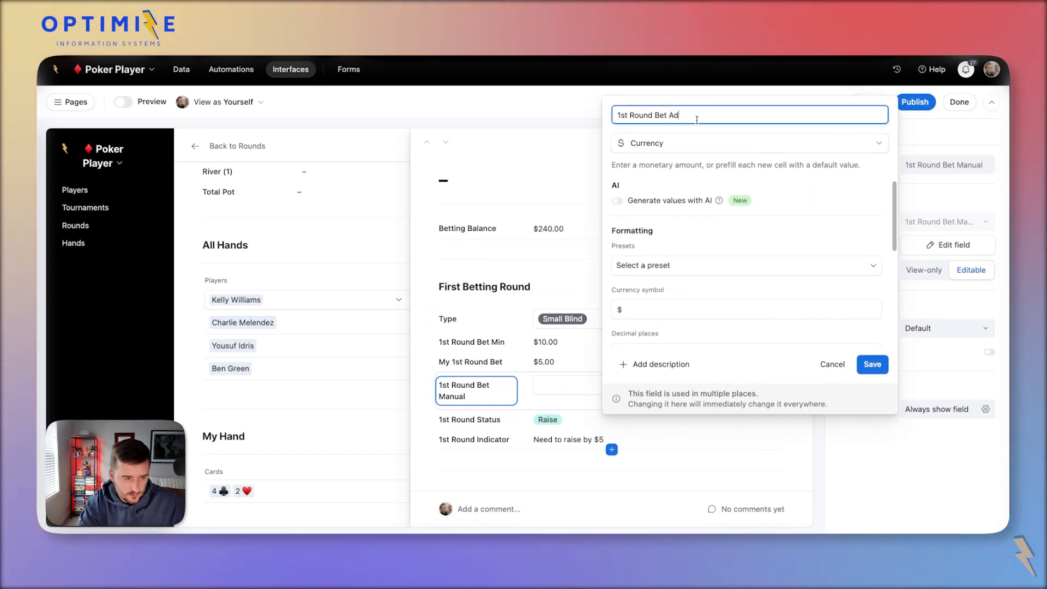
click(872, 364)
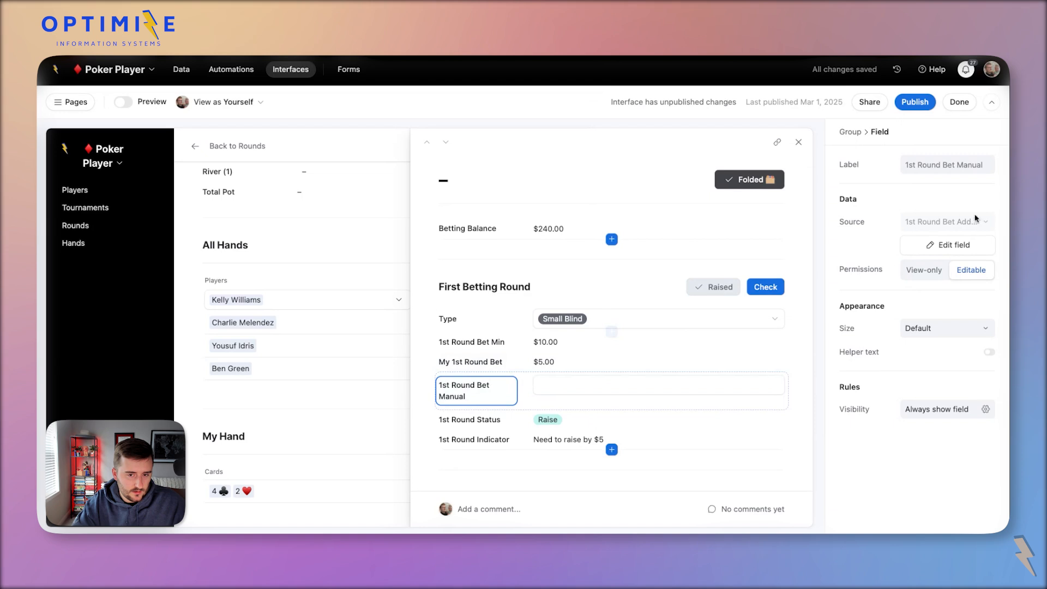
click(954, 244)
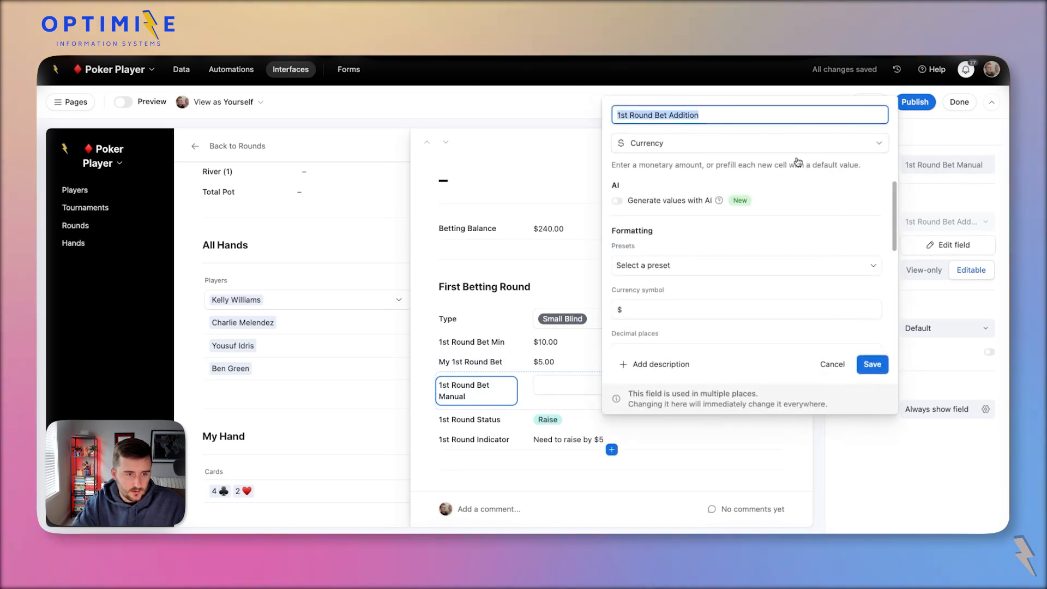
click(833, 365)
click(916, 166)
key(super+a)
text(1st Round Bet Addition)
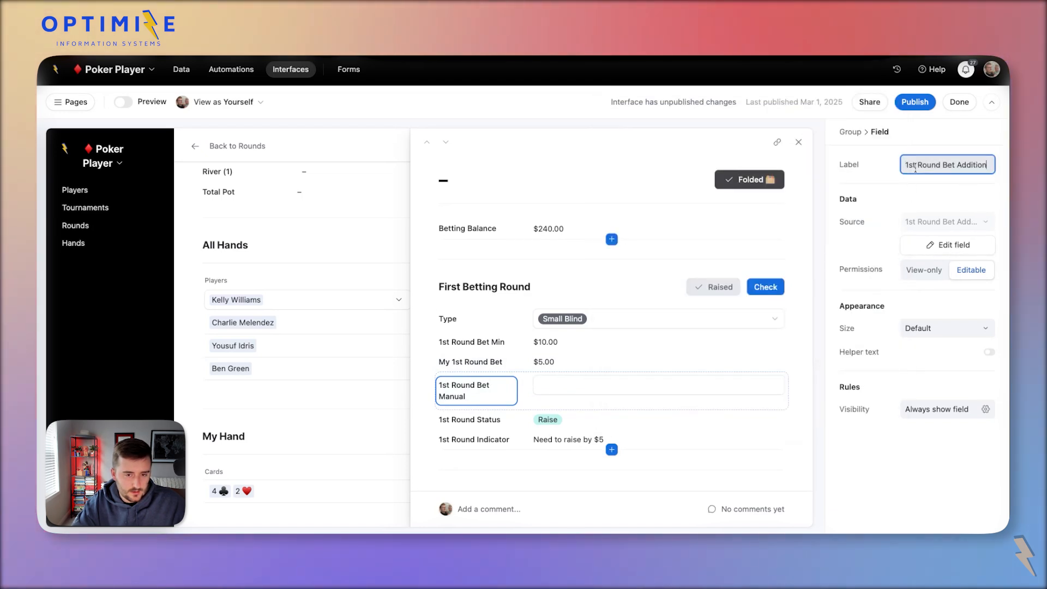
key(Return)
Enter 5 in 1st Round Bet Addition, then bring up the My 1st Round Bet formula.
click(567, 382)
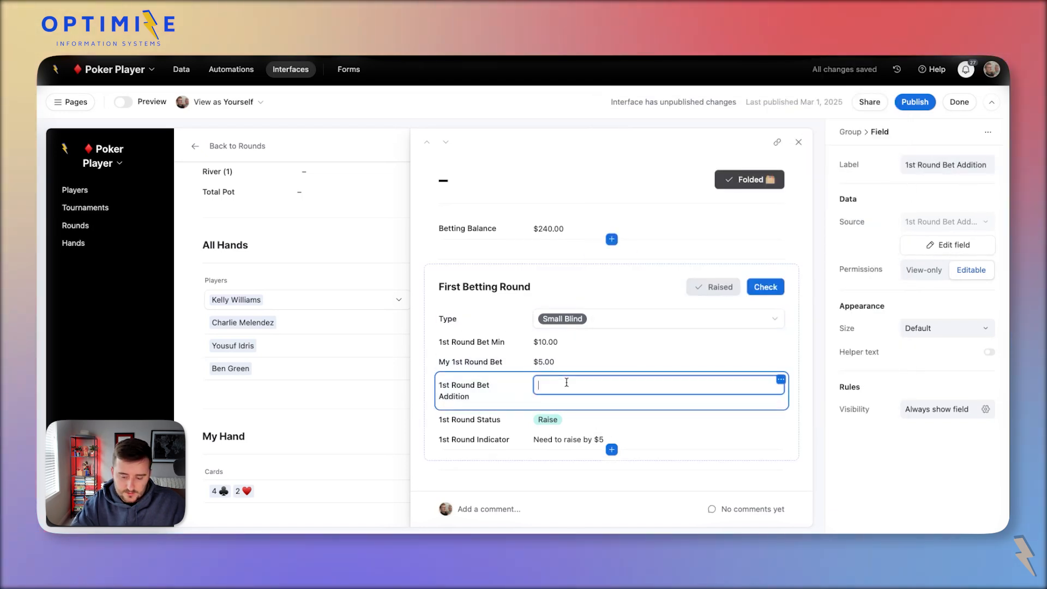
text(5)
key(Return)
click(510, 363)
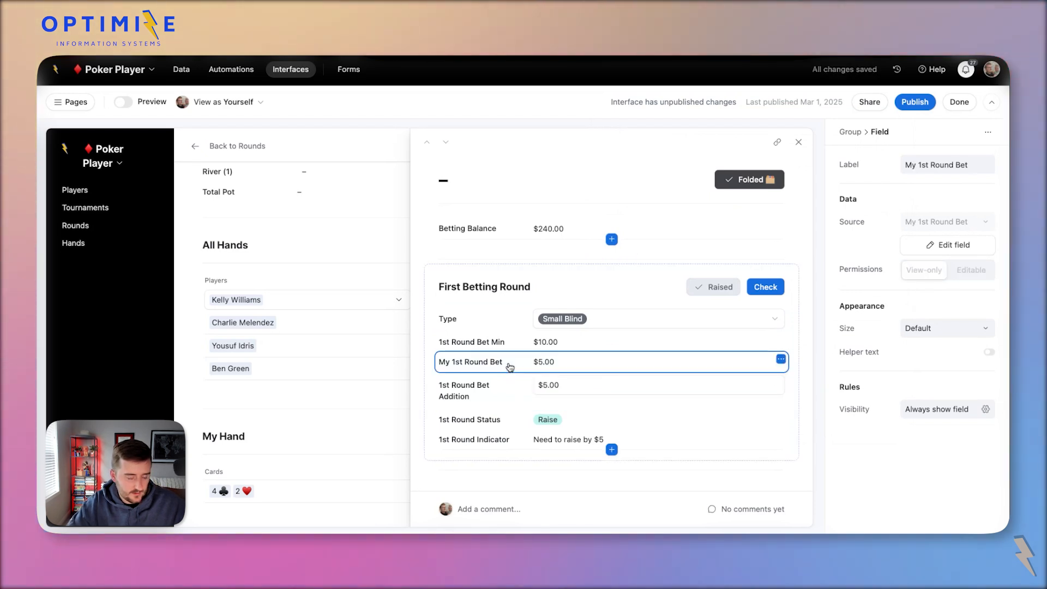
click(949, 245)
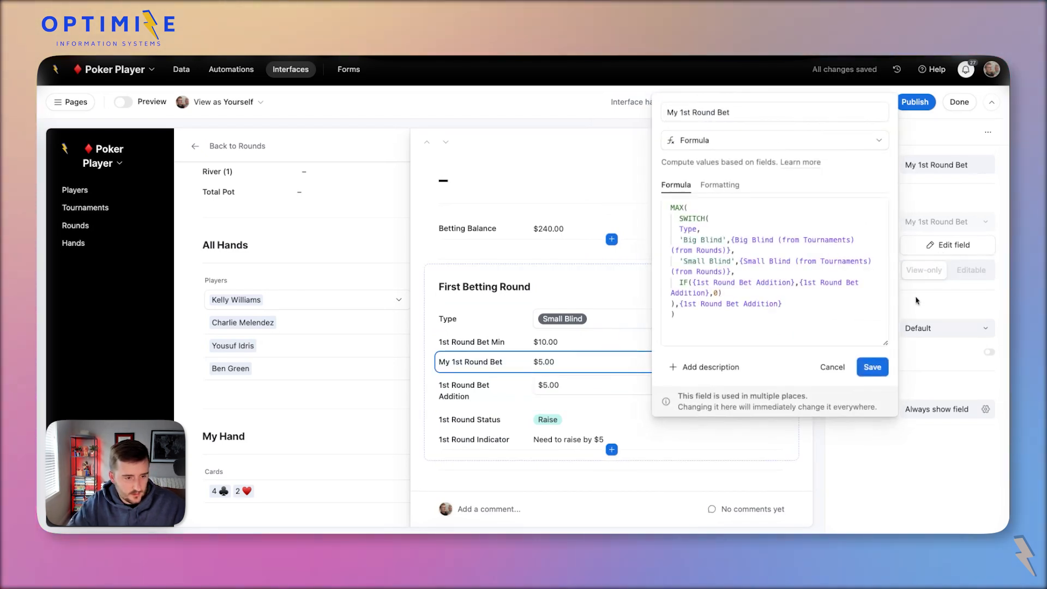
Close the My 1st Round Bet formula editor without changes.
click(830, 368)
click(971, 246)
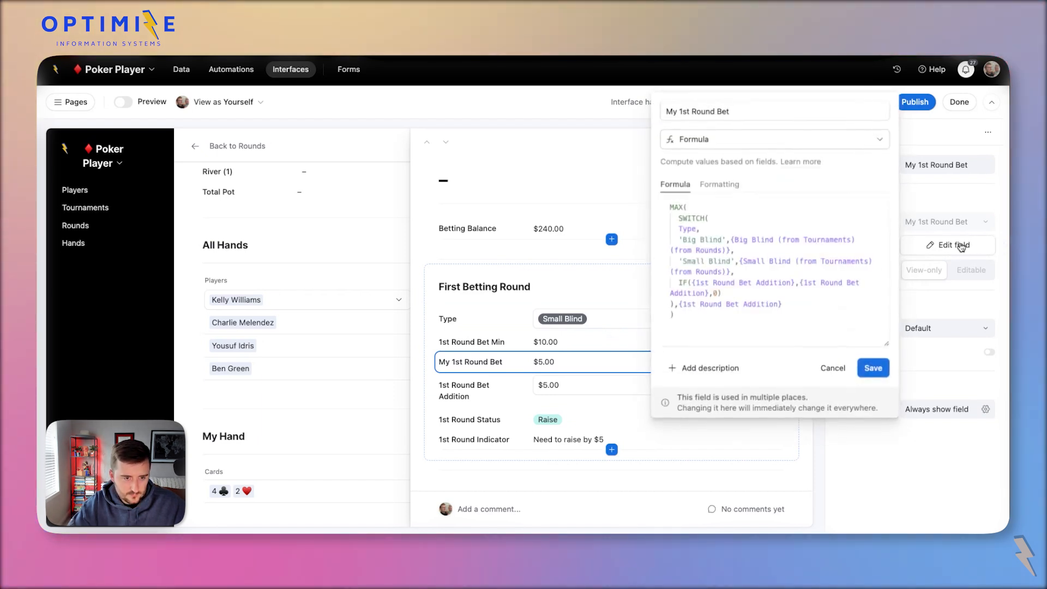
click(495, 367)
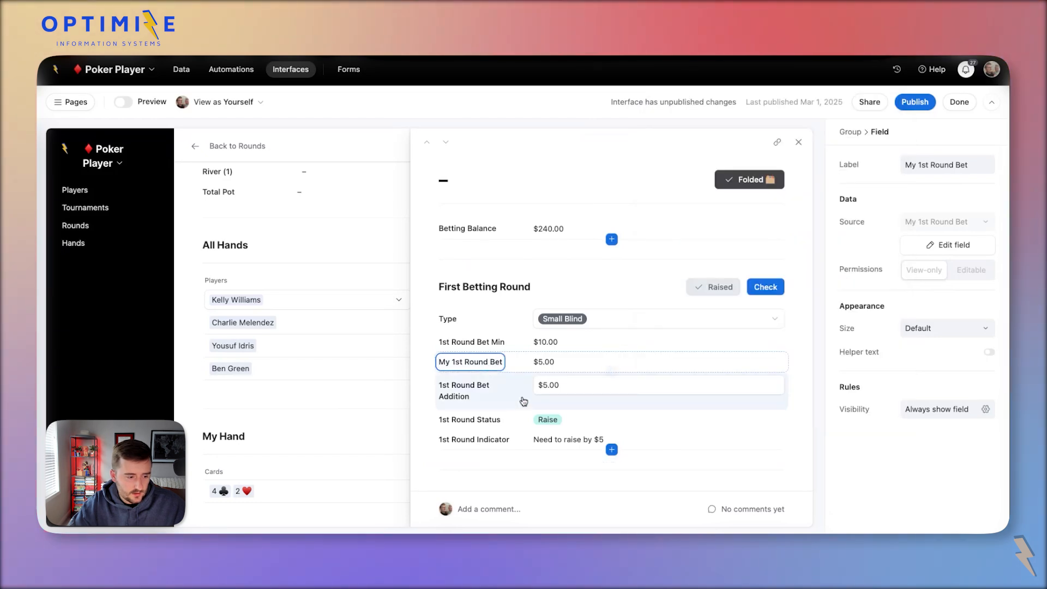
Try renaming 1st Round Bet Addition, cancel it, and toggle helper text on then off.
click(509, 394)
click(954, 245)
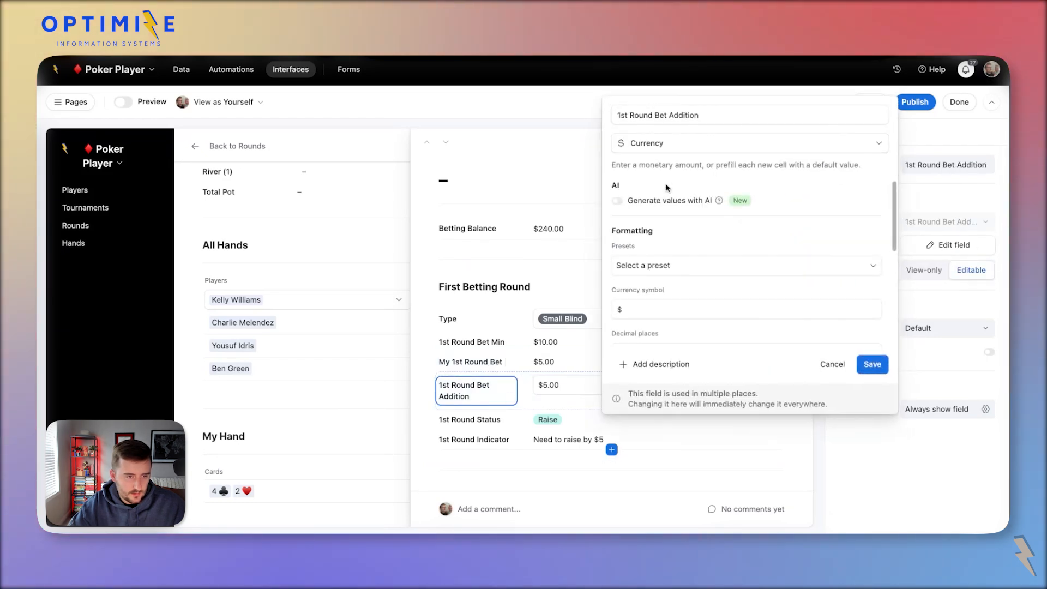
double_click(708, 111)
text(manual)
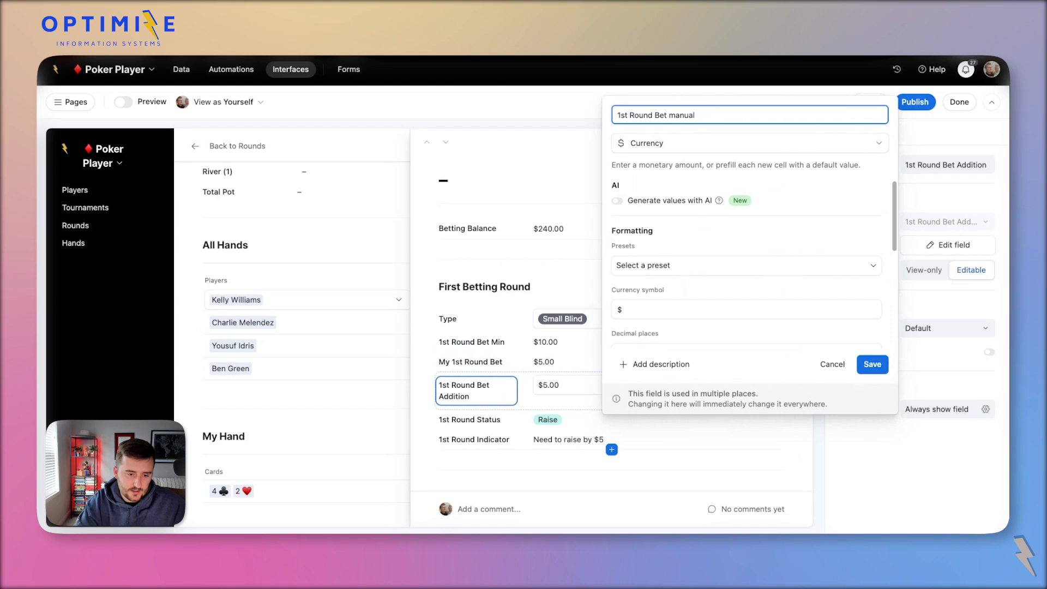
click(840, 357)
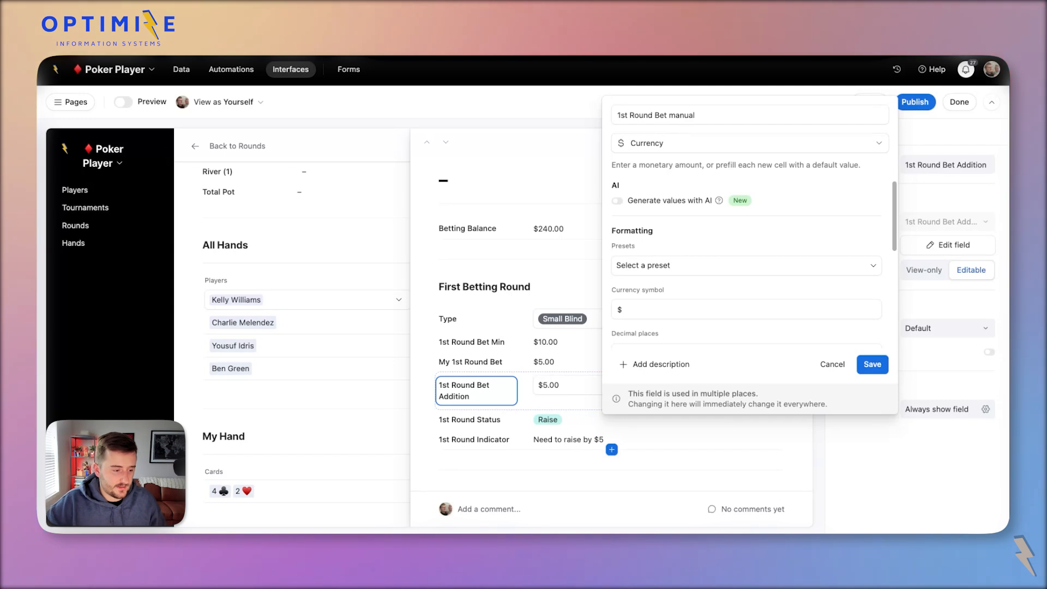
click(832, 364)
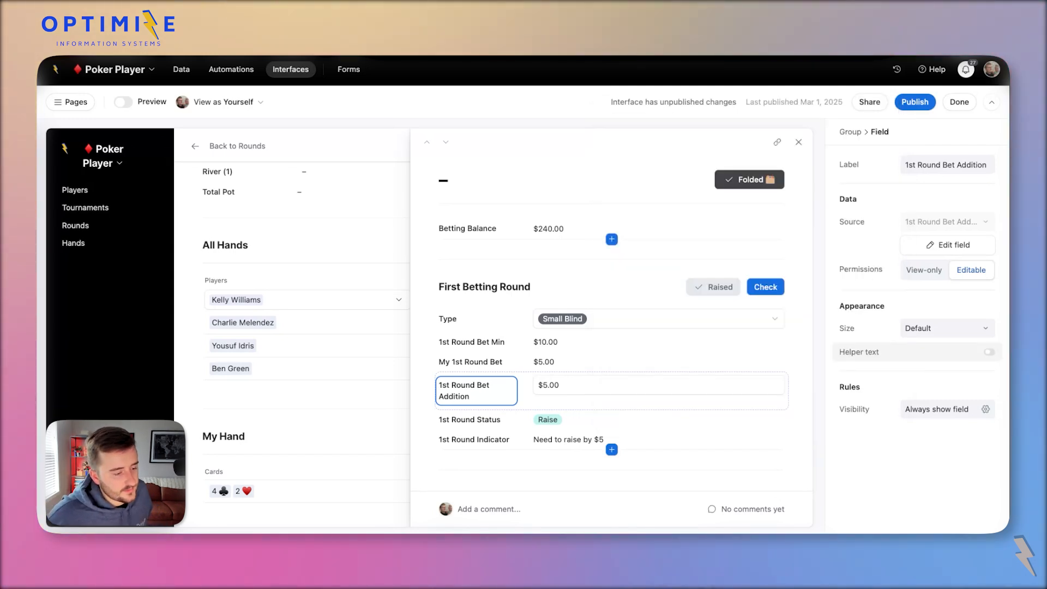
click(988, 351)
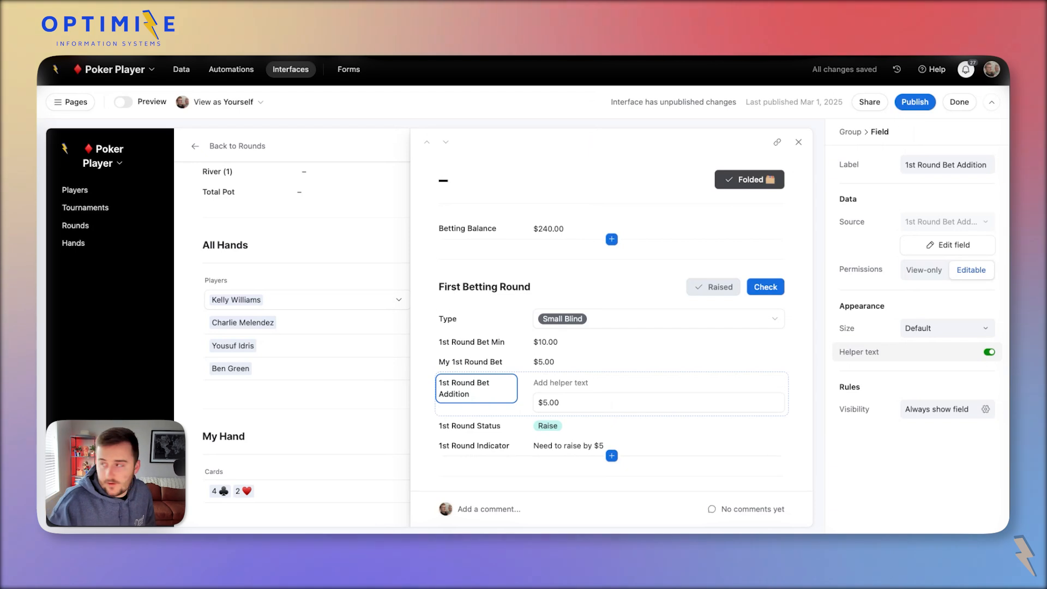
click(989, 352)
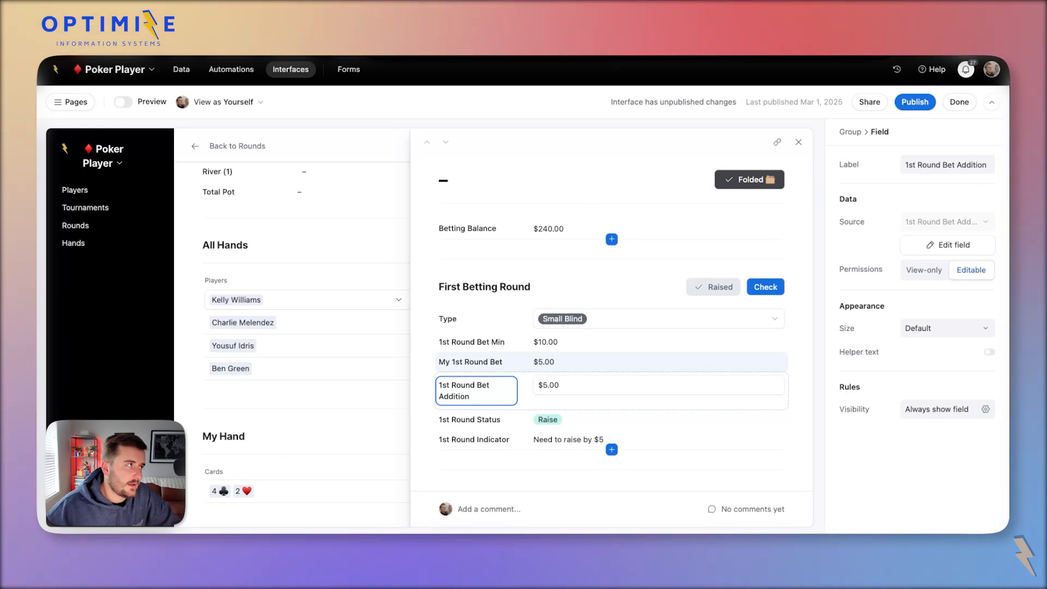
Reopen 1st Round Bet Addition's settings and discard another rename attempt.
click(527, 386)
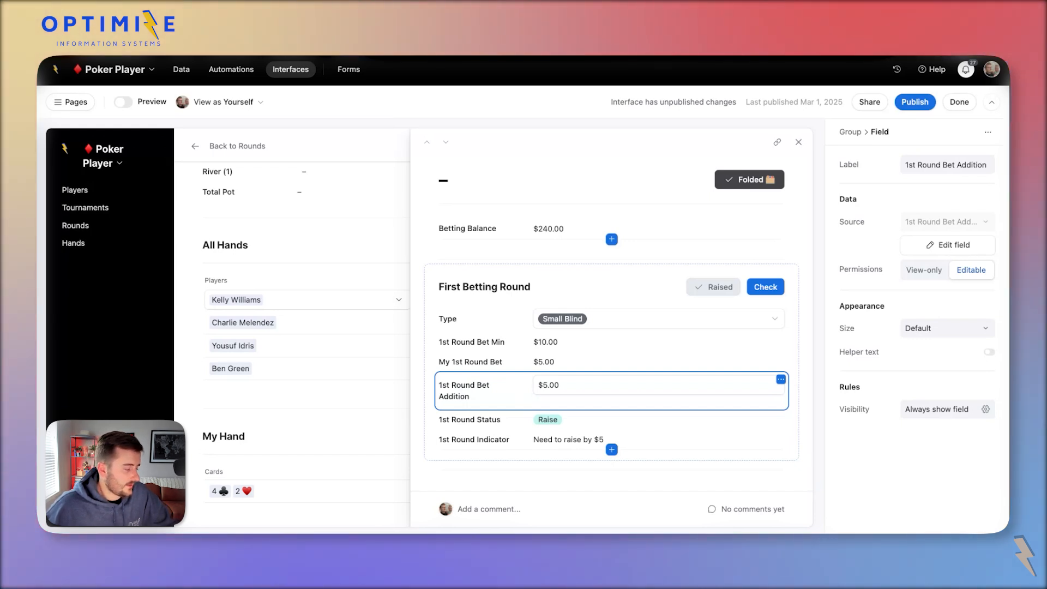
scroll(611, 317, down, 1)
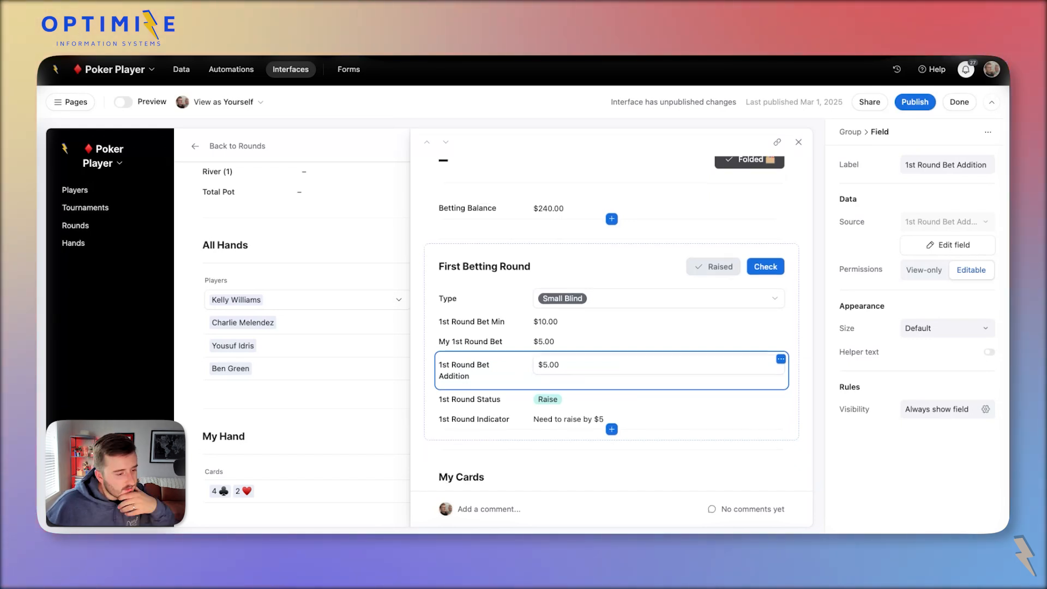
click(954, 245)
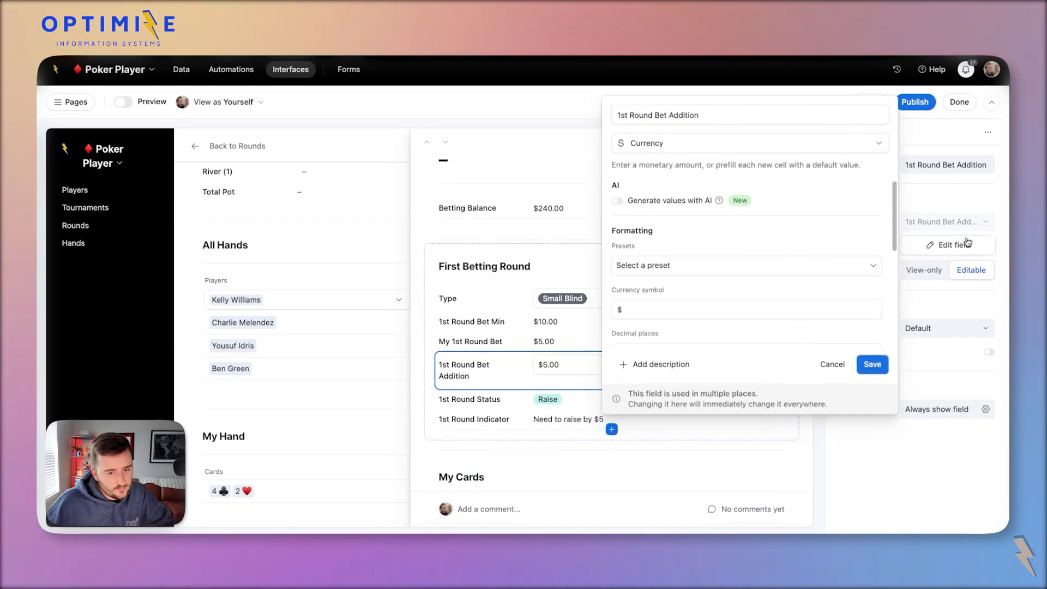
drag(670, 115, 709, 120)
click(518, 342)
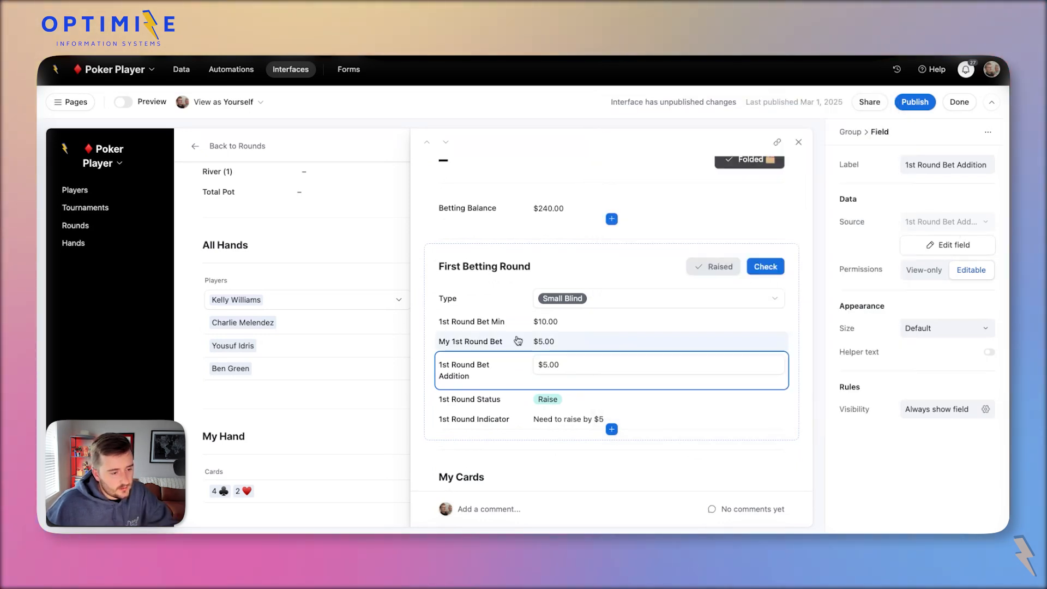
Set the hand's Type to Free and clear the $5.00 1st Round Bet Addition.
click(565, 299)
click(616, 415)
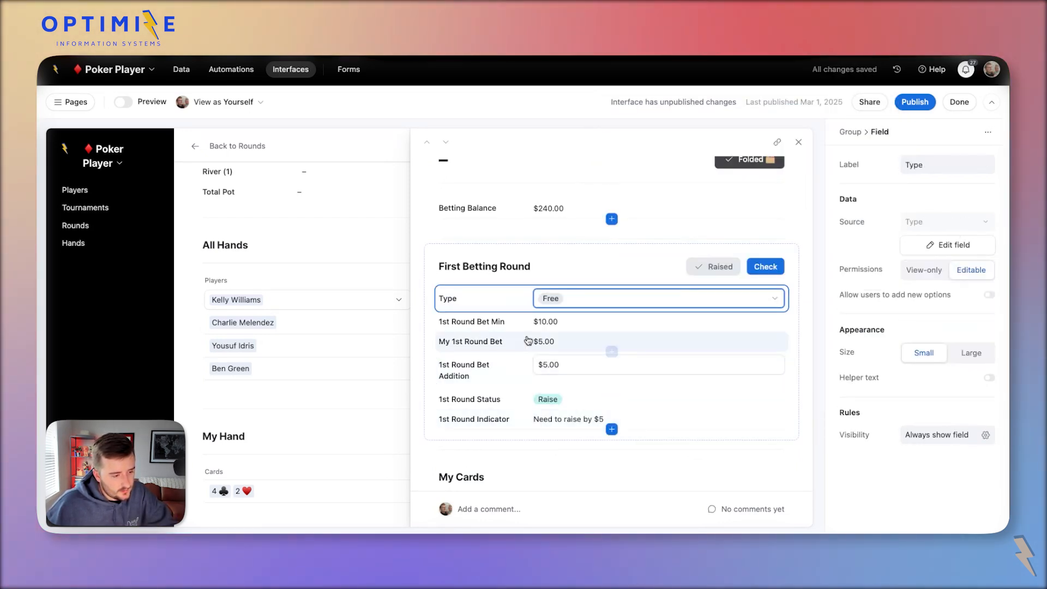
click(605, 364)
key(BackSpace)
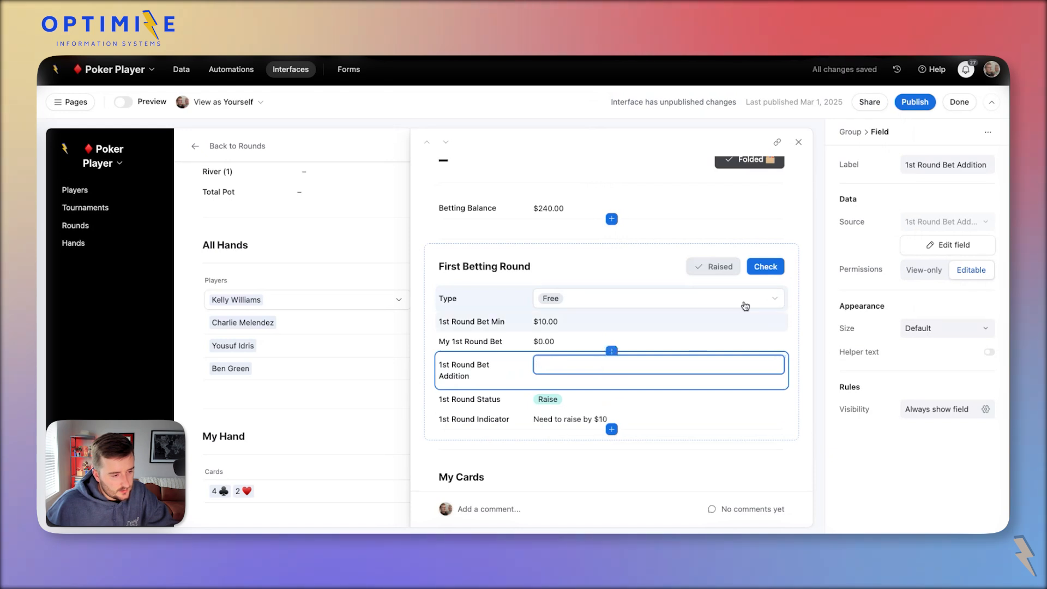
Clear the Raise value from the 1st Round Status field.
click(490, 354)
click(569, 400)
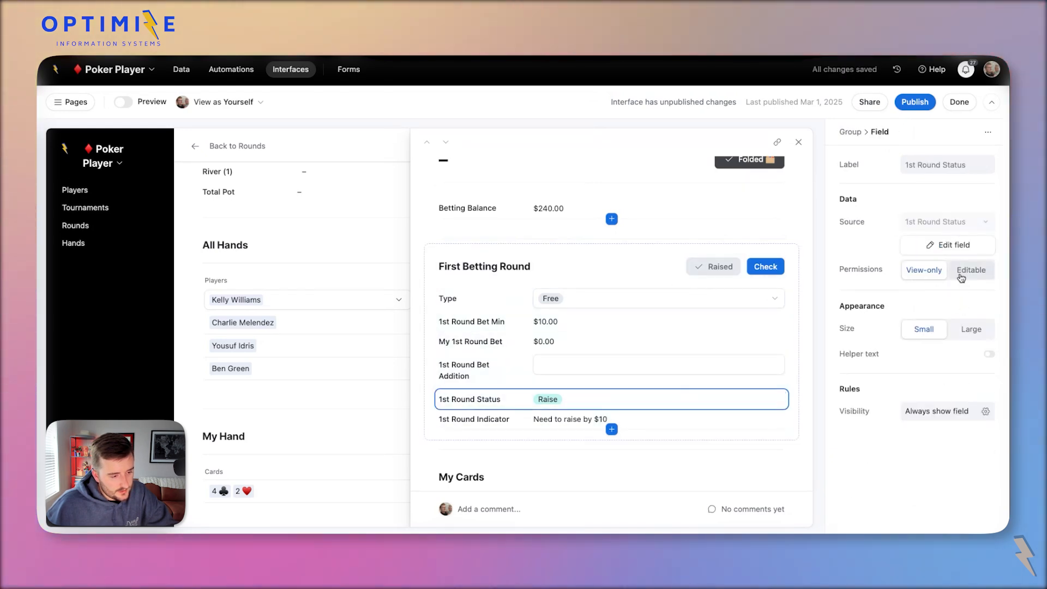
click(569, 401)
key(BackSpace)
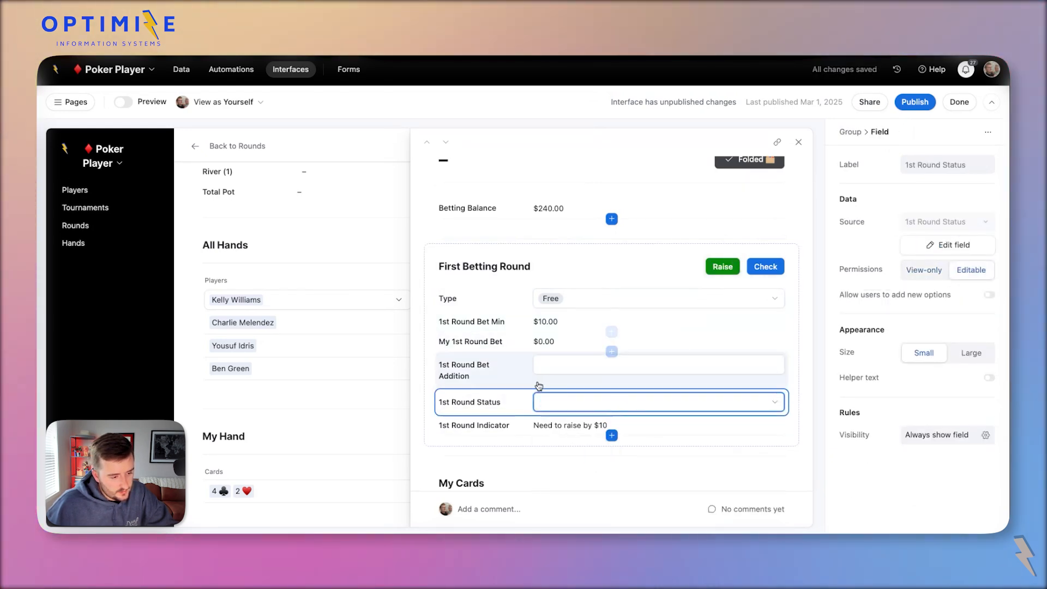
click(805, 358)
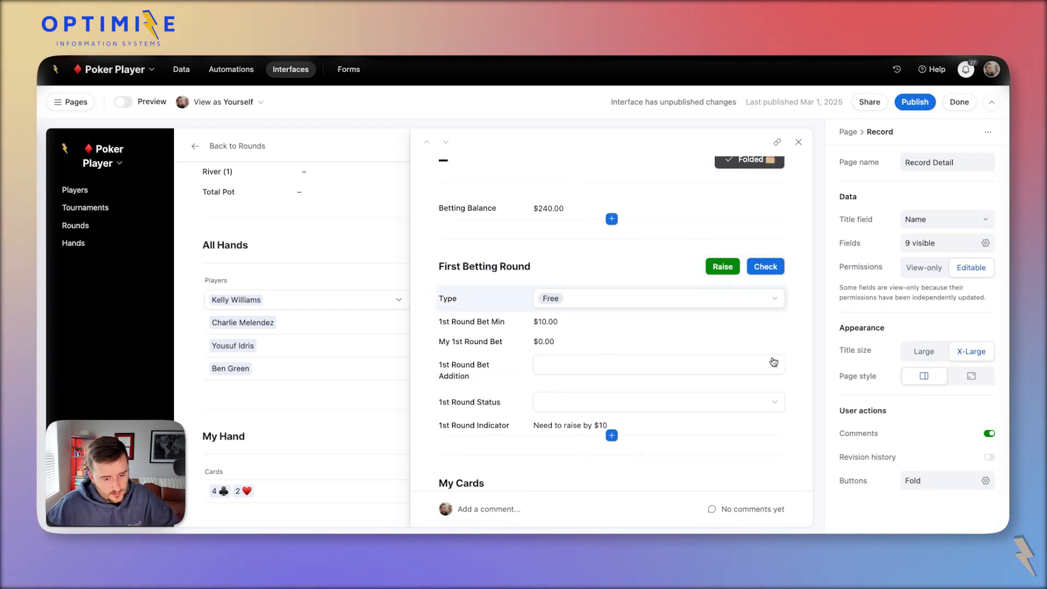
Add an empty group above First Betting Round, then delete it.
click(627, 271)
click(614, 240)
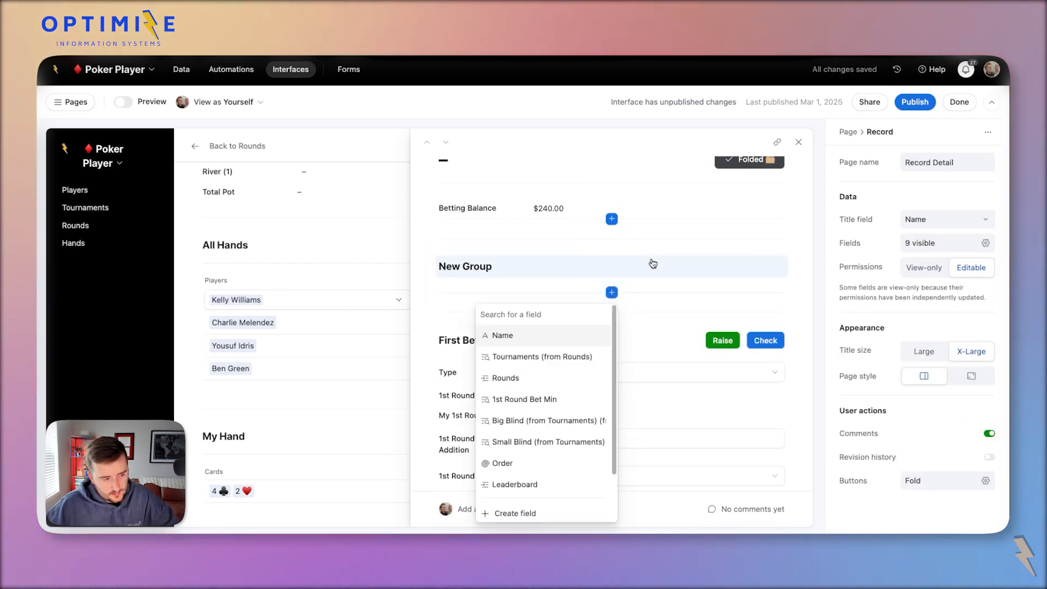
click(659, 262)
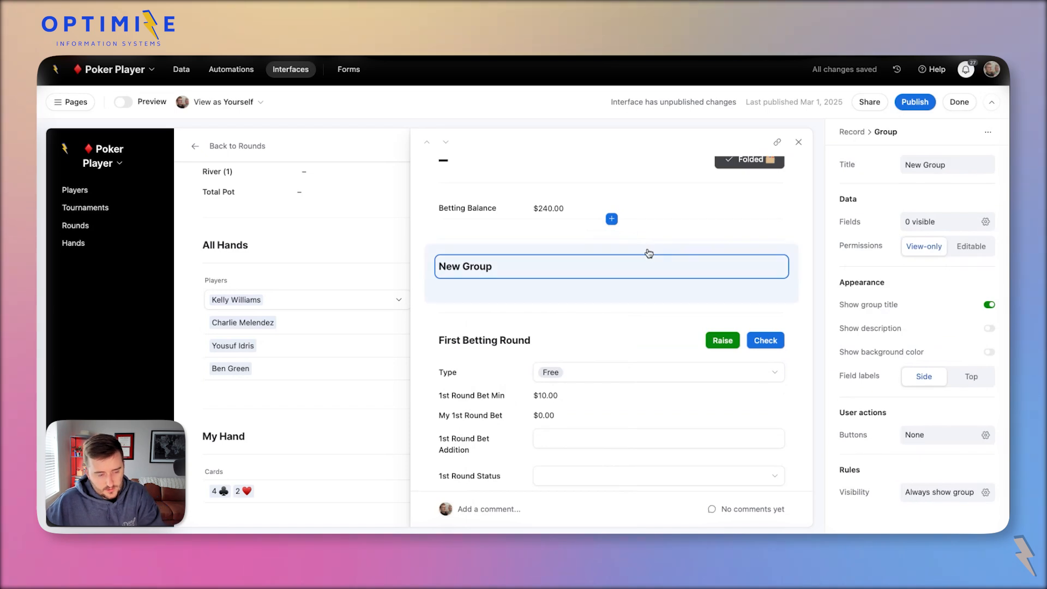
key(BackSpace)
key(BackSpace)
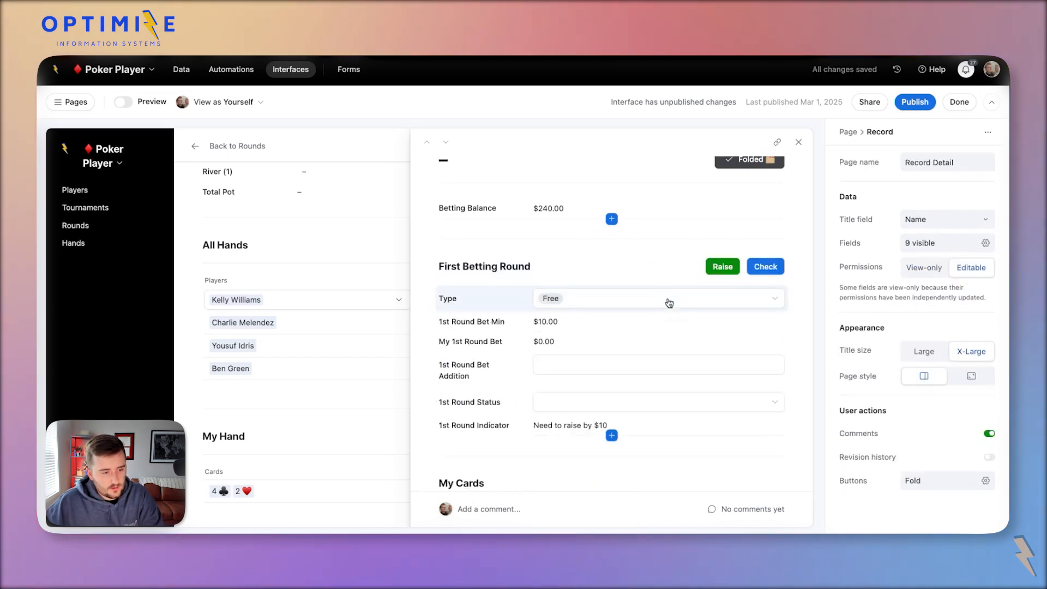
Add a Go to website button to the First Betting Round group, then delete it.
click(705, 258)
click(927, 435)
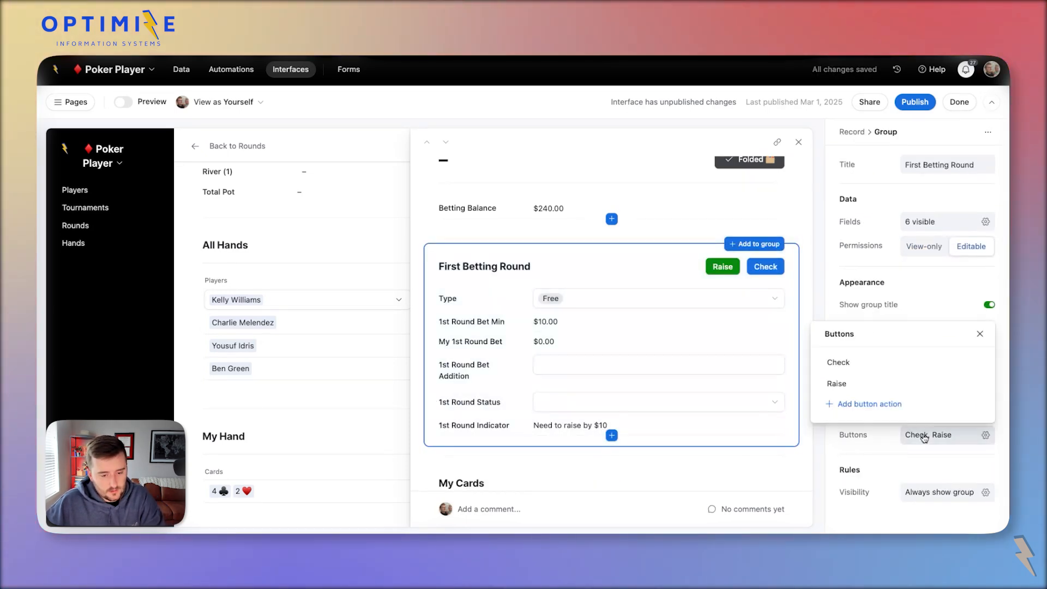
click(852, 405)
click(691, 266)
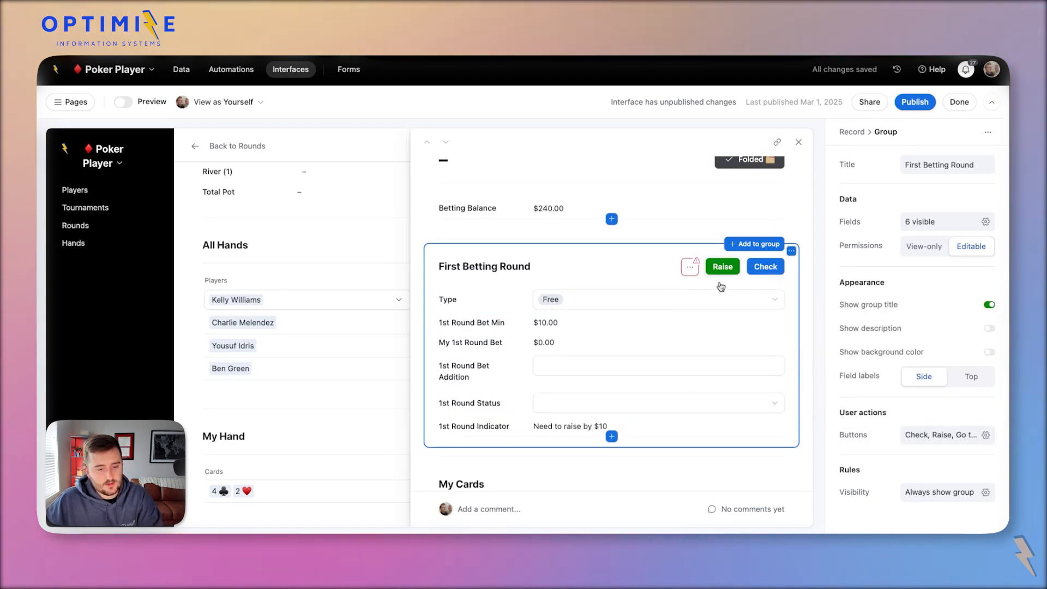
click(939, 435)
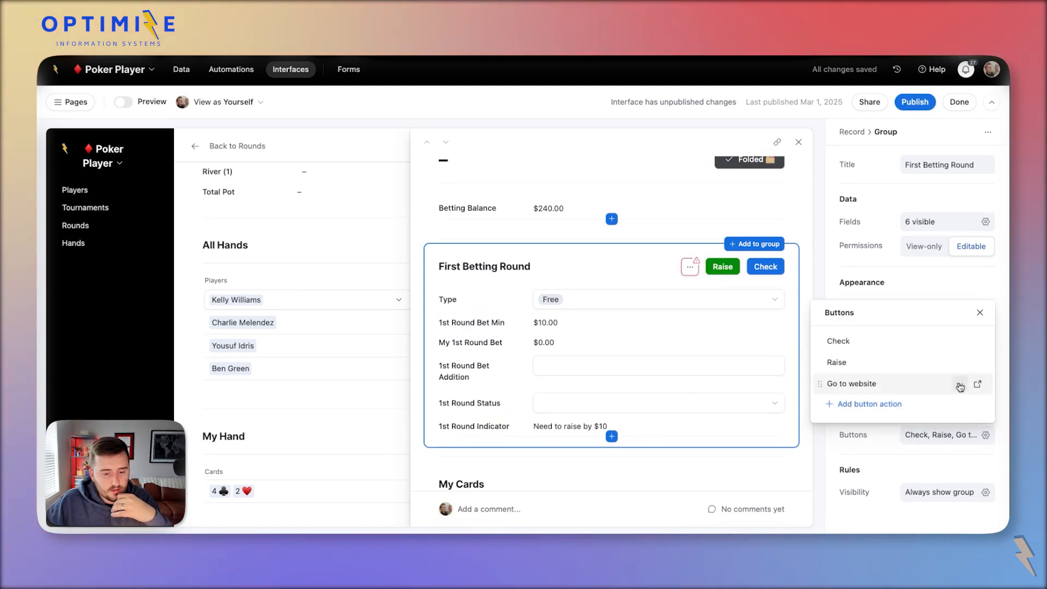
click(958, 386)
click(899, 435)
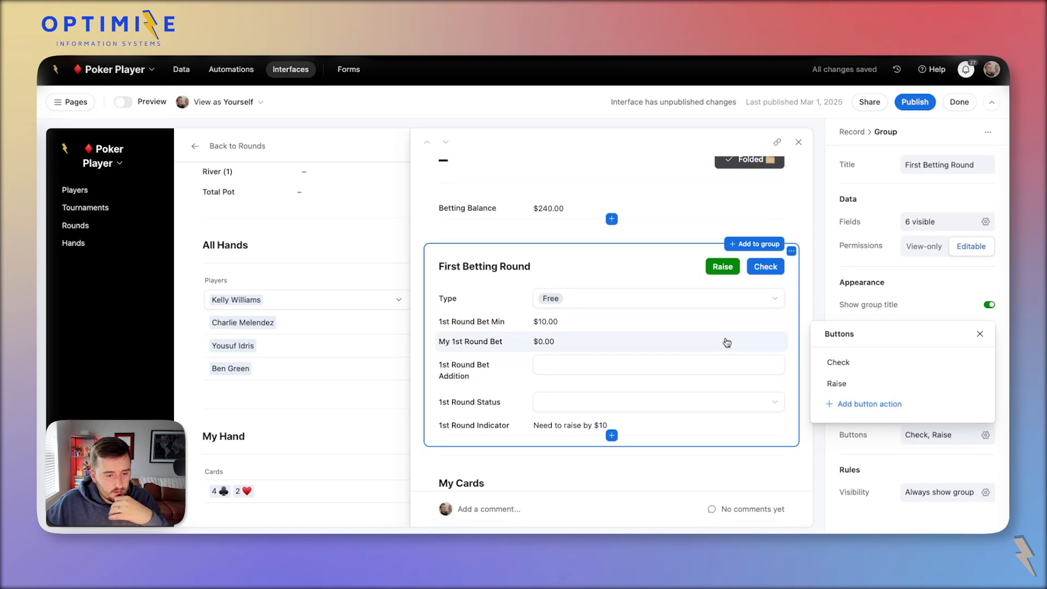
click(807, 324)
scroll(787, 323, up, 1)
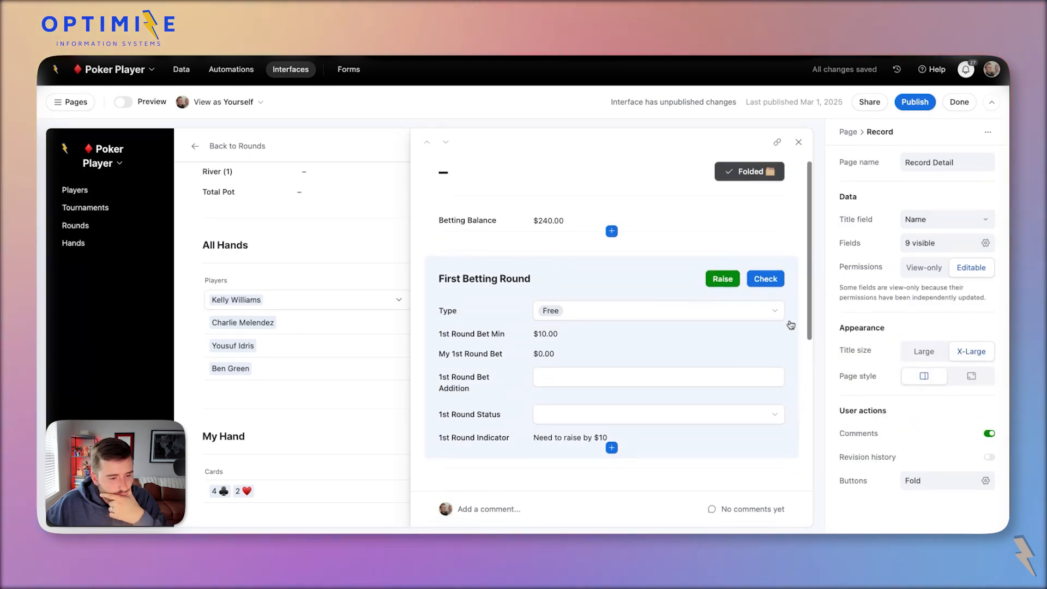
scroll(787, 322, down, 3)
scroll(787, 322, up, 3)
scroll(650, 318, down, 1)
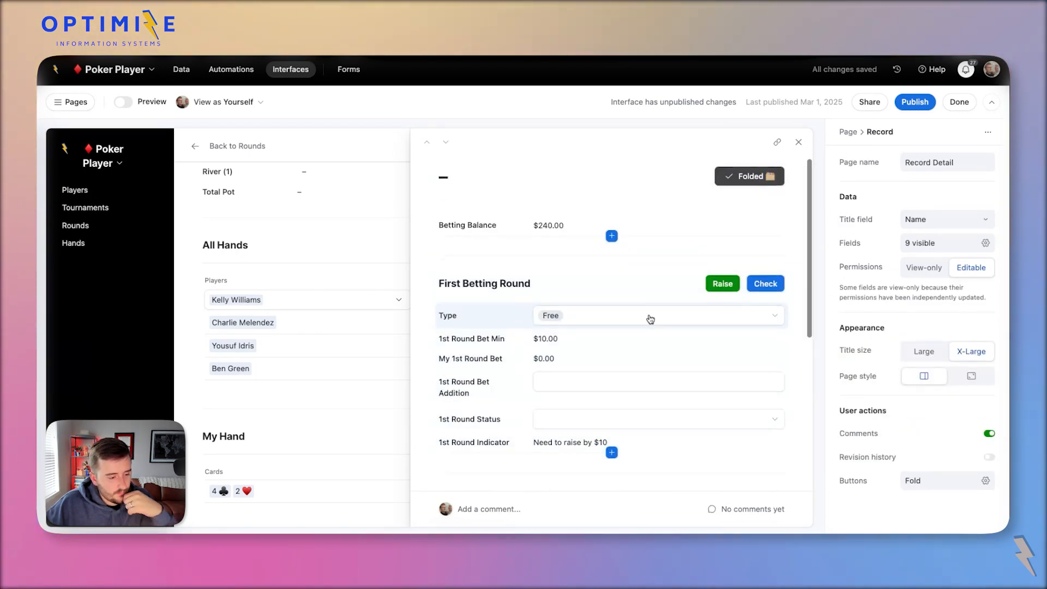
Enter 10 as the 1st Round Bet Addition and confirm My 1st Round Bet shows $10.00.
scroll(650, 319, up, 1)
scroll(556, 404, down, 3)
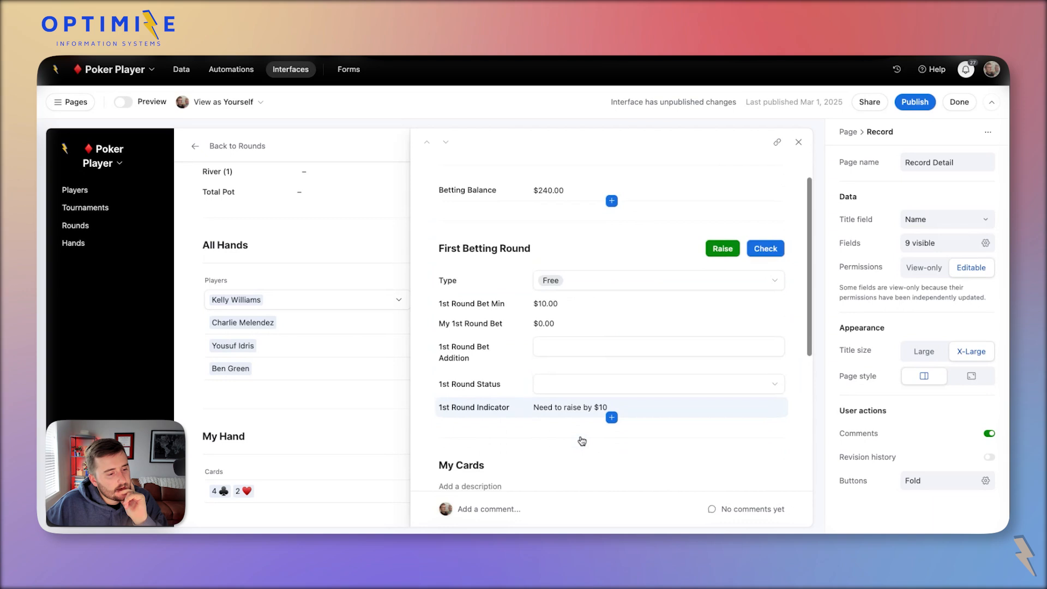
scroll(569, 422, up, 2)
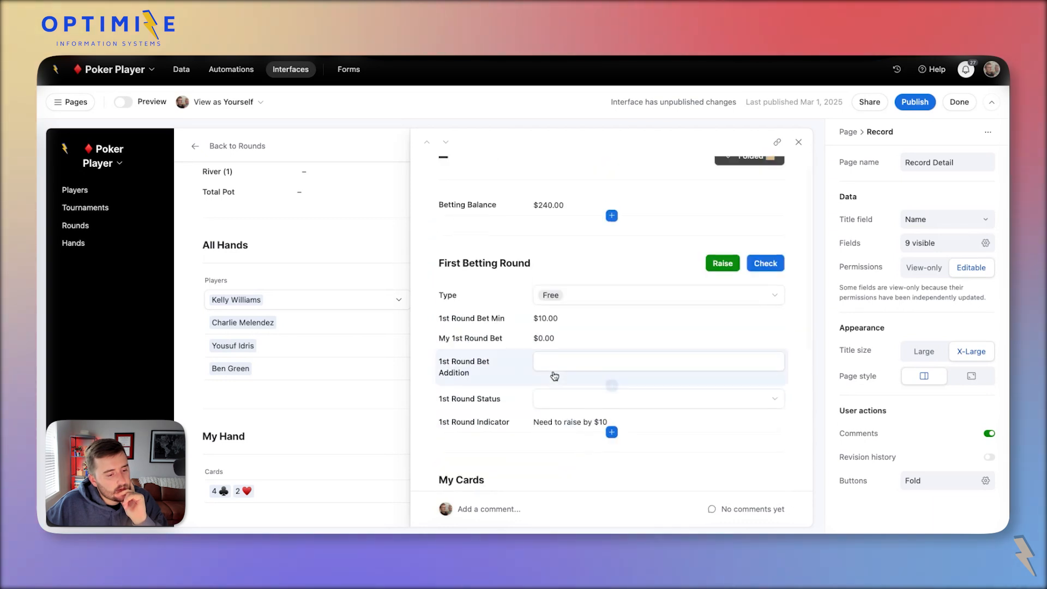
click(578, 361)
click(578, 361)
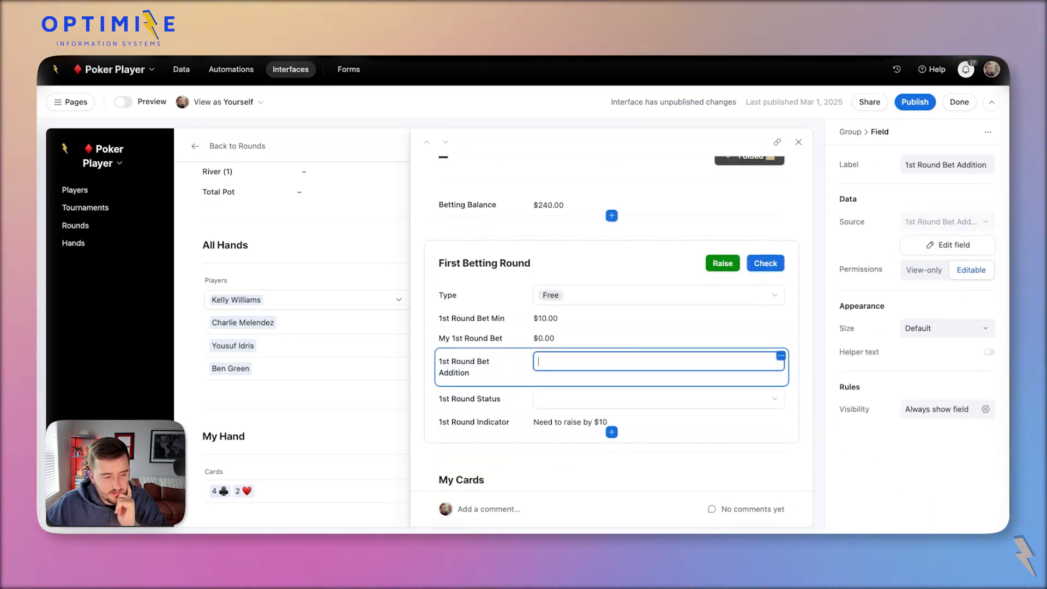
text(10)
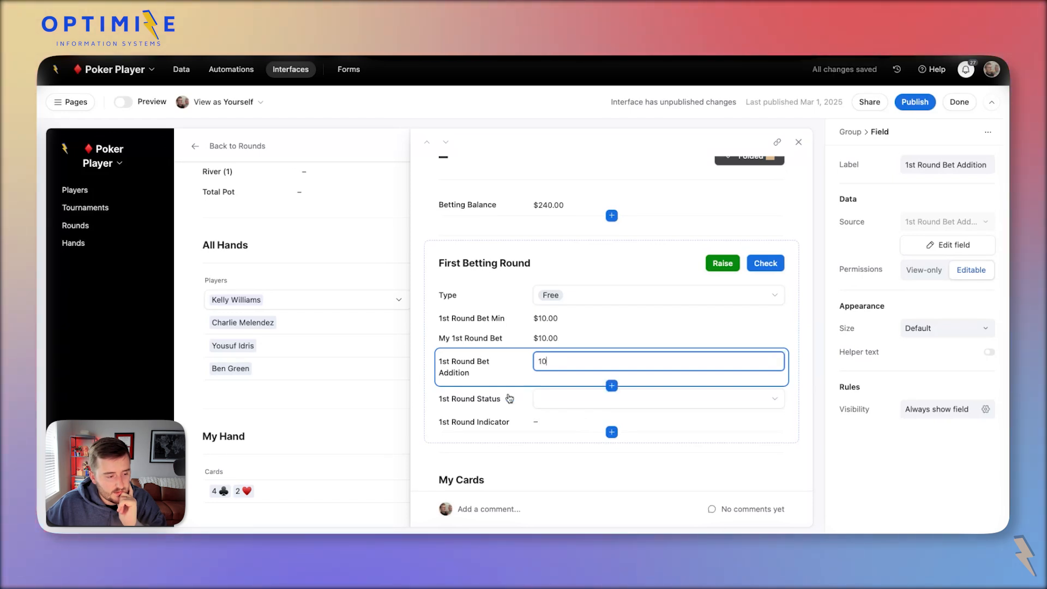
click(543, 425)
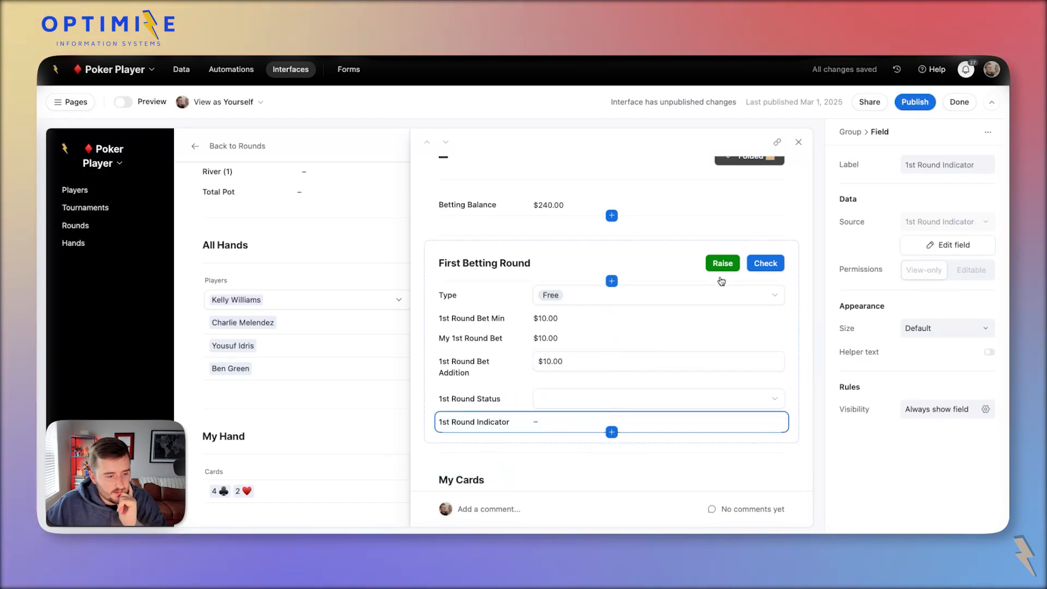
click(582, 358)
click(588, 338)
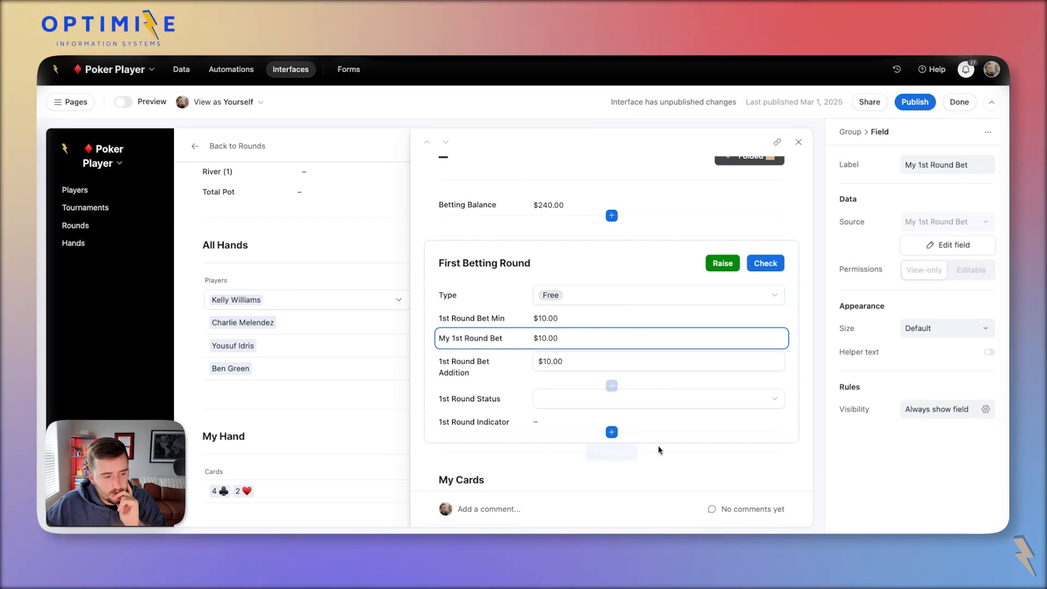
Start a new field in the betting round and make it a Formula.
click(612, 432)
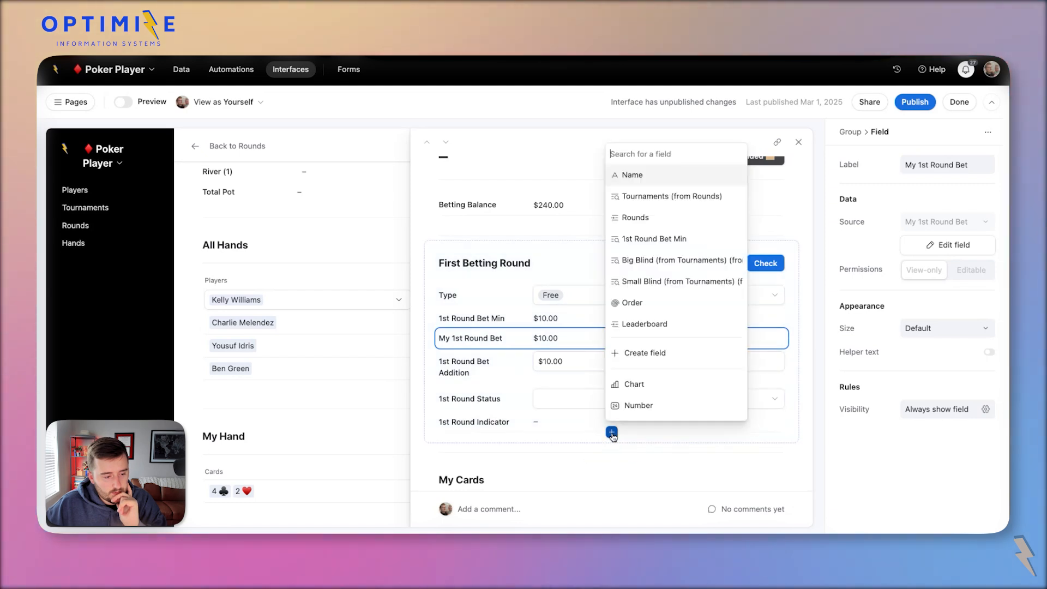
click(657, 353)
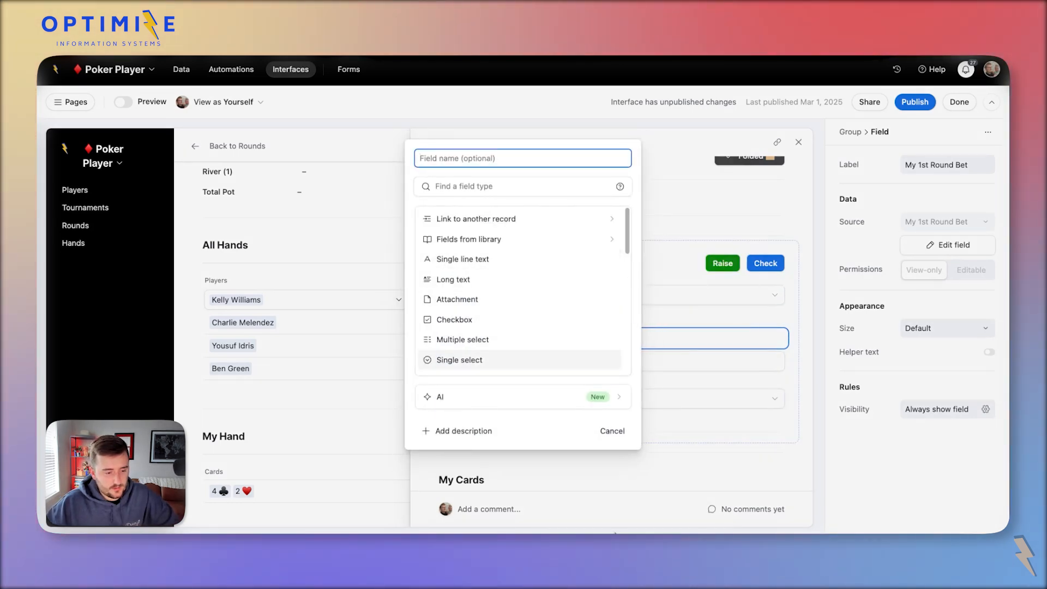
click(611, 431)
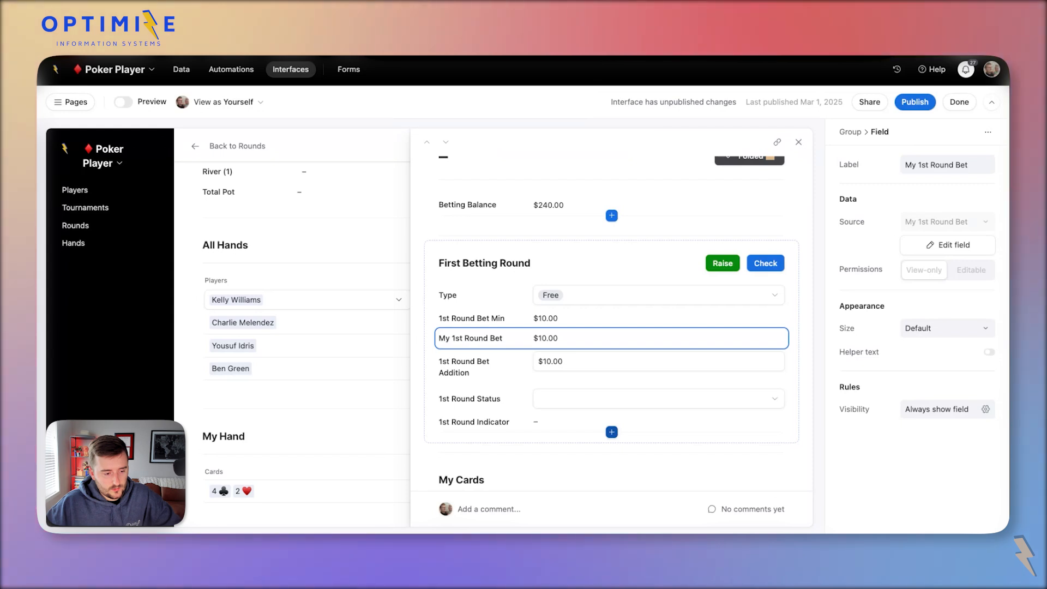
click(612, 432)
click(657, 353)
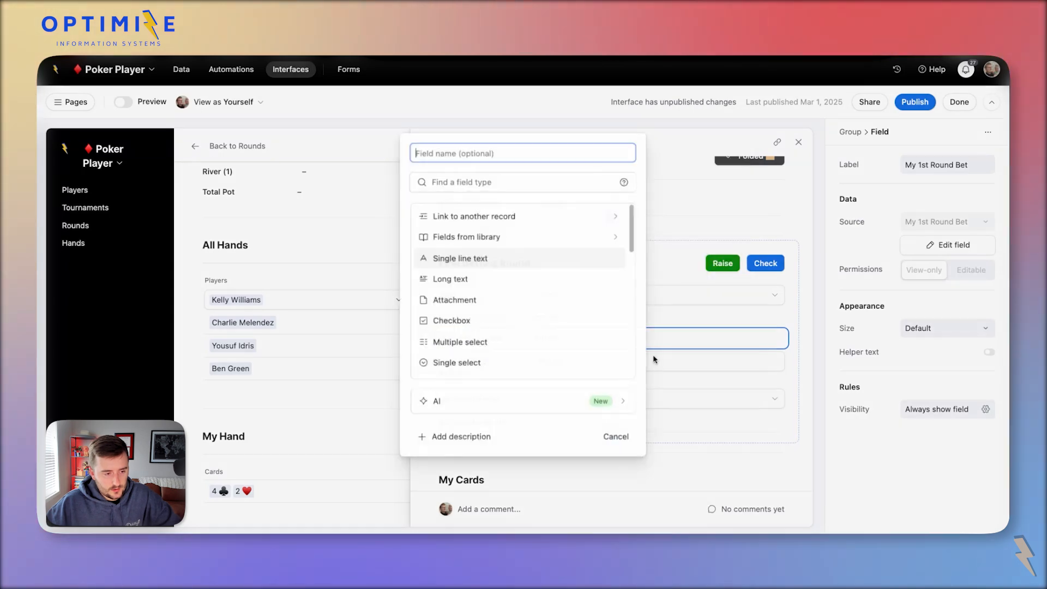
click(545, 189)
text(f)
click(484, 237)
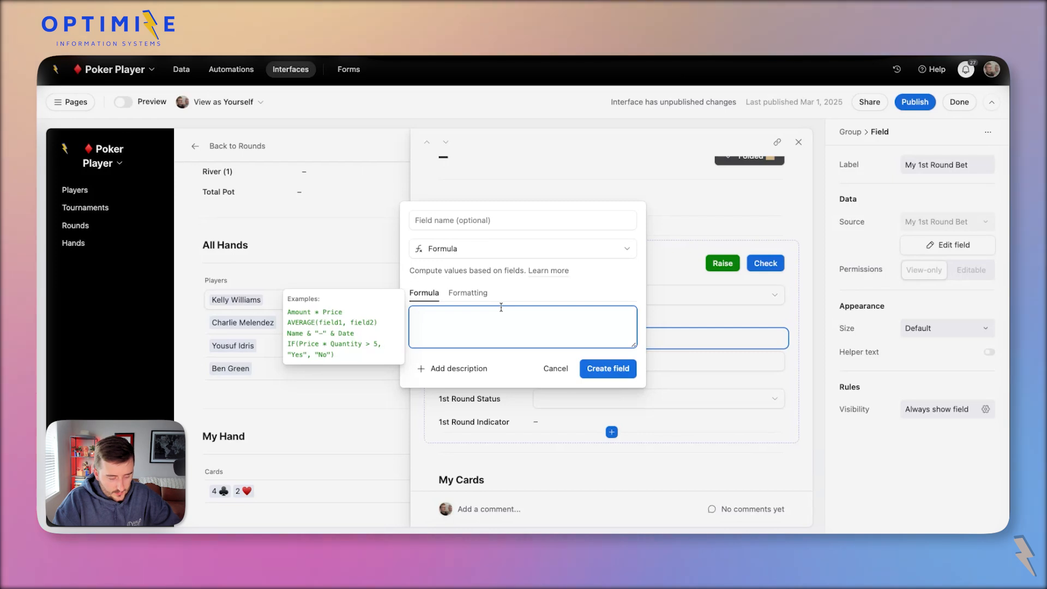
Enter the formula {1st Round Bet Min}-{My 1st Round Bet}.
text(min)
key(Down)
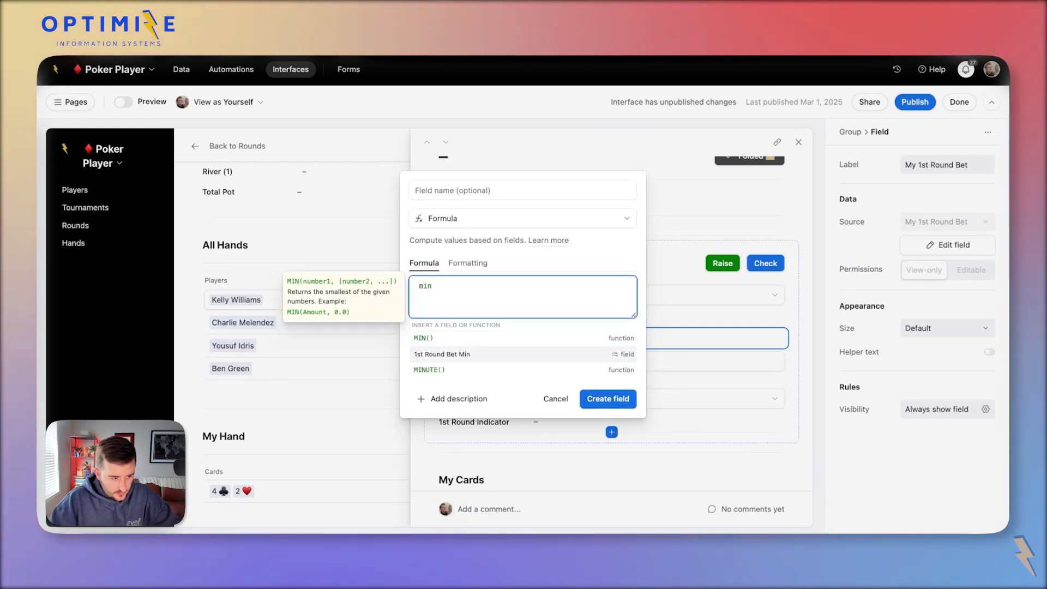
key(Return)
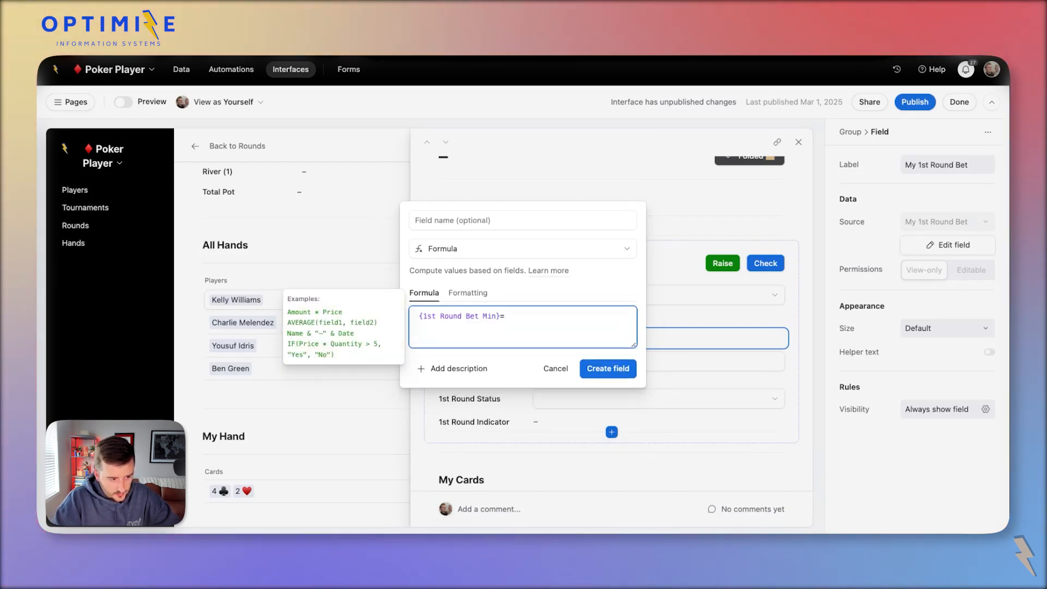
text(-my)
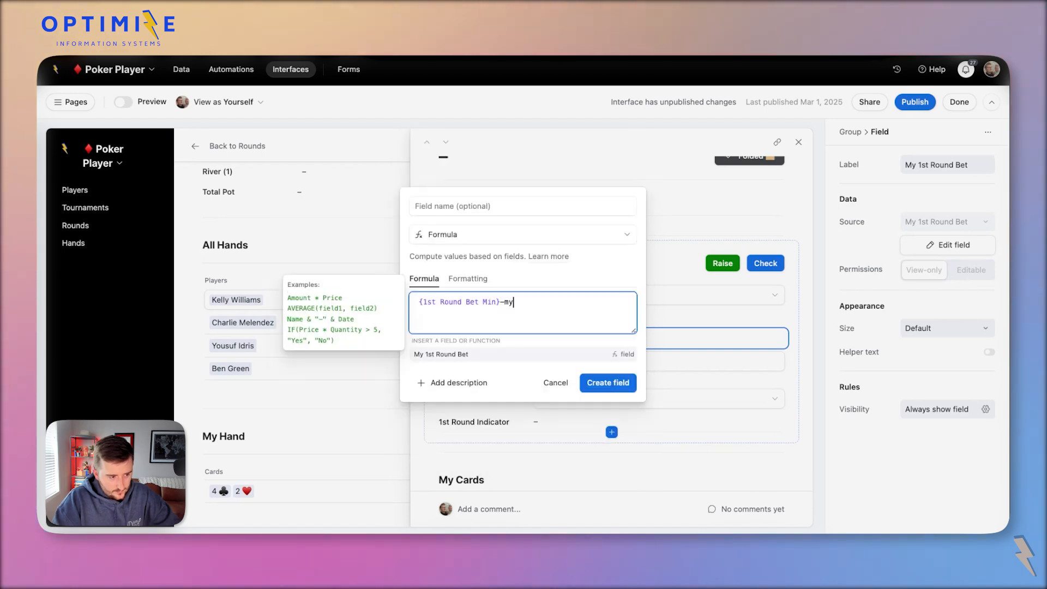
key(Return)
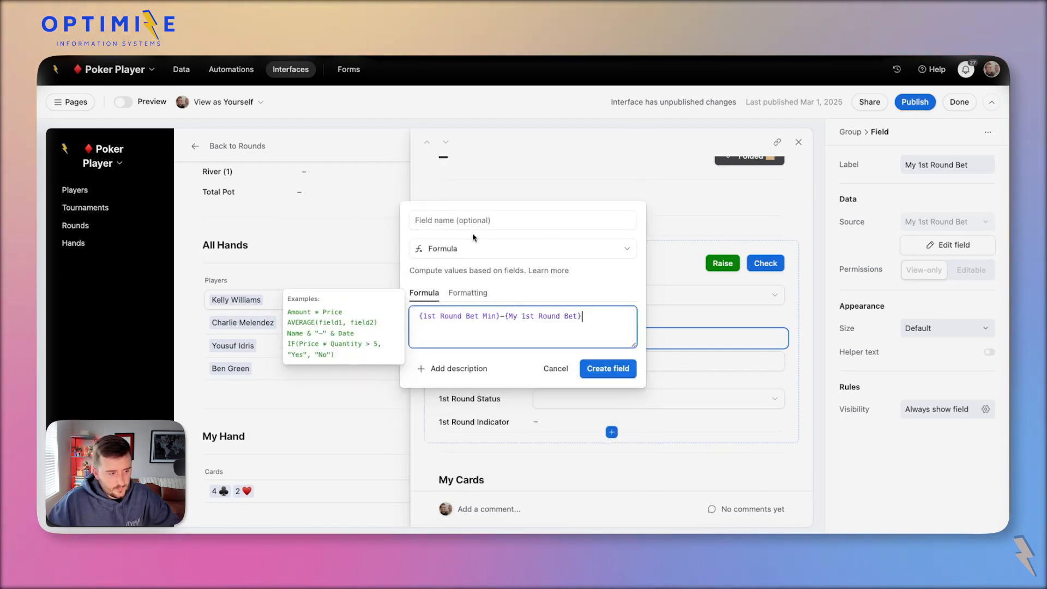
Name the field Min Bet vs My Bet, format it as Currency, and create it.
click(455, 219)
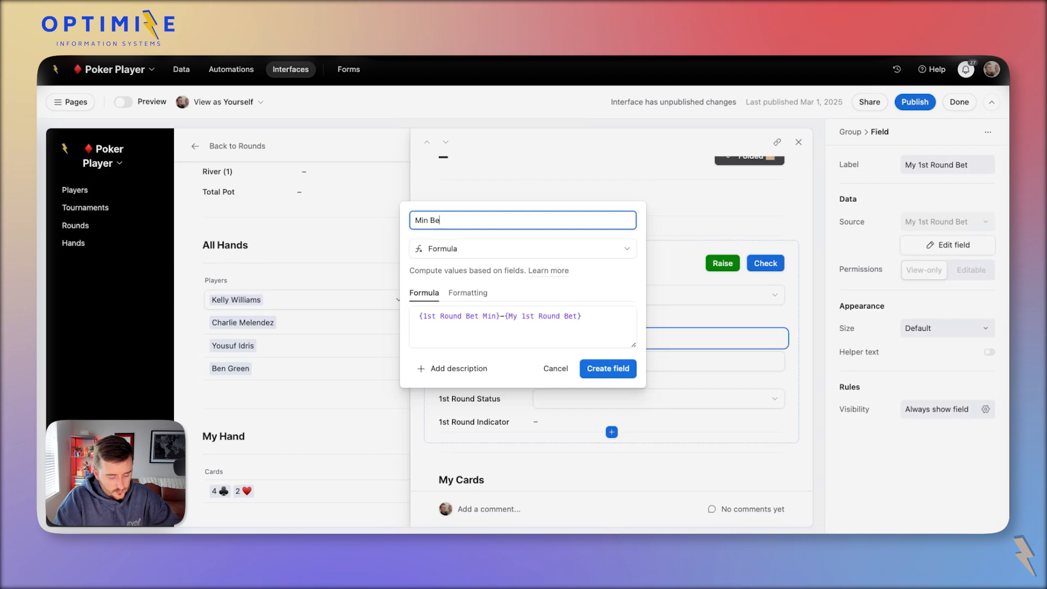
text(Min Bet vs My Bet)
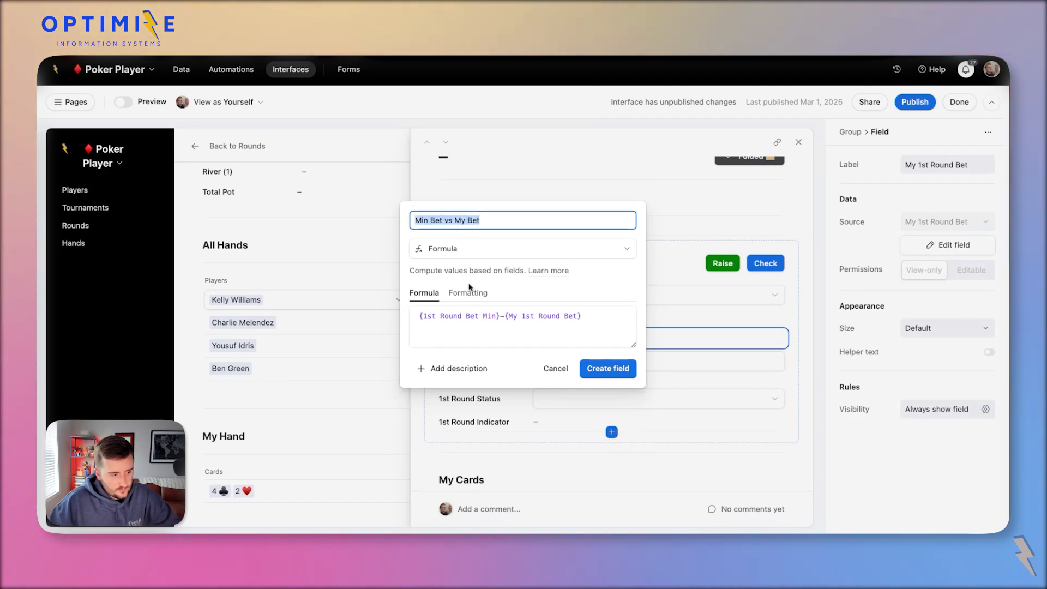
click(468, 293)
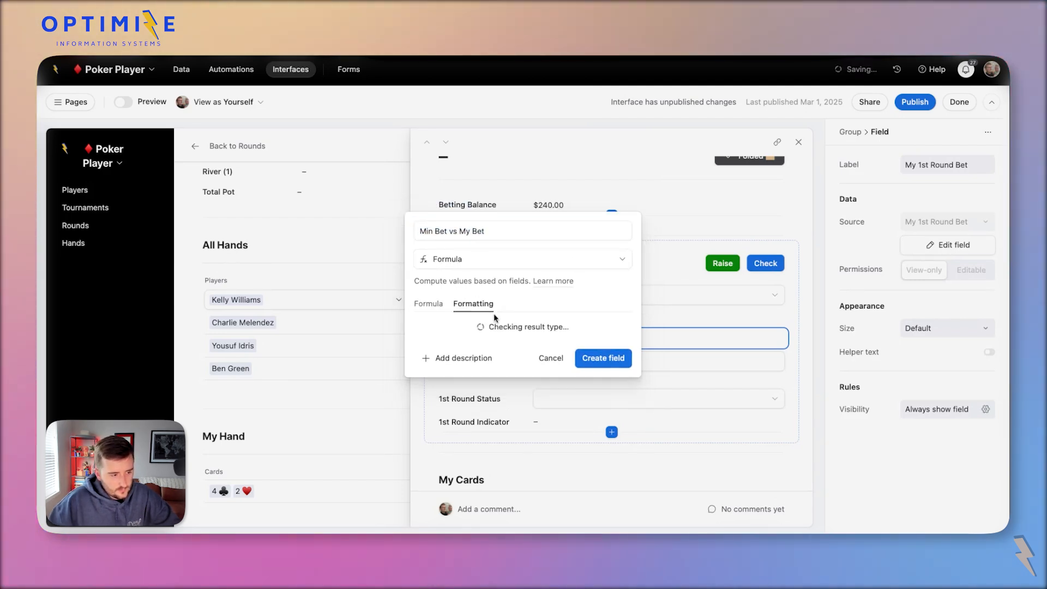
click(477, 251)
click(502, 318)
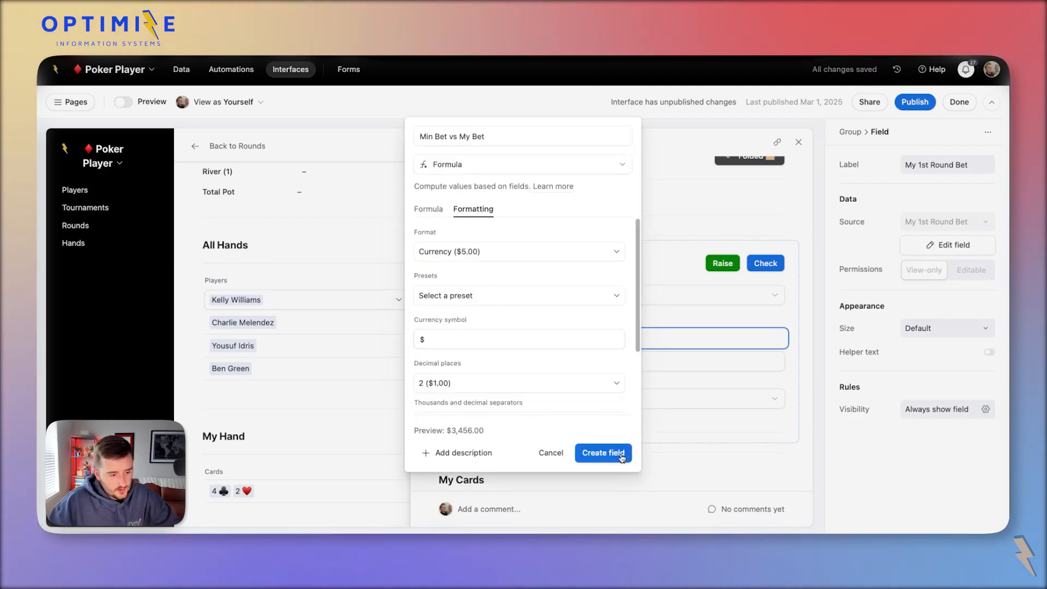
click(603, 452)
click(555, 447)
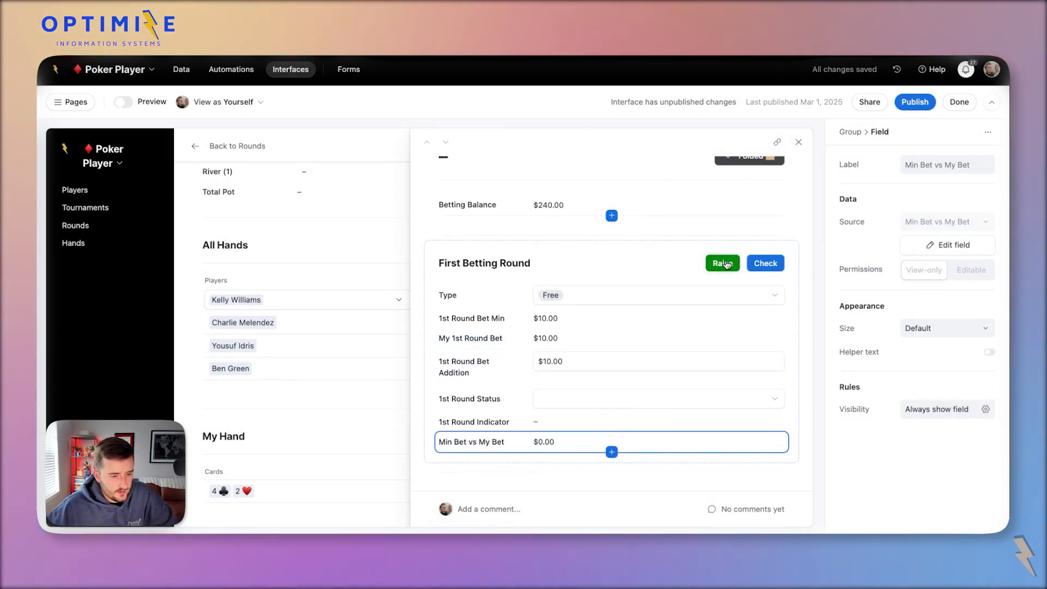
Change the 1st Round Bet Addition to $15.00 as a test.
double_click(564, 369)
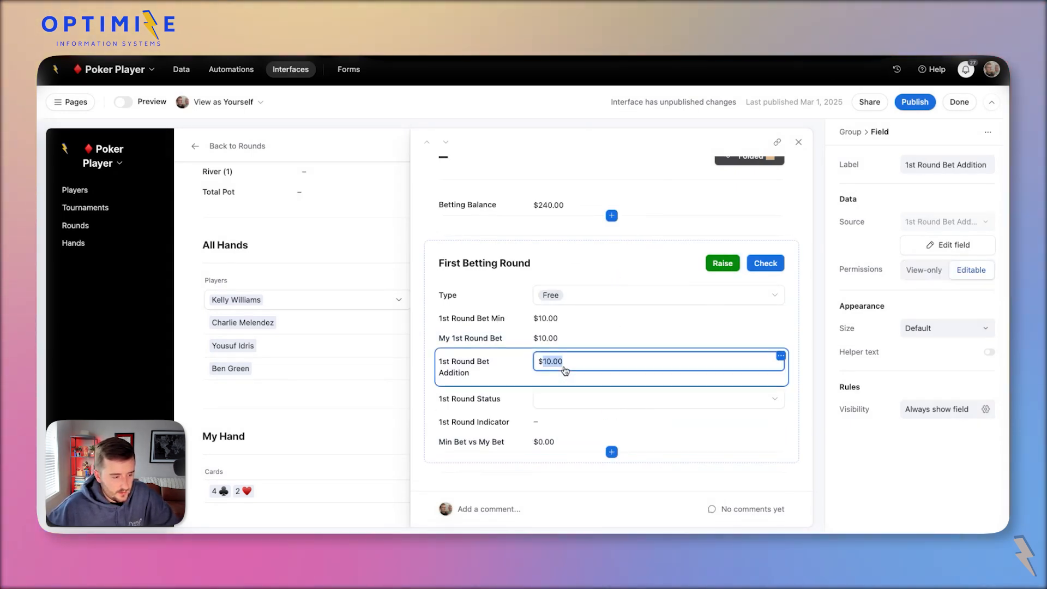
text(15)
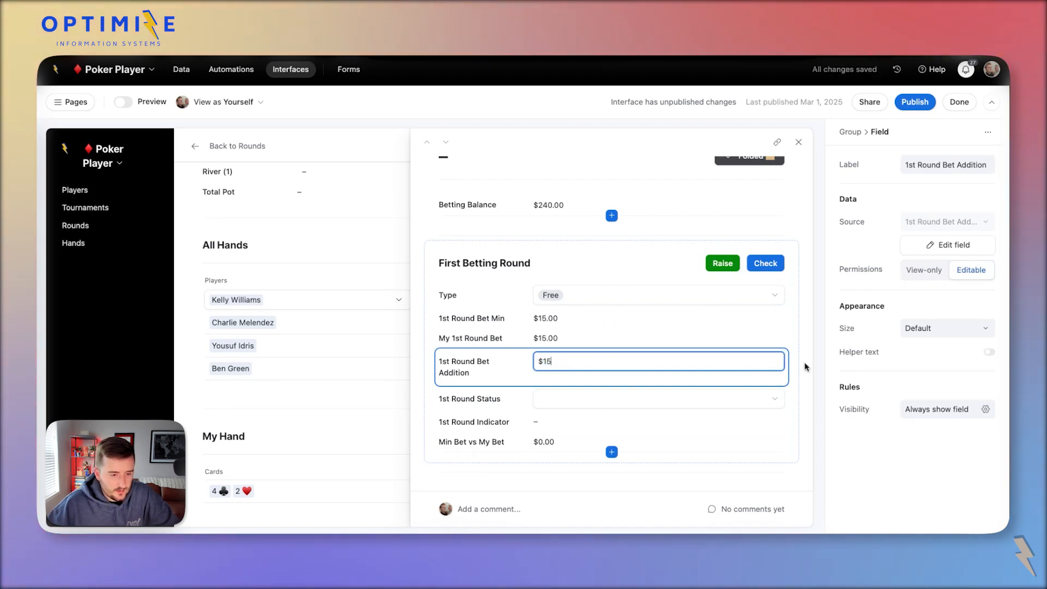
click(806, 367)
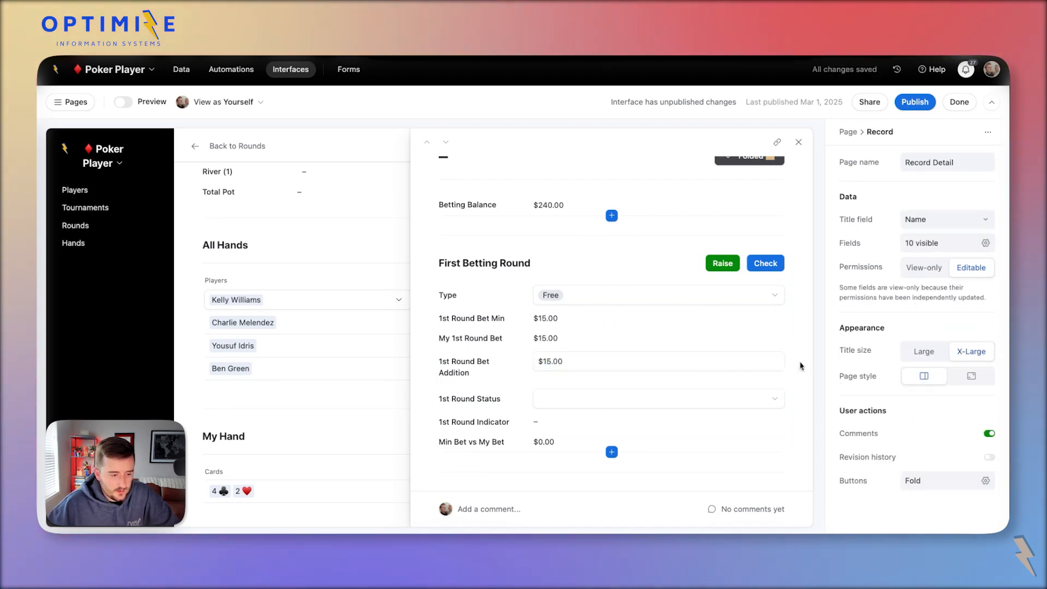
click(529, 368)
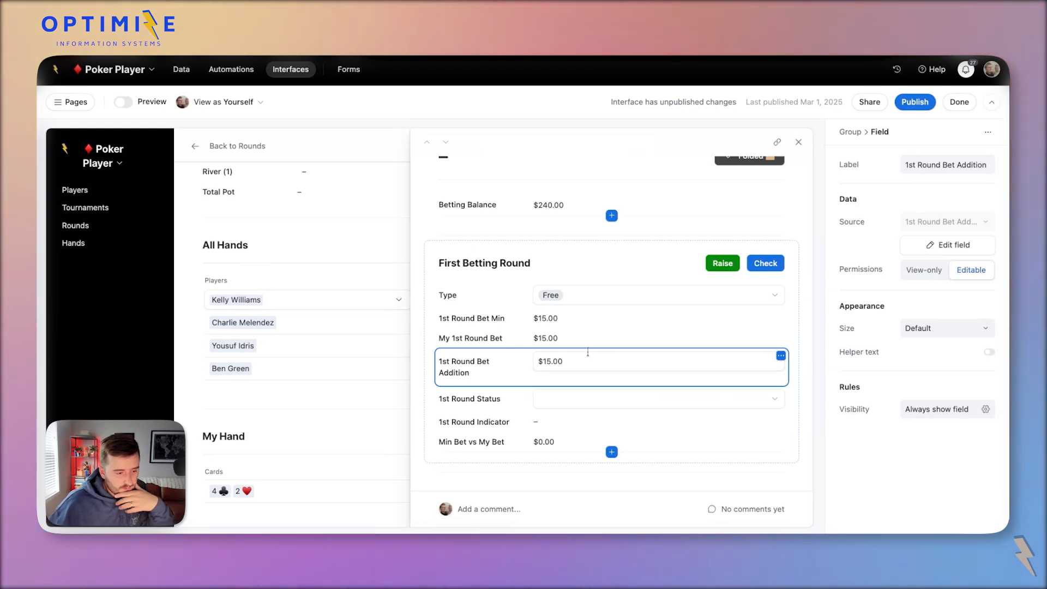
scroll(780, 363, down, 2)
scroll(781, 362, up, 2)
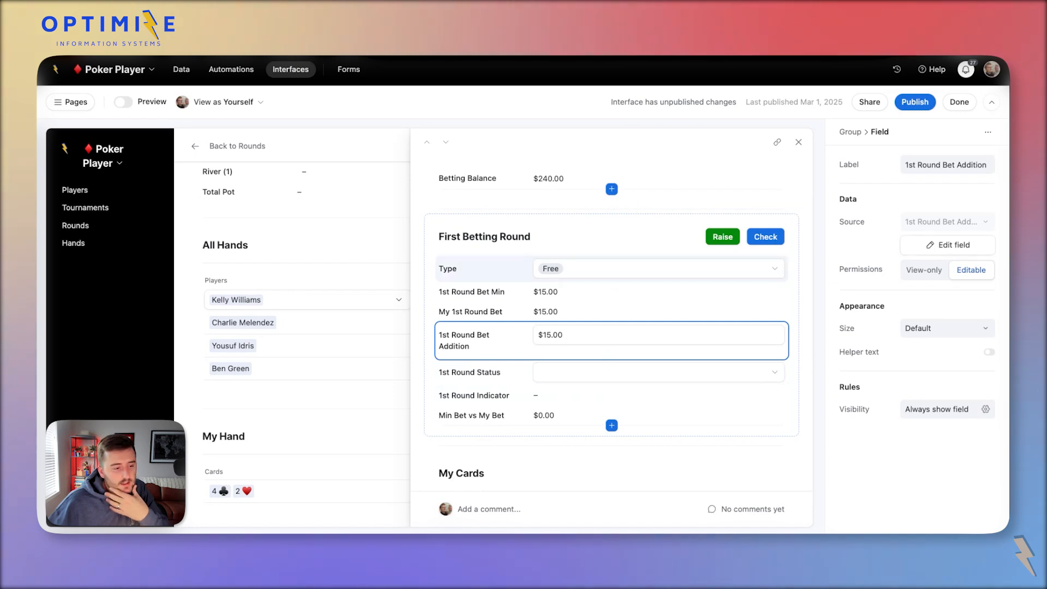
Inspect 1st Round Status, Min Bet vs My Bet, and the Check action's settings.
click(611, 372)
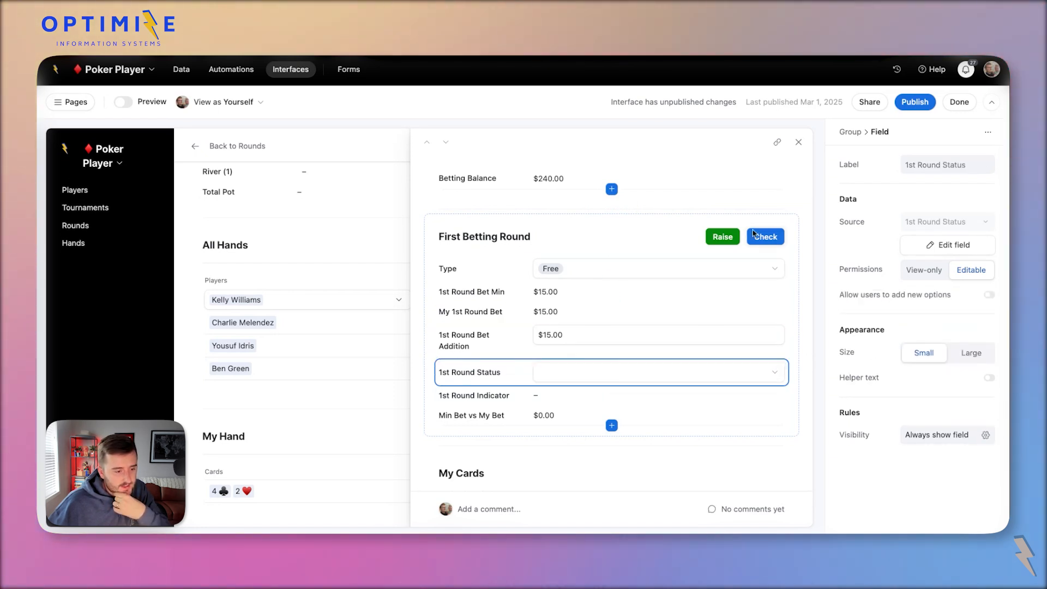
click(538, 418)
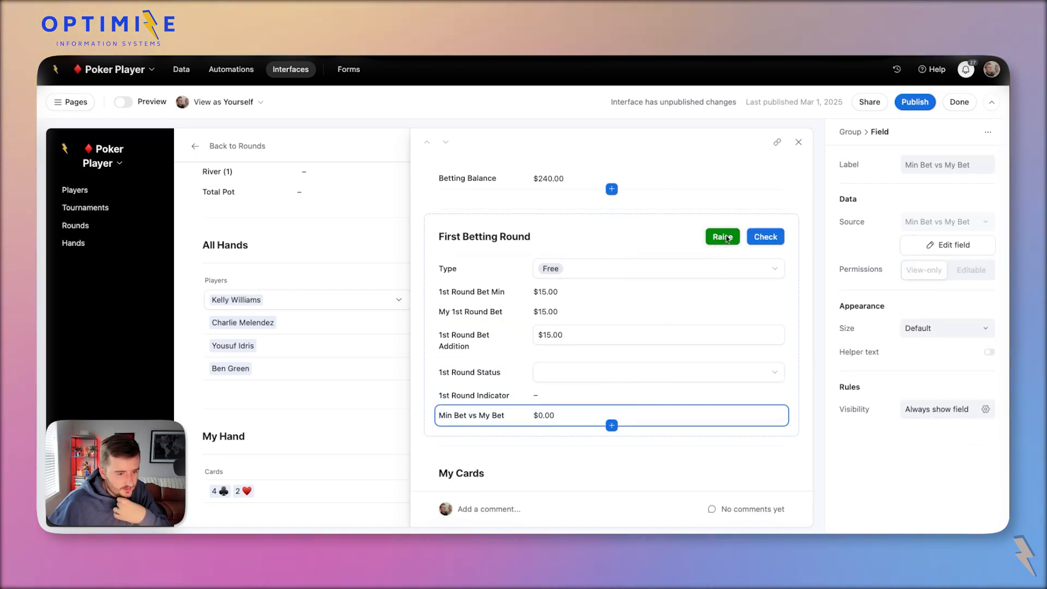
scroll(592, 336, up, 1)
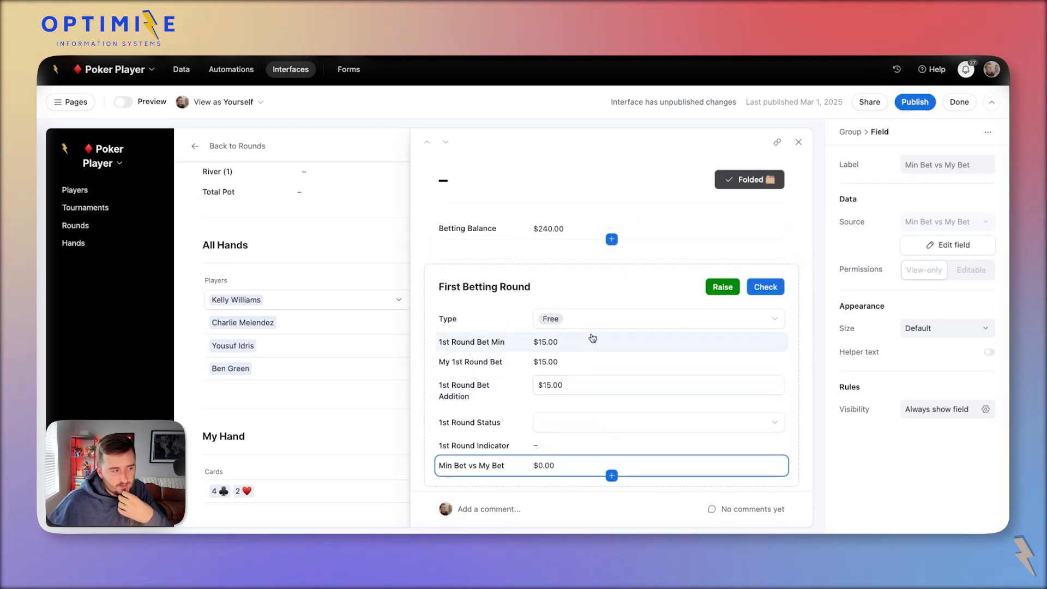
scroll(515, 342, down, 1)
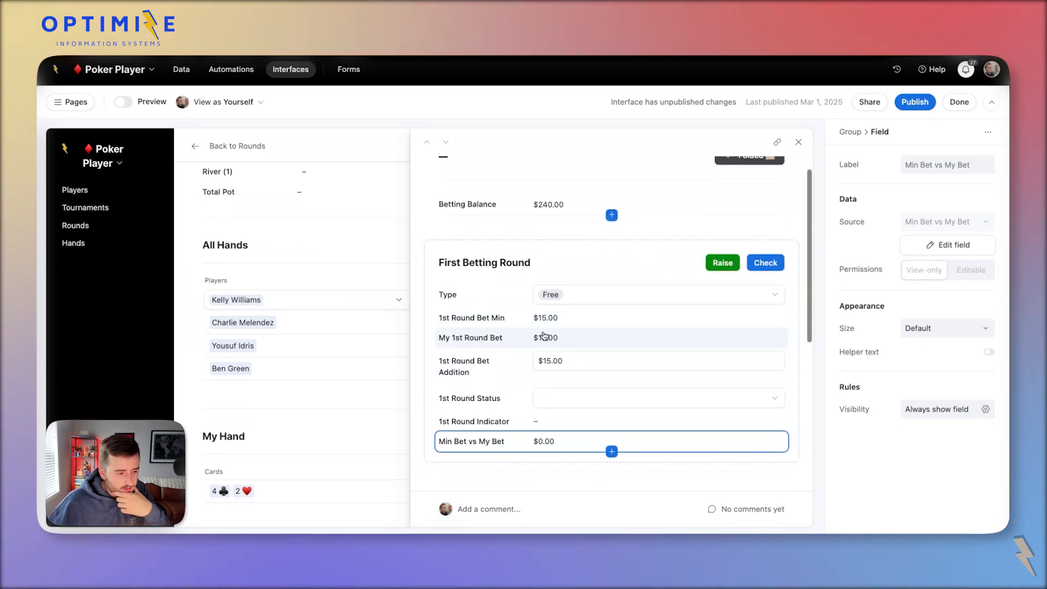
click(522, 400)
click(548, 399)
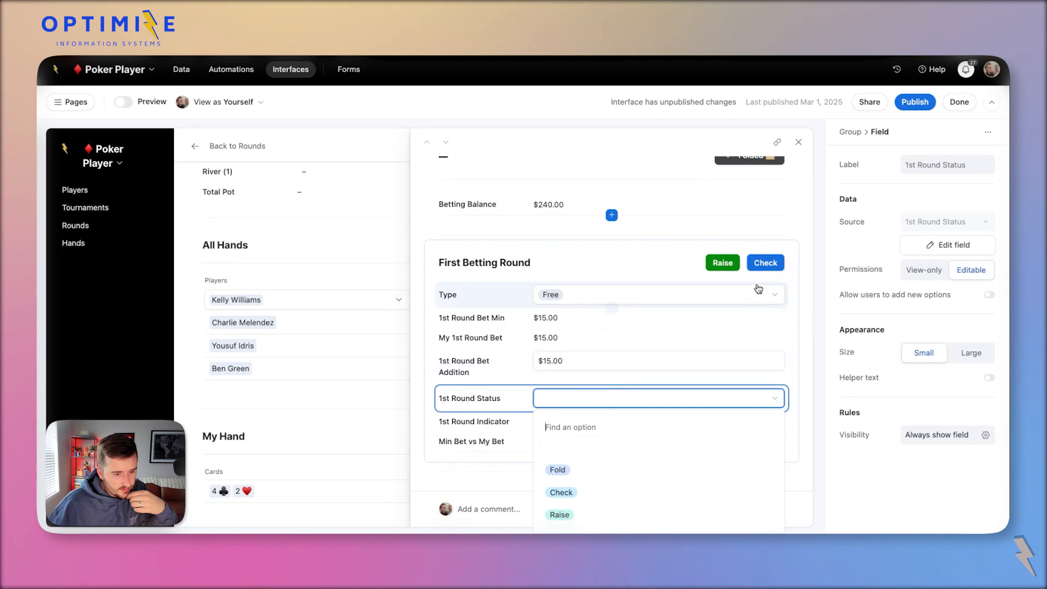
click(762, 264)
click(762, 265)
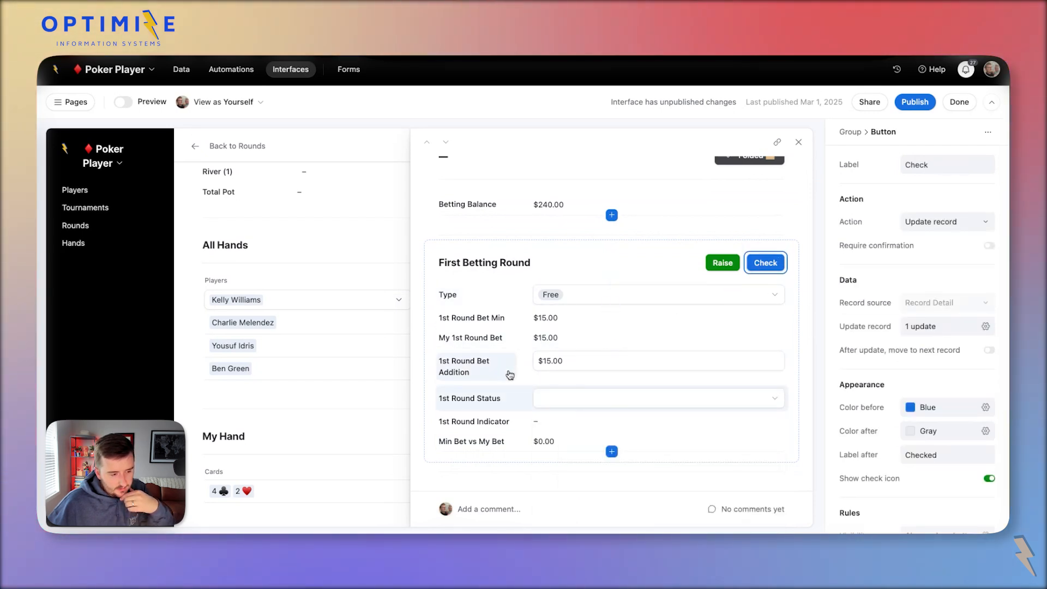
Clear the $15.00 bet addition and select the Min Bet vs My Bet field.
click(589, 361)
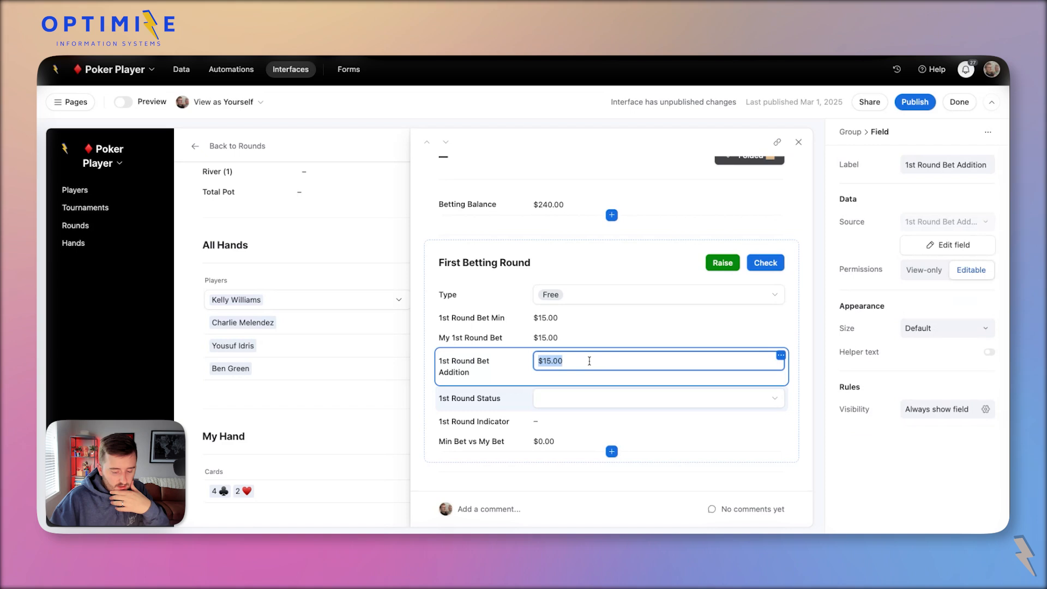
key(BackSpace)
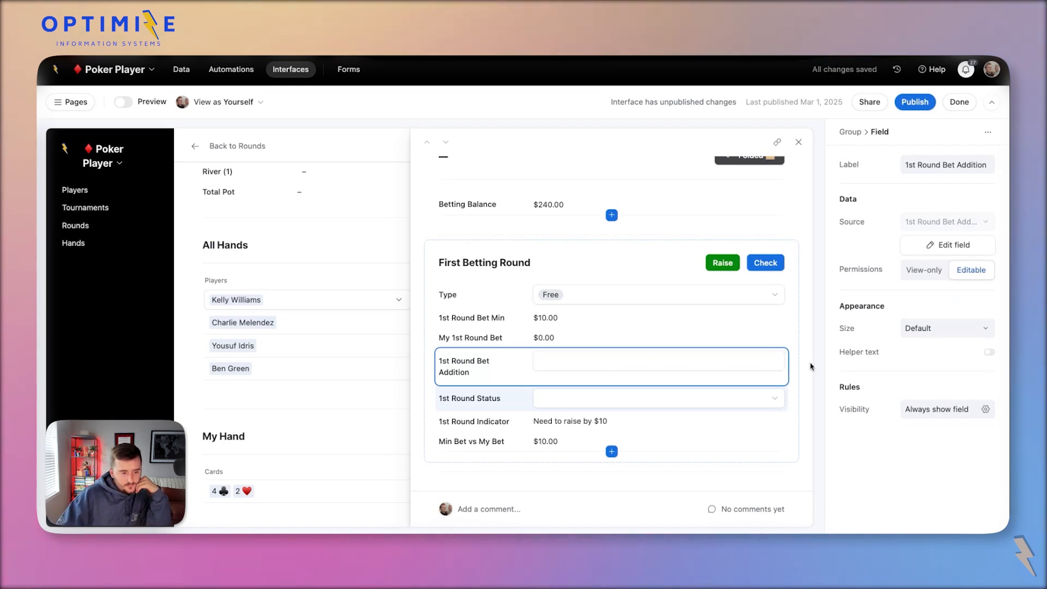
click(811, 366)
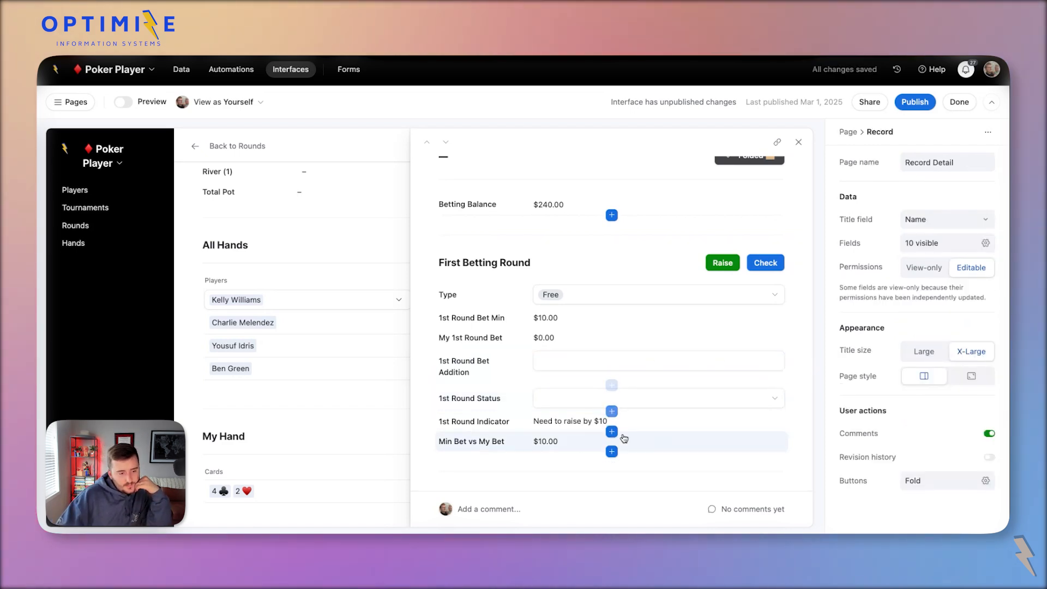
click(525, 425)
click(597, 443)
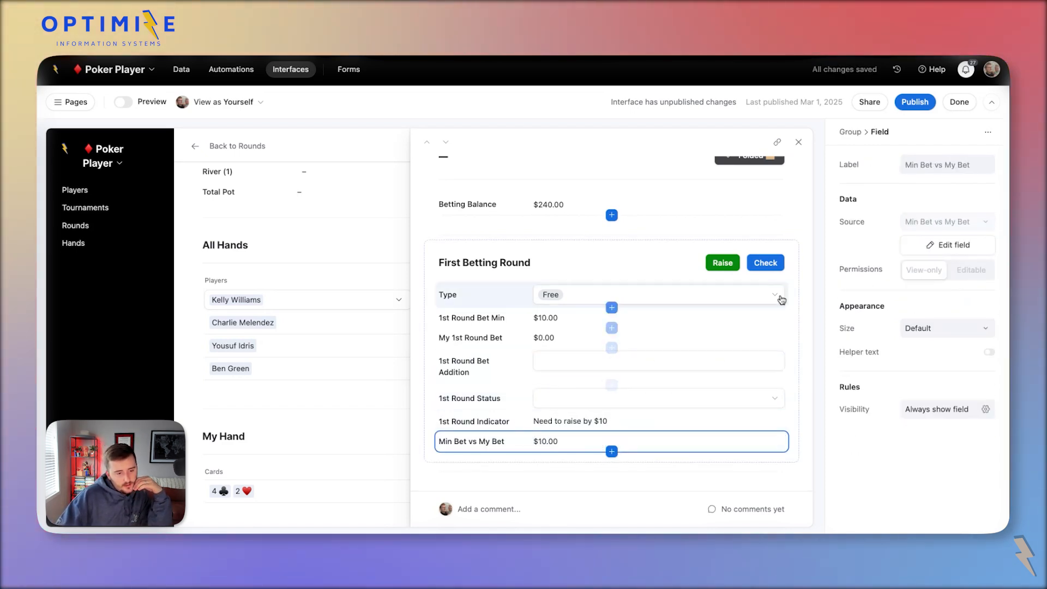
click(771, 263)
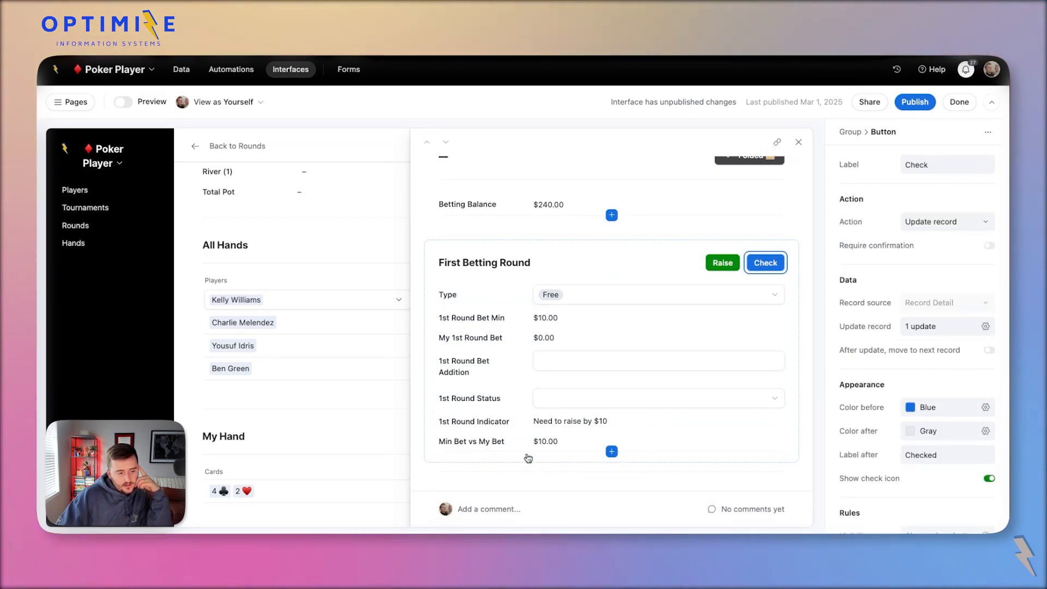
click(552, 444)
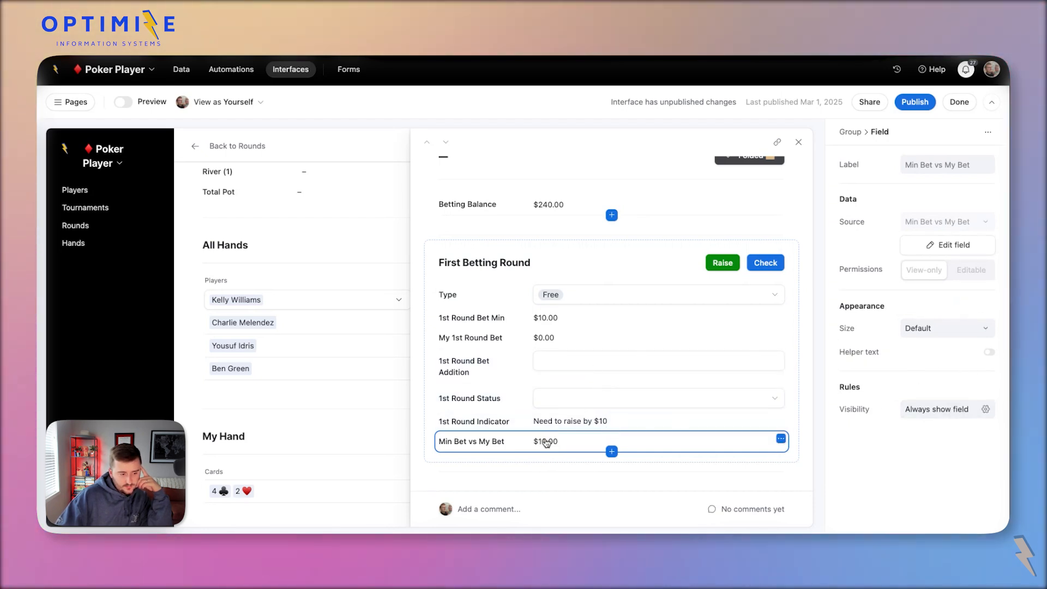
Add a Min Bet vs My Bet ≤ $0.00 visibility condition to the Min Bet vs My Bet field.
click(938, 414)
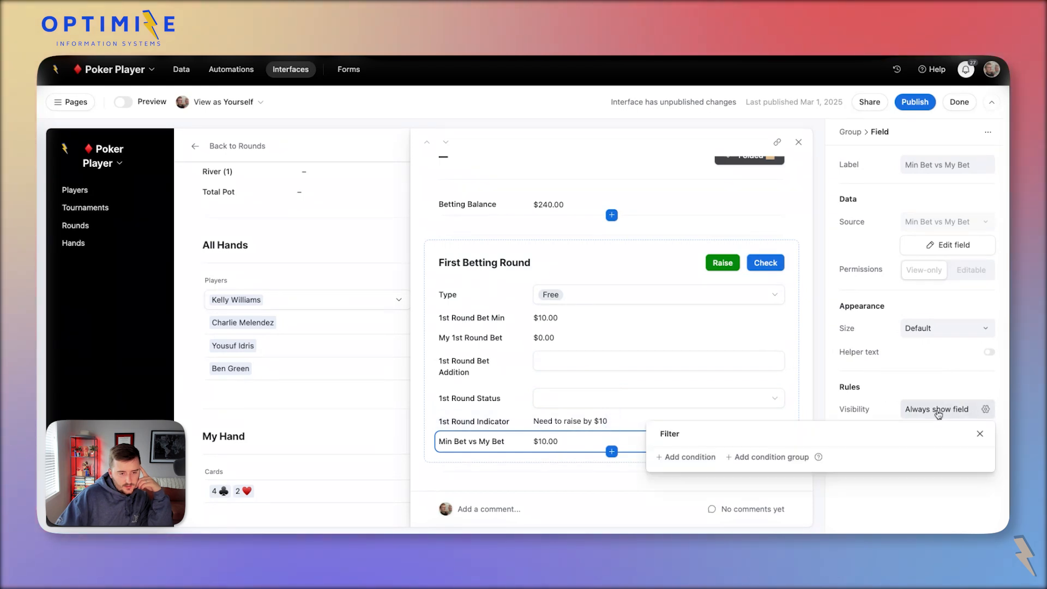
click(689, 457)
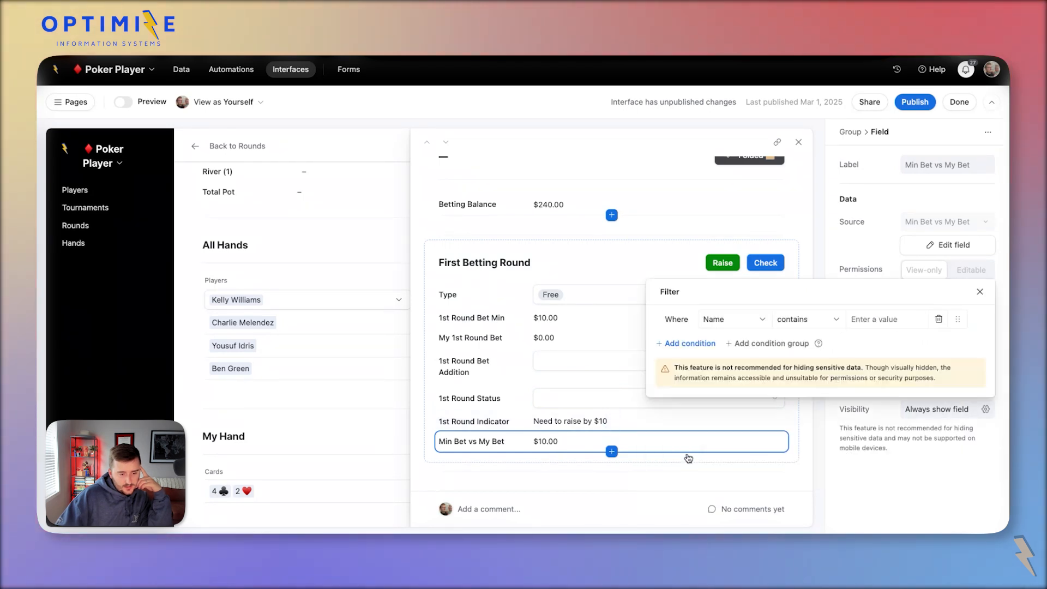
click(725, 321)
scroll(790, 445, down, 2)
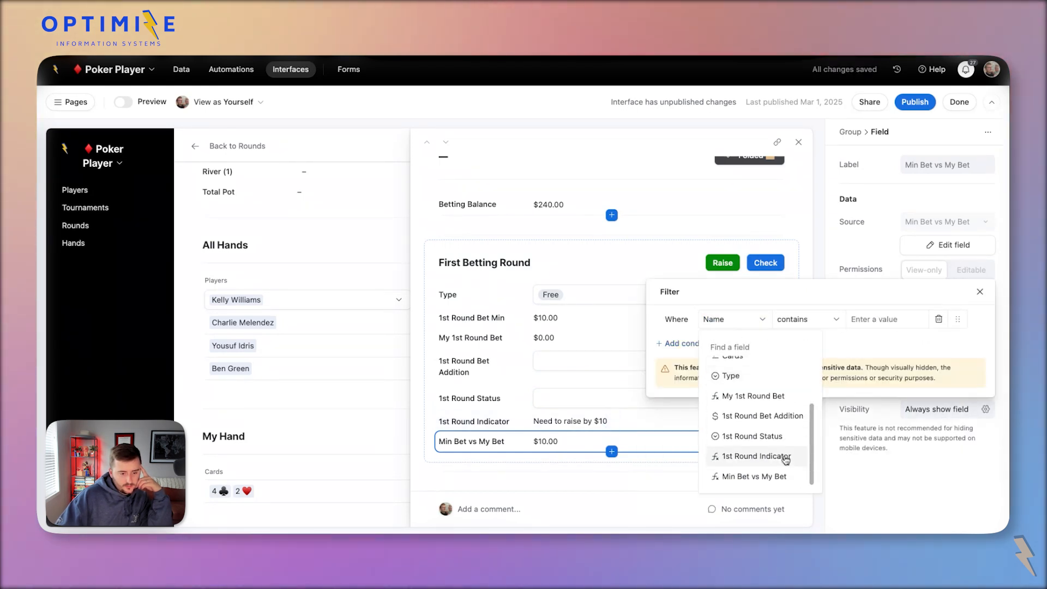
click(754, 482)
click(806, 327)
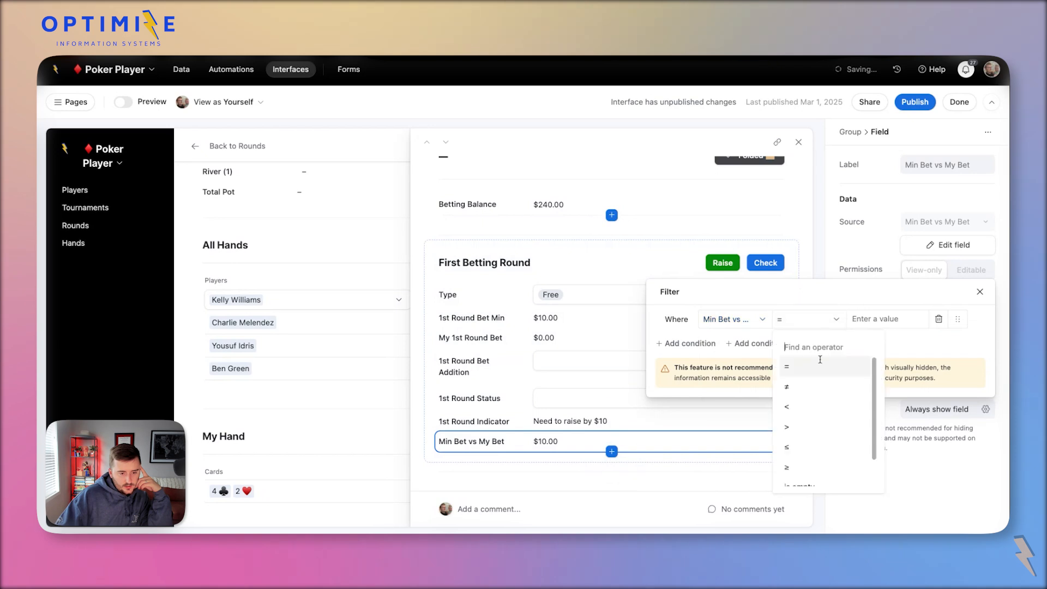
click(829, 414)
click(807, 326)
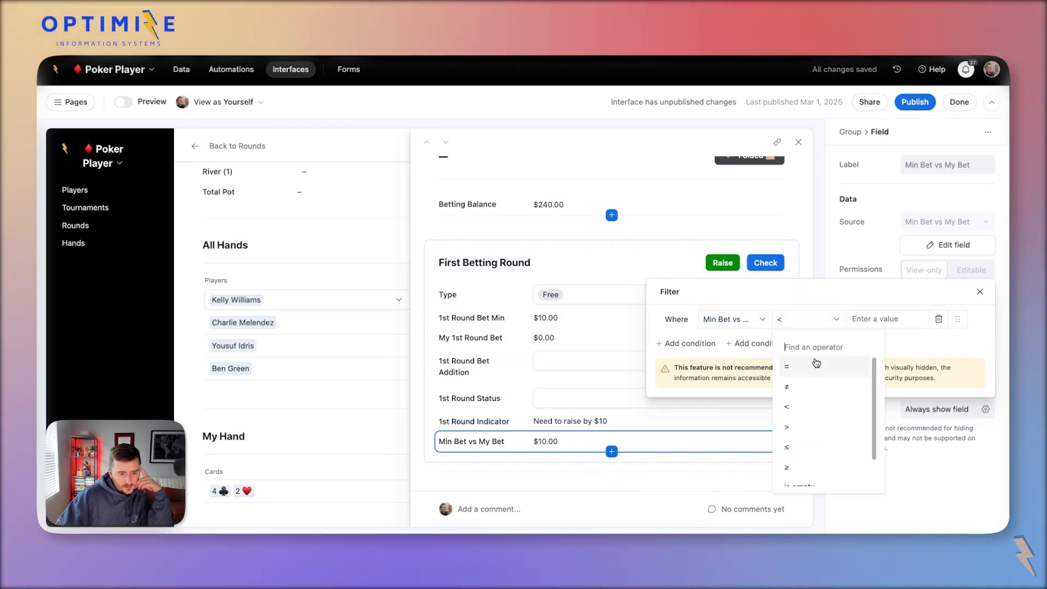
click(889, 319)
click(824, 319)
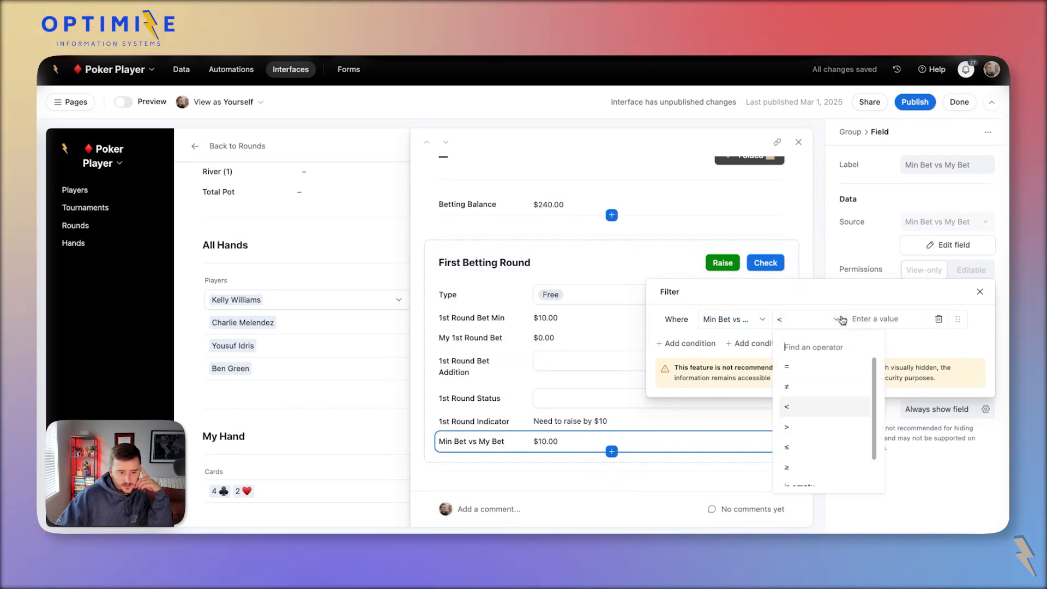
click(833, 448)
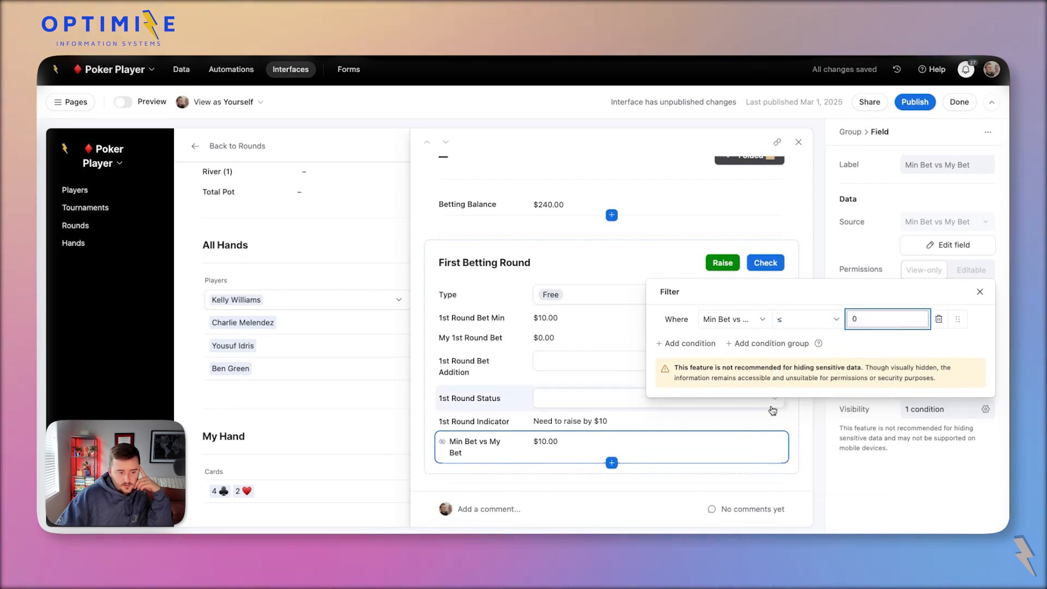
click(807, 431)
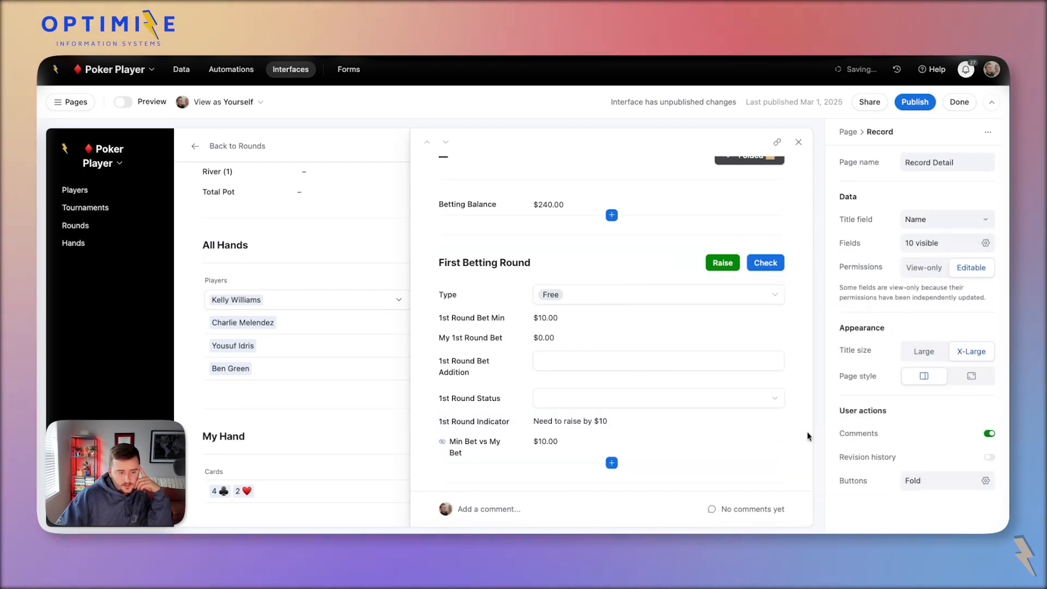
Preview the record, then delete the field's ≤ $0.00 visibility condition.
click(126, 102)
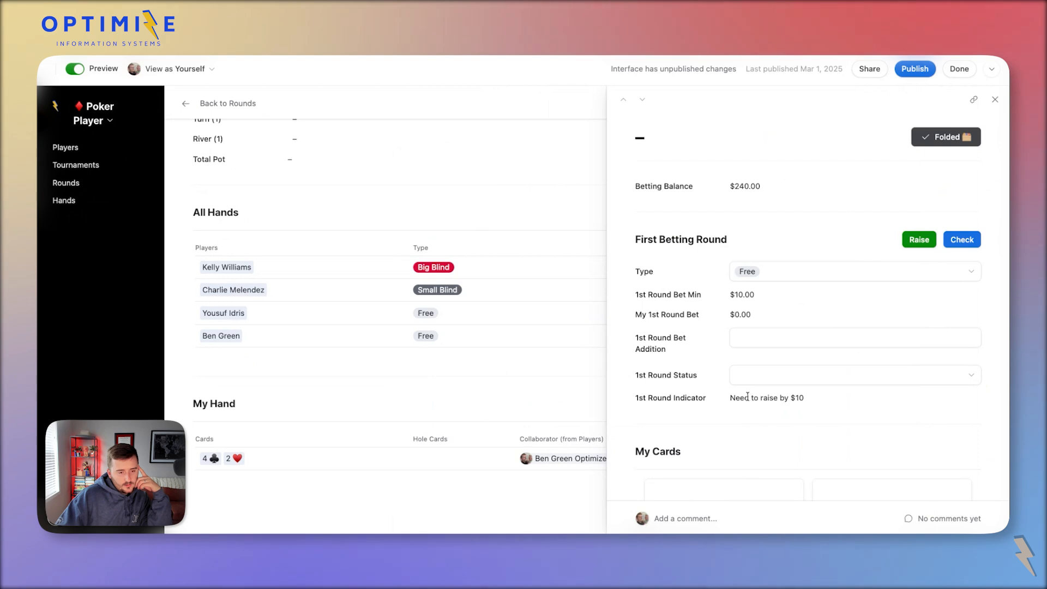
click(75, 69)
scroll(603, 348, down, 3)
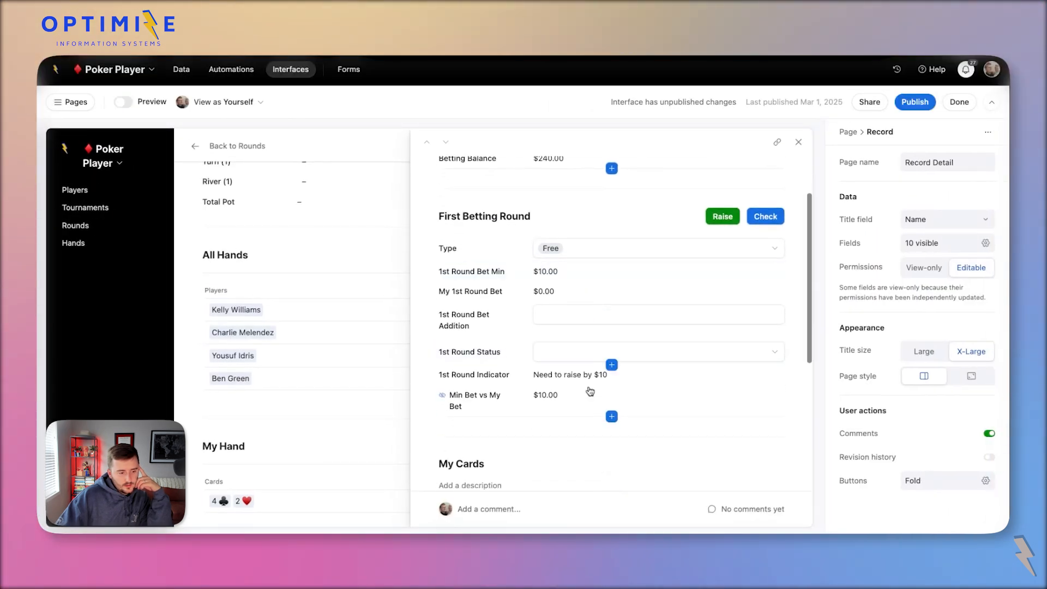
click(552, 407)
click(936, 420)
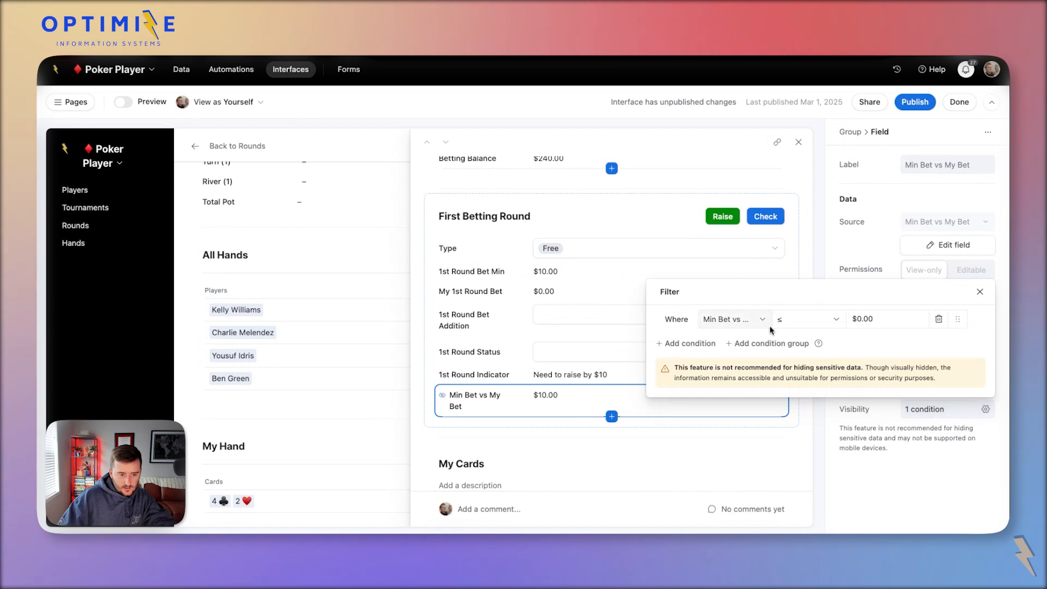
click(761, 319)
click(896, 318)
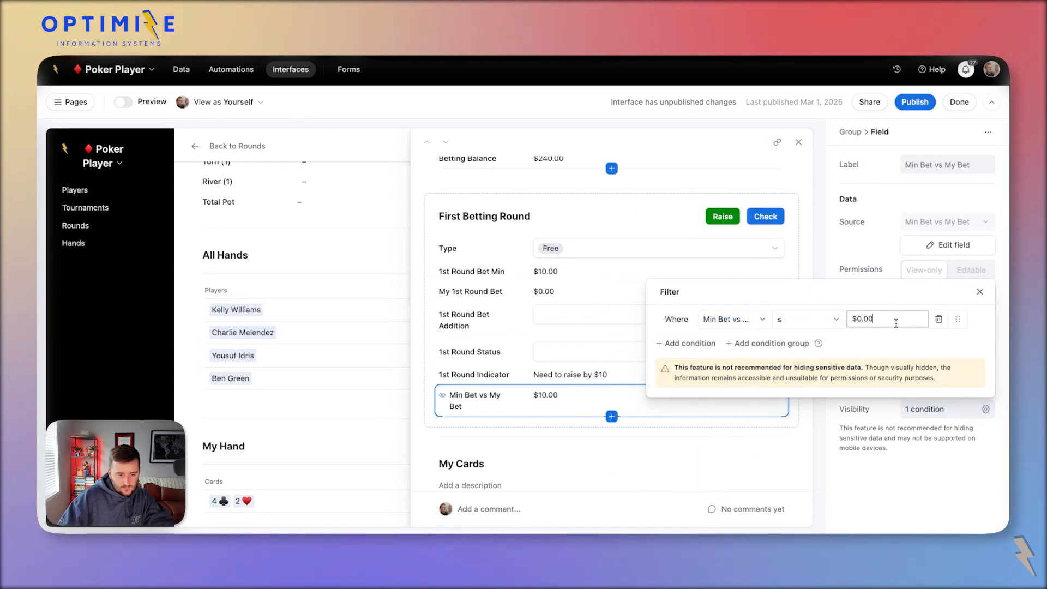
key(BackSpace)
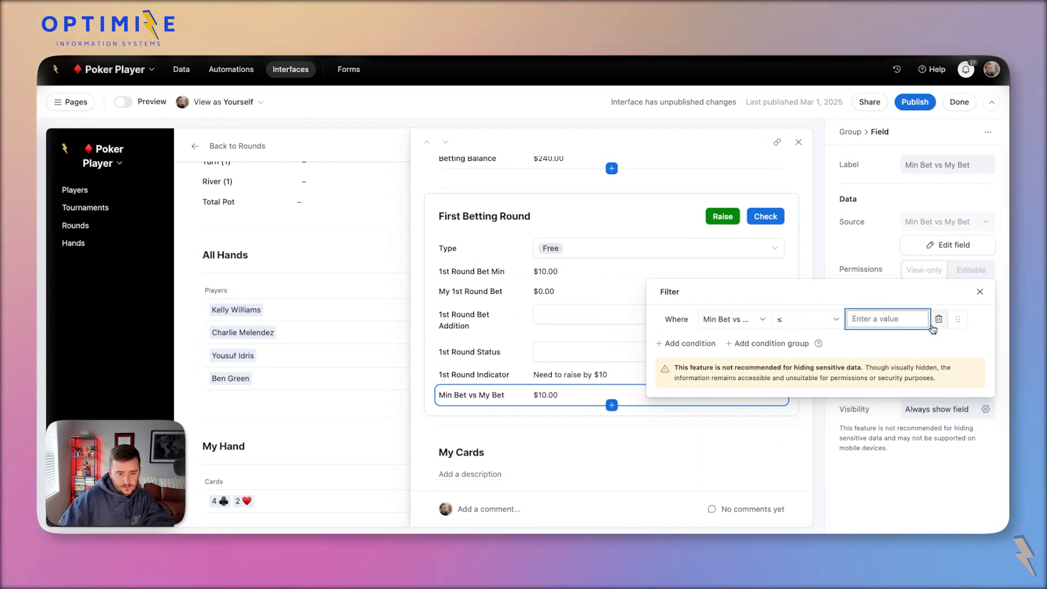
click(939, 320)
click(766, 216)
Add a Check button visibility condition: Min Bet vs My Bet ≤ $0.00.
scroll(927, 436, down, 1)
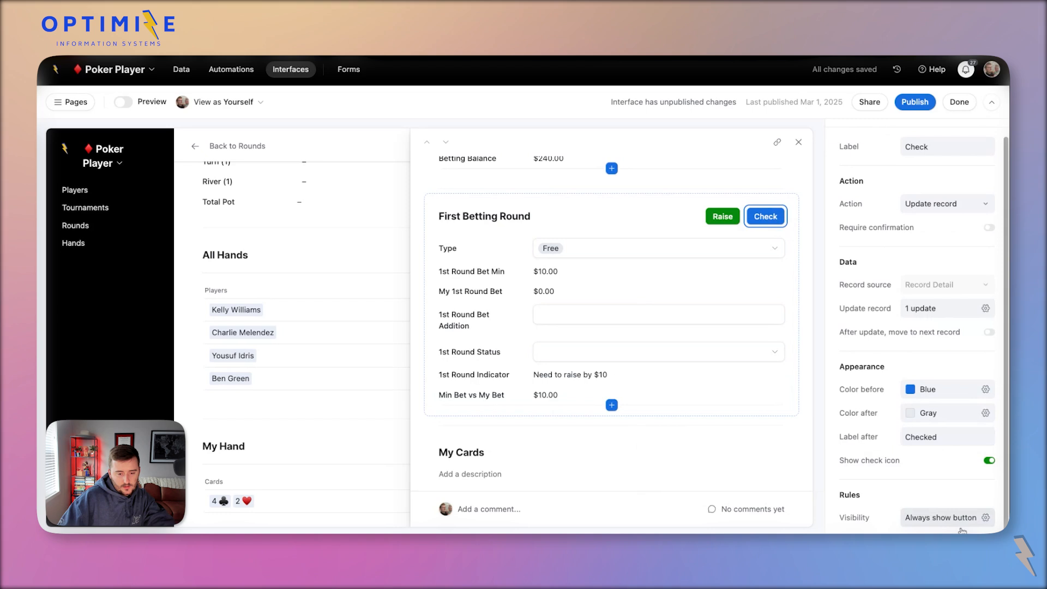
click(695, 493)
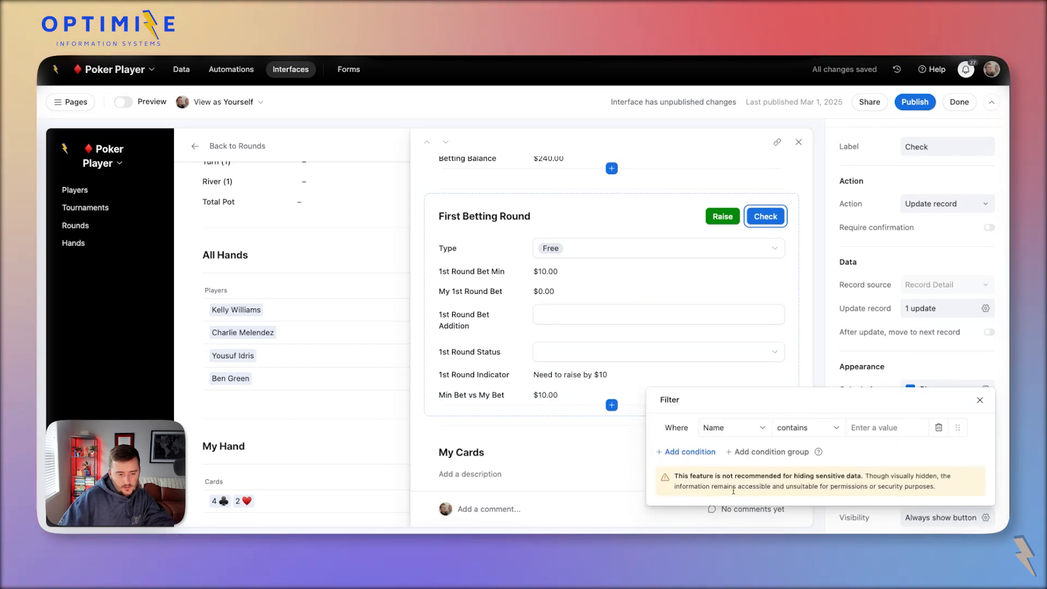
click(740, 432)
text($0.00)
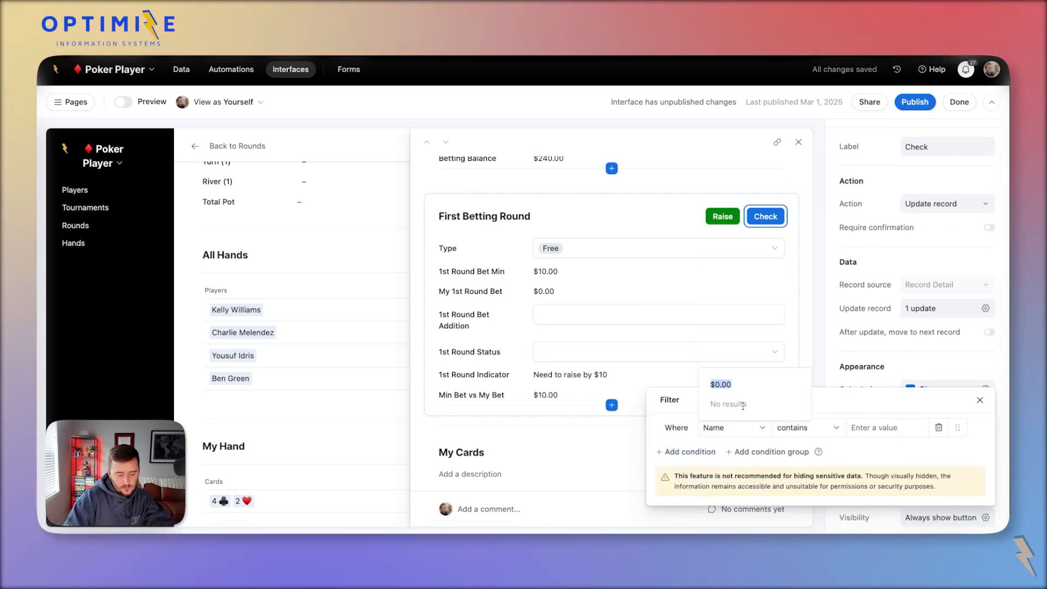
text(min)
click(753, 343)
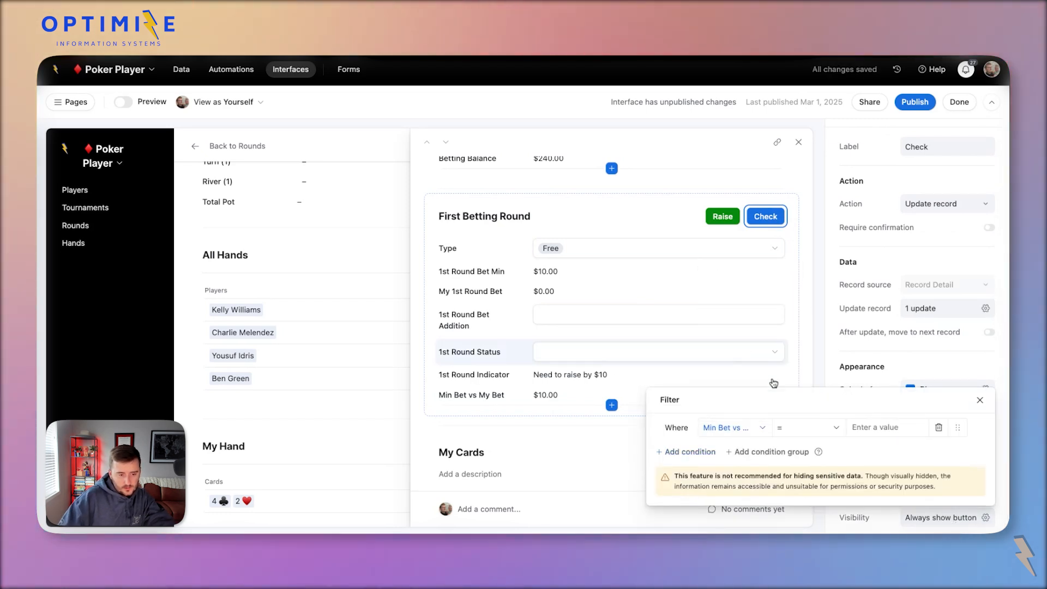
click(806, 428)
click(800, 365)
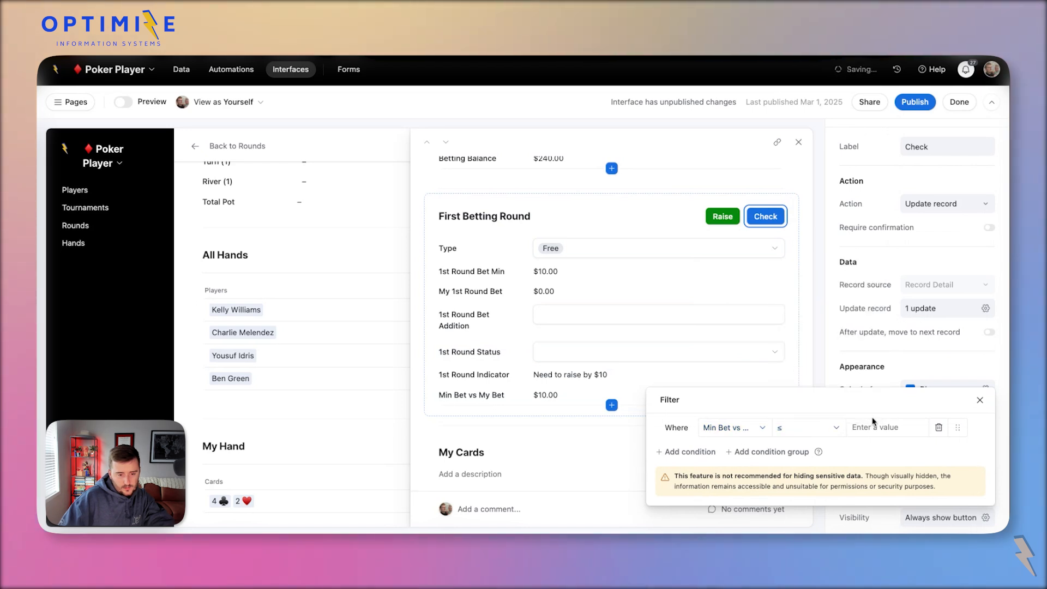
click(872, 426)
text($0.00)
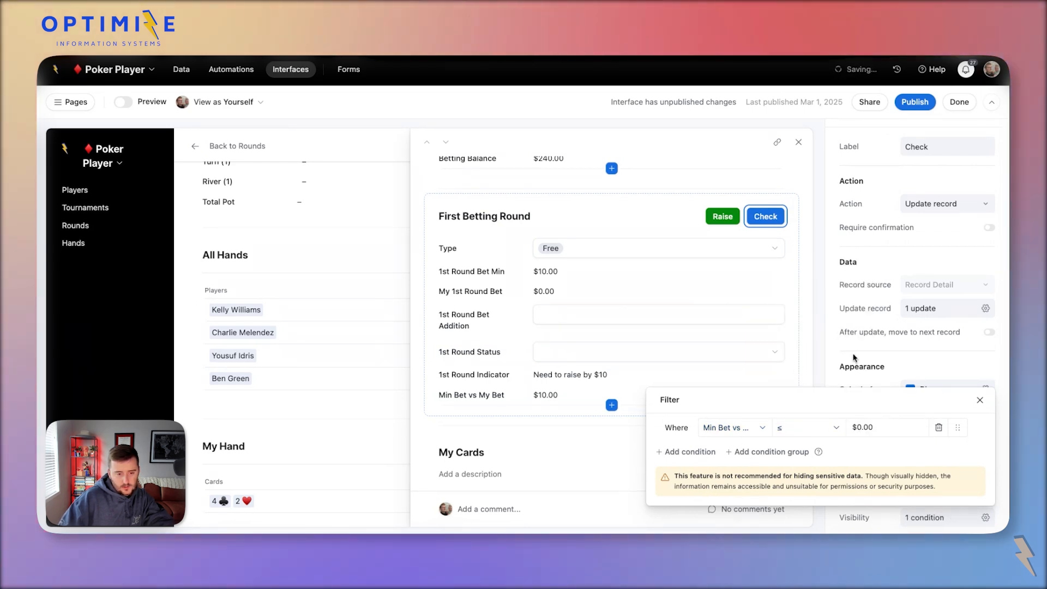
click(854, 359)
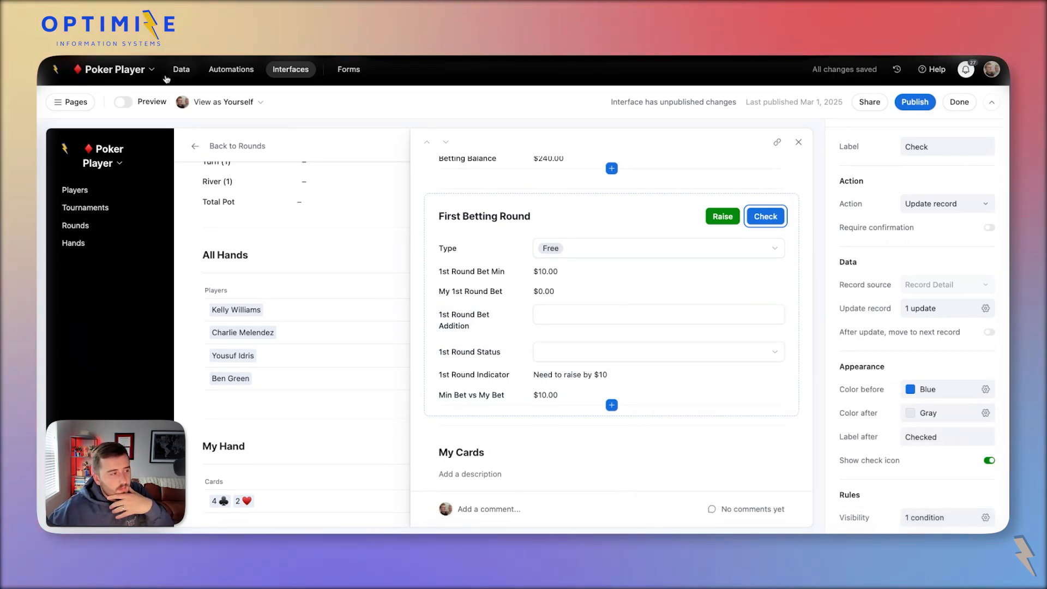
click(143, 109)
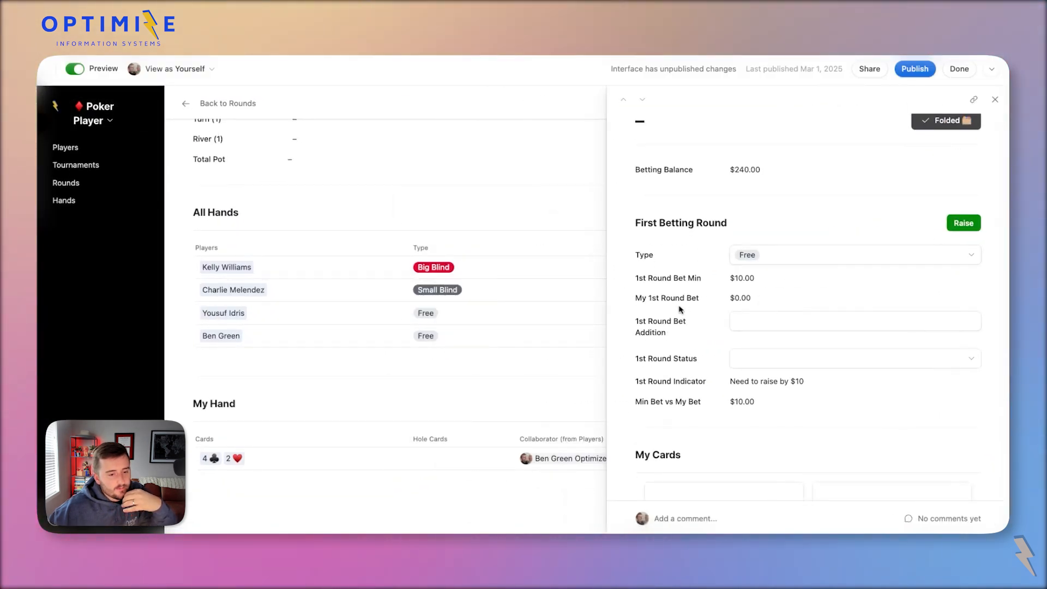
click(752, 322)
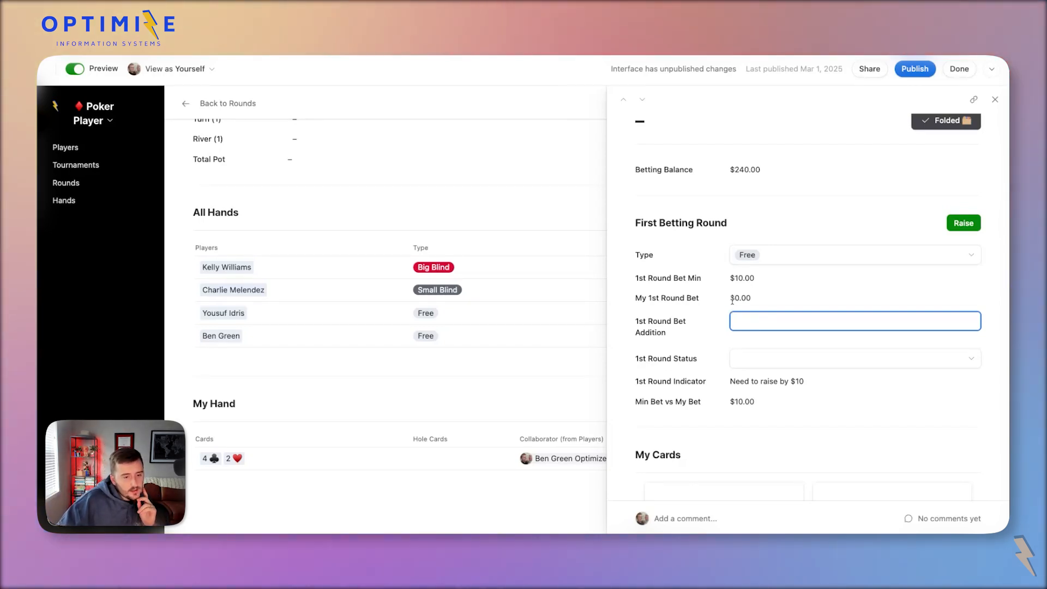
drag(732, 298, 815, 303)
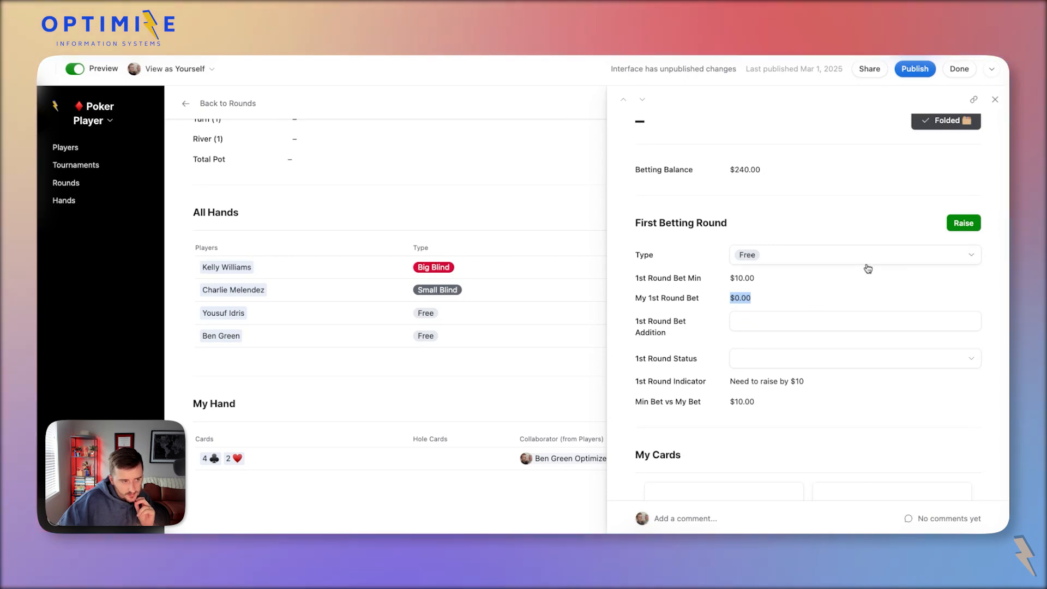
click(96, 71)
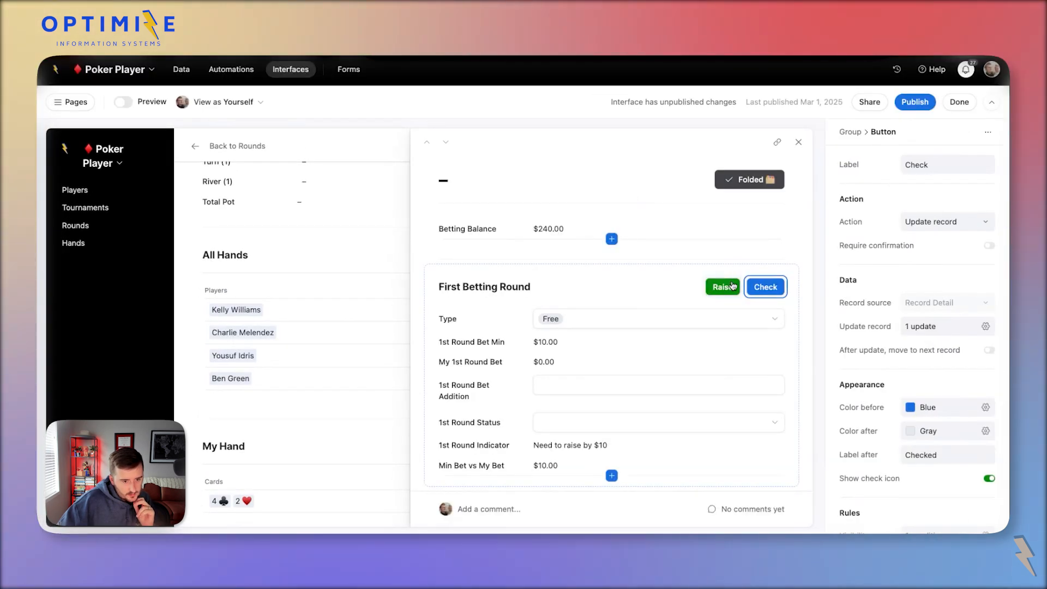
Create a Currency field named Full 1st Round Bet in the First Betting Round group.
click(798, 301)
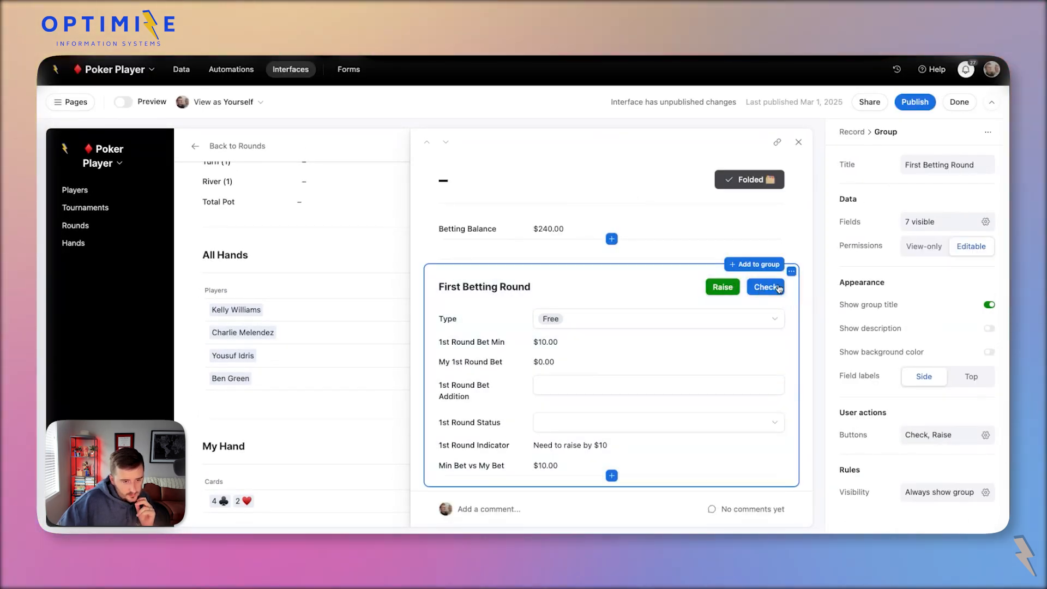
click(779, 290)
click(722, 288)
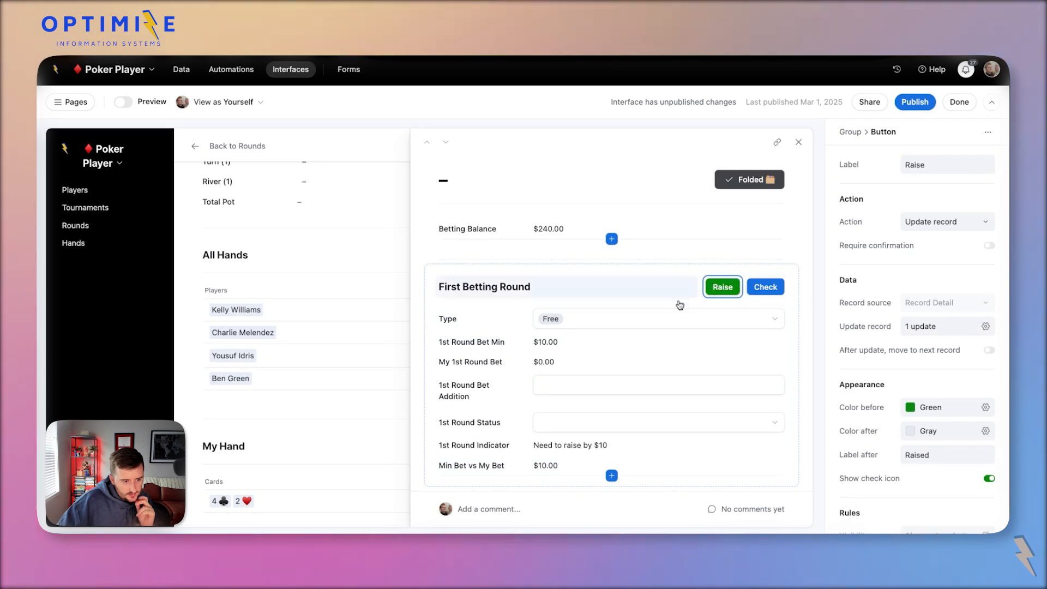
click(612, 352)
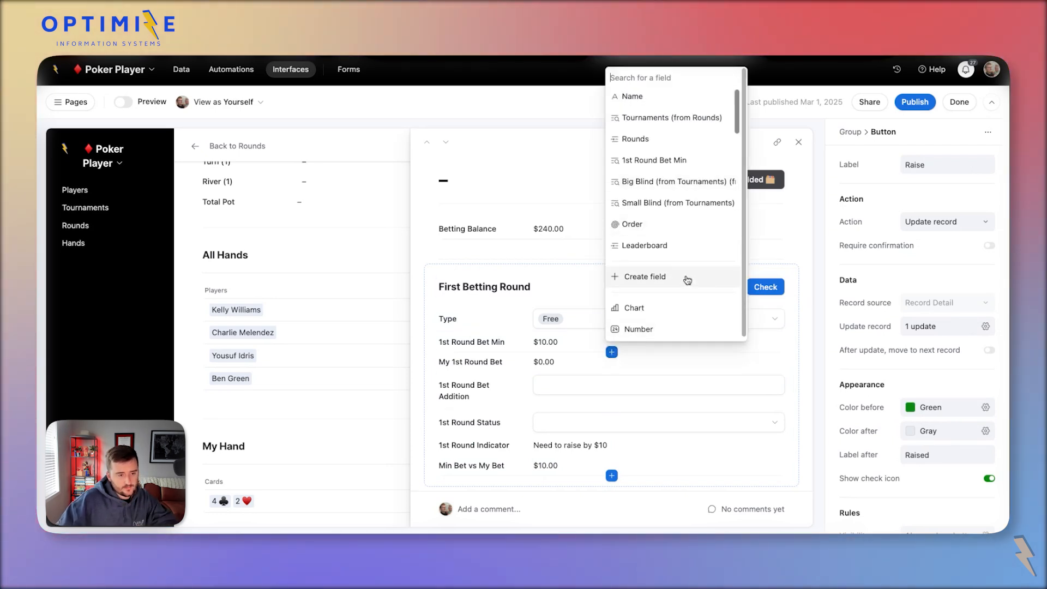
click(646, 277)
text(Full)
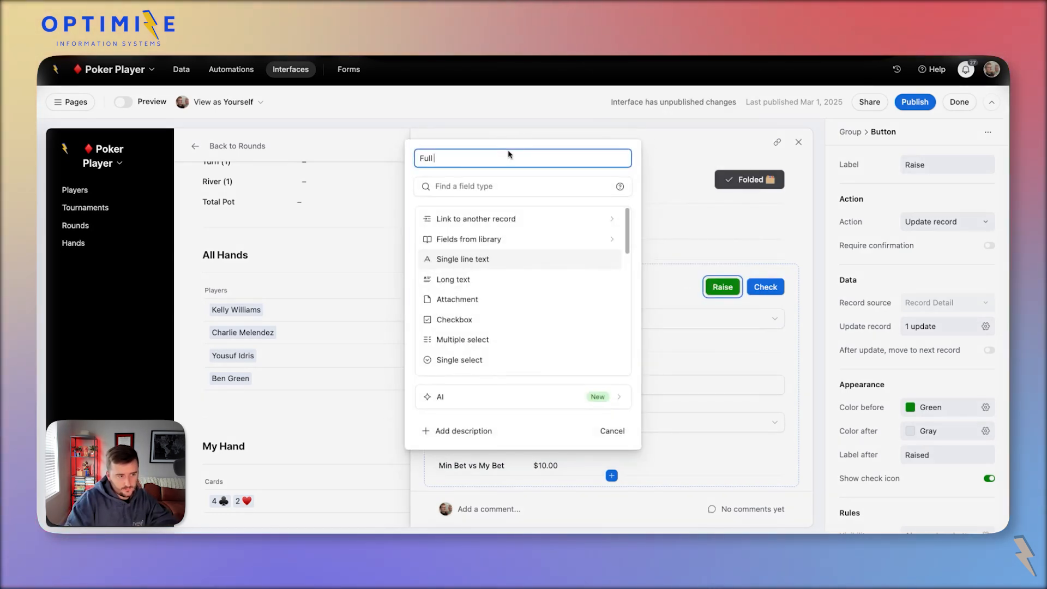
text( 1st Round)
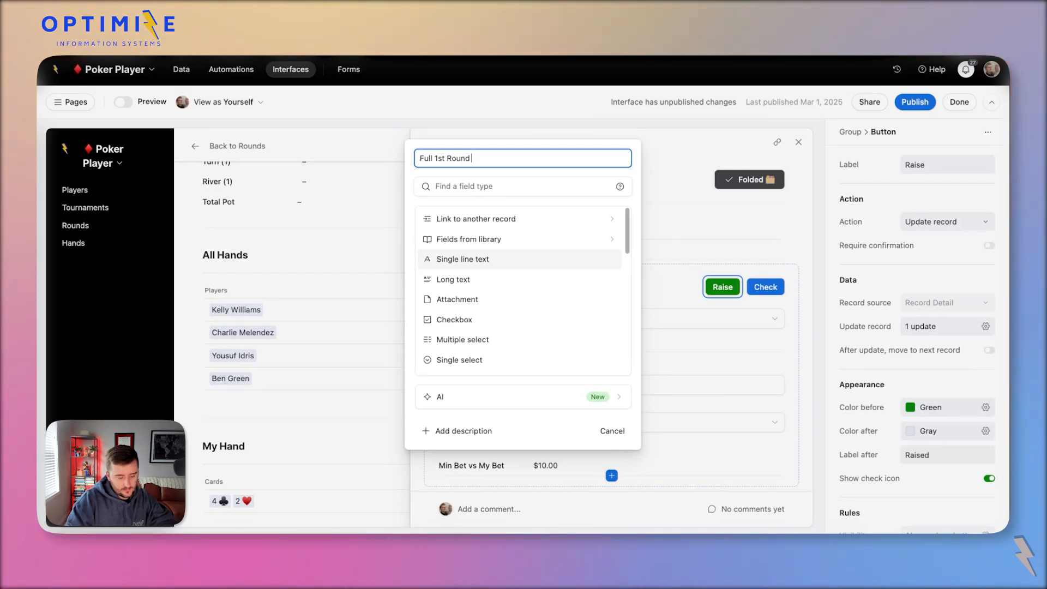
text( Bet)
key(Tab)
text(curr)
key(Return)
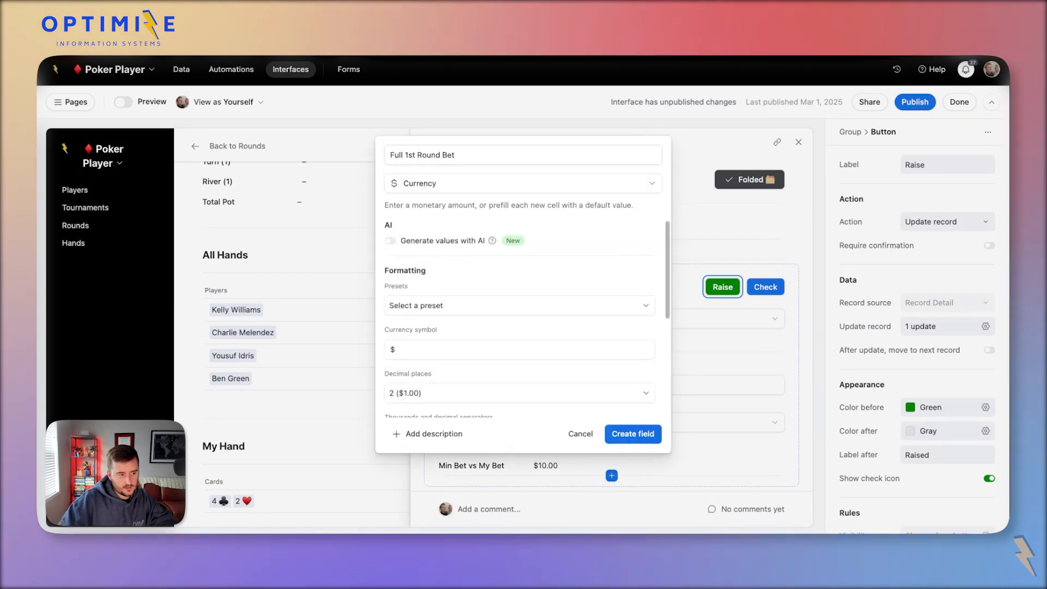
click(649, 441)
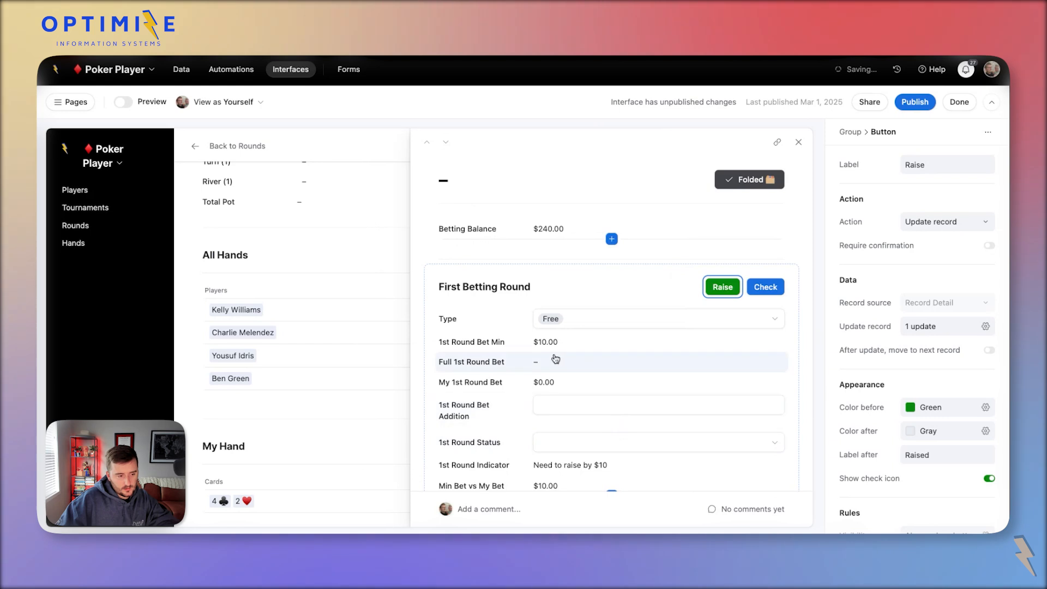
Set Full 1st Round Bet's permission to Editable and review the neighbouring bet fields.
click(614, 363)
click(952, 277)
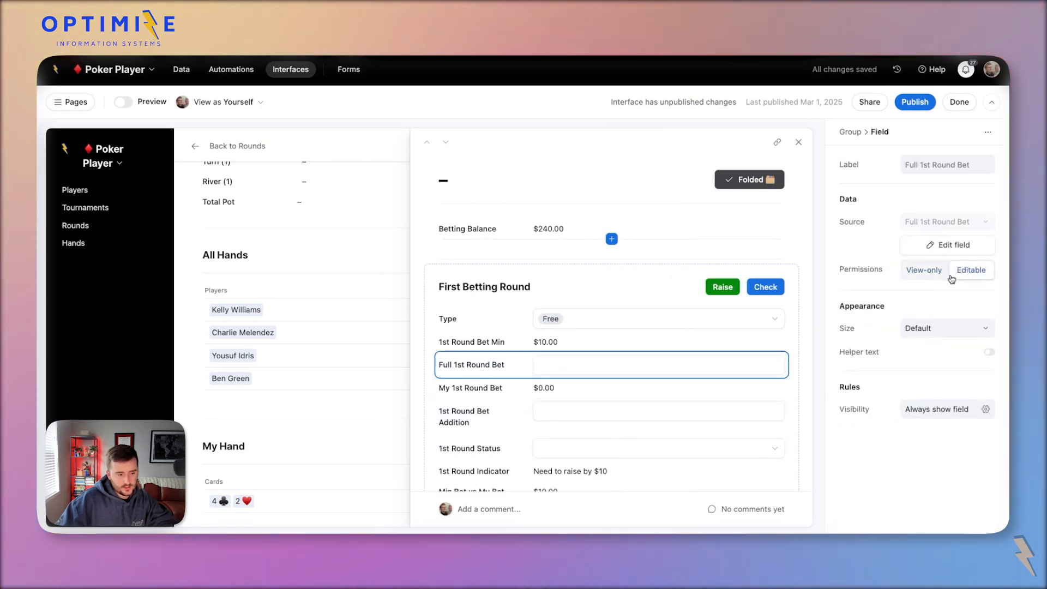
click(478, 423)
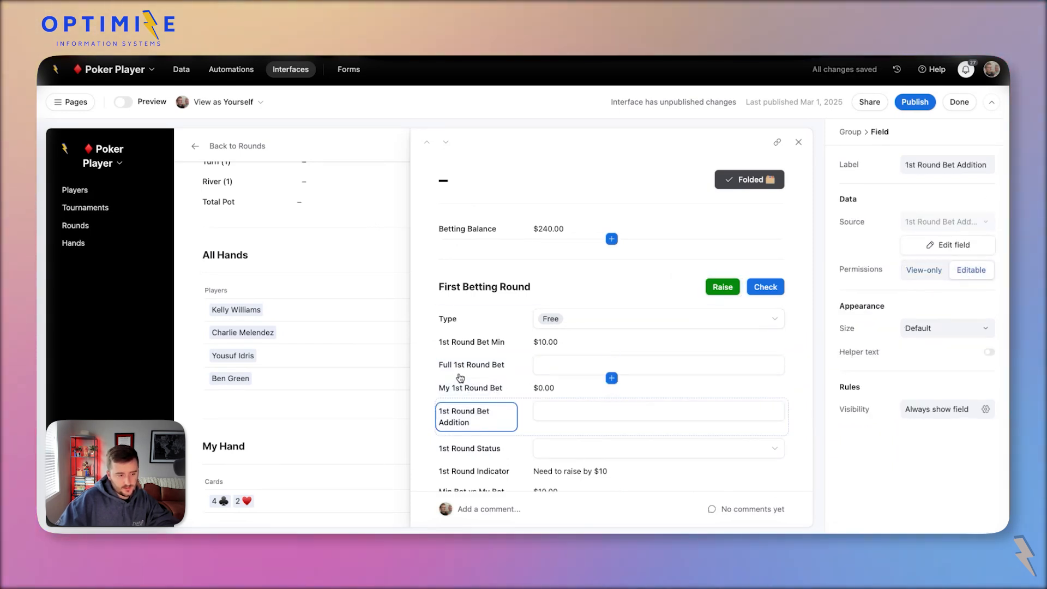
click(513, 366)
click(515, 388)
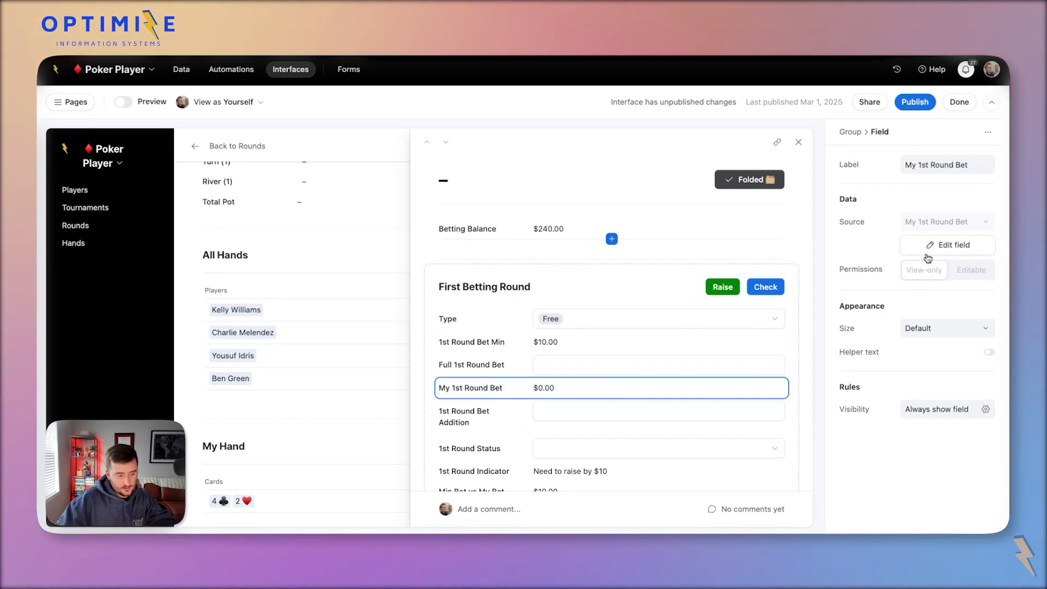
click(543, 342)
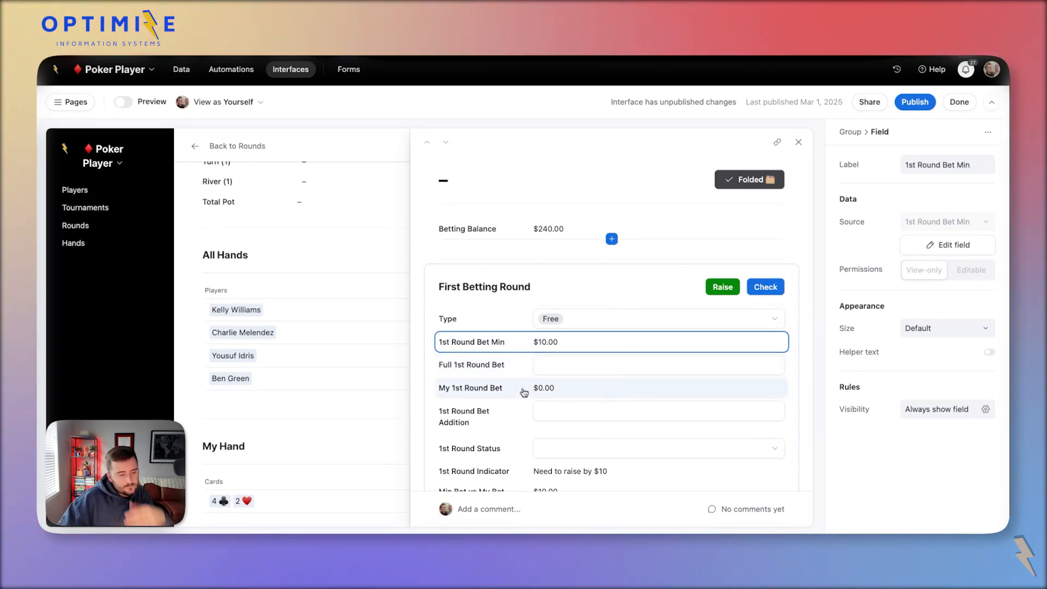
Enter a $5.00 test value in Full 1st Round Bet.
click(560, 367)
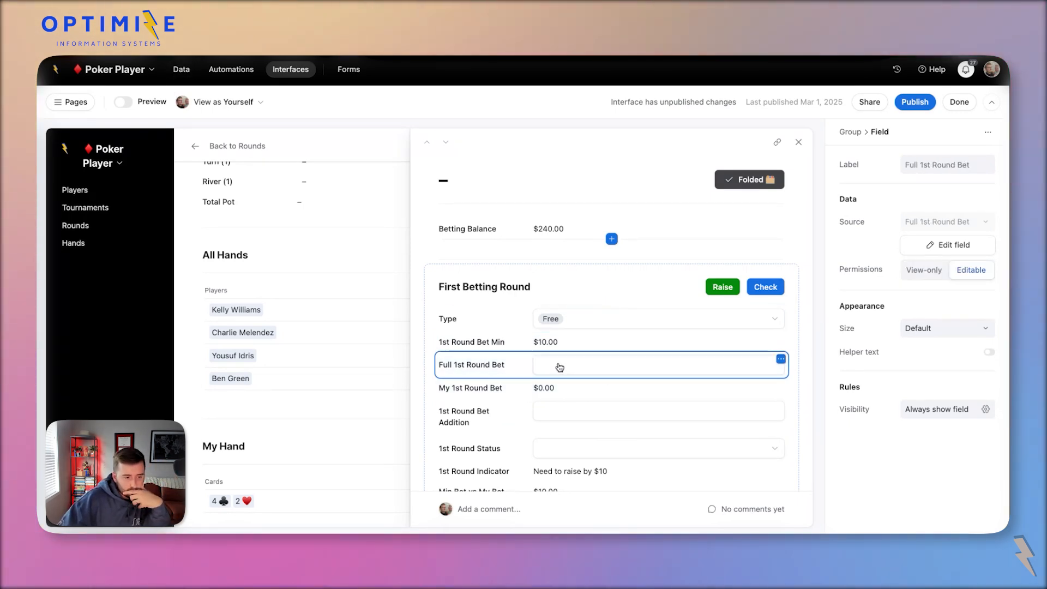
click(559, 367)
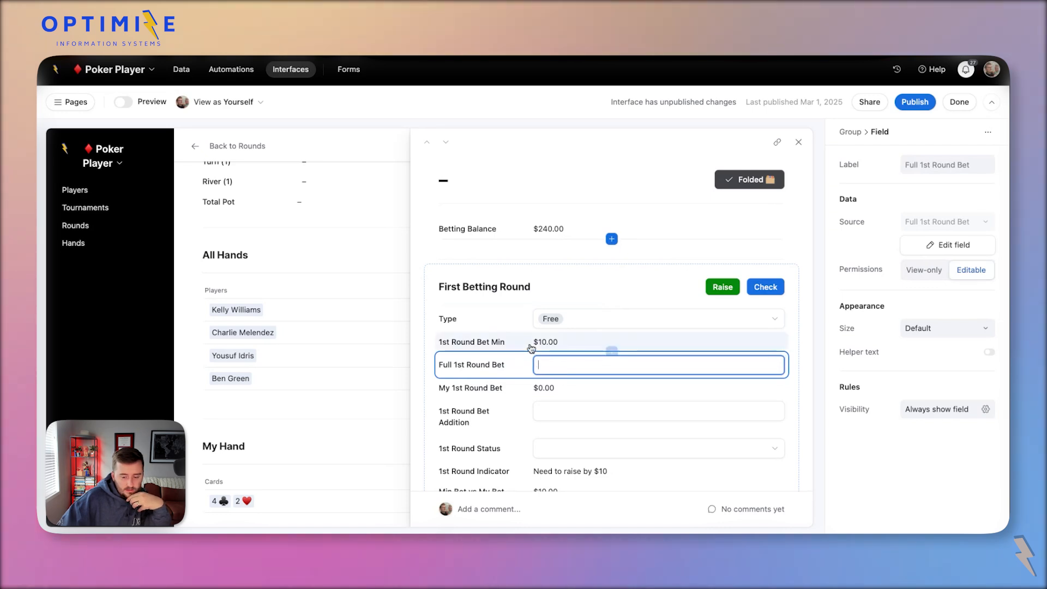
text(5)
scroll(540, 382, down, 1)
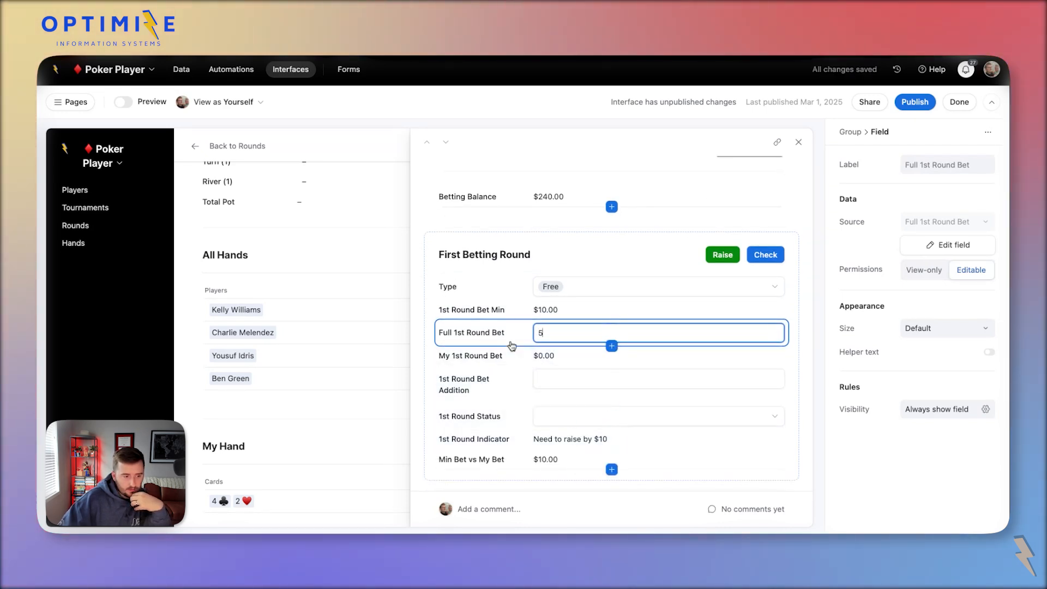
click(502, 311)
click(176, 74)
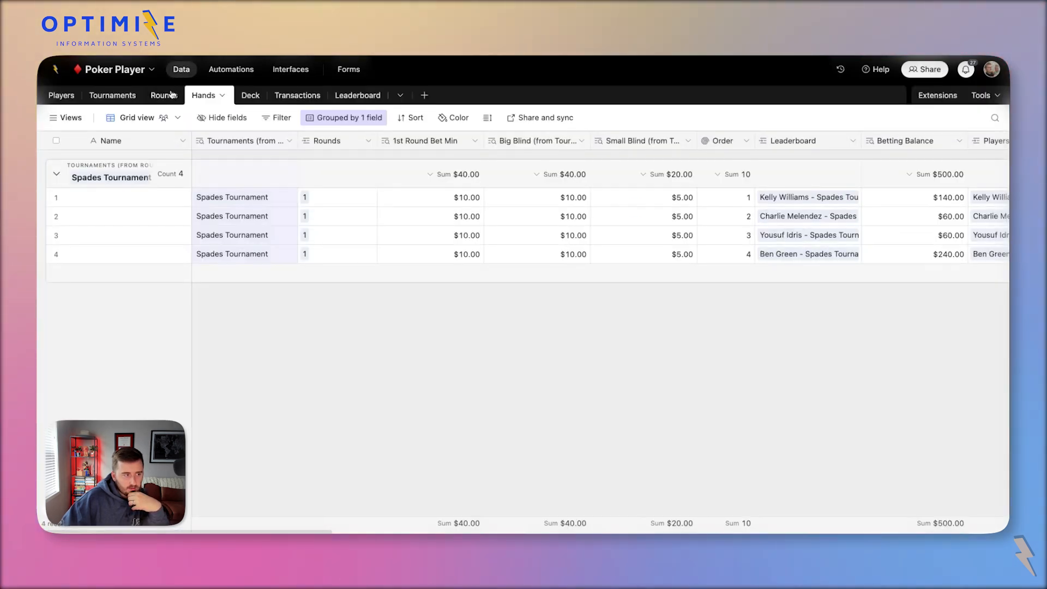
Change the Rounds table's 1st Round Bet Min rollup to take MAX of Full 1st Round Bet.
click(171, 94)
double_click(511, 143)
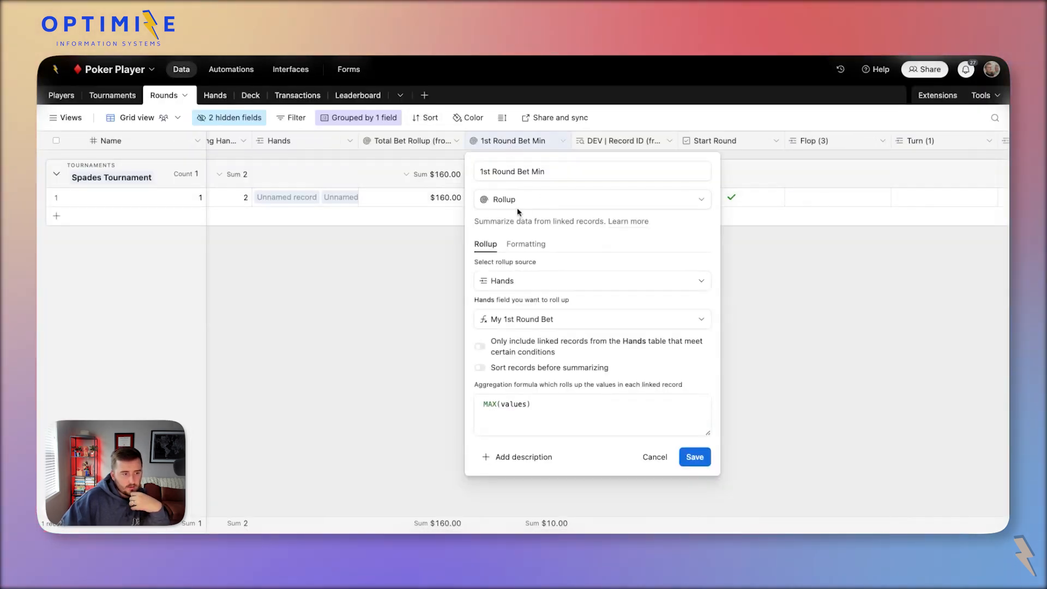
click(551, 322)
scroll(591, 433, down, 5)
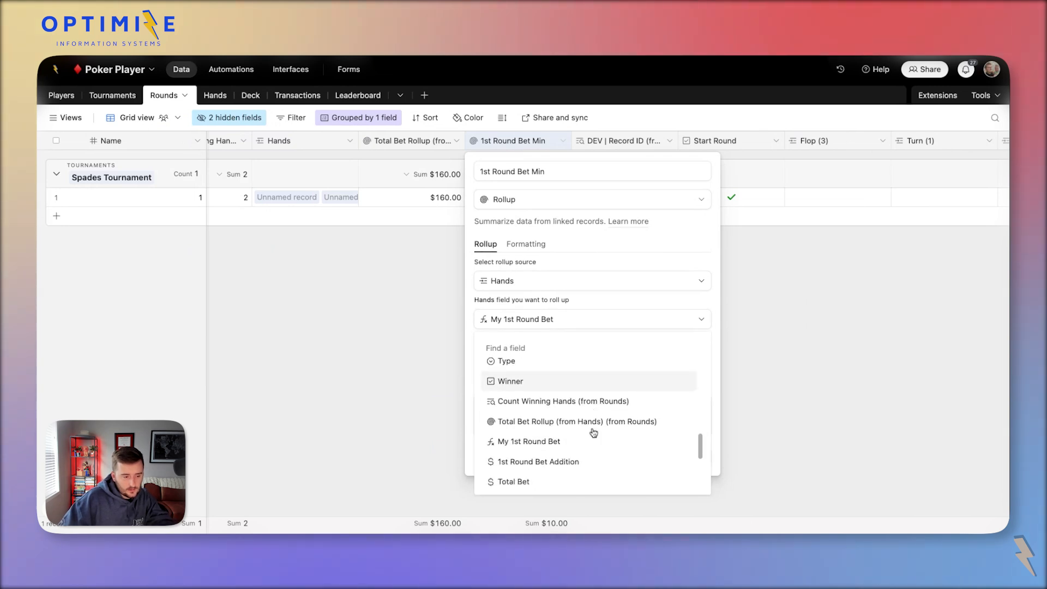
click(576, 483)
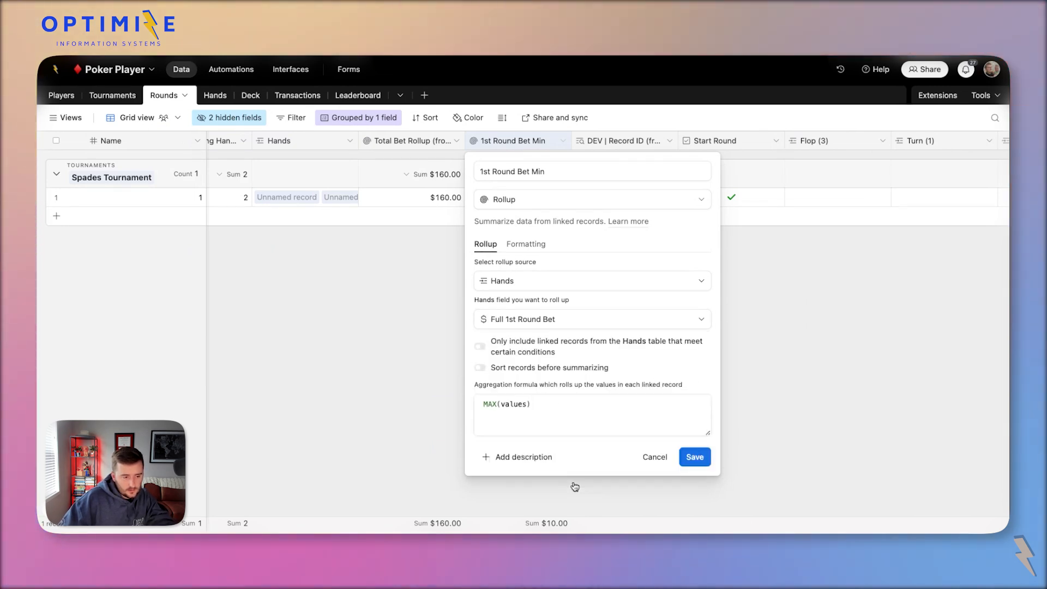
click(703, 456)
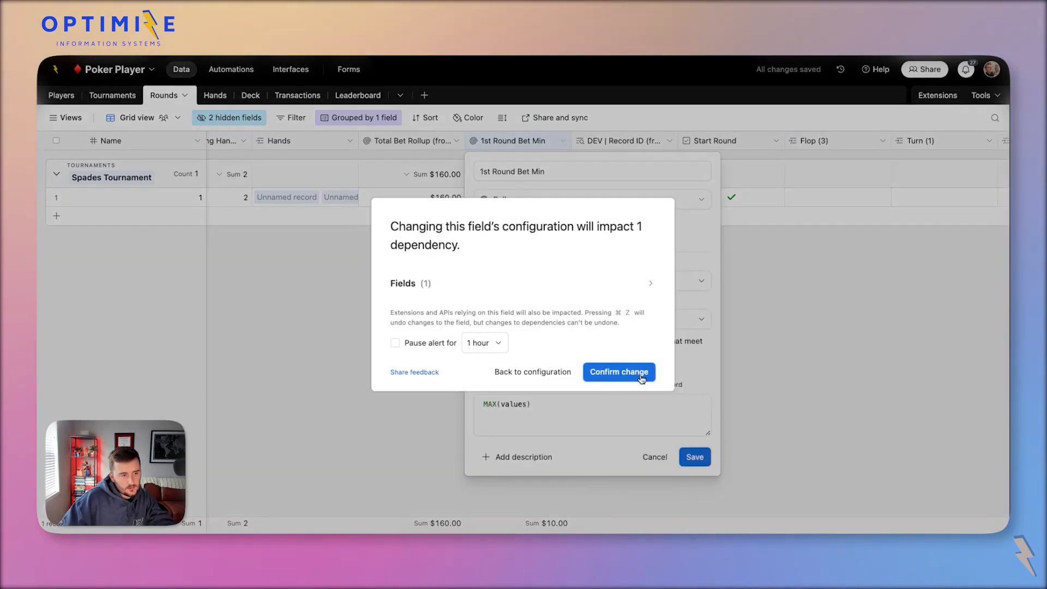
click(642, 375)
click(291, 69)
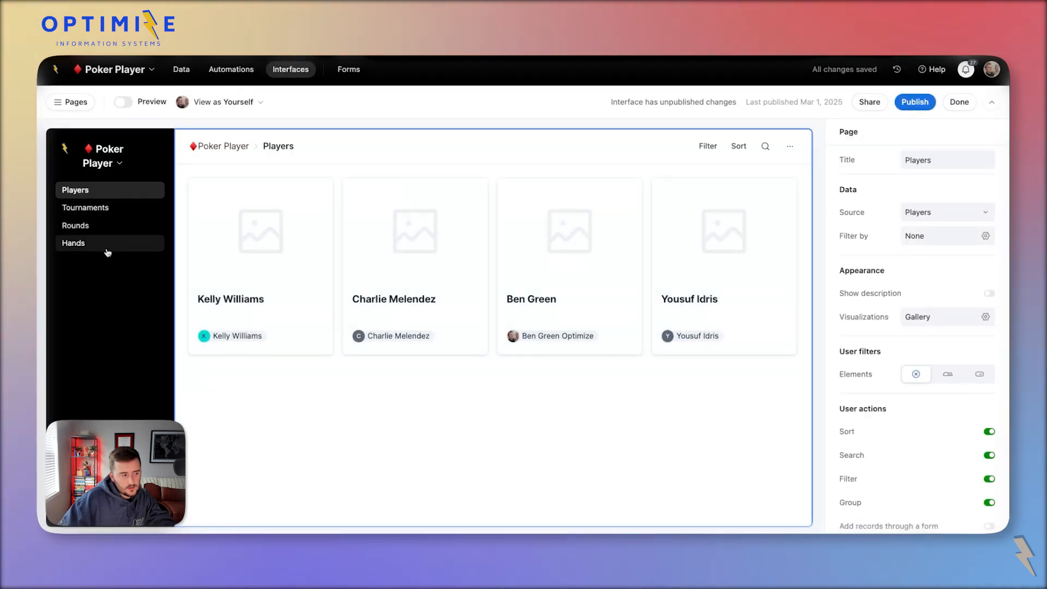
Navigate through the interface's Rounds page and round 1 to the My Hand record.
click(108, 252)
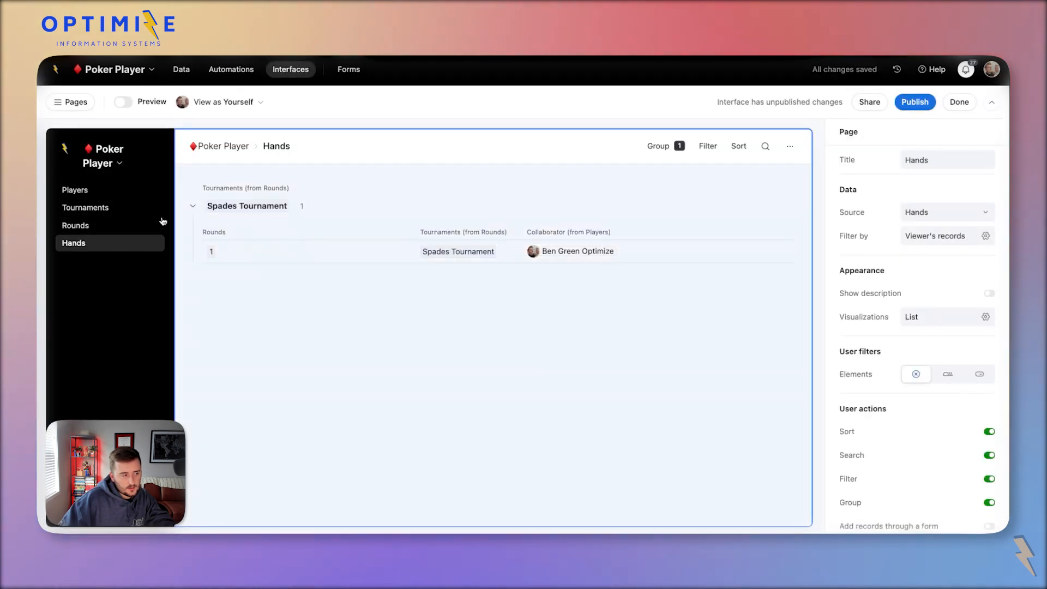
click(158, 226)
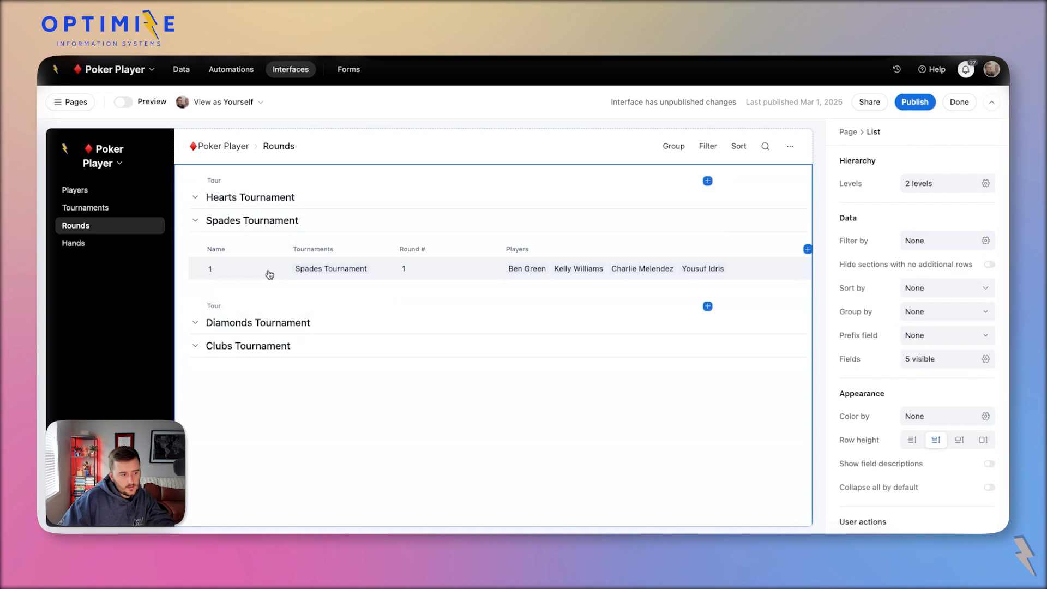
click(269, 274)
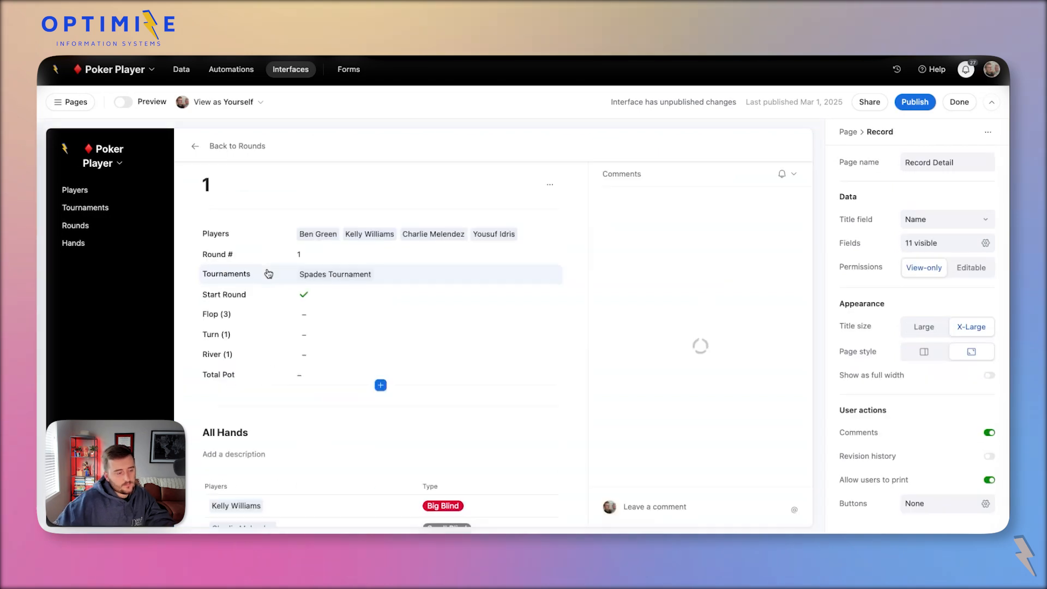
scroll(367, 374, down, 5)
click(380, 482)
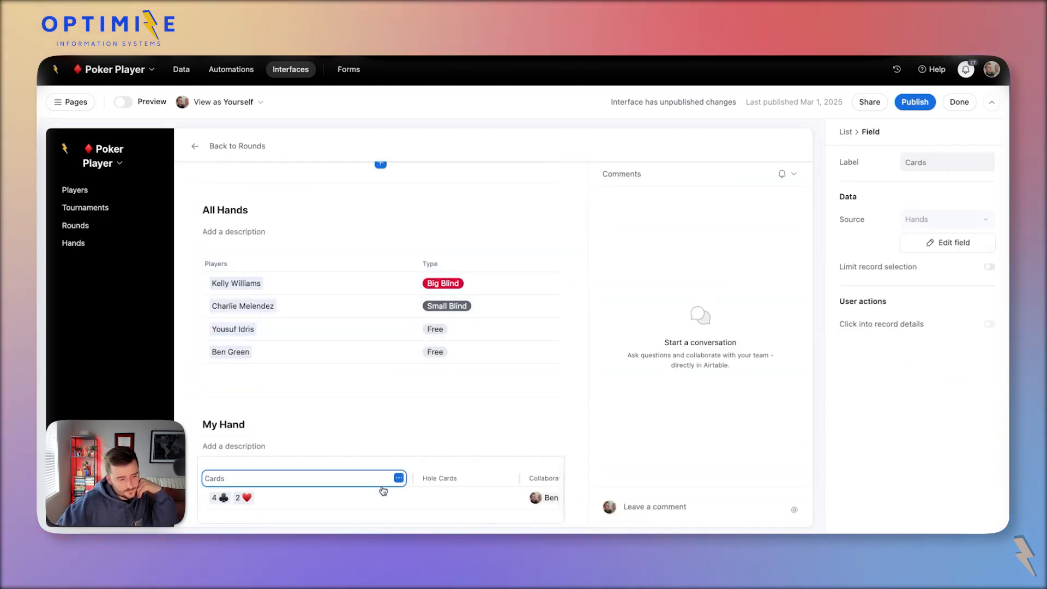
click(383, 497)
Inspect the hand's 1st Round Indicator, Full 1st Round Bet and 1st Round Bet Addition fields.
scroll(613, 376, down, 2)
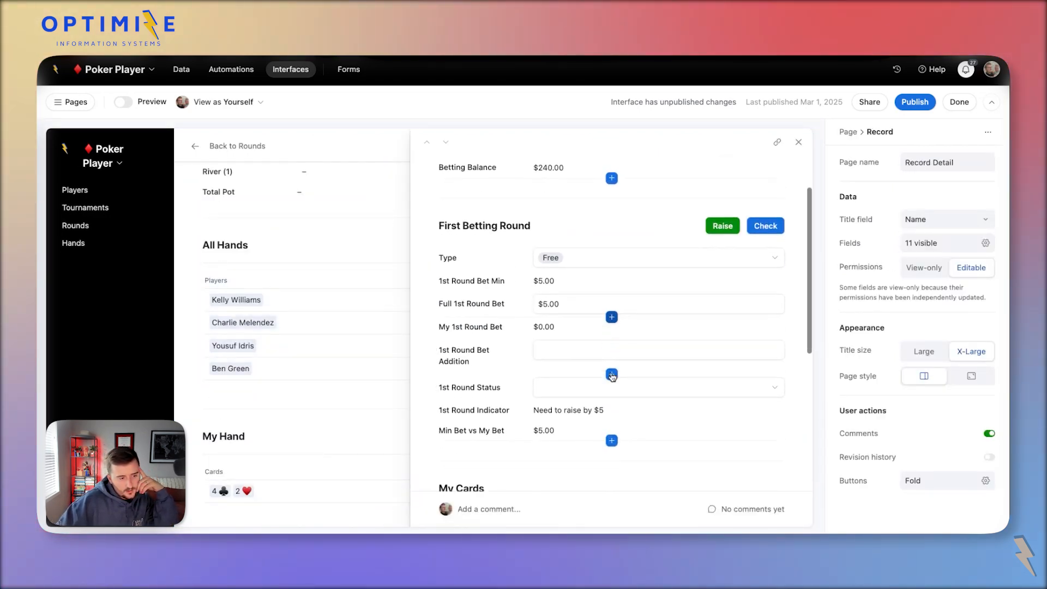
click(612, 410)
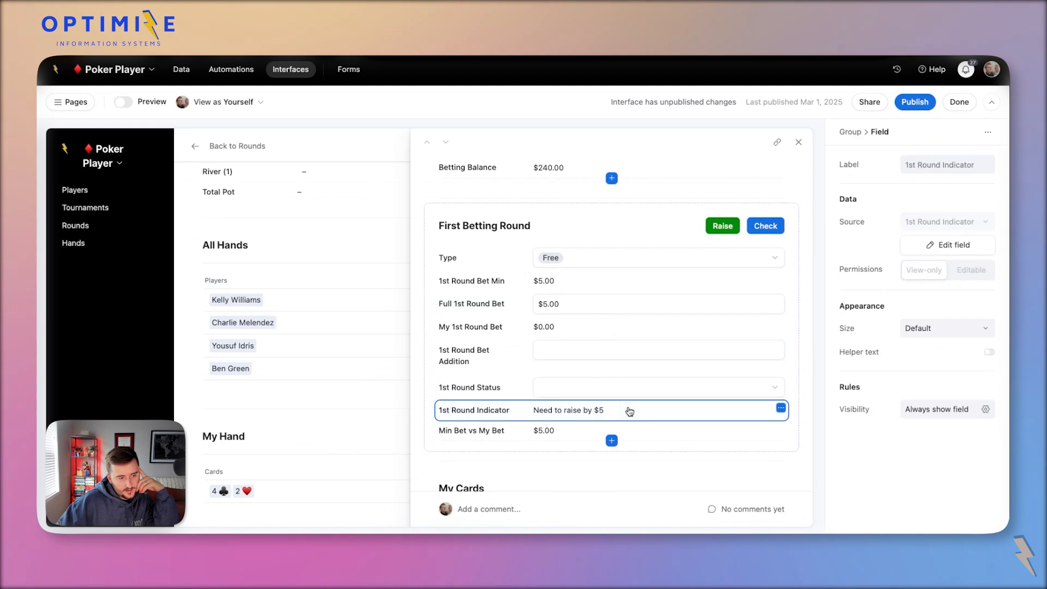
click(615, 303)
click(586, 302)
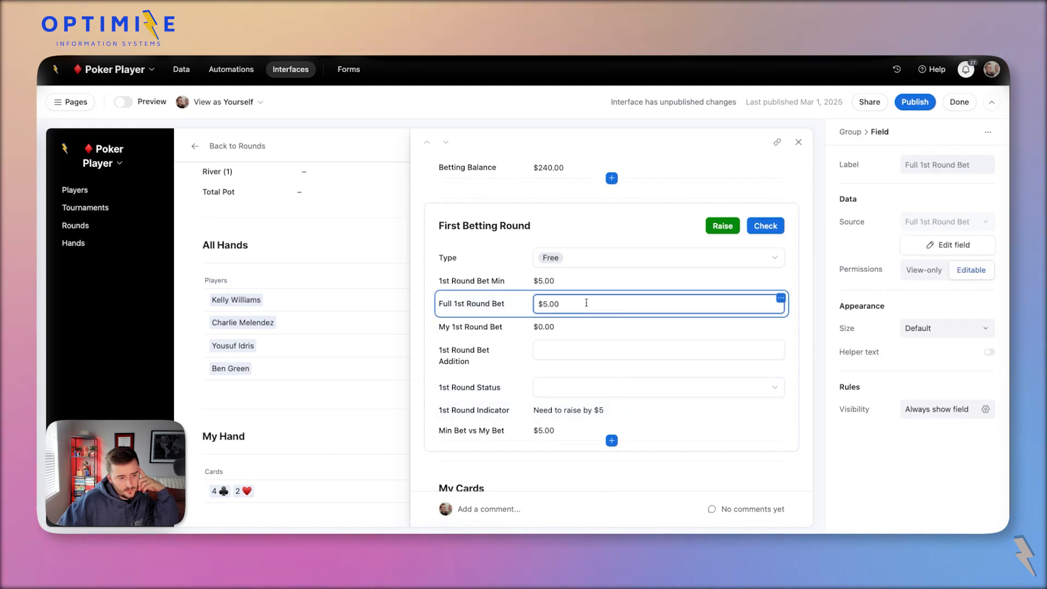
click(582, 357)
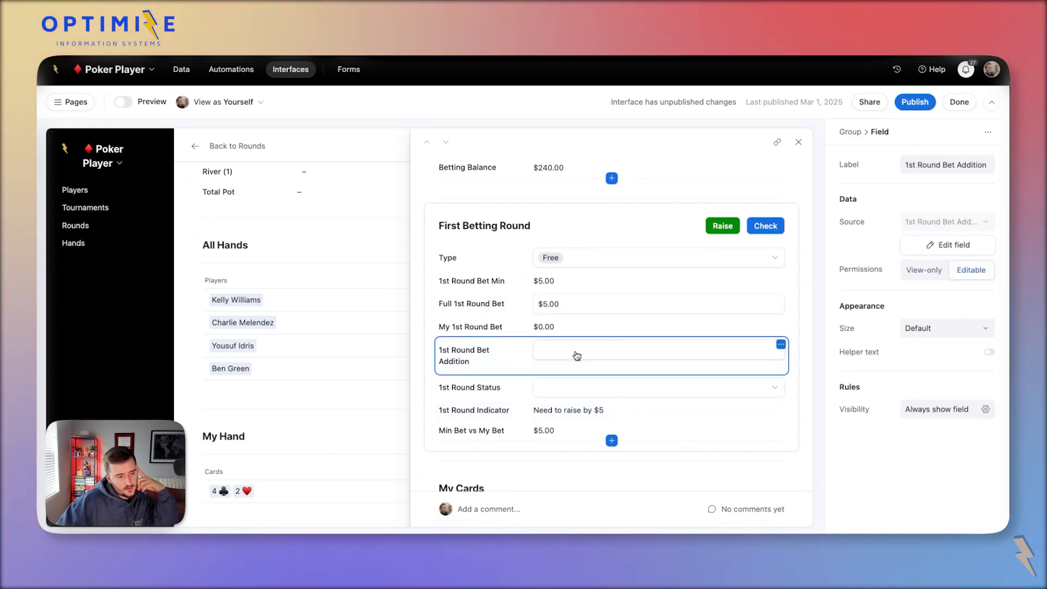
click(567, 350)
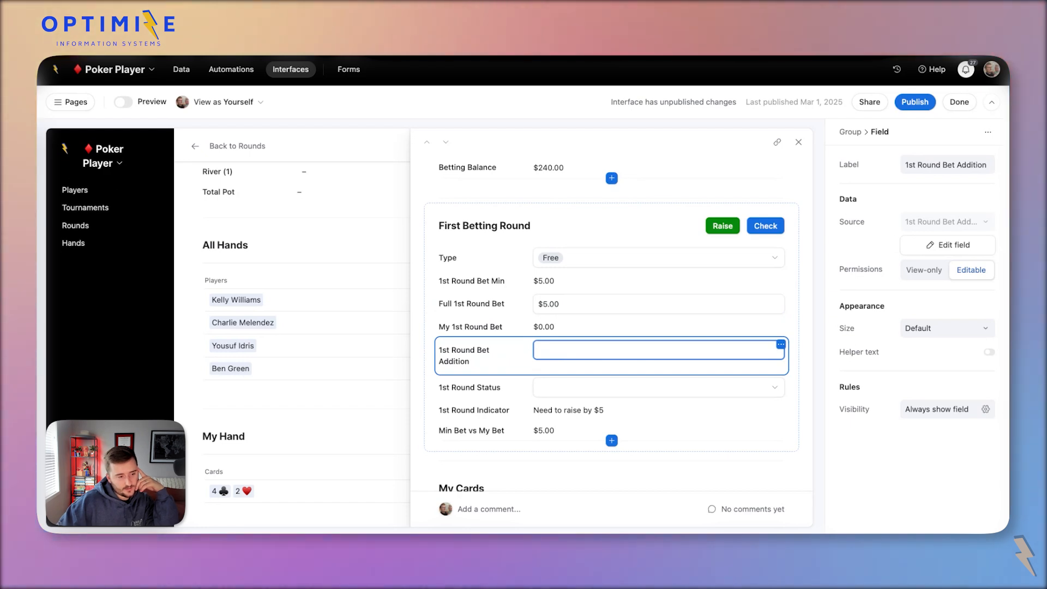
Rename the 1st Round Bet Addition field to 1st Rd Addition and start editing its interface label.
click(921, 248)
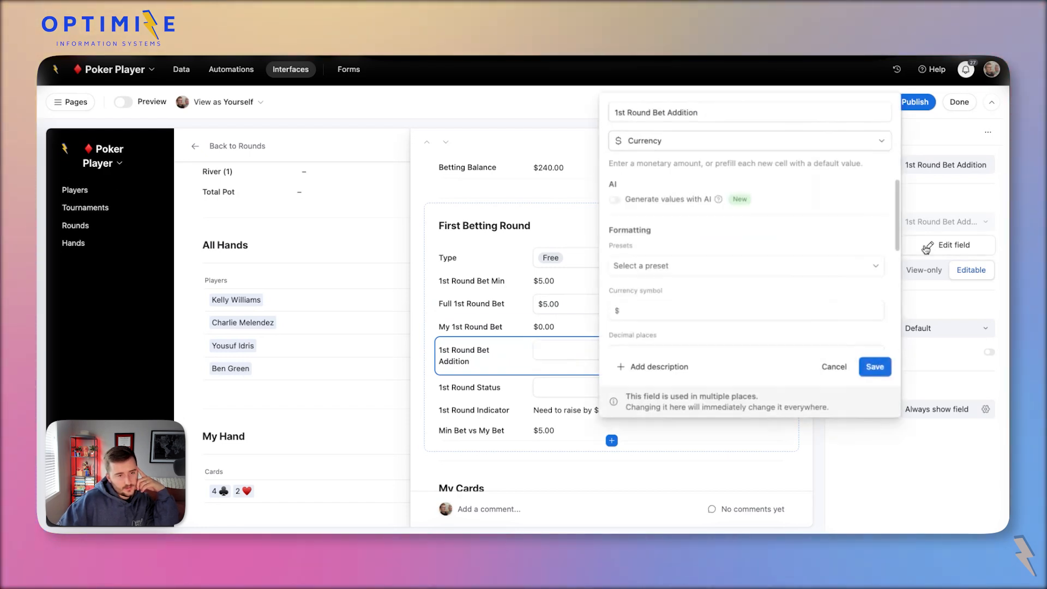
double_click(642, 114)
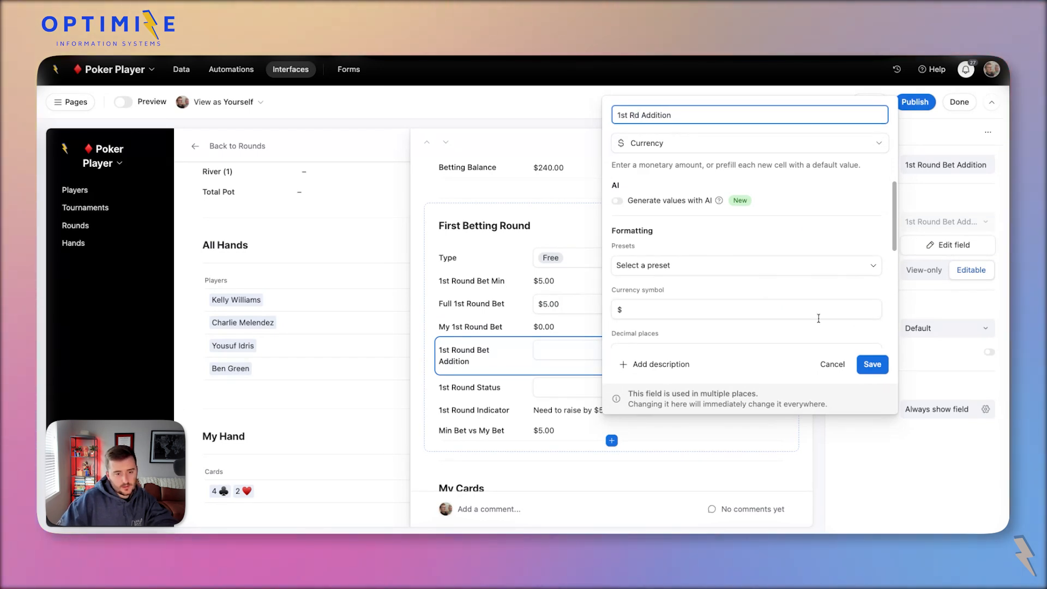
click(873, 364)
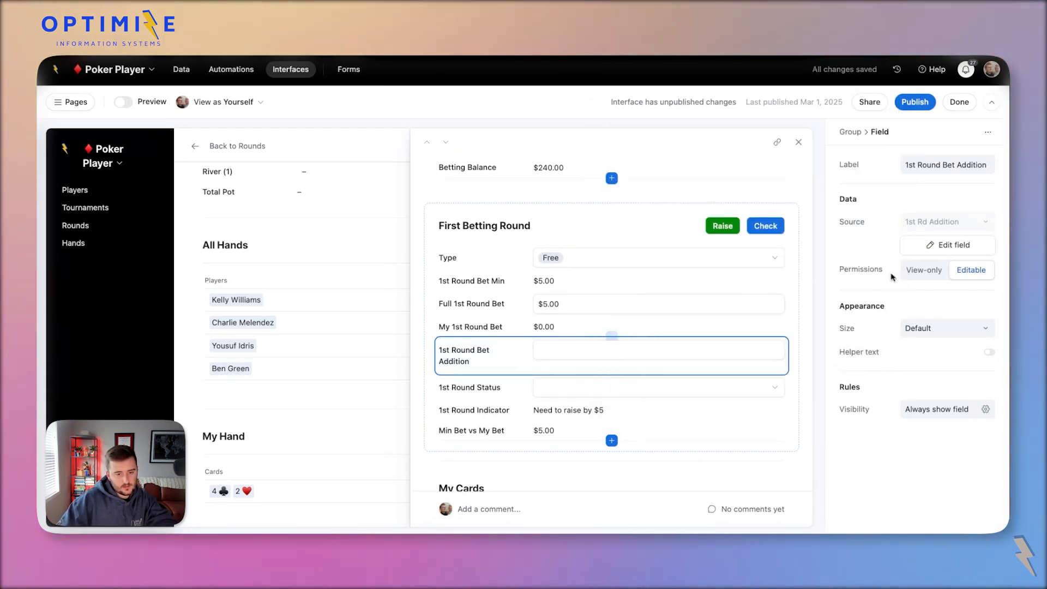
click(944, 245)
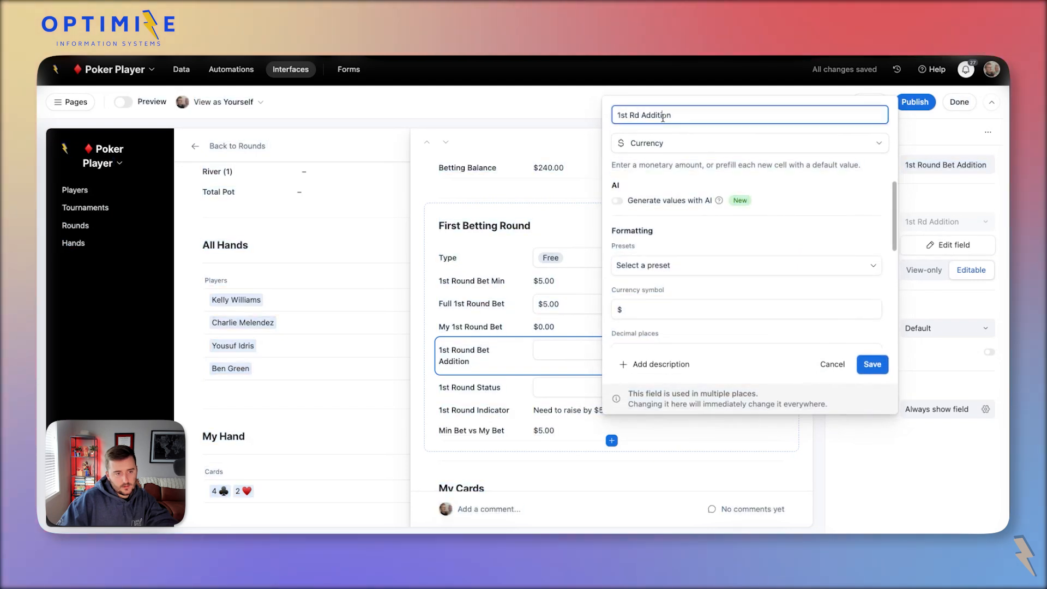
click(878, 365)
click(922, 166)
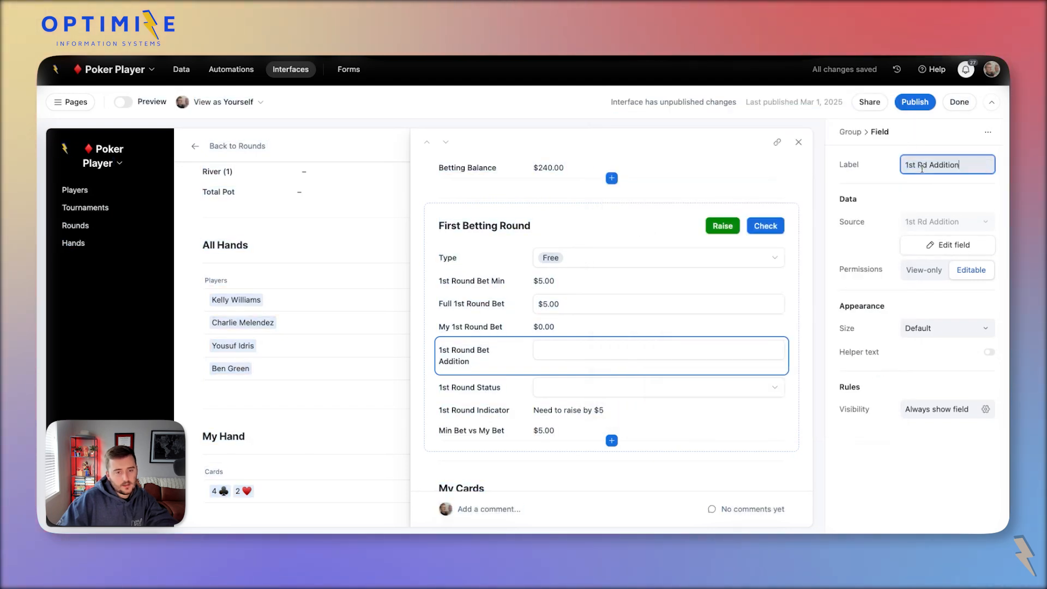
Commit the 1st Rd Addition label and check the 1st Round Status options without choosing one.
click(866, 190)
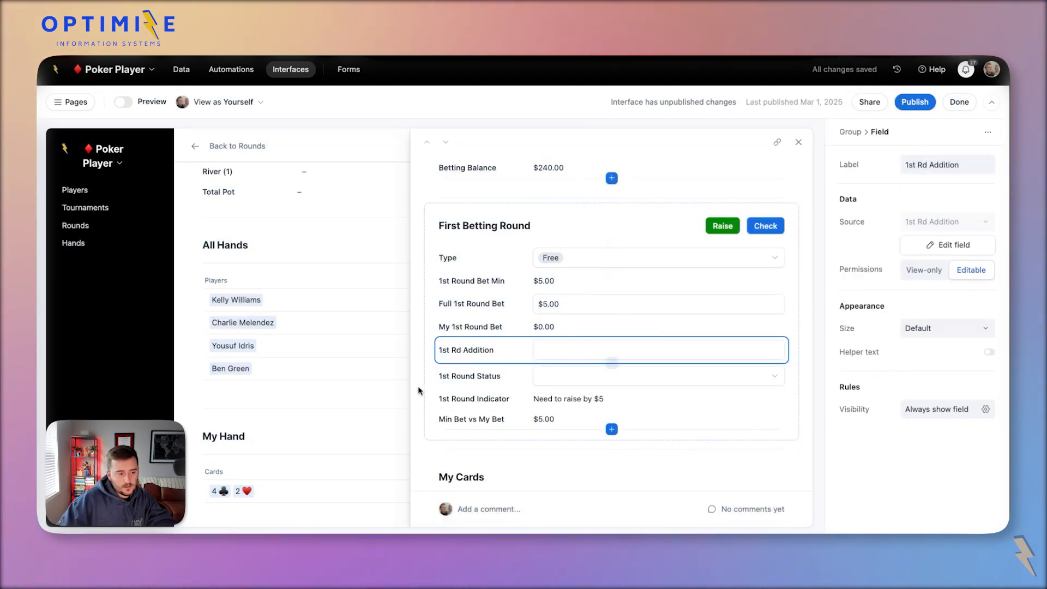
click(515, 375)
click(576, 378)
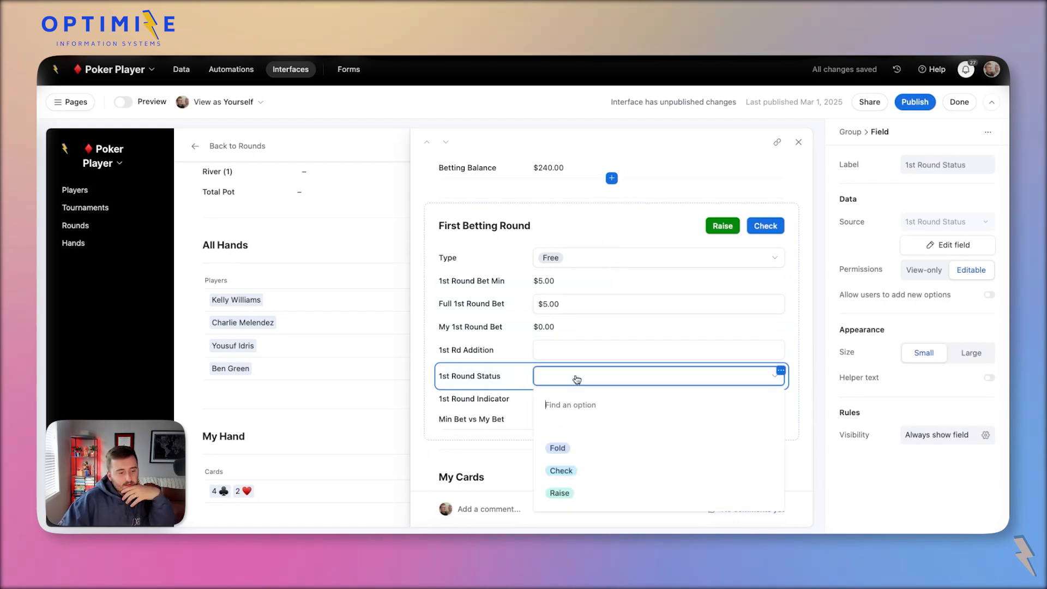
click(540, 351)
Enter $5.00 as the 1st Rd Addition value, then return to the base's data tables.
click(542, 352)
text(5)
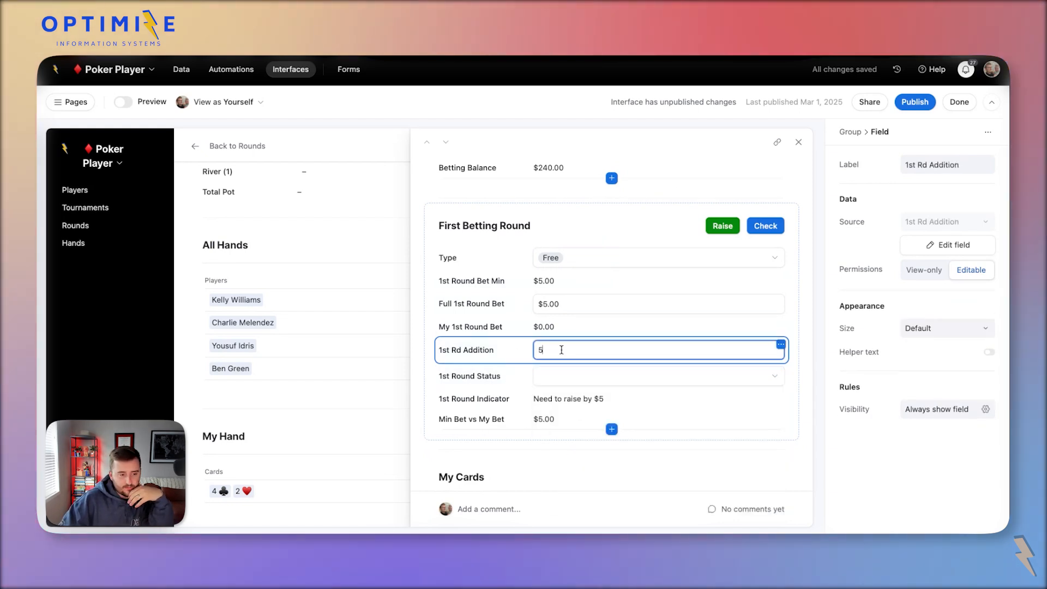
click(598, 322)
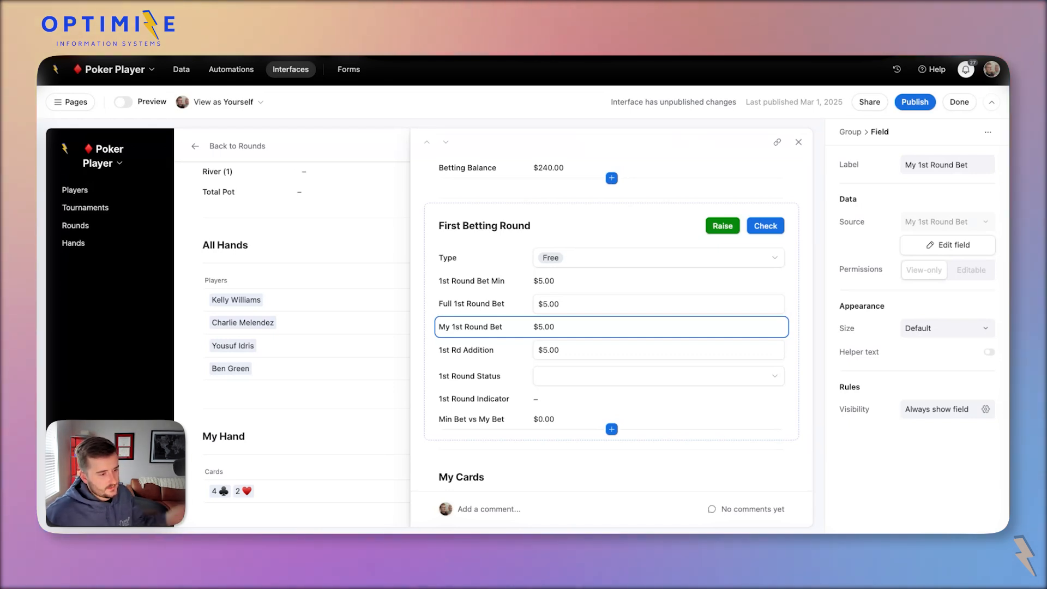
click(536, 282)
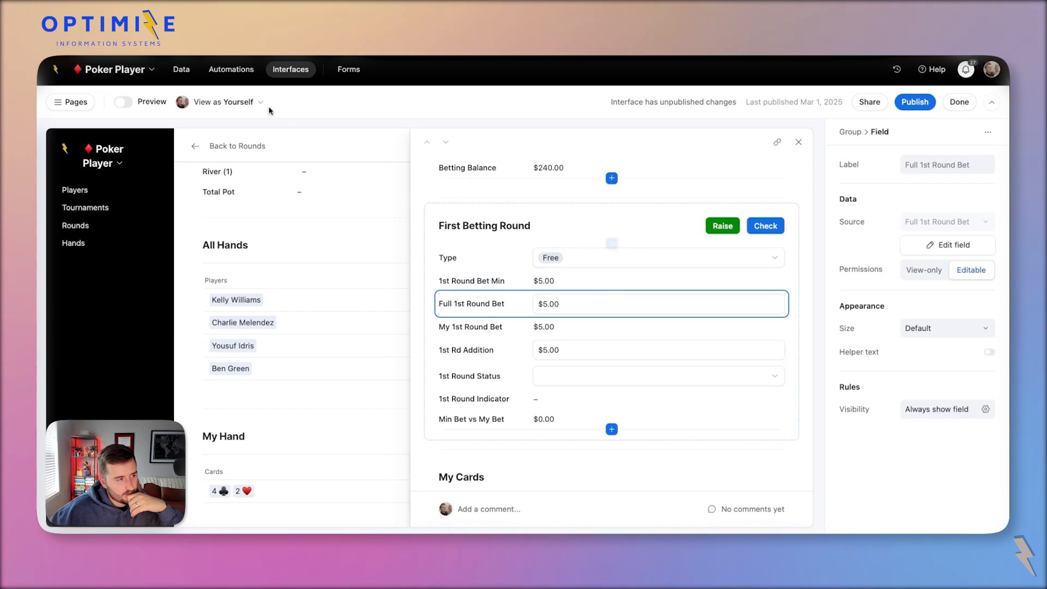
click(182, 69)
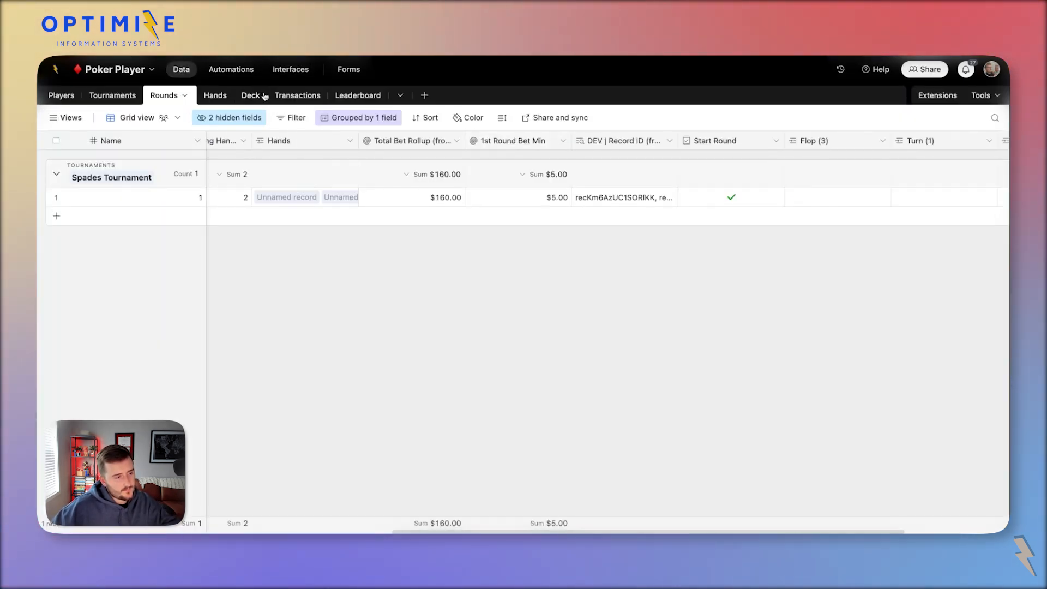
Switch to the Hands table and scan across its fields.
click(221, 97)
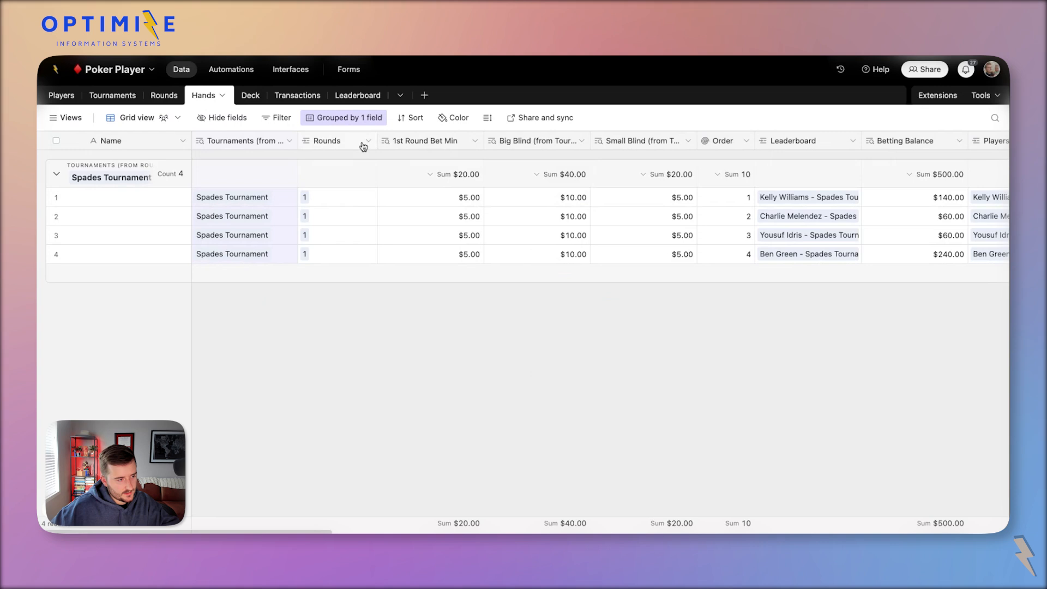
scroll(436, 169, right, 5)
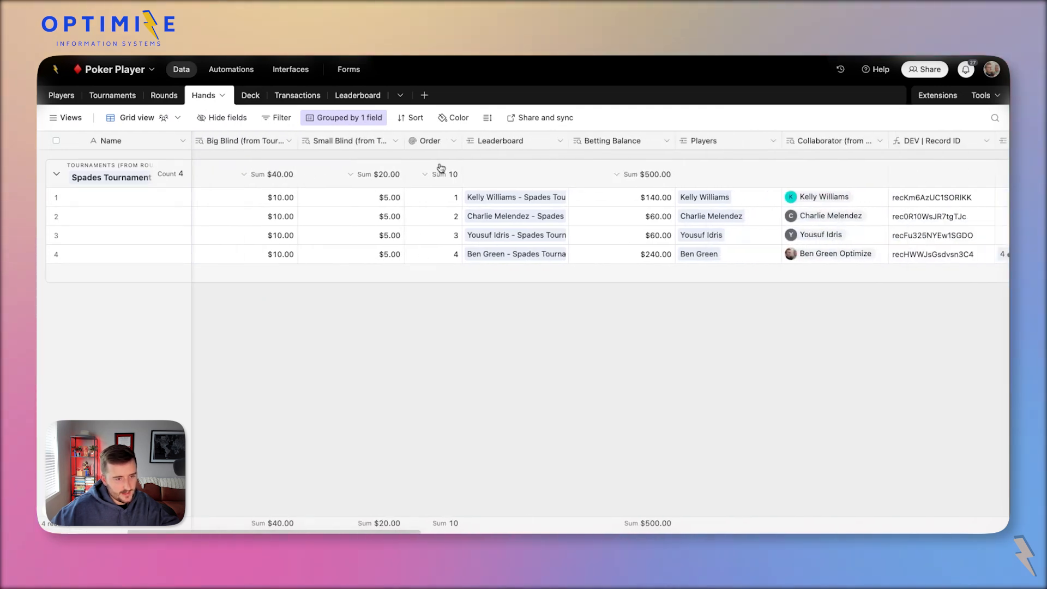
scroll(433, 164, left, 5)
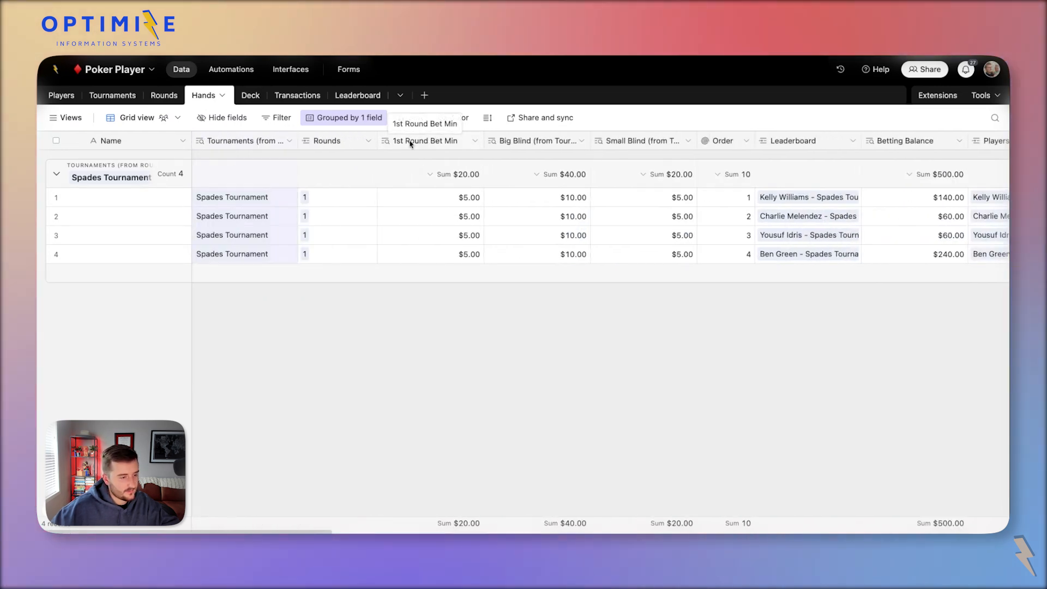
scroll(411, 143, right, 15)
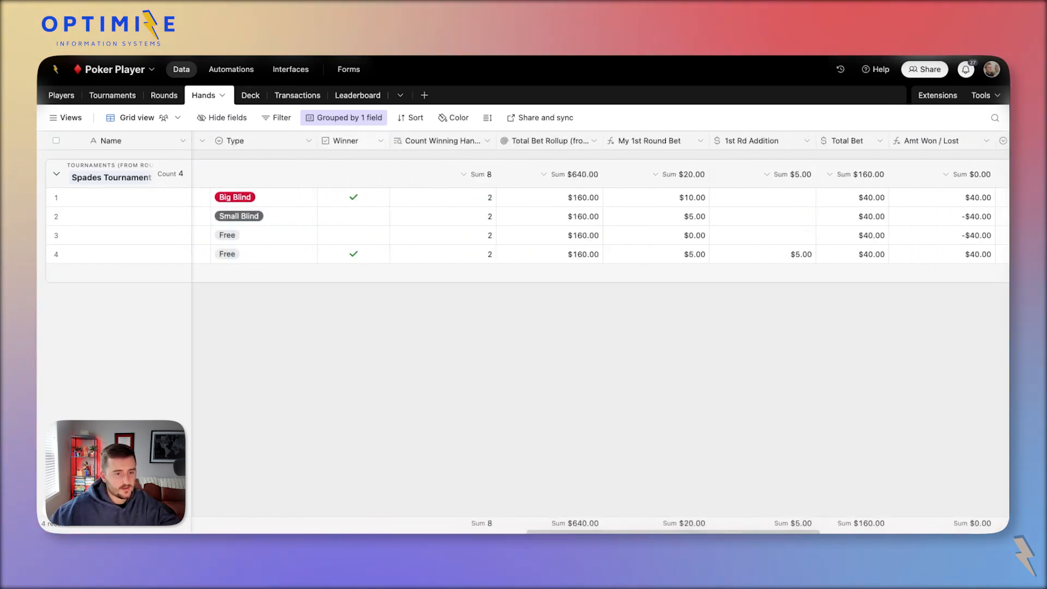
scroll(600, 229, left, 3)
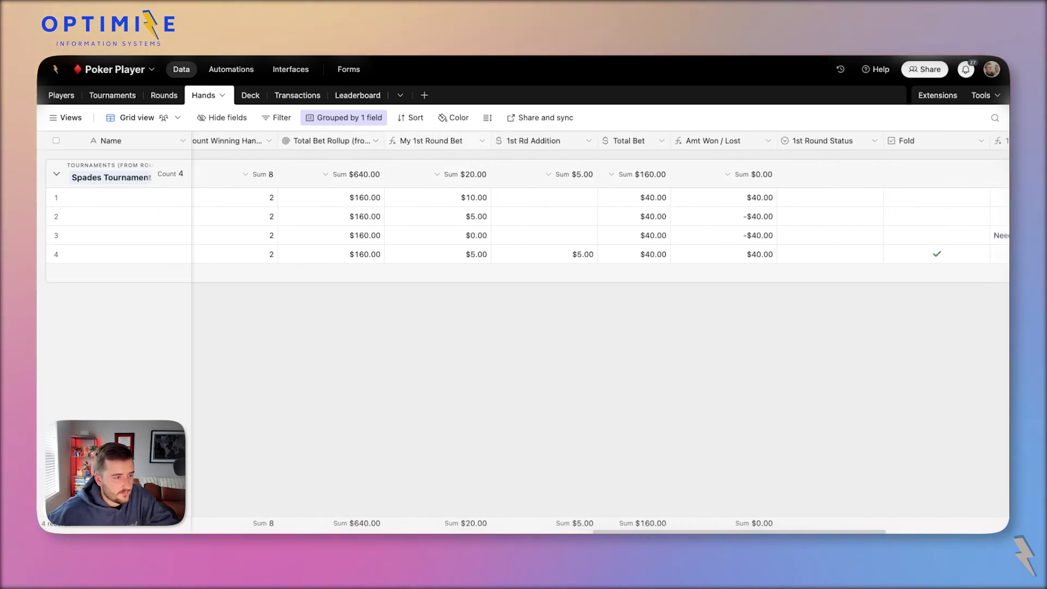
Start a formula field left of My 1st Round Bet, then cancel without adding it.
right_click(424, 144)
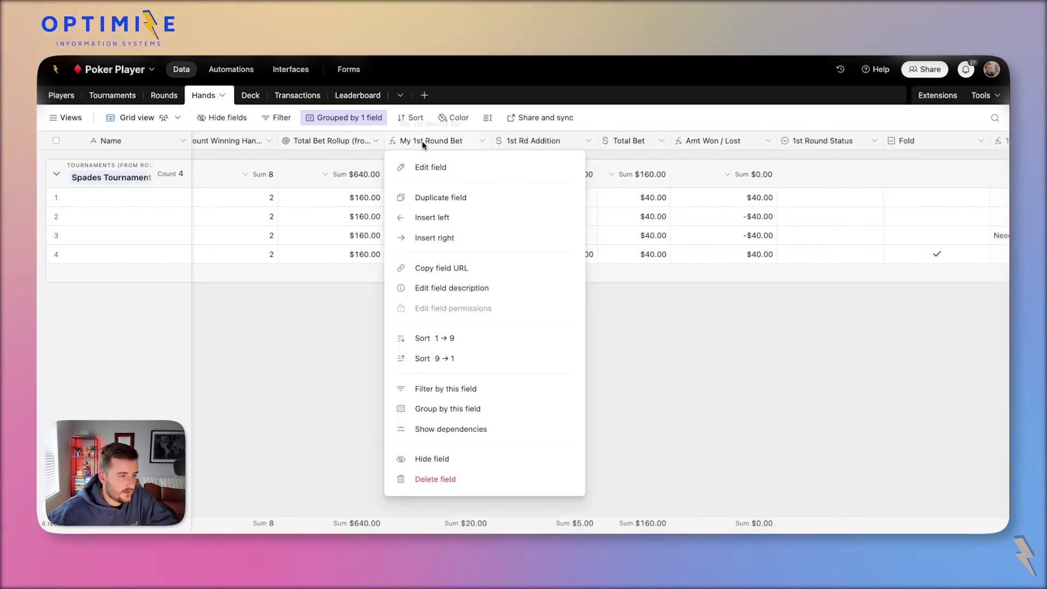
click(434, 216)
click(493, 198)
text(fo)
click(434, 234)
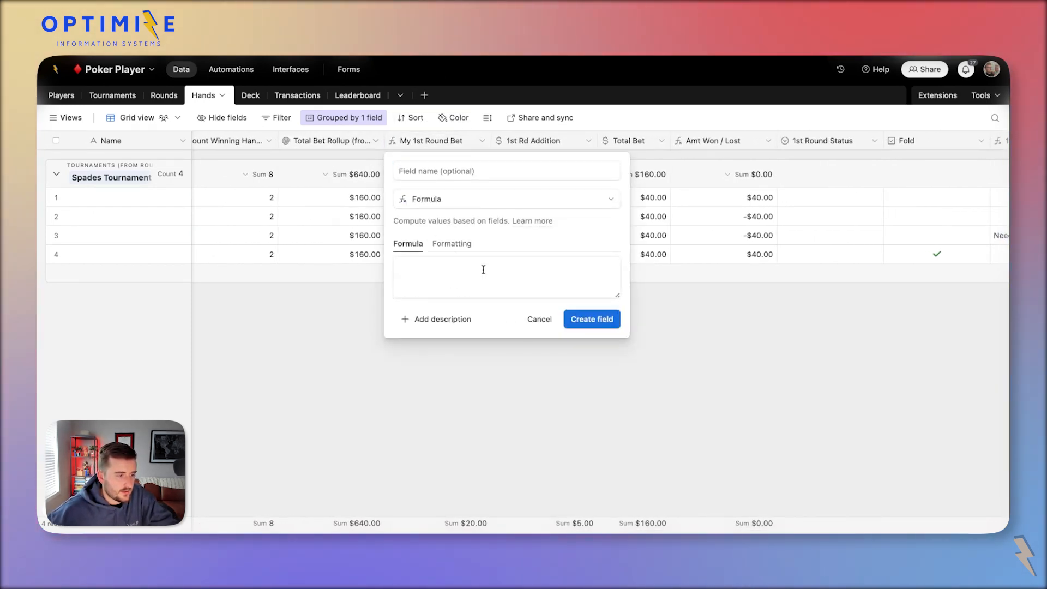
click(484, 272)
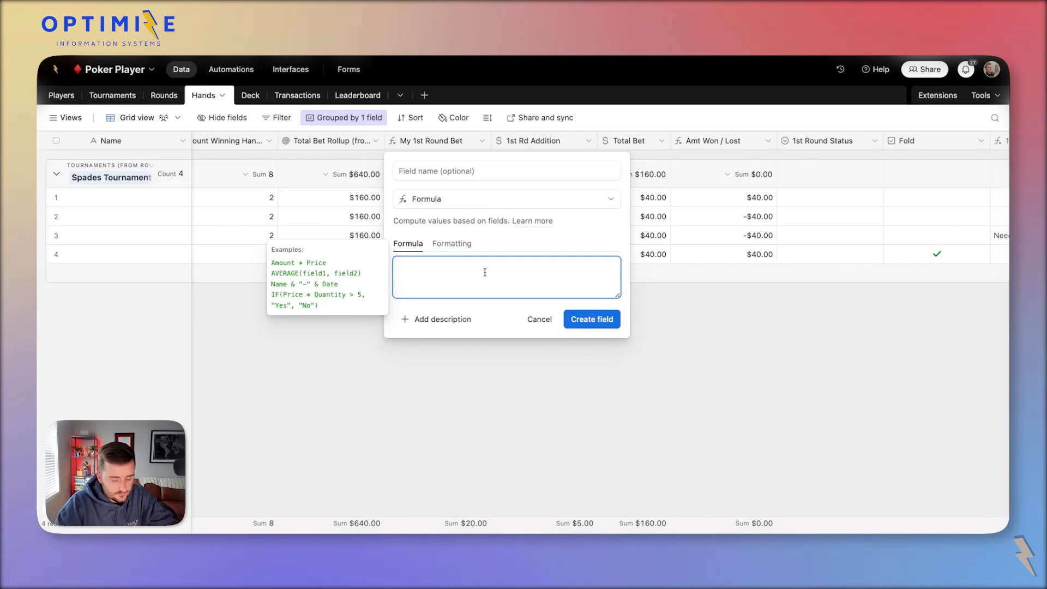
text(min)
key(BackSpace)
key(BackSpace)
key(BackSpace)
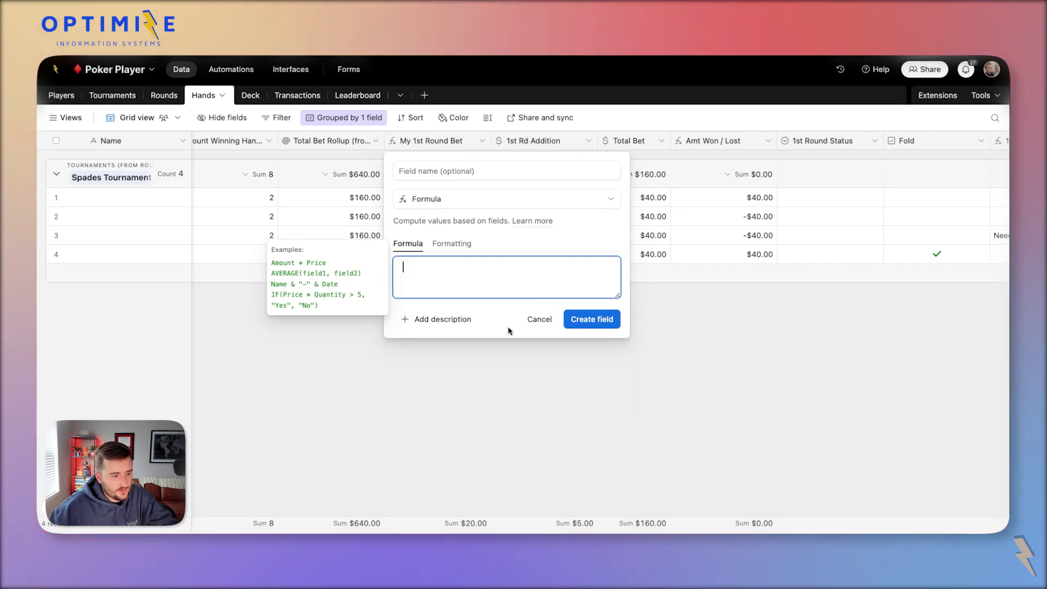
click(533, 321)
Review the Amt Won / Lost and My 1st Round Bet formulas.
double_click(708, 141)
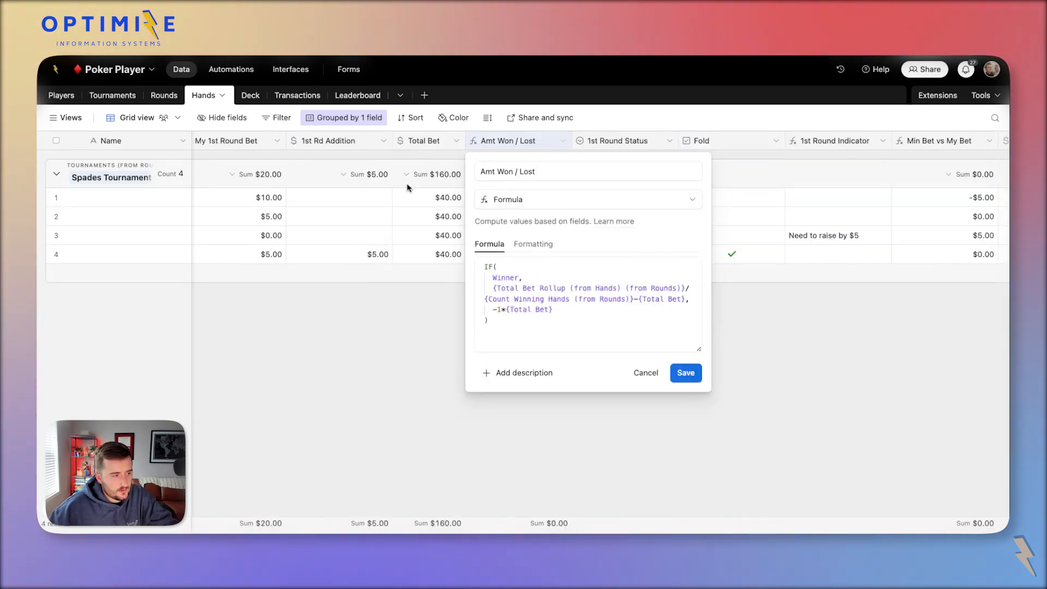
double_click(238, 140)
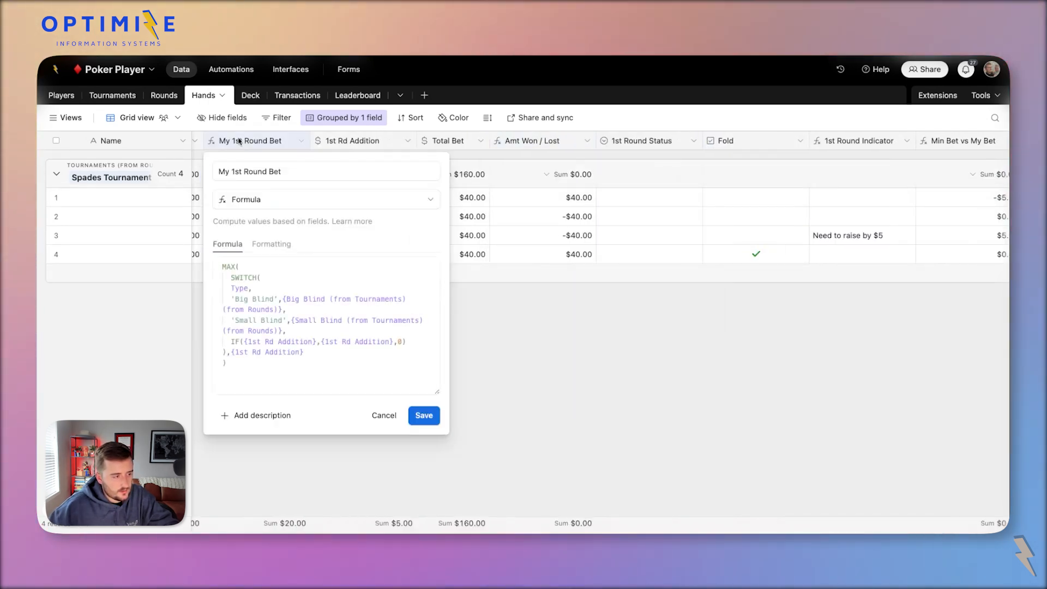
click(540, 214)
Duplicate My 1st Round Bet and remove 'copy' so the field is named Min 1st Round Bet.
right_click(346, 142)
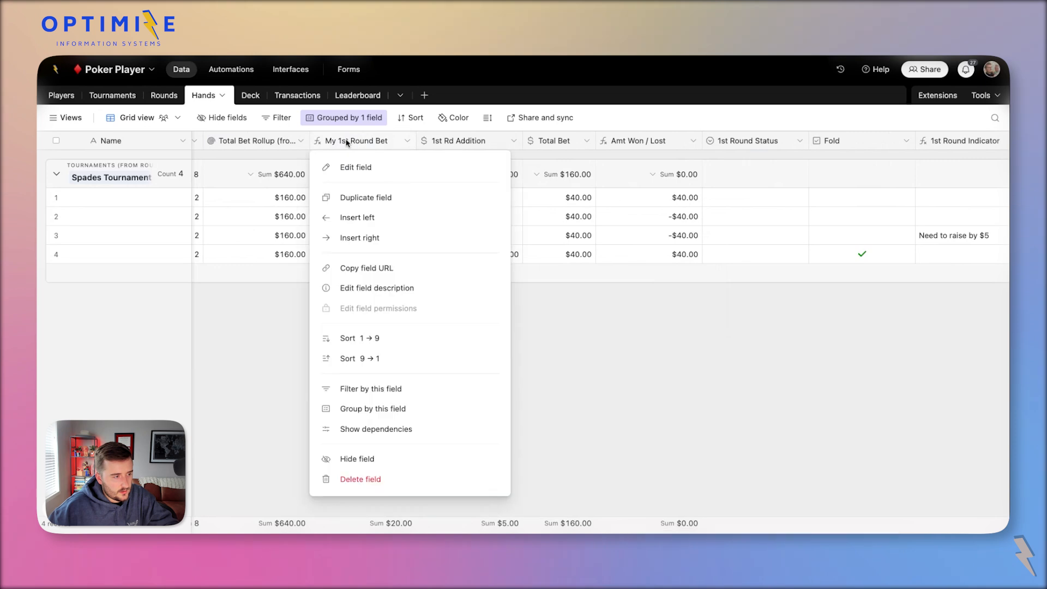
click(411, 198)
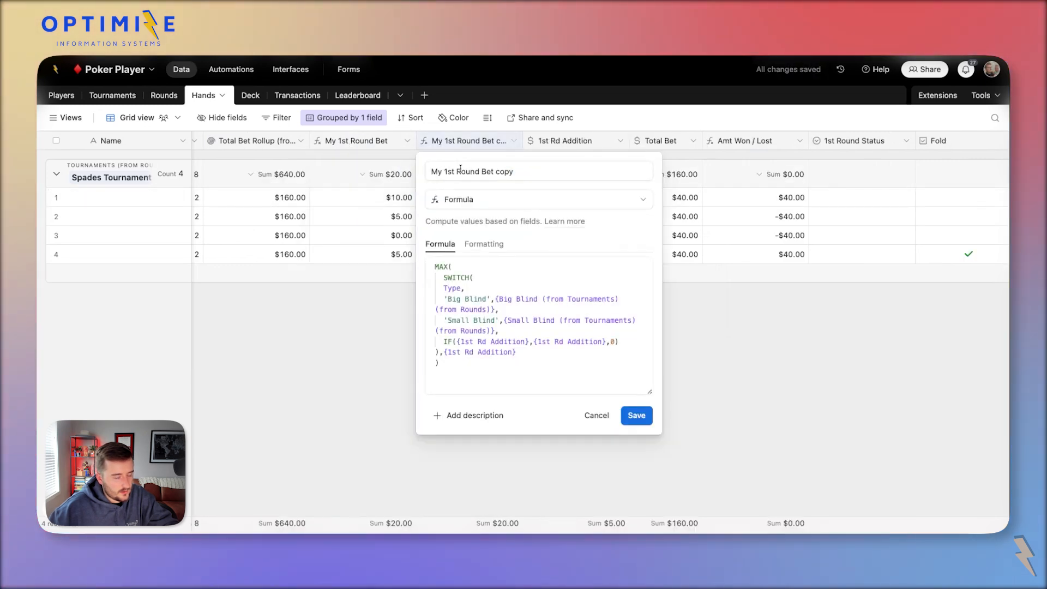
double_click(513, 172)
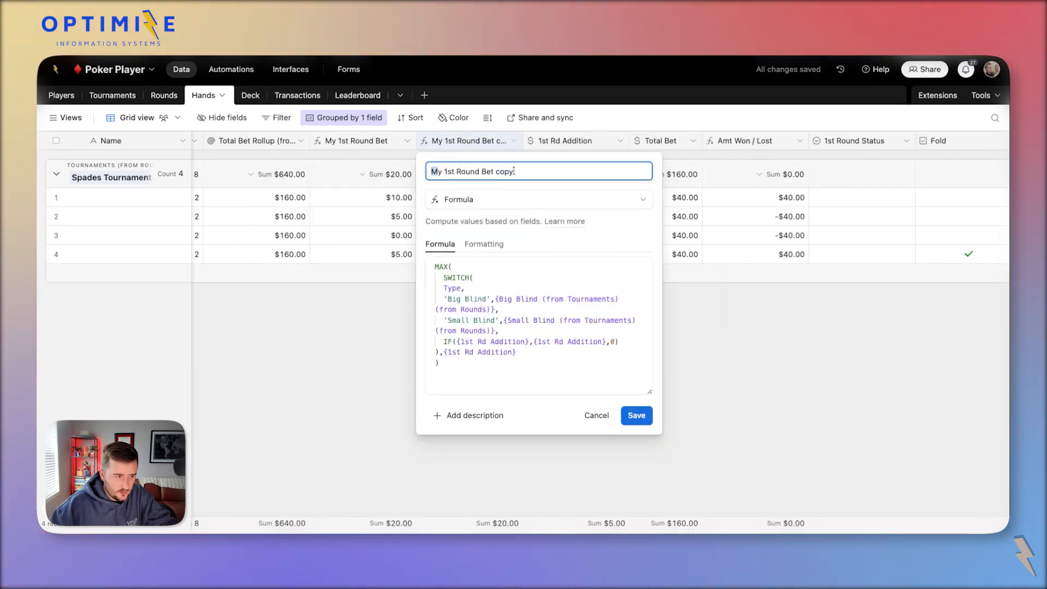
key(End)
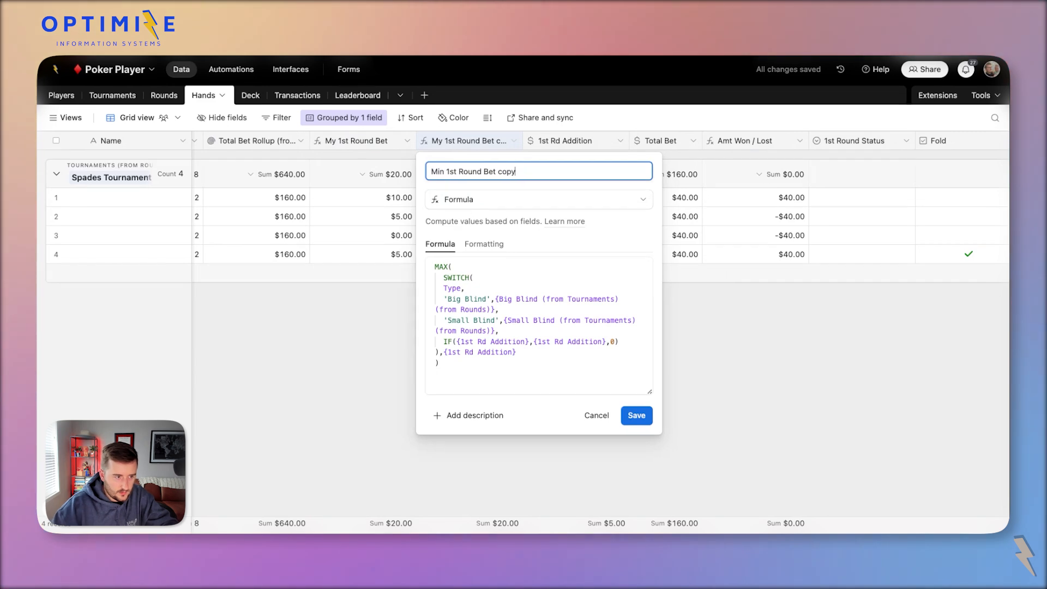
key(BackSpace)
key(BackSpace)
key(BackSpace)
key(BackSpace)
key(BackSpace)
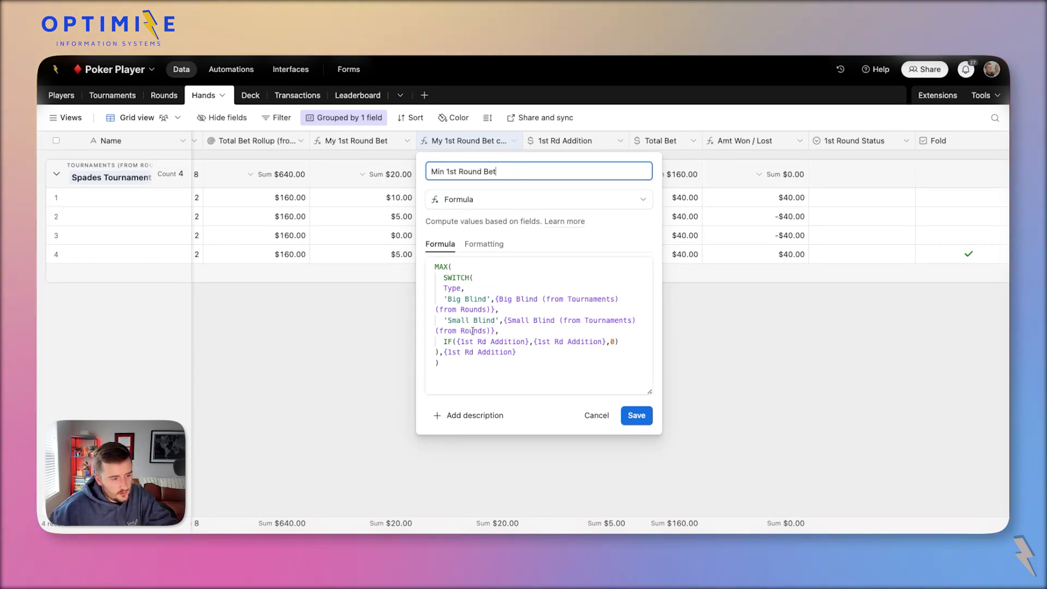
Replace the 1st Rd Addition references inside the copied formula's IF with 0.
click(472, 330)
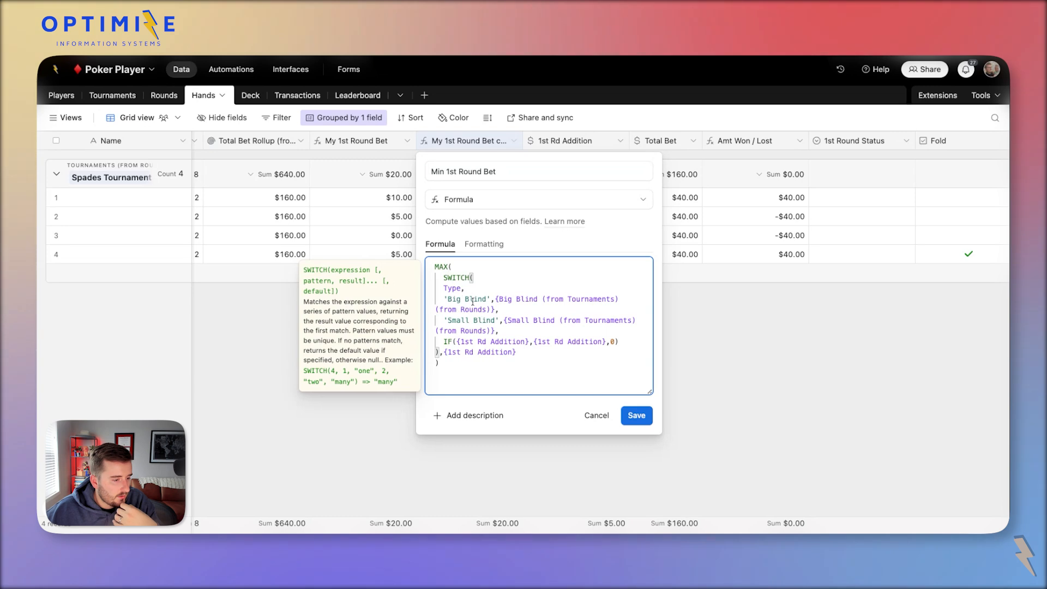
click(468, 322)
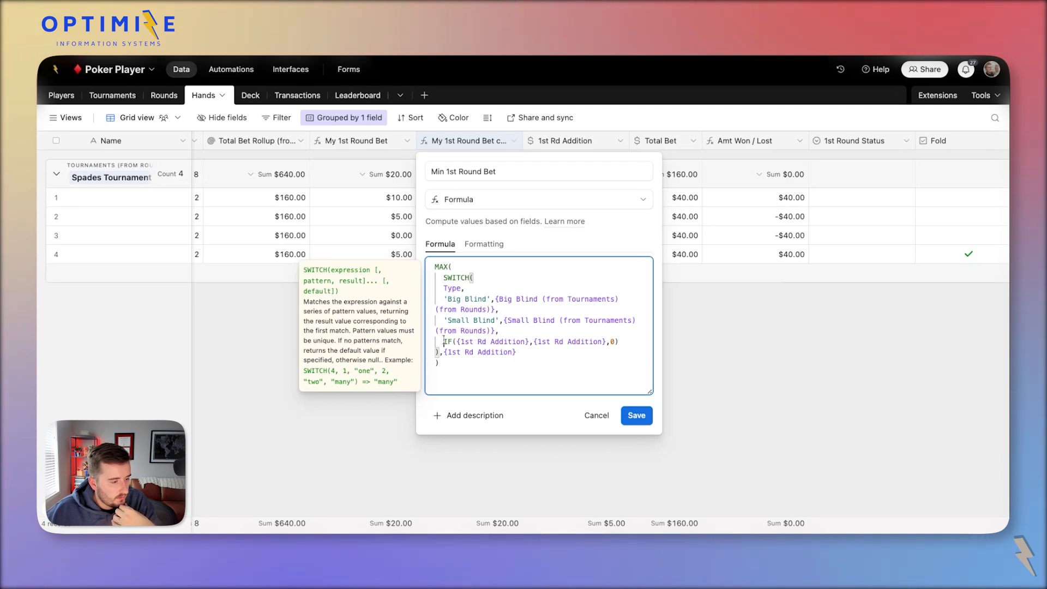
drag(444, 341, 571, 340)
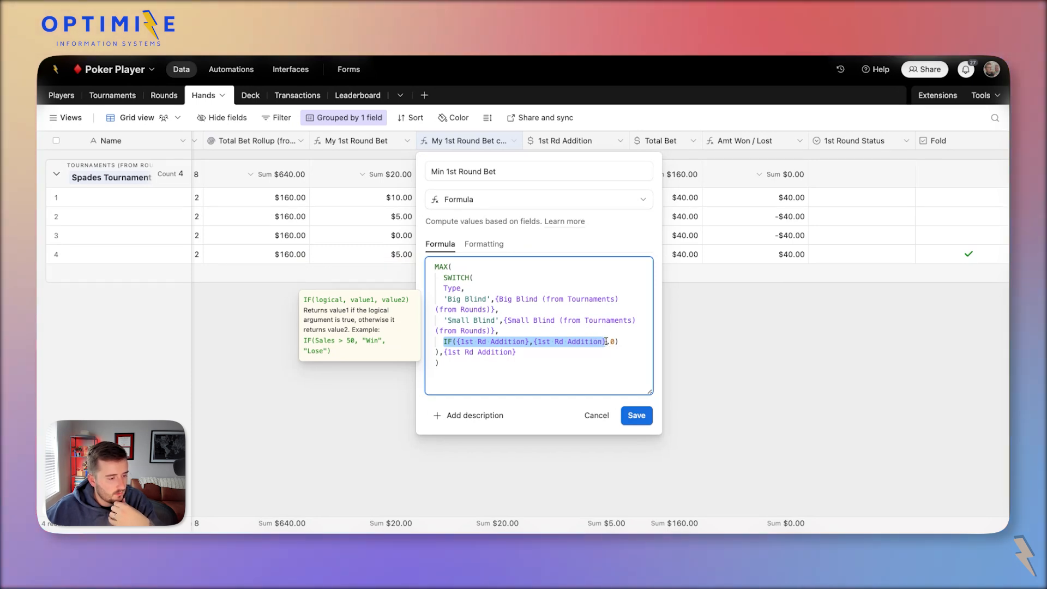
click(607, 341)
drag(606, 341, 462, 343)
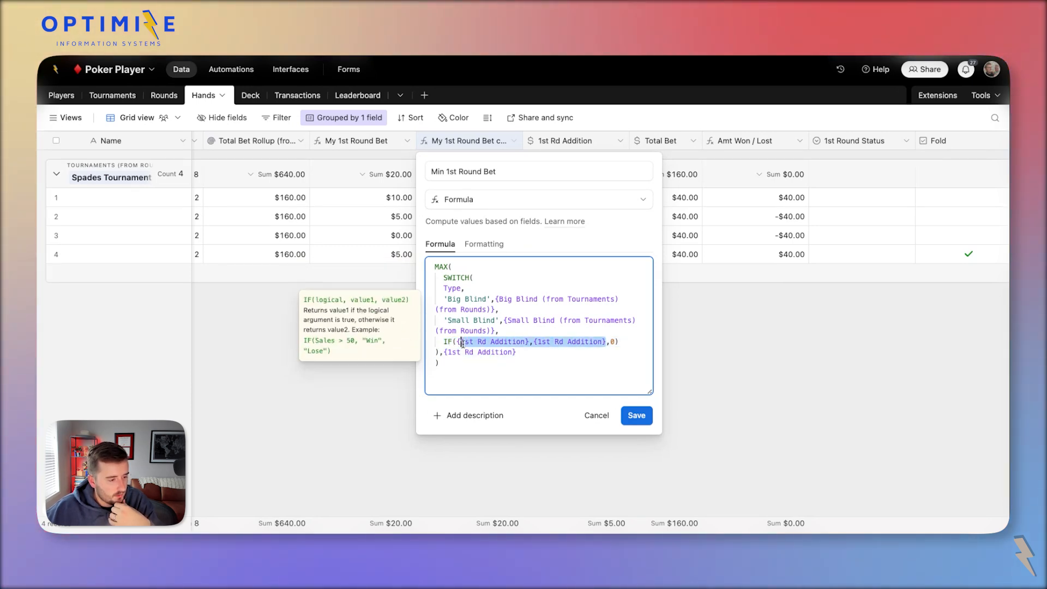
key(BackSpace)
text(0,0)
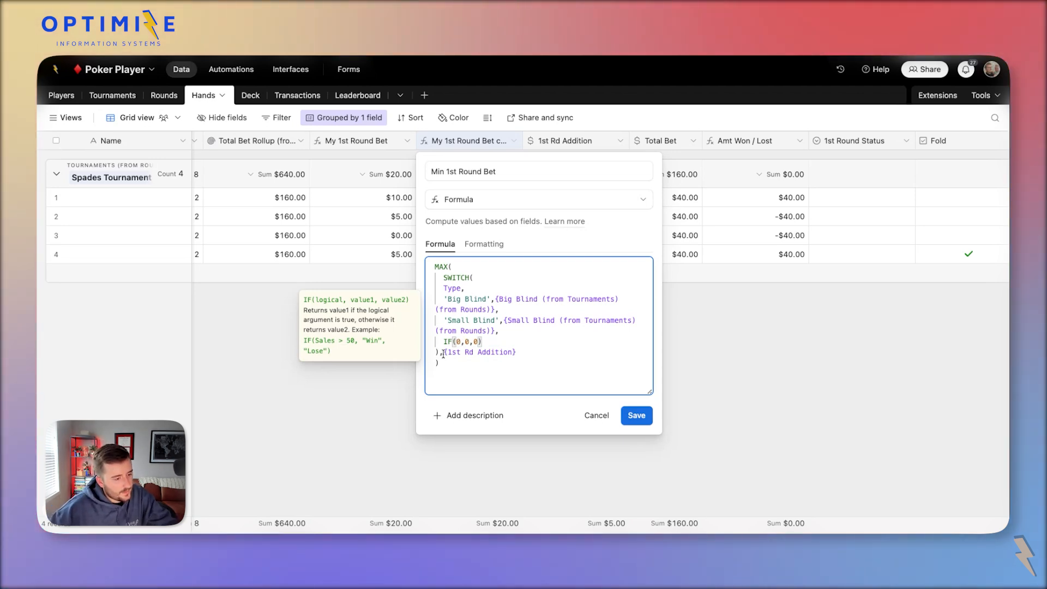
Swap the final 1st Rd Addition reference for {1st Round Bet Min} and save the field.
drag(443, 353, 527, 354)
text(min)
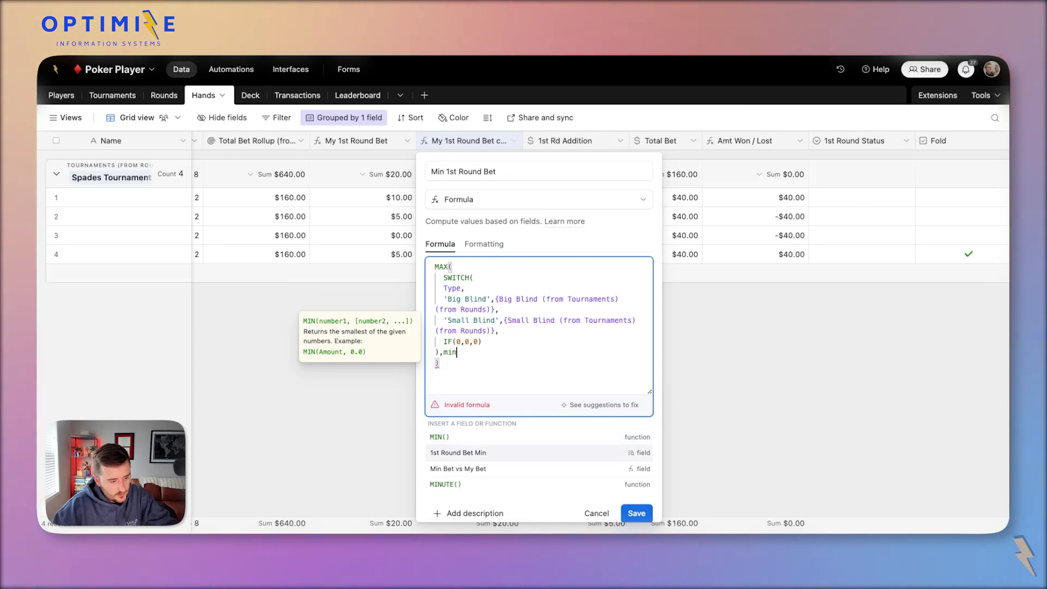
click(609, 453)
click(636, 415)
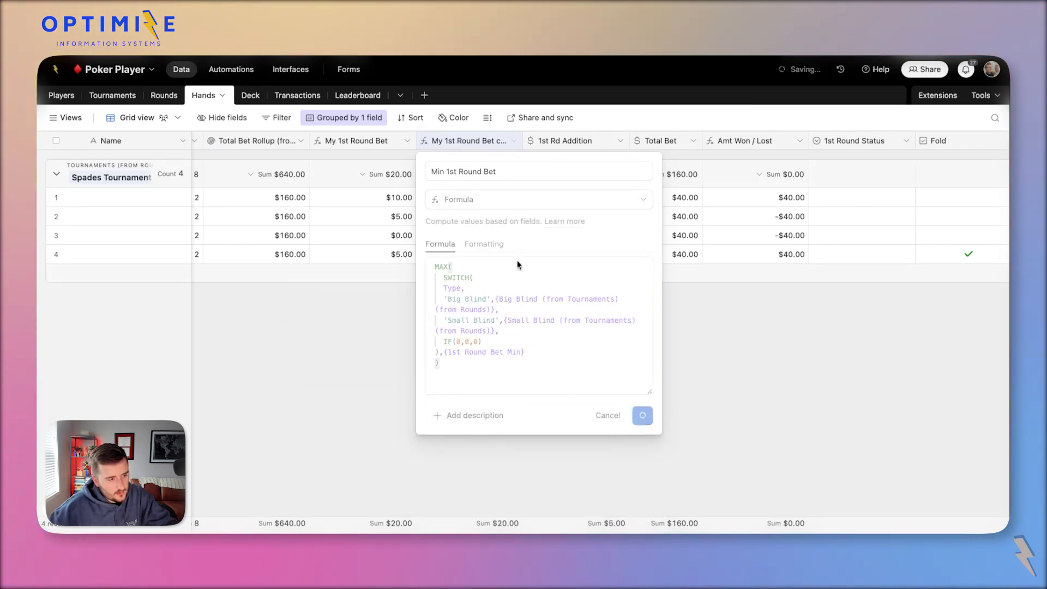
Check the Min 1st Round Bet results and enter 10 in row 3's 1st Rd Addition.
double_click(439, 140)
click(458, 197)
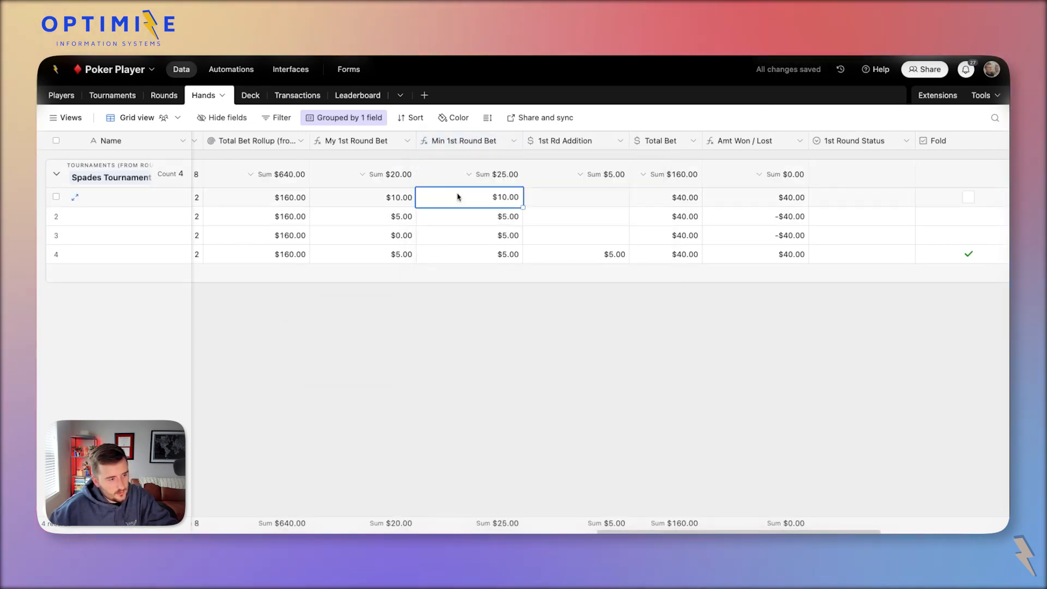
scroll(475, 197, left, 3)
scroll(600, 197, left, 2)
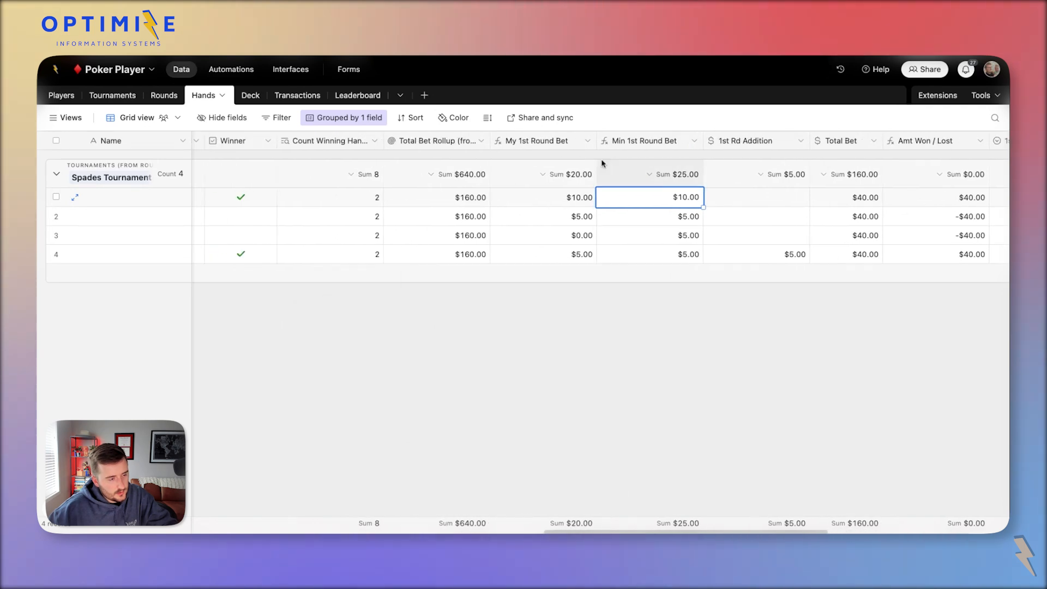
scroll(603, 198, right, 2)
click(693, 236)
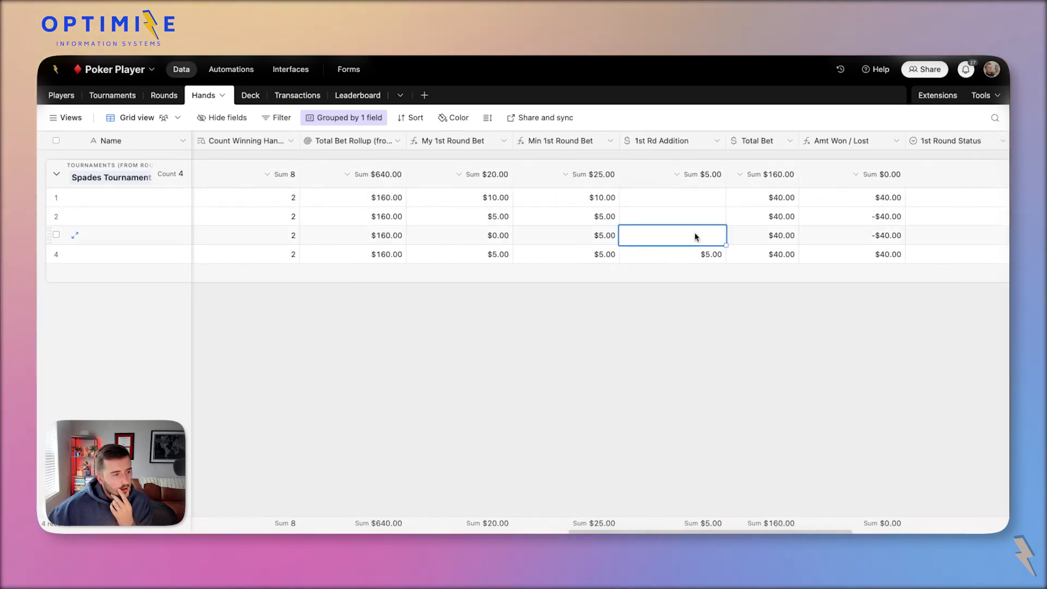
text(10)
Move the Min Bet vs My Bet and Full 1st Round Bet columns right after My 1st Round Bet.
scroll(702, 229, left, 3)
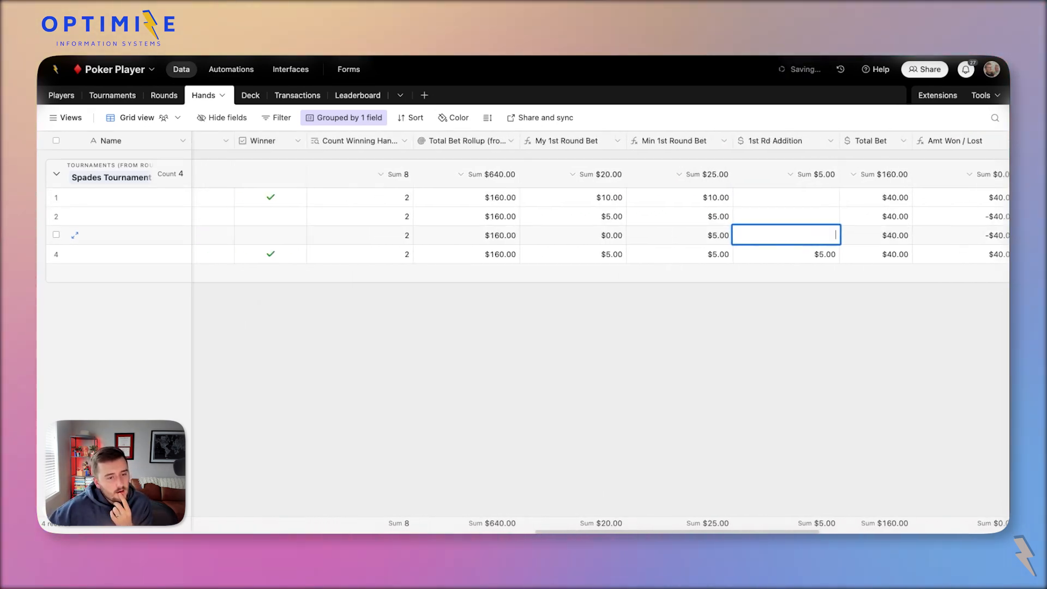
scroll(702, 230, right, 10)
click(762, 142)
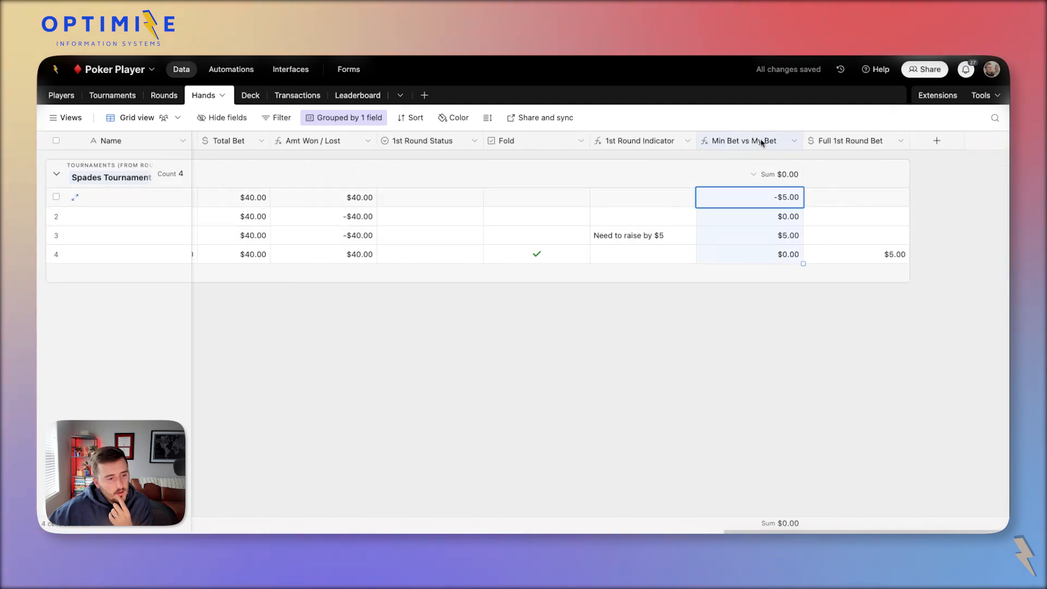
shift+click(835, 143)
drag(753, 144, 612, 144)
click(467, 198)
Inspect row 1's Amt Won / Lost, Total Bet, My 1st Round Bet and Full 1st Round Bet values.
scroll(468, 199, left, 5)
scroll(599, 194, right, 15)
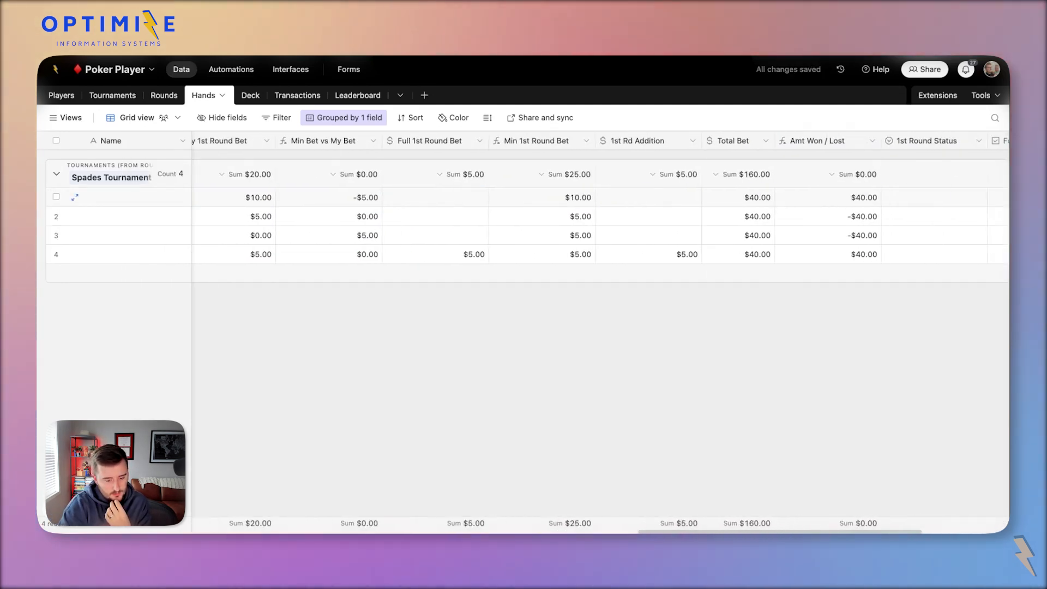
click(597, 143)
click(529, 143)
scroll(529, 143, left, 6)
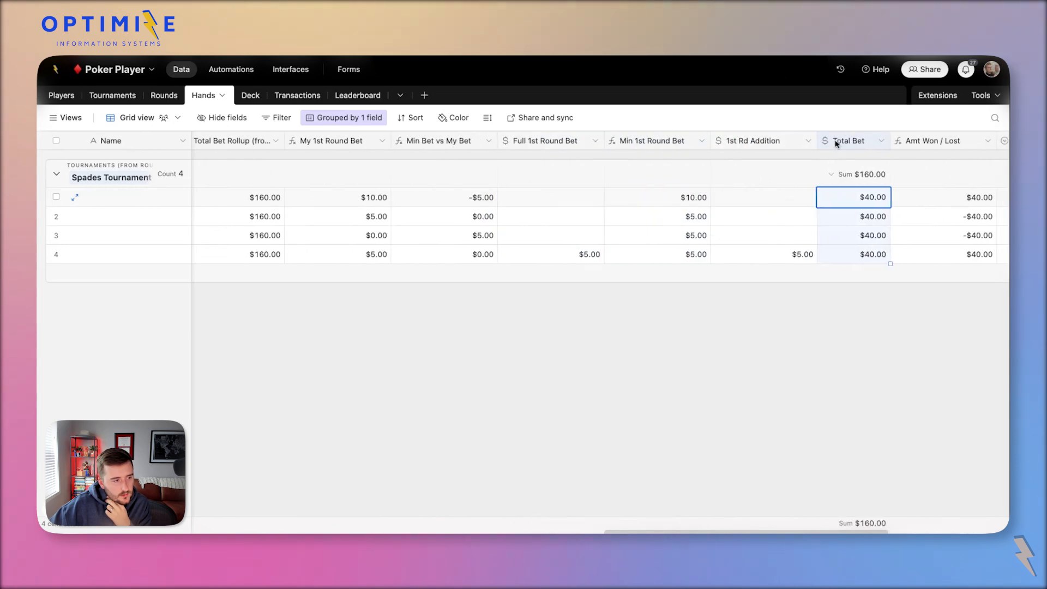
scroll(543, 195, left, 2)
click(647, 201)
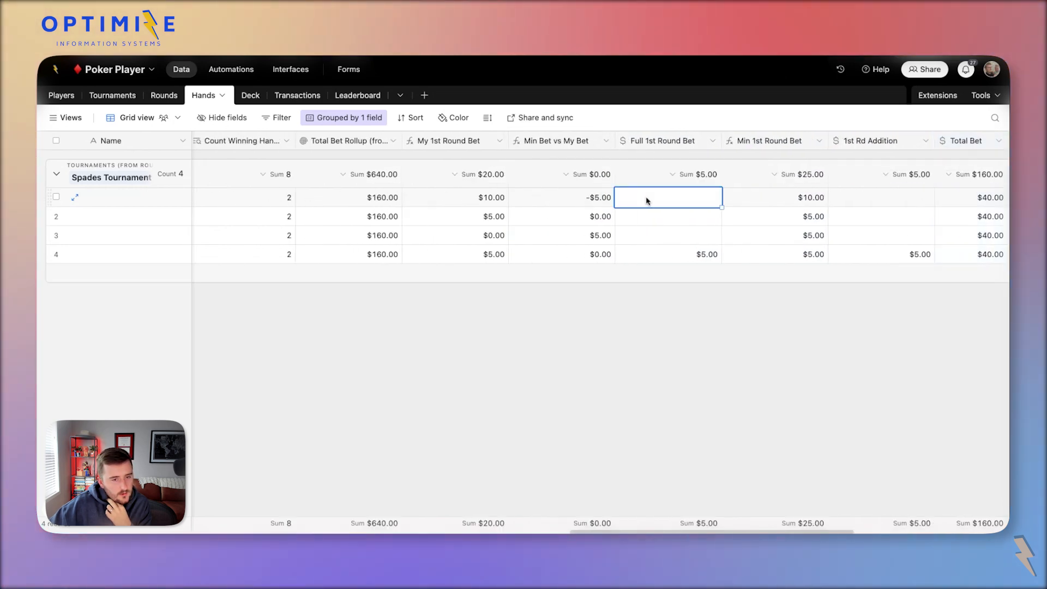
scroll(644, 200, left, 1)
click(515, 200)
scroll(584, 201, right, 2)
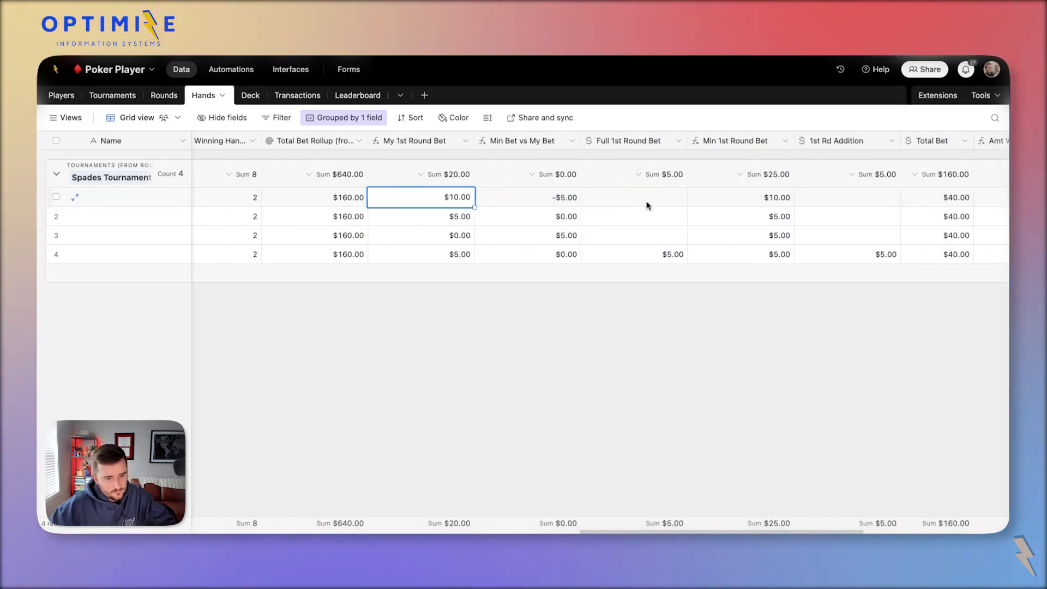
click(647, 204)
scroll(598, 213, left, 10)
Drop the Type field before Total Bet Rollup and select the test bet values in rows 1–2.
drag(608, 141, 323, 157)
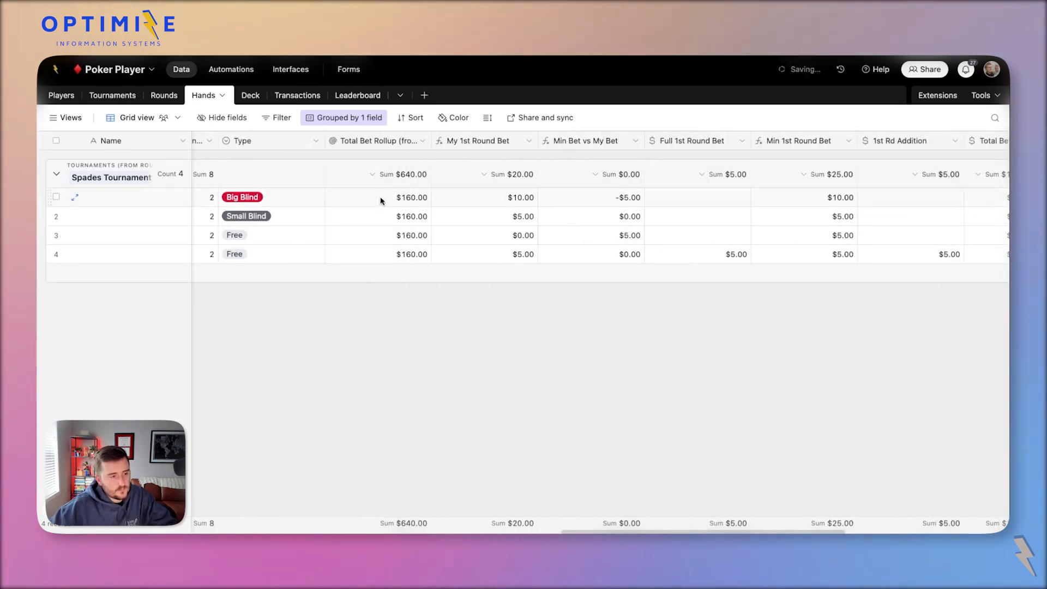
click(381, 212)
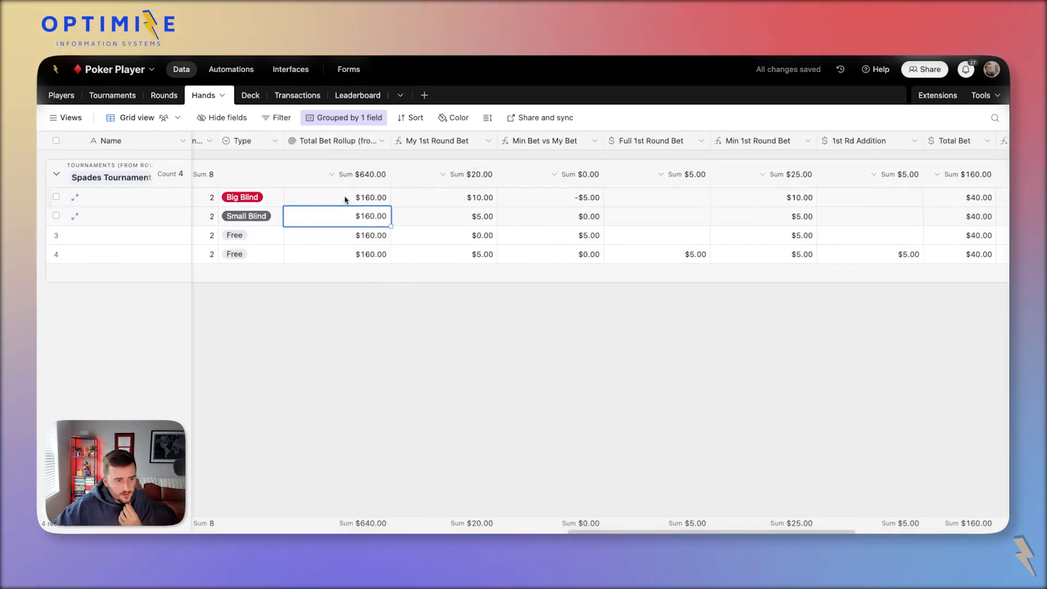
drag(346, 199, 684, 254)
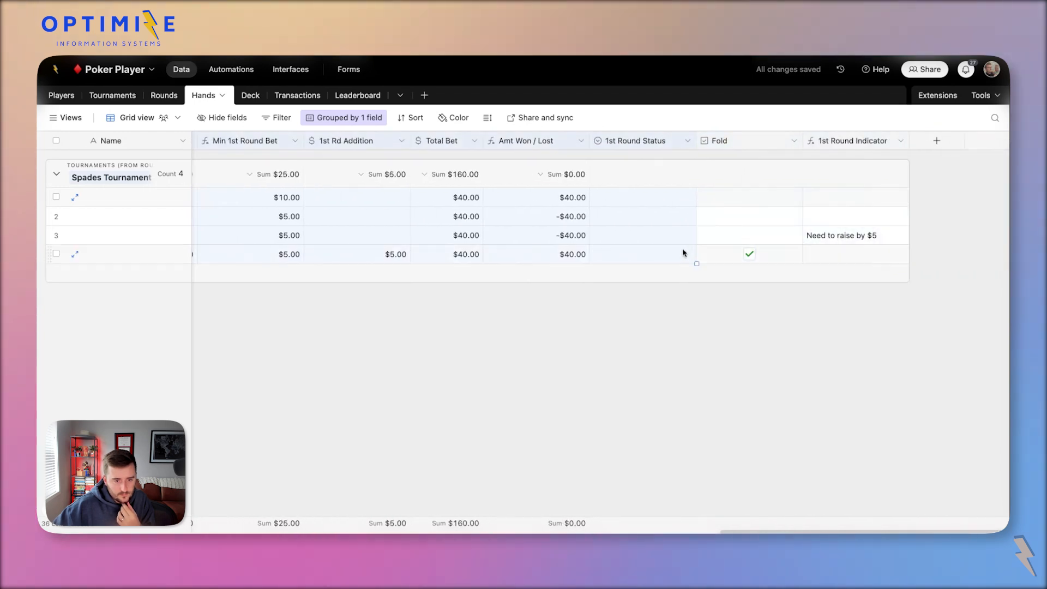
Clear the selected test bet values in rows 1 and 2.
key(Delete)
click(626, 241)
scroll(626, 242, left, 10)
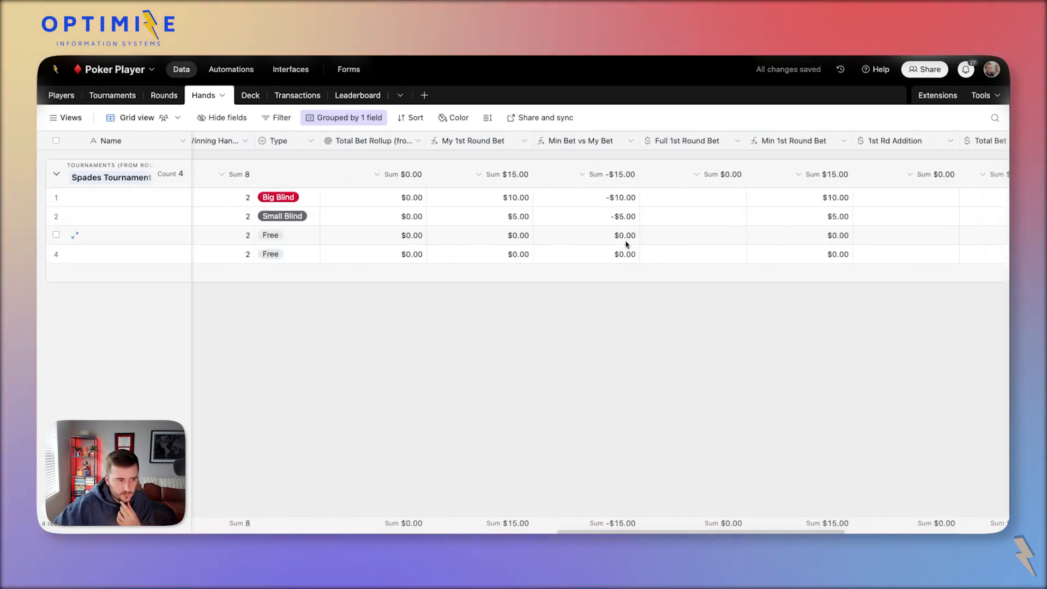
scroll(632, 240, right, 3)
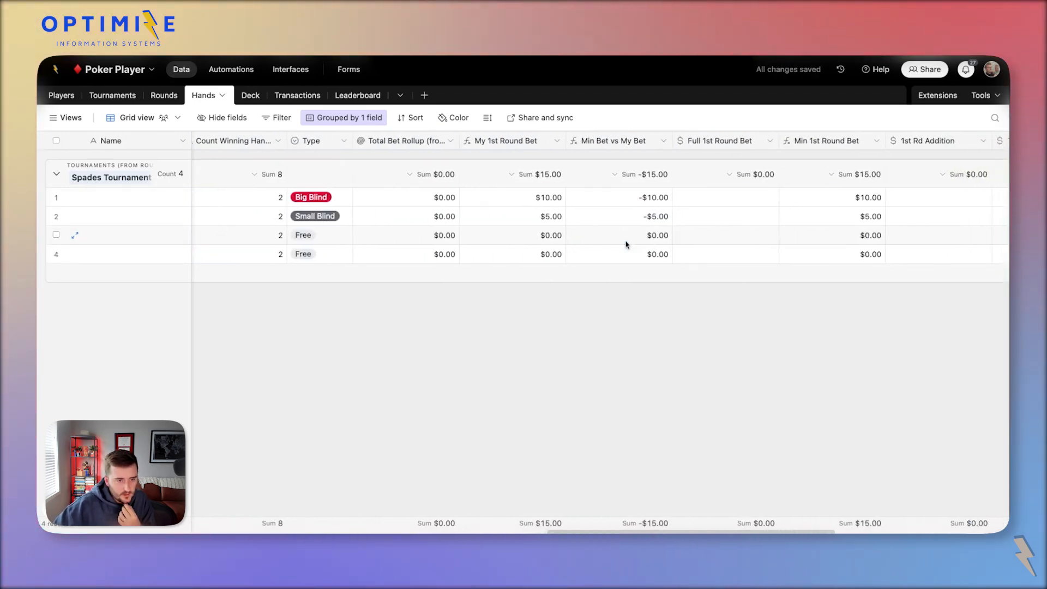
Enter Full 1st Round Bet of $10.00 for row 1 and $5.00 for row 2, then check the results.
click(680, 202)
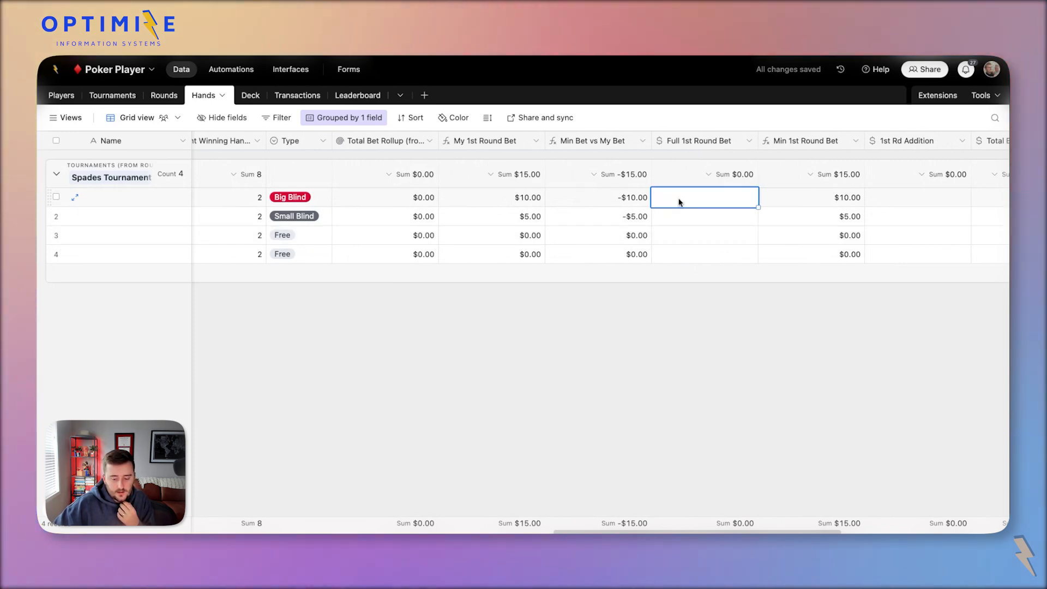
text(10)
click(702, 221)
text(5)
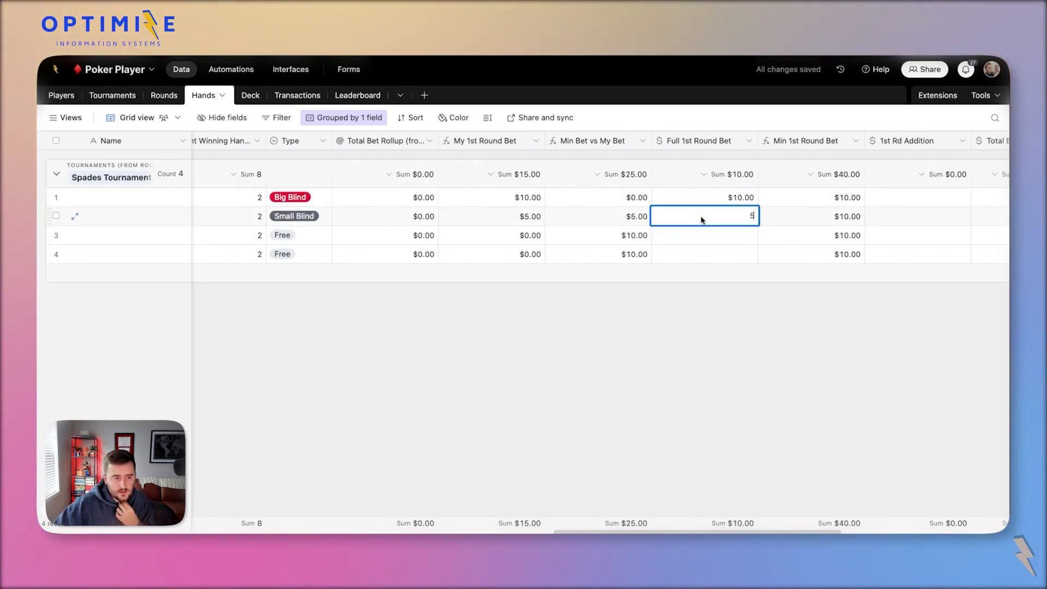
click(633, 217)
click(604, 235)
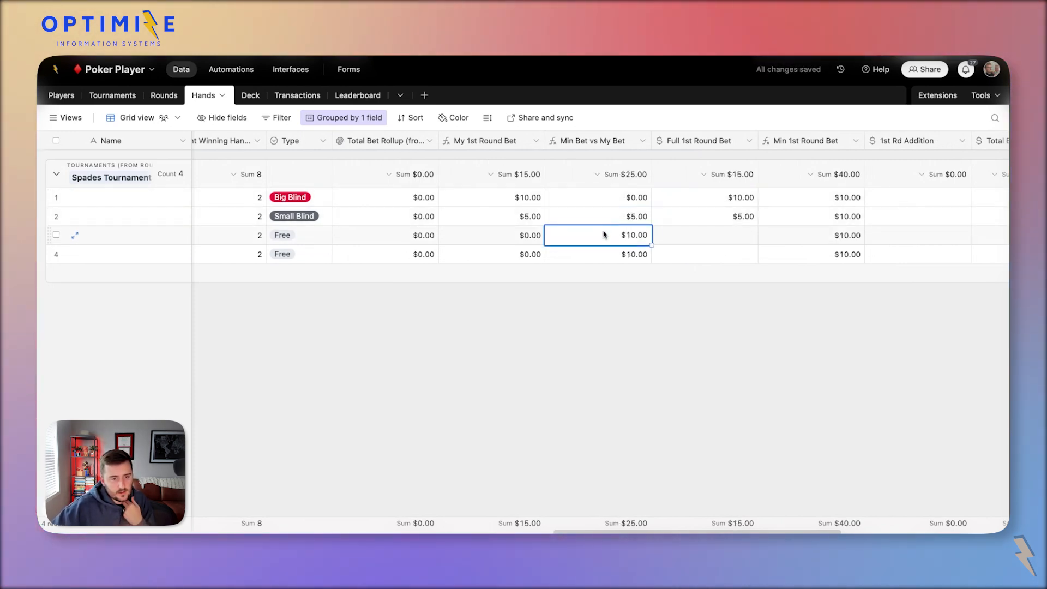
click(826, 197)
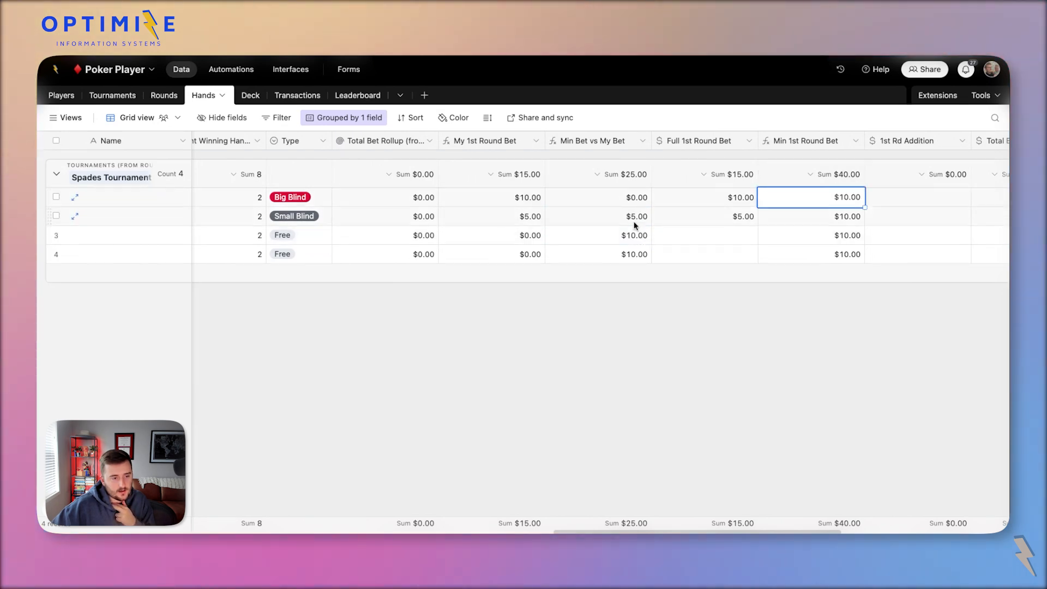
Check the Min Bet vs My Bet and My 1st Round Bet values across rows 2–4.
click(612, 212)
double_click(591, 147)
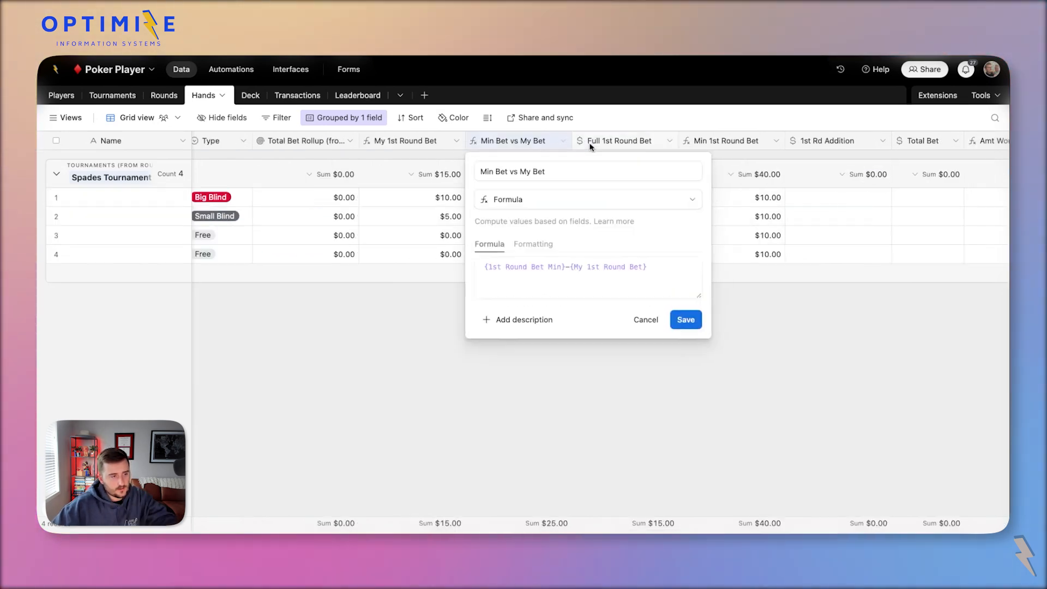
click(459, 222)
scroll(453, 223, left, 1)
scroll(454, 223, left, 2)
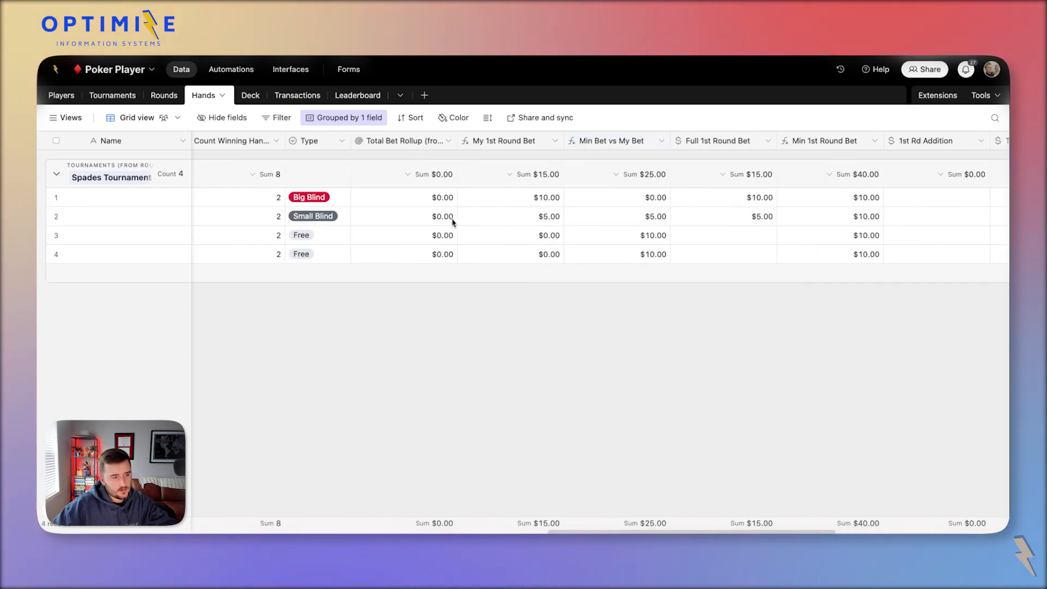
click(489, 147)
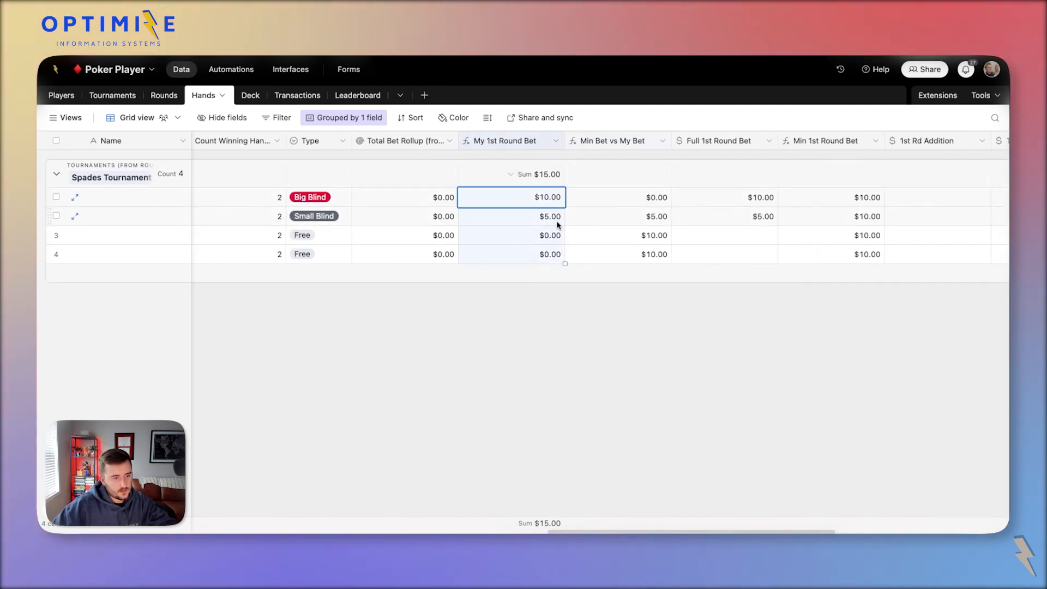
click(508, 218)
click(518, 235)
click(534, 254)
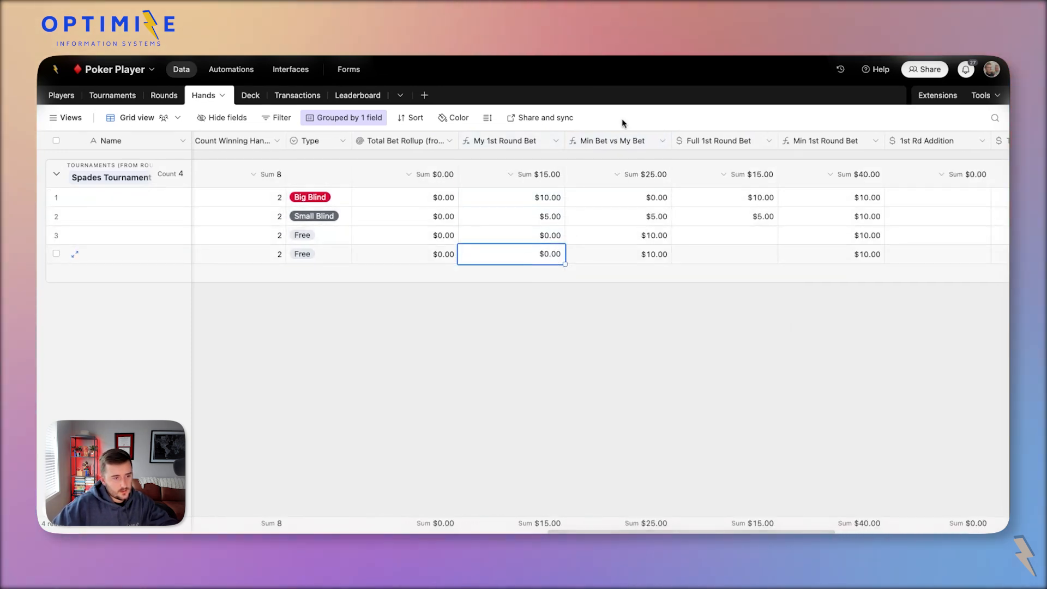
Rename the Min Bet vs My Bet field to Min Raise.
double_click(612, 141)
triple_click(492, 172)
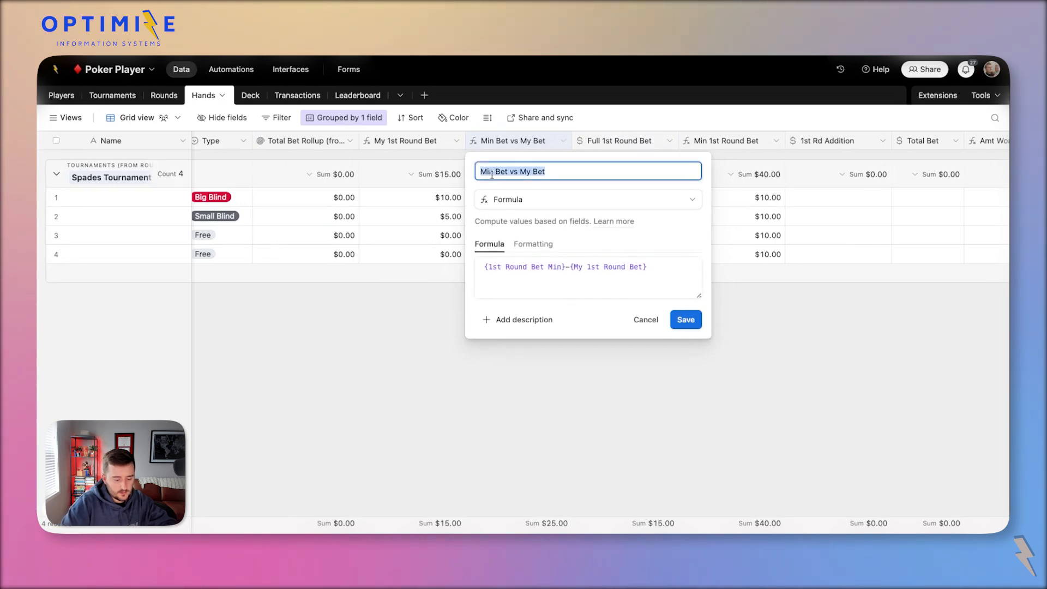
text(Min Raise)
key(ctrl+a)
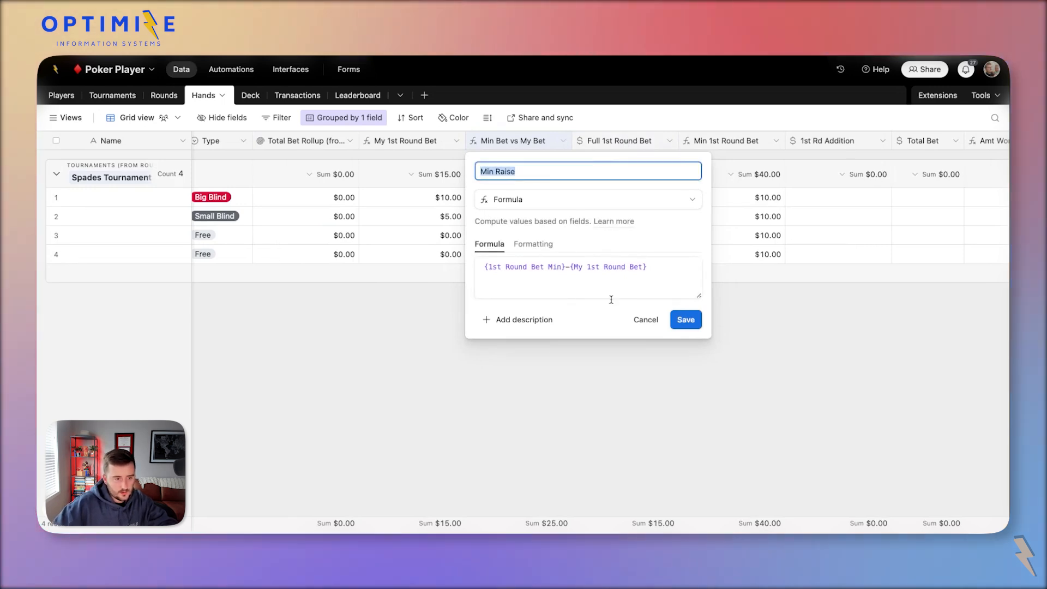
click(685, 320)
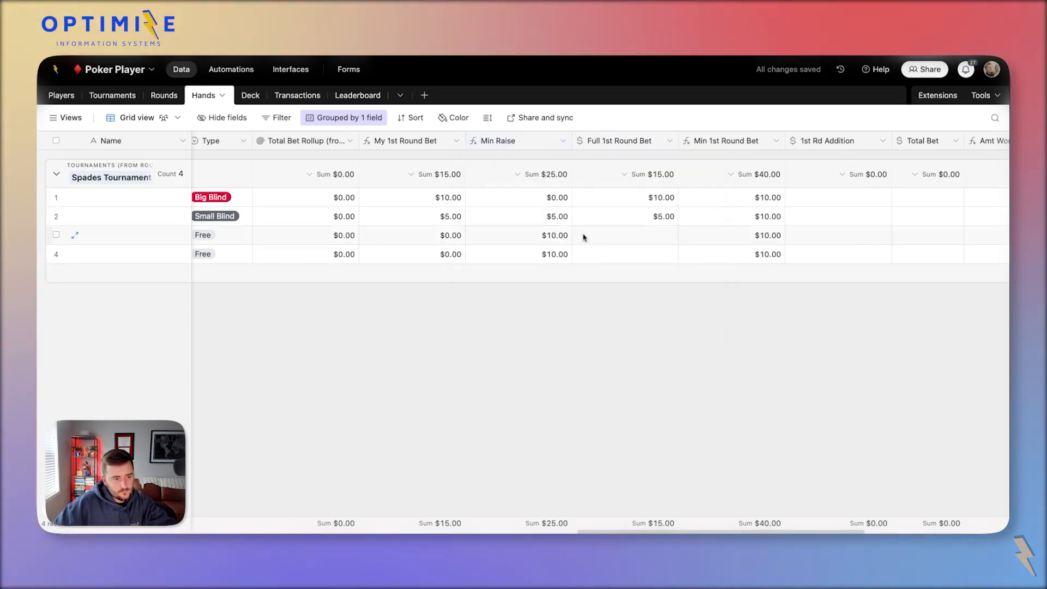
Set row 3's Full 1st Round Bet to $15.00.
click(609, 238)
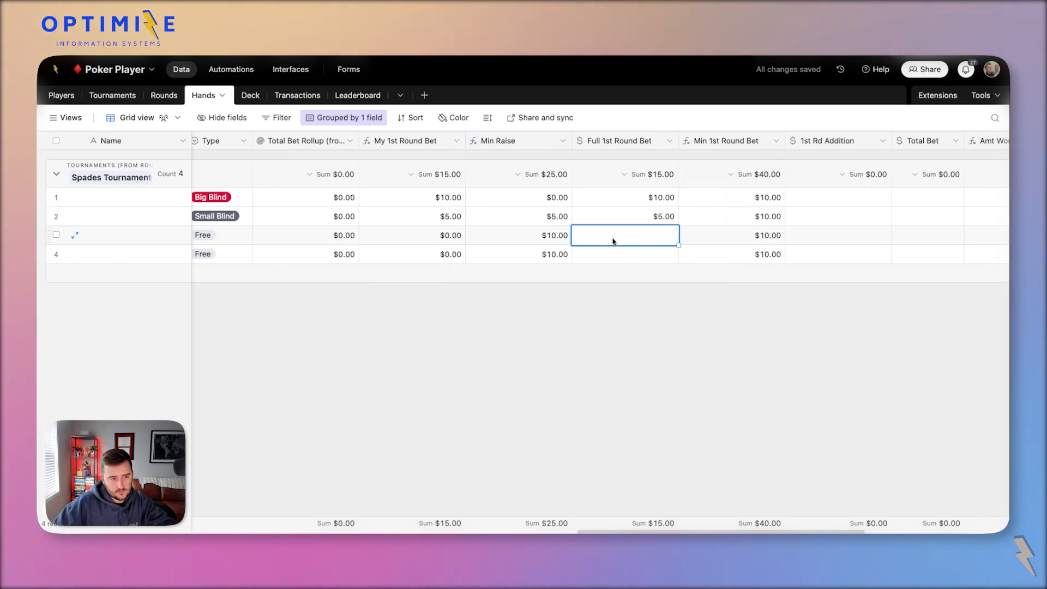
key(Return)
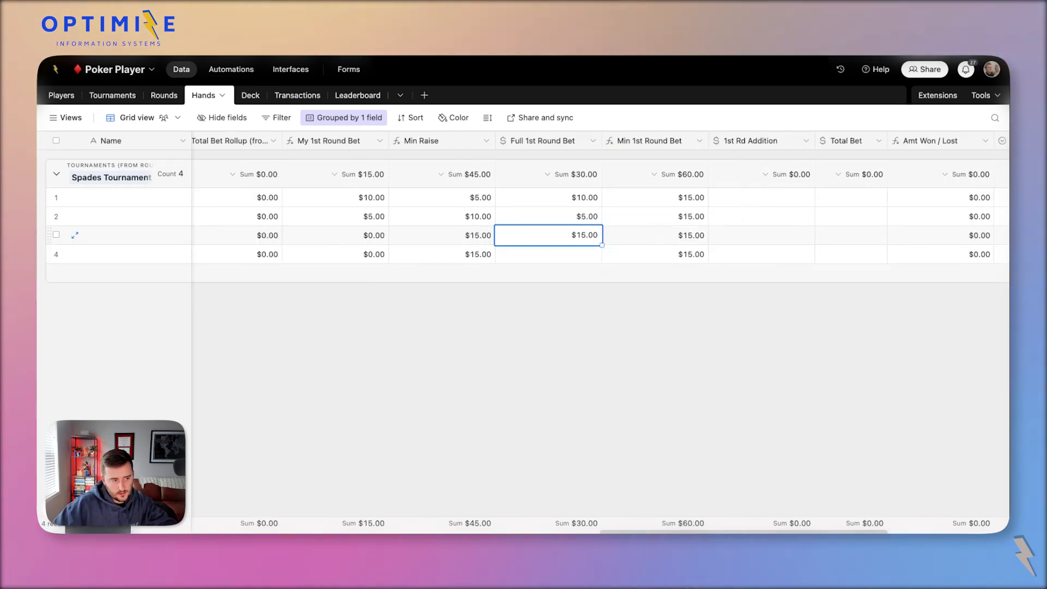
scroll(451, 146, right, 3)
Rename the Min Raise field to 1st Rd Min Raise.
click(450, 143)
double_click(444, 143)
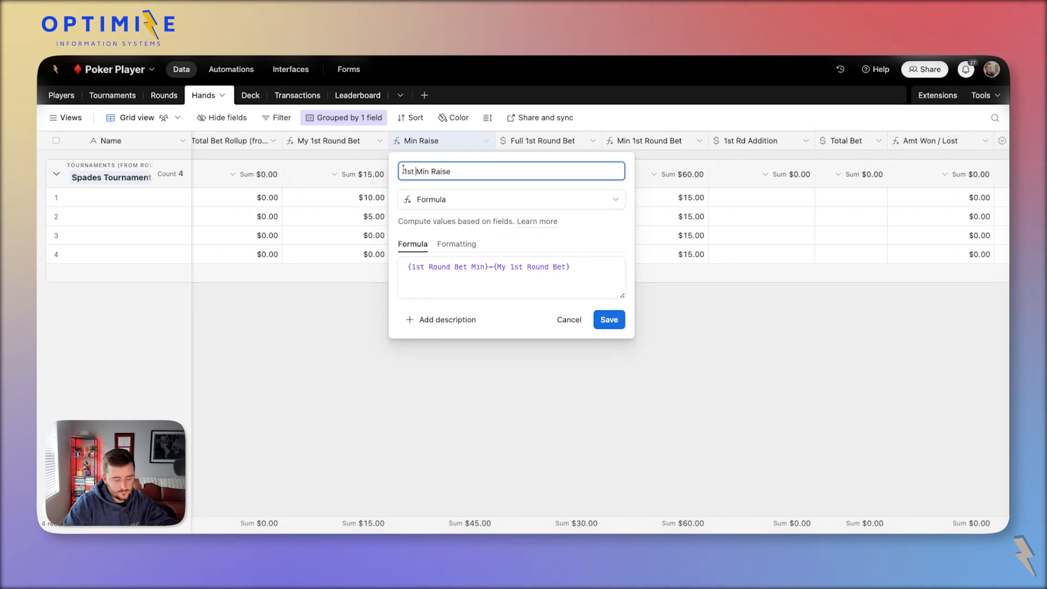
click(593, 326)
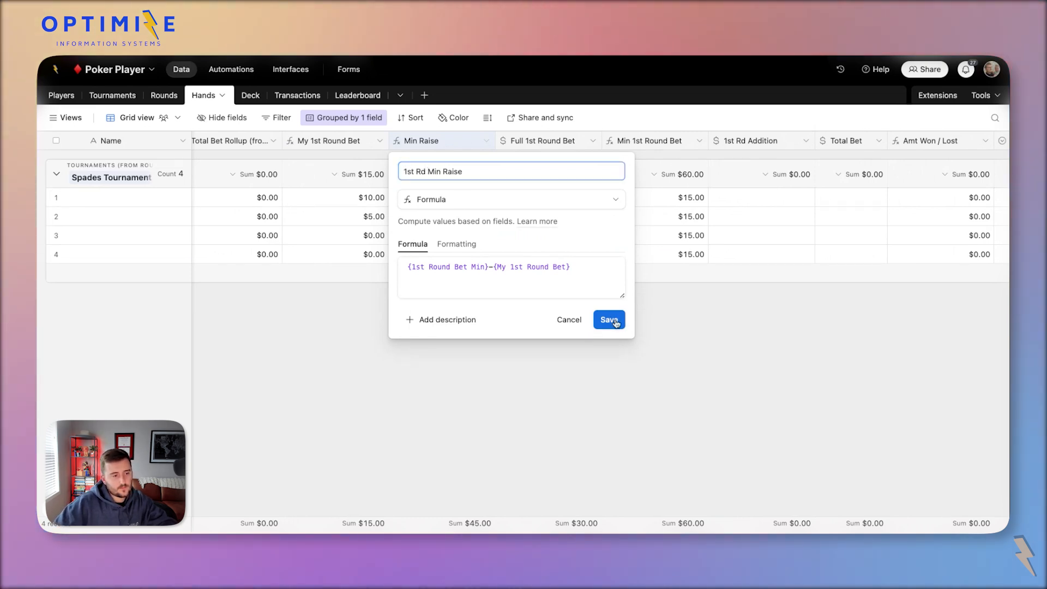
click(582, 235)
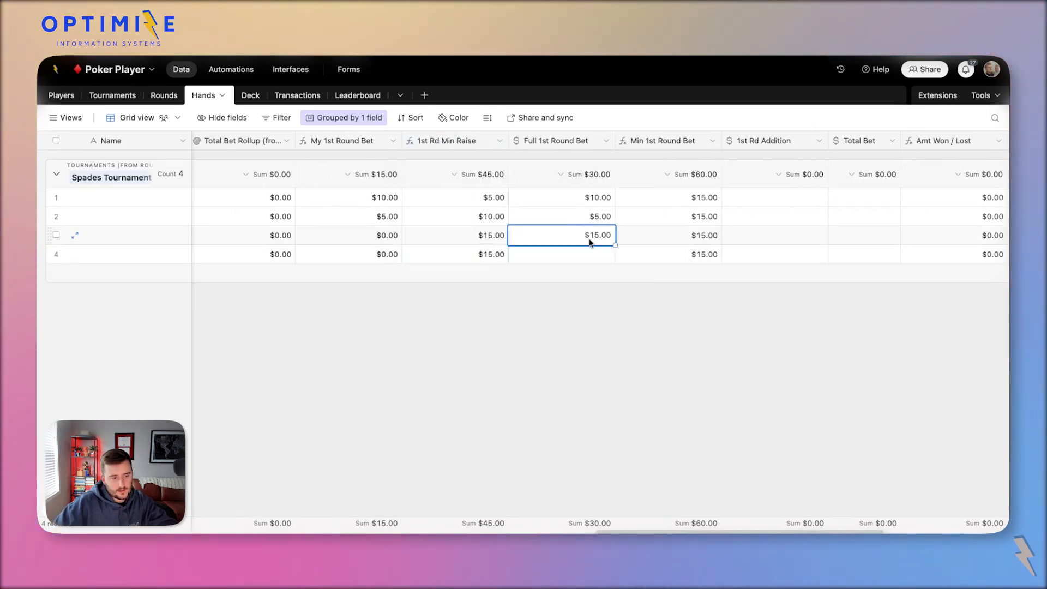
Copy row 3's $15.00 Full 1st Round Bet into row 3's 1st Rd Addition.
click(580, 261)
click(557, 236)
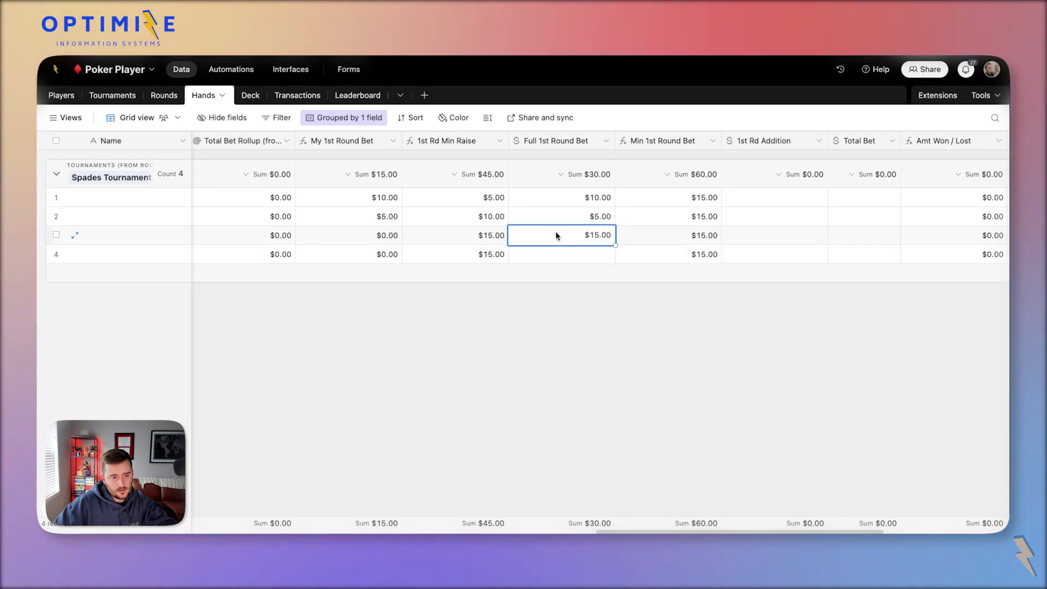
click(794, 235)
text($15.00)
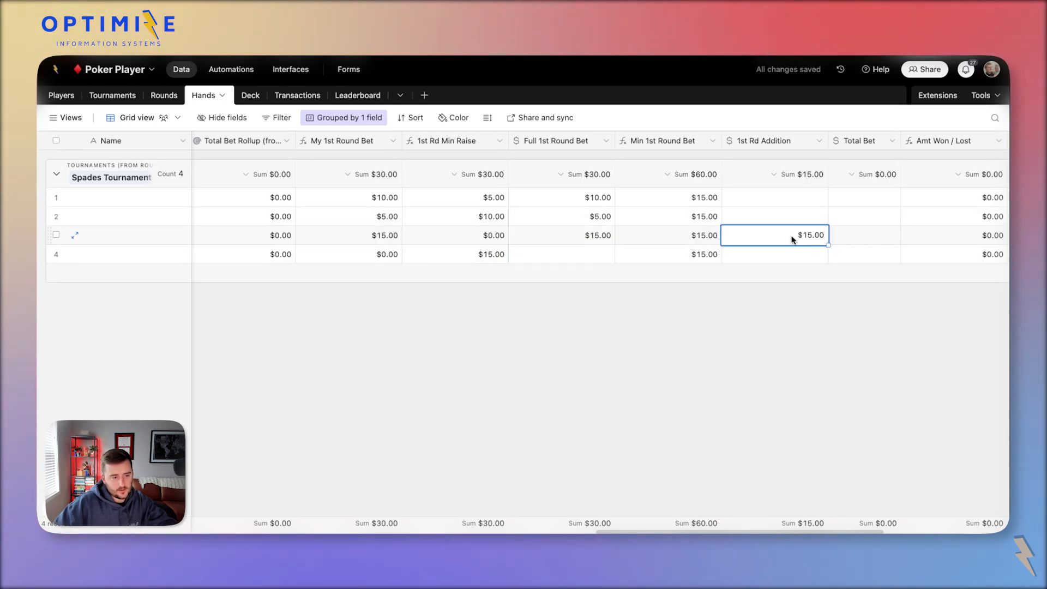
Try test amounts in row 4's Full 1st Round Bet, ending at $15.00 and $20.00.
click(533, 261)
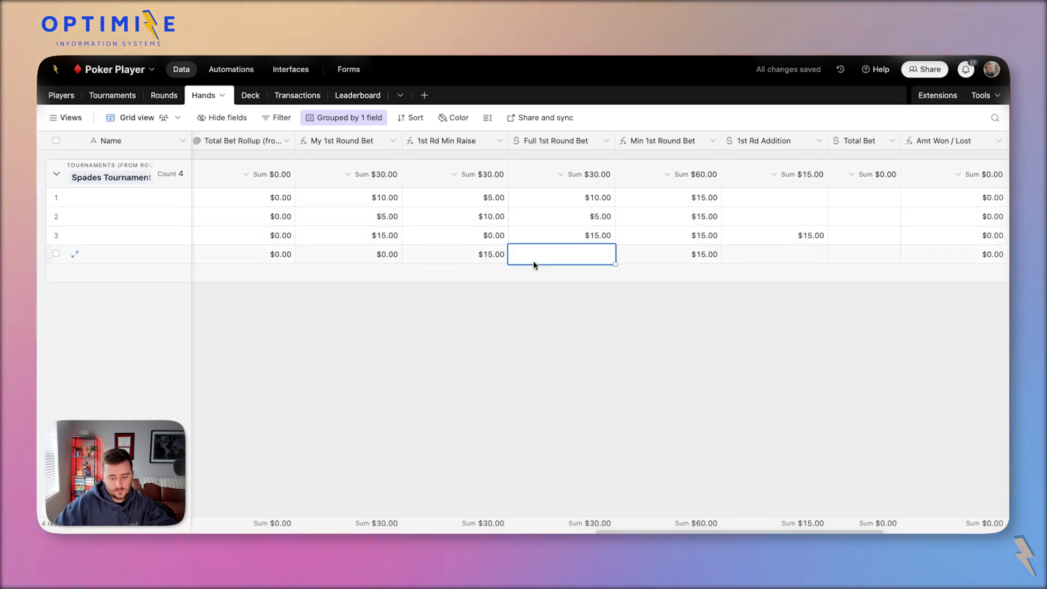
text(1520)
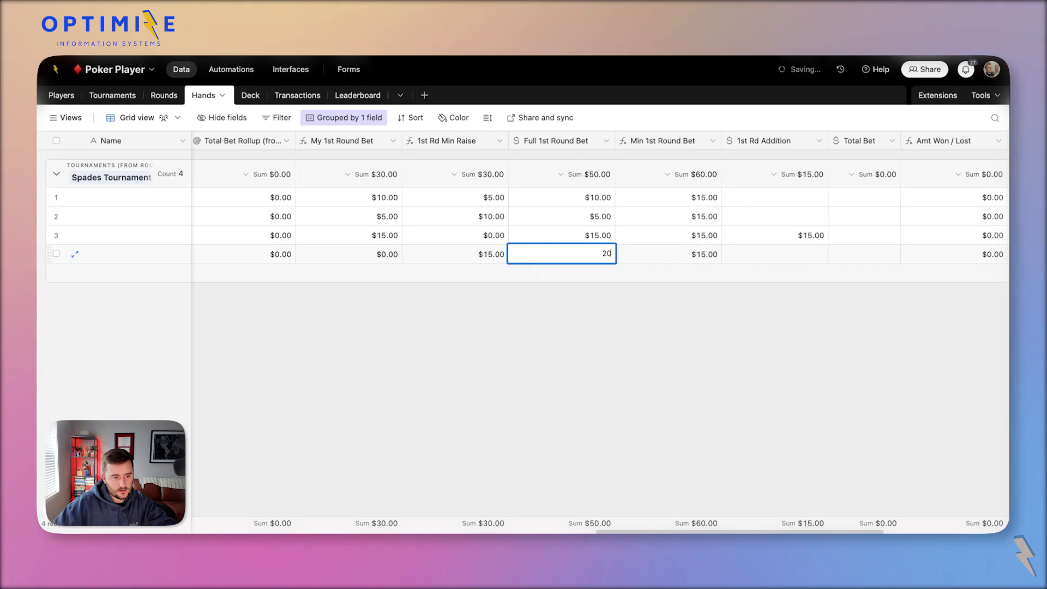
click(533, 238)
click(574, 255)
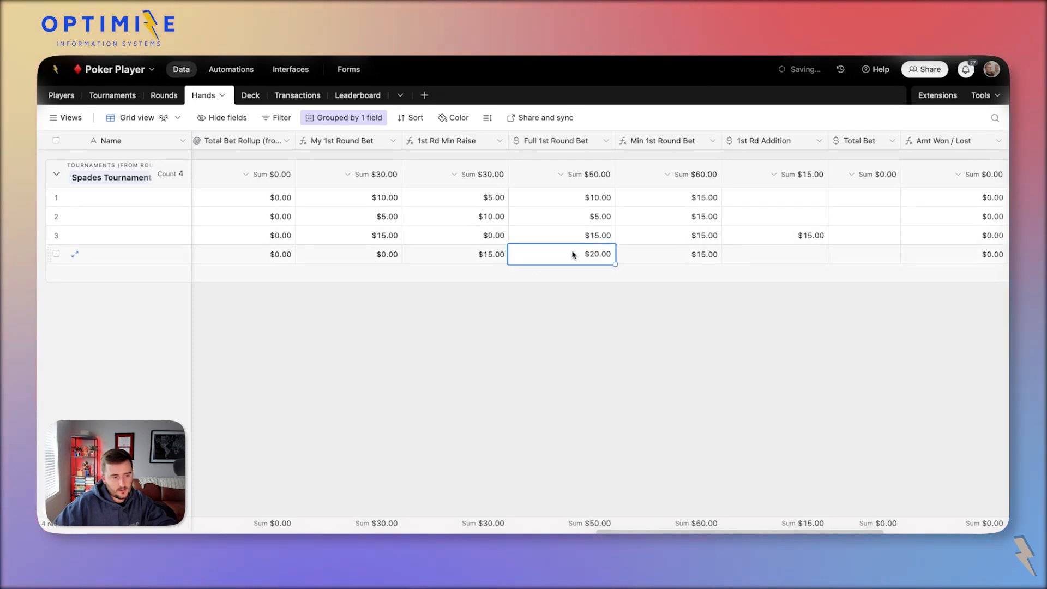
click(799, 253)
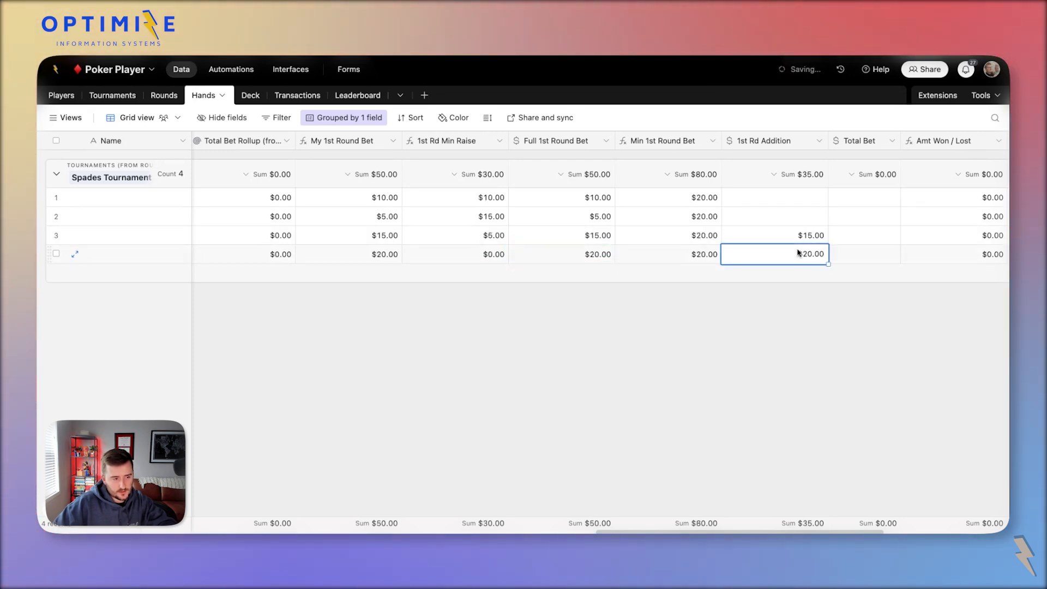
click(589, 260)
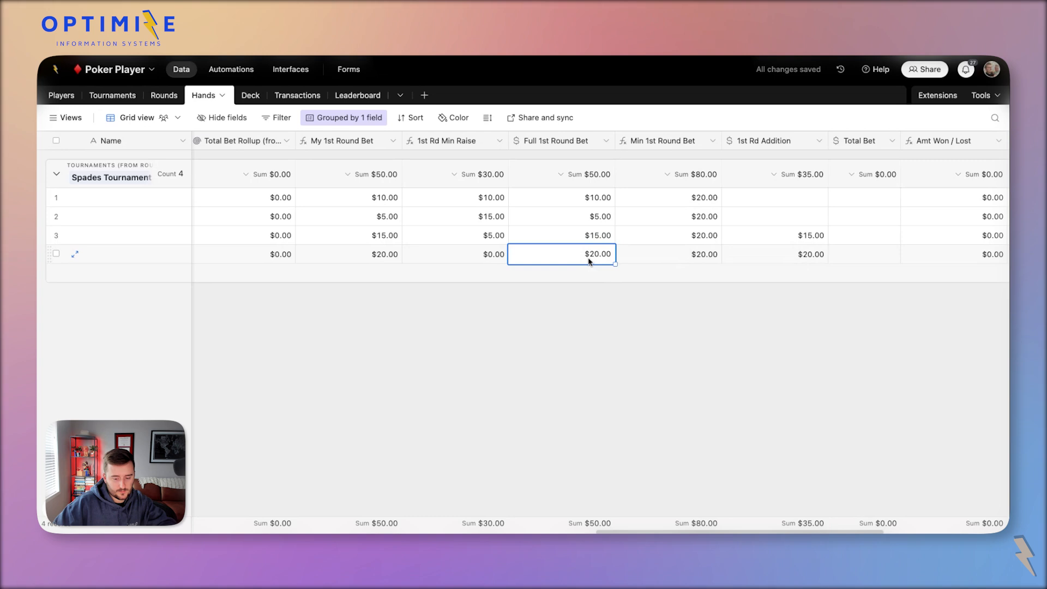
text(15)
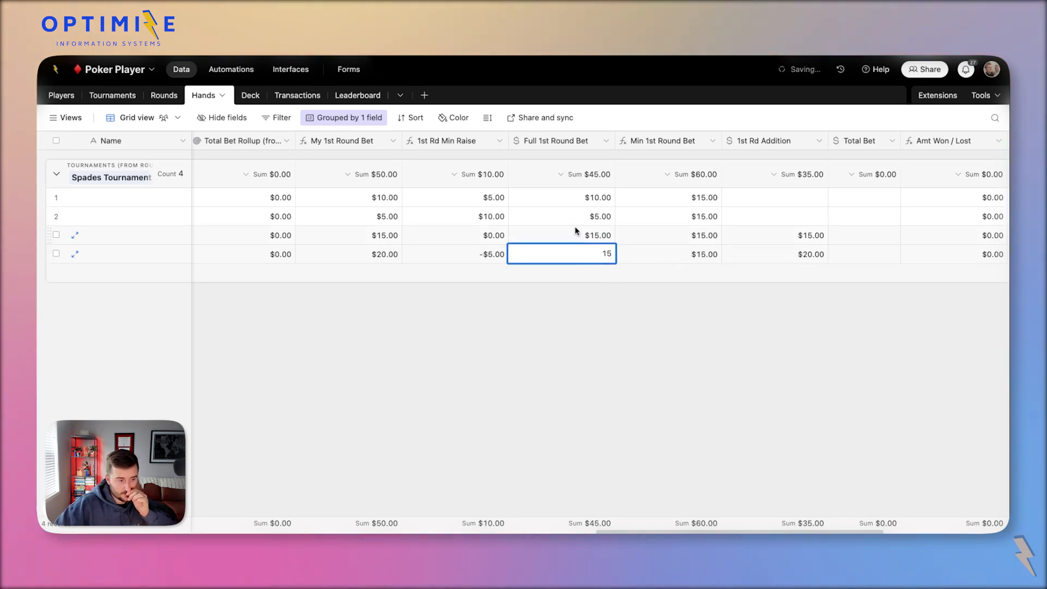
key(Return)
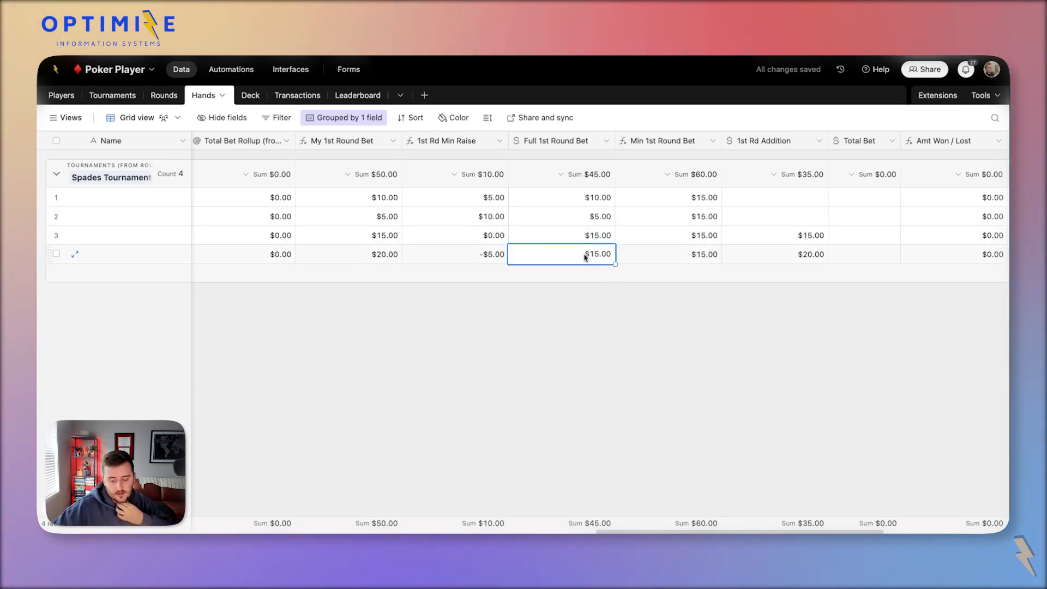
text(20)
click(564, 242)
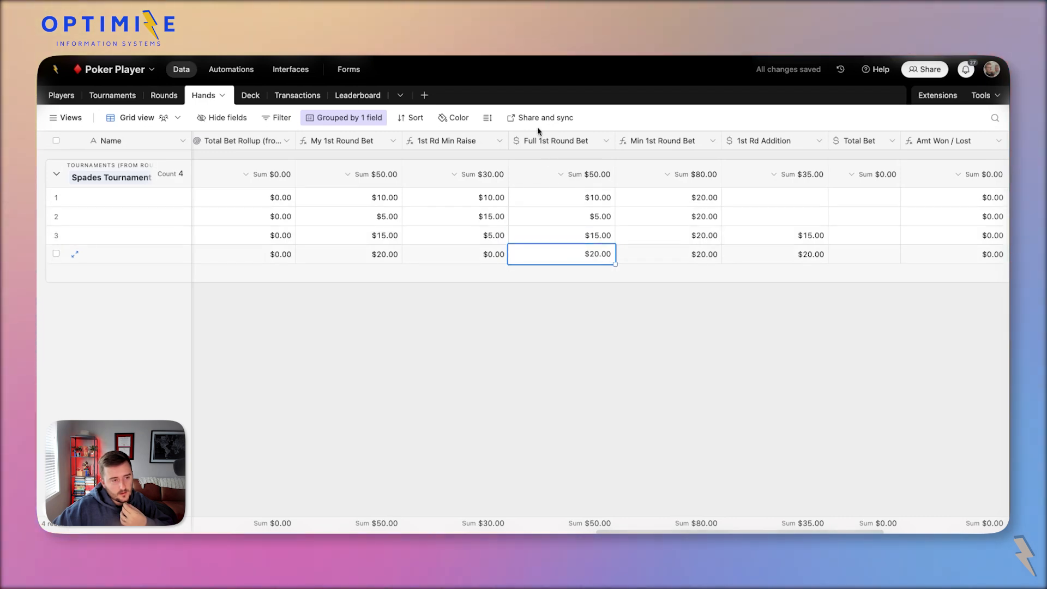
Clear row 4's 1st Rd Addition value and re-enter 20.
click(559, 142)
click(611, 238)
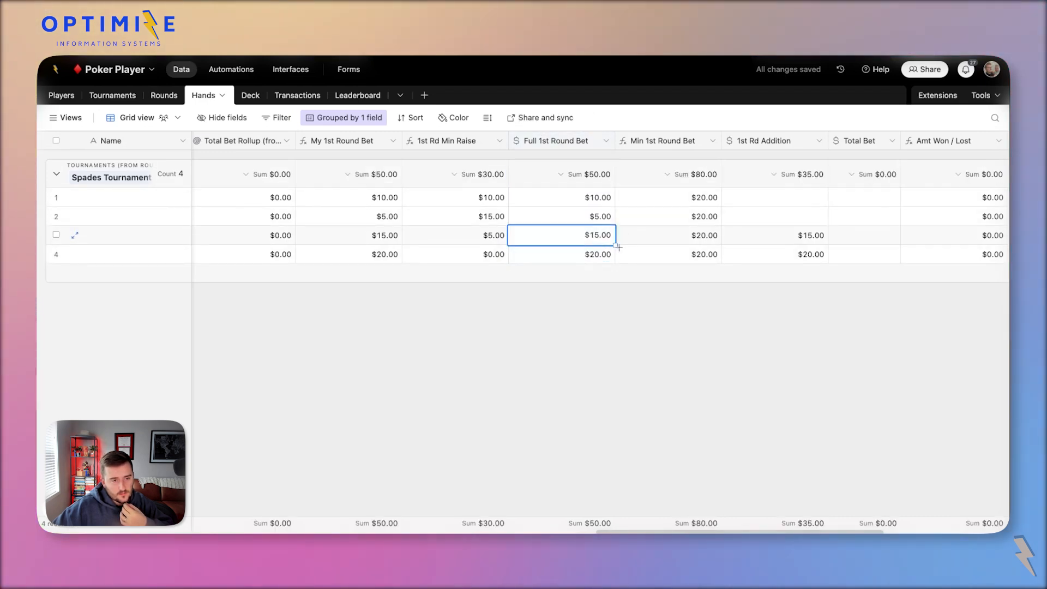
click(609, 254)
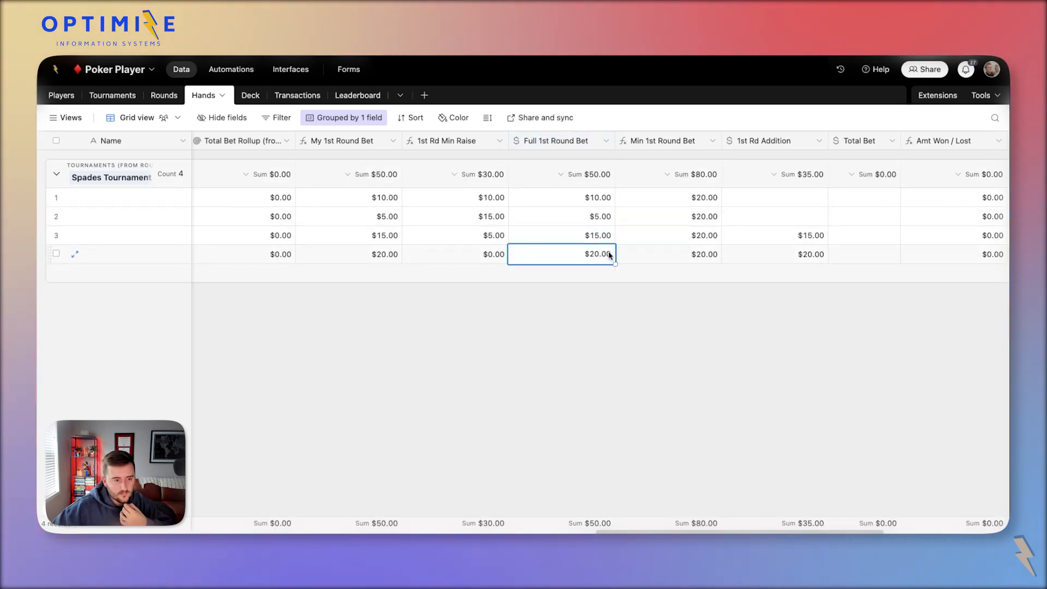
click(802, 237)
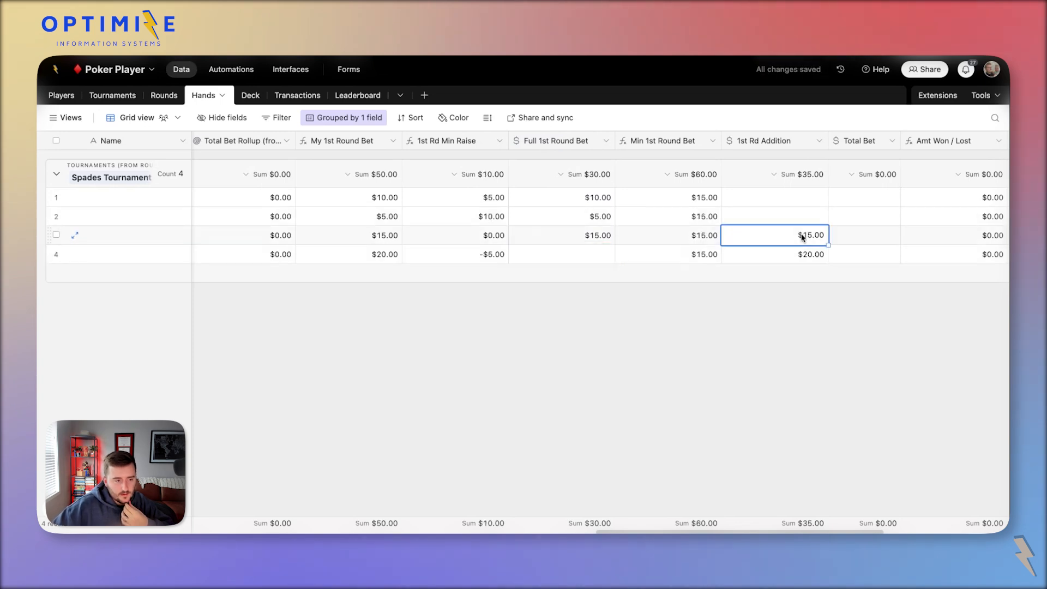
click(807, 254)
key(Delete)
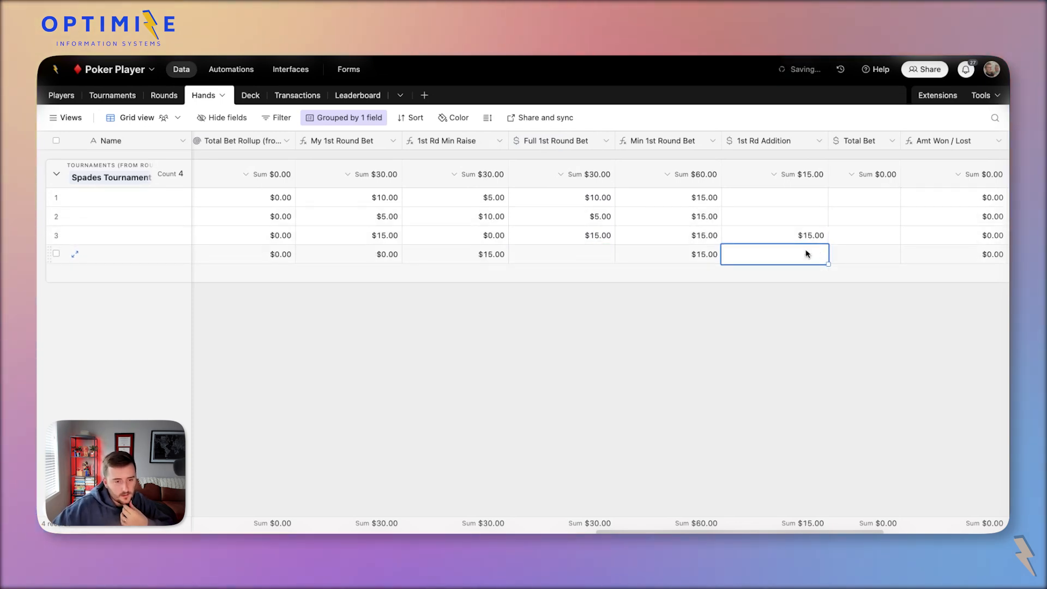
text(20)
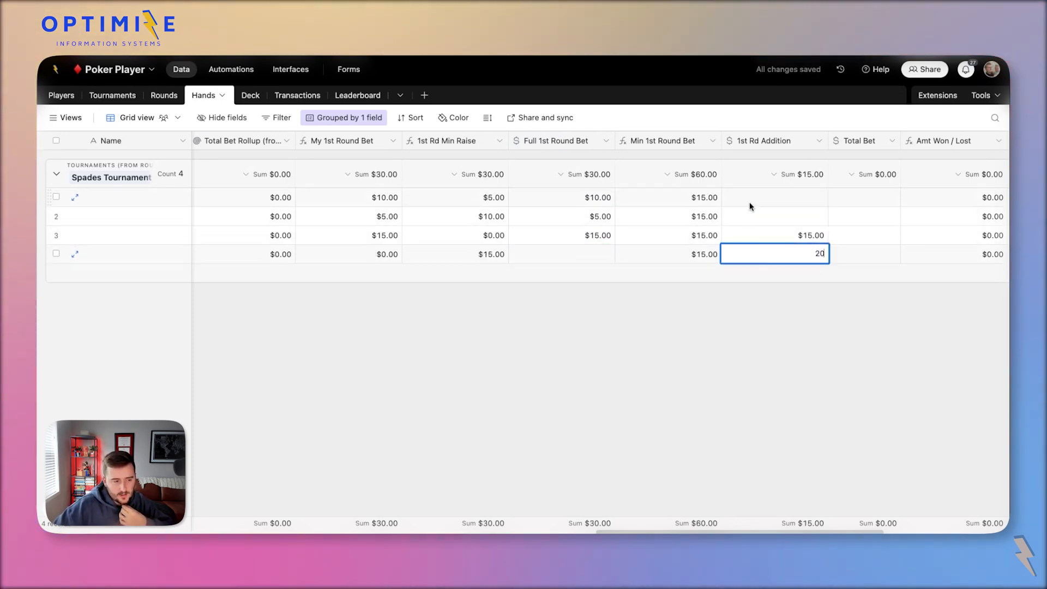
Check the 1st Rd Min Raise formula, recommit $20.00 in row 4's 1st Rd Addition, and reopen the formula.
double_click(452, 141)
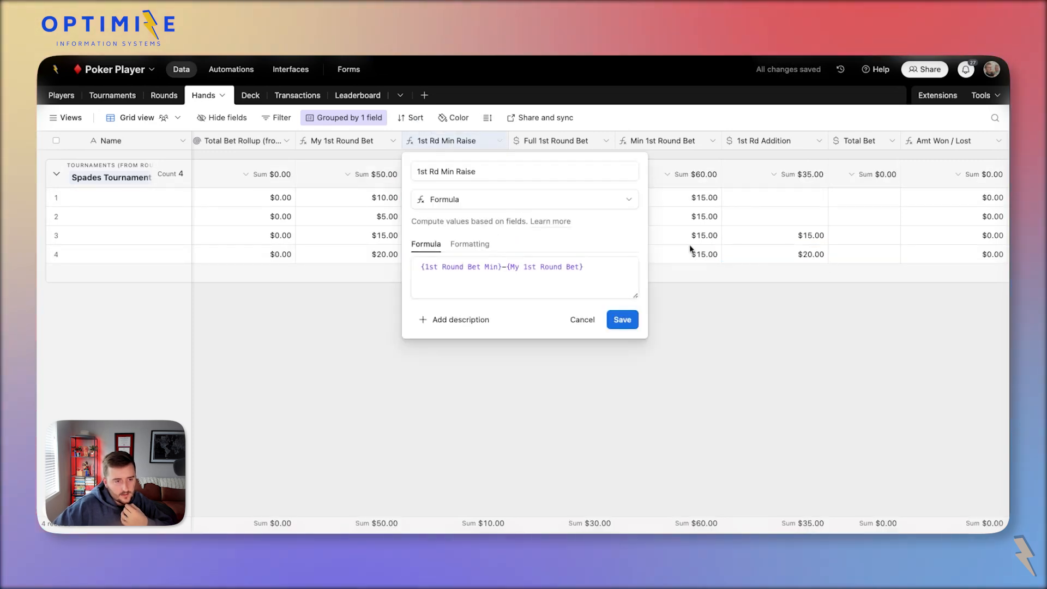
click(689, 124)
click(685, 140)
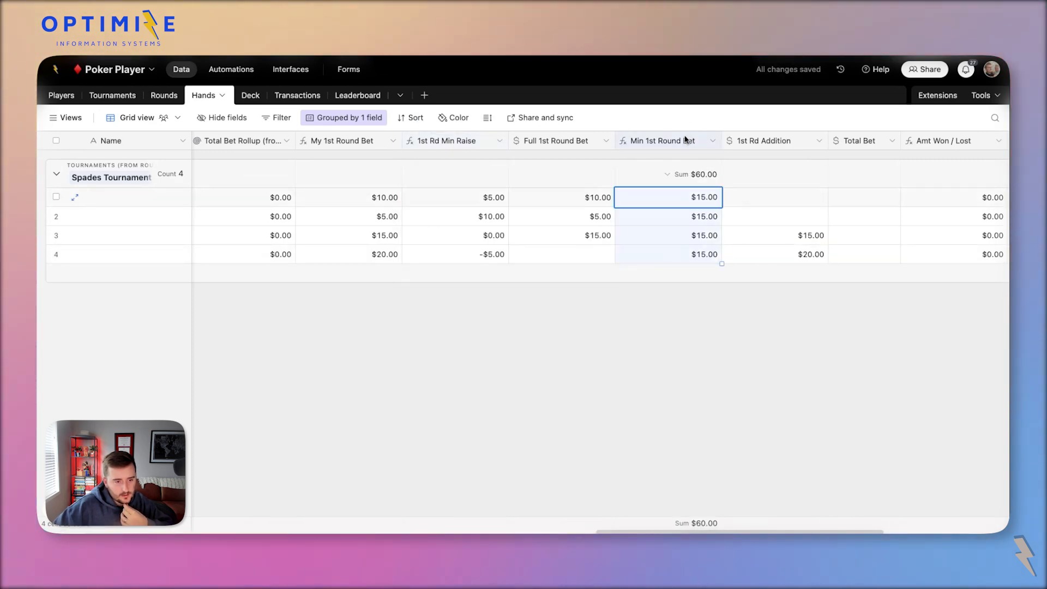
click(747, 219)
click(711, 233)
click(749, 249)
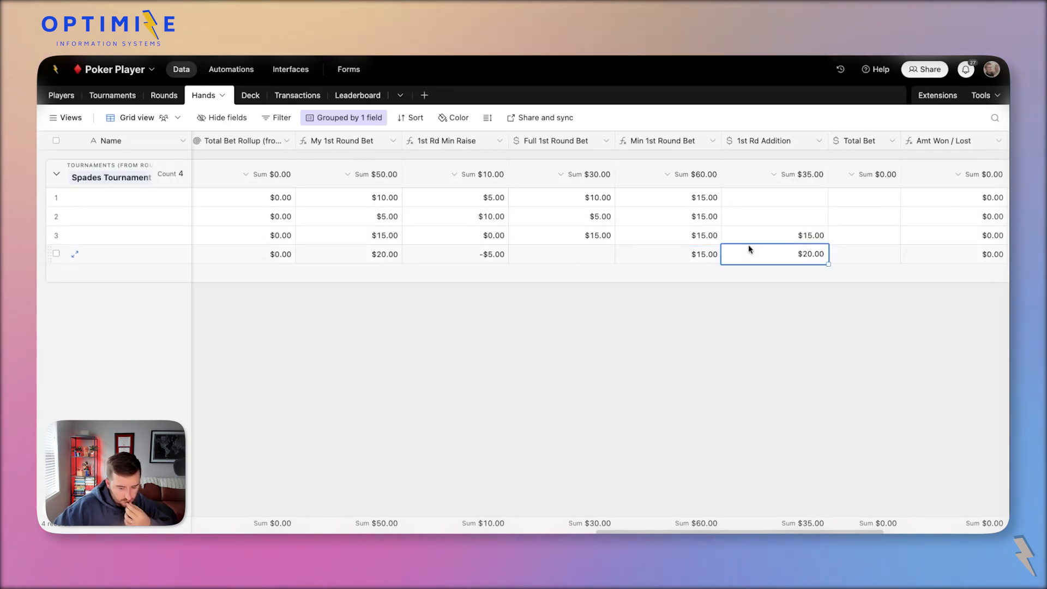
key(Delete)
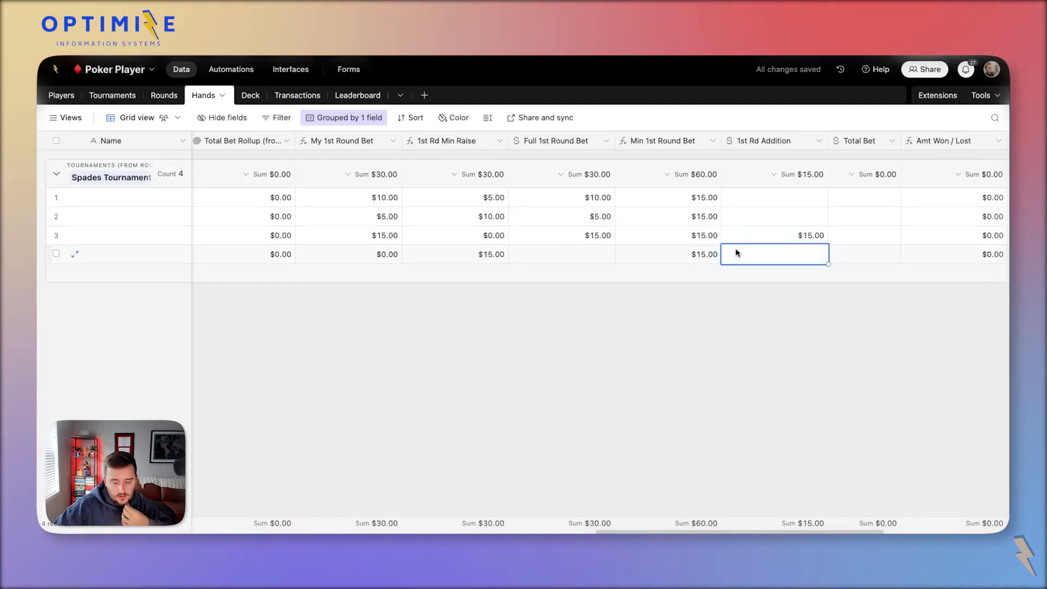
text(20)
key(Return)
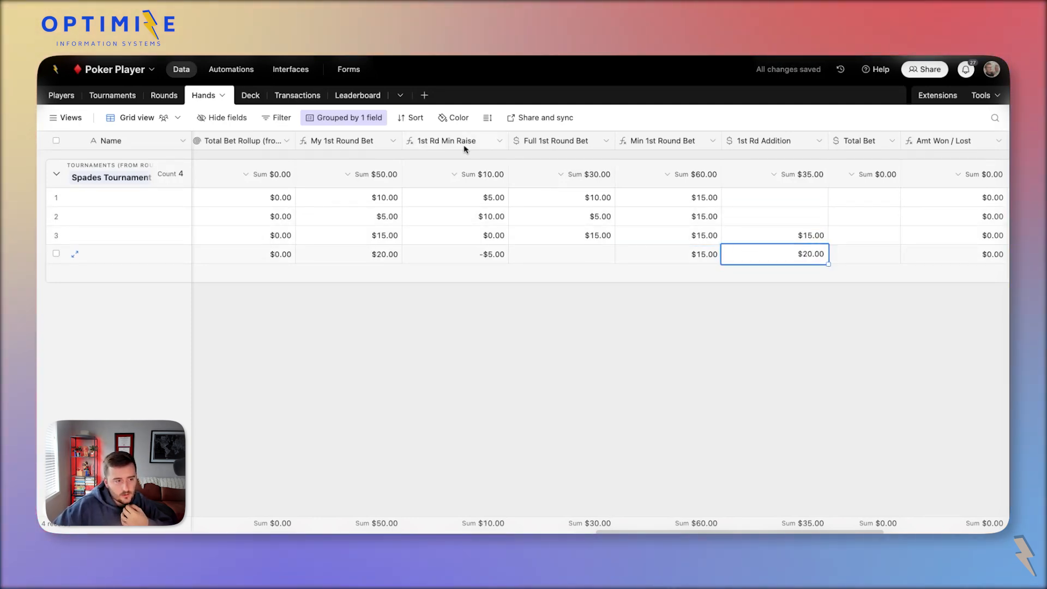
double_click(464, 145)
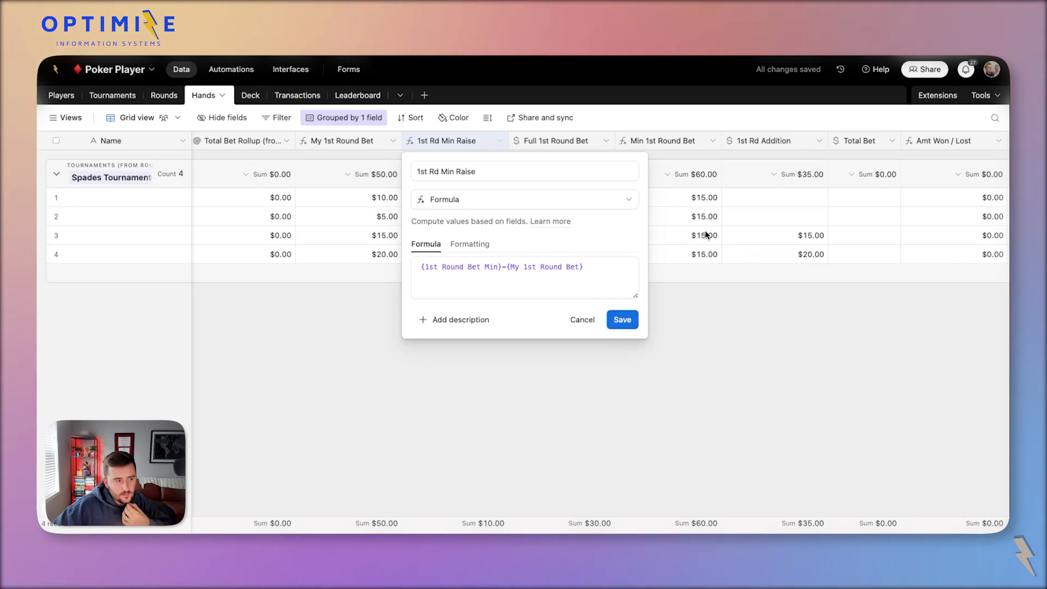
Drag the 1st Round Bet Min column beside the bet columns.
key(Escape)
scroll(706, 234, left, 4)
scroll(706, 234, right, 7)
scroll(706, 234, left, 10)
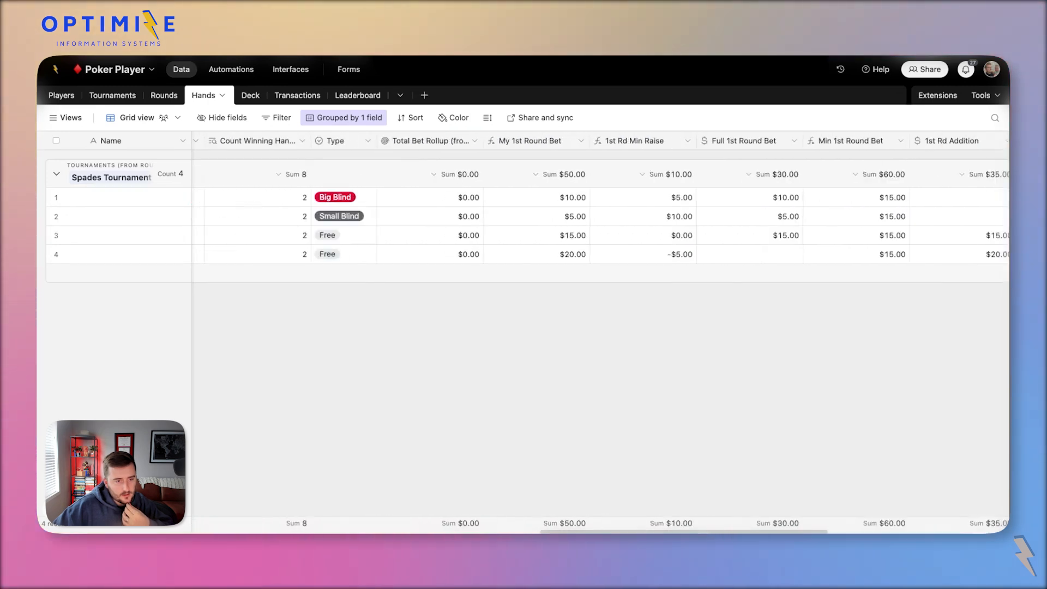
drag(450, 142, 442, 273)
scroll(508, 144, right, 10)
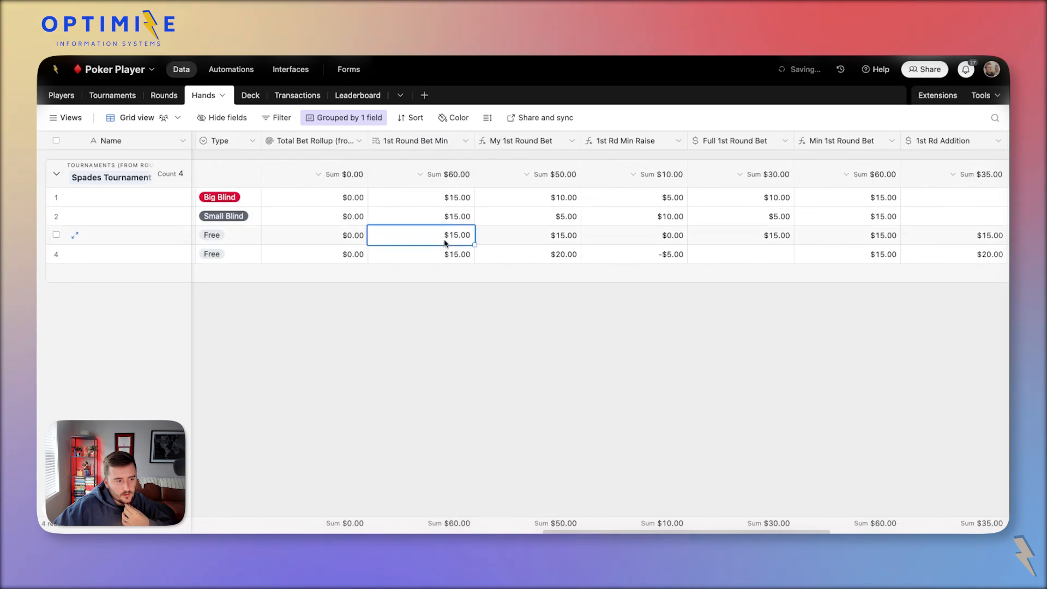
Verify in Rounds that 1st Round Bet Min is a MAX rollup of Full 1st Round Bet.
click(159, 97)
click(206, 98)
double_click(399, 144)
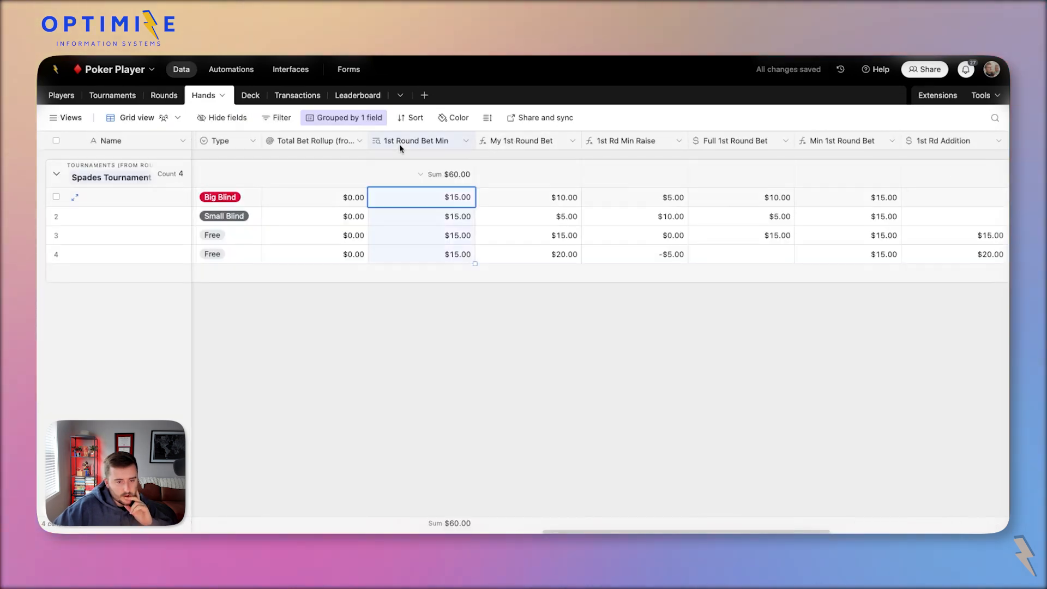
click(179, 100)
double_click(493, 143)
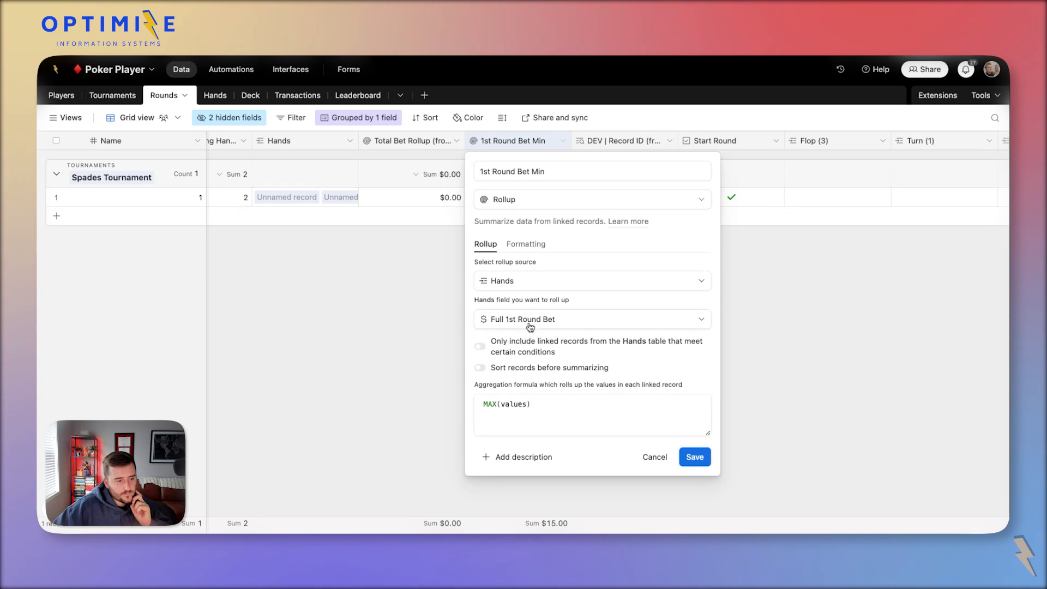
click(209, 97)
scroll(657, 218, right, 3)
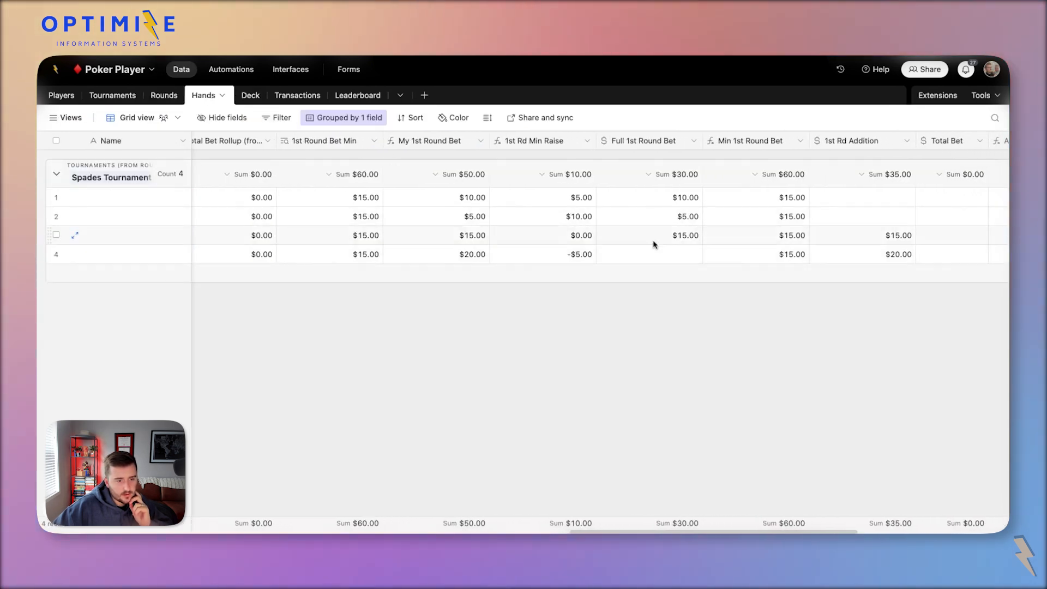
click(681, 252)
Change the 1st Rd Min Raise formula to max({1st Round Bet Min}-{My 1st Round Bet},0) and save.
click(682, 236)
scroll(709, 240, right, 2)
click(800, 251)
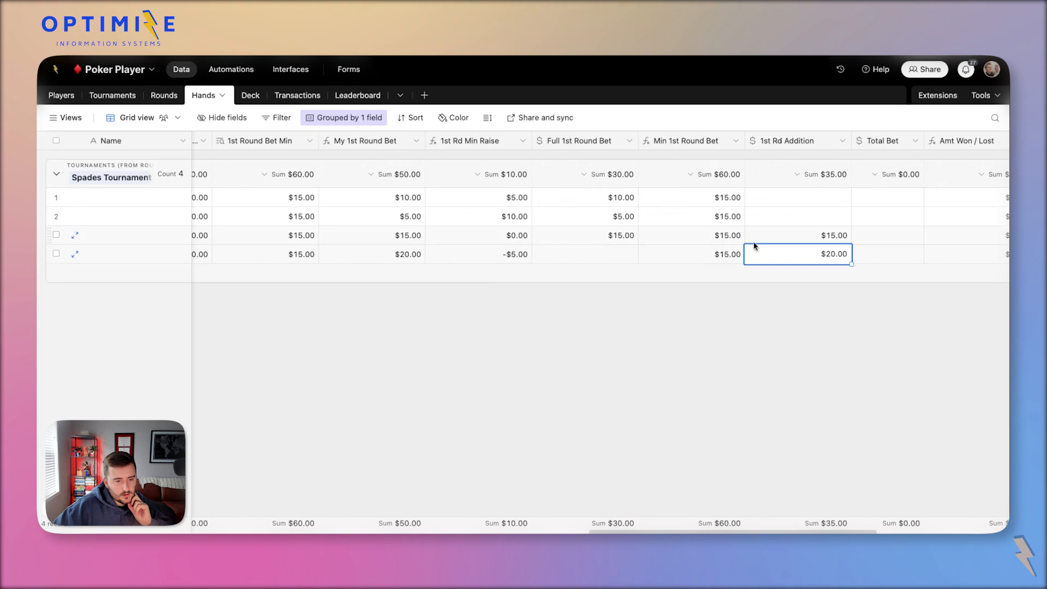
double_click(470, 141)
click(461, 267)
key(ctrl+a)
text(max()
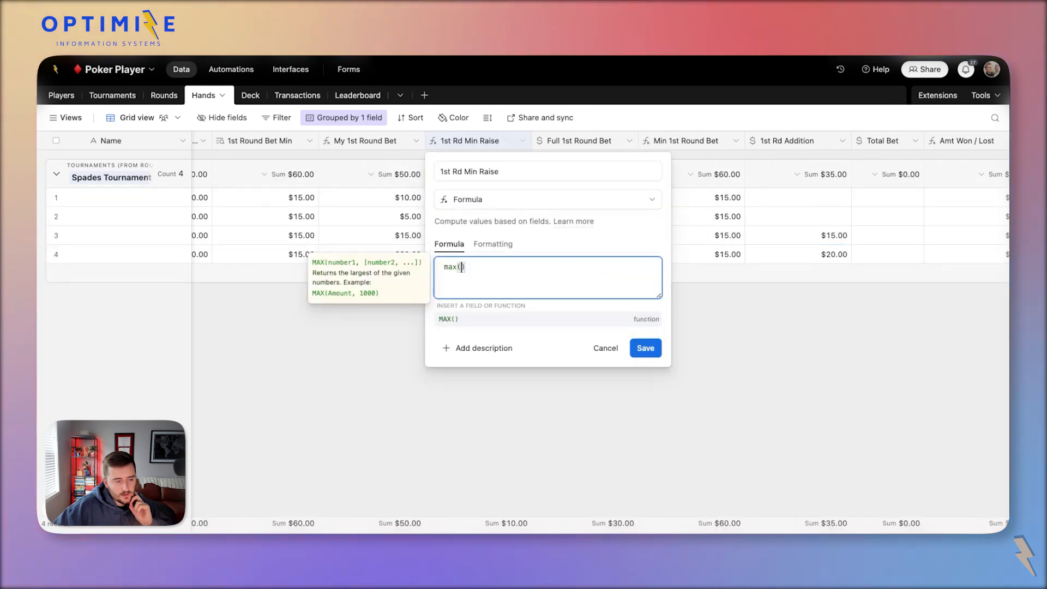
text({1st Round Bet Min}-{My 1st Round Bet},0)
click(646, 347)
click(621, 371)
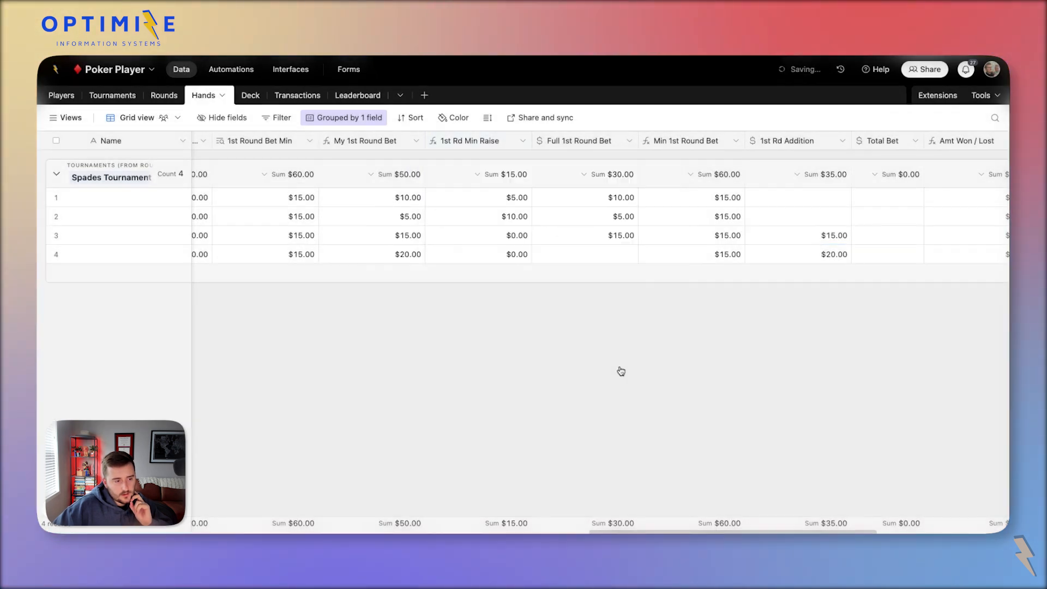
Check the new results, then clear all test bet values in rows 1–4.
click(501, 222)
scroll(502, 223, right, 1)
click(748, 253)
scroll(748, 253, left, 3)
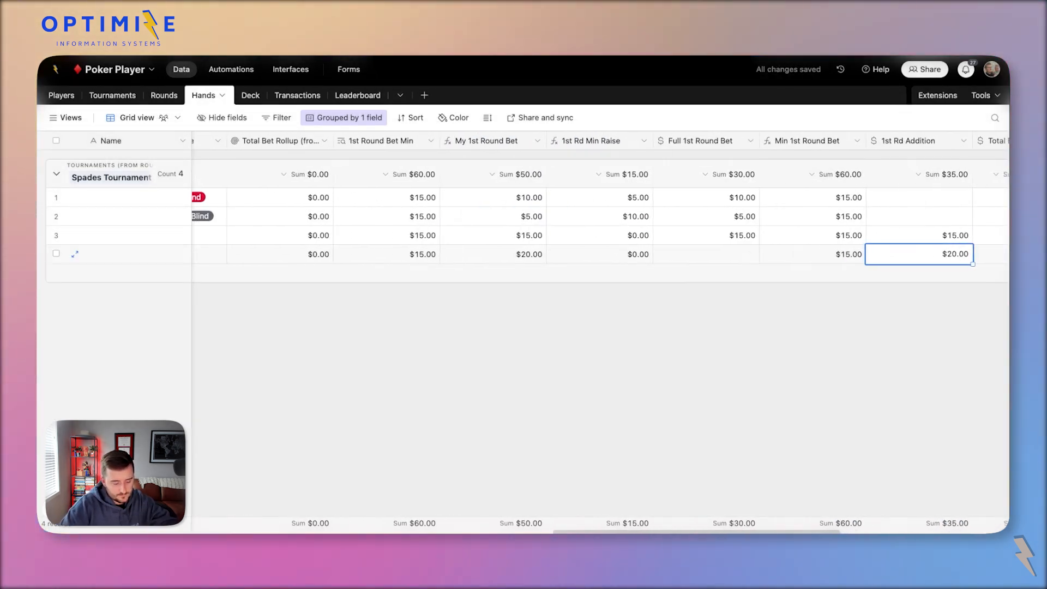
click(549, 237)
click(888, 254)
scroll(887, 256, right, 5)
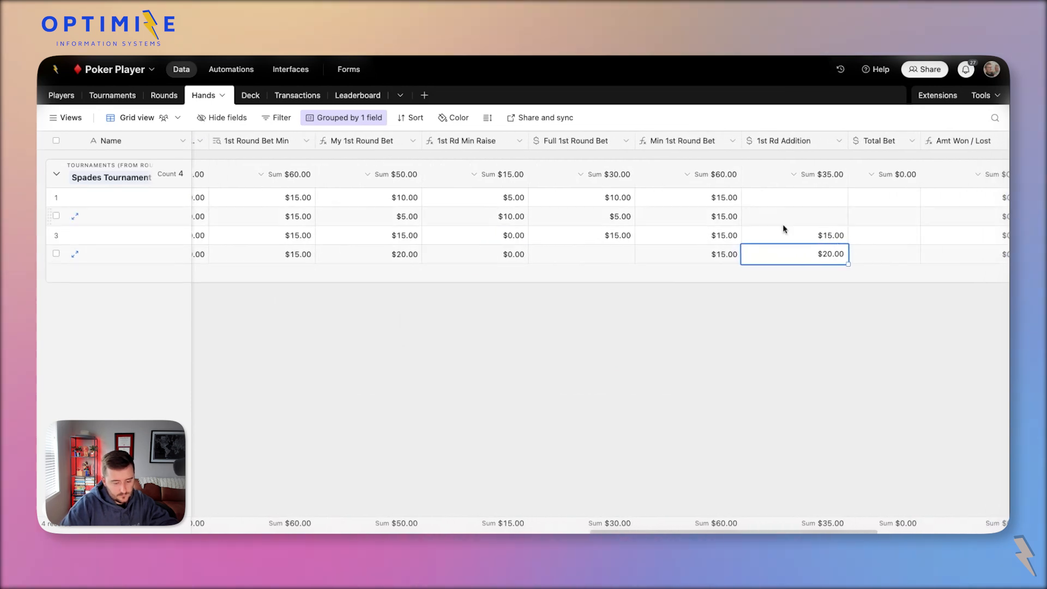
click(784, 229)
drag(560, 202, 799, 263)
key(Delete)
Move the Min 1st Round Bet column before Full 1st Round Bet.
click(689, 223)
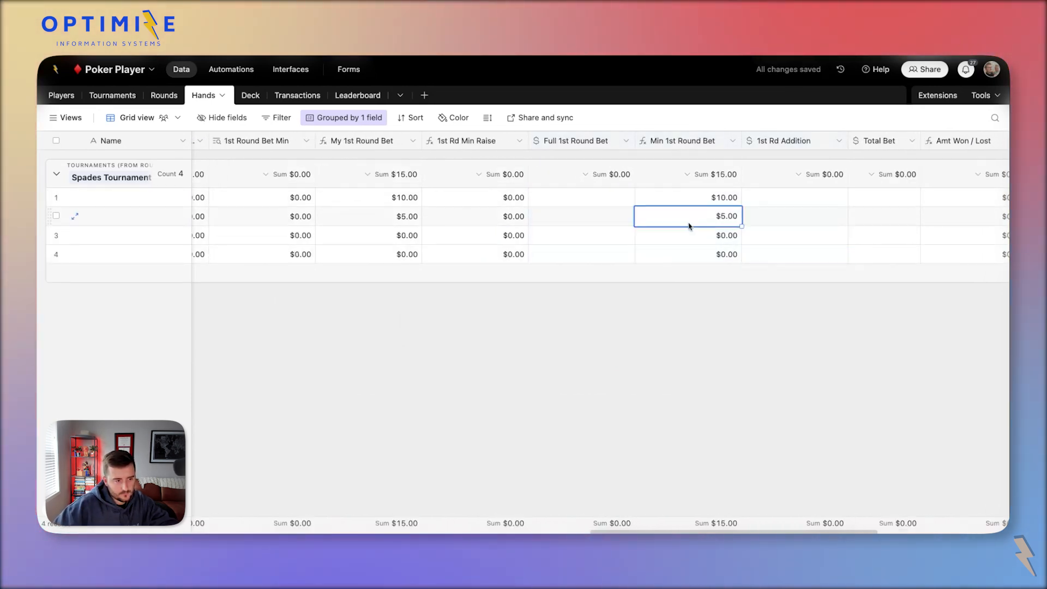
drag(682, 141, 562, 143)
click(578, 197)
click(669, 199)
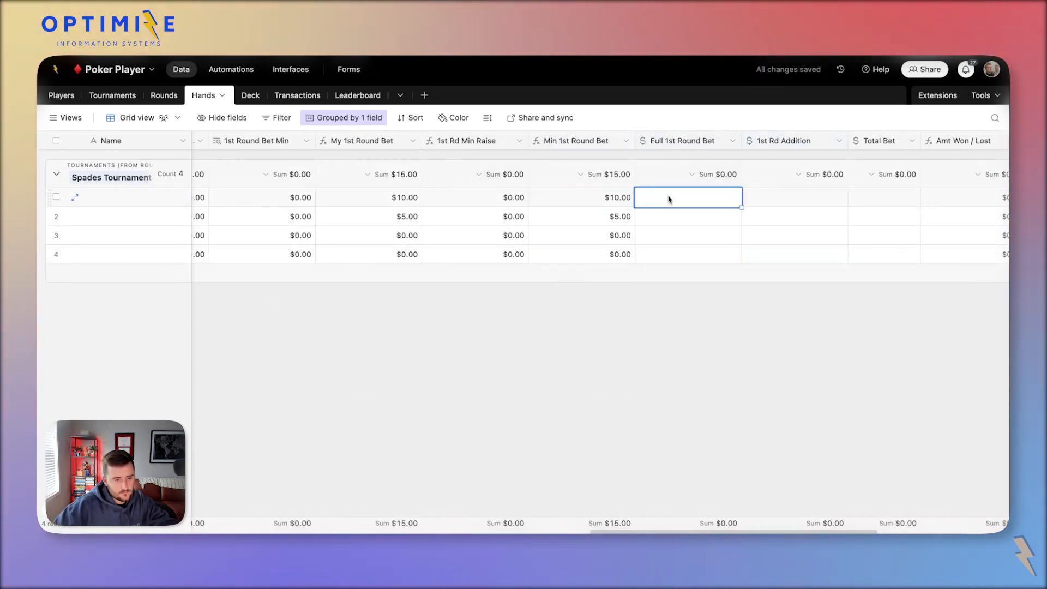
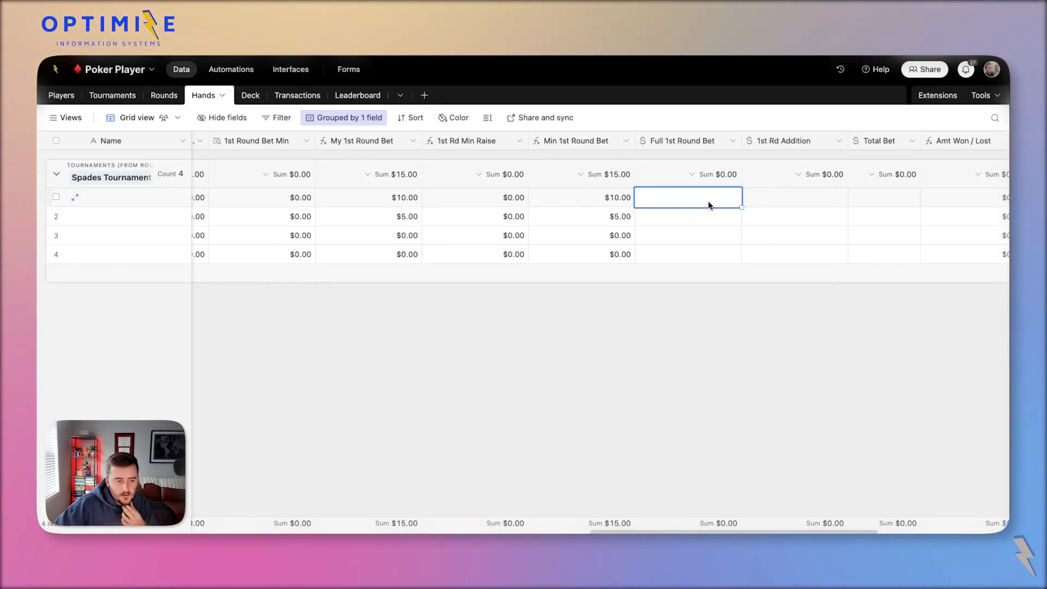
Enter $10.00 in row 1's Full 1st Round Bet and 5 in row 2's.
text(10)
key(Return)
click(681, 224)
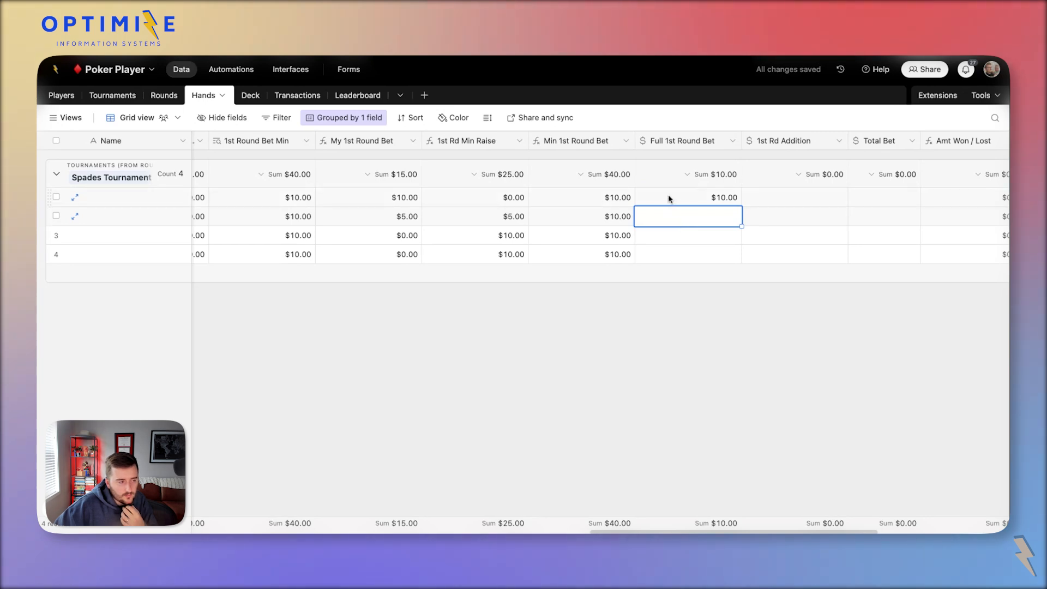
click(669, 197)
click(686, 217)
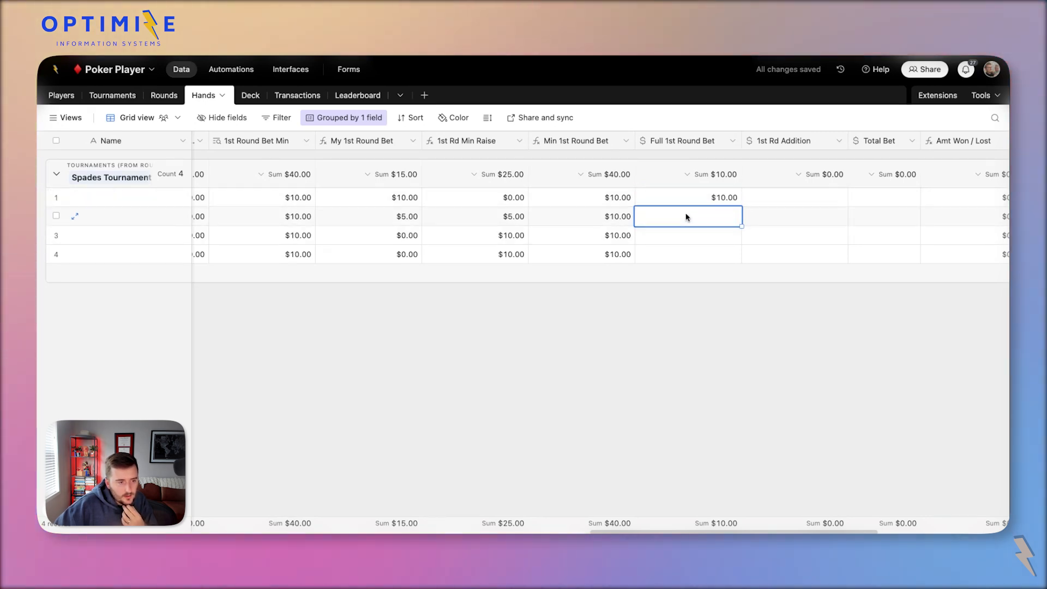
text(5)
key(Return)
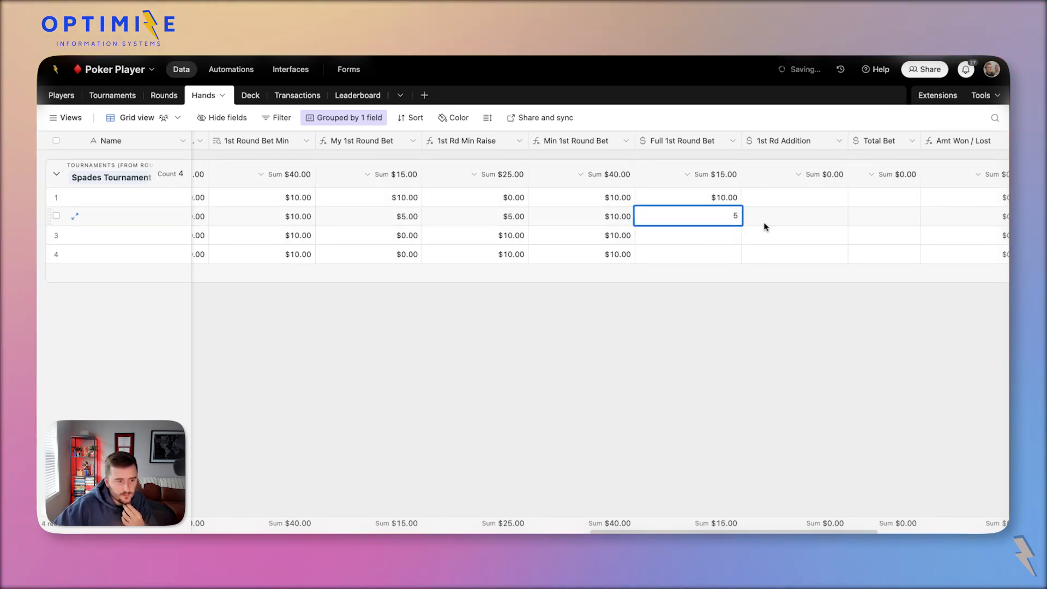
click(779, 220)
click(678, 223)
Give row 2 a $10.00 1st Rd Addition, clearing it and restoring it with undo.
scroll(679, 222, right, 5)
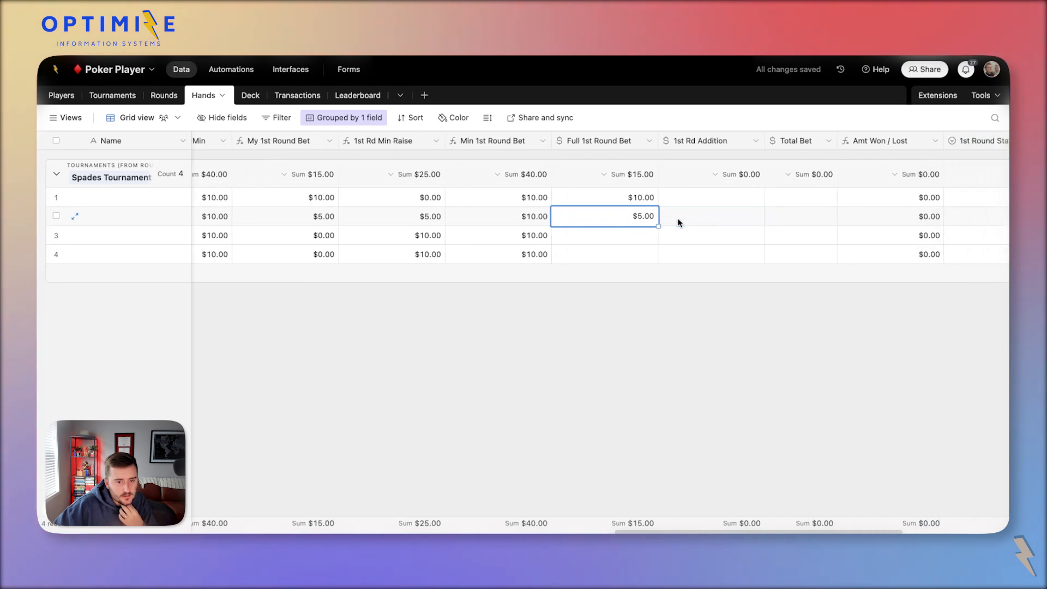
scroll(679, 222, right, 2)
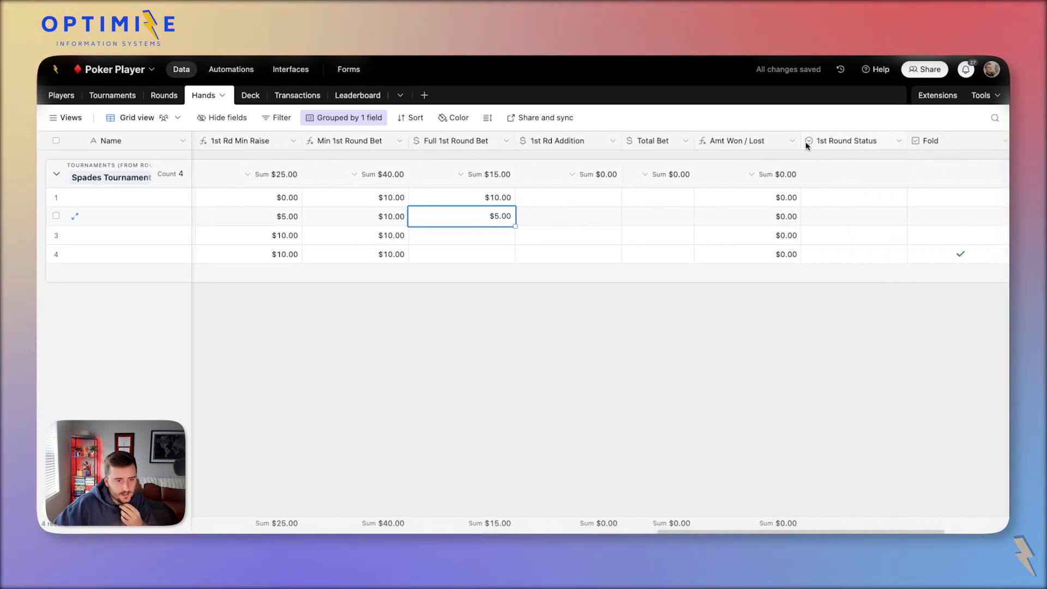
drag(800, 145, 787, 146)
scroll(649, 202, left, 5)
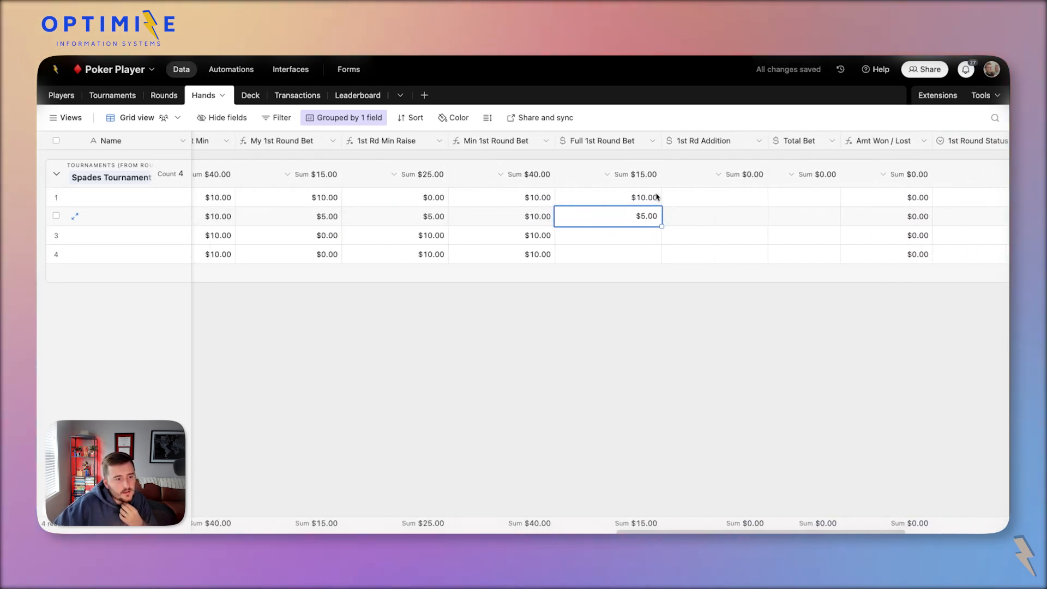
click(695, 201)
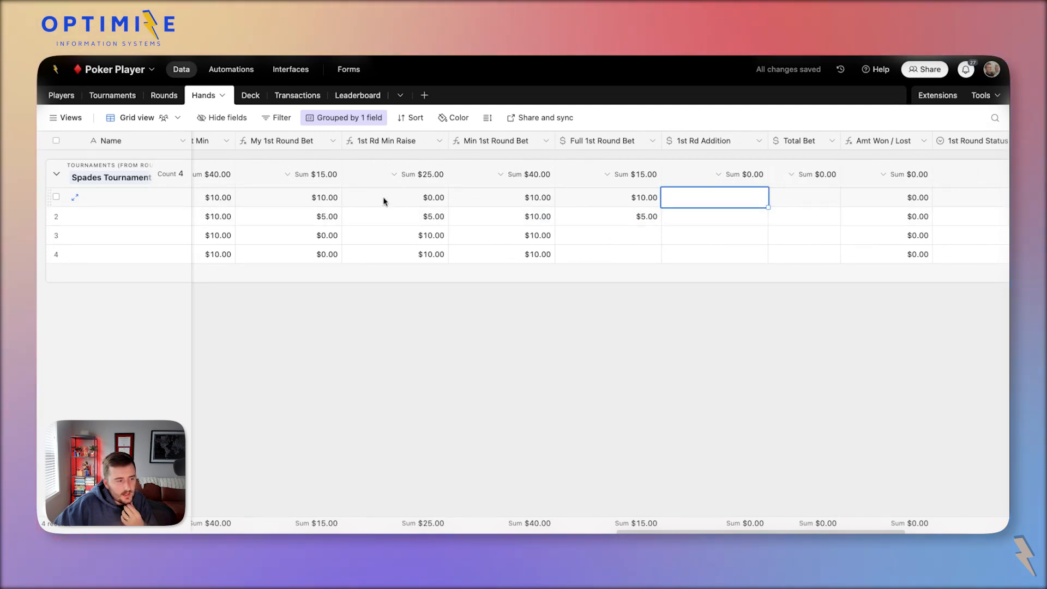
scroll(383, 201, left, 2)
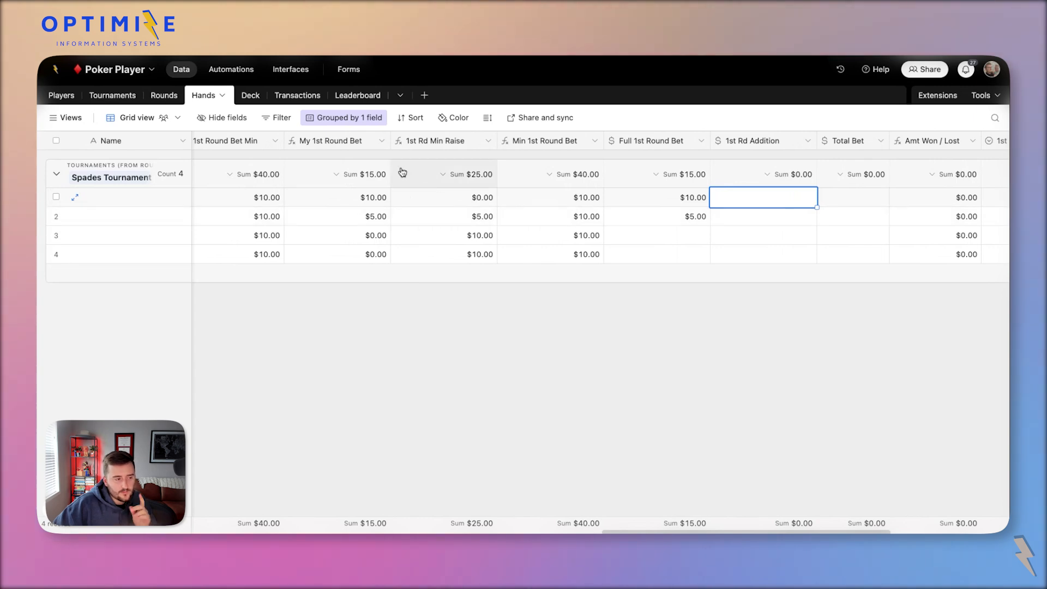
click(746, 216)
text(10)
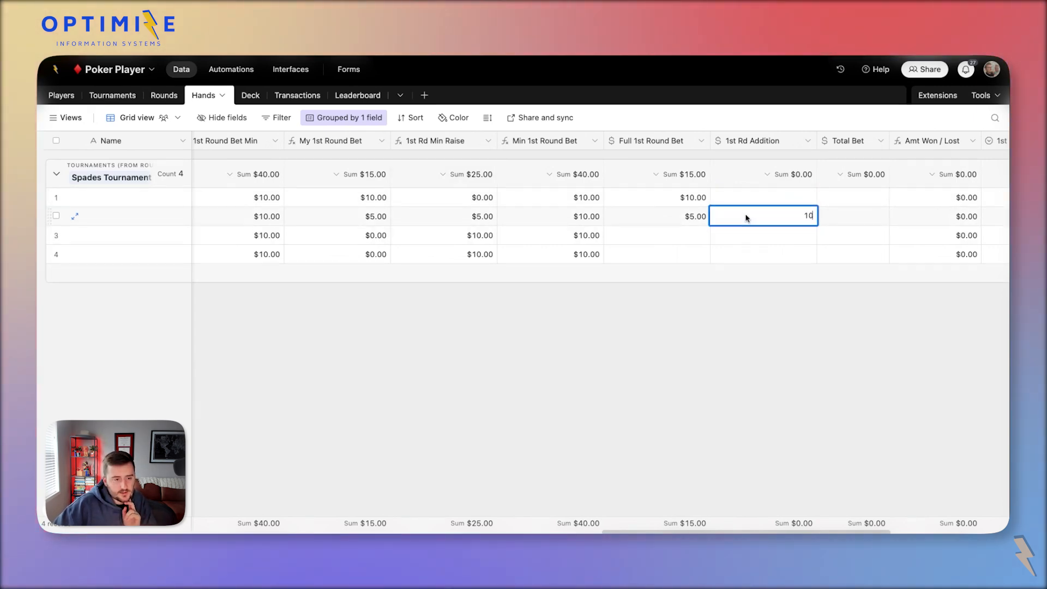
click(682, 221)
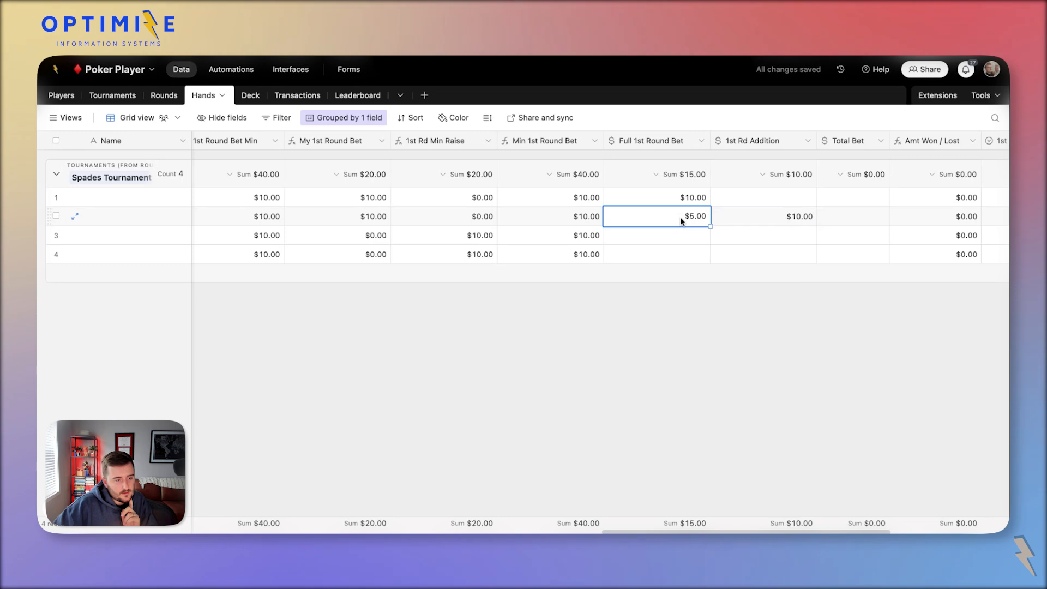
click(772, 217)
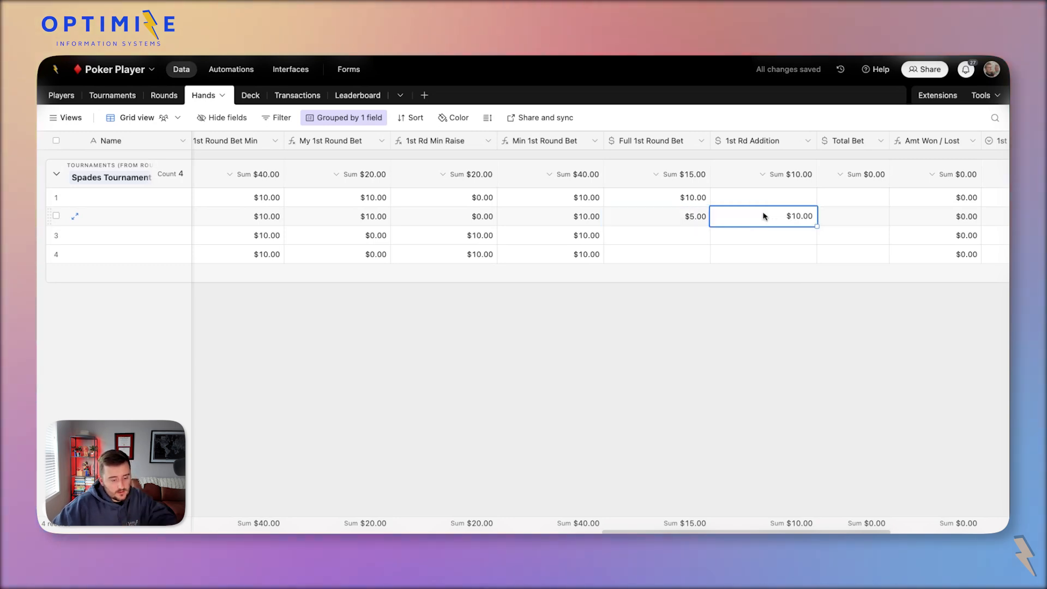
key(BackSpace)
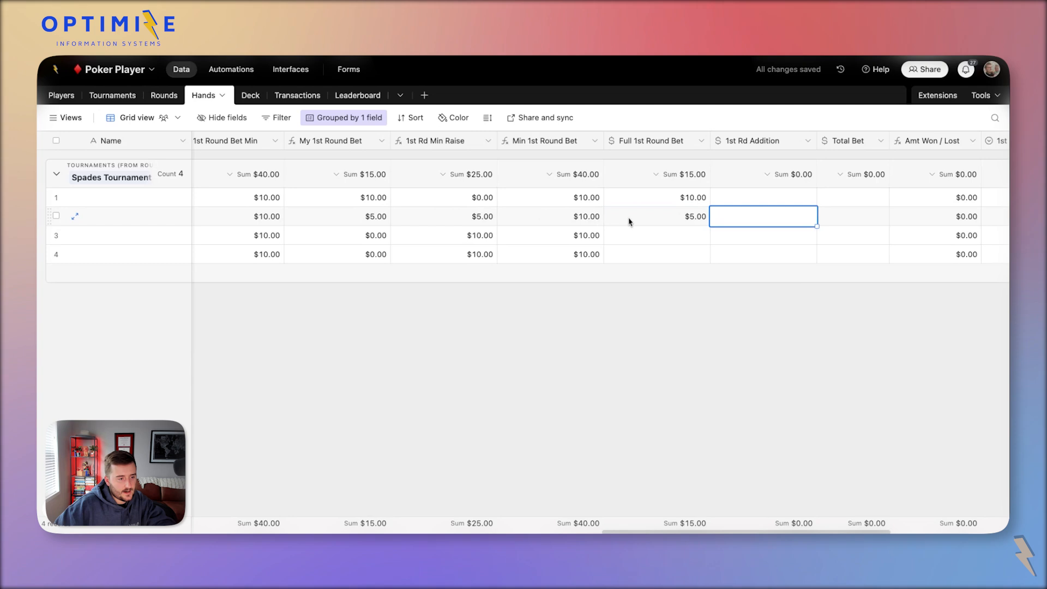
key(super+z)
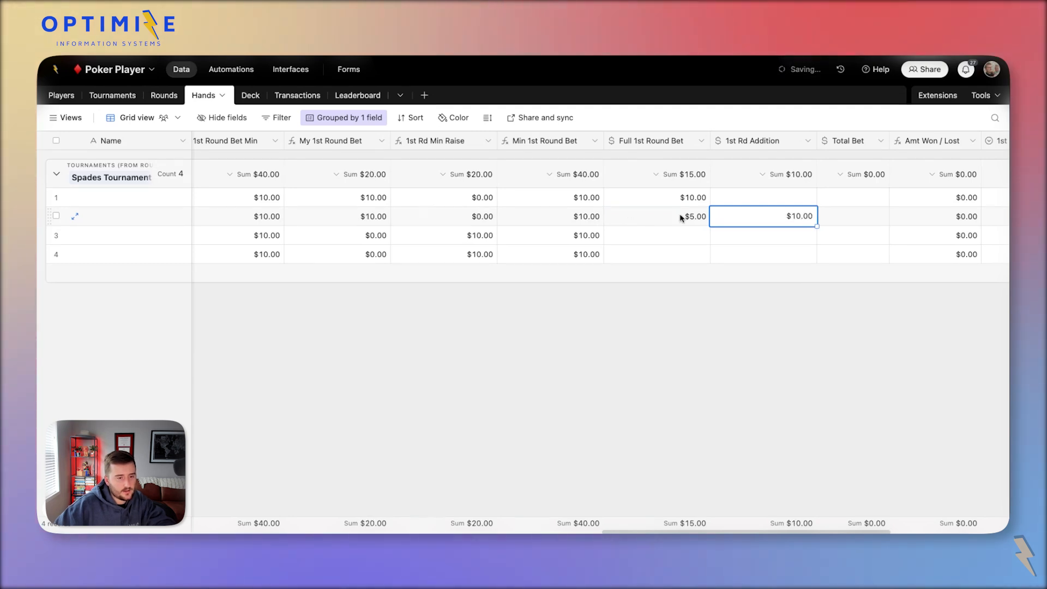
Change row 2's Full 1st Round Bet to $15.00 and review its resulting bet values.
click(655, 217)
text(1)
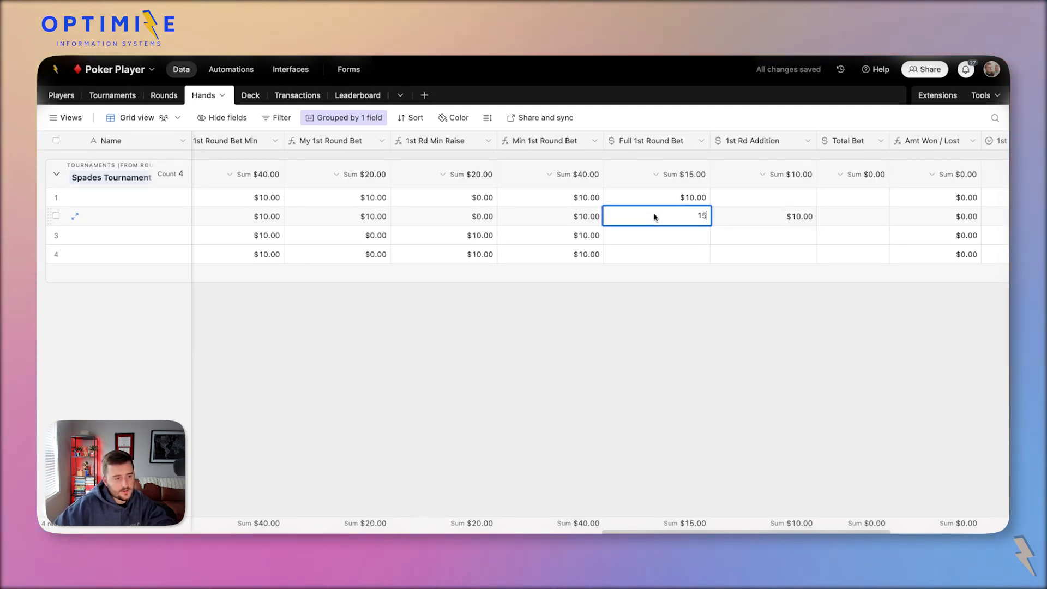
text(5)
click(669, 236)
click(772, 216)
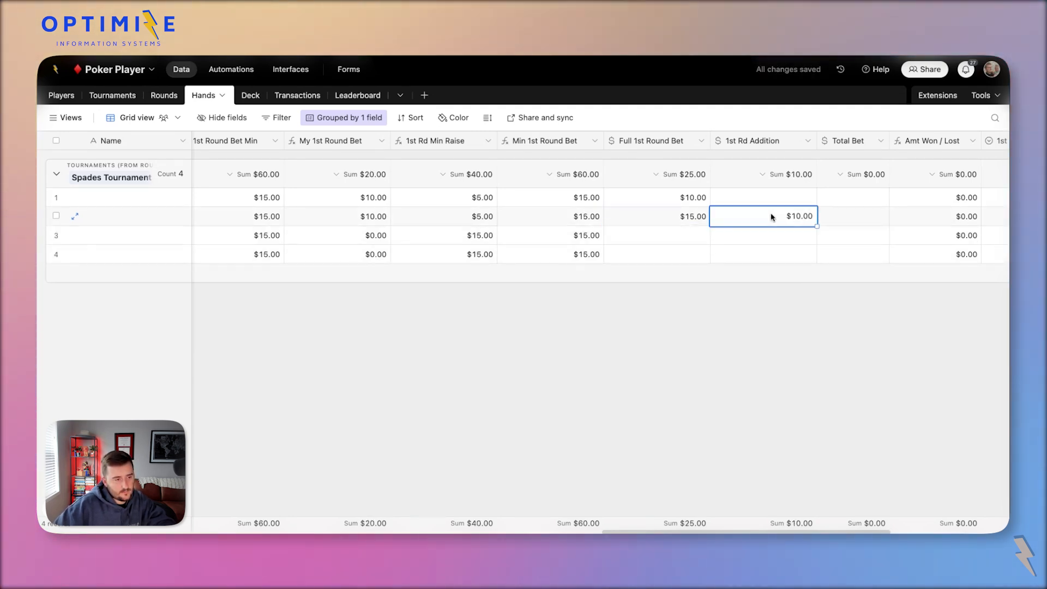
click(458, 221)
click(667, 221)
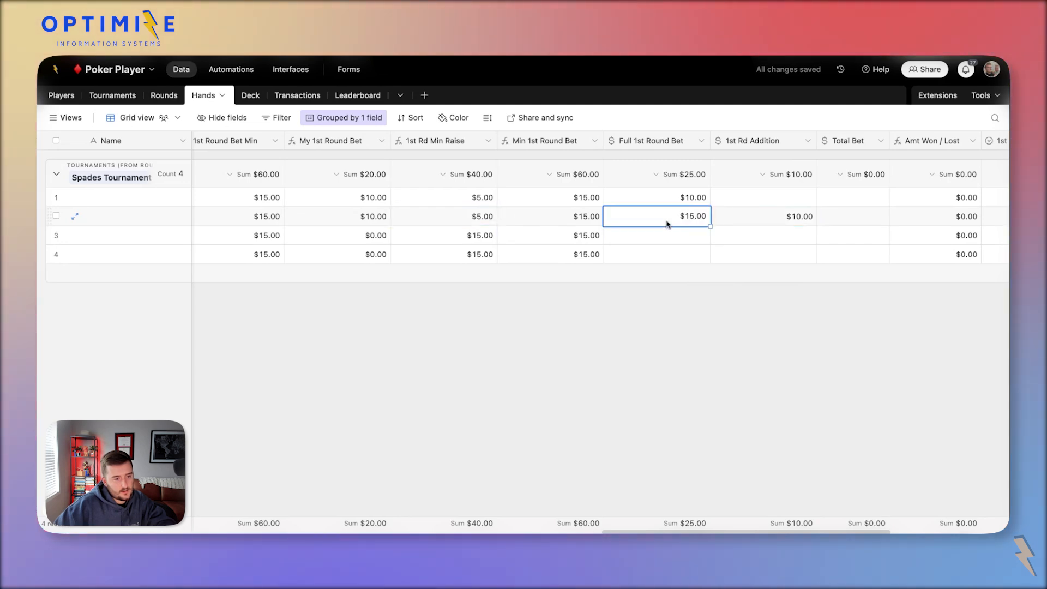
click(565, 224)
click(467, 224)
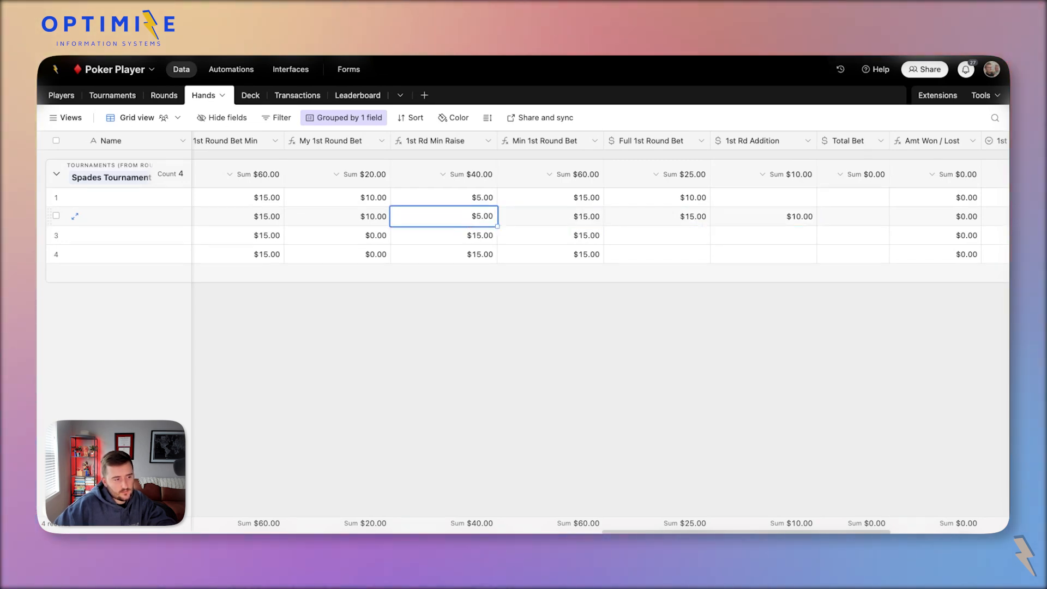
click(382, 220)
scroll(382, 220, left, 1)
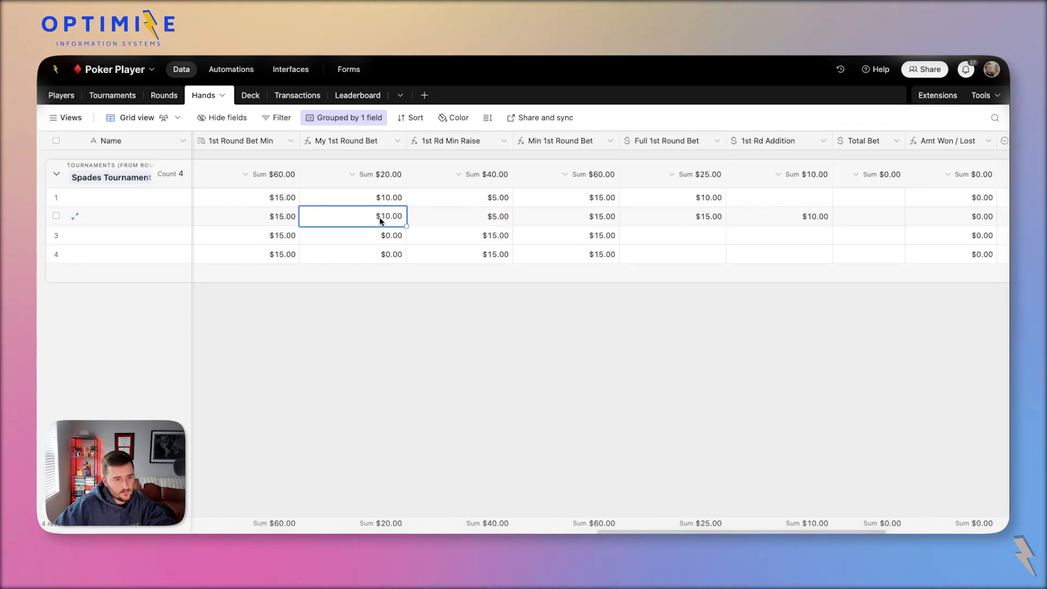
Review the My 1st Round Bet formula and the Full 1st Round Bet field settings.
double_click(343, 141)
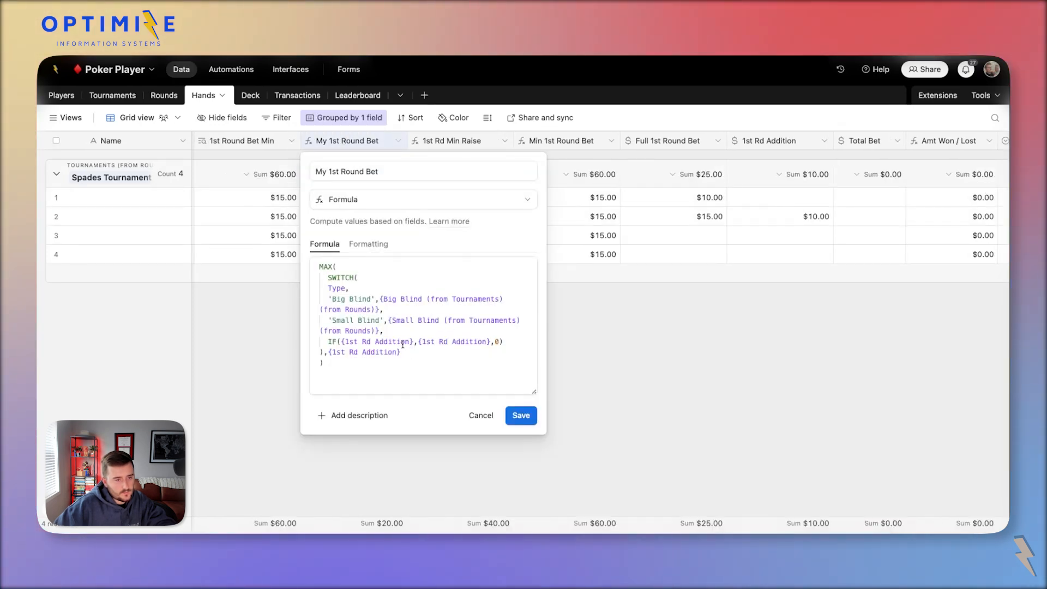
click(411, 342)
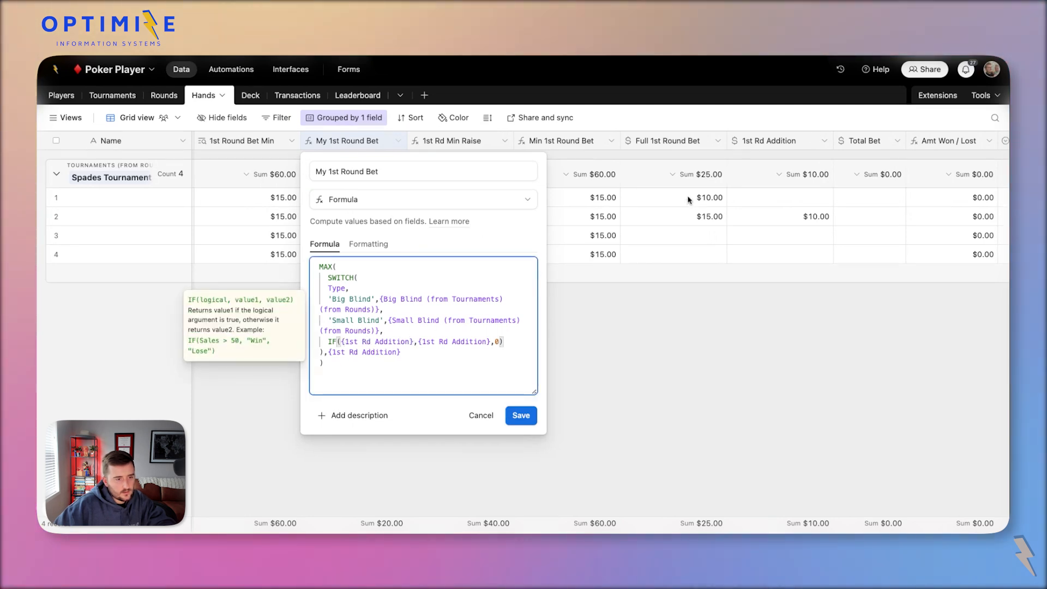
double_click(655, 141)
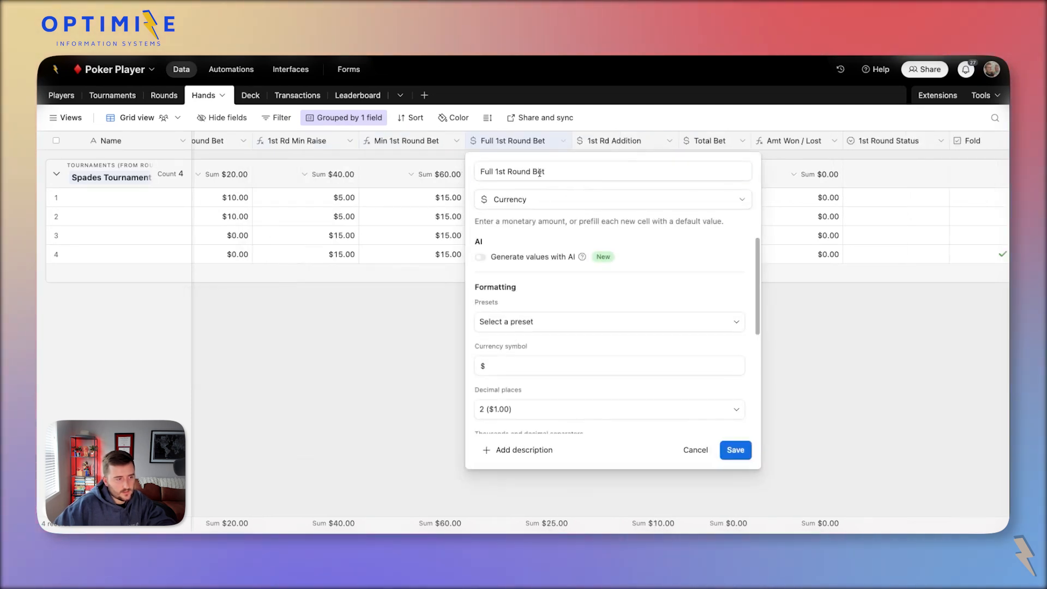
drag(546, 172, 416, 181)
key(ctrl+c)
click(328, 202)
scroll(328, 202, left, 2)
click(293, 146)
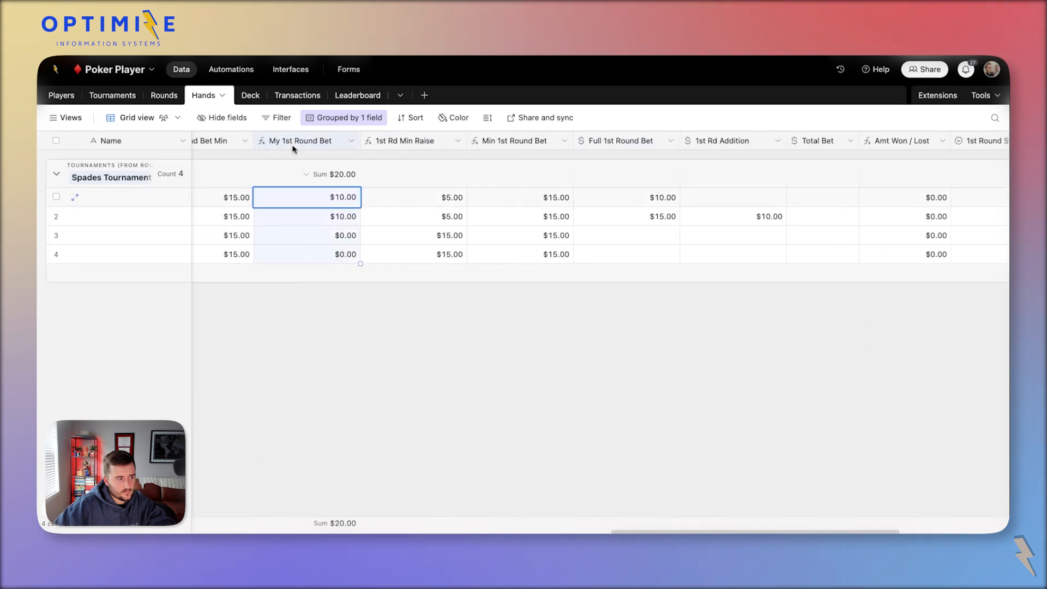
Replace all 1st Rd Addition references with Full 1st Round Bet, save, and confirm.
double_click(293, 143)
click(297, 342)
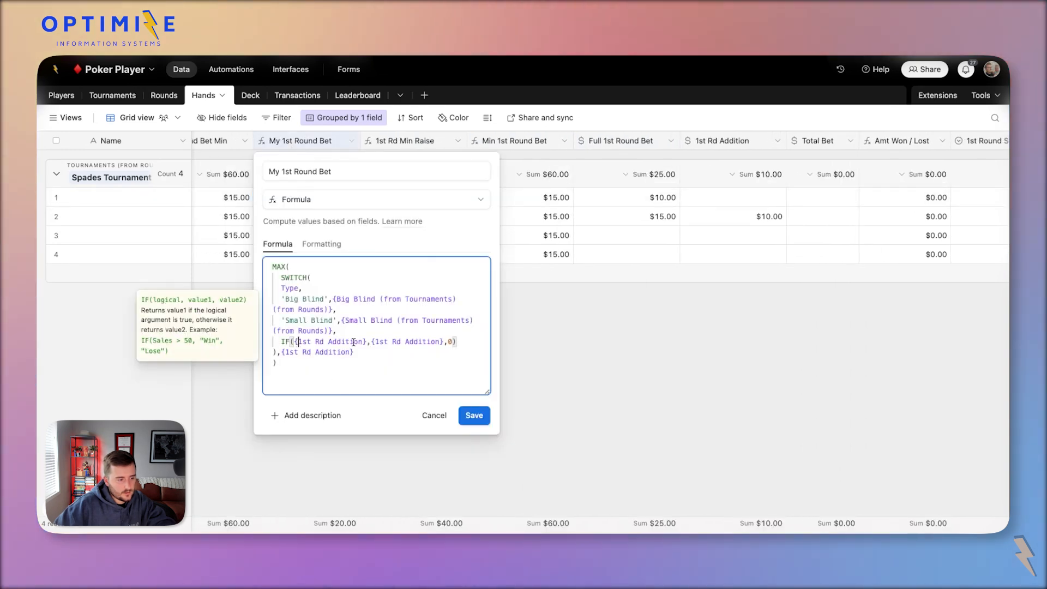
drag(296, 343, 359, 341)
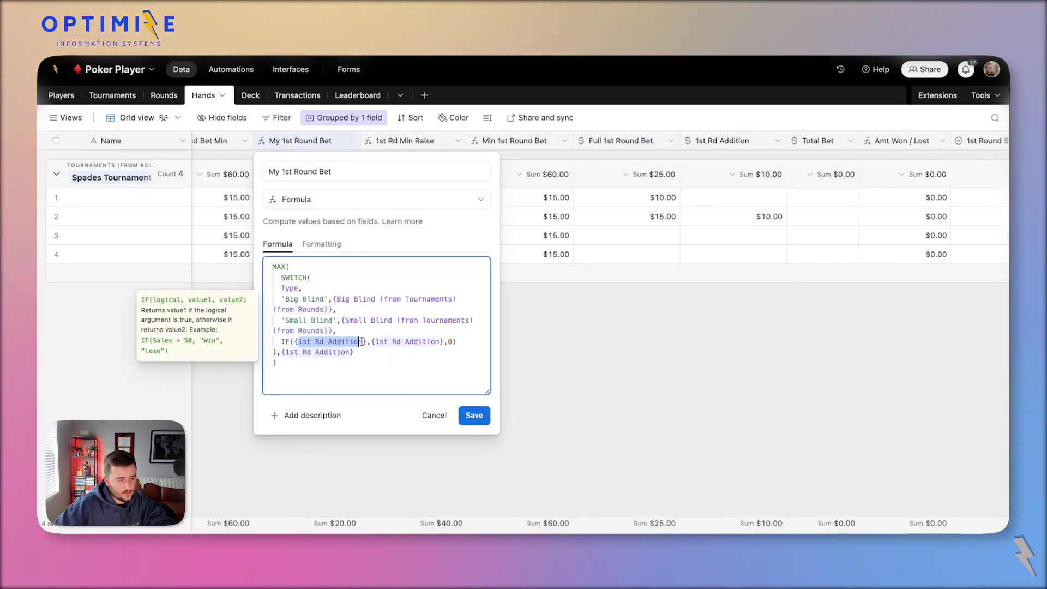
key(ctrl+f)
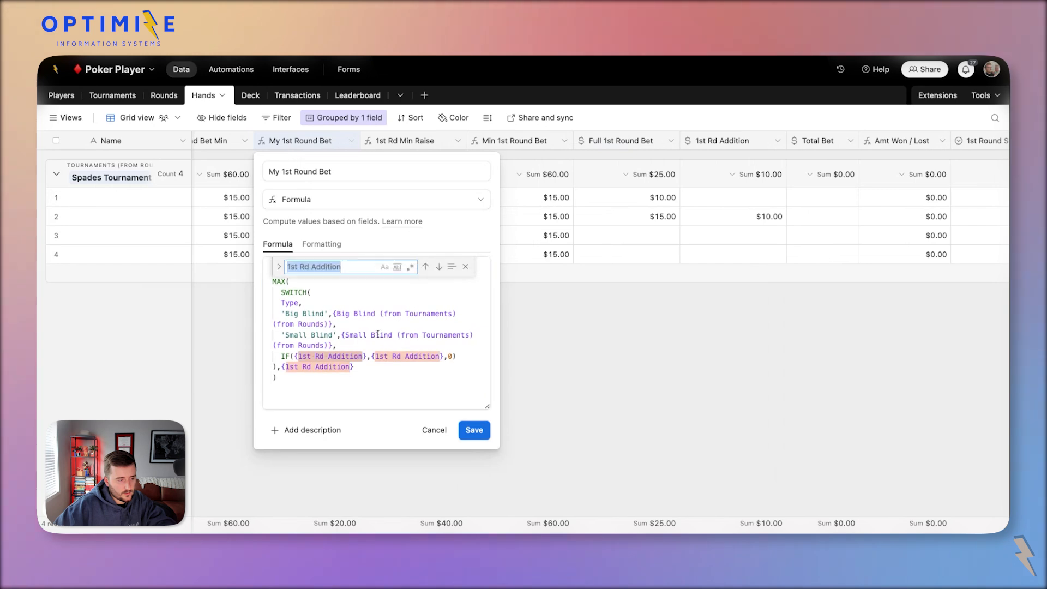
click(280, 270)
click(342, 289)
key(ctrl+v)
click(439, 284)
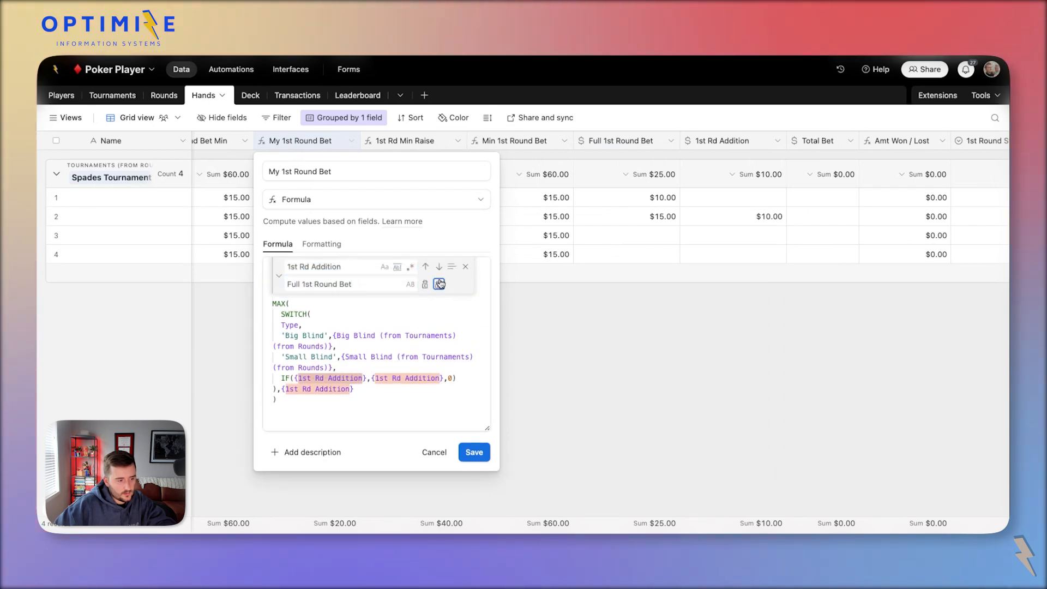
click(475, 481)
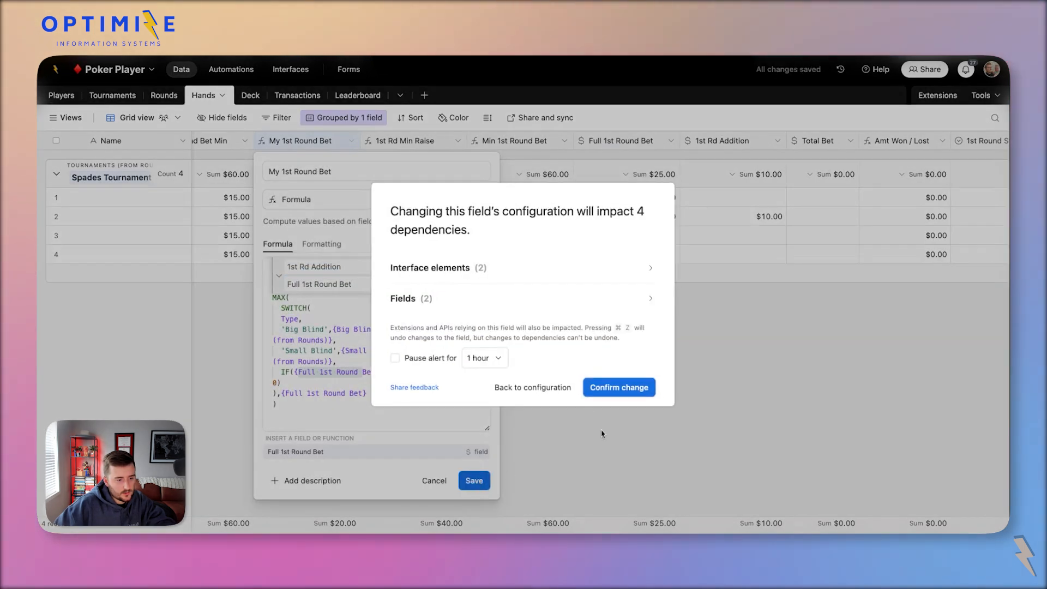
click(610, 383)
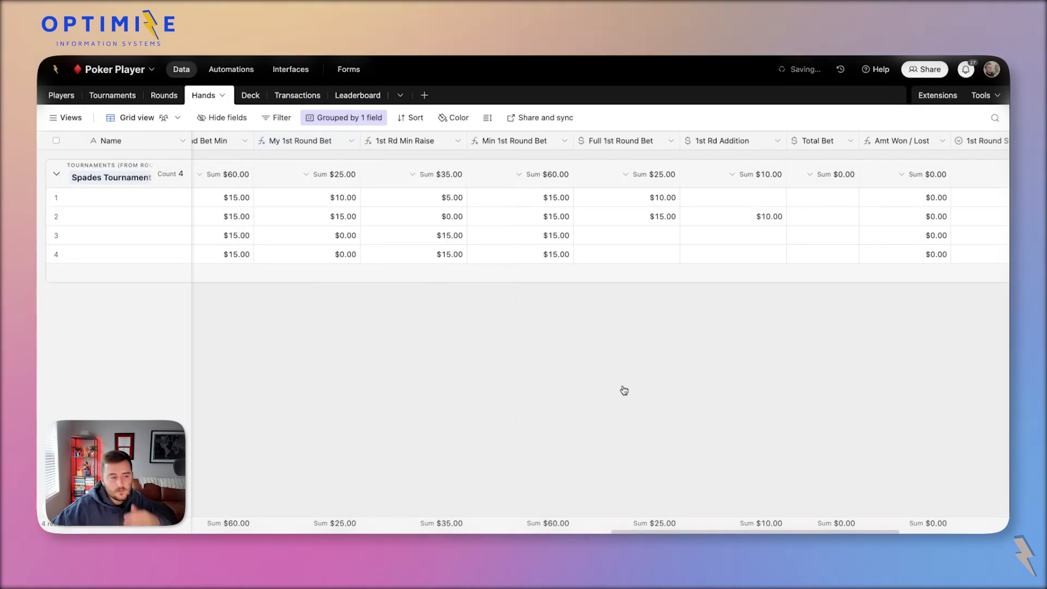
Review the recalculated My 1st Round Bet and 1st Rd Min Raise values for rows 2–3.
click(404, 235)
click(411, 215)
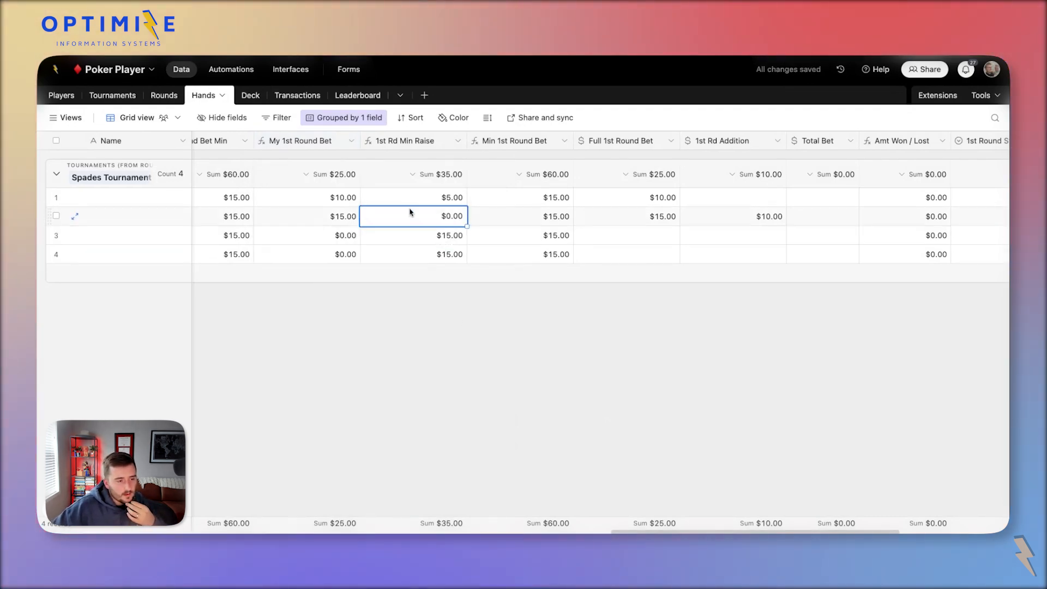
click(561, 234)
click(640, 230)
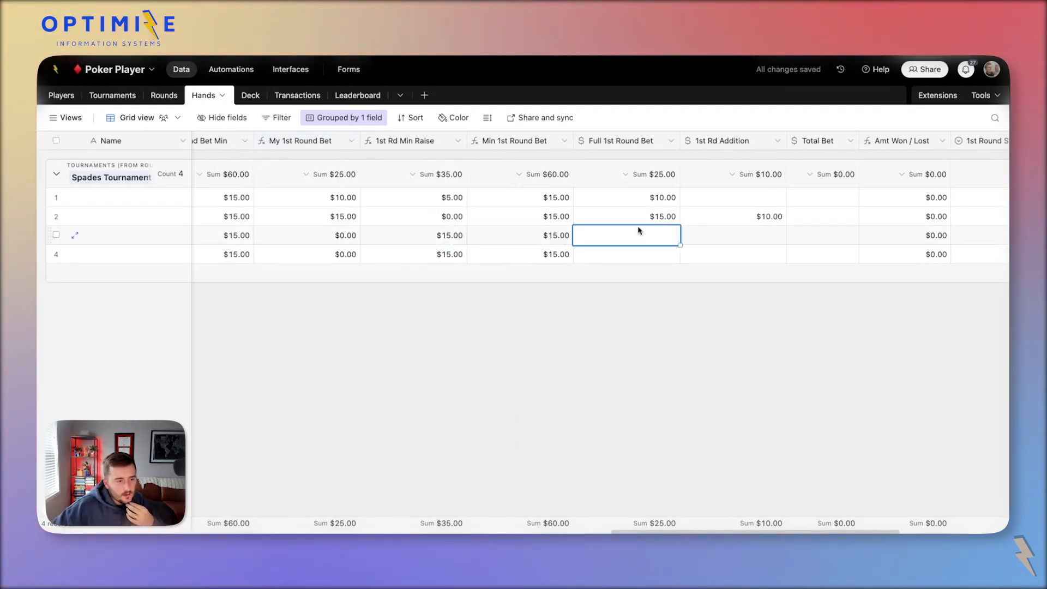
click(629, 216)
click(353, 217)
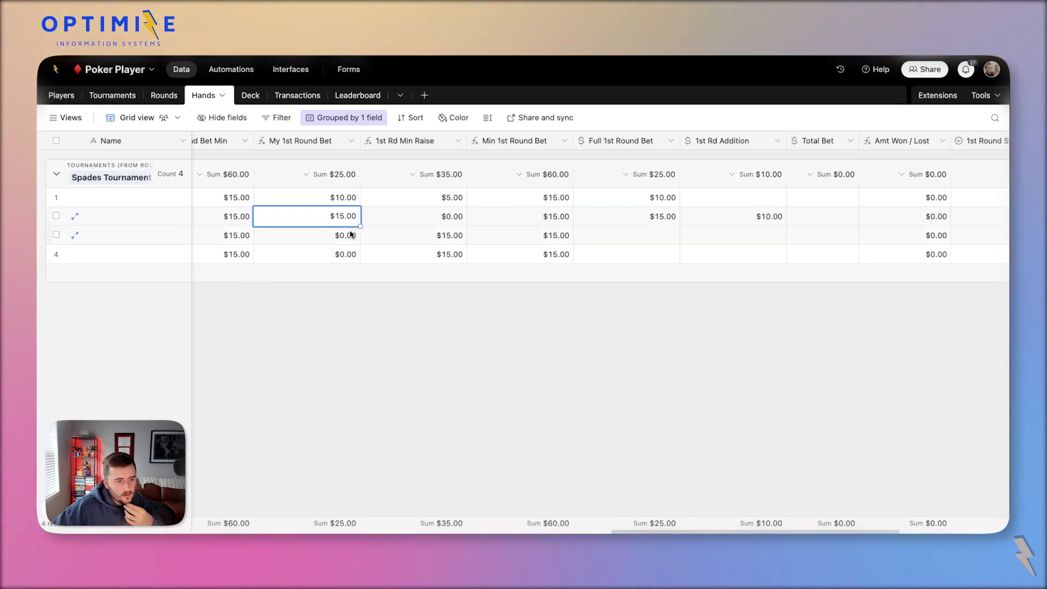
click(351, 234)
click(630, 237)
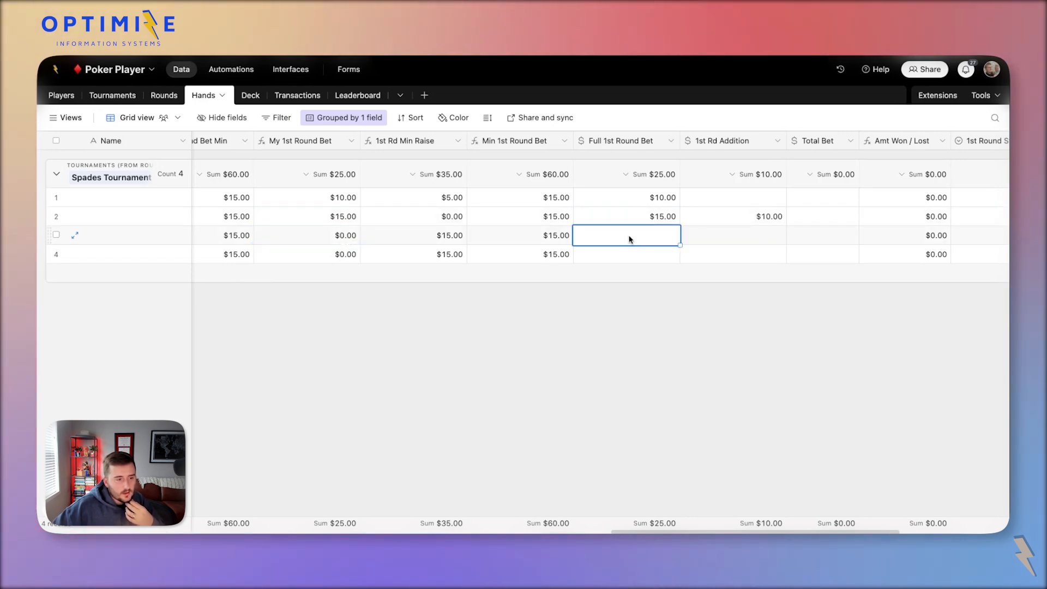
Enter $15 in row 3's addition and full bet, and paste $15.00 into row 4's full bet.
click(748, 240)
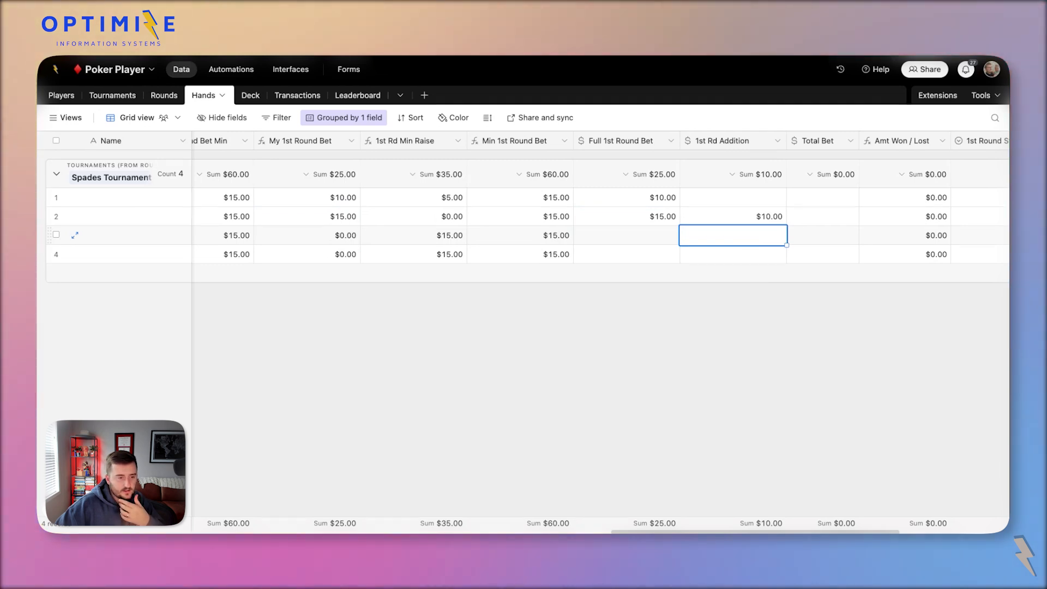
text(15)
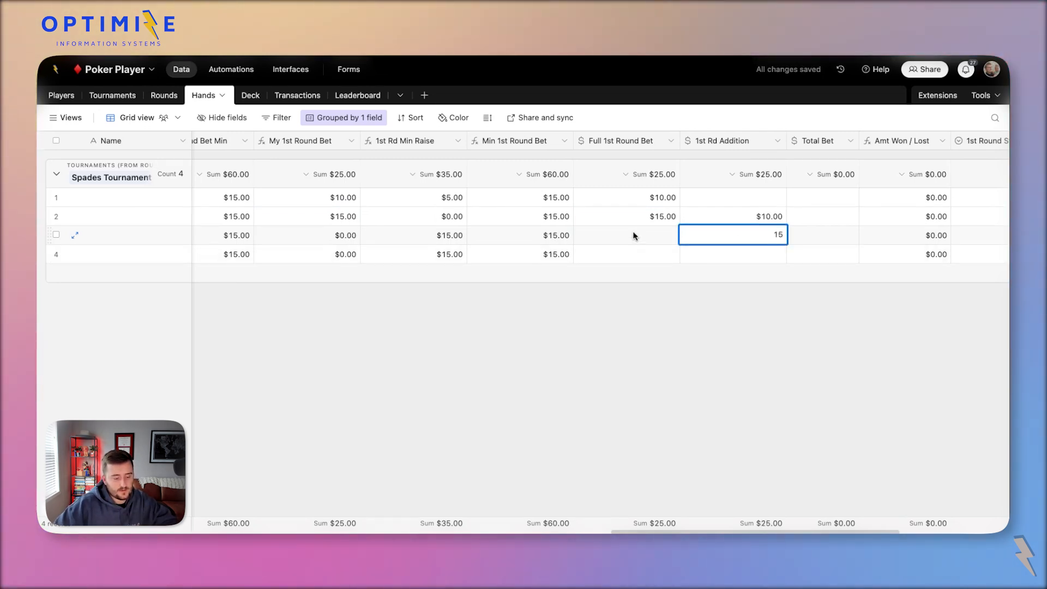
click(635, 239)
text(15)
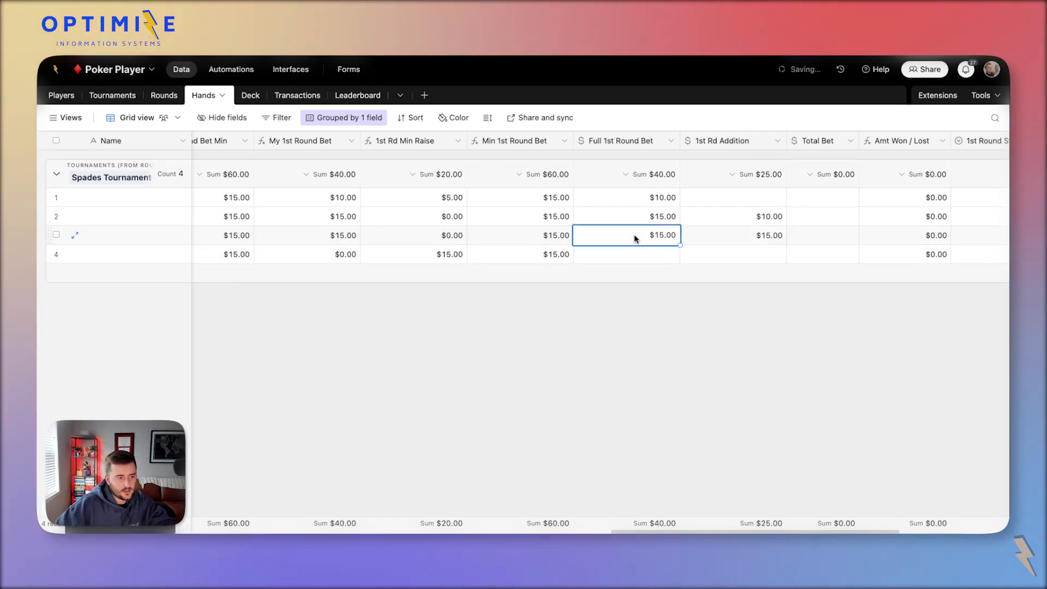
click(680, 256)
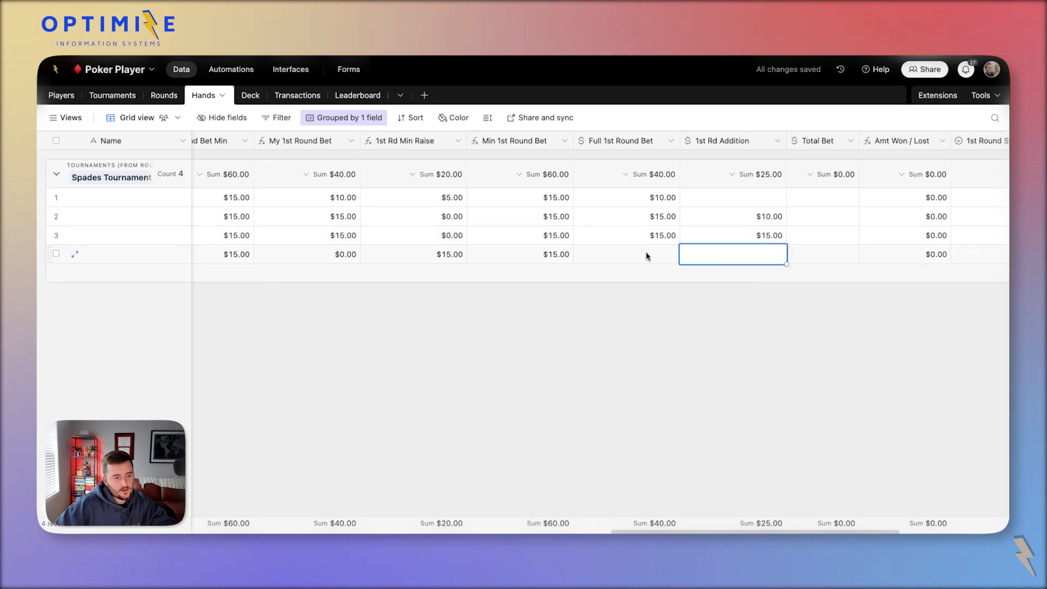
click(643, 237)
click(708, 259)
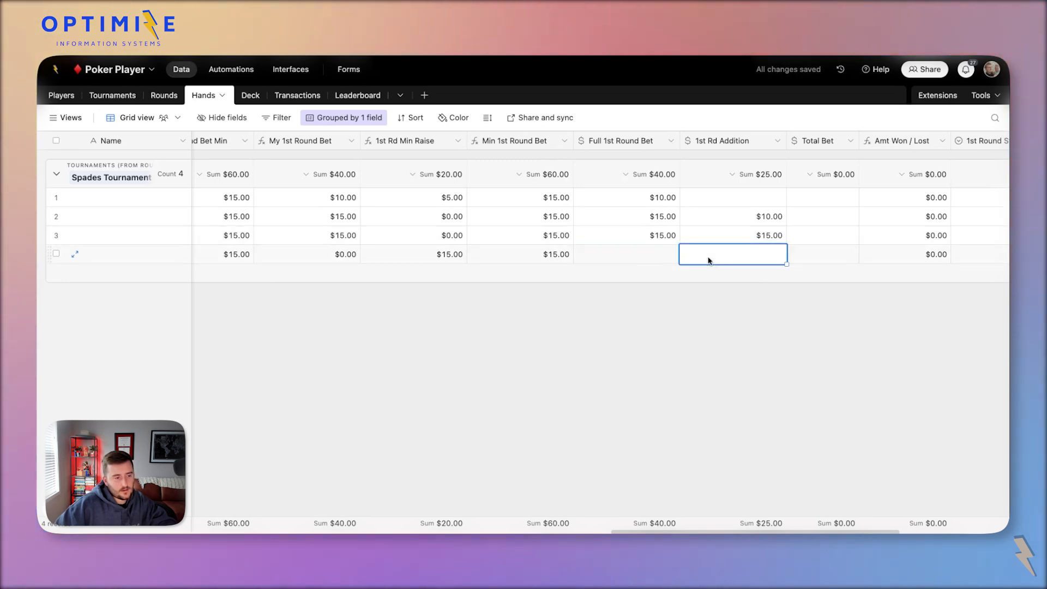
click(638, 256)
text($15.00)
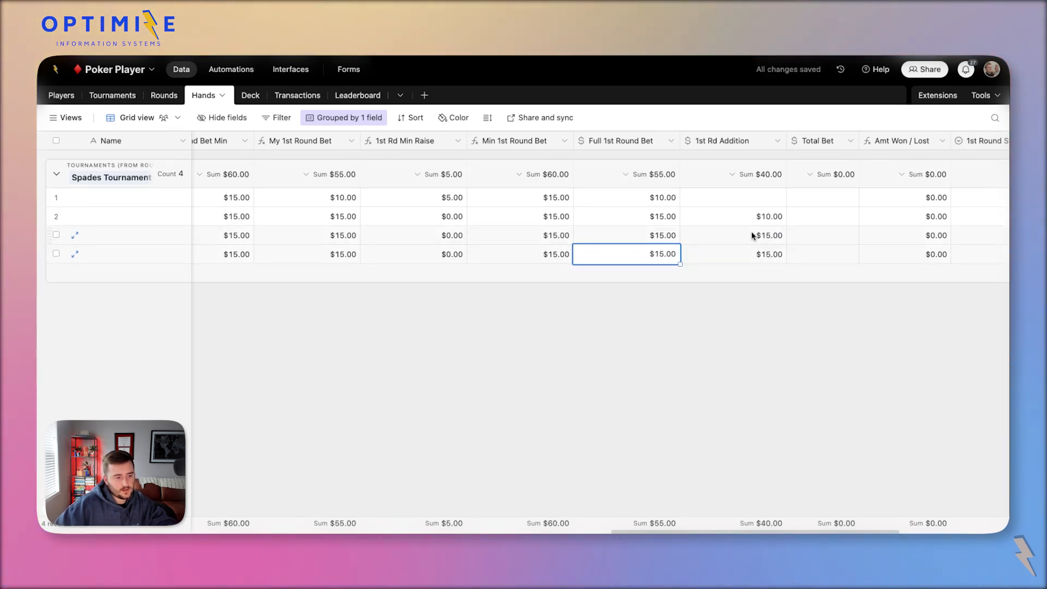
Set row 4's 1st Rd Addition to $20.00.
click(756, 236)
click(764, 253)
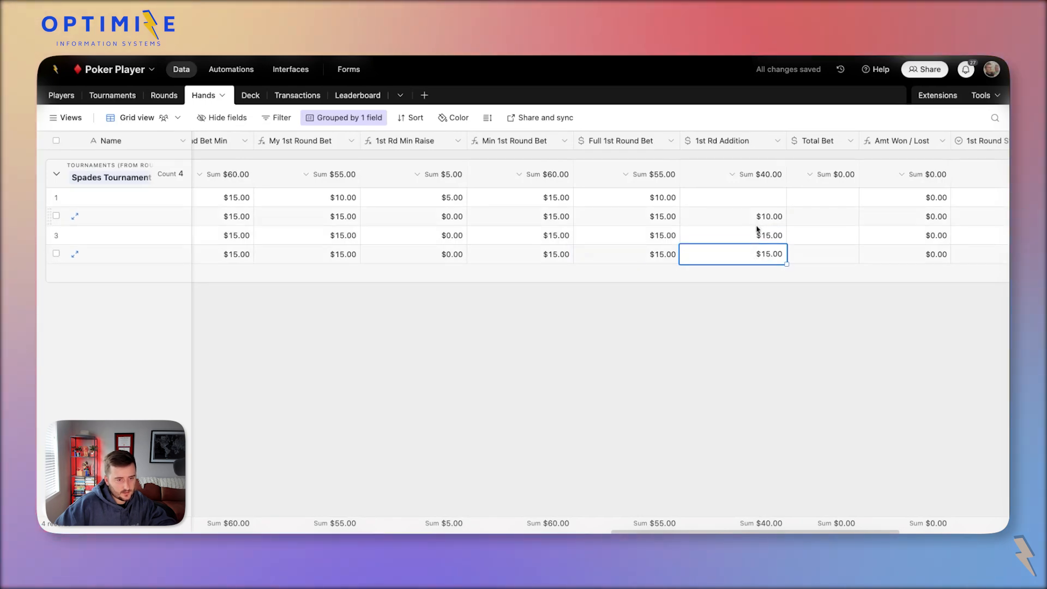
click(759, 235)
click(744, 255)
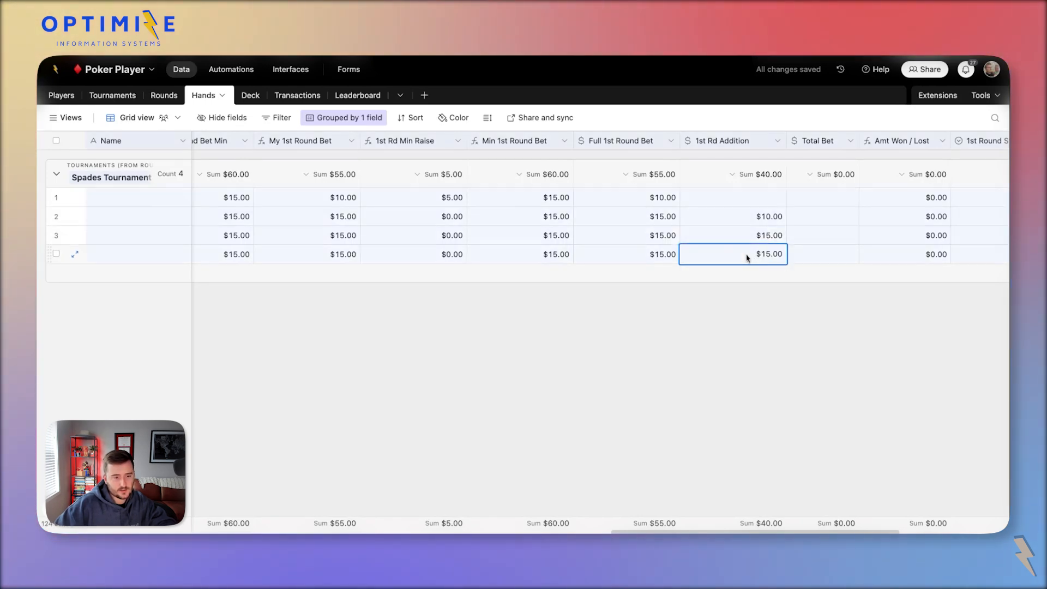
click(752, 258)
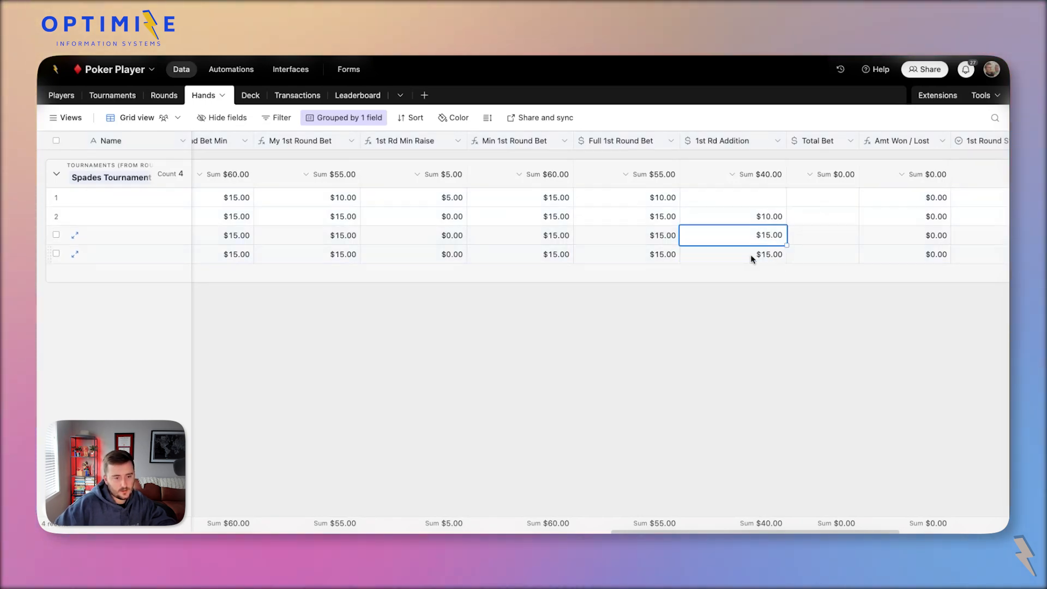
text(20)
key(Return)
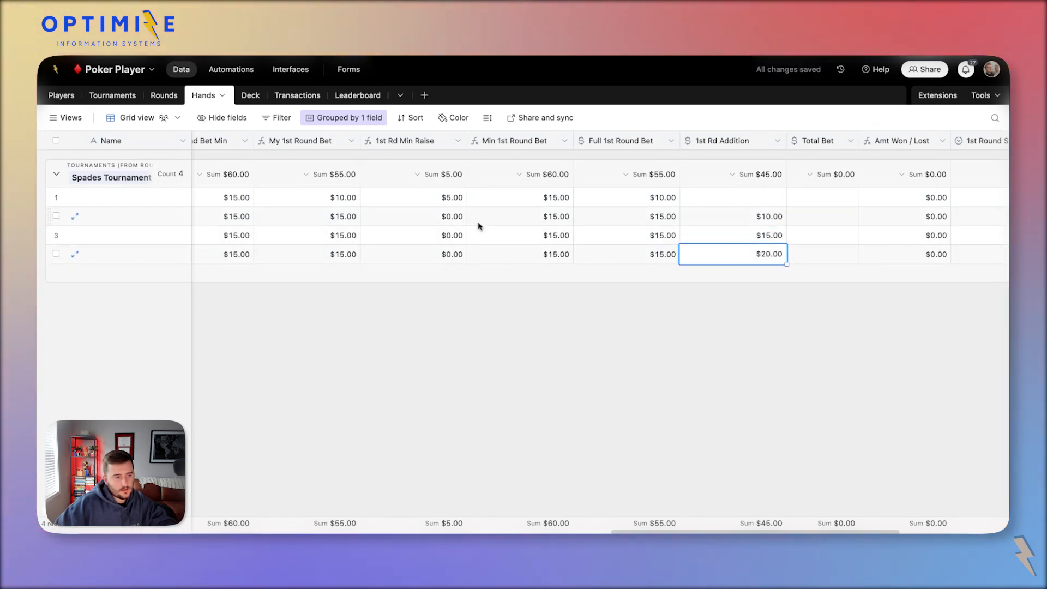
Sum the 1st Rd Min Raise values for rows 1–3 and review its formula unchanged.
click(449, 197)
click(446, 217)
click(442, 232)
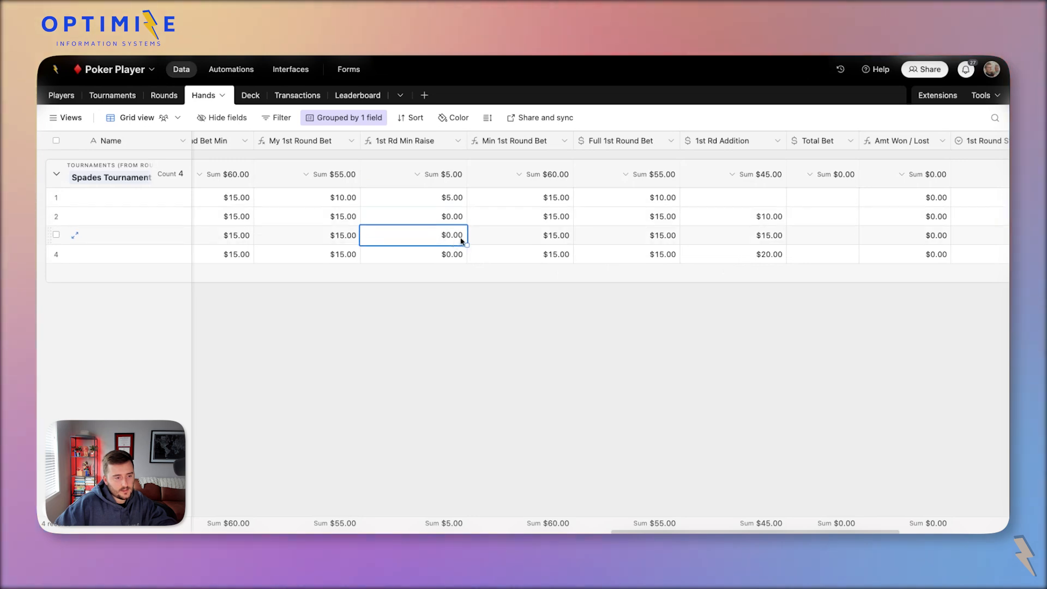
key(shift+Up)
key(shift+Up)
key(shift+Down)
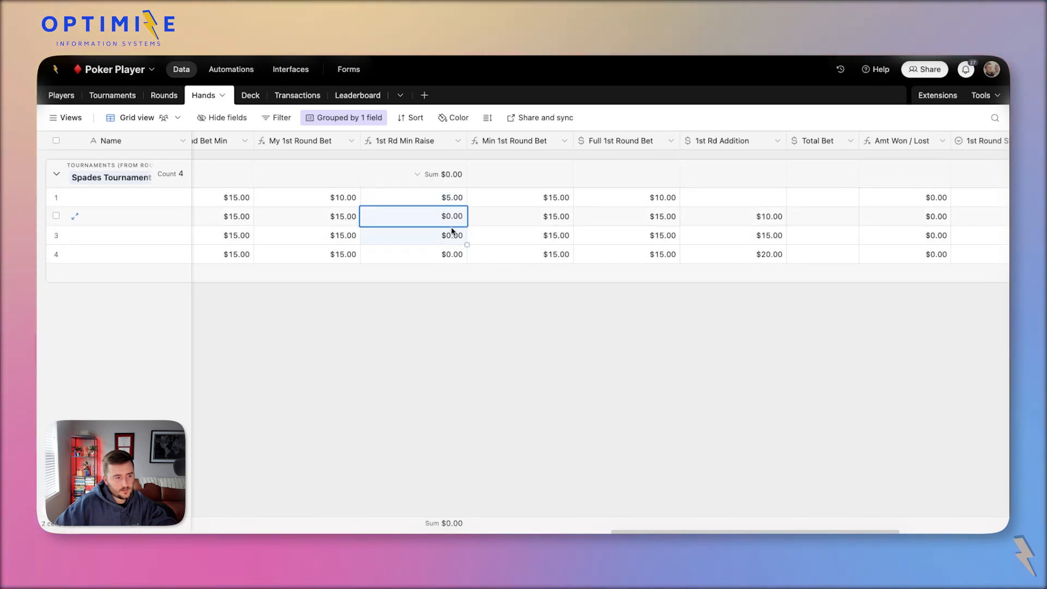
double_click(397, 146)
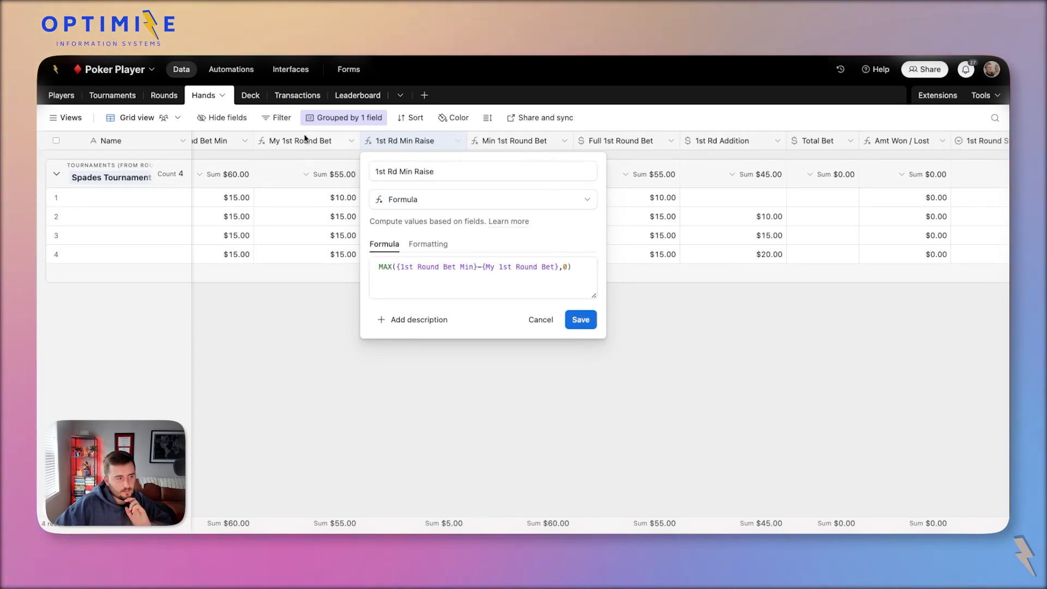
scroll(276, 147, left, 2)
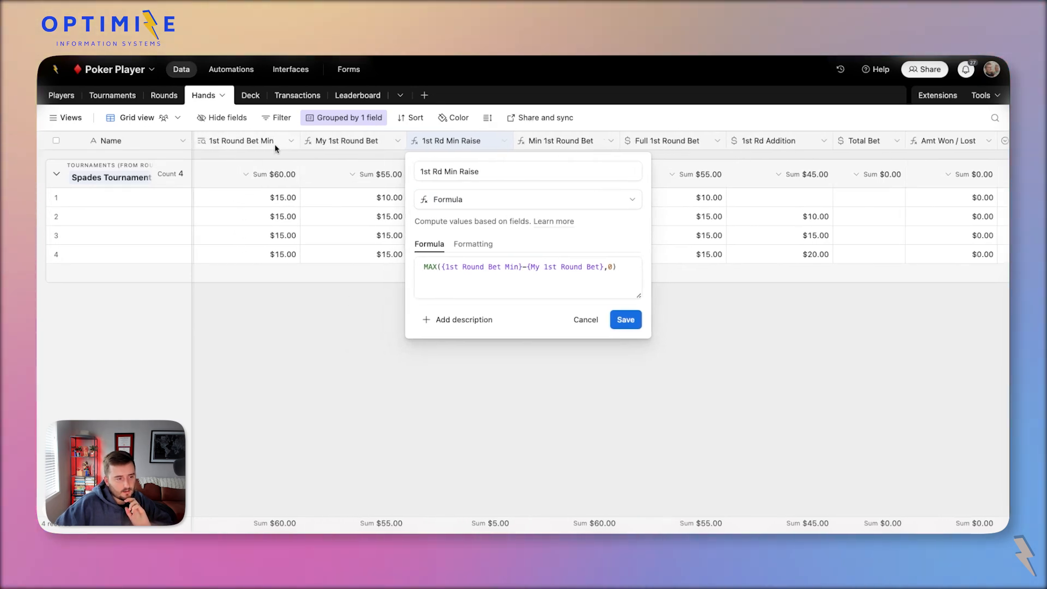
click(341, 200)
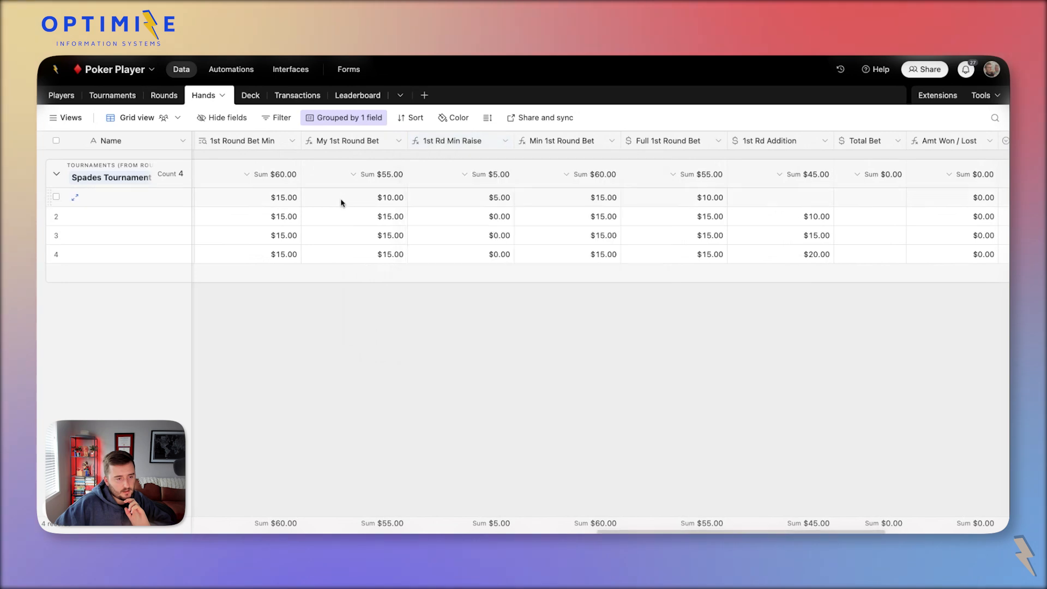
Paste $20.00 into row 4's Full 1st Round Bet, then change it to $15.00.
click(817, 255)
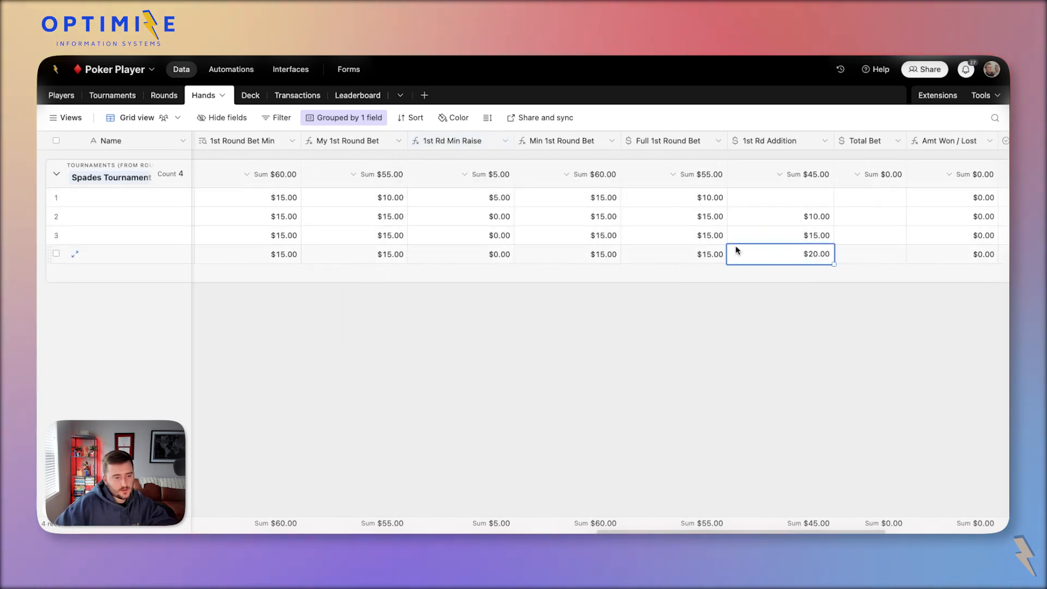
click(674, 251)
text($20.00)
click(789, 256)
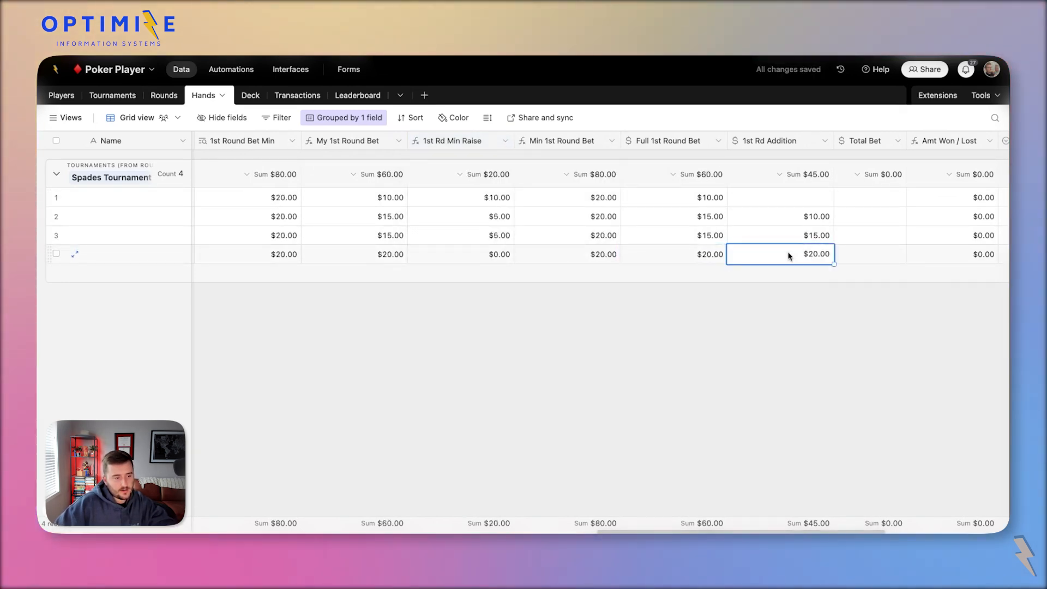
click(501, 236)
click(592, 199)
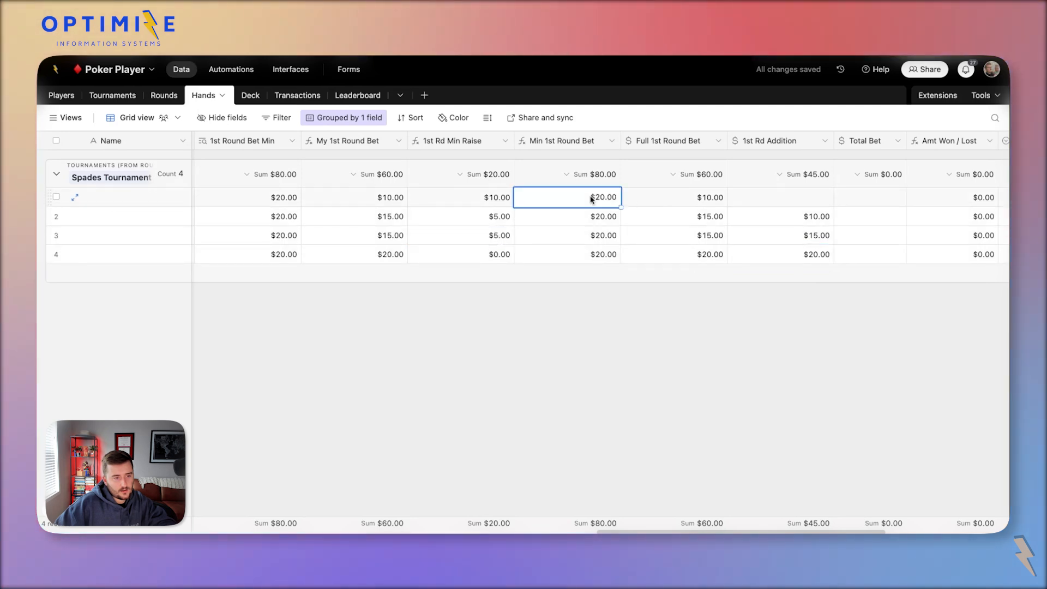
click(696, 199)
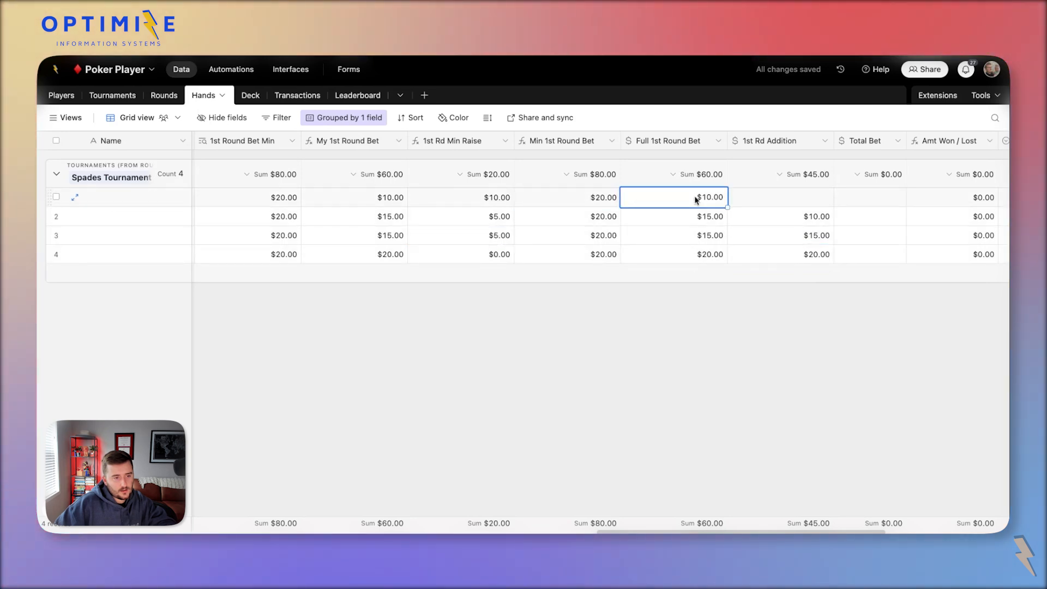
click(696, 259)
text(15)
click(747, 233)
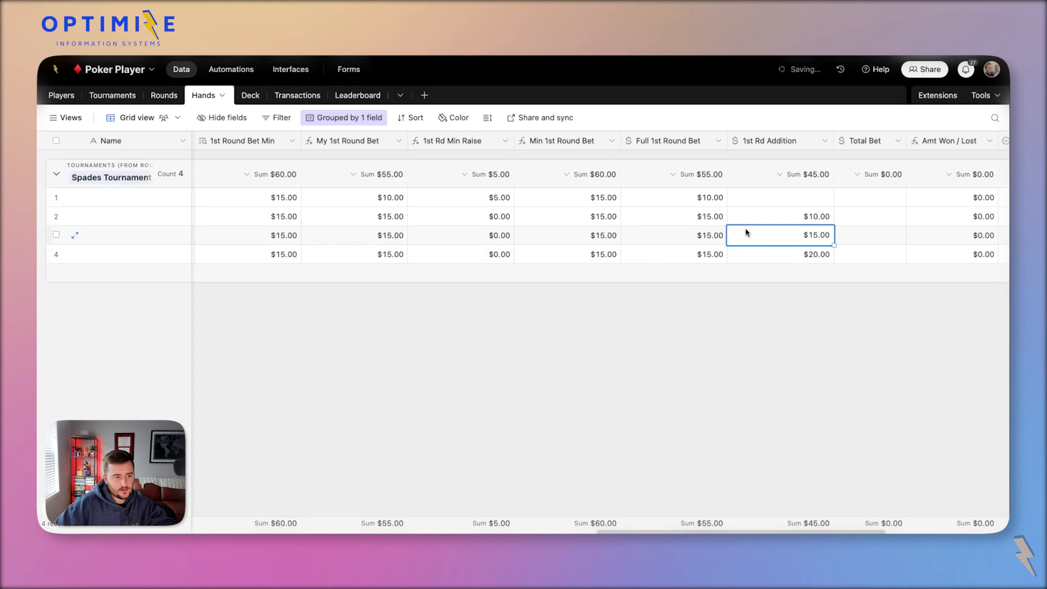
Give row 1 a $5.00 1st Rd Addition and a $15.00 Full 1st Round Bet.
click(479, 203)
click(654, 204)
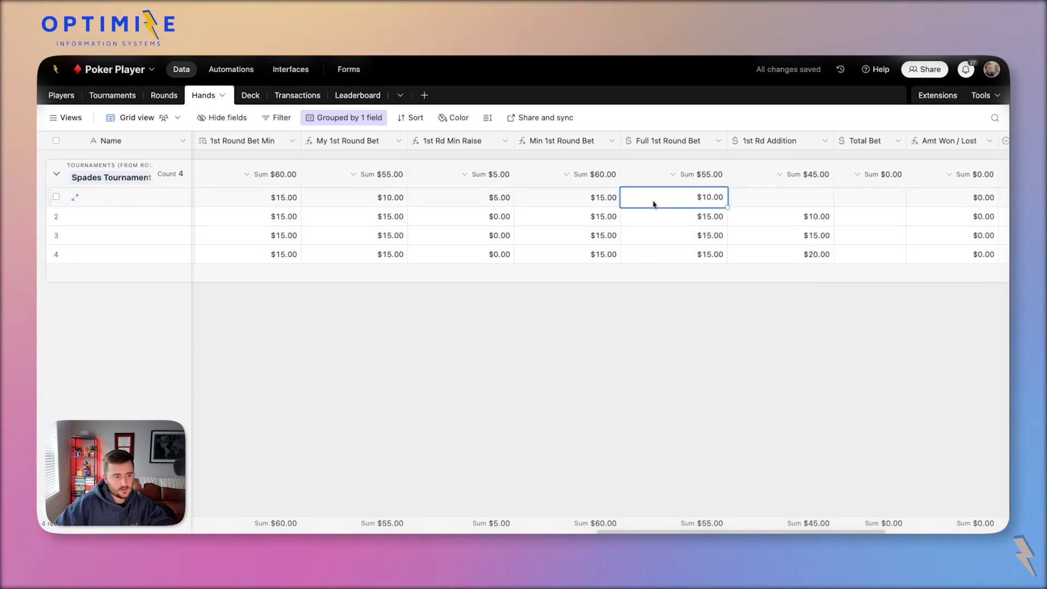
click(742, 197)
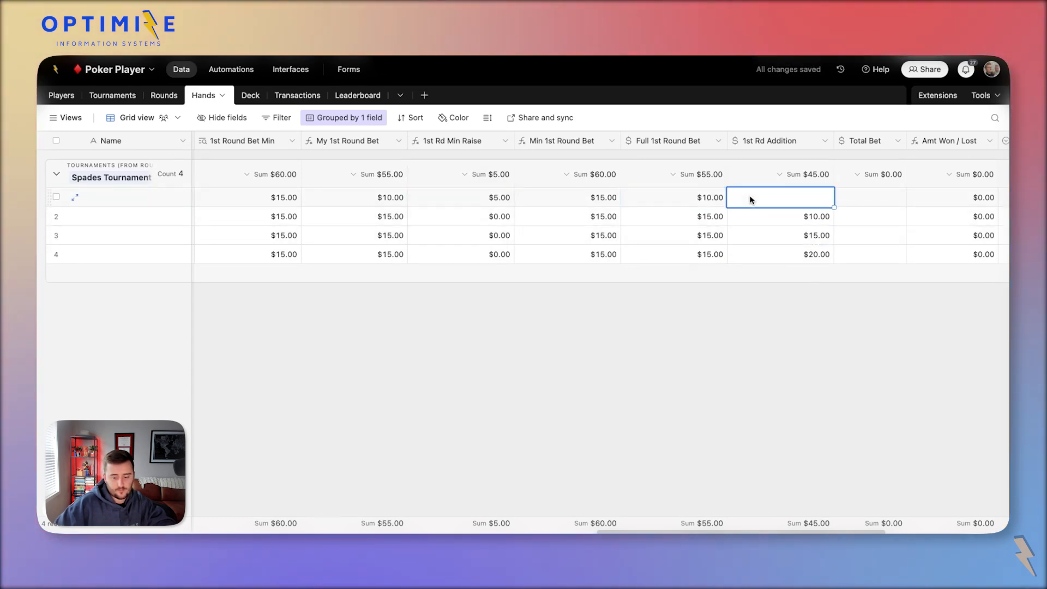
text(5)
click(785, 235)
click(780, 199)
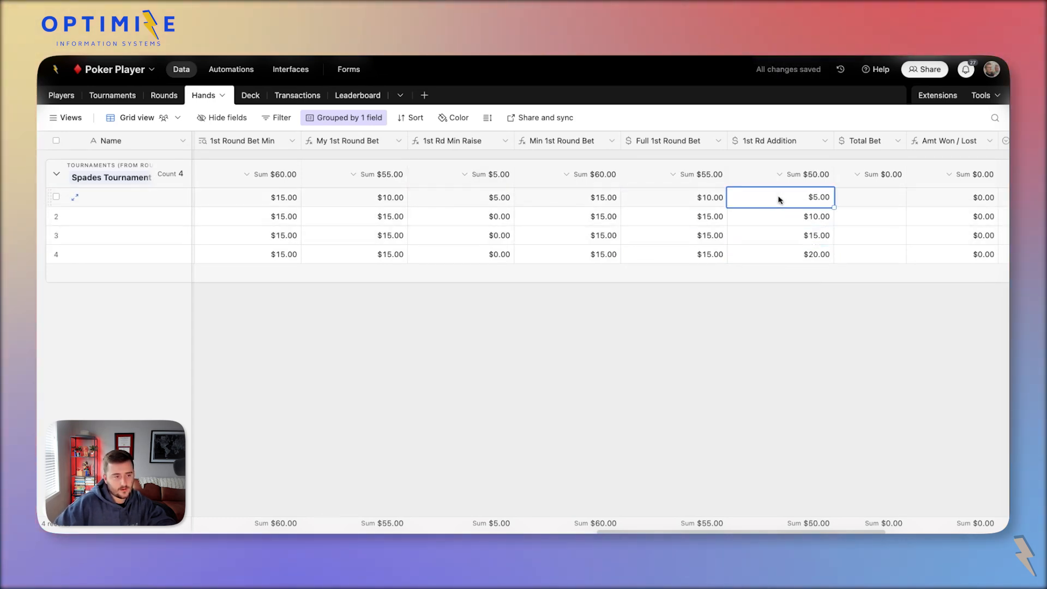
click(681, 197)
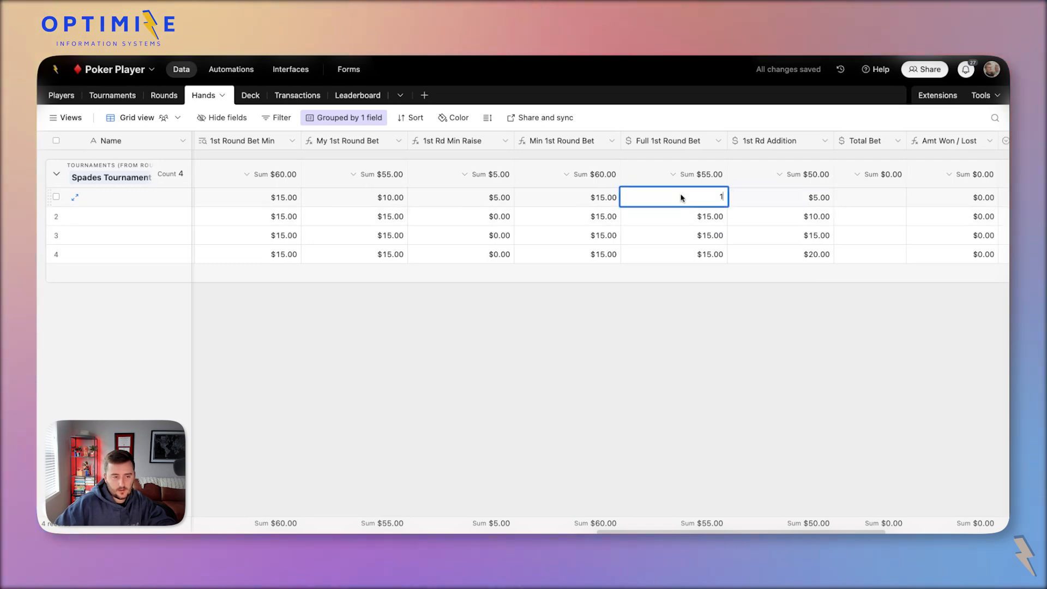
text(15)
click(707, 220)
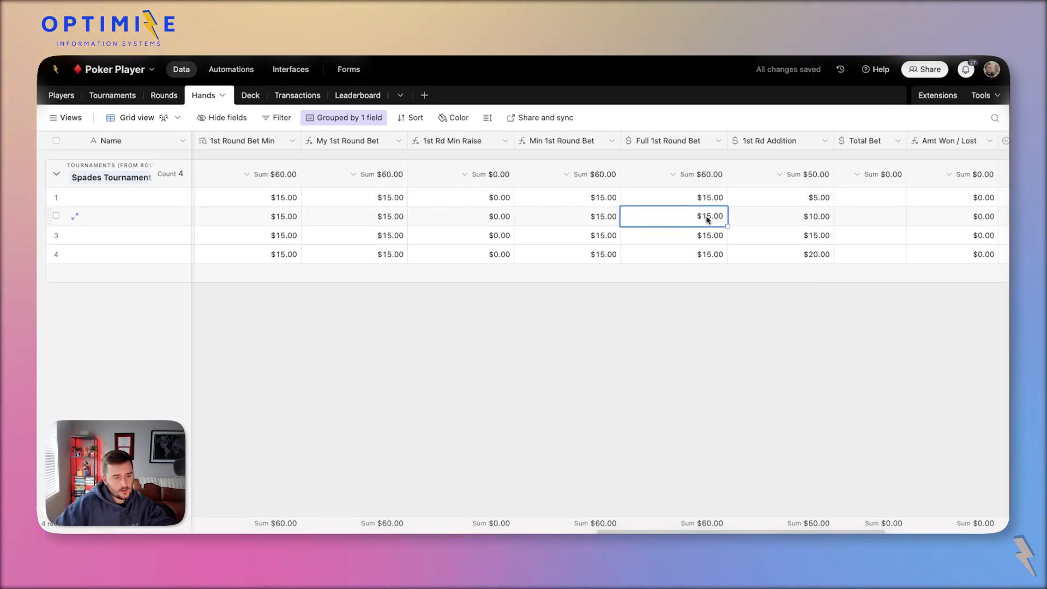
Set row 4's Full 1st Round Bet to $20.00 and check the rows 1–3 min raise sum.
click(784, 259)
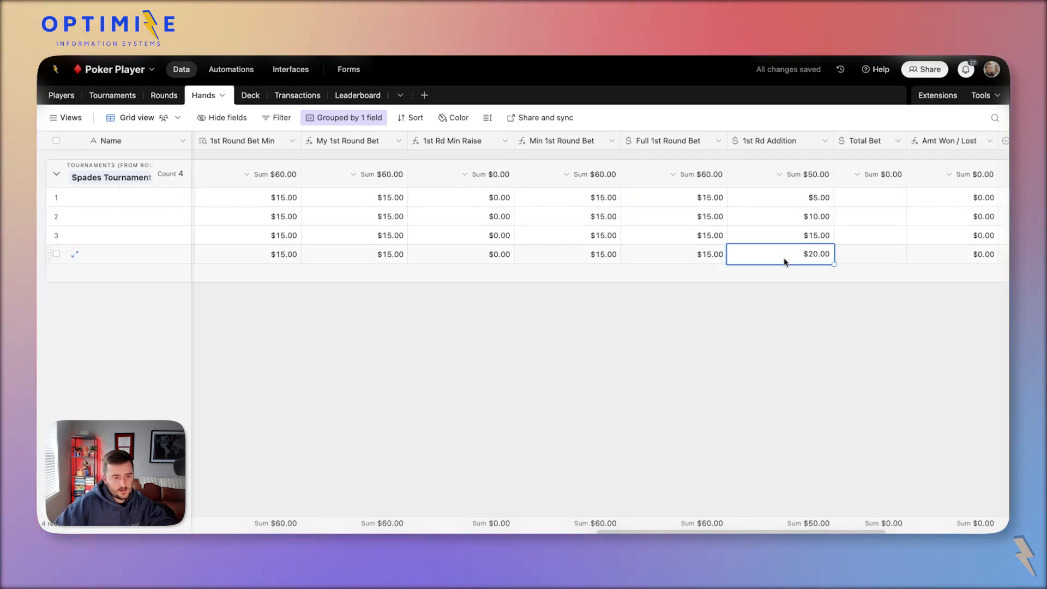
click(707, 256)
text(20)
key(Return)
click(752, 238)
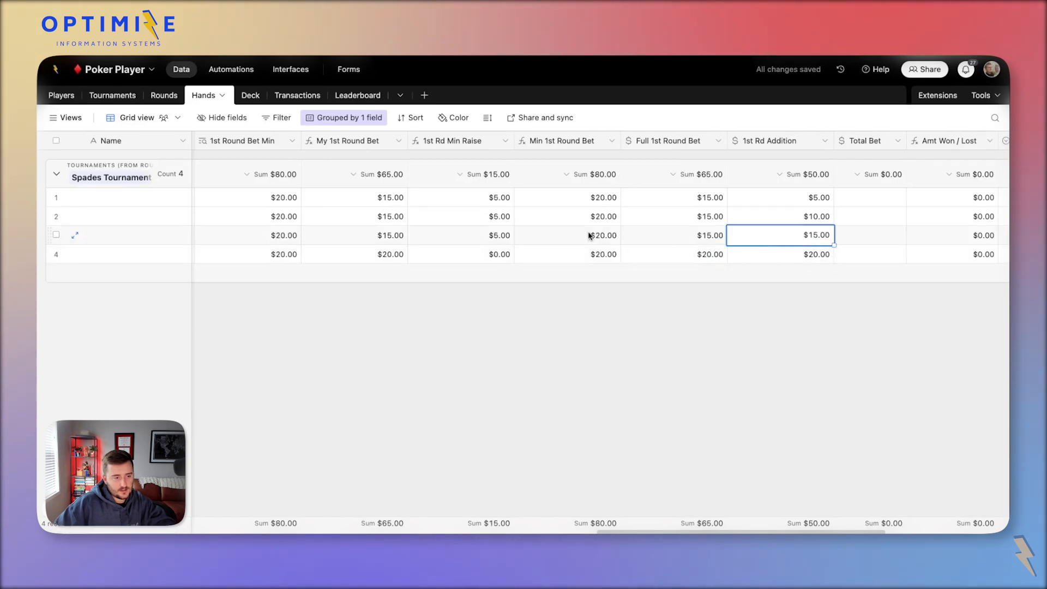
drag(501, 200, 500, 238)
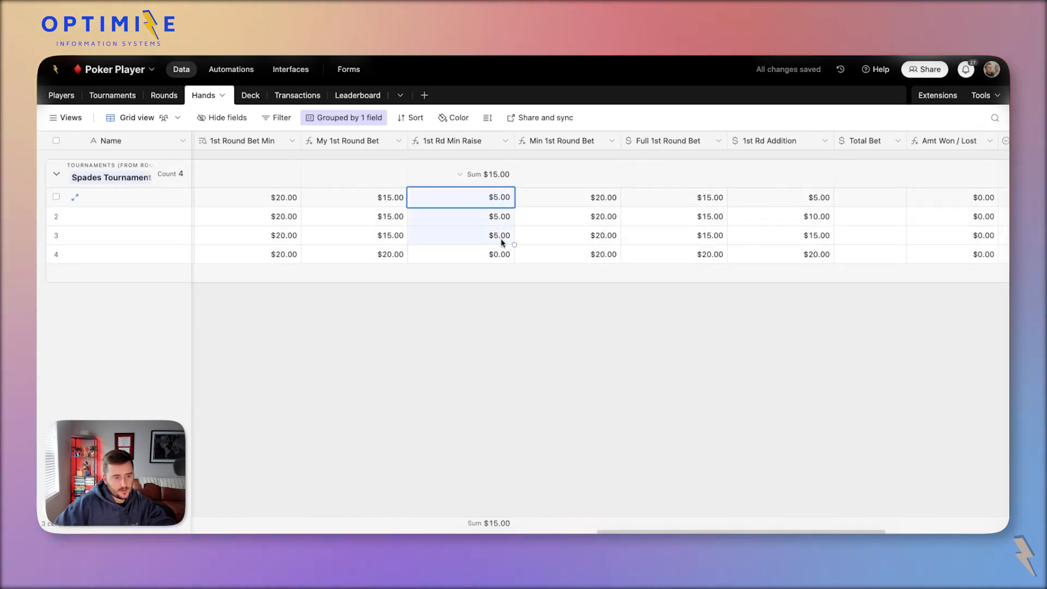
click(778, 200)
key(BackSpace)
drag(780, 213, 783, 218)
drag(806, 254, 783, 195)
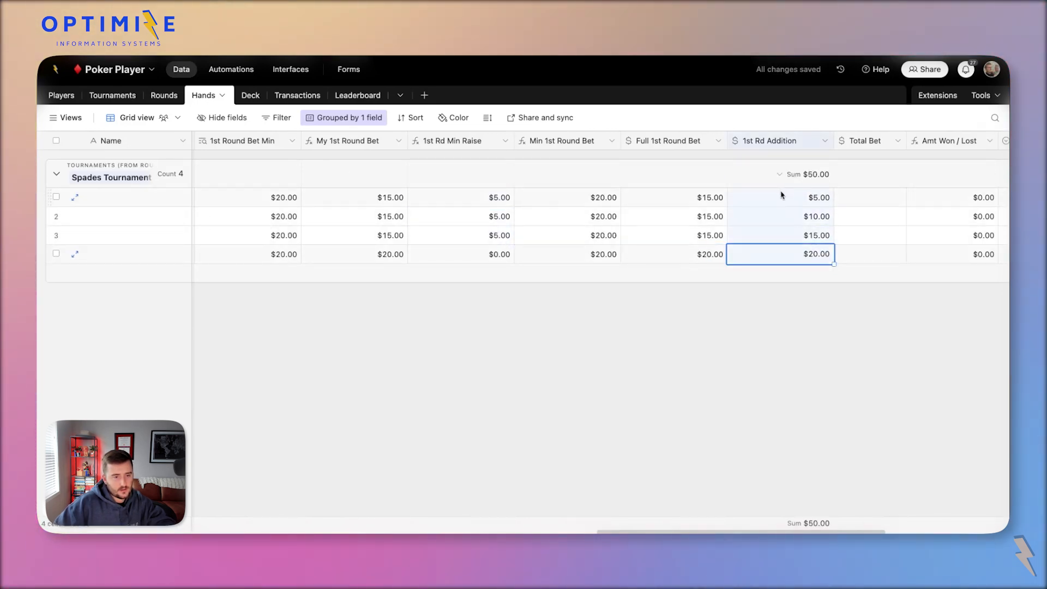
scroll(782, 195, right, 1)
scroll(782, 195, right, 2)
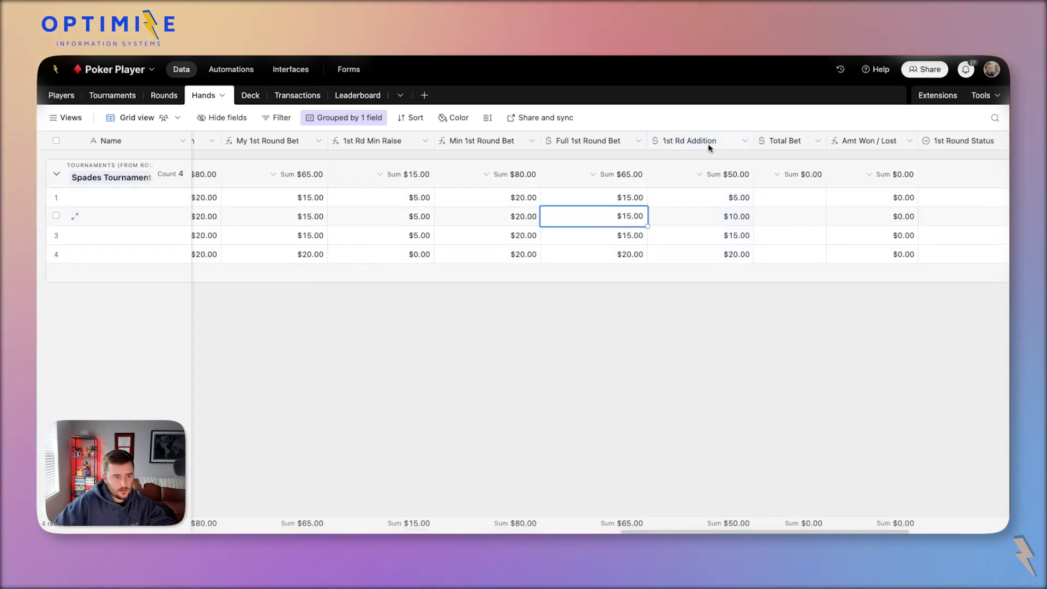
Insert a formula field after 1st Rd Addition computing {1st Rd Addition}+{Full 1st Round Bet}.
right_click(686, 141)
click(725, 246)
click(795, 199)
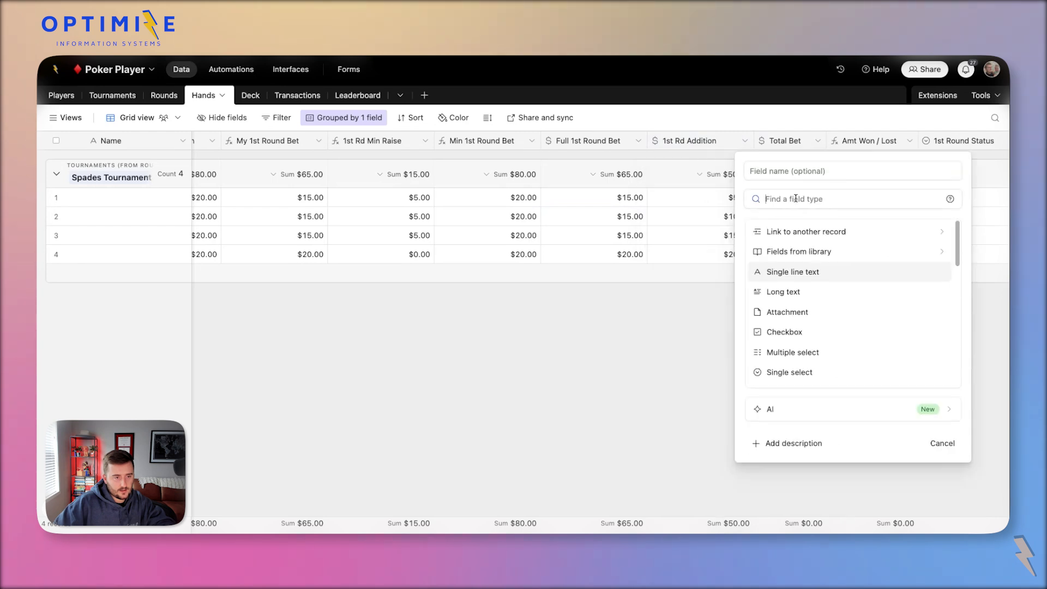
text(f)
click(820, 234)
text(a)
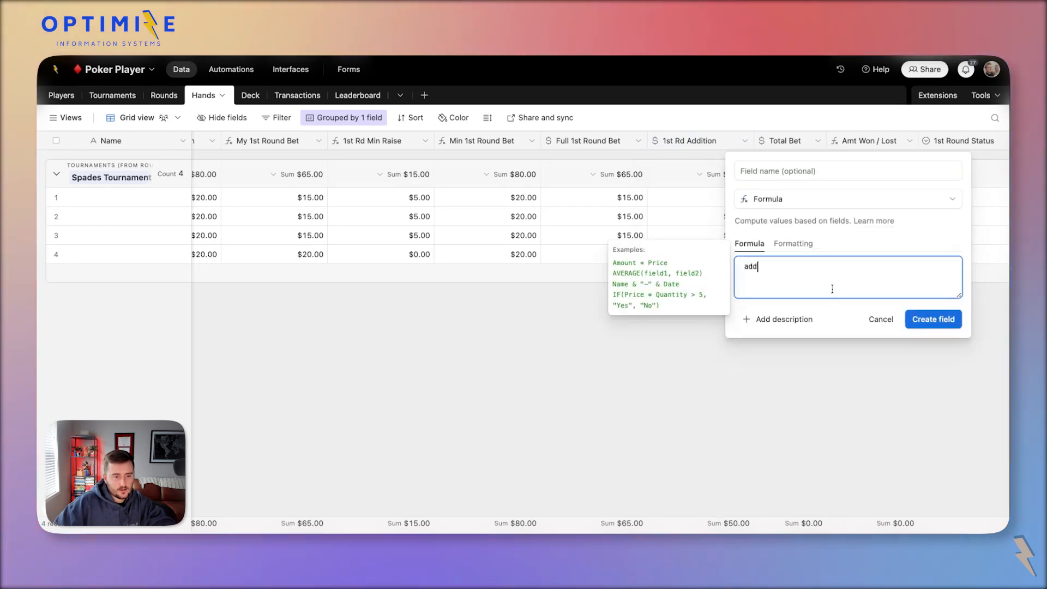
text(dd)
click(814, 320)
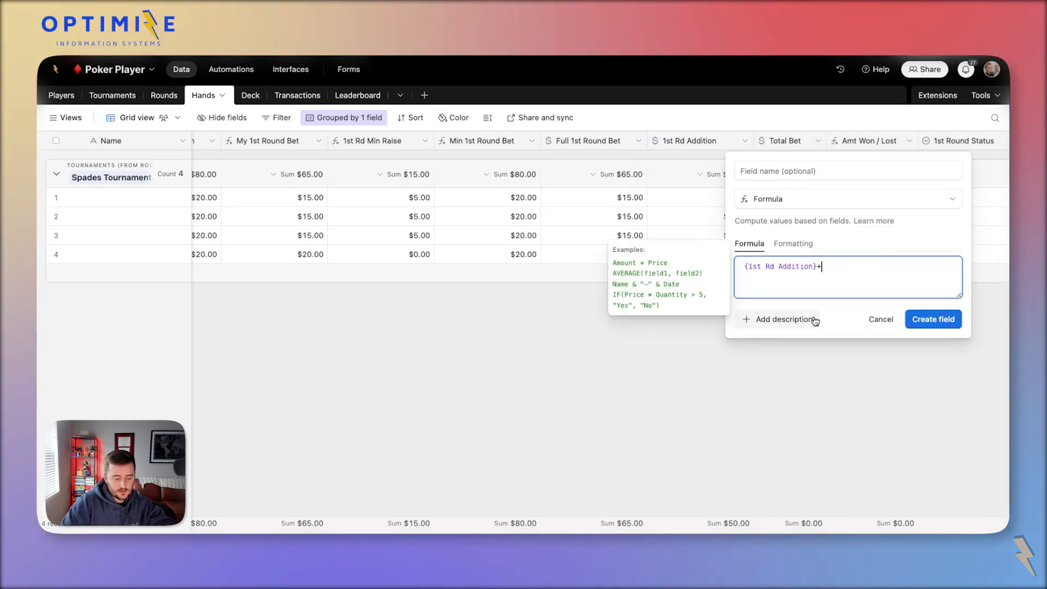
text(+1st)
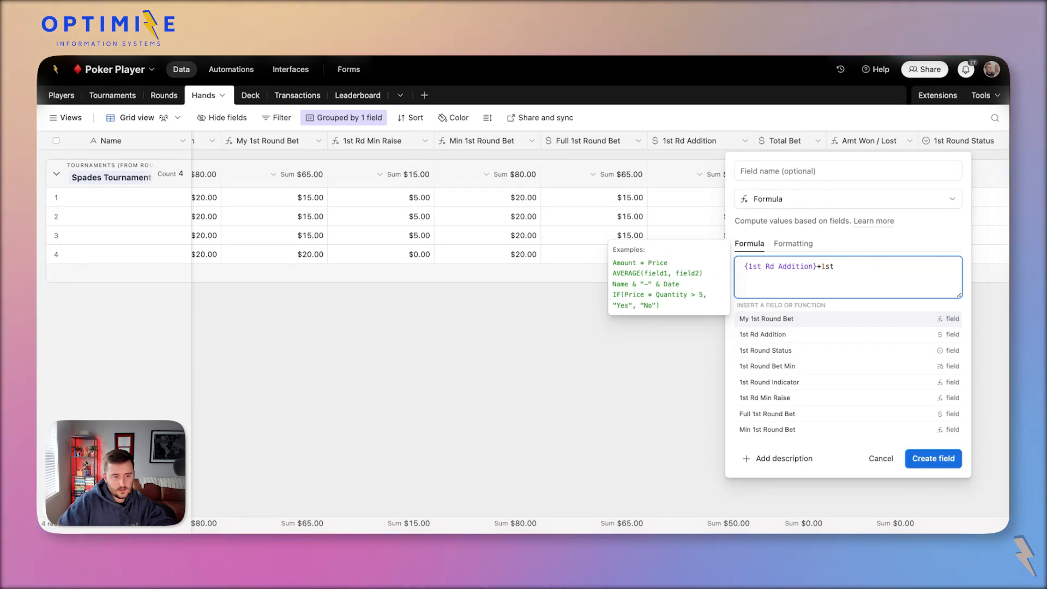
click(835, 413)
Name the field 'DEV | Automation | New Full', create it, and copy its name.
click(799, 170)
text(DEV | Au)
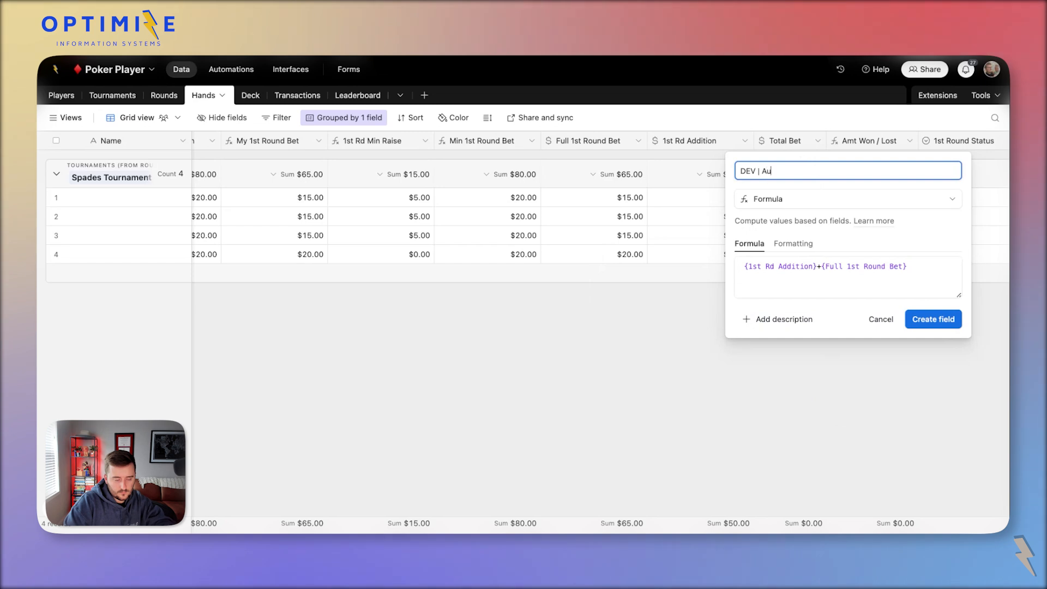
text(tomation )
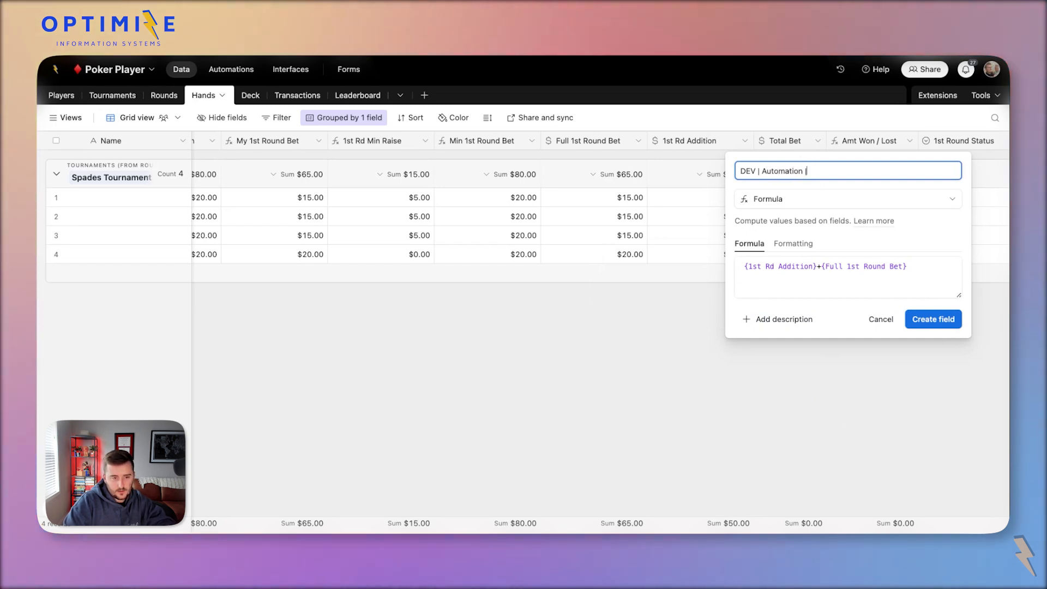
text(| New)
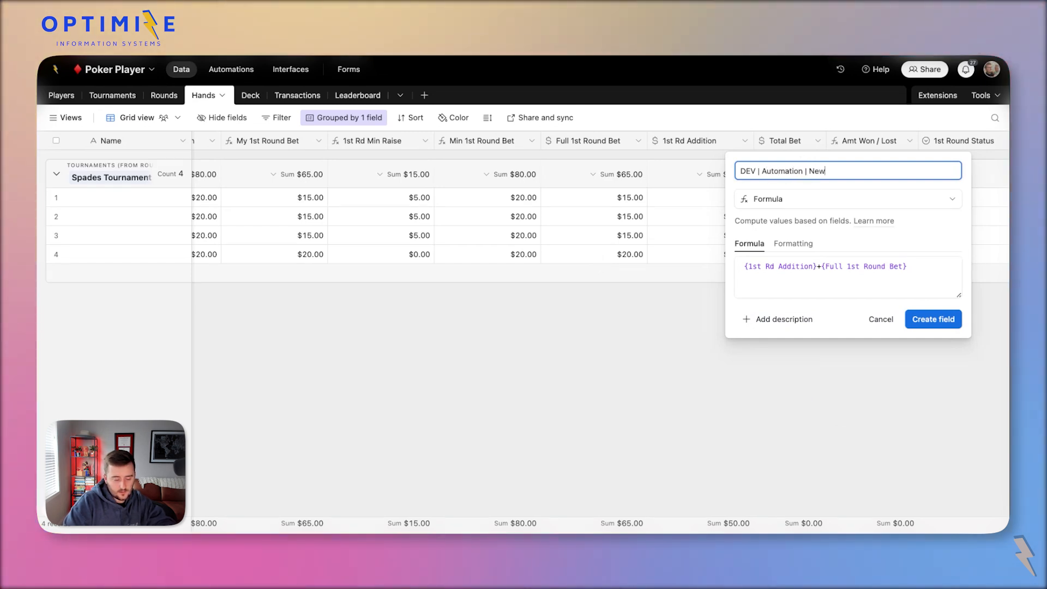
text( Full)
key(ctrl+a)
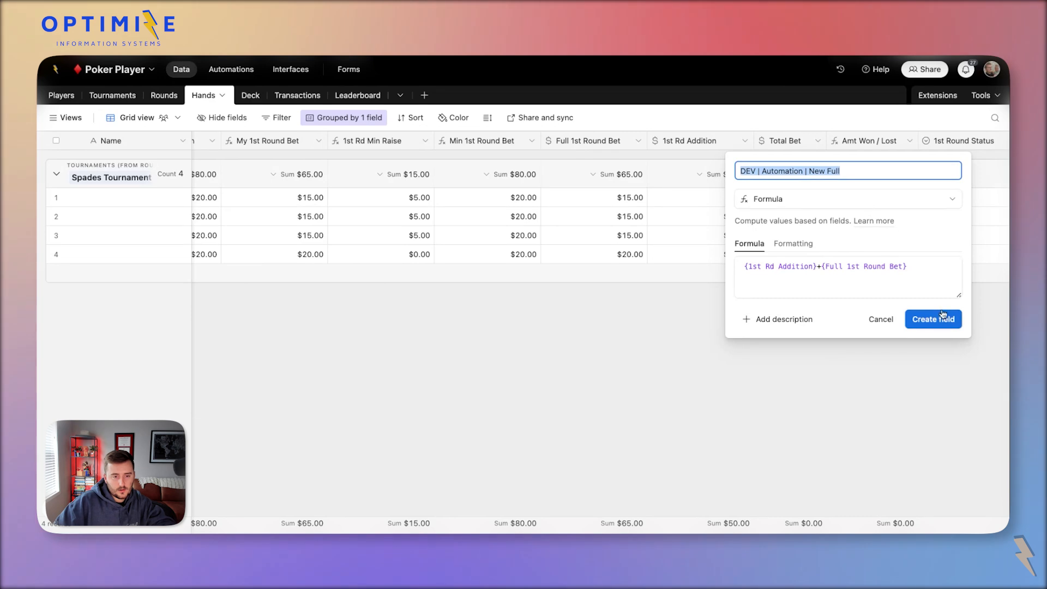
click(943, 317)
click(787, 141)
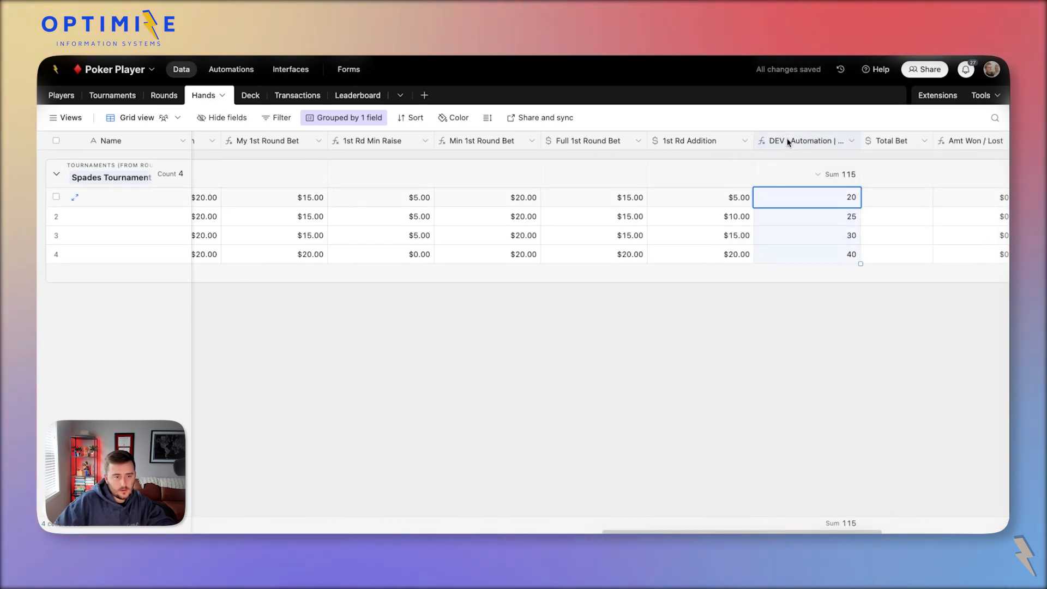
double_click(787, 142)
triple_click(563, 178)
key(ctrl+c)
click(241, 78)
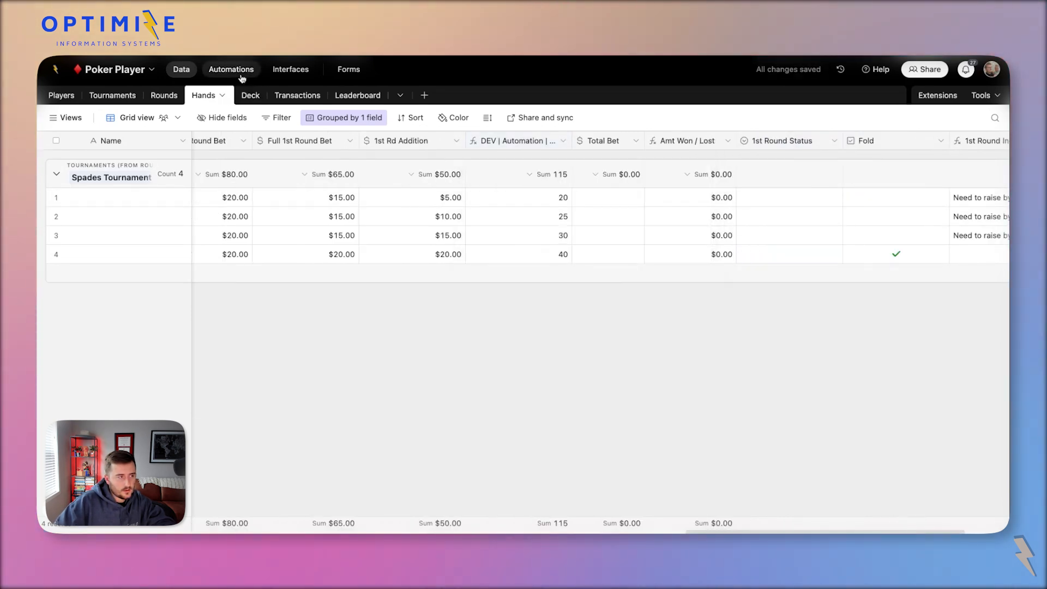
Create a new automation named with the pasted field name.
click(232, 69)
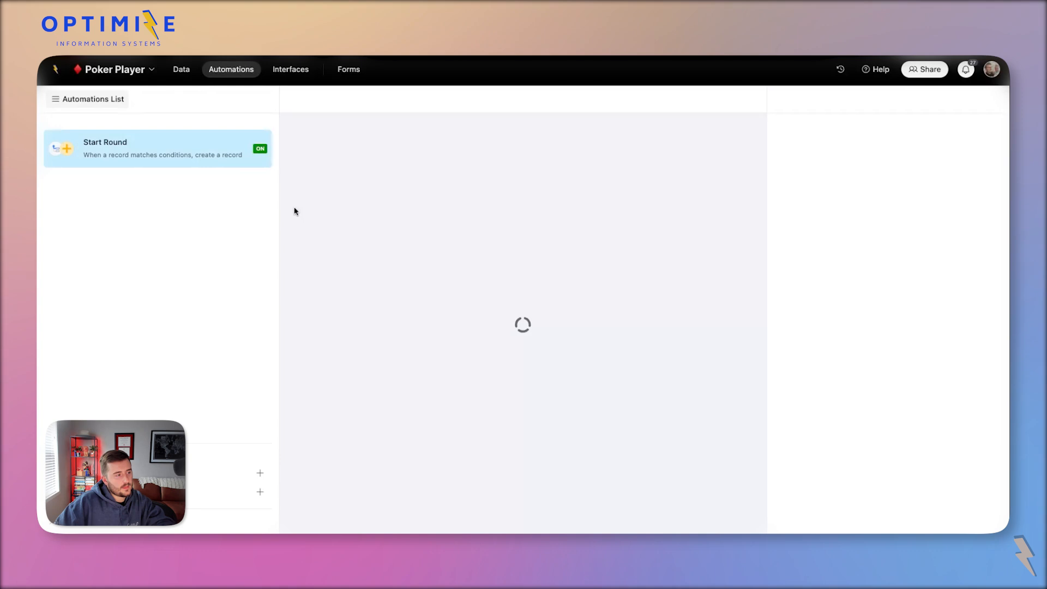
click(158, 473)
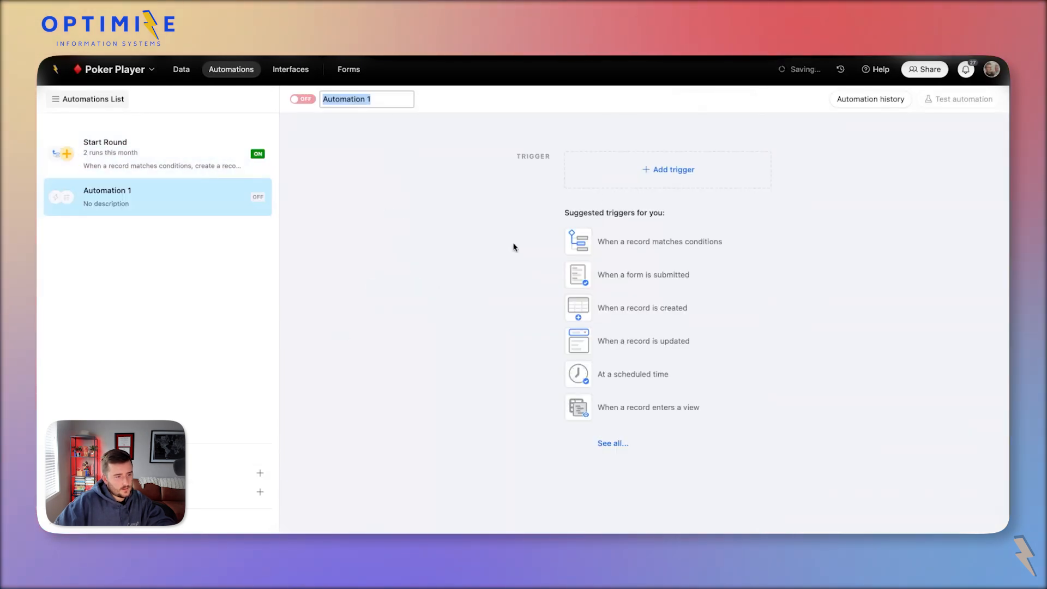
key(ctrl+v)
key(Return)
Trigger it when a Hands record's 1st Round Status is any of selected values.
click(649, 181)
click(678, 217)
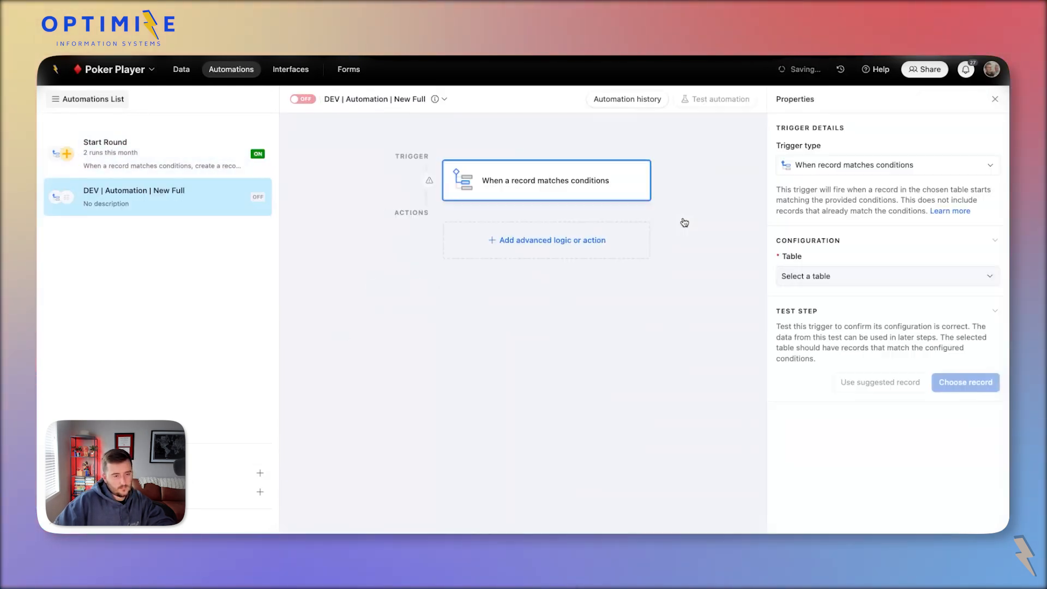
click(824, 275)
click(891, 378)
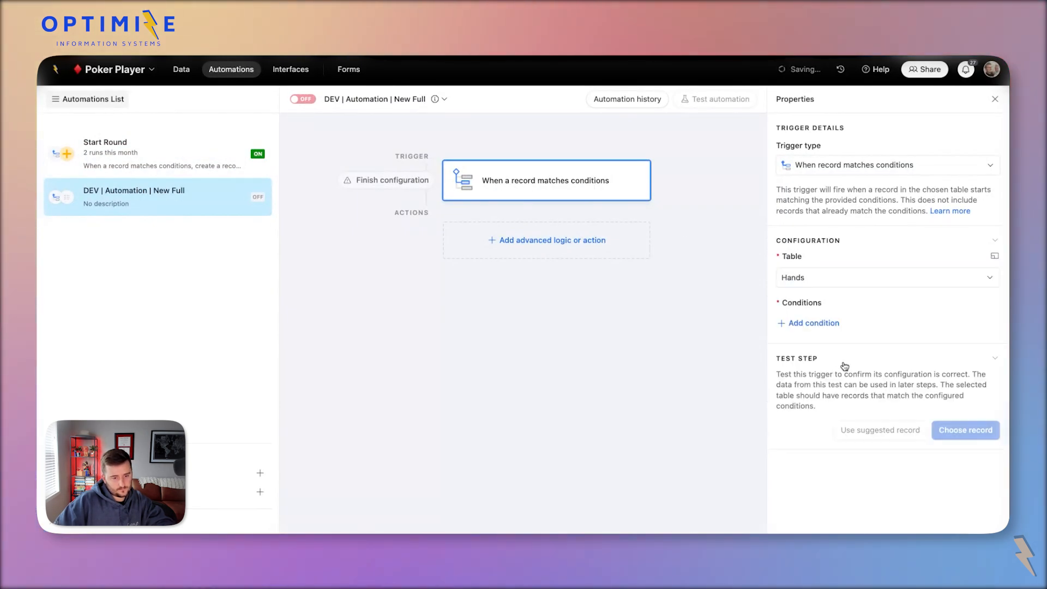
click(840, 325)
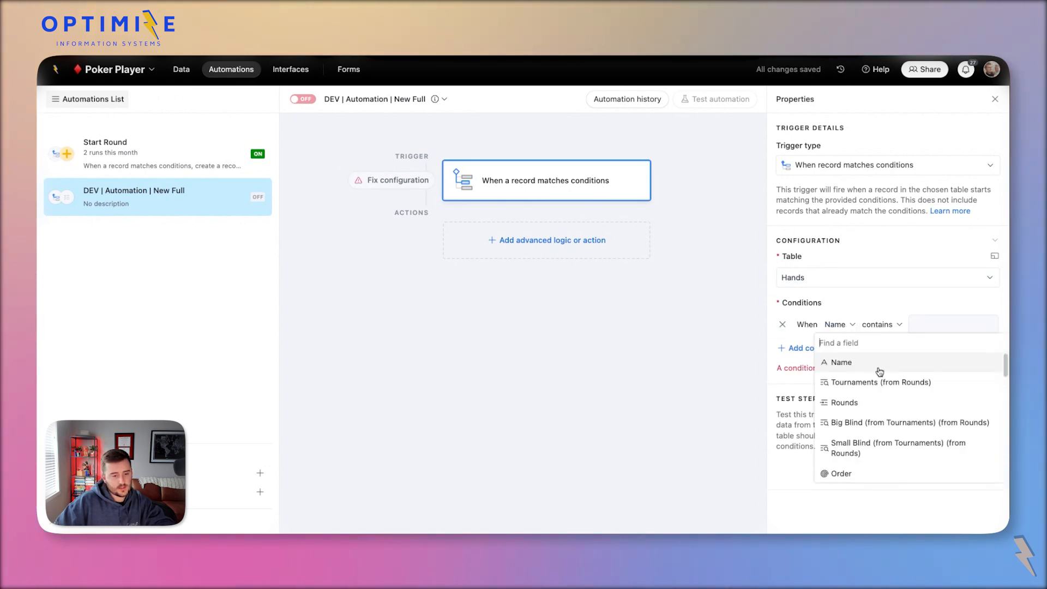
scroll(867, 436, down, 10)
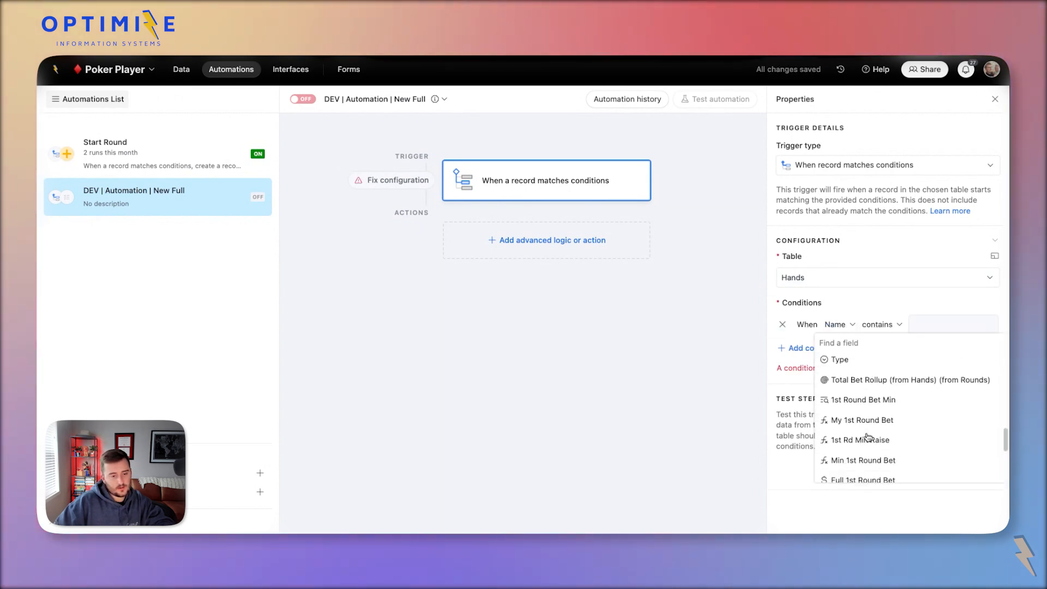
scroll(873, 439, up, 3)
scroll(876, 444, down, 6)
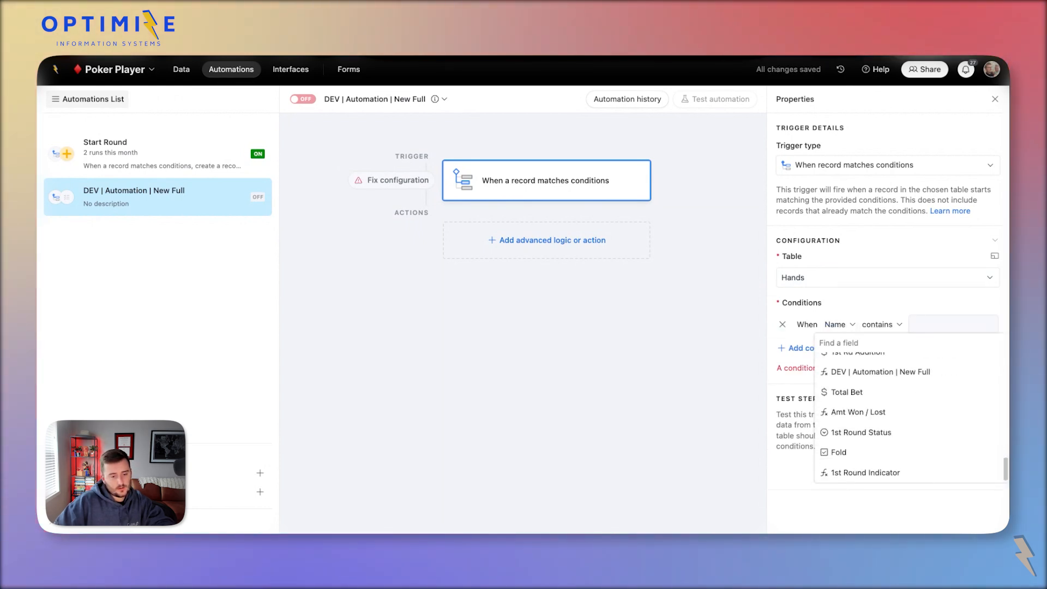
click(867, 433)
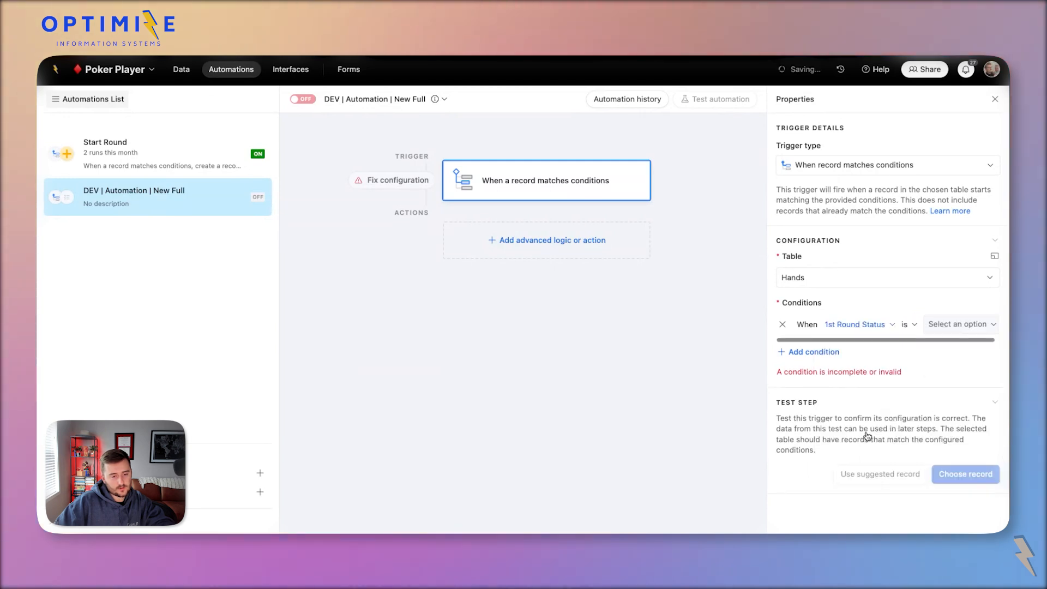
click(907, 330)
click(956, 414)
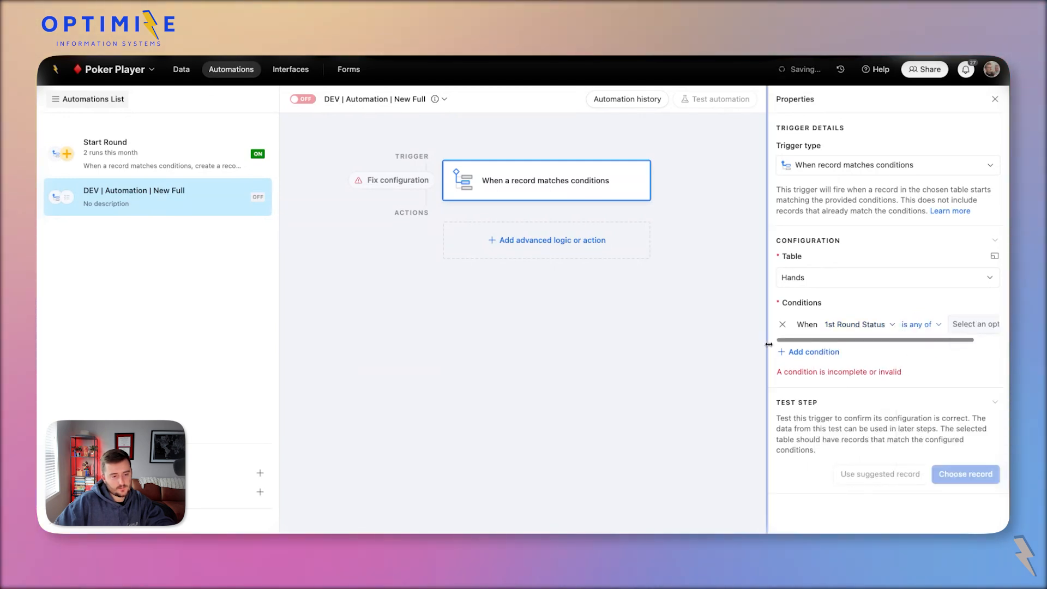
Limit the trigger condition's status values to Raise only.
drag(768, 344, 666, 343)
click(942, 313)
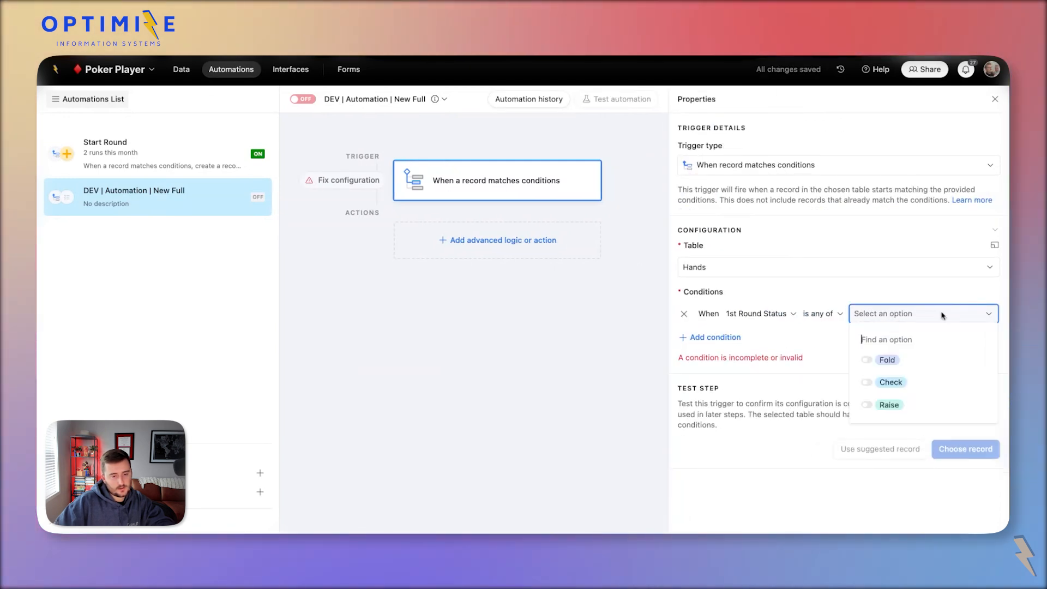
click(898, 361)
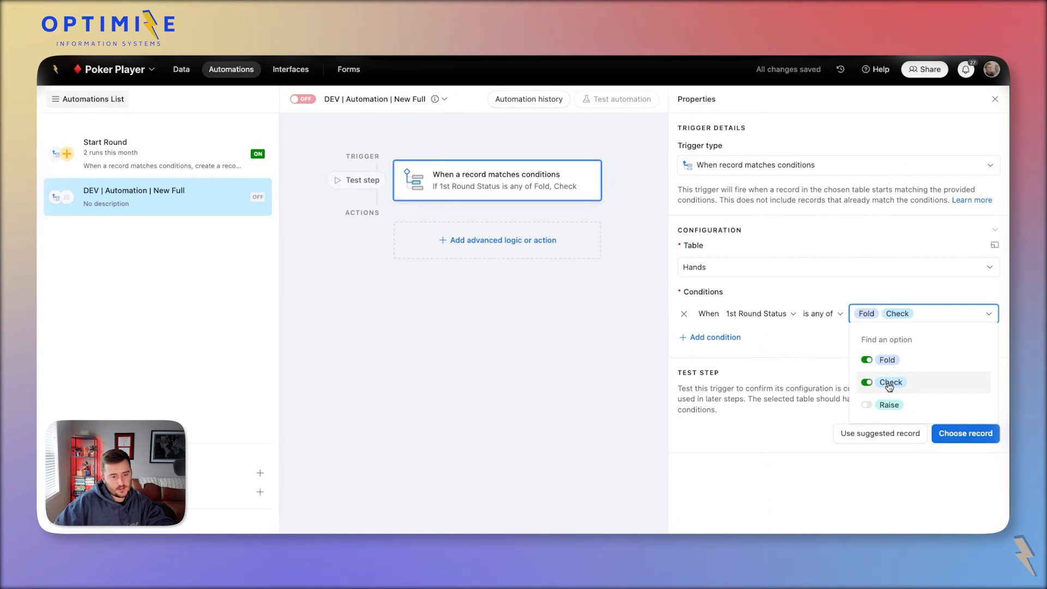
click(884, 361)
click(900, 404)
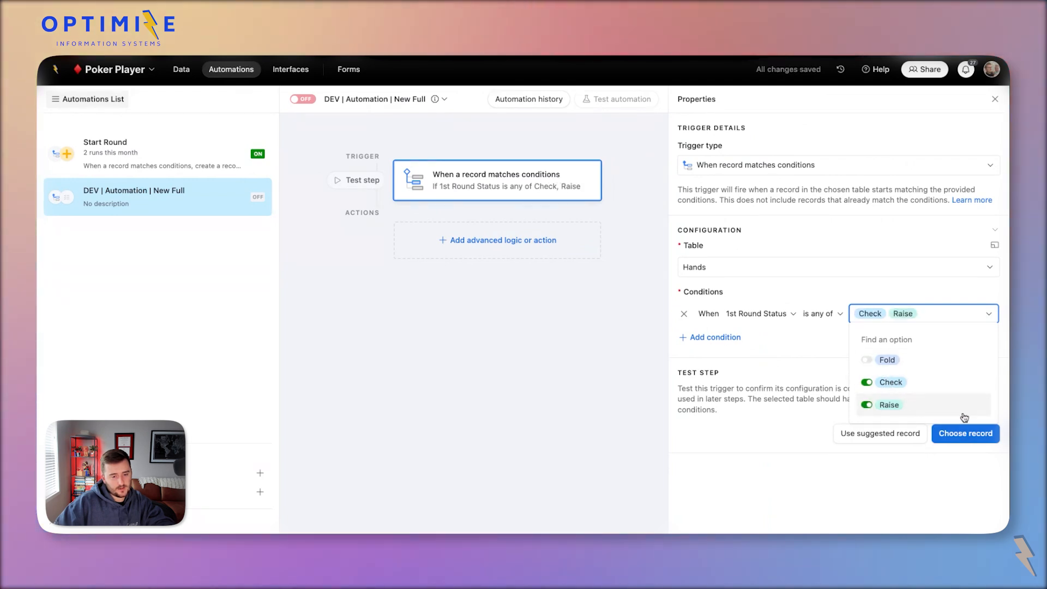
click(829, 345)
click(904, 321)
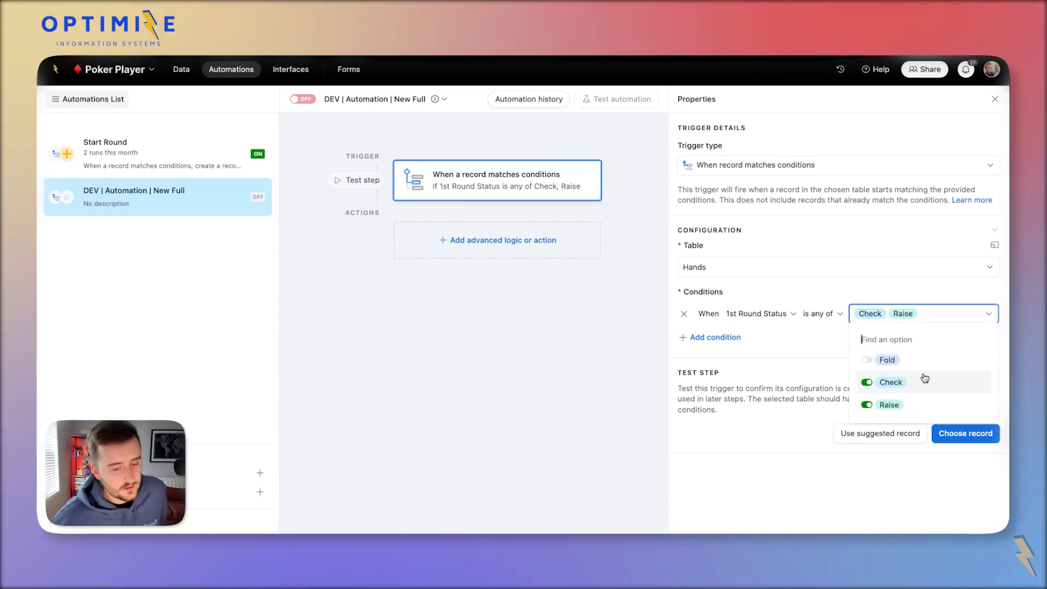
click(873, 381)
click(816, 348)
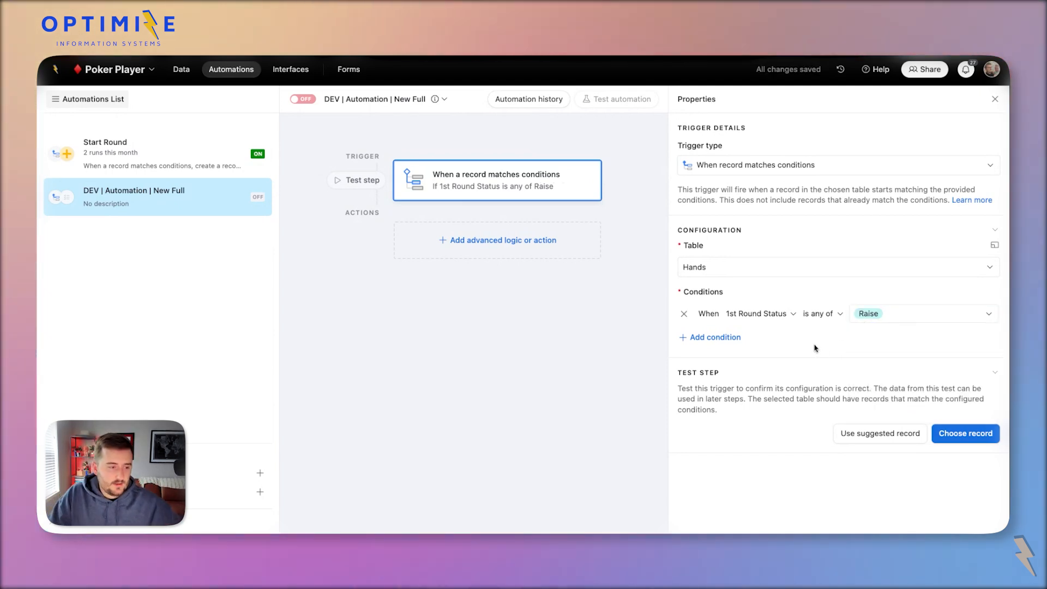
Add an Update record action on the Hands table using the triggering record's ID.
click(472, 255)
click(483, 455)
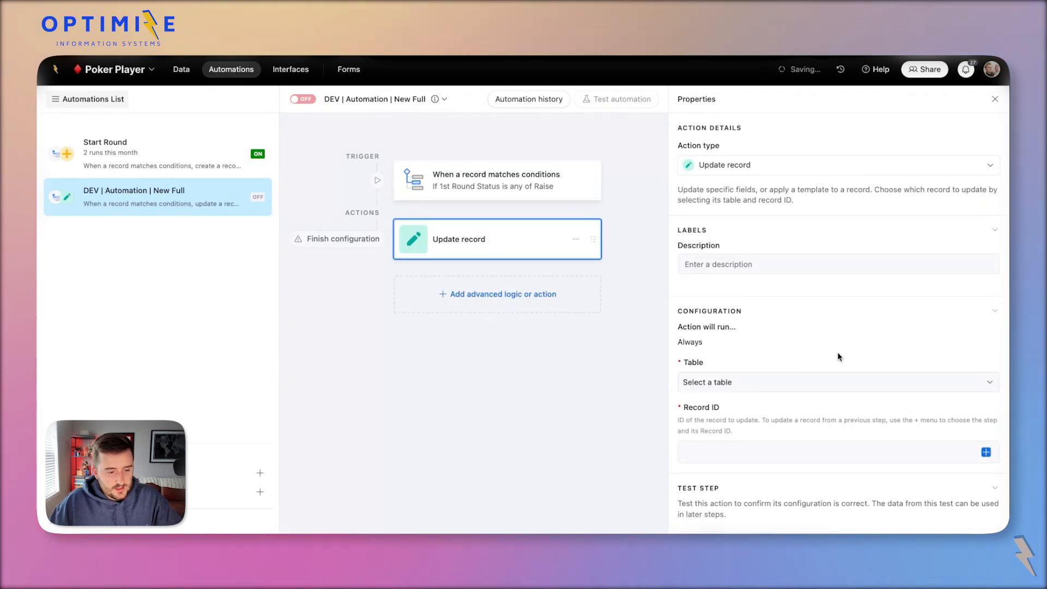
click(769, 382)
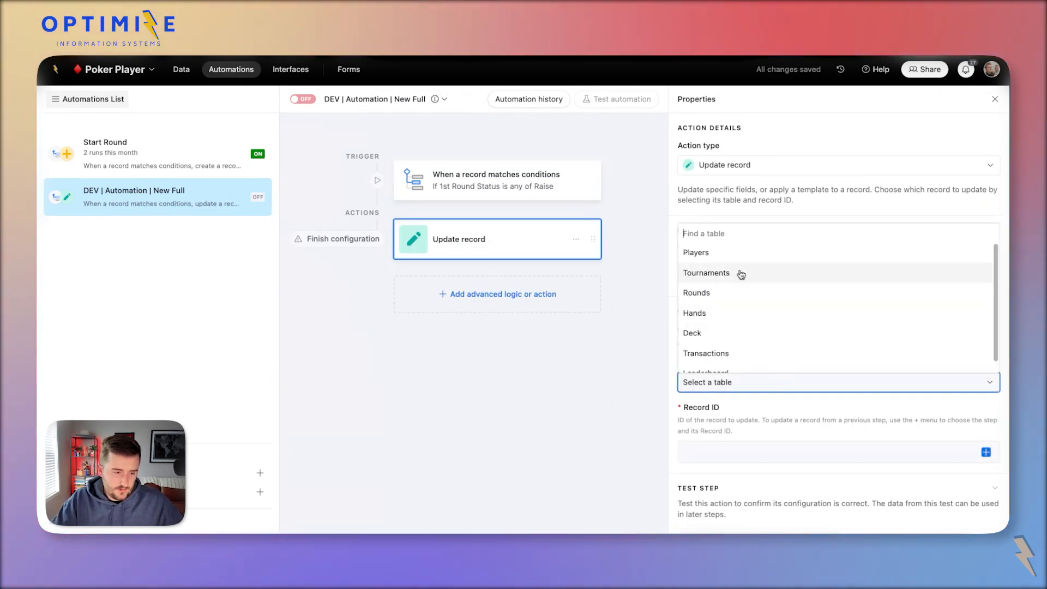
click(740, 312)
click(987, 453)
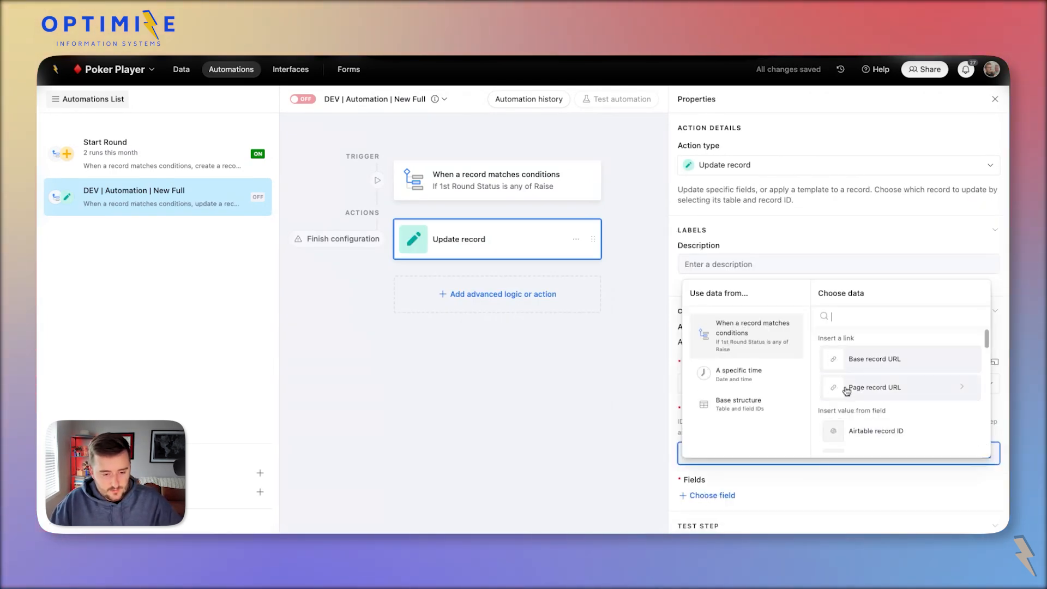
click(892, 428)
Choose Full 1st Round Bet as the field the action updates.
click(719, 501)
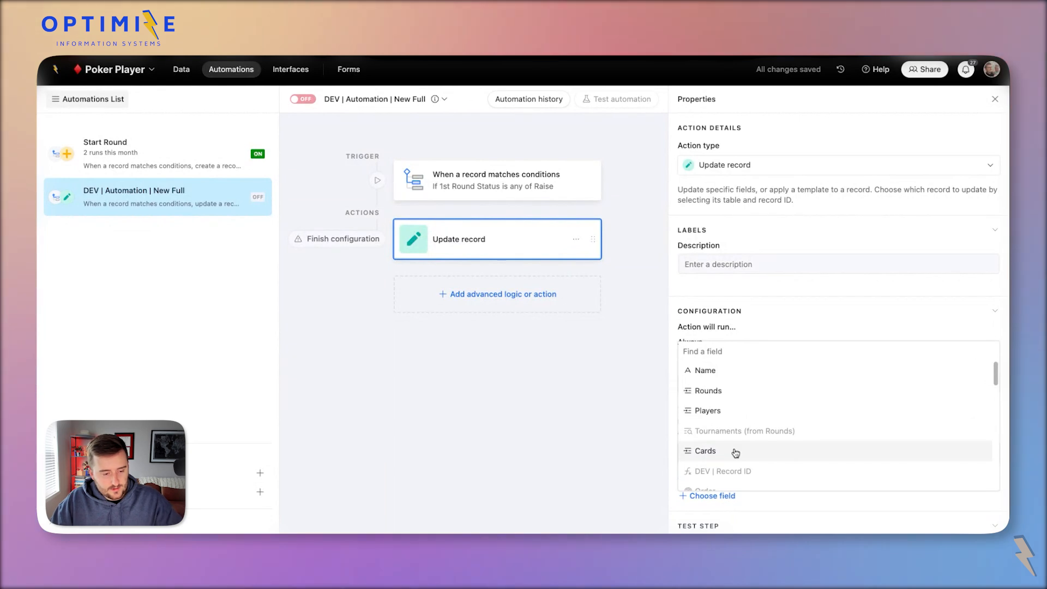
scroll(733, 453, down, 5)
scroll(736, 453, up, 3)
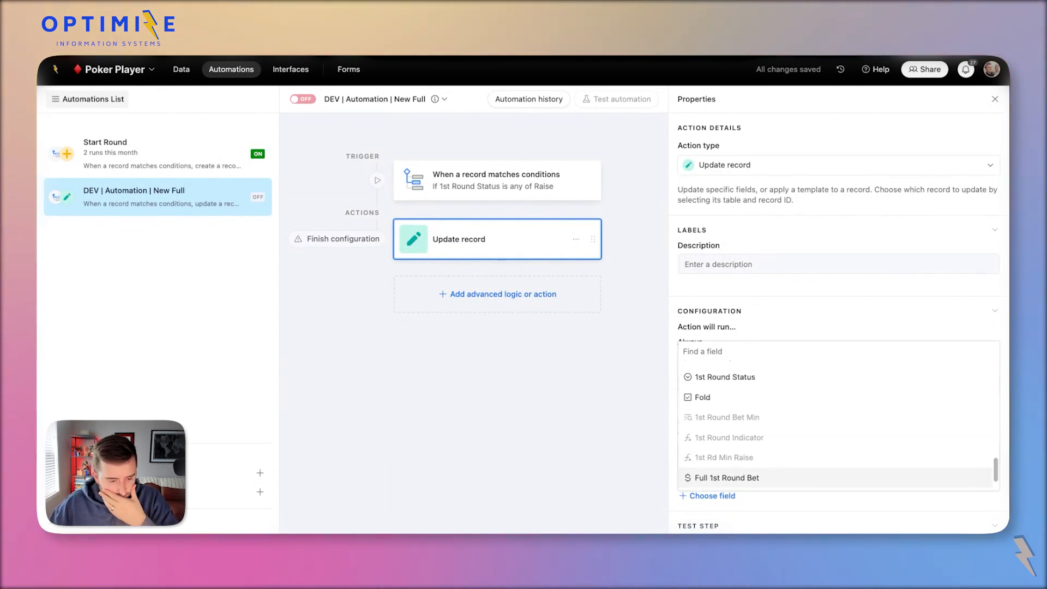
click(739, 311)
click(708, 311)
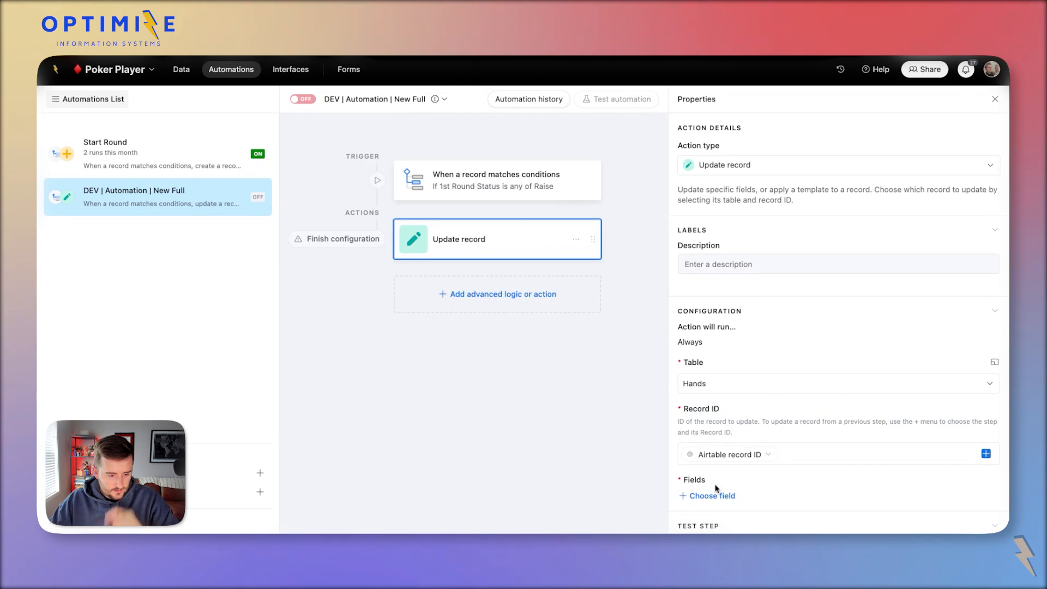
click(704, 494)
scroll(735, 481, down, 10)
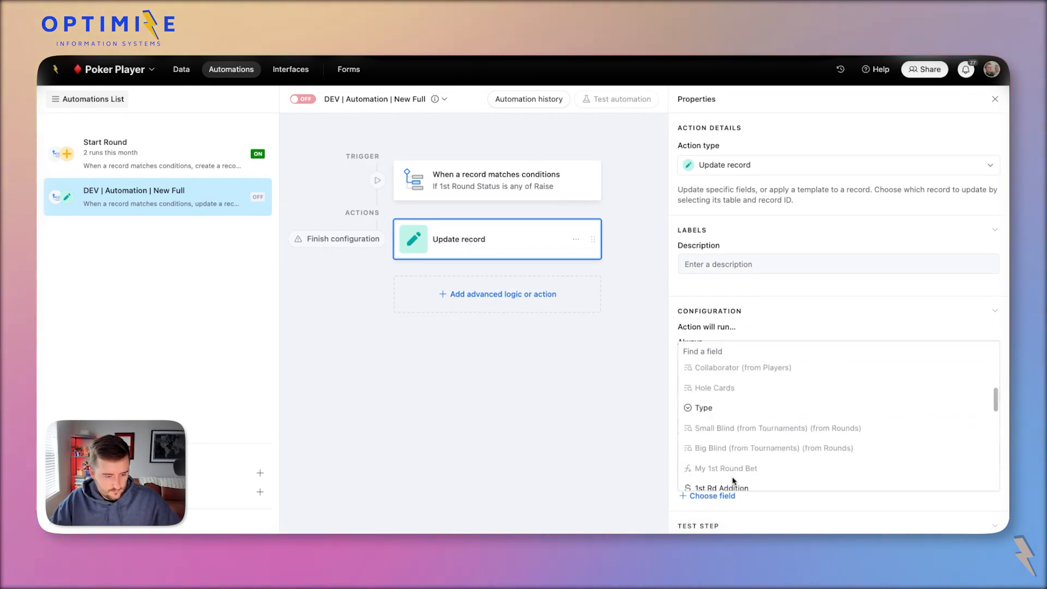
click(727, 440)
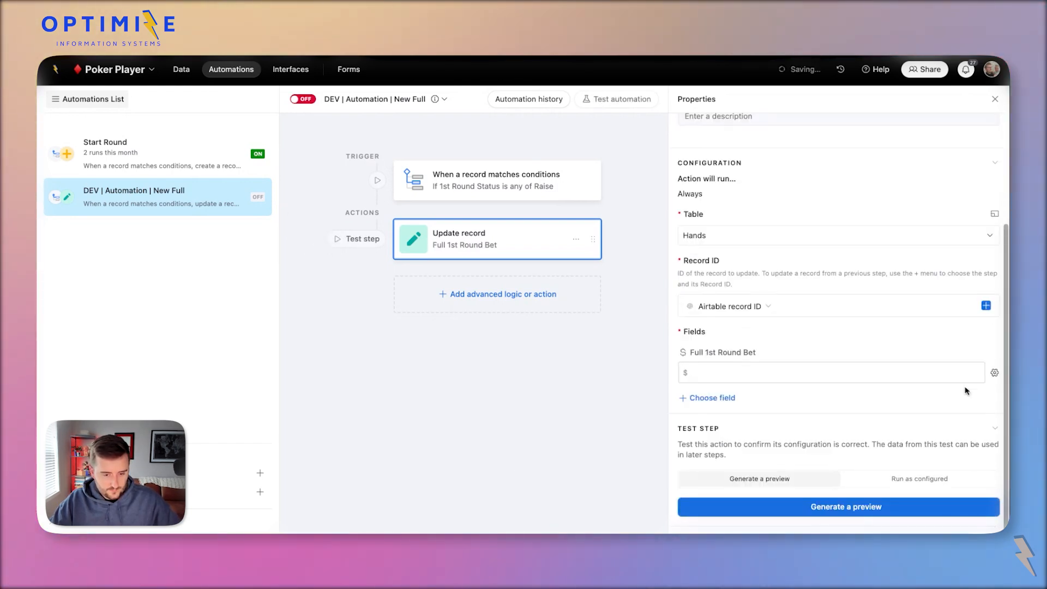
Fill Full 1st Round Bet with the trigger's New Full value and turn the automation on.
click(994, 372)
click(909, 455)
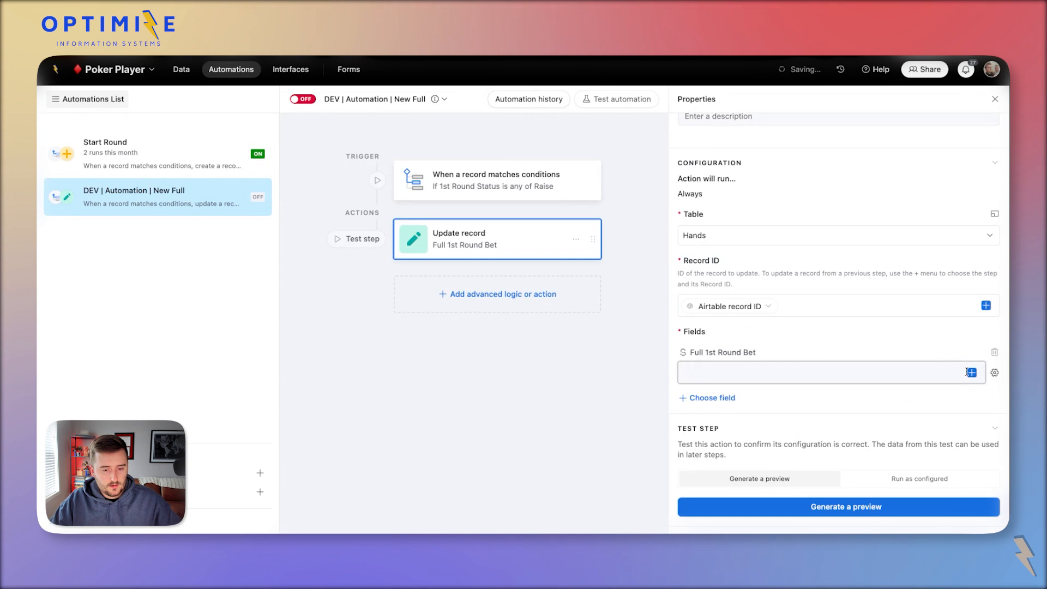
click(972, 374)
text(DEV | Automation | New Full)
click(870, 279)
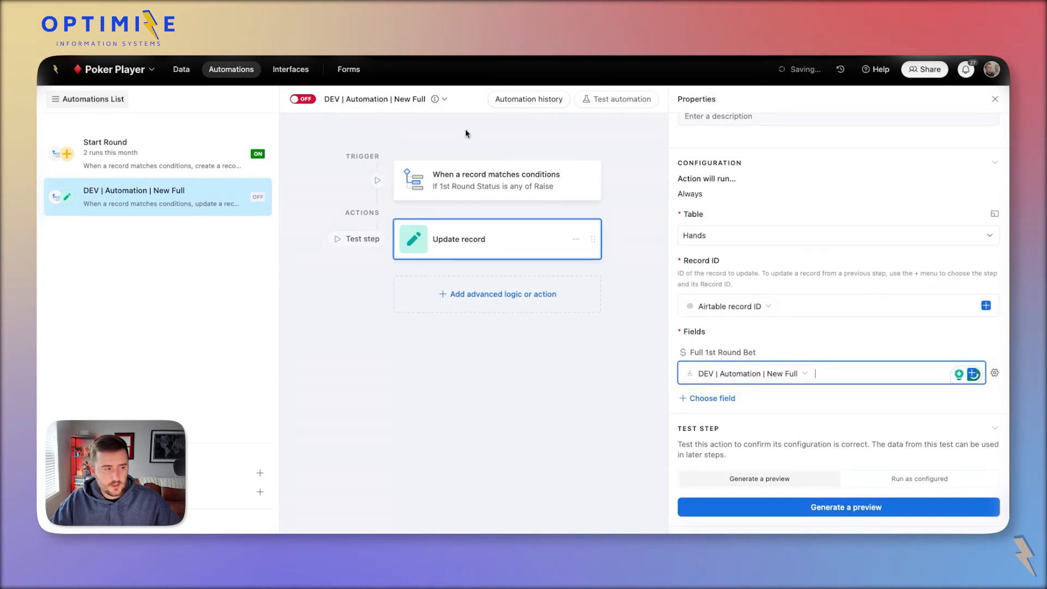
click(303, 99)
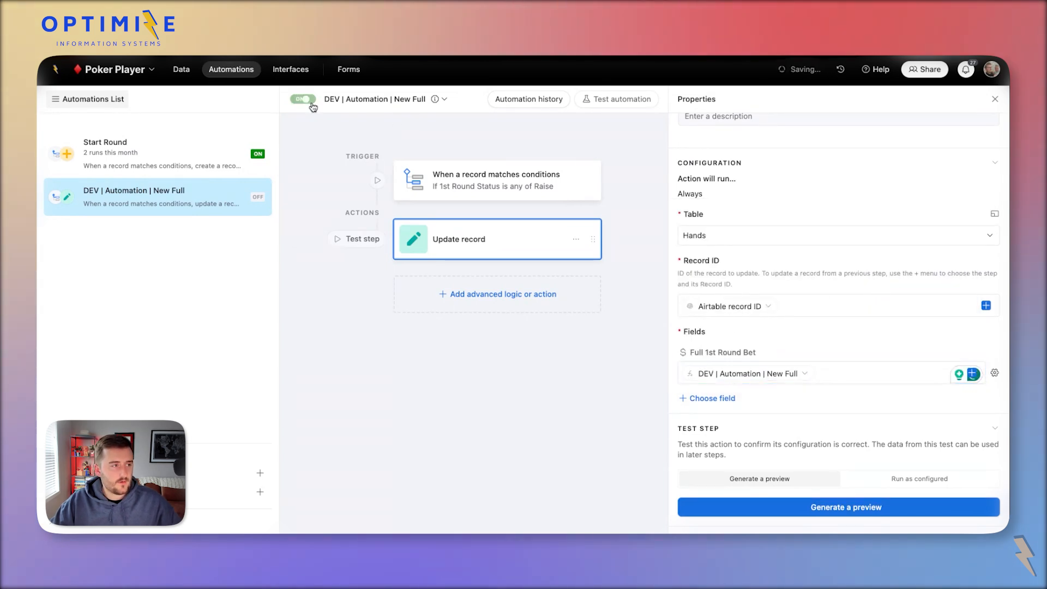
click(291, 70)
Open round 1 on the Rounds page and enter page edit mode.
click(78, 150)
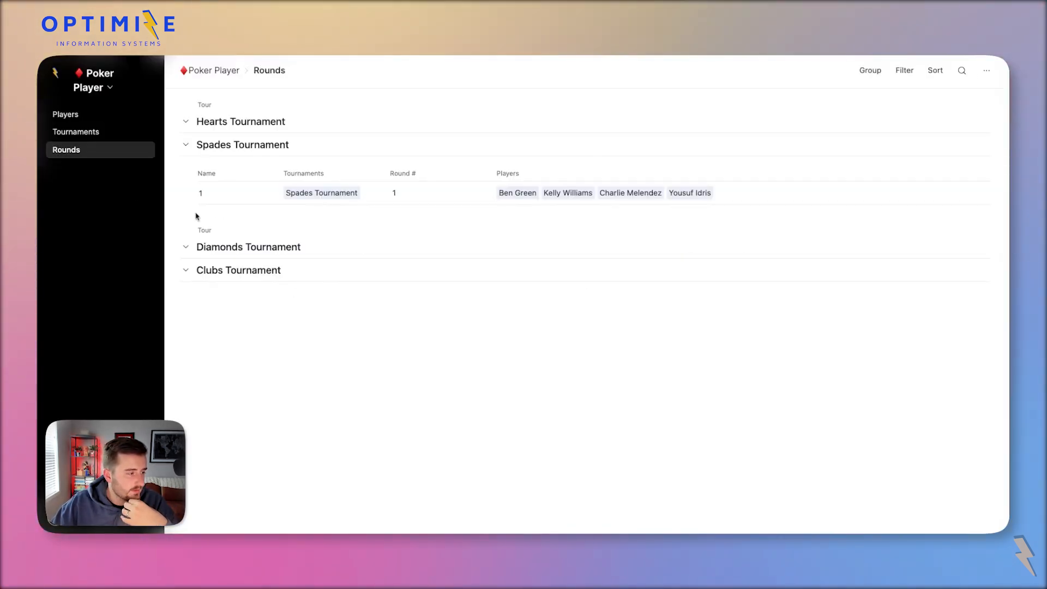
click(270, 192)
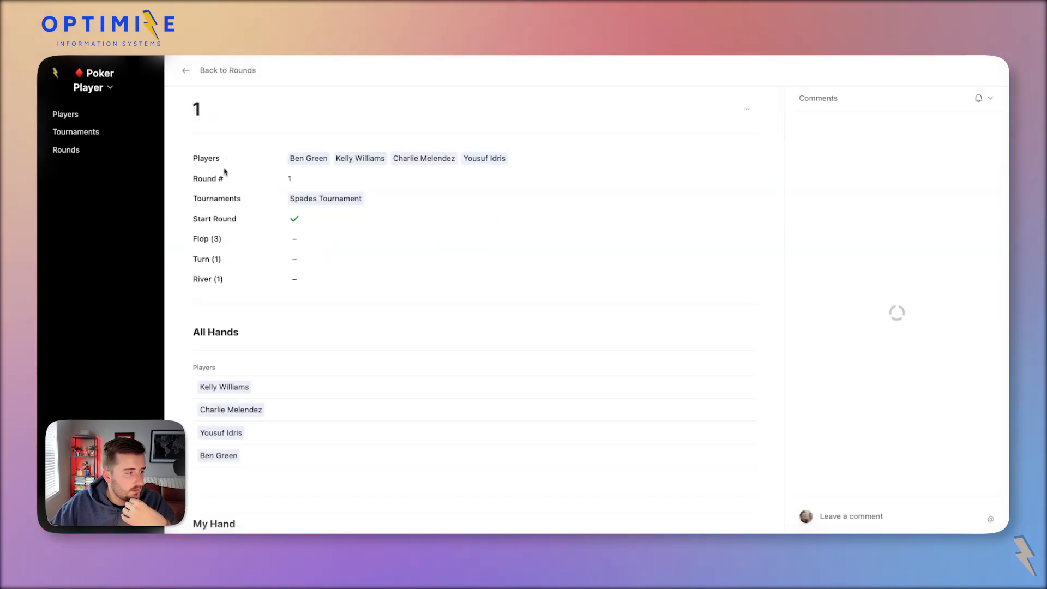
click(109, 87)
click(126, 114)
Delete the Full 1st Round Bet field from a hand's record layout.
scroll(360, 381, down, 3)
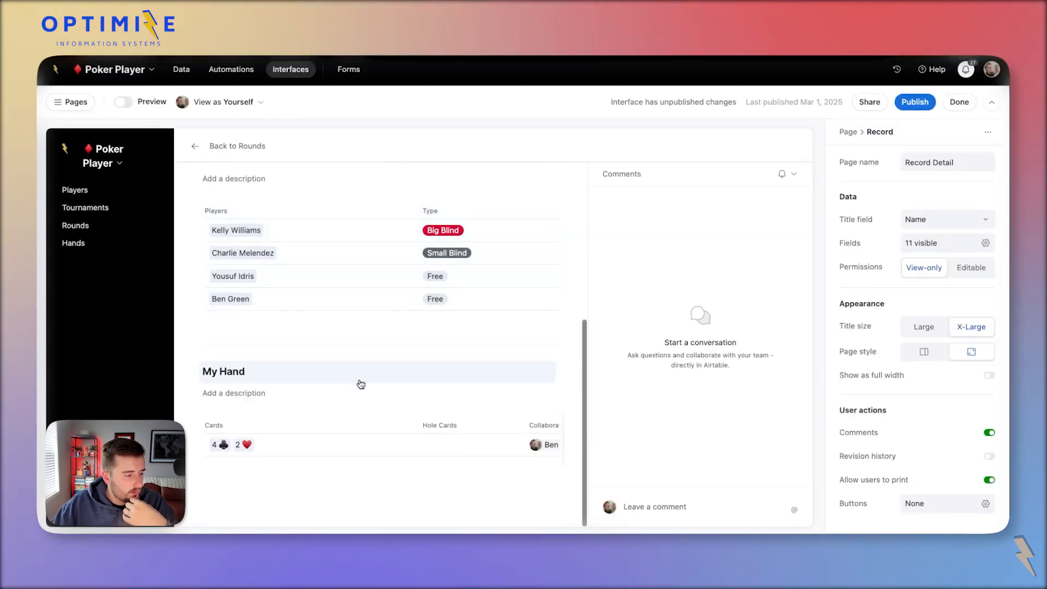
click(393, 453)
click(391, 448)
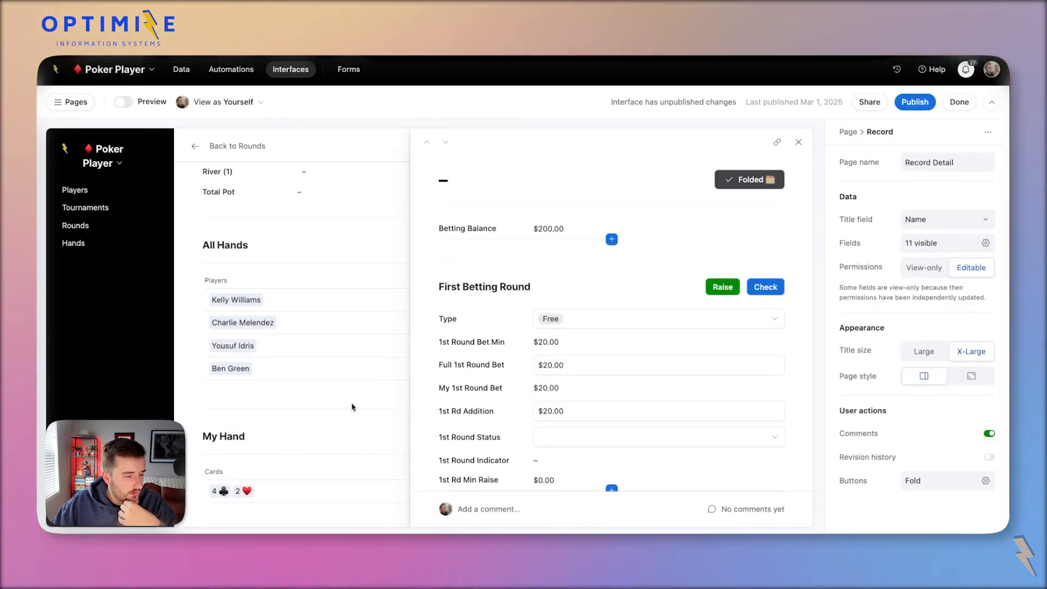
scroll(507, 378, down, 2)
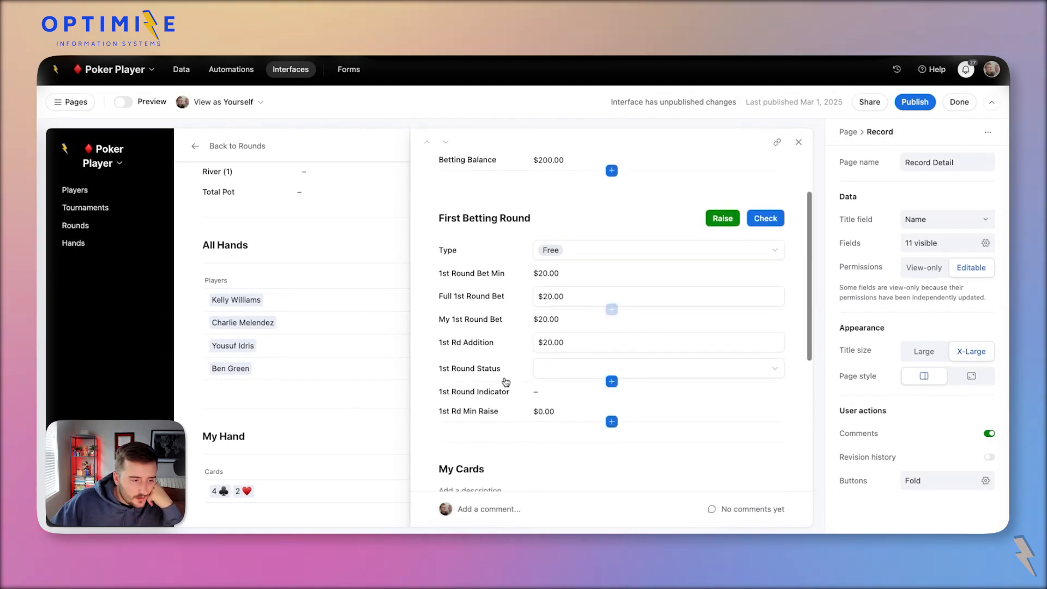
click(517, 304)
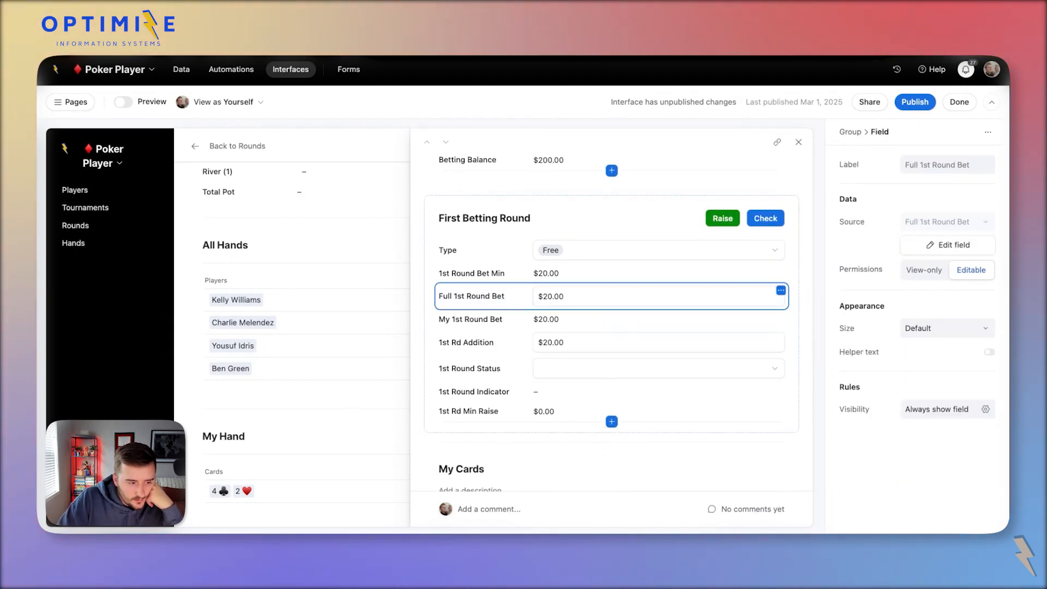
key(Delete)
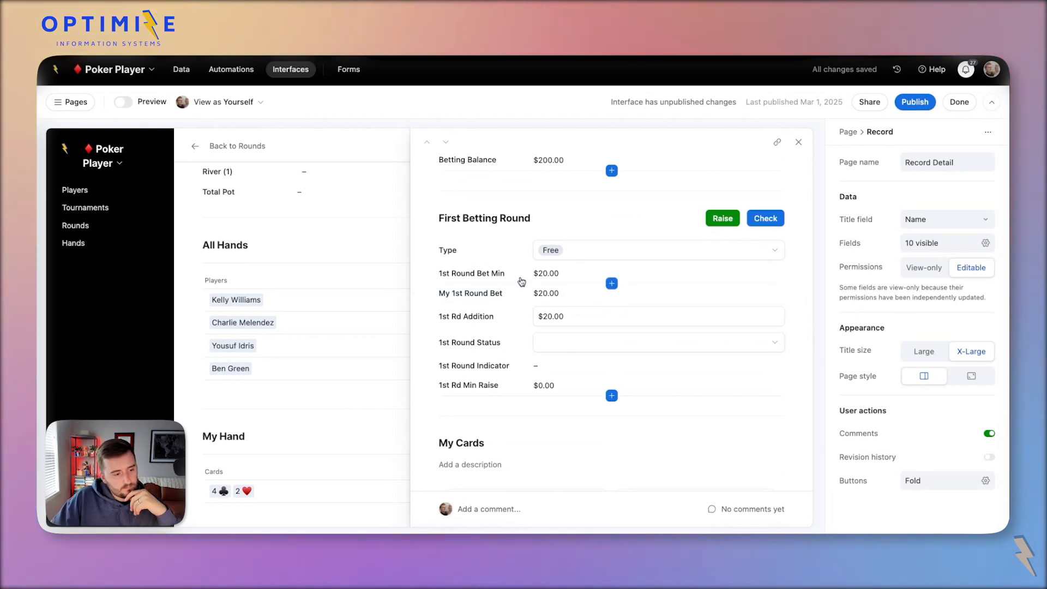
scroll(522, 282, up, 2)
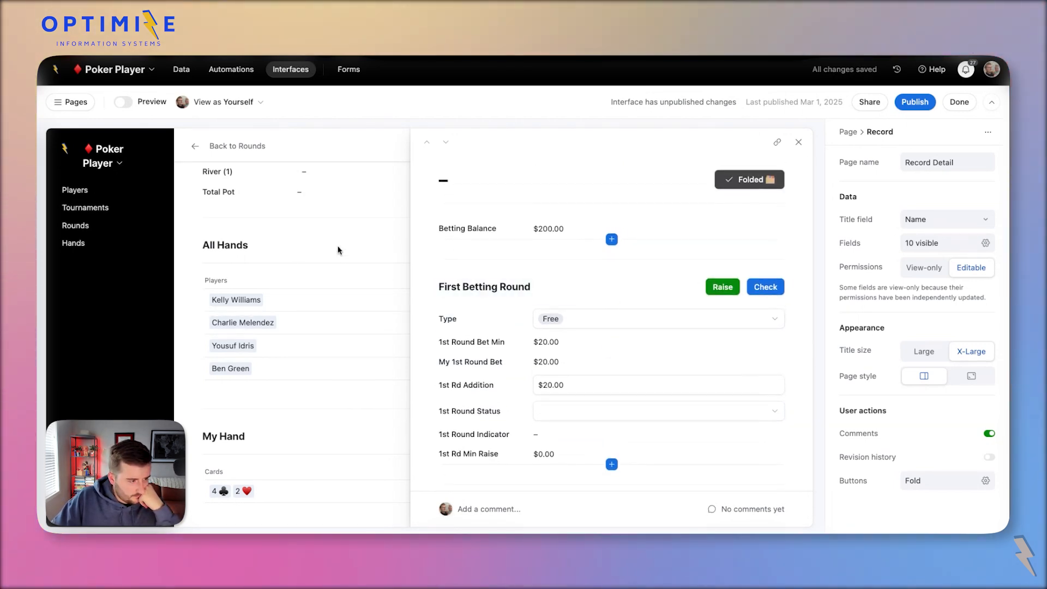
click(182, 69)
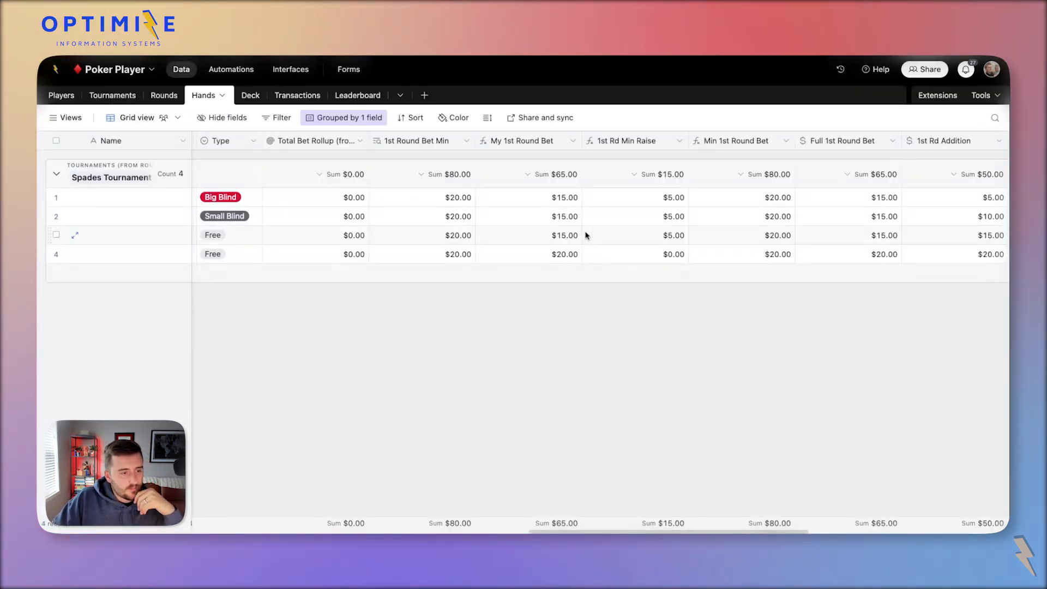
Clear the existing Full 1st Round Bet and 1st Rd Addition values.
click(486, 180)
click(405, 203)
click(405, 203)
scroll(404, 202, right, 5)
drag(594, 199, 690, 258)
key(Delete)
click(775, 244)
scroll(774, 244, right, 5)
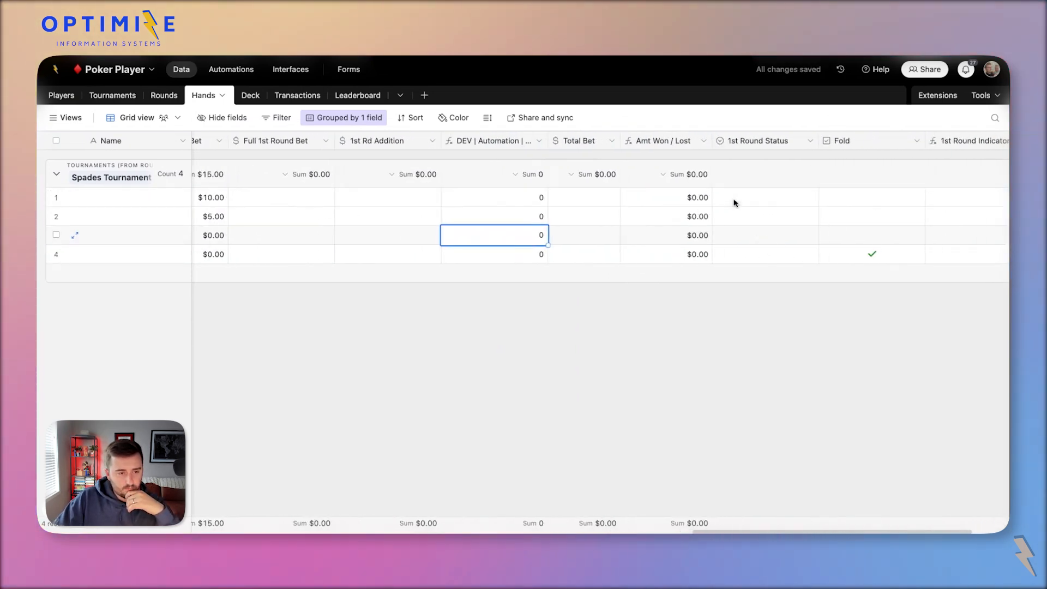
drag(736, 140, 469, 192)
scroll(474, 192, left, 4)
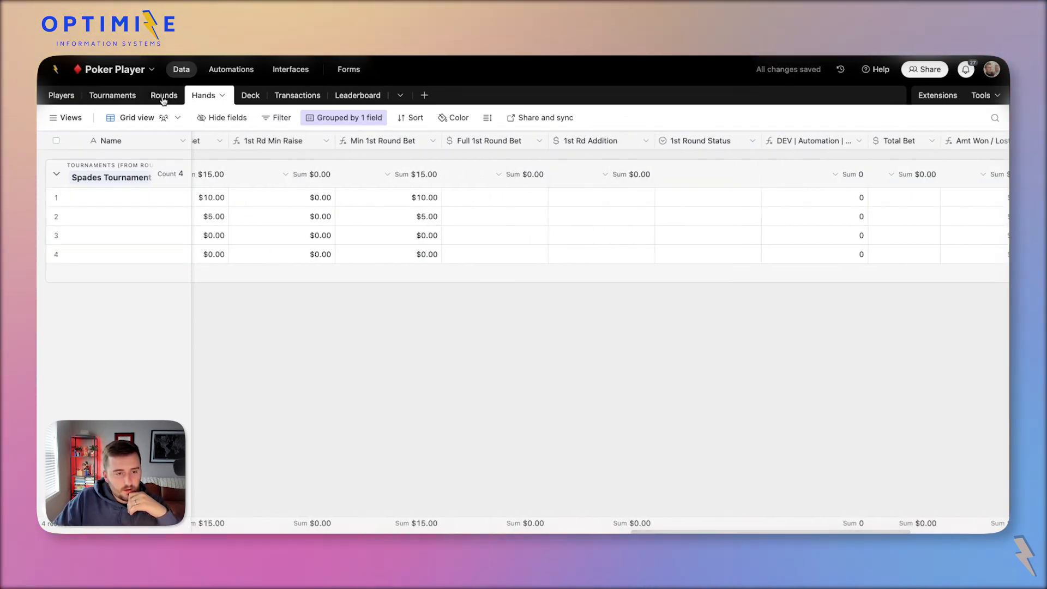
Inspect Full 1st Round Bet's settings and row 1's bet and status cells without changes.
double_click(480, 140)
click(819, 197)
scroll(842, 199, left, 3)
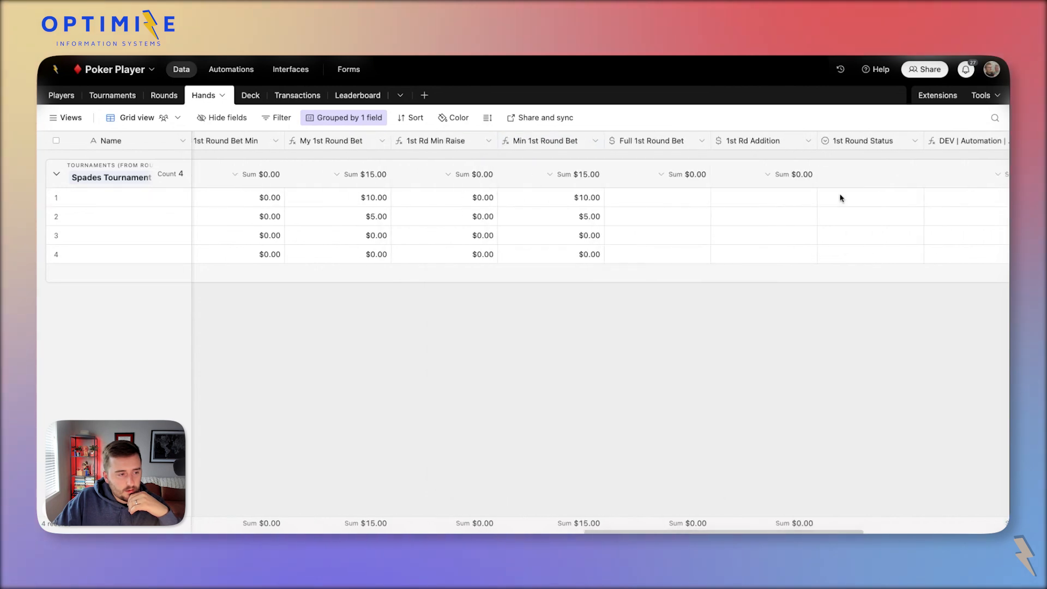
double_click(902, 198)
click(762, 221)
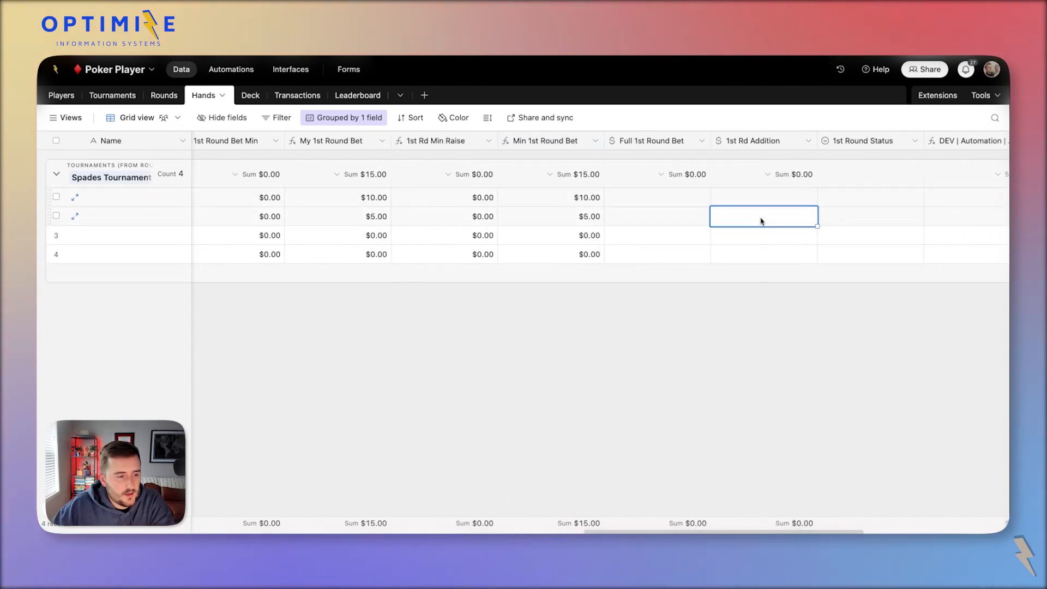
click(351, 195)
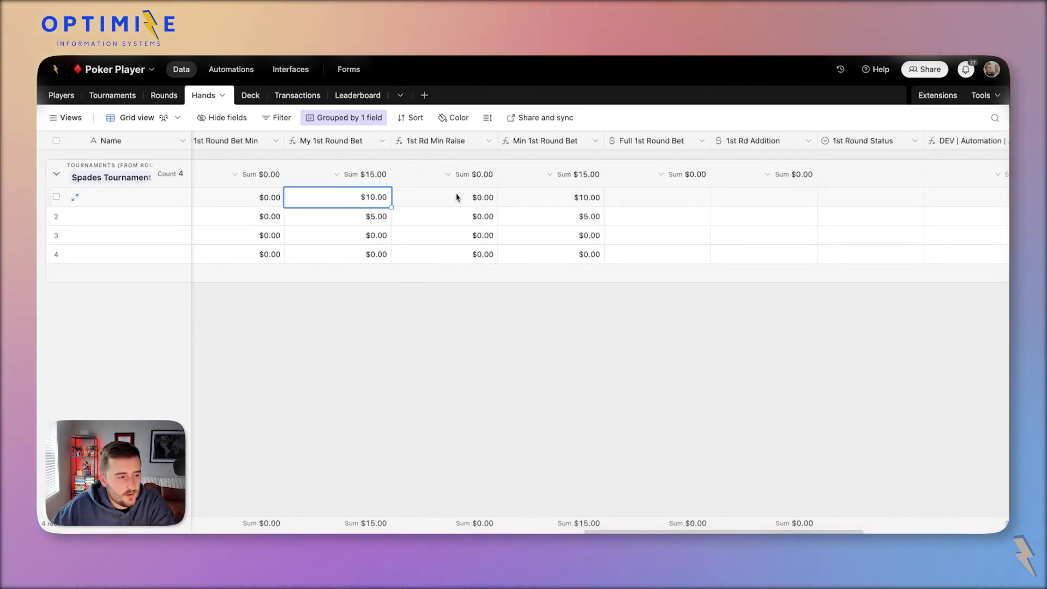
click(538, 195)
click(733, 196)
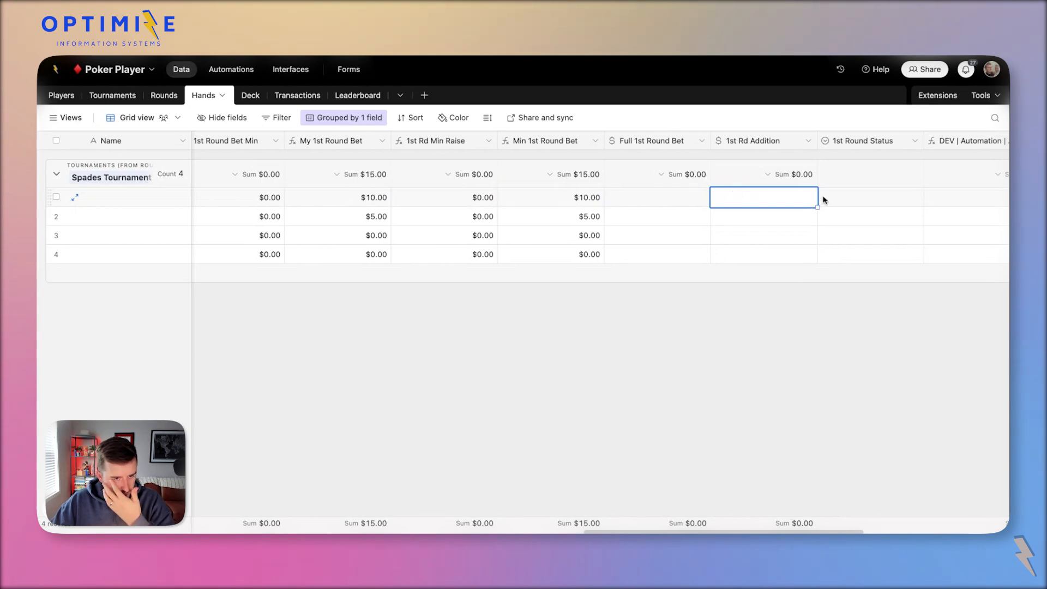
click(876, 203)
click(876, 201)
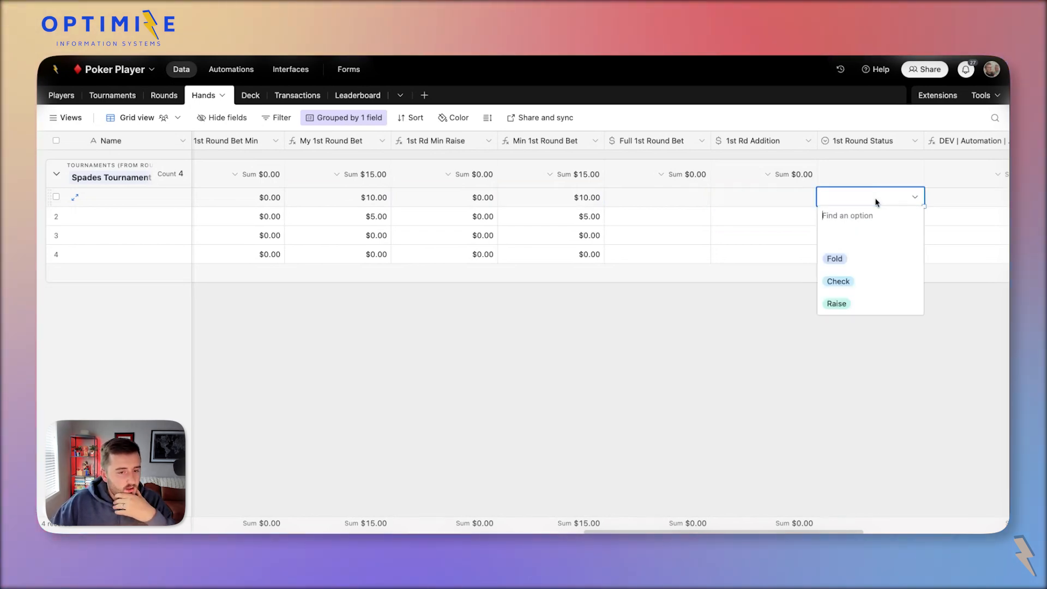
click(750, 198)
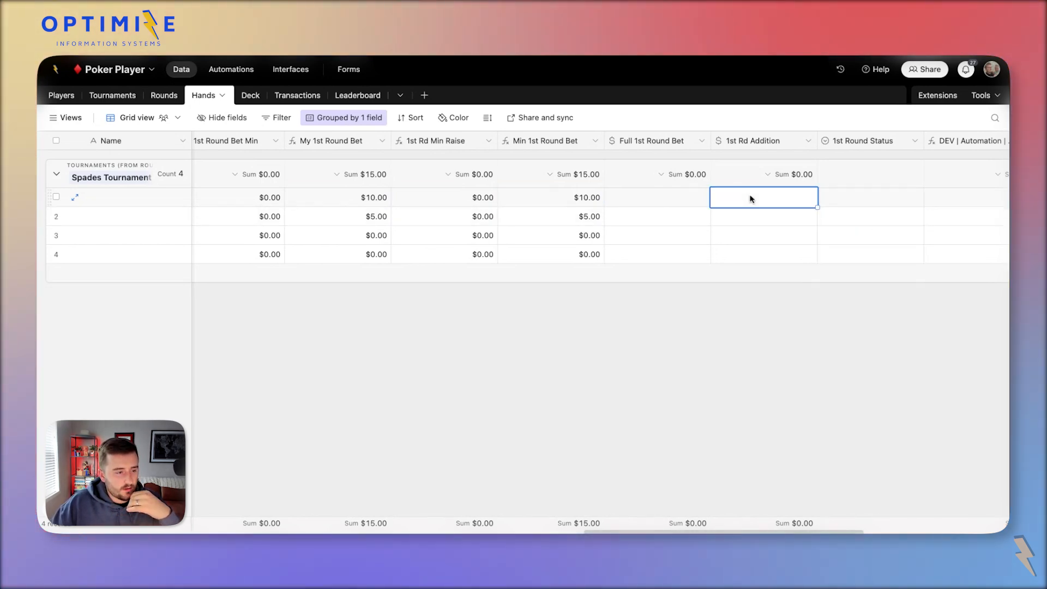
Copy the four Min 1st Round Bet values into Full 1st Round Bet.
click(537, 198)
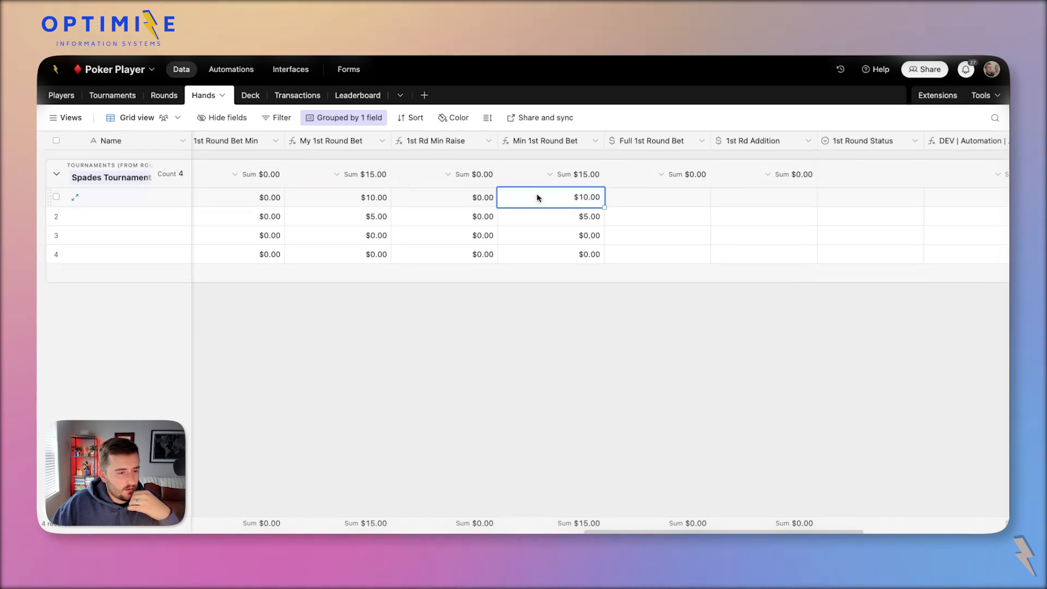
shift+click(573, 221)
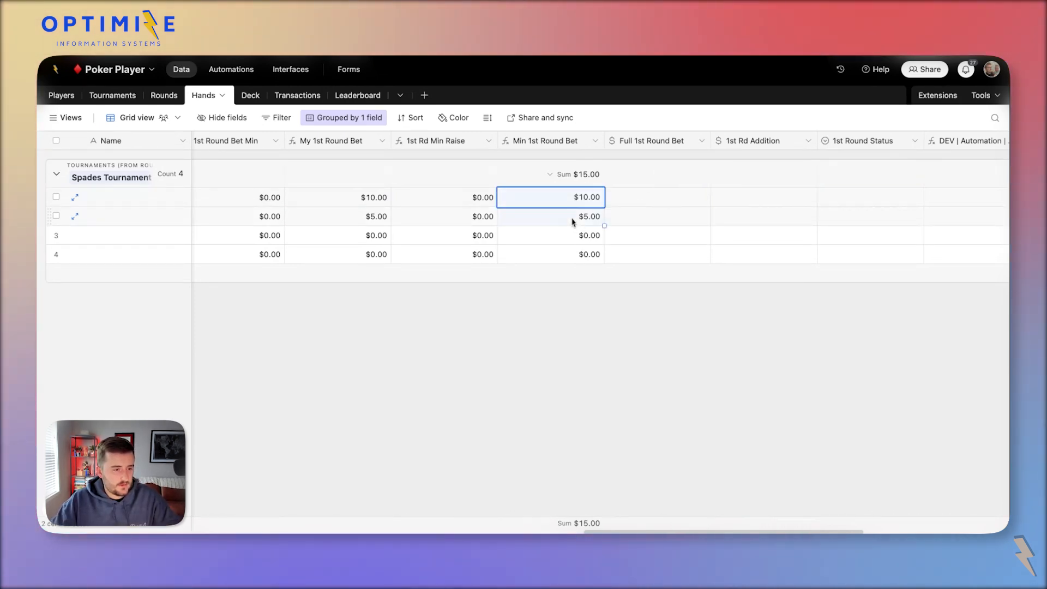
shift+click(565, 256)
key(super+c)
click(645, 199)
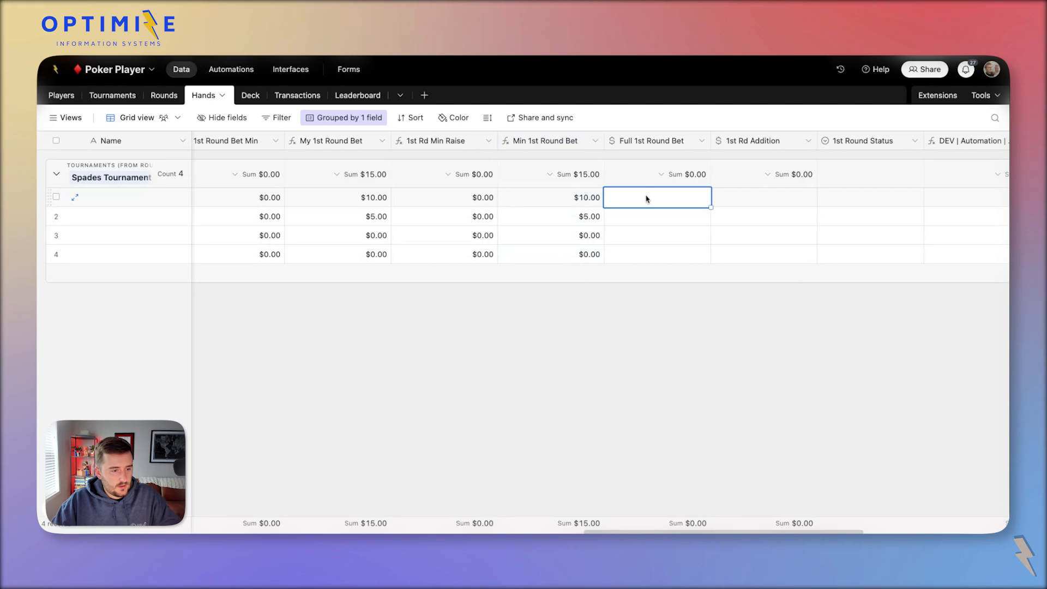
key(super+v)
Review the Min 1st Round Bet and 1st Rd Min Raise values across rows 1–4.
click(529, 204)
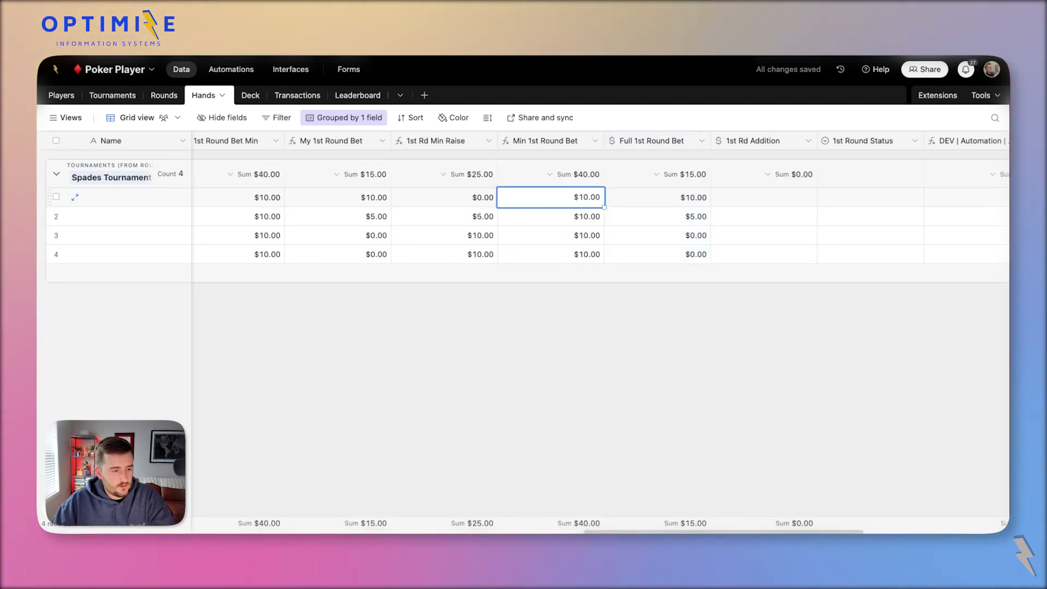
click(534, 238)
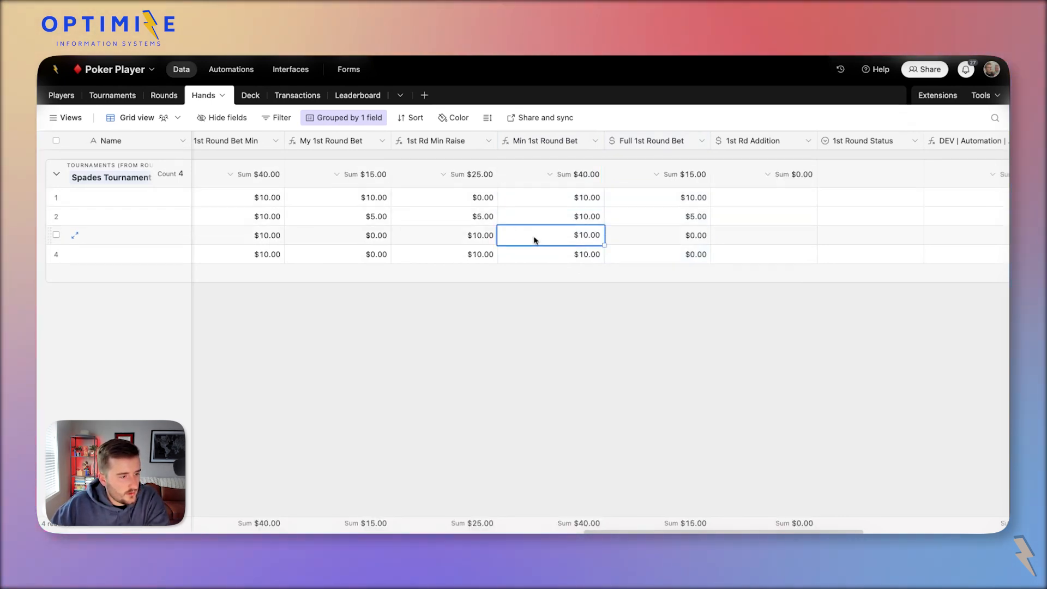
click(469, 221)
click(467, 240)
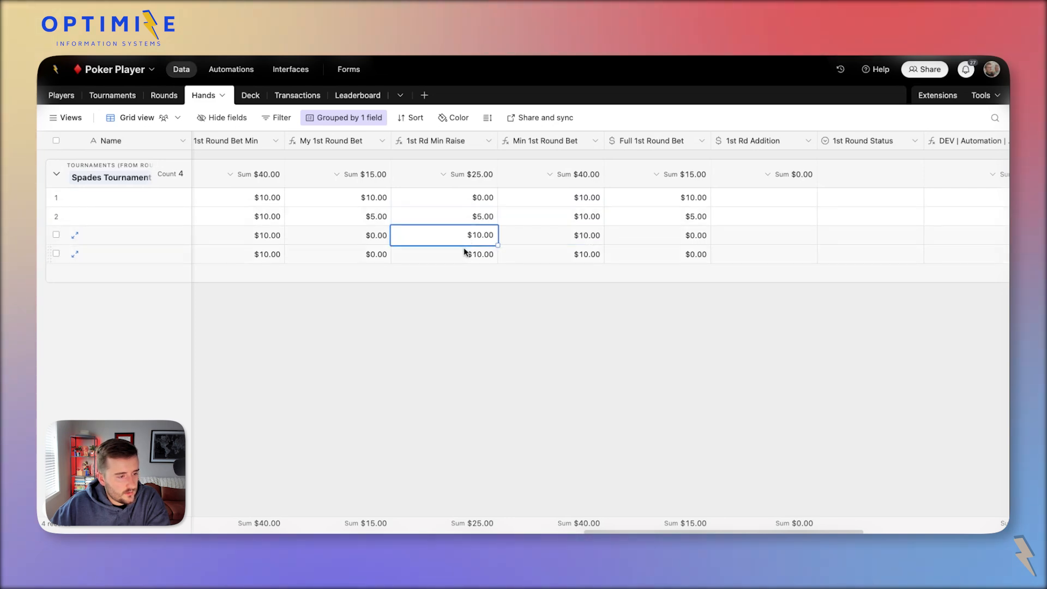
click(464, 252)
click(468, 217)
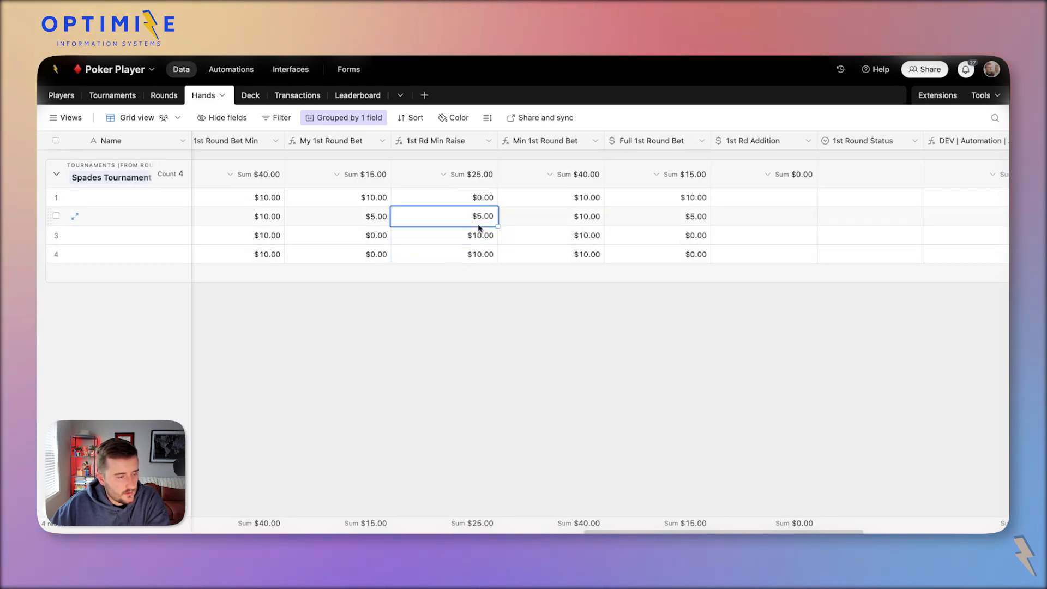
click(782, 203)
Set row 1's status to Check, and give row 2 a $10.00 addition with Raise status.
double_click(836, 199)
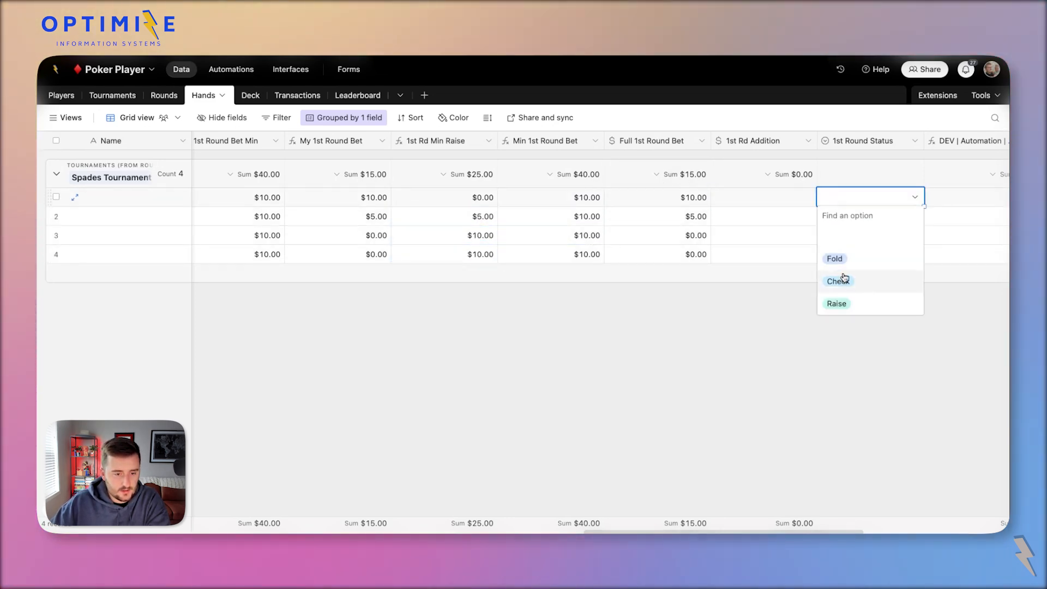
click(840, 281)
click(855, 215)
click(856, 215)
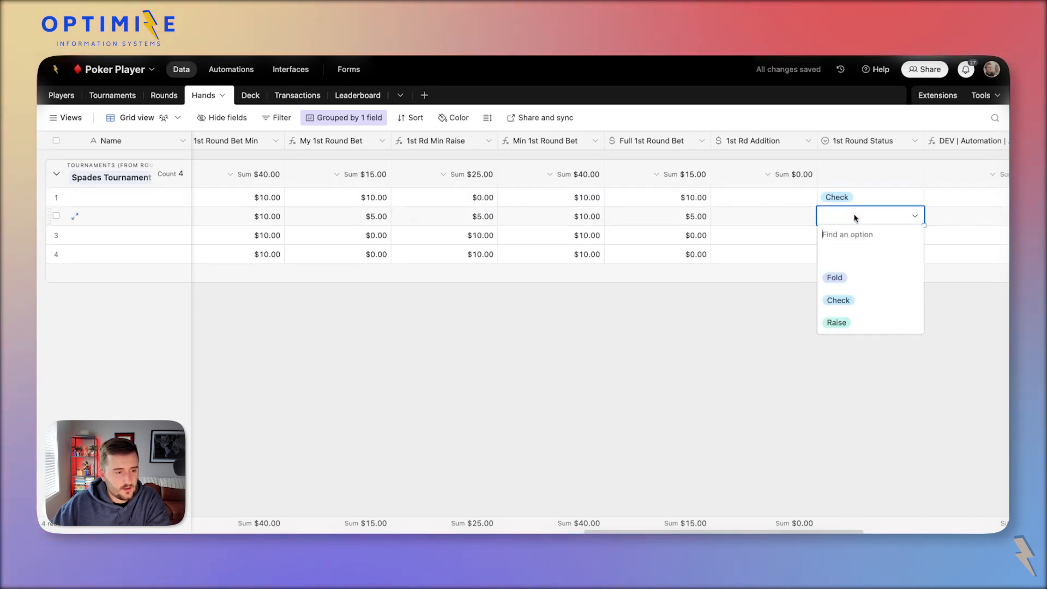
click(795, 218)
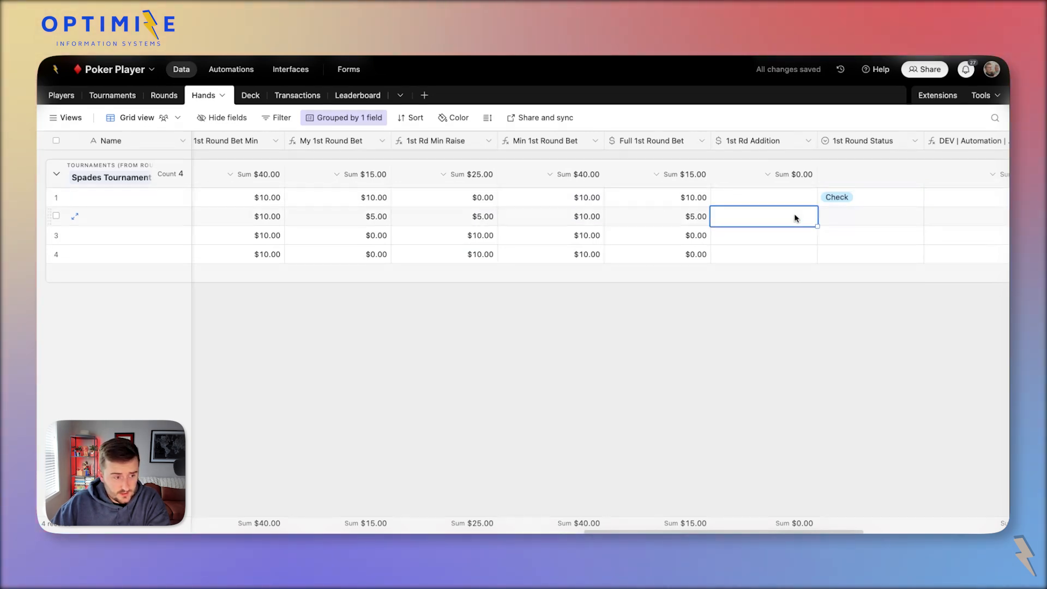
text(10)
key(Return)
double_click(843, 221)
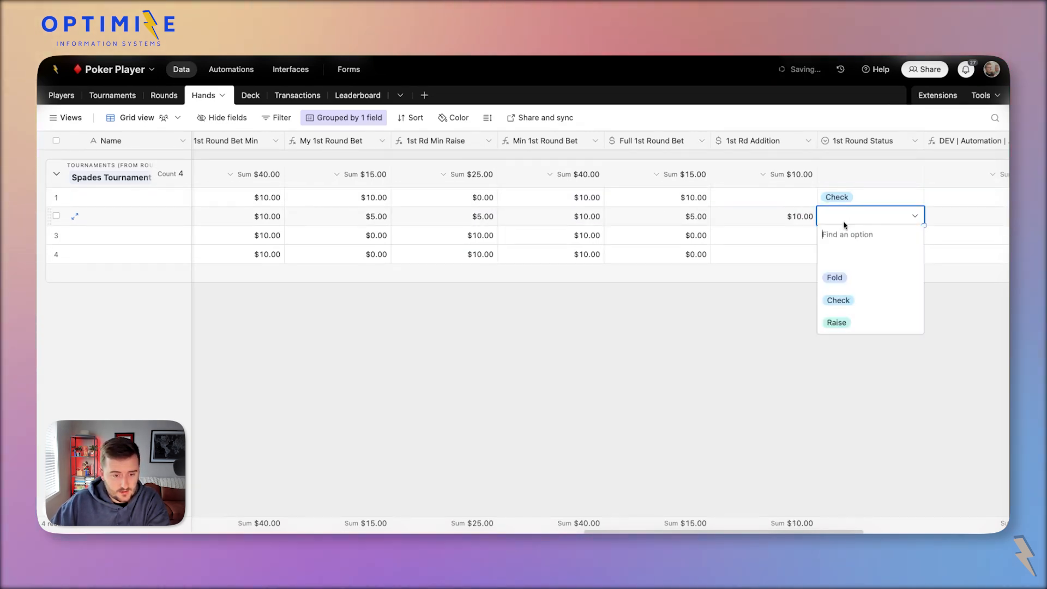
click(856, 321)
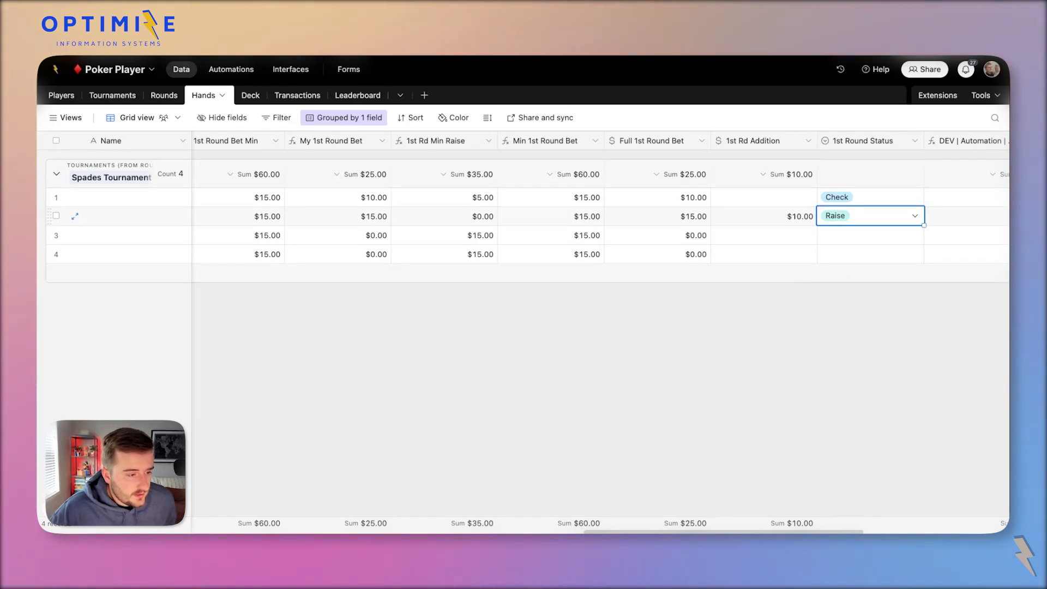
Give row 3 a $20.00 1st Rd Addition and mark it Raise.
click(694, 218)
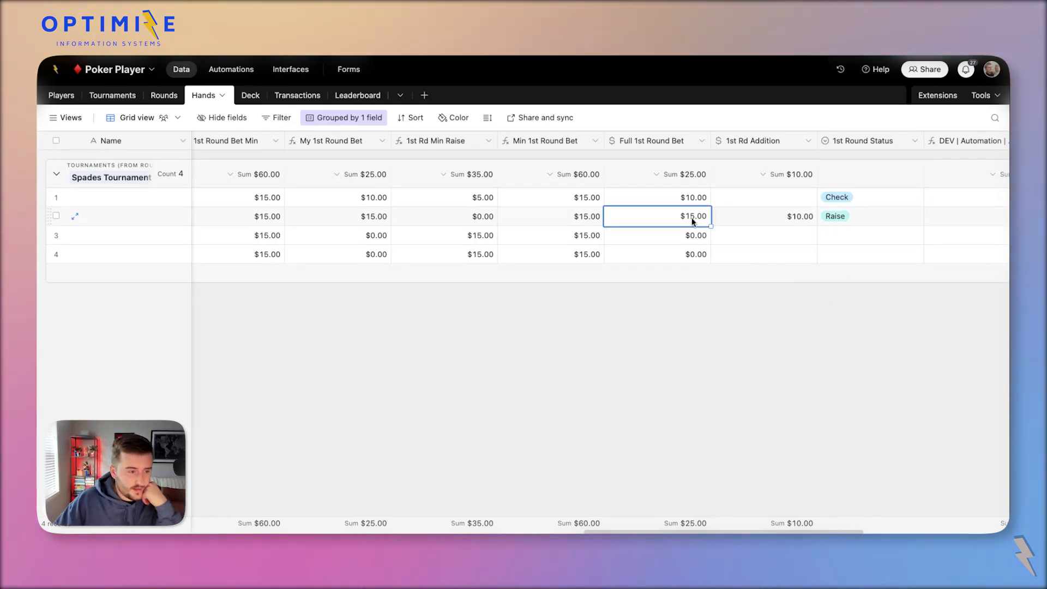
click(783, 224)
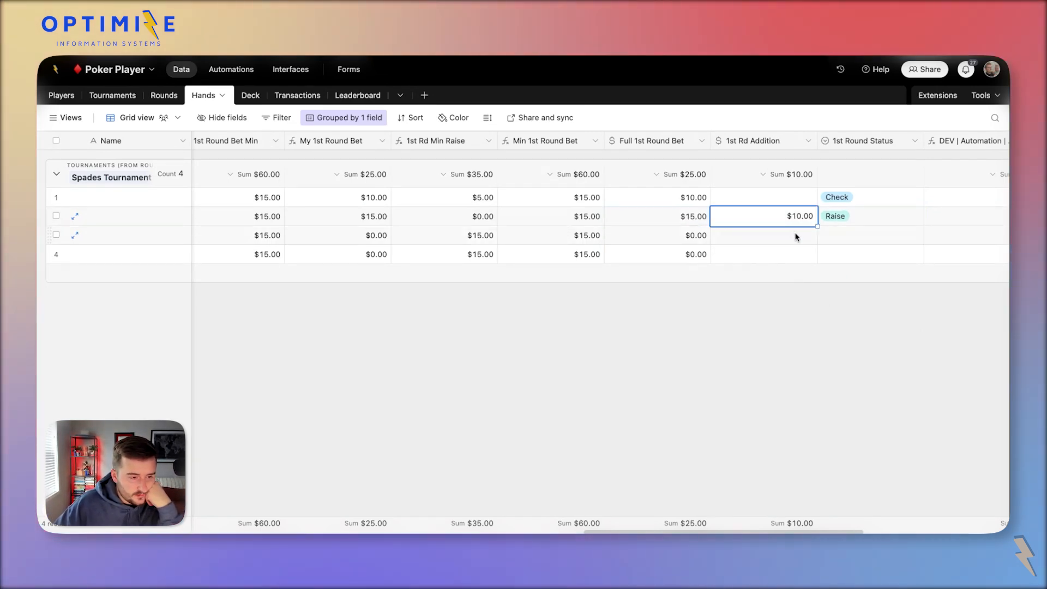
click(797, 237)
click(473, 236)
click(788, 239)
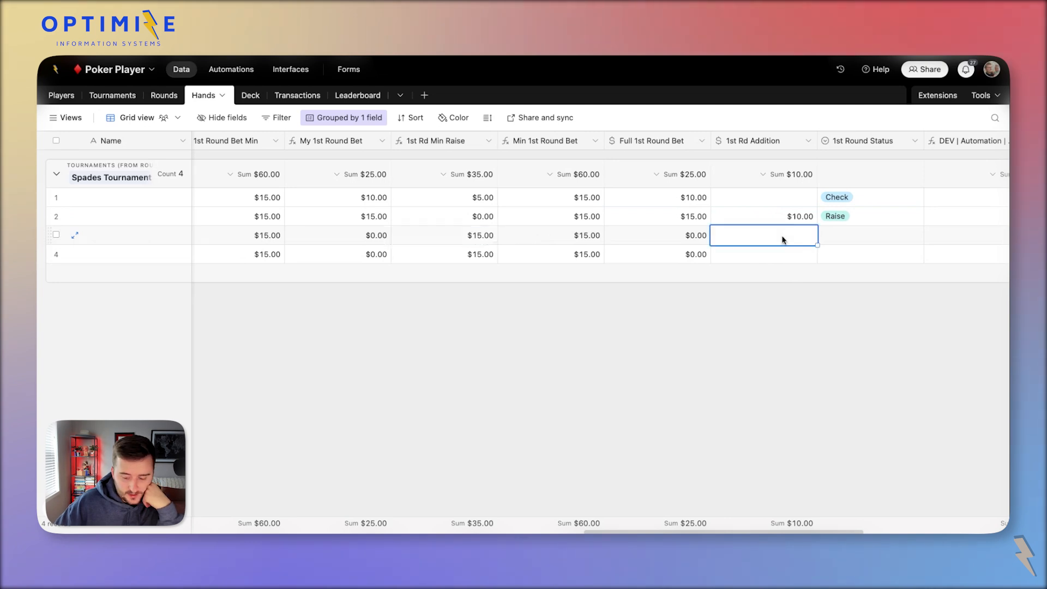
text(20)
click(842, 237)
click(841, 238)
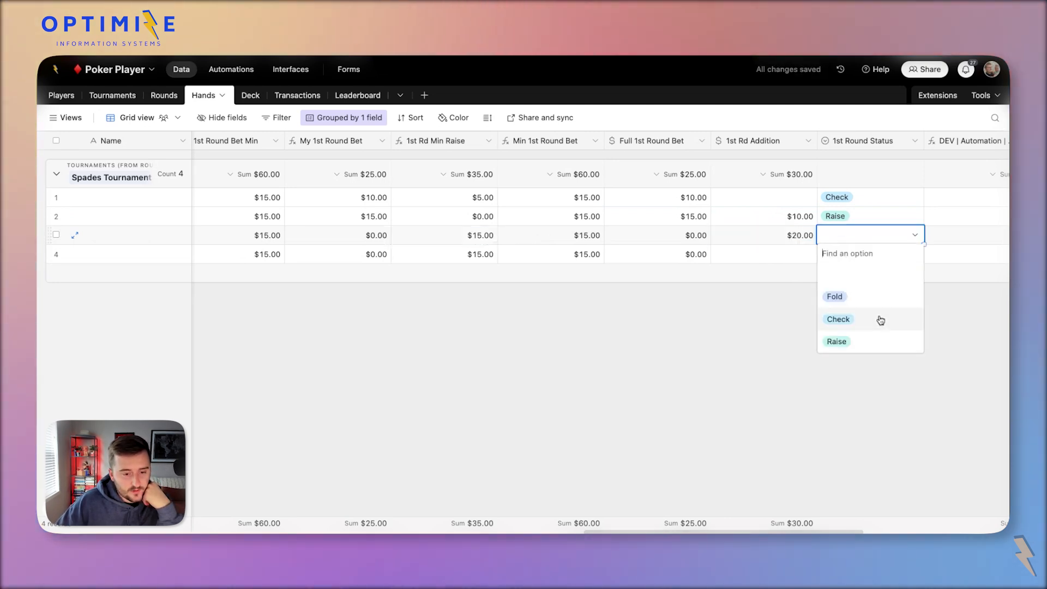
click(901, 342)
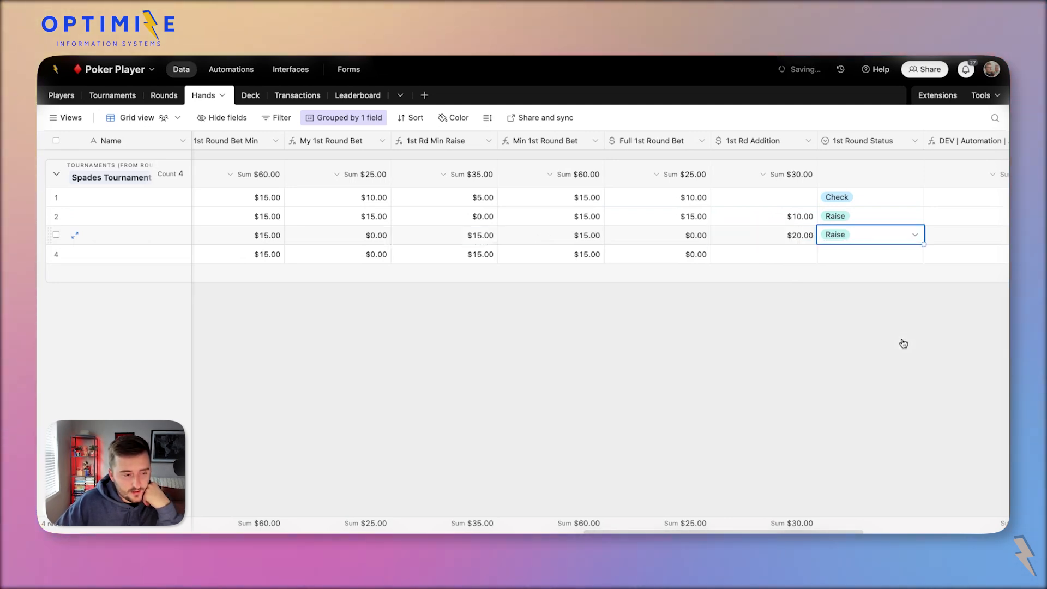
Enter a $20.00 1st Rd Addition for row 4.
click(470, 255)
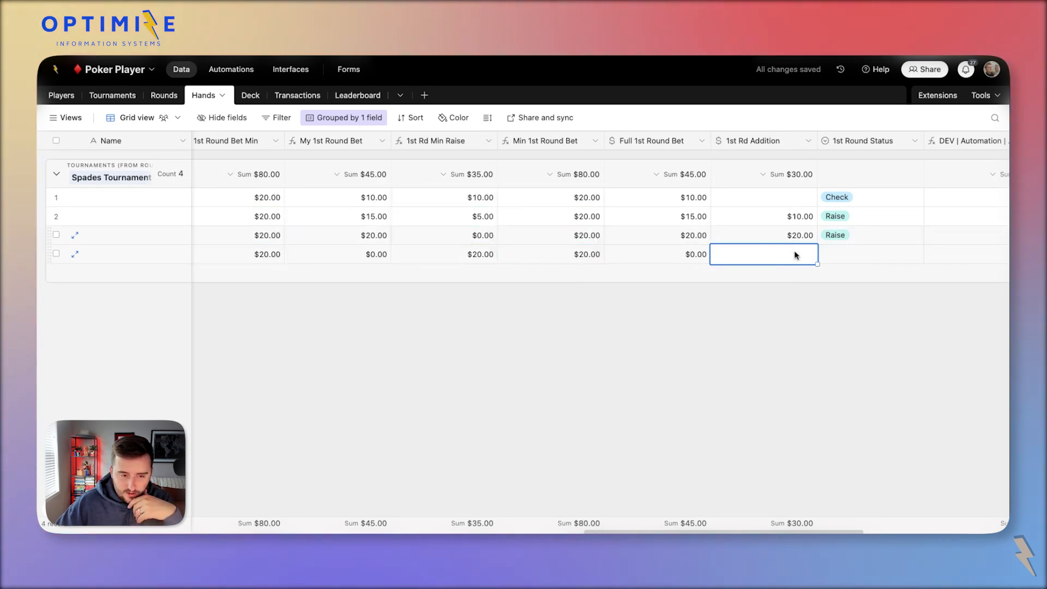
text(20)
click(900, 251)
click(907, 250)
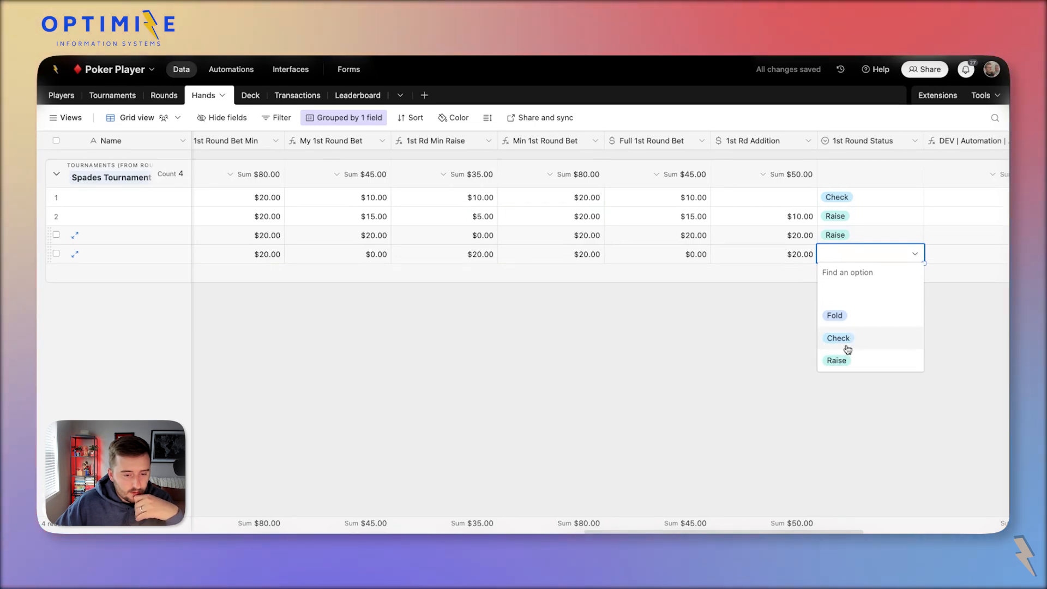
Add a Call choice to the 1st Round Status field.
double_click(853, 141)
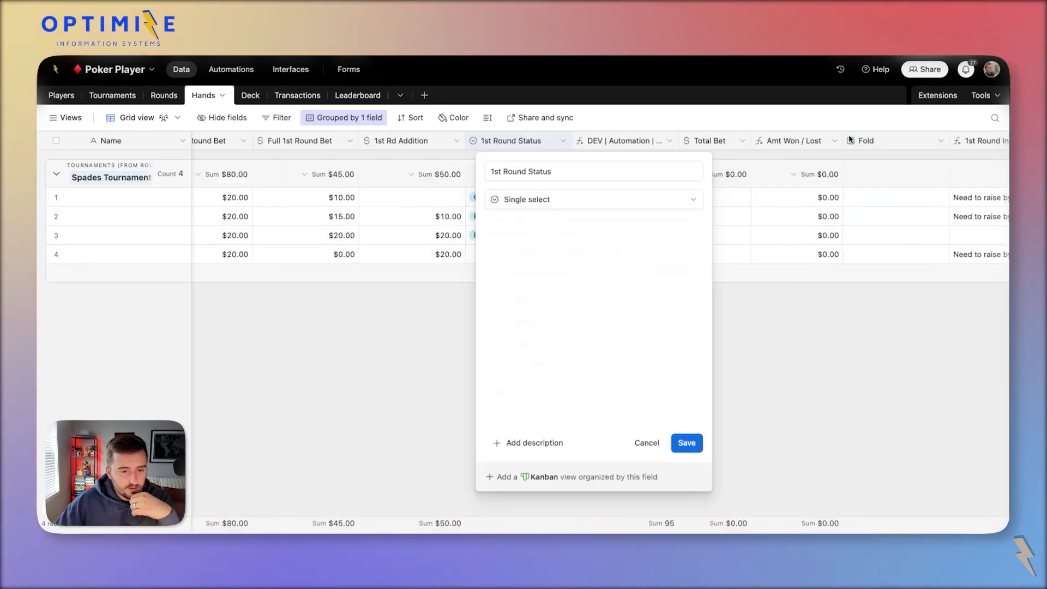
click(565, 365)
text(Call)
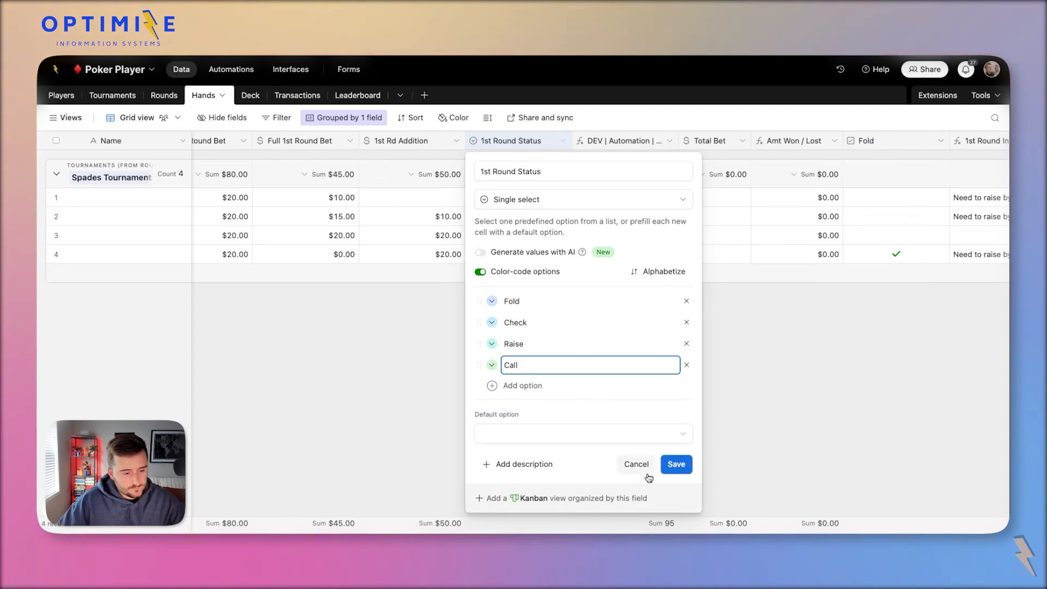
click(676, 465)
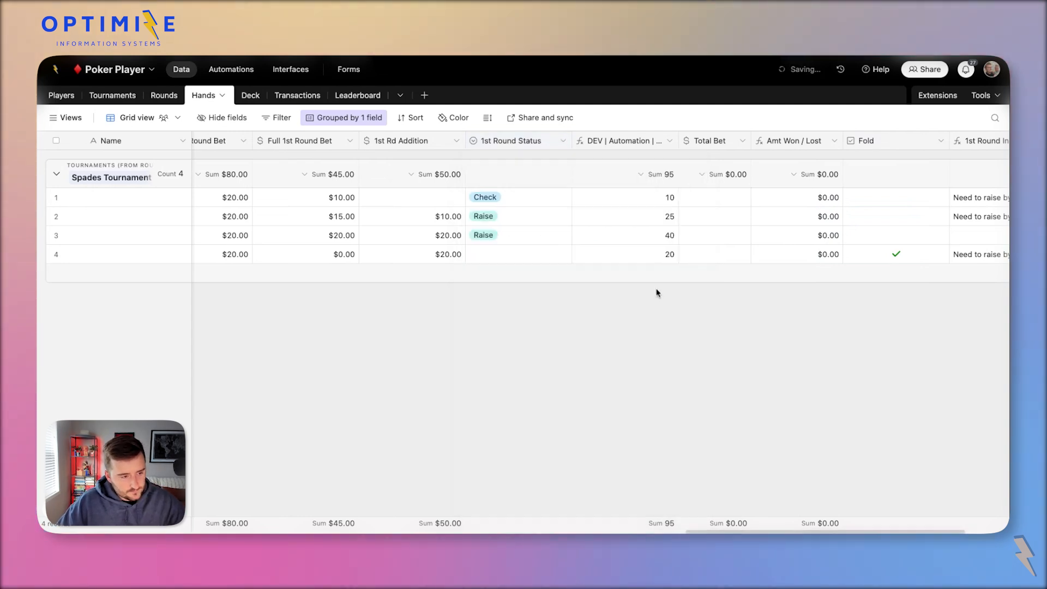
Mark row 4's 1st Round Status as Call.
double_click(654, 256)
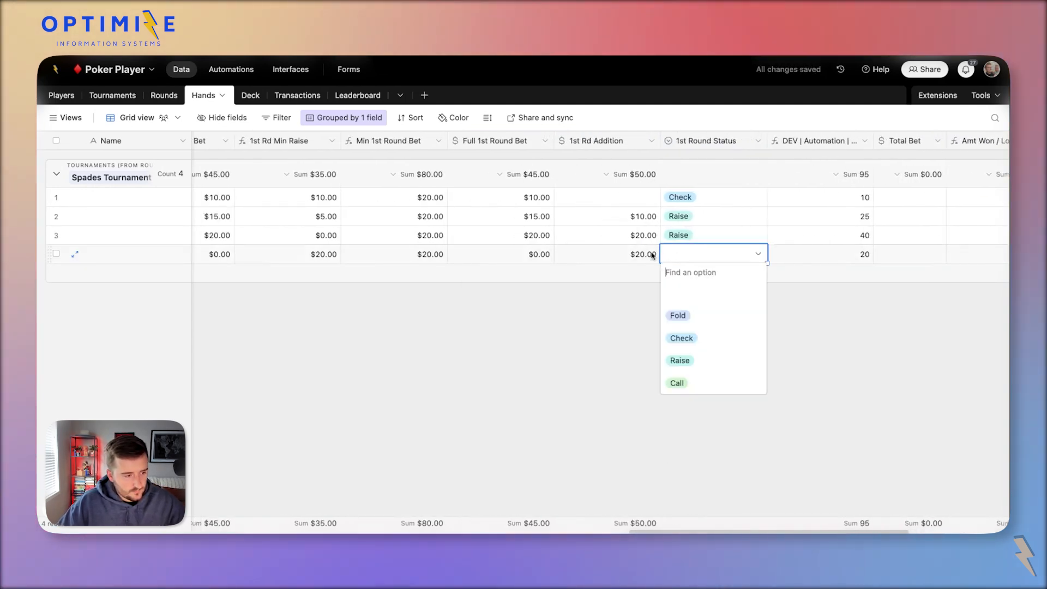
click(525, 258)
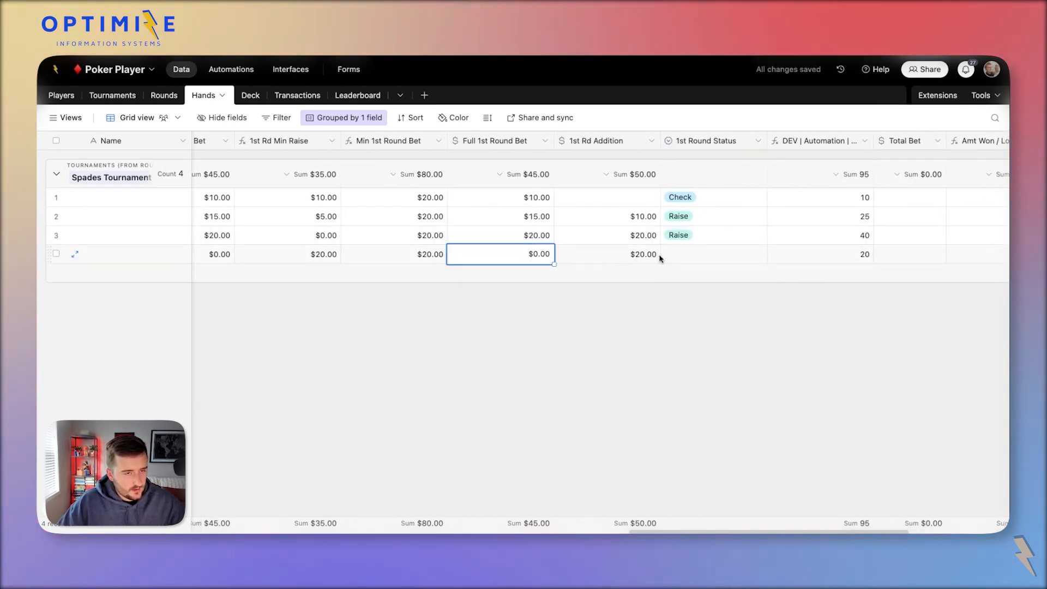
double_click(696, 253)
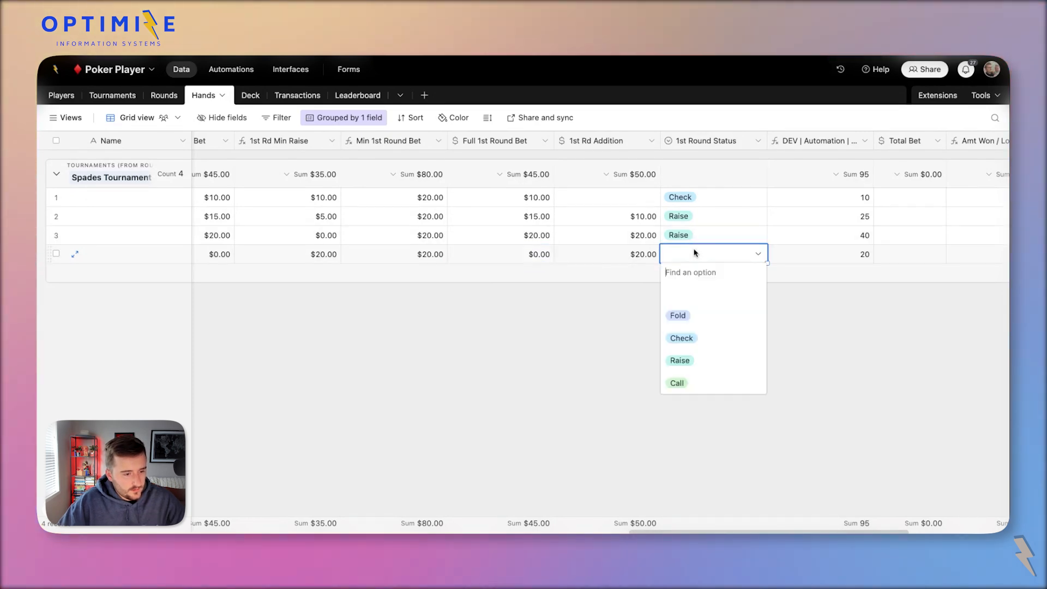
click(739, 384)
click(615, 255)
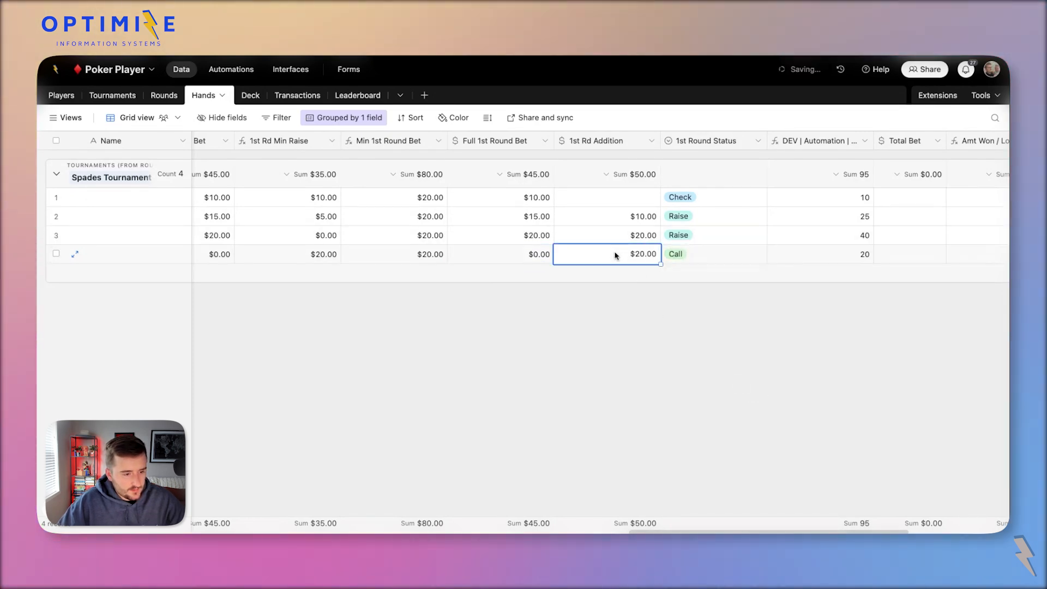
Change row 1's 1st Round Status from Check to Call and verify its bets.
click(757, 195)
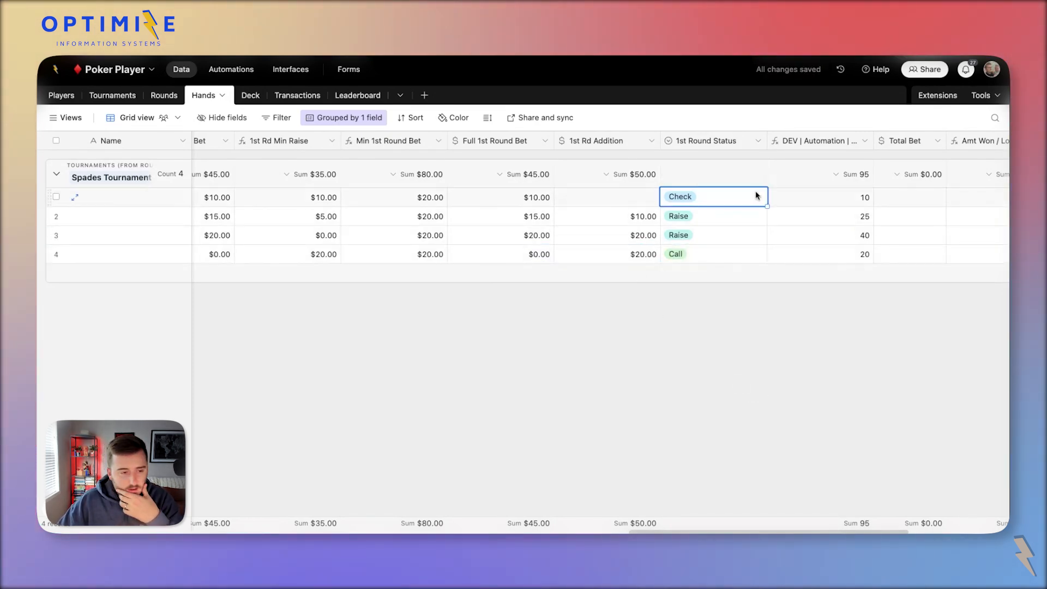
click(319, 200)
click(369, 203)
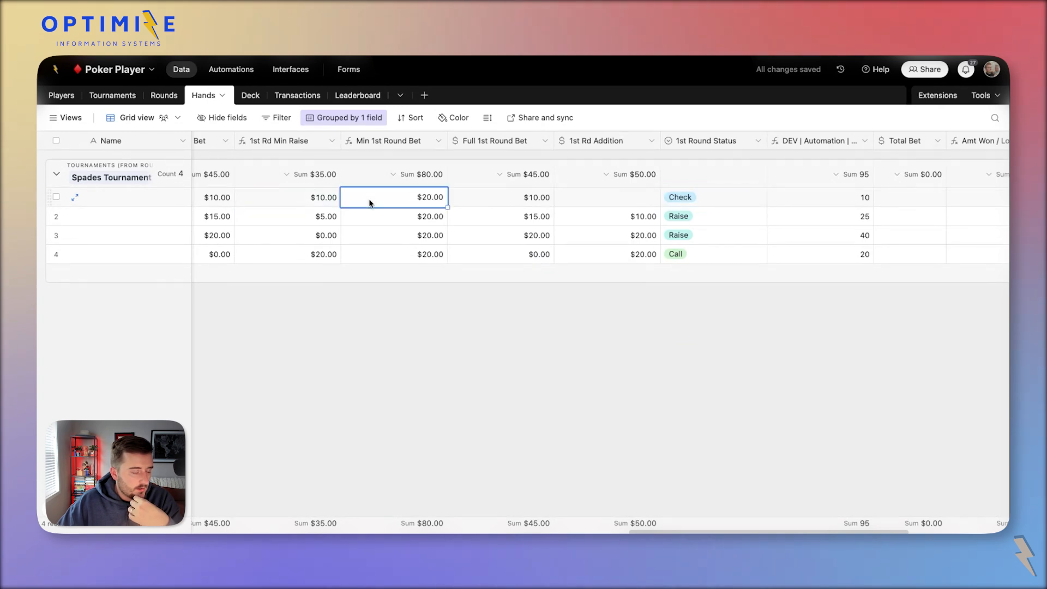
click(315, 201)
double_click(683, 201)
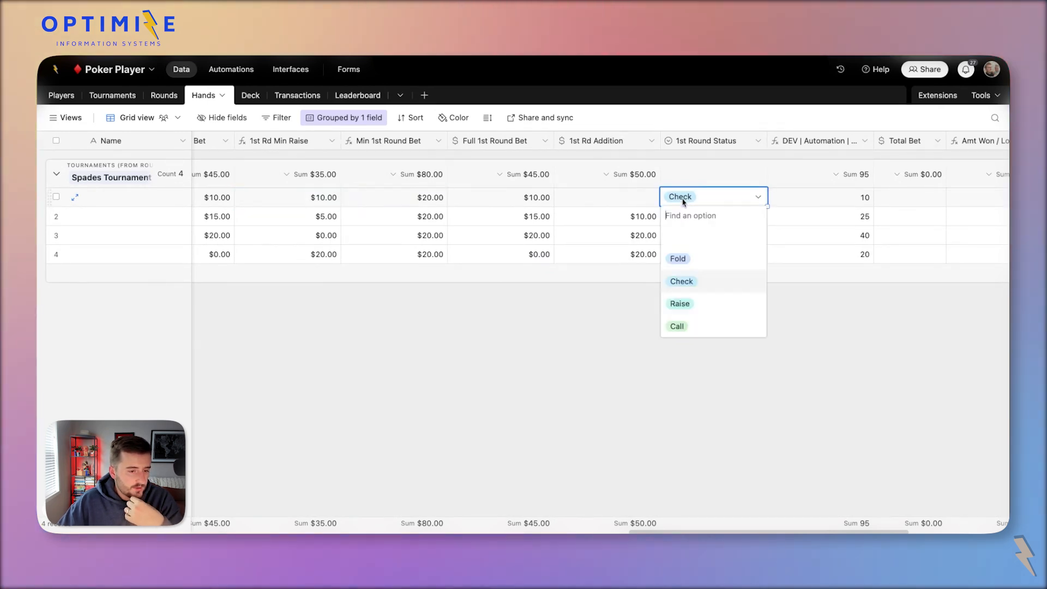
click(714, 326)
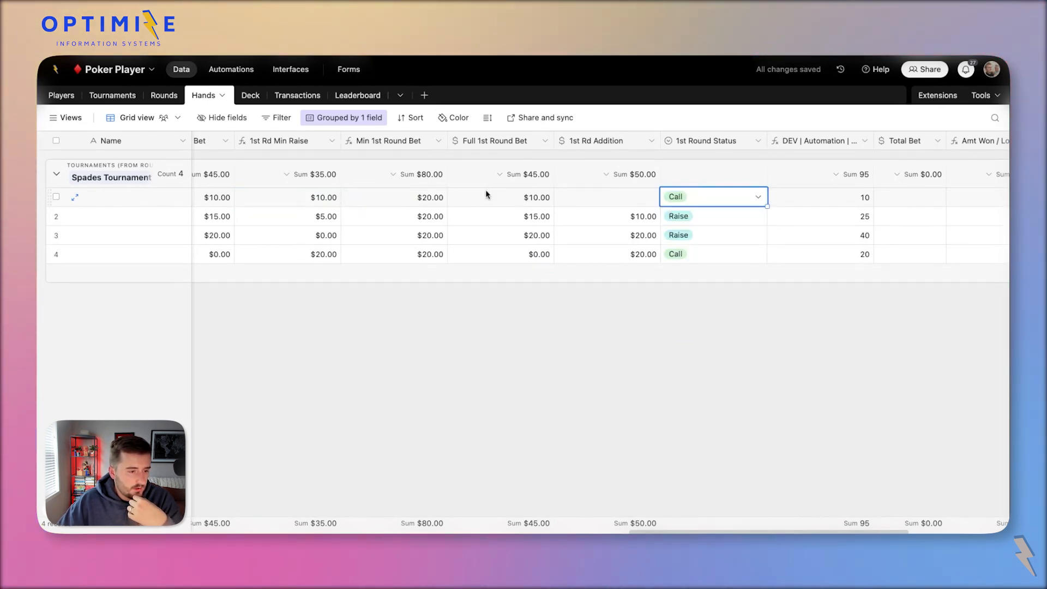
click(532, 204)
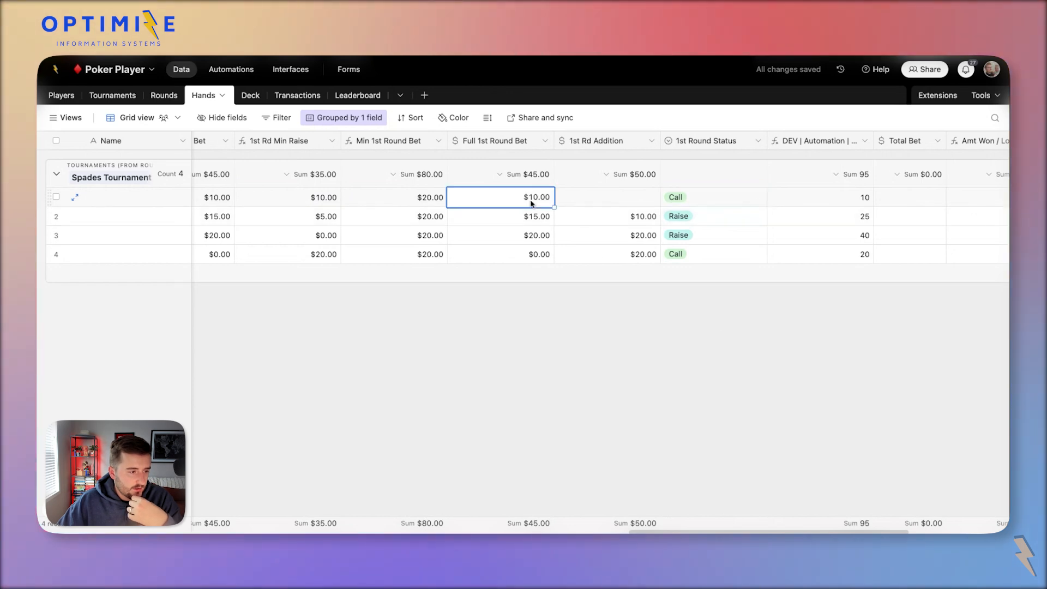
click(304, 203)
scroll(304, 202, left, 3)
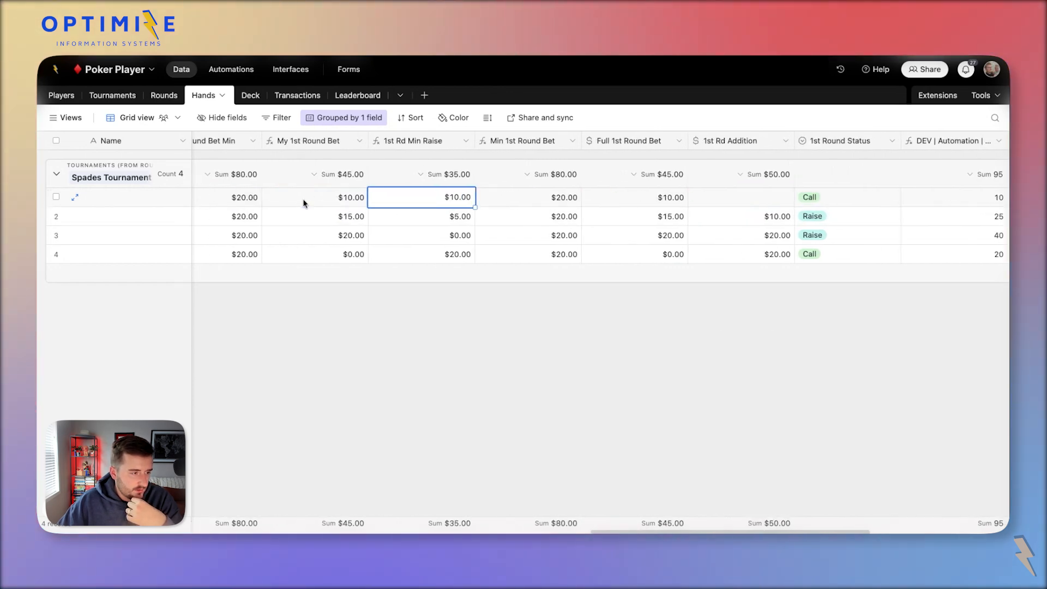
scroll(303, 200, right, 1)
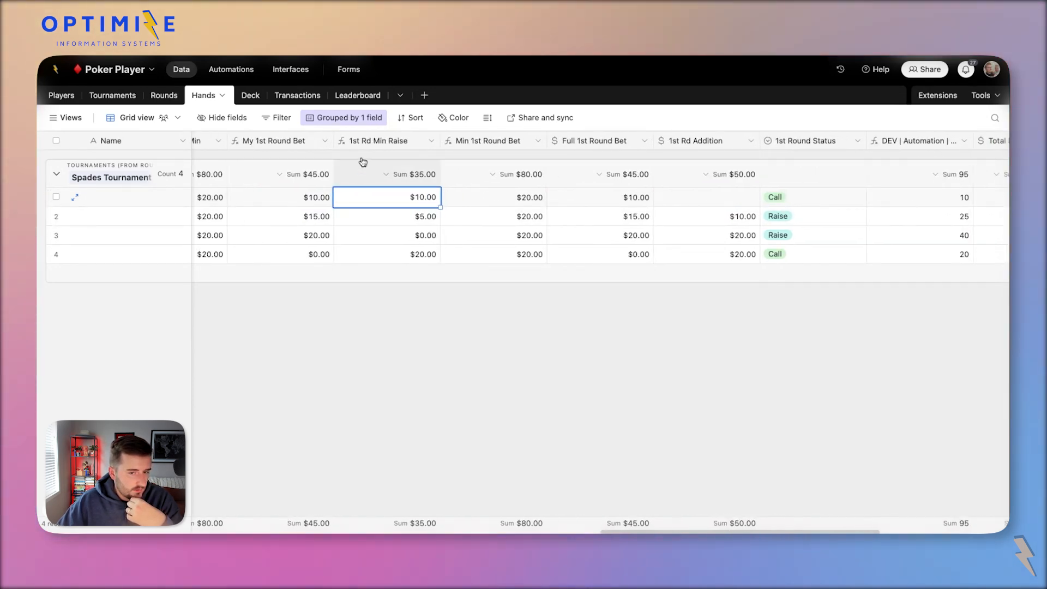
Copy the 1st Rd Min Raise field name from its field settings.
double_click(373, 142)
triple_click(375, 170)
key(super+c)
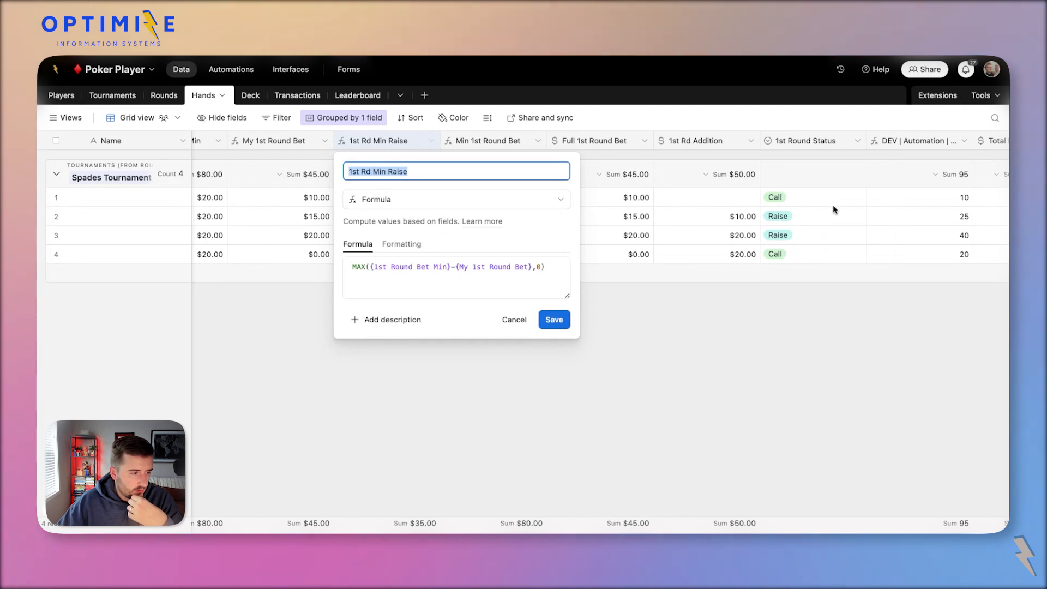
click(885, 150)
In the New Full formula, wrap the {1st Rd Addition} reference inside max( , ).
double_click(889, 144)
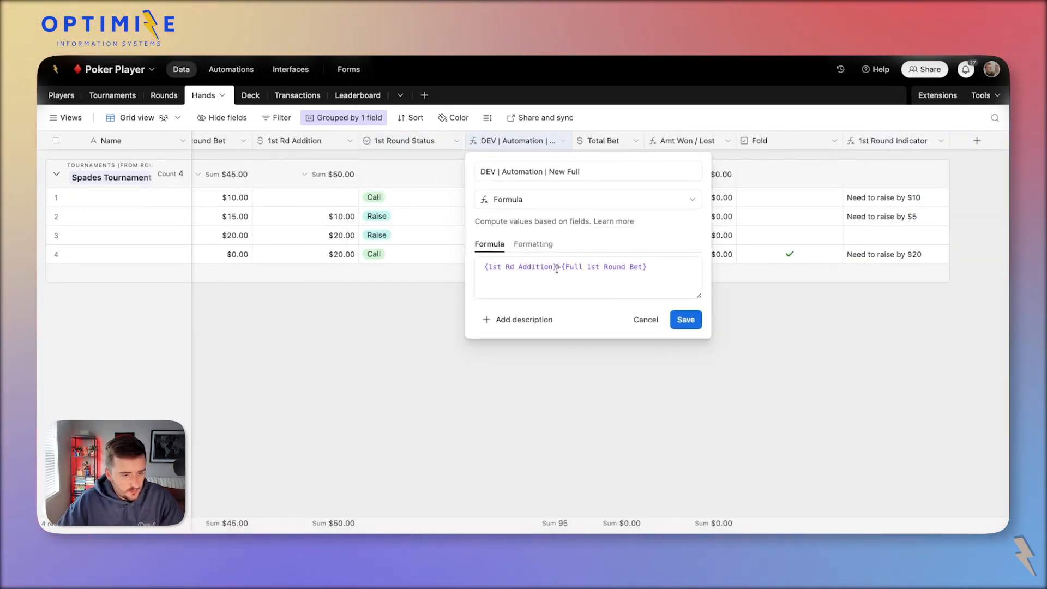
drag(557, 269, 450, 276)
click(682, 264)
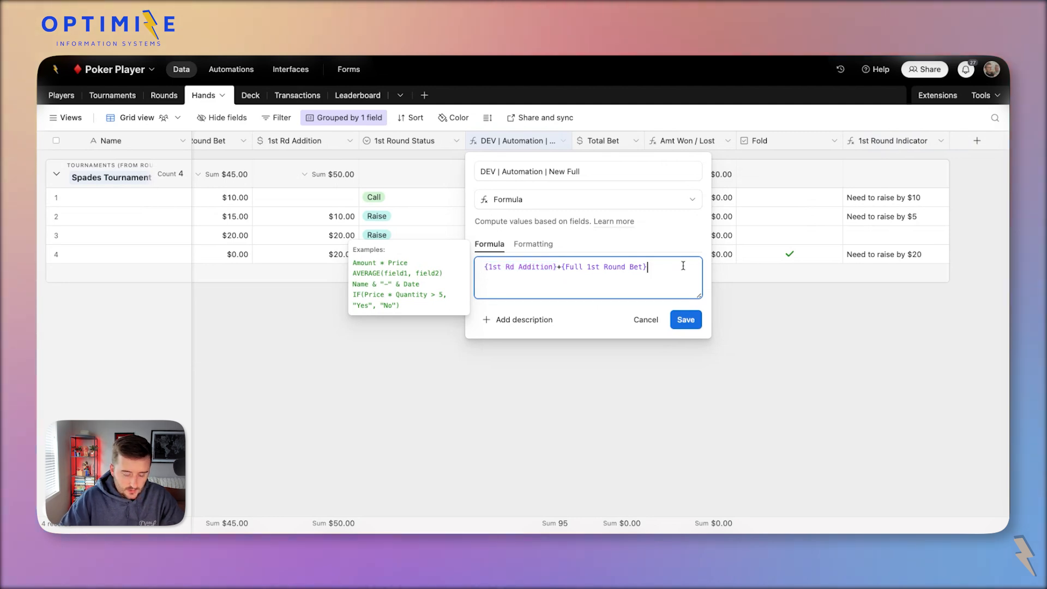
key(Return)
key(Return)
key(Return)
key(super+v)
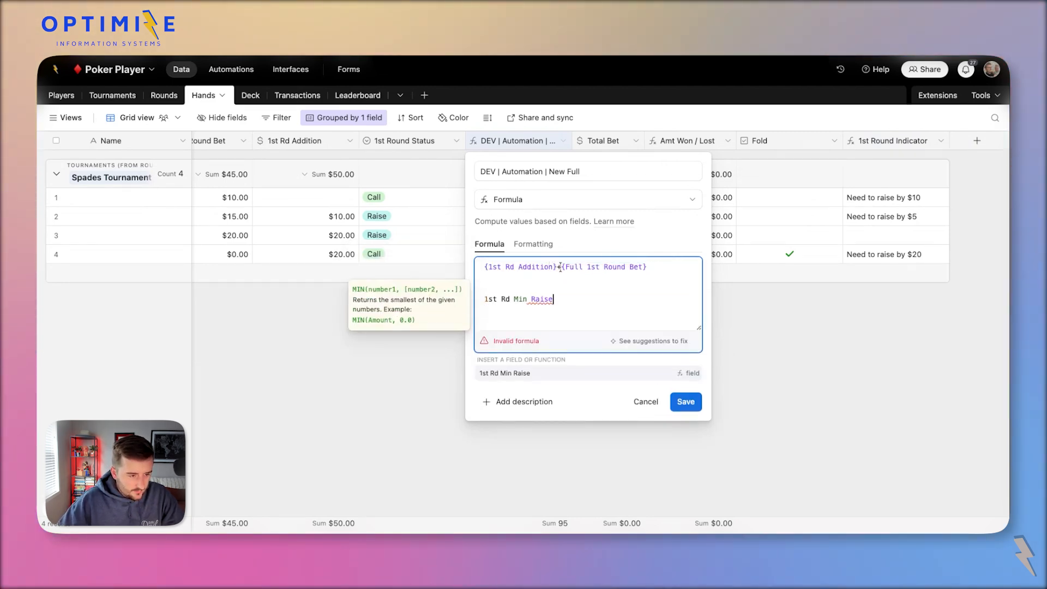
drag(557, 269, 484, 272)
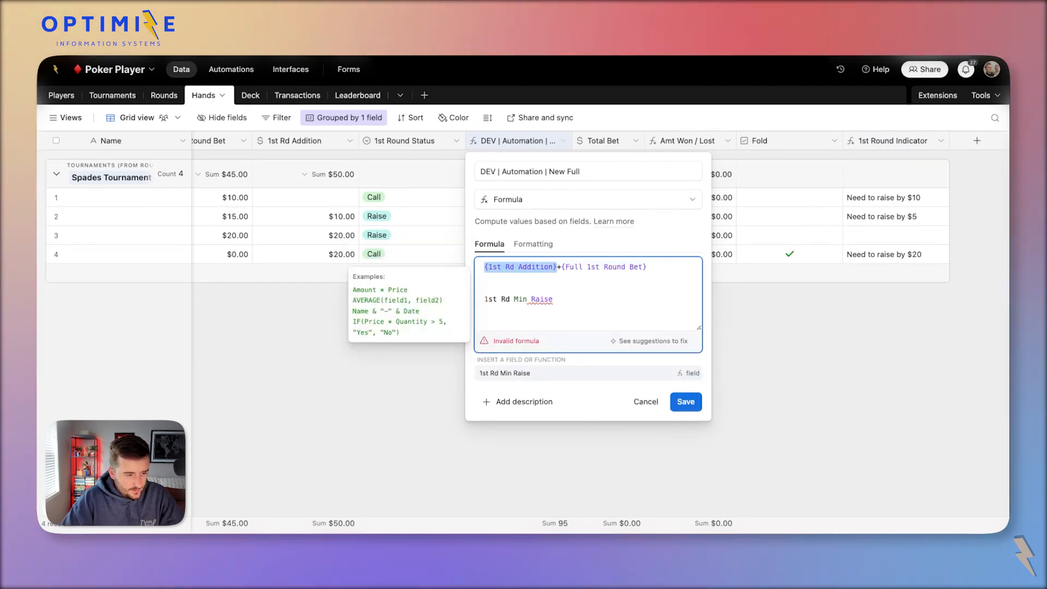
key(Left)
text(max()
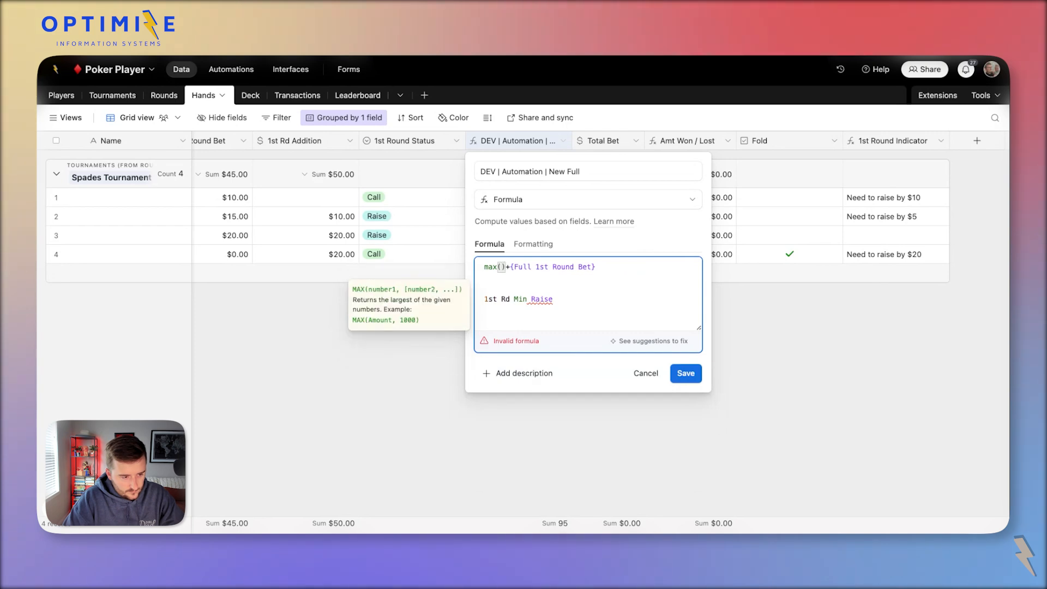
text(,)
key(Down)
key(Down)
key(Down)
key(shift+super+Left)
key(super+x)
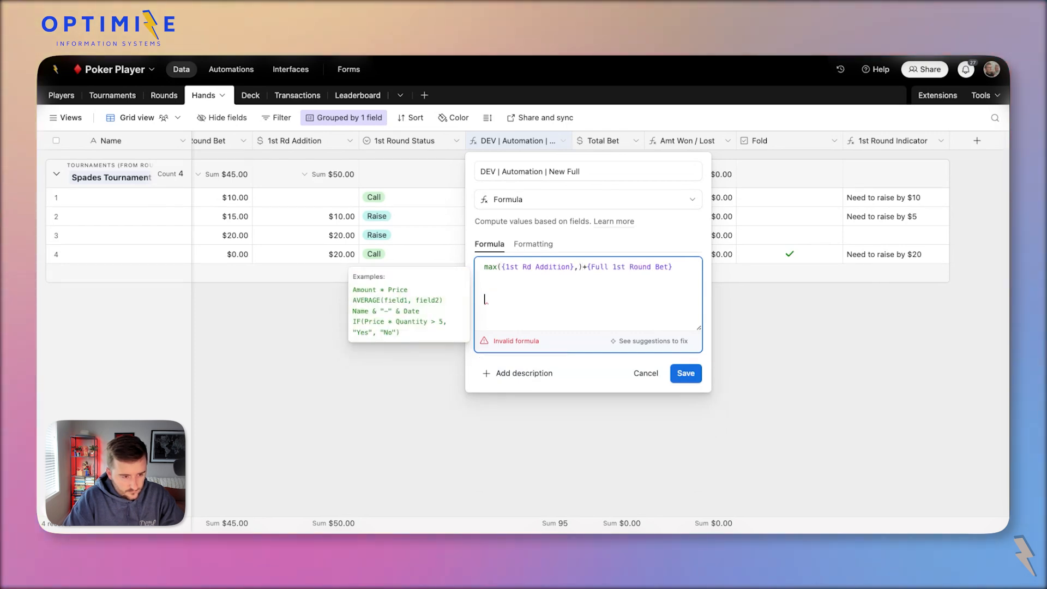
key(BackSpace)
key(BackSpace)
key(BackSpace)
Add {1st Rd Min Raise} as max's second argument, then save and confirm the formula change.
click(577, 266)
key(super+v)
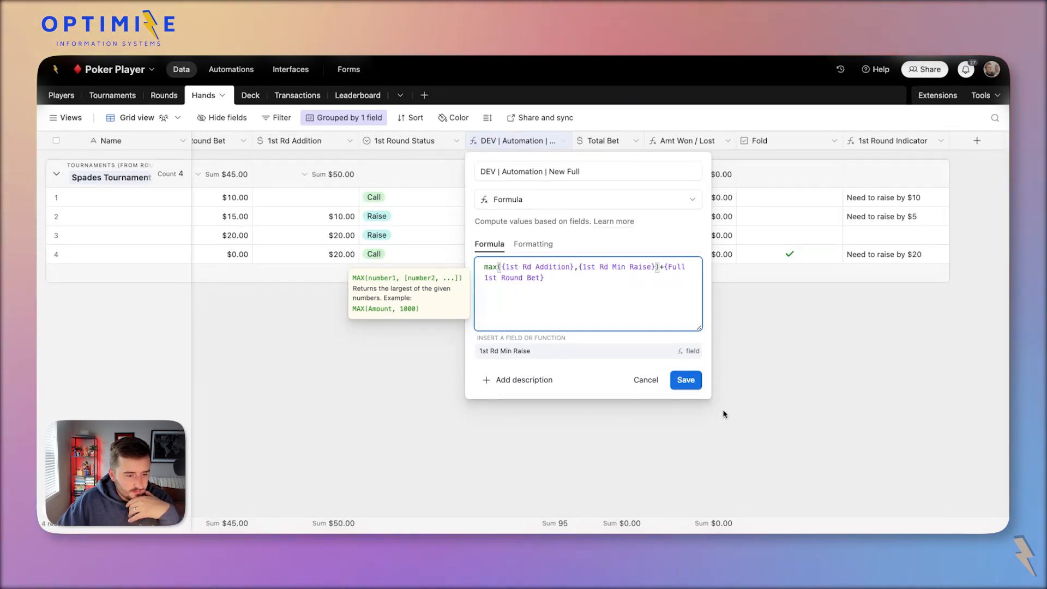
click(686, 380)
click(633, 375)
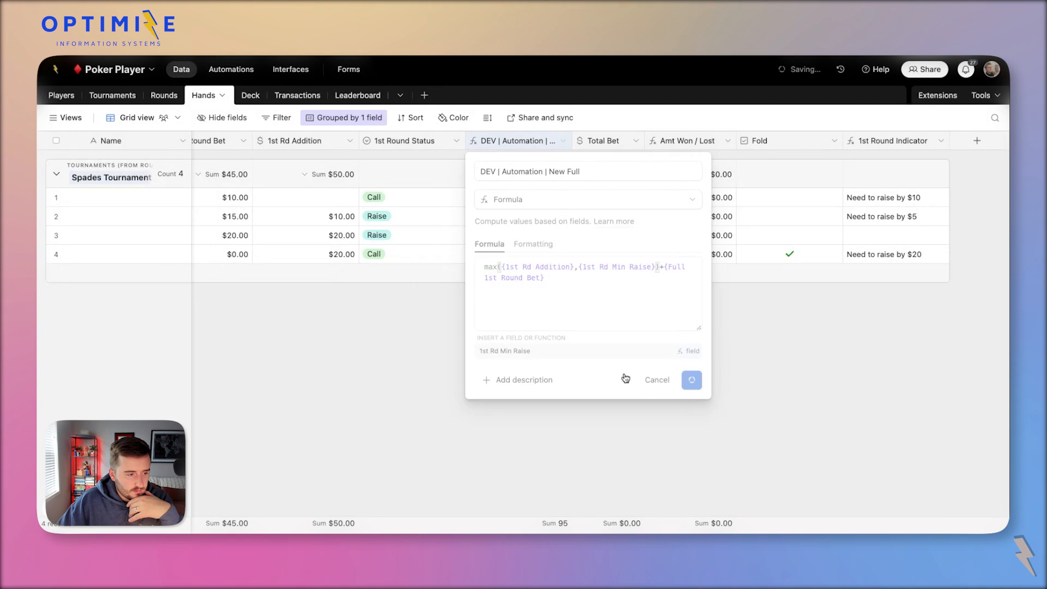
scroll(530, 251, left, 5)
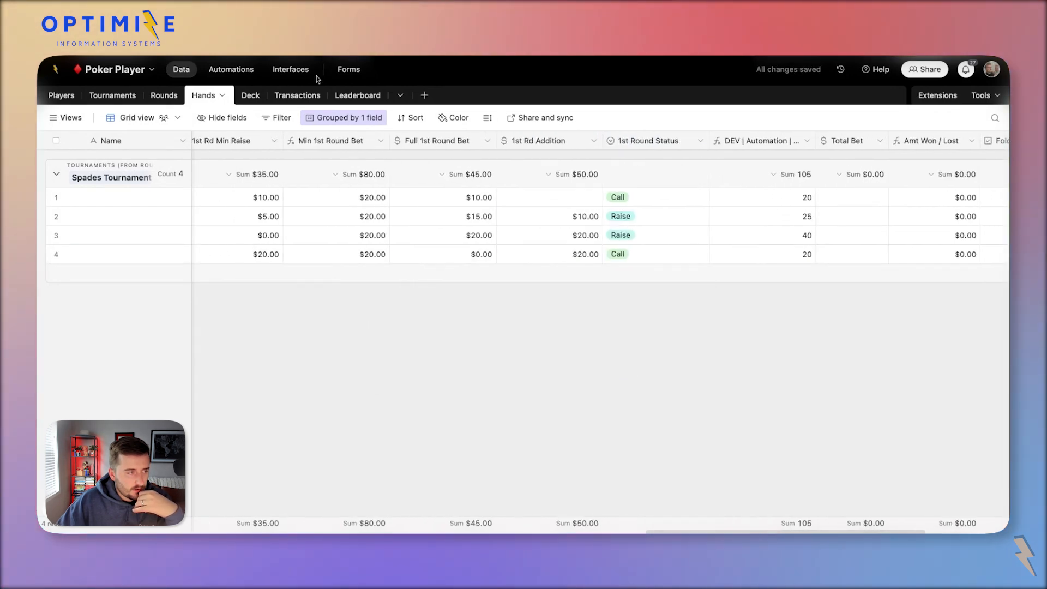
Add Call beside Raise in the trigger's 1st Round Status condition, then return to the Hands data.
click(236, 76)
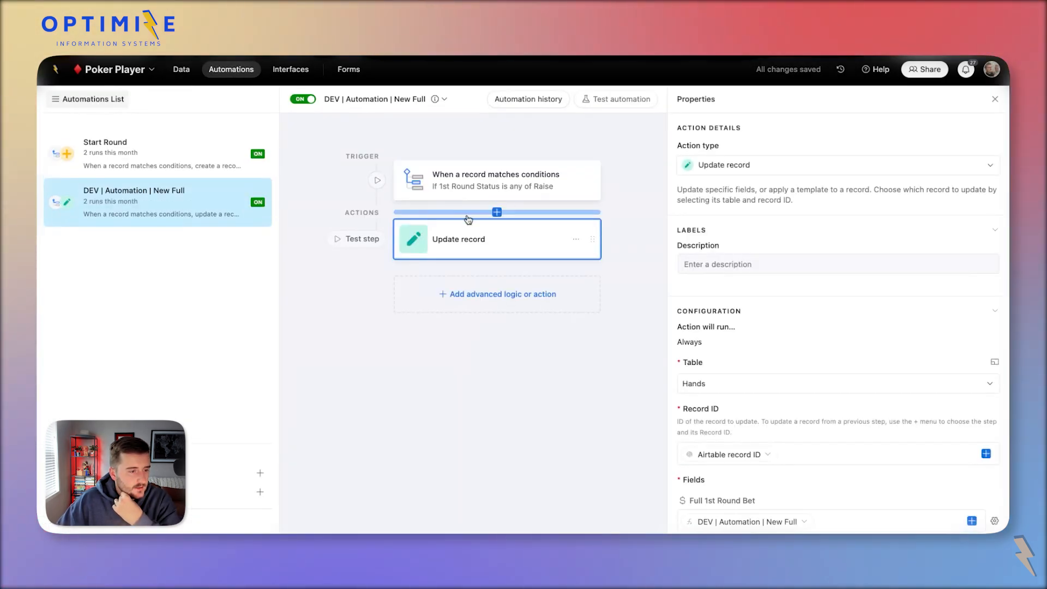
click(515, 188)
click(922, 313)
click(909, 427)
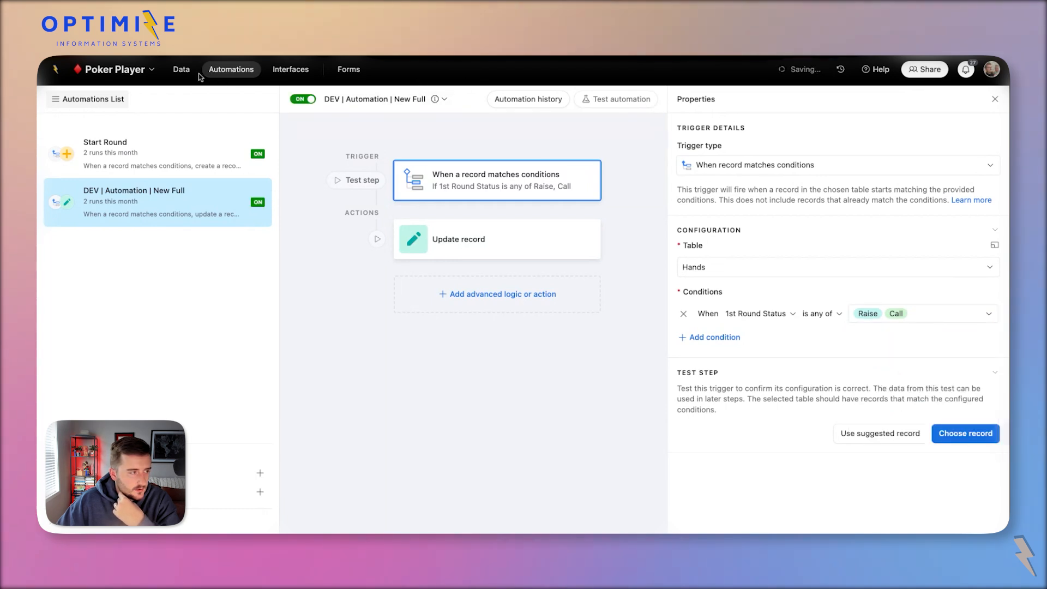
click(182, 69)
Clear the bet and status values in Hands rows 1–4.
click(581, 199)
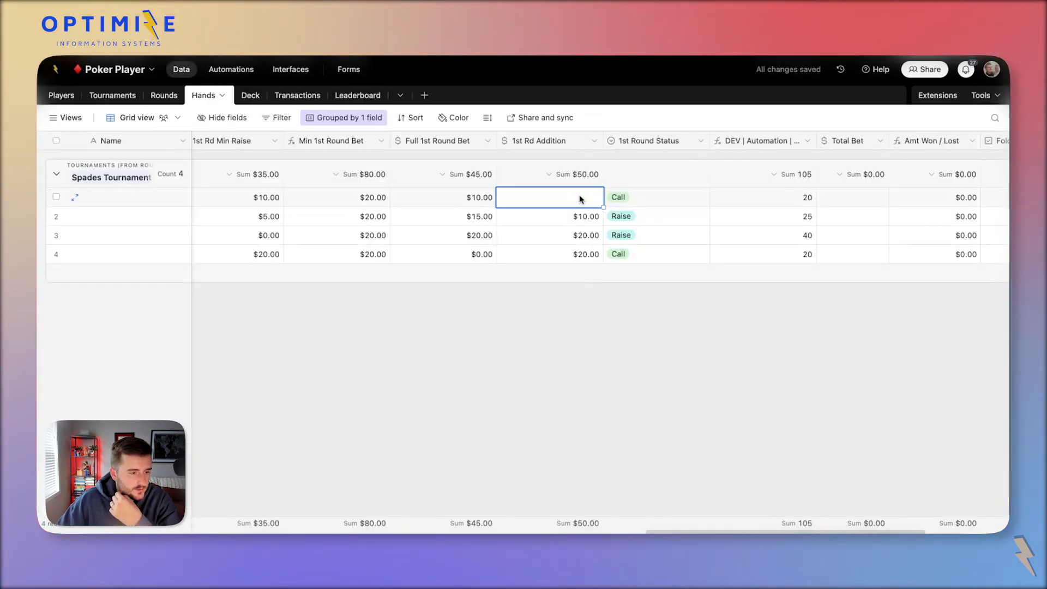
click(635, 196)
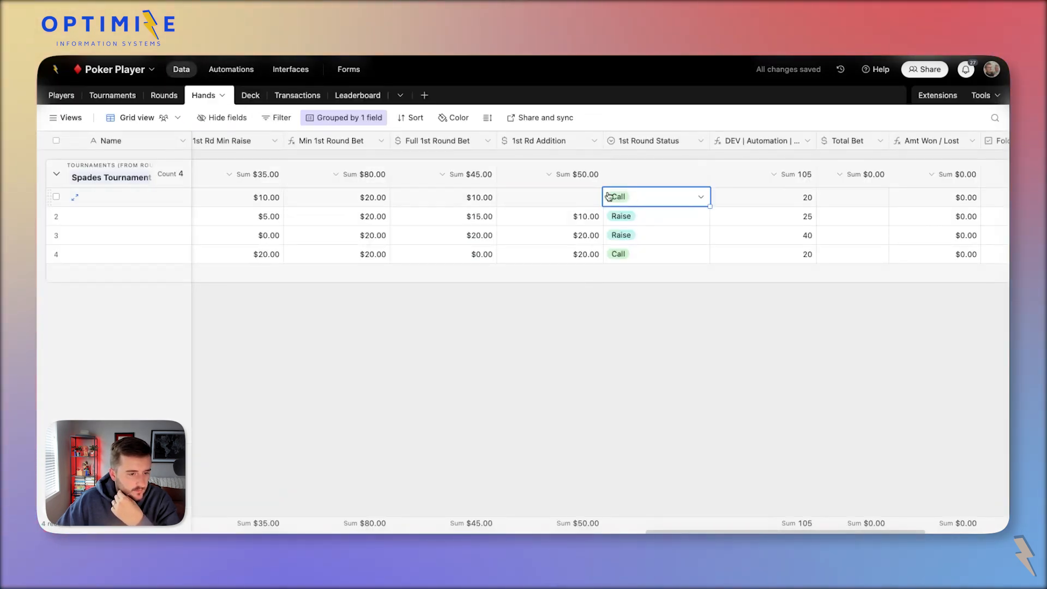
click(608, 196)
click(550, 205)
scroll(423, 205, left, 2)
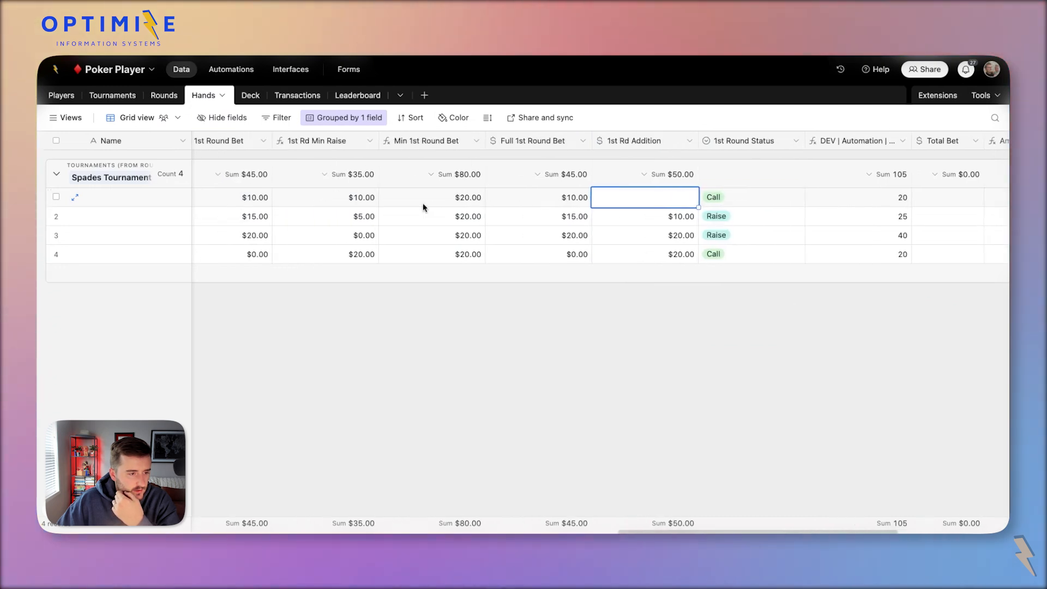
drag(540, 203, 725, 259)
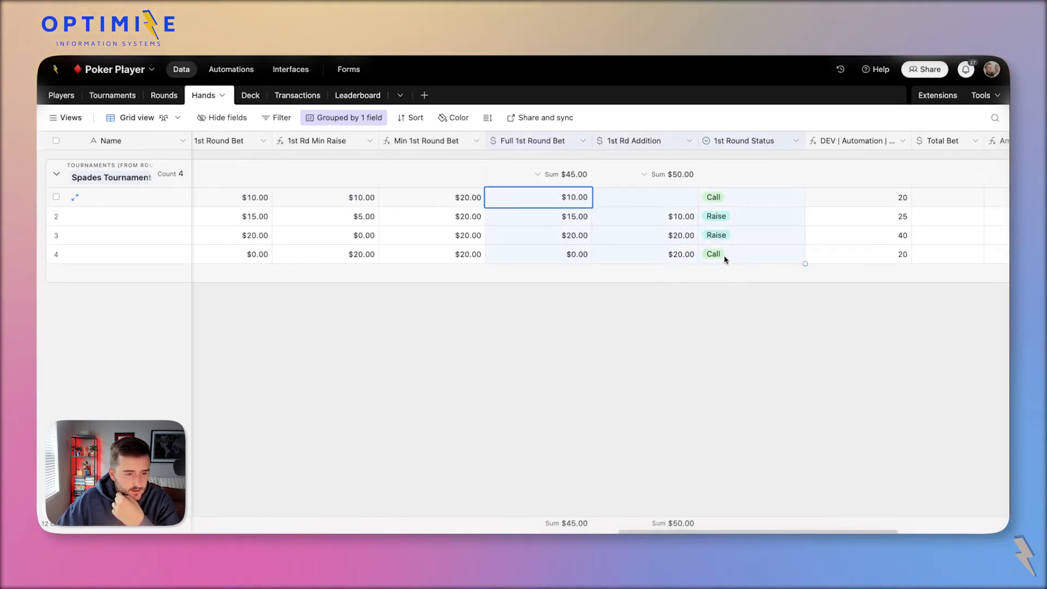
key(Delete)
Copy the Min 1st Round Bet values of rows 1–4 into Full 1st Round Bet.
click(617, 218)
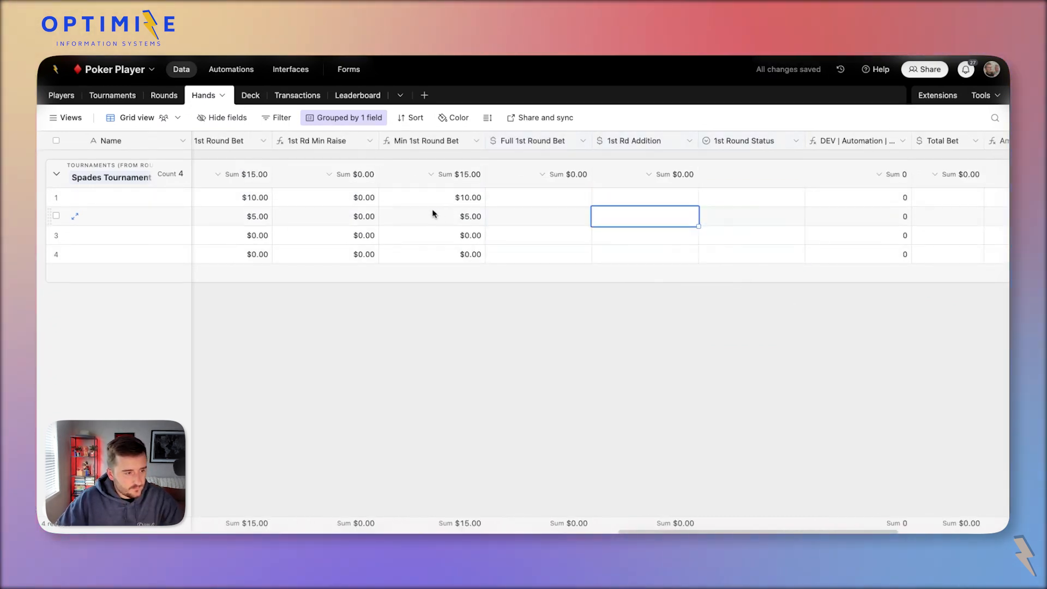
drag(434, 198, 449, 256)
key(ctrl+c)
click(535, 196)
key(ctrl+v)
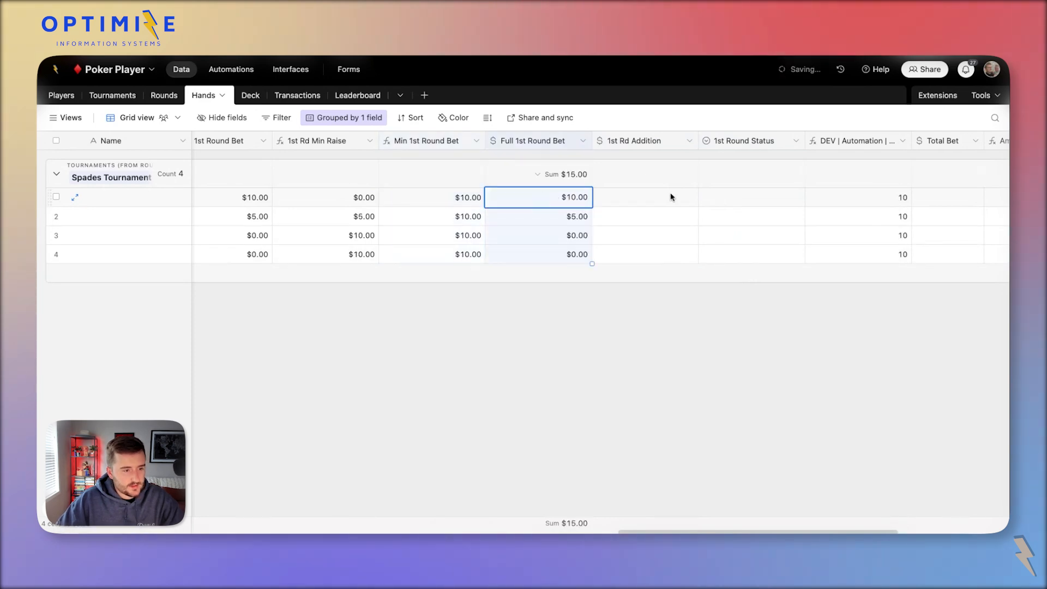
Set row 1's 1st Round Status to Check and row 2's to Call.
click(670, 197)
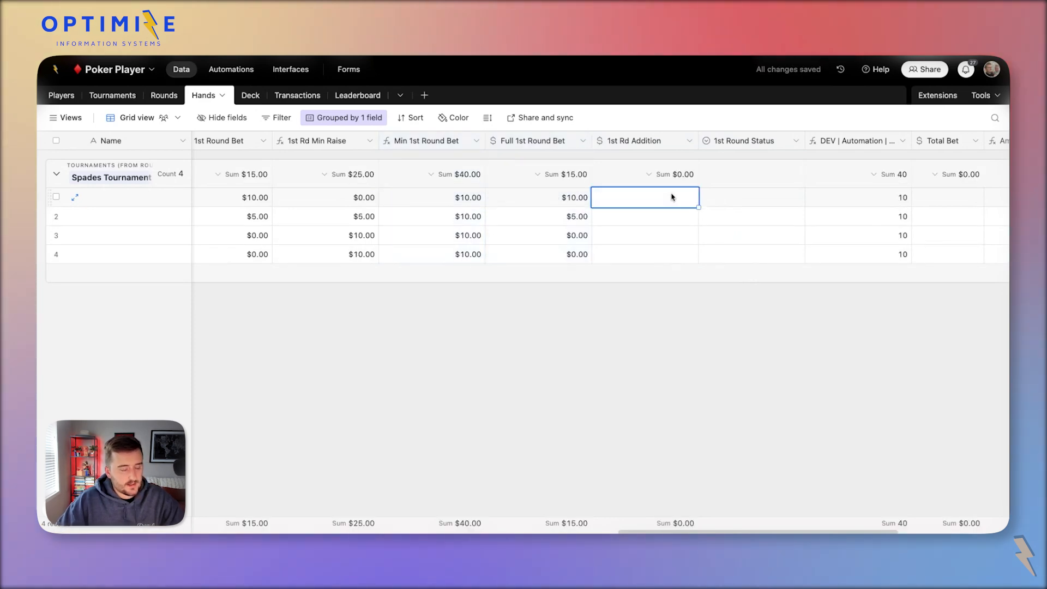
double_click(759, 198)
click(784, 277)
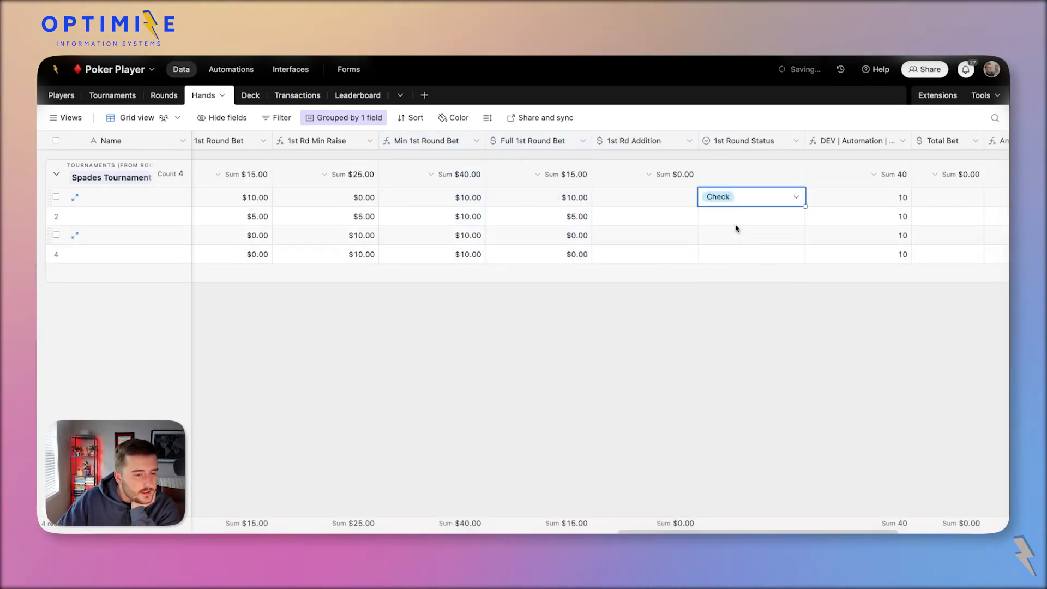
click(724, 219)
click(724, 219)
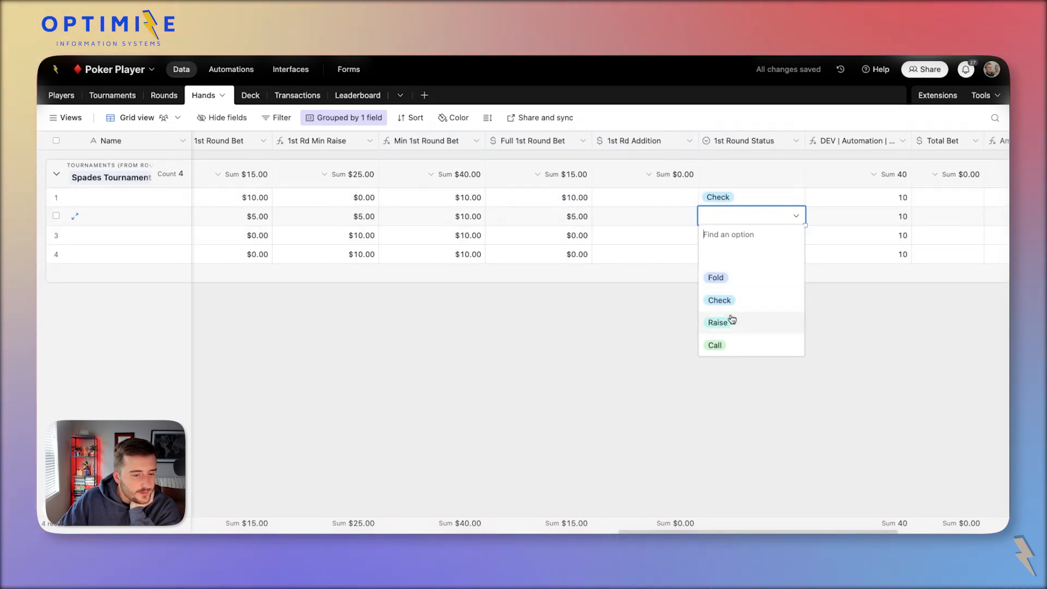
click(741, 345)
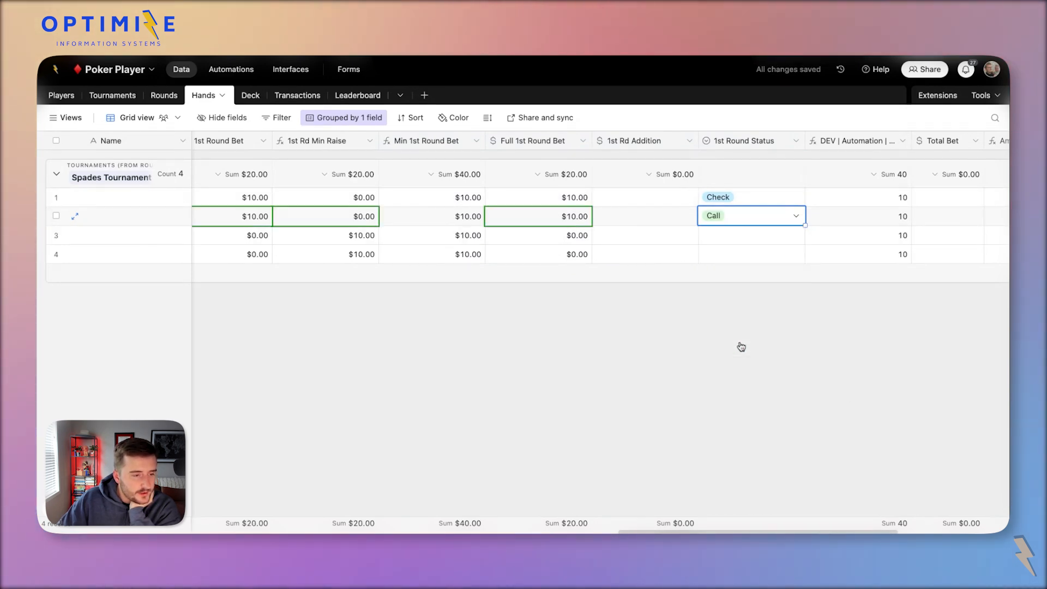
Give row 3 a $5.00 1st Rd Addition and a Raise status.
double_click(791, 242)
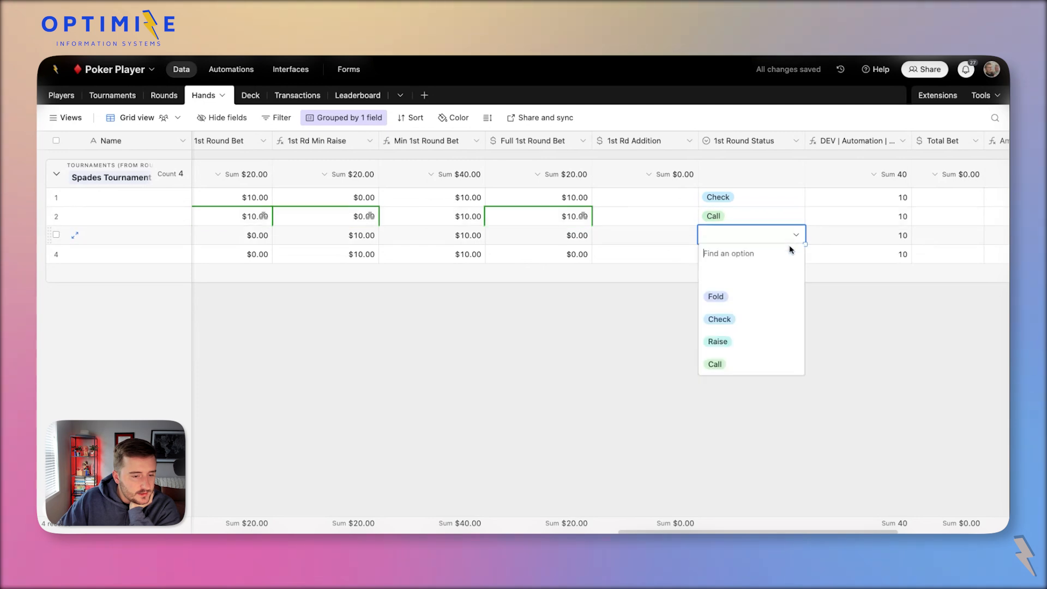
click(632, 234)
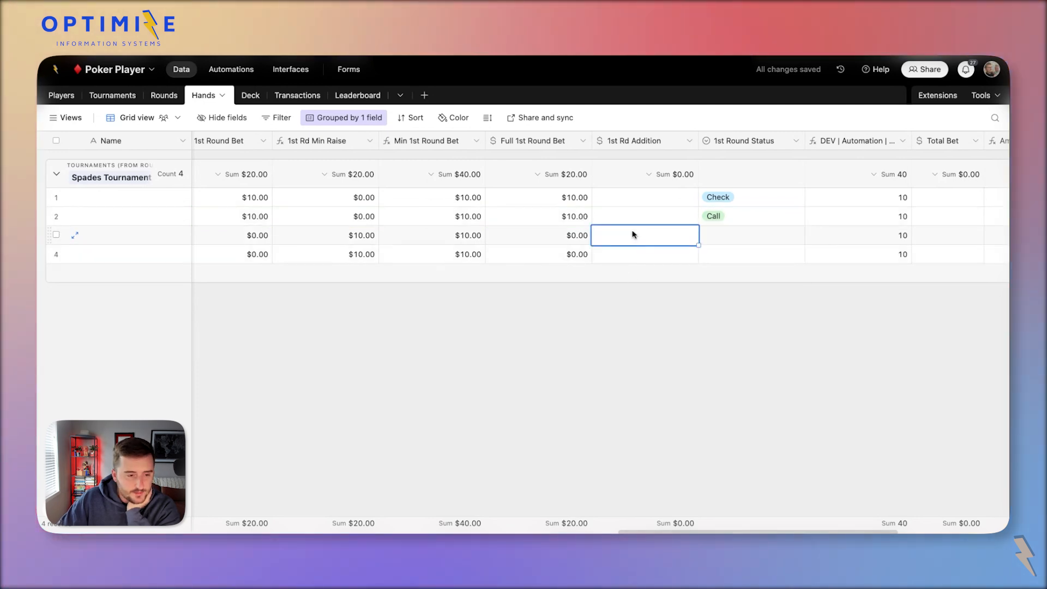
text(5)
click(739, 238)
click(739, 238)
click(767, 344)
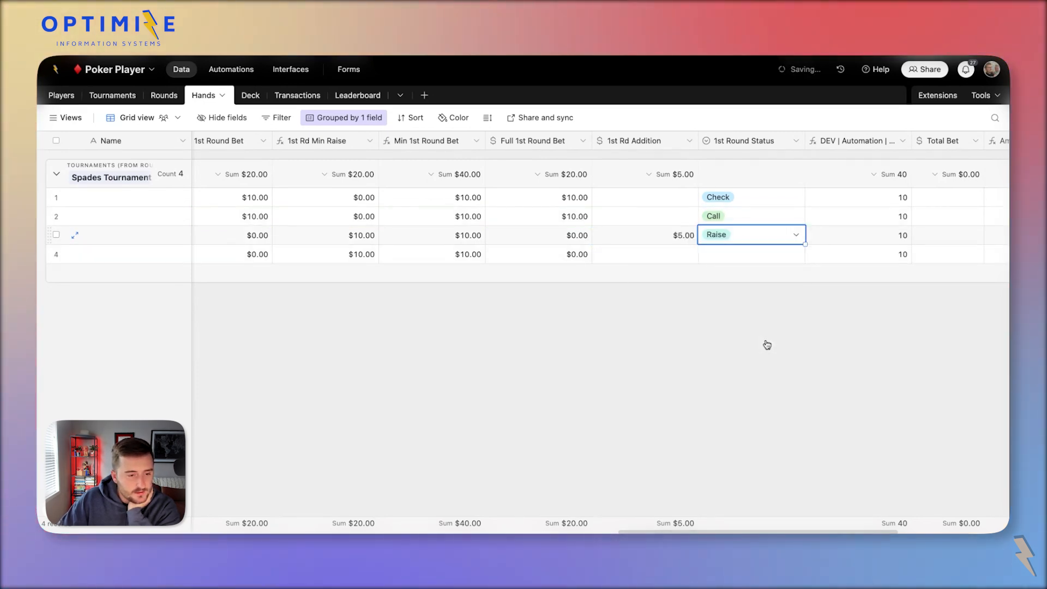
click(725, 254)
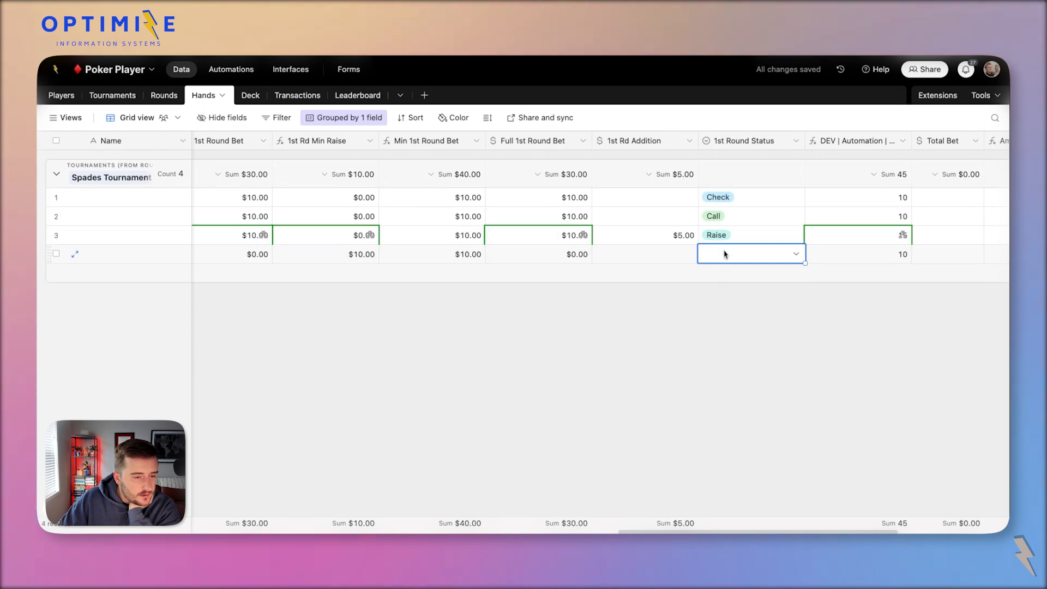
click(679, 236)
double_click(621, 144)
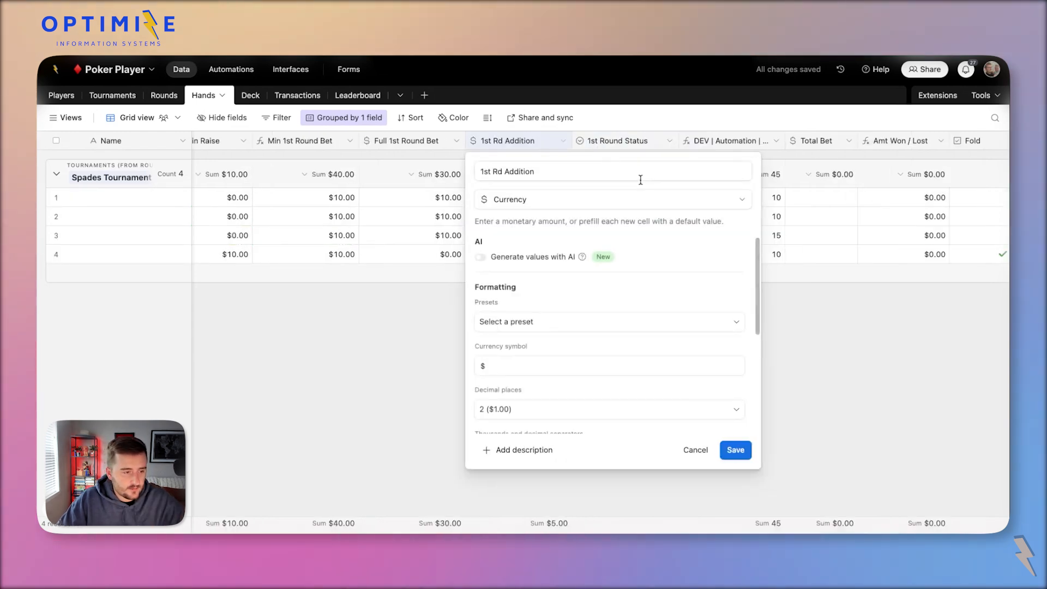
Add an empty 1st Rd Addition field to the Update record action and publish the automation.
click(231, 69)
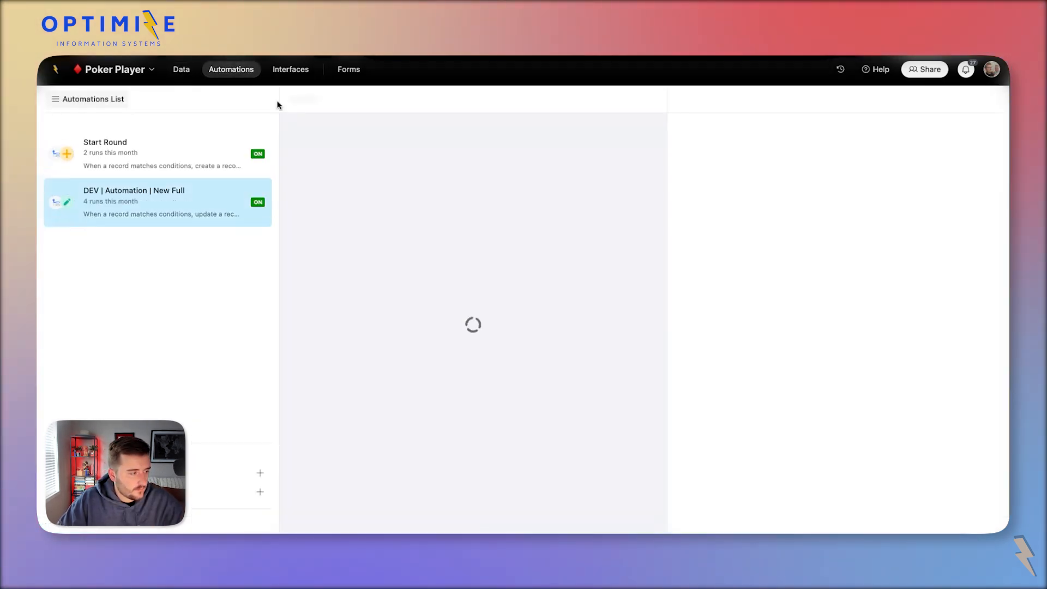
click(523, 245)
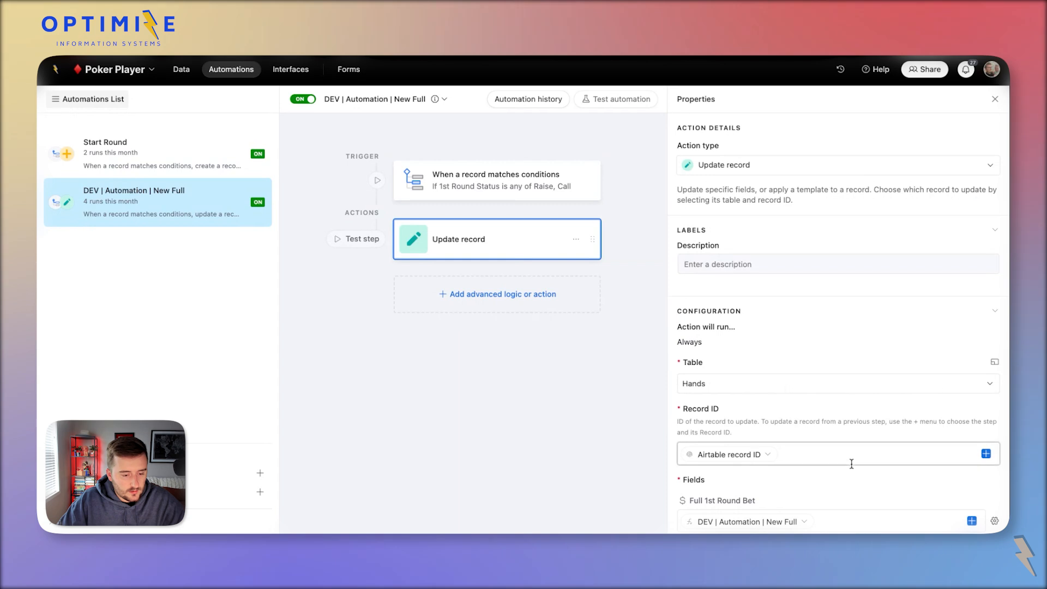
scroll(851, 464, down, 3)
click(706, 399)
text(1st Rd Addition)
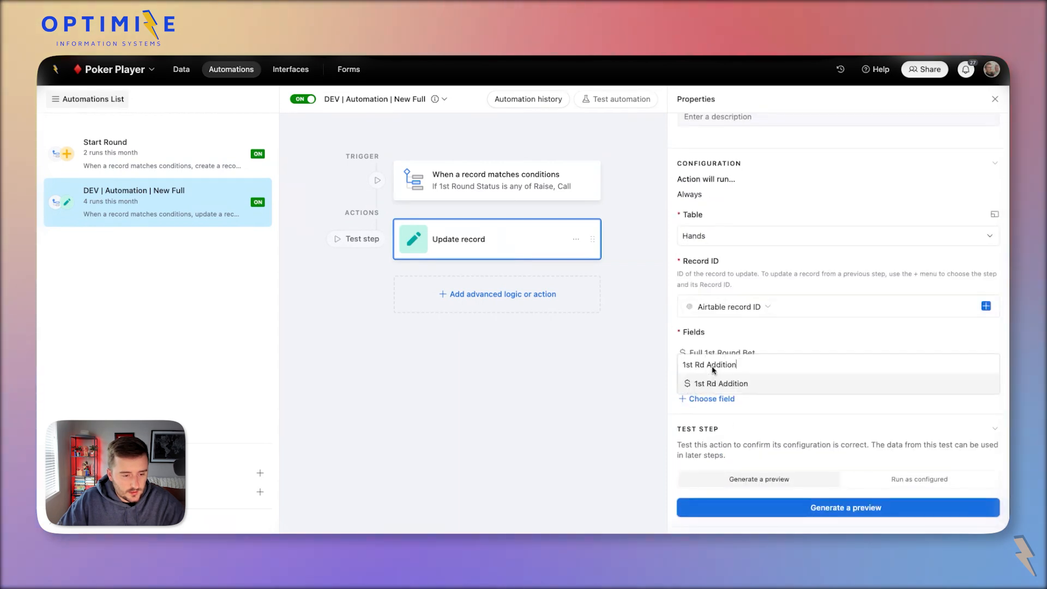
click(739, 384)
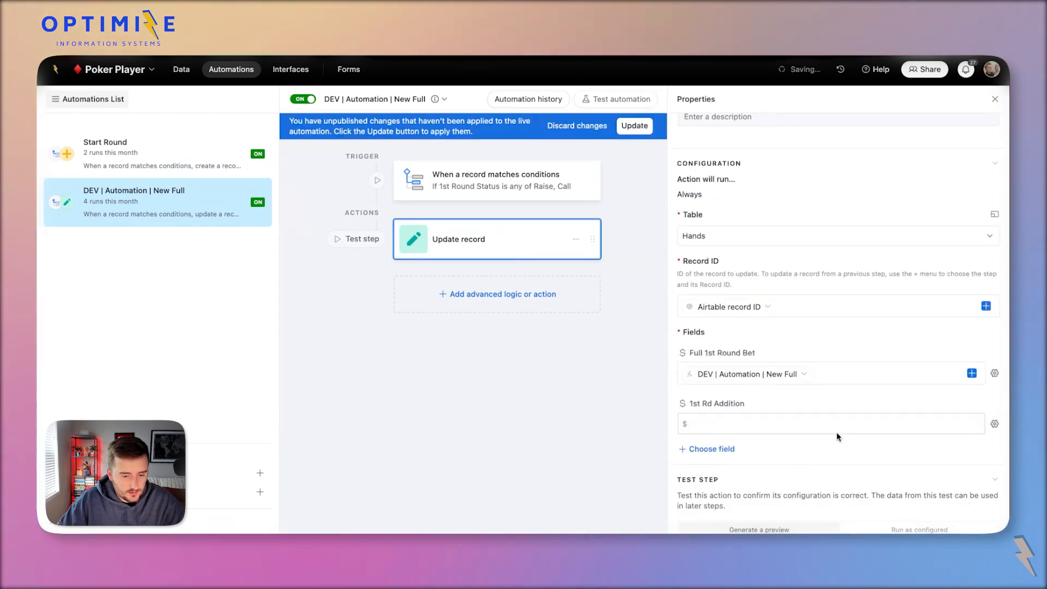
click(630, 130)
Clear row 3's addition and status, and set its Full 1st Round Bet to 5.
click(181, 69)
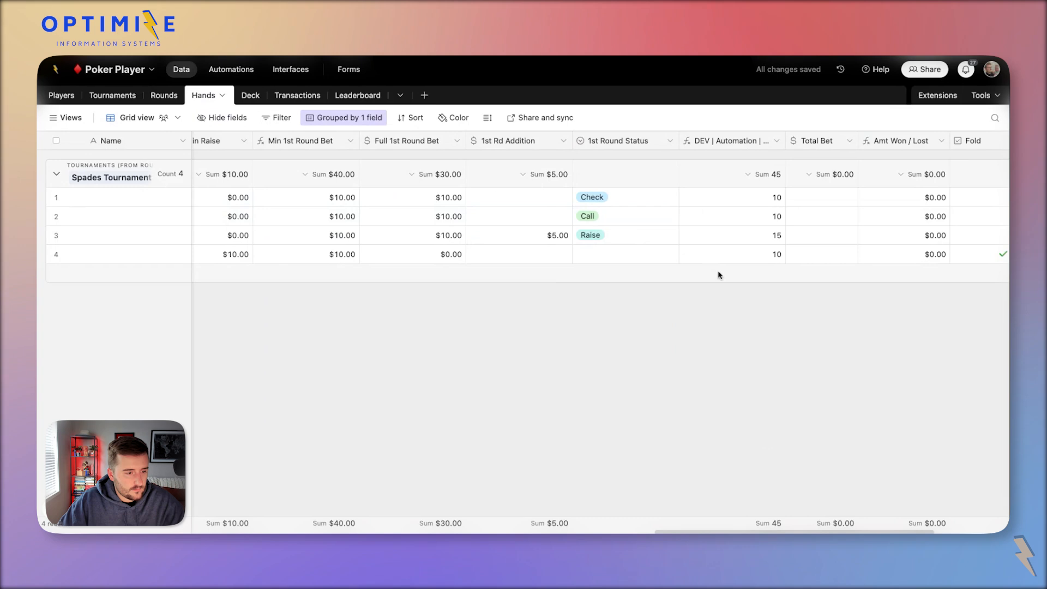
drag(545, 243, 597, 240)
key(Delete)
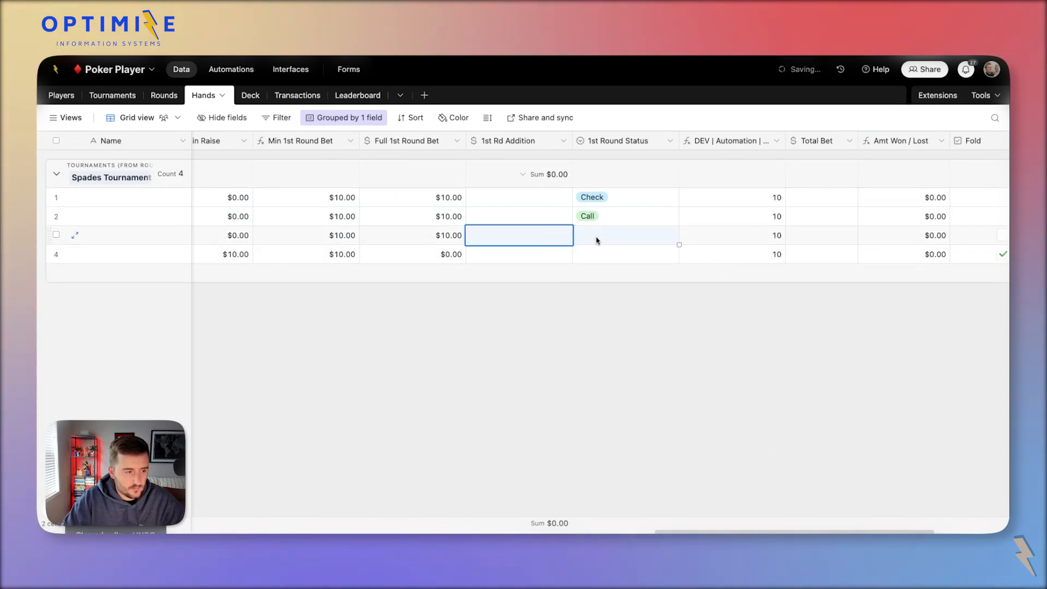
click(516, 263)
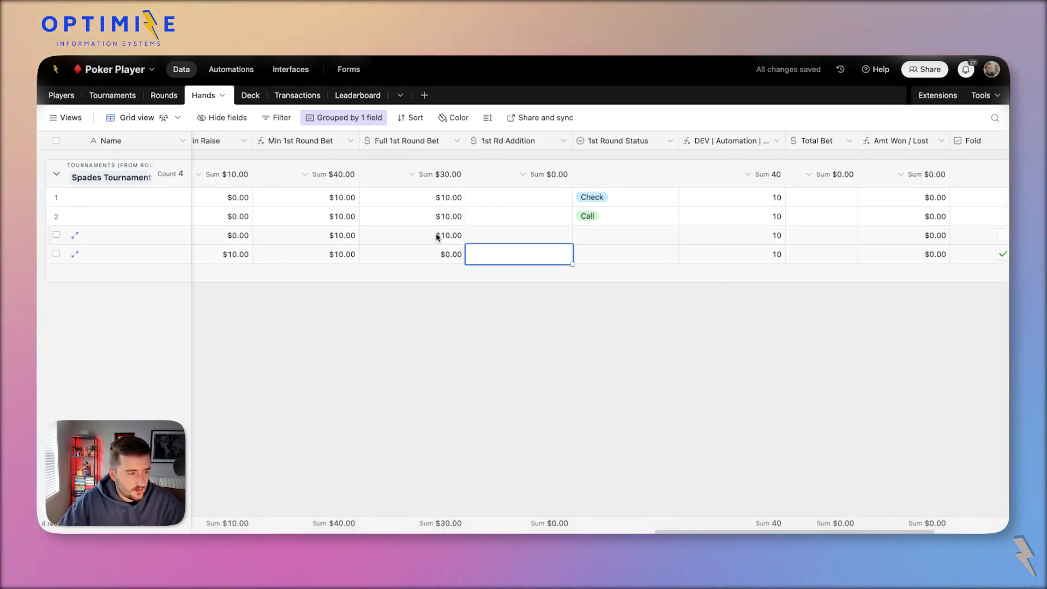
click(437, 235)
text(5)
click(542, 235)
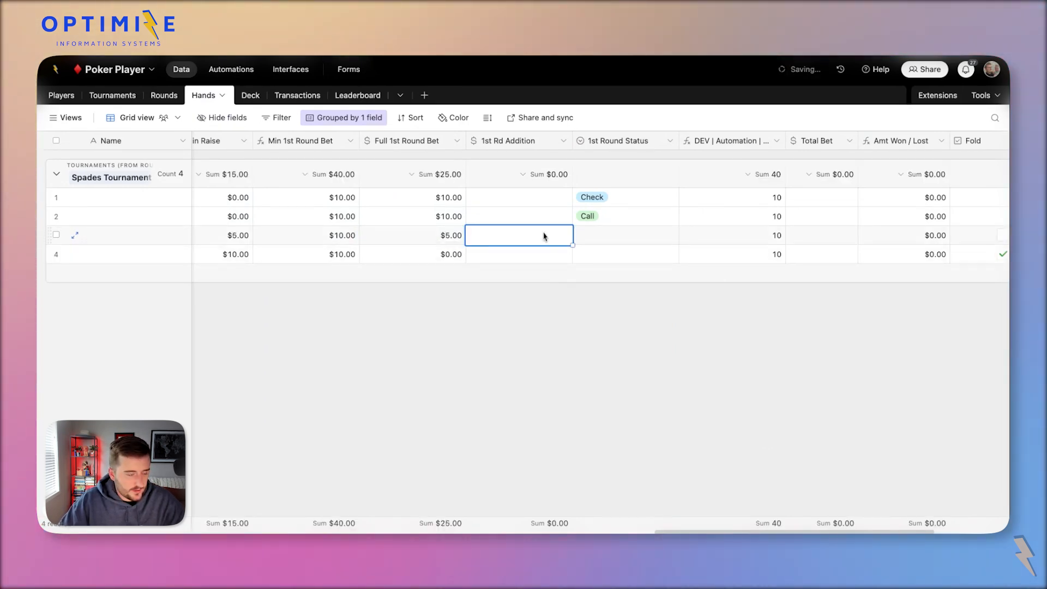
scroll(542, 235, left, 2)
Set row 3's 1st Round Status to Call.
click(673, 240)
click(694, 241)
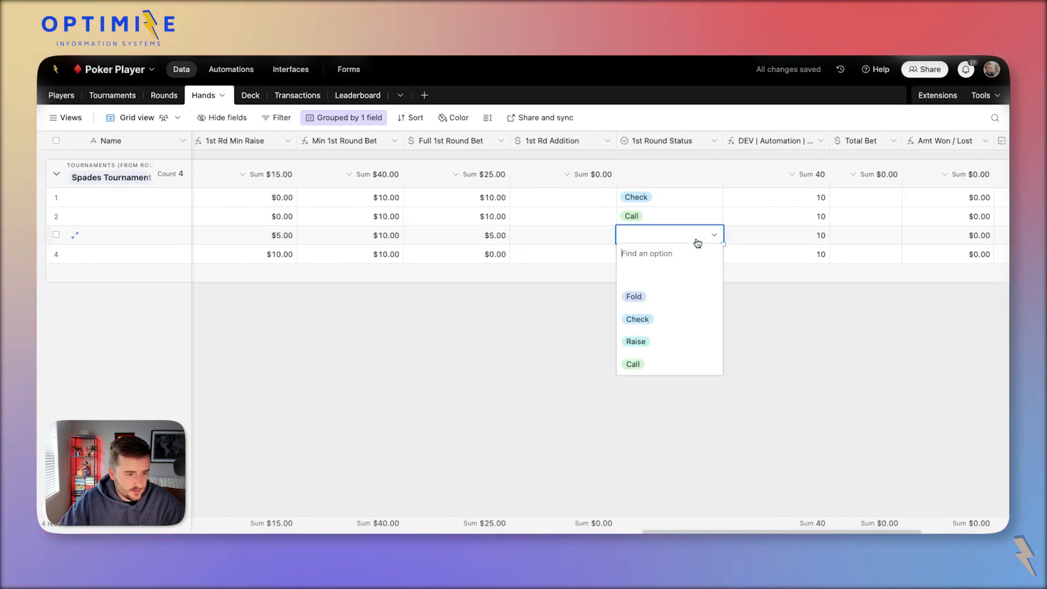
click(538, 233)
double_click(689, 237)
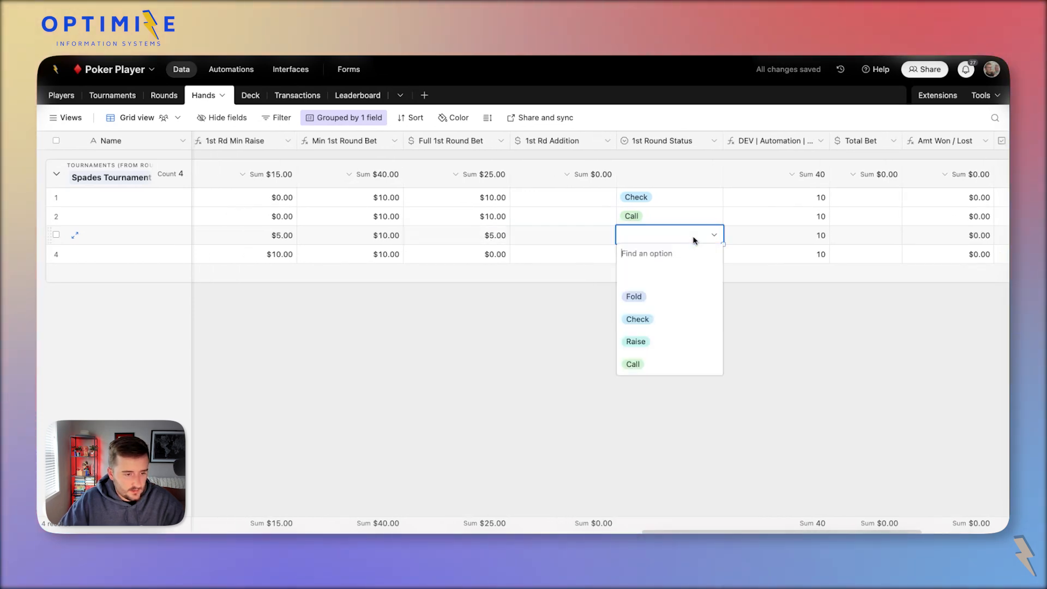
click(693, 363)
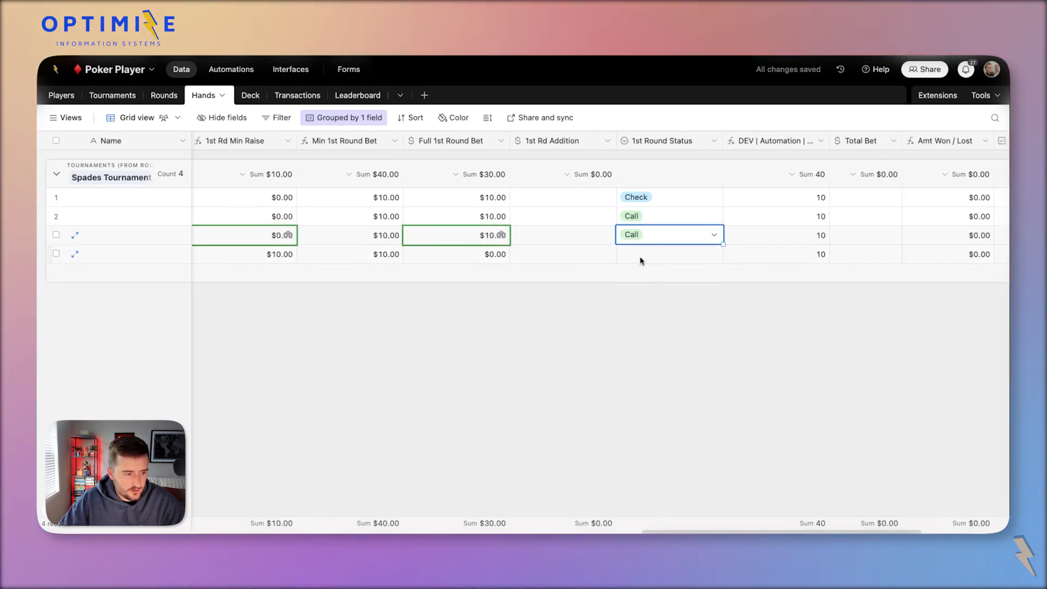
Enter 10 as row 4's 1st Rd Addition and set its status to Raise.
click(643, 260)
click(575, 254)
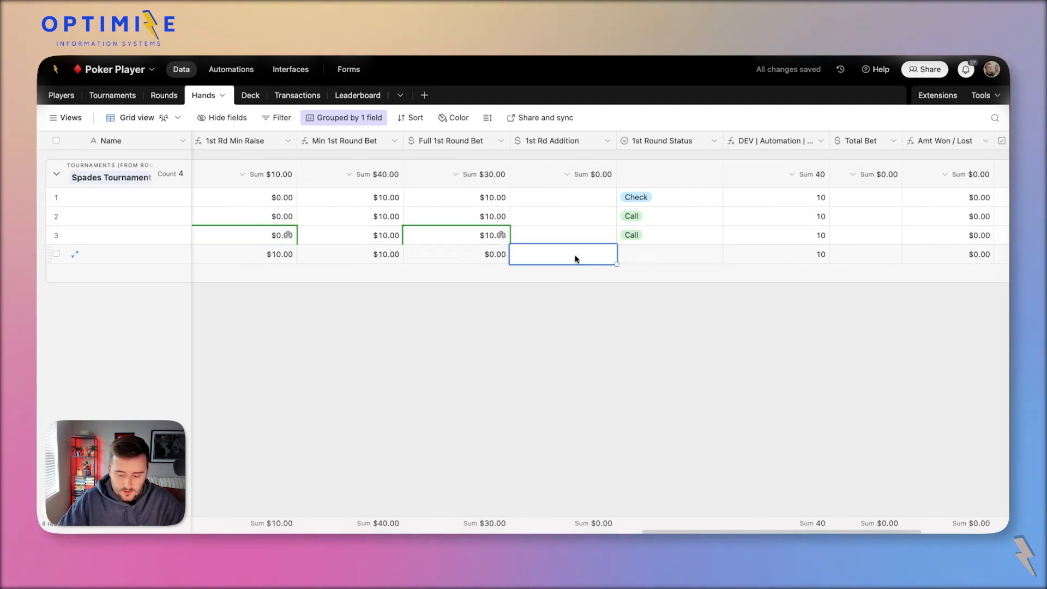
text(10)
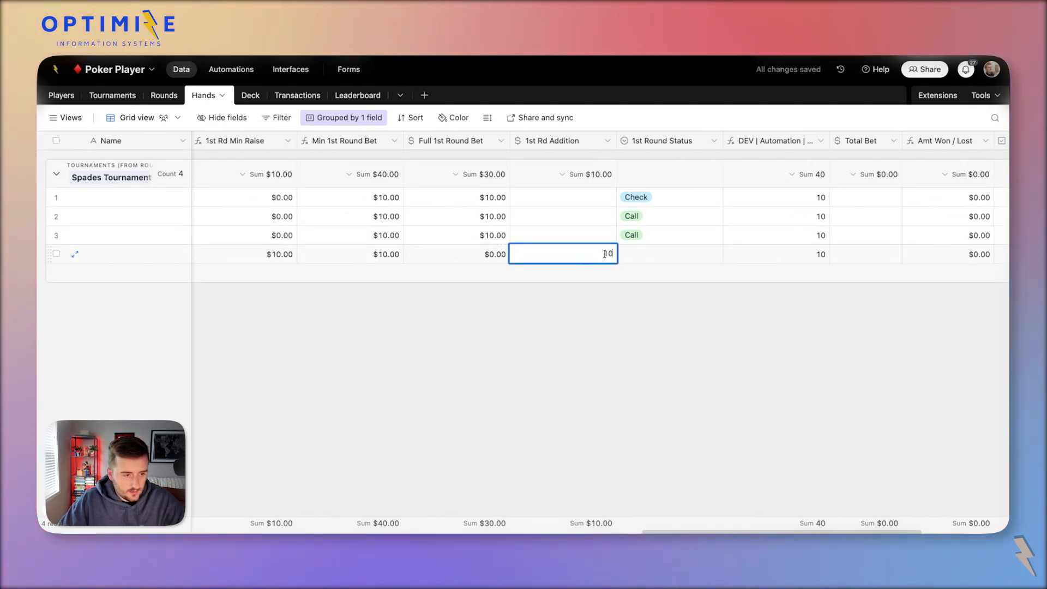
click(667, 261)
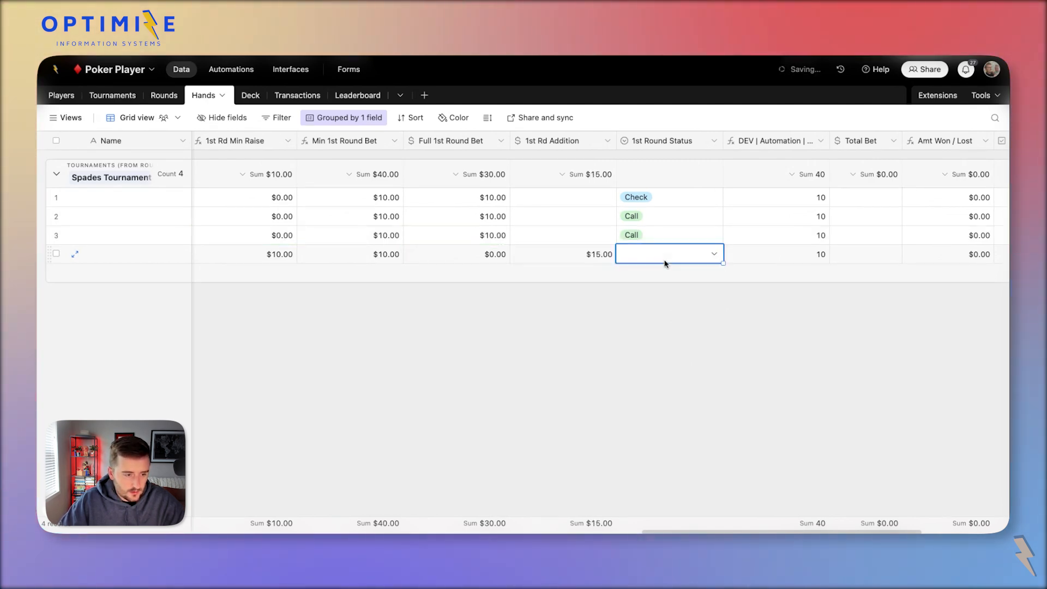
click(666, 261)
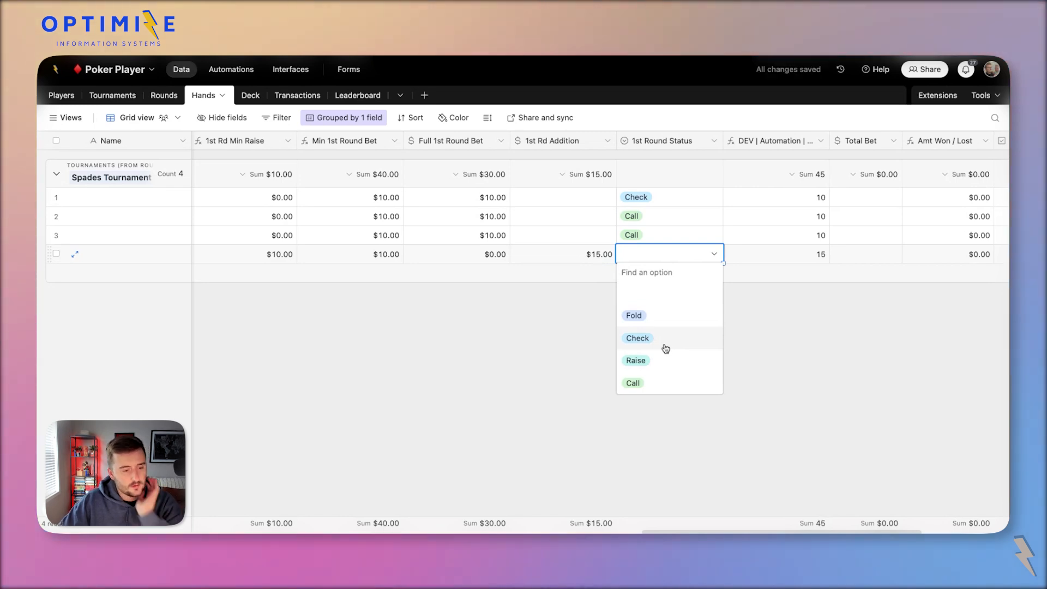
click(672, 362)
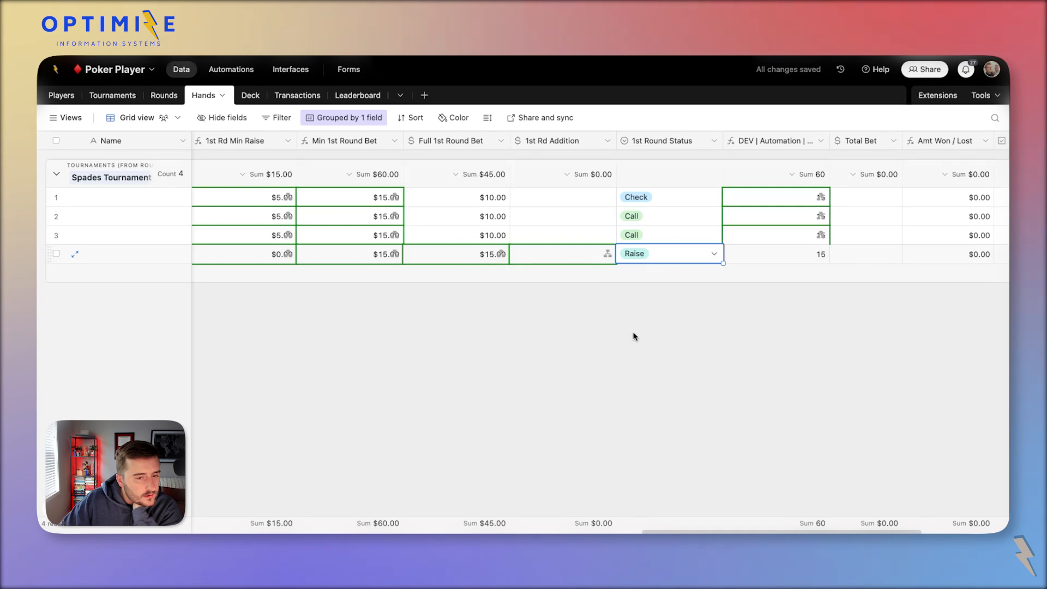
Set the 1st Round Status of rows 1 and 2 to Call.
click(645, 202)
click(645, 202)
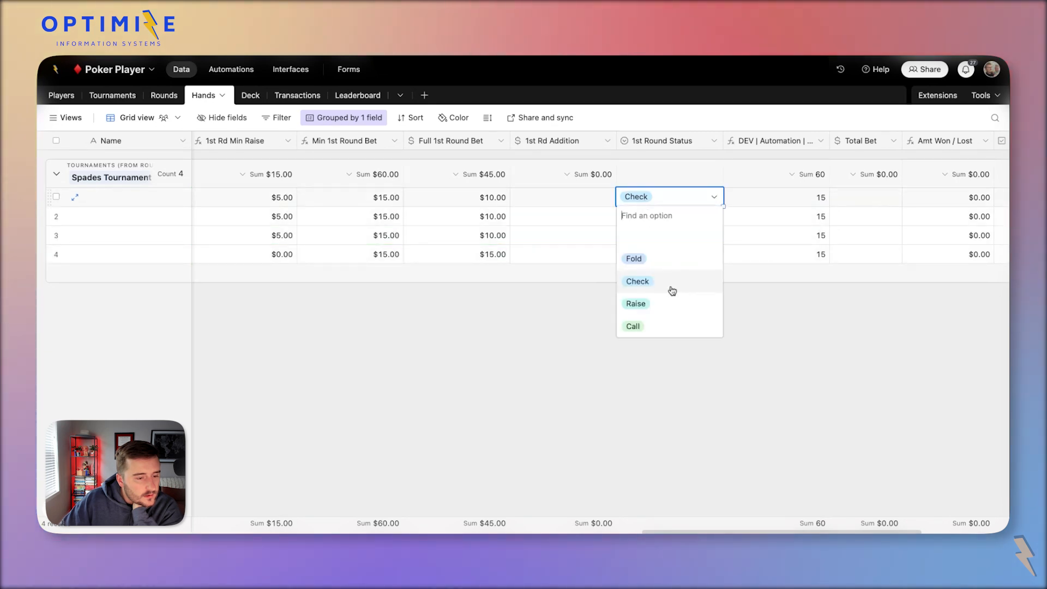
click(672, 322)
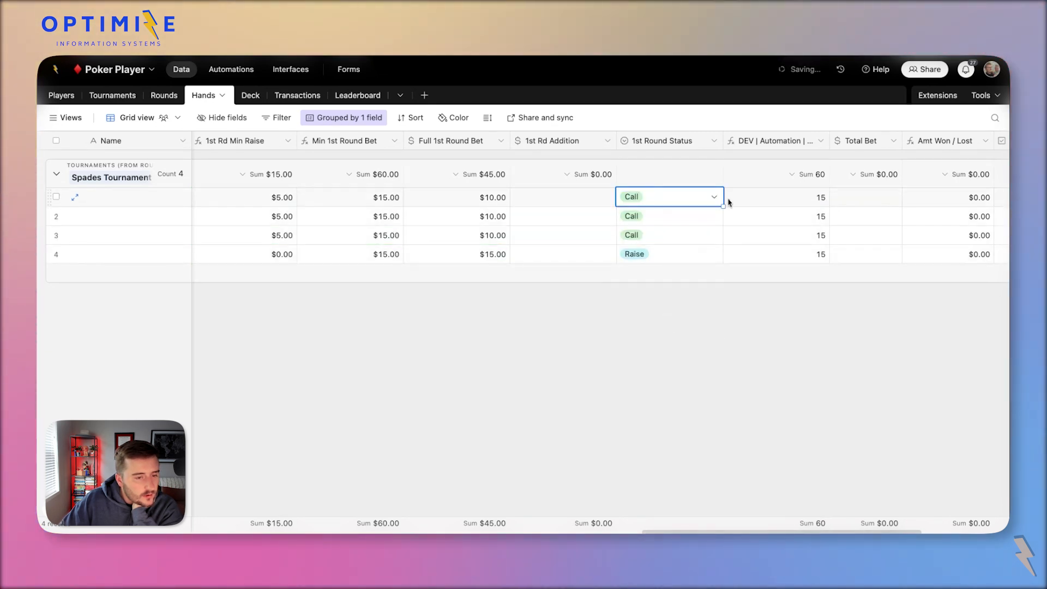
click(696, 215)
key(Delete)
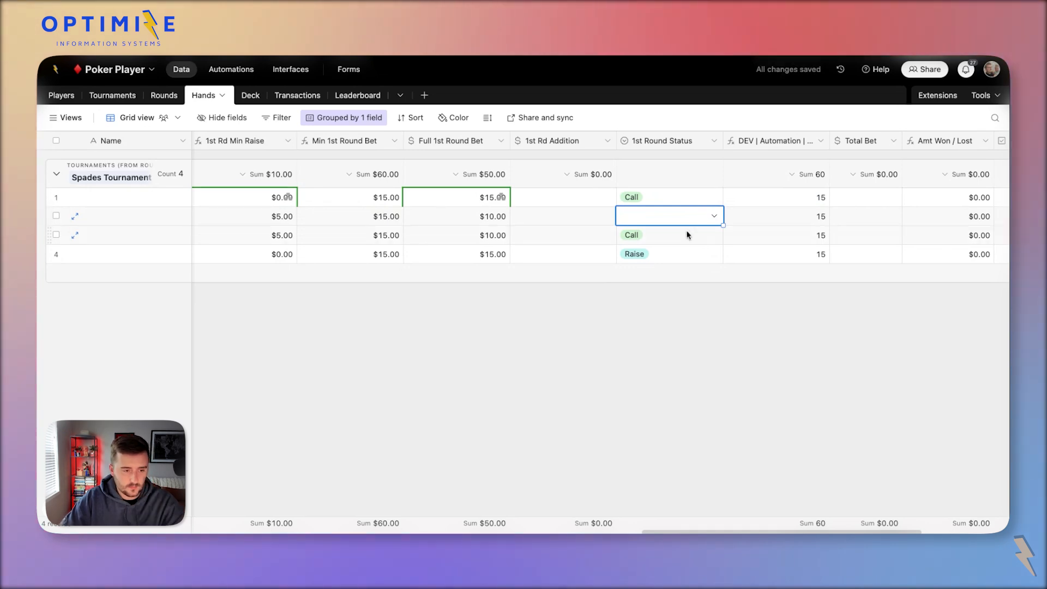
click(689, 216)
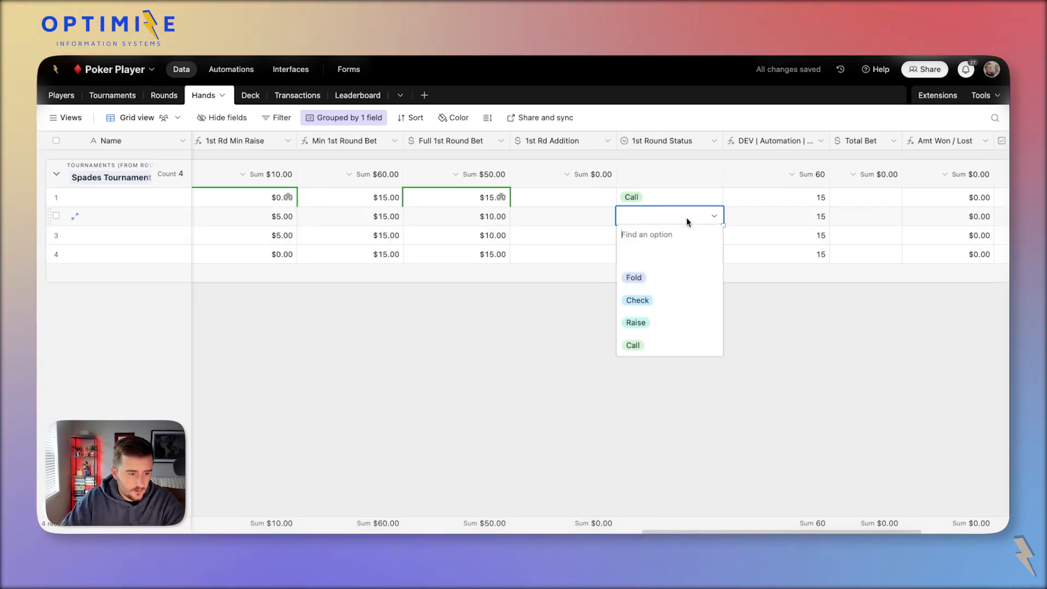
click(686, 346)
Reset row 3's status to Call and check its recalculated $15.00 full bet.
key(Down)
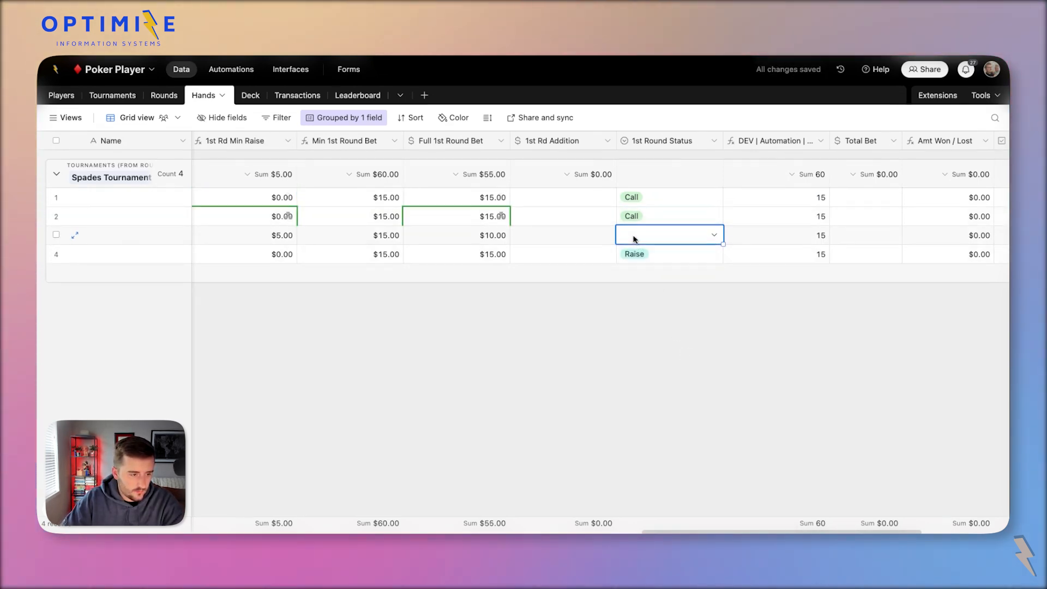
key(Return)
click(663, 372)
click(685, 379)
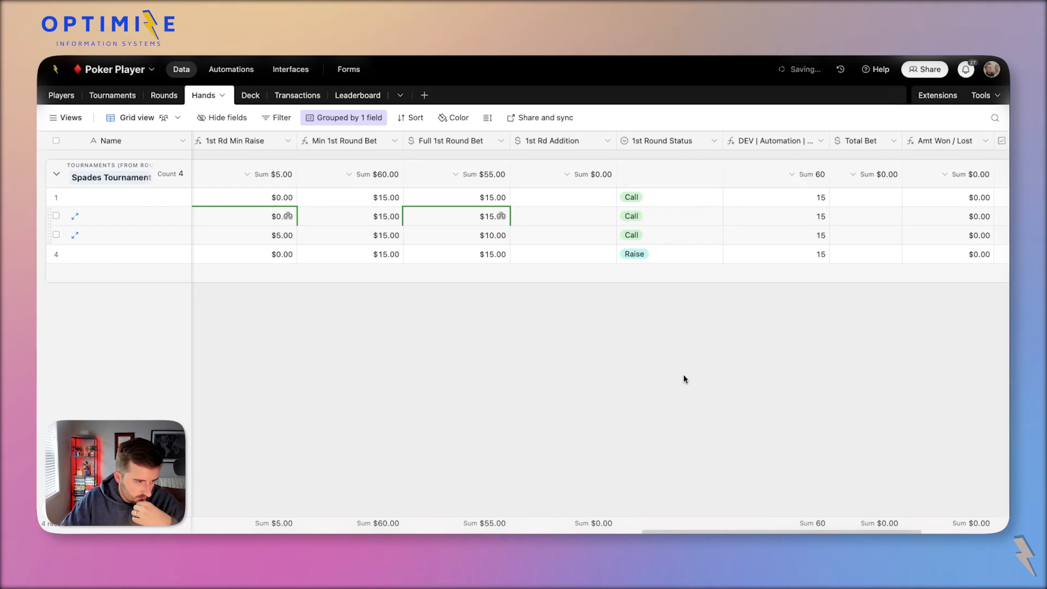
click(475, 234)
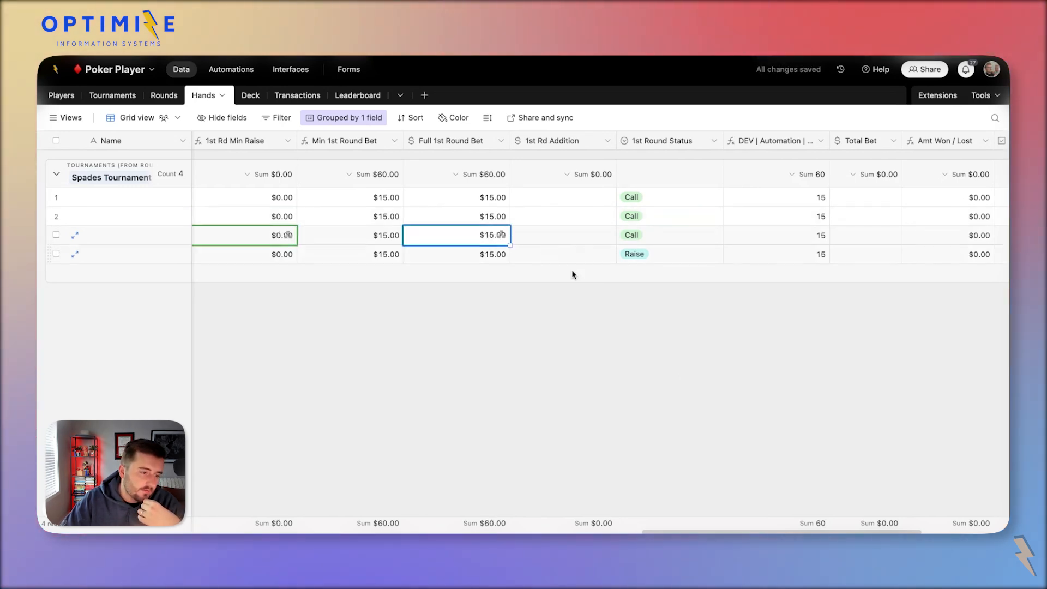
click(567, 372)
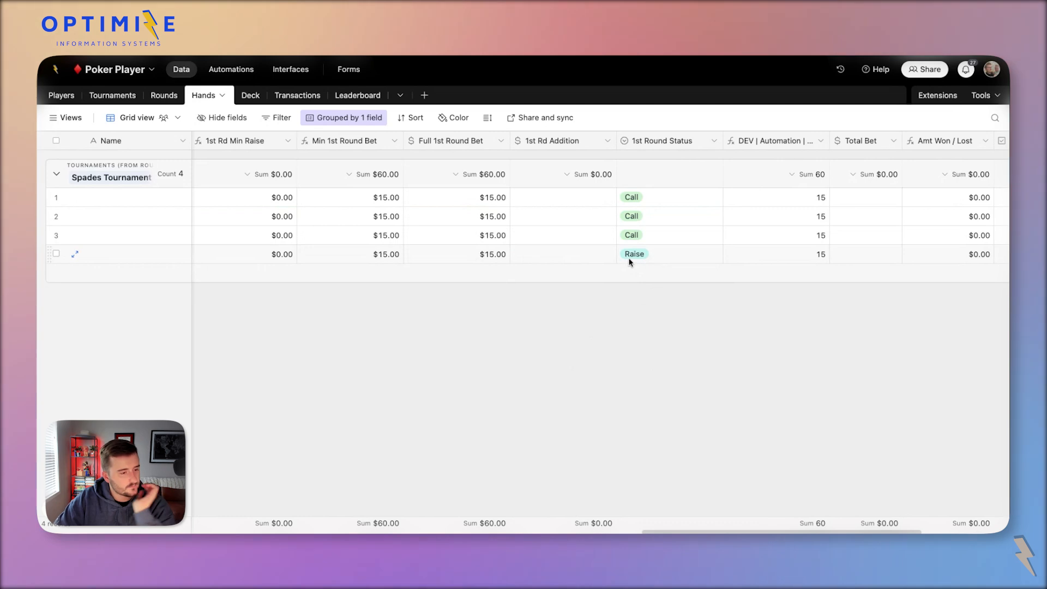
Select the entire 1st Round Status column to position the Fold column after it.
click(658, 261)
click(642, 238)
scroll(674, 149, right, 2)
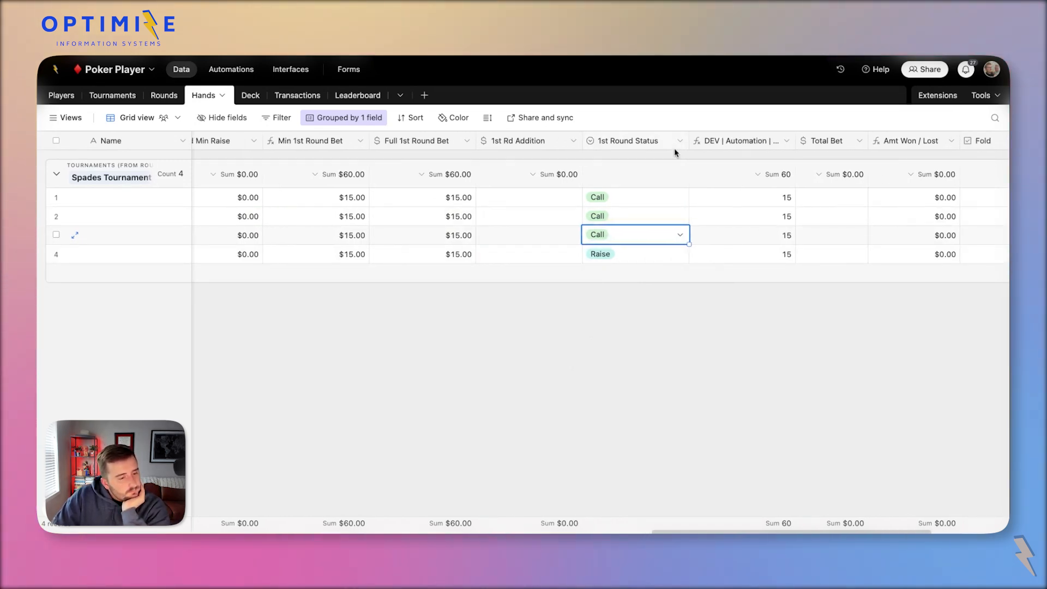
click(621, 141)
scroll(724, 199, right, 3)
Move the Fold column next to the 1st Round Status column.
drag(795, 142, 507, 146)
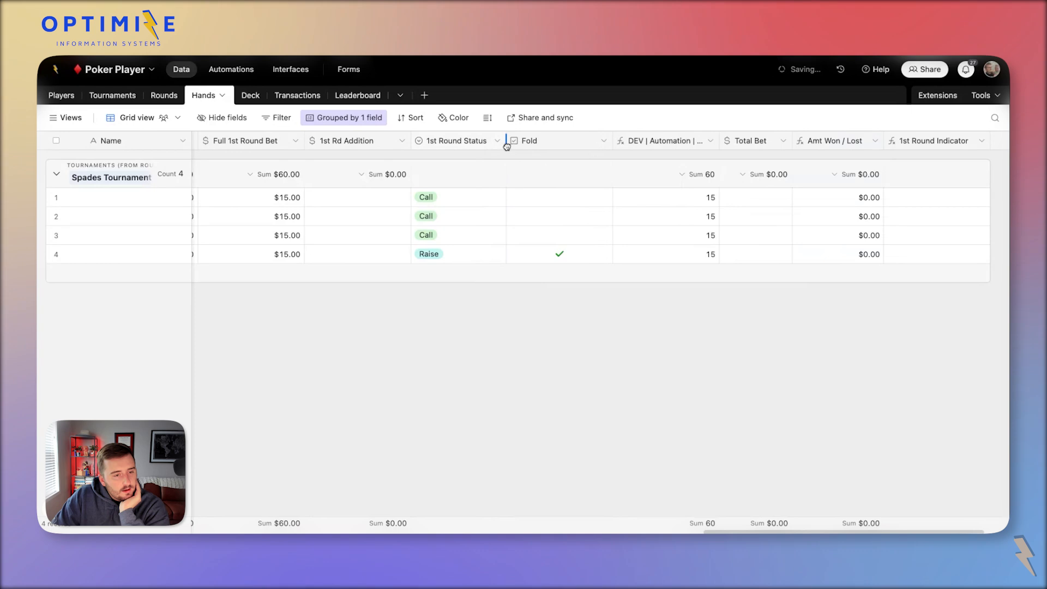
drag(612, 142, 559, 142)
double_click(533, 143)
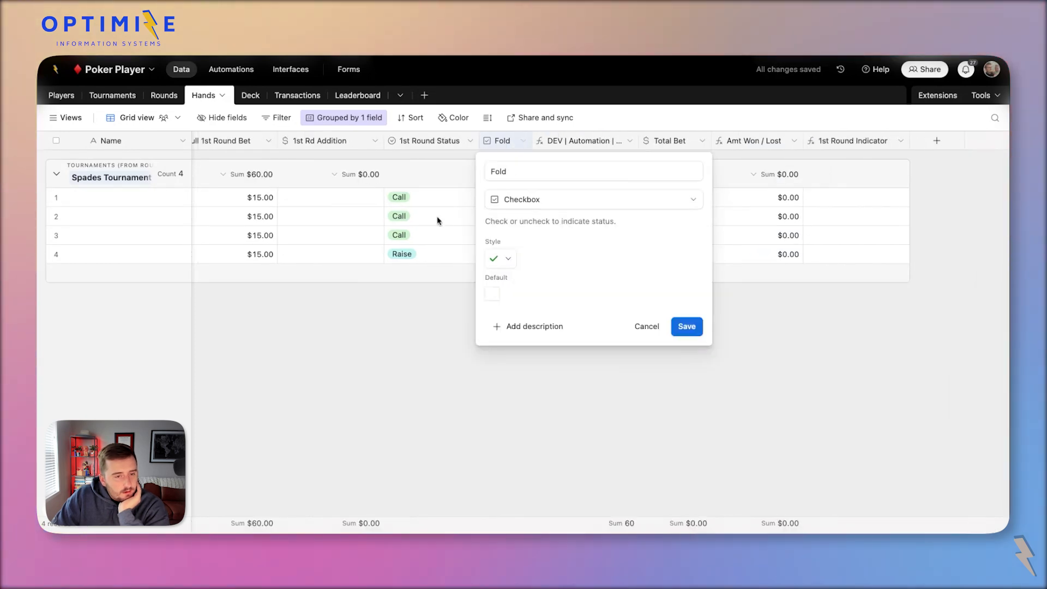
click(437, 218)
scroll(437, 218, left, 3)
Add a formula field named 1st Rd Completeness to the right of Fold.
click(690, 141)
click(725, 234)
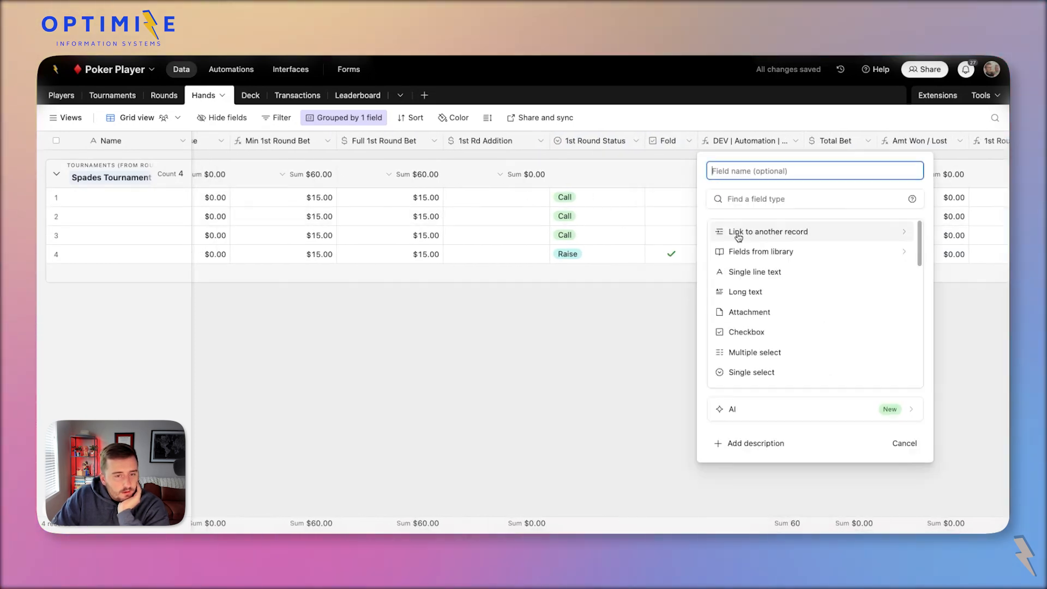
click(736, 171)
text(Completeness)
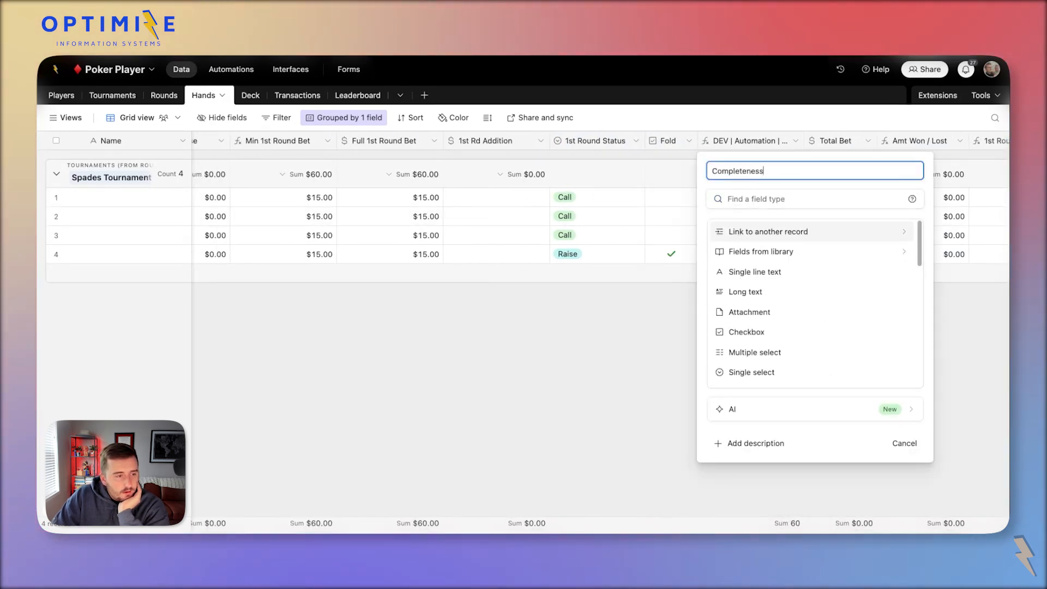
click(782, 198)
text(f)
click(777, 232)
click(717, 170)
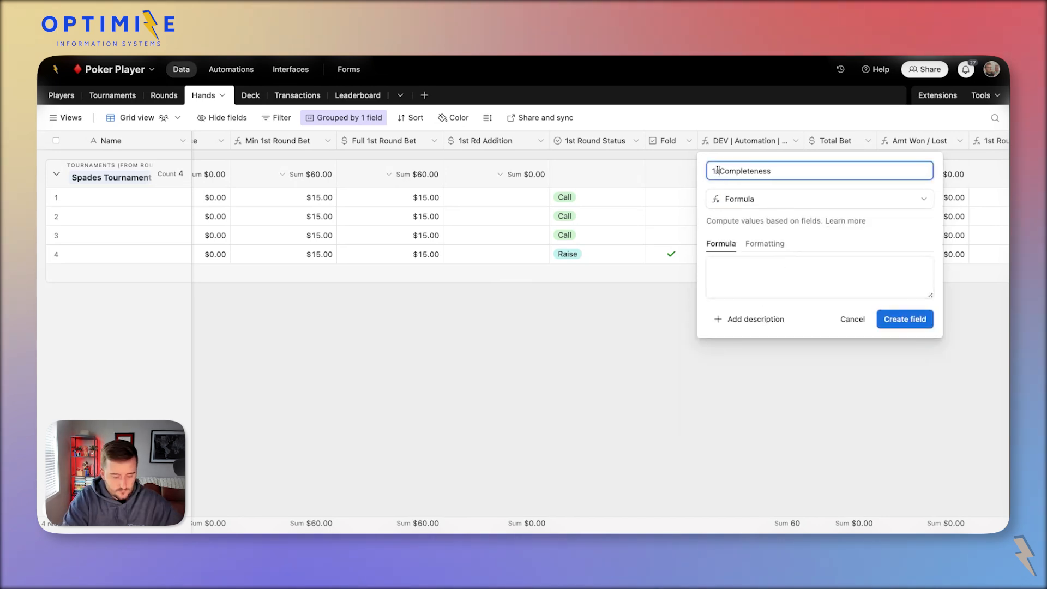
Start the formula as IF(Fold, 1, IF({1st Round Status} …)) with a nested IF.
click(833, 296)
text(if()
key(Return)
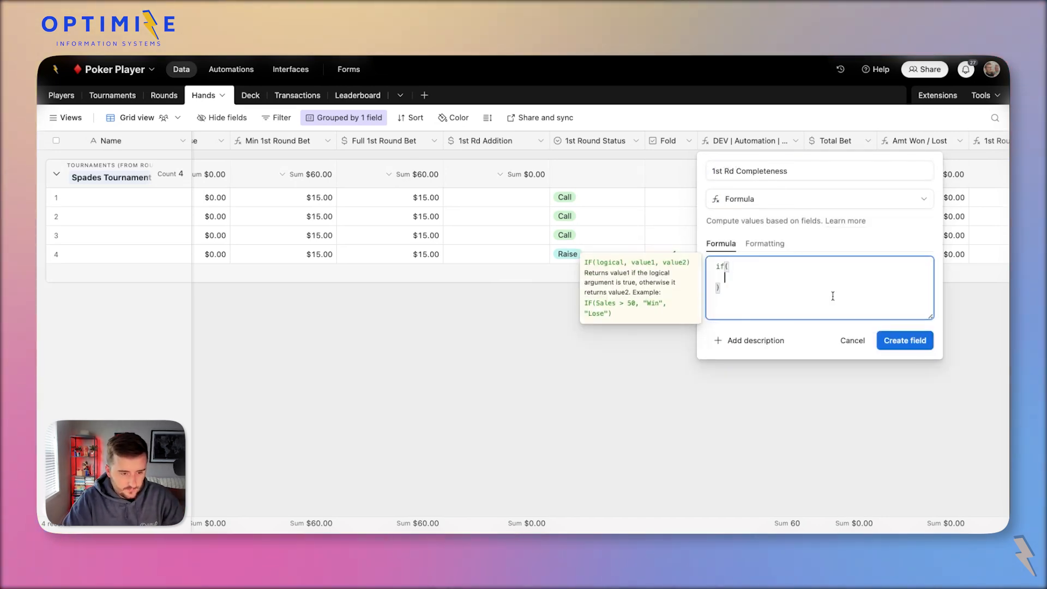
text(fold,)
key(Return)
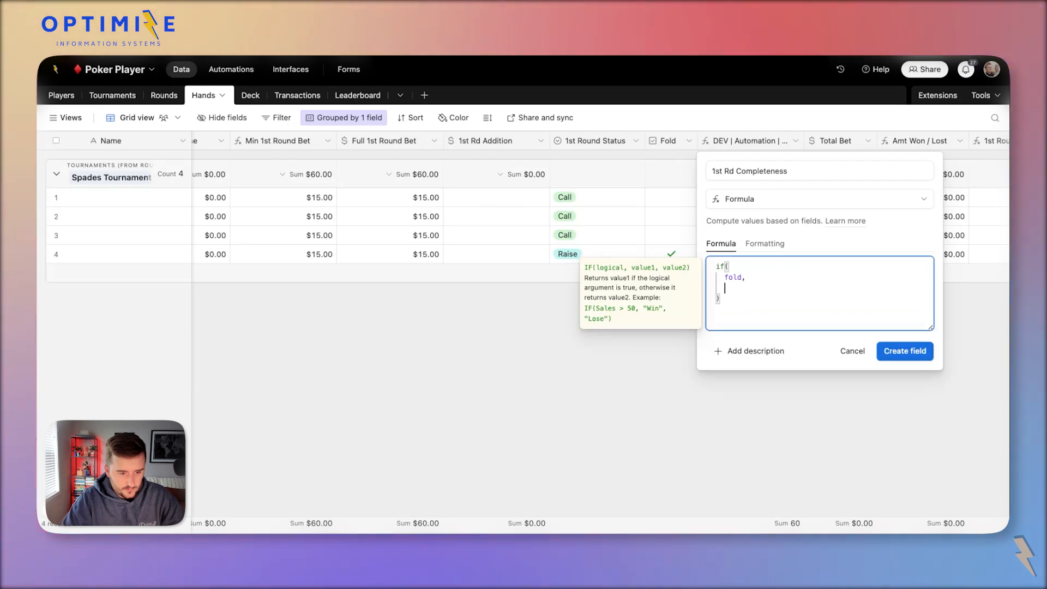
text(1,)
key(Return)
text(i)
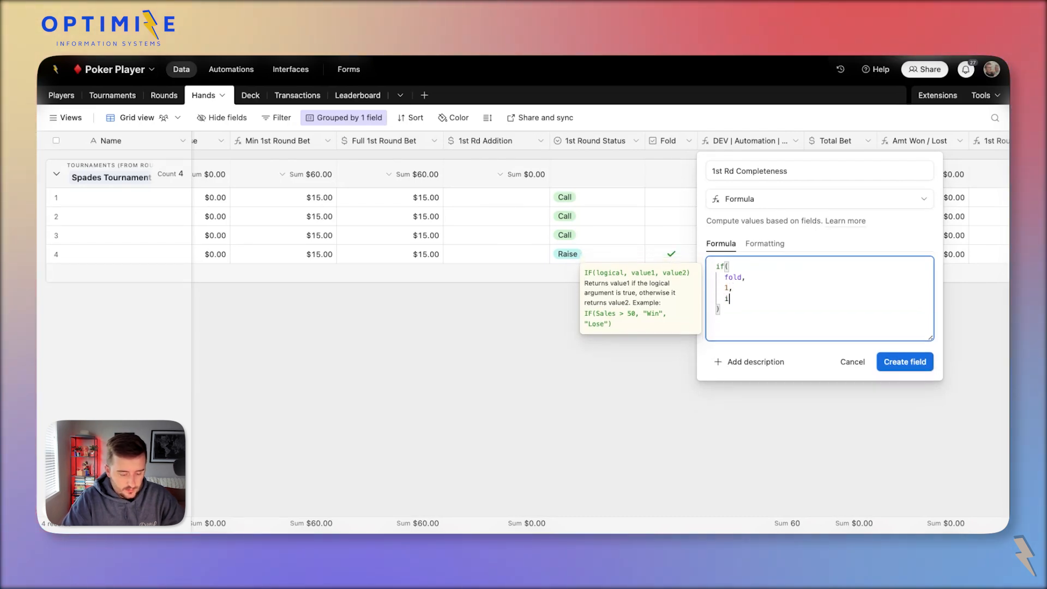
text(f()
key(Return)
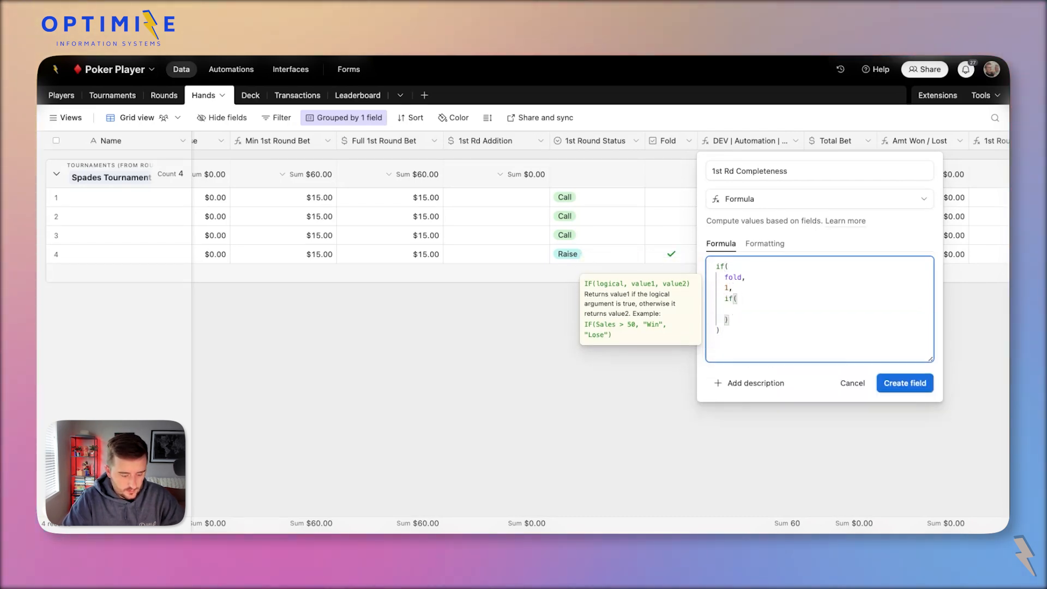
text(stat)
key(Tab)
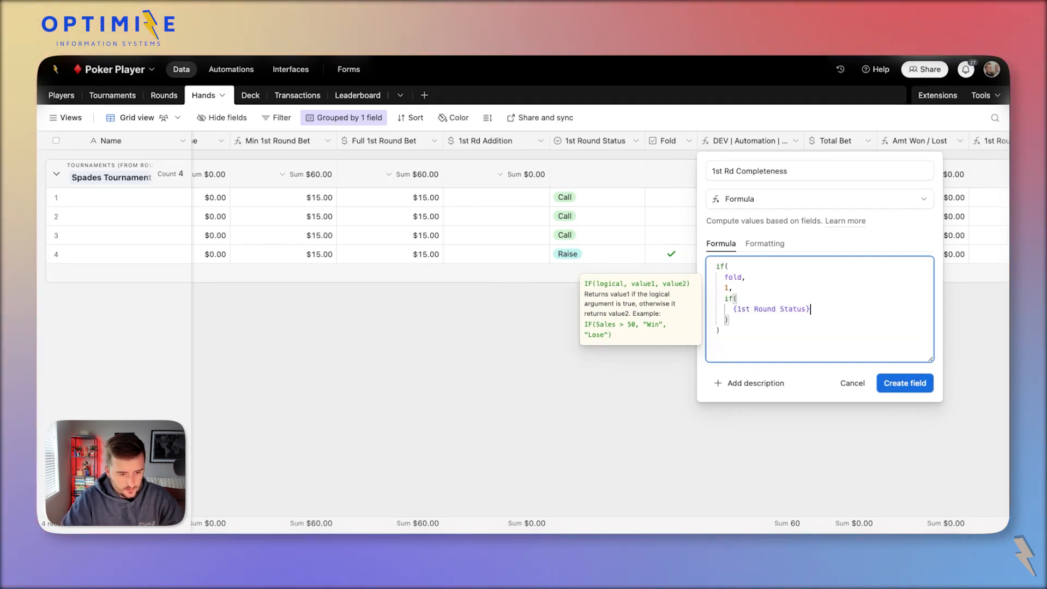
Replace the status reference with an OR whose first condition is {1st Round Status}='Raise'.
key(shift+Home)
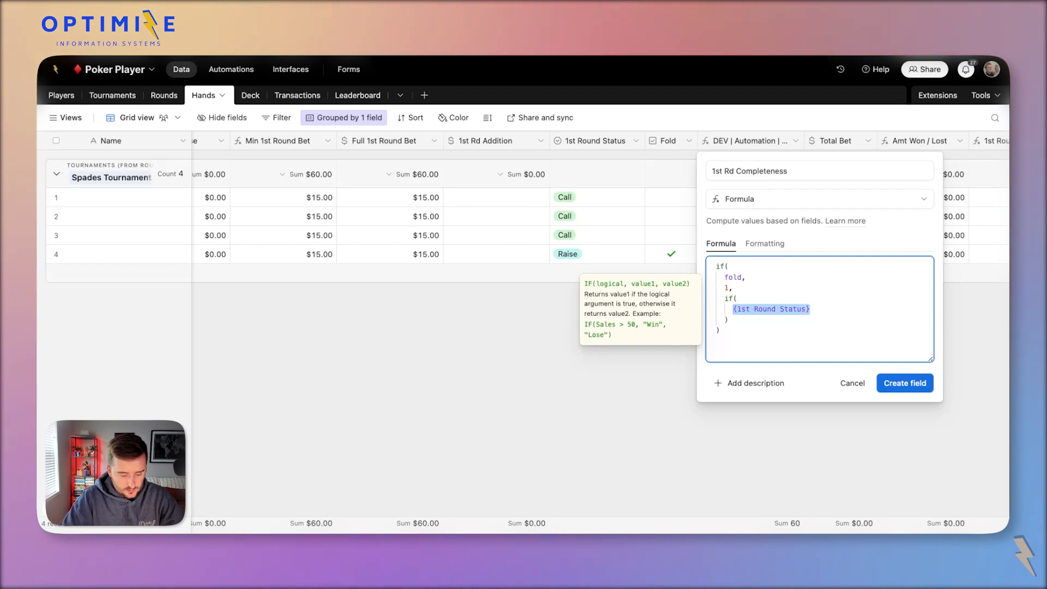
text(or()
key(Return)
text({1st Round Status})
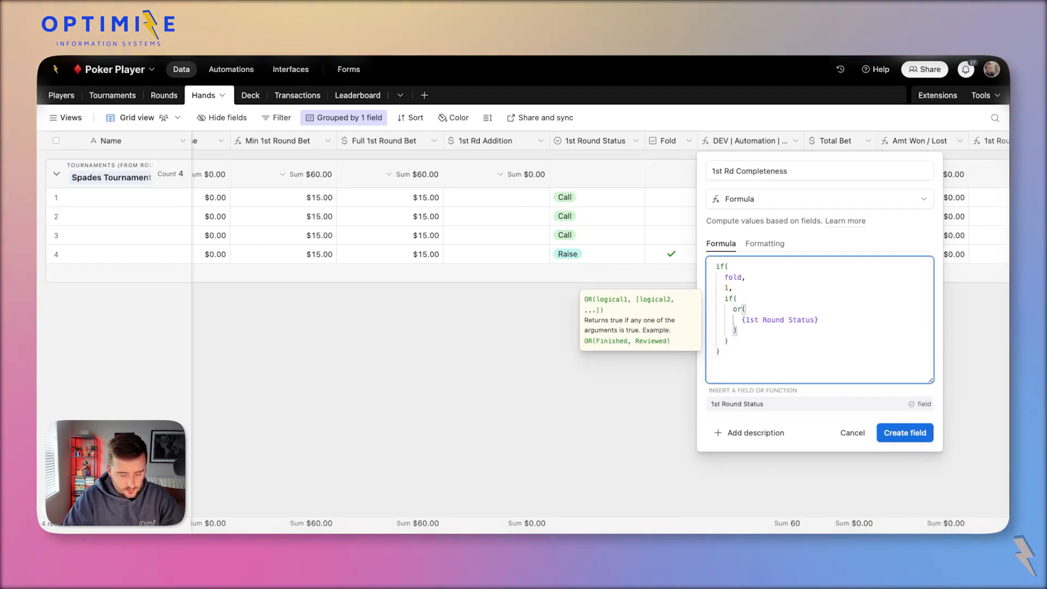
text(,)
key(BackSpace)
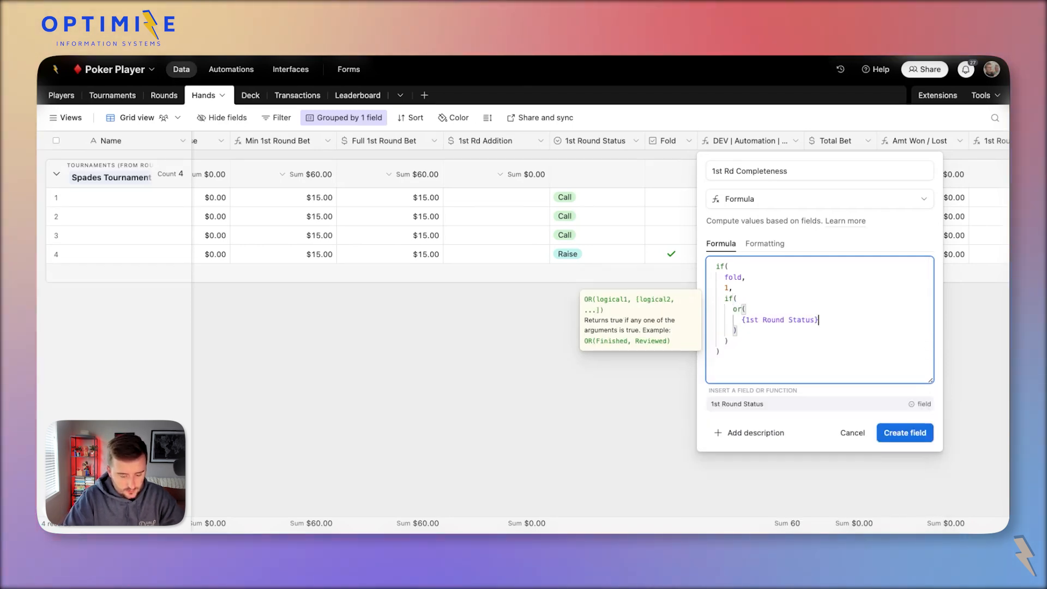
text(=')
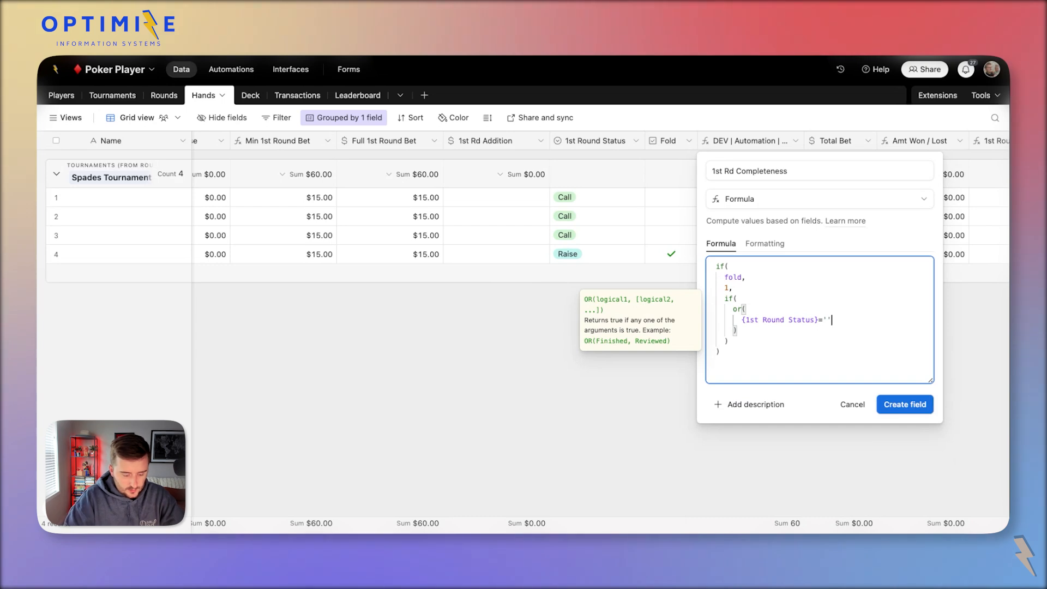
text(Raide)
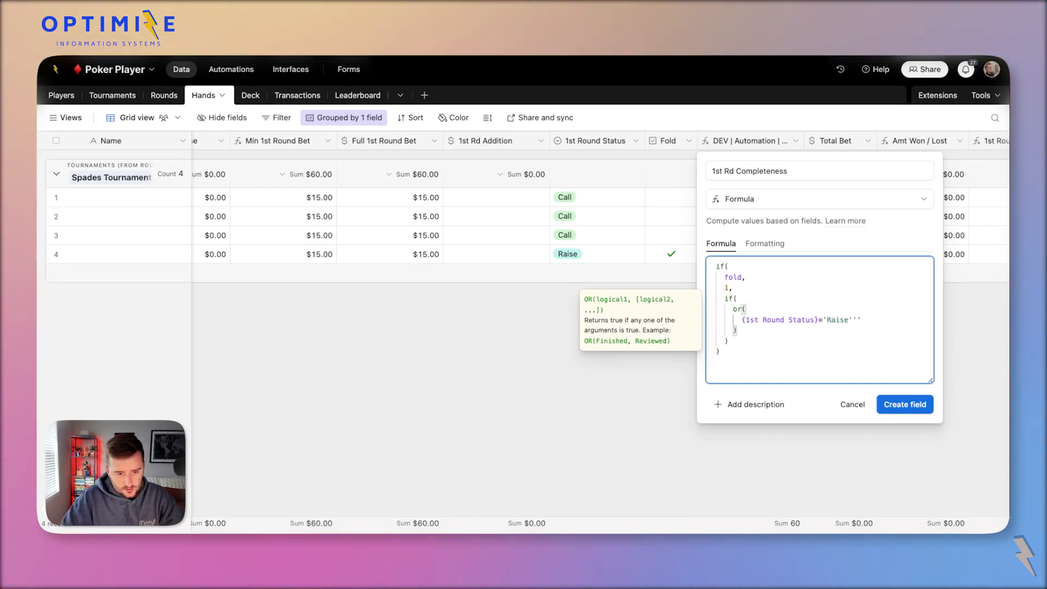
key(BackSpace)
key(BackSpace)
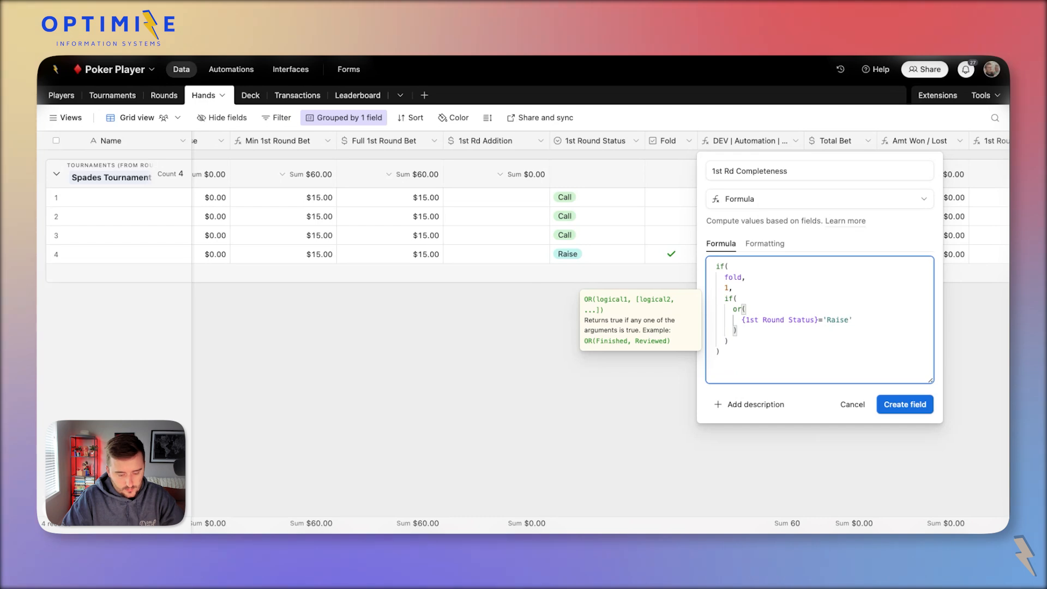
Add {1st Round Status}='Call' and {1st Round Status}='Check' conditions to the OR.
key(Return)
text({1st Round Status})
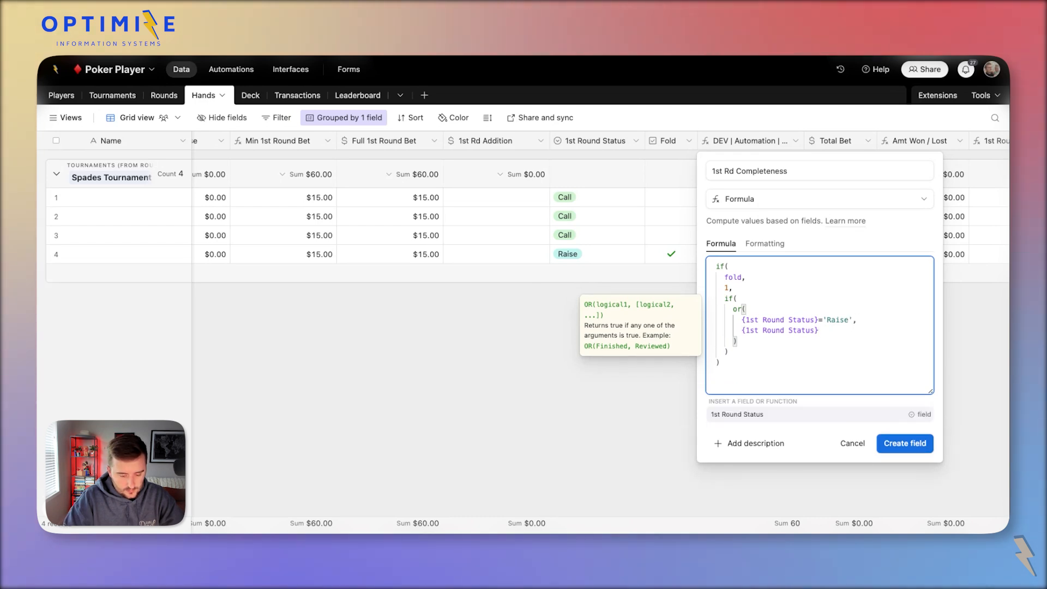
text(='Call)
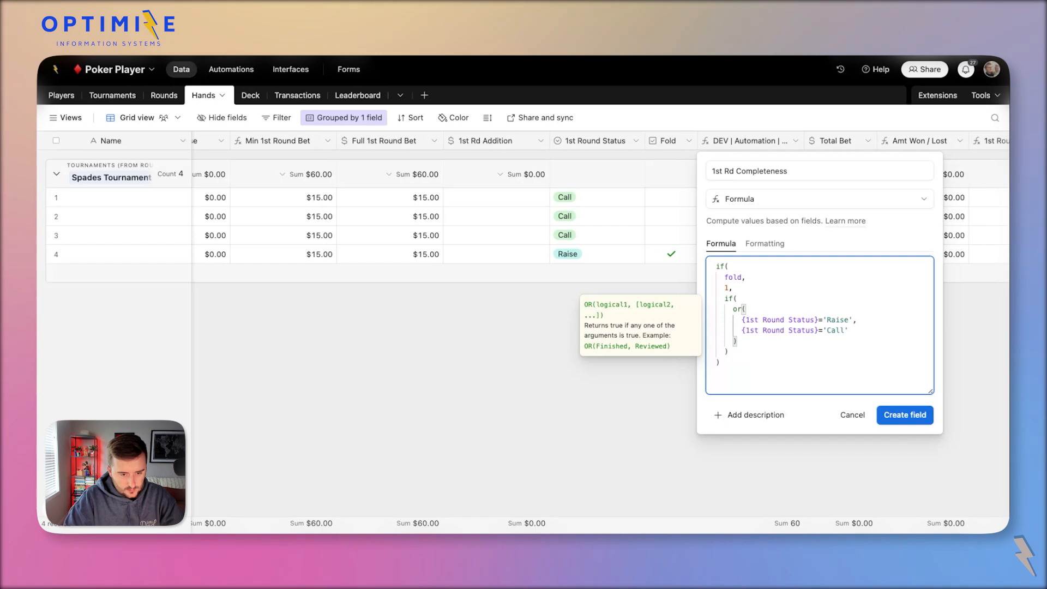
text(',)
key(Return)
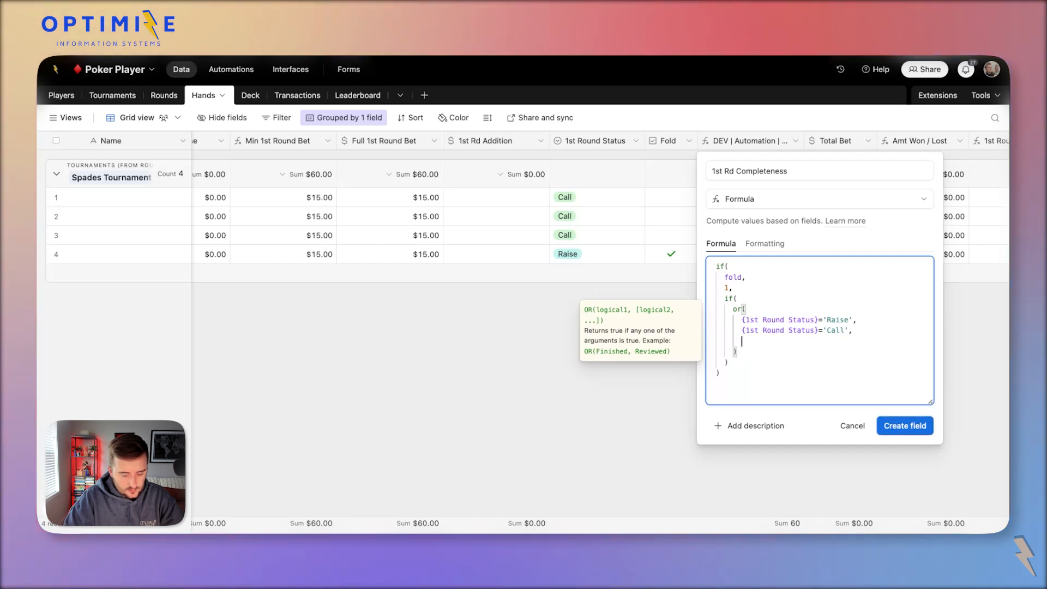
text({{1st Round Status})
key(BackSpace)
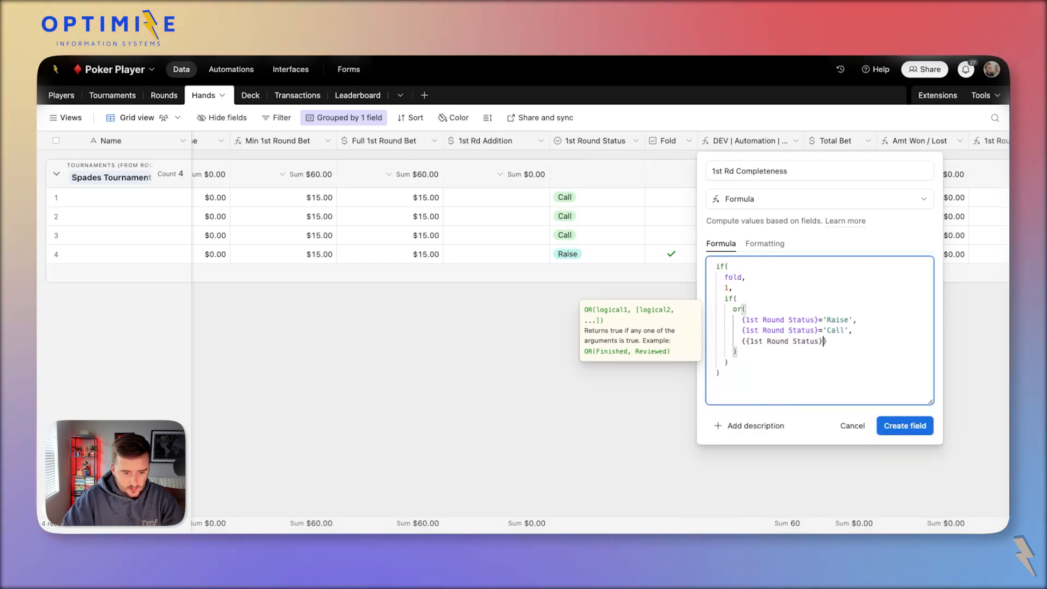
key(super+Left)
key(shift+Right)
key(BackSpace)
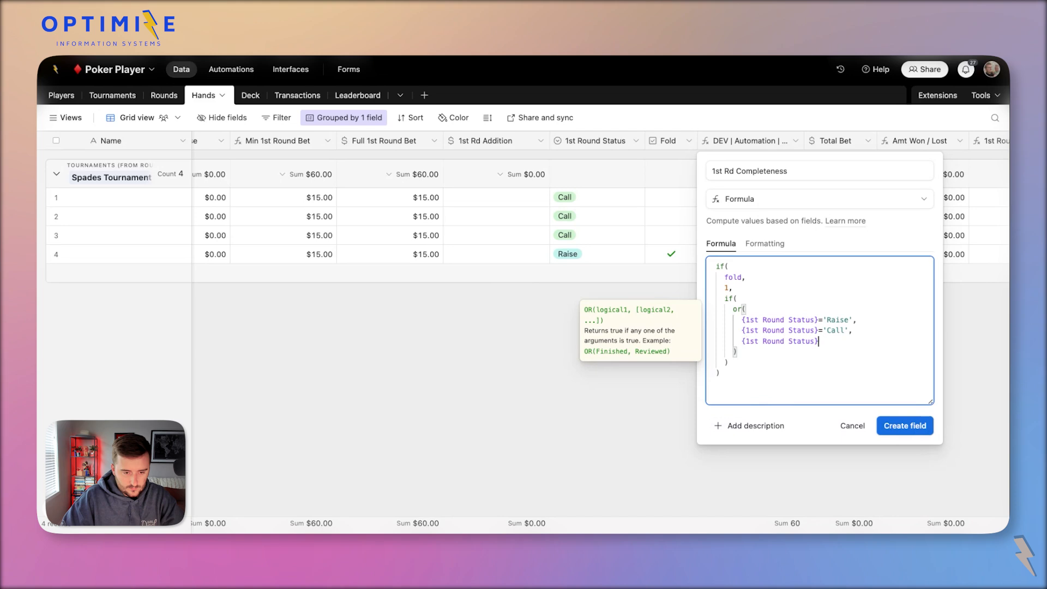
key(Down)
text(='Check')
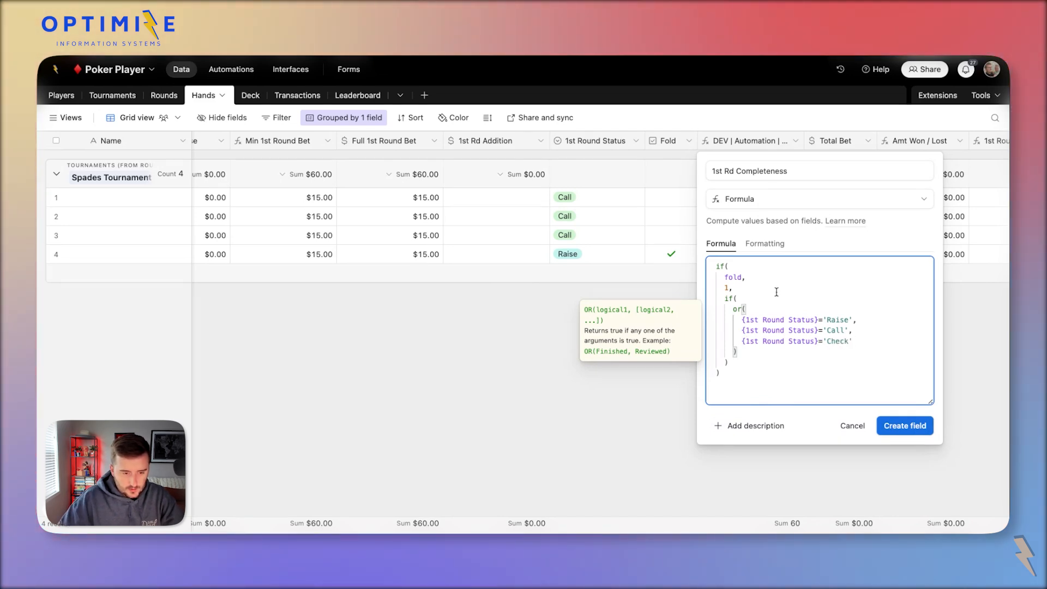
Wrap the OR block inside an AND() and open a line for a second condition.
drag(734, 310, 744, 354)
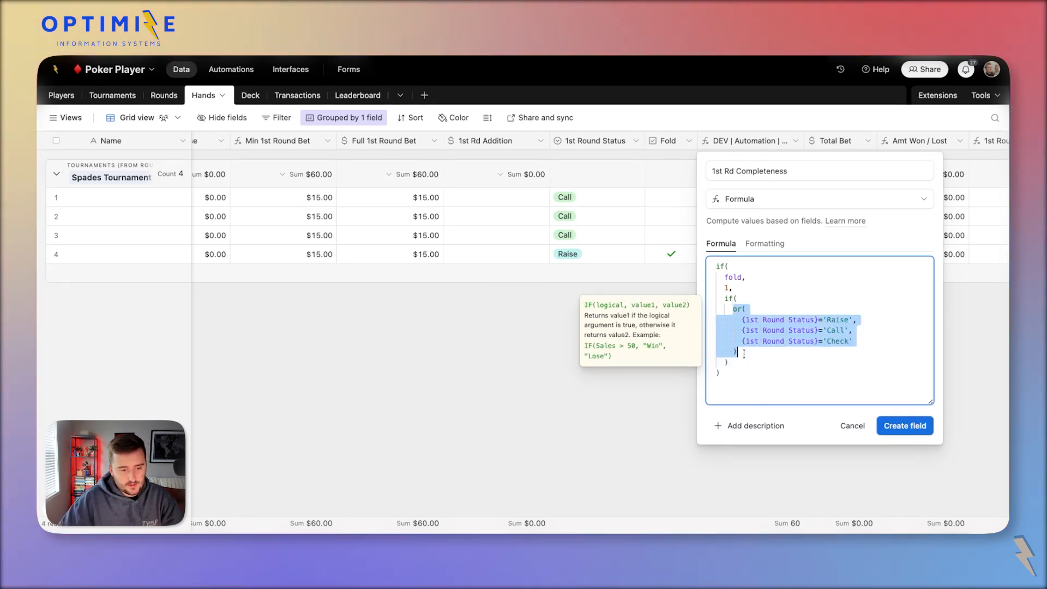
key(super+x)
text(and()
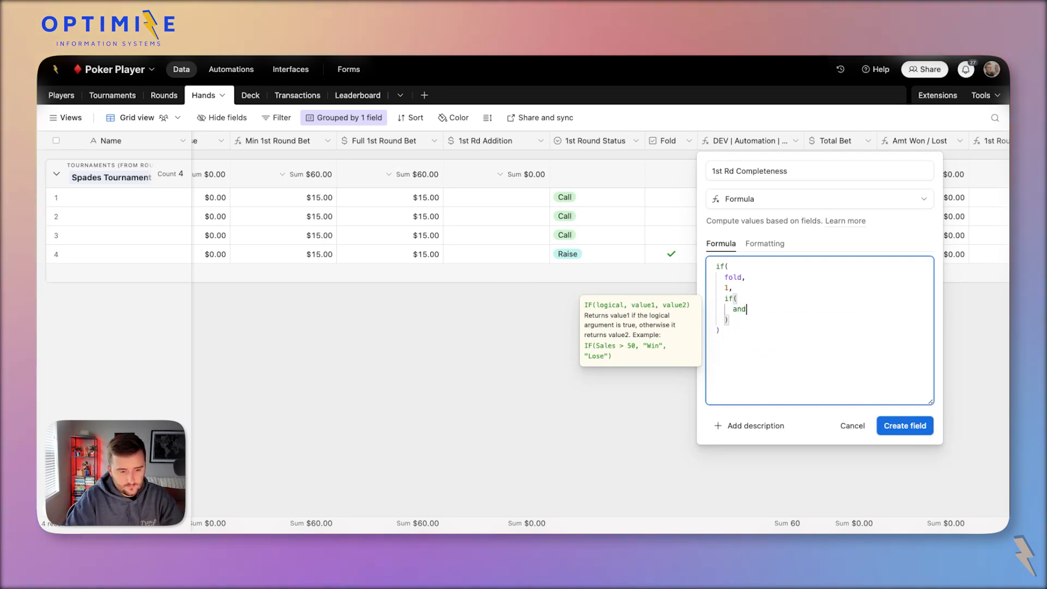
key(Return)
key(super+v)
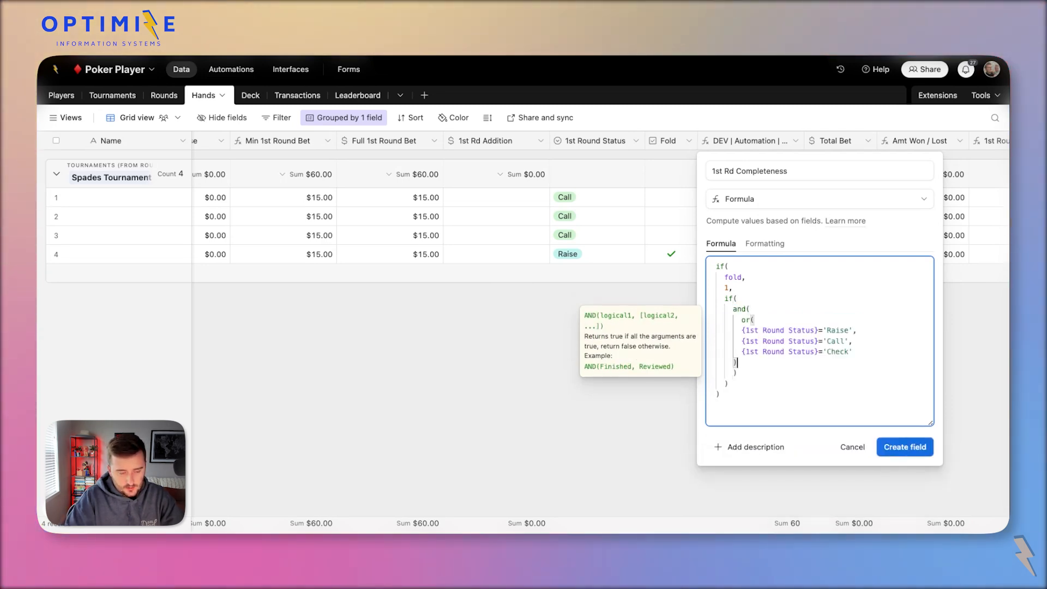
key(Return)
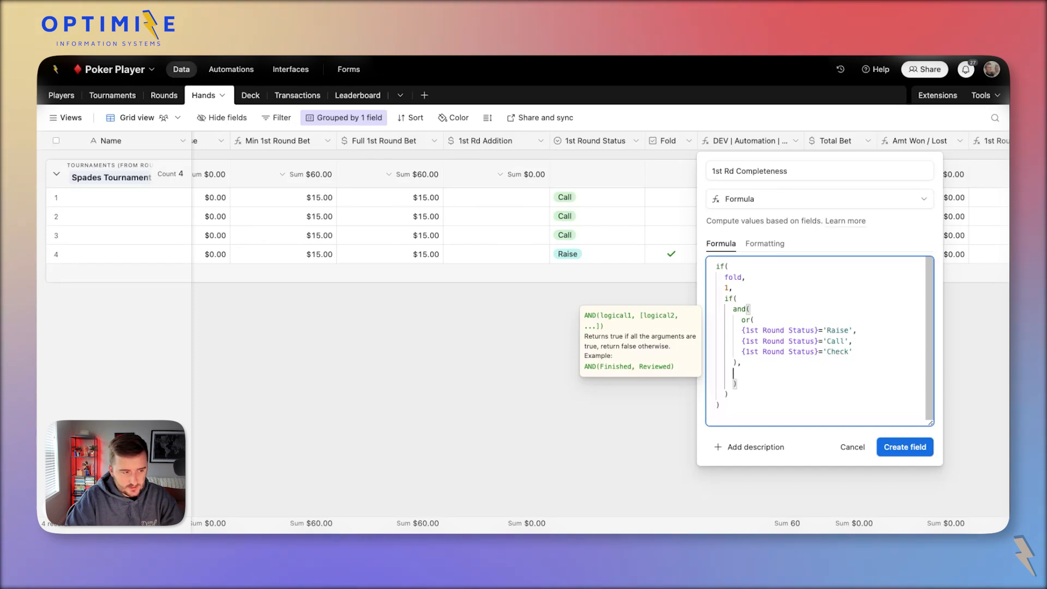
Add {1st Rd Min Raise}=0 as the AND's second condition, followed by a comma for the true result.
scroll(467, 343, left, 3)
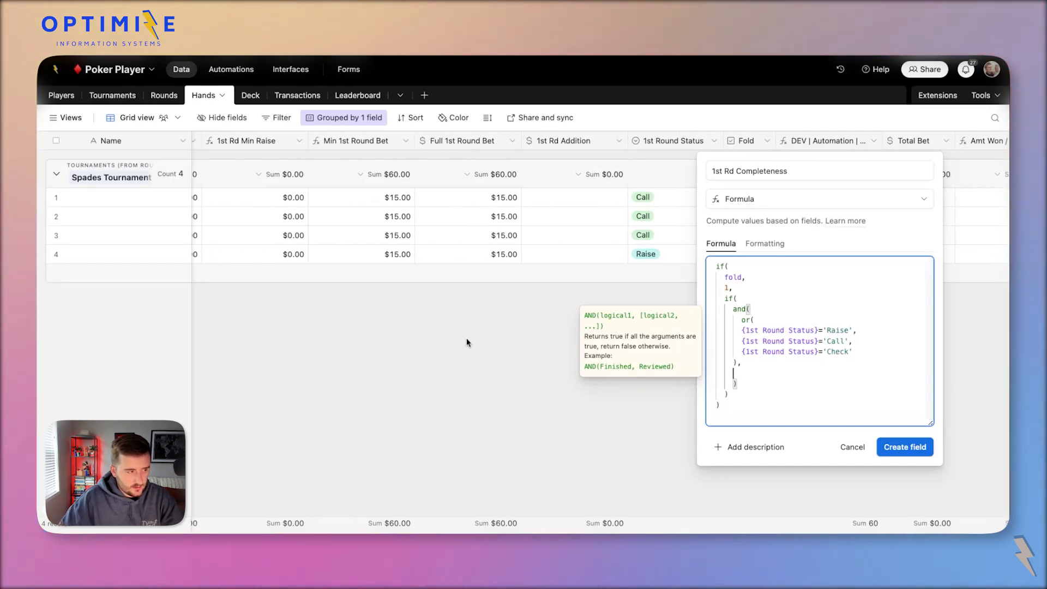
text(min)
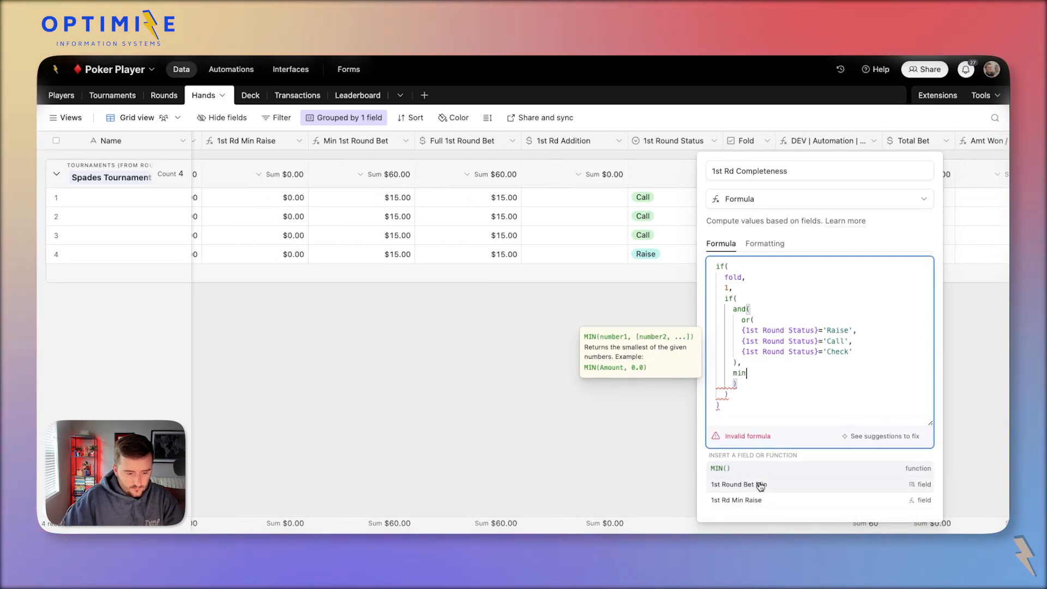
click(762, 498)
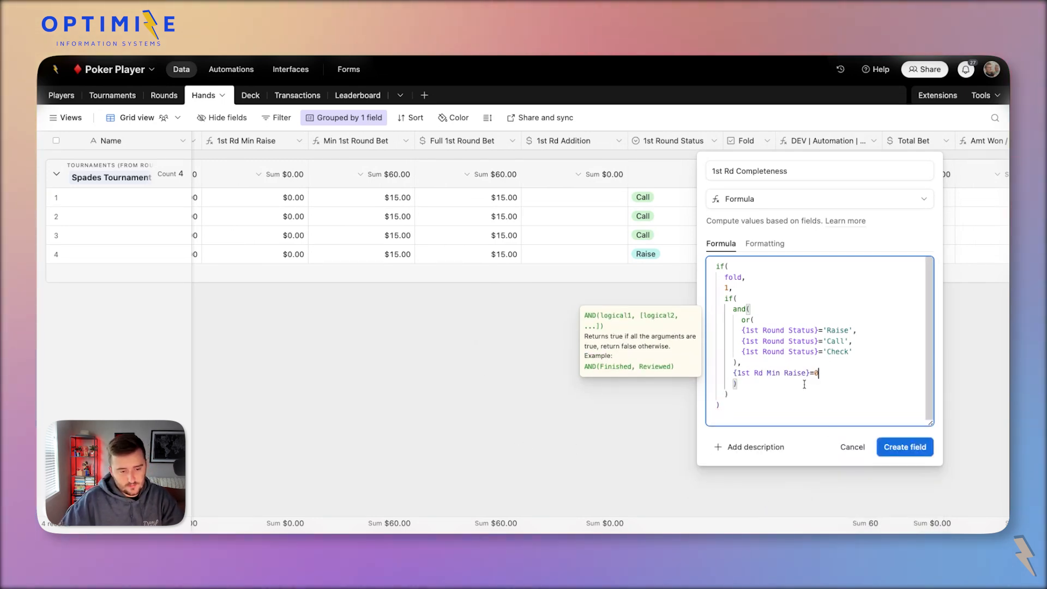
click(766, 382)
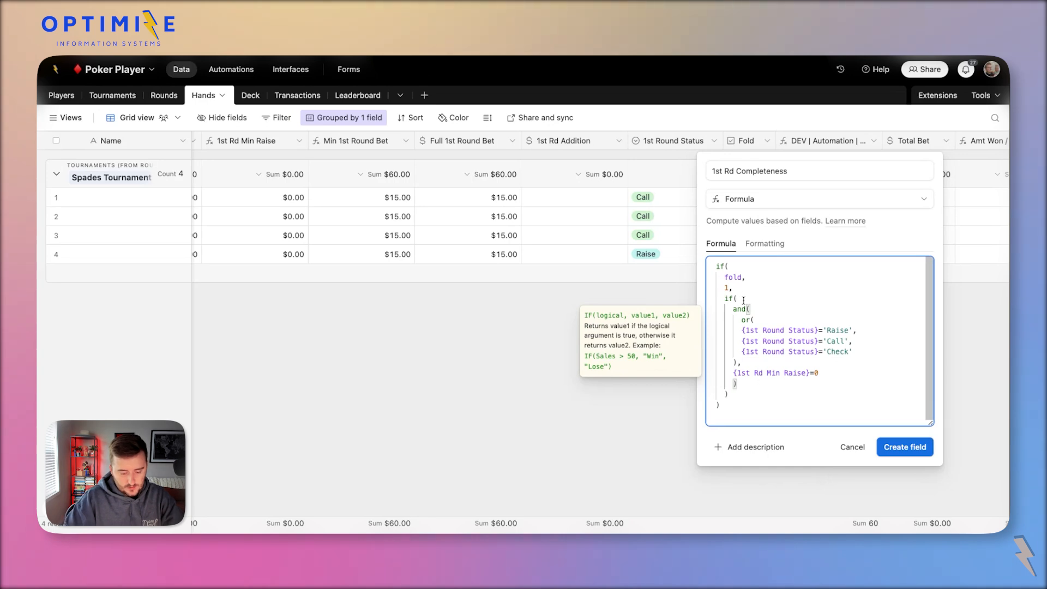
text(,)
key(Return)
Finish the formula with result 1, create the field, and clear rows 1-4's test values.
text(1)
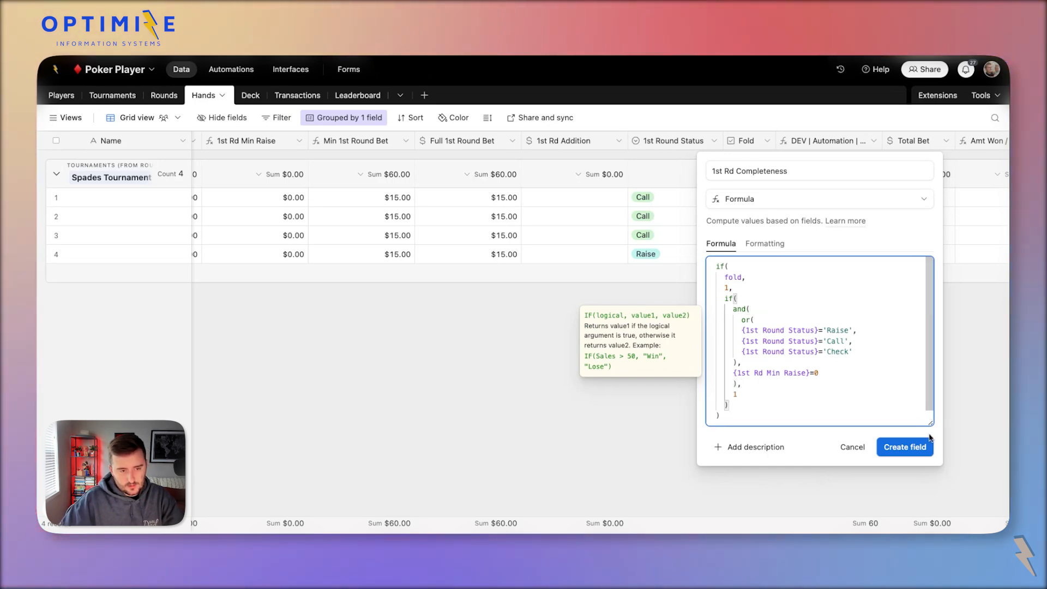
click(910, 450)
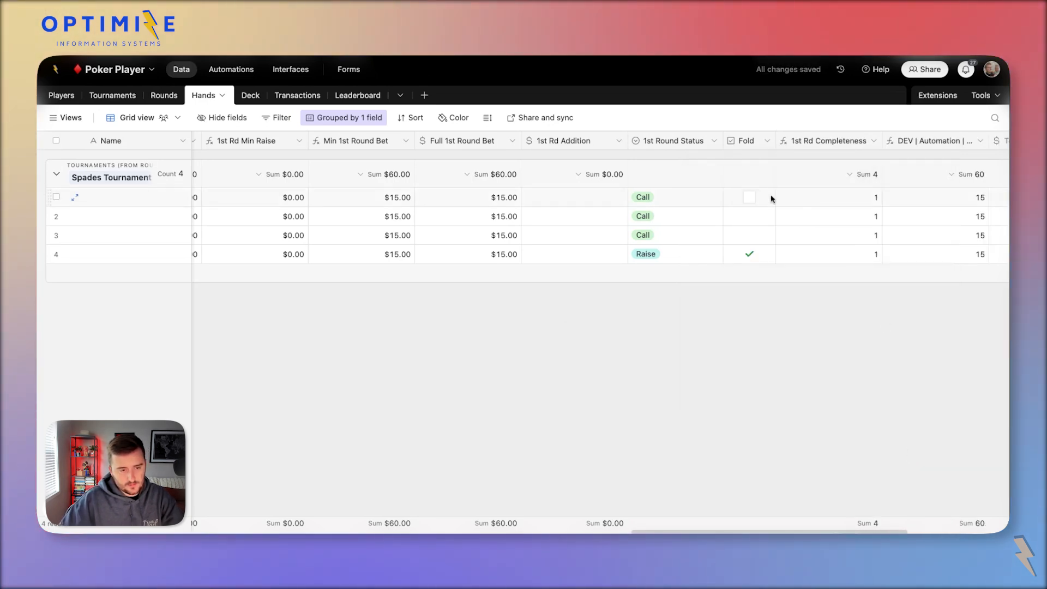
drag(468, 203, 737, 258)
key(Delete)
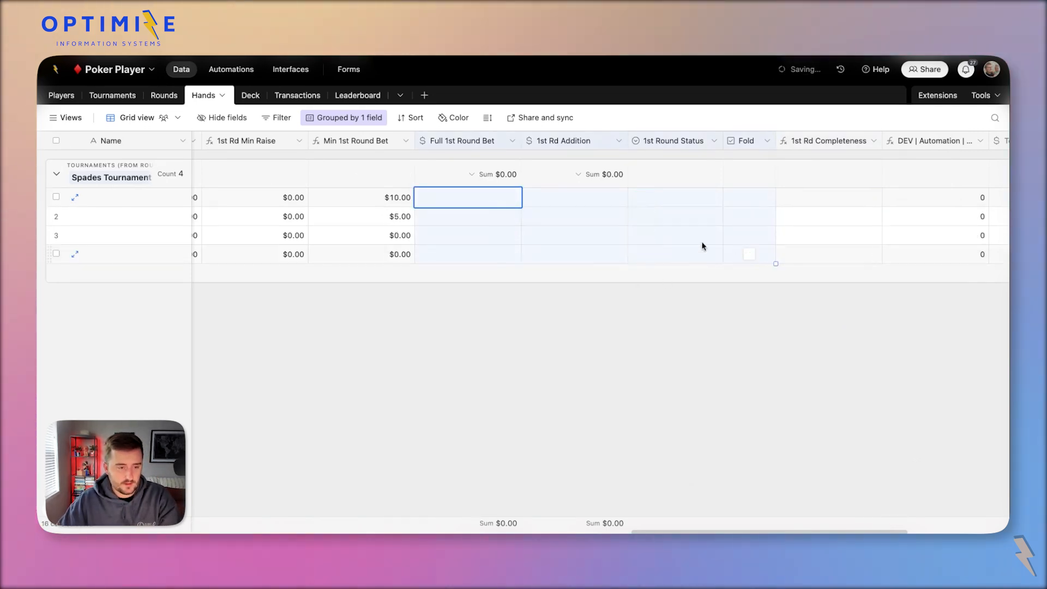
Copy rows 1-4's Min 1st Round Bet values into Full 1st Round Bet.
click(577, 203)
click(468, 203)
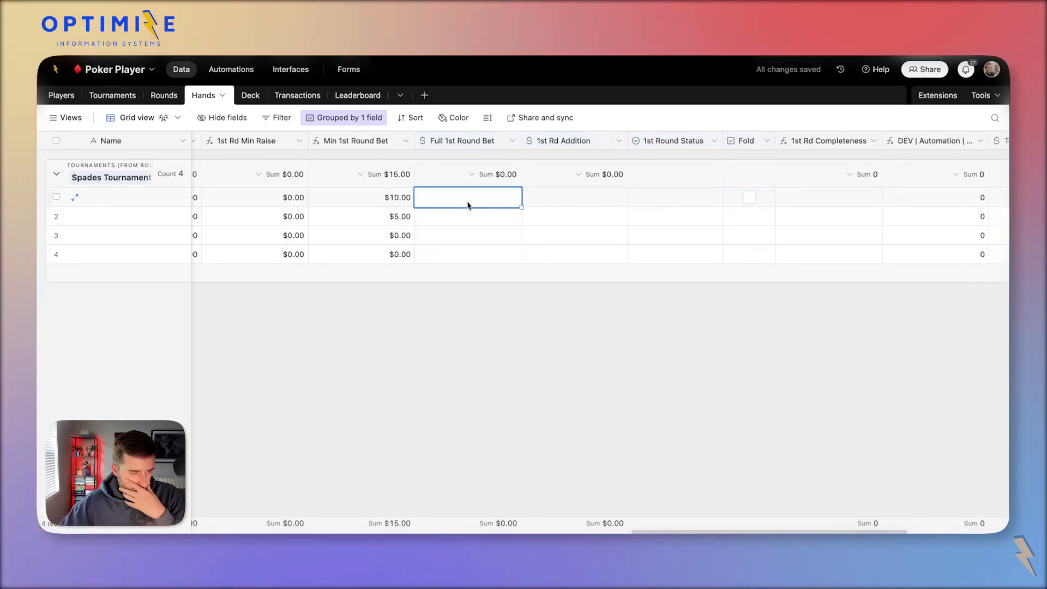
scroll(380, 199, left, 2)
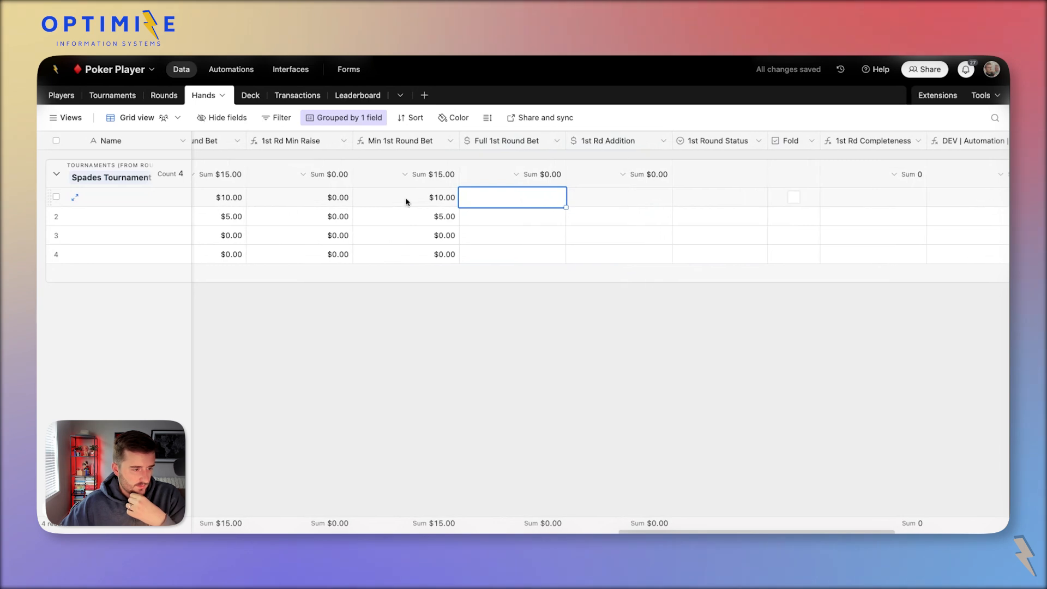
drag(406, 202, 429, 272)
key(ctrl+c)
click(480, 199)
key(ctrl+v)
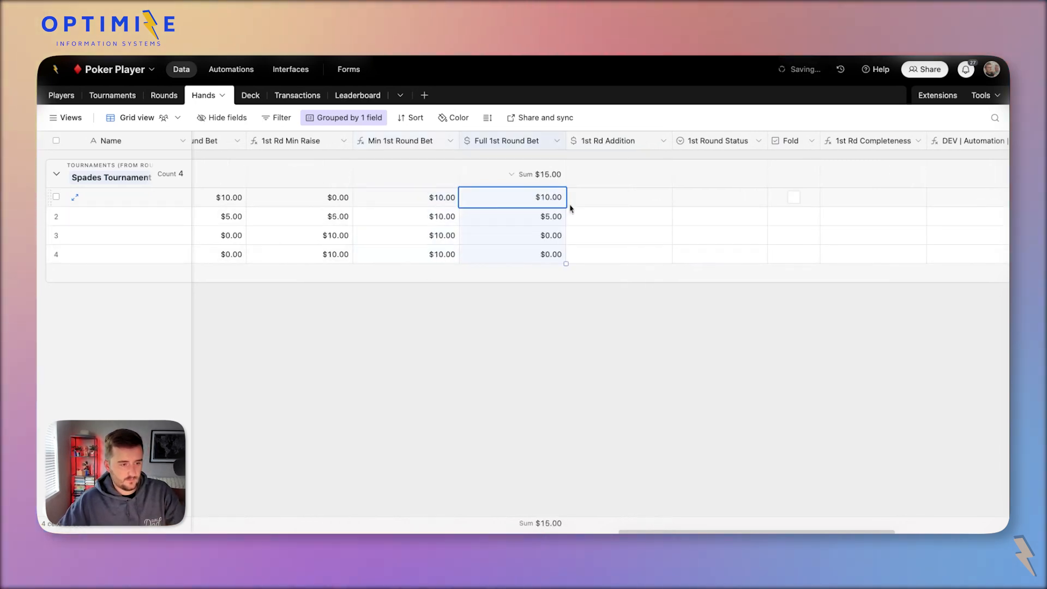
Set row 1's 1st Round Status to Check.
click(603, 208)
scroll(603, 210, right, 1)
scroll(604, 210, right, 3)
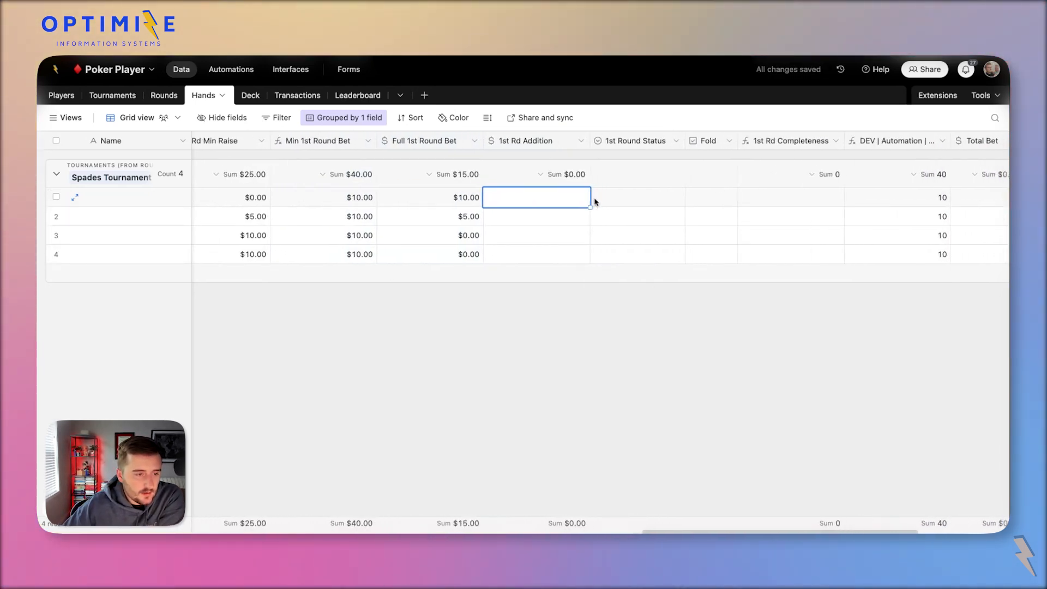
click(633, 201)
click(632, 201)
click(643, 283)
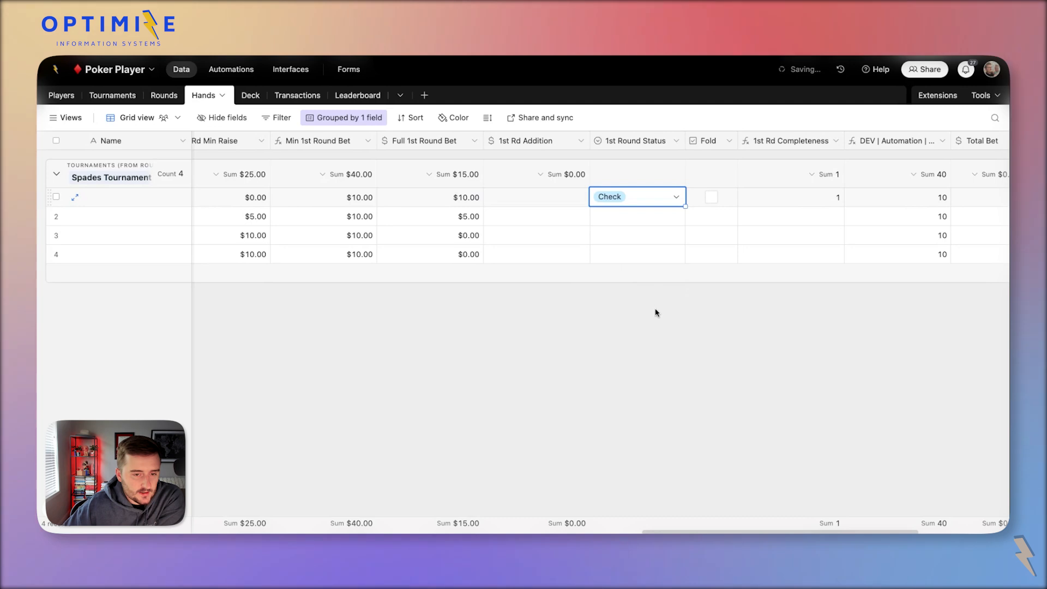
Set row 2's 1st Round Status to Check, then select row 3's 1st Rd Addition cell.
click(650, 216)
click(650, 216)
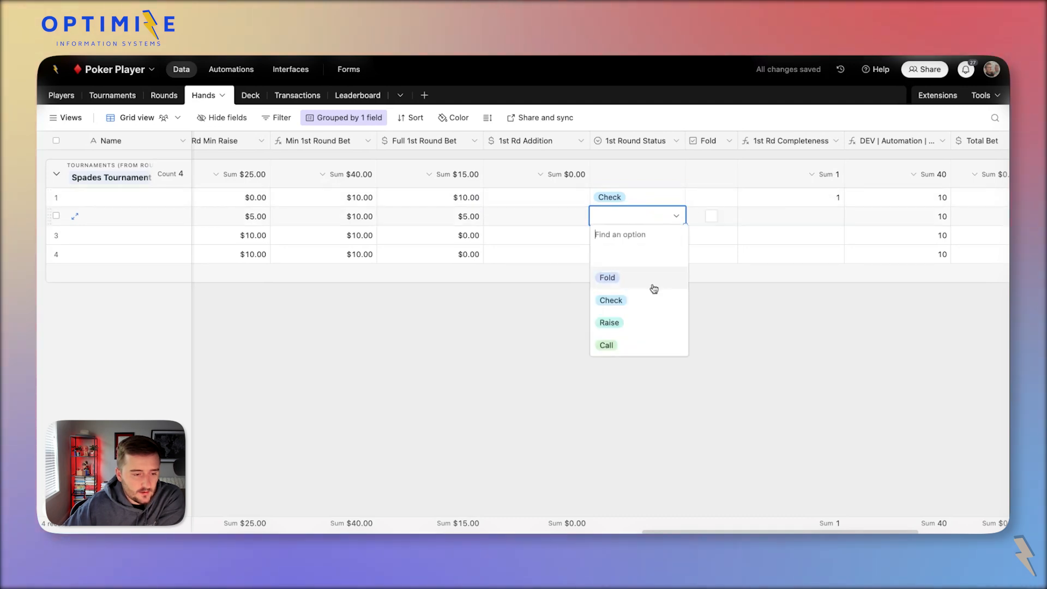
click(667, 322)
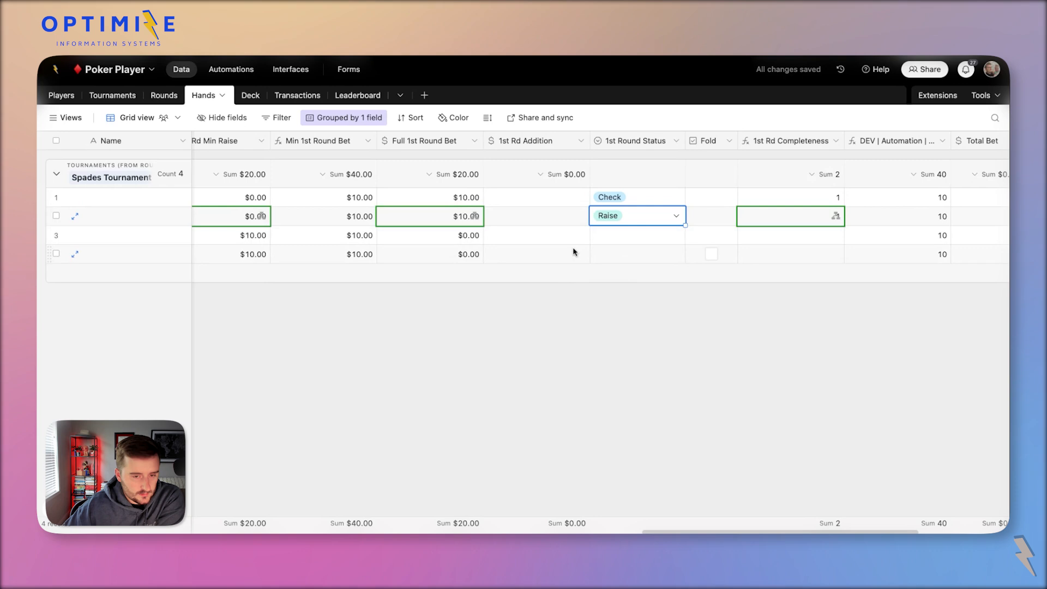
click(505, 217)
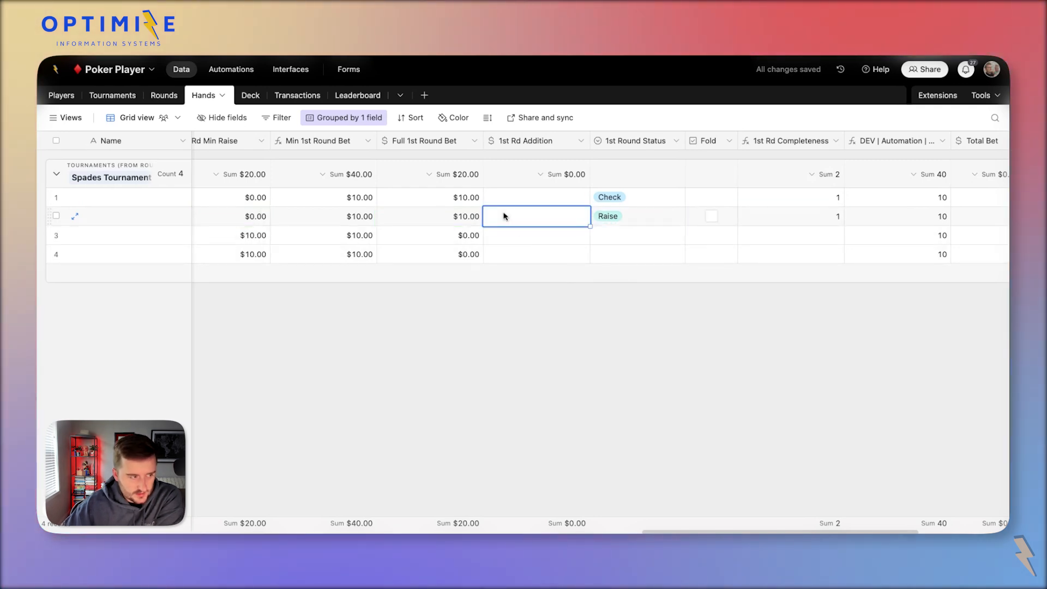
click(646, 221)
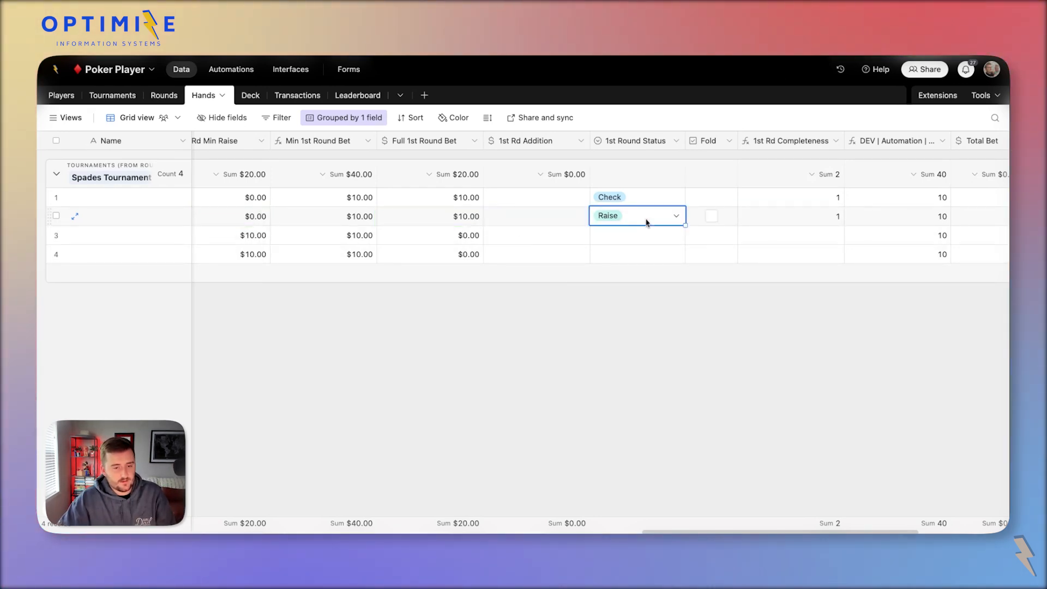
click(647, 222)
click(648, 302)
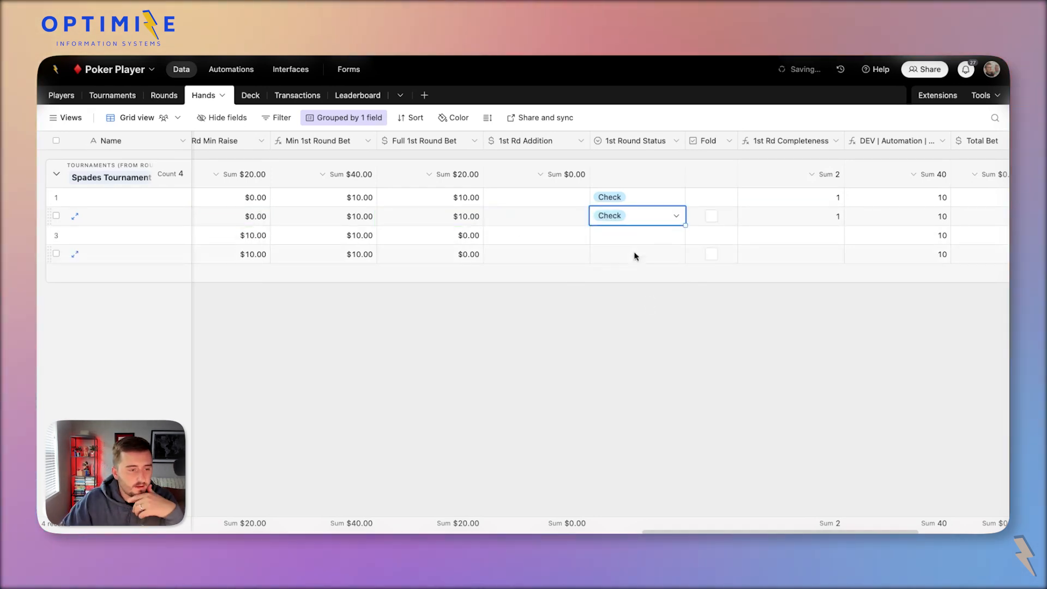
click(626, 236)
click(627, 235)
click(561, 234)
Give row 3 a 1st Rd Addition of 15 and status Raise.
text(15)
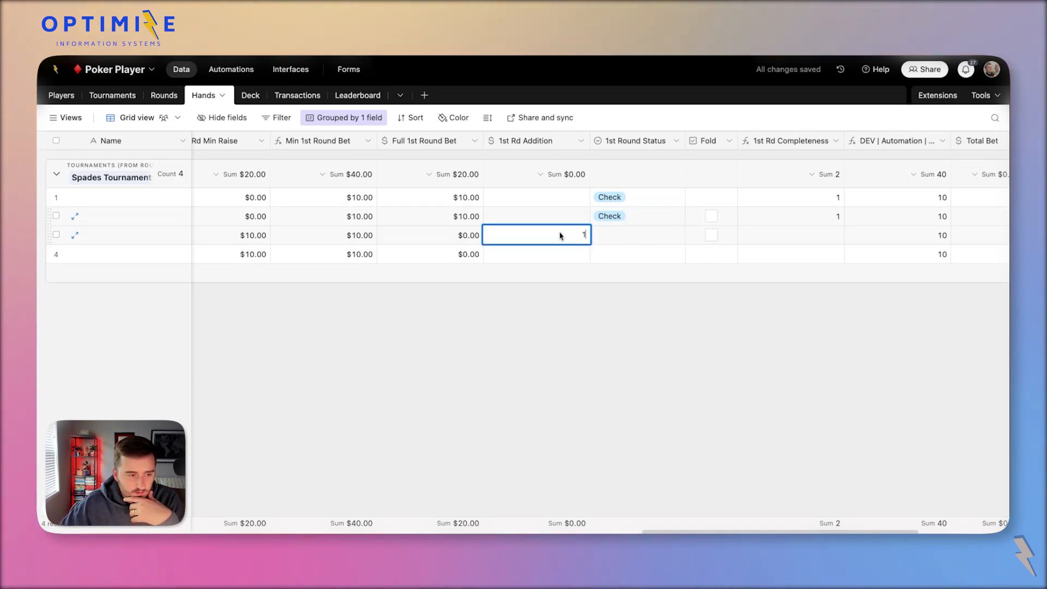
click(635, 240)
click(634, 240)
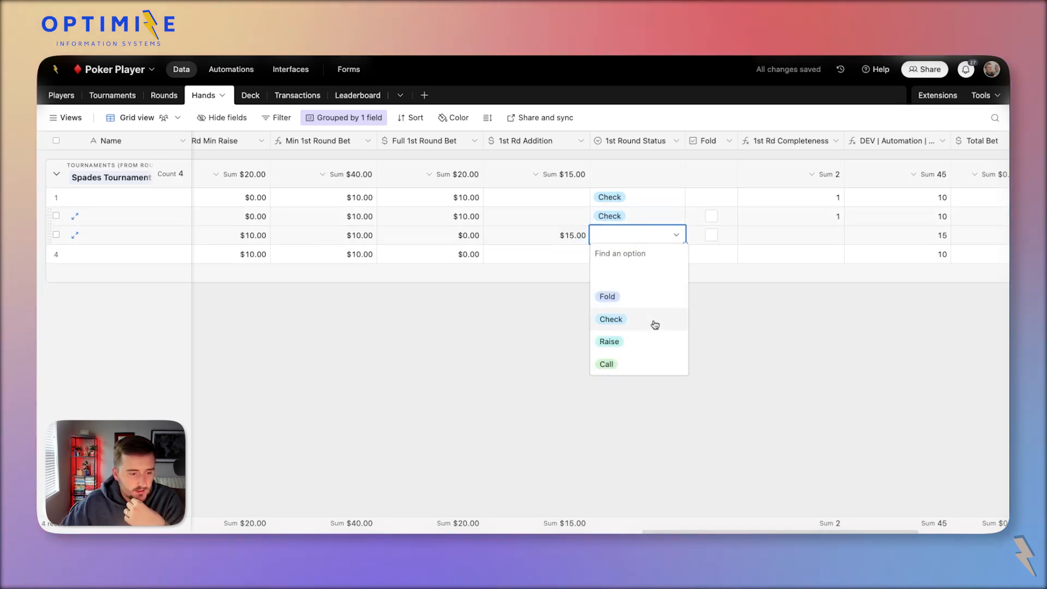
click(655, 343)
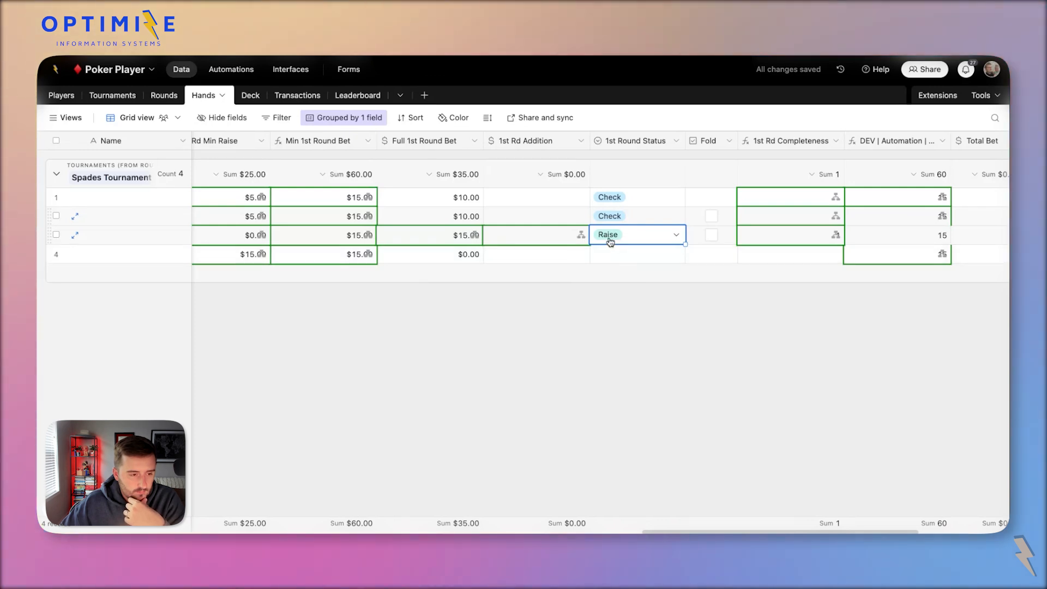
click(820, 196)
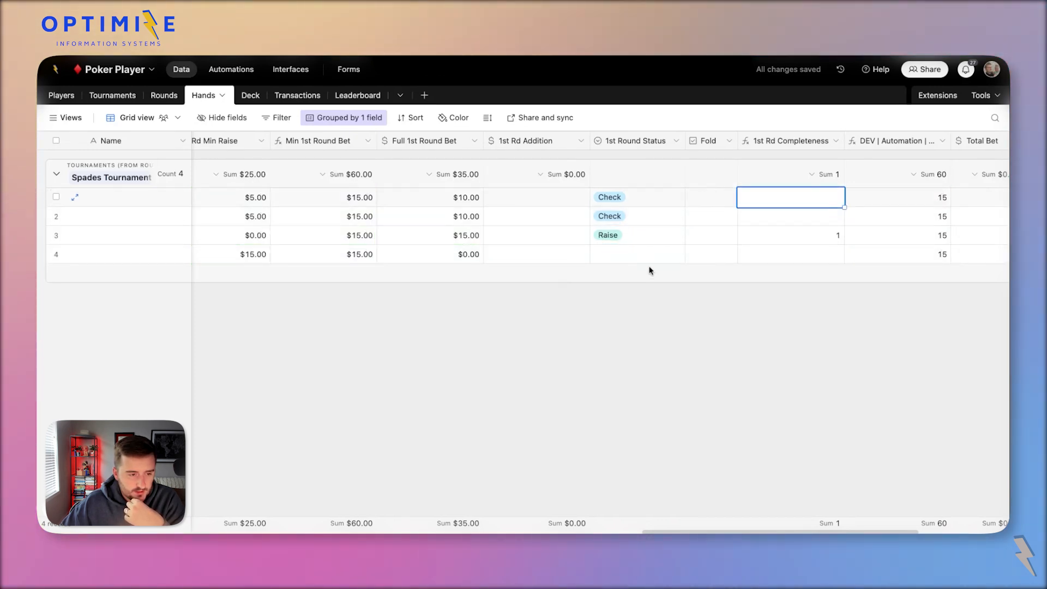
Mark row 4 as Fold and check row 3's completeness result.
click(632, 259)
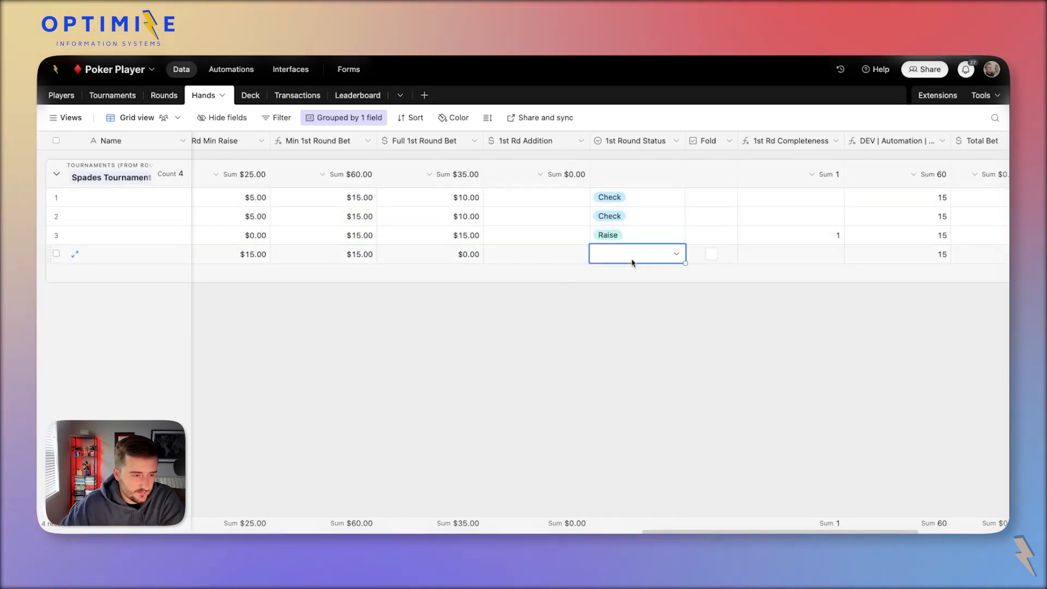
click(641, 254)
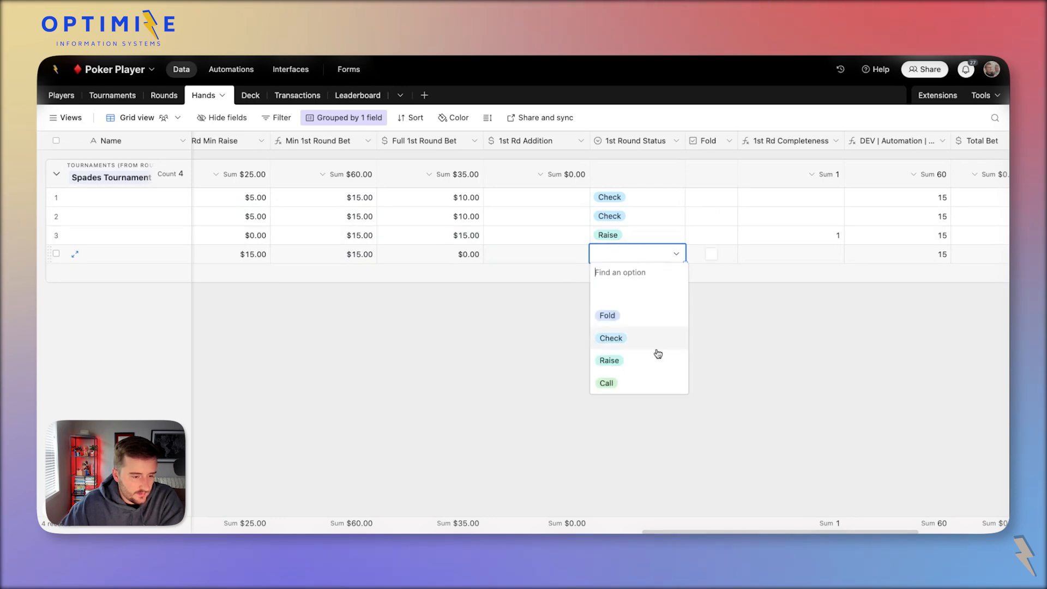
click(713, 254)
click(788, 364)
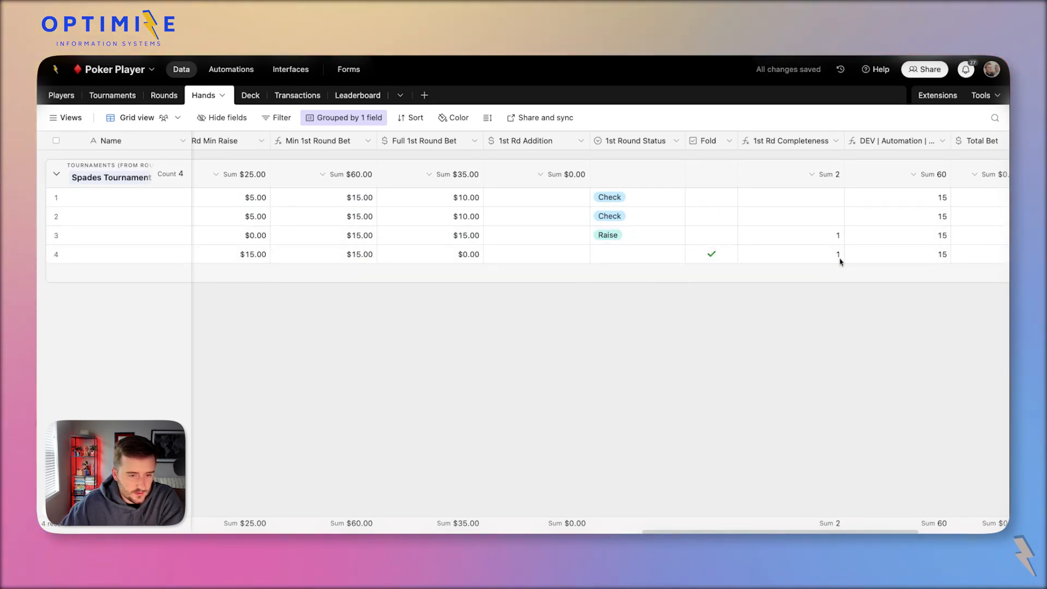
click(833, 235)
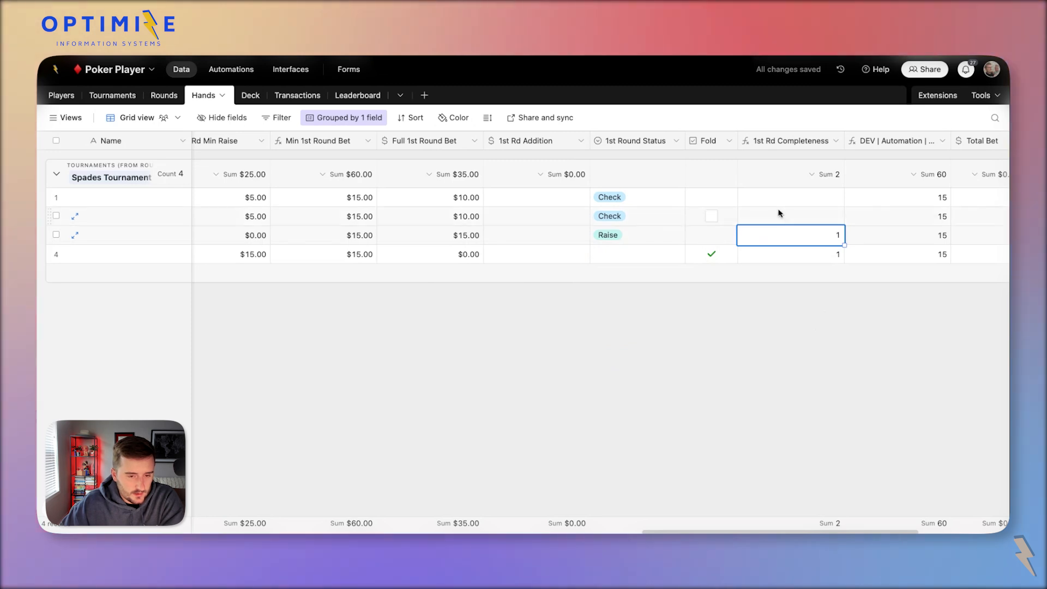
Change row 1's 1st Round Status from Check to Call.
click(650, 196)
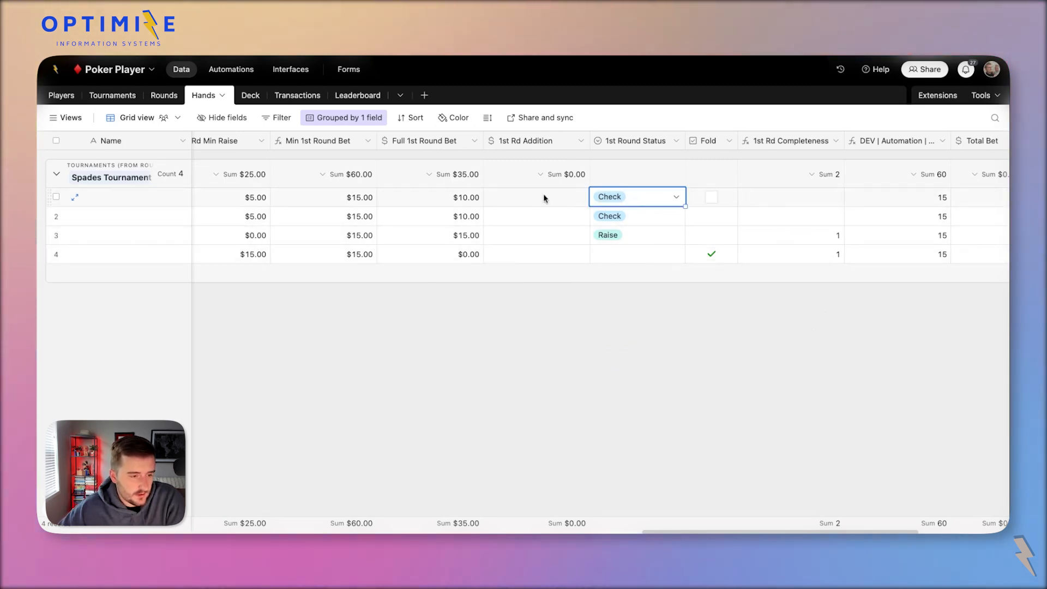
click(621, 204)
click(651, 325)
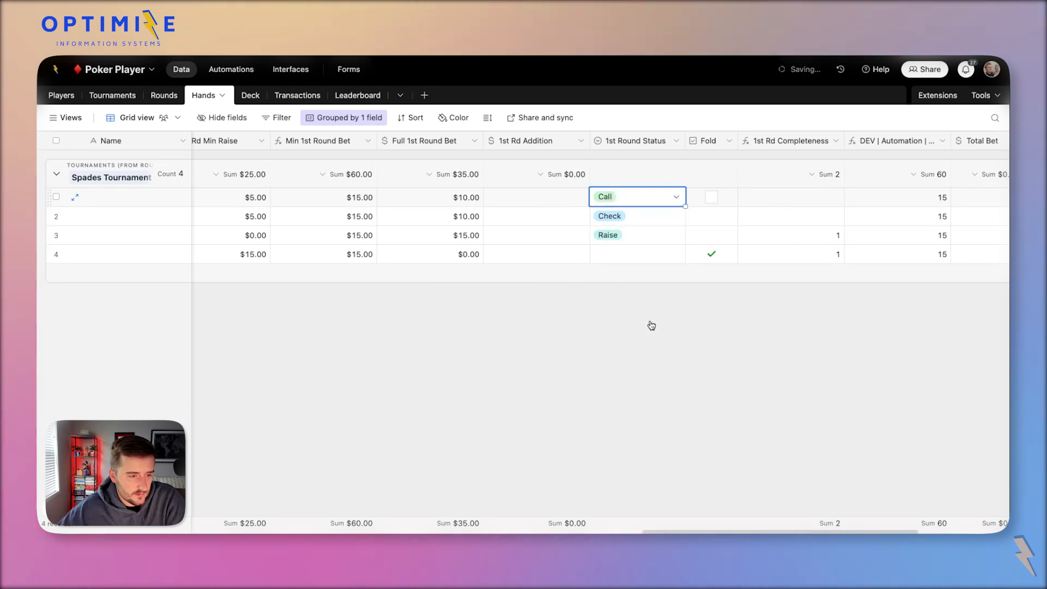
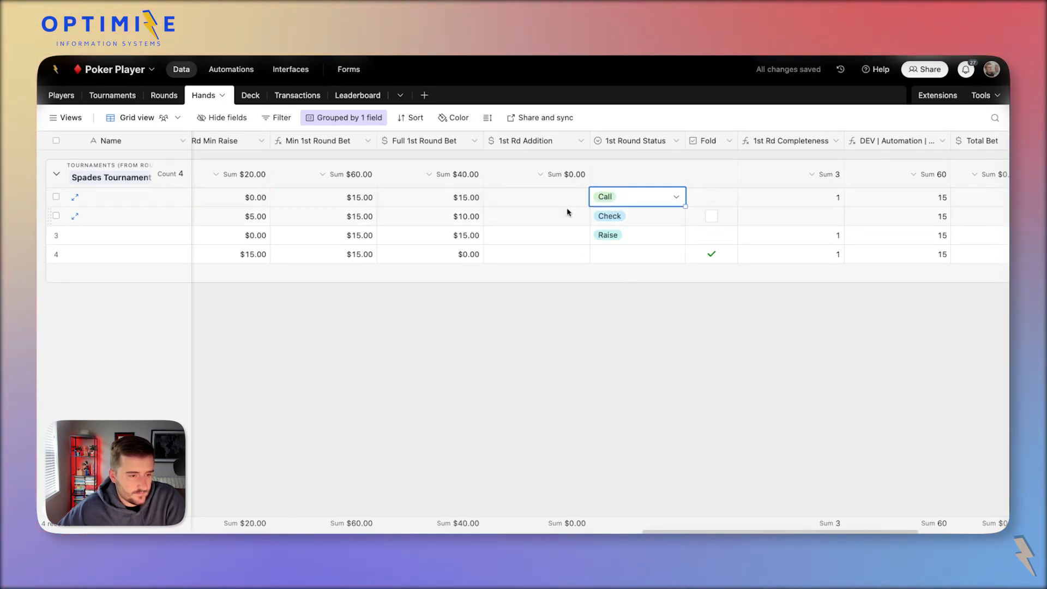
Switch hand 2's 1st Round Status from Check to Call, then review hand 1's status.
click(610, 216)
click(610, 217)
click(652, 341)
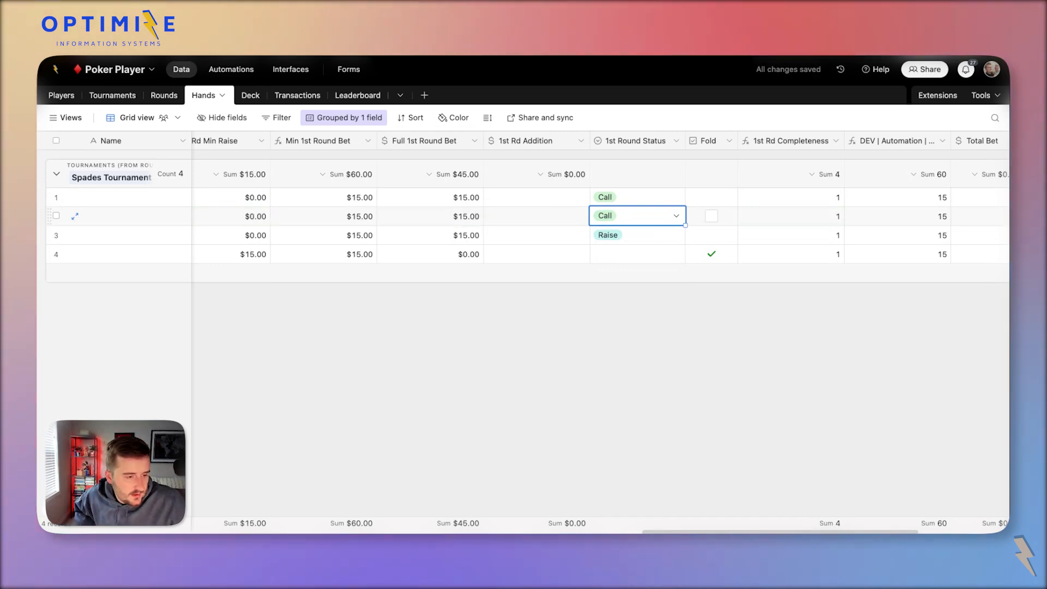
click(637, 197)
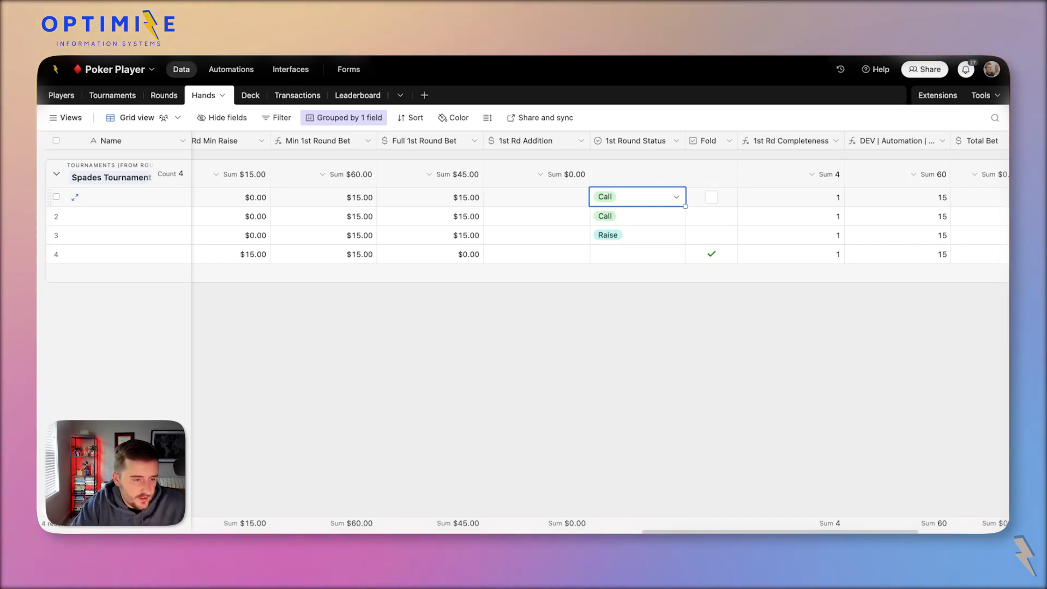
Clear status and Fold for all hands, keeping the Full 1st Round Bet values intact.
drag(614, 203, 712, 262)
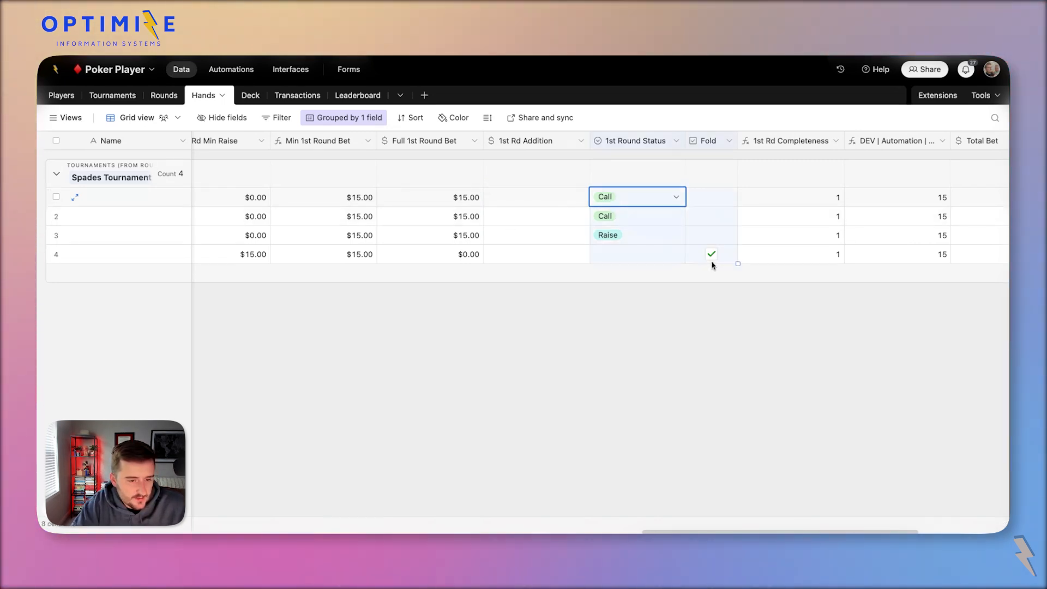
key(Delete)
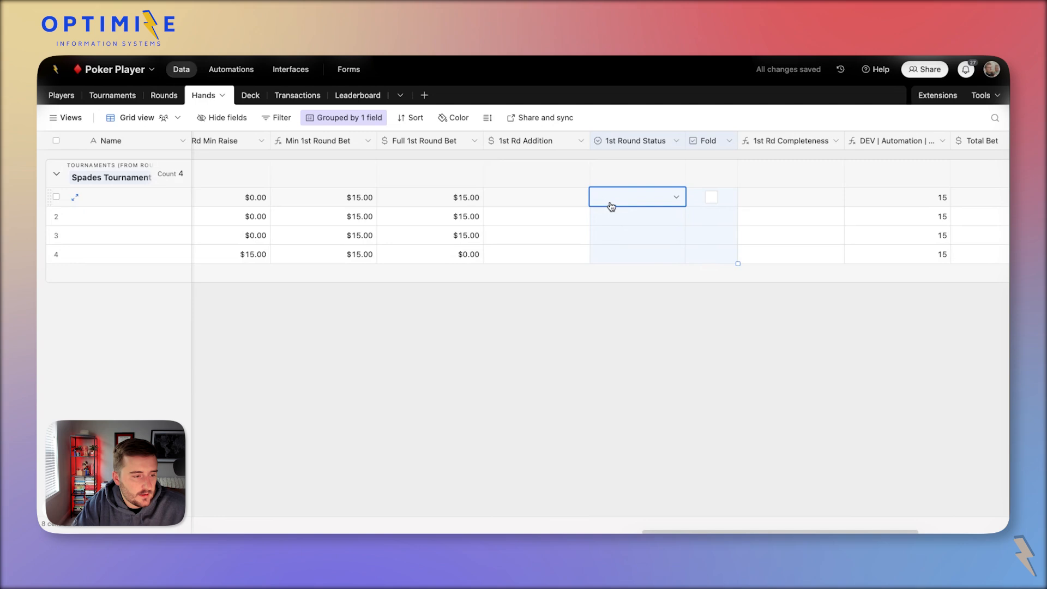
click(424, 203)
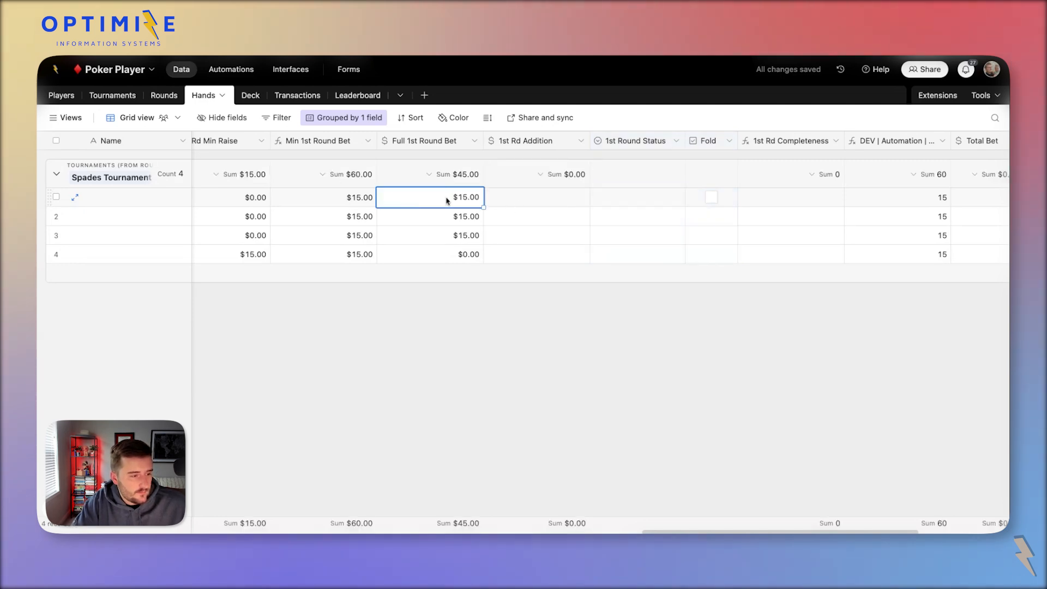
key(shift+Down)
key(shift+Down)
key(shift+Down)
key(Delete)
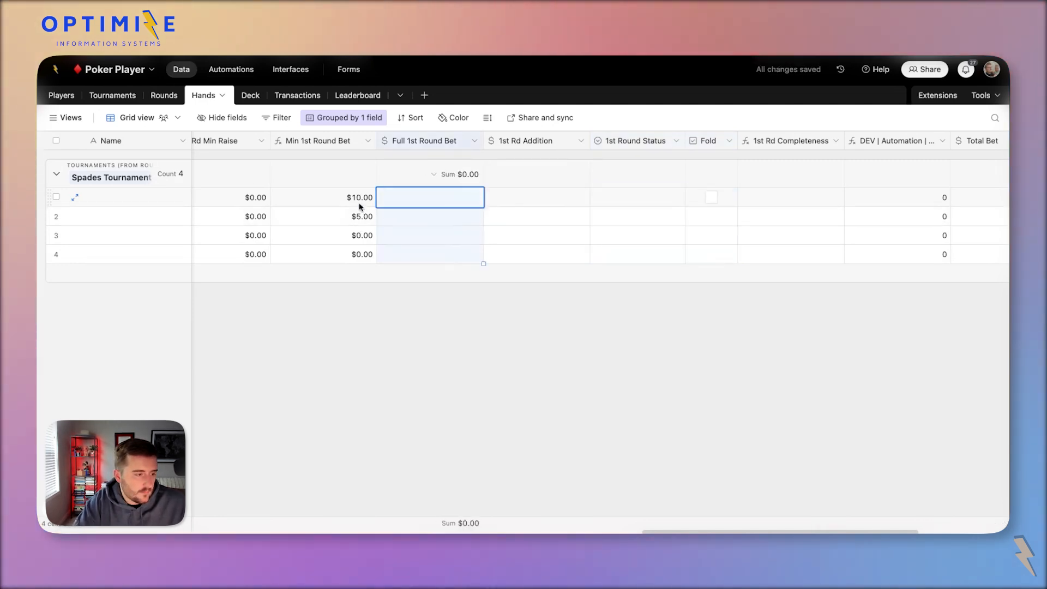
key(ctrl+z)
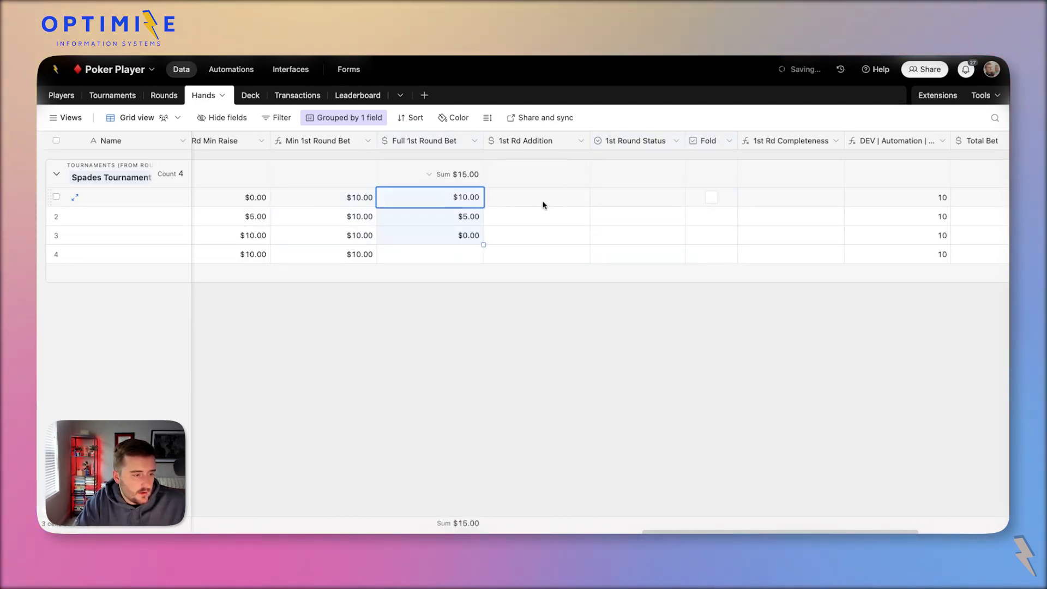
Set hand 4's Full 1st Round Bet to 0 and give hand 1 a 5 addition with Raise.
click(465, 256)
text(0)
click(545, 240)
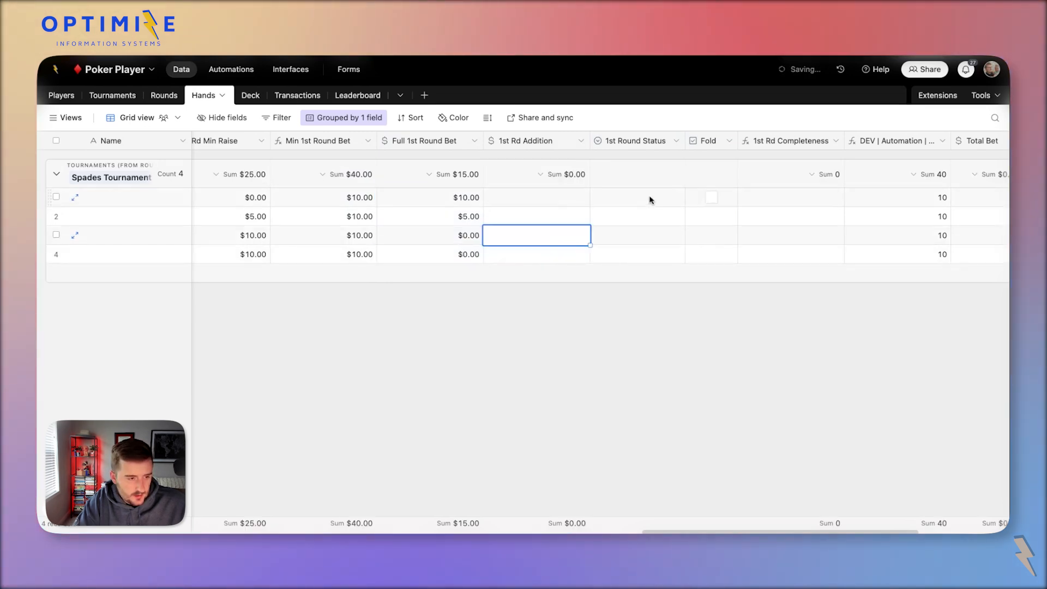
click(559, 199)
text(5)
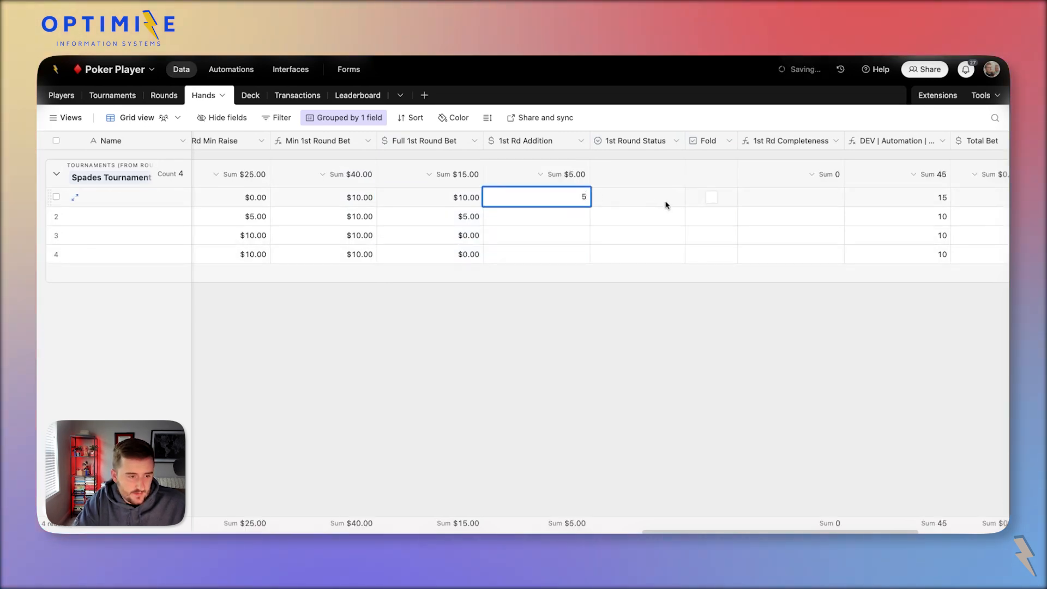
double_click(650, 203)
click(655, 303)
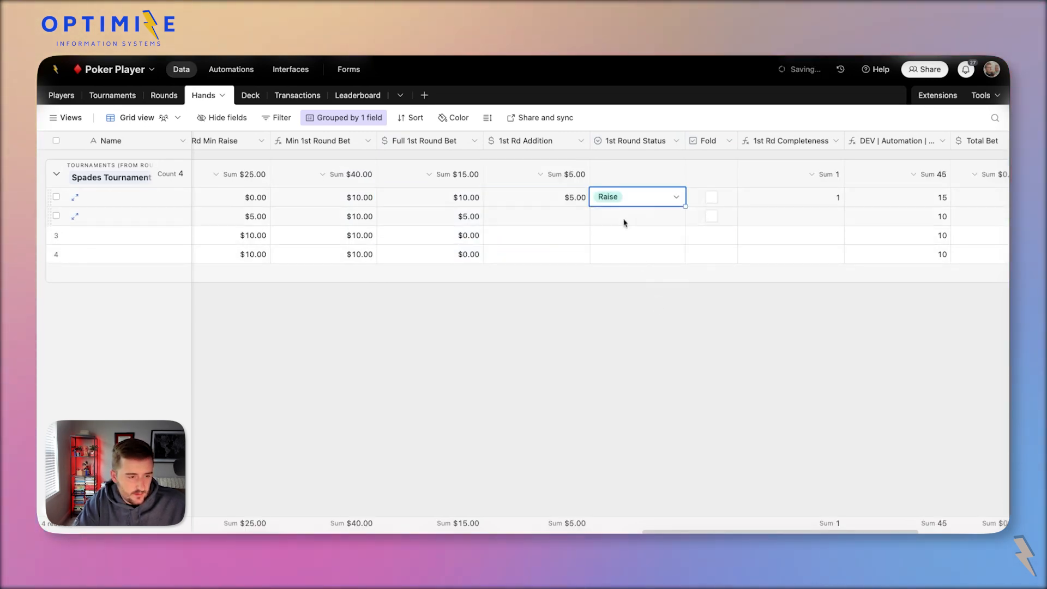
Set hands 2 and 3 to Call in 1st Round Status.
click(622, 217)
click(614, 216)
click(654, 343)
double_click(622, 235)
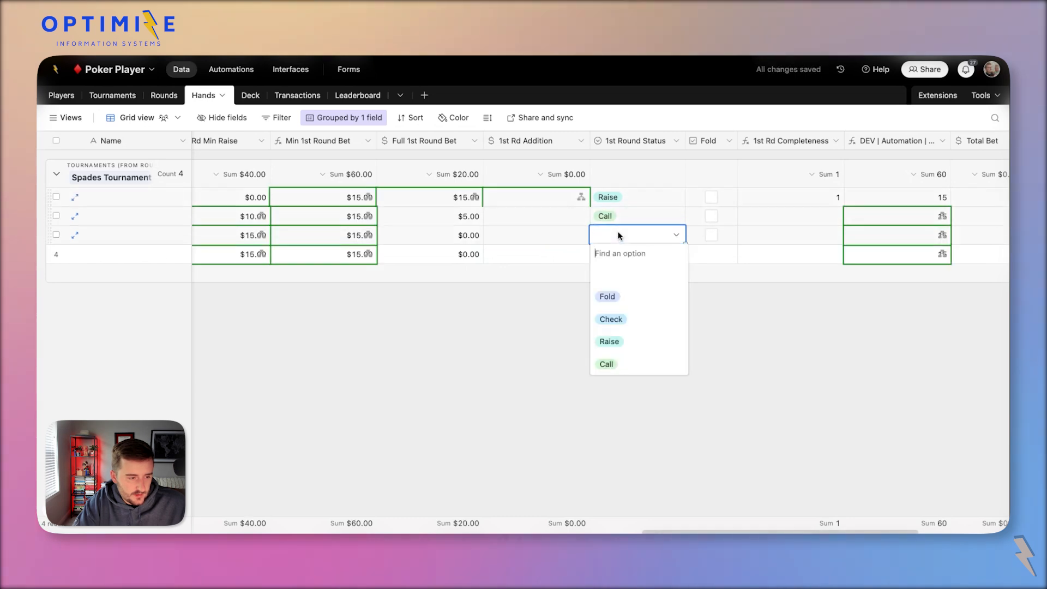
click(669, 368)
Give hand 4 a 20 addition with Raise status, and mark hand 1 as folded.
click(541, 253)
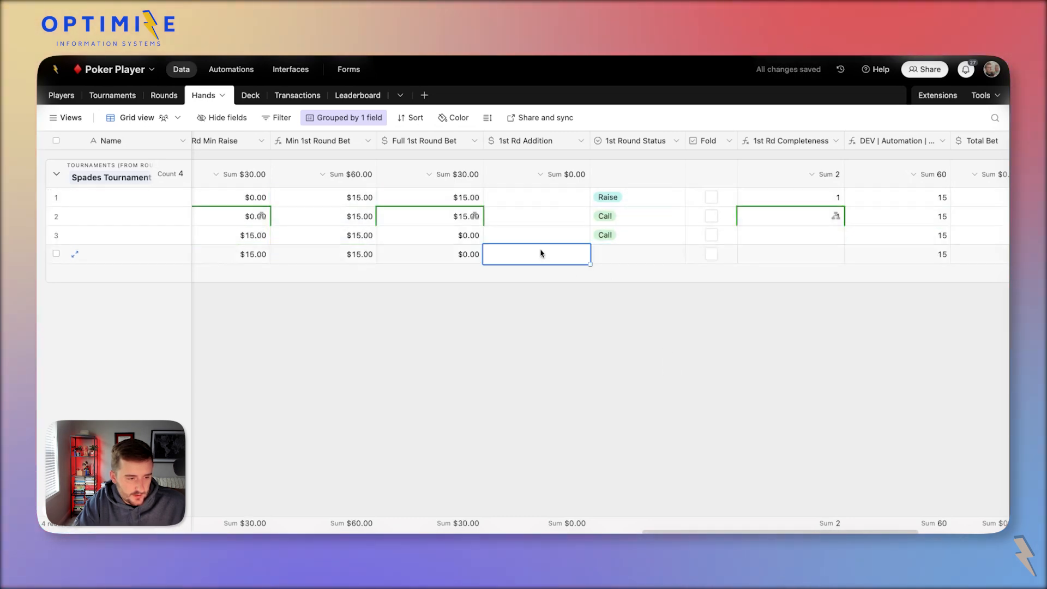
text(20)
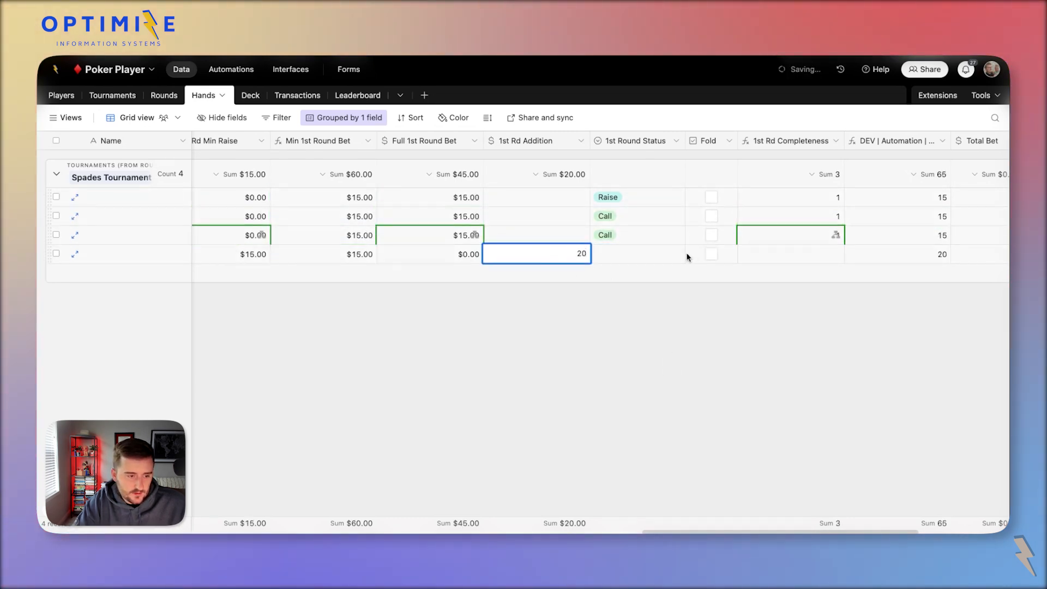
click(663, 262)
click(657, 264)
click(666, 361)
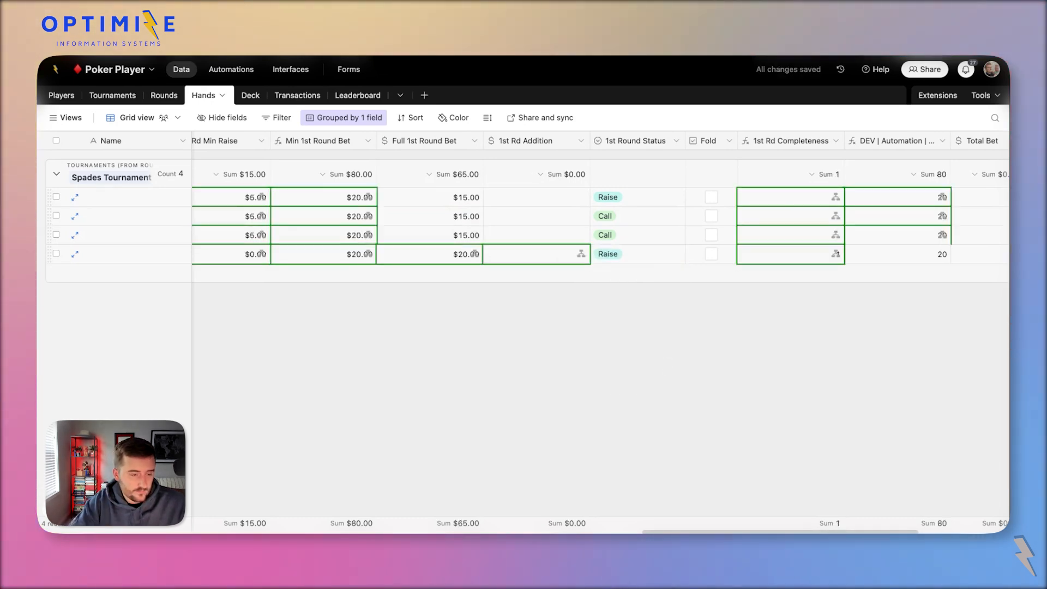
click(539, 196)
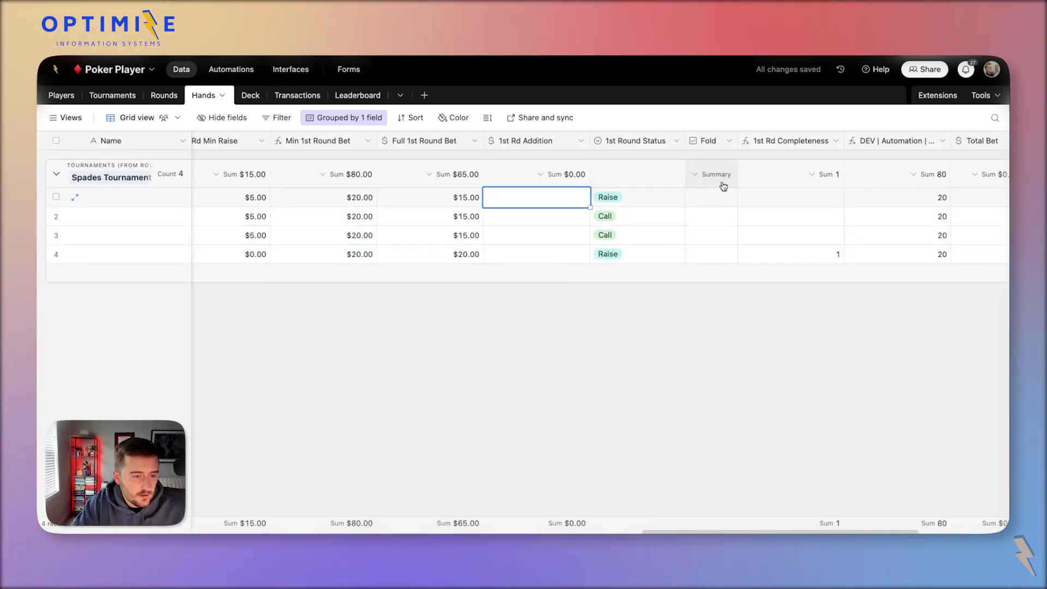
click(712, 198)
Give hand 2 a 10 addition and change its status from Call to Raise.
click(552, 218)
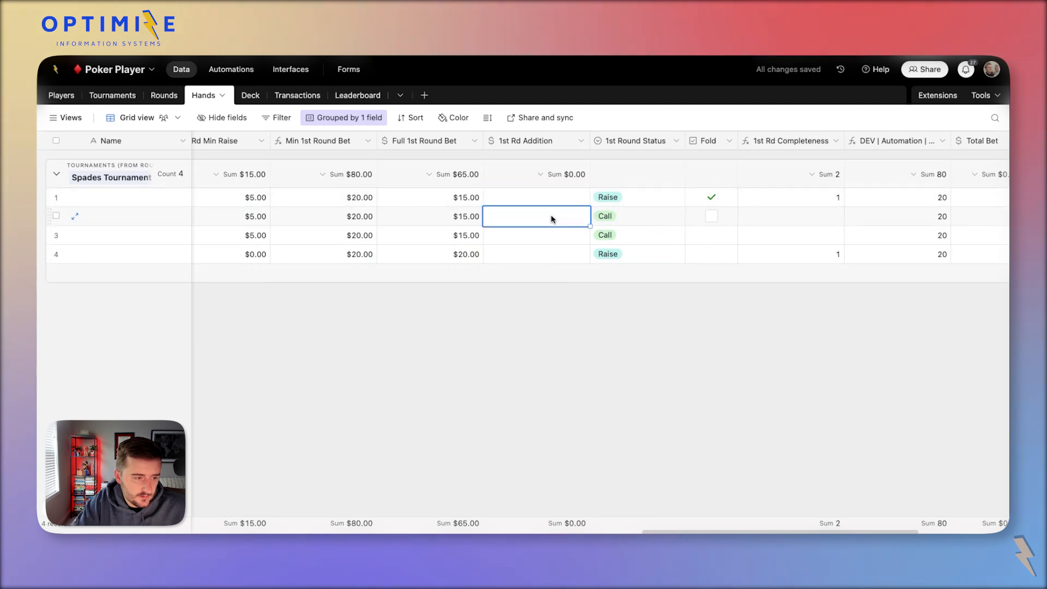
text(10)
click(645, 216)
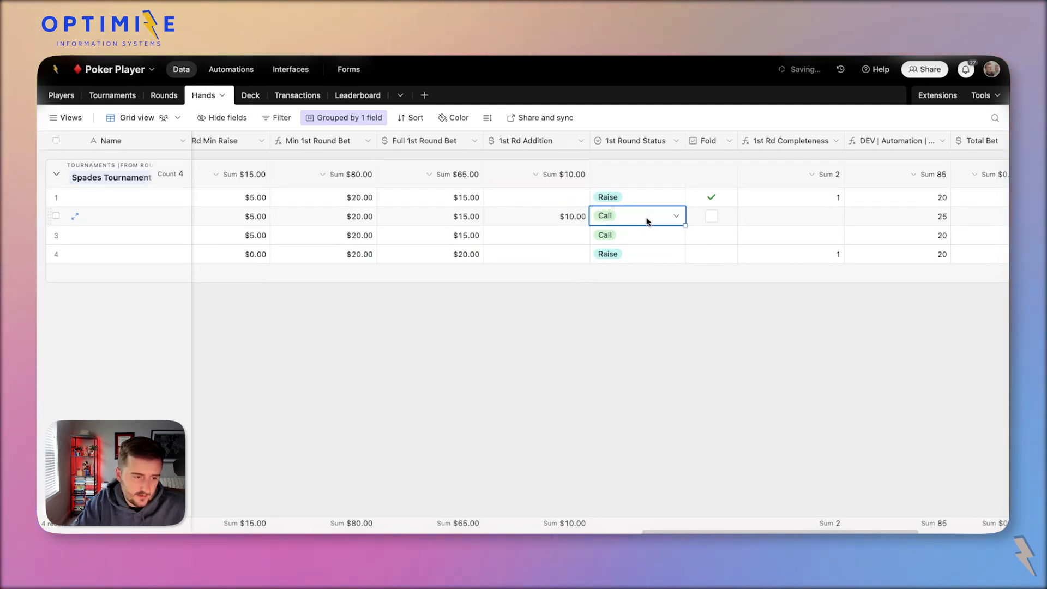
click(645, 216)
click(623, 324)
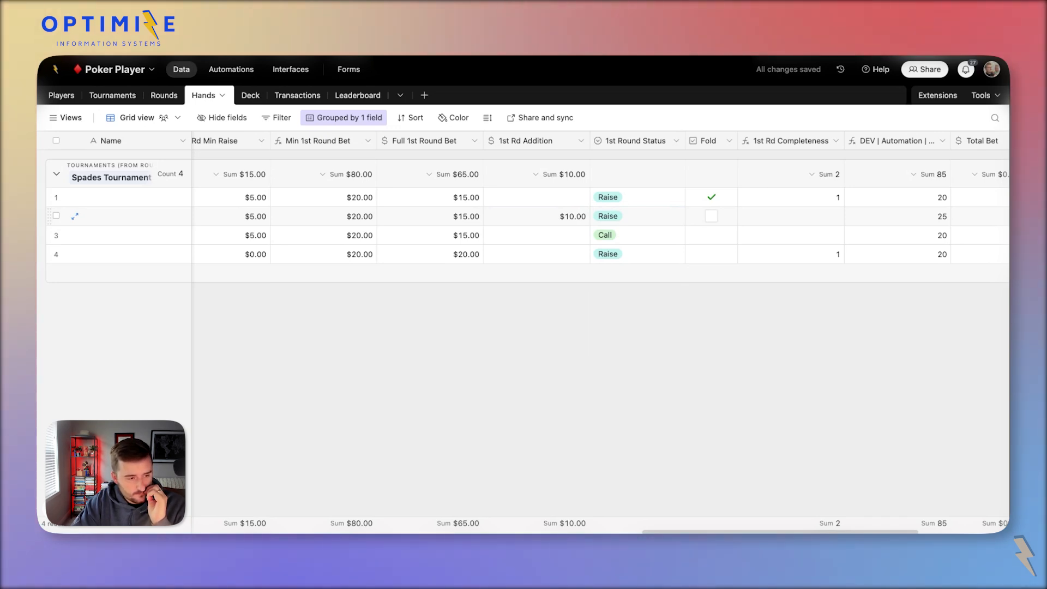
Review hand 2's Raise status and $10.00 addition alongside hand 1's addition.
click(614, 218)
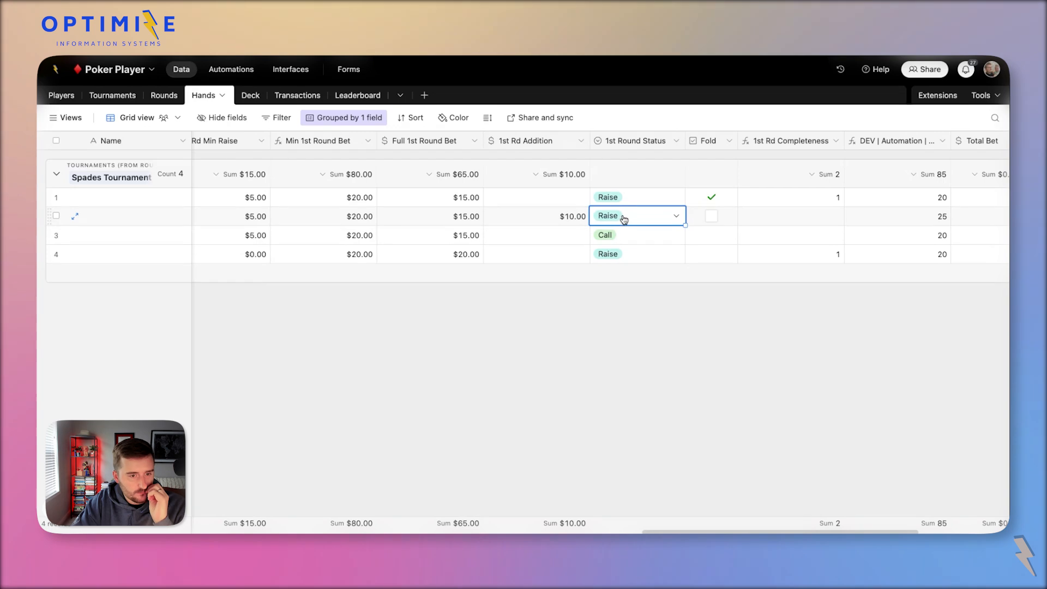
click(547, 218)
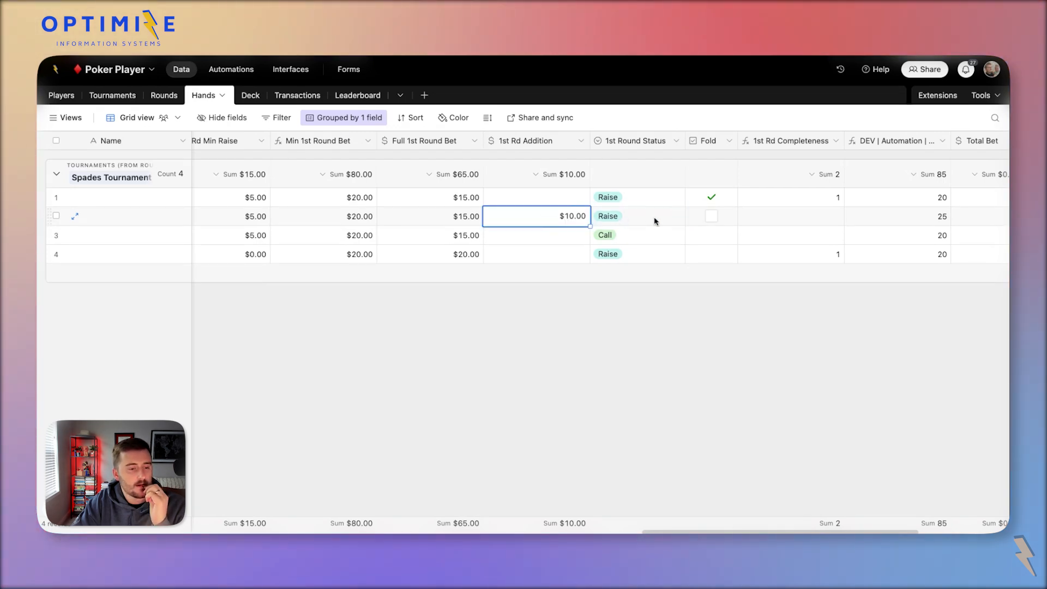
click(655, 219)
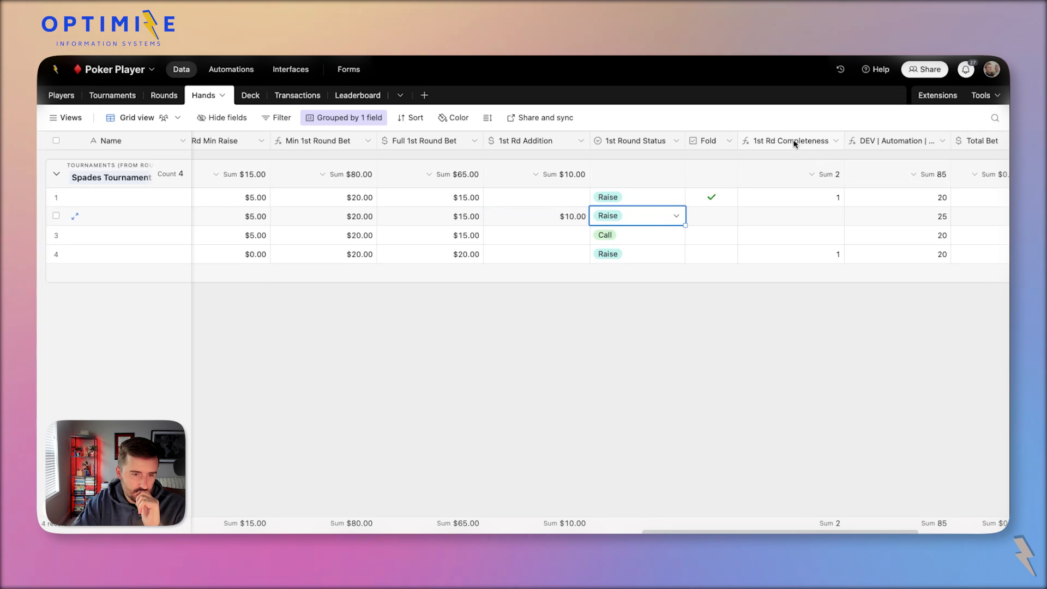
click(536, 202)
click(564, 216)
click(608, 220)
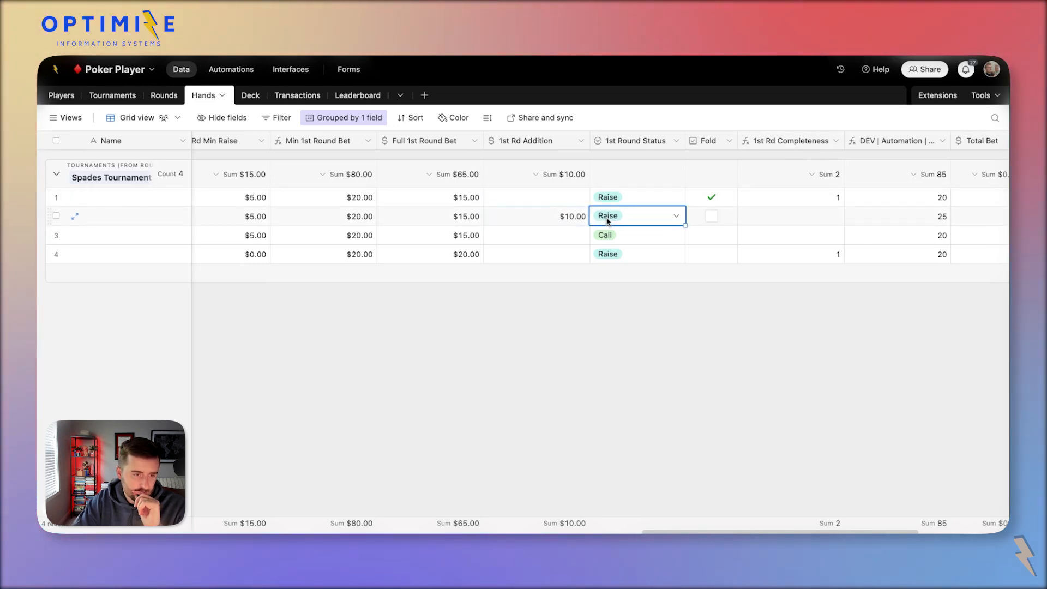
click(562, 218)
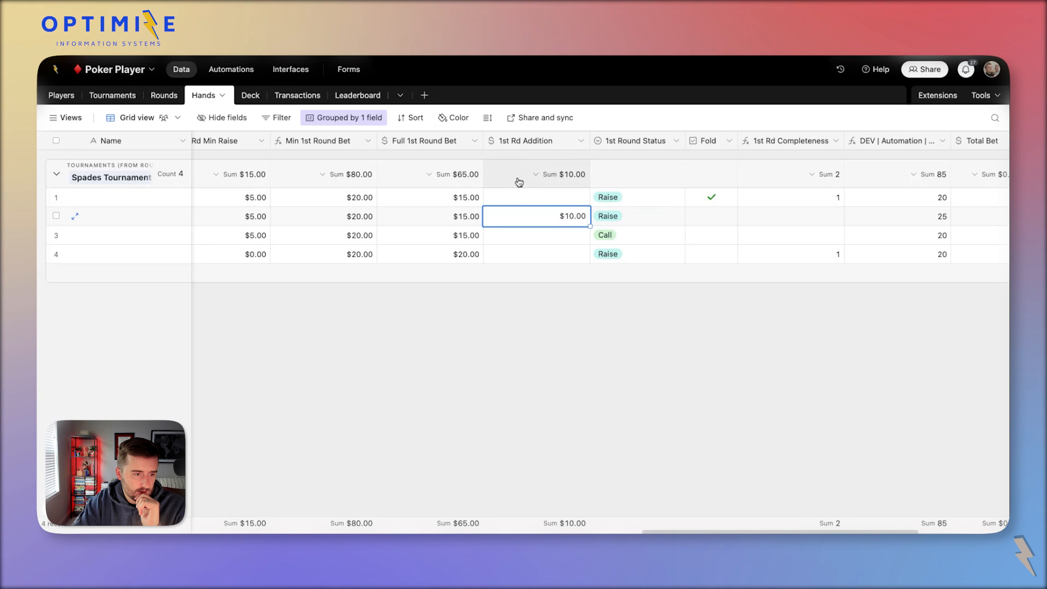
Add 1st Round Status to the update step's cleared fields, apply it, and select Hands' betting values.
double_click(618, 141)
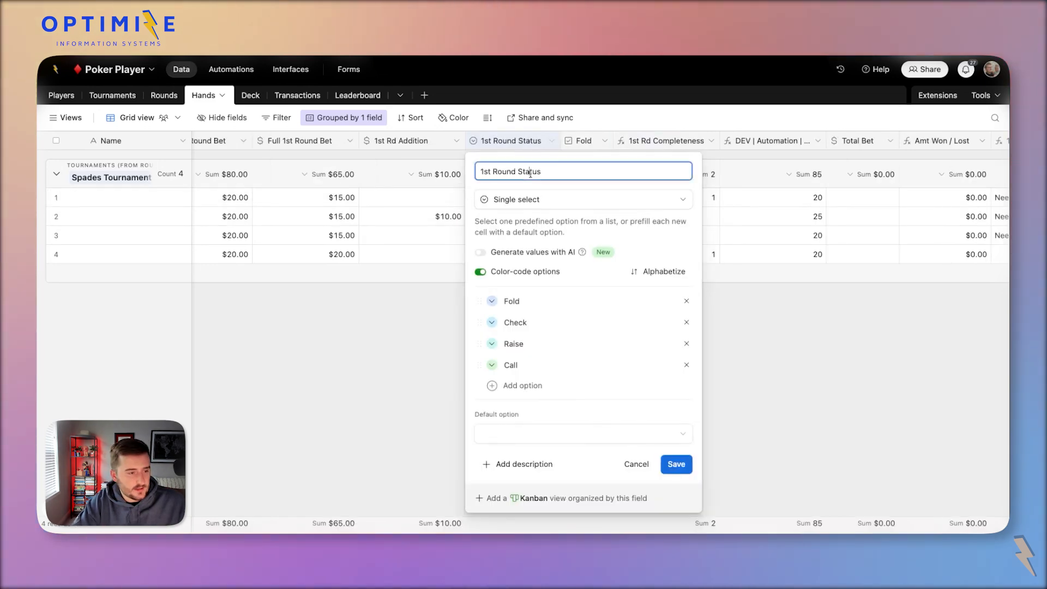
click(236, 73)
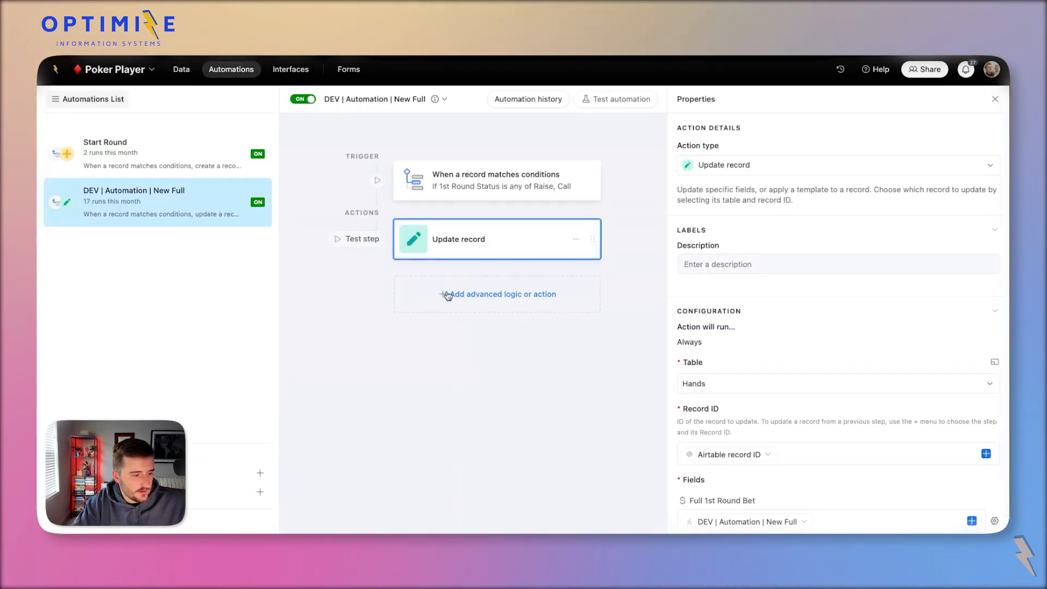
scroll(725, 354, down, 4)
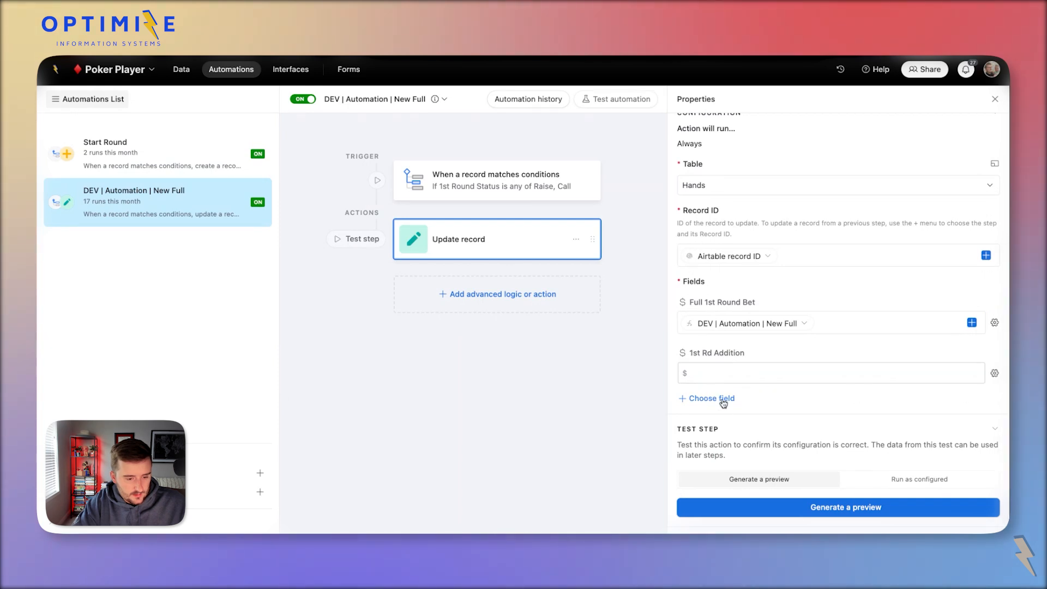
click(724, 402)
text(1st Round Status)
click(735, 382)
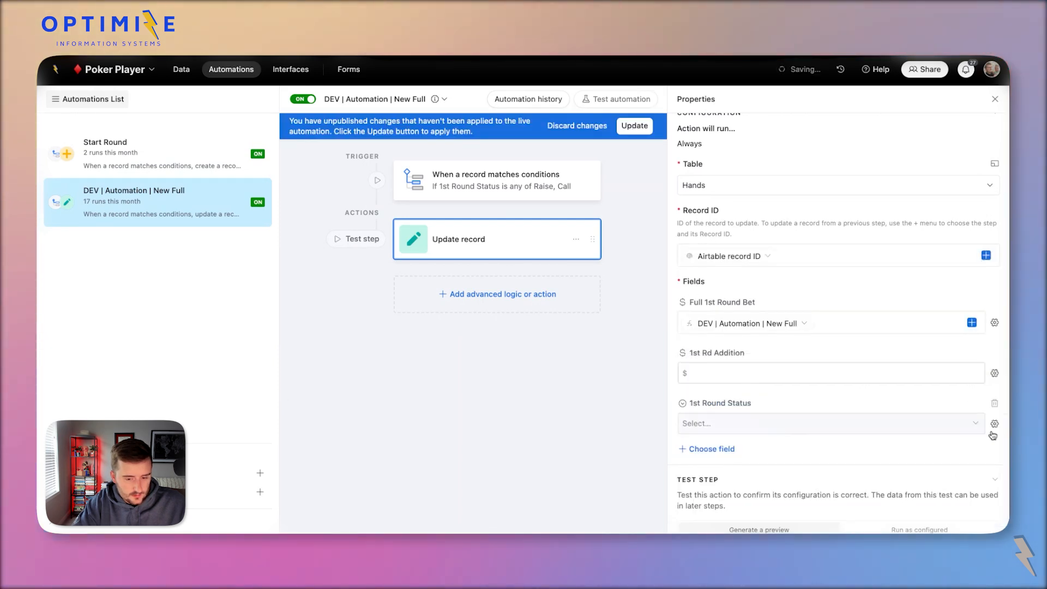
click(634, 126)
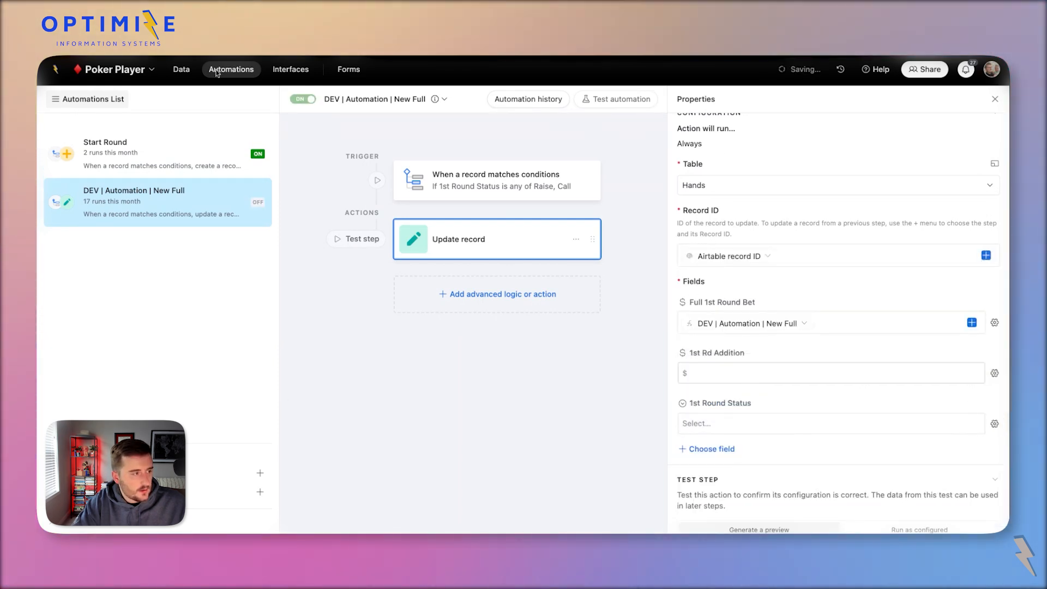
click(182, 69)
drag(412, 197, 571, 257)
Clear additions, statuses and folds, then give hand 1 a 15 addition with Raise status.
key(Delete)
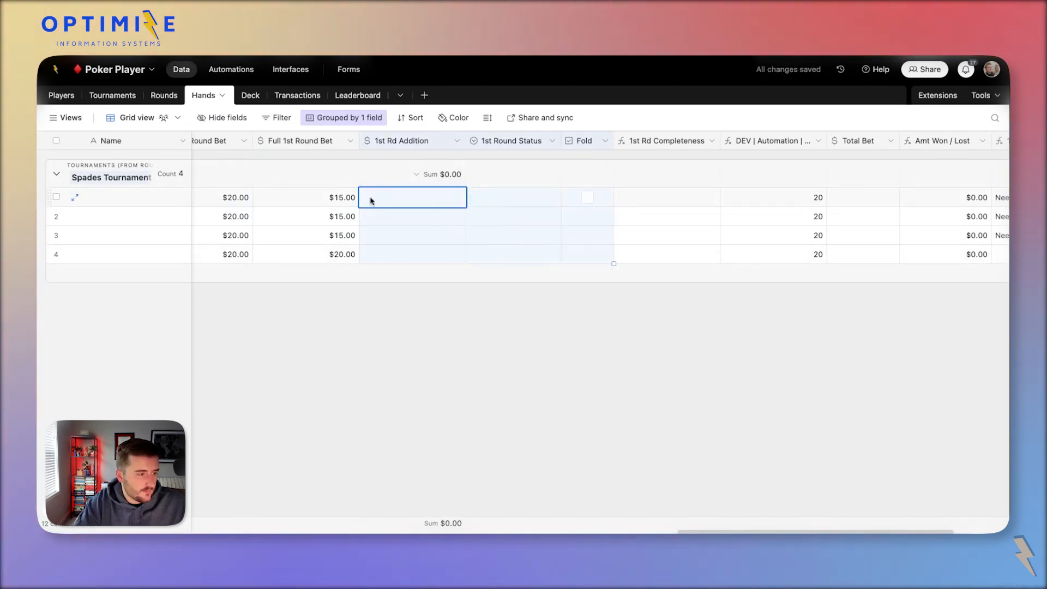
click(345, 203)
scroll(342, 206, left, 3)
scroll(346, 200, right, 1)
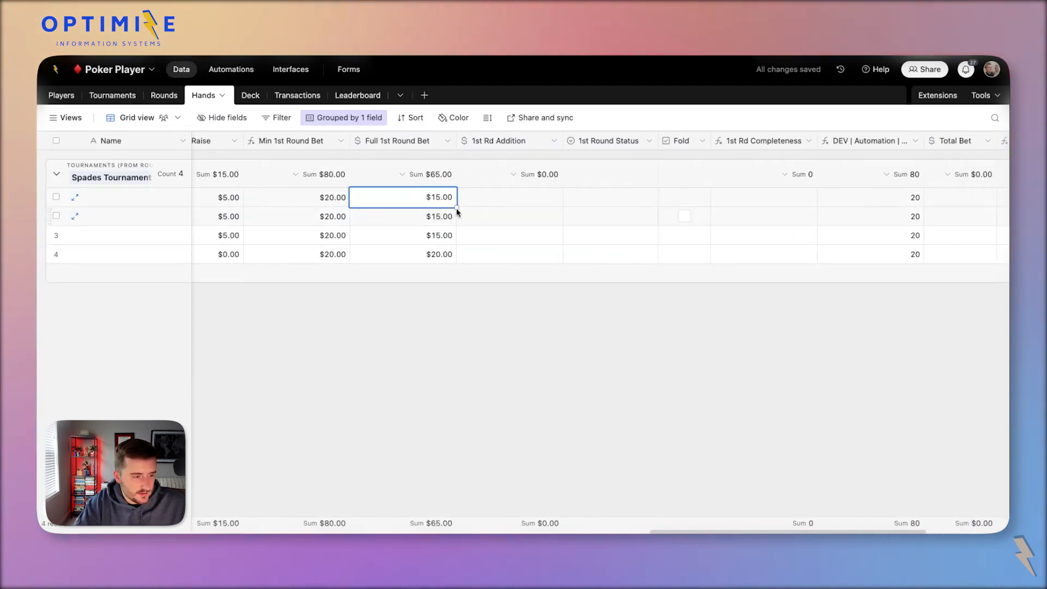
click(475, 200)
text(15)
key(Return)
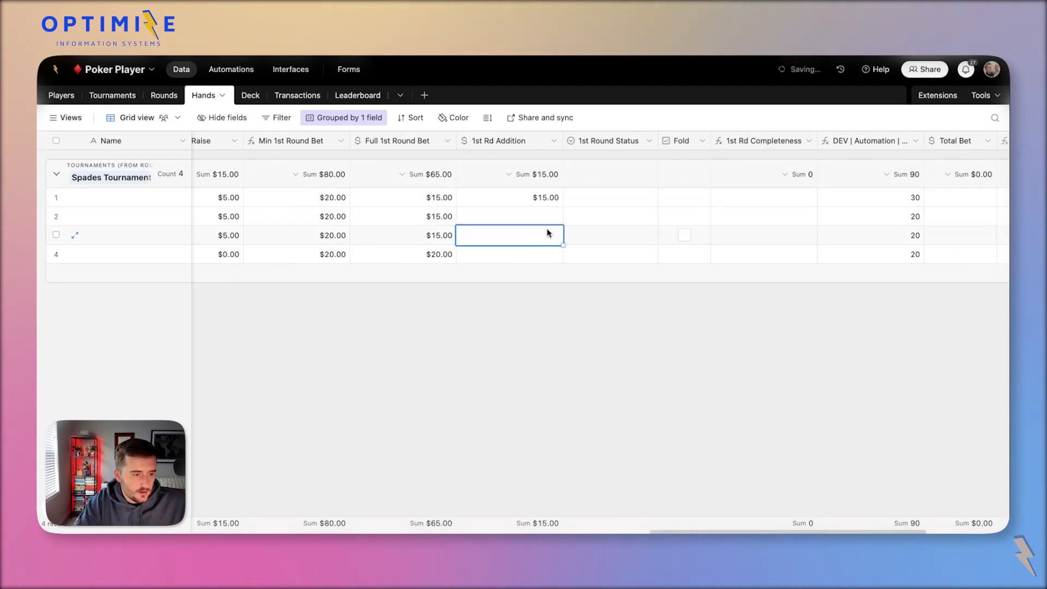
double_click(600, 199)
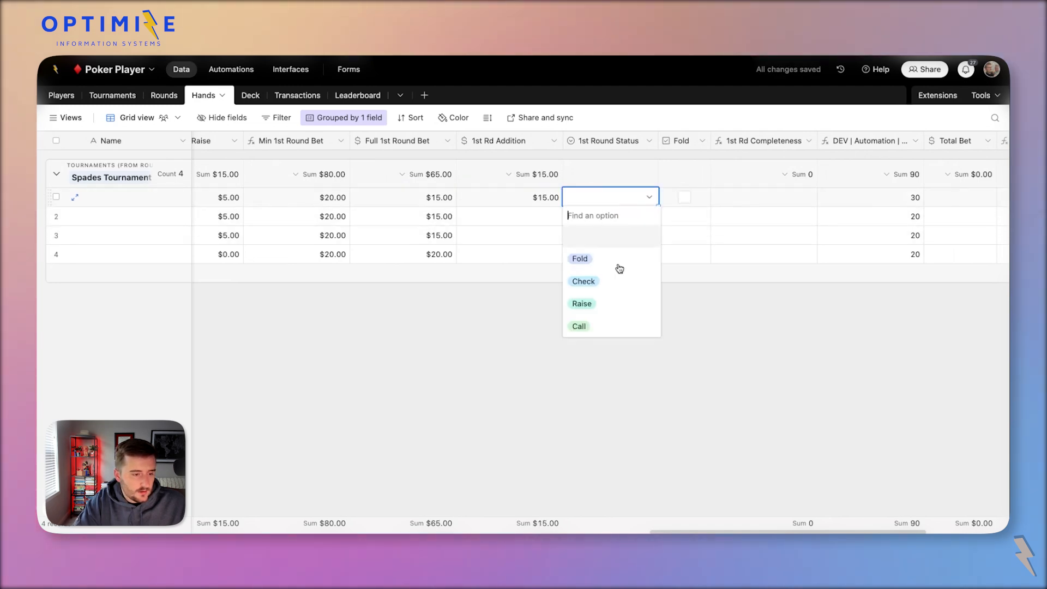
click(631, 306)
Compare hand 1's Full and Min 1st Round Bets, then enter a 20 addition for hand 2.
click(519, 219)
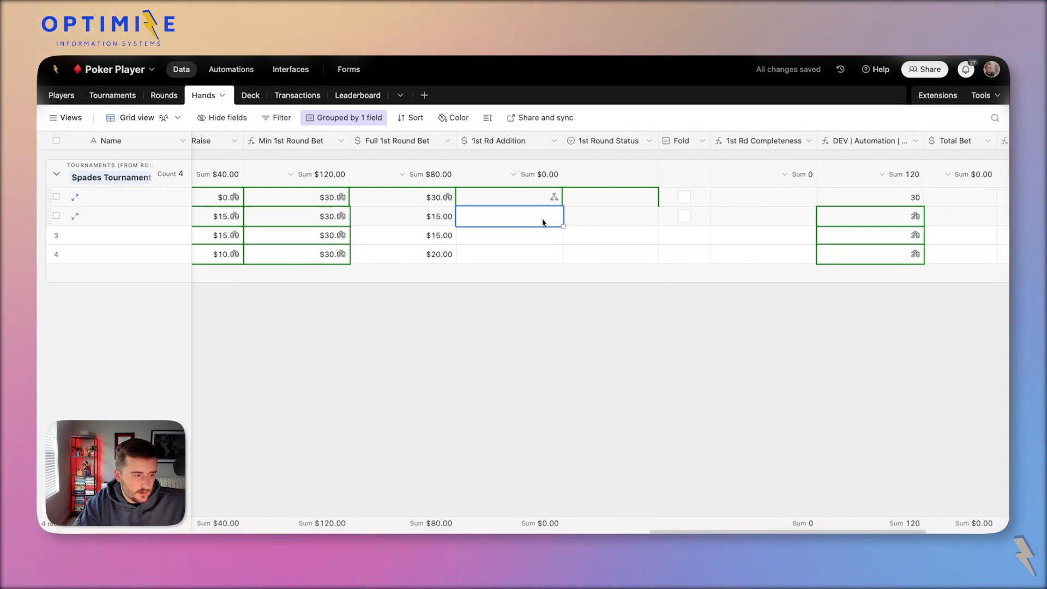
click(415, 197)
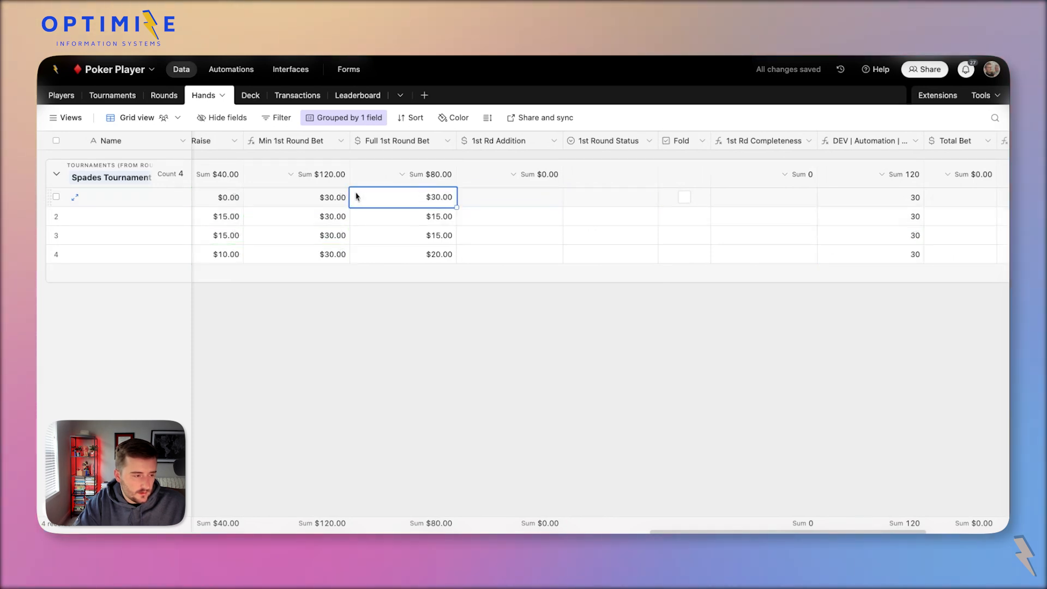
click(320, 199)
click(527, 212)
click(596, 212)
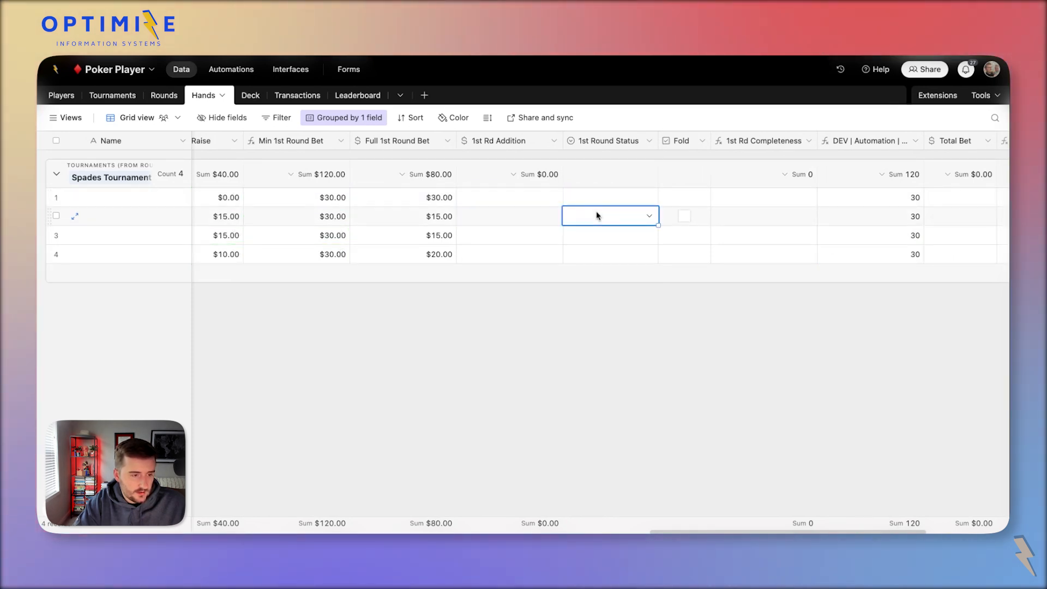
click(504, 215)
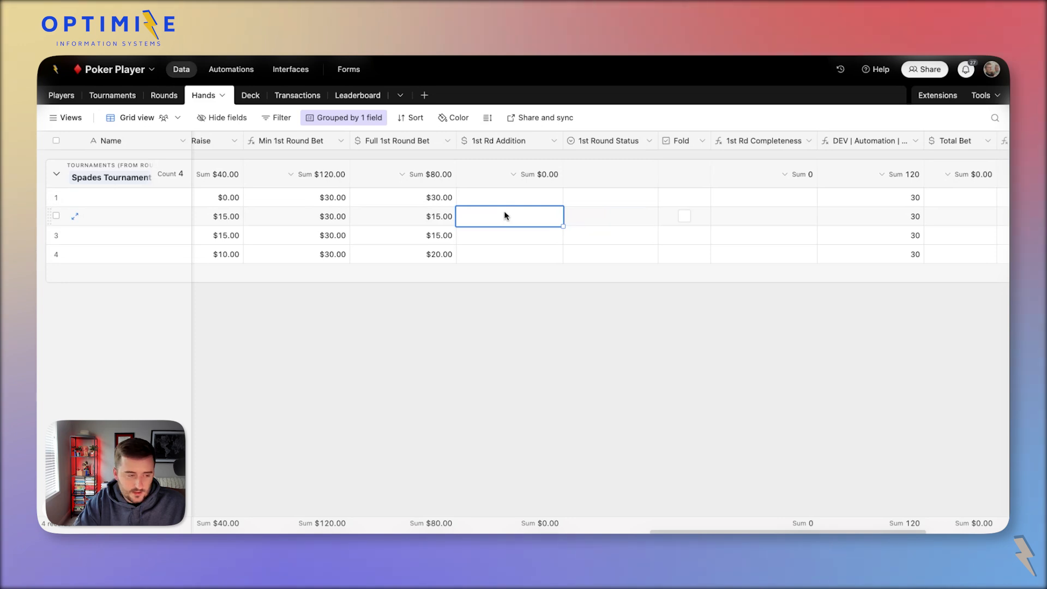
text(20)
key(Return)
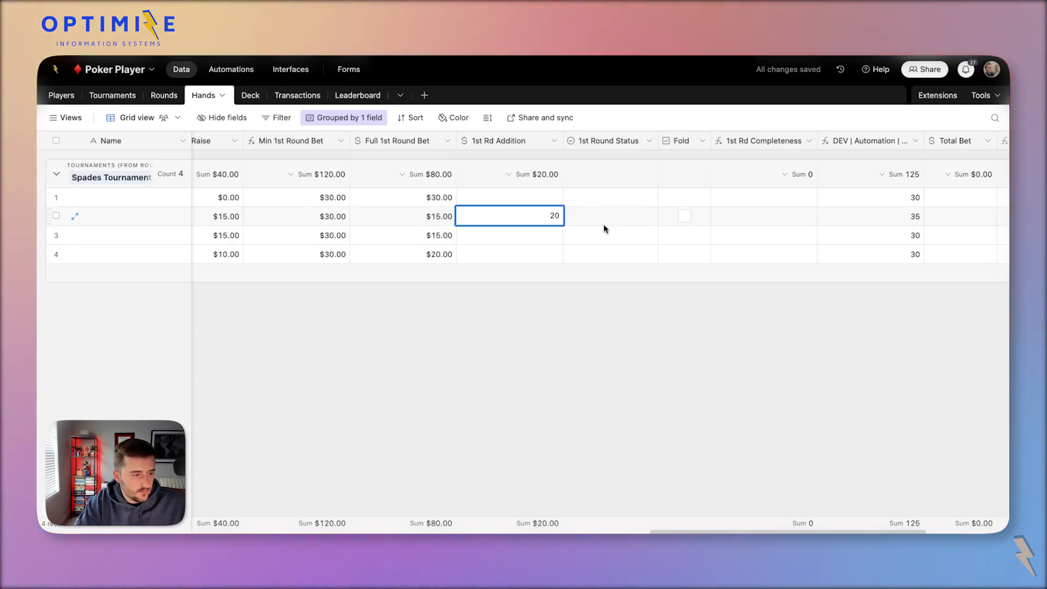
Clear the Full 1st Round Bet values and paste the Min 1st Round Bet values into them.
drag(386, 198, 544, 260)
drag(568, 249, 568, 252)
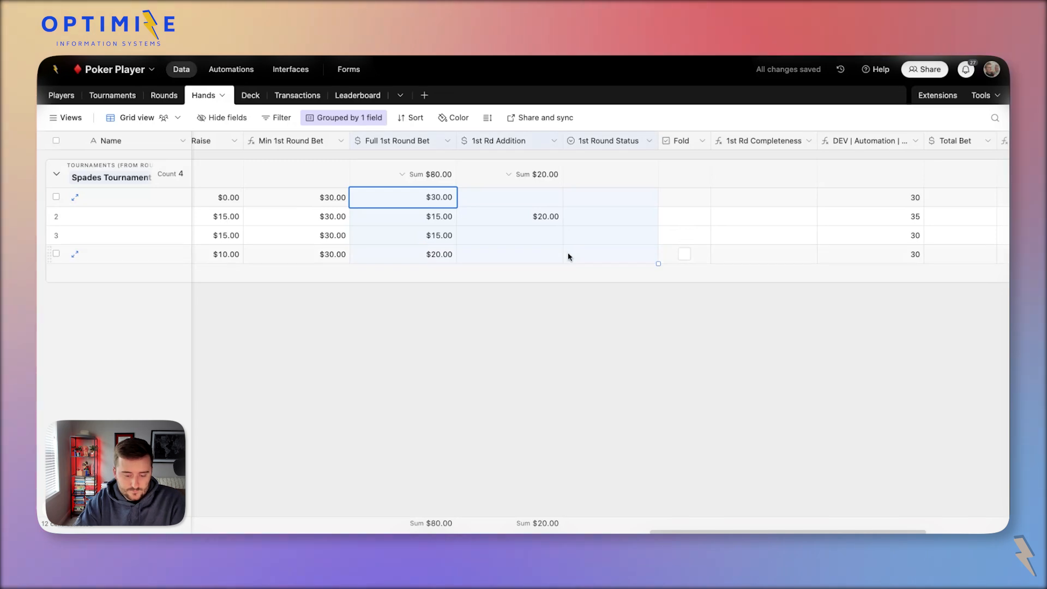
key(Delete)
click(535, 367)
click(380, 205)
scroll(380, 205, left, 2)
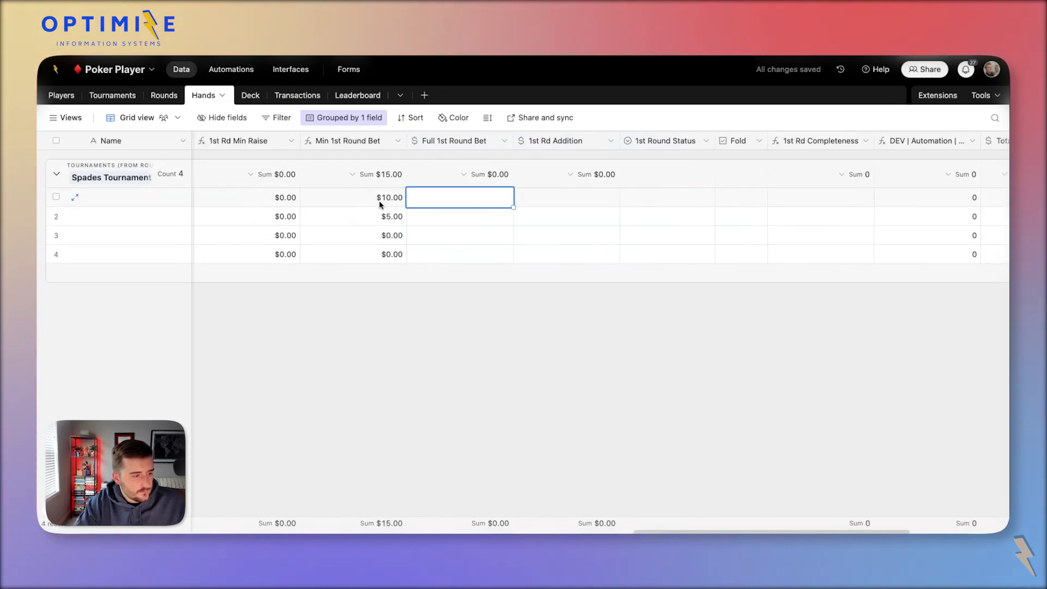
drag(386, 199, 409, 256)
key(ctrl+c)
click(424, 198)
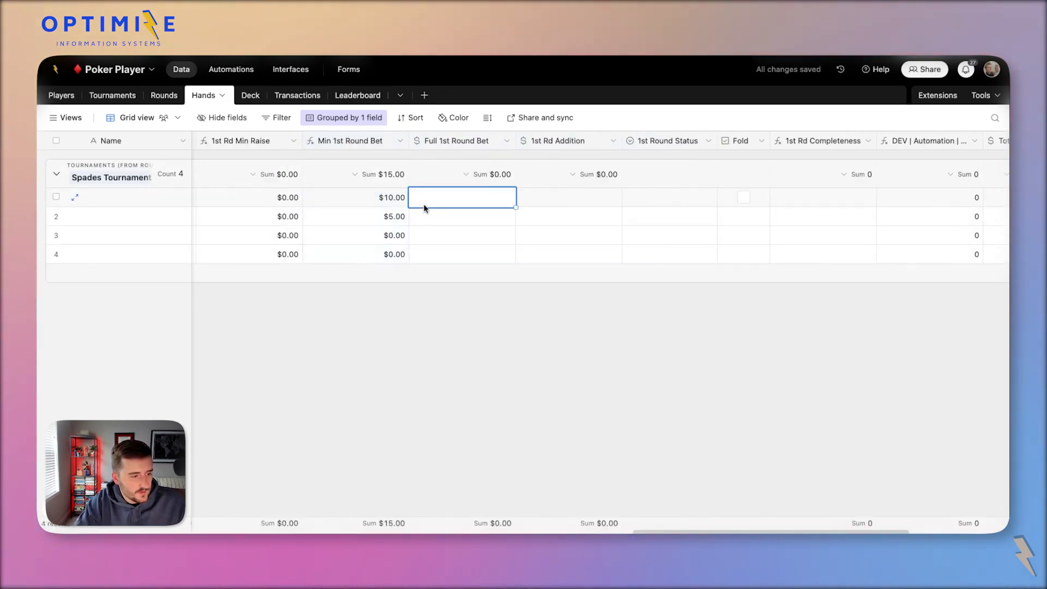
key(ctrl+v)
Give hand 1 a 10 addition with Raise status and mark hand 2 as folded.
click(547, 201)
double_click(547, 203)
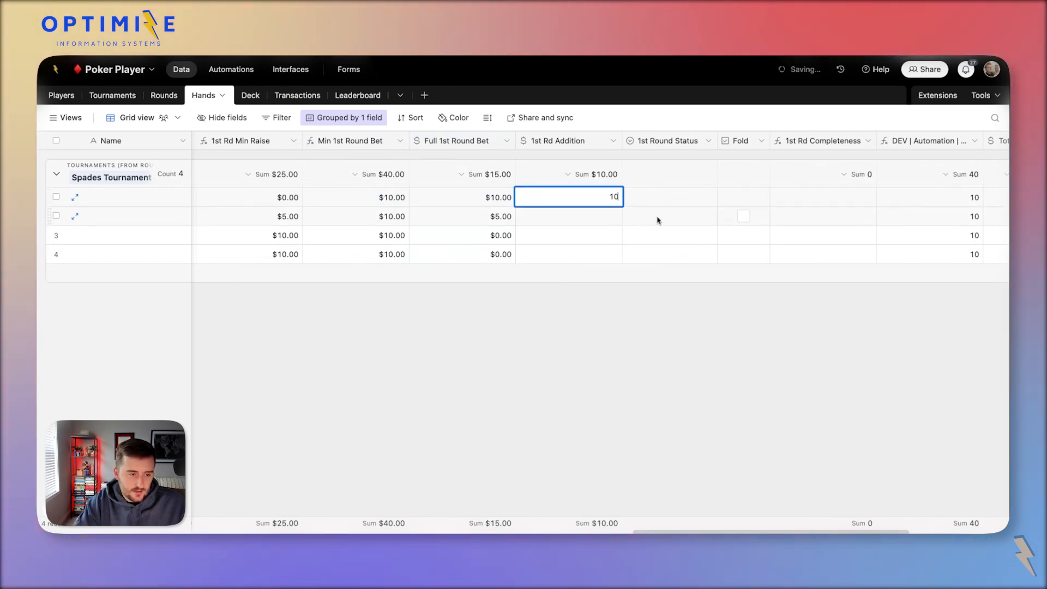
text(10)
click(659, 199)
click(660, 200)
click(666, 308)
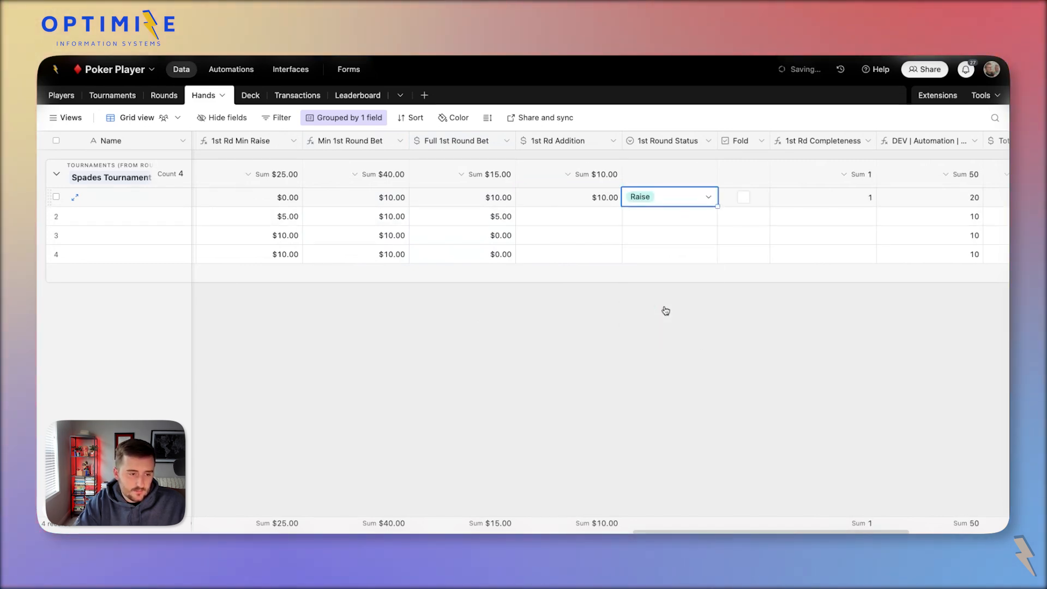
click(601, 222)
click(744, 216)
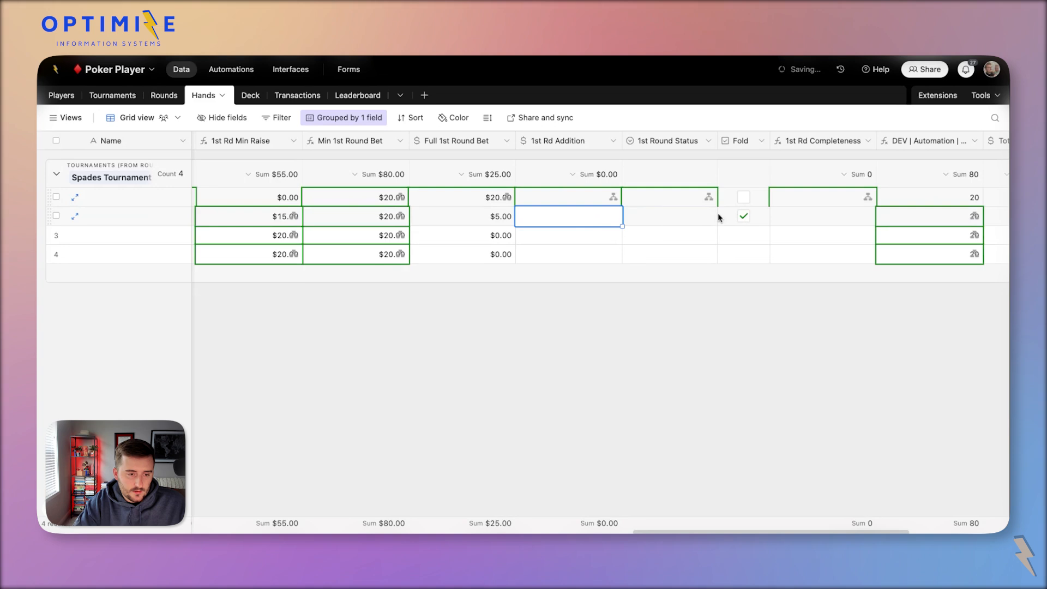
Set hand 3 to Call and give hand 4 a 20 addition with Raise status.
click(674, 234)
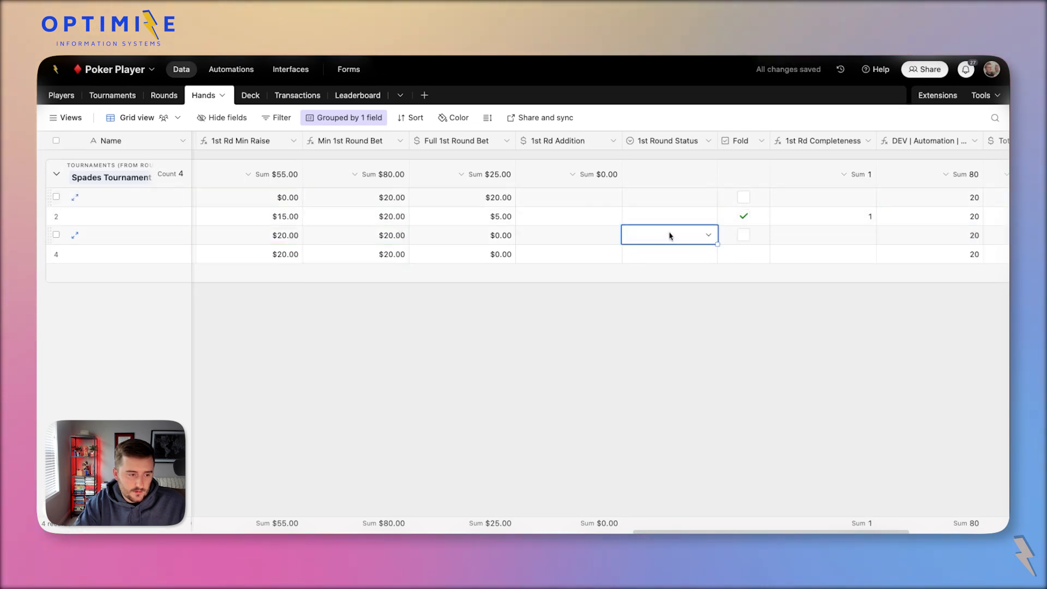
click(674, 233)
click(689, 365)
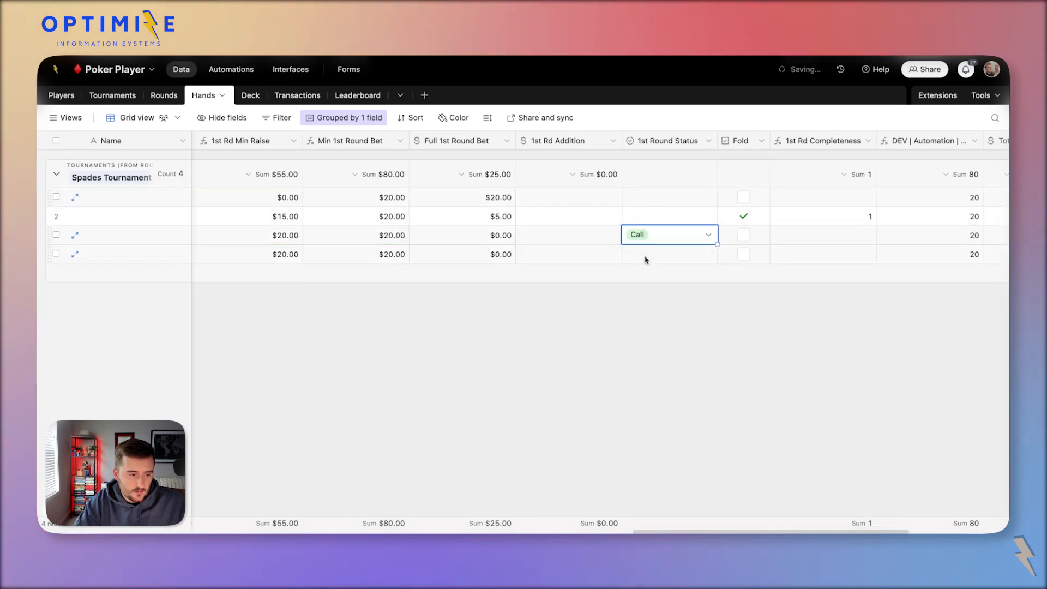
click(646, 256)
click(646, 256)
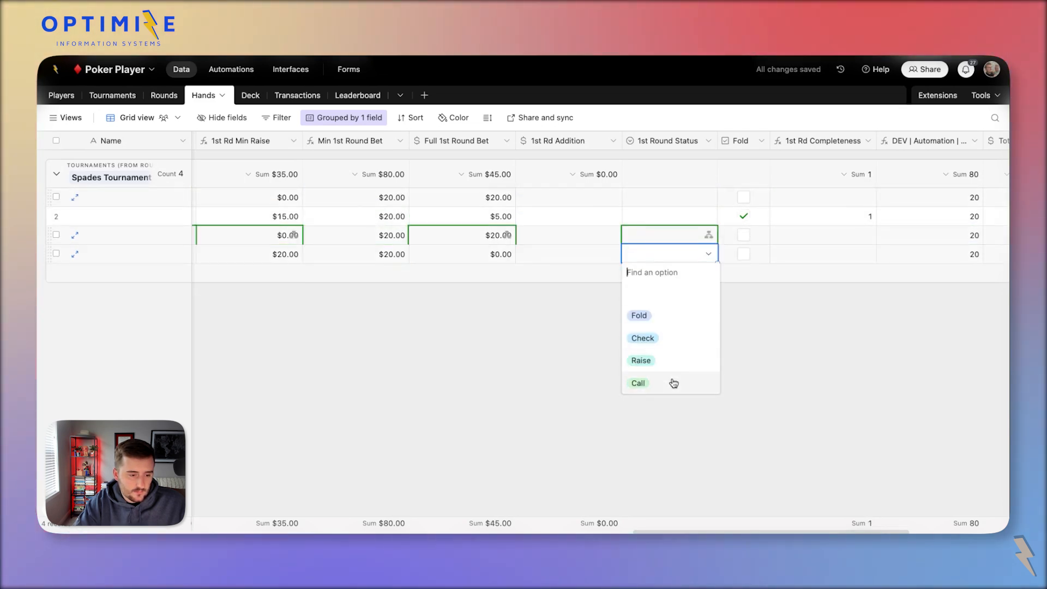
click(568, 260)
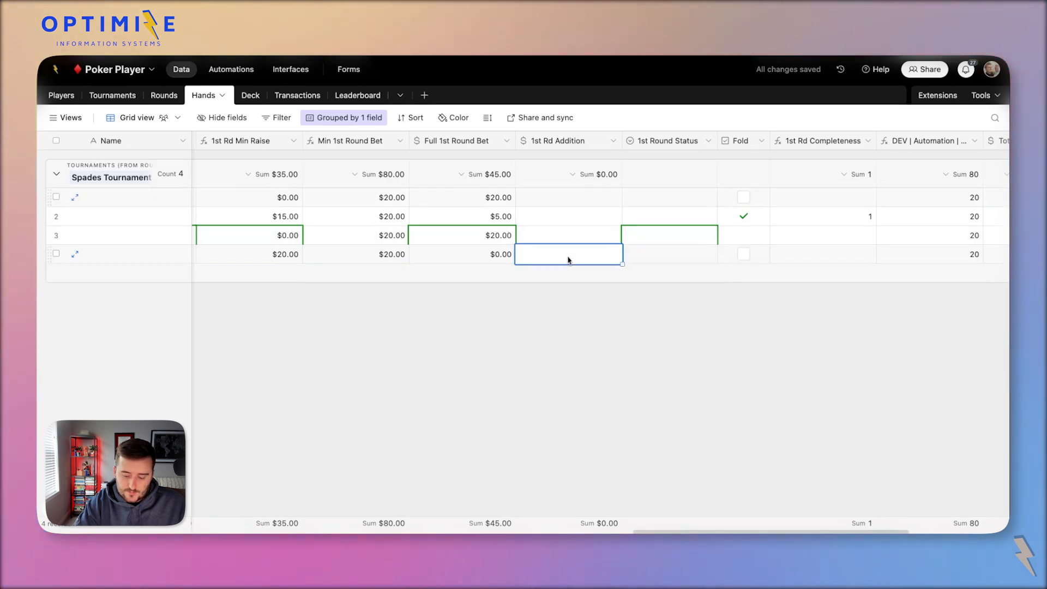
text(20)
click(643, 260)
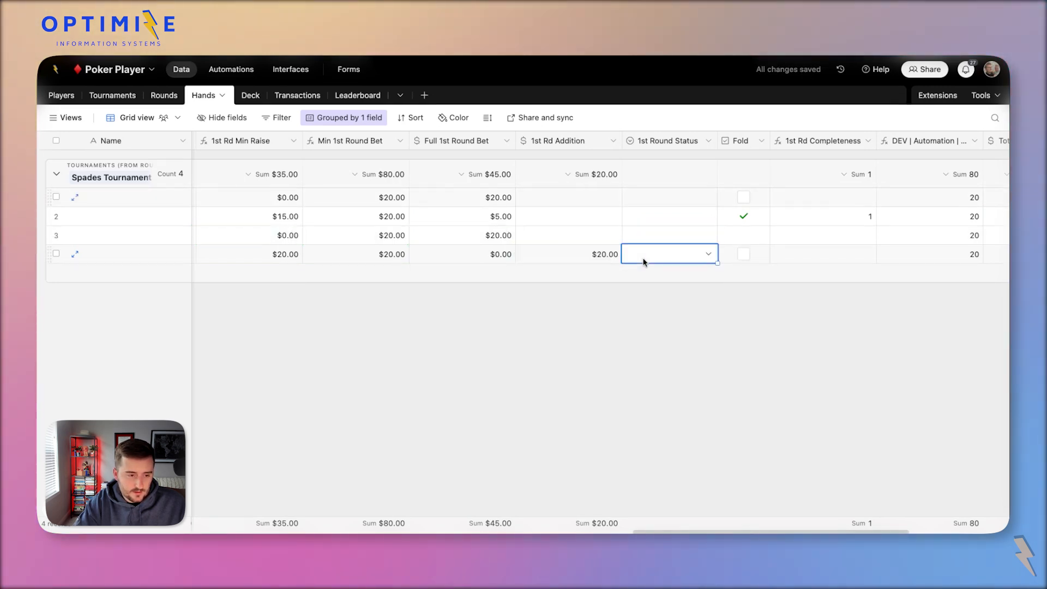
click(643, 260)
click(677, 359)
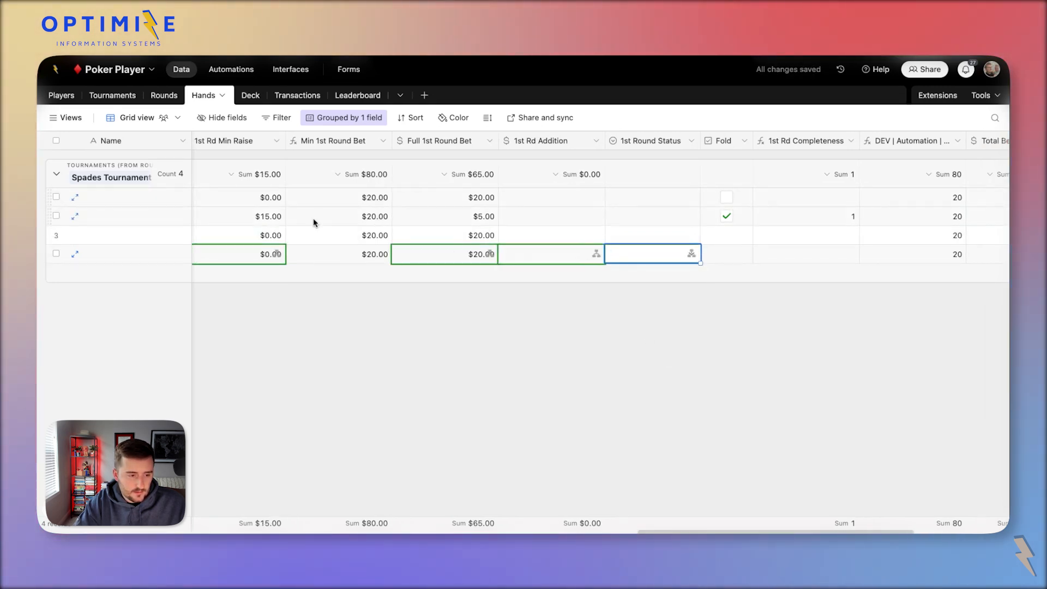
Inspect the 1st Rd Min Raise field settings and the base's automations, then return to Hands.
click(245, 235)
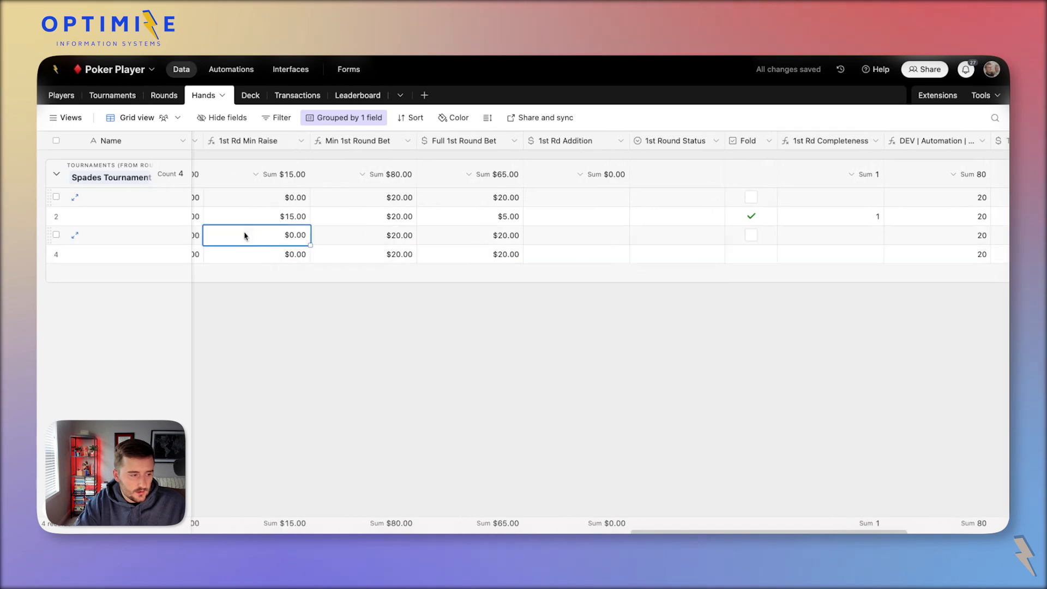
double_click(264, 141)
click(833, 140)
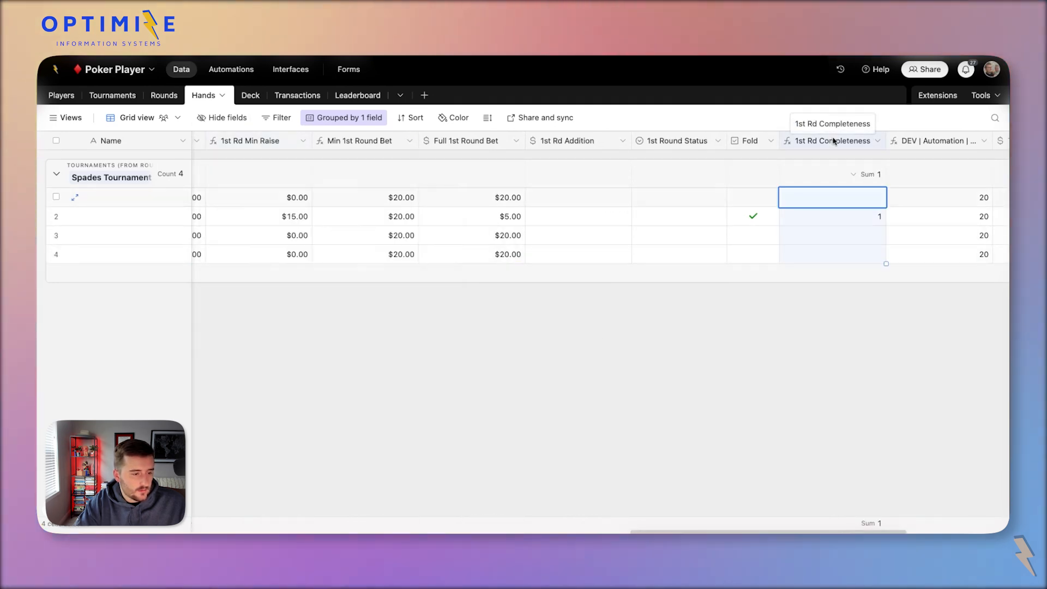
click(243, 76)
click(181, 69)
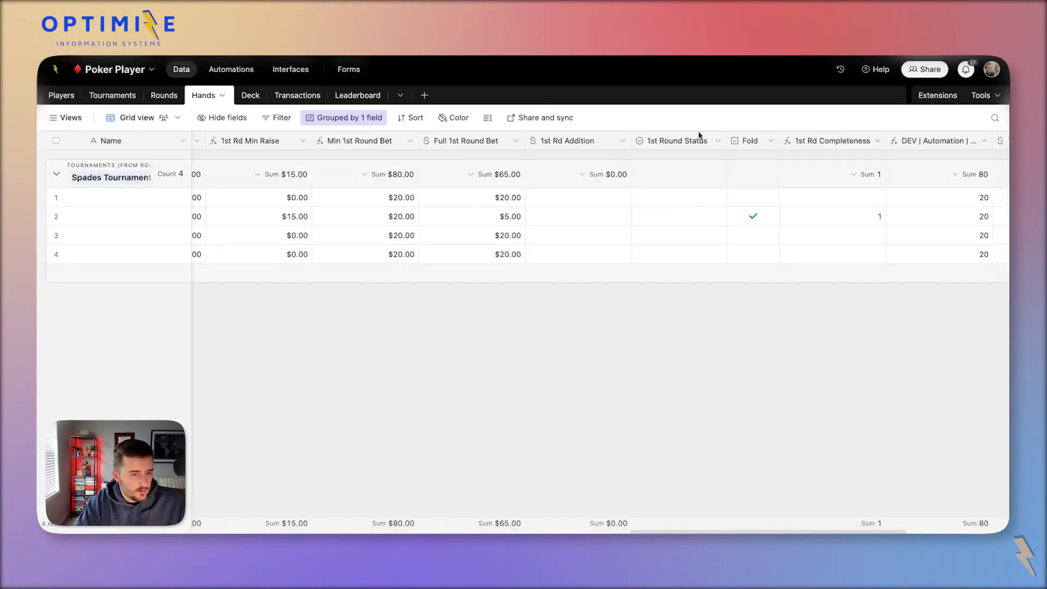
Edit the 1st Rd Completeness formula: remove the Call line, change the Raise comparison to empty, then save.
double_click(830, 141)
drag(698, 277, 816, 405)
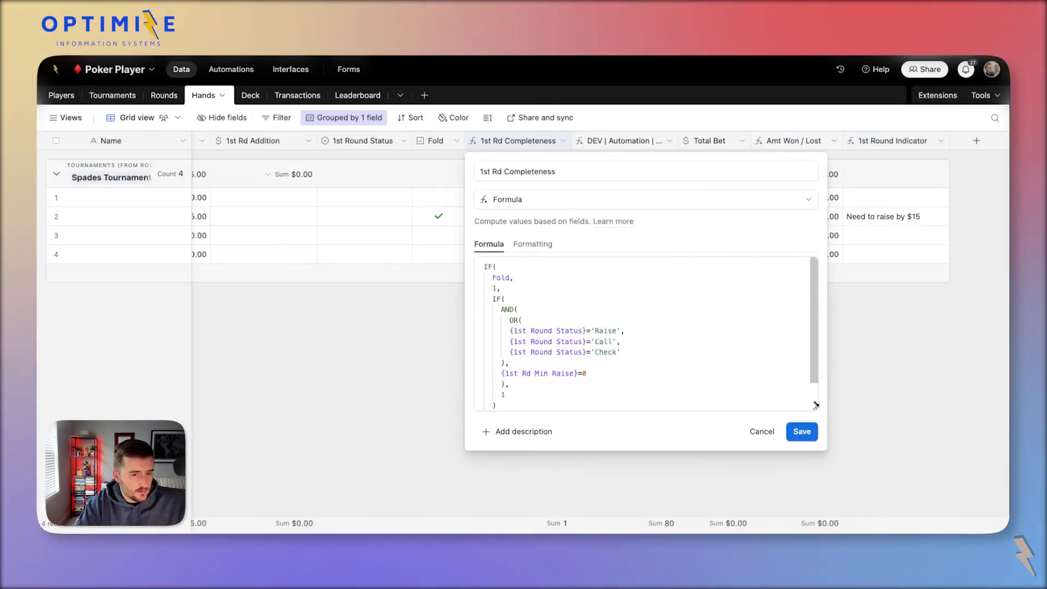
click(622, 356)
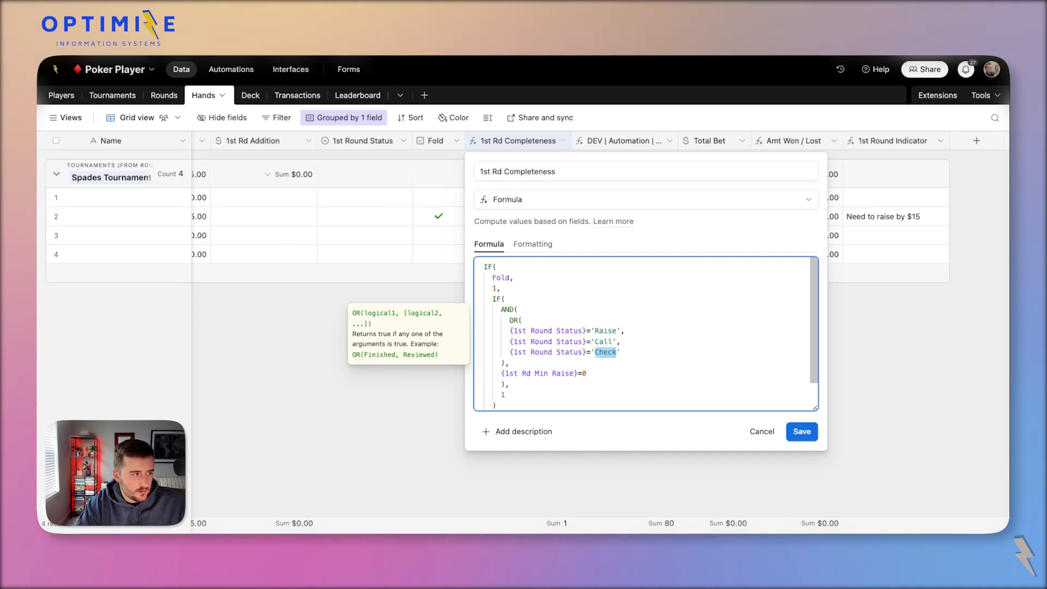
key(BackSpace)
key(super+z)
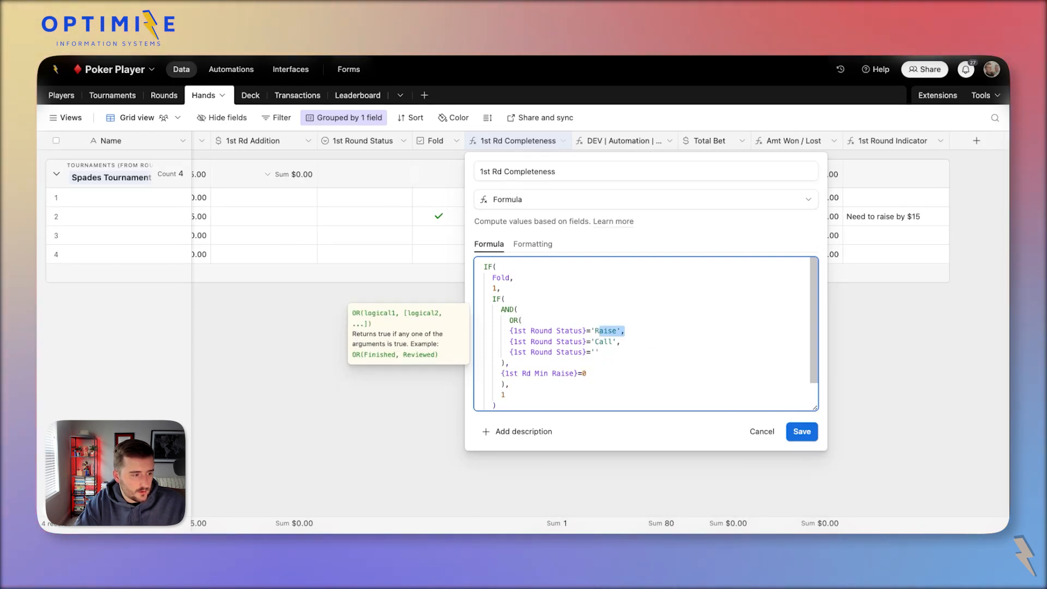
key(super+Right)
key(super+shift+Left)
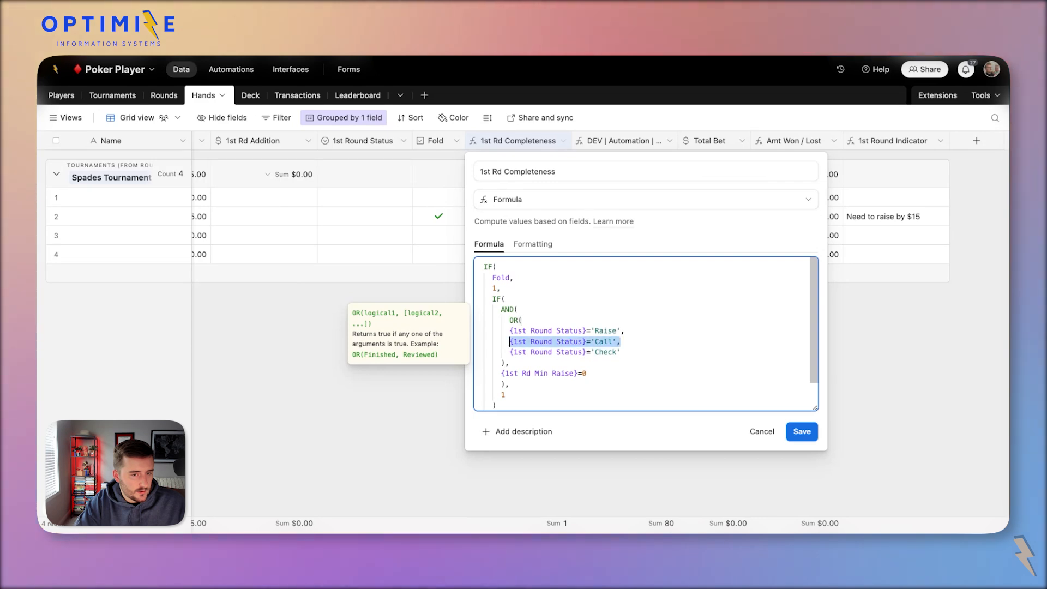
key(BackSpace)
key(BackSpace)
key(BackSpace)
key(BackSpace)
key(BackSpace)
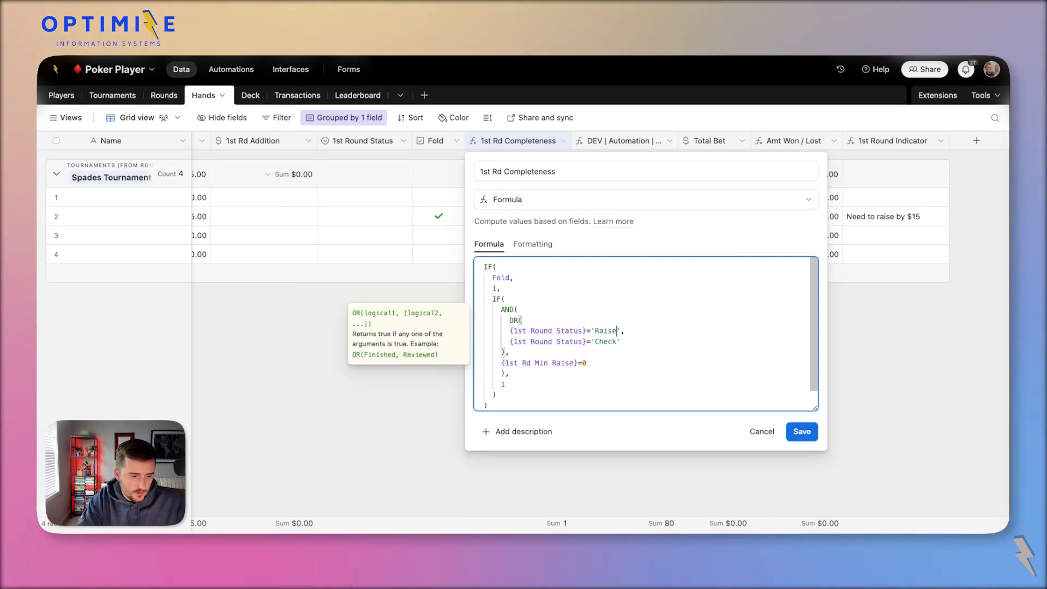
key(BackSpace)
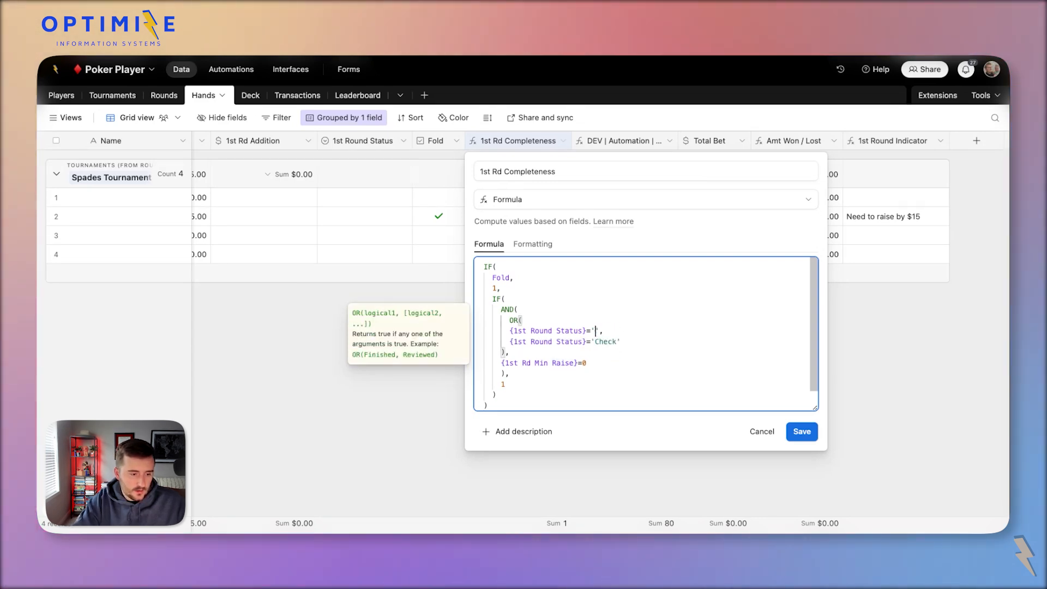
click(797, 432)
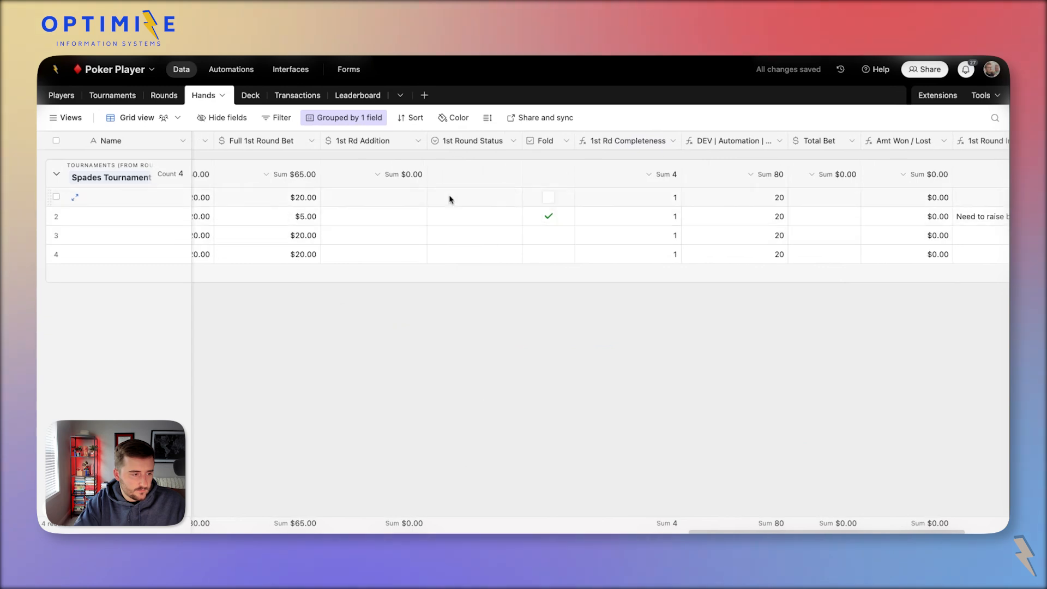
Clear all bets, statuses and folds, then copy Min 1st Round Bet values into Full 1st Round Bet.
drag(309, 208, 547, 262)
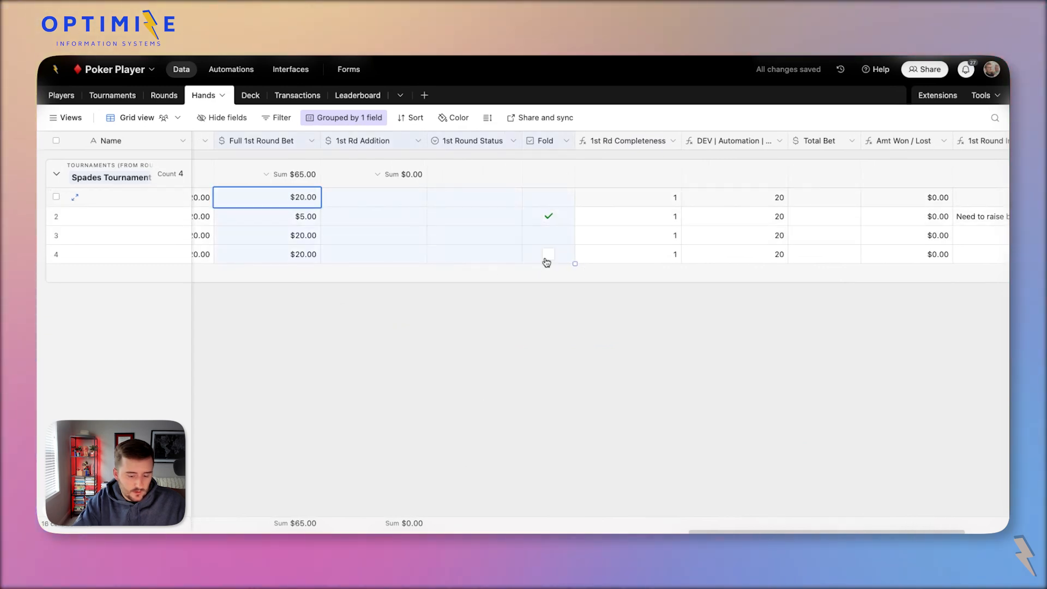
key(Delete)
scroll(547, 262, left, 5)
click(581, 336)
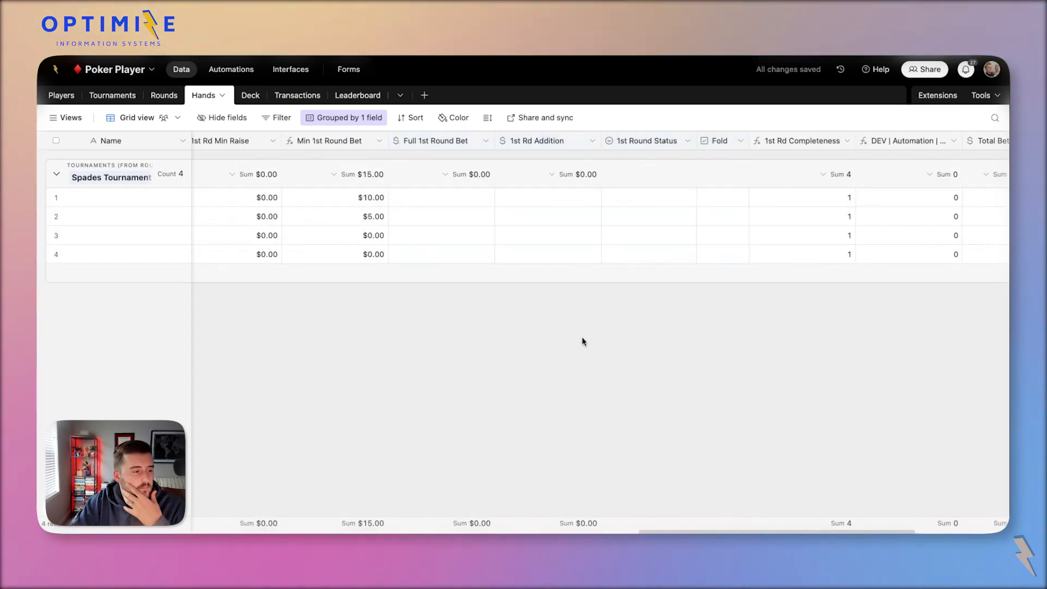
click(382, 211)
click(355, 197)
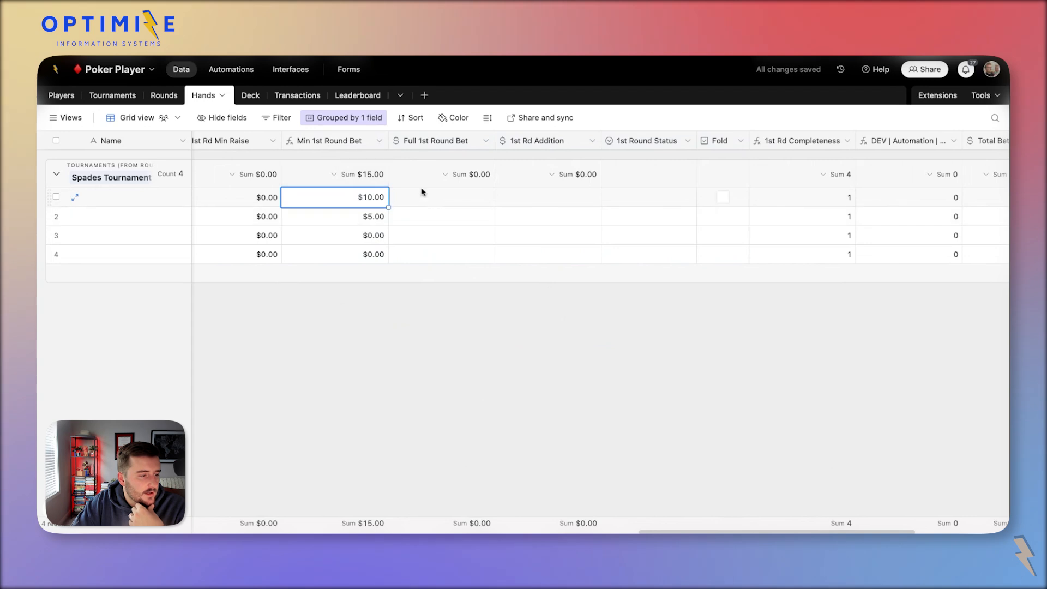
shift+click(380, 251)
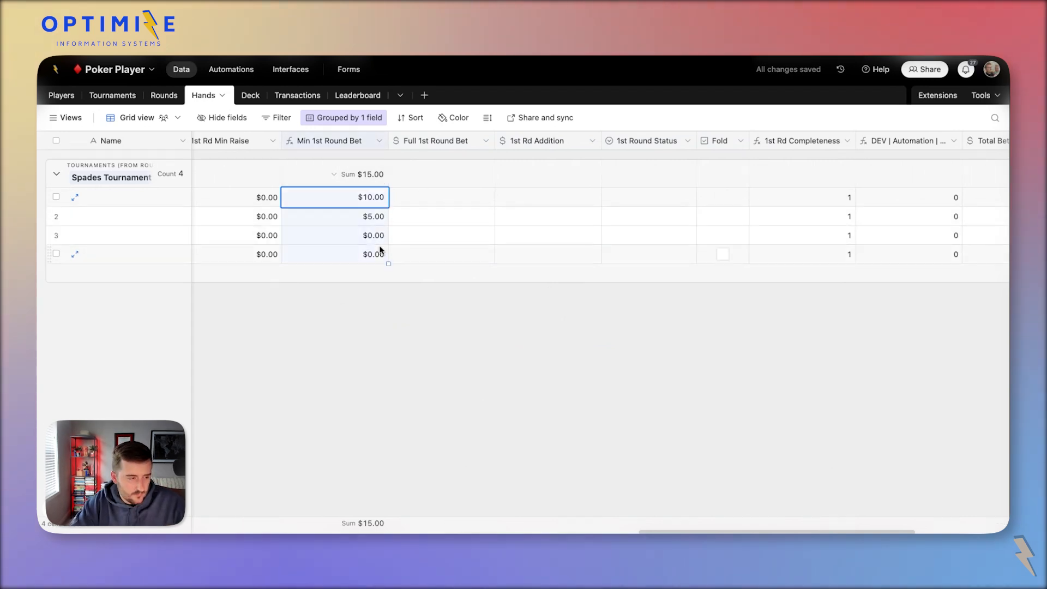
key(ctrl+c)
click(431, 197)
key(ctrl+v)
Give hand 1 a $10.00 addition with Raise, and set hand 2 to Call.
click(349, 216)
click(533, 196)
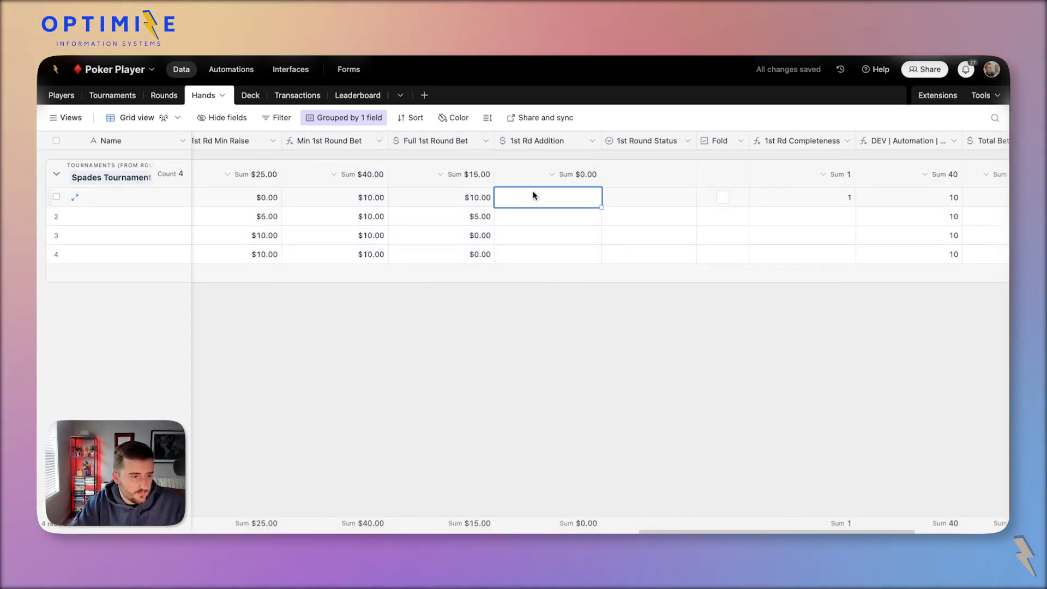
click(532, 196)
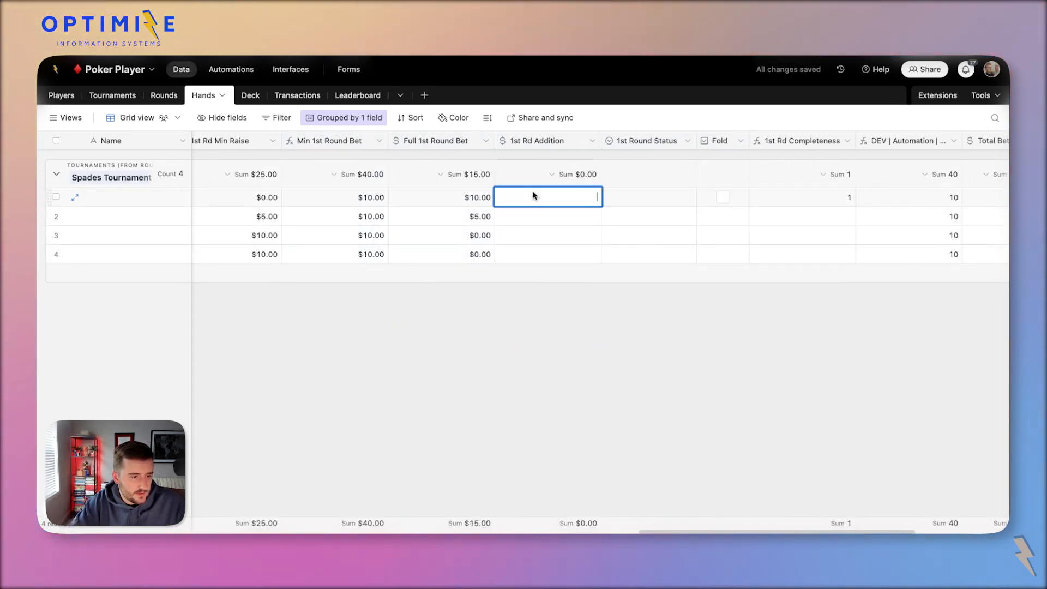
text(10)
click(646, 194)
click(654, 199)
click(638, 301)
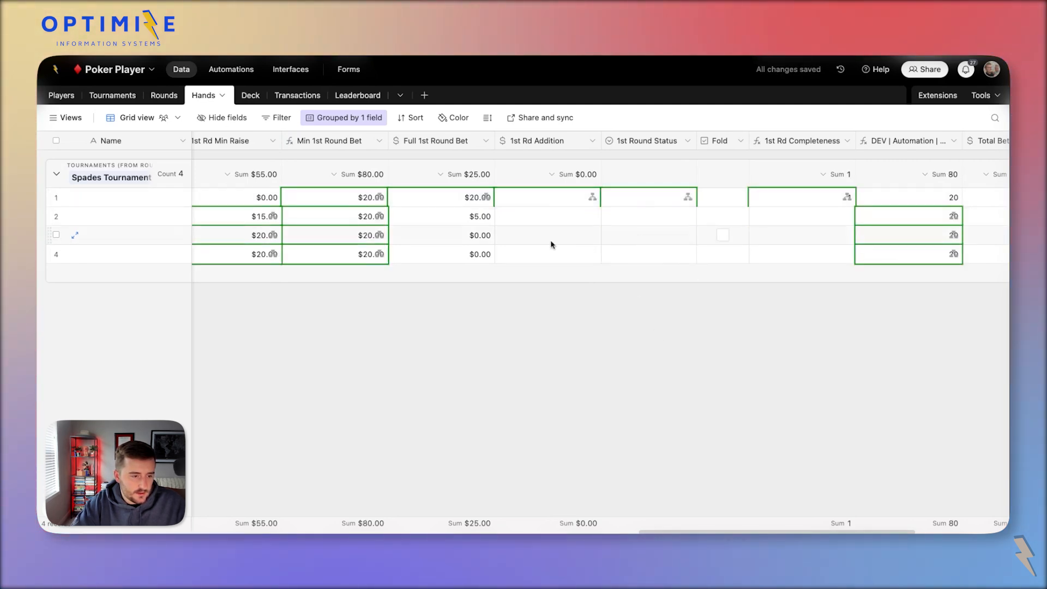
click(561, 217)
click(628, 216)
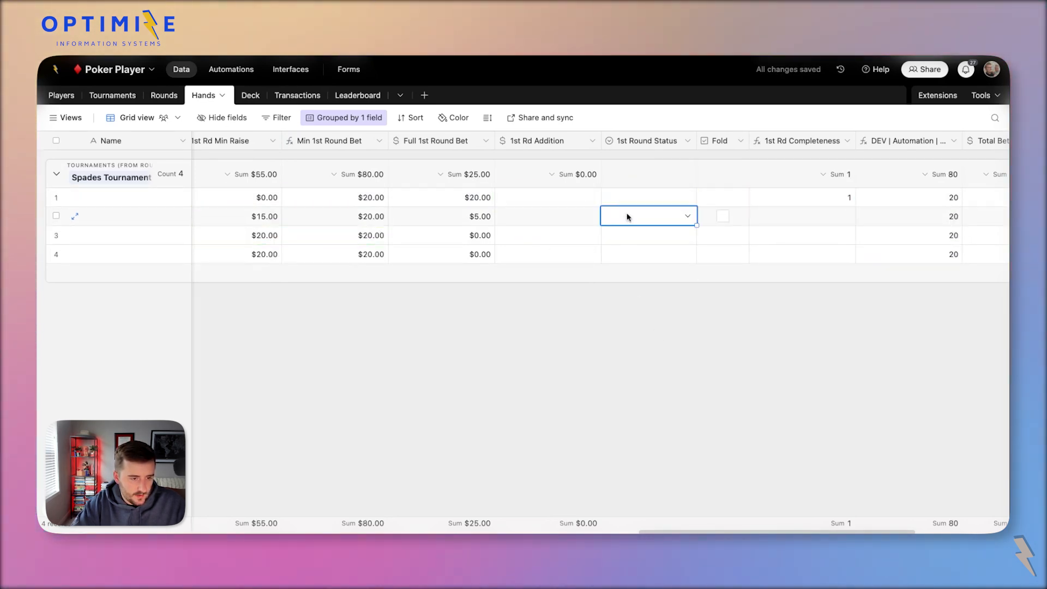
click(633, 217)
click(670, 344)
Give hand 4 a $25.00 addition with Raise and check its 1st Rd Completeness.
click(657, 234)
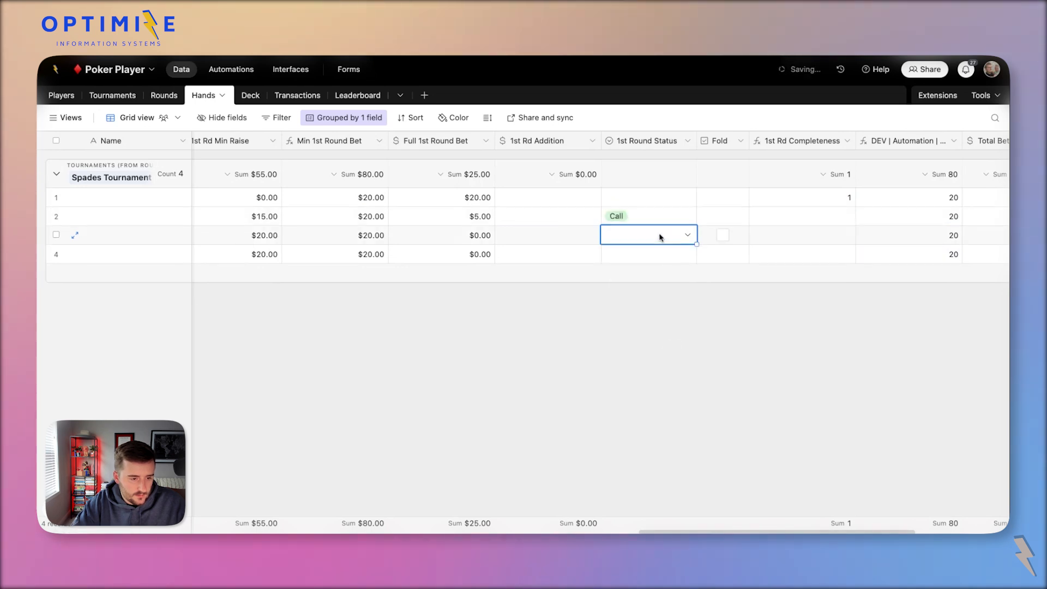
click(584, 256)
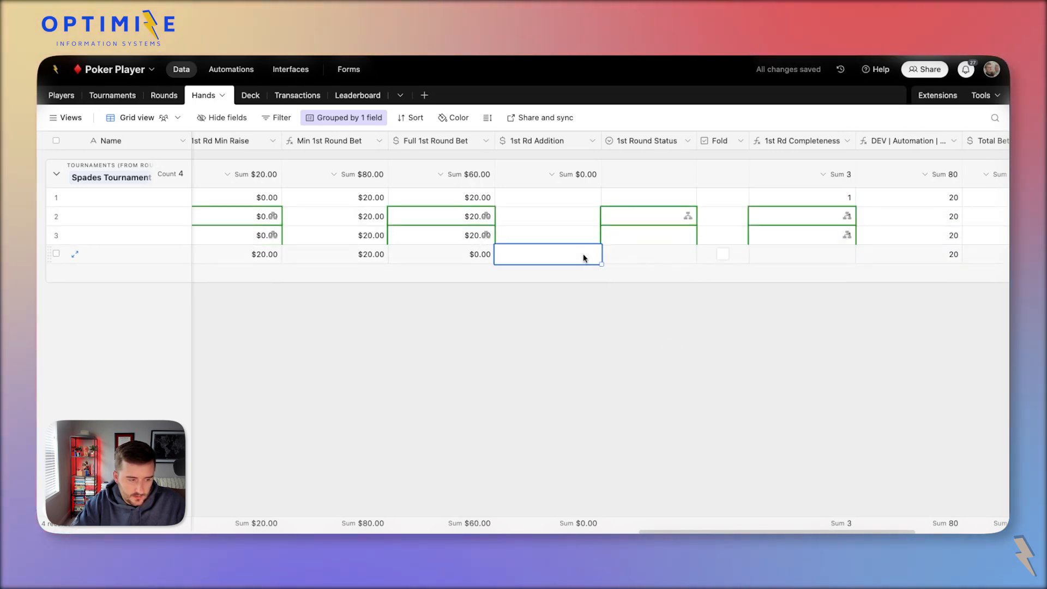
text(25)
click(634, 257)
click(633, 257)
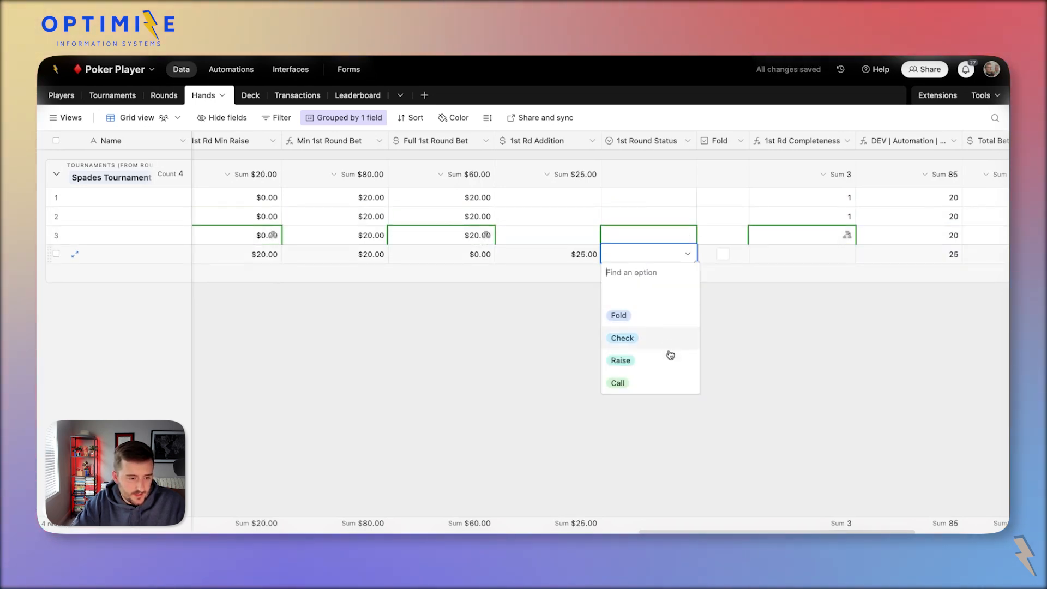
click(674, 362)
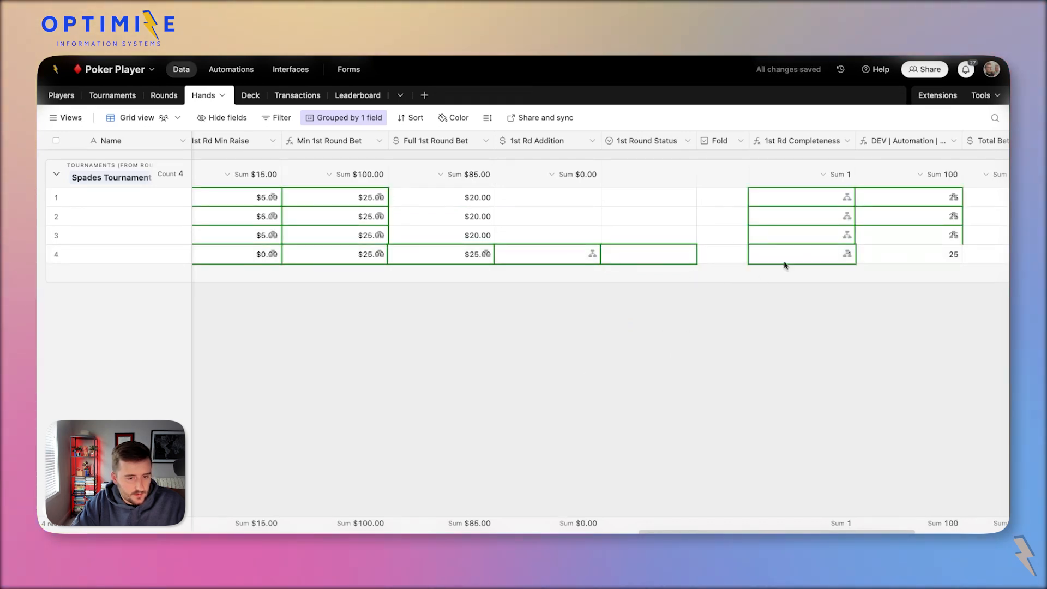
click(799, 252)
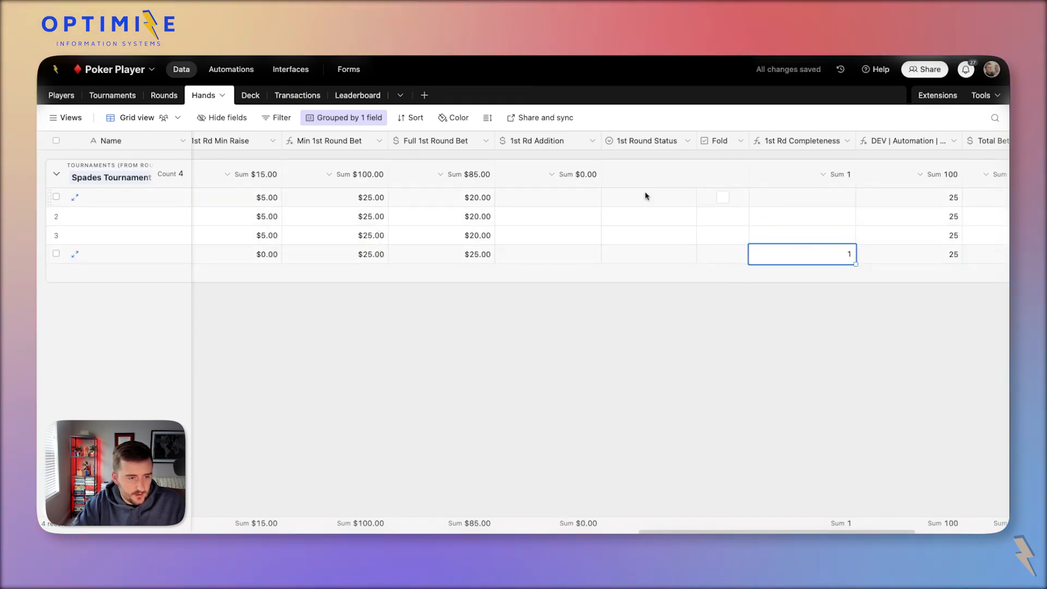
Mark hand 1's 1st Round Status as Call and fold hand 2.
click(665, 202)
click(666, 199)
click(662, 324)
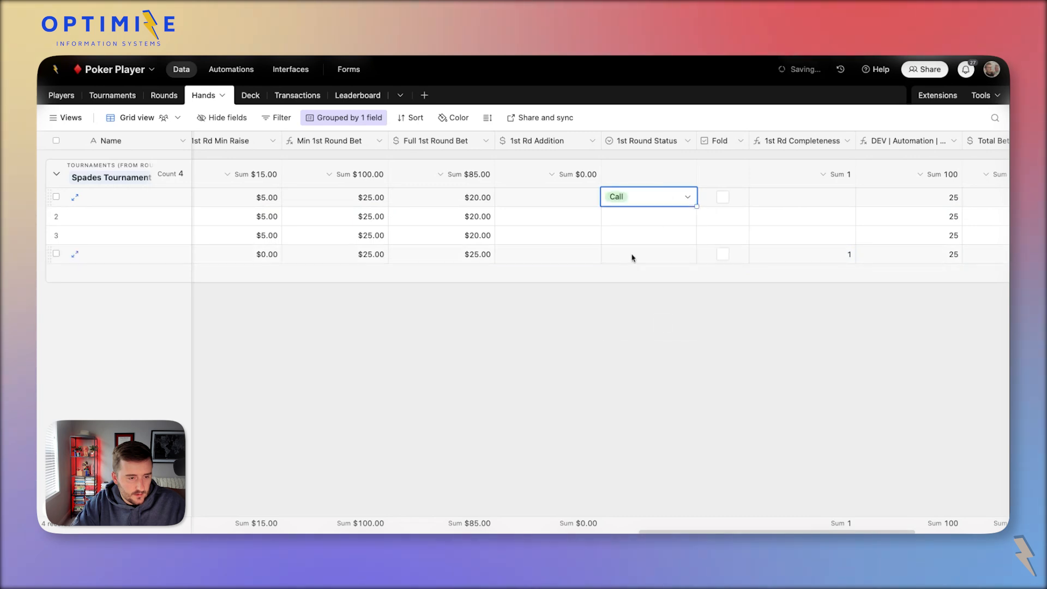
click(722, 216)
Give hand 3 a $30.00 1st Rd Addition and set its status to Raise.
click(622, 236)
click(622, 236)
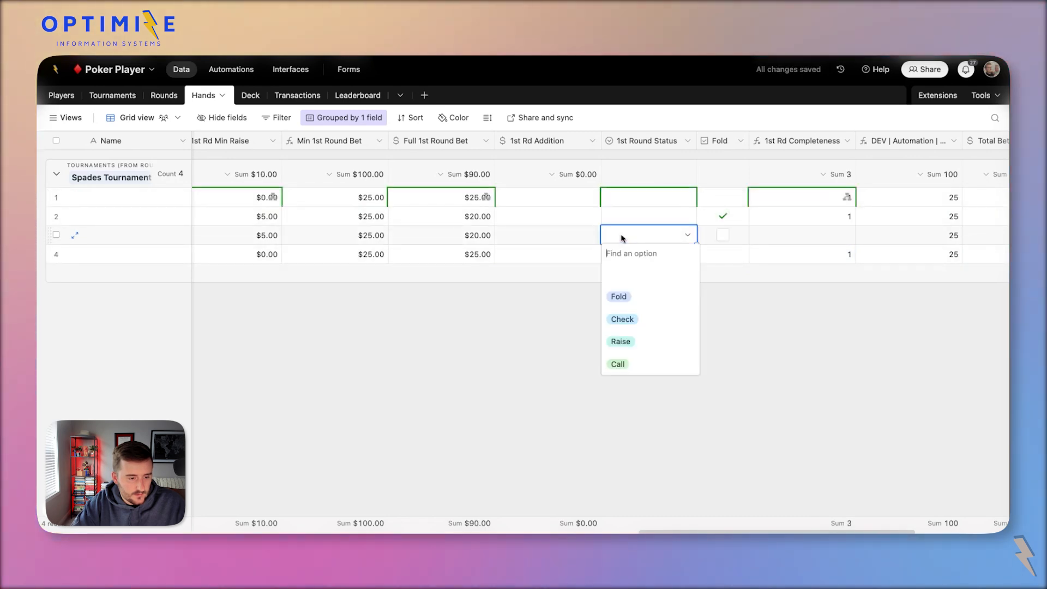
click(551, 237)
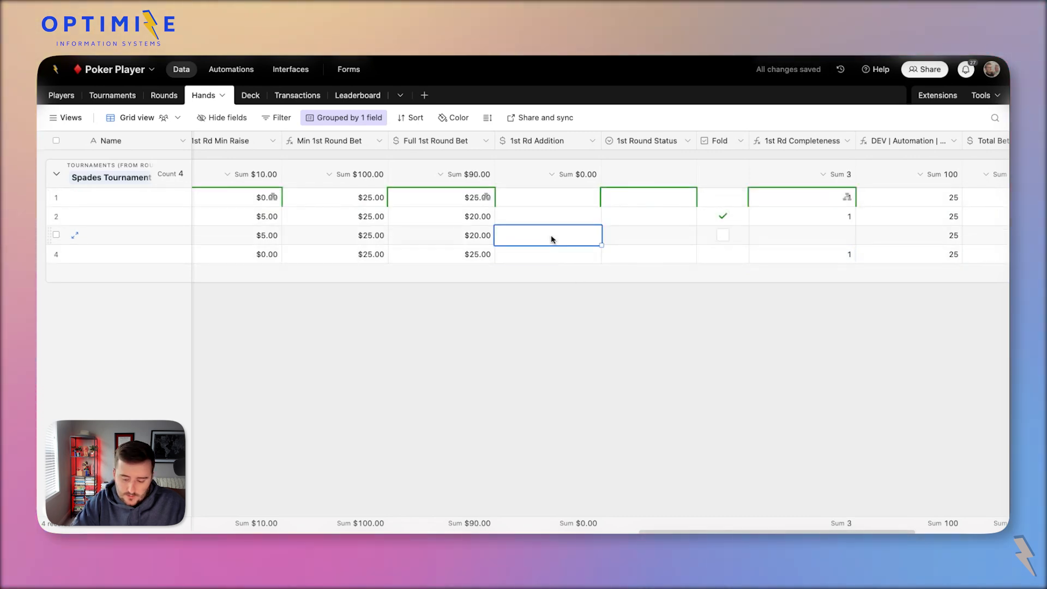
text(30)
click(627, 238)
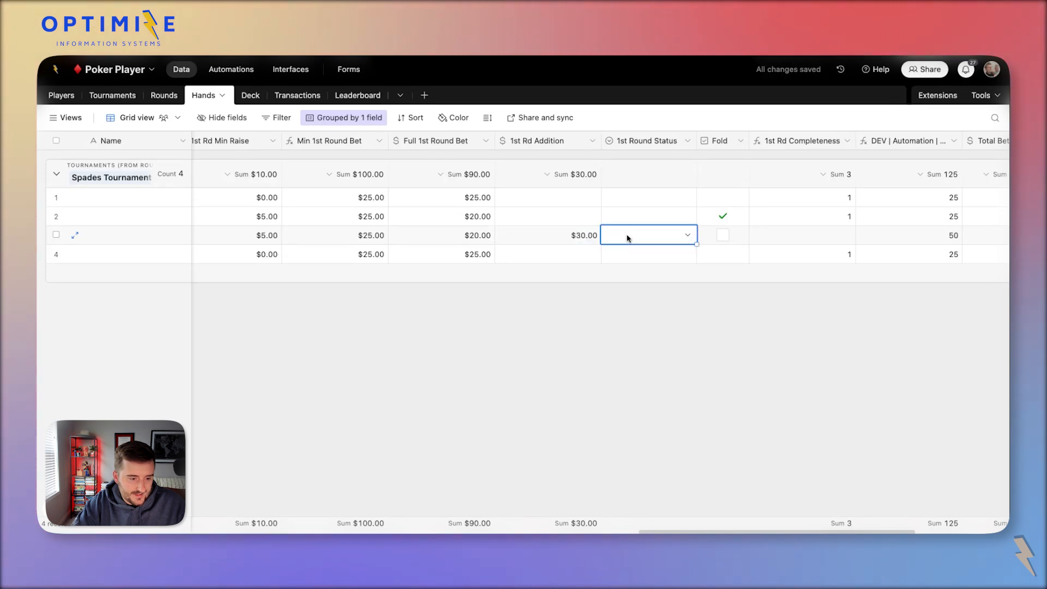
click(627, 238)
click(675, 341)
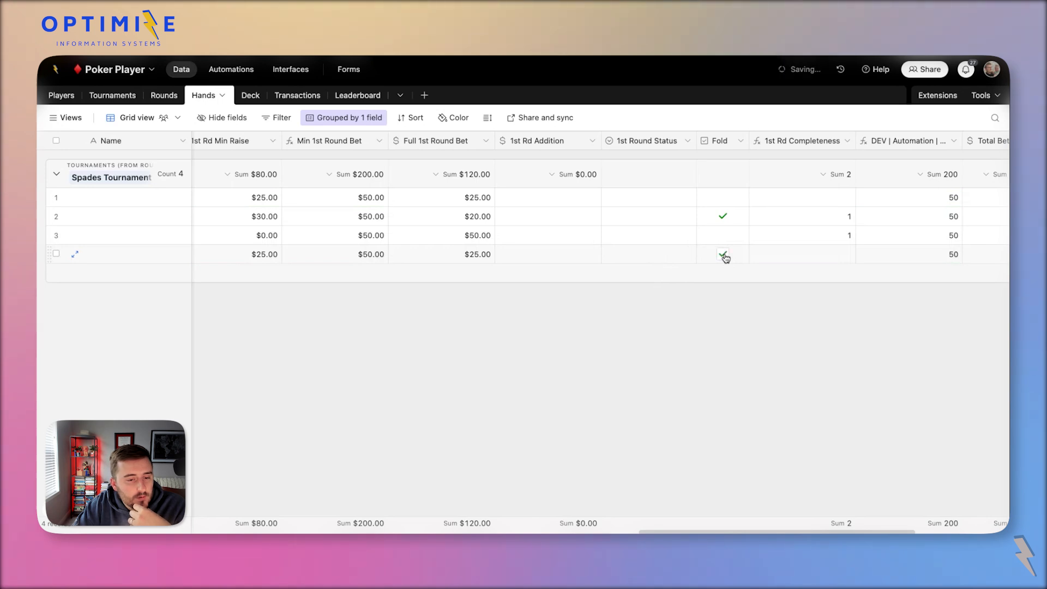
Set hand 1's 1st Round Status to Raise, bringing its full bet to $50.00.
click(656, 197)
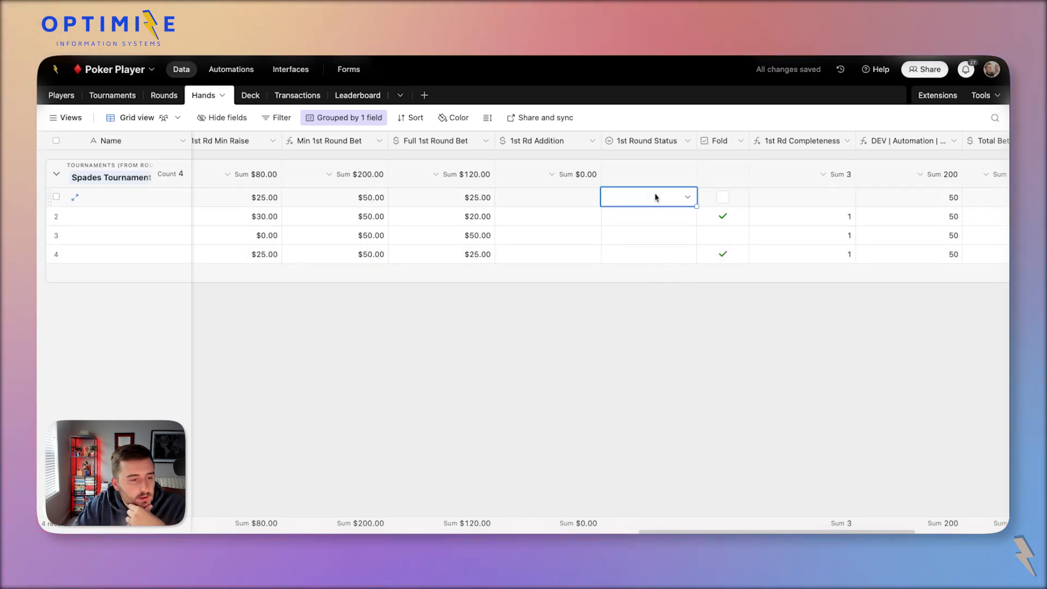
click(579, 199)
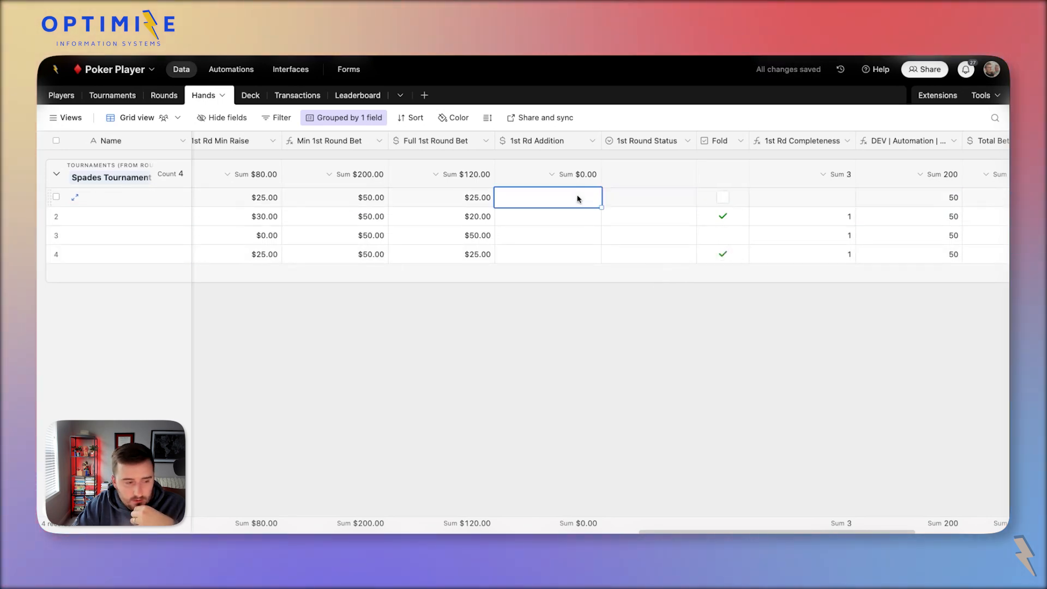
double_click(641, 199)
click(648, 304)
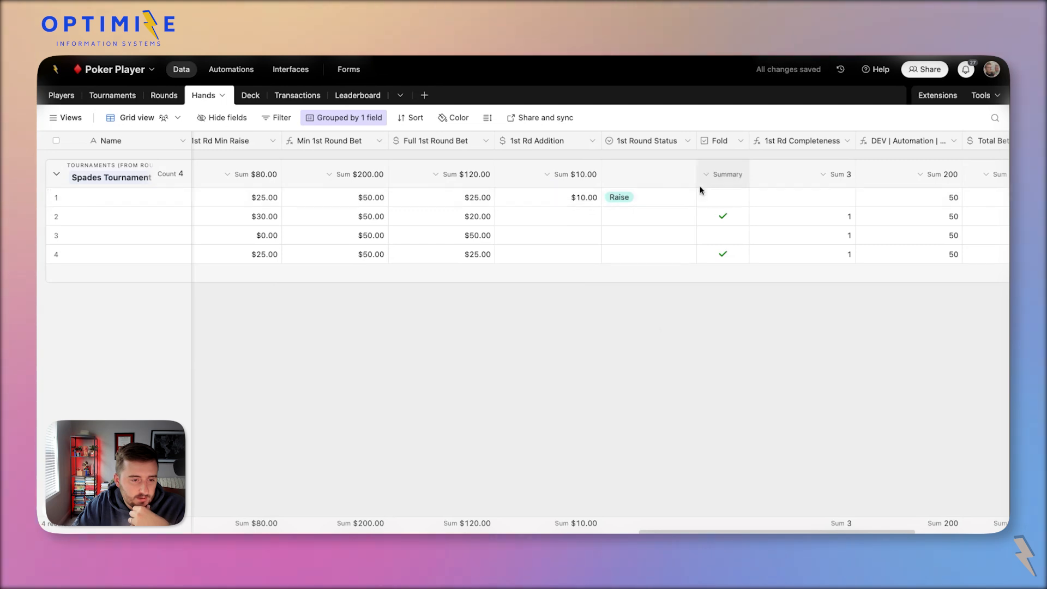
click(723, 197)
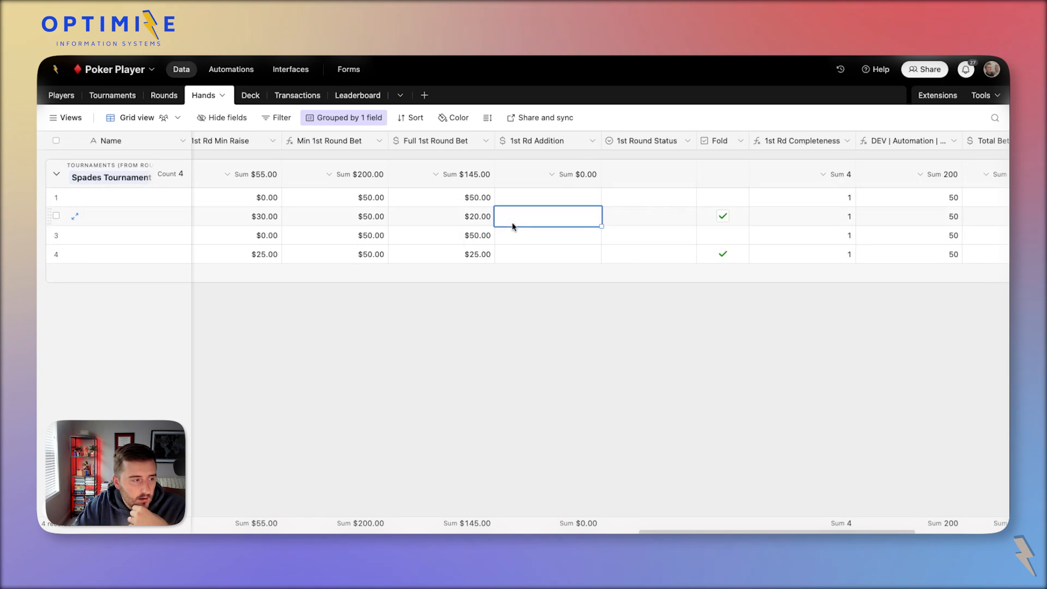
click(475, 201)
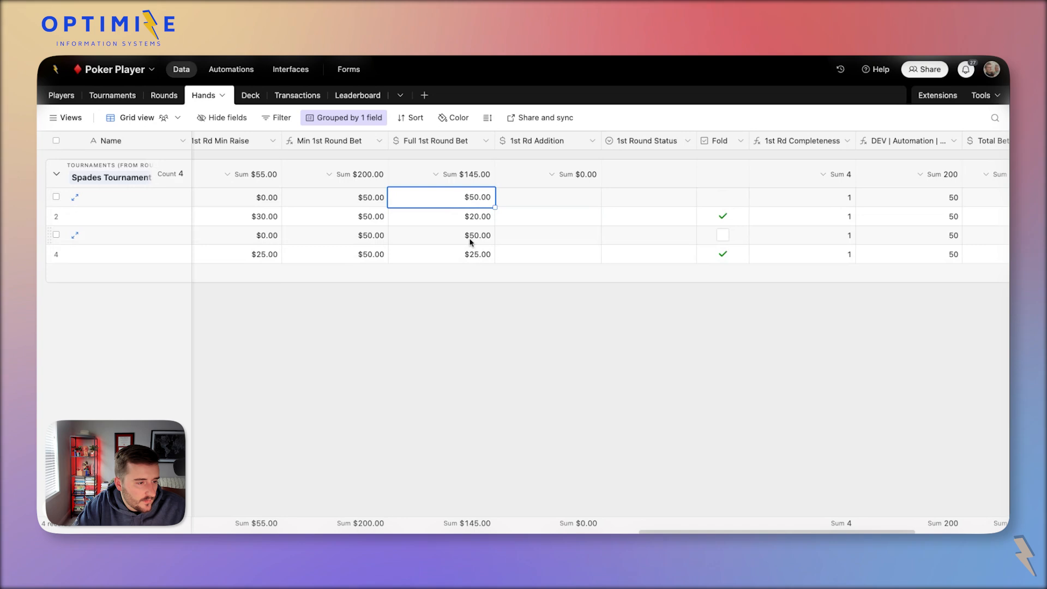
Expand hand 1 to review its activity history, then check its addition, status and bet cells.
key(shift+space)
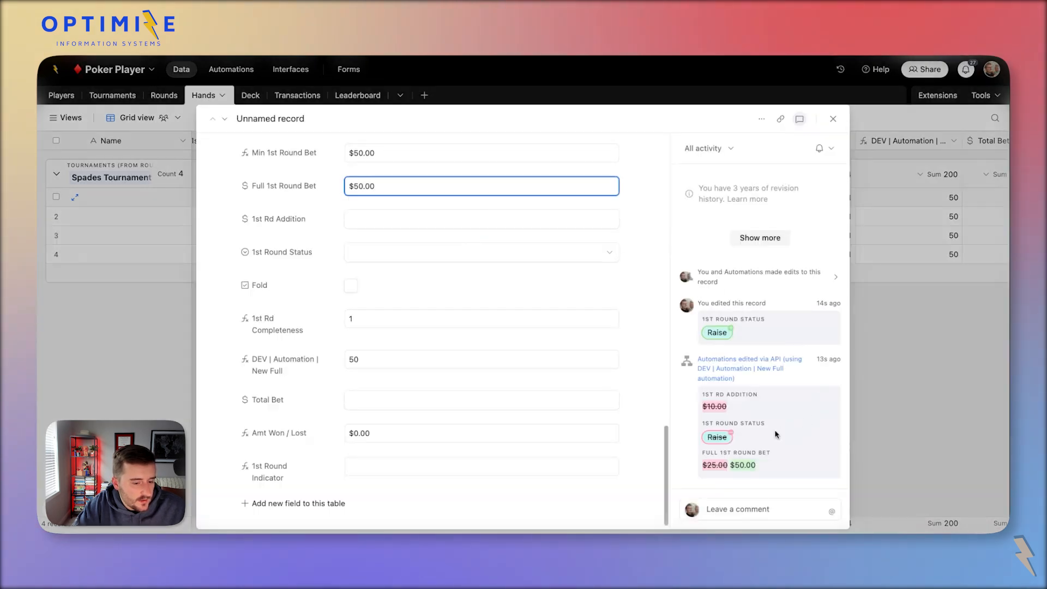
click(881, 434)
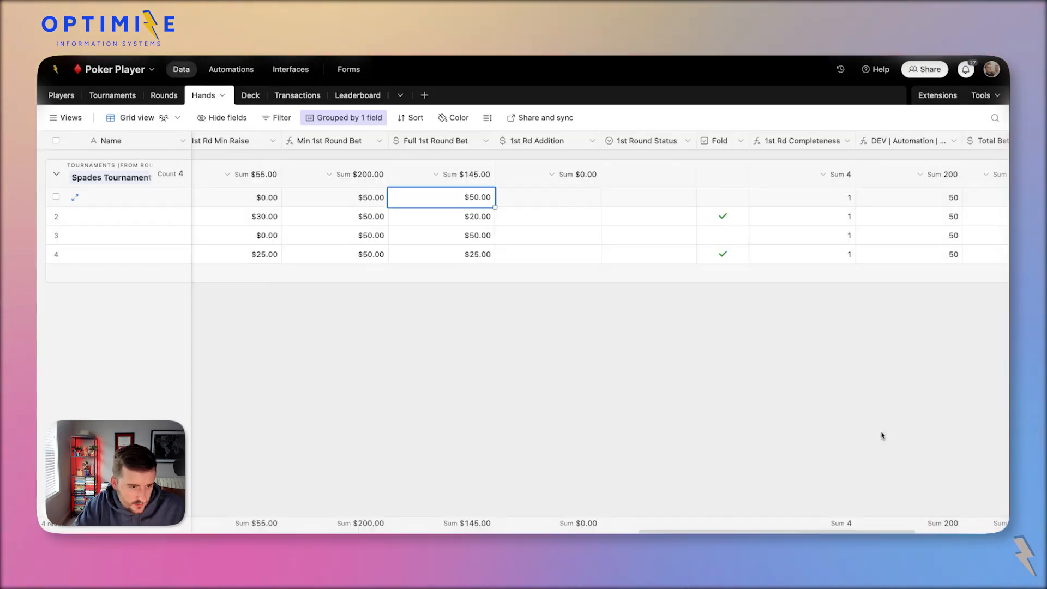
click(567, 197)
click(634, 197)
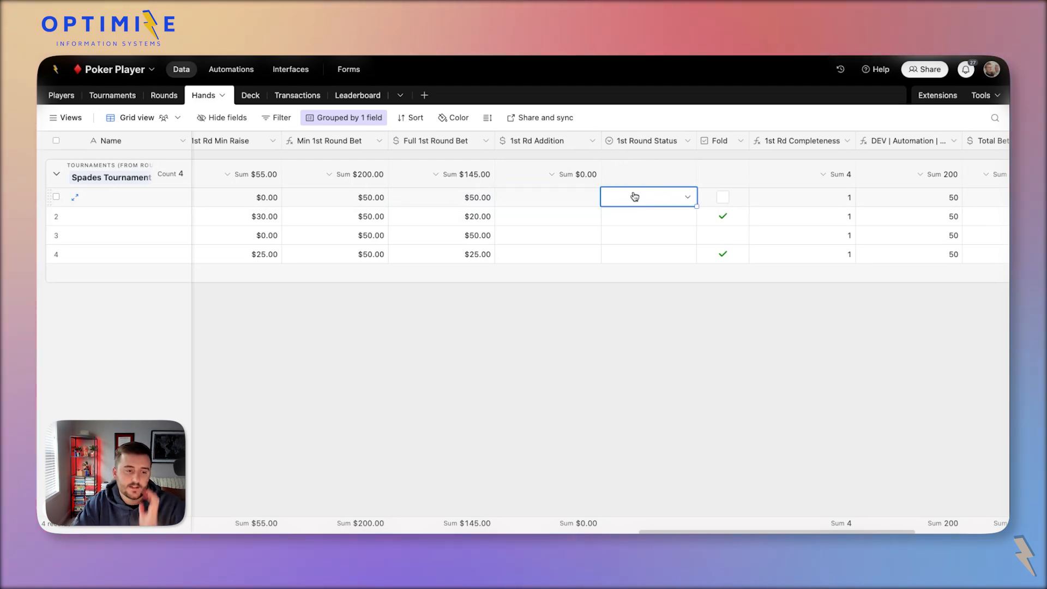
click(518, 201)
click(486, 202)
click(534, 203)
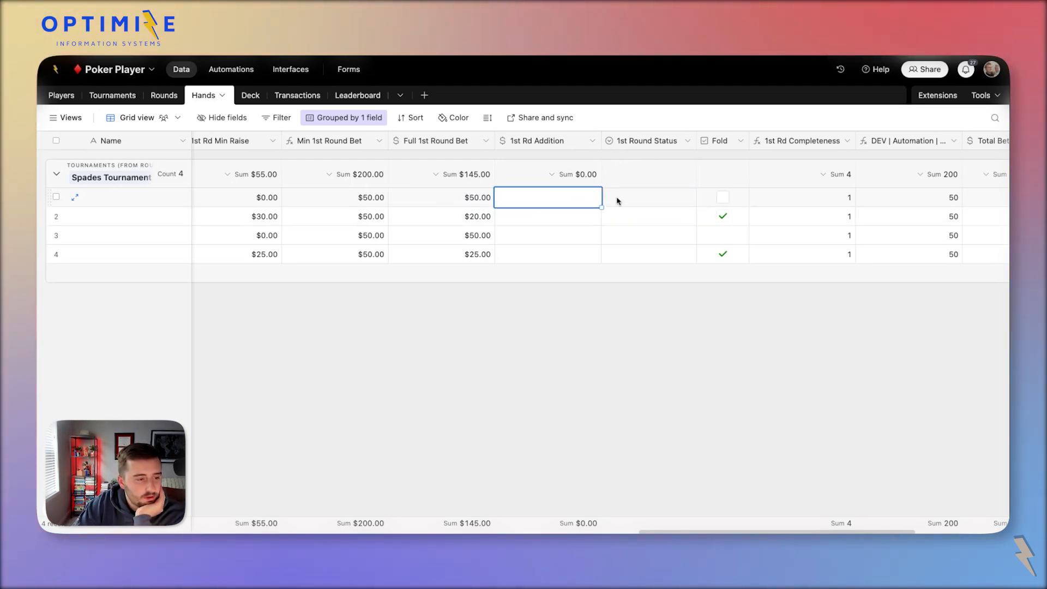
click(620, 201)
click(536, 204)
click(613, 209)
click(616, 206)
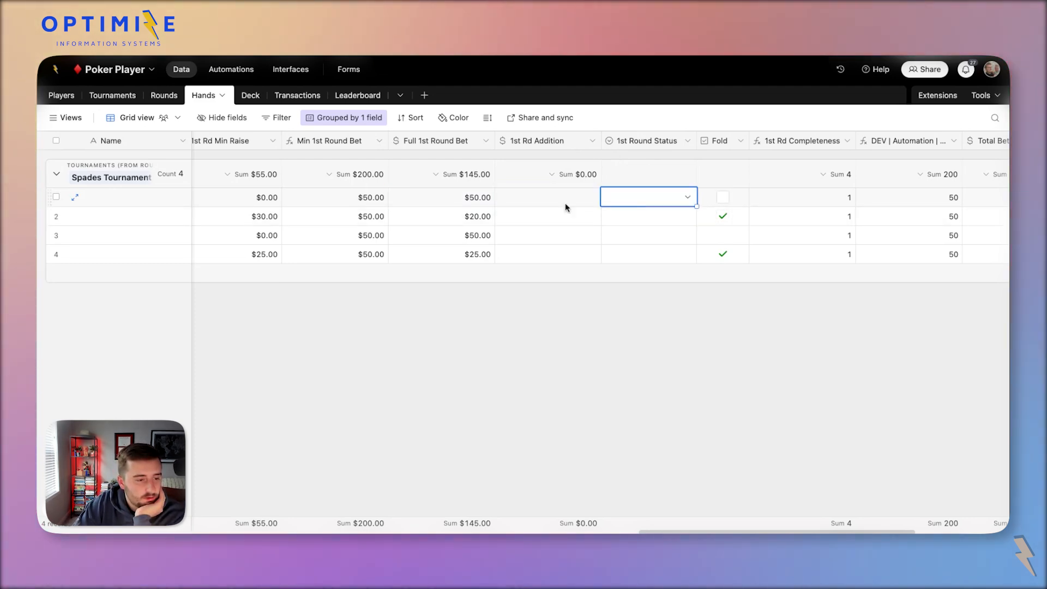
click(535, 203)
scroll(540, 207, left, 2)
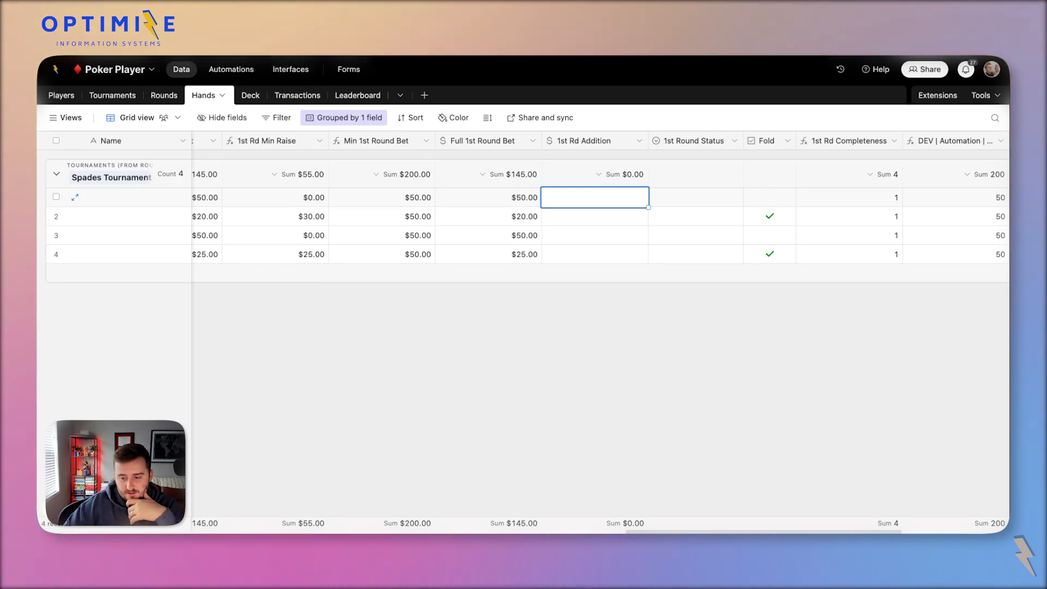
In the interface editor, open round 1's page and then its My Hand record detail.
click(291, 69)
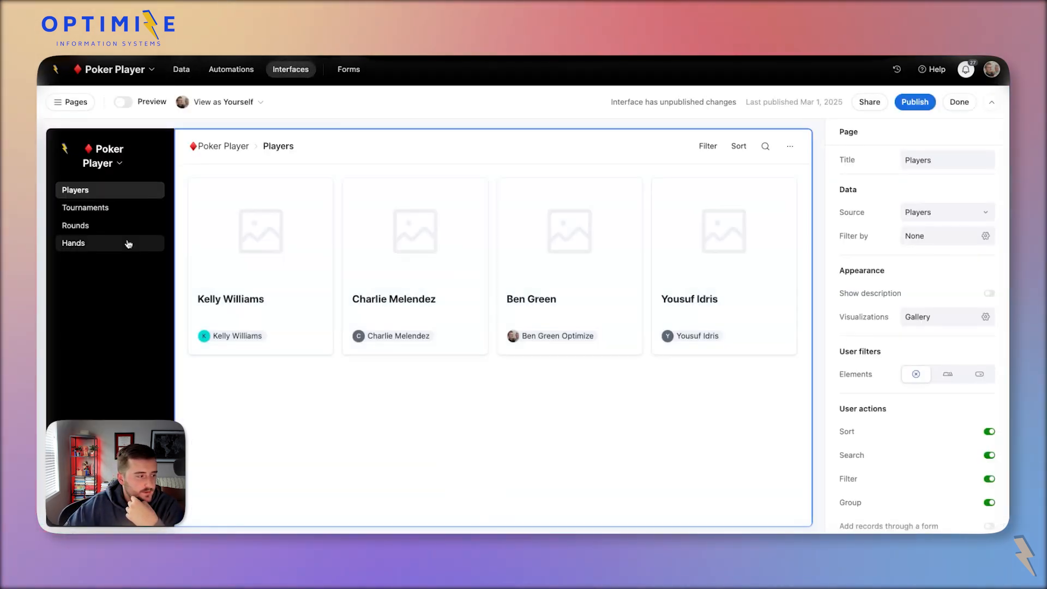
click(128, 243)
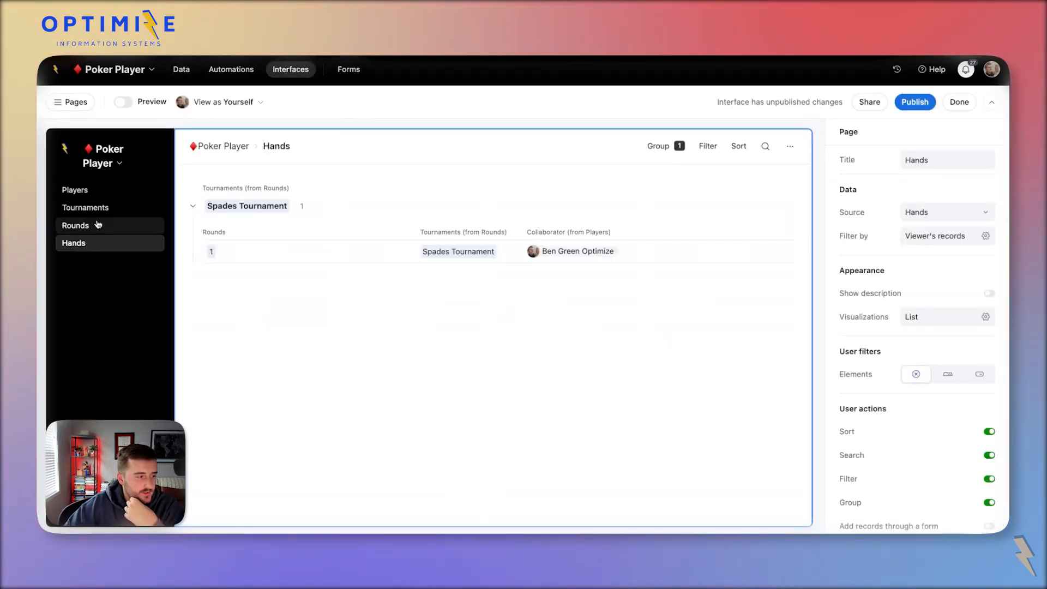
click(98, 224)
click(281, 269)
click(284, 269)
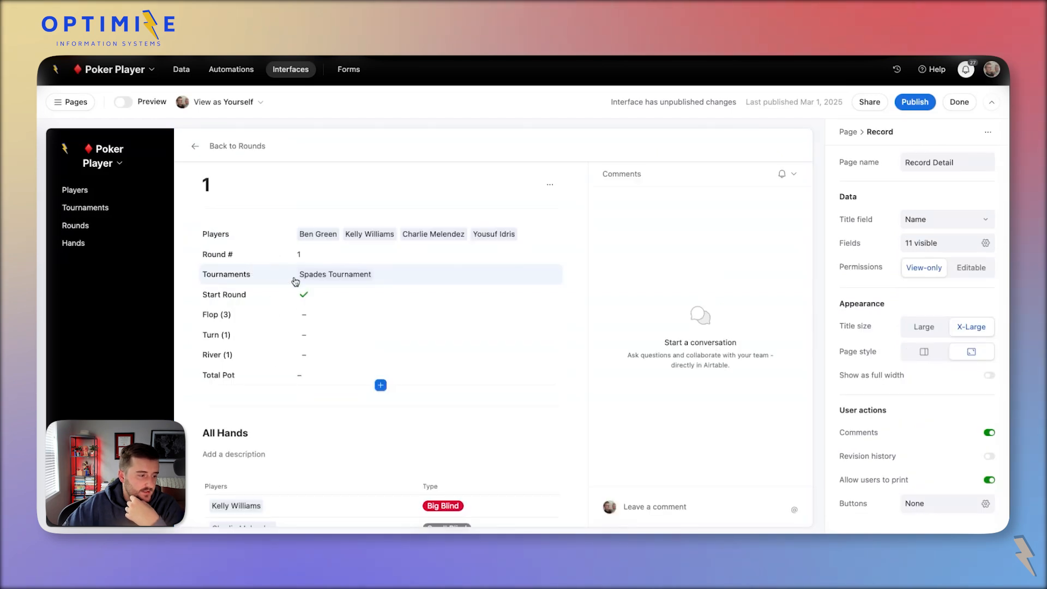
scroll(295, 281, down, 5)
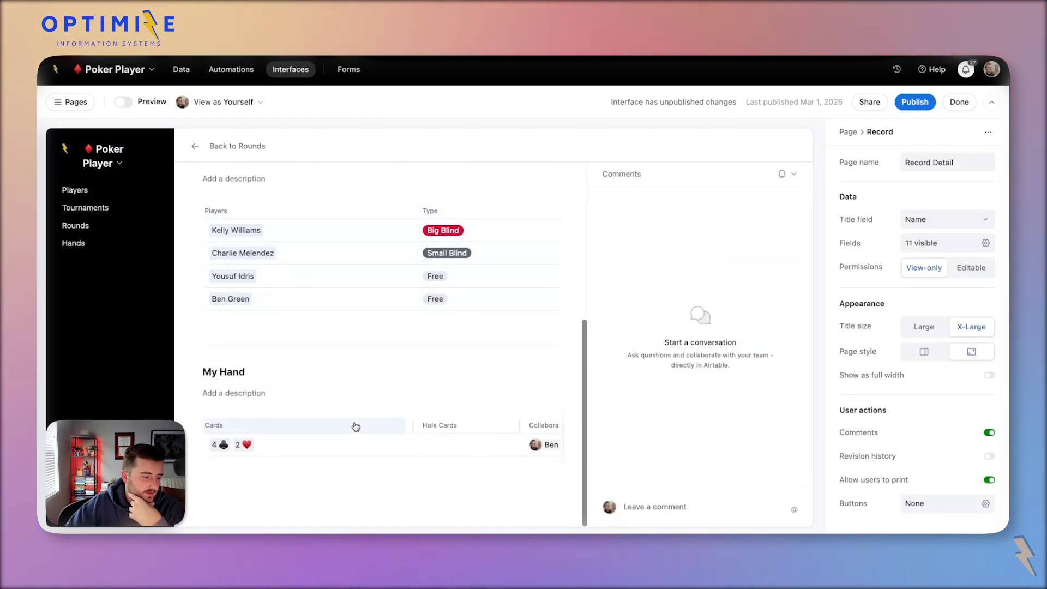
click(388, 451)
click(389, 445)
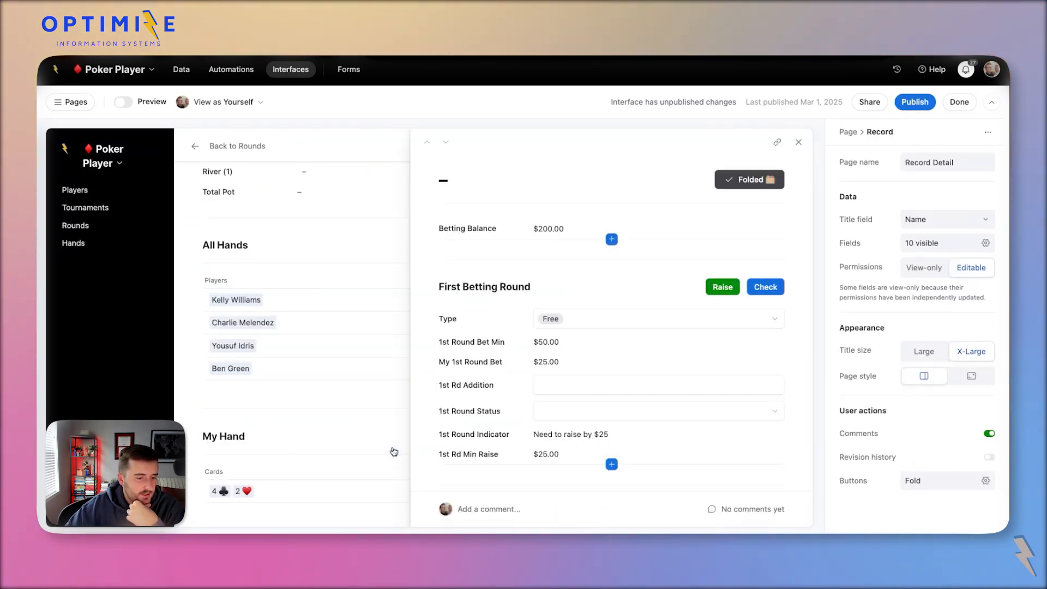
Set the Type and 1st Round Status fields' permissions to View-only.
scroll(611, 338, down, 1)
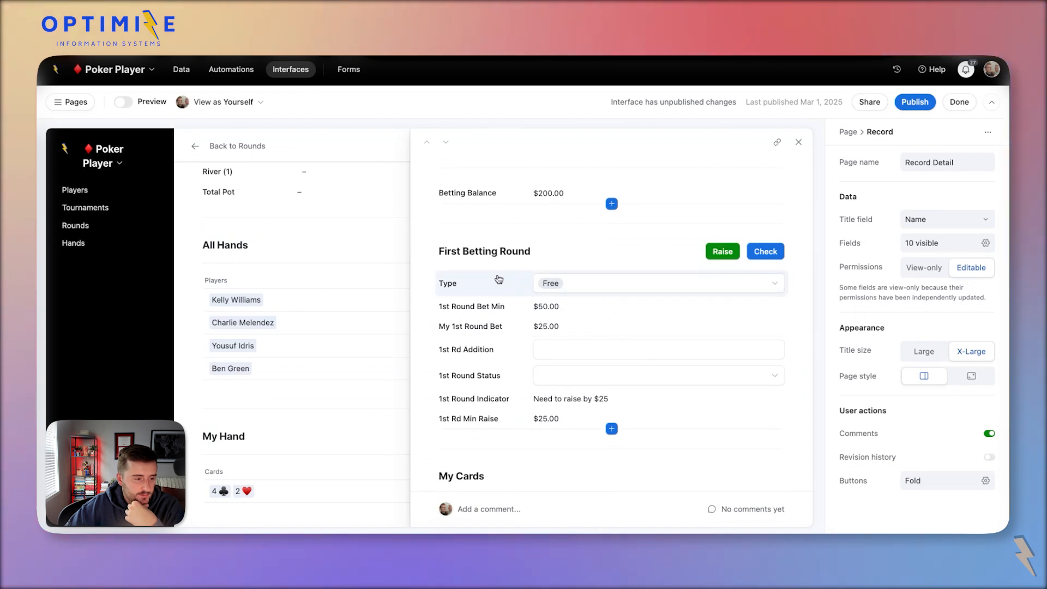
click(496, 281)
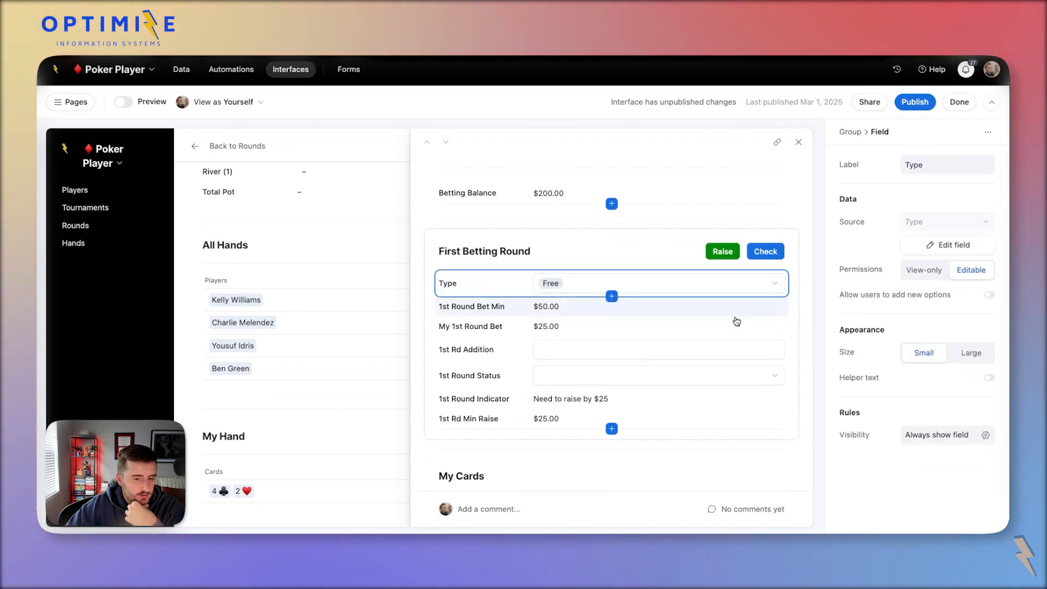
click(915, 271)
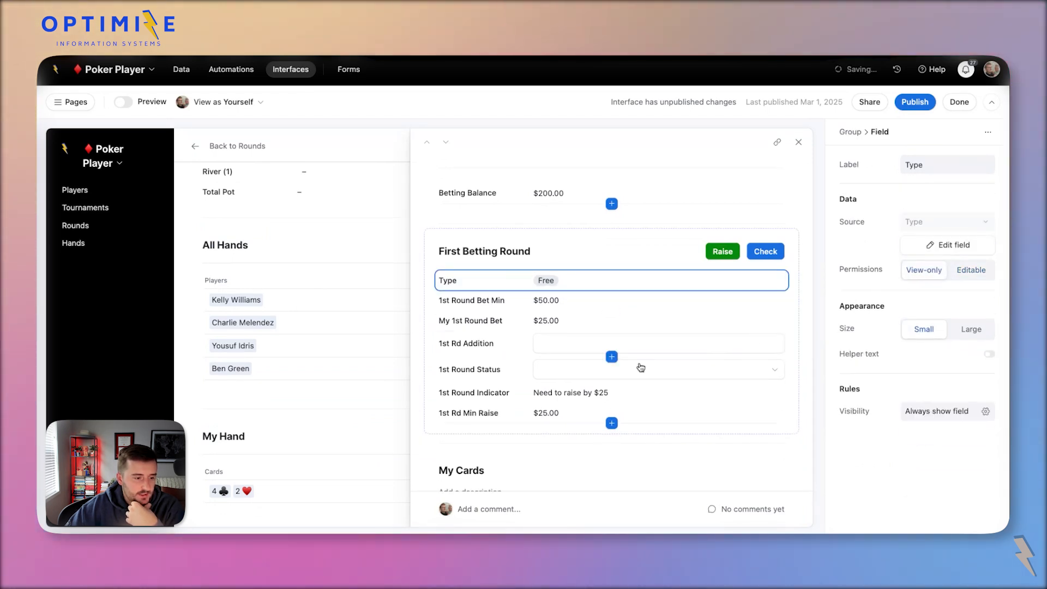
click(495, 350)
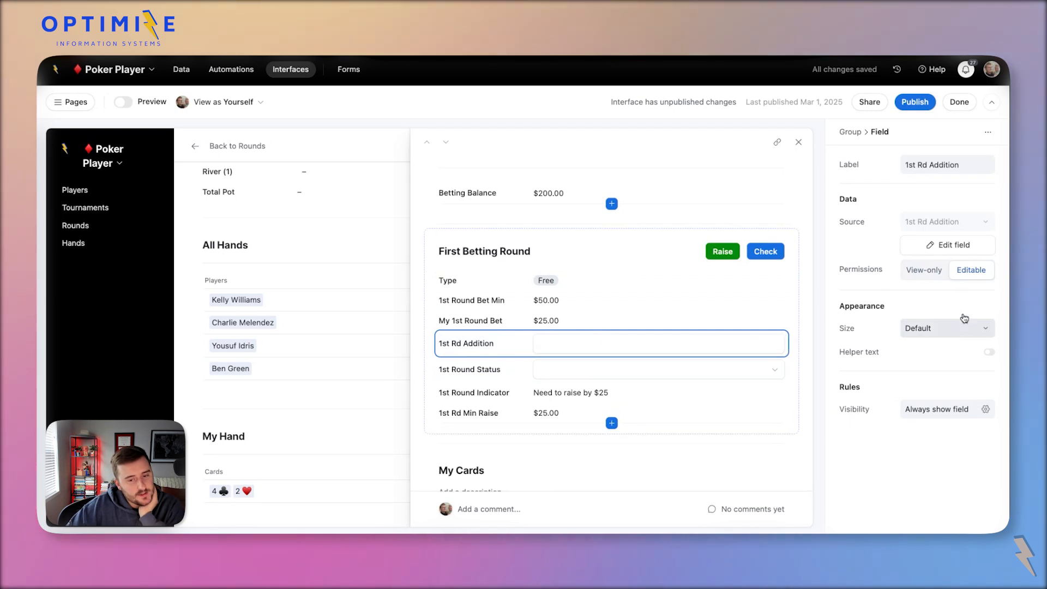
click(514, 369)
click(929, 273)
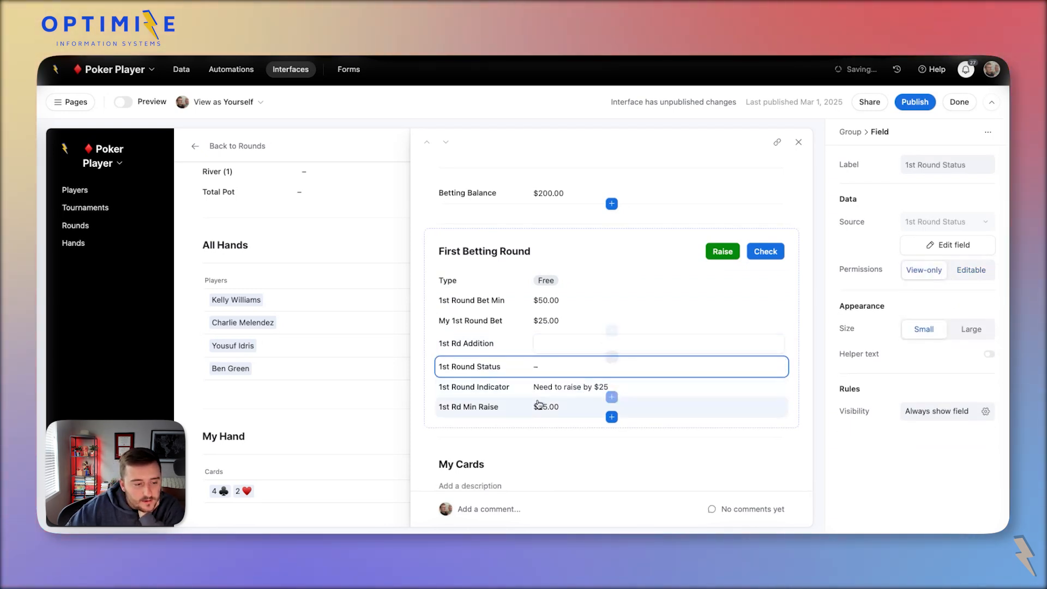
scroll(673, 243, up, 1)
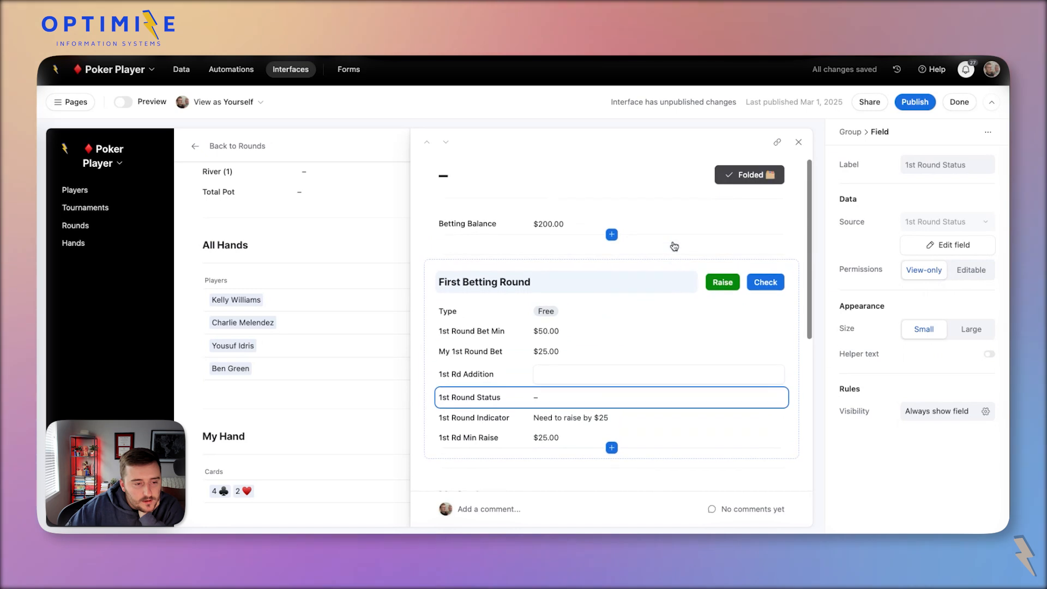
click(799, 185)
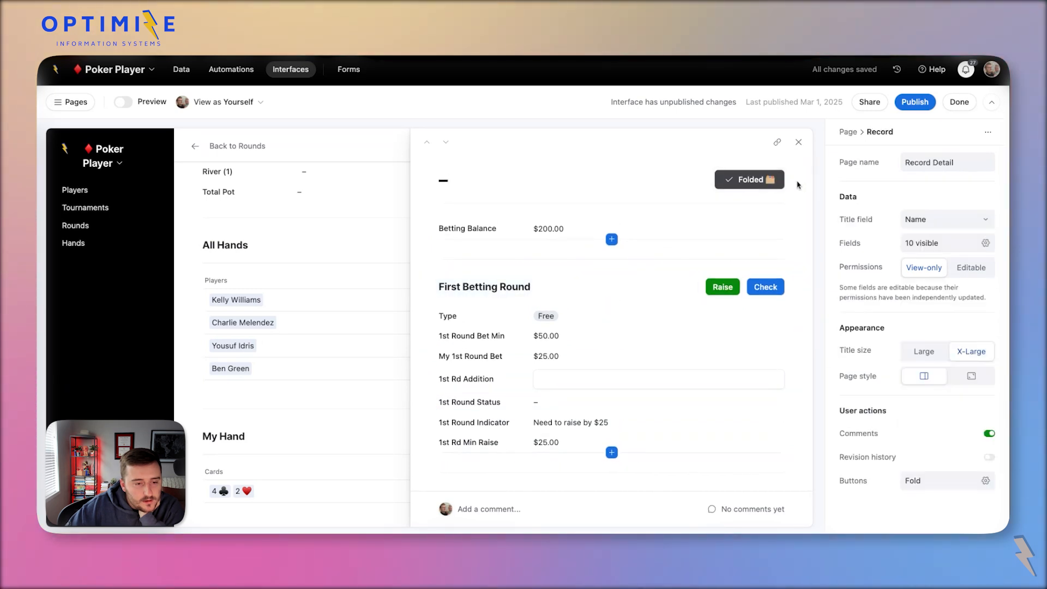
click(769, 292)
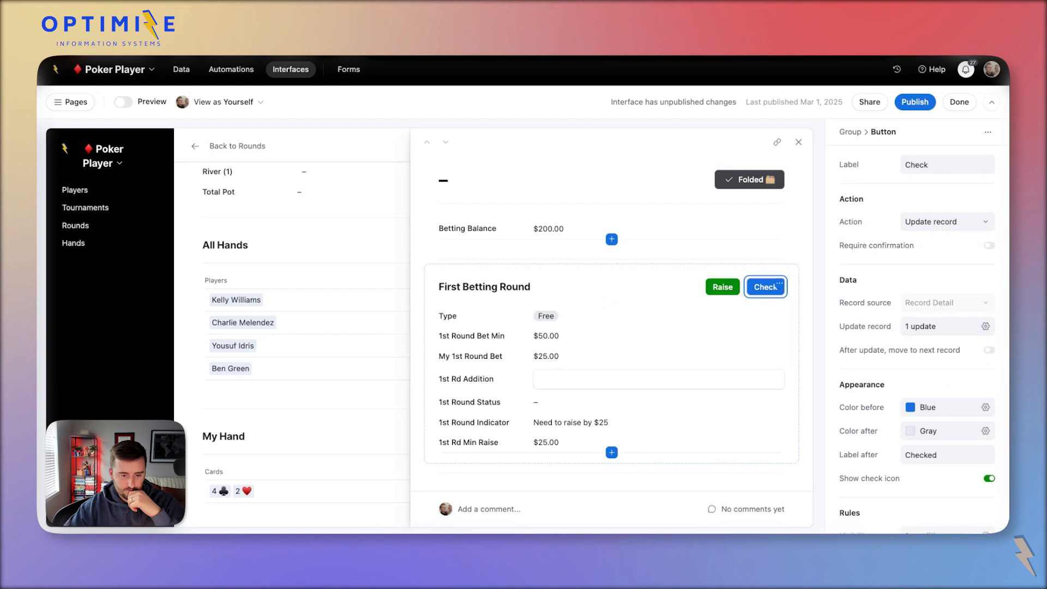
Relabel the Check button 'Check/Call', make it set 1st Round Status to Call, and open Publish.
double_click(955, 165)
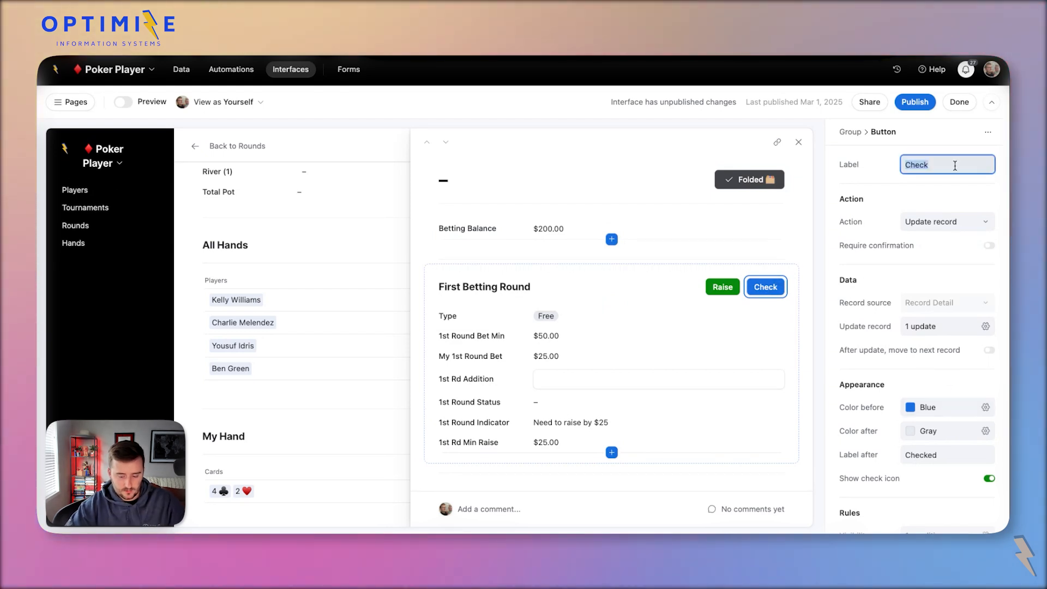
text(/Call)
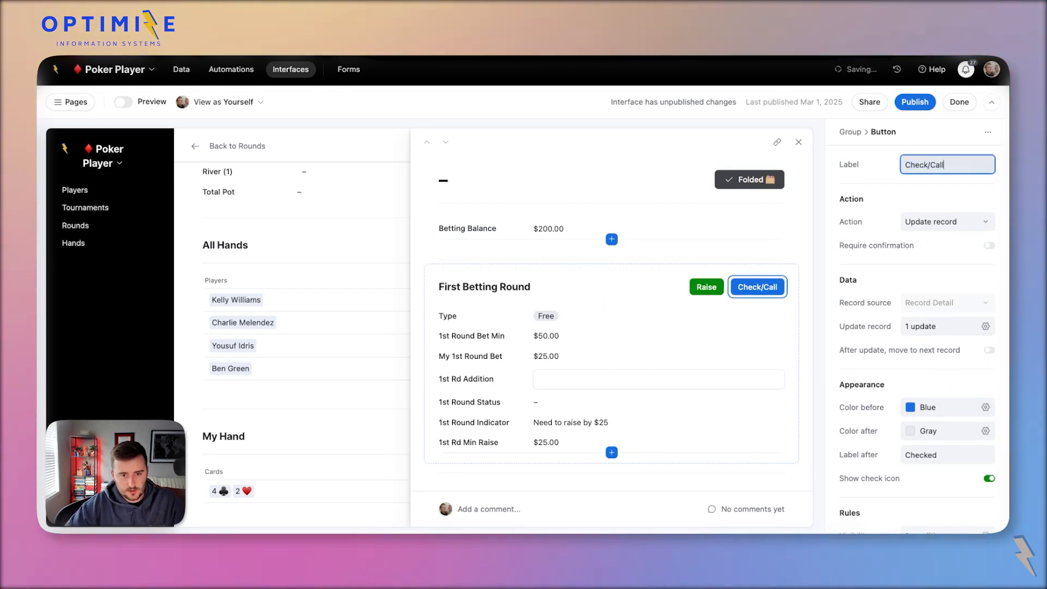
click(927, 327)
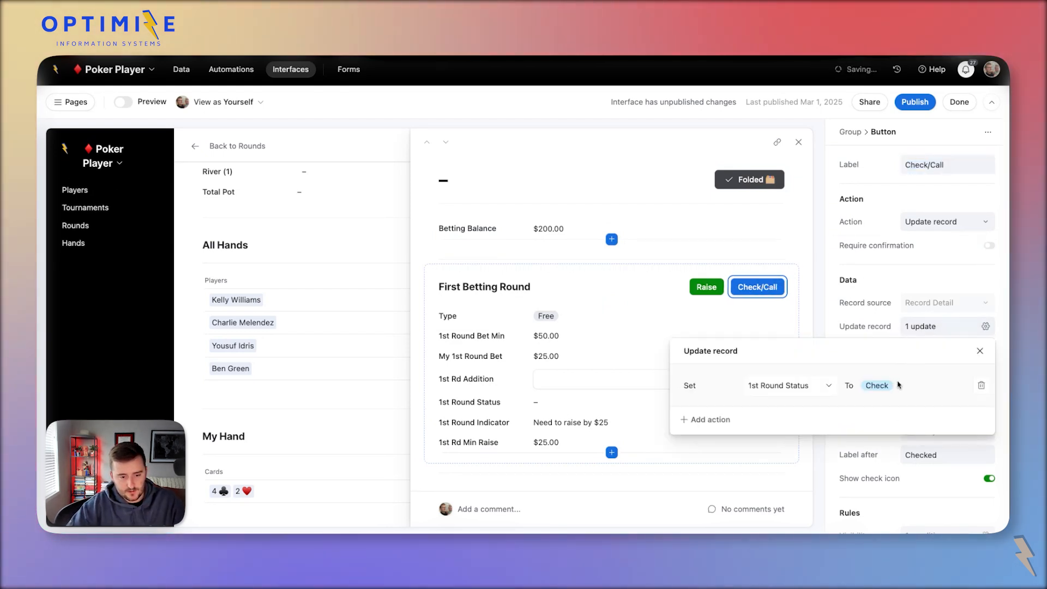
click(897, 385)
click(921, 518)
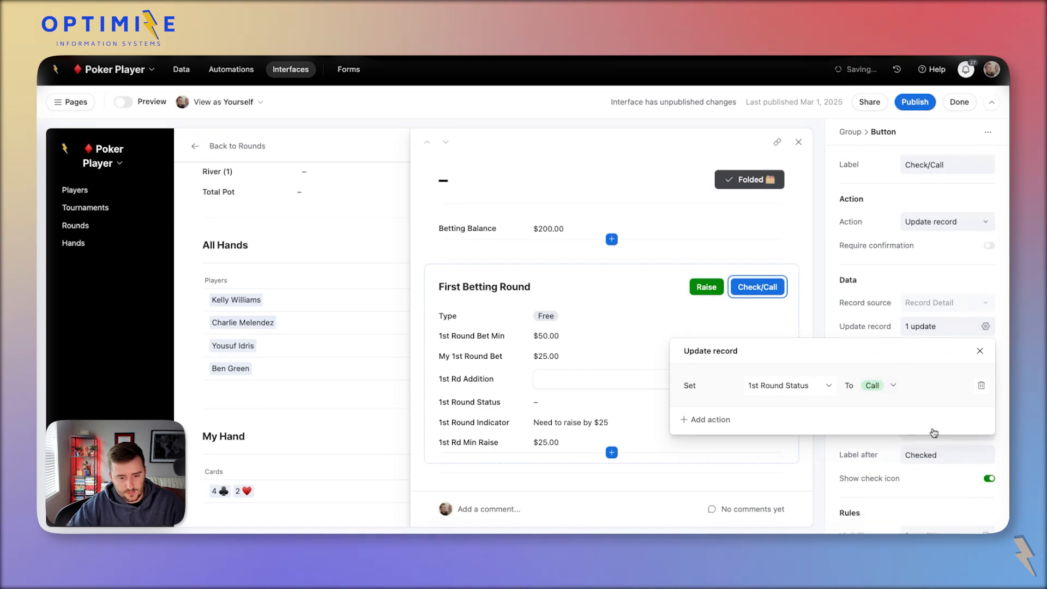
click(886, 263)
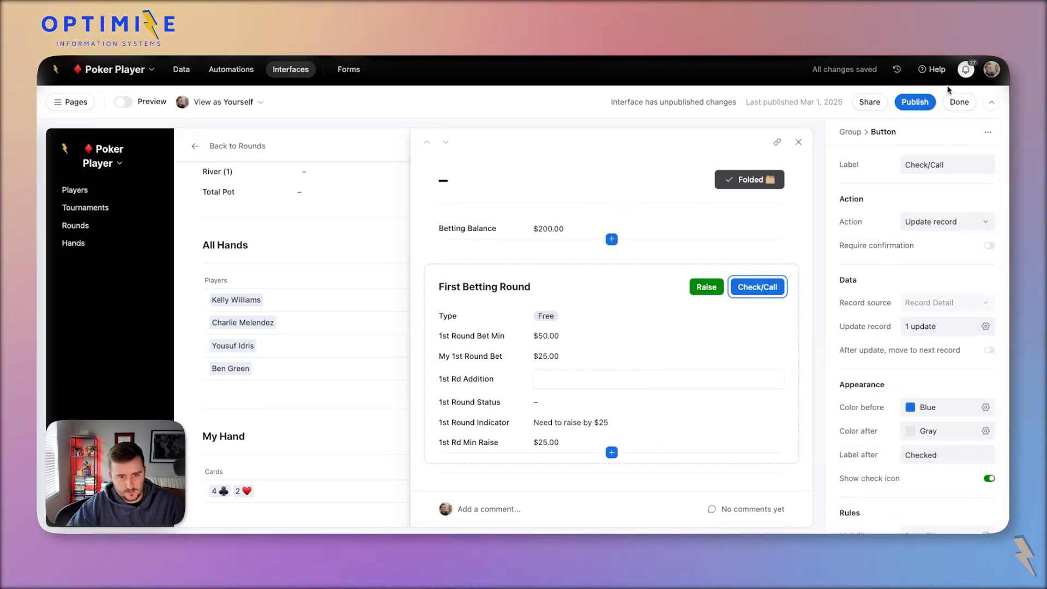
click(914, 102)
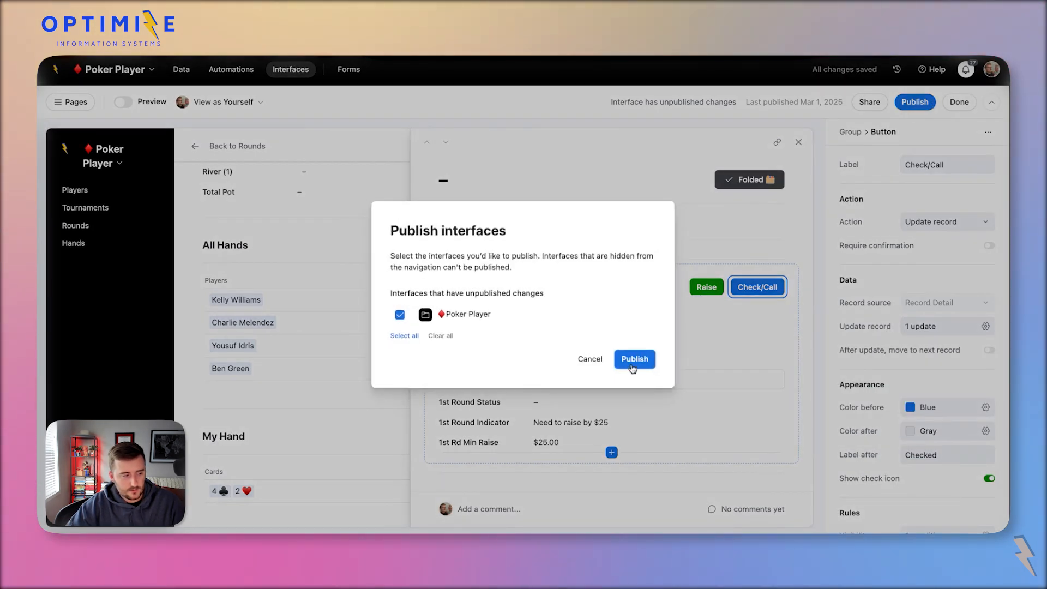
Publish the Poker Player interface and return to editing its pages.
click(632, 367)
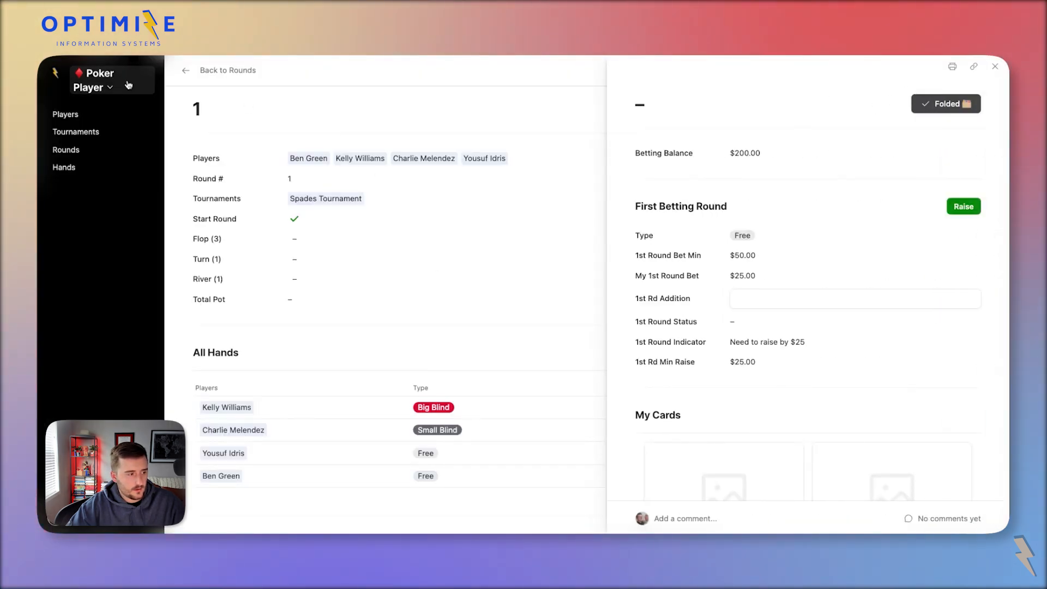
scroll(454, 361, down, 3)
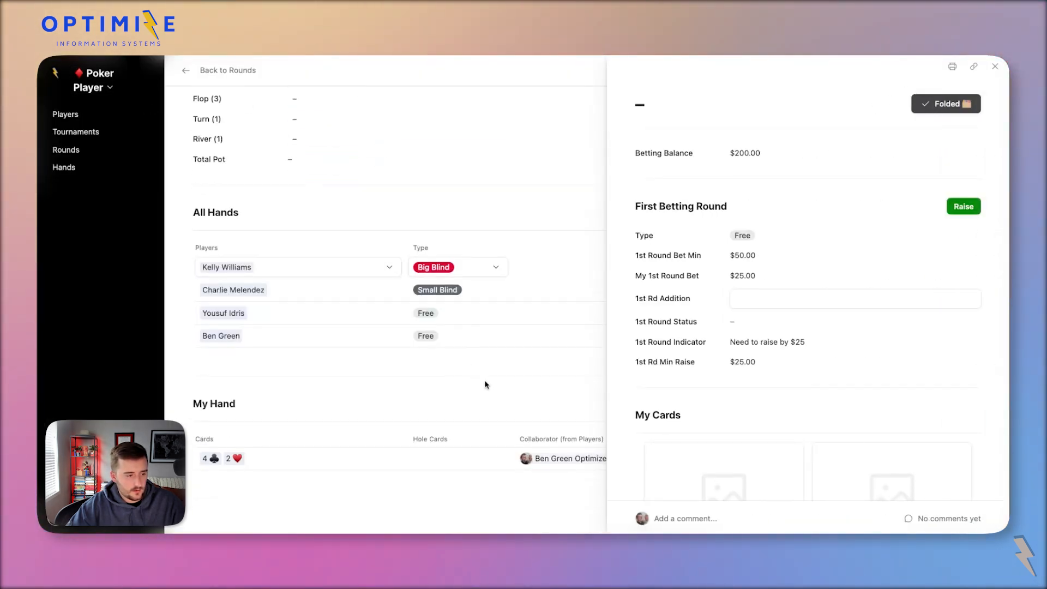
key(Escape)
click(94, 86)
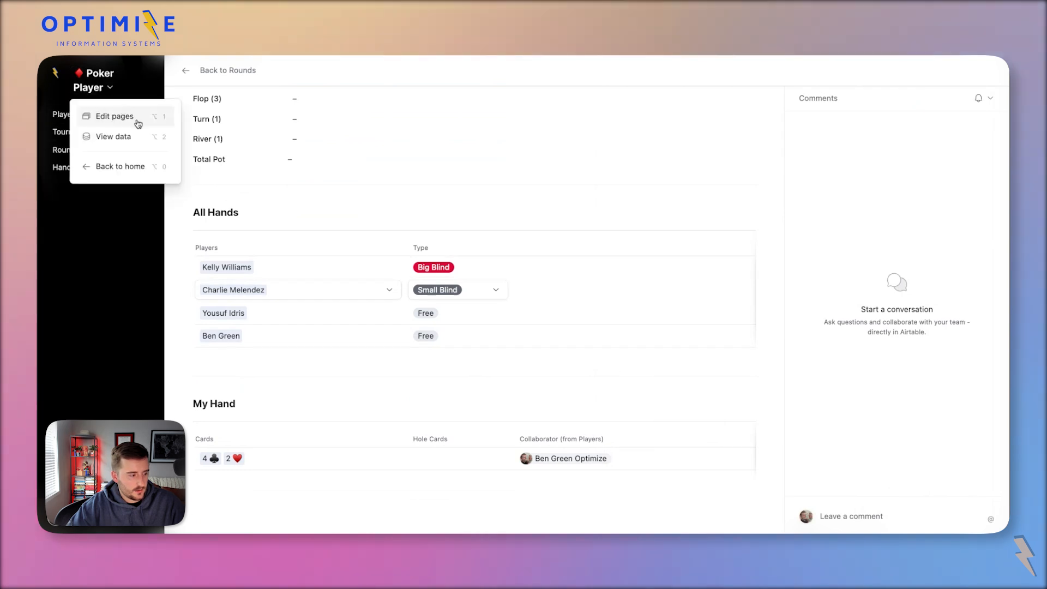
click(138, 124)
Preview the round page, inspect the My Hand record, then exit preview.
scroll(311, 343, down, 5)
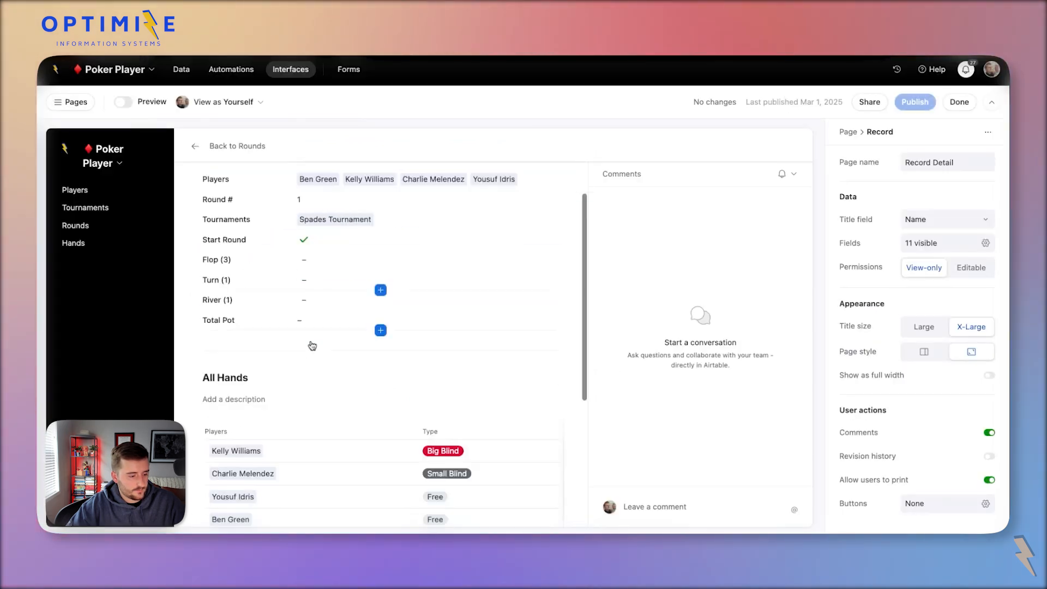
click(125, 102)
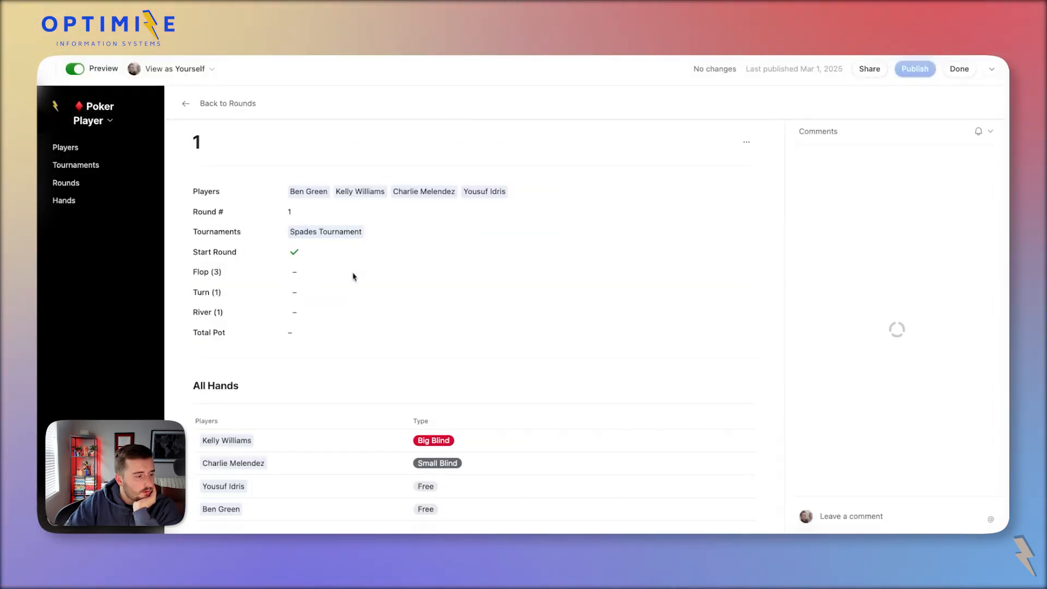
scroll(352, 275, down, 5)
click(388, 461)
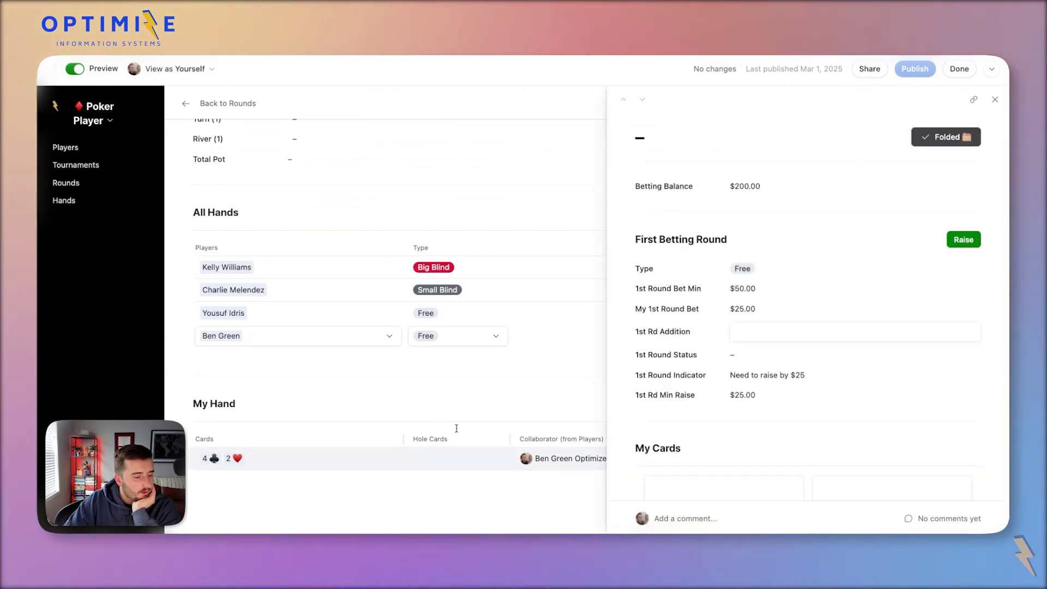
scroll(501, 382, up, 2)
scroll(500, 381, up, 2)
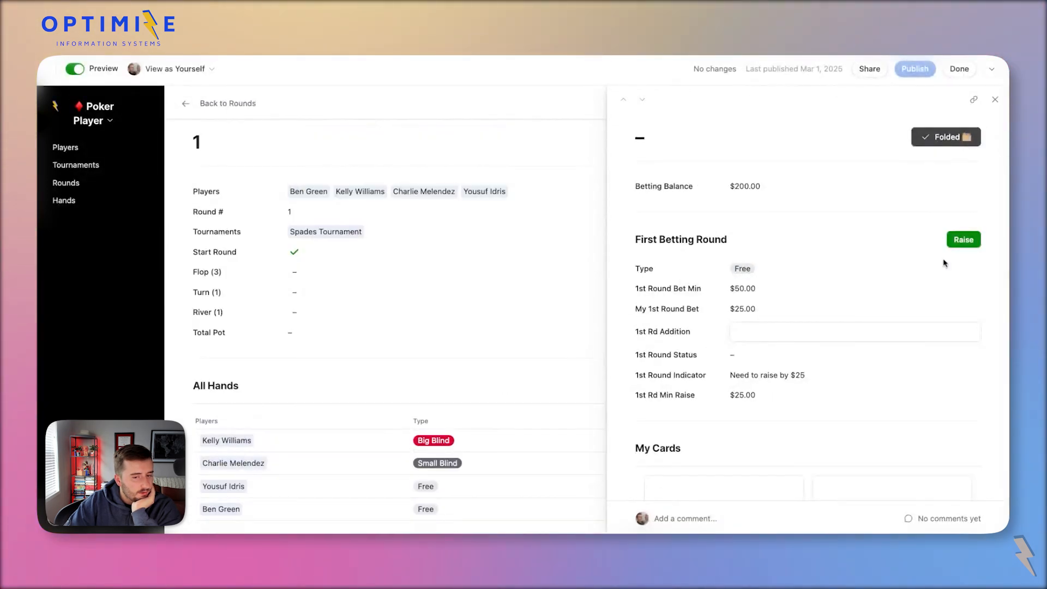
scroll(919, 272, down, 2)
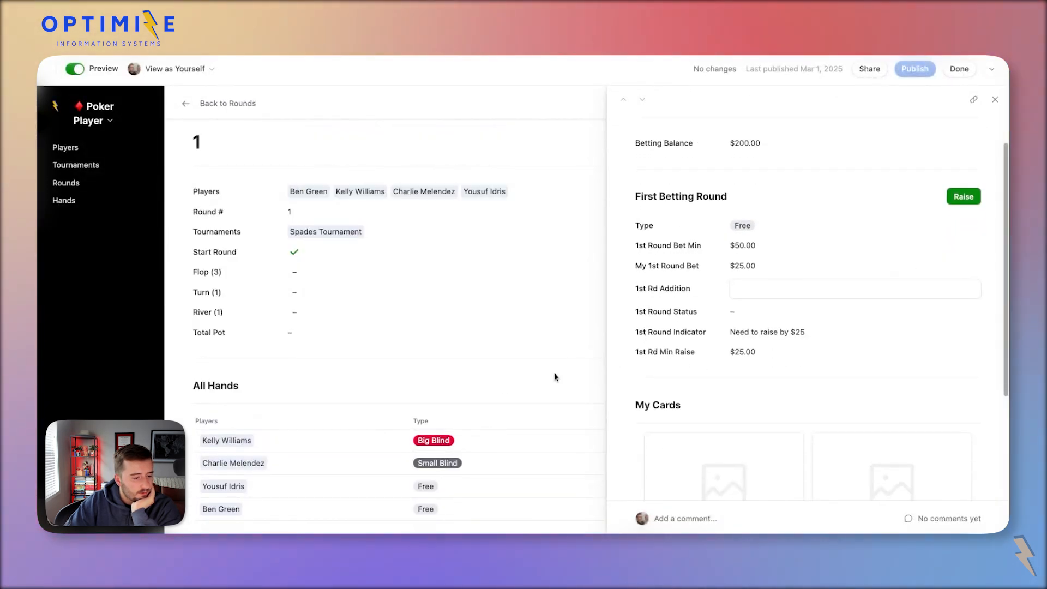
scroll(553, 375, down, 5)
scroll(587, 366, up, 3)
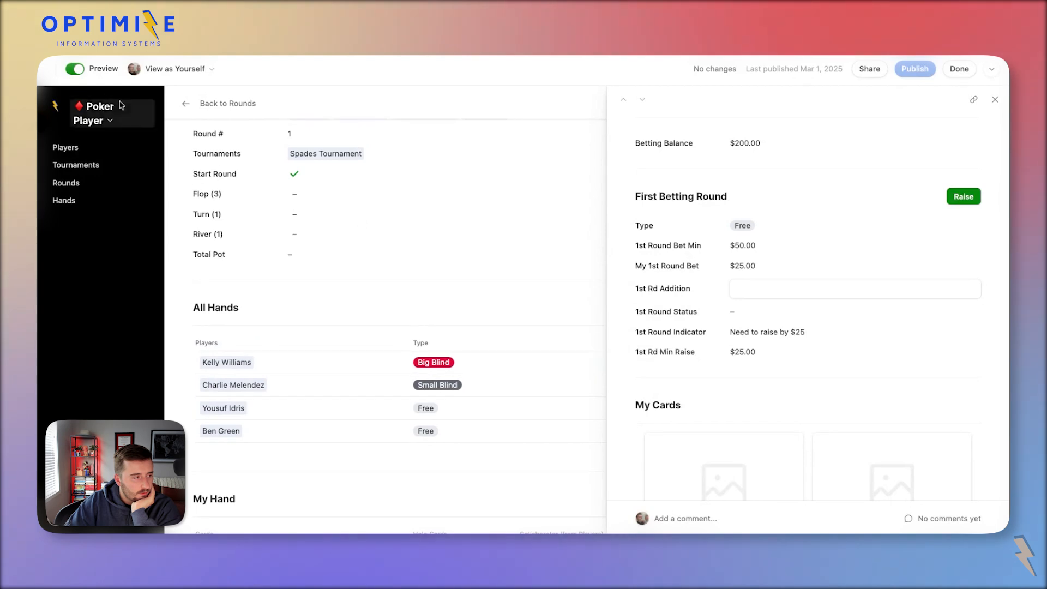
click(97, 276)
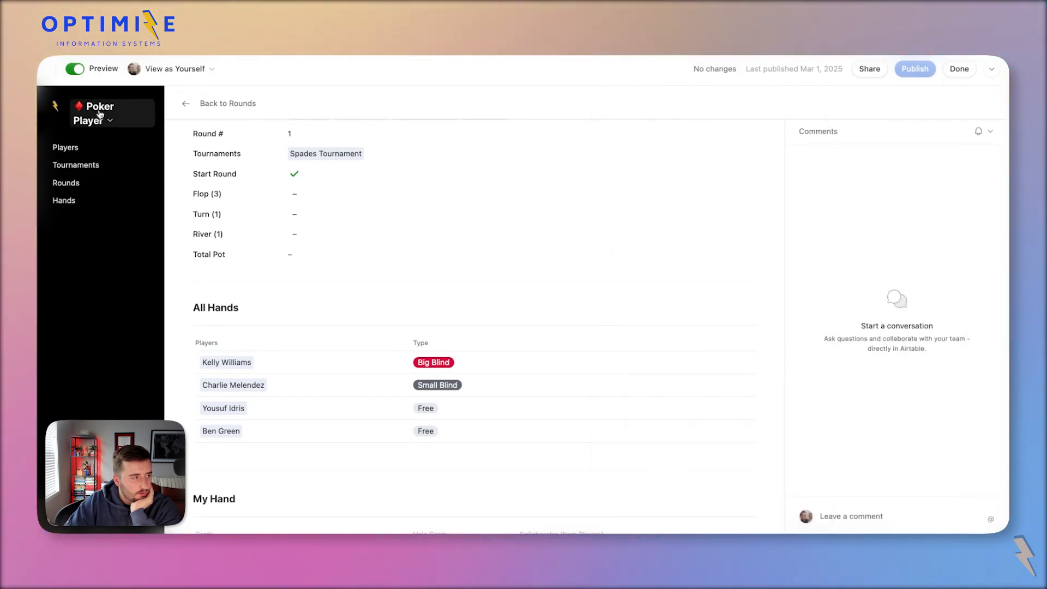
click(74, 68)
Make Full 1st Round Bet a visible field in the All Hands list.
scroll(423, 306, down, 1)
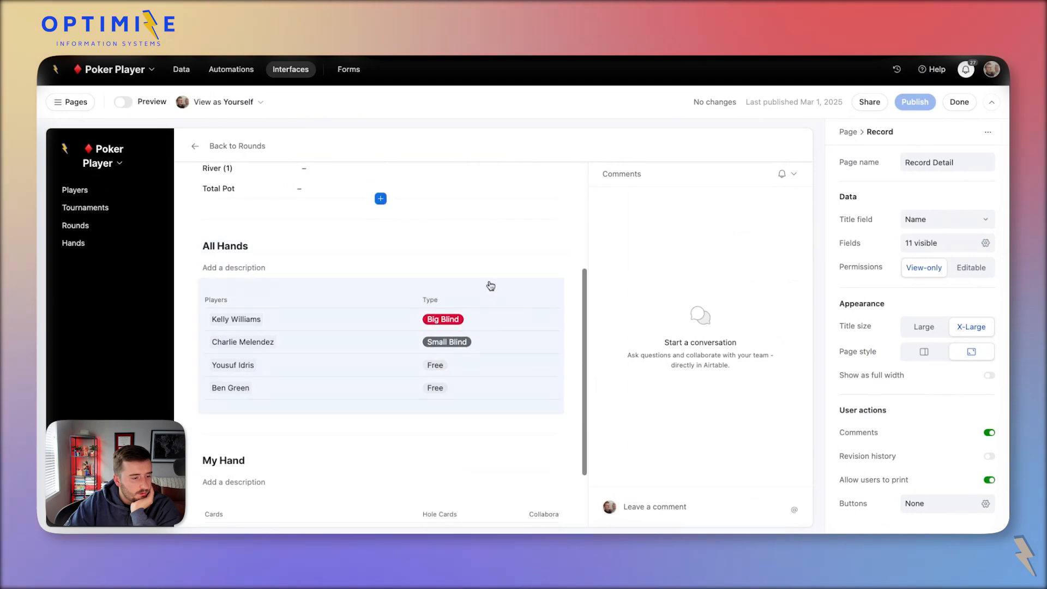
click(501, 286)
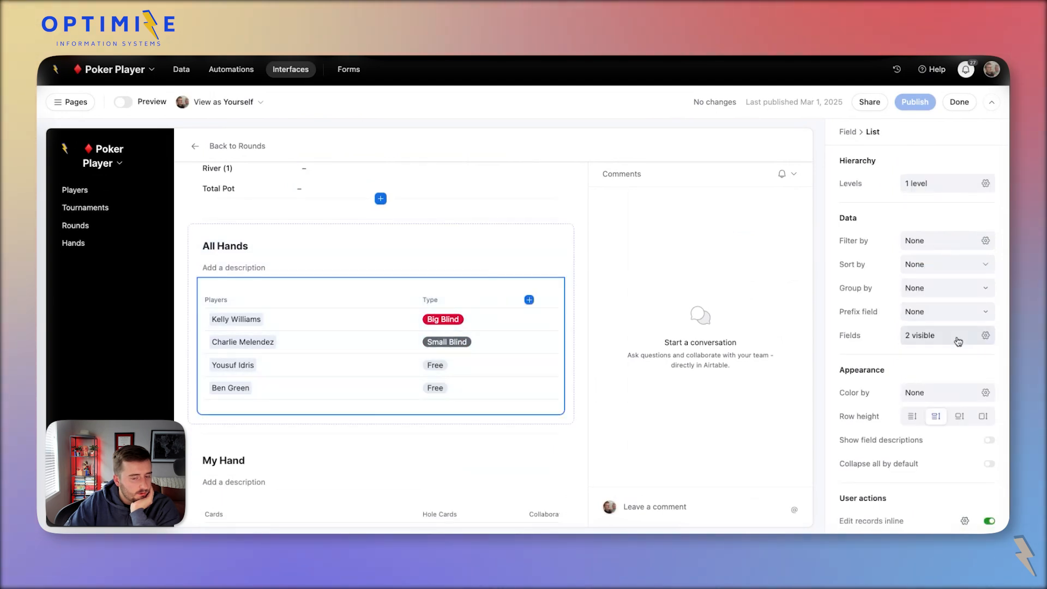
click(959, 335)
scroll(927, 414, down, 3)
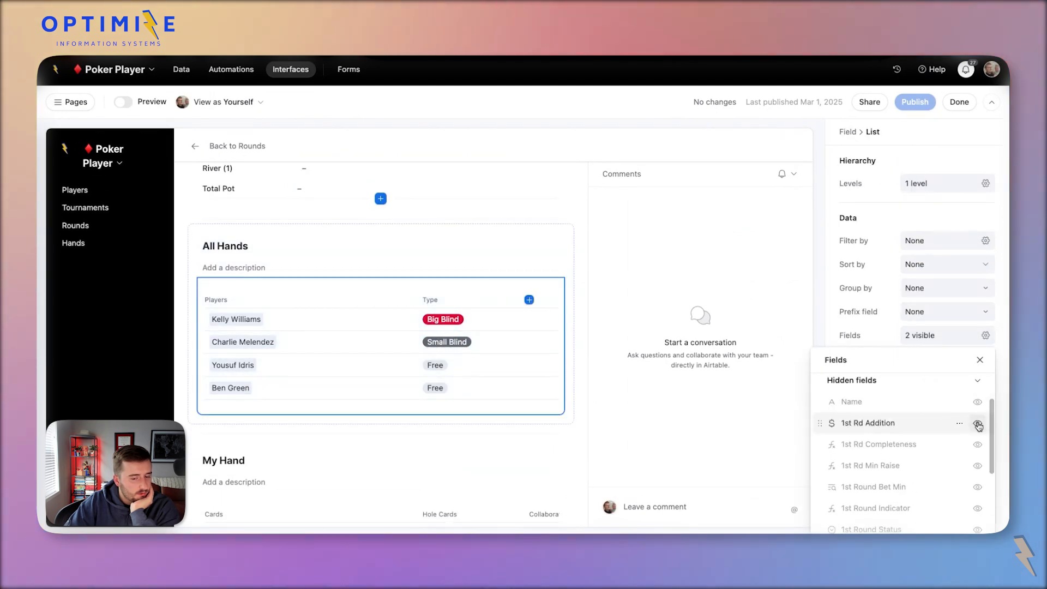
scroll(979, 426, down, 5)
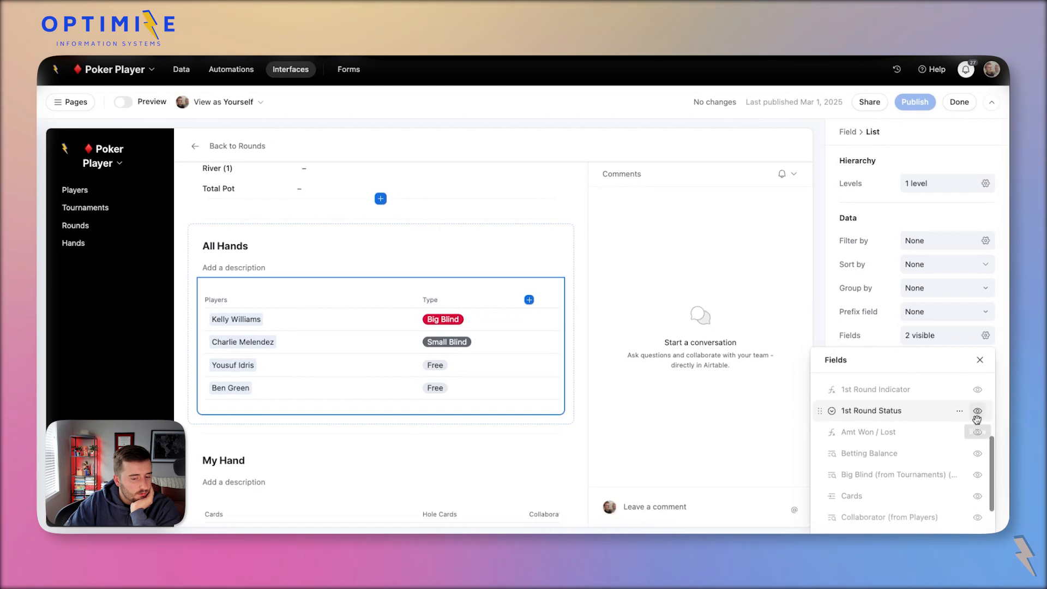
scroll(965, 424, down, 5)
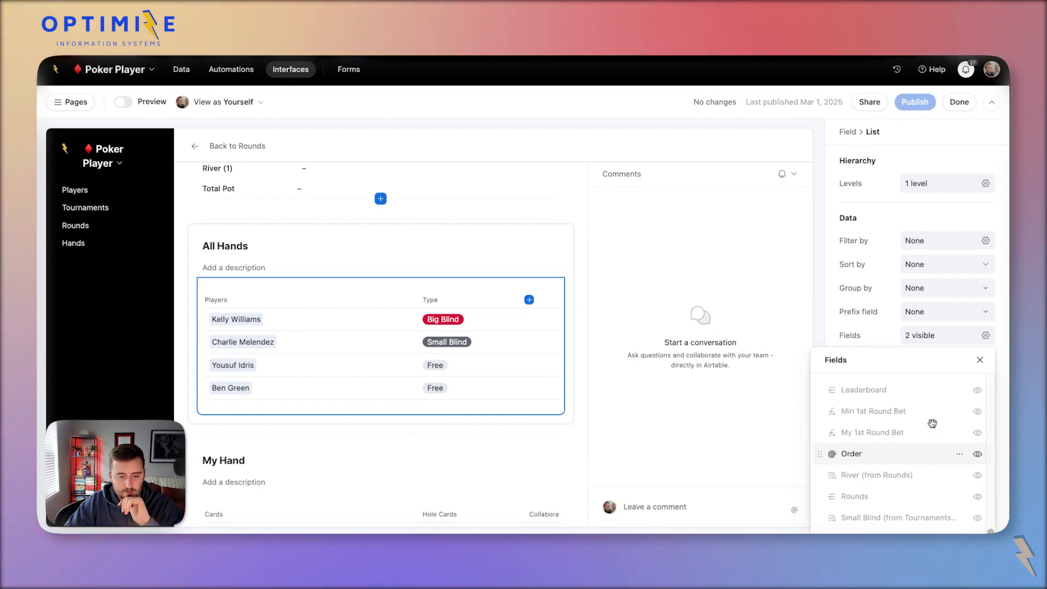
scroll(970, 475, down, 1)
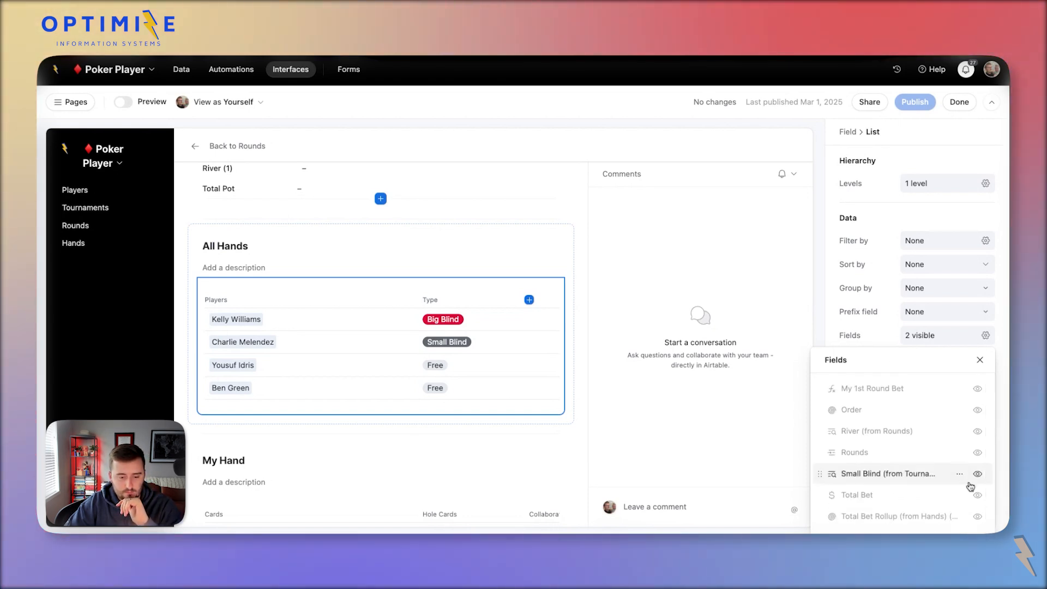
scroll(931, 450, up, 2)
scroll(931, 452, up, 5)
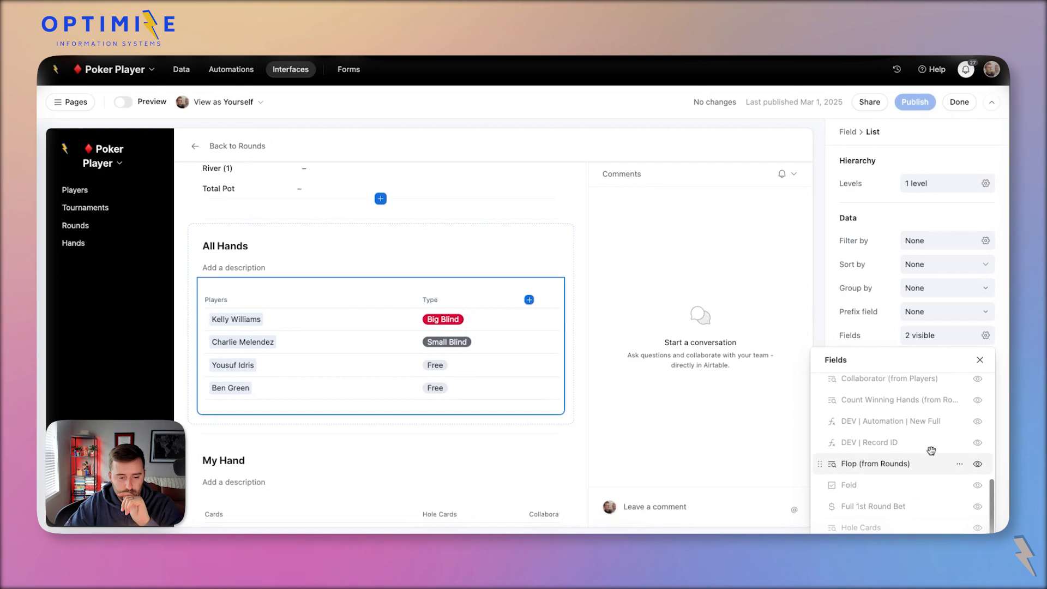
click(978, 507)
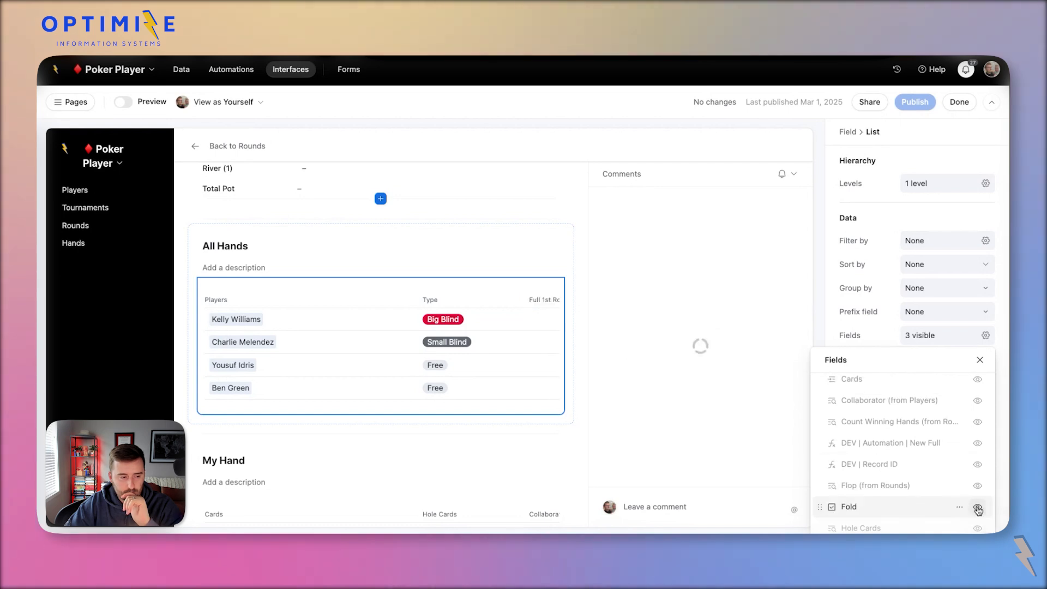
click(410, 300)
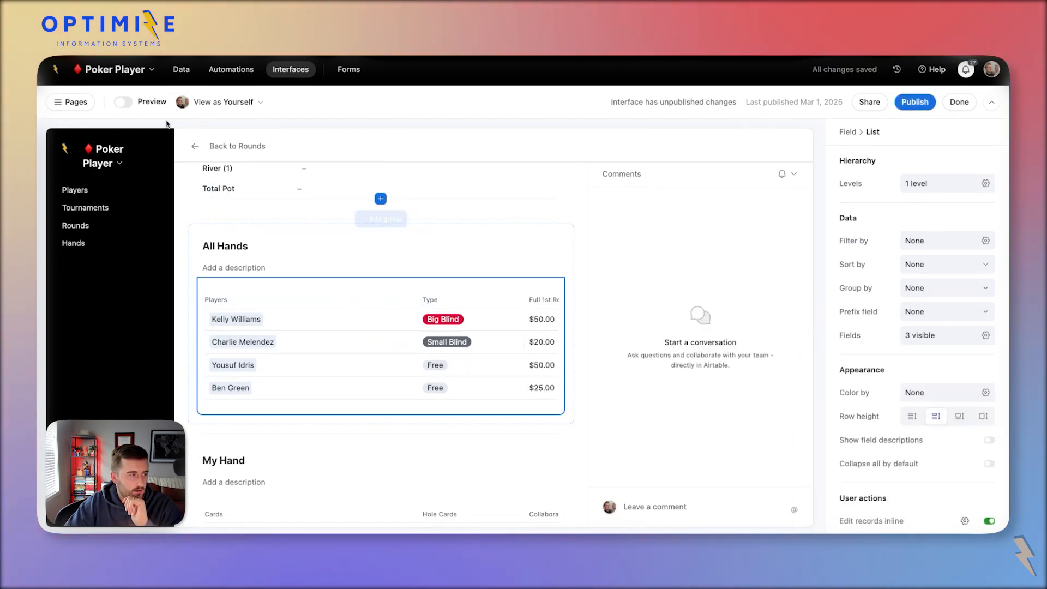
In Hands, clear the test additions, statuses and Fold, and paste Min 1st Round Bet into Full 1st Round Bet.
click(182, 70)
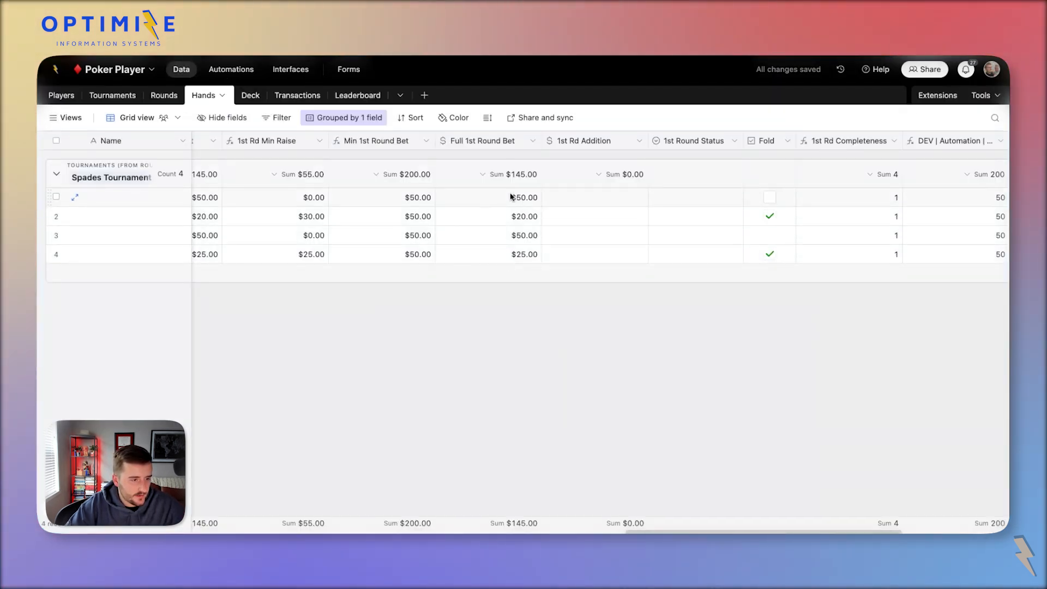
drag(511, 196, 671, 254)
drag(738, 253, 750, 254)
key(Delete)
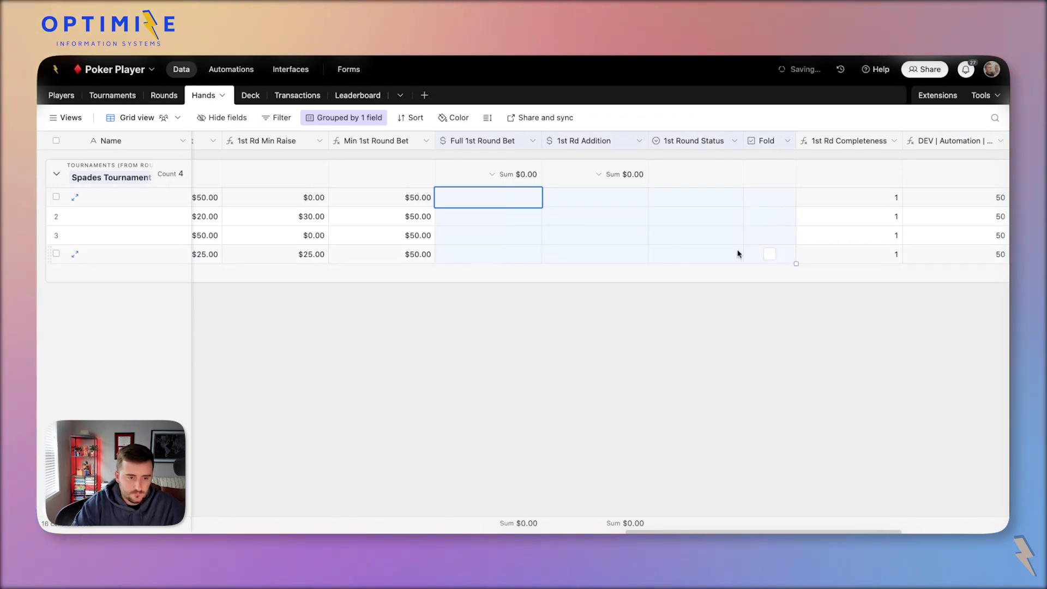
drag(404, 203, 429, 295)
key(ctrl+c)
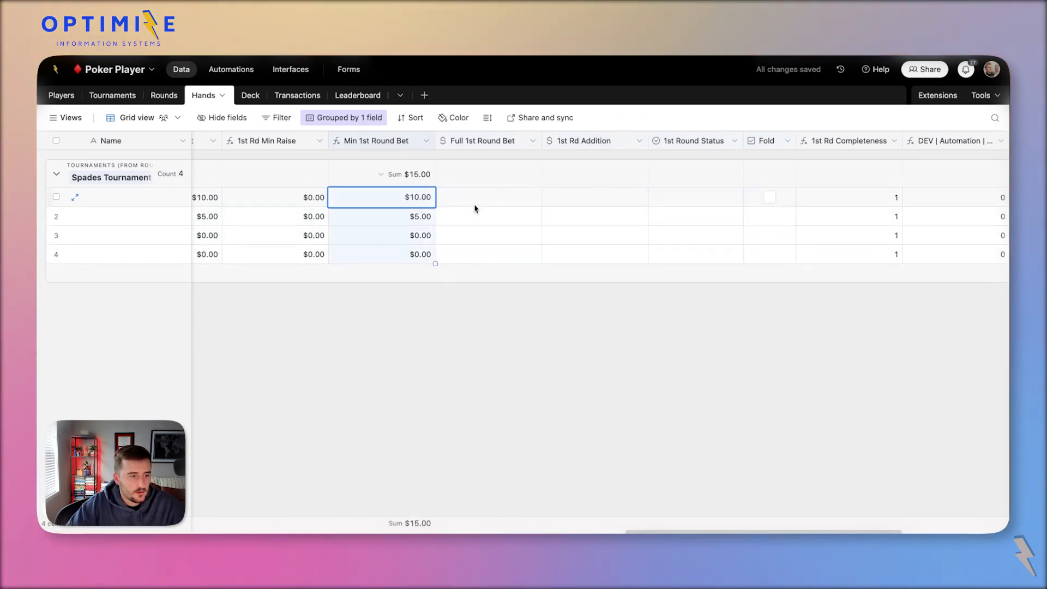
drag(475, 209, 480, 254)
key(ctrl+v)
click(301, 70)
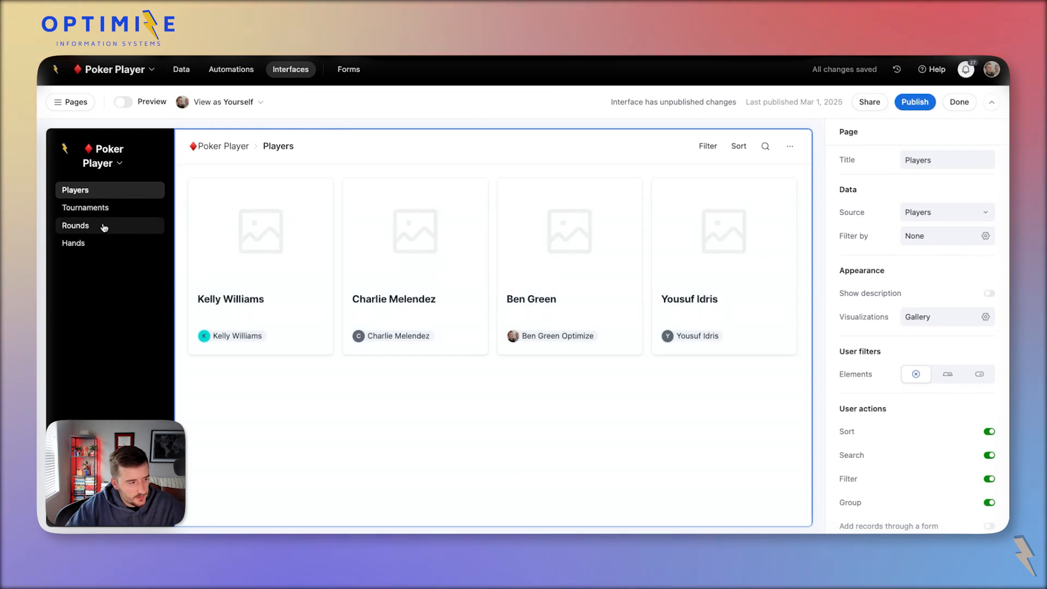
Open round 1 of the Spades Tournament and, in preview, open a player's hand record.
click(104, 225)
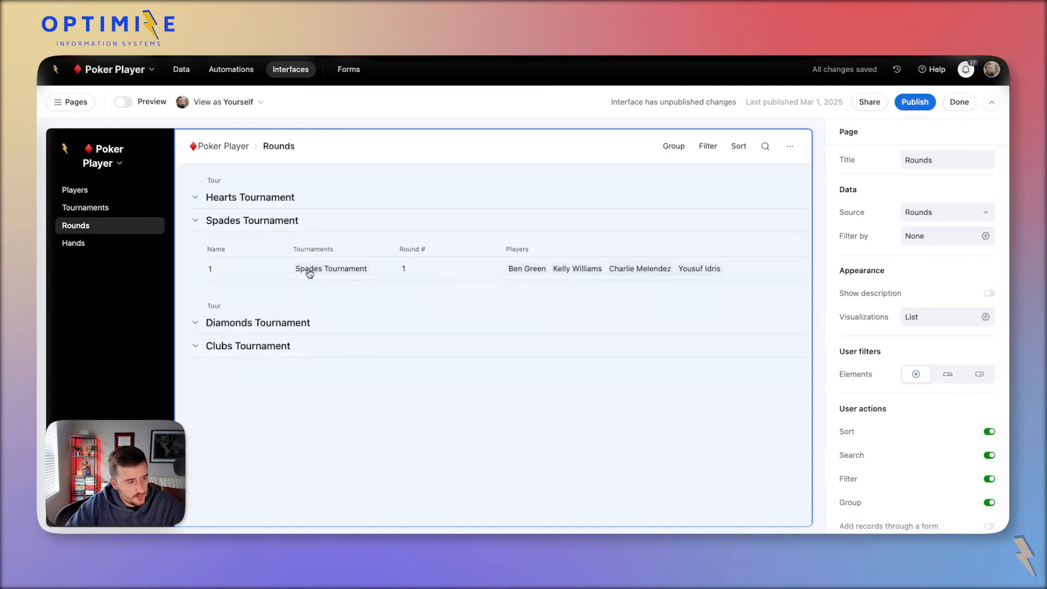
click(273, 269)
click(267, 270)
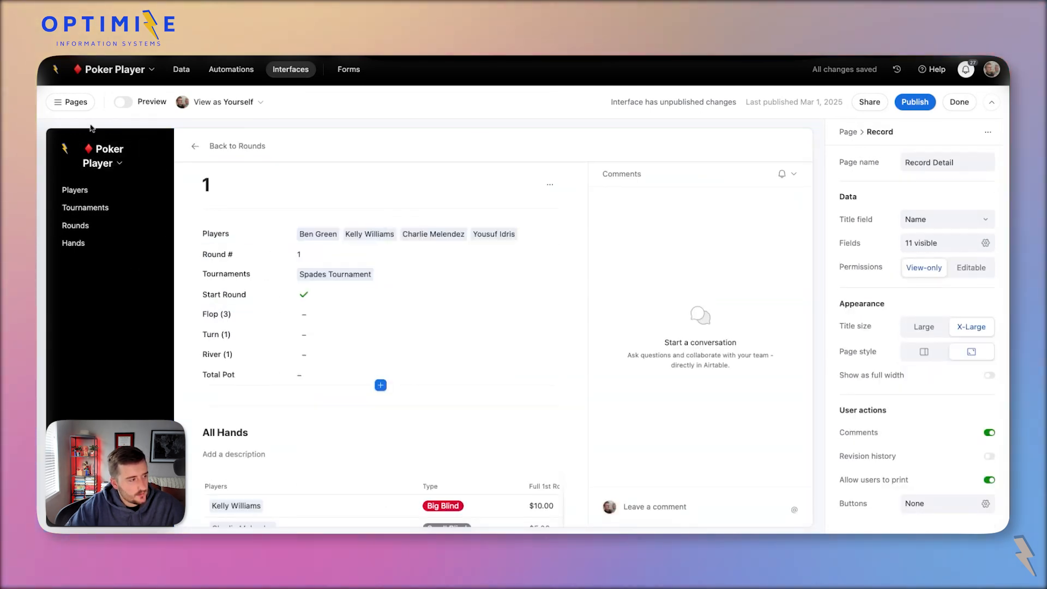
click(138, 106)
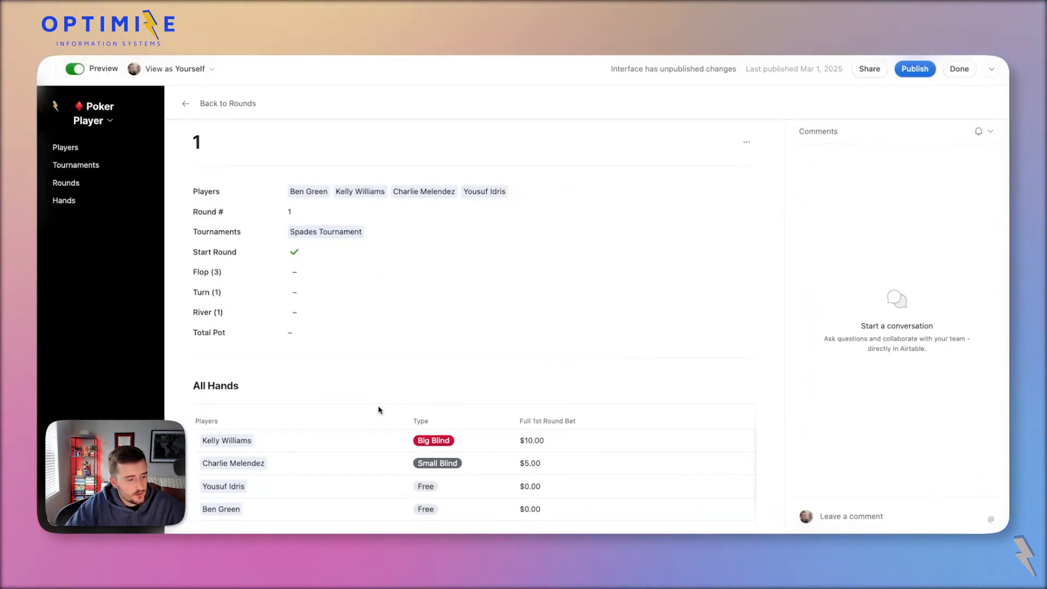
scroll(379, 412, down, 3)
click(372, 455)
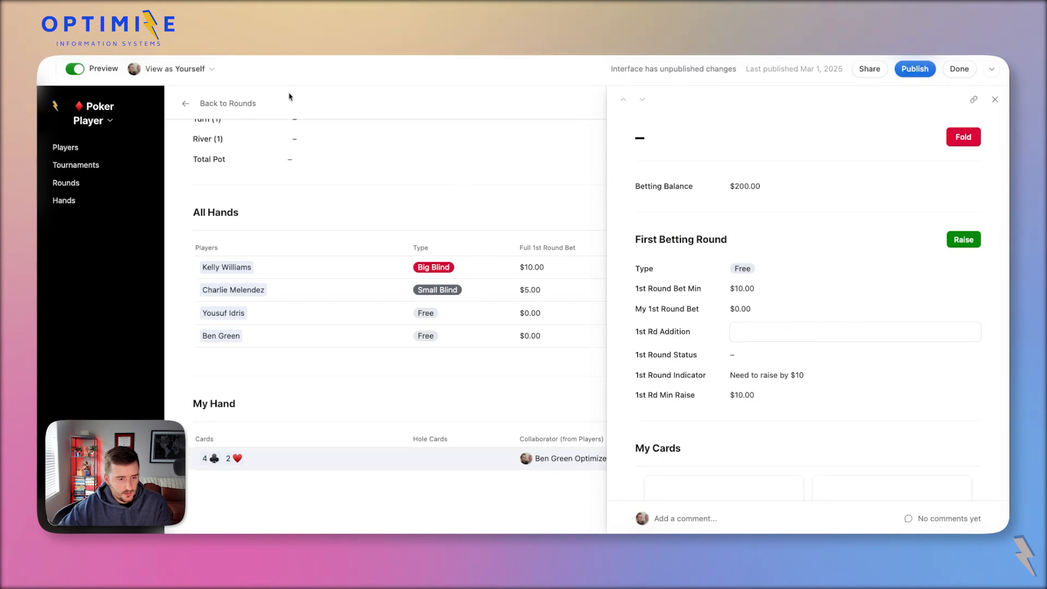
click(76, 69)
Delete the Check/Call button's visibility condition so it always shows.
click(770, 291)
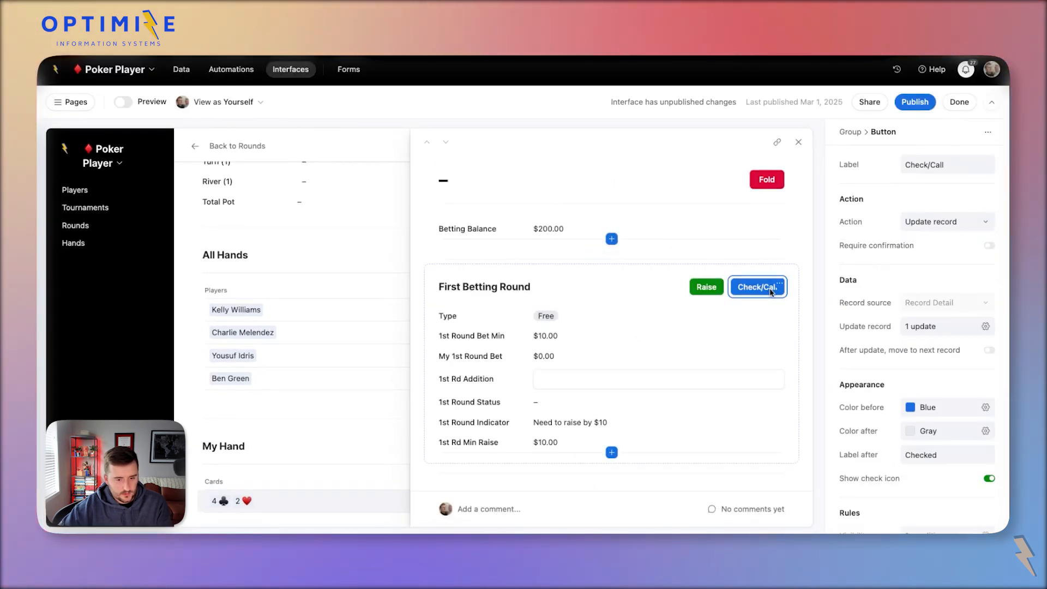
scroll(957, 474, down, 2)
click(952, 483)
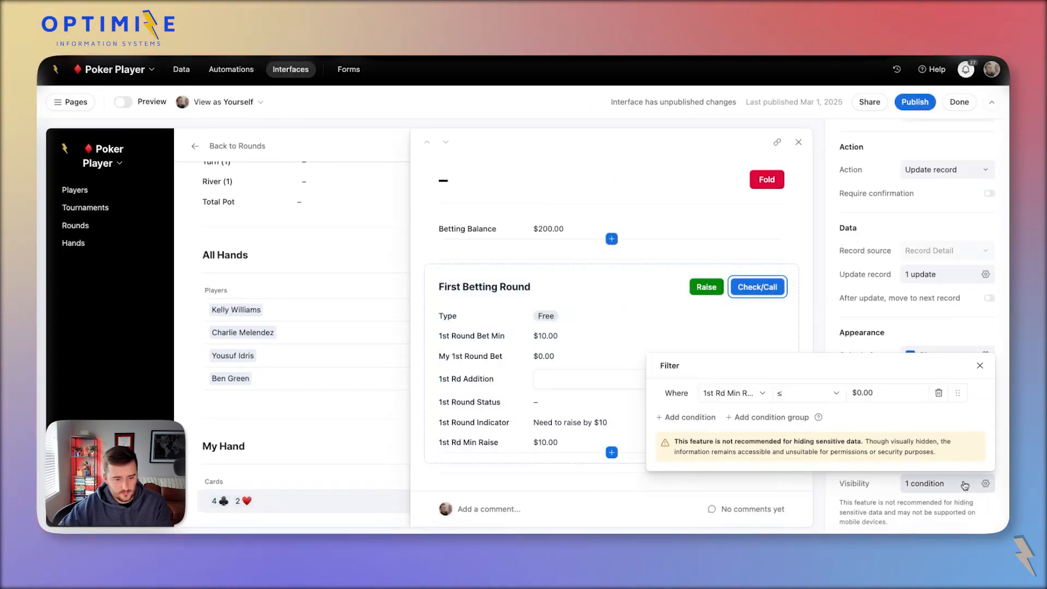
click(746, 393)
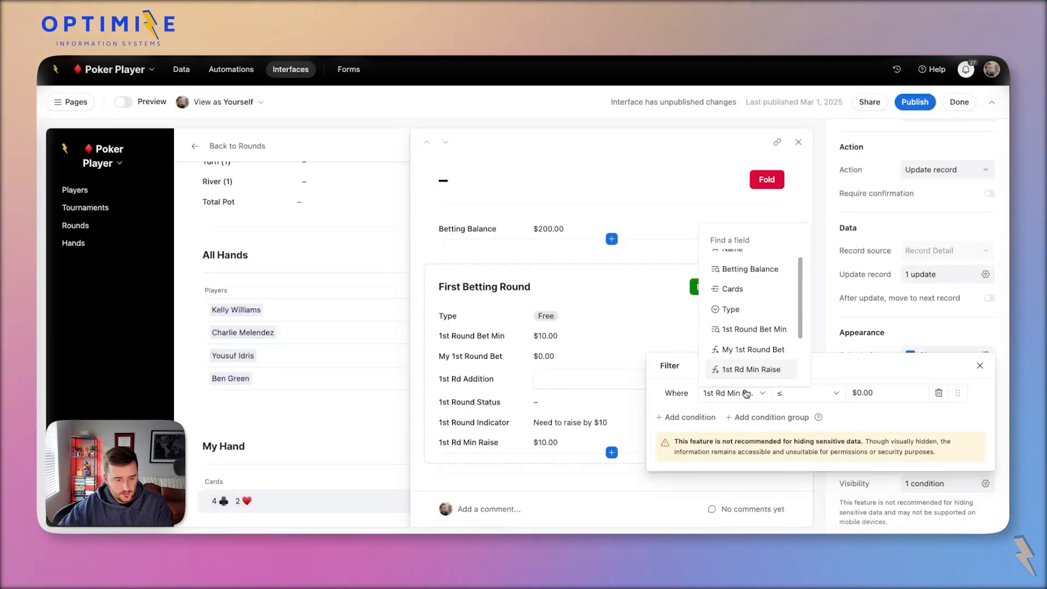
click(729, 393)
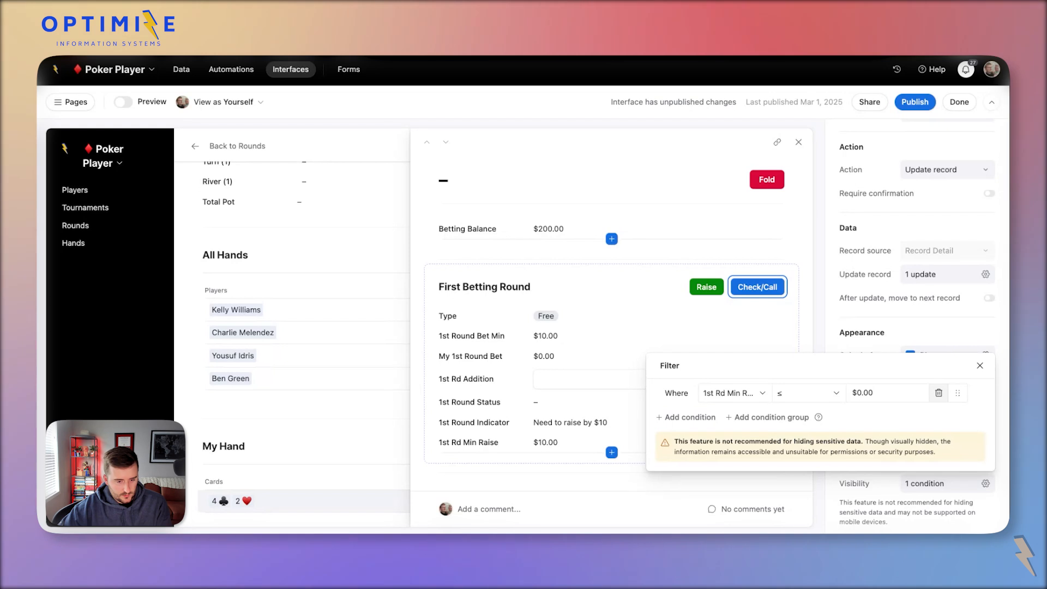
click(939, 392)
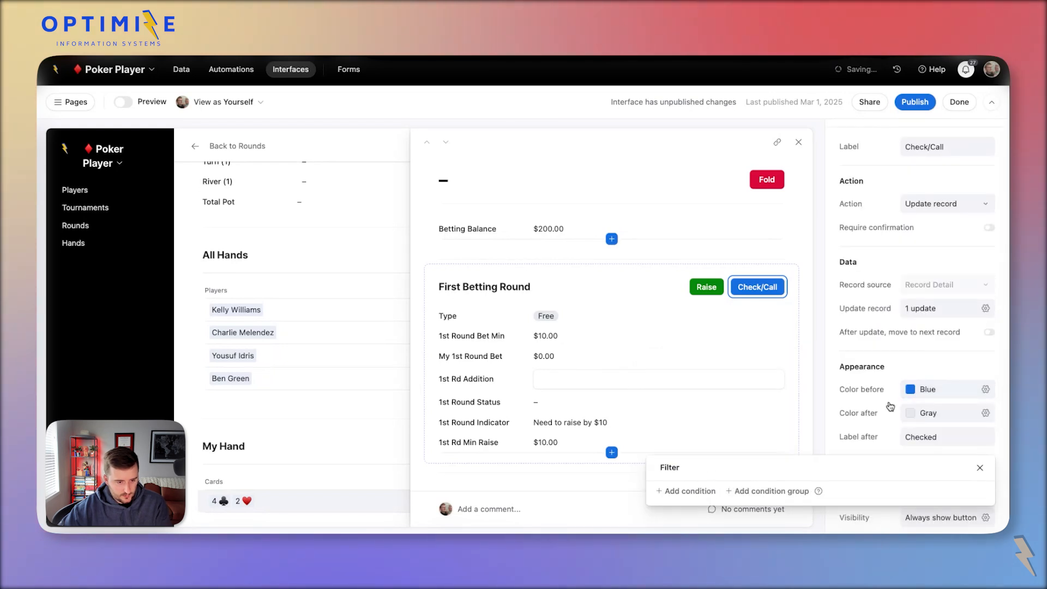
click(852, 432)
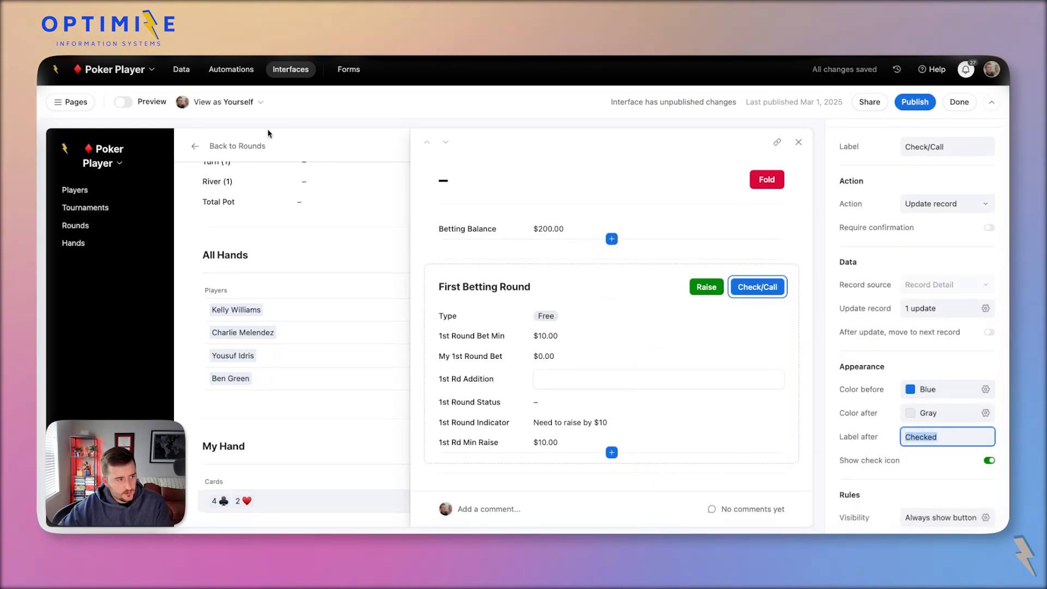
Test Check/Call in preview, setting the free hand's first-round bet to $10.00.
click(141, 107)
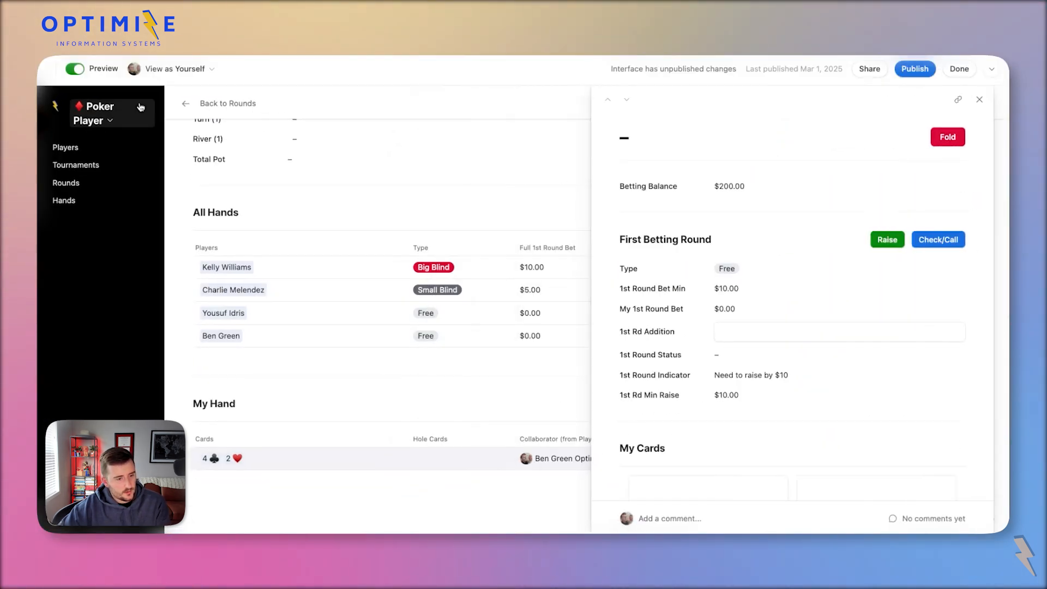
click(952, 242)
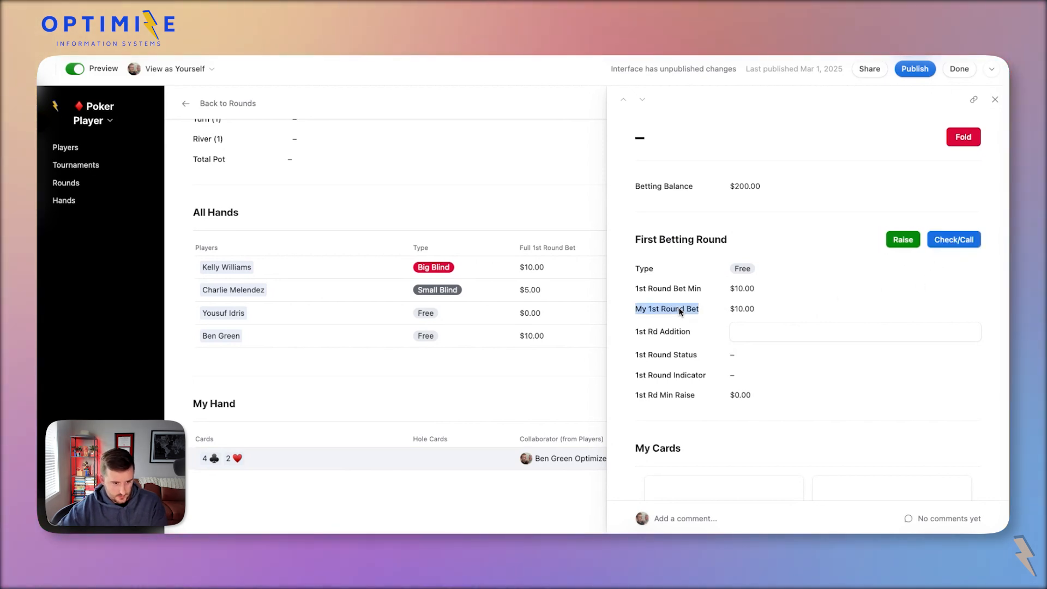
click(78, 68)
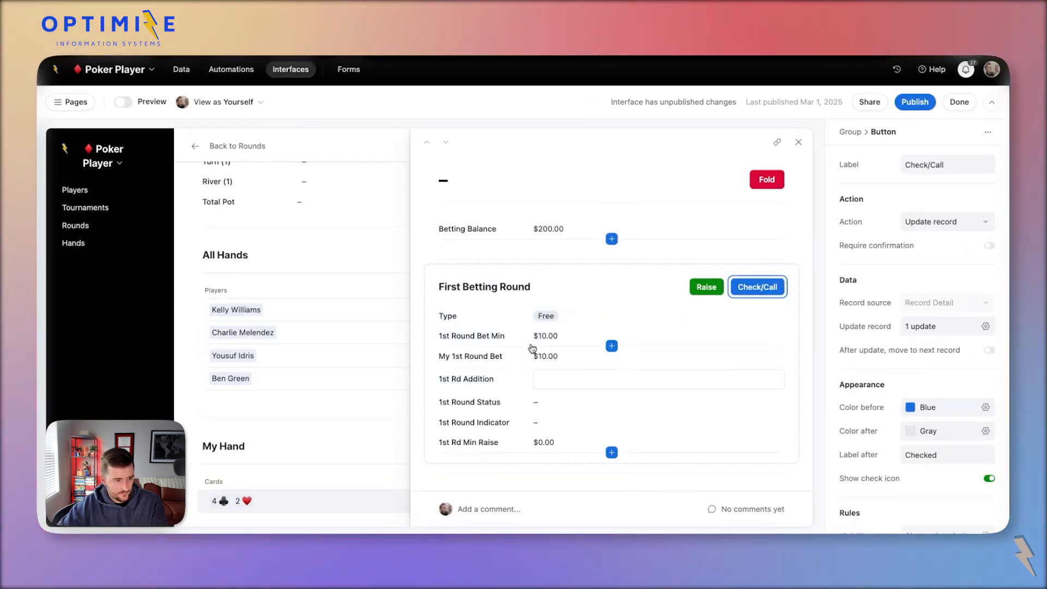
Remove My 1st Round Bet, 1st Round Bet Min, 1st Round Status and 1st Round Indicator from the hand layout.
click(510, 359)
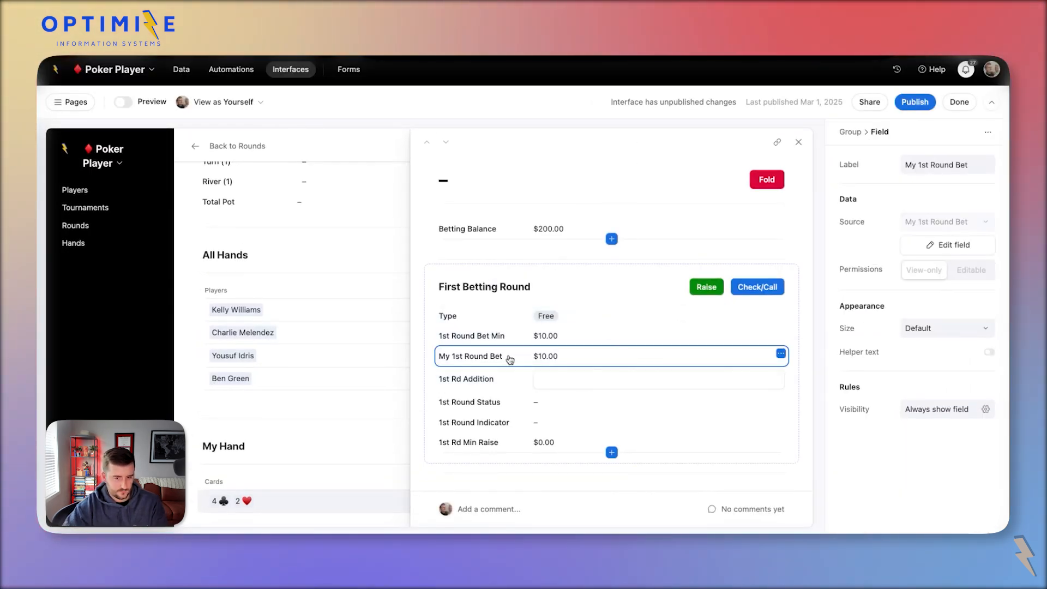
click(962, 246)
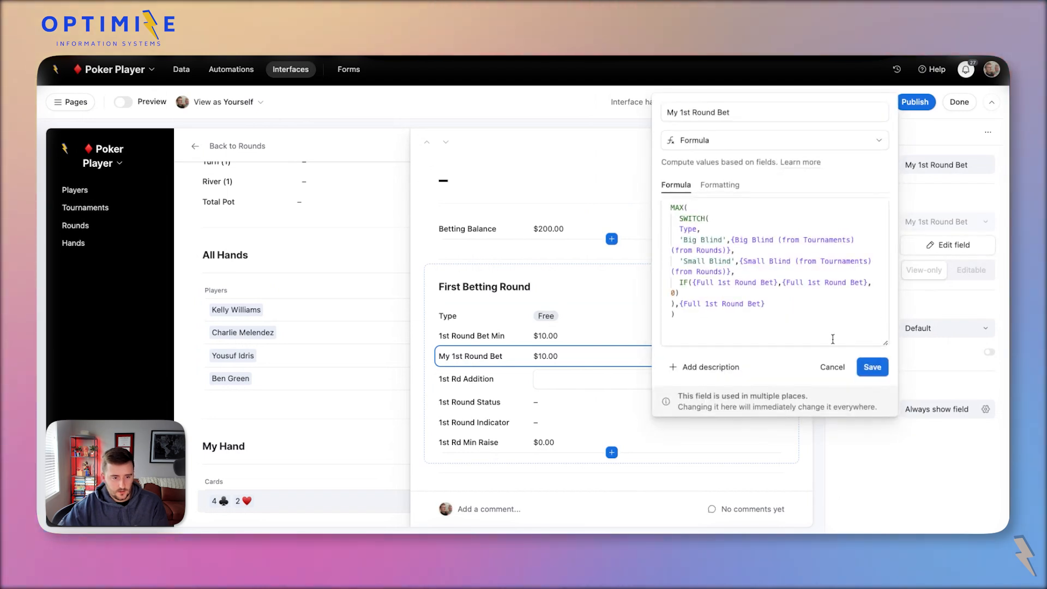
click(831, 367)
key(Delete)
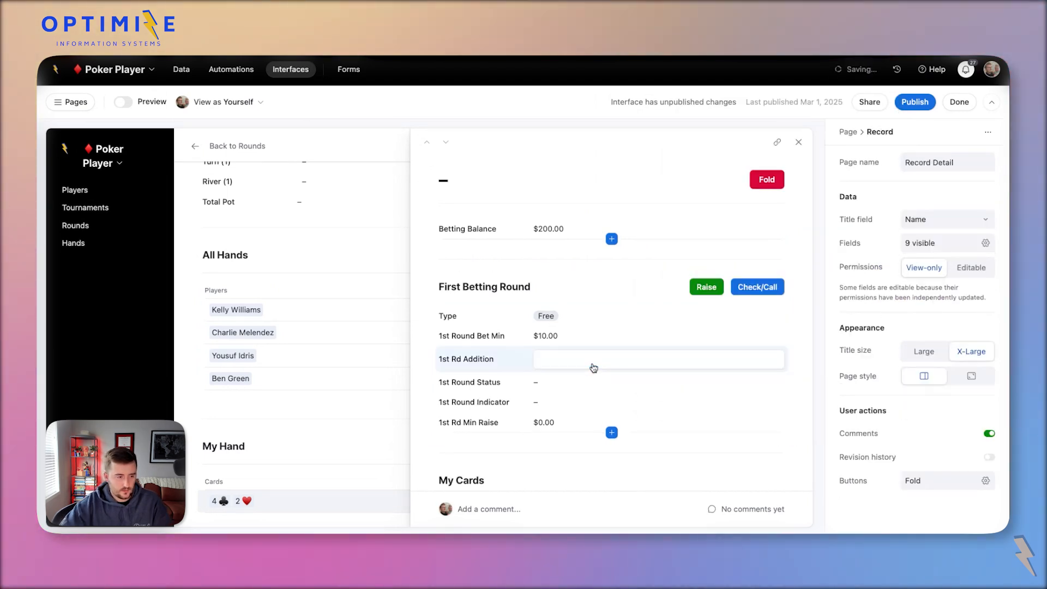
click(606, 336)
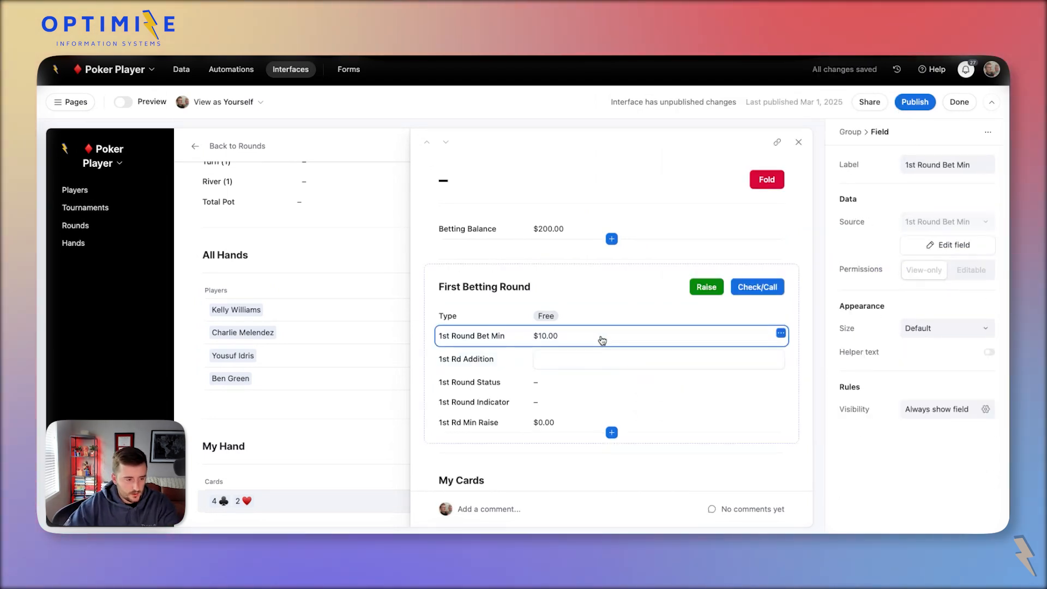
key(Delete)
click(527, 365)
key(Delete)
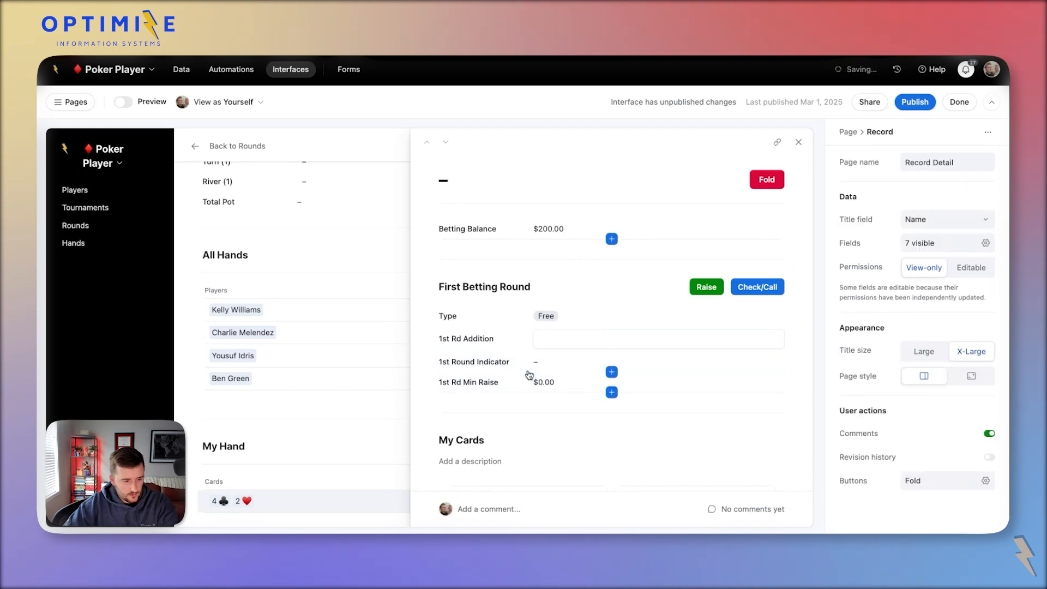
click(525, 366)
key(Delete)
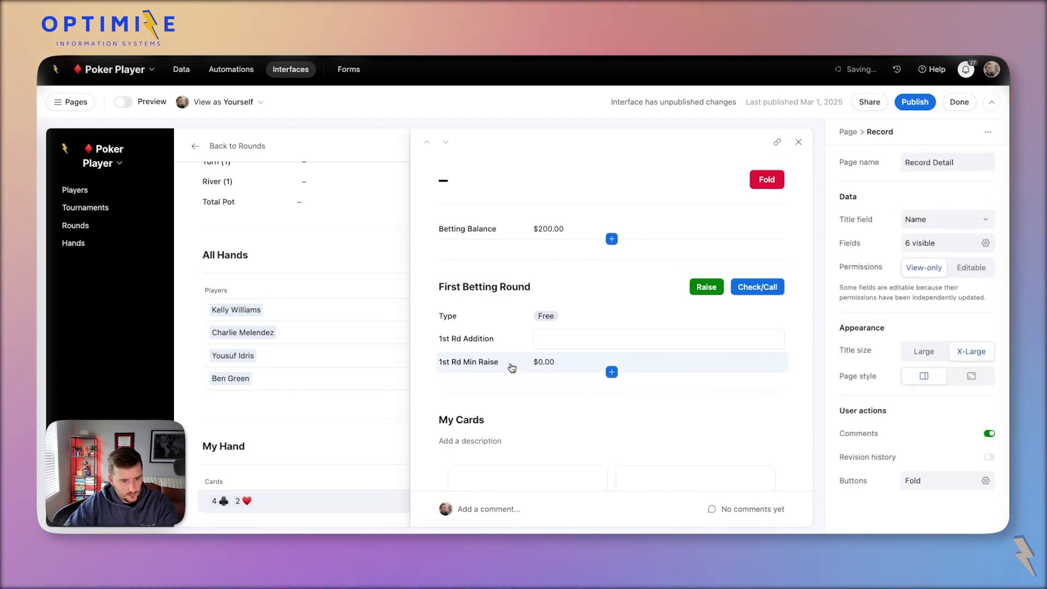
click(512, 368)
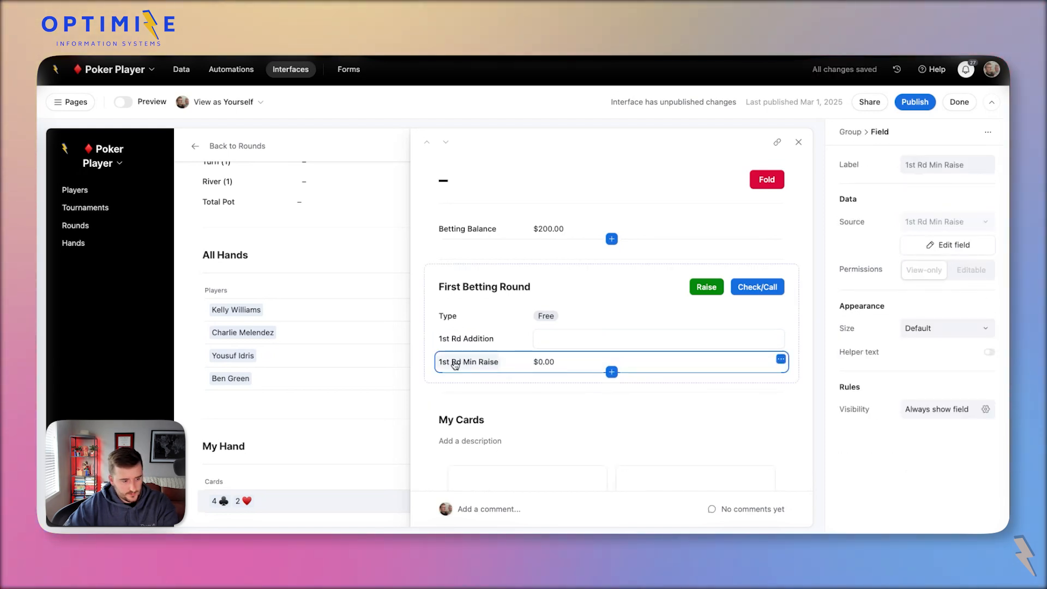
key(Delete)
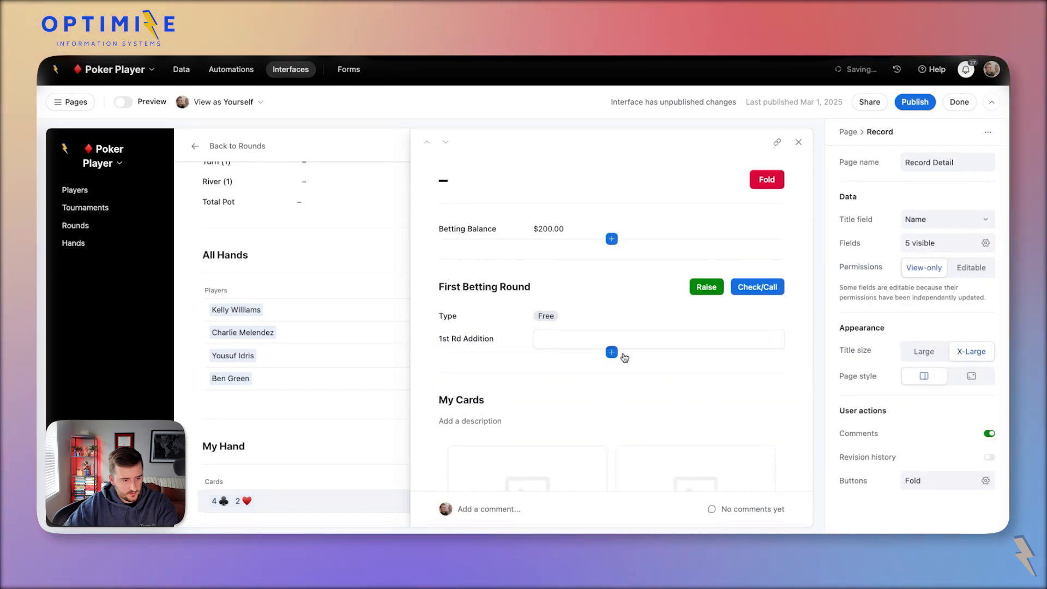
key(ctrl+z)
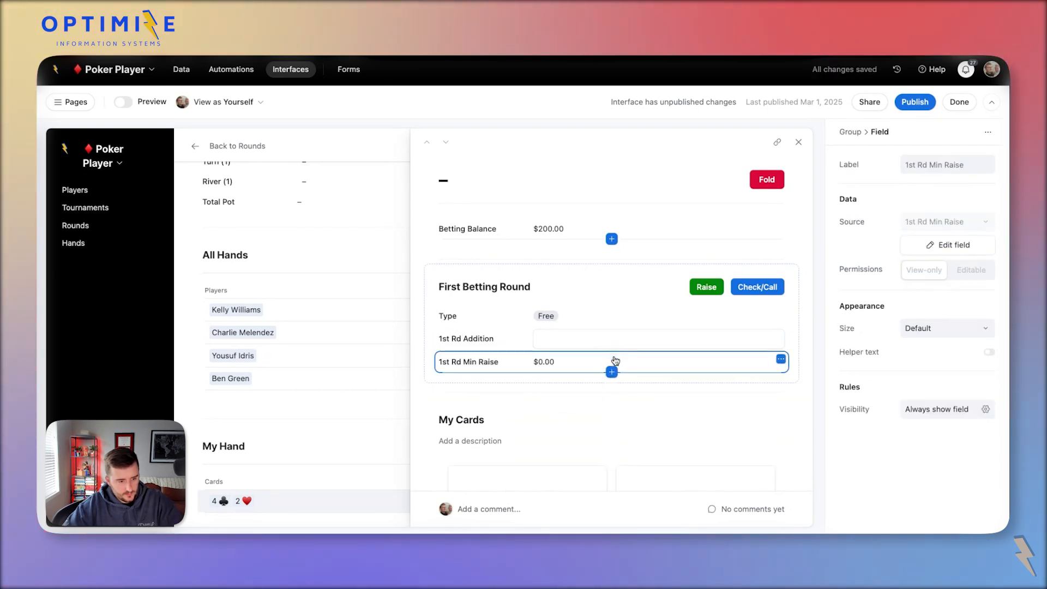
Add 1st Round Indicator and Full 1st Round Bet to First Betting Round, dropping 1st Rd Min Raise.
click(612, 373)
text(1st)
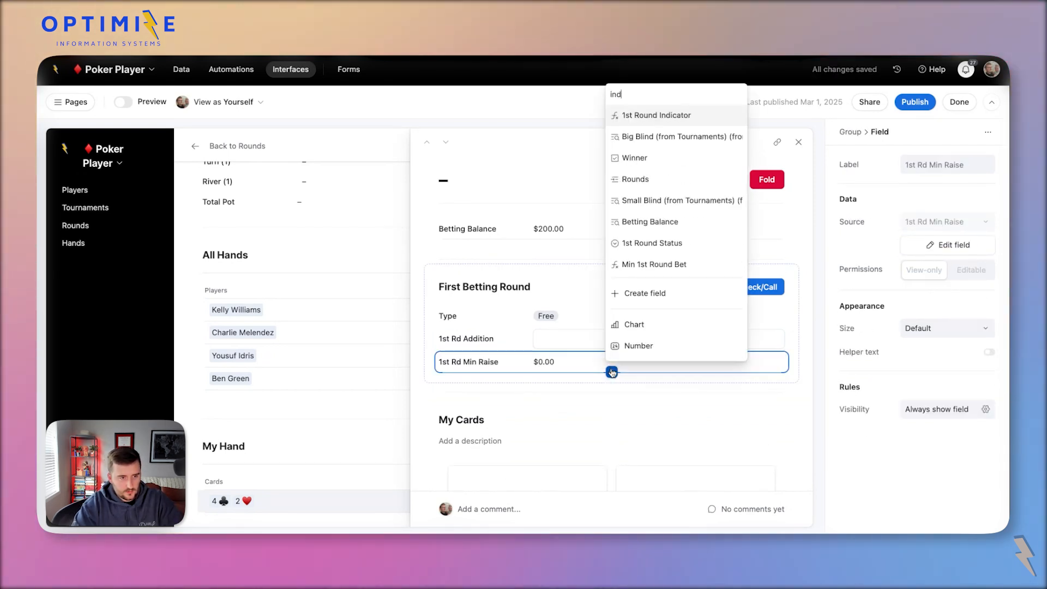
key(Return)
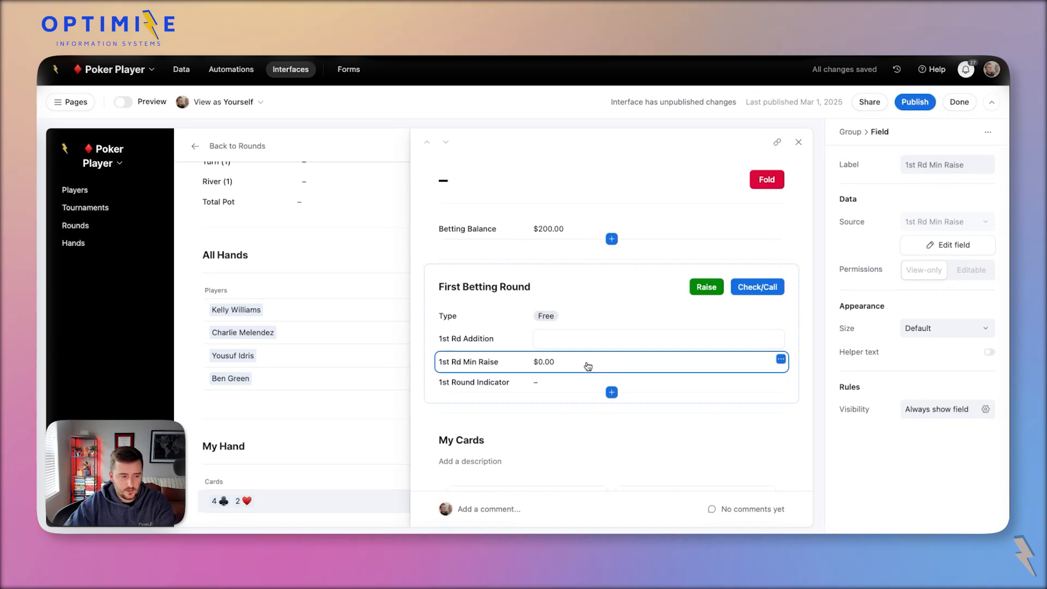
key(Delete)
click(612, 326)
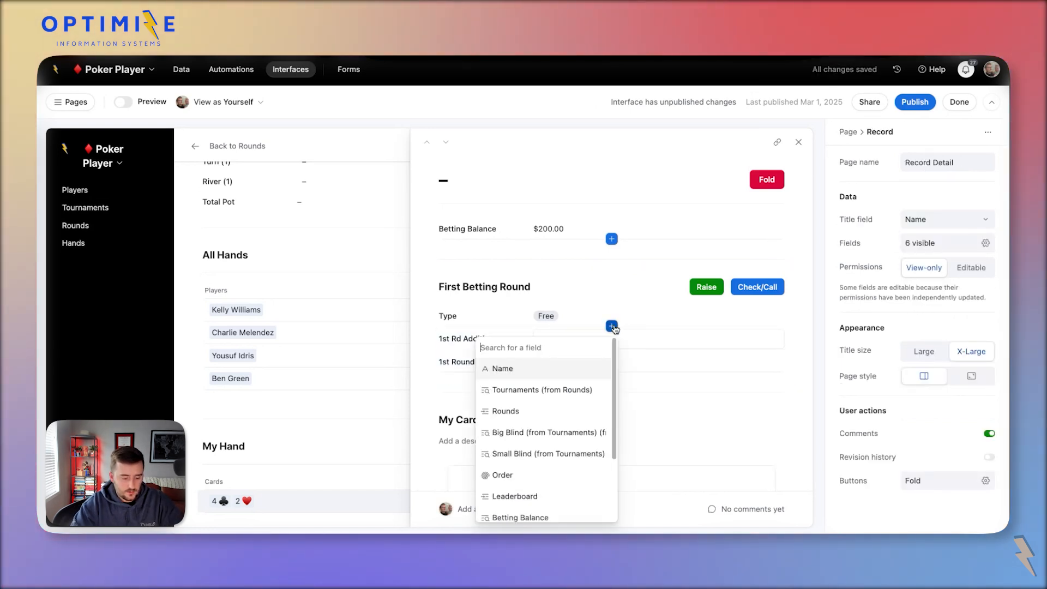
text(full)
key(Return)
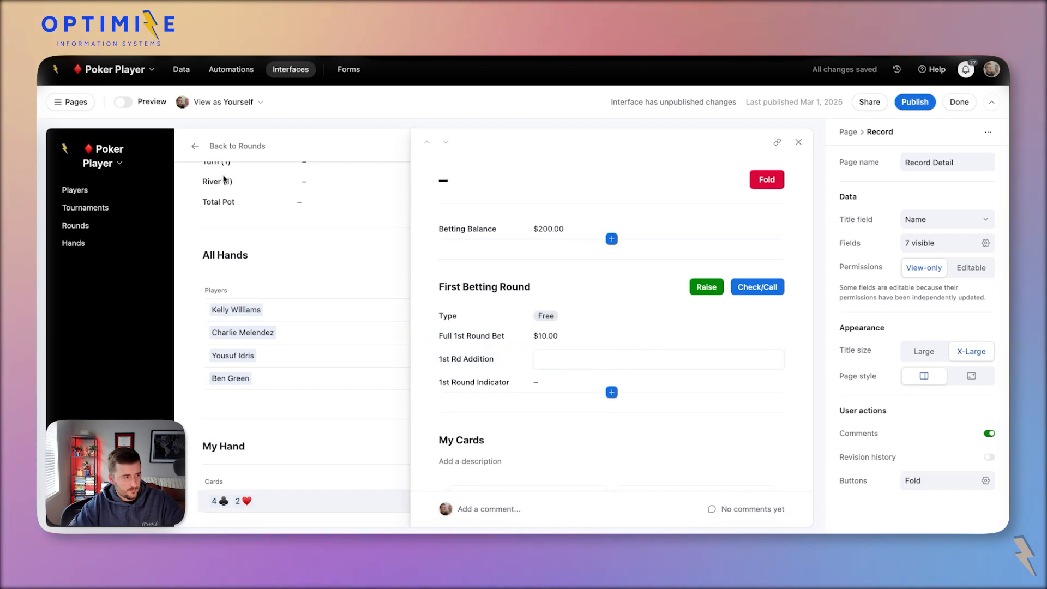
Preview as another player and inspect the Check/Call action and Full 1st Round Bet settings.
click(206, 103)
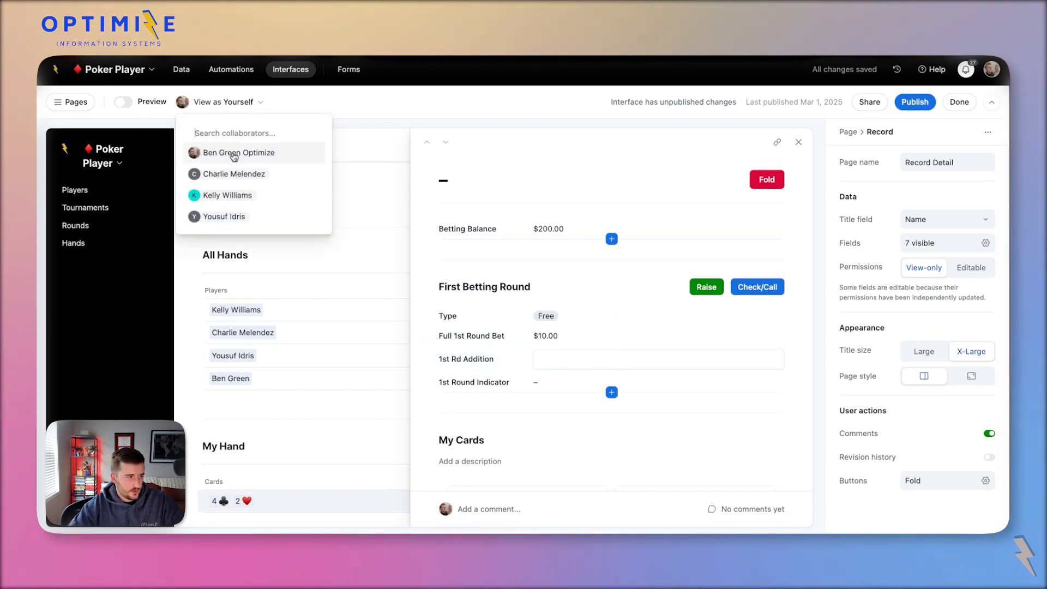
click(239, 172)
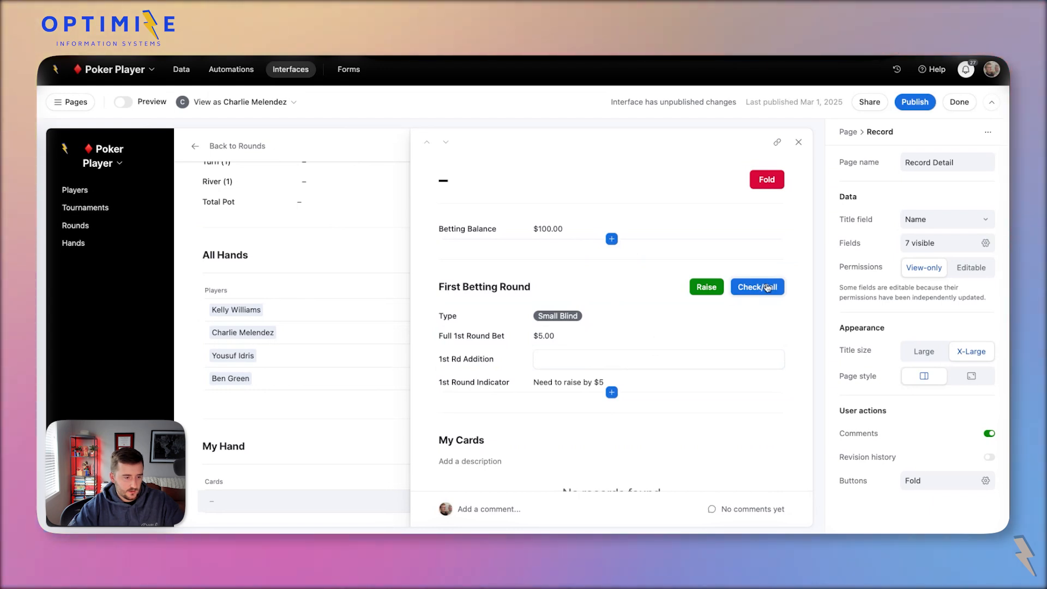
click(768, 288)
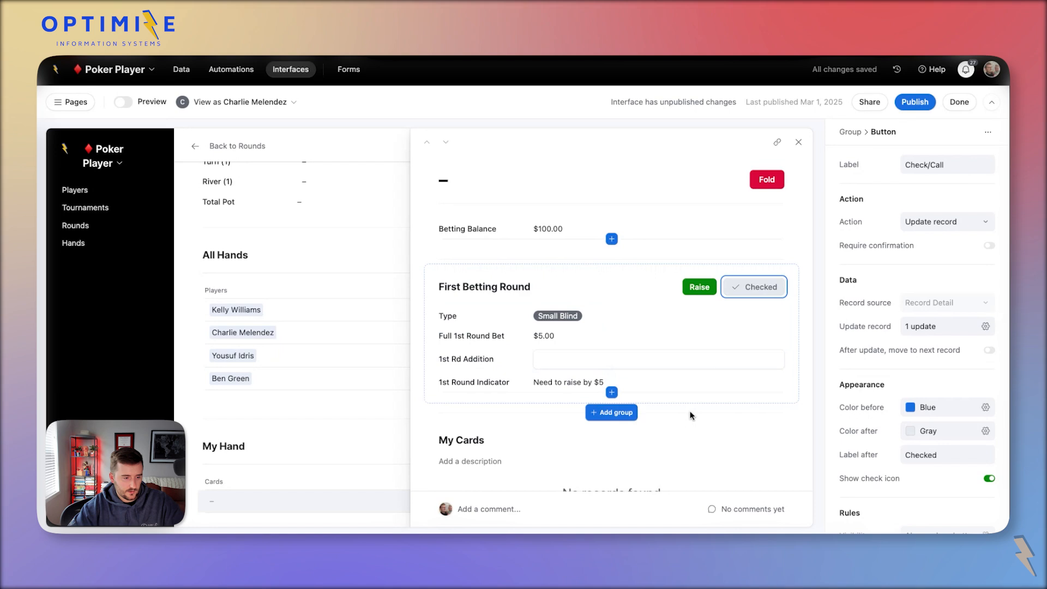
click(544, 335)
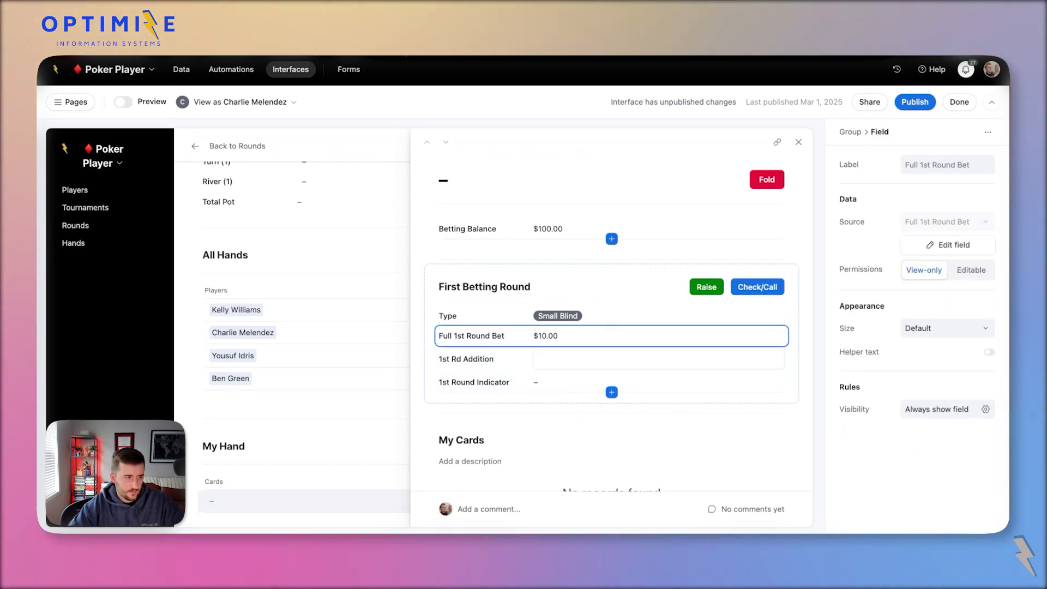
Preview as a different player, open their hand record, and inspect 1st Round Indicator.
click(261, 110)
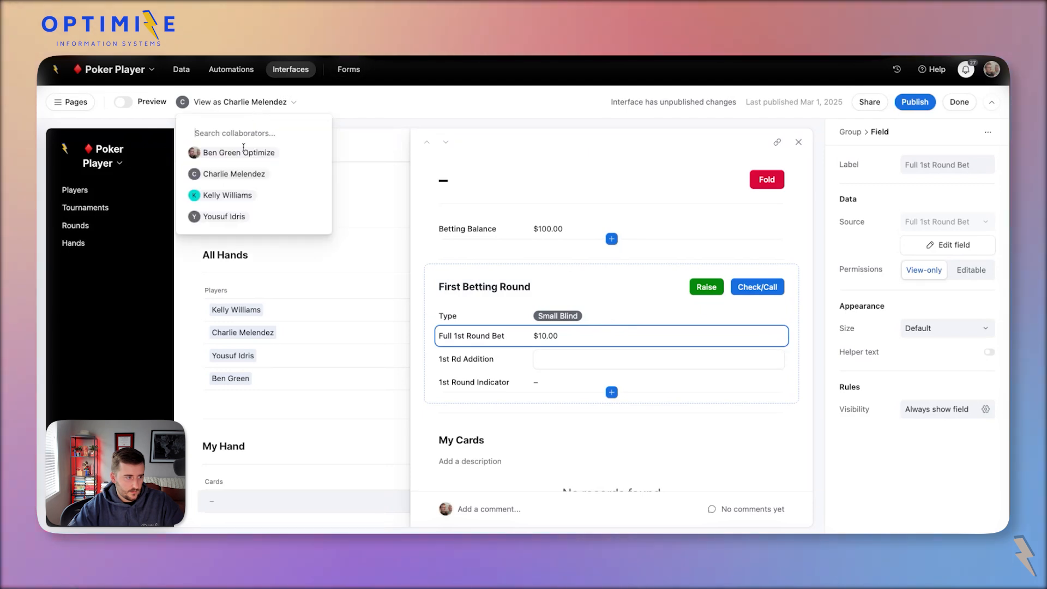
click(241, 200)
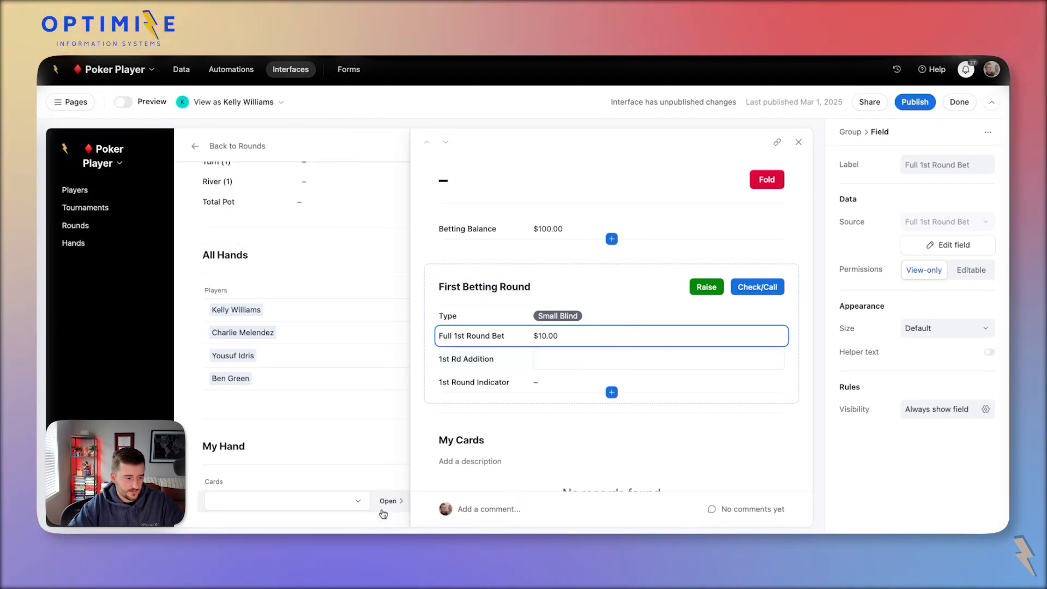
click(392, 507)
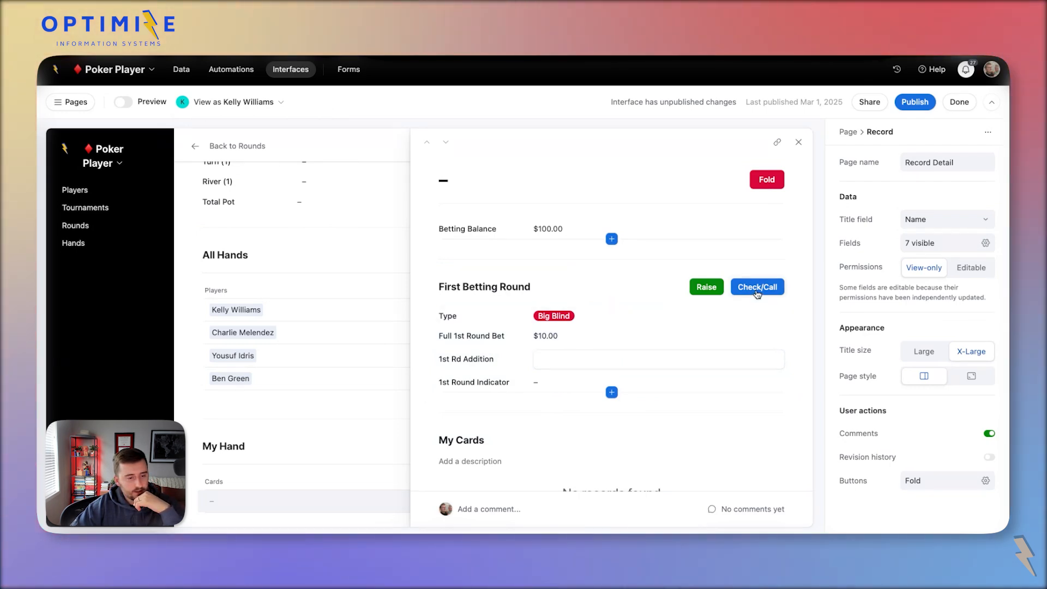
click(535, 382)
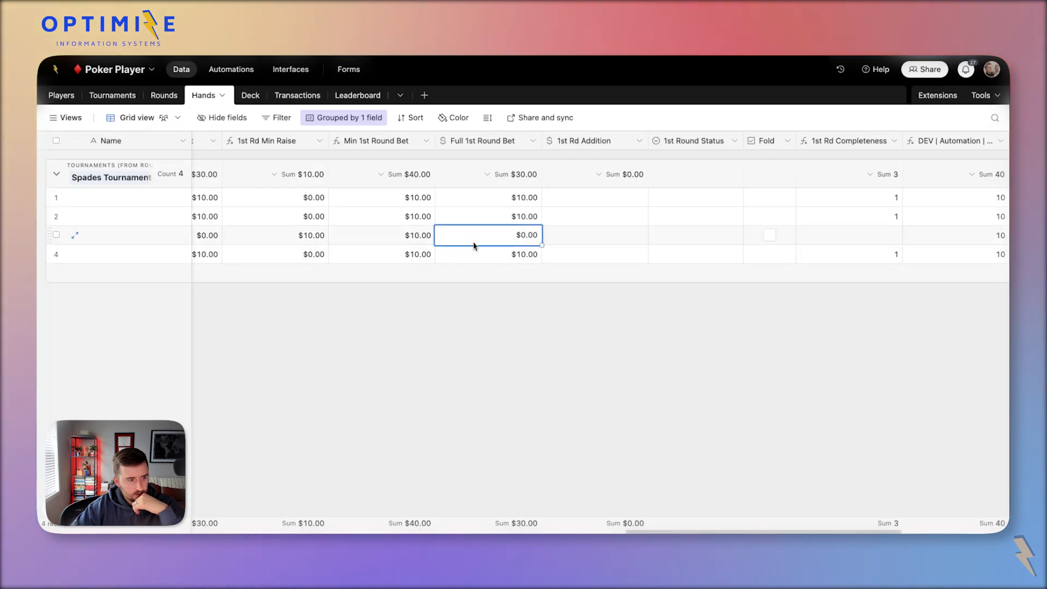
Inspect the Min 1st Round Bet and 1st Rd Min Raise values and the raise field's settings.
click(377, 240)
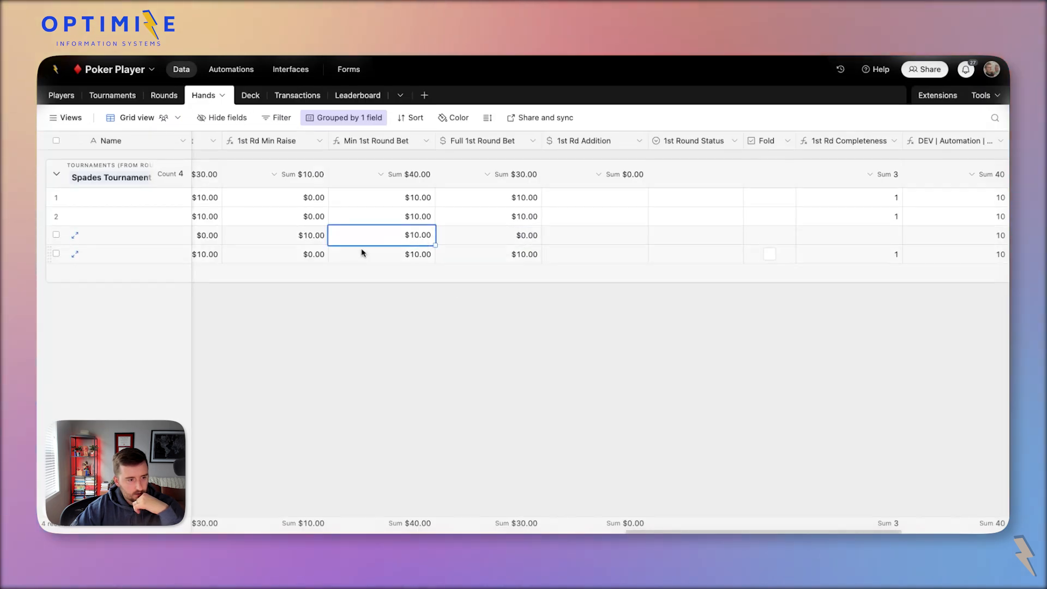
click(297, 239)
double_click(272, 142)
click(631, 225)
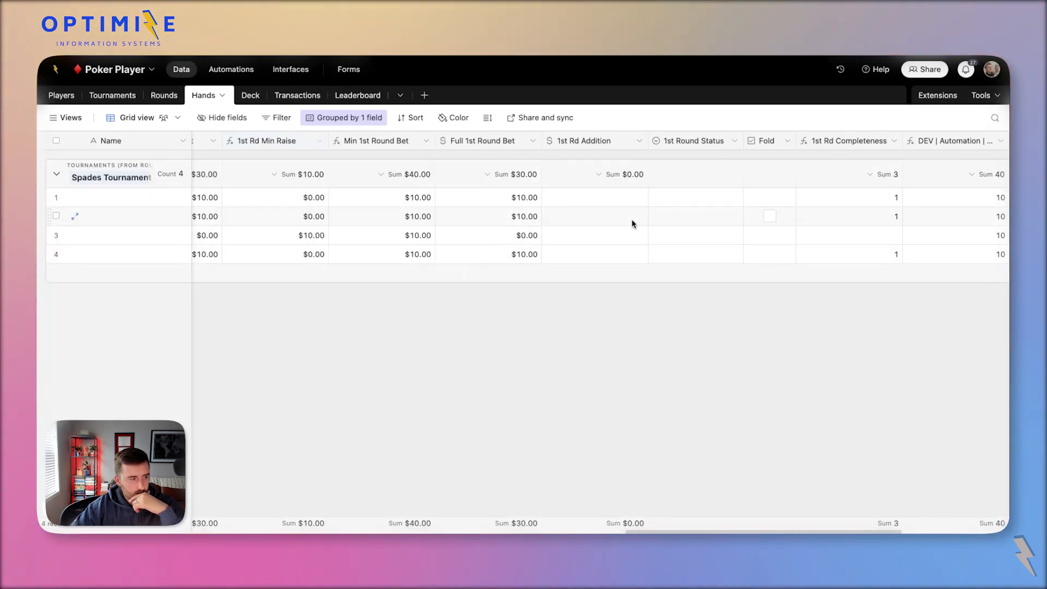
Move the 1st Round Indicator and Players columns to sit right after Fold.
scroll(633, 223, right, 7)
drag(849, 143, 440, 177)
scroll(439, 178, left, 15)
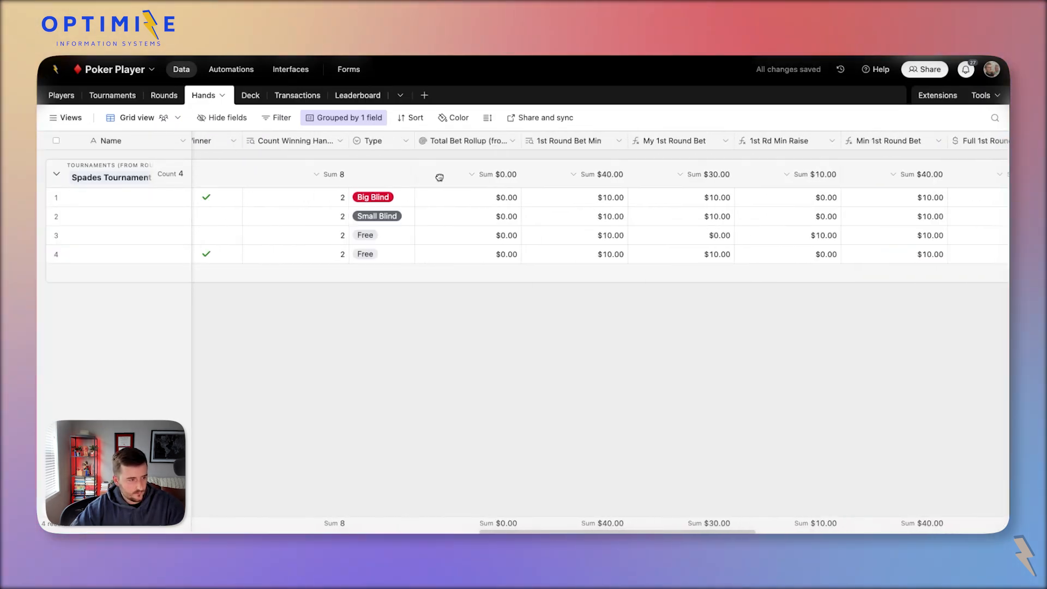
click(567, 142)
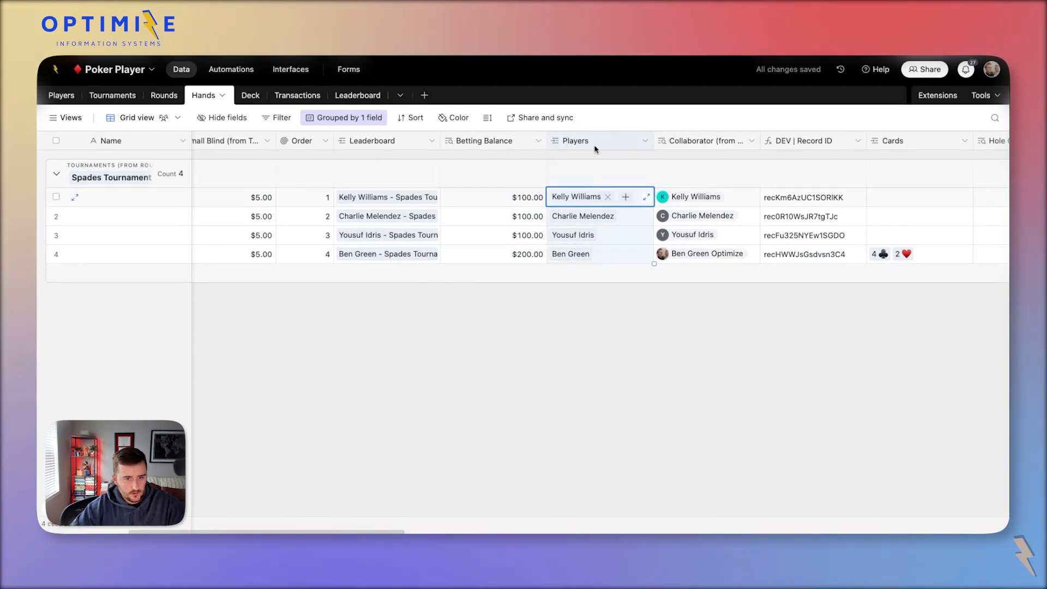
scroll(567, 141, right, 12)
drag(1009, 148, 878, 156)
Check the first hand's Players and bet cells, and the third hand's 1st Round Indicator message.
click(843, 197)
scroll(843, 198, left, 4)
click(376, 197)
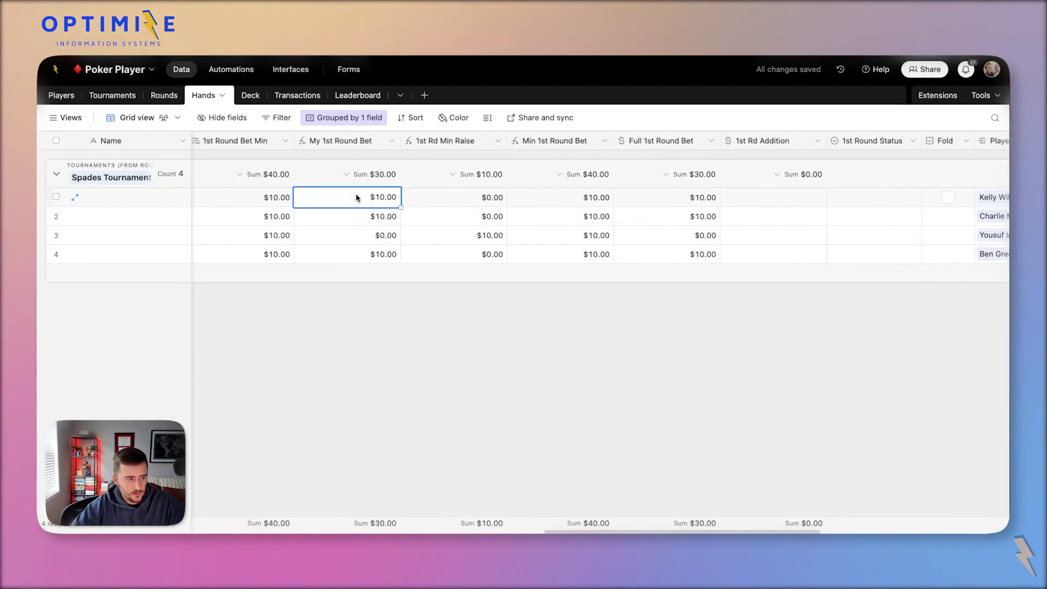
click(434, 197)
scroll(435, 197, left, 1)
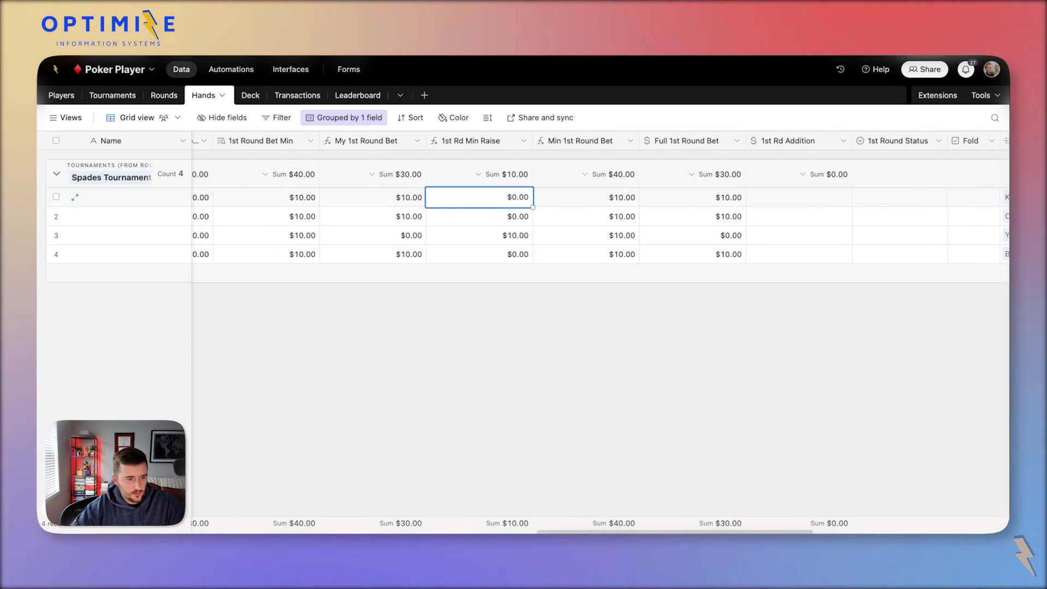
scroll(599, 331, right, 5)
scroll(600, 331, left, 3)
scroll(637, 223, left, 6)
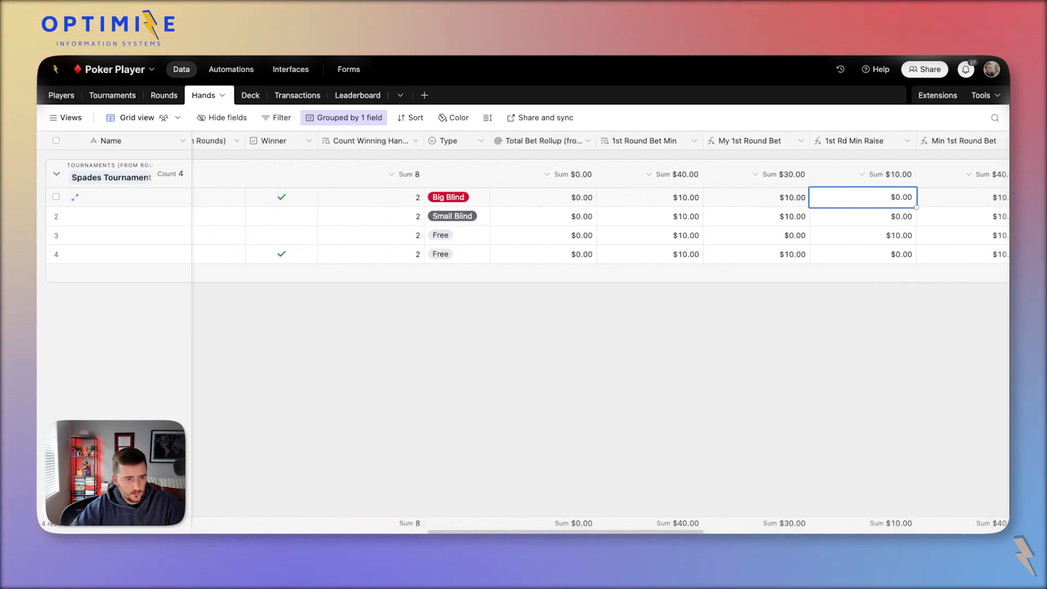
scroll(637, 222, right, 10)
click(663, 235)
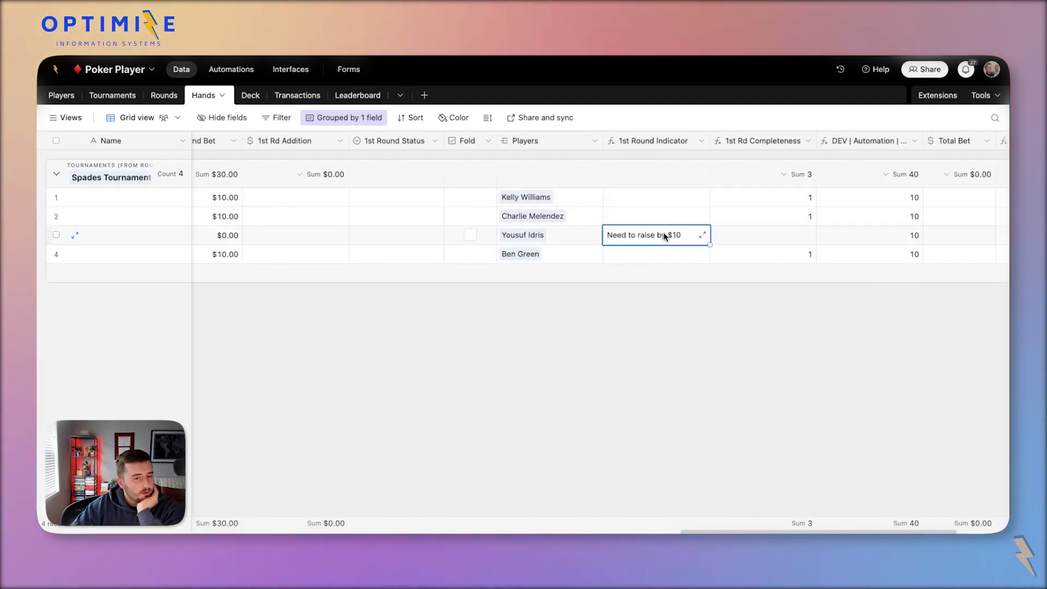
Verify the Full and Min 1st Round Bet values for the first two hands, then go back to Interfaces.
scroll(600, 237, left, 3)
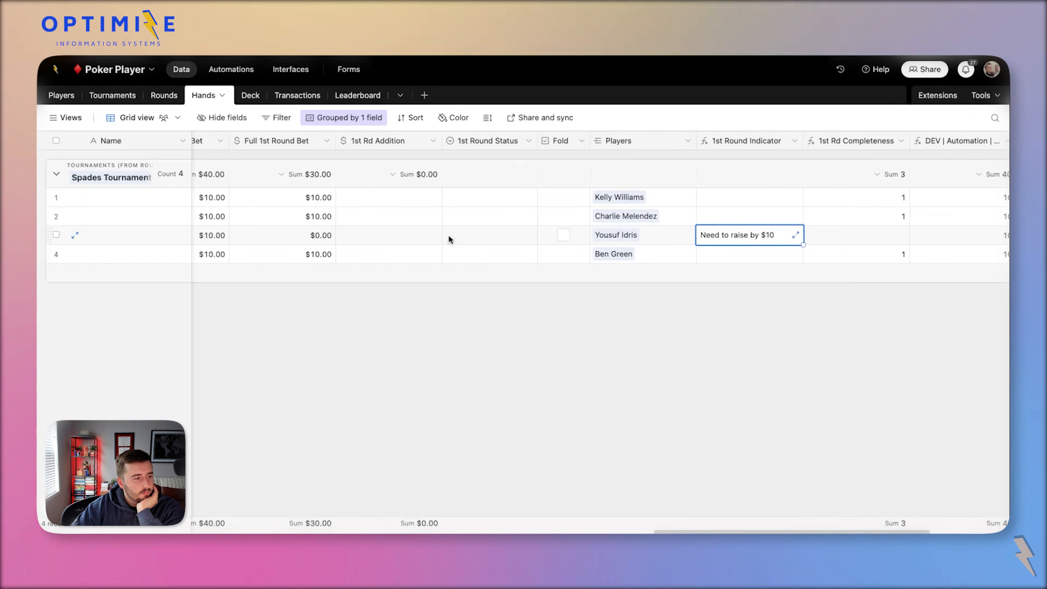
click(315, 199)
scroll(298, 202, left, 4)
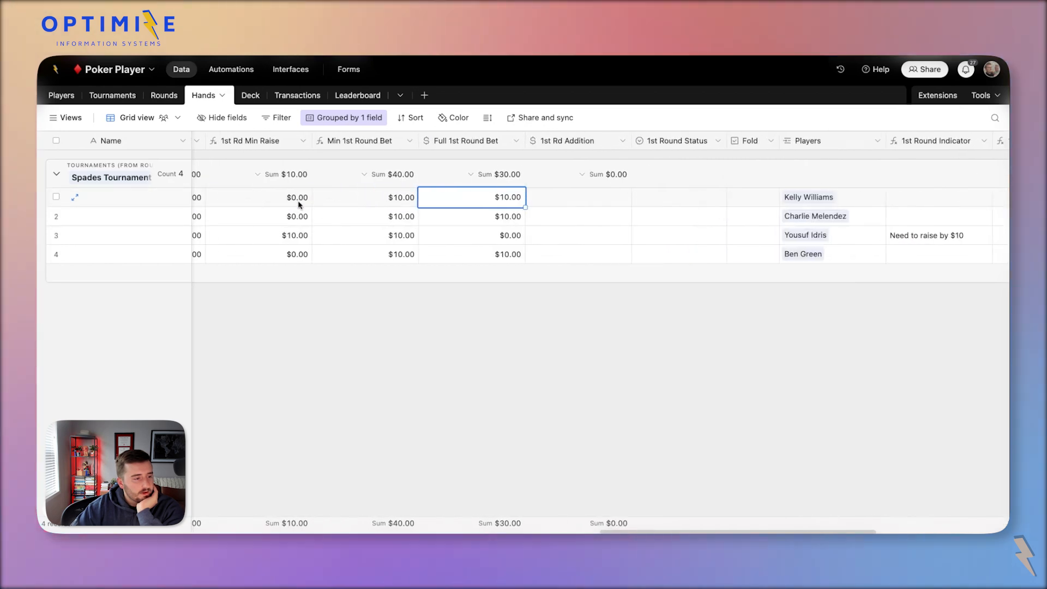
click(452, 212)
click(382, 216)
scroll(367, 212, left, 3)
scroll(369, 213, right, 2)
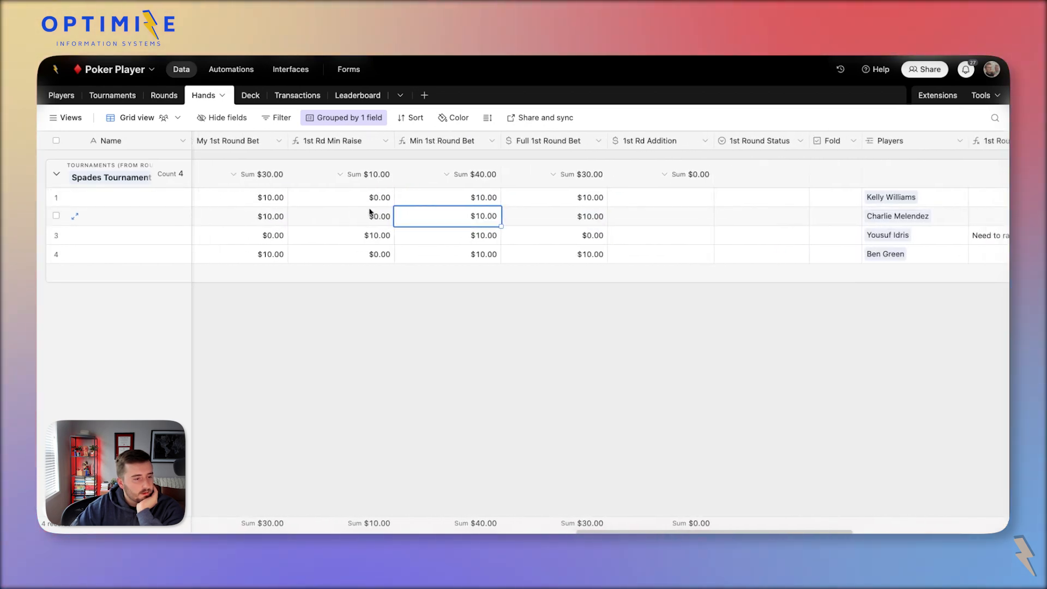
click(418, 198)
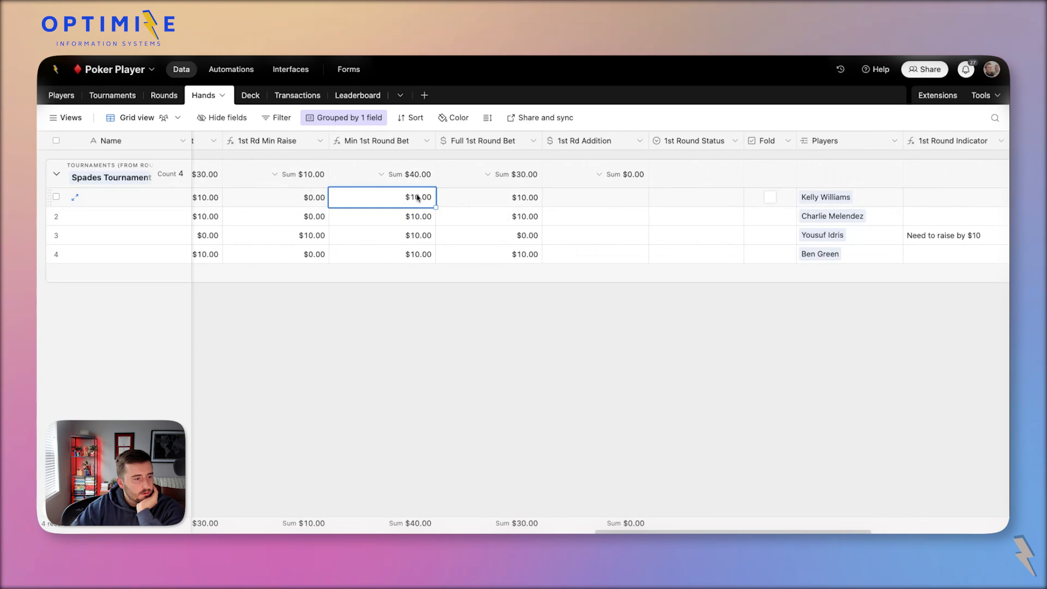
click(465, 203)
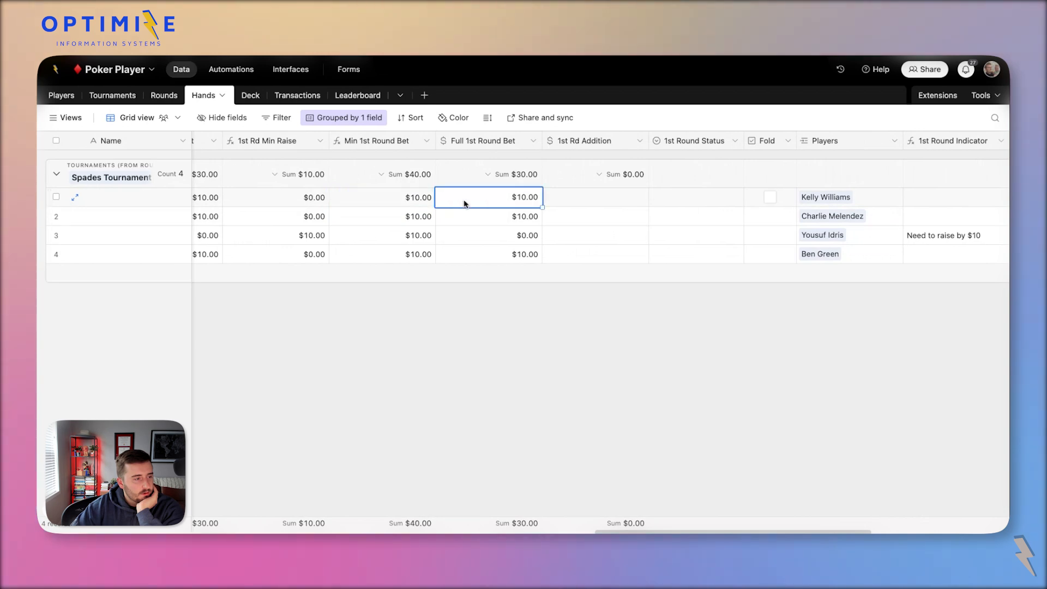
click(279, 68)
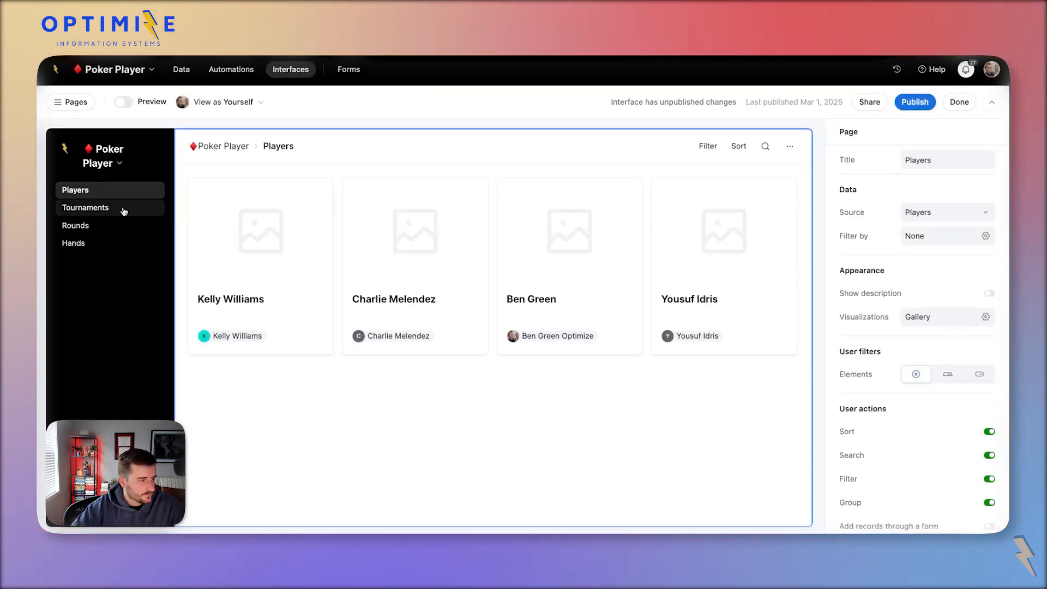
Preview the interface as another player and open the Spades round's detail page.
click(234, 103)
click(242, 195)
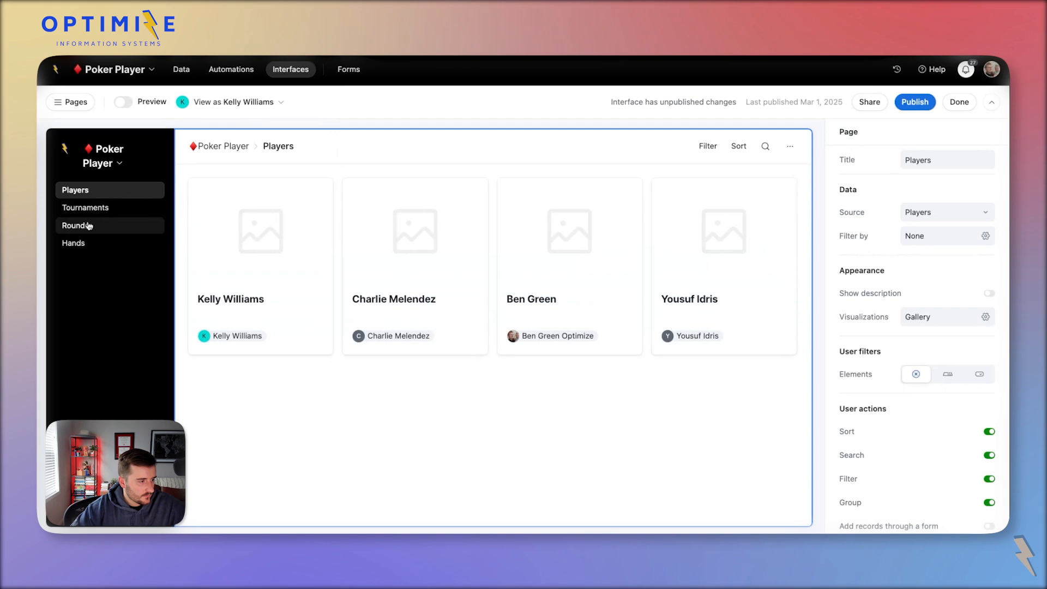
click(106, 226)
click(258, 271)
click(258, 272)
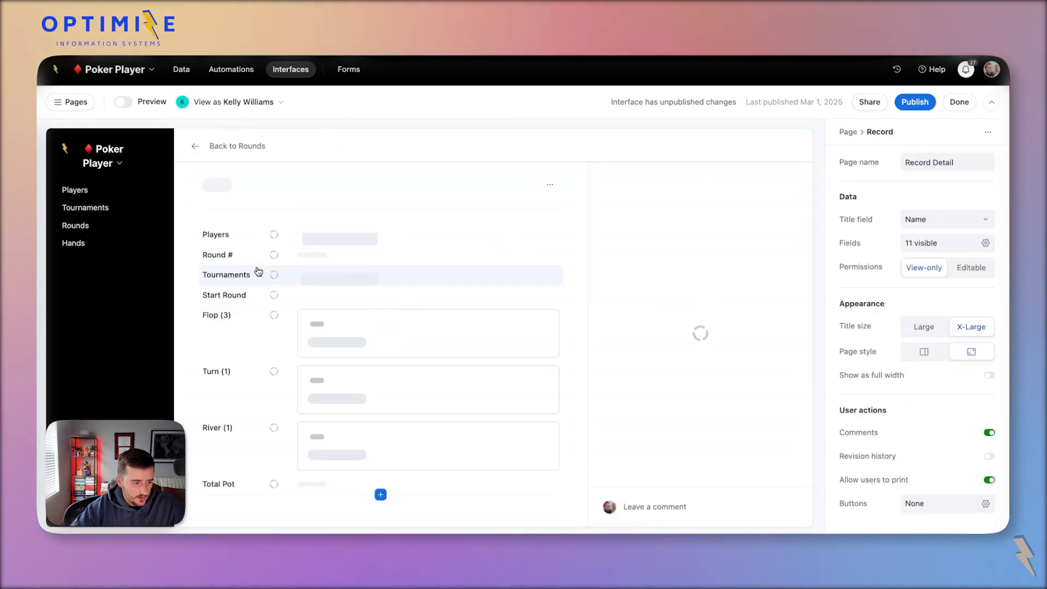
Open the player's own hand from My Hand and test the Check/Call action.
scroll(358, 329, down, 5)
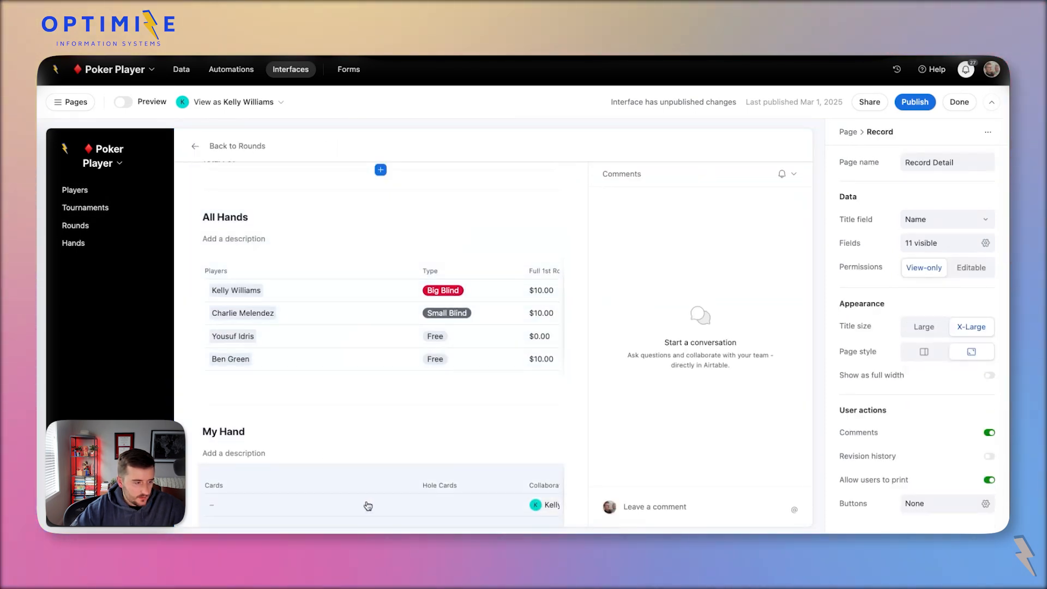
click(376, 510)
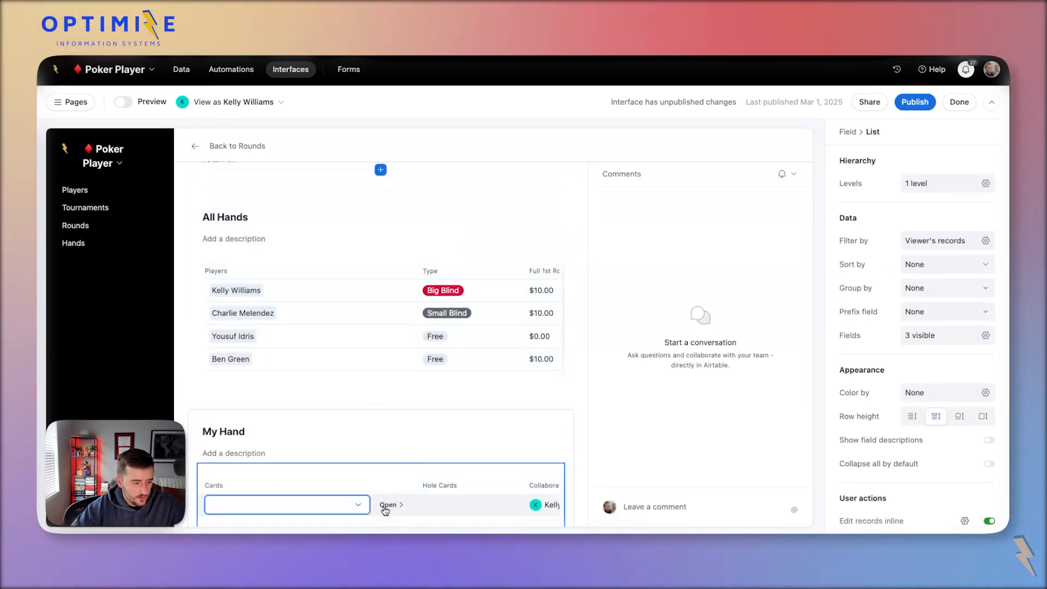
click(387, 505)
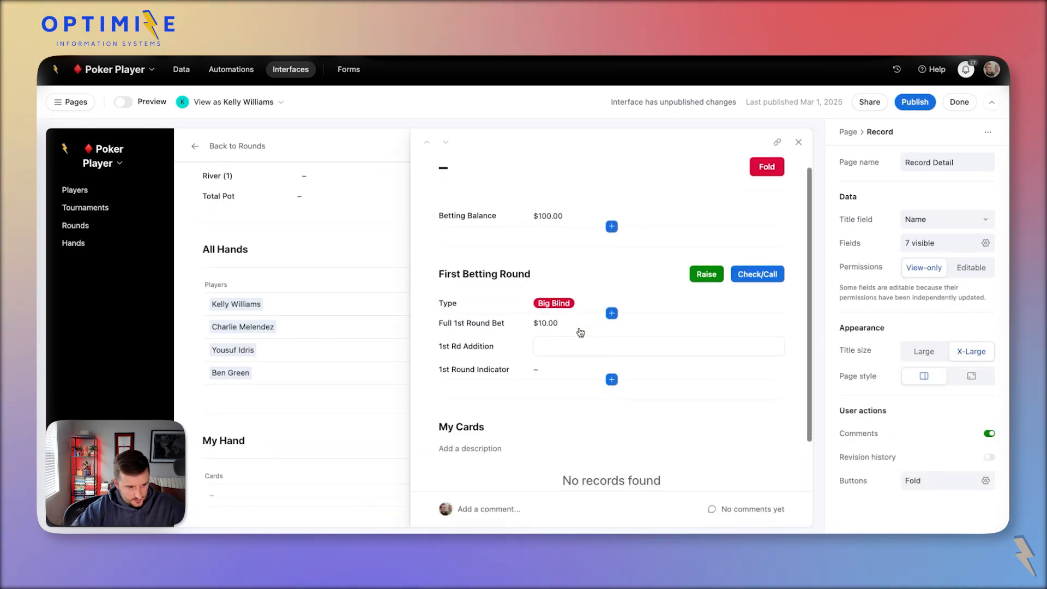
scroll(581, 333, down, 1)
scroll(581, 332, up, 1)
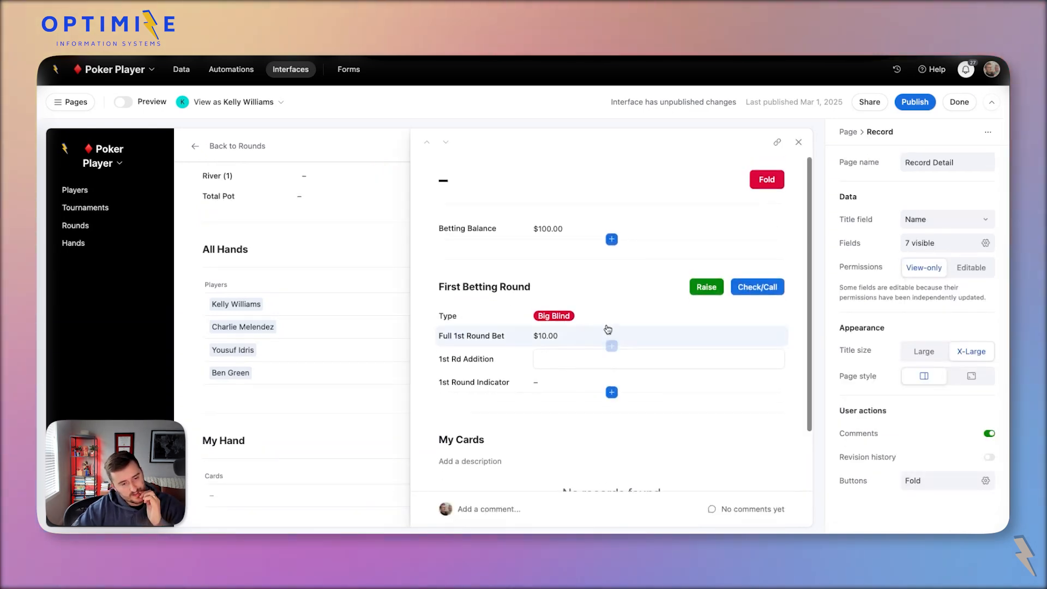
click(758, 294)
Add another player to the third All Hands row and preview as the third player.
click(343, 359)
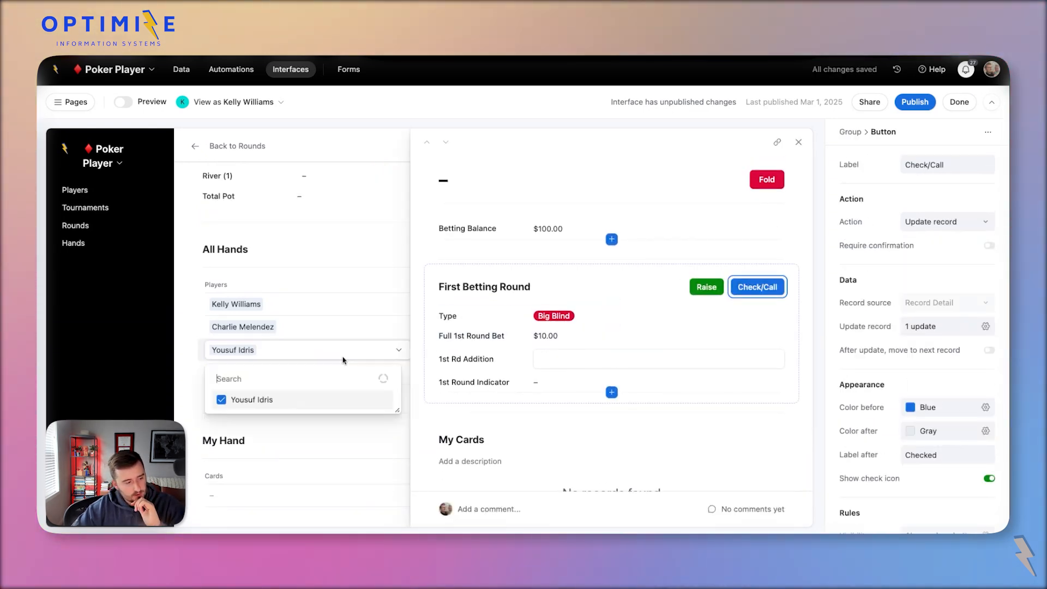
click(243, 419)
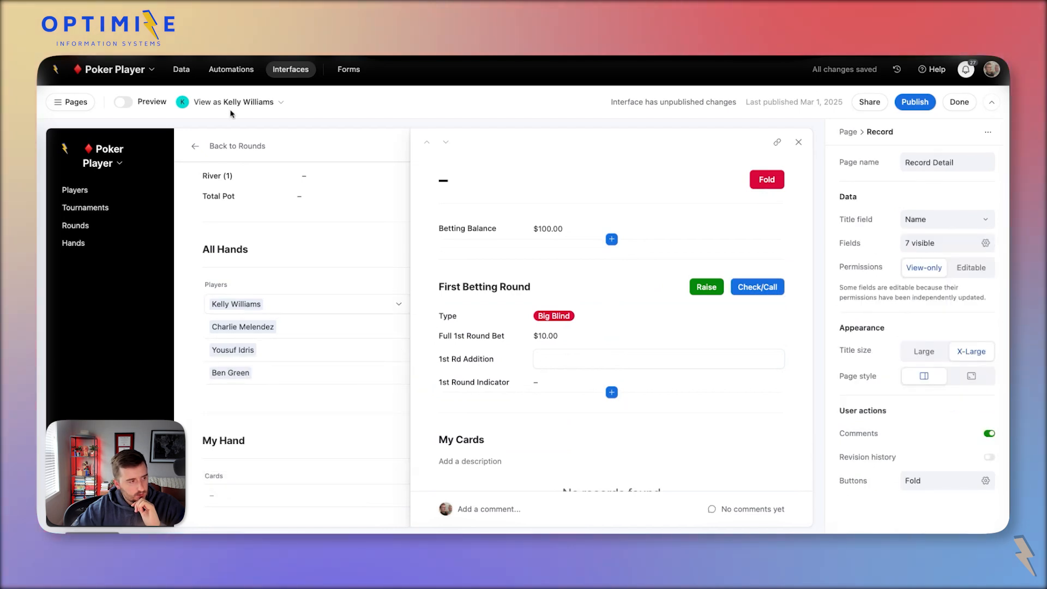
click(232, 103)
click(283, 216)
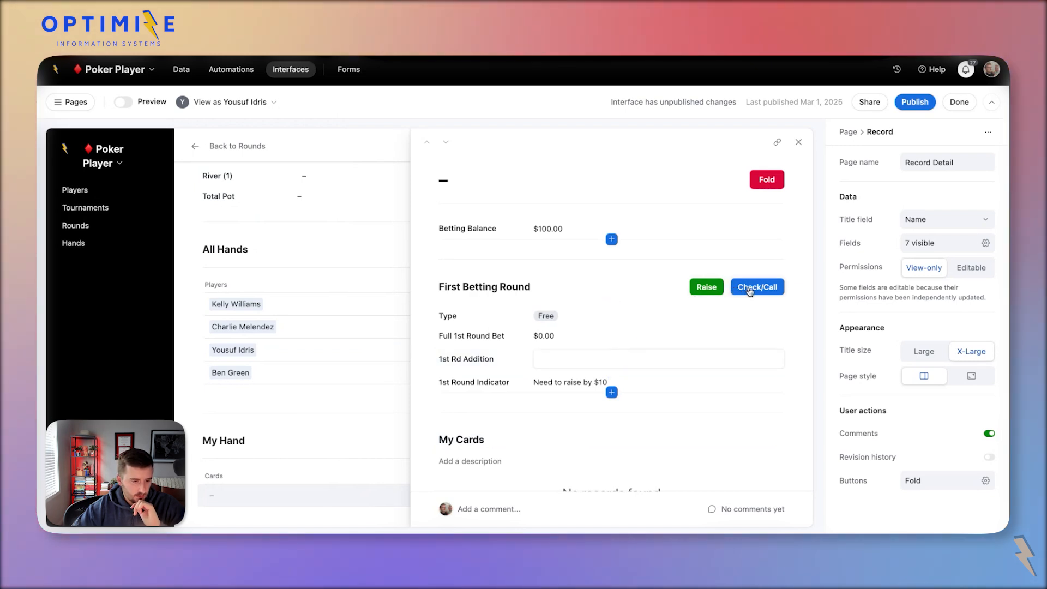
Fold the player's hand and close the hand record.
click(775, 183)
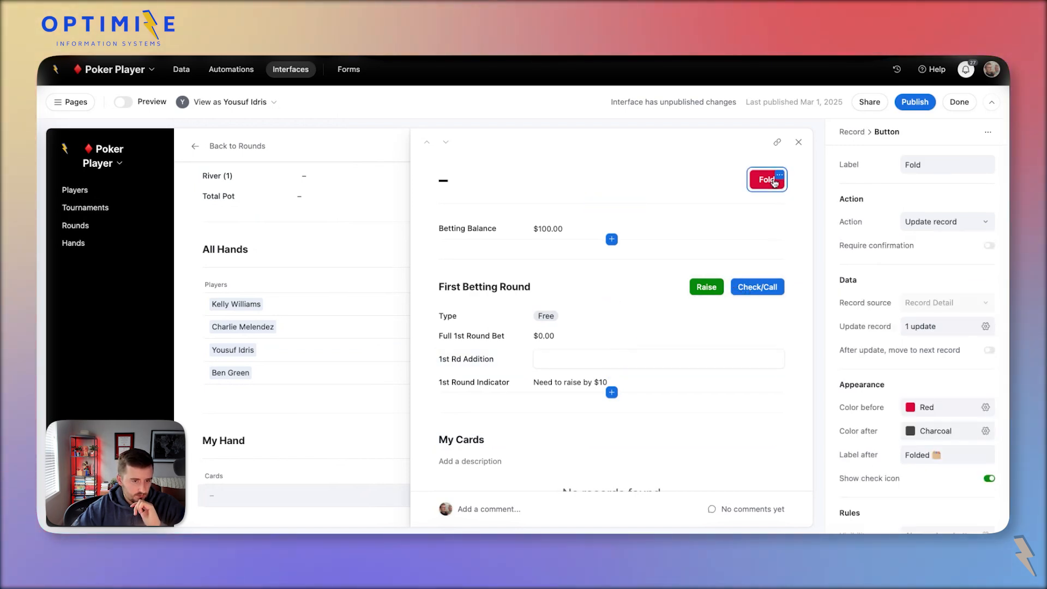
click(774, 182)
click(799, 142)
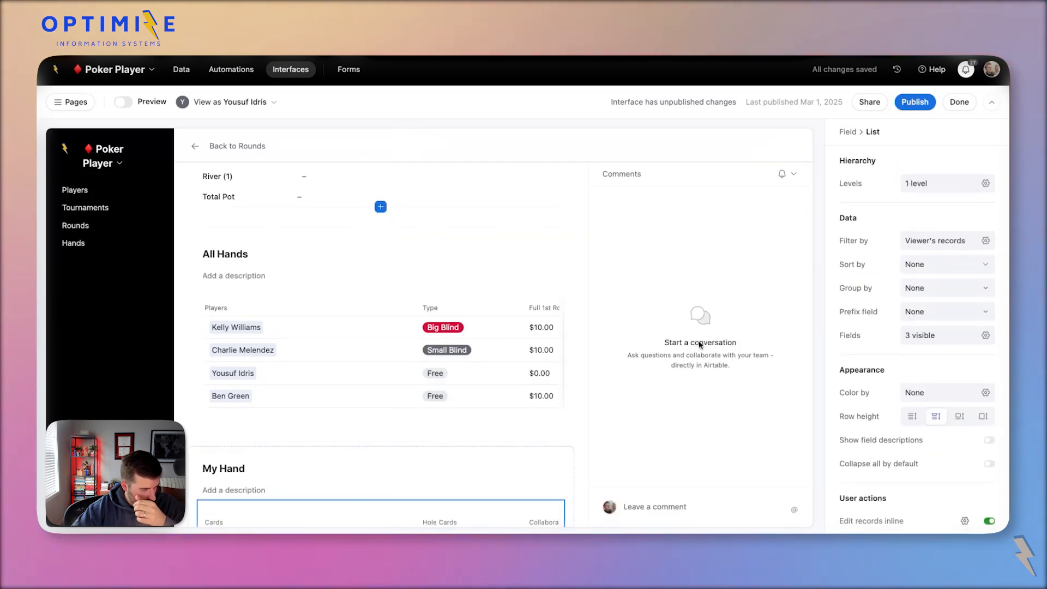
Add the 1st Rd Completeness field as a column in the All Hands list.
click(522, 291)
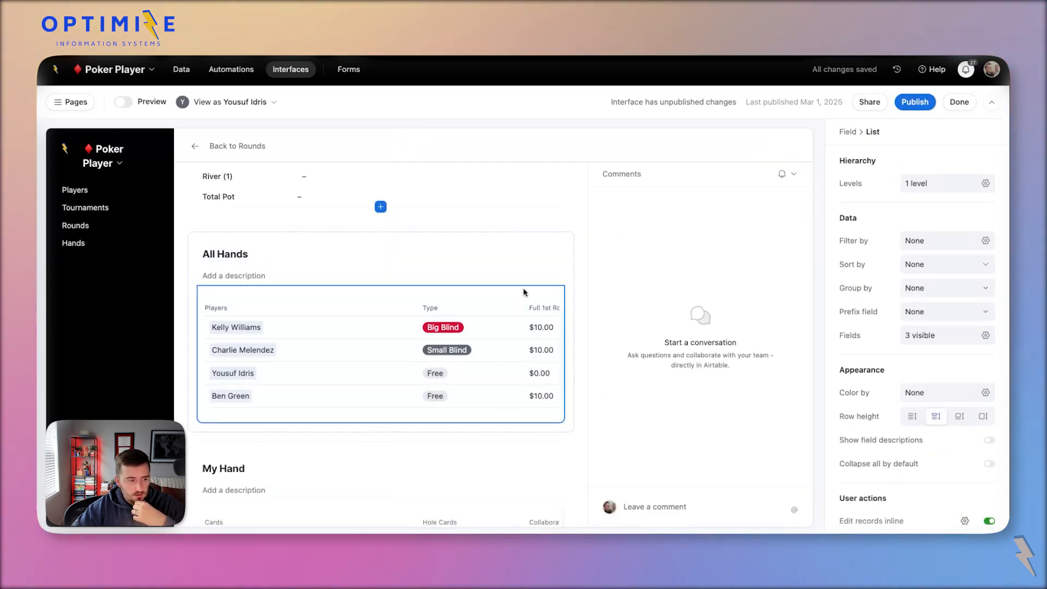
mouse_move(407, 236)
scroll(449, 269, up, 3)
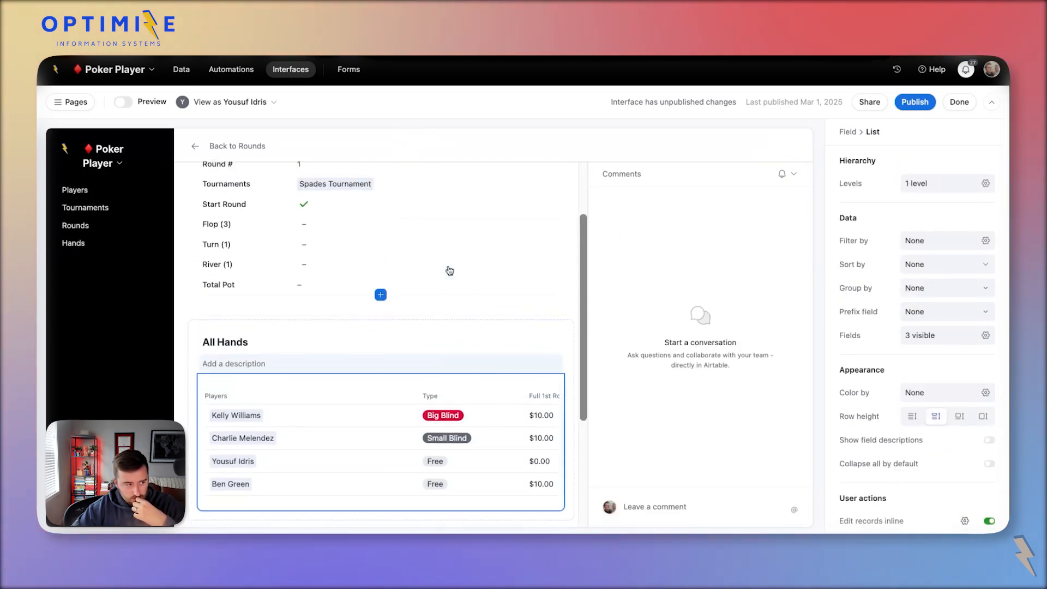
scroll(449, 270, down, 3)
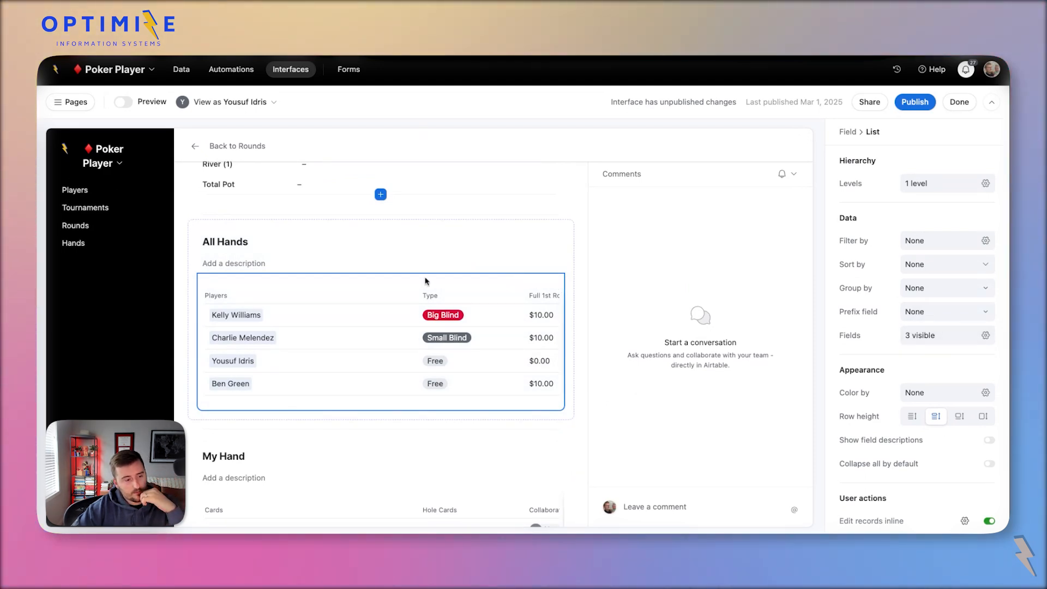
scroll(457, 337, right, 3)
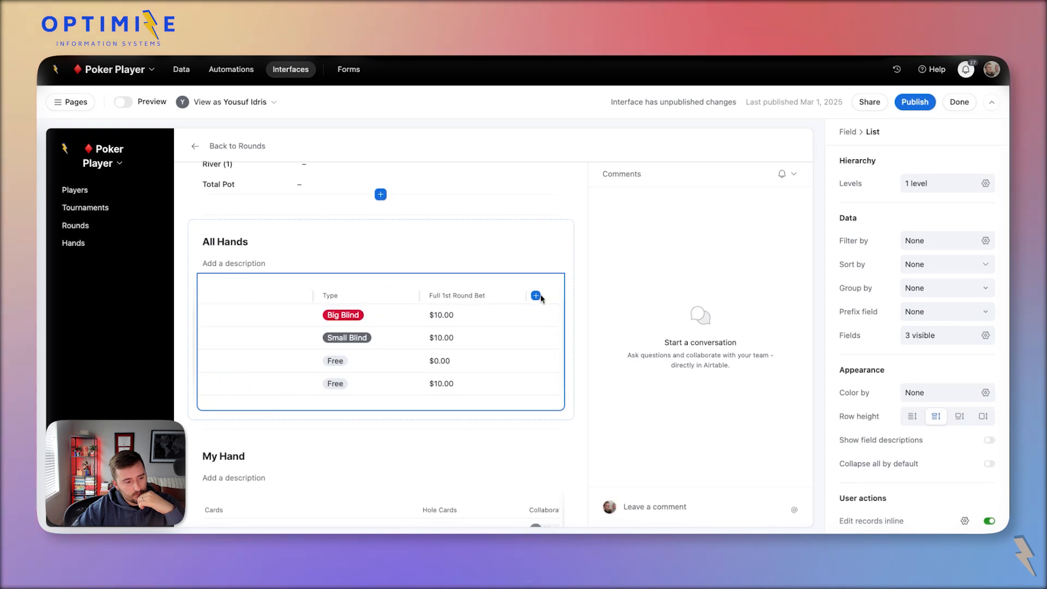
click(536, 295)
text(com)
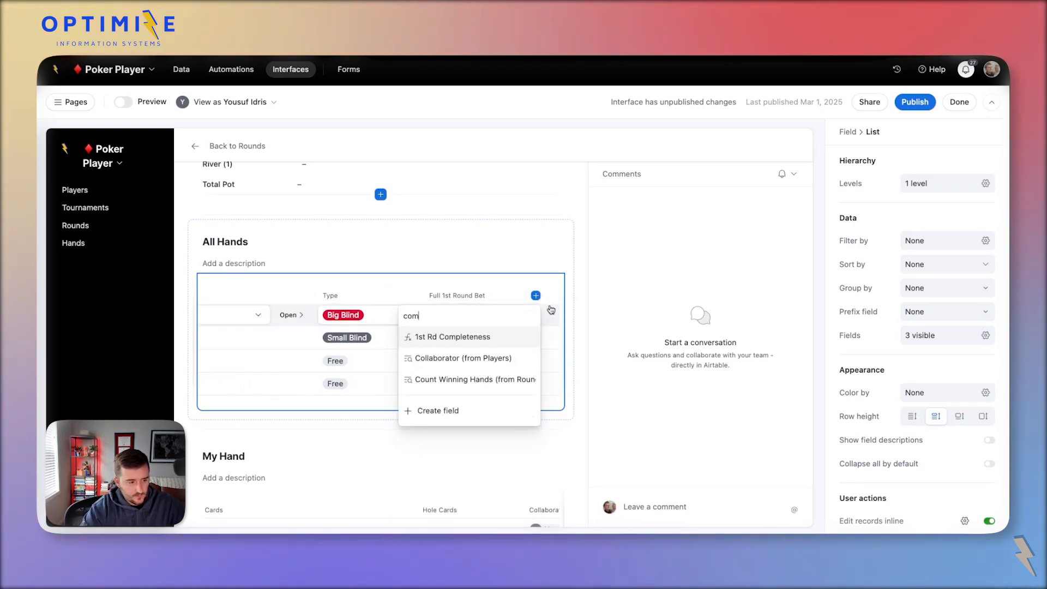
click(524, 335)
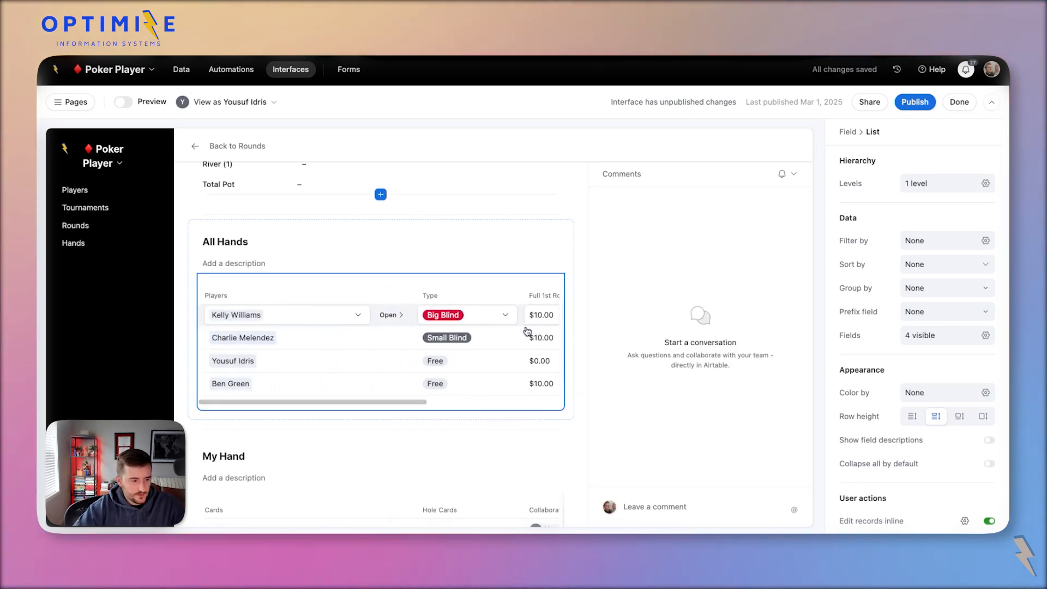
scroll(526, 331, up, 2)
scroll(382, 332, up, 2)
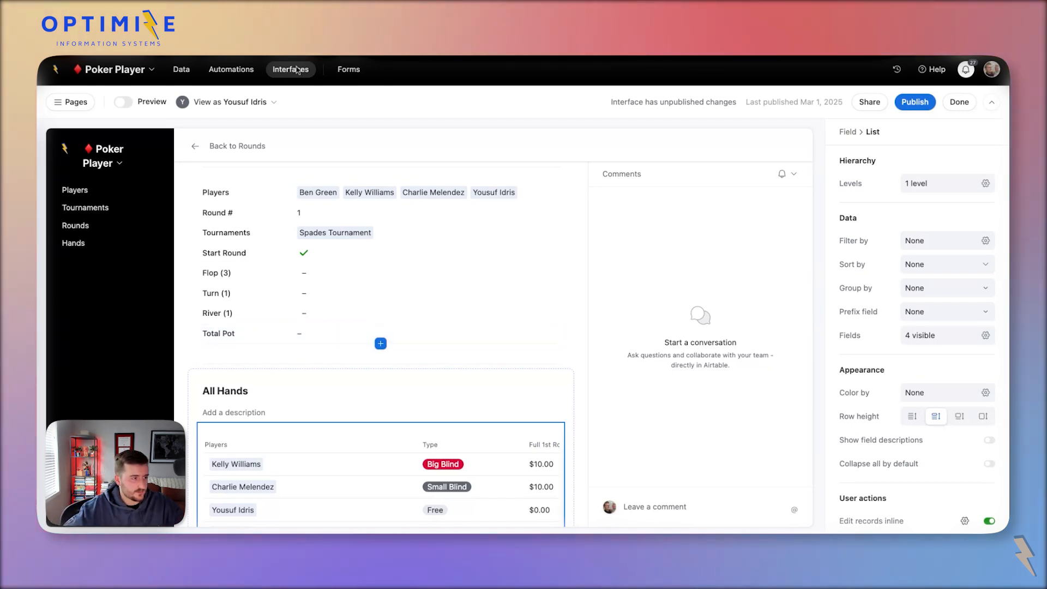
Insert a new field named 'Who is up?' left of Cards in the Hands table.
click(172, 70)
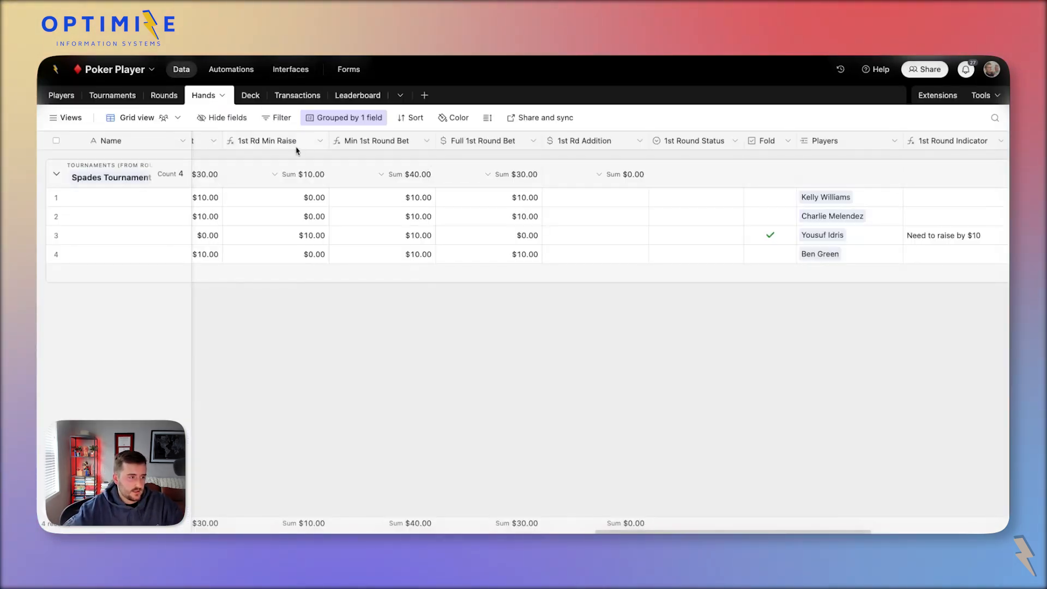
scroll(296, 150, left, 10)
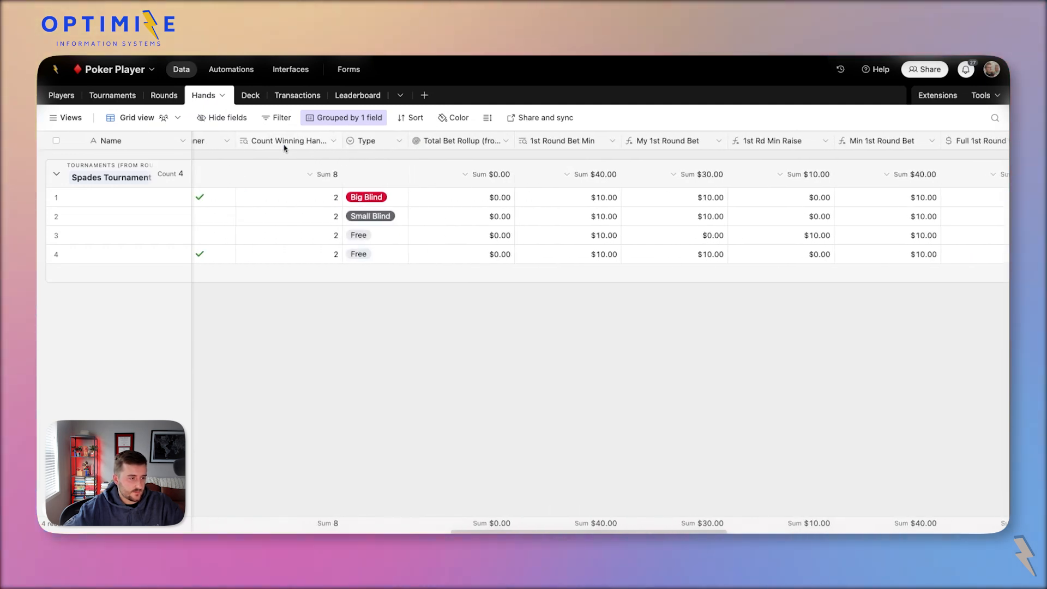
scroll(284, 147, left, 10)
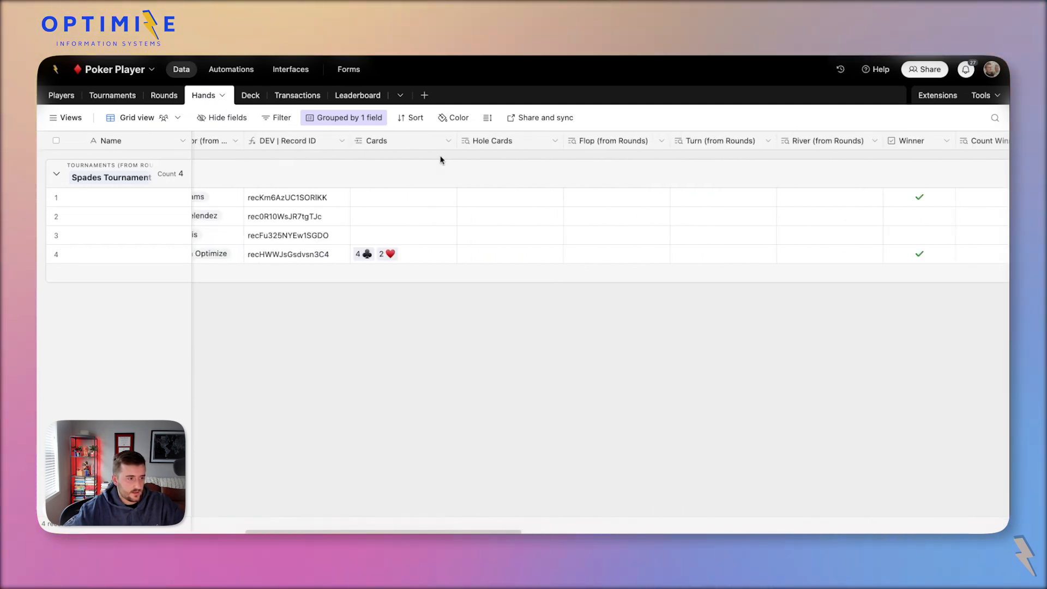
scroll(439, 157, left, 2)
right_click(423, 141)
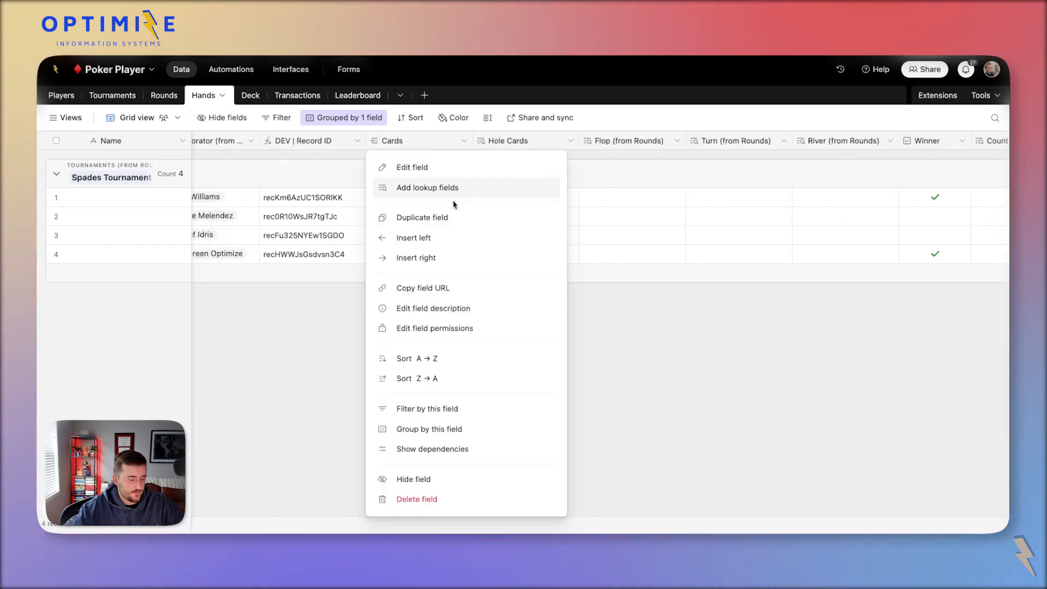
click(431, 238)
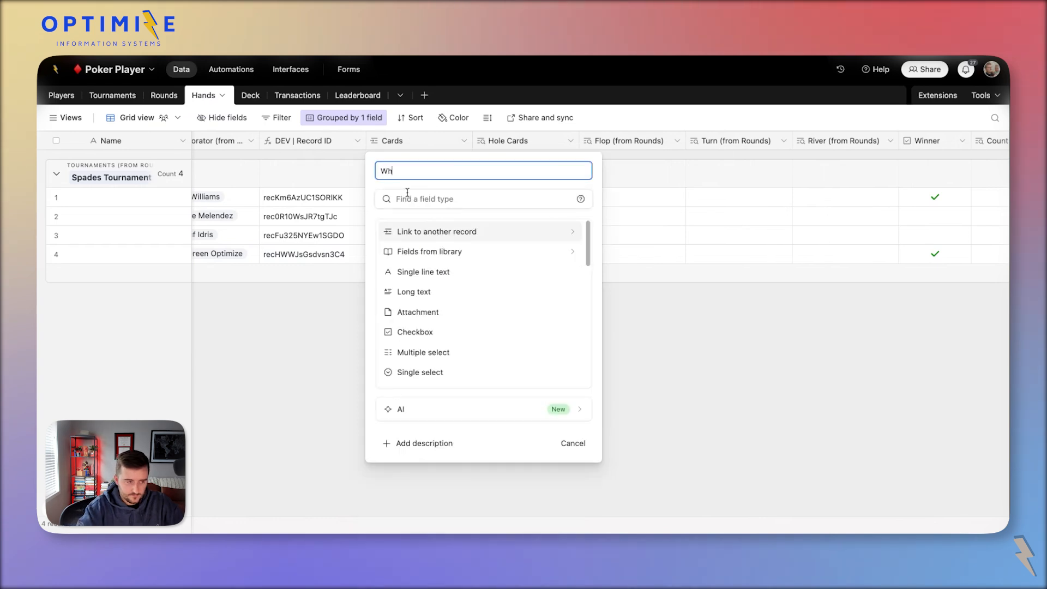
text(Who is up?)
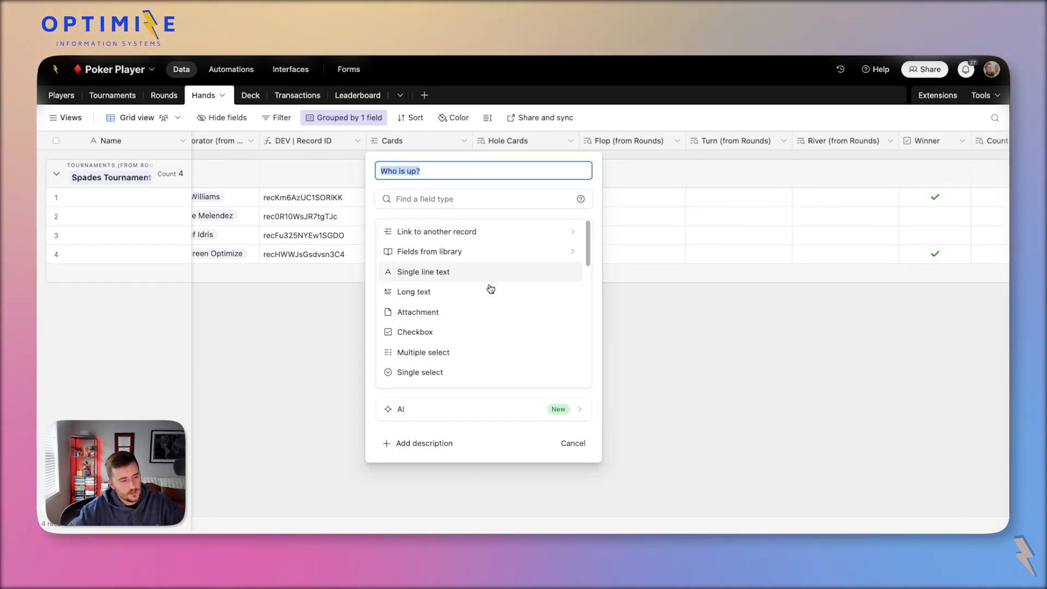
click(494, 332)
click(563, 327)
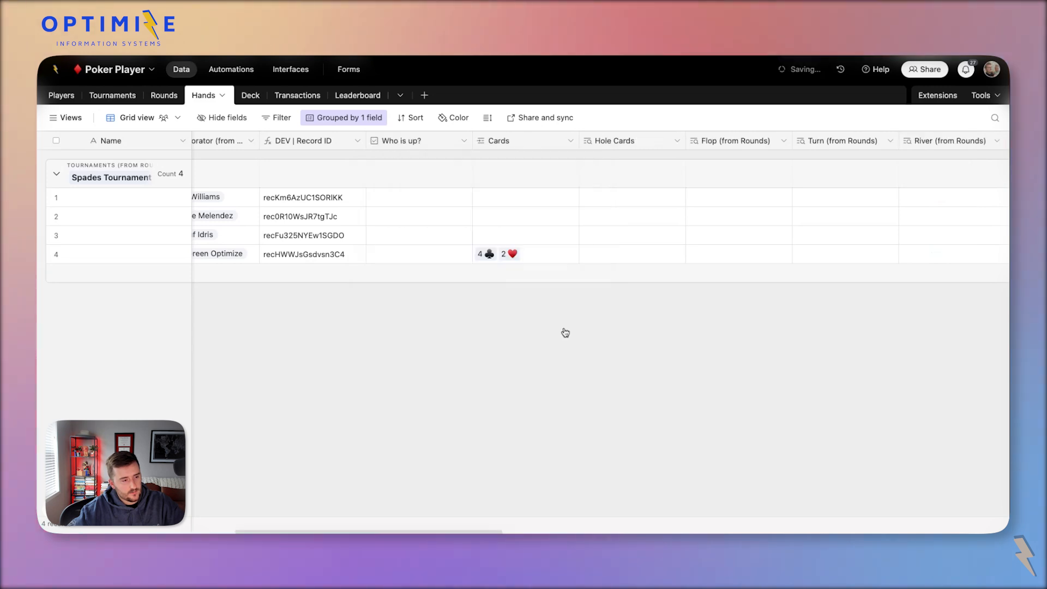
Change 'Who is up?' to a Formula field using IF(1,1,…) and save it.
double_click(437, 139)
click(412, 199)
text(f)
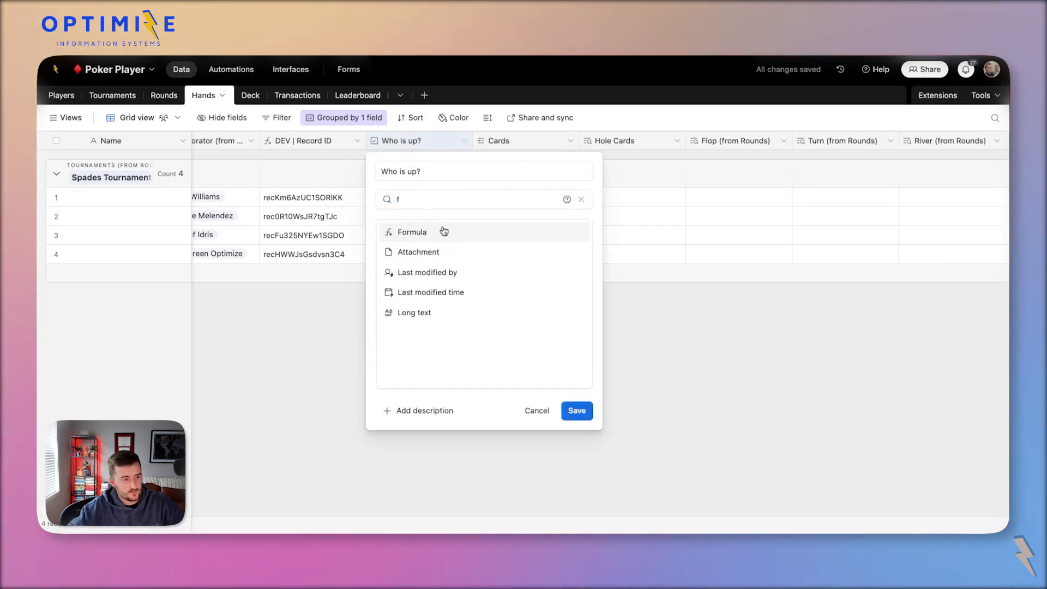
click(442, 232)
click(455, 295)
text(if(1)
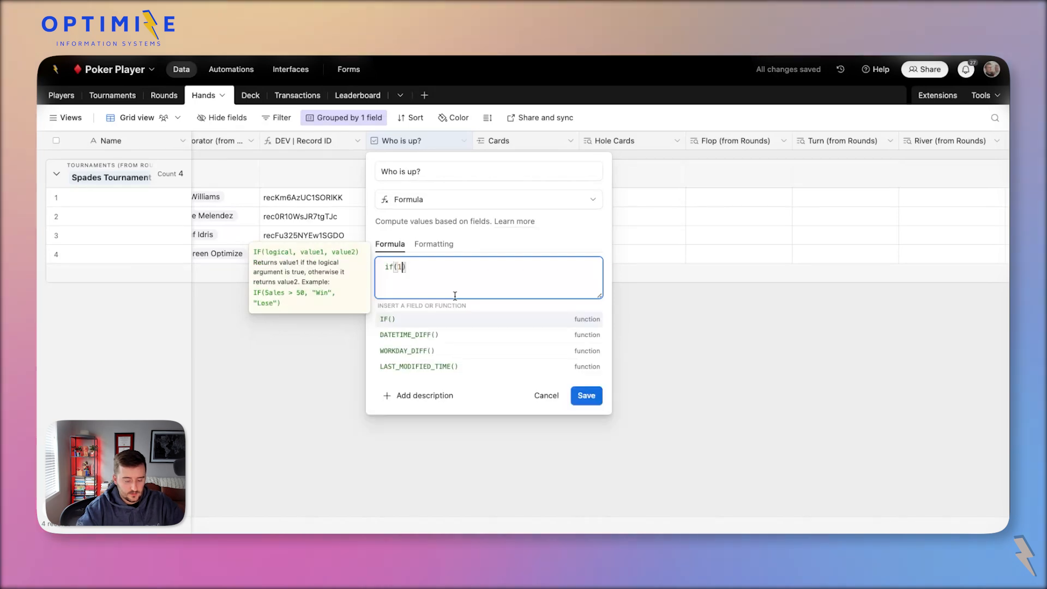
text(,1,0)
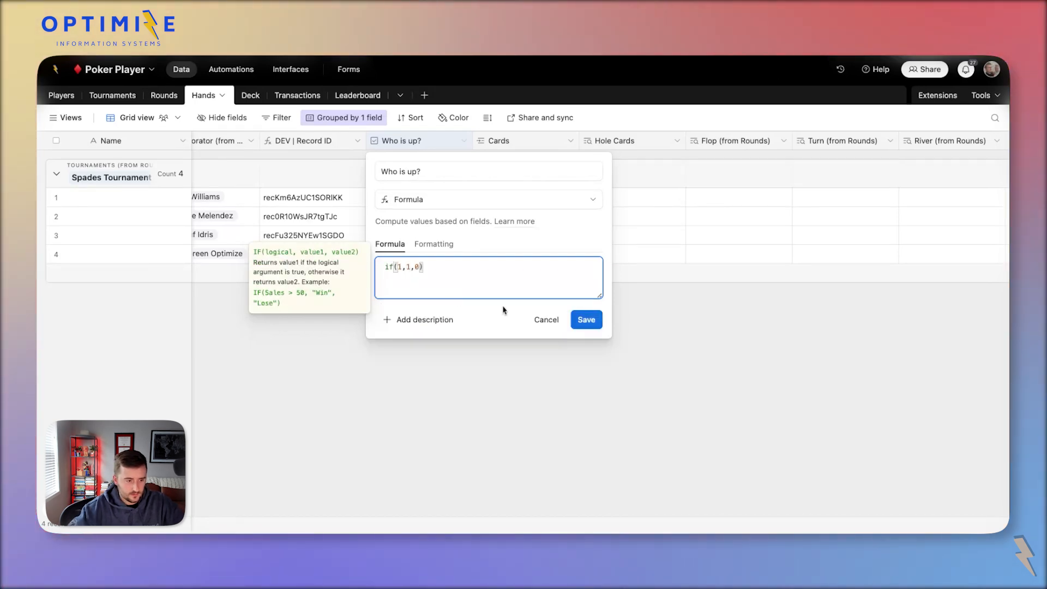
click(582, 319)
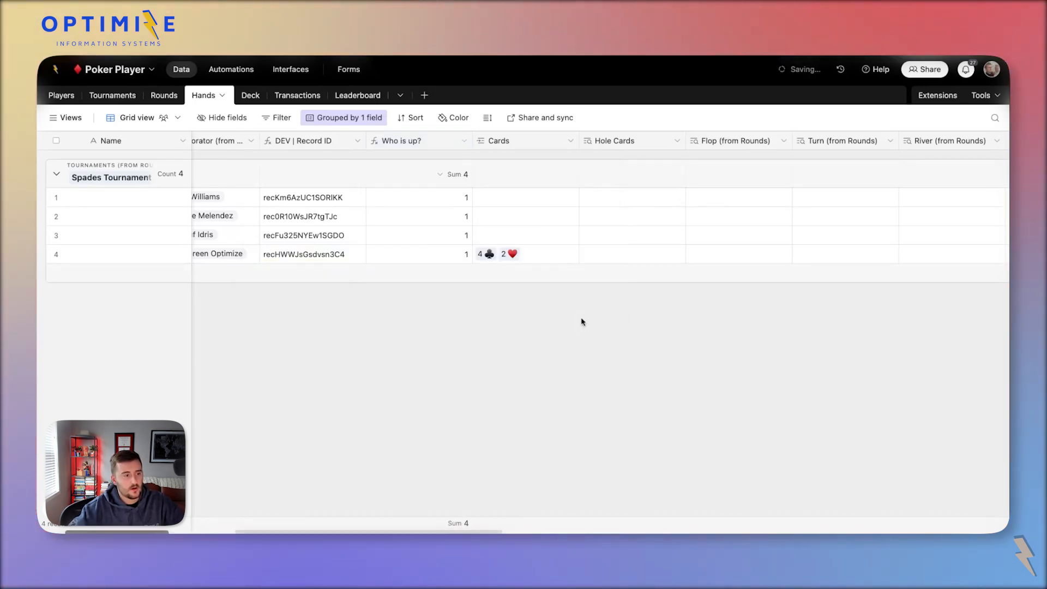
Confirm the new column shows 1 for the hands, then return to the interface designer.
click(400, 204)
click(413, 216)
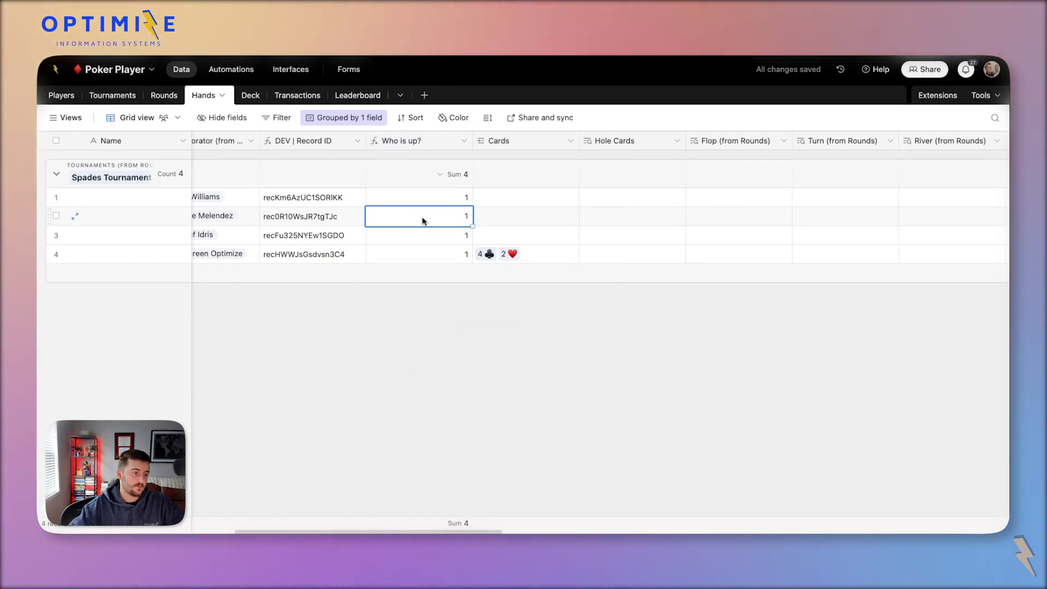
scroll(423, 221, right, 4)
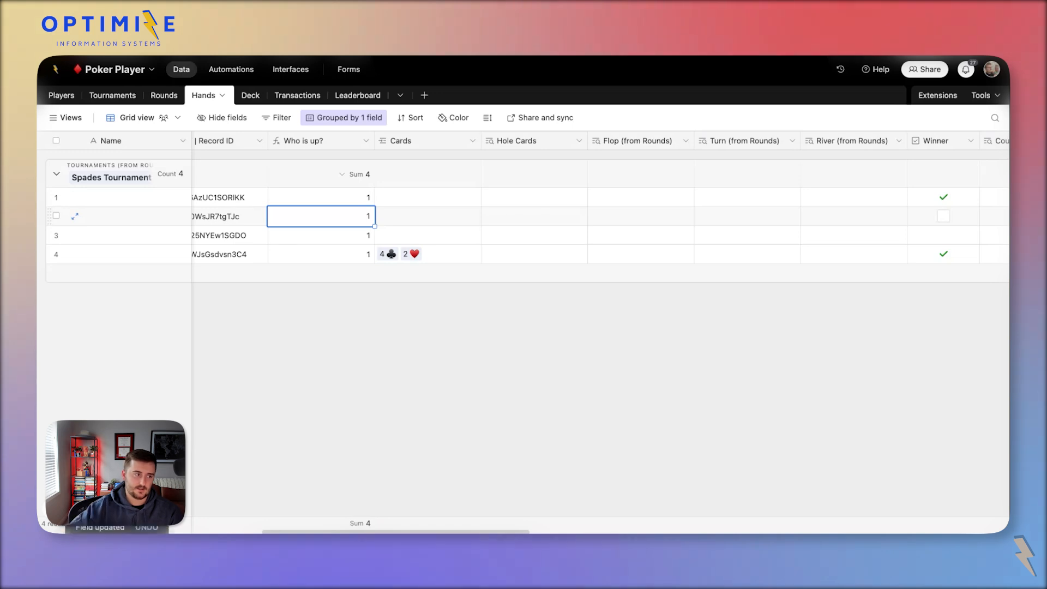
click(290, 70)
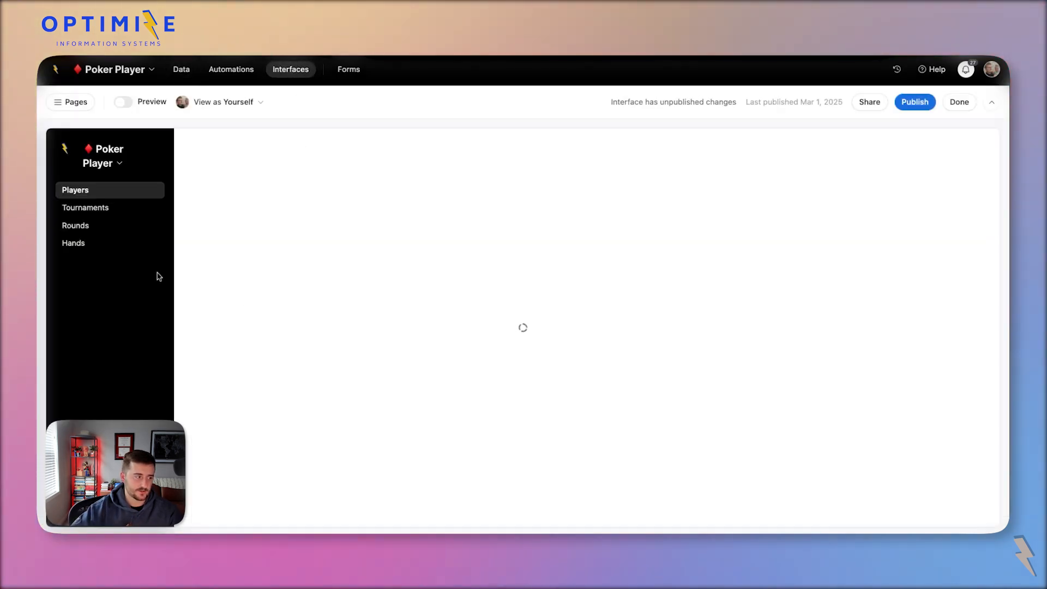
Open Spades Tournament round 1 from the Rounds page and scroll through its four-hand All Hands list.
click(96, 243)
click(73, 226)
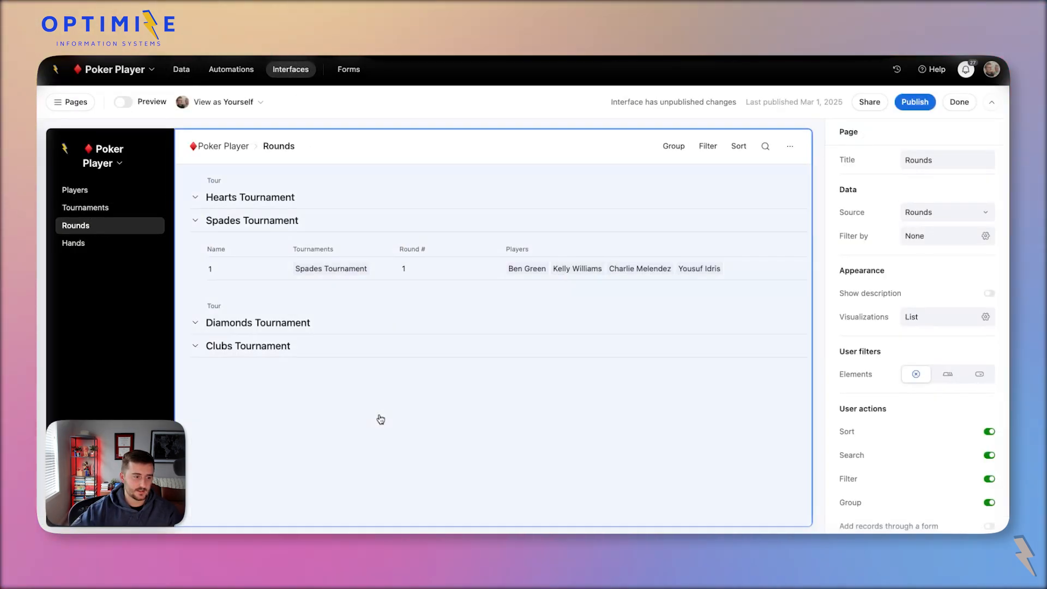
click(295, 275)
click(279, 274)
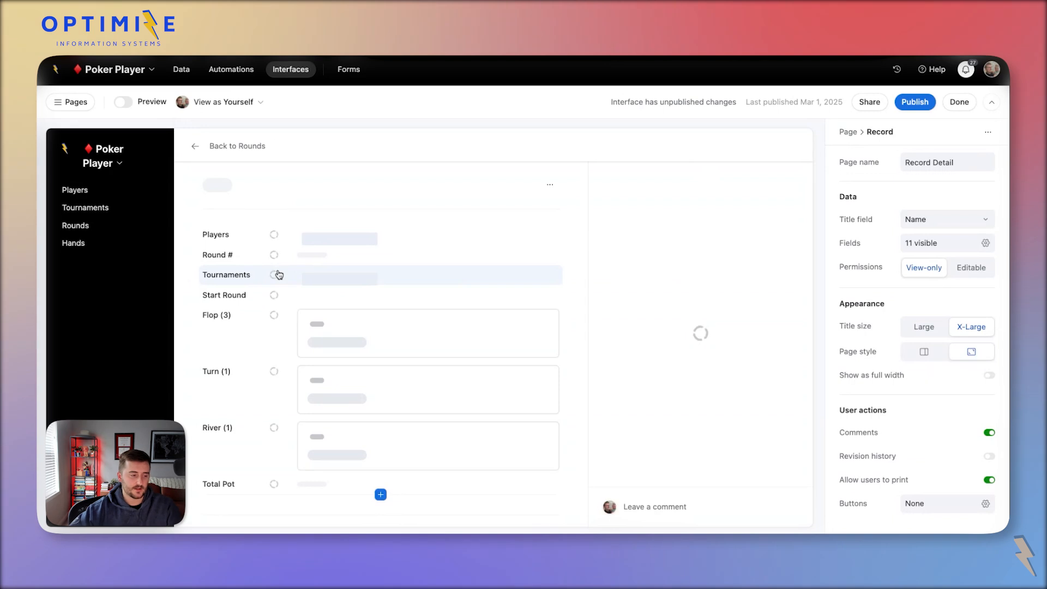
scroll(279, 274, down, 4)
scroll(276, 273, down, 2)
scroll(276, 273, up, 5)
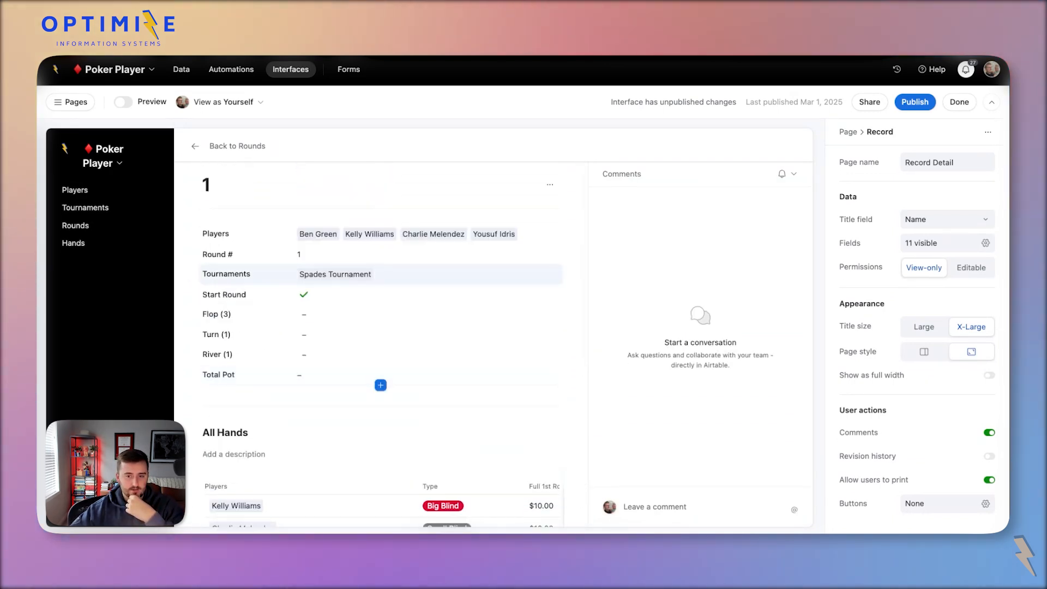
scroll(280, 274, down, 1)
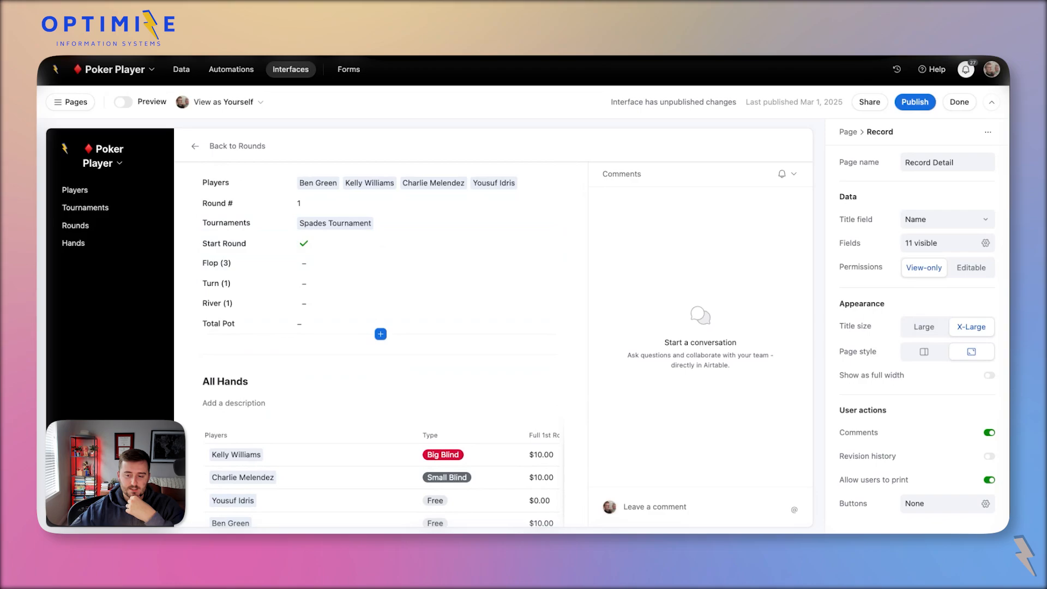